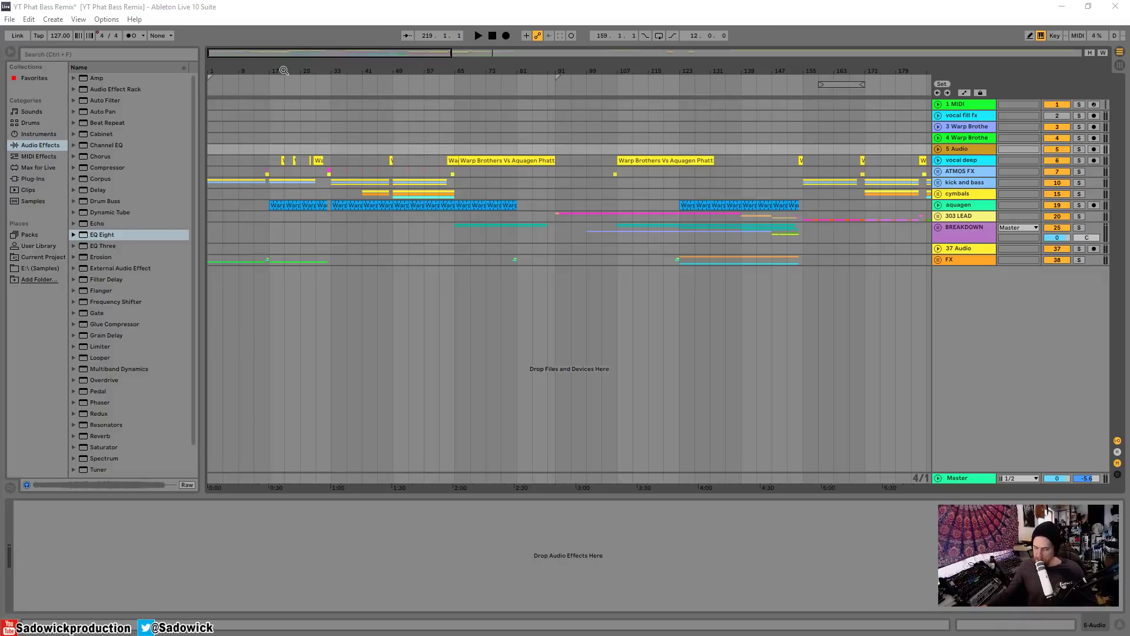
Step: Look over the full arrangement from bar 1 to its end across all tracks
{"action": "mouse_move", "coordinate": [226, 69]}
{"action": "left_mouse_down"}
{"action": "mouse_move", "coordinate": [230, 112]}
{"action": "mouse_move", "coordinate": [239, 55]}
{"action": "left_mouse_up"}
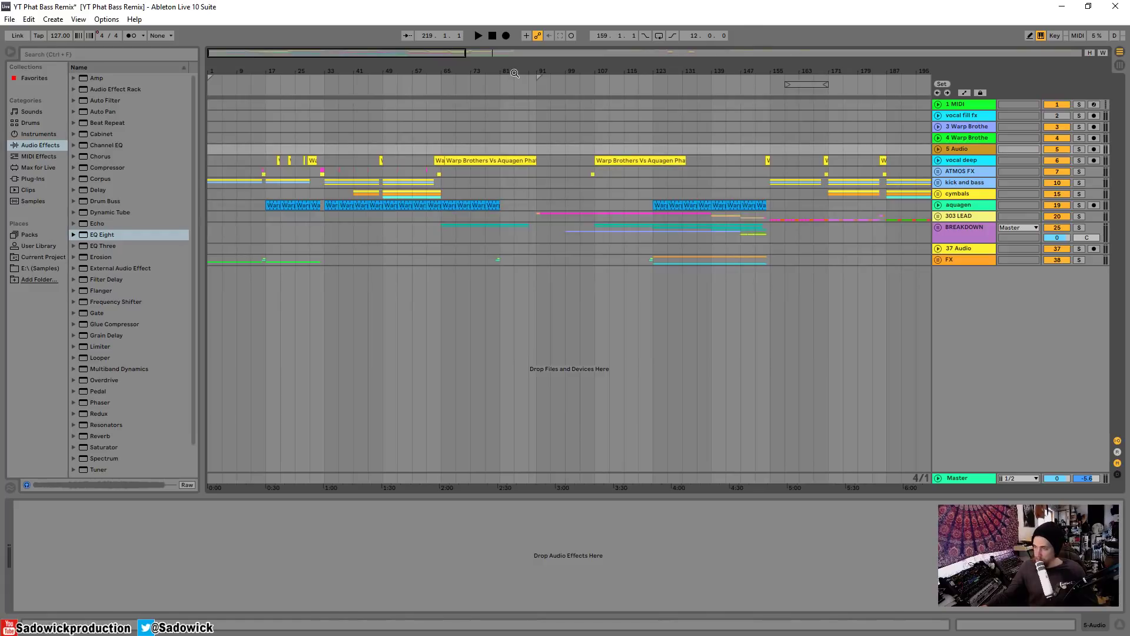
{"action": "mouse_move", "coordinate": [512, 66]}
{"action": "left_mouse_down"}
{"action": "mouse_move", "coordinate": [378, 55]}
{"action": "mouse_move", "coordinate": [501, 81]}
{"action": "left_mouse_up"}
{"action": "left_click_drag", "start_coordinate": [888, 260], "coordinate": [153, 158]}
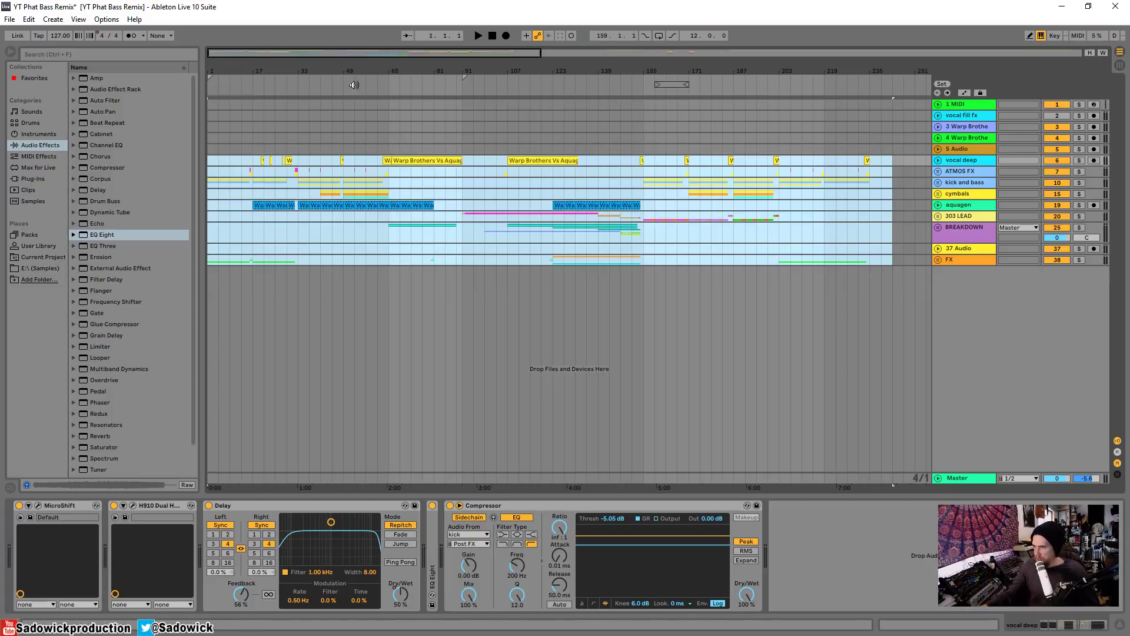
{"action": "mouse_move", "coordinate": [223, 69]}
{"action": "left_mouse_down"}
{"action": "mouse_move", "coordinate": [223, 85]}
{"action": "mouse_move", "coordinate": [222, 69]}
{"action": "left_mouse_up"}
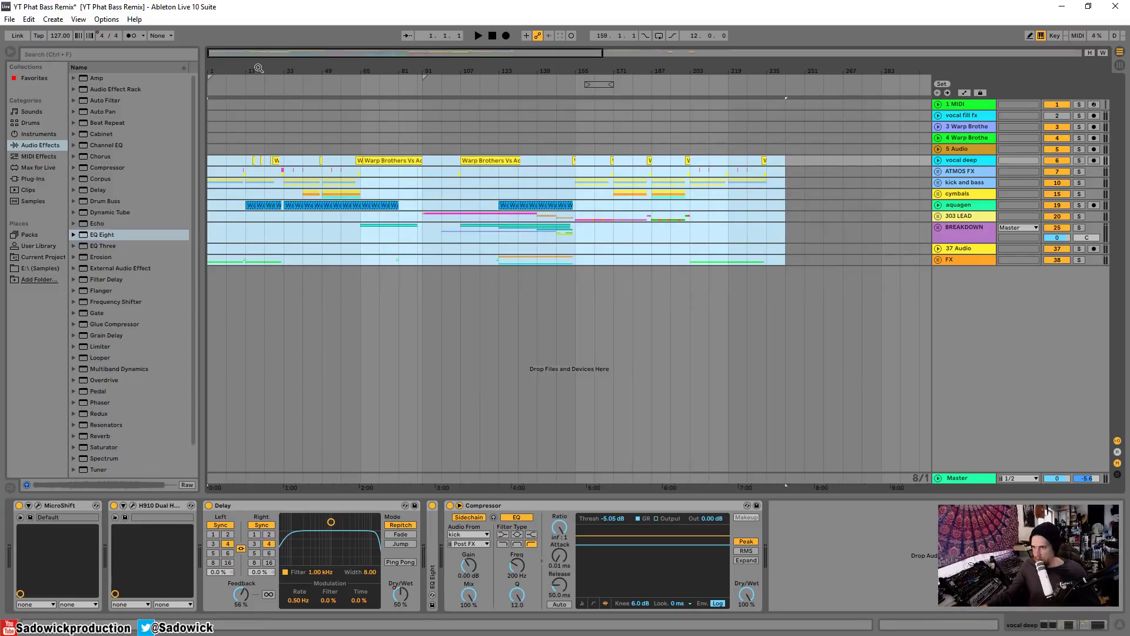
{"action": "left_click_drag", "start_coordinate": [238, 68], "coordinate": [242, 85]}
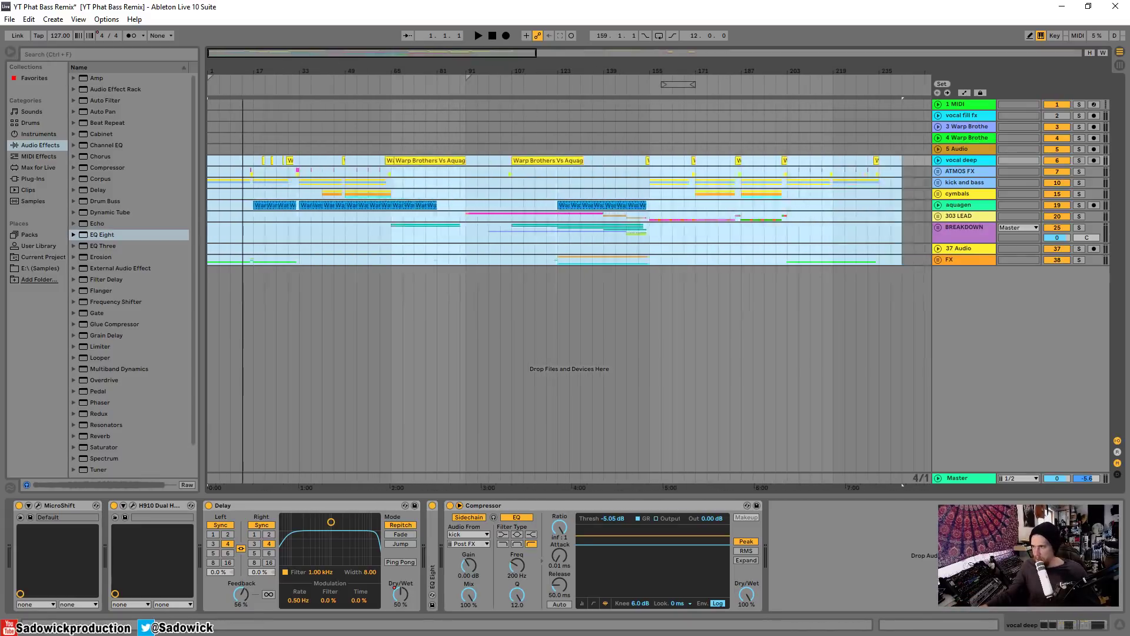
{"action": "left_click", "coordinate": [899, 259]}
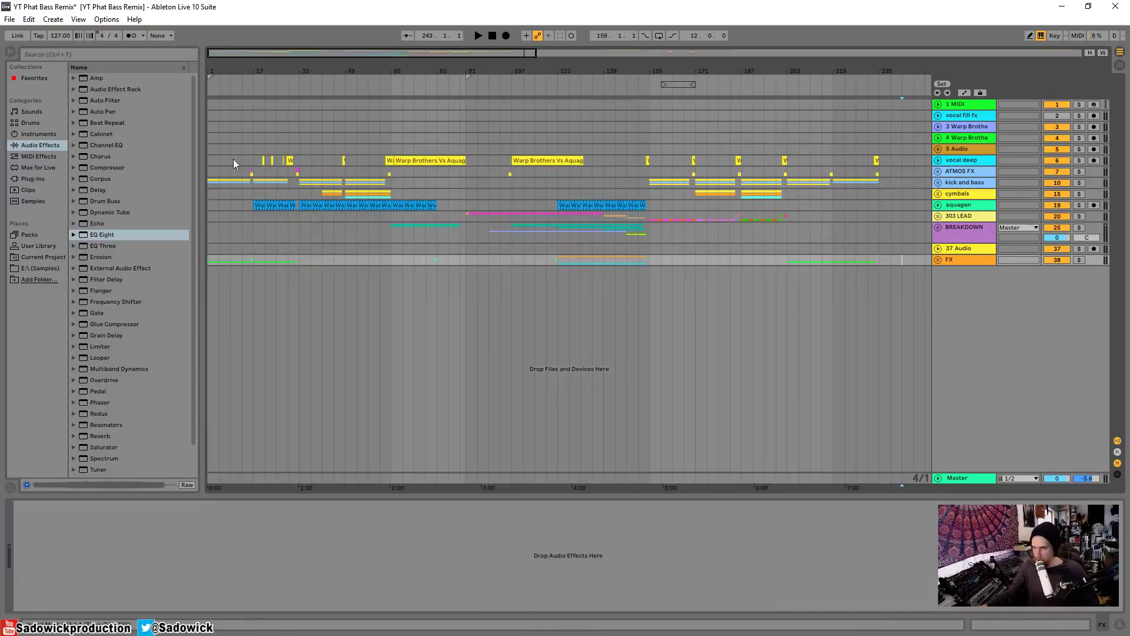
{"action": "left_click", "coordinate": [209, 157]}
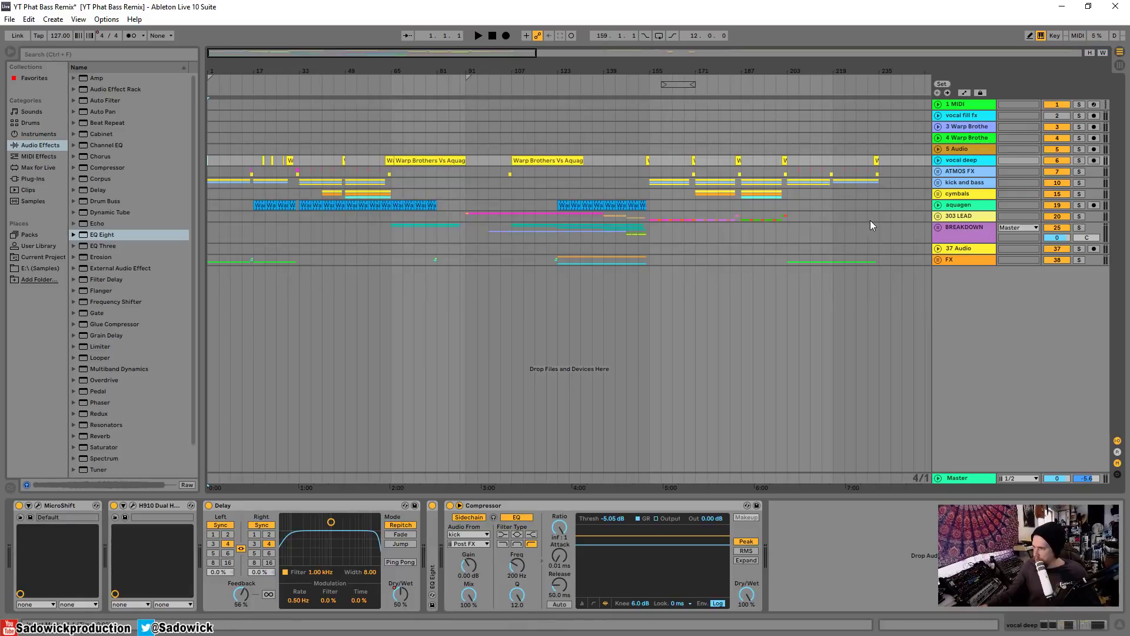
Step: Move the 42 Audio track out of the FX group to just below the ATMOS FX group and fold it
{"action": "left_click", "coordinate": [938, 260]}
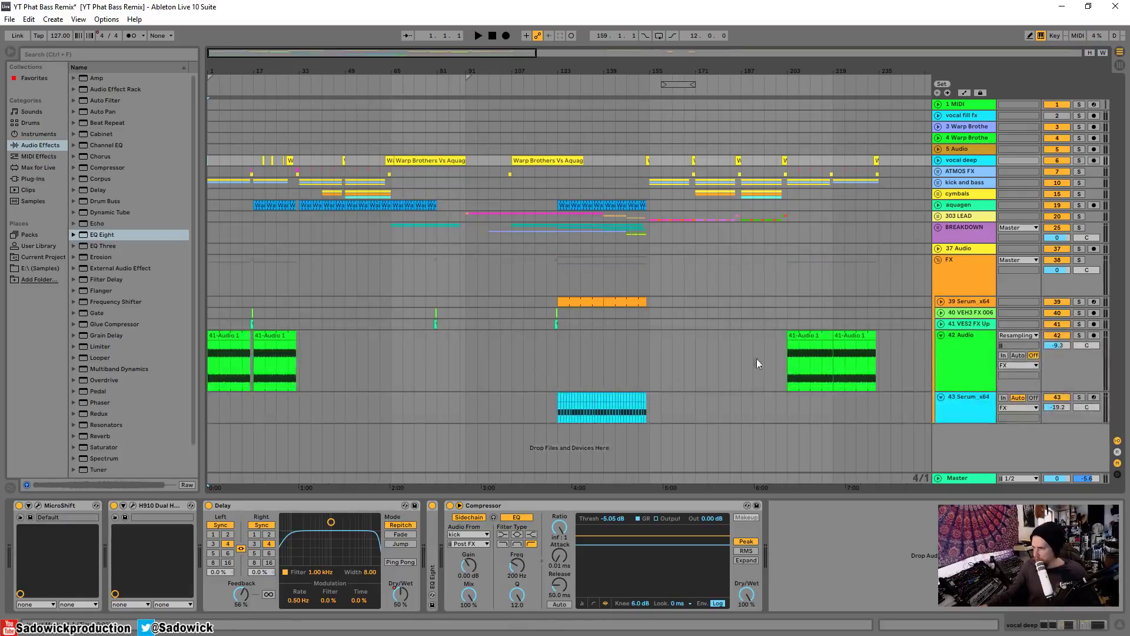
{"action": "left_click", "coordinate": [960, 336]}
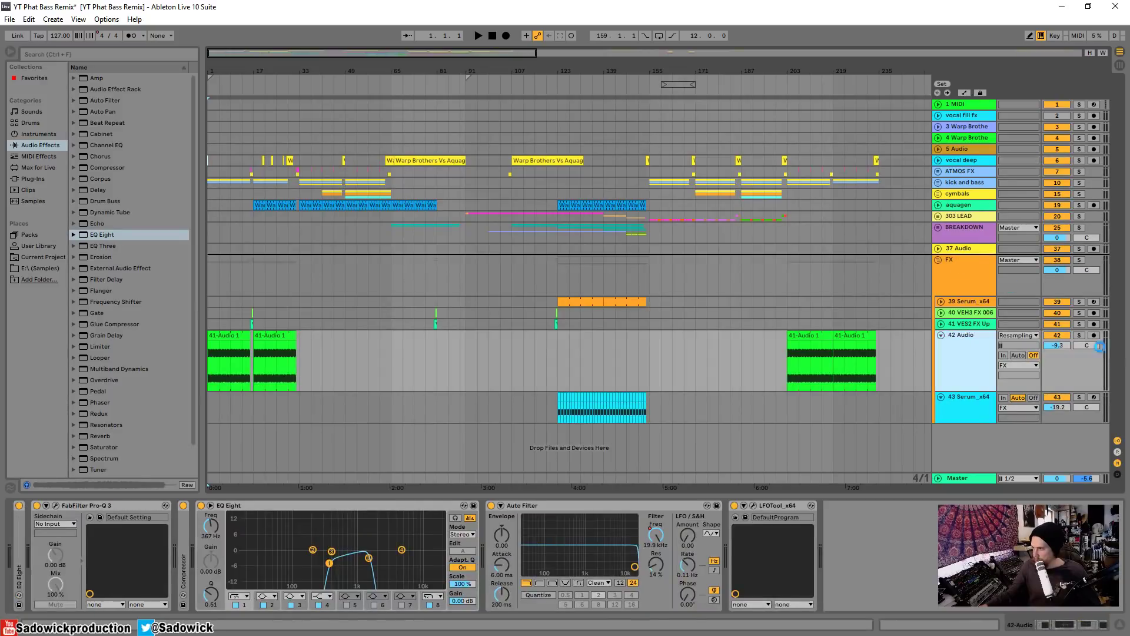
{"action": "left_click", "coordinate": [940, 323]}
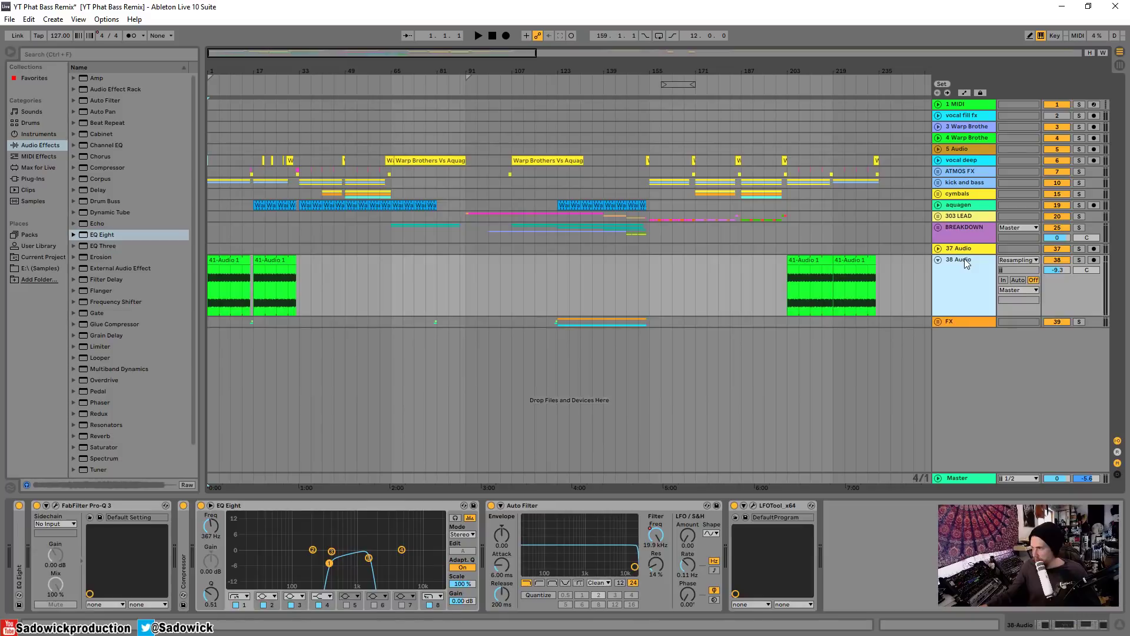
{"action": "left_click_drag", "start_coordinate": [964, 259], "coordinate": [966, 179]}
{"action": "key", "text": "u"}
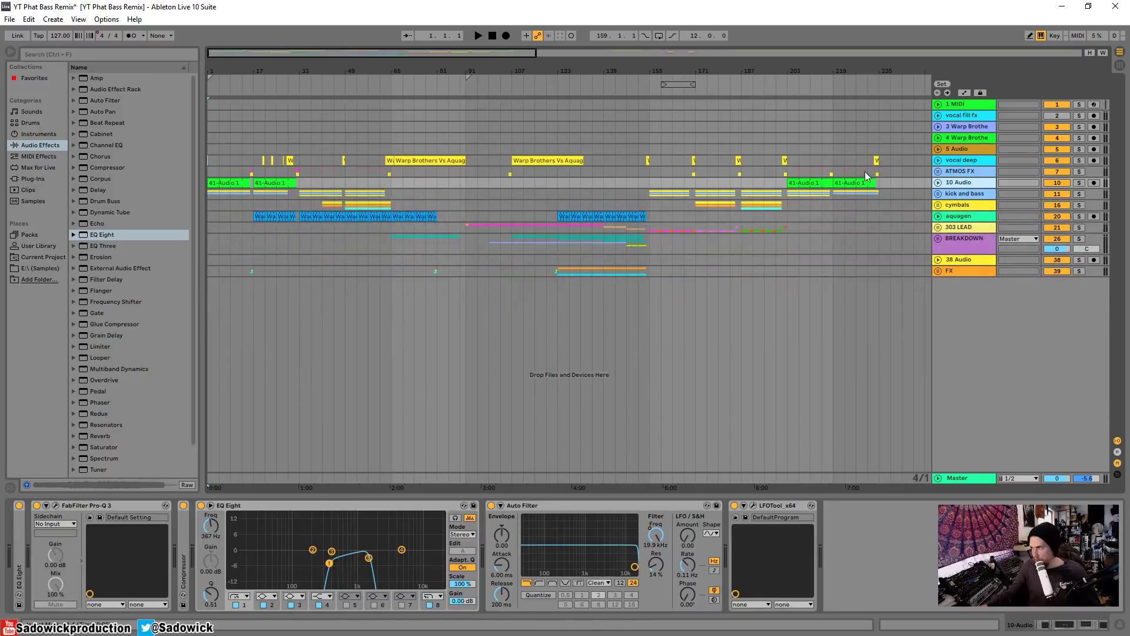
Step: Place the 10 Audio track inside the ATMOS FX group and fold the group
{"action": "left_click", "coordinate": [940, 170]}
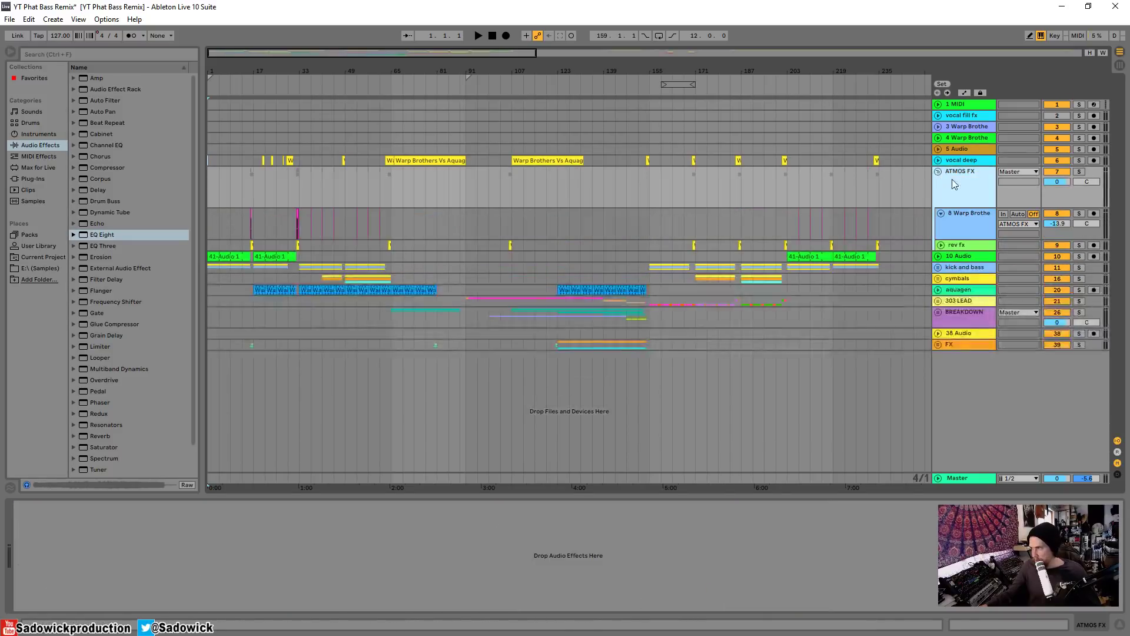
{"action": "left_click", "coordinate": [958, 258]}
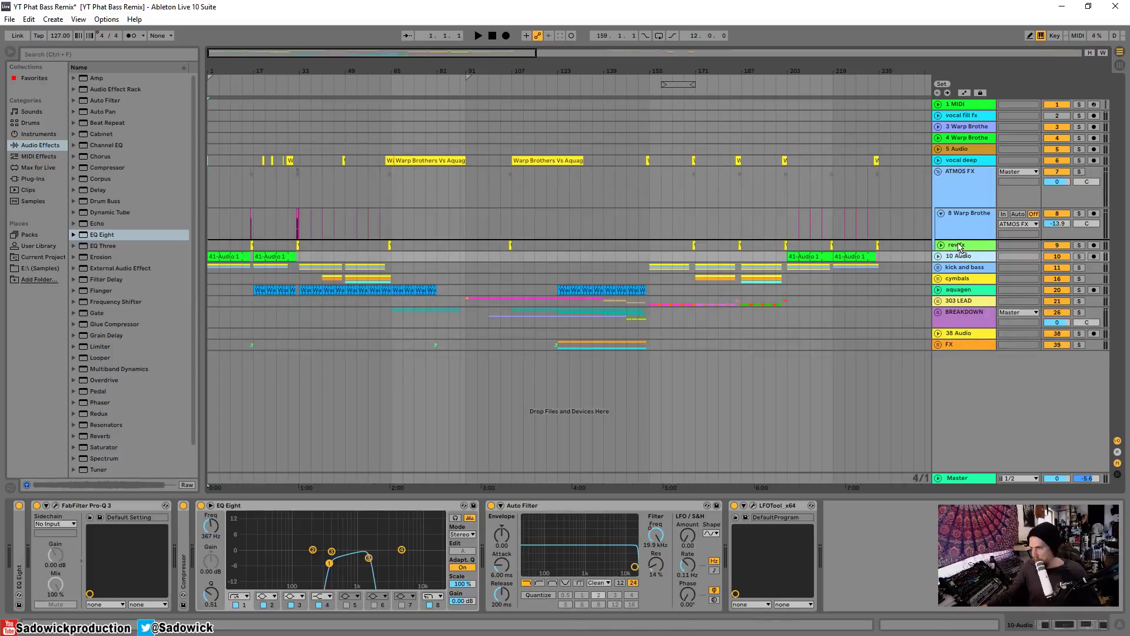
{"action": "left_click_drag", "start_coordinate": [961, 247], "coordinate": [955, 250]}
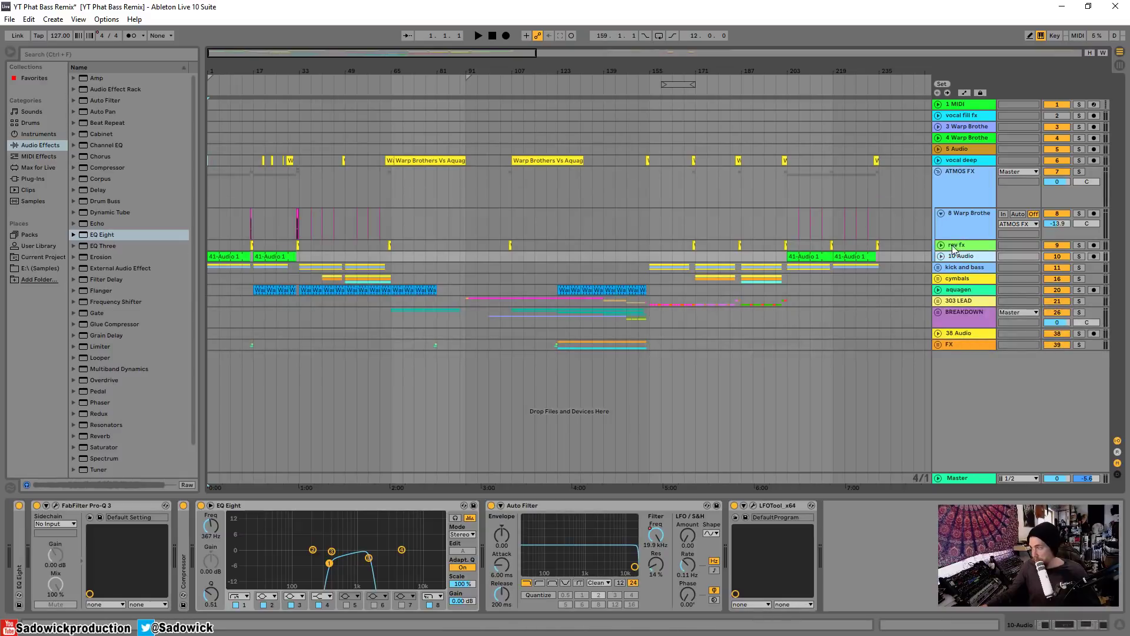
{"action": "left_click", "coordinate": [938, 171]}
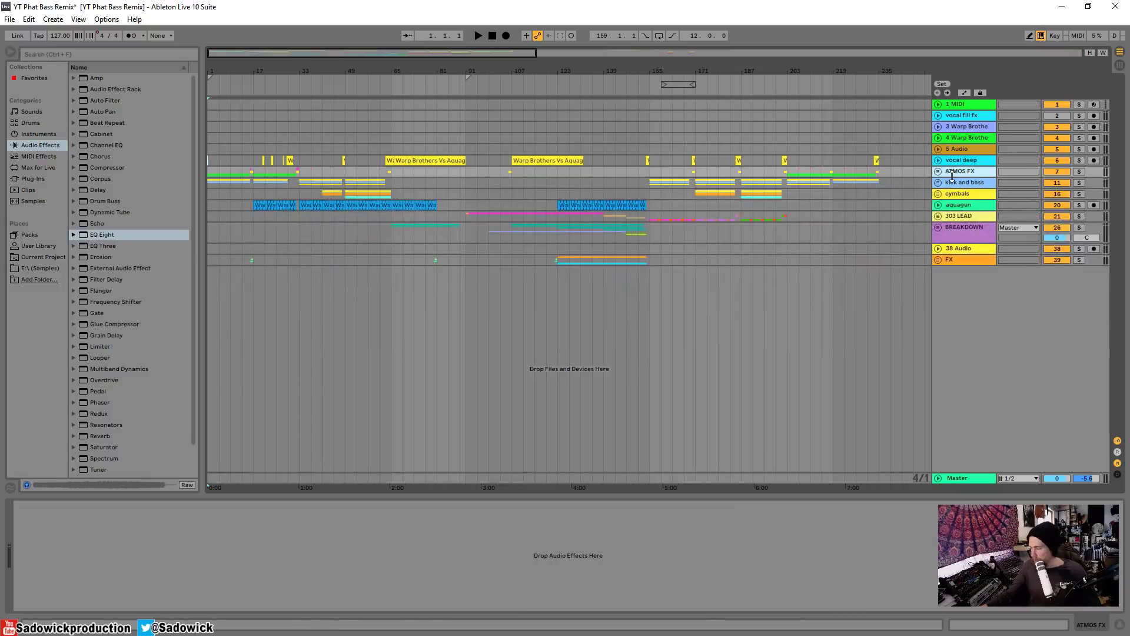
{"action": "left_click", "coordinate": [401, 157]}
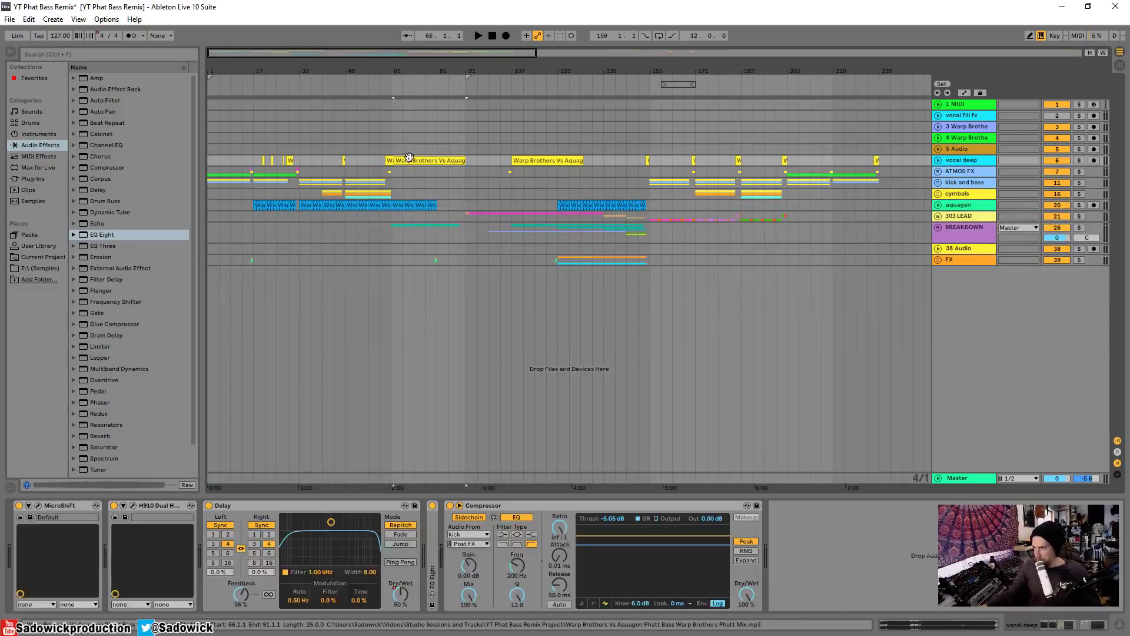
{"action": "left_click_drag", "start_coordinate": [255, 71], "coordinate": [255, 100]}
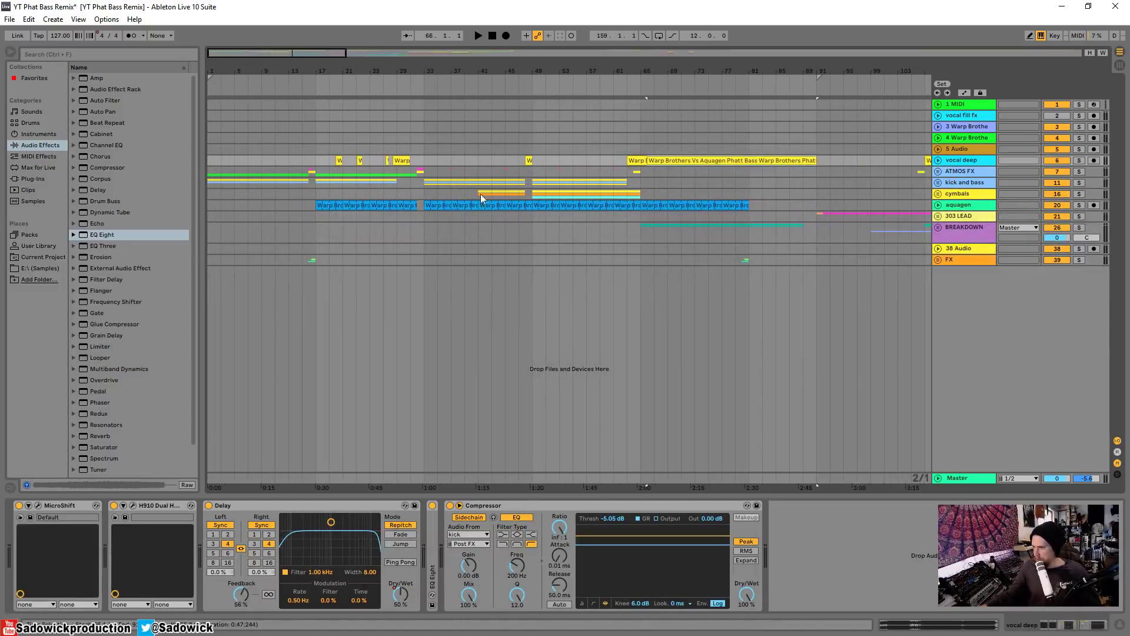
{"action": "right_click", "coordinate": [988, 331]}
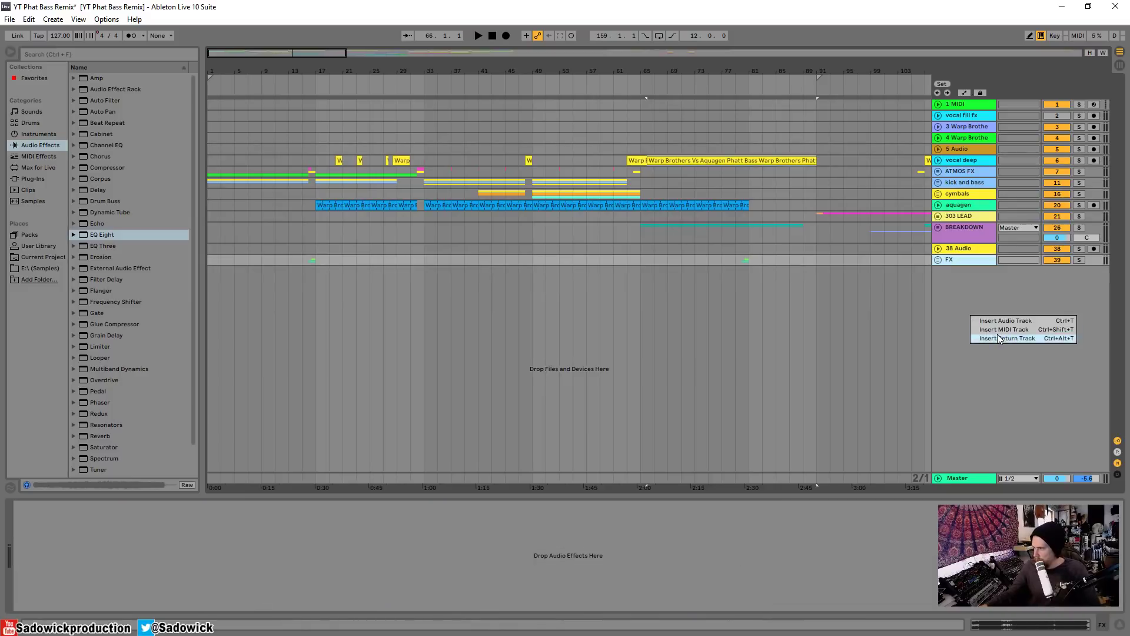
{"action": "left_click", "coordinate": [997, 336]}
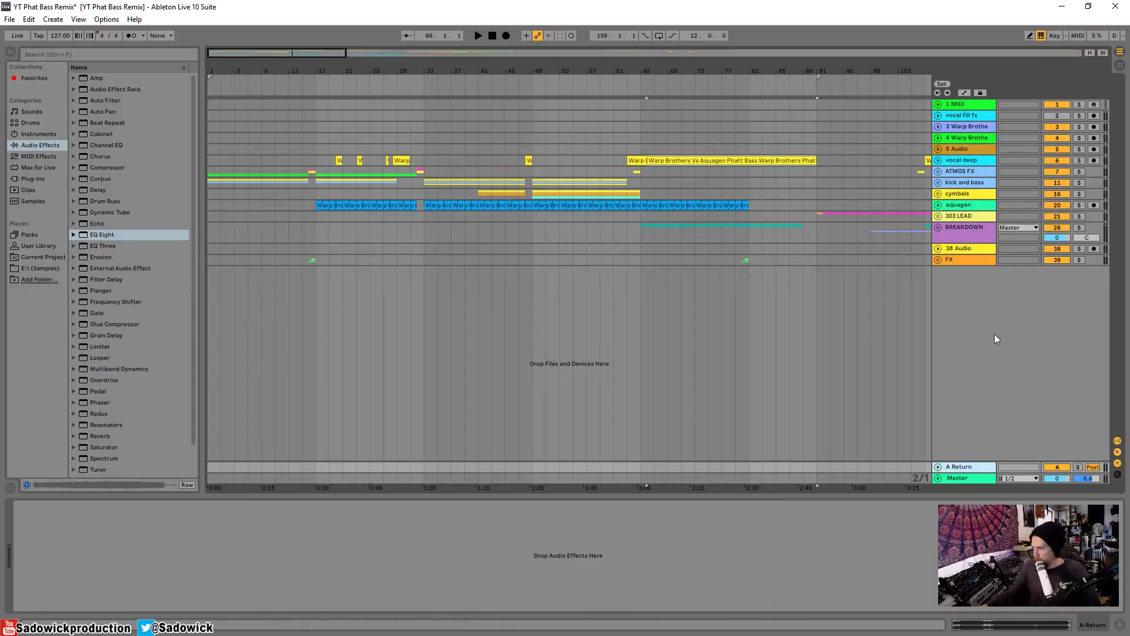
{"action": "key", "text": "ctrl+z"}
Step: Insert a MIDI track below the FX group and show the E:\ (Samples) library
{"action": "right_click", "coordinate": [970, 295]}
{"action": "left_click", "coordinate": [1015, 319]}
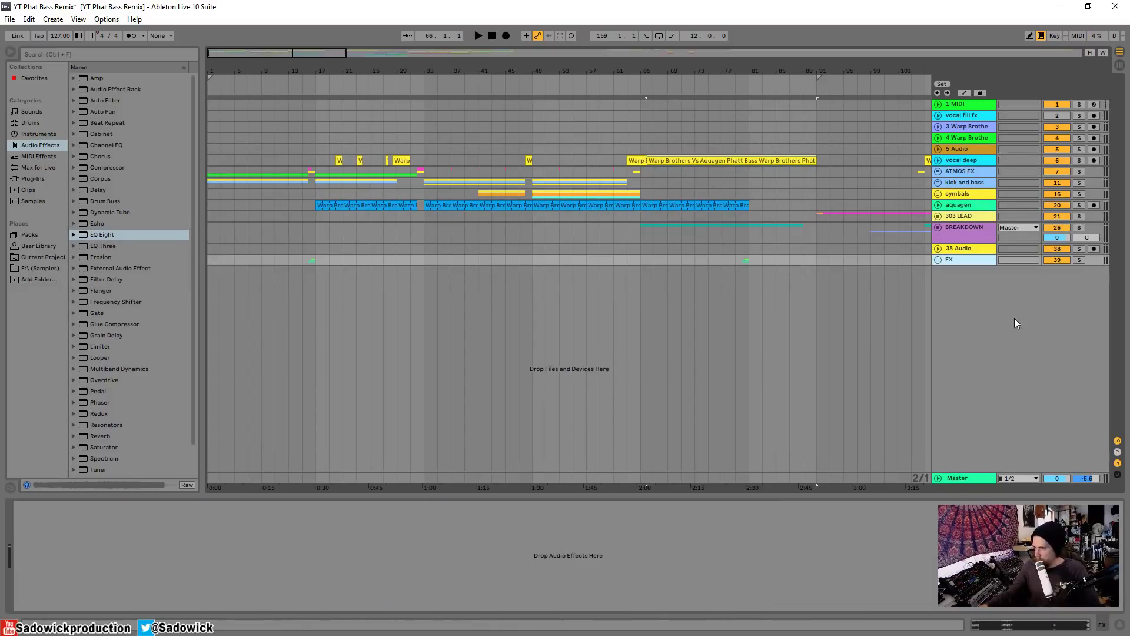
{"action": "left_click", "coordinate": [51, 271]}
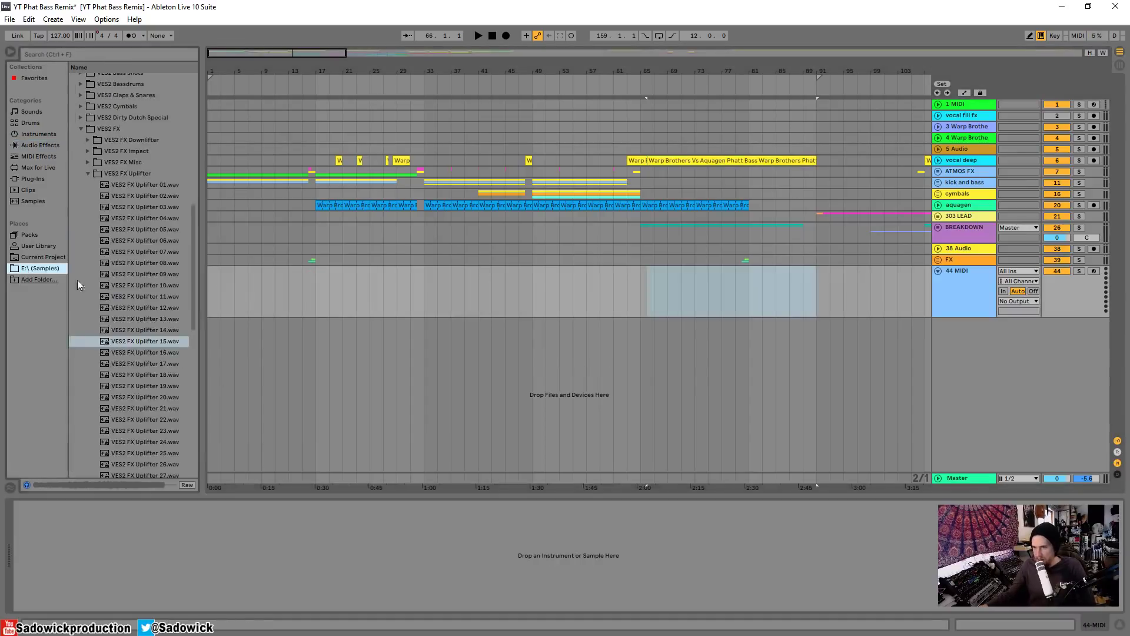
{"action": "left_click", "coordinate": [81, 129]}
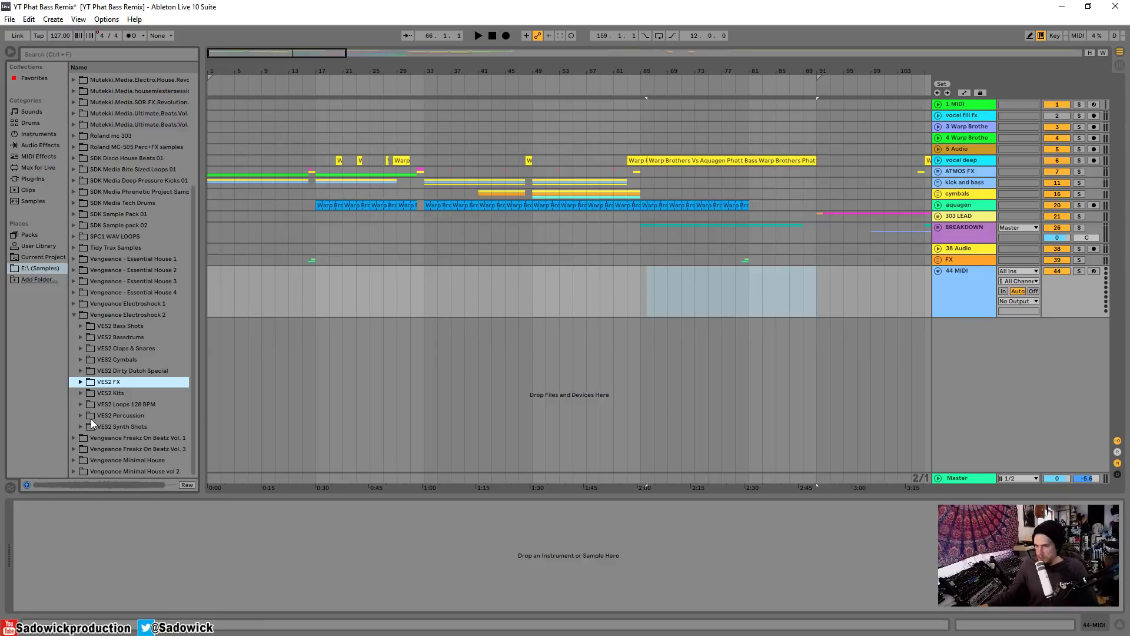
{"action": "left_click", "coordinate": [82, 349]}
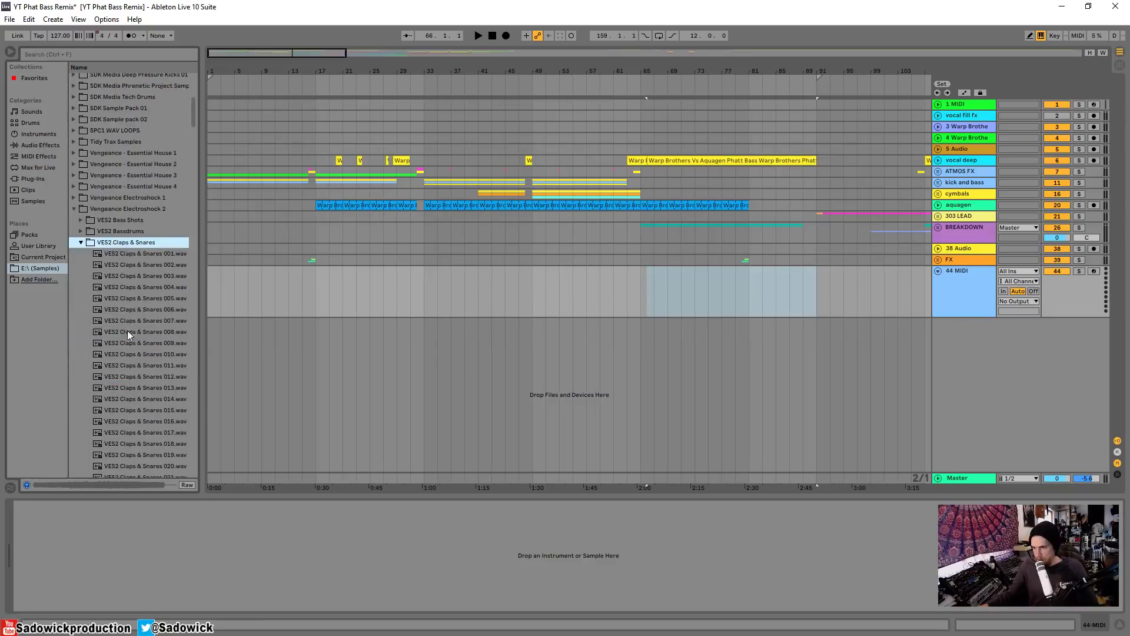
{"action": "left_click", "coordinate": [73, 209]}
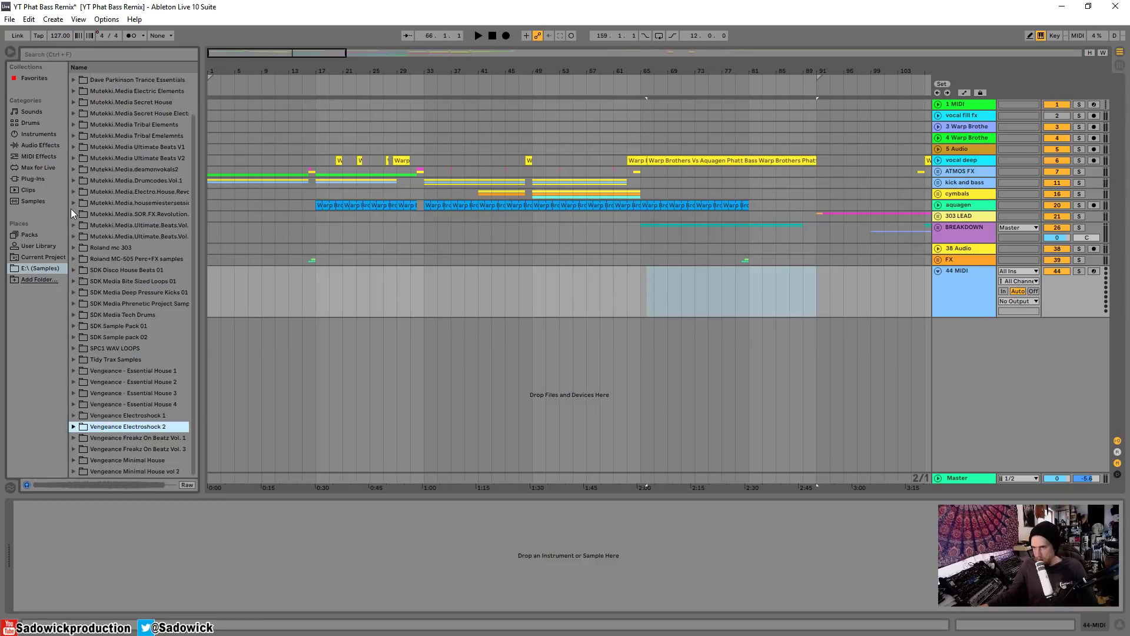
Step: Load VES1 Snare 006.wav from the Vengeance Electroshock 1 snare folder as the instrument of the new MIDI track
{"action": "left_click", "coordinate": [75, 416]}
{"action": "left_click", "coordinate": [79, 337]}
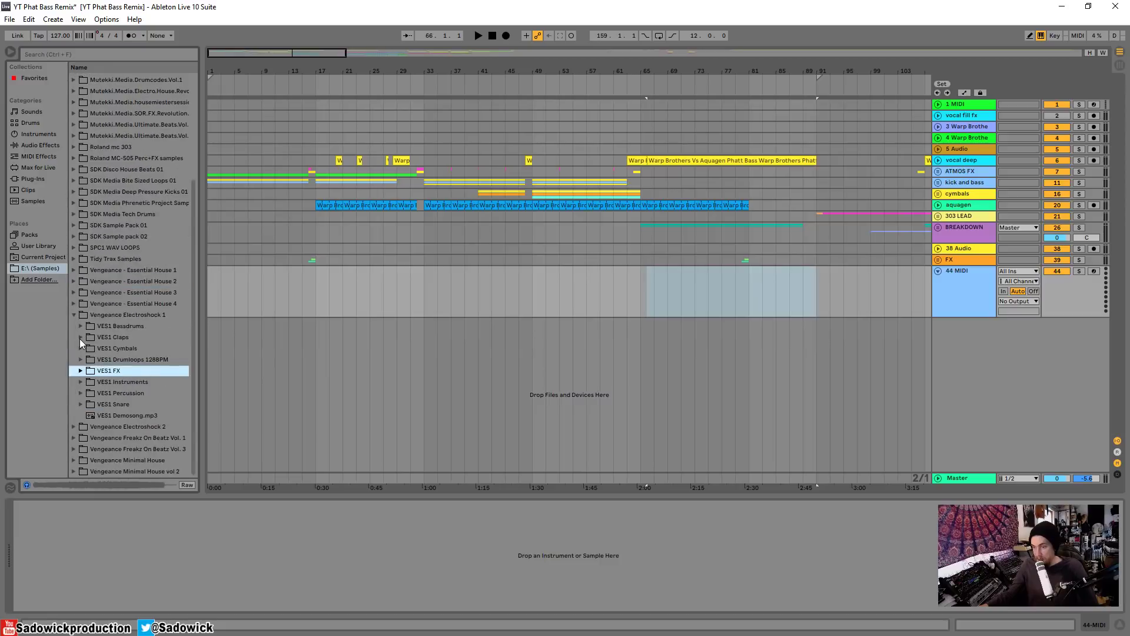
{"action": "left_click", "coordinate": [84, 404]}
{"action": "left_click", "coordinate": [126, 383]}
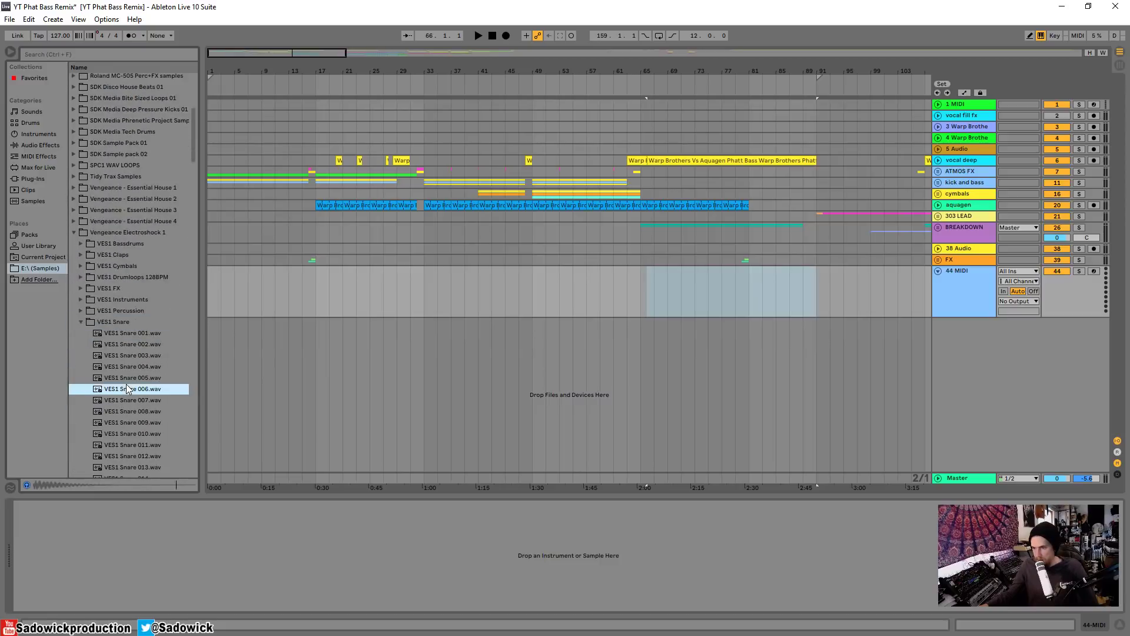
{"action": "key", "text": "Down"}
{"action": "key", "text": "Up"}
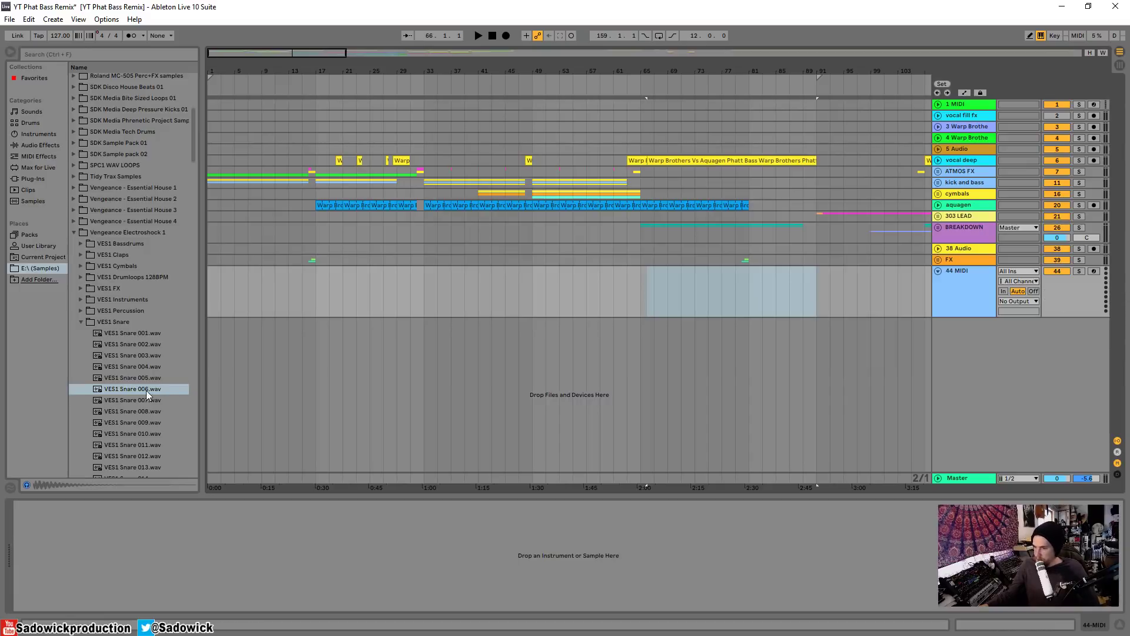
{"action": "left_click_drag", "start_coordinate": [147, 394], "coordinate": [172, 549]}
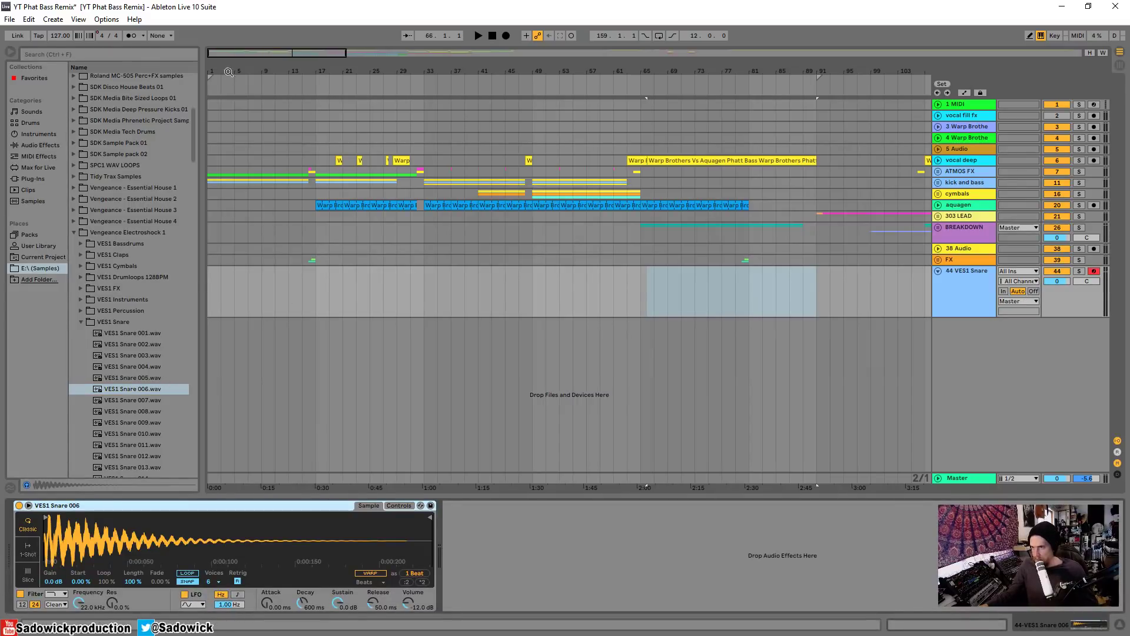
Step: Play the intro from bar 5 to audition the snare, and try the sampler's 1-Shot mode before restoring Classic
{"action": "left_click_drag", "start_coordinate": [228, 72], "coordinate": [263, 83]}
{"action": "key", "text": "space"}
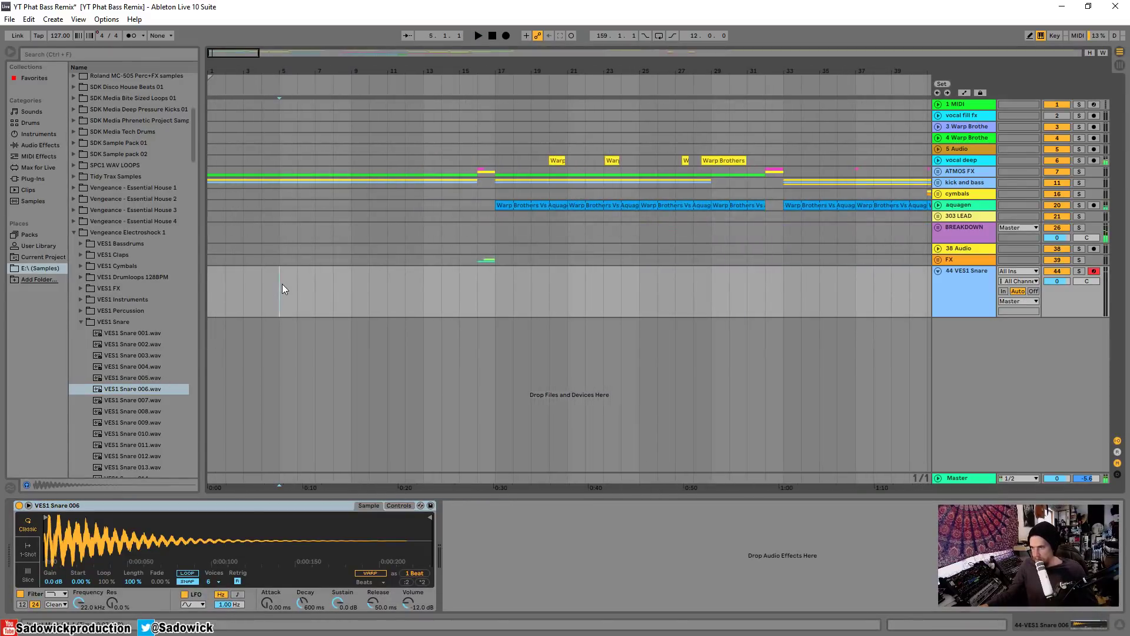
{"action": "left_click", "coordinate": [281, 284]}
{"action": "key", "text": "space"}
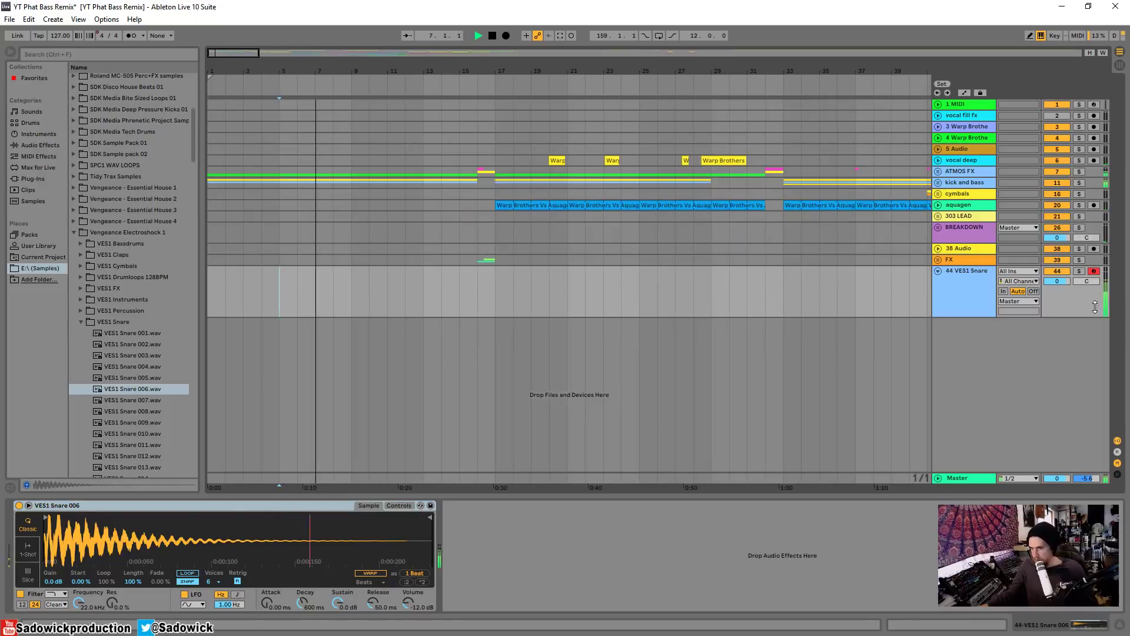
{"action": "key", "text": "space"}
{"action": "left_click", "coordinate": [27, 549]}
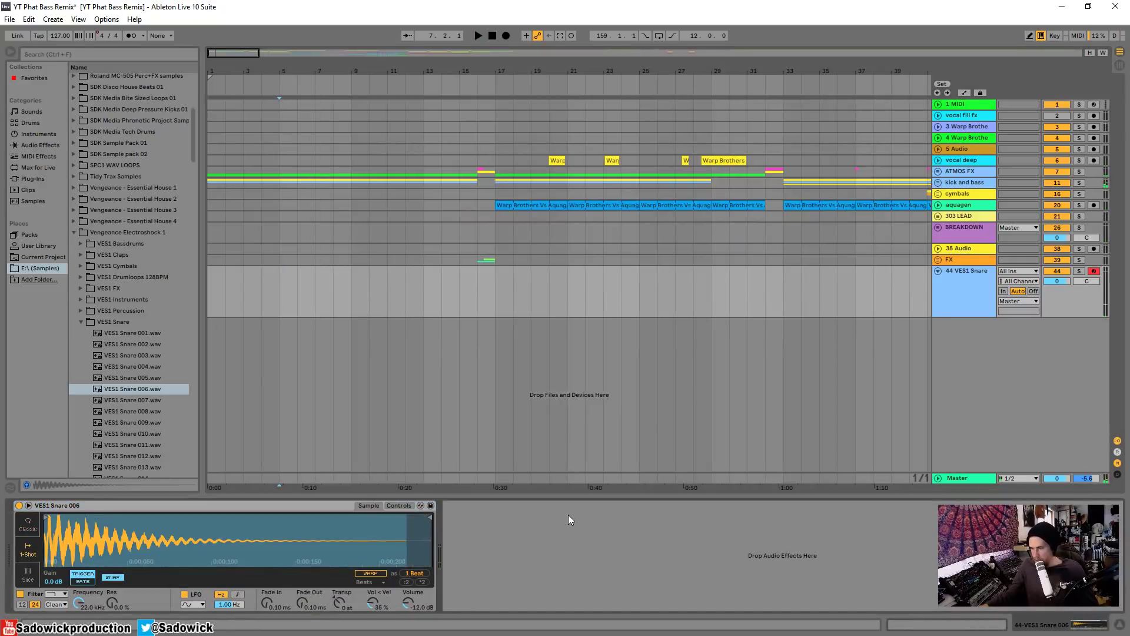
{"action": "left_click", "coordinate": [24, 522]}
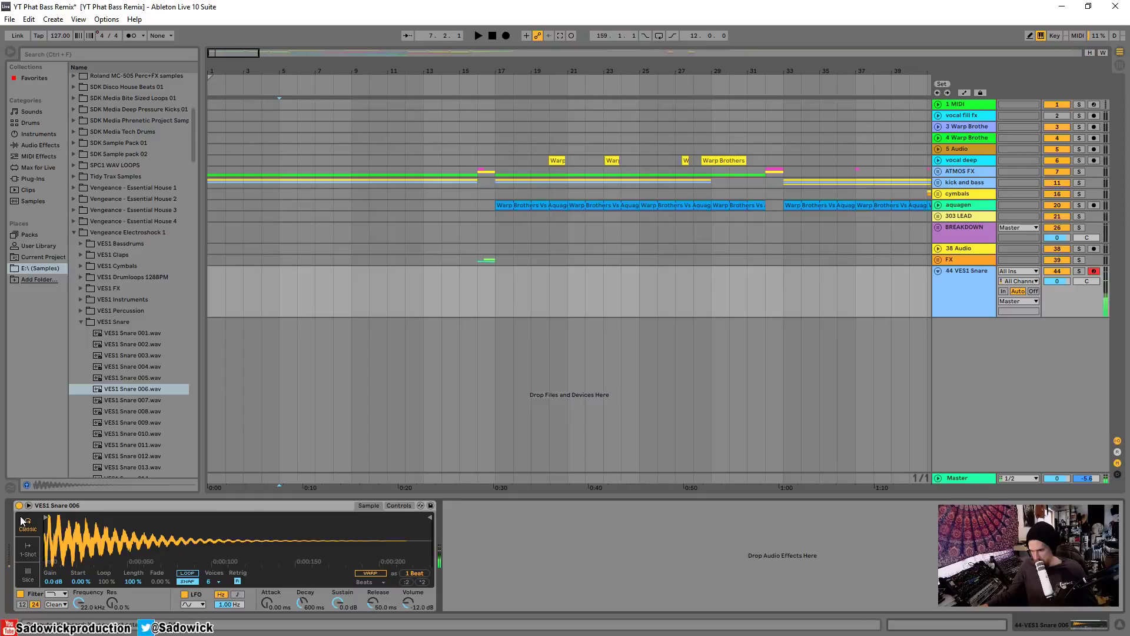
Step: Set the snare track's volume to -2.6 dB while the intro plays
{"action": "key", "text": "space"}
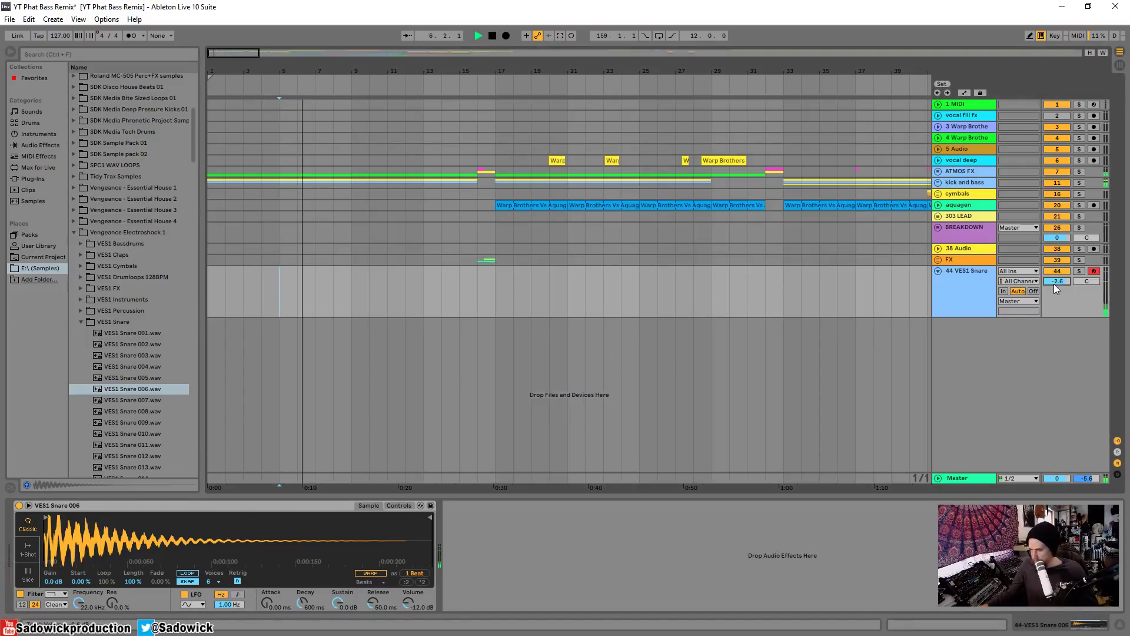
{"action": "left_click_drag", "start_coordinate": [1054, 282], "coordinate": [1052, 285]}
{"action": "key", "text": "space"}
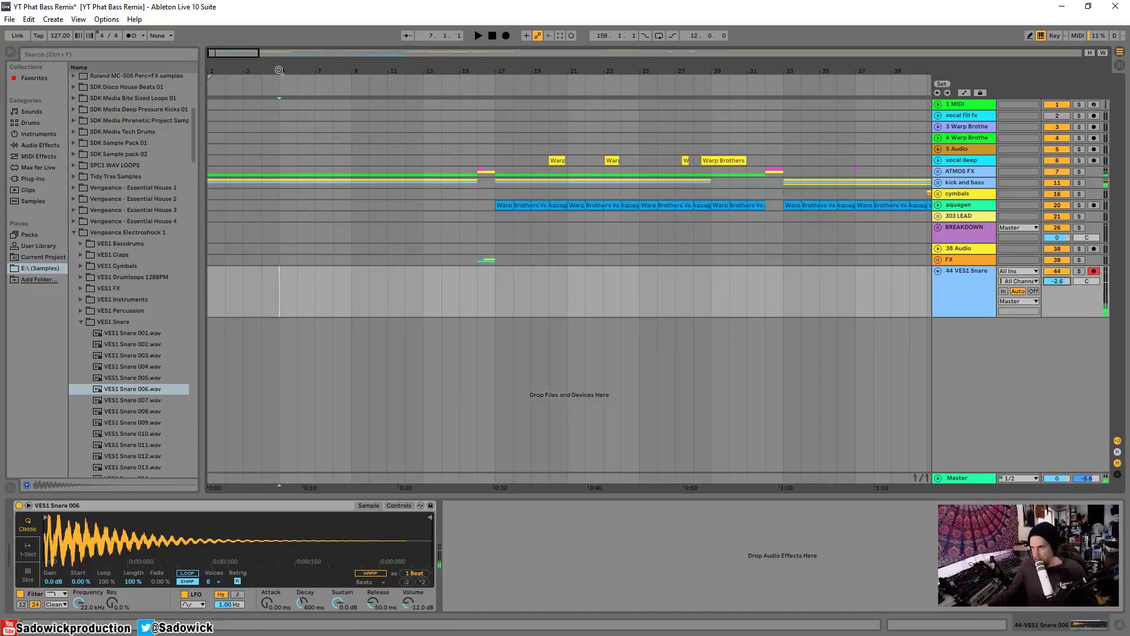
Step: Insert a one-bar MIDI clip at bar 4 on the VES1 Snare track and open its notes for editing
{"action": "mouse_move", "coordinate": [280, 71]}
{"action": "left_mouse_down"}
{"action": "mouse_move", "coordinate": [435, 71]}
{"action": "mouse_move", "coordinate": [269, 70]}
{"action": "mouse_move", "coordinate": [224, 121]}
{"action": "left_mouse_up"}
{"action": "left_click", "coordinate": [256, 278]}
{"action": "key", "text": "space"}
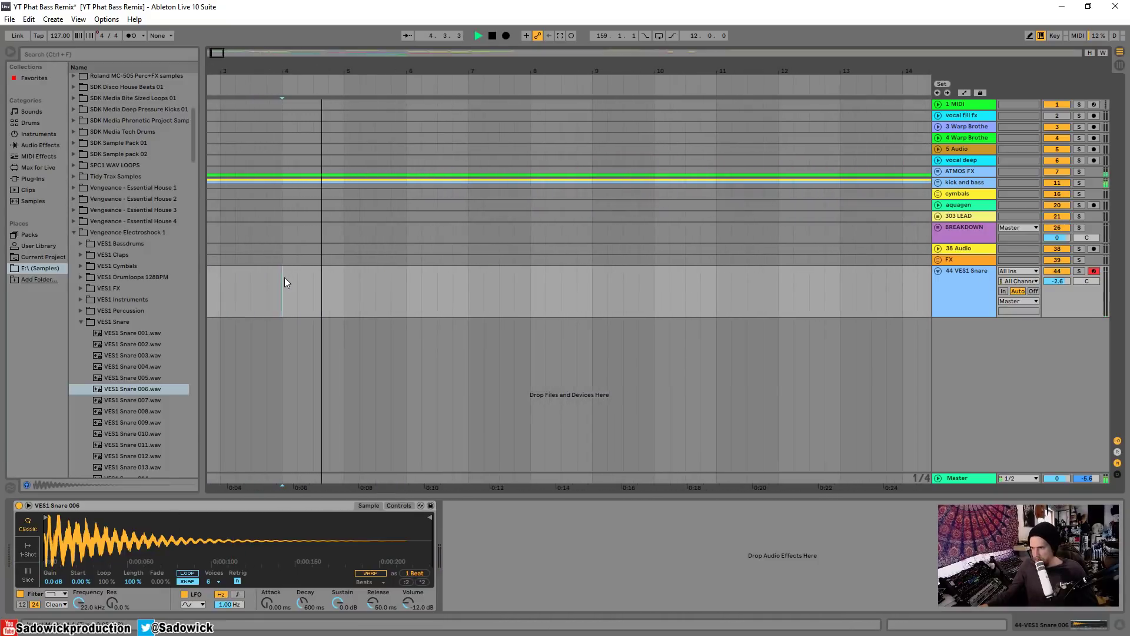
{"action": "key", "text": "space"}
{"action": "left_click_drag", "start_coordinate": [285, 277], "coordinate": [346, 277]}
{"action": "right_click", "coordinate": [332, 273]}
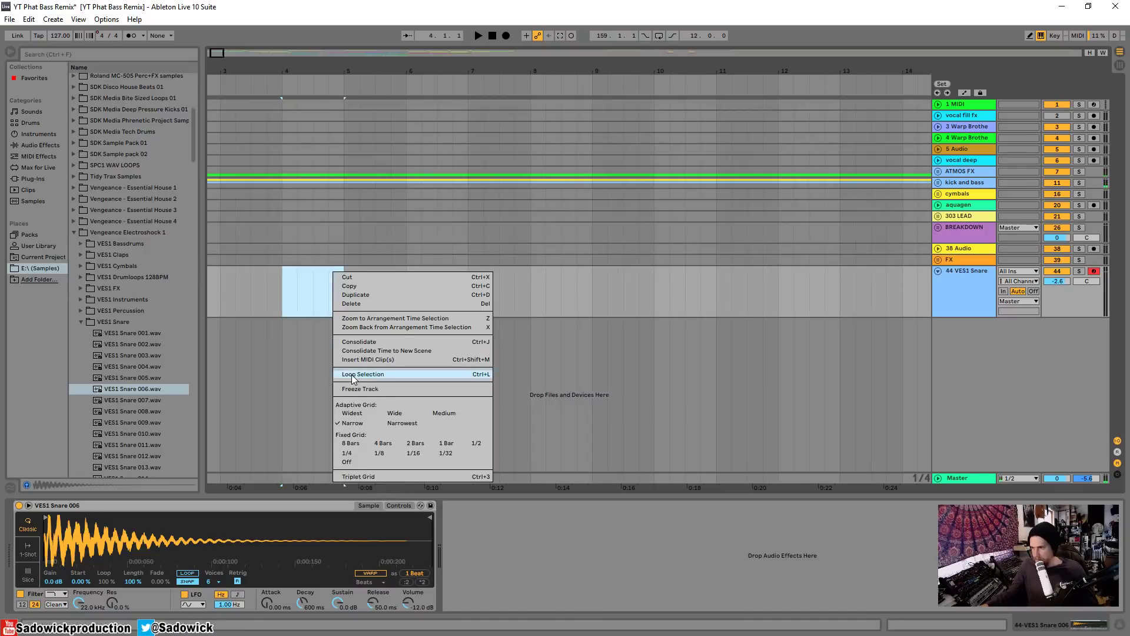
{"action": "left_click", "coordinate": [351, 374]}
{"action": "double_click", "coordinate": [323, 271]}
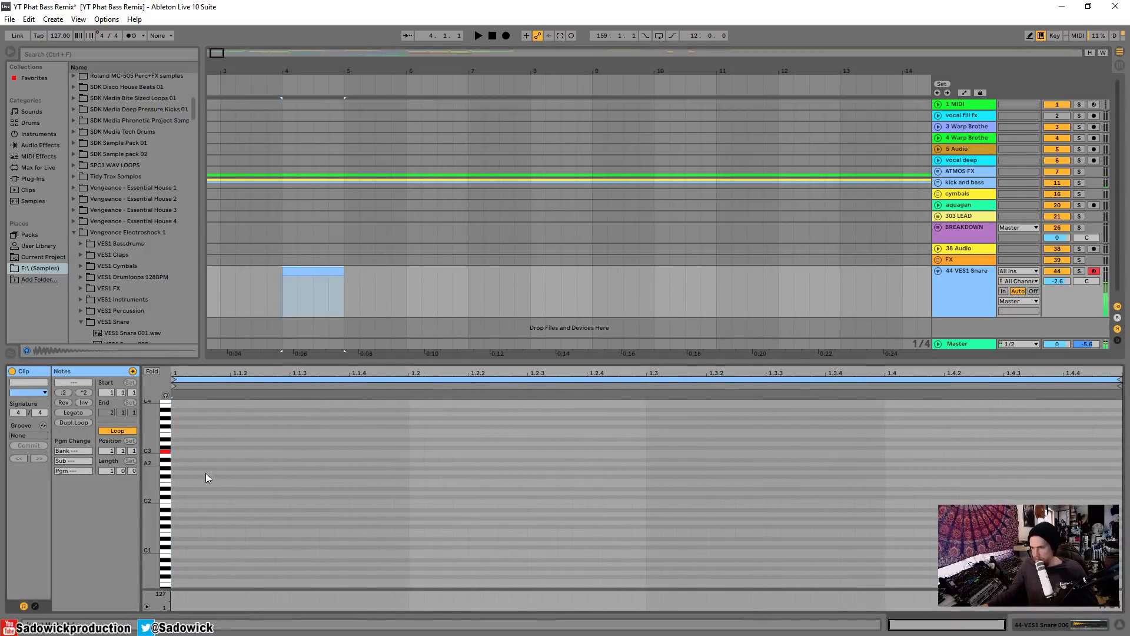
Step: Add a sixteenth-long C3 snare note at 1.1.4 in the clip, checking its placement during playback
{"action": "right_click", "coordinate": [266, 446]}
{"action": "left_click", "coordinate": [352, 404]}
{"action": "key", "text": "space"}
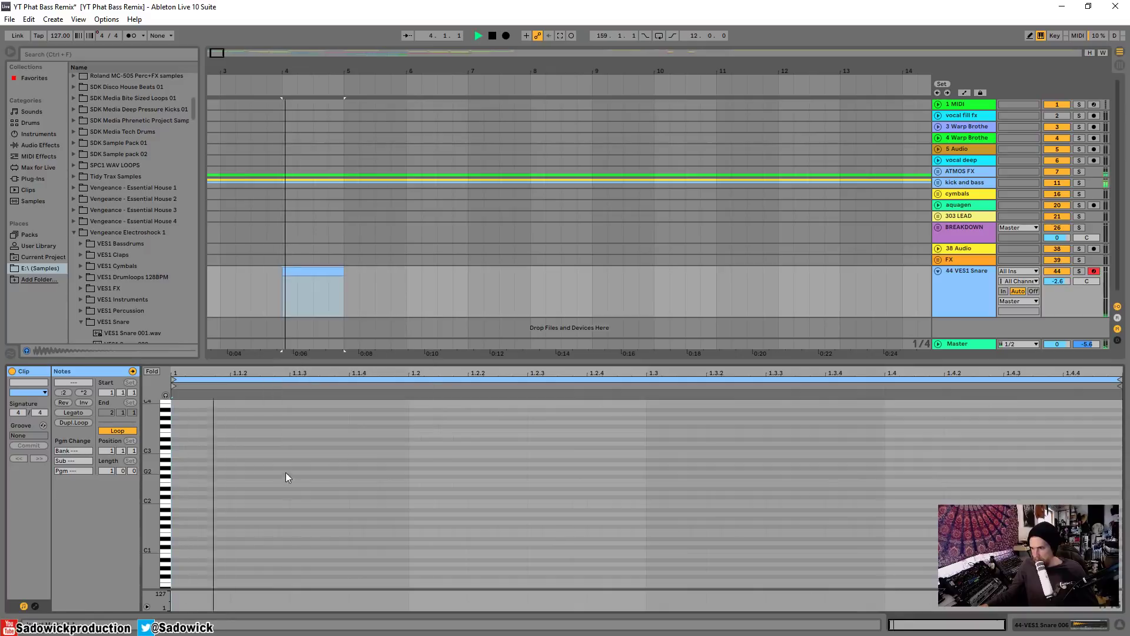
{"action": "key", "text": "space"}
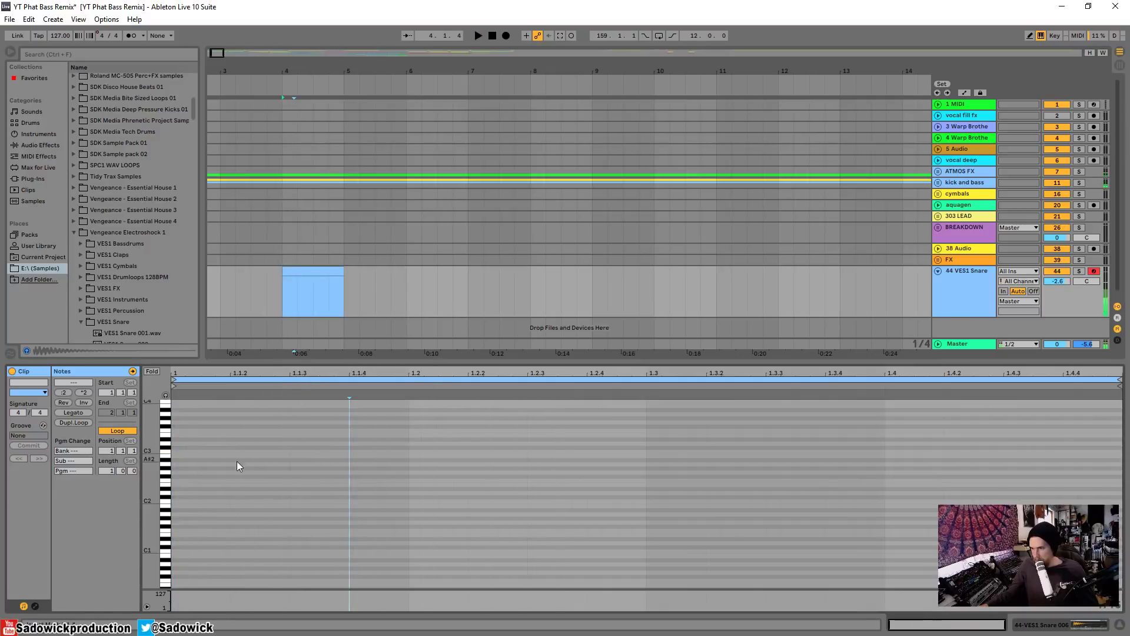
{"action": "left_click", "coordinate": [292, 456]}
{"action": "double_click", "coordinate": [306, 451]}
{"action": "key", "text": "space"}
{"action": "key", "text": "space"}
{"action": "mouse_move", "coordinate": [331, 452]}
{"action": "left_mouse_down"}
{"action": "mouse_move", "coordinate": [355, 455]}
{"action": "mouse_move", "coordinate": [271, 449]}
{"action": "mouse_move", "coordinate": [311, 454]}
{"action": "mouse_move", "coordinate": [260, 436]}
{"action": "mouse_move", "coordinate": [284, 450]}
{"action": "mouse_move", "coordinate": [374, 454]}
{"action": "mouse_move", "coordinate": [200, 452]}
{"action": "left_mouse_up"}
{"action": "key", "text": "space"}
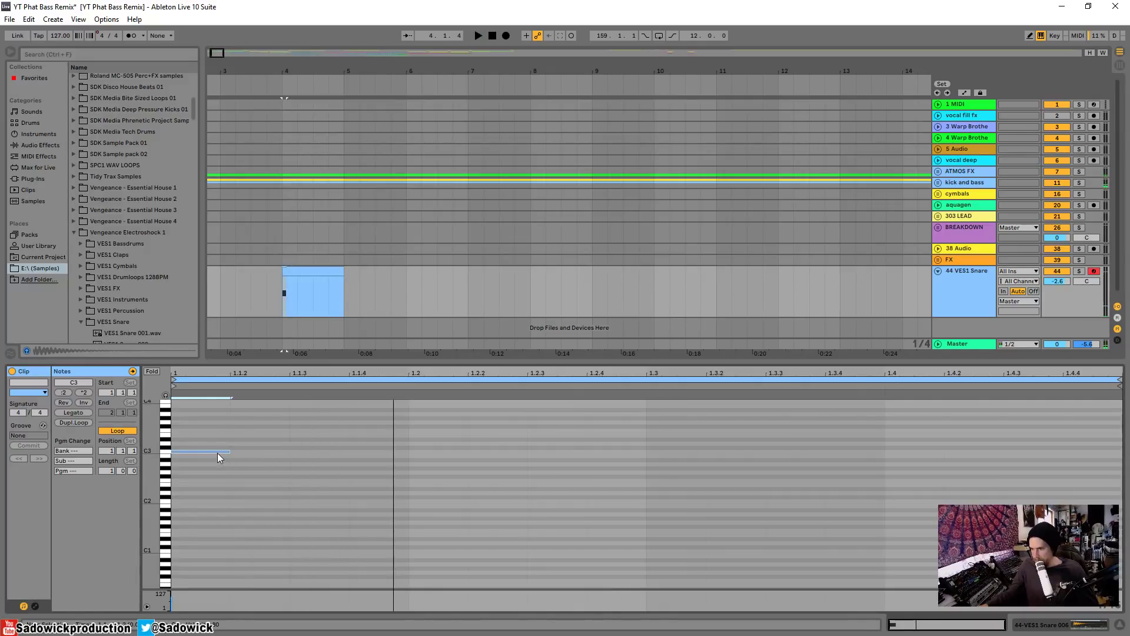
{"action": "left_click_drag", "start_coordinate": [219, 458], "coordinate": [388, 453]}
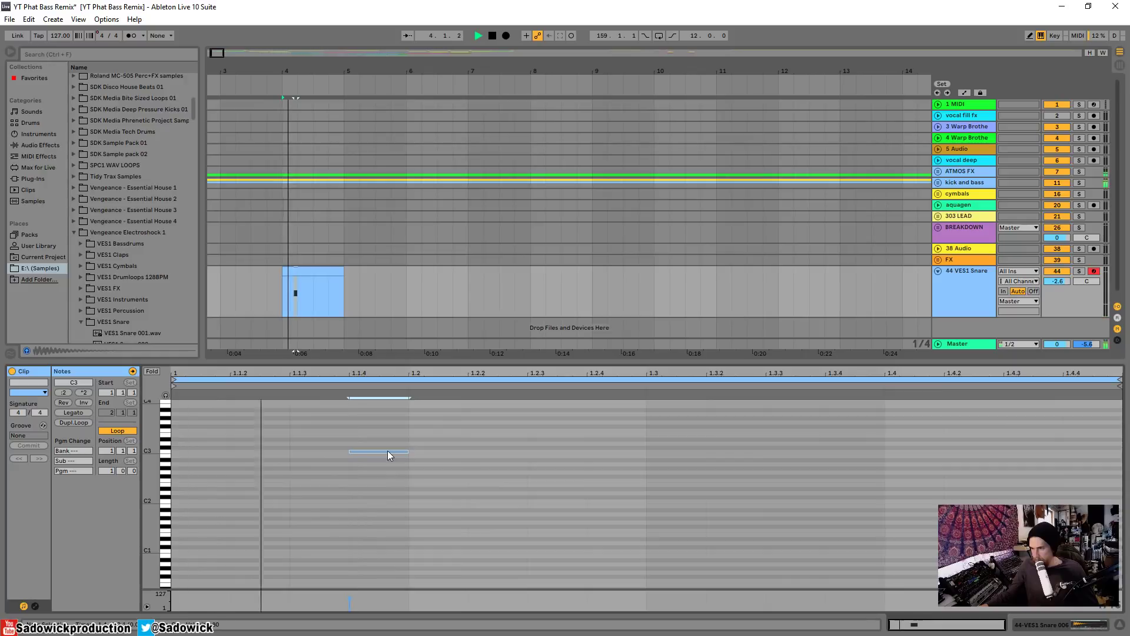
Step: Add a C3 note at 1.2.2, duplicate it to 1.2.3 and 1.2.4, and audition the pattern
{"action": "double_click", "coordinate": [477, 451]}
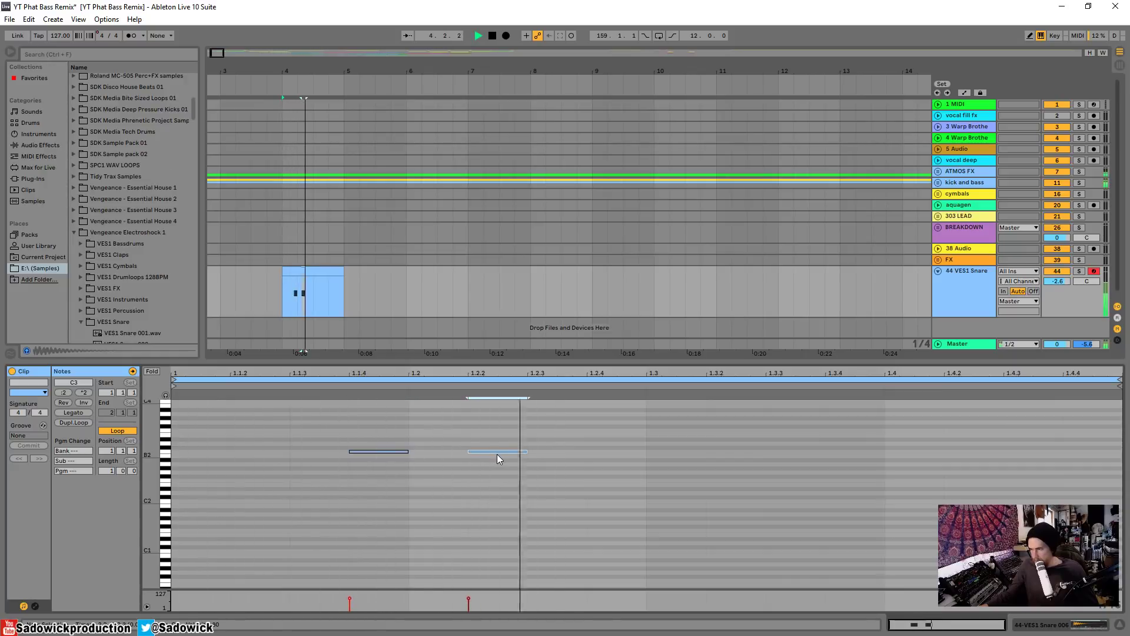
{"action": "key", "text": "space"}
{"action": "mouse_move", "coordinate": [497, 454]}
{"action": "left_mouse_down"}
{"action": "mouse_move", "coordinate": [465, 452]}
{"action": "mouse_move", "coordinate": [493, 457]}
{"action": "left_mouse_up"}
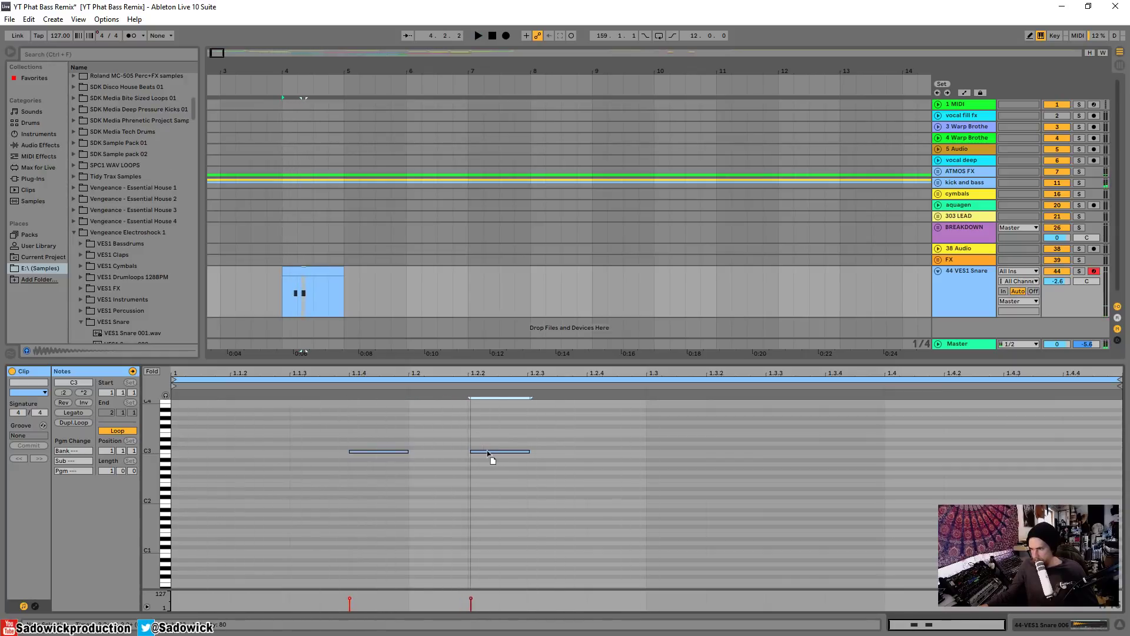
{"action": "key", "text": "ctrl+d"}
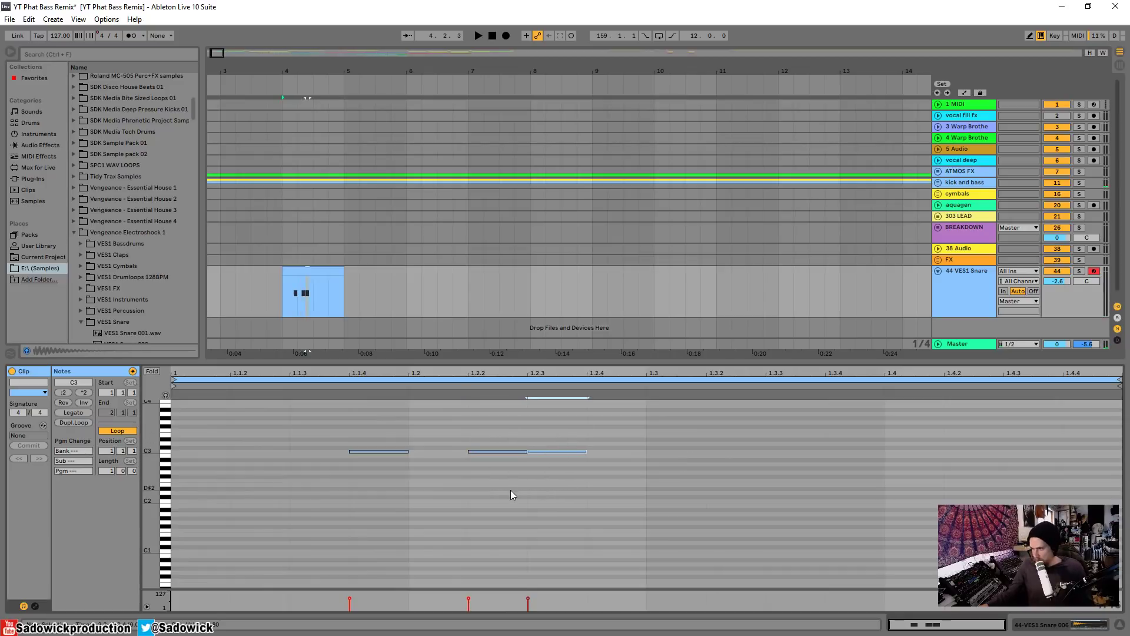
{"action": "key", "text": "space"}
{"action": "key", "text": "ctrl+d"}
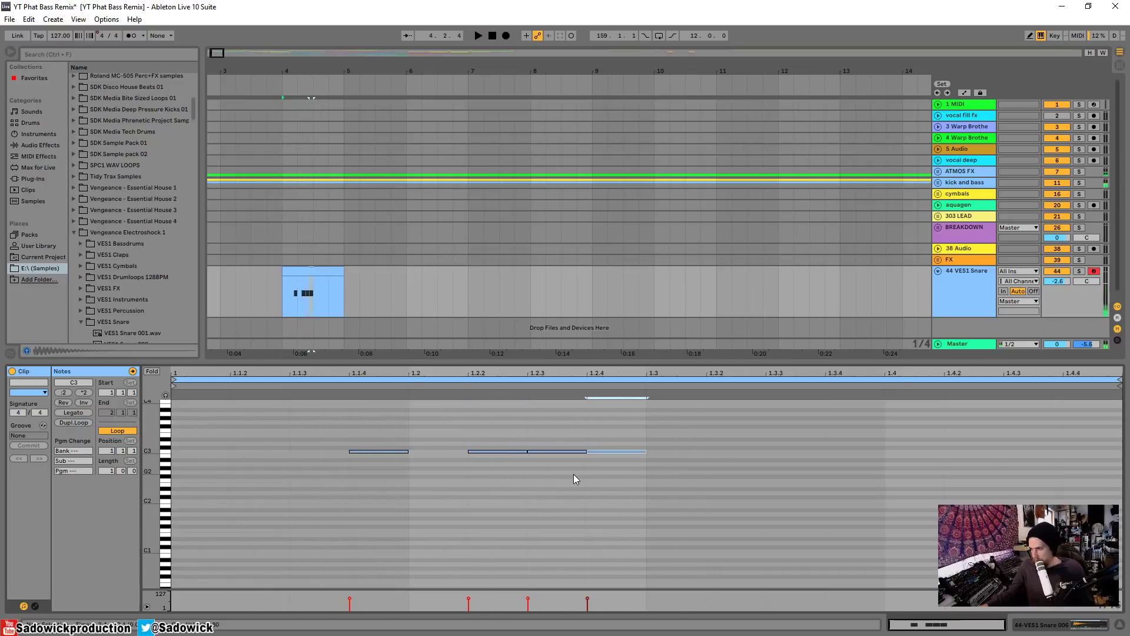
{"action": "key", "text": "space"}
{"action": "key", "text": "space"}
{"action": "key", "text": "space"}
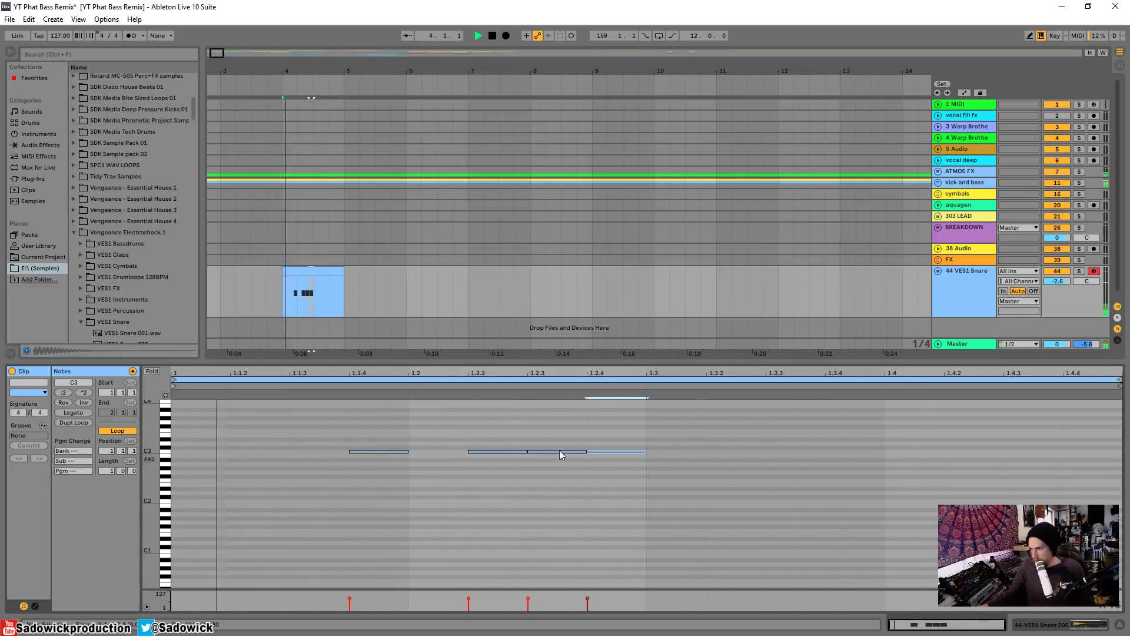
{"action": "key", "text": "space"}
Step: Shorten the three consecutive notes from 1.2.2 to 1.2.4 so gaps separate them, and play the clip
{"action": "left_click_drag", "start_coordinate": [636, 433], "coordinate": [425, 511]}
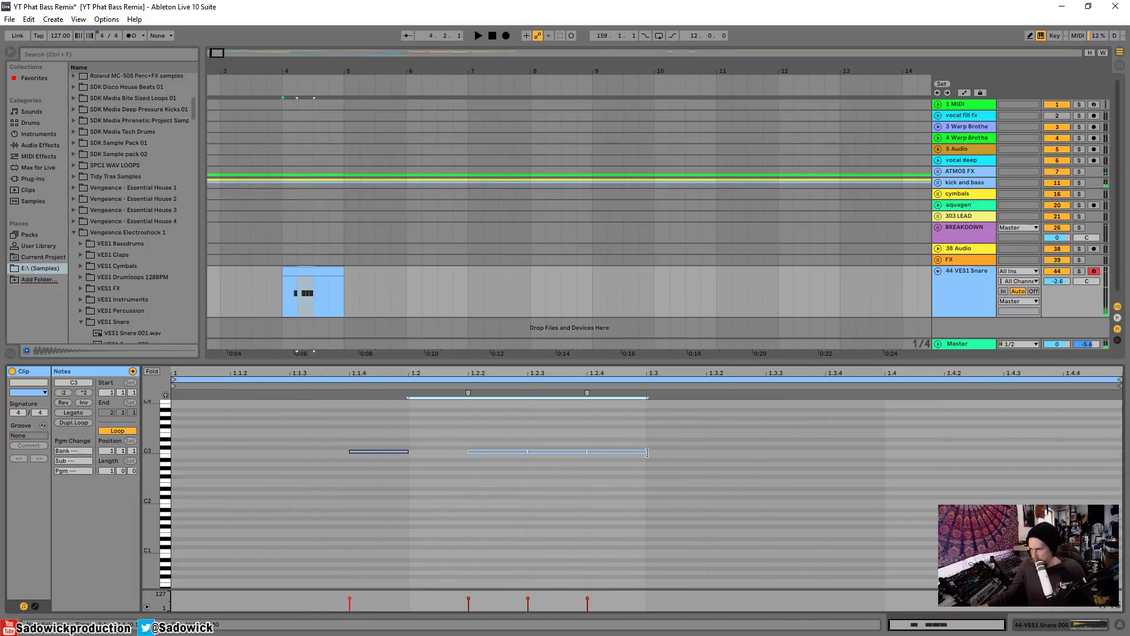
{"action": "left_click_drag", "start_coordinate": [647, 452], "coordinate": [635, 452]}
{"action": "left_click", "coordinate": [601, 417]}
{"action": "key", "text": "space"}
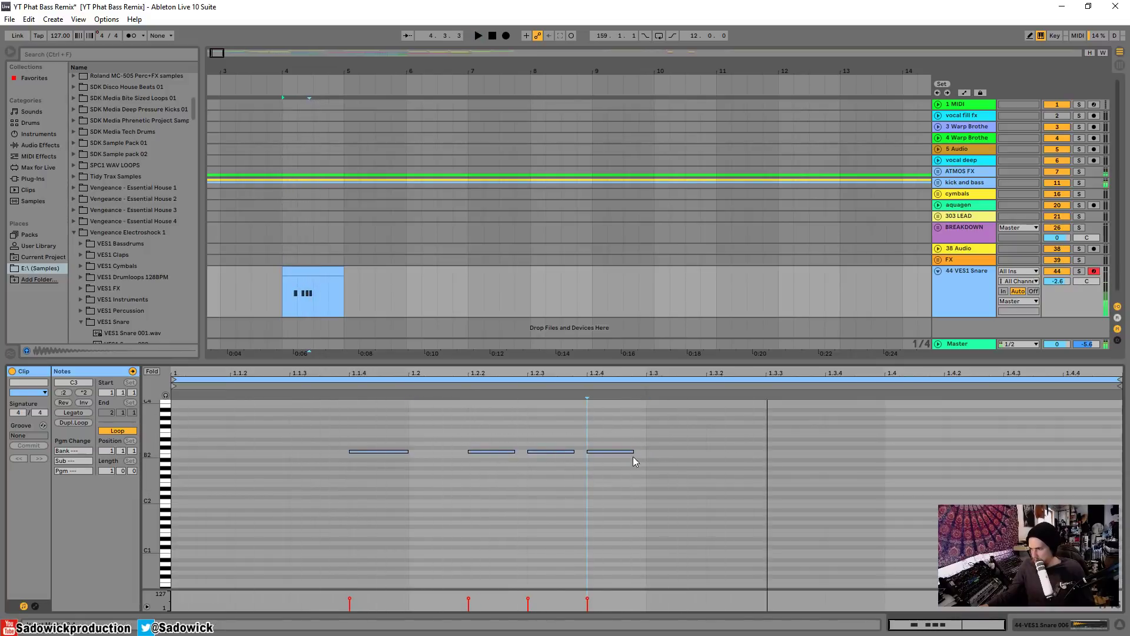
{"action": "key", "text": "space"}
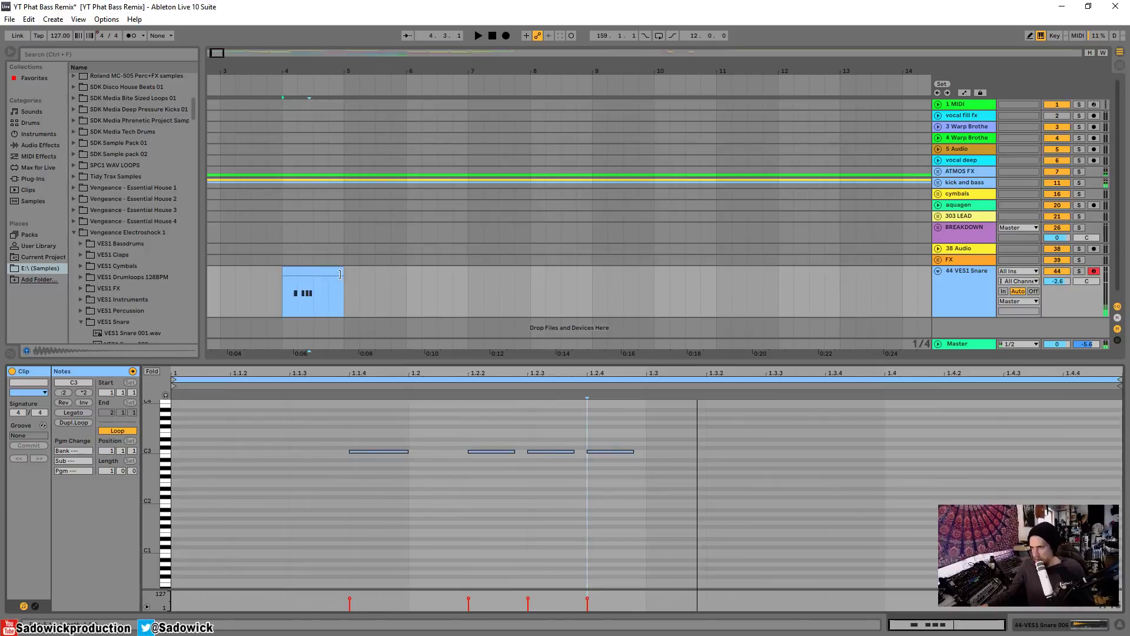
Step: Trim the snare clip to half a bar, place it at 4.3, and play it back
{"action": "mouse_move", "coordinate": [340, 274]}
{"action": "left_mouse_down"}
{"action": "mouse_move", "coordinate": [314, 276]}
{"action": "mouse_move", "coordinate": [334, 277]}
{"action": "left_mouse_up"}
{"action": "key", "text": "space"}
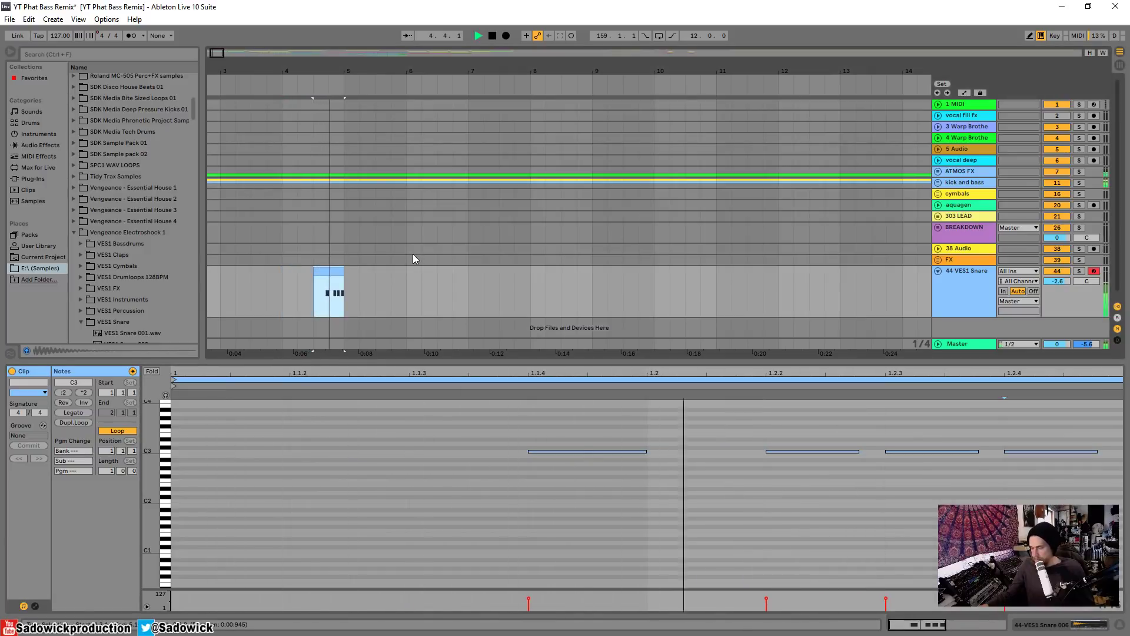
{"action": "key", "text": "space"}
{"action": "key", "text": "space"}
Step: Lower the snare track's volume to -5.8 dB while auditioning the fill
{"action": "left_click_drag", "start_coordinate": [420, 72], "coordinate": [299, 87]}
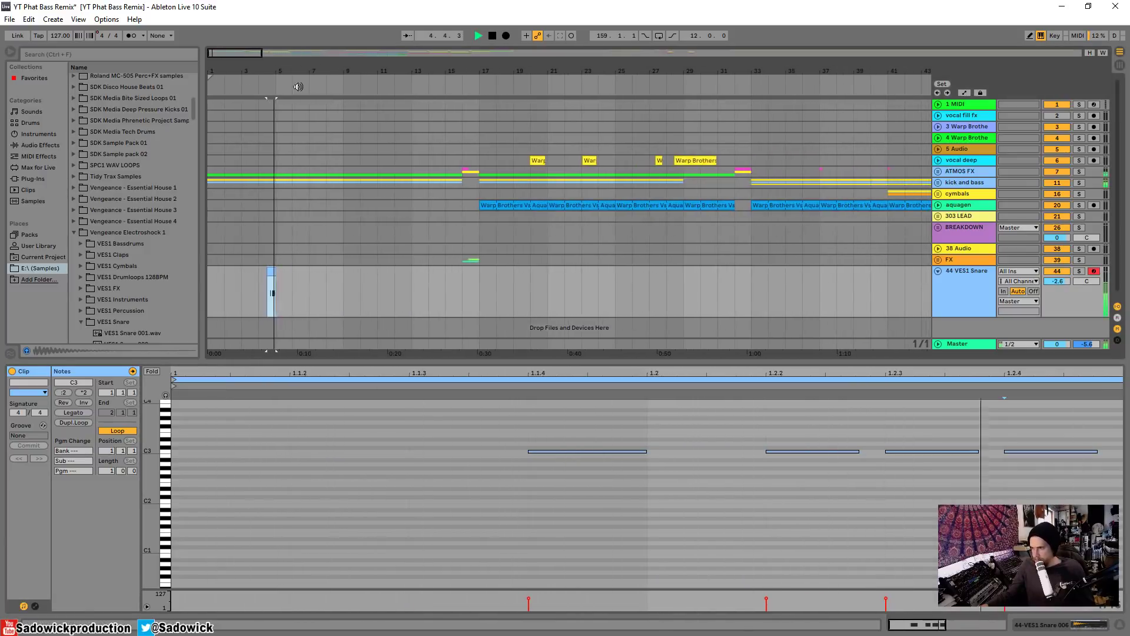
{"action": "left_click_drag", "start_coordinate": [1058, 282], "coordinate": [1058, 298]}
{"action": "key", "text": "space"}
{"action": "key", "text": "space"}
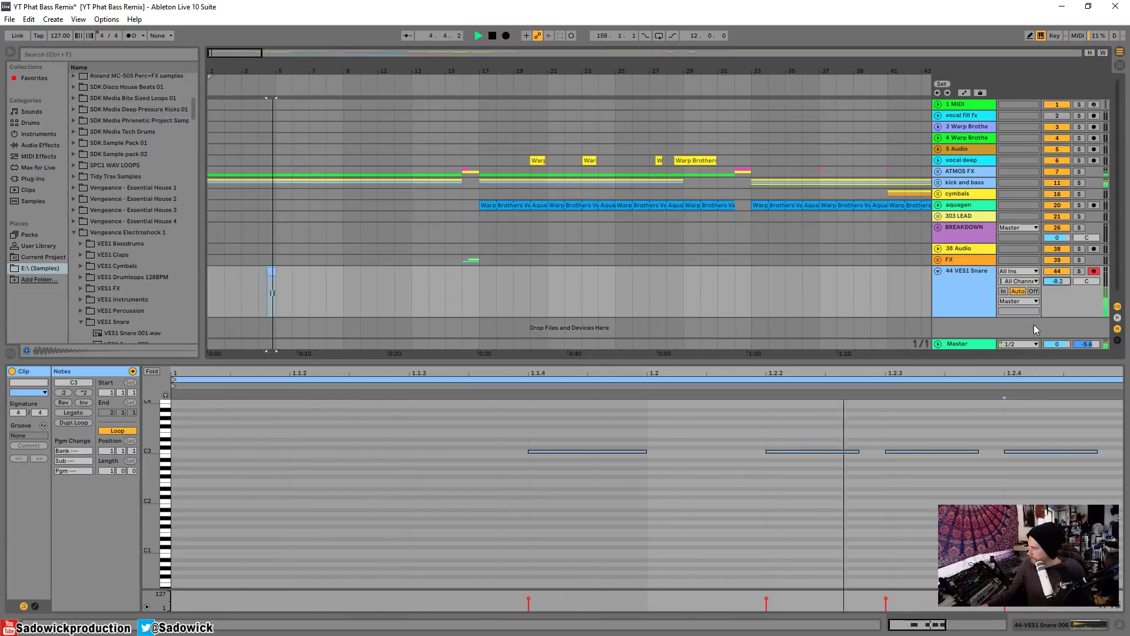
{"action": "key", "text": "space"}
Step: Transpose all four snare notes to F3, trying lower pitches first while the clip plays
{"action": "left_click", "coordinate": [1070, 619]}
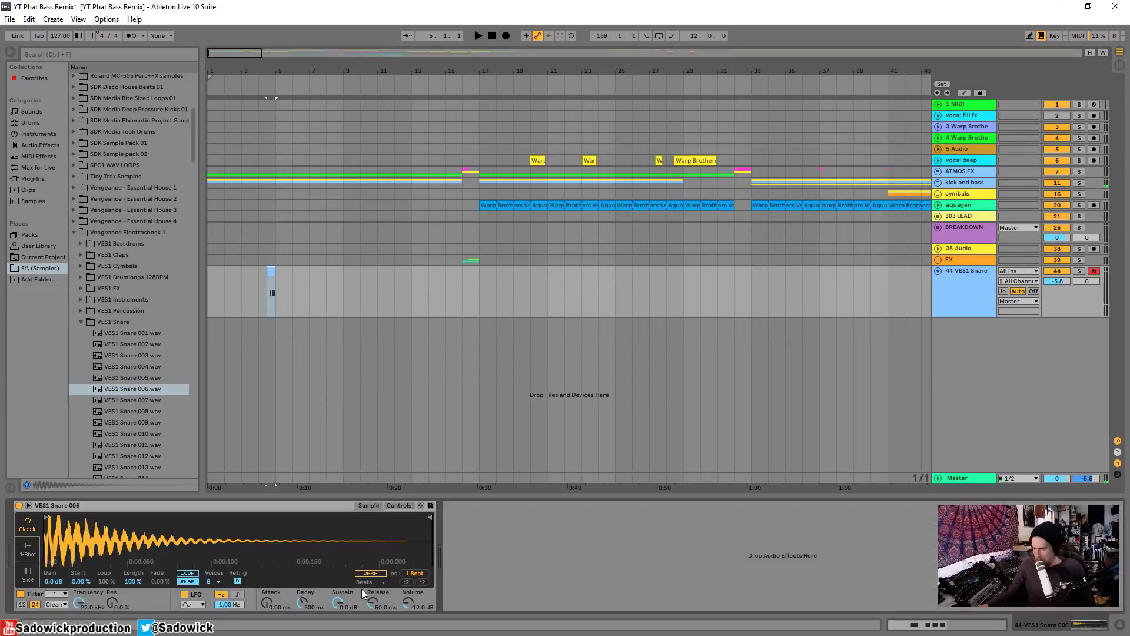
{"action": "double_click", "coordinate": [272, 272]}
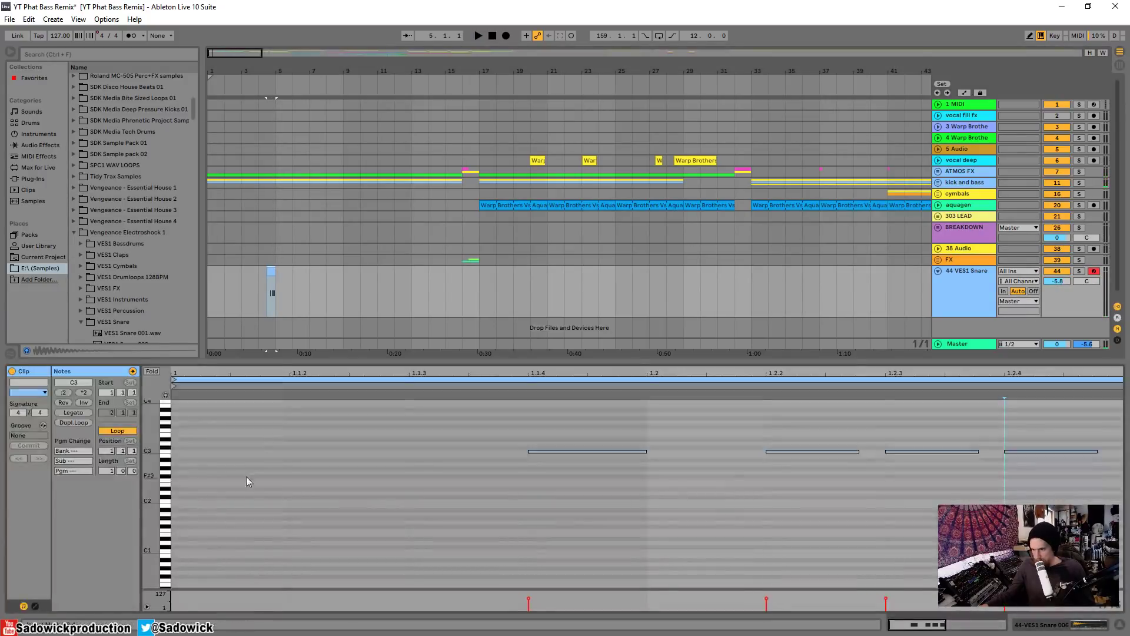
{"action": "left_click_drag", "start_coordinate": [567, 432], "coordinate": [1068, 491]}
{"action": "key", "text": "Down"}
{"action": "key", "text": "Down"}
{"action": "key", "text": "Down"}
{"action": "key", "text": "Down"}
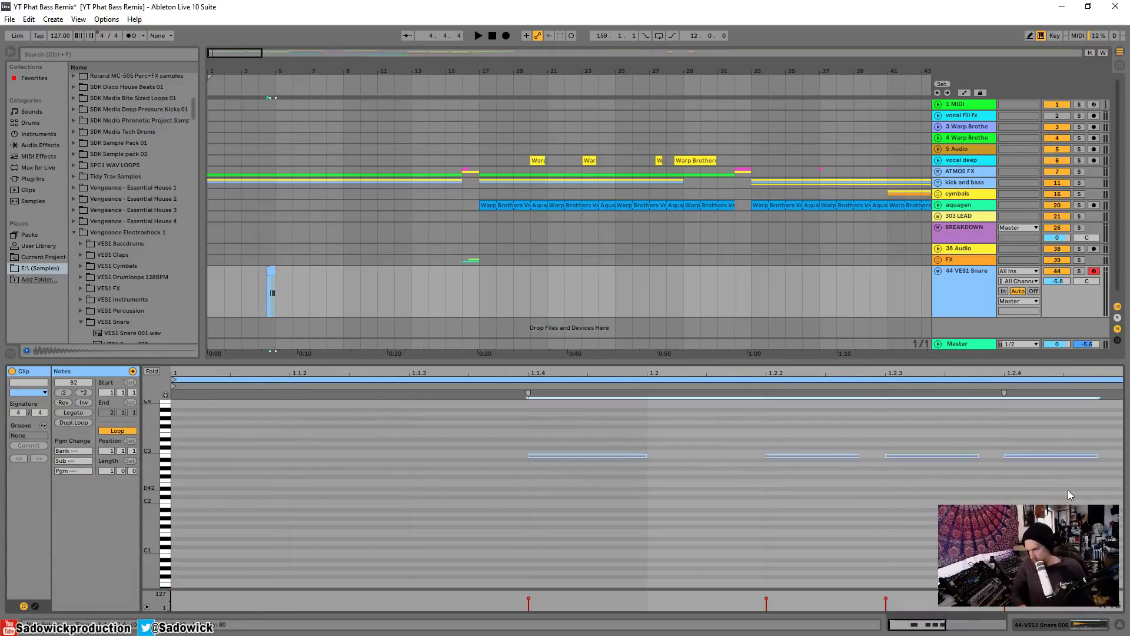
{"action": "key", "text": "space"}
{"action": "key", "text": "Up"}
{"action": "key", "text": "Up"}
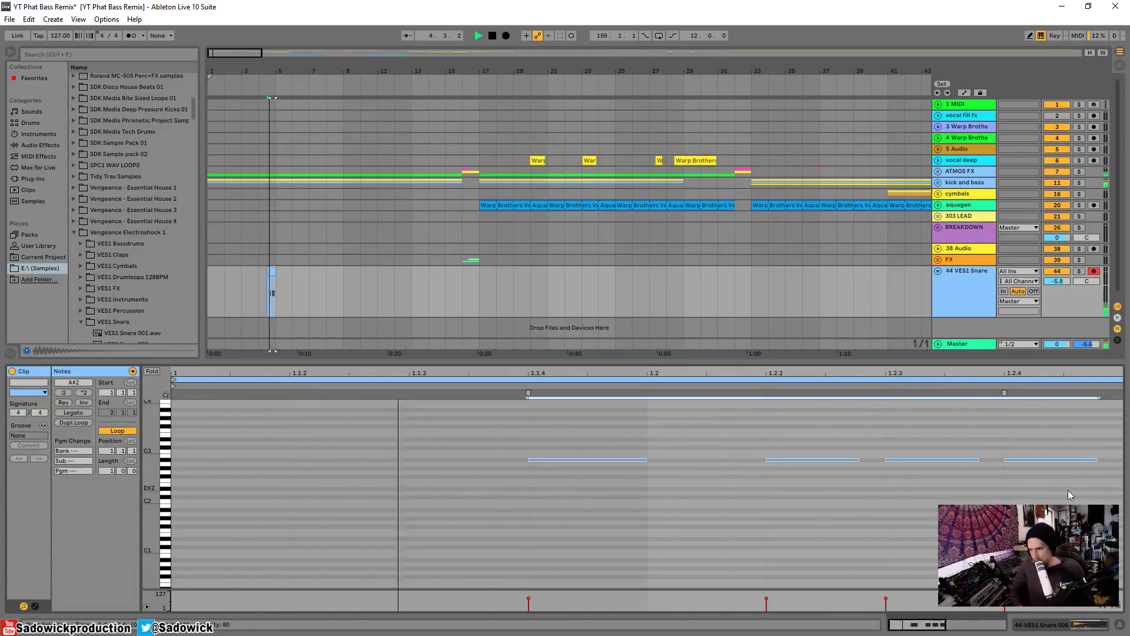
{"action": "key", "text": "Up"}
{"action": "key", "text": "Up"}
{"action": "key", "text": "Up"}
{"action": "key", "text": "Up"}
{"action": "key", "text": "Up"}
{"action": "key", "text": "Up"}
{"action": "key", "text": "Up"}
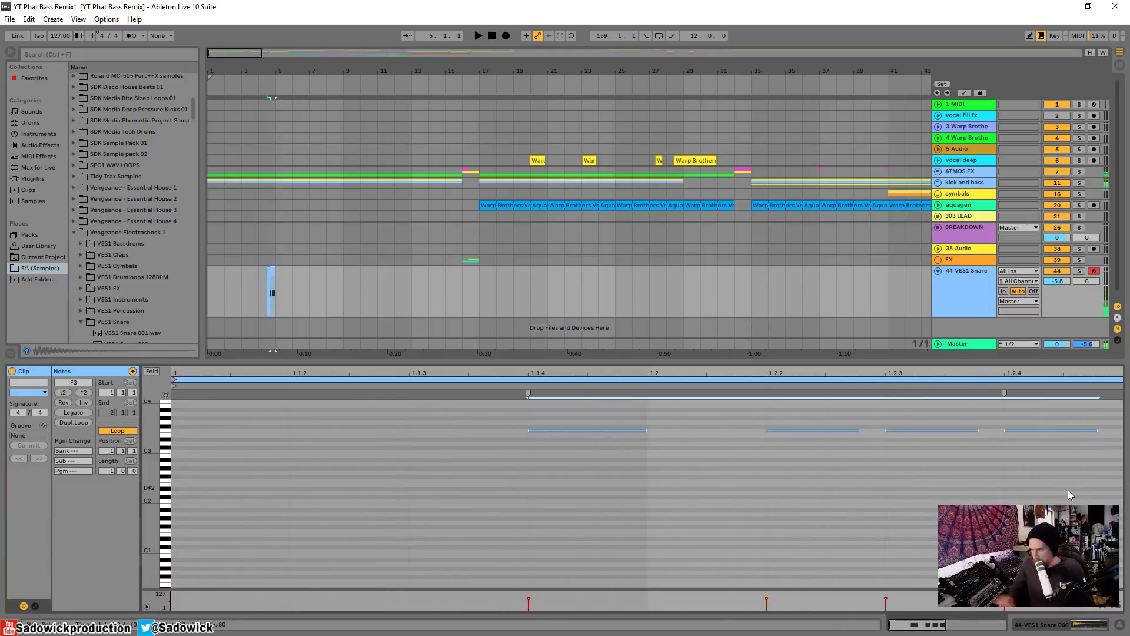
{"action": "key", "text": "space"}
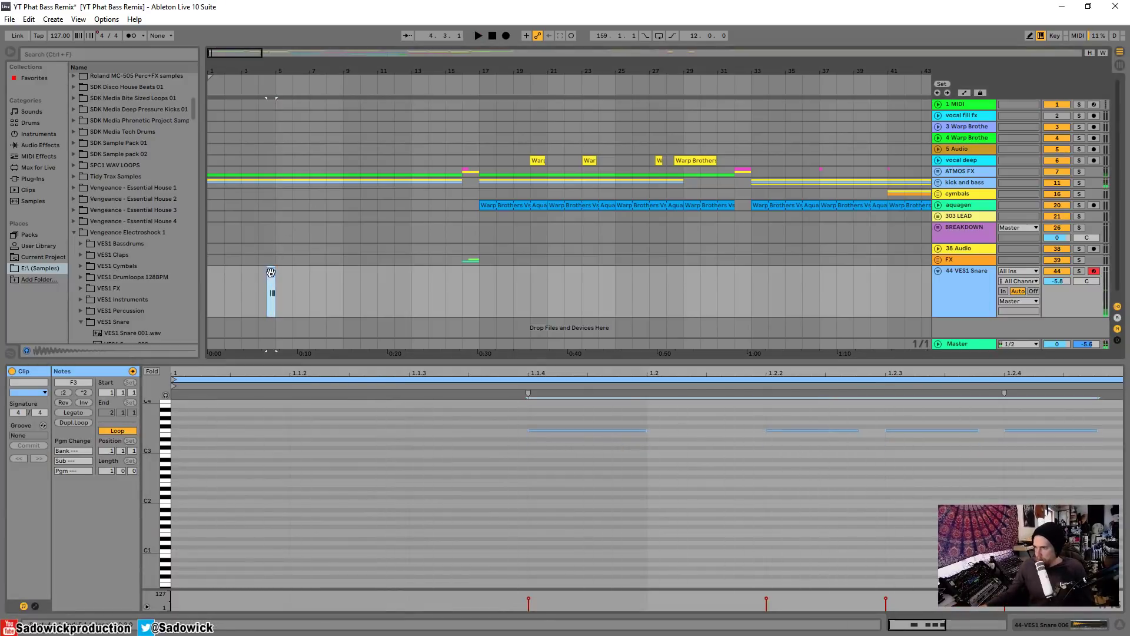
Step: Move the snare clip to 34.3 in the arrangement and audition the section from bar 33
{"action": "left_click_drag", "start_coordinate": [271, 266], "coordinate": [696, 266]}
{"action": "left_click_drag", "start_coordinate": [733, 71], "coordinate": [517, 109]}
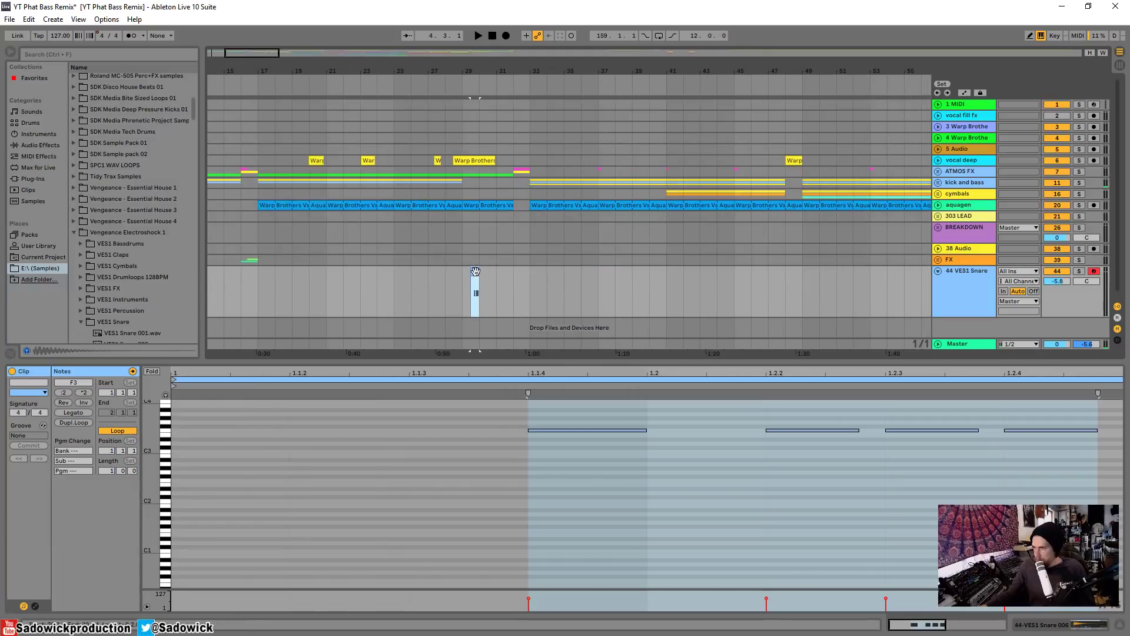
{"action": "left_click_drag", "start_coordinate": [475, 274], "coordinate": [560, 273]}
{"action": "key", "text": "space"}
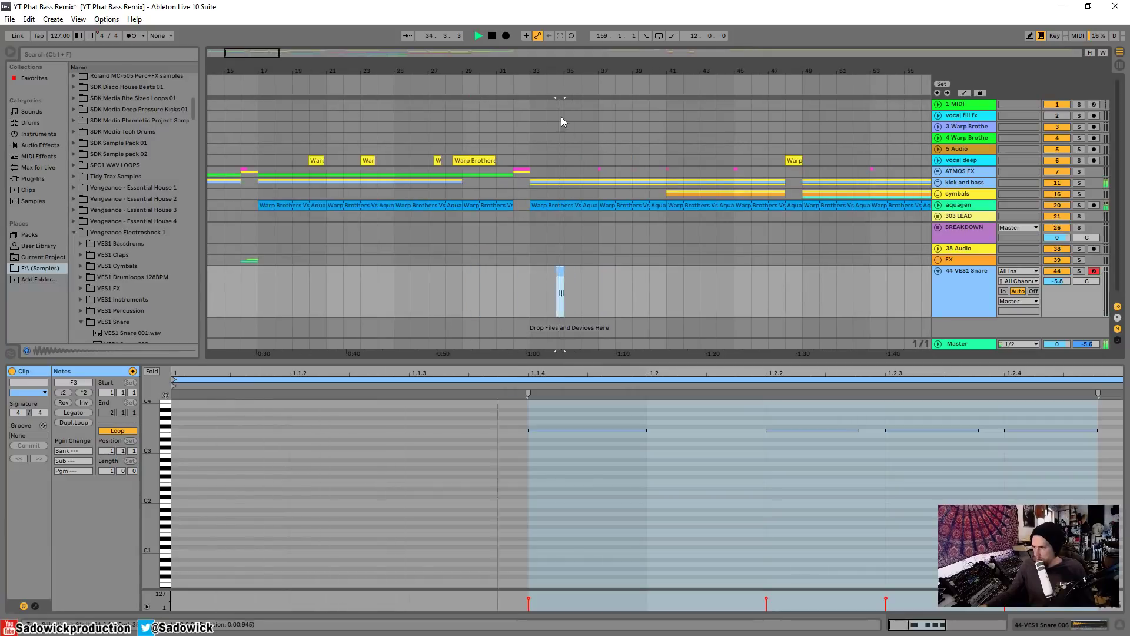
{"action": "left_click_drag", "start_coordinate": [568, 69], "coordinate": [551, 147]}
{"action": "left_click", "coordinate": [429, 281]}
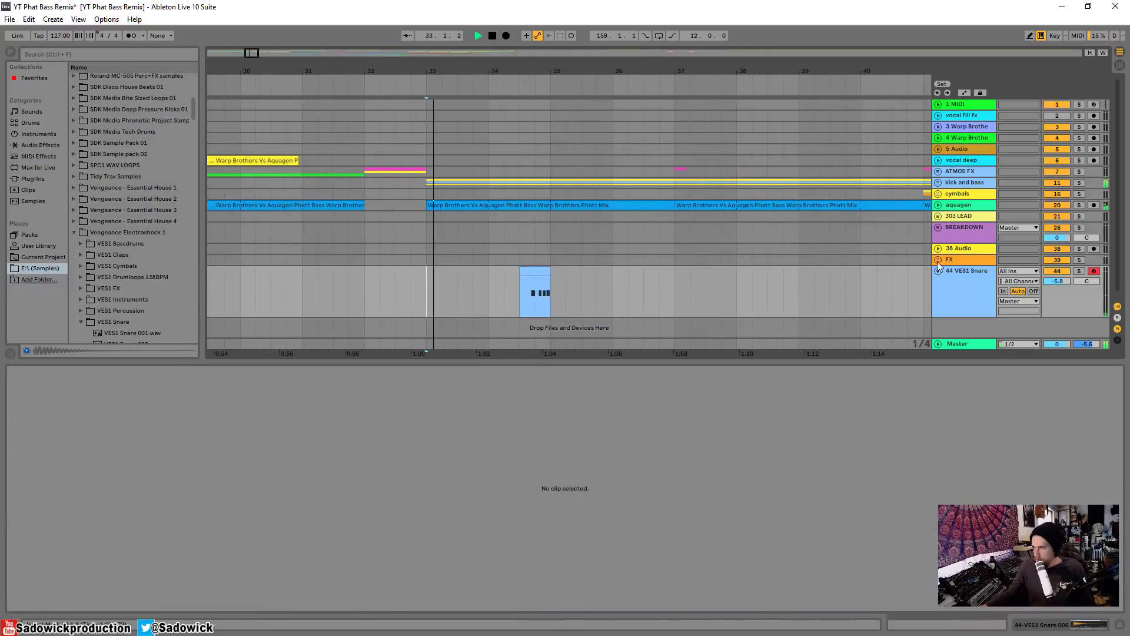
{"action": "left_click", "coordinate": [1074, 626]}
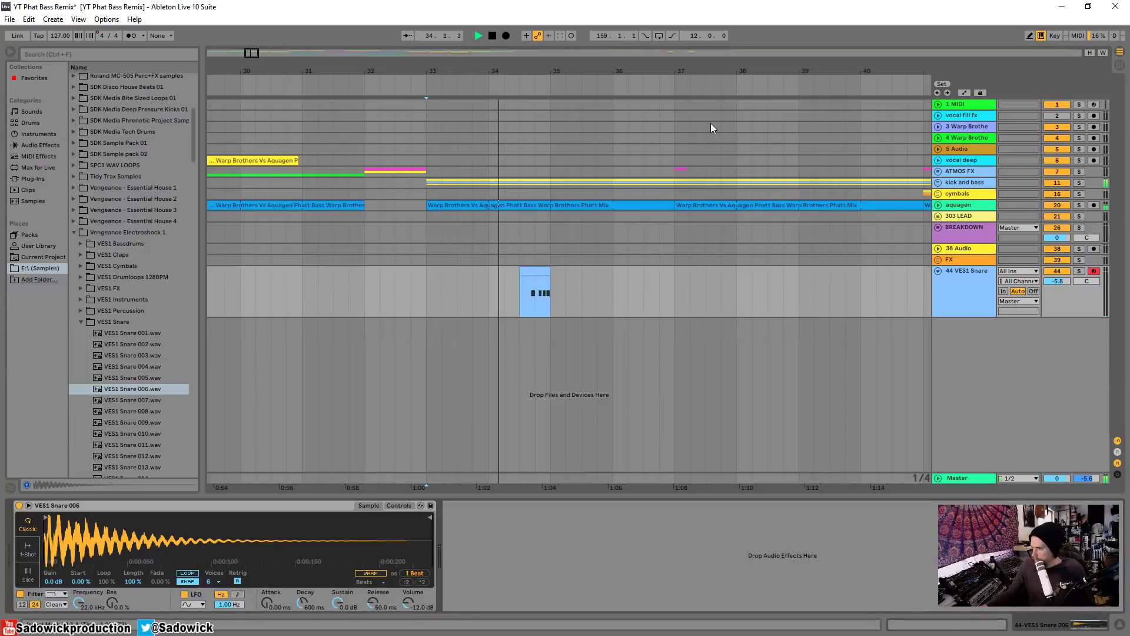
{"action": "key", "text": "space"}
{"action": "key", "text": "space"}
Step: Shift all four snare notes earlier so the first one starts at 1.1.1 of the clip
{"action": "double_click", "coordinate": [534, 273]}
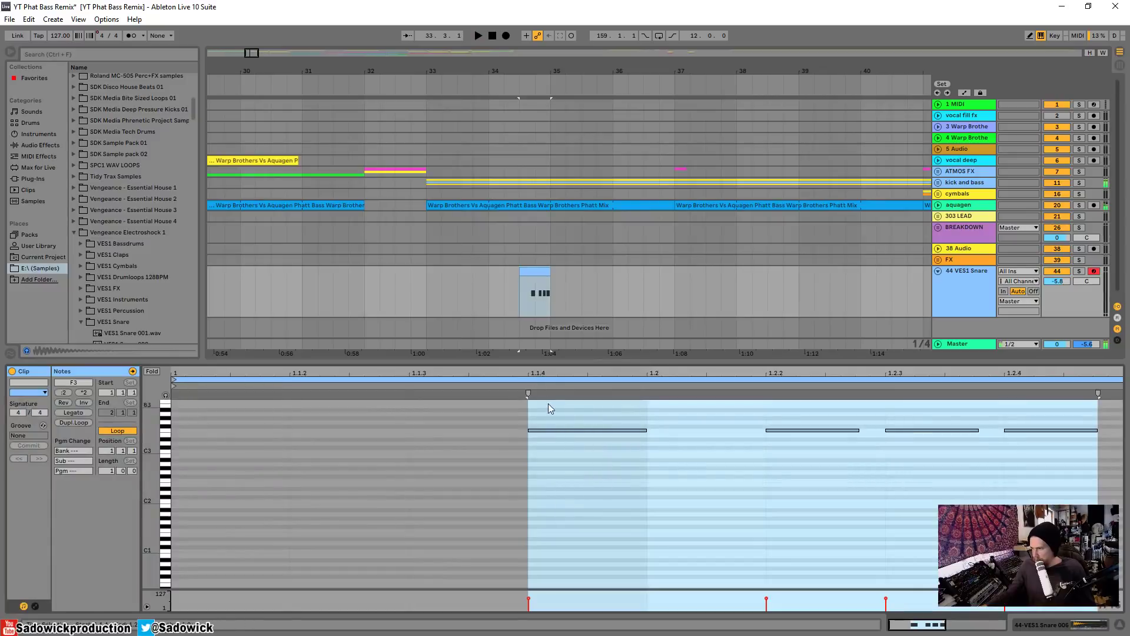
{"action": "left_click_drag", "start_coordinate": [549, 404], "coordinate": [1087, 470]}
{"action": "key", "text": "Left"}
{"action": "key", "text": "Left"}
{"action": "key", "text": "Left"}
{"action": "key", "text": "Left"}
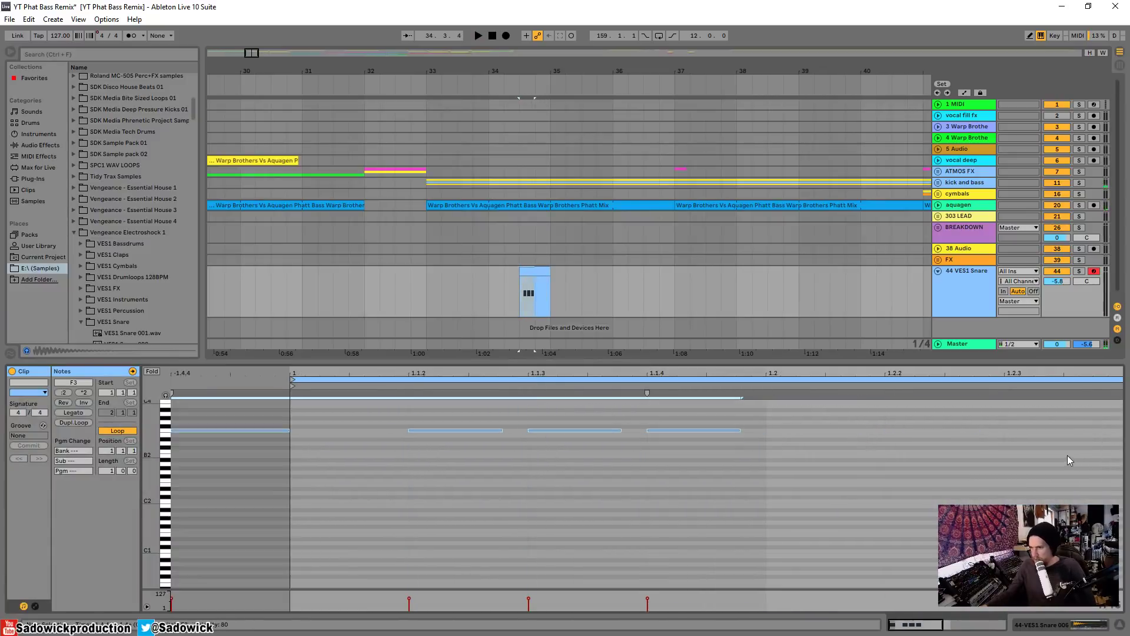
{"action": "key", "text": "Right"}
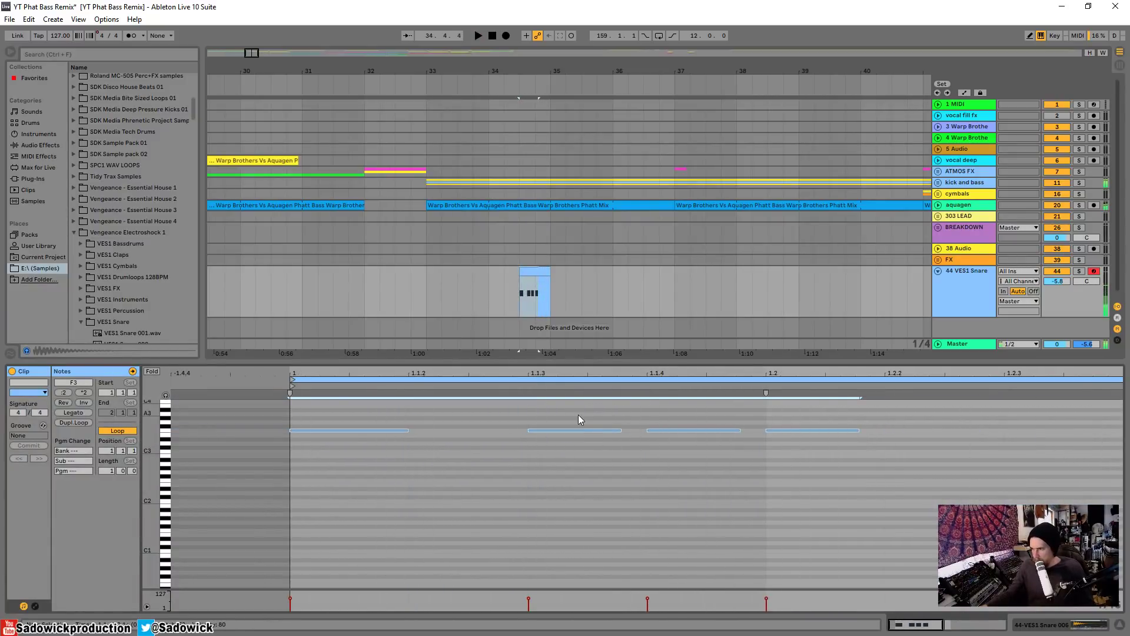
Step: Move the second snare note to 1.1.2 and slightly shorten the first two notes
{"action": "left_click_drag", "start_coordinate": [576, 431], "coordinate": [363, 451]}
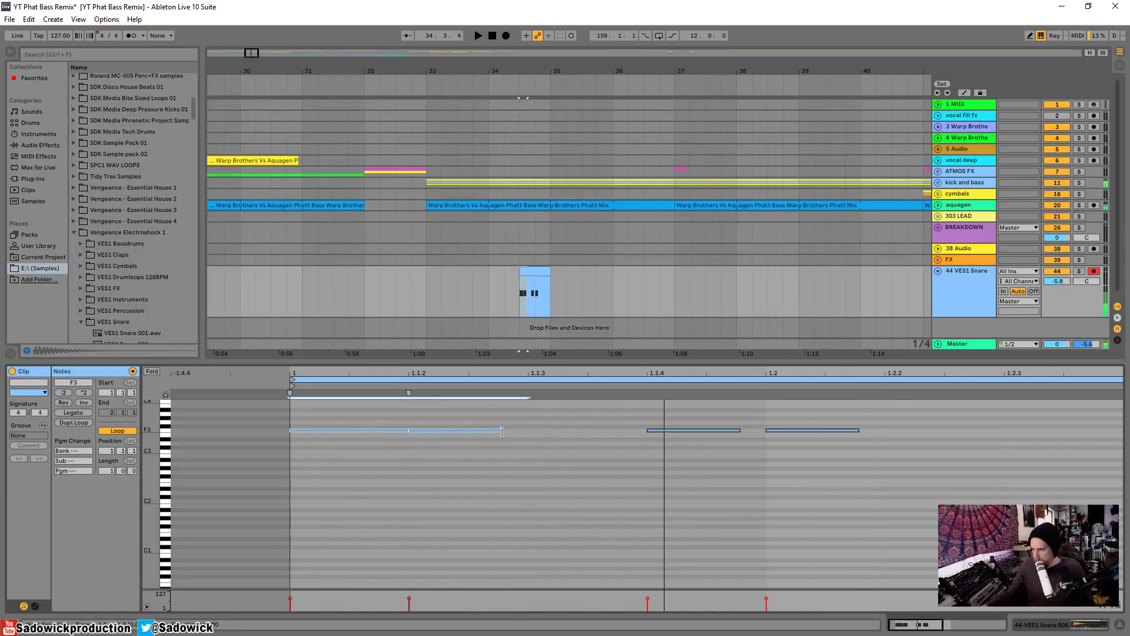
{"action": "left_click_drag", "start_coordinate": [502, 432], "coordinate": [493, 432]}
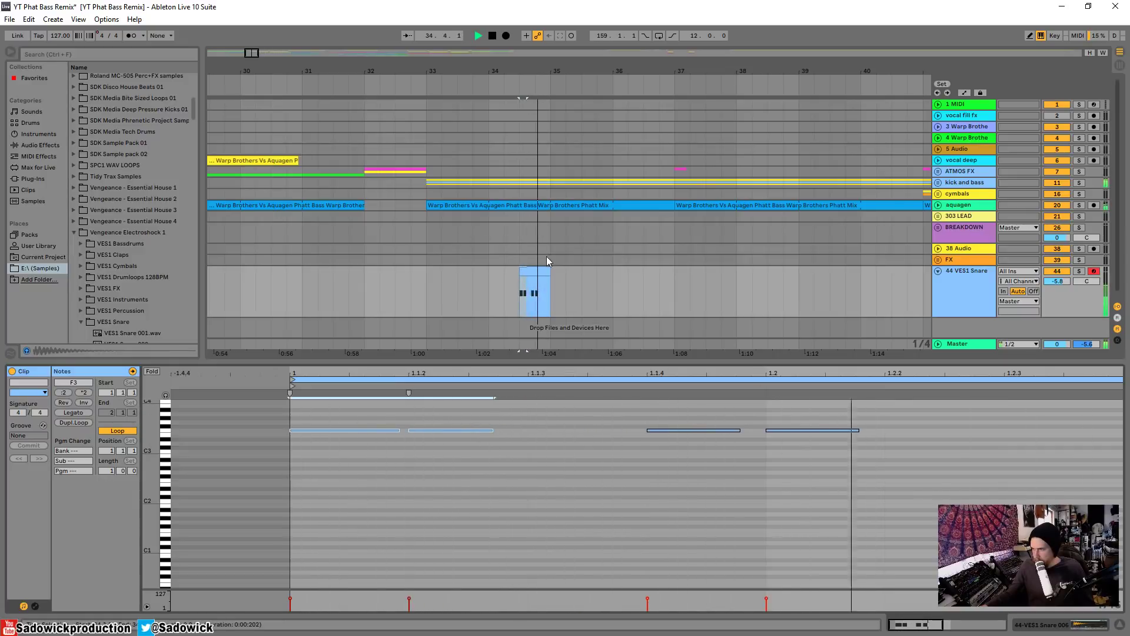
Step: Move the snare clip to start at bar 35 and play the section leading into it
{"action": "left_click_drag", "start_coordinate": [547, 258], "coordinate": [582, 272]}
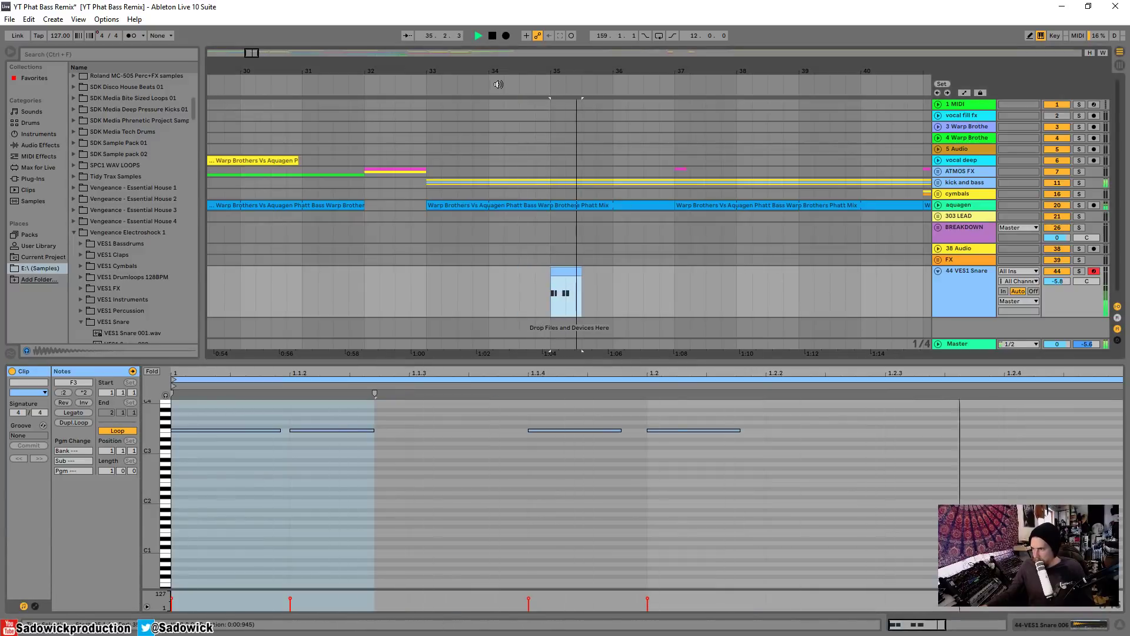
{"action": "scroll", "coordinate": [498, 84], "scroll_direction": "down", "scroll_amount": 2}
{"action": "left_click", "coordinate": [430, 82]}
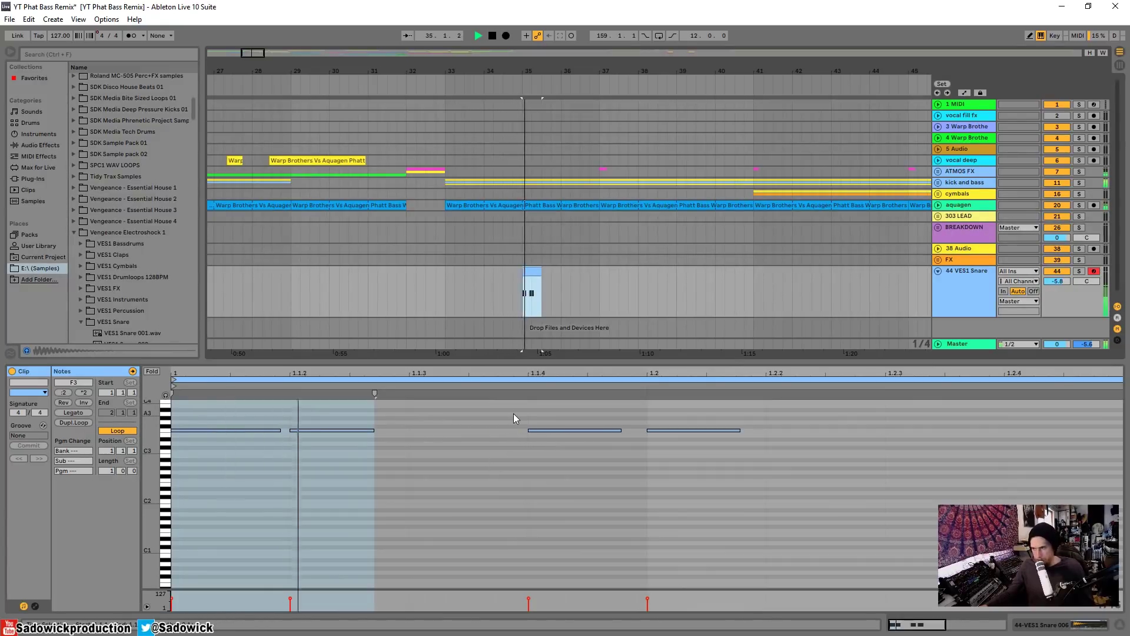
Step: Audition the samples in the VES1 Snare folder, load VES1 Snare 018 onto the snare track, and play the clip at bar 35
{"action": "key", "text": "space"}
{"action": "left_click", "coordinate": [1073, 625]}
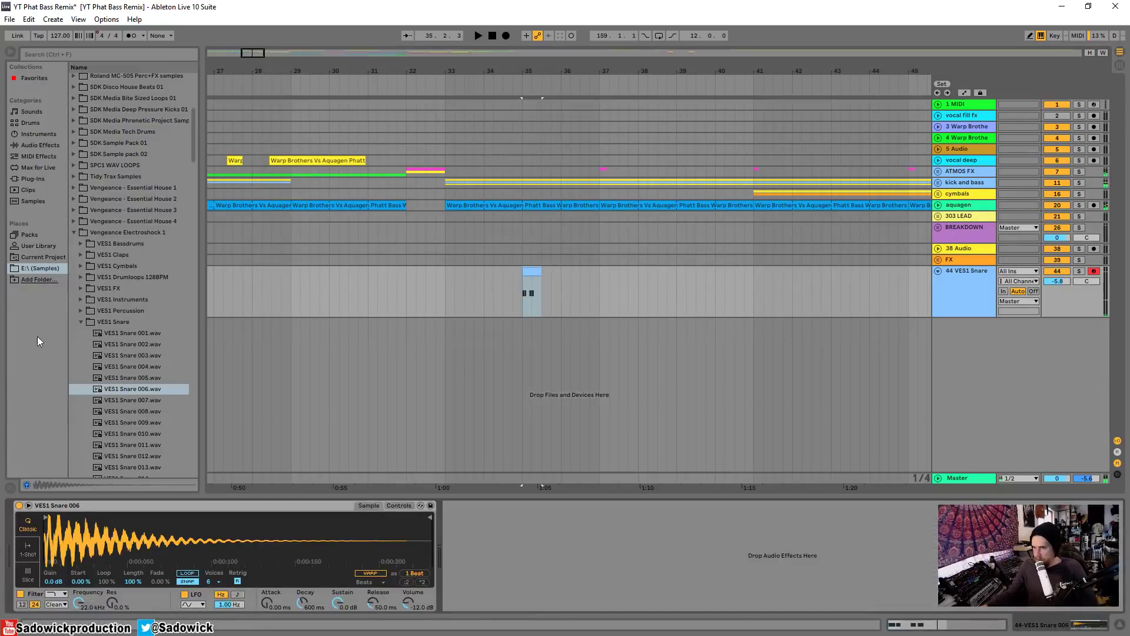
{"action": "scroll", "coordinate": [105, 387], "scroll_direction": "down", "scroll_amount": 2}
{"action": "left_click", "coordinate": [124, 332]}
{"action": "key", "text": "Down"}
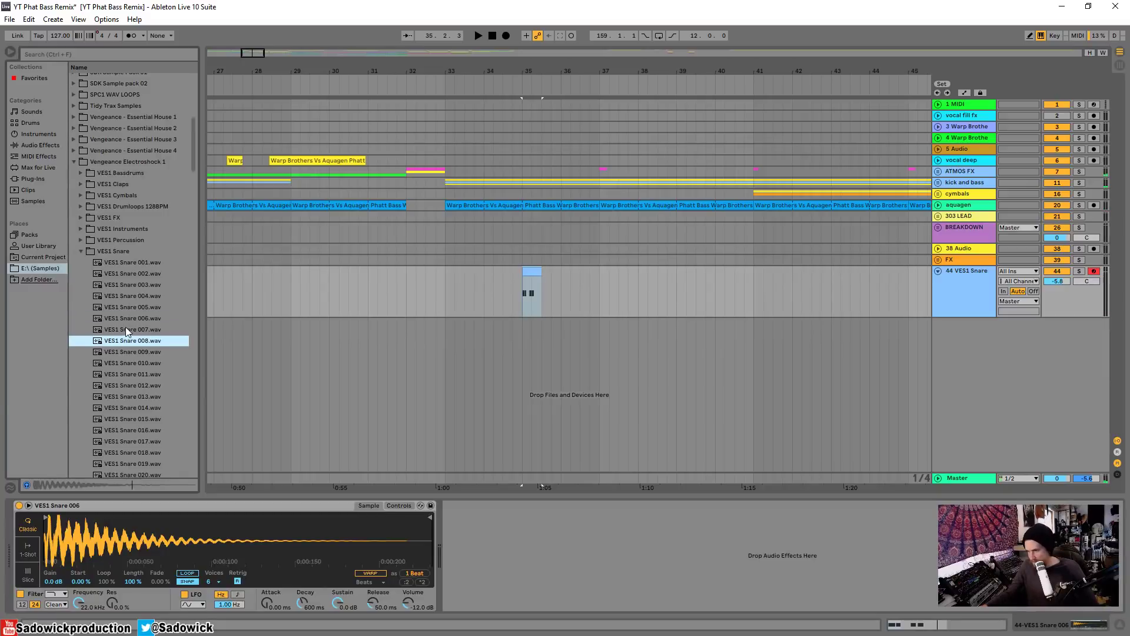
{"action": "key", "text": "Down"}
{"action": "key", "text": "Down"}
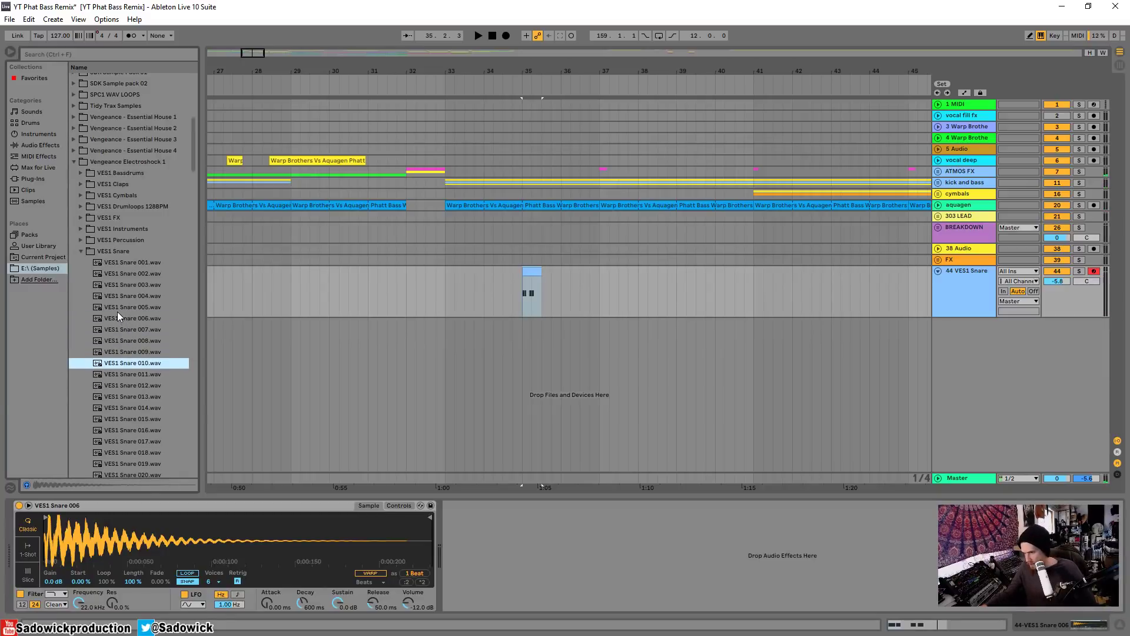
{"action": "key", "text": "Down"}
{"action": "key", "text": "Down"}
{"action": "key", "text": "Down"}
{"action": "key", "text": "Down"}
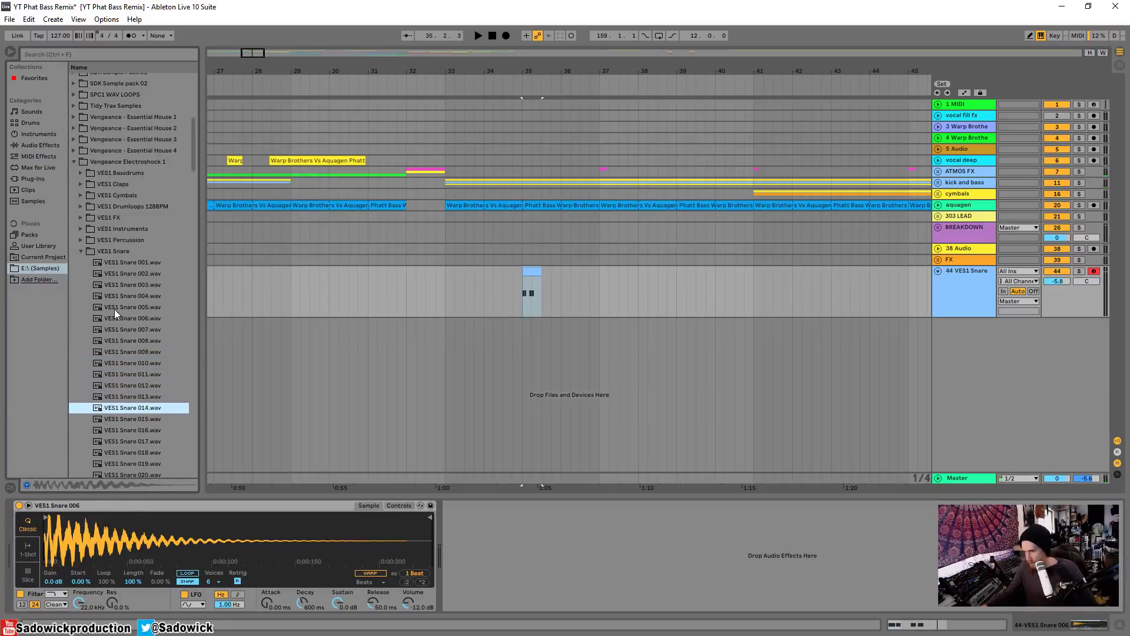
{"action": "key", "text": "Down"}
{"action": "key", "text": "Down"}
{"action": "key", "text": "Down"}
{"action": "key", "text": "Down"}
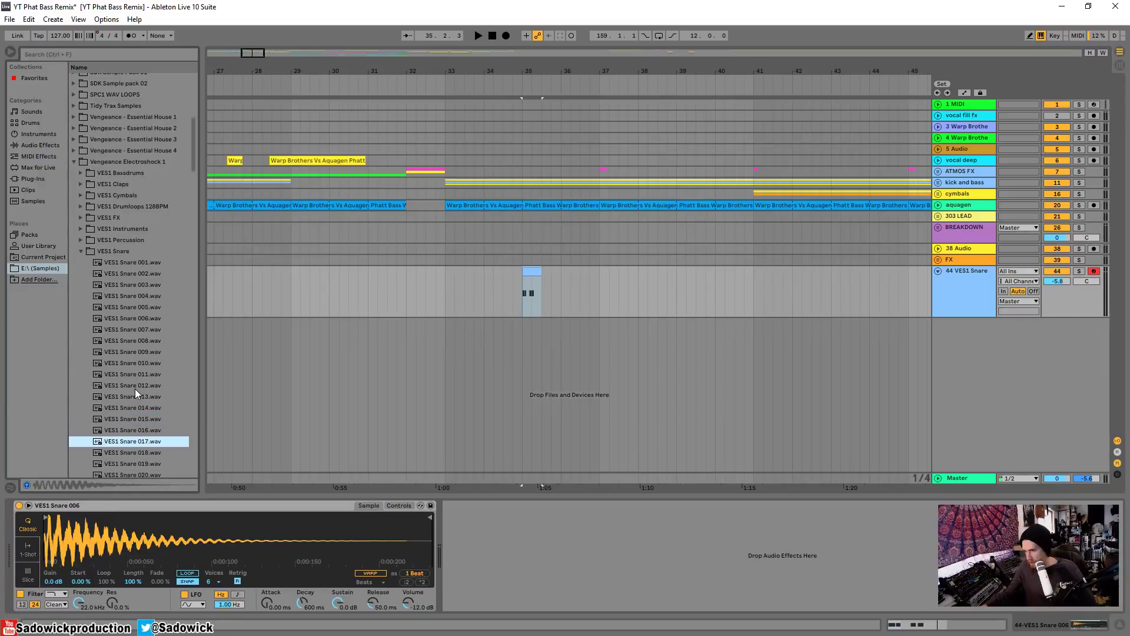
{"action": "key", "text": "Return"}
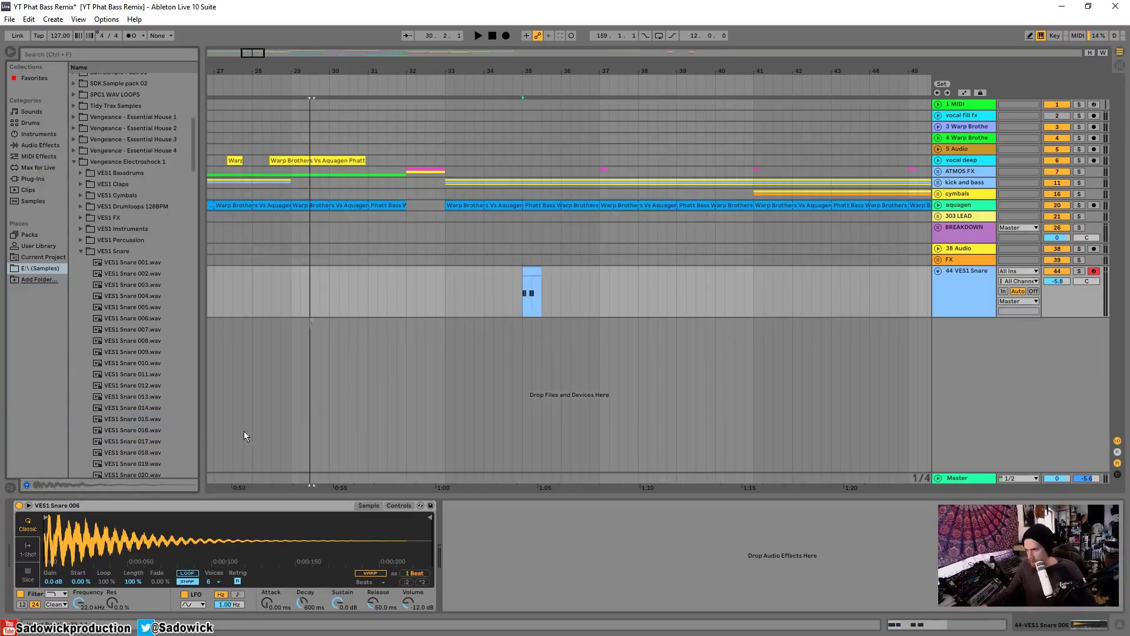
{"action": "key", "text": "space"}
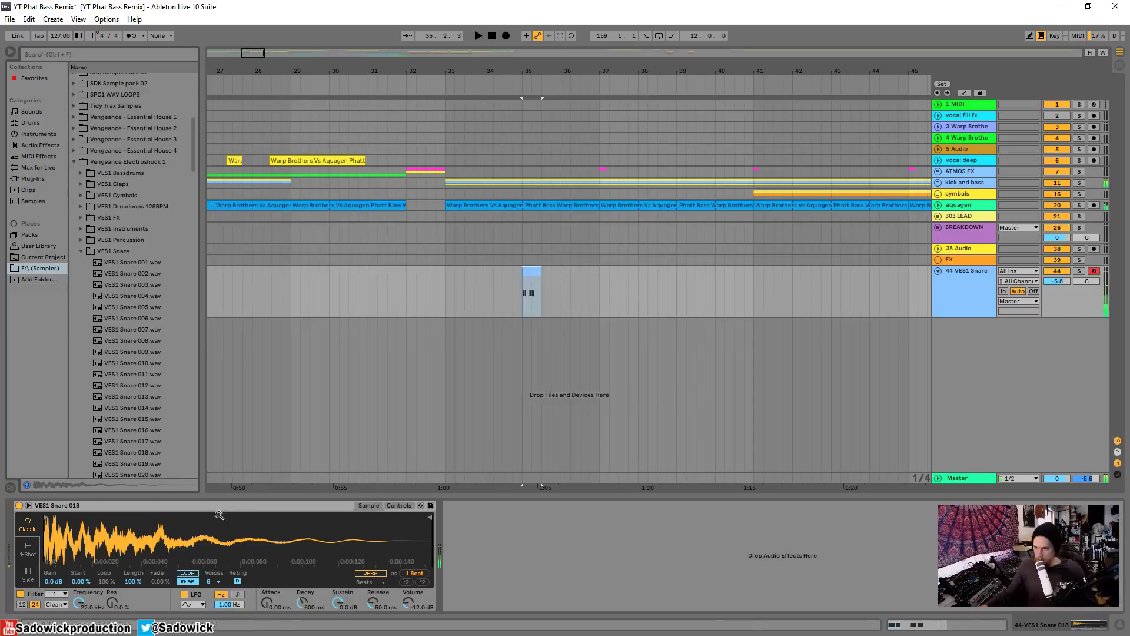
Step: Add an F3 note at 1.1.3 in the snare clip and shorten it so a gap remains before the next note
{"action": "double_click", "coordinate": [537, 291]}
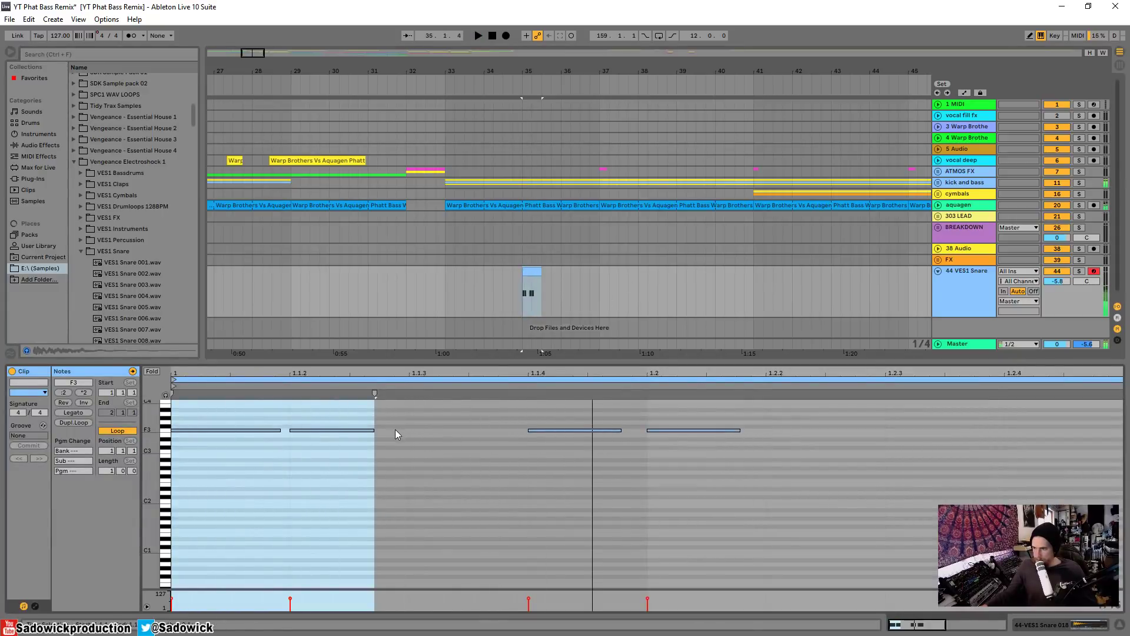
{"action": "double_click", "coordinate": [419, 430]}
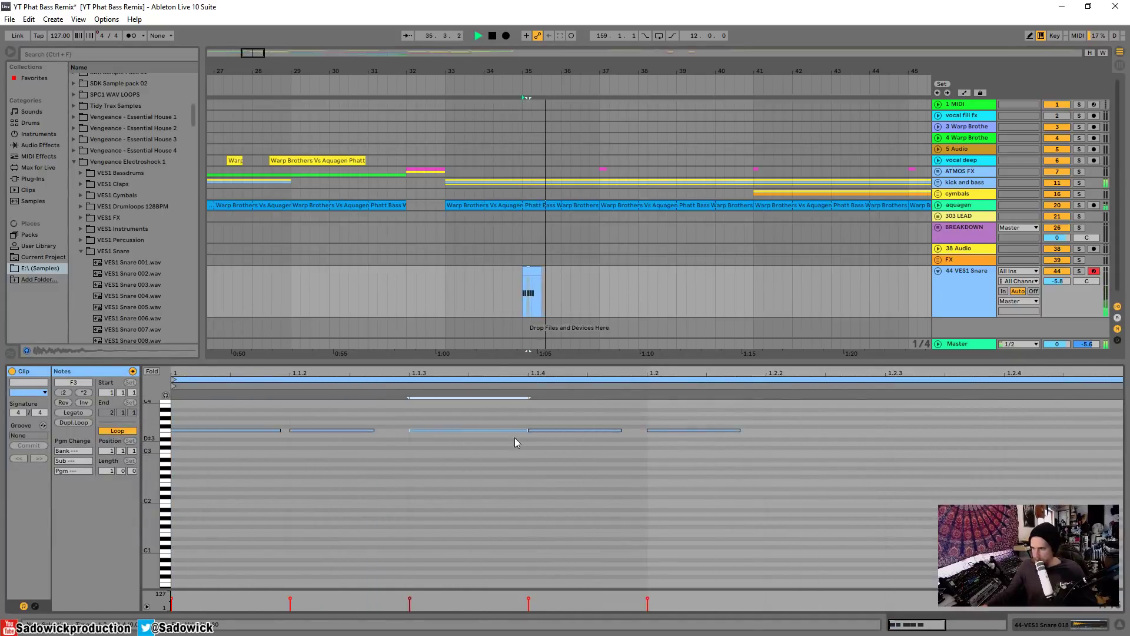
{"action": "left_click_drag", "start_coordinate": [526, 430], "coordinate": [498, 431]}
{"action": "left_click", "coordinate": [640, 439]}
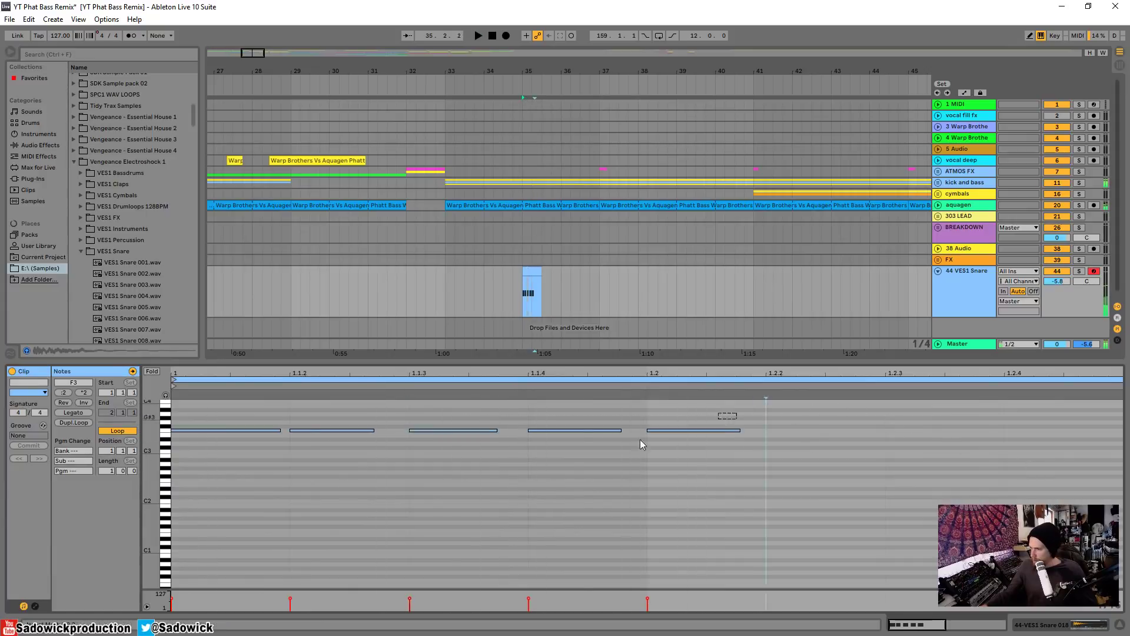
Step: Transpose all the snare clip's notes down five semitones to C3 and play them back
{"action": "key", "text": "ctrl+a"}
{"action": "key", "text": "Down"}
{"action": "key", "text": "Down"}
{"action": "key", "text": "Down"}
{"action": "key", "text": "Down"}
{"action": "key", "text": "Down"}
{"action": "key", "text": "space"}
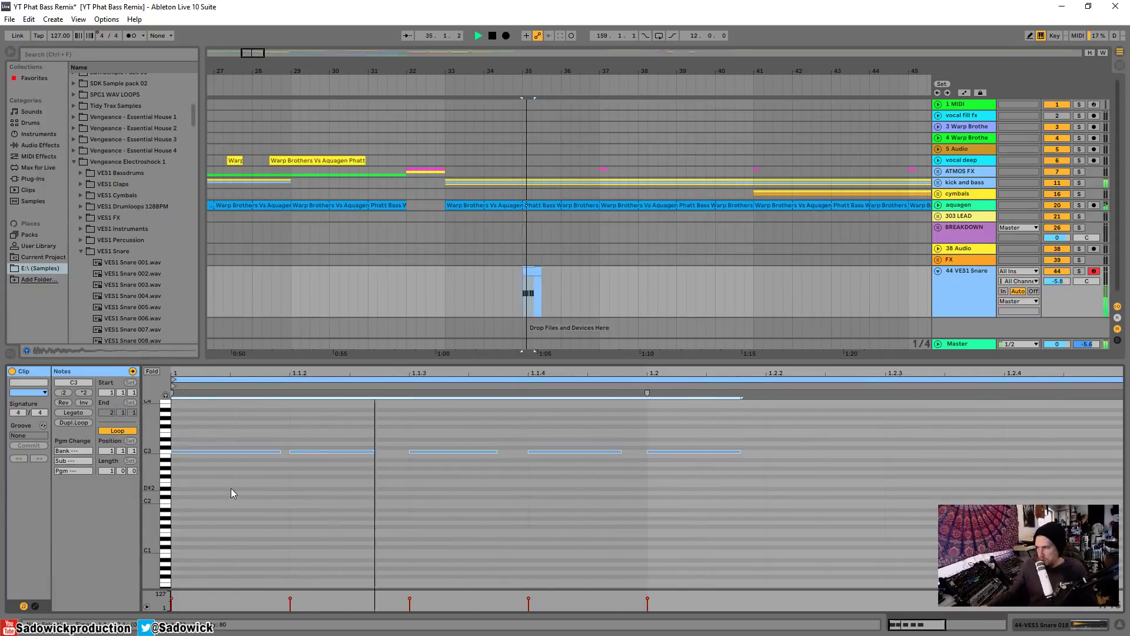
Step: Audition the snare fill from bar 33 and lower the 44 VES1 Snare track volume to -8.8 dB
{"action": "key", "text": "shift+Tab"}
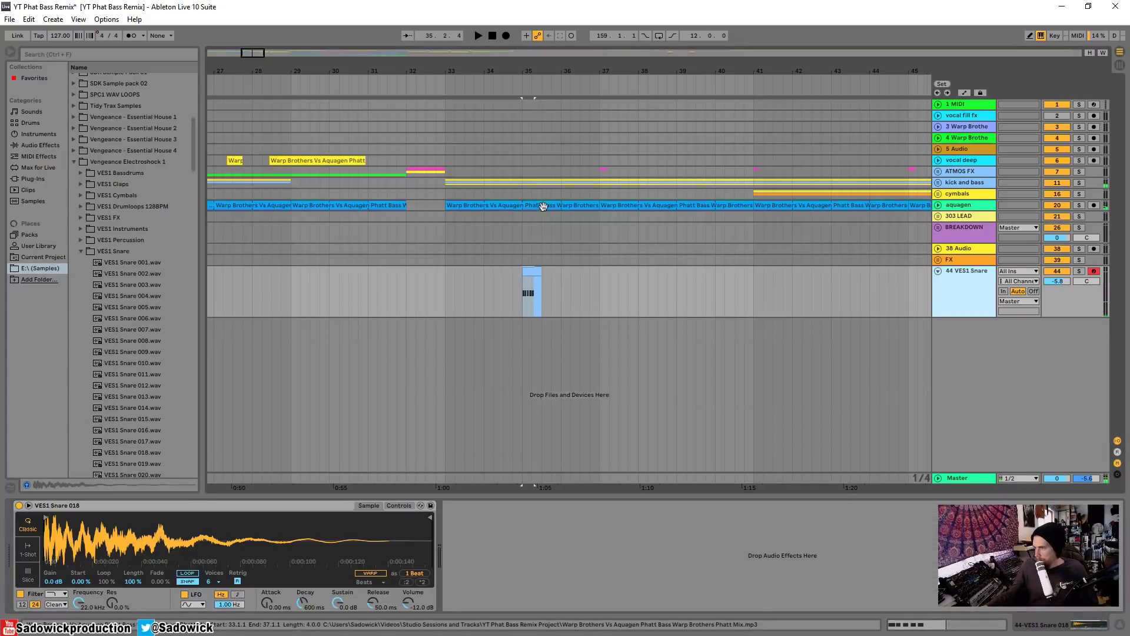
{"action": "left_click", "coordinate": [445, 230]}
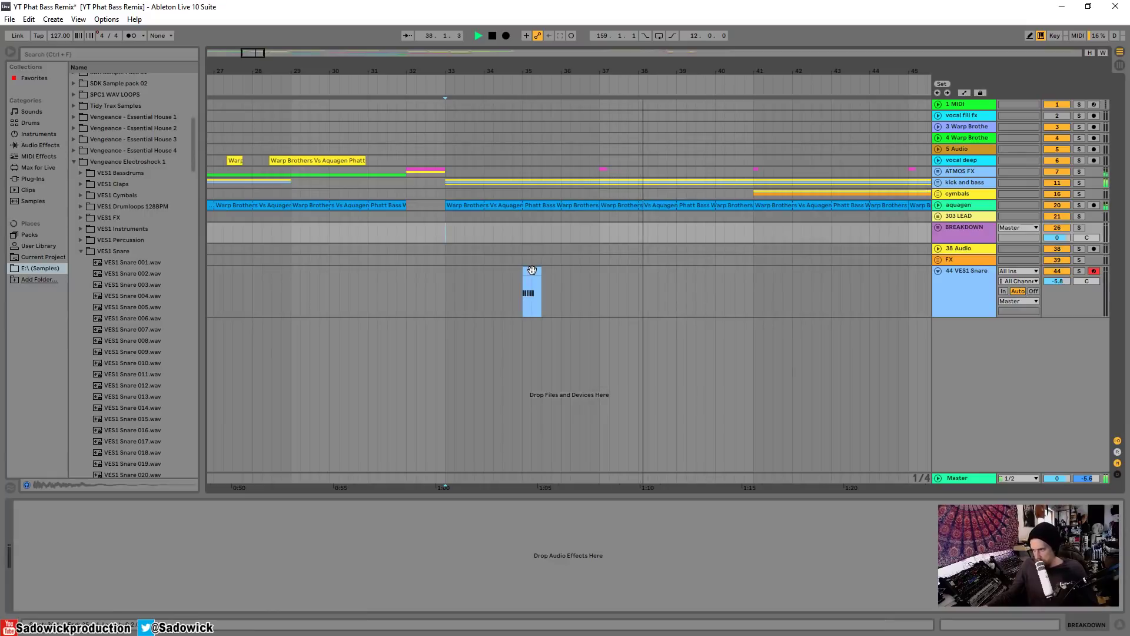
{"action": "key", "text": "minus"}
{"action": "key", "text": "minus"}
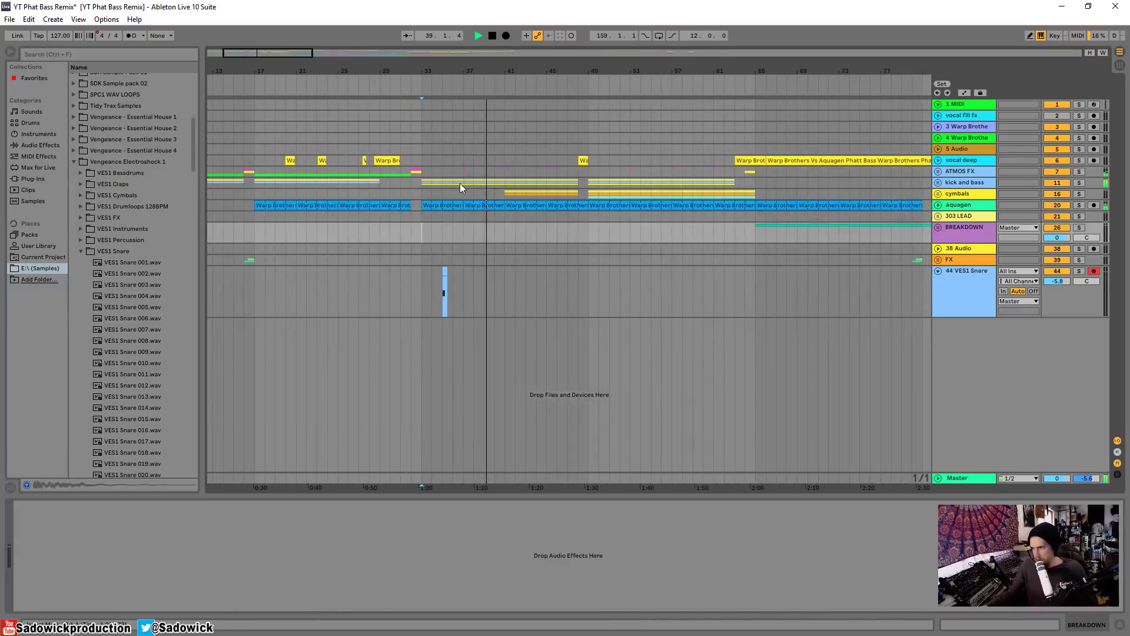
{"action": "key", "text": "space"}
{"action": "left_click_drag", "start_coordinate": [446, 56], "coordinate": [447, 82]}
{"action": "left_click", "coordinate": [404, 283]}
{"action": "key", "text": "space"}
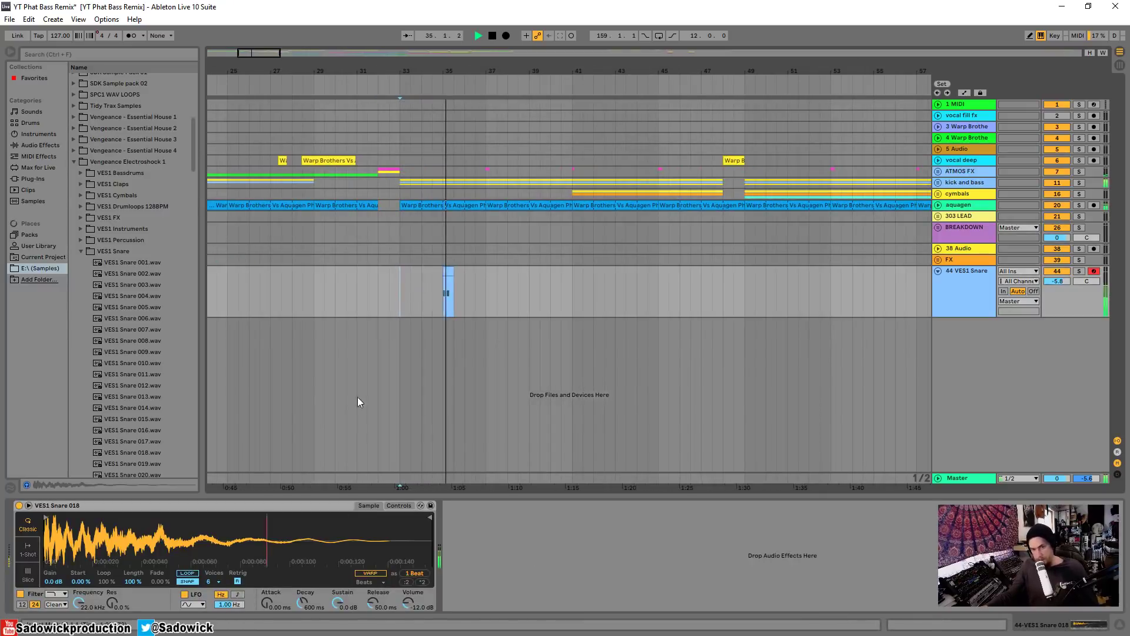
{"action": "left_click_drag", "start_coordinate": [1049, 282], "coordinate": [1049, 289]}
{"action": "key", "text": "space"}
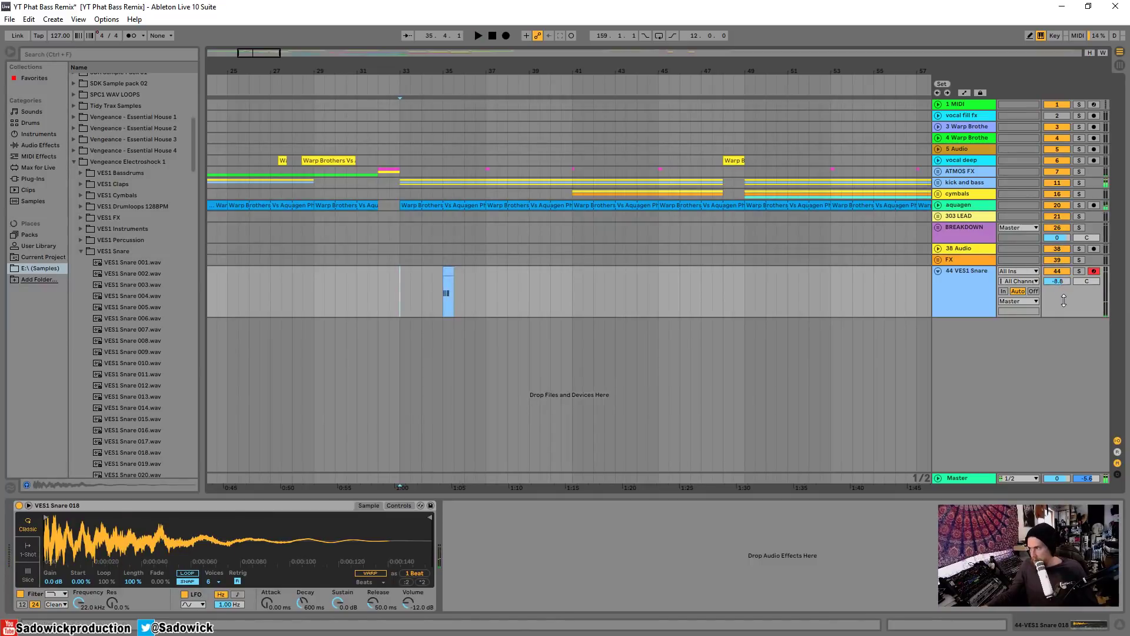
Step: Preview VES1 Snare 028 and insert a new MIDI track below the existing snare track
{"action": "scroll", "coordinate": [156, 353], "scroll_direction": "down", "scroll_amount": 5}
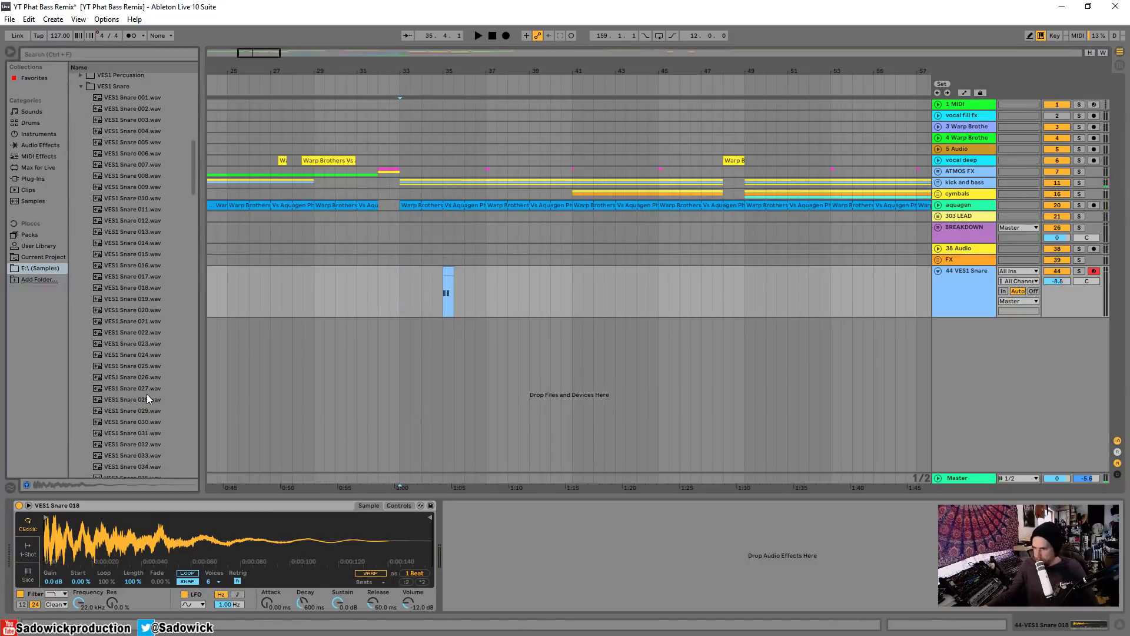
{"action": "left_click", "coordinate": [147, 394]}
{"action": "right_click", "coordinate": [1025, 339]}
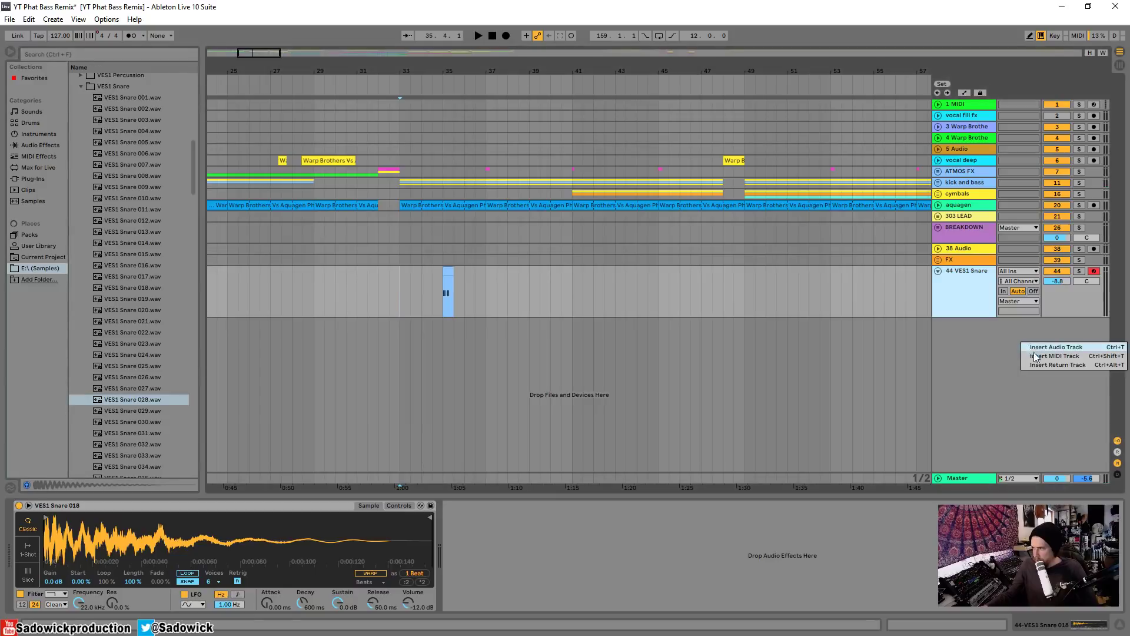
{"action": "left_click", "coordinate": [1035, 355]}
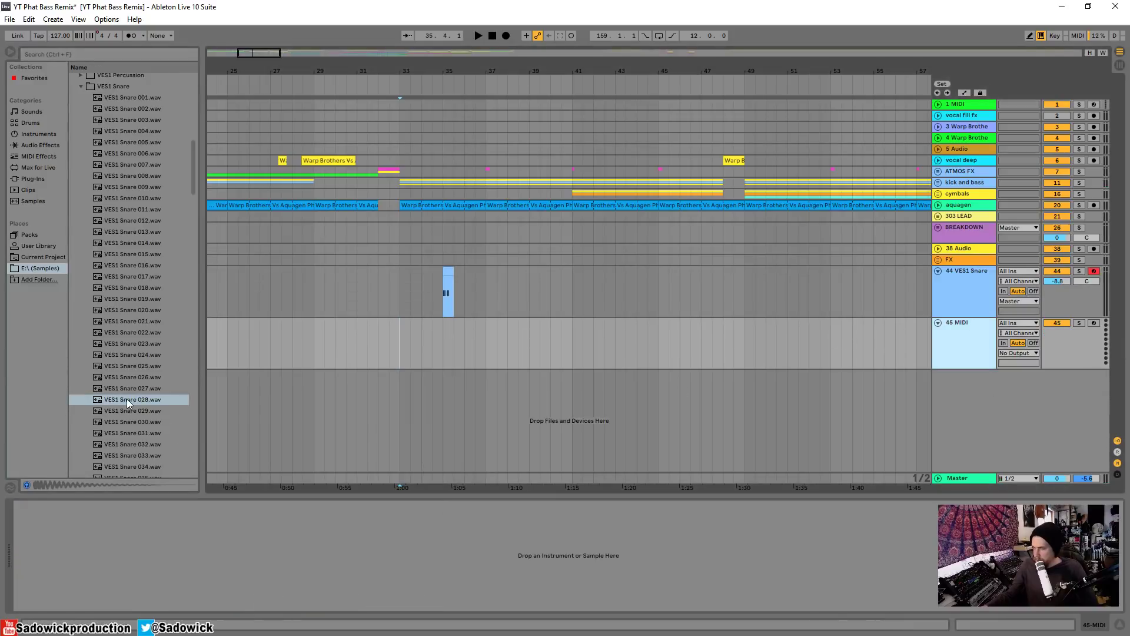
Step: Audition more snare samples, load VES1 Snare 049 onto the new MIDI track, and start playback from bar 33
{"action": "left_click", "coordinate": [128, 399]}
{"action": "scroll", "coordinate": [131, 396], "scroll_direction": "down", "scroll_amount": 4}
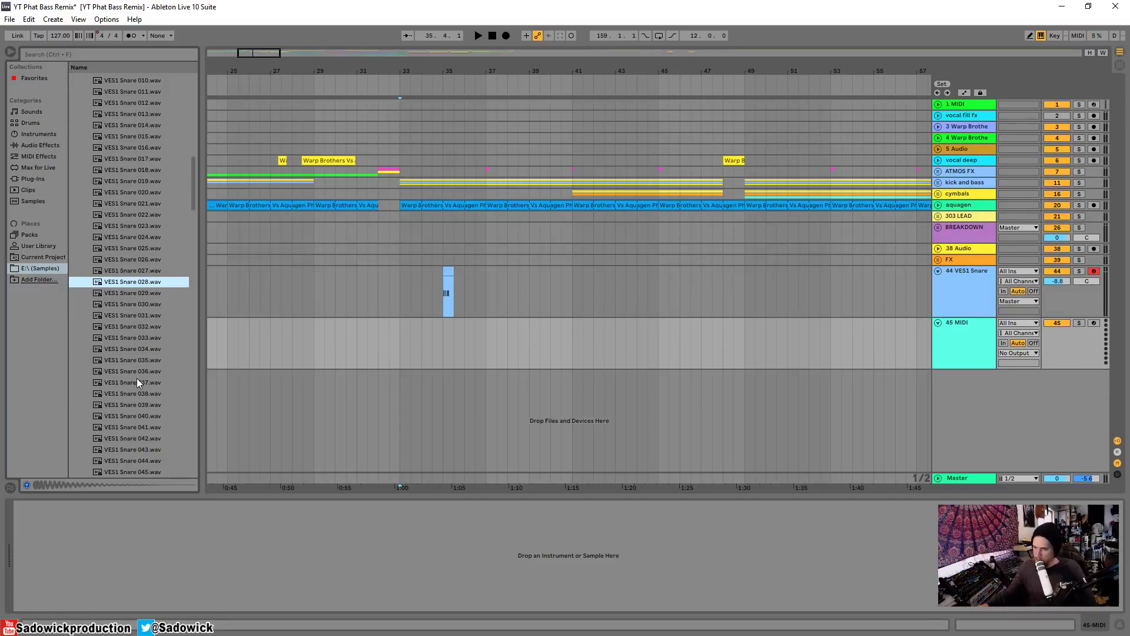
{"action": "scroll", "coordinate": [137, 378], "scroll_direction": "down", "scroll_amount": 4}
{"action": "left_click", "coordinate": [150, 363]}
{"action": "key", "text": "Down"}
{"action": "key", "text": "Down"}
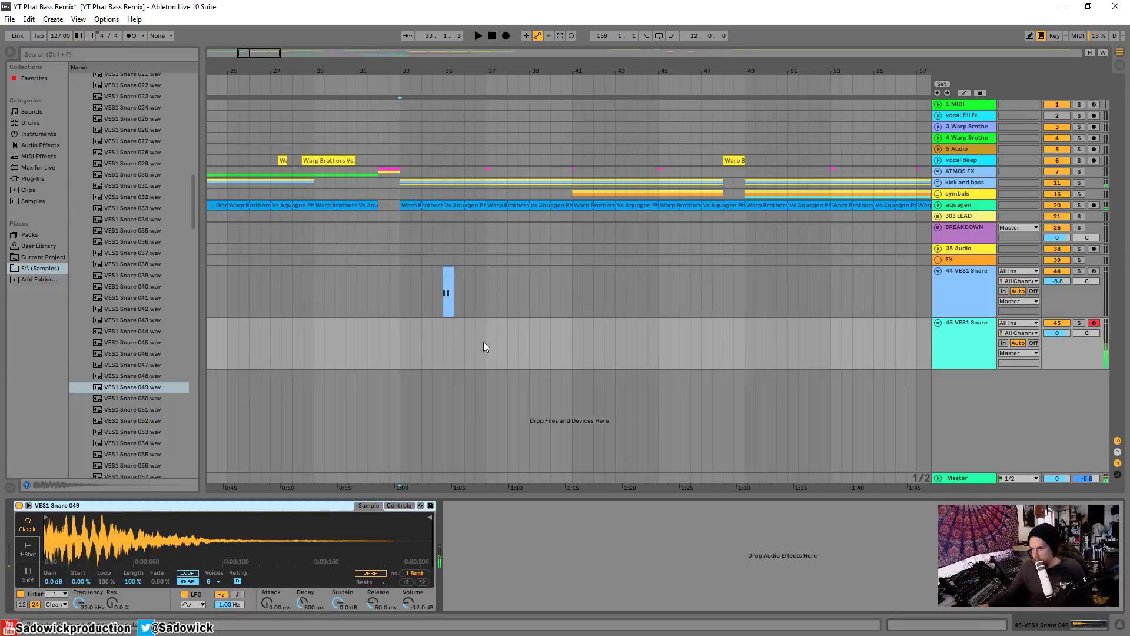
{"action": "key", "text": "space"}
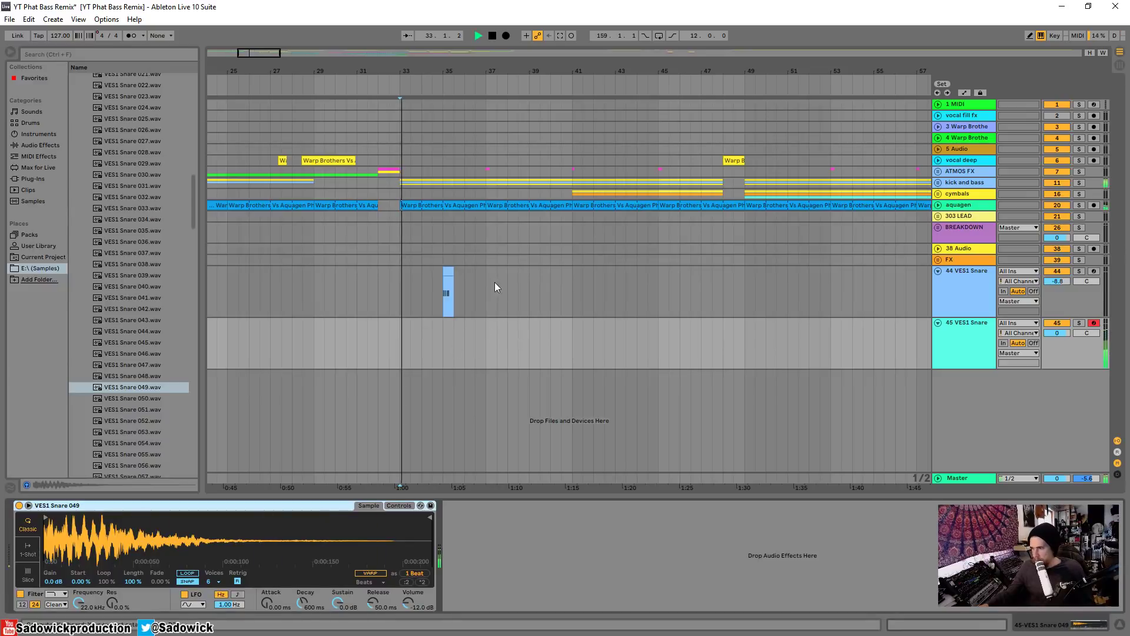
Step: Insert a one-bar MIDI clip at bar 39 on the 45 VES1 Snare track
{"action": "left_click_drag", "start_coordinate": [532, 339], "coordinate": [550, 342]}
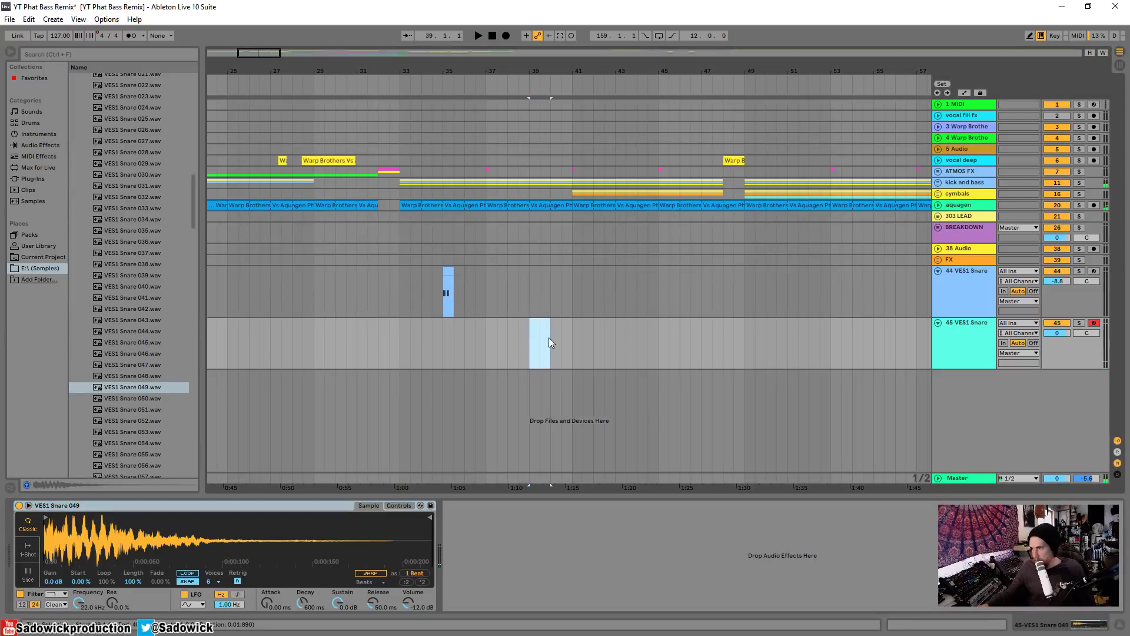
{"action": "right_click", "coordinate": [534, 324]}
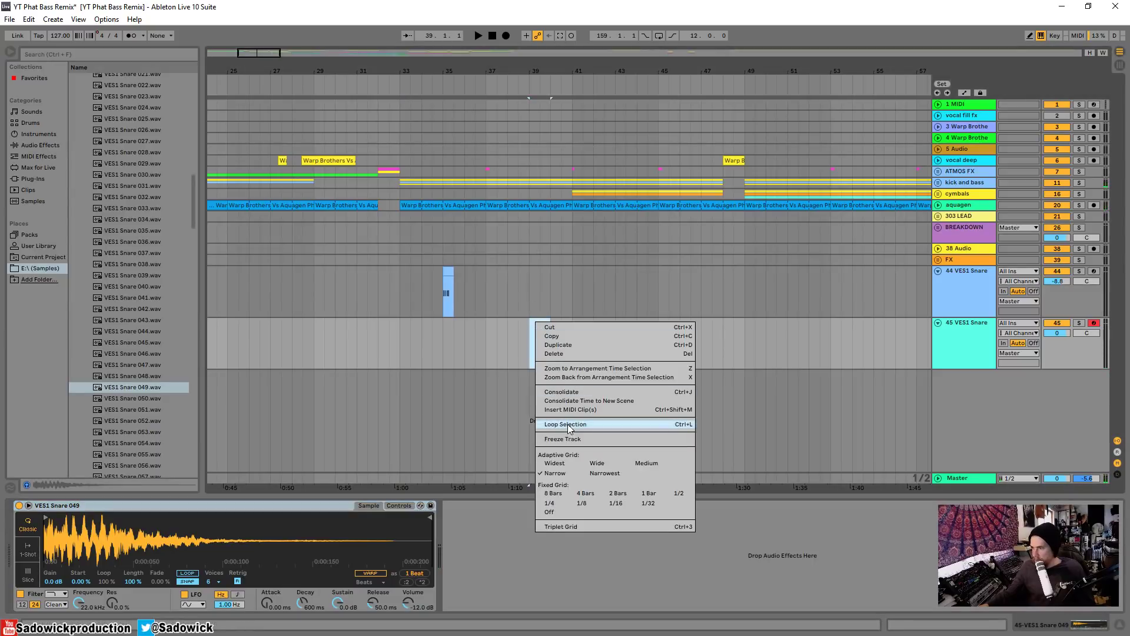
{"action": "left_click", "coordinate": [568, 410]}
{"action": "left_click_drag", "start_coordinate": [150, 498], "coordinate": [106, 498]}
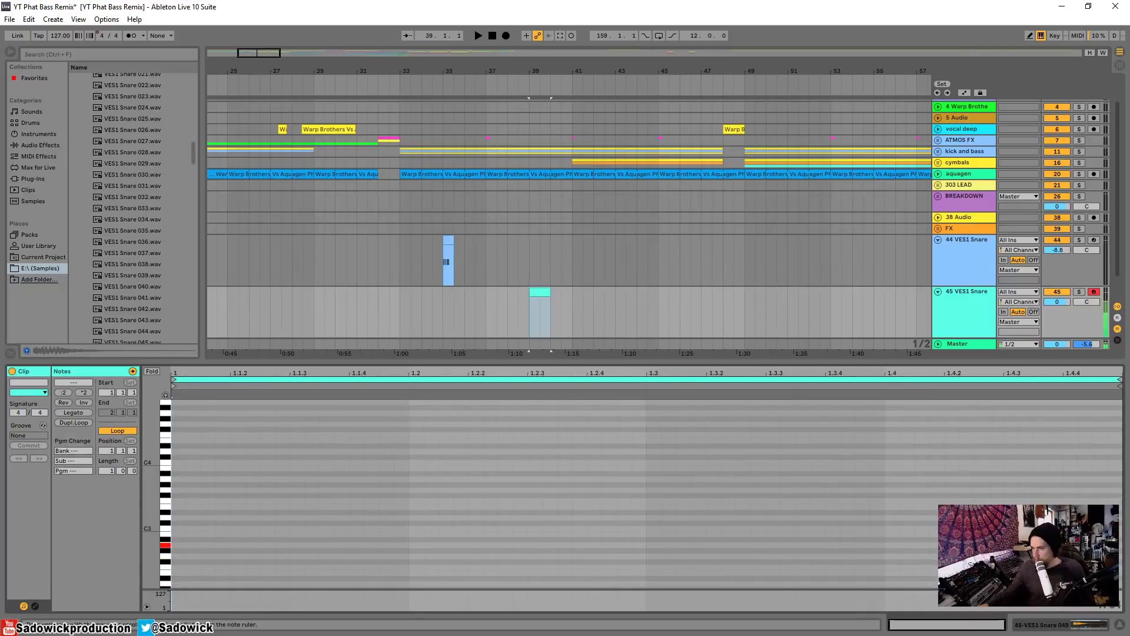
Step: Set the clip's note grid to 1/16, add an A2 note at 1.1.2, and play it against the track
{"action": "right_click", "coordinate": [237, 520]}
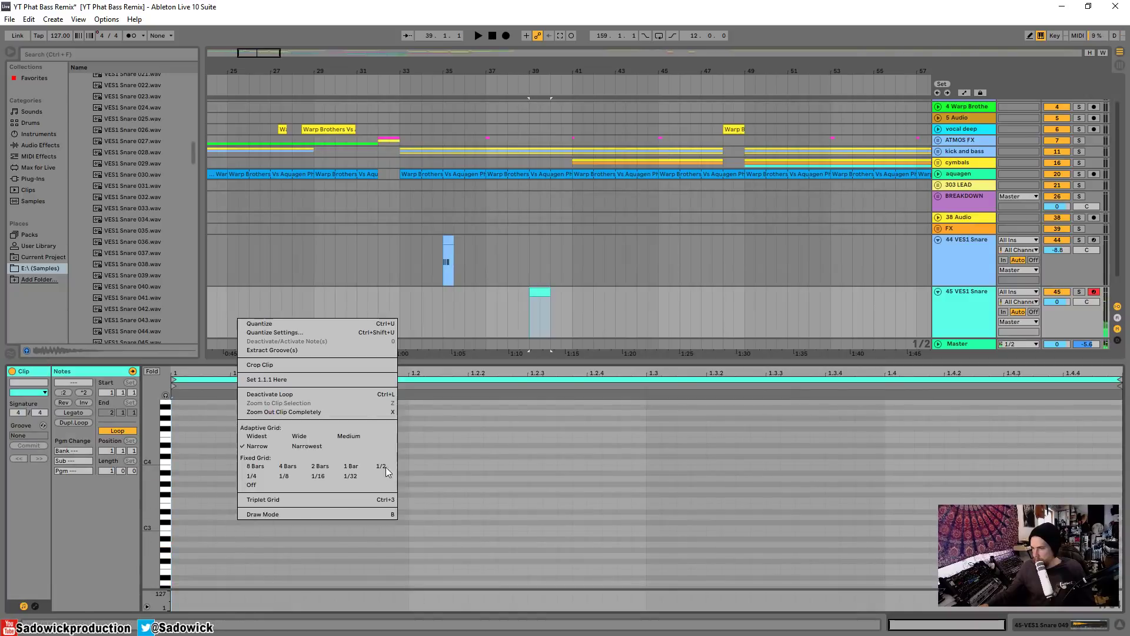
{"action": "left_click", "coordinate": [317, 478]}
{"action": "double_click", "coordinate": [254, 545]}
{"action": "key", "text": "space"}
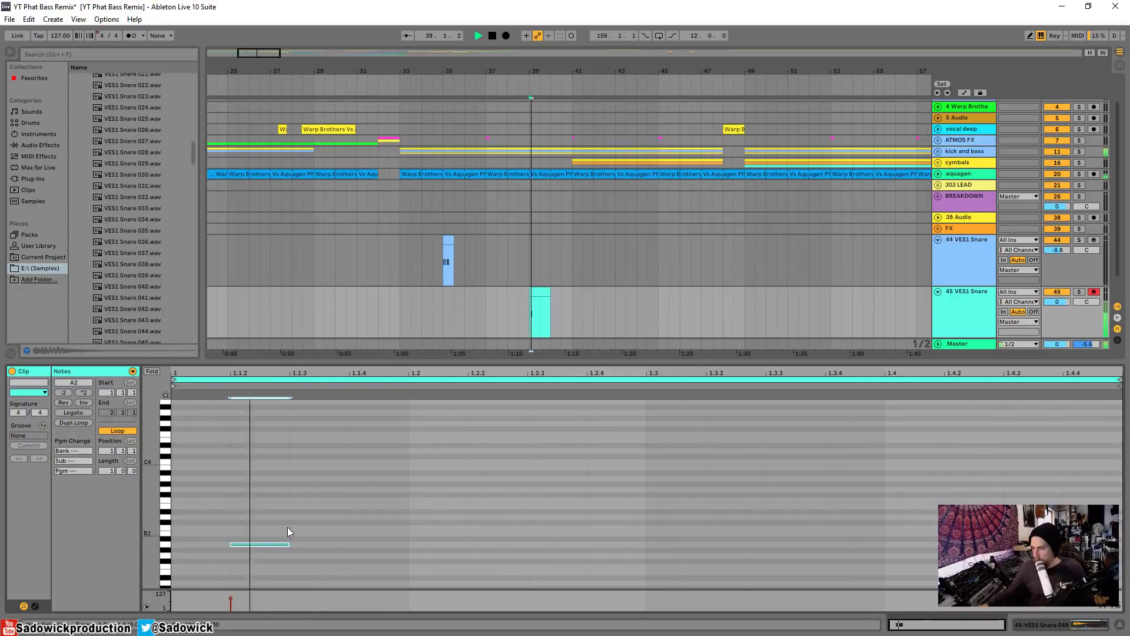
{"action": "key", "text": "space"}
{"action": "key", "text": "space"}
{"action": "key", "text": "space"}
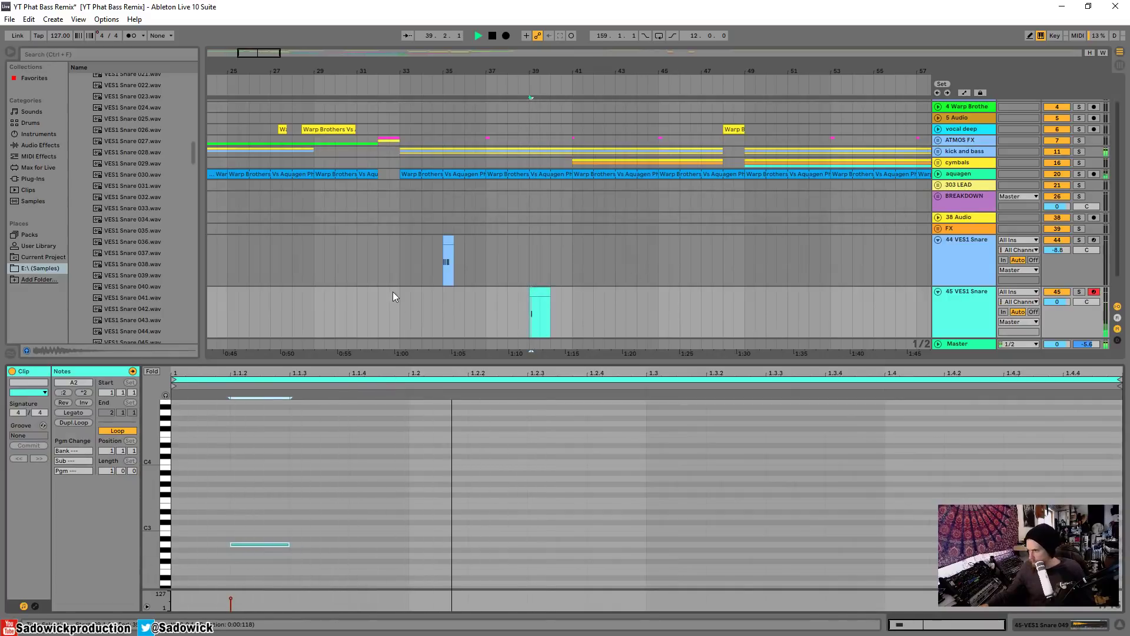
Step: Add two more A2 notes to the bar 39 clip, at 1.2 and 1.2.3
{"action": "double_click", "coordinate": [496, 545]}
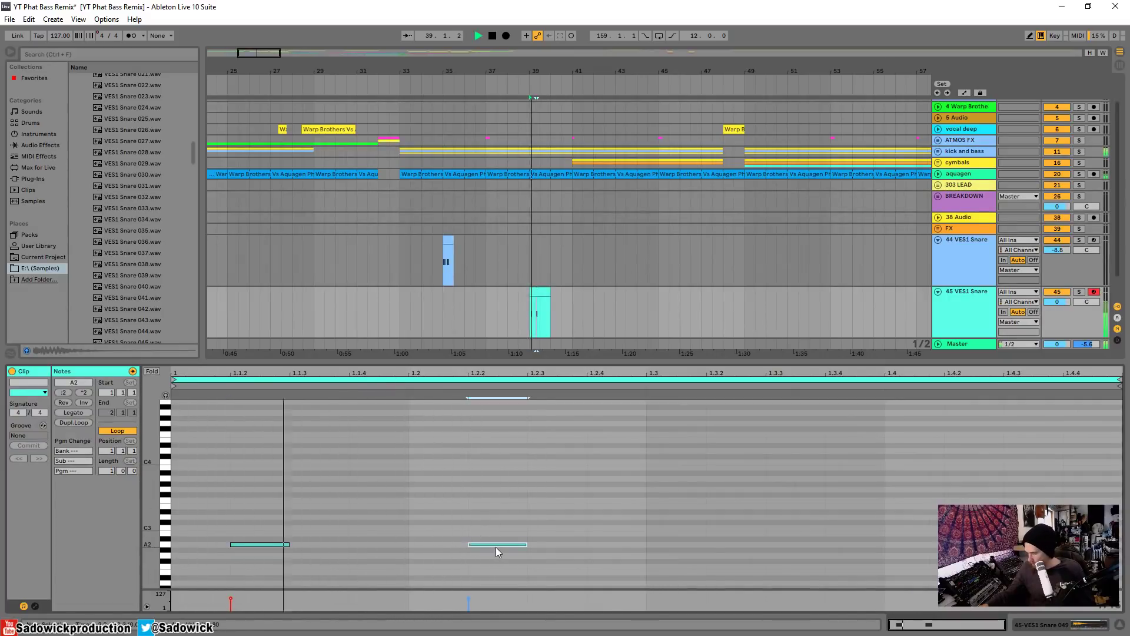
{"action": "left_click_drag", "start_coordinate": [497, 547], "coordinate": [436, 546]}
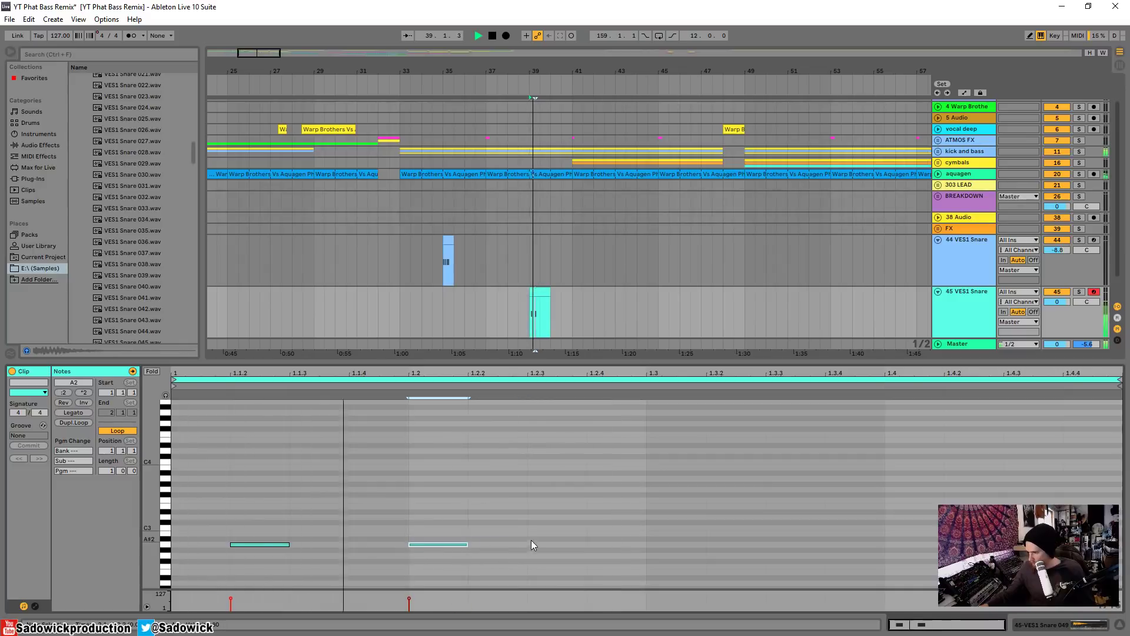
{"action": "double_click", "coordinate": [550, 545]}
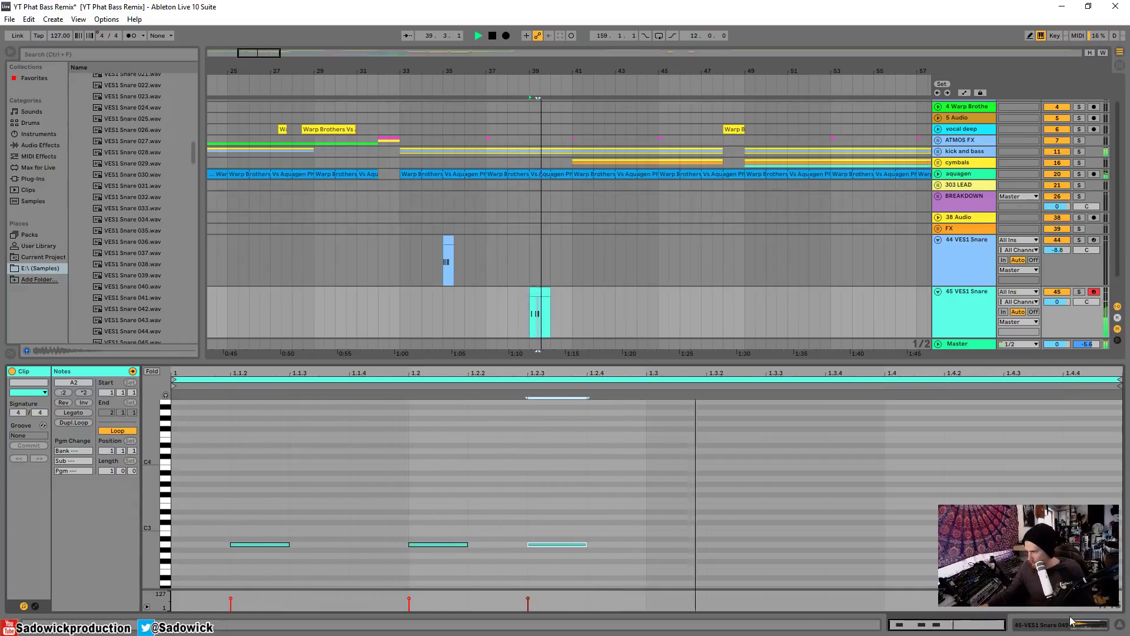
Step: Set the 45 VES1 Snare volume to -9.9 dB while auditioning from bar 33, and reduce both snare tracks' heights
{"action": "left_click", "coordinate": [400, 253]}
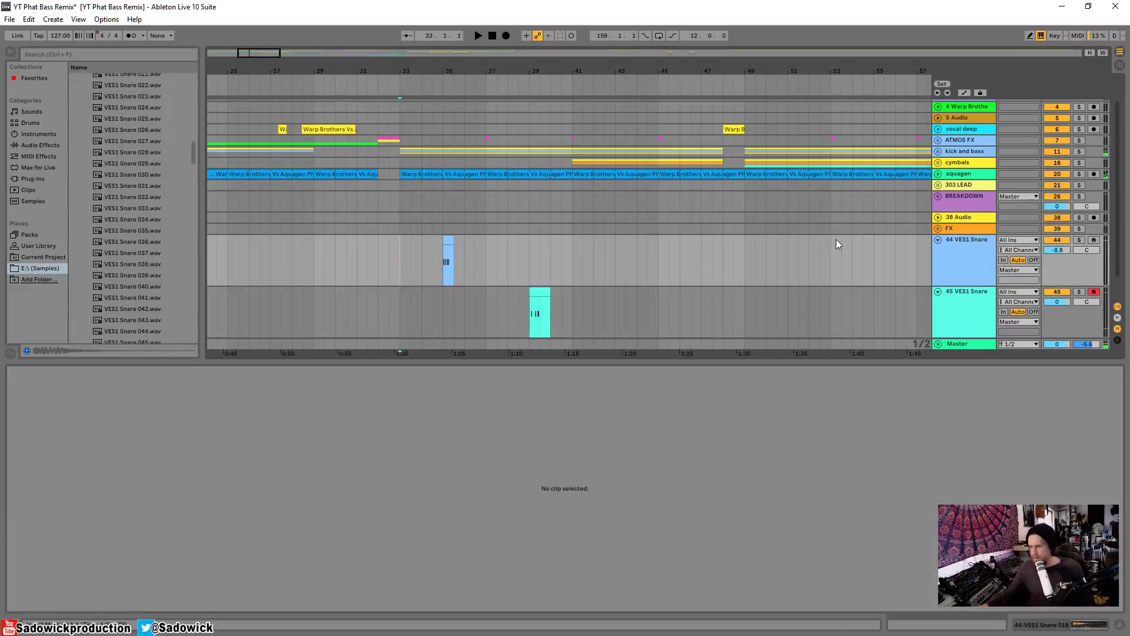
{"action": "key", "text": "space"}
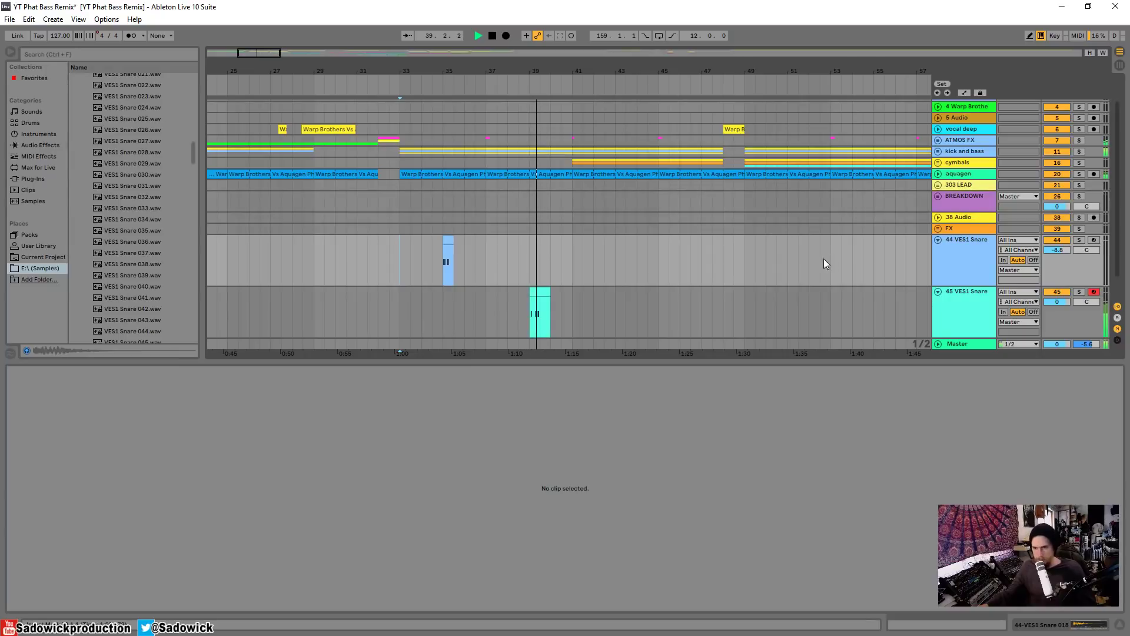
{"action": "left_click_drag", "start_coordinate": [1067, 286], "coordinate": [1072, 264]}
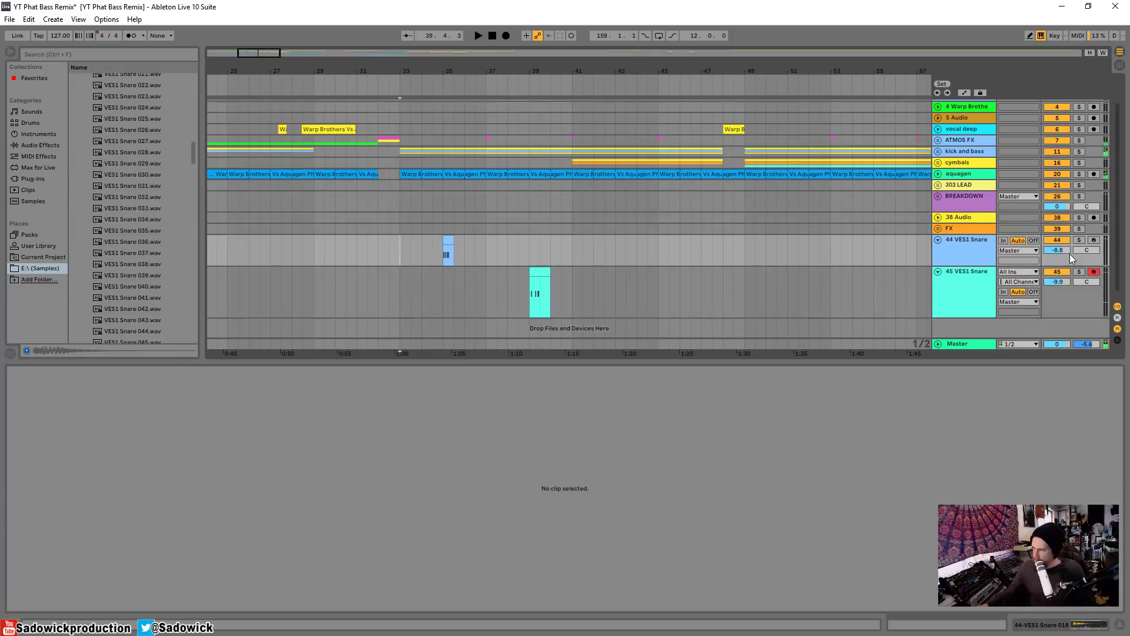
{"action": "left_click_drag", "start_coordinate": [1059, 317], "coordinate": [1067, 289]}
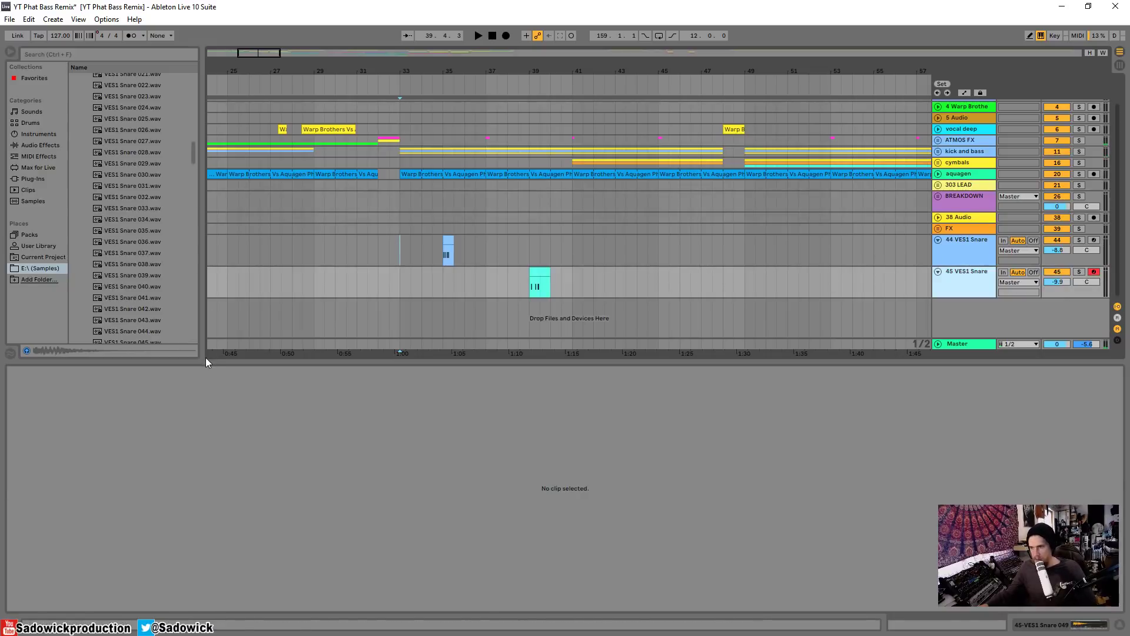
Step: Enlarge the arrangement area, close the VES1 Snare sample folder and open the VES1 Percussion folder
{"action": "left_click_drag", "start_coordinate": [205, 360], "coordinate": [205, 424]}
{"action": "scroll", "coordinate": [155, 284], "scroll_direction": "down", "scroll_amount": 10}
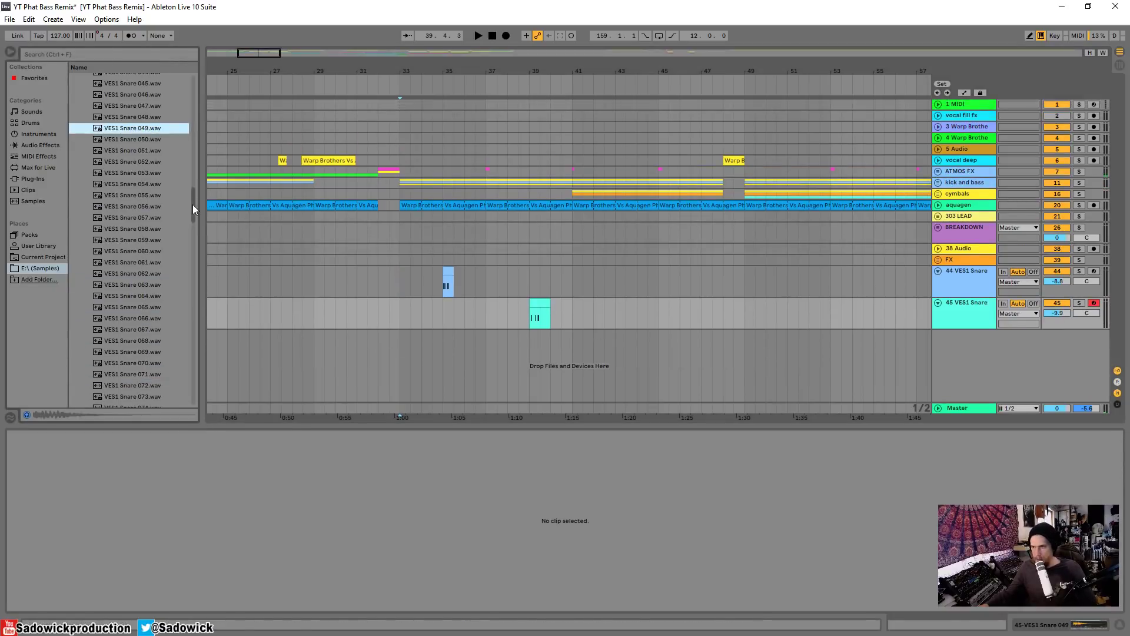
{"action": "left_click_drag", "start_coordinate": [193, 204], "coordinate": [193, 137]}
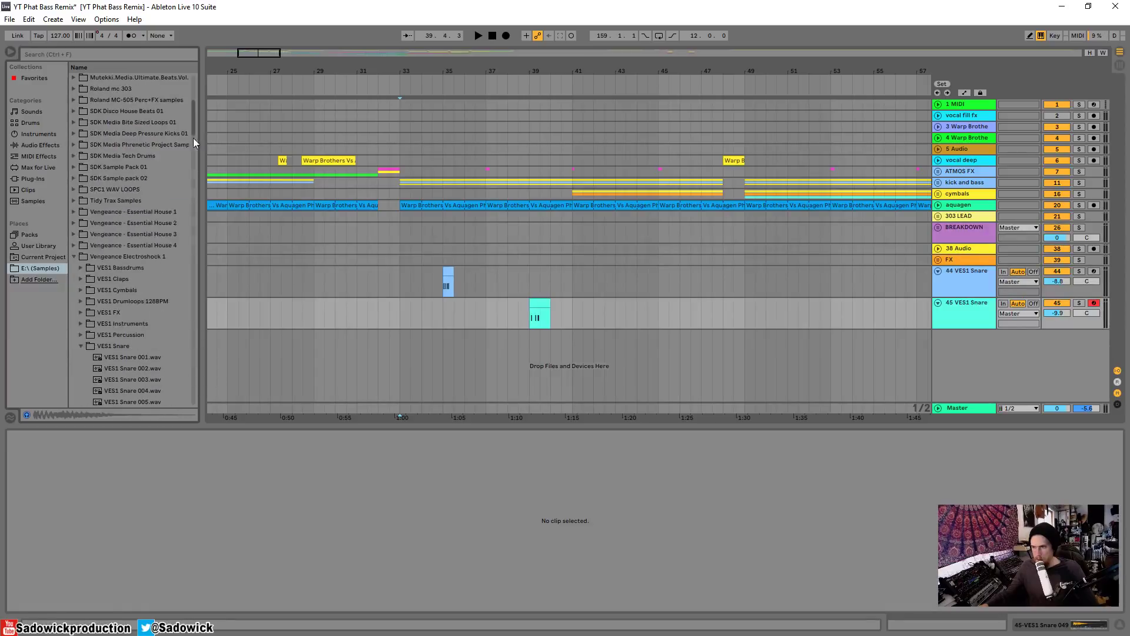
{"action": "left_click", "coordinate": [81, 345]}
{"action": "left_click", "coordinate": [81, 335]}
{"action": "left_click", "coordinate": [119, 359]}
{"action": "scroll", "coordinate": [131, 319], "scroll_direction": "down", "scroll_amount": 3}
{"action": "scroll", "coordinate": [132, 314], "scroll_direction": "down", "scroll_amount": 3}
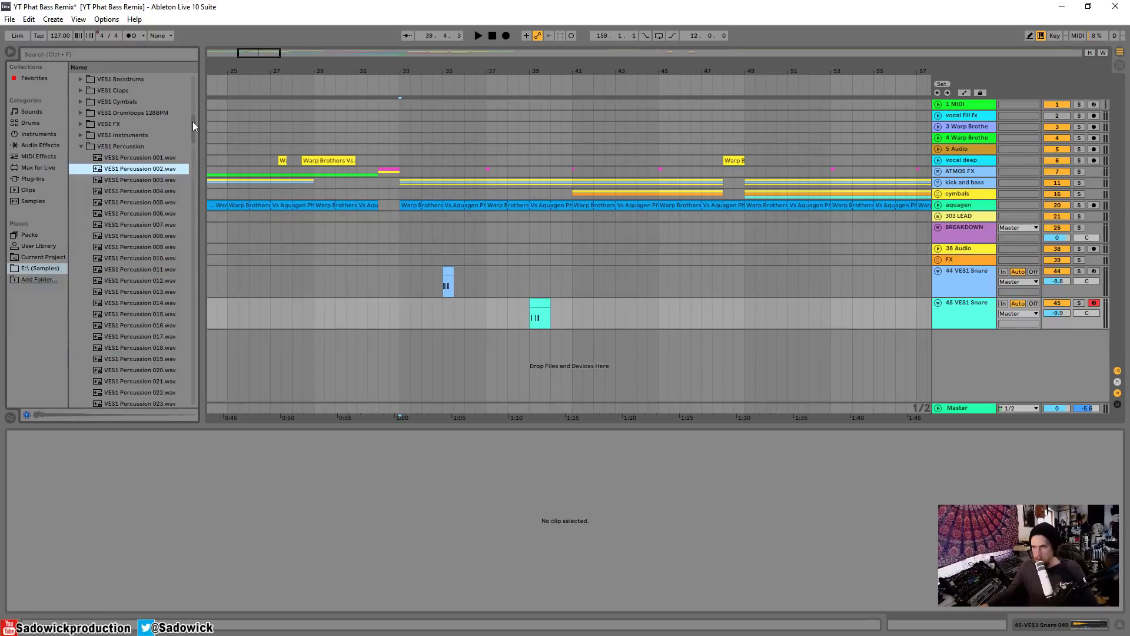
Step: Audition VES1 Percussion samples further down the folder, ending on VES1 Percussion 095
{"action": "left_click_drag", "start_coordinate": [193, 121], "coordinate": [195, 206]}
{"action": "left_click", "coordinate": [155, 217]}
{"action": "key", "text": "Down"}
{"action": "key", "text": "Down"}
{"action": "key", "text": "Down"}
{"action": "key", "text": "Down"}
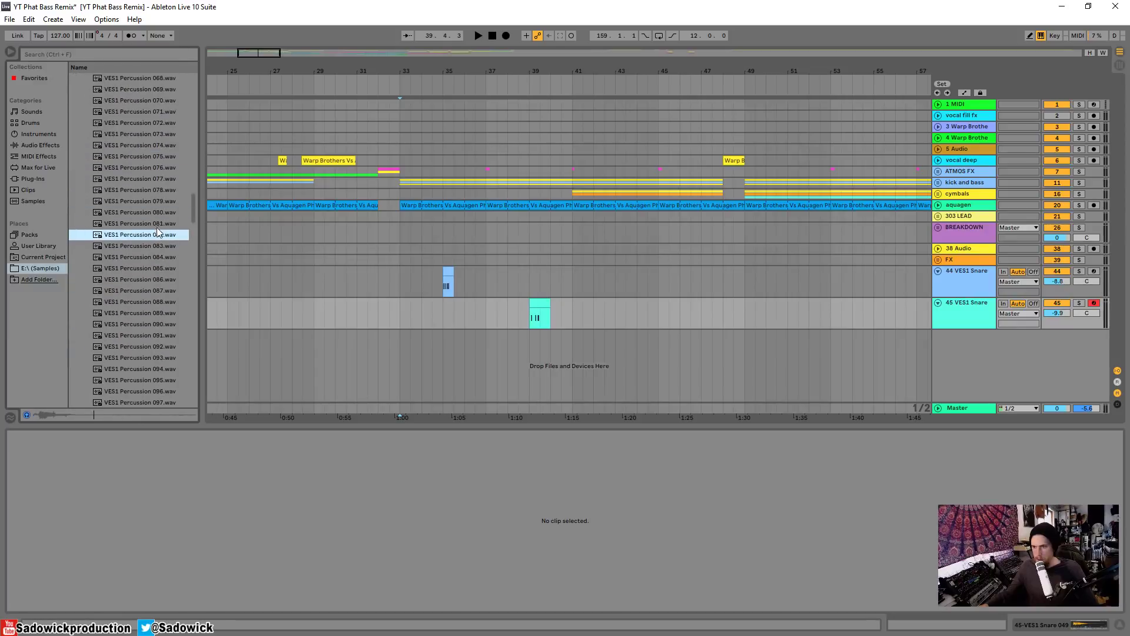
{"action": "left_click", "coordinate": [97, 369]}
{"action": "key", "text": "Down"}
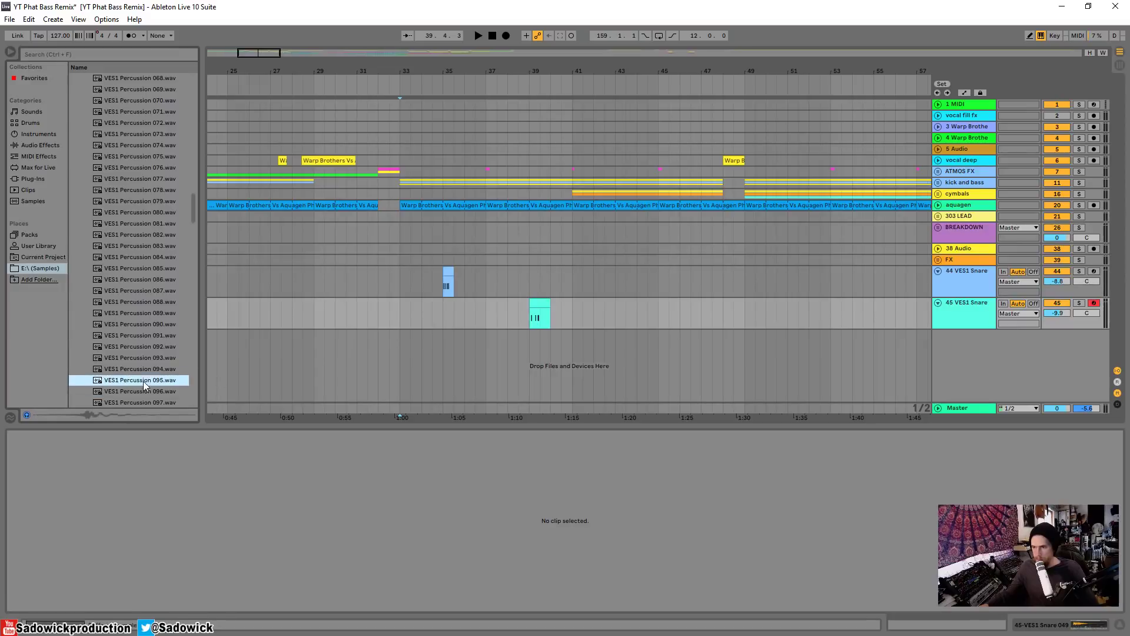
Step: Place VES1 Percussion 095 on a new audio track just before bar 37, play it, and set the track volume to -9.2 dB
{"action": "left_click", "coordinate": [486, 337]}
{"action": "left_click_drag", "start_coordinate": [487, 84], "coordinate": [601, 347]}
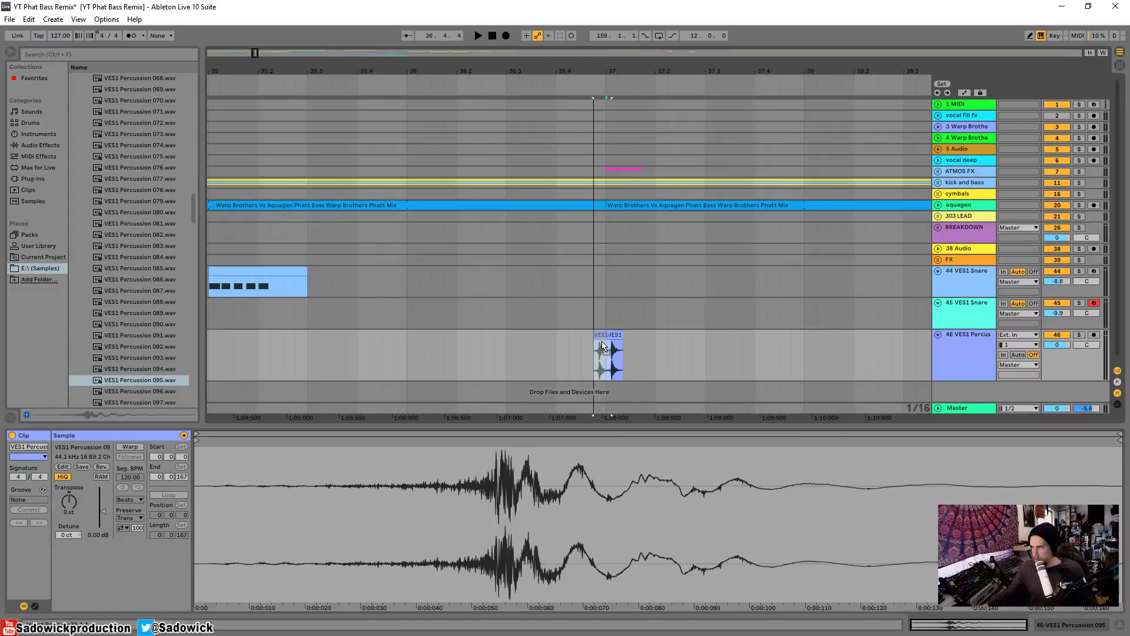
{"action": "key", "text": "space"}
{"action": "key", "text": "space"}
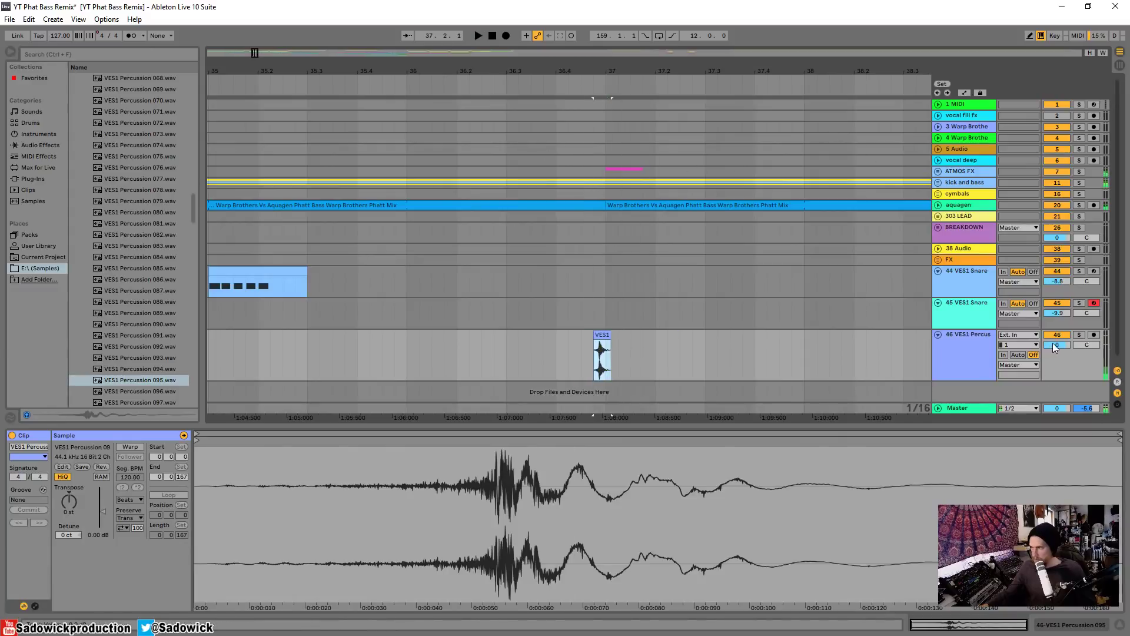
{"action": "left_click_drag", "start_coordinate": [1054, 347], "coordinate": [1054, 366]}
{"action": "key", "text": "space"}
{"action": "key", "text": "space"}
Step: Move the VES1 Percussion 095 clip slightly earlier so that it ends at bar 37, and play it in the mix
{"action": "left_click_drag", "start_coordinate": [597, 71], "coordinate": [598, 106]}
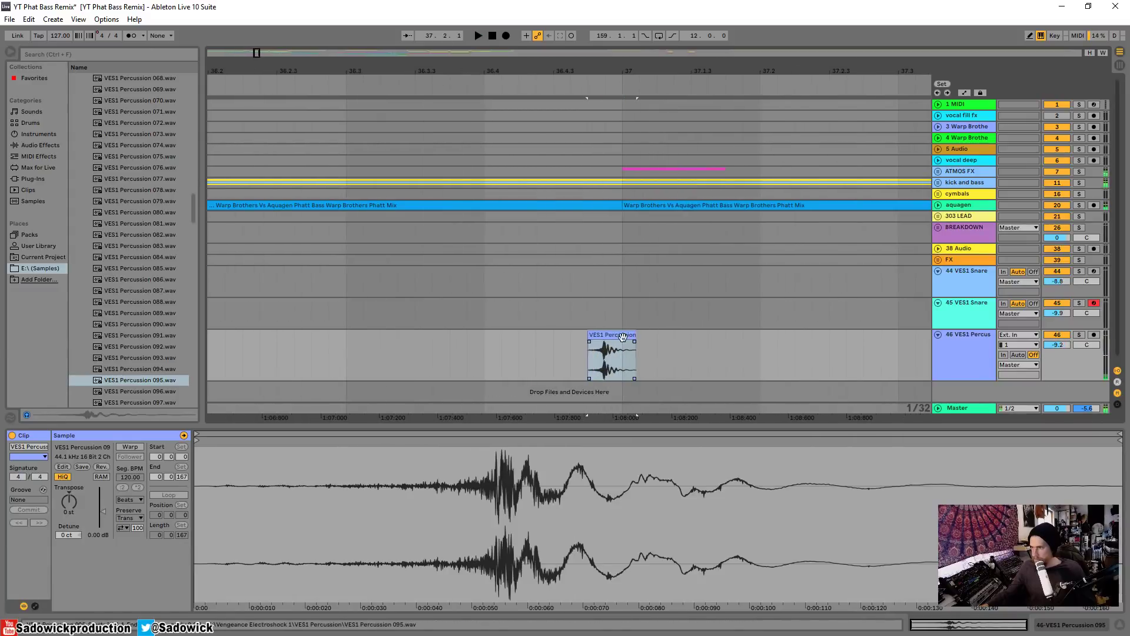
{"action": "left_click_drag", "start_coordinate": [623, 337], "coordinate": [606, 337]}
{"action": "key", "text": "space"}
{"action": "left_click", "coordinate": [494, 88]}
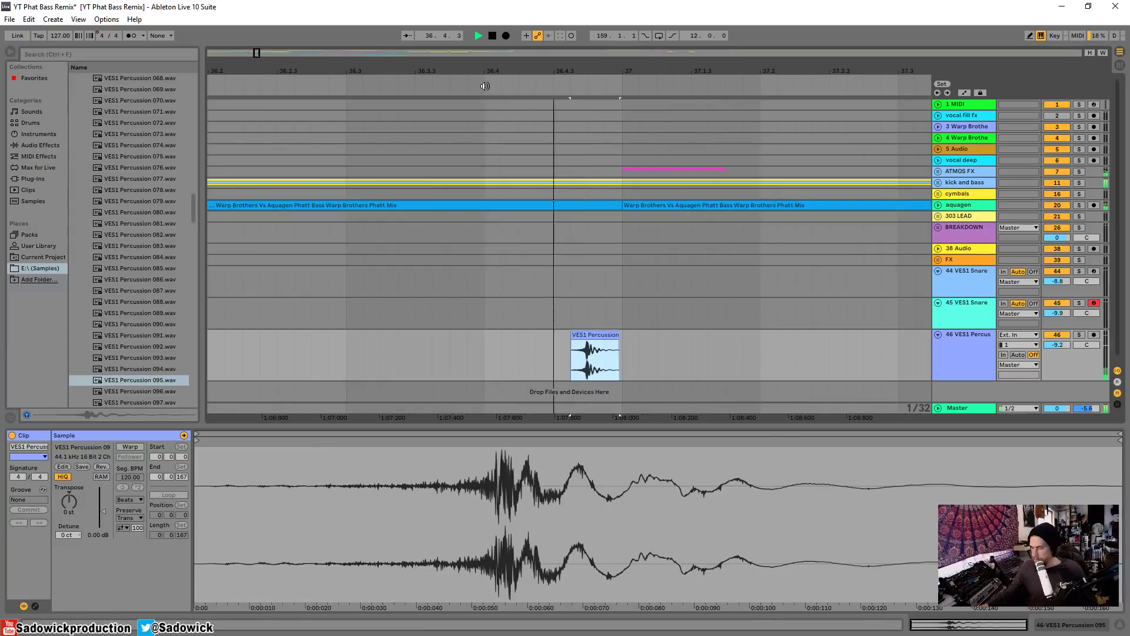
{"action": "key", "text": "space"}
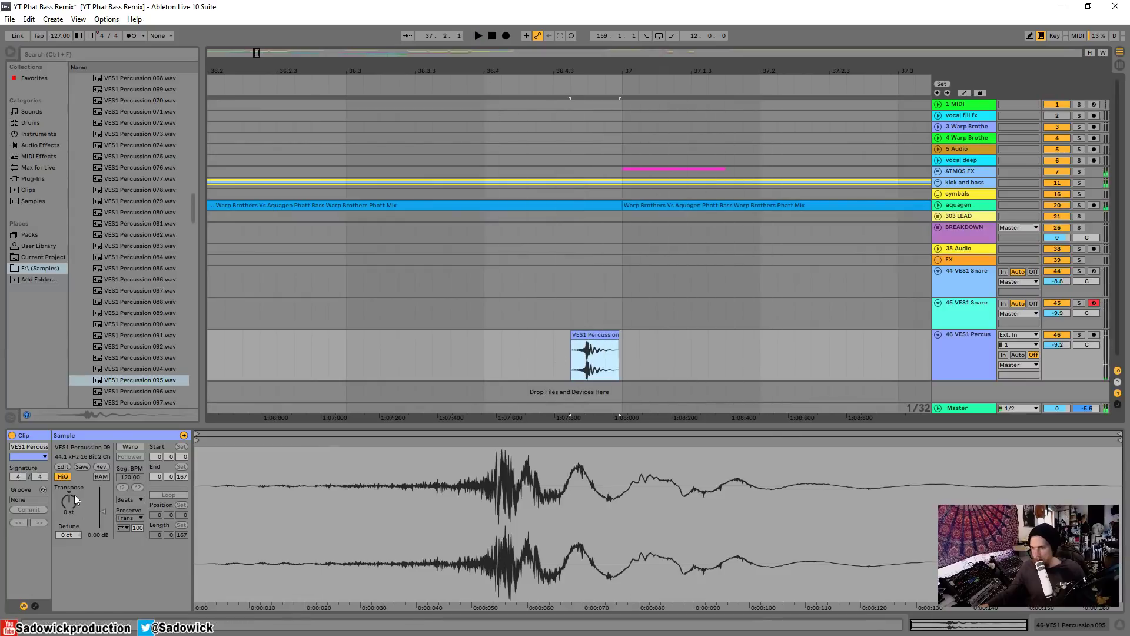
Step: Try transposing the VES1 Percussion 095 clip to -13 st, play it, and delete the clip
{"action": "left_click_drag", "start_coordinate": [75, 499], "coordinate": [75, 514]}
{"action": "key", "text": "space"}
{"action": "key", "text": "space"}
{"action": "left_click", "coordinate": [632, 338]}
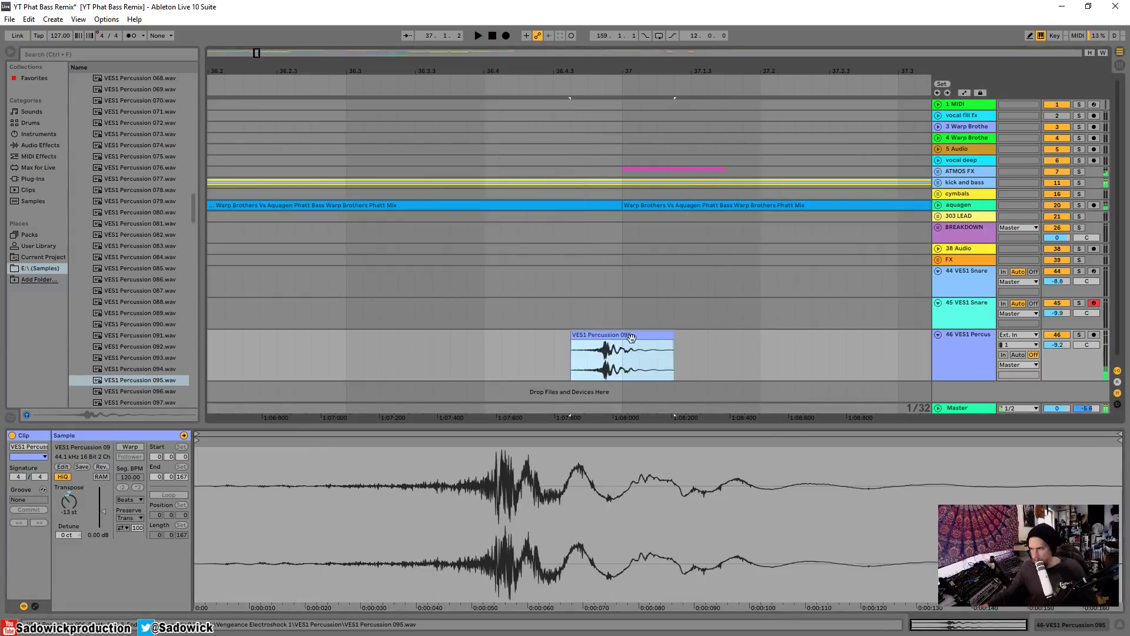
{"action": "key", "text": "Delete"}
Step: Audition the VES1 Percussion samples from 098 onward to find a replacement hit
{"action": "scroll", "coordinate": [117, 353], "scroll_direction": "down", "scroll_amount": 2}
{"action": "left_click", "coordinate": [143, 346]}
{"action": "left_click", "coordinate": [144, 355]}
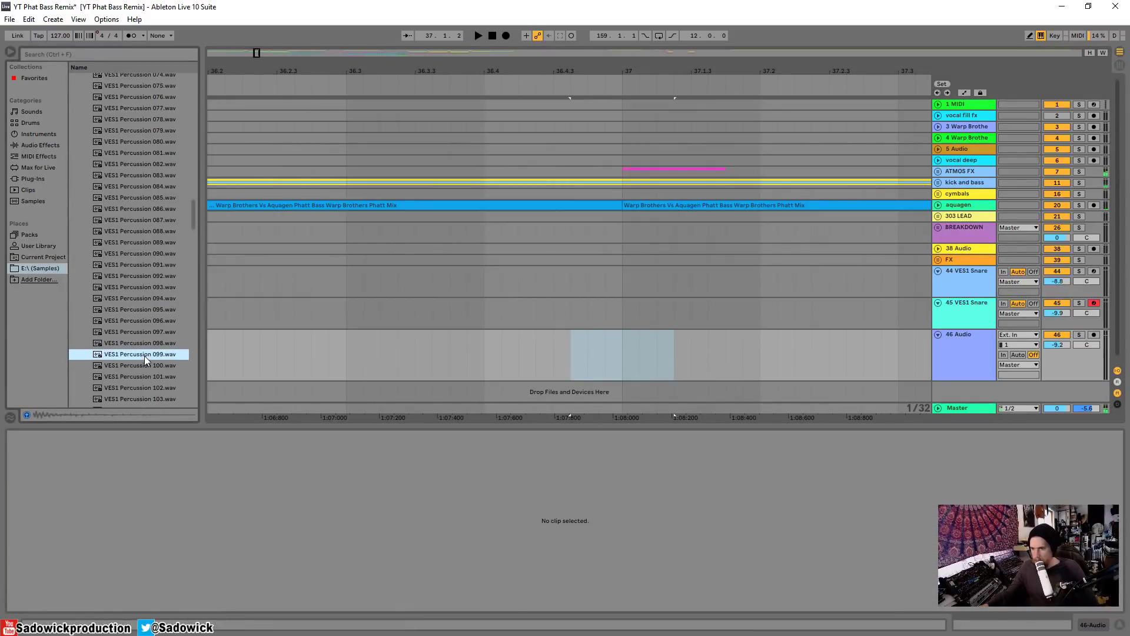
{"action": "key", "text": "Down"}
{"action": "key", "text": "Down"}
{"action": "key", "text": "Down"}
{"action": "key", "text": "Down"}
{"action": "key", "text": "Down"}
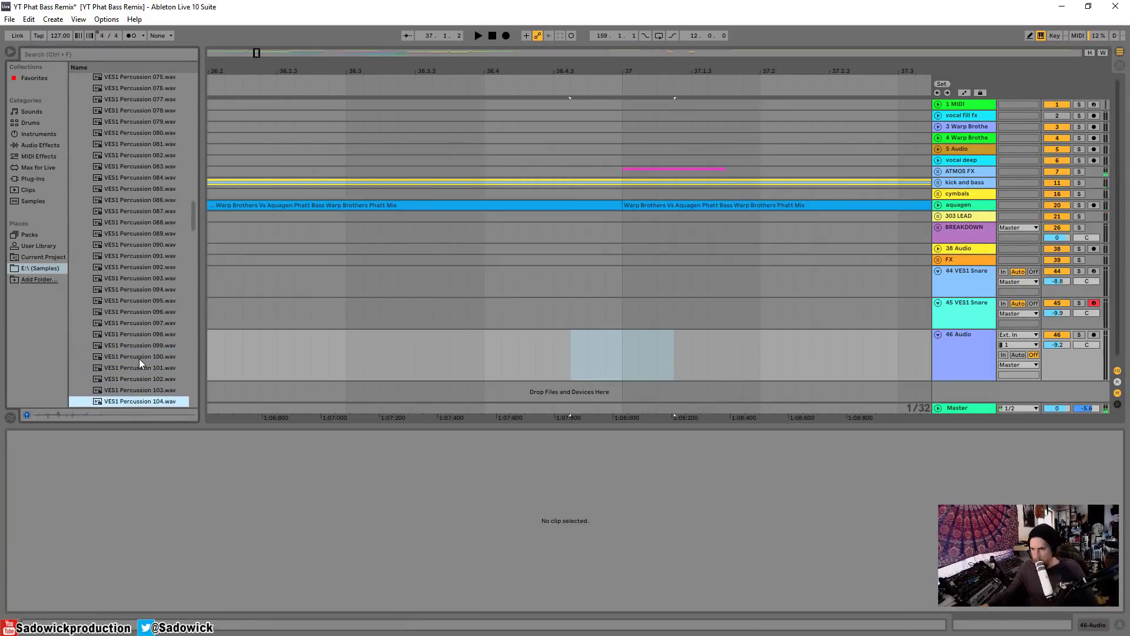
{"action": "key", "text": "Down"}
{"action": "key", "text": "Down"}
Step: Place VES1 Percussion 105 just before bar 37 on track 46, play it, and set the track volume to -20.8 dB
{"action": "left_click_drag", "start_coordinate": [128, 389], "coordinate": [601, 354]}
{"action": "key", "text": "space"}
{"action": "key", "text": "space"}
{"action": "left_click_drag", "start_coordinate": [1065, 351], "coordinate": [1065, 363]}
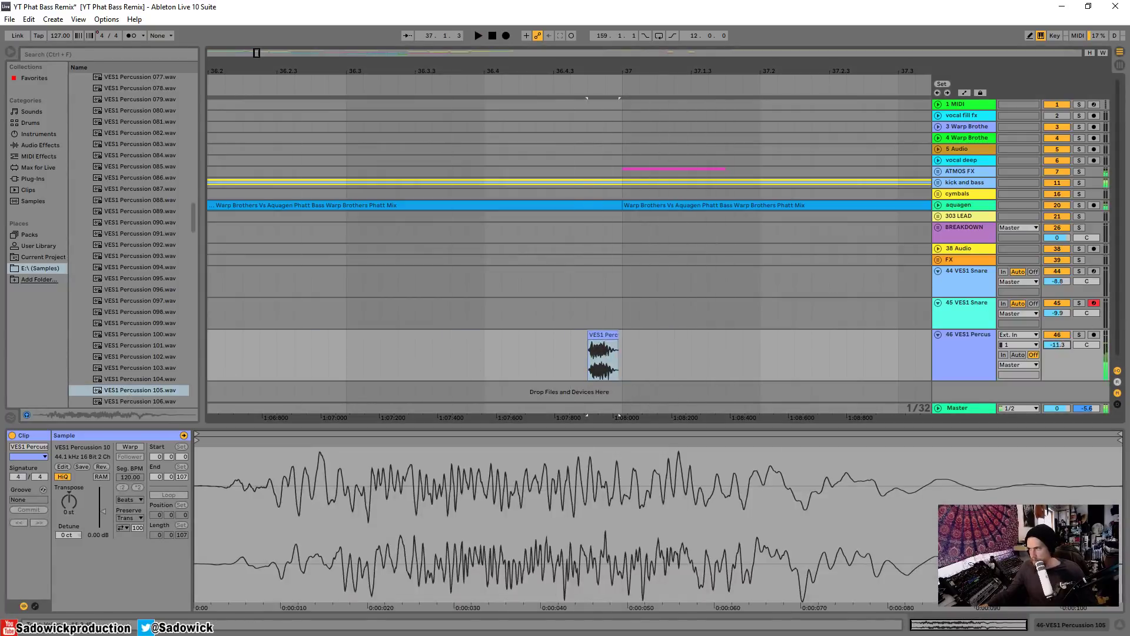
Step: Move the VES1 Percussion 105 clip half a bar earlier, play it from bar 36, and set the track volume to -16.5 dB
{"action": "left_click_drag", "start_coordinate": [582, 71], "coordinate": [590, 71]}
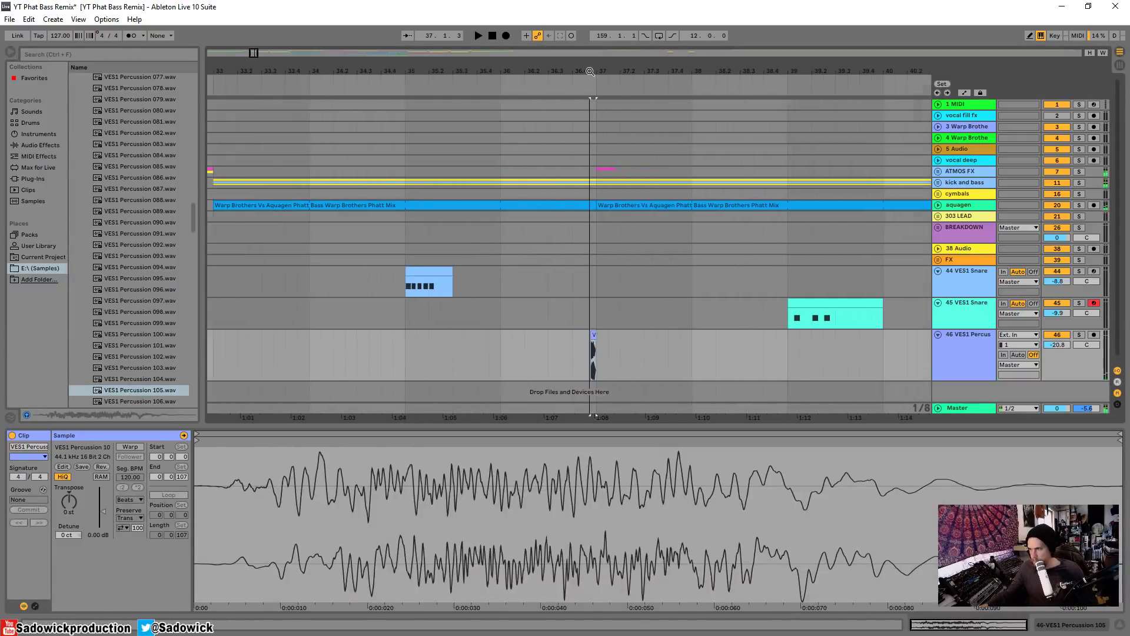
{"action": "left_click_drag", "start_coordinate": [587, 335], "coordinate": [546, 337]}
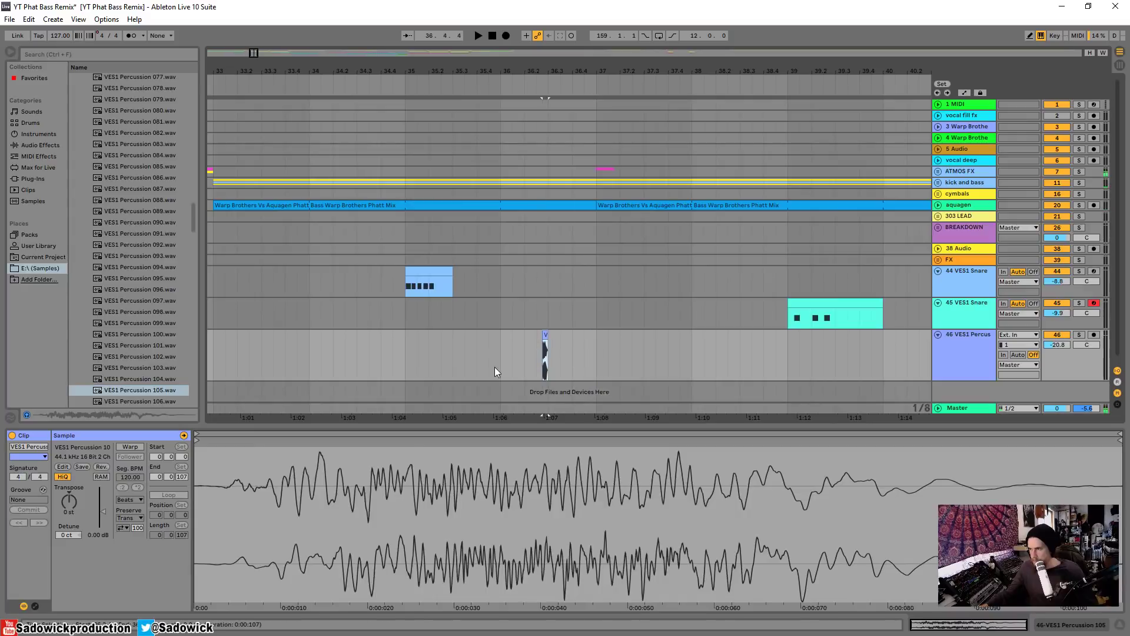
{"action": "left_click", "coordinate": [502, 357]}
{"action": "key", "text": "space"}
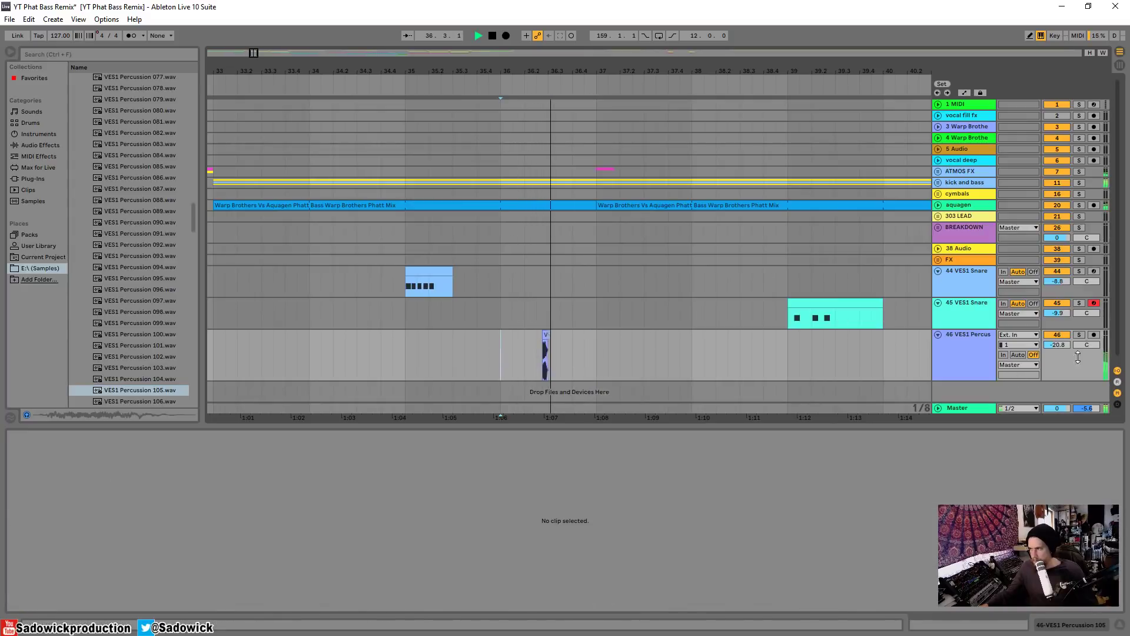
{"action": "key", "text": "space"}
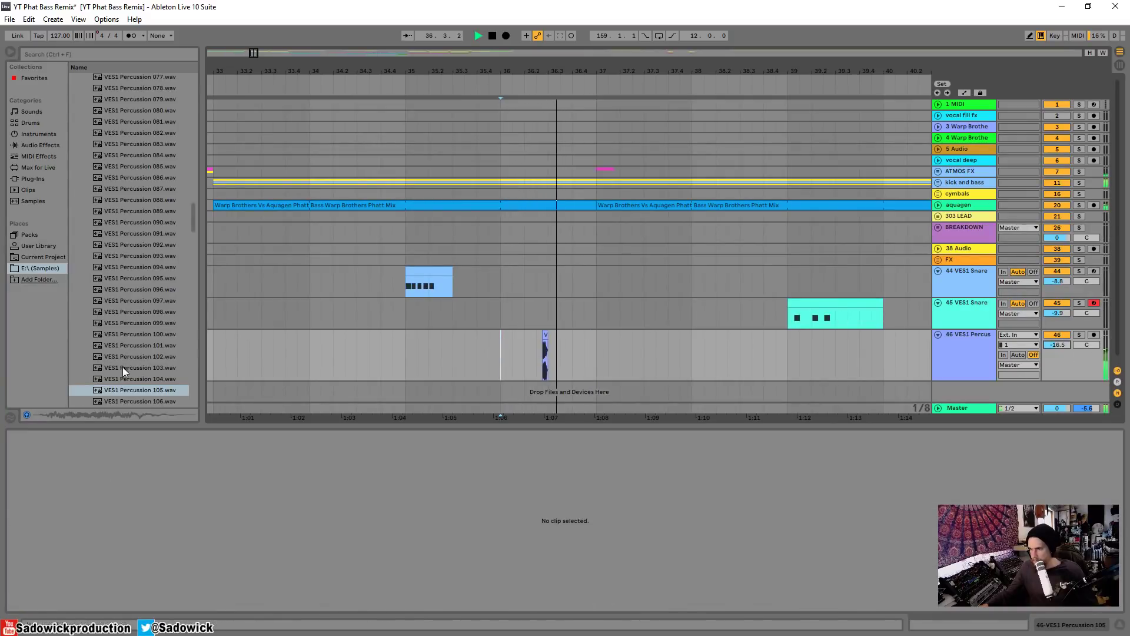
{"action": "key", "text": "space"}
Step: Replace the percussion clip in the middle of bar 36 with VES1 Percussion 116 and play it in the mix
{"action": "scroll", "coordinate": [136, 362], "scroll_direction": "down", "scroll_amount": 5}
{"action": "left_click", "coordinate": [147, 348]}
{"action": "left_click_drag", "start_coordinate": [148, 347], "coordinate": [546, 357]}
{"action": "key", "text": "space"}
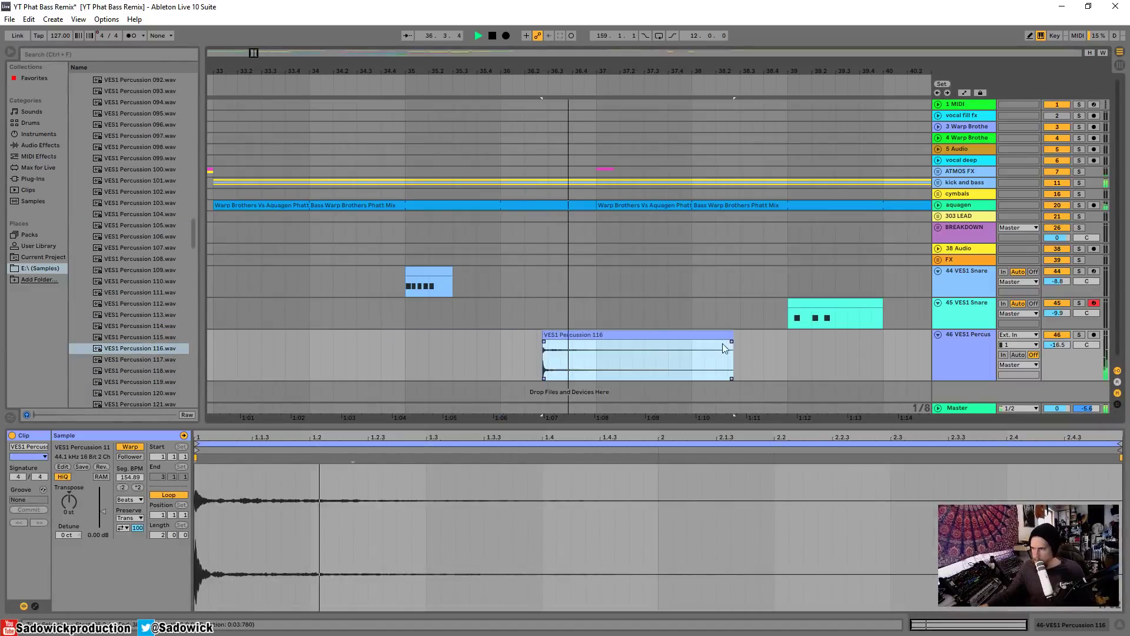
{"action": "key", "text": "space"}
{"action": "key", "text": "space"}
Step: Shorten the VES1 Percussion 116 clip to the last beat of bar 36 and play the fills from bar 35
{"action": "left_click_drag", "start_coordinate": [732, 344], "coordinate": [584, 335]}
{"action": "key", "text": "space"}
{"action": "key", "text": "space"}
{"action": "left_click", "coordinate": [497, 87]}
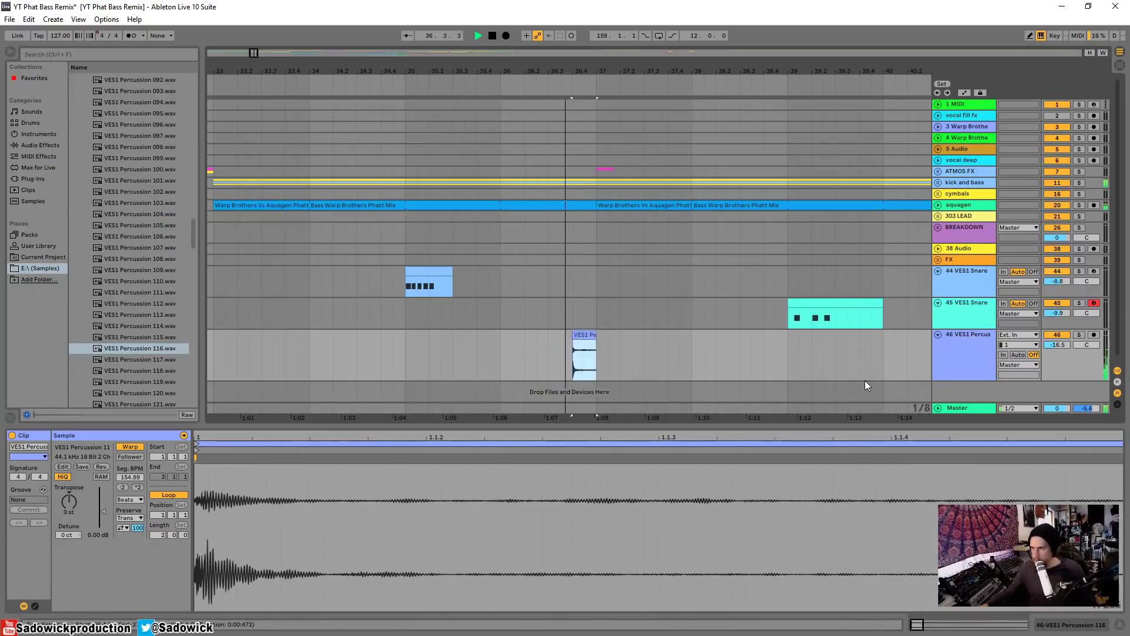
{"action": "left_click", "coordinate": [409, 86]}
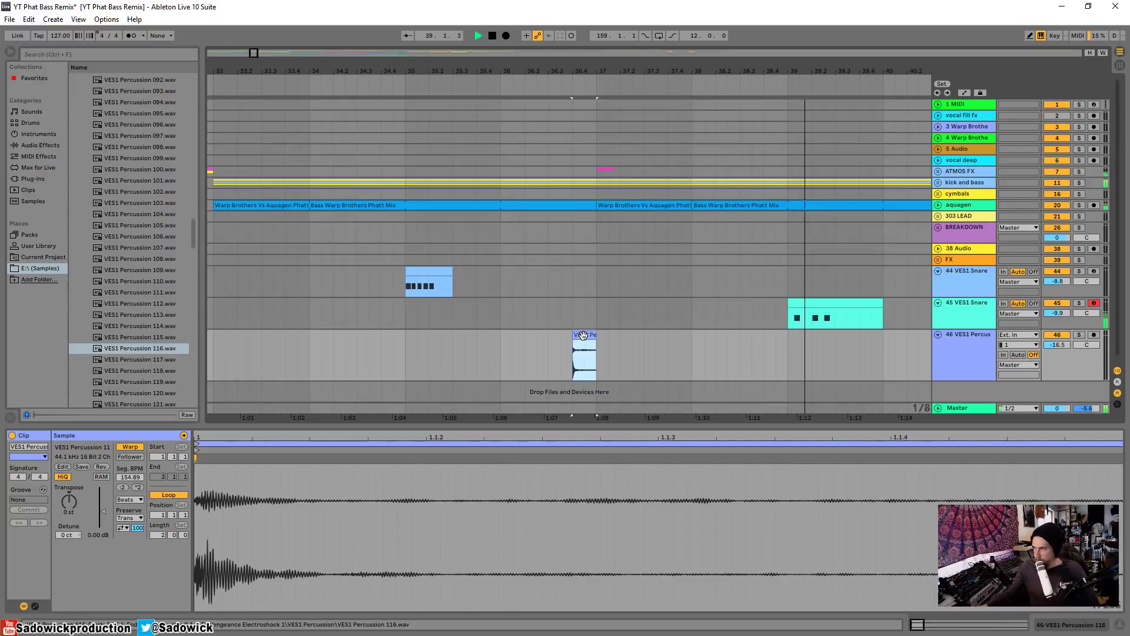
Step: Delete the VES1 Percussion 116 clip, reset both snare tracks' volumes to 0 dB, and select the bar 39 snare clip
{"action": "key", "text": "Delete"}
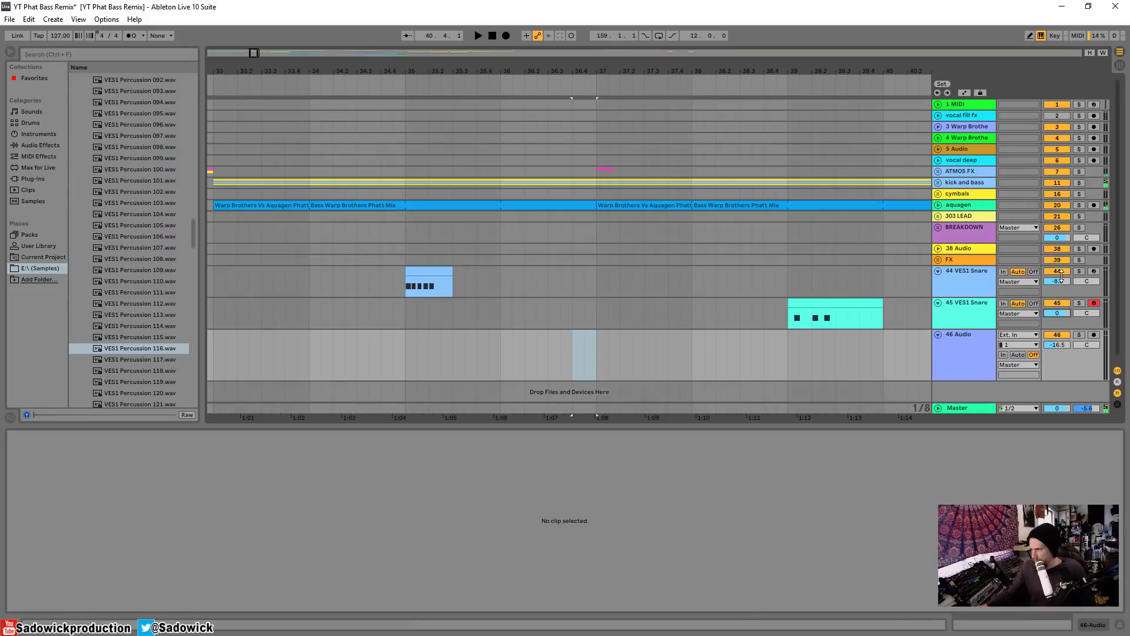
{"action": "left_click", "coordinate": [836, 315]}
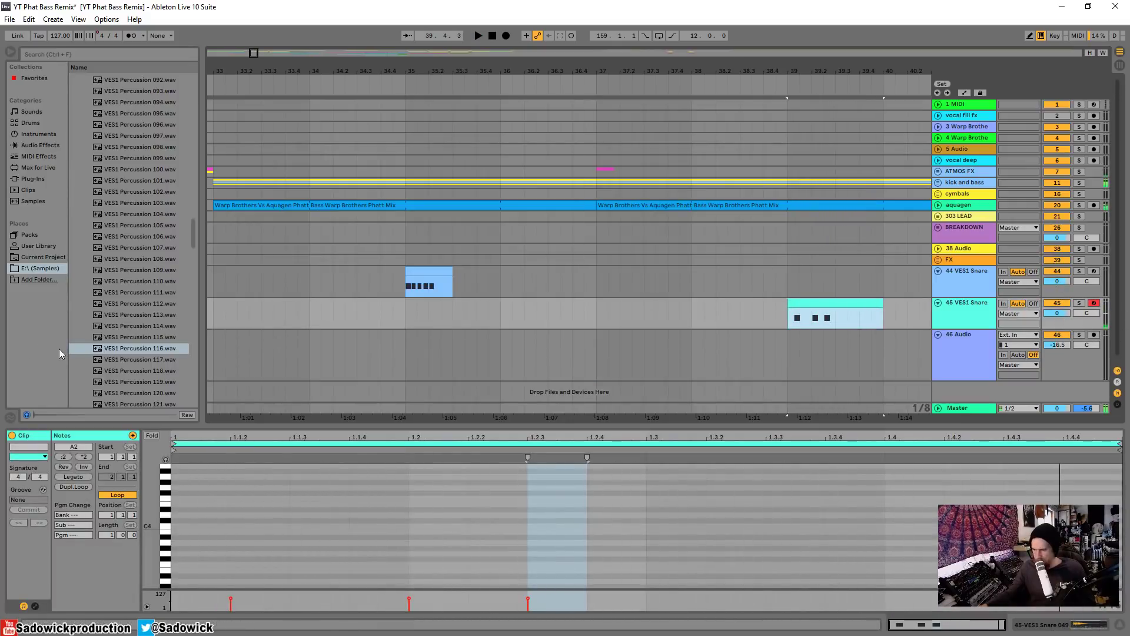
Step: Audition further VES1 Percussion samples beyond 116, past VES1 Percussion 131
{"action": "left_click", "coordinate": [97, 350]}
{"action": "scroll", "coordinate": [113, 355], "scroll_direction": "down", "scroll_amount": 4}
{"action": "left_click", "coordinate": [126, 354]}
{"action": "scroll", "coordinate": [129, 355], "scroll_direction": "down", "scroll_amount": 5}
{"action": "key", "text": "Down"}
{"action": "key", "text": "Down"}
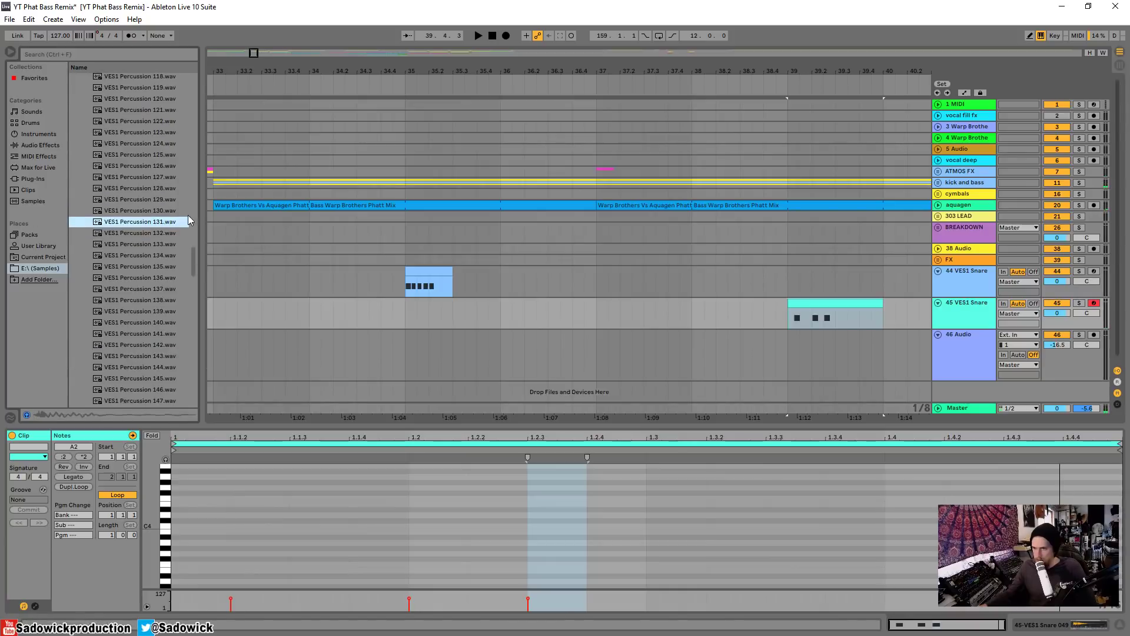
{"action": "key", "text": "Down"}
{"action": "key", "text": "Down"}
{"action": "key", "text": "Down"}
Step: Close the VES1 Percussion folder, audition the VES1 FX Boom samples, and return to the list of sample packs
{"action": "left_click_drag", "start_coordinate": [192, 257], "coordinate": [189, 114]}
{"action": "left_click", "coordinate": [81, 292]}
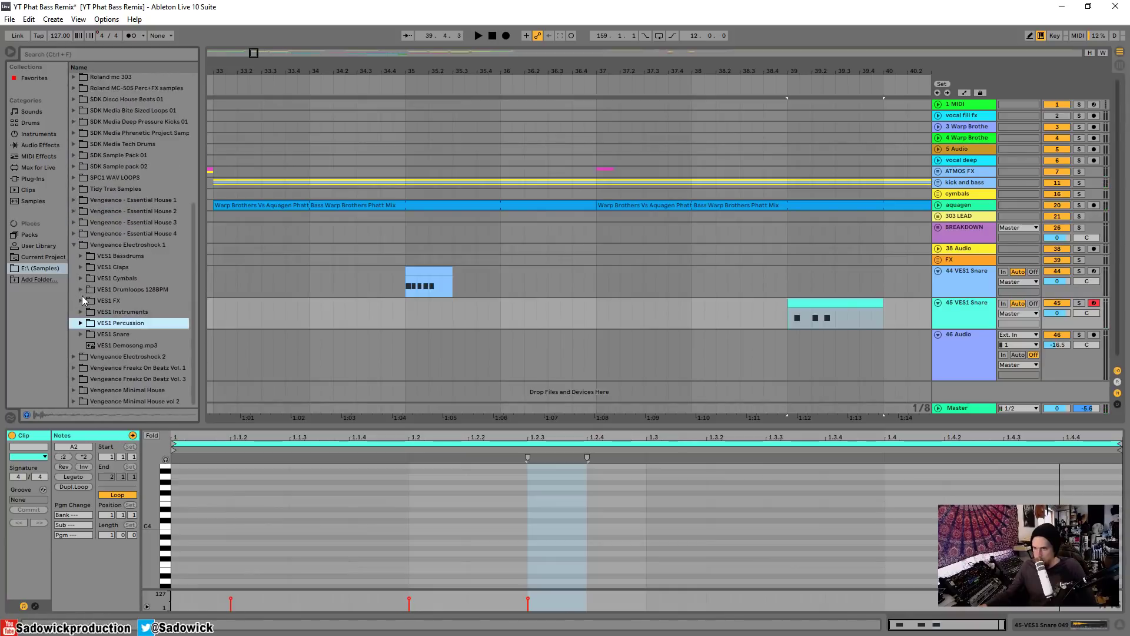
{"action": "left_click", "coordinate": [83, 299]}
{"action": "left_click", "coordinate": [89, 316]}
{"action": "left_click", "coordinate": [132, 354]}
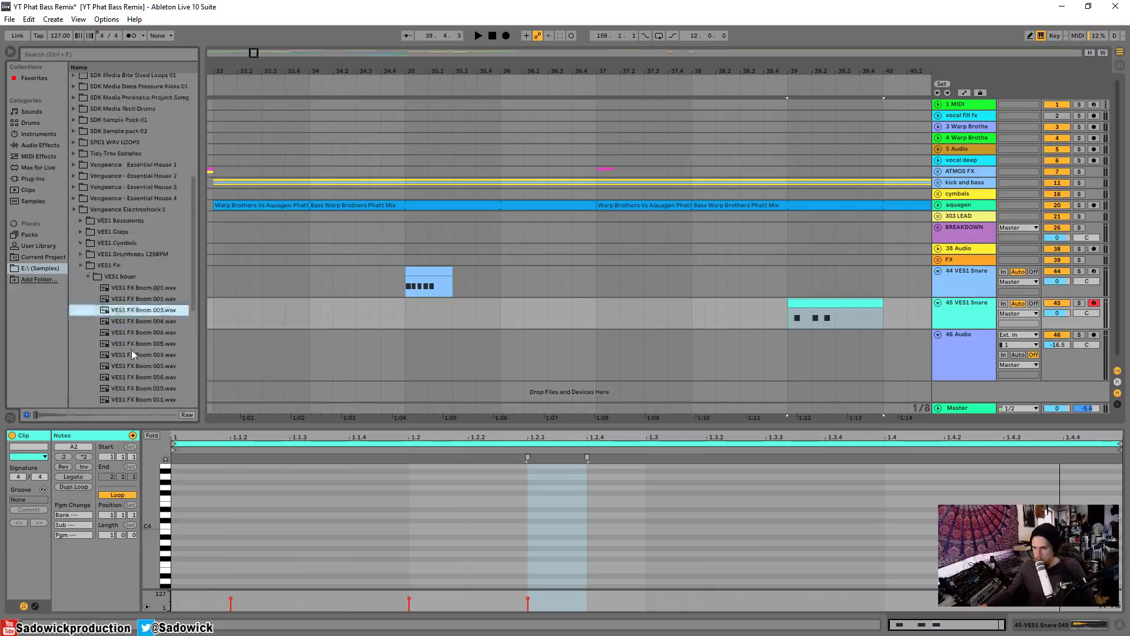
{"action": "scroll", "coordinate": [133, 351], "scroll_direction": "down", "scroll_amount": 4}
{"action": "left_click", "coordinate": [81, 182]}
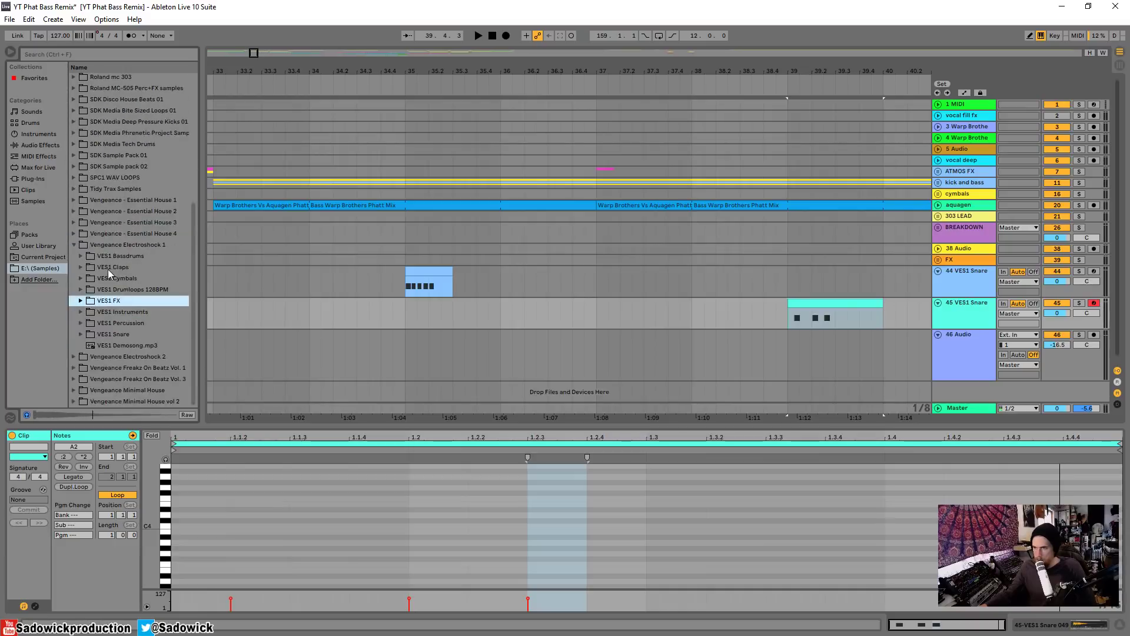
{"action": "scroll", "coordinate": [108, 269], "scroll_direction": "up", "scroll_amount": 8}
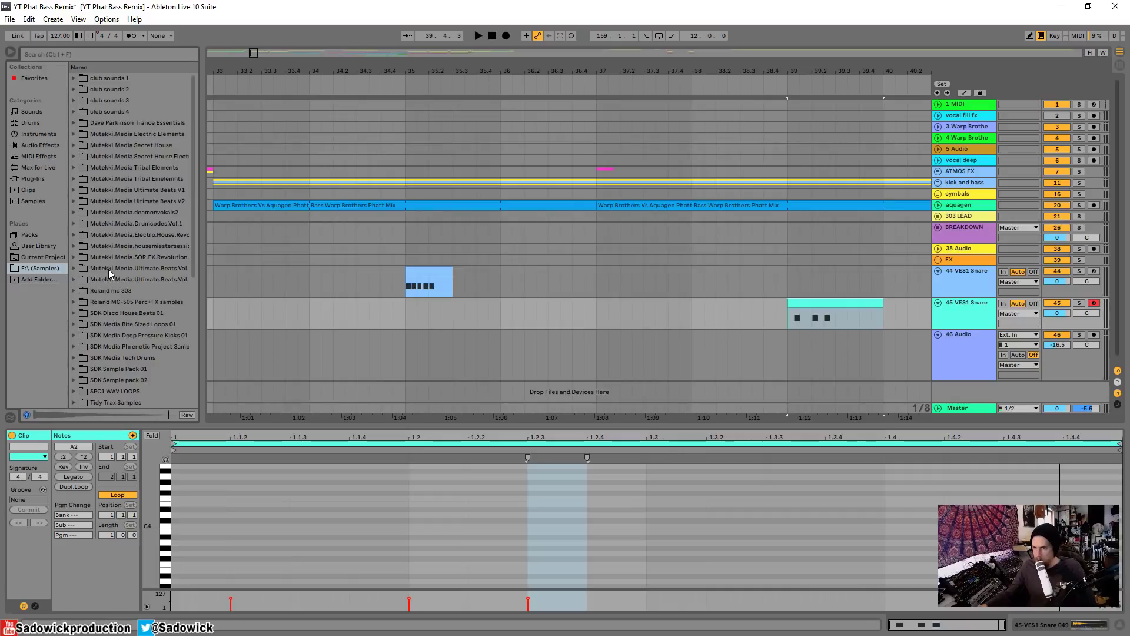
Step: Unfold the BREAKDOWN, synth break fx and fx sub groups and examine the notes of the 29 Serum clip at bar 65
{"action": "left_click", "coordinate": [939, 205]}
{"action": "left_click", "coordinate": [939, 205]}
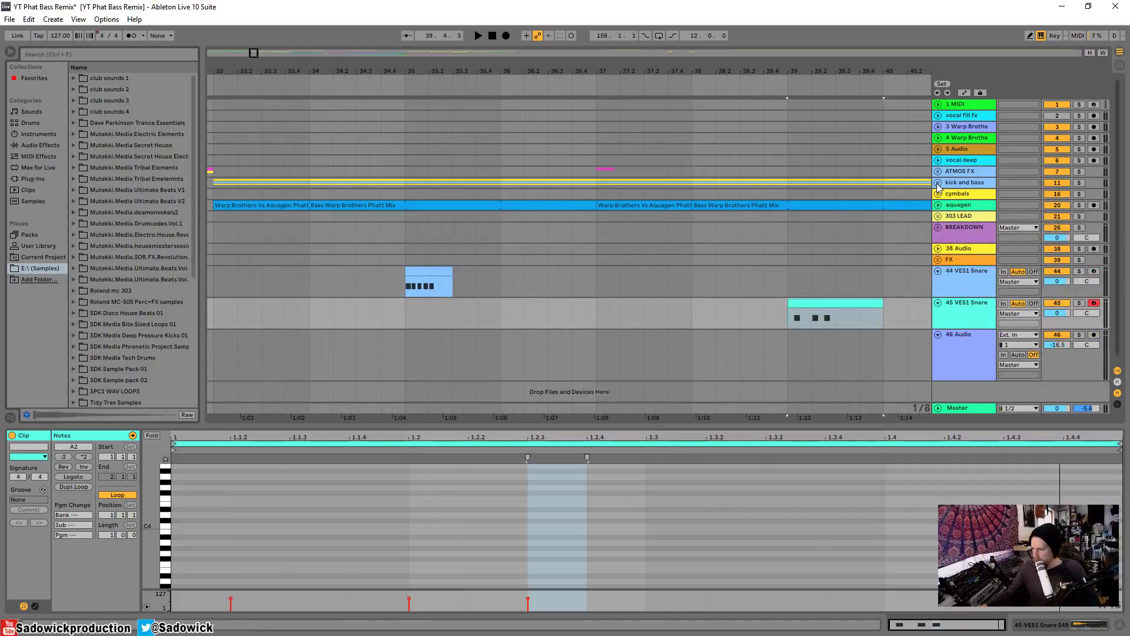
{"action": "left_click_drag", "start_coordinate": [778, 68], "coordinate": [390, 76]}
{"action": "left_click", "coordinate": [940, 228]}
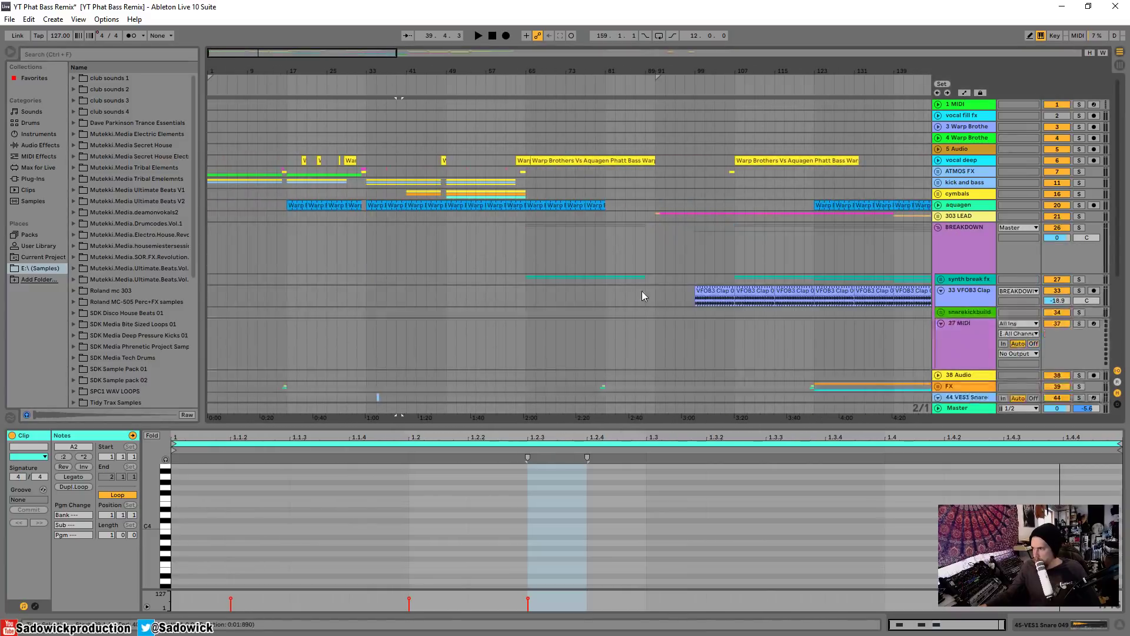
{"action": "left_click", "coordinate": [941, 279]}
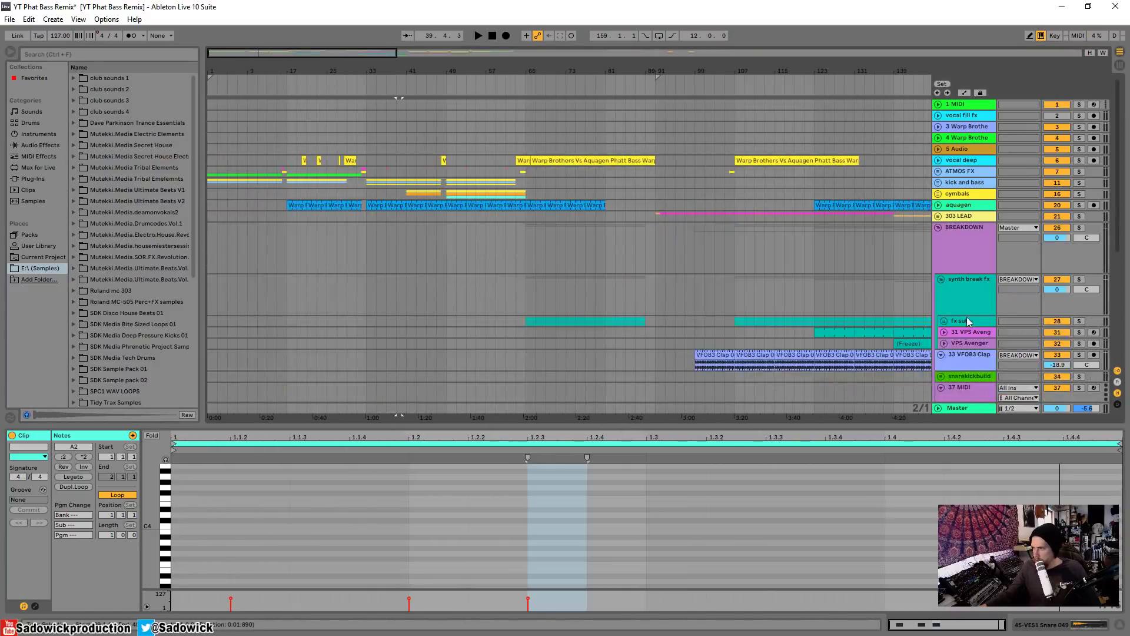
{"action": "left_click", "coordinate": [944, 322]}
{"action": "left_click", "coordinate": [613, 347]}
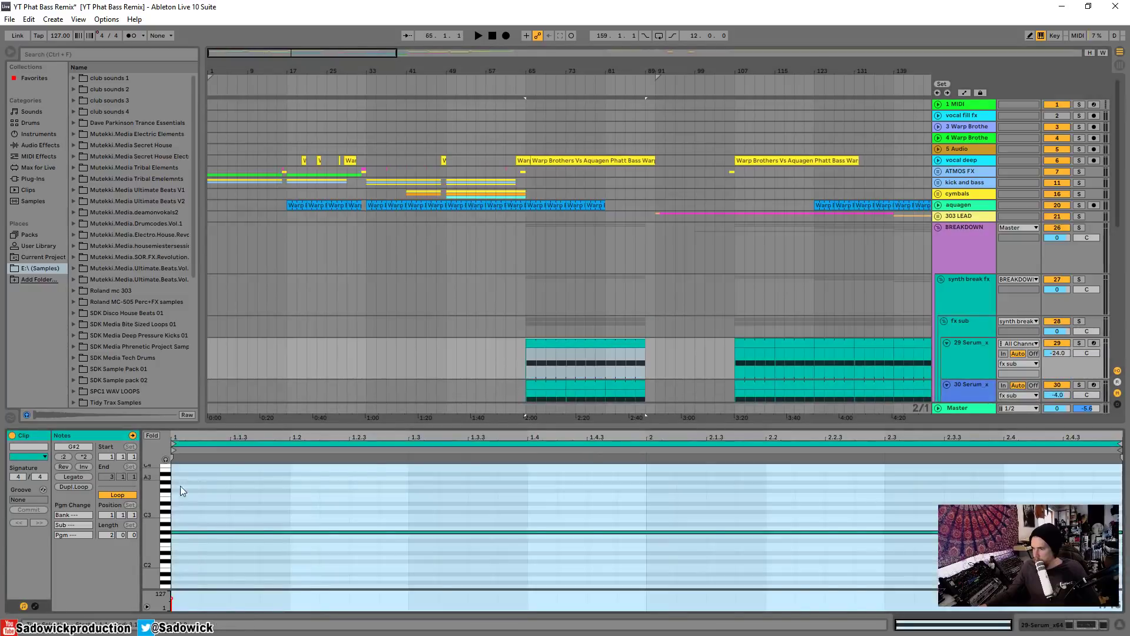
{"action": "left_click_drag", "start_coordinate": [151, 529], "coordinate": [180, 553]}
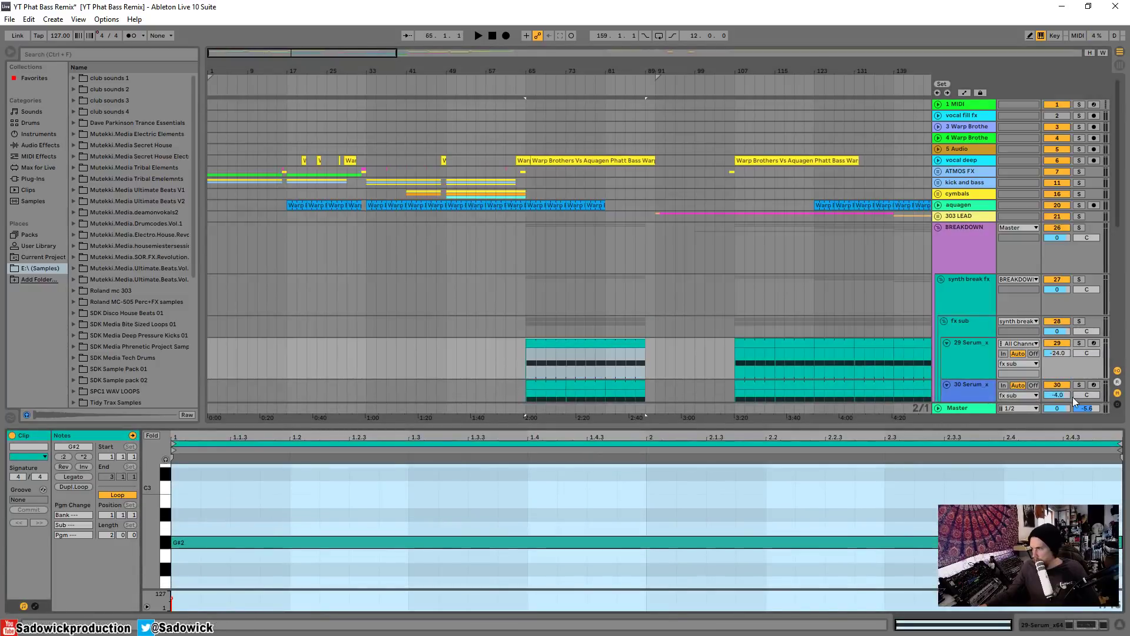
Step: Fold the BREAKDOWN group and reduce the 46 Audio track to its minimum height
{"action": "left_click", "coordinate": [938, 228]}
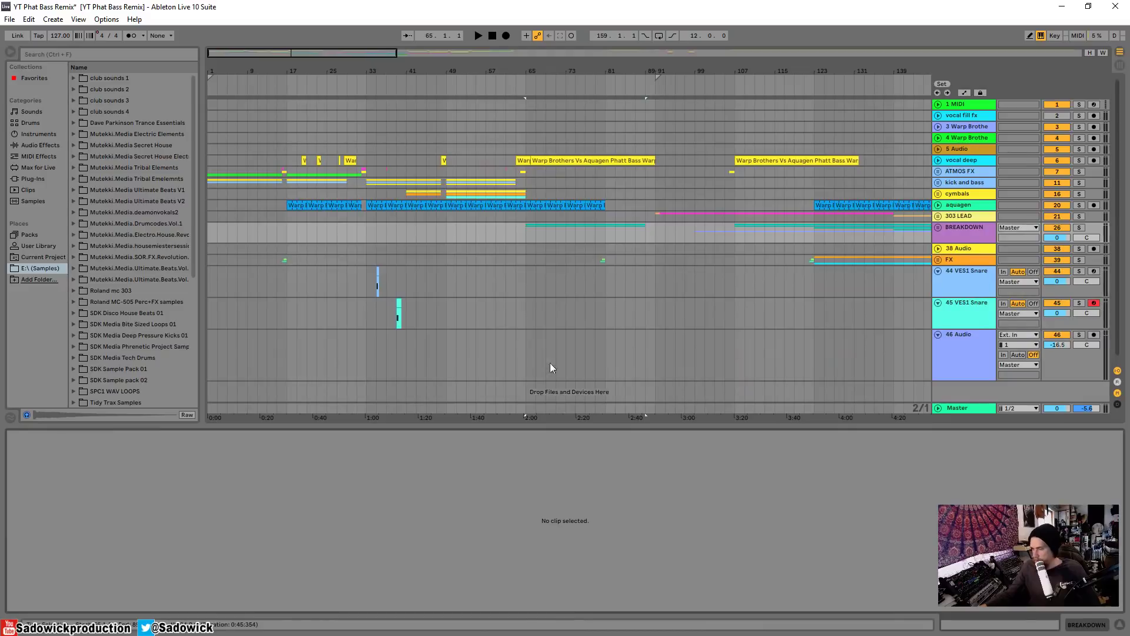
{"action": "scroll", "coordinate": [550, 363], "scroll_direction": "down", "scroll_amount": 1}
{"action": "left_click_drag", "start_coordinate": [1076, 375], "coordinate": [1076, 283]}
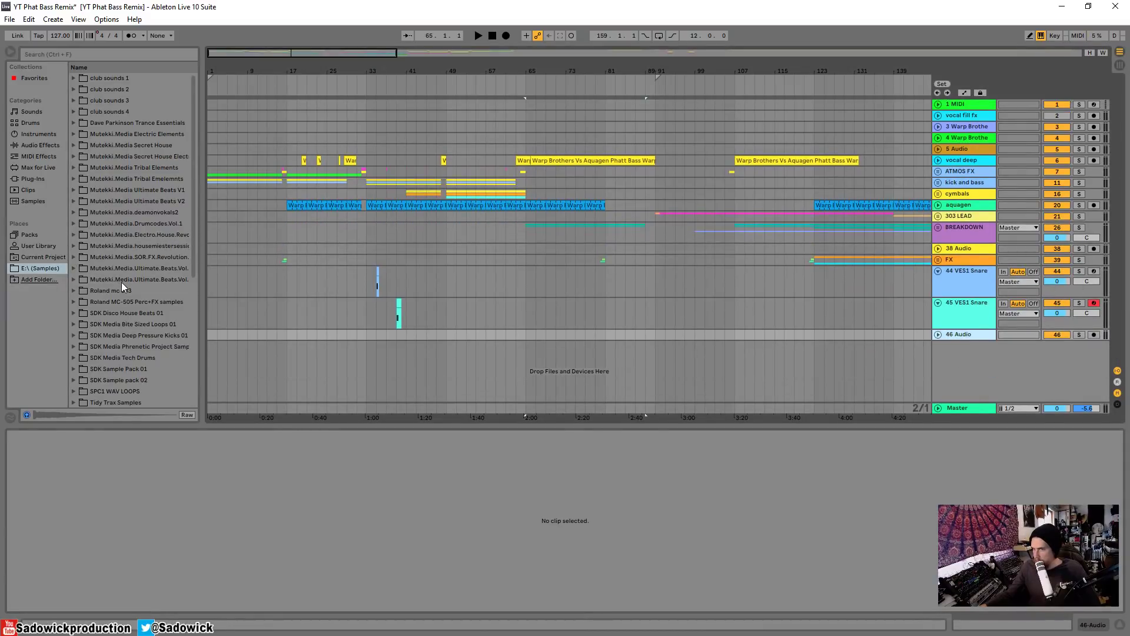
Step: Open the DPTE Atmospheres folder in the Dave Parkinson Trance Essentials pack and audition Atmosphere samples 002 and 003
{"action": "left_click", "coordinate": [74, 122]}
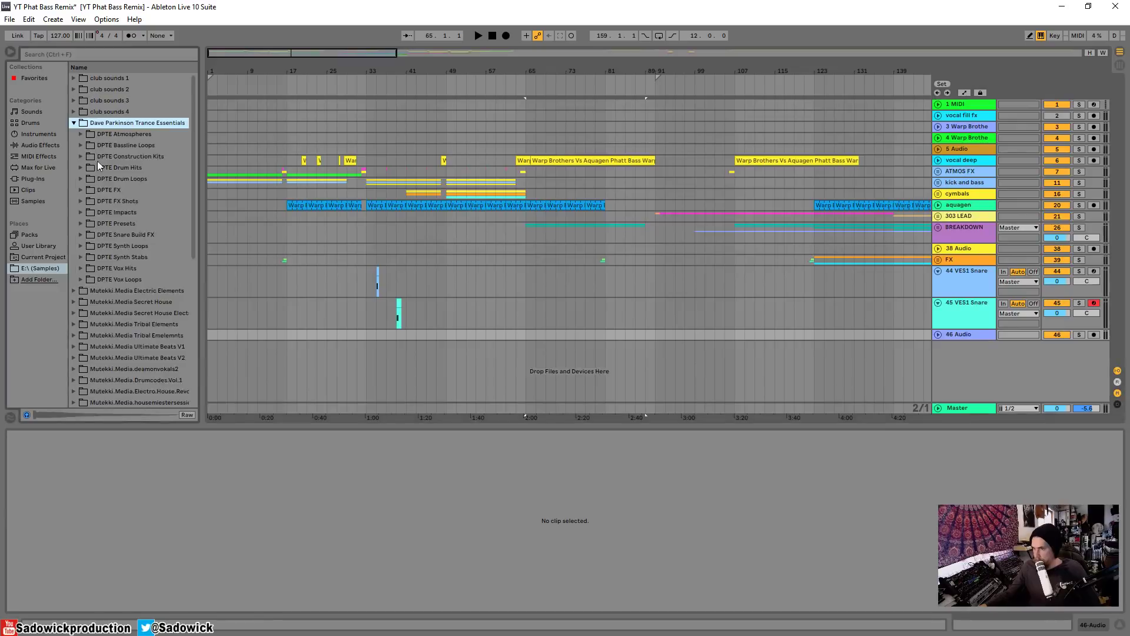
{"action": "left_click", "coordinate": [82, 134]}
{"action": "left_click_drag", "start_coordinate": [205, 211], "coordinate": [255, 182]}
{"action": "left_click", "coordinate": [215, 158]}
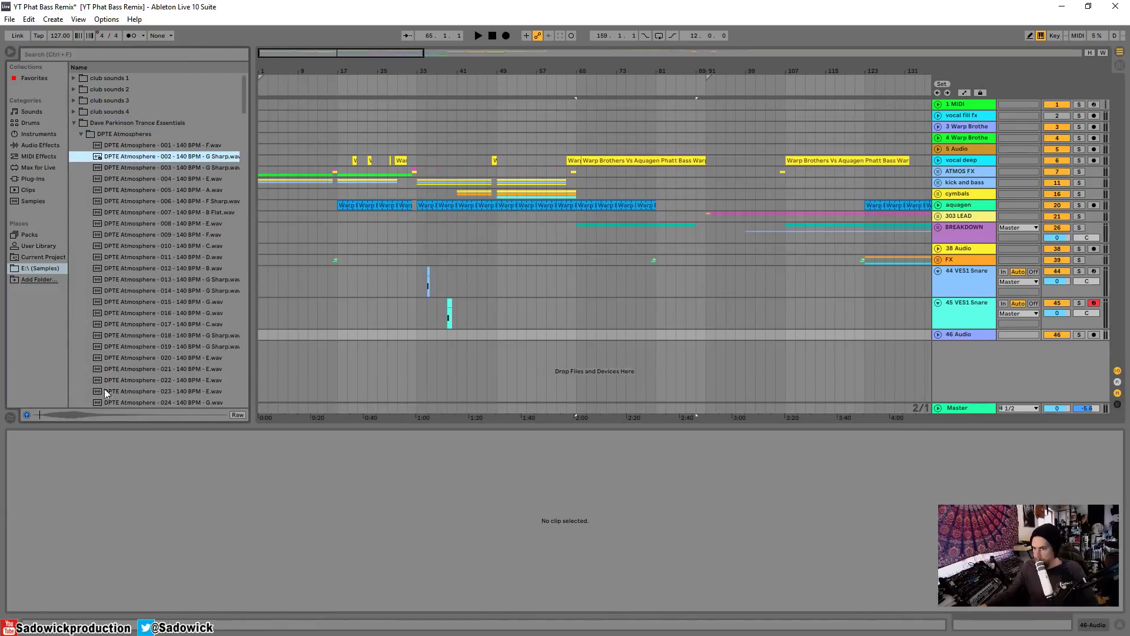
{"action": "left_click_drag", "start_coordinate": [411, 71], "coordinate": [410, 183]}
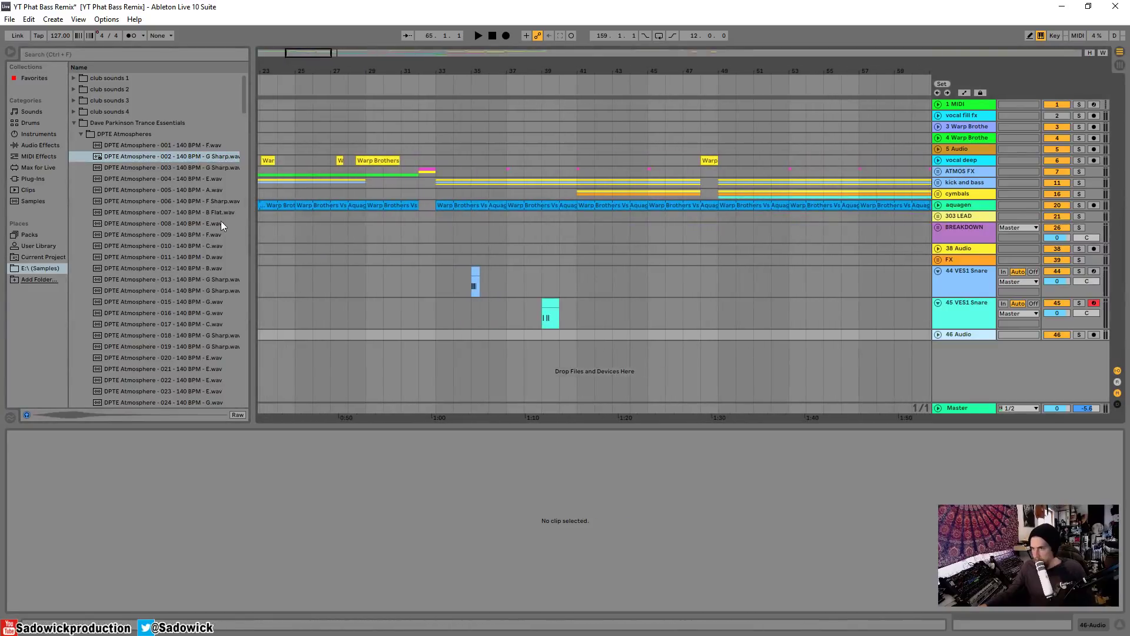
{"action": "left_click", "coordinate": [174, 167]}
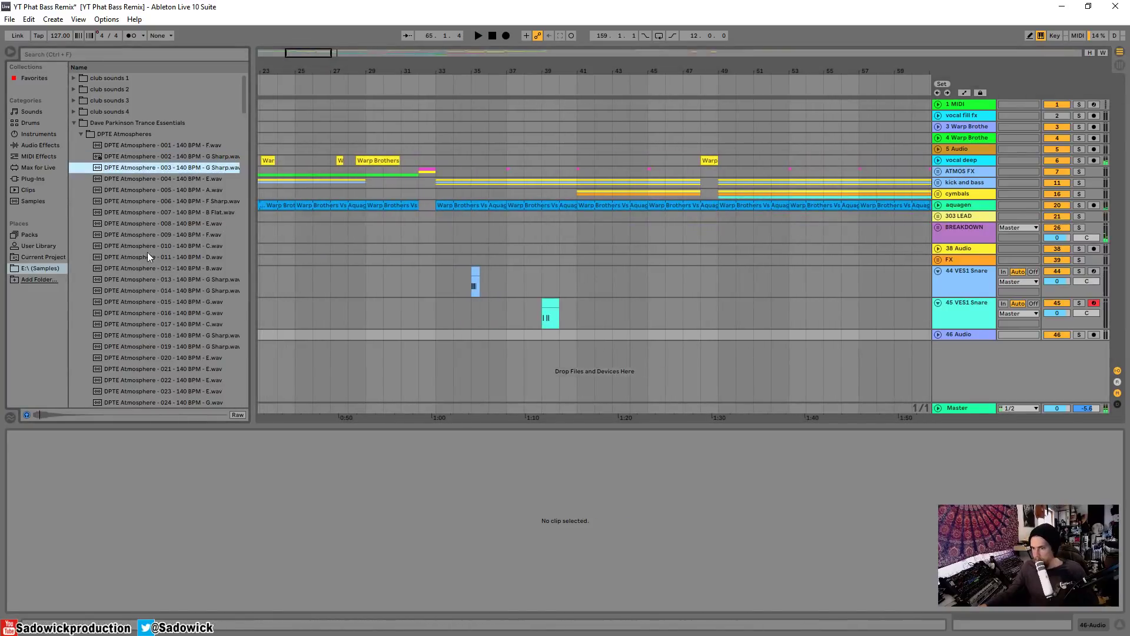
Step: Place the DPTE Atmosphere 003 sample on the 46 Audio track at bar 34 and set the track volume to about -5.6 dB
{"action": "left_click_drag", "start_coordinate": [158, 168], "coordinate": [454, 334]}
{"action": "left_click", "coordinate": [938, 333]}
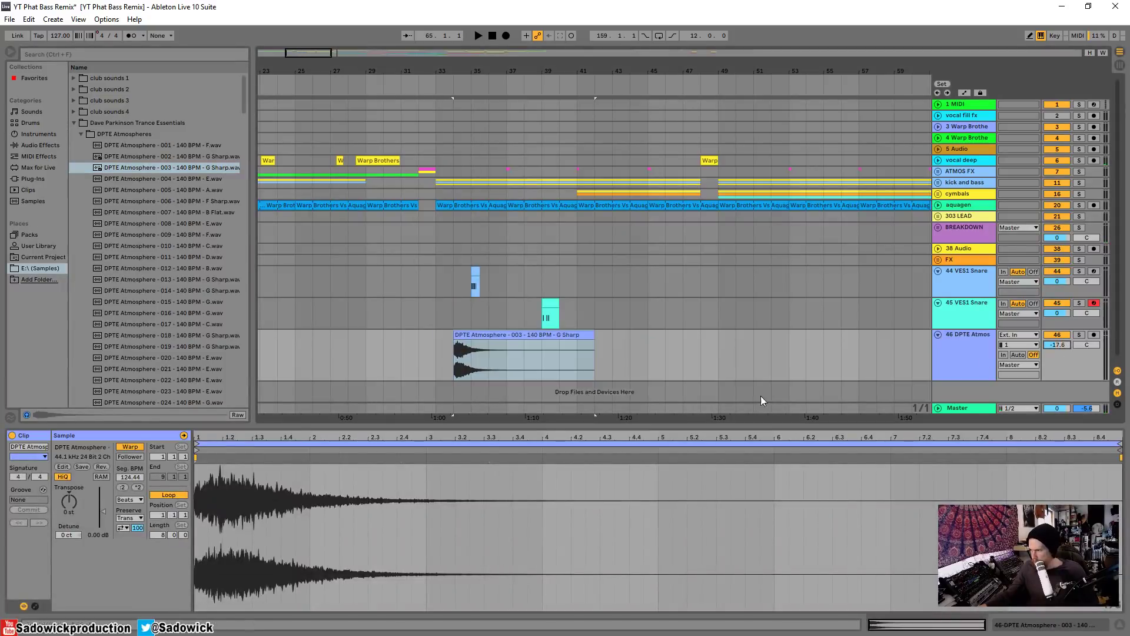
{"action": "left_click", "coordinate": [439, 341]}
{"action": "key", "text": "space"}
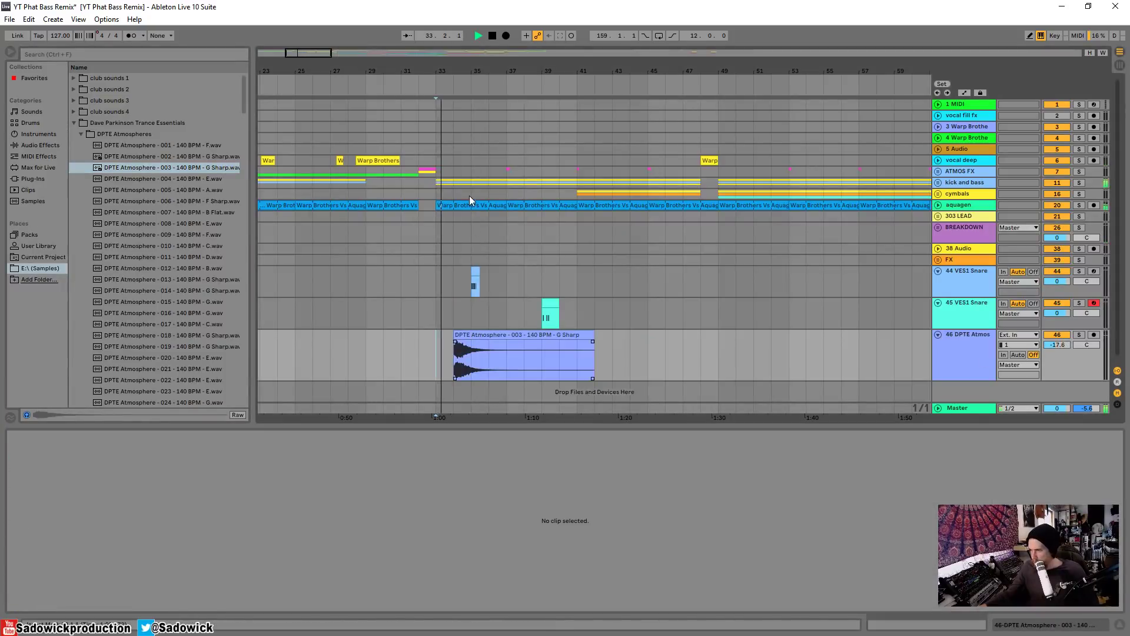
{"action": "left_click_drag", "start_coordinate": [454, 71], "coordinate": [455, 106]}
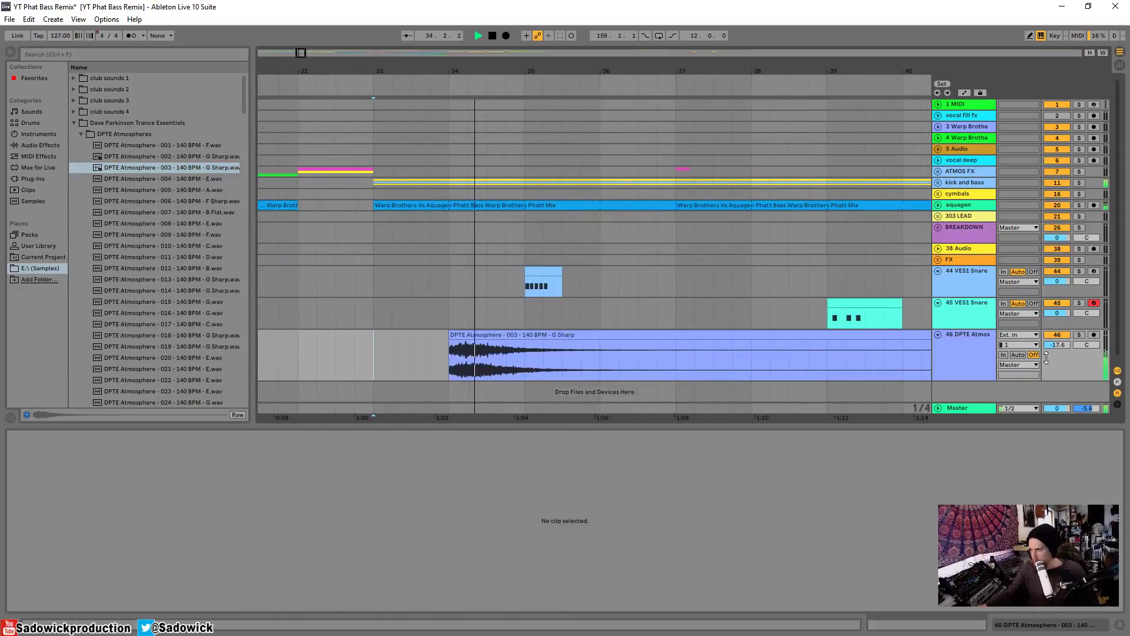
{"action": "left_click_drag", "start_coordinate": [1047, 358], "coordinate": [1047, 366]}
{"action": "left_click_drag", "start_coordinate": [434, 72], "coordinate": [434, 39]}
{"action": "key", "text": "space"}
{"action": "key", "text": "space"}
{"action": "left_click_drag", "start_coordinate": [1057, 345], "coordinate": [1058, 328]}
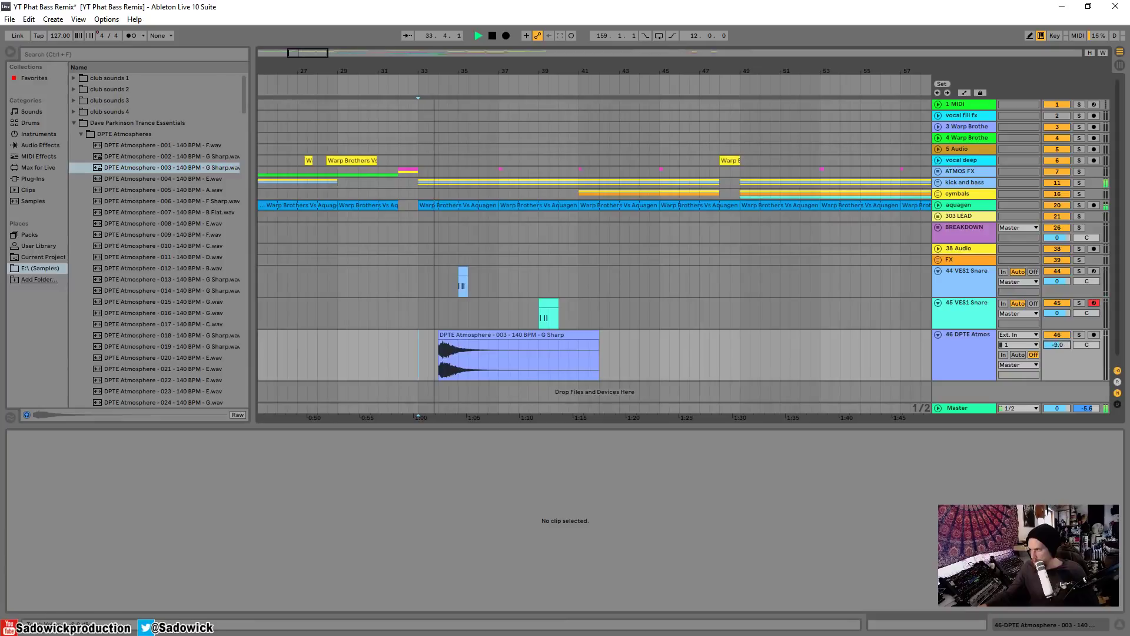
{"action": "key", "text": "space"}
Step: Group the two VES1 Snare tracks with the DPTE Atmosphere track
{"action": "left_click", "coordinate": [960, 271]}
{"action": "right_click", "coordinate": [970, 330]}
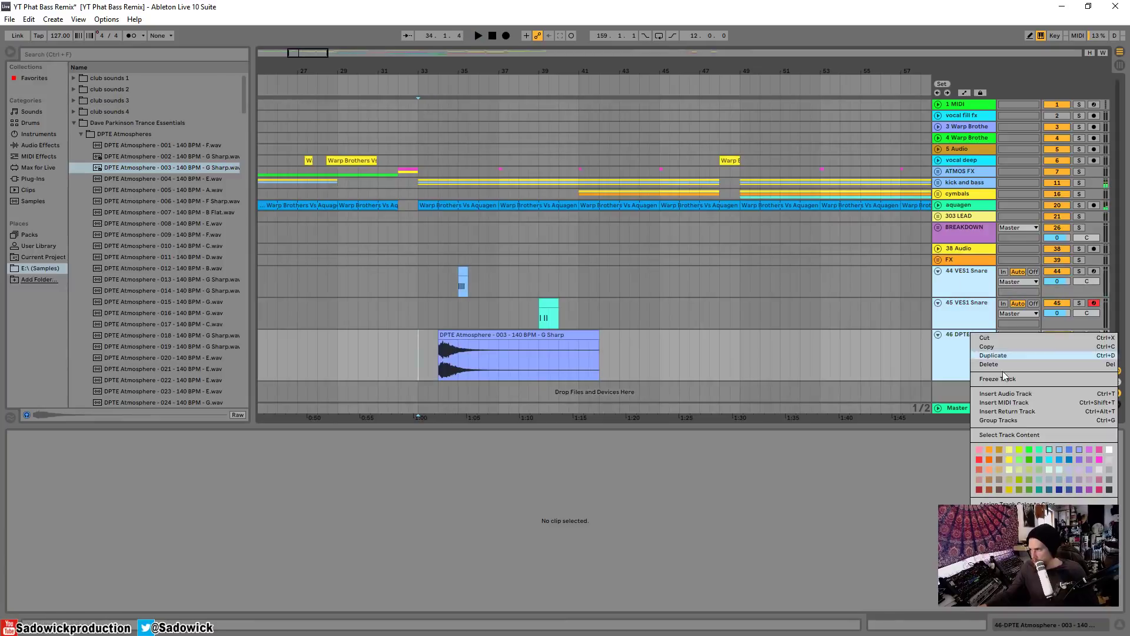
{"action": "left_click", "coordinate": [998, 419]}
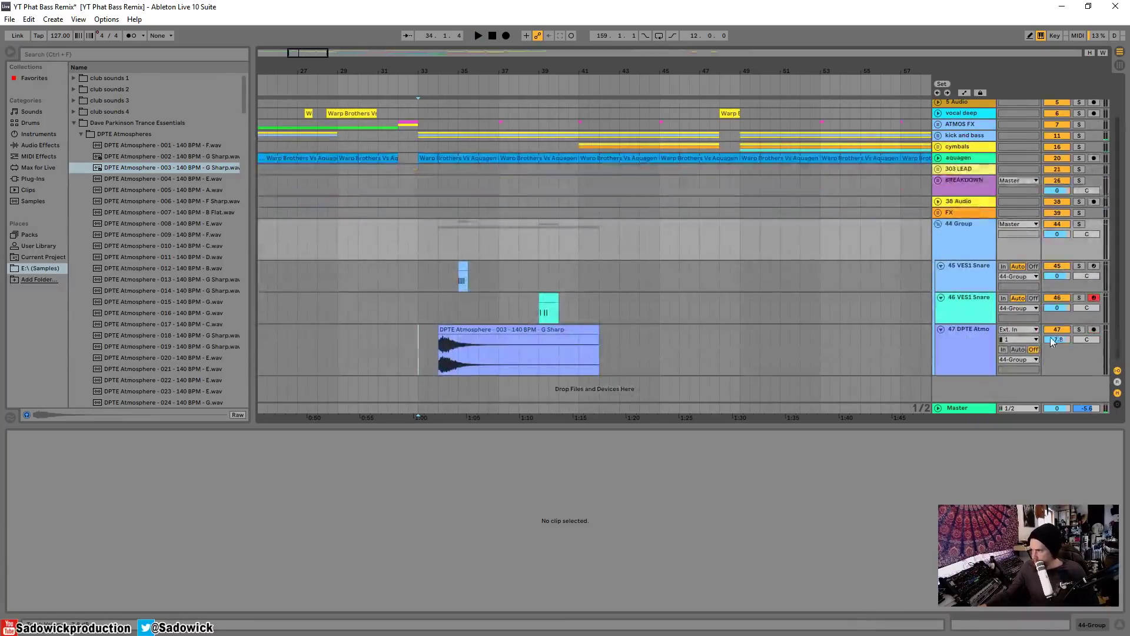
Step: Lower the 44 Group volume to -12.8 dB during playback and reset the DPTE Atmosphere track volume to 0 dB
{"action": "key", "text": "space"}
{"action": "left_click_drag", "start_coordinate": [1058, 233], "coordinate": [1070, 357]}
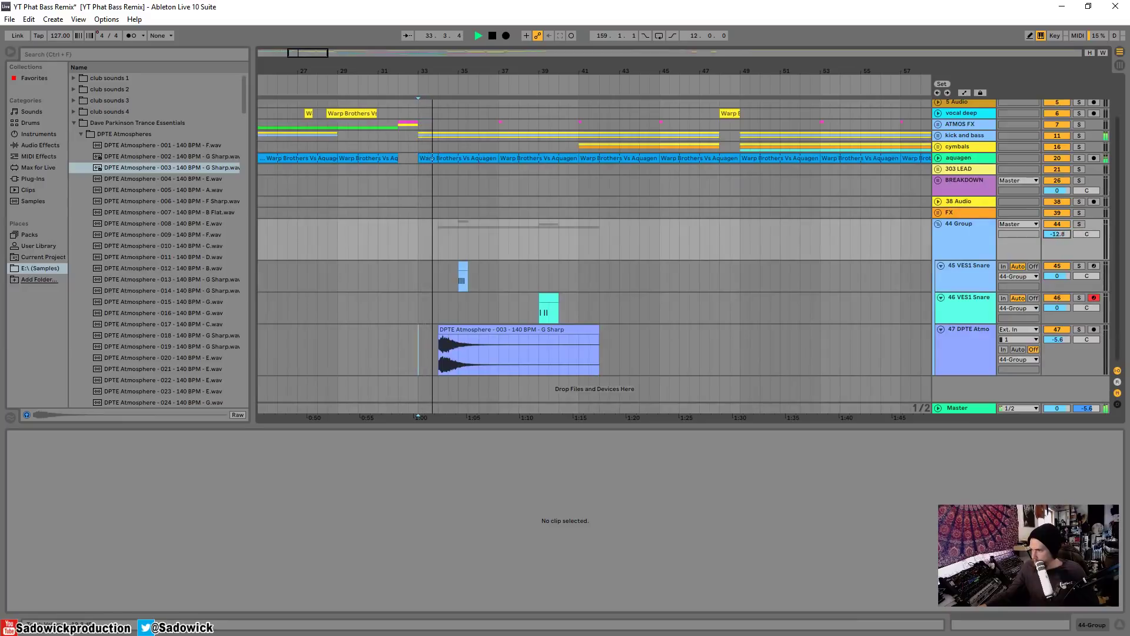
{"action": "double_click", "coordinate": [1061, 340]}
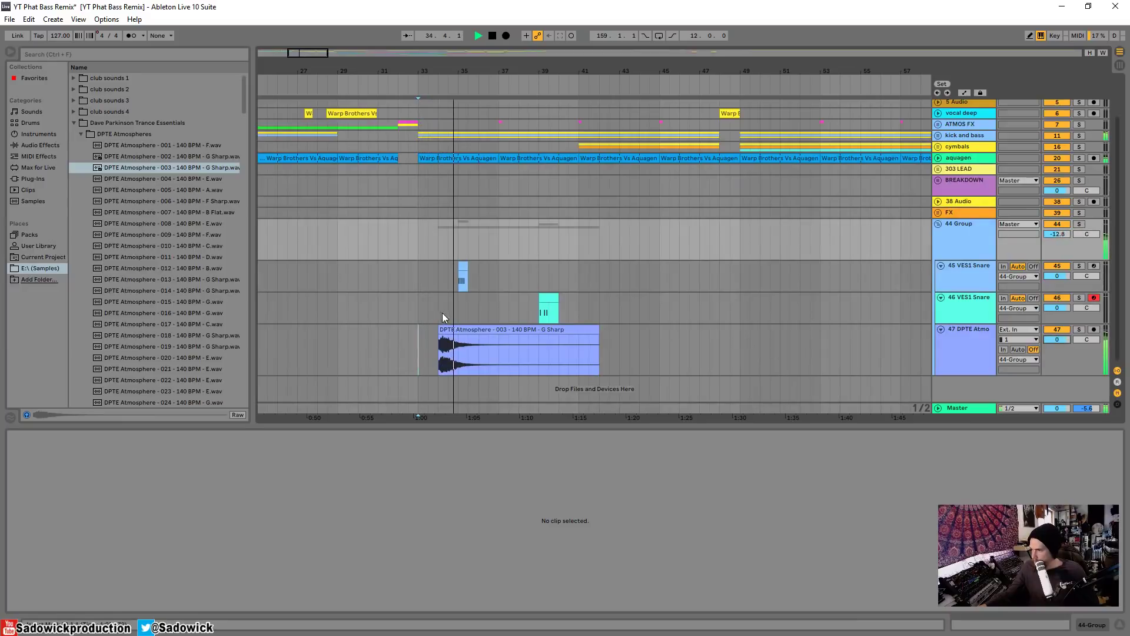
Step: Shorten the DPTE Atmosphere 003 clip to end at bar 39 and reverse it with warping turned off
{"action": "left_click", "coordinate": [476, 331]}
{"action": "key", "text": "space"}
{"action": "left_click_drag", "start_coordinate": [598, 330], "coordinate": [537, 331]}
{"action": "left_click", "coordinate": [124, 449]}
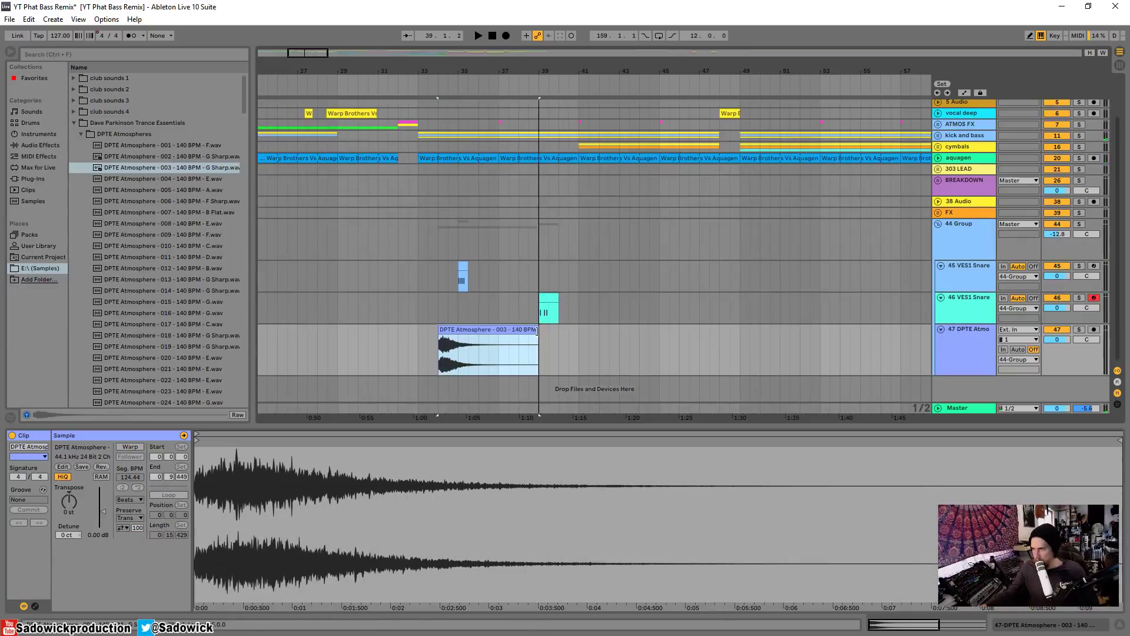
{"action": "left_click", "coordinate": [101, 467]}
Step: Move the reversed atmosphere clip so it ends at bar 37 and trim its start to bar 33
{"action": "left_click", "coordinate": [520, 331]}
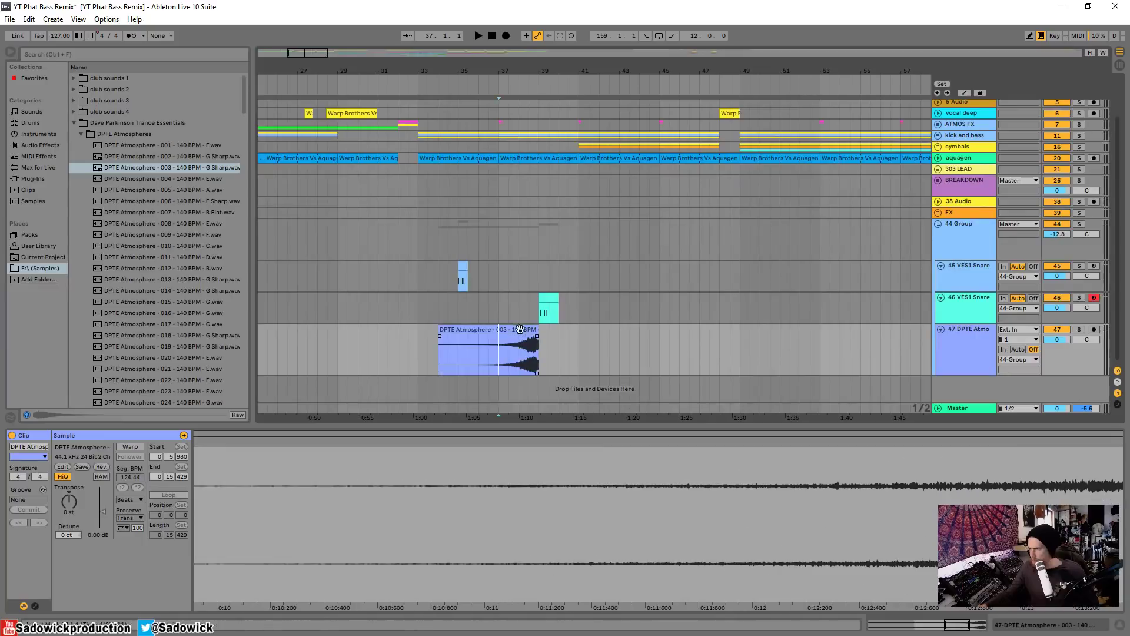
{"action": "left_click_drag", "start_coordinate": [519, 328], "coordinate": [479, 333]}
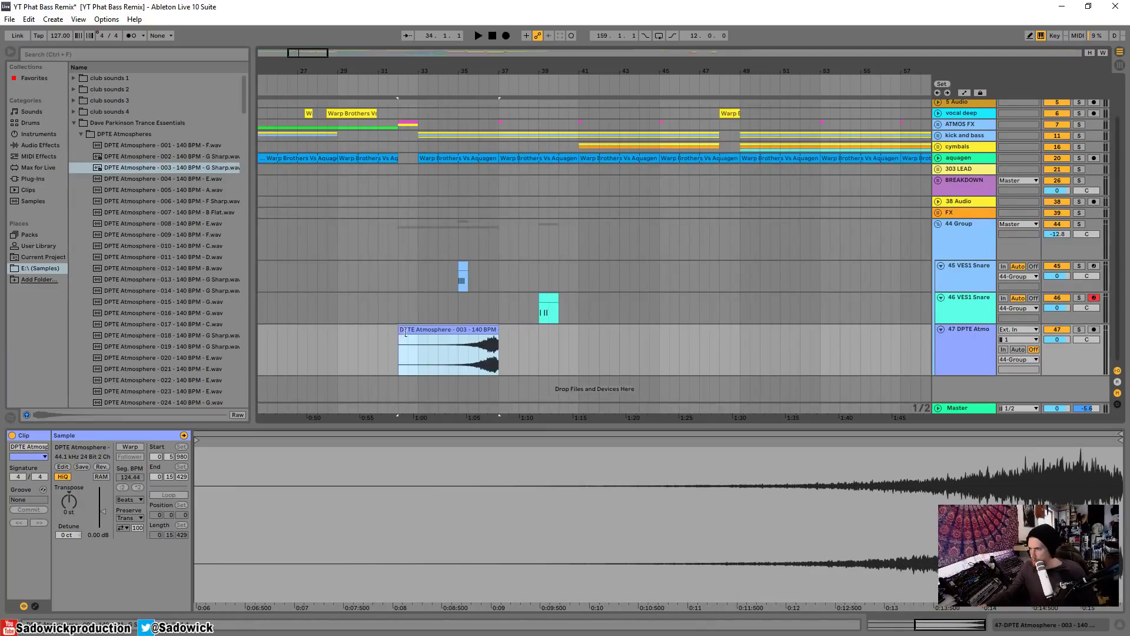
{"action": "left_click_drag", "start_coordinate": [406, 332], "coordinate": [420, 332]}
Step: Play the reversed atmosphere clip and lower the 47 DPTE Atmosphere track volume to -13.3 dB
{"action": "left_click", "coordinate": [457, 84]}
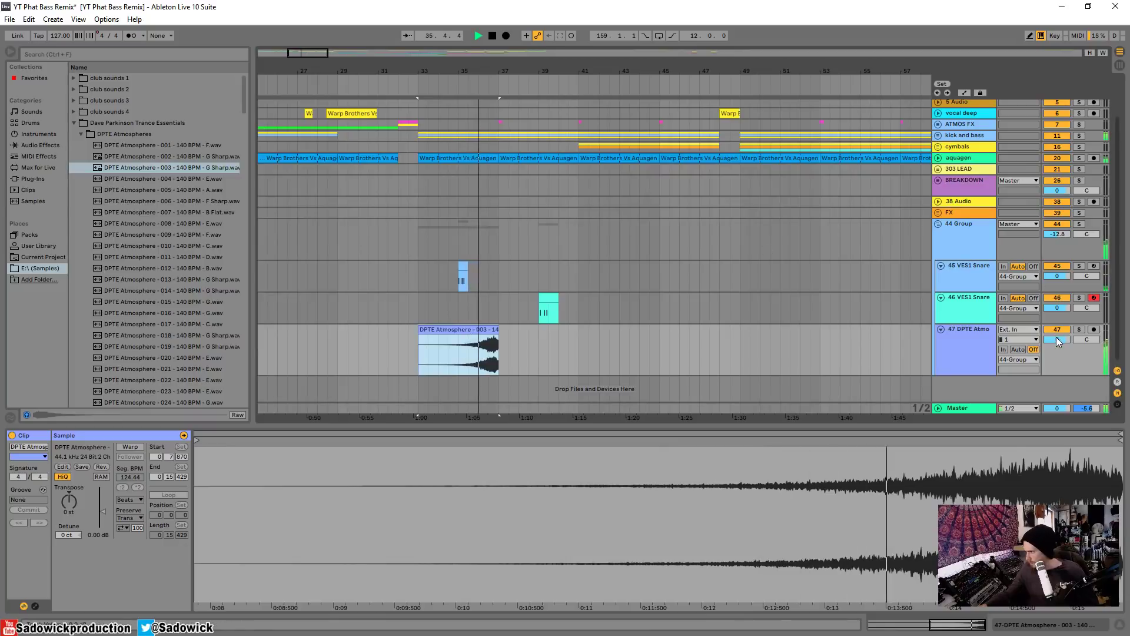
{"action": "mouse_move", "coordinate": [1058, 339]}
{"action": "left_mouse_down"}
{"action": "mouse_move", "coordinate": [1069, 356]}
{"action": "mouse_move", "coordinate": [1060, 346]}
{"action": "left_mouse_up"}
{"action": "key", "text": "space"}
Step: Insert a new audio track below the DPTE Atmosphere track and move it into 44 Group
{"action": "right_click", "coordinate": [999, 362]}
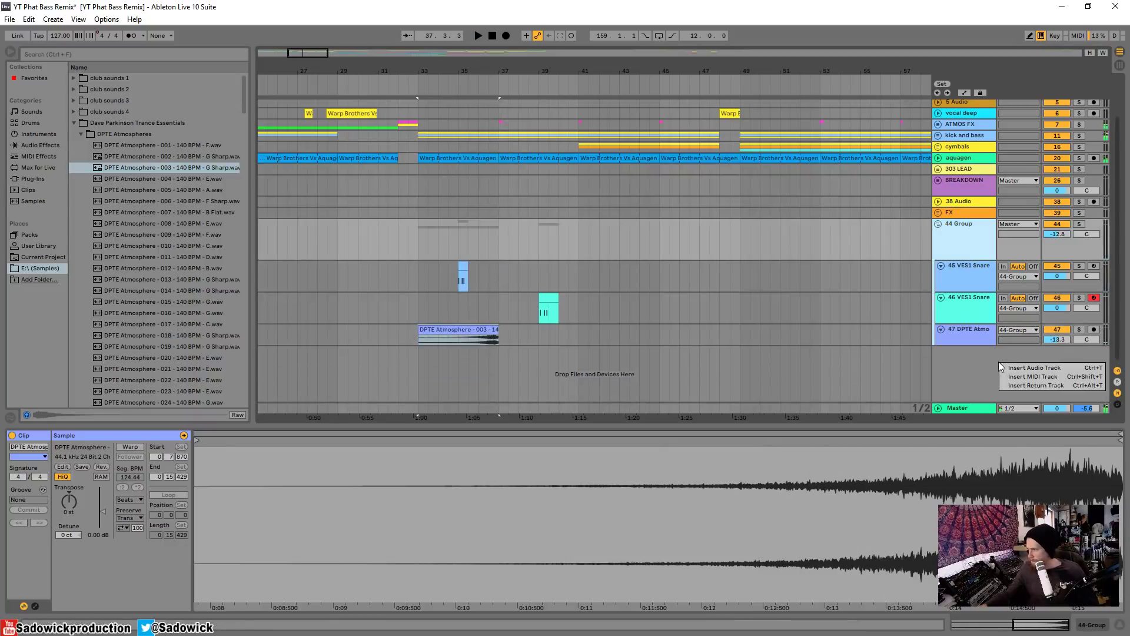
{"action": "left_click", "coordinate": [959, 353]}
{"action": "right_click", "coordinate": [964, 355]}
{"action": "left_click", "coordinate": [966, 358]}
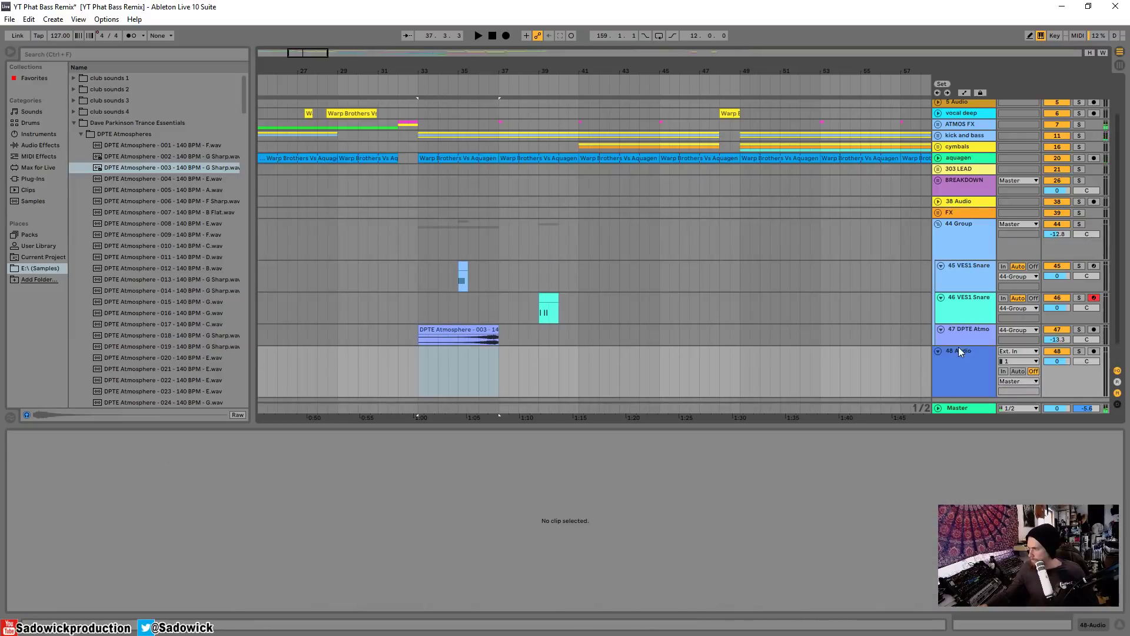
{"action": "left_click_drag", "start_coordinate": [960, 351], "coordinate": [987, 322]}
{"action": "scroll", "coordinate": [511, 304], "scroll_direction": "down", "scroll_amount": 2}
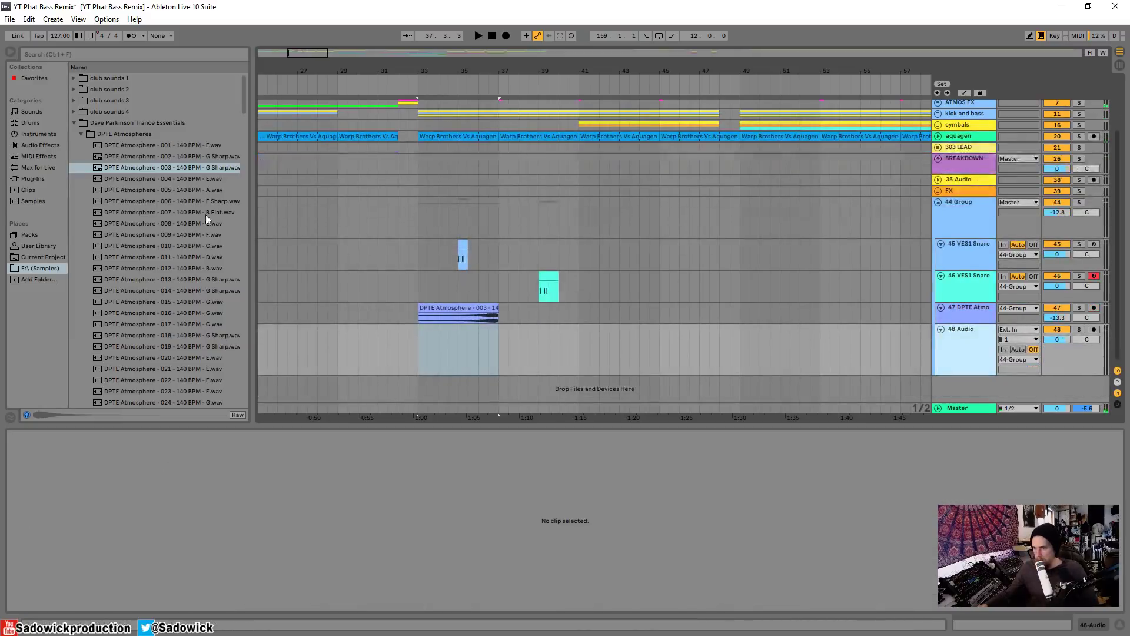
Step: Audition DPTE Atmosphere samples 013 and 014 and place sample 014 on the 48 Audio track at bar 42
{"action": "left_click", "coordinate": [199, 280]}
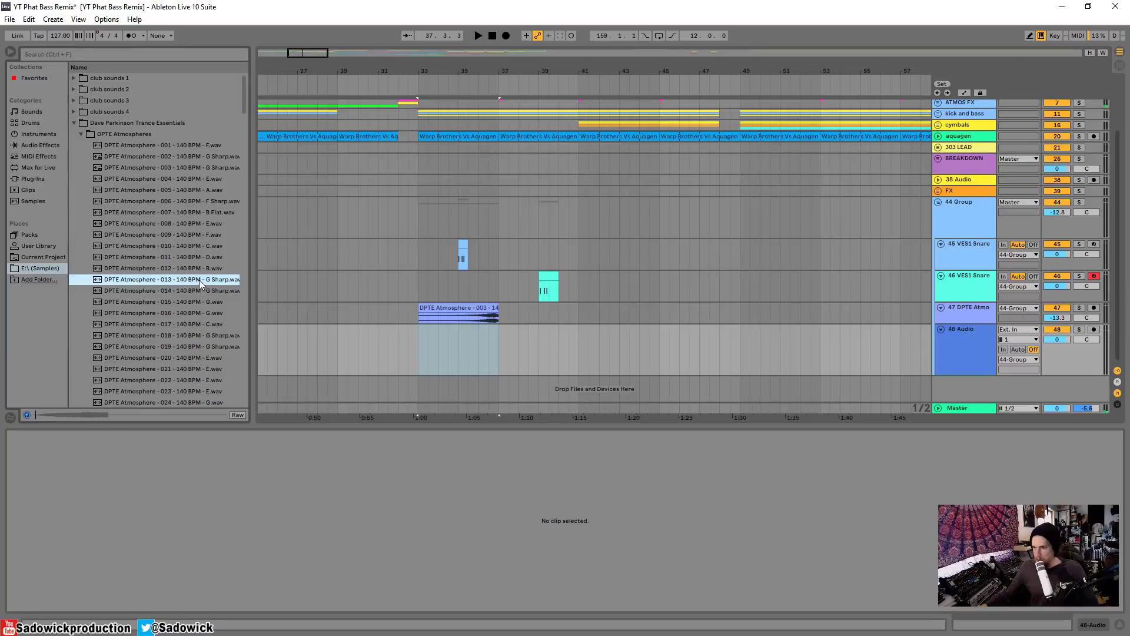
{"action": "left_click", "coordinate": [199, 291]}
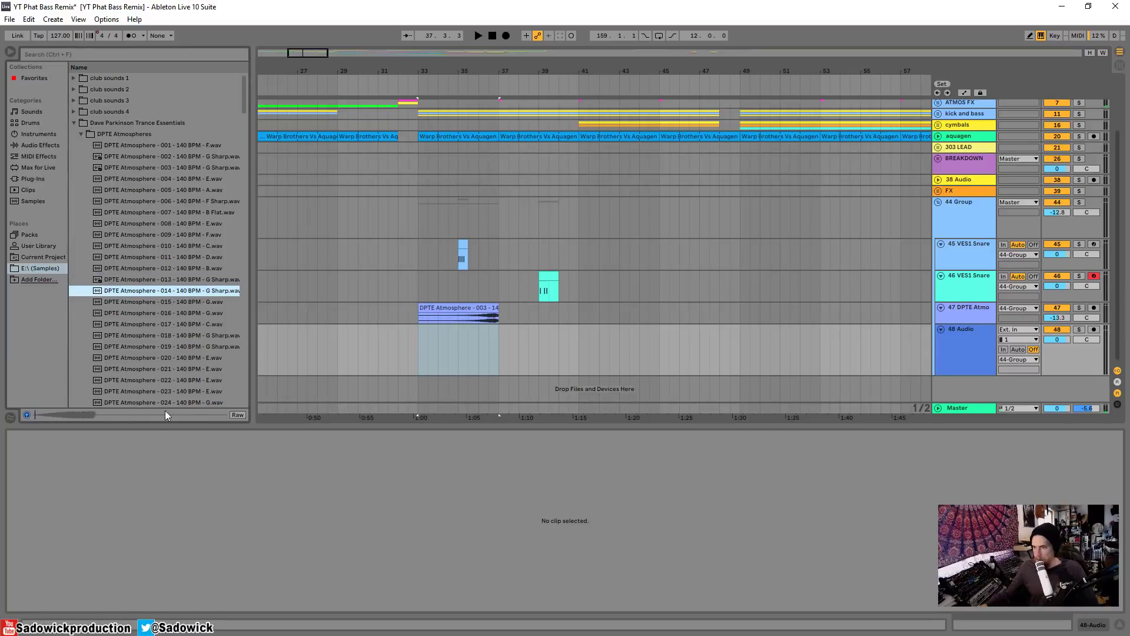
{"action": "left_click_drag", "start_coordinate": [179, 292], "coordinate": [599, 338]}
Step: Set the track 48 volume to -5.2 dB while playing the Atmosphere 014 clip and turn off the clip's warping
{"action": "key", "text": "space"}
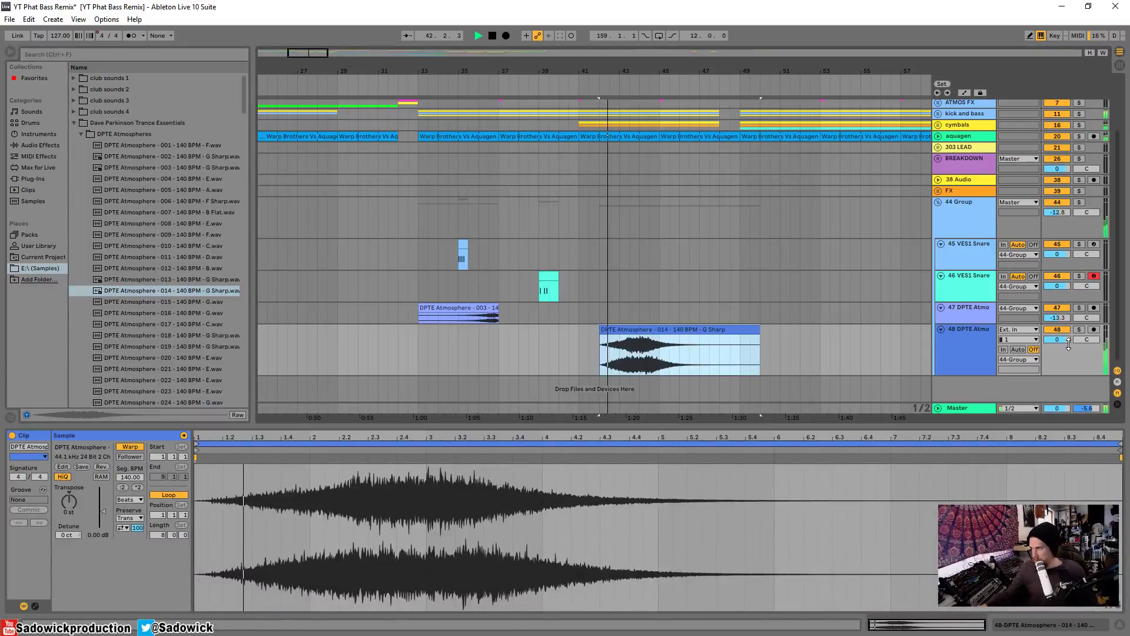
{"action": "left_click_drag", "start_coordinate": [1069, 344], "coordinate": [1069, 368]}
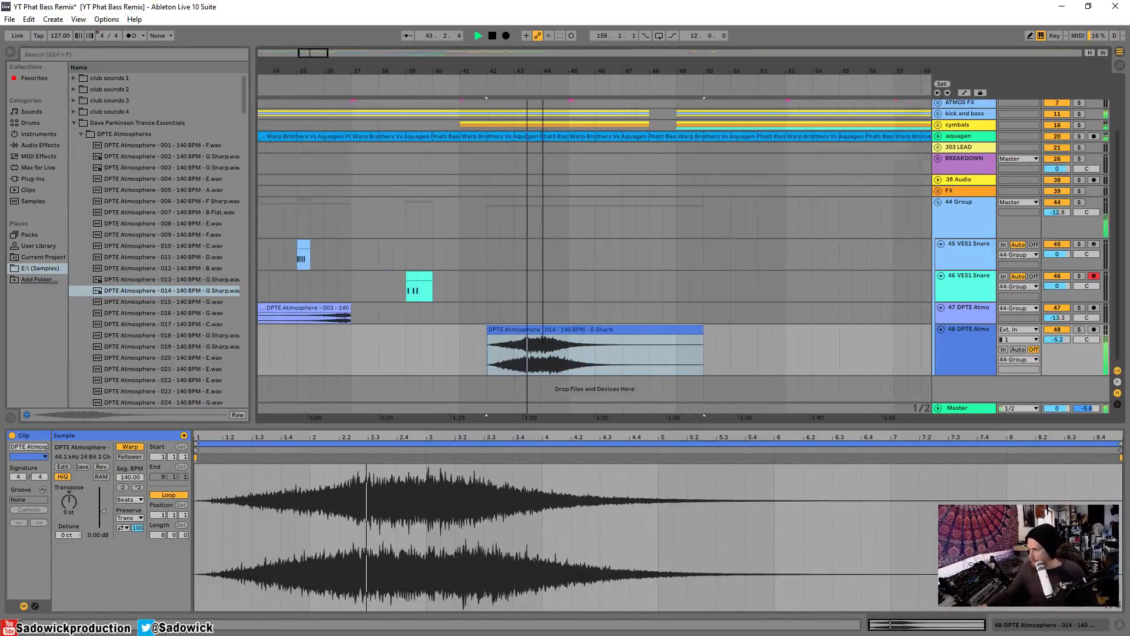
{"action": "scroll", "coordinate": [556, 256], "scroll_direction": "down", "scroll_amount": 2}
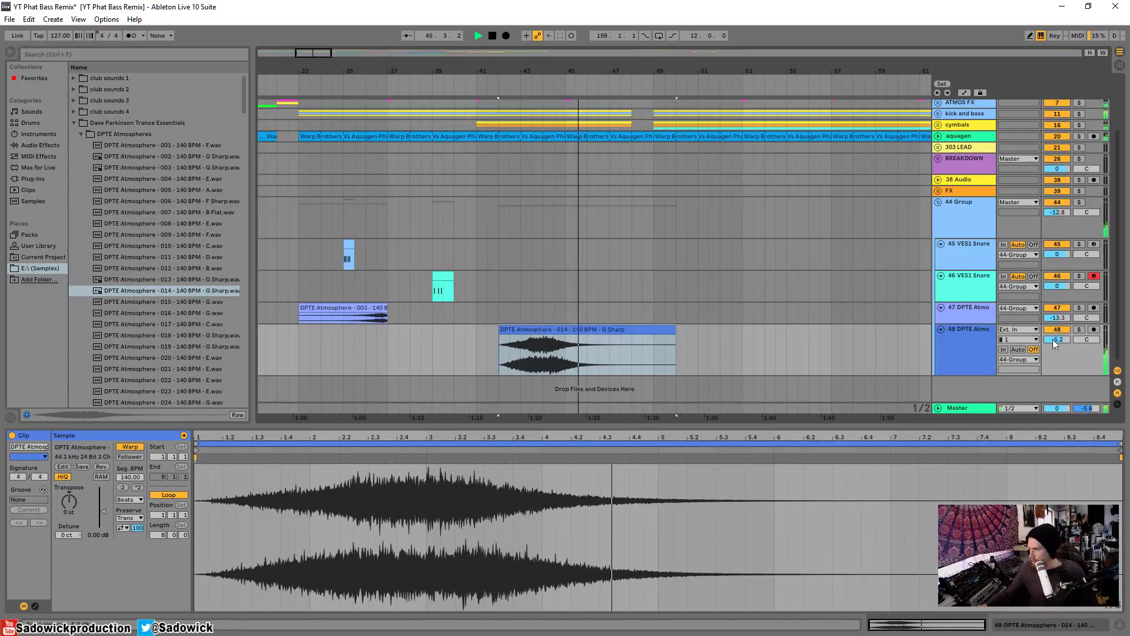
{"action": "key", "text": "space"}
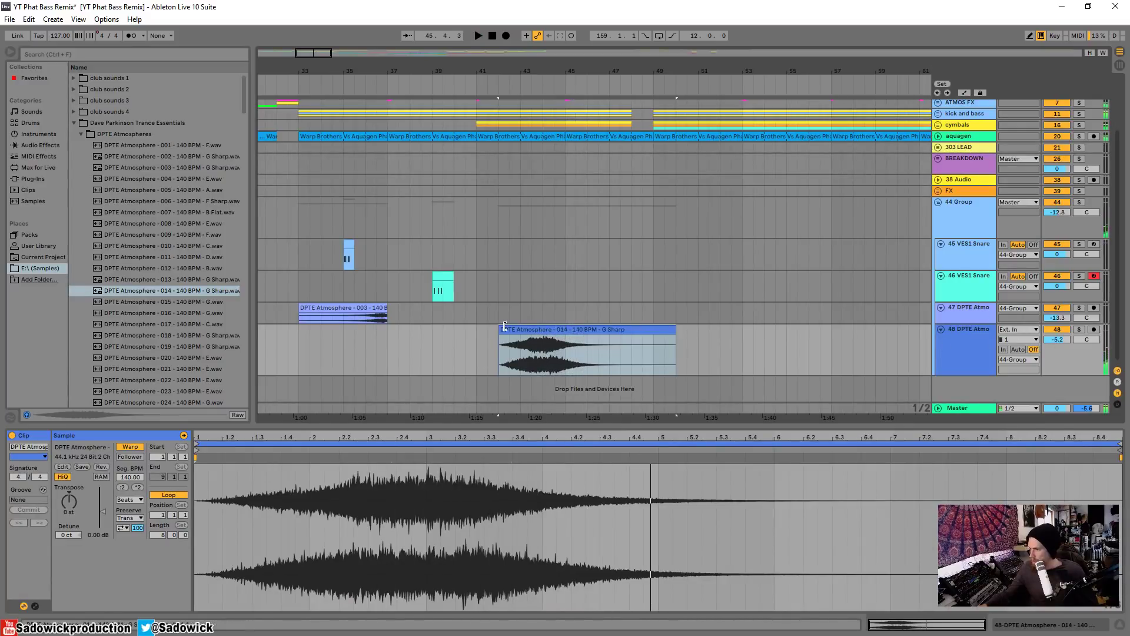
{"action": "left_click", "coordinate": [130, 447]}
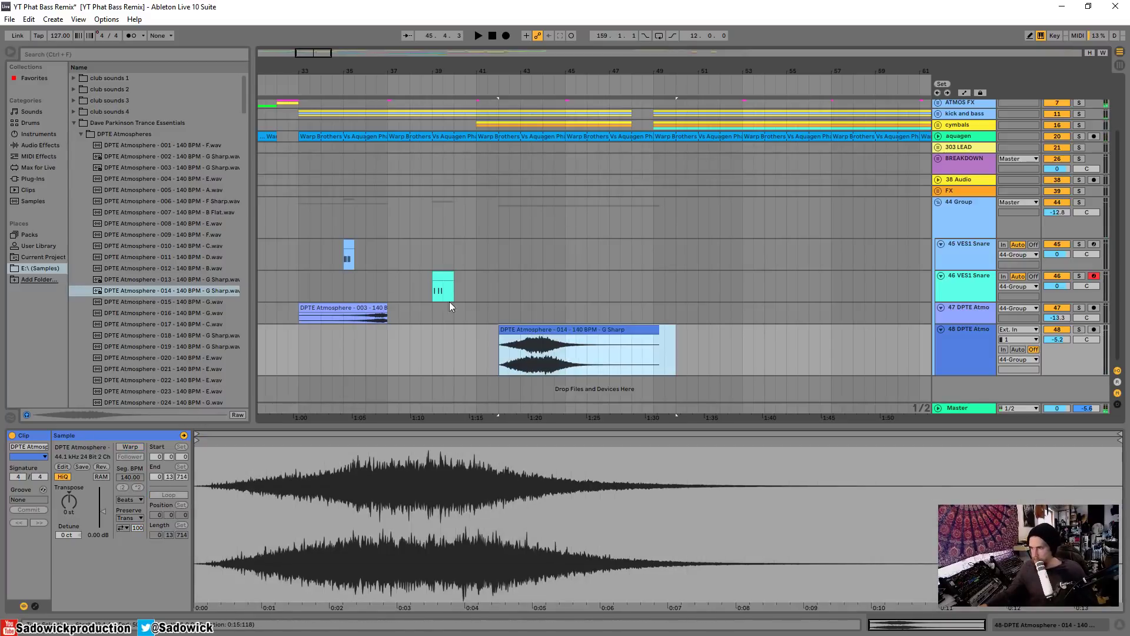
Step: Duplicate bars 33 to 41 of both VES1 Snare tracks to bar 41 and play back the copied fills
{"action": "left_click_drag", "start_coordinate": [478, 289], "coordinate": [284, 254]}
{"action": "key", "text": "ctrl+d"}
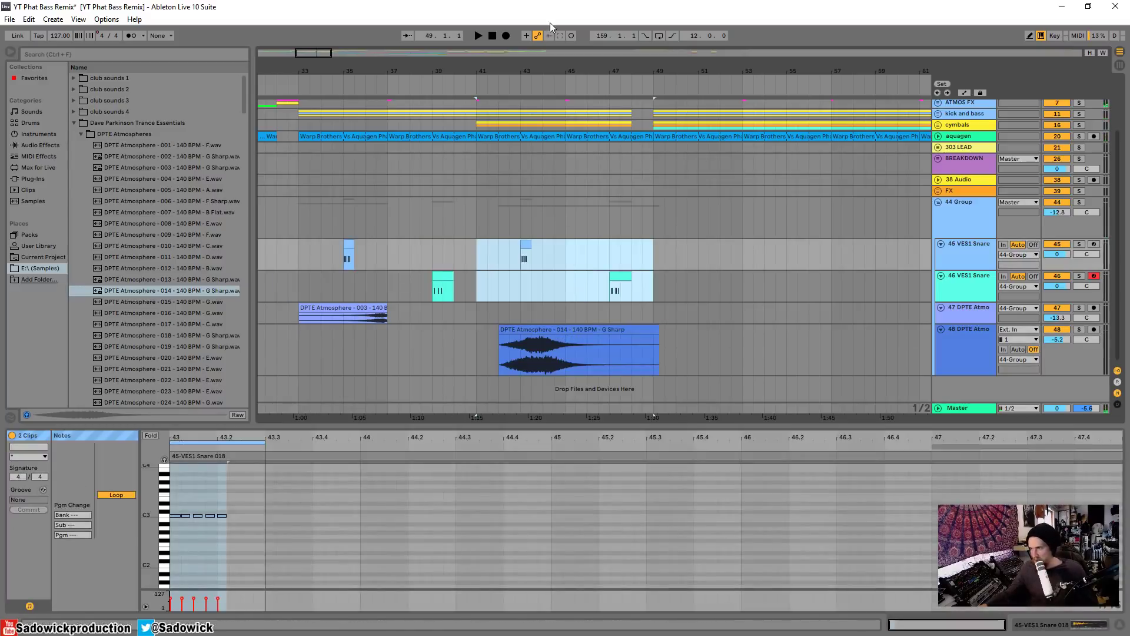
{"action": "left_click_drag", "start_coordinate": [519, 72], "coordinate": [553, 112]}
{"action": "key", "text": "space"}
{"action": "left_click", "coordinate": [560, 88]}
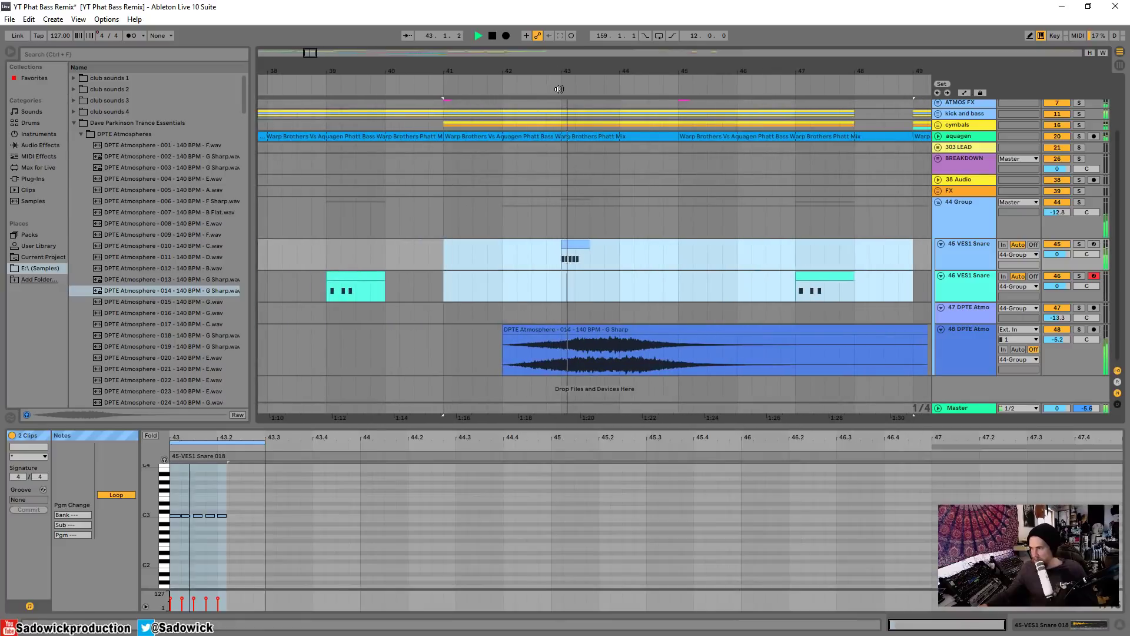
{"action": "left_click_drag", "start_coordinate": [574, 72], "coordinate": [591, 23]}
{"action": "key", "text": "space"}
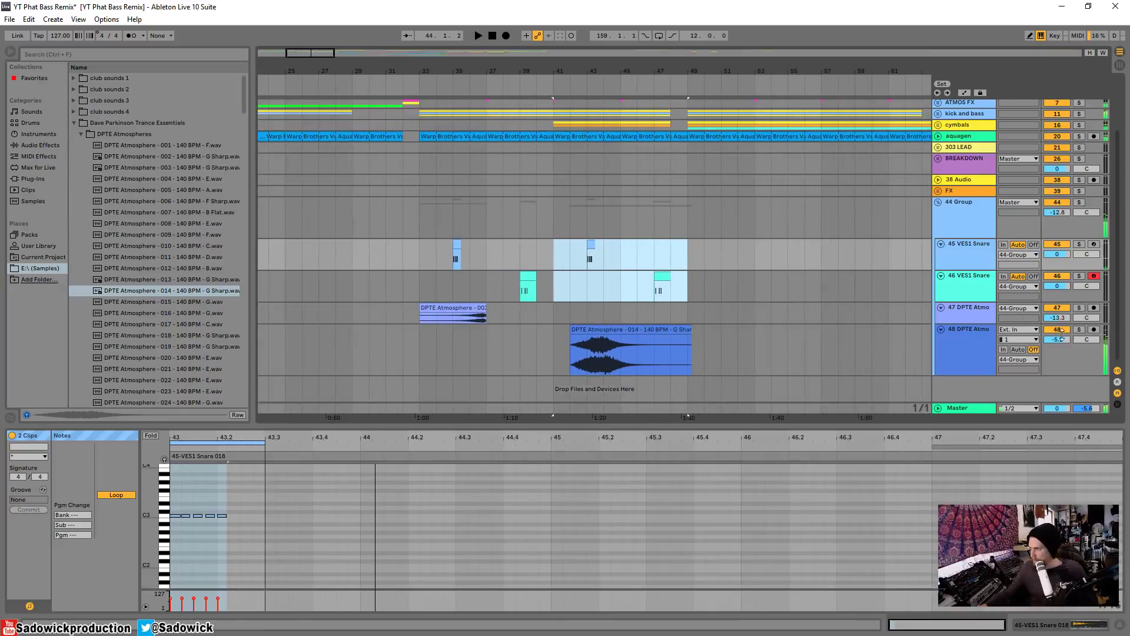
Step: Solo 44 Group and lower the track 48 volume to -14.4 dB while playing the fills from bar 41
{"action": "mouse_move", "coordinate": [1061, 340]}
{"action": "left_mouse_down"}
{"action": "mouse_move", "coordinate": [1060, 351]}
{"action": "mouse_move", "coordinate": [1066, 339]}
{"action": "left_mouse_up"}
{"action": "key", "text": "space"}
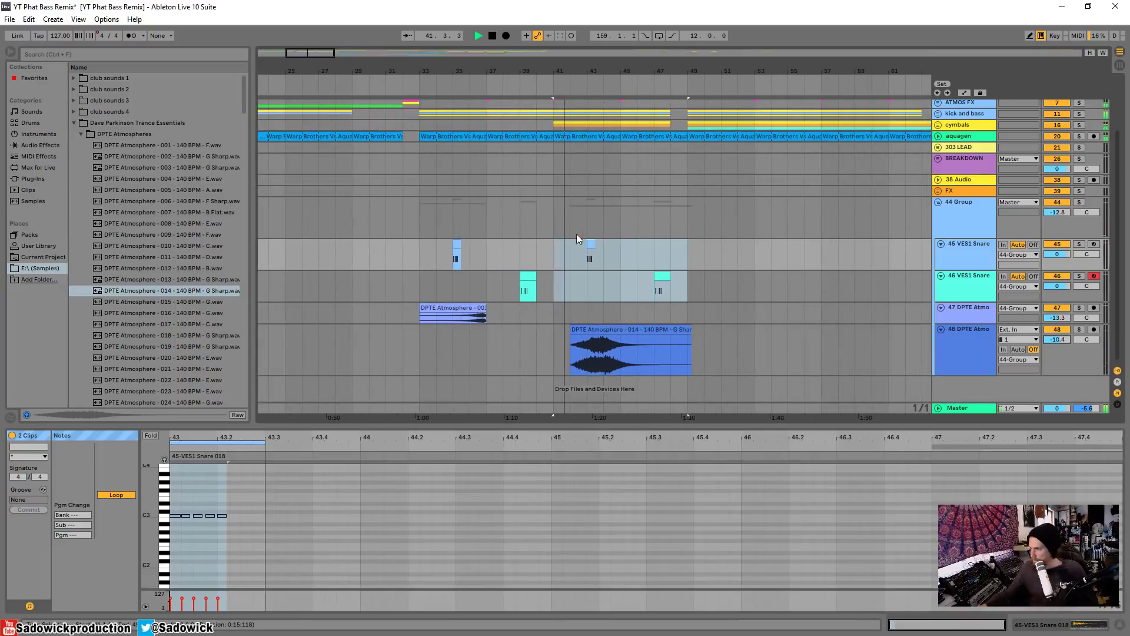
{"action": "key", "text": "space"}
{"action": "left_click", "coordinate": [590, 242]}
{"action": "key", "text": "space"}
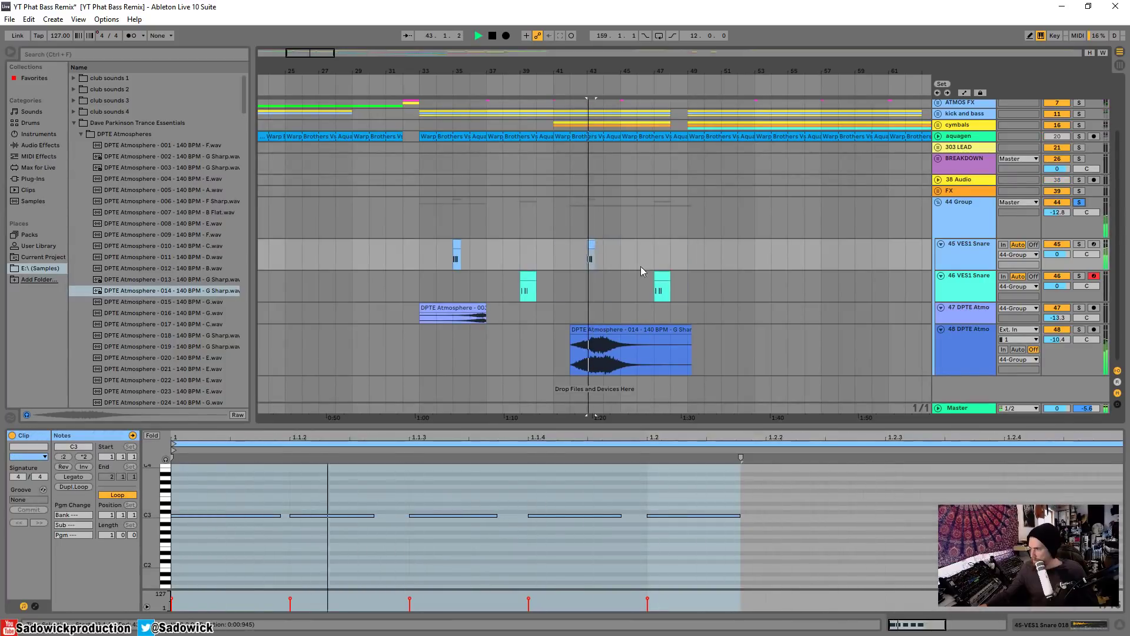
{"action": "left_click_drag", "start_coordinate": [1065, 341], "coordinate": [1065, 351]}
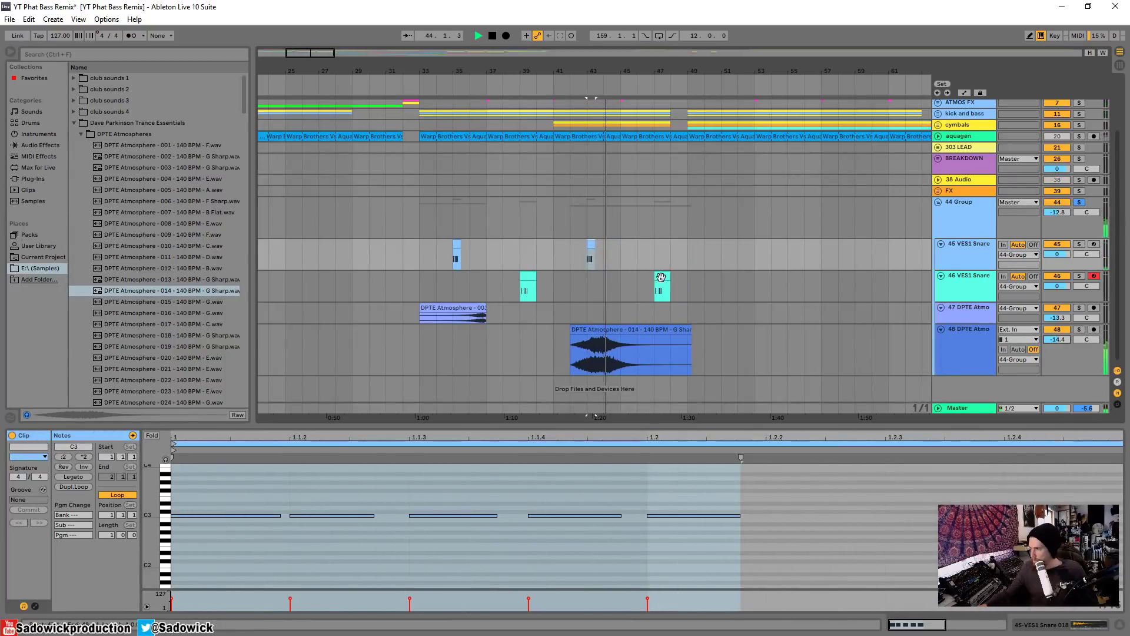
Step: Play the VES1 Snare fill at bar 47 and raise the 44 Group volume to -8.1 dB
{"action": "left_click", "coordinate": [662, 276]}
{"action": "key", "text": "space"}
{"action": "key", "text": "space"}
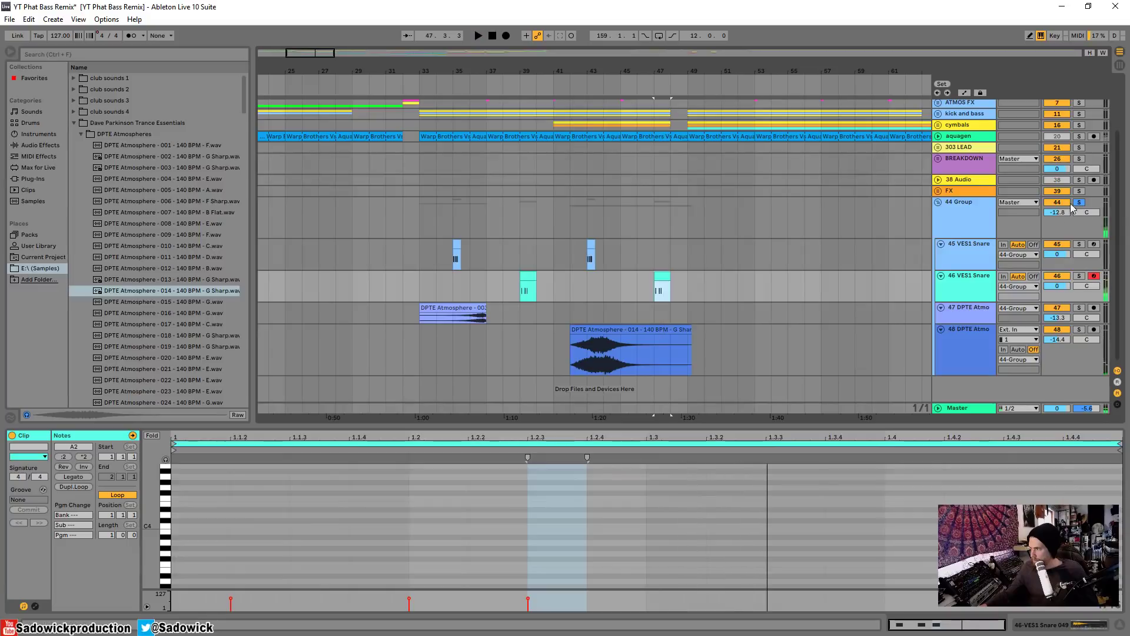
{"action": "key", "text": "space"}
Step: Play from the snare fill at bar 43 and lower the track 48 volume to -16.1 dB
{"action": "left_click", "coordinate": [589, 259]}
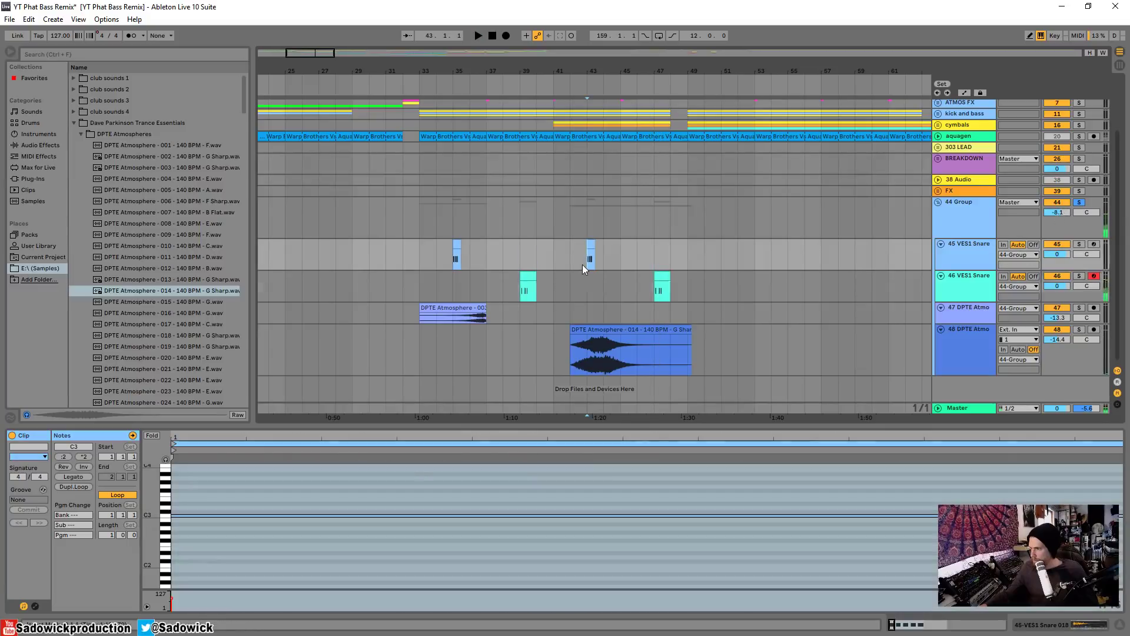
{"action": "key", "text": "space"}
{"action": "left_click_drag", "start_coordinate": [1058, 340], "coordinate": [1058, 343]}
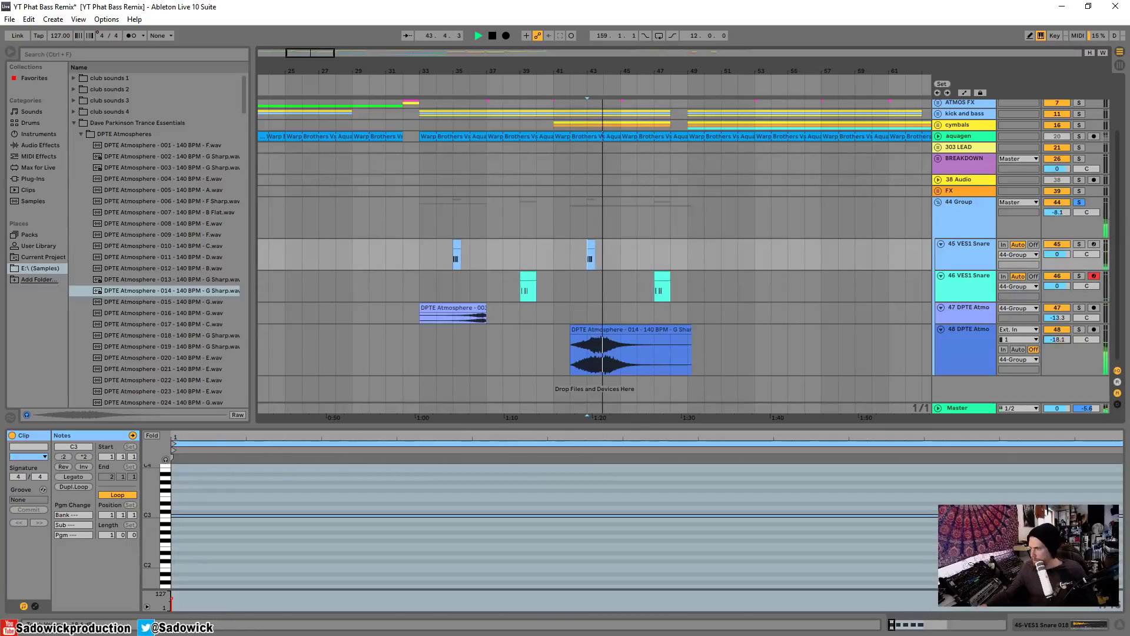
Step: Fold atmosphere tracks 47 and 48 and insert a new audio track below them inside 44 Group
{"action": "left_click", "coordinate": [471, 88]}
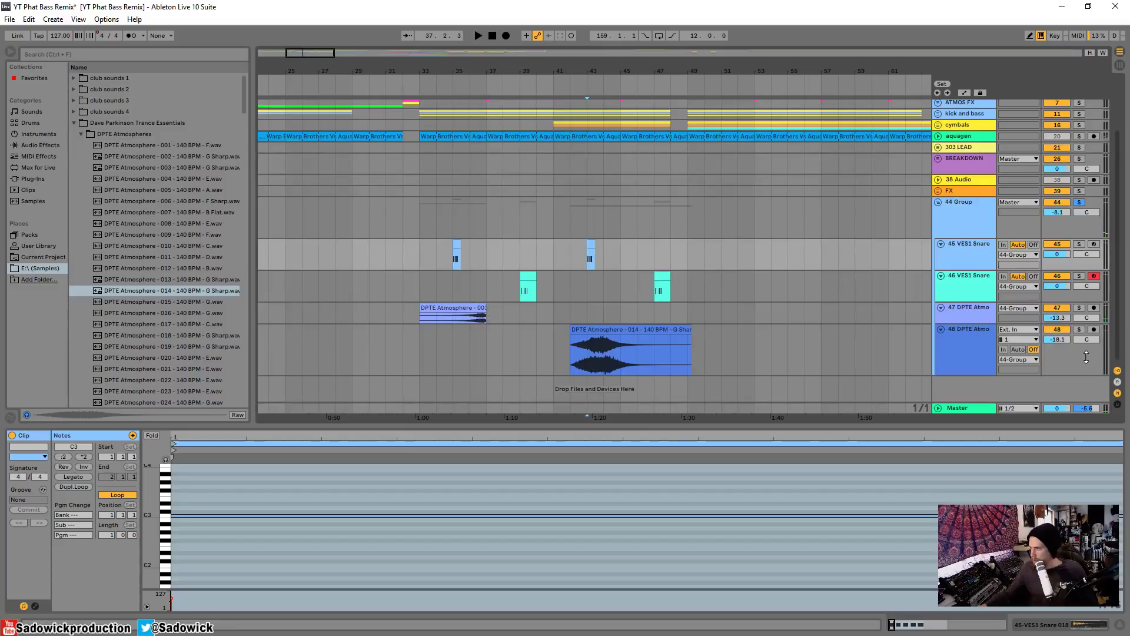
{"action": "left_click", "coordinate": [940, 329]}
{"action": "left_click", "coordinate": [941, 307]}
{"action": "right_click", "coordinate": [961, 346]}
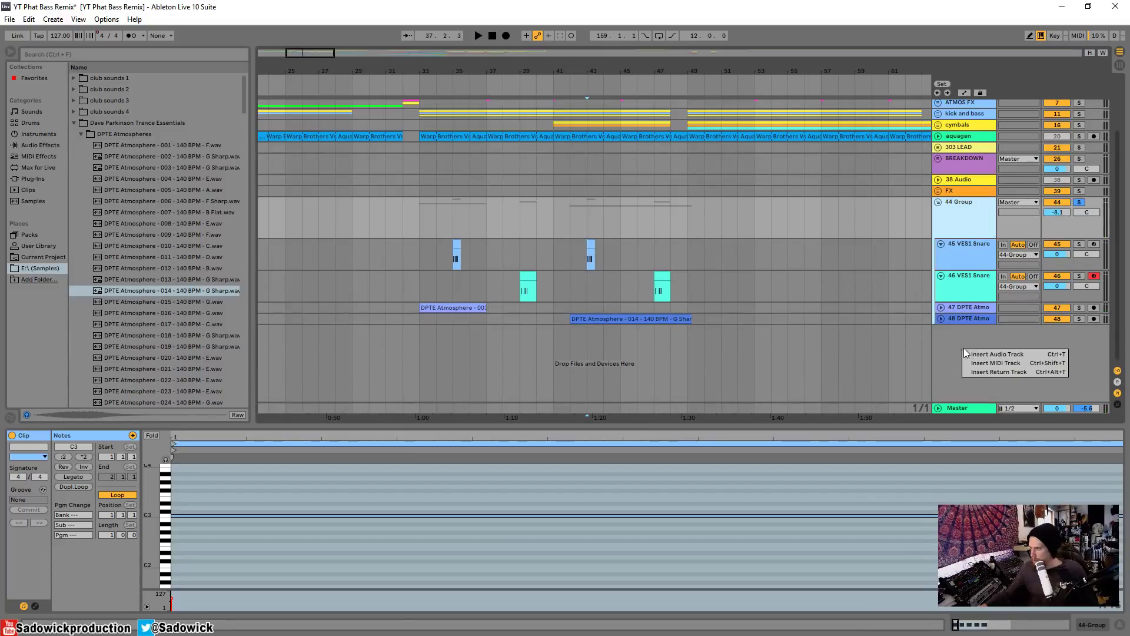
{"action": "left_click", "coordinate": [975, 354]}
{"action": "left_click_drag", "start_coordinate": [965, 328], "coordinate": [1007, 331]}
Step: Audition samples from the DPTE Atmospheres folder between numbers 019 and 053
{"action": "scroll", "coordinate": [156, 357], "scroll_direction": "down", "scroll_amount": 2}
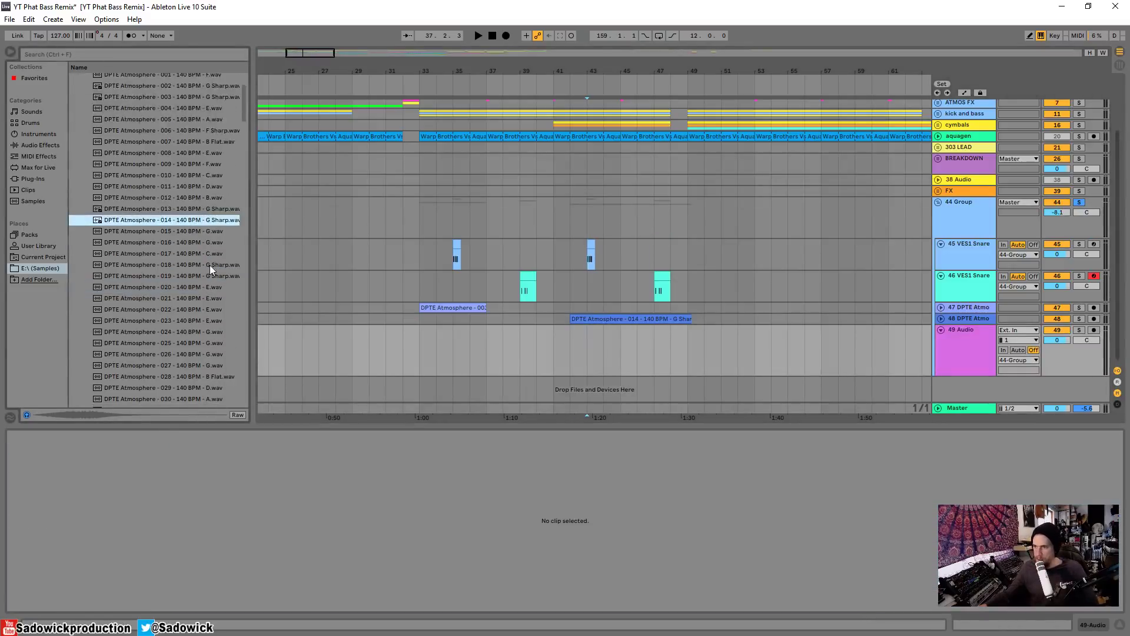
{"action": "left_click", "coordinate": [231, 276]}
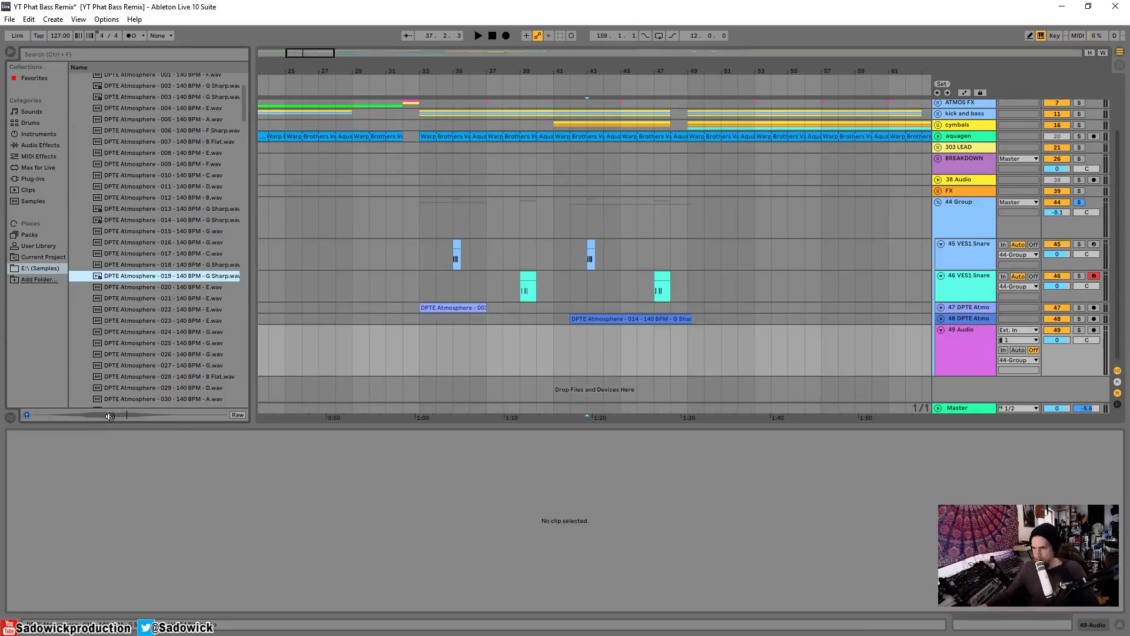
{"action": "left_click", "coordinate": [163, 338]}
{"action": "scroll", "coordinate": [162, 337], "scroll_direction": "down", "scroll_amount": 2}
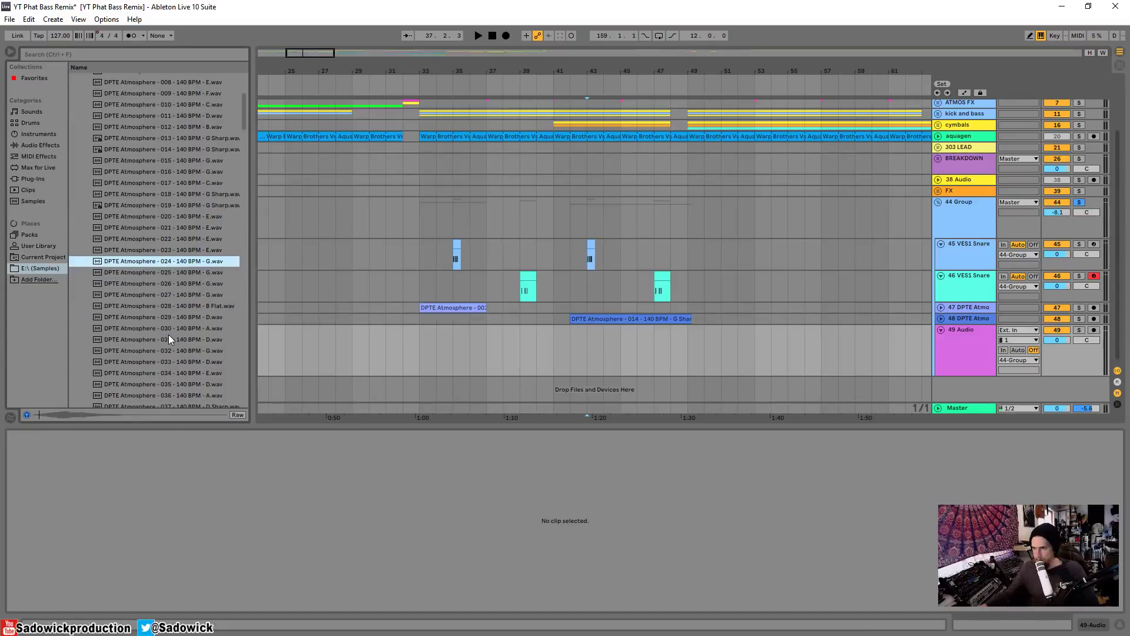
{"action": "key", "text": "Down"}
{"action": "key", "text": "Down"}
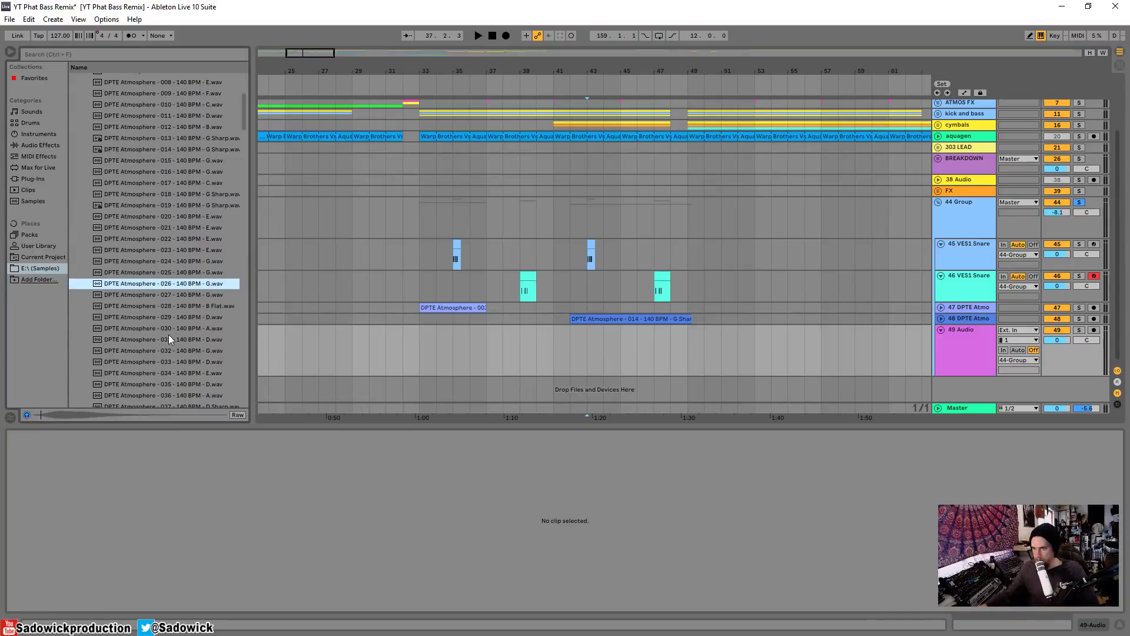
{"action": "scroll", "coordinate": [168, 332], "scroll_direction": "down", "scroll_amount": 8}
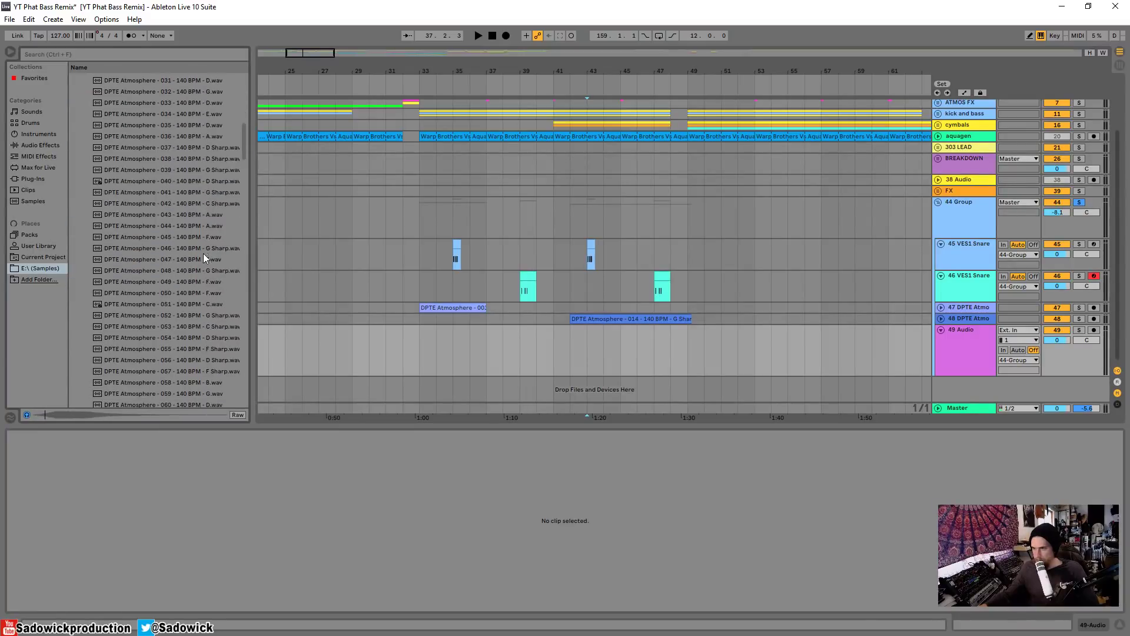
{"action": "left_click", "coordinate": [204, 249]}
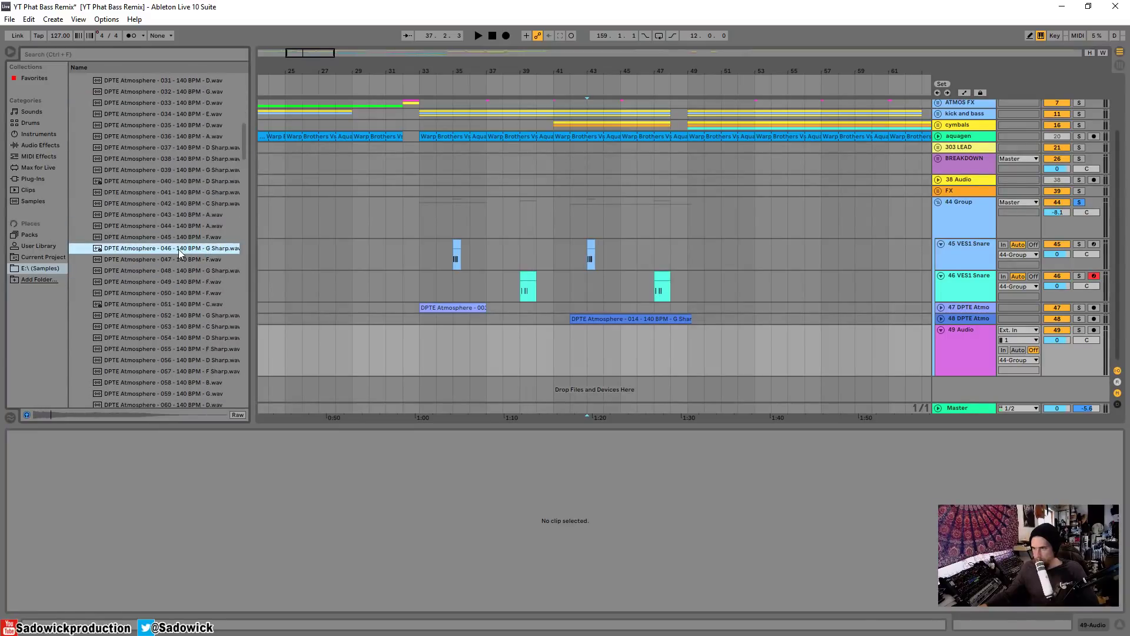
{"action": "left_click", "coordinate": [182, 269]}
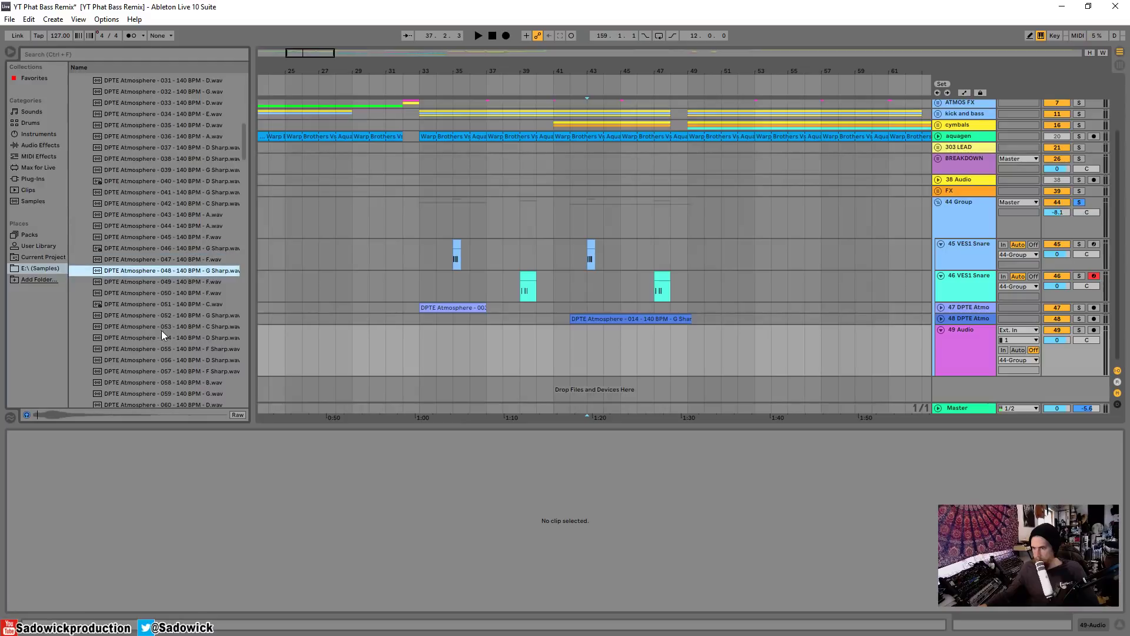
{"action": "key", "text": "Down"}
{"action": "left_click", "coordinate": [170, 317]}
{"action": "key", "text": "Down"}
{"action": "scroll", "coordinate": [214, 342], "scroll_direction": "down", "scroll_amount": 2}
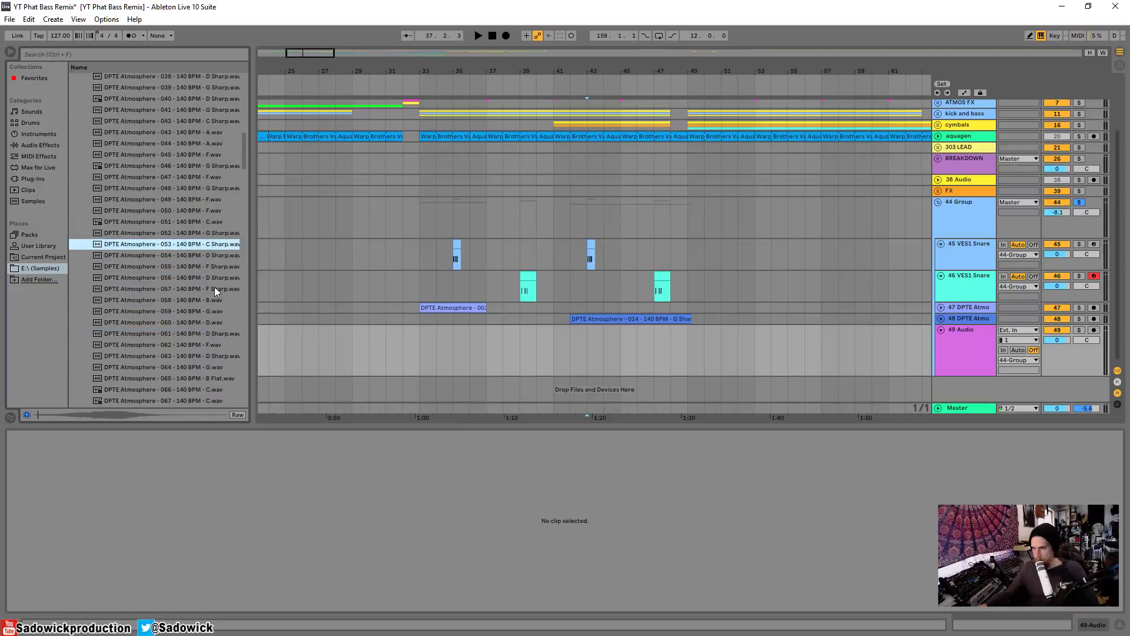
Step: Audition further DPTE Atmosphere samples between numbers 059 and 101
{"action": "left_click", "coordinate": [207, 308]}
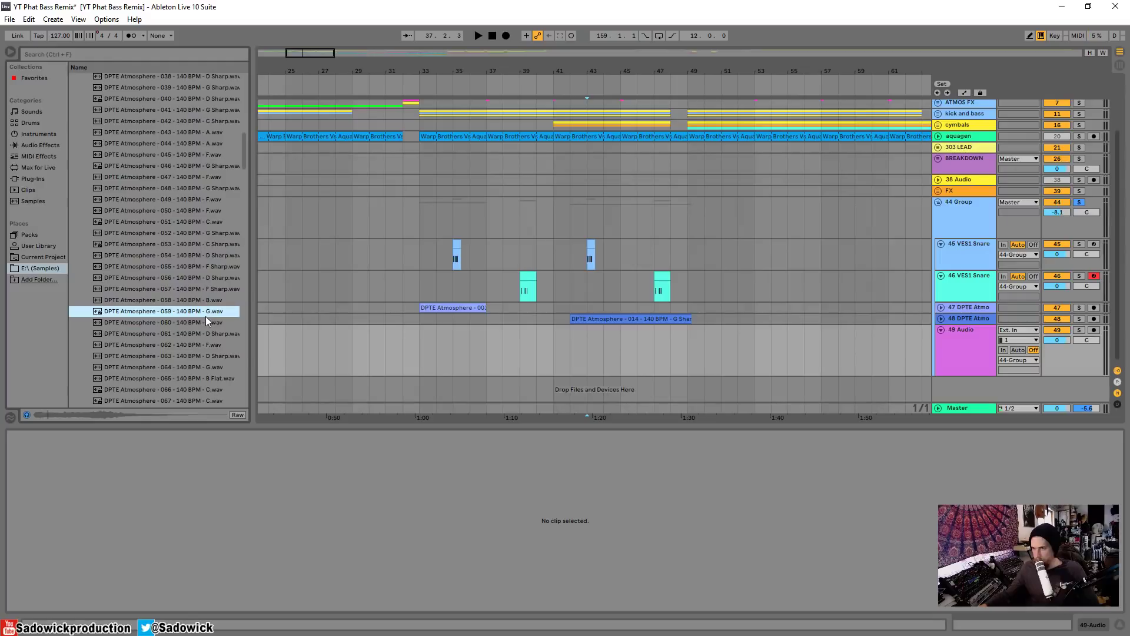
{"action": "left_click", "coordinate": [201, 366]}
{"action": "scroll", "coordinate": [212, 296], "scroll_direction": "down", "scroll_amount": 3}
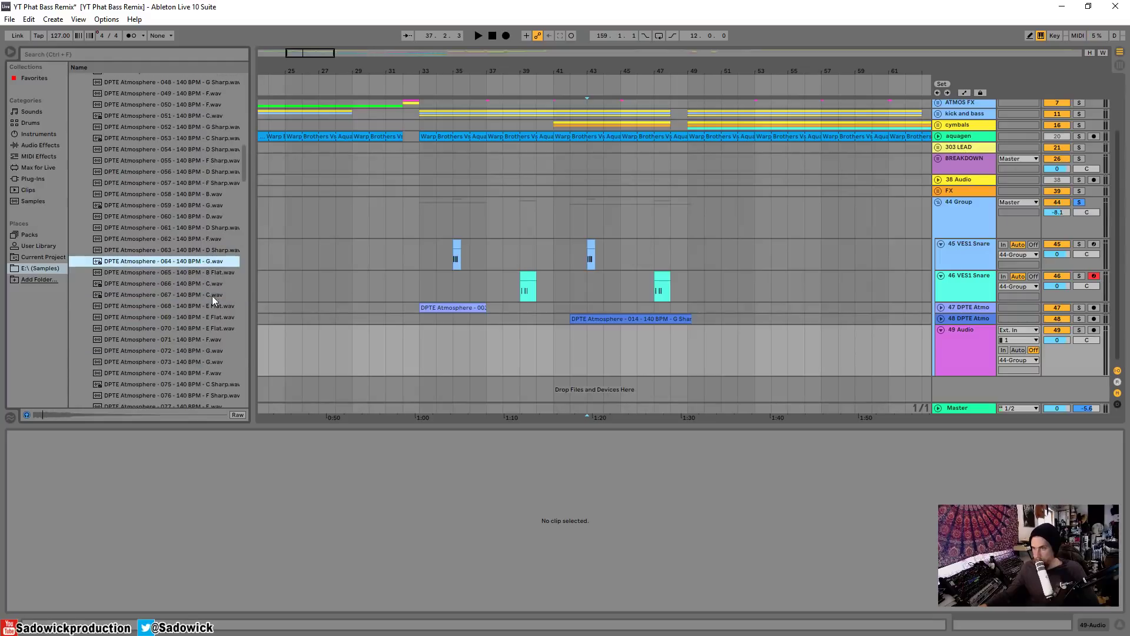
{"action": "left_click", "coordinate": [205, 351]}
{"action": "scroll", "coordinate": [206, 287], "scroll_direction": "down", "scroll_amount": 2}
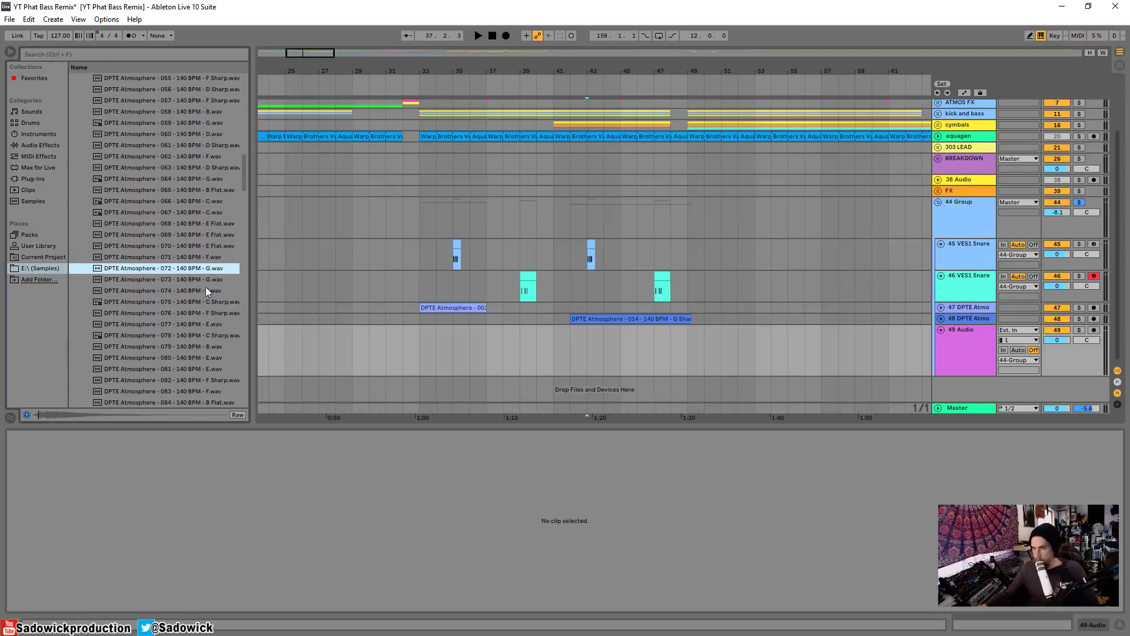
{"action": "left_click", "coordinate": [207, 281]}
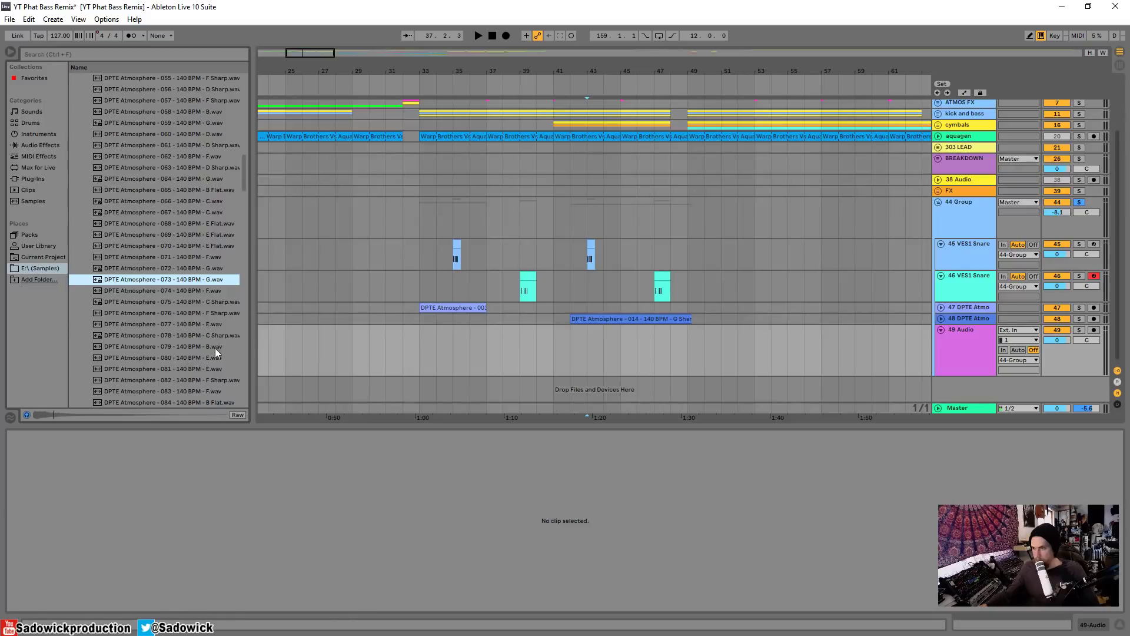
{"action": "scroll", "coordinate": [215, 353], "scroll_direction": "down", "scroll_amount": 4}
{"action": "left_click", "coordinate": [214, 250]}
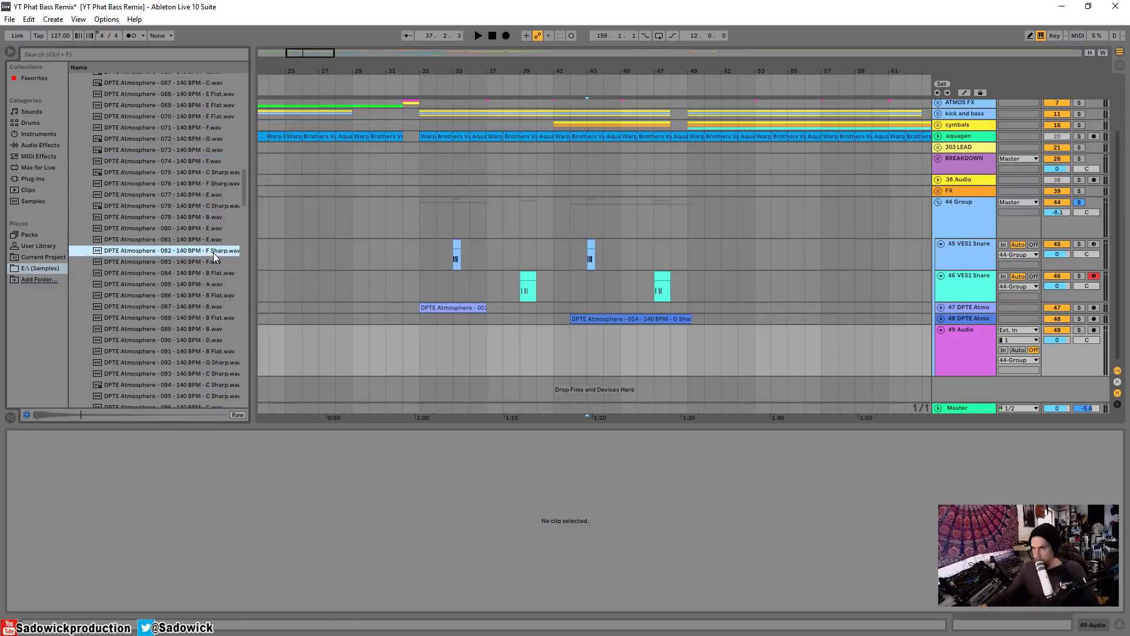
{"action": "scroll", "coordinate": [220, 362], "scroll_direction": "down", "scroll_amount": 3}
{"action": "left_click", "coordinate": [214, 347]}
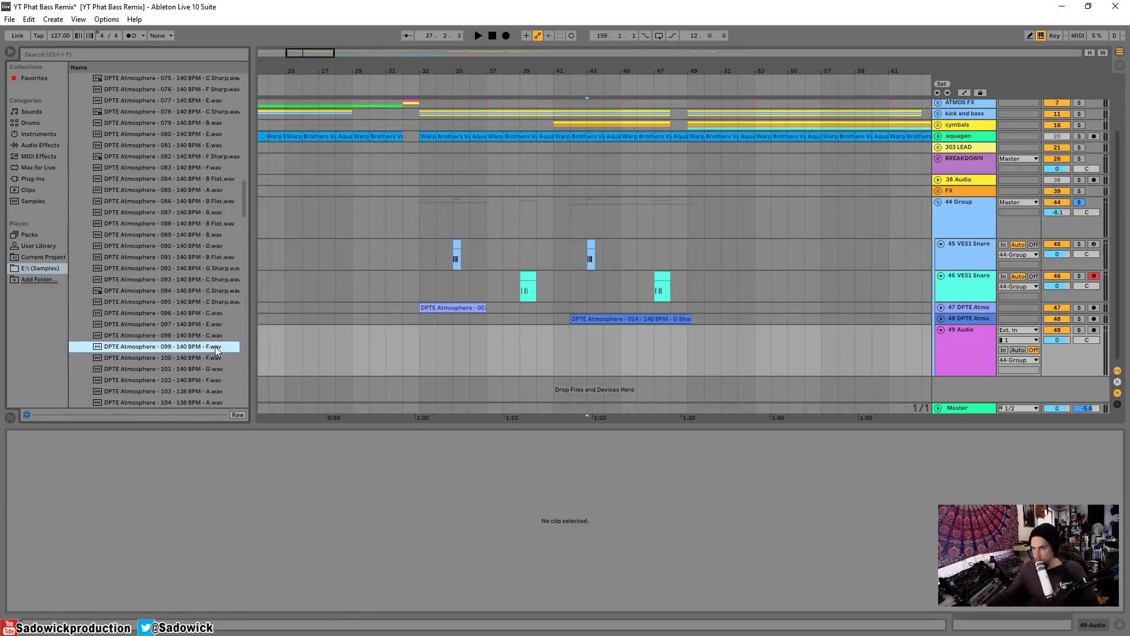
{"action": "left_click", "coordinate": [213, 368]}
{"action": "scroll", "coordinate": [213, 371], "scroll_direction": "down", "scroll_amount": 3}
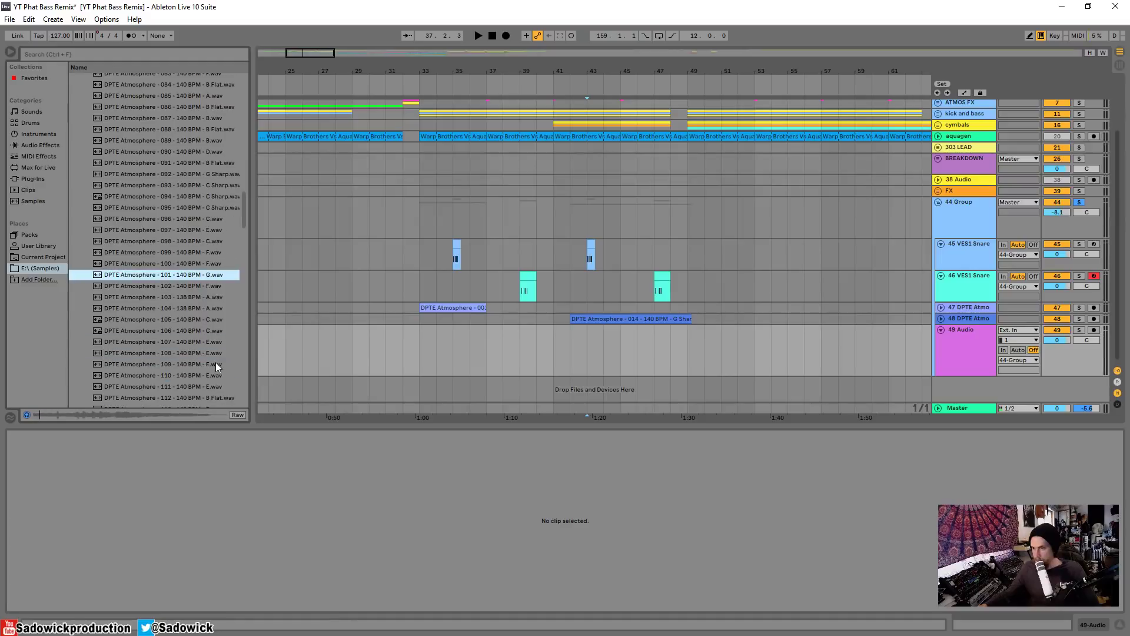
Step: Add DPTE Atmosphere 121 to track 49 at bar 65 and set the track's volume to -22.8 dB
{"action": "scroll", "coordinate": [236, 364], "scroll_direction": "down", "scroll_amount": 3}
{"action": "left_click", "coordinate": [218, 369]}
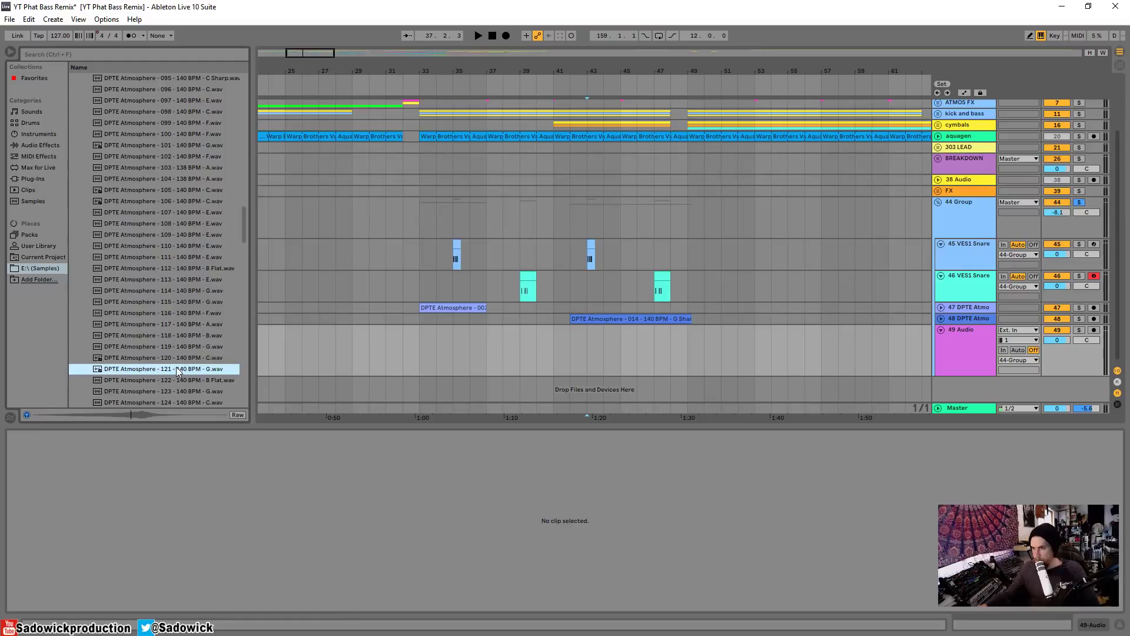
{"action": "left_click_drag", "start_coordinate": [177, 371], "coordinate": [533, 365]}
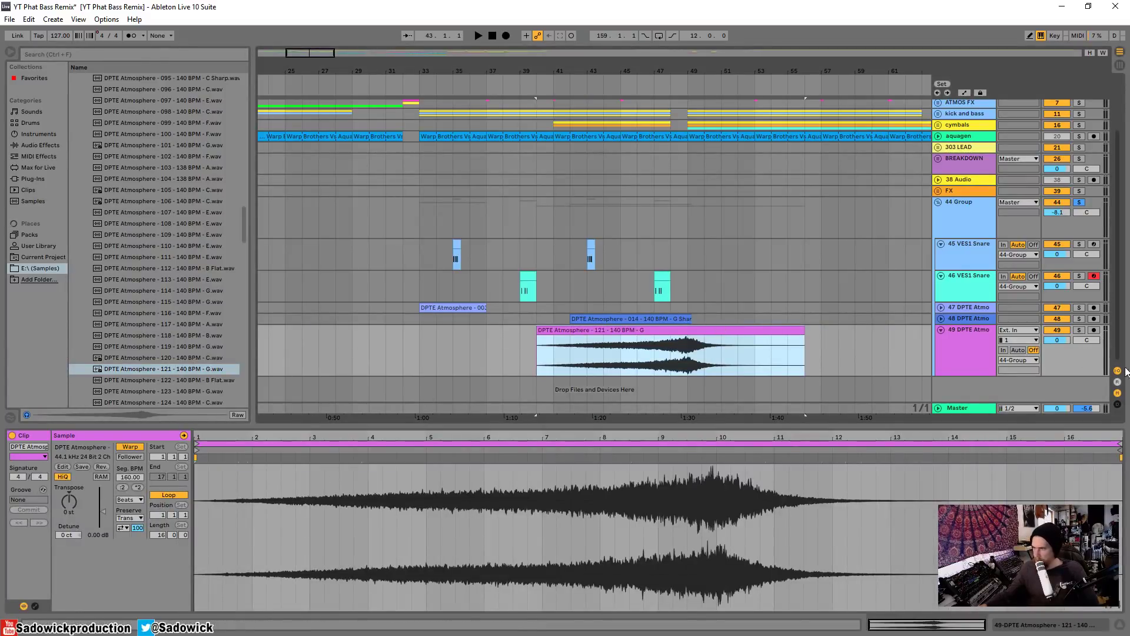
{"action": "left_click_drag", "start_coordinate": [1056, 342], "coordinate": [1057, 365]}
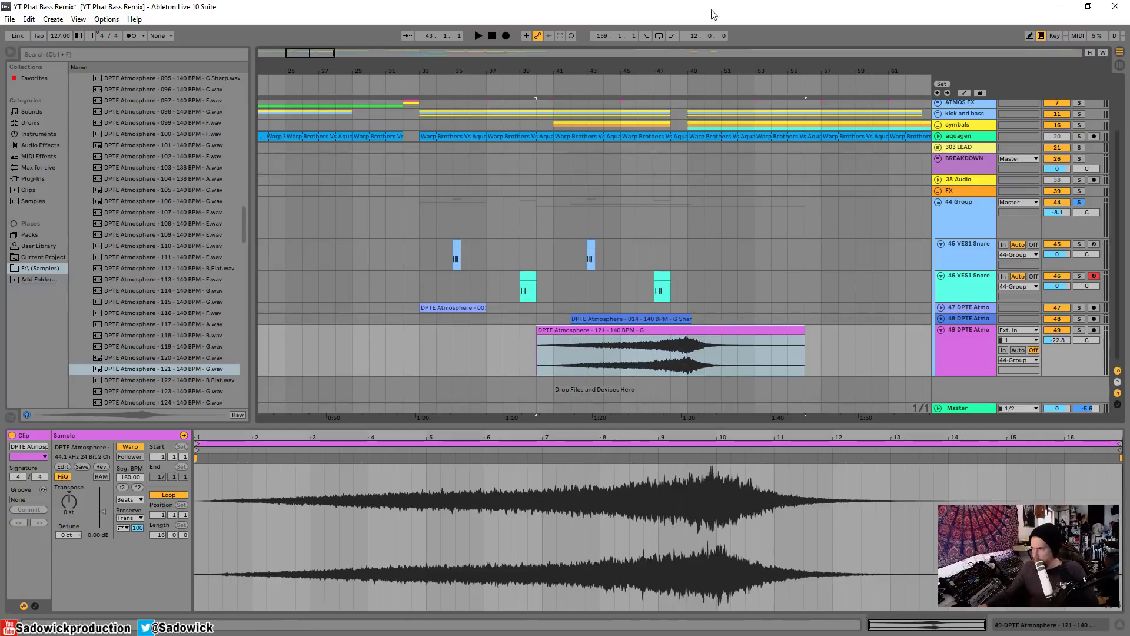
{"action": "left_click_drag", "start_coordinate": [671, 71], "coordinate": [430, 70]}
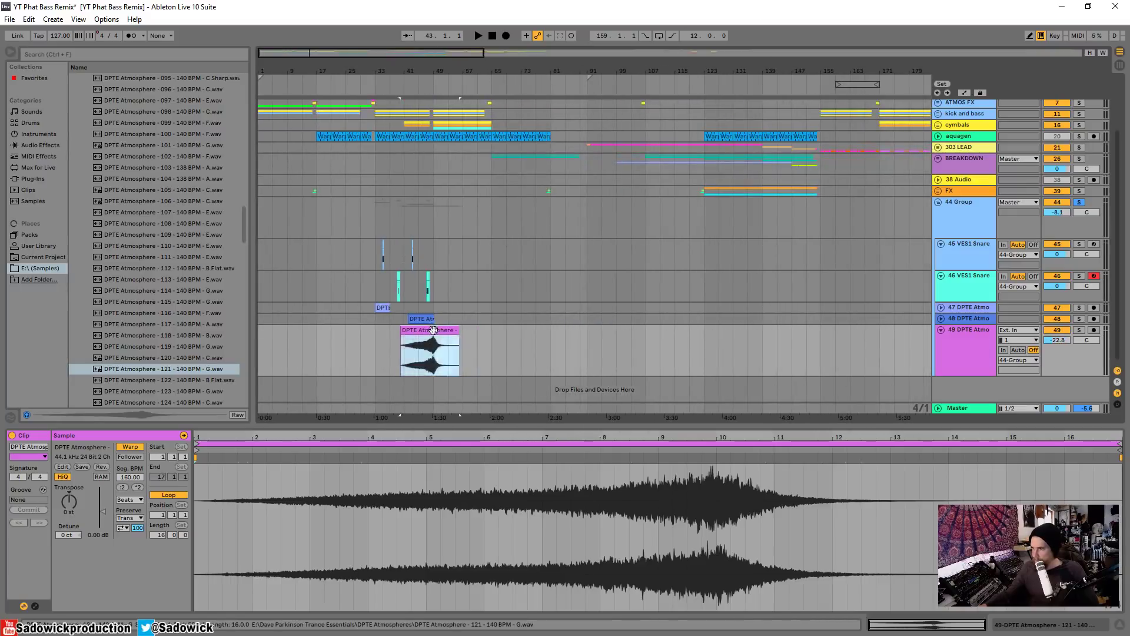
{"action": "left_click_drag", "start_coordinate": [430, 335], "coordinate": [524, 335]}
Step: Play the new atmosphere from bar 65, unsolo 44 Group and raise the track 49 volume to -15.5 dB
{"action": "left_click", "coordinate": [501, 84]}
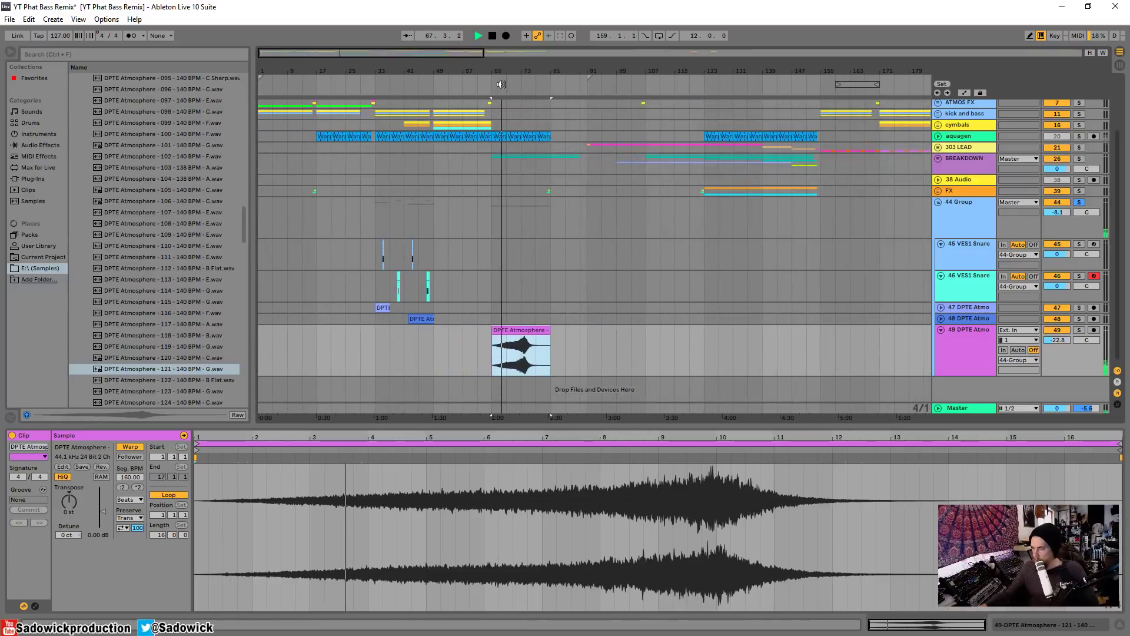
{"action": "left_click", "coordinate": [488, 90]}
{"action": "left_click", "coordinate": [1079, 202]}
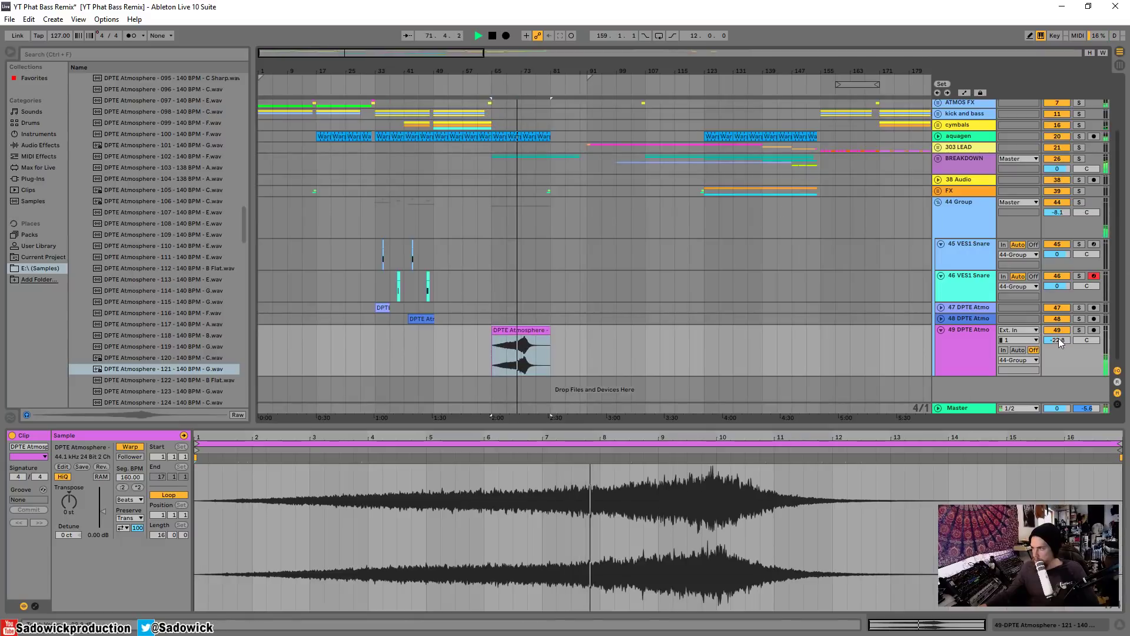
{"action": "left_click_drag", "start_coordinate": [1059, 341], "coordinate": [1058, 315]}
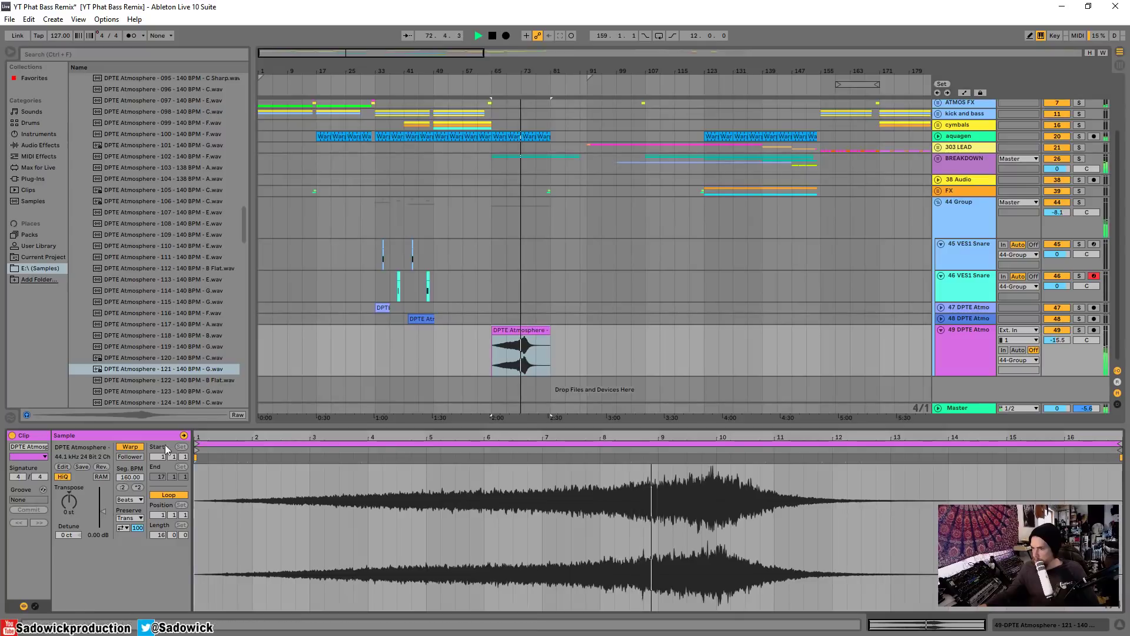
Step: Turn off warping for the DPTE Atmosphere 121 clip and move it to start at bar 74
{"action": "left_click", "coordinate": [131, 446]}
{"action": "key", "text": "plus"}
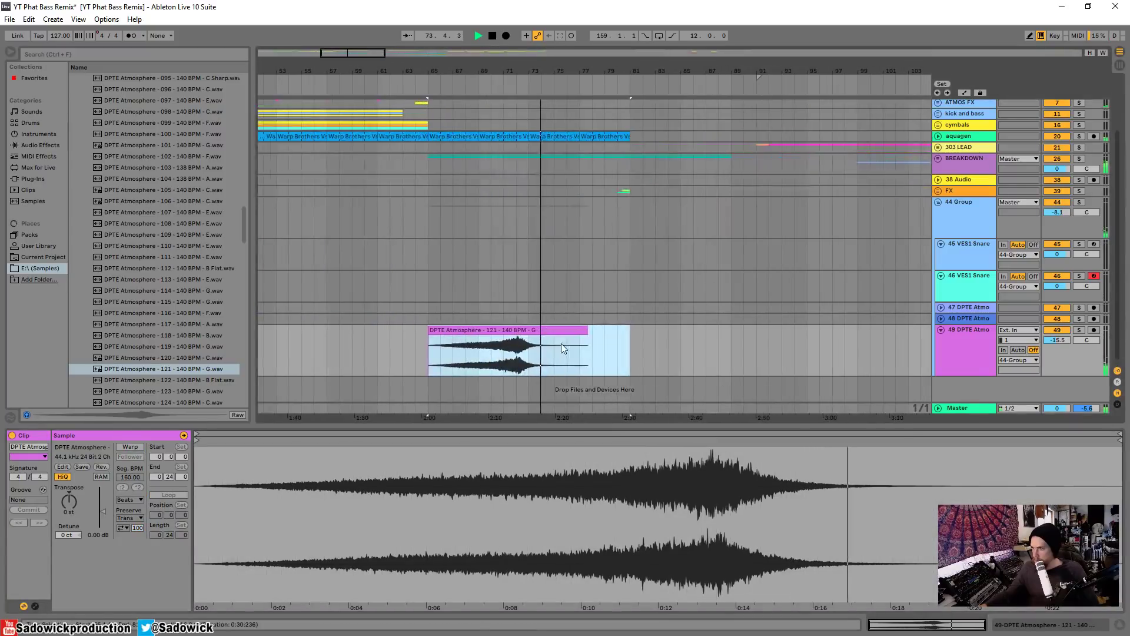
{"action": "left_click_drag", "start_coordinate": [561, 347], "coordinate": [675, 347]}
Step: Play the atmosphere swell from bar 79, compare it soloed and in the mix, and raise the track 49 volume to -10.9 dB
{"action": "left_click", "coordinate": [605, 85]}
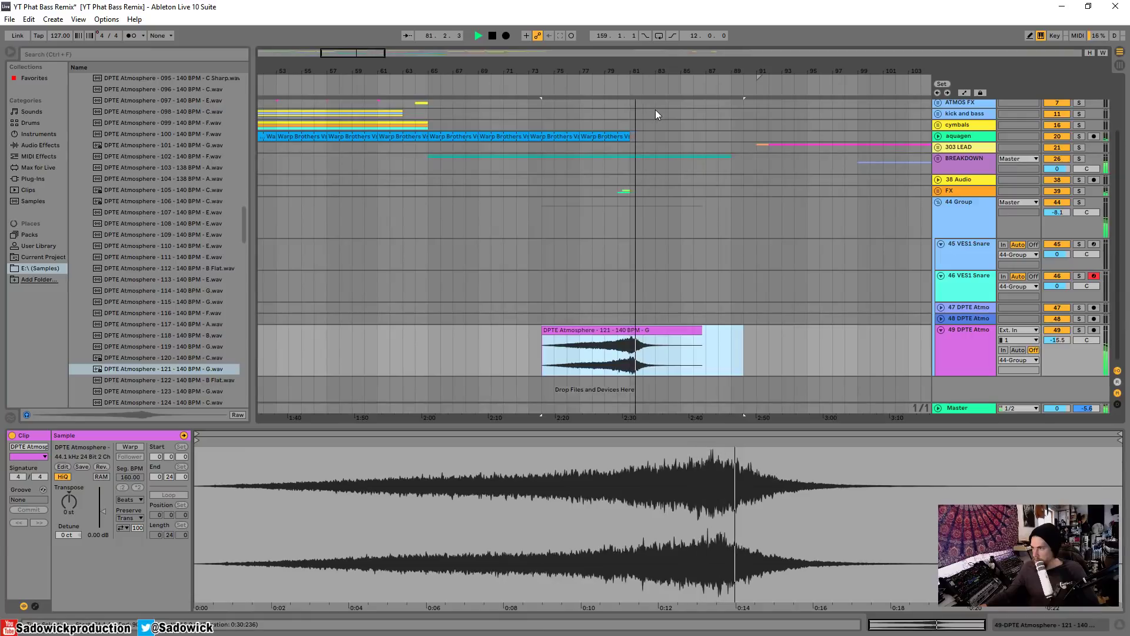
{"action": "left_click_drag", "start_coordinate": [1053, 340], "coordinate": [1052, 333]}
{"action": "left_click", "coordinate": [1077, 331]}
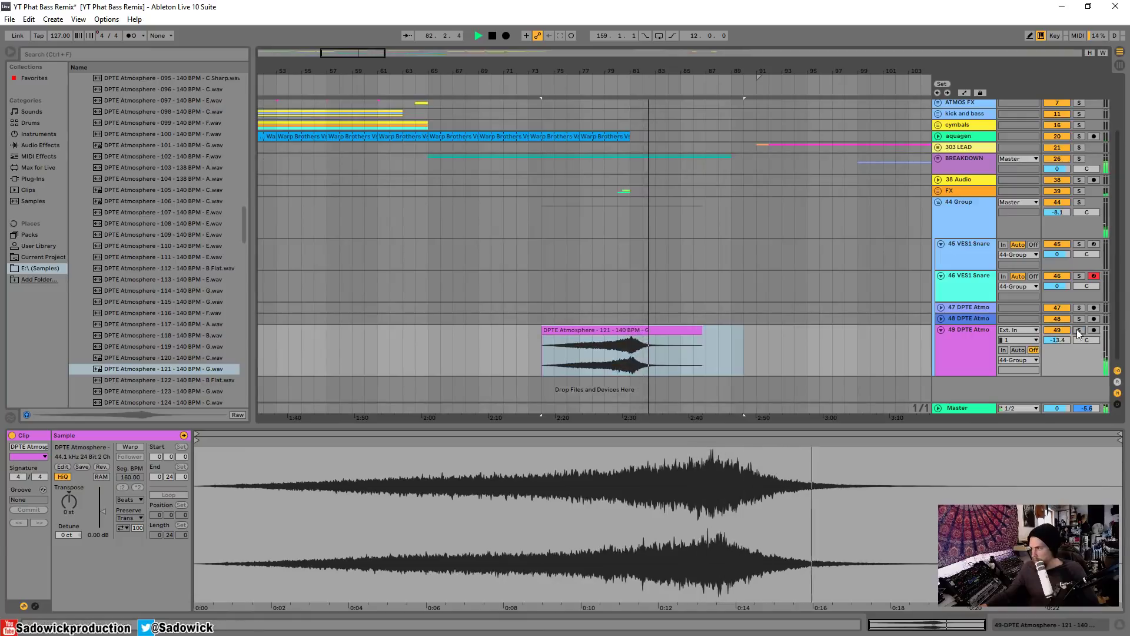
{"action": "left_click", "coordinate": [1078, 330]}
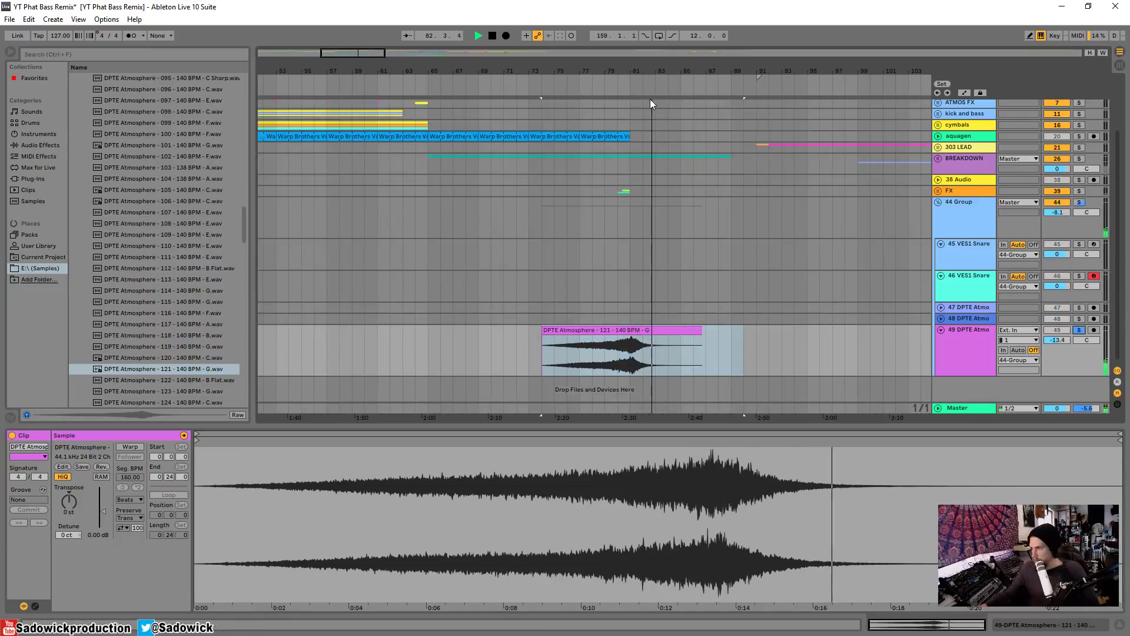
{"action": "left_click_drag", "start_coordinate": [1062, 340], "coordinate": [1062, 333]}
{"action": "left_click", "coordinate": [1078, 331]}
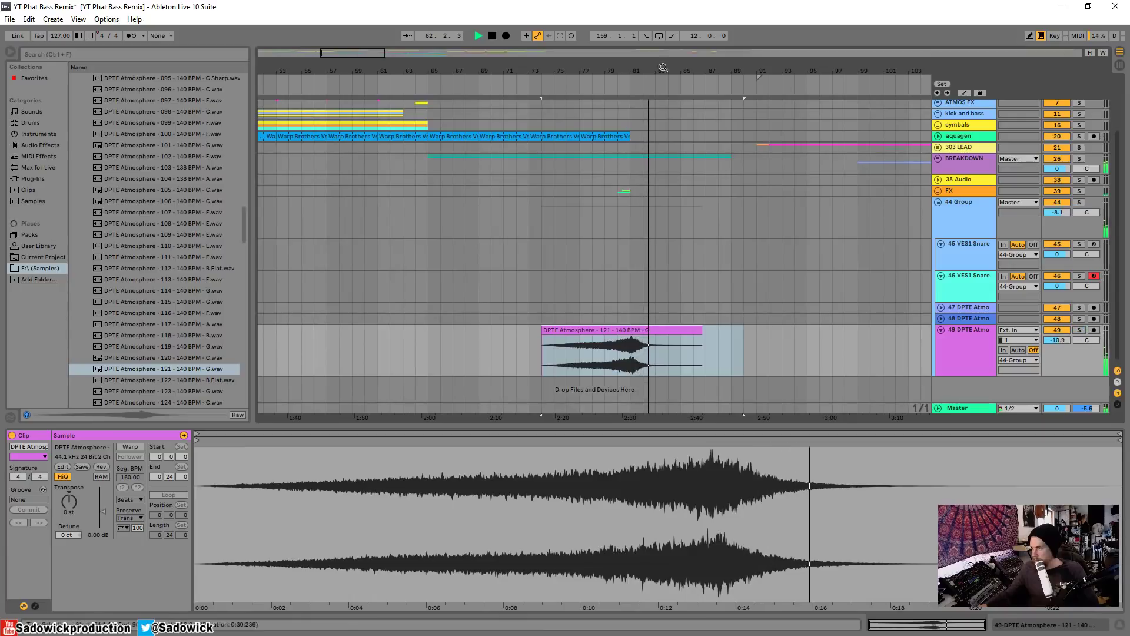
Step: Unfold track 48, copy its DPTE Atmosphere 014 clip to bar 65 and play the copy
{"action": "left_click_drag", "start_coordinate": [663, 67], "coordinate": [637, 69]}
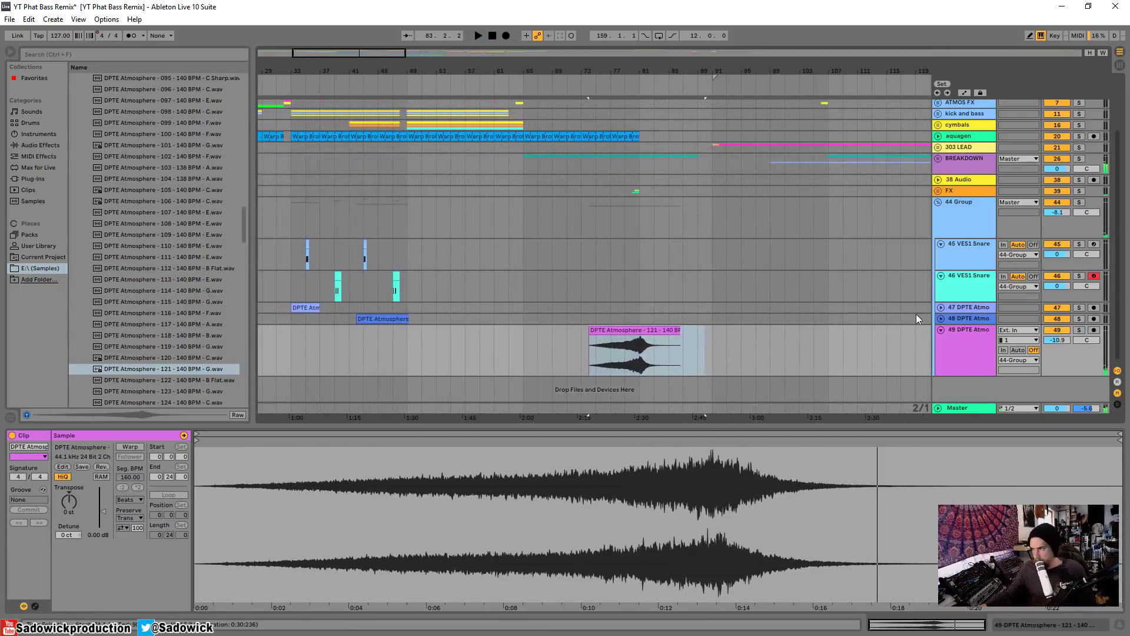
{"action": "left_click", "coordinate": [941, 319]}
{"action": "left_click", "coordinate": [382, 341]}
{"action": "left_click", "coordinate": [524, 324]}
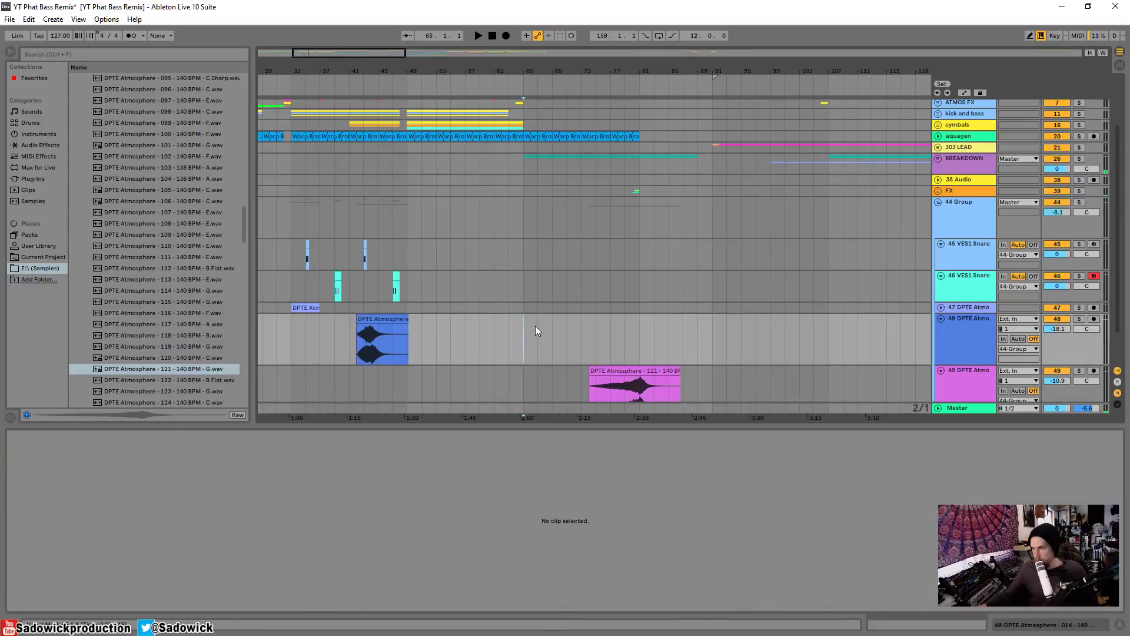
{"action": "key", "text": "ctrl+v"}
{"action": "key", "text": "space"}
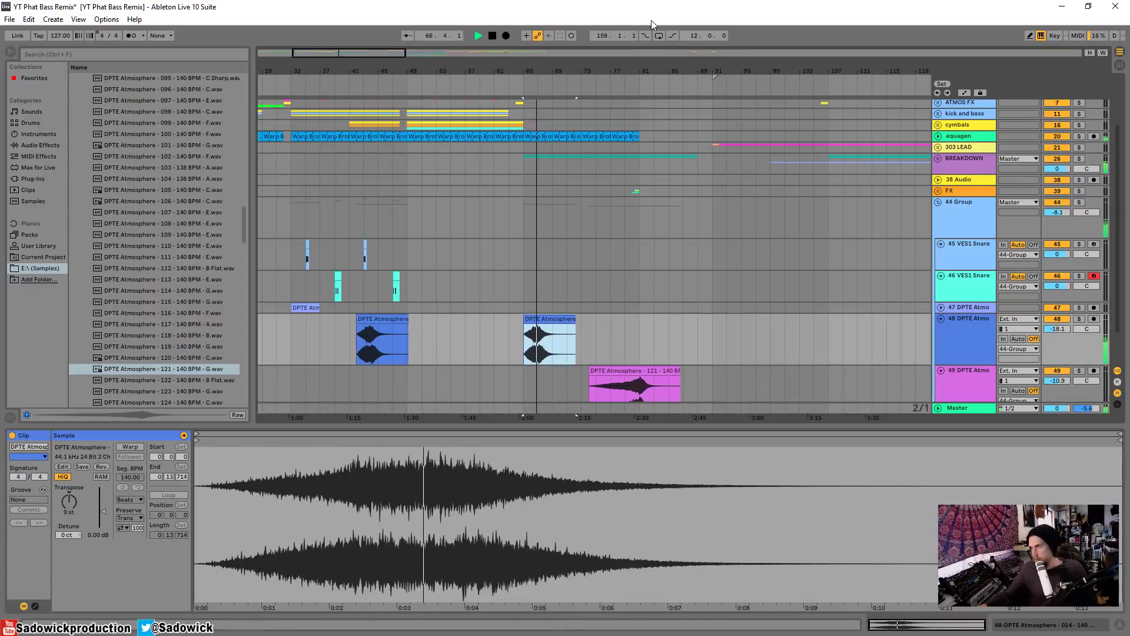
Step: Pan track 48 to 8L and track 49 to 10R
{"action": "left_click_drag", "start_coordinate": [653, 71], "coordinate": [804, 62]}
{"action": "mouse_move", "coordinate": [1080, 365]}
{"action": "left_mouse_down"}
{"action": "mouse_move", "coordinate": [1080, 334]}
{"action": "mouse_move", "coordinate": [1084, 369]}
{"action": "mouse_move", "coordinate": [1087, 349]}
{"action": "left_mouse_up"}
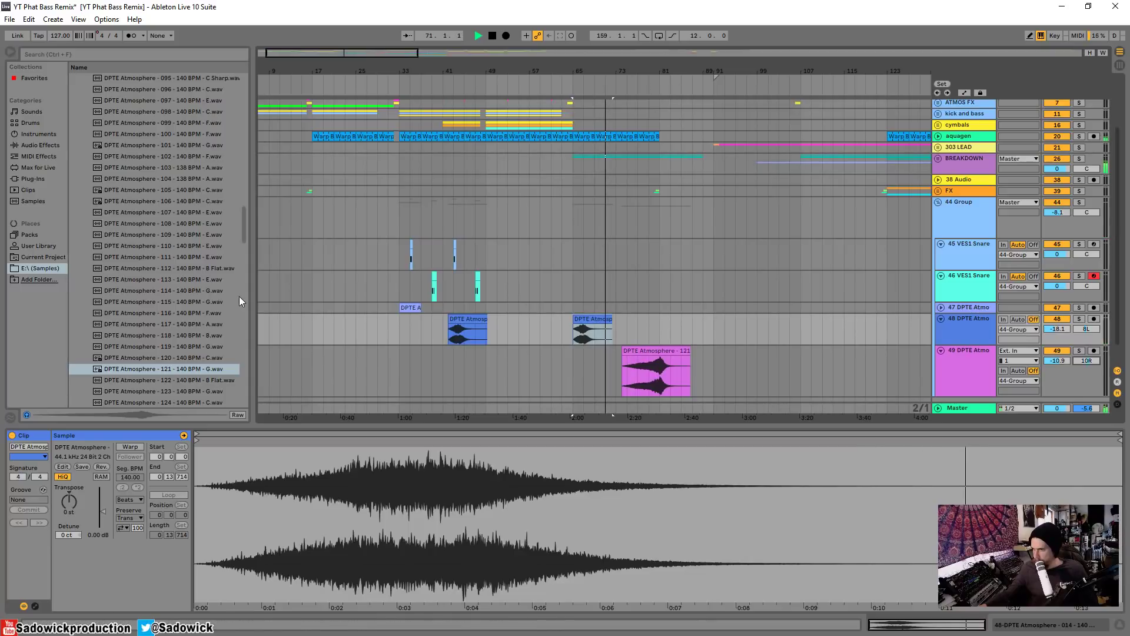
Step: Stop playback and transpose the DPTE Atmosphere 121 clip up by 1 semitone
{"action": "scroll", "coordinate": [239, 302], "scroll_direction": "down", "scroll_amount": 3}
{"action": "left_click", "coordinate": [669, 366]}
{"action": "key", "text": "space"}
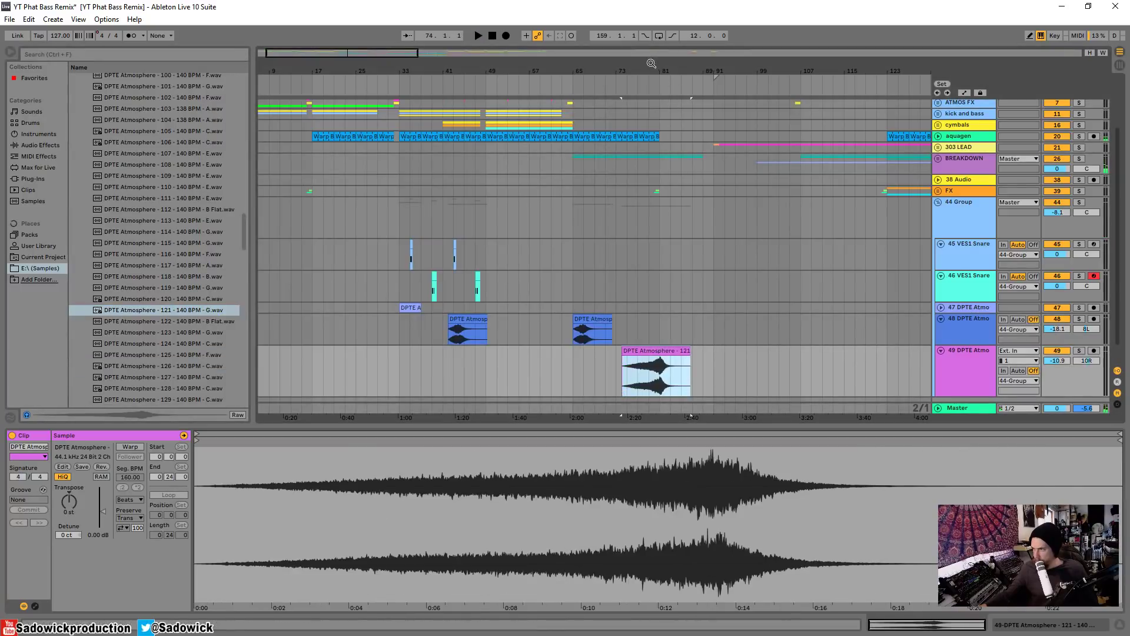
{"action": "left_click_drag", "start_coordinate": [651, 63], "coordinate": [688, 330]}
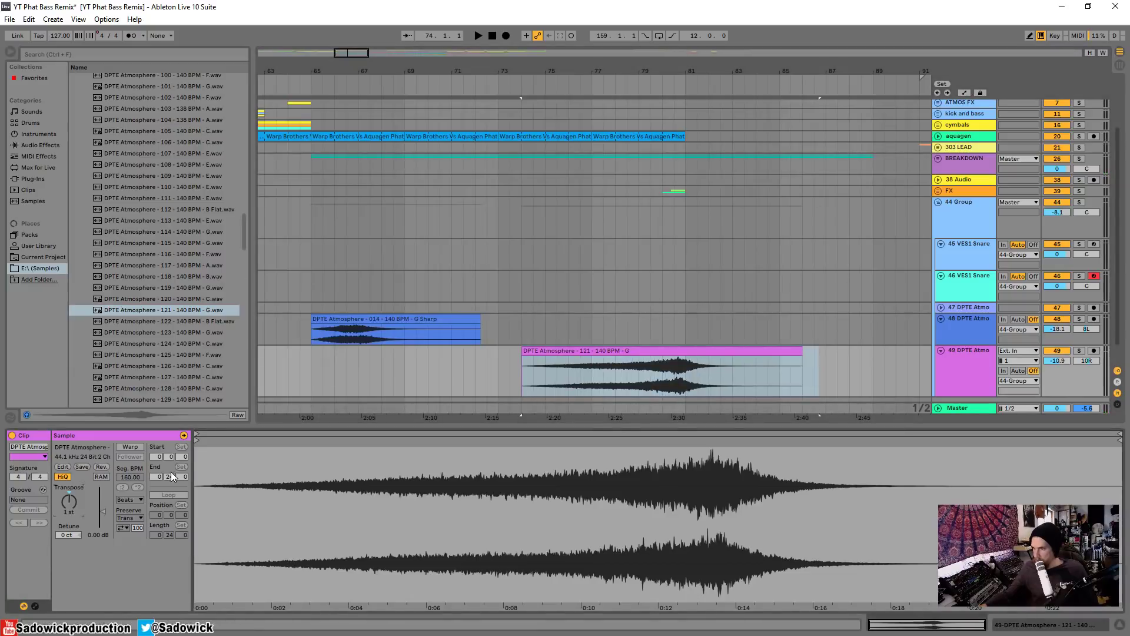
Step: Audition the DPTE Atmosphere samples from 123 through 189 in the sample library
{"action": "left_click", "coordinate": [189, 329]}
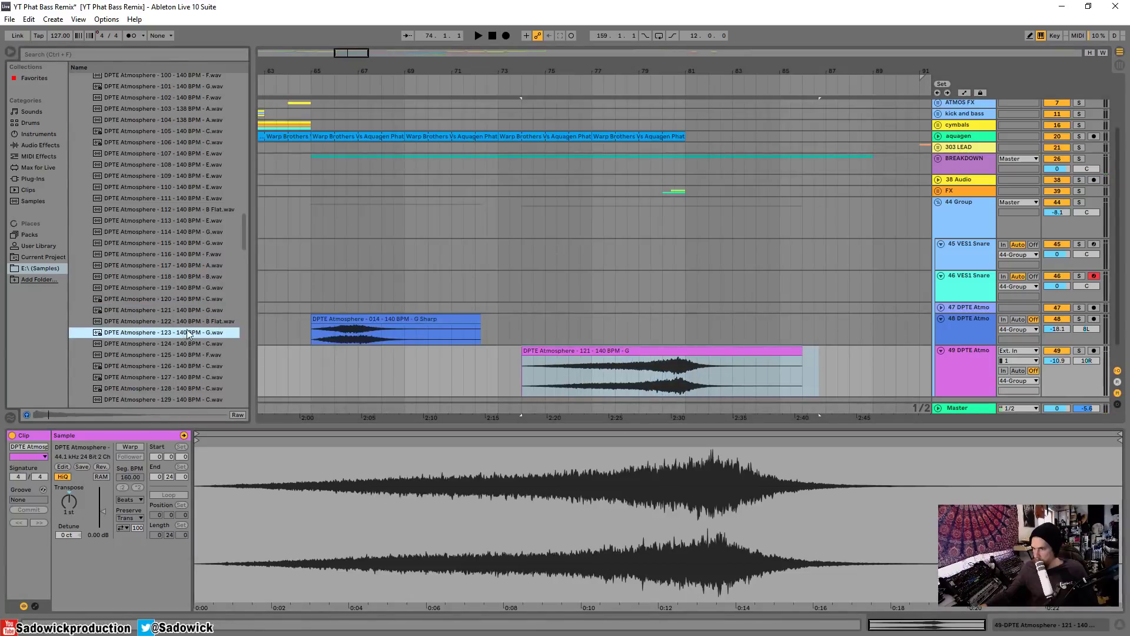
{"action": "scroll", "coordinate": [186, 308], "scroll_direction": "down", "scroll_amount": 3}
{"action": "scroll", "coordinate": [188, 364], "scroll_direction": "down", "scroll_amount": 12}
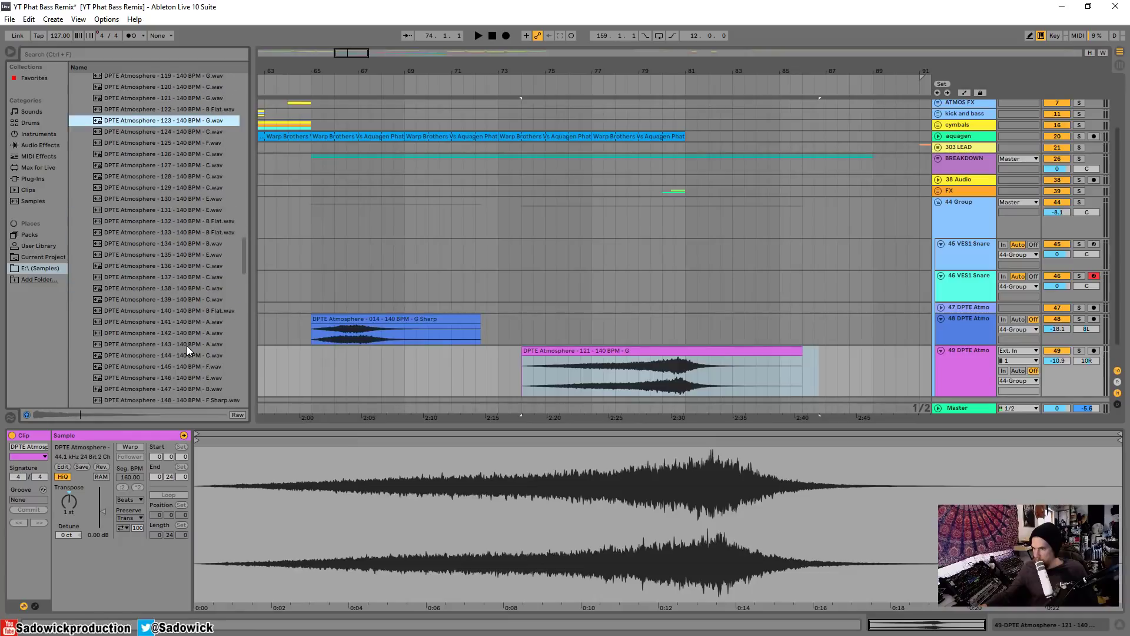
{"action": "scroll", "coordinate": [189, 356], "scroll_direction": "down", "scroll_amount": 8}
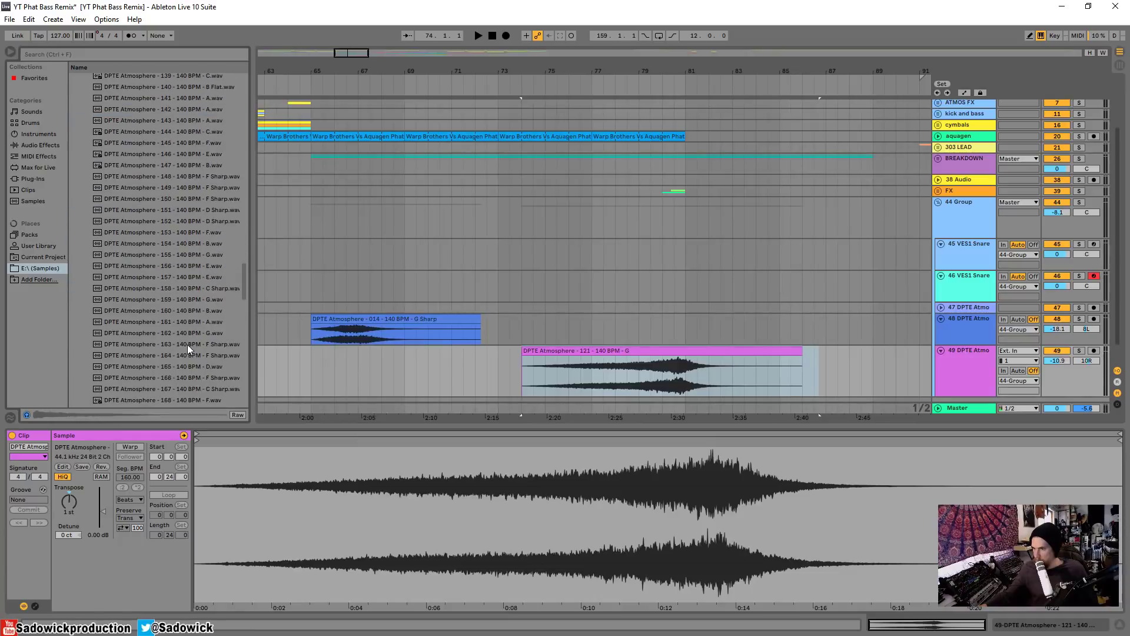
{"action": "left_click", "coordinate": [193, 288]}
{"action": "left_click", "coordinate": [188, 300]}
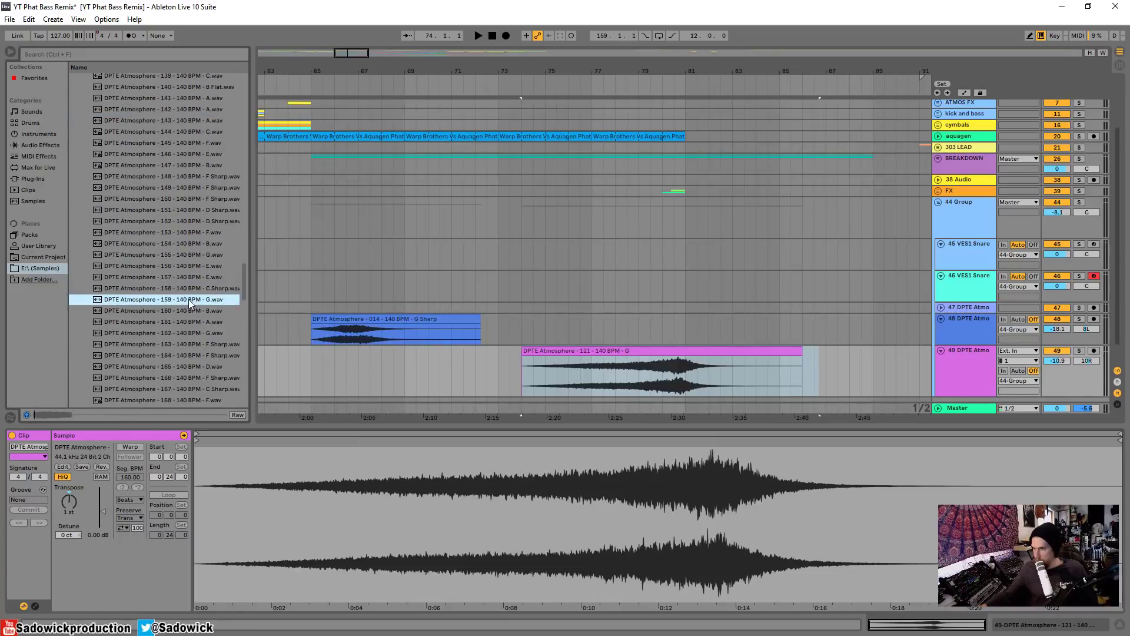
{"action": "scroll", "coordinate": [200, 336], "scroll_direction": "down", "scroll_amount": 6}
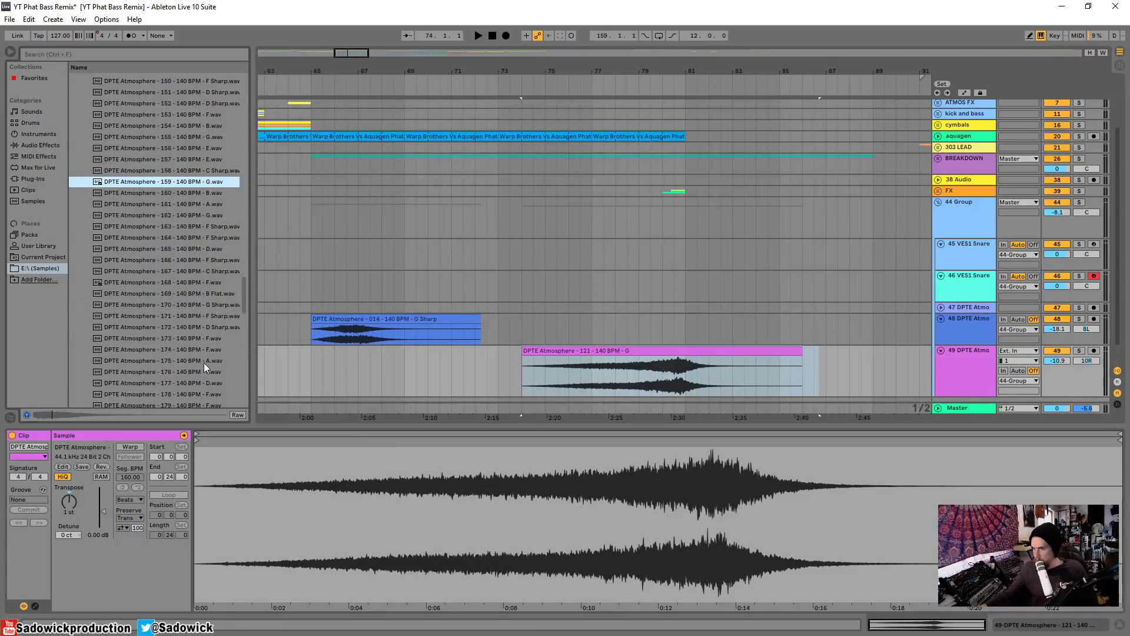
{"action": "left_click", "coordinate": [204, 361]}
{"action": "scroll", "coordinate": [200, 353], "scroll_direction": "down", "scroll_amount": 5}
{"action": "left_click", "coordinate": [209, 322]}
{"action": "scroll", "coordinate": [206, 294], "scroll_direction": "down", "scroll_amount": 5}
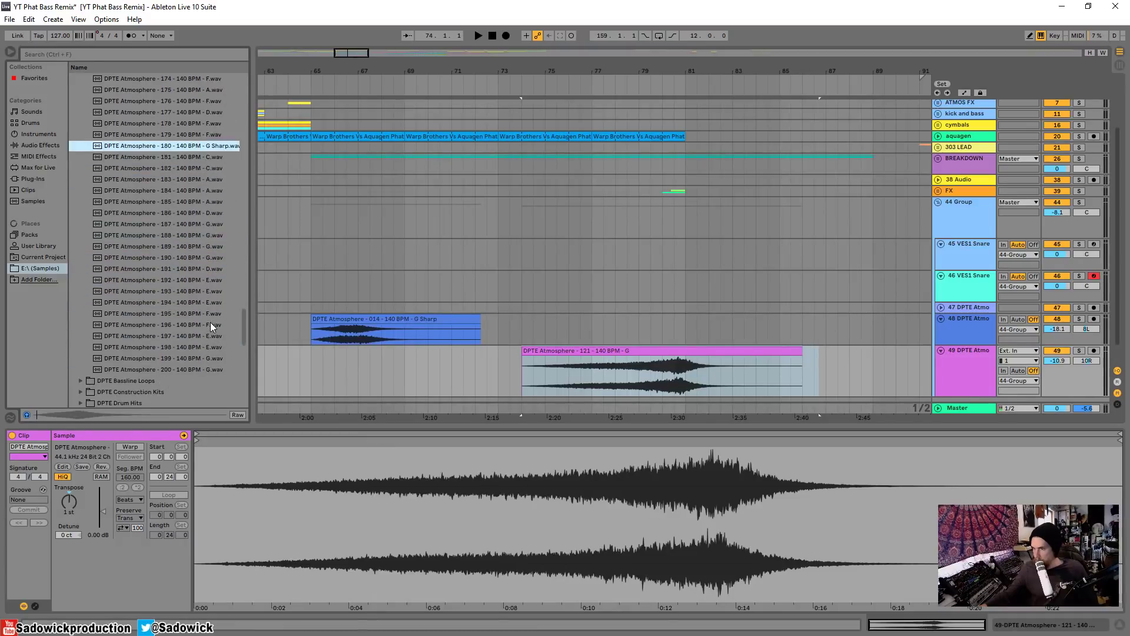
{"action": "left_click", "coordinate": [200, 246]}
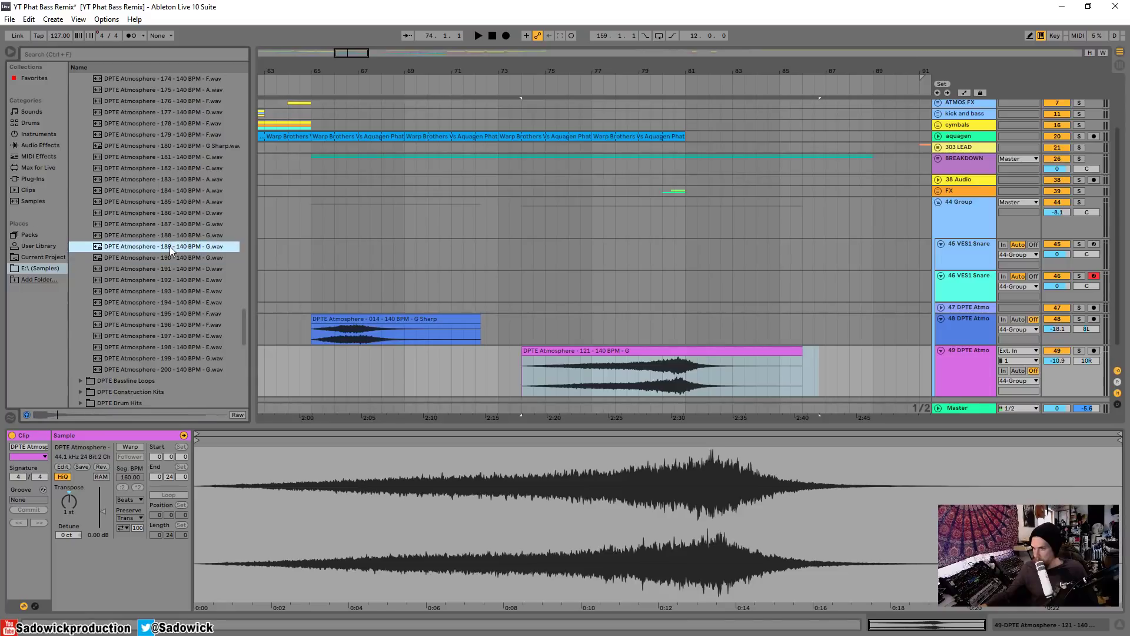
Step: Add DPTE Atmosphere 189 on a new track at bar 65, play it and set the track 50 volume to -5.3 dB
{"action": "left_click_drag", "start_coordinate": [359, 66], "coordinate": [492, 17]}
{"action": "left_click_drag", "start_coordinate": [177, 244], "coordinate": [502, 362]}
{"action": "key", "text": "space"}
{"action": "left_click_drag", "start_coordinate": [1064, 376], "coordinate": [1063, 389]}
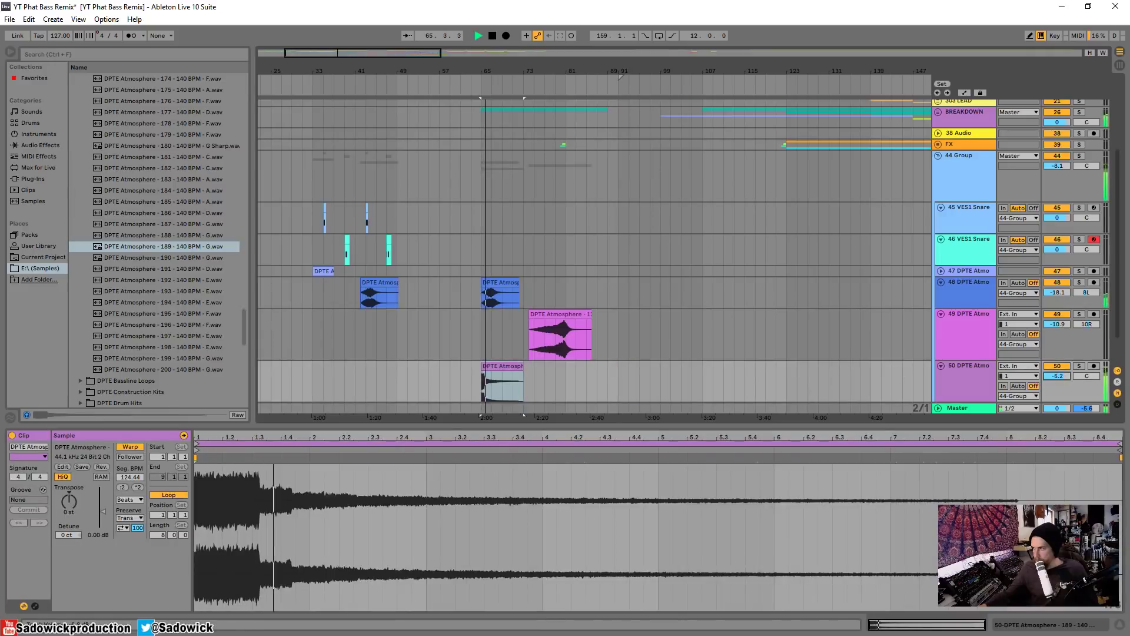
Step: Turn off warping for the DPTE Atmosphere 189 clip, replay it from bar 65 and reduce the heights of tracks 49 and 50
{"action": "left_click", "coordinate": [130, 447]}
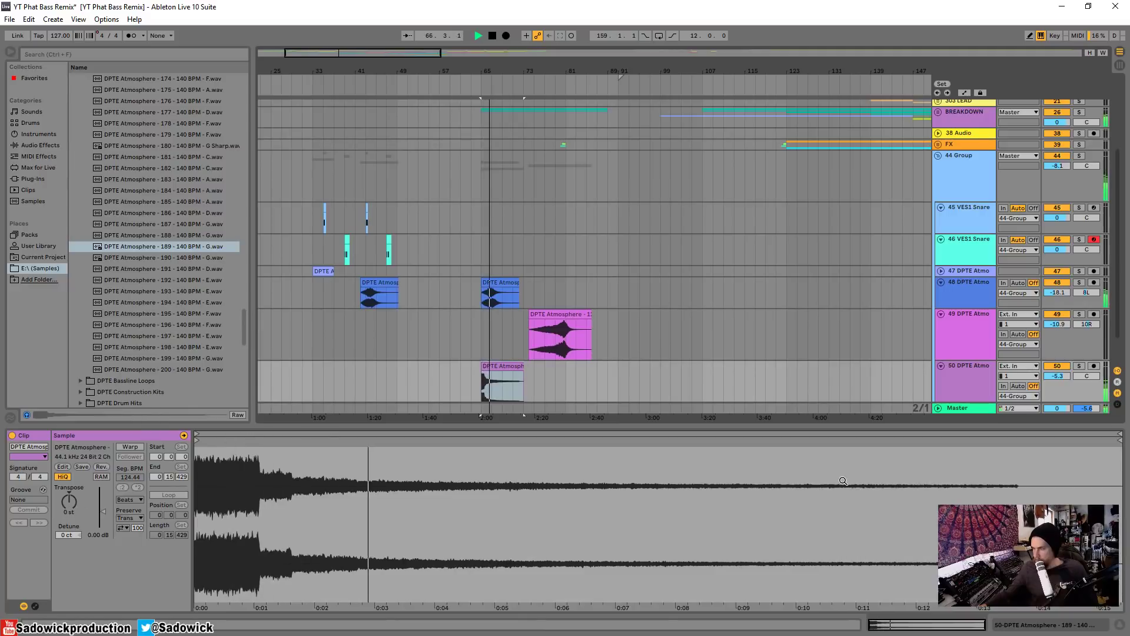
{"action": "left_click_drag", "start_coordinate": [66, 504], "coordinate": [66, 508]}
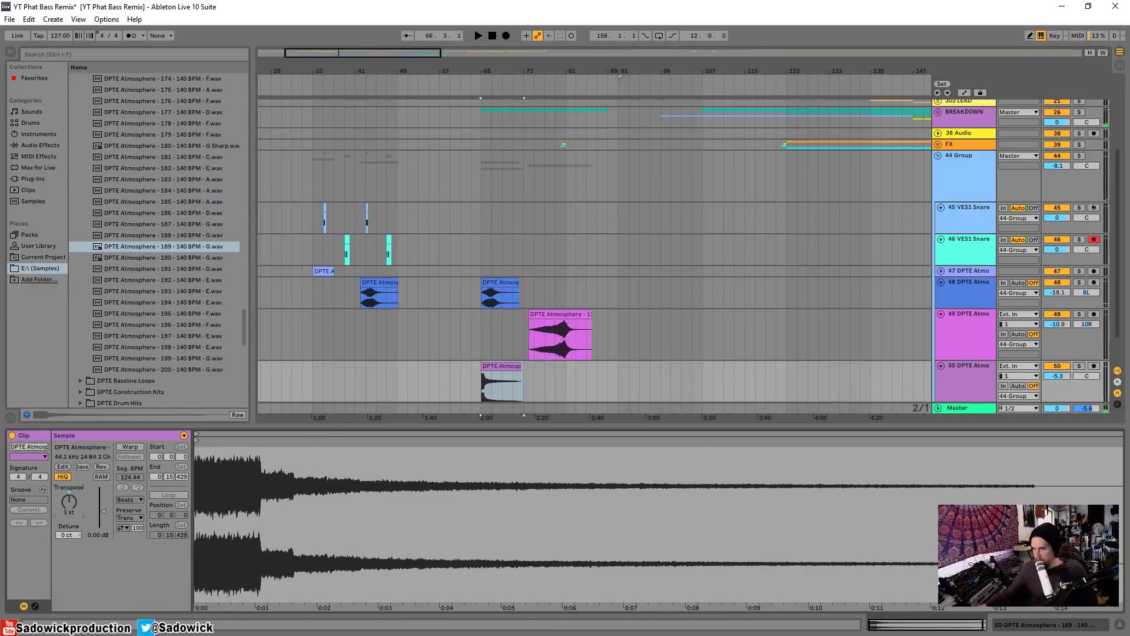
{"action": "left_click_drag", "start_coordinate": [495, 64], "coordinate": [494, 106]}
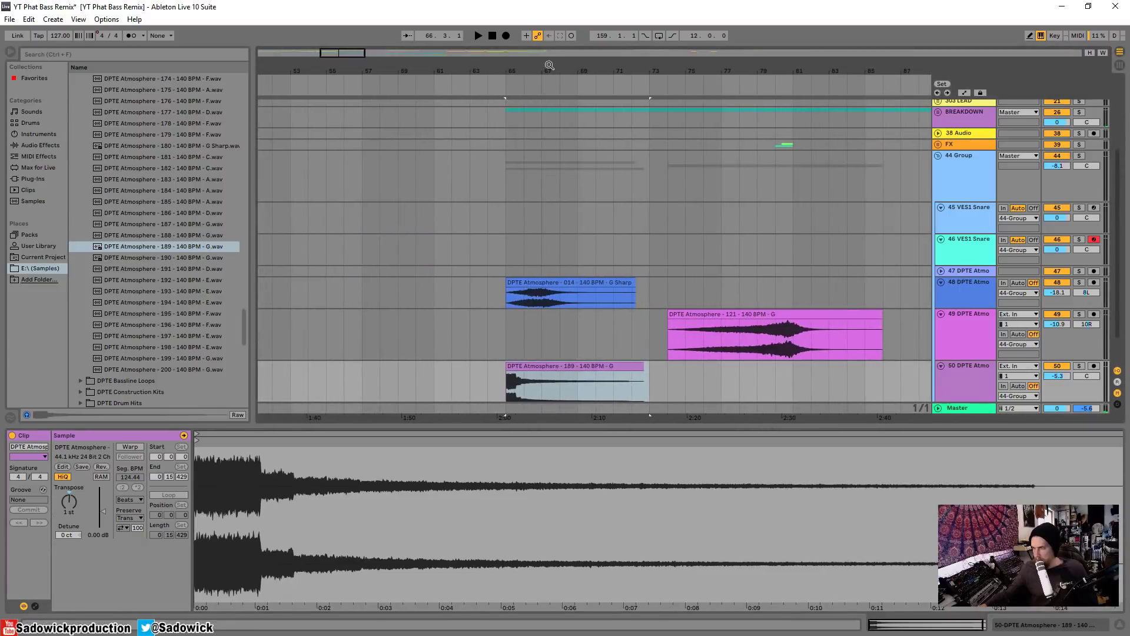
{"action": "key", "text": "space"}
{"action": "left_click_drag", "start_coordinate": [1074, 346], "coordinate": [1075, 330]}
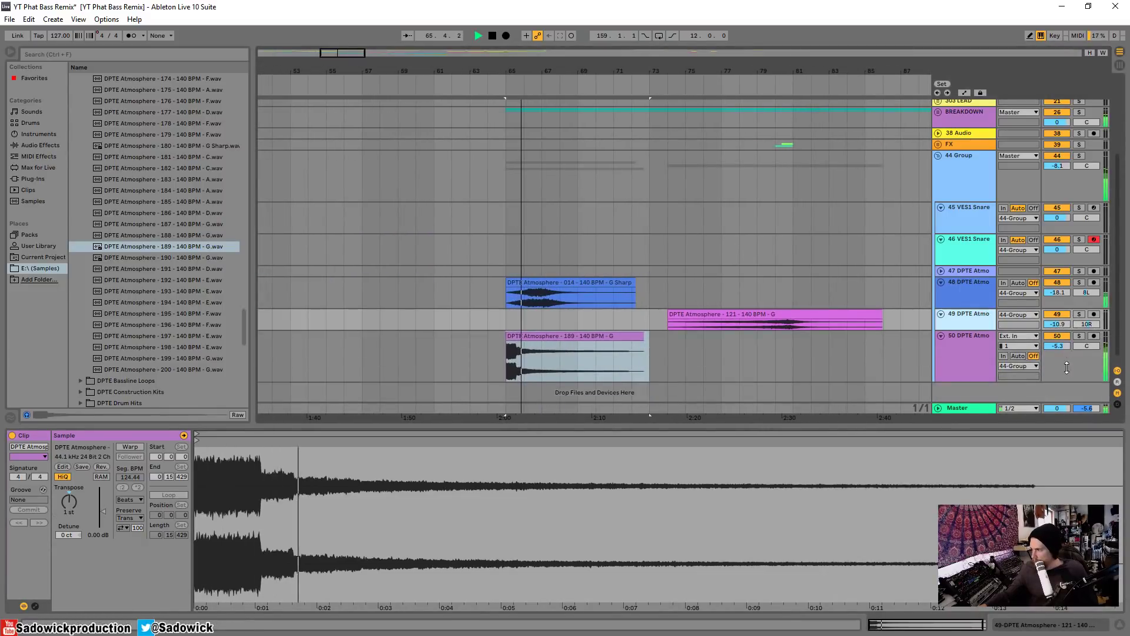
{"action": "left_click_drag", "start_coordinate": [1074, 383], "coordinate": [1074, 362]}
Step: Unfold track 47 and listen to its atmosphere clip from bar 33, both soloed and in the full mix
{"action": "mouse_move", "coordinate": [490, 70]}
{"action": "left_mouse_down"}
{"action": "mouse_move", "coordinate": [490, 18]}
{"action": "mouse_move", "coordinate": [536, 34]}
{"action": "mouse_move", "coordinate": [616, 34]}
{"action": "mouse_move", "coordinate": [616, 1]}
{"action": "mouse_move", "coordinate": [468, 221]}
{"action": "left_mouse_up"}
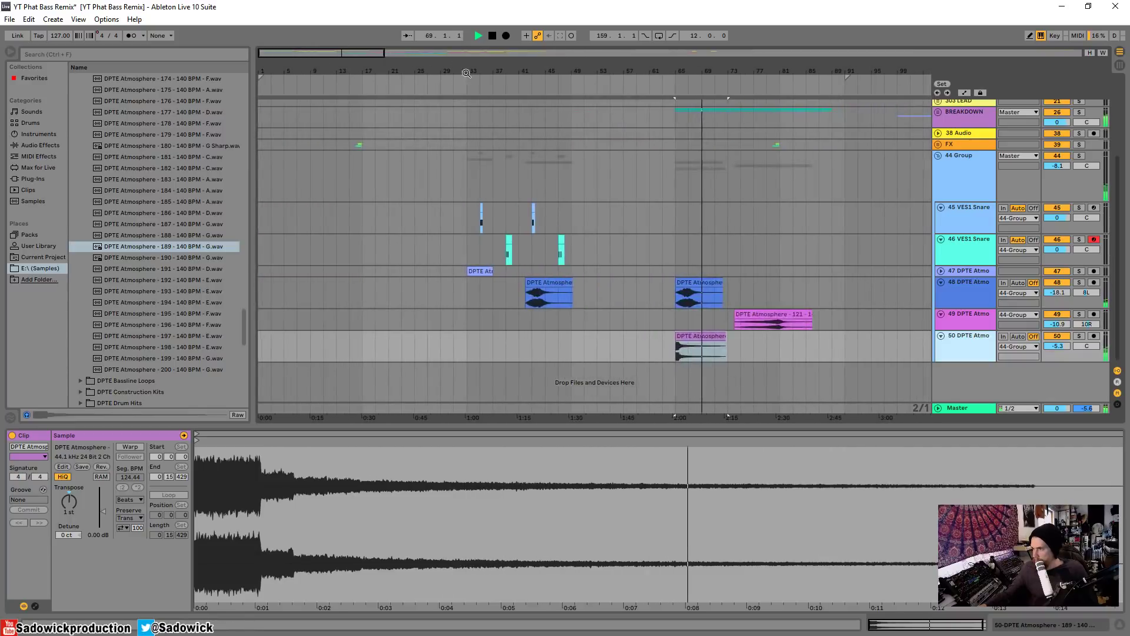
{"action": "left_click", "coordinate": [467, 219]}
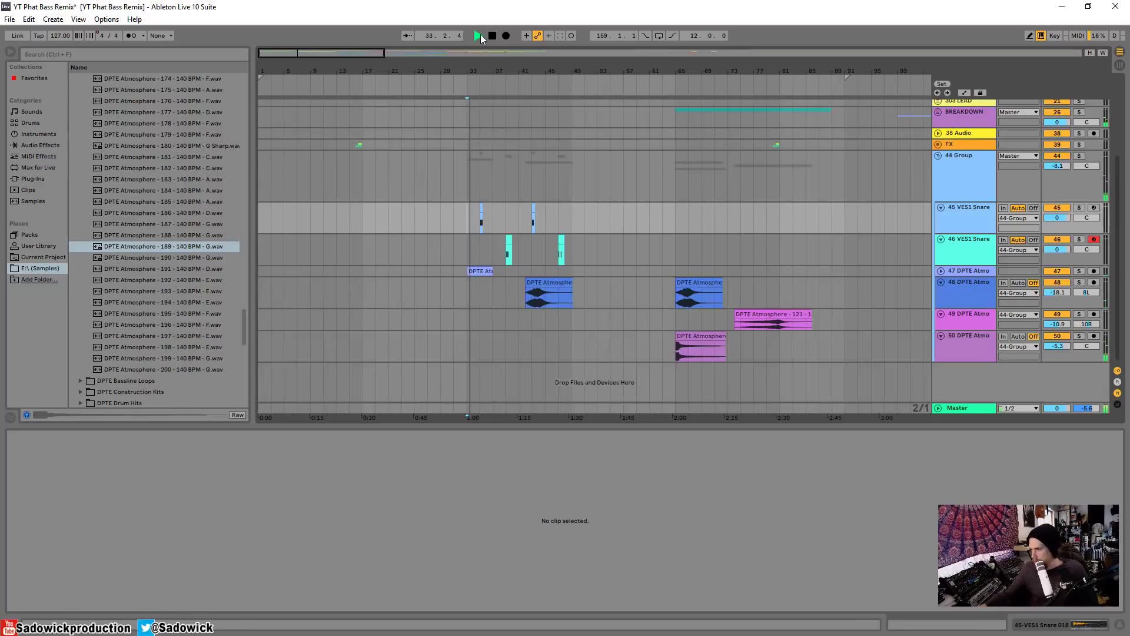
{"action": "left_click", "coordinate": [941, 271]}
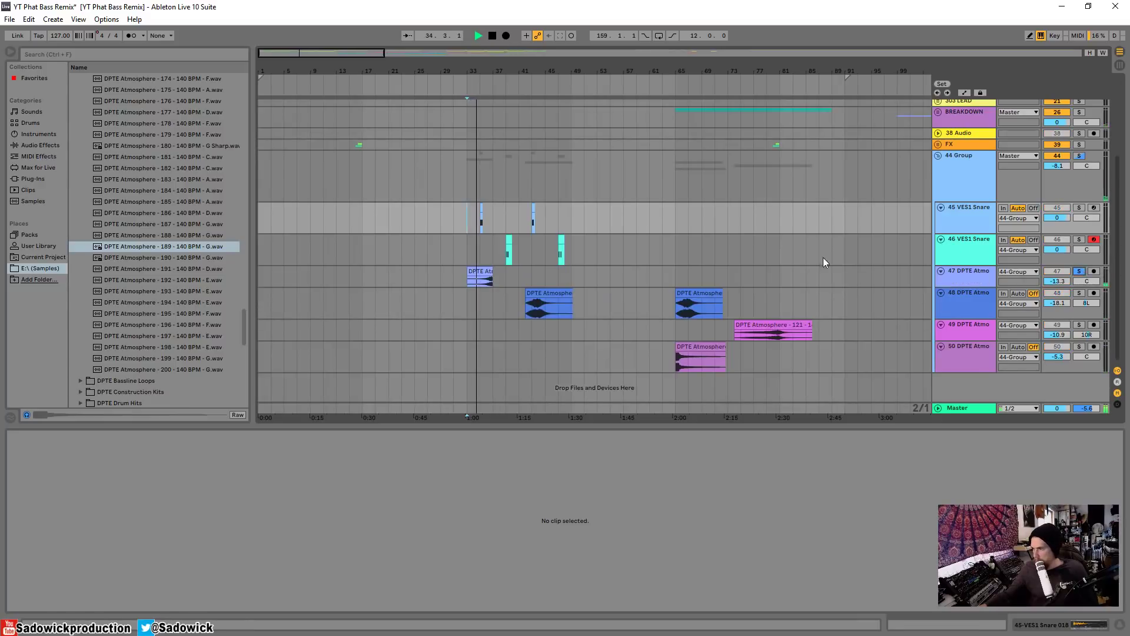
{"action": "left_click", "coordinate": [486, 89]}
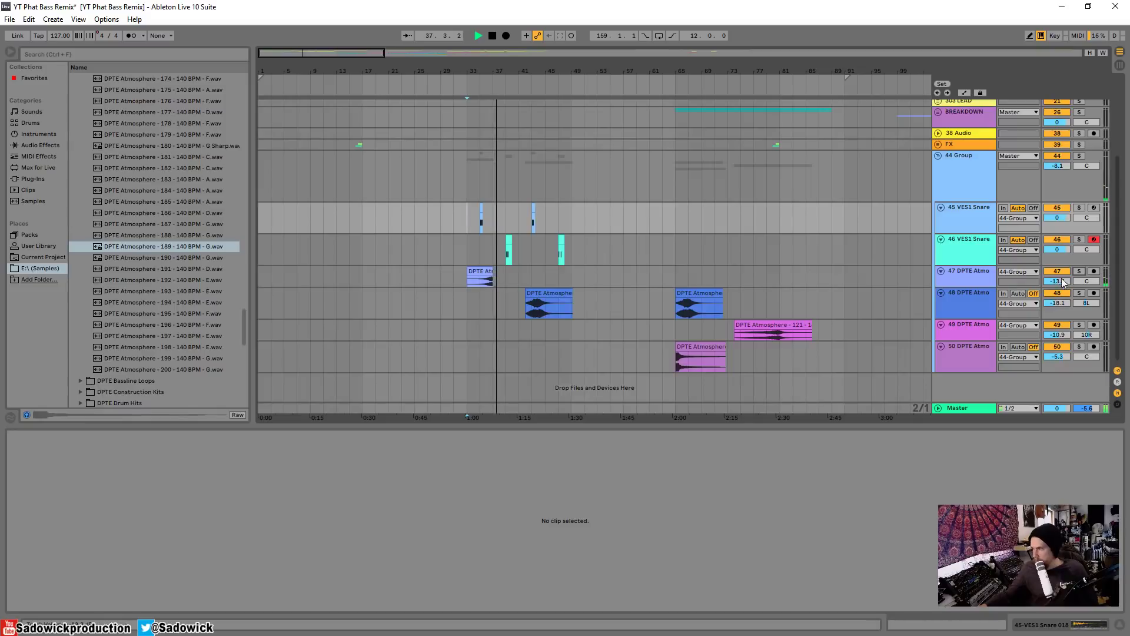
Step: Duplicate the 16-bar section of track 47 starting at bar 33 to bar 49 and play the copied clip
{"action": "left_click_drag", "start_coordinate": [566, 276], "coordinate": [487, 271]}
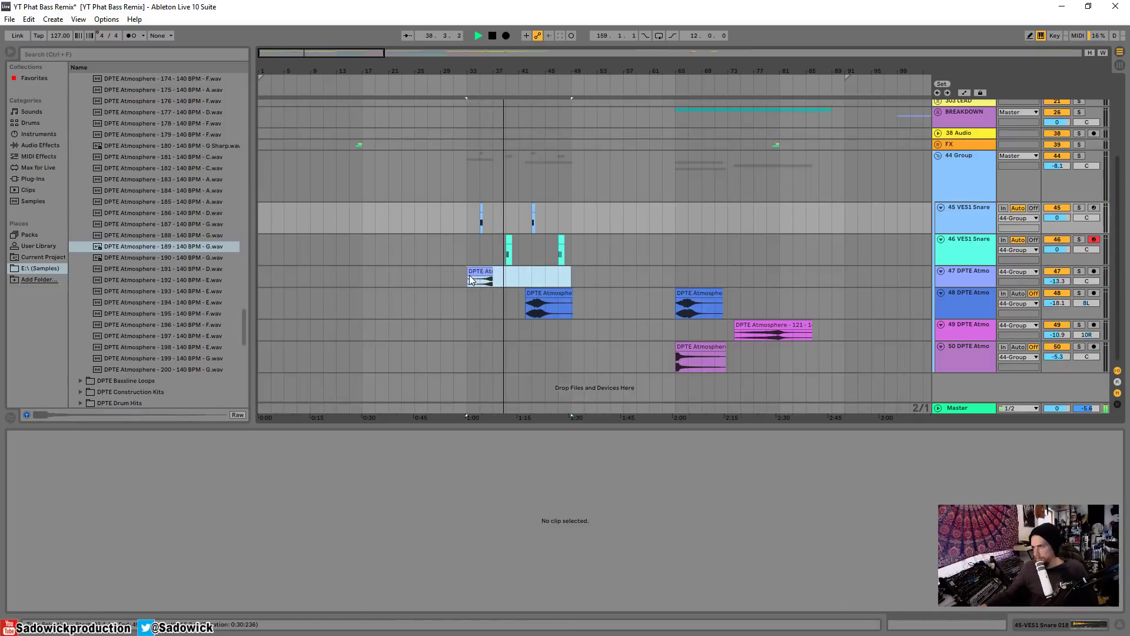
{"action": "key", "text": "ctrl+d"}
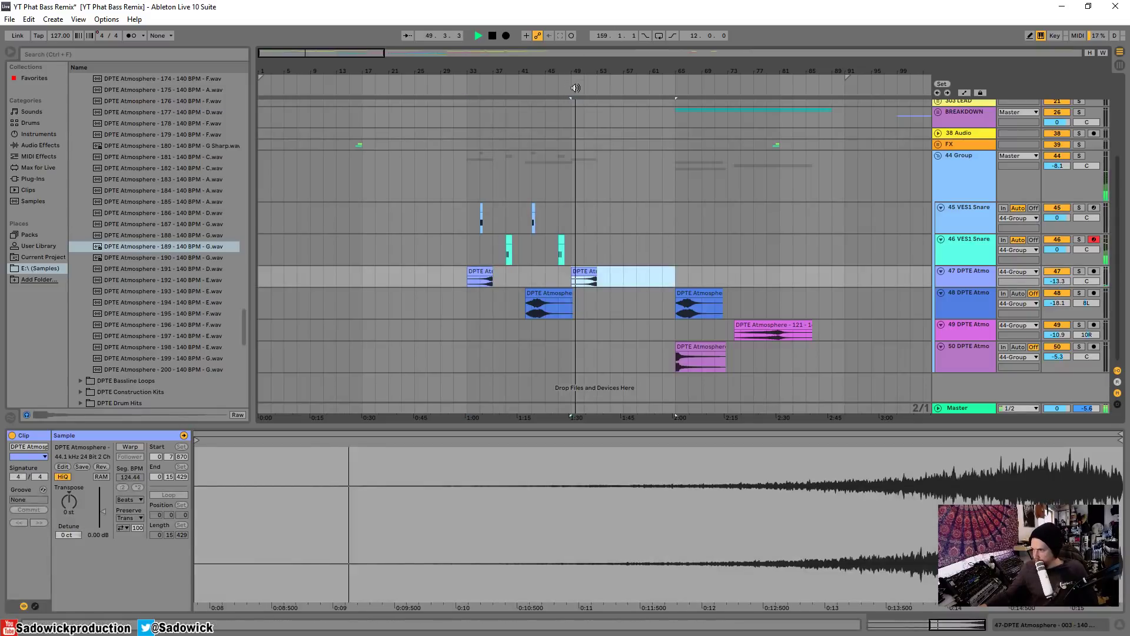
{"action": "left_click", "coordinate": [594, 270]}
{"action": "left_click", "coordinate": [581, 270]}
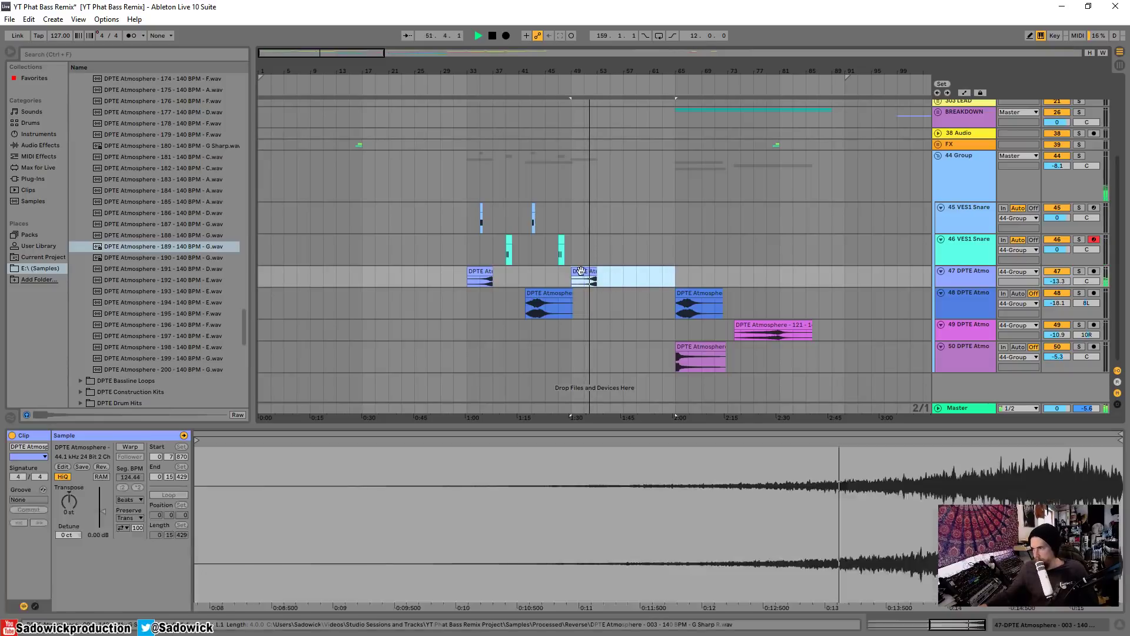
Step: Try the copied track 47 clip at bar 1 and at bar 17, listening to each placement
{"action": "left_click_drag", "start_coordinate": [581, 271], "coordinate": [269, 277]}
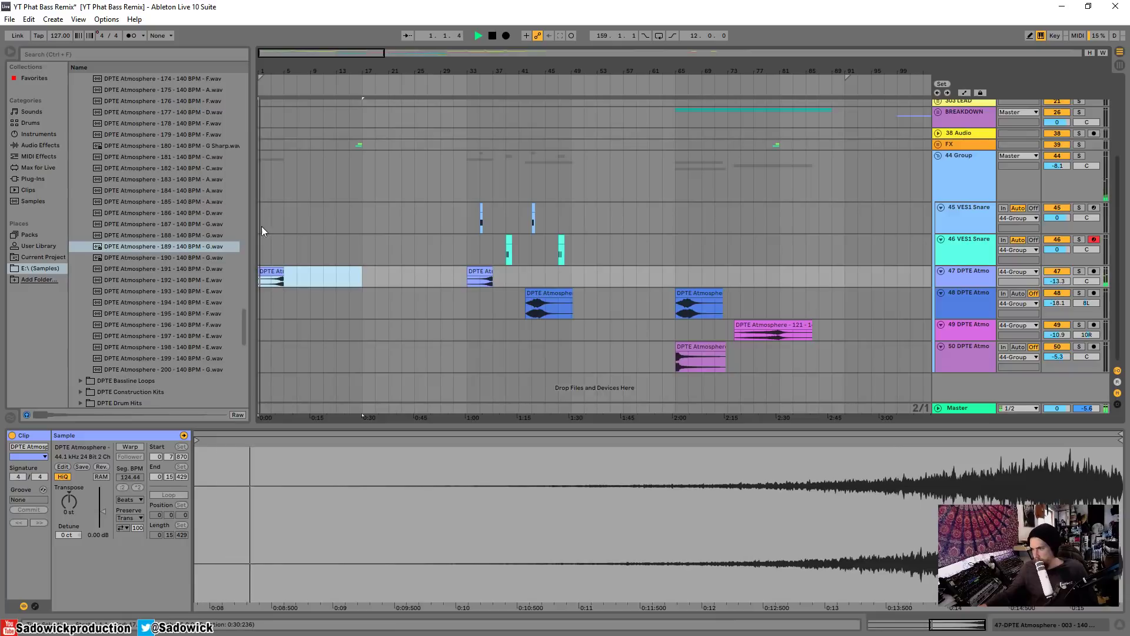
{"action": "key", "text": "ctrl+d"}
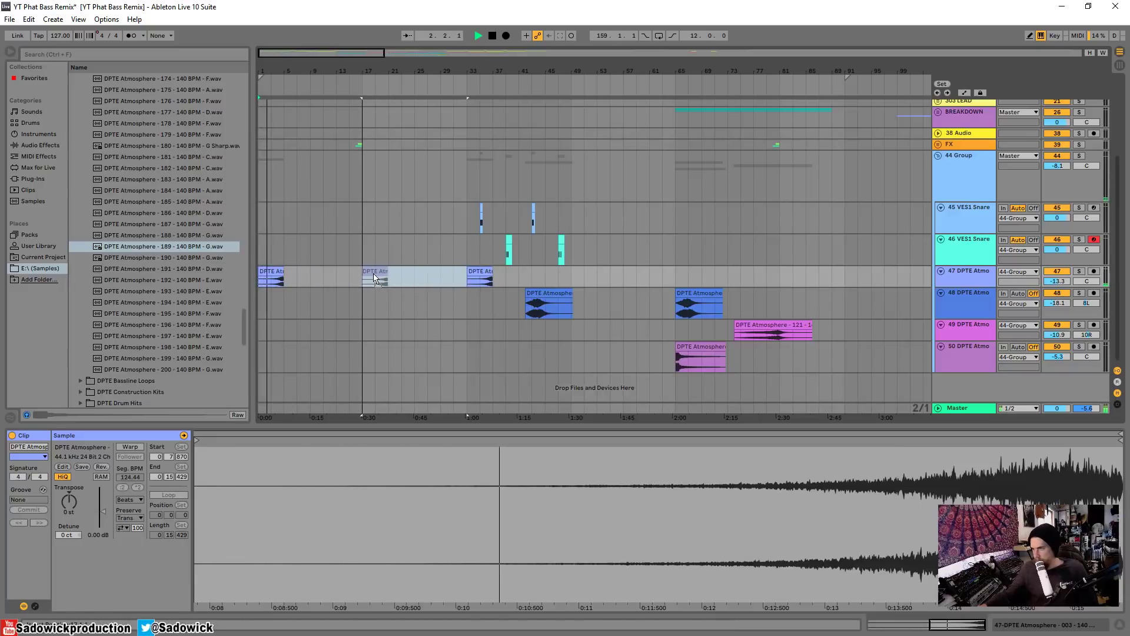
{"action": "left_click_drag", "start_coordinate": [374, 274], "coordinate": [375, 274]}
{"action": "left_click", "coordinate": [369, 88]}
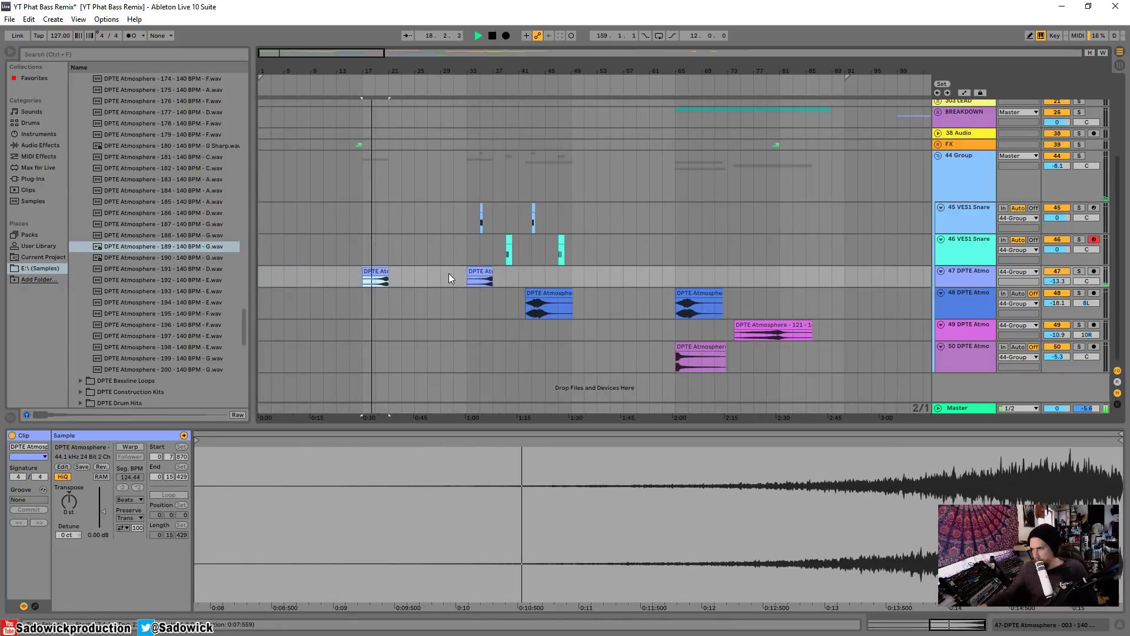
Step: Move the copied track 47 clip to bar 5 and play the intro around it
{"action": "scroll", "coordinate": [500, 235], "scroll_direction": "up", "scroll_amount": 3}
{"action": "scroll", "coordinate": [511, 271], "scroll_direction": "down", "scroll_amount": 2}
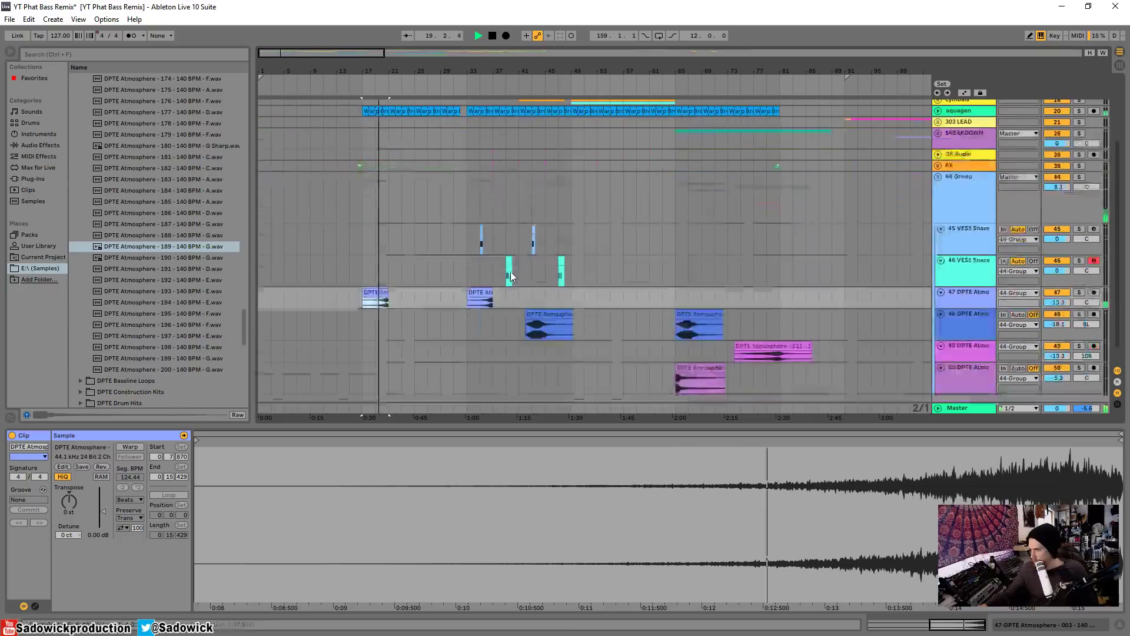
{"action": "scroll", "coordinate": [512, 271], "scroll_direction": "up", "scroll_amount": 3}
{"action": "scroll", "coordinate": [513, 281], "scroll_direction": "down", "scroll_amount": 3}
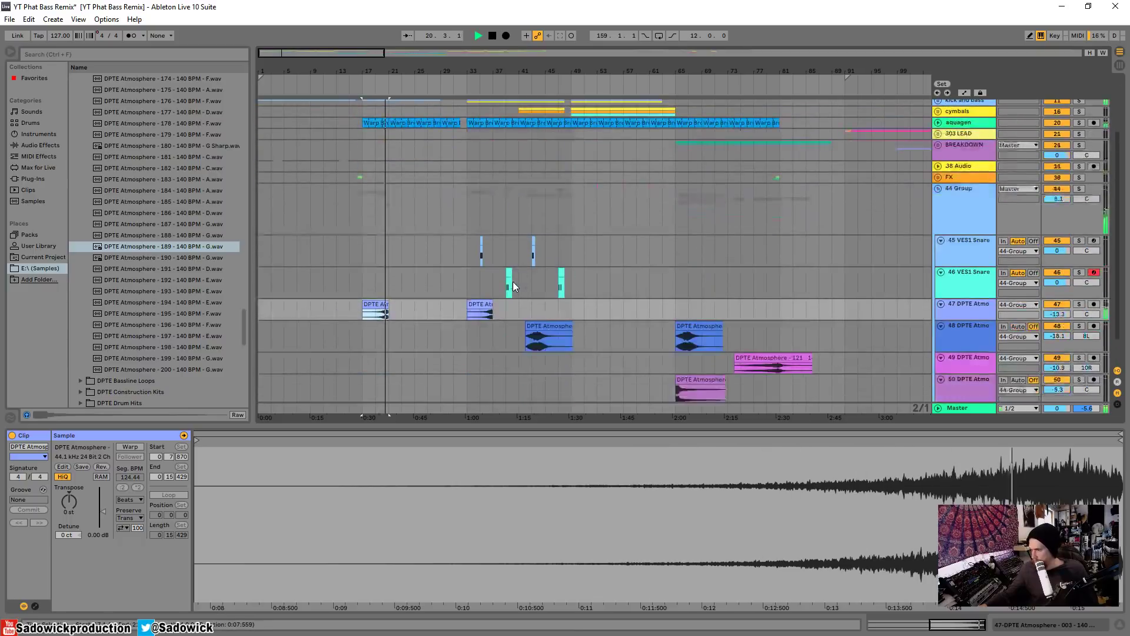
{"action": "scroll", "coordinate": [515, 274], "scroll_direction": "down", "scroll_amount": 2}
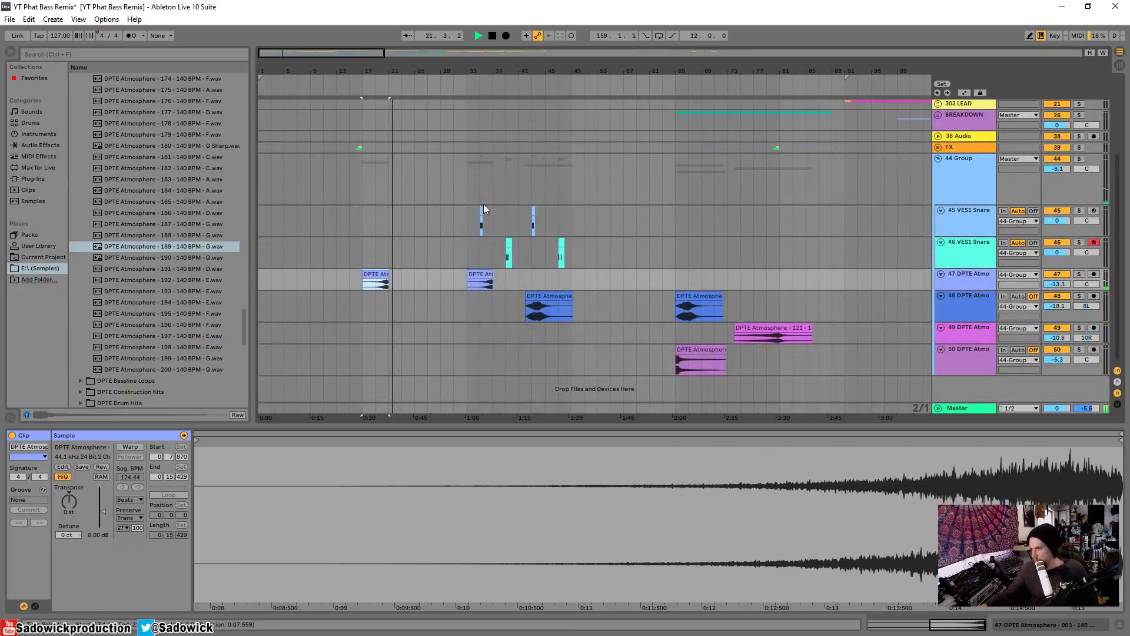
{"action": "left_click_drag", "start_coordinate": [376, 275], "coordinate": [297, 274]}
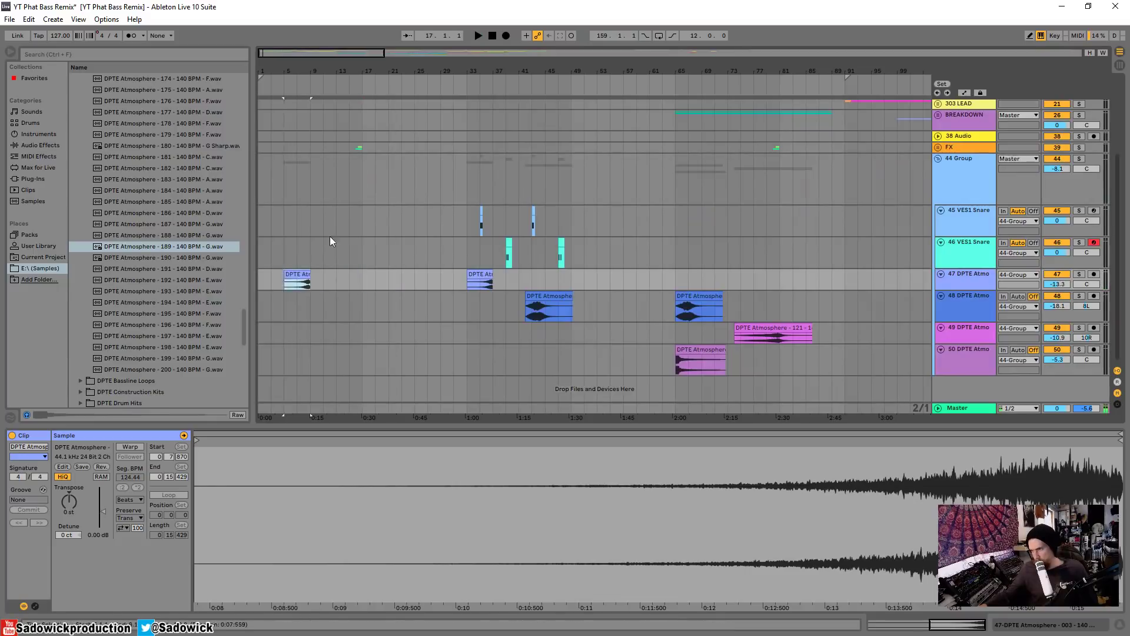
{"action": "left_click", "coordinate": [277, 86]}
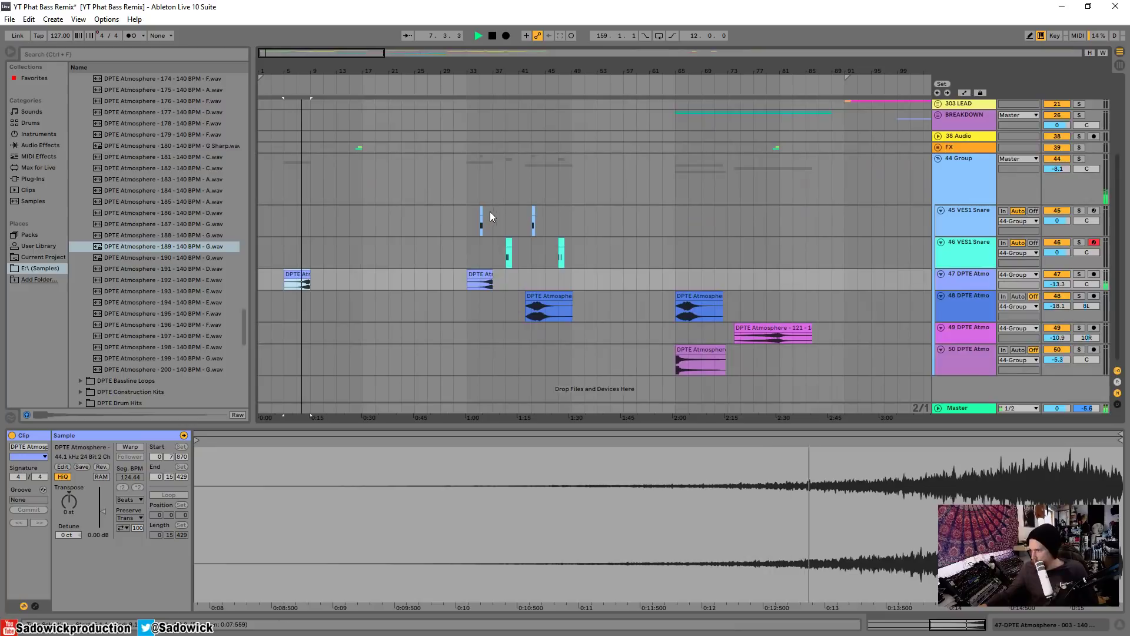
Step: Copy the DPTE Atmosphere 014 clip on track 48 into the intro and position the copy at bar 17
{"action": "left_click", "coordinate": [546, 297]}
{"action": "key", "text": "ctrl+c"}
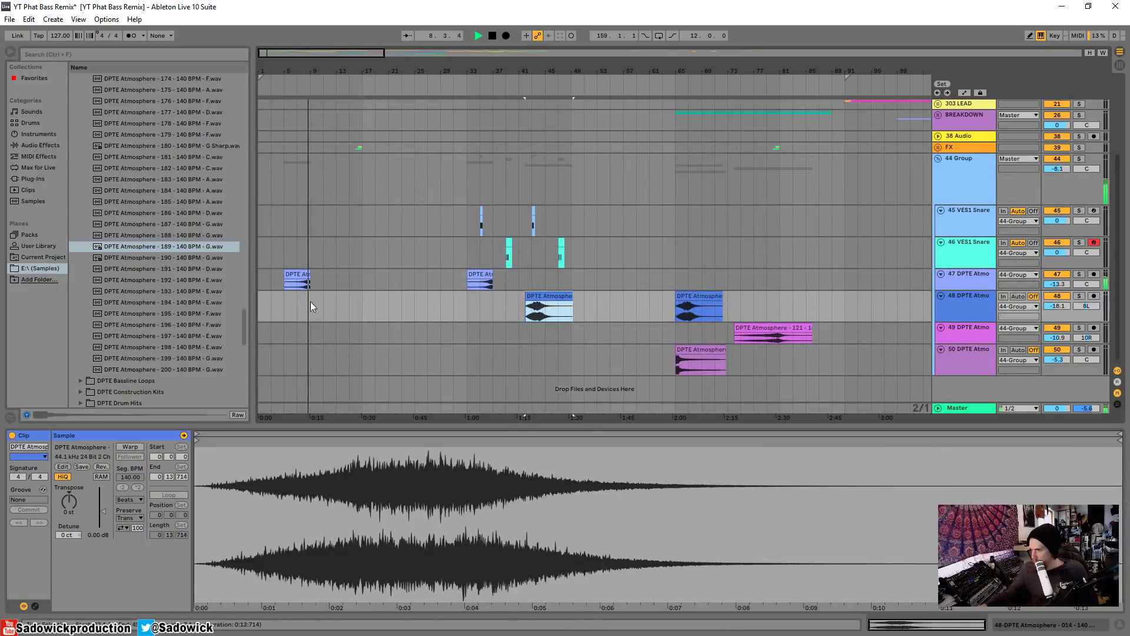
{"action": "left_click", "coordinate": [312, 303]}
{"action": "key", "text": "ctrl+v"}
{"action": "left_click", "coordinate": [302, 275]}
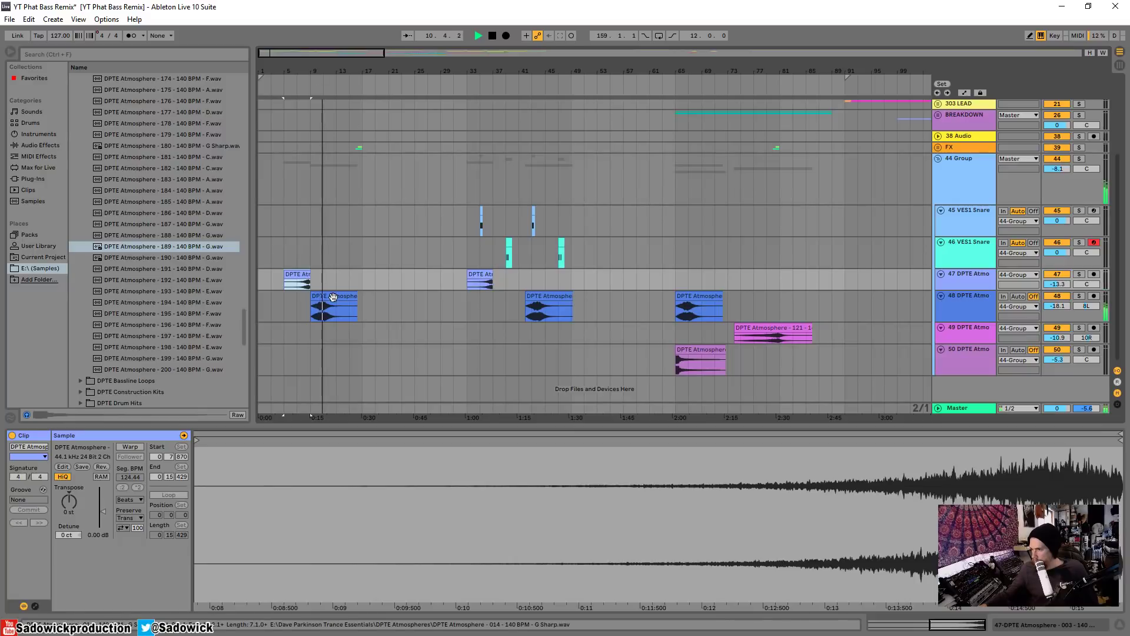
{"action": "left_click_drag", "start_coordinate": [332, 296], "coordinate": [381, 299]}
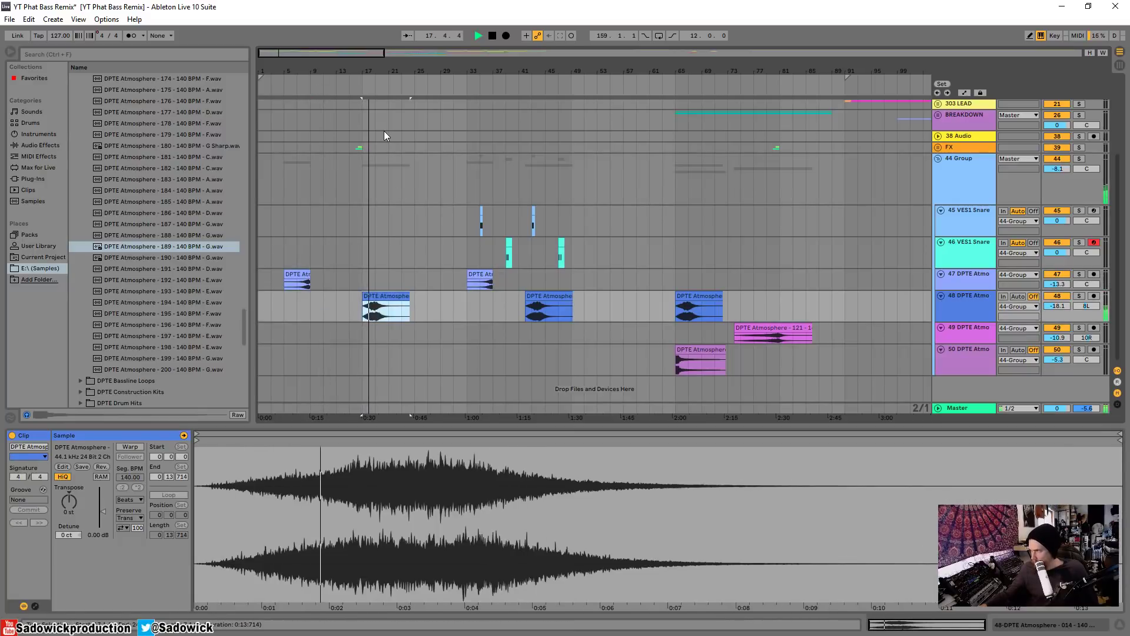
Step: Solo the 44 Group track, stop playback and load the FabFilter Pro-R reverb plug-in on the group
{"action": "left_click", "coordinate": [986, 165]}
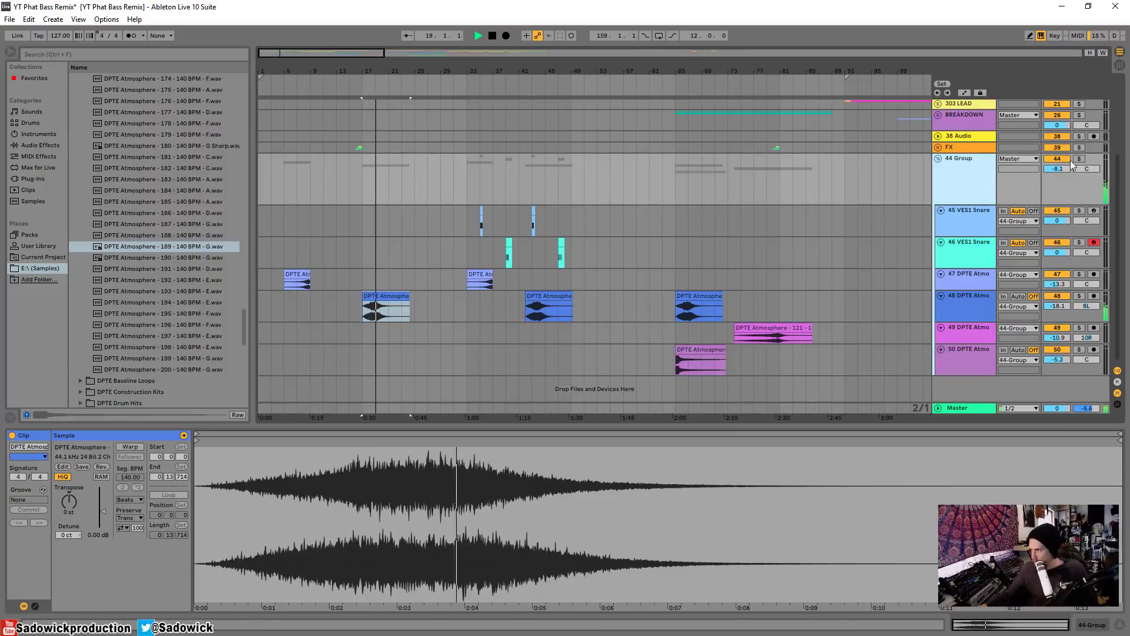
{"action": "left_click", "coordinate": [1080, 160]}
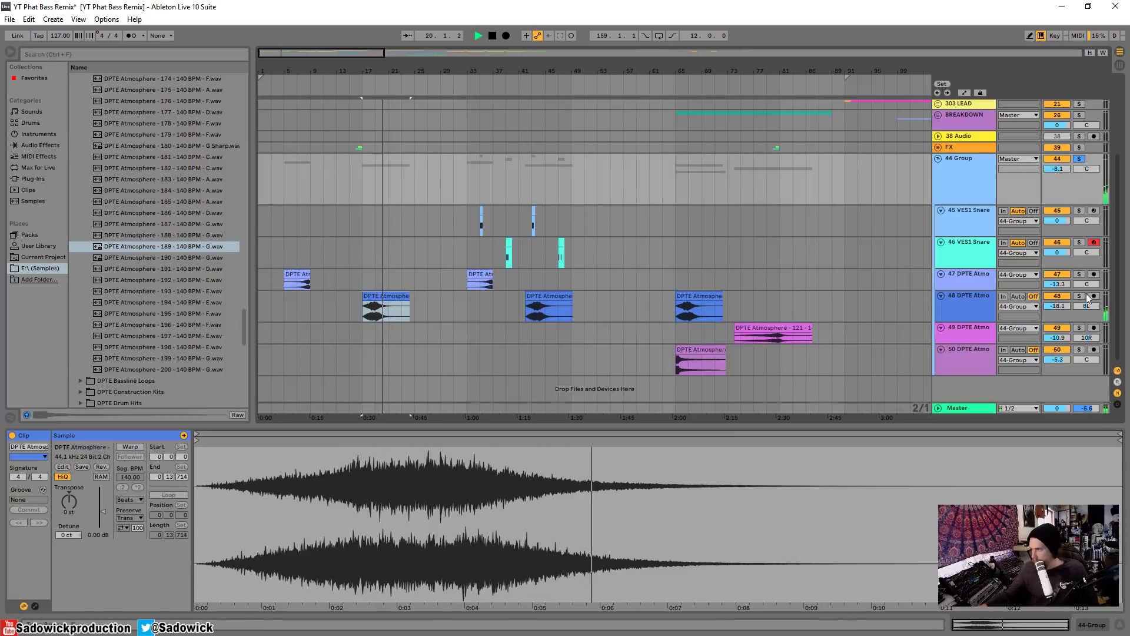
{"action": "left_click", "coordinate": [1096, 626]}
{"action": "left_click", "coordinate": [46, 179]}
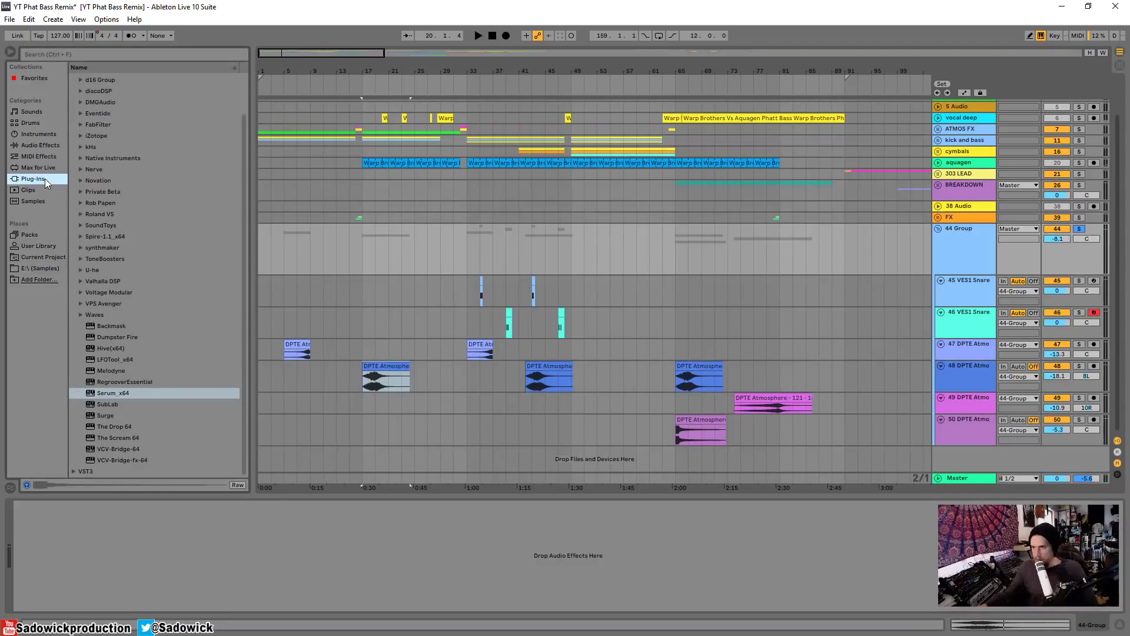
{"action": "left_click", "coordinate": [77, 168]}
{"action": "left_click", "coordinate": [76, 168]}
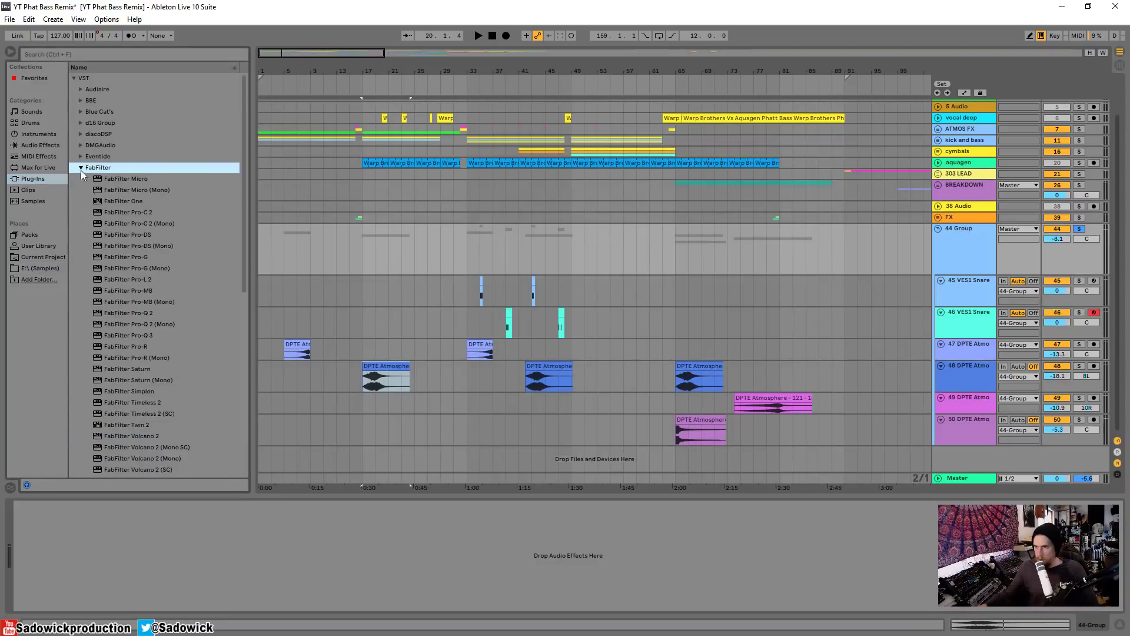
{"action": "left_click", "coordinate": [123, 348]}
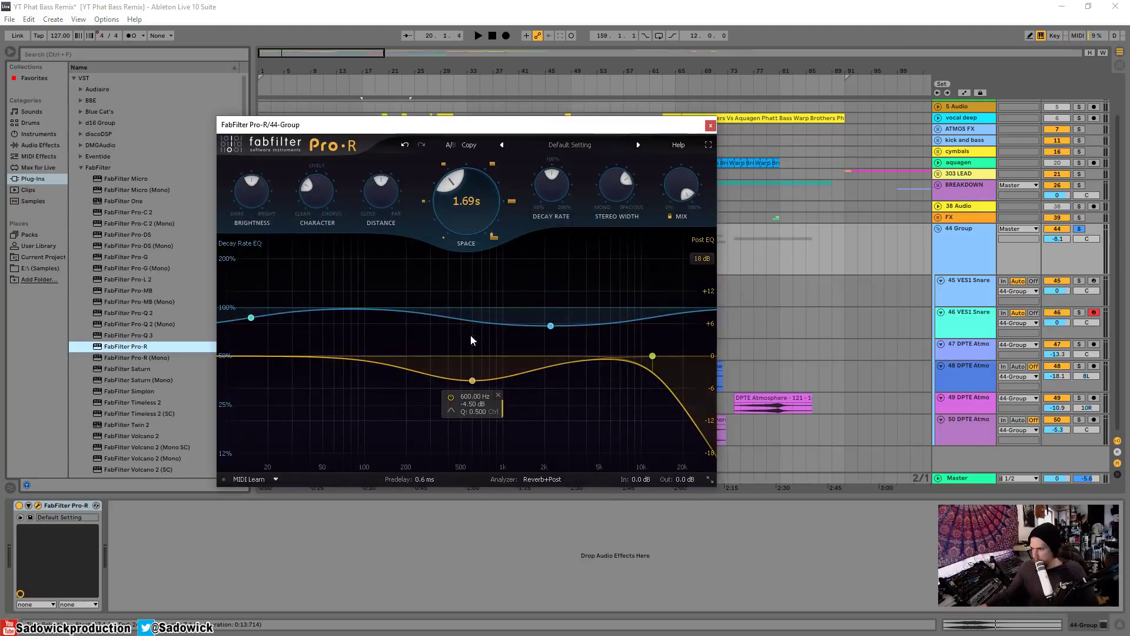
Step: Shape the reverb's post EQ: move the high cut to about 2.2 kHz, place a bell near 200 Hz and remove the 600 Hz band
{"action": "double_click", "coordinate": [475, 363]}
{"action": "left_click_drag", "start_coordinate": [652, 356], "coordinate": [551, 356]}
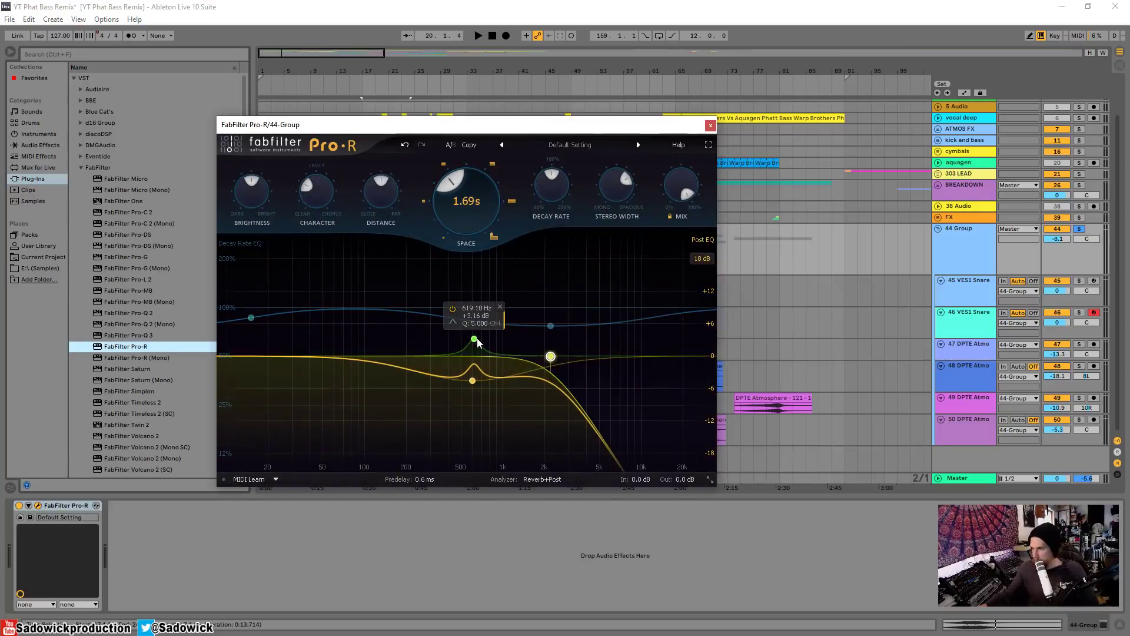
{"action": "left_click_drag", "start_coordinate": [476, 340], "coordinate": [407, 360]}
{"action": "left_click", "coordinate": [463, 374]}
{"action": "key", "text": "space"}
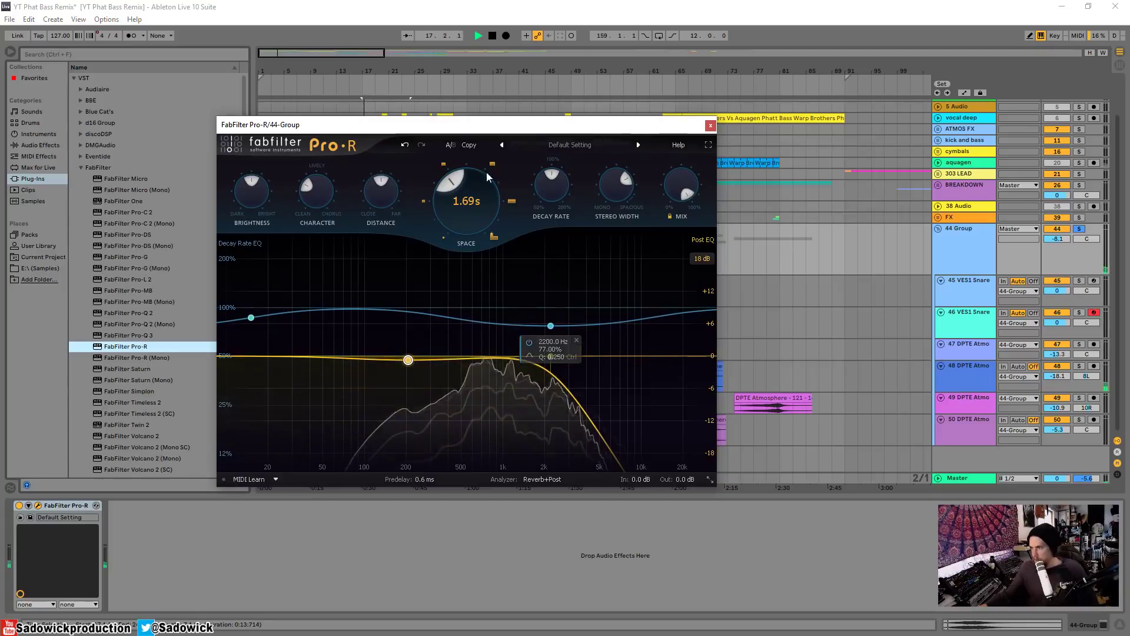
Step: Set the reverb mix to about 44% and its space to 3.25 s, auditioning the intro around bar 7
{"action": "left_click_drag", "start_coordinate": [687, 188], "coordinate": [687, 250]}
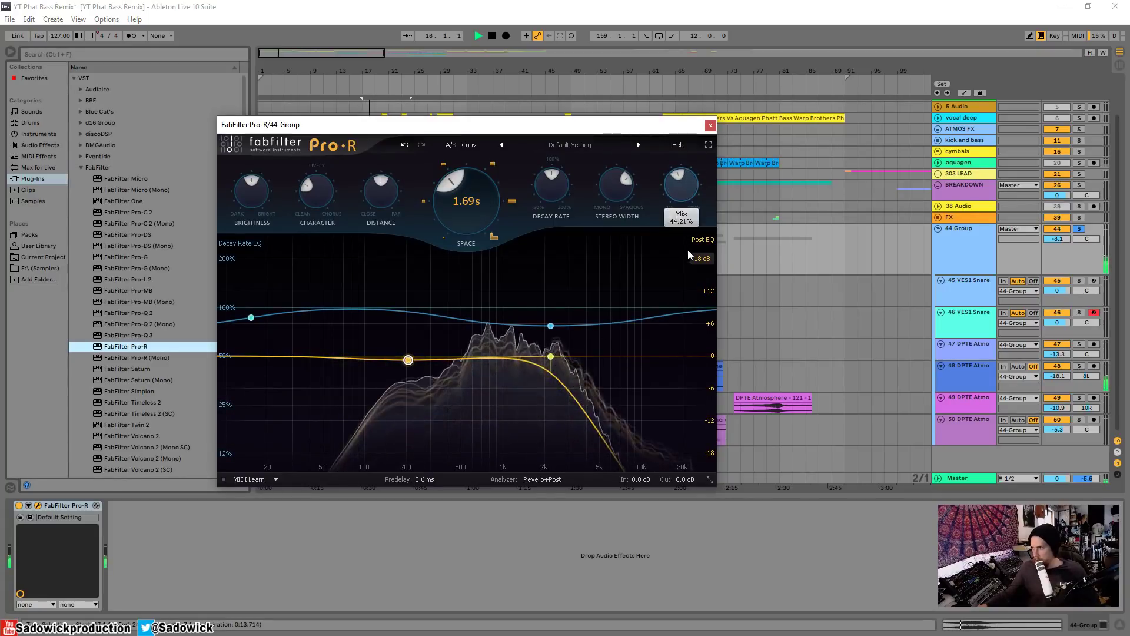
{"action": "left_click", "coordinate": [710, 126]}
{"action": "left_click", "coordinate": [306, 98]}
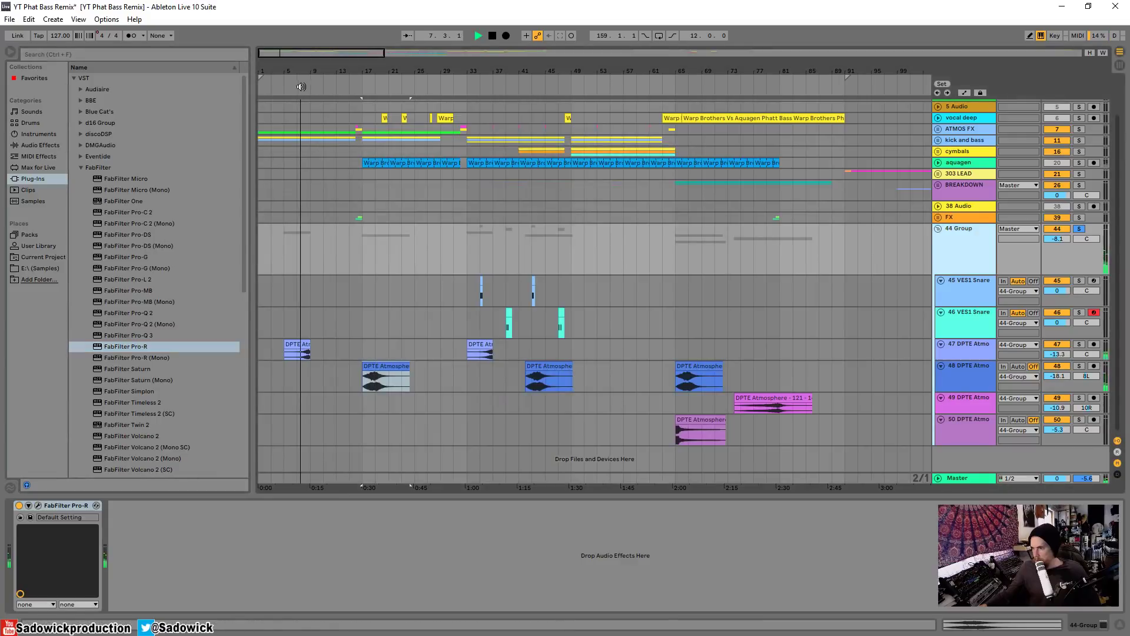
{"action": "left_click", "coordinate": [38, 505]}
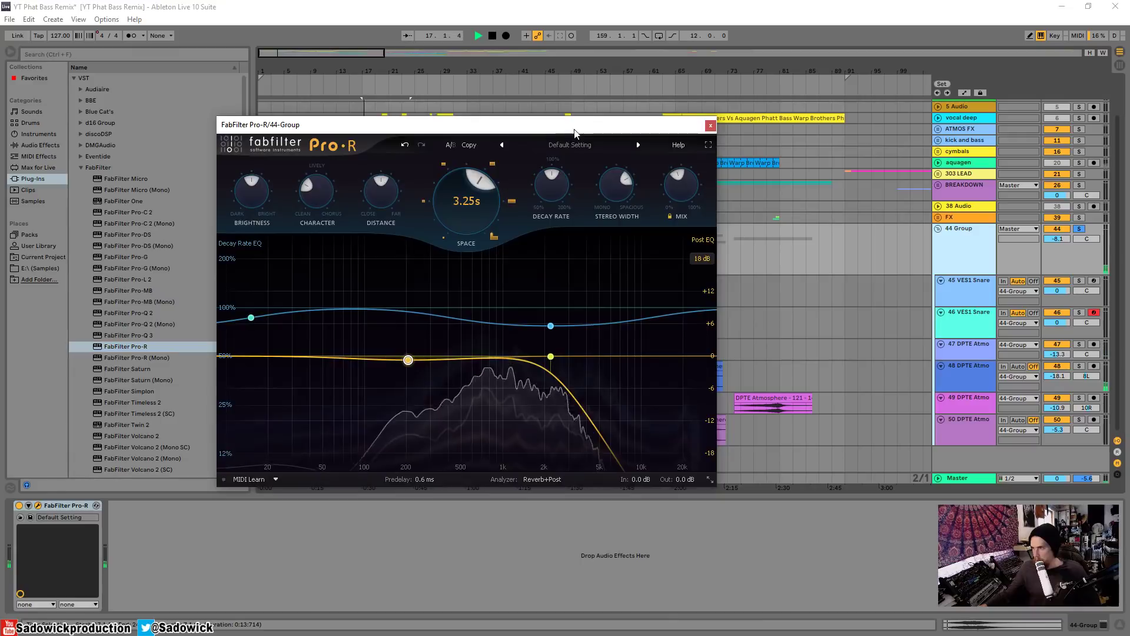
{"action": "left_click_drag", "start_coordinate": [576, 125], "coordinate": [389, 401]}
{"action": "left_click", "coordinate": [303, 84]}
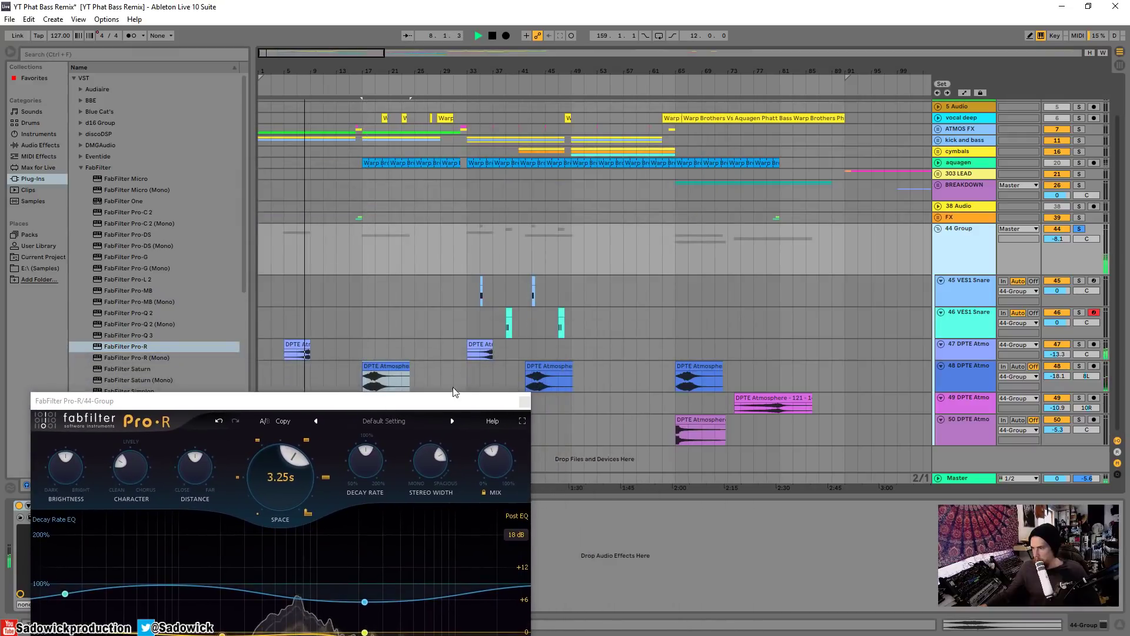
{"action": "left_click", "coordinate": [525, 403]}
Step: Load FabFilter Pro-C 2 on the 44 Group, lower its threshold to about -32 dB and audition the intro
{"action": "left_click_drag", "start_coordinate": [117, 212], "coordinate": [219, 517]}
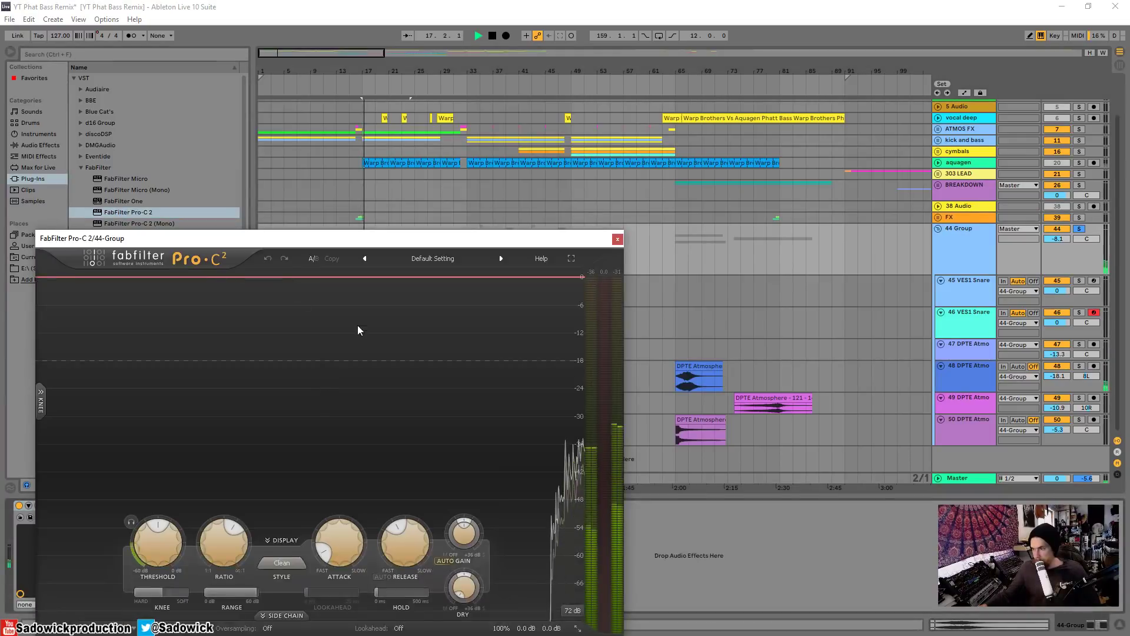
{"action": "left_click_drag", "start_coordinate": [157, 540], "coordinate": [158, 565]}
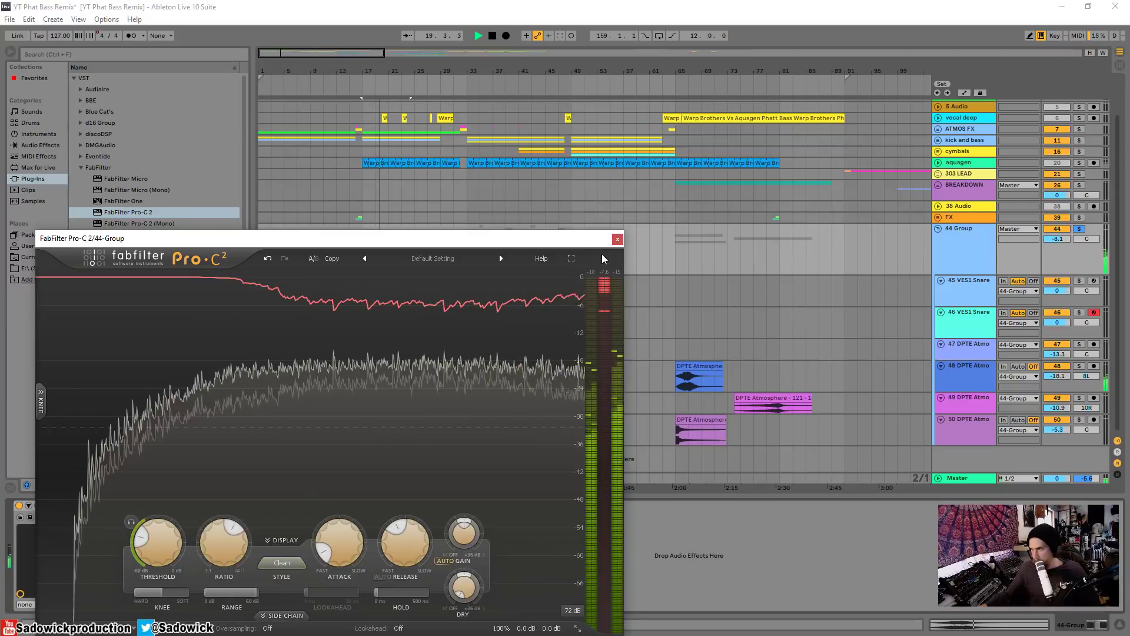
{"action": "left_click", "coordinate": [617, 239]}
{"action": "left_click", "coordinate": [300, 104]}
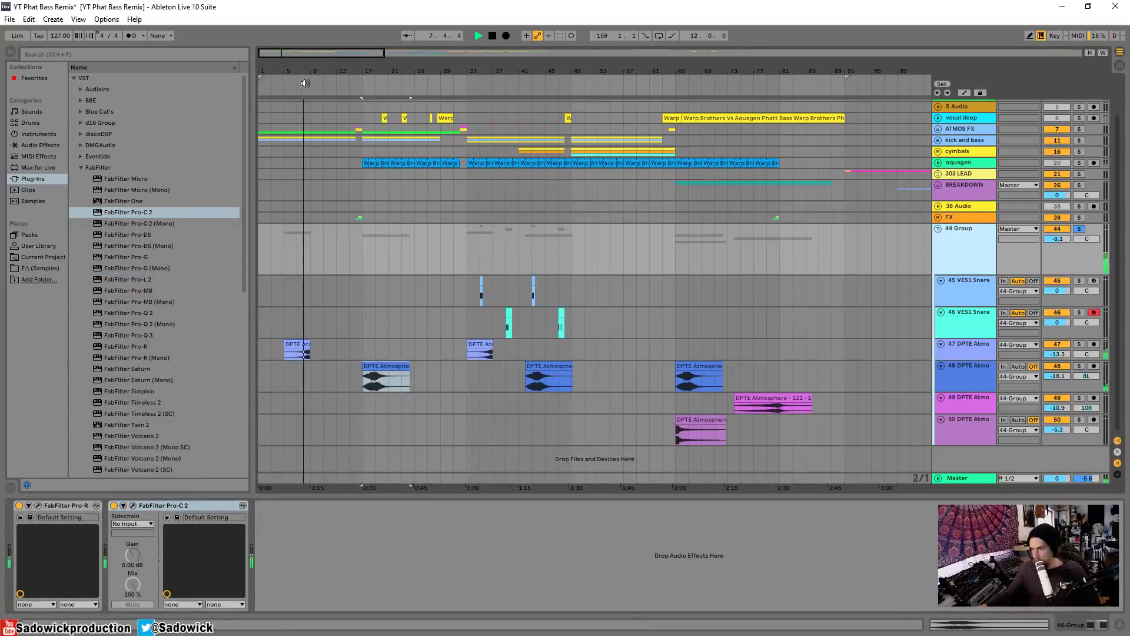
Step: Copy the kick-sidechained Compressor from the vocal deep track to the end of the 44 Group's effect chain
{"action": "scroll", "coordinate": [1063, 266], "scroll_direction": "up", "scroll_amount": 2}
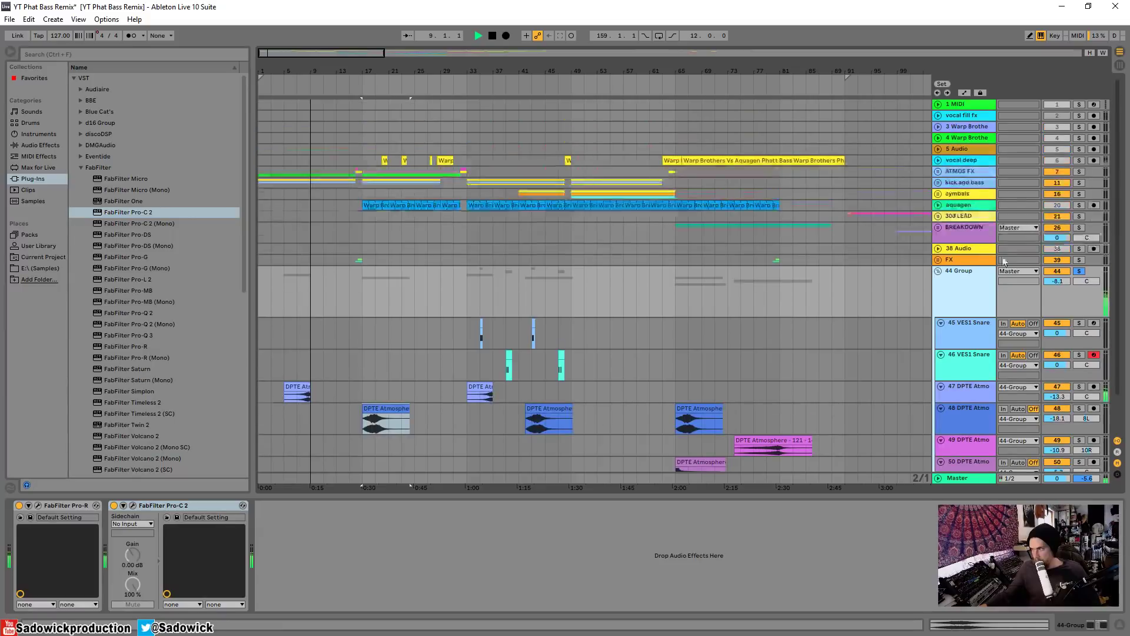
{"action": "left_click", "coordinate": [973, 207]}
{"action": "key", "text": "space"}
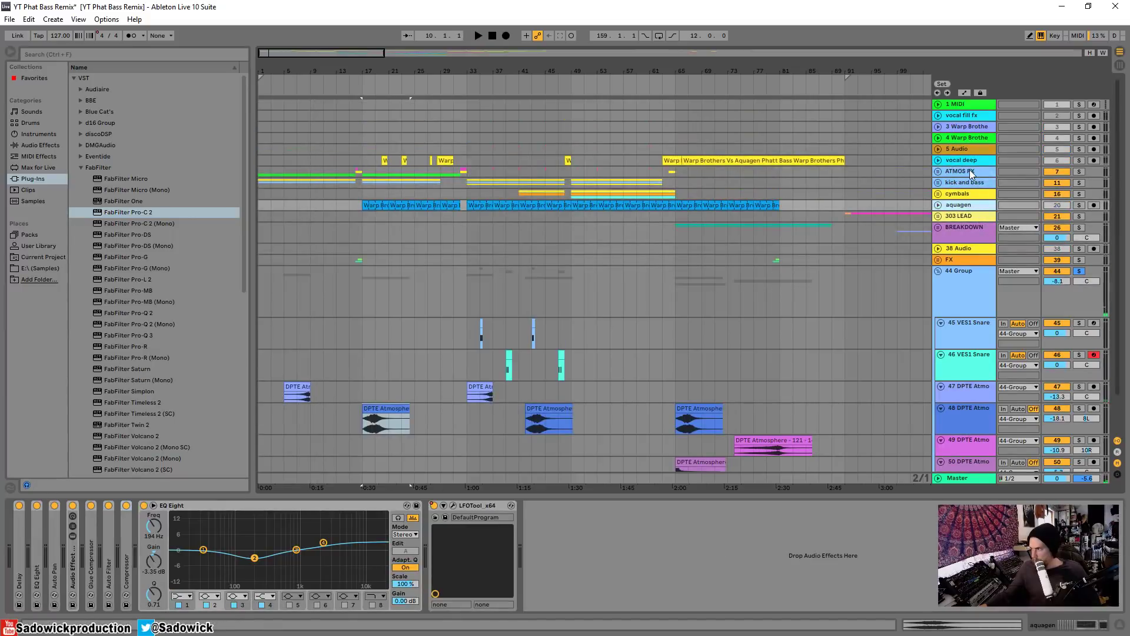
{"action": "left_click", "coordinate": [971, 172]}
{"action": "left_click", "coordinate": [939, 161]}
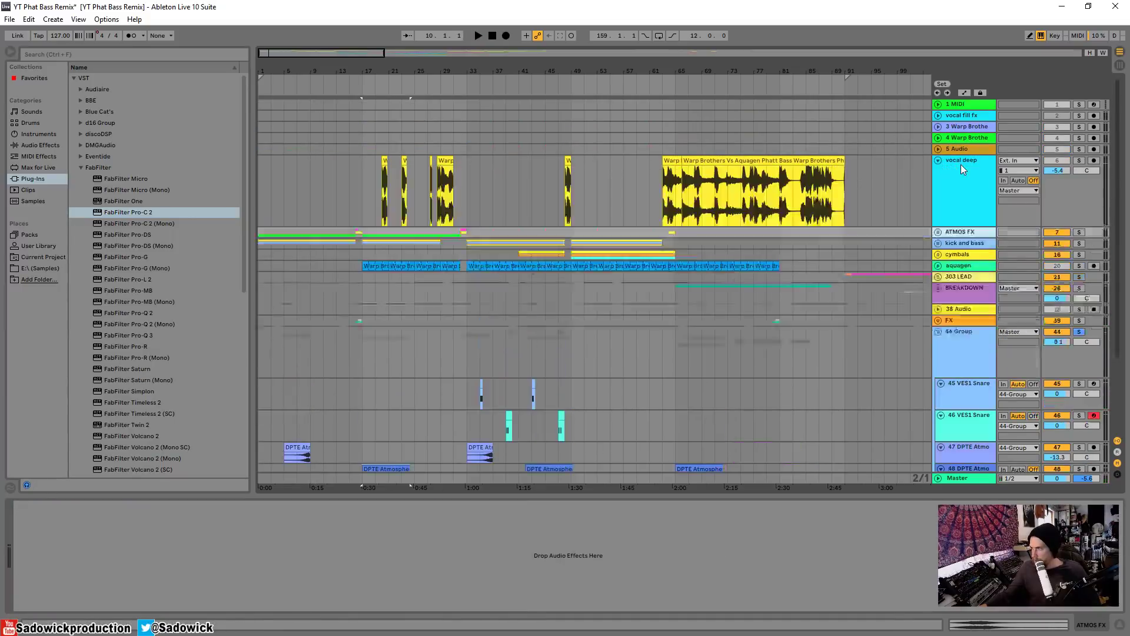
{"action": "right_click", "coordinate": [613, 511]}
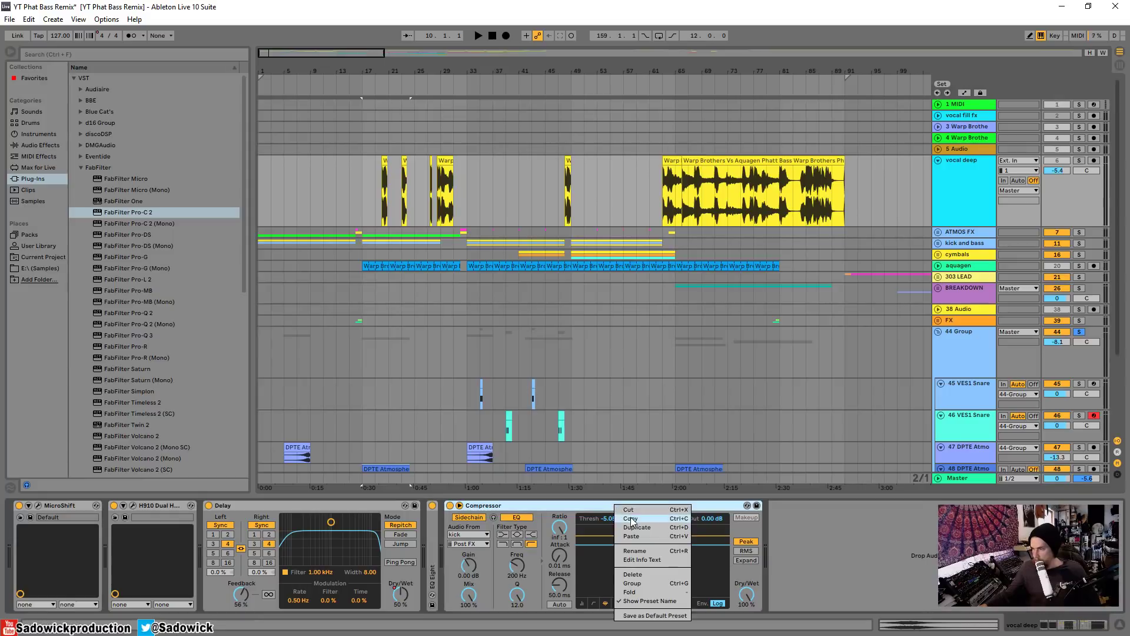
{"action": "scroll", "coordinate": [802, 354], "scroll_direction": "down", "scroll_amount": 3}
{"action": "left_click", "coordinate": [981, 268]}
{"action": "right_click", "coordinate": [413, 528]}
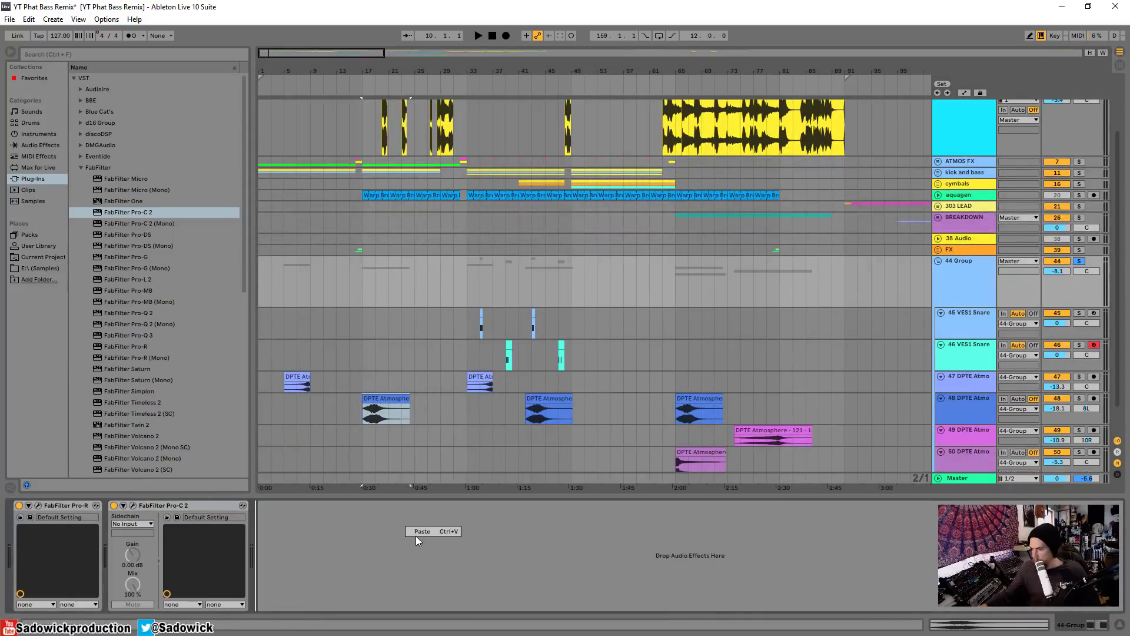
{"action": "left_click", "coordinate": [418, 532]}
Step: Rename the 44 Group track as atmos fx and fold the group
{"action": "right_click", "coordinate": [954, 265]}
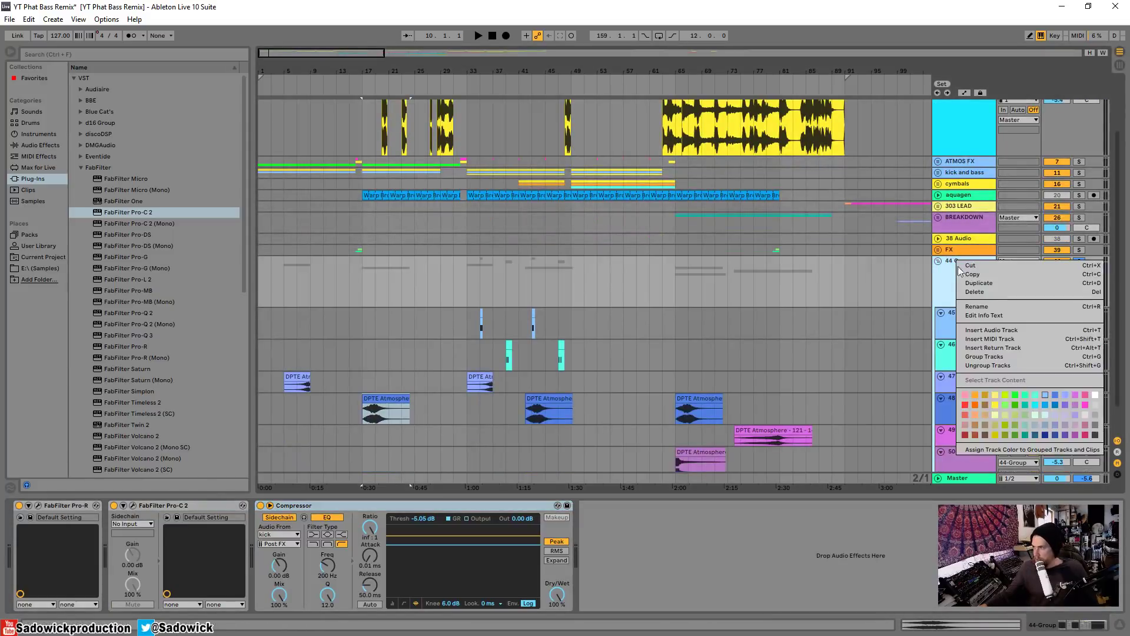
{"action": "left_click", "coordinate": [980, 304]}
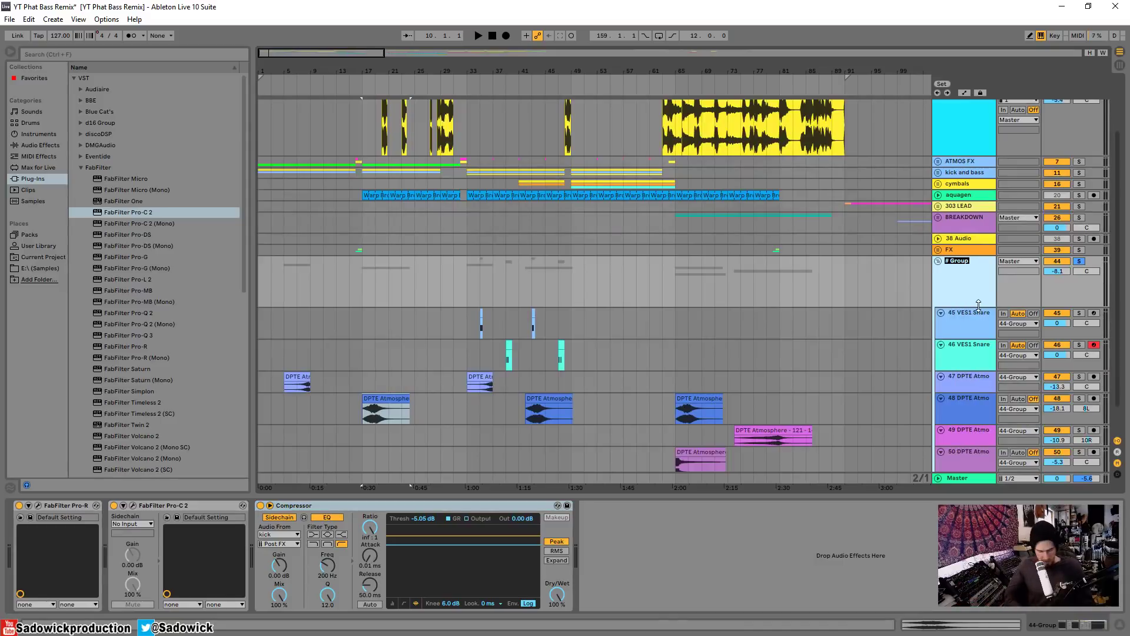
{"action": "type", "text": "fx"}
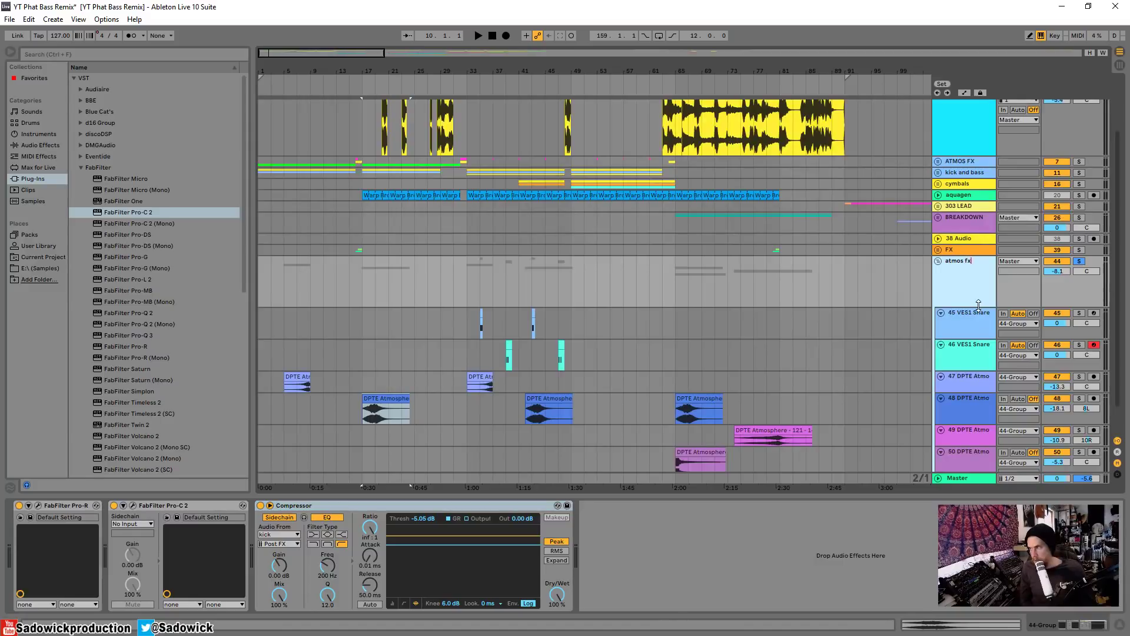
{"action": "left_click", "coordinate": [939, 261]}
Step: Play the section from bar 33, comparing the atmos fx group in solo and within the full mix
{"action": "key", "text": "space"}
{"action": "left_click", "coordinate": [469, 344]}
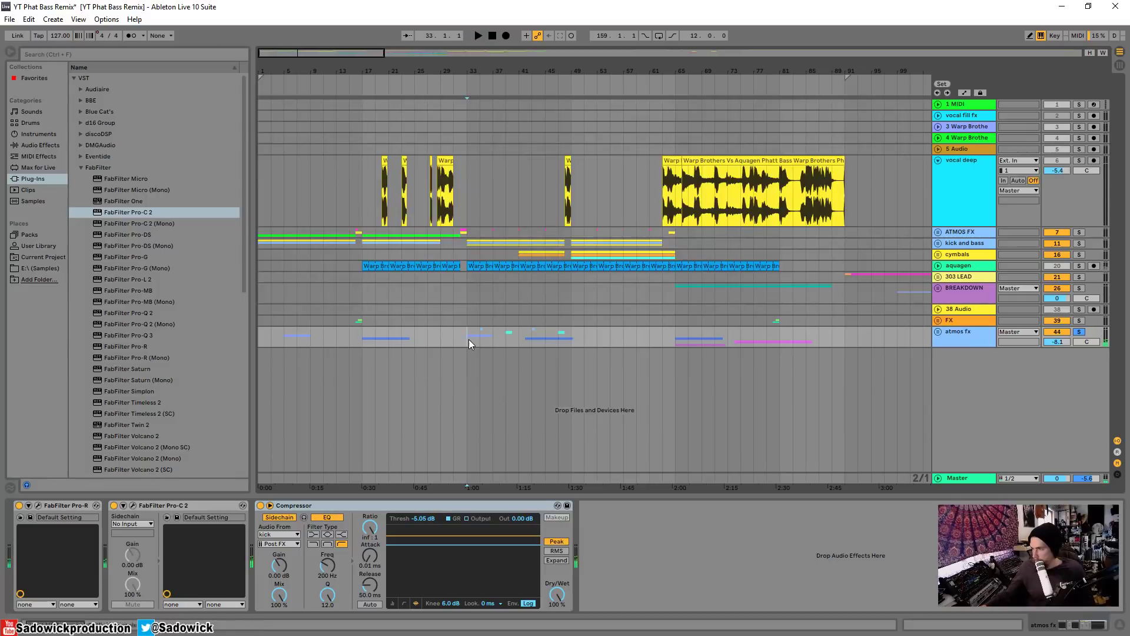
{"action": "left_click", "coordinate": [1080, 333]}
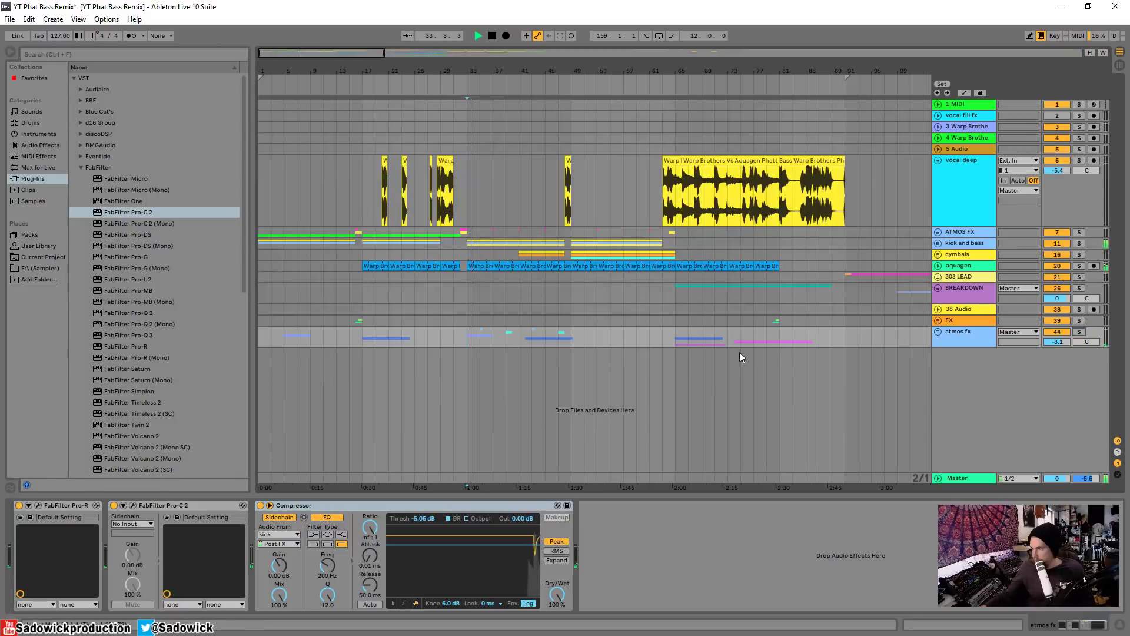
{"action": "left_click_drag", "start_coordinate": [491, 71], "coordinate": [473, 89]}
{"action": "left_click", "coordinate": [1080, 332]}
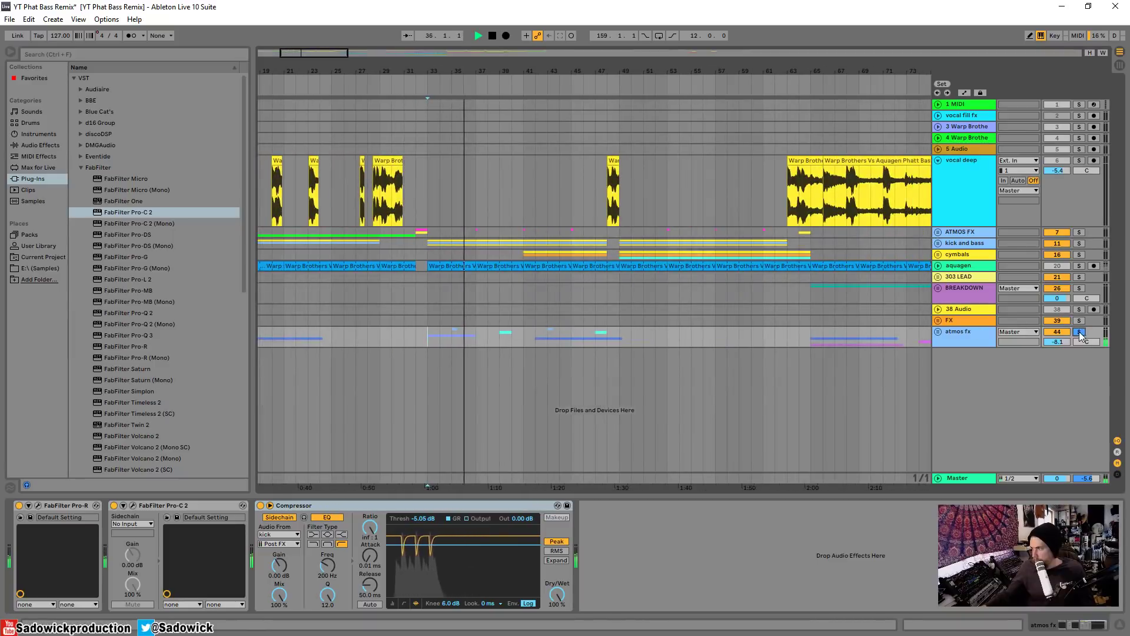
{"action": "key", "text": "space"}
{"action": "left_click", "coordinate": [453, 82]}
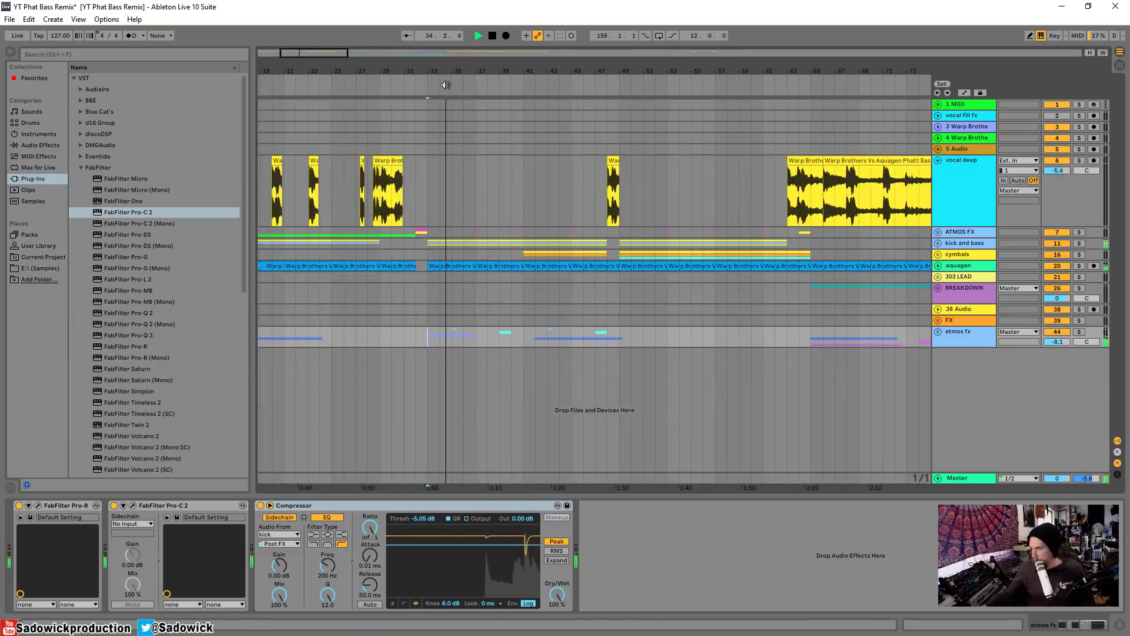
{"action": "left_click", "coordinate": [446, 85]}
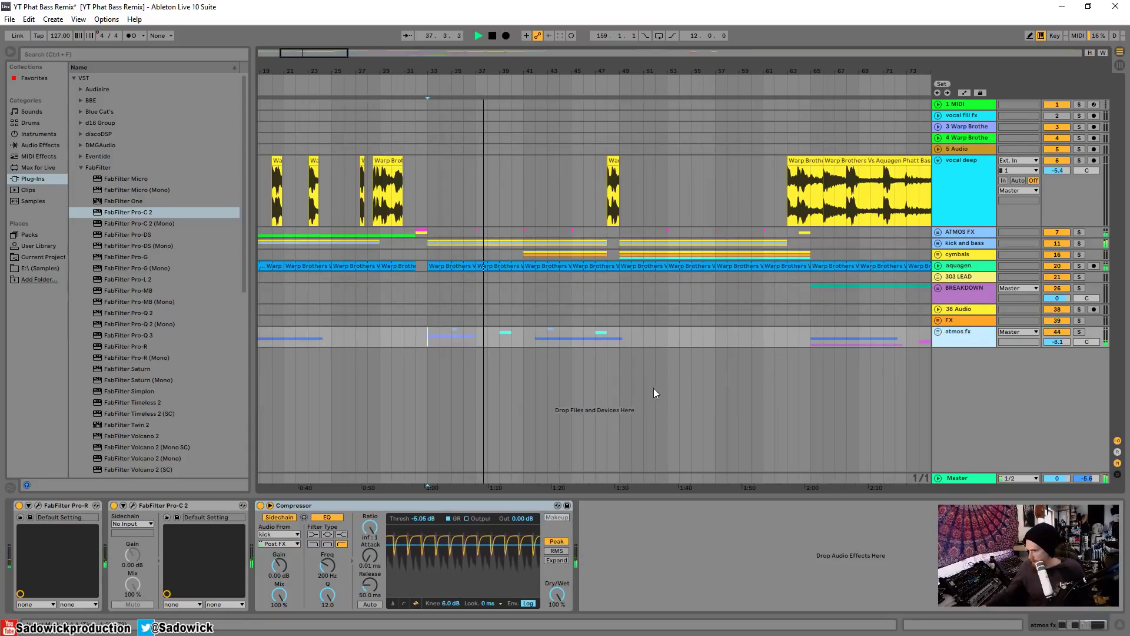
Step: Insert an EQ Eight before the Compressor on the atmos fx group and unfold the group
{"action": "left_click", "coordinate": [37, 146]}
{"action": "double_click", "coordinate": [95, 234]}
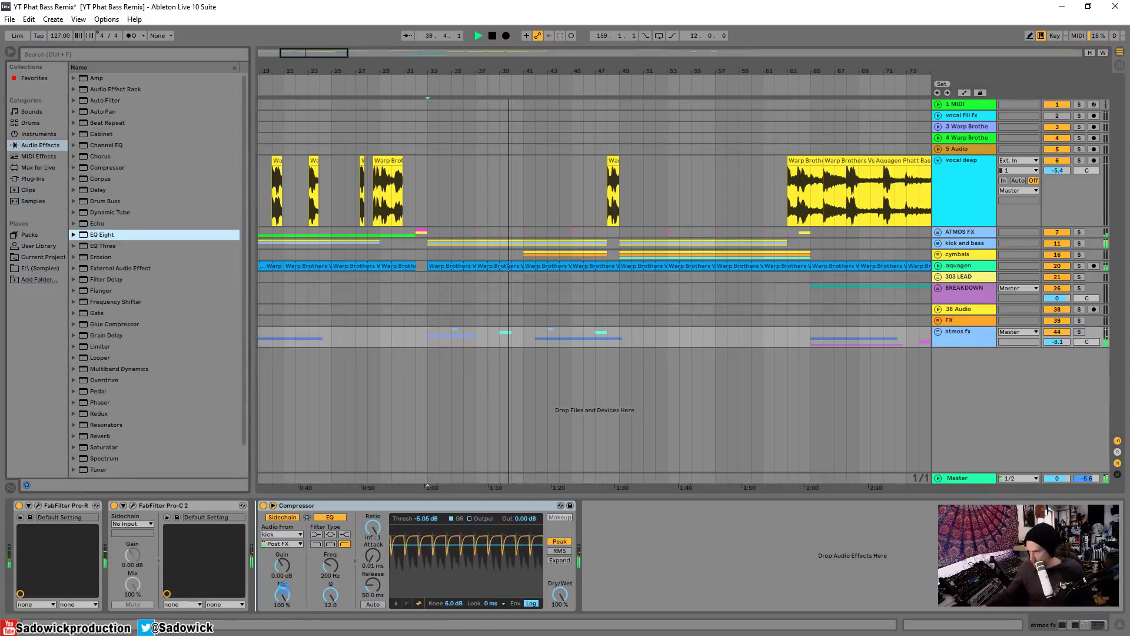
{"action": "left_click", "coordinate": [938, 331]}
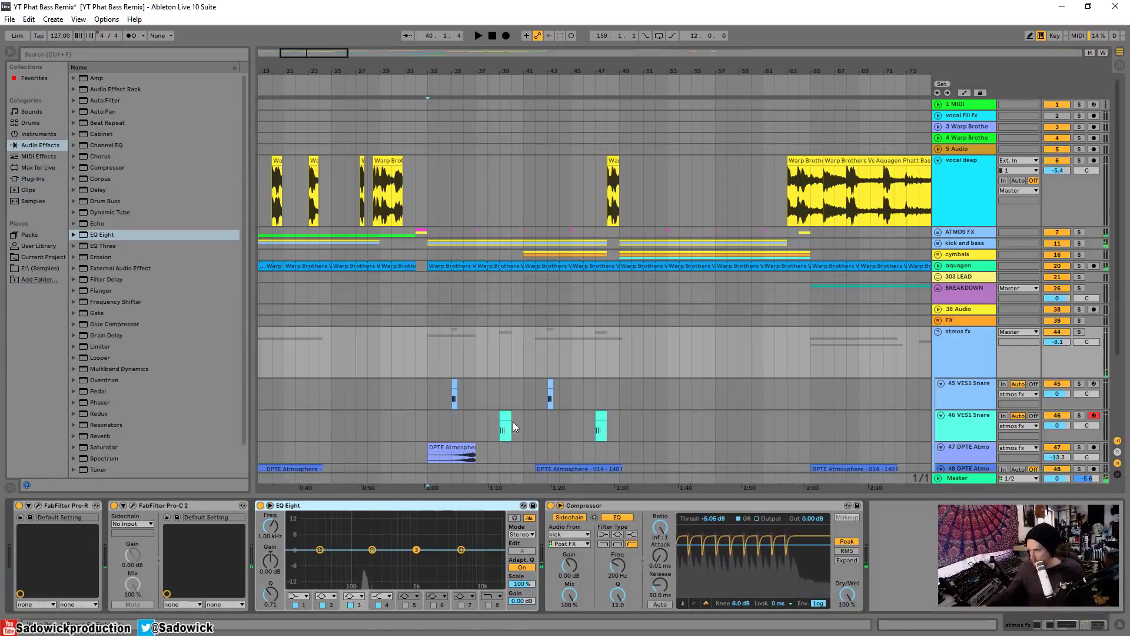
Step: Reset track 46's level to 0, solo the atmos fx group and set the VES1 Snare 049 sampler volume to -4 dB
{"action": "left_click", "coordinate": [1083, 417]}
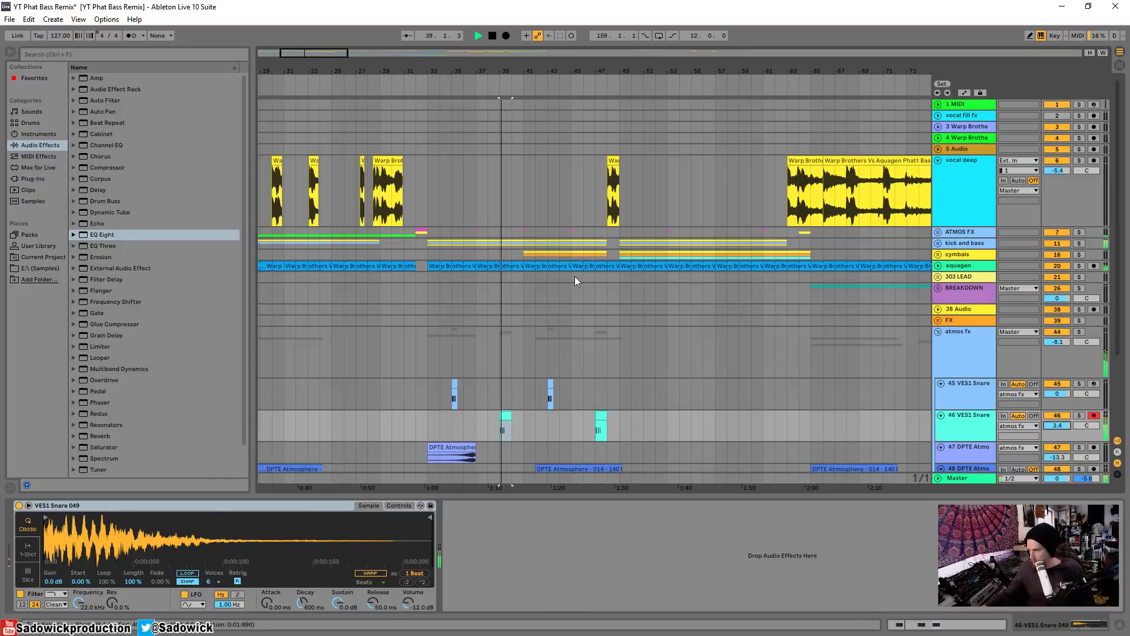
{"action": "double_click", "coordinate": [1063, 427]}
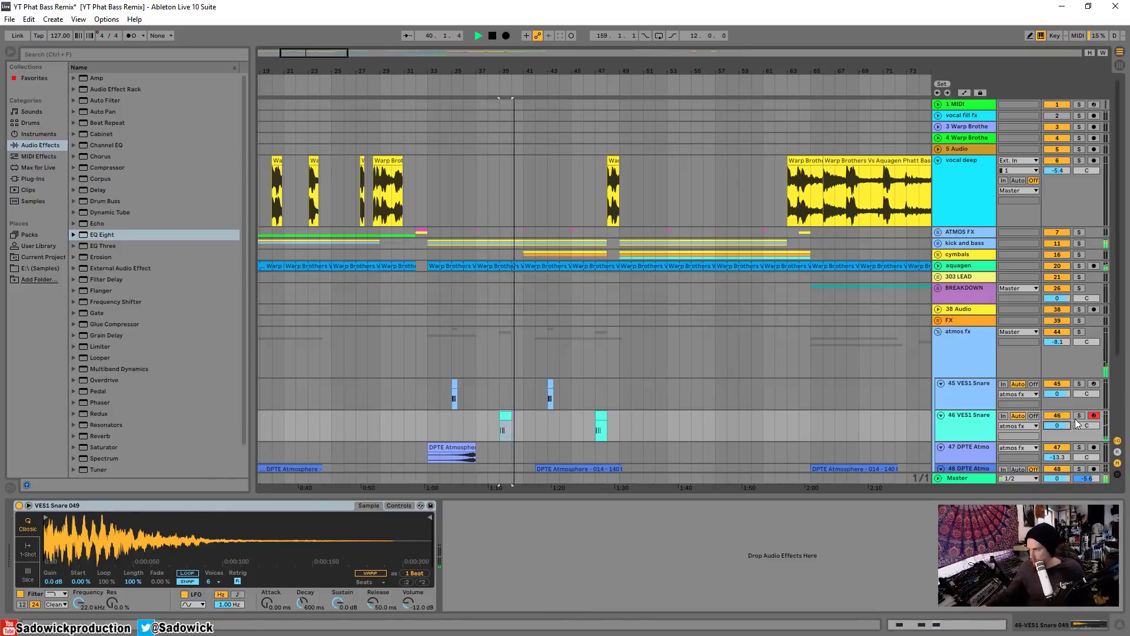
{"action": "left_click", "coordinate": [1080, 332]}
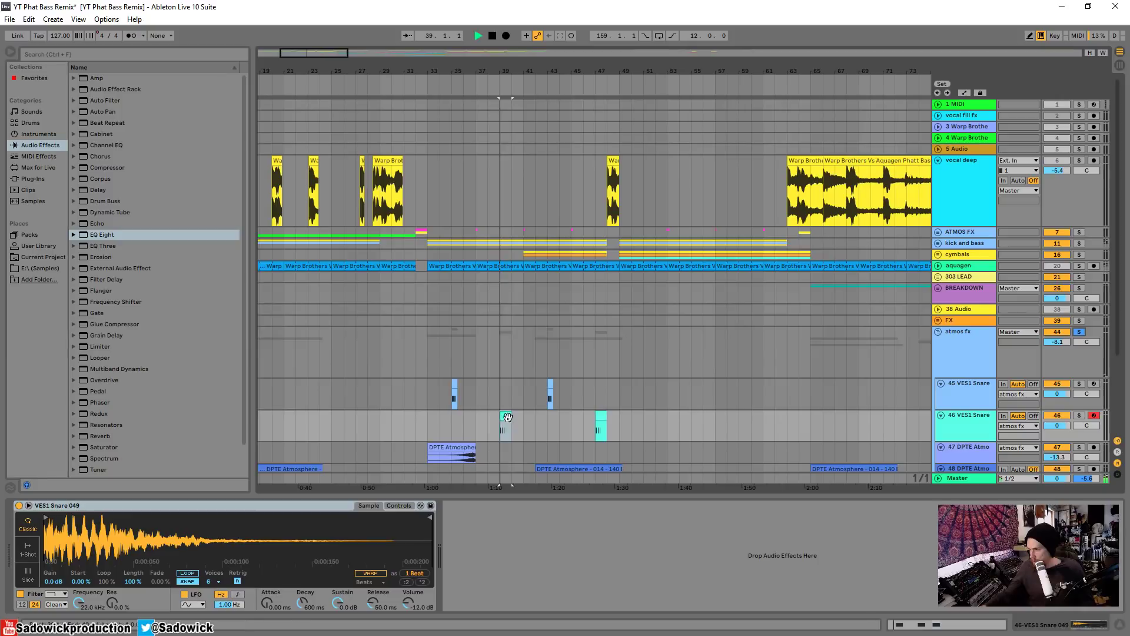
{"action": "left_click_drag", "start_coordinate": [409, 591], "coordinate": [408, 583]}
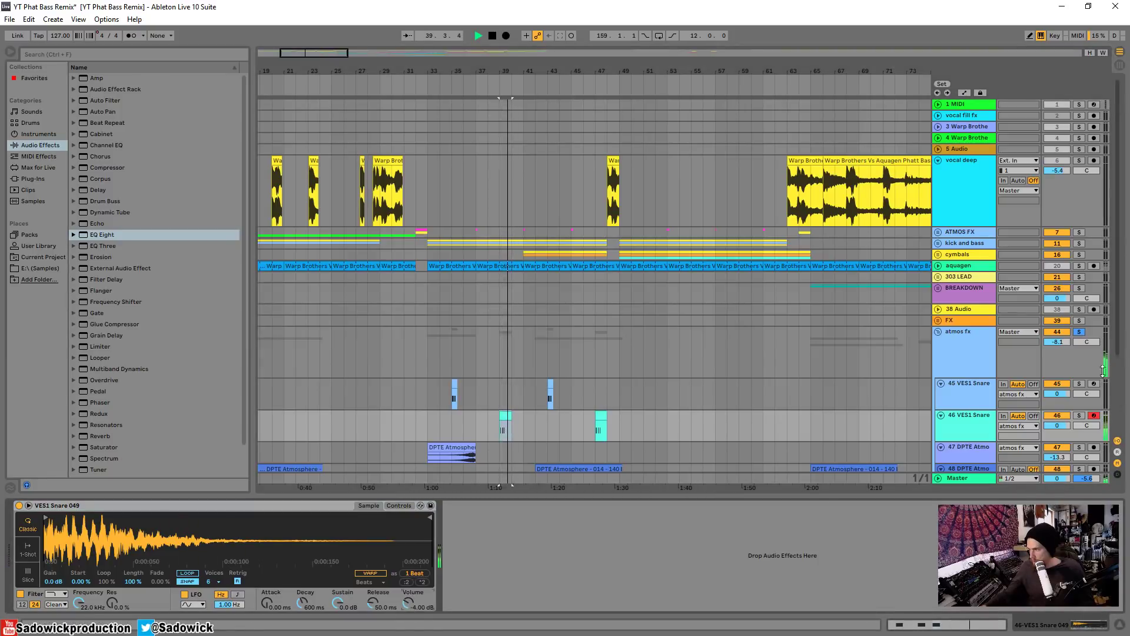
Step: Set the group's Pro-C 2 threshold to about -23.7 dB and its attack to 2.65 ms
{"action": "left_click", "coordinate": [1079, 357]}
{"action": "left_click", "coordinate": [133, 505]}
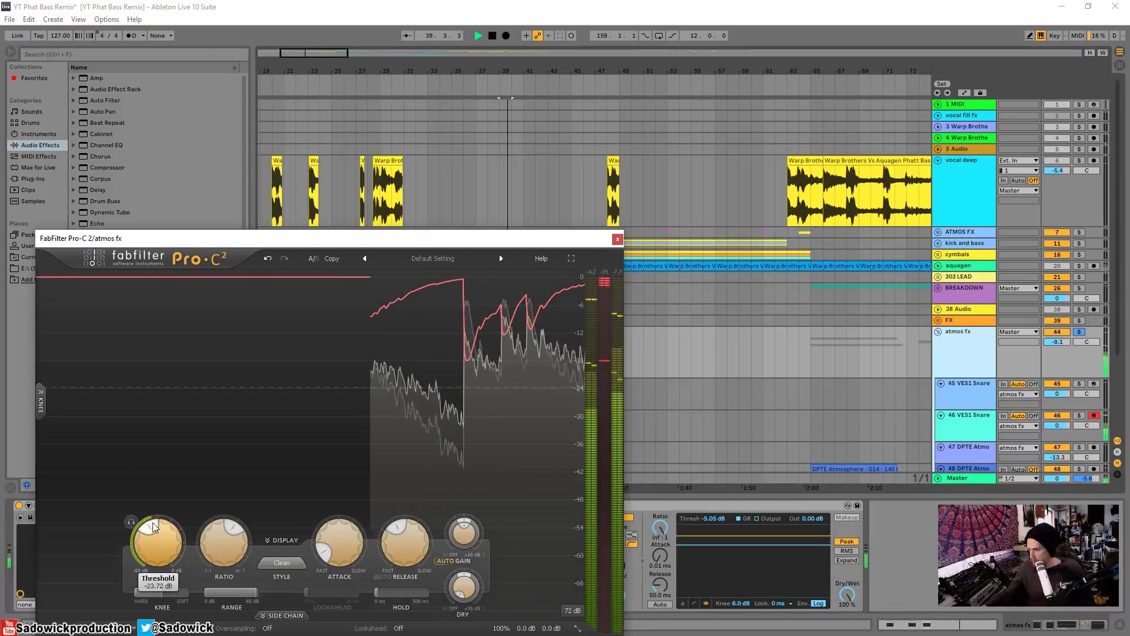
{"action": "left_click_drag", "start_coordinate": [328, 554], "coordinate": [328, 546]}
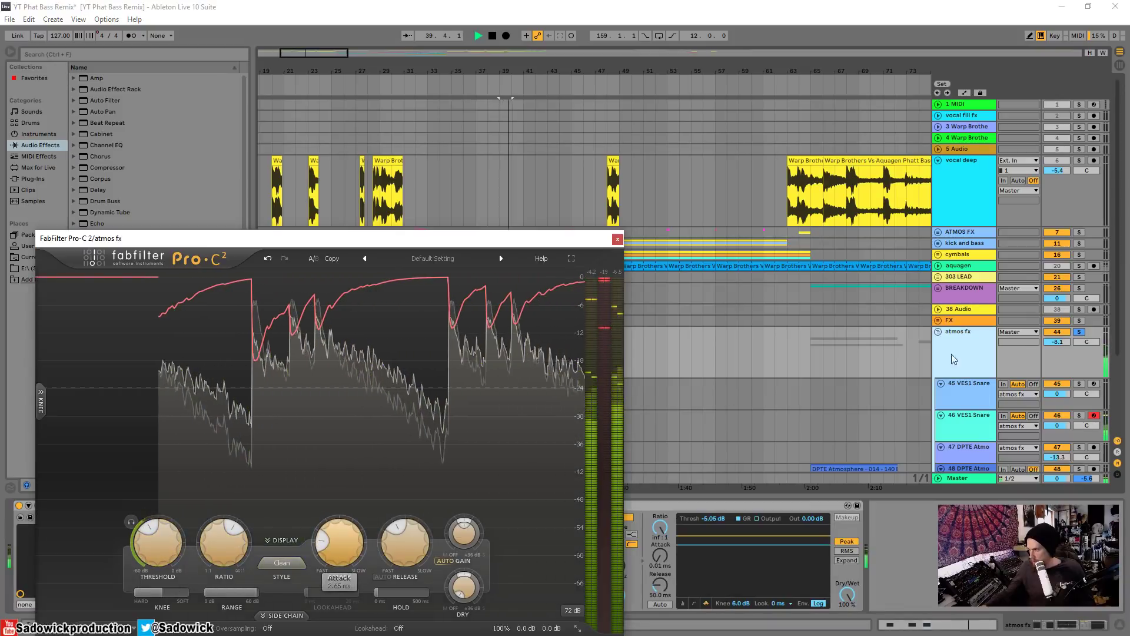
{"action": "left_click", "coordinate": [617, 239]}
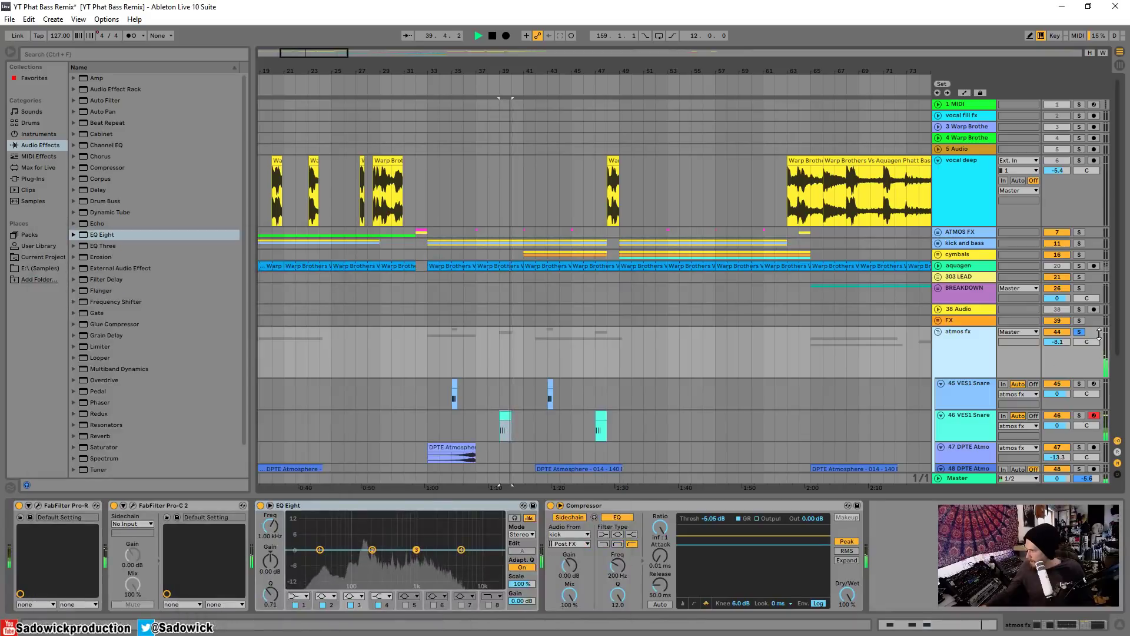
Step: Play the track 45 snare clip at bar 35 to hear it in the mix
{"action": "left_click", "coordinate": [455, 393]}
{"action": "key", "text": "space"}
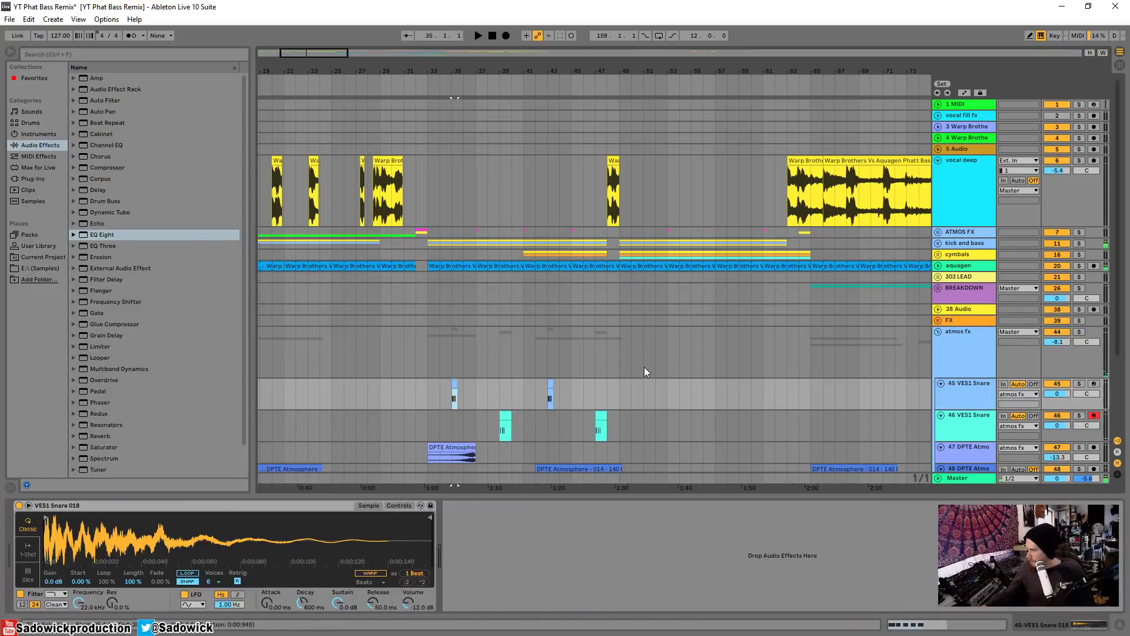
{"action": "left_click", "coordinate": [1079, 332]}
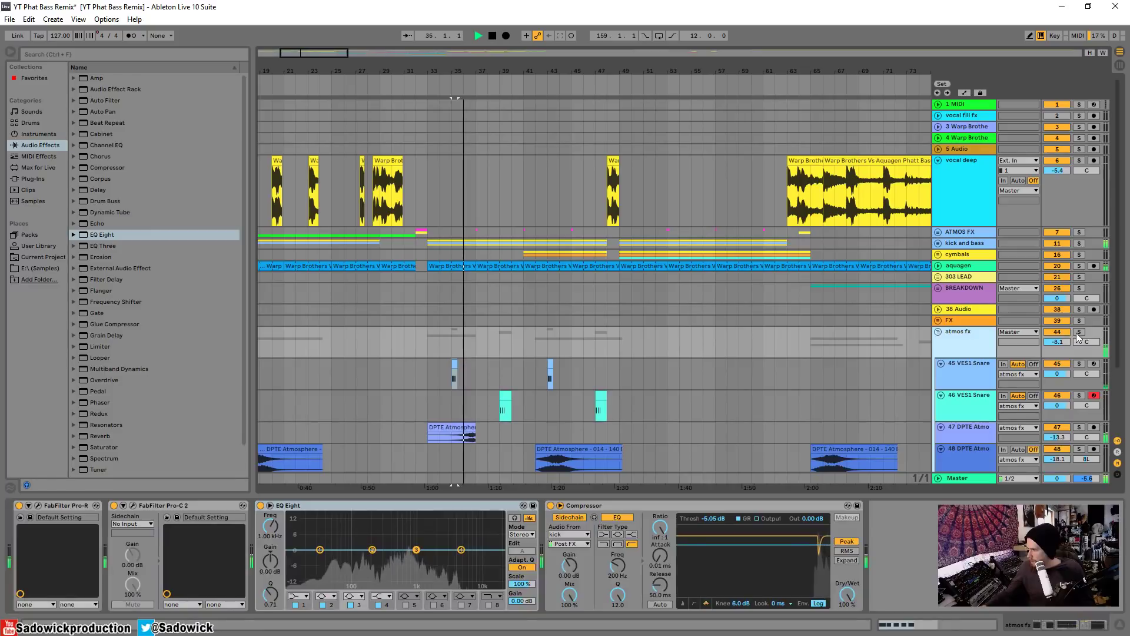
Step: Shape the atmos fx group with EQ Eight using a low cut and band 4 at 5.08 kHz, -4.59 dB, and unsolo the group
{"action": "left_click_drag", "start_coordinate": [320, 549], "coordinate": [461, 561]}
{"action": "left_click", "coordinate": [306, 596]}
{"action": "left_click", "coordinate": [298, 535]}
{"action": "key", "text": "space"}
{"action": "key", "text": "space"}
{"action": "left_click", "coordinate": [461, 550]}
{"action": "key", "text": "space"}
{"action": "key", "text": "space"}
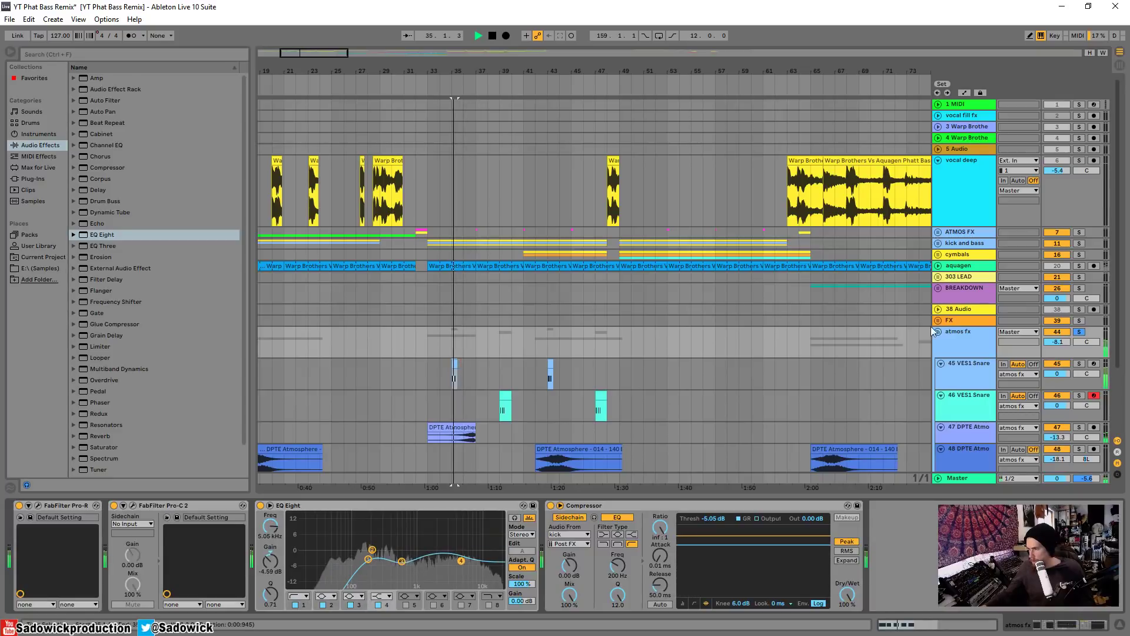
{"action": "left_click", "coordinate": [1080, 331]}
{"action": "left_click_drag", "start_coordinate": [623, 89], "coordinate": [623, 41]}
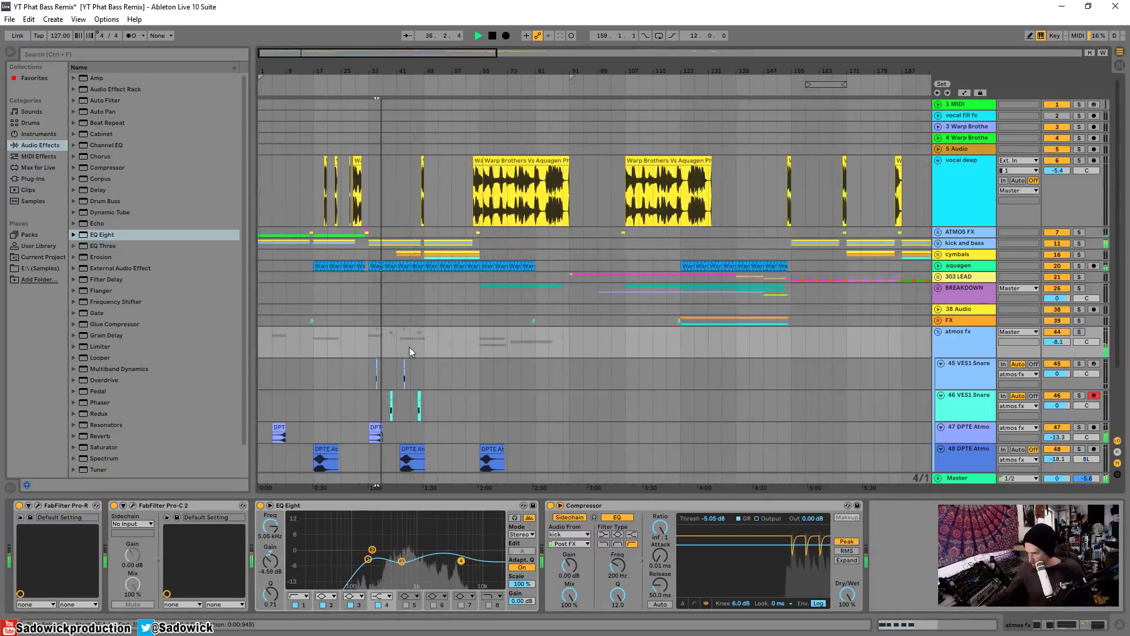
Step: Copy the atmos fx group's clips from bars 33 to 49 and paste them at bar 219
{"action": "scroll", "coordinate": [408, 346], "scroll_direction": "down", "scroll_amount": 2}
{"action": "left_click_drag", "start_coordinate": [369, 268], "coordinate": [430, 395]}
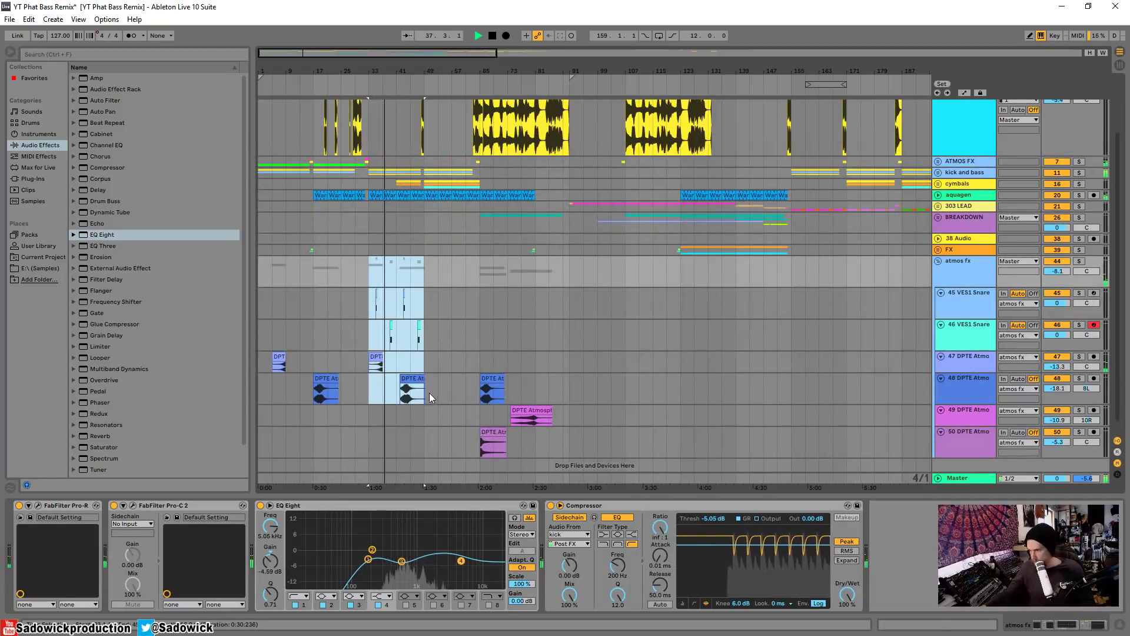
{"action": "left_click_drag", "start_coordinate": [741, 70], "coordinate": [540, 56]}
{"action": "key", "text": "space"}
{"action": "scroll", "coordinate": [591, 303], "scroll_direction": "up", "scroll_amount": 1}
{"action": "left_click", "coordinate": [699, 304]}
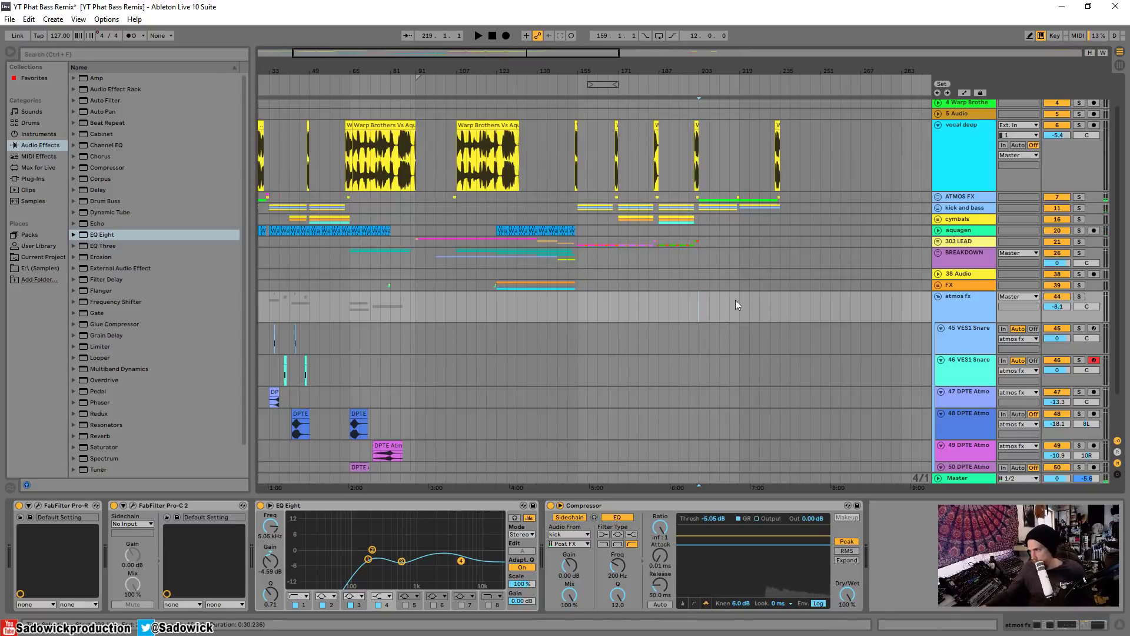
{"action": "left_click_drag", "start_coordinate": [743, 300], "coordinate": [781, 307]}
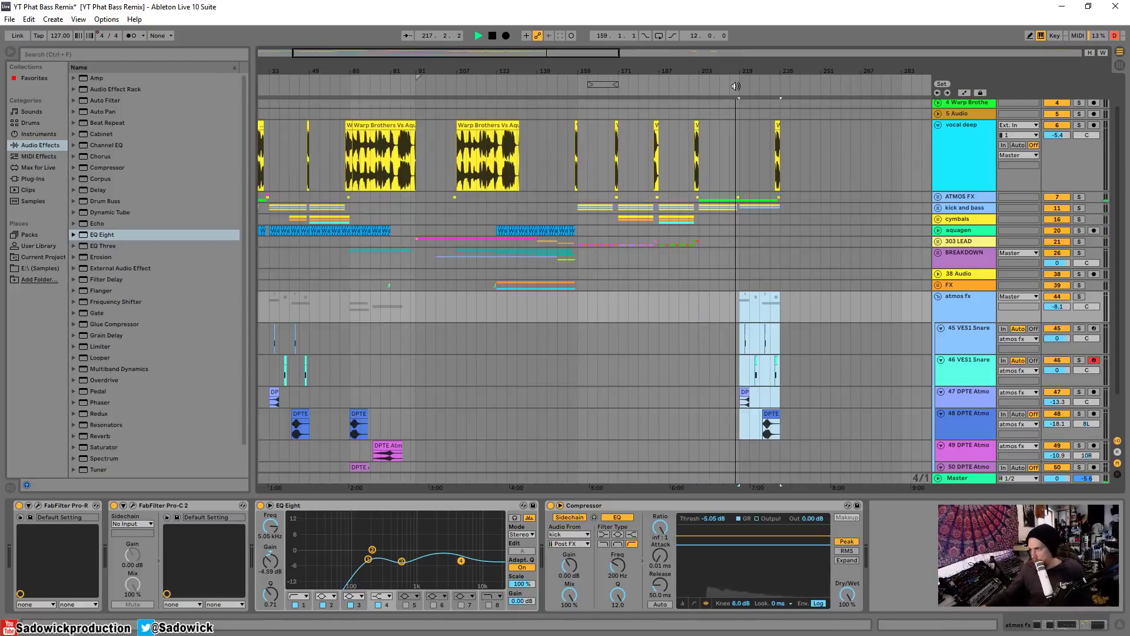
Step: Copy track 48's atmosphere clip from bars 17 to 33 and paste it at bar 203
{"action": "left_click_drag", "start_coordinate": [741, 71], "coordinate": [742, 53]}
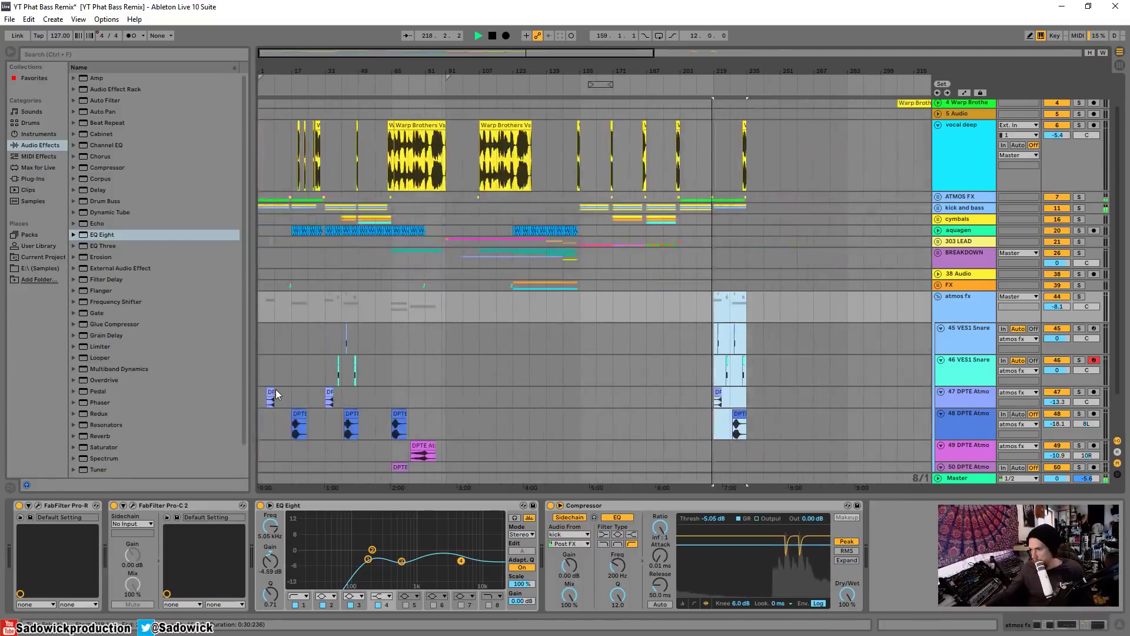
{"action": "left_click_drag", "start_coordinate": [291, 396], "coordinate": [326, 430]}
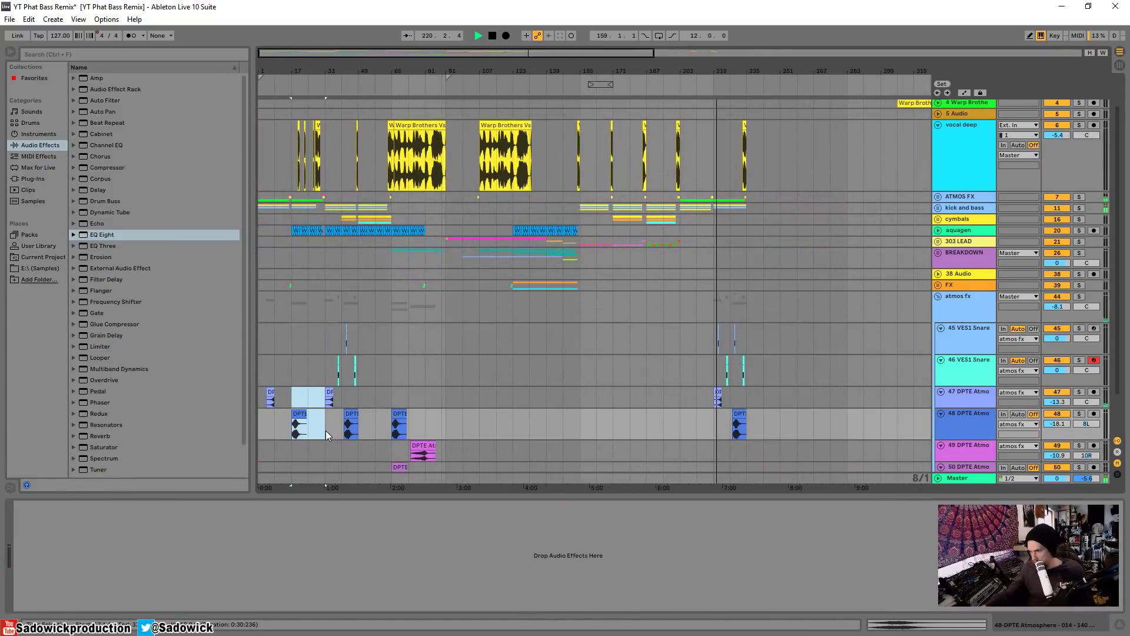
{"action": "left_click", "coordinate": [683, 391]}
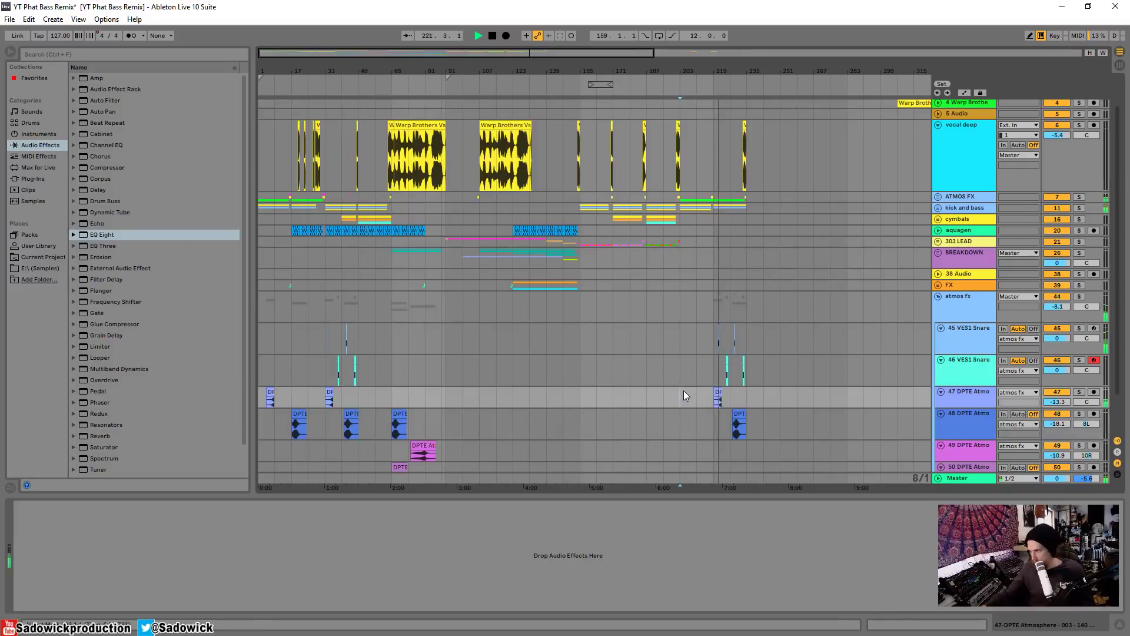
{"action": "key", "text": "ctrl+v"}
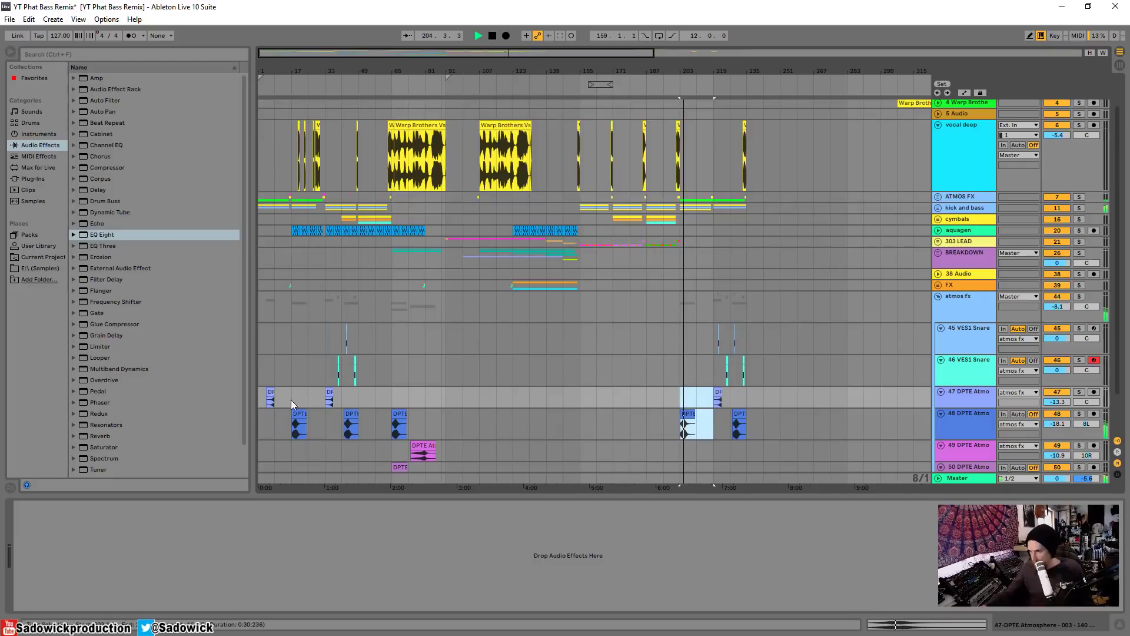
Step: Copy the opening eight bars of track 47, including its atmosphere clip, to bar 203
{"action": "left_click_drag", "start_coordinate": [274, 394], "coordinate": [227, 395]}
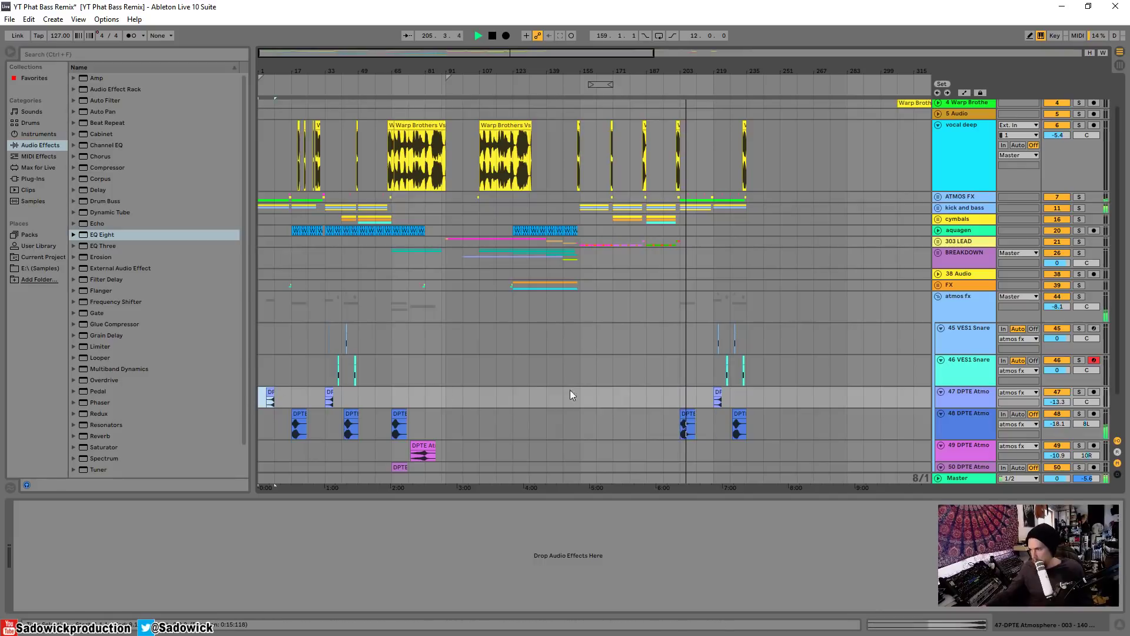
{"action": "left_click", "coordinate": [684, 395]}
{"action": "key", "text": "ctrl+v"}
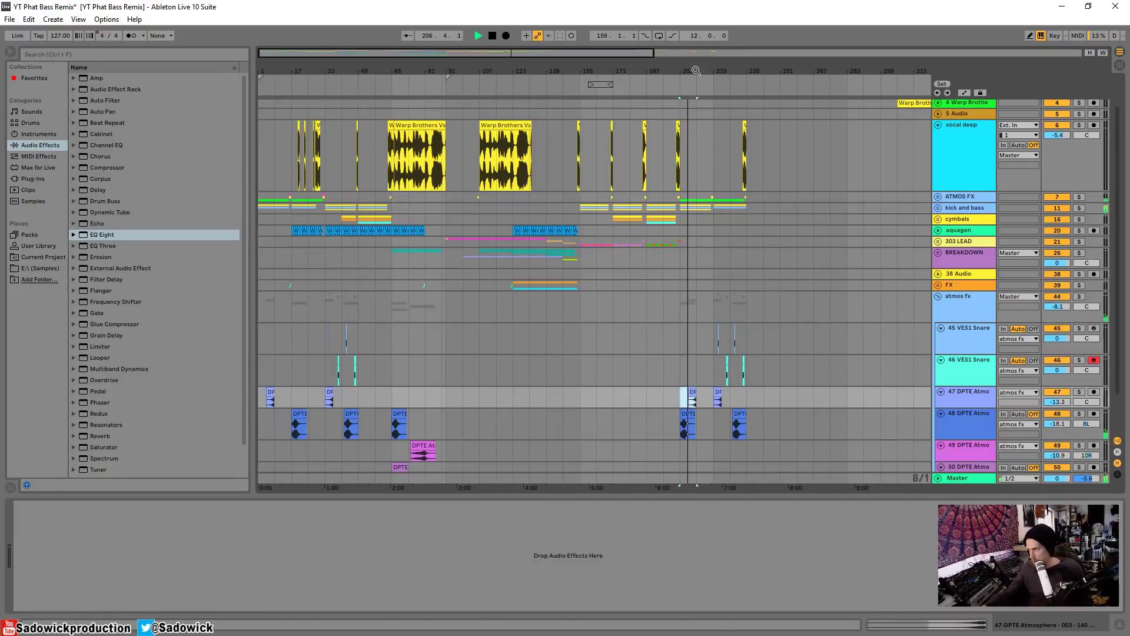
{"action": "left_click_drag", "start_coordinate": [696, 70], "coordinate": [690, 101]}
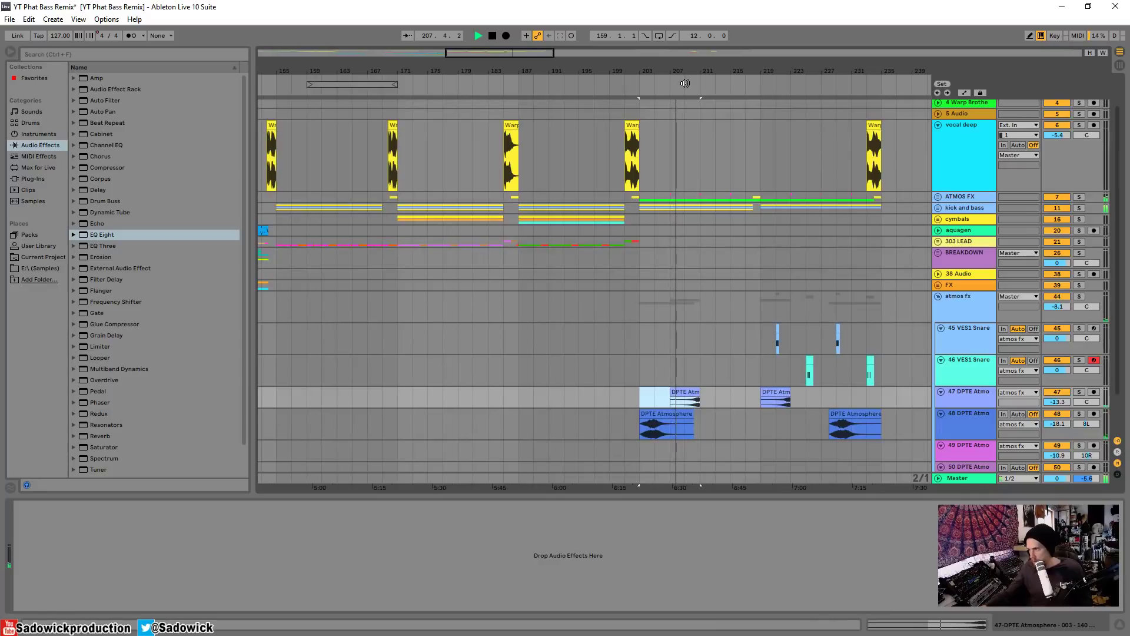
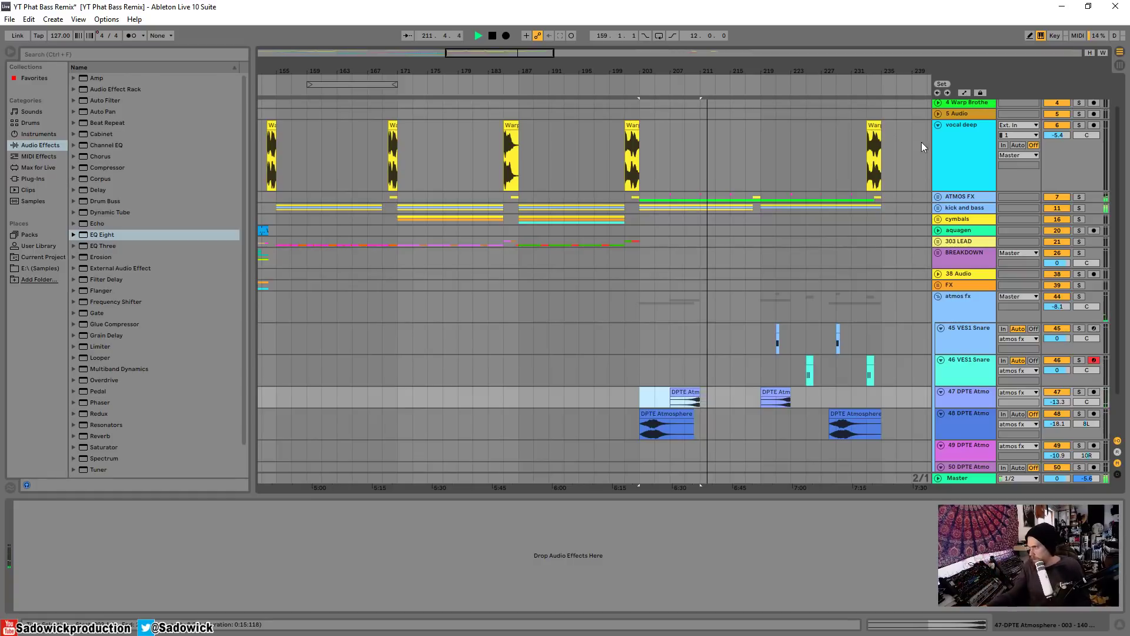
Step: Stop playback, fold the atmos fx group and insert a new audio track below it
{"action": "left_click", "coordinate": [864, 171]}
{"action": "key", "text": "space"}
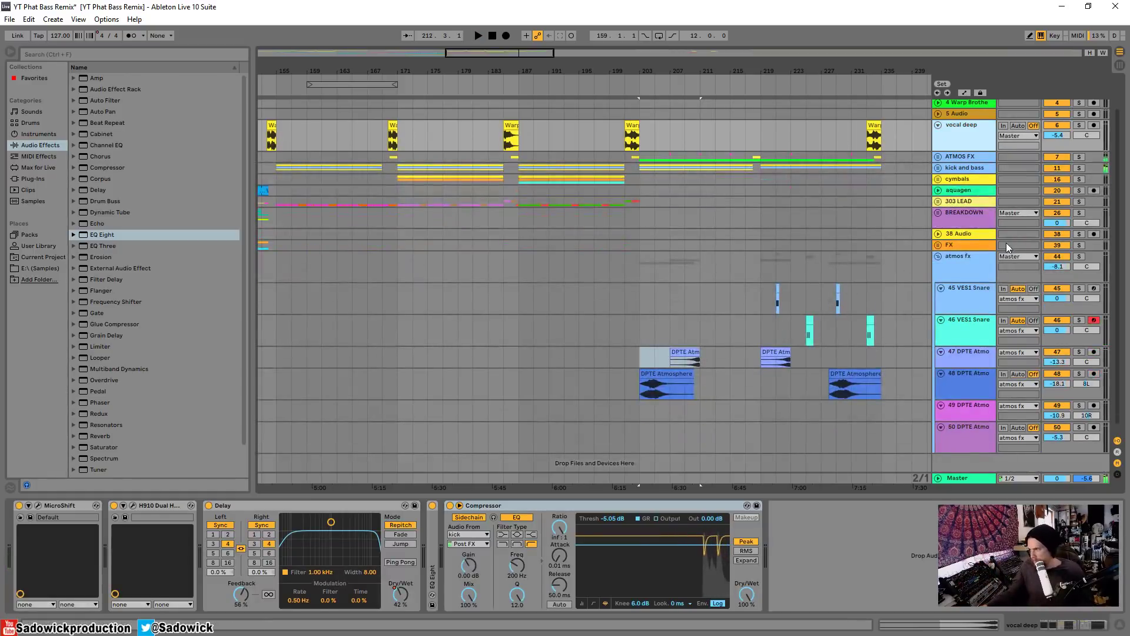
{"action": "left_click", "coordinate": [938, 257]}
{"action": "left_click", "coordinate": [966, 298]}
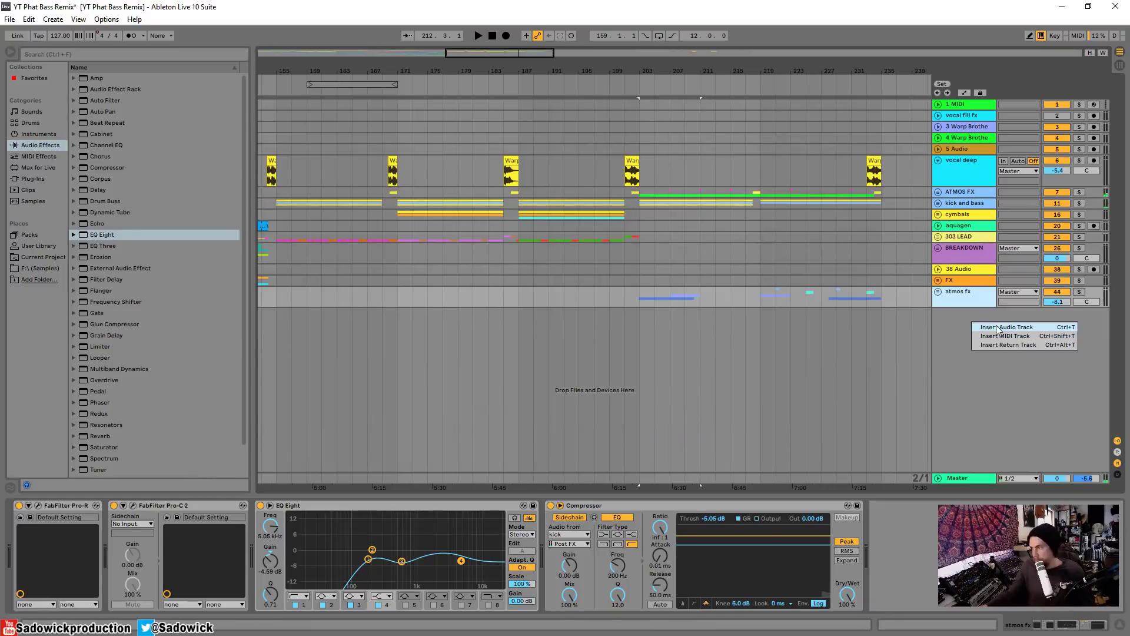
{"action": "key", "text": "ctrl+t"}
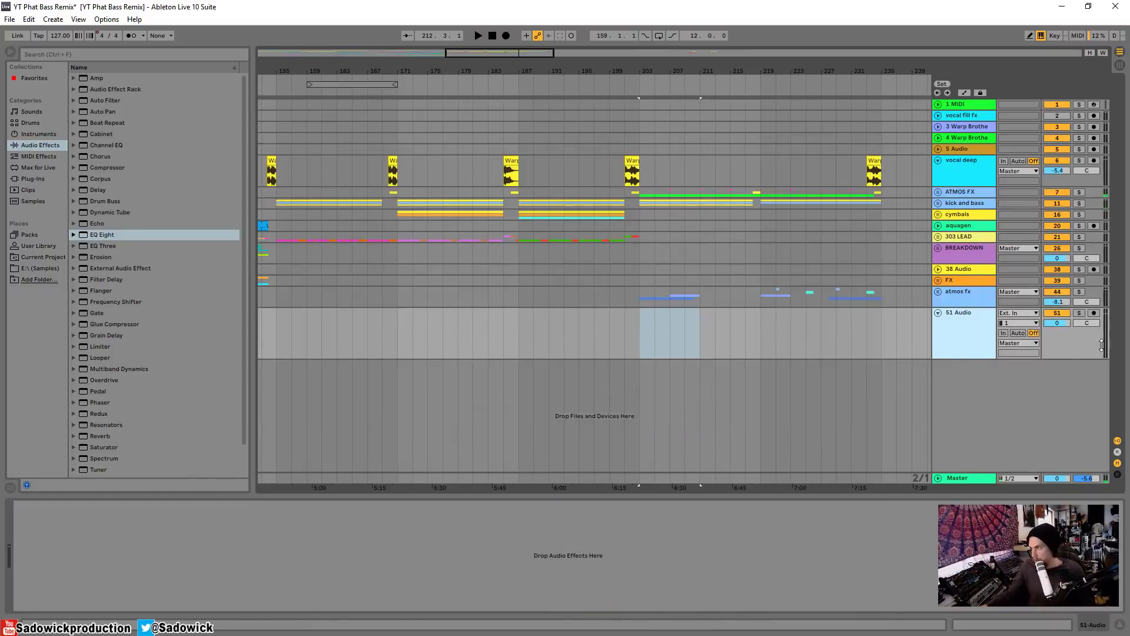
{"action": "left_click_drag", "start_coordinate": [1102, 344], "coordinate": [959, 322]}
Step: Play the transition into bar 203 to hear the copied atmosphere clips
{"action": "left_click", "coordinate": [583, 80]}
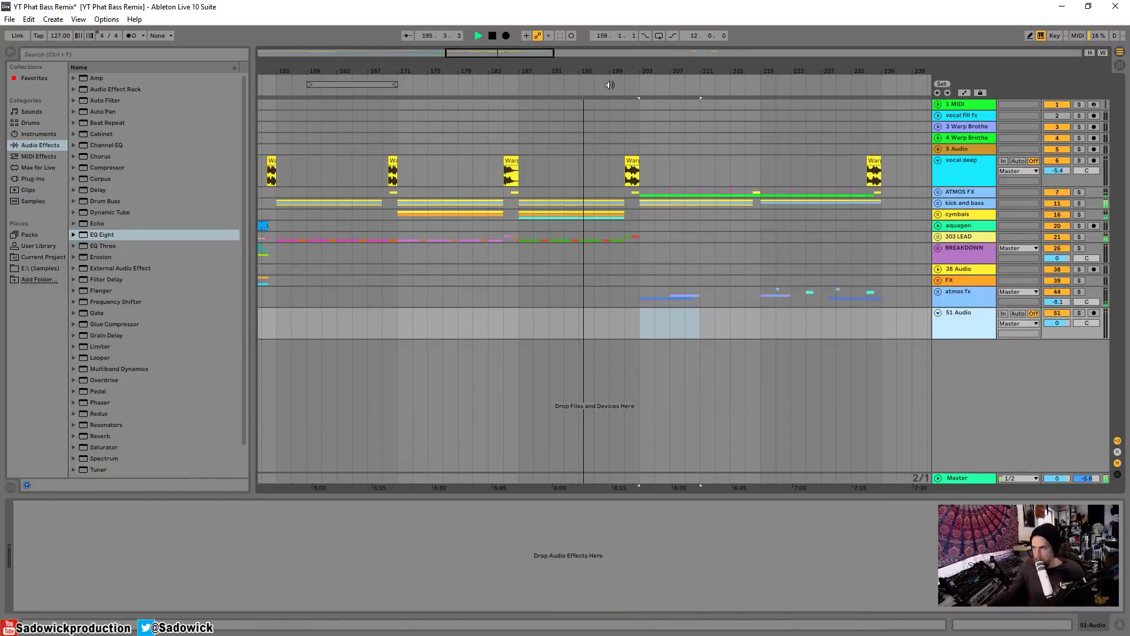
{"action": "left_click", "coordinate": [626, 79]}
{"action": "key", "text": "minus"}
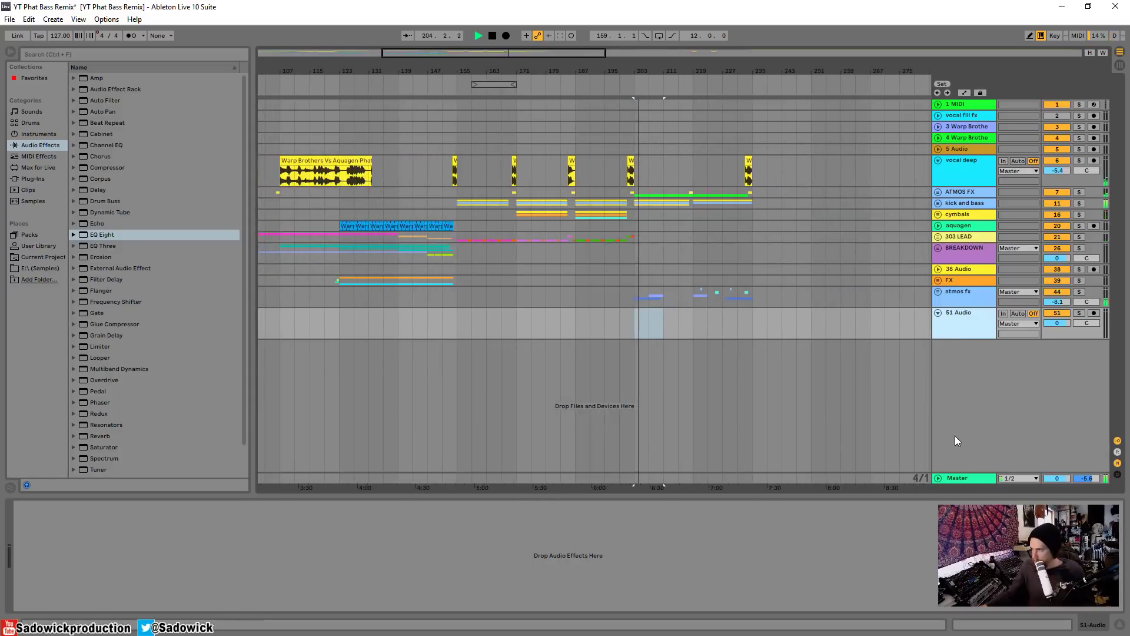
{"action": "left_click_drag", "start_coordinate": [684, 76], "coordinate": [684, 43]}
Step: Set the atmos fx sidechain compressor's filter frequency to 1.10 kHz and threshold to -23.5 dB, then fold the Compressor and EQ Eight
{"action": "left_click", "coordinate": [966, 291]}
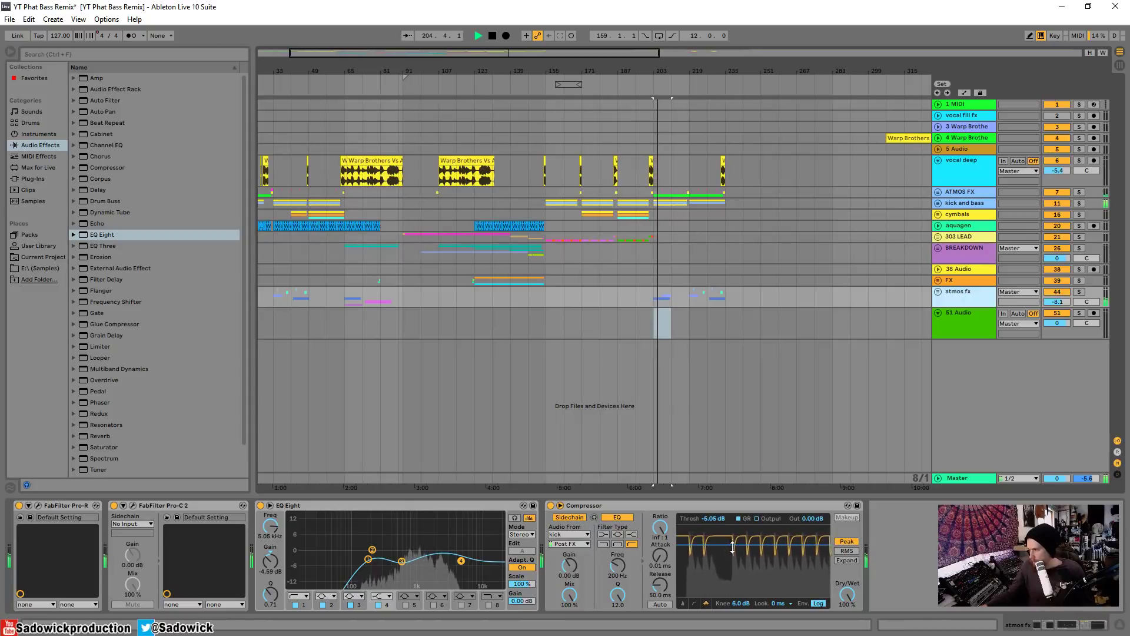
{"action": "left_click_drag", "start_coordinate": [617, 566], "coordinate": [618, 537]}
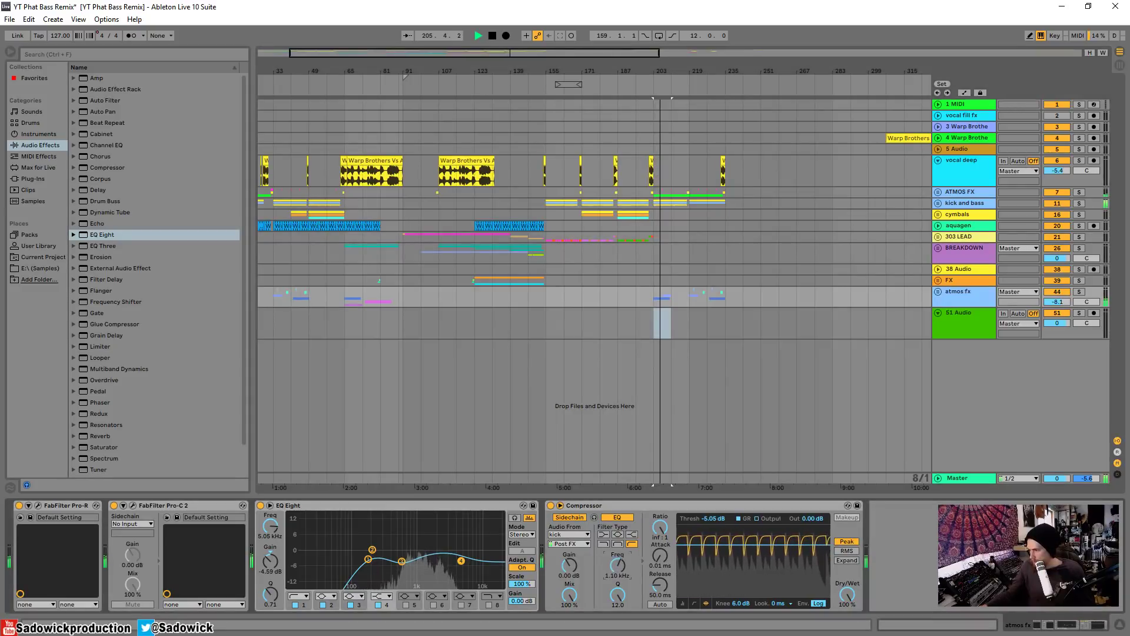
{"action": "left_click_drag", "start_coordinate": [811, 544], "coordinate": [811, 575]}
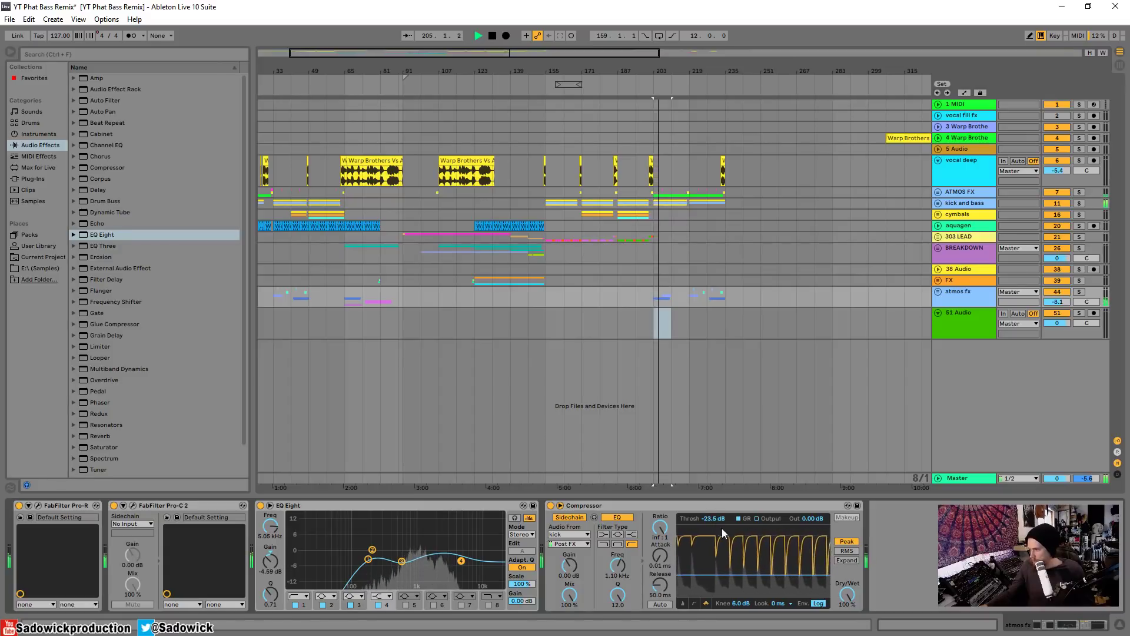
{"action": "double_click", "coordinate": [699, 507]}
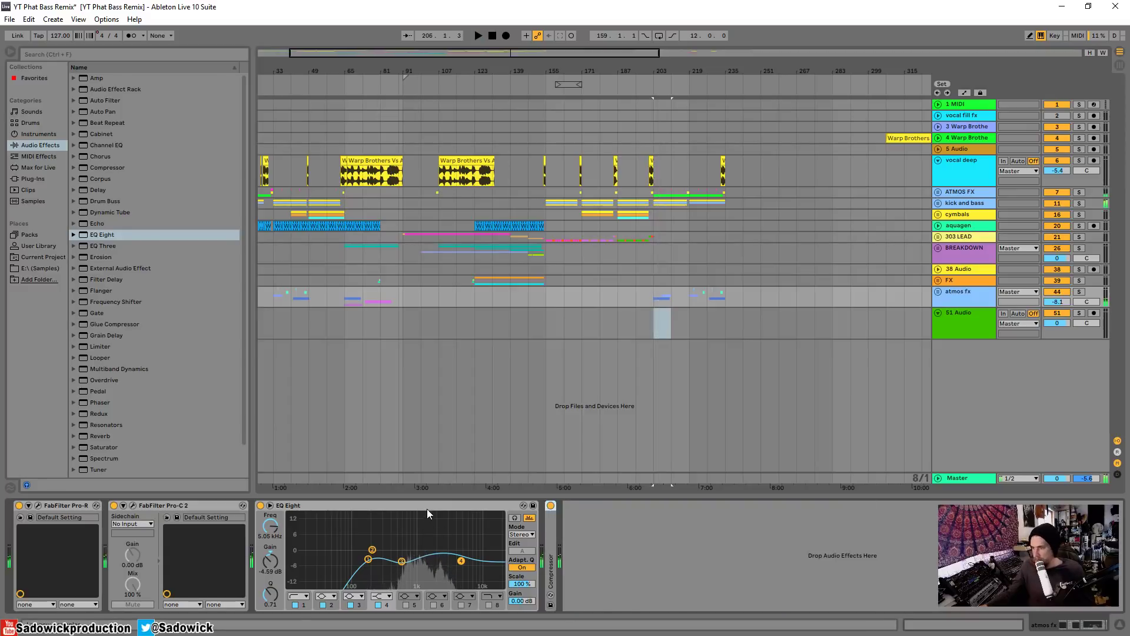
{"action": "double_click", "coordinate": [427, 507]}
Step: Browse the Trance Essentials sample folders on drive E and open DPTE Drum Hits
{"action": "left_click", "coordinate": [979, 318]}
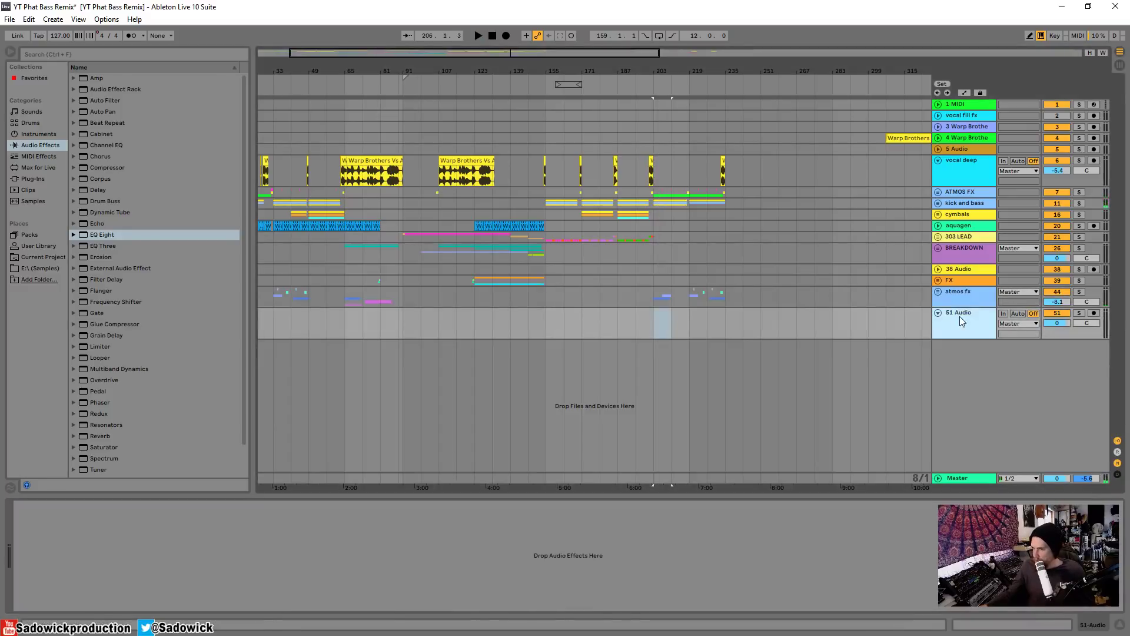
{"action": "left_click", "coordinate": [41, 270]}
{"action": "scroll", "coordinate": [109, 288], "scroll_direction": "down", "scroll_amount": 2}
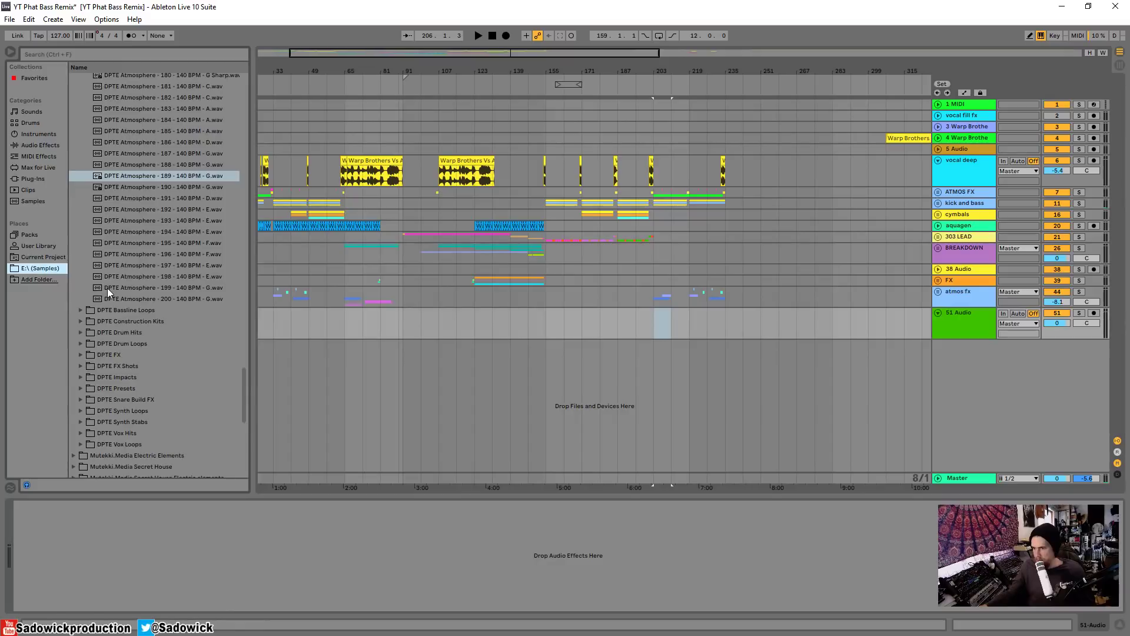
{"action": "left_click", "coordinate": [81, 355]}
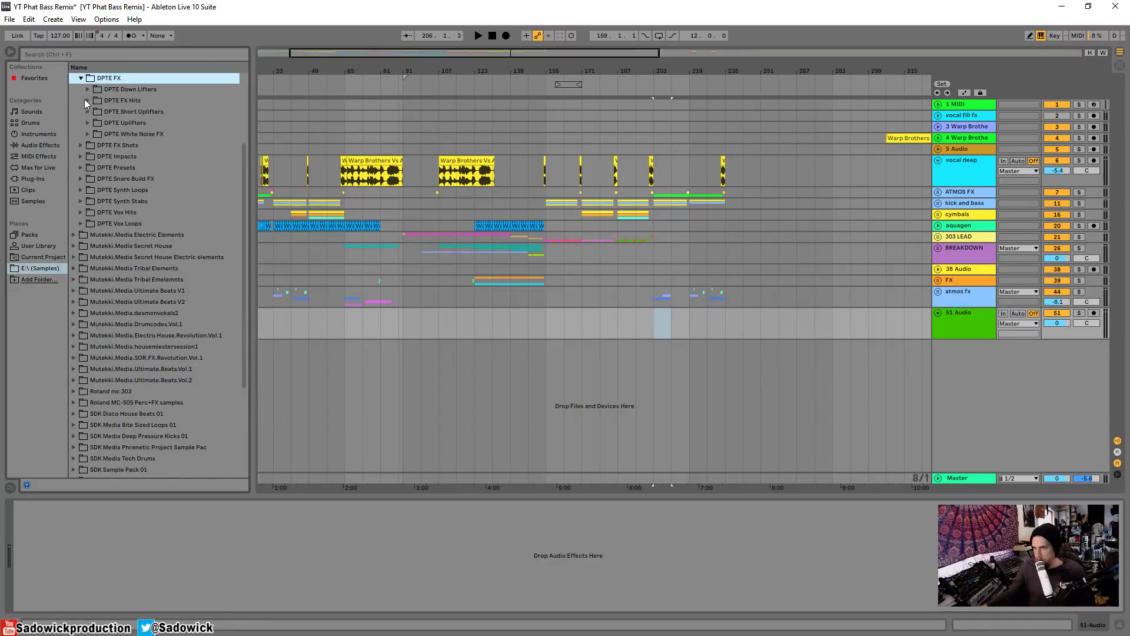
{"action": "scroll", "coordinate": [88, 147], "scroll_direction": "up", "scroll_amount": 3}
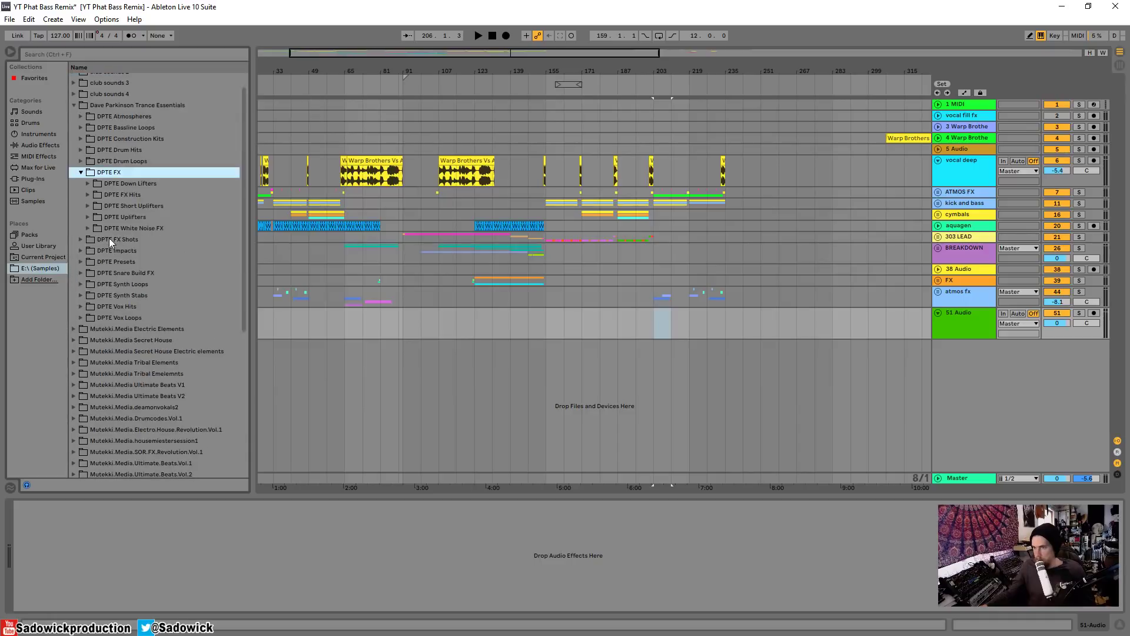
{"action": "left_click", "coordinate": [80, 172]}
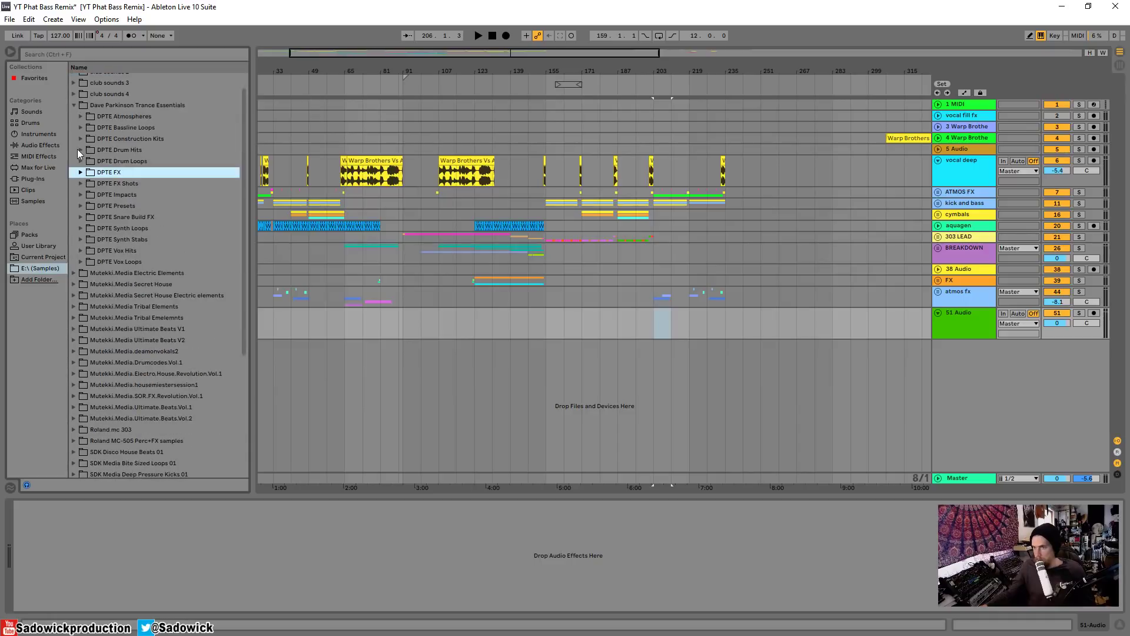
{"action": "left_click", "coordinate": [81, 150]}
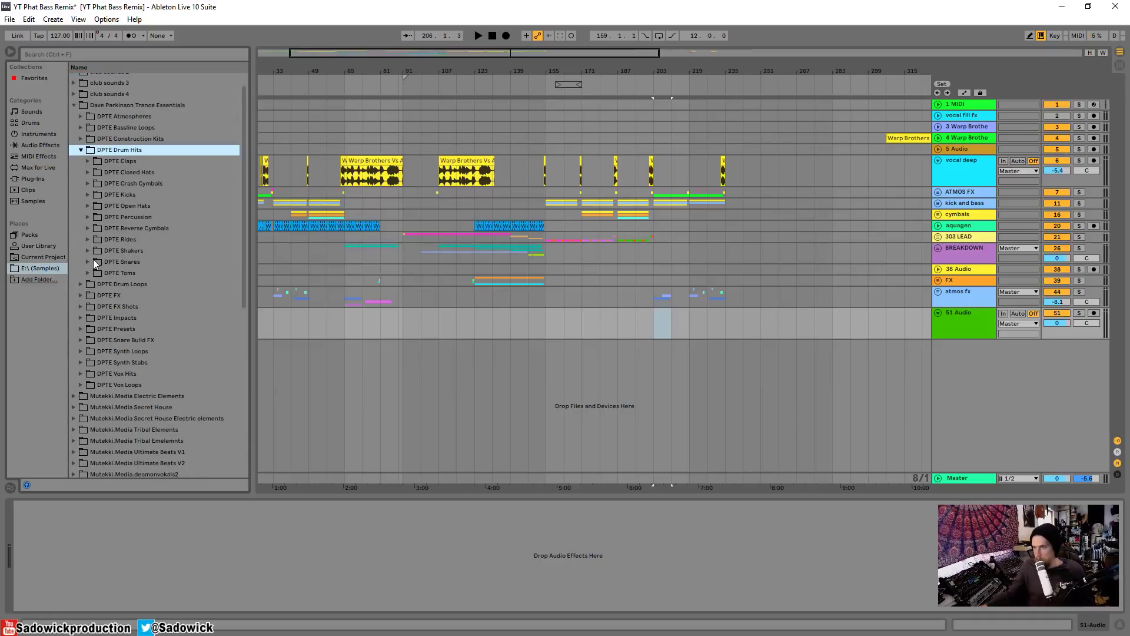
Step: Audition DPTE Crash Cymbal samples 003, 006 and 009
{"action": "left_click", "coordinate": [96, 183]}
{"action": "left_click", "coordinate": [141, 214]}
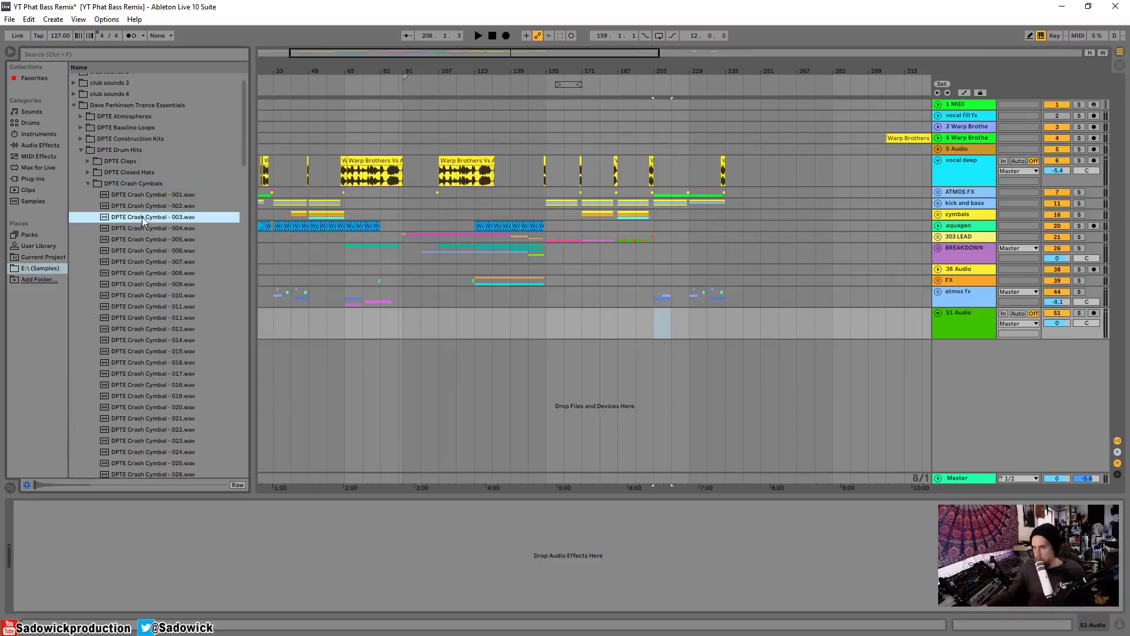
{"action": "scroll", "coordinate": [140, 214], "scroll_direction": "down", "scroll_amount": 2}
{"action": "left_click", "coordinate": [143, 193]}
{"action": "left_click", "coordinate": [143, 226]}
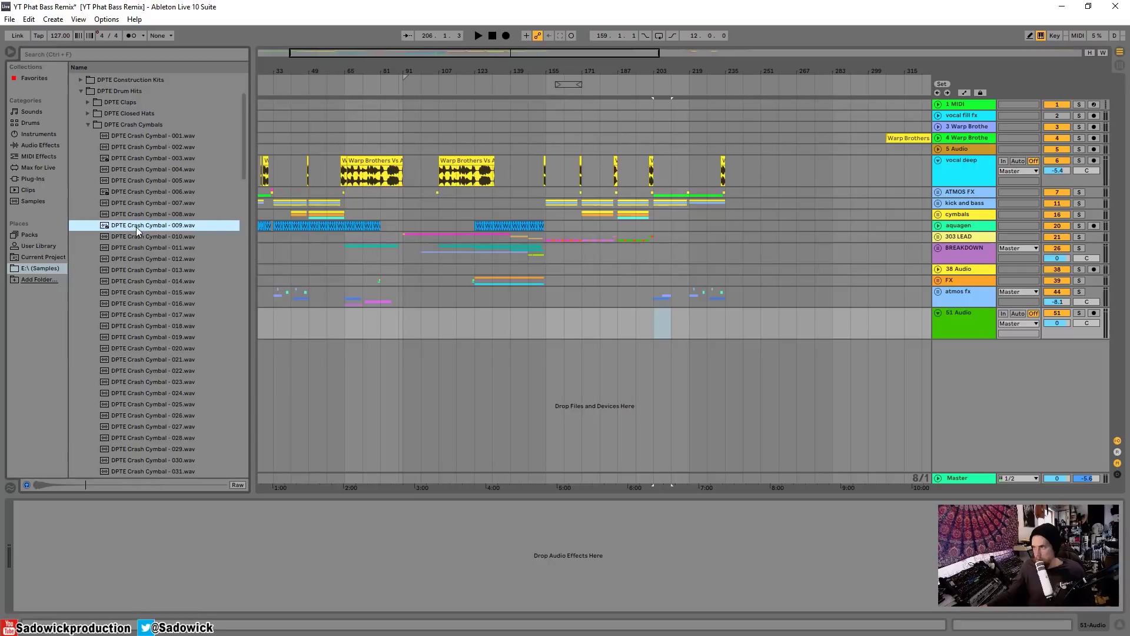
Step: Unfold track 5, place DPTE Crash Cymbal 009 at bar 1 and set the track level to -16.9 dB
{"action": "left_click", "coordinate": [938, 150]}
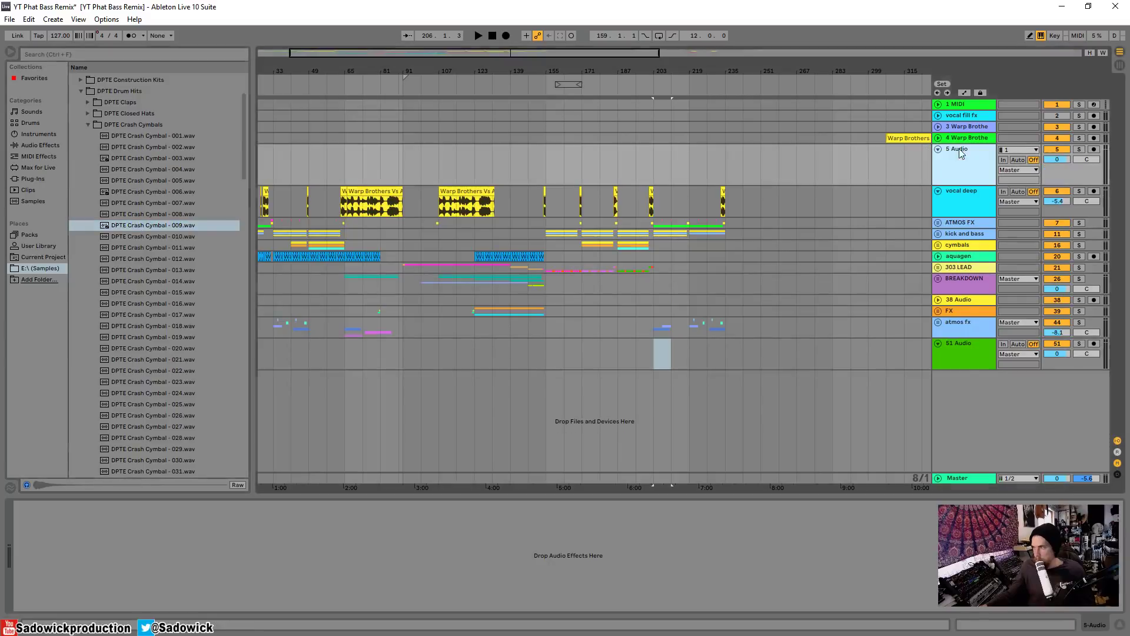
{"action": "left_click_drag", "start_coordinate": [631, 68], "coordinate": [876, 68]}
{"action": "left_click_drag", "start_coordinate": [159, 221], "coordinate": [264, 155]}
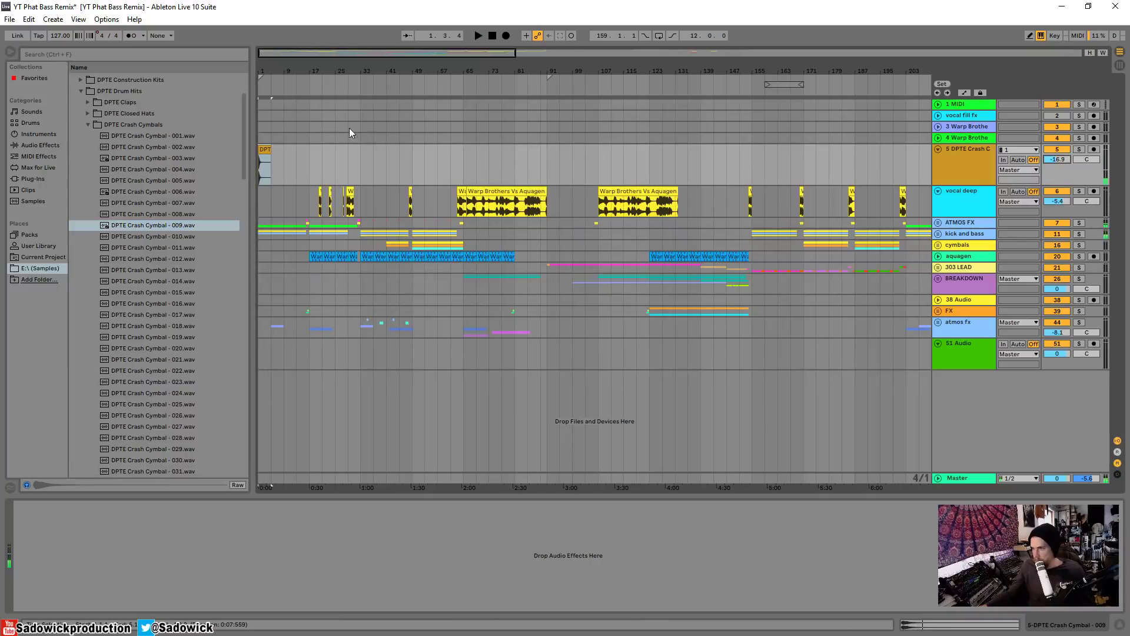
Step: Turn off warping on the Crash Cymbal 009 clip and play it with the intro
{"action": "left_click_drag", "start_coordinate": [266, 68], "coordinate": [376, 176]}
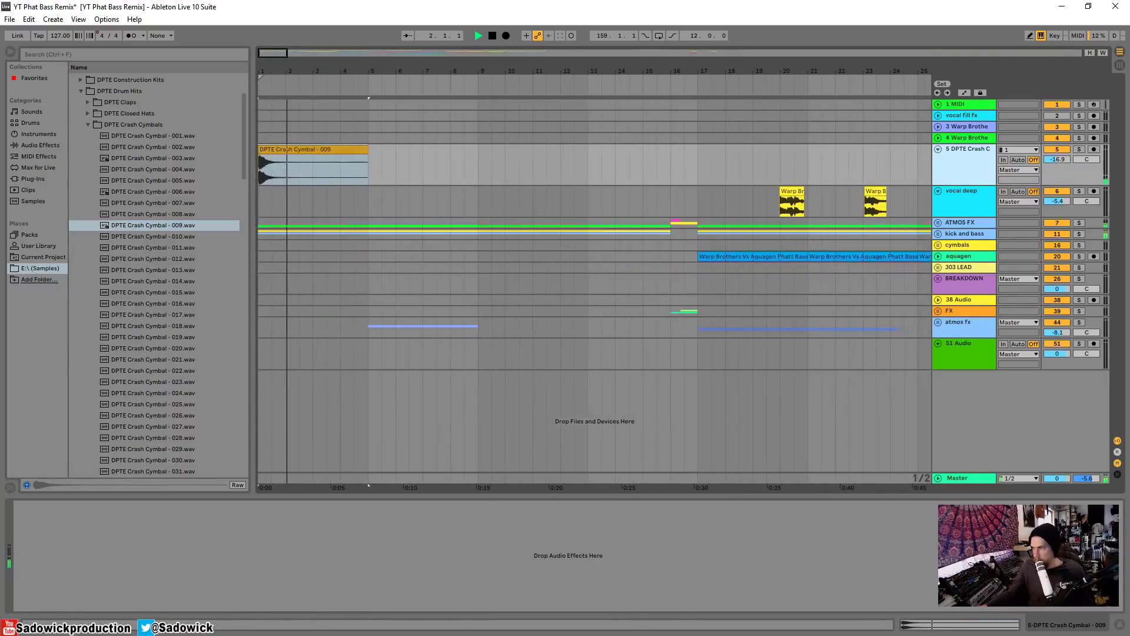
{"action": "key", "text": "space"}
{"action": "double_click", "coordinate": [295, 149]}
{"action": "left_click", "coordinate": [132, 447]}
{"action": "key", "text": "space"}
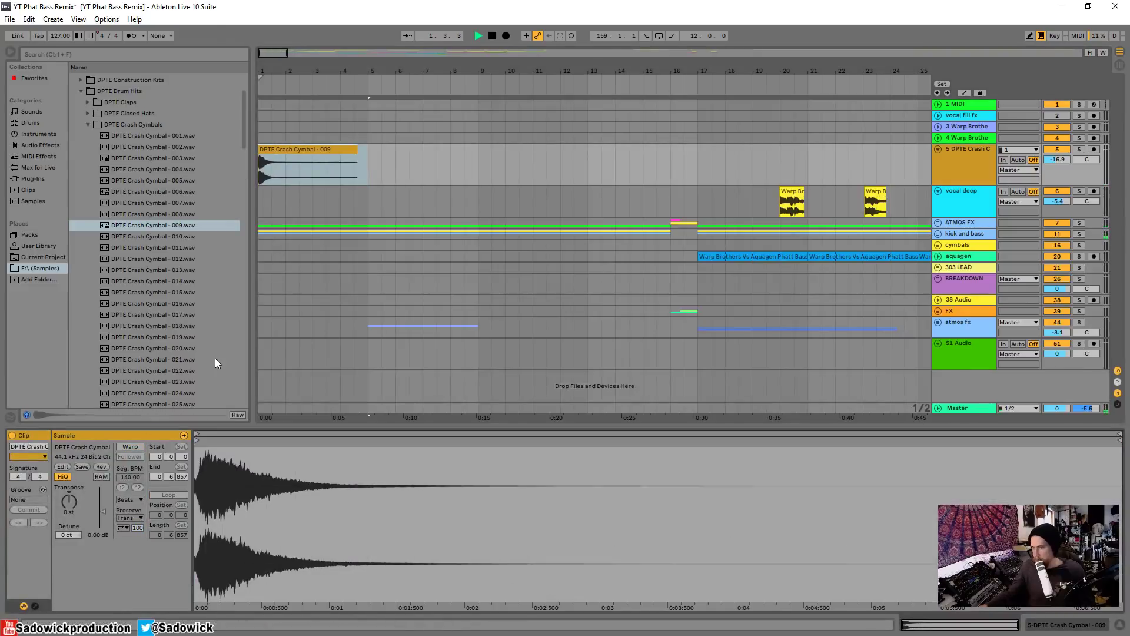
{"action": "key", "text": "space"}
Step: Replace the crash clip at bar 1 with DPTE Crash Cymbal 011 and turn off its warping
{"action": "left_click", "coordinate": [130, 246]}
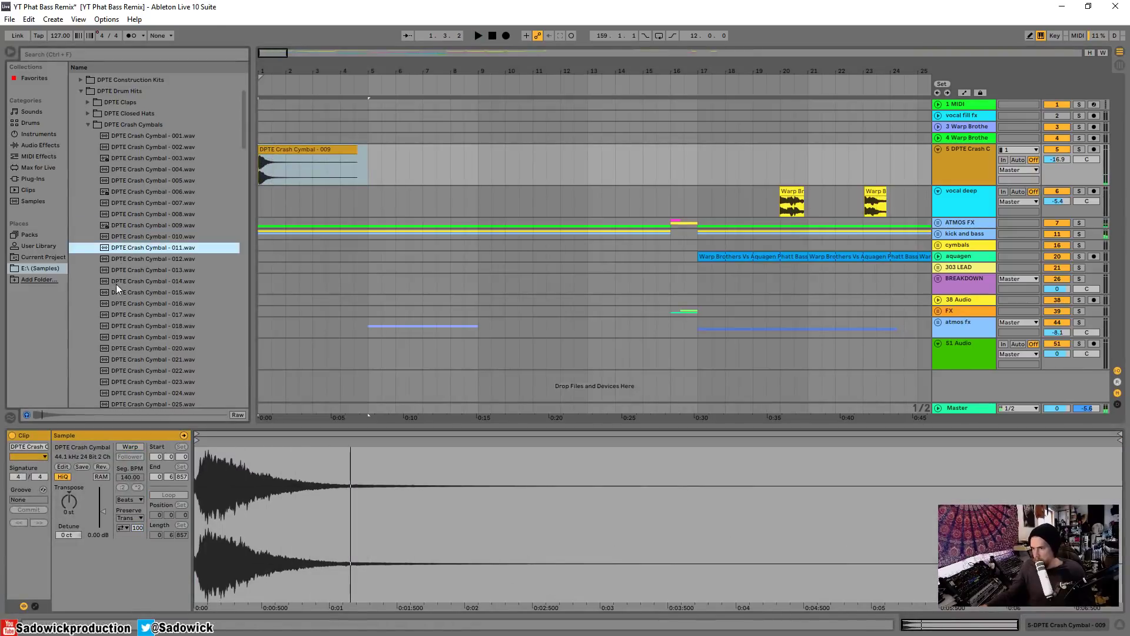
{"action": "left_click_drag", "start_coordinate": [250, 153], "coordinate": [263, 167]}
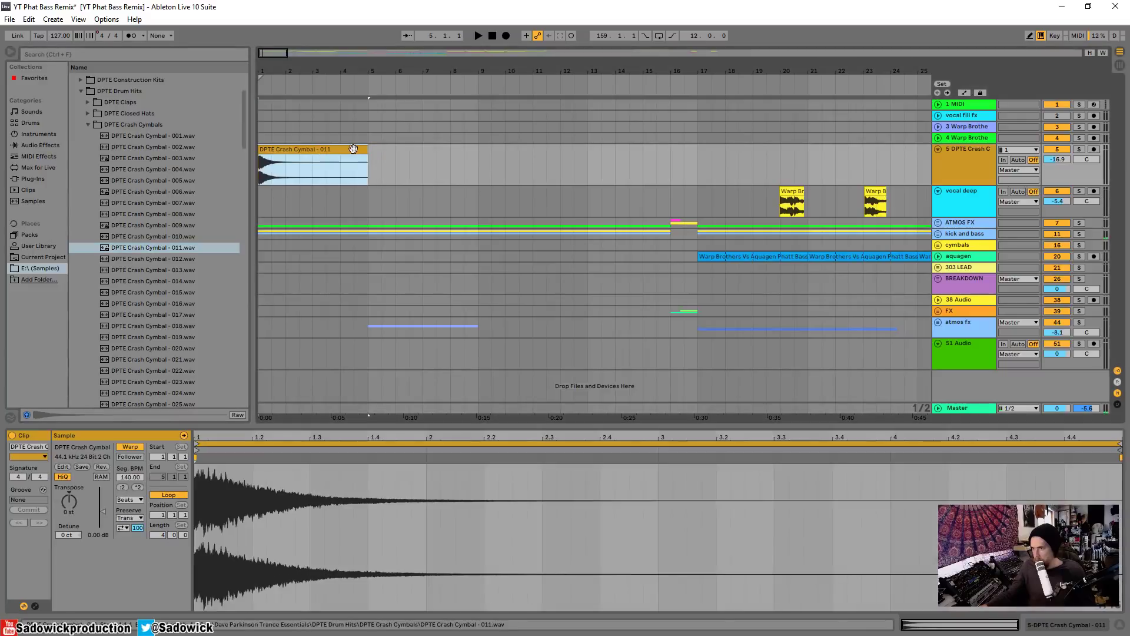
{"action": "key", "text": "space"}
{"action": "left_click", "coordinate": [139, 445]}
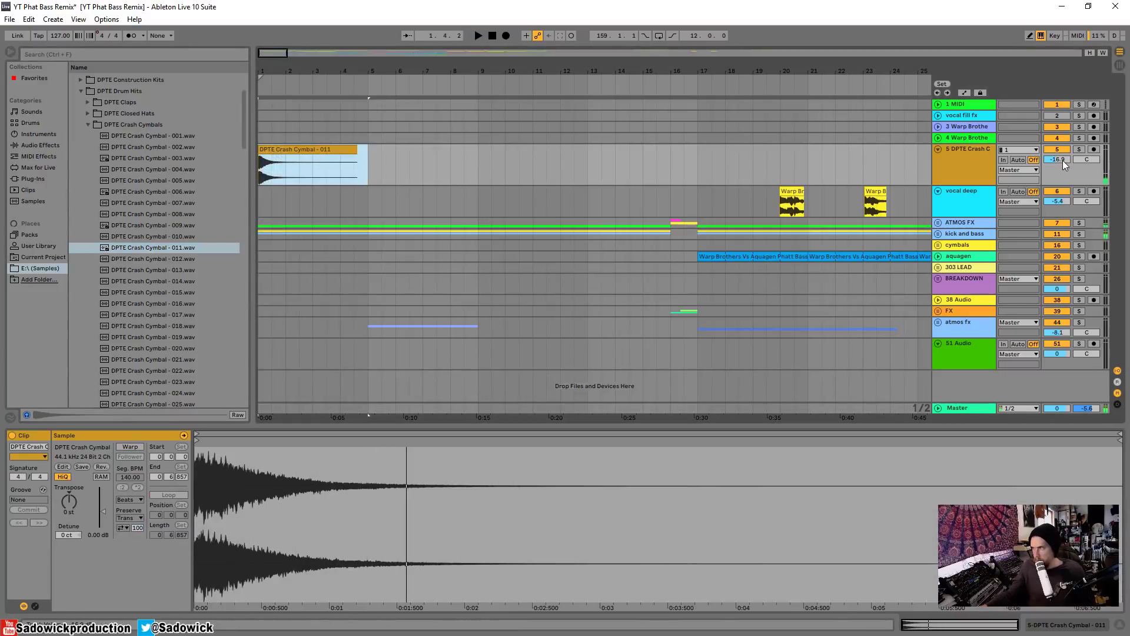
Step: Set the crash track's level to -20.8 dB and duplicate the bar 1 crash across 16 bars to bar 17
{"action": "left_click_drag", "start_coordinate": [1065, 164], "coordinate": [1064, 177]}
{"action": "key", "text": "space"}
{"action": "left_click_drag", "start_coordinate": [714, 154], "coordinate": [259, 170]}
{"action": "key", "text": "space"}
{"action": "key", "text": "ctrl+d"}
{"action": "key", "text": "space"}
{"action": "key", "text": "space"}
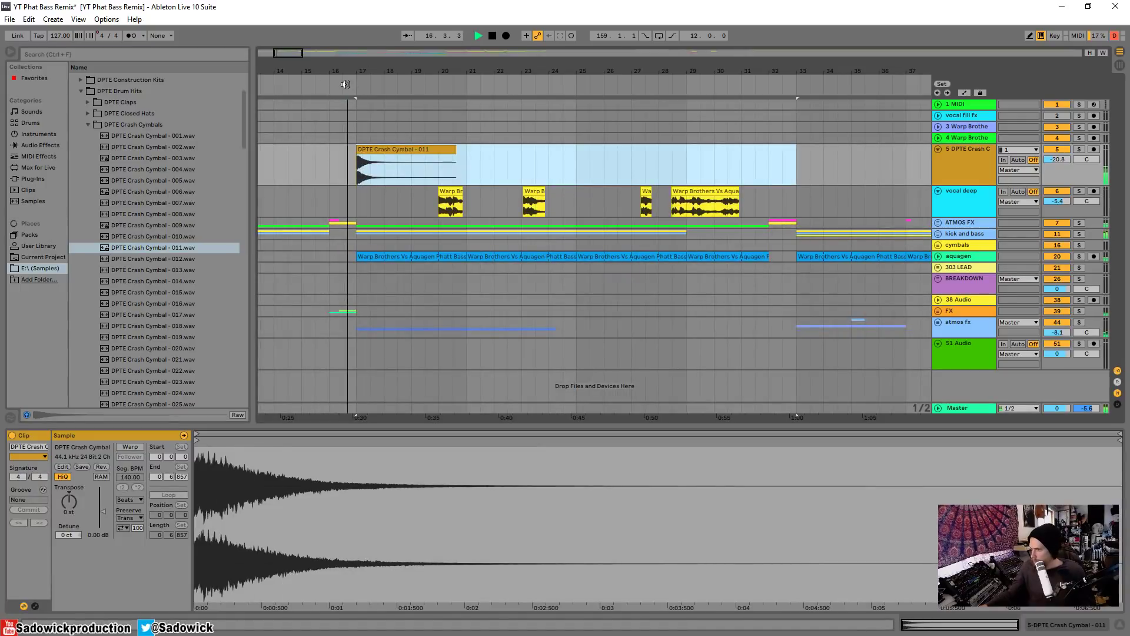
Step: Play the crash at bar 17 and set the crash track's level to -19.3 dB
{"action": "left_click_drag", "start_coordinate": [373, 66], "coordinate": [533, 38]}
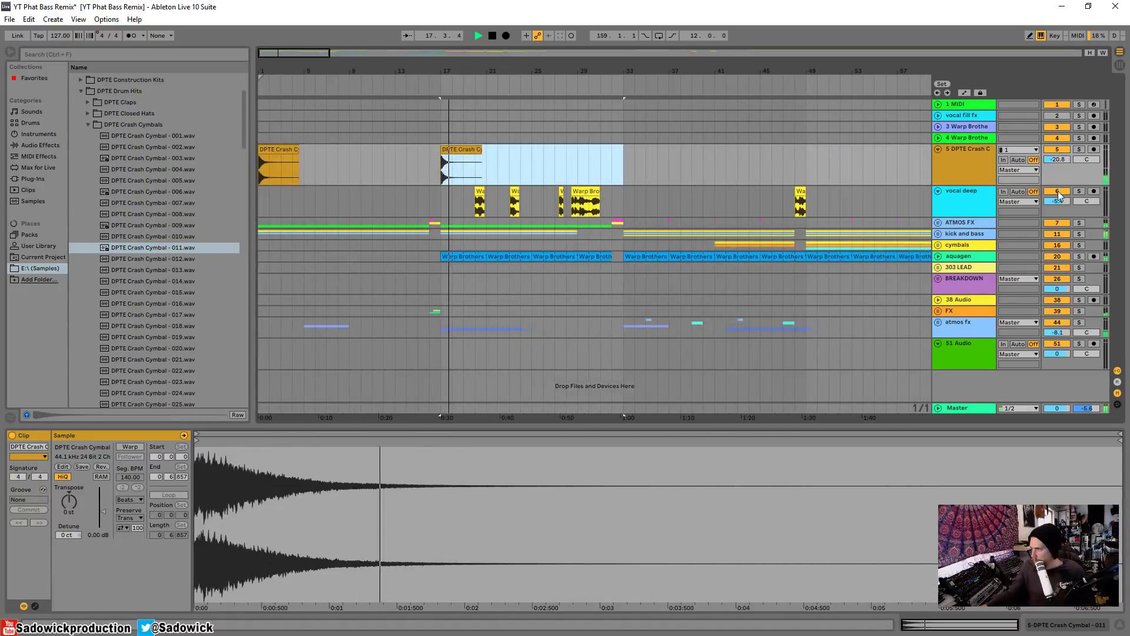
{"action": "left_click_drag", "start_coordinate": [1058, 163], "coordinate": [1055, 130]}
{"action": "left_click", "coordinate": [1055, 628]}
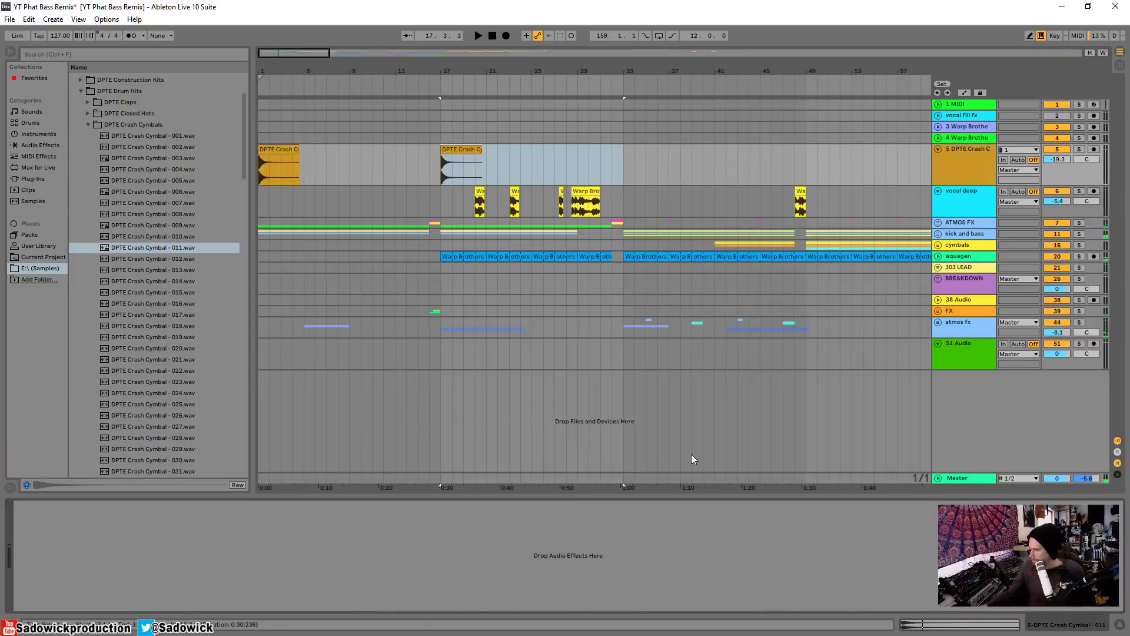
{"action": "key", "text": "space"}
{"action": "key", "text": "space"}
Step: Add EQ Eight to the crash track, cutting band 4 to -5.58 dB at 6.67 kHz and dipping band 3 in the upper mids
{"action": "left_click", "coordinate": [45, 147]}
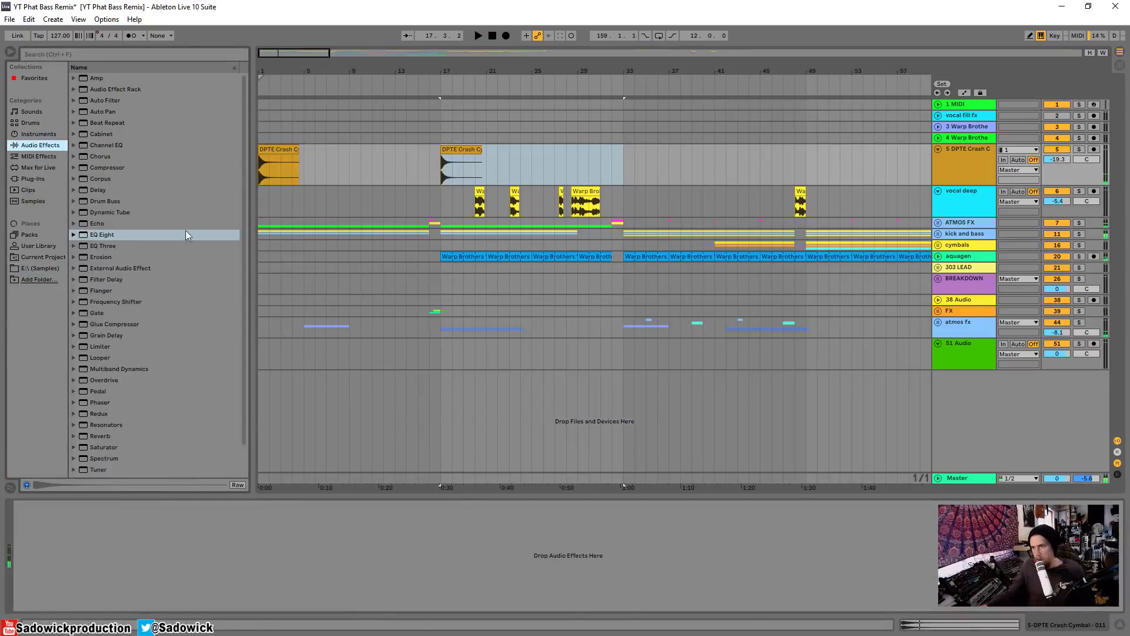
{"action": "left_click_drag", "start_coordinate": [102, 235], "coordinate": [471, 165]}
{"action": "left_click_drag", "start_coordinate": [159, 573], "coordinate": [159, 573]}
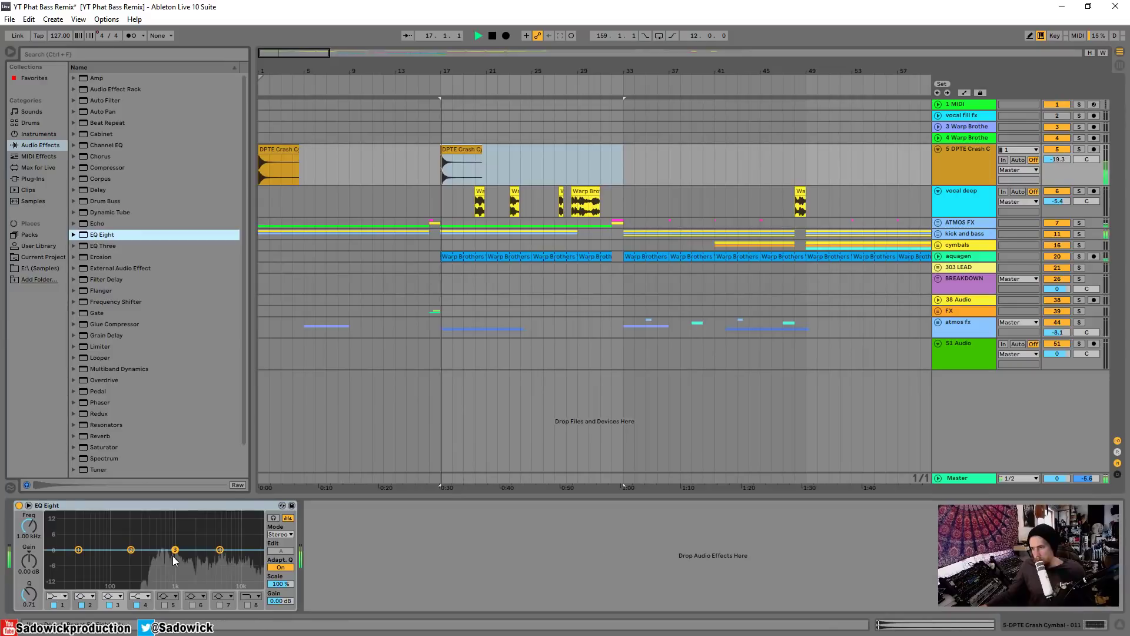
{"action": "left_click_drag", "start_coordinate": [221, 550], "coordinate": [228, 563]}
{"action": "key", "text": "space"}
{"action": "left_click_drag", "start_coordinate": [965, 186], "coordinate": [964, 176]}
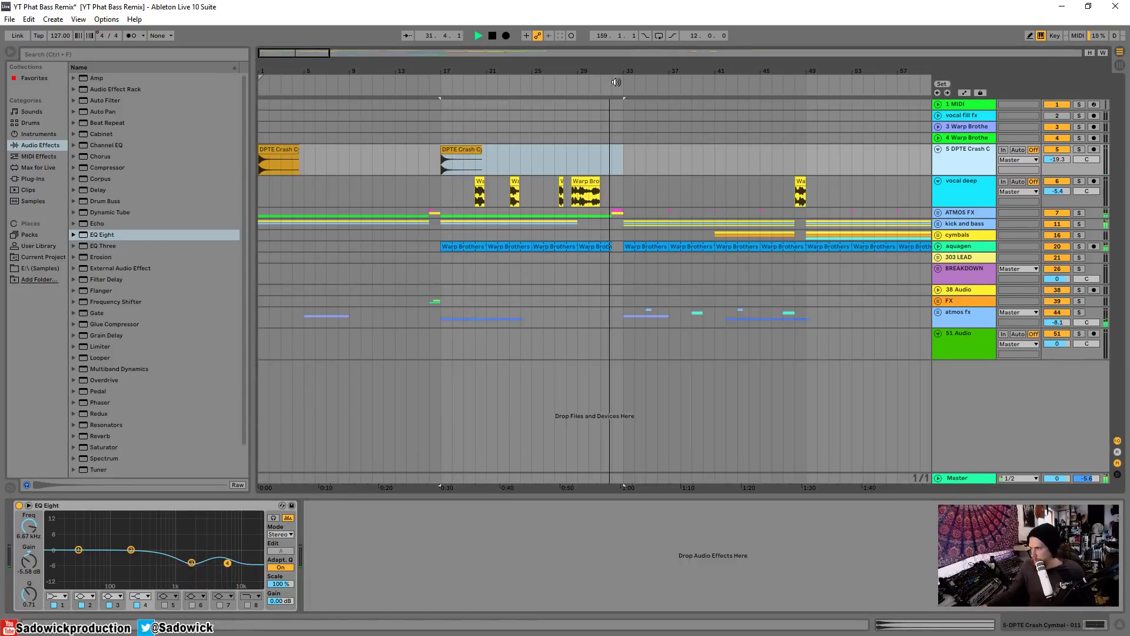
Step: Duplicate the crash clip to bars 33 and 49 and set the crash track's level to -20.1 dB
{"action": "key", "text": "ctrl+d"}
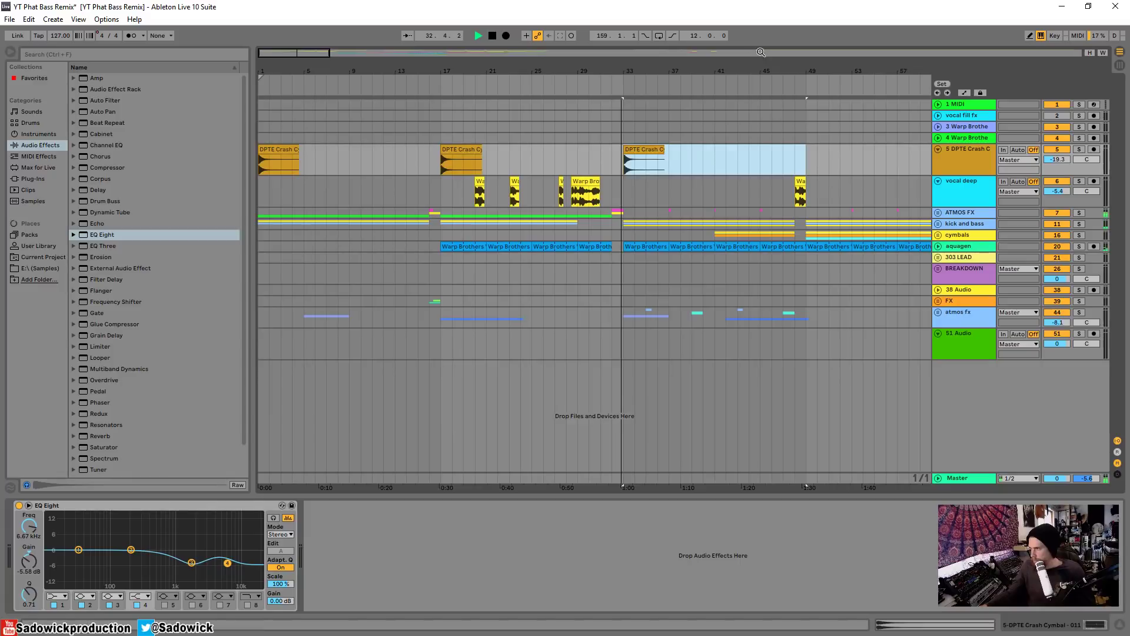
{"action": "left_click_drag", "start_coordinate": [760, 52], "coordinate": [761, 23]}
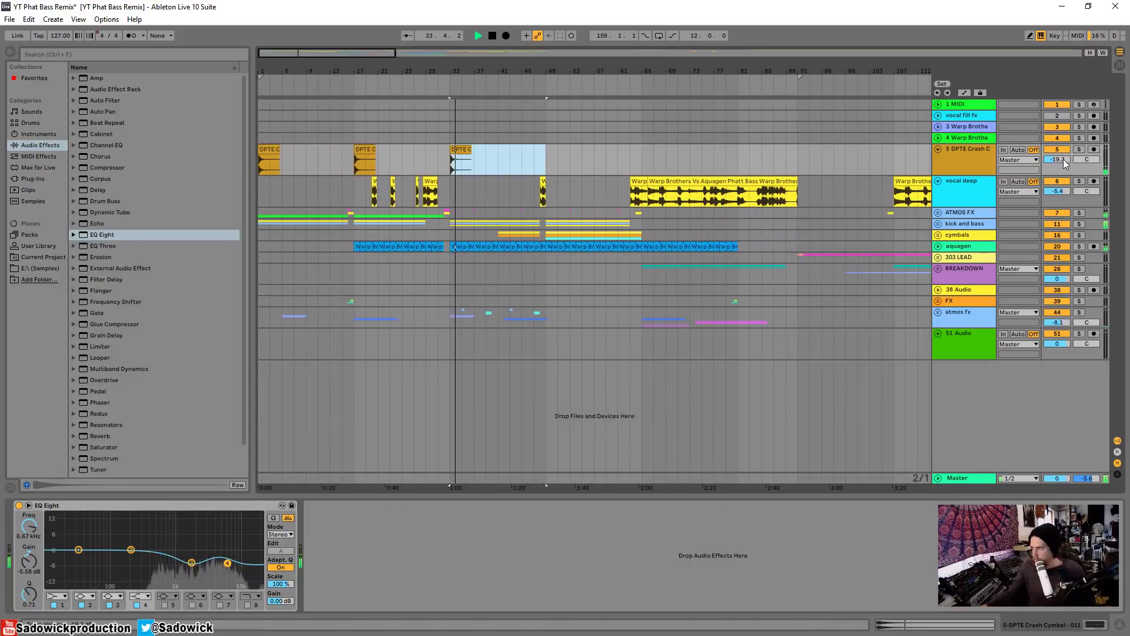
{"action": "left_click_drag", "start_coordinate": [1064, 160], "coordinate": [1064, 165]}
{"action": "left_click_drag", "start_coordinate": [553, 157], "coordinate": [442, 154]}
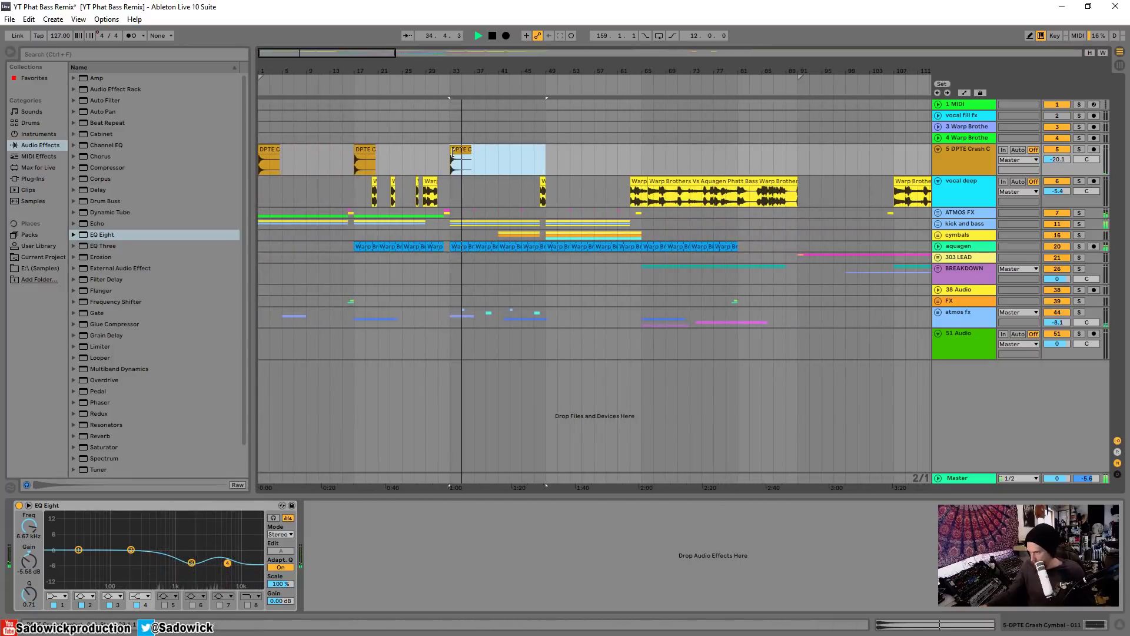
{"action": "key", "text": "ctrl+d"}
{"action": "left_click", "coordinate": [540, 85]}
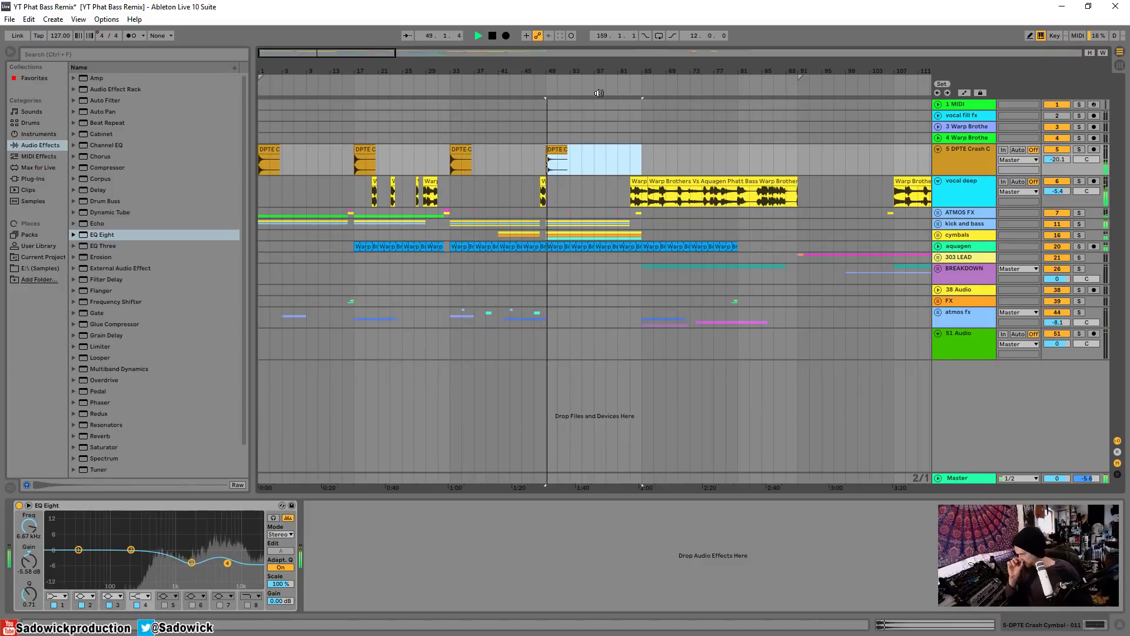
{"action": "left_click", "coordinate": [544, 83]}
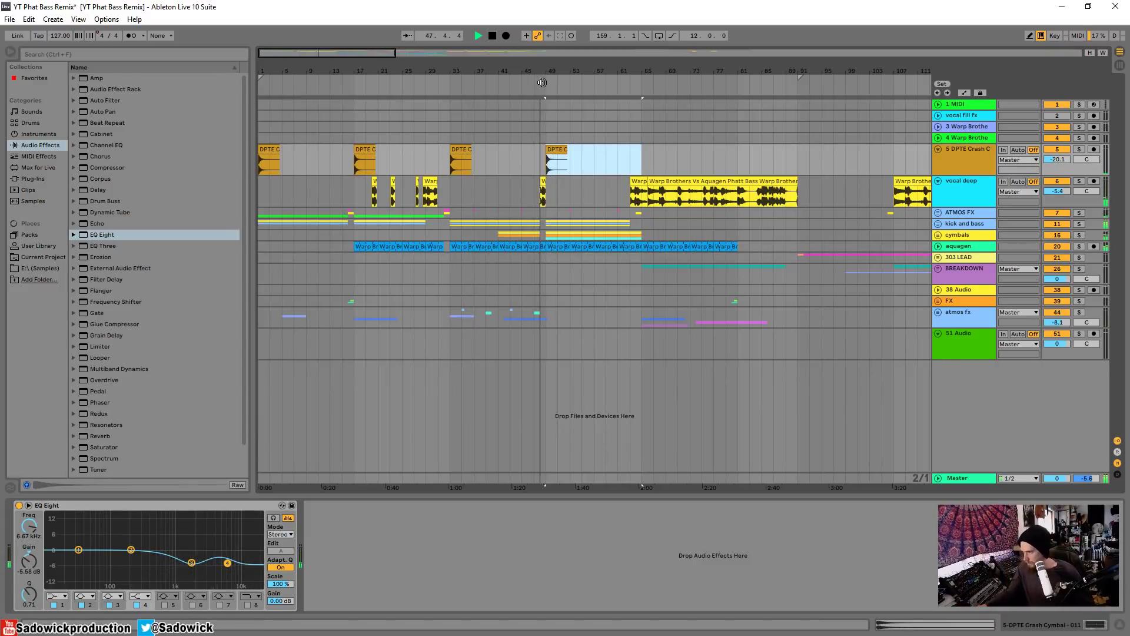
Step: Play the section change at bar 65 and duplicate the bar 49 crash to bar 155, after the breakdown
{"action": "left_click", "coordinate": [1077, 163]}
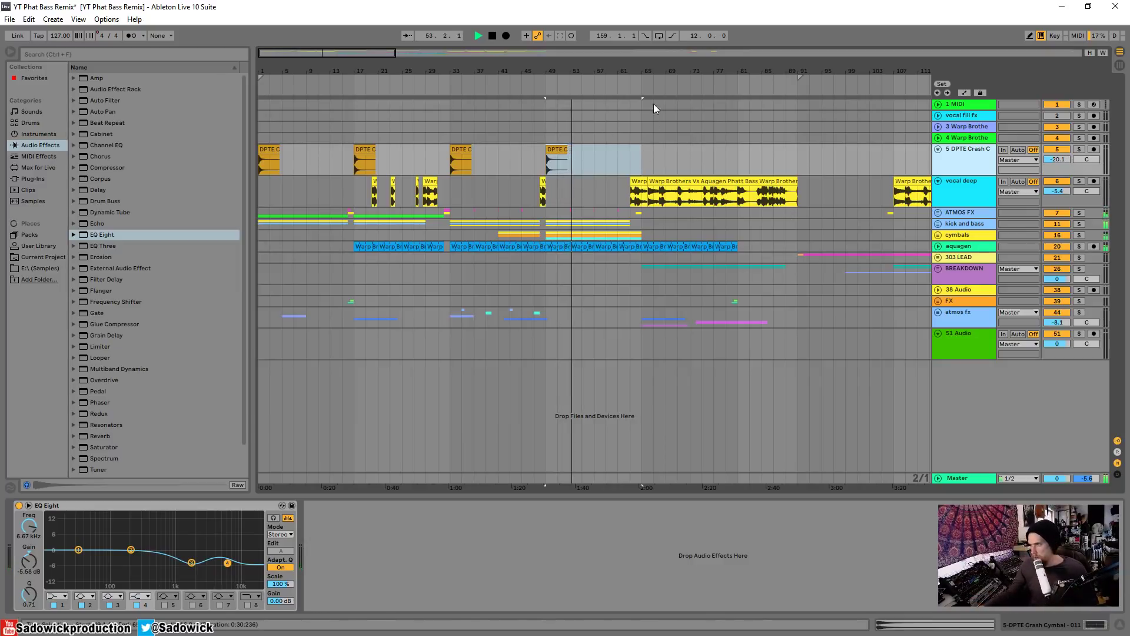
{"action": "left_click", "coordinate": [640, 85]}
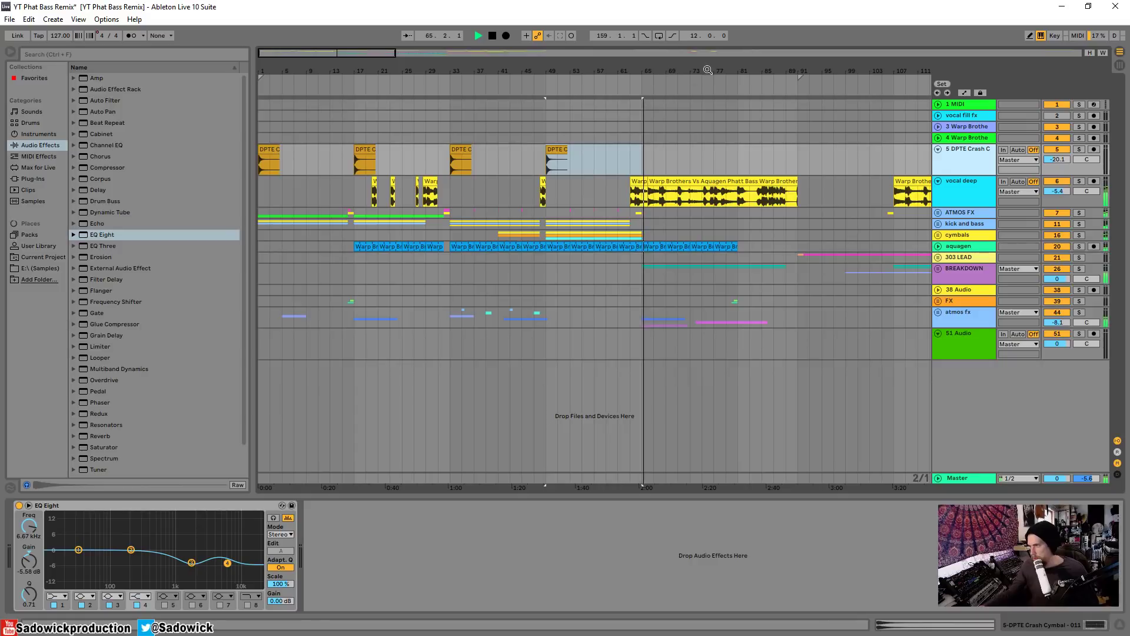
{"action": "left_click_drag", "start_coordinate": [708, 70], "coordinate": [707, 41]}
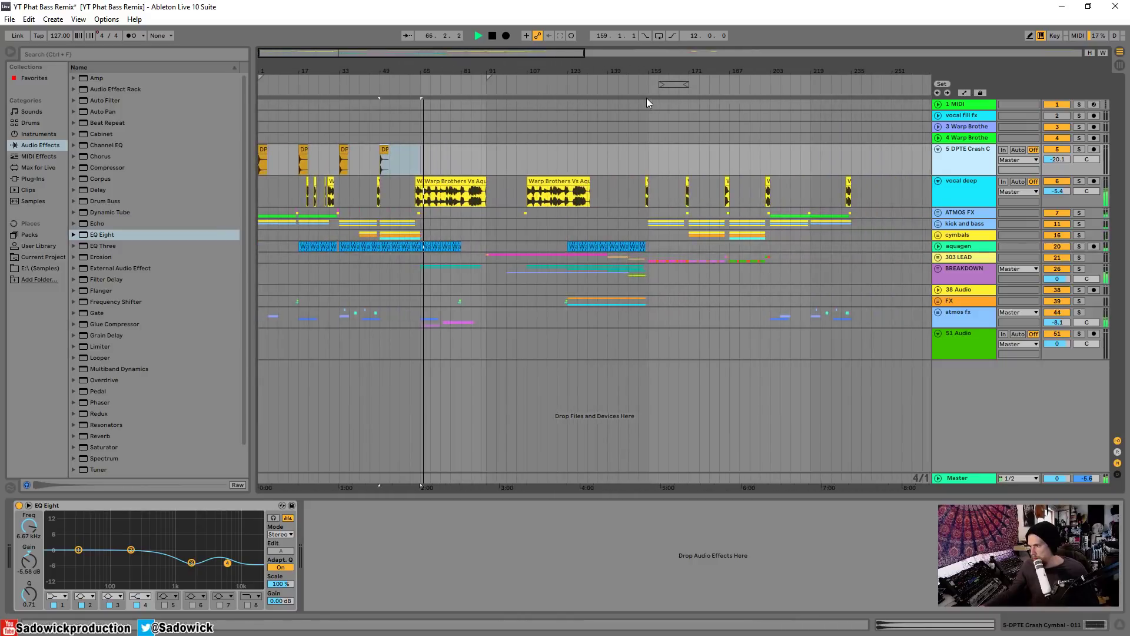
{"action": "left_click_drag", "start_coordinate": [650, 151], "coordinate": [400, 150]}
{"action": "key", "text": "ctrl+d"}
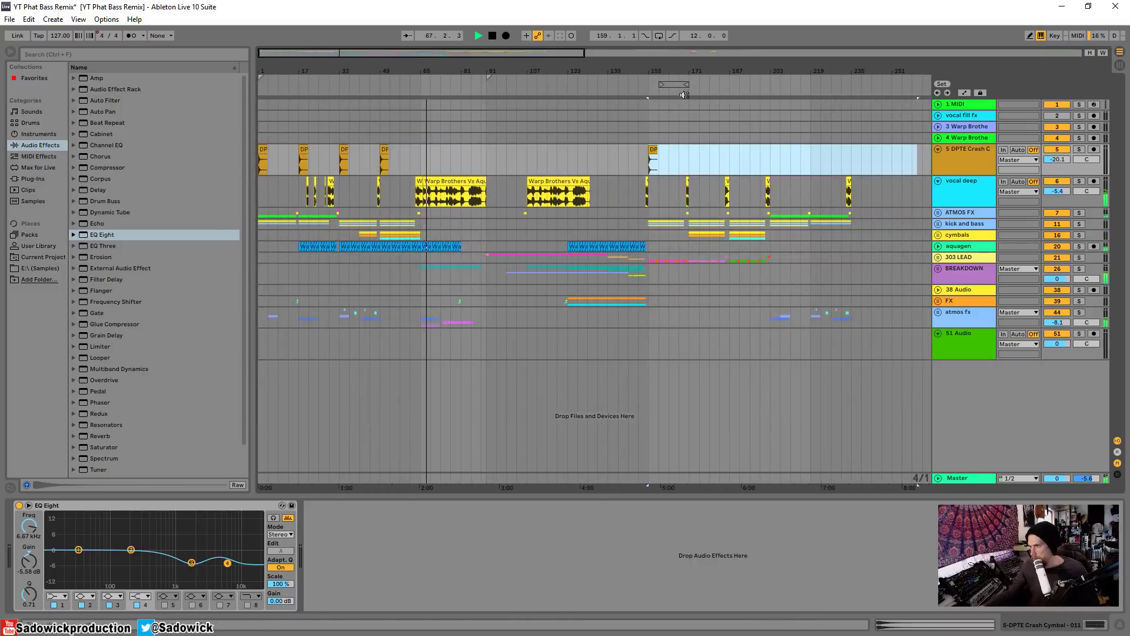
Step: Play the section from bar 155 and move its crash clip to bar 171
{"action": "left_click_drag", "start_coordinate": [654, 65], "coordinate": [653, 95]}
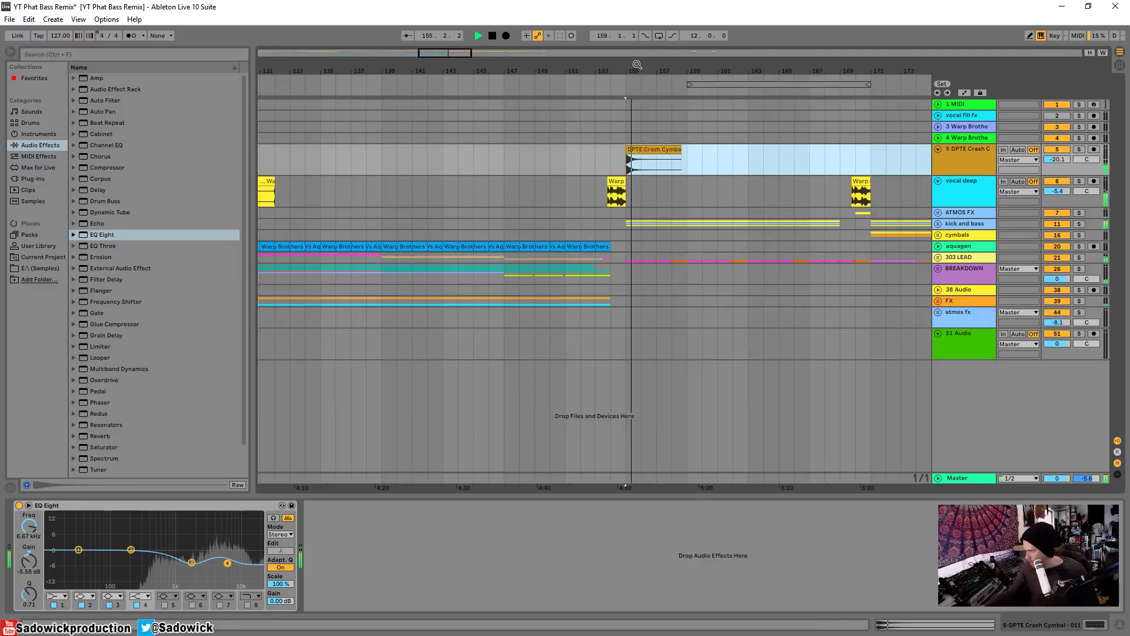
{"action": "left_click_drag", "start_coordinate": [648, 67], "coordinate": [557, 53]}
{"action": "key", "text": "space"}
{"action": "left_click_drag", "start_coordinate": [560, 150], "coordinate": [675, 160]}
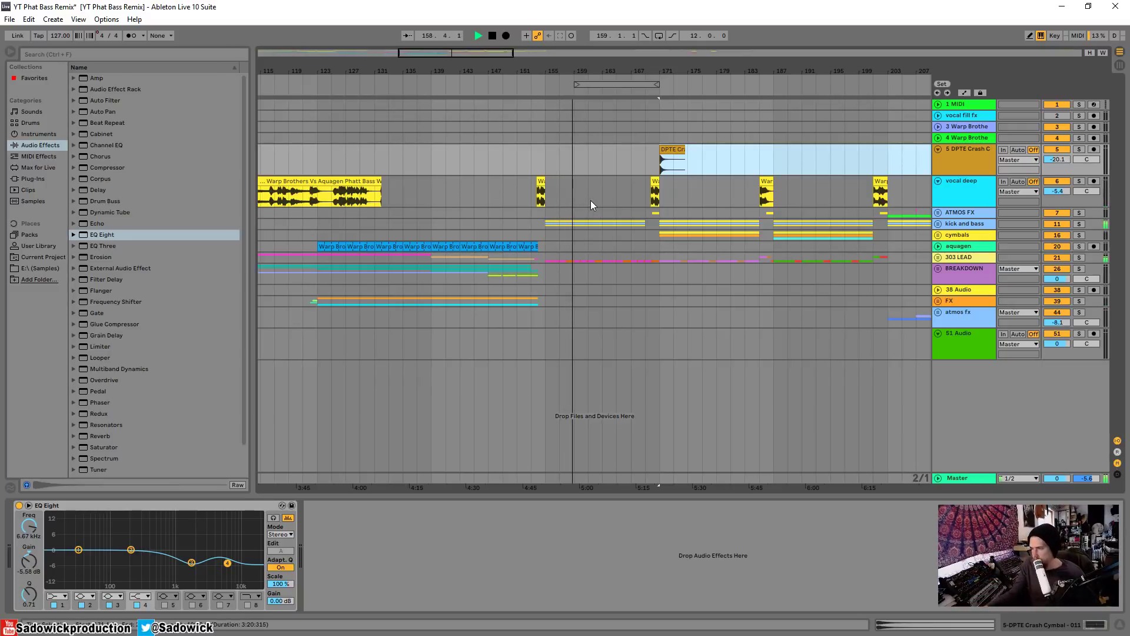
{"action": "left_click_drag", "start_coordinate": [591, 70], "coordinate": [612, 99]}
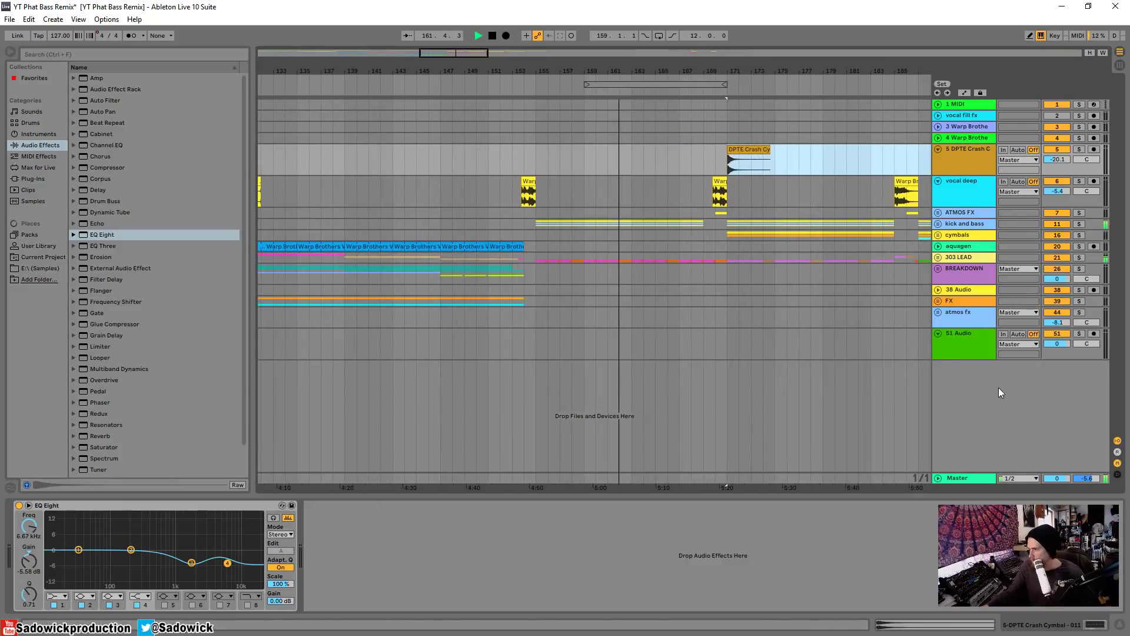
Step: Select the 51 Audio track and look through the Dave Parkinson Trance Essentials sample folders, including DPTE Drum Loops
{"action": "left_click", "coordinate": [960, 340]}
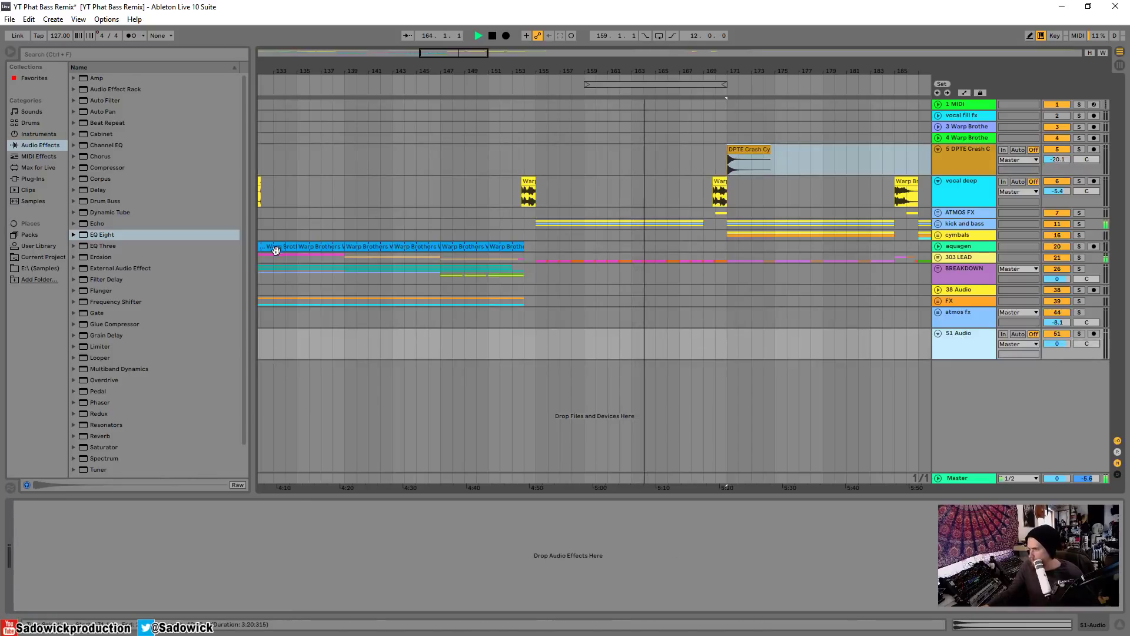
{"action": "key", "text": "space"}
{"action": "left_click", "coordinate": [38, 268]}
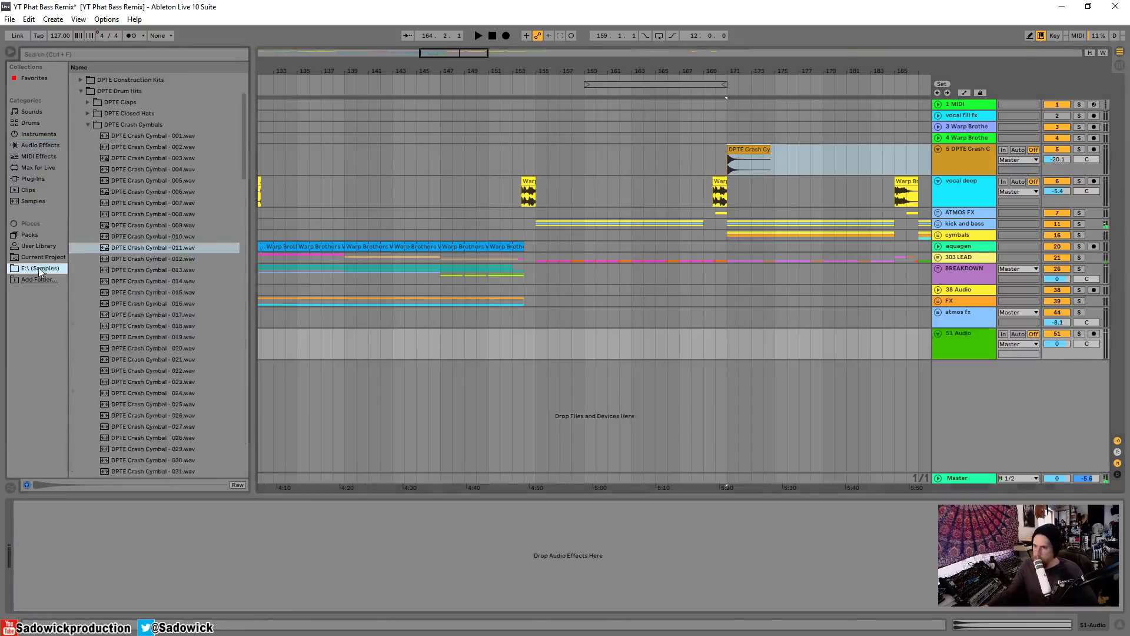
{"action": "left_click", "coordinate": [92, 201]}
{"action": "left_click", "coordinate": [81, 167]}
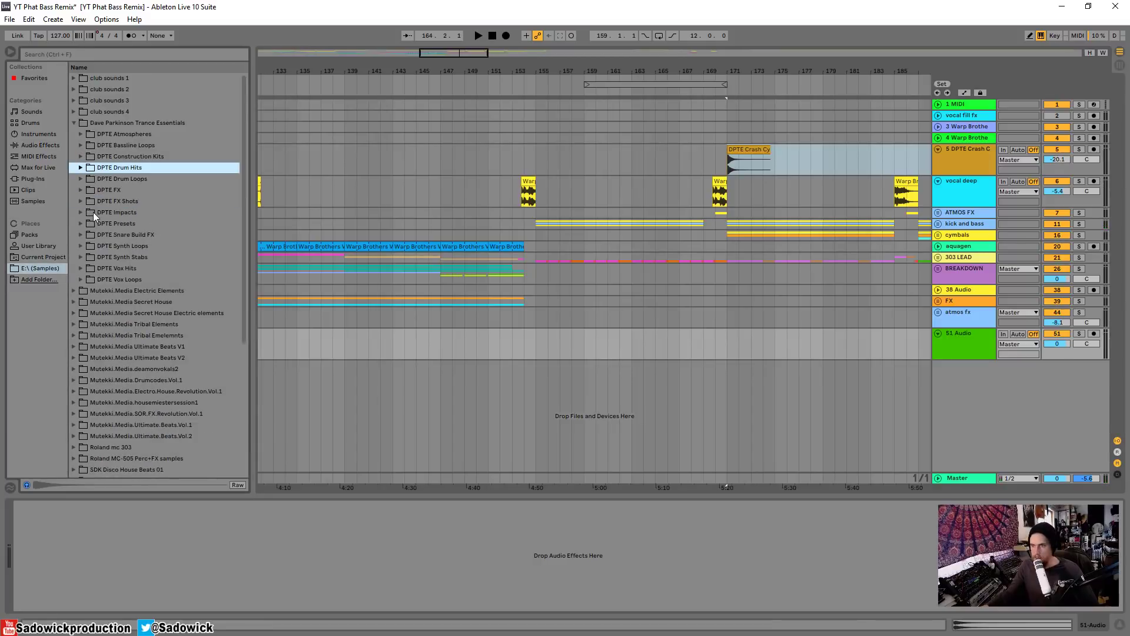
{"action": "left_click", "coordinate": [83, 235]}
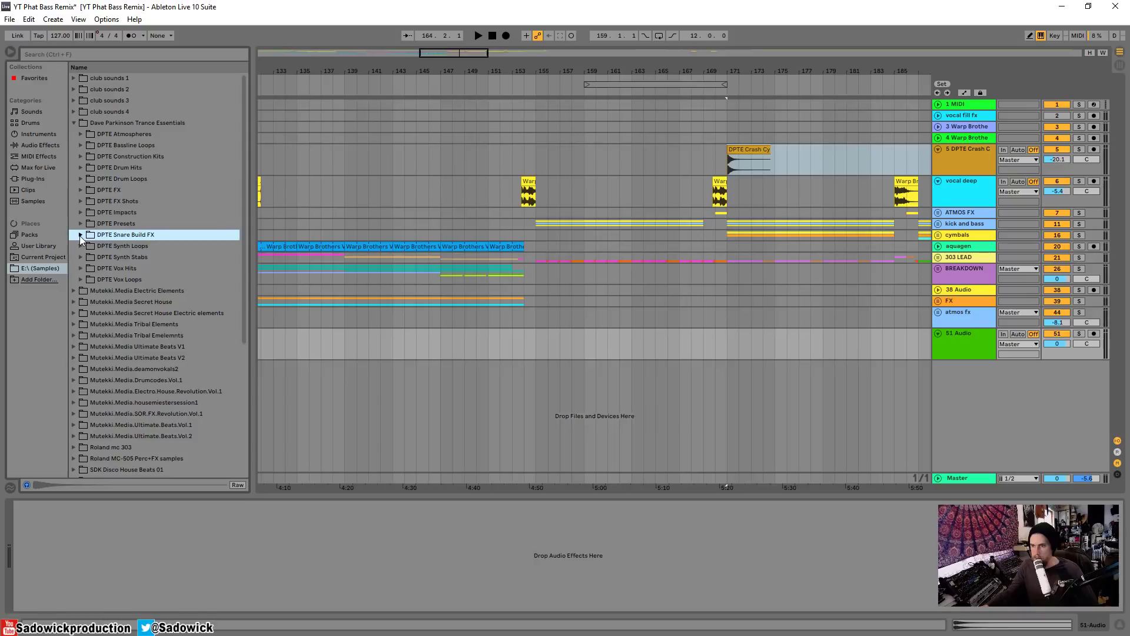
{"action": "left_click", "coordinate": [123, 223]}
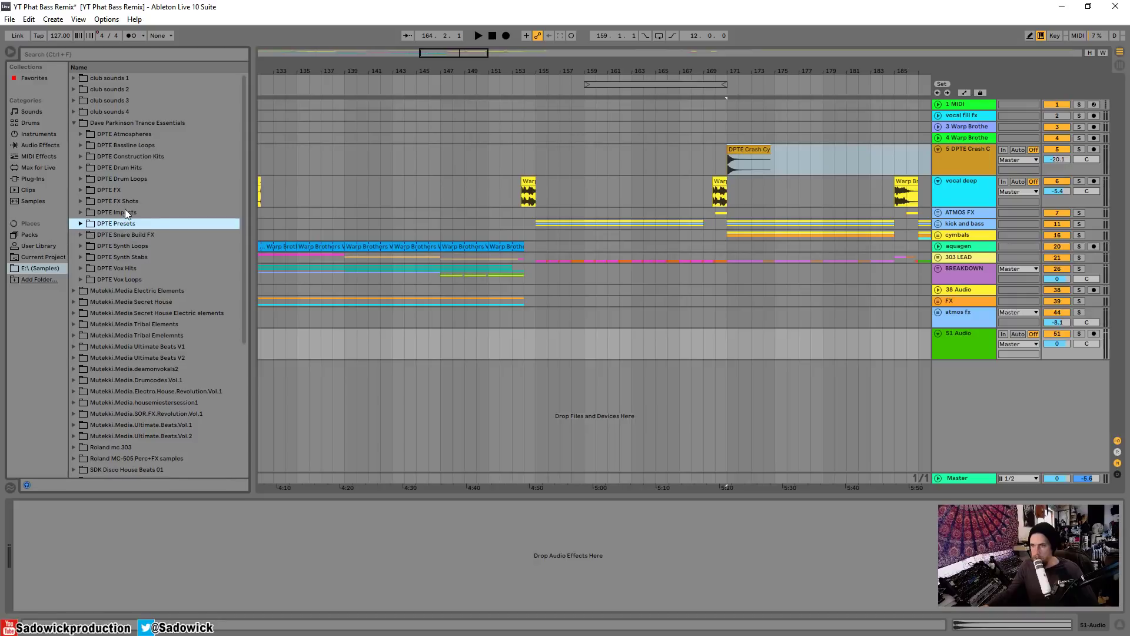
{"action": "left_click", "coordinate": [81, 179]}
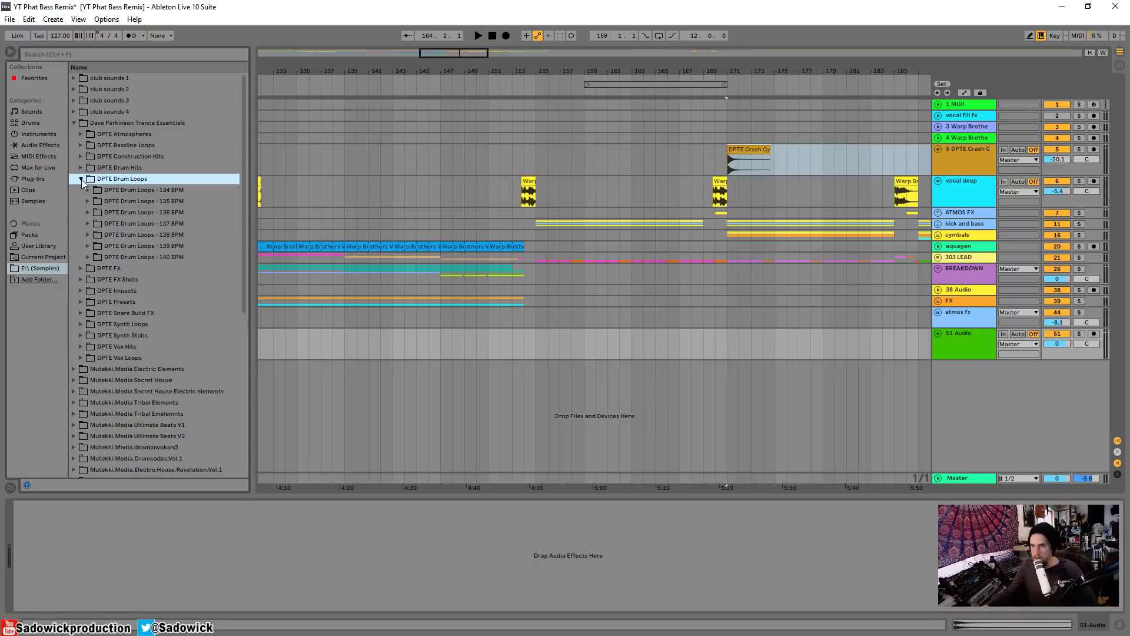
{"action": "left_click", "coordinate": [81, 179]}
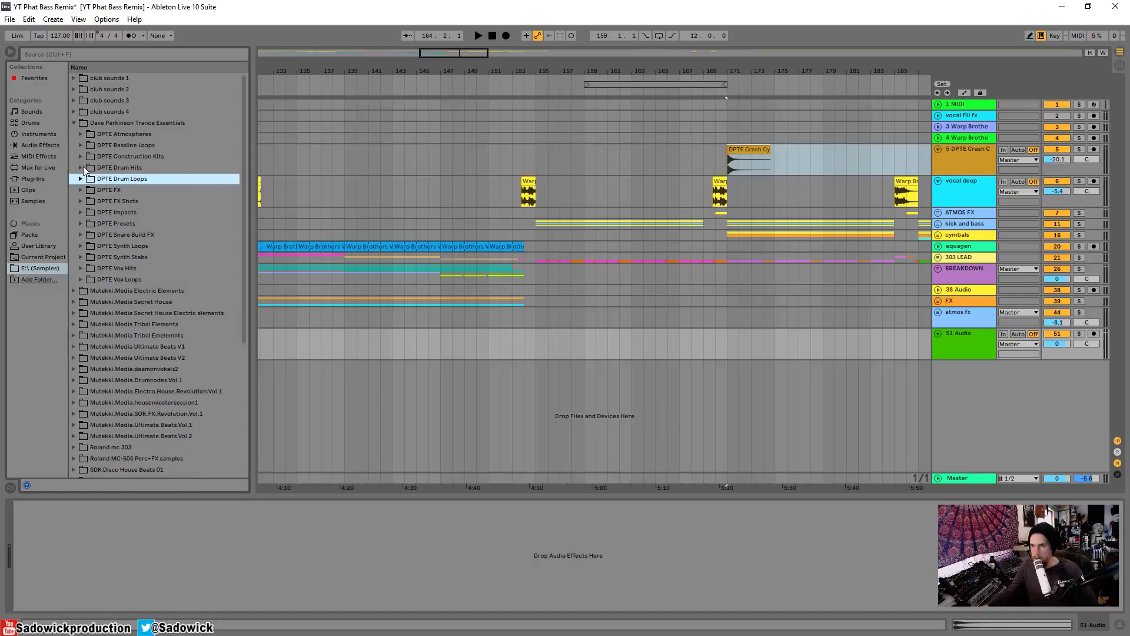
Step: Audition samples in the DPTE FX Shots folder, including Fx Shots 002, 009 and 010
{"action": "left_click", "coordinate": [81, 202]}
{"action": "left_click", "coordinate": [153, 221]}
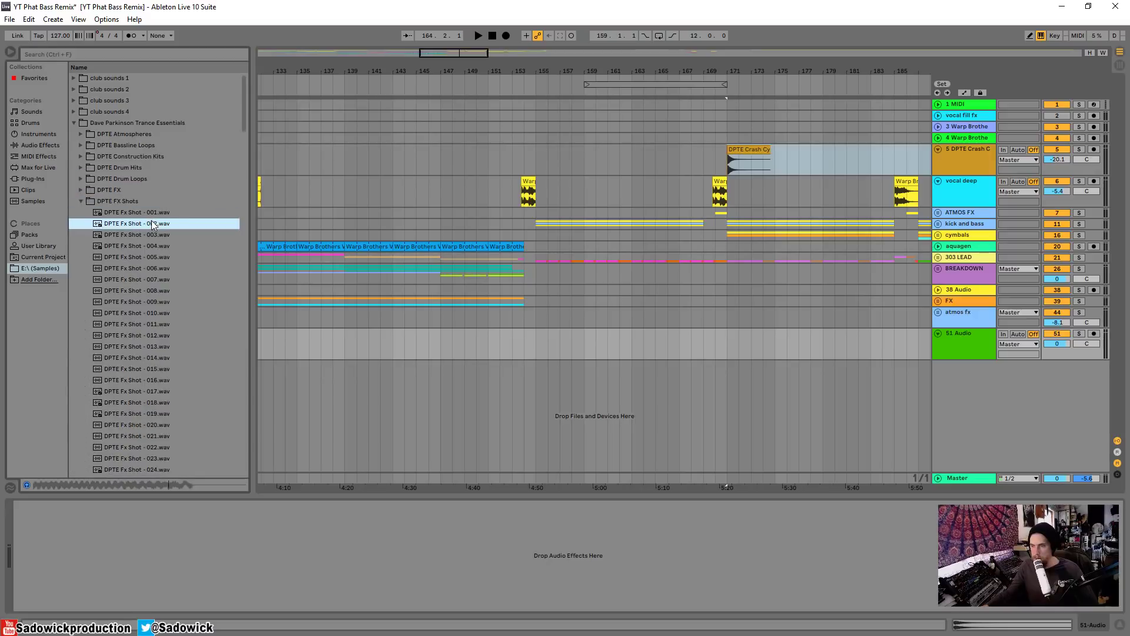
{"action": "key", "text": "Down"}
{"action": "left_click", "coordinate": [147, 300]}
{"action": "key", "text": "Down"}
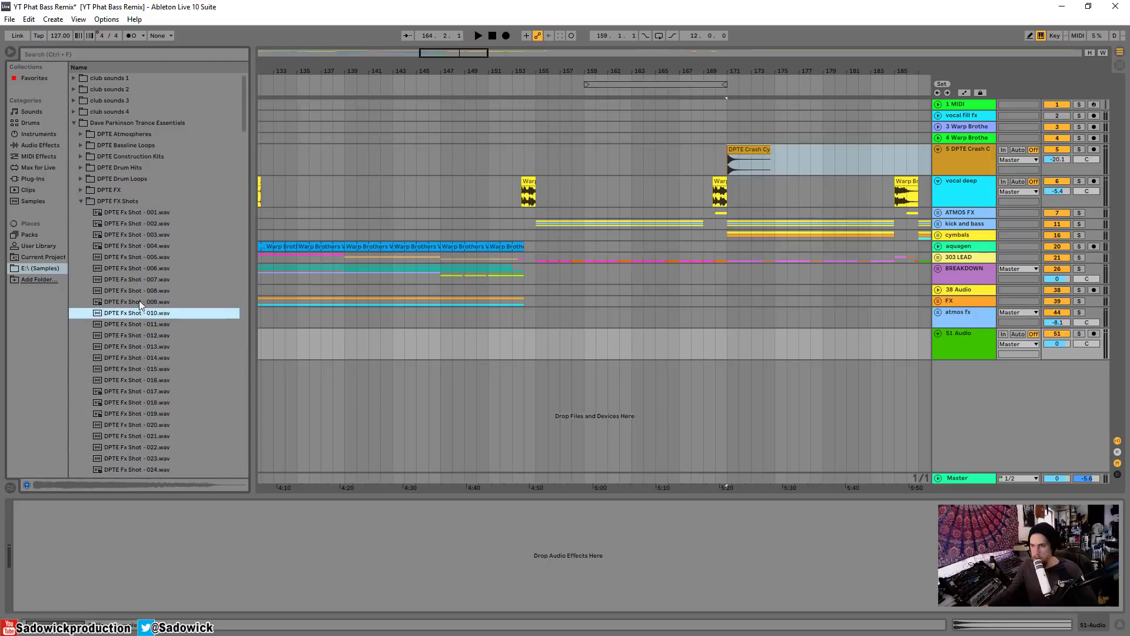
Step: Open the VEH4 Fills 128BPM folder in Vengeance Essential House 4 and audition VEH4 Fill 003
{"action": "left_click", "coordinate": [80, 201]}
{"action": "left_click", "coordinate": [84, 179]}
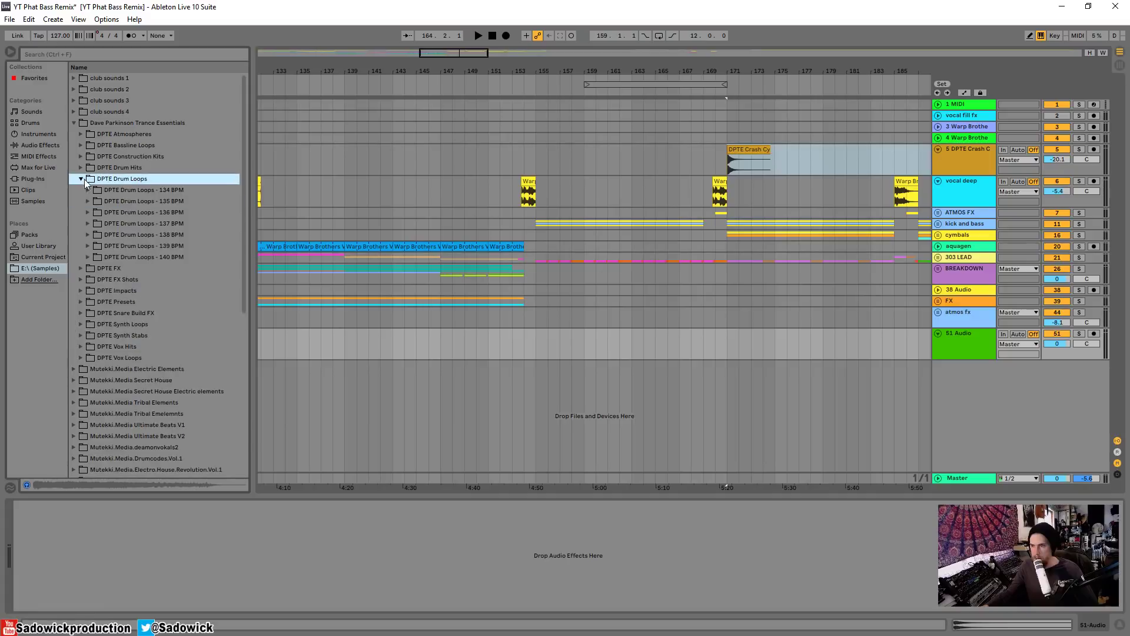
{"action": "left_click", "coordinate": [73, 123]}
{"action": "scroll", "coordinate": [112, 382], "scroll_direction": "down", "scroll_amount": 2}
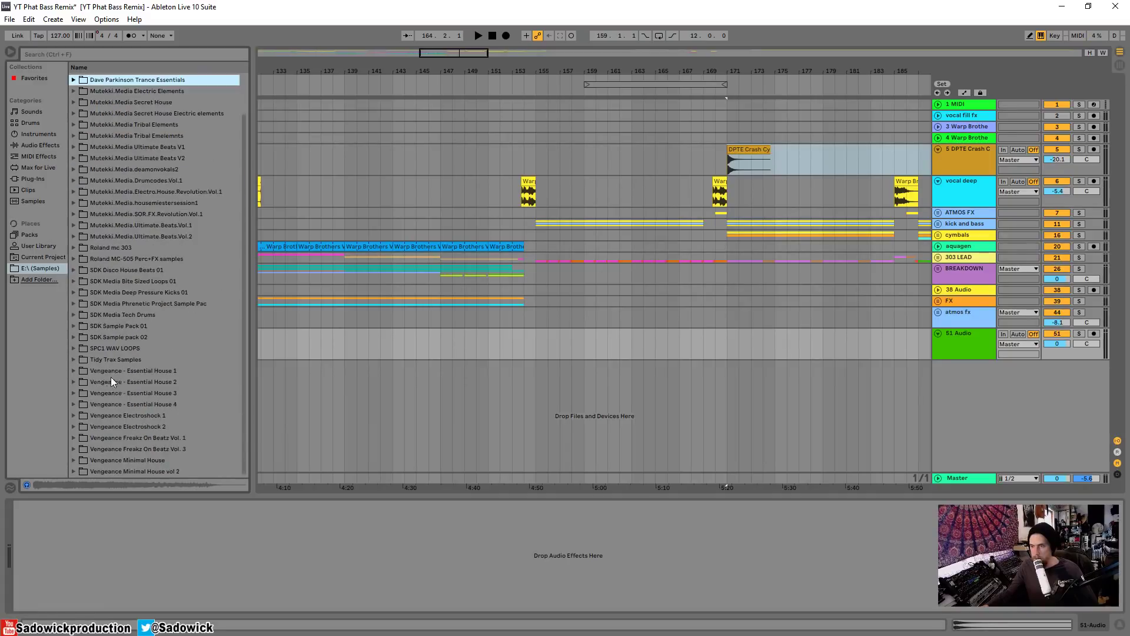
{"action": "left_click", "coordinate": [75, 404]}
{"action": "left_click", "coordinate": [79, 388]}
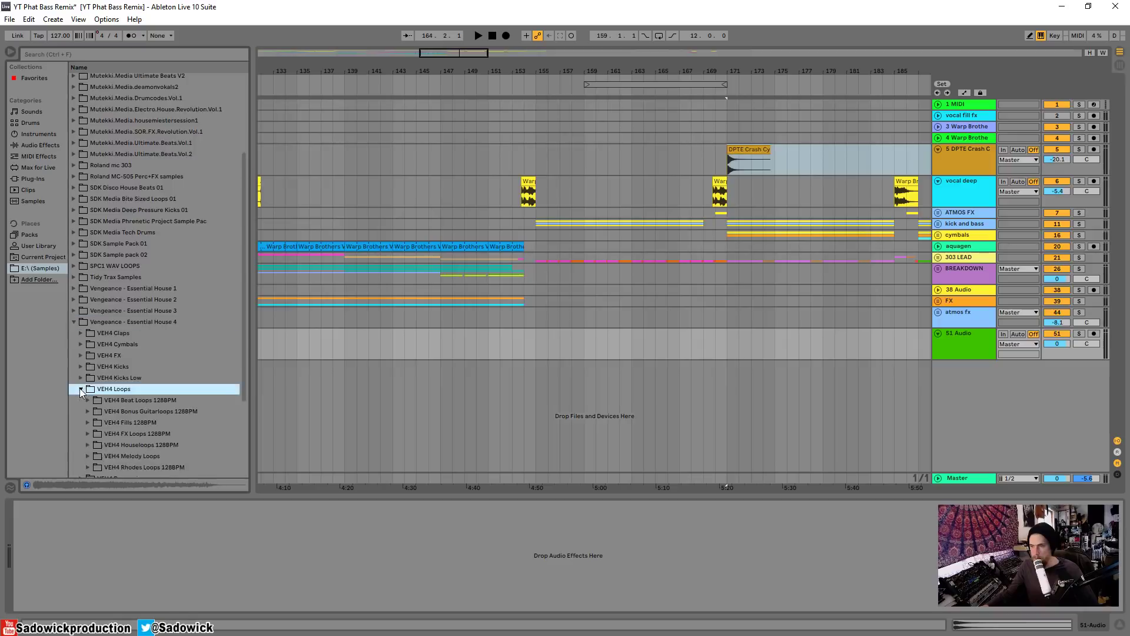
{"action": "left_click", "coordinate": [89, 353]}
{"action": "left_click", "coordinate": [137, 386]}
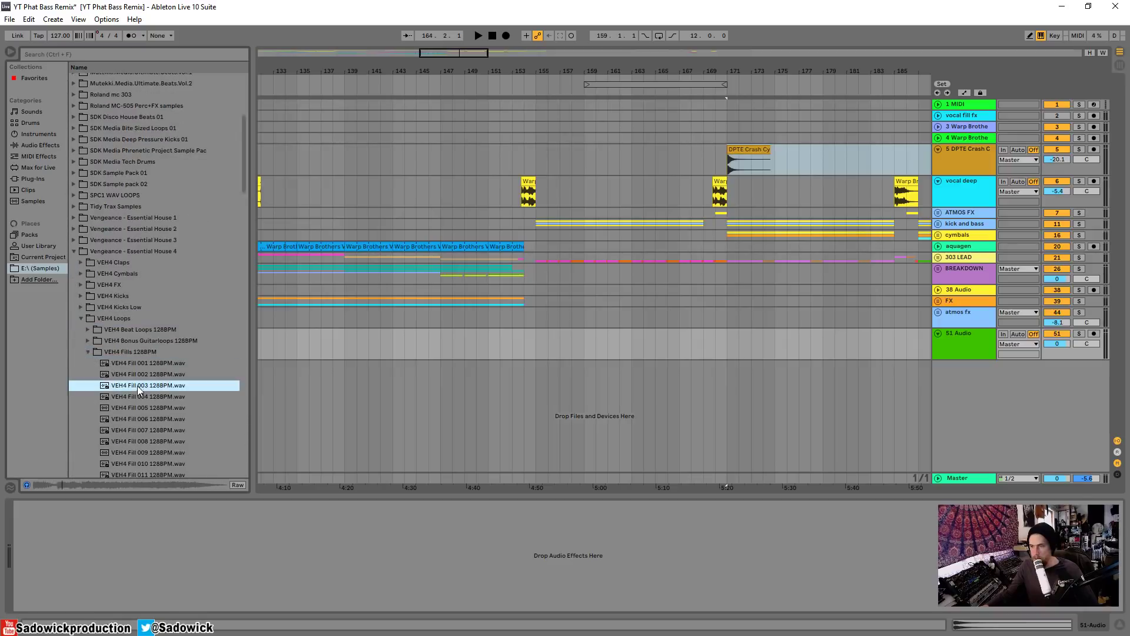
Step: Audition the fill samples in the VEH4 Fills 128BPM folder, including Fill 005, Fill 017 and Fill 021
{"action": "scroll", "coordinate": [137, 387], "scroll_direction": "down", "scroll_amount": 9}
{"action": "key", "text": "Down"}
{"action": "key", "text": "Down"}
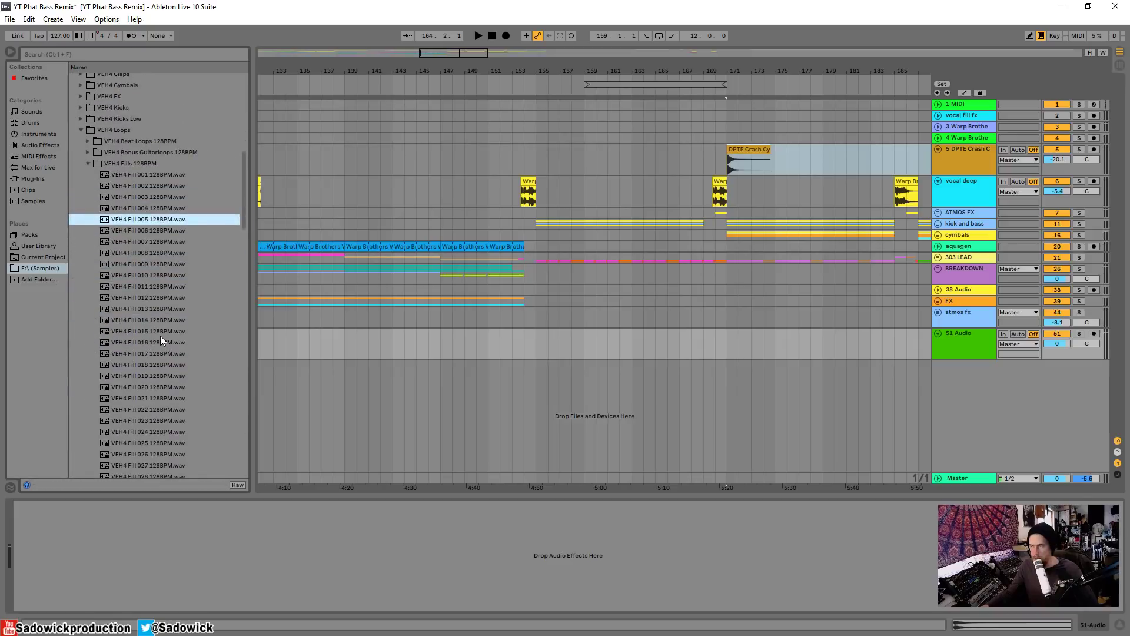
{"action": "left_click", "coordinate": [137, 209]}
{"action": "key", "text": "Down"}
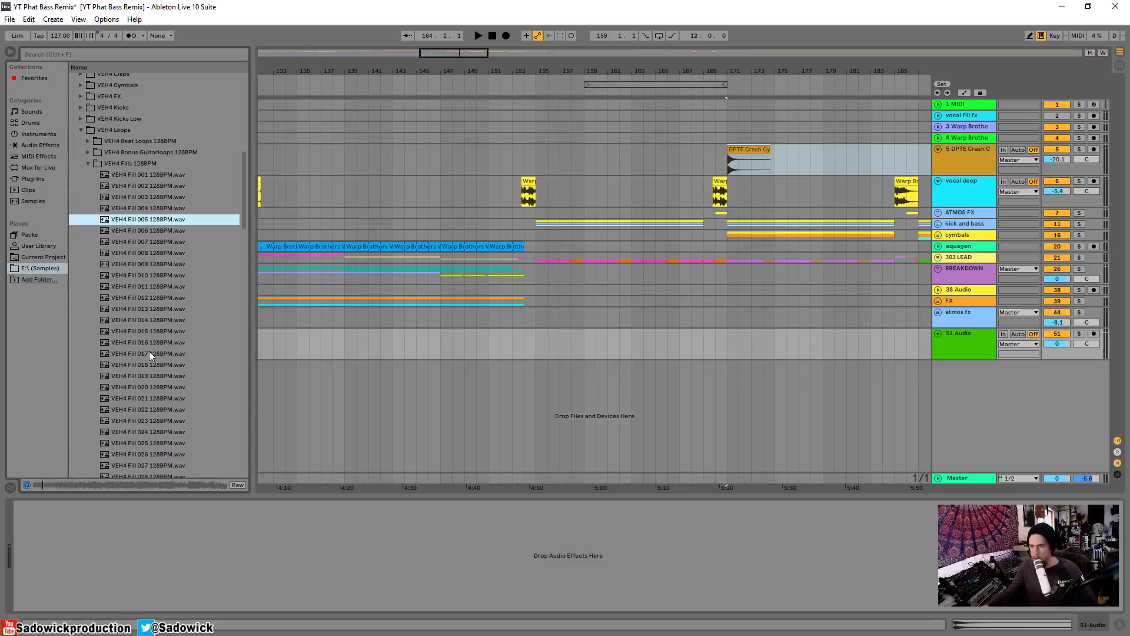
{"action": "left_click", "coordinate": [150, 345]}
{"action": "left_click", "coordinate": [151, 356]}
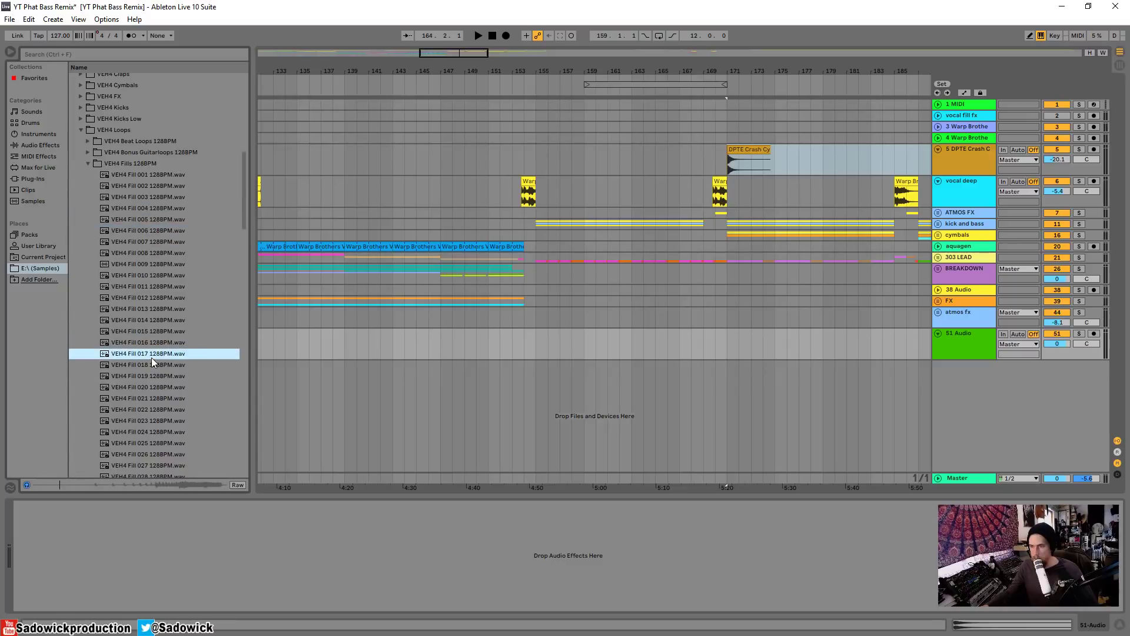
{"action": "left_click", "coordinate": [115, 402]}
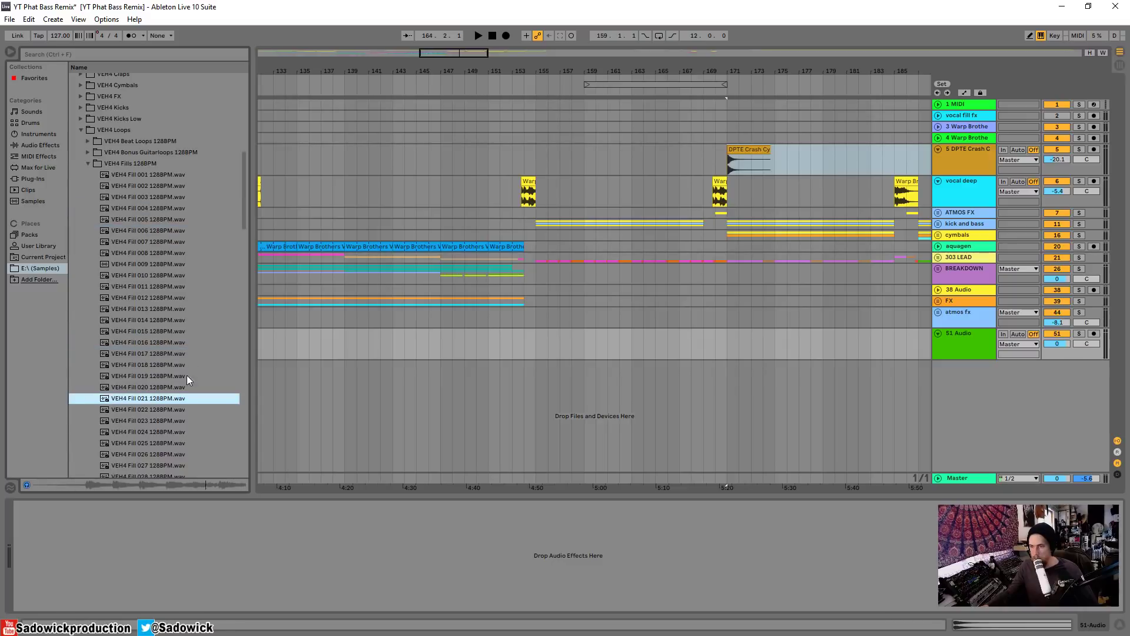
Step: Audition VEH4 Fill 001 through Fill 005 again and return to Fill 004
{"action": "left_click", "coordinate": [138, 176]}
{"action": "left_click", "coordinate": [142, 185]}
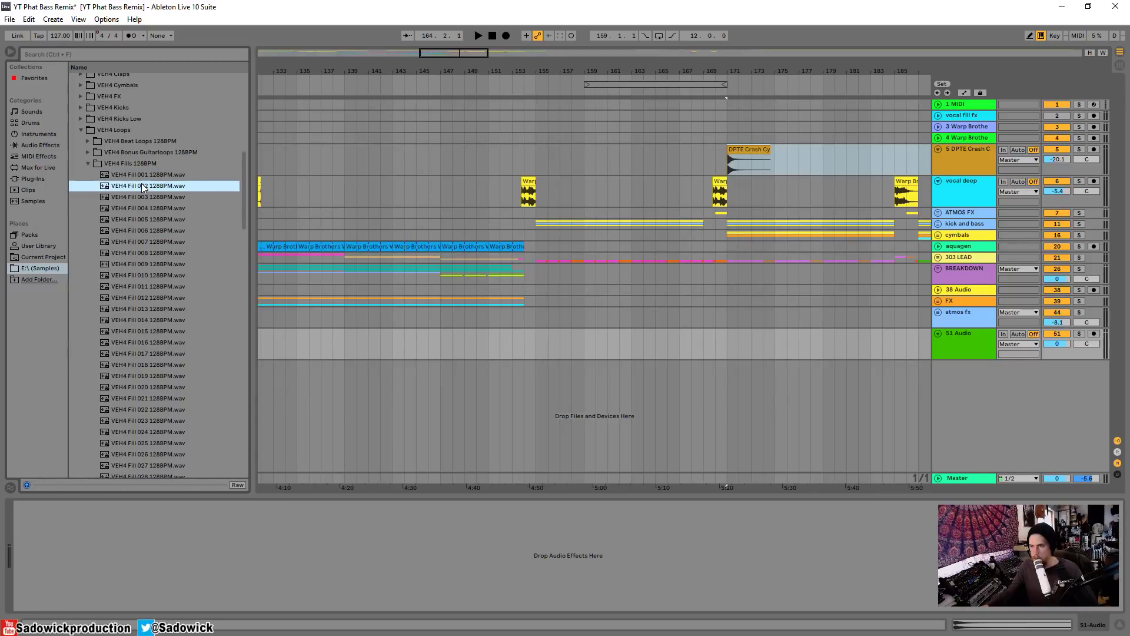
{"action": "left_click", "coordinate": [143, 198]}
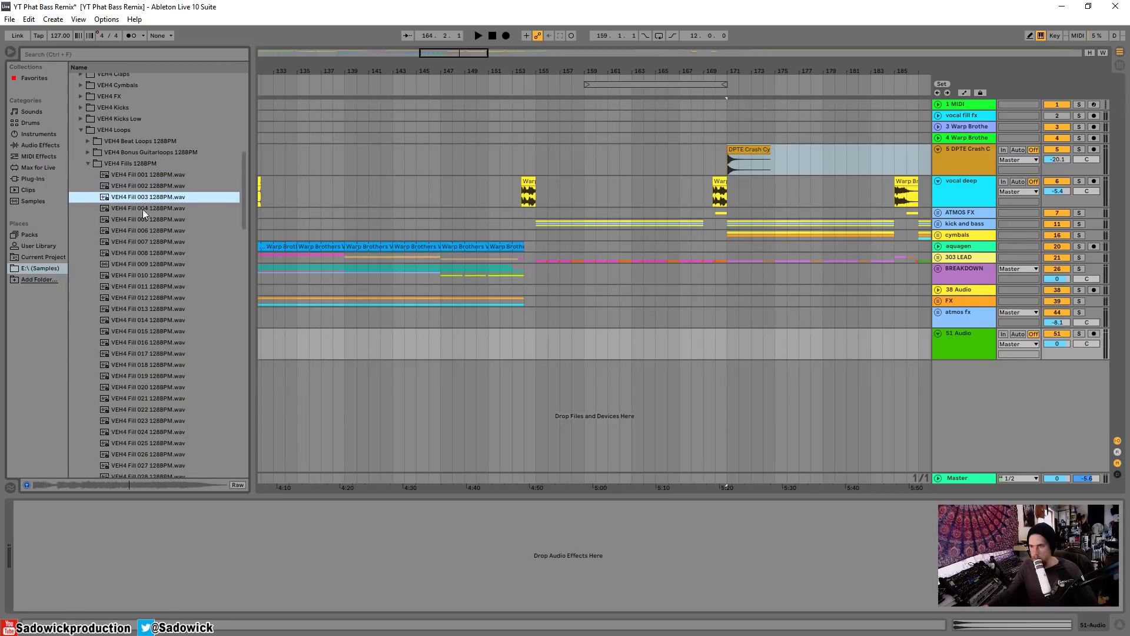
{"action": "left_click", "coordinate": [142, 210]}
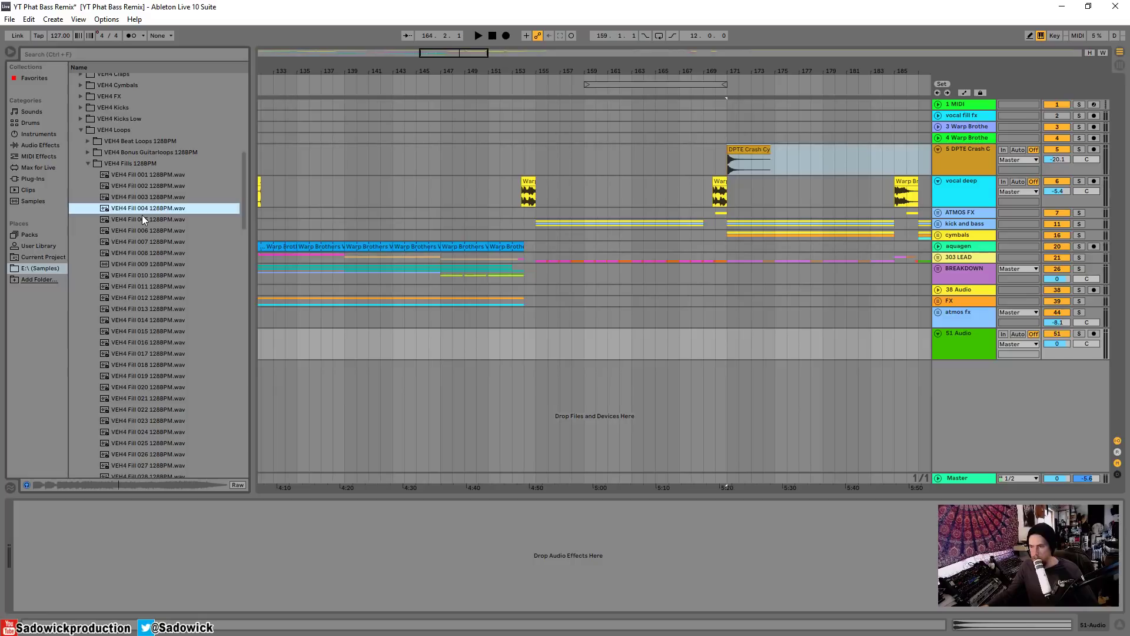
{"action": "key", "text": "Down"}
{"action": "key", "text": "Up"}
{"action": "key", "text": "Up"}
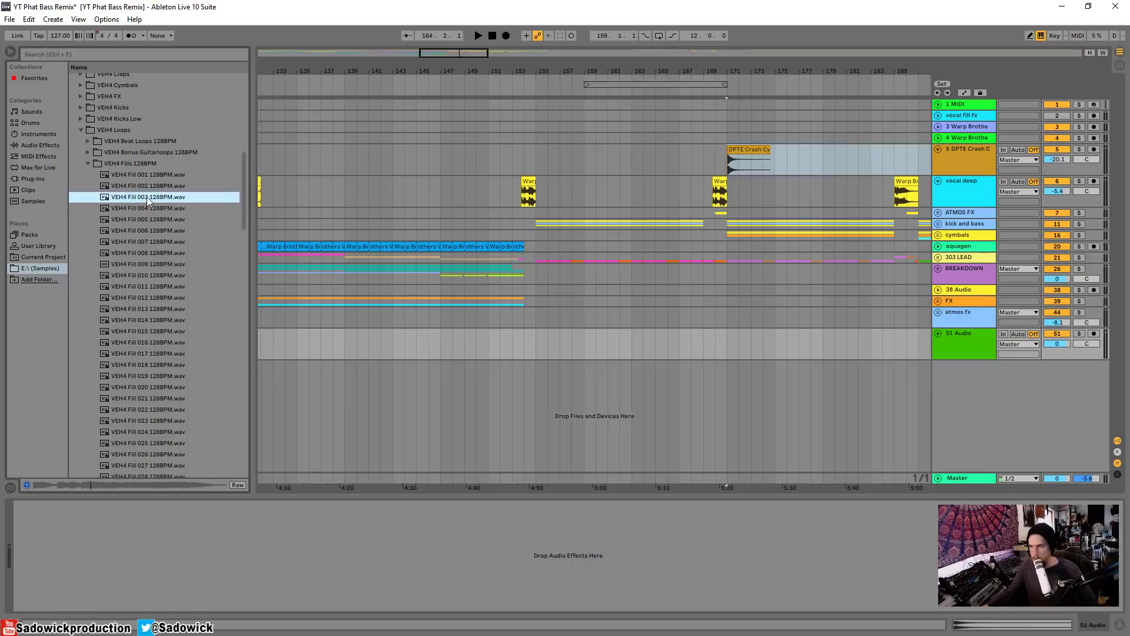
{"action": "key", "text": "Down"}
Step: Place the VEH4 Fill 004 sample on track 51 at beat 162.3 and play it in the arrangement
{"action": "left_click_drag", "start_coordinate": [142, 210], "coordinate": [621, 339]}
{"action": "key", "text": "plus"}
{"action": "key", "text": "plus"}
{"action": "key", "text": "plus"}
{"action": "key", "text": "plus"}
{"action": "key", "text": "space"}
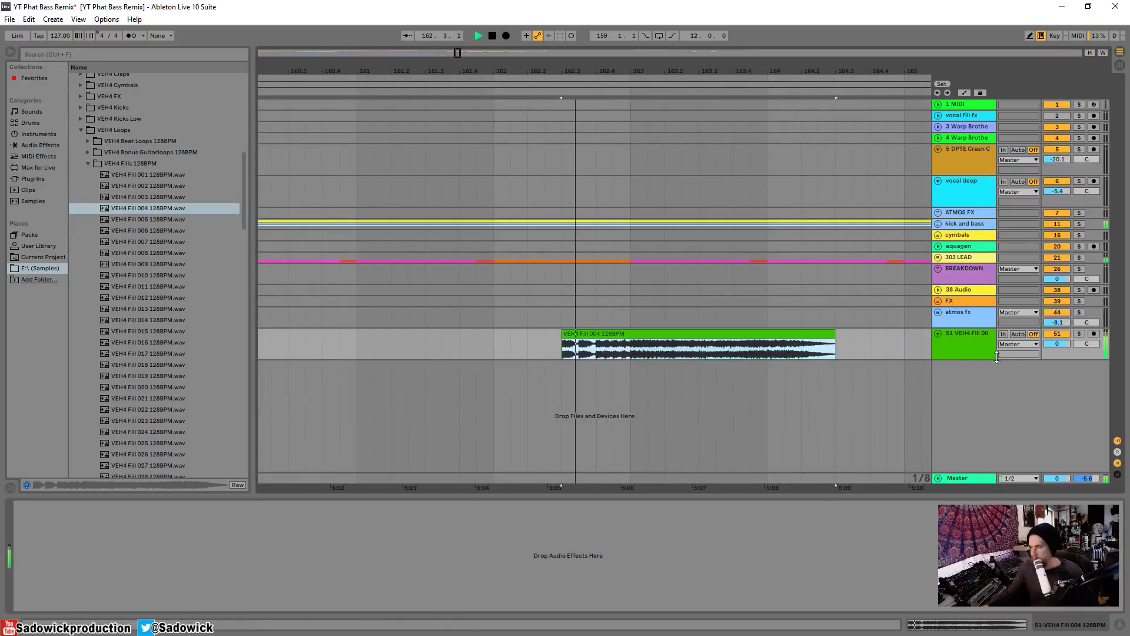
Step: Trim the Fill 004 clip to end at bar 163, set track 51's volume to -10.5 dB and listen back
{"action": "left_click_drag", "start_coordinate": [835, 346], "coordinate": [628, 346]}
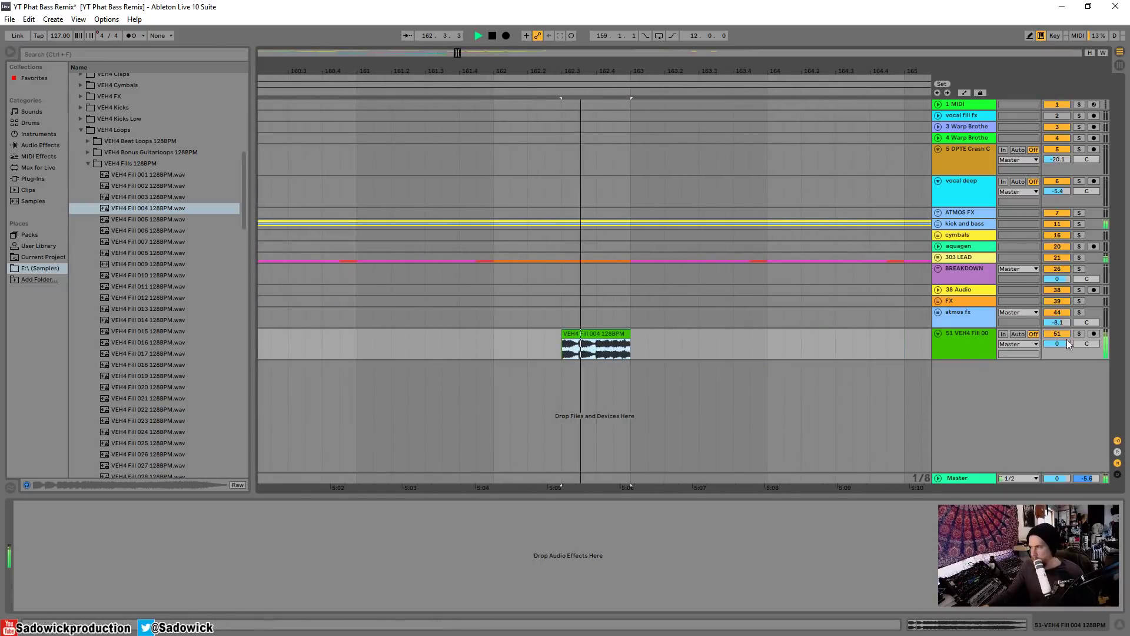
{"action": "left_click_drag", "start_coordinate": [1069, 344], "coordinate": [1068, 365]}
{"action": "key", "text": "space"}
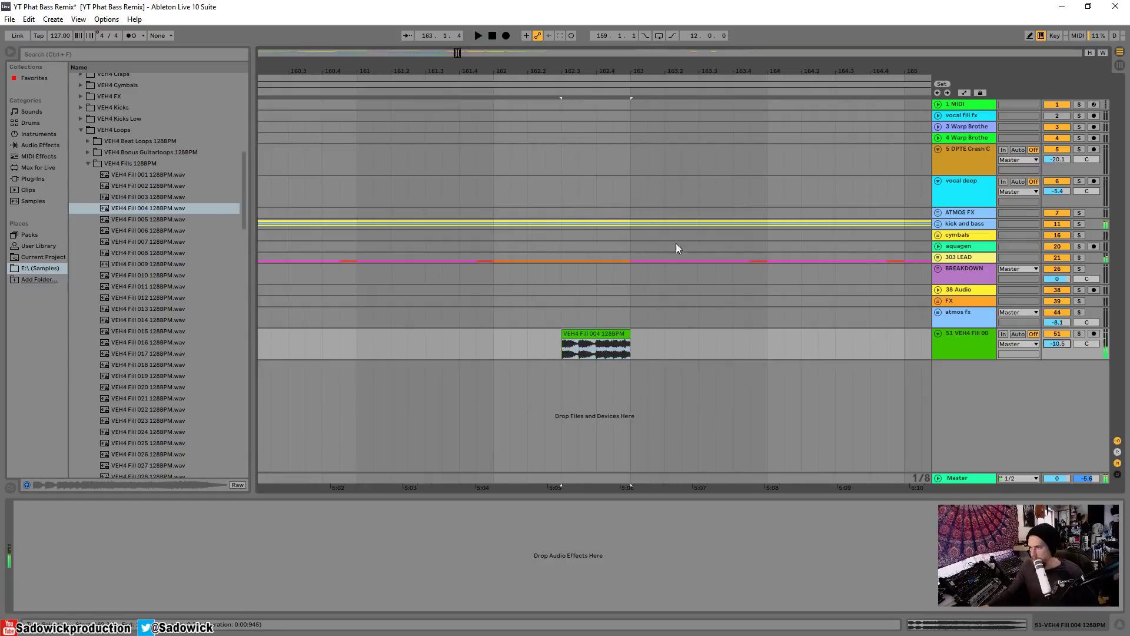
{"action": "key", "text": "space"}
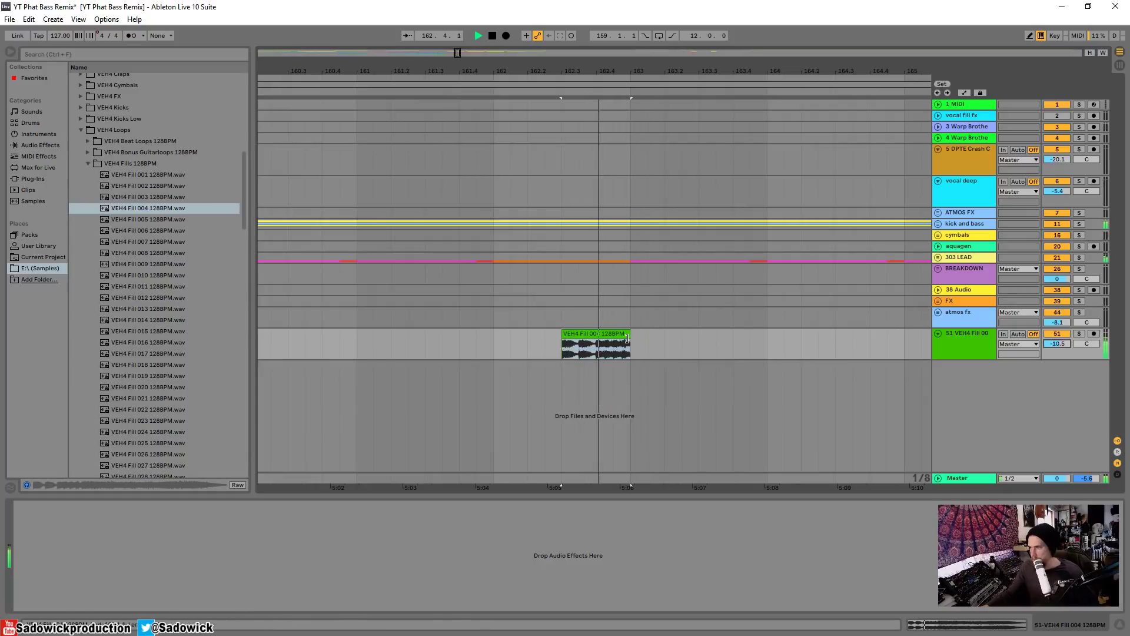
{"action": "key", "text": "space"}
Step: Try a gap in the kick and bass group from beat 162.3 to bar 163, listen, and undo it
{"action": "left_click", "coordinate": [562, 213]}
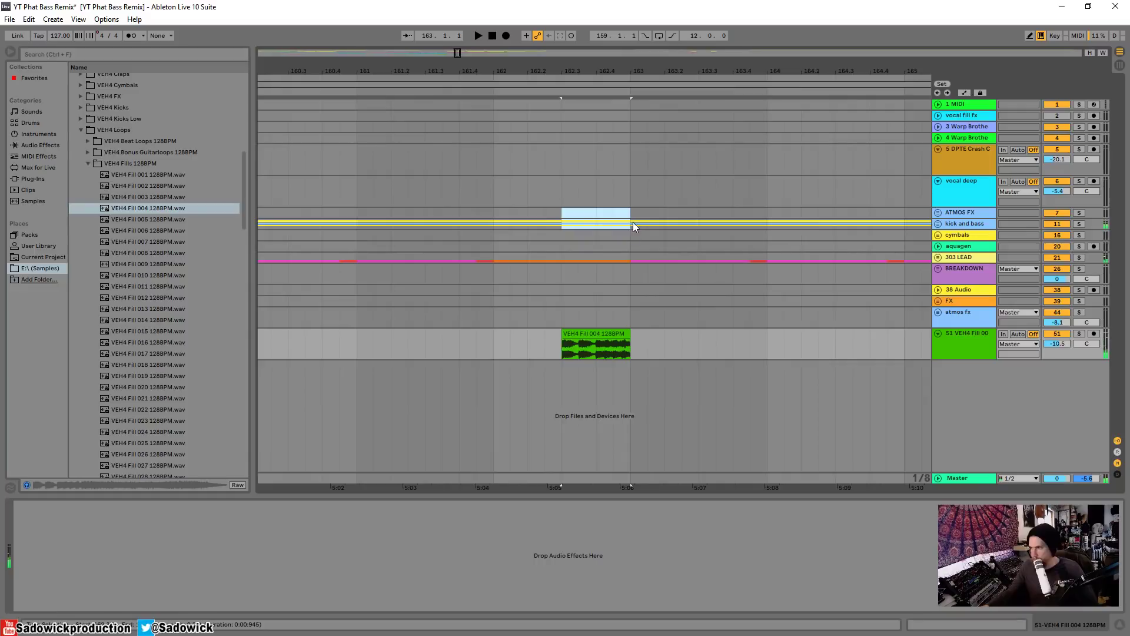
{"action": "left_click", "coordinate": [516, 90]}
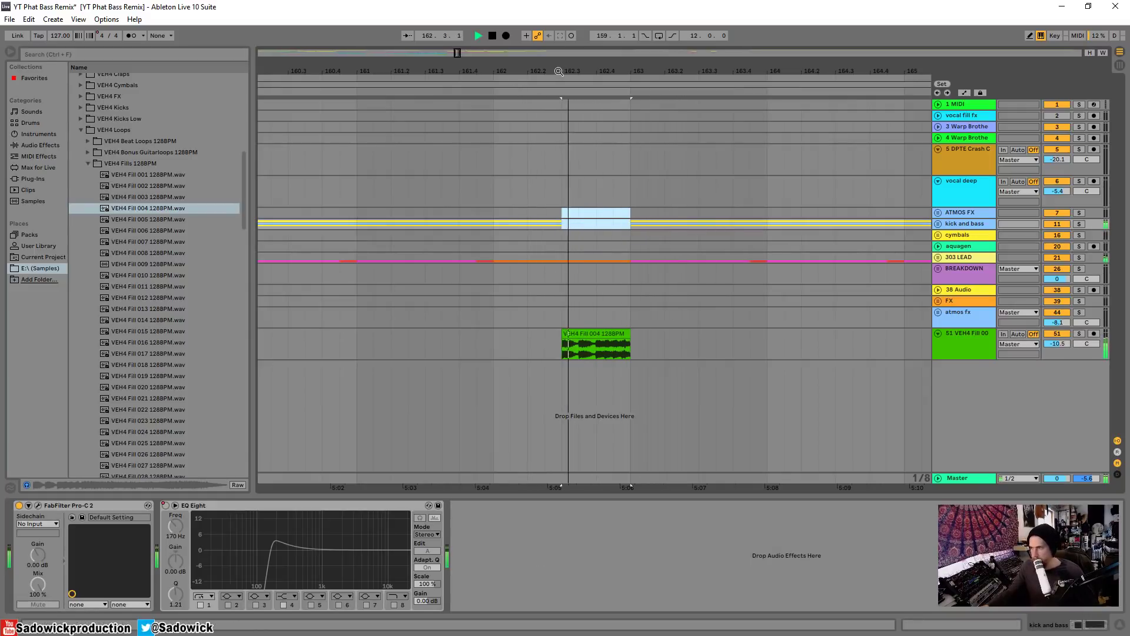
{"action": "left_click_drag", "start_coordinate": [559, 71], "coordinate": [559, 53]}
{"action": "key", "text": "ctrl+z"}
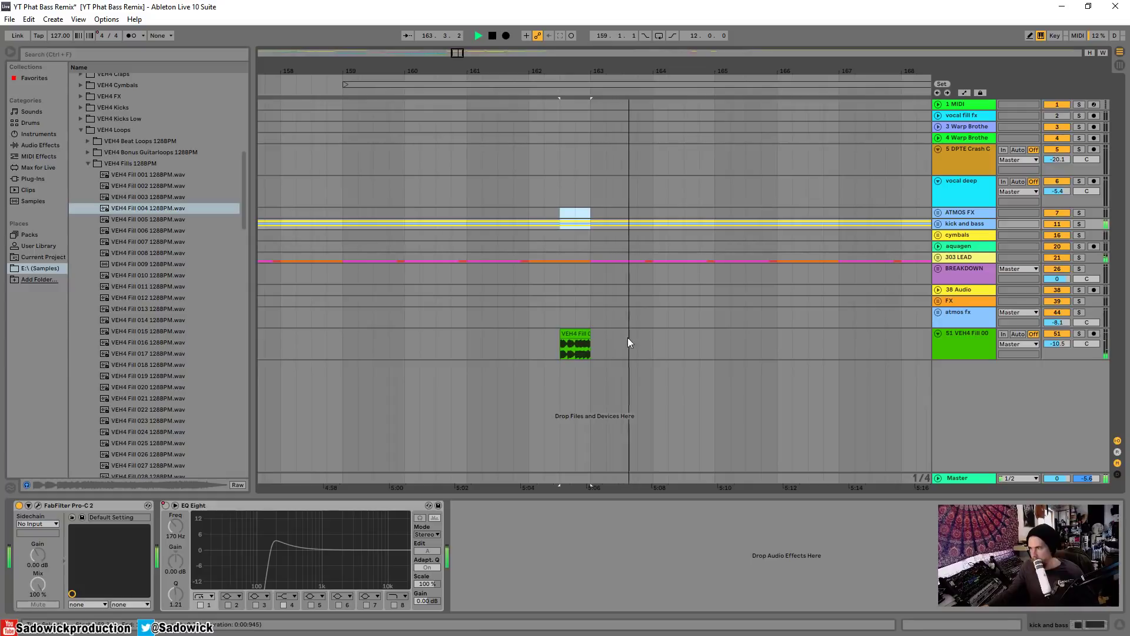
{"action": "key", "text": "space"}
Step: Delete the Fill 004 clip from track 51 and collapse the VEH4 Fills 128BPM folder
{"action": "left_click", "coordinate": [575, 334]}
{"action": "key", "text": "Delete"}
{"action": "left_click", "coordinate": [87, 164]}
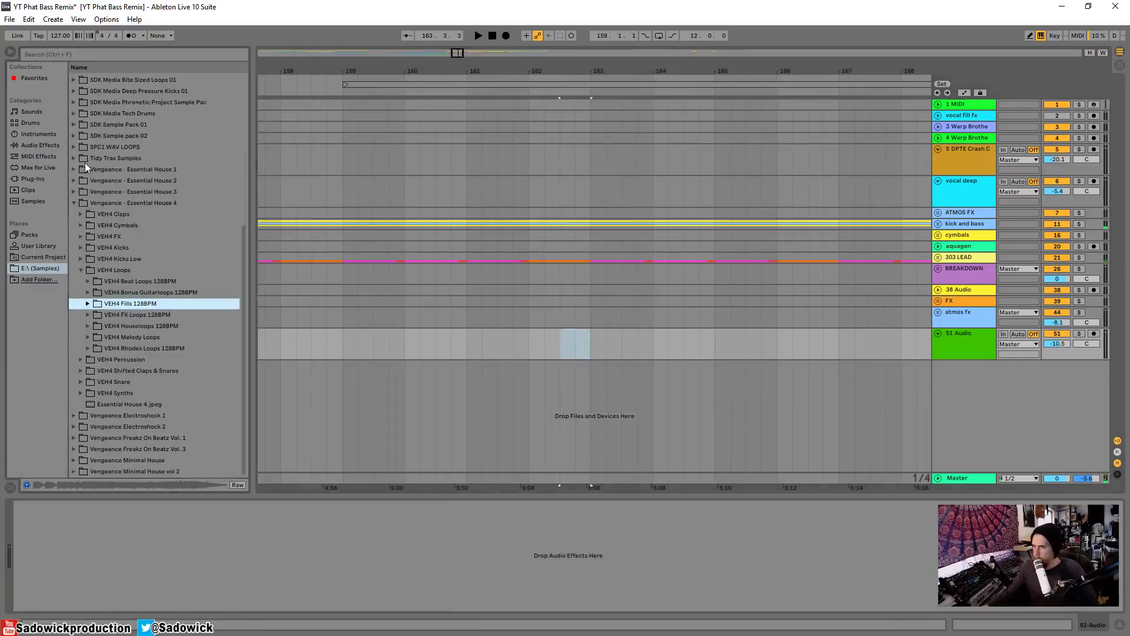
Step: Audition FX Loop 02 and FX Loop 03 in the VEH4 FX Loops 128BPM folder and collapse it
{"action": "left_click", "coordinate": [89, 315]}
{"action": "left_click", "coordinate": [136, 338]}
{"action": "key", "text": "Down"}
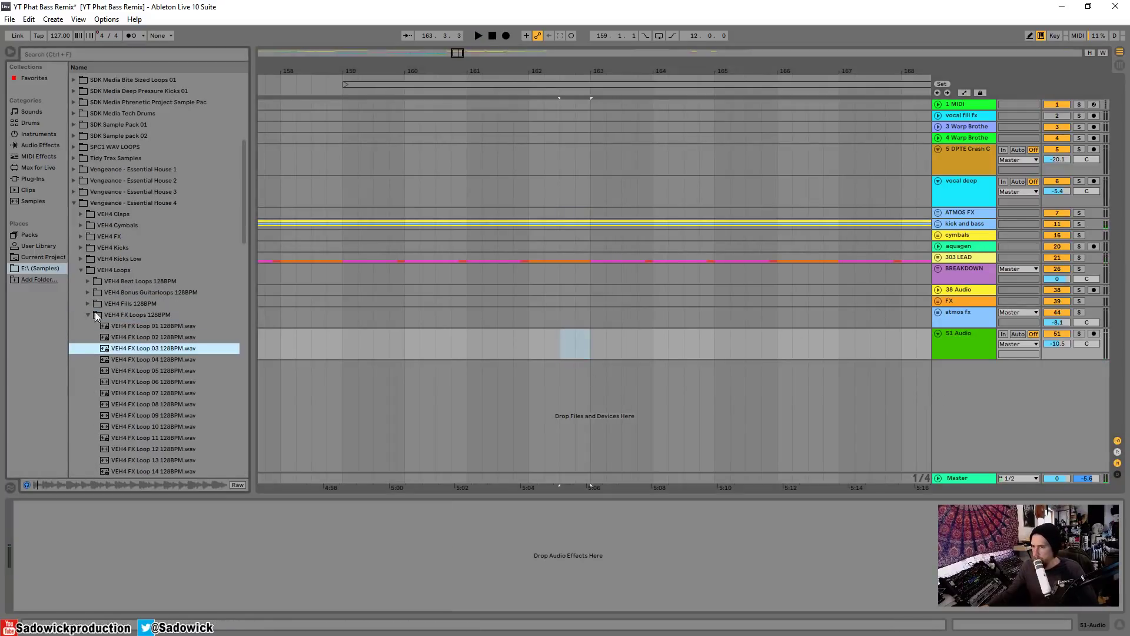
{"action": "left_click", "coordinate": [89, 315]}
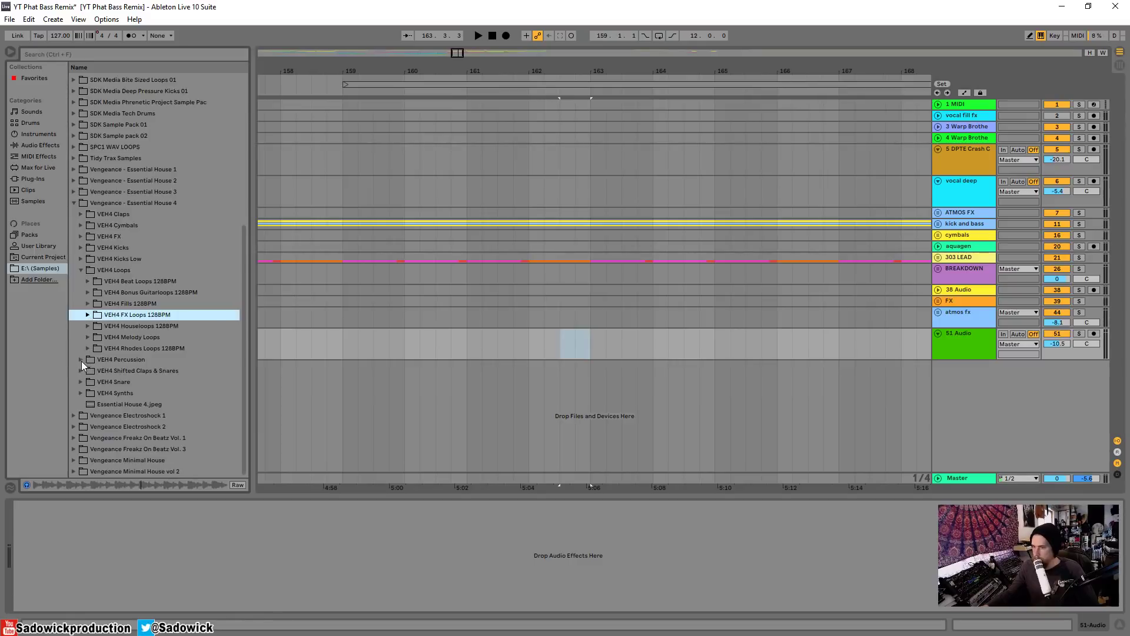
Step: Audition several samples in the VEH4 Athmo FX folder, including 03, 04, 08 and 12, and collapse it
{"action": "left_click", "coordinate": [86, 239]}
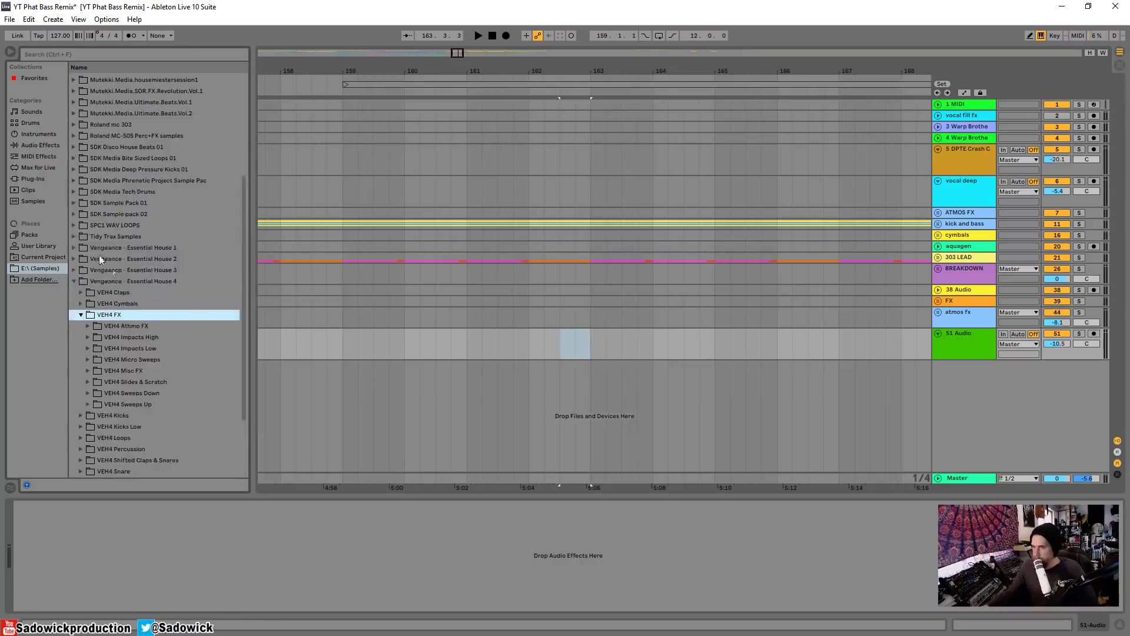
{"action": "left_click", "coordinate": [87, 327]}
{"action": "left_click", "coordinate": [120, 359]}
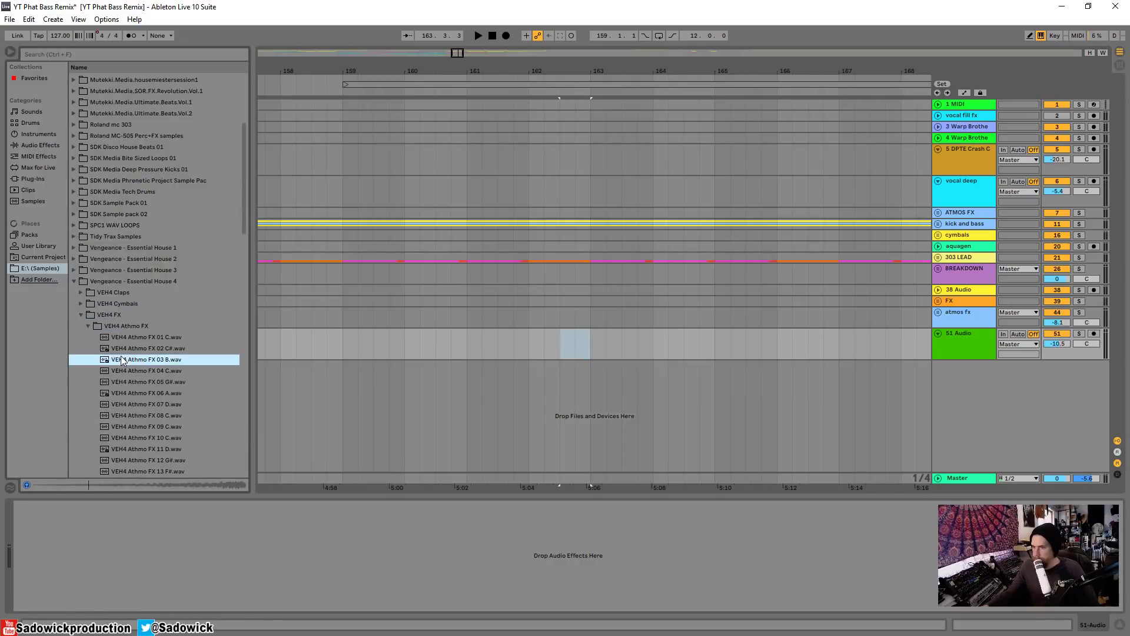
{"action": "left_click", "coordinate": [125, 367]}
{"action": "left_click", "coordinate": [149, 415]}
{"action": "left_click", "coordinate": [168, 460]}
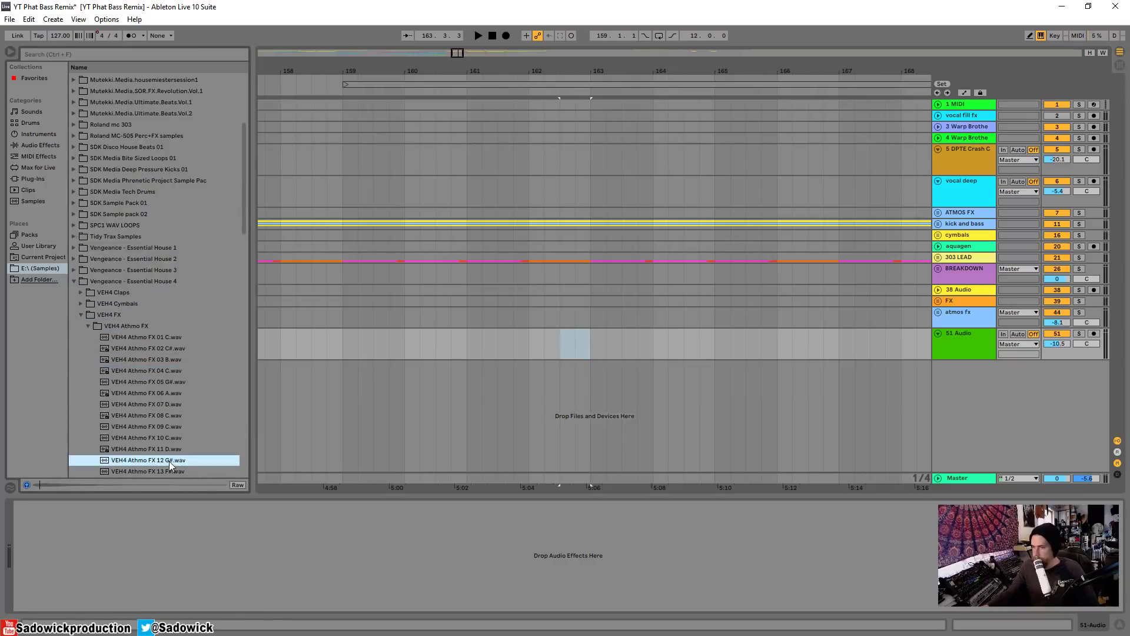
{"action": "left_click", "coordinate": [89, 327]}
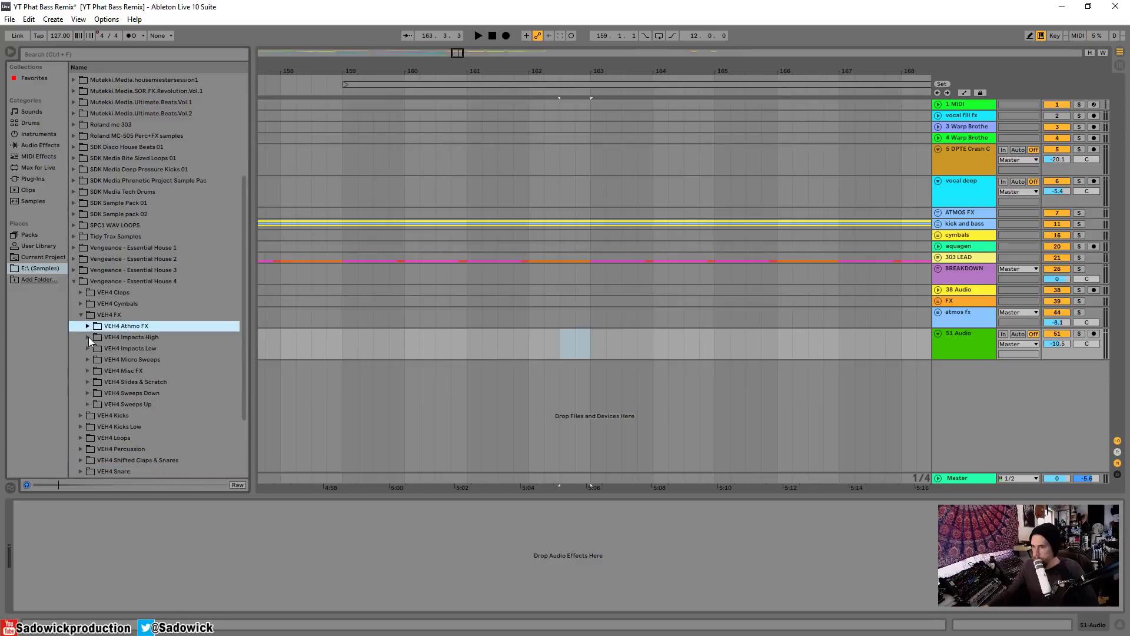
Step: Audition samples in the VEH4 Impacts High folder, including 03, 07 and 08
{"action": "left_click", "coordinate": [88, 338]}
{"action": "left_click", "coordinate": [150, 372]}
{"action": "left_click", "coordinate": [136, 415]}
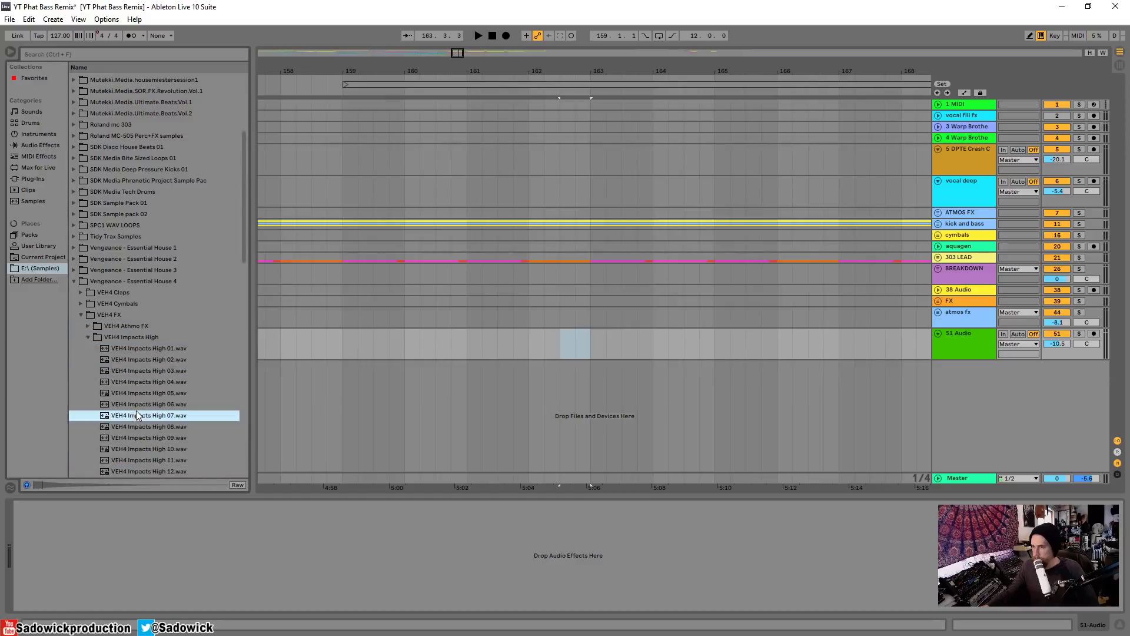
{"action": "left_click", "coordinate": [118, 426]}
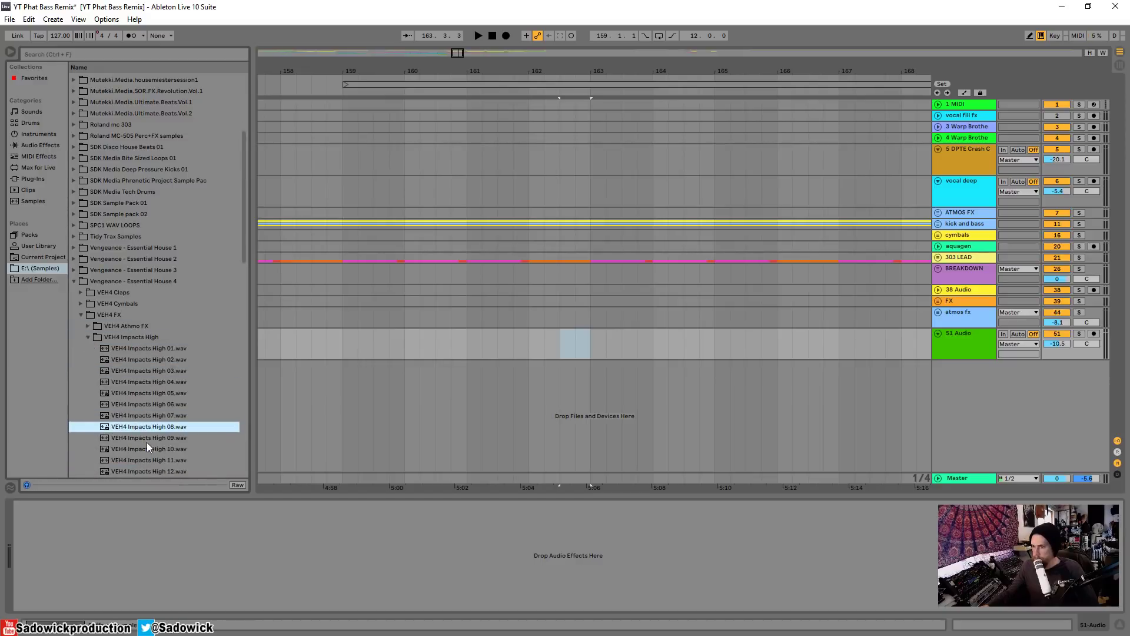
Step: Place VEH4 Impacts High 08 on track 51 at bar 162 and set the track's volume to -11.5 dB during playback
{"action": "left_click_drag", "start_coordinate": [161, 428], "coordinate": [576, 333]}
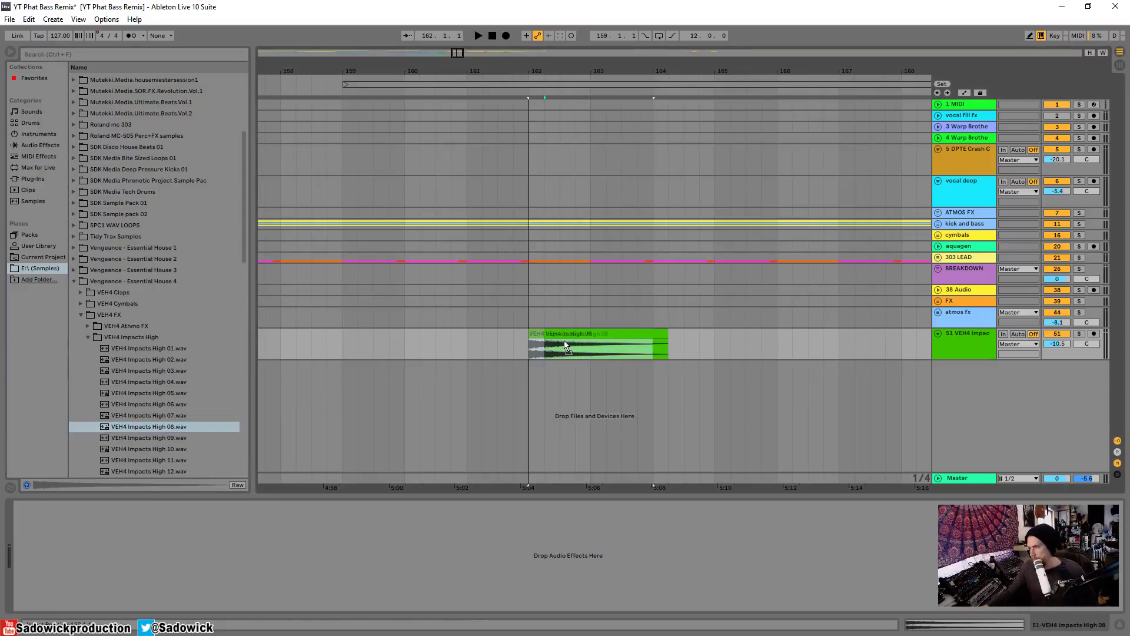
{"action": "key", "text": "space"}
{"action": "left_click_drag", "start_coordinate": [1053, 346], "coordinate": [1052, 348]}
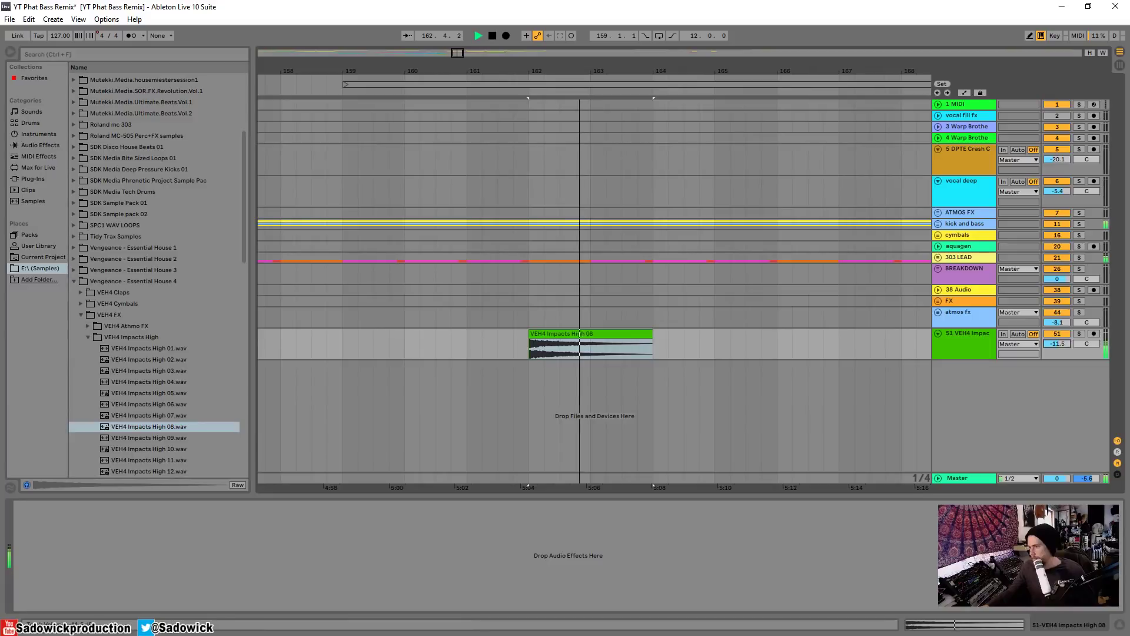
{"action": "key", "text": "space"}
Step: Trim the Impacts High 08 clip to end at bar 163 and listen back
{"action": "left_click_drag", "start_coordinate": [652, 337], "coordinate": [590, 337]}
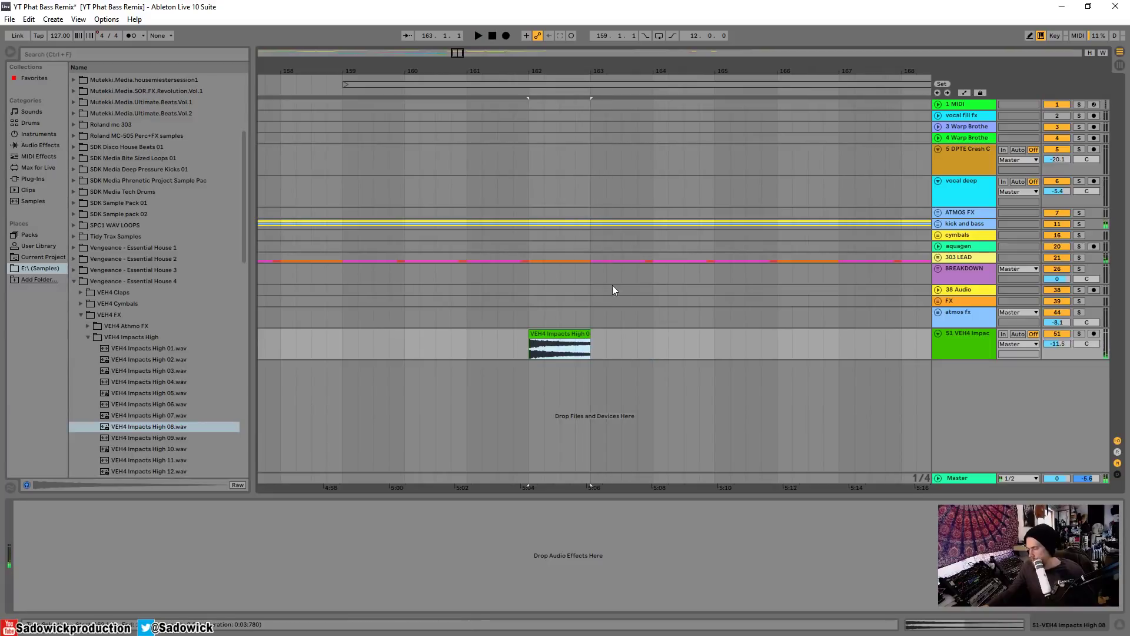
{"action": "key", "text": "space"}
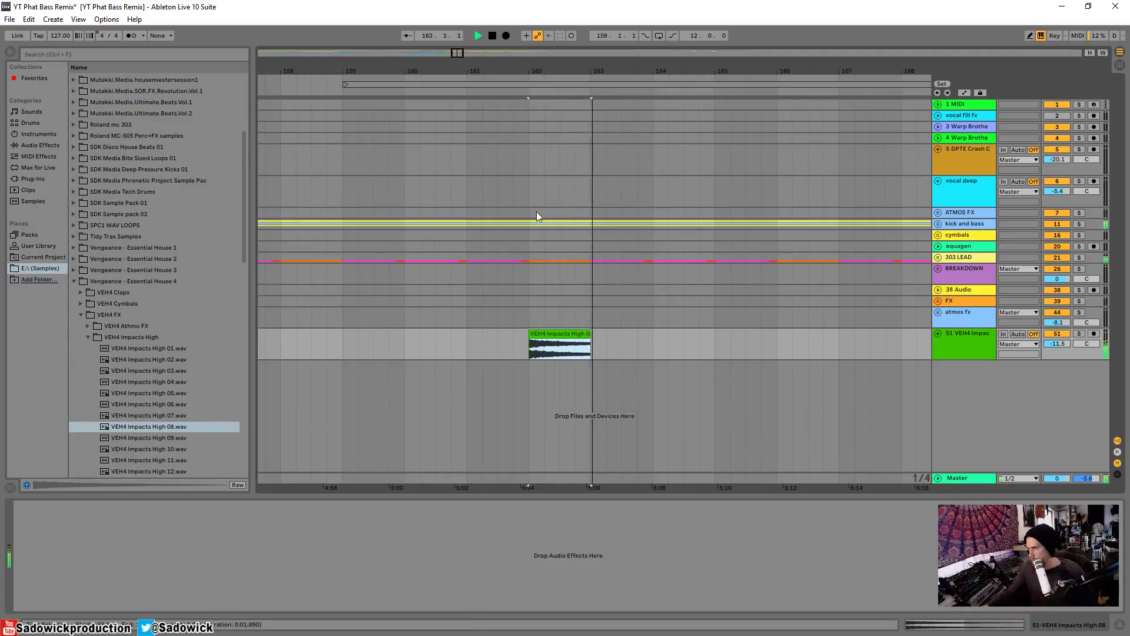
{"action": "key", "text": "space"}
Step: Remove the kick and bass material between bars 162 and 163 and play through the gap
{"action": "left_click_drag", "start_coordinate": [535, 215], "coordinate": [586, 219]}
{"action": "left_click", "coordinate": [503, 91]}
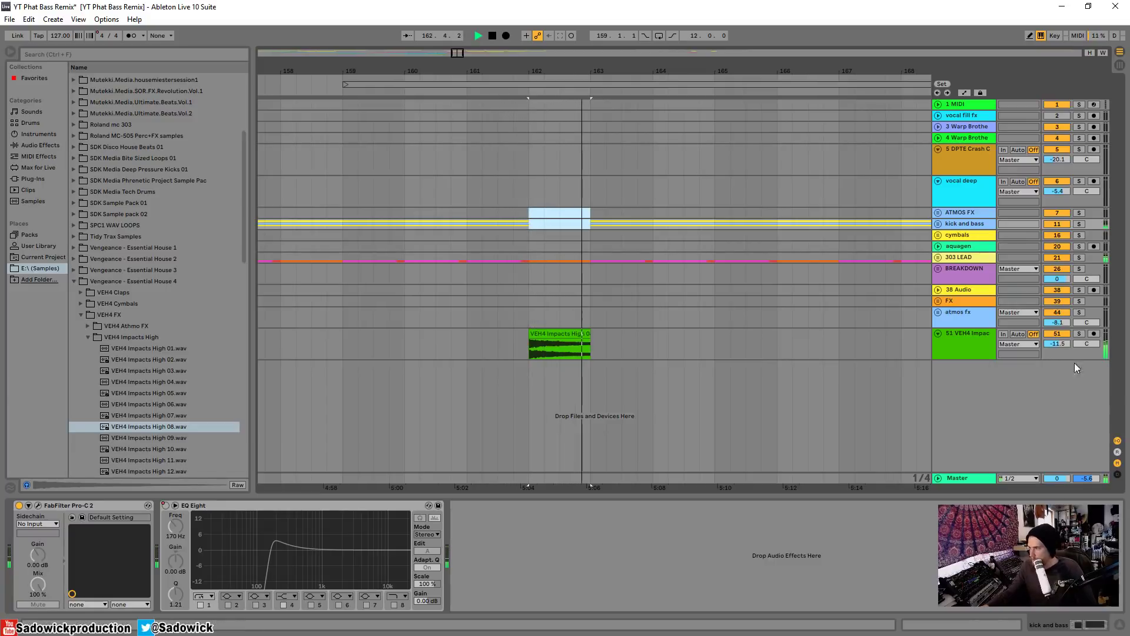
{"action": "key", "text": "space"}
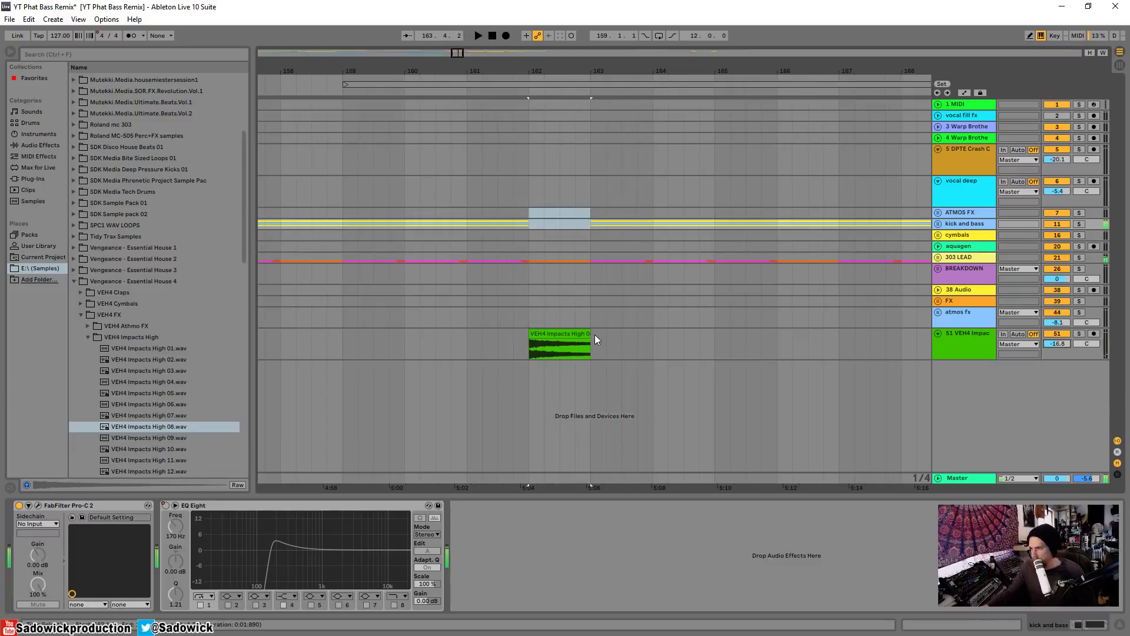
Step: Try the Impacts High 08 clip extended to two bars and moved to start at beat 162.4, playing it back
{"action": "left_click", "coordinate": [597, 335]}
{"action": "left_click_drag", "start_coordinate": [592, 336], "coordinate": [654, 337]}
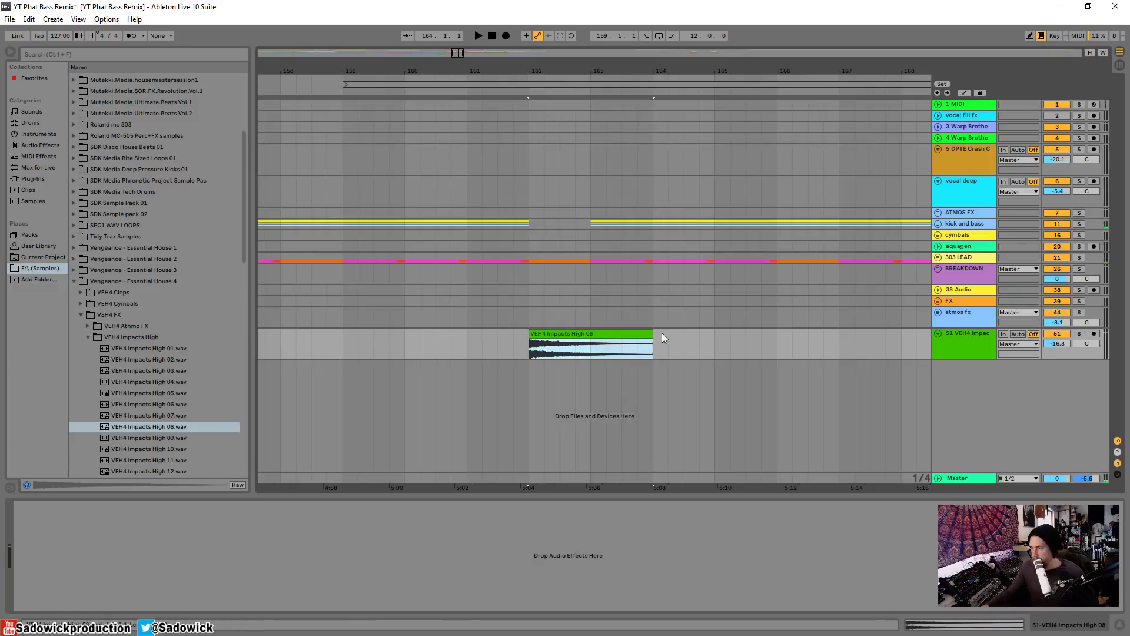
{"action": "key", "text": "space"}
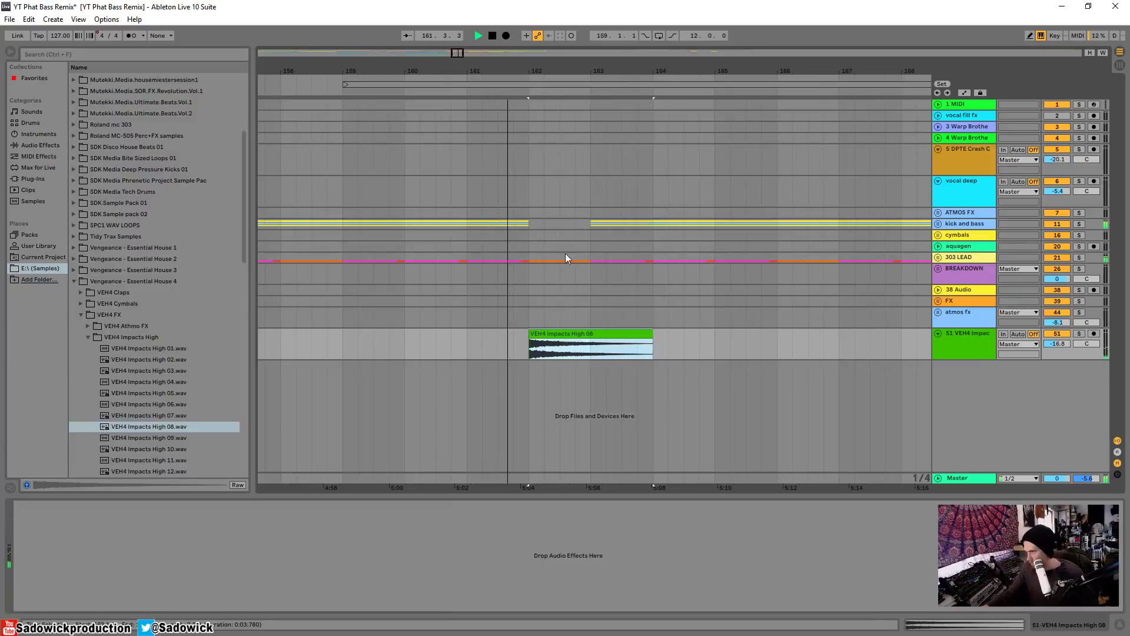
{"action": "left_click_drag", "start_coordinate": [565, 333], "coordinate": [617, 334]}
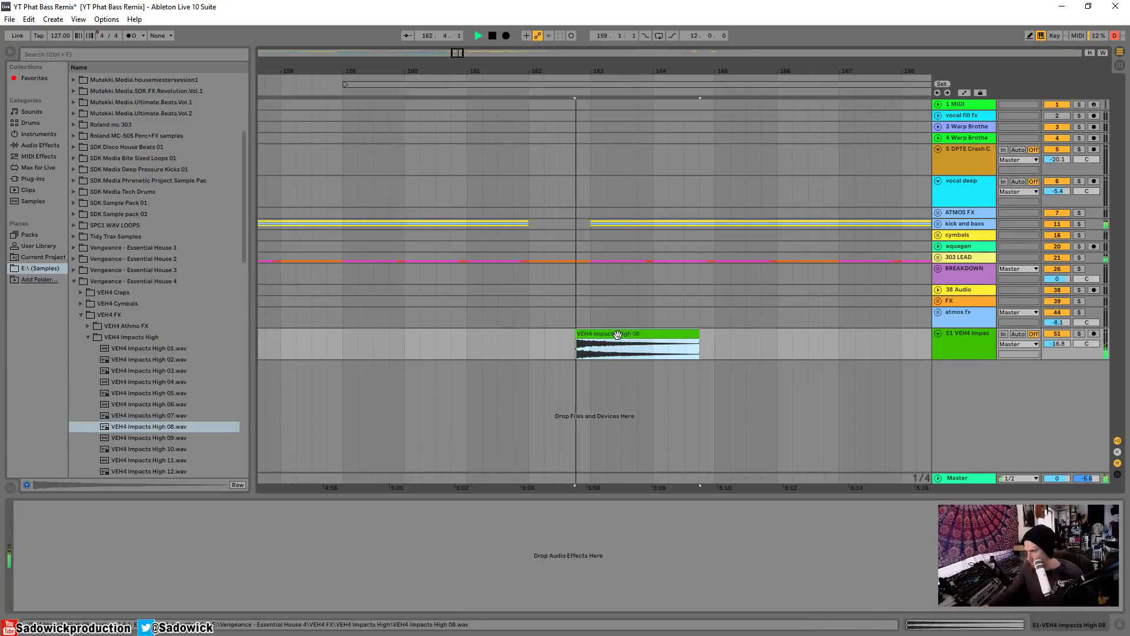
{"action": "key", "text": "space"}
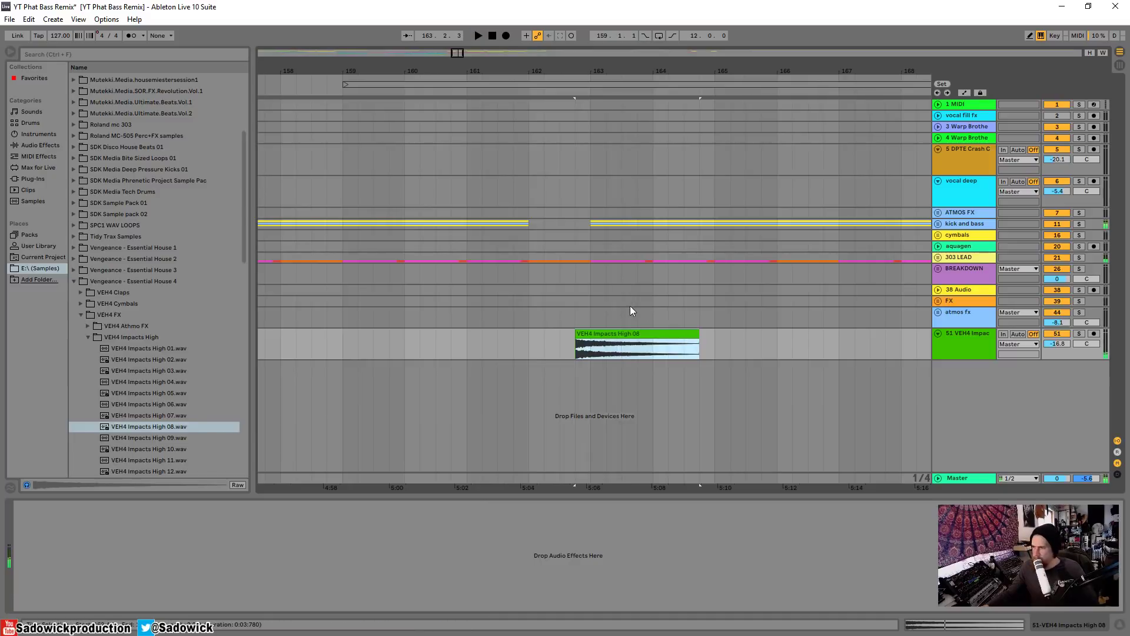
Step: Undo the impact clip's move and extension and the last volume change on track 51
{"action": "key", "text": "ctrl+z"}
{"action": "key", "text": "ctrl+z"}
{"action": "key", "text": "ctrl+z"}
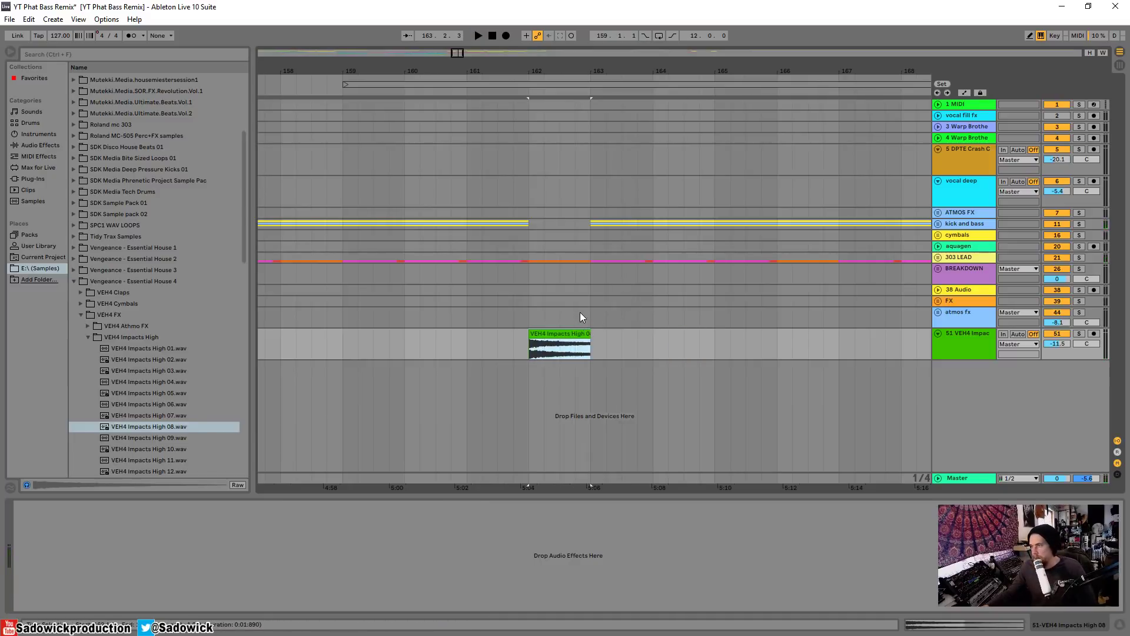
Step: Restore the removed kick and bass material between bars 162 and 163 and delete the Impacts High 08 clip from track 51
{"action": "key", "text": "ctrl+z"}
{"action": "key", "text": "ctrl+z"}
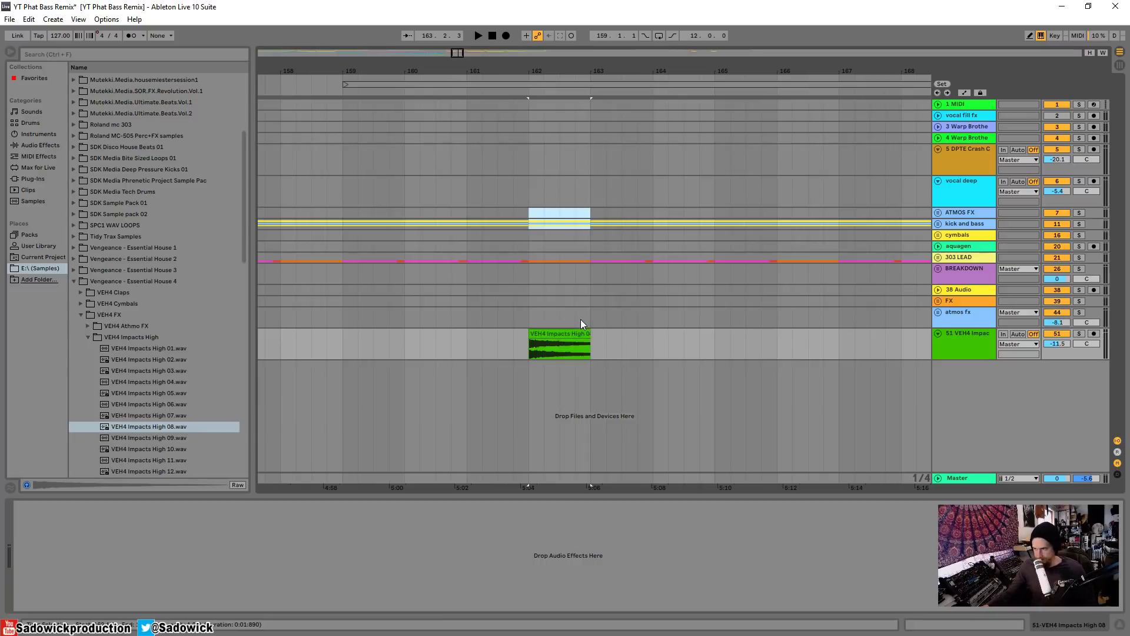
{"action": "left_click", "coordinate": [576, 332]}
{"action": "key", "text": "Delete"}
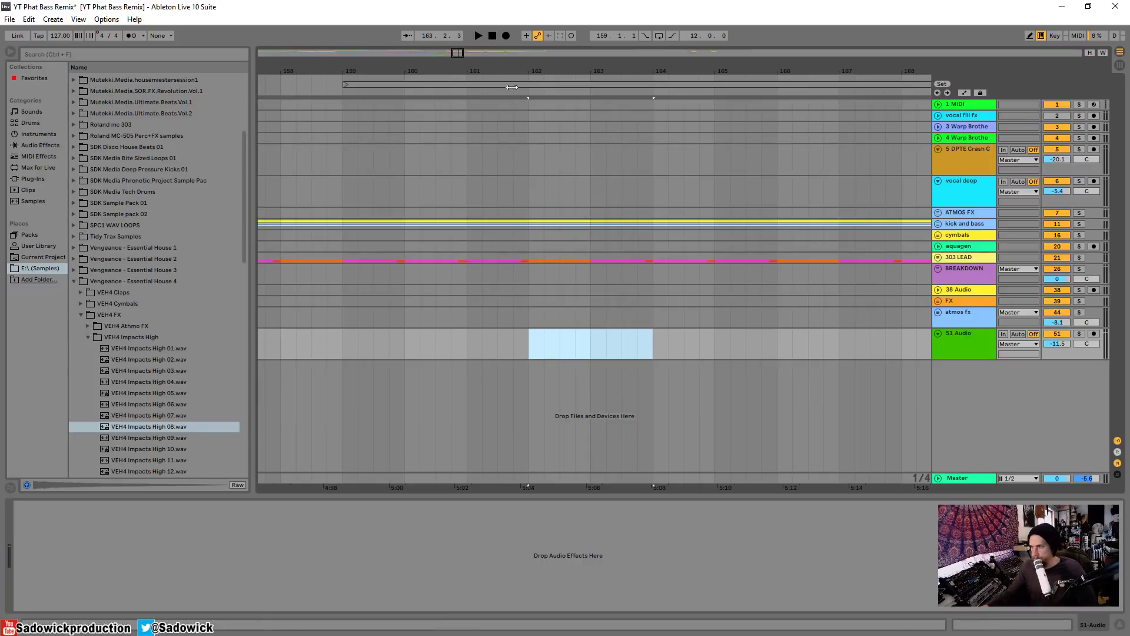
Step: Try FabFilter Saturn on the 303 LEAD track, placed before EQ Eight, with playback starting at bar 161
{"action": "mouse_move", "coordinate": [518, 66]}
{"action": "left_mouse_down"}
{"action": "mouse_move", "coordinate": [497, 69]}
{"action": "mouse_move", "coordinate": [518, 69]}
{"action": "mouse_move", "coordinate": [516, 88]}
{"action": "mouse_move", "coordinate": [516, 66]}
{"action": "left_mouse_up"}
{"action": "left_click", "coordinate": [966, 256]}
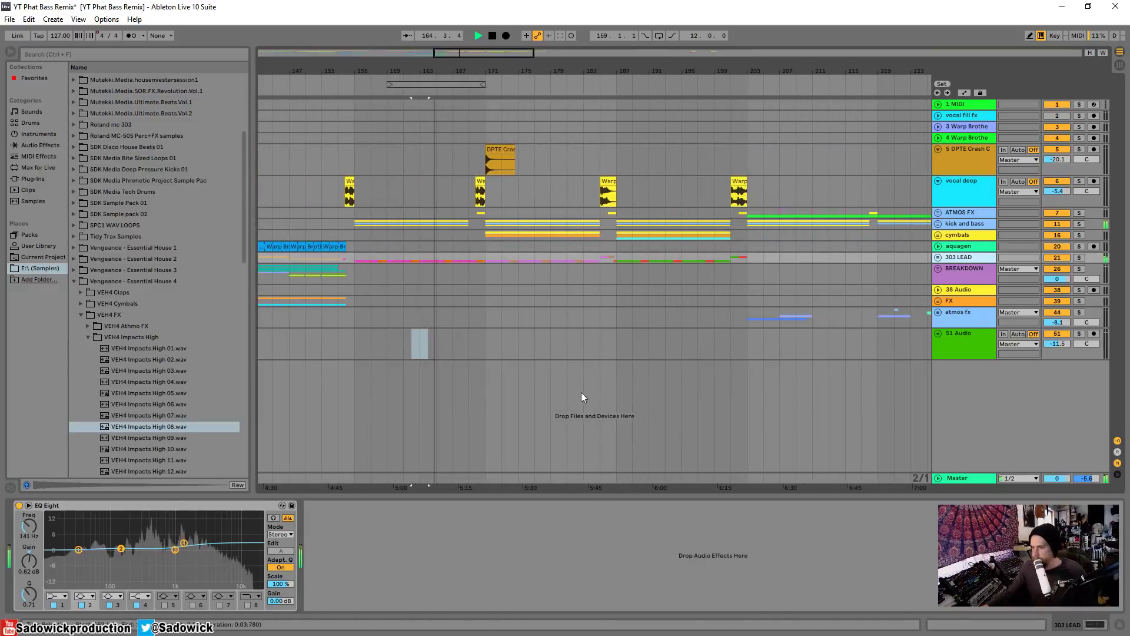
{"action": "key", "text": "space"}
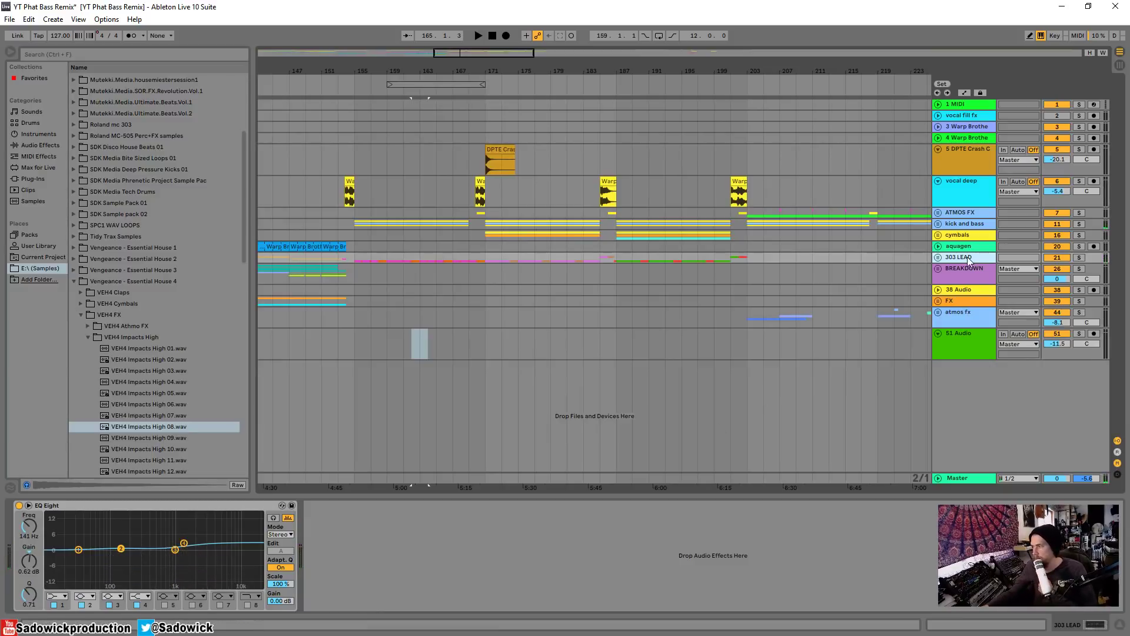
{"action": "left_click", "coordinate": [406, 196]}
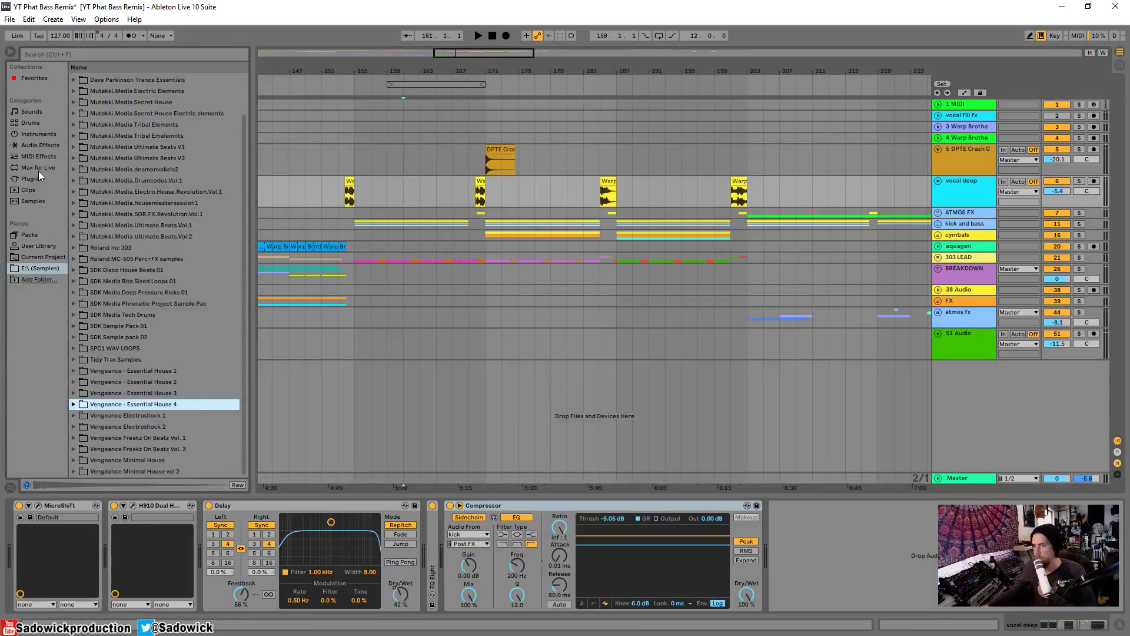
{"action": "left_click", "coordinate": [52, 179]}
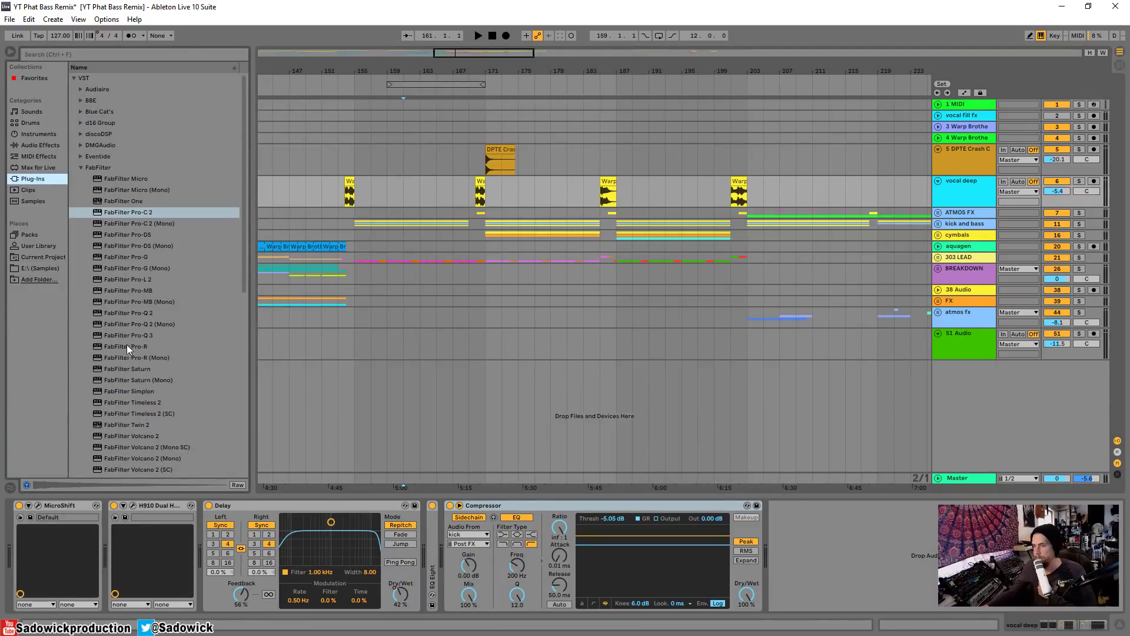
{"action": "left_click", "coordinate": [965, 258]}
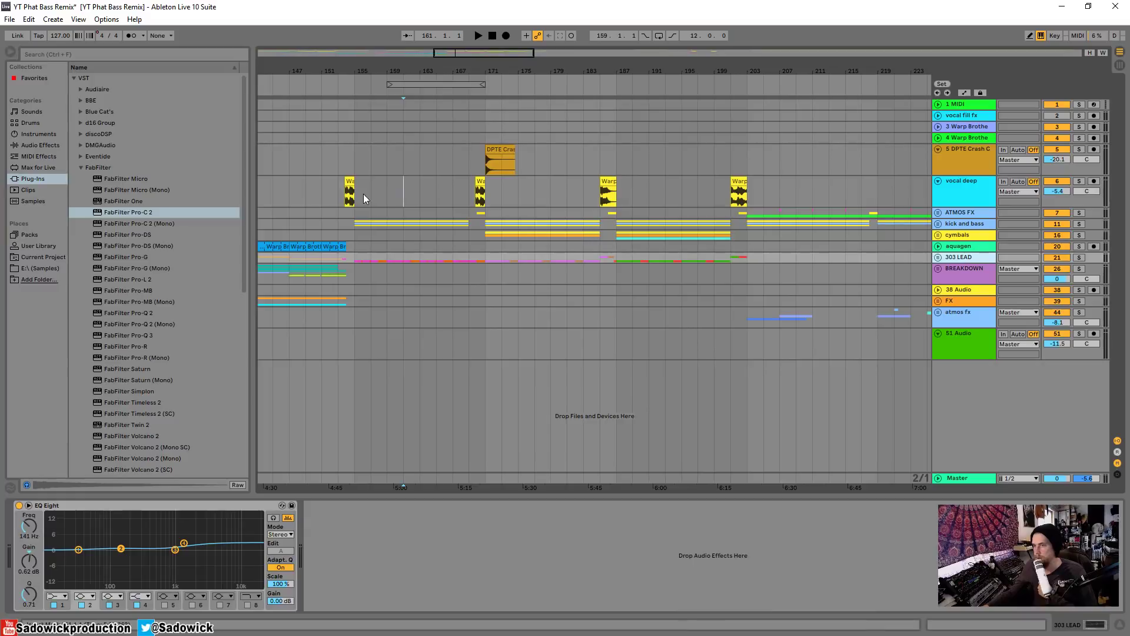
{"action": "left_click", "coordinate": [140, 369]}
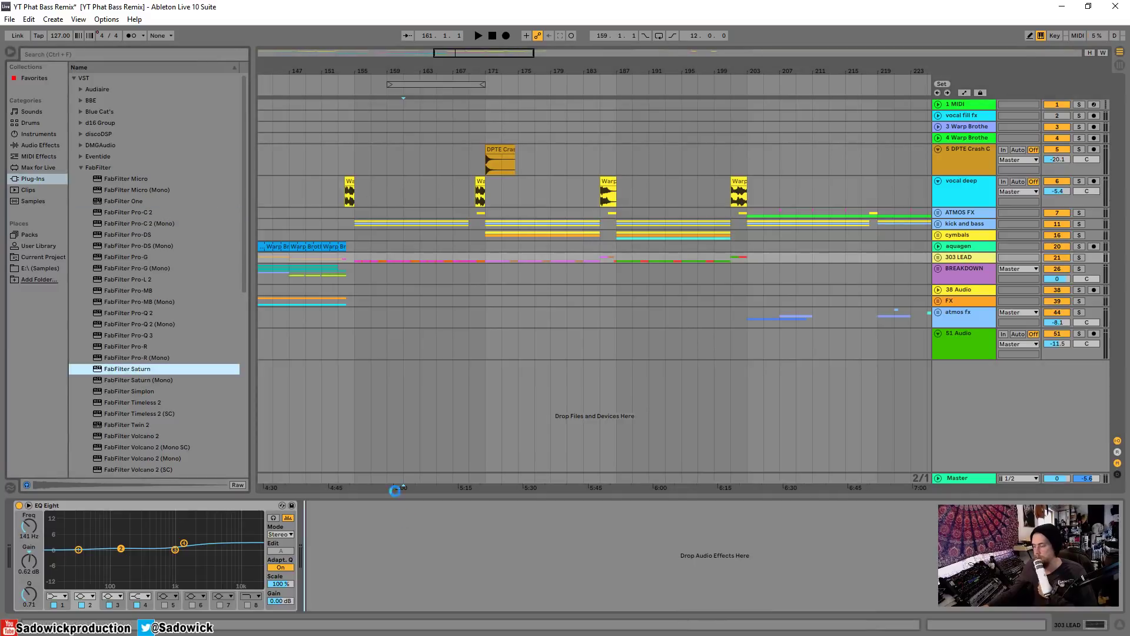
{"action": "left_click_drag", "start_coordinate": [363, 507], "coordinate": [56, 522]}
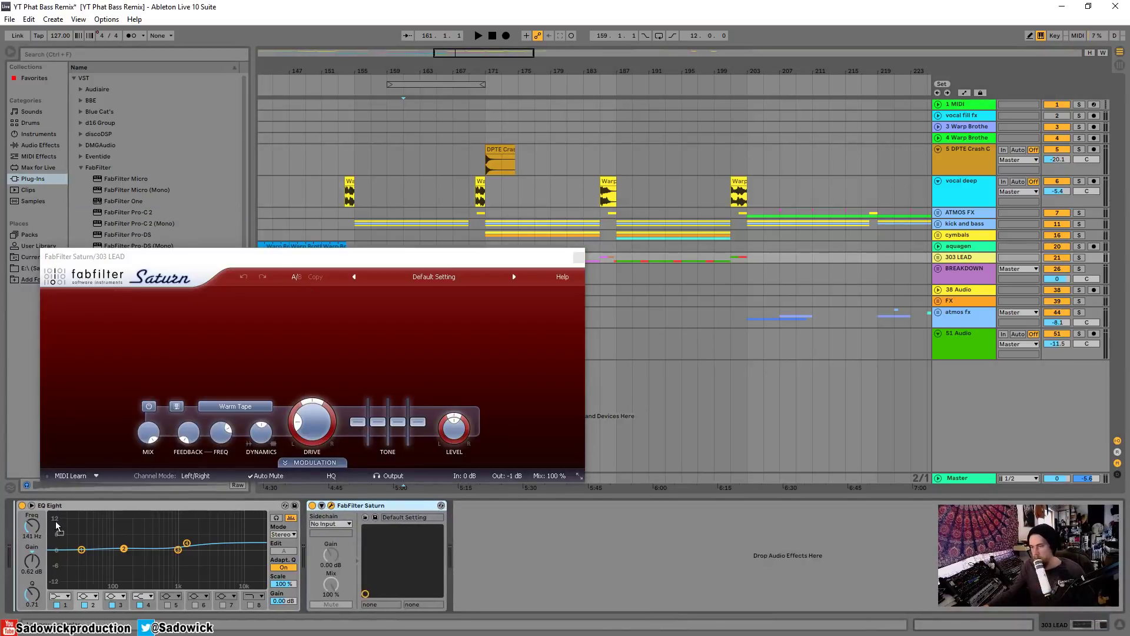
{"action": "left_click_drag", "start_coordinate": [85, 484], "coordinate": [56, 522]}
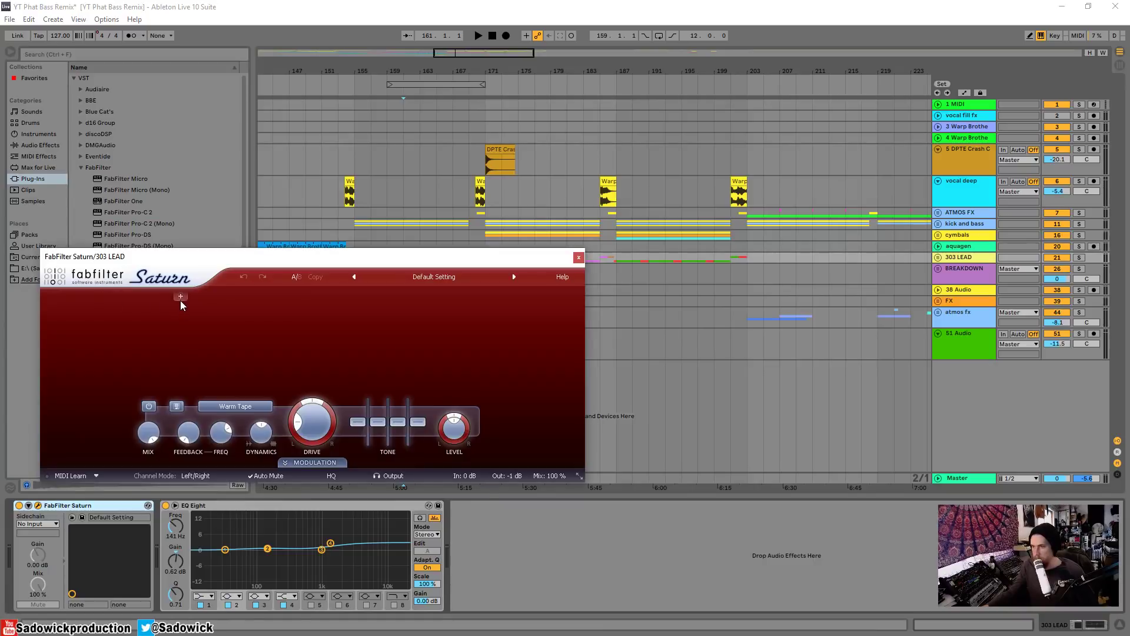
Step: Split Saturn into three frequency bands, lower the levels of the outer two, and solo the middle band during playback
{"action": "left_click", "coordinate": [179, 297]}
{"action": "left_click", "coordinate": [394, 295]}
{"action": "left_click_drag", "start_coordinate": [135, 345], "coordinate": [134, 388]}
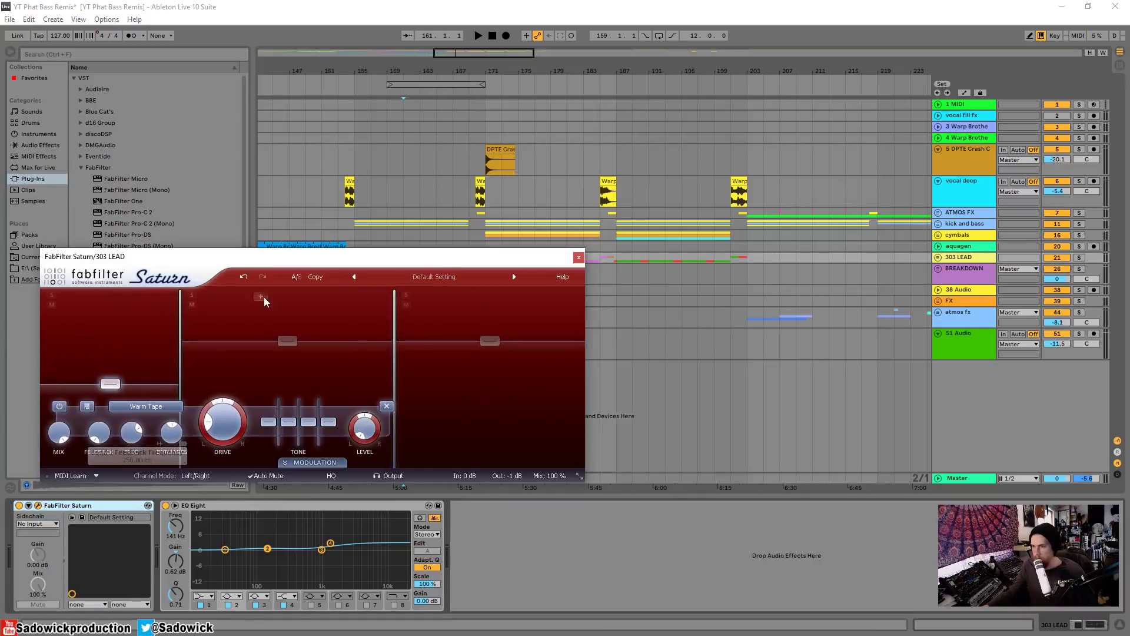
{"action": "key", "text": "space"}
{"action": "left_click", "coordinate": [191, 294]}
{"action": "left_click_drag", "start_coordinate": [494, 351], "coordinate": [494, 394]}
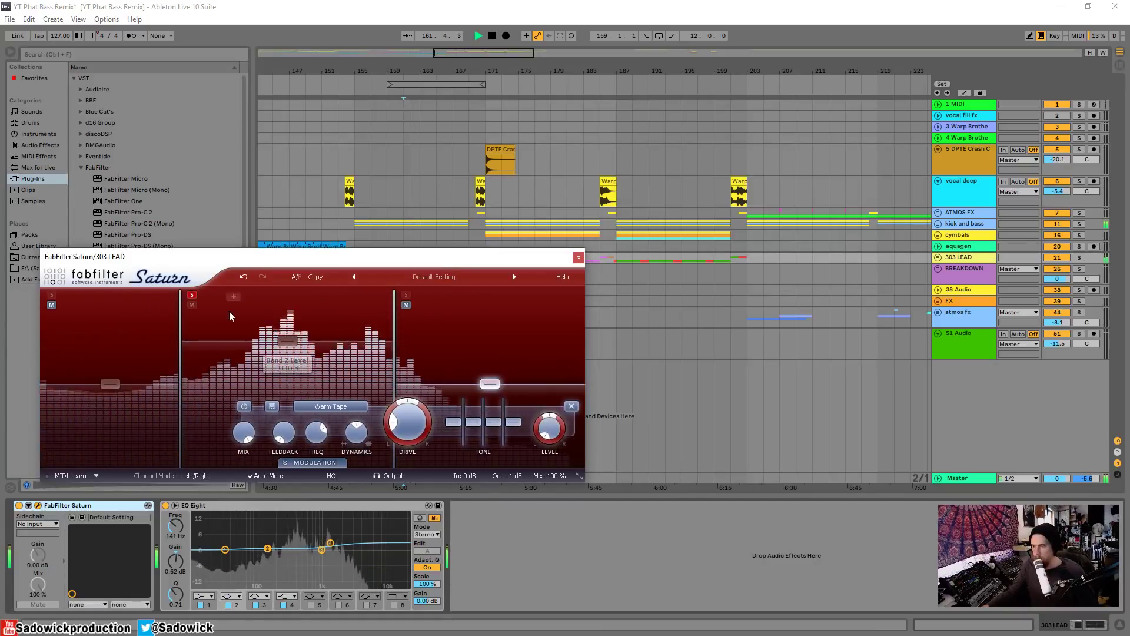
Step: Adjust Saturn's two crossovers around the lead's midrange while listening, setting the band 1 crossover to about 477 Hz
{"action": "left_click_drag", "start_coordinate": [395, 348], "coordinate": [284, 344]}
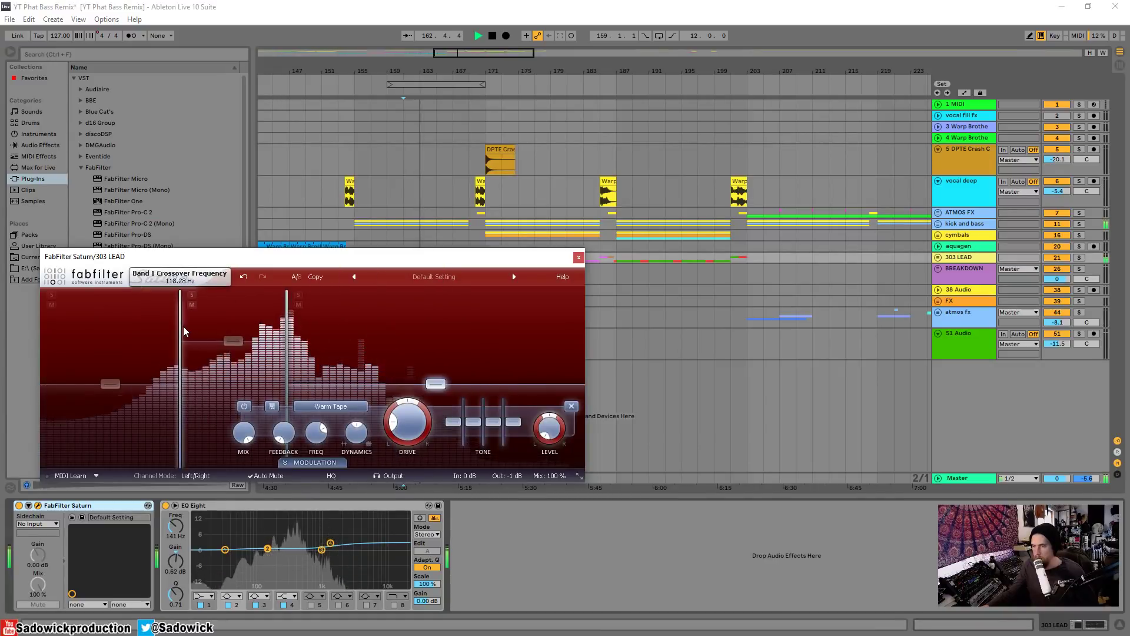
{"action": "left_click_drag", "start_coordinate": [182, 326], "coordinate": [204, 325]}
{"action": "key", "text": "space"}
{"action": "left_click_drag", "start_coordinate": [288, 330], "coordinate": [420, 341]}
{"action": "key", "text": "space"}
{"action": "left_click_drag", "start_coordinate": [202, 329], "coordinate": [290, 331]}
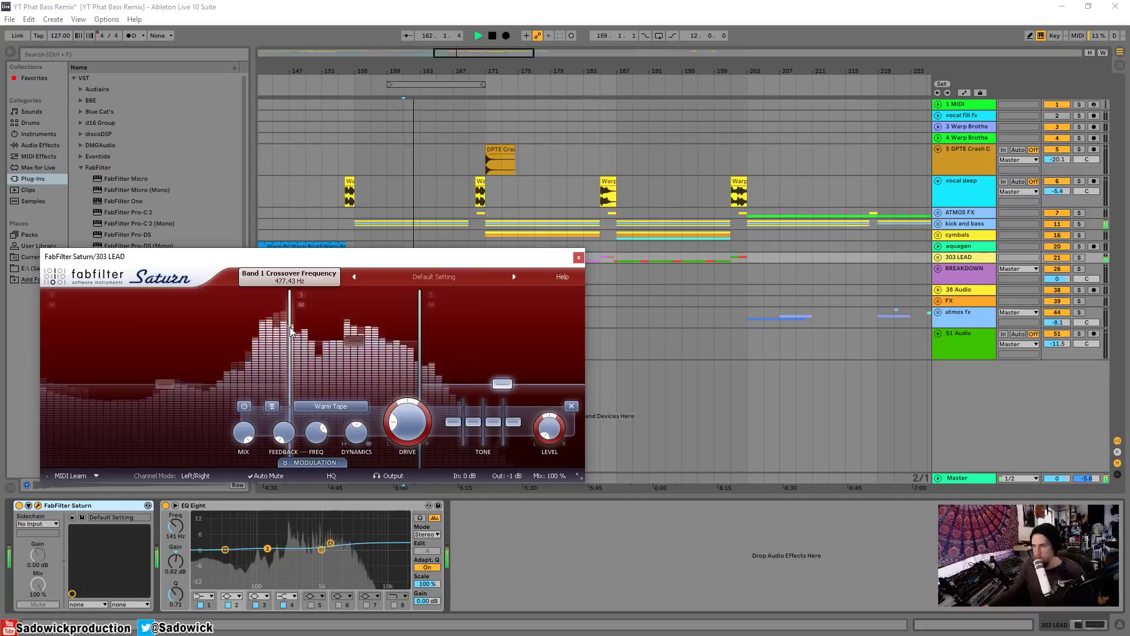
Step: Raise Saturn's band 2 drive, try the Crunchy Amp style, and switch to Power Amp with drive at about 72%
{"action": "left_click_drag", "start_coordinate": [399, 427], "coordinate": [400, 316]}
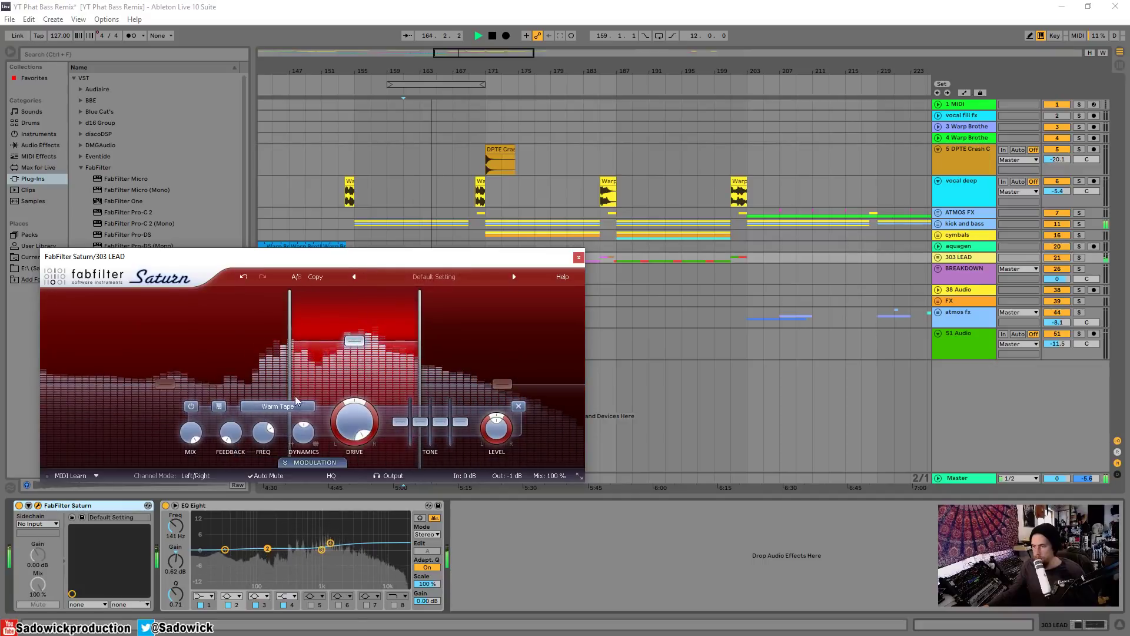
{"action": "left_click", "coordinate": [277, 406]}
{"action": "left_click", "coordinate": [289, 504]}
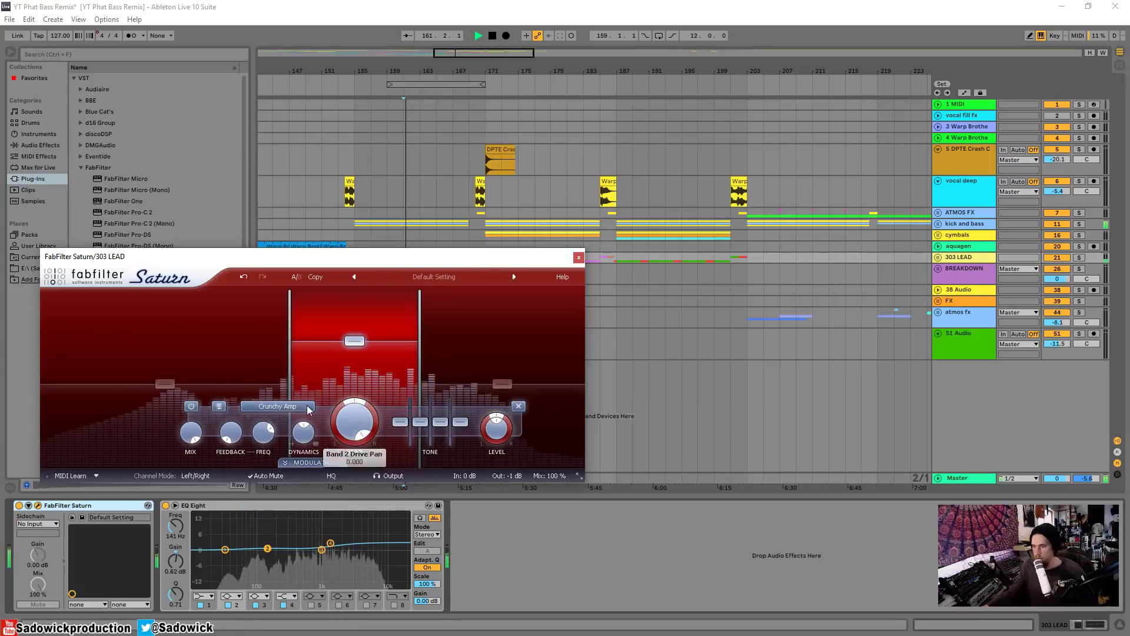
{"action": "left_click", "coordinate": [277, 406]}
{"action": "left_click", "coordinate": [295, 477]}
{"action": "left_click_drag", "start_coordinate": [354, 449], "coordinate": [352, 462]}
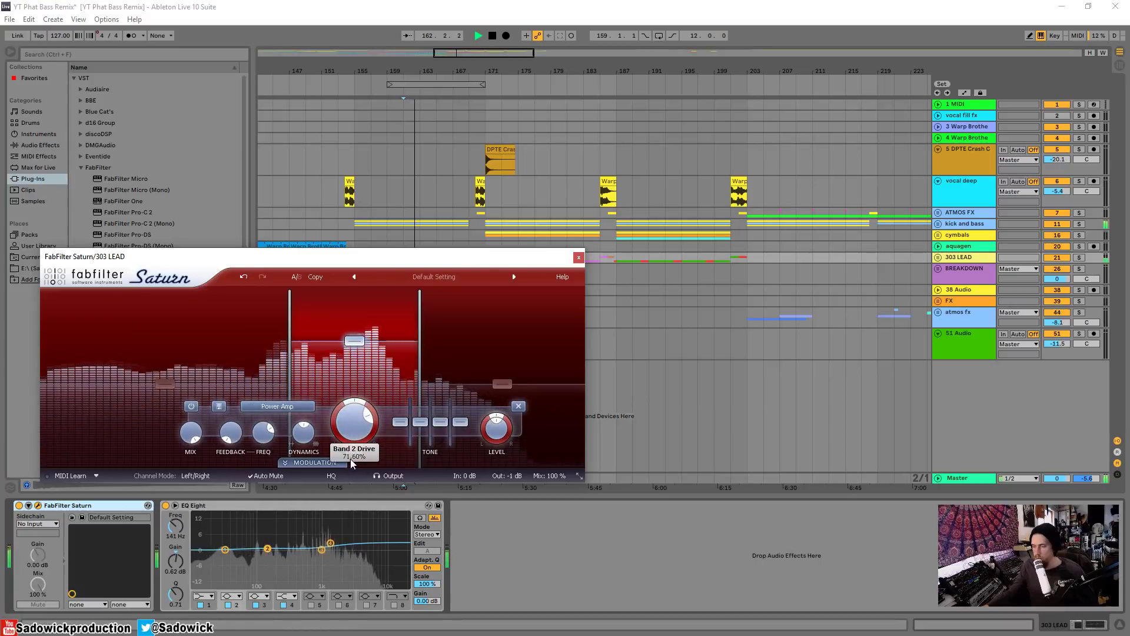
Step: Widen Saturn's middle band toward the lows, raise the band 2 and 3 levels, drive band 3 to about 67%, and close the plug-in window
{"action": "left_click_drag", "start_coordinate": [289, 354], "coordinate": [239, 353]}
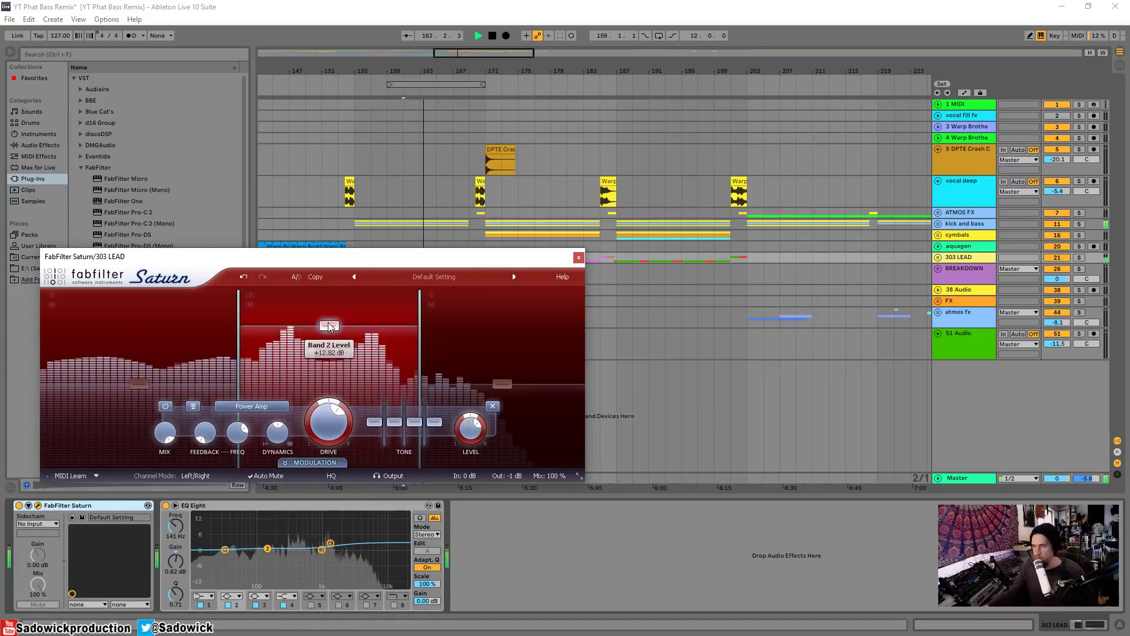
{"action": "left_click_drag", "start_coordinate": [500, 383], "coordinate": [530, 319]}
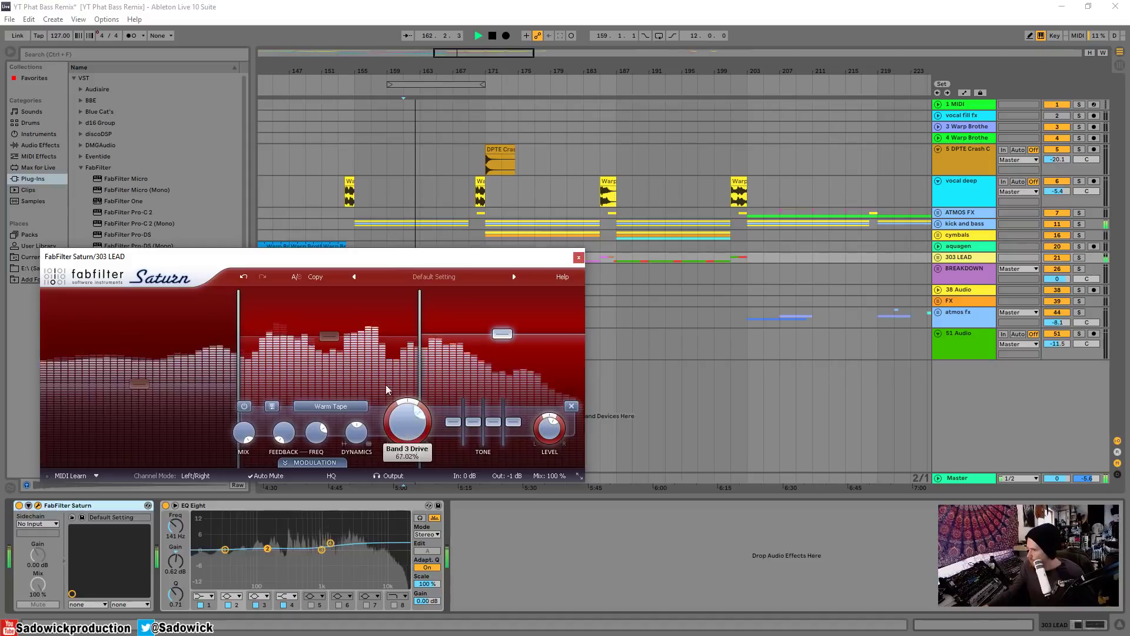
{"action": "left_click", "coordinate": [578, 257]}
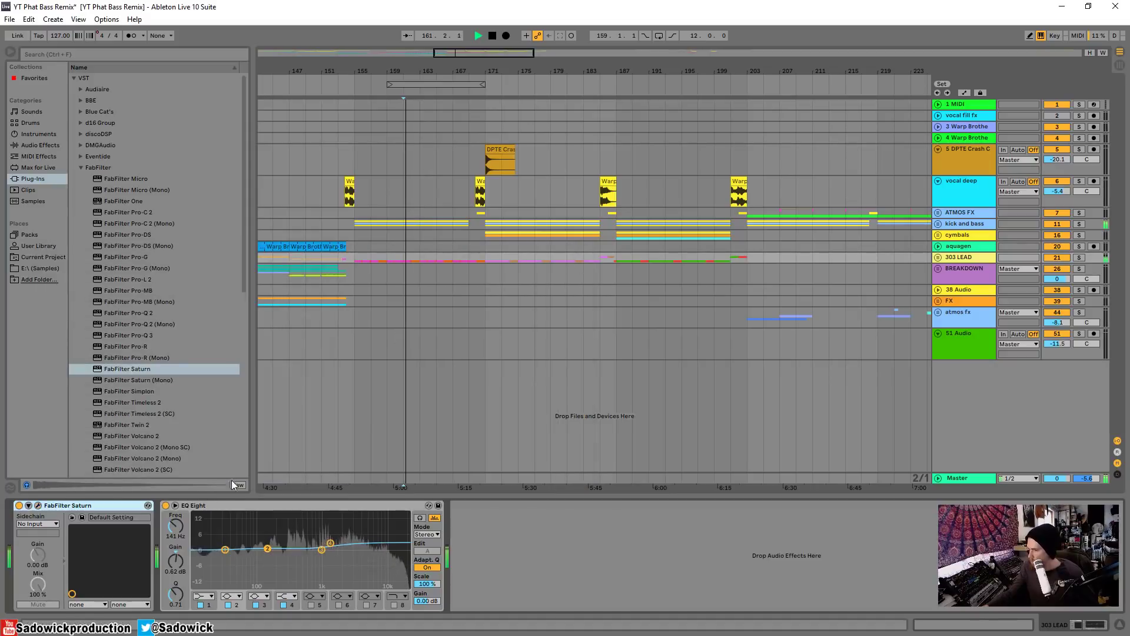
Step: Stop playback and remove FabFilter Saturn from the 303 LEAD track
{"action": "key", "text": "space"}
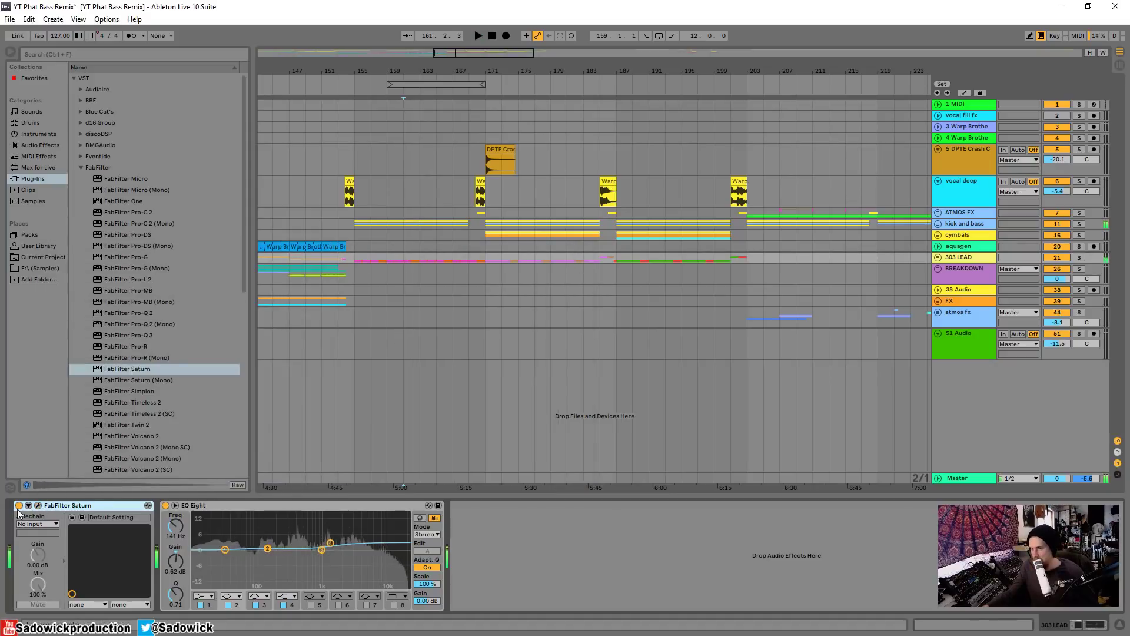
{"action": "left_click", "coordinate": [19, 506]}
{"action": "right_click", "coordinate": [84, 506]}
{"action": "left_click", "coordinate": [94, 512]}
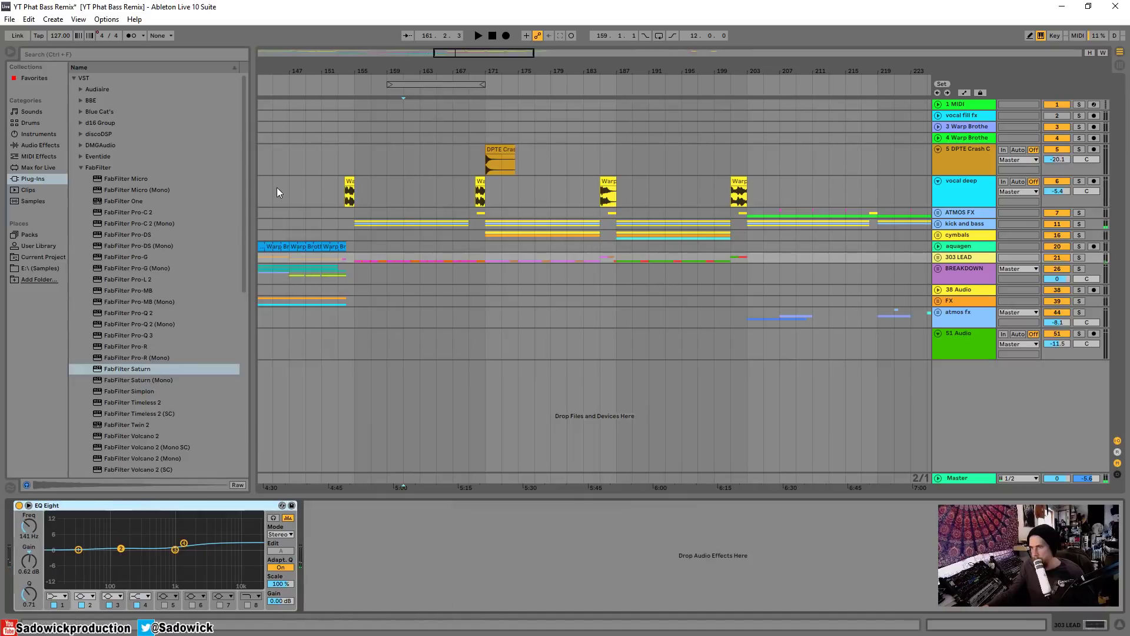
Step: Play from bar 161 and mark bars 162 to 163 on the ATMOS FX and kick and bass tracks
{"action": "key", "text": "space"}
{"action": "left_click_drag", "start_coordinate": [403, 71], "coordinate": [403, 112]}
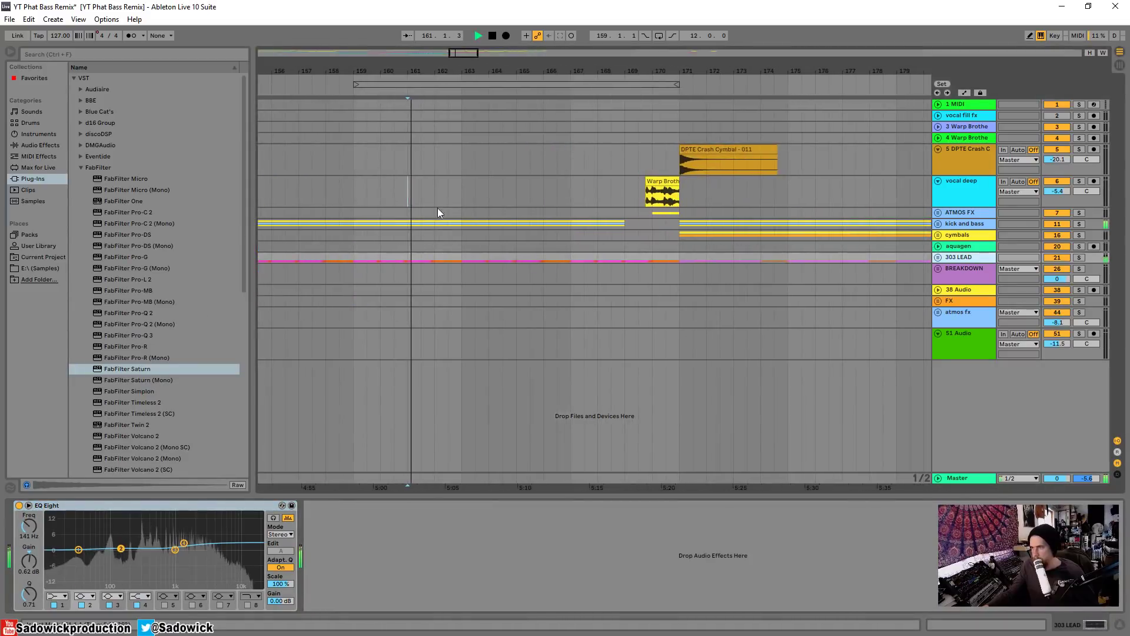
{"action": "left_click_drag", "start_coordinate": [434, 210], "coordinate": [466, 226]}
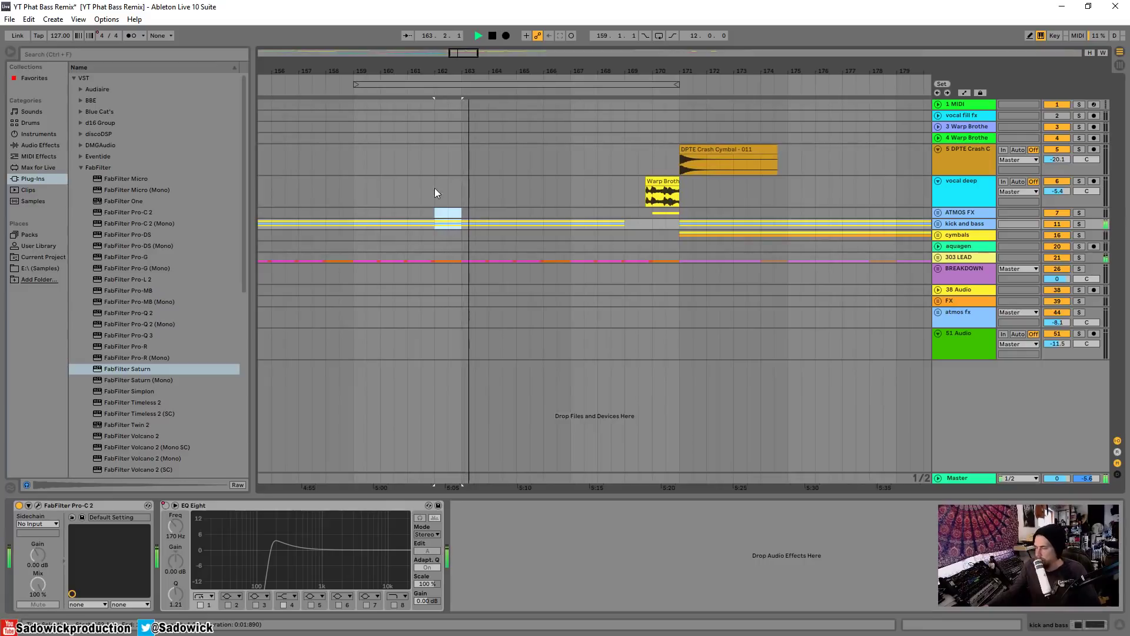
{"action": "left_click_drag", "start_coordinate": [438, 71], "coordinate": [472, 90]}
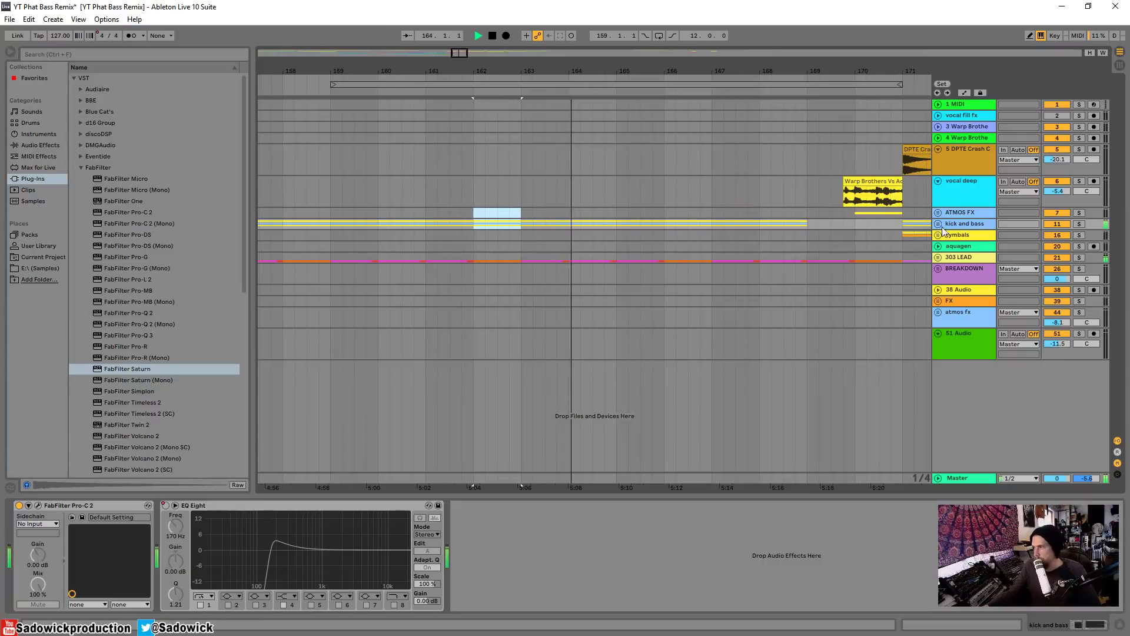
Step: Unfold the 303 LEAD group, collapse tracks 22 to 24 inside it, and play from bar 162
{"action": "left_click", "coordinate": [941, 259]}
{"action": "left_click", "coordinate": [939, 259]}
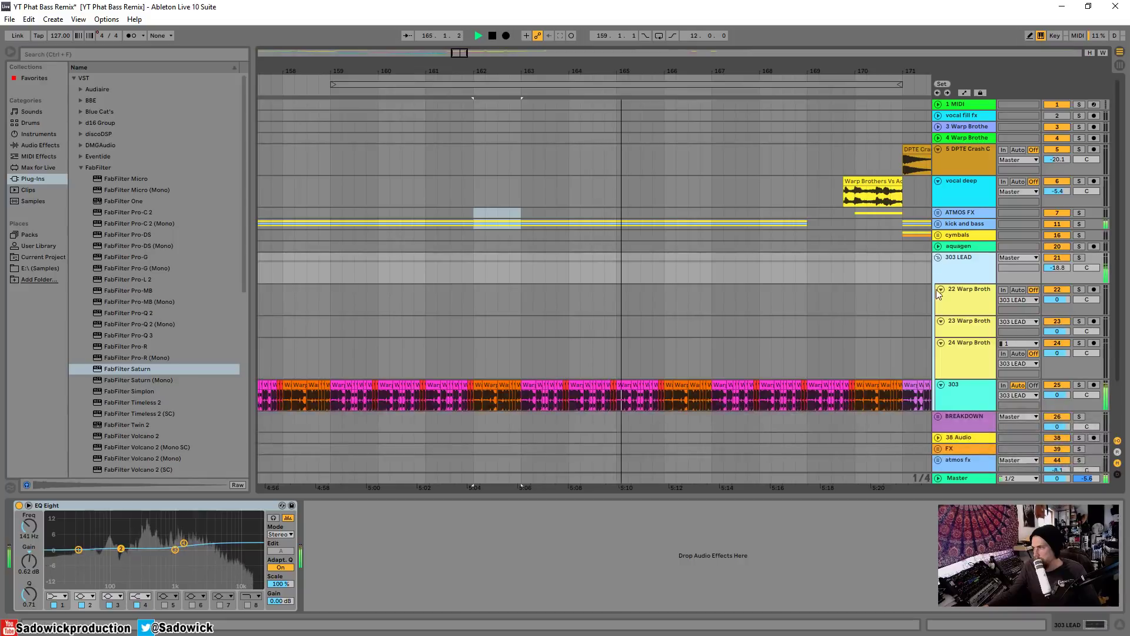
{"action": "left_click", "coordinate": [942, 311]}
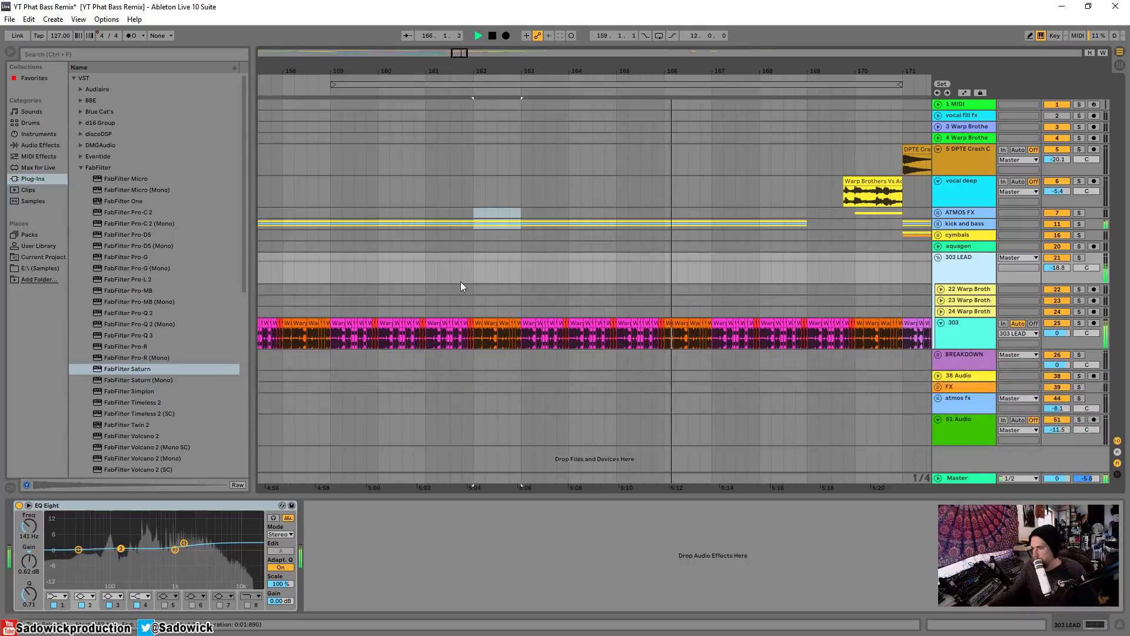
{"action": "left_click", "coordinate": [475, 274]}
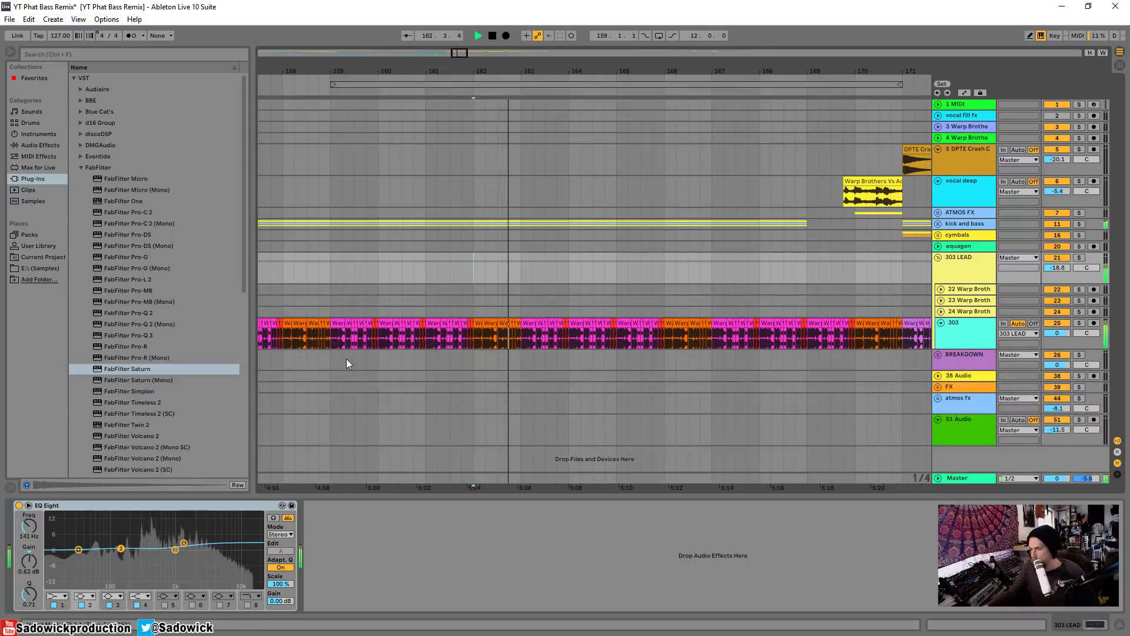
Step: Add Auto Filter after EQ Eight on the 303 LEAD group and set it to band-pass
{"action": "left_click", "coordinate": [81, 166]}
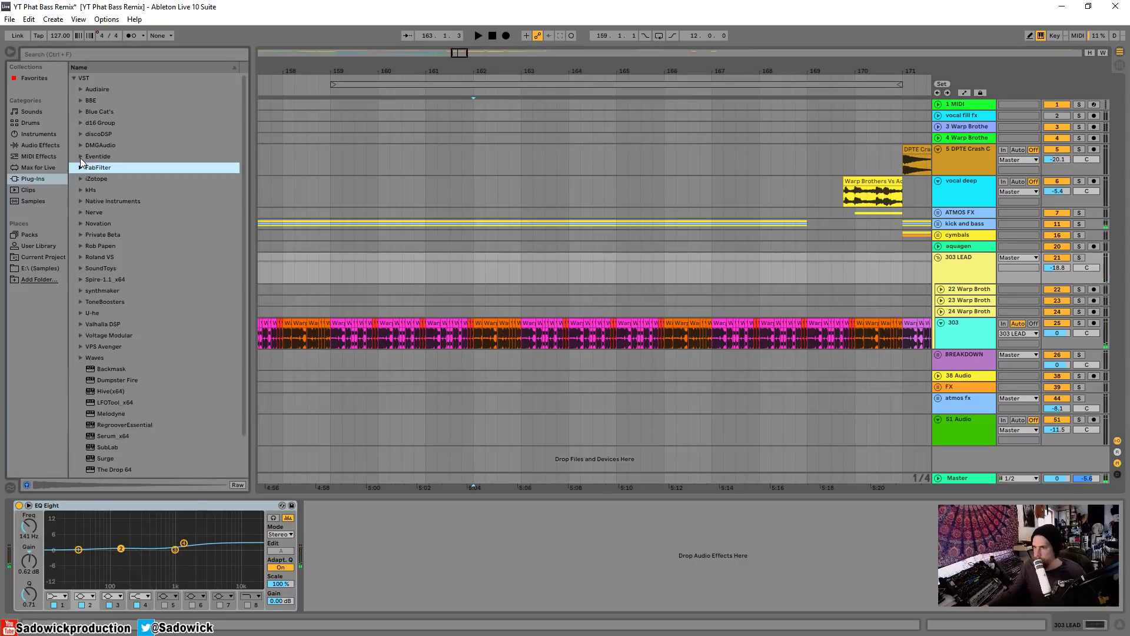
{"action": "left_click", "coordinate": [35, 145]}
{"action": "left_click_drag", "start_coordinate": [106, 100], "coordinate": [459, 567]}
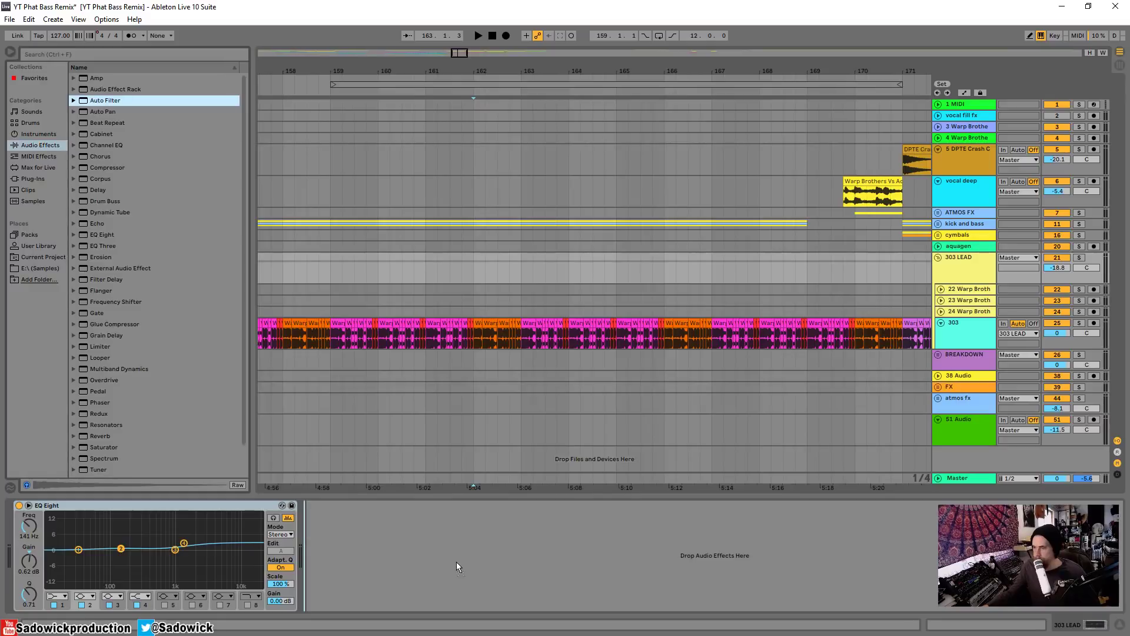
{"action": "left_click", "coordinate": [373, 583]}
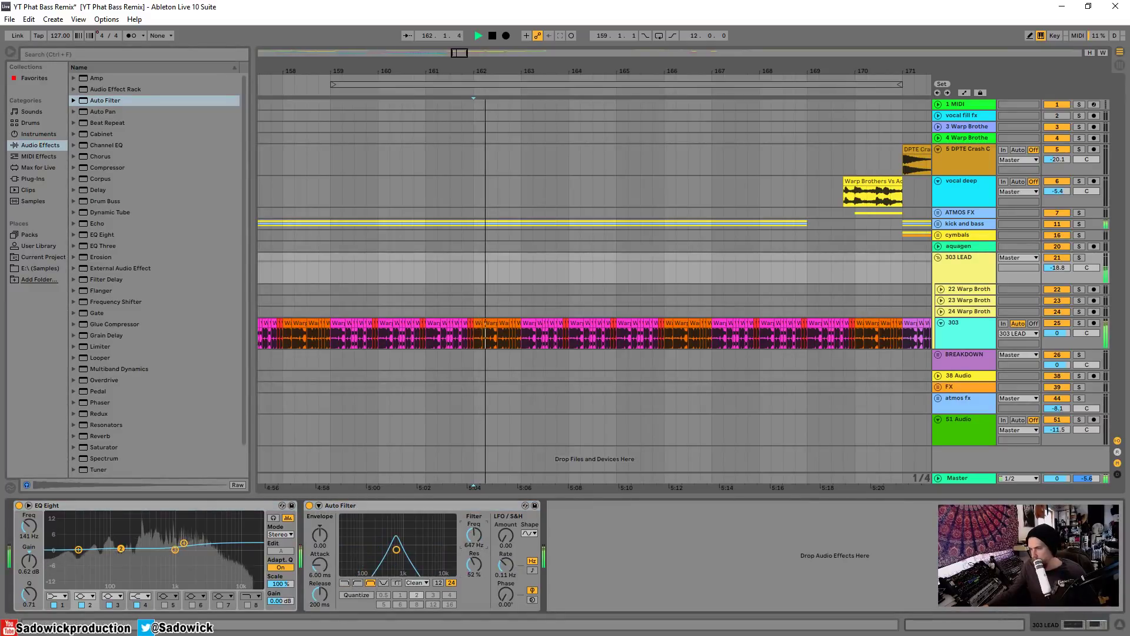
Step: Tune the Auto Filter's frequency to about 760 Hz while repeatedly auditioning from bar 162
{"action": "mouse_move", "coordinate": [475, 536]}
{"action": "left_mouse_down"}
{"action": "mouse_move", "coordinate": [476, 518]}
{"action": "mouse_move", "coordinate": [476, 550]}
{"action": "left_mouse_up"}
{"action": "key", "text": "space"}
{"action": "key", "text": "space"}
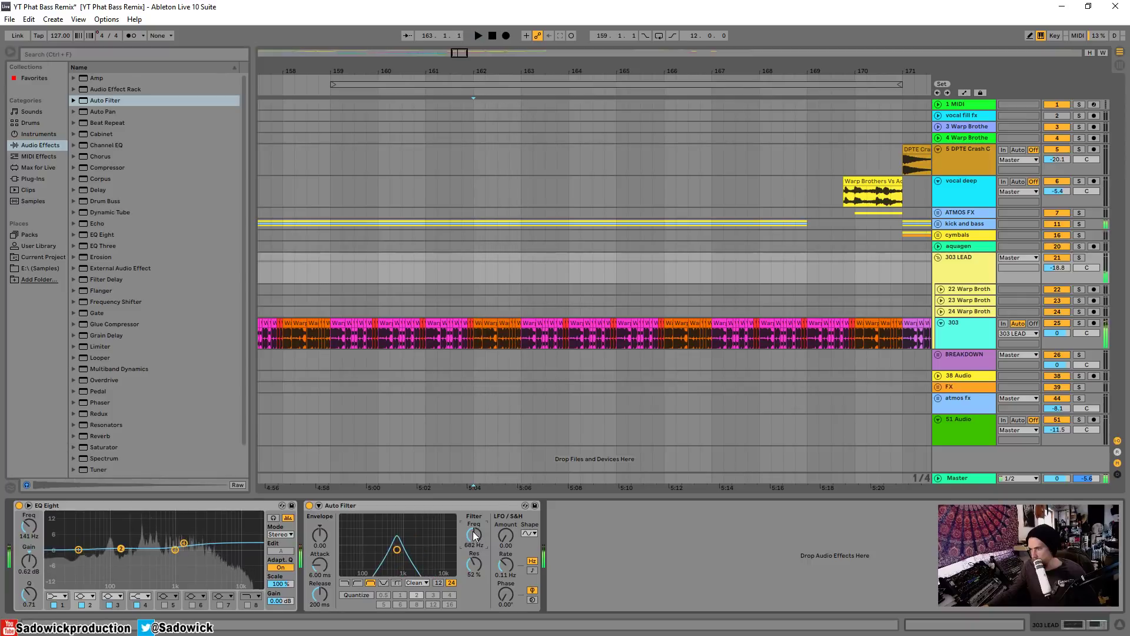
{"action": "key", "text": "space"}
{"action": "key", "text": "space"}
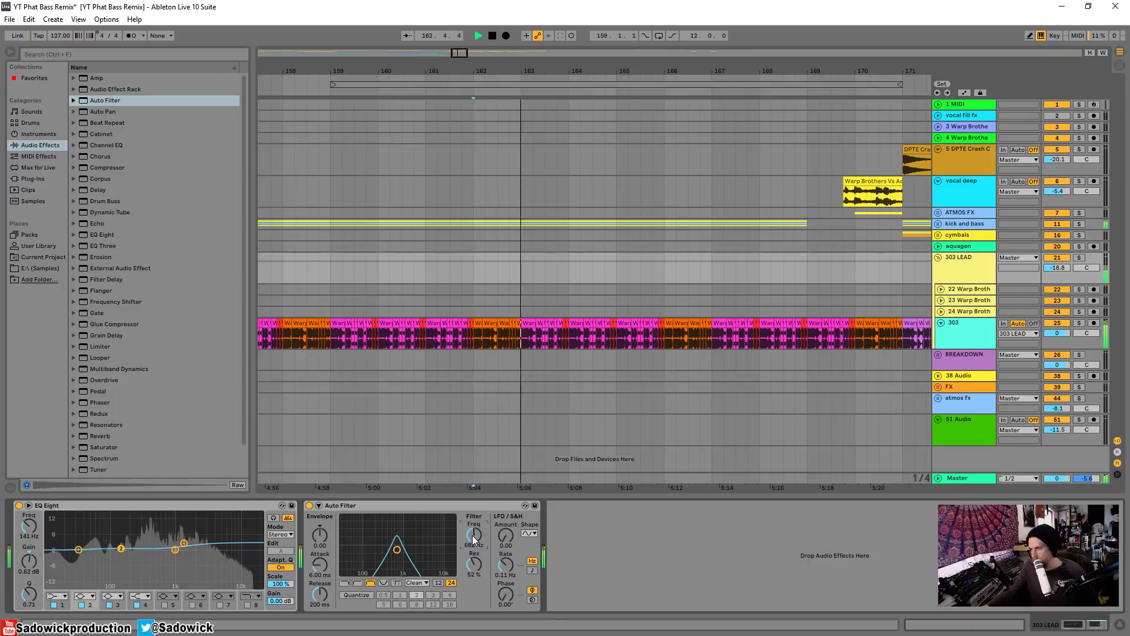
{"action": "key", "text": "space"}
{"action": "left_click_drag", "start_coordinate": [474, 536], "coordinate": [472, 528]}
{"action": "key", "text": "space"}
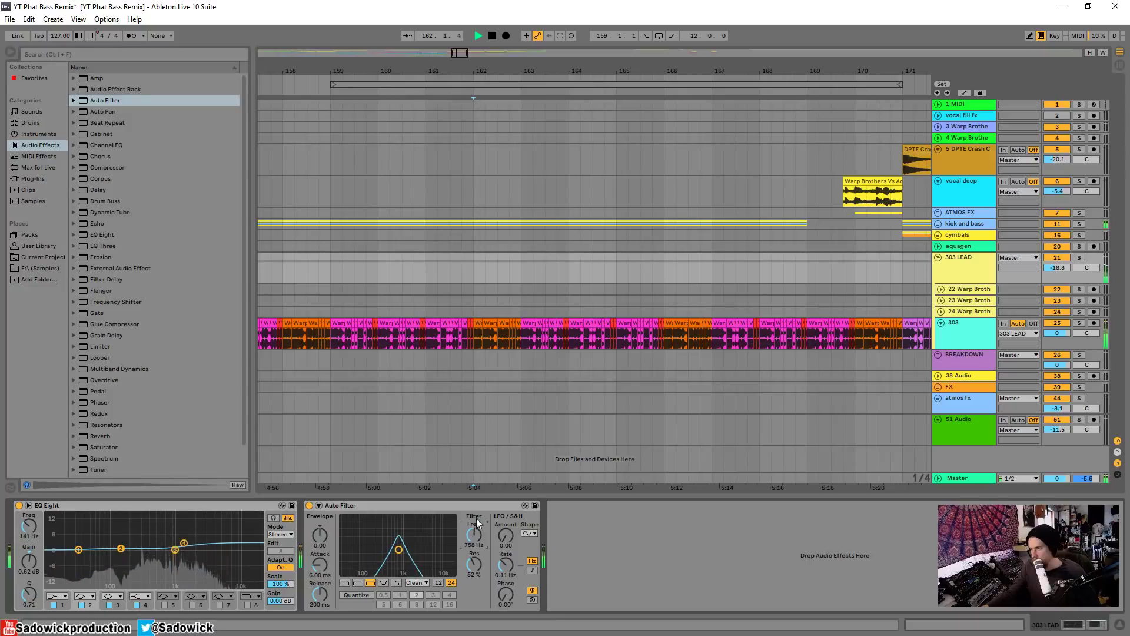
Step: Select bars 162 to 163 from the ATMOS FX track down to the 303 LEAD group and play the selection
{"action": "key", "text": "space"}
{"action": "left_click_drag", "start_coordinate": [475, 274], "coordinate": [523, 216]}
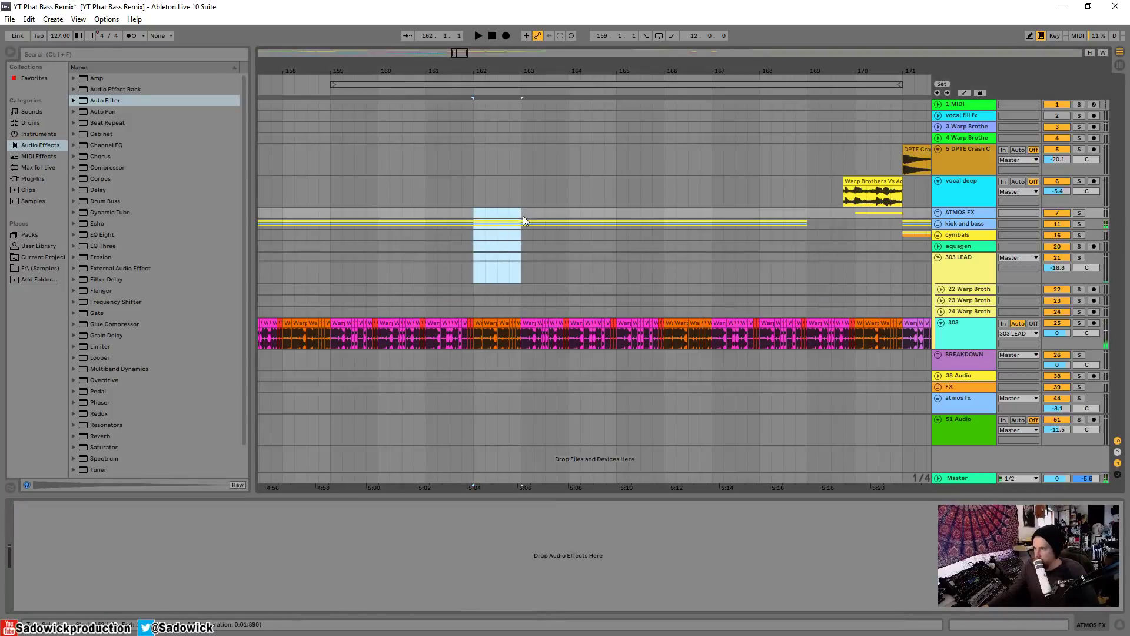
{"action": "key", "text": "space"}
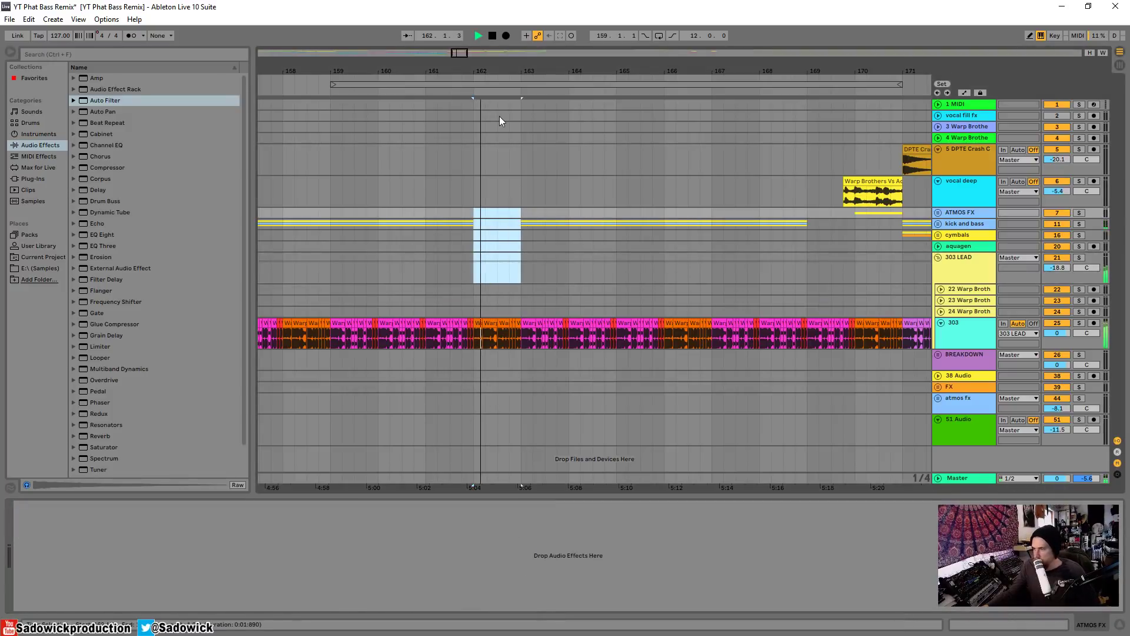
Step: Remove the Auto Filter from the 303 LEAD group's device chain
{"action": "left_click", "coordinate": [1065, 346]}
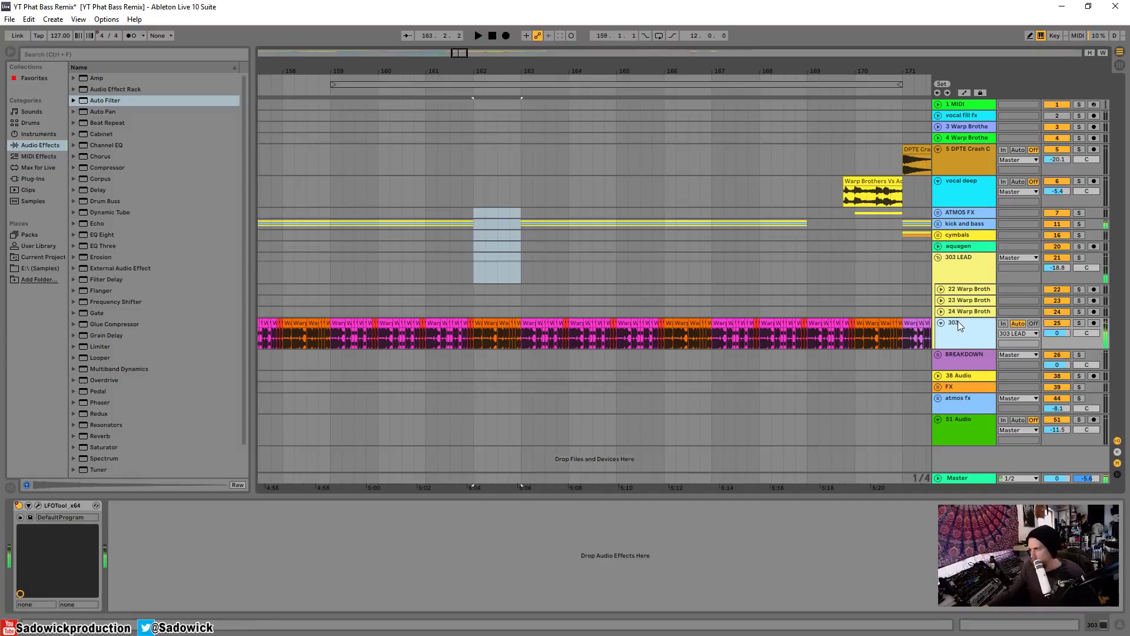
{"action": "left_click", "coordinate": [953, 262]}
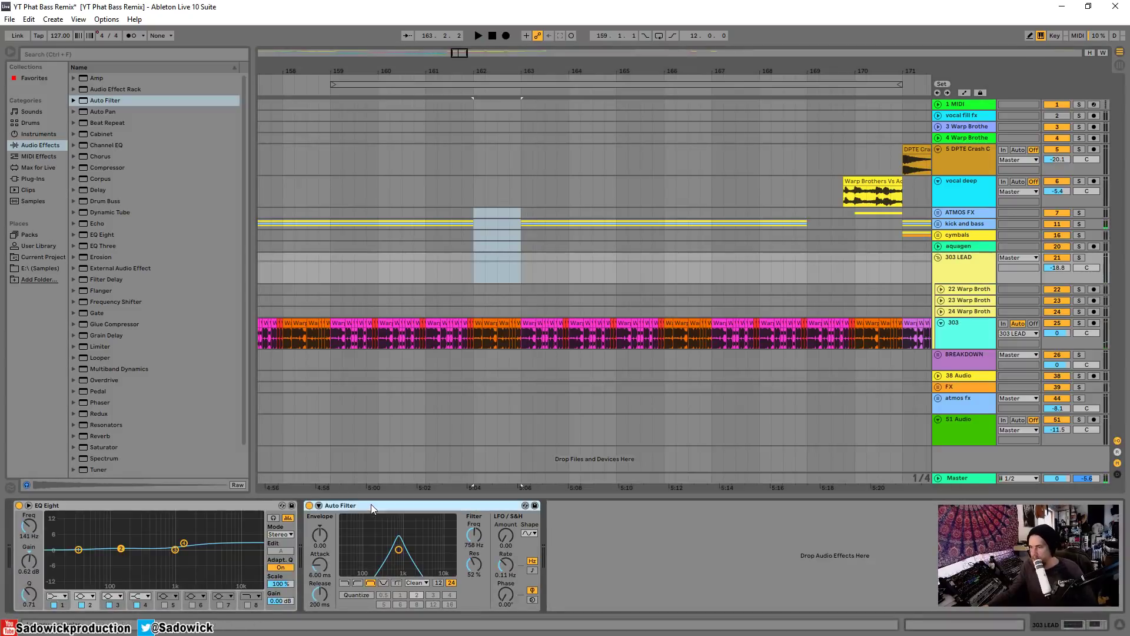
{"action": "key", "text": "Delete"}
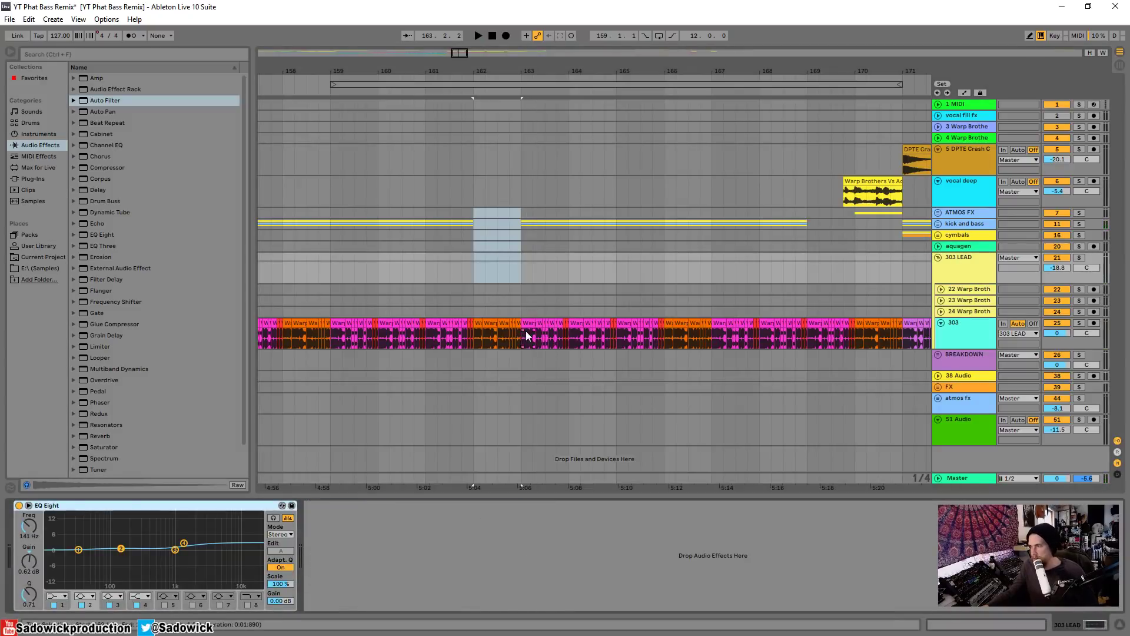
Step: Audition bar 162 and show the Device On automation of LFOTool on the 303 track
{"action": "key", "text": "space"}
{"action": "left_click", "coordinate": [965, 336]}
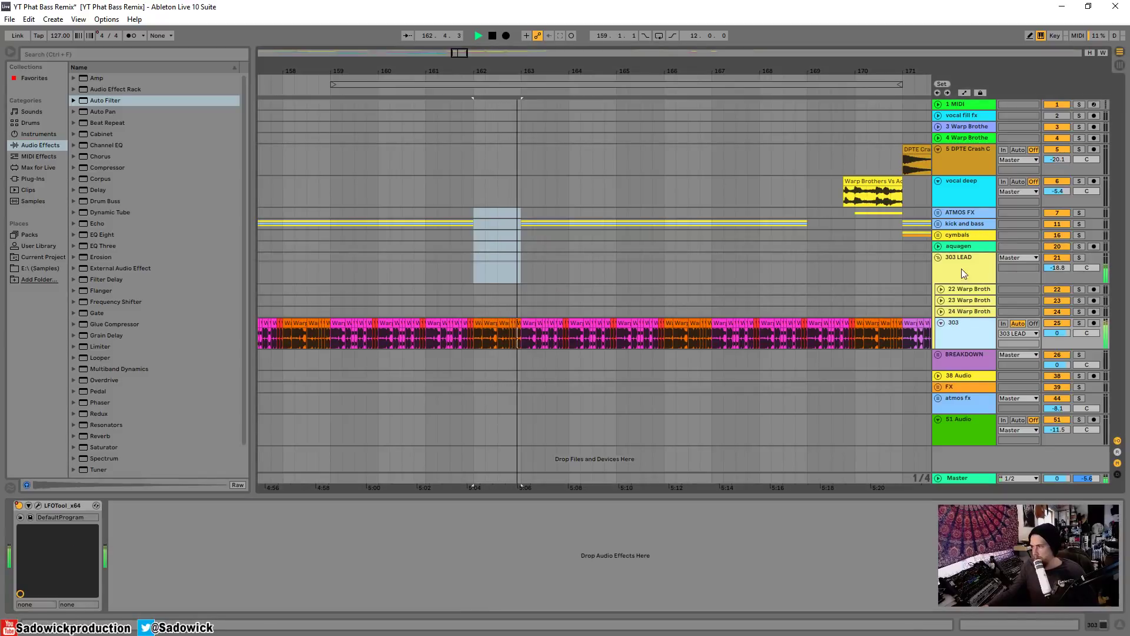
{"action": "key", "text": "space"}
{"action": "right_click", "coordinate": [19, 506]}
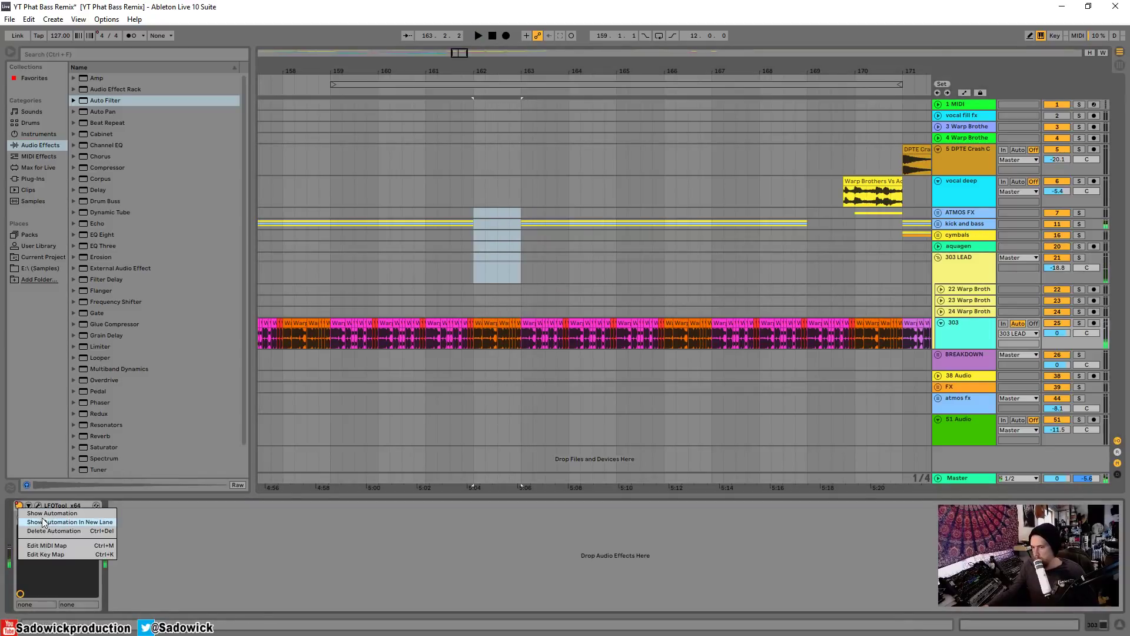
{"action": "left_click", "coordinate": [44, 513]}
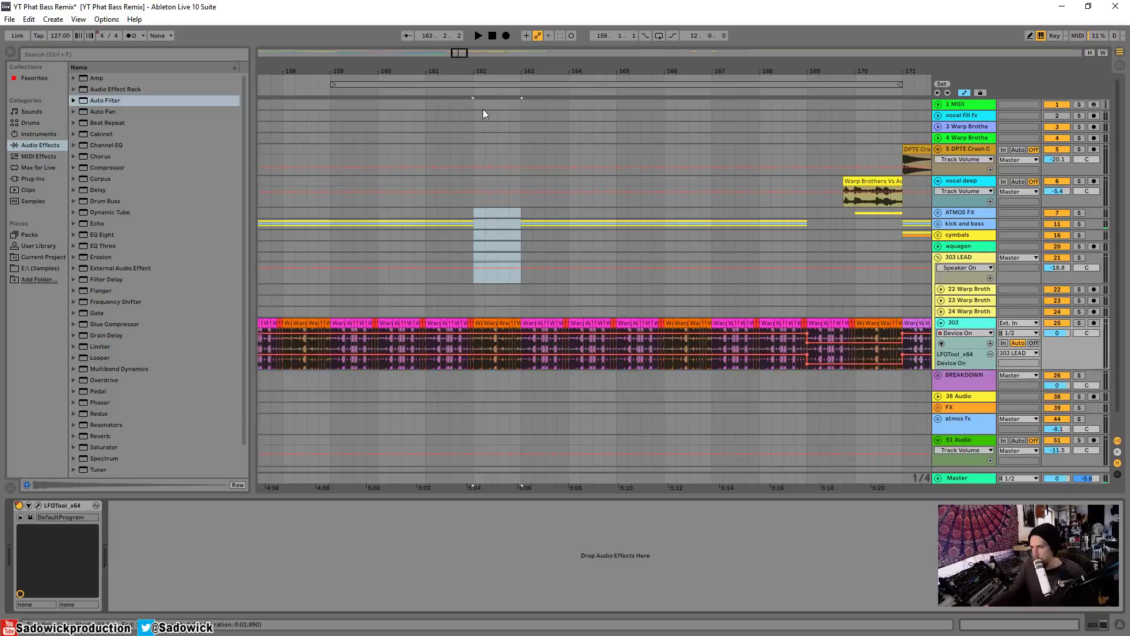
Step: Draw the LFOTool Device On automation as off from bar 162 to 163, enlarge the 303 track and audition the bar
{"action": "left_click_drag", "start_coordinate": [481, 69], "coordinate": [447, 70]}
{"action": "key", "text": "b"}
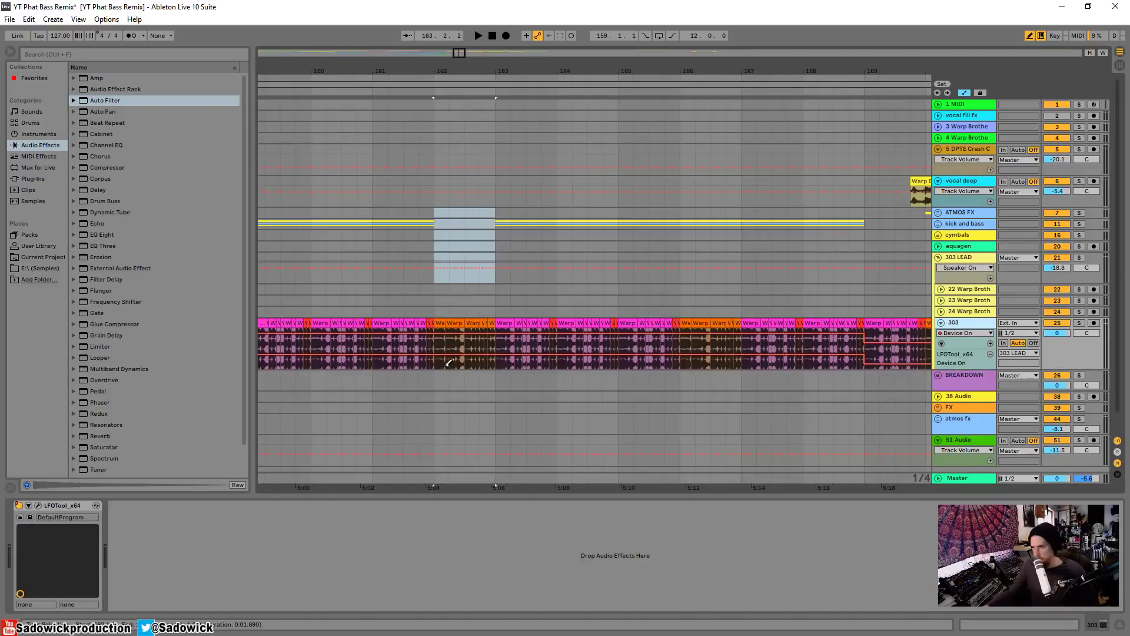
{"action": "left_click", "coordinate": [448, 361]}
{"action": "left_click_drag", "start_coordinate": [1073, 364], "coordinate": [1072, 443]}
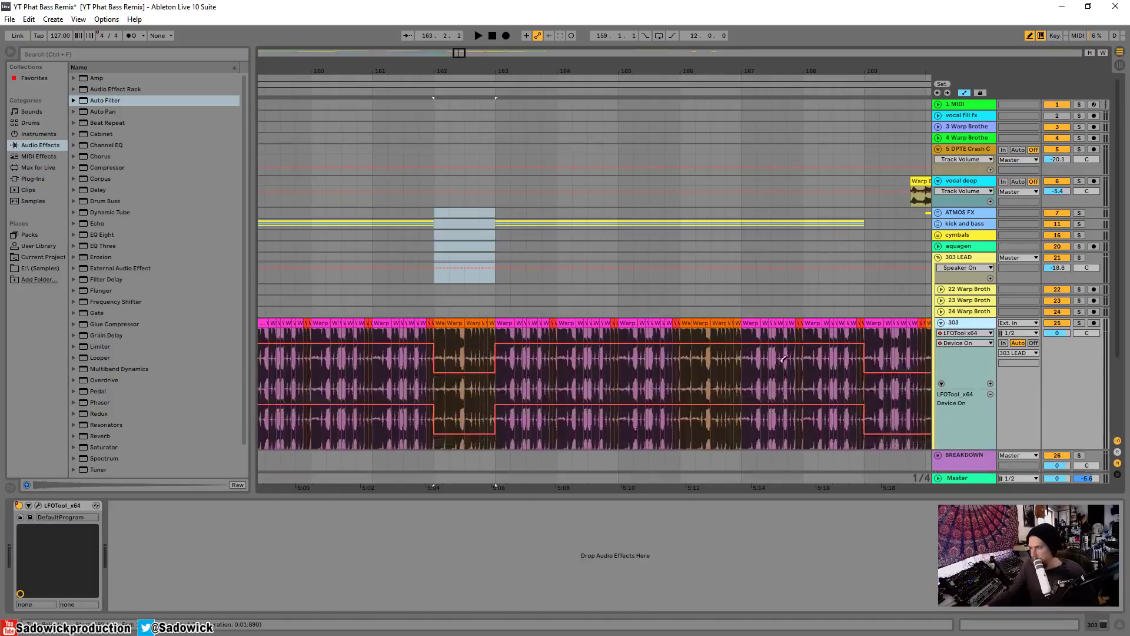
{"action": "scroll", "coordinate": [486, 158], "scroll_direction": "down", "scroll_amount": 2}
{"action": "key", "text": "space"}
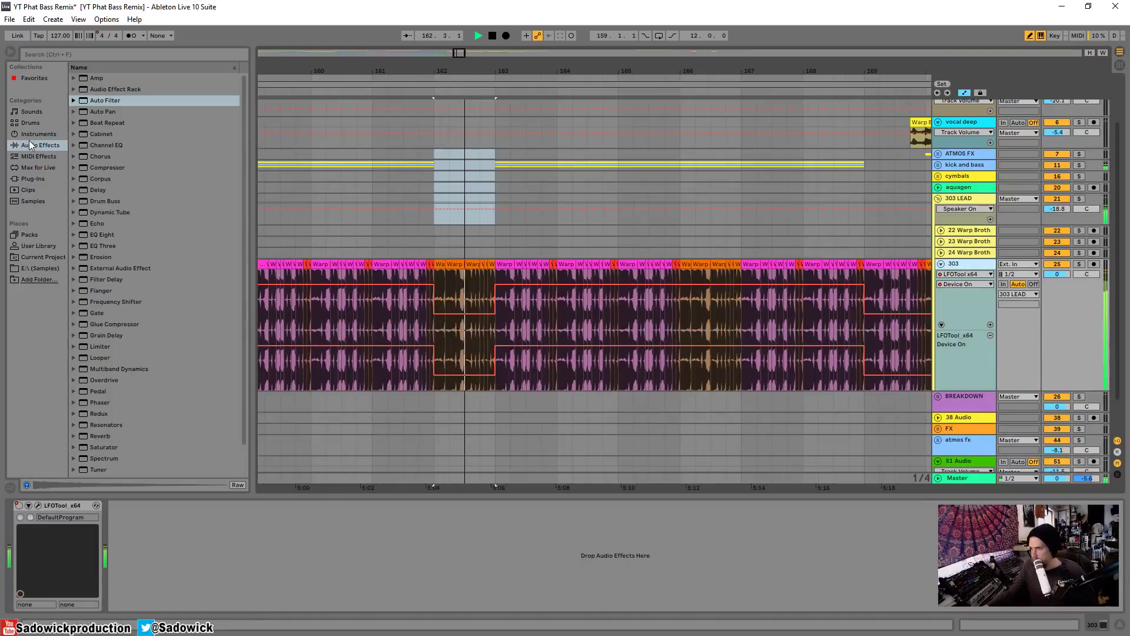
{"action": "key", "text": "space"}
Step: Try Auto Pan after LFOTool on the 303 track and remove it
{"action": "left_click_drag", "start_coordinate": [103, 112], "coordinate": [189, 535]}
{"action": "left_click", "coordinate": [434, 214]}
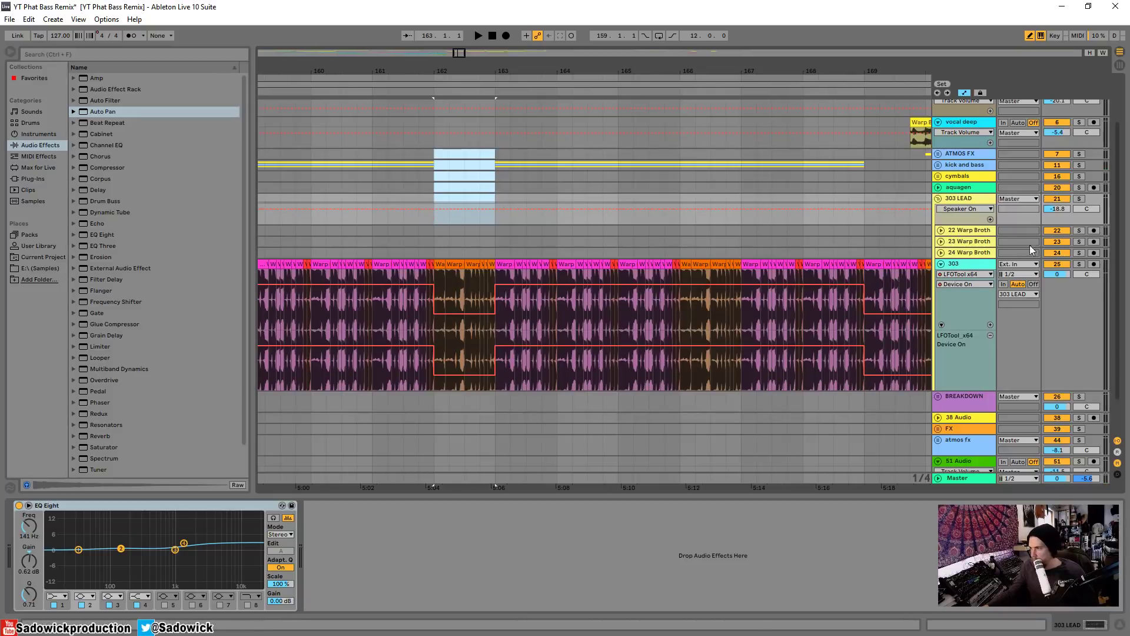
{"action": "left_click_drag", "start_coordinate": [1057, 329], "coordinate": [1057, 348]}
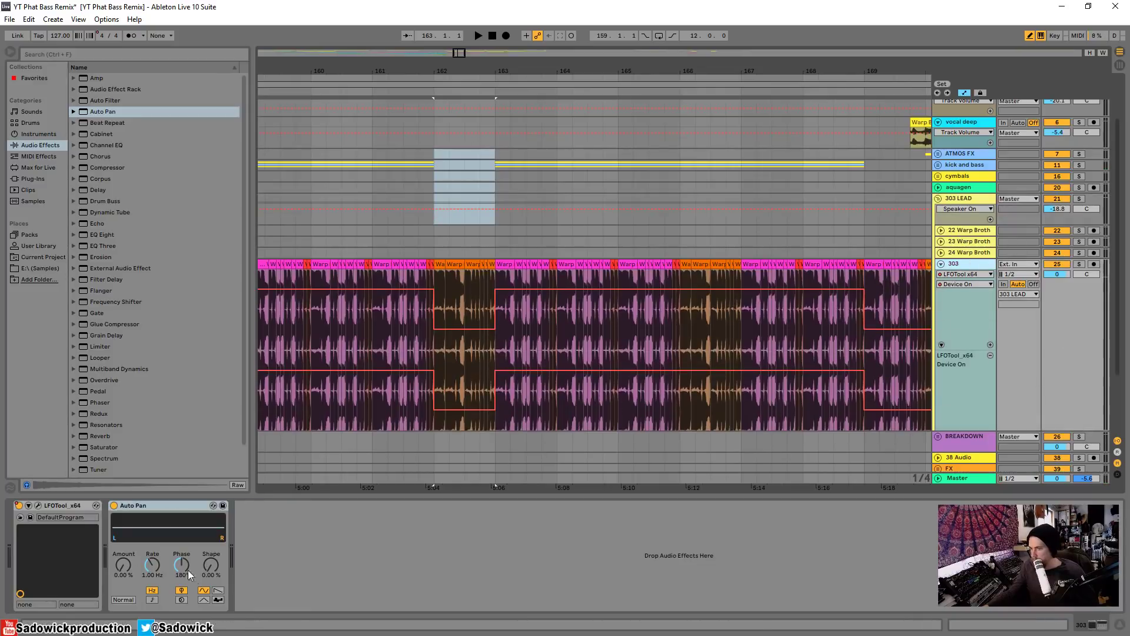
{"action": "right_click", "coordinate": [136, 515]}
{"action": "left_click", "coordinate": [154, 537]}
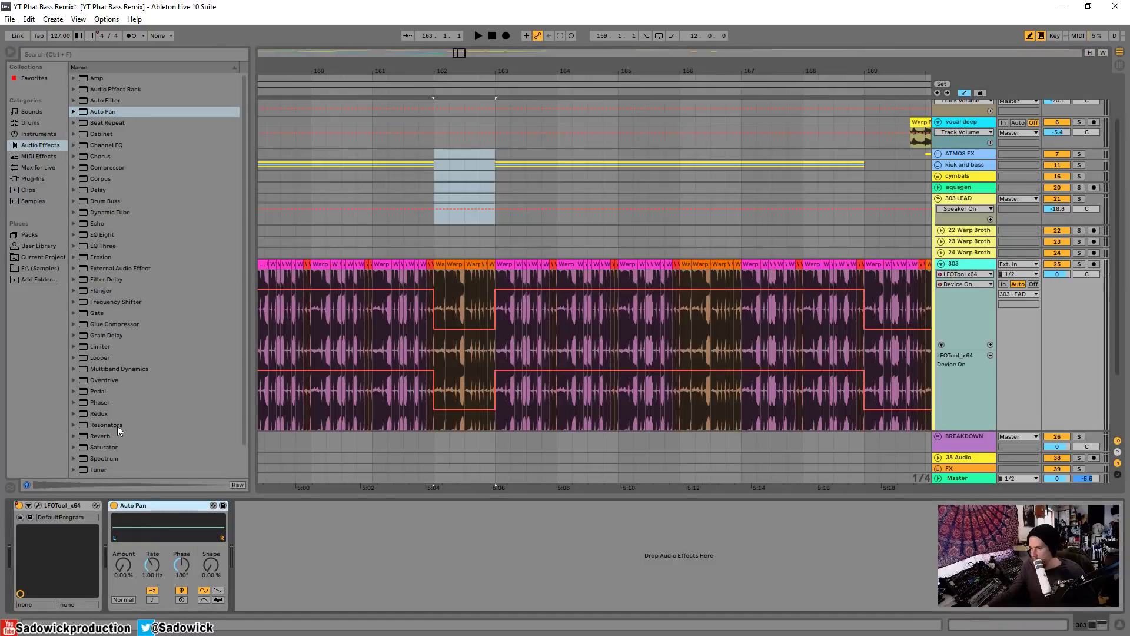
Step: Add Utility after LFOTool on the 303 track and audition its Balance panned to the left and right
{"action": "scroll", "coordinate": [111, 450], "scroll_direction": "down", "scroll_amount": 1}
{"action": "left_click", "coordinate": [98, 449]}
{"action": "double_click", "coordinate": [98, 448]}
{"action": "key", "text": "space"}
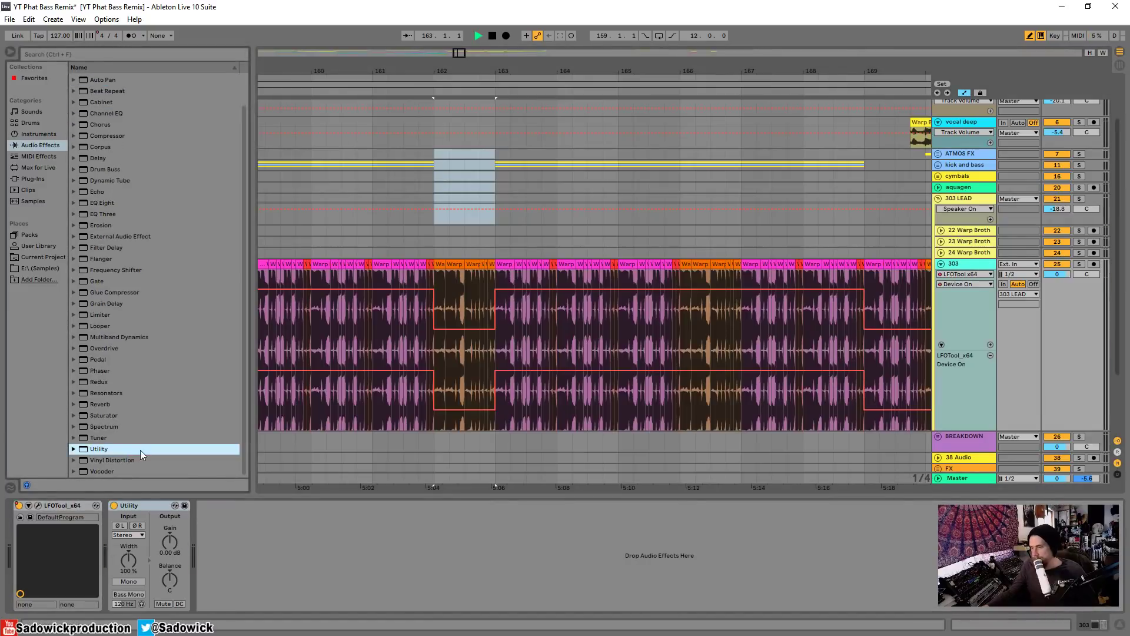
{"action": "left_click", "coordinate": [166, 581]}
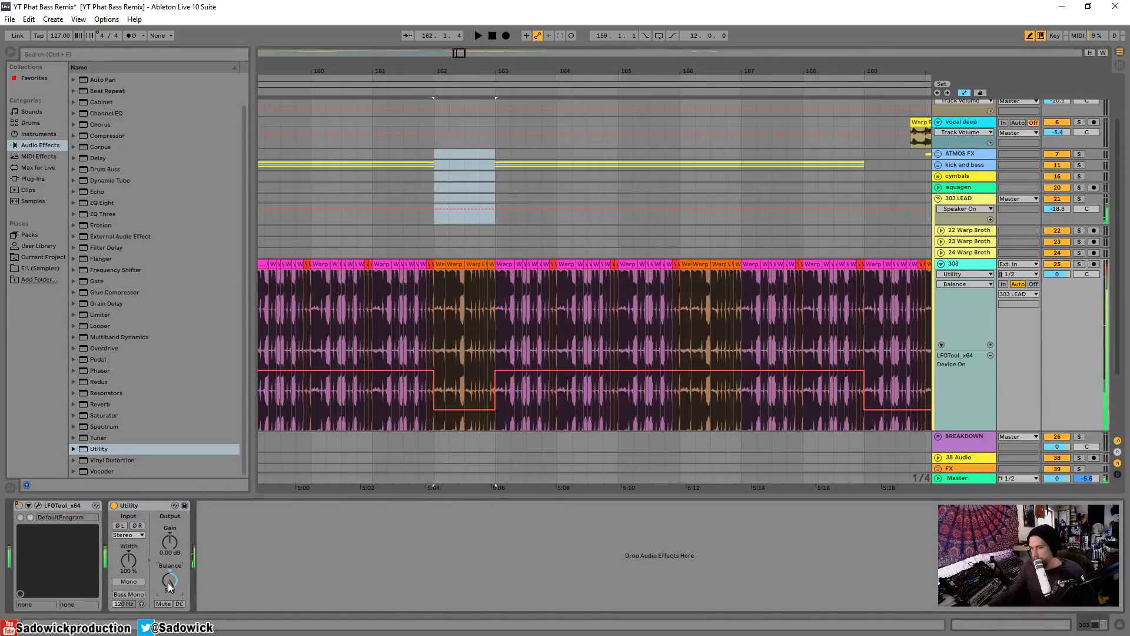
{"action": "key", "text": "space"}
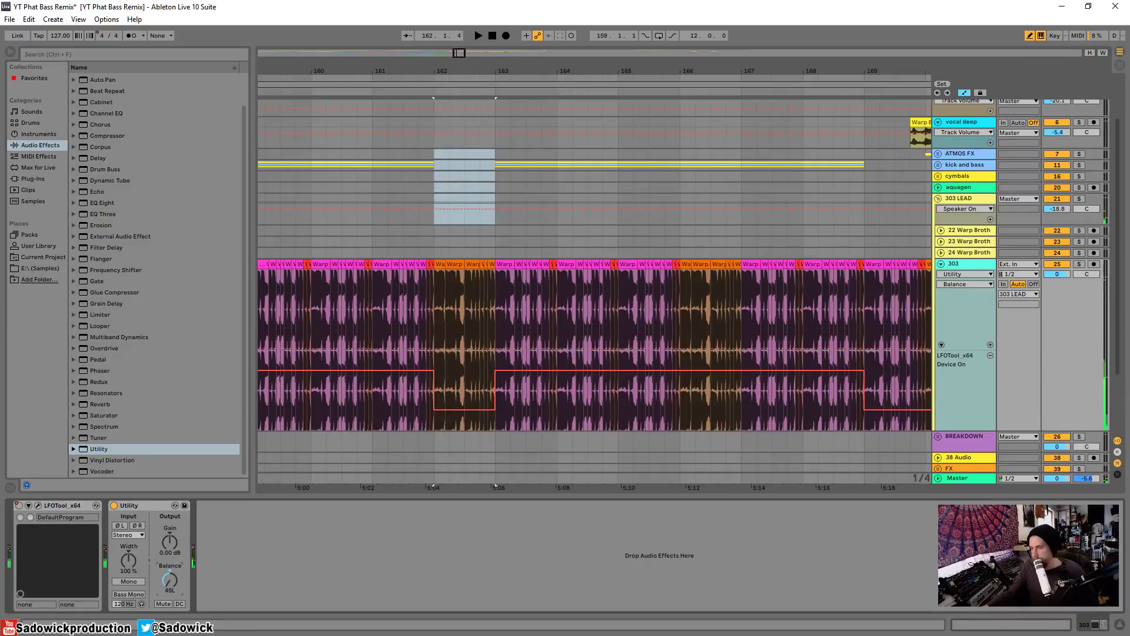
{"action": "key", "text": "space"}
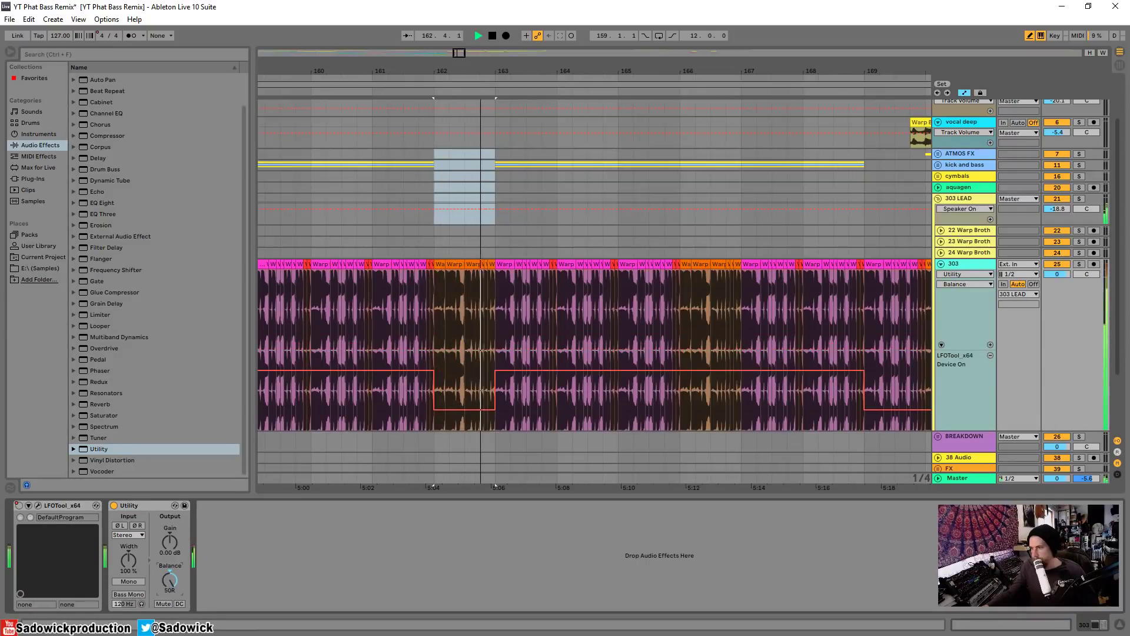
{"action": "key", "text": "space"}
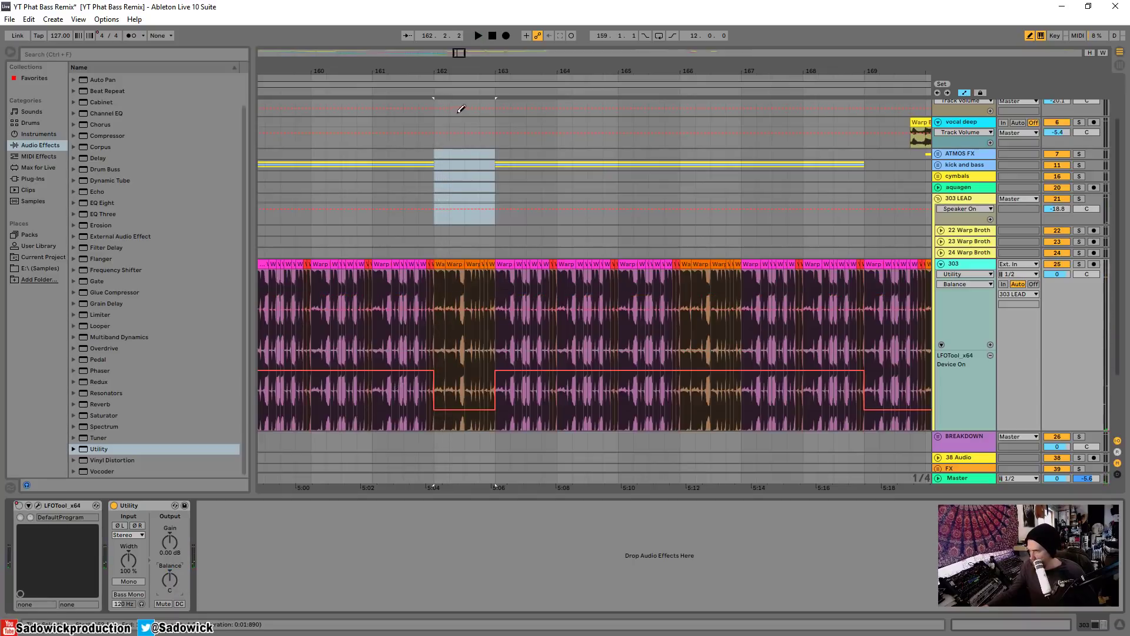
Step: Draw Utility Balance automation on the 303 track that alternates between left and right through bar 162, auditioning it along the way
{"action": "left_click_drag", "start_coordinate": [434, 71], "coordinate": [435, 111]}
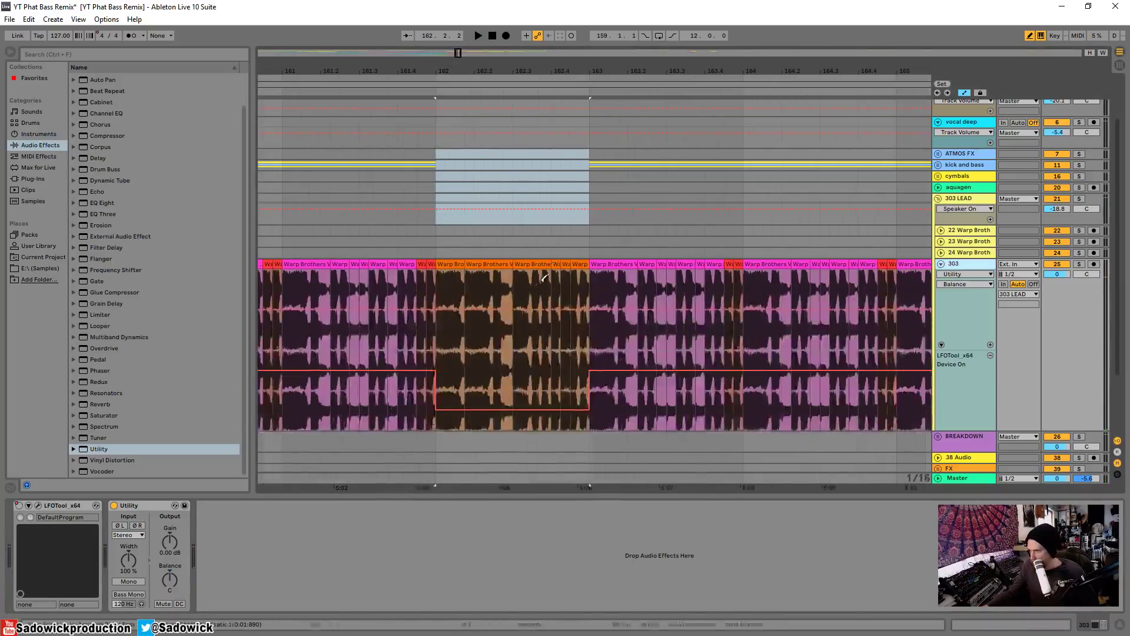
{"action": "left_click", "coordinate": [474, 292]}
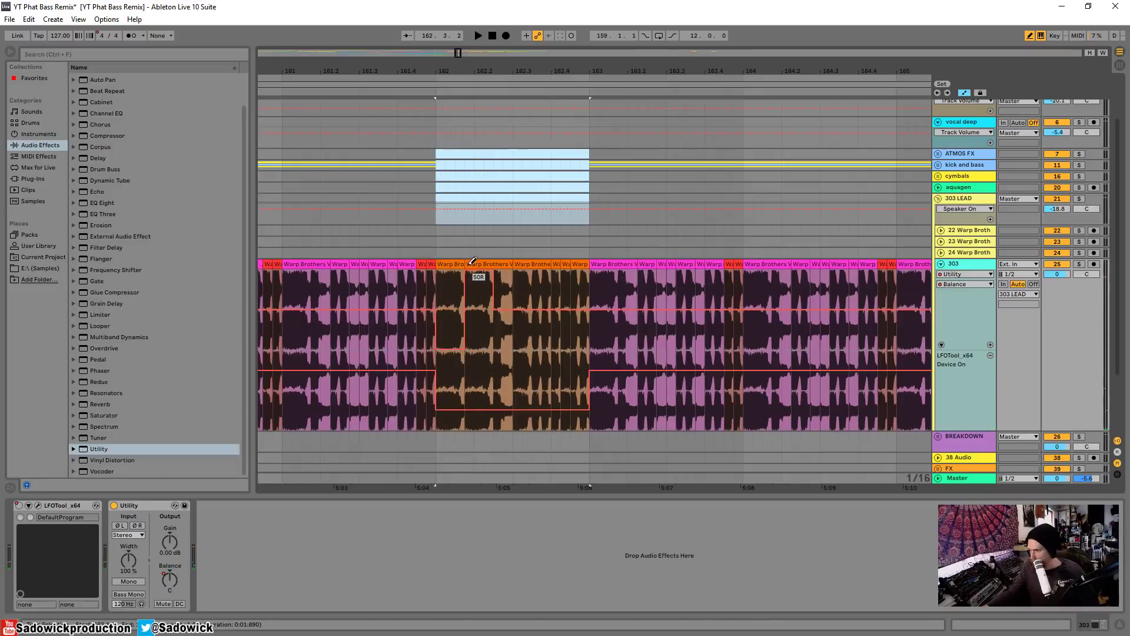
{"action": "key", "text": "space"}
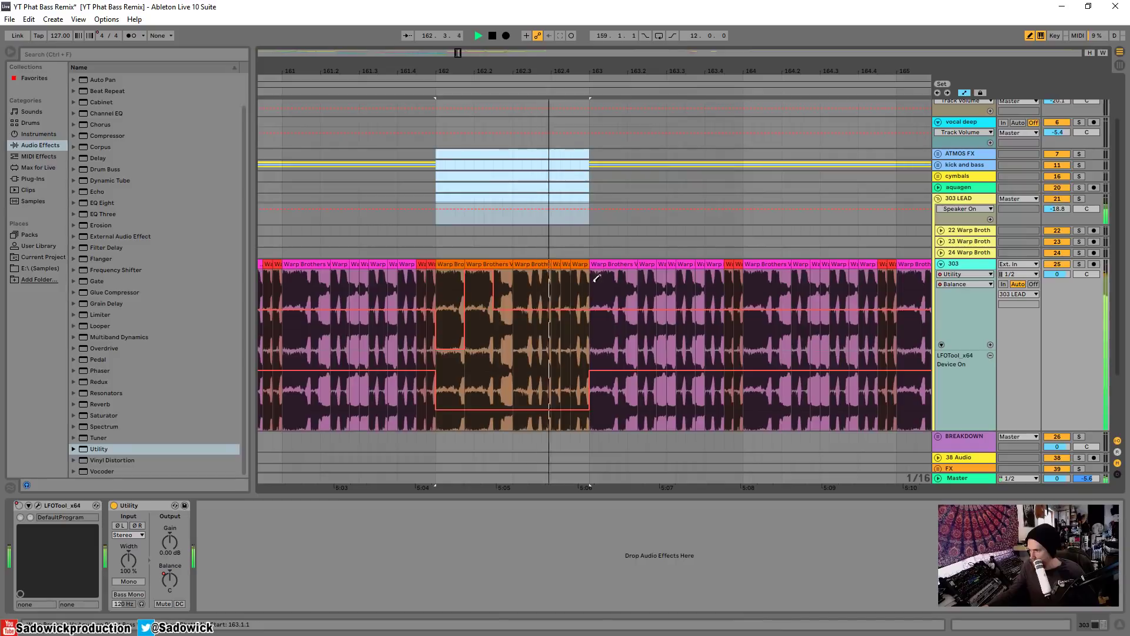
{"action": "key", "text": "space"}
{"action": "left_click_drag", "start_coordinate": [504, 322], "coordinate": [504, 352]}
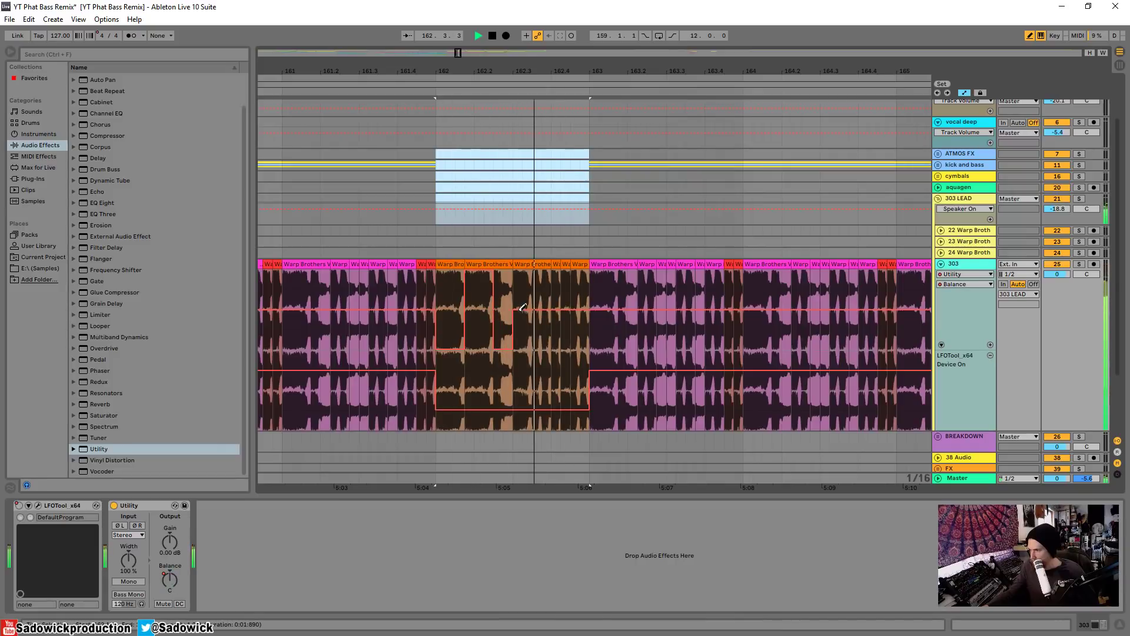
{"action": "left_click_drag", "start_coordinate": [510, 288], "coordinate": [528, 265]}
{"action": "key", "text": "space"}
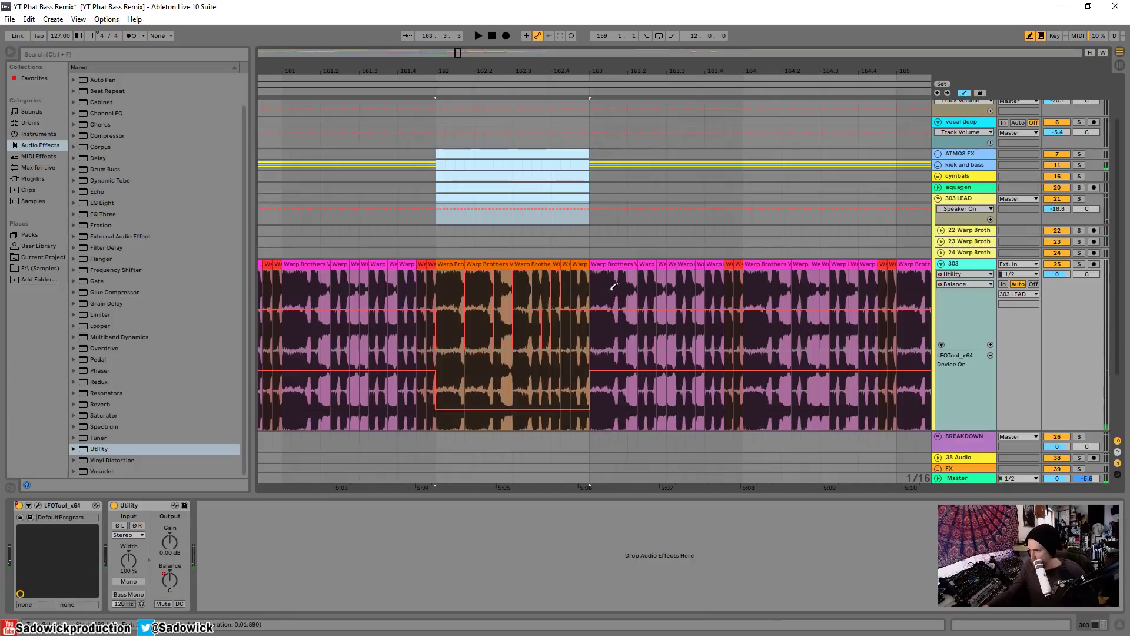
{"action": "key", "text": "space"}
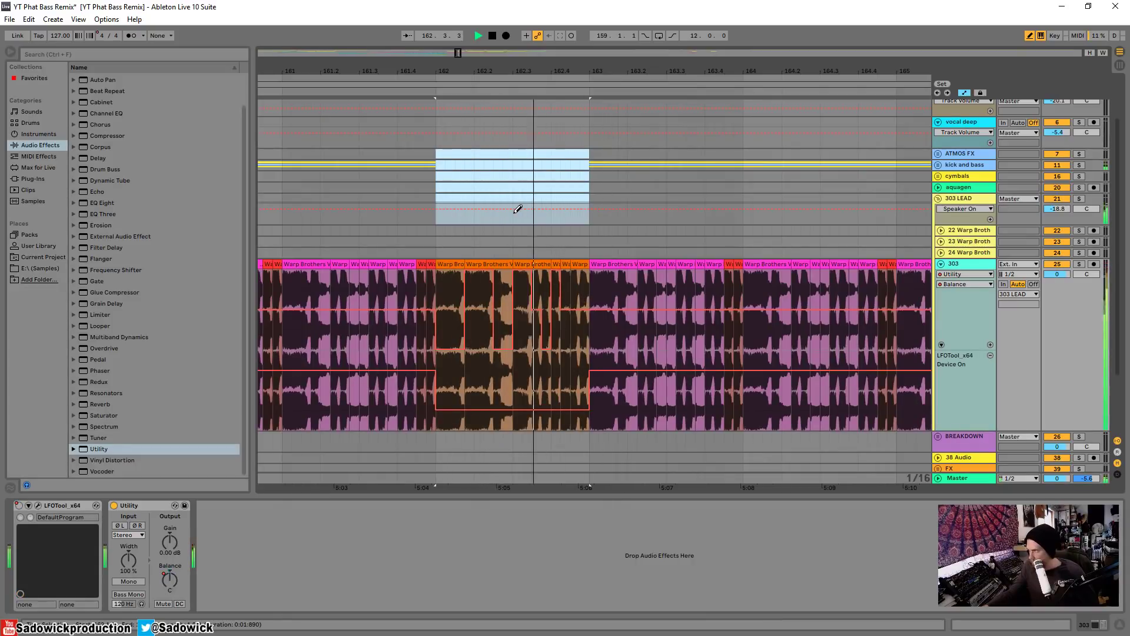
{"action": "key", "text": "space"}
{"action": "key", "text": "space"}
{"action": "left_click_drag", "start_coordinate": [1072, 386], "coordinate": [1072, 328]}
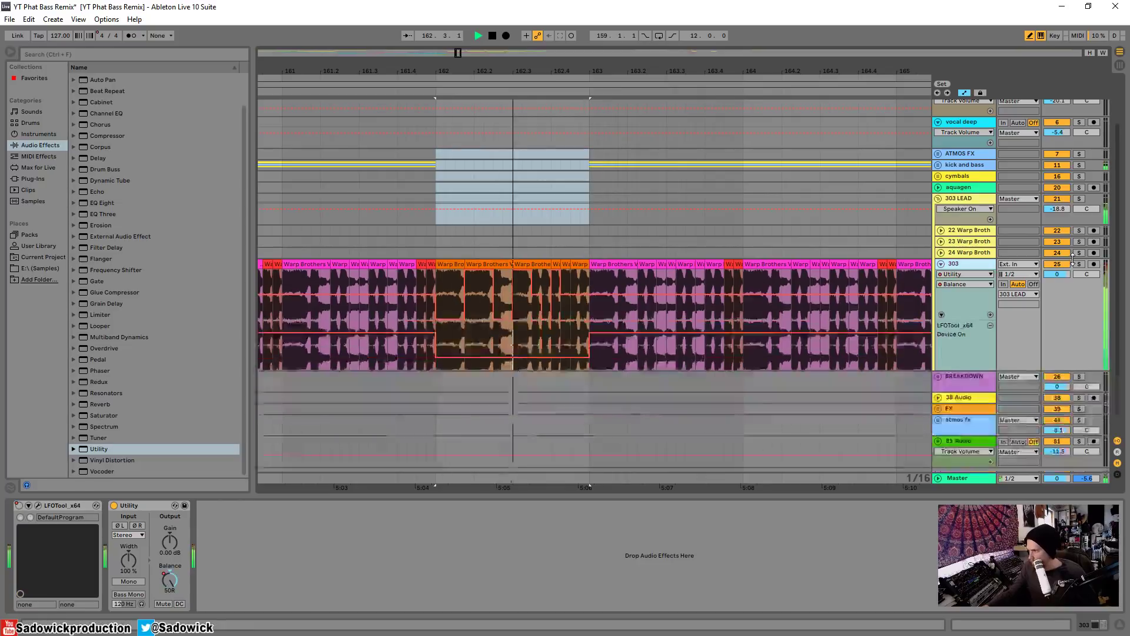
Step: Try Redux before EQ Eight on the 303 LEAD group while playing from bar 162 and remove it
{"action": "left_click", "coordinate": [979, 199]}
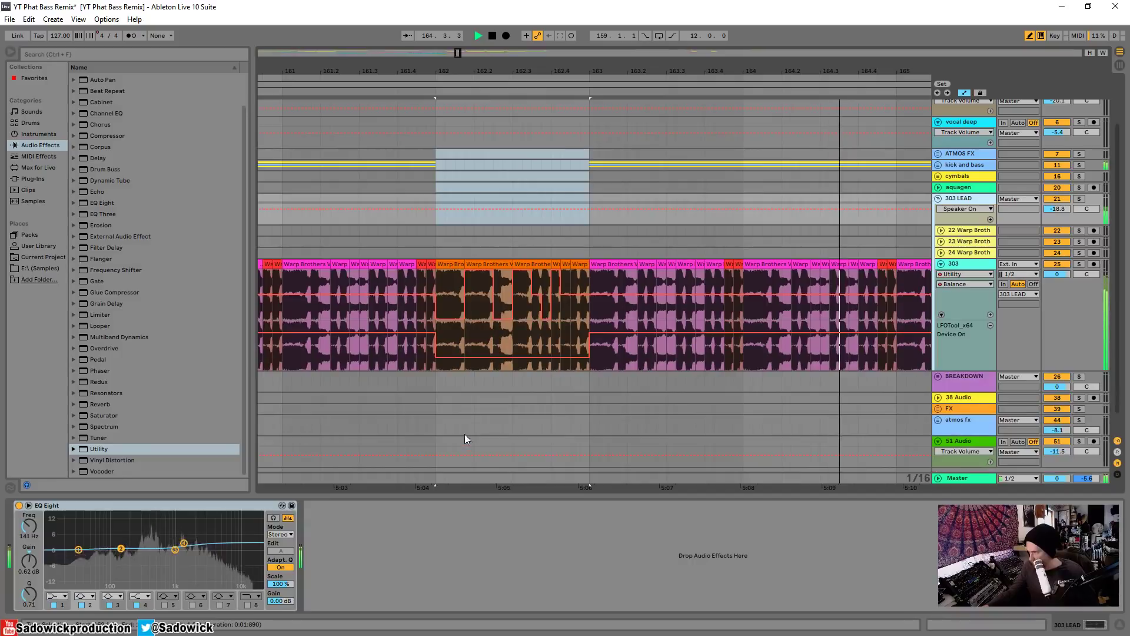
{"action": "key", "text": "space"}
{"action": "key", "text": "space"}
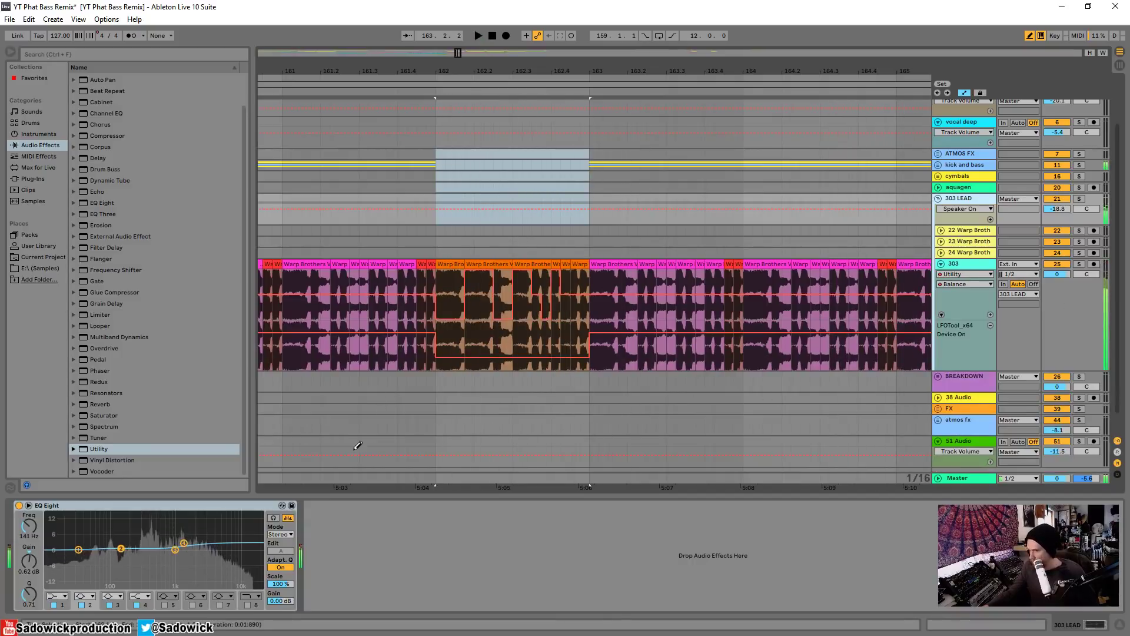
{"action": "key", "text": "space"}
{"action": "left_click", "coordinate": [97, 380]}
{"action": "key", "text": "space"}
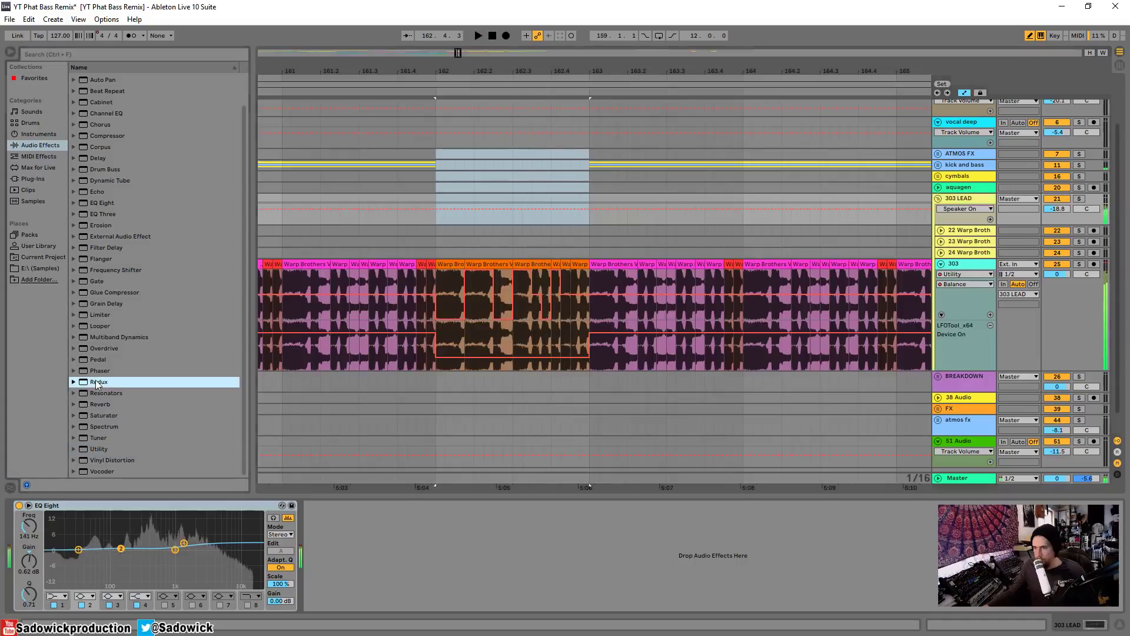
{"action": "left_click_drag", "start_coordinate": [60, 553], "coordinate": [26, 622]}
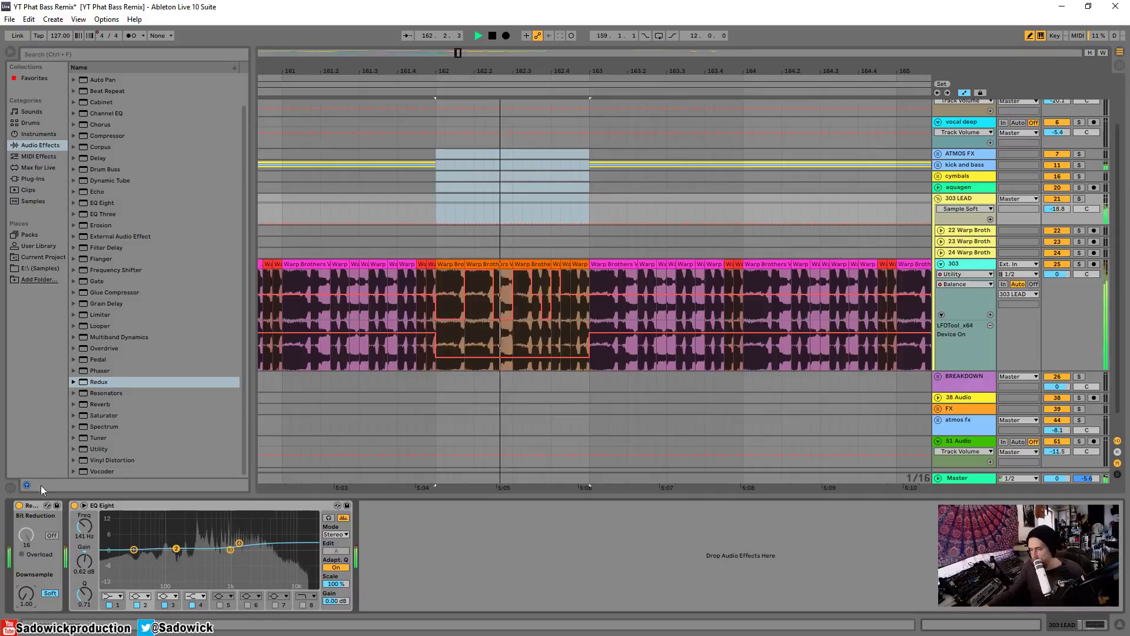
{"action": "key", "text": "space"}
{"action": "right_click", "coordinate": [36, 507]}
{"action": "left_click", "coordinate": [54, 575]}
Step: Play the arrangement repeatedly from around bar 162 to check the transition in context
{"action": "key", "text": "space"}
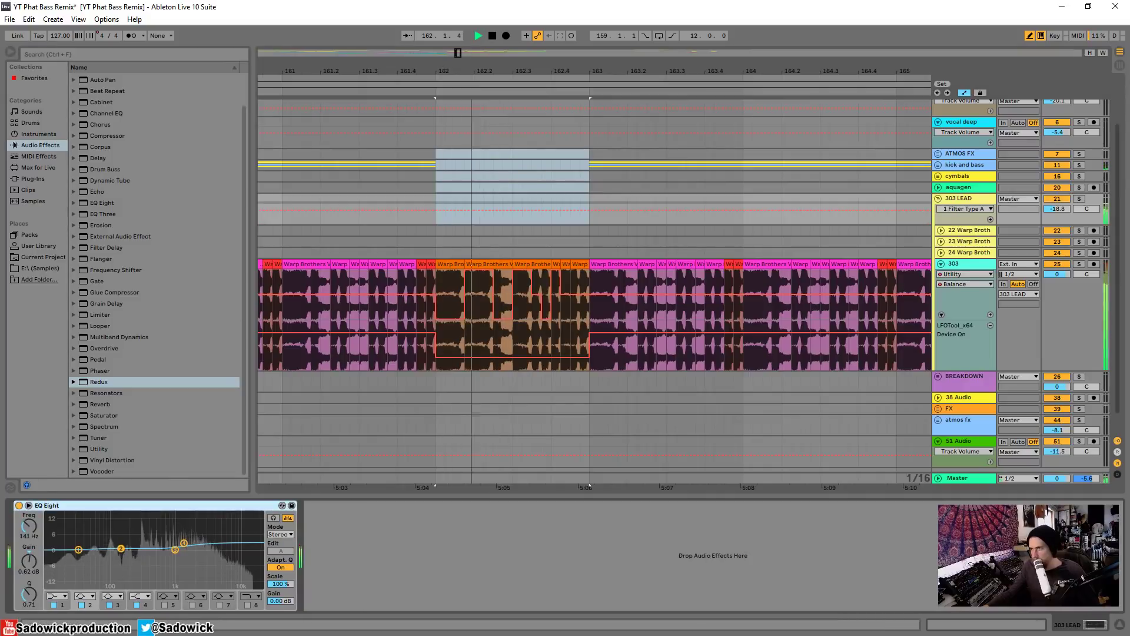
{"action": "left_click_drag", "start_coordinate": [459, 52], "coordinate": [459, 26]}
{"action": "key", "text": "space"}
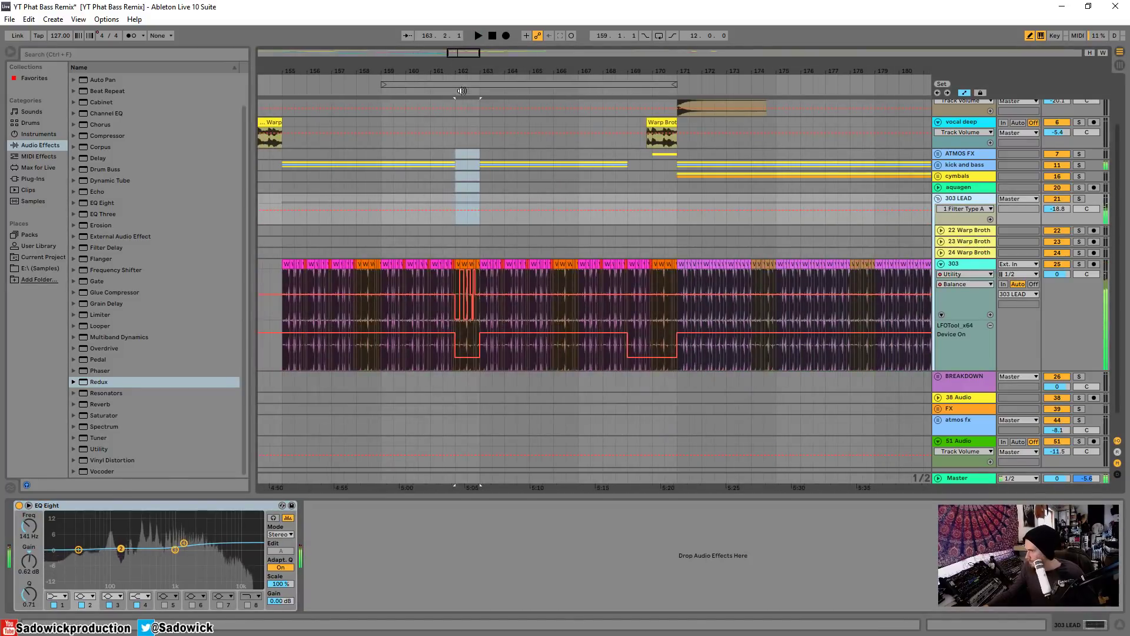
{"action": "left_click", "coordinate": [454, 93]}
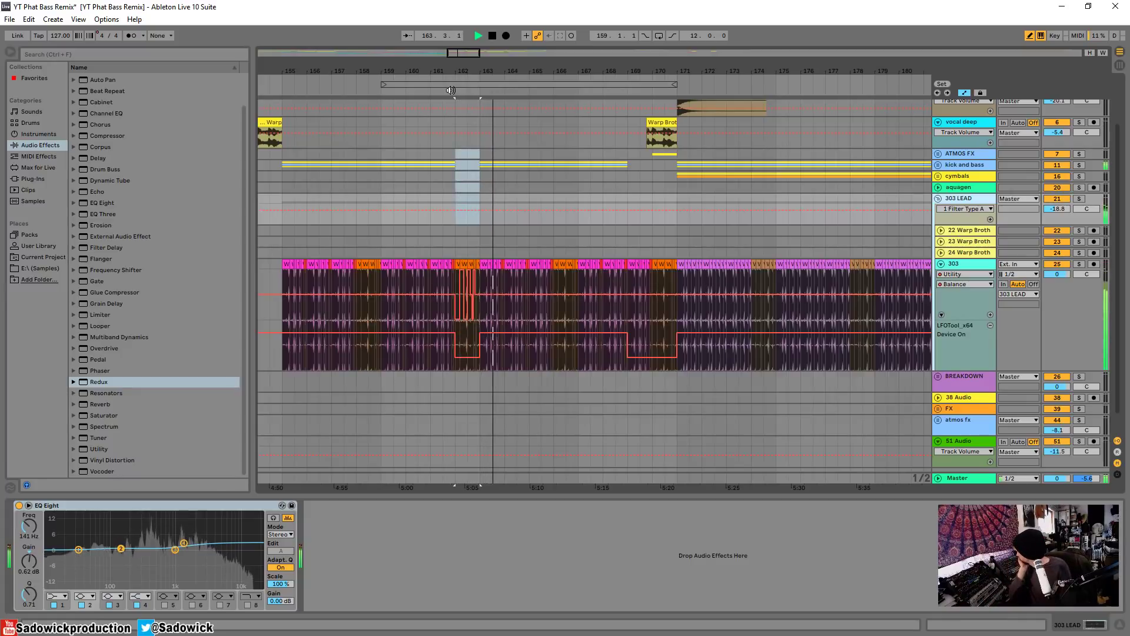
{"action": "left_click", "coordinate": [455, 91]}
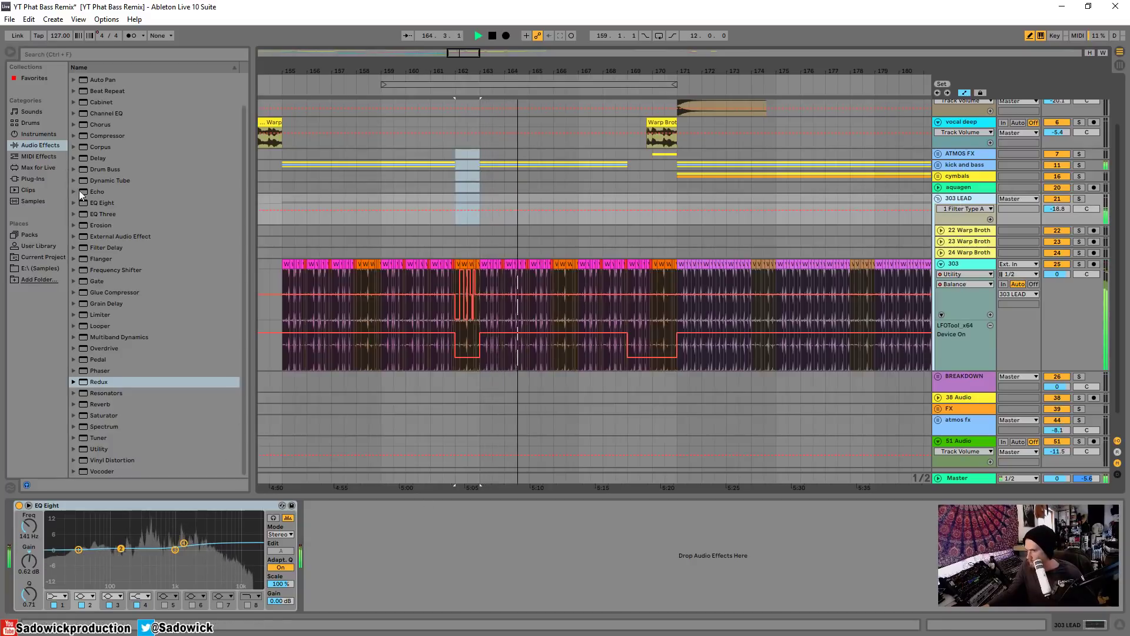
Step: Add Delay after EQ Eight on the 303 LEAD group, set both channels to 2 sixteenths and lower Dry/Wet to 0%
{"action": "scroll", "coordinate": [82, 192], "scroll_direction": "up", "scroll_amount": 3}
{"action": "left_click", "coordinate": [94, 190]}
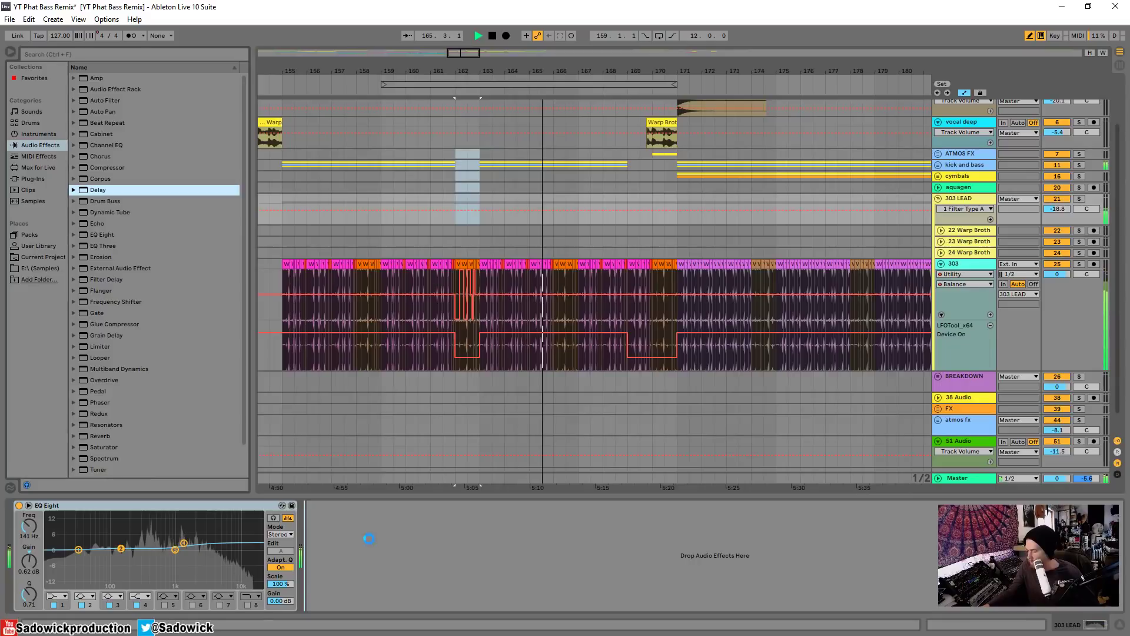
{"action": "left_click", "coordinate": [314, 535]}
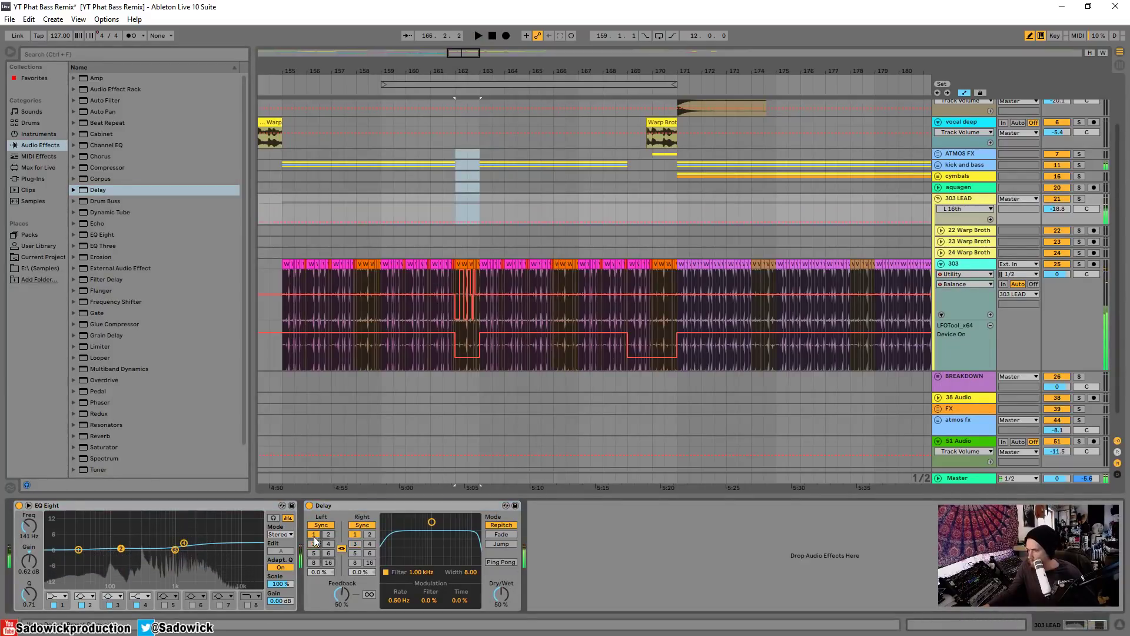
{"action": "left_click", "coordinate": [368, 536]}
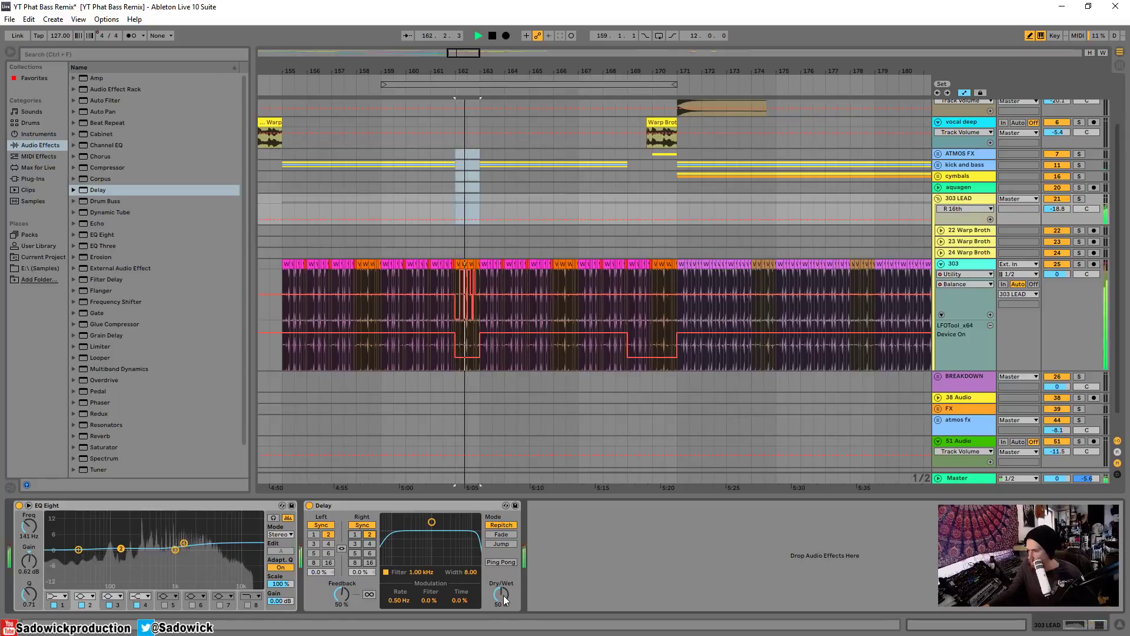
{"action": "left_click_drag", "start_coordinate": [502, 594], "coordinate": [501, 618]}
{"action": "key", "text": "space"}
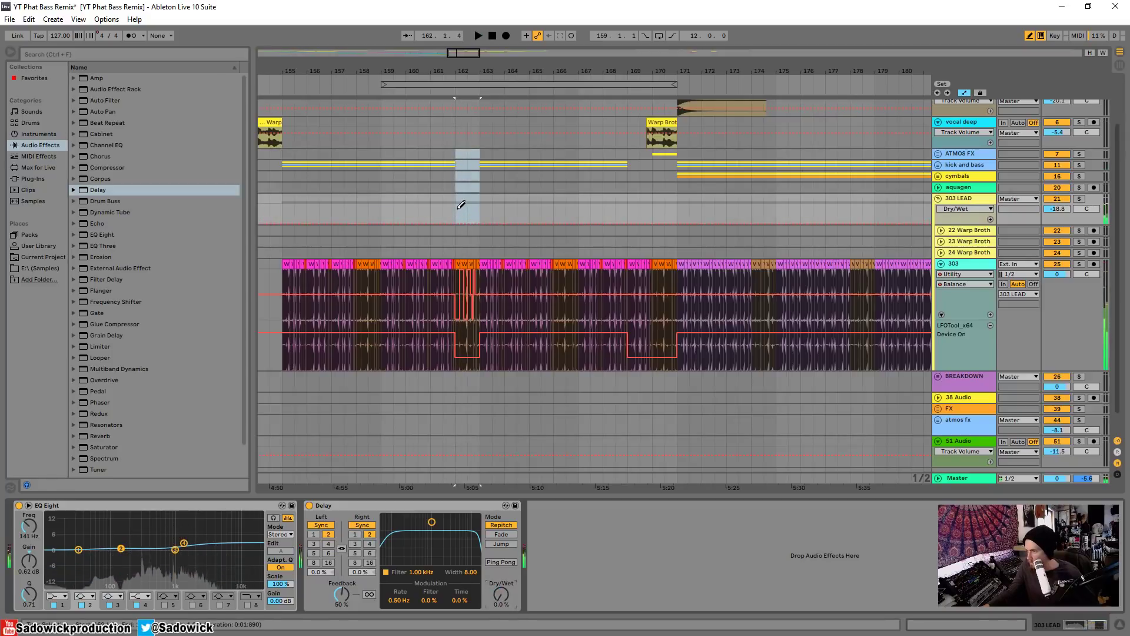
Step: Draw Delay Dry/Wet automation at 48% across bar 162 on the 303 LEAD group and audition it
{"action": "left_click_drag", "start_coordinate": [462, 205], "coordinate": [466, 204]}
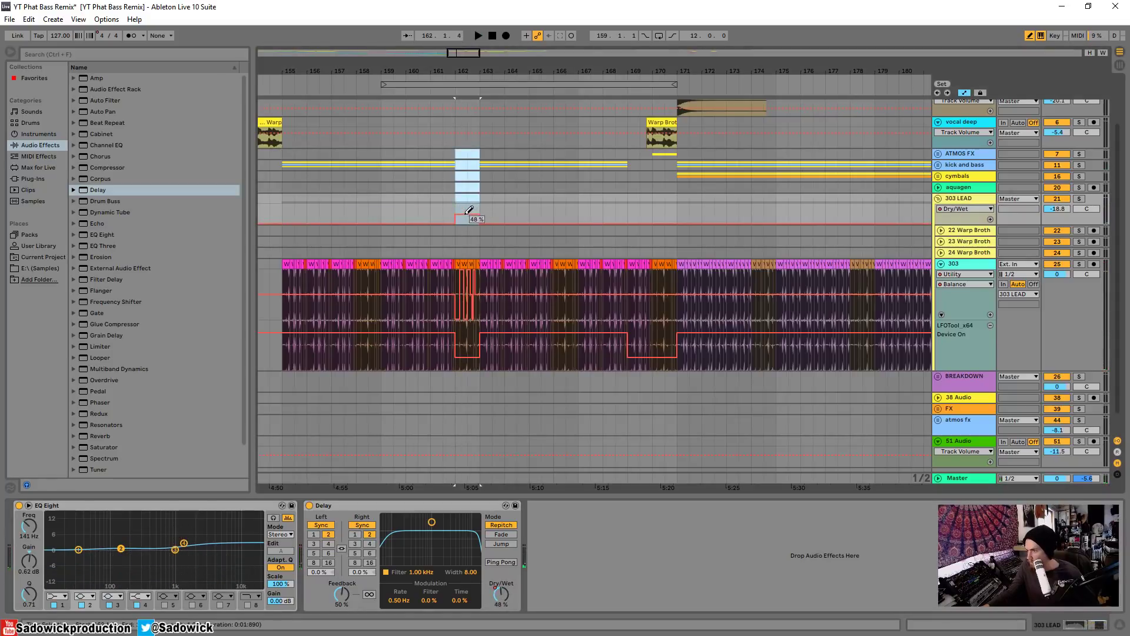
{"action": "left_click", "coordinate": [428, 80]}
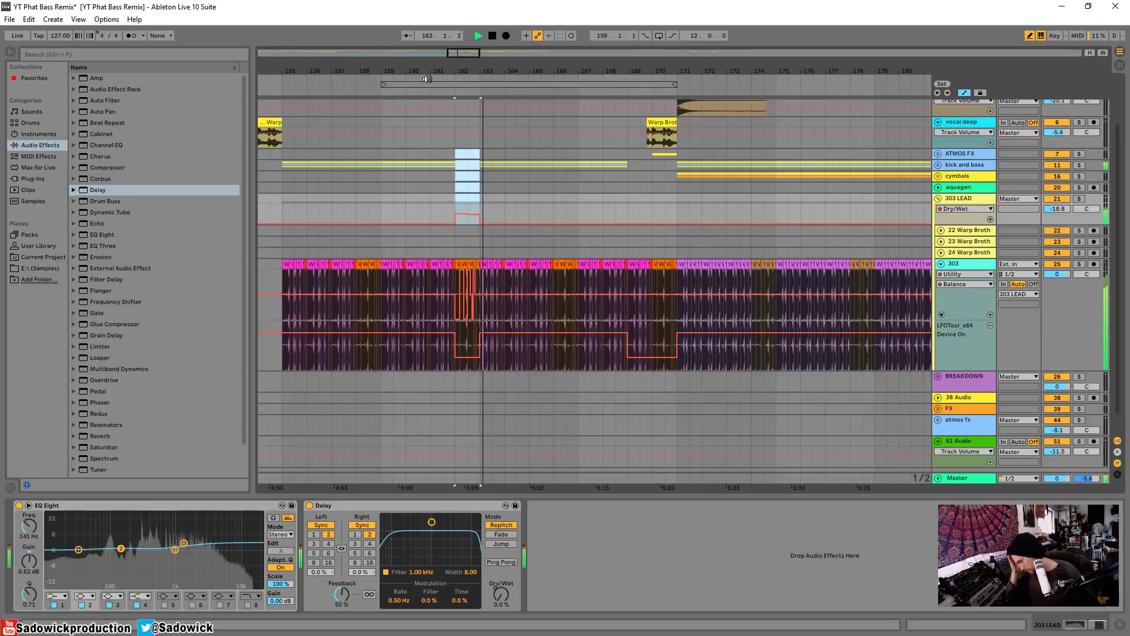
{"action": "key", "text": "space"}
{"action": "key", "text": "space"}
Step: Enlarge the 303 LEAD automation lane, ramp the Delay Dry/Wet up over the half bar before bar 162 and play it back
{"action": "left_click", "coordinate": [1077, 218]}
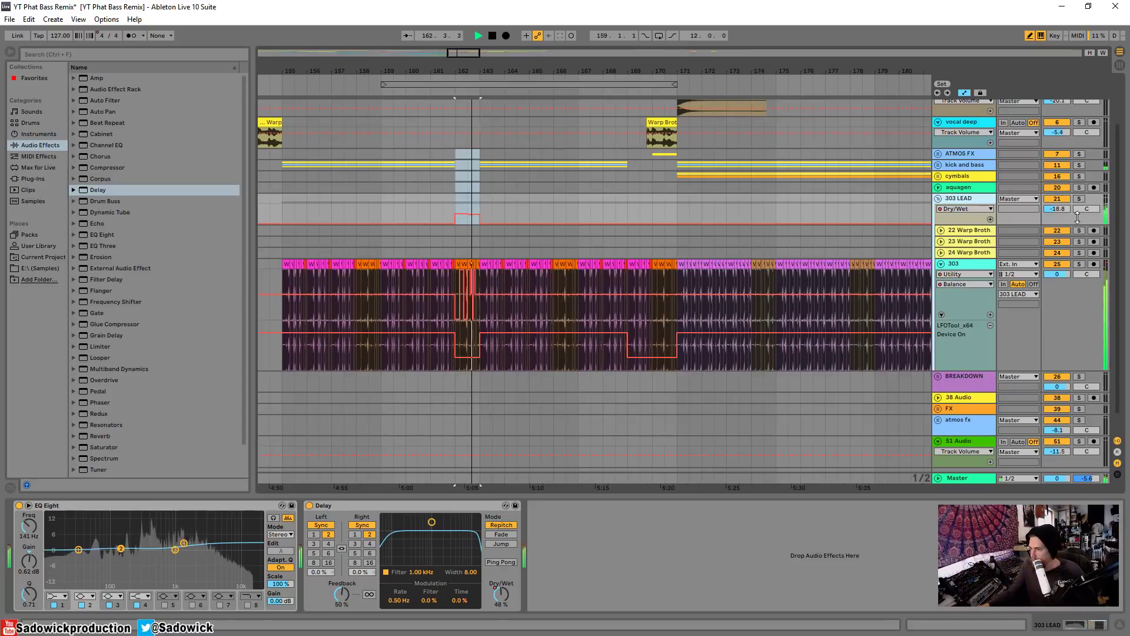
{"action": "left_click_drag", "start_coordinate": [1077, 219], "coordinate": [1078, 303]}
{"action": "left_click_drag", "start_coordinate": [466, 269], "coordinate": [471, 269]}
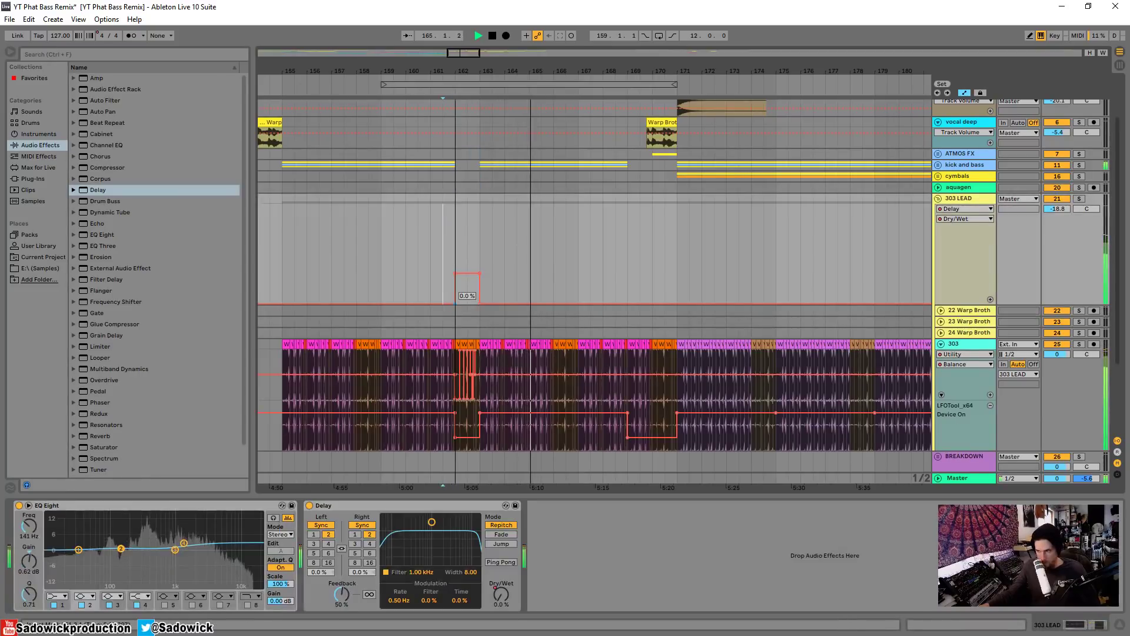
{"action": "left_click_drag", "start_coordinate": [454, 304], "coordinate": [442, 304]}
{"action": "key", "text": "space"}
{"action": "key", "text": "space"}
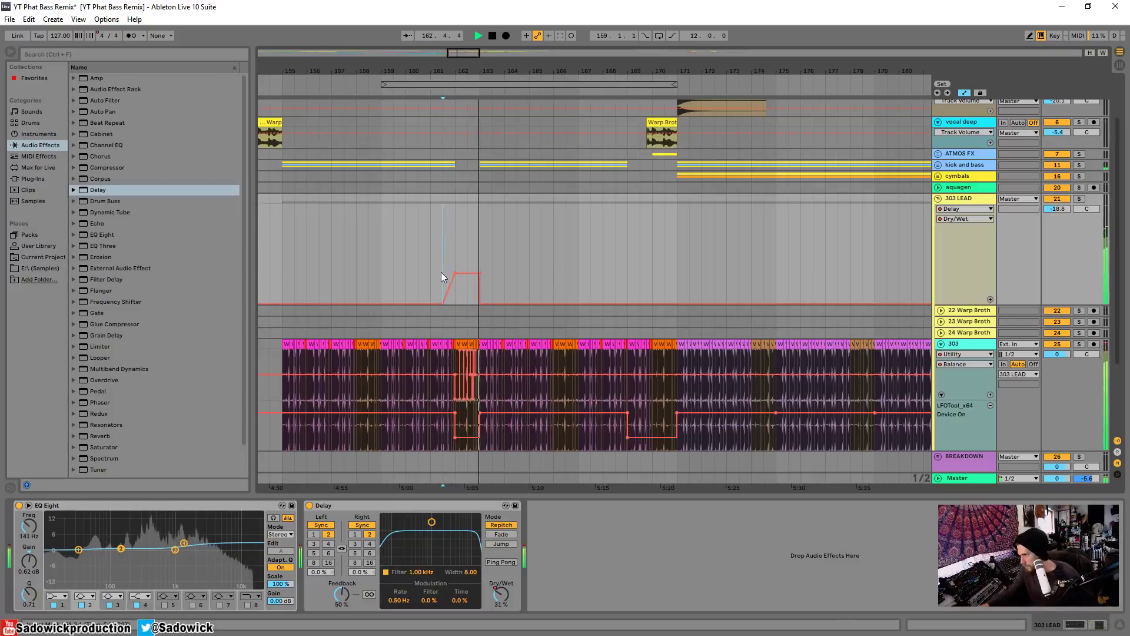
Step: Draw Delay Dry/Wet automation on the 303 LEAD group that rises through bars 169 and 170 and drops to zero at bar 171
{"action": "key", "text": "b"}
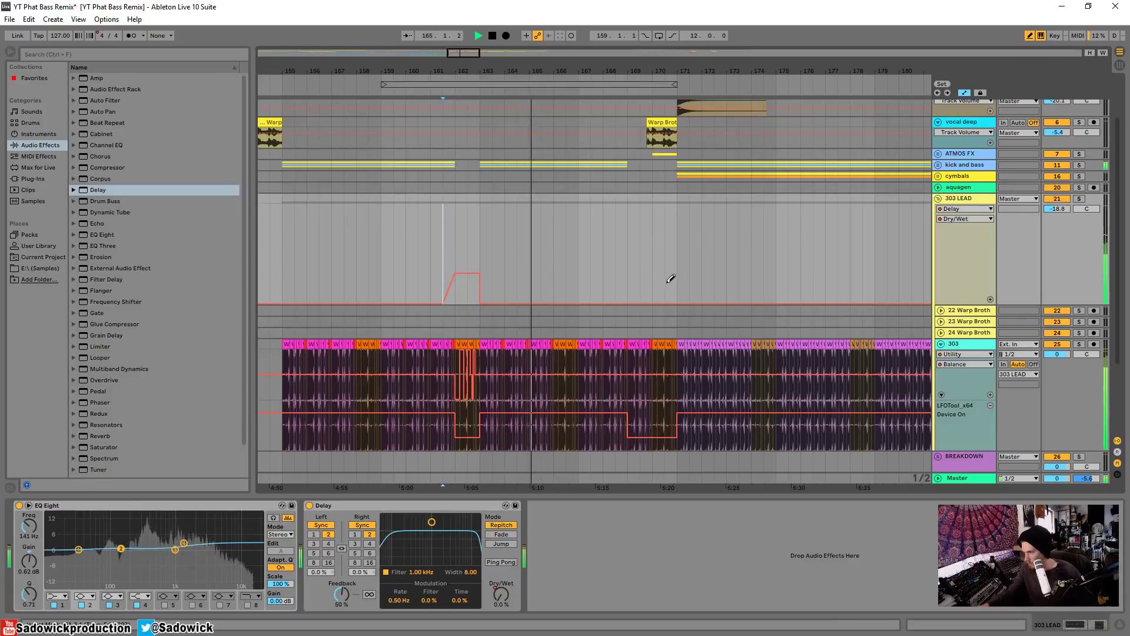
{"action": "left_click", "coordinate": [671, 278]}
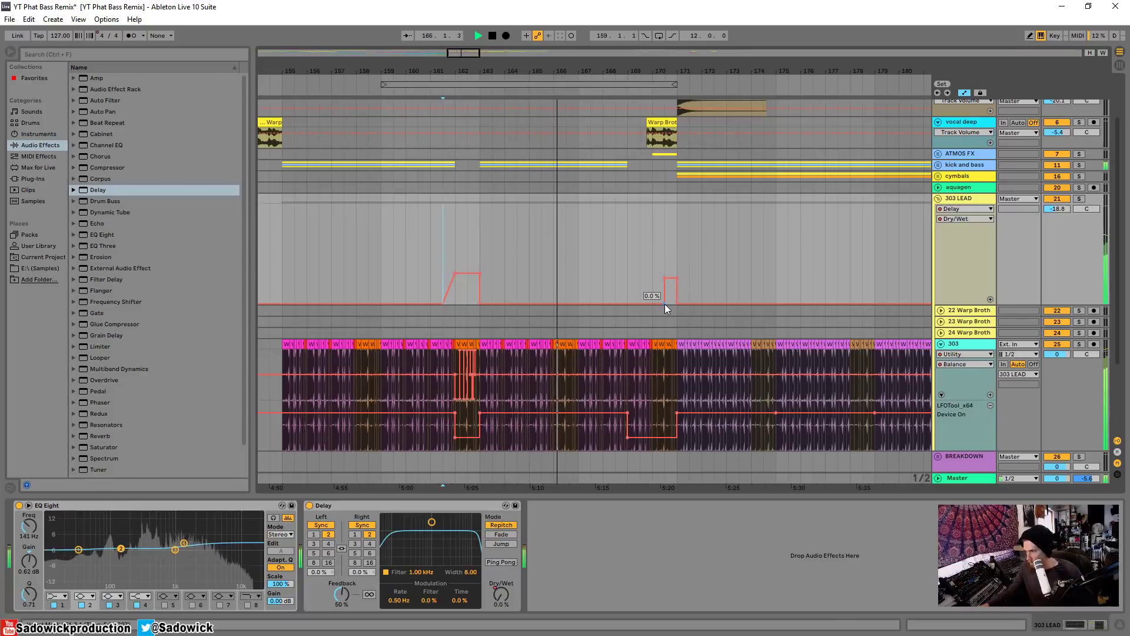
{"action": "left_click_drag", "start_coordinate": [665, 304], "coordinate": [663, 269]}
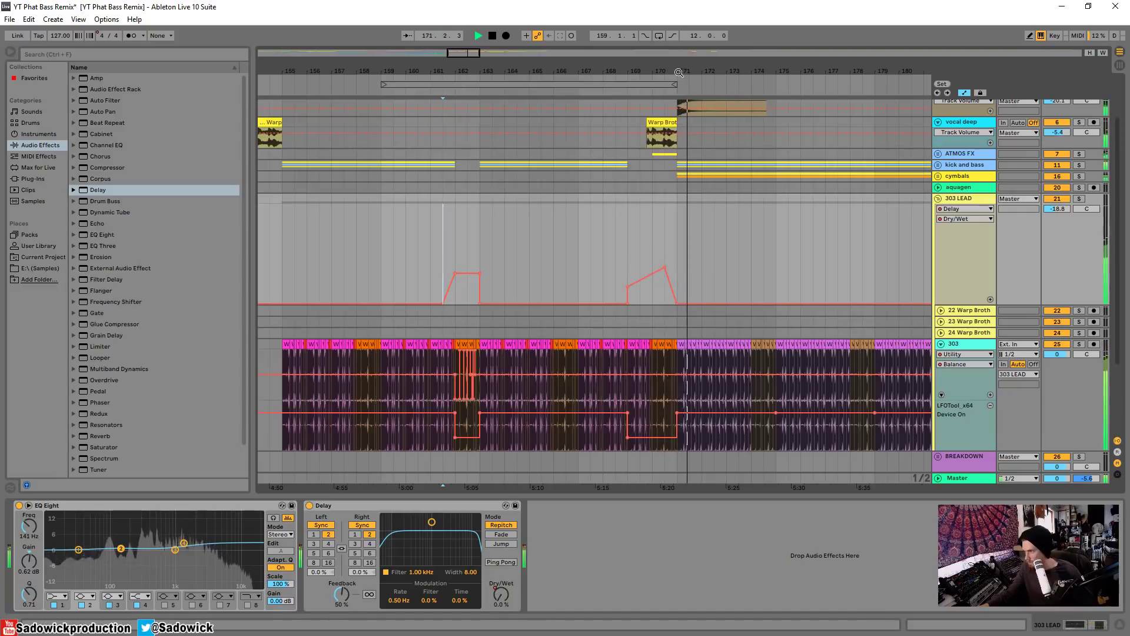
Step: Draw Delay Dry/Wet automation rising from bar 184 to 20% at bar 185, peaking at bar 186 and returning to zero before bar 187
{"action": "left_click_drag", "start_coordinate": [676, 71], "coordinate": [632, 121]}
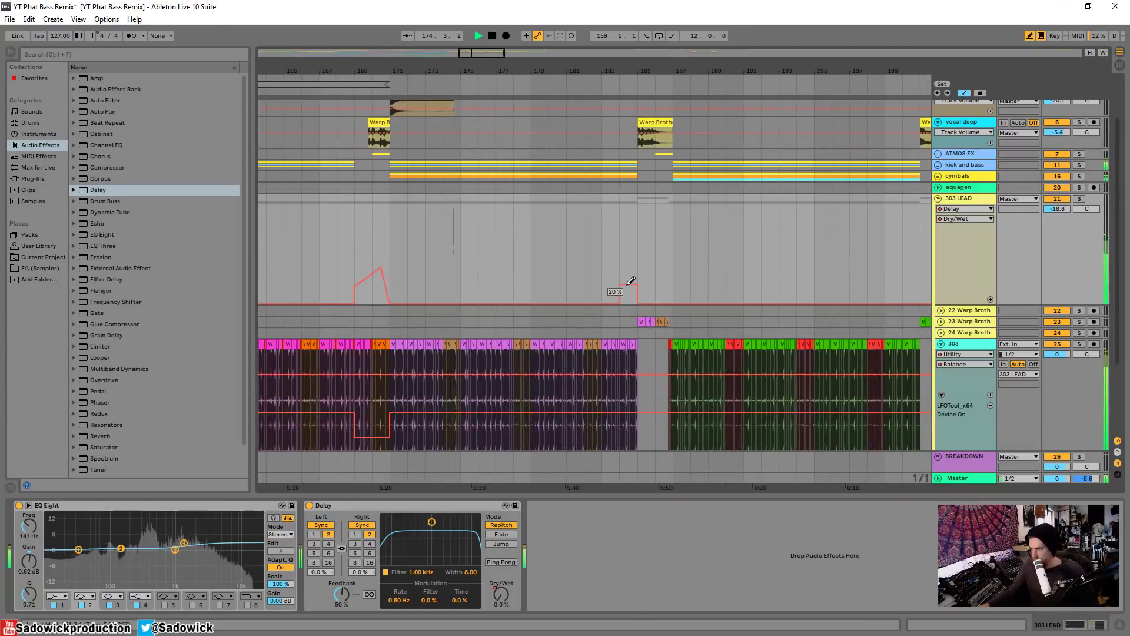
{"action": "key", "text": "b"}
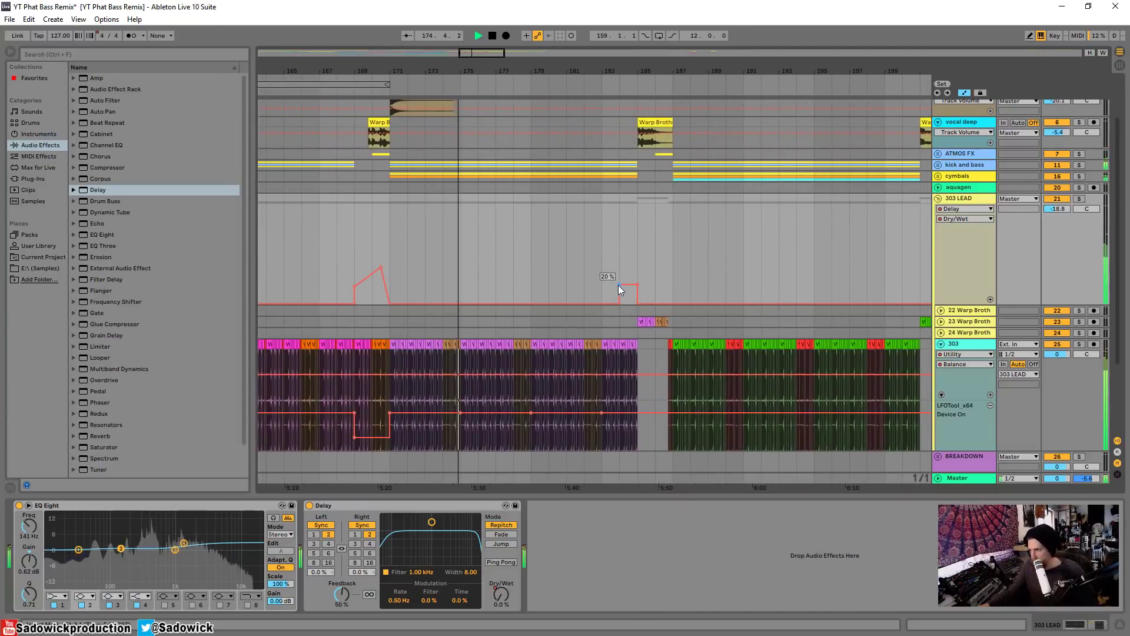
{"action": "key", "text": "b"}
{"action": "left_click", "coordinate": [653, 285]}
{"action": "left_click", "coordinate": [625, 83]}
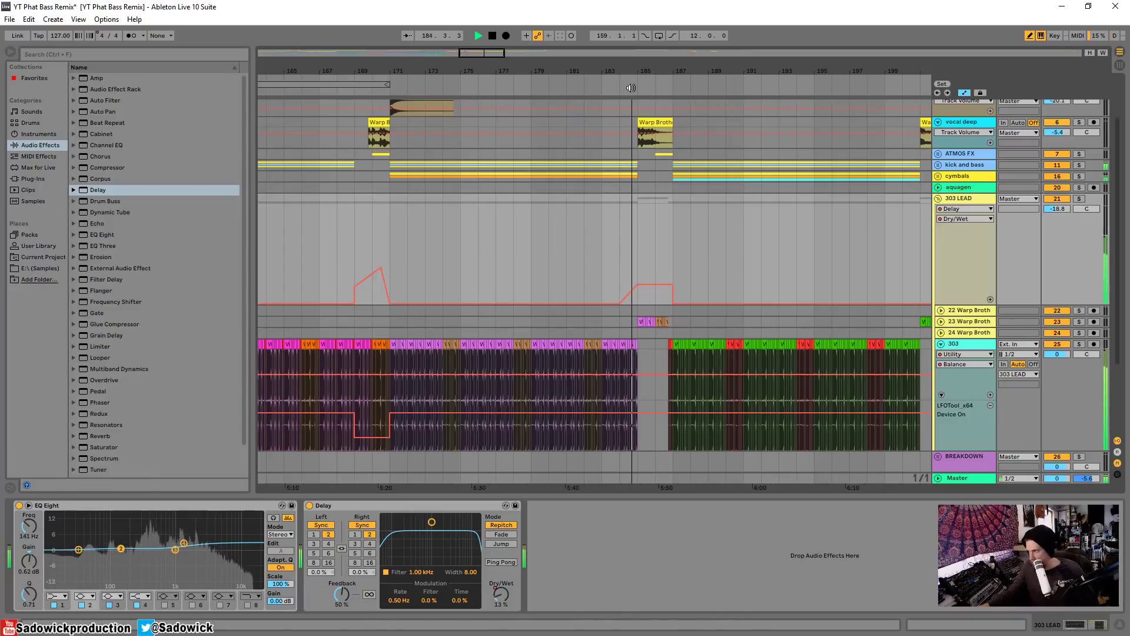
{"action": "left_click_drag", "start_coordinate": [648, 288], "coordinate": [654, 256]}
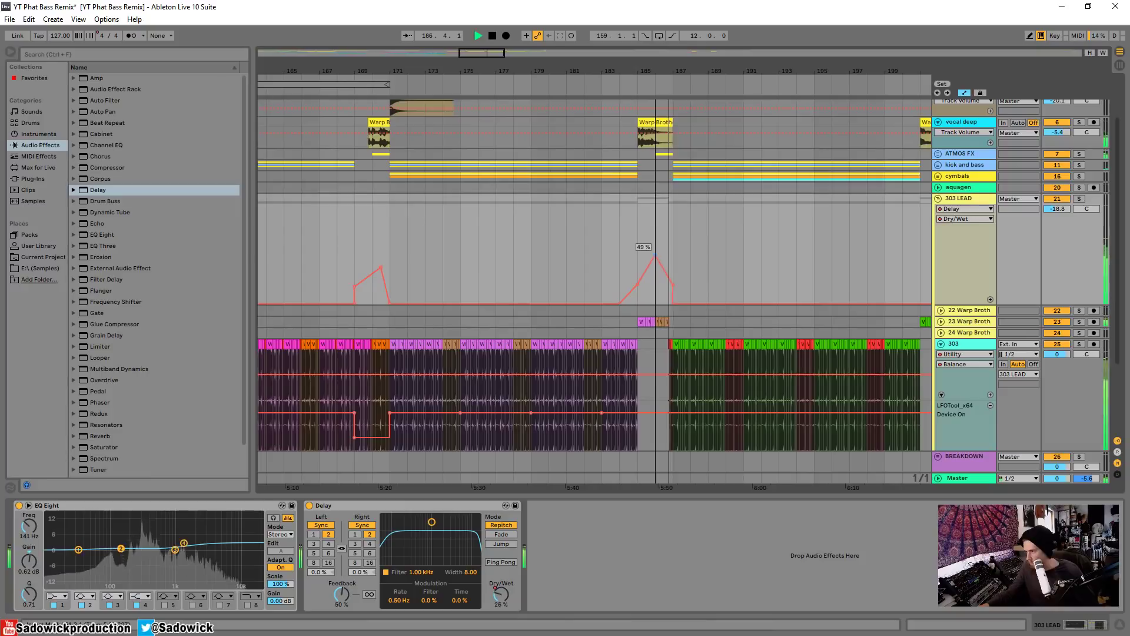
{"action": "left_click", "coordinate": [673, 284]}
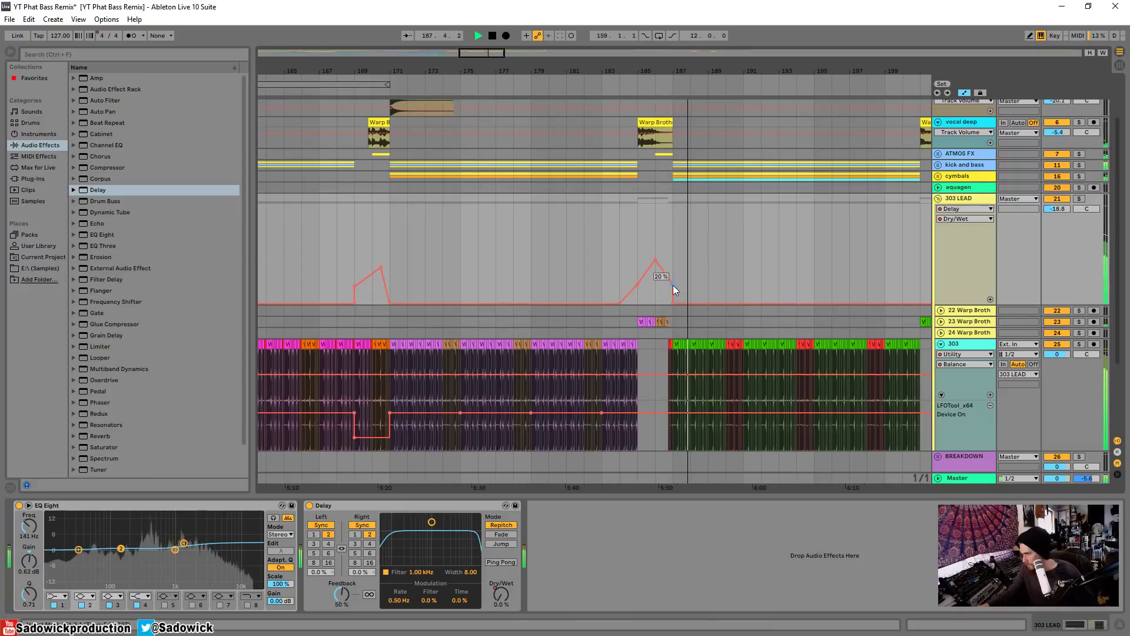
Step: Automate LFOTool off on the 303 track for the last beat of bar 186 and audition the lead into bar 187
{"action": "left_click_drag", "start_coordinate": [673, 67], "coordinate": [678, 102]}
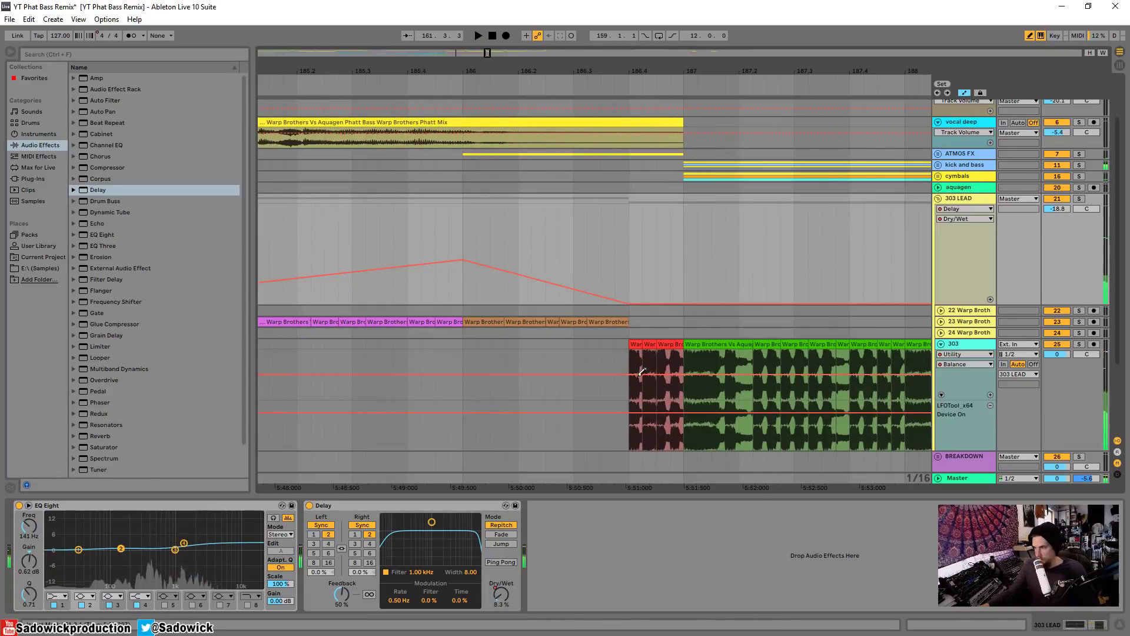
{"action": "left_click", "coordinate": [637, 393]}
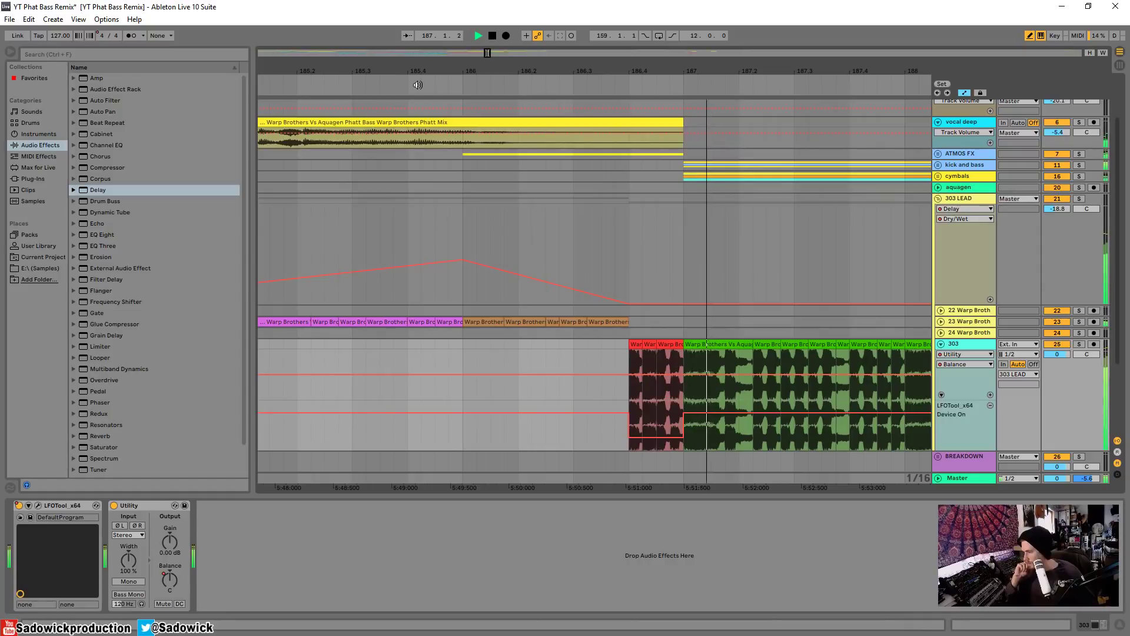
{"action": "left_click", "coordinate": [602, 83]}
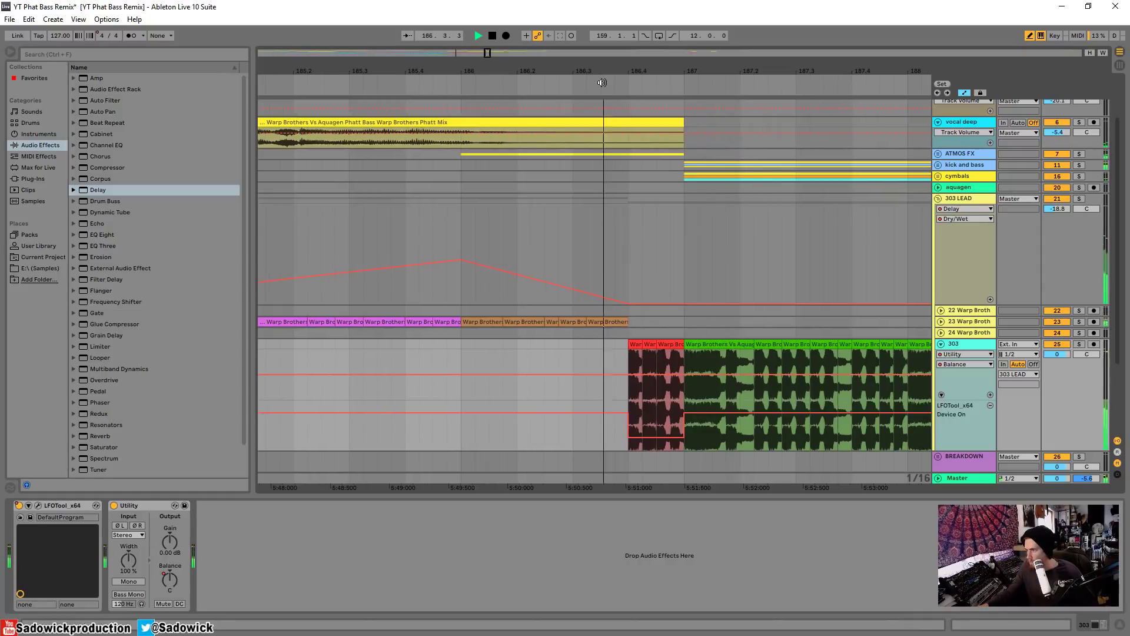
{"action": "left_click", "coordinate": [591, 83]}
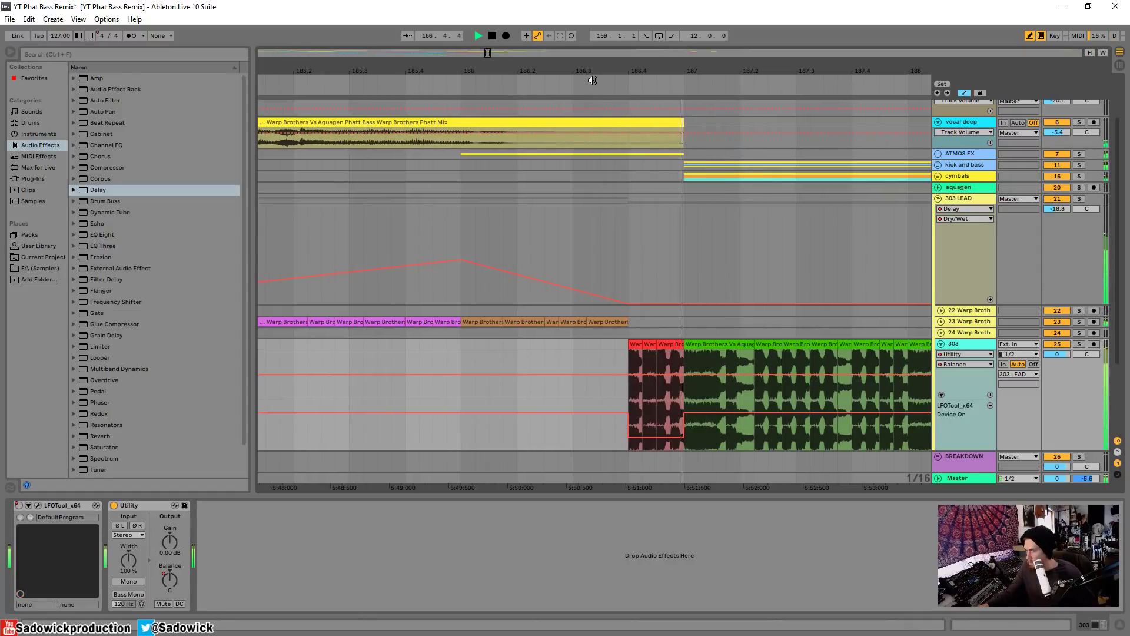
{"action": "left_click_drag", "start_coordinate": [618, 70], "coordinate": [617, 29]}
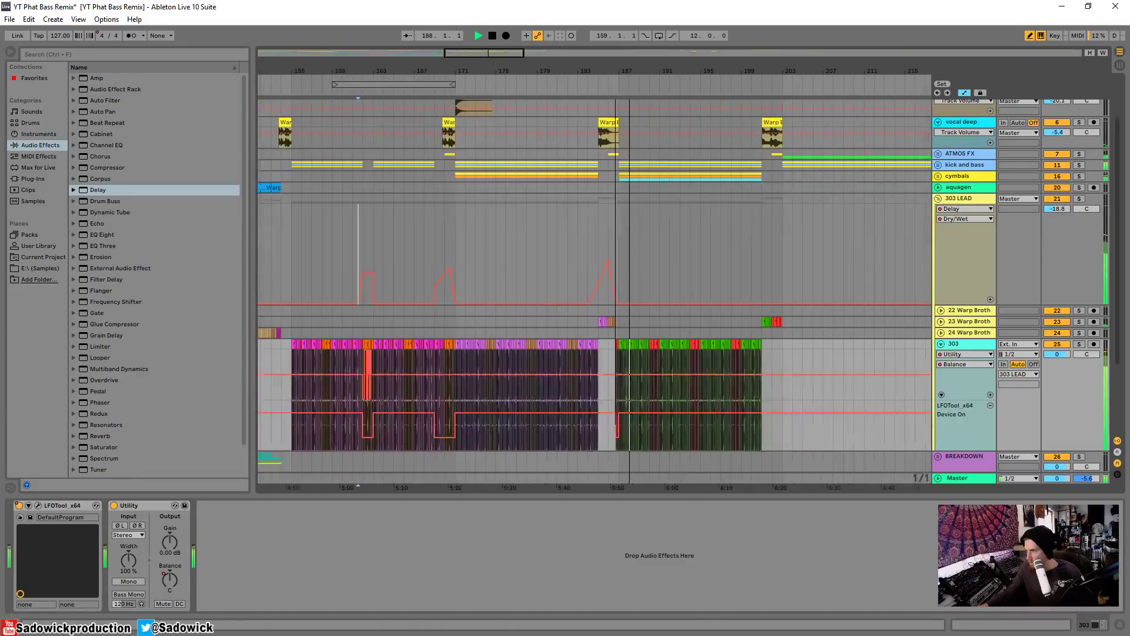
Step: Duplicate the DPTE Crash Cymbal clip from bar 171 to bar 187 and audition it
{"action": "scroll", "coordinate": [618, 146], "scroll_direction": "up", "scroll_amount": 3}
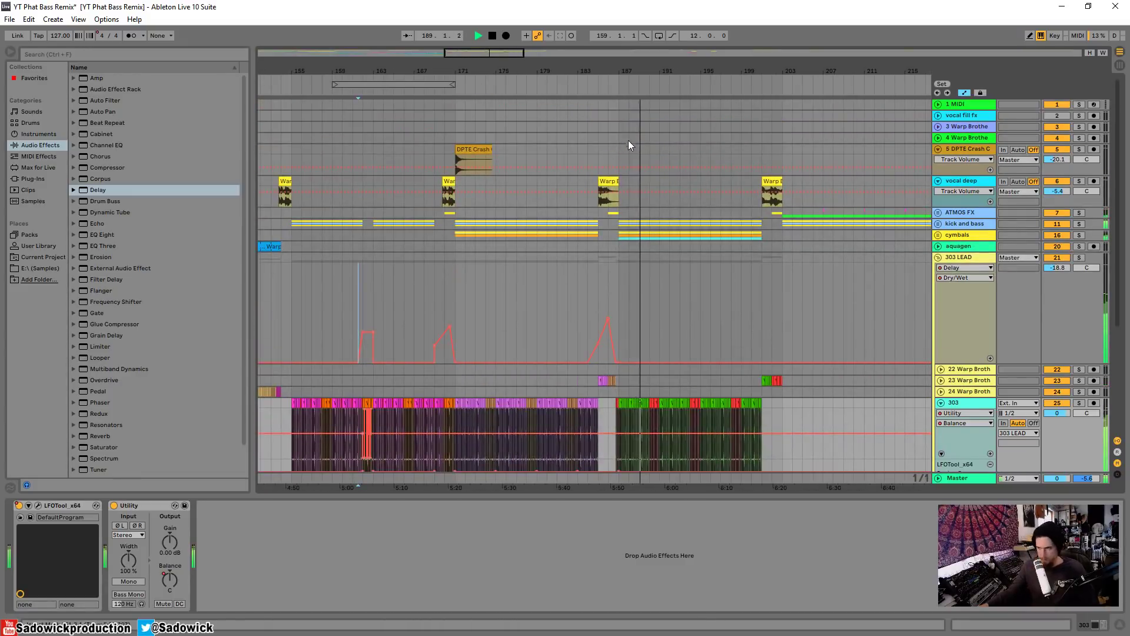
{"action": "left_click_drag", "start_coordinate": [619, 149], "coordinate": [454, 153]}
{"action": "key", "text": "ctrl+d"}
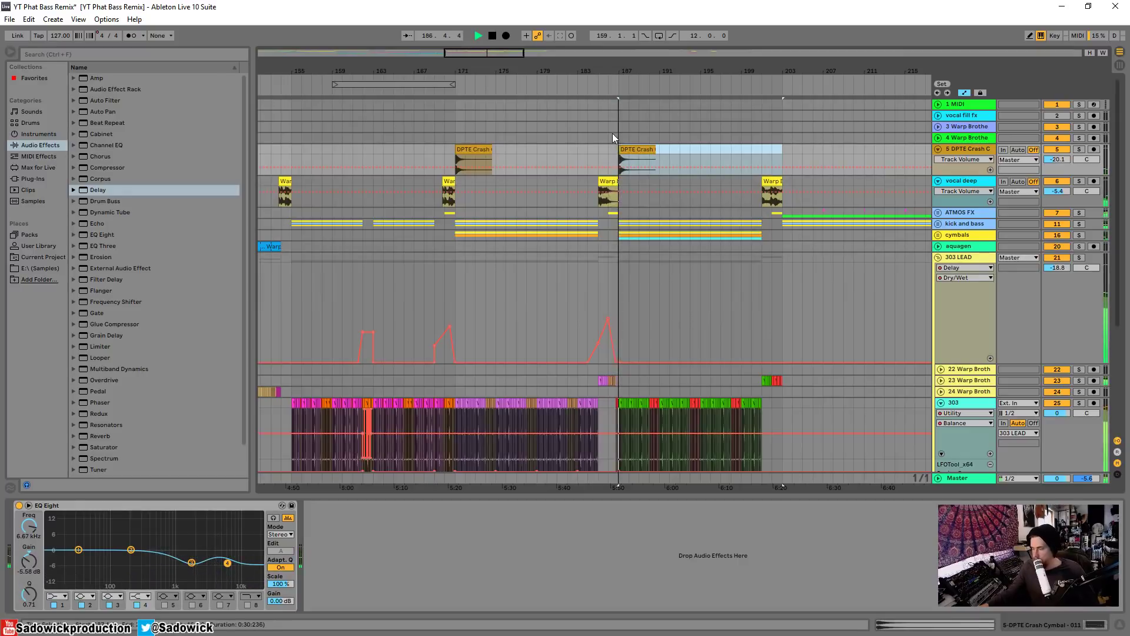
{"action": "left_click", "coordinate": [608, 79]}
{"action": "left_click_drag", "start_coordinate": [617, 70], "coordinate": [626, 126]}
{"action": "key", "text": "space"}
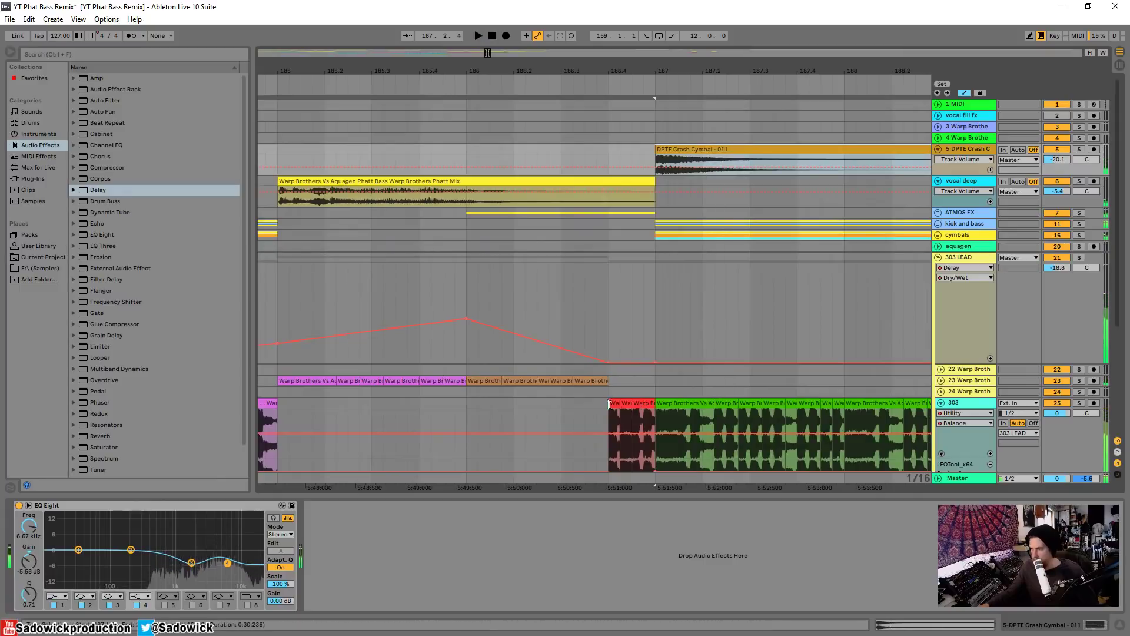
Step: Extend the first red 303 clip at 186.4 to half a beat, covering the next slice, and audition the pickup
{"action": "left_click_drag", "start_coordinate": [618, 404], "coordinate": [630, 404]}
{"action": "key", "text": "space"}
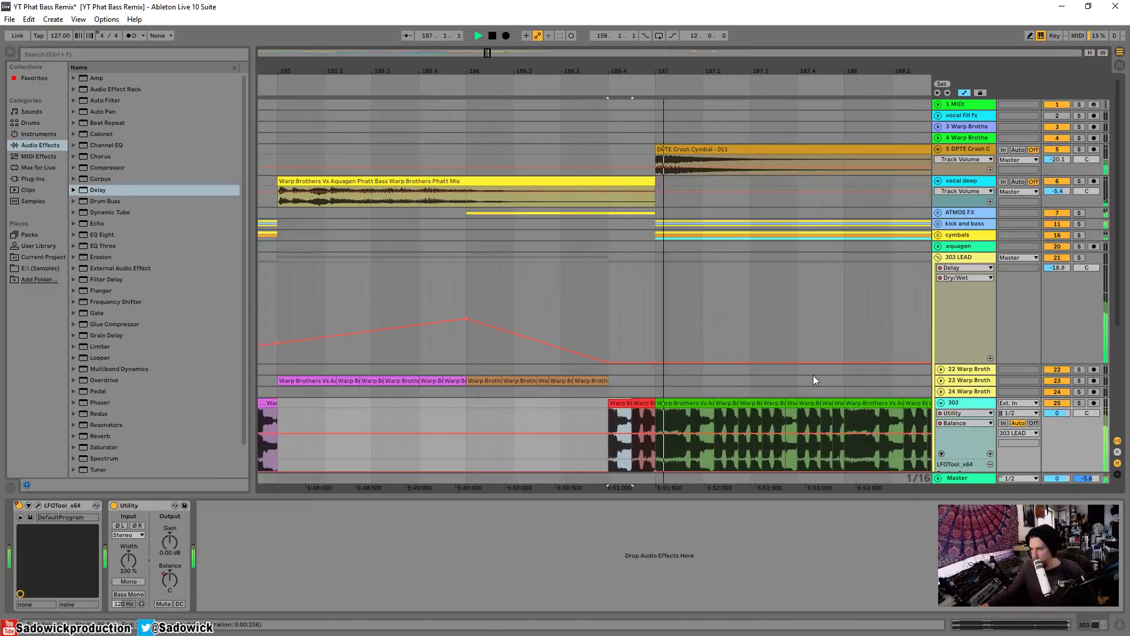
{"action": "key", "text": "space"}
{"action": "key", "text": "space"}
{"action": "left_click", "coordinate": [515, 87]}
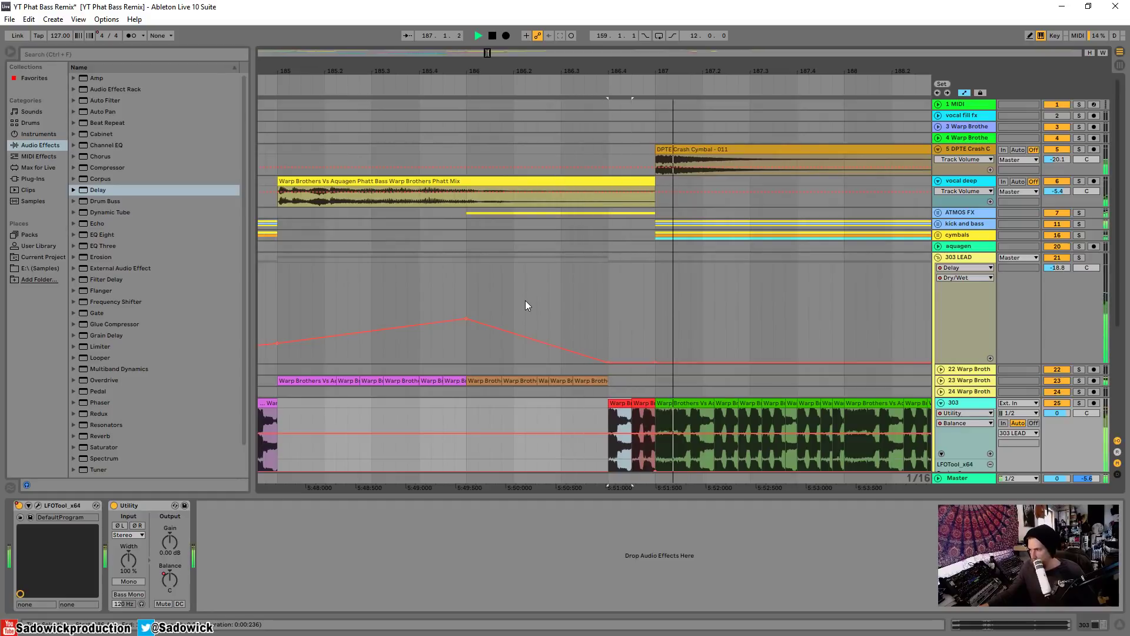
Step: Draw a raised block of Delay Dry/Wet automation across bar 194 on the 303 LEAD group
{"action": "left_click_drag", "start_coordinate": [595, 67], "coordinate": [475, 71]}
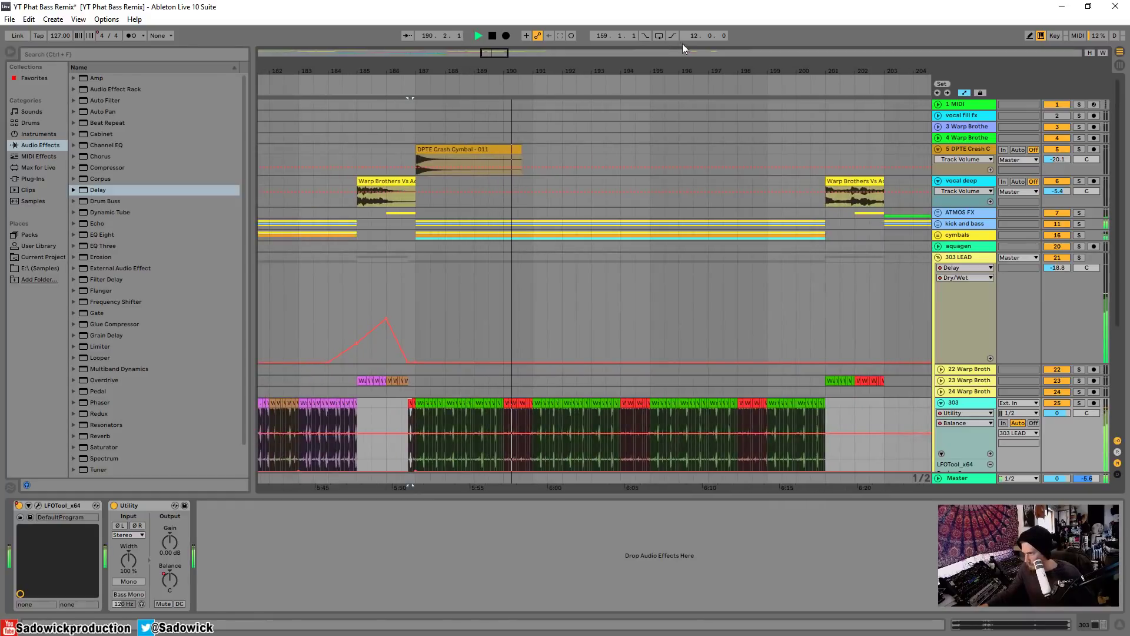
{"action": "left_click_drag", "start_coordinate": [629, 69], "coordinate": [565, 89]}
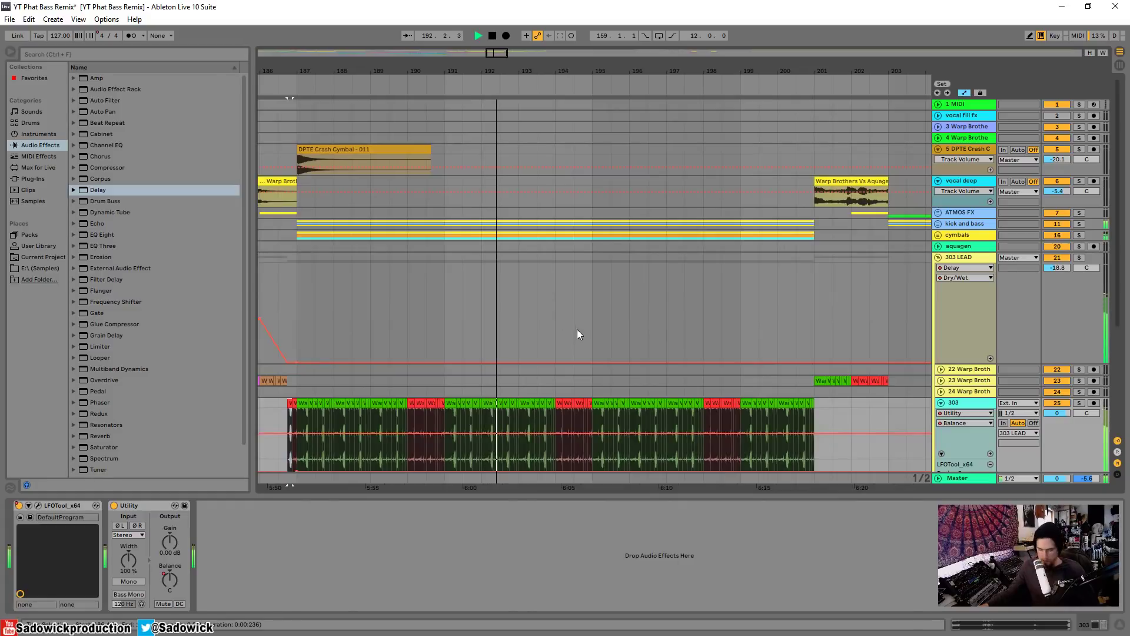
{"action": "key", "text": "b"}
{"action": "left_click_drag", "start_coordinate": [567, 324], "coordinate": [583, 324]}
{"action": "key", "text": "b"}
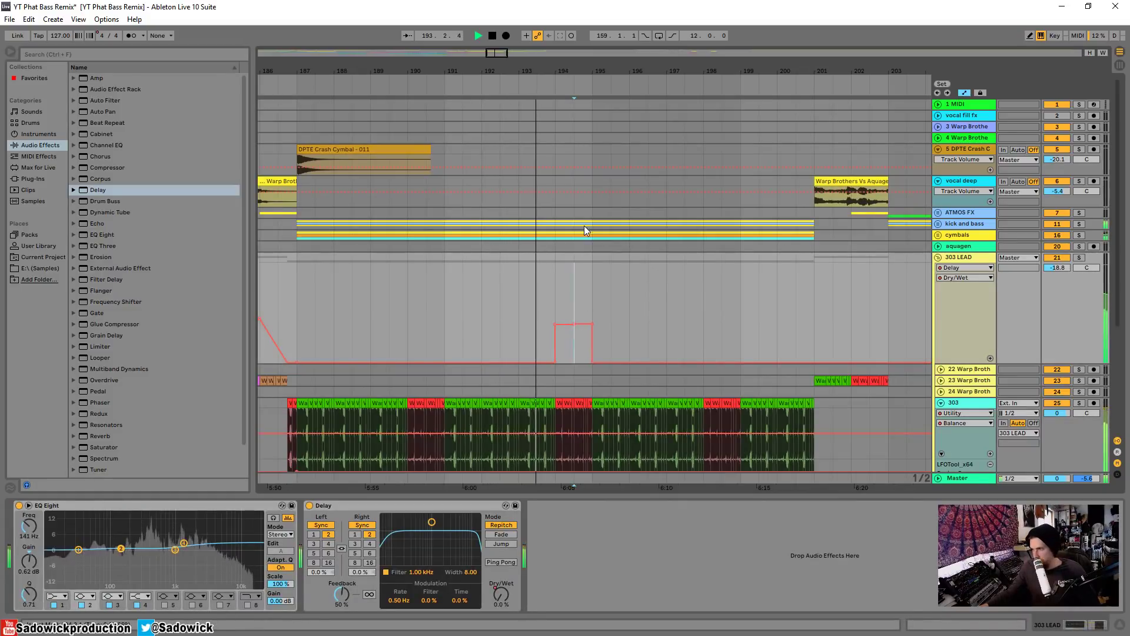
Step: Clear bar 194 from the kick and bass and cymbals groups and play into the drop-out
{"action": "left_click_drag", "start_coordinate": [556, 212], "coordinate": [593, 238]}
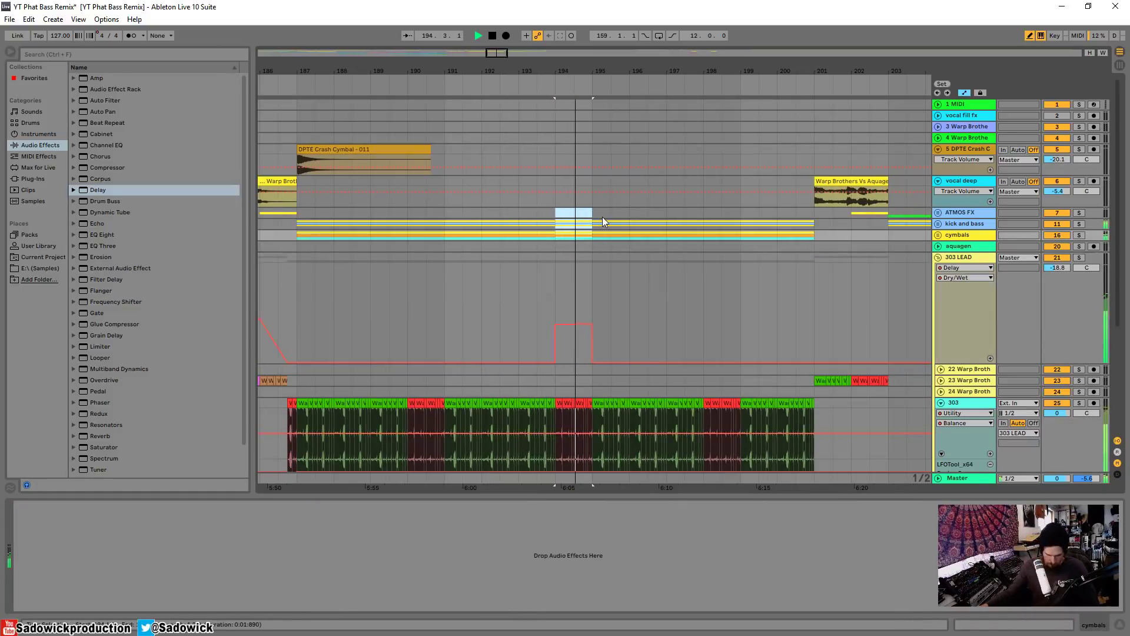
{"action": "key", "text": "b"}
{"action": "left_click", "coordinate": [537, 82]}
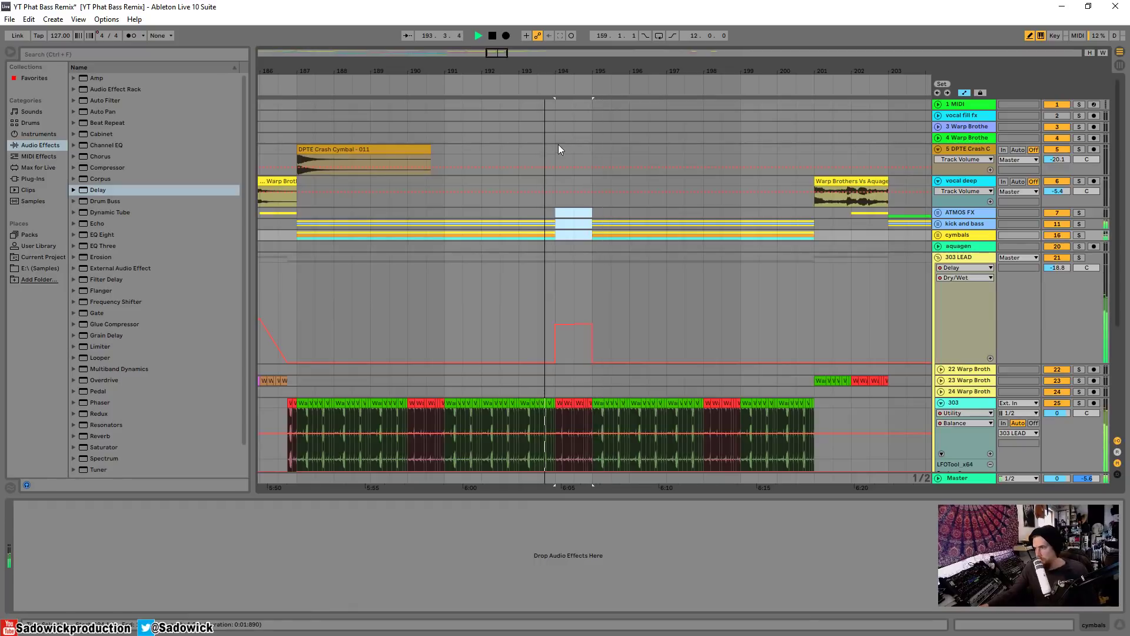
{"action": "left_click_drag", "start_coordinate": [572, 76], "coordinate": [569, 54]}
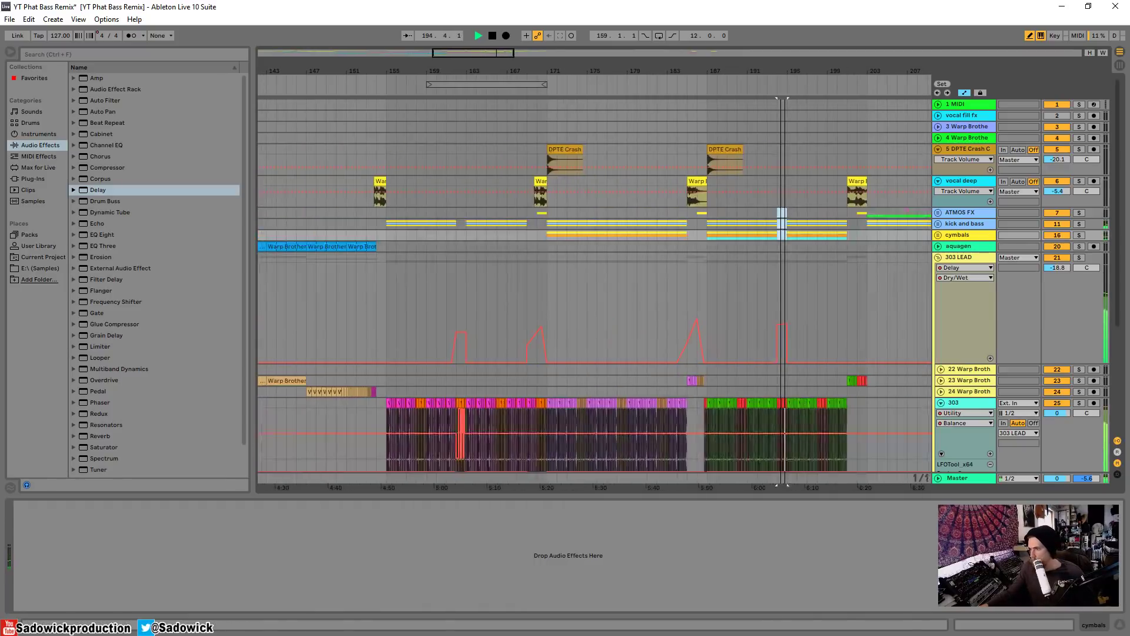
Step: Unfold the cymbals group and extend the VFOB3 Drumloop 25 Top Only clip through bar 194 to 194.4.3
{"action": "key", "text": "z"}
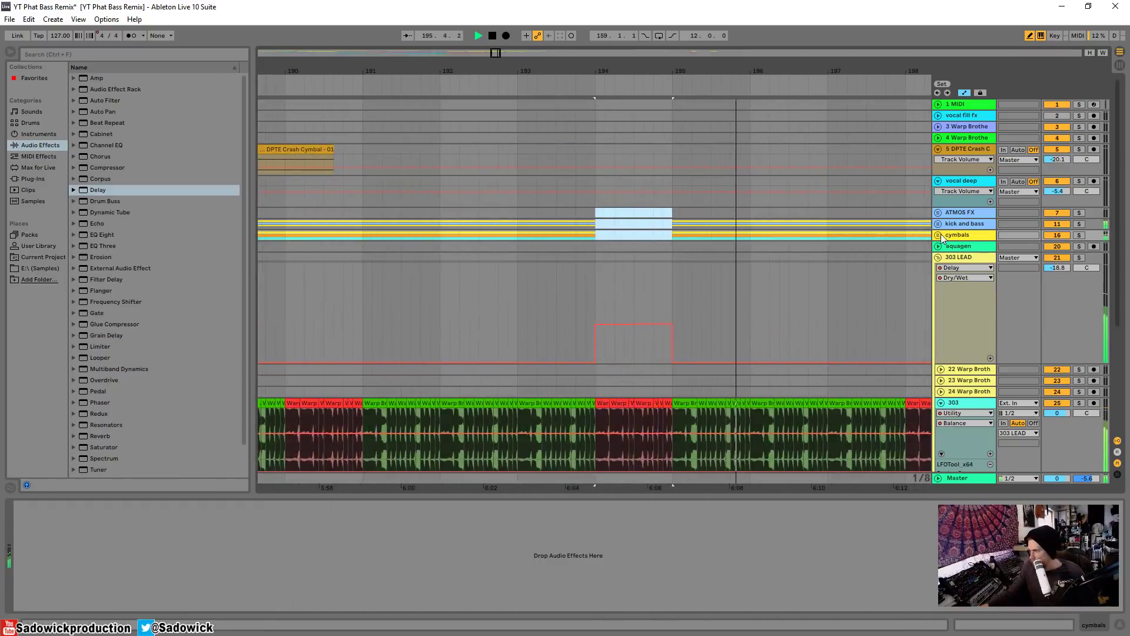
{"action": "key", "text": "space"}
{"action": "left_click_drag", "start_coordinate": [595, 289], "coordinate": [665, 289]}
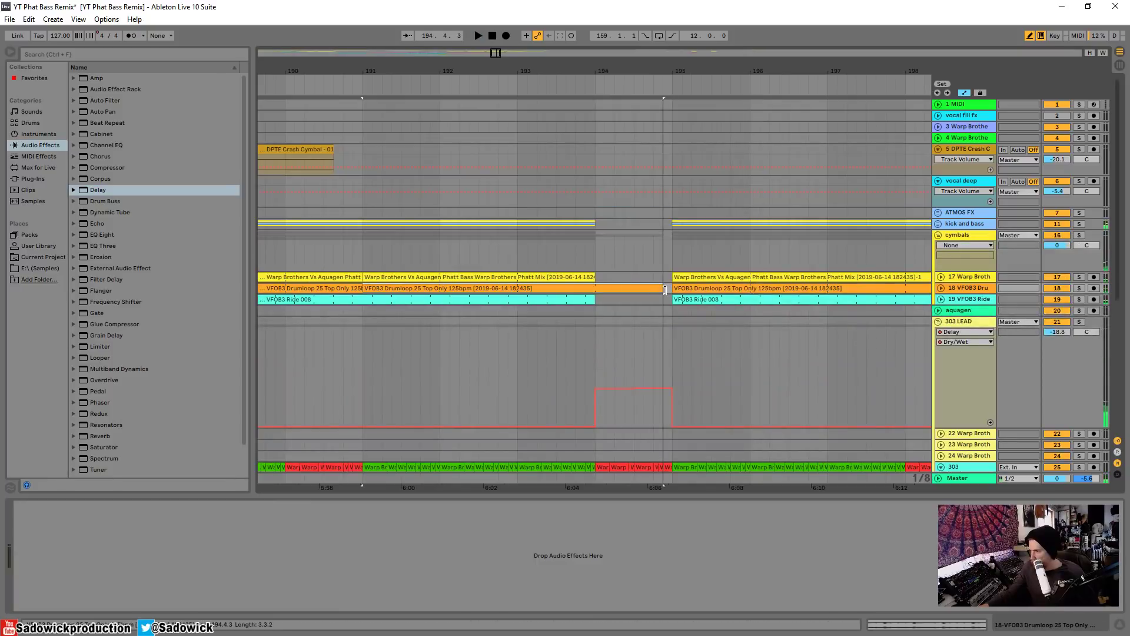
Step: Extend the VFOB3 Ride 008 clip through bar 194 and slope the 303 LEAD Delay Dry/Wet automation up over the preceding beat
{"action": "left_click_drag", "start_coordinate": [595, 300], "coordinate": [667, 301]}
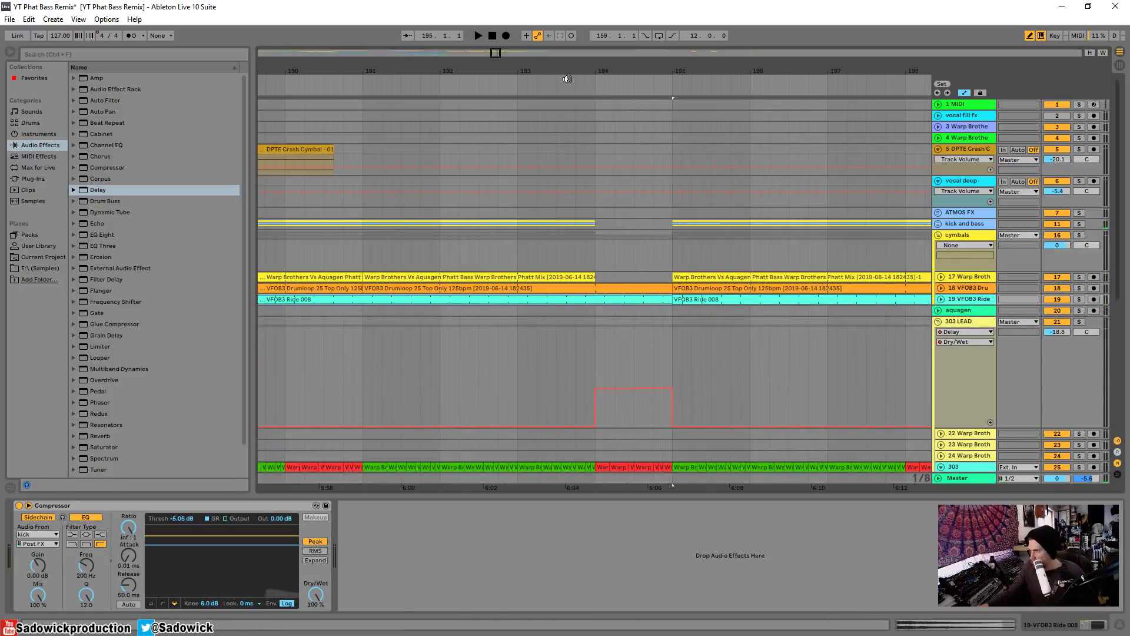
{"action": "left_click", "coordinate": [567, 79]}
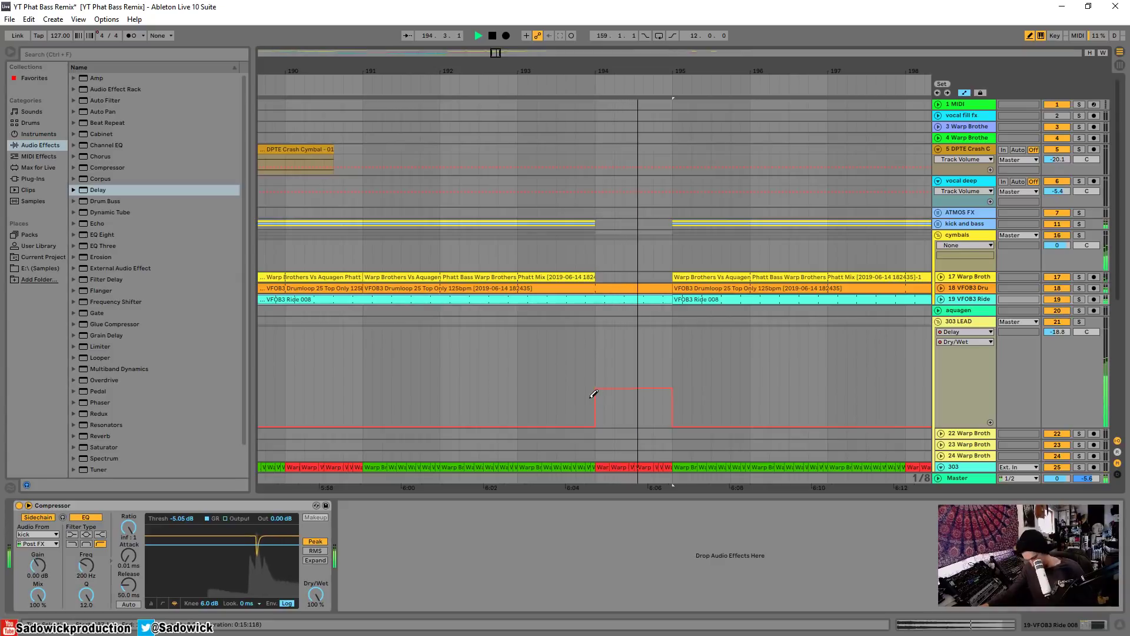
{"action": "left_click_drag", "start_coordinate": [592, 426], "coordinate": [579, 426]}
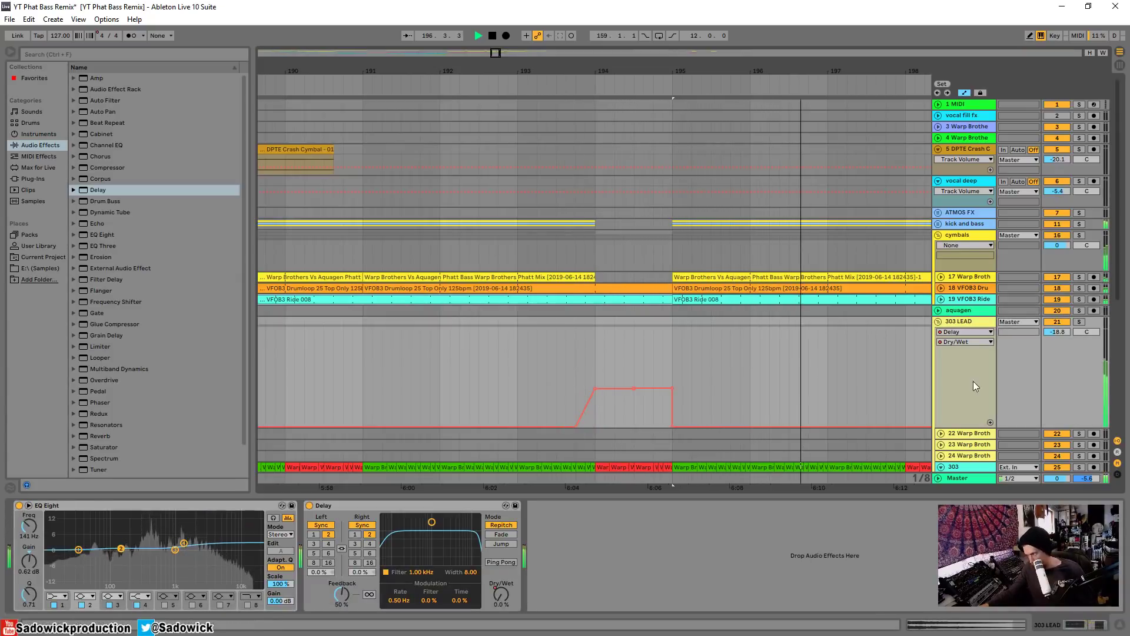
Step: Draw stepped Utility Balance automation on the 303 track across bar 194, alternating between left and right with the notes
{"action": "left_click_drag", "start_coordinate": [1060, 428], "coordinate": [1060, 368]}
{"action": "scroll", "coordinate": [716, 379], "scroll_direction": "down", "scroll_amount": 5}
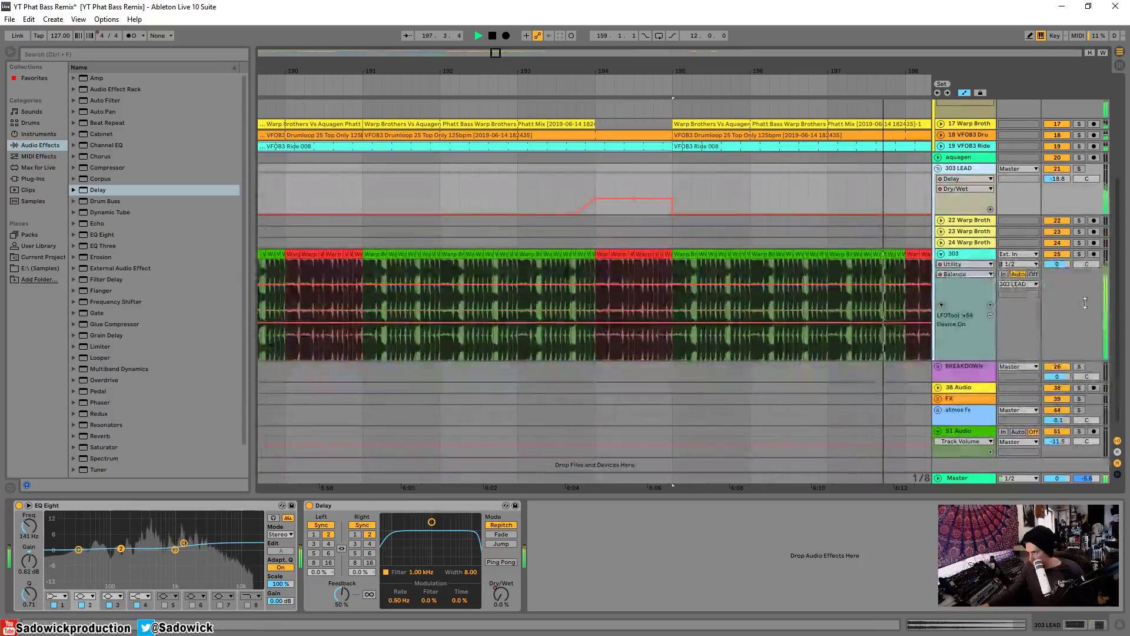
{"action": "key", "text": "space"}
{"action": "key", "text": "b"}
{"action": "left_click_drag", "start_coordinate": [613, 288], "coordinate": [620, 303]}
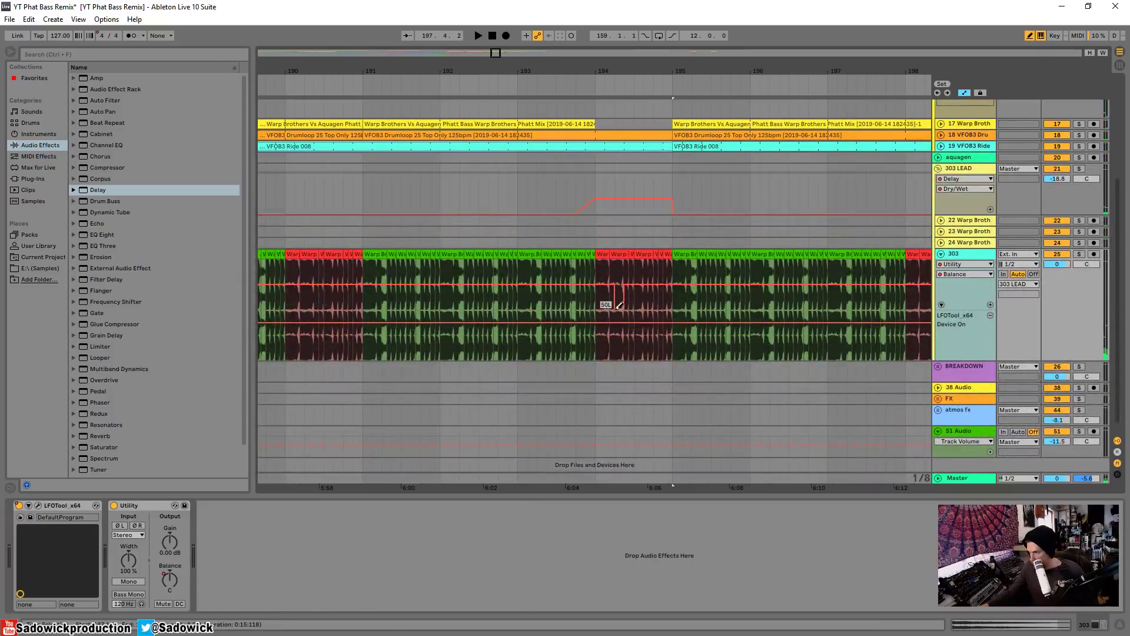
{"action": "left_click", "coordinate": [598, 87]}
{"action": "left_click_drag", "start_coordinate": [625, 66], "coordinate": [625, 118]}
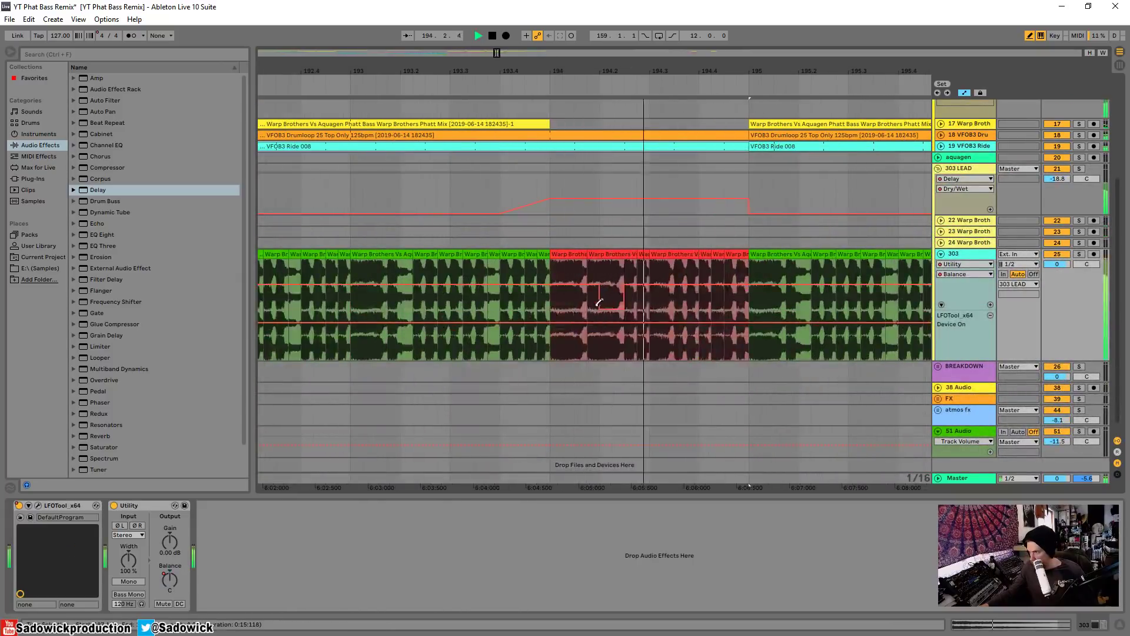
{"action": "left_click_drag", "start_coordinate": [629, 262], "coordinate": [645, 320]}
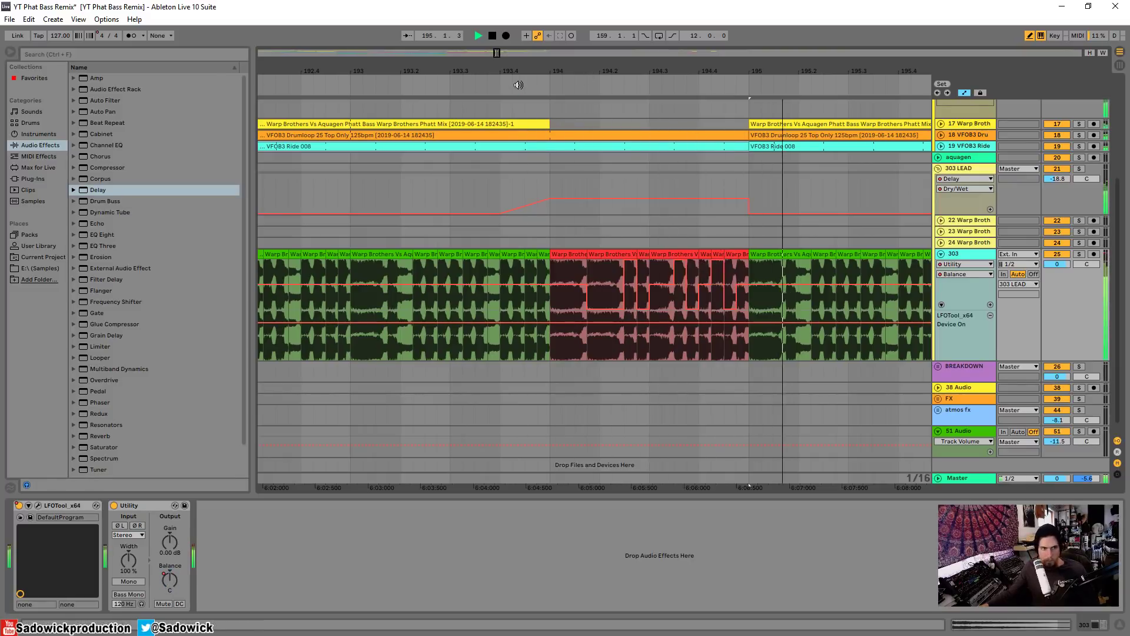
{"action": "left_click_drag", "start_coordinate": [613, 73], "coordinate": [616, 36]}
{"action": "scroll", "coordinate": [677, 181], "scroll_direction": "up", "scroll_amount": 2}
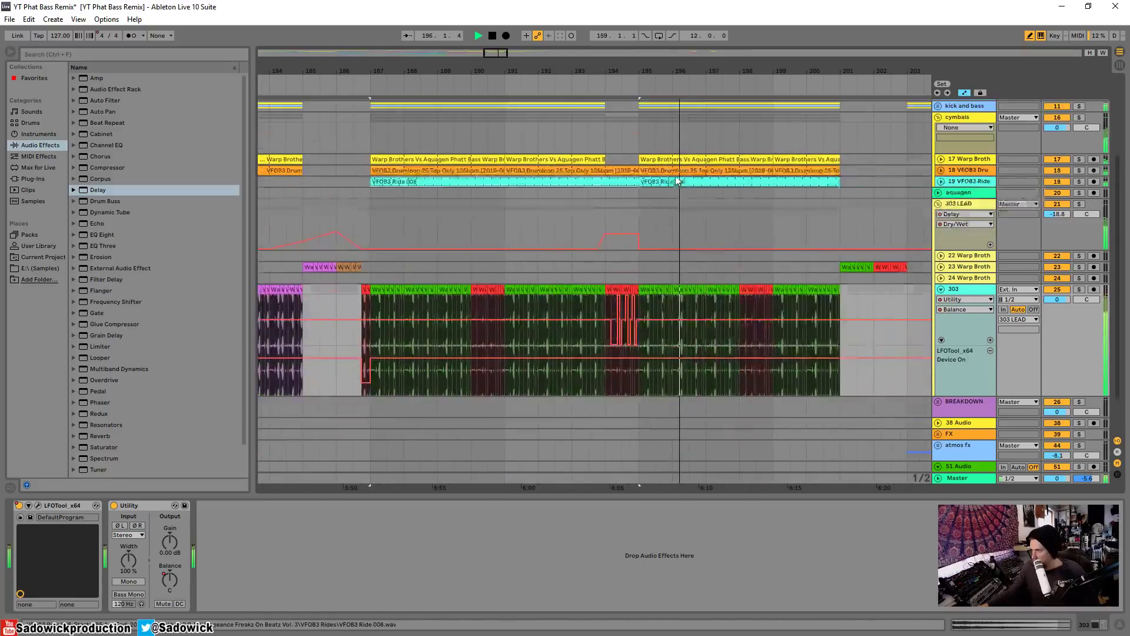
Step: Cut the drumloop and ride clips back to 194.4, leaving a one-beat gap before bar 195
{"action": "scroll", "coordinate": [678, 181], "scroll_direction": "up", "scroll_amount": 5}
{"action": "left_click_drag", "start_coordinate": [639, 73], "coordinate": [639, 127]}
{"action": "left_click_drag", "start_coordinate": [635, 265], "coordinate": [609, 264]}
{"action": "scroll", "coordinate": [599, 236], "scroll_direction": "up", "scroll_amount": 3}
{"action": "left_click_drag", "start_coordinate": [642, 72], "coordinate": [671, 37]}
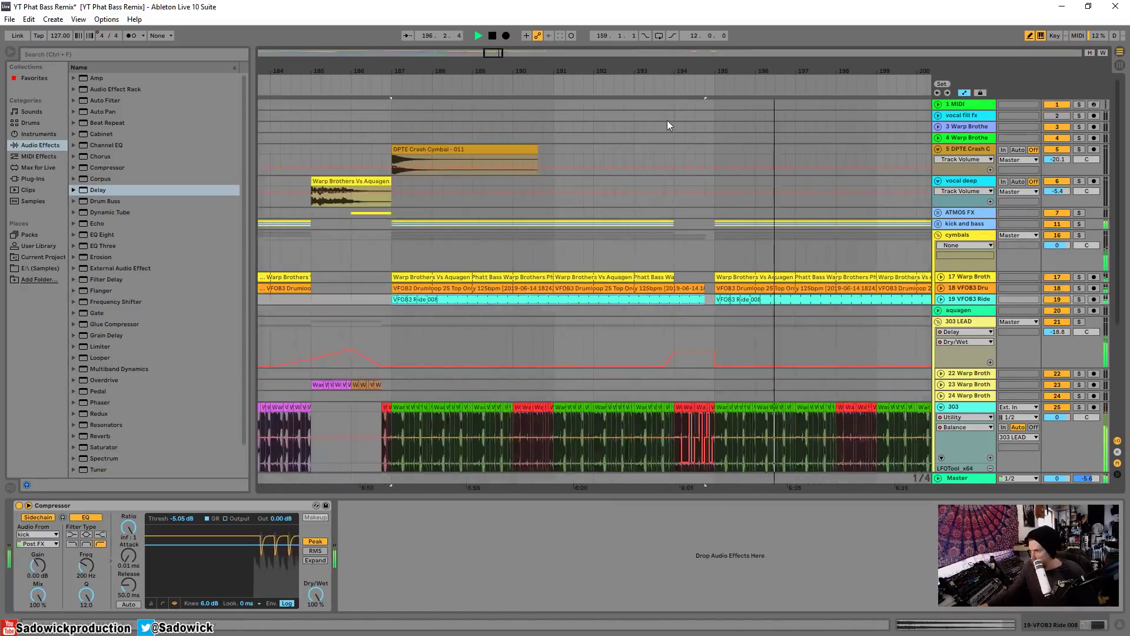
Step: Hide the automation, copy the one-bar ATMOS FX clip from bar 186 to bar 194, and audition it
{"action": "left_click", "coordinate": [464, 149]}
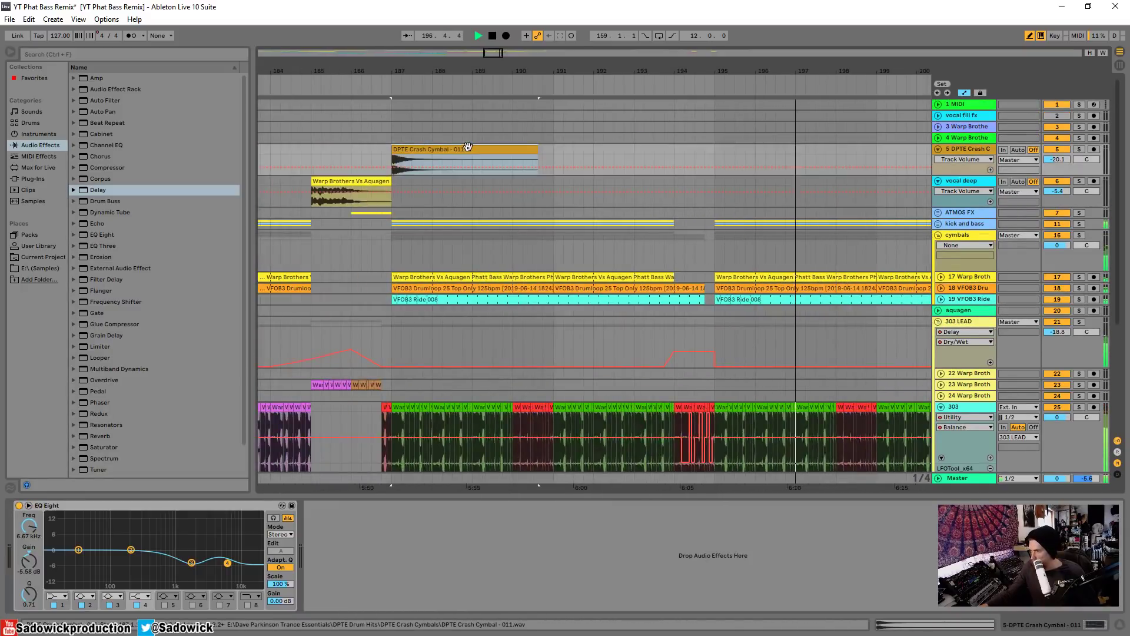
{"action": "left_click", "coordinate": [342, 183]}
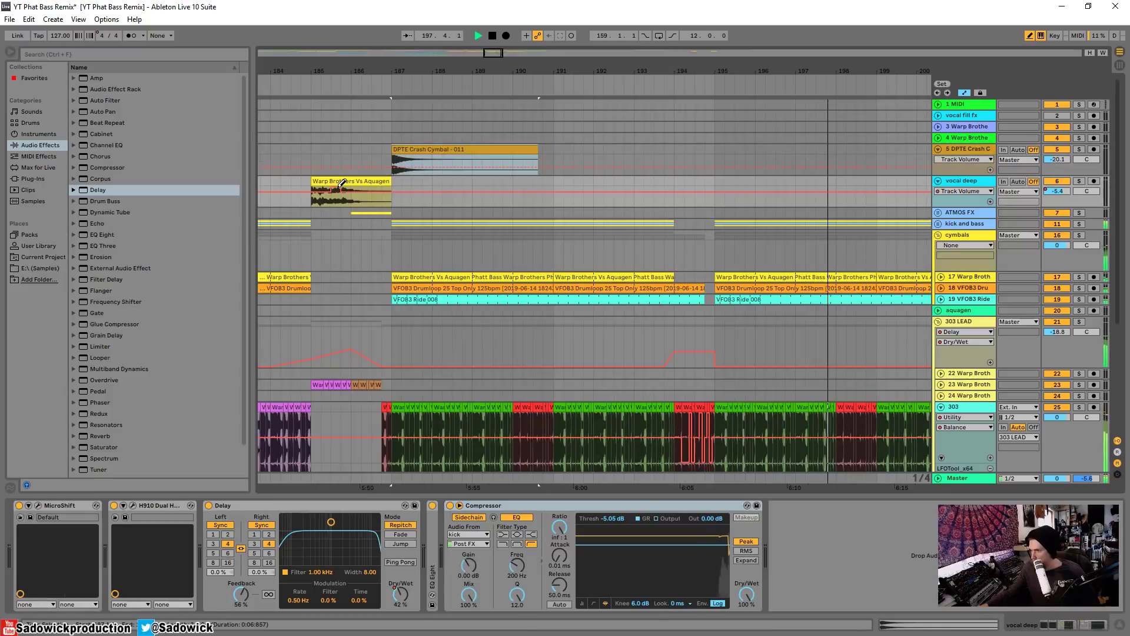
{"action": "left_click", "coordinate": [964, 93]}
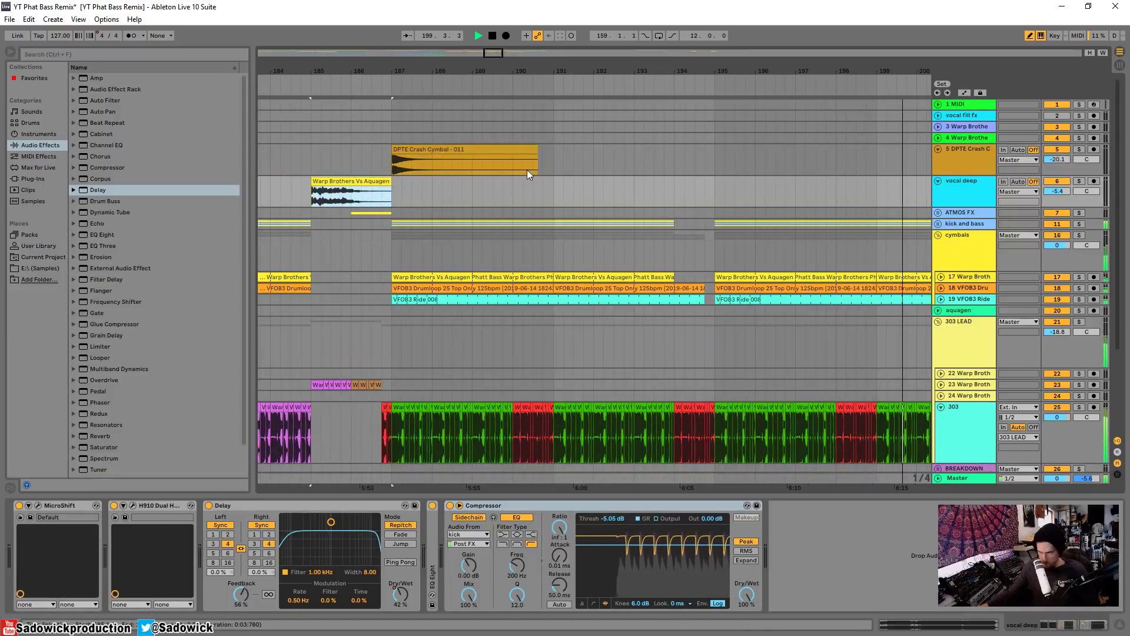
{"action": "key", "text": "space"}
{"action": "left_click_drag", "start_coordinate": [350, 213], "coordinate": [391, 212]}
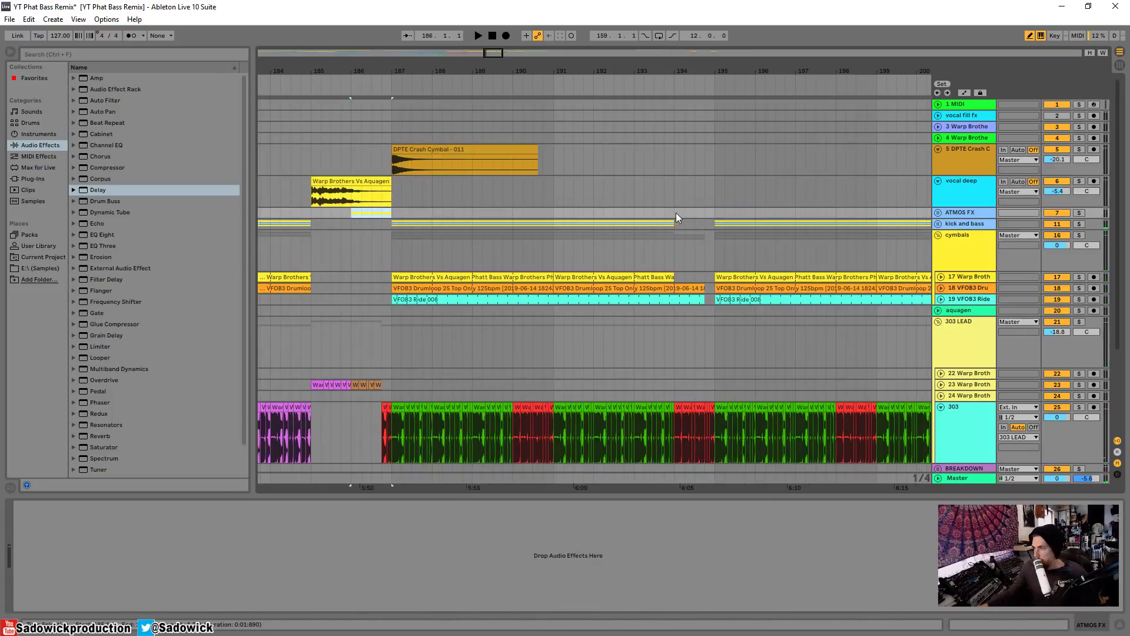
{"action": "key", "text": "space"}
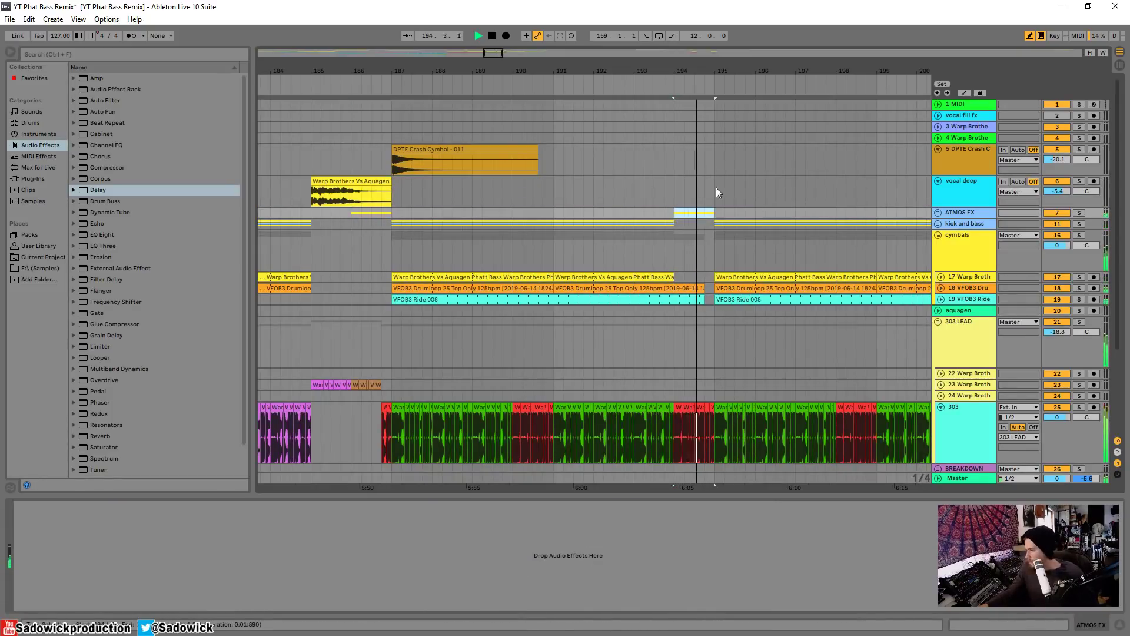
Step: Try placing the copied ATMOS FX clip in the drop-out at bar 162 and audition the transition
{"action": "left_click_drag", "start_coordinate": [716, 67], "coordinate": [695, 42]}
{"action": "left_click_drag", "start_coordinate": [335, 67], "coordinate": [416, 105]}
{"action": "left_click", "coordinate": [410, 211]}
{"action": "key", "text": "ctrl+v"}
{"action": "key", "text": "space"}
{"action": "key", "text": "space"}
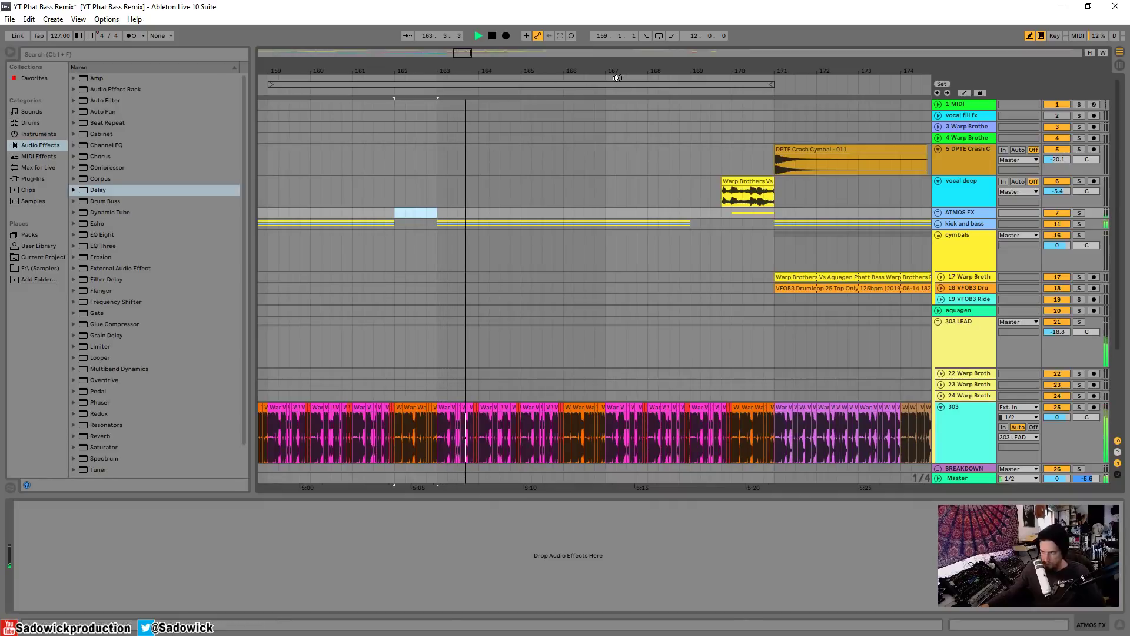
Step: Show the automation lanes again and reduce the heights of the 303 LEAD and 303 tracks
{"action": "left_click_drag", "start_coordinate": [657, 68], "coordinate": [394, 59]}
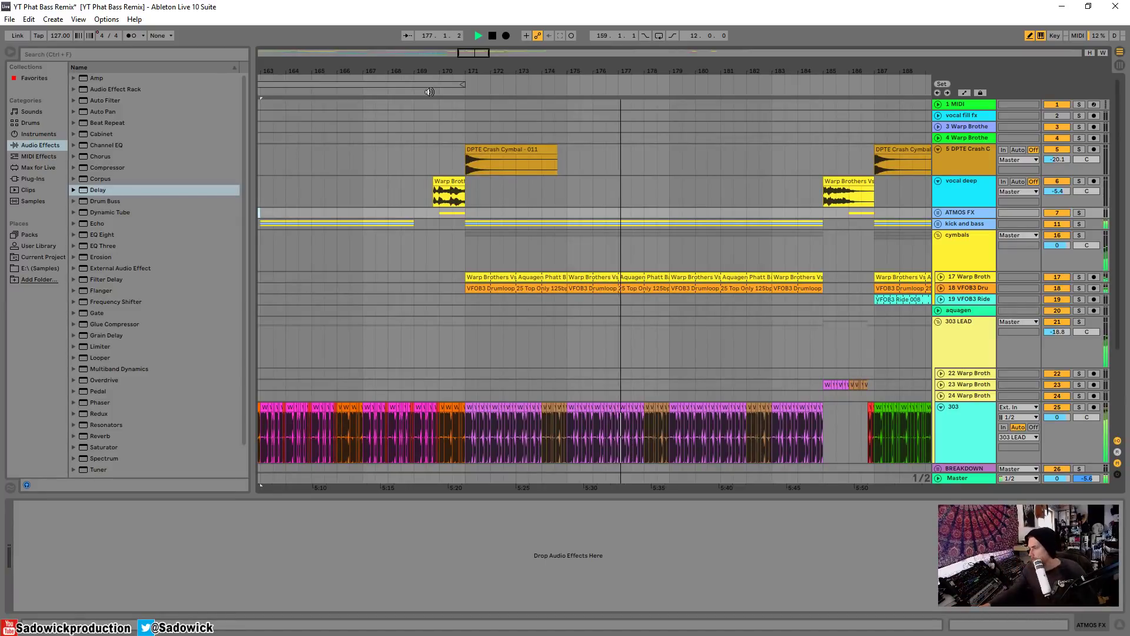
{"action": "left_click", "coordinate": [955, 321]}
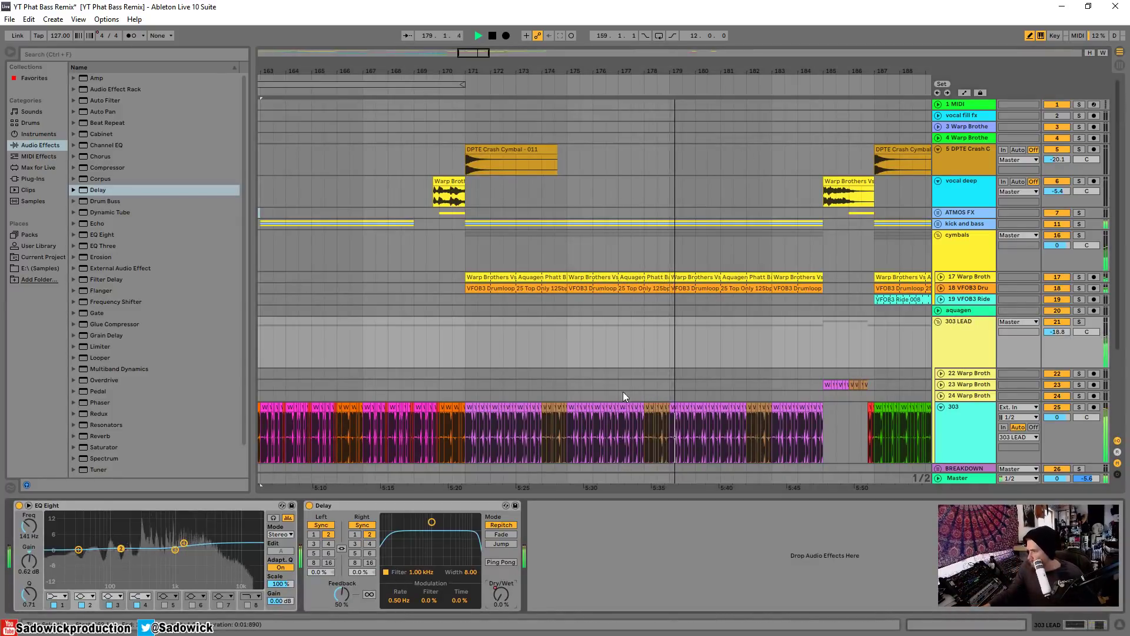
{"action": "scroll", "coordinate": [1037, 353], "scroll_direction": "down", "scroll_amount": 2}
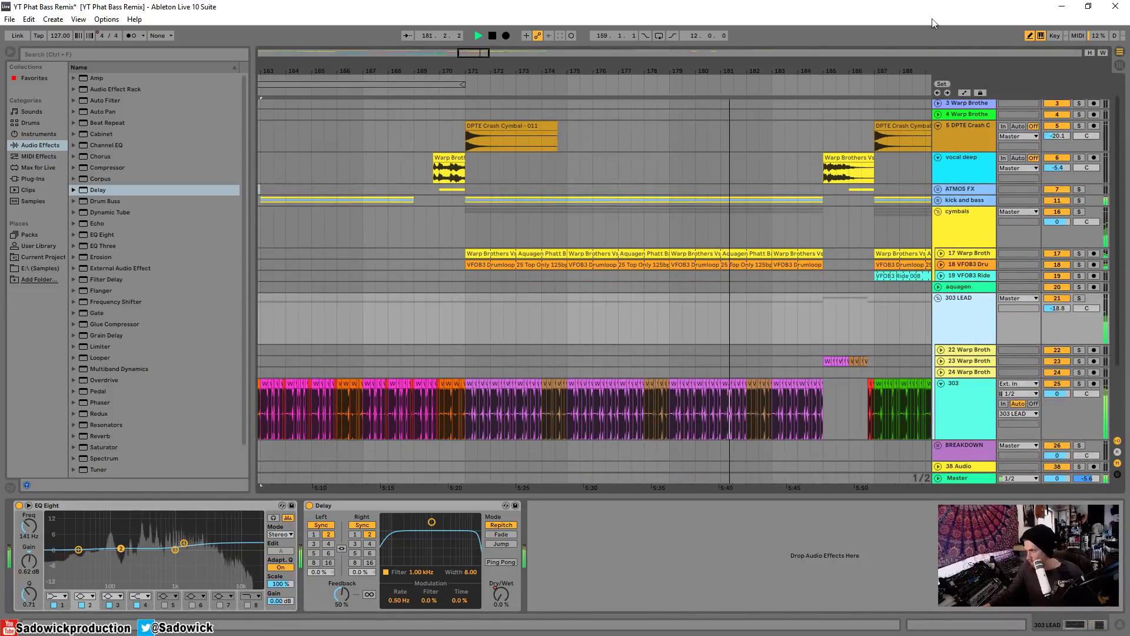
{"action": "left_click", "coordinate": [962, 93]}
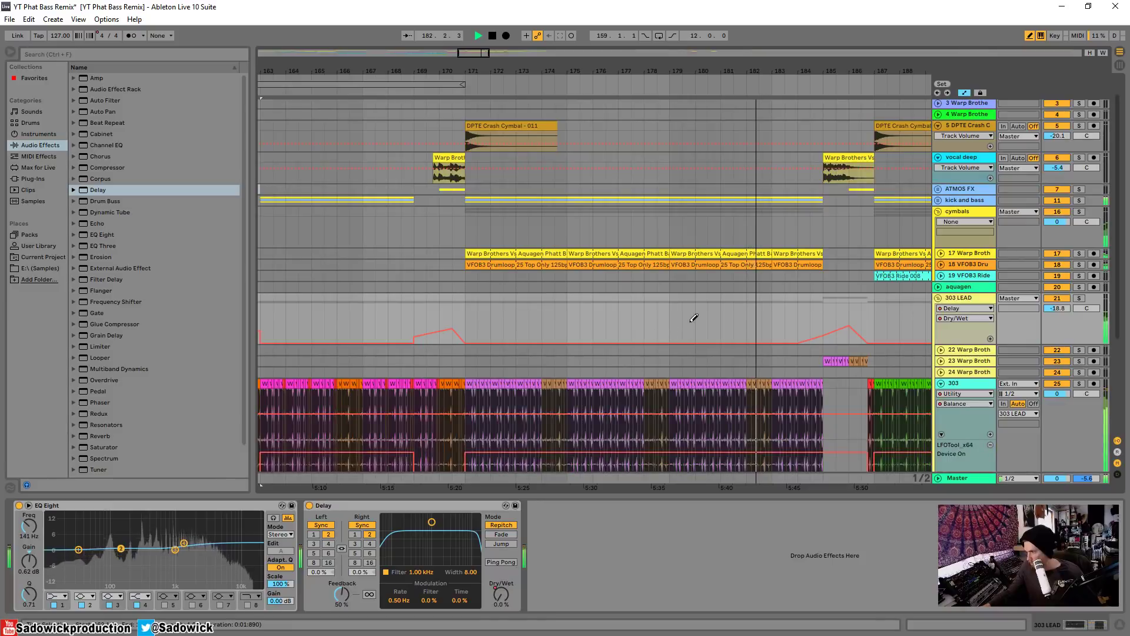
{"action": "left_click_drag", "start_coordinate": [877, 70], "coordinate": [598, 68]}
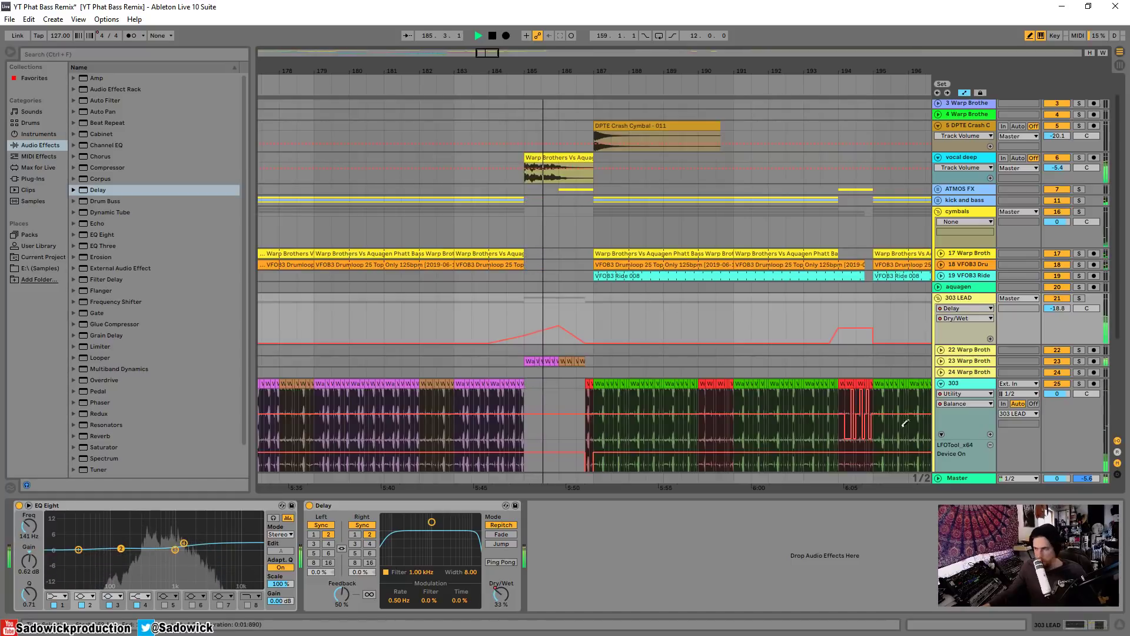
{"action": "left_click_drag", "start_coordinate": [1060, 344], "coordinate": [1060, 403]}
{"action": "left_click_drag", "start_coordinate": [1064, 472], "coordinate": [1074, 379]}
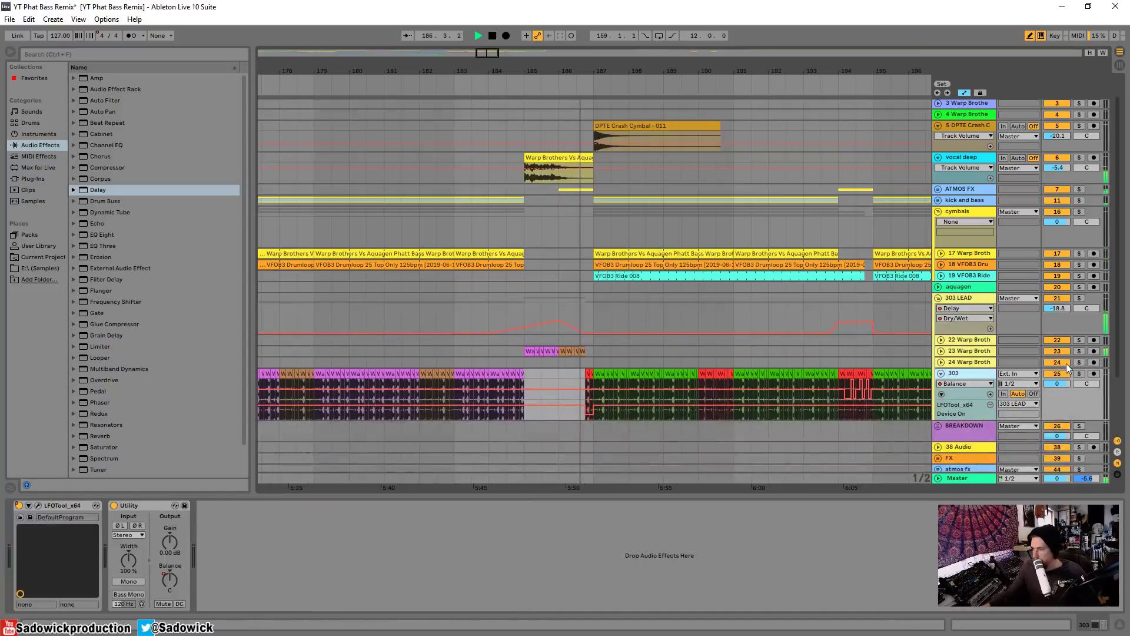
Step: Raise the 303 LEAD Delay Dry/Wet automation to about 42% from bar 201, with a ramp starting at bar 200
{"action": "left_click_drag", "start_coordinate": [619, 71], "coordinate": [769, 100]}
{"action": "left_click", "coordinate": [686, 82]}
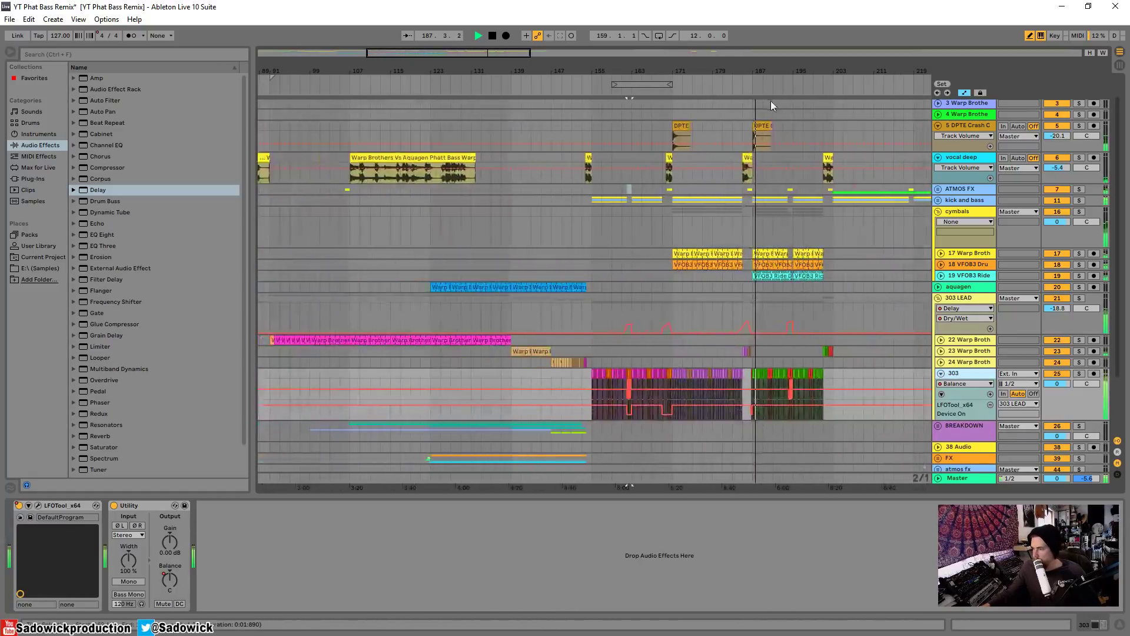
{"action": "scroll", "coordinate": [723, 145], "scroll_direction": "down", "scroll_amount": 3}
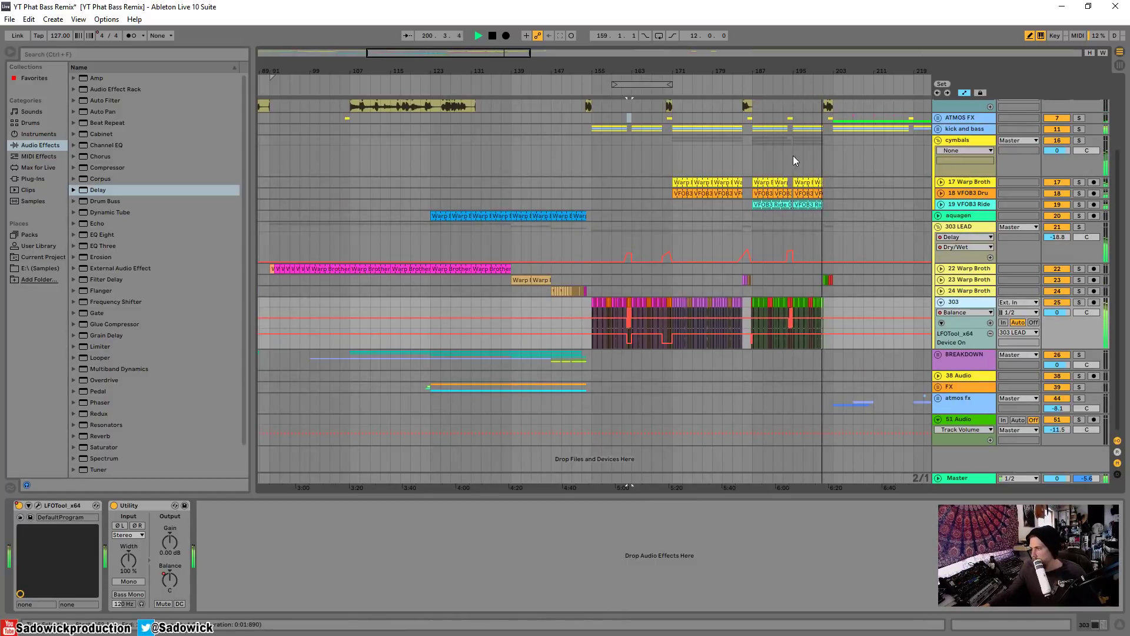
{"action": "mouse_move", "coordinate": [825, 256]}
{"action": "left_mouse_down"}
{"action": "mouse_move", "coordinate": [834, 244]}
{"action": "mouse_move", "coordinate": [832, 262]}
{"action": "left_mouse_up"}
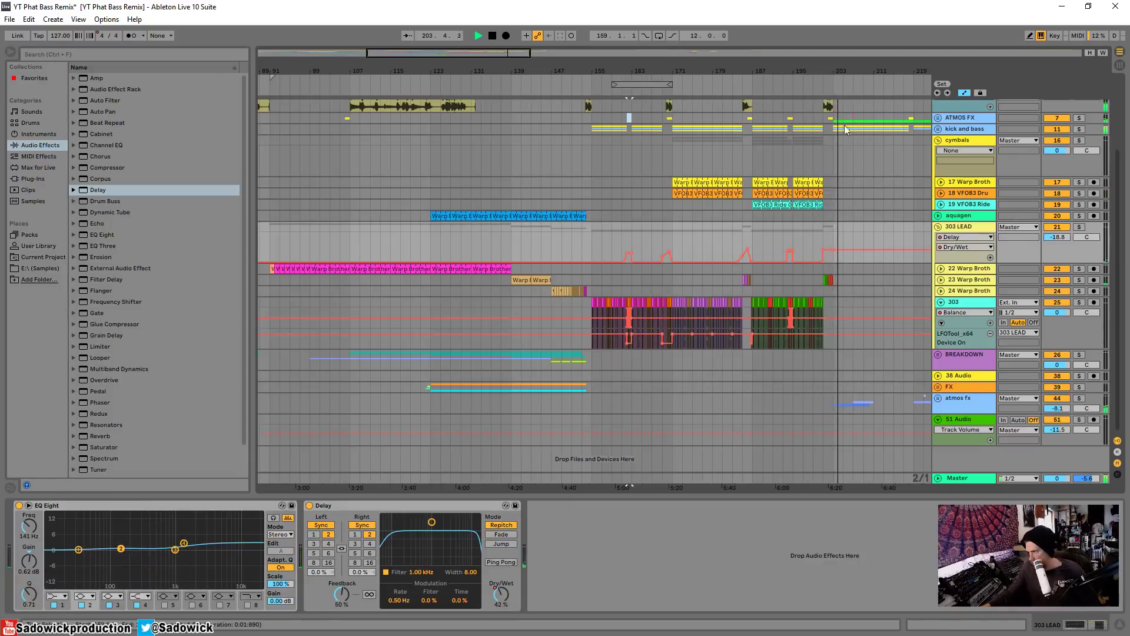
{"action": "key", "text": "ctrl+z"}
{"action": "left_click_drag", "start_coordinate": [836, 72], "coordinate": [834, 117]}
{"action": "left_click", "coordinate": [790, 262]}
{"action": "left_click", "coordinate": [805, 262]}
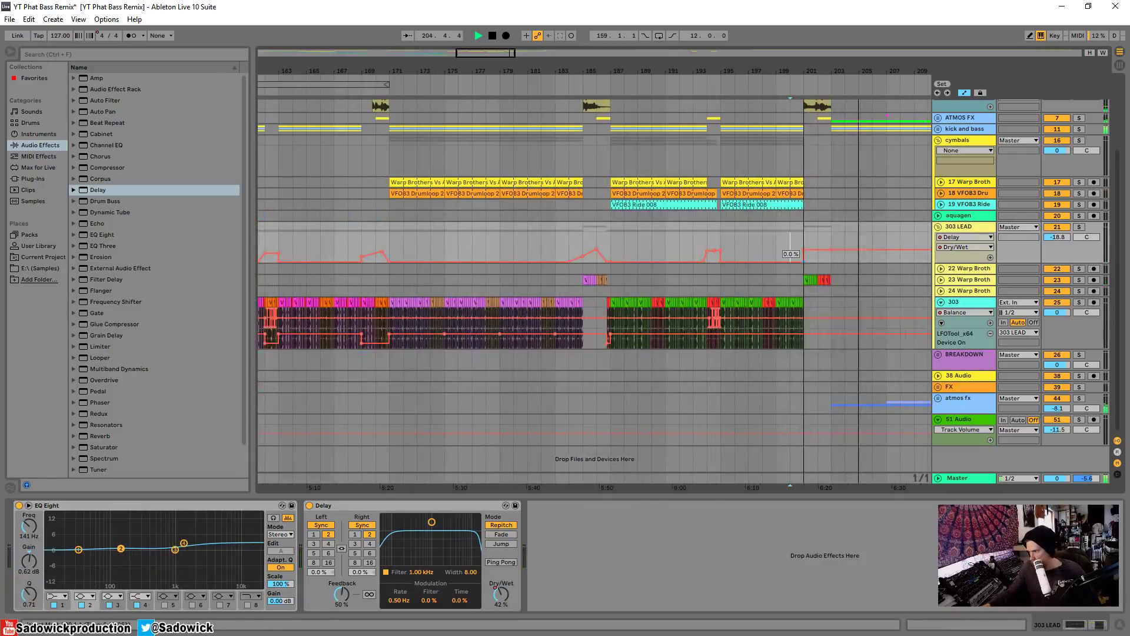
Step: Play the transitions around bars 185 and 170 to check how the drop-outs and delay automation sound
{"action": "key", "text": "space"}
{"action": "left_click", "coordinate": [576, 88]}
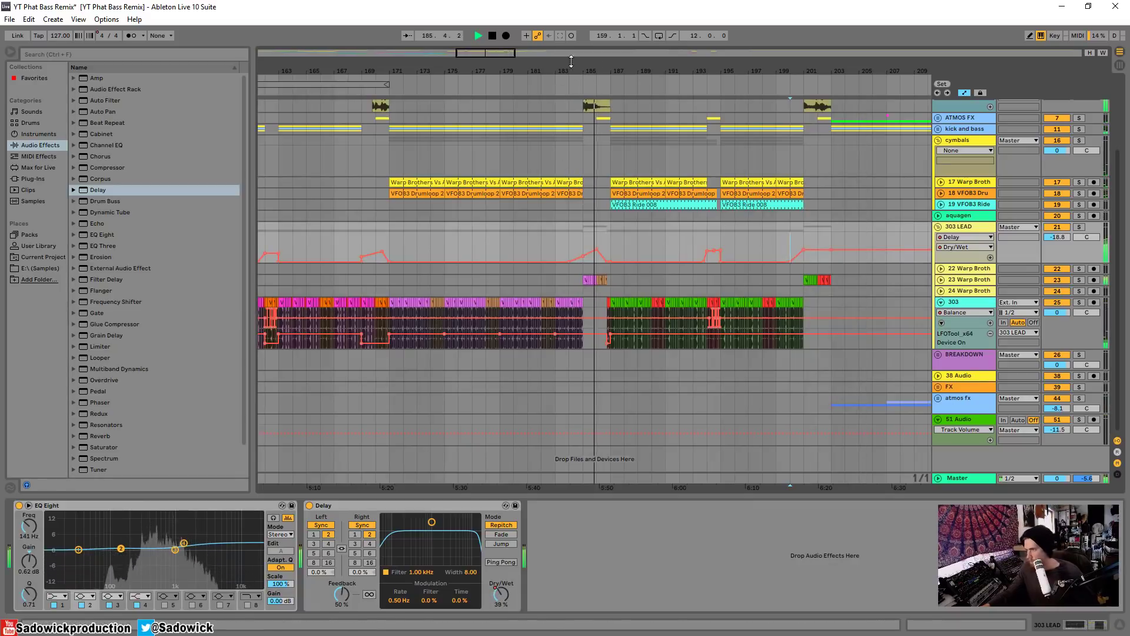
{"action": "left_click_drag", "start_coordinate": [590, 75], "coordinate": [590, 66]}
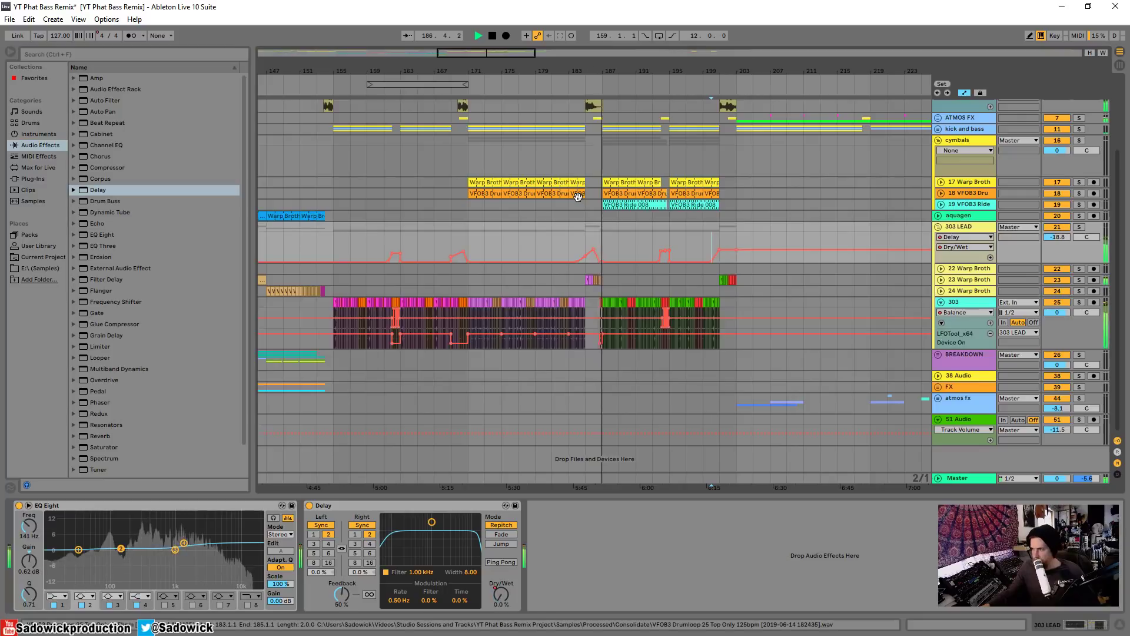
{"action": "left_click", "coordinate": [596, 88]}
{"action": "left_click_drag", "start_coordinate": [600, 71], "coordinate": [558, 94]}
{"action": "left_click", "coordinate": [560, 93]}
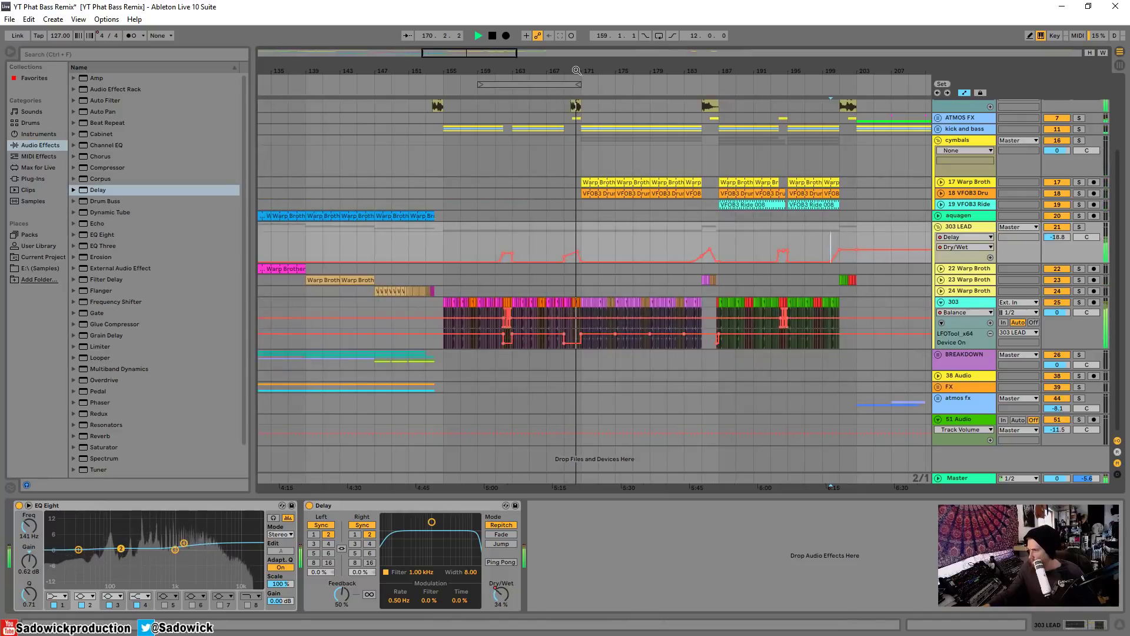
{"action": "left_click_drag", "start_coordinate": [580, 73], "coordinate": [580, 64]}
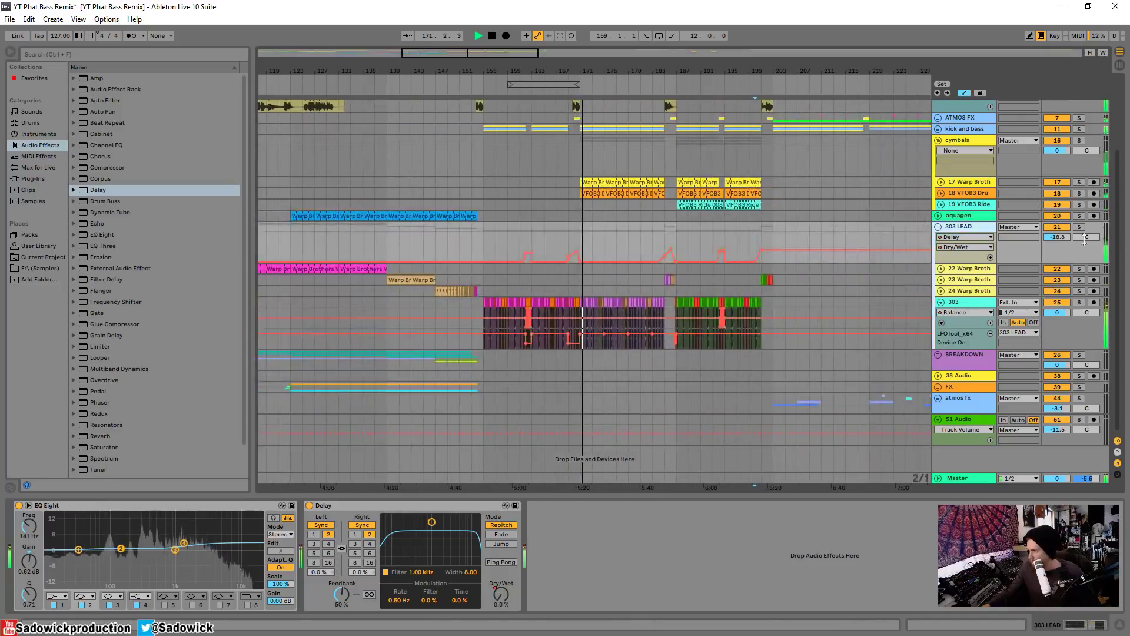
Step: Reduce the 303 LEAD and 303 tracks to compact heights and hide the automation lanes
{"action": "mouse_move", "coordinate": [1085, 240]}
{"action": "left_mouse_down"}
{"action": "mouse_move", "coordinate": [1086, 278]}
{"action": "mouse_move", "coordinate": [1083, 239]}
{"action": "left_mouse_up"}
{"action": "left_click_drag", "start_coordinate": [1075, 325], "coordinate": [1075, 303]}
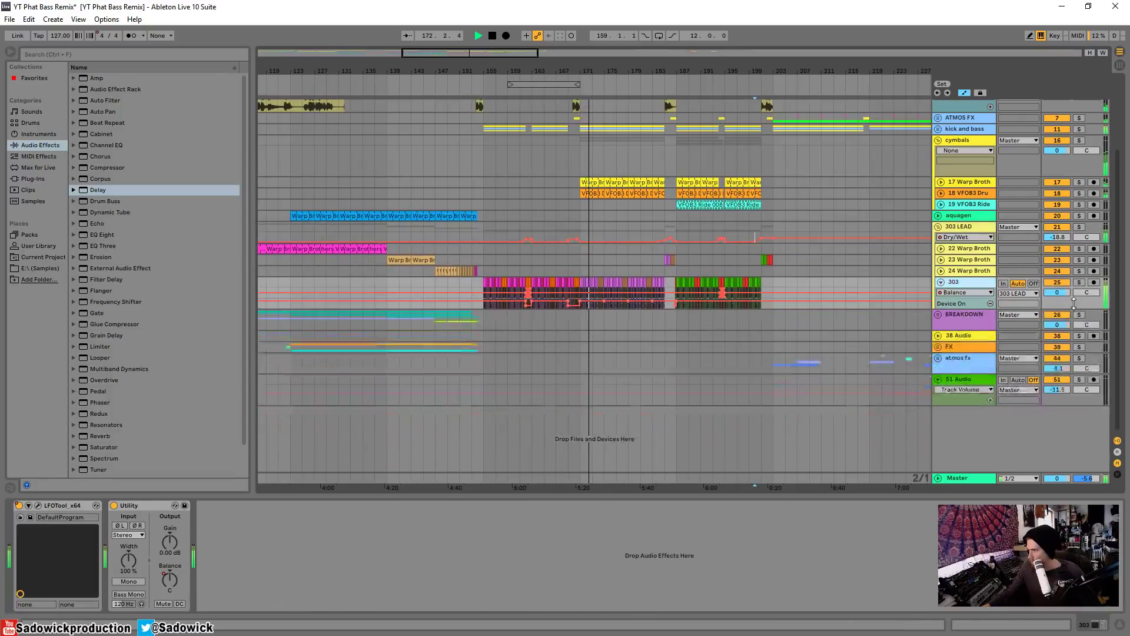
{"action": "left_click", "coordinate": [965, 93]}
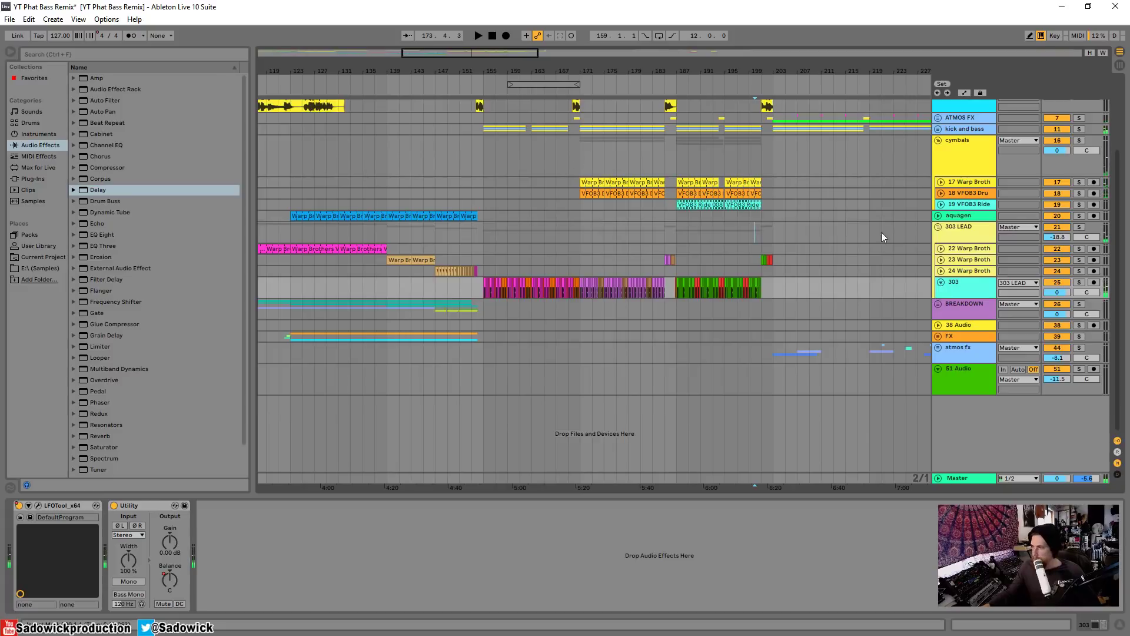
Step: Select the 303 LEAD track and open the kHs folder among the VST plug-ins to find an effect for it
{"action": "left_click", "coordinate": [966, 225]}
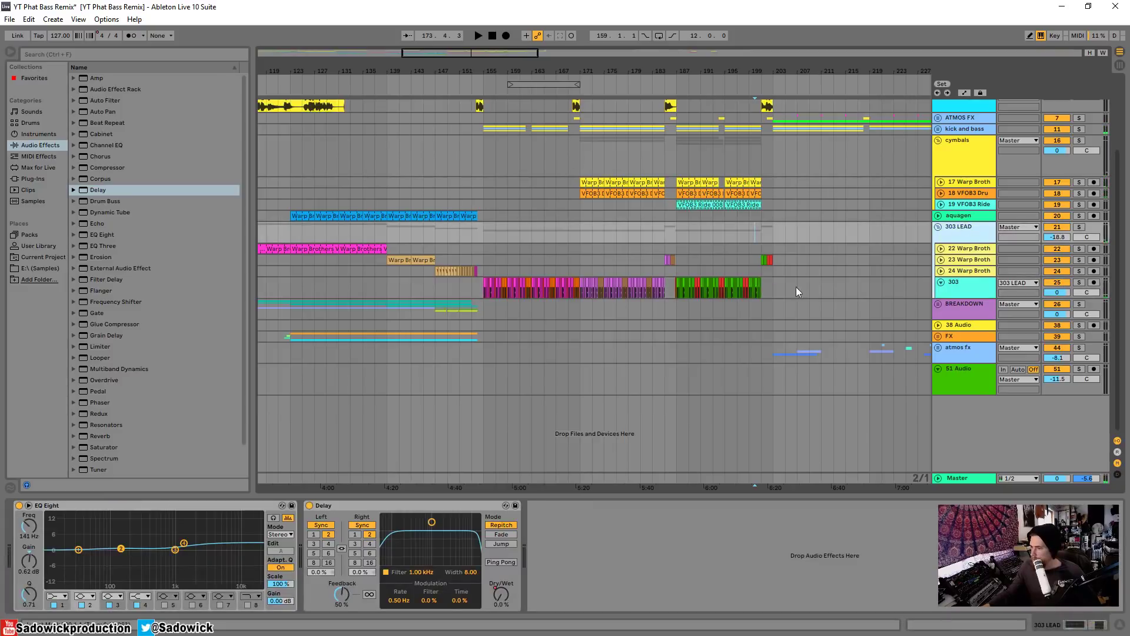
{"action": "left_click", "coordinate": [33, 179]}
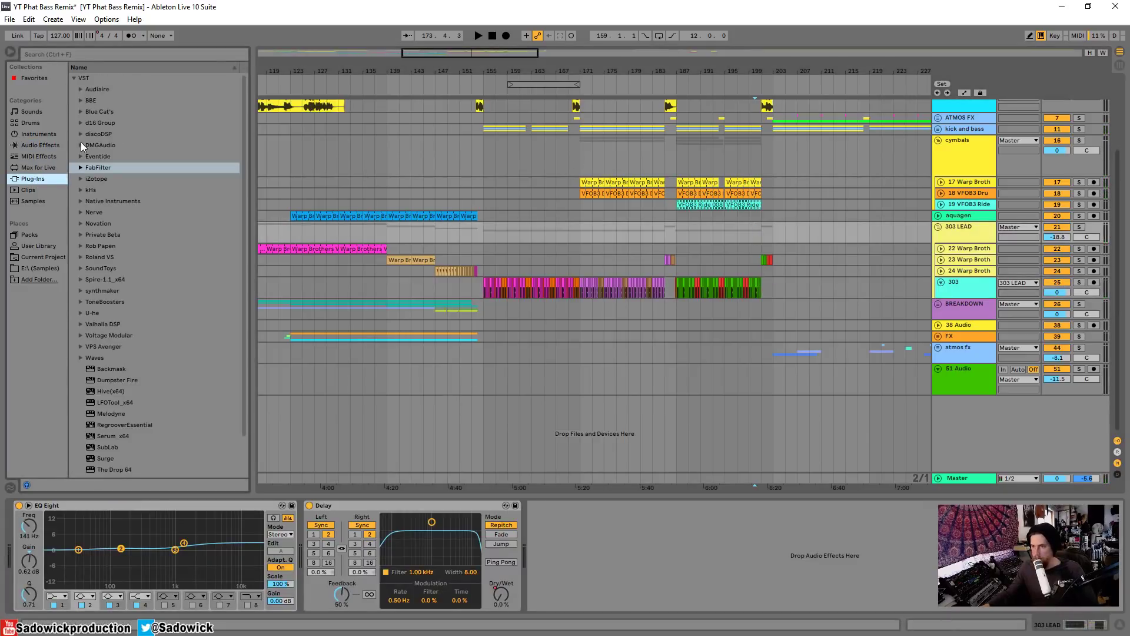
{"action": "left_click", "coordinate": [81, 189]}
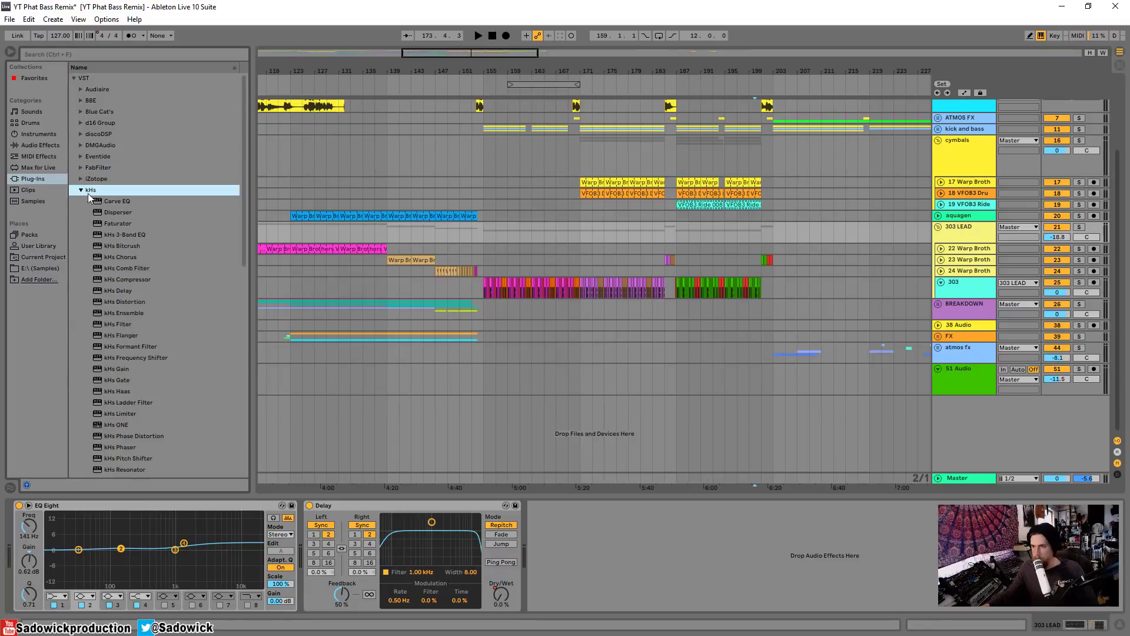
{"action": "scroll", "coordinate": [132, 245], "scroll_direction": "down", "scroll_amount": 1}
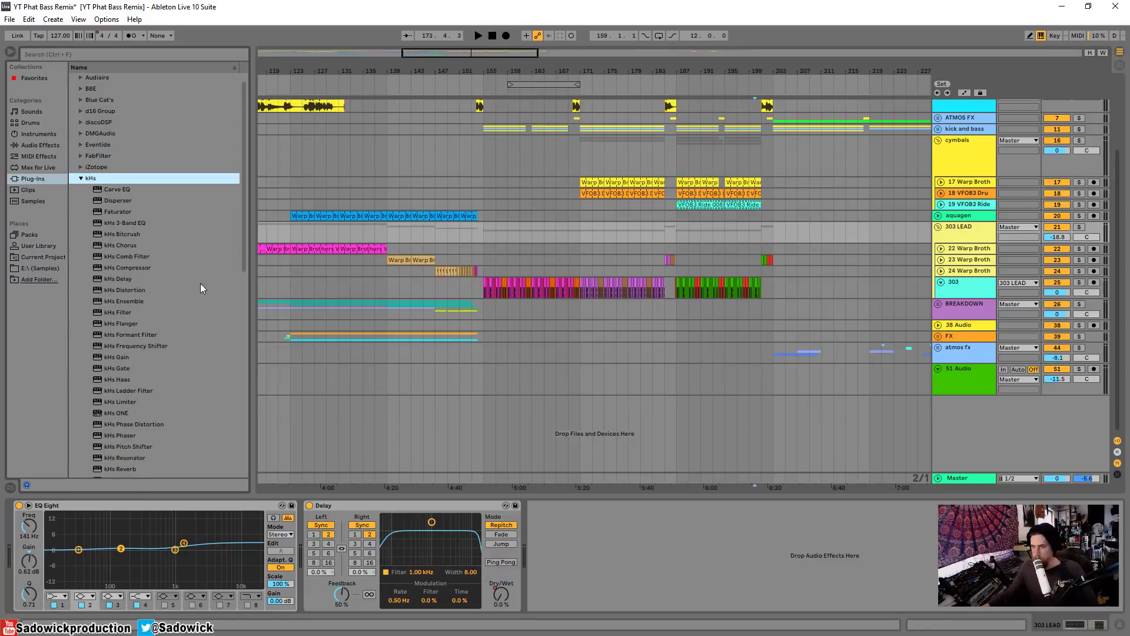
{"action": "scroll", "coordinate": [189, 316], "scroll_direction": "down", "scroll_amount": 5}
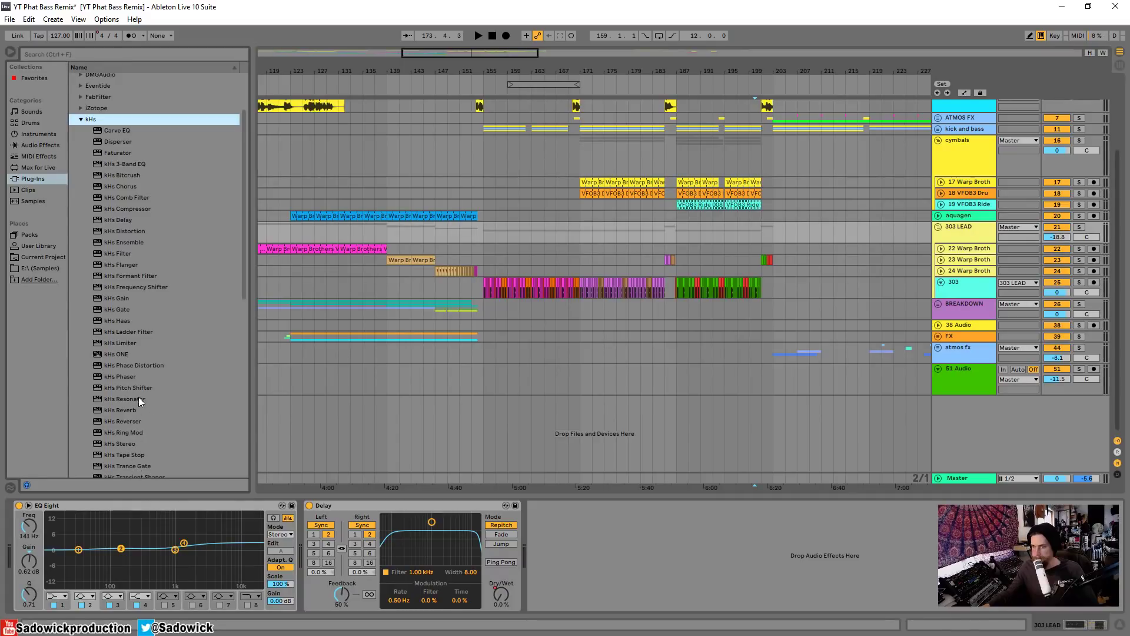
{"action": "scroll", "coordinate": [139, 400], "scroll_direction": "down", "scroll_amount": 5}
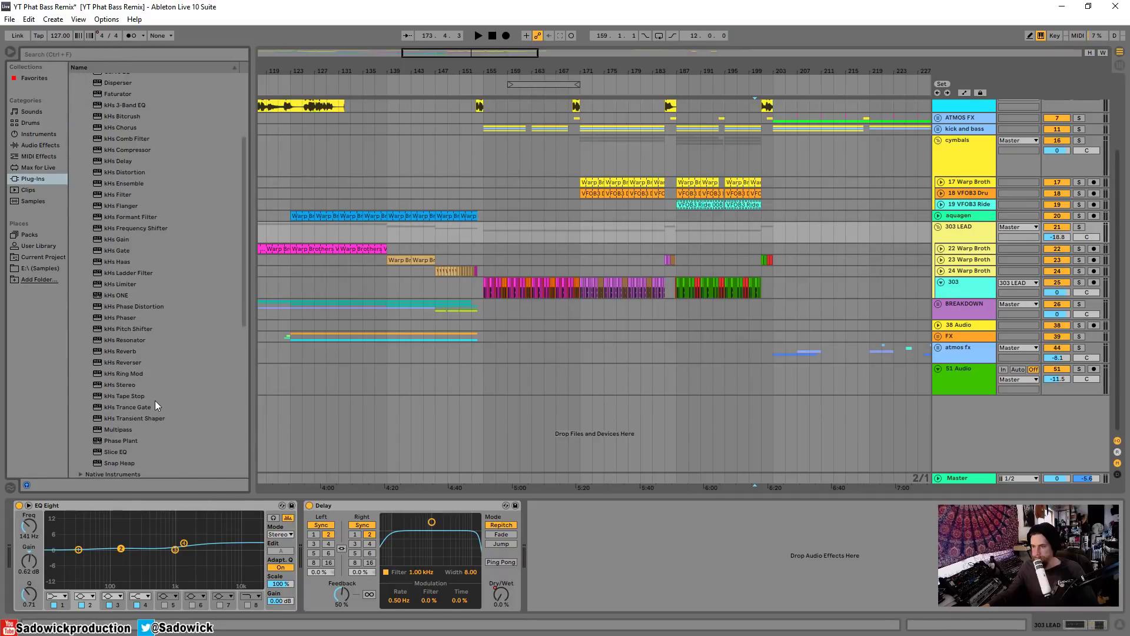
Step: Insert kHs Reverser between EQ Eight and Delay on 303 LEAD, setting its time to 1/16 and Mix to 100% during playback
{"action": "mouse_move", "coordinate": [133, 364]}
{"action": "left_mouse_down"}
{"action": "mouse_move", "coordinate": [310, 536]}
{"action": "mouse_move", "coordinate": [290, 551]}
{"action": "left_mouse_up"}
{"action": "key", "text": "space"}
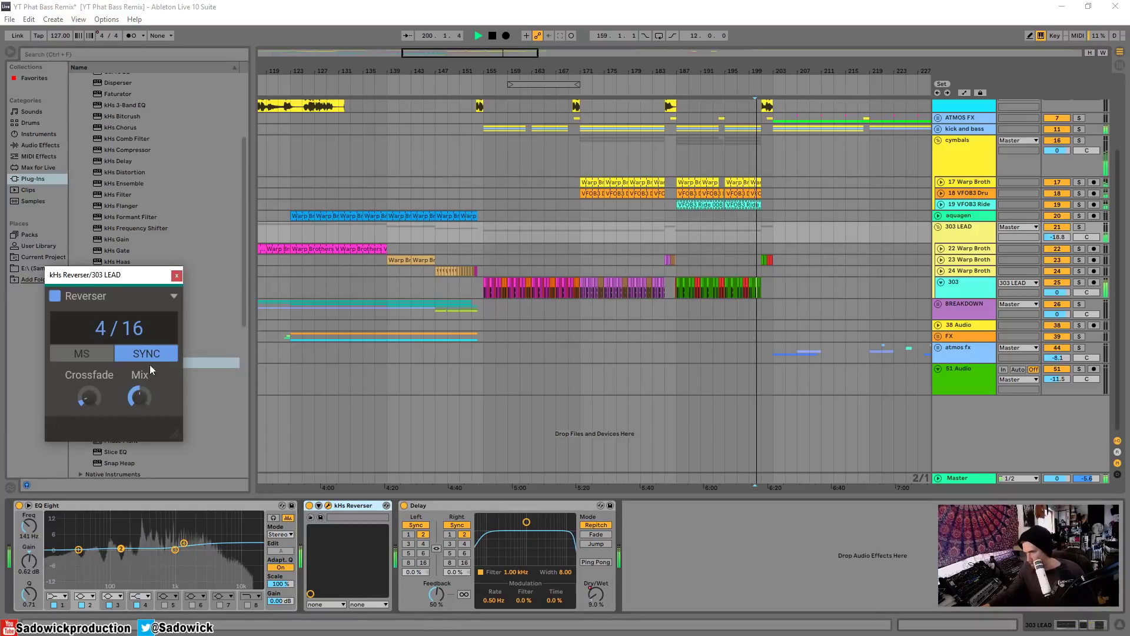
{"action": "left_click_drag", "start_coordinate": [140, 399], "coordinate": [141, 402]}
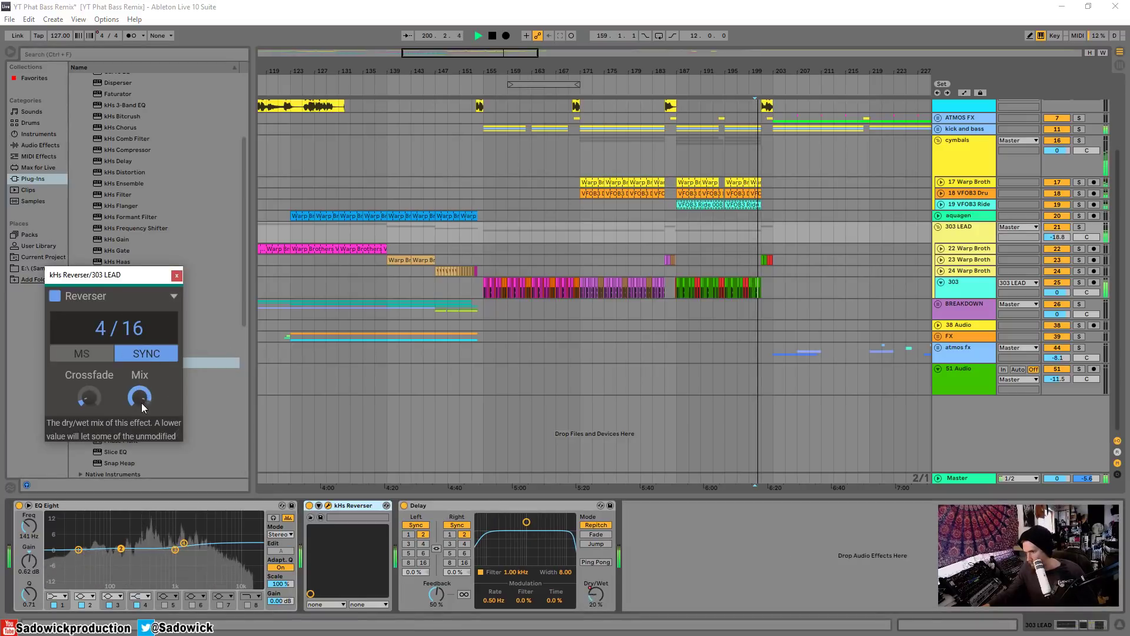
{"action": "left_click_drag", "start_coordinate": [104, 325], "coordinate": [104, 341]}
{"action": "key", "text": "space"}
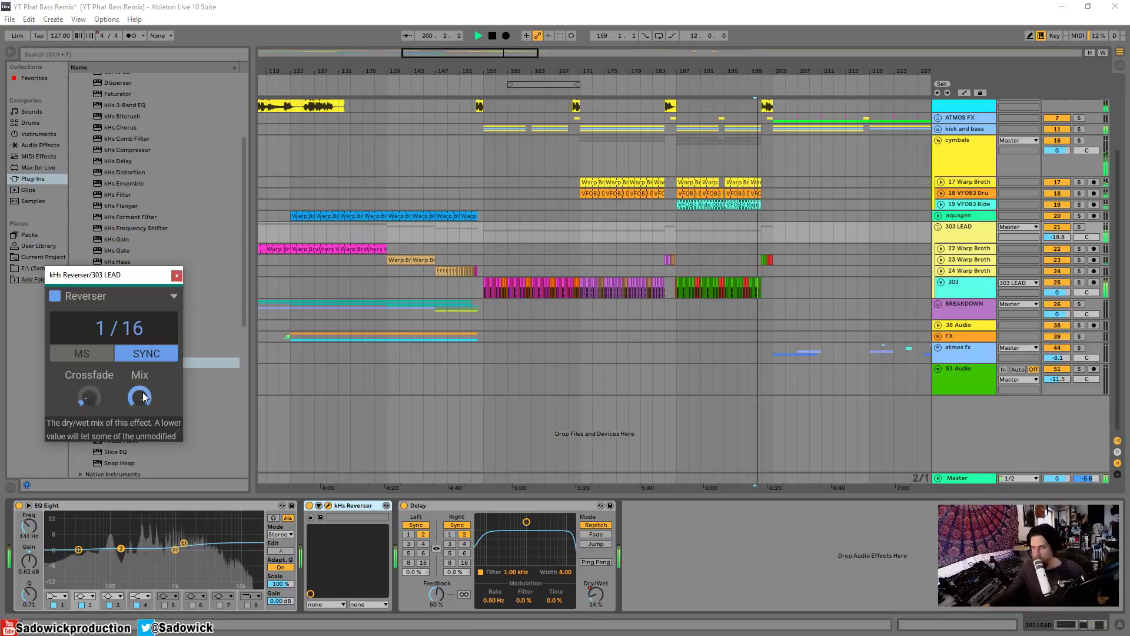
{"action": "left_click_drag", "start_coordinate": [142, 392], "coordinate": [145, 396]}
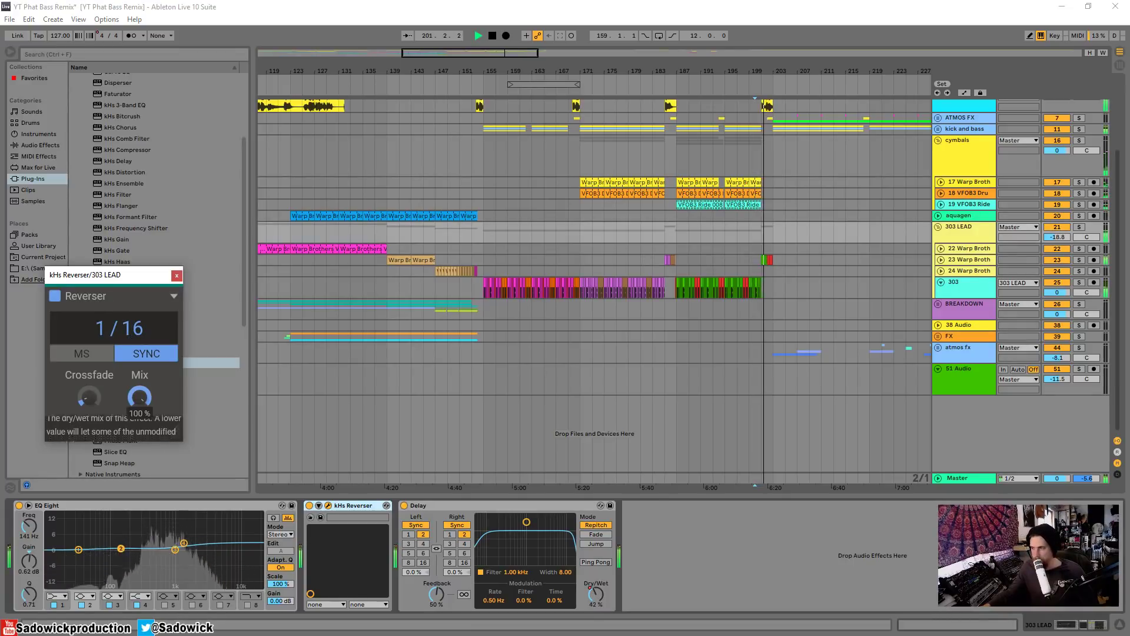
Step: Play from about bar 154 and compare Reverser times of 1/8 and 1/16, switching the Mix between 0% and full
{"action": "left_click", "coordinate": [476, 89]}
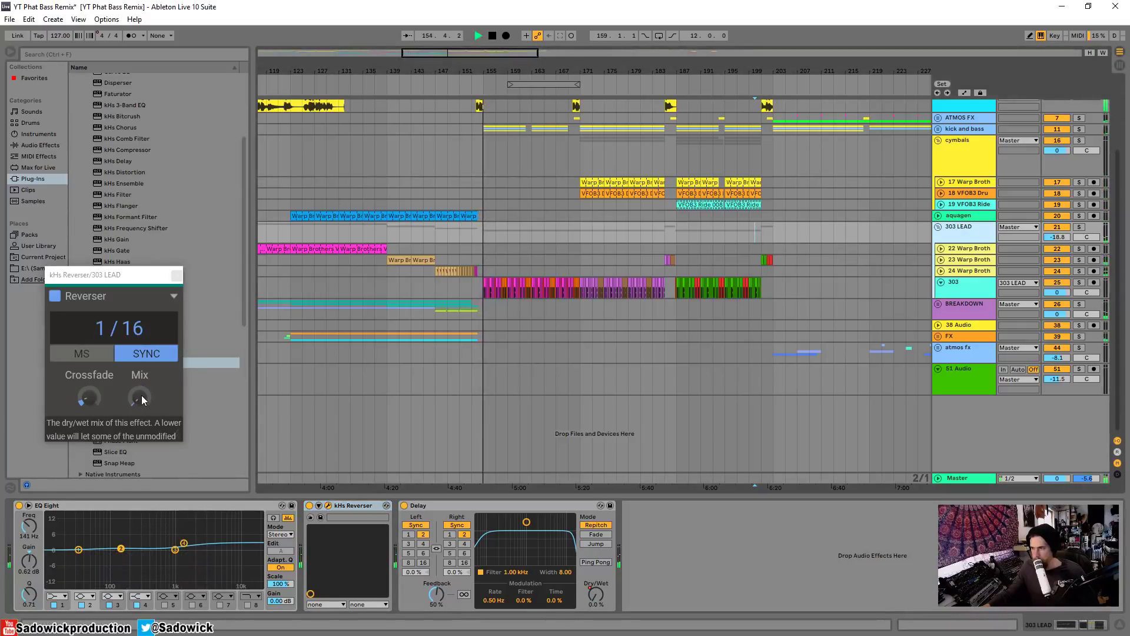
{"action": "mouse_move", "coordinate": [142, 394]}
{"action": "left_mouse_down"}
{"action": "mouse_move", "coordinate": [142, 307]}
{"action": "mouse_move", "coordinate": [143, 394]}
{"action": "left_mouse_up"}
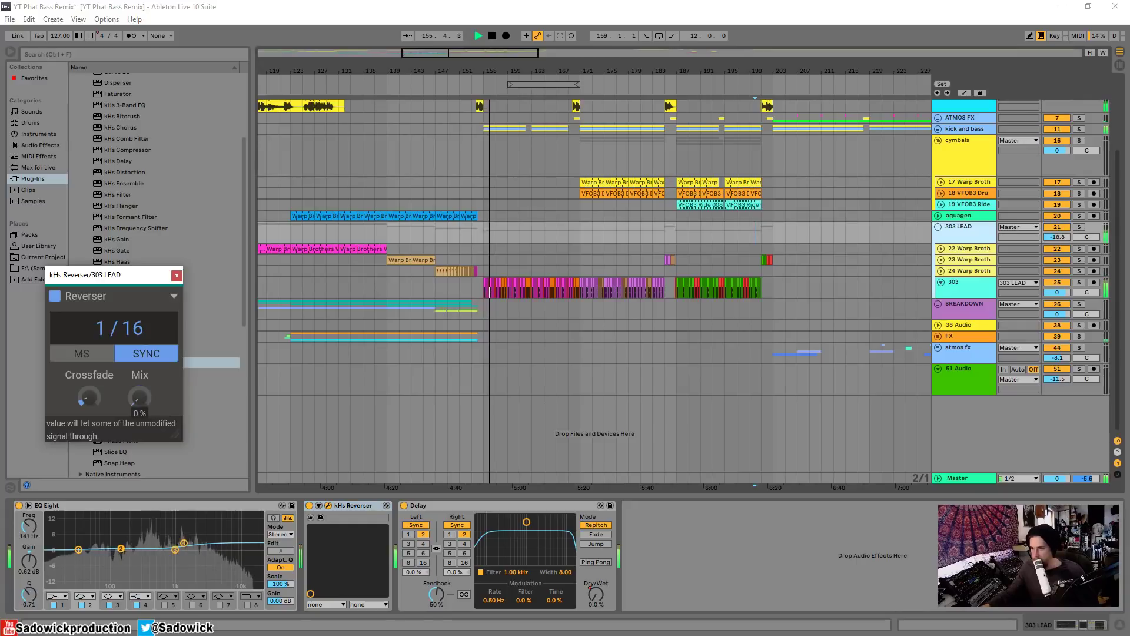
{"action": "left_click_drag", "start_coordinate": [113, 334], "coordinate": [113, 320]}
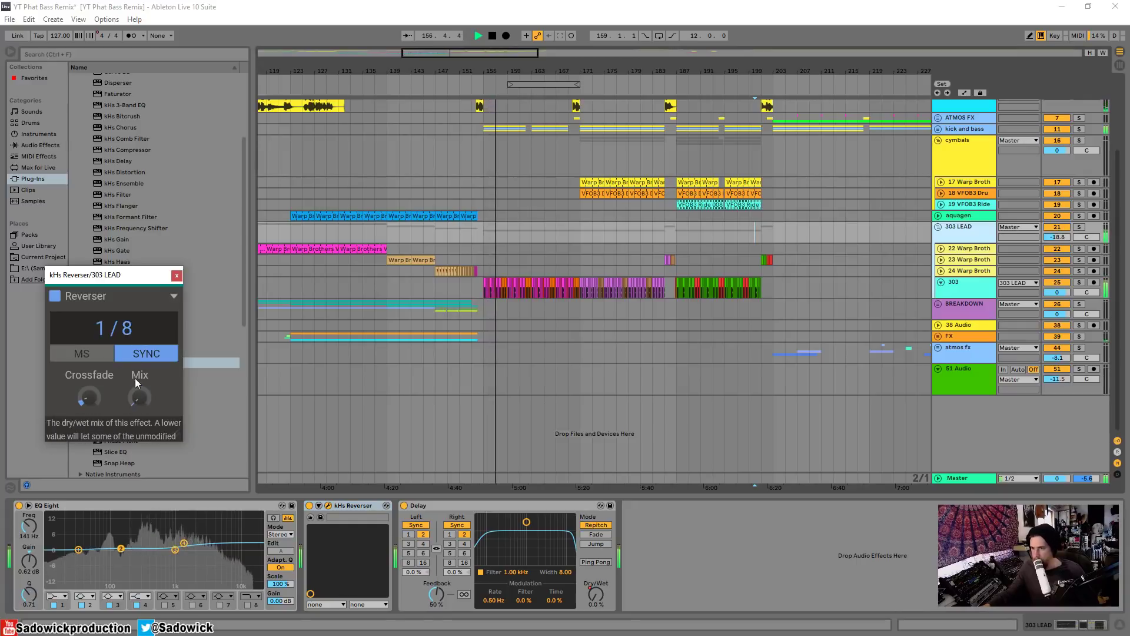
{"action": "left_click_drag", "start_coordinate": [140, 397], "coordinate": [139, 307]}
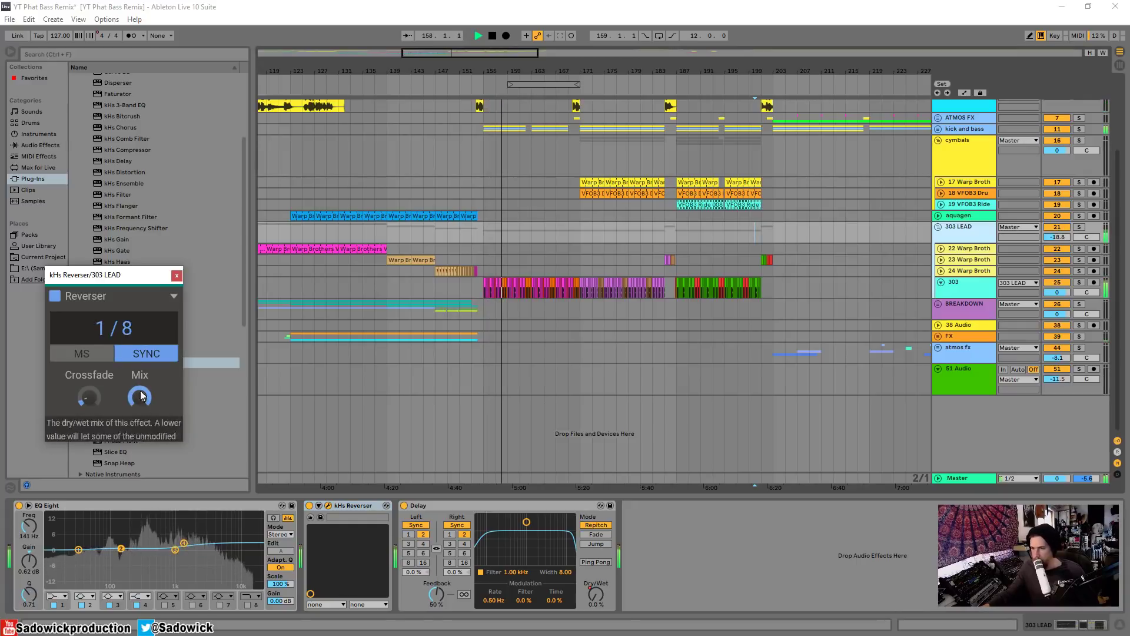
{"action": "left_click_drag", "start_coordinate": [143, 396], "coordinate": [142, 483]}
{"action": "left_click_drag", "start_coordinate": [132, 330], "coordinate": [132, 337]}
{"action": "left_click_drag", "start_coordinate": [154, 401], "coordinate": [155, 318]}
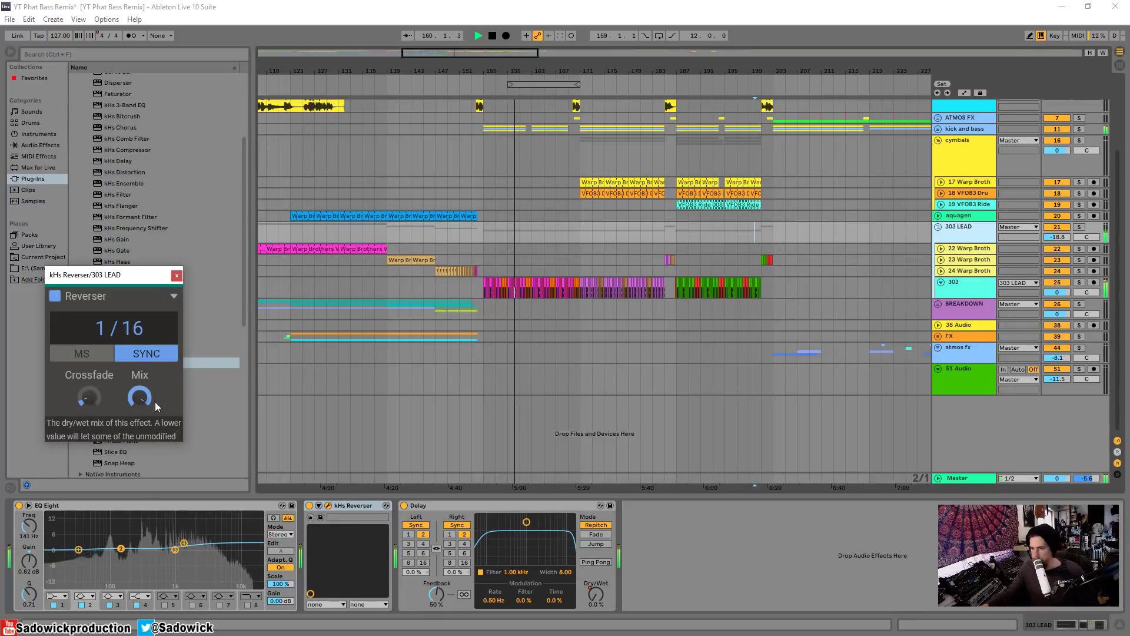
Step: Try different Reverser Crossfade and Mix amounts with the time set to 1/8, and audition the transition around bars 200–201
{"action": "left_click_drag", "start_coordinate": [89, 402], "coordinate": [89, 330]}
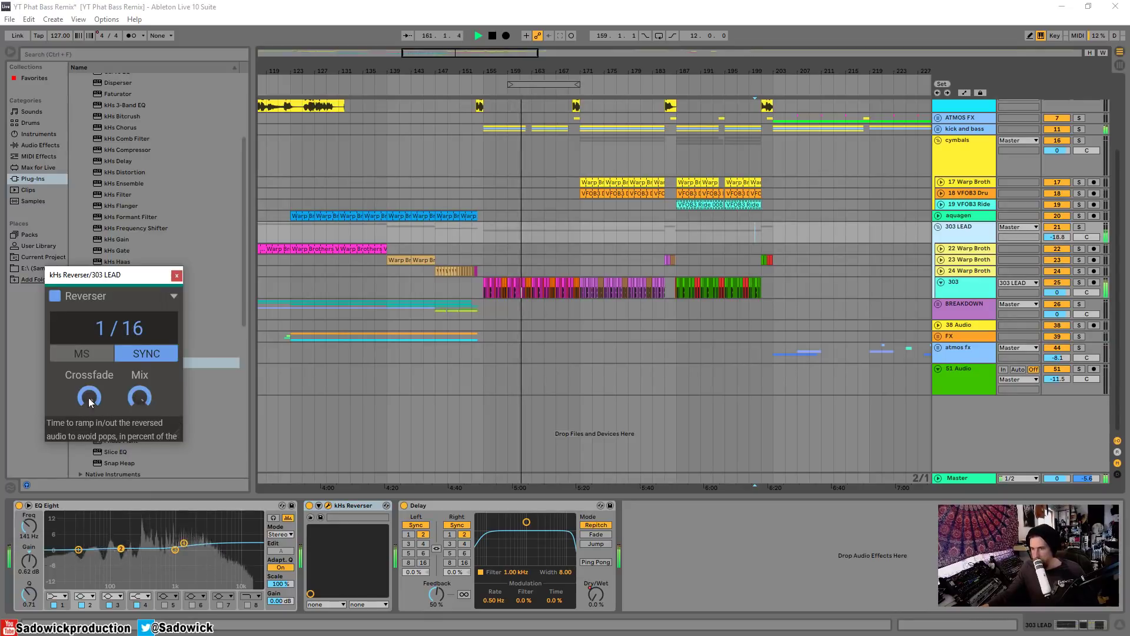
{"action": "left_click_drag", "start_coordinate": [140, 397], "coordinate": [139, 435]}
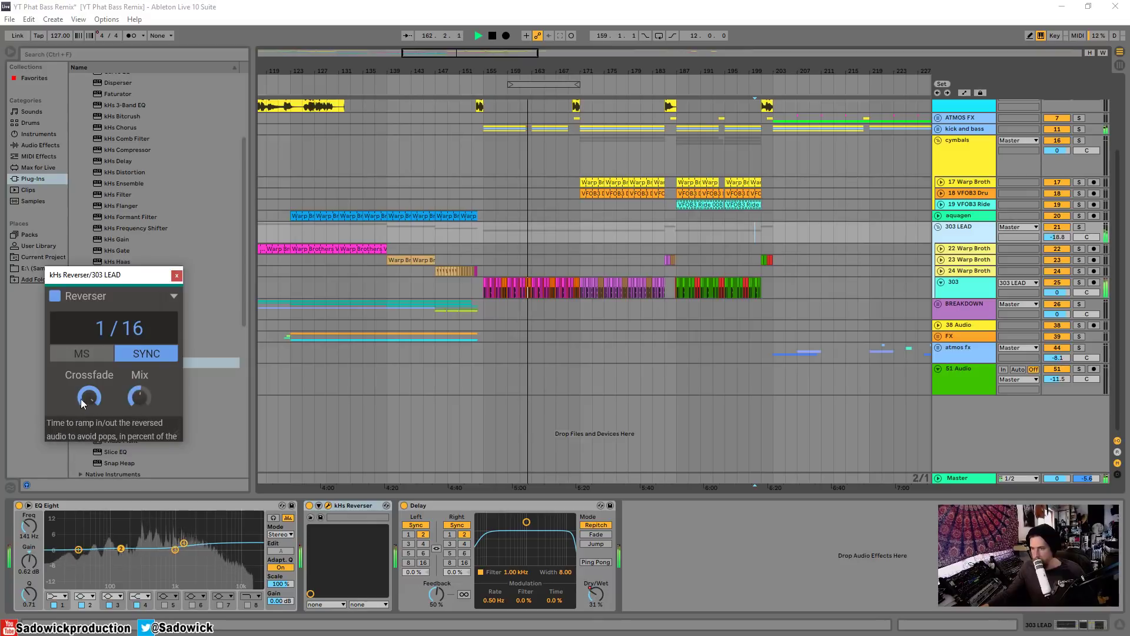
{"action": "left_click_drag", "start_coordinate": [88, 398], "coordinate": [89, 473]}
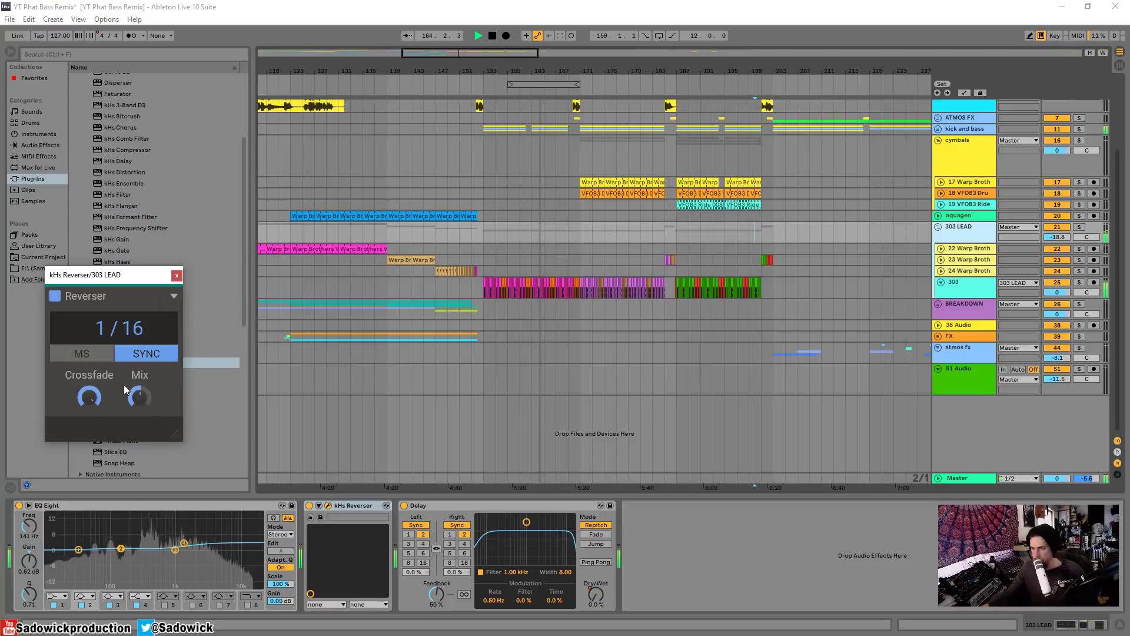
{"action": "left_click_drag", "start_coordinate": [139, 398], "coordinate": [140, 414]}
{"action": "left_click_drag", "start_coordinate": [143, 330], "coordinate": [142, 336]}
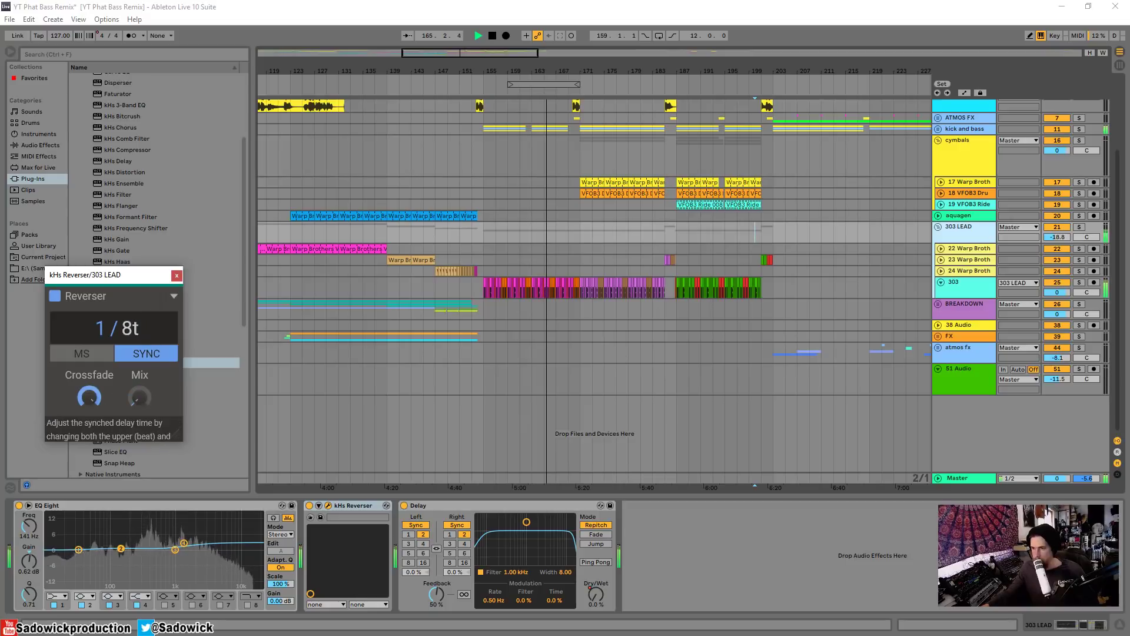
{"action": "mouse_move", "coordinate": [139, 398]}
{"action": "left_mouse_down"}
{"action": "mouse_move", "coordinate": [140, 356]}
{"action": "mouse_move", "coordinate": [140, 399]}
{"action": "mouse_move", "coordinate": [140, 377]}
{"action": "left_mouse_up"}
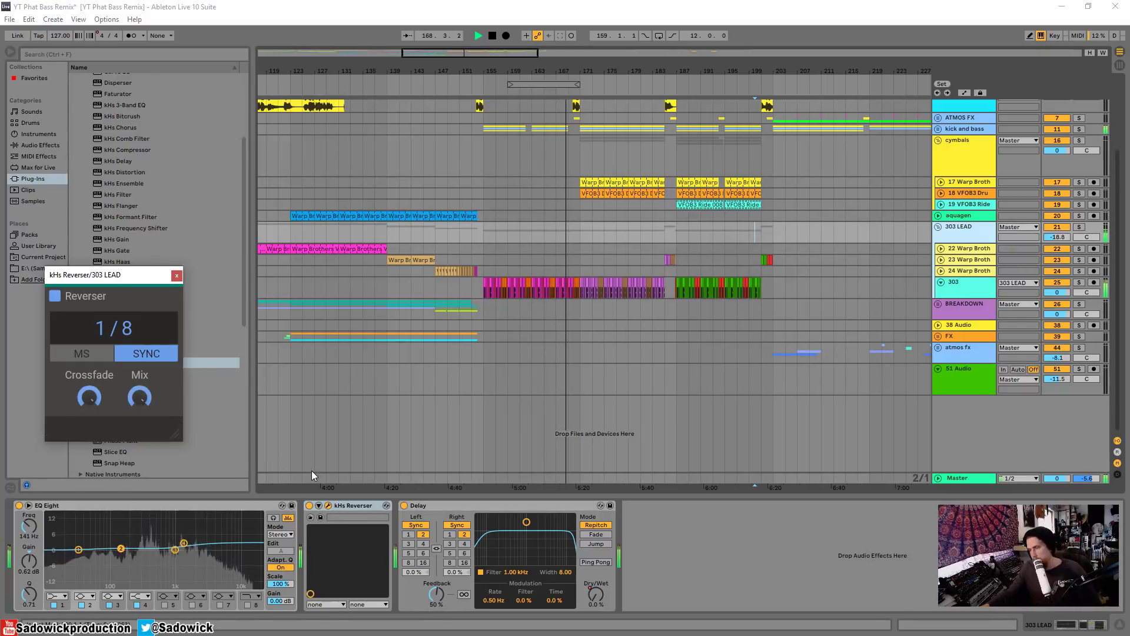
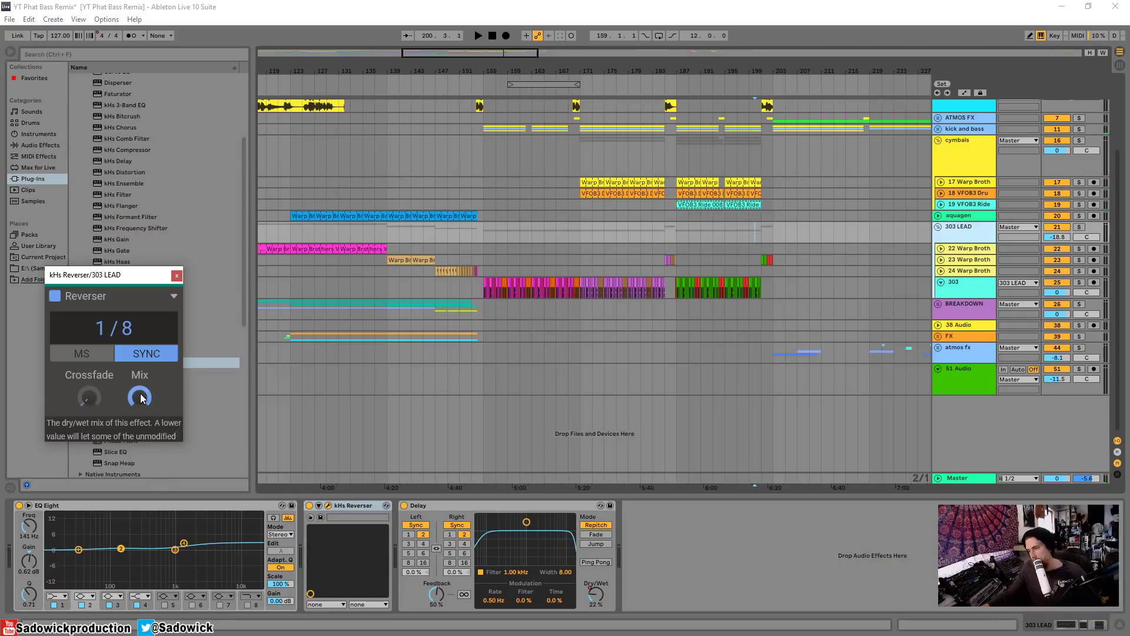
{"action": "key", "text": "space"}
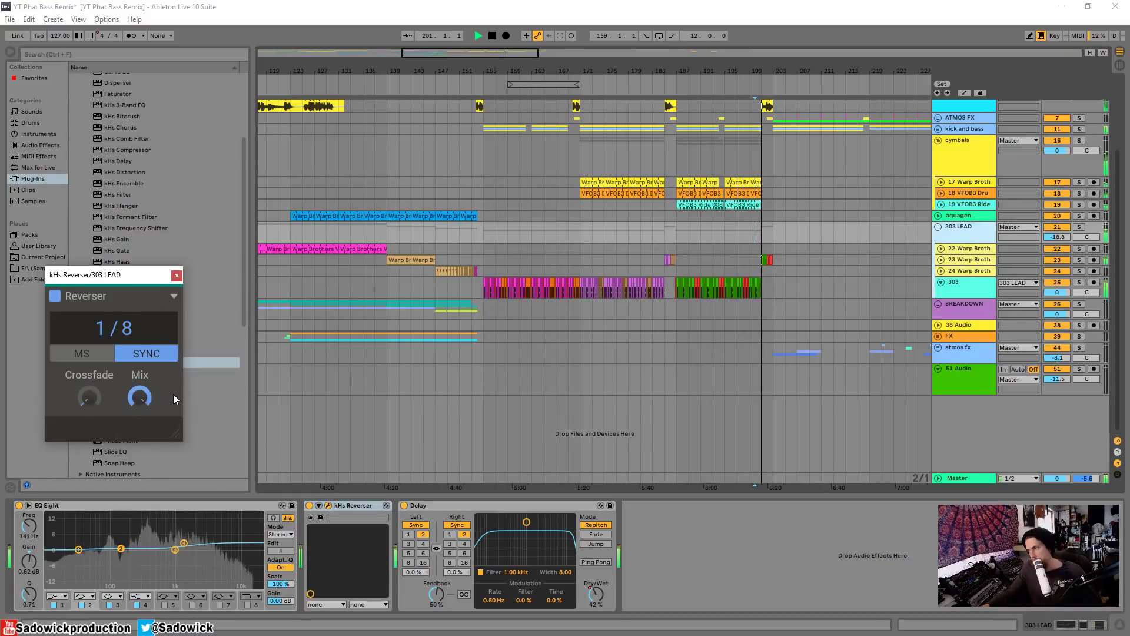
{"action": "key", "text": "space"}
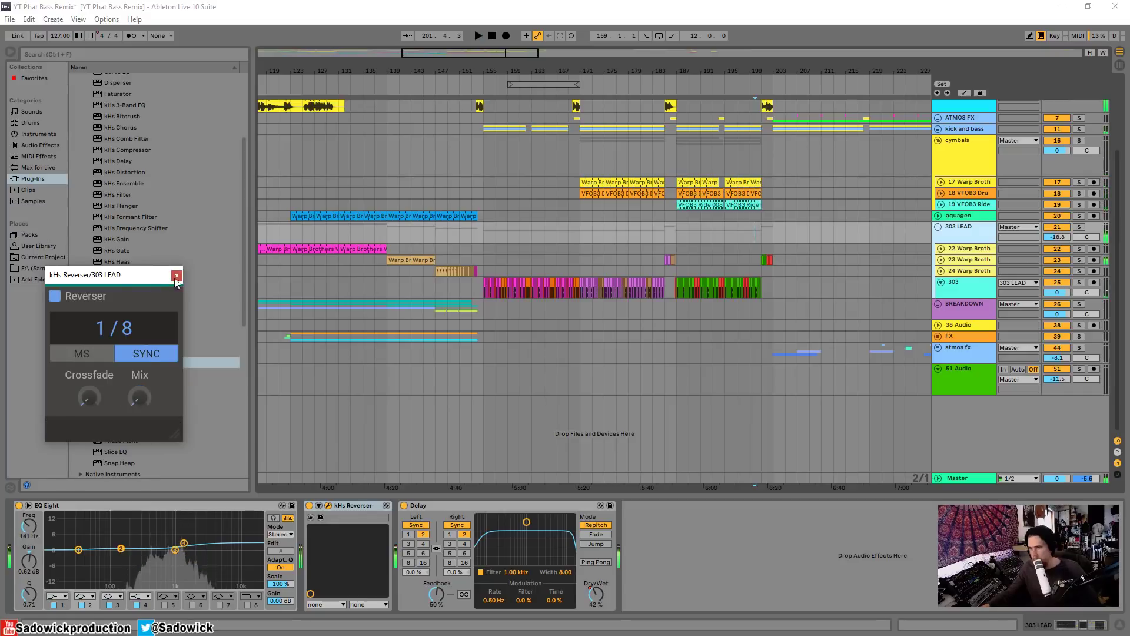
Step: Close the Reverser window and remove kHs Reverser from the 303 LEAD device chain
{"action": "left_click", "coordinate": [176, 275]}
{"action": "left_click", "coordinate": [344, 505]}
{"action": "key", "text": "Delete"}
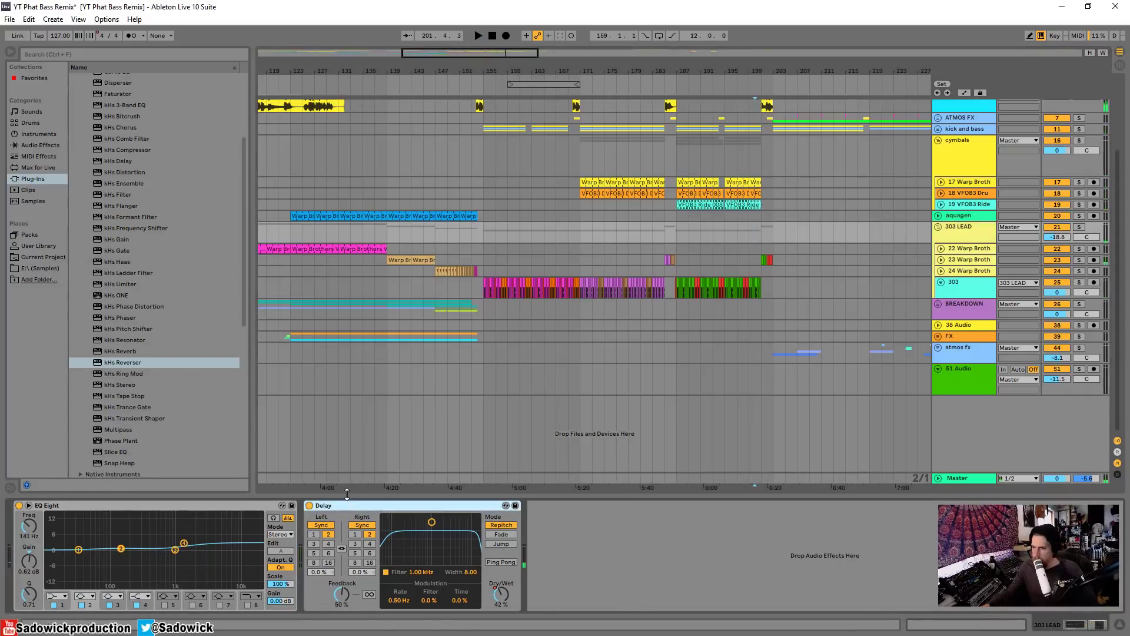
Step: Insert kHs Ring Mod ahead of the Delay on 303 LEAD and adjust its frequency during playback
{"action": "double_click", "coordinate": [136, 375]}
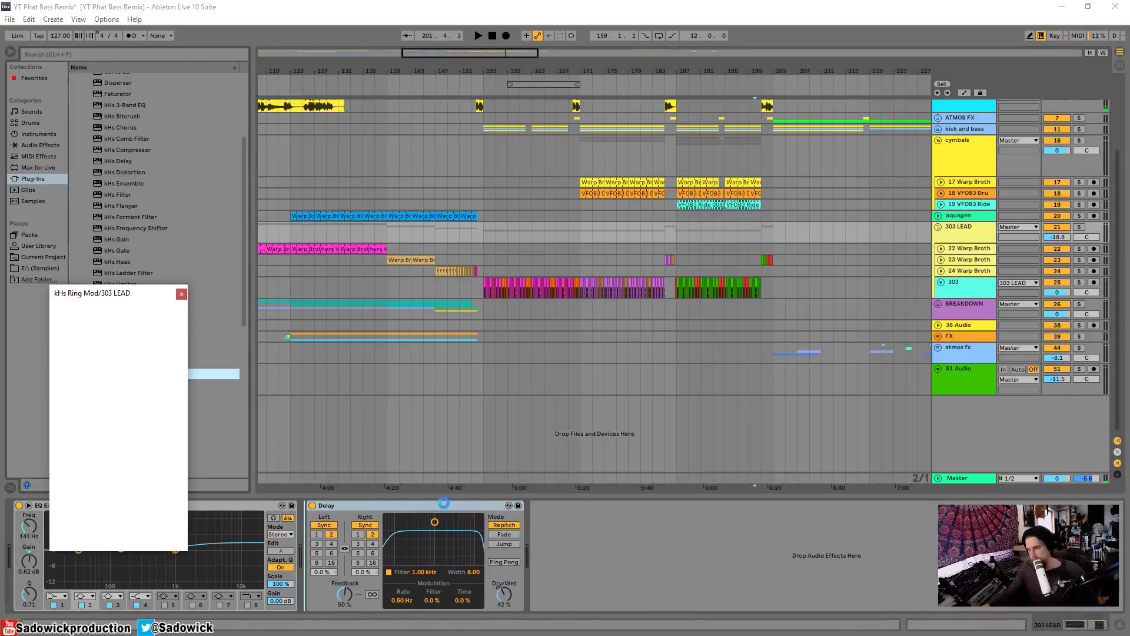
{"action": "key", "text": "space"}
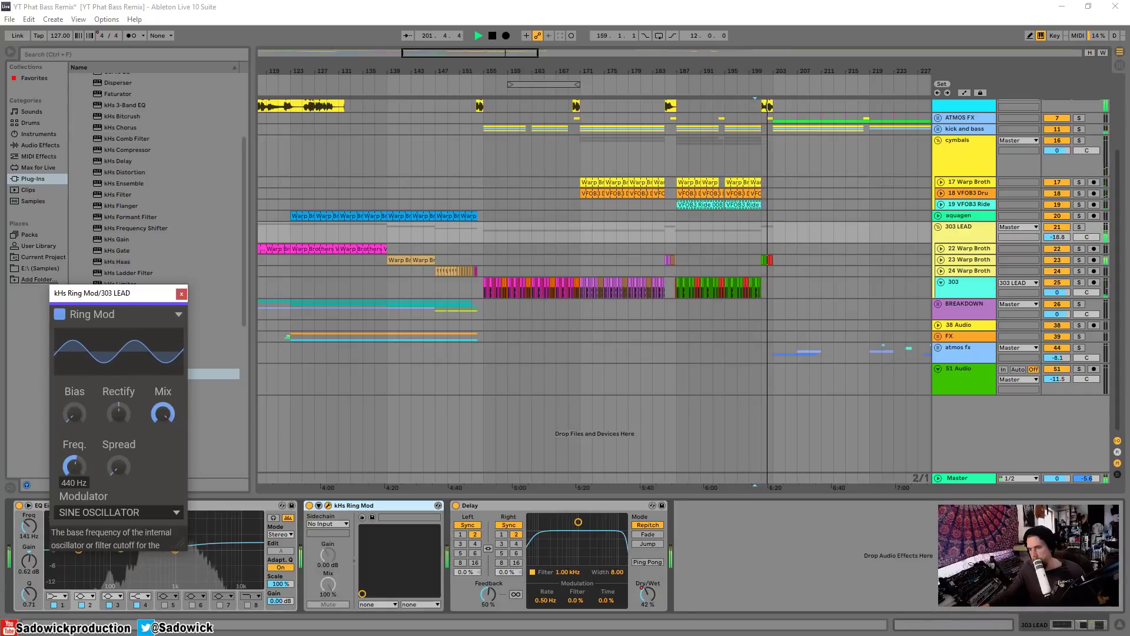
{"action": "mouse_move", "coordinate": [84, 462]}
{"action": "left_mouse_down"}
{"action": "mouse_move", "coordinate": [84, 442]}
{"action": "mouse_move", "coordinate": [77, 483]}
{"action": "mouse_move", "coordinate": [77, 471]}
{"action": "left_mouse_up"}
Step: Play the 303 part from bar 155, show the 303 LEAD devices again, and move the Ring Mod window clear of them
{"action": "left_click", "coordinate": [484, 273]}
{"action": "key", "text": "space"}
{"action": "key", "text": "space"}
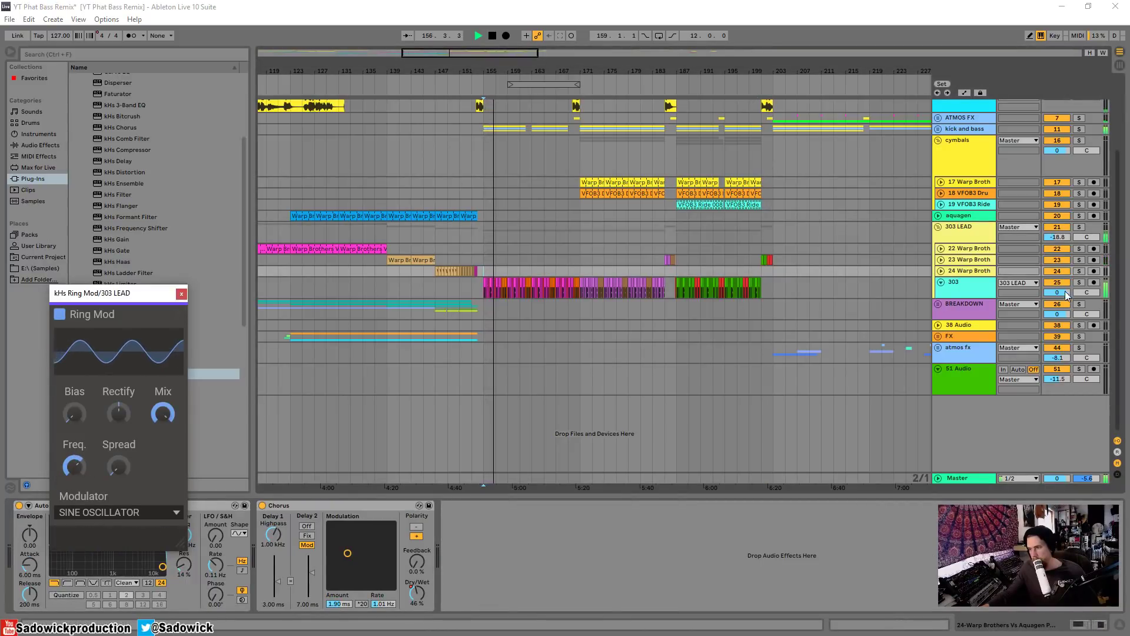
{"action": "left_click", "coordinate": [959, 227]}
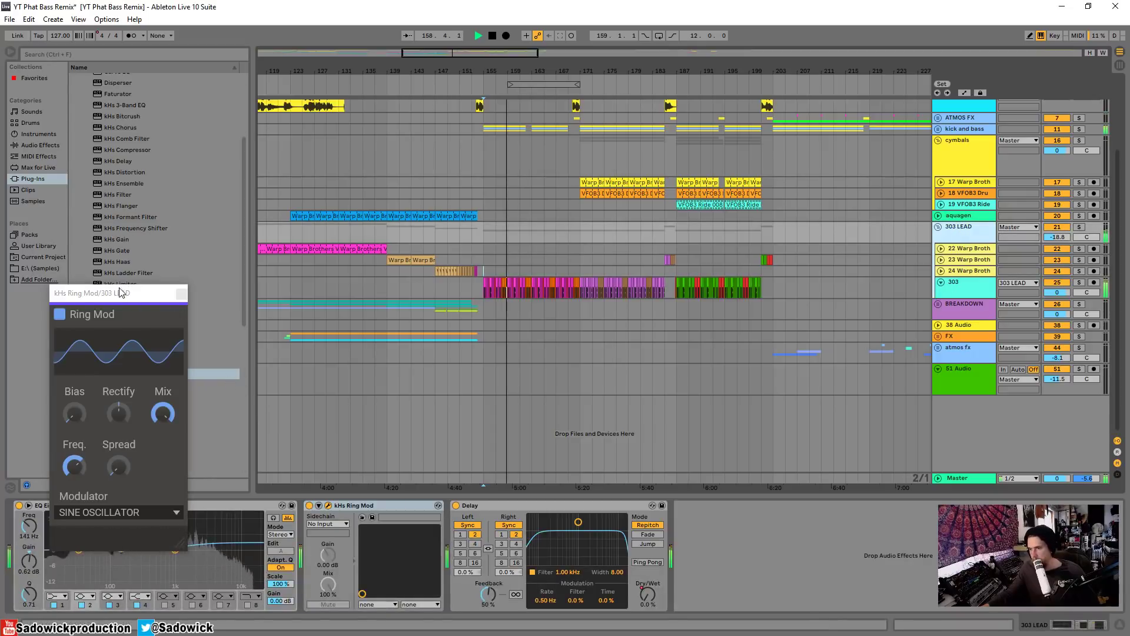
{"action": "left_click_drag", "start_coordinate": [131, 291], "coordinate": [255, 180]}
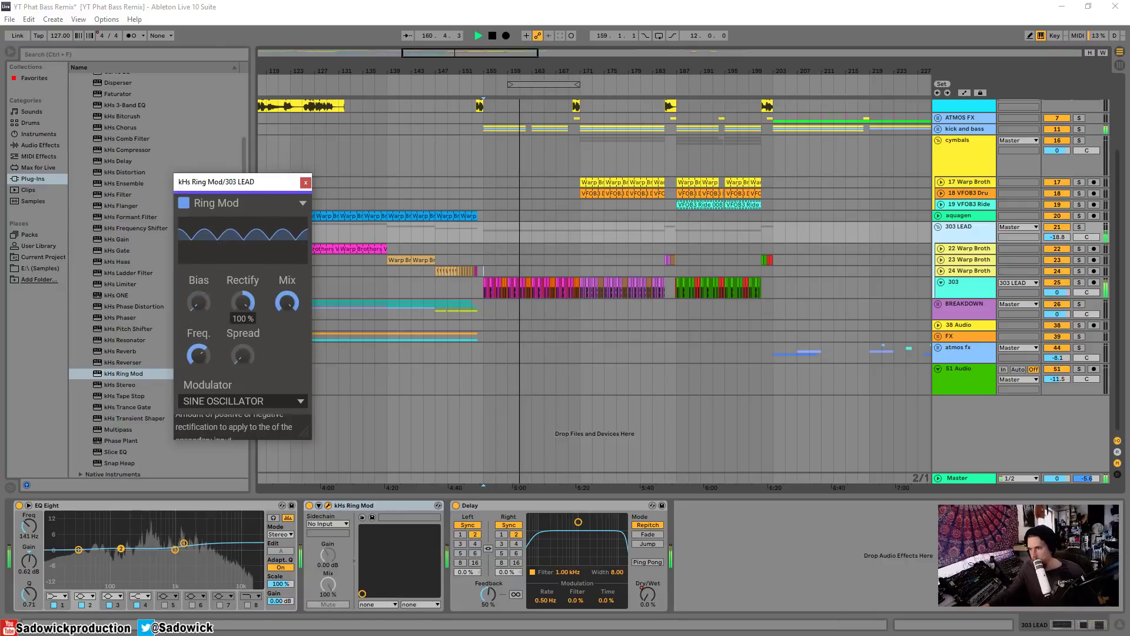
Step: Try Ring Mod with Rectify at 100% and Spread at maximum, resetting each control to its default after listening
{"action": "left_click_drag", "start_coordinate": [243, 305], "coordinate": [243, 283]}
{"action": "double_click", "coordinate": [243, 305]}
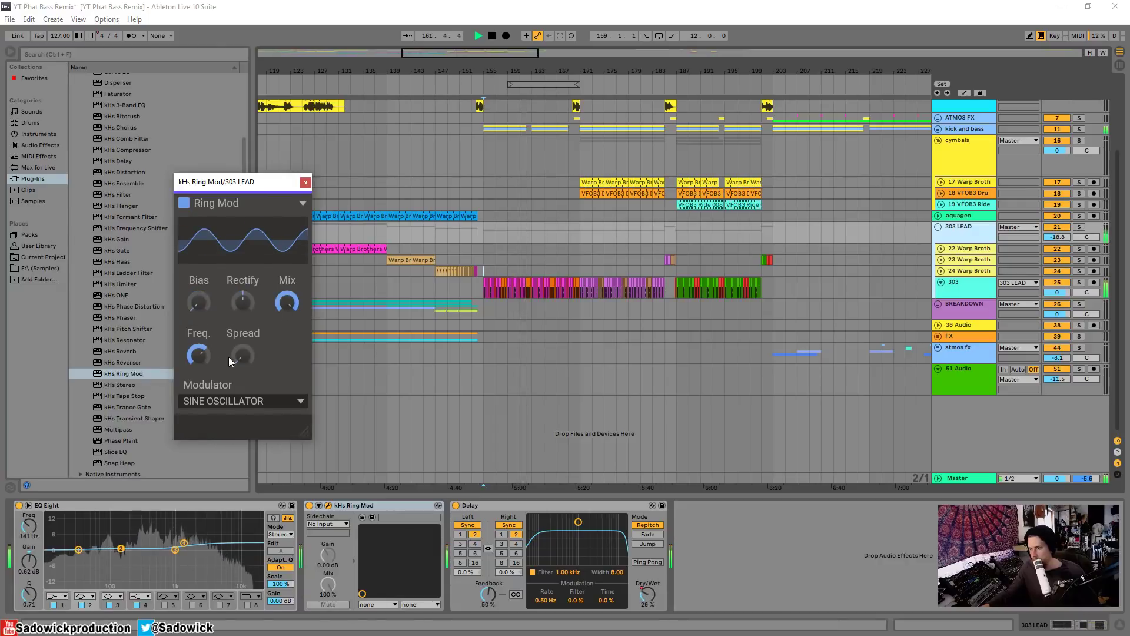
{"action": "left_click_drag", "start_coordinate": [242, 356], "coordinate": [242, 298]}
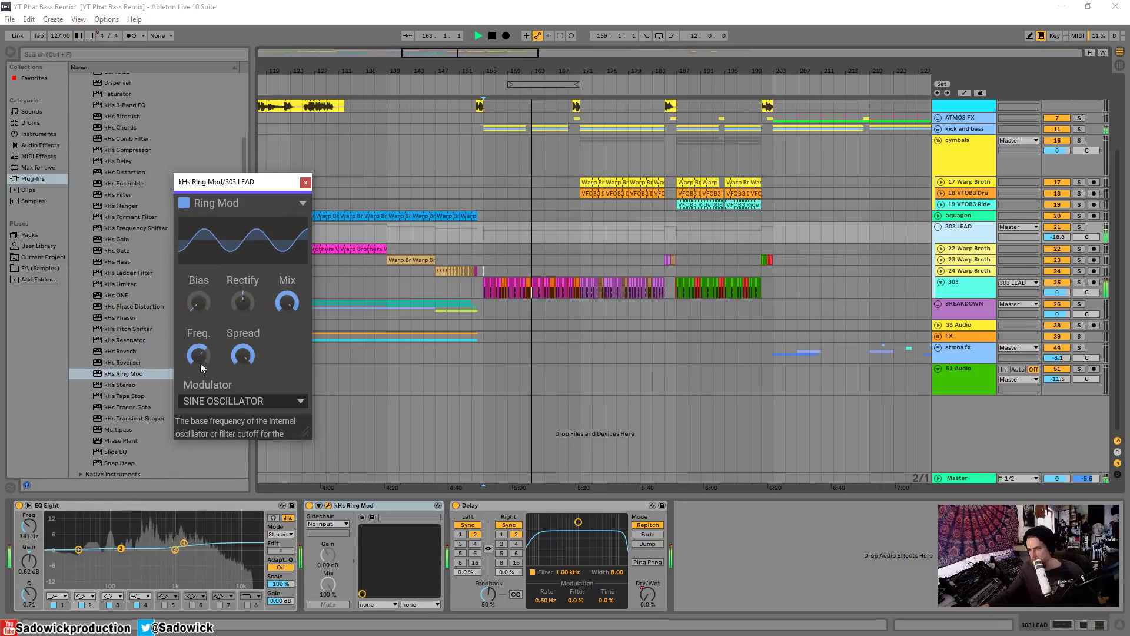
{"action": "double_click", "coordinate": [243, 355]}
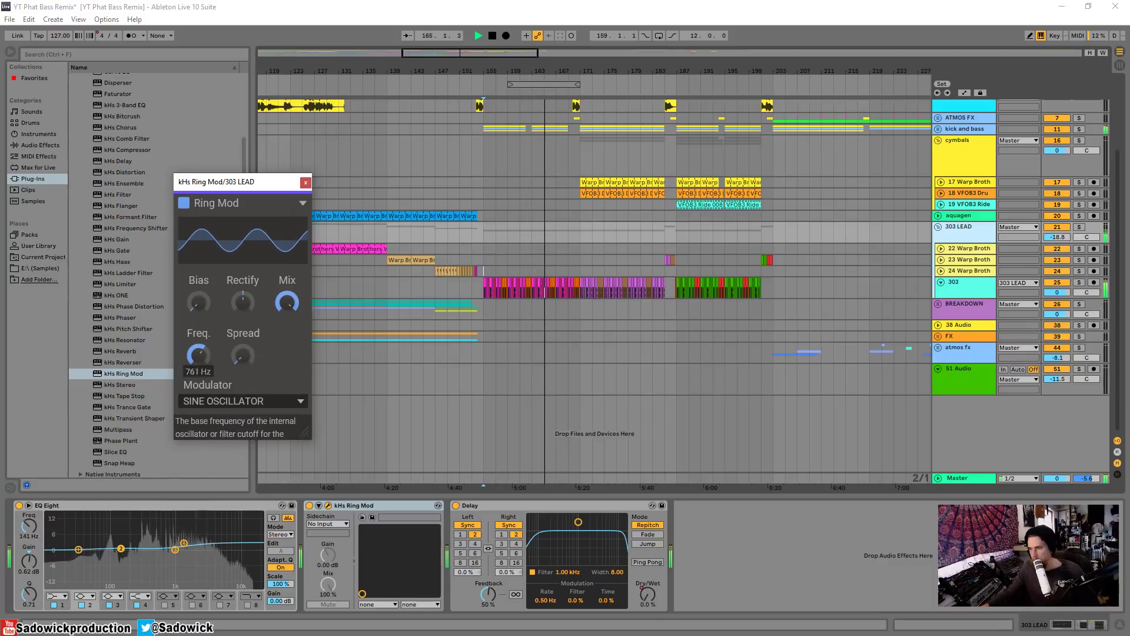
Step: Set the Ring Mod frequency to about 937 Hz at full Mix, with Sine Oscillator as the modulator
{"action": "left_click_drag", "start_coordinate": [291, 303], "coordinate": [286, 253]}
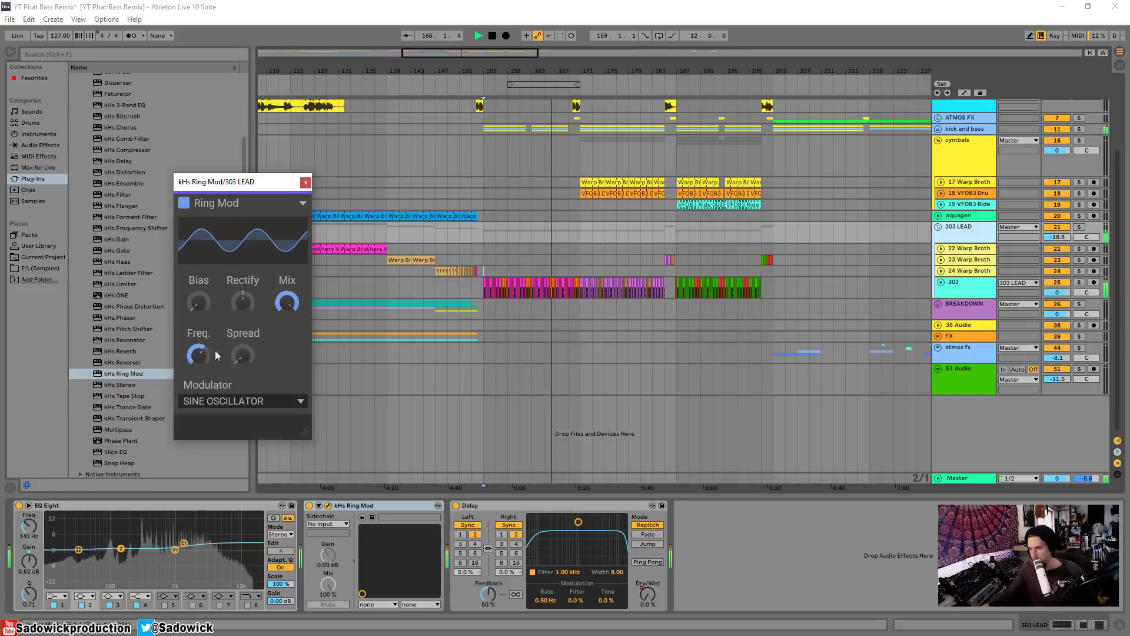
{"action": "left_click_drag", "start_coordinate": [200, 355], "coordinate": [200, 342]}
{"action": "left_click", "coordinate": [259, 407]}
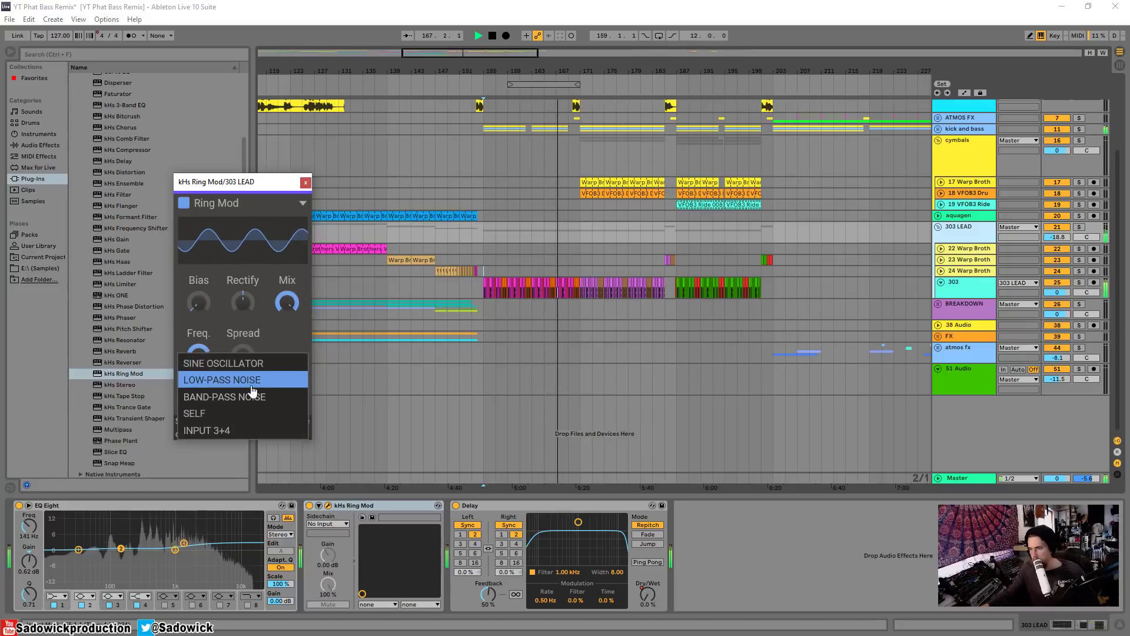
{"action": "left_click", "coordinate": [247, 362]}
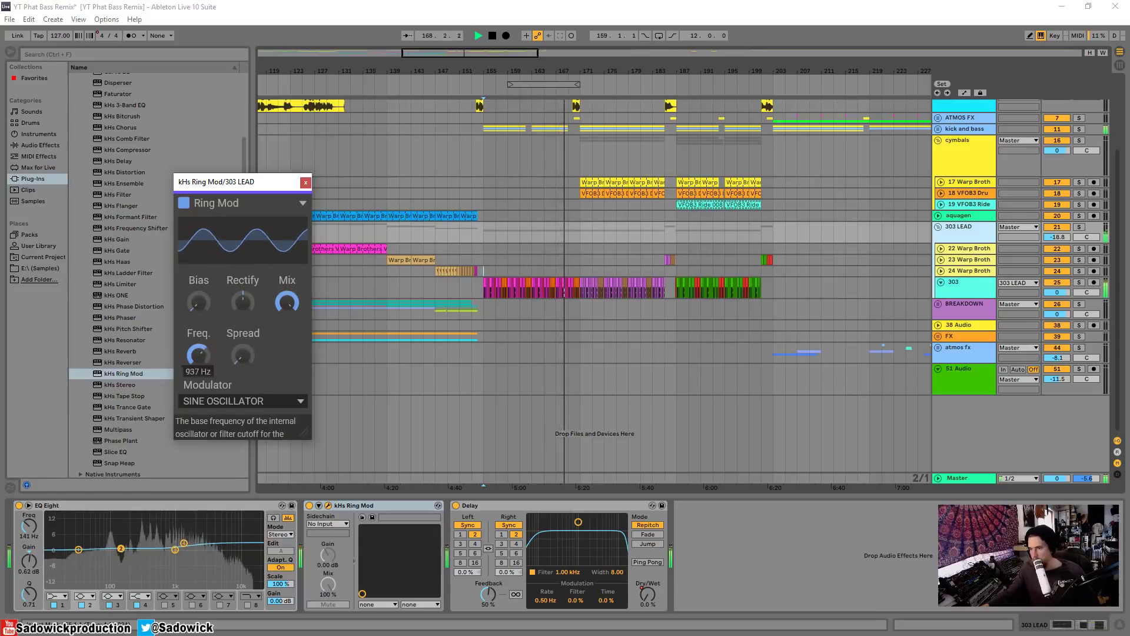
Step: Audition the Band-Pass Noise and Low-Pass Noise modulators in Ring Mod on 303 LEAD at different frequencies
{"action": "left_click", "coordinate": [221, 405]}
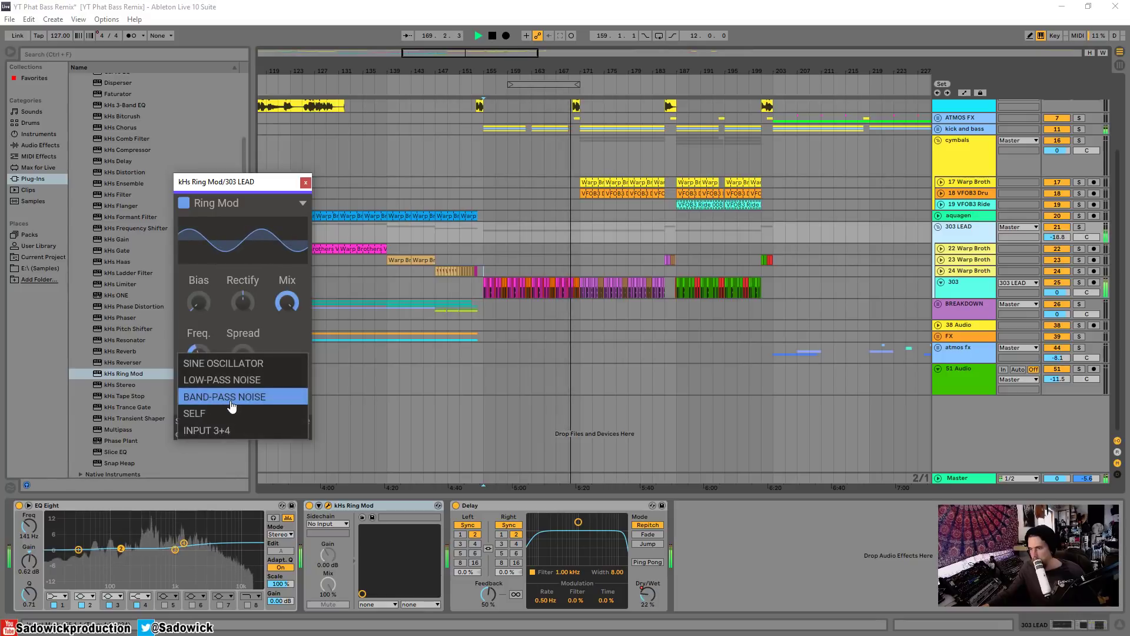
{"action": "left_click", "coordinate": [230, 403]}
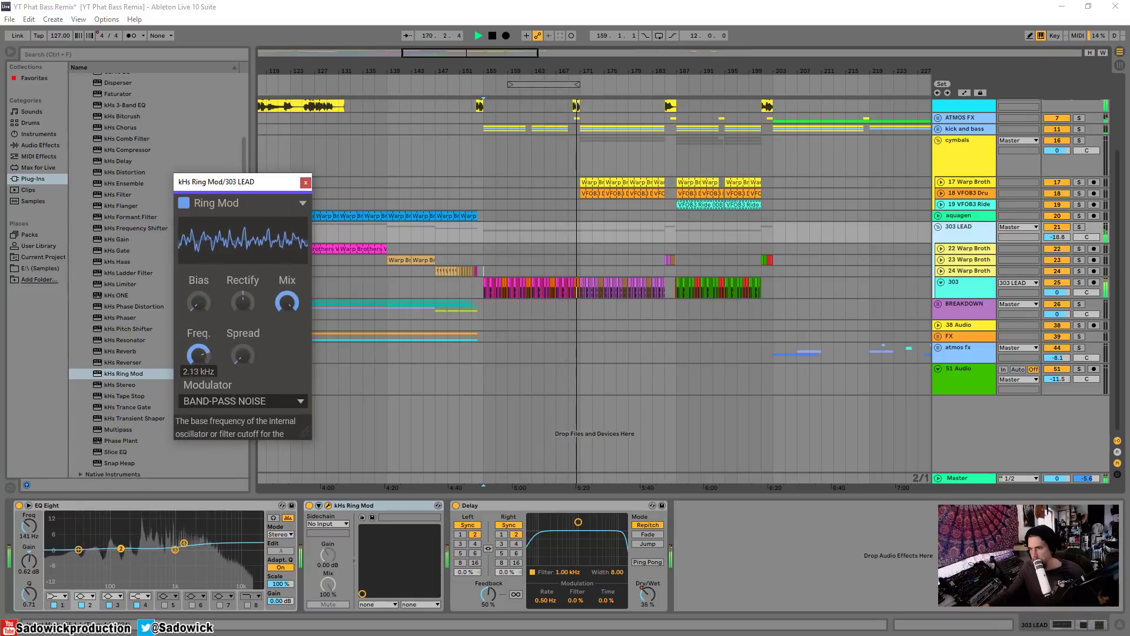
{"action": "left_click", "coordinate": [224, 407]}
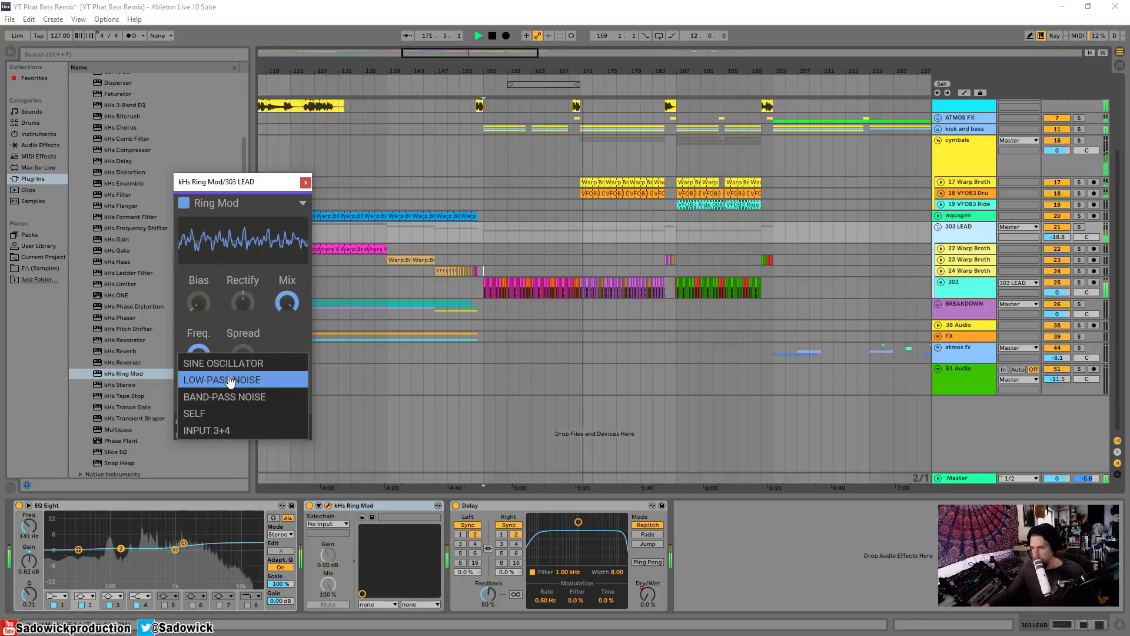
{"action": "left_click", "coordinate": [227, 381]}
{"action": "mouse_move", "coordinate": [199, 302]}
{"action": "left_mouse_down"}
{"action": "mouse_move", "coordinate": [199, 289]}
{"action": "mouse_move", "coordinate": [199, 303]}
{"action": "left_mouse_up"}
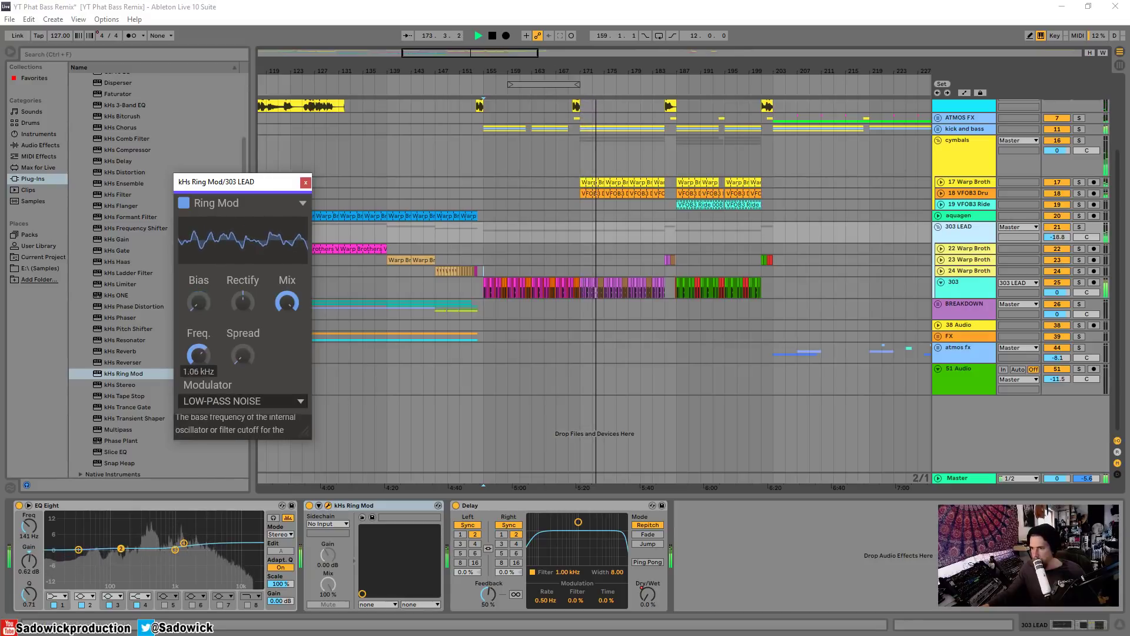
Step: Audition the Self modulator in Ring Mod with raised Bias, resetting Rectify to its default
{"action": "left_click", "coordinate": [234, 401]}
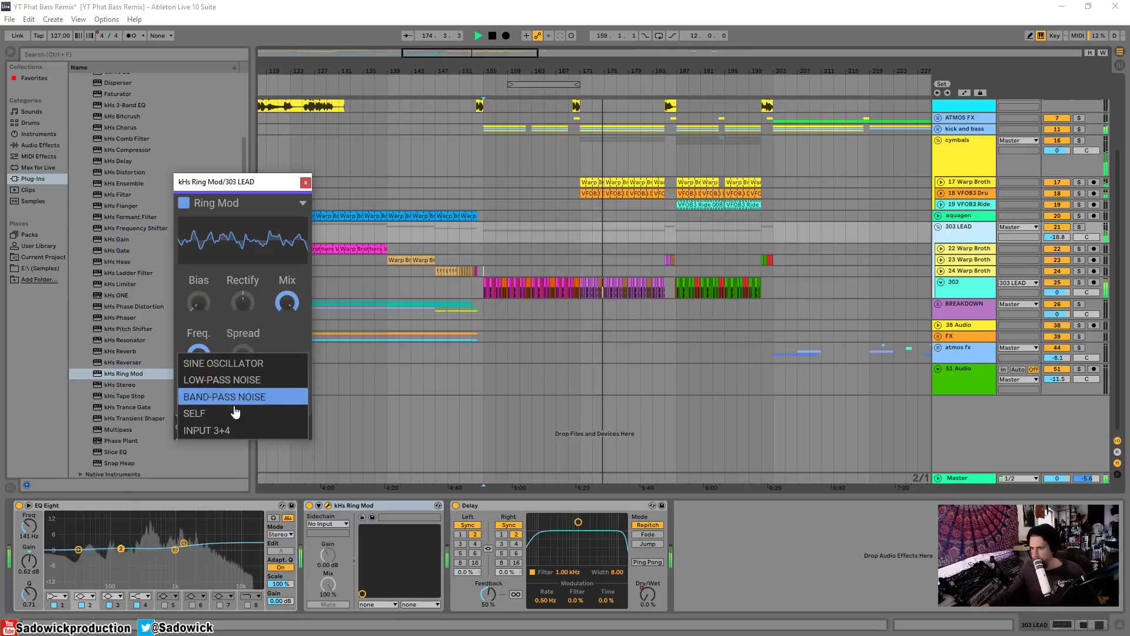
{"action": "left_click", "coordinate": [234, 413]}
{"action": "left_click_drag", "start_coordinate": [199, 301], "coordinate": [246, 332]}
{"action": "double_click", "coordinate": [246, 303]}
{"action": "mouse_move", "coordinate": [200, 303]}
{"action": "left_mouse_down"}
{"action": "mouse_move", "coordinate": [201, 270]}
{"action": "mouse_move", "coordinate": [201, 291]}
{"action": "left_mouse_up"}
Step: Switch the Ring Mod modulator back to Sine Oscillator and adjust its frequency during playback
{"action": "left_click", "coordinate": [223, 401]}
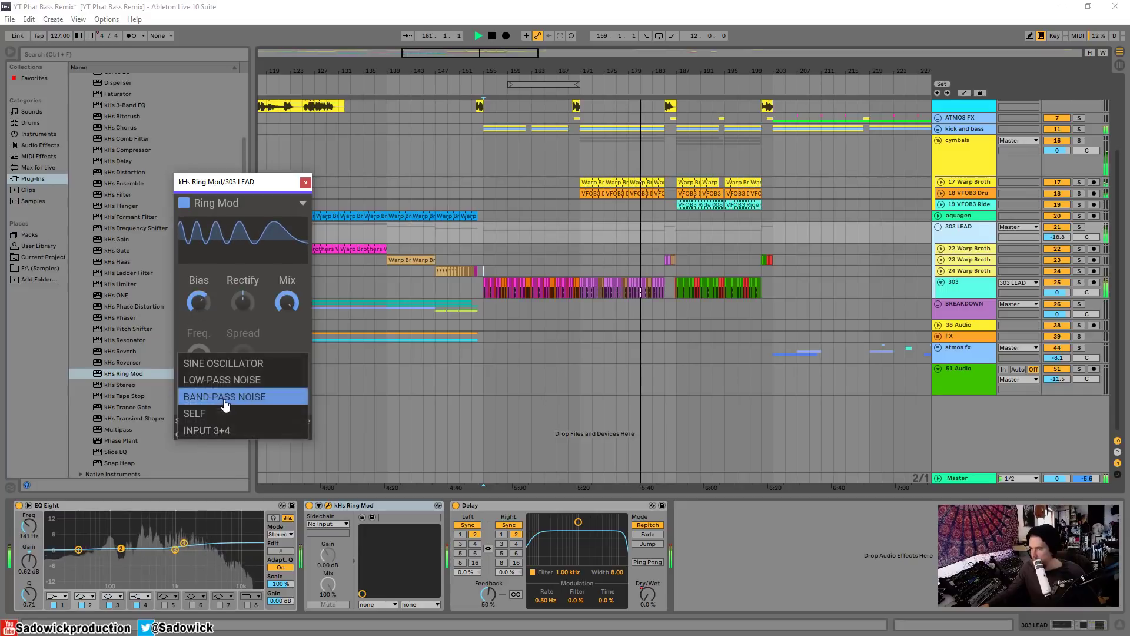
{"action": "left_click", "coordinate": [233, 360]}
{"action": "mouse_move", "coordinate": [201, 353]}
{"action": "left_mouse_down"}
{"action": "mouse_move", "coordinate": [200, 369]}
{"action": "mouse_move", "coordinate": [199, 346]}
{"action": "left_mouse_up"}
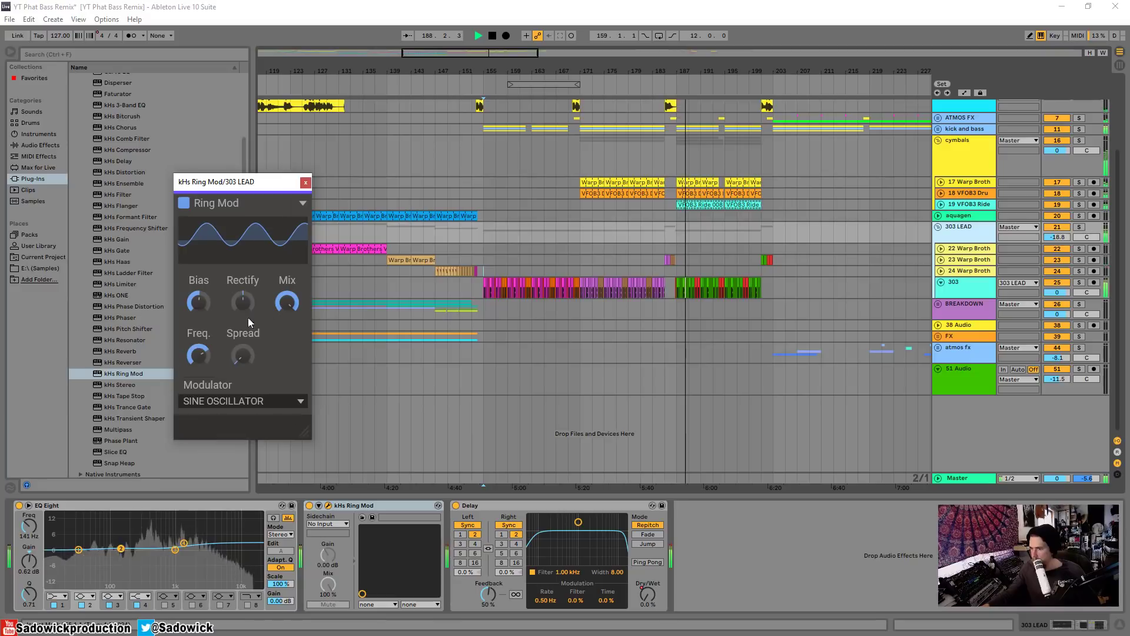
{"action": "mouse_move", "coordinate": [289, 300]}
{"action": "left_mouse_down"}
{"action": "mouse_move", "coordinate": [289, 383]}
{"action": "mouse_move", "coordinate": [289, 300]}
{"action": "left_mouse_up"}
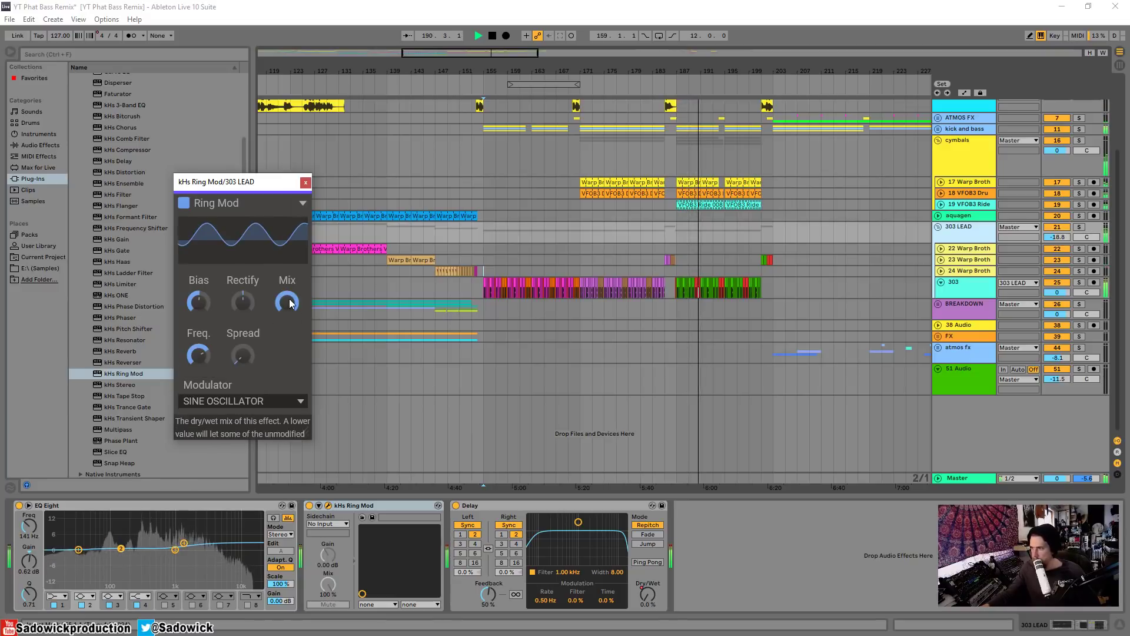
Step: Replay the 303 part from bar 155 and lower the Ring Mod Mix to 0%
{"action": "key", "text": "space"}
{"action": "key", "text": "space"}
{"action": "key", "text": "space"}
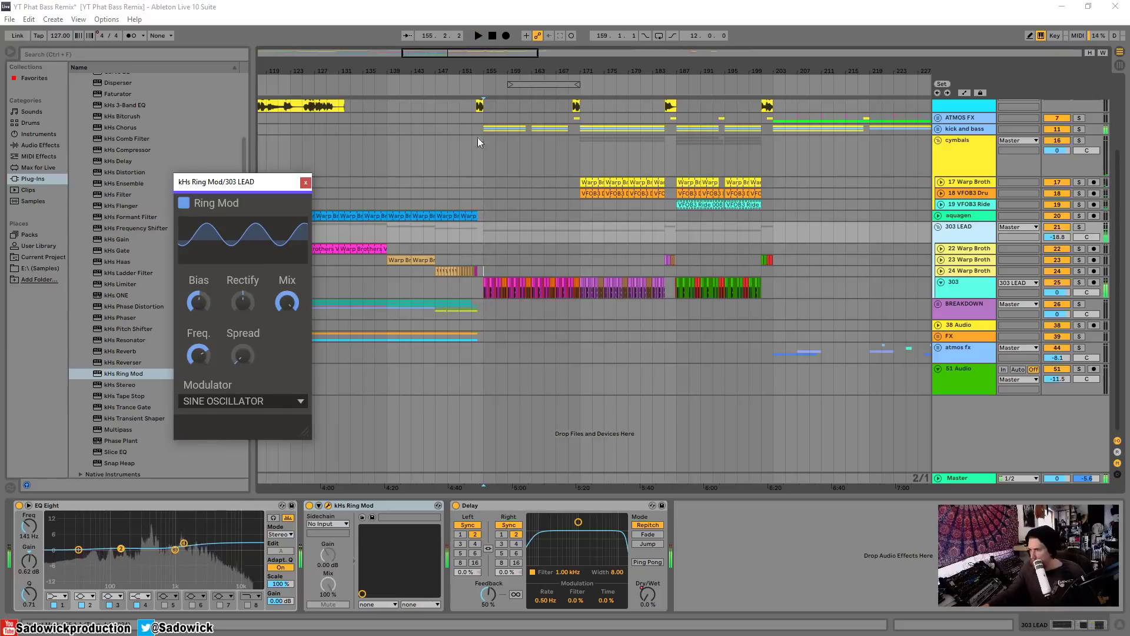
{"action": "left_click", "coordinate": [463, 91]}
{"action": "left_click_drag", "start_coordinate": [470, 70], "coordinate": [469, 106]}
{"action": "mouse_move", "coordinate": [288, 302]}
{"action": "left_mouse_down"}
{"action": "mouse_move", "coordinate": [289, 382]}
{"action": "mouse_move", "coordinate": [290, 297]}
{"action": "left_mouse_up"}
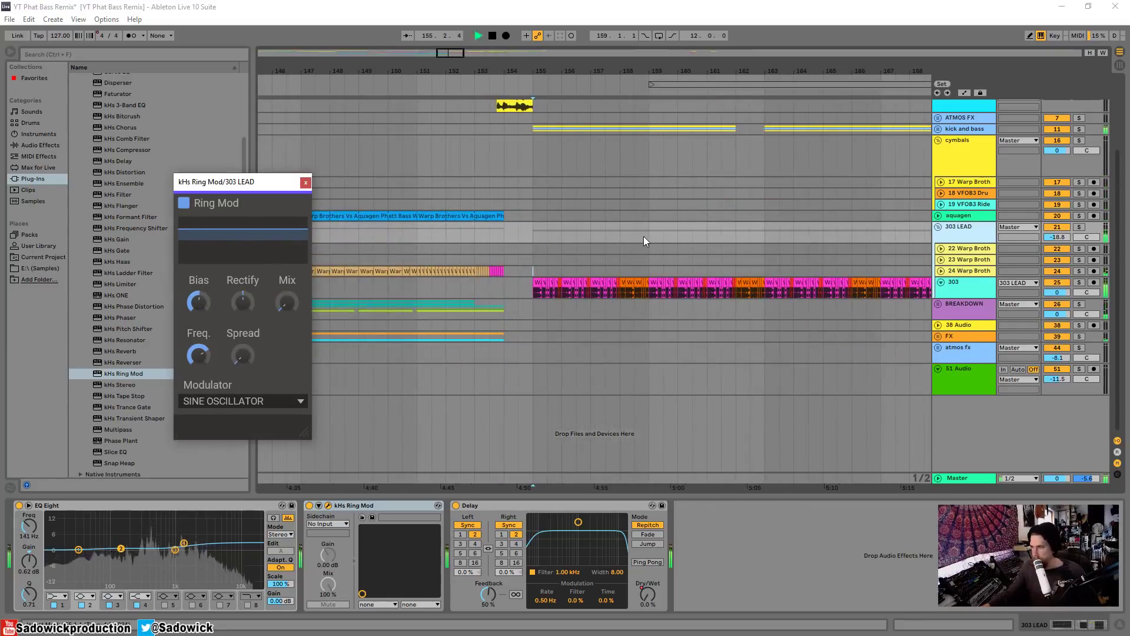
Step: Stop playback, enlarge the 303 LEAD track and show its Ring Mod Mix automation
{"action": "key", "text": "space"}
{"action": "left_click_drag", "start_coordinate": [981, 246], "coordinate": [981, 316]}
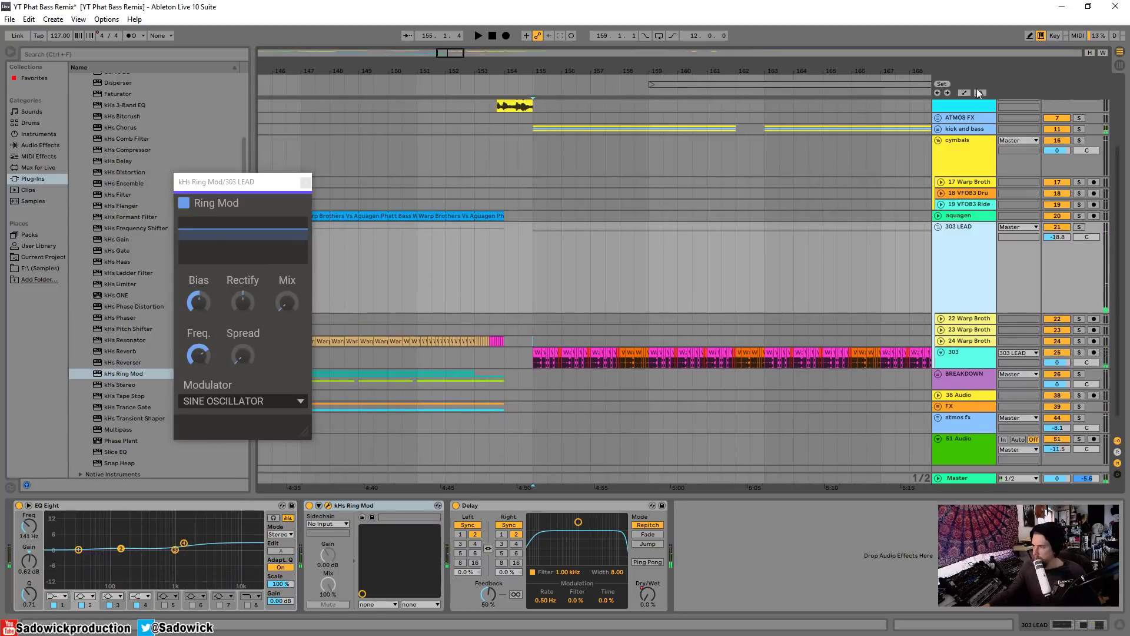
{"action": "left_click", "coordinate": [964, 93]}
{"action": "left_click", "coordinate": [279, 246]}
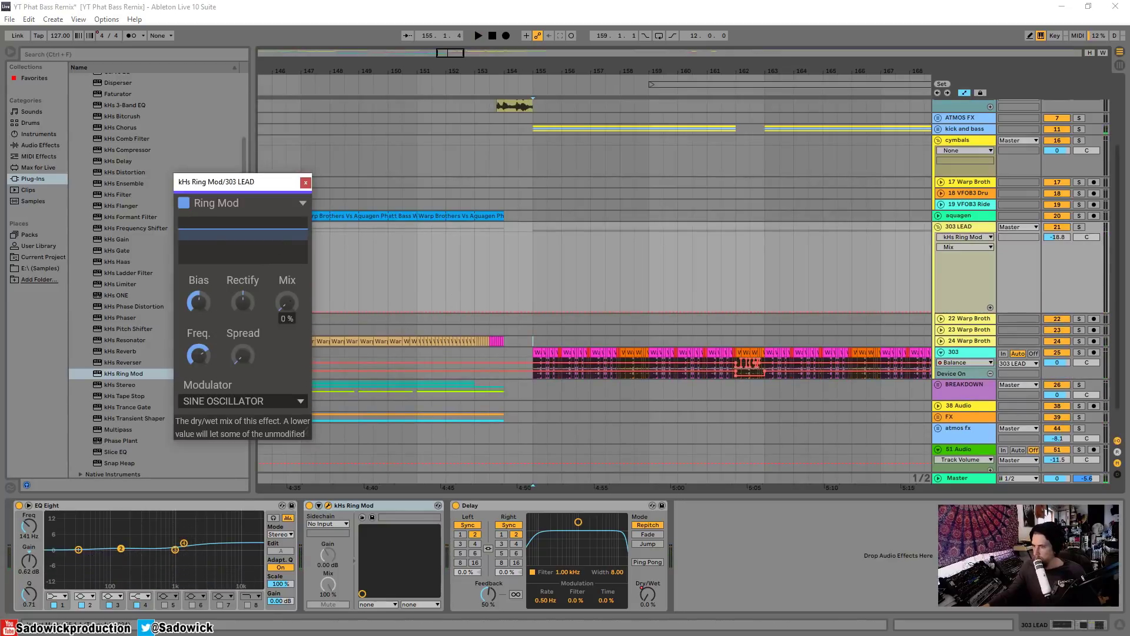
Step: Automate the Ring Mod Mix to rise from mid-bar 149 to full at bar 154, hold, and drop to zero at bar 155
{"action": "left_click", "coordinate": [363, 82]}
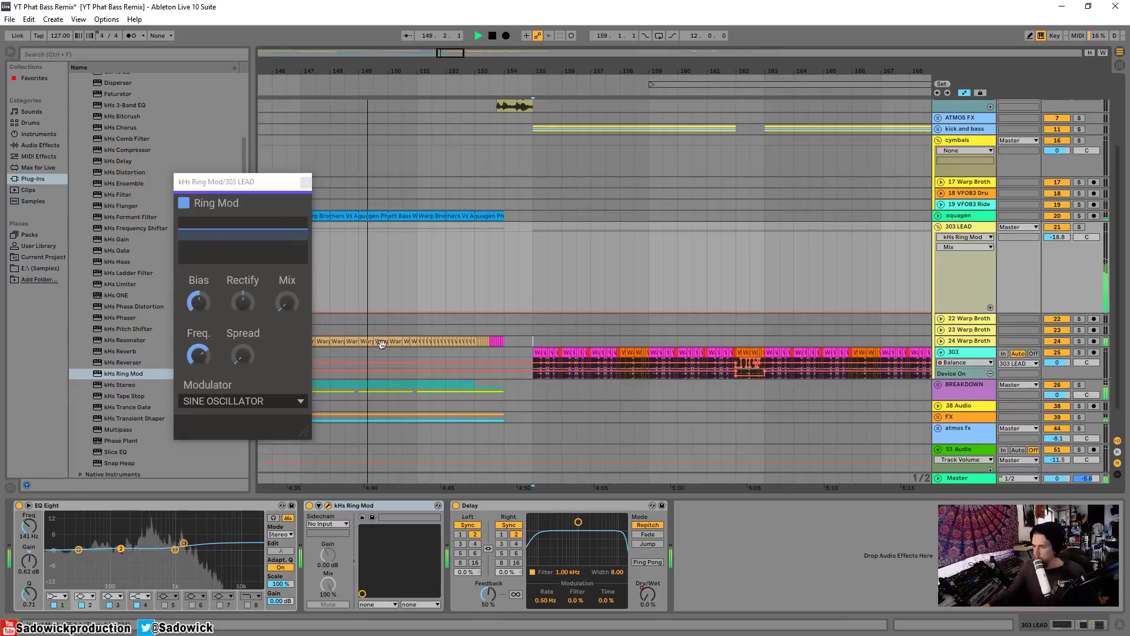
{"action": "left_click_drag", "start_coordinate": [411, 312], "coordinate": [505, 233]}
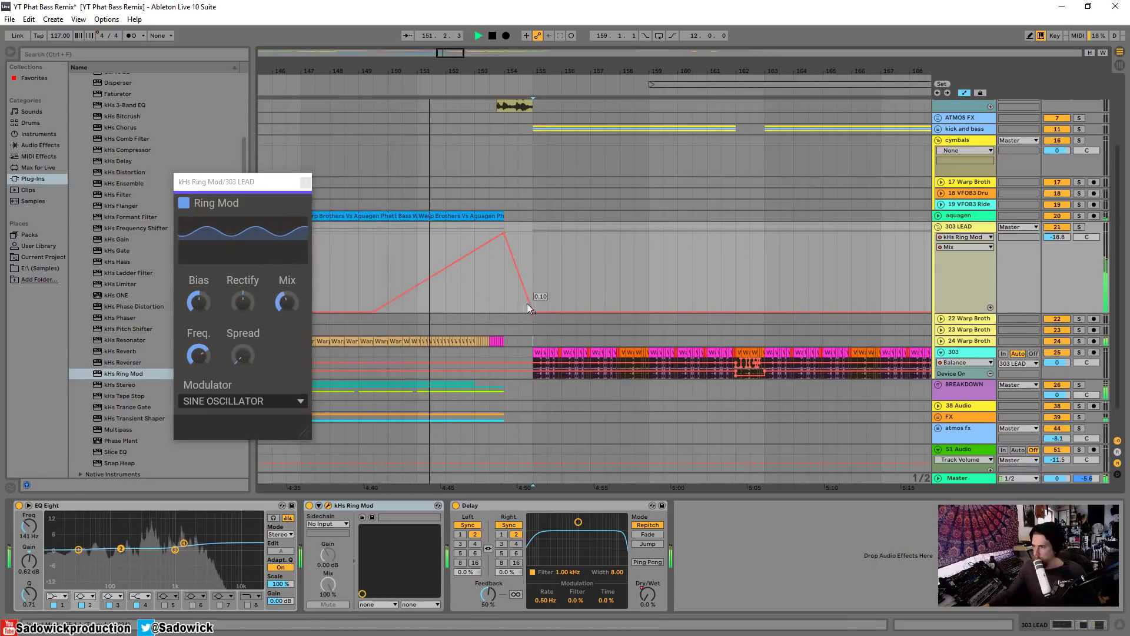
{"action": "left_click_drag", "start_coordinate": [533, 311], "coordinate": [533, 232]}
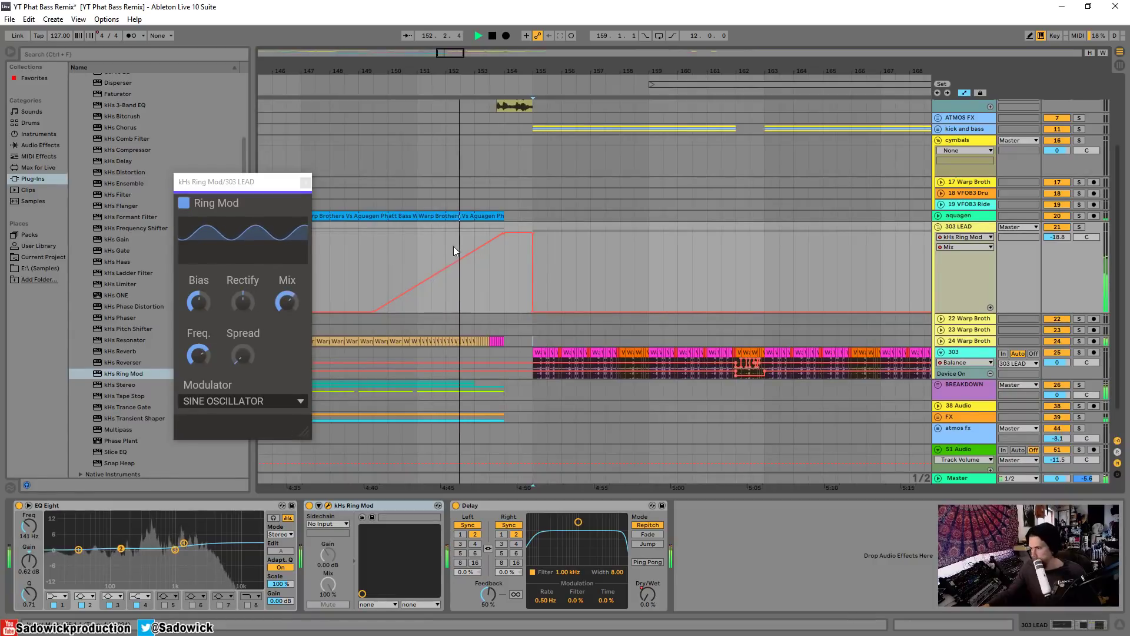
Step: Solo 303 LEAD for the build-up near bar 153 and turn the Ring Mod Bias down to its minimum
{"action": "left_click", "coordinate": [1079, 228]}
{"action": "left_click", "coordinate": [1080, 228]}
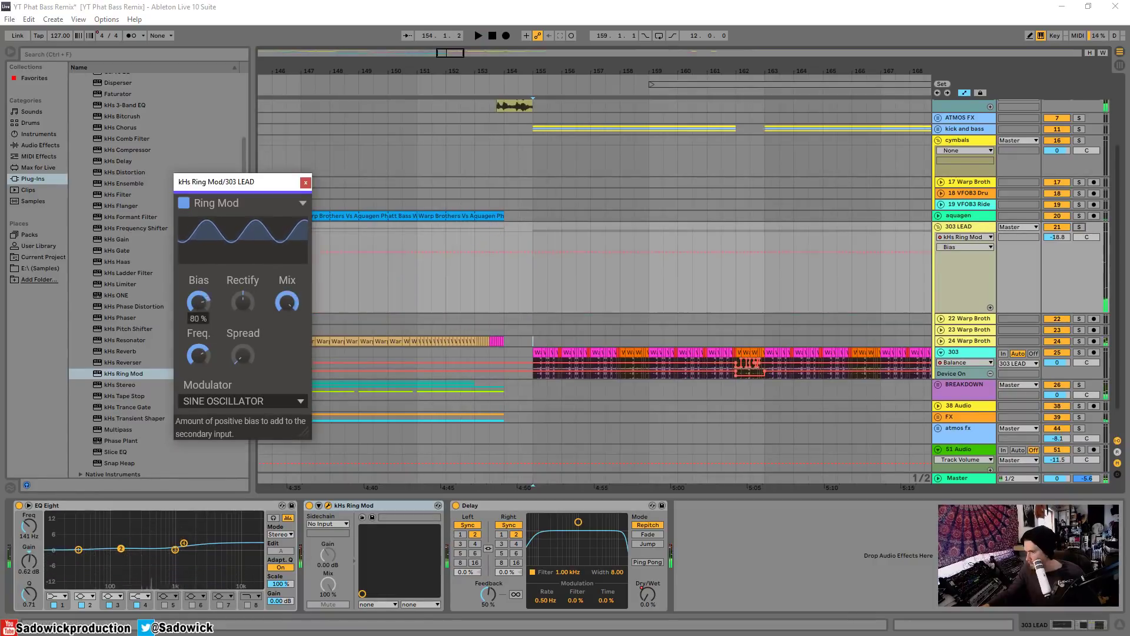
{"action": "left_click", "coordinate": [462, 79]}
{"action": "left_click", "coordinate": [1080, 228]}
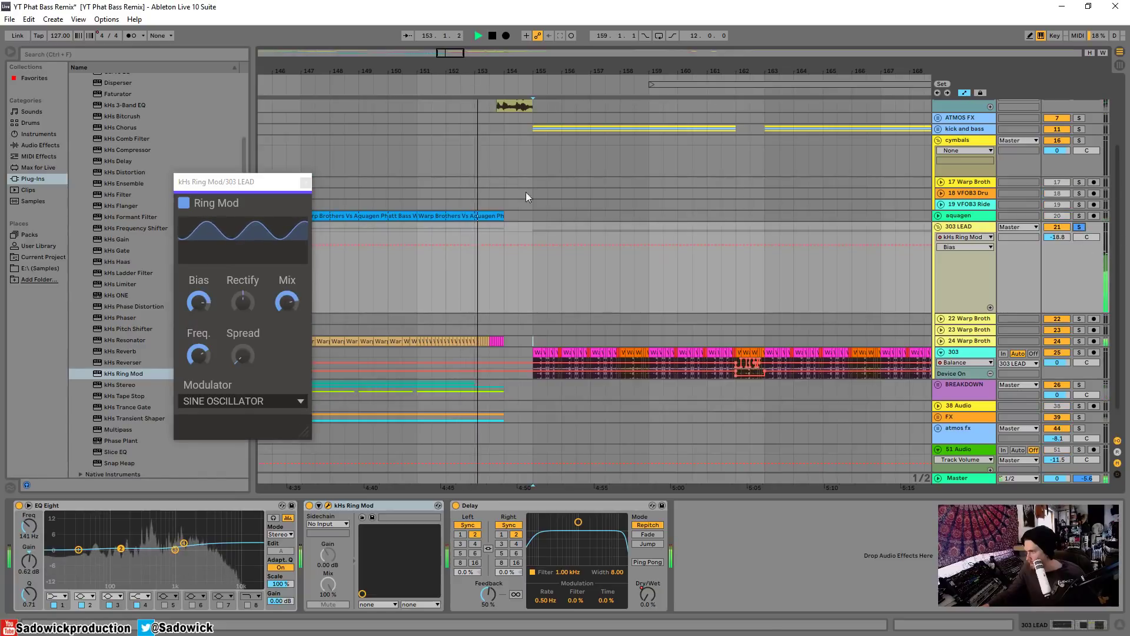
{"action": "mouse_move", "coordinate": [199, 302]}
{"action": "left_mouse_down"}
{"action": "mouse_move", "coordinate": [199, 365]}
{"action": "mouse_move", "coordinate": [199, 339]}
{"action": "left_mouse_up"}
Step: Try lowering the Ring Mod frequency to 10.1 Hz while replaying the soloed build-up from bar 151
{"action": "left_click", "coordinate": [469, 80]}
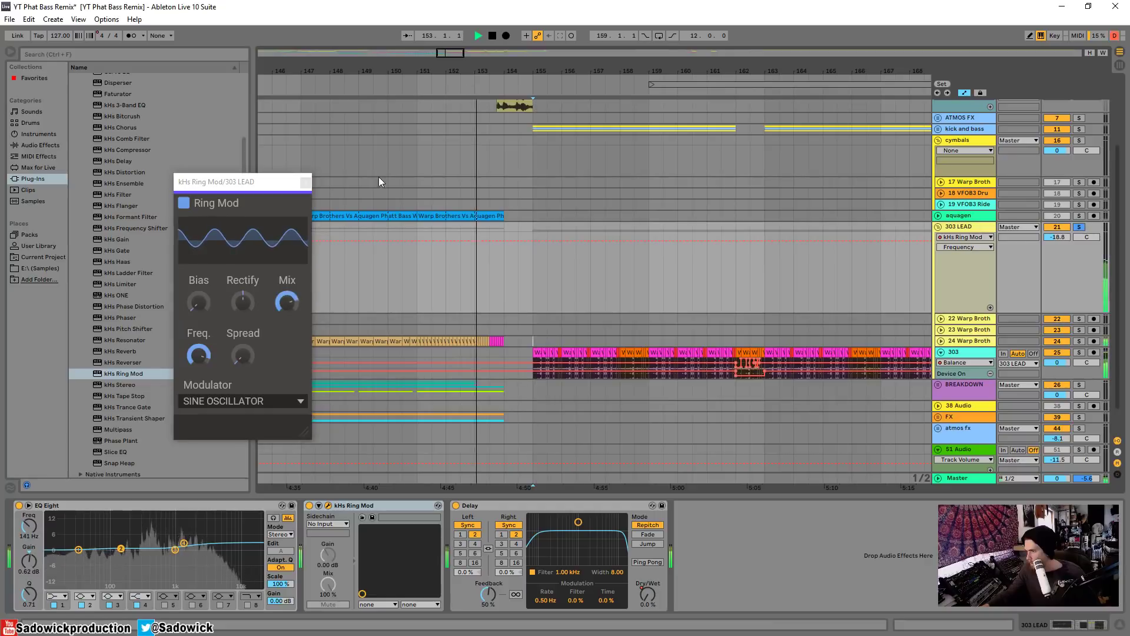
{"action": "left_click", "coordinate": [201, 353]}
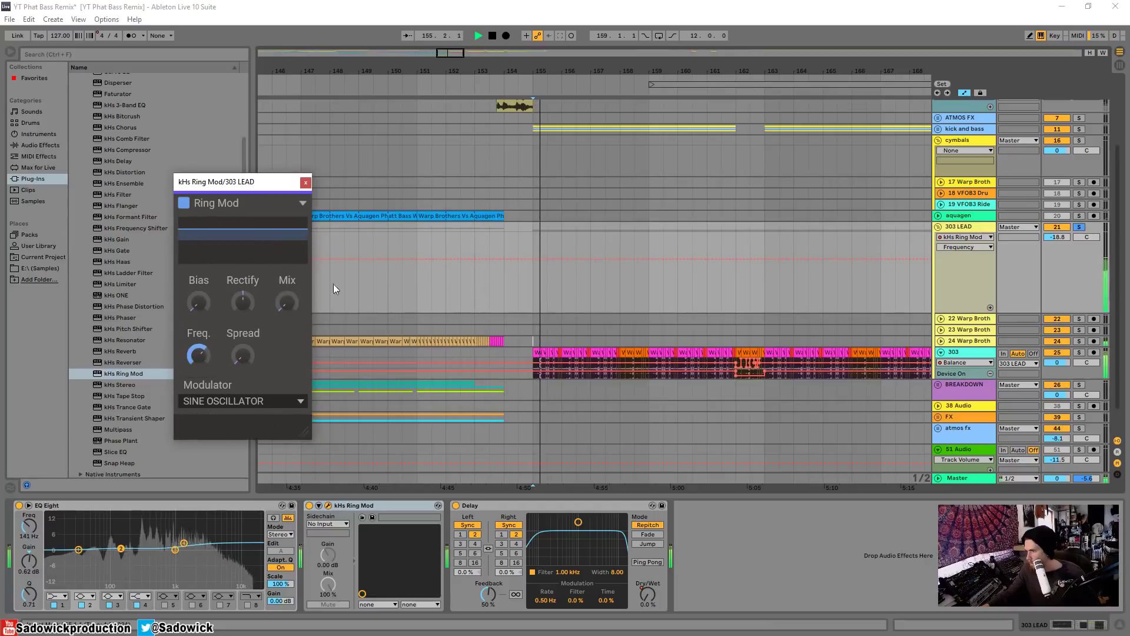
{"action": "left_click", "coordinate": [419, 290]}
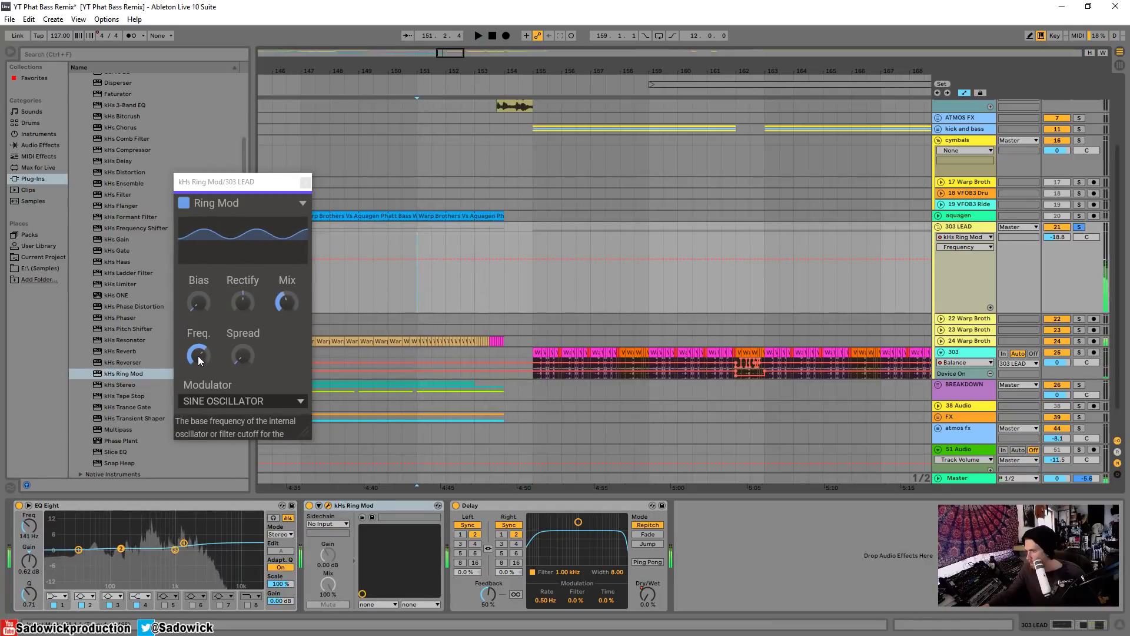
{"action": "mouse_move", "coordinate": [198, 355]}
{"action": "left_mouse_down"}
{"action": "mouse_move", "coordinate": [200, 288]}
{"action": "mouse_move", "coordinate": [200, 376]}
{"action": "left_mouse_up"}
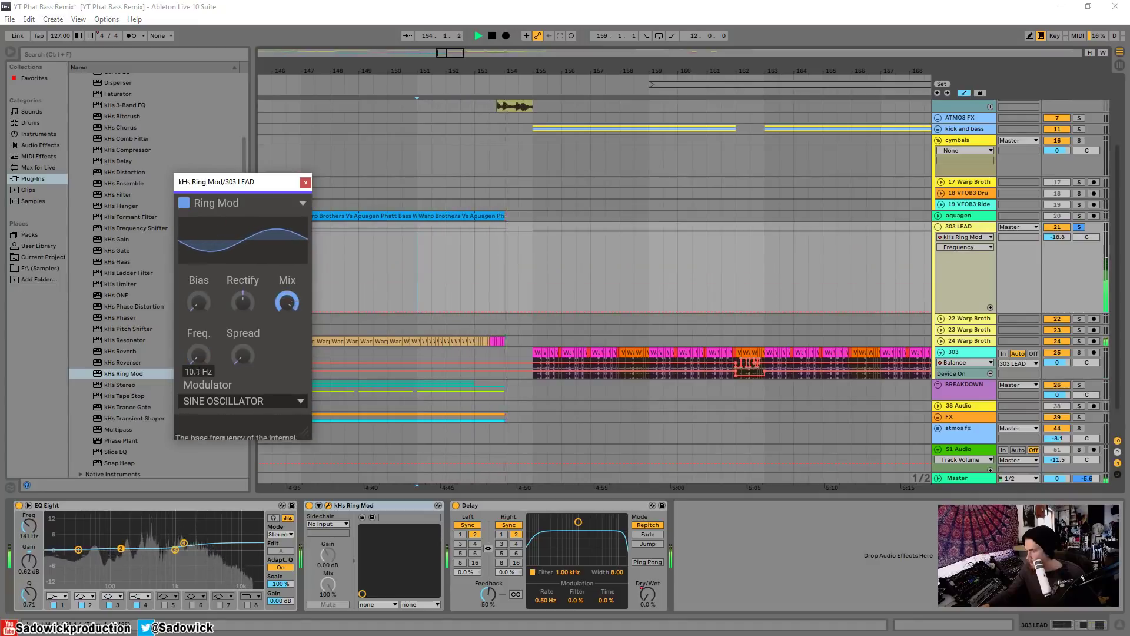
{"action": "key", "text": "space"}
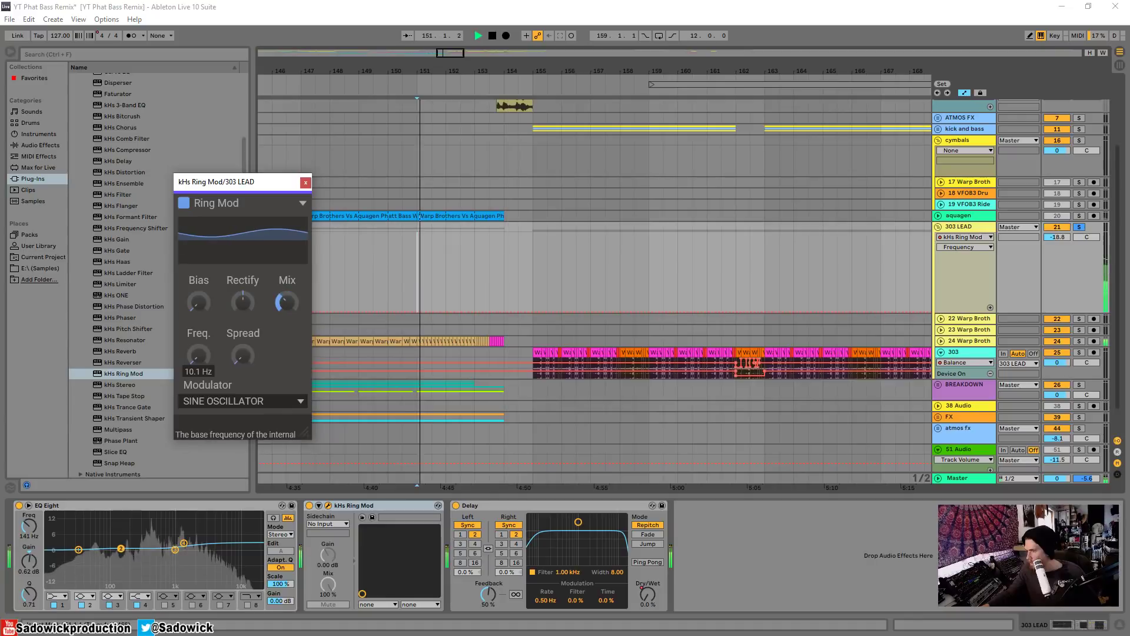
Step: Audition higher Ring Mod frequencies over the build-up from bar 151 and settle on a mid-range setting
{"action": "left_click_drag", "start_coordinate": [198, 355], "coordinate": [198, 284]}
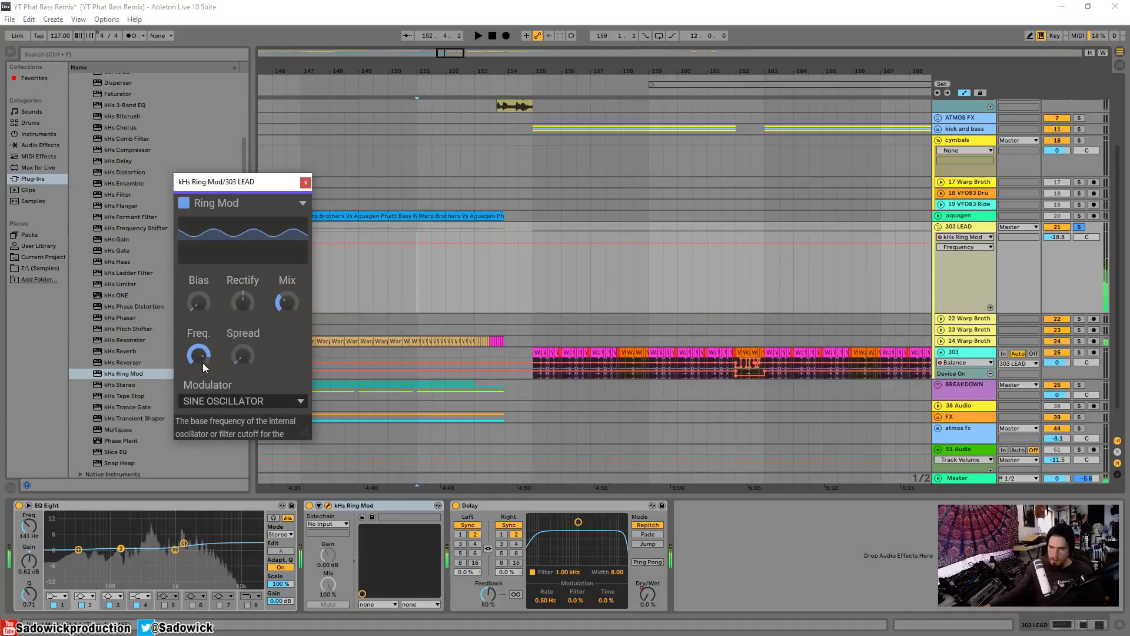
{"action": "key", "text": "space"}
{"action": "left_click_drag", "start_coordinate": [189, 356], "coordinate": [198, 365]}
{"action": "key", "text": "space"}
{"action": "key", "text": "space"}
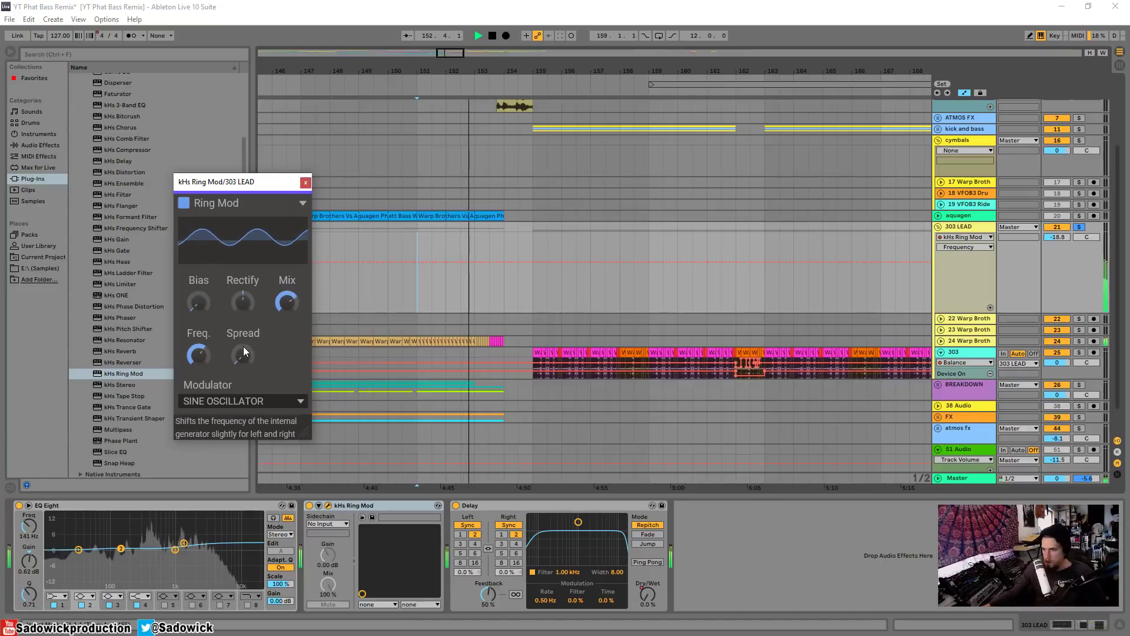
Step: Turn the Ring Mod Spread up to maximum and take 303 LEAD out of solo
{"action": "left_click_drag", "start_coordinate": [239, 349], "coordinate": [239, 310]}
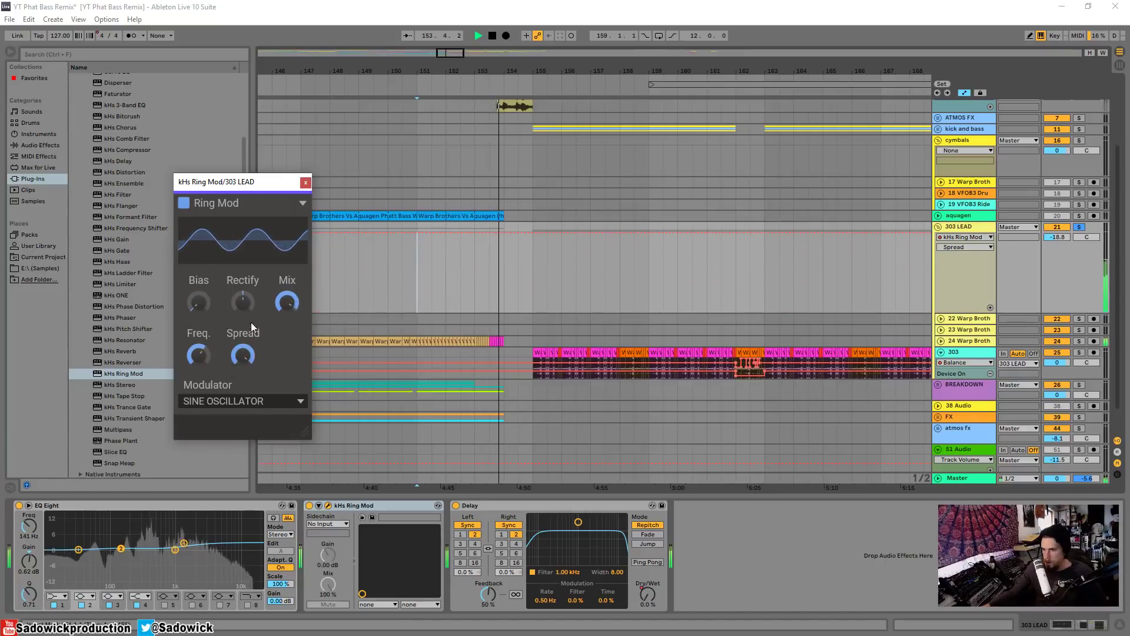
{"action": "left_click", "coordinate": [1079, 227]}
{"action": "left_click", "coordinate": [1079, 227]}
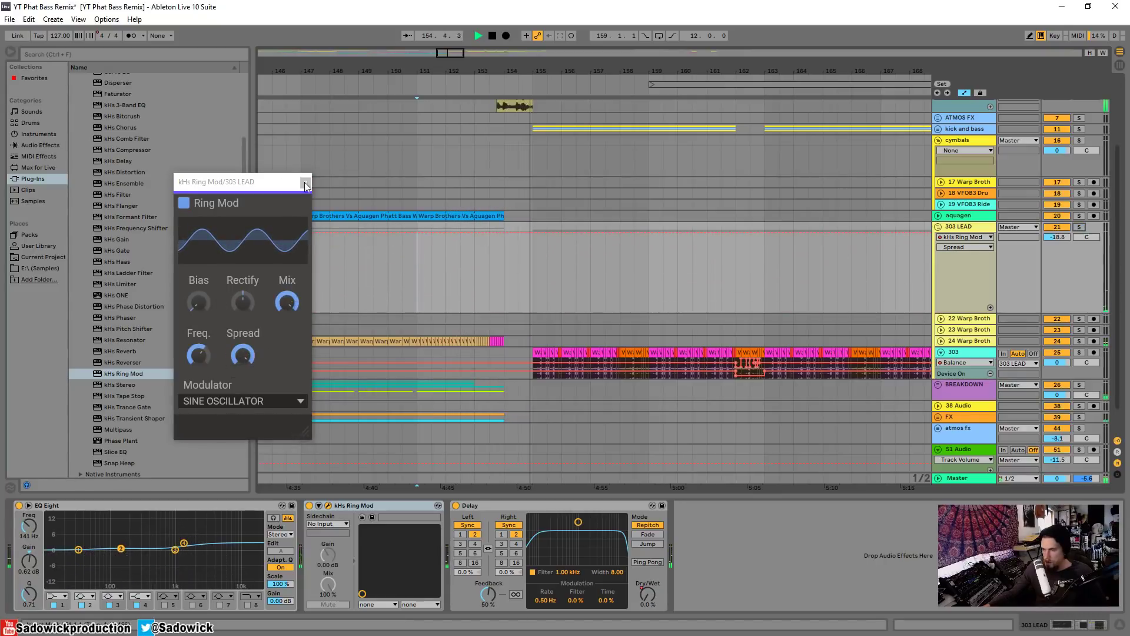
Step: Replay the build-up from around bars 148 to 150 in the full mix, briefly soloing 303 LEAD
{"action": "left_click", "coordinate": [389, 88]}
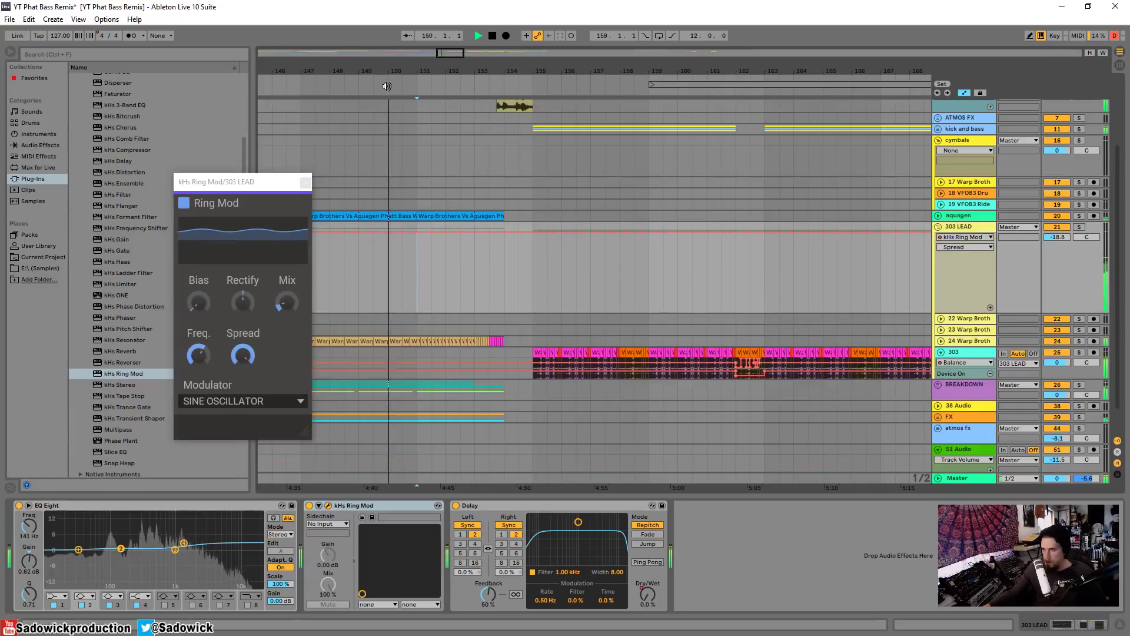
{"action": "left_click", "coordinate": [319, 89]}
{"action": "left_click_drag", "start_coordinate": [340, 75], "coordinate": [580, 75]}
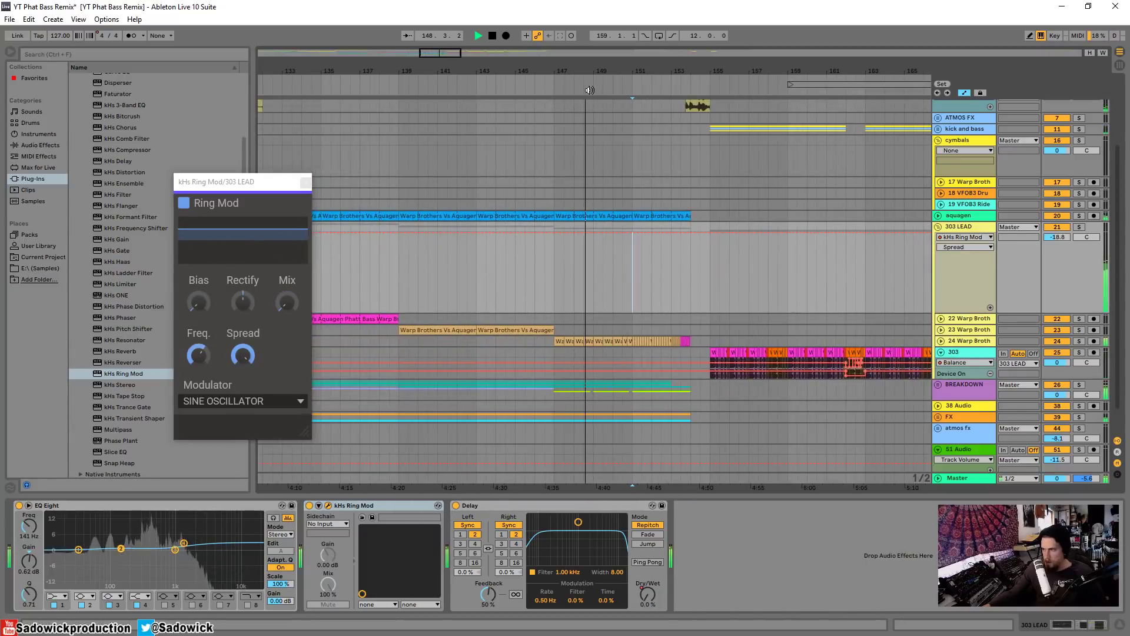
{"action": "left_click", "coordinate": [614, 84]}
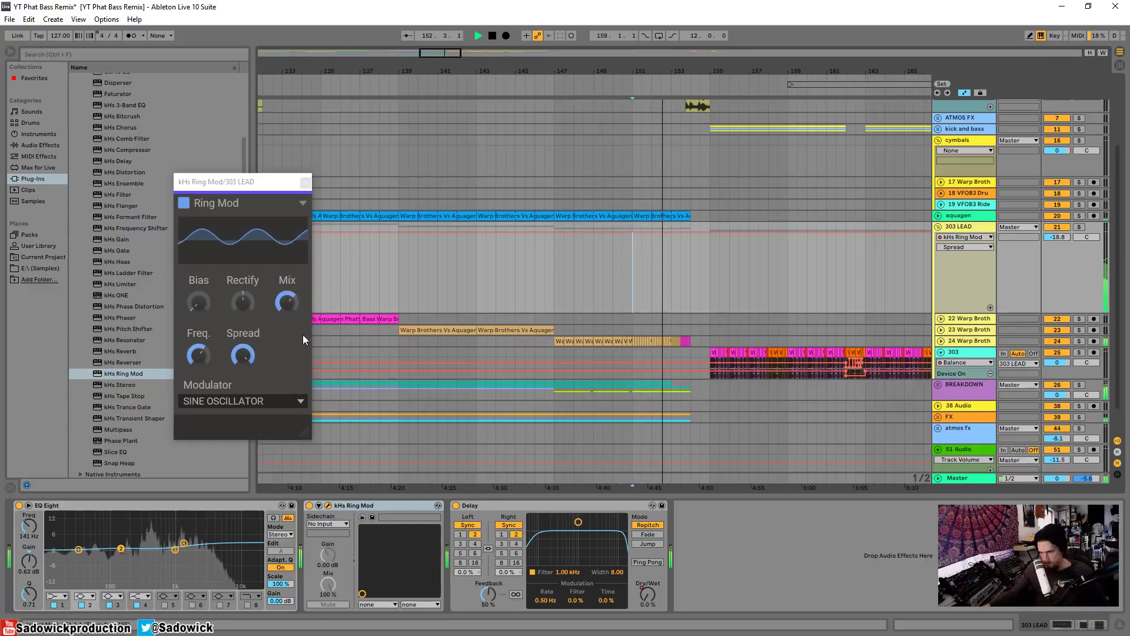
{"action": "left_click", "coordinate": [1080, 229]}
{"action": "left_click", "coordinate": [1081, 229]}
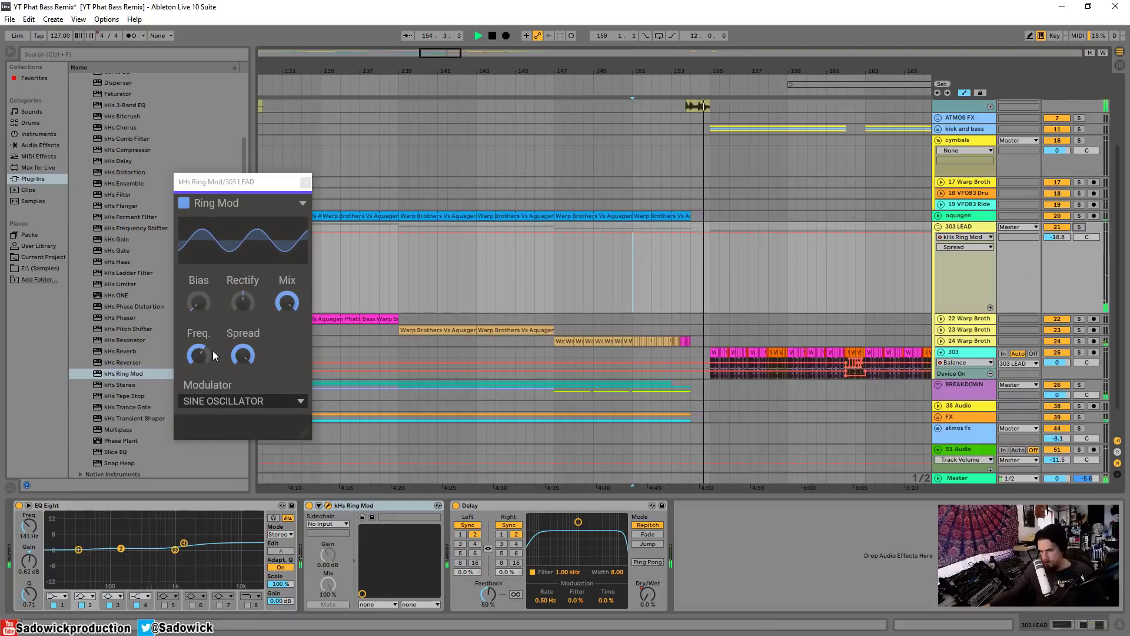
Step: Adjust the Ring Mod frequency with Mix at full and reset Spread to its default
{"action": "left_click_drag", "start_coordinate": [289, 305], "coordinate": [288, 262]}
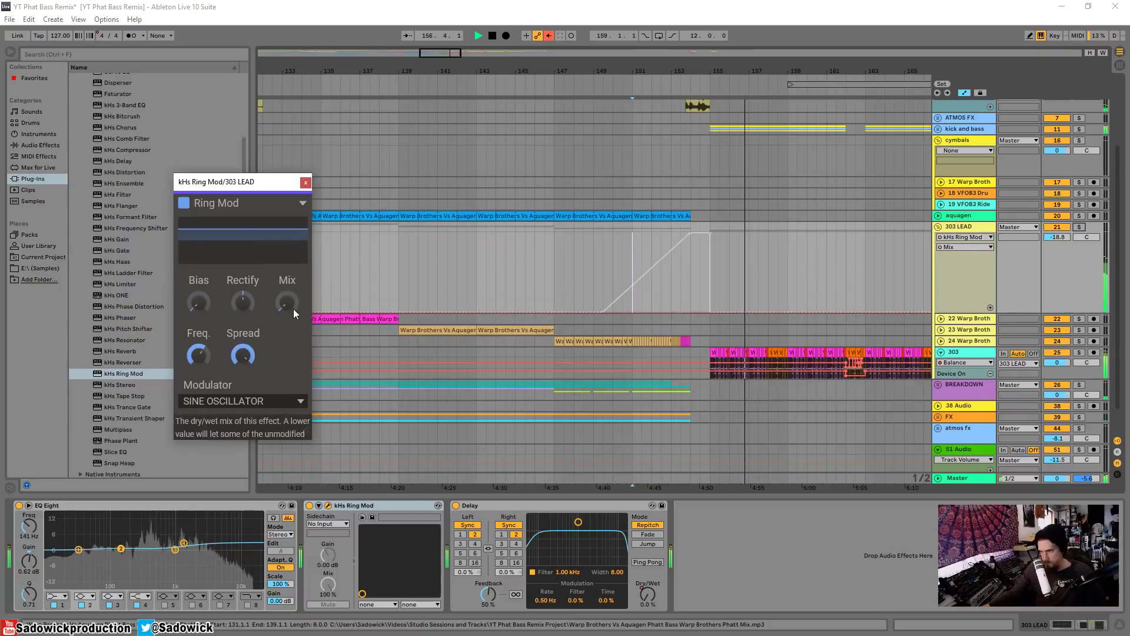
{"action": "mouse_move", "coordinate": [194, 358]}
{"action": "left_mouse_down"}
{"action": "mouse_move", "coordinate": [194, 348]}
{"action": "mouse_move", "coordinate": [199, 365]}
{"action": "left_mouse_up"}
{"action": "double_click", "coordinate": [240, 358]}
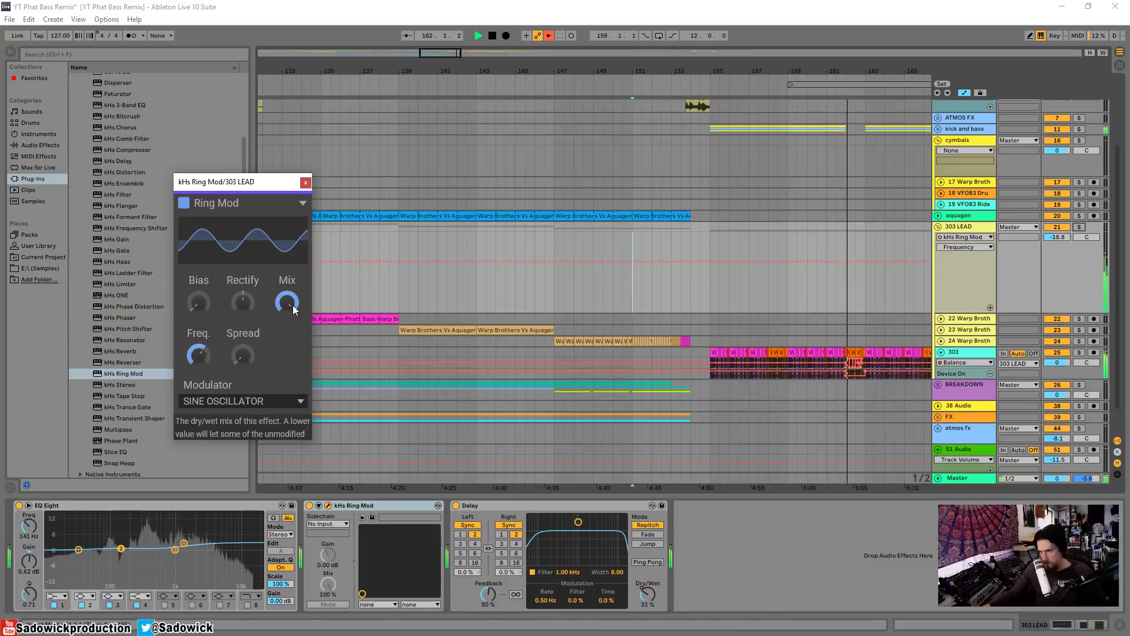
Step: Return the Ring Mod Mix to zero, re-enable its overridden automation and replay the build-up from about bar 152
{"action": "left_click_drag", "start_coordinate": [292, 305], "coordinate": [291, 395]}
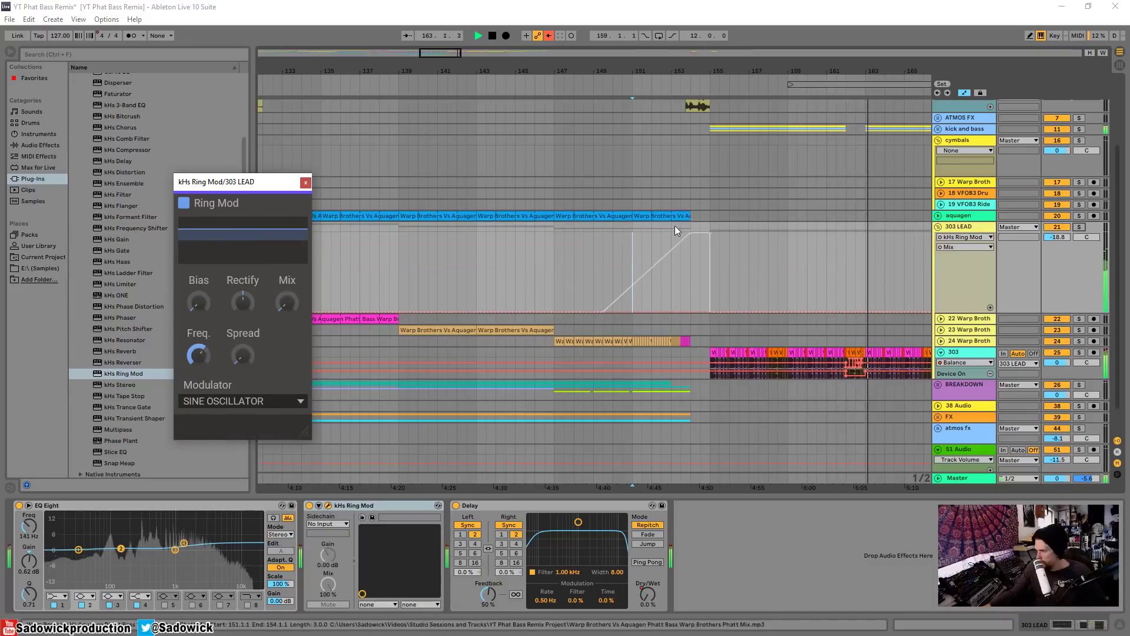
{"action": "left_click", "coordinate": [549, 35]}
{"action": "key", "text": "space"}
{"action": "left_click", "coordinate": [650, 80]}
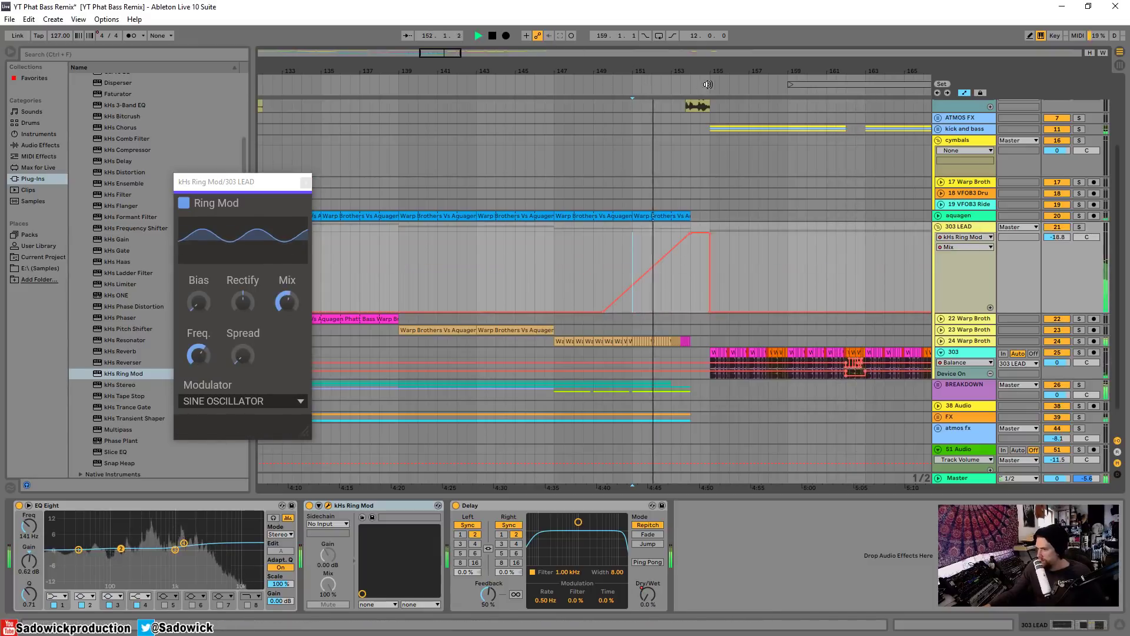
{"action": "left_click", "coordinate": [643, 84]}
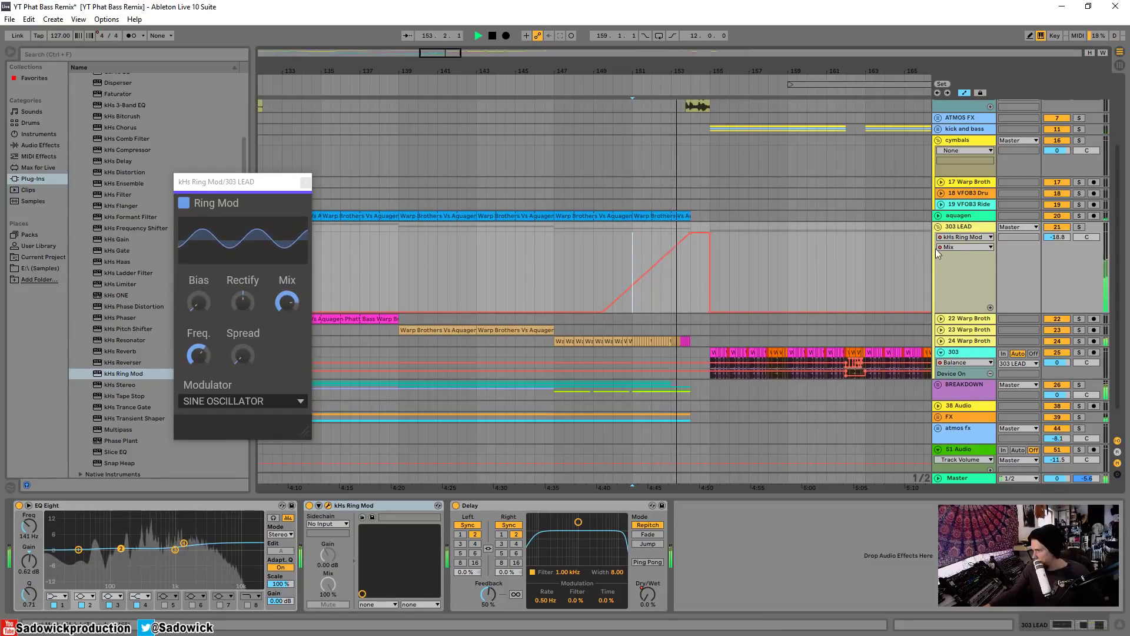
Step: Solo 303 LEAD and clear the Ring Mod Mix automation ramp leading up to bar 155
{"action": "left_click", "coordinate": [1080, 227]}
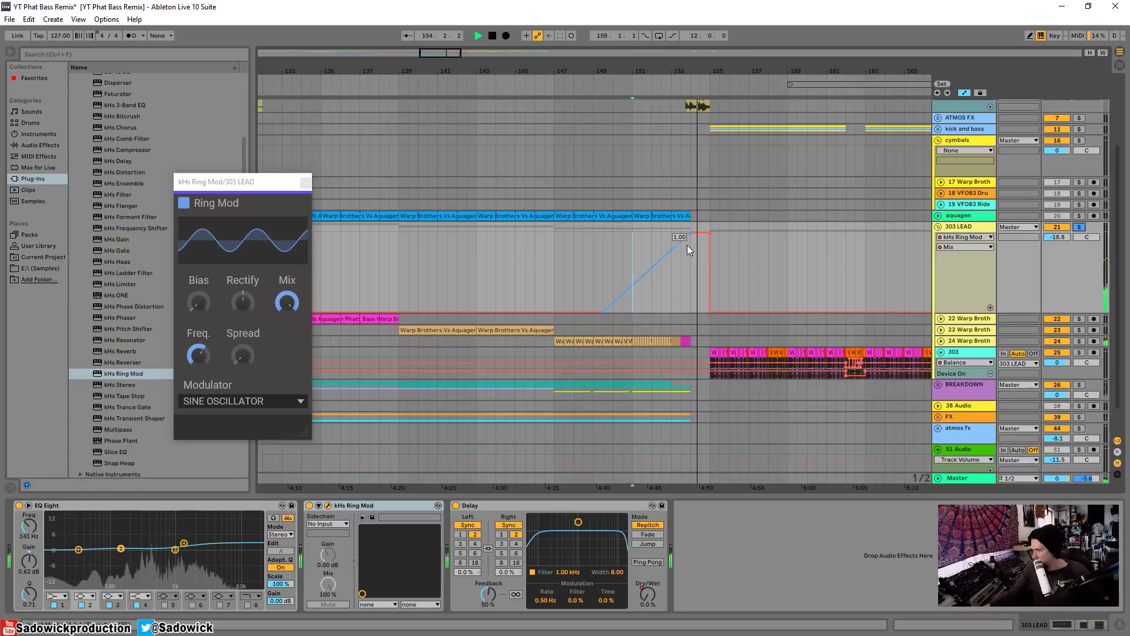
{"action": "left_click_drag", "start_coordinate": [691, 232], "coordinate": [690, 310]}
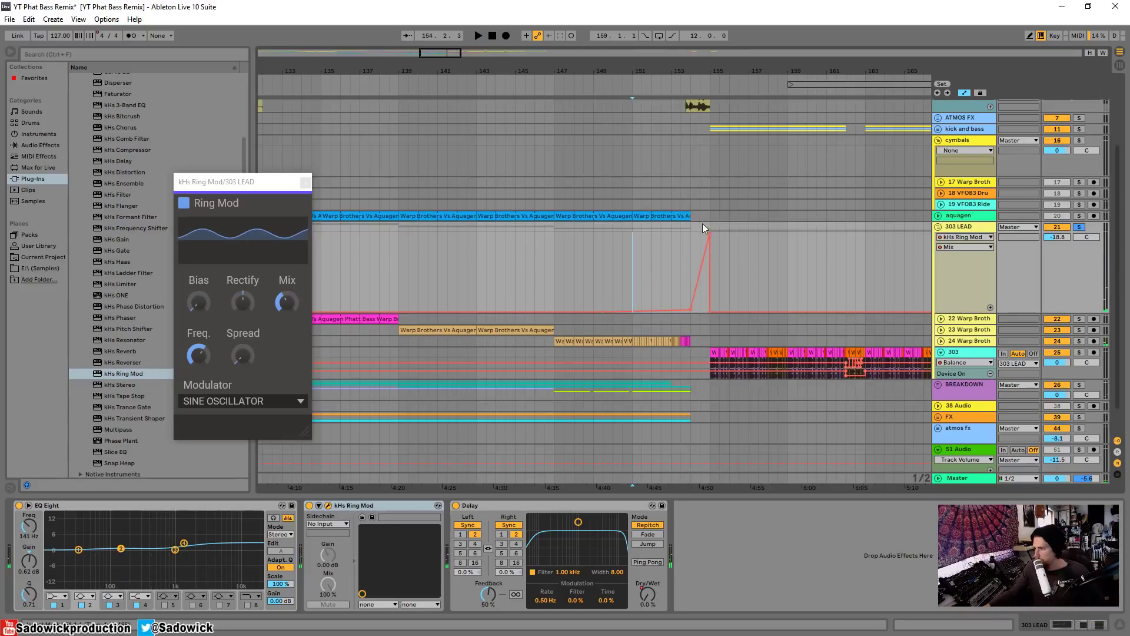
{"action": "left_click", "coordinate": [690, 310]}
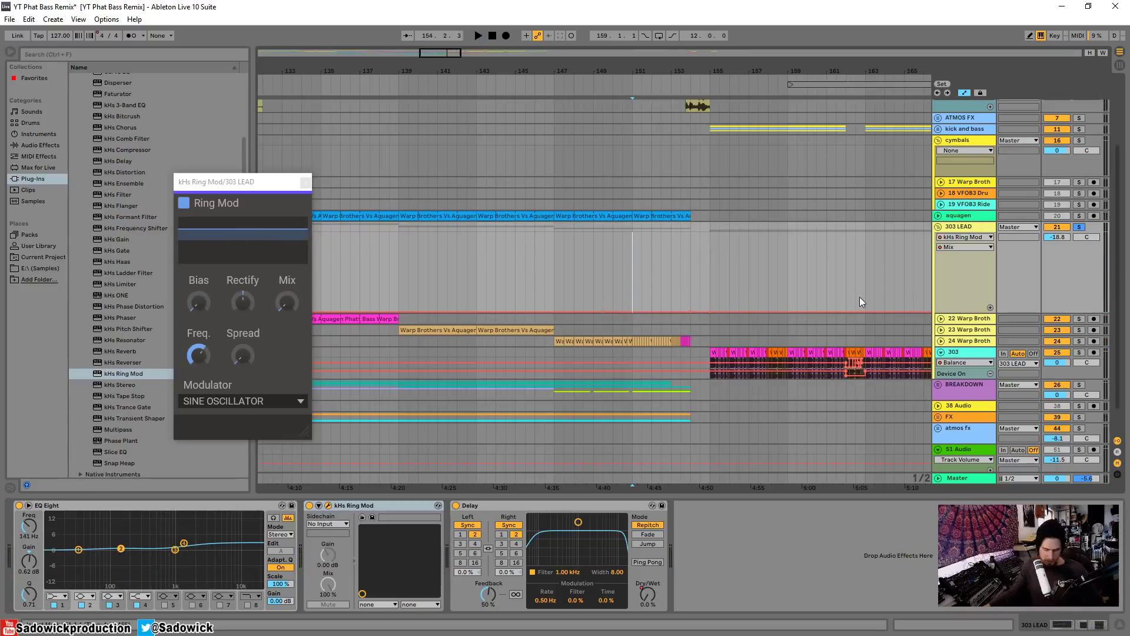
Step: Draw Ring Mod Mix automation at 1.00 across bar 162 on 303 LEAD and play it
{"action": "key", "text": "b"}
{"action": "left_click", "coordinate": [851, 235]}
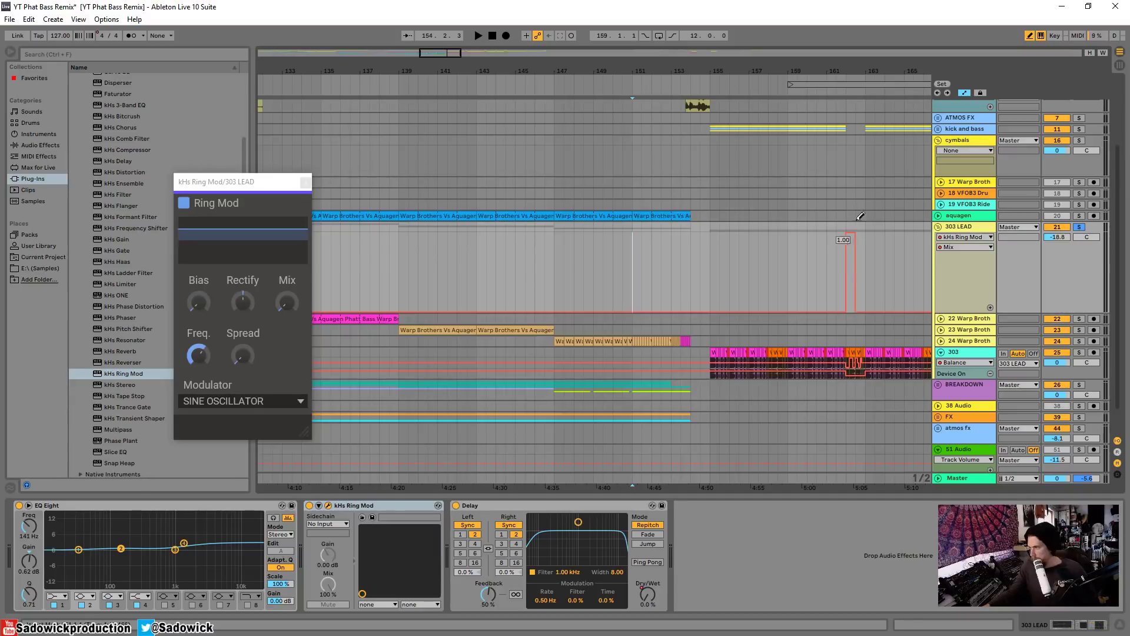
{"action": "left_click", "coordinate": [835, 99]}
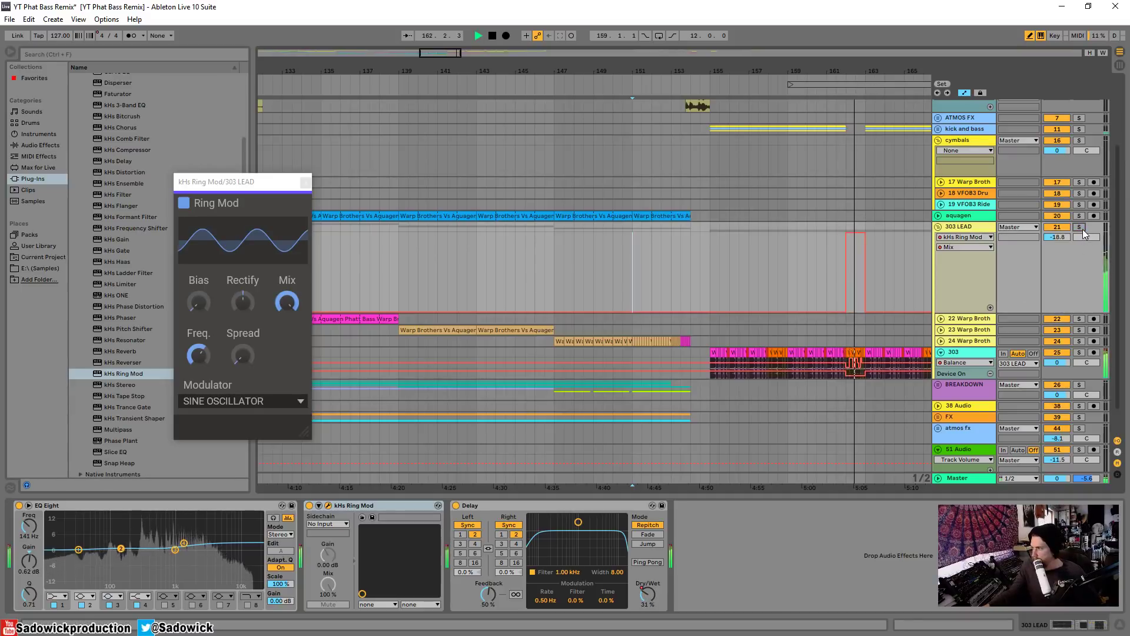
Step: Replay the drop-out around bar 162 in the full mix
{"action": "left_click_drag", "start_coordinate": [853, 72], "coordinate": [665, 70]}
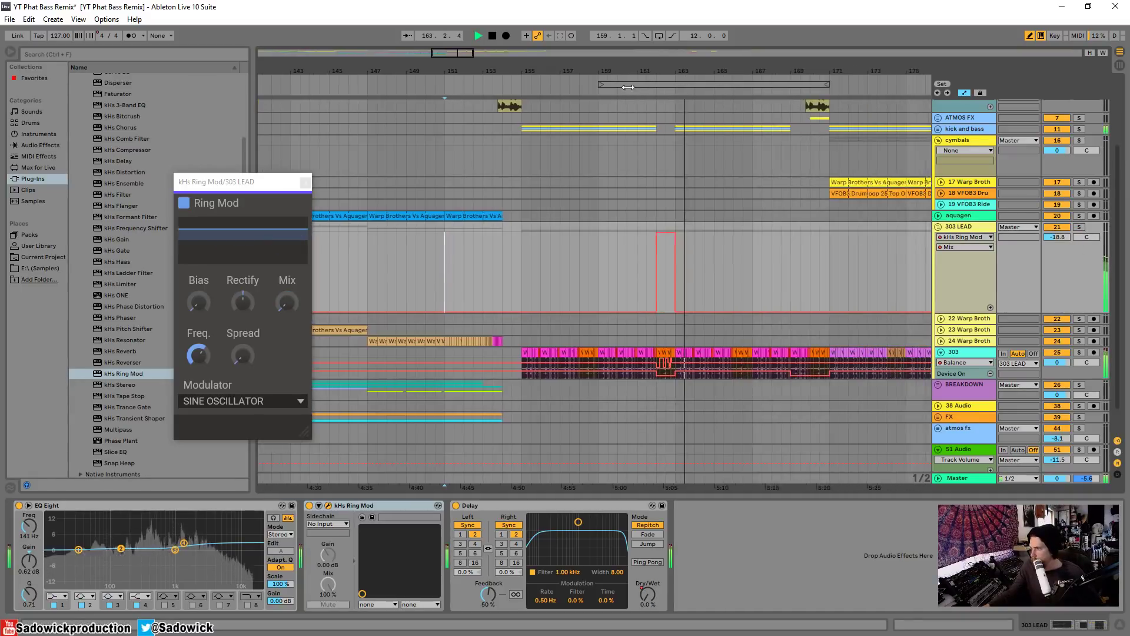
{"action": "left_click", "coordinate": [627, 95]}
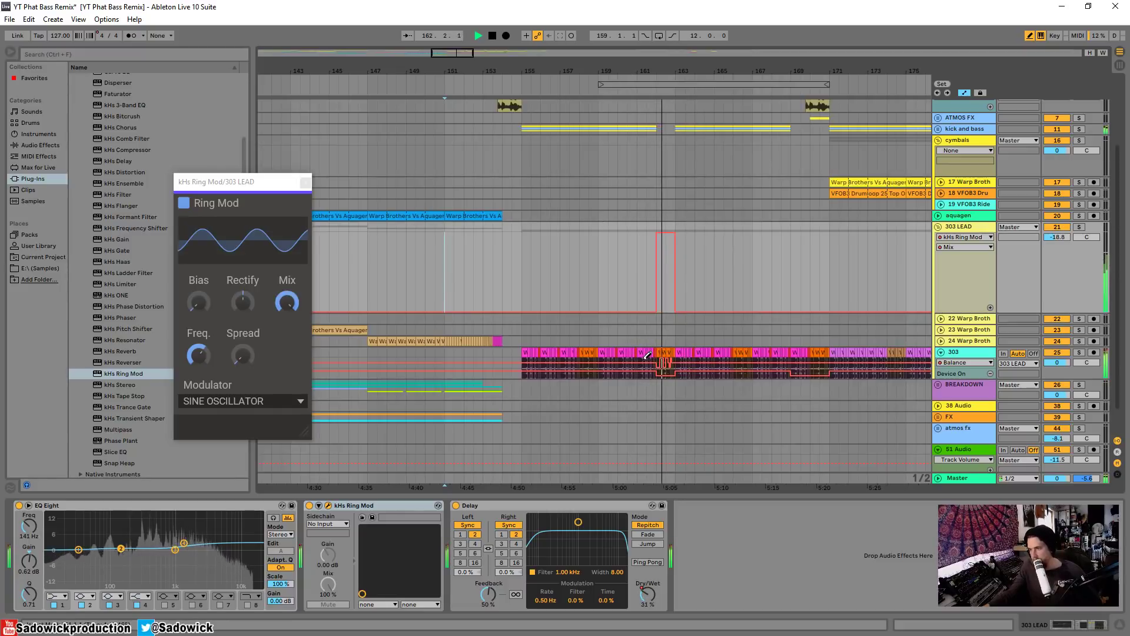
{"action": "key", "text": "space"}
{"action": "key", "text": "space"}
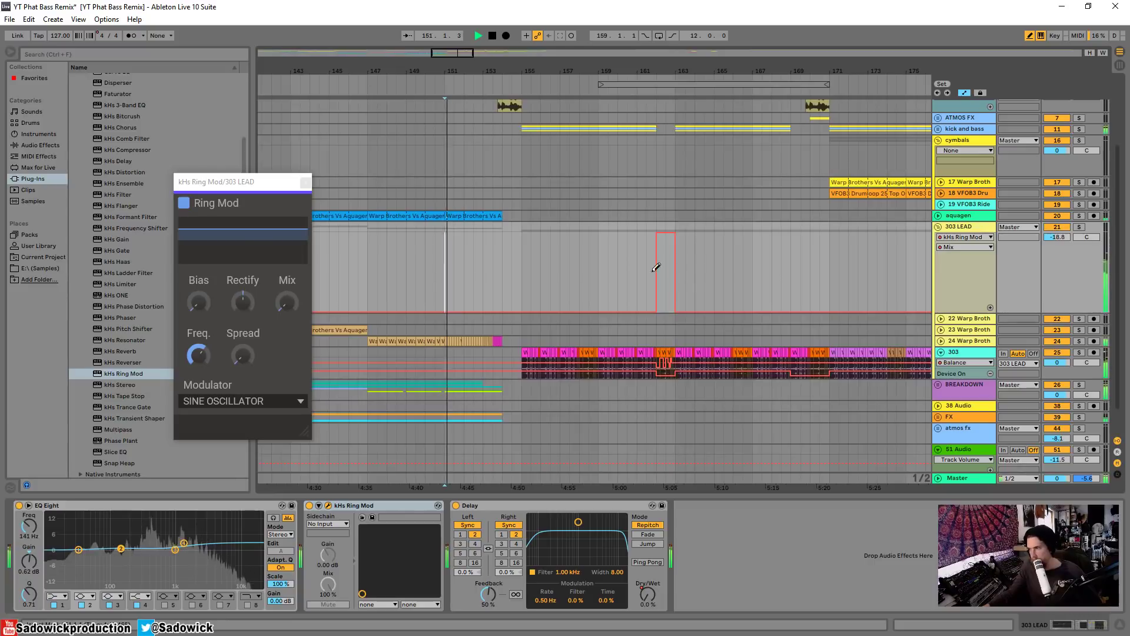
{"action": "key", "text": "space"}
Step: Set the loop to bar 162 and start playback
{"action": "left_click_drag", "start_coordinate": [657, 203], "coordinate": [672, 202]}
{"action": "right_click", "coordinate": [673, 203]}
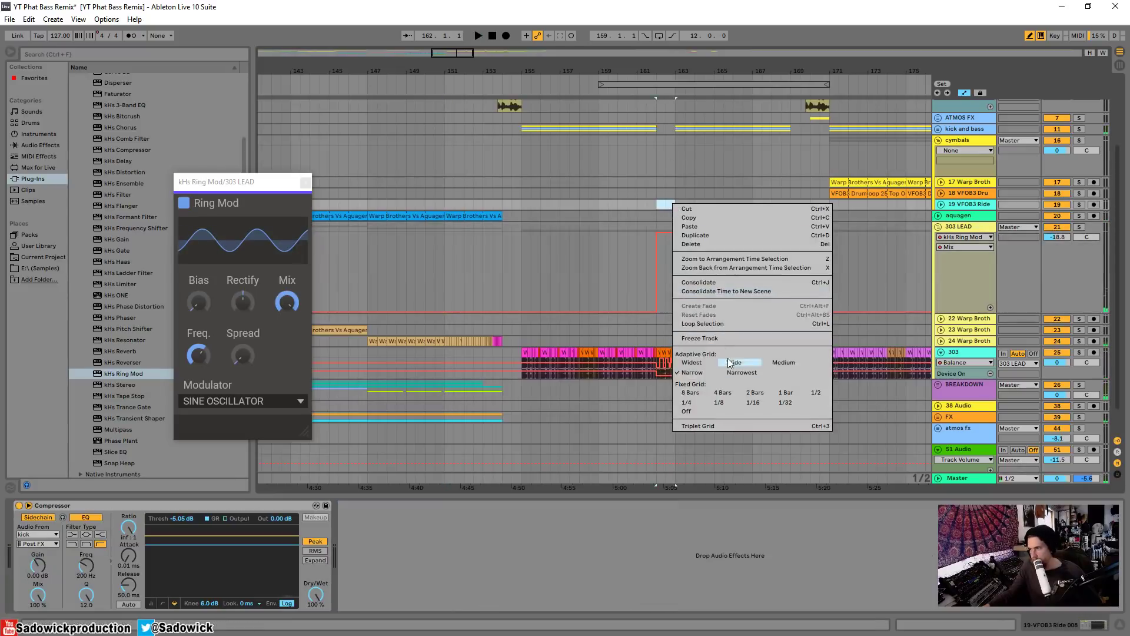
{"action": "left_click", "coordinate": [715, 325]}
{"action": "key", "text": "space"}
Step: Adjust the Ring Mod frequency to about 1.05 kHz and raise the Bias while bar 162 loops
{"action": "left_click", "coordinate": [199, 354]}
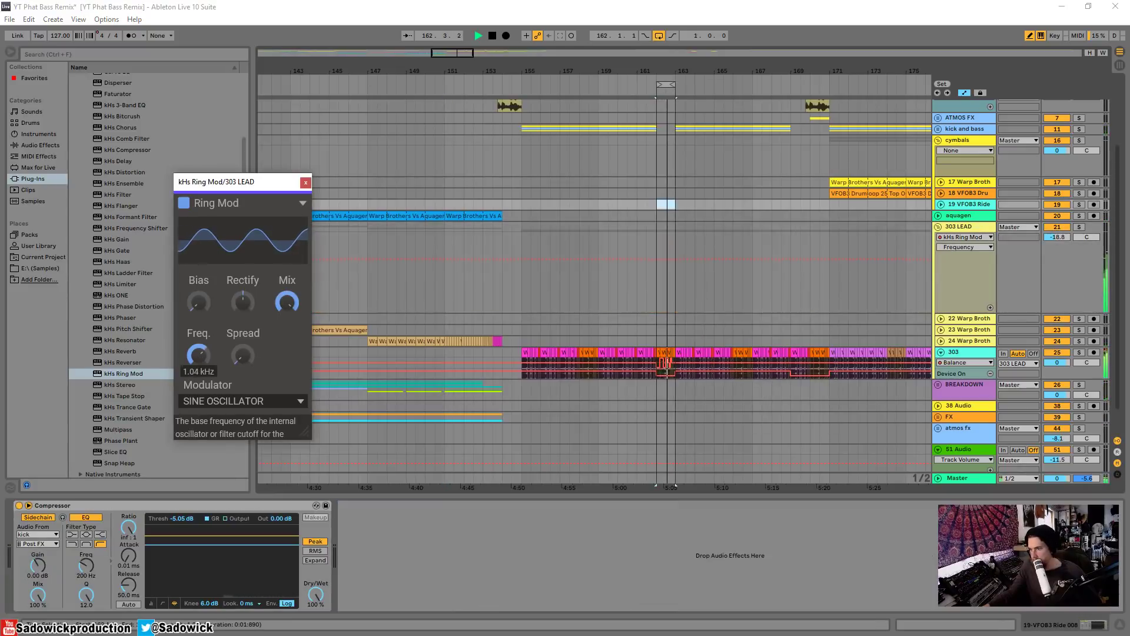
{"action": "key", "text": "space"}
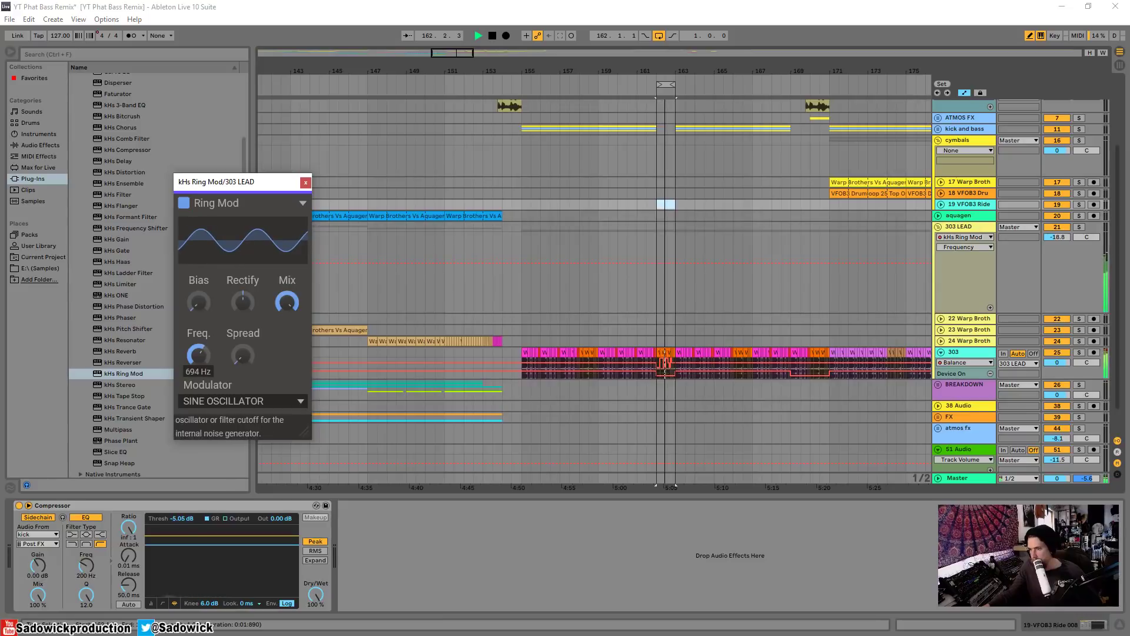
{"action": "mouse_move", "coordinate": [199, 354]}
{"action": "left_mouse_down"}
{"action": "mouse_move", "coordinate": [199, 333]}
{"action": "mouse_move", "coordinate": [199, 345]}
{"action": "left_mouse_up"}
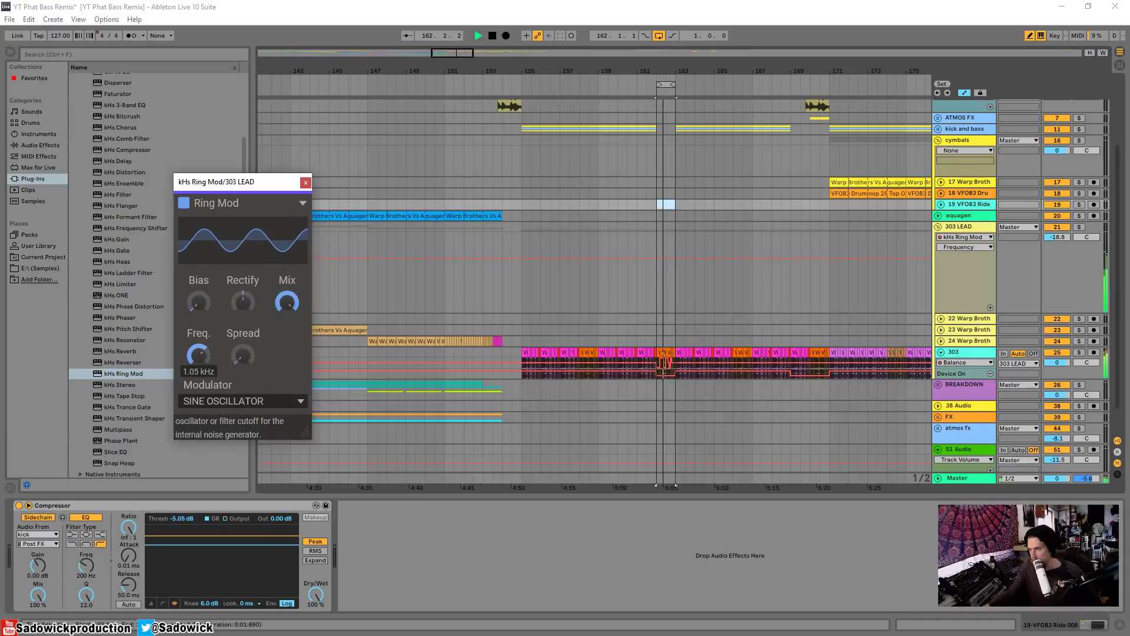
{"action": "left_click_drag", "start_coordinate": [198, 303], "coordinate": [198, 299]}
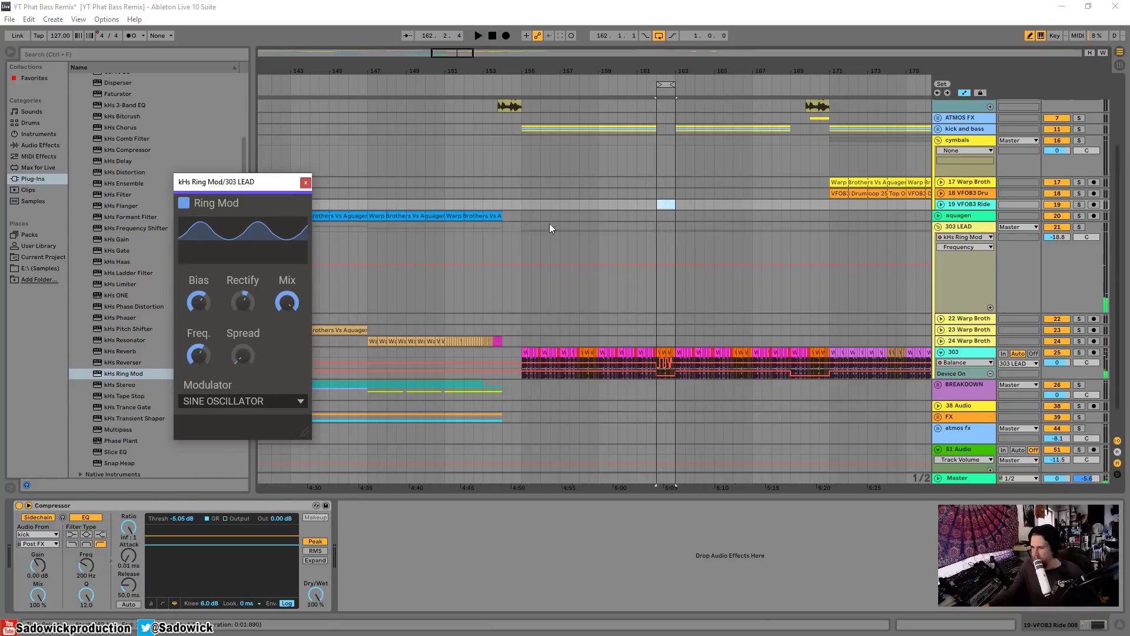
Step: Replay the approach to bar 162 without looping and delete kHs Ring Mod from 303 LEAD
{"action": "left_click", "coordinate": [624, 87]}
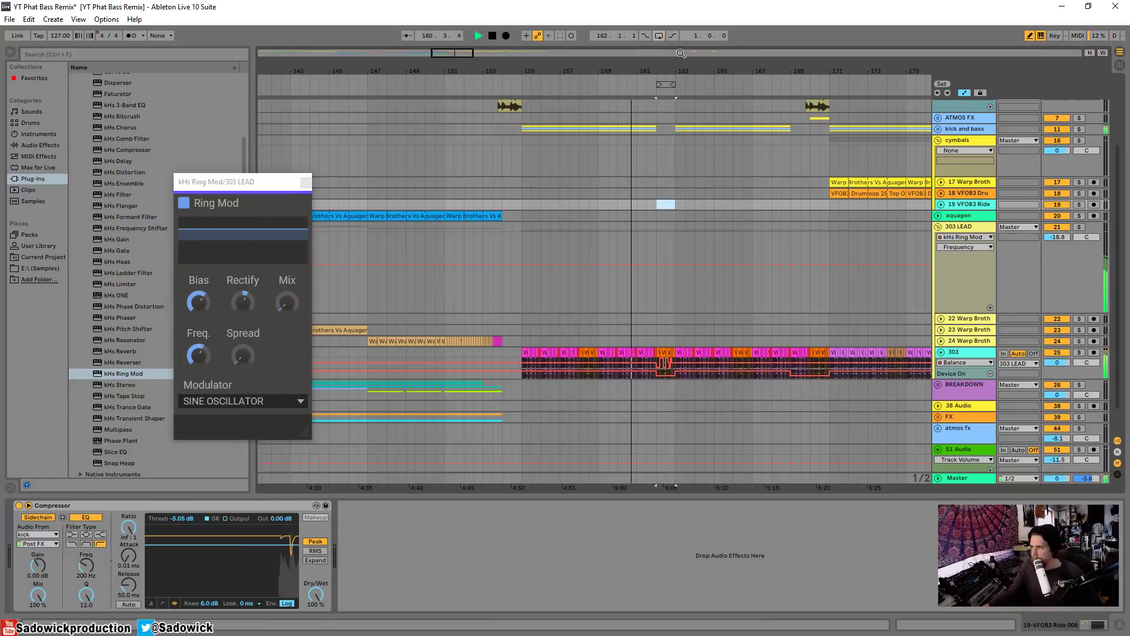
{"action": "left_click", "coordinate": [1089, 276]}
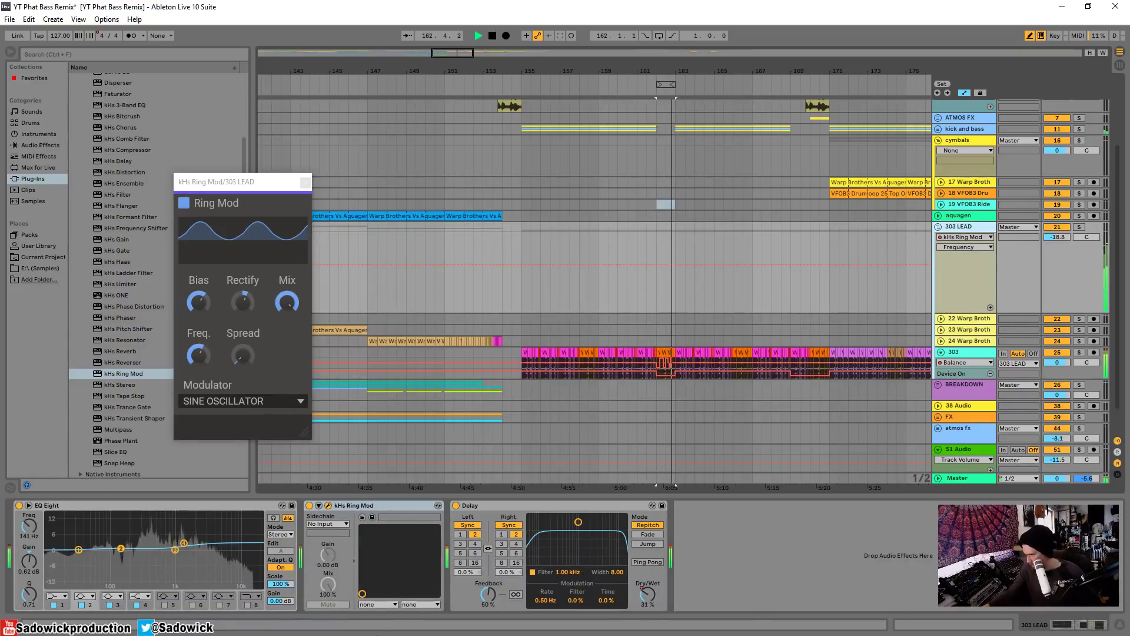
{"action": "key", "text": "space"}
{"action": "right_click", "coordinate": [401, 509]}
{"action": "left_click", "coordinate": [407, 510]}
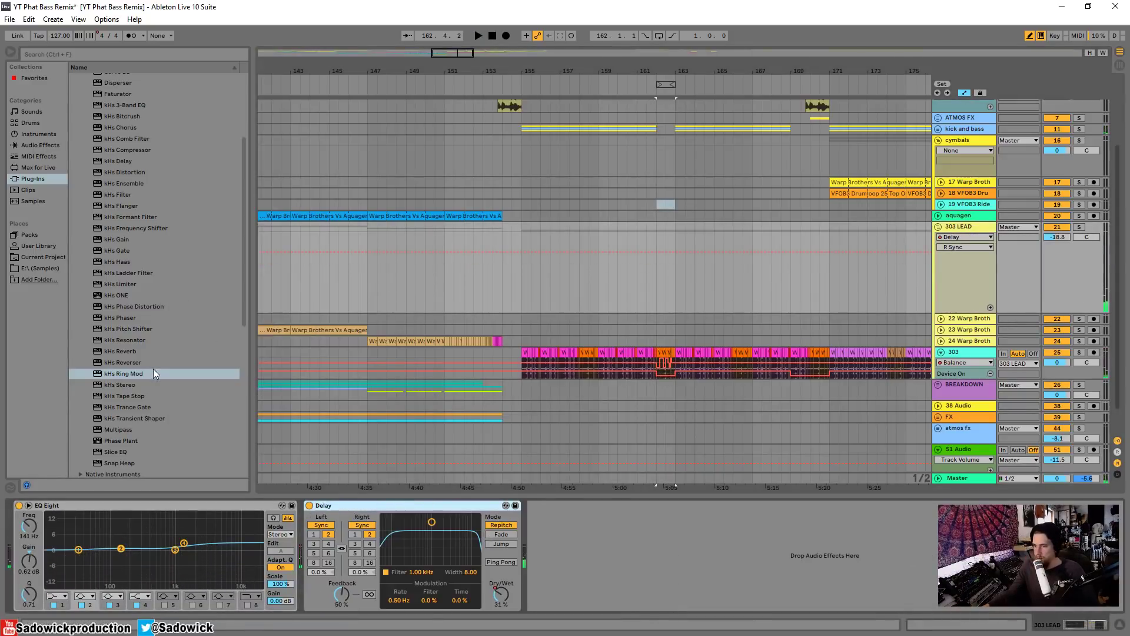
Step: Browse the kHs plug-ins and hide the automation lanes in the arrangement
{"action": "scroll", "coordinate": [153, 371], "scroll_direction": "down", "scroll_amount": 2}
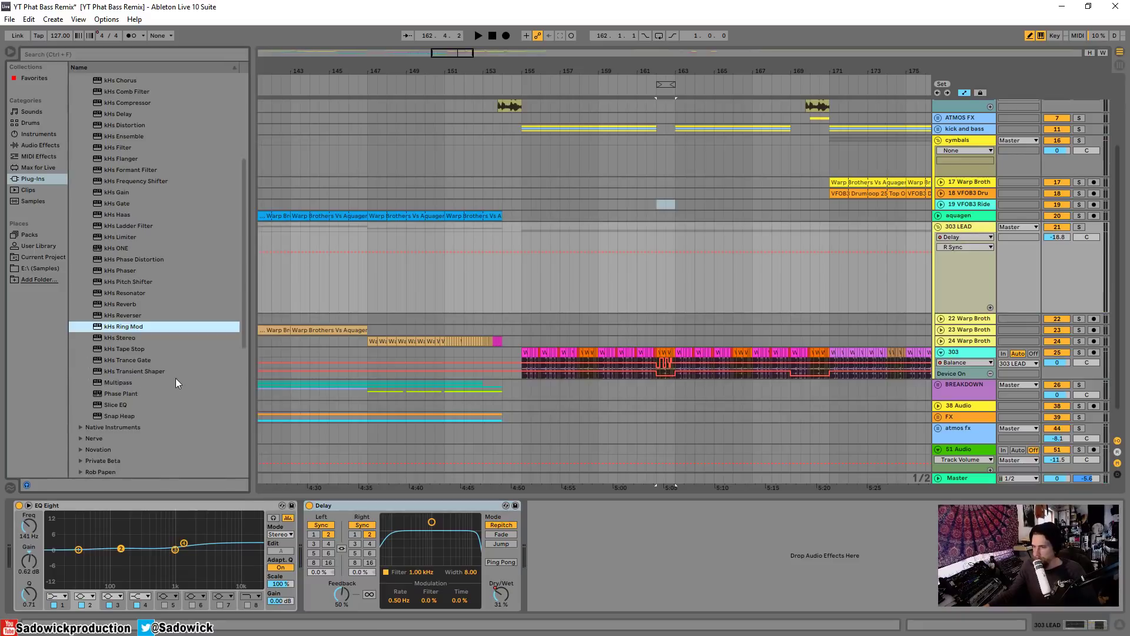
{"action": "scroll", "coordinate": [176, 378], "scroll_direction": "up", "scroll_amount": 5}
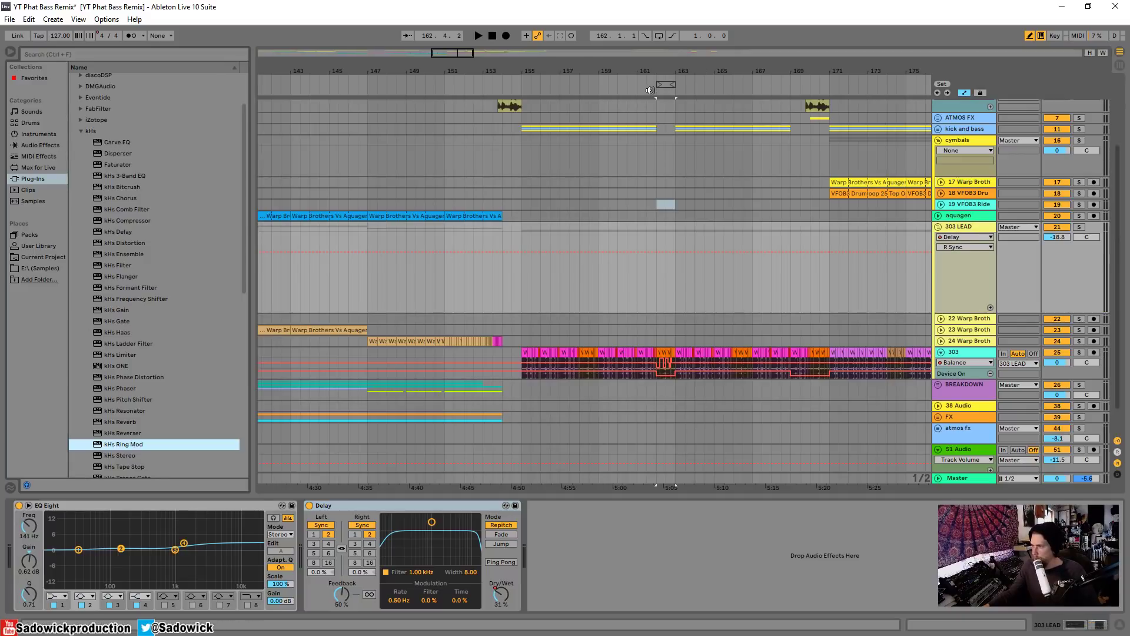
{"action": "left_click_drag", "start_coordinate": [658, 65], "coordinate": [594, 66]}
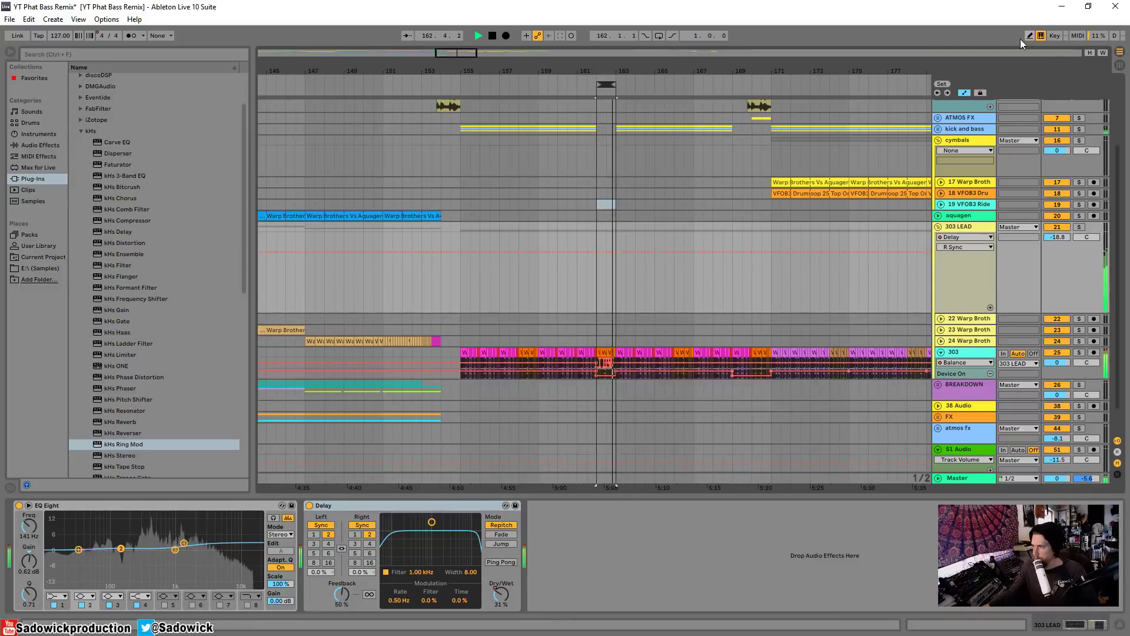
{"action": "left_click", "coordinate": [964, 93]}
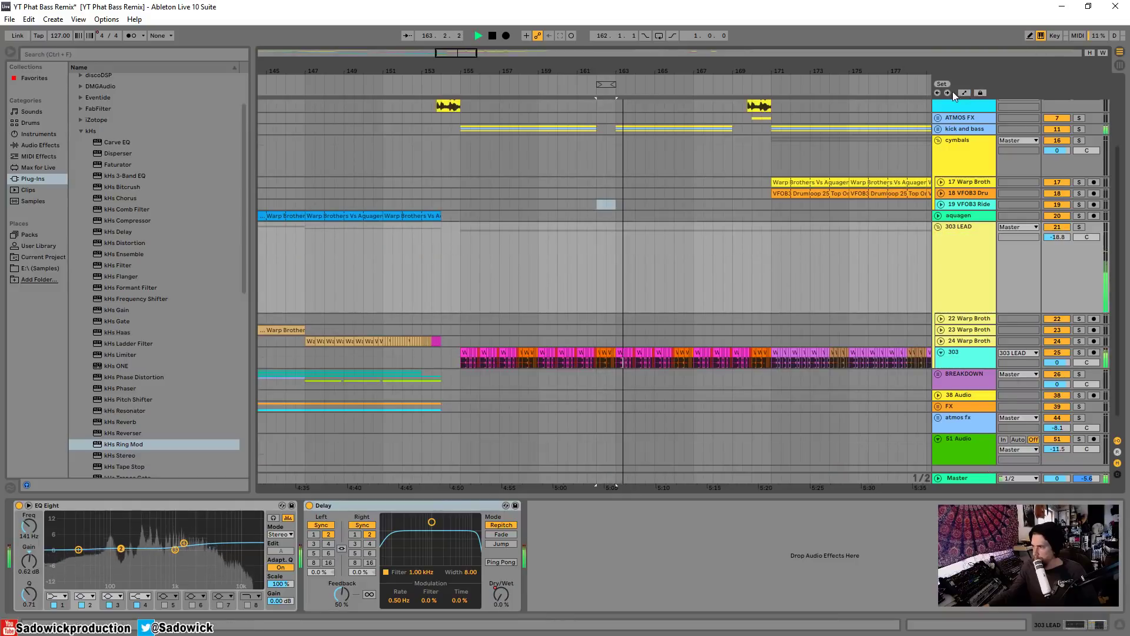
Step: Replay from just before bar 162 and fold the cymbals group
{"action": "left_click", "coordinate": [593, 85]}
{"action": "left_click_drag", "start_coordinate": [615, 69], "coordinate": [533, 68]}
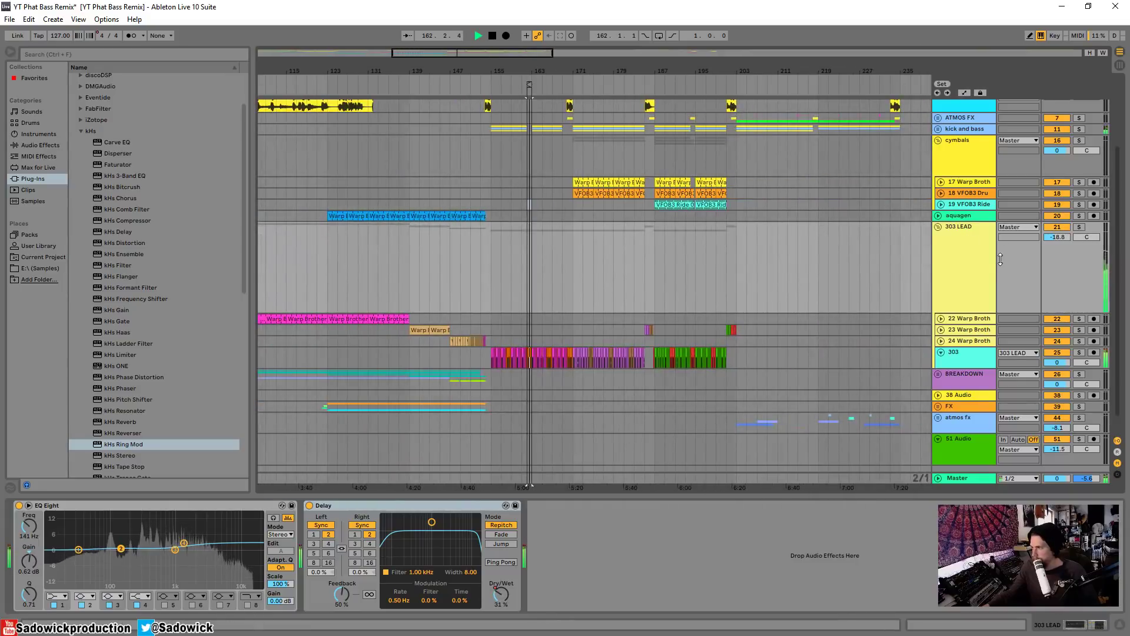
{"action": "left_click", "coordinate": [938, 141]}
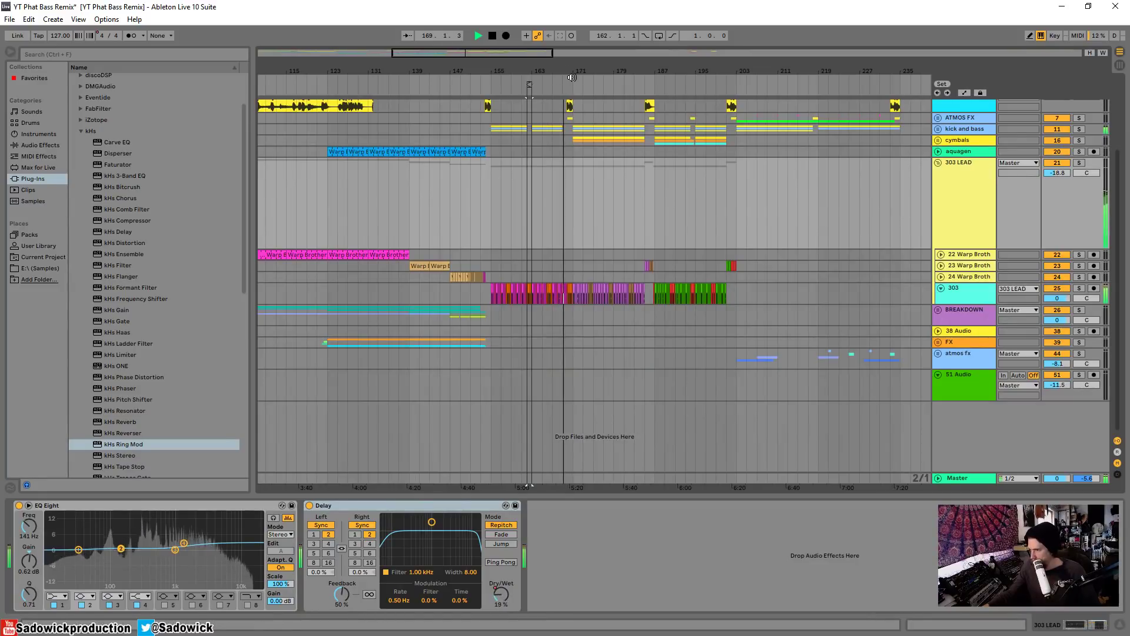
Step: Skip playback ahead to audition the sections from about bar 171 to 195, and reduce the height of the 303 LEAD track
{"action": "left_click_drag", "start_coordinate": [568, 71], "coordinate": [518, 69]}
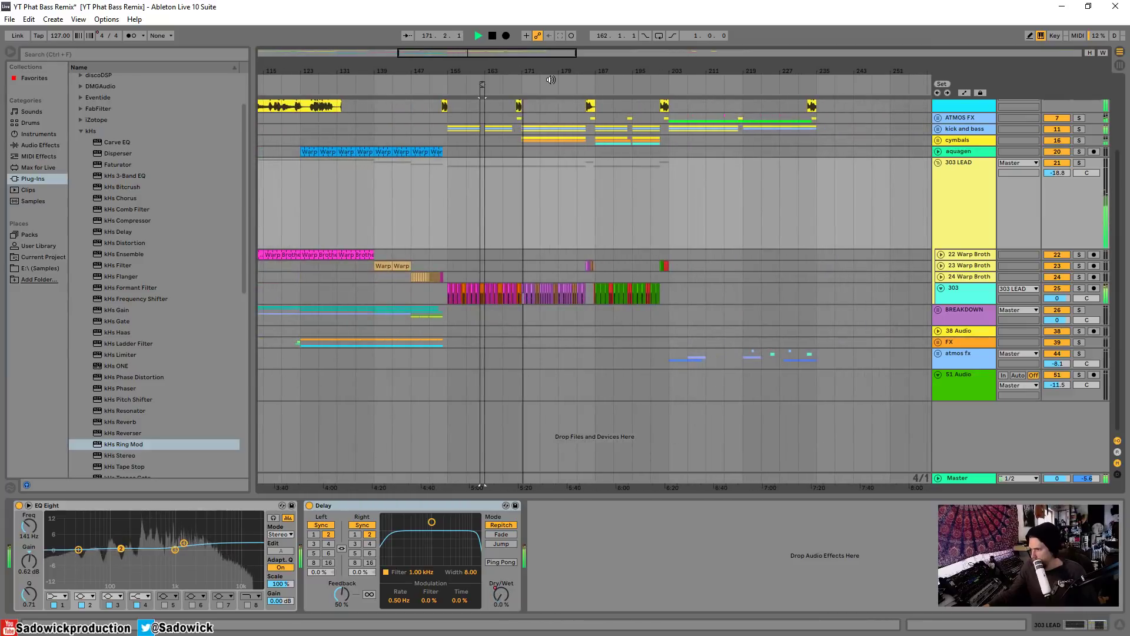
{"action": "left_click_drag", "start_coordinate": [547, 74], "coordinate": [588, 88]}
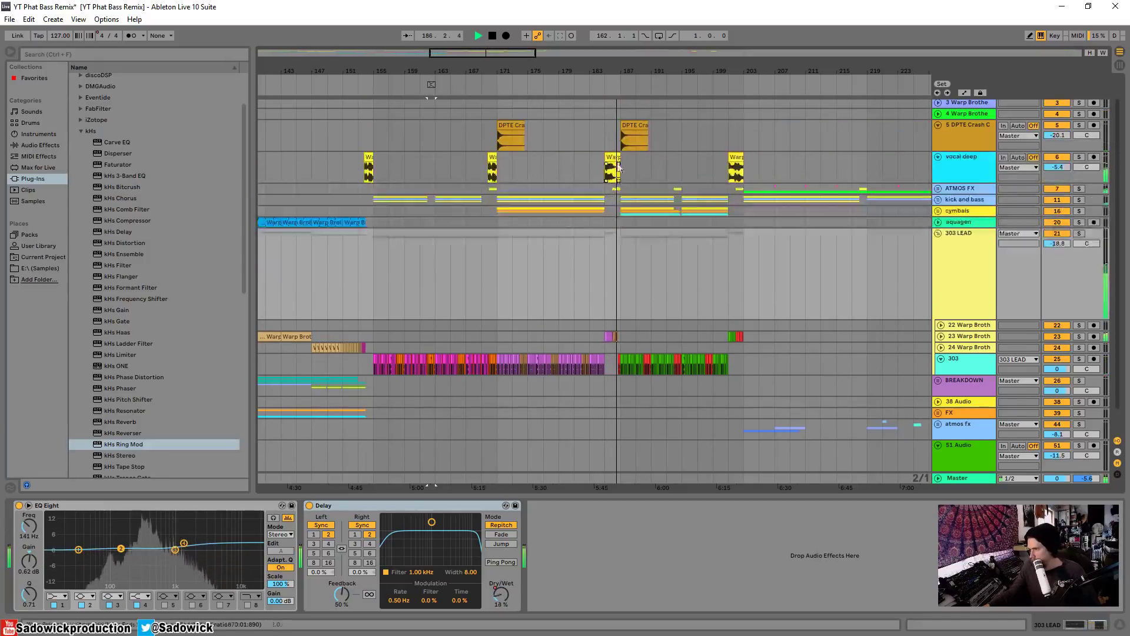
{"action": "scroll", "coordinate": [593, 144], "scroll_direction": "up", "scroll_amount": 3}
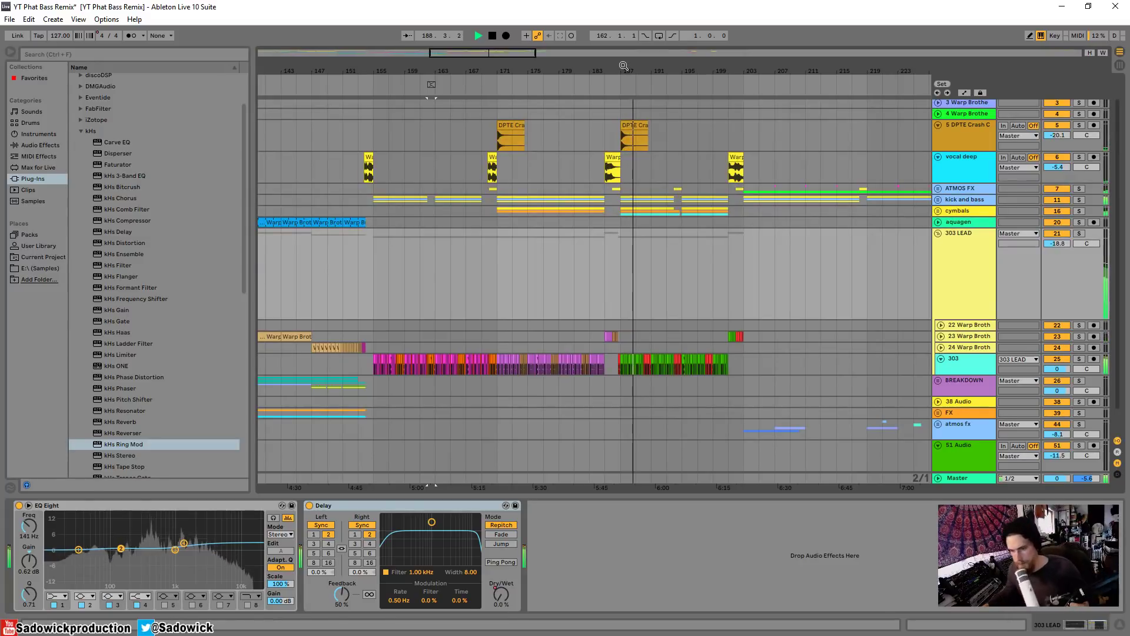
{"action": "left_click", "coordinate": [677, 84]}
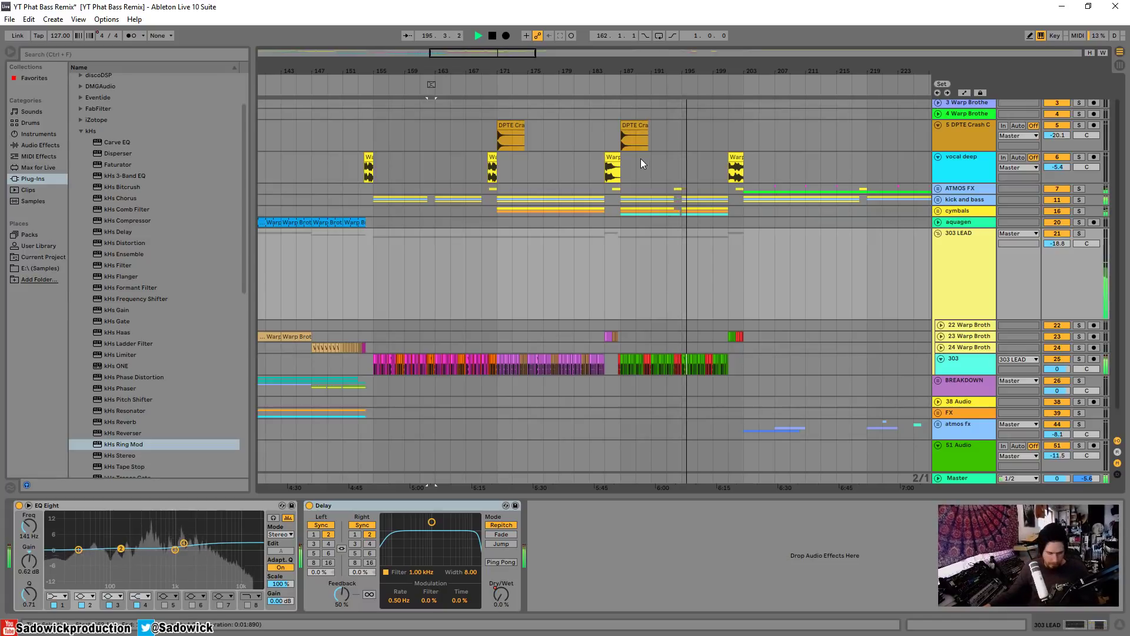
{"action": "left_click_drag", "start_coordinate": [1092, 319], "coordinate": [1088, 254]}
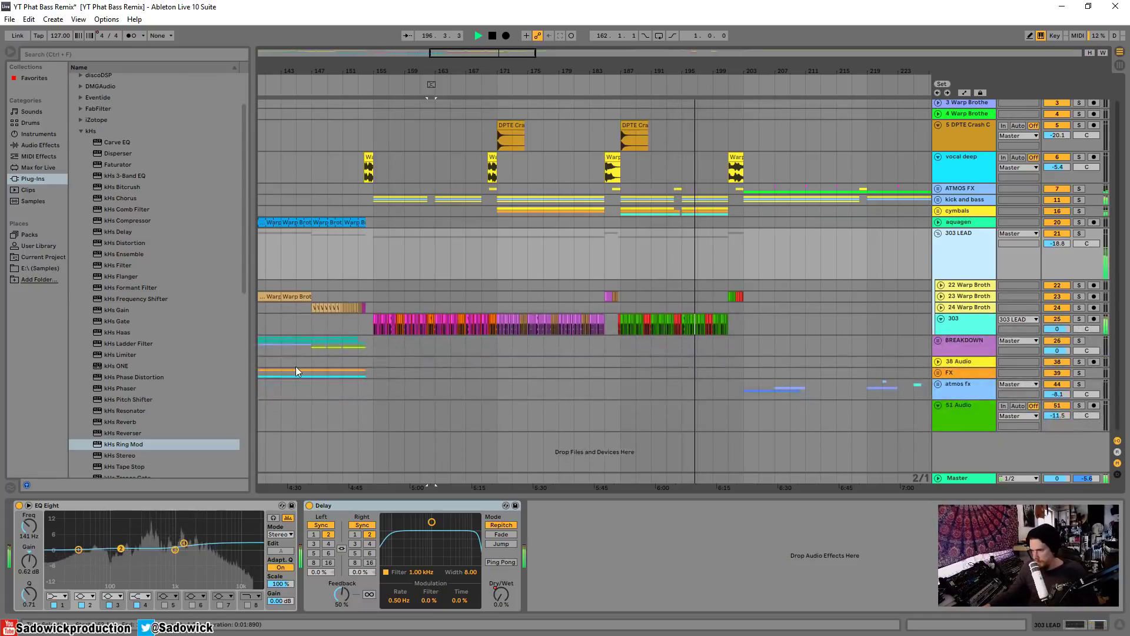
Step: Insert kHs Pitch Shifter between EQ Eight and Delay on 303 LEAD and play from about bar 197
{"action": "left_click_drag", "start_coordinate": [138, 399], "coordinate": [354, 559]}
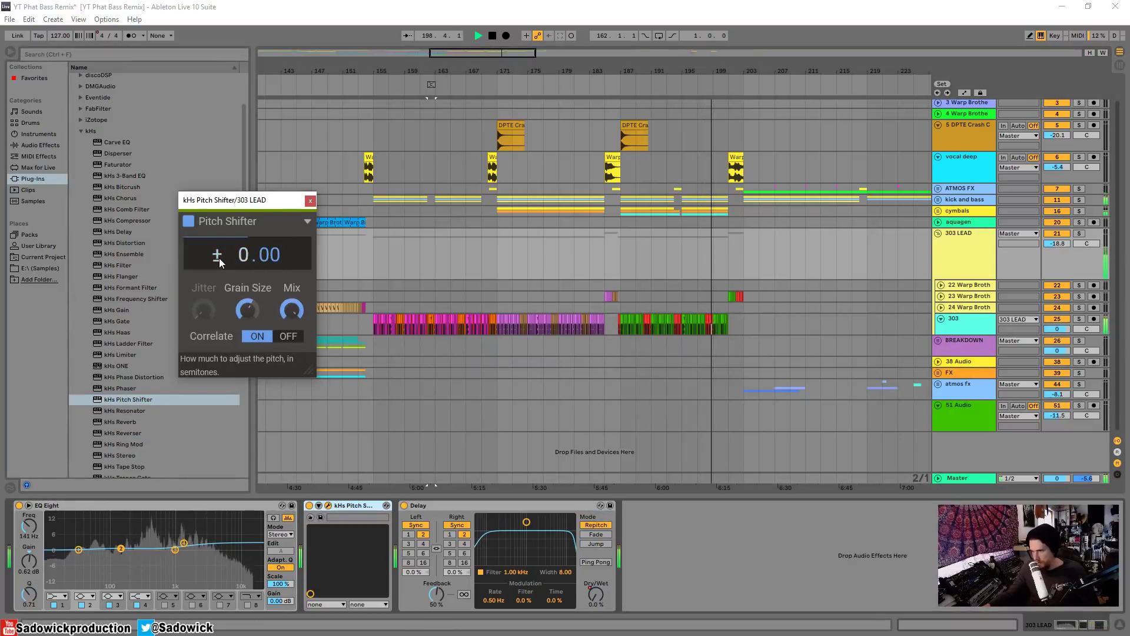
{"action": "key", "text": "space"}
{"action": "left_click", "coordinate": [698, 255]}
{"action": "key", "text": "space"}
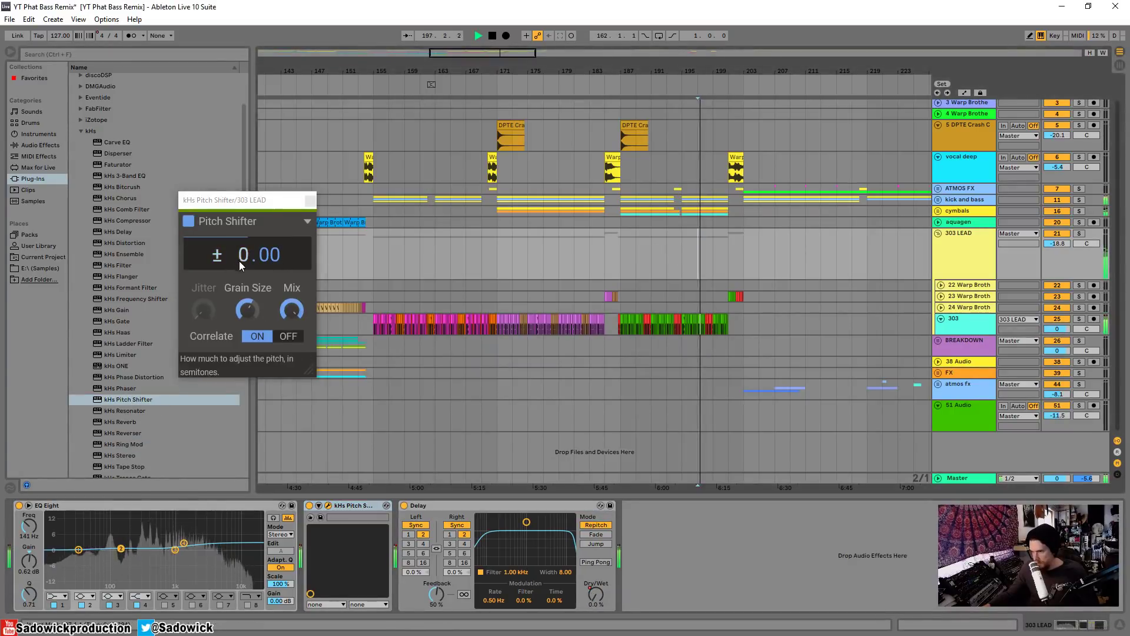
Step: Try Pitch Shifter settings of +8, -2, +1 and +3 semitones with the Grain Size at minimum
{"action": "left_click_drag", "start_coordinate": [240, 260], "coordinate": [239, 233]}
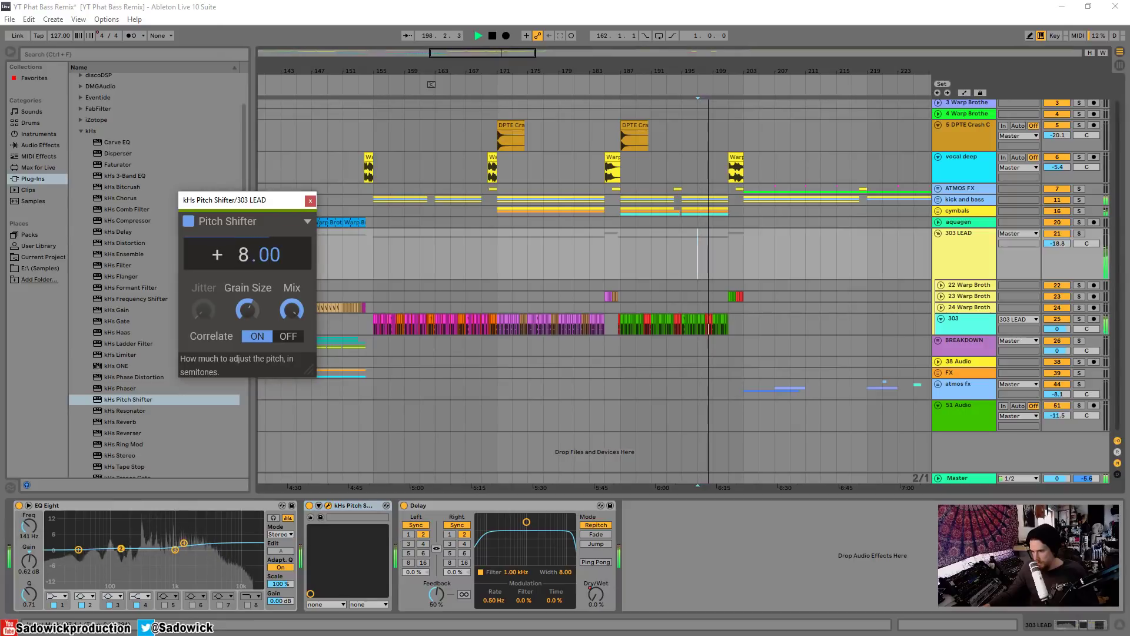
{"action": "left_click_drag", "start_coordinate": [248, 310], "coordinate": [247, 353]}
{"action": "left_click_drag", "start_coordinate": [243, 257], "coordinate": [243, 313]}
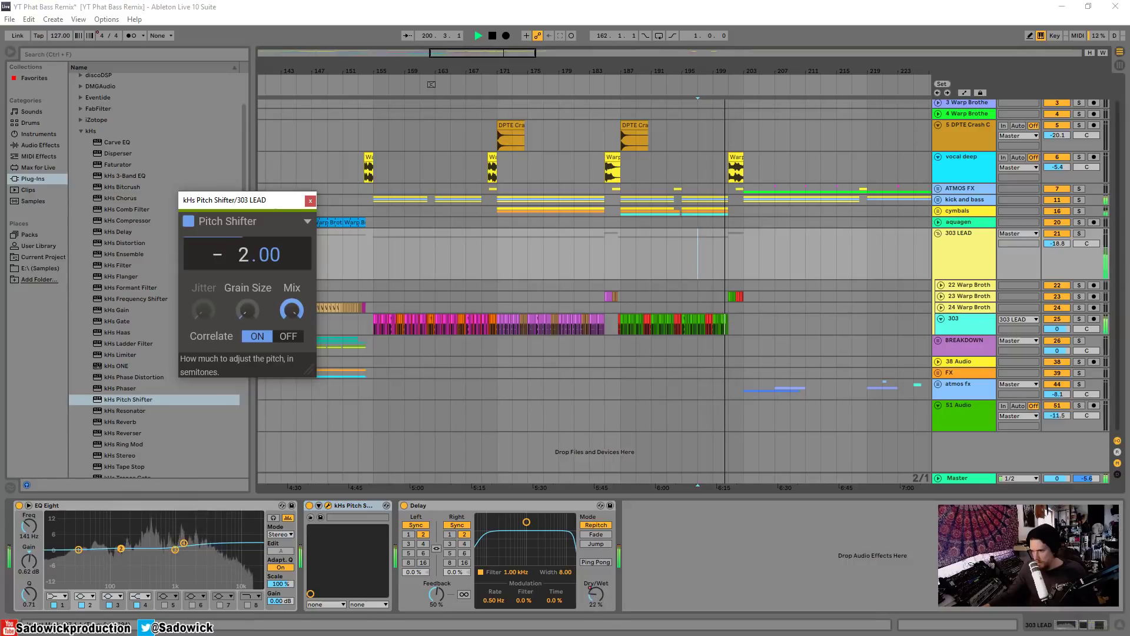
{"action": "left_click_drag", "start_coordinate": [243, 268], "coordinate": [243, 253]}
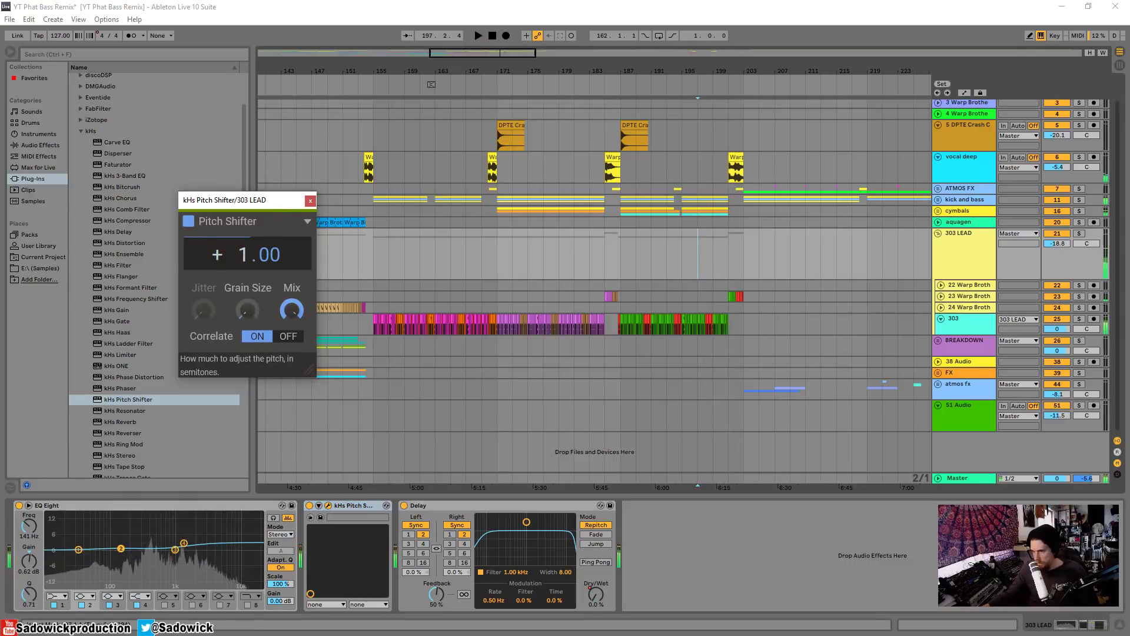
{"action": "key", "text": "space"}
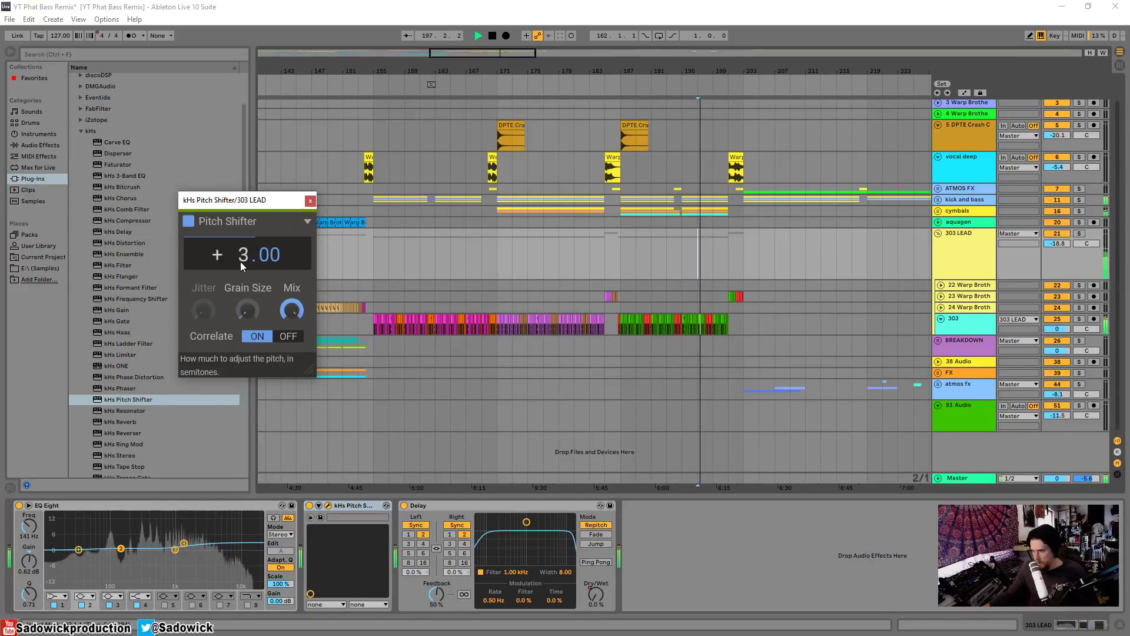
Step: Stop playback and delete kHs Pitch Shifter from 303 LEAD
{"action": "key", "text": "space"}
{"action": "right_click", "coordinate": [356, 503]}
{"action": "left_click", "coordinate": [383, 509]}
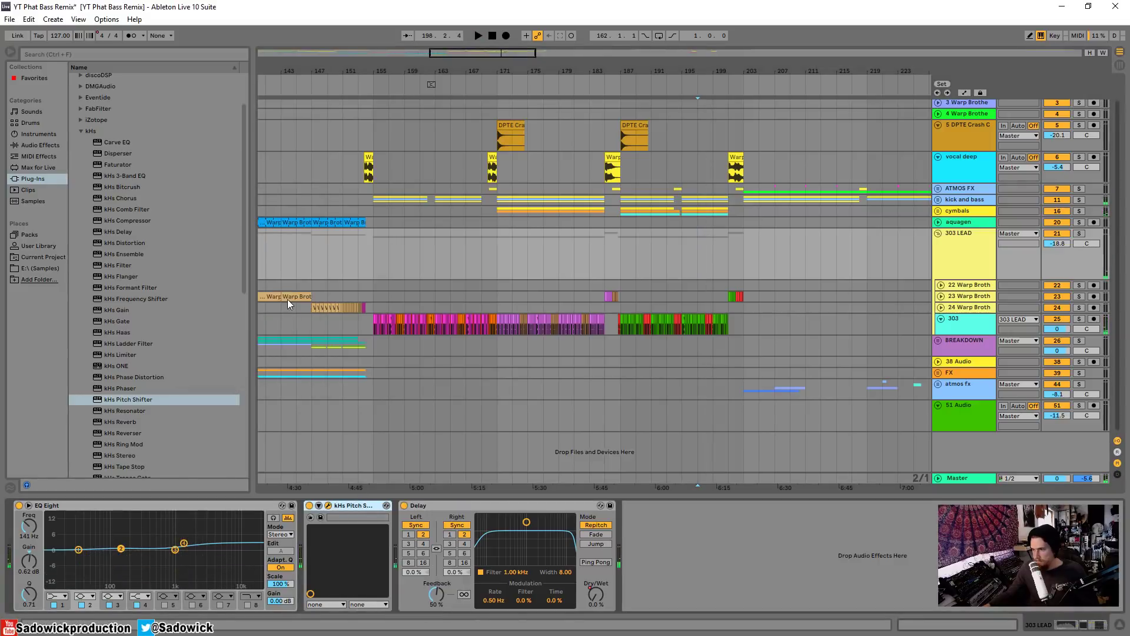
Step: Play the arrangement from bar 201 and fold the 303 LEAD group
{"action": "left_click", "coordinate": [728, 253]}
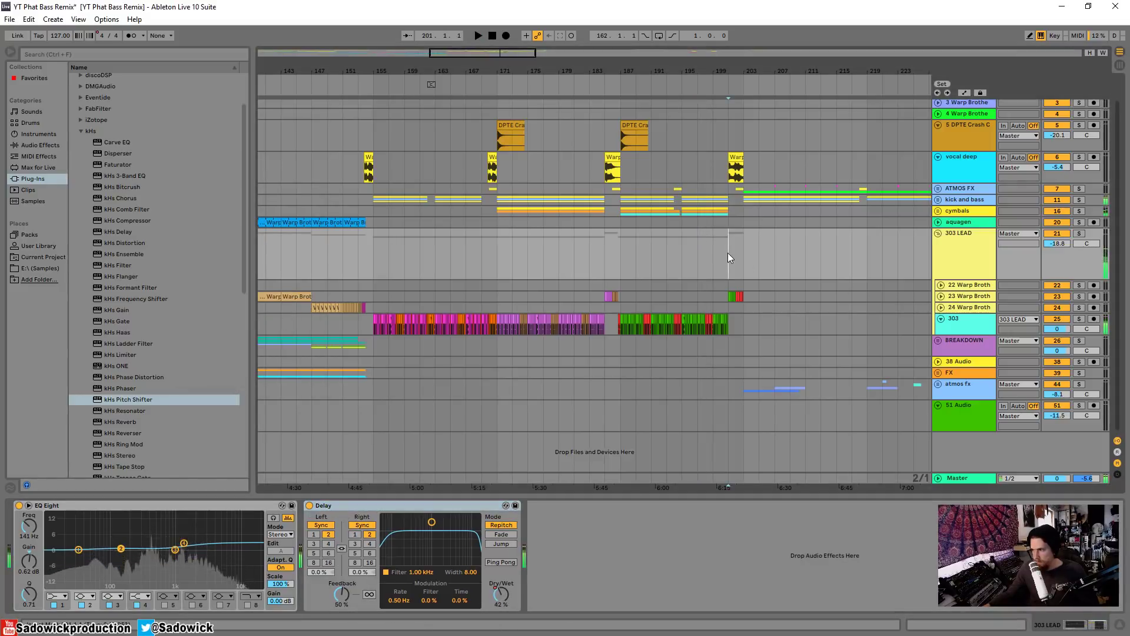
{"action": "key", "text": "space"}
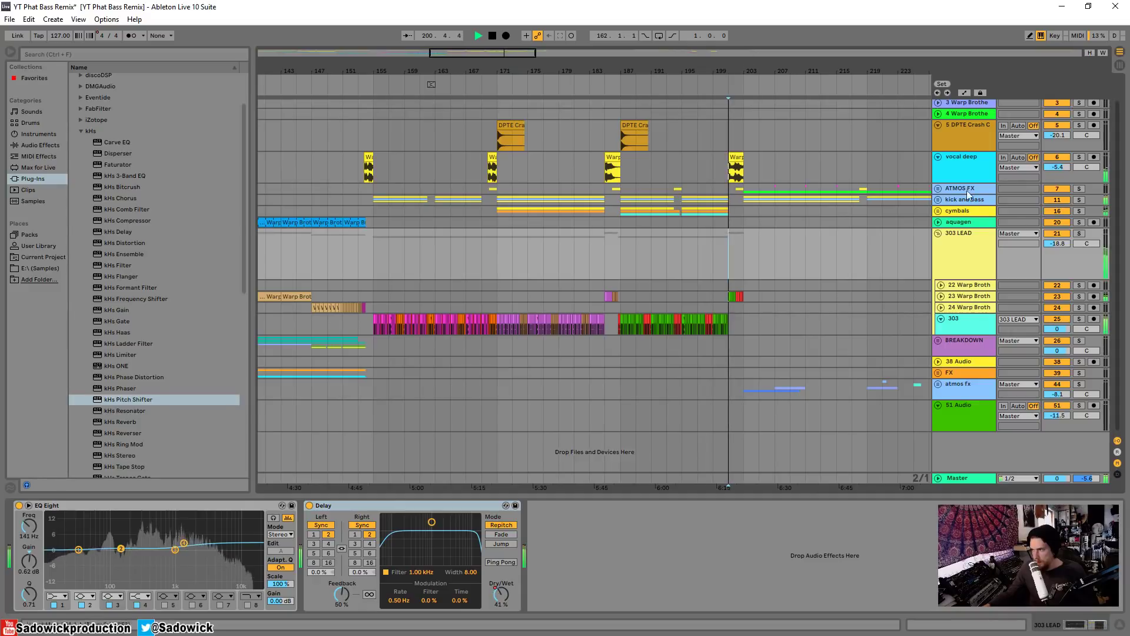
{"action": "left_click", "coordinate": [939, 233]}
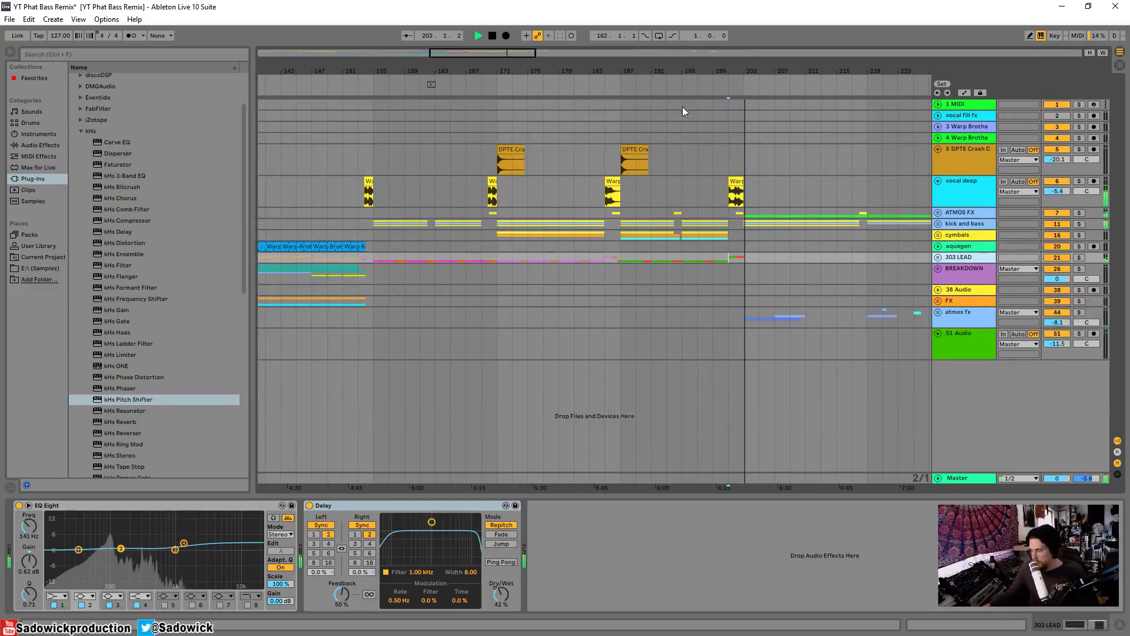
Step: Duplicate the DPTE crash cymbal to bars 219 and 235, and fold the crash track once playback is stopped
{"action": "left_click_drag", "start_coordinate": [756, 67], "coordinate": [547, 66]}
{"action": "left_click_drag", "start_coordinate": [642, 150], "coordinate": [362, 153]}
{"action": "key", "text": "ctrl+d"}
{"action": "key", "text": "ctrl+d"}
{"action": "key", "text": "ctrl+z"}
{"action": "left_click", "coordinate": [474, 152]}
{"action": "key", "text": "ctrl+d"}
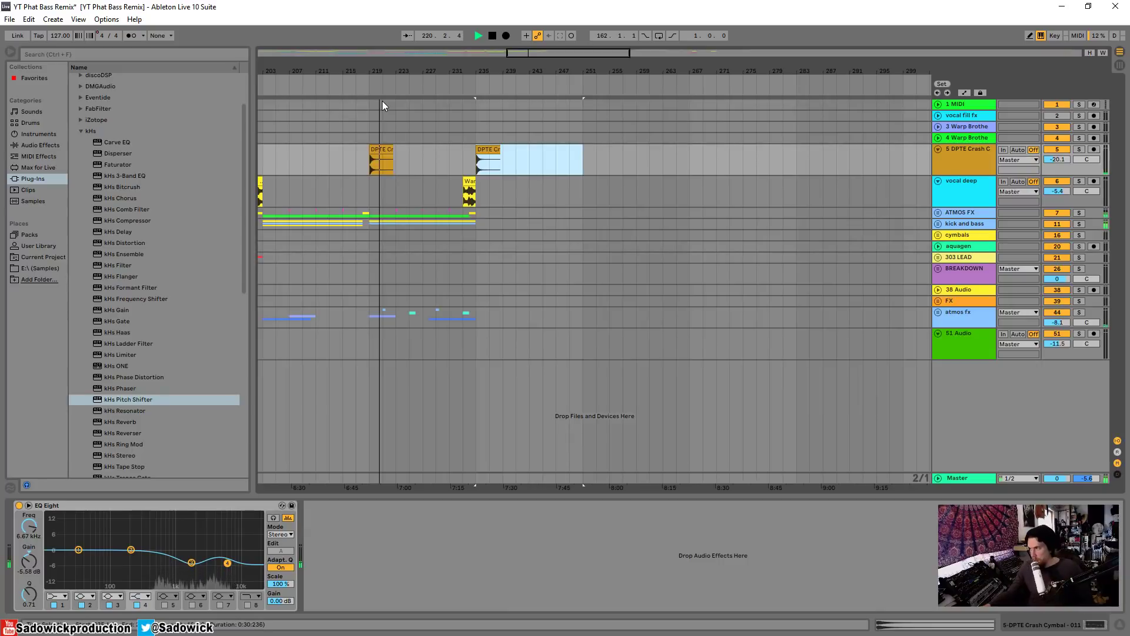
{"action": "key", "text": "space"}
{"action": "left_click", "coordinate": [937, 150]}
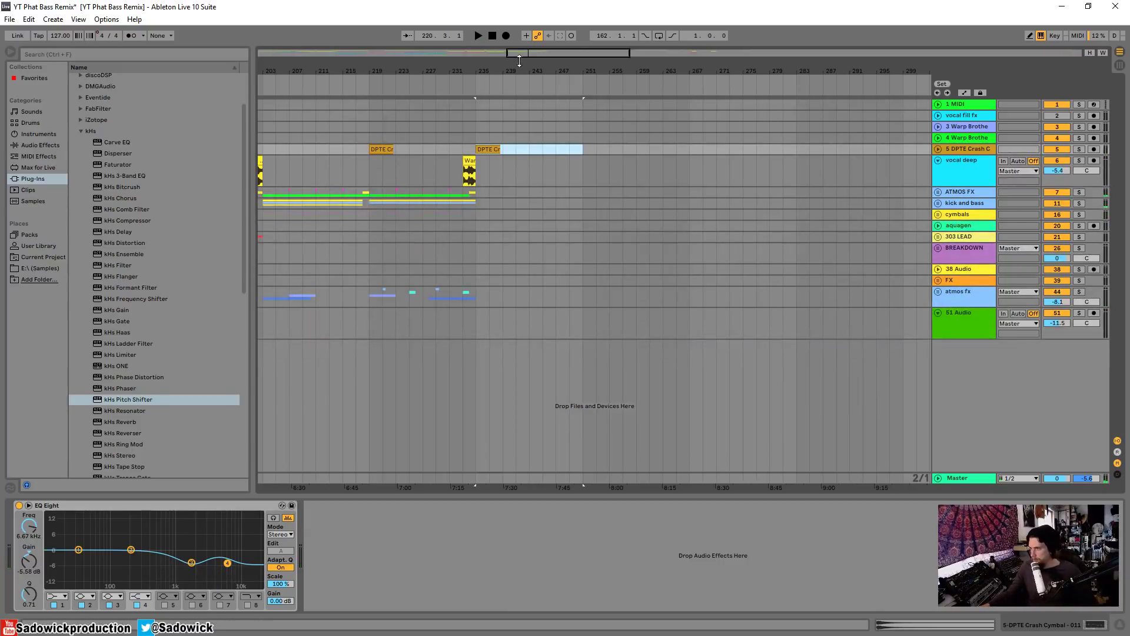
Step: Fold the vocal deep track and play the intro from bar 1, skipping ahead to about bar 16
{"action": "mouse_move", "coordinate": [518, 66]}
{"action": "left_mouse_down"}
{"action": "mouse_move", "coordinate": [702, 67]}
{"action": "mouse_move", "coordinate": [500, 67]}
{"action": "left_mouse_up"}
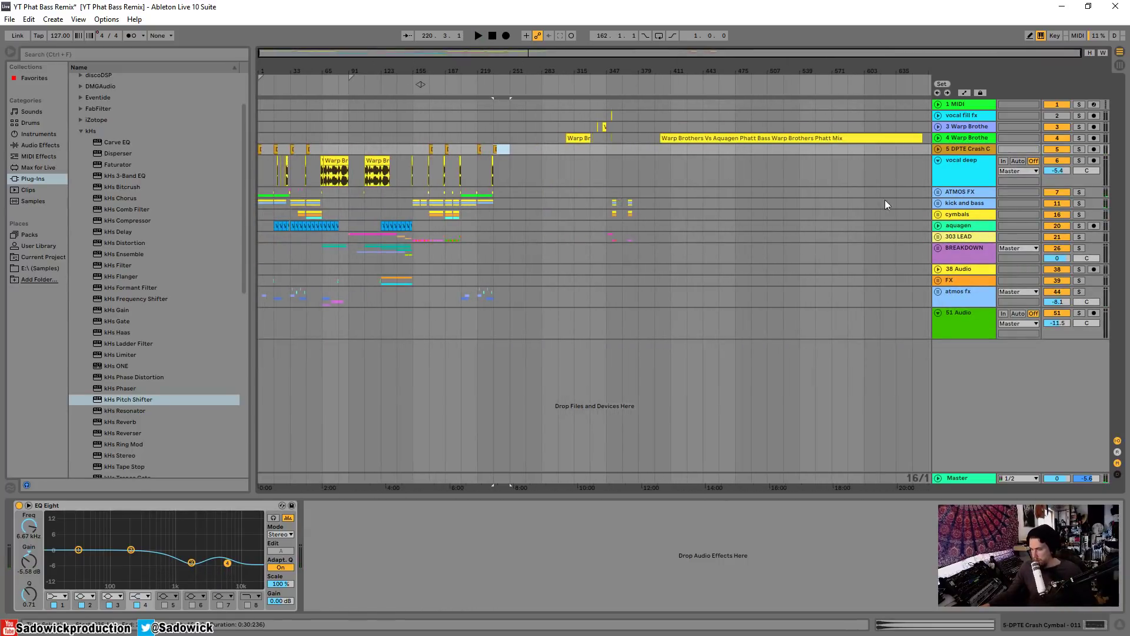
{"action": "left_click_drag", "start_coordinate": [1076, 186], "coordinate": [1081, 154]}
{"action": "left_click_drag", "start_coordinate": [288, 70], "coordinate": [288, 102]}
{"action": "left_click", "coordinate": [264, 150]}
{"action": "key", "text": "space"}
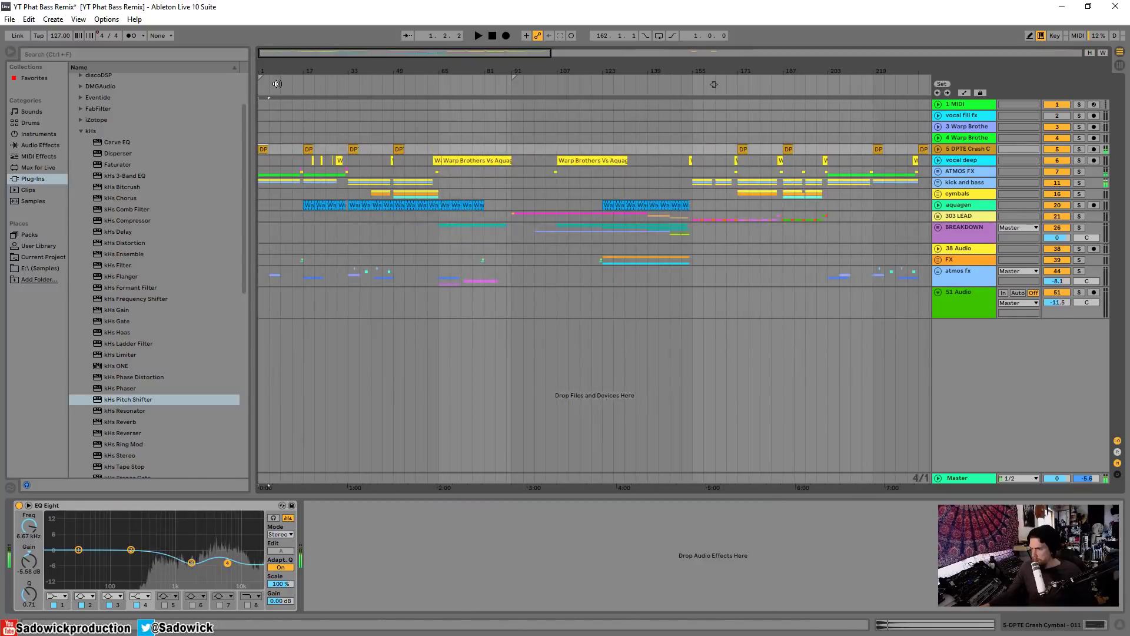
{"action": "left_click", "coordinate": [276, 83]}
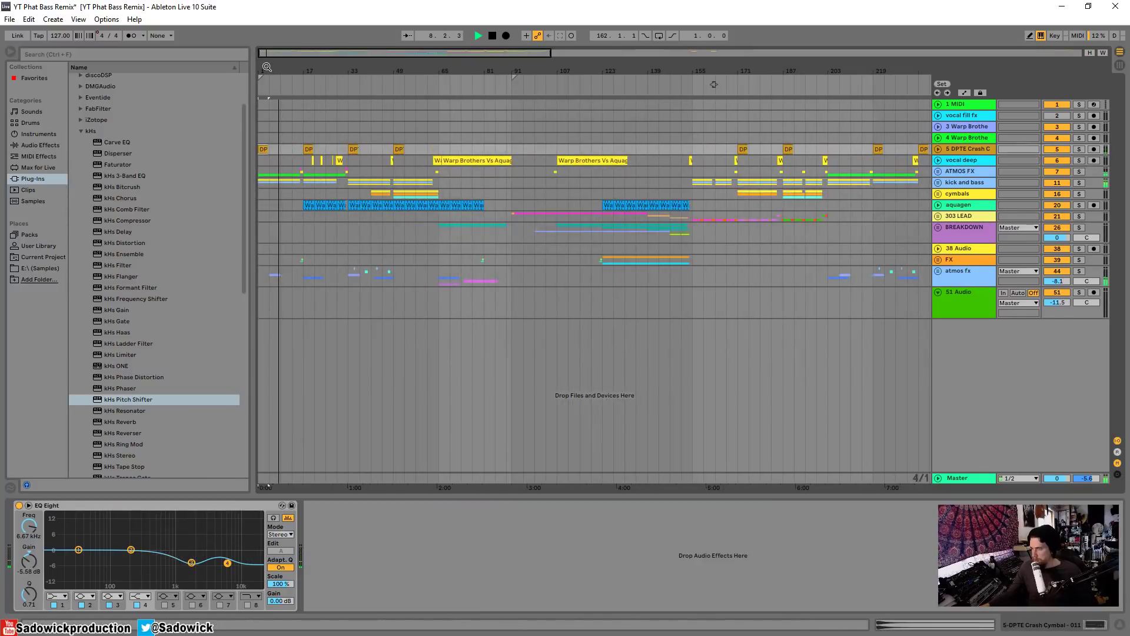
{"action": "left_click", "coordinate": [301, 82]}
Step: Unfold the ATMOS FX group and audition the final vocal chops before bar 33 on the 8 Warp Brothers track
{"action": "left_click_drag", "start_coordinate": [314, 68], "coordinate": [315, 97]}
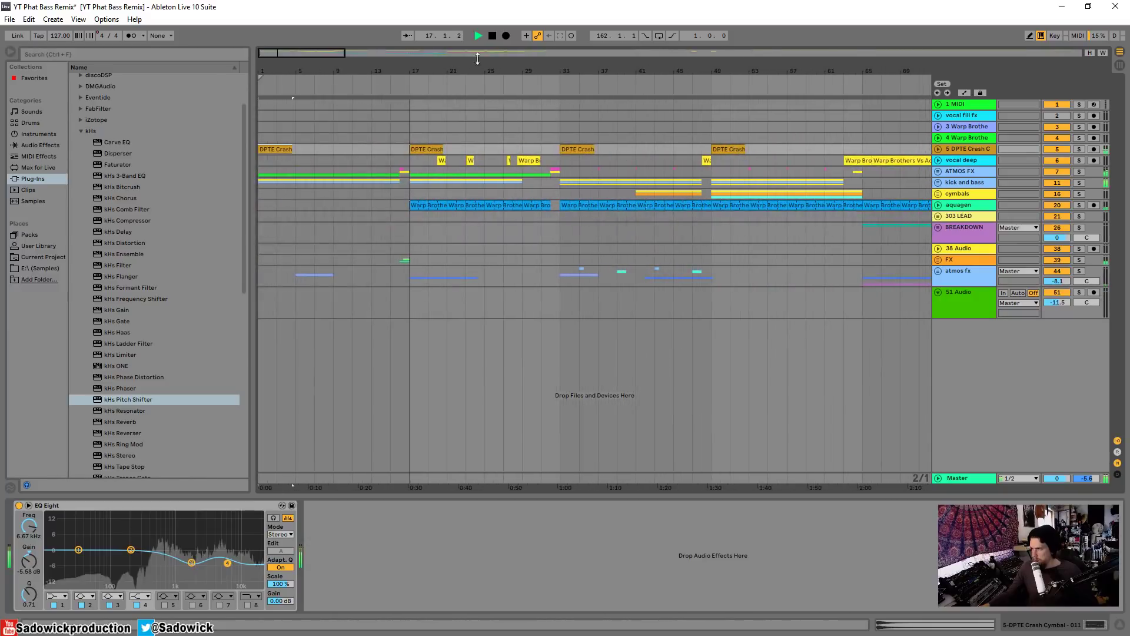
{"action": "left_click", "coordinate": [938, 171]}
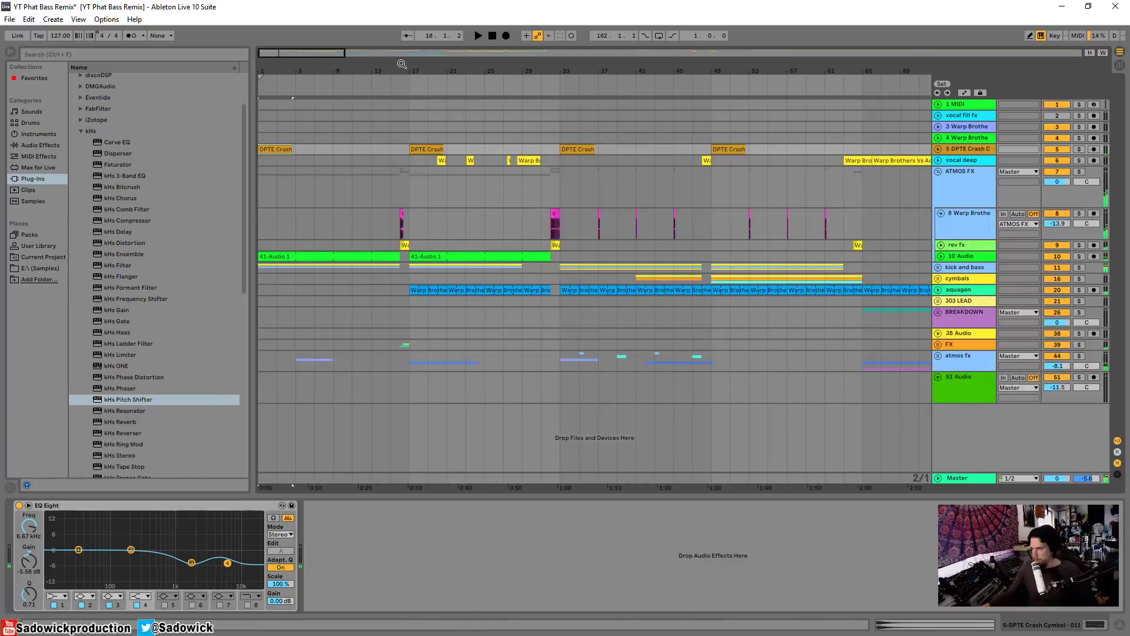
{"action": "mouse_move", "coordinate": [401, 67]}
{"action": "left_mouse_down"}
{"action": "mouse_move", "coordinate": [402, 99]}
{"action": "mouse_move", "coordinate": [402, 86]}
{"action": "left_mouse_up"}
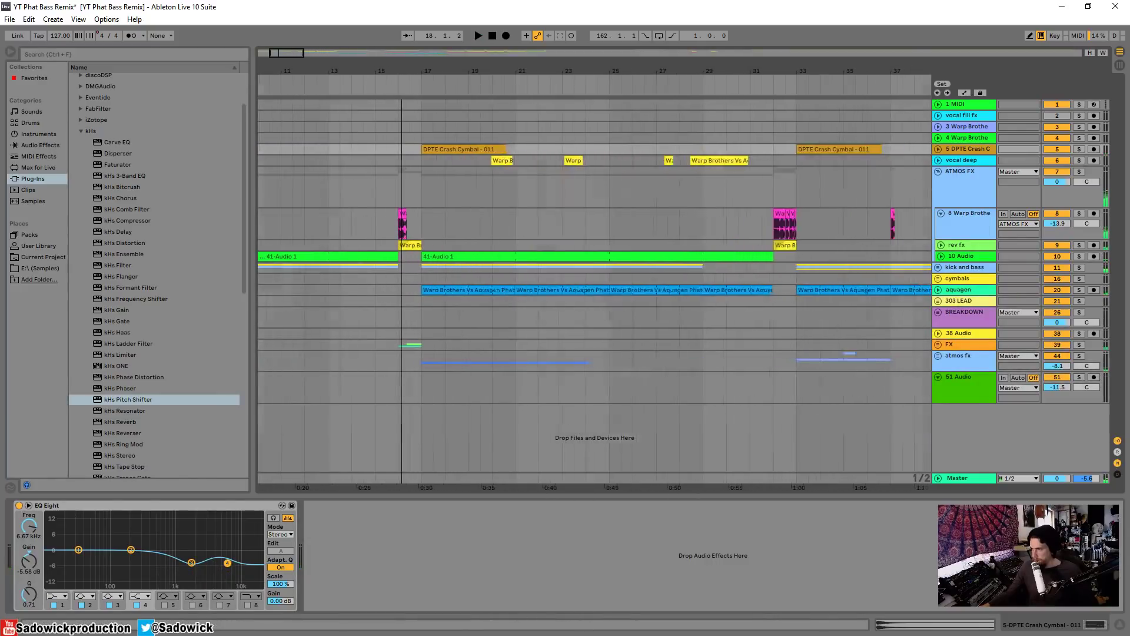
{"action": "left_click", "coordinate": [798, 228]}
{"action": "key", "text": "space"}
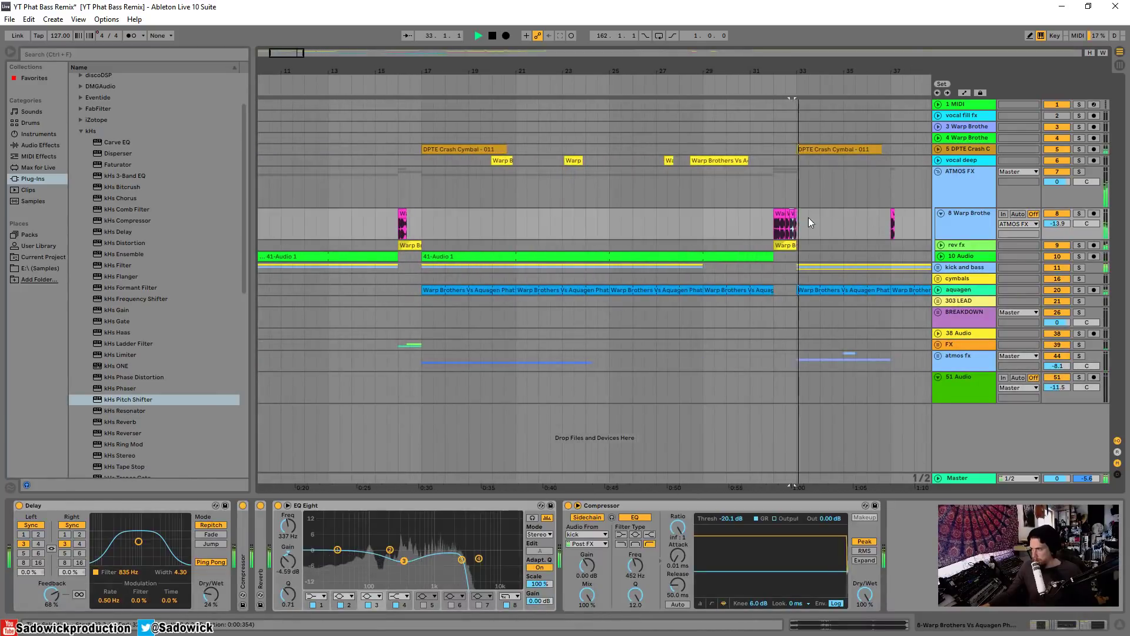
{"action": "key", "text": "space"}
{"action": "left_click", "coordinate": [781, 214]}
{"action": "key", "text": "space"}
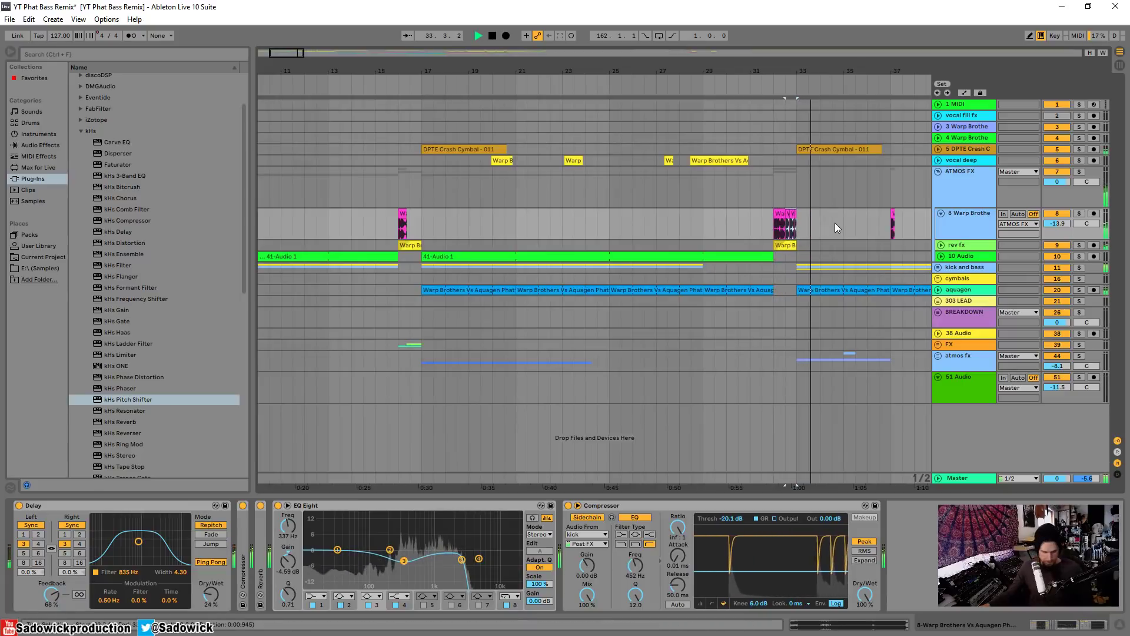
Step: Copy the last vocal chops before bar 33 to 15.3.1 on the same track and play from about bar 15
{"action": "left_click", "coordinate": [388, 221]}
{"action": "key", "text": "space"}
{"action": "key", "text": "space"}
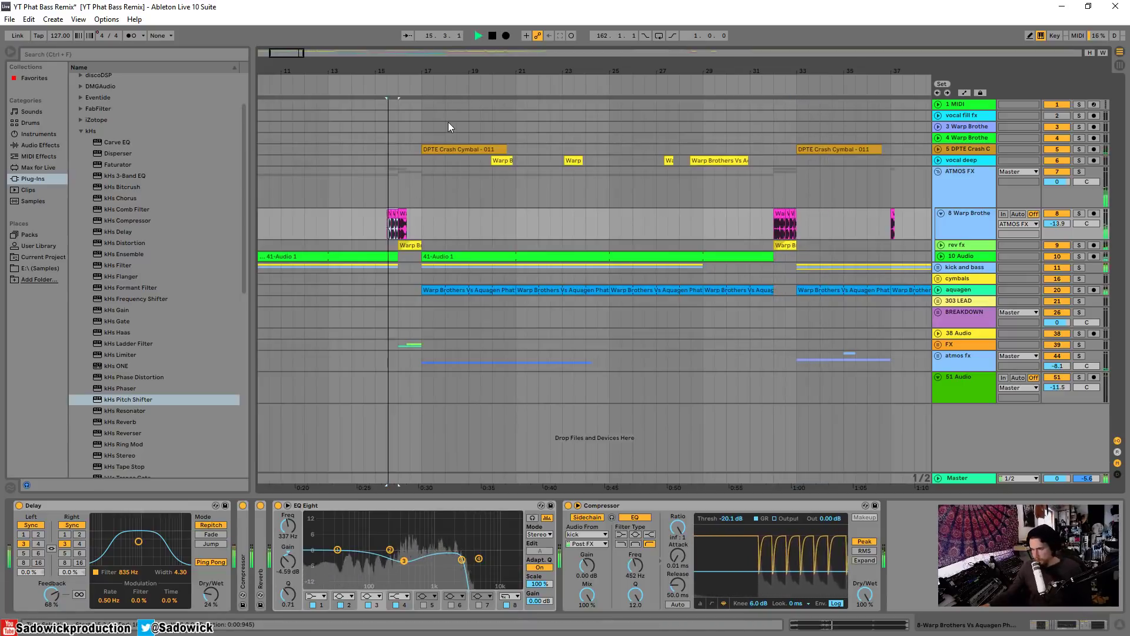
{"action": "left_click", "coordinate": [378, 88]}
{"action": "left_click_drag", "start_coordinate": [381, 71], "coordinate": [384, 118]}
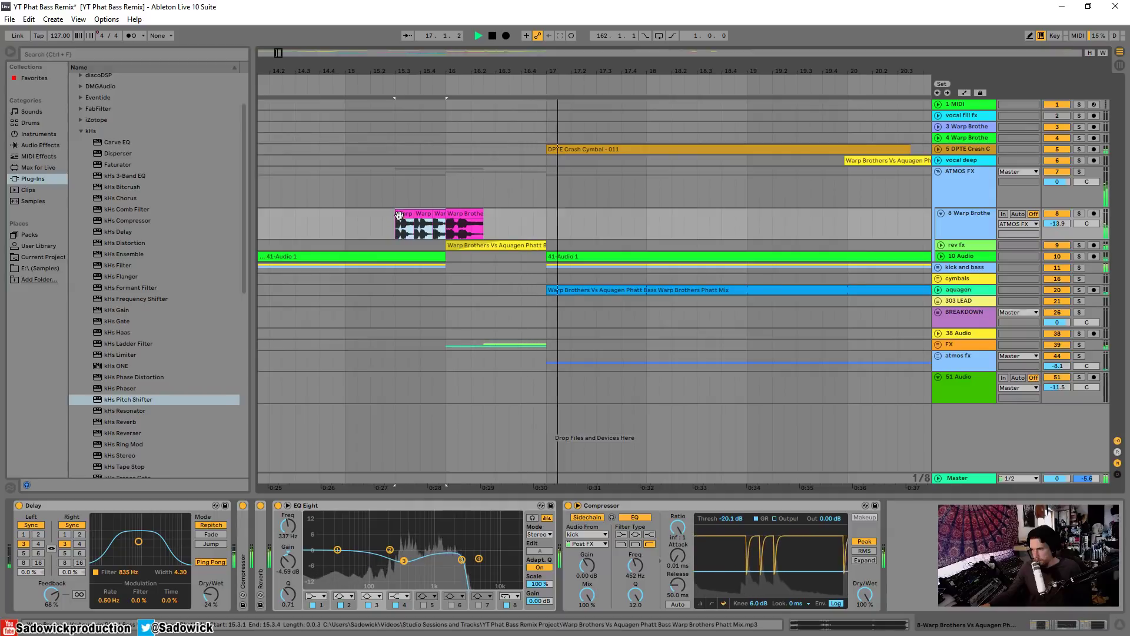
Step: Move the pasted vocal chops to 16.1.1 and then to 15.4.1, auditioning the fill at each position
{"action": "left_click_drag", "start_coordinate": [398, 215], "coordinate": [449, 214]}
{"action": "key", "text": "space"}
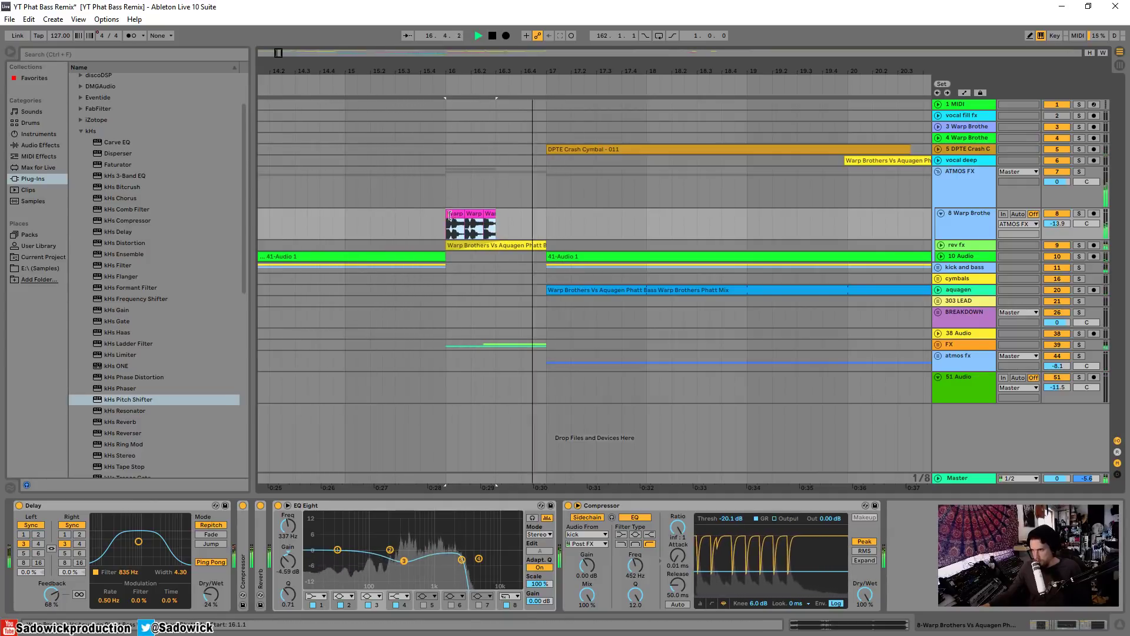
{"action": "left_click_drag", "start_coordinate": [449, 226], "coordinate": [424, 226]}
{"action": "key", "text": "space"}
{"action": "key", "text": "space"}
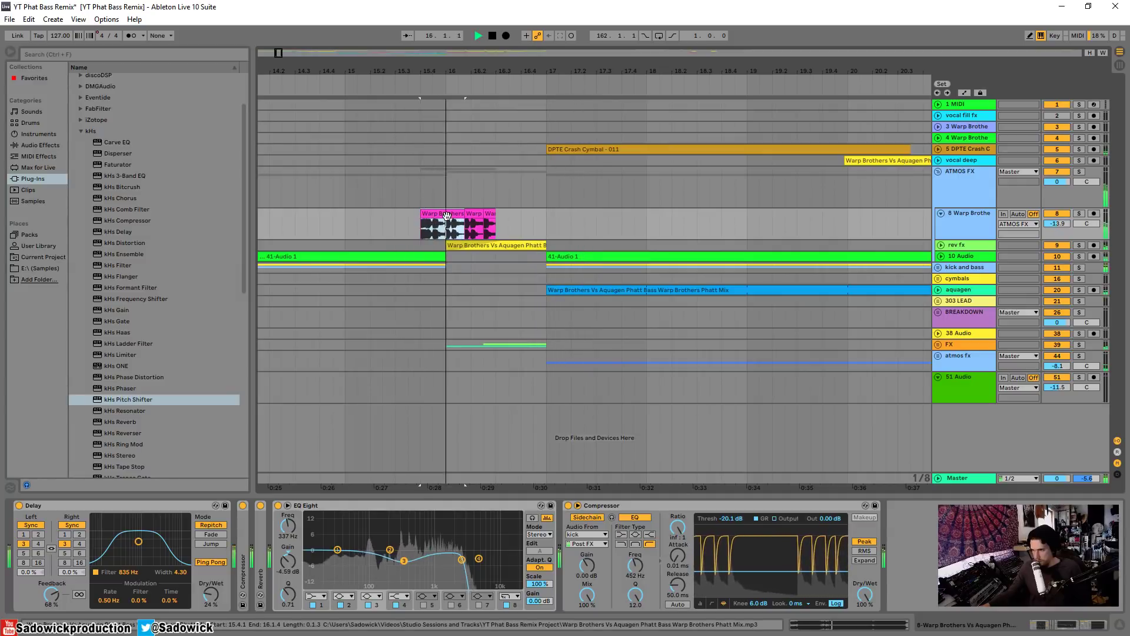
{"action": "left_click", "coordinate": [340, 85]}
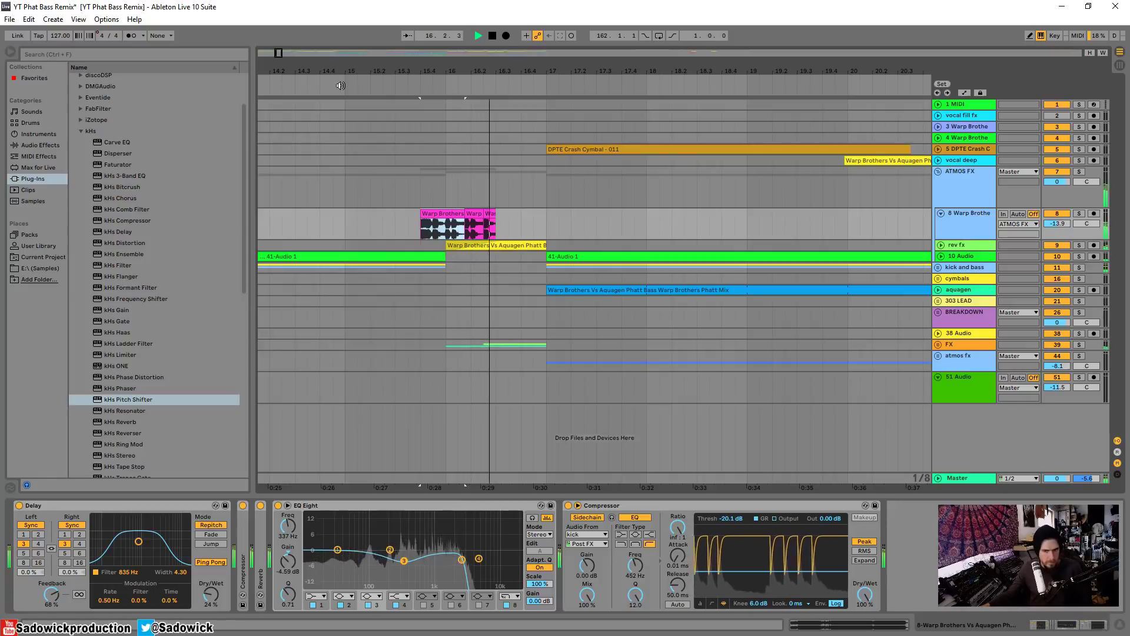
{"action": "left_click_drag", "start_coordinate": [487, 70], "coordinate": [507, 69]}
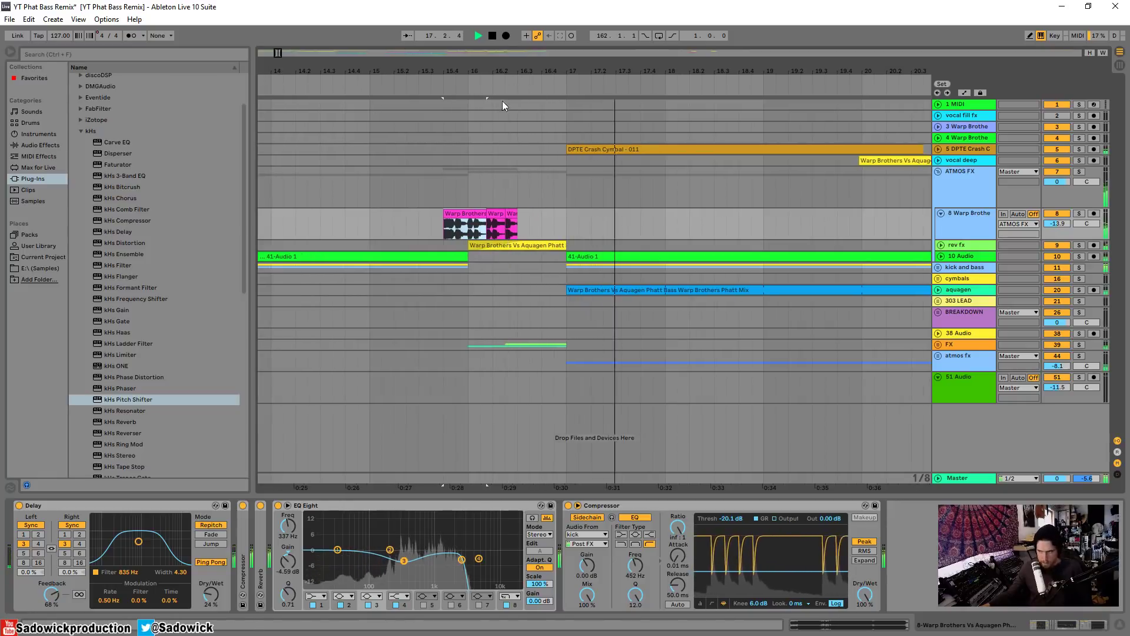
Step: Delete the short leftover vocal clip ending at about 16.3 and replay the fill leading into bar 17
{"action": "left_click", "coordinate": [512, 213]}
{"action": "key", "text": "Delete"}
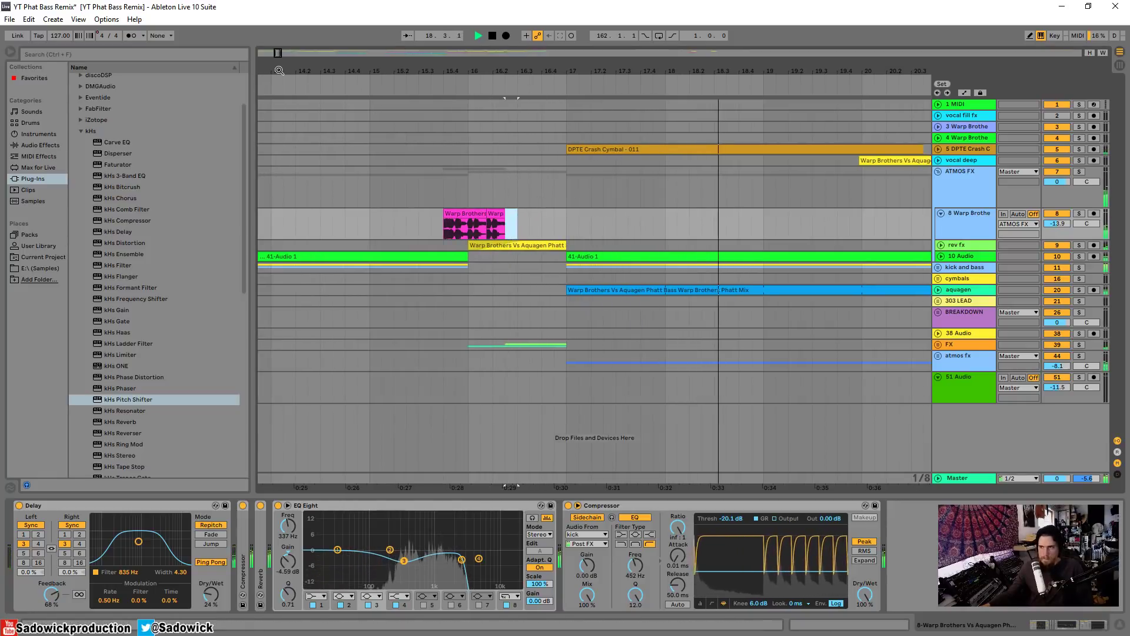
{"action": "left_click_drag", "start_coordinate": [279, 70], "coordinate": [514, 71]}
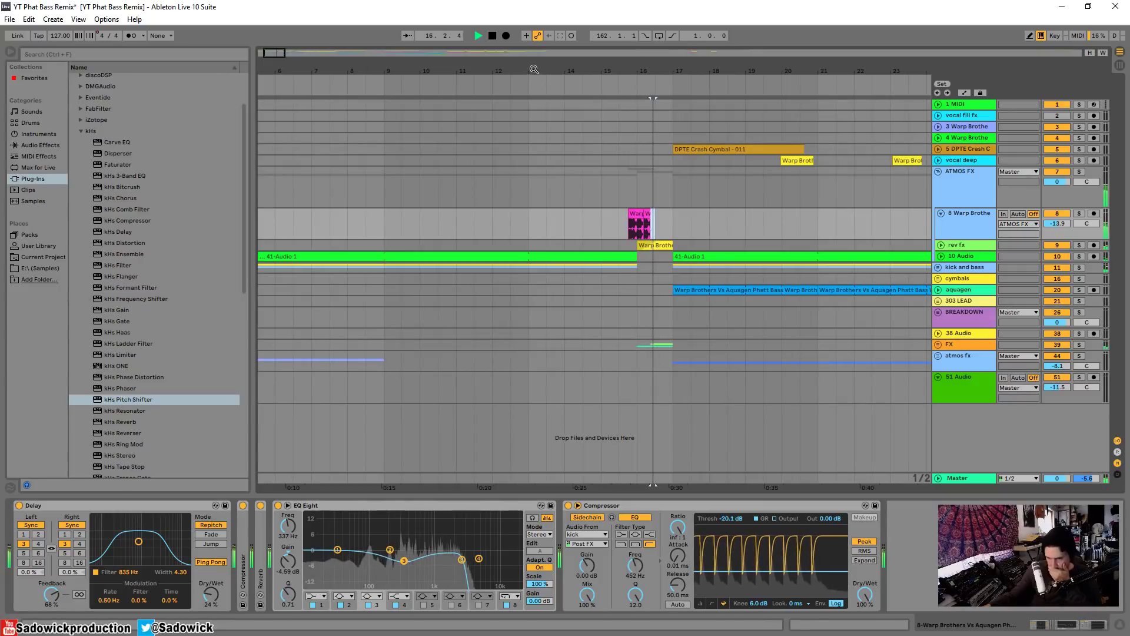
{"action": "left_click", "coordinate": [628, 89]}
Step: Try the vocal chops at 16.3.1 with the leftover piece in front of them removed
{"action": "left_click_drag", "start_coordinate": [636, 215], "coordinate": [655, 215]}
{"action": "key", "text": "space"}
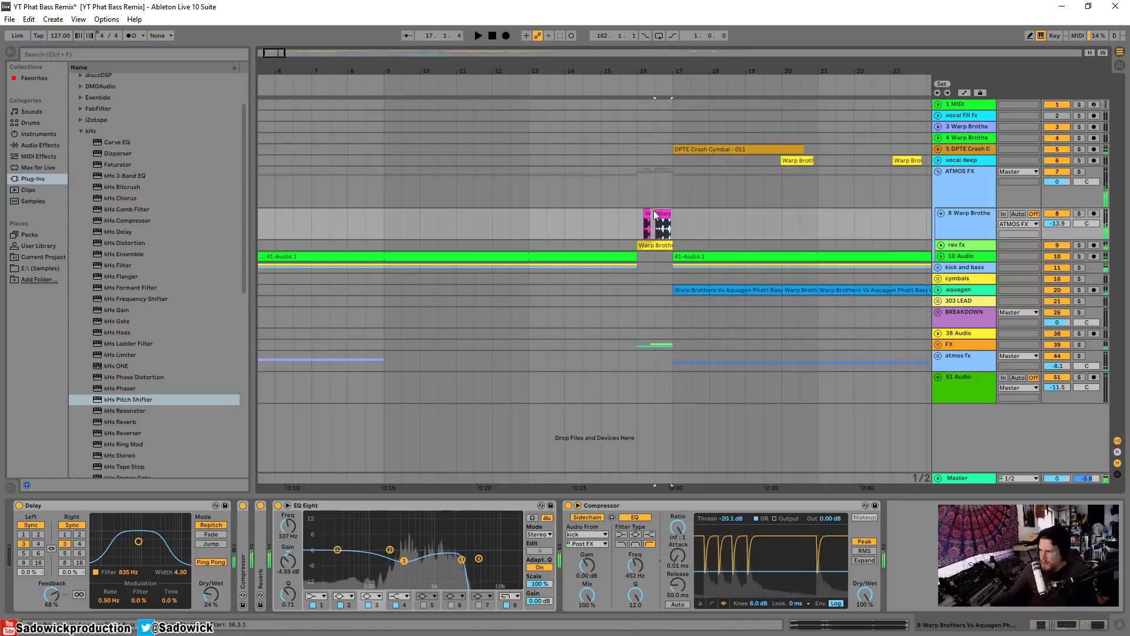
{"action": "left_click", "coordinate": [648, 221]}
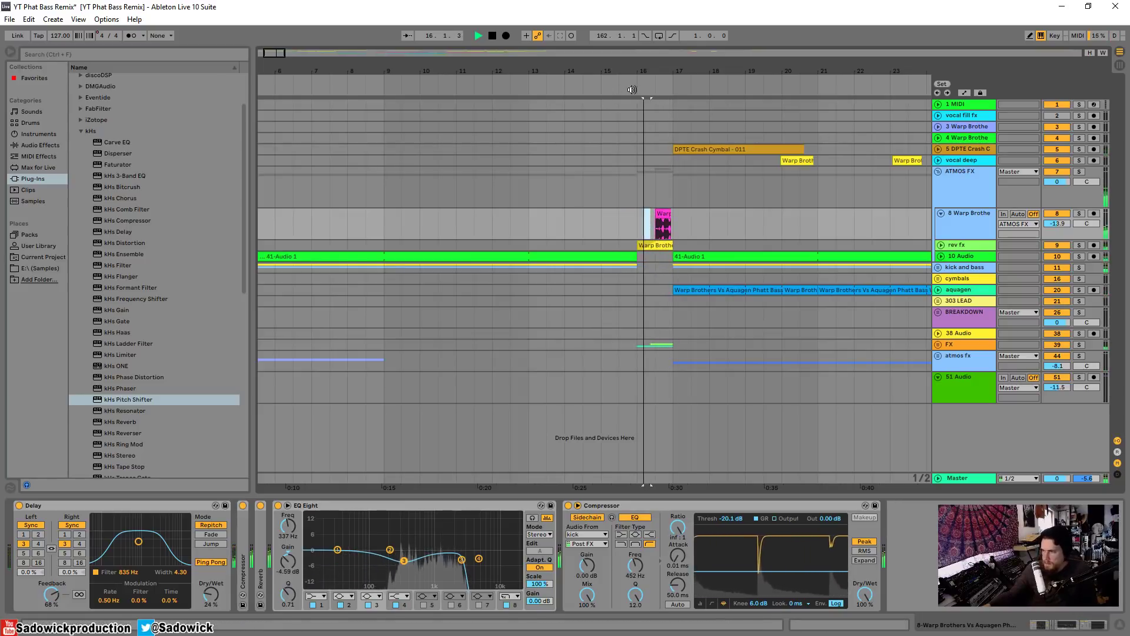
{"action": "key", "text": "ctrl+z"}
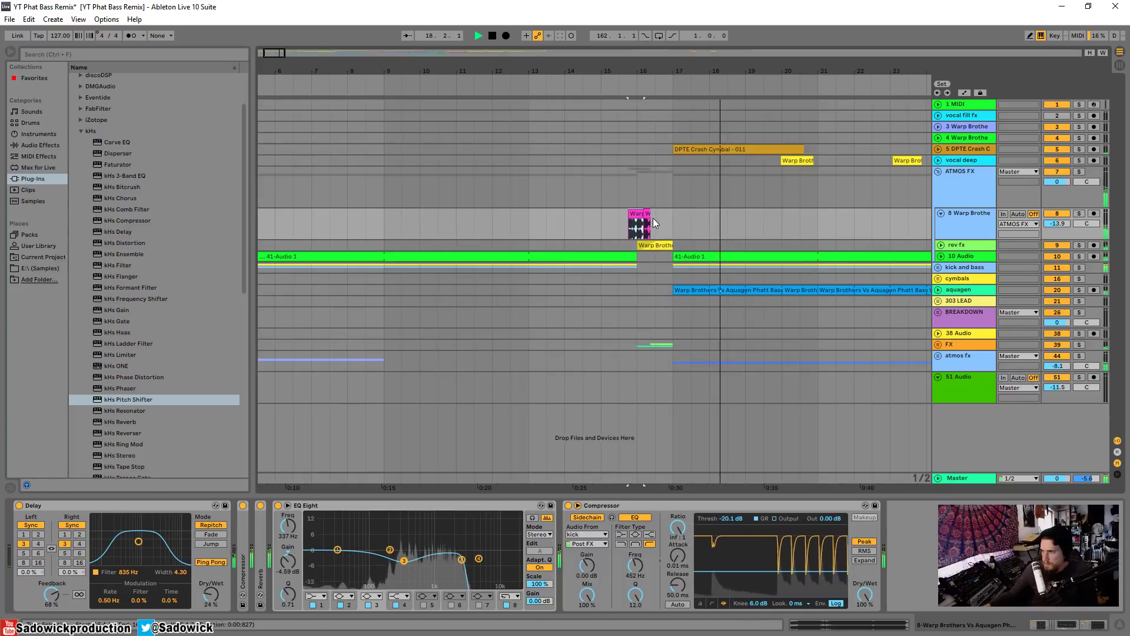
Step: Move the vocal chops to start at bar 16 and audition the transitions around bars 16 and 32
{"action": "left_click_drag", "start_coordinate": [653, 218], "coordinate": [643, 215]}
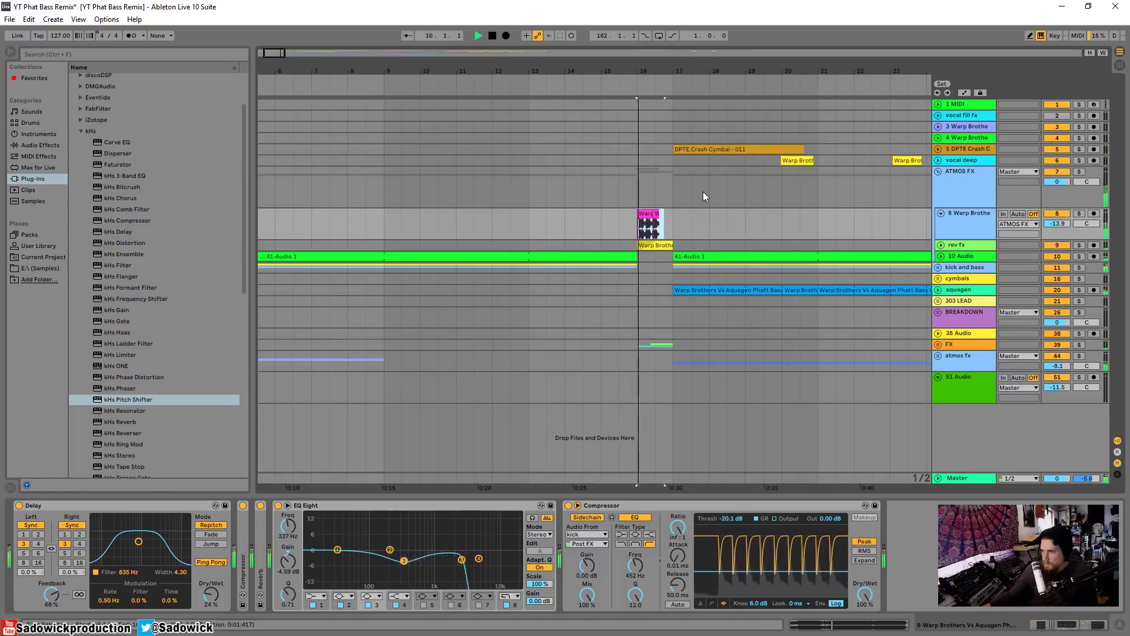
{"action": "left_click", "coordinate": [643, 72]}
{"action": "left_click_drag", "start_coordinate": [642, 72], "coordinate": [399, 72]}
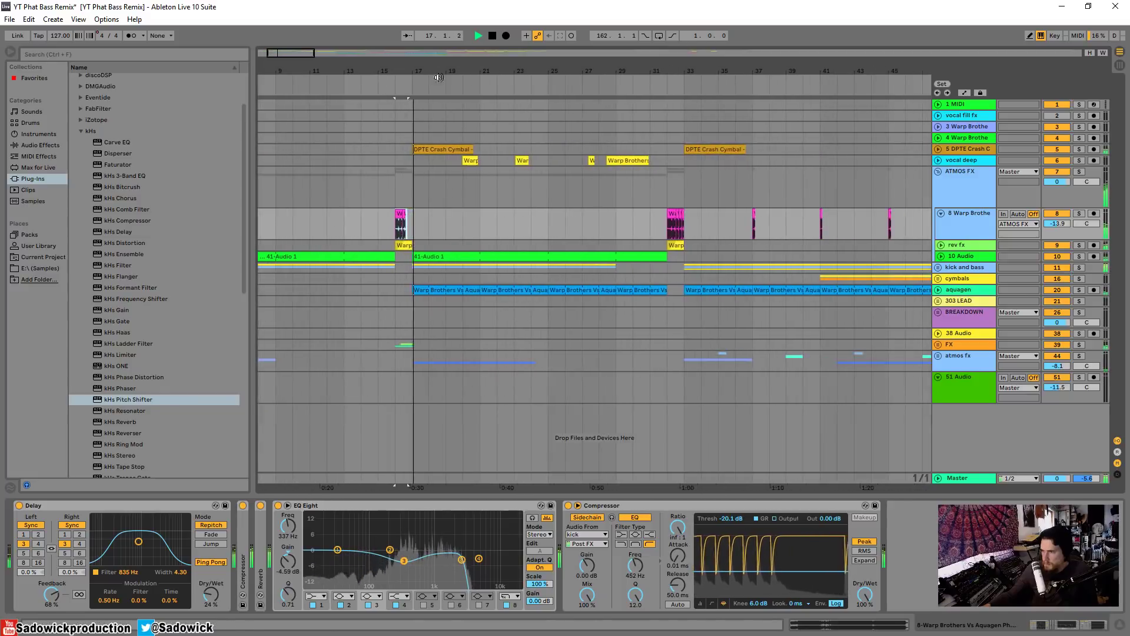
{"action": "key", "text": "space"}
{"action": "left_click", "coordinate": [666, 231]}
{"action": "key", "text": "space"}
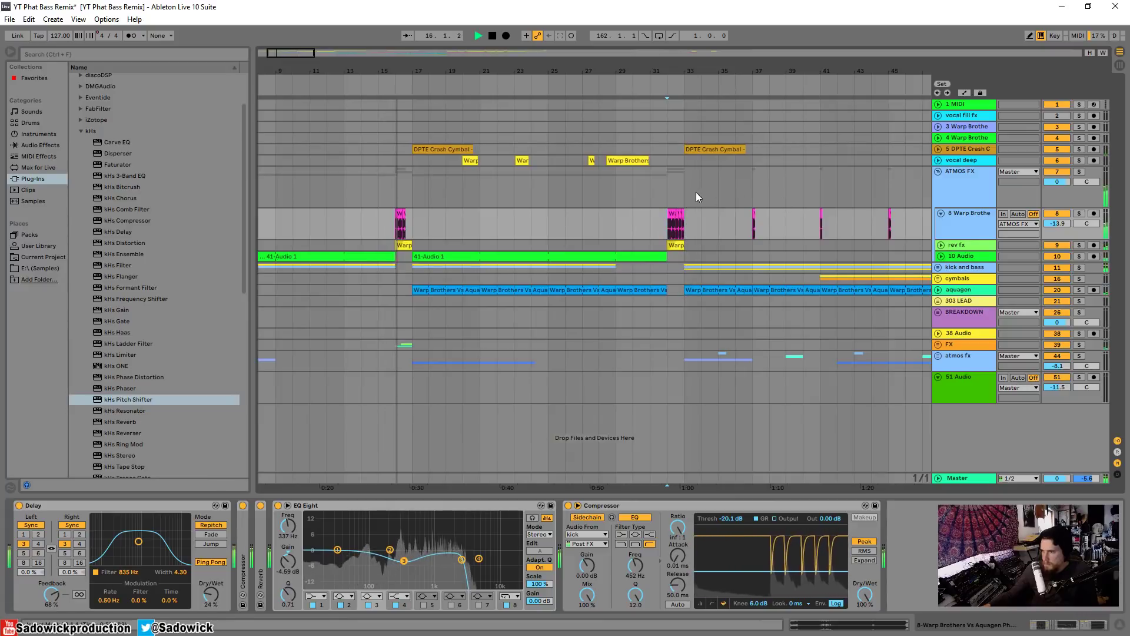
{"action": "left_click_drag", "start_coordinate": [398, 70], "coordinate": [513, 105]}
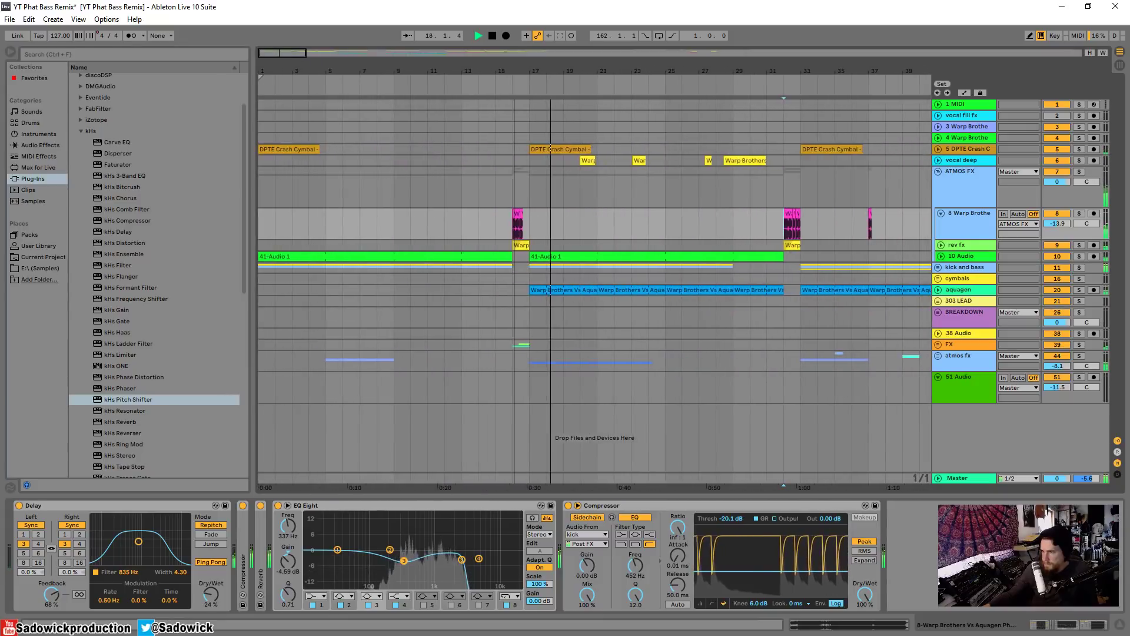
Step: Try the VEH3 and VES2 clips in the FX group from bar 15, and move them back to bar 16
{"action": "left_click", "coordinate": [938, 345]}
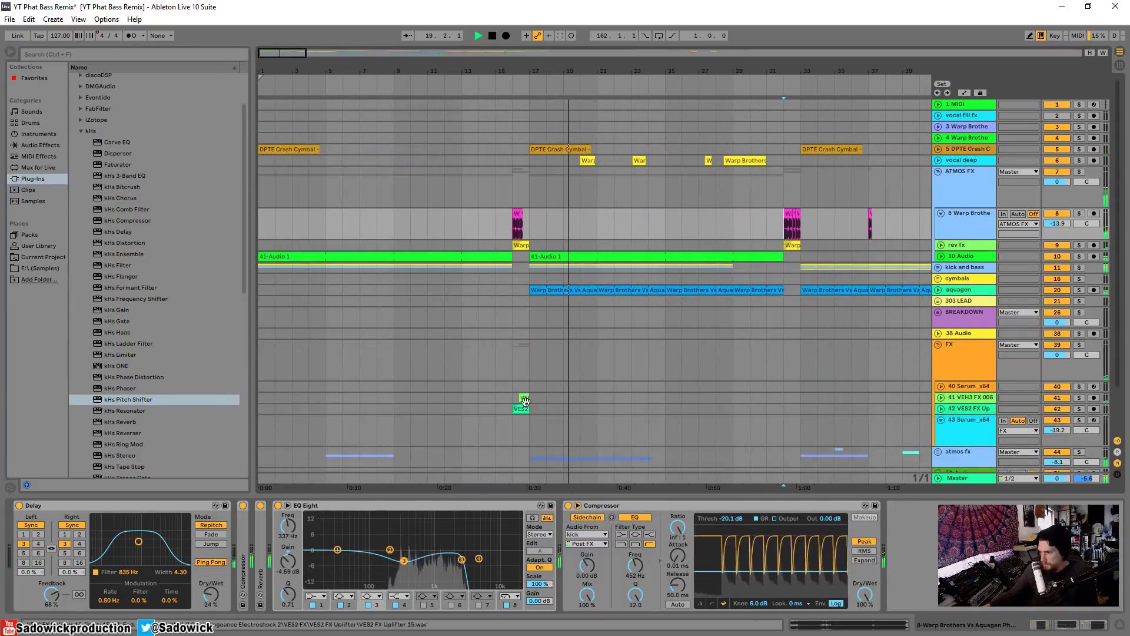
{"action": "left_click", "coordinate": [512, 416]}
{"action": "left_click_drag", "start_coordinate": [522, 409], "coordinate": [505, 408]}
{"action": "key", "text": "space"}
{"action": "key", "text": "space"}
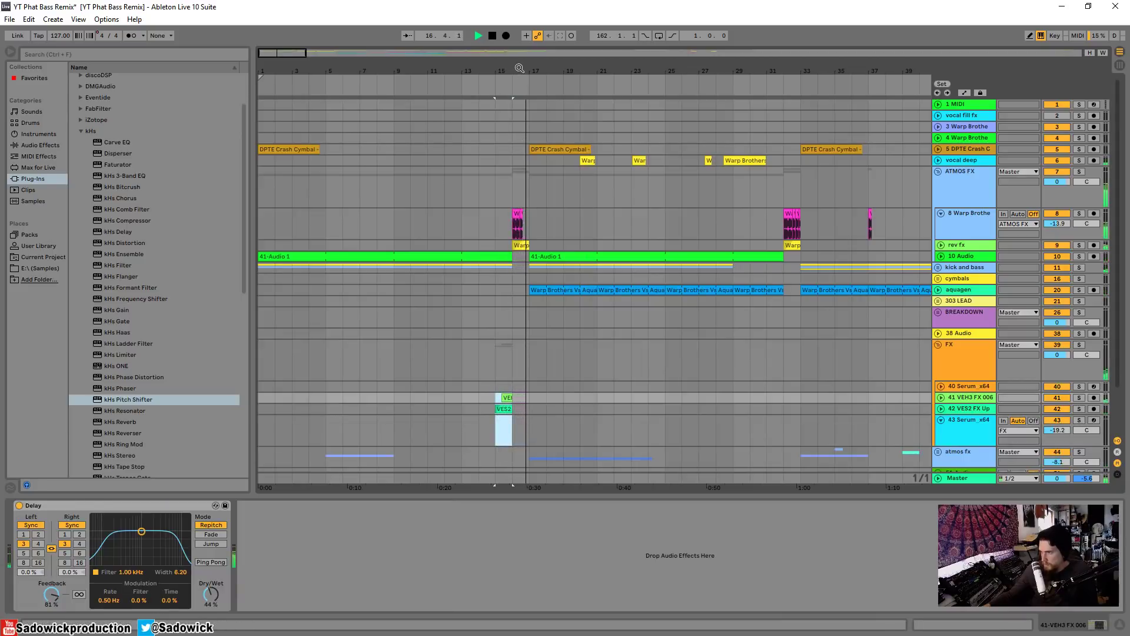
{"action": "left_click_drag", "start_coordinate": [522, 72], "coordinate": [527, 101]}
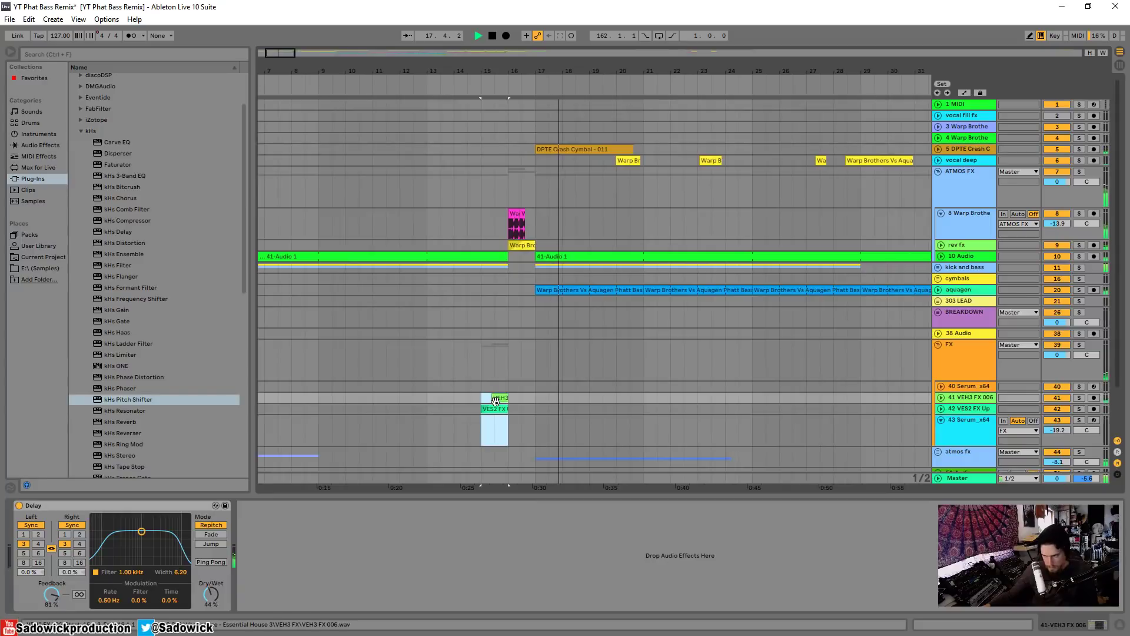
{"action": "left_click_drag", "start_coordinate": [499, 398], "coordinate": [526, 395]}
{"action": "left_click", "coordinate": [497, 257]}
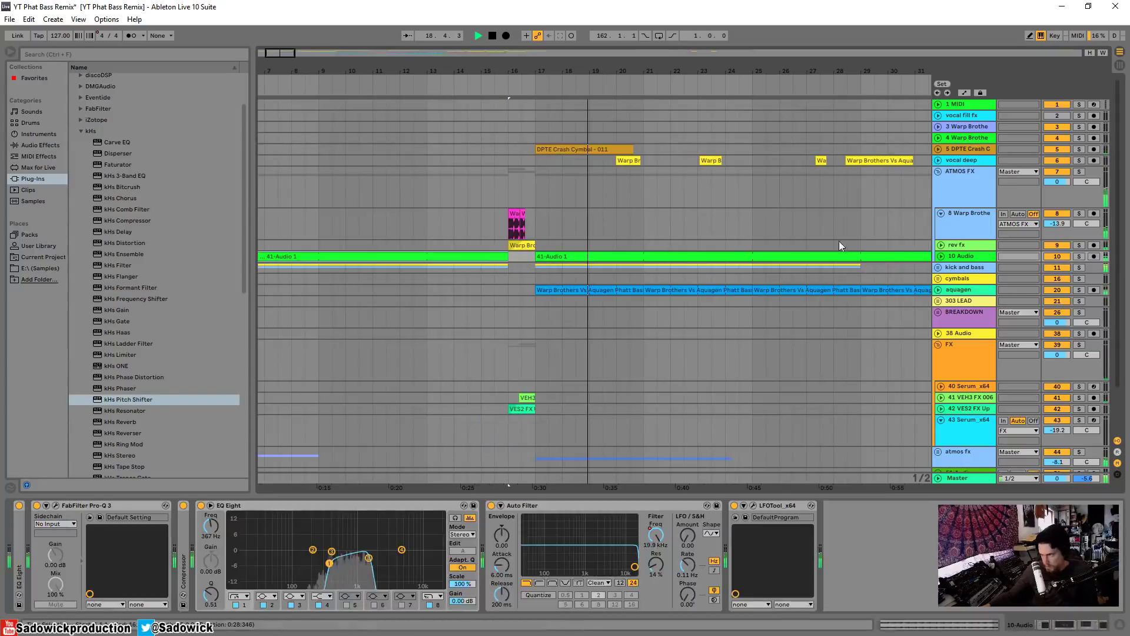
{"action": "key", "text": "space"}
Step: Unfold the kick and bass group and collapse the kHs plug-in folder in the browser
{"action": "left_click", "coordinate": [966, 171]}
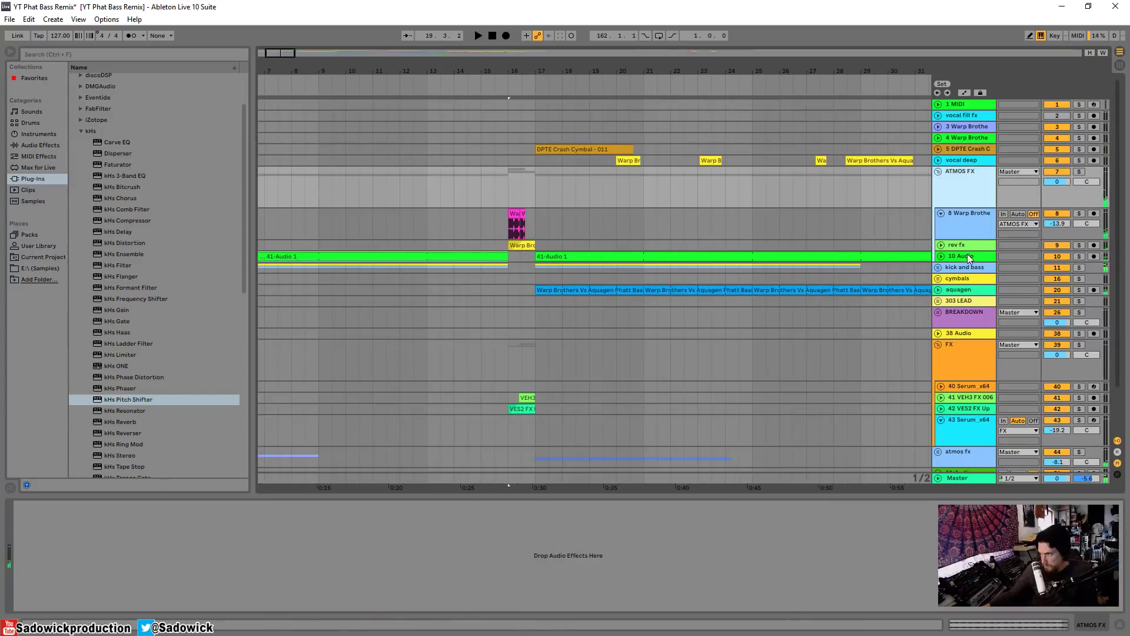
{"action": "left_click", "coordinate": [941, 269]}
{"action": "left_click", "coordinate": [939, 269]}
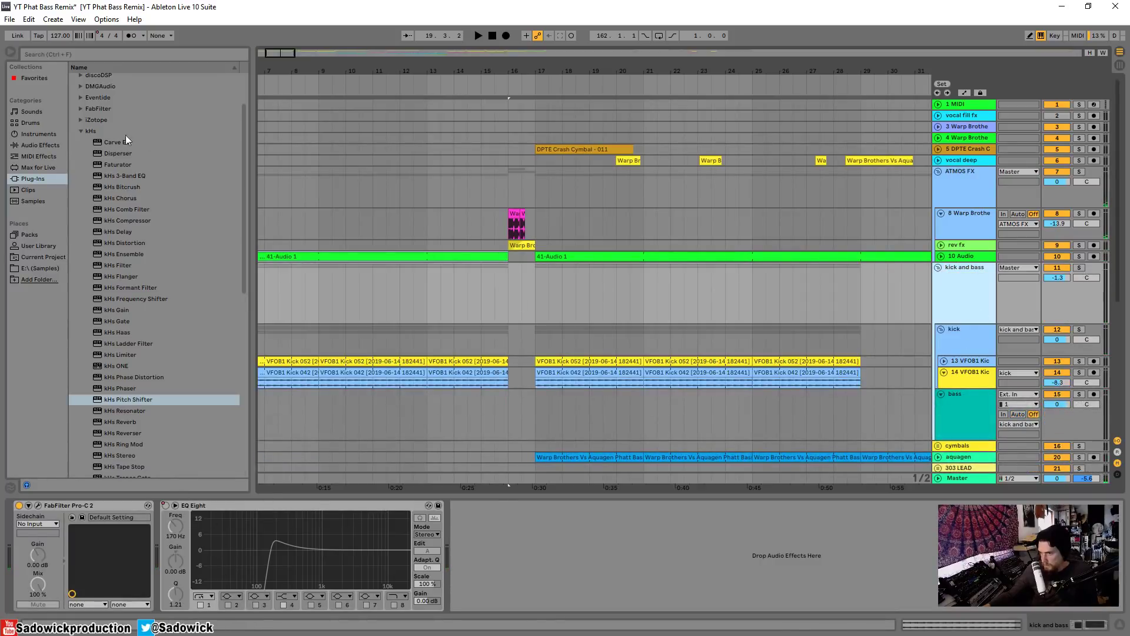
{"action": "left_click", "coordinate": [80, 131]}
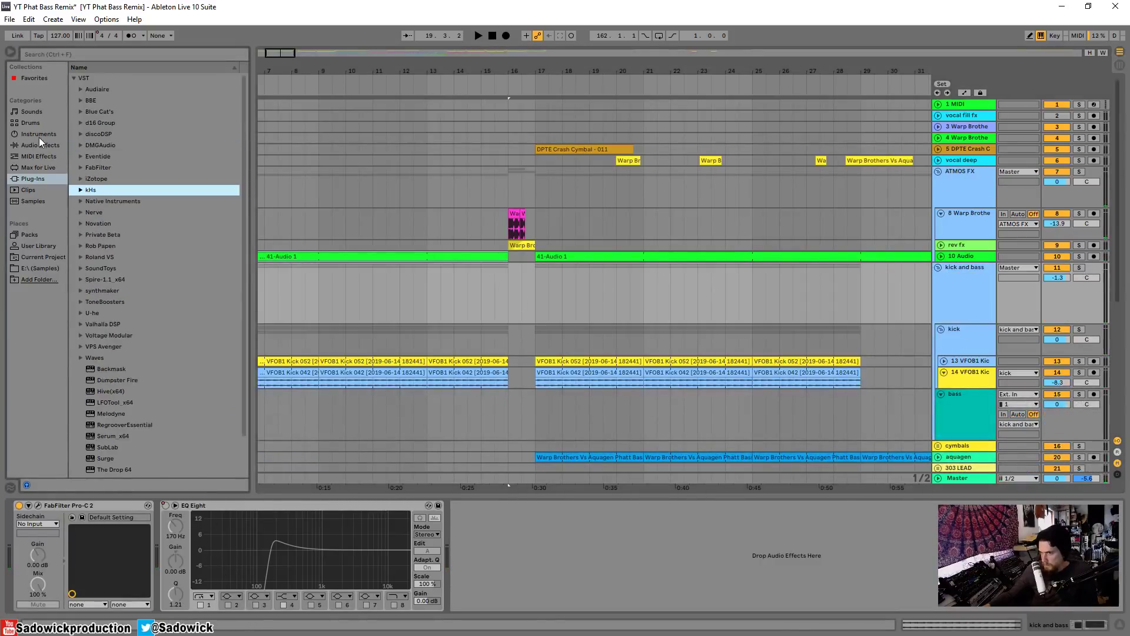
Step: Fold the kick and bass group, group it with the cymbals group, and rename the new group kick/bass/perc
{"action": "left_click", "coordinate": [938, 267]}
{"action": "left_click", "coordinate": [958, 279]}
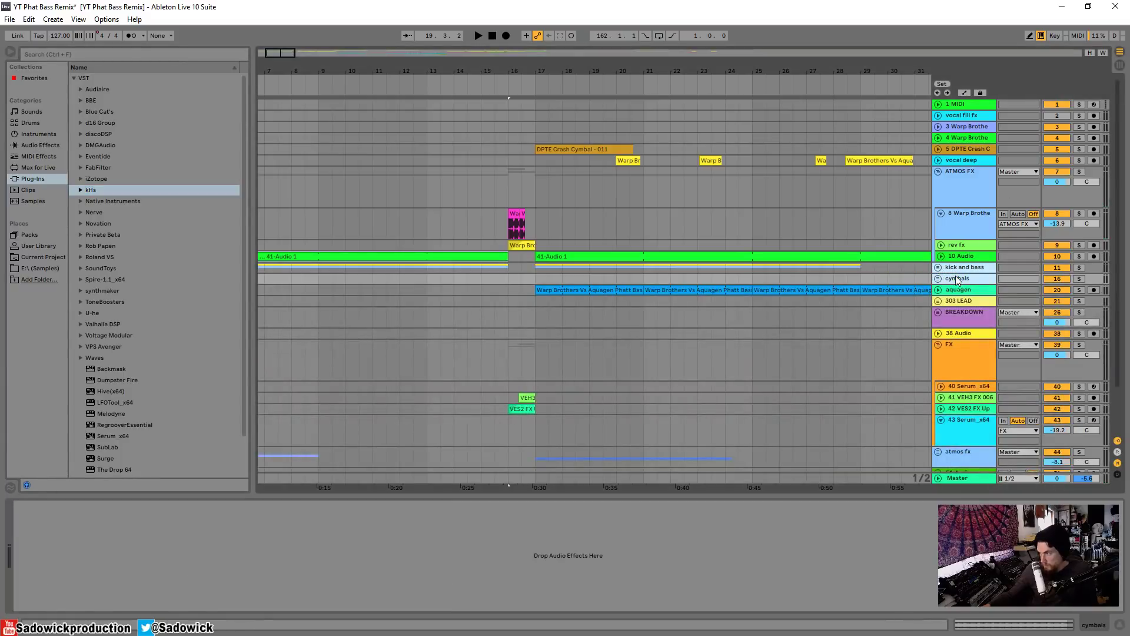
{"action": "right_click", "coordinate": [960, 283]}
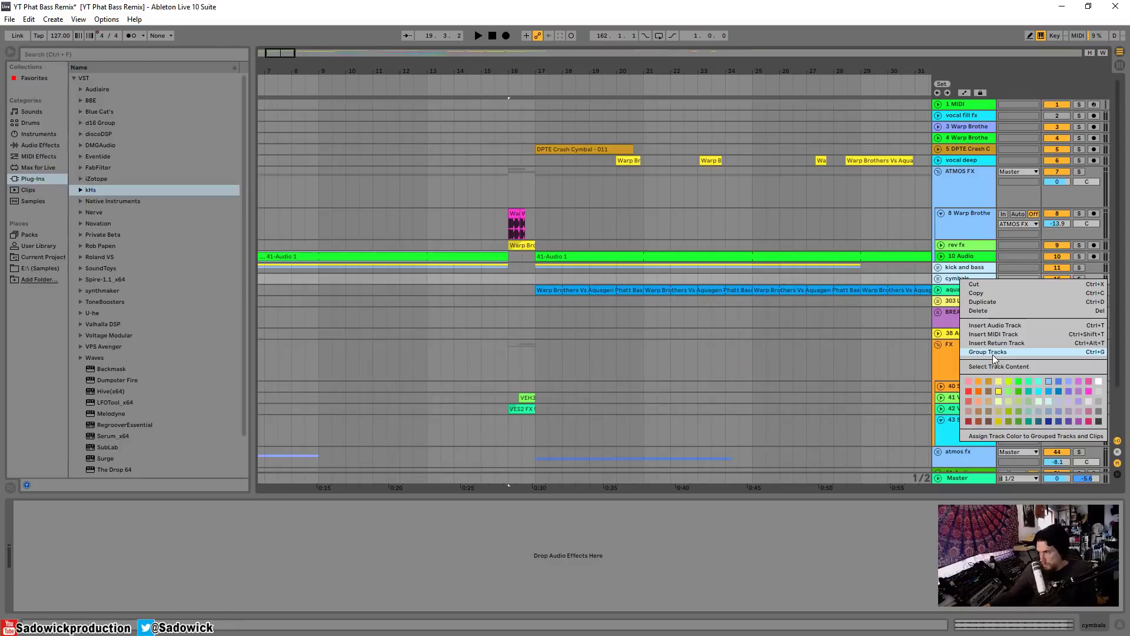
{"action": "left_click", "coordinate": [992, 354]}
{"action": "right_click", "coordinate": [959, 267]}
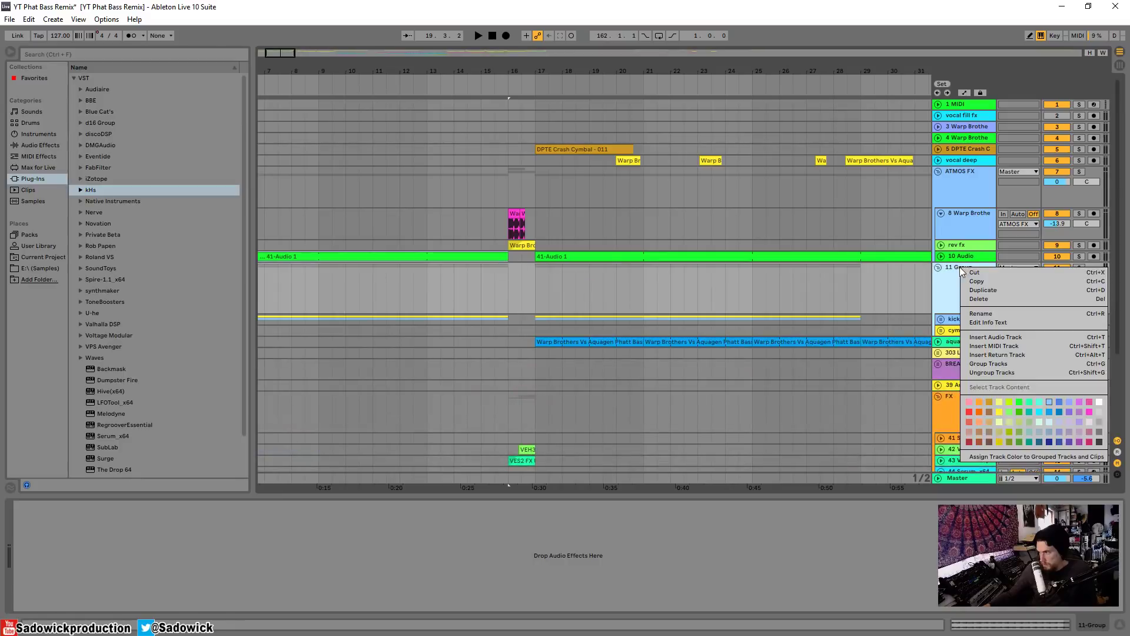
{"action": "left_click", "coordinate": [989, 313]}
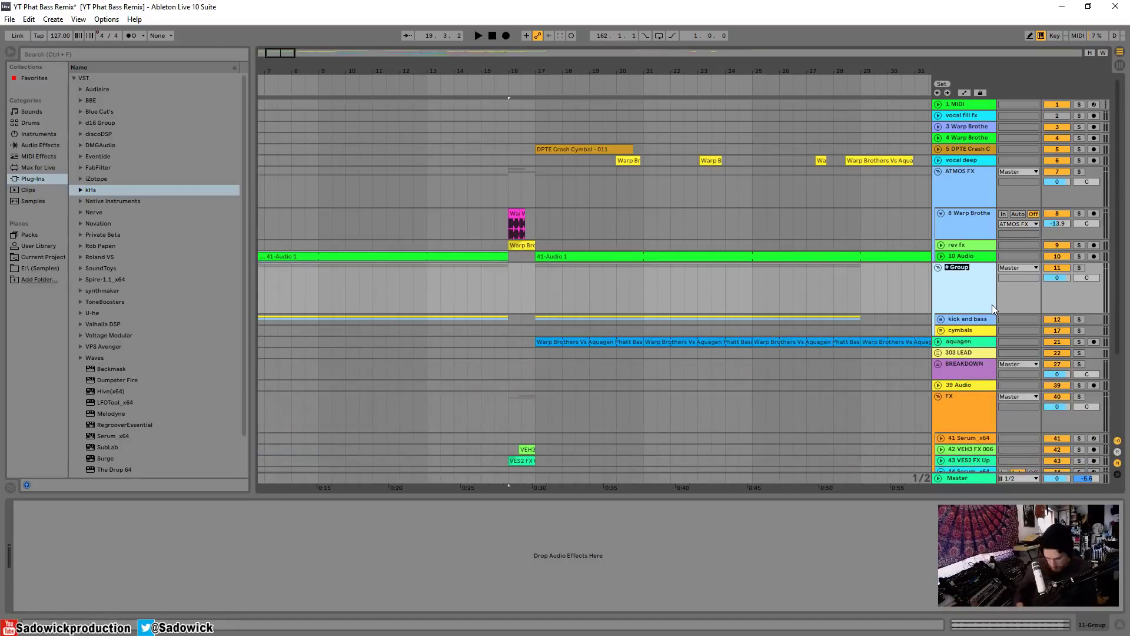
{"action": "type", "text": "a"}
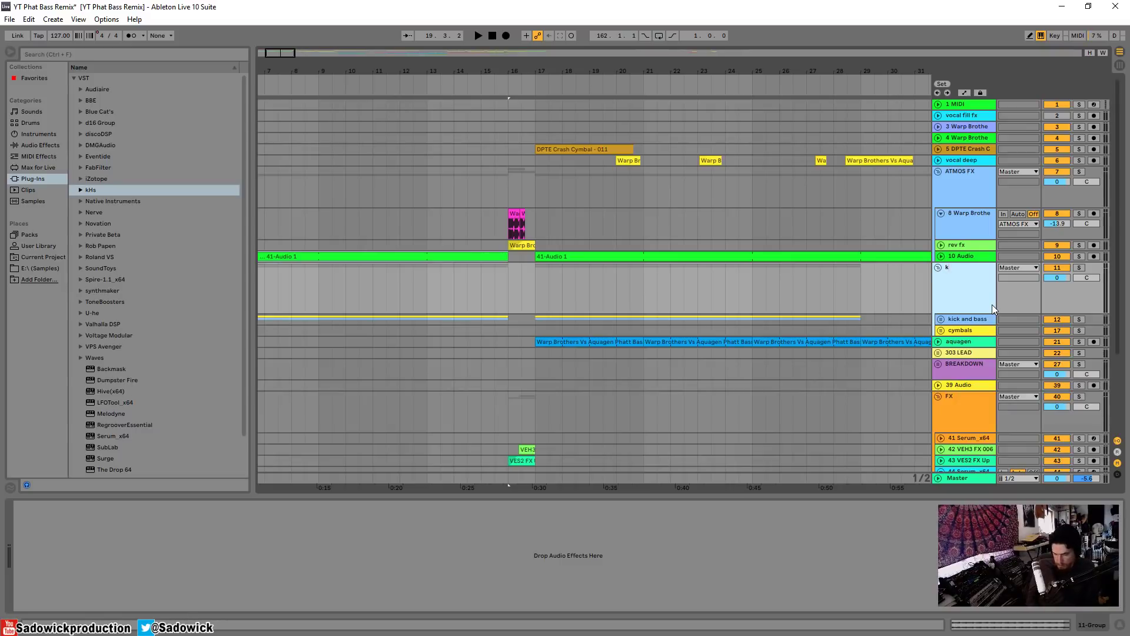
{"action": "type", "text": "kick/bass/perc"}
{"action": "key", "text": "Return"}
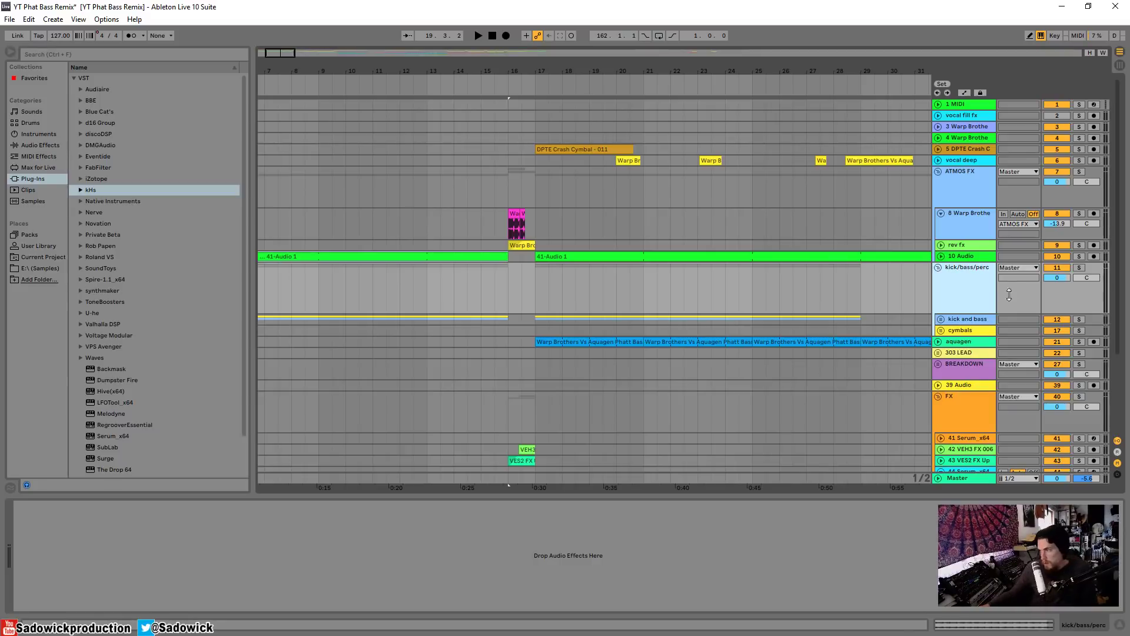
Step: Audition the kick/bass/perc group soloed from bar 17, and play the full mix from bar 14 with solo off
{"action": "left_click", "coordinate": [1079, 268]}
{"action": "left_click", "coordinate": [540, 292]}
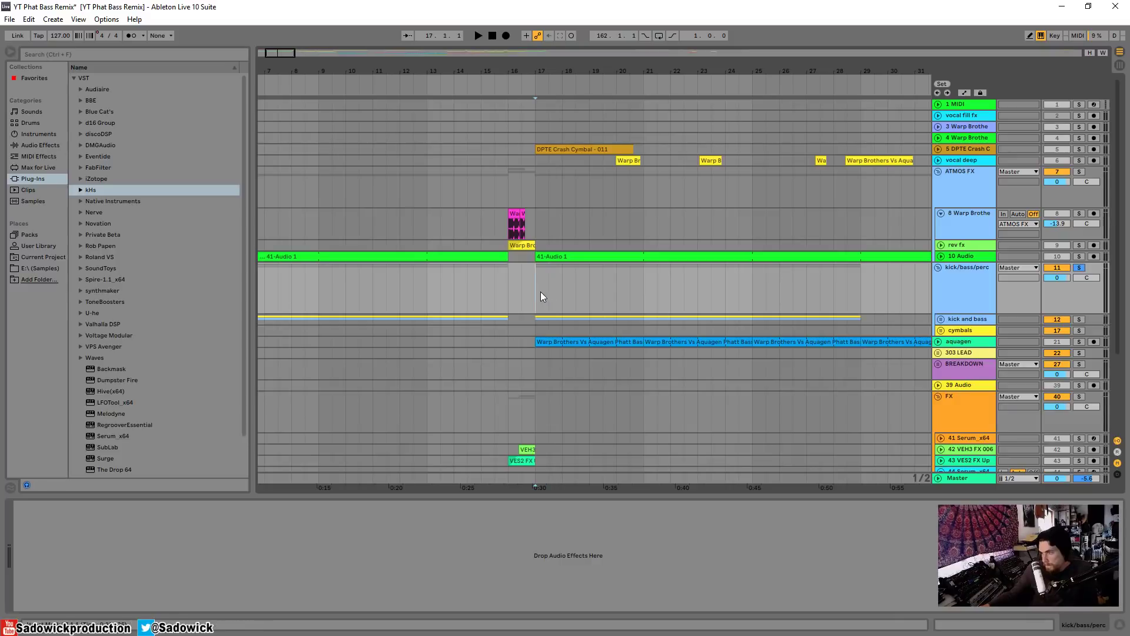
{"action": "key", "text": "space"}
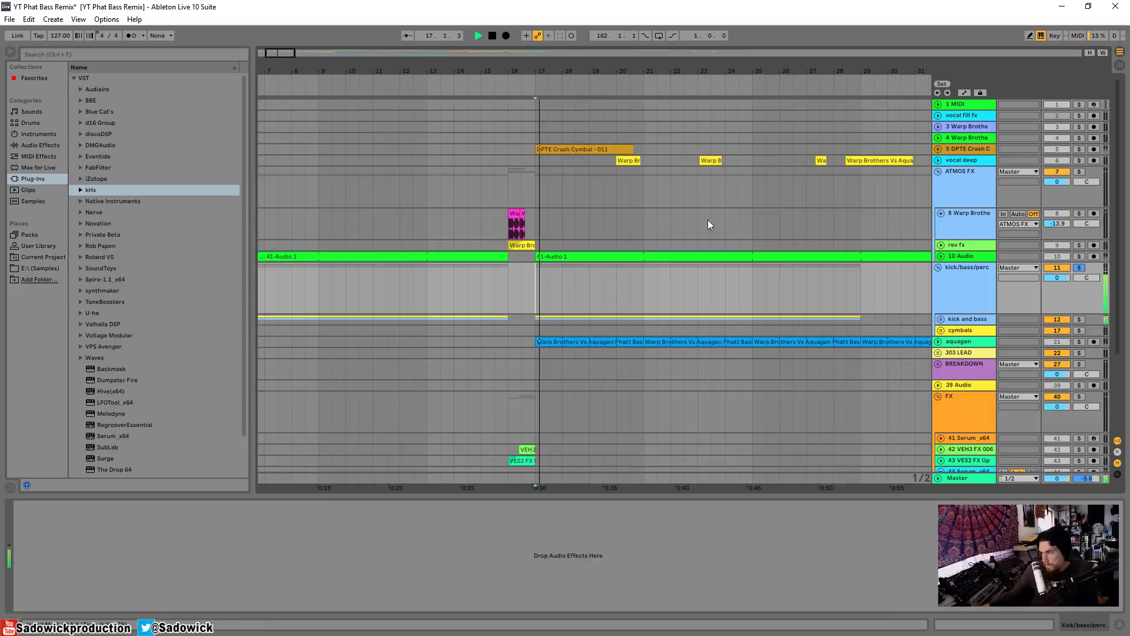
{"action": "left_click", "coordinate": [1080, 268]}
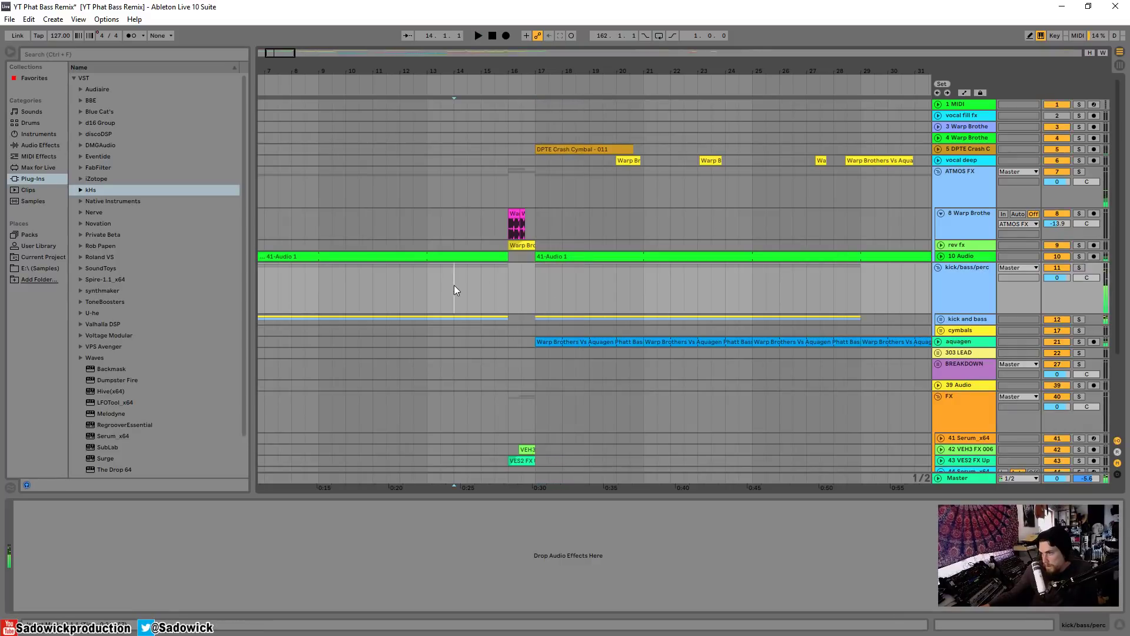
{"action": "key", "text": "space"}
Step: Add an EQ Eight to the kick/bass/perc group, sweep its band 8 high cut, and set that frequency to 22.0 kHz
{"action": "left_click", "coordinate": [37, 145]}
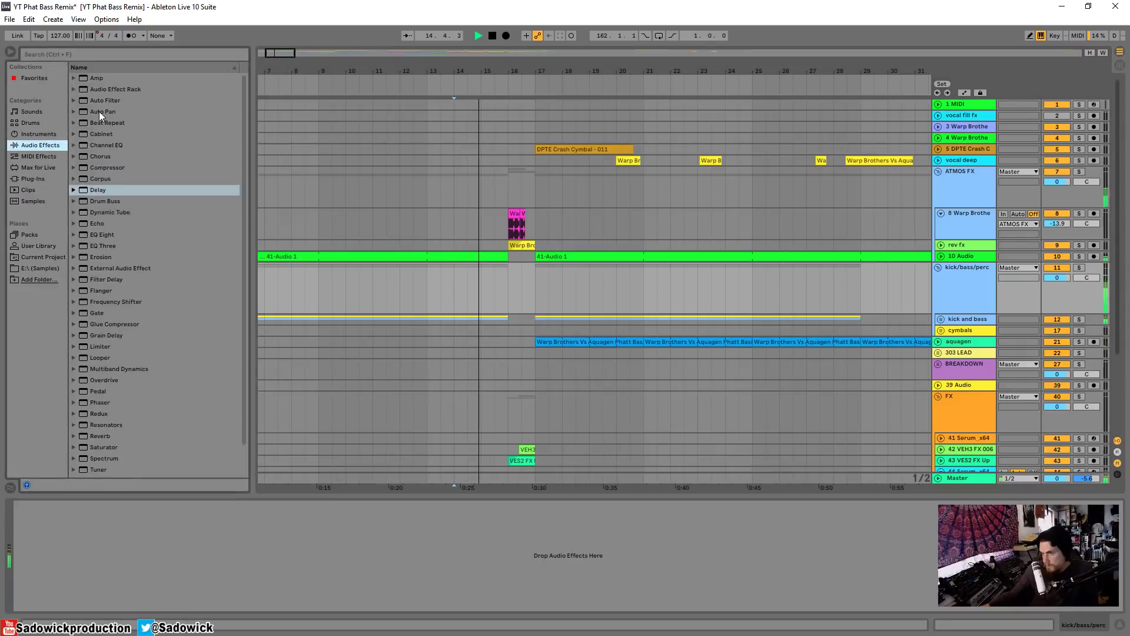
{"action": "left_click", "coordinate": [35, 134]}
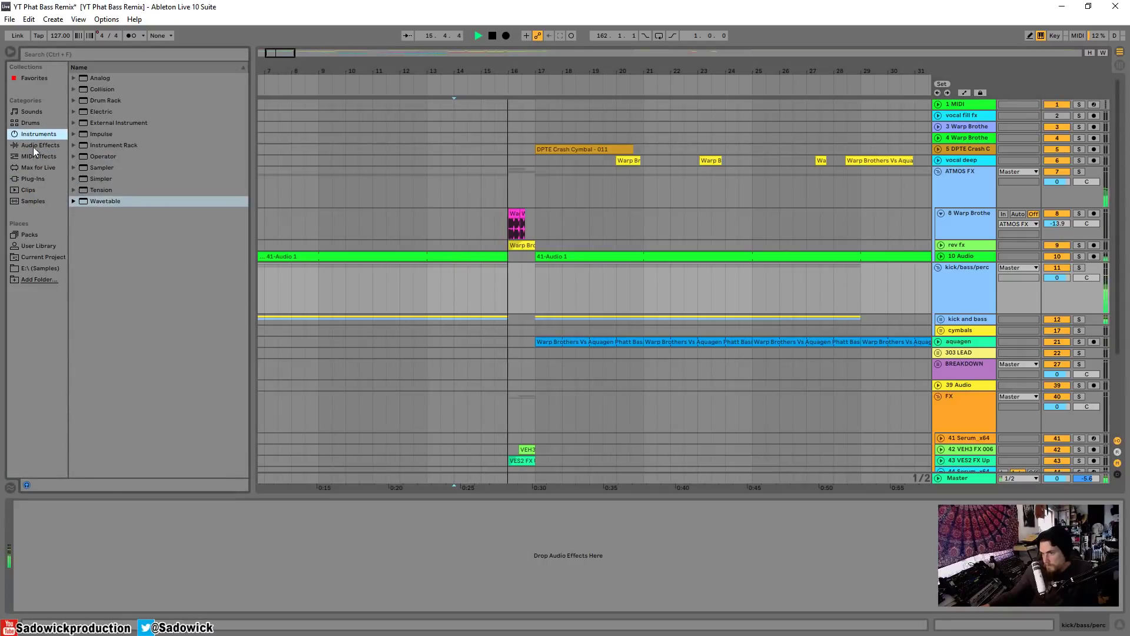
{"action": "left_click", "coordinate": [29, 146]}
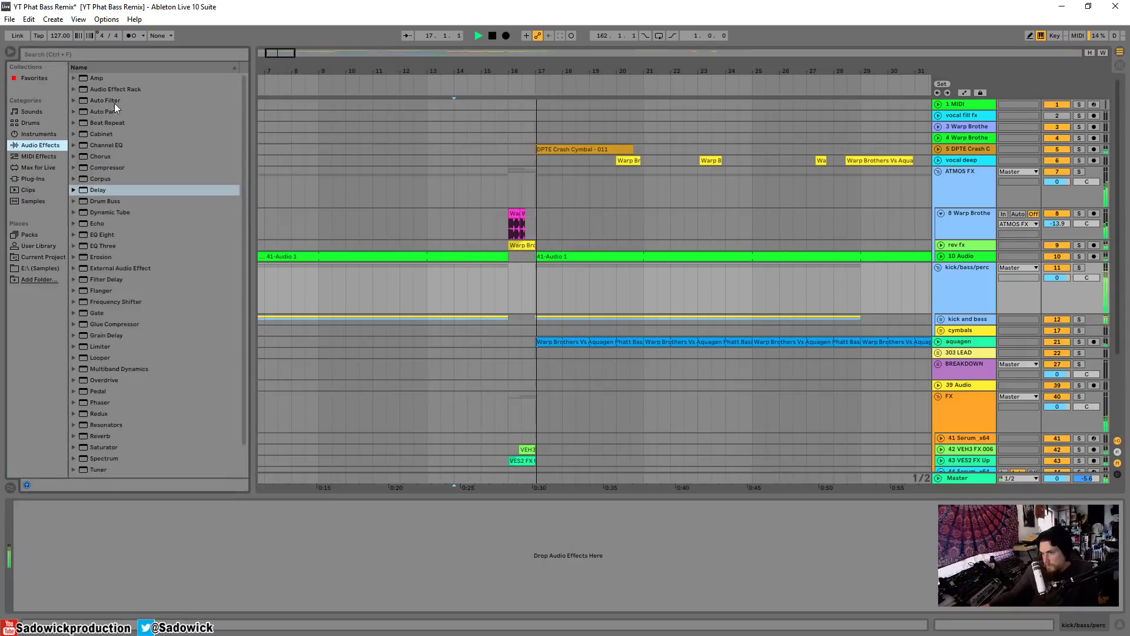
{"action": "left_click_drag", "start_coordinate": [114, 101], "coordinate": [503, 277]}
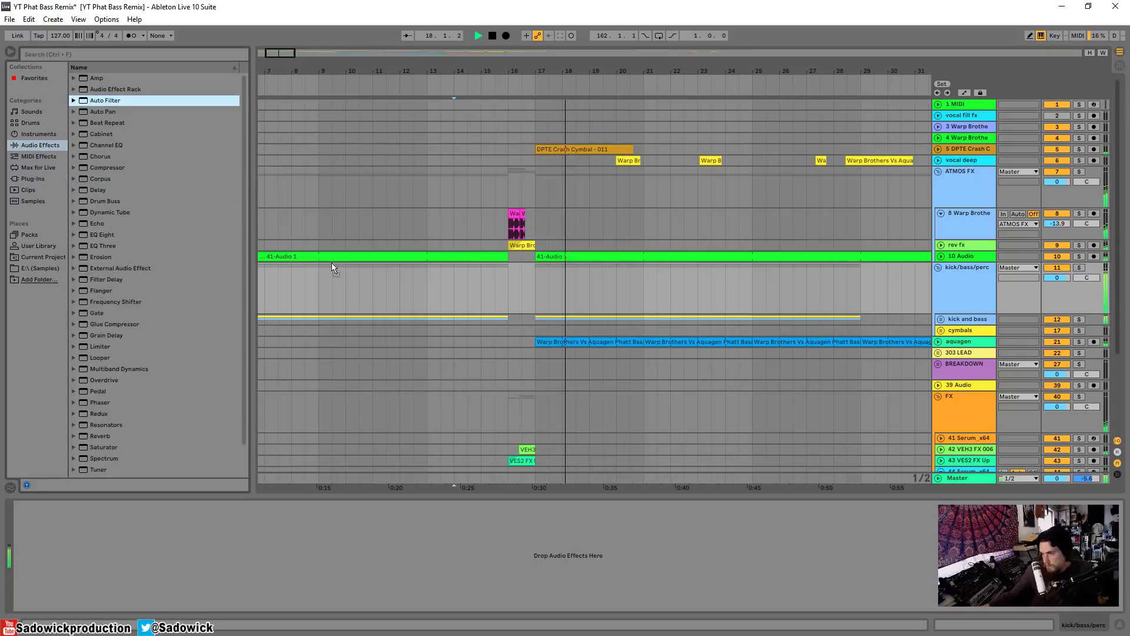
{"action": "left_click", "coordinate": [97, 235]}
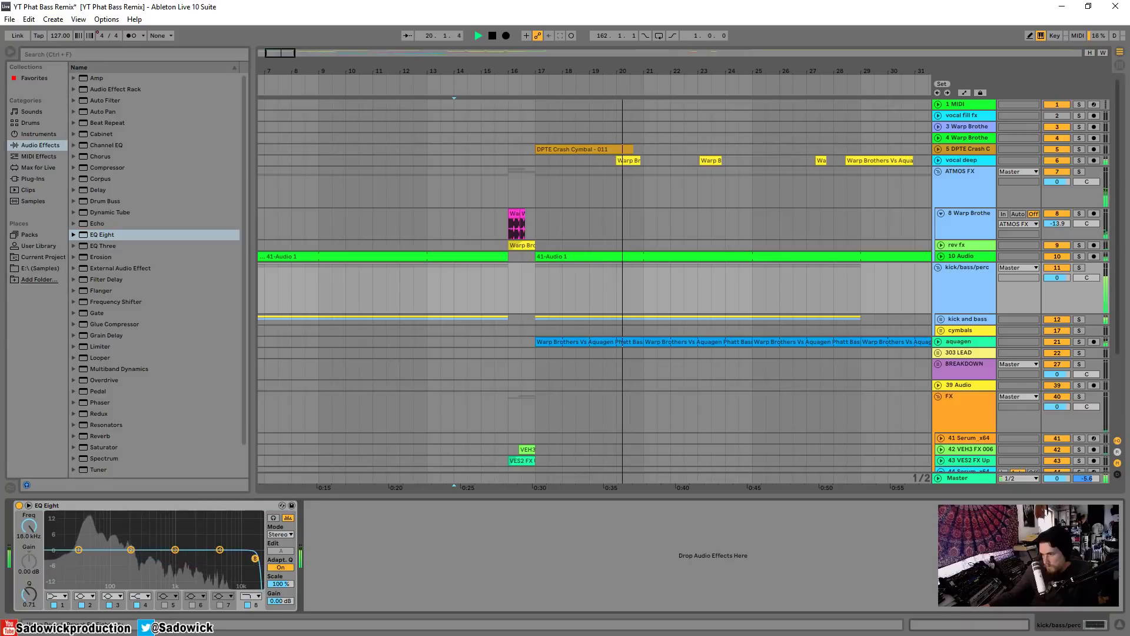
{"action": "left_click_drag", "start_coordinate": [255, 558], "coordinate": [188, 558]}
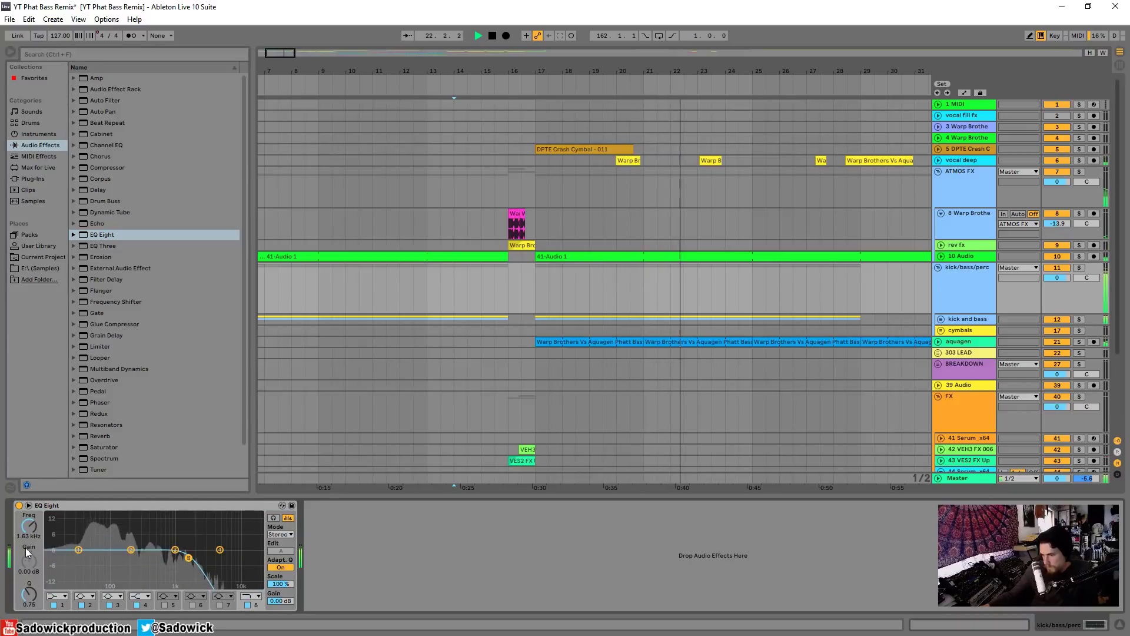
{"action": "left_click_drag", "start_coordinate": [29, 526], "coordinate": [29, 451]}
Step: Automate the EQ Eight's band 8 frequency on kick/bass/perc to fall from about bar 10 to bar 16 and recover to 22.0 kHz at bar 17
{"action": "left_click", "coordinate": [411, 89]}
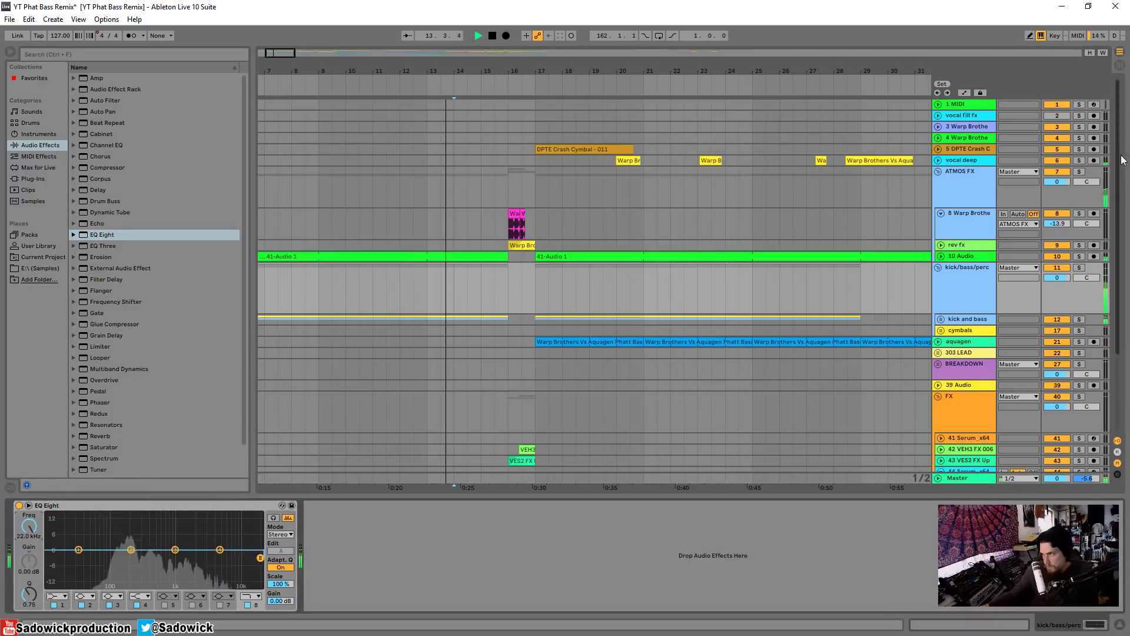
{"action": "key", "text": "a"}
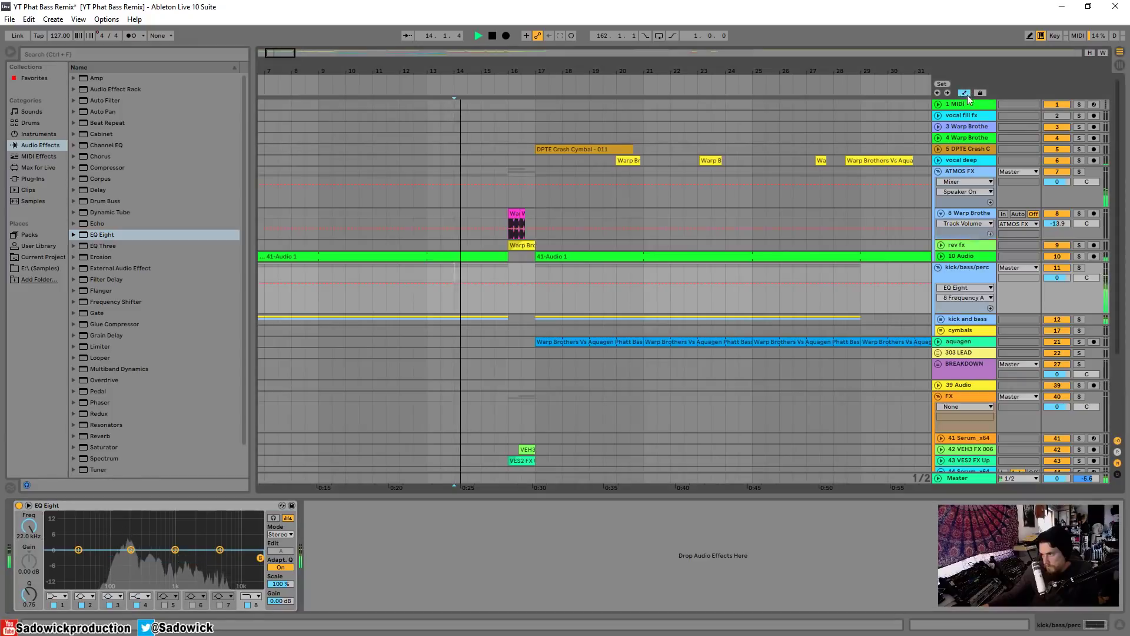
{"action": "left_click", "coordinate": [426, 284]}
{"action": "left_click_drag", "start_coordinate": [508, 284], "coordinate": [535, 284]}
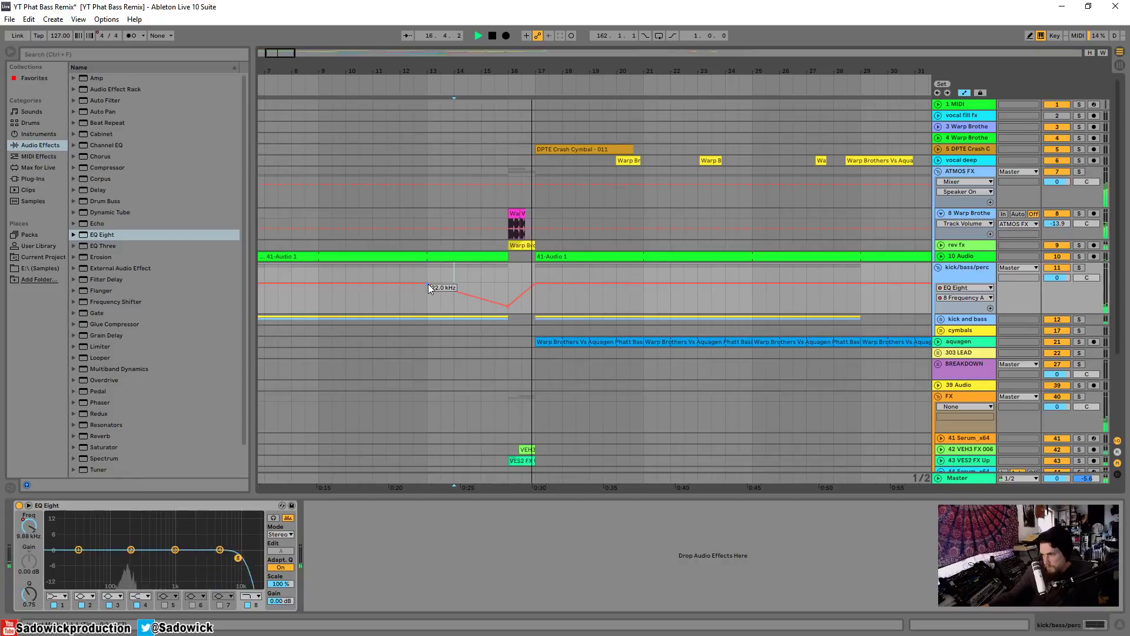
{"action": "left_click_drag", "start_coordinate": [429, 284], "coordinate": [346, 283]}
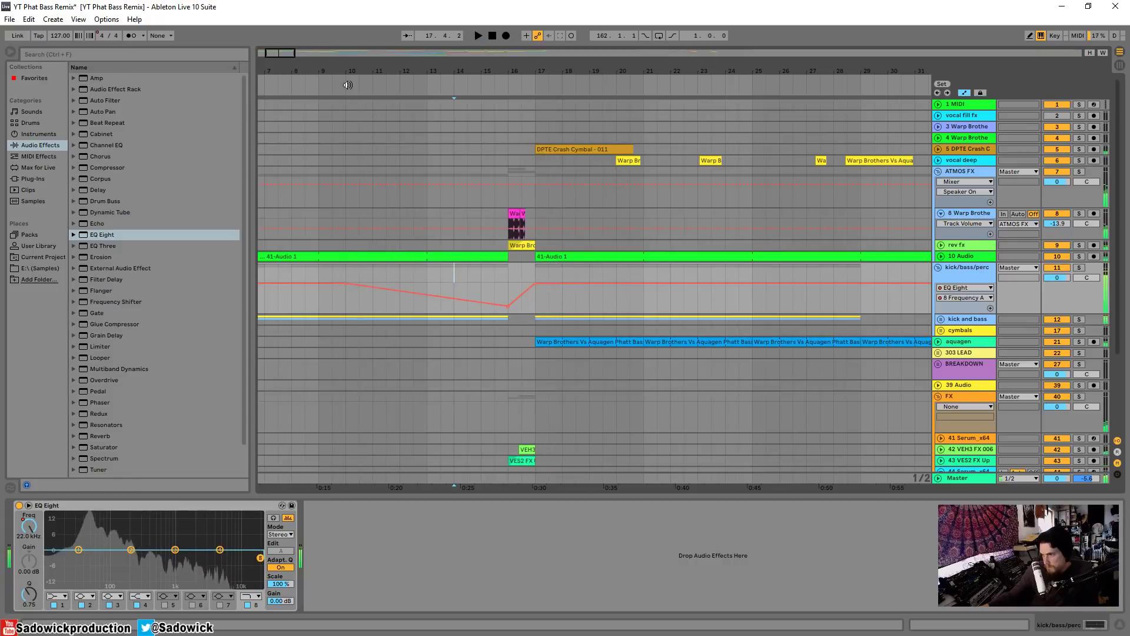
{"action": "left_click", "coordinate": [348, 85]}
{"action": "left_click_drag", "start_coordinate": [1077, 314], "coordinate": [1077, 334]}
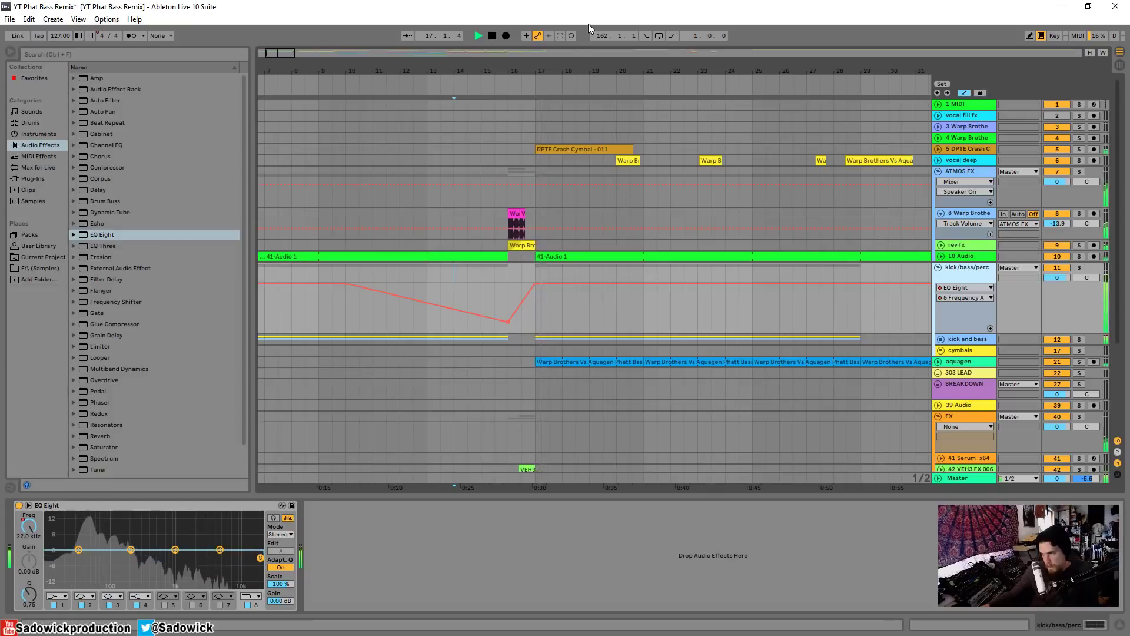
Step: Audition the transition from about bar 30 into bar 33 and reduce the kick/bass/perc track's height
{"action": "left_click_drag", "start_coordinate": [552, 70], "coordinate": [354, 42]}
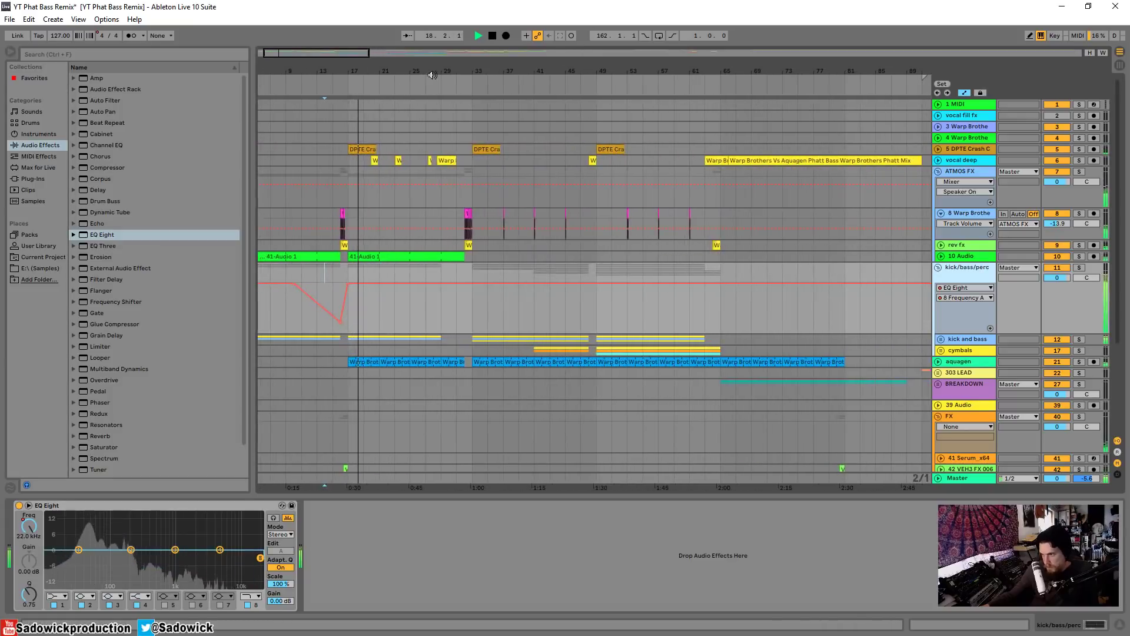
{"action": "left_click", "coordinate": [447, 80]}
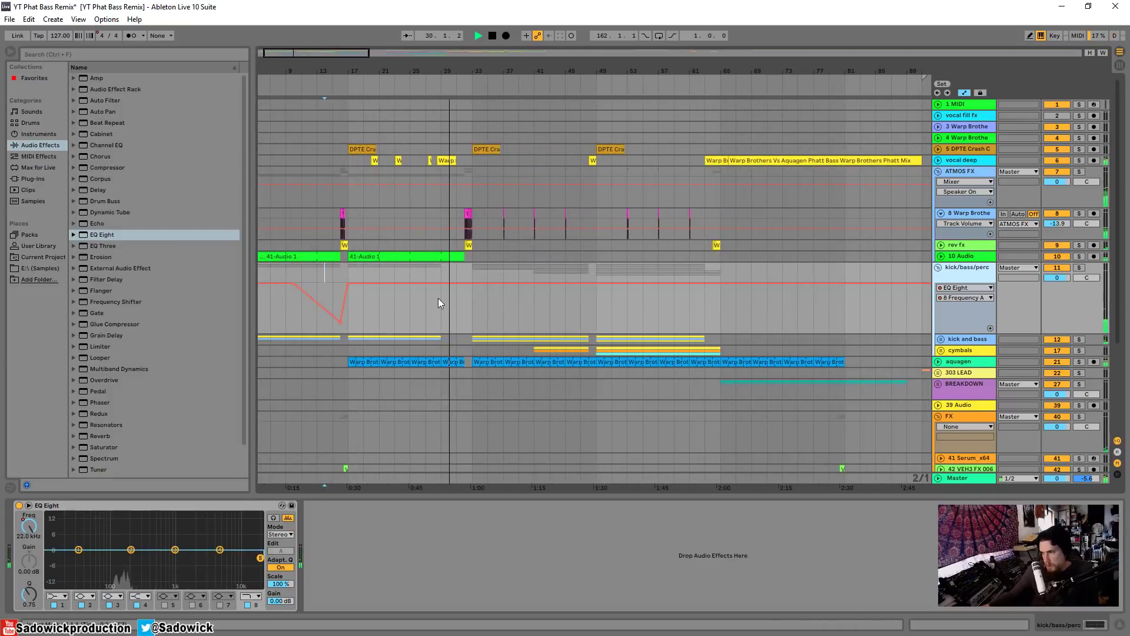
{"action": "mouse_move", "coordinate": [631, 70]}
{"action": "left_mouse_down"}
{"action": "mouse_move", "coordinate": [449, 84]}
{"action": "mouse_move", "coordinate": [633, 85]}
{"action": "left_mouse_up"}
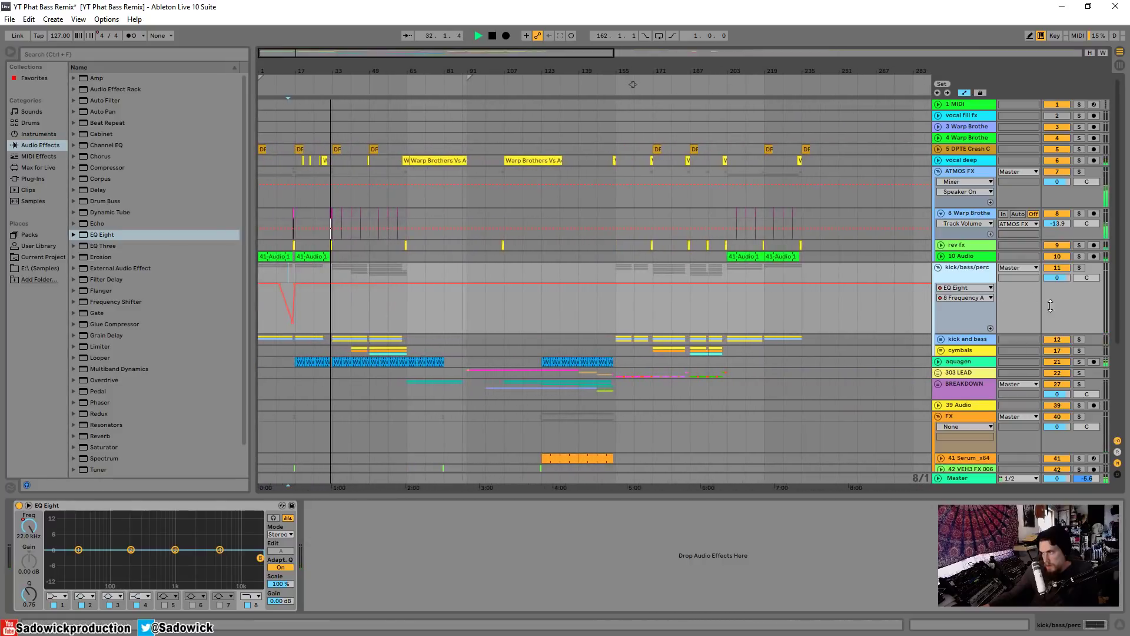
{"action": "left_click_drag", "start_coordinate": [1061, 311], "coordinate": [1061, 213]}
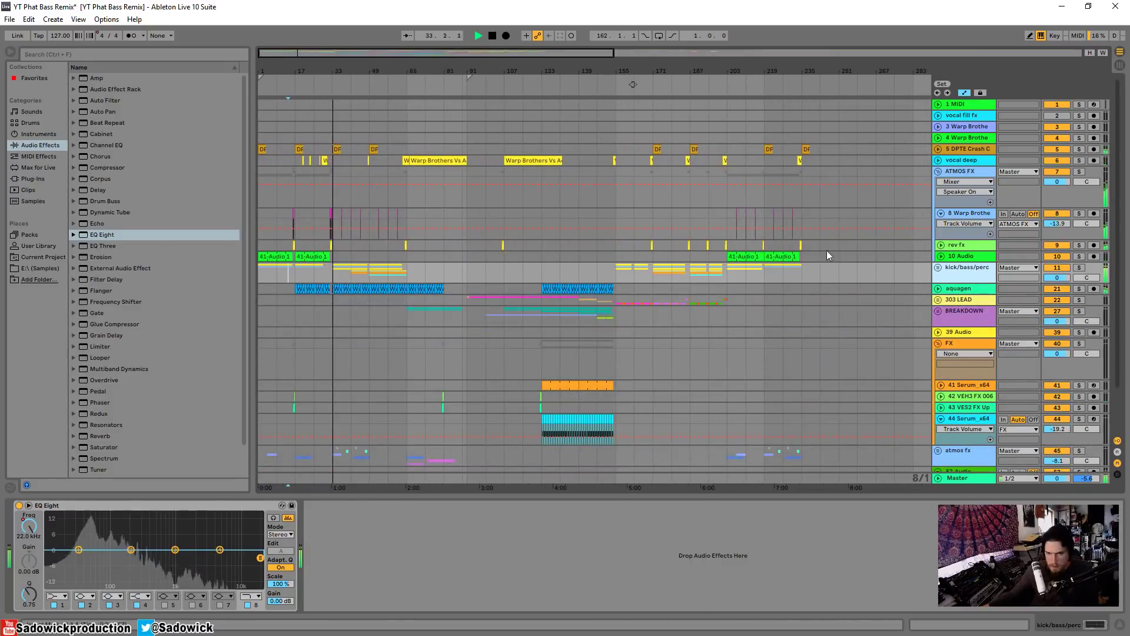
{"action": "left_click_drag", "start_coordinate": [344, 71], "coordinate": [485, 121]}
{"action": "key", "text": "space"}
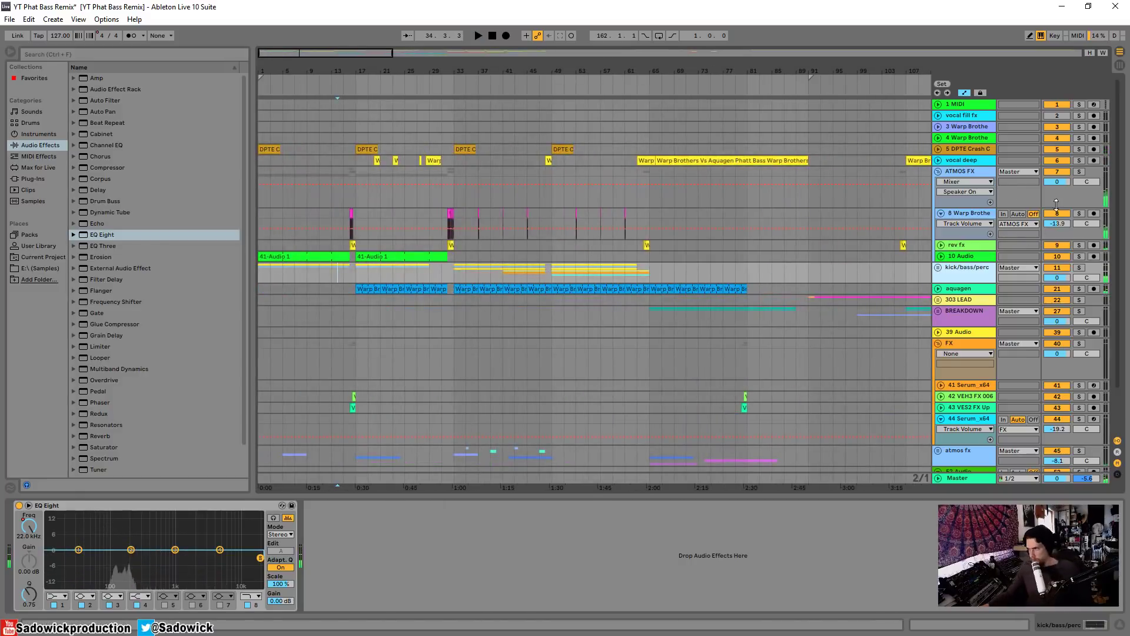
Step: Play the ATMOS FX group soloed from bar 32 and add an EQ Eight to it
{"action": "left_click", "coordinate": [1059, 204]}
{"action": "left_click", "coordinate": [1079, 171]}
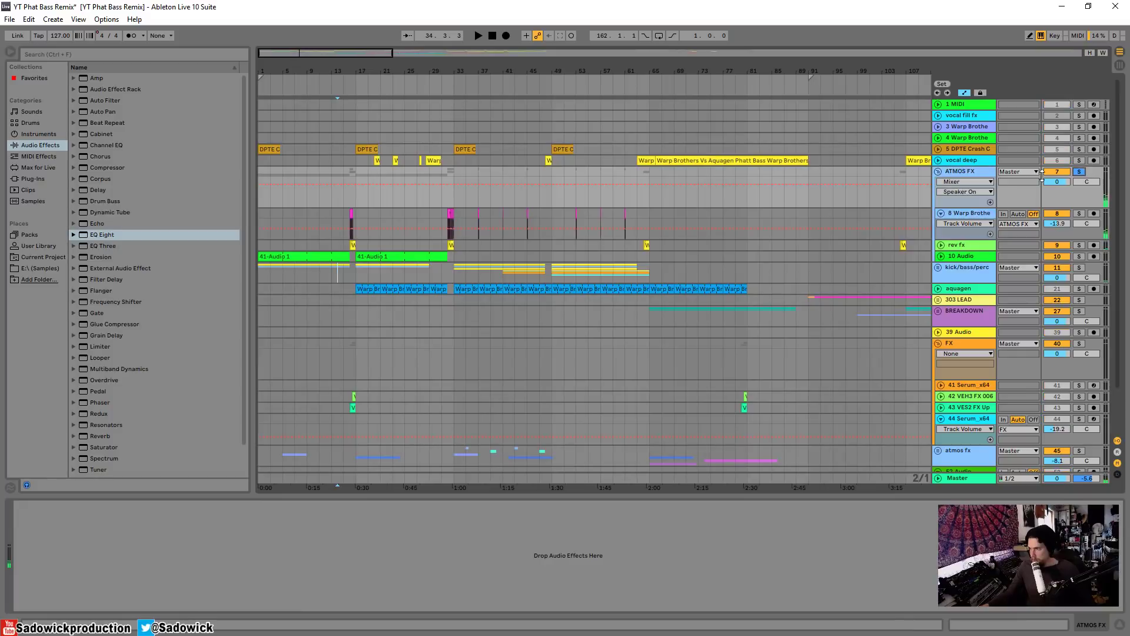
{"action": "left_click_drag", "start_coordinate": [451, 83], "coordinate": [438, 196]}
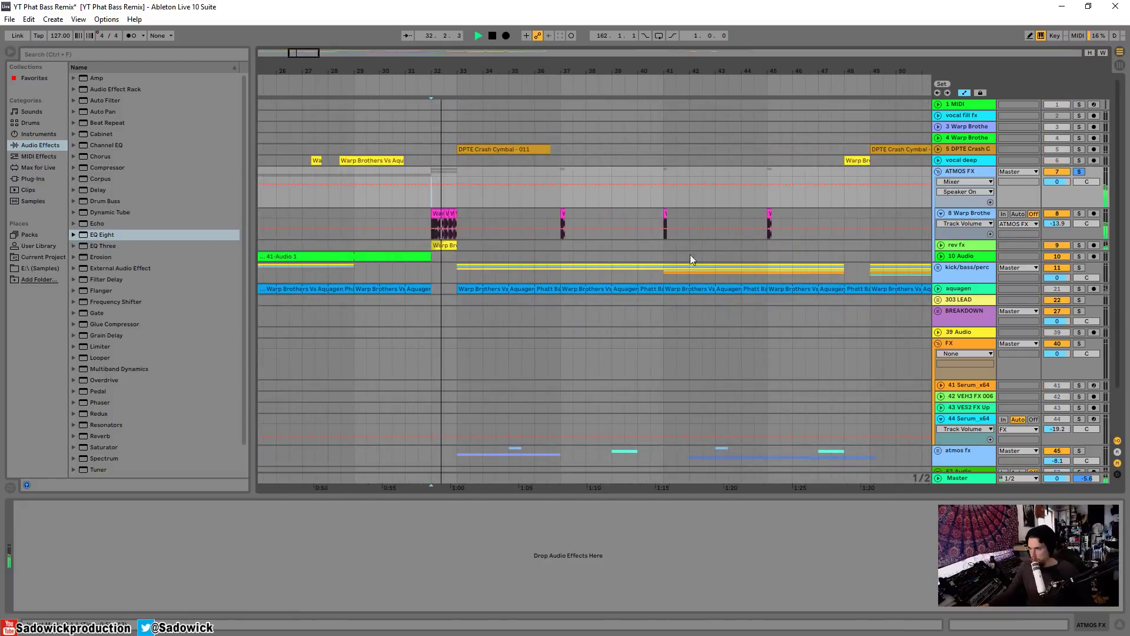
{"action": "left_click", "coordinate": [98, 235]}
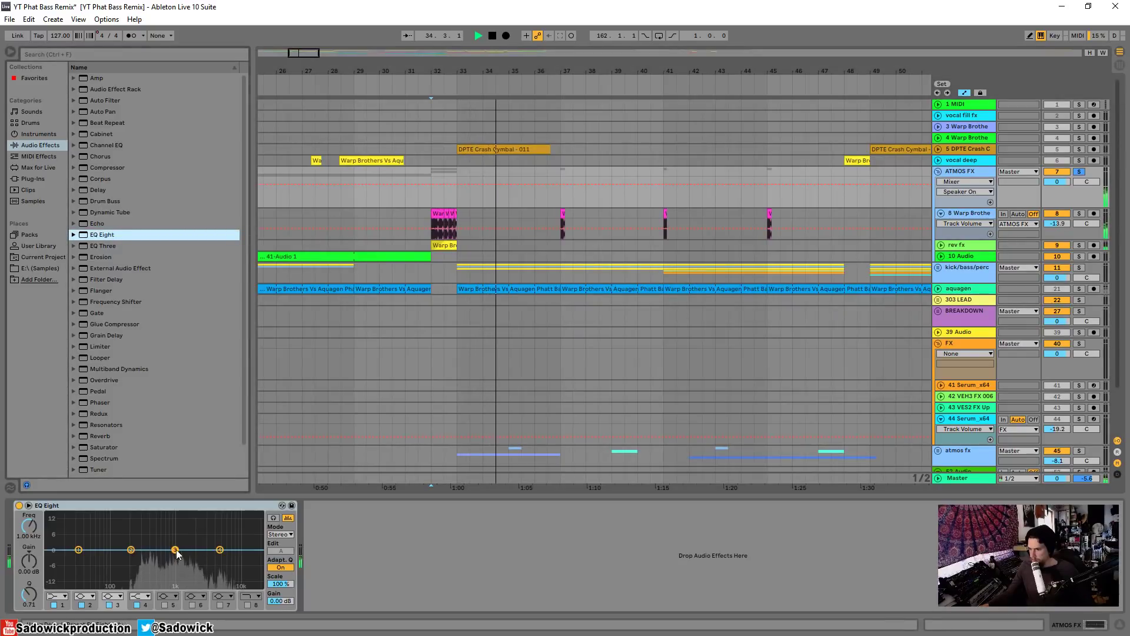
Step: Shape the ATMOS FX EQ with band 1 at 102 Hz, -5.83 dB and band 3 at 653 Hz, -1.36 dB, and turn the group's solo off
{"action": "left_click_drag", "start_coordinate": [175, 550], "coordinate": [166, 557]}
{"action": "key", "text": "space"}
{"action": "left_click_drag", "start_coordinate": [78, 550], "coordinate": [112, 563]}
{"action": "key", "text": "space"}
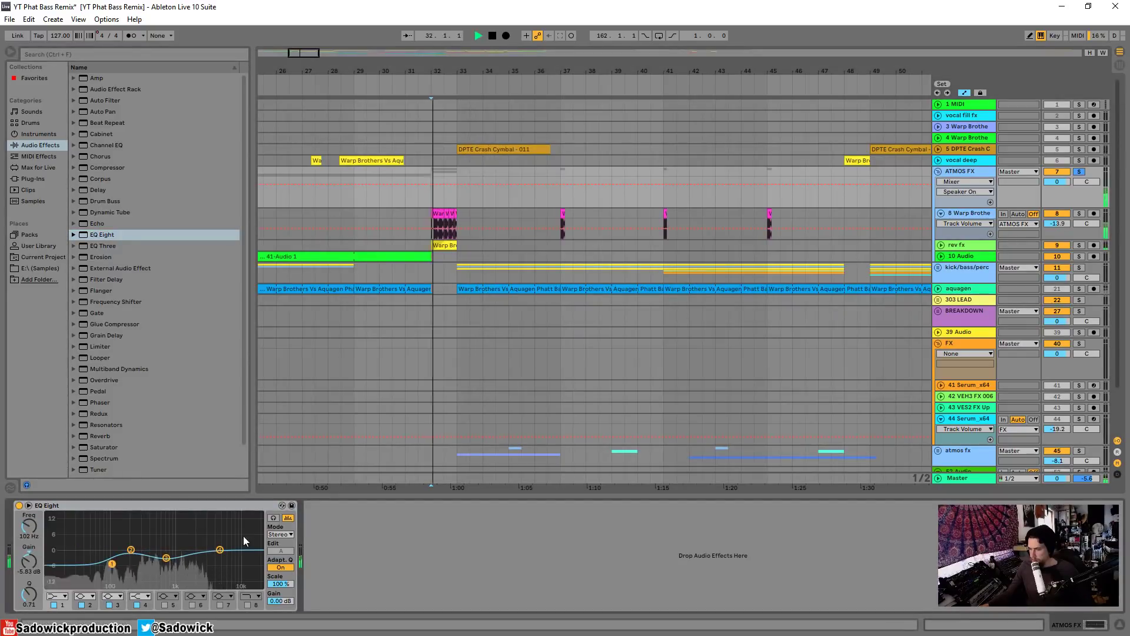
{"action": "left_click", "coordinate": [1079, 172]}
{"action": "left_click_drag", "start_coordinate": [167, 558], "coordinate": [164, 553]}
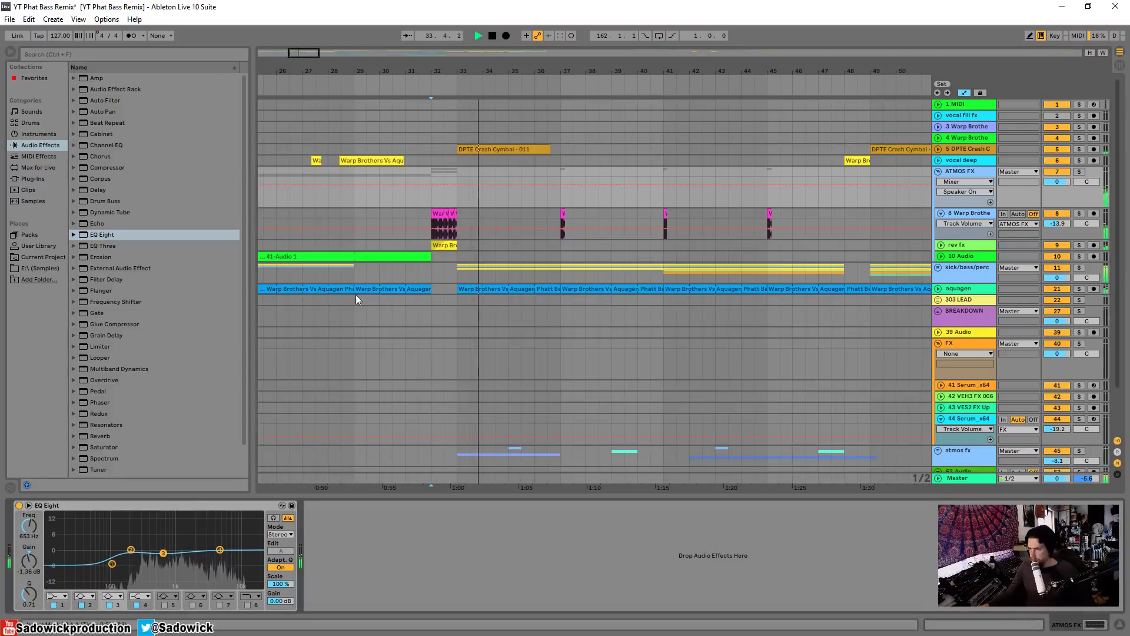
Step: Fold the ATMOS FX group and audition the full mix from around bar 35
{"action": "left_click_drag", "start_coordinate": [413, 71], "coordinate": [572, 66]}
{"action": "left_click_drag", "start_coordinate": [707, 88], "coordinate": [694, 81]}
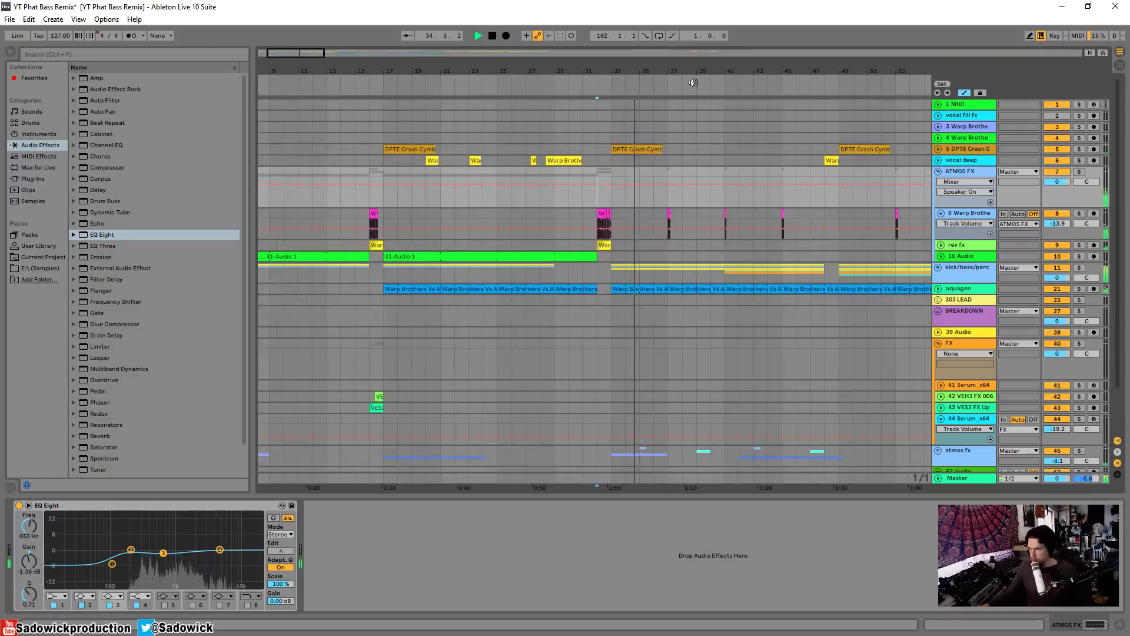
{"action": "left_click", "coordinate": [939, 172]}
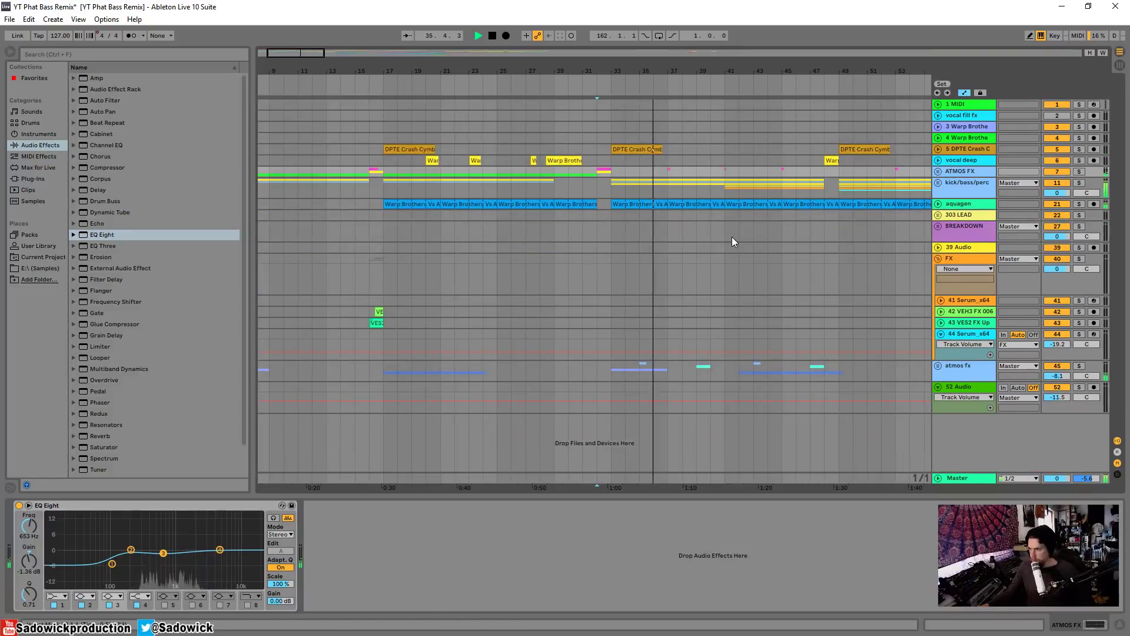
{"action": "left_click", "coordinate": [639, 86]}
{"action": "left_click", "coordinate": [634, 88]}
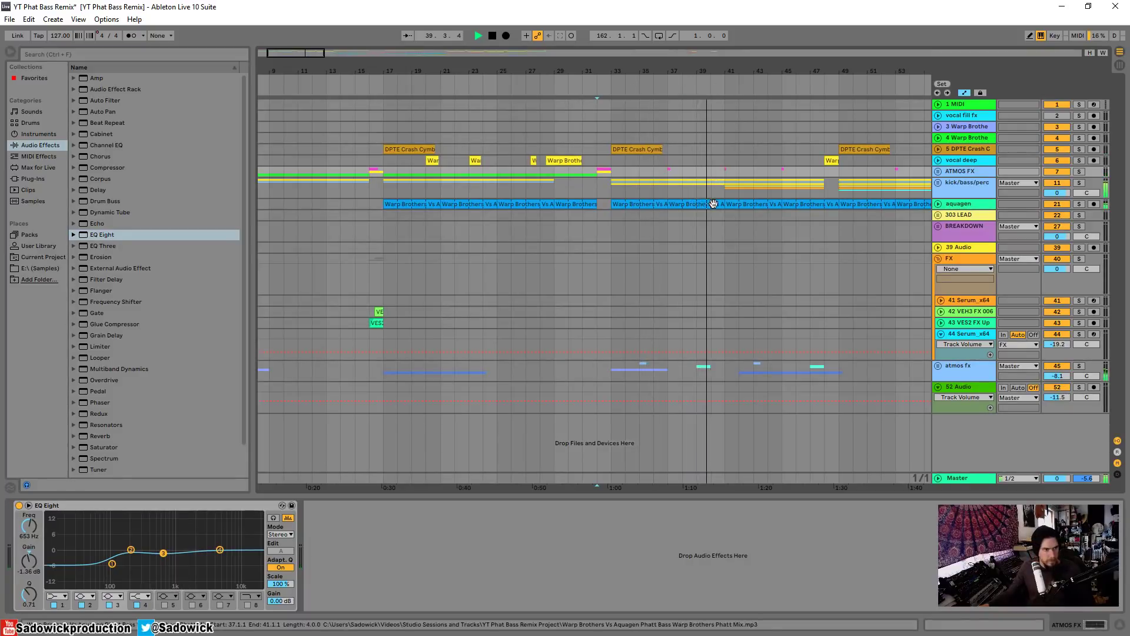
Step: Select the atmos fx group and briefly solo it around bar 47 to check its sound
{"action": "left_click", "coordinate": [1032, 361]}
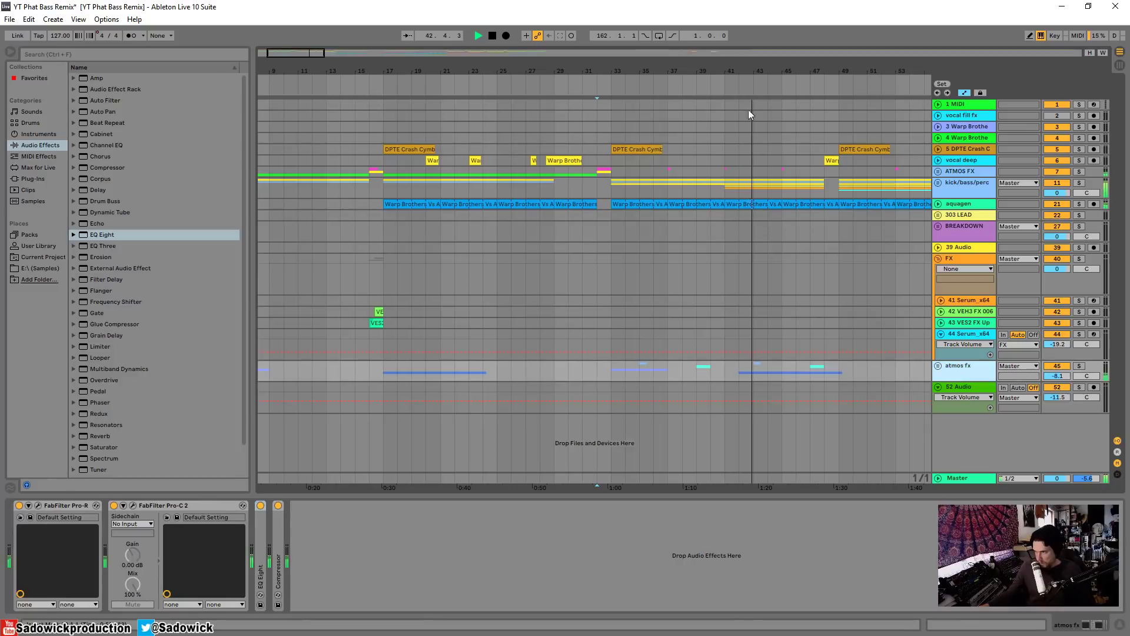
{"action": "left_click_drag", "start_coordinate": [726, 67], "coordinate": [513, 72]}
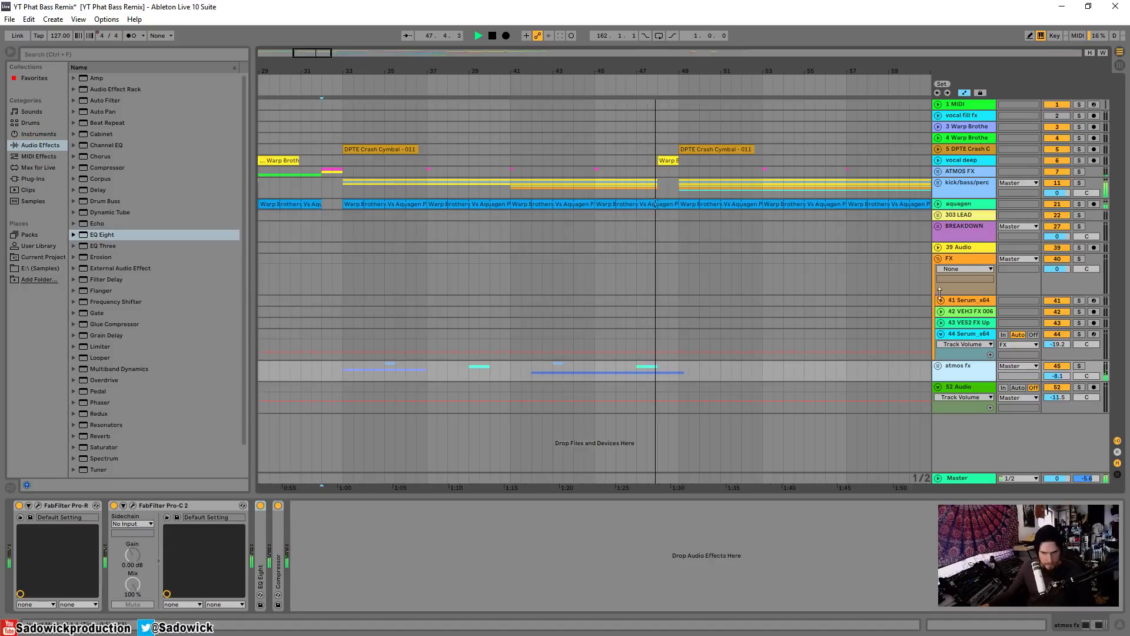
{"action": "left_click", "coordinate": [1079, 366]}
{"action": "left_click", "coordinate": [1079, 367]}
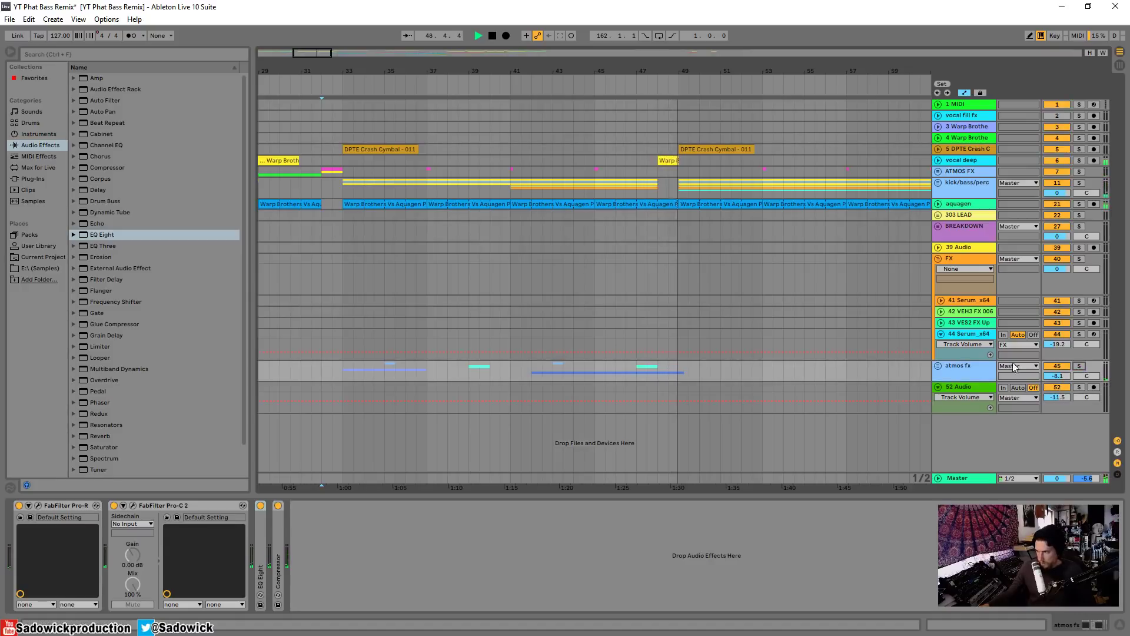
Step: Expand the atmos fx group's EQ Eight, set band 3 to about 390 Hz and -0.12 dB, and play from bar 39
{"action": "double_click", "coordinate": [257, 536]}
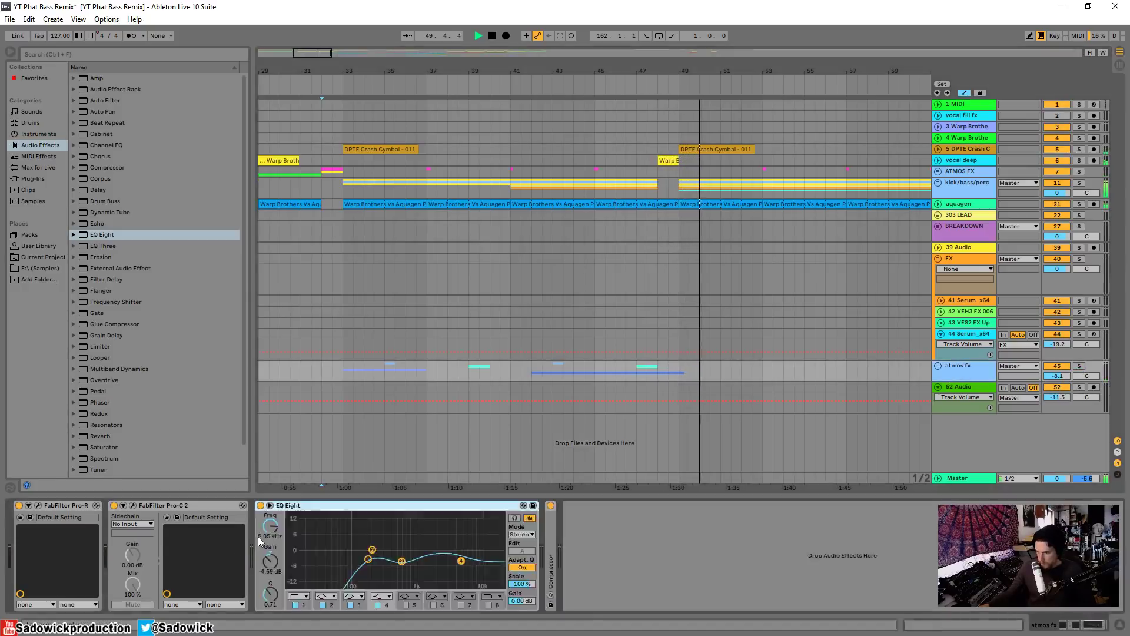
{"action": "key", "text": "space"}
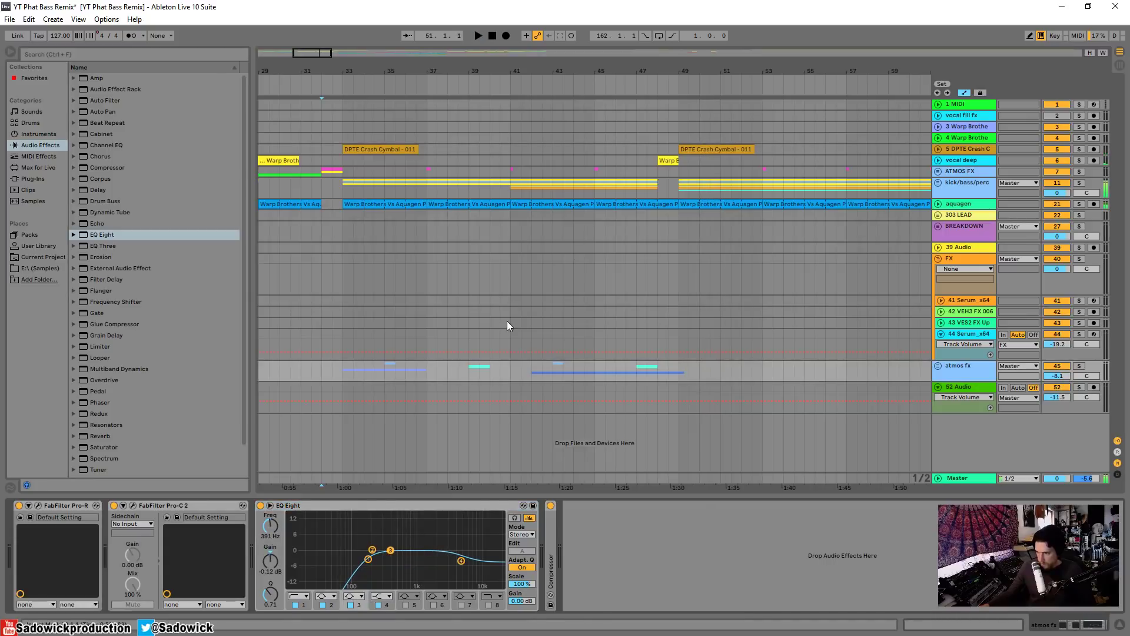
{"action": "left_click", "coordinate": [468, 370]}
{"action": "key", "text": "space"}
Step: Open the atmos fx group and duplicate both snare tracks' clips from bars 33–49 into bars 49–65
{"action": "left_click_drag", "start_coordinate": [525, 69], "coordinate": [525, 41]}
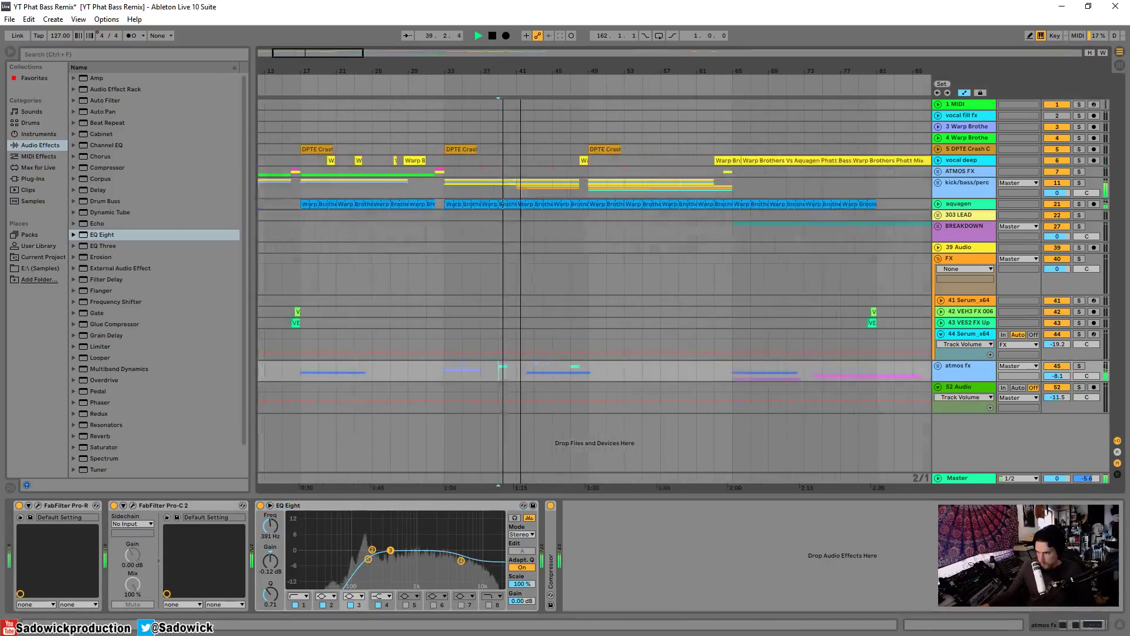
{"action": "left_click", "coordinate": [584, 366]}
{"action": "left_click_drag", "start_coordinate": [584, 366], "coordinate": [554, 368]}
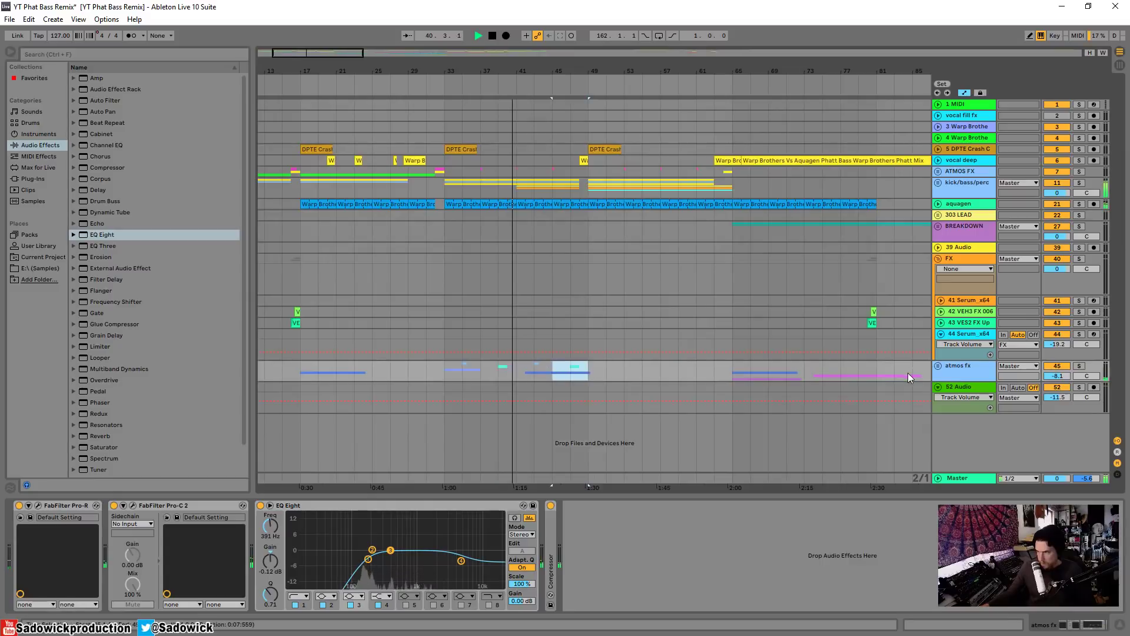
{"action": "left_click", "coordinate": [938, 366]}
{"action": "scroll", "coordinate": [637, 309], "scroll_direction": "down", "scroll_amount": 2}
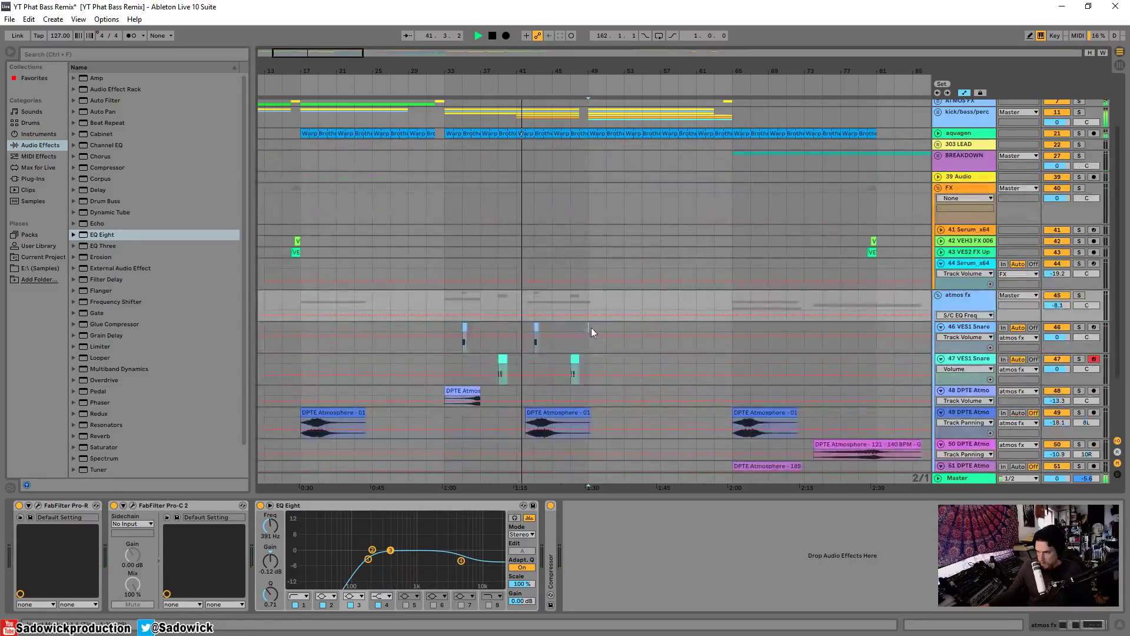
{"action": "left_click_drag", "start_coordinate": [592, 330], "coordinate": [441, 373]}
{"action": "key", "text": "ctrl+d"}
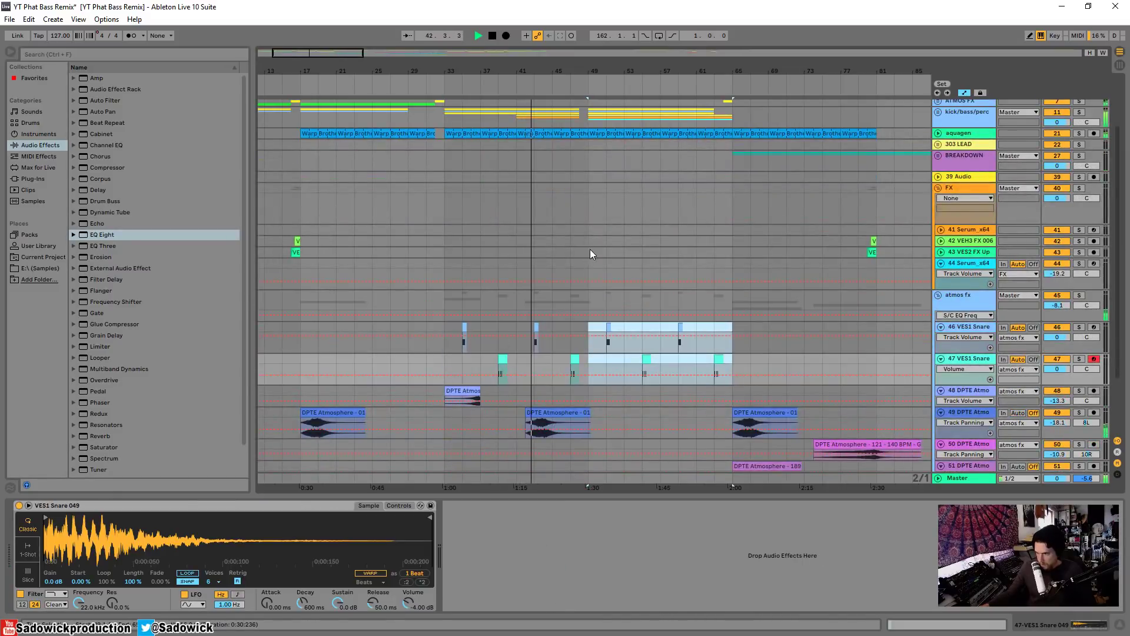
Step: Play the arrangement from bar 49 and bar 55 to check the duplicated snare clips
{"action": "left_click", "coordinate": [586, 86]}
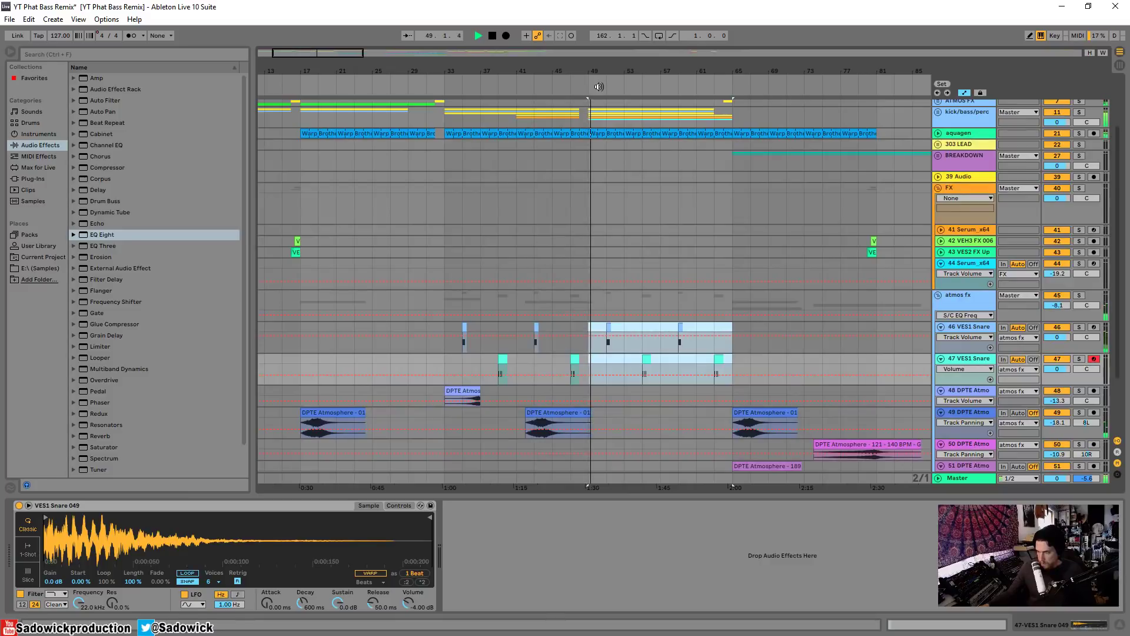
{"action": "left_click_drag", "start_coordinate": [618, 66], "coordinate": [598, 127]}
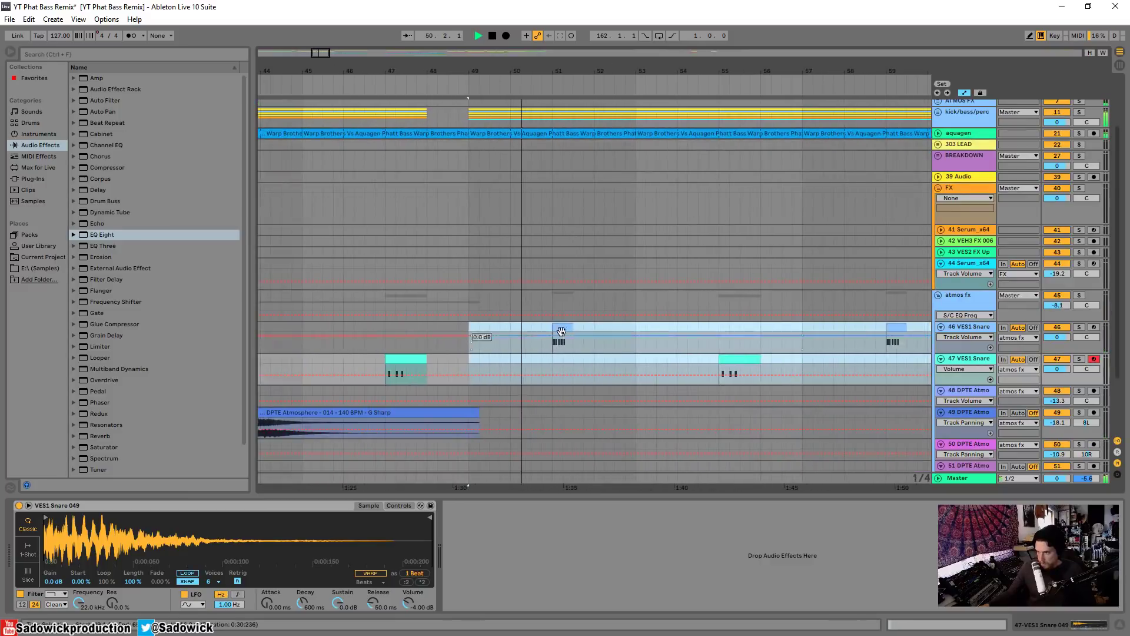
{"action": "left_click", "coordinate": [561, 331]}
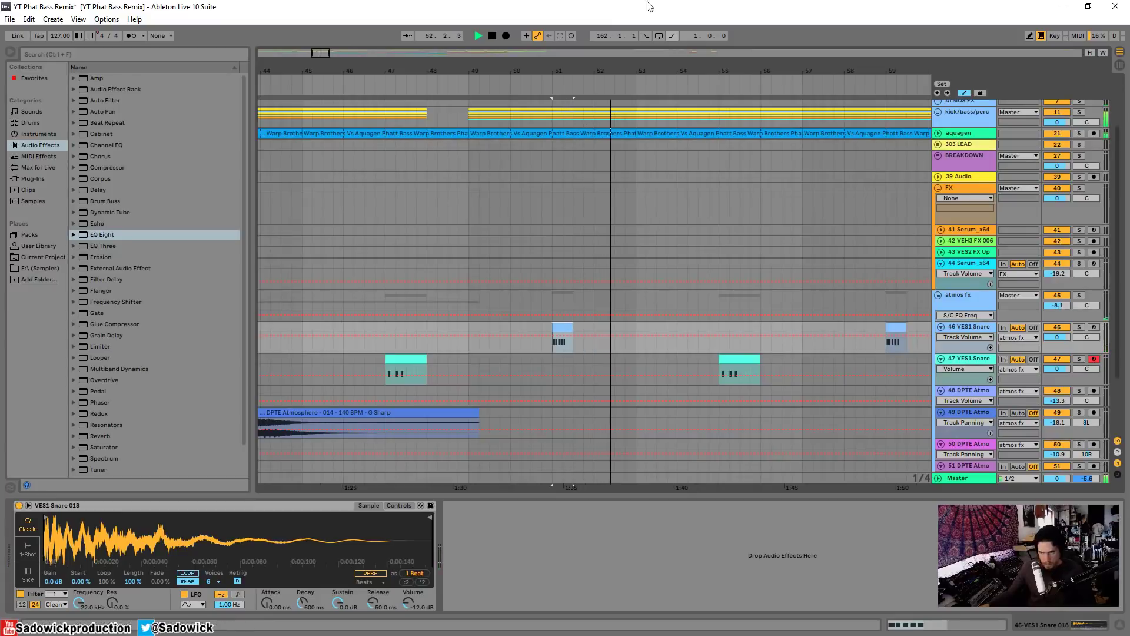
{"action": "left_click", "coordinate": [724, 84]}
{"action": "left_click", "coordinate": [714, 84]}
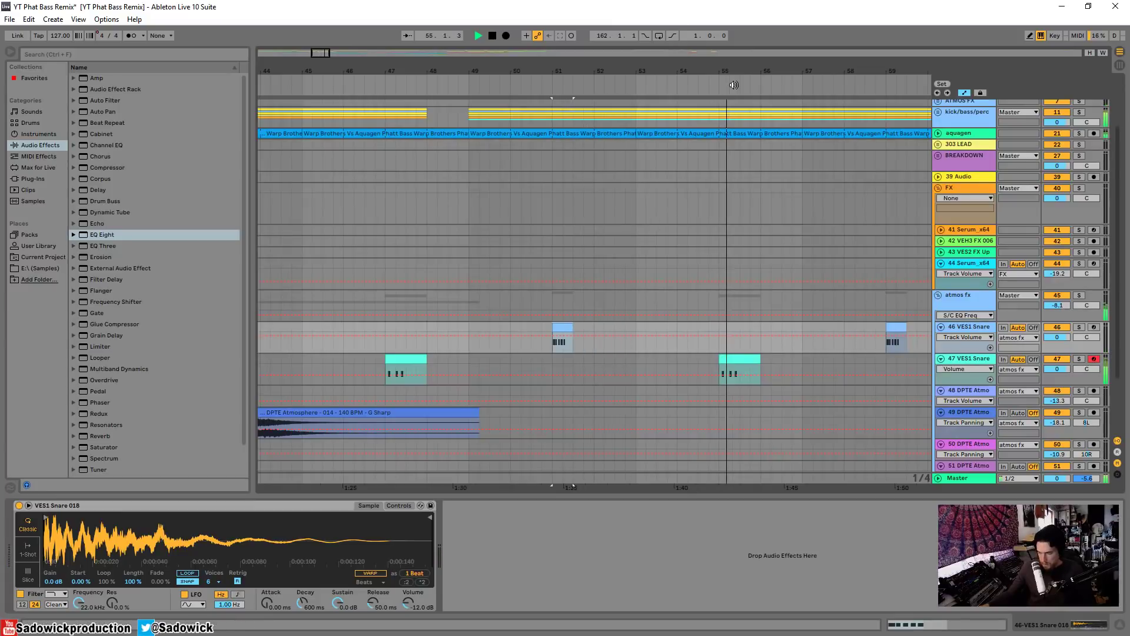
{"action": "left_click_drag", "start_coordinate": [730, 71], "coordinate": [512, 39]}
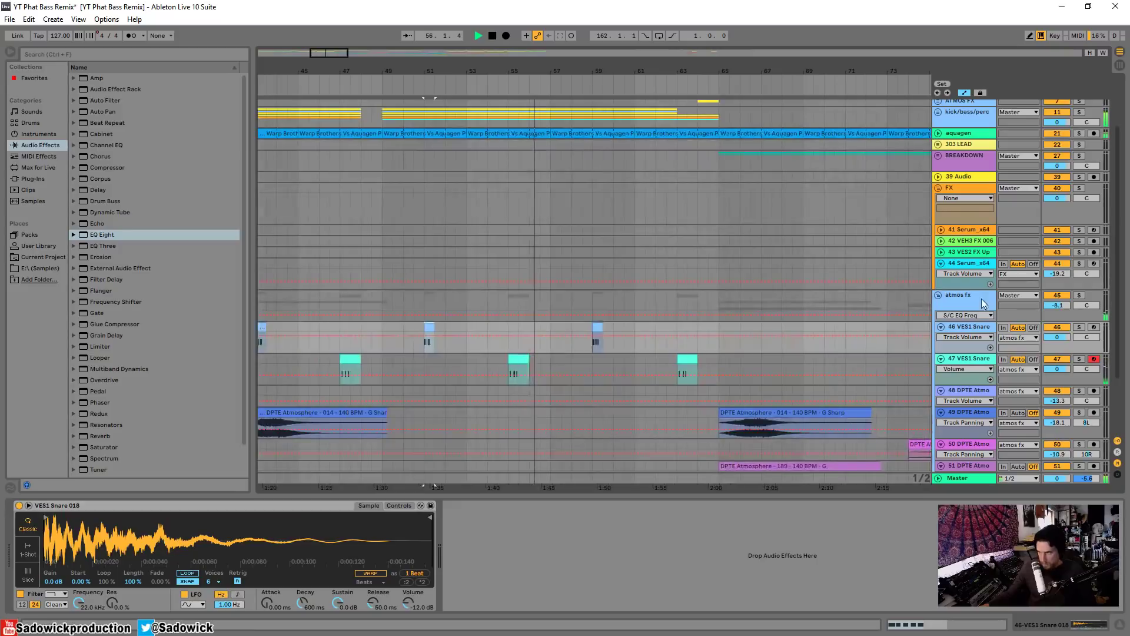
Step: Collapse the atmos fx and FX groups and expand the 303 LEAD group
{"action": "left_click", "coordinate": [938, 296]}
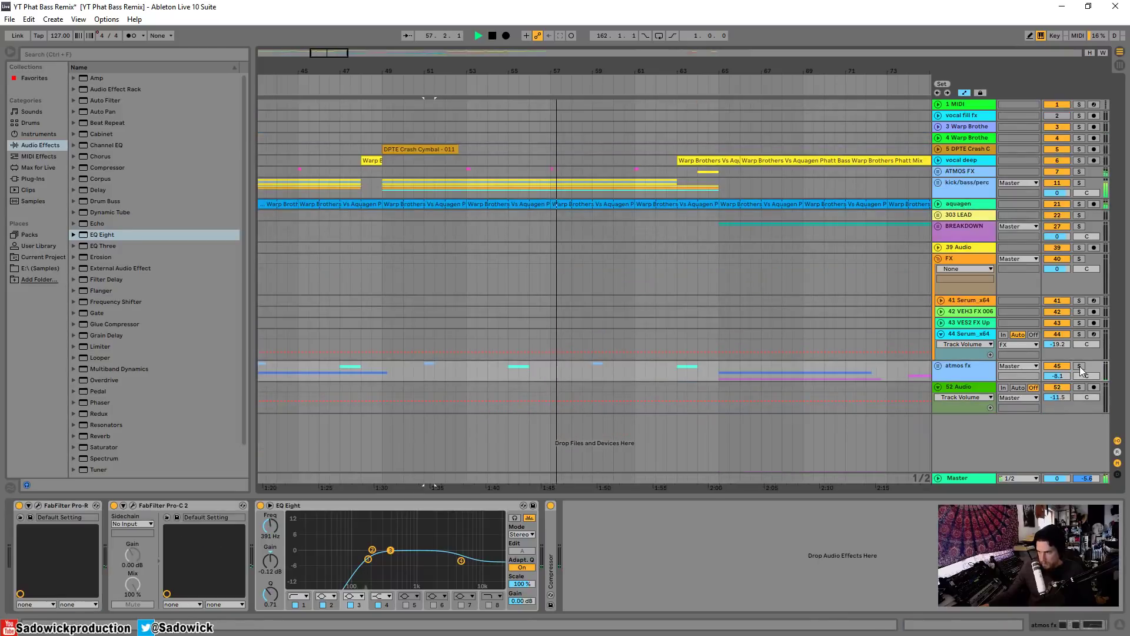
{"action": "left_click", "coordinate": [938, 258]}
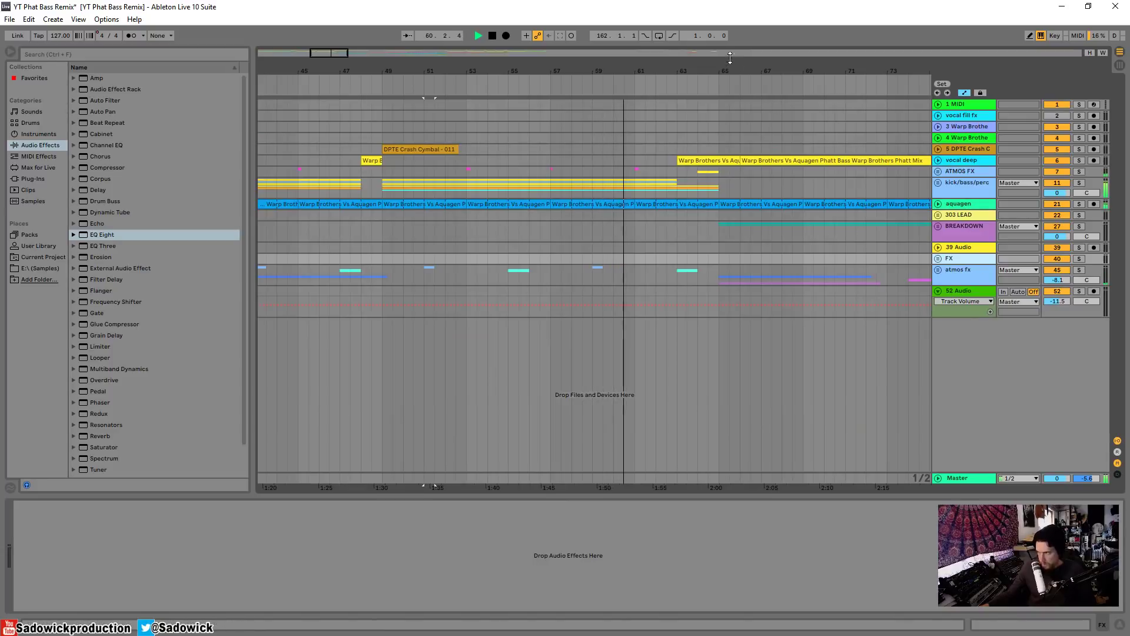
{"action": "left_click_drag", "start_coordinate": [726, 65], "coordinate": [391, 21]}
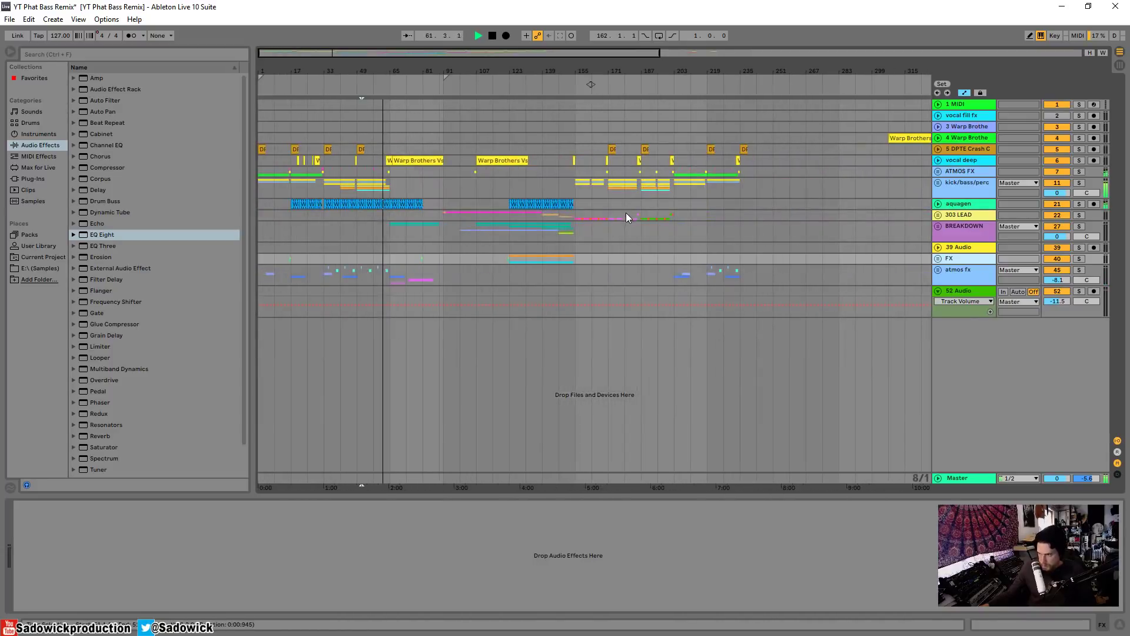
{"action": "left_click", "coordinate": [939, 215]}
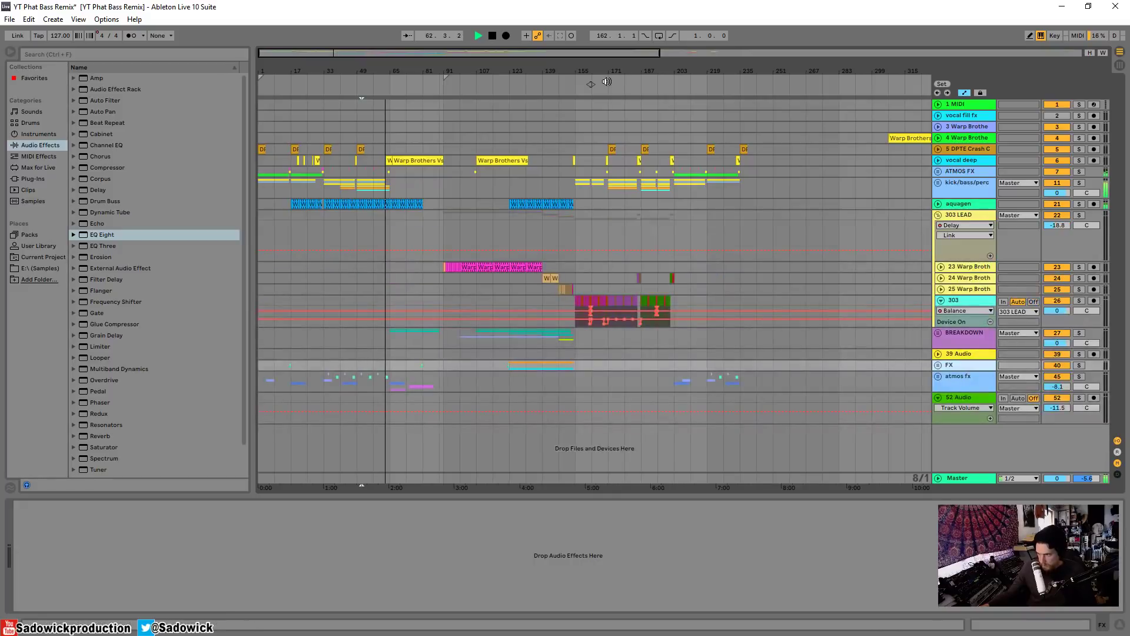
Step: Listen to the 303 track's clips in the one-bar break at bar 162
{"action": "left_click_drag", "start_coordinate": [619, 71], "coordinate": [494, 295]}
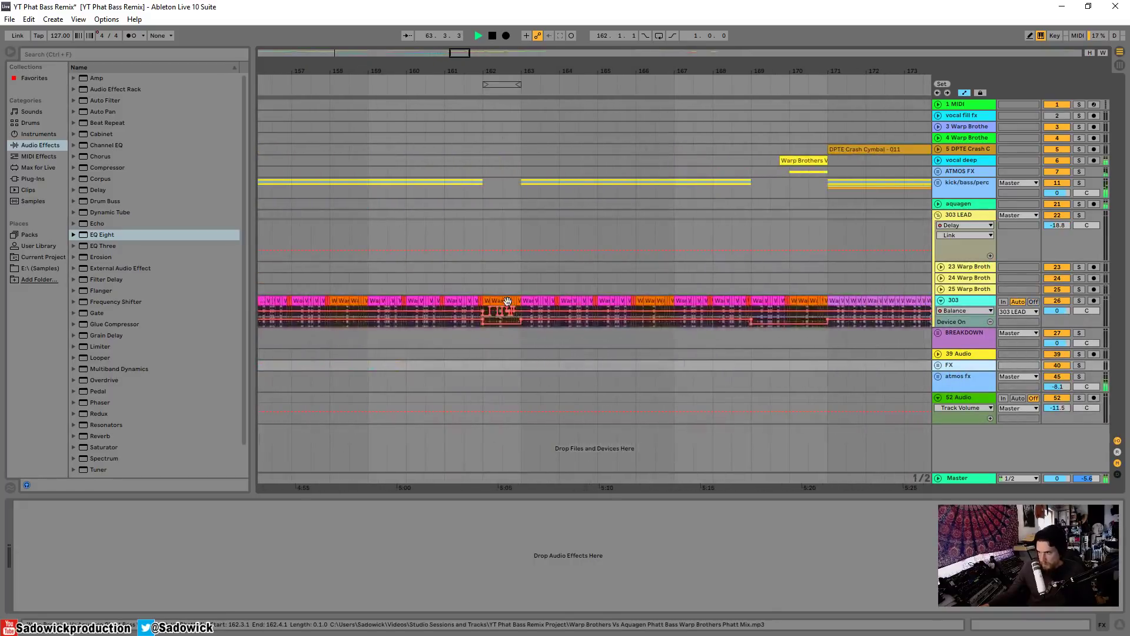
{"action": "left_click", "coordinate": [488, 302]}
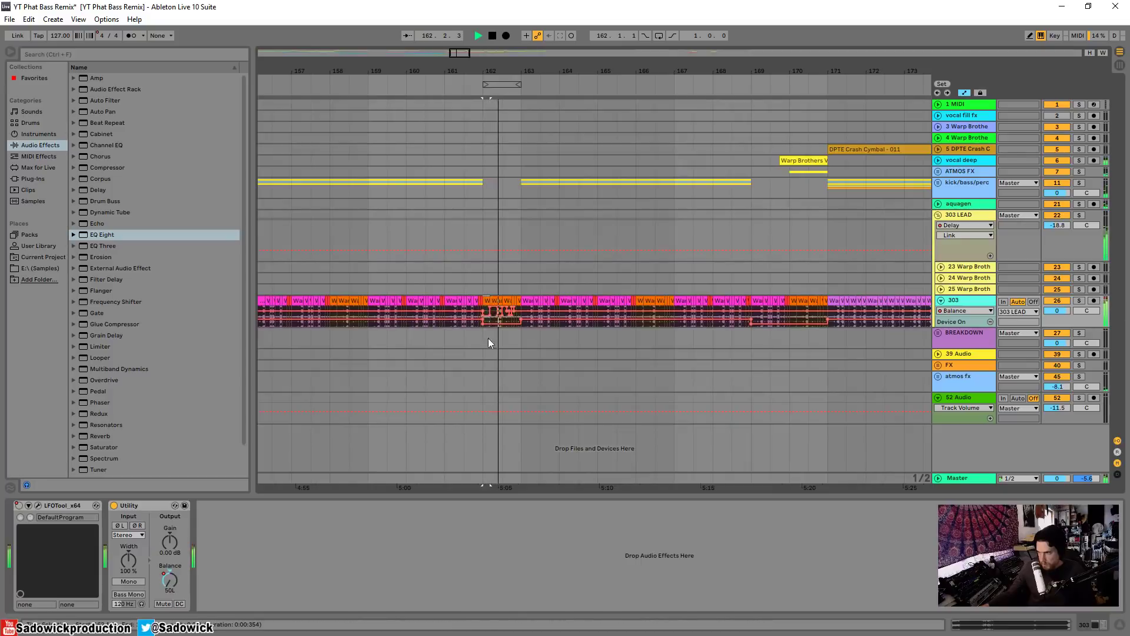
{"action": "left_click", "coordinate": [482, 289]}
{"action": "key", "text": "space"}
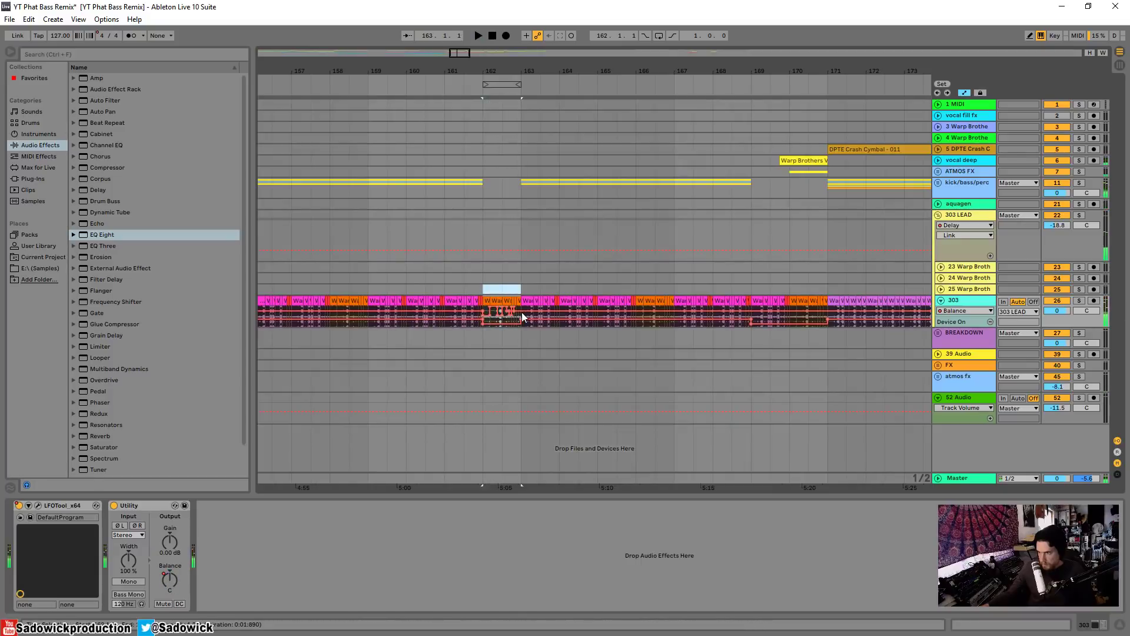
{"action": "key", "text": "space"}
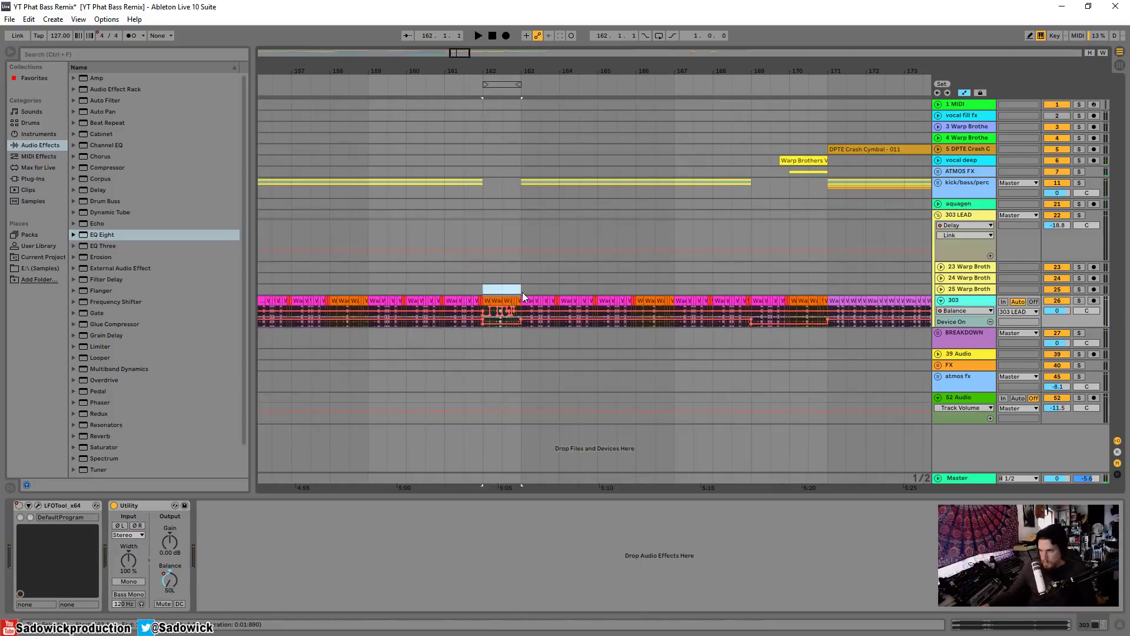
Step: Solo and play the spare vocal clips at bars 343 and 352, and copy the vocal fill fx clip at bar 352
{"action": "left_click_drag", "start_coordinate": [486, 70], "coordinate": [648, 12]}
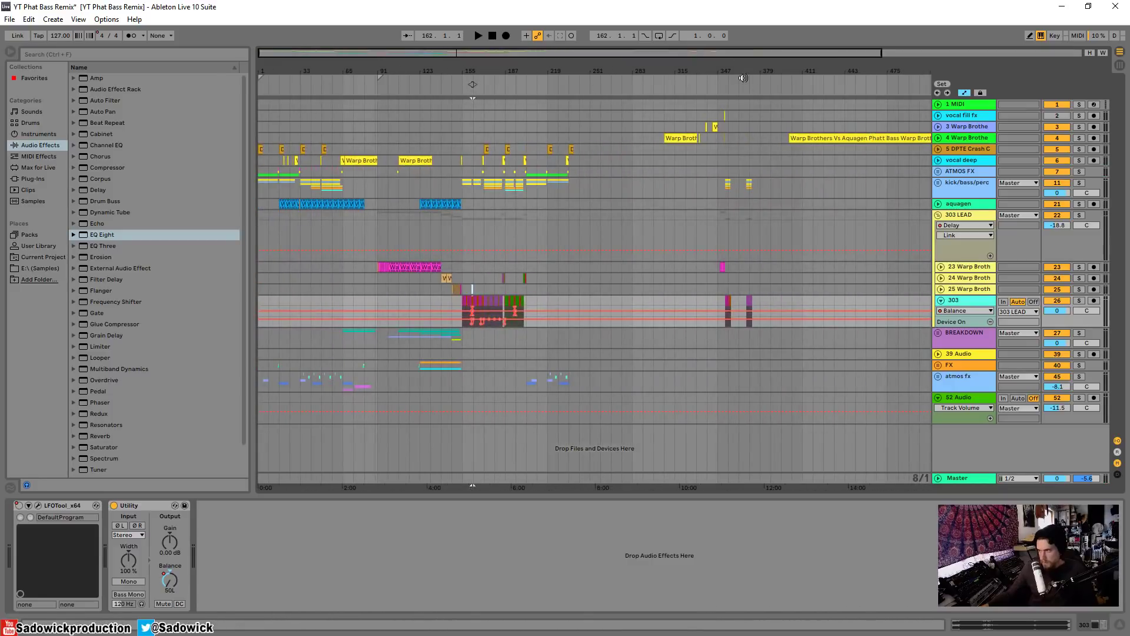
{"action": "left_click_drag", "start_coordinate": [743, 71], "coordinate": [527, 145]}
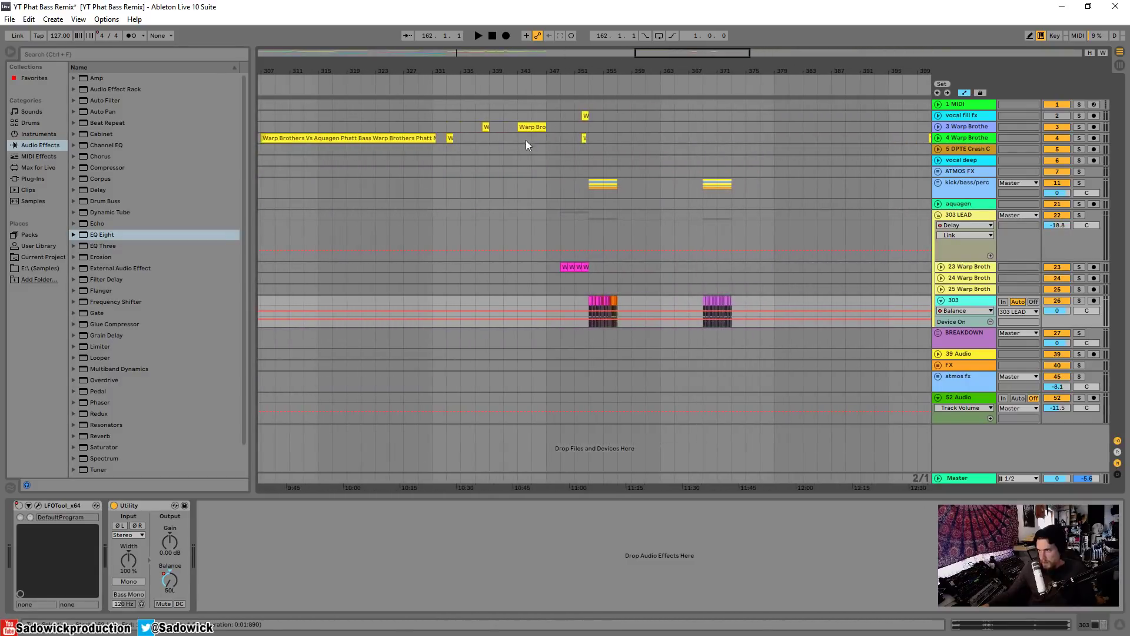
{"action": "left_click", "coordinate": [530, 127]}
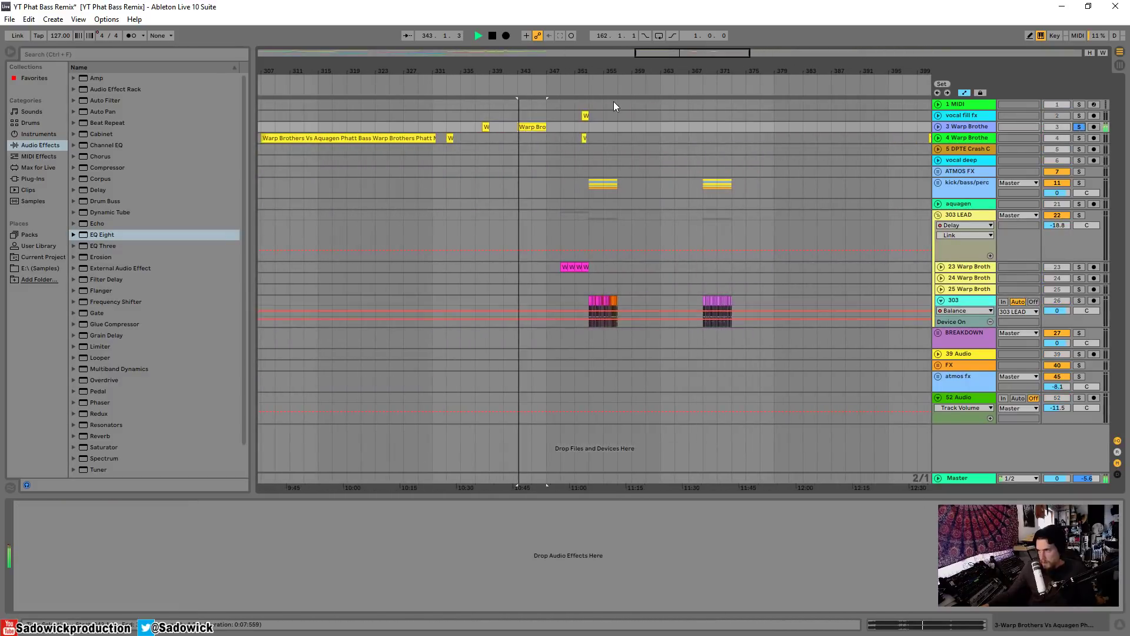
{"action": "left_click", "coordinate": [585, 115]}
{"action": "key", "text": "space"}
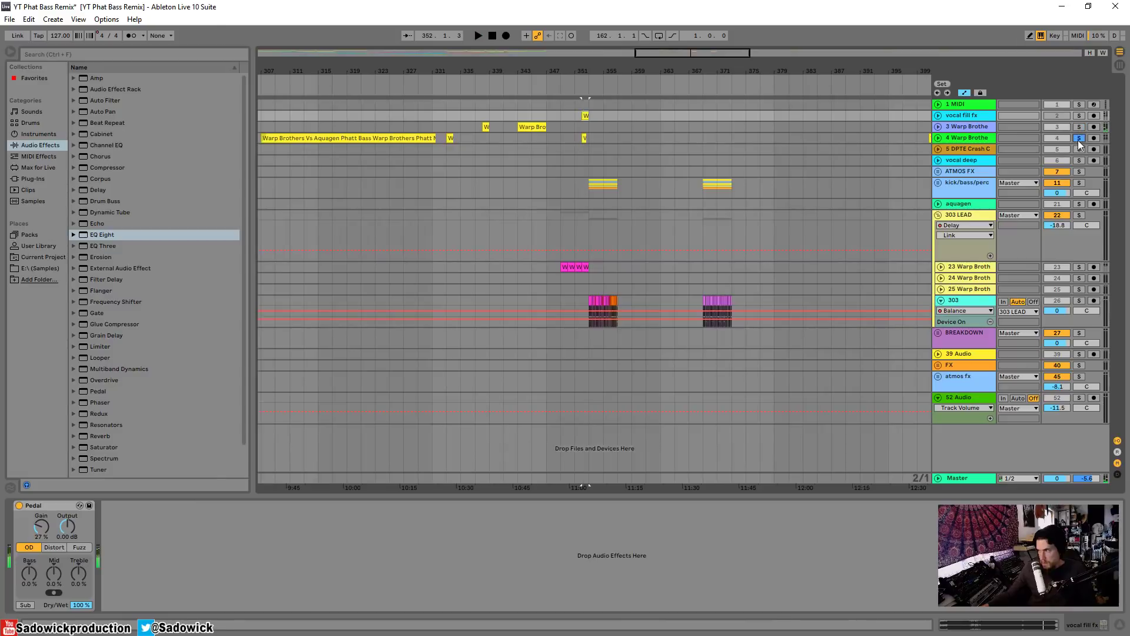
{"action": "left_click", "coordinate": [1078, 138]}
{"action": "key", "text": "space"}
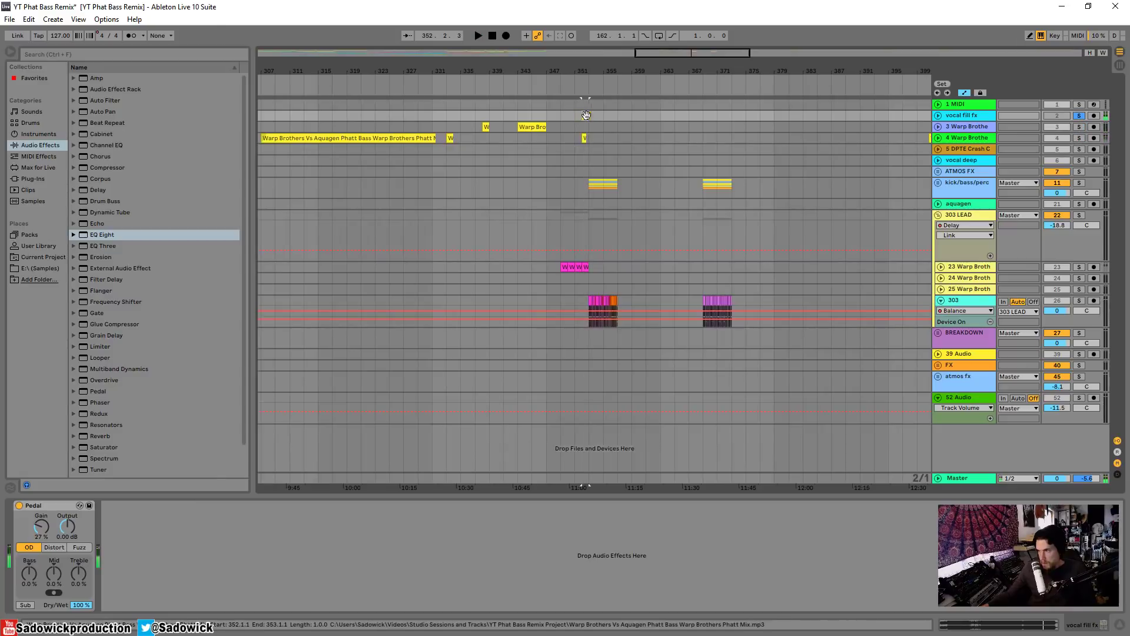
Step: Paste the copied vocal fill clip at bar 65 on a new audio track and lower that track's volume to -24.8 dB
{"action": "left_click_drag", "start_coordinate": [598, 75], "coordinate": [613, 69]}
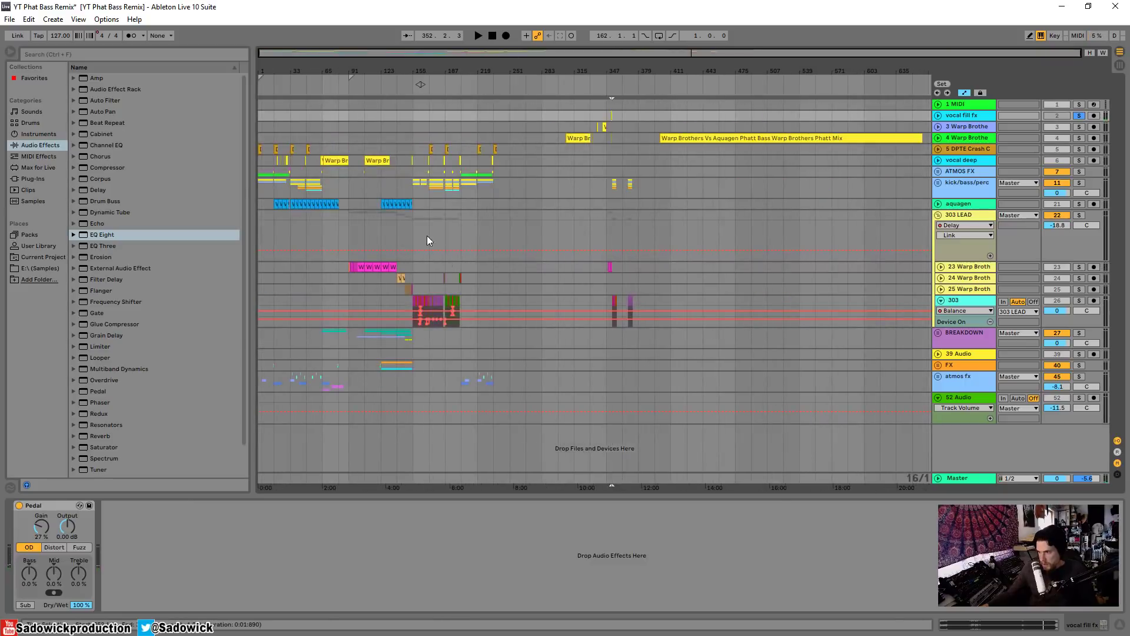
{"action": "left_click_drag", "start_coordinate": [299, 68], "coordinate": [299, 82]}
{"action": "right_click", "coordinate": [989, 450]}
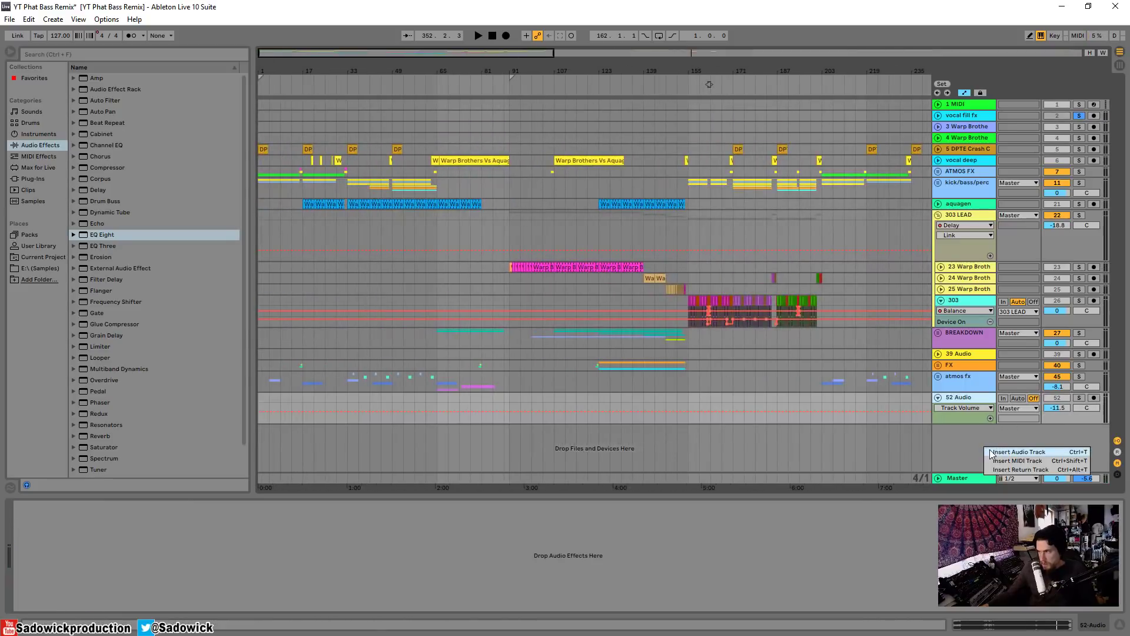
{"action": "left_click", "coordinate": [997, 451]}
{"action": "left_click", "coordinate": [442, 412]}
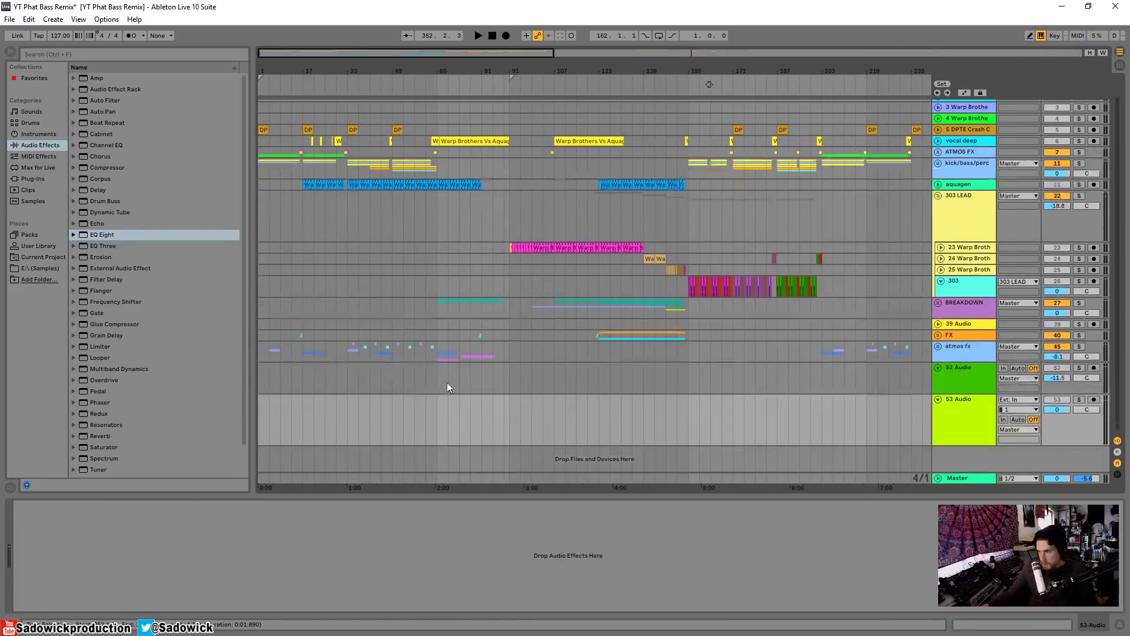
{"action": "key", "text": "ctrl+v"}
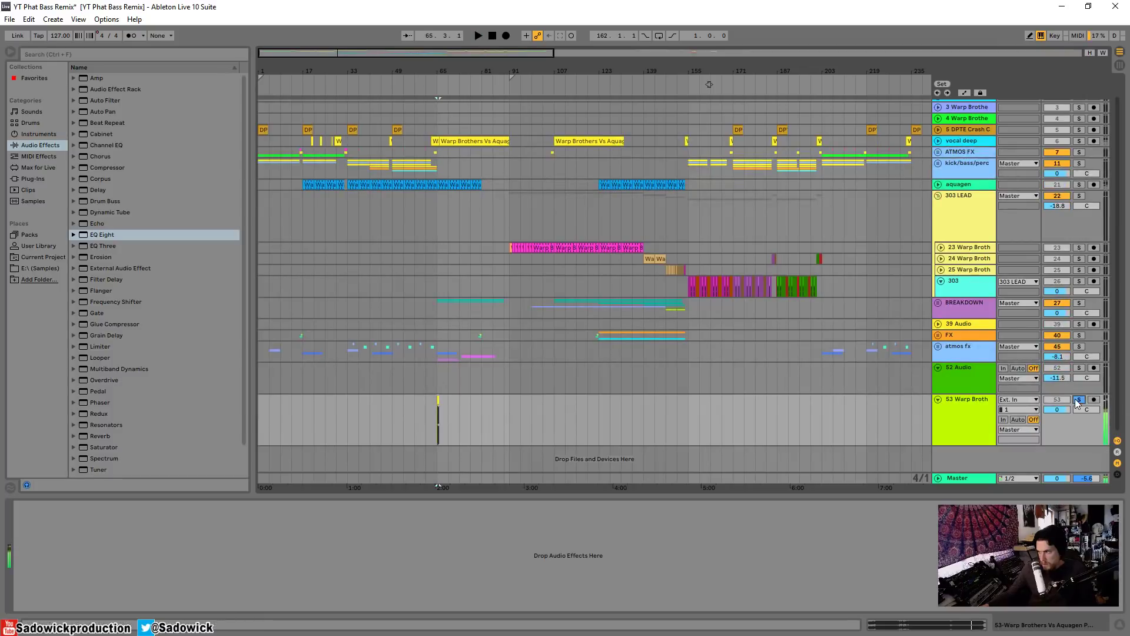
{"action": "left_click_drag", "start_coordinate": [1064, 416], "coordinate": [1064, 433]}
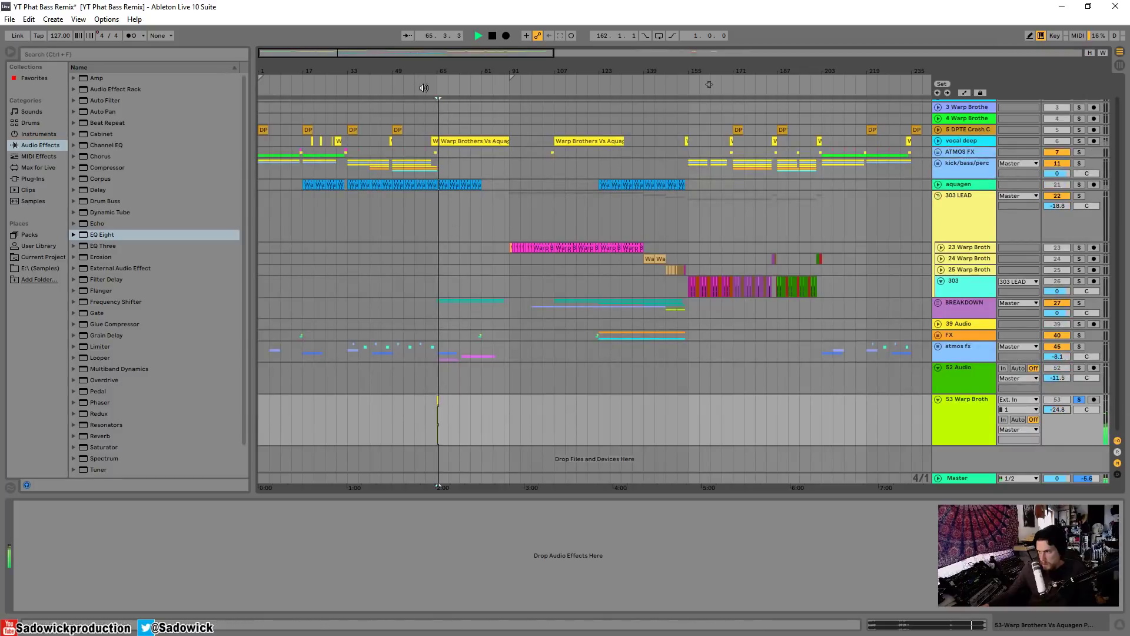
Step: Try the pasted vocal clip at bar 49, in line with the crash cymbal, and play it
{"action": "left_click_drag", "start_coordinate": [428, 72], "coordinate": [447, 153]}
{"action": "key", "text": "space"}
{"action": "left_click_drag", "start_coordinate": [491, 400], "coordinate": [275, 404]}
{"action": "key", "text": "space"}
{"action": "left_click_drag", "start_coordinate": [304, 73], "coordinate": [304, 112]}
{"action": "key", "text": "minus"}
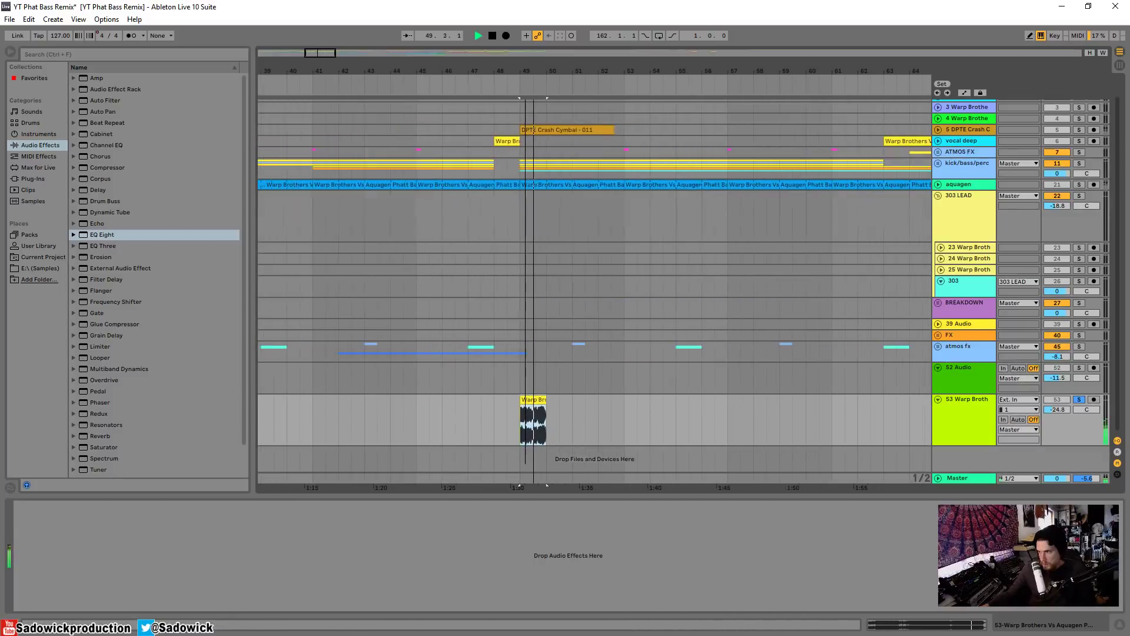
Step: Unsolo the new vocal track and move its clip one bar earlier to bar 48, playing it with the full mix
{"action": "left_click", "coordinate": [528, 398]}
{"action": "key", "text": "space"}
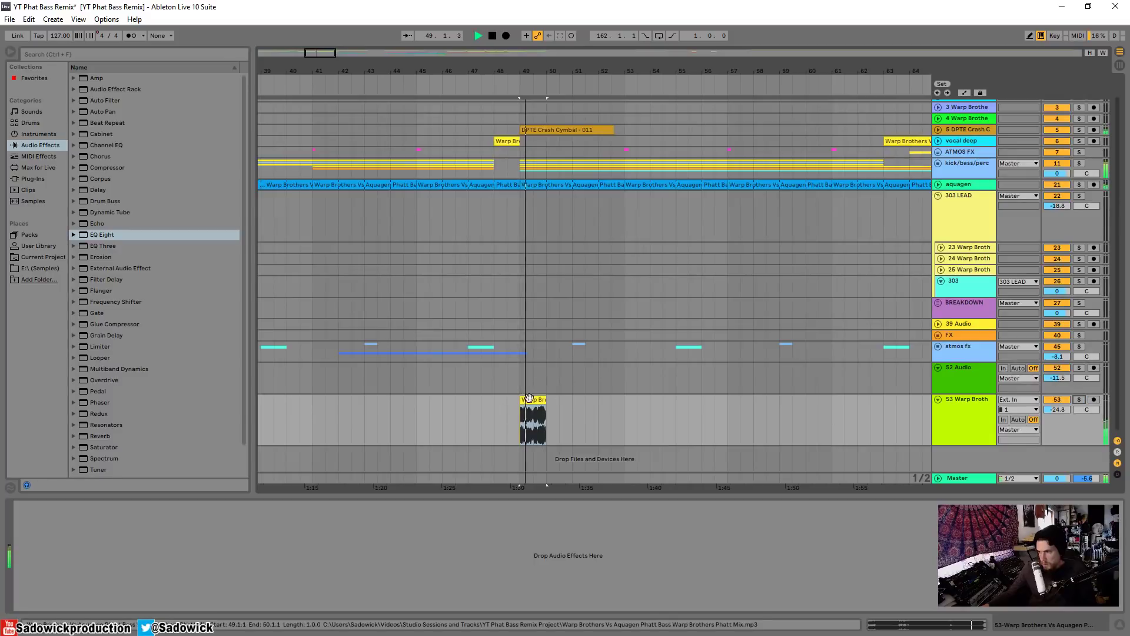
{"action": "left_click_drag", "start_coordinate": [533, 401], "coordinate": [507, 409]}
{"action": "key", "text": "space"}
{"action": "key", "text": "space"}
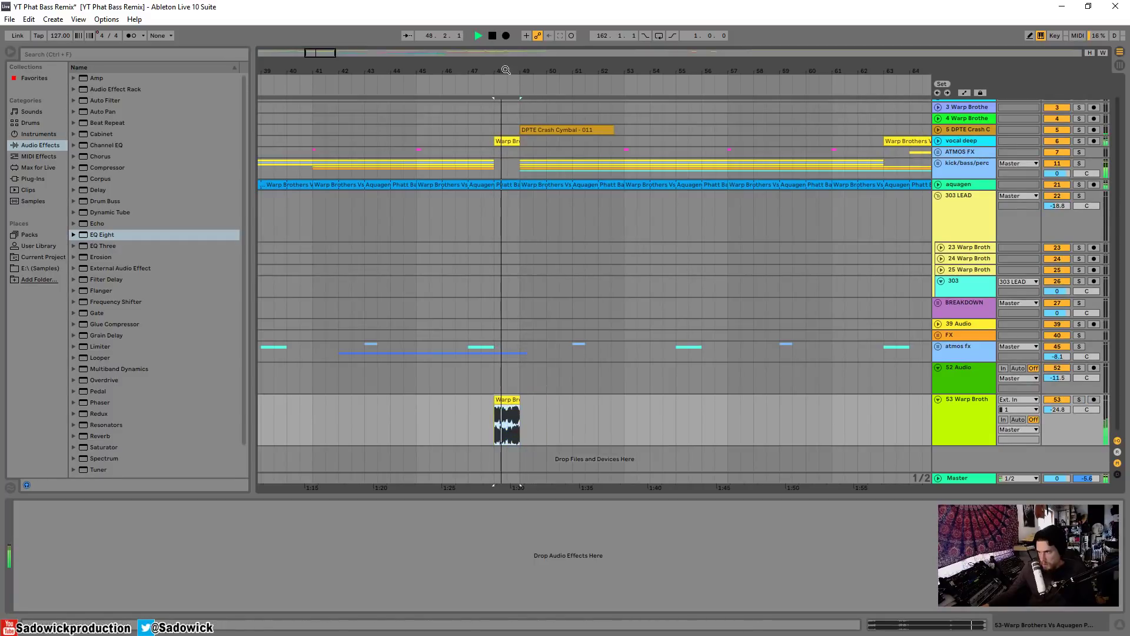
Step: Move the new track's vocal clip to bar 50, after the crash cymbal's start
{"action": "left_click_drag", "start_coordinate": [589, 71], "coordinate": [539, 99]}
{"action": "key", "text": "space"}
{"action": "key", "text": "space"}
{"action": "left_click_drag", "start_coordinate": [507, 398], "coordinate": [625, 408]}
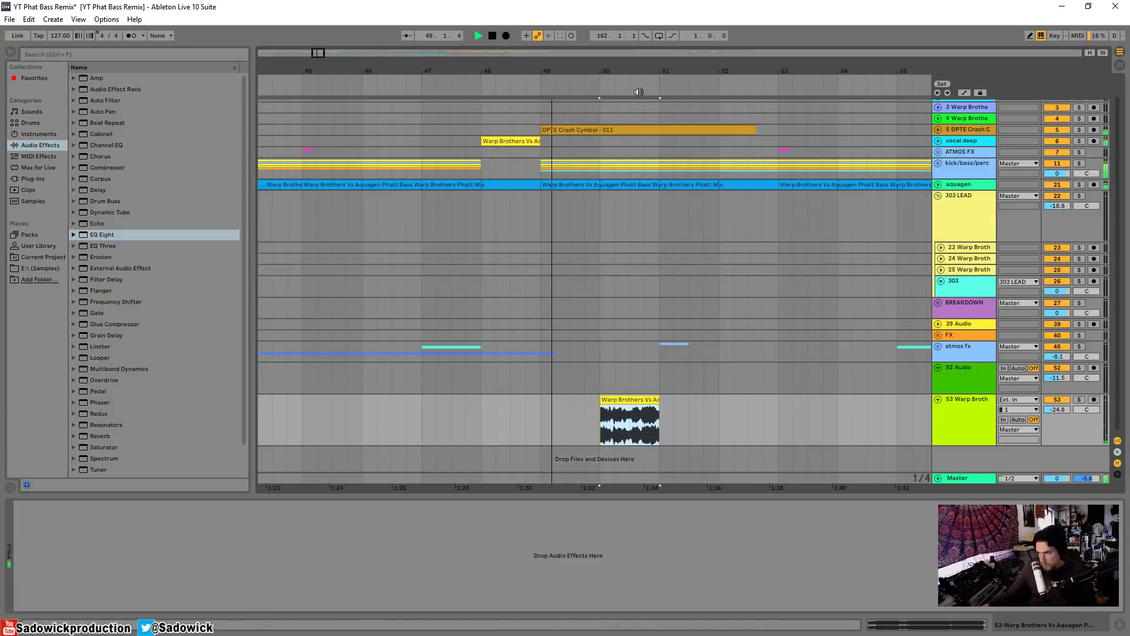
{"action": "left_click_drag", "start_coordinate": [624, 71], "coordinate": [541, 63]}
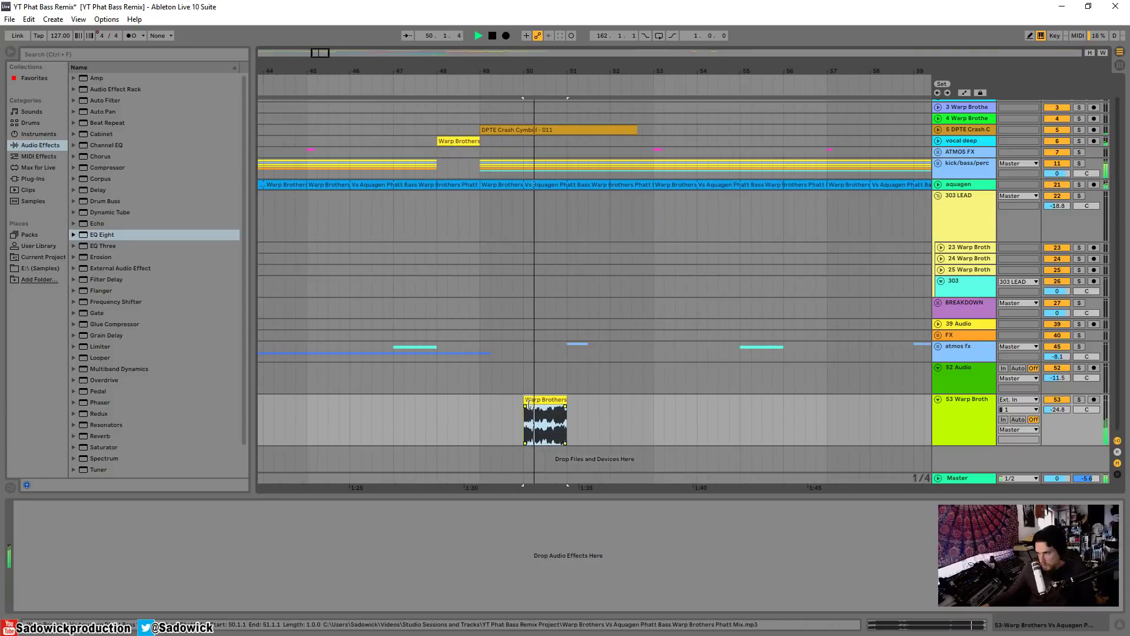
Step: Shorten the vocal clip at bar 50 to two beats while playing it
{"action": "key", "text": "space"}
{"action": "key", "text": "space"}
{"action": "mouse_move", "coordinate": [528, 405]}
{"action": "left_mouse_down"}
{"action": "mouse_move", "coordinate": [555, 405]}
{"action": "mouse_move", "coordinate": [539, 402]}
{"action": "left_mouse_up"}
{"action": "key", "text": "space"}
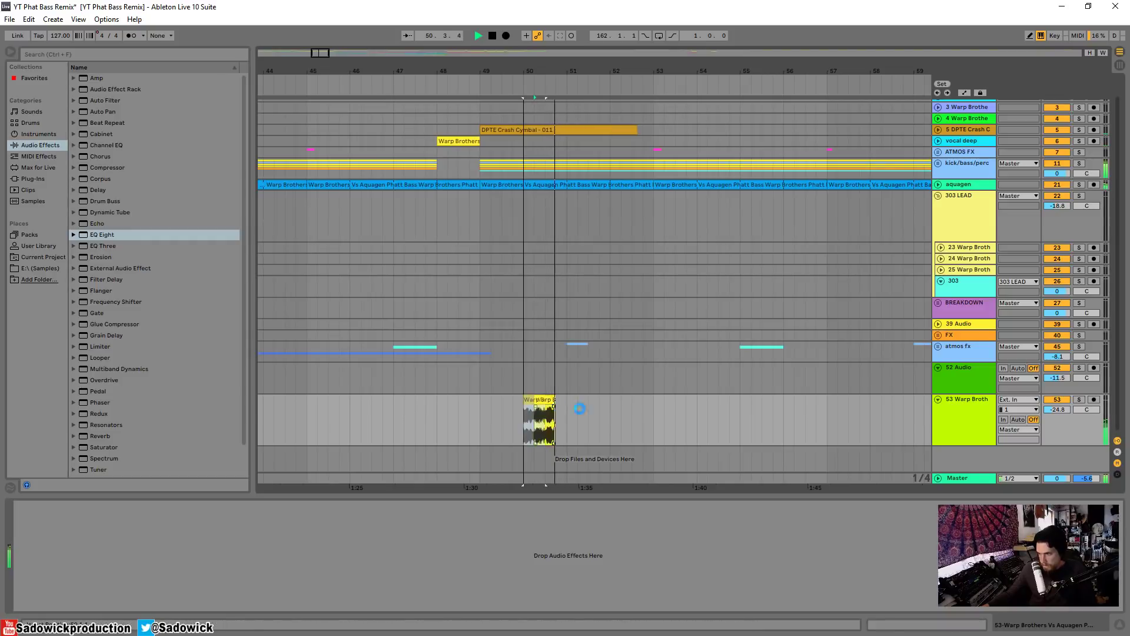
Step: Loop the span of the two-beat vocal clip at bar 50 and play it
{"action": "right_click", "coordinate": [535, 401]}
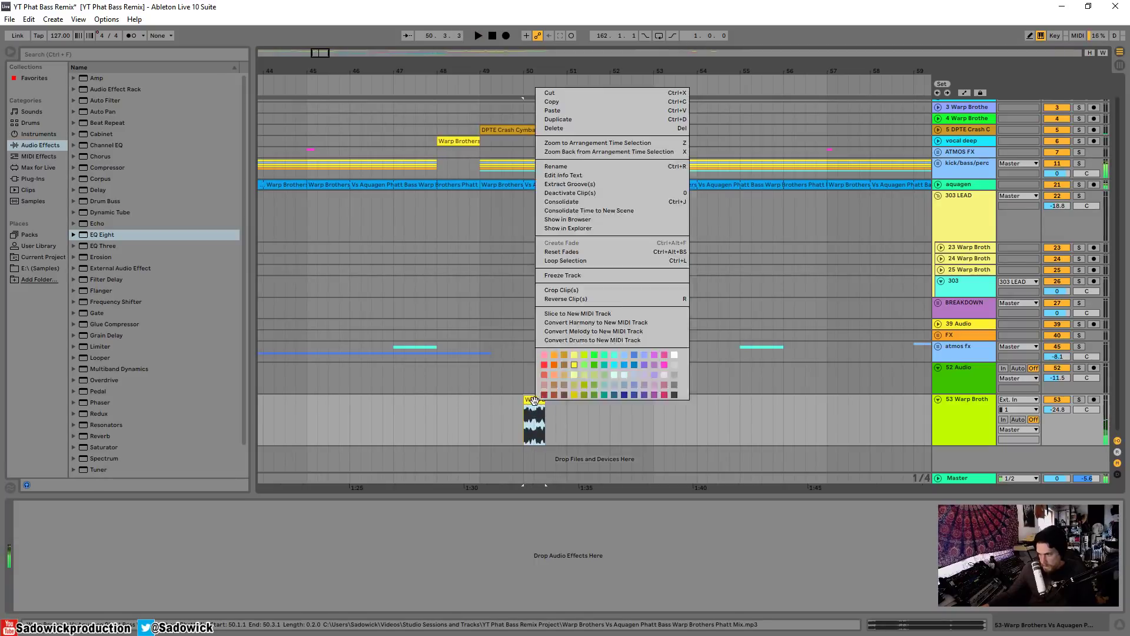
{"action": "left_click", "coordinate": [574, 260]}
{"action": "key", "text": "ctrl+l"}
{"action": "key", "text": "space"}
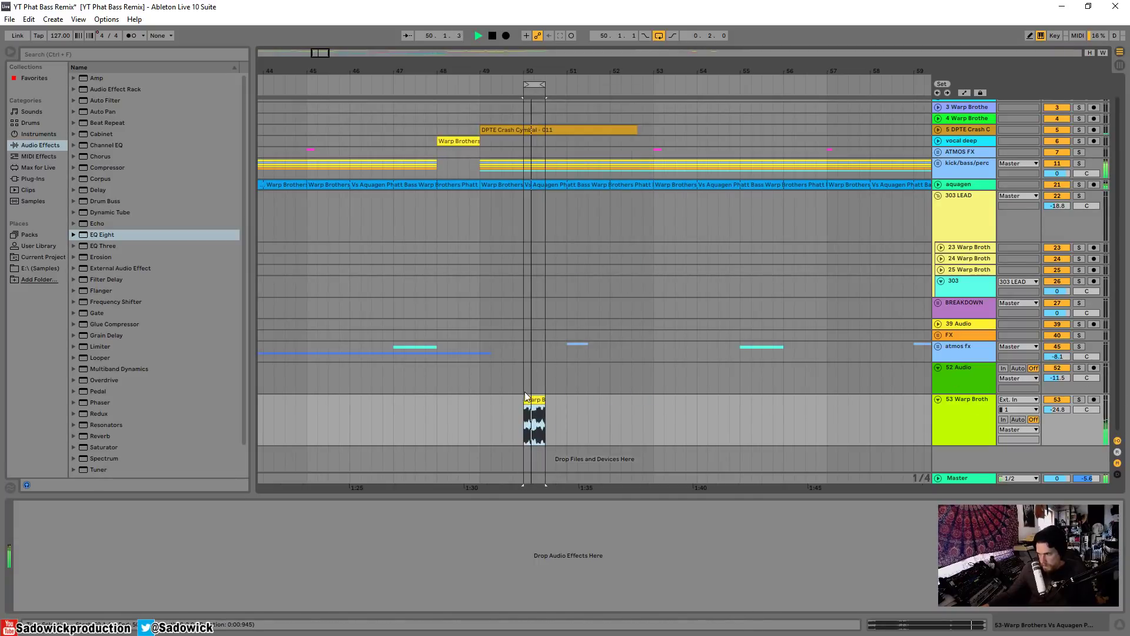
Step: Fine-tune the looping vocal clip's end so it stops just before beat 50.3
{"action": "mouse_move", "coordinate": [526, 400]}
{"action": "left_mouse_down"}
{"action": "mouse_move", "coordinate": [546, 400]}
{"action": "mouse_move", "coordinate": [525, 401]}
{"action": "mouse_move", "coordinate": [547, 400]}
{"action": "mouse_move", "coordinate": [535, 400]}
{"action": "left_mouse_up"}
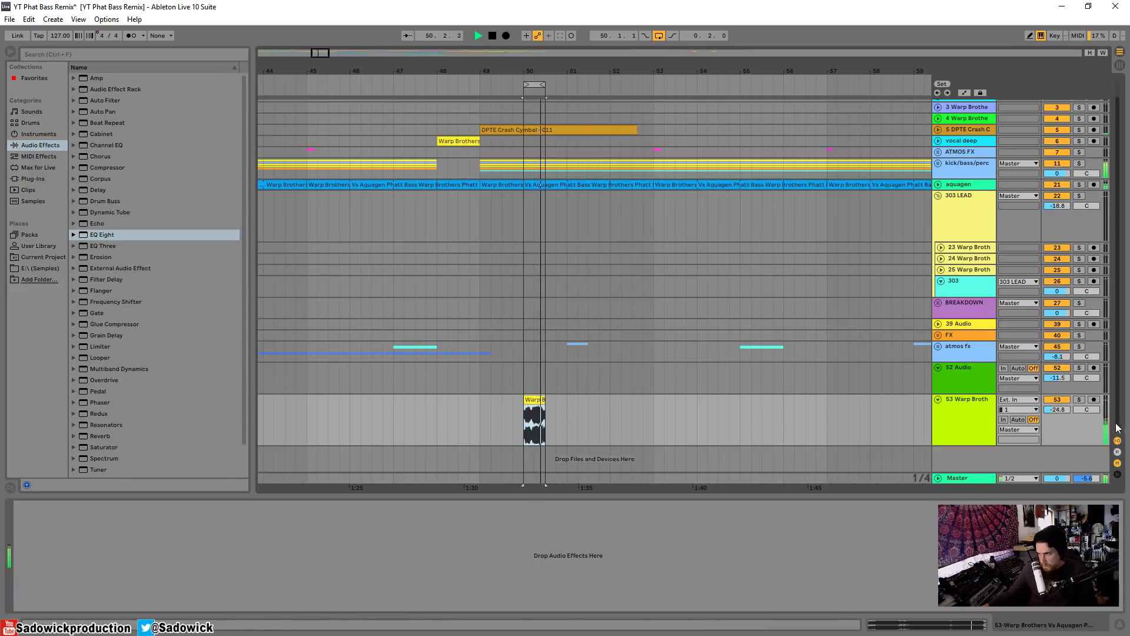
{"action": "left_click_drag", "start_coordinate": [533, 70], "coordinate": [549, 170]}
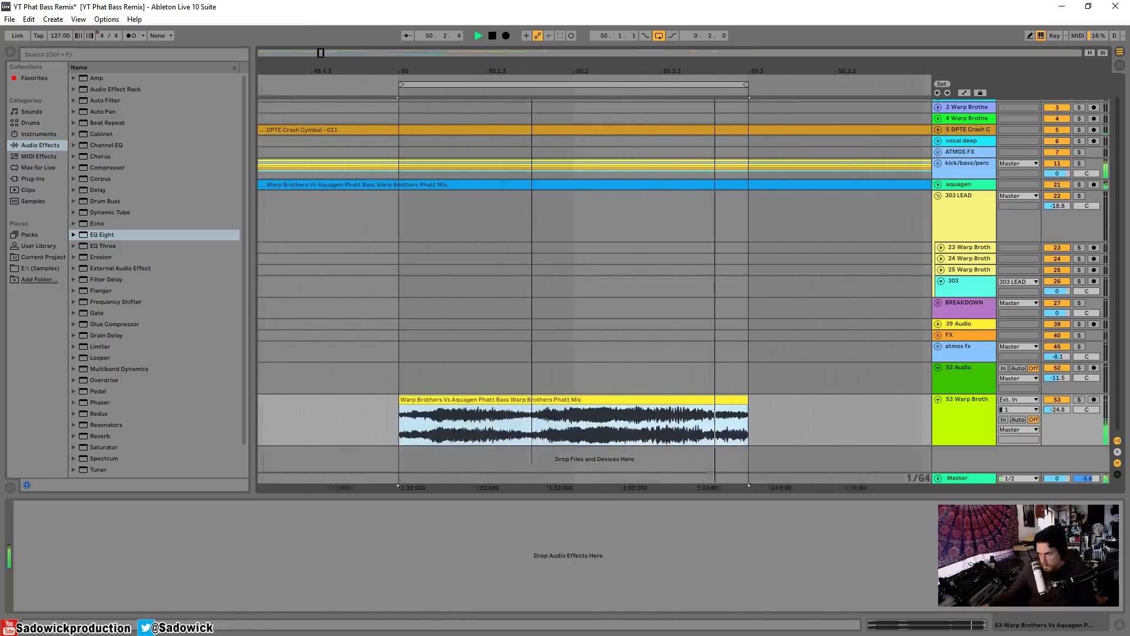
{"action": "left_click_drag", "start_coordinate": [402, 401], "coordinate": [425, 405]}
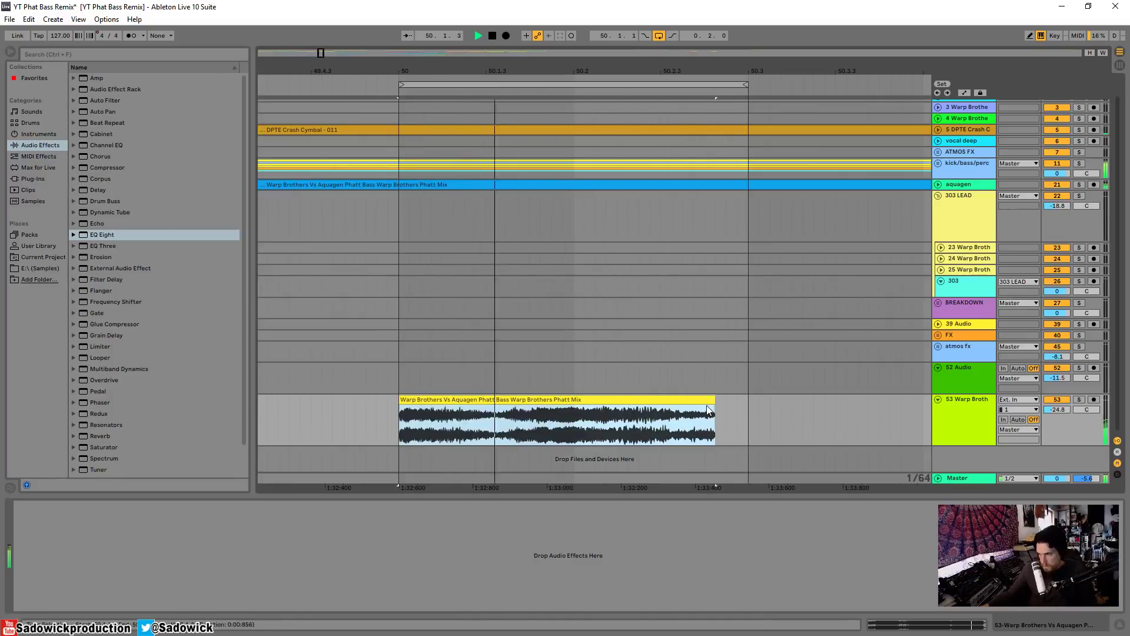
{"action": "mouse_move", "coordinate": [714, 407]}
{"action": "left_mouse_down"}
{"action": "mouse_move", "coordinate": [745, 406]}
{"action": "mouse_move", "coordinate": [726, 406]}
{"action": "left_mouse_up"}
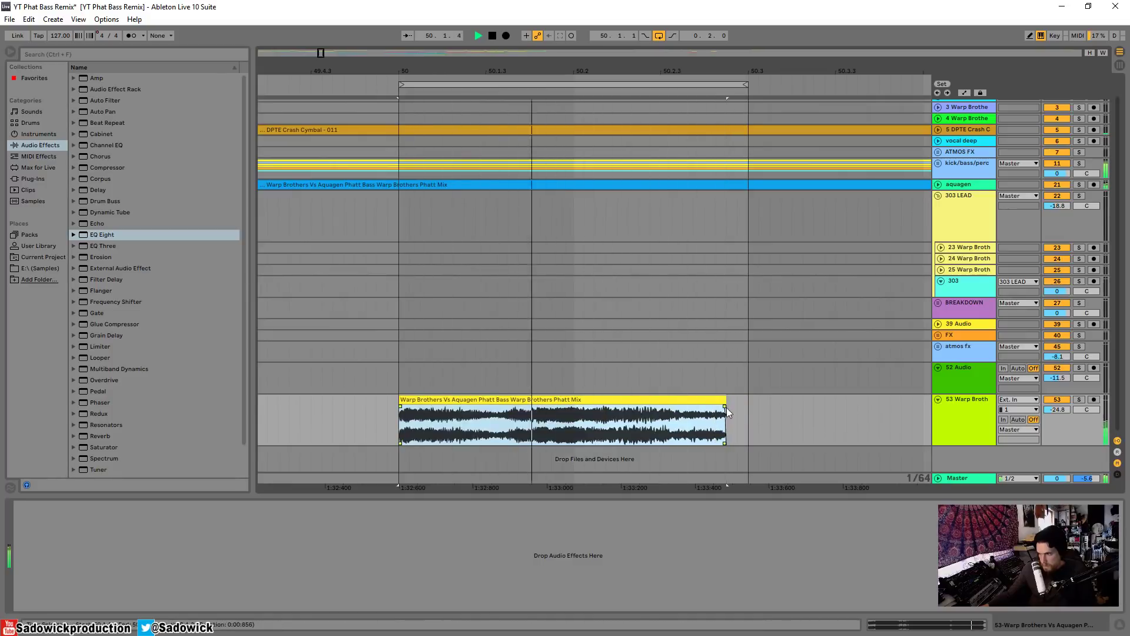
Step: Try transposing the vocal clip to -4 semitones
{"action": "left_click", "coordinate": [970, 626]}
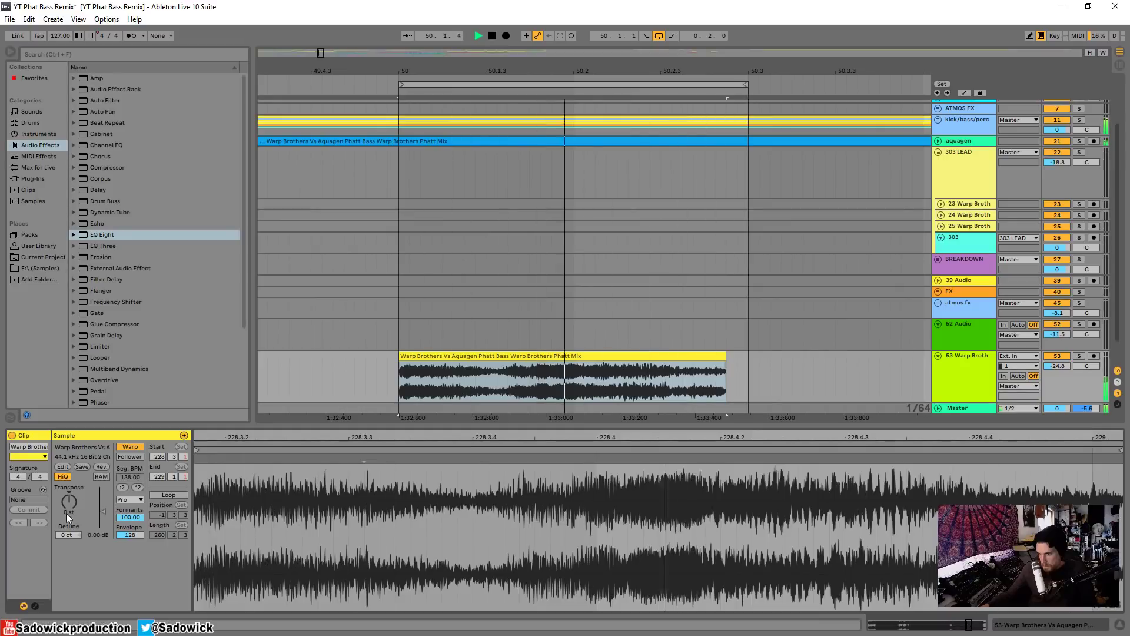
{"action": "left_click_drag", "start_coordinate": [69, 501], "coordinate": [69, 514]}
{"action": "left_click", "coordinate": [69, 493]}
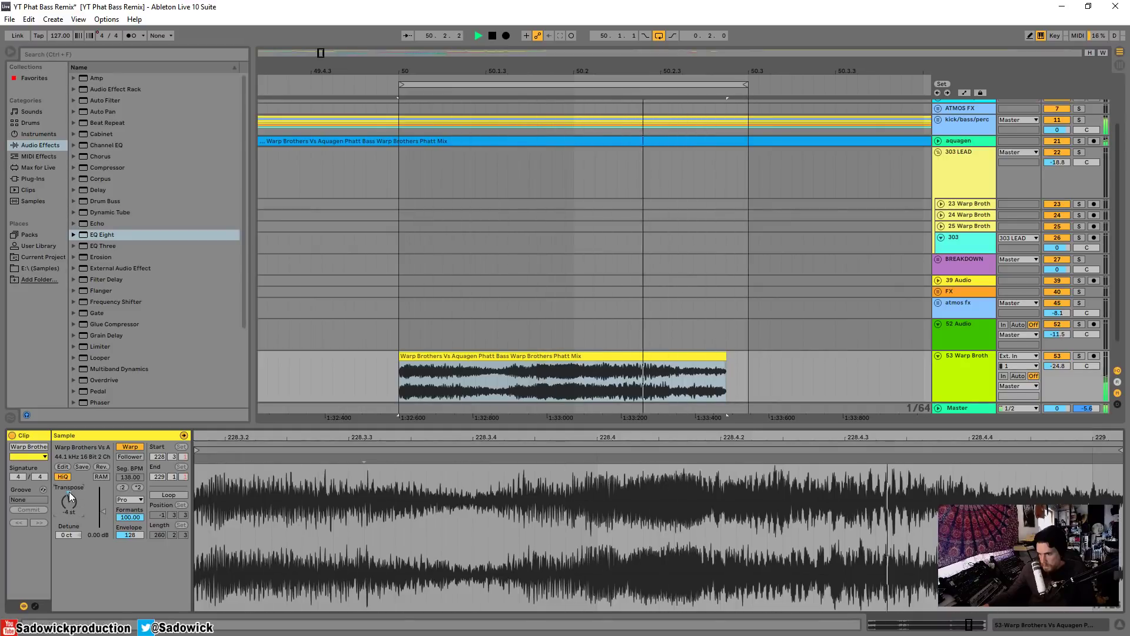
Step: Solo the vocal track, re-extend its clip with earlier audio, and cut away everything after beat 50.3
{"action": "left_click", "coordinate": [1081, 357]}
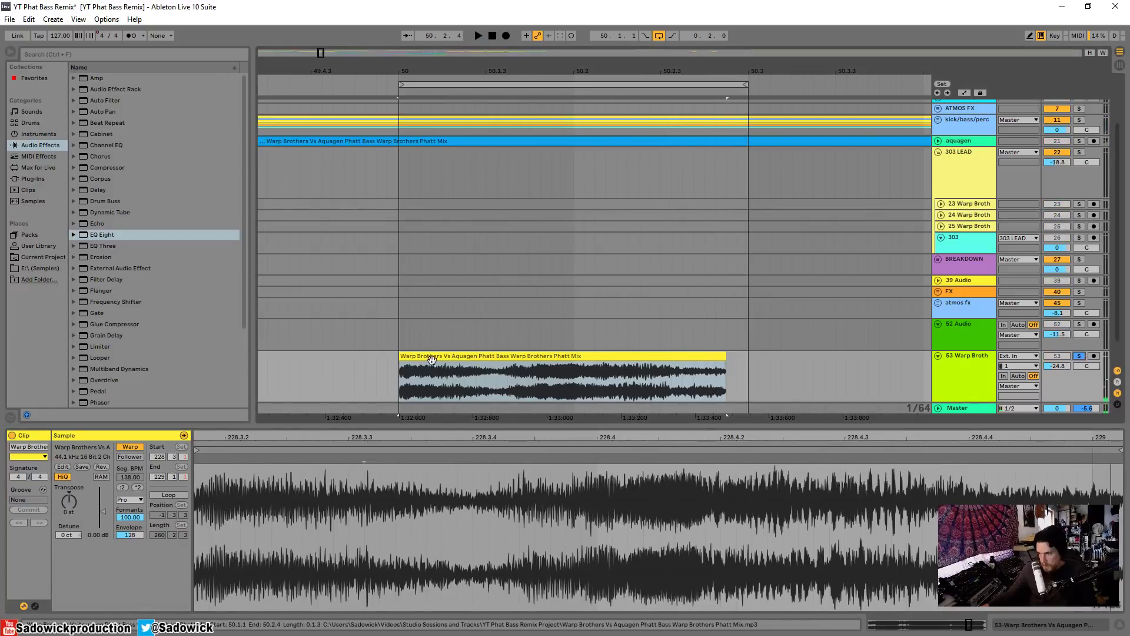
{"action": "left_click_drag", "start_coordinate": [432, 359], "coordinate": [405, 360]}
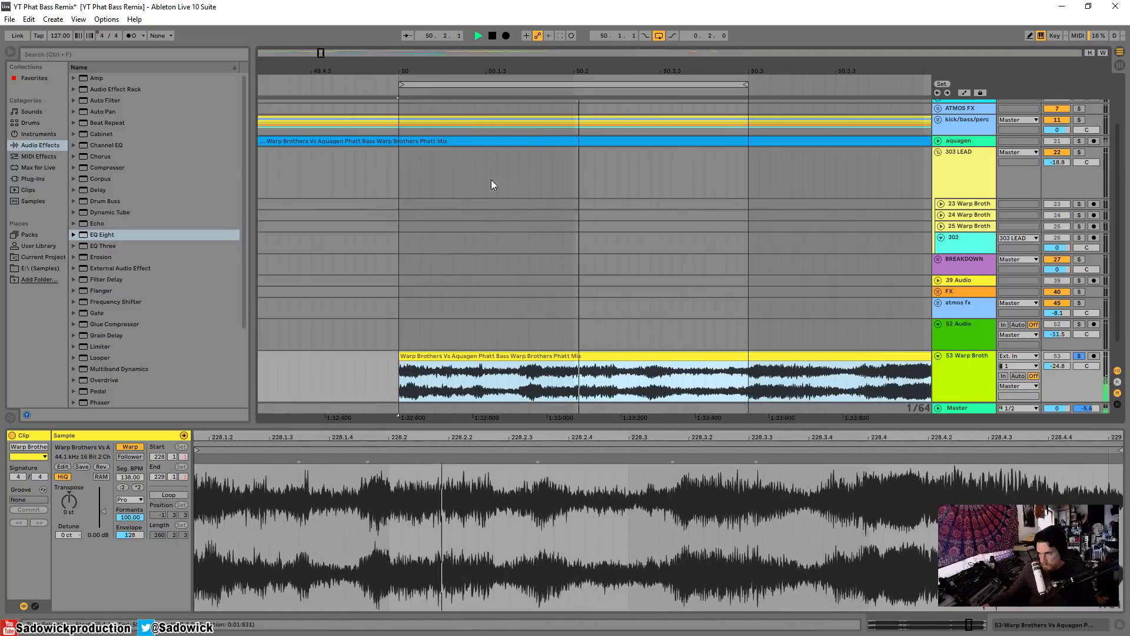
{"action": "left_click_drag", "start_coordinate": [439, 69], "coordinate": [433, 170]}
{"action": "key", "text": "space"}
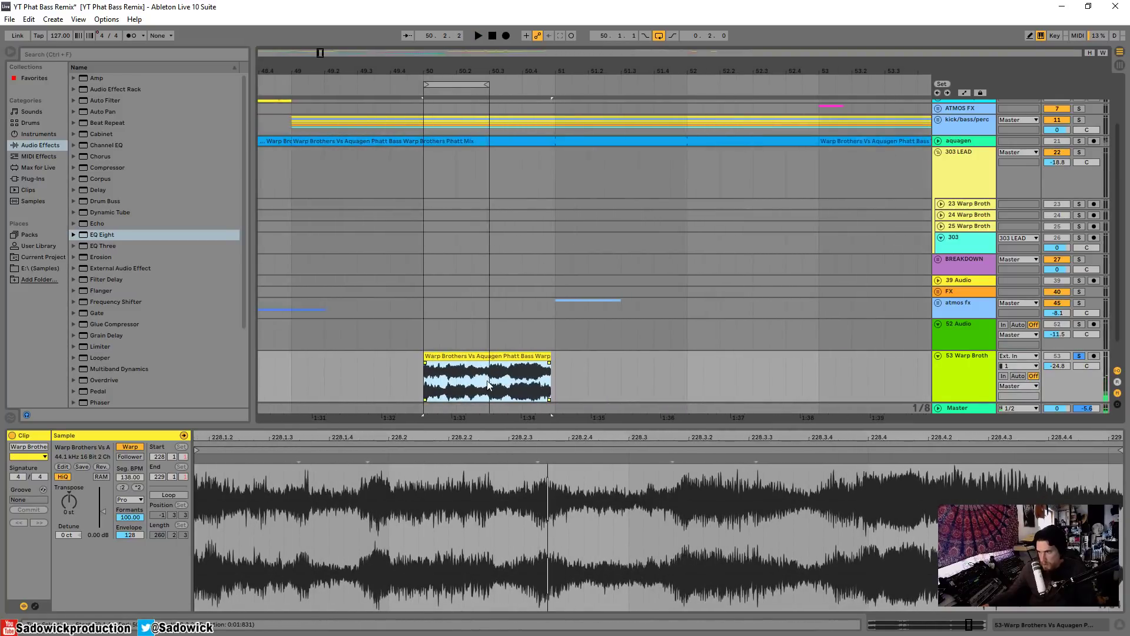
{"action": "left_click_drag", "start_coordinate": [487, 385], "coordinate": [562, 376]}
{"action": "key", "text": "Delete"}
{"action": "key", "text": "space"}
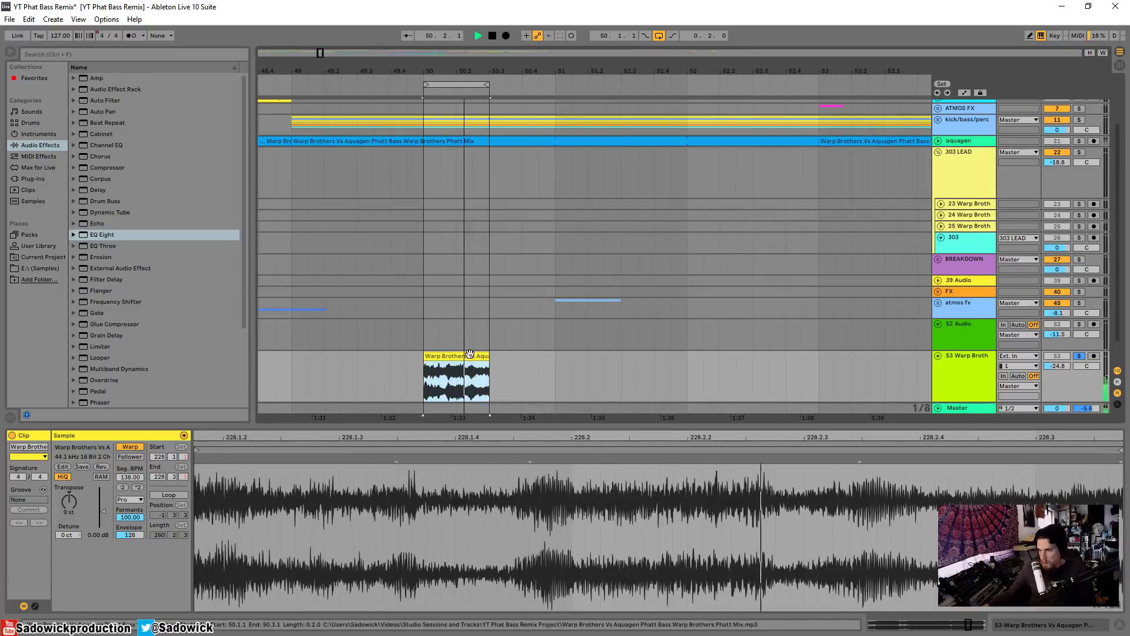
Step: Split off the first eighth note of the vocal clip at bar 50 and move that slice to 49.2.3
{"action": "left_click", "coordinate": [469, 355]}
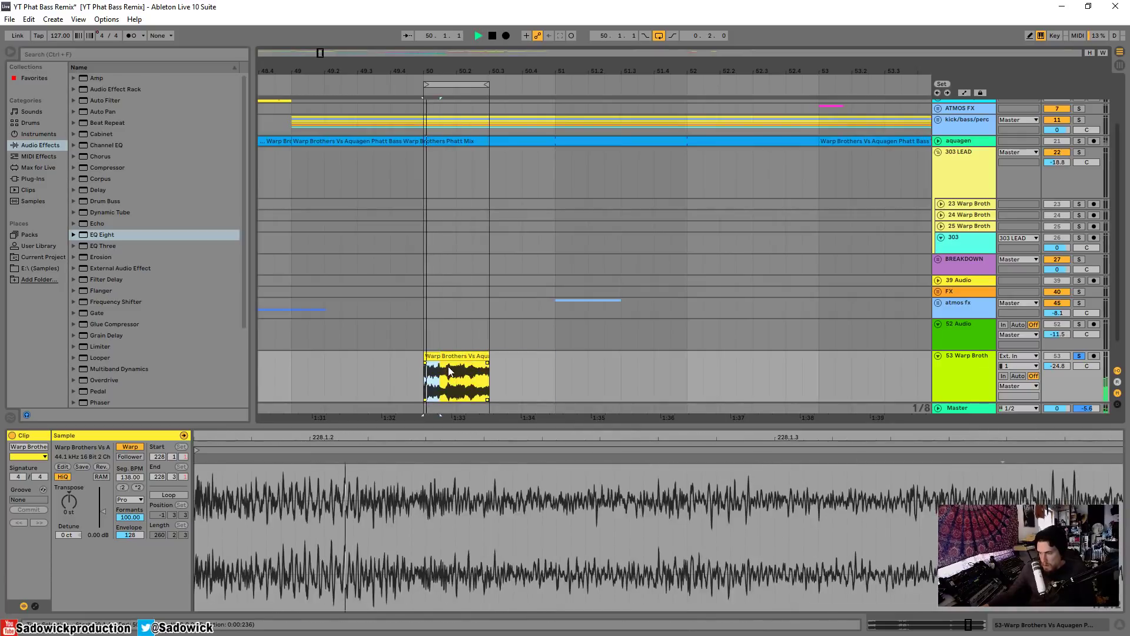
{"action": "left_click_drag", "start_coordinate": [432, 356], "coordinate": [355, 362]}
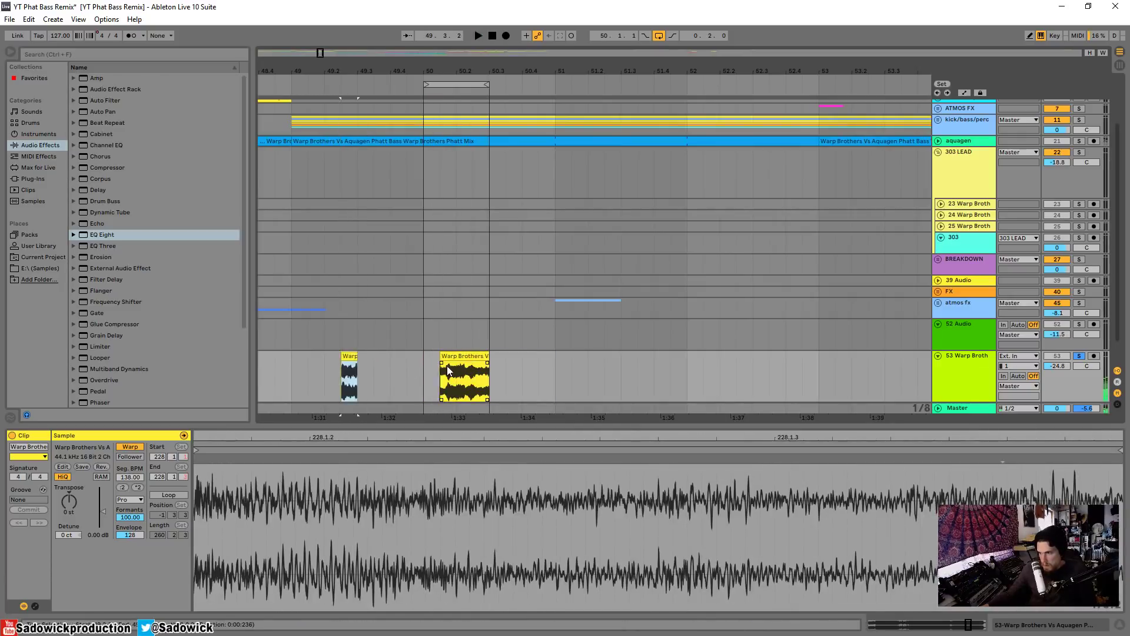
{"action": "left_click", "coordinate": [440, 375]}
{"action": "key", "text": "space"}
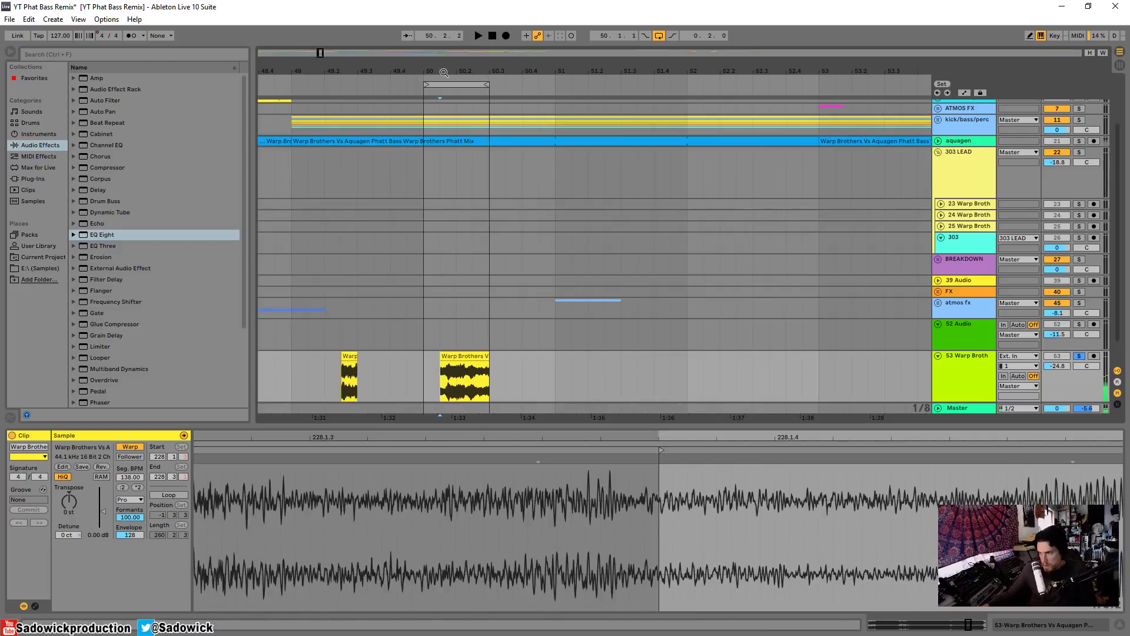
Step: Play the remaining vocal clip and delete its section between 50.2.2 and 50.2.4
{"action": "scroll", "coordinate": [445, 319], "scroll_direction": "up", "scroll_amount": 3}
{"action": "key", "text": "space"}
{"action": "left_click_drag", "start_coordinate": [441, 358], "coordinate": [539, 380]}
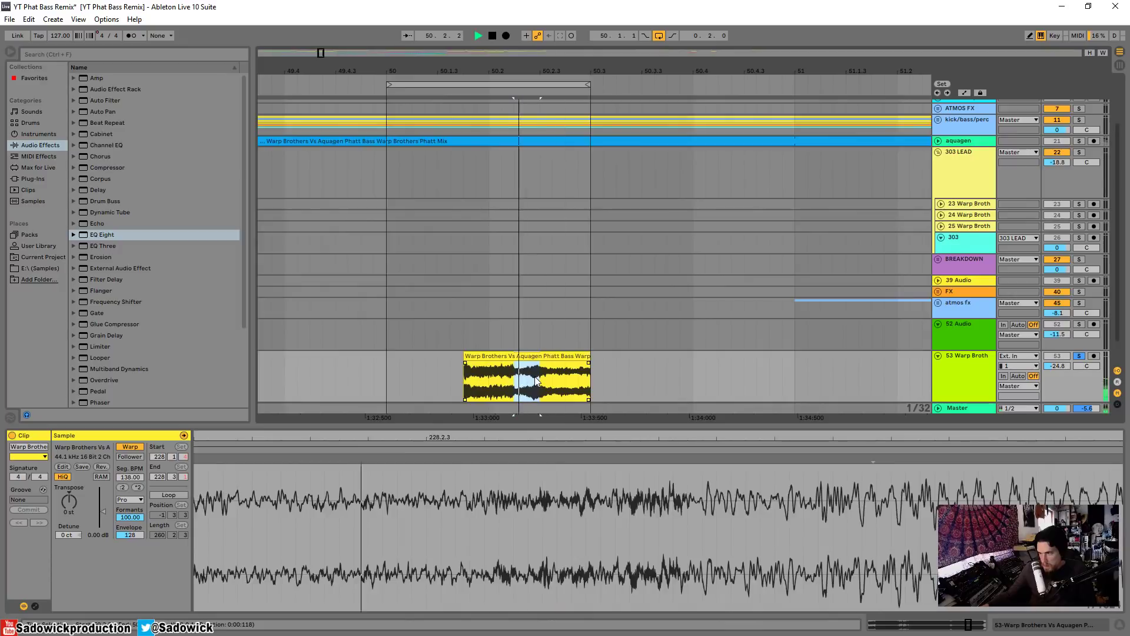
{"action": "left_click", "coordinate": [564, 384], "text": "shift"}
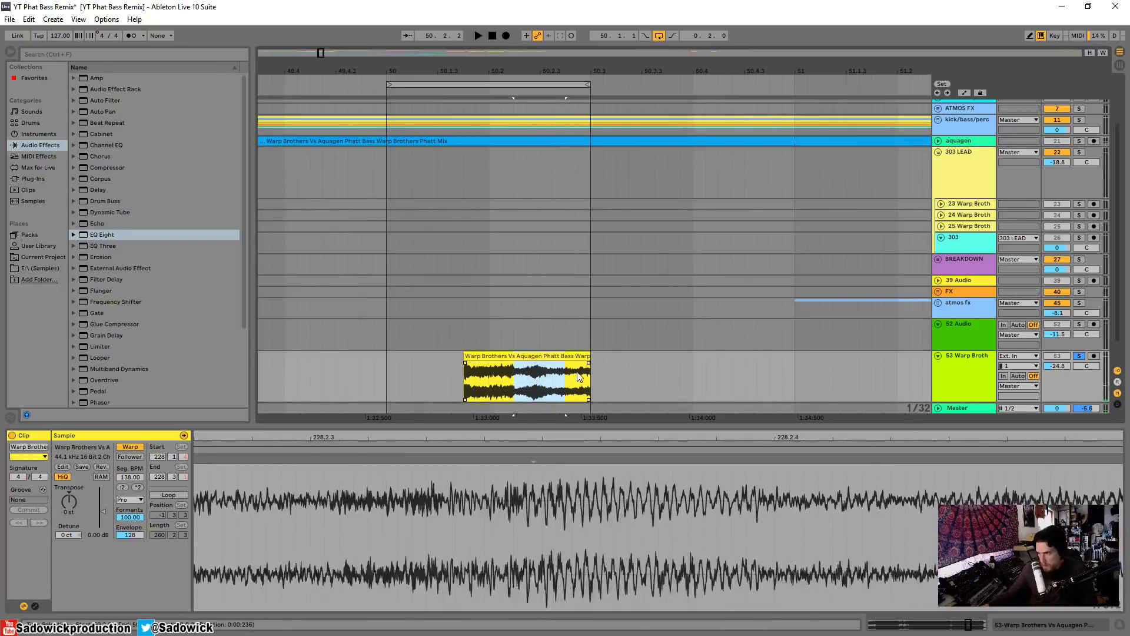
{"action": "key", "text": "Delete"}
Step: Extend the last vocal slice's end to beat 50.4 and trim its start to beat 50.3, playing it
{"action": "left_click", "coordinate": [580, 356]}
{"action": "key", "text": "space"}
{"action": "key", "text": "space"}
{"action": "left_click_drag", "start_coordinate": [588, 358], "coordinate": [688, 364]}
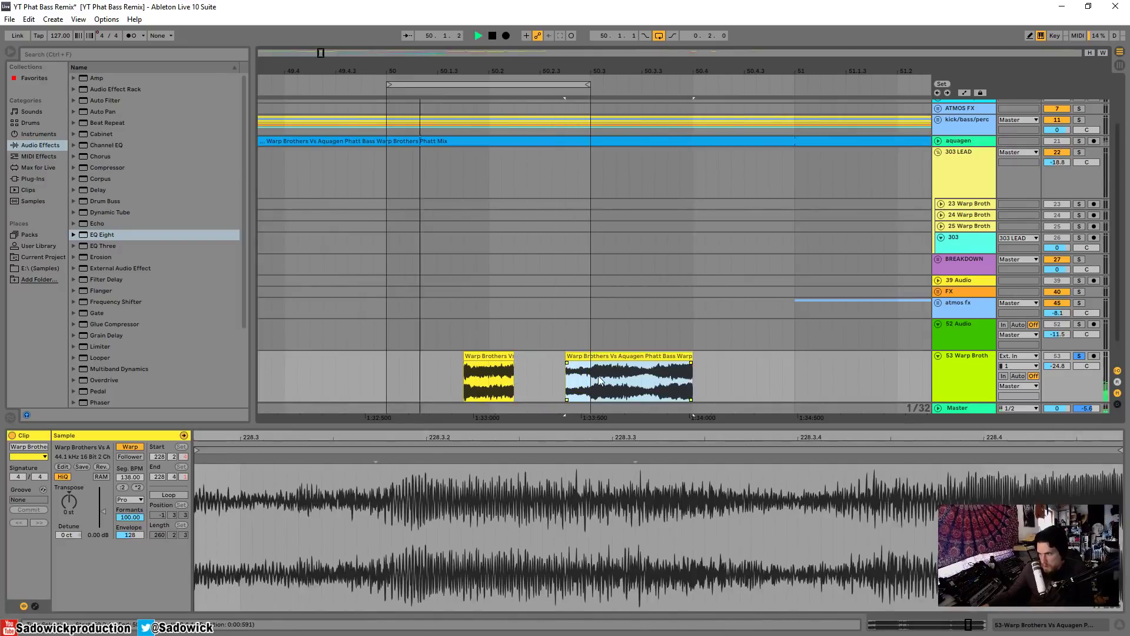
{"action": "left_click_drag", "start_coordinate": [566, 356], "coordinate": [588, 356]}
{"action": "key", "text": "space"}
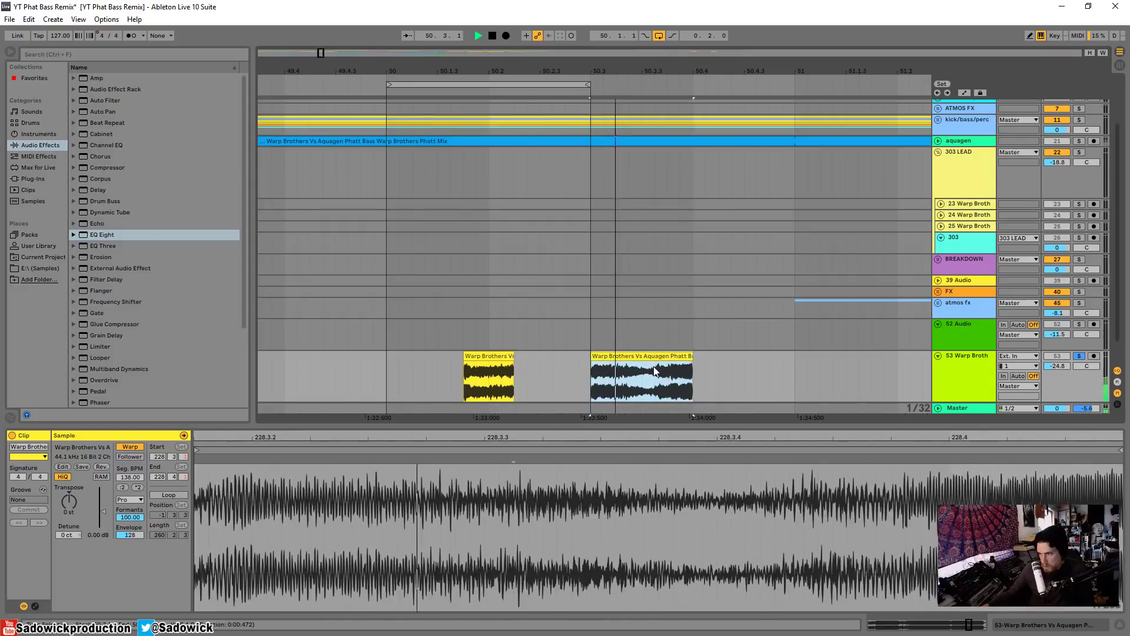
{"action": "mouse_move", "coordinate": [693, 357]}
{"action": "left_mouse_down"}
{"action": "mouse_move", "coordinate": [730, 357]}
{"action": "mouse_move", "coordinate": [690, 358]}
{"action": "left_mouse_up"}
{"action": "key", "text": "space"}
Step: Play the vocal slices in sequence and move the first one from 49.2.3 to 49.1.3
{"action": "left_click_drag", "start_coordinate": [515, 70], "coordinate": [739, 46]}
{"action": "key", "text": "space"}
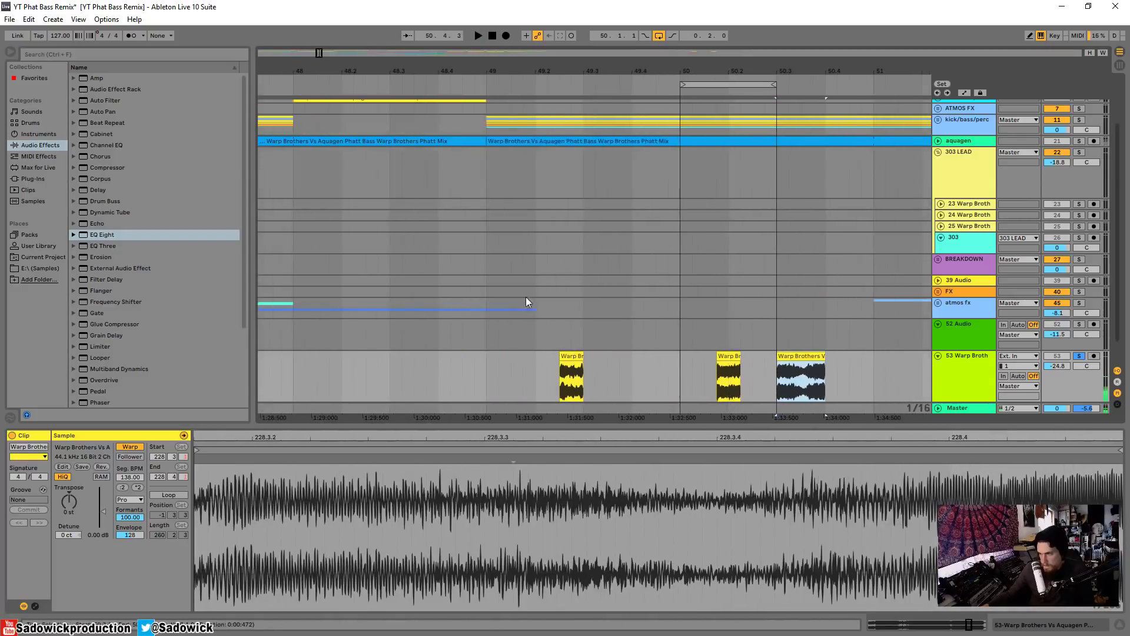
{"action": "key", "text": "space"}
{"action": "left_click", "coordinate": [573, 356]}
{"action": "key", "text": "space"}
{"action": "key", "text": "space"}
{"action": "left_click_drag", "start_coordinate": [573, 356], "coordinate": [524, 357]}
{"action": "key", "text": "space"}
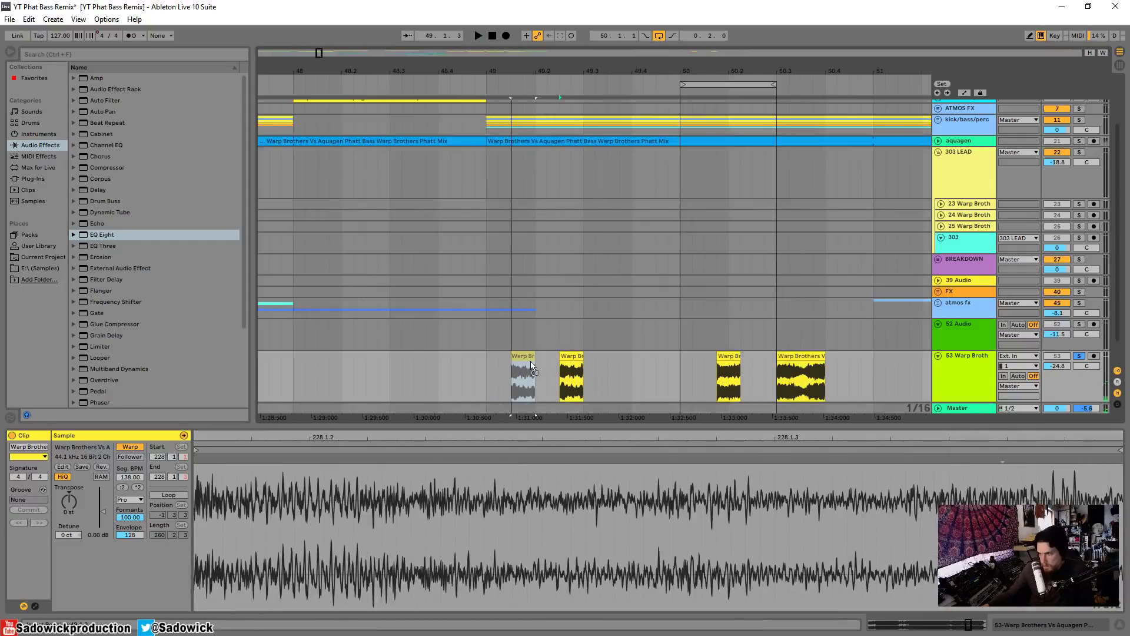
Step: Unsolo the vocal track, play from bar 49 with the full mix, and raise the track's volume to -15.7 dB
{"action": "left_click", "coordinate": [490, 369]}
{"action": "left_click", "coordinate": [1079, 356]}
{"action": "key", "text": "space"}
{"action": "key", "text": "space"}
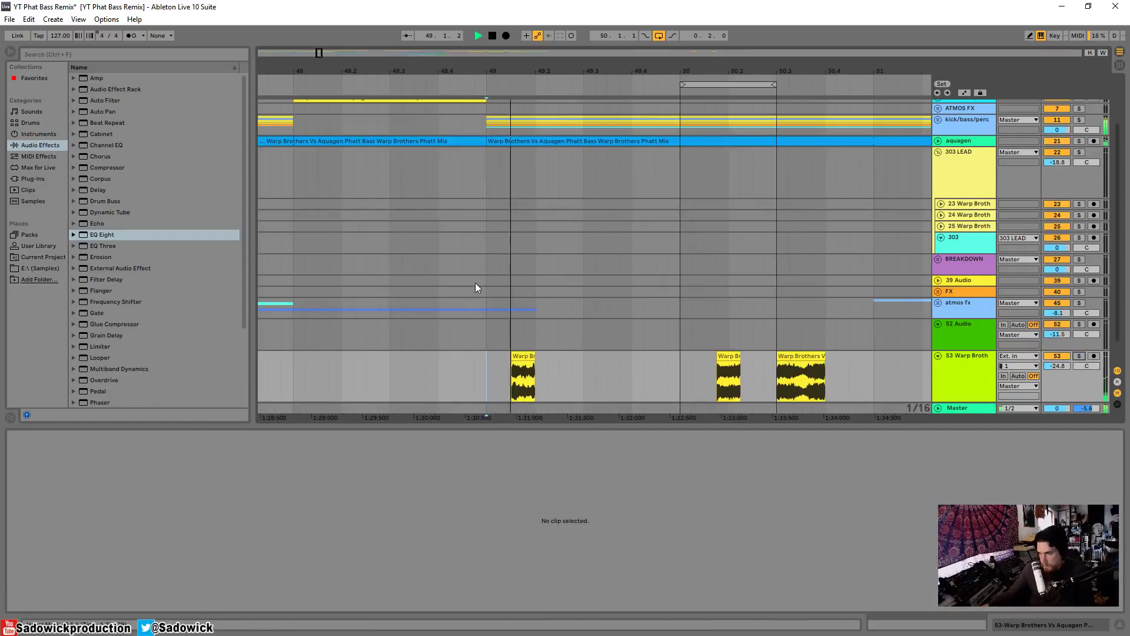
{"action": "key", "text": "space"}
{"action": "key", "text": "space"}
{"action": "left_click_drag", "start_coordinate": [1060, 368], "coordinate": [1059, 355]}
{"action": "key", "text": "space"}
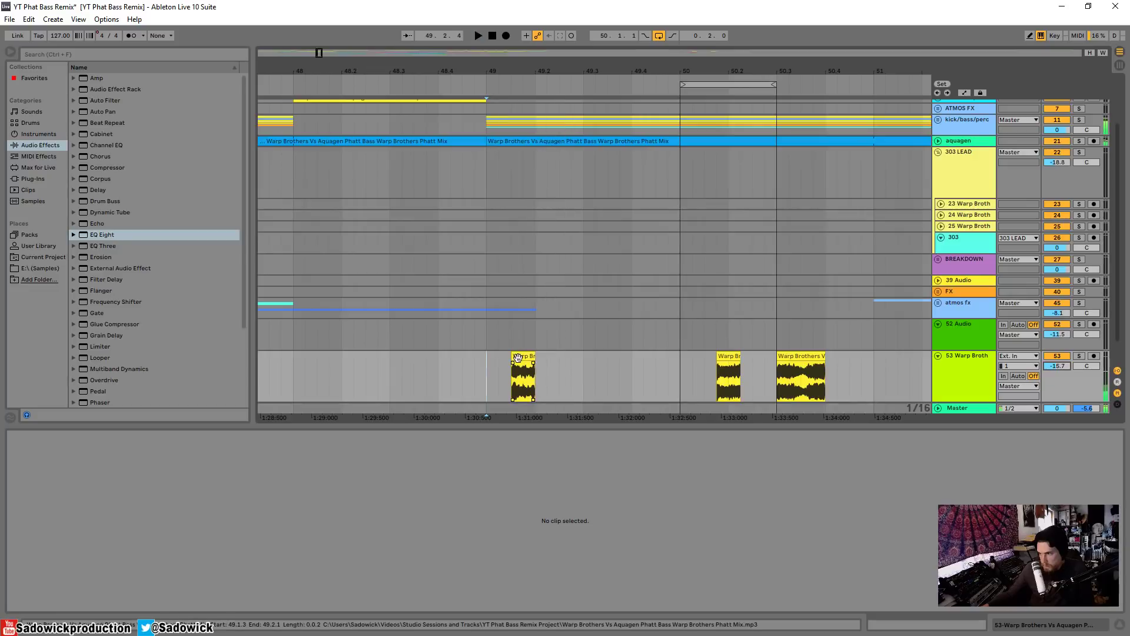
Step: Move the first vocal slice back to 49.2.3 and play it with the full mix
{"action": "key", "text": "space"}
{"action": "key", "text": "space"}
{"action": "left_click_drag", "start_coordinate": [521, 356], "coordinate": [570, 361]}
{"action": "key", "text": "space"}
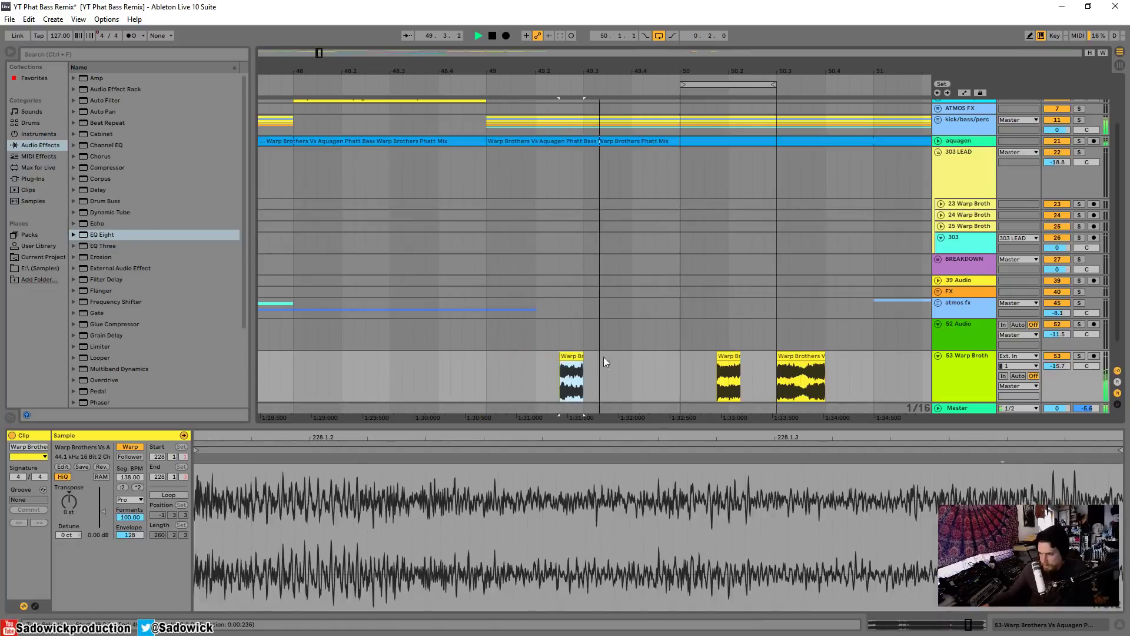
Step: Move the one-beat vocal slice from beat 50.3 onto beat 49.2, over the short slice there, and play it
{"action": "key", "text": "space"}
{"action": "left_click_drag", "start_coordinate": [806, 355], "coordinate": [565, 370]}
{"action": "key", "text": "space"}
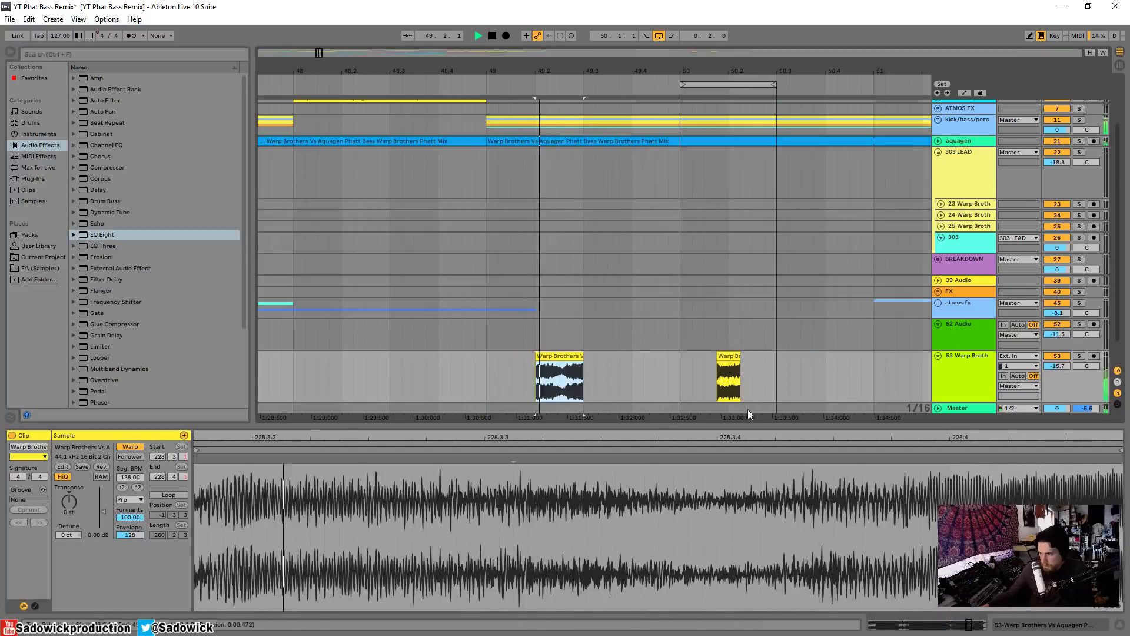
Step: Lower the vocal slice track's volume to -24.4 dB while playing the one-beat slice
{"action": "left_click_drag", "start_coordinate": [1054, 366], "coordinate": [1054, 381]}
{"action": "key", "text": "space"}
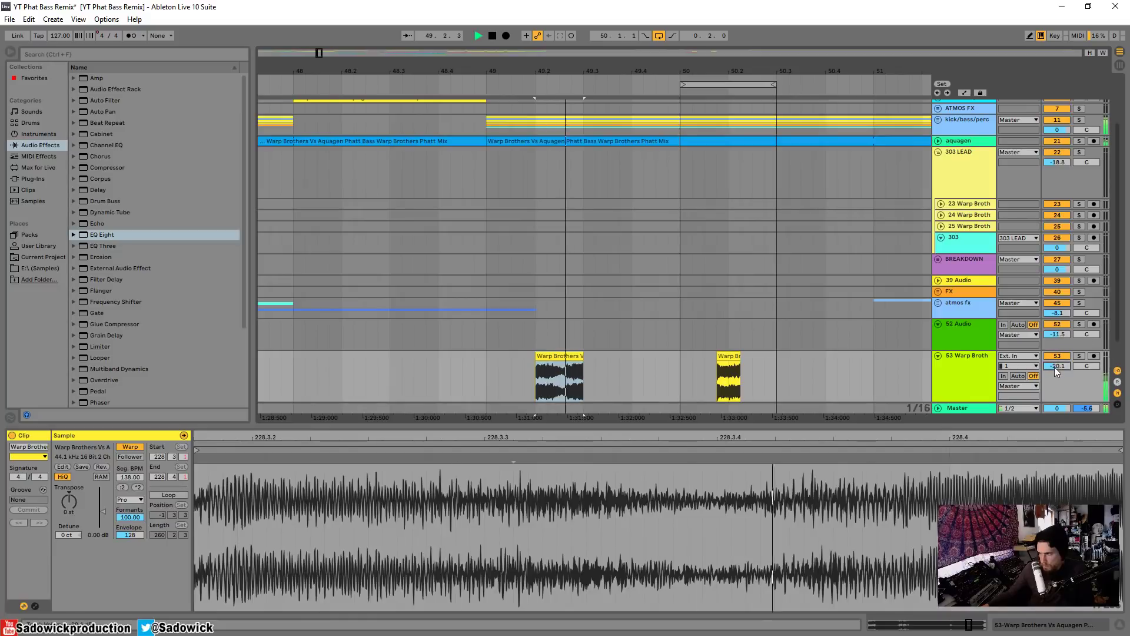
{"action": "key", "text": "space"}
{"action": "key", "text": "space"}
{"action": "key", "text": "space"}
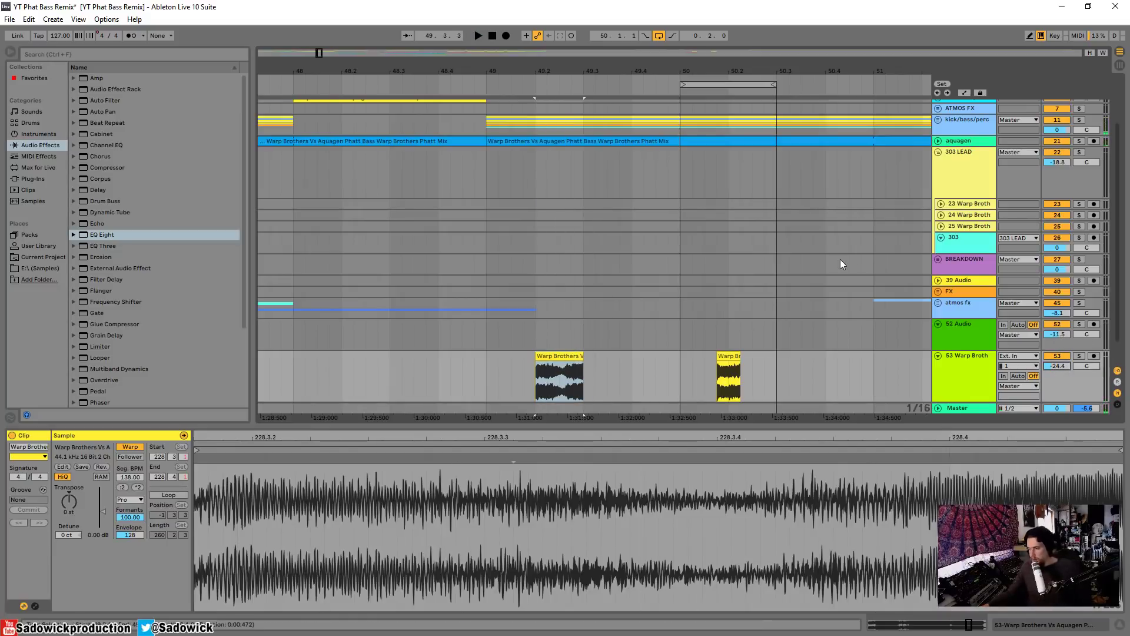
Step: Move the remaining short vocal slice in bar 50 earlier to 50.1.2 and play it with the mix
{"action": "left_click_drag", "start_coordinate": [730, 357], "coordinate": [706, 356]}
{"action": "key", "text": "space"}
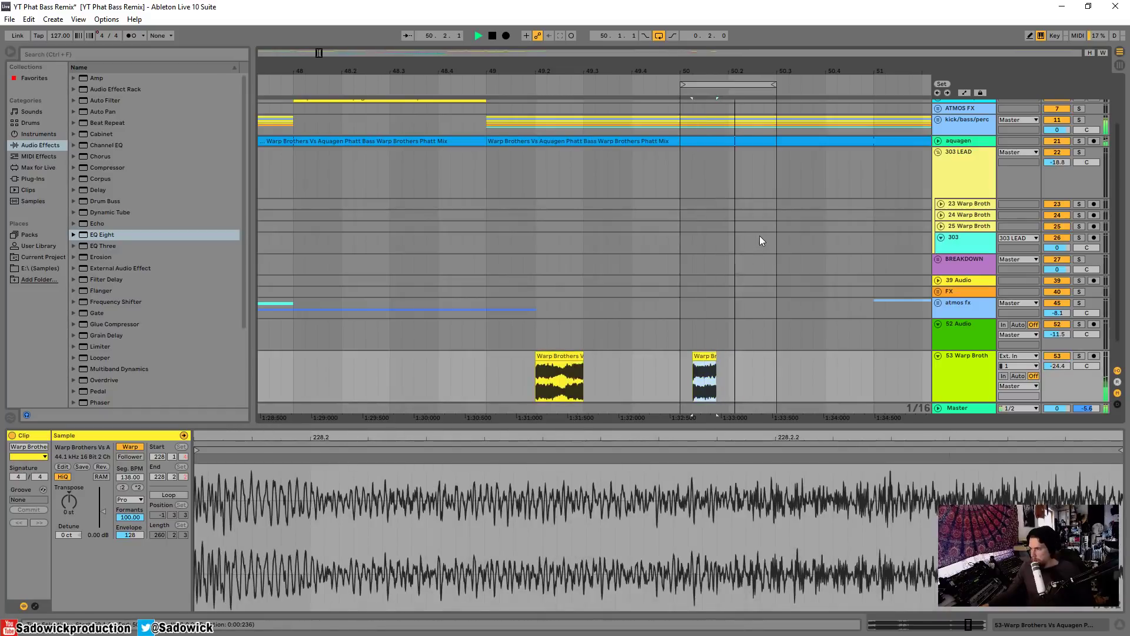
{"action": "key", "text": "minus"}
{"action": "key", "text": "minus"}
{"action": "key", "text": "space"}
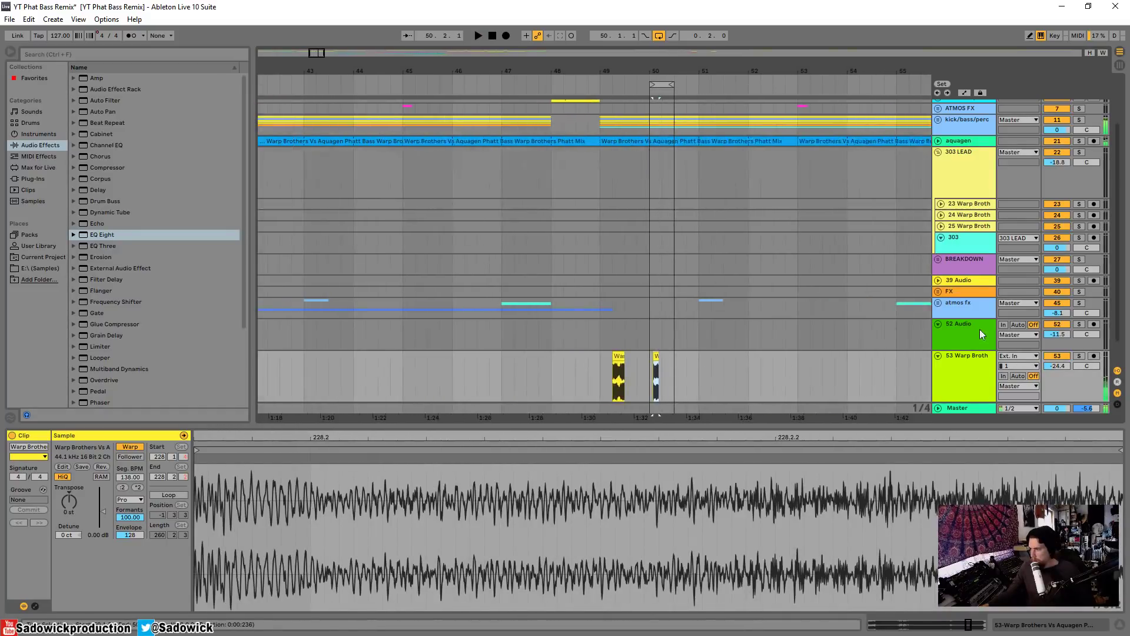
Step: Delete audio track 53 with its vocal slices
{"action": "left_click", "coordinate": [964, 354]}
{"action": "left_click_drag", "start_coordinate": [772, 69], "coordinate": [749, 12]}
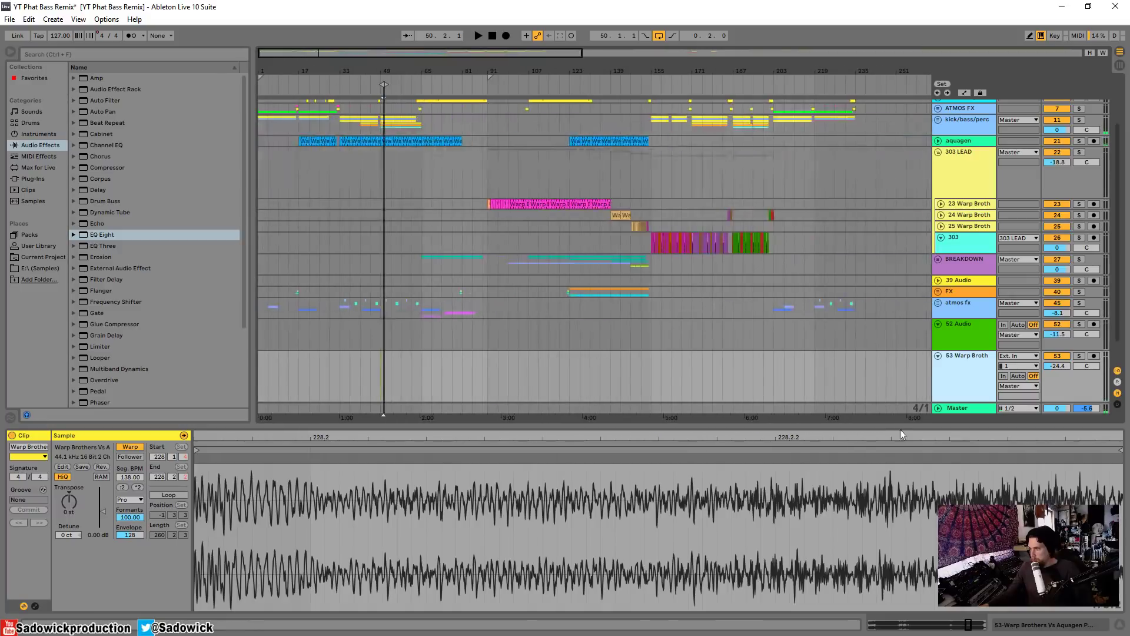
{"action": "key", "text": "Delete"}
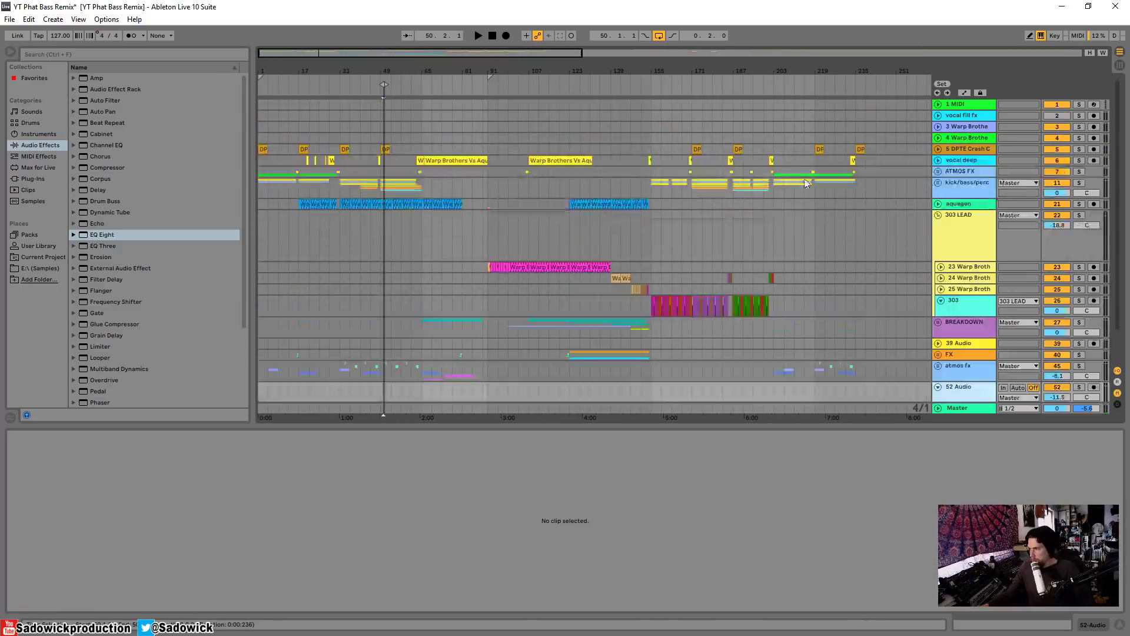
Step: Locate the long source vocal clip at bar 307 on track 4, unfold the track and play from bar 325
{"action": "left_click_drag", "start_coordinate": [814, 65], "coordinate": [530, 36]}
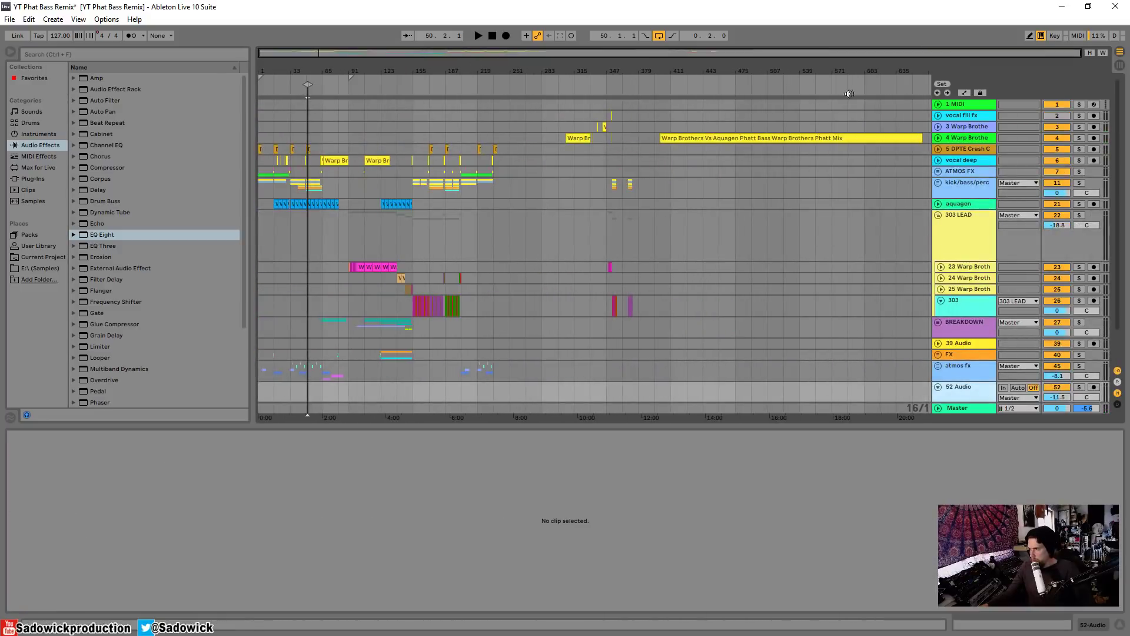
{"action": "left_click_drag", "start_coordinate": [611, 66], "coordinate": [887, 142]}
{"action": "left_click", "coordinate": [631, 138]}
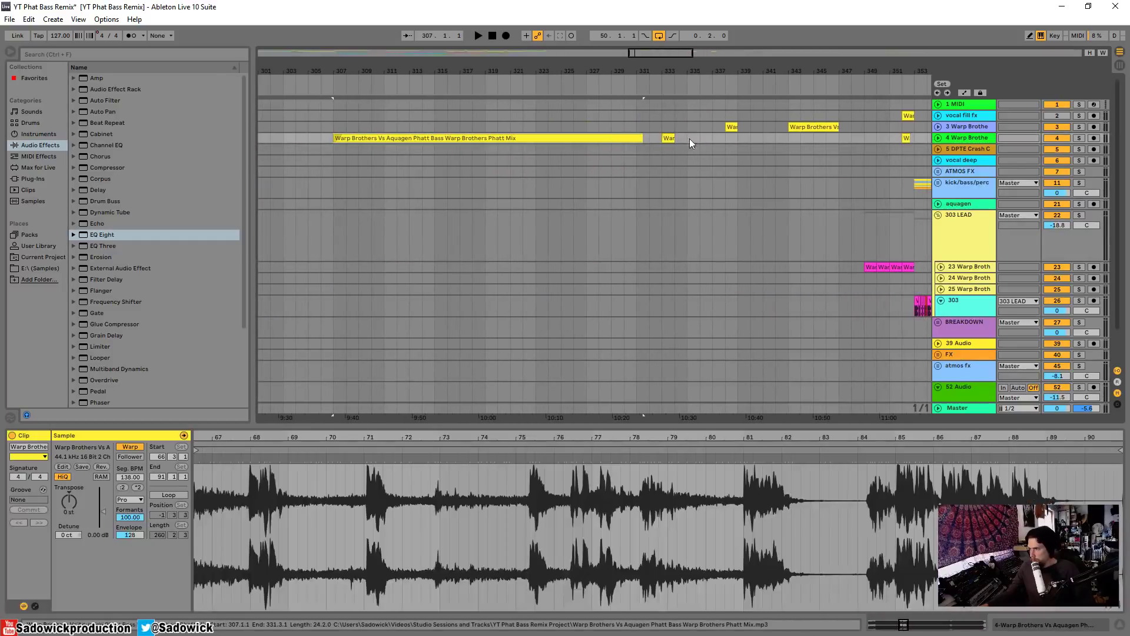
{"action": "left_click", "coordinate": [938, 138]}
{"action": "left_click", "coordinate": [562, 163]}
{"action": "key", "text": "space"}
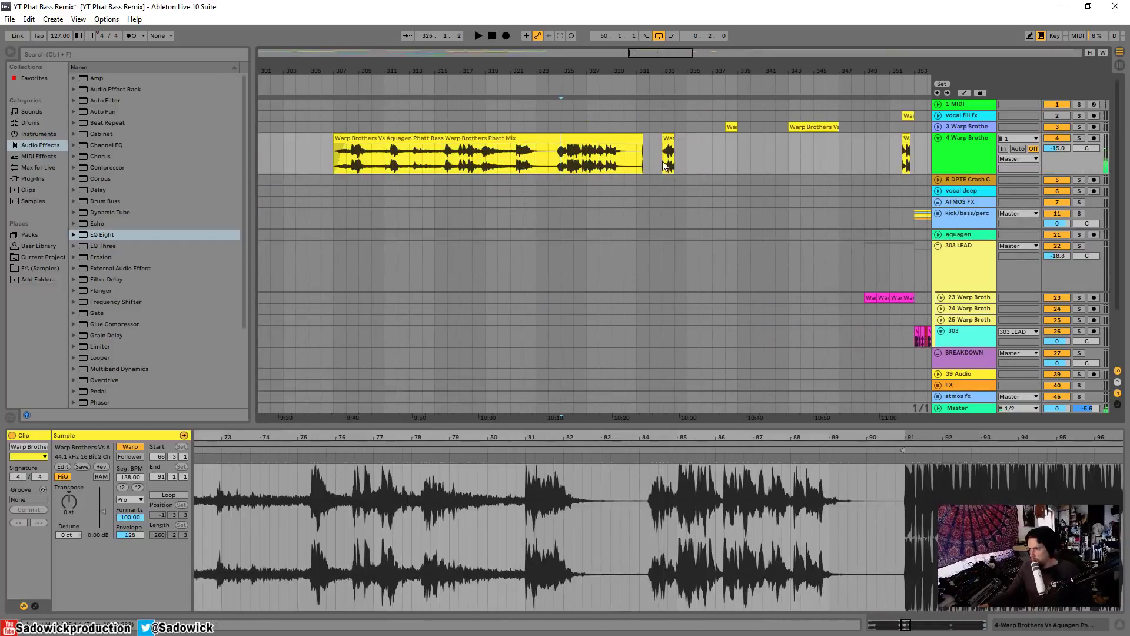
Step: Audition the short source clip at bar 333 on track 4, and select the short clip at bar 338 on track 3
{"action": "left_click", "coordinate": [668, 156]}
{"action": "key", "text": "space"}
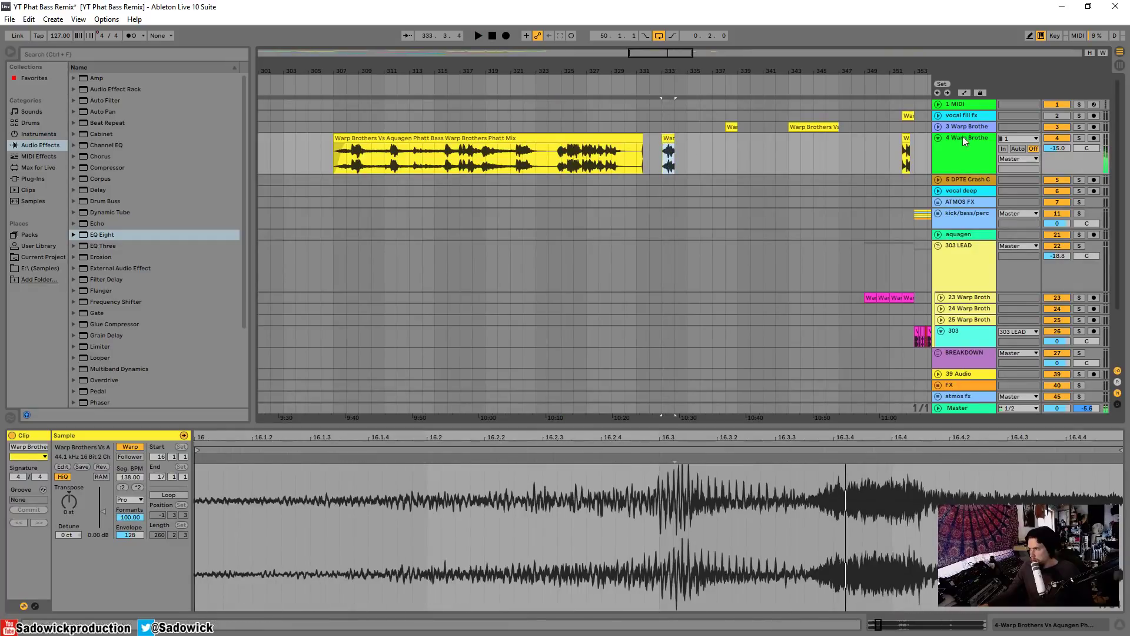
{"action": "left_click", "coordinate": [792, 126]}
{"action": "left_click", "coordinate": [732, 127]}
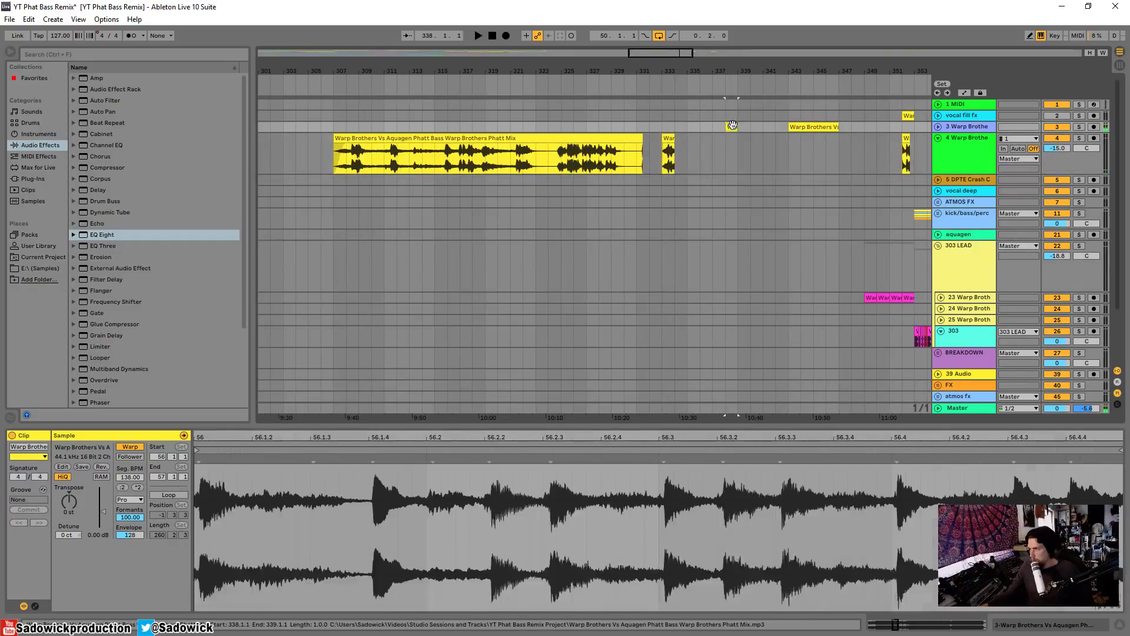
Step: Unfold track 3 and audition its clip at bars 343–347 from several points around bars 345 and 346
{"action": "left_click", "coordinate": [938, 127]}
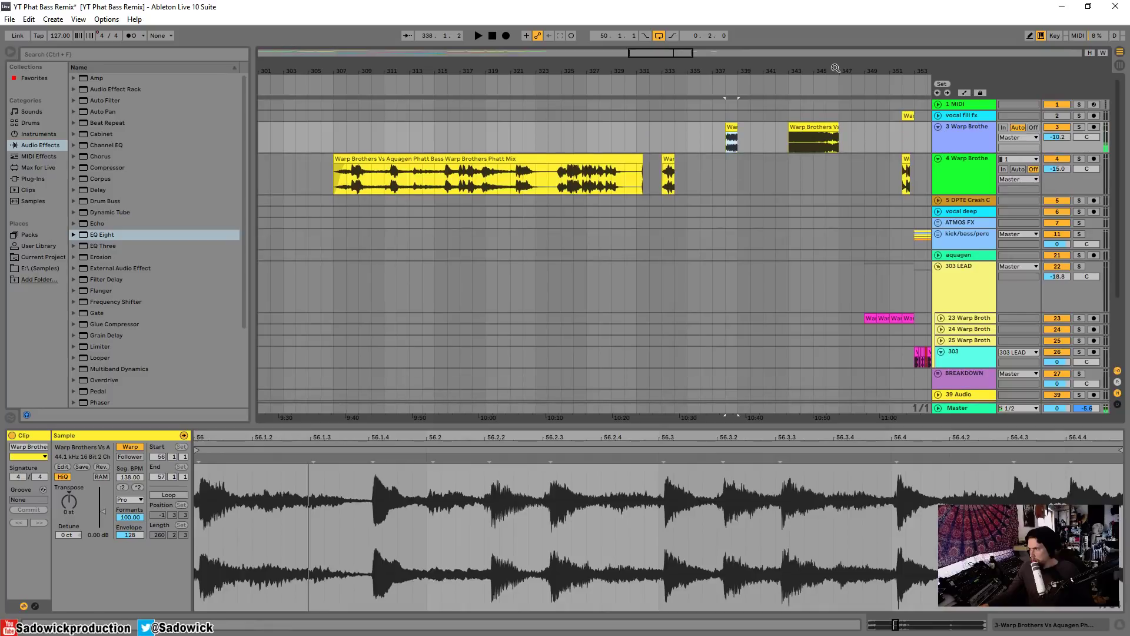
{"action": "mouse_move", "coordinate": [838, 70]}
{"action": "left_mouse_down"}
{"action": "mouse_move", "coordinate": [837, 88]}
{"action": "mouse_move", "coordinate": [748, 118]}
{"action": "left_mouse_up"}
{"action": "left_click", "coordinate": [692, 146]}
{"action": "key", "text": "space"}
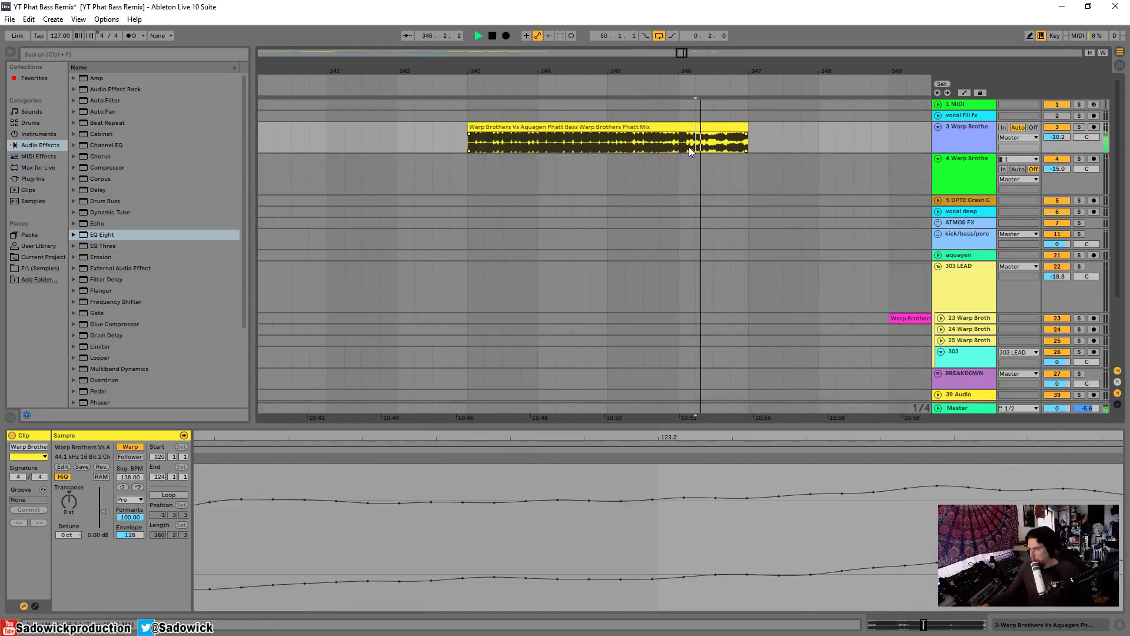
{"action": "key", "text": "space"}
{"action": "left_click", "coordinate": [664, 147]}
{"action": "key", "text": "space"}
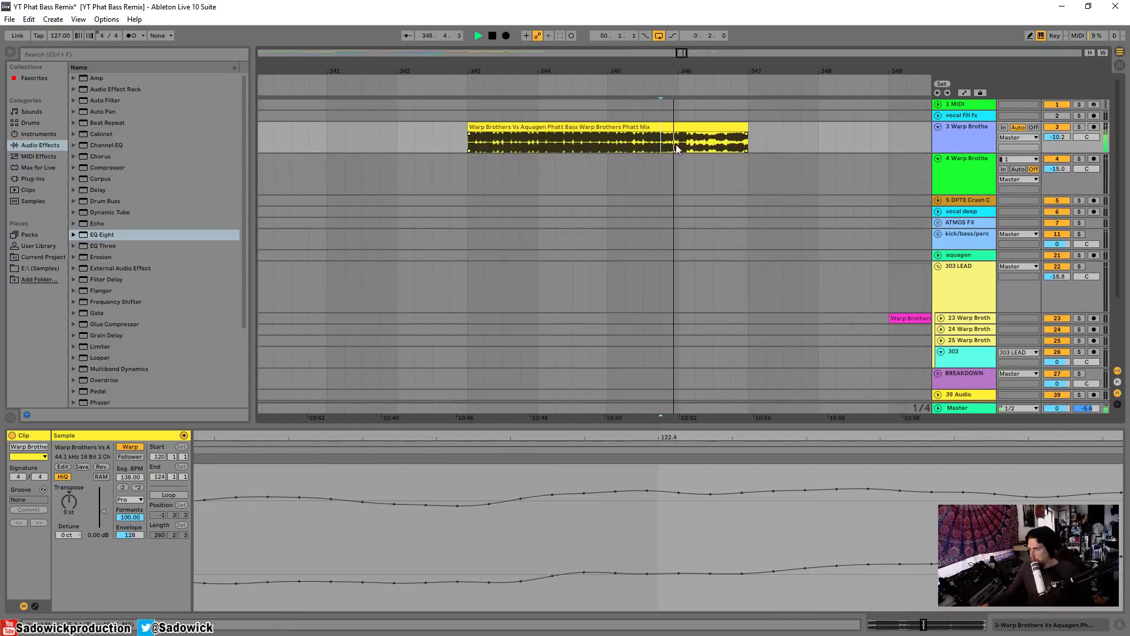
{"action": "key", "text": "space"}
{"action": "left_click", "coordinate": [630, 144]}
{"action": "key", "text": "space"}
{"action": "key", "text": "space"}
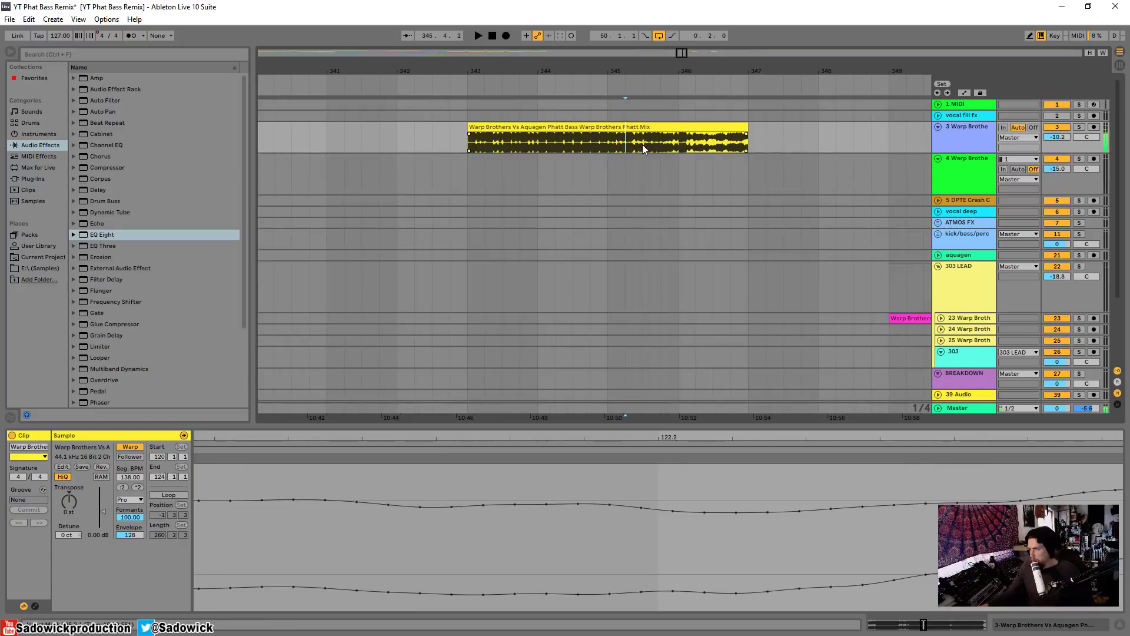
{"action": "key", "text": "space"}
{"action": "key", "text": "space"}
Step: Collapse the 303 LEAD group track in the full arrangement
{"action": "left_click_drag", "start_coordinate": [682, 71], "coordinate": [781, 23]}
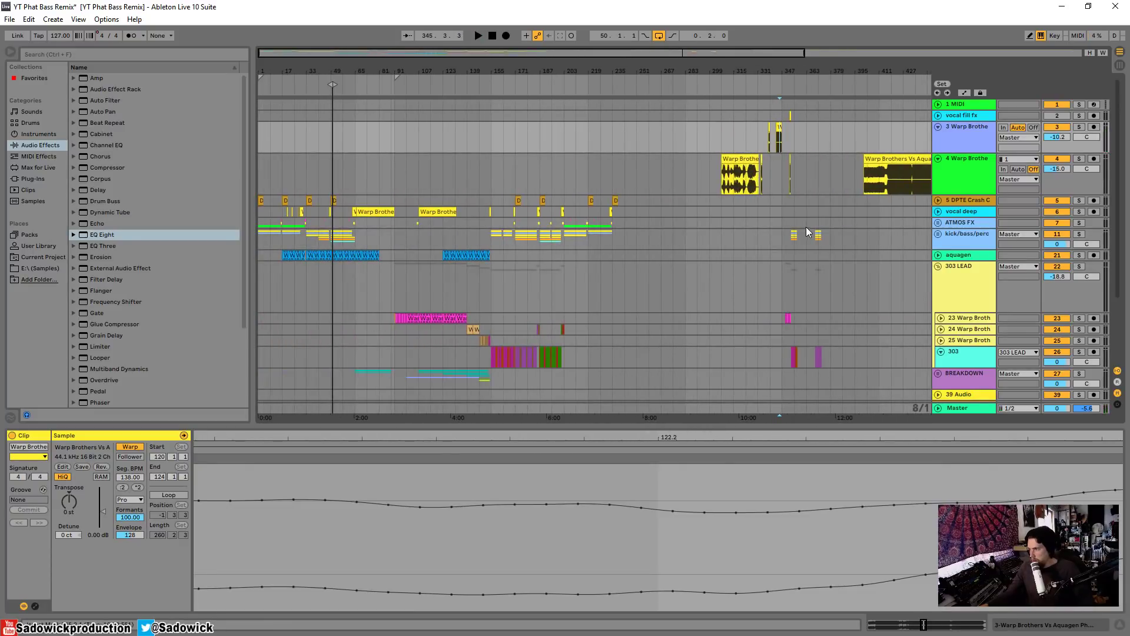
{"action": "scroll", "coordinate": [484, 106], "scroll_direction": "down", "scroll_amount": 3}
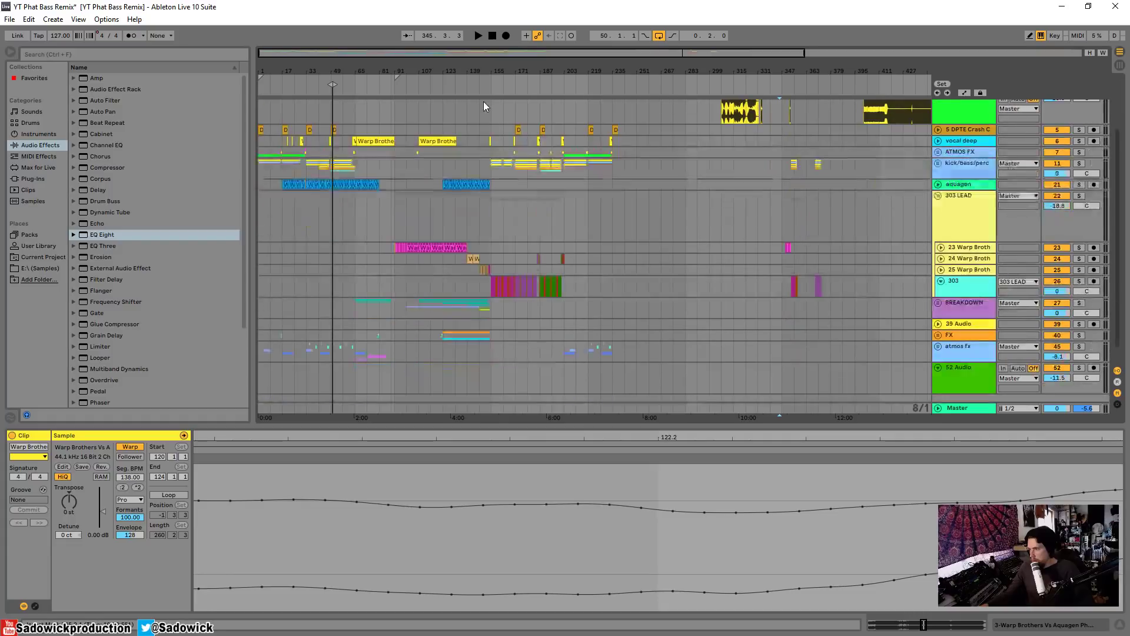
{"action": "left_click", "coordinate": [974, 200]}
{"action": "left_click", "coordinate": [938, 196]}
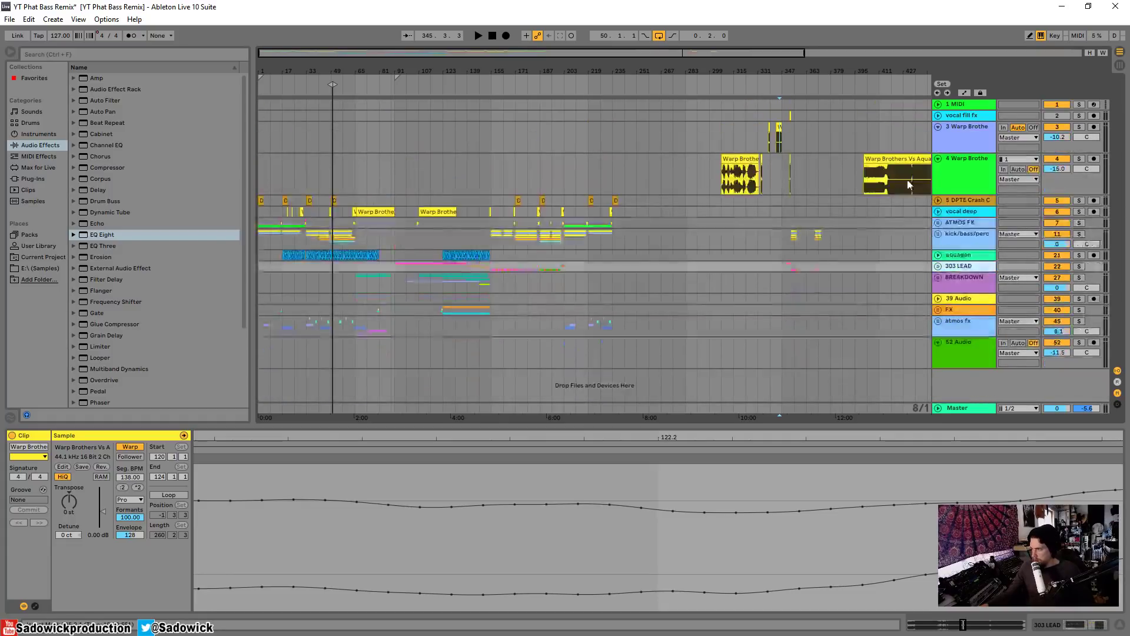
Step: Delete all leftover source clips from bar 299 onward, across the tracks from vocal fill fx down to 303 LEAD
{"action": "left_click_drag", "start_coordinate": [736, 65], "coordinate": [737, 41]}
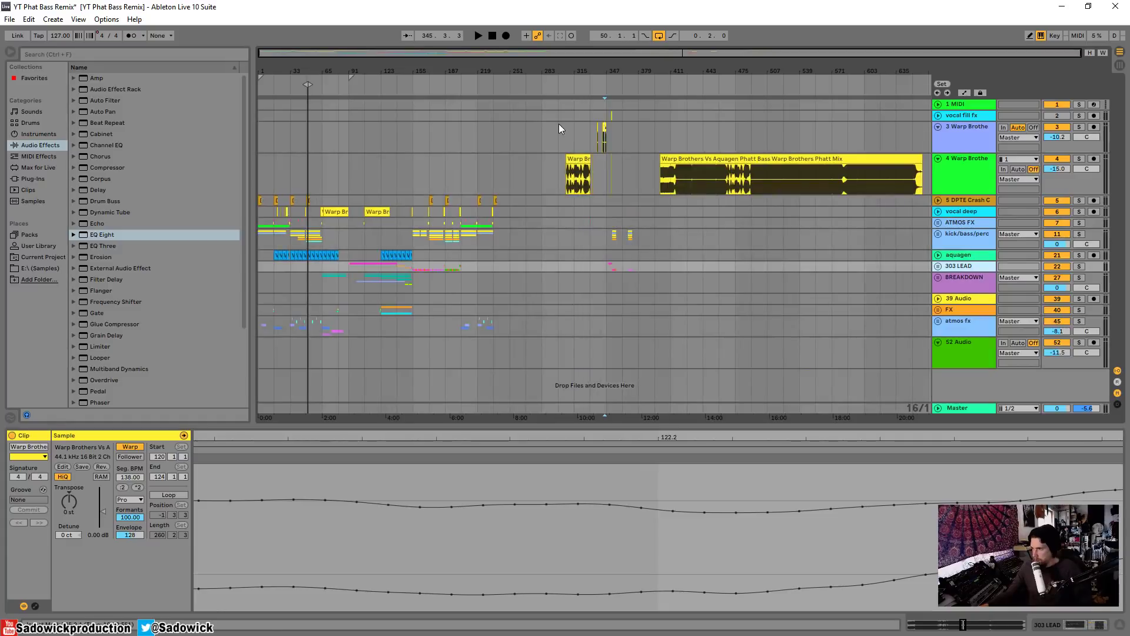
{"action": "left_click_drag", "start_coordinate": [559, 112], "coordinate": [931, 268]}
{"action": "key", "text": "Delete"}
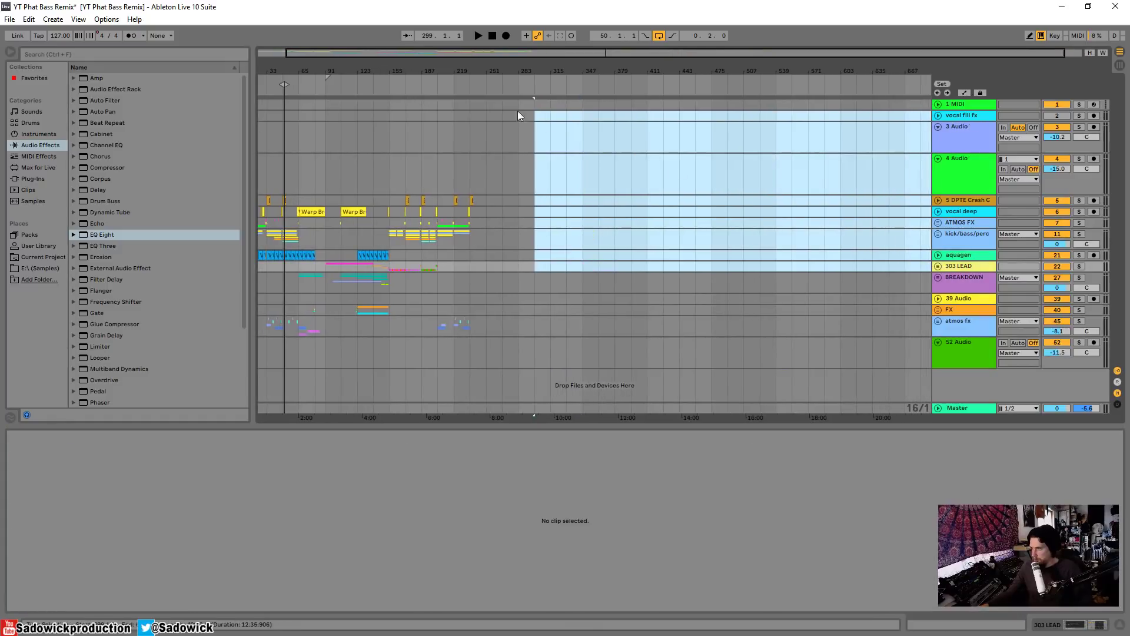
Step: Play through the arrangement from bar 65, from bar 96 and around bar 130 to check where the sections change
{"action": "left_click_drag", "start_coordinate": [299, 72], "coordinate": [523, 112]}
{"action": "left_click", "coordinate": [540, 140]}
{"action": "left_click", "coordinate": [524, 140]}
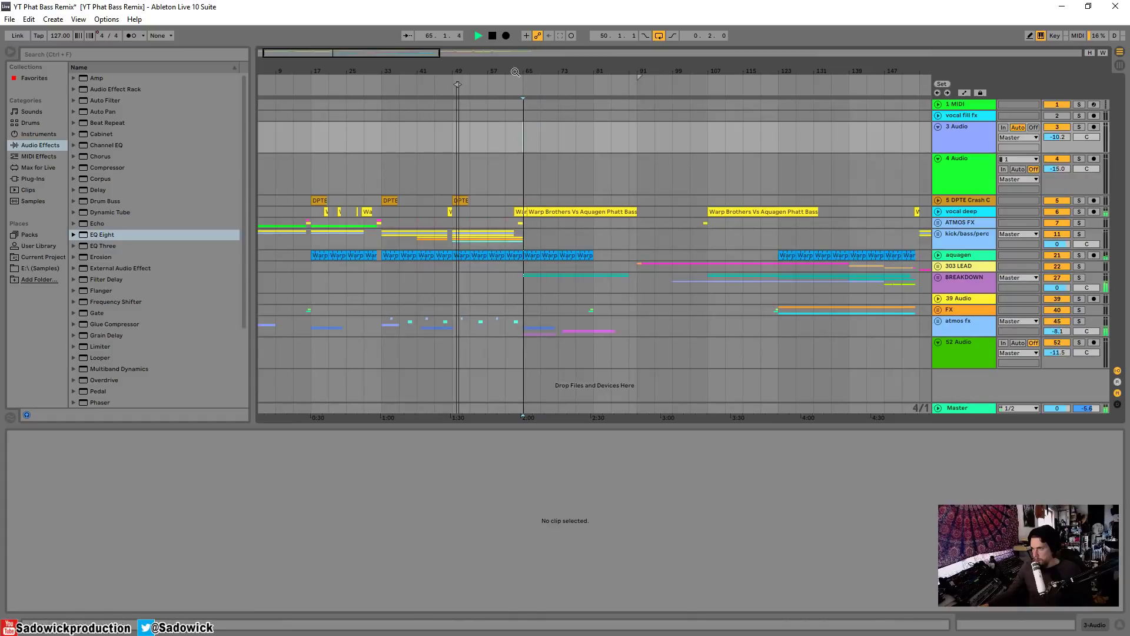
{"action": "left_click", "coordinate": [659, 87]}
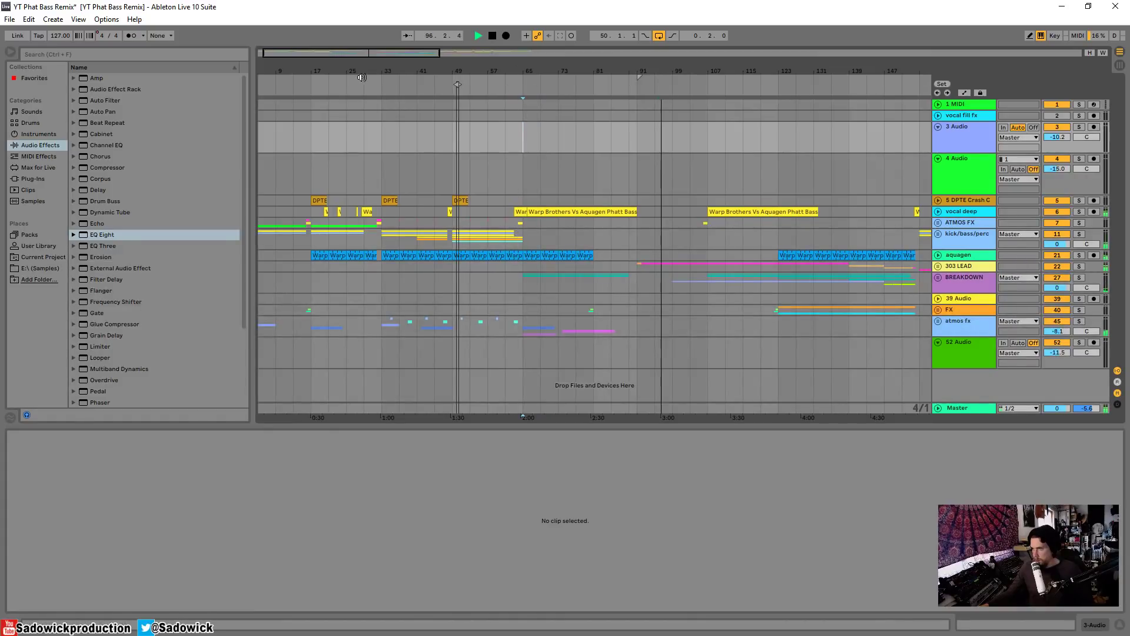
{"action": "key", "text": "space"}
{"action": "left_click_drag", "start_coordinate": [686, 72], "coordinate": [520, 88]}
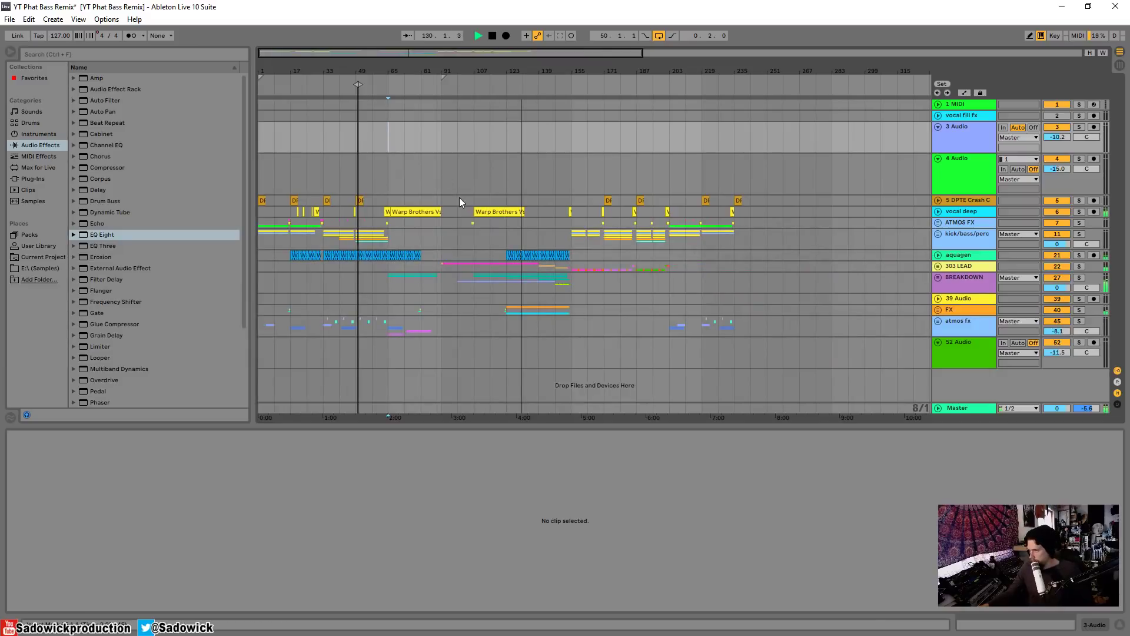
{"action": "mouse_move", "coordinate": [424, 63]}
{"action": "left_mouse_down"}
{"action": "mouse_move", "coordinate": [469, 116]}
{"action": "mouse_move", "coordinate": [496, 127]}
{"action": "mouse_move", "coordinate": [501, 87]}
{"action": "mouse_move", "coordinate": [405, 57]}
{"action": "left_mouse_up"}
{"action": "key", "text": "space"}
Step: Unfold the 1 MIDI track and turn off the arrangement loop at bar 50
{"action": "left_click", "coordinate": [954, 106]}
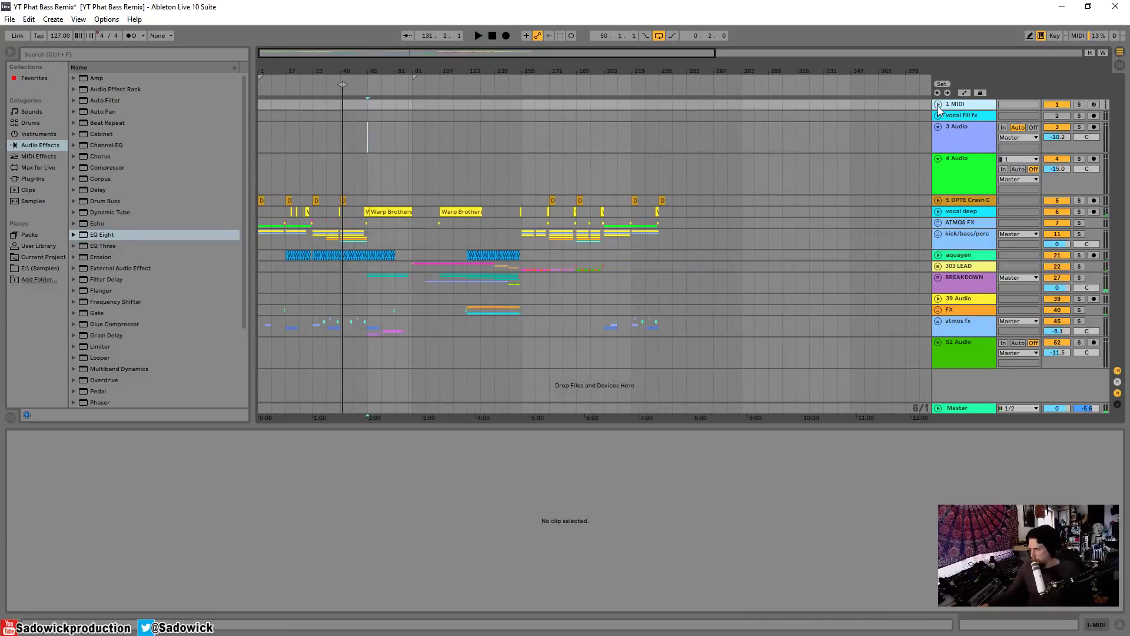
{"action": "left_click", "coordinate": [938, 105]}
{"action": "left_click_drag", "start_coordinate": [268, 73], "coordinate": [300, 142]}
{"action": "left_click", "coordinate": [660, 116]}
{"action": "right_click", "coordinate": [666, 87]}
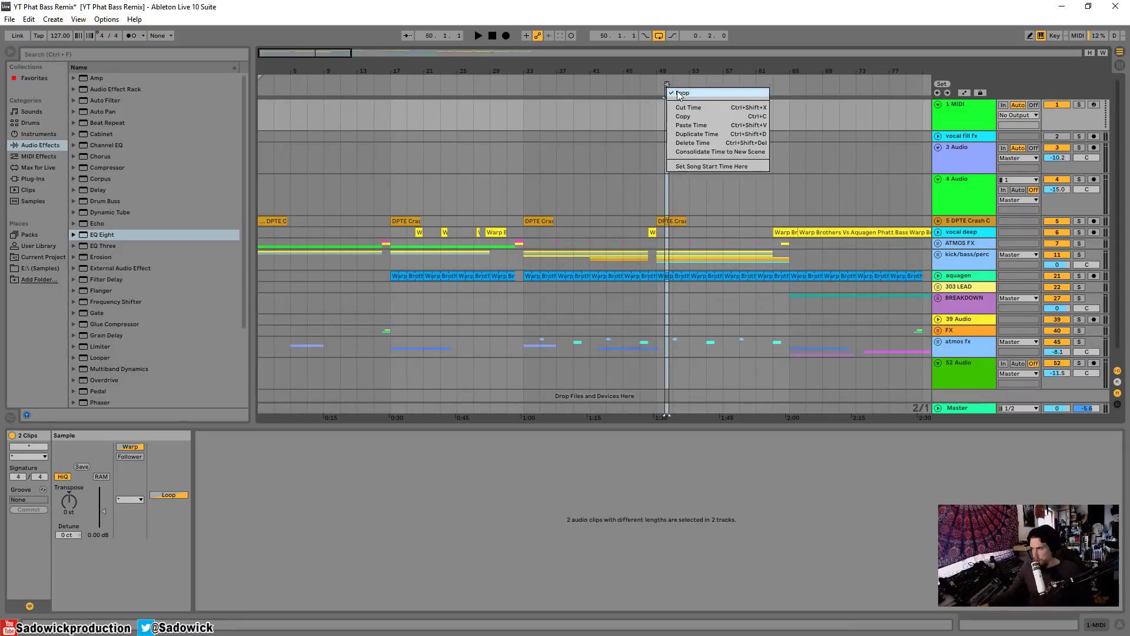
{"action": "left_click", "coordinate": [670, 92]}
Step: Insert an empty MIDI clip over bars 1–17 on the 1 MIDI track and duplicate it back to back up to bar 81
{"action": "left_click_drag", "start_coordinate": [391, 105], "coordinate": [260, 108]}
{"action": "right_click", "coordinate": [337, 107]}
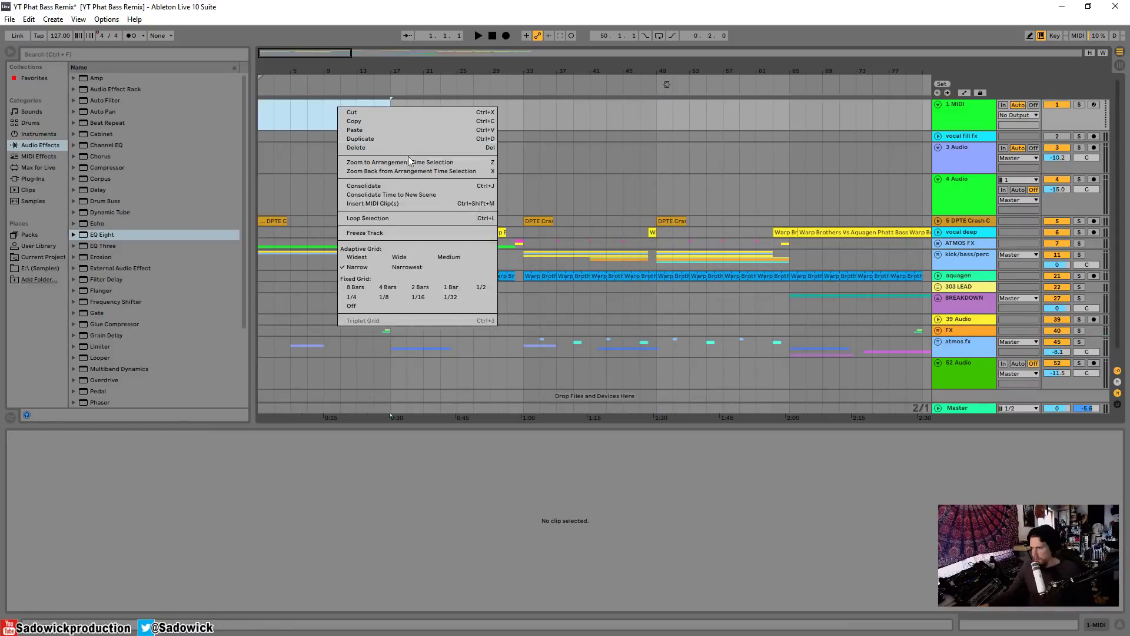
{"action": "left_click", "coordinate": [388, 206]}
{"action": "key", "text": "ctrl+d"}
{"action": "key", "text": "ctrl+d"}
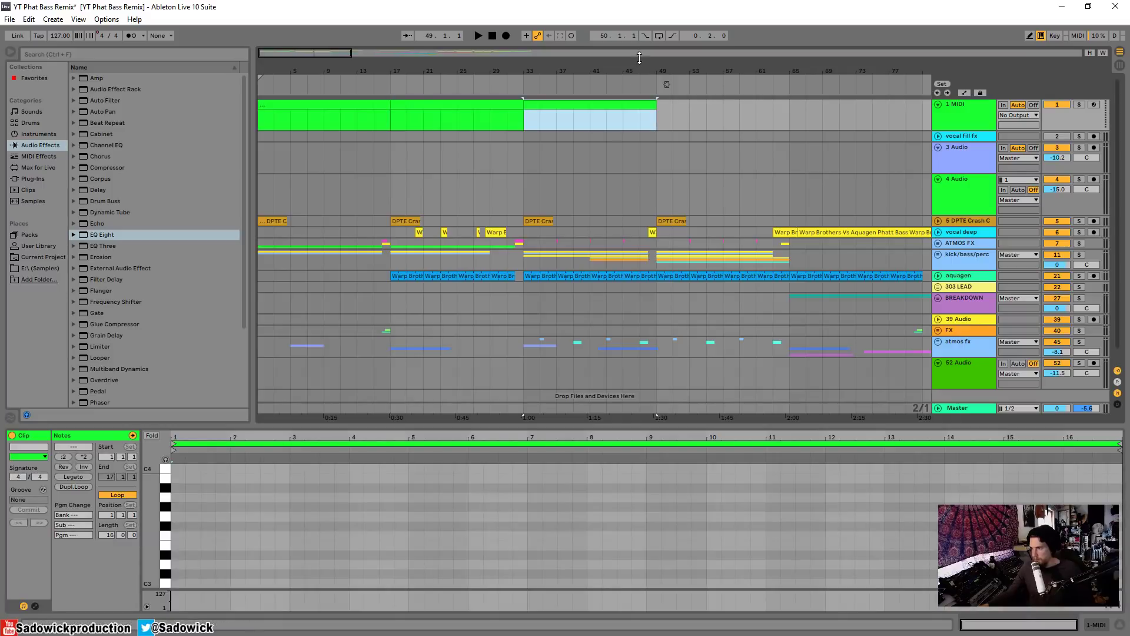
{"action": "key", "text": "ctrl+d"}
{"action": "key", "text": "ctrl+d"}
{"action": "key", "text": "minus"}
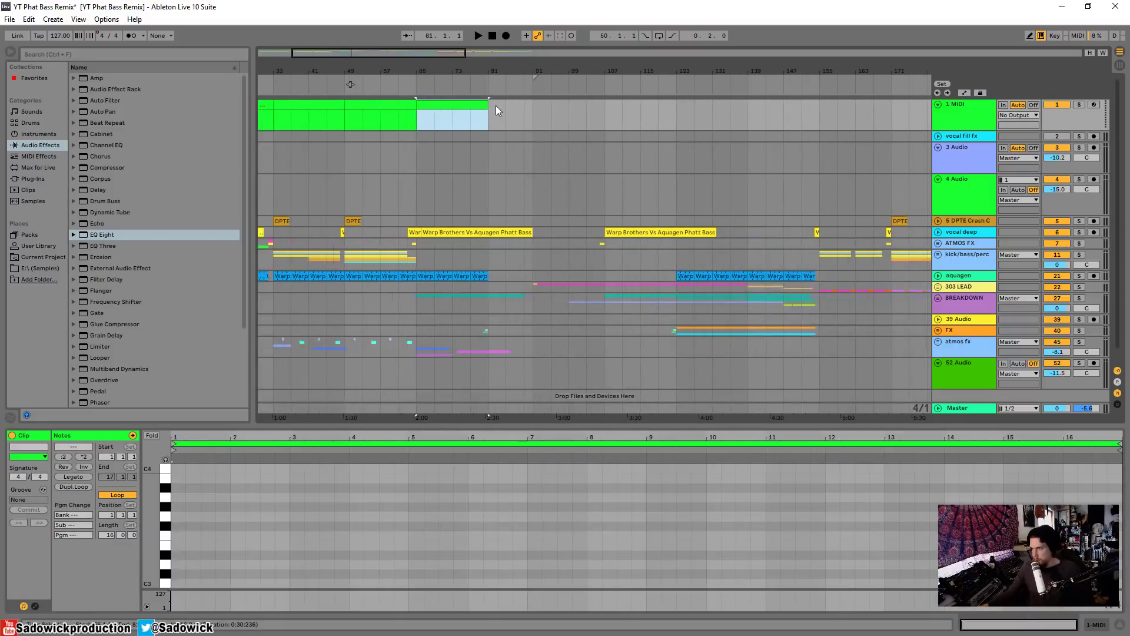
Step: Duplicate the green clip once more, shift the copy to start at bar 91, and repeat it back to back up to bar 155
{"action": "key", "text": "ctrl+d"}
{"action": "left_click_drag", "start_coordinate": [525, 106], "coordinate": [571, 108]}
{"action": "key", "text": "space"}
{"action": "key", "text": "ctrl+d"}
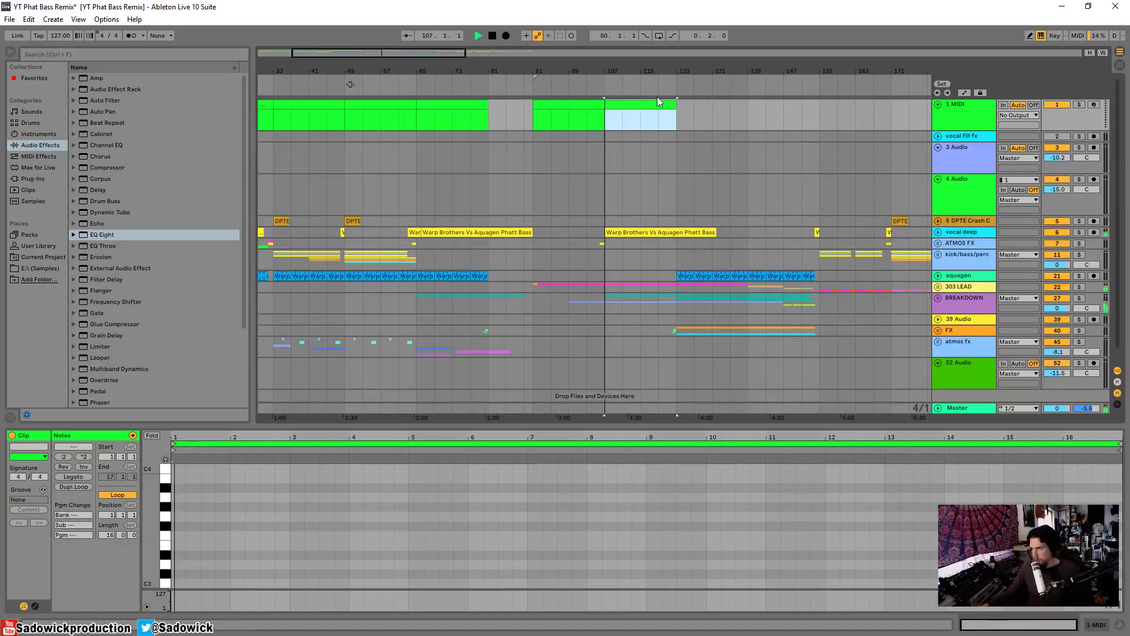
{"action": "key", "text": "ctrl+d"}
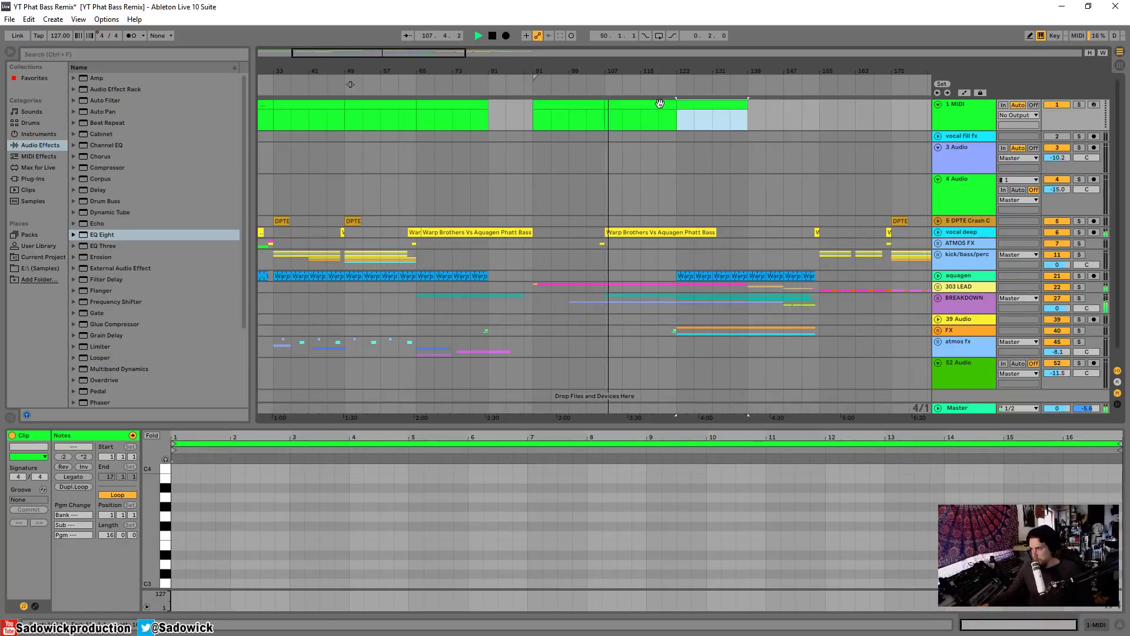
{"action": "key", "text": "ctrl+d"}
{"action": "key", "text": "space"}
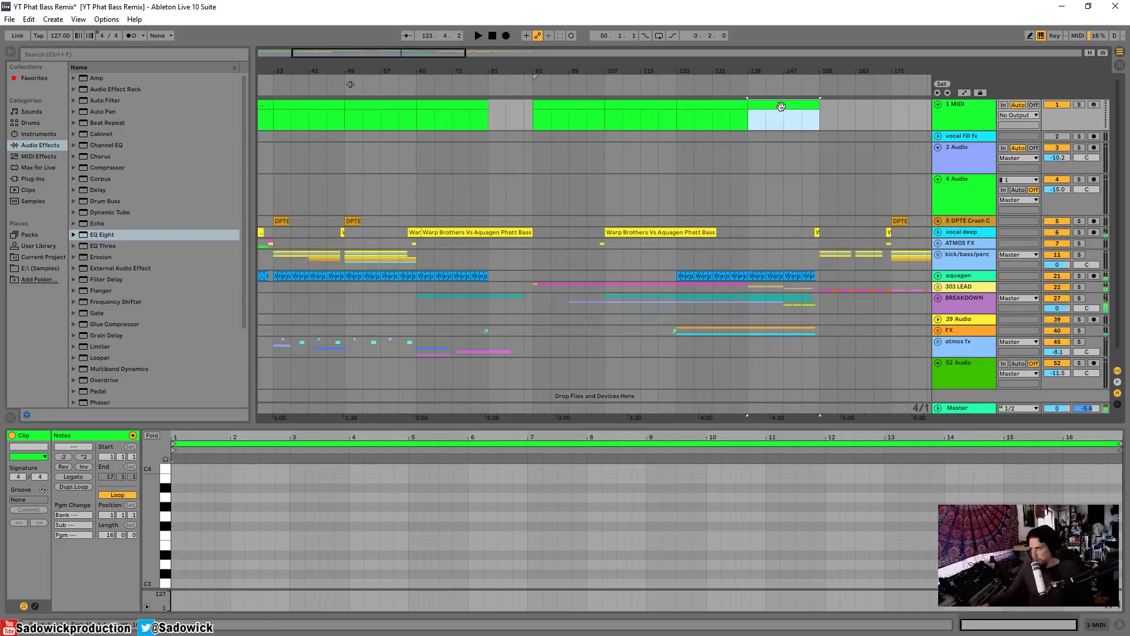
Step: Color the four MIDI clips between bars 91 and 155 red and consolidate them into one clip
{"action": "left_click", "coordinate": [585, 106], "text": "shift"}
{"action": "right_click", "coordinate": [585, 106]}
{"action": "left_click", "coordinate": [595, 290]}
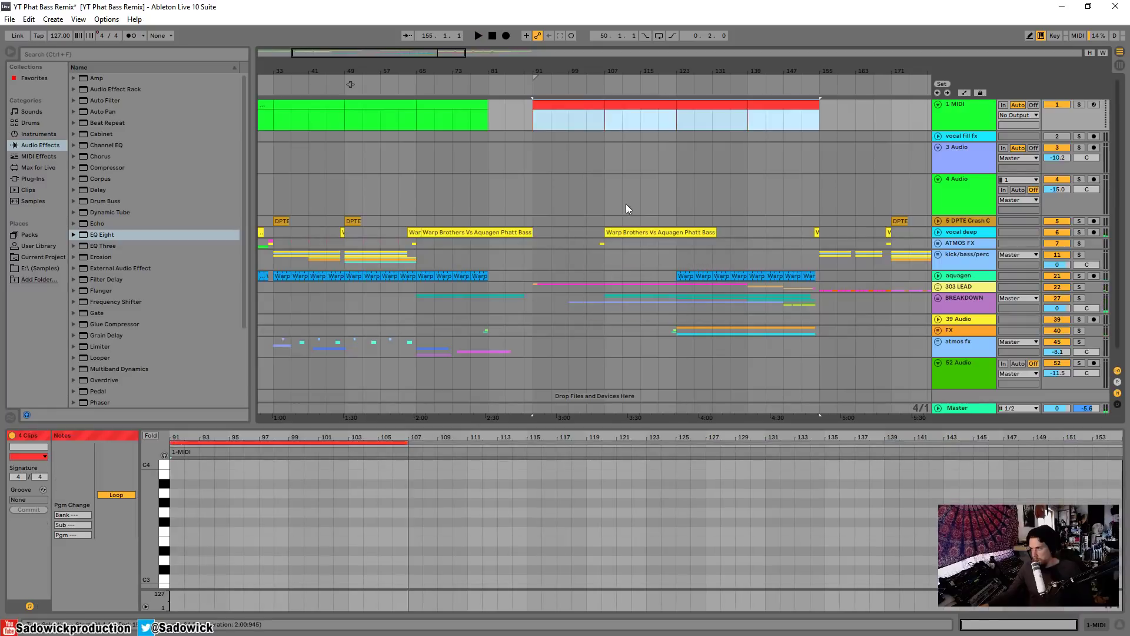
{"action": "right_click", "coordinate": [579, 104]}
{"action": "left_click", "coordinate": [621, 203]}
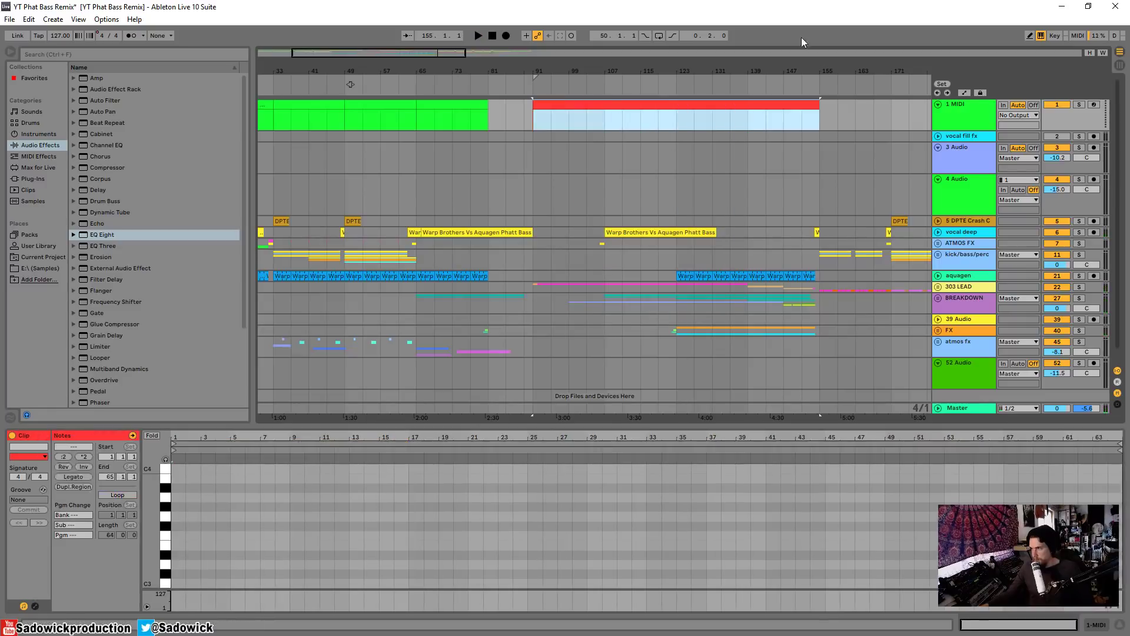
Step: Duplicate the consolidated red clip so the copy covers bars 155–219
{"action": "key", "text": "space"}
{"action": "key", "text": "minus"}
{"action": "key", "text": "space"}
{"action": "key", "text": "ctrl+d"}
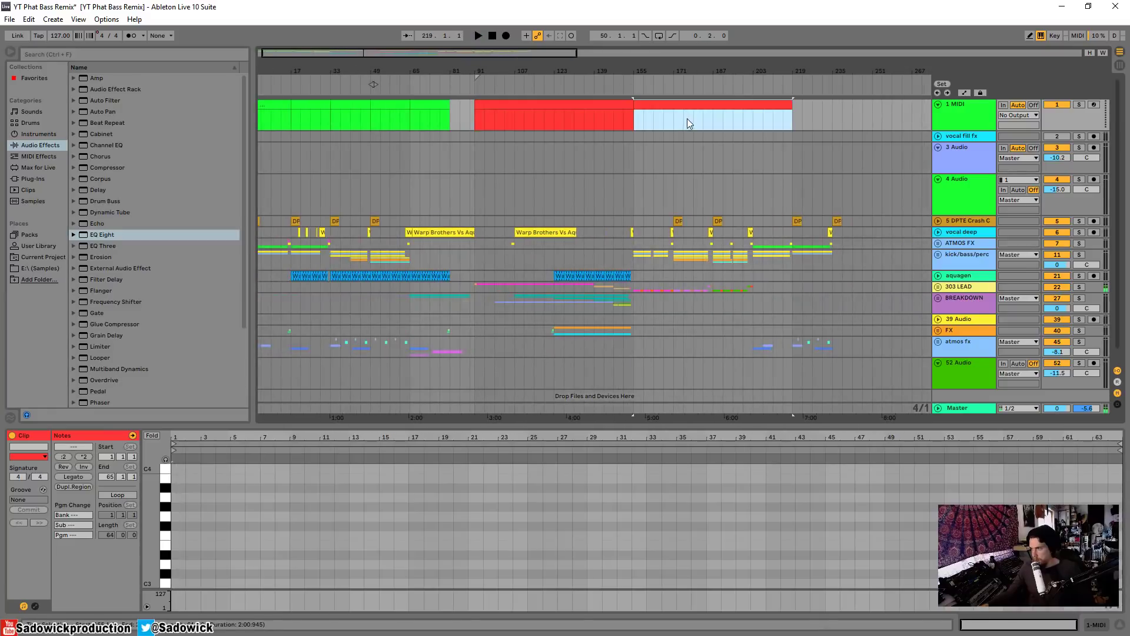
Step: Copy the green clip at bar 65 to bar 155 and duplicate it up to bar 203, checking the section in playback
{"action": "left_click", "coordinate": [417, 107]}
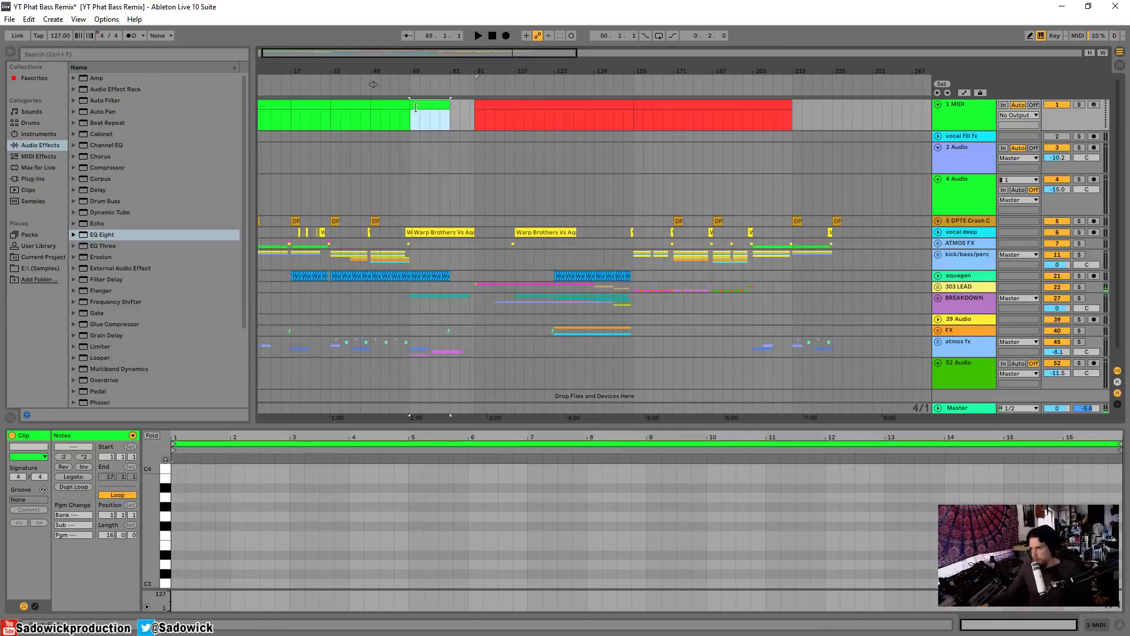
{"action": "left_click", "coordinate": [634, 118]}
{"action": "key", "text": "ctrl+v"}
{"action": "key", "text": "space"}
{"action": "key", "text": "ctrl+d"}
{"action": "key", "text": "ctrl+d"}
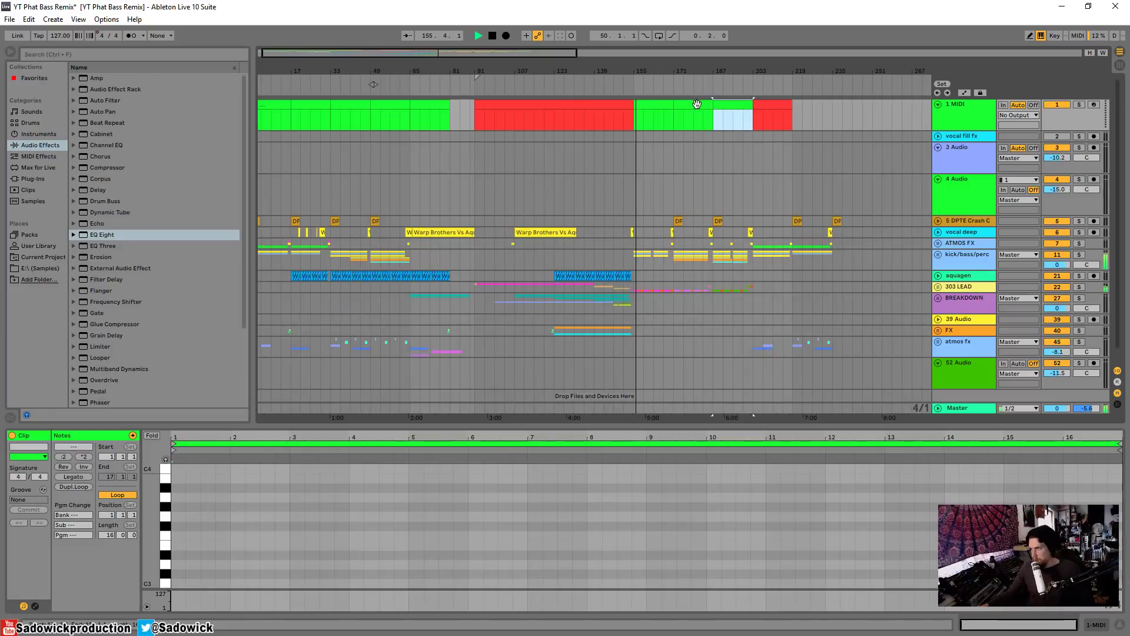
{"action": "key", "text": "space"}
{"action": "key", "text": "space"}
Step: Duplicate the remaining red clip at bars 203–219 to bar 219
{"action": "left_click", "coordinate": [777, 105]}
{"action": "key", "text": "ctrl+d"}
{"action": "key", "text": "space"}
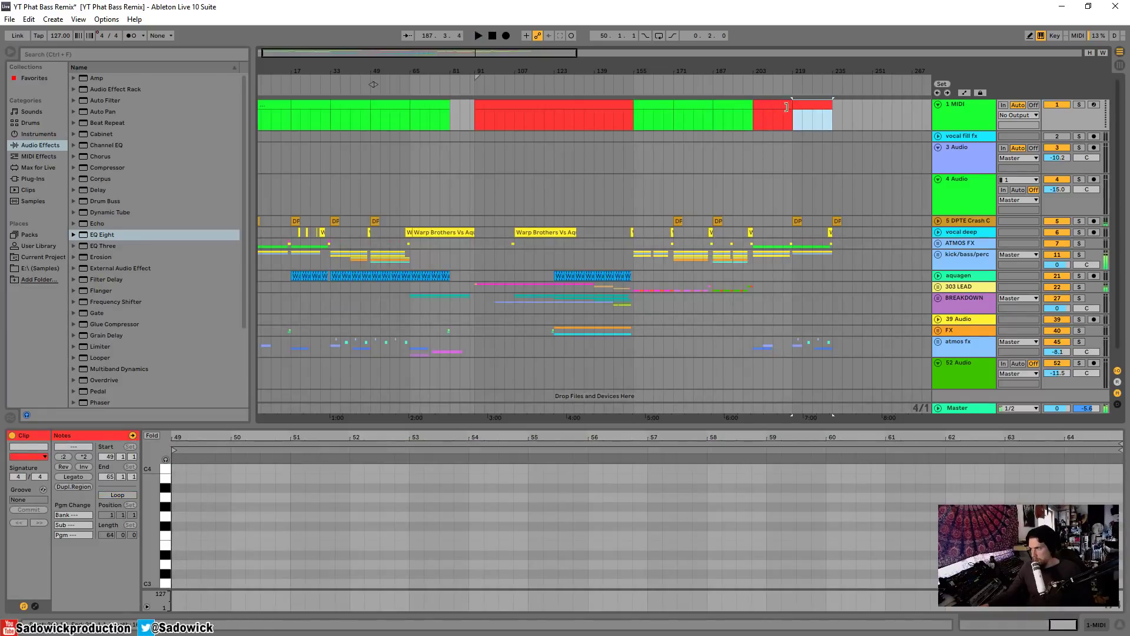
Step: Color the clip at bars 203–219 a muted red and duplicate it over bars 219–235
{"action": "left_click", "coordinate": [780, 112]}
{"action": "right_click", "coordinate": [782, 109]}
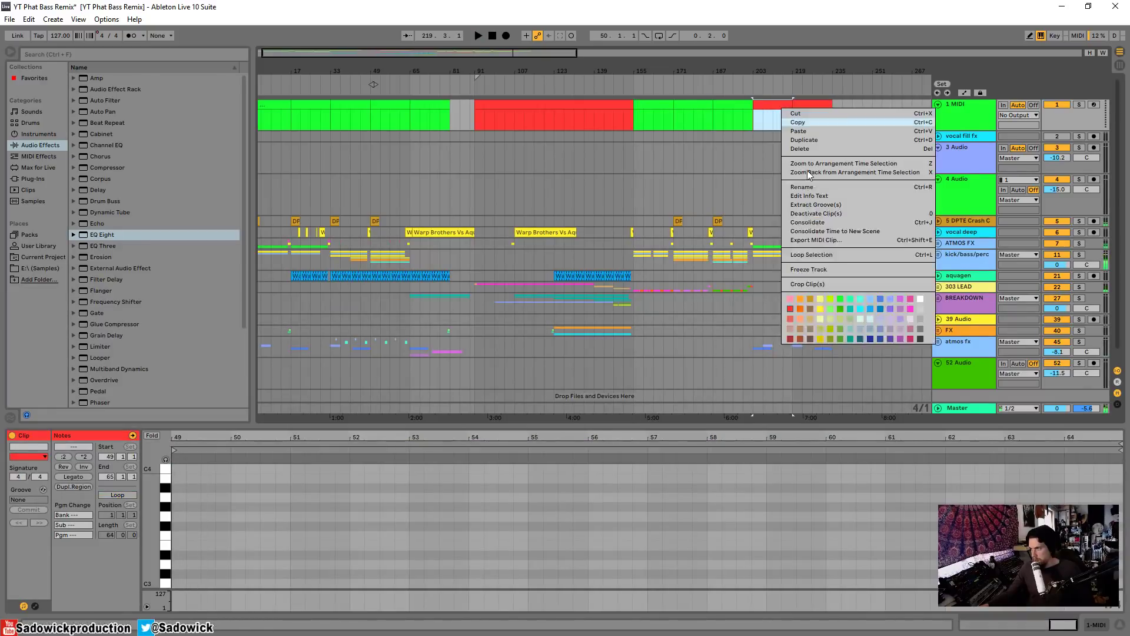
{"action": "left_click", "coordinate": [795, 329]}
{"action": "left_click", "coordinate": [773, 111]}
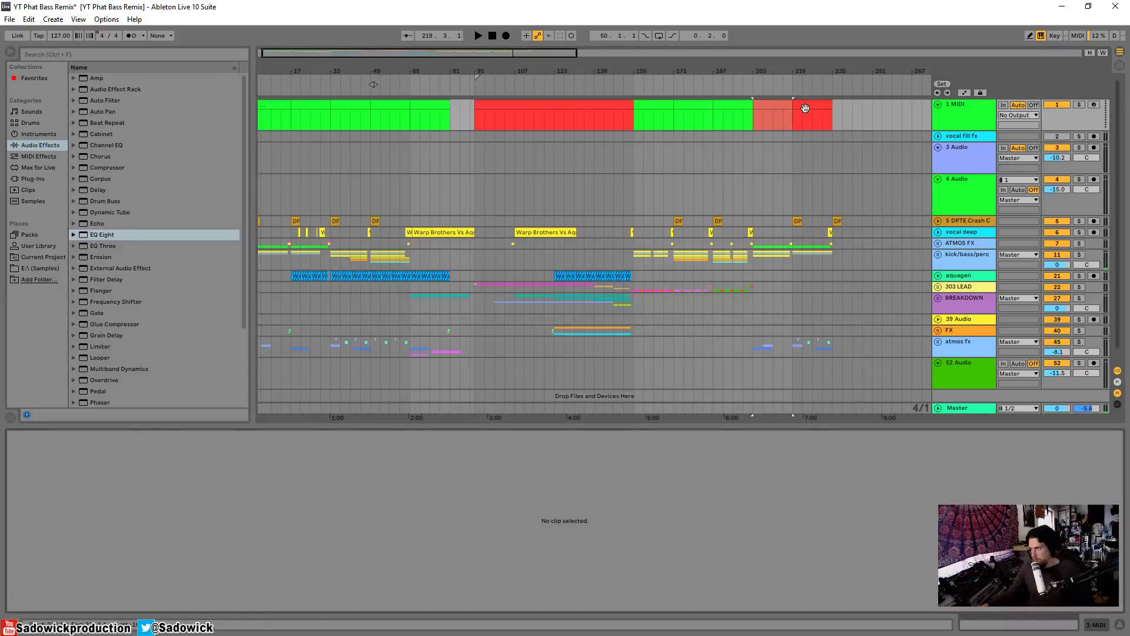
{"action": "left_click", "coordinate": [774, 105]}
{"action": "key", "text": "ctrl+d"}
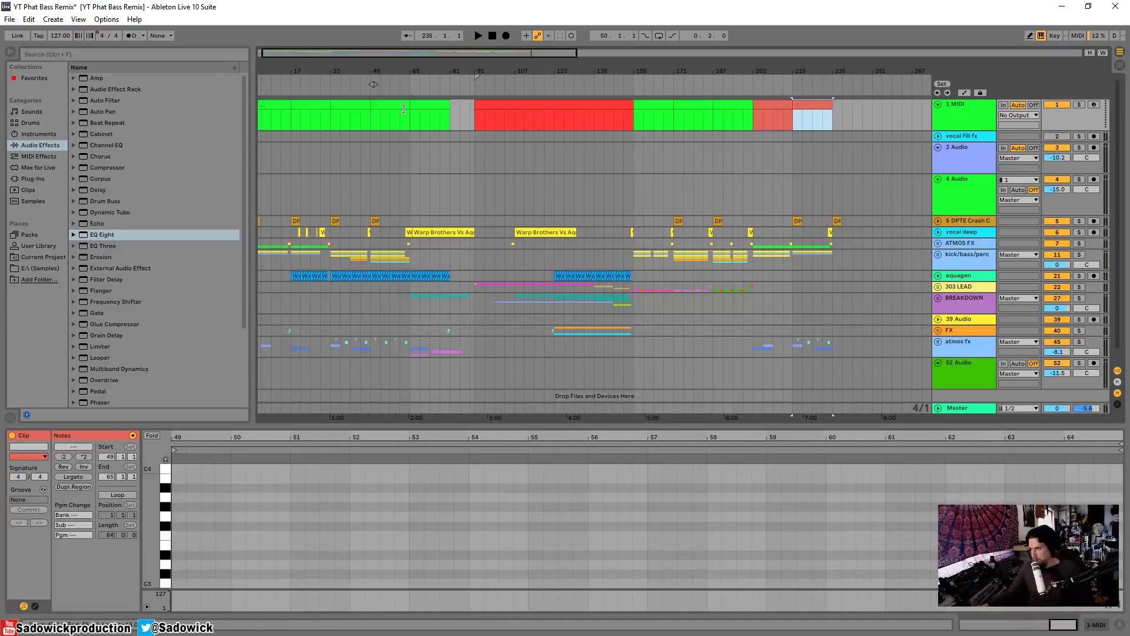
Step: Extend the start of the bright red clip back to bar 65, over the last green clip, and play from about bar 63
{"action": "left_click", "coordinate": [444, 104]}
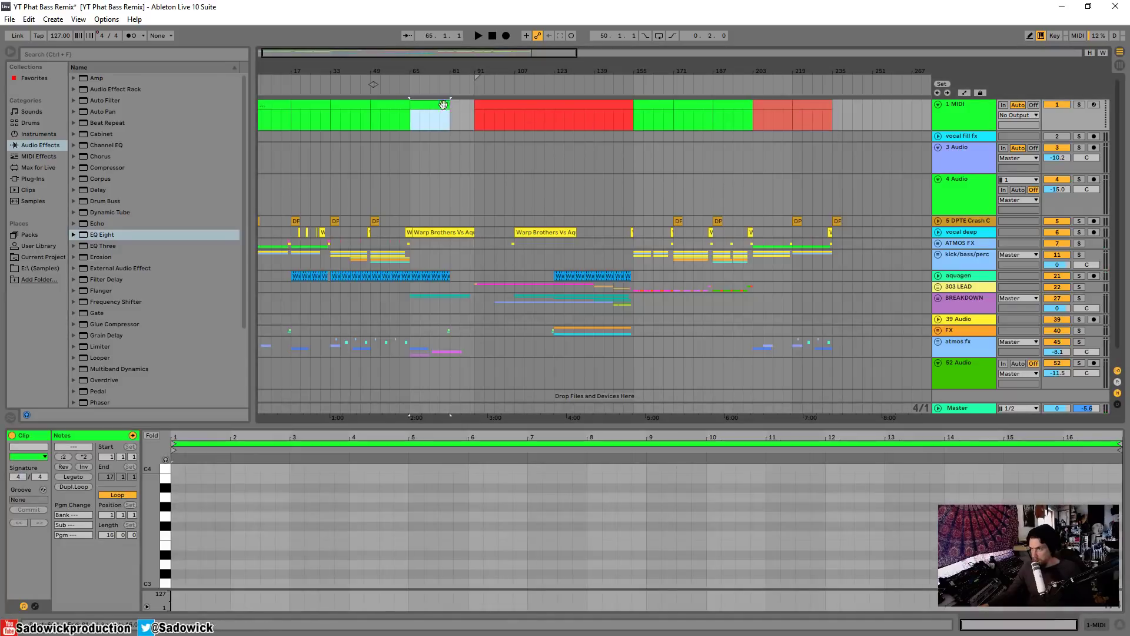
{"action": "left_click", "coordinate": [653, 106]}
{"action": "left_click", "coordinate": [524, 105]}
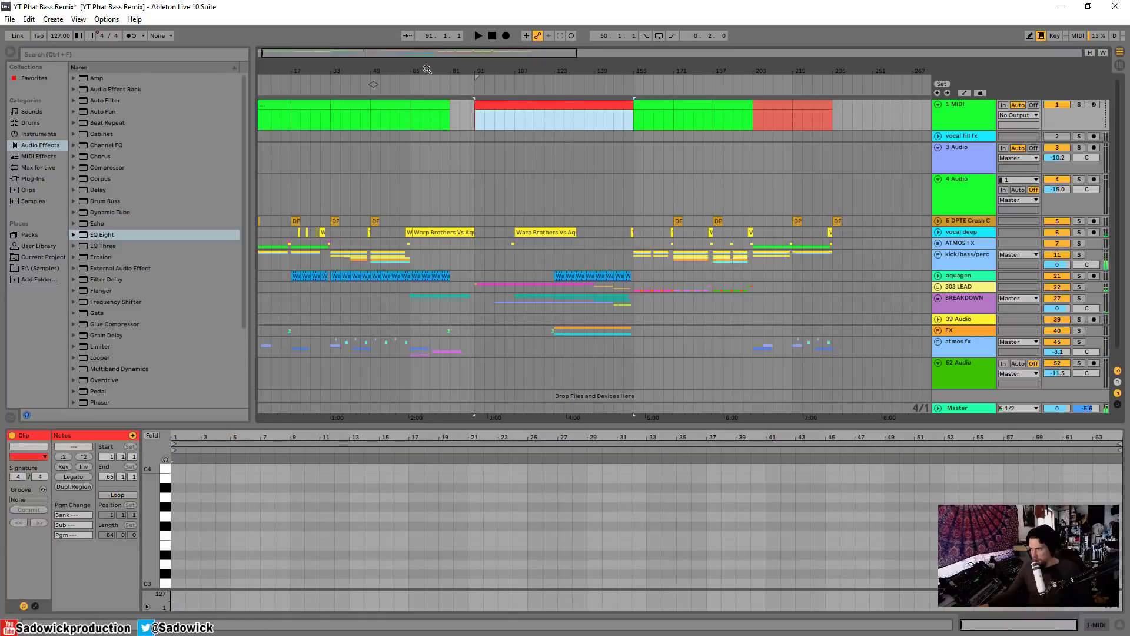
{"action": "left_click_drag", "start_coordinate": [448, 75], "coordinate": [549, 77]}
{"action": "left_click", "coordinate": [450, 80]}
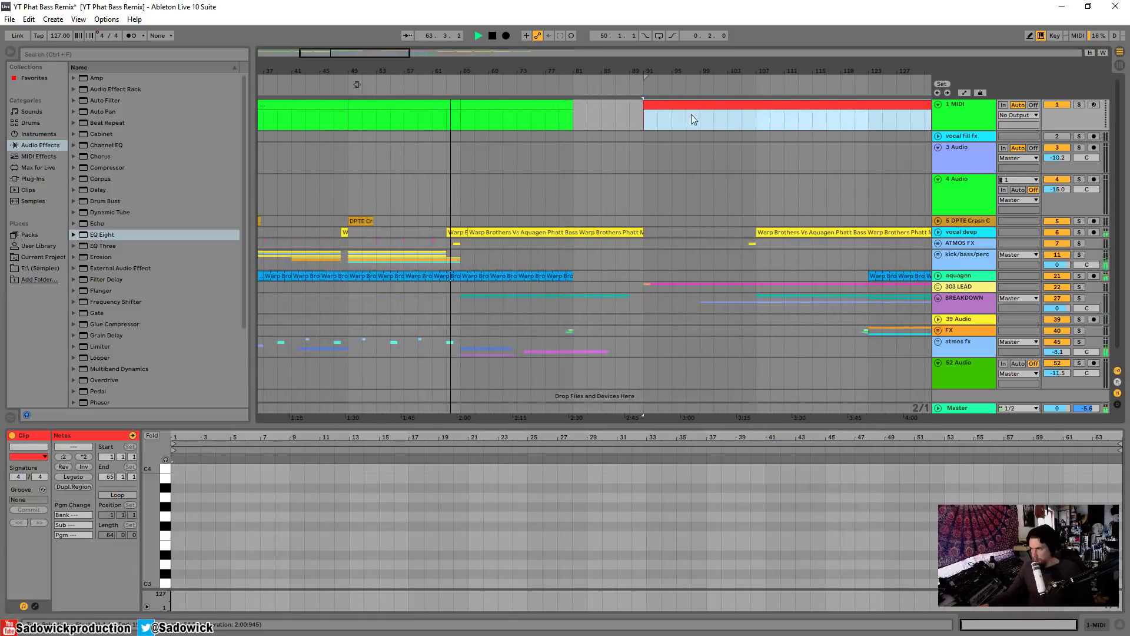
{"action": "left_click_drag", "start_coordinate": [644, 108], "coordinate": [511, 29]}
{"action": "left_click", "coordinate": [450, 84]}
{"action": "scroll", "coordinate": [318, 84], "scroll_direction": "up", "scroll_amount": 2}
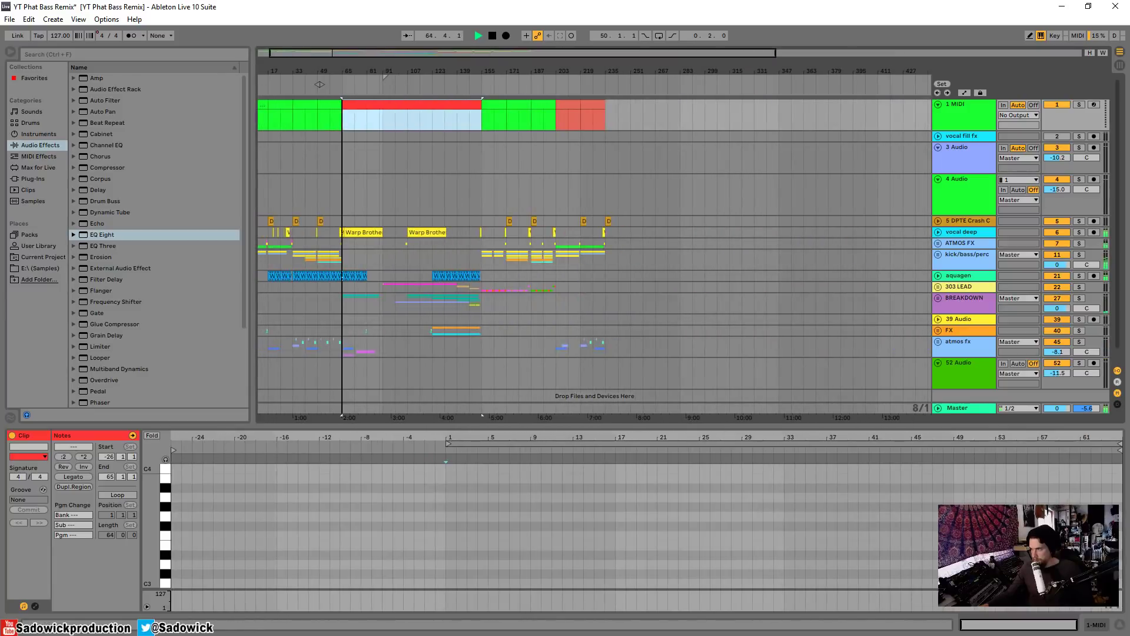
Step: Copy the muted red clip at bars 203–219 to bar 1, duplicate it to bar 17, and play through toward bar 33
{"action": "left_click_drag", "start_coordinate": [340, 72], "coordinate": [375, 81]}
{"action": "key", "text": "space"}
{"action": "left_click", "coordinate": [647, 106]}
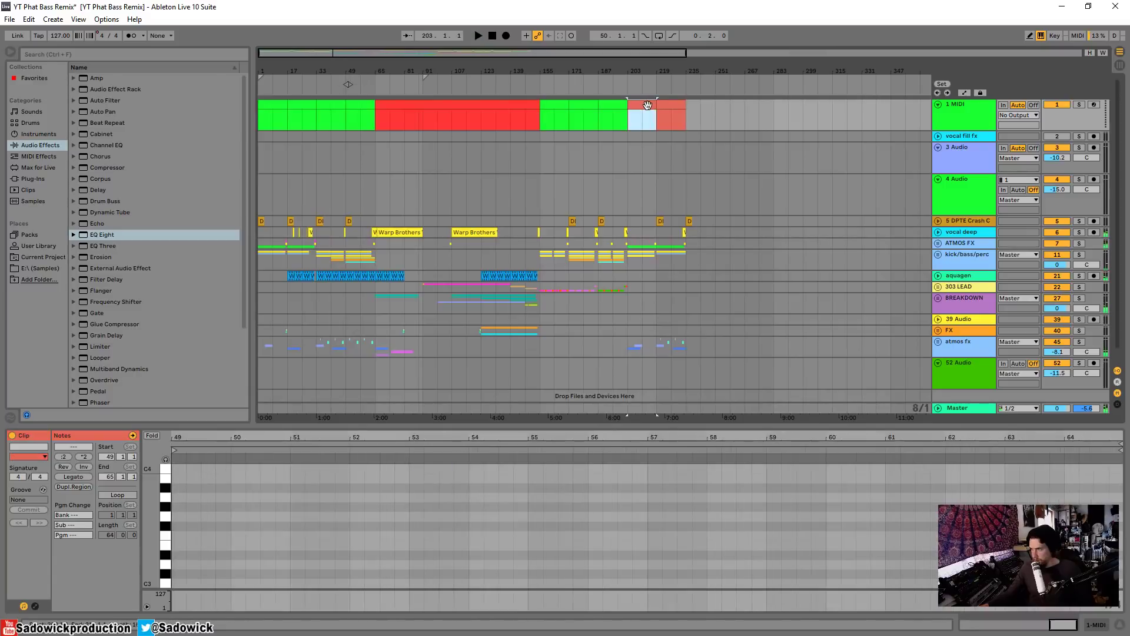
{"action": "left_click", "coordinate": [279, 104]}
{"action": "key", "text": "ctrl+v"}
{"action": "key", "text": "ctrl+d"}
{"action": "key", "text": "space"}
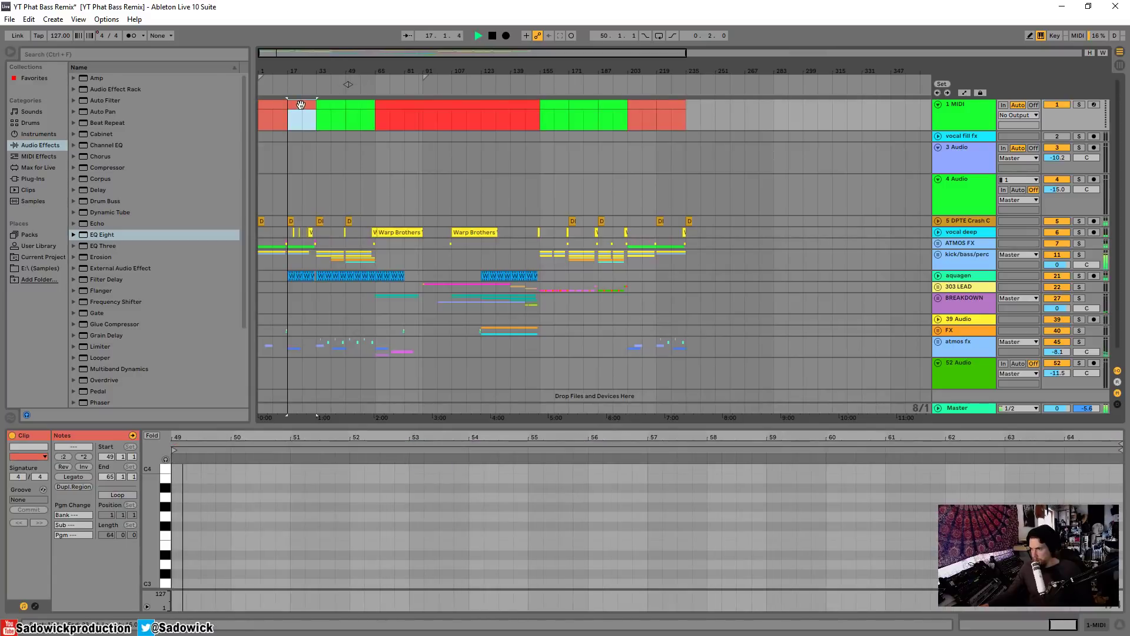
{"action": "left_click", "coordinate": [311, 93]}
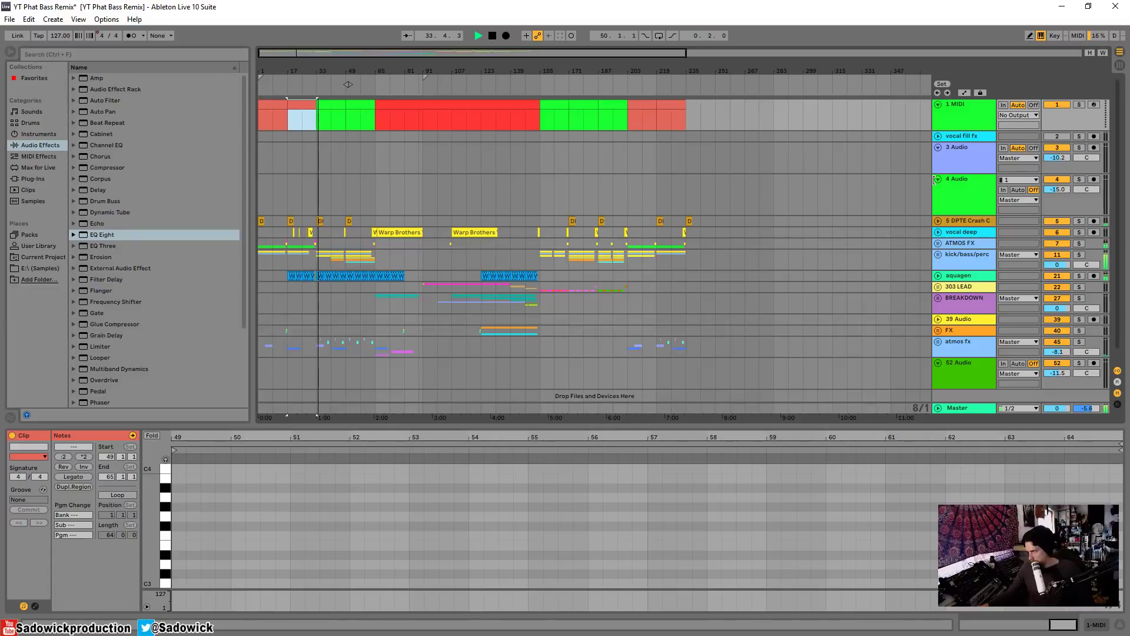
Step: Fold the 3 Audio, 4 Audio and 52 Audio tracks and stop playback
{"action": "left_click", "coordinate": [938, 147]}
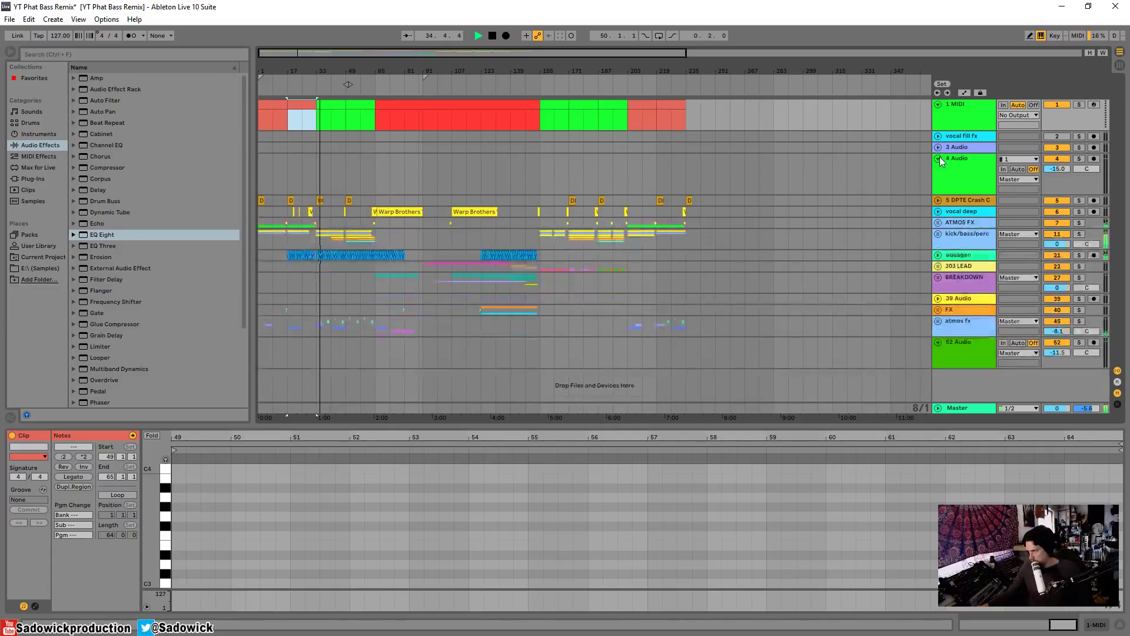
{"action": "left_click", "coordinate": [939, 158]}
{"action": "left_click", "coordinate": [937, 311]}
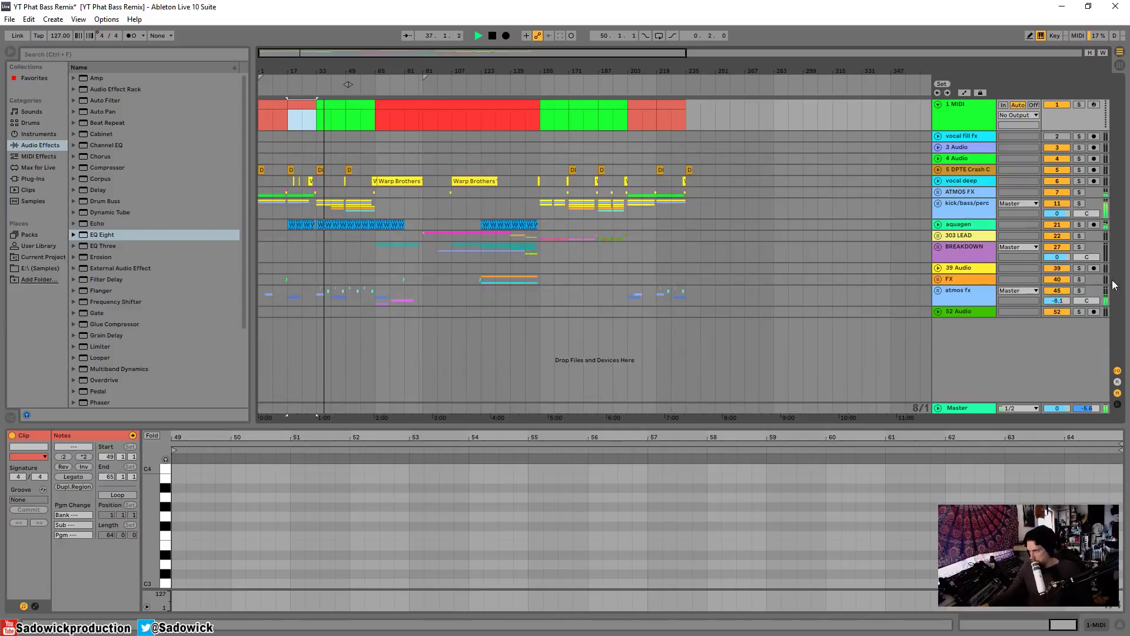
{"action": "left_click", "coordinate": [1079, 291]}
{"action": "key", "text": "space"}
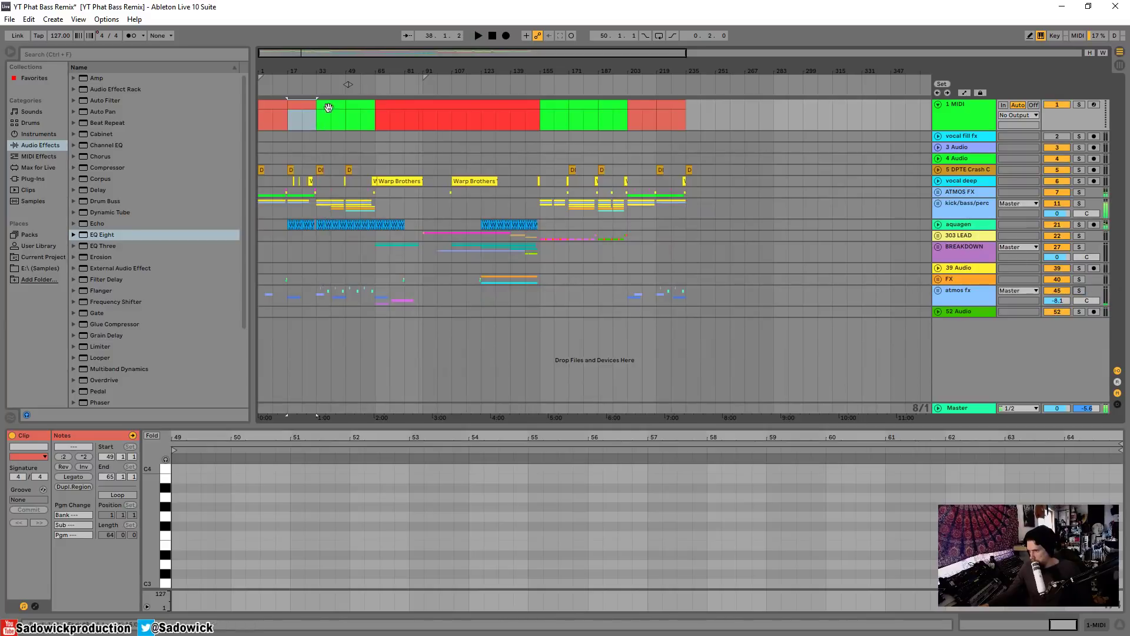
Step: Play from bar 33 and examine the tracks inside the atmos fx group, folding the group again
{"action": "left_click", "coordinate": [311, 90]}
{"action": "left_click_drag", "start_coordinate": [320, 69], "coordinate": [456, 92]}
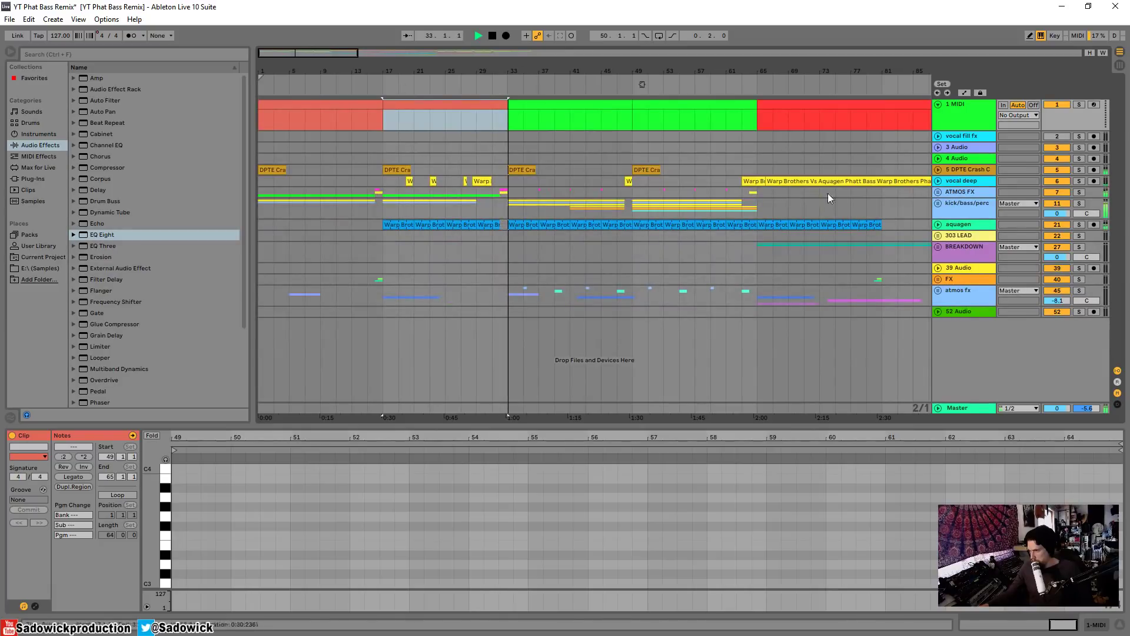
{"action": "left_click", "coordinate": [938, 290]}
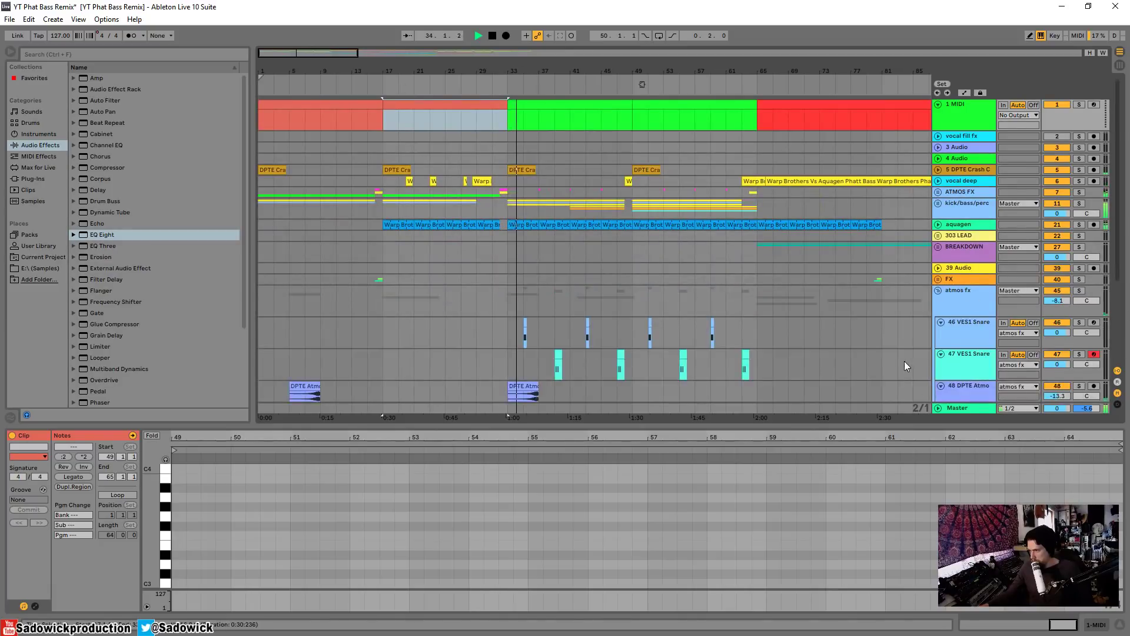
{"action": "scroll", "coordinate": [905, 361], "scroll_direction": "down", "scroll_amount": 4}
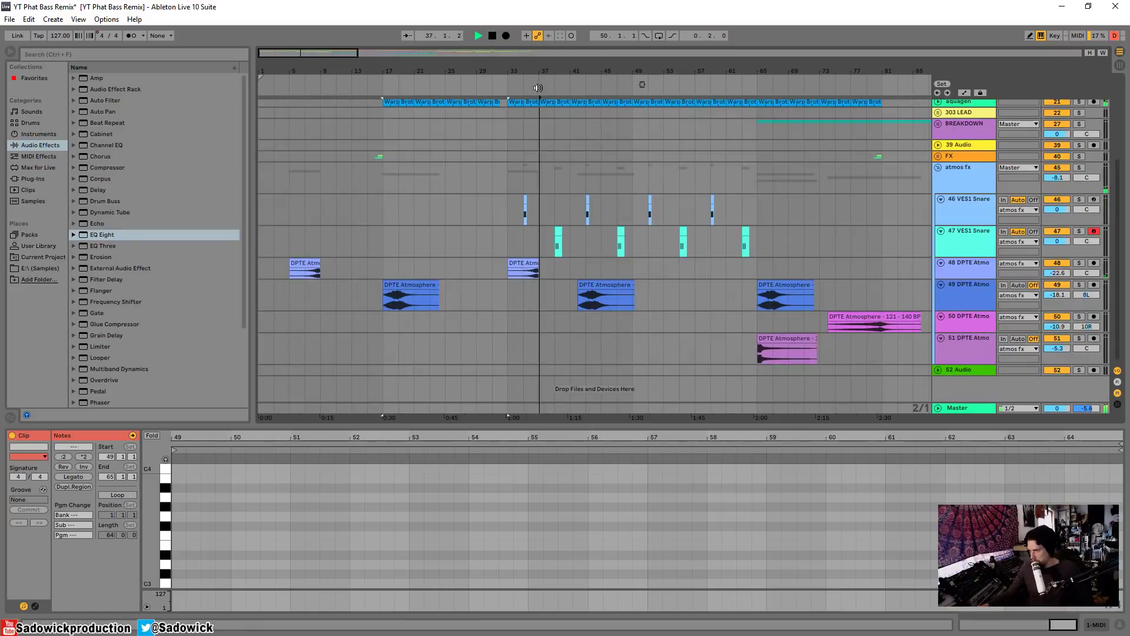
{"action": "scroll", "coordinate": [843, 253], "scroll_direction": "up", "scroll_amount": 4}
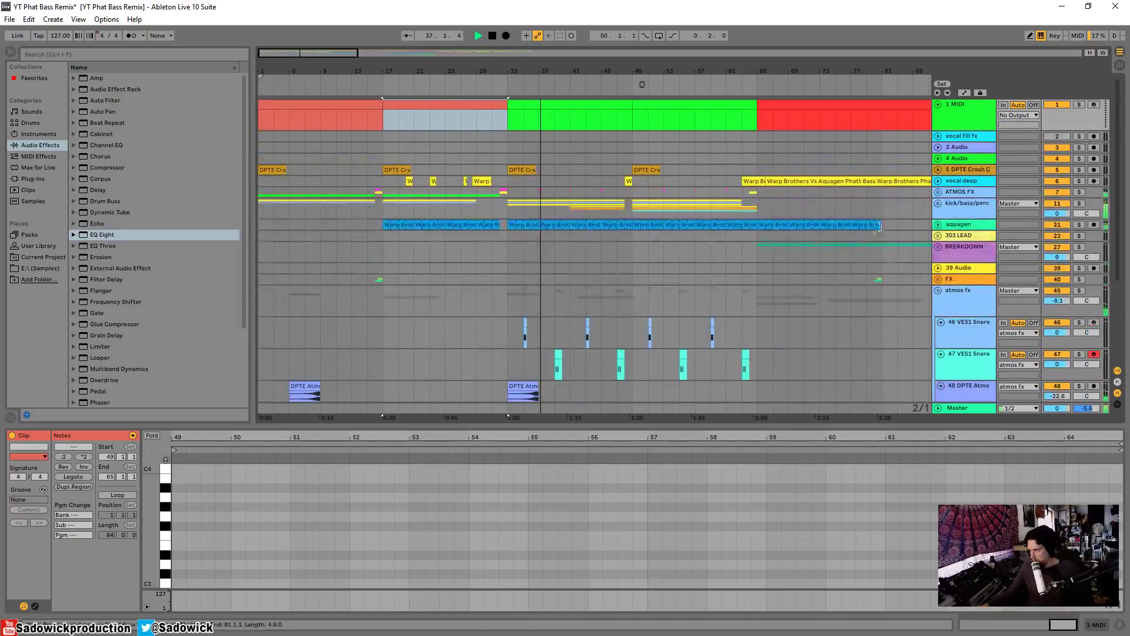
{"action": "left_click", "coordinate": [938, 290]}
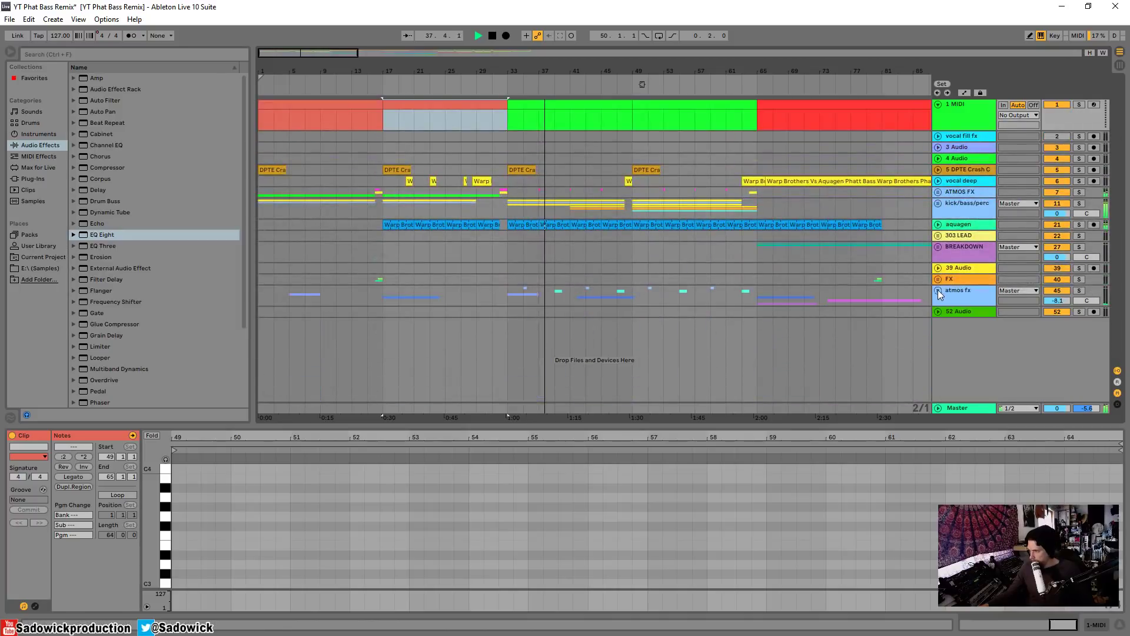
Step: Play the green section from bar 49 and the transition into the bright red section at bar 65
{"action": "left_click", "coordinate": [604, 105]}
{"action": "left_click", "coordinate": [723, 104]}
{"action": "key", "text": "space"}
{"action": "key", "text": "space"}
{"action": "left_click_drag", "start_coordinate": [782, 64], "coordinate": [585, 40]}
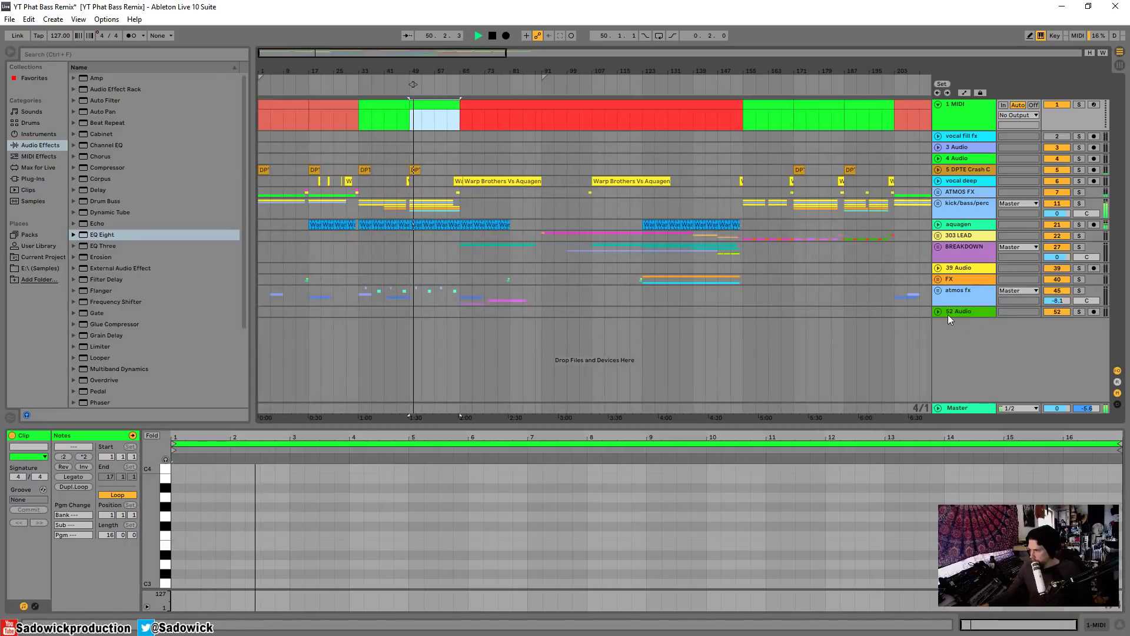
{"action": "left_click", "coordinate": [457, 85]}
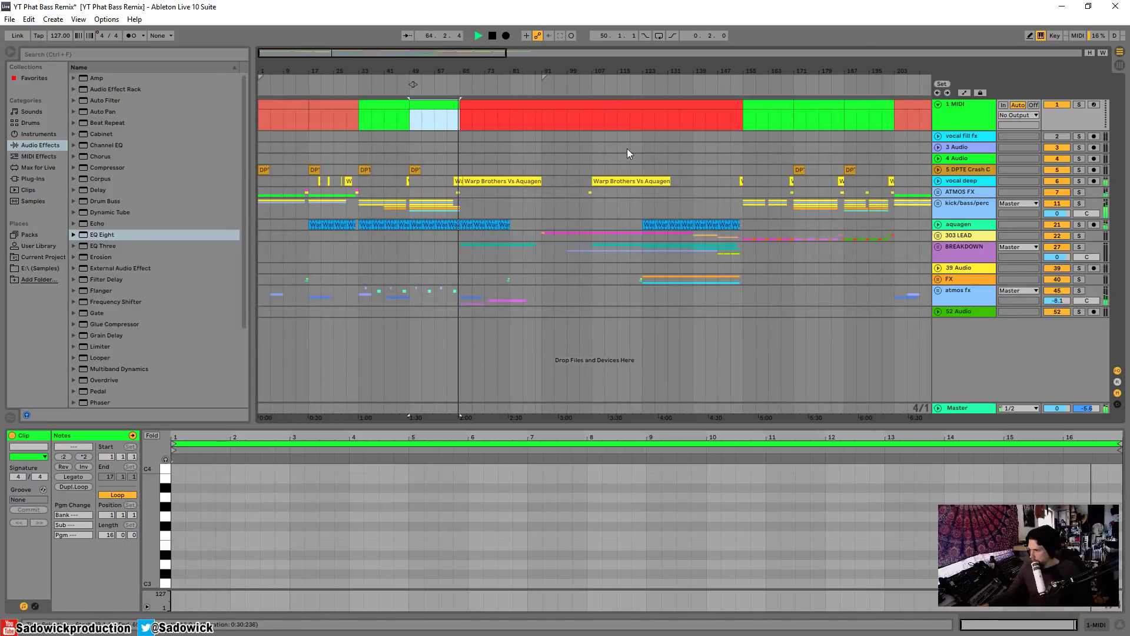
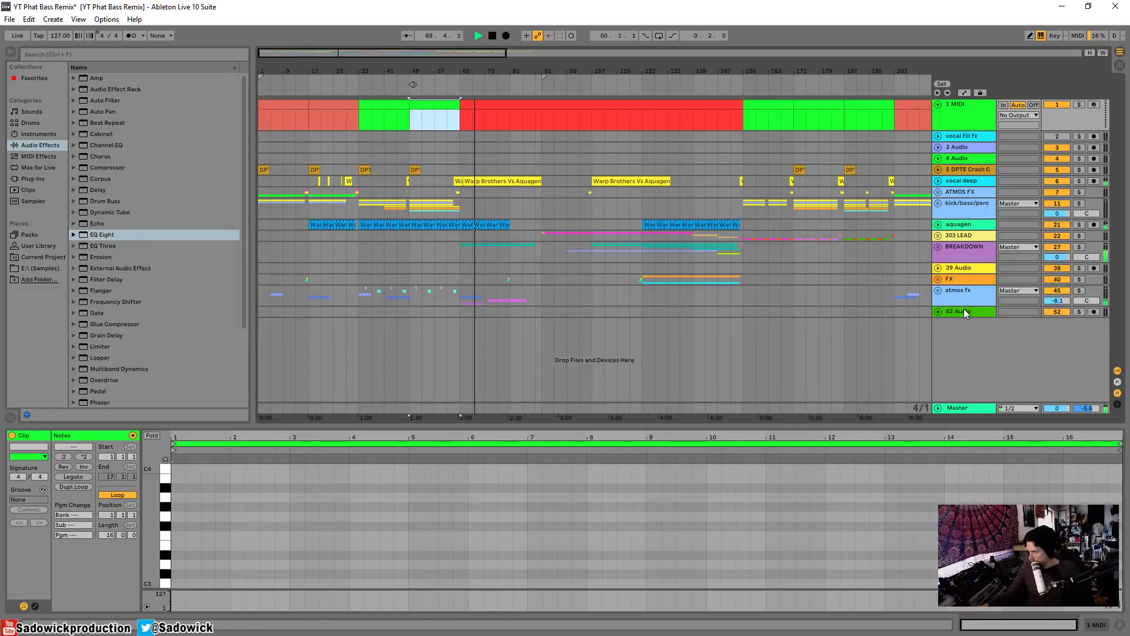
{"action": "left_click", "coordinate": [967, 406]}
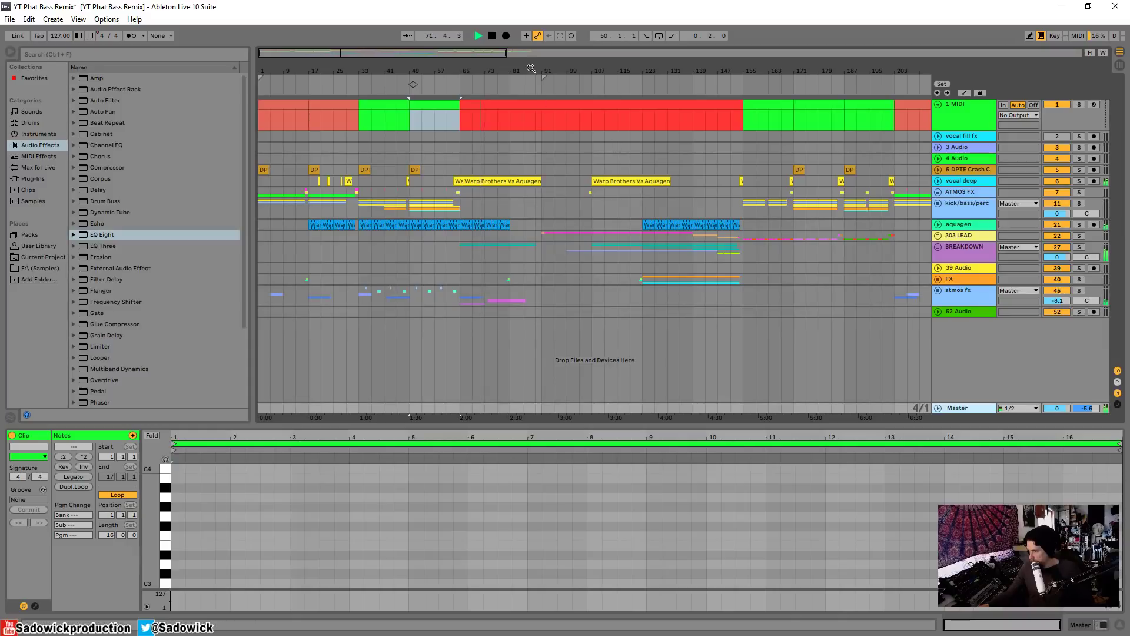
Step: Play the bright red section from bar 123 and select bars 123–155 on the 1 MIDI track
{"action": "left_click", "coordinate": [644, 99]}
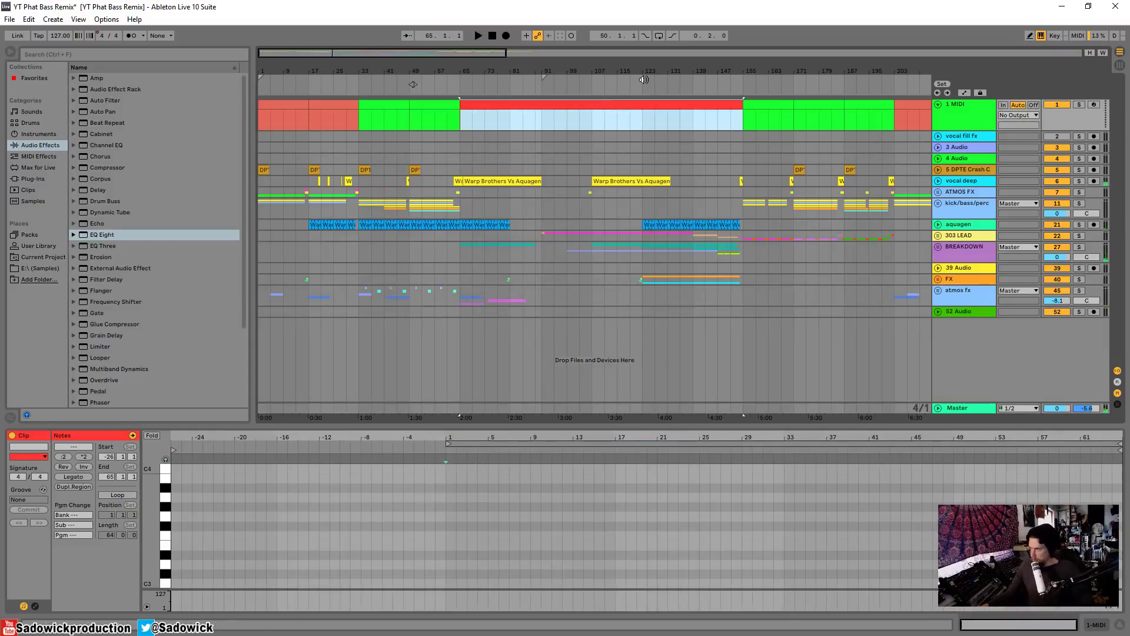
{"action": "left_click", "coordinate": [641, 80]}
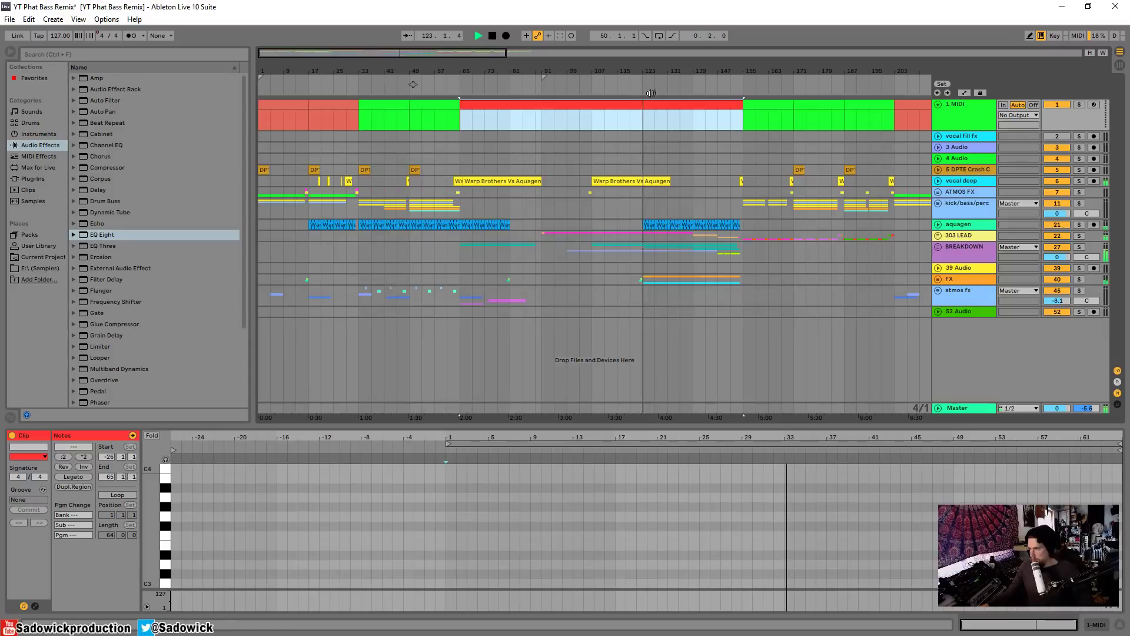
{"action": "left_click_drag", "start_coordinate": [643, 119], "coordinate": [740, 113]}
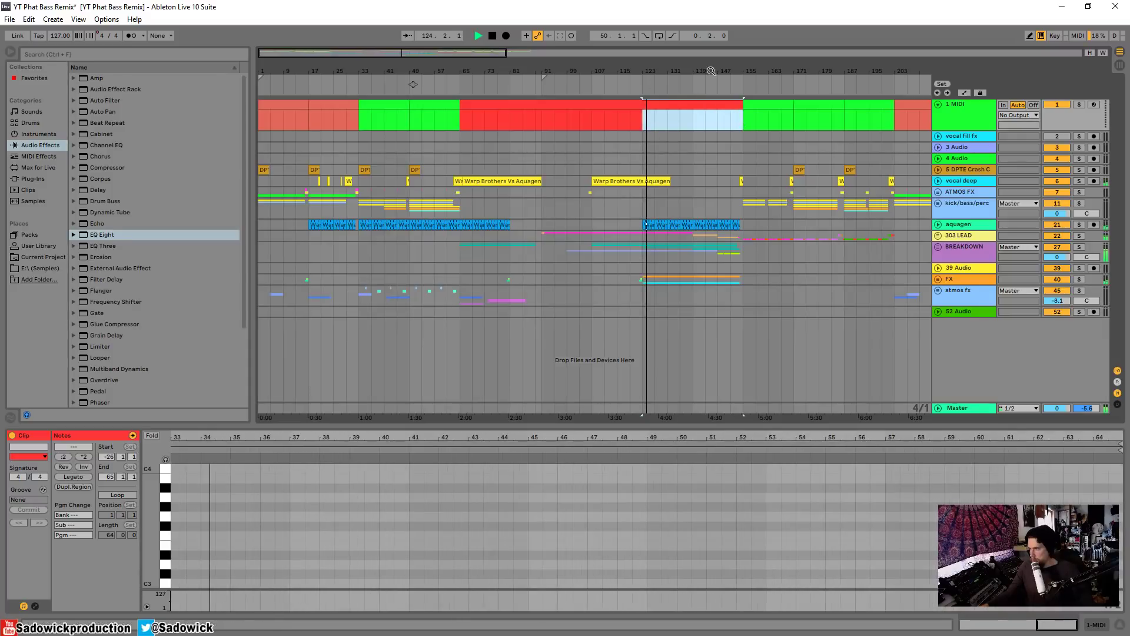
{"action": "left_click_drag", "start_coordinate": [716, 70], "coordinate": [587, 80]}
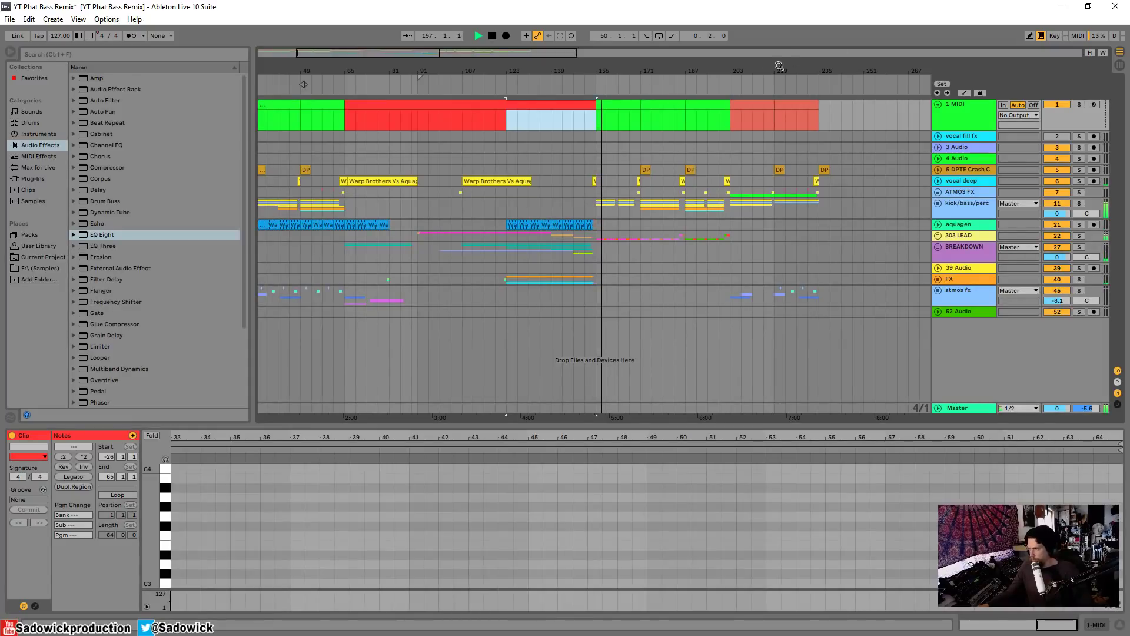
Step: Check in playback the transition from the last green clip at bar 203 and the closing muted red clip from bar 219
{"action": "left_click", "coordinate": [715, 104]}
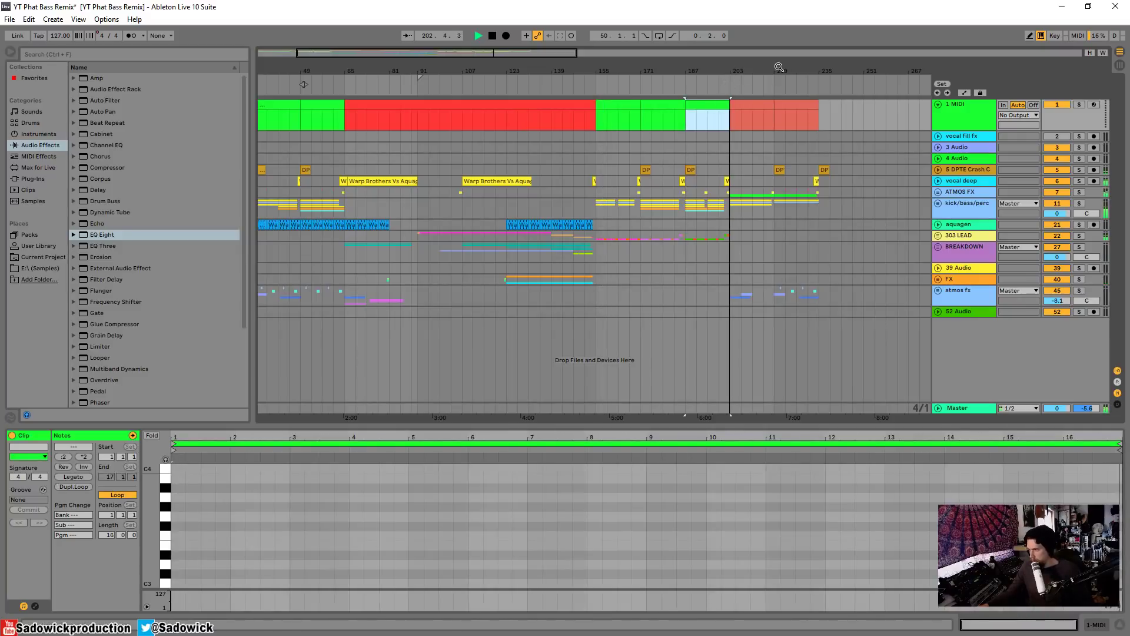
{"action": "left_click_drag", "start_coordinate": [714, 65], "coordinate": [656, 69]}
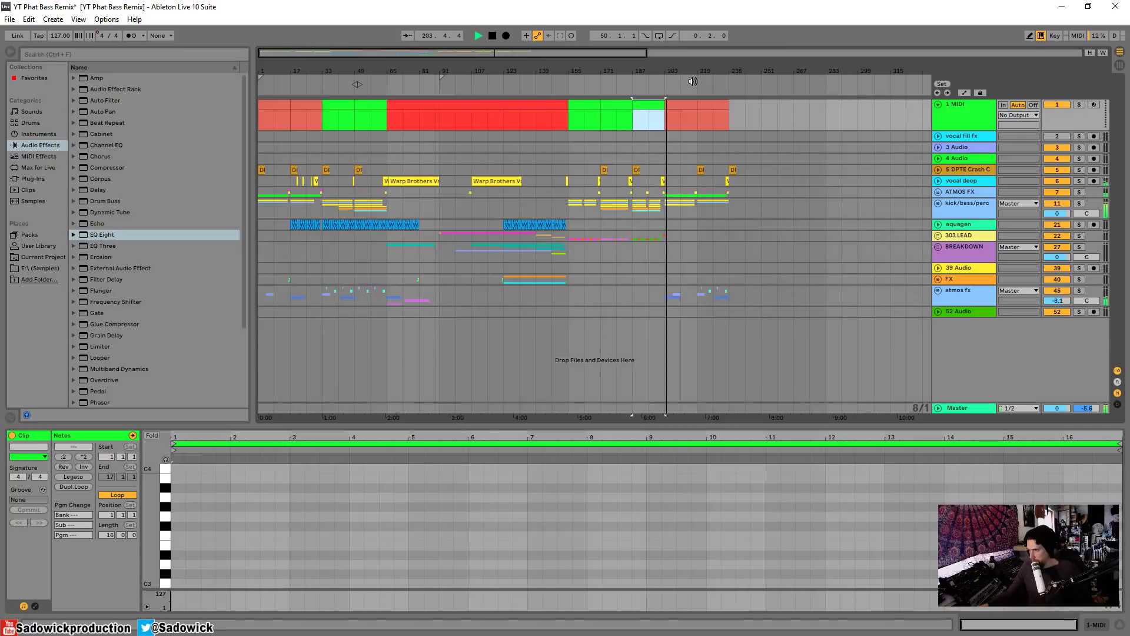
{"action": "left_click", "coordinate": [709, 100]}
{"action": "key", "text": "space"}
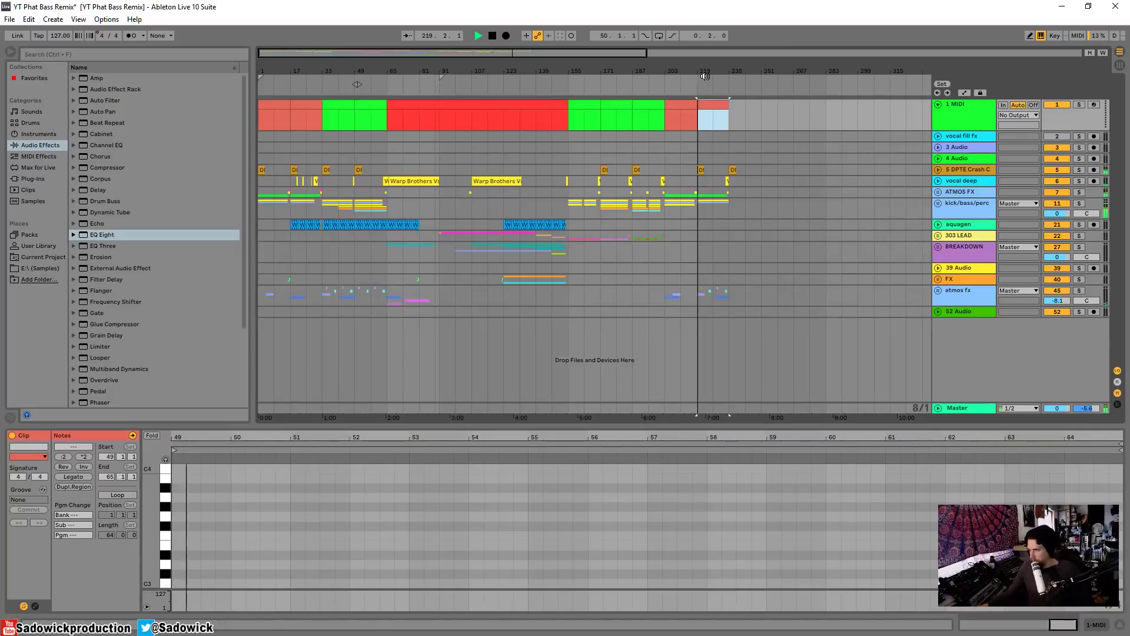
{"action": "left_click_drag", "start_coordinate": [694, 71], "coordinate": [471, 70]}
{"action": "key", "text": "space"}
{"action": "left_click_drag", "start_coordinate": [314, 68], "coordinate": [314, 88]}
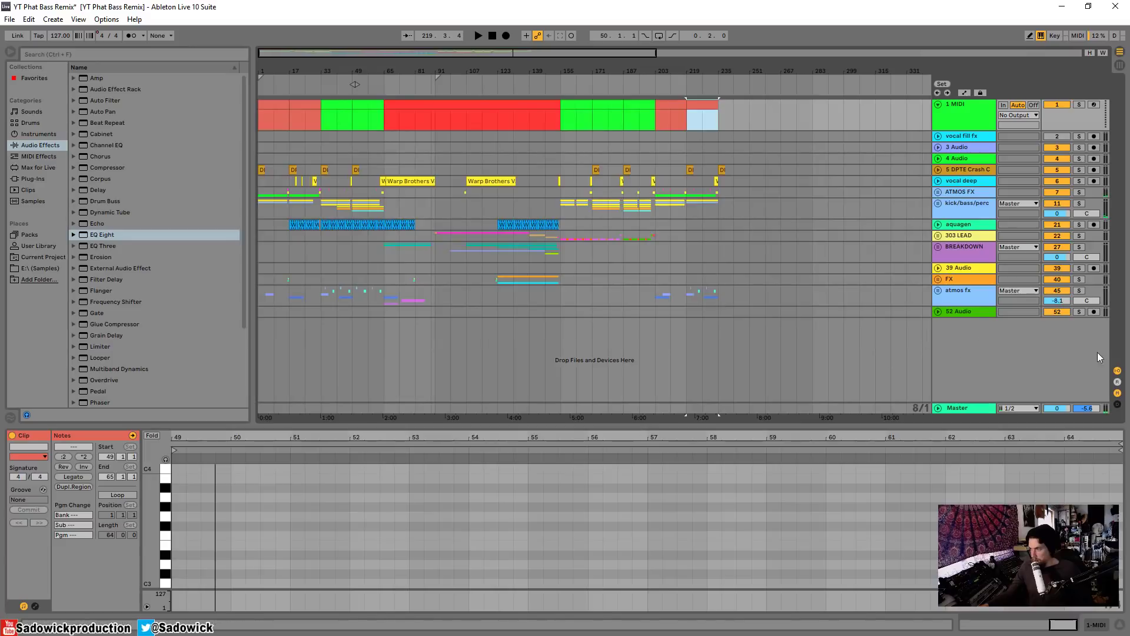
Step: Check the vocal deep clips in the bright red section, playing around bar 91 and from about bar 107
{"action": "left_click", "coordinate": [407, 181]}
{"action": "key", "text": "space"}
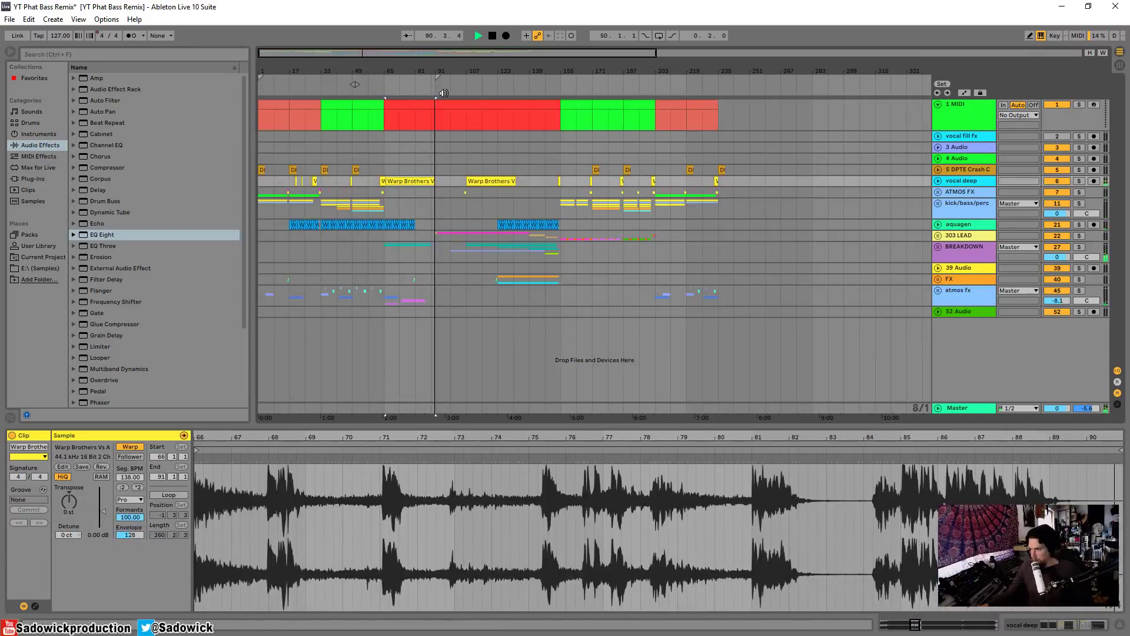
{"action": "left_click_drag", "start_coordinate": [441, 67], "coordinate": [613, 97]}
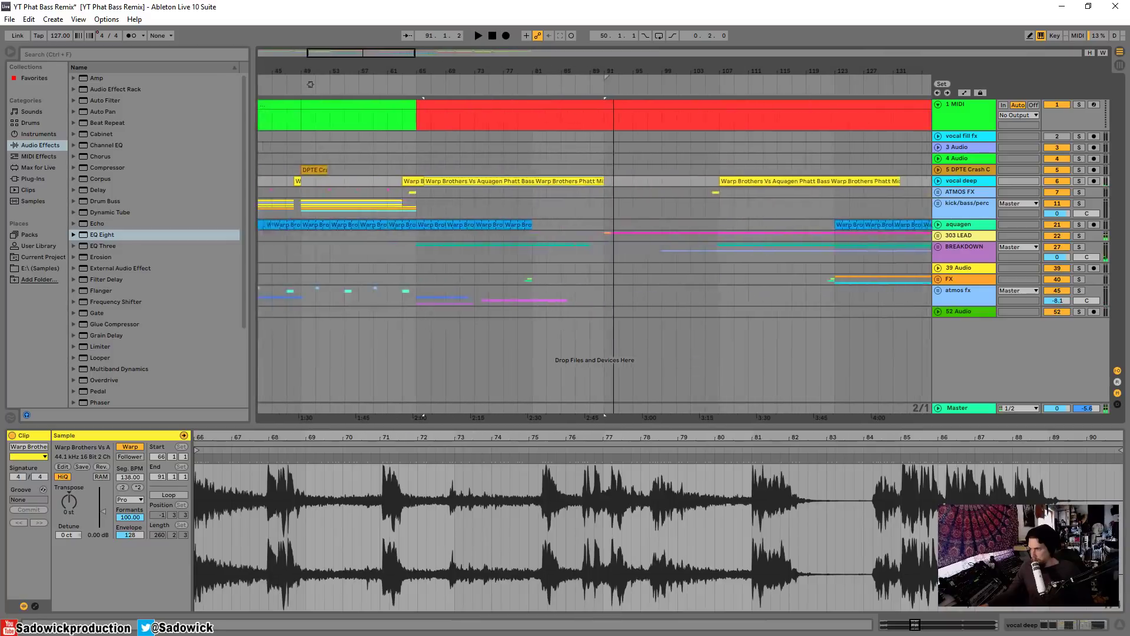
{"action": "left_click", "coordinate": [714, 180]}
{"action": "key", "text": "space"}
{"action": "left_click_drag", "start_coordinate": [723, 71], "coordinate": [534, 97]}
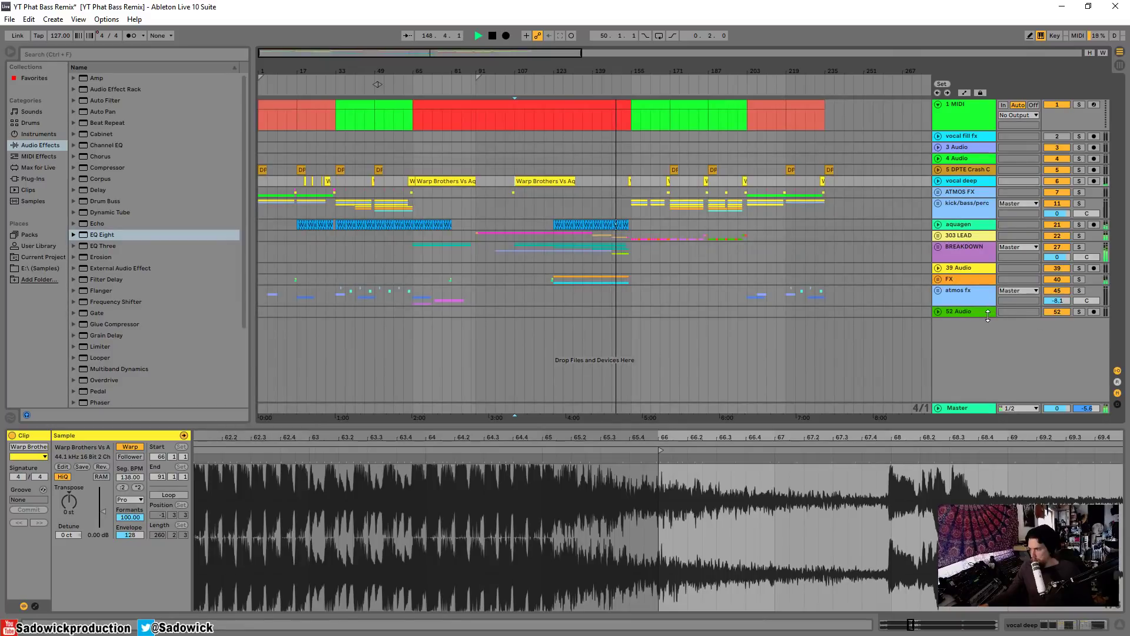
Step: Examine the tracks inside the FX group during playback near bar 150, folding the group again
{"action": "left_click", "coordinate": [939, 278]}
{"action": "scroll", "coordinate": [849, 301], "scroll_direction": "down", "scroll_amount": 1}
{"action": "scroll", "coordinate": [849, 304], "scroll_direction": "down", "scroll_amount": 1}
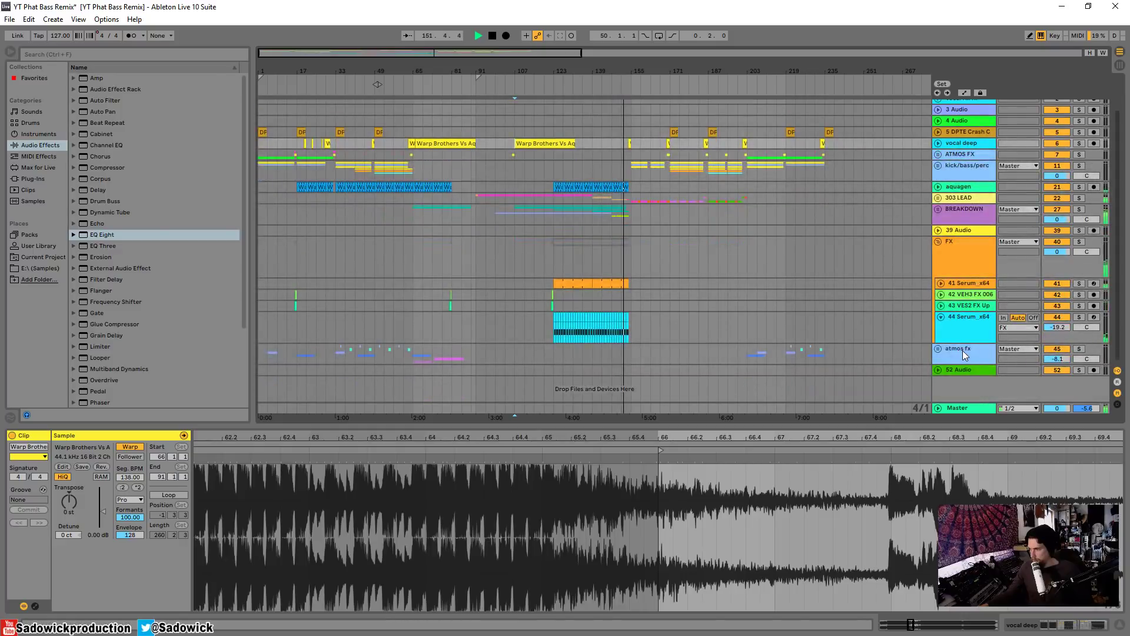
{"action": "left_click", "coordinate": [938, 240]}
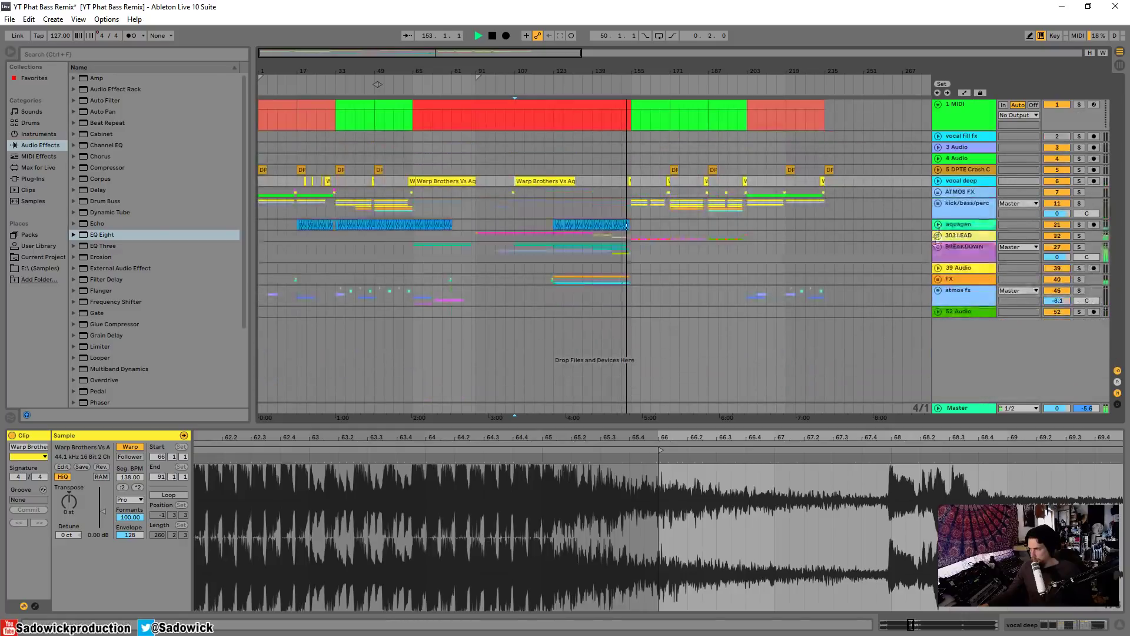
Step: Examine the tracks inside the BREAKDOWN group and listen to the group soloed from about bar 149
{"action": "left_click", "coordinate": [936, 246]}
{"action": "scroll", "coordinate": [831, 285], "scroll_direction": "down", "scroll_amount": 4}
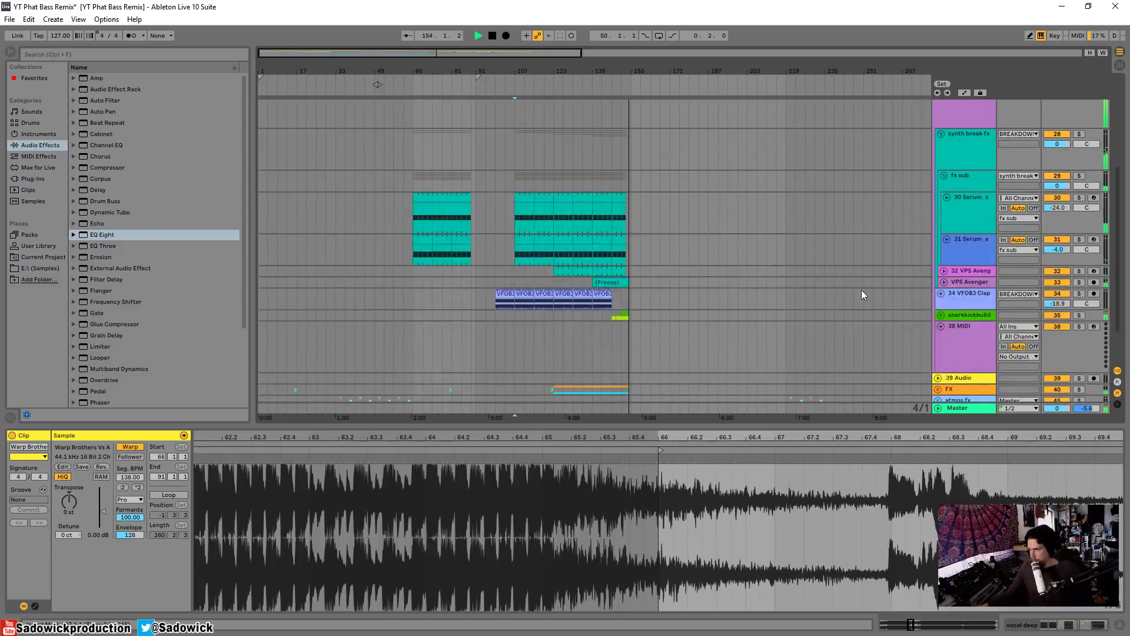
{"action": "scroll", "coordinate": [966, 229], "scroll_direction": "up", "scroll_amount": 4}
{"action": "left_click", "coordinate": [939, 176]}
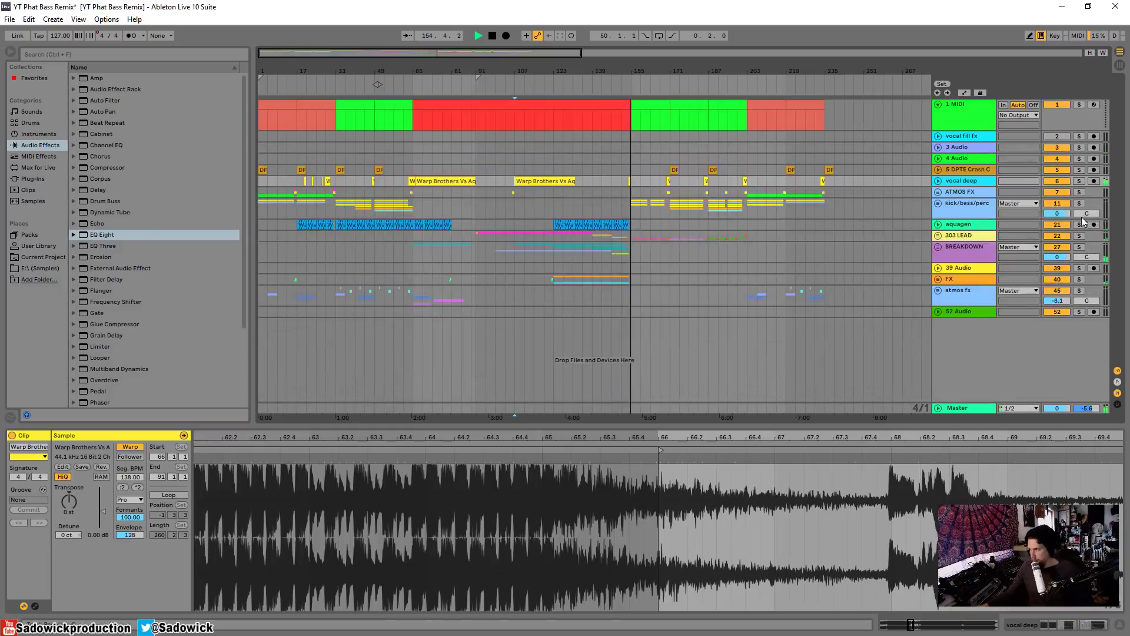
{"action": "left_click", "coordinate": [1080, 247]}
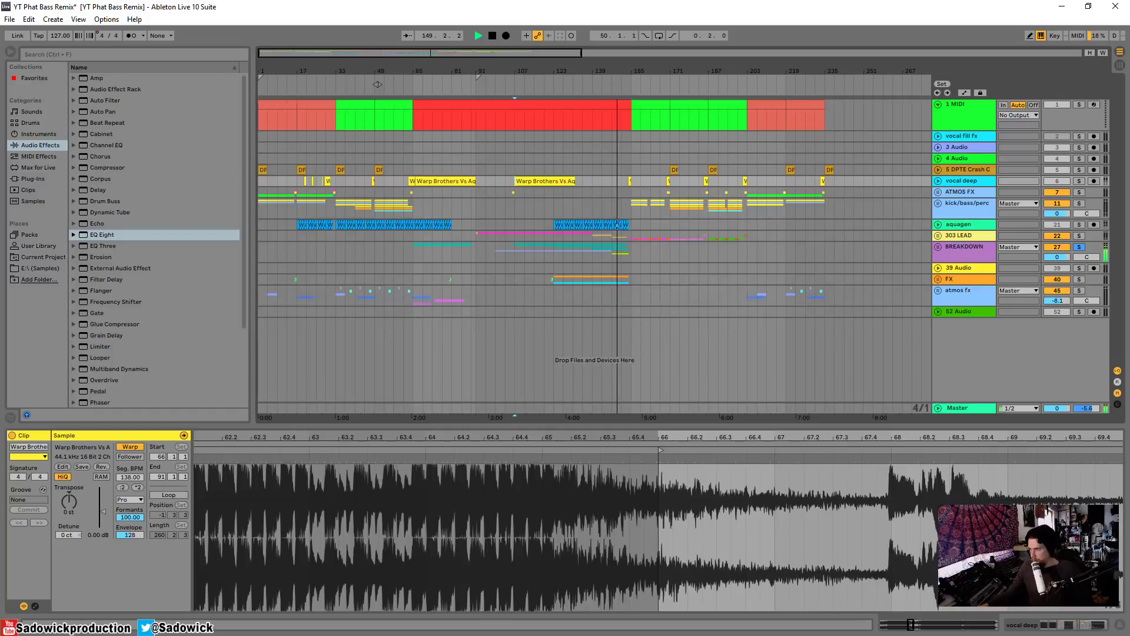
{"action": "mouse_move", "coordinate": [511, 71]}
{"action": "left_mouse_down"}
{"action": "mouse_move", "coordinate": [504, 95]}
{"action": "mouse_move", "coordinate": [519, 92]}
{"action": "left_mouse_up"}
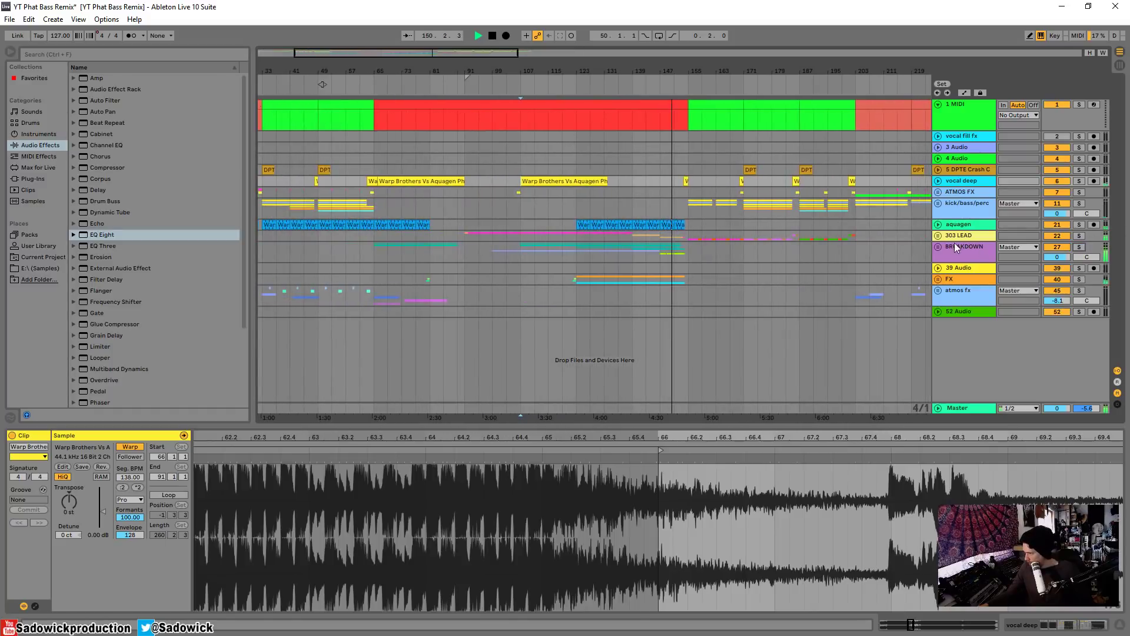
Step: Solo the kick/bass/perc group and loop the 16 bars from bar 155, at the start of the second green section
{"action": "left_click", "coordinate": [969, 205]}
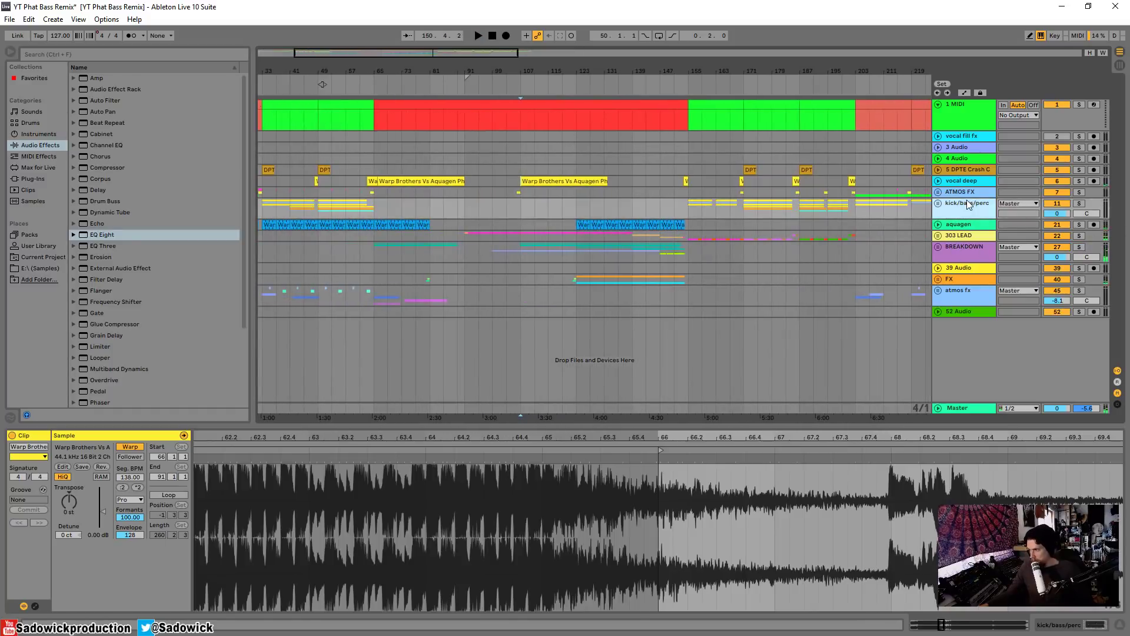
{"action": "key", "text": "space"}
{"action": "left_click", "coordinate": [691, 190]}
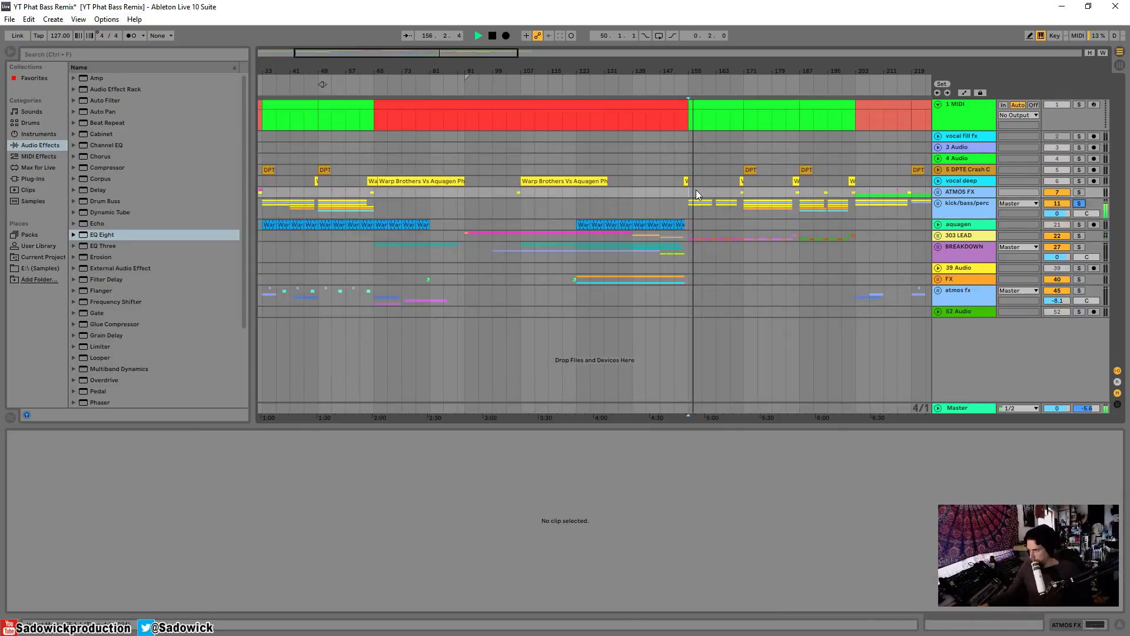
{"action": "right_click", "coordinate": [721, 192]}
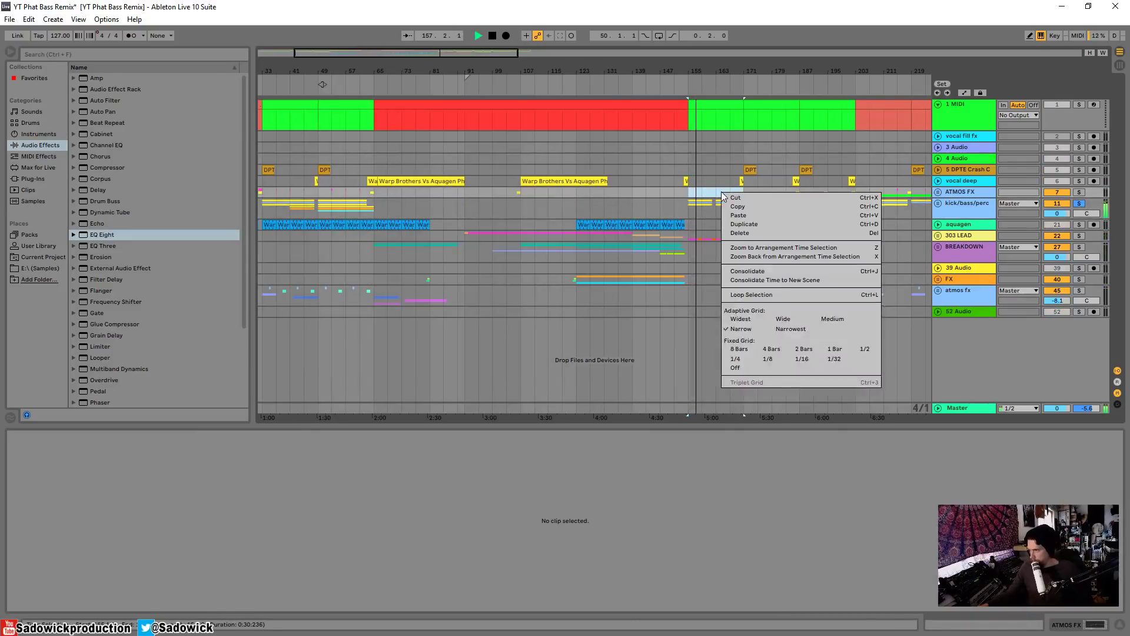
{"action": "left_click", "coordinate": [764, 295]}
{"action": "key", "text": "space"}
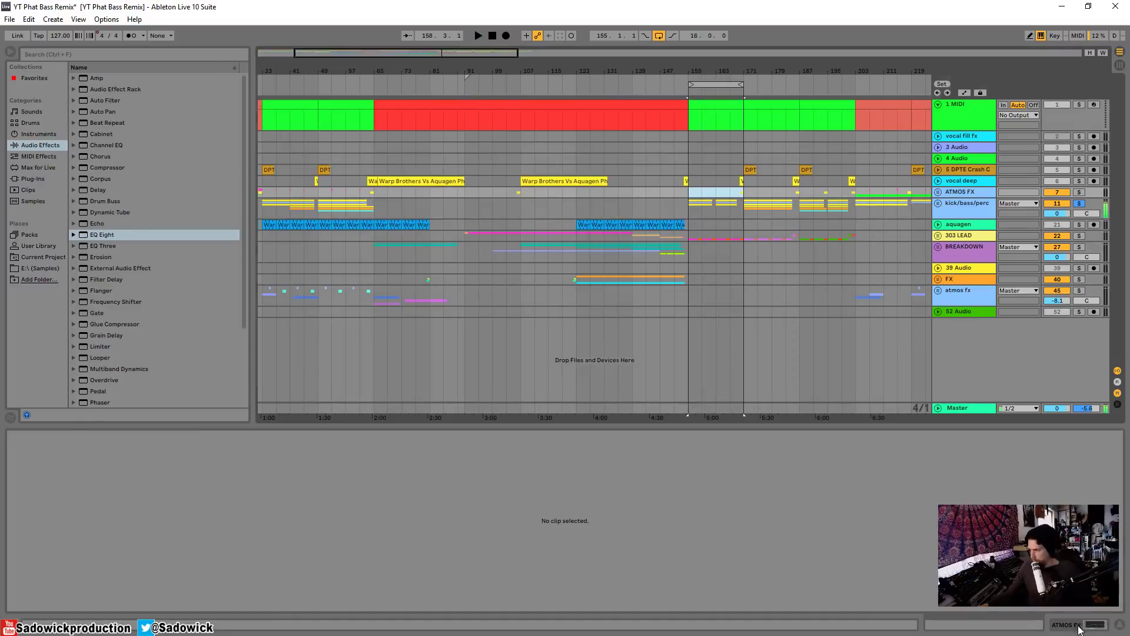
Step: Show the kick/bass/perc group's devices, shift the 16-bar loop to bar 187 and audition it there
{"action": "left_click", "coordinate": [1077, 625]}
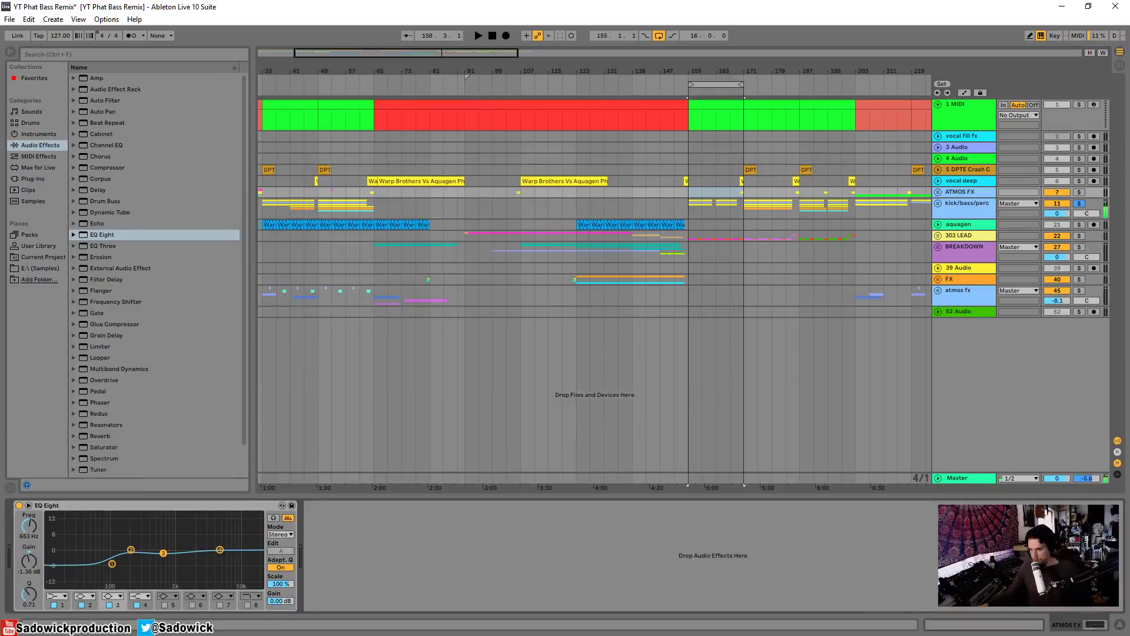
{"action": "left_click", "coordinate": [966, 205]}
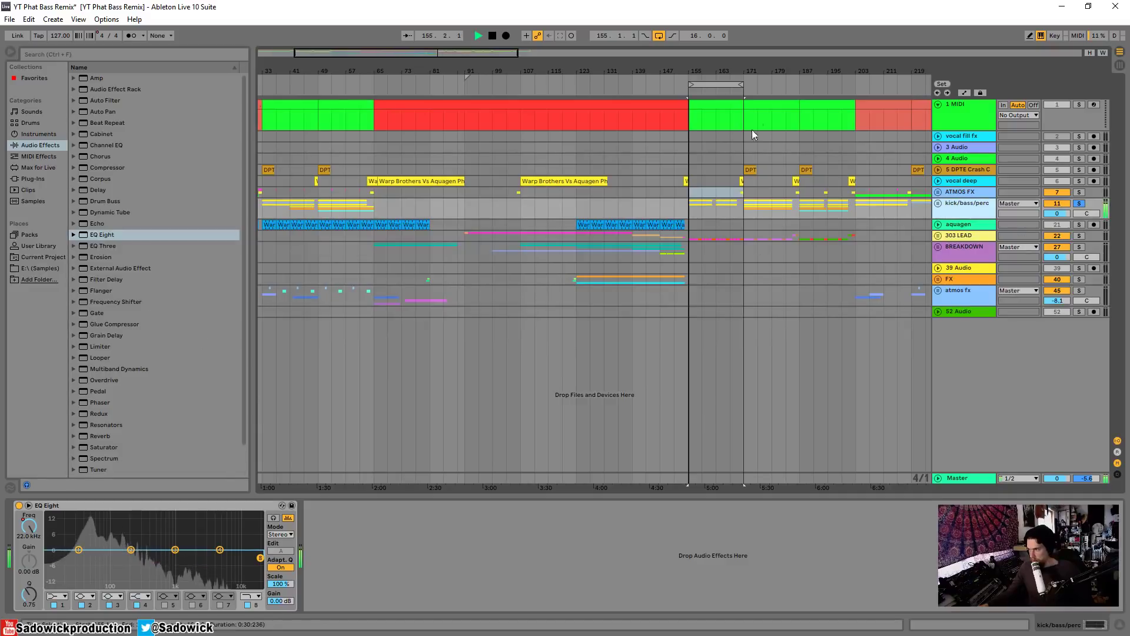
{"action": "left_click", "coordinate": [766, 89]}
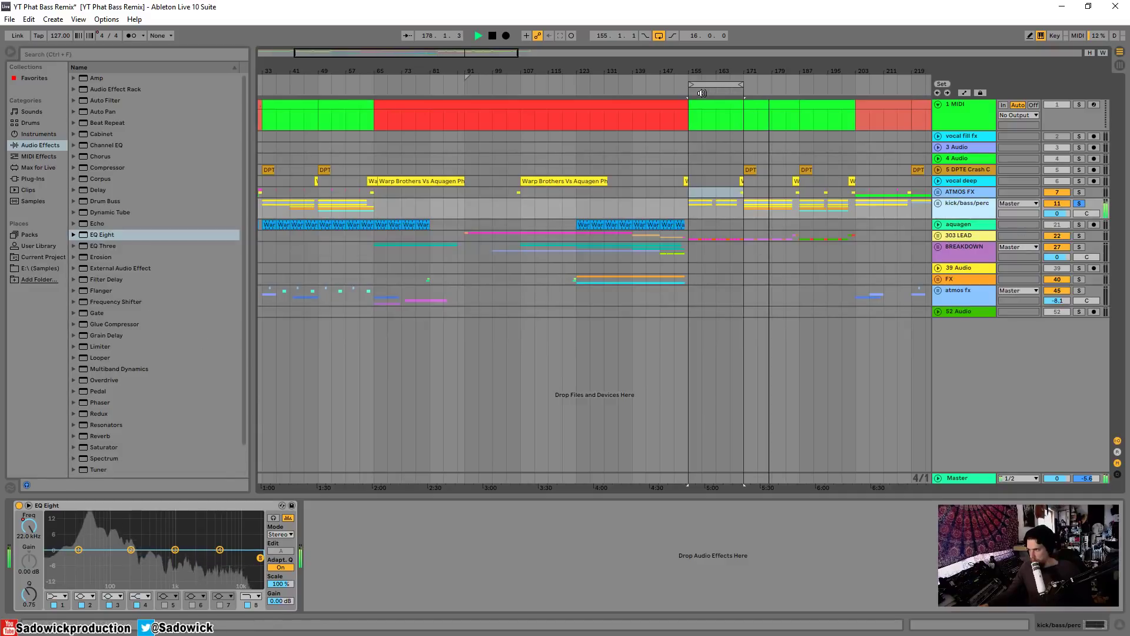
{"action": "key", "text": "space"}
{"action": "left_click_drag", "start_coordinate": [726, 86], "coordinate": [846, 89]}
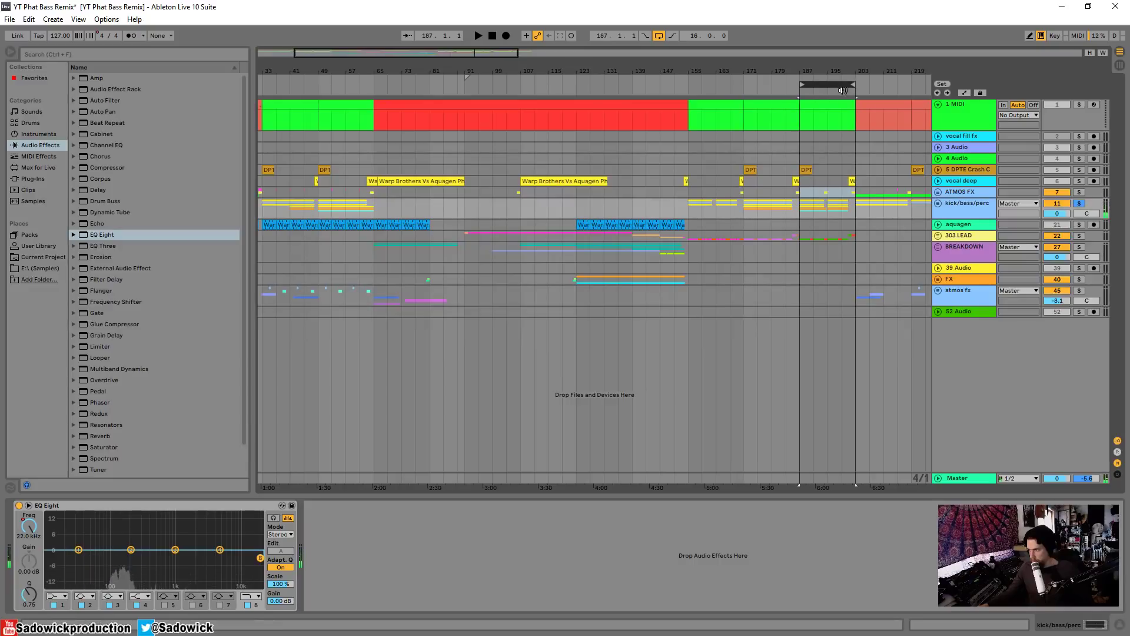
{"action": "key", "text": "space"}
{"action": "key", "text": "plus"}
{"action": "left_click", "coordinate": [966, 200]}
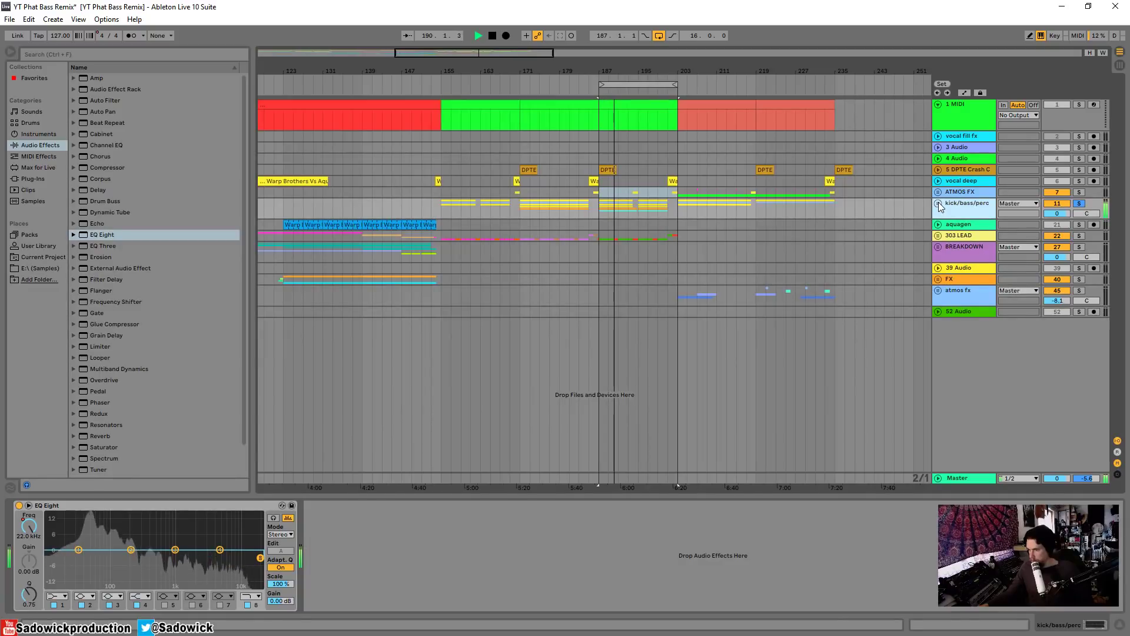
{"action": "key", "text": "space"}
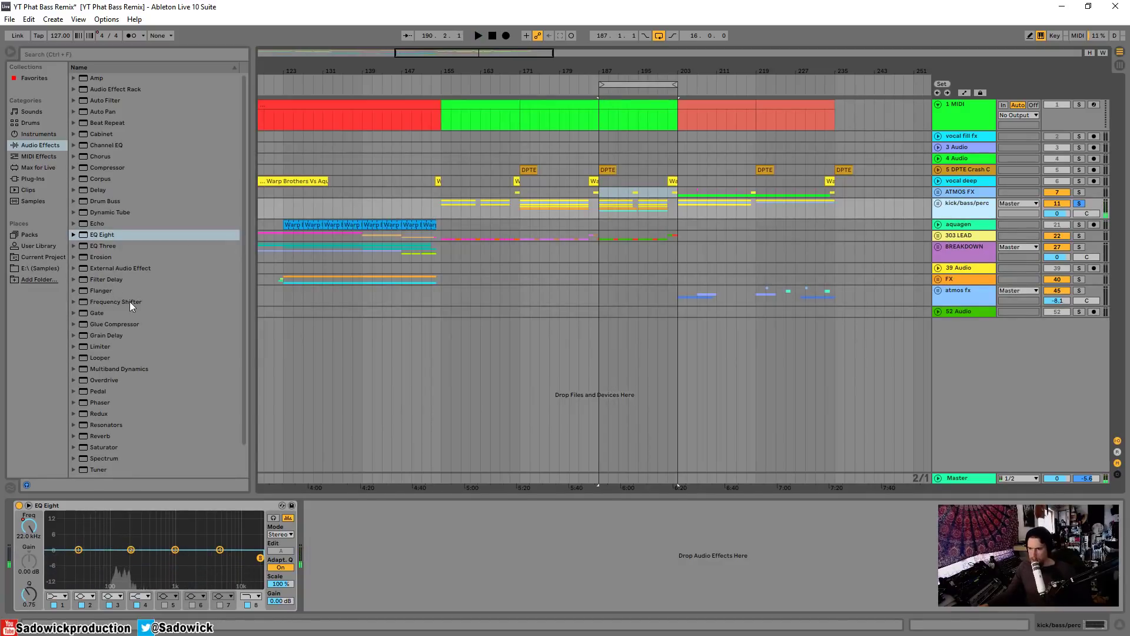
Step: Insert the FabFilter Pro-Q 3 plug-in after the EQ Eight on the kick/bass/perc group
{"action": "left_click", "coordinate": [33, 178]}
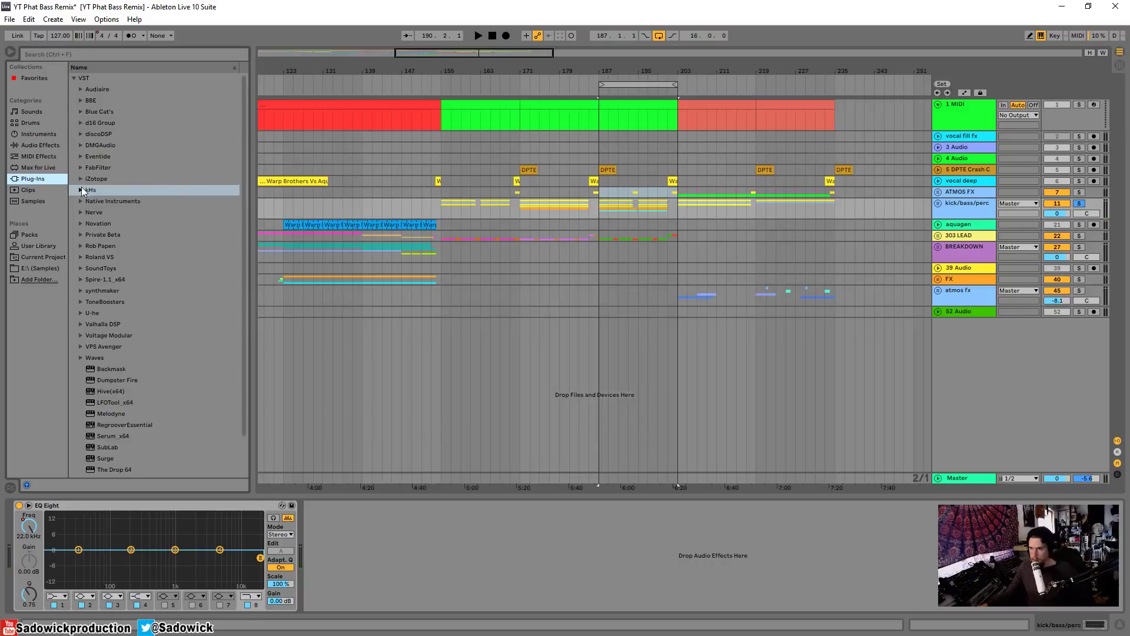
{"action": "left_click", "coordinate": [81, 169]}
{"action": "left_click_drag", "start_coordinate": [131, 290], "coordinate": [471, 533]}
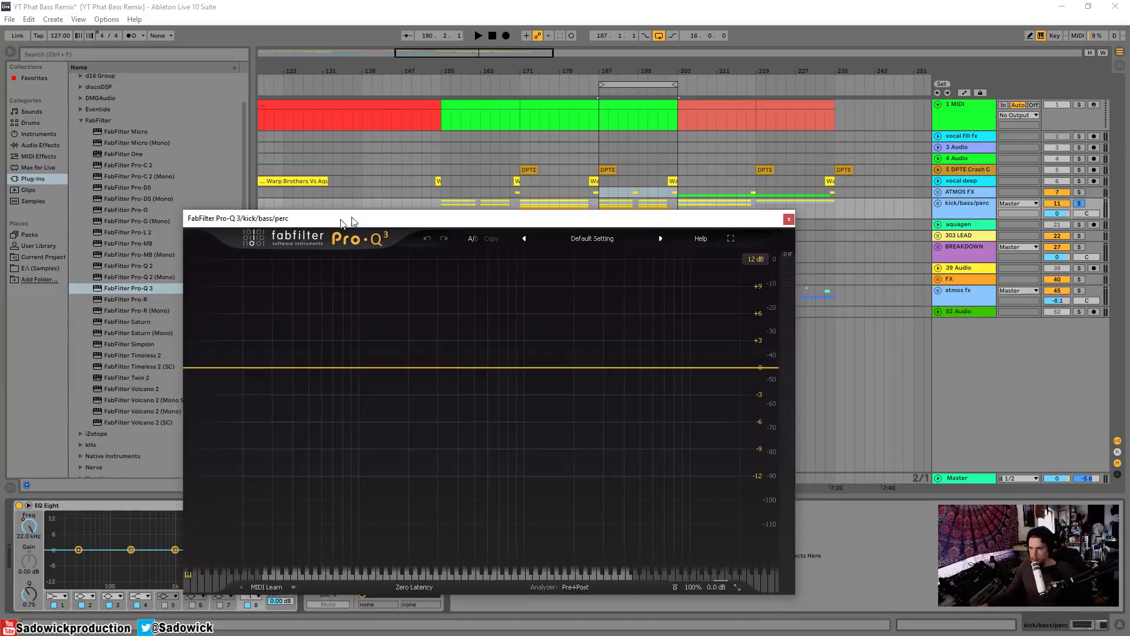
{"action": "left_click_drag", "start_coordinate": [353, 222], "coordinate": [530, 172]}
Step: Add a low cut at about 31 Hz with a 24 dB/oct slope in Pro-Q 3 during playback
{"action": "key", "text": "space"}
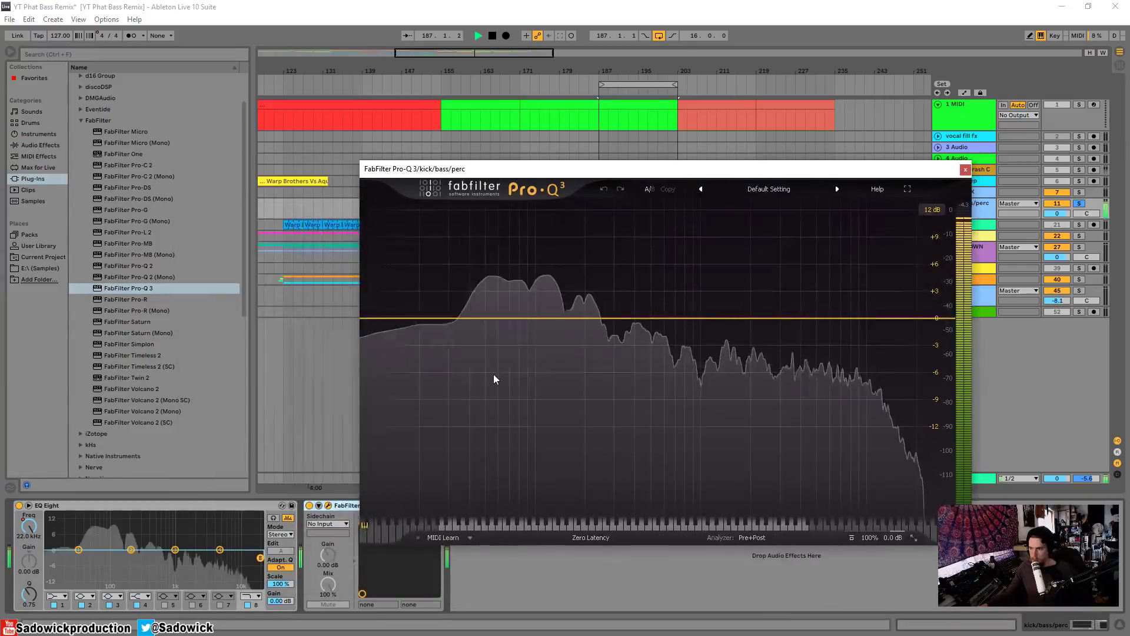
{"action": "left_click", "coordinate": [380, 320]}
{"action": "left_click_drag", "start_coordinate": [381, 319], "coordinate": [450, 316]}
{"action": "scroll", "coordinate": [450, 317], "scroll_direction": "down", "scroll_amount": 5}
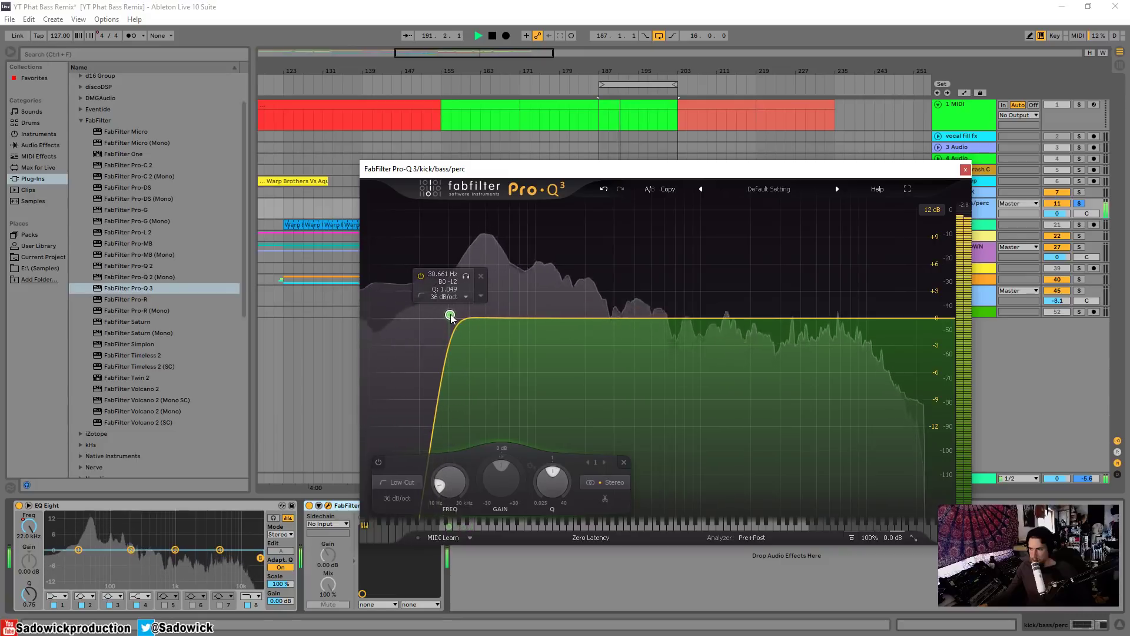
{"action": "scroll", "coordinate": [450, 316], "scroll_direction": "up", "scroll_amount": 1}
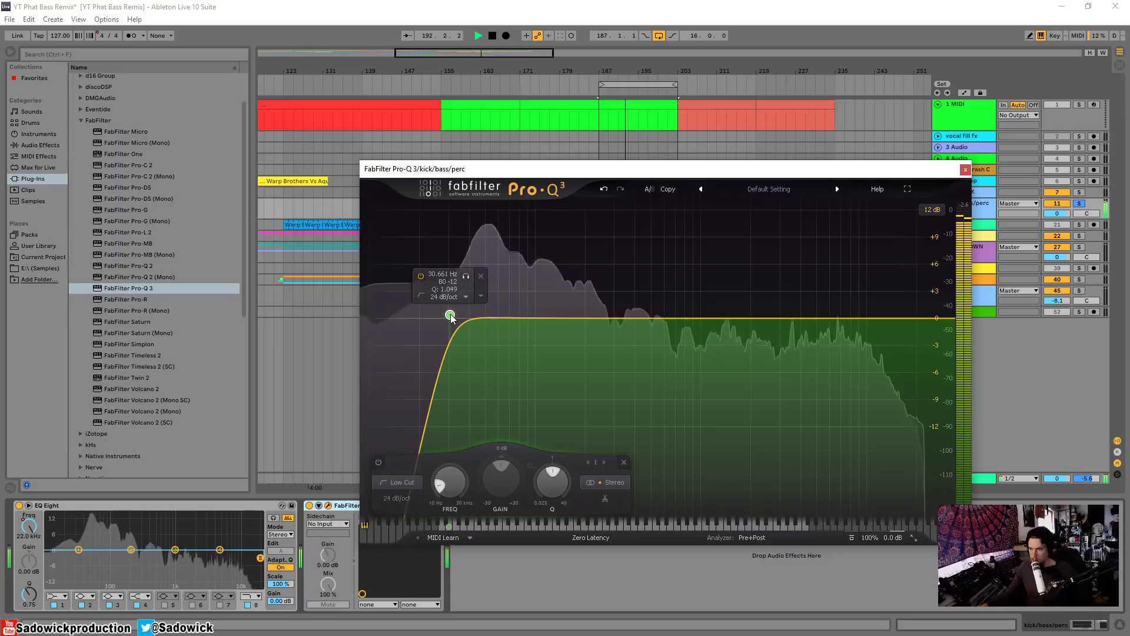
{"action": "key", "text": "space"}
Step: Add a bell dip of about -0.5 dB near 155 Hz and a high shelf of about -0.6 dB near 6.3 kHz
{"action": "key", "text": "space"}
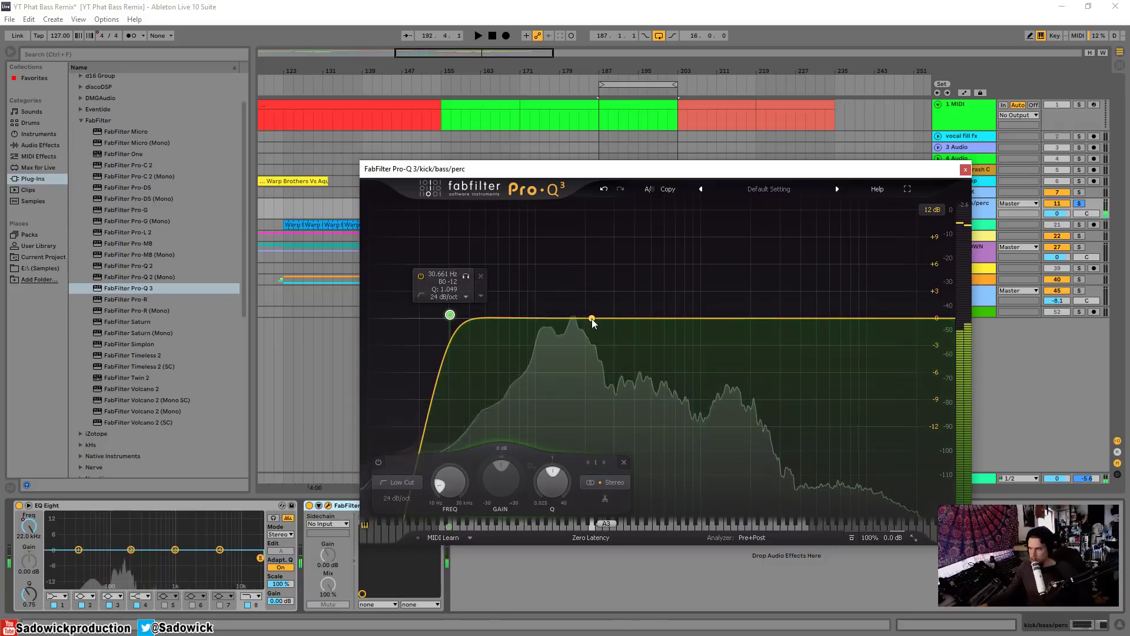
{"action": "left_click_drag", "start_coordinate": [589, 319], "coordinate": [569, 323]}
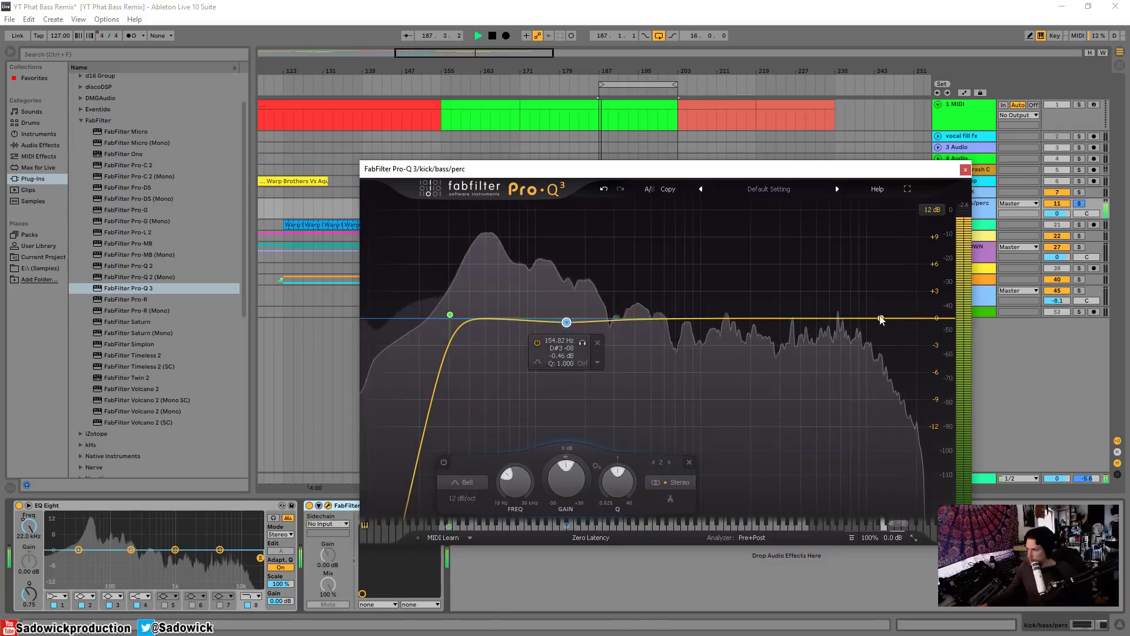
{"action": "left_click_drag", "start_coordinate": [879, 320], "coordinate": [838, 323]}
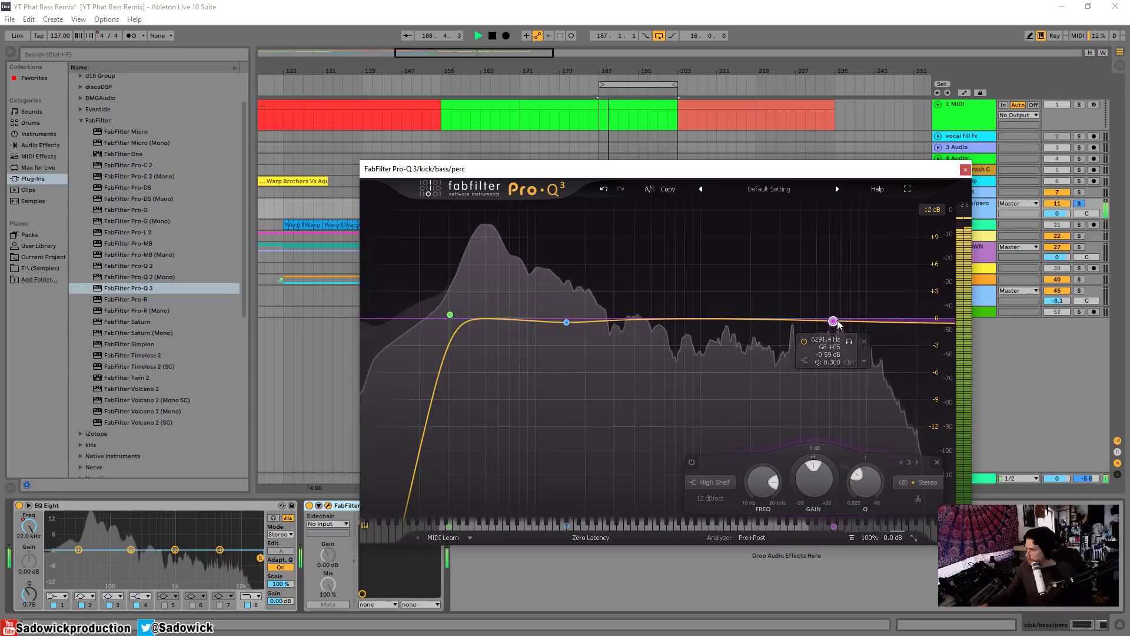
{"action": "key", "text": "space"}
{"action": "left_click", "coordinate": [966, 170]}
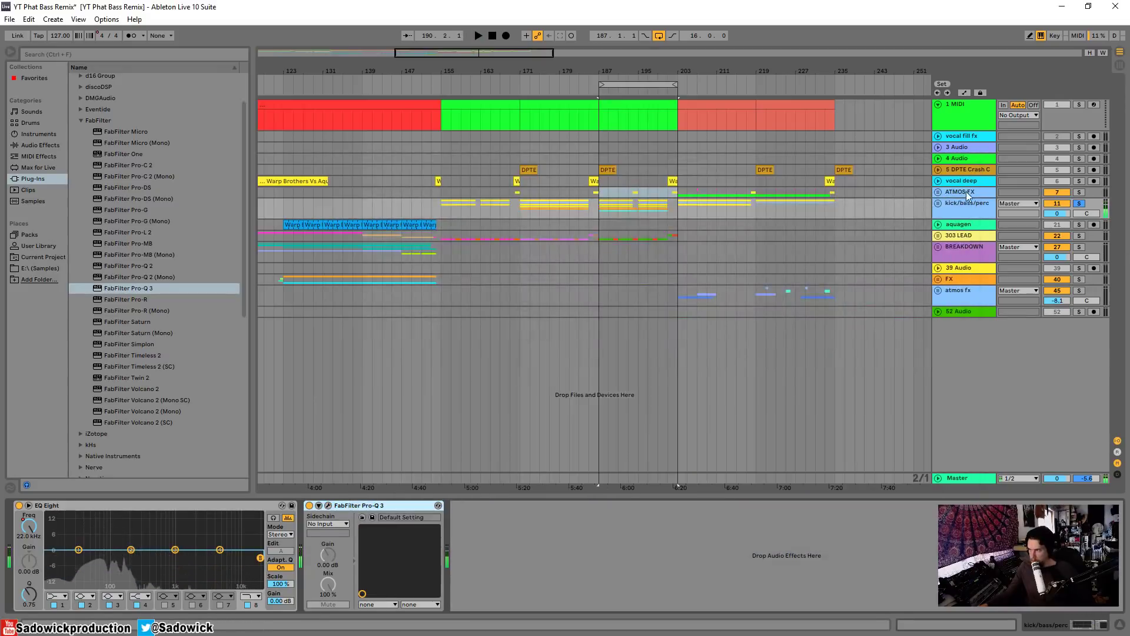
Step: Unfold the kick/bass/perc group and its cymbals subgroup, expand the track 20 ride and play it soloed
{"action": "left_click", "coordinate": [939, 203]}
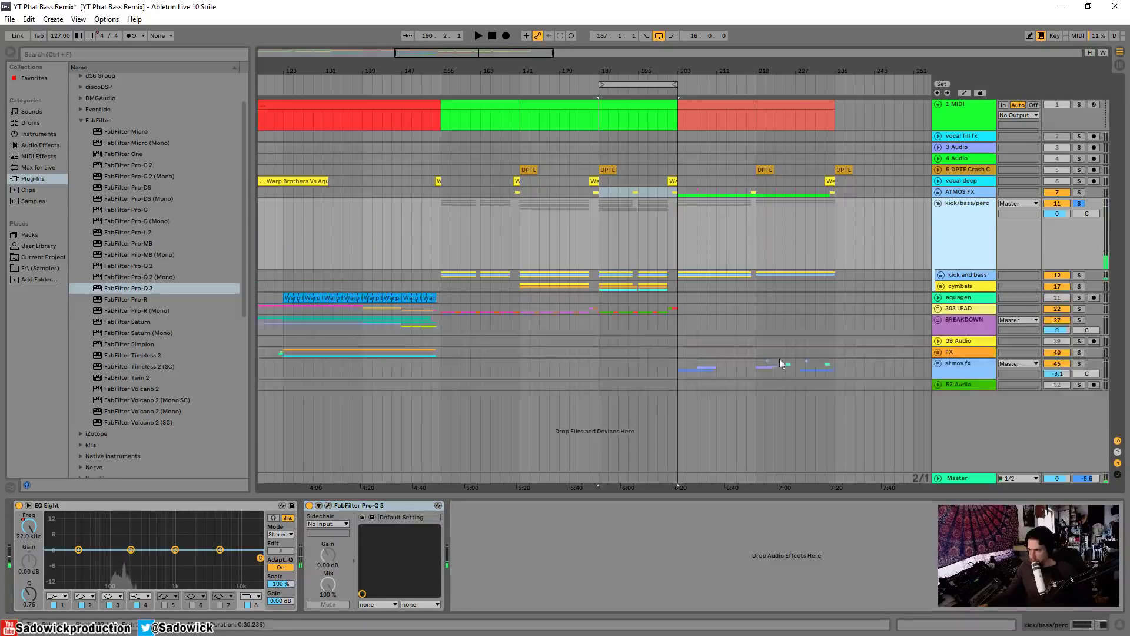
{"action": "left_click", "coordinate": [968, 292]}
{"action": "left_click", "coordinate": [941, 287]}
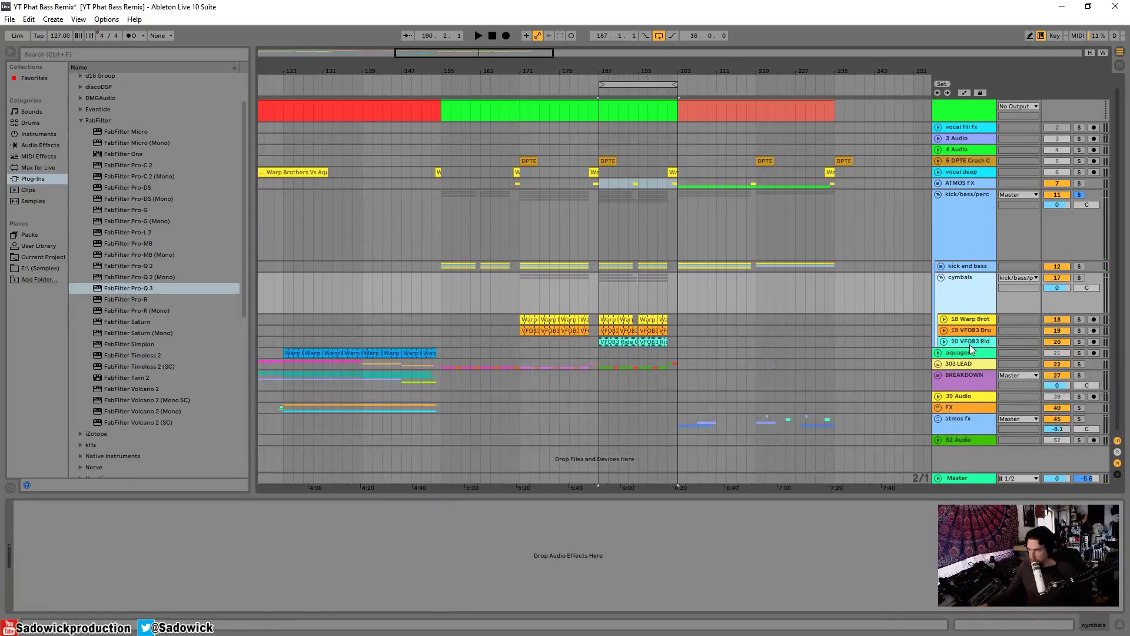
{"action": "left_click", "coordinate": [971, 344]}
{"action": "left_click", "coordinate": [944, 342]}
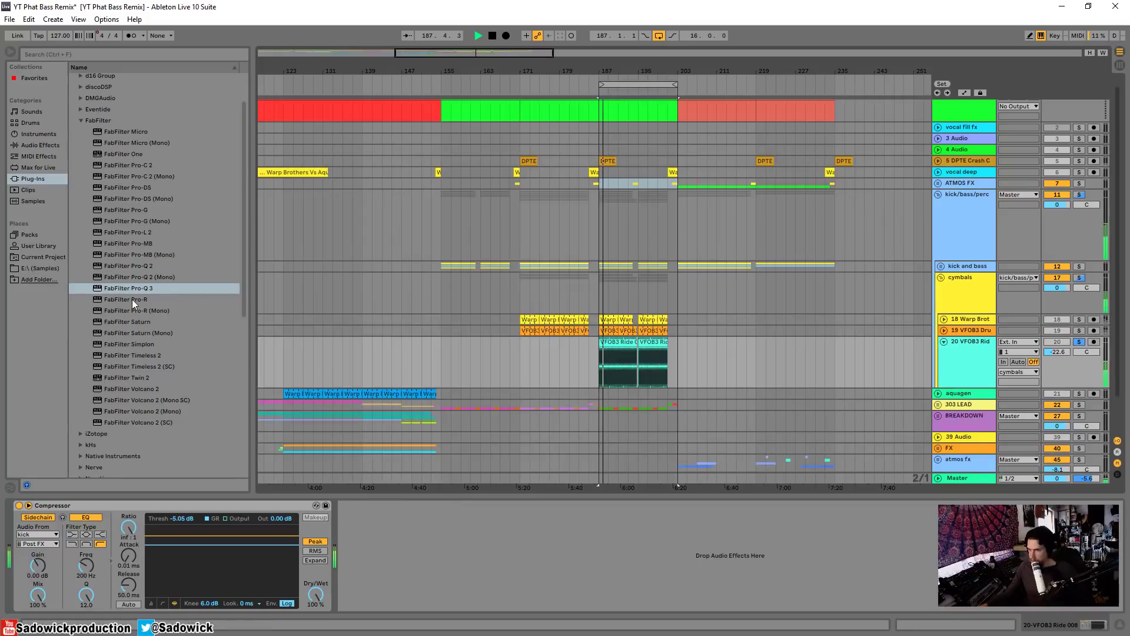
Step: Insert FabFilter Pro-R before the ride track's Compressor with its mix at about 33%, unsoloing the track when done
{"action": "left_click_drag", "start_coordinate": [132, 301], "coordinate": [44, 597]}
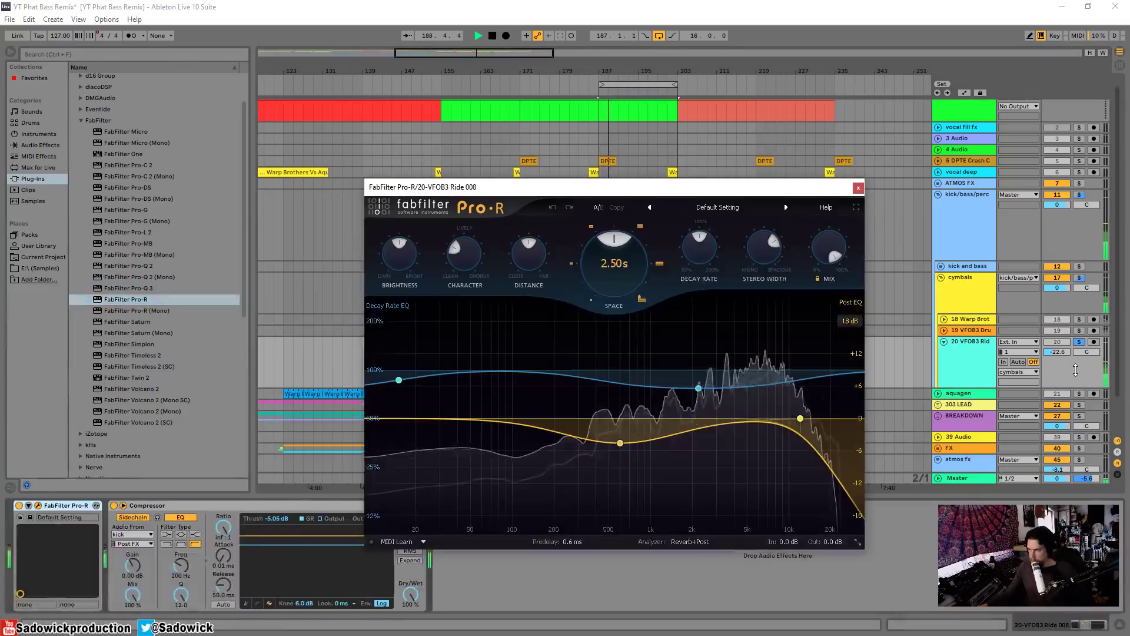
{"action": "left_click_drag", "start_coordinate": [822, 246], "coordinate": [830, 330]}
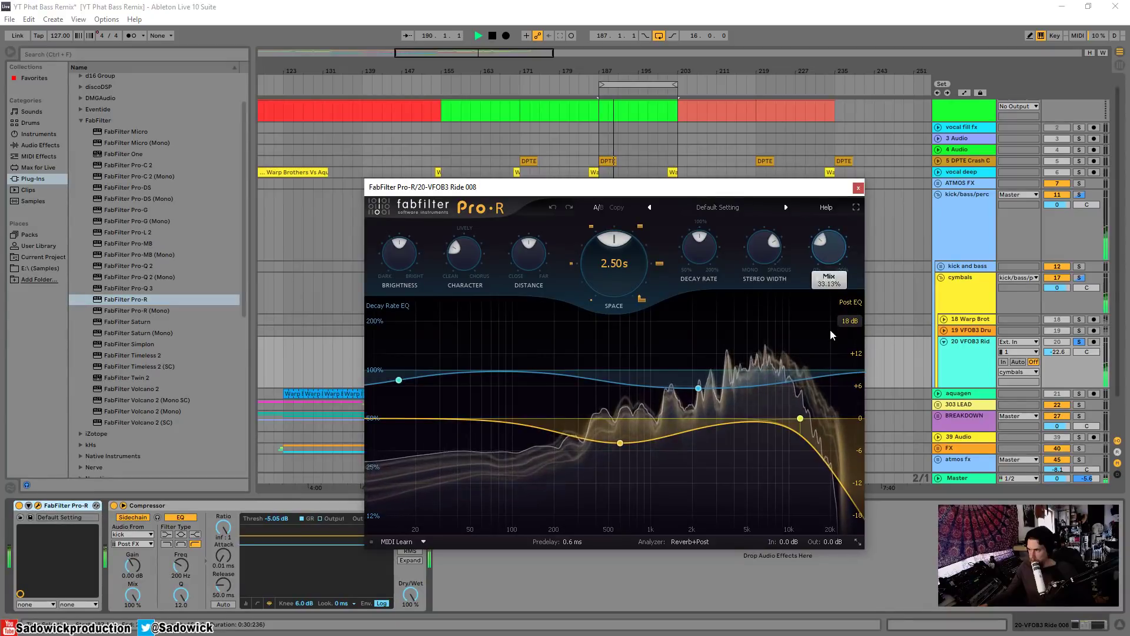
{"action": "left_click", "coordinate": [859, 188]}
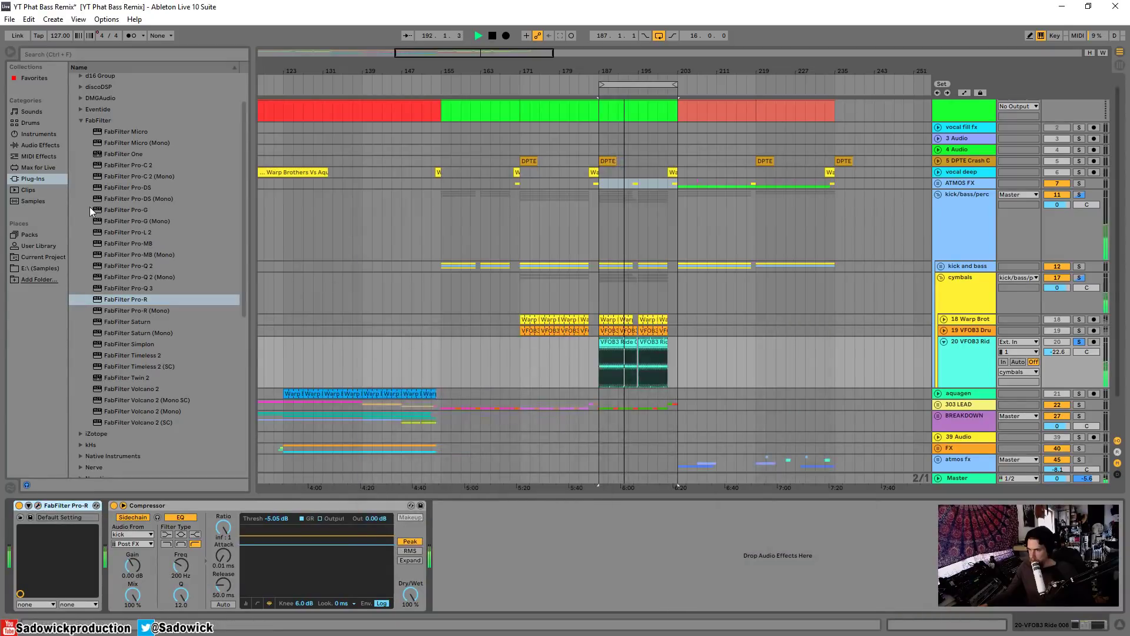
{"action": "left_click", "coordinate": [1080, 342]}
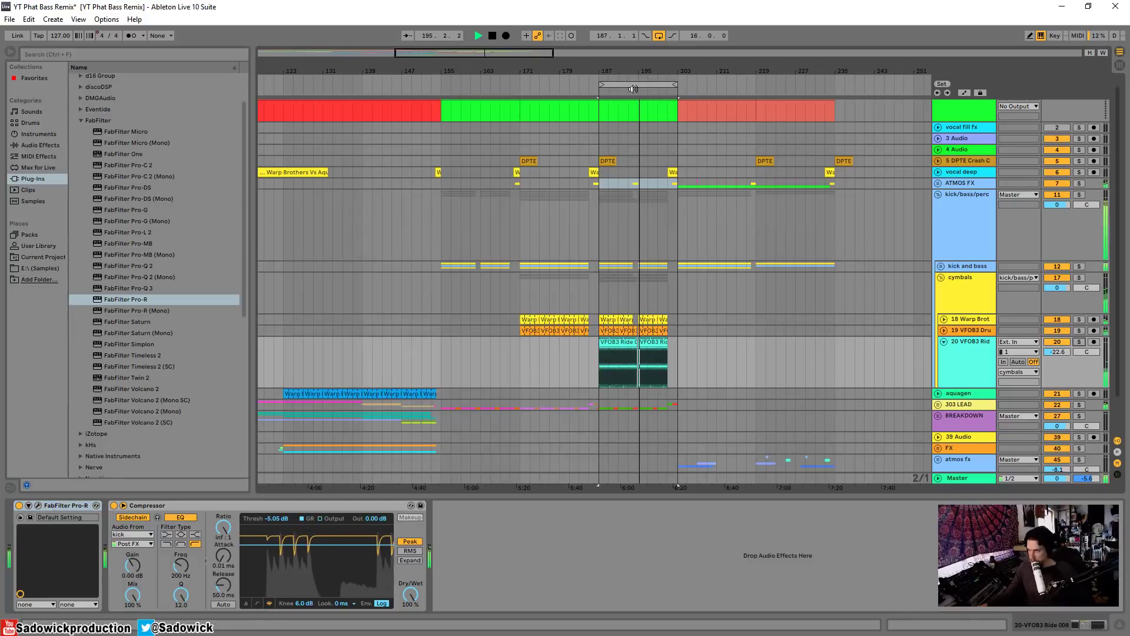
Step: Solo the kick/bass/perc group again, lower its ride track's volume to -25.7 dB and pan it slightly to the right
{"action": "double_click", "coordinate": [960, 199]}
{"action": "left_click", "coordinate": [1079, 203]}
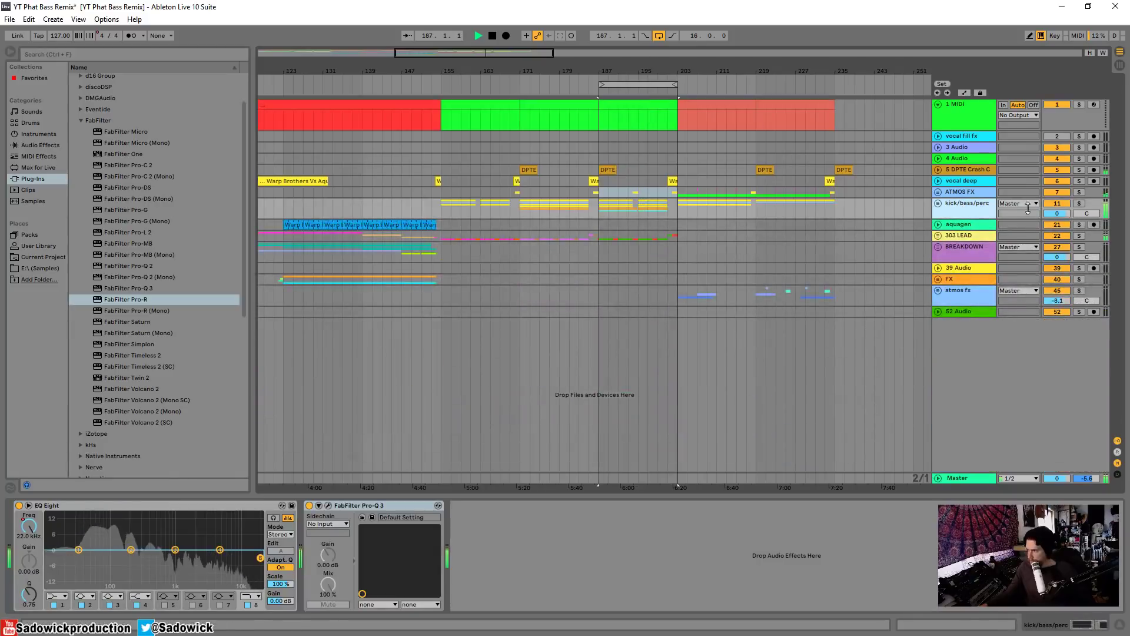
{"action": "left_click", "coordinate": [939, 203]}
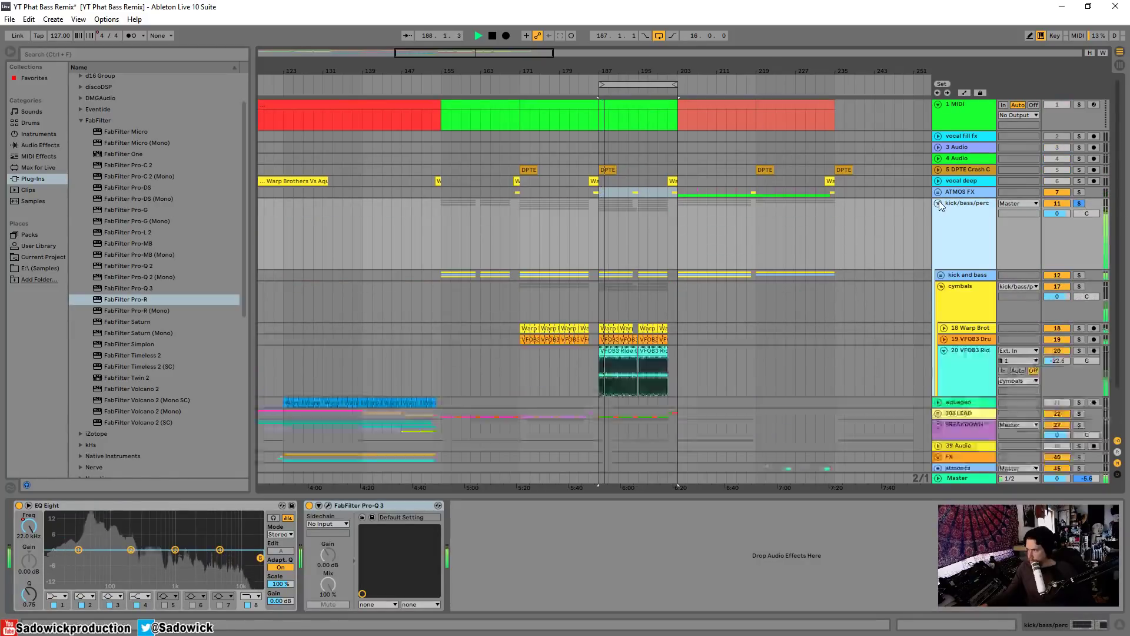
{"action": "scroll", "coordinate": [965, 265], "scroll_direction": "down", "scroll_amount": 2}
{"action": "left_click", "coordinate": [980, 305]}
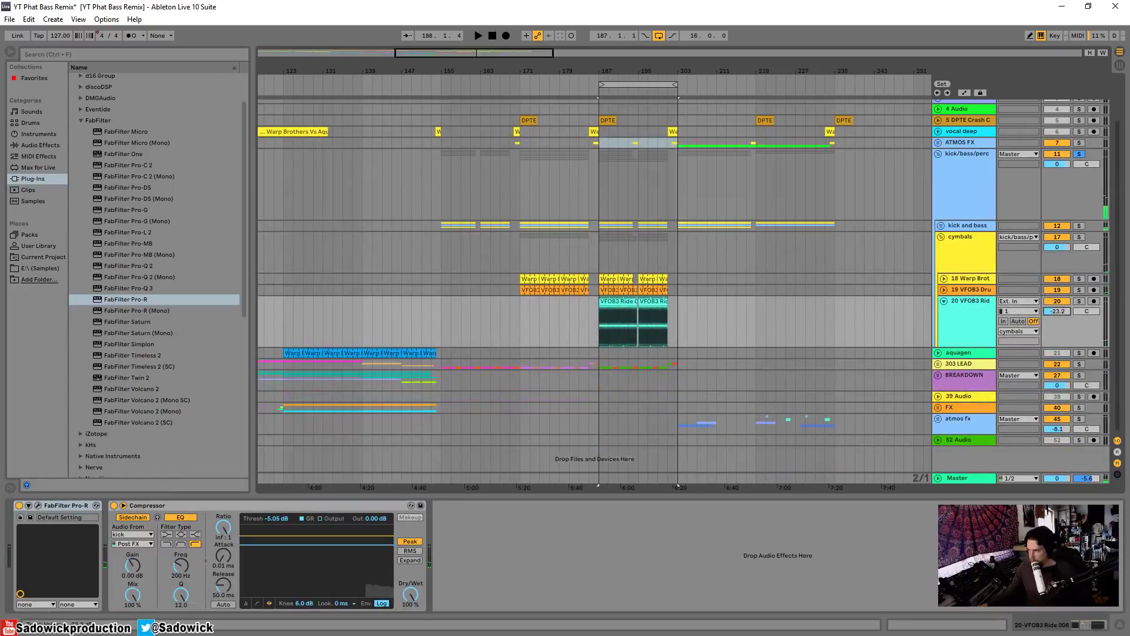
{"action": "left_click_drag", "start_coordinate": [1079, 309], "coordinate": [1055, 317]}
{"action": "key", "text": "space"}
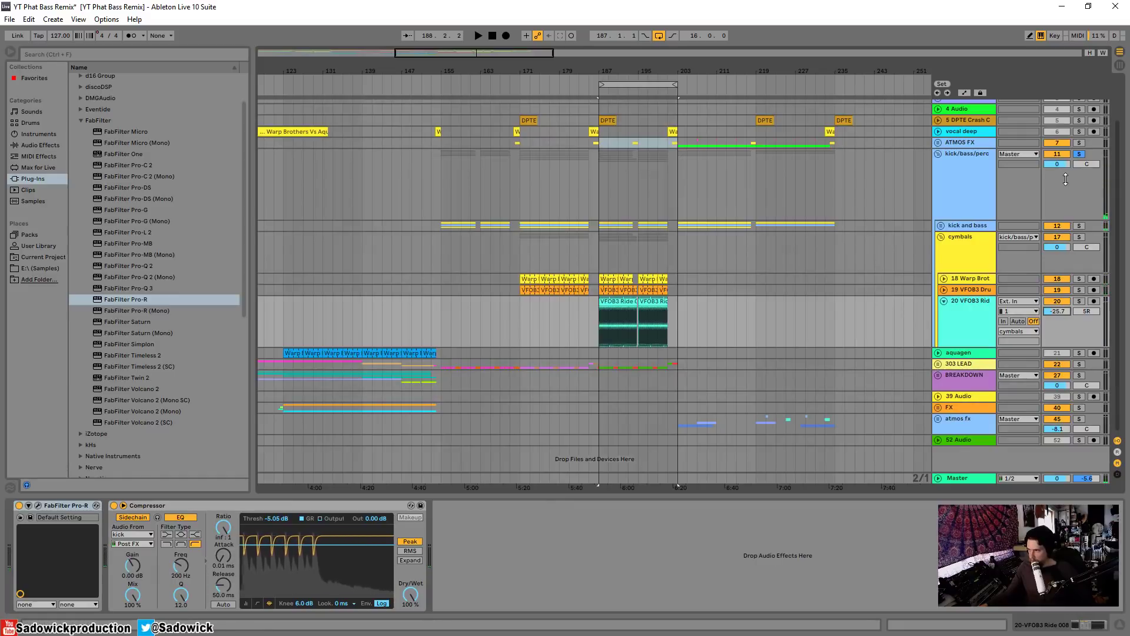
Step: Fold the kick/bass/perc group and check its Pro-Q 3 curve while the group plays soloed
{"action": "left_click", "coordinate": [937, 153]}
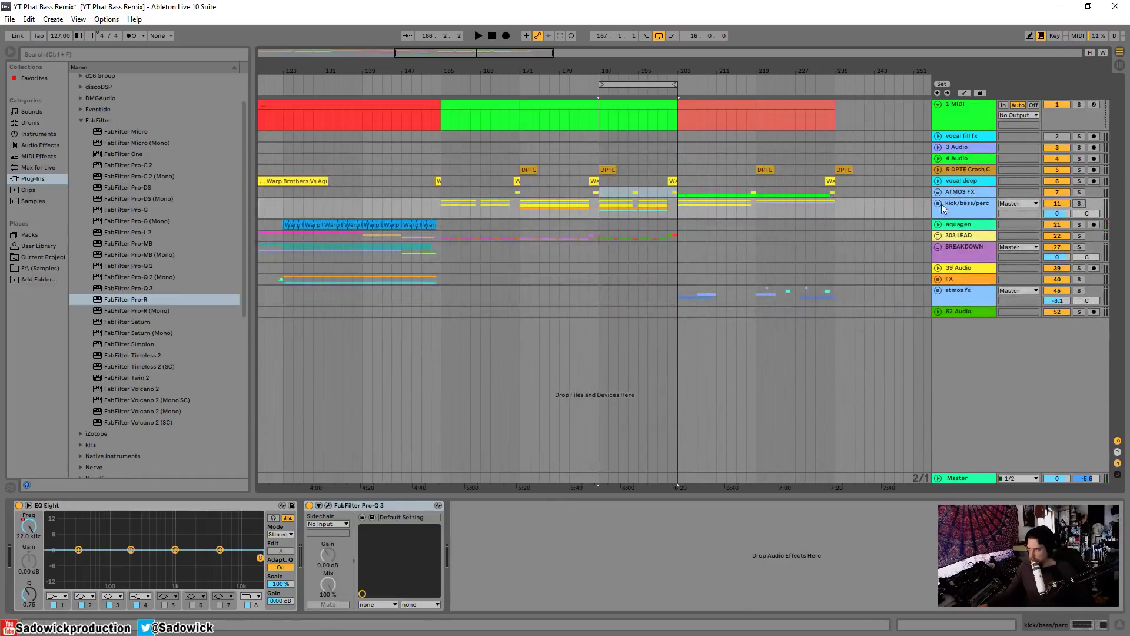
{"action": "key", "text": "space"}
{"action": "left_click", "coordinate": [1080, 204]}
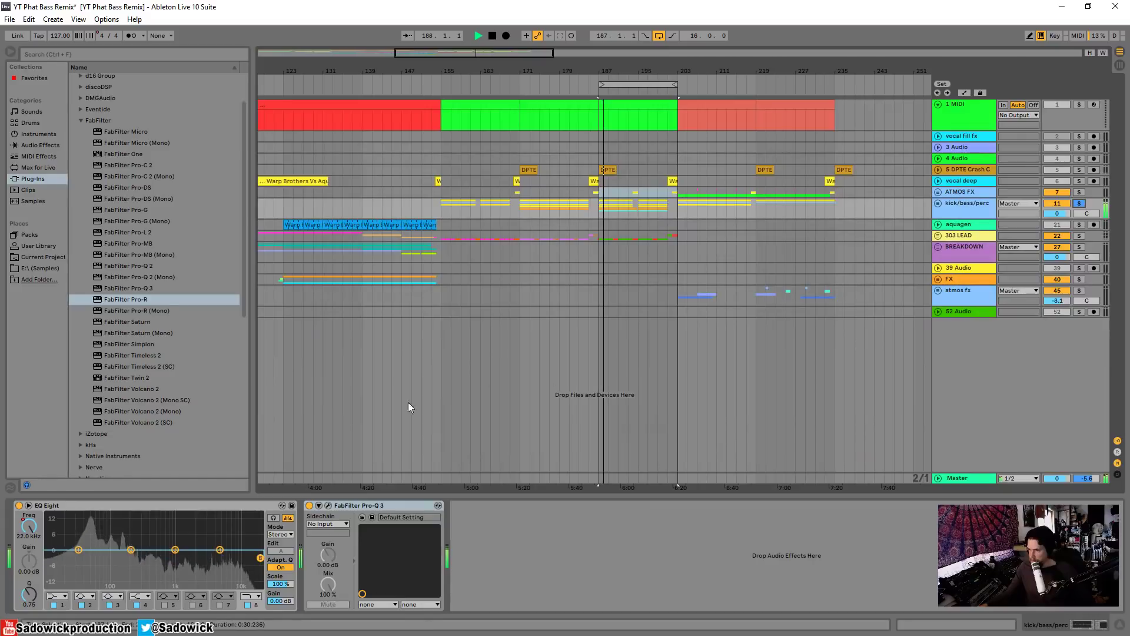
{"action": "left_click", "coordinate": [328, 506]}
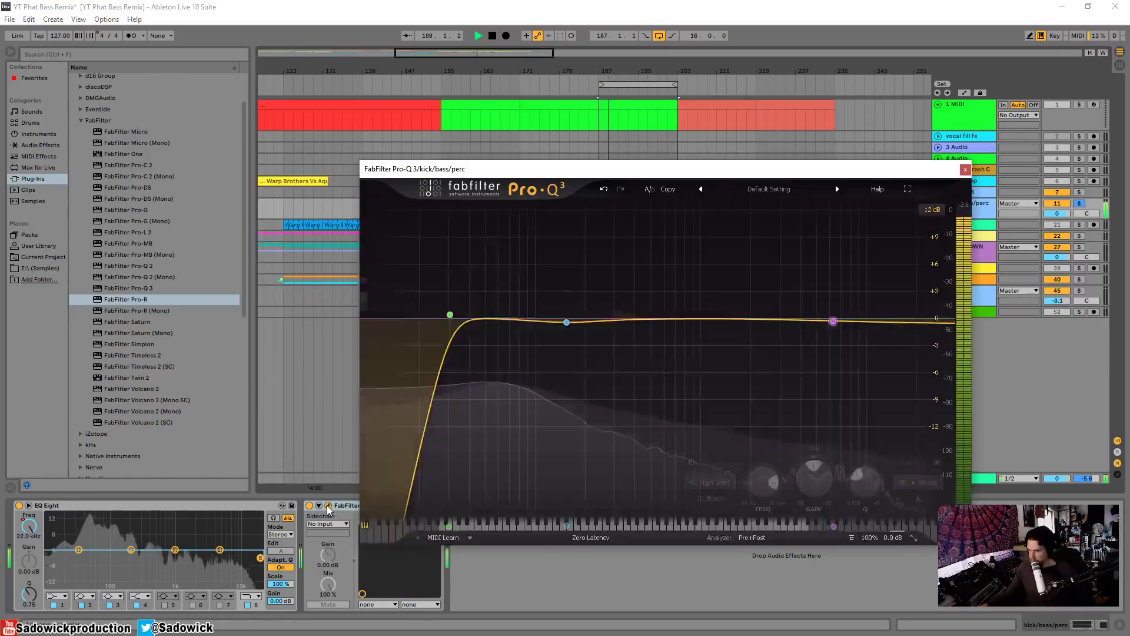
{"action": "left_click", "coordinate": [328, 506]}
{"action": "key", "text": "space"}
Step: Add the FabFilter Pro-C 2 compressor after Pro-Q 3 on the kick/bass/perc group
{"action": "left_click", "coordinate": [129, 165]}
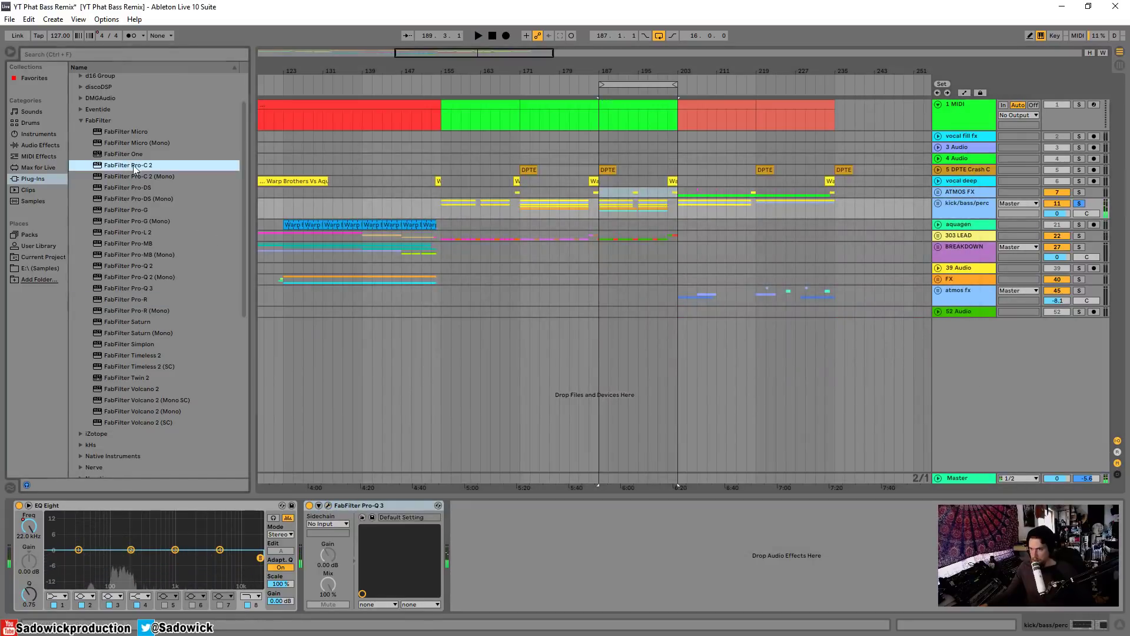
{"action": "double_click", "coordinate": [135, 168]}
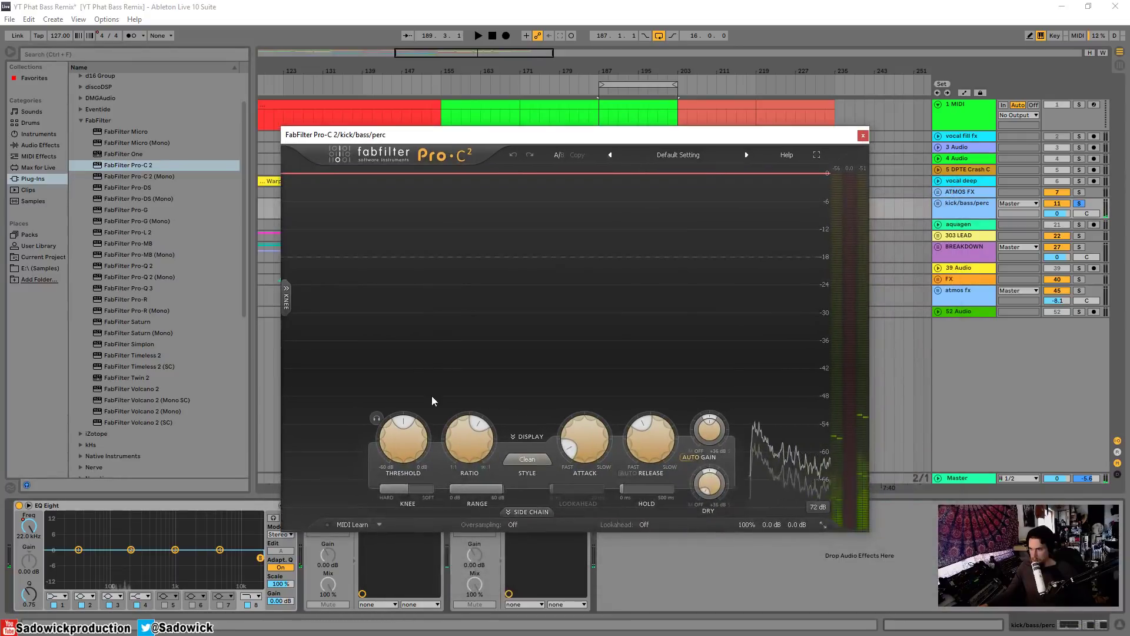
Step: Try Pro-C 2's Bus style with a high threshold and adjusted attack while the kick/bass/perc group plays
{"action": "left_click_drag", "start_coordinate": [404, 423], "coordinate": [396, 524]}
{"action": "left_click", "coordinate": [527, 460]}
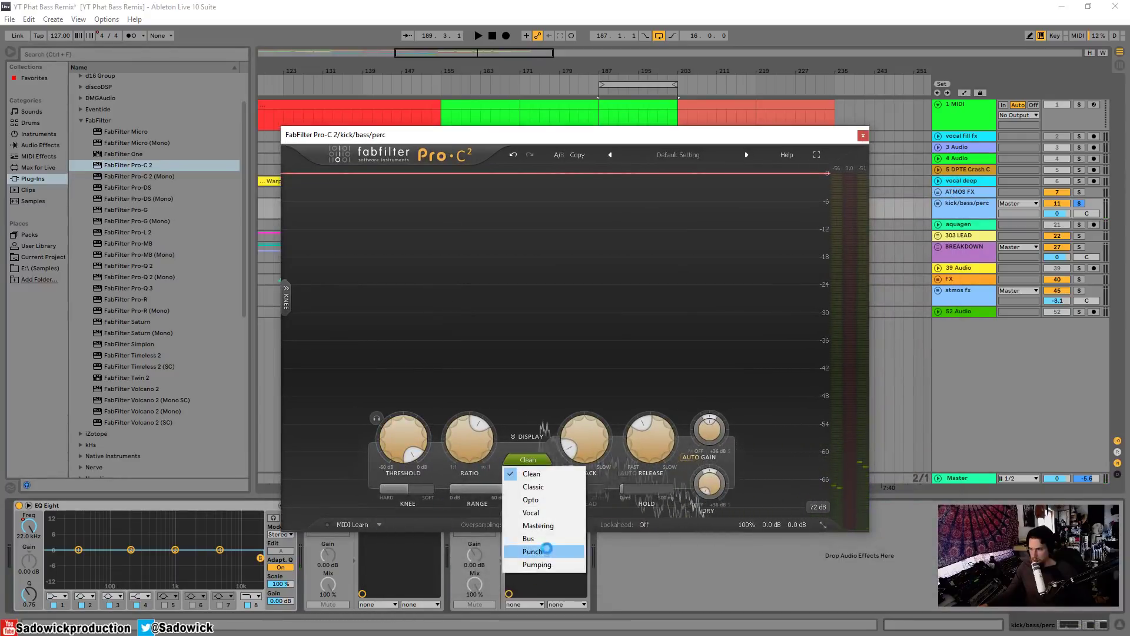
{"action": "left_click", "coordinate": [529, 538]}
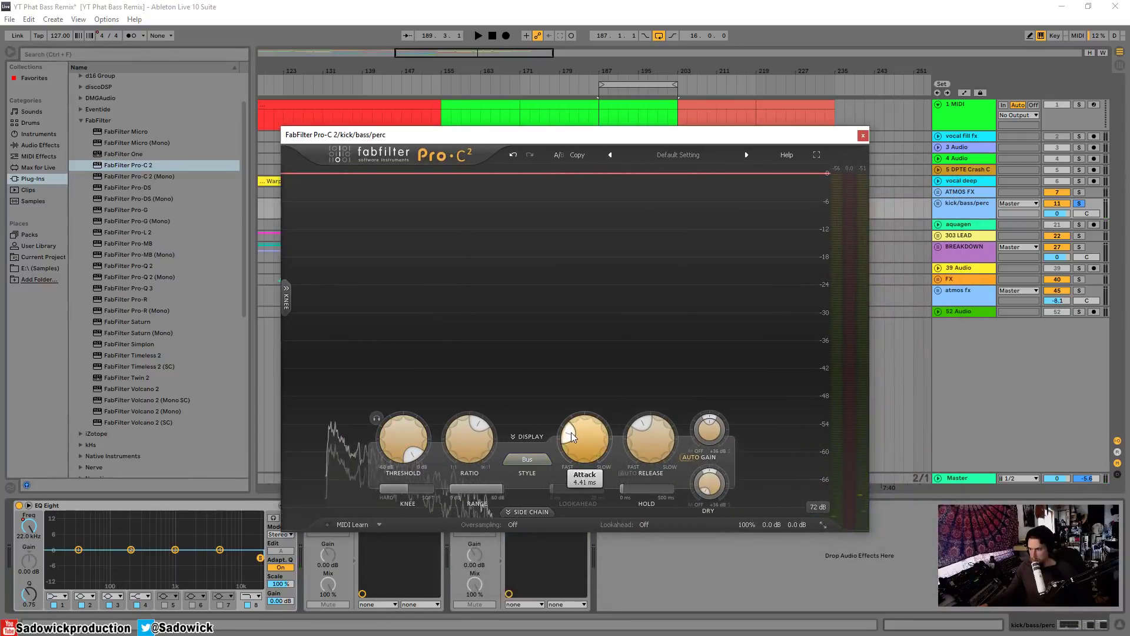
{"action": "key", "text": "space"}
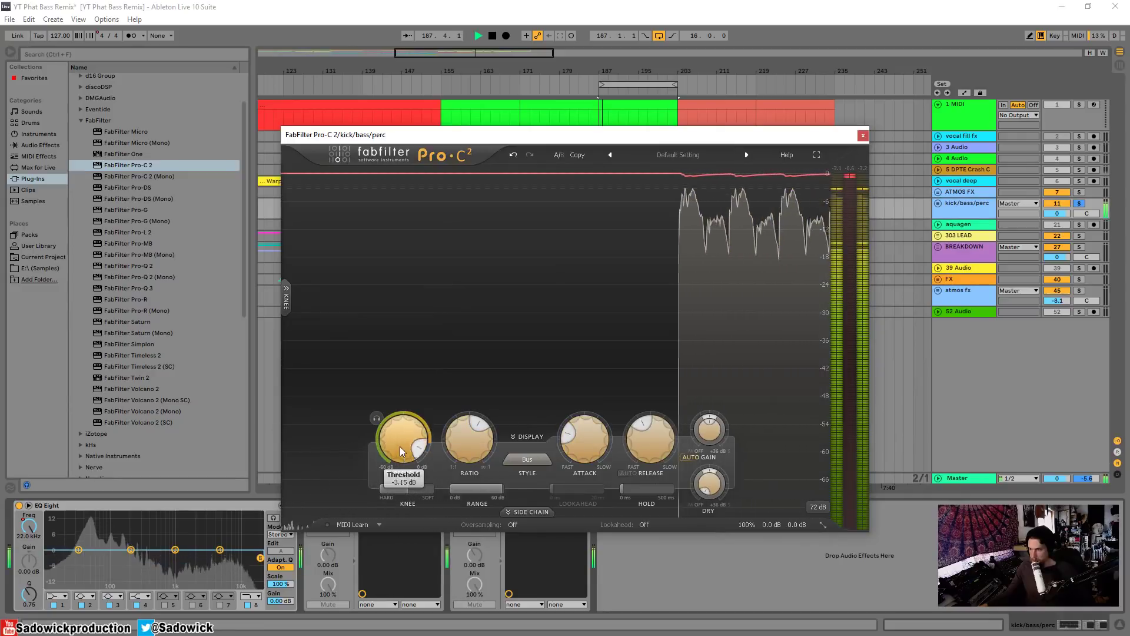
{"action": "mouse_move", "coordinate": [410, 442]}
{"action": "left_mouse_down"}
{"action": "mouse_move", "coordinate": [400, 498]}
{"action": "mouse_move", "coordinate": [410, 434]}
{"action": "left_mouse_up"}
{"action": "key", "text": "space"}
Step: Replace Pro-C 2 with the FabFilter Pro-MB multiband compressor after Pro-Q 3 on the kick/bass/perc group
{"action": "left_click", "coordinate": [863, 136]}
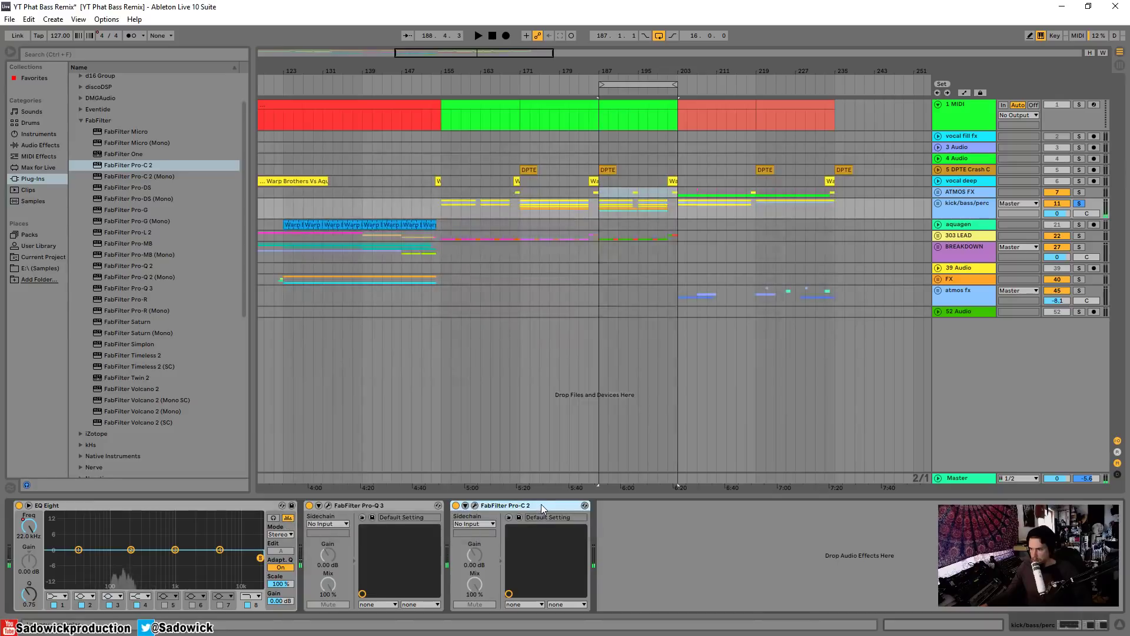
{"action": "key", "text": "Delete"}
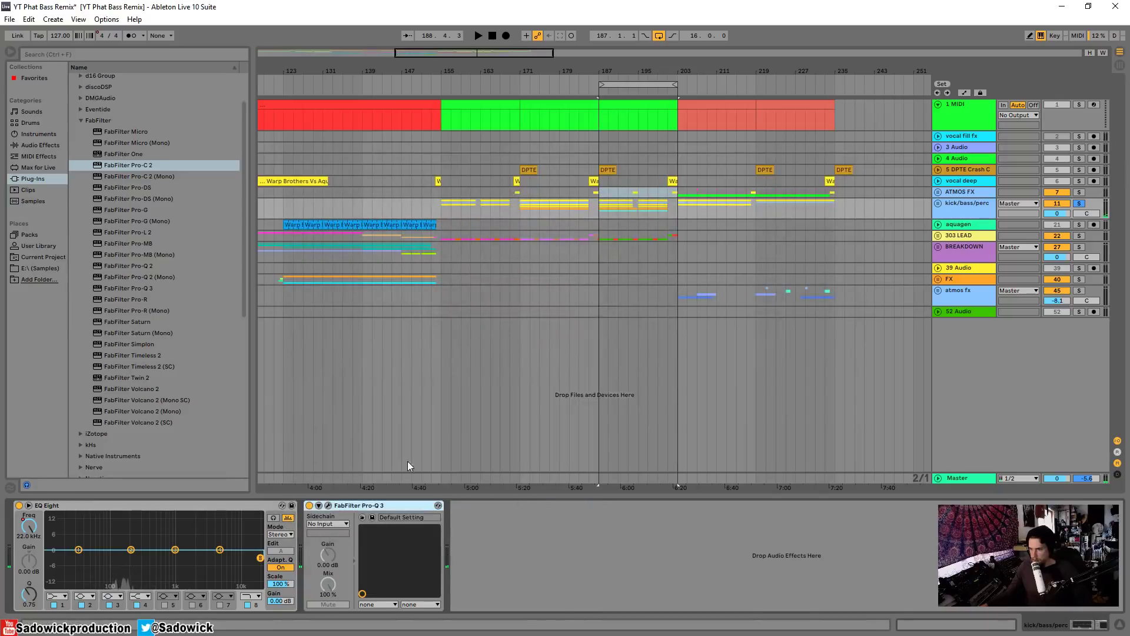
{"action": "left_click", "coordinate": [139, 243]}
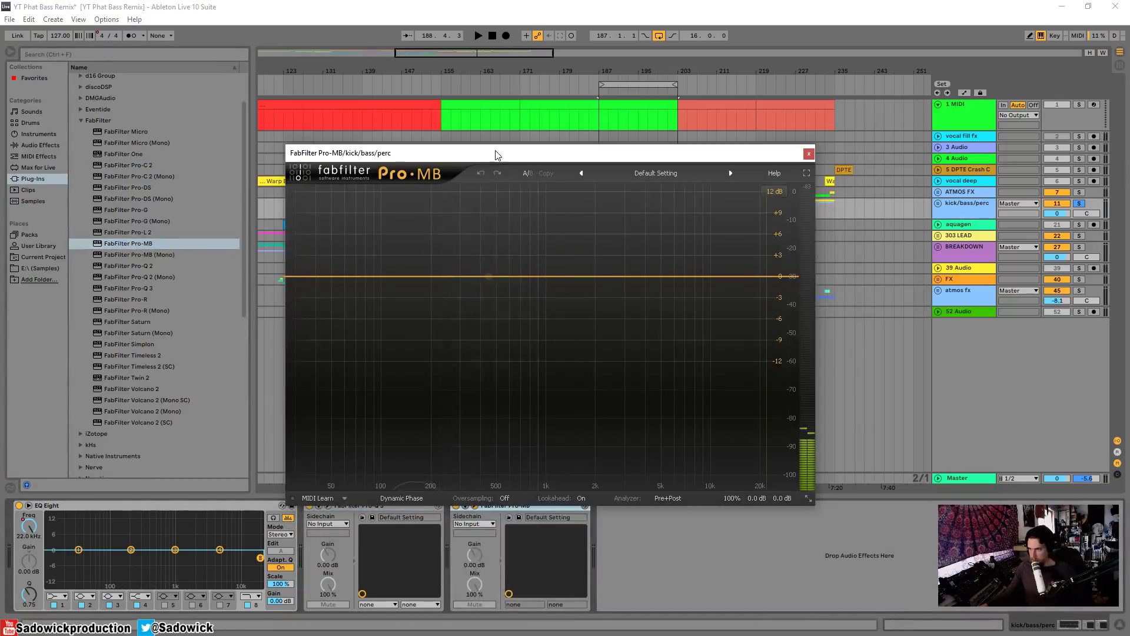
{"action": "left_click_drag", "start_coordinate": [497, 154], "coordinate": [415, 105]}
{"action": "key", "text": "space"}
{"action": "left_click", "coordinate": [267, 178]}
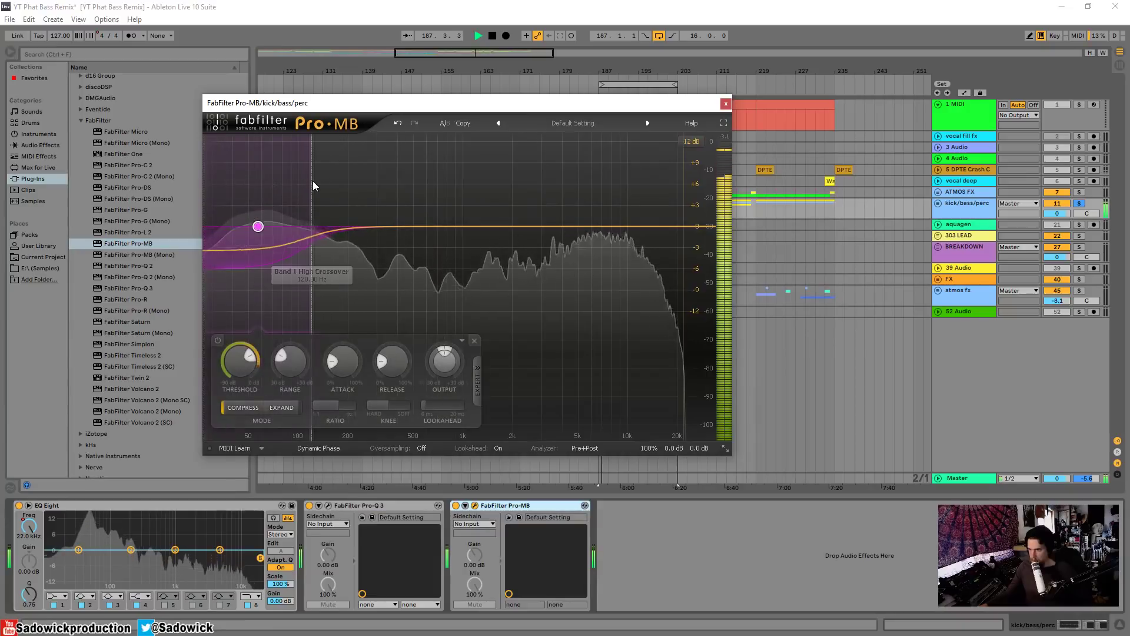
{"action": "left_click_drag", "start_coordinate": [313, 182], "coordinate": [406, 194]}
{"action": "left_click_drag", "start_coordinate": [306, 271], "coordinate": [301, 227]}
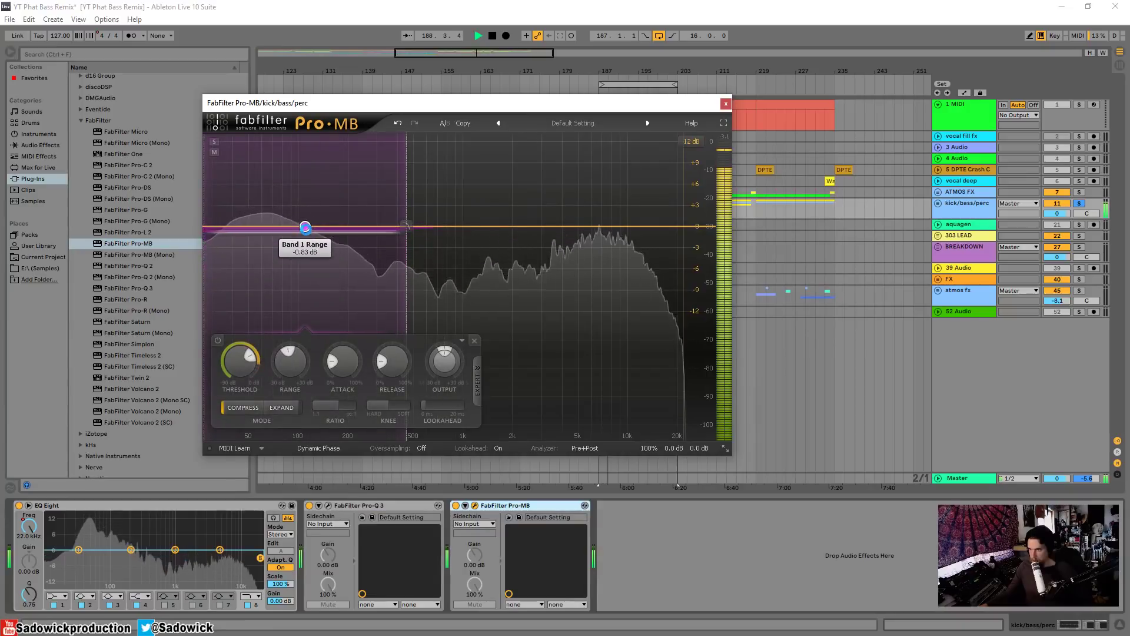
{"action": "key", "text": "space"}
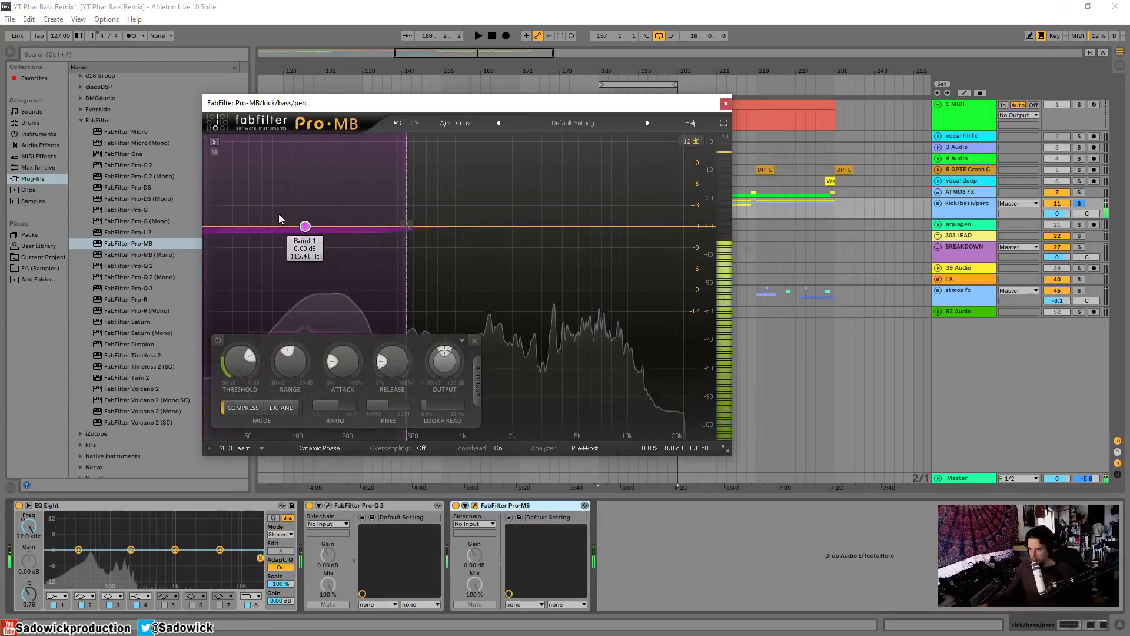
{"action": "left_click", "coordinate": [475, 341]}
Step: Add a Pro-MB band starting around 250 Hz, extend it over the mids, and reduce its compression range while soloed
{"action": "double_click", "coordinate": [354, 172]}
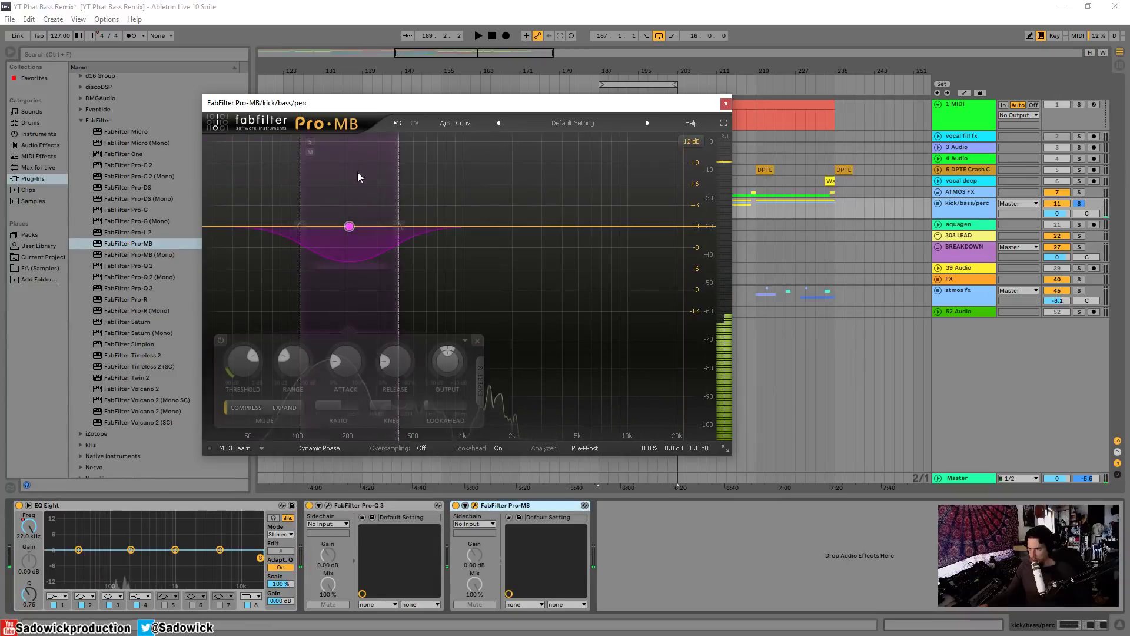
{"action": "left_click_drag", "start_coordinate": [399, 183], "coordinate": [599, 179]}
{"action": "key", "text": "space"}
{"action": "left_click_drag", "start_coordinate": [300, 189], "coordinate": [363, 168]}
{"action": "left_click", "coordinate": [373, 142]}
{"action": "mouse_move", "coordinate": [467, 262]}
{"action": "left_mouse_down"}
{"action": "mouse_move", "coordinate": [467, 228]}
{"action": "mouse_move", "coordinate": [467, 240]}
{"action": "left_mouse_up"}
{"action": "left_click_drag", "start_coordinate": [600, 146], "coordinate": [716, 144]}
Step: Add a soloed high band above the midrange band and set it to Expand with a lower threshold and attack
{"action": "double_click", "coordinate": [560, 139]}
{"action": "left_click", "coordinate": [542, 141]}
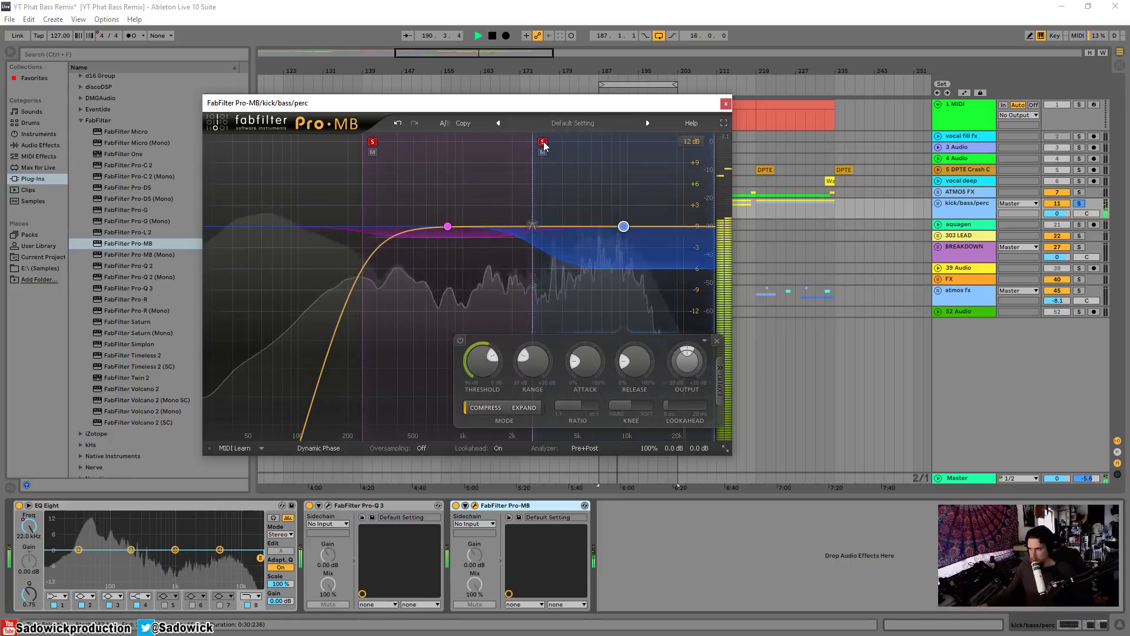
{"action": "left_click", "coordinate": [372, 142]}
{"action": "mouse_move", "coordinate": [624, 226]}
{"action": "left_mouse_down"}
{"action": "mouse_move", "coordinate": [621, 253]}
{"action": "mouse_move", "coordinate": [621, 207]}
{"action": "left_mouse_up"}
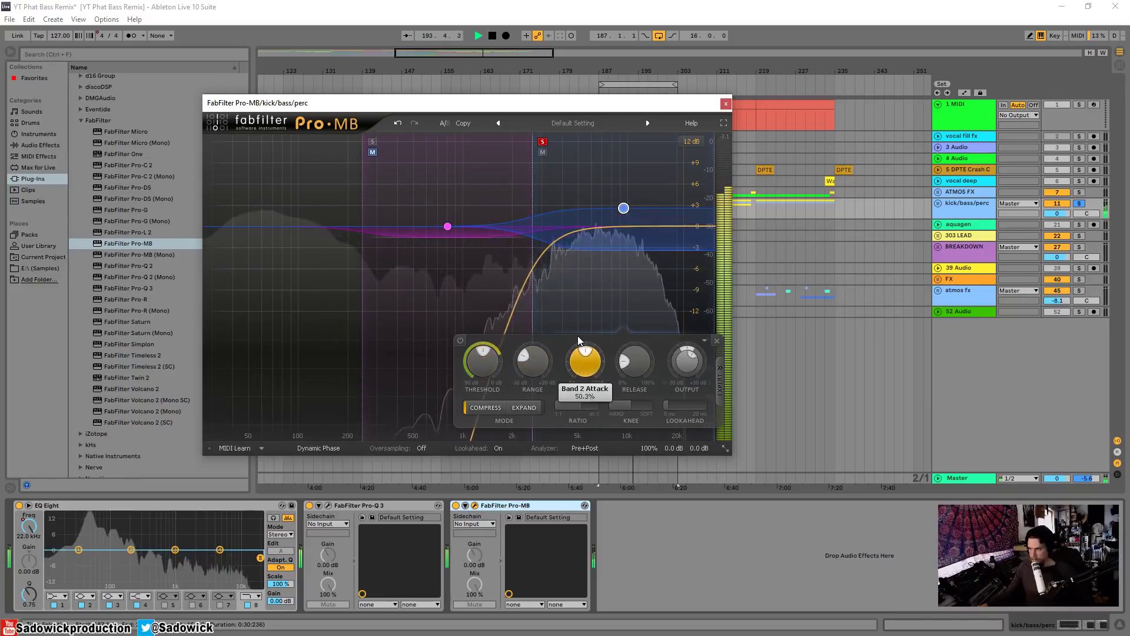
{"action": "left_click_drag", "start_coordinate": [565, 378], "coordinate": [582, 339]}
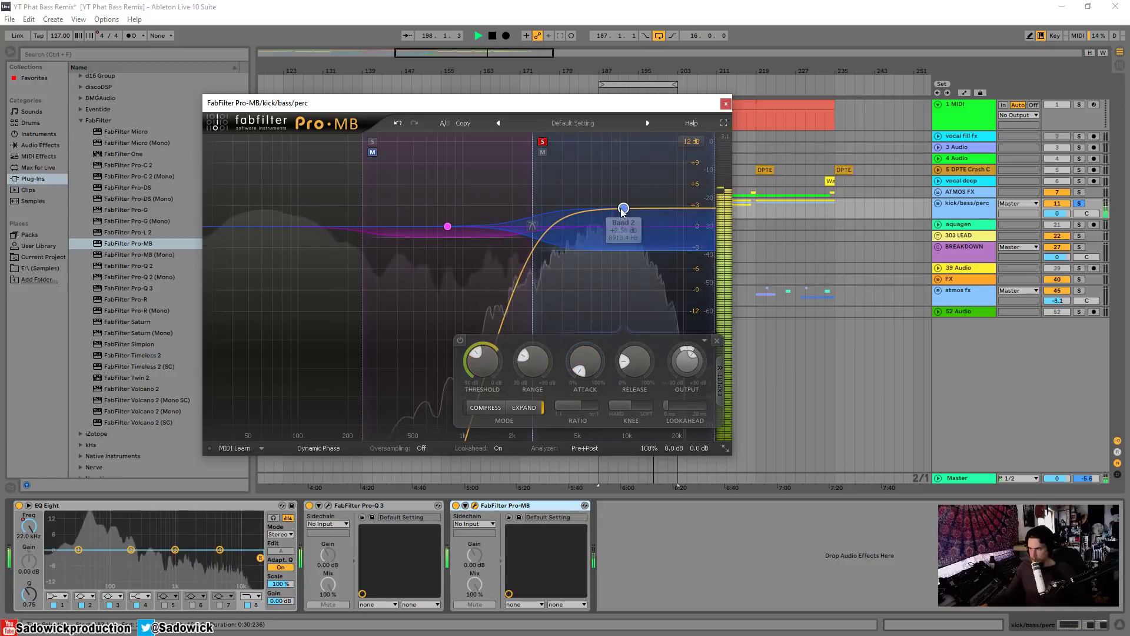
Step: Set the high band's output to about -2.67 dB with an upward range, and compare it soloed and unsoloed during playback
{"action": "left_click_drag", "start_coordinate": [624, 272], "coordinate": [629, 209]}
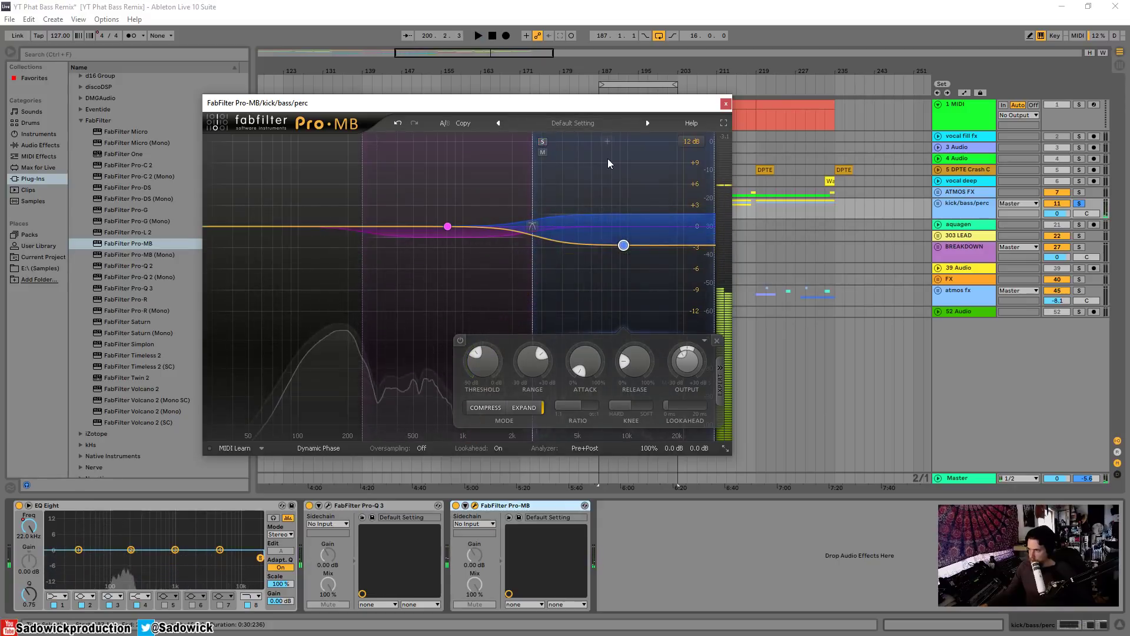
{"action": "key", "text": "space"}
{"action": "mouse_move", "coordinate": [618, 249]}
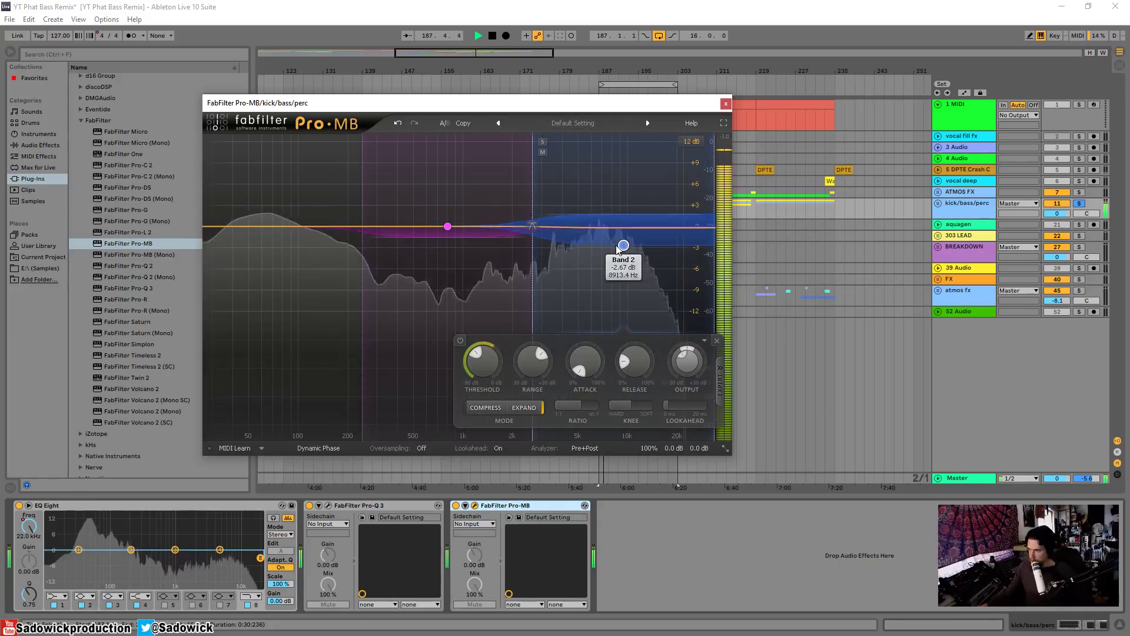
{"action": "left_click", "coordinate": [543, 142]}
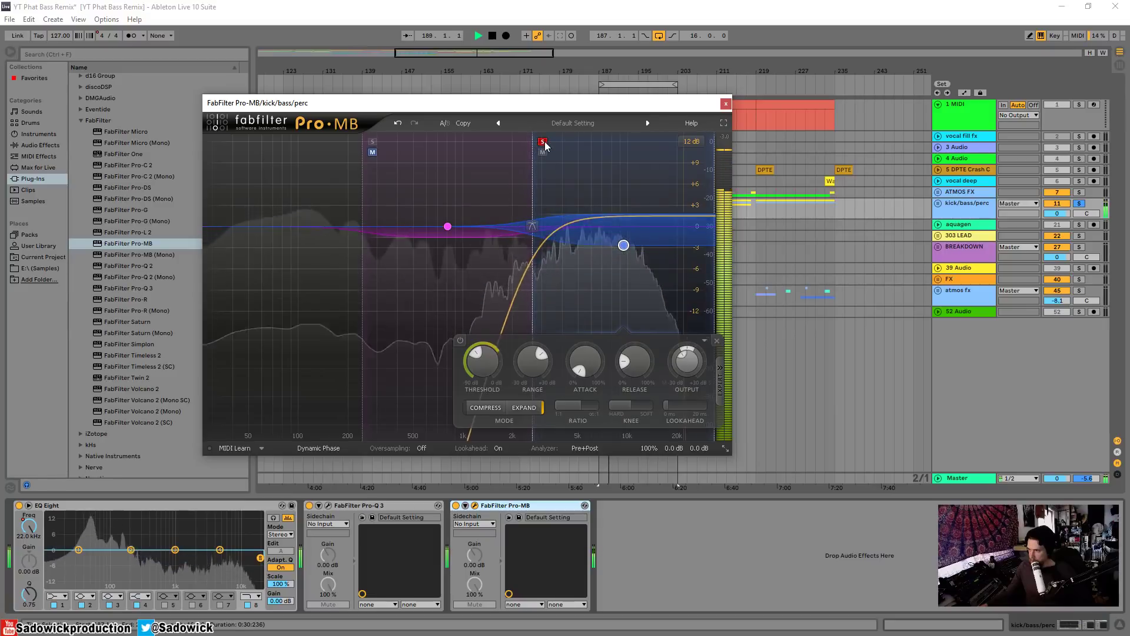
{"action": "left_click", "coordinate": [543, 143]}
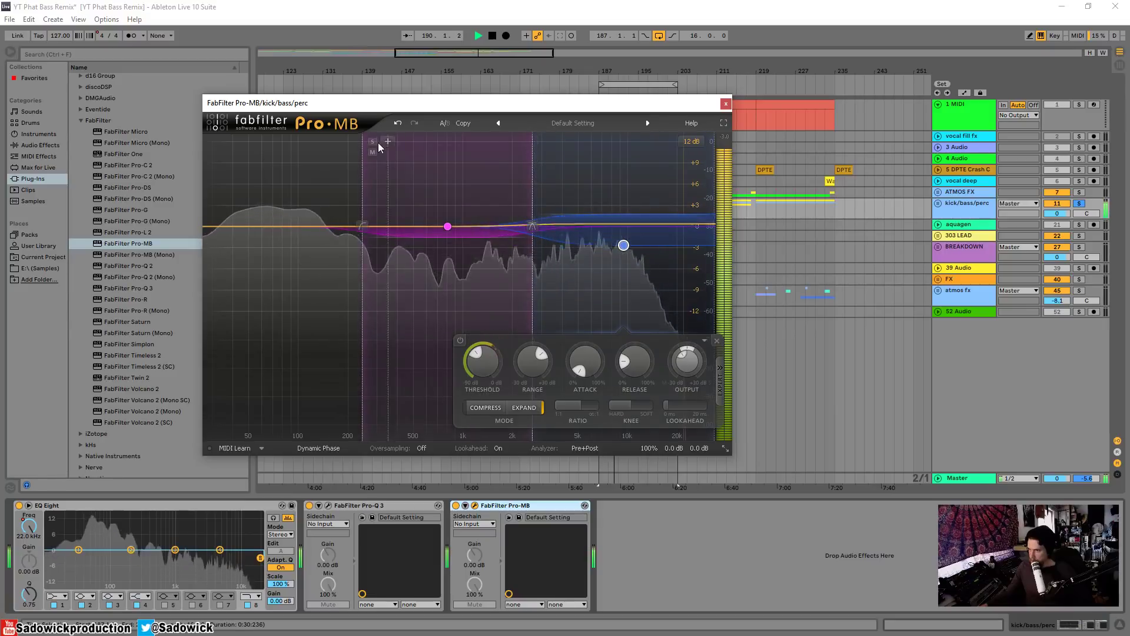
Step: Solo the midrange band to deepen its compression range, then unsolo it and shorten its attack
{"action": "left_click", "coordinate": [372, 142]}
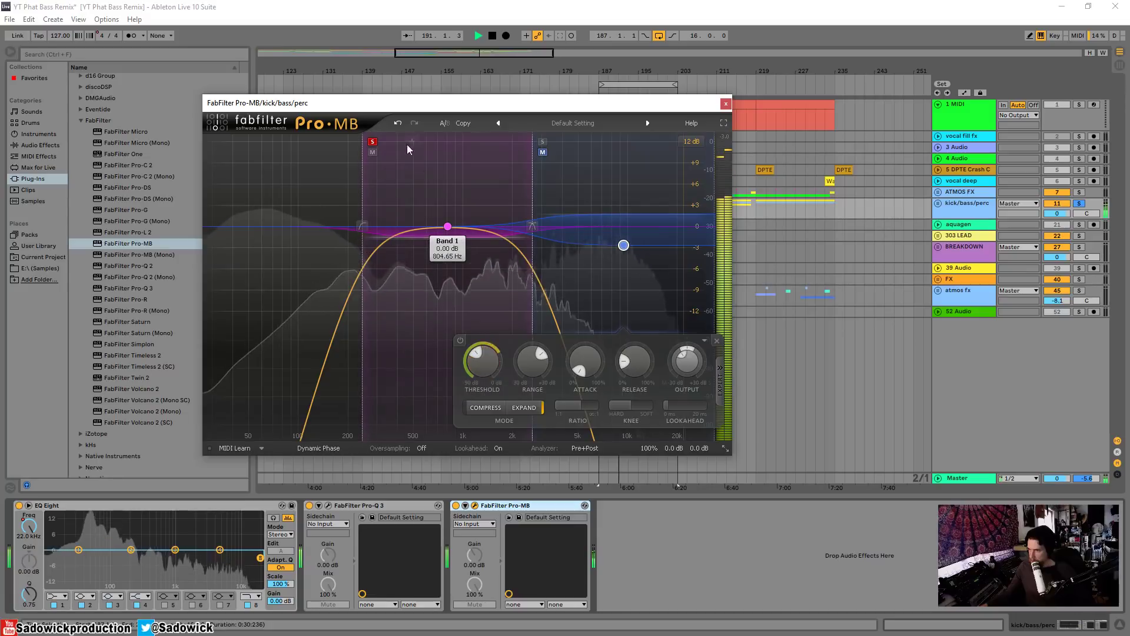
{"action": "left_click", "coordinate": [449, 239]}
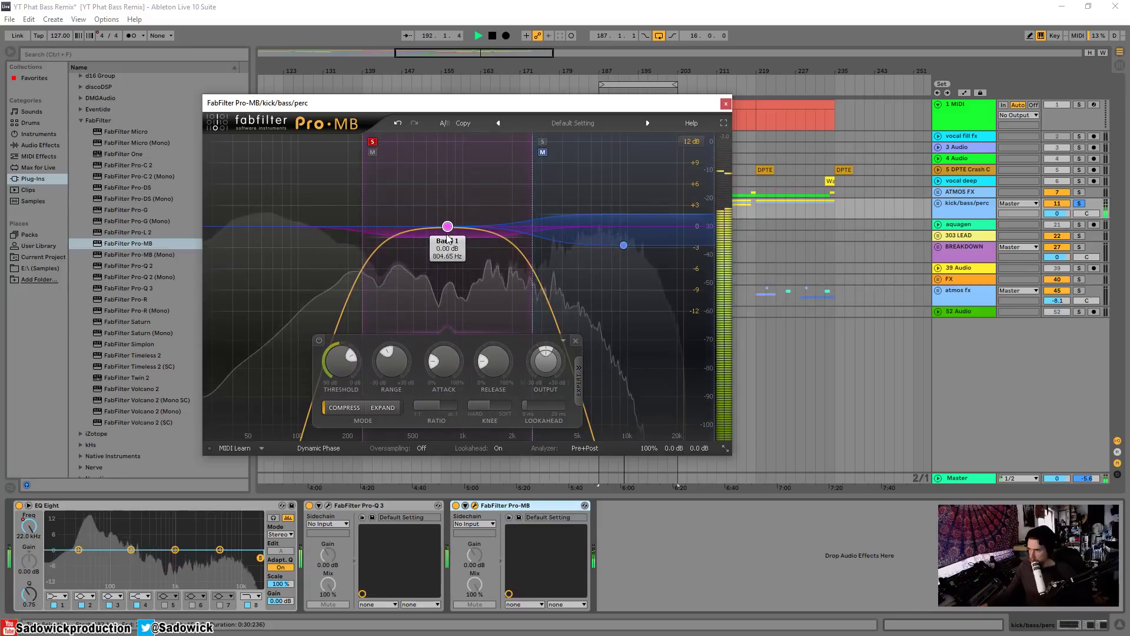
{"action": "mouse_move", "coordinate": [449, 239]}
{"action": "left_mouse_down"}
{"action": "mouse_move", "coordinate": [453, 296]}
{"action": "mouse_move", "coordinate": [450, 259]}
{"action": "left_mouse_up"}
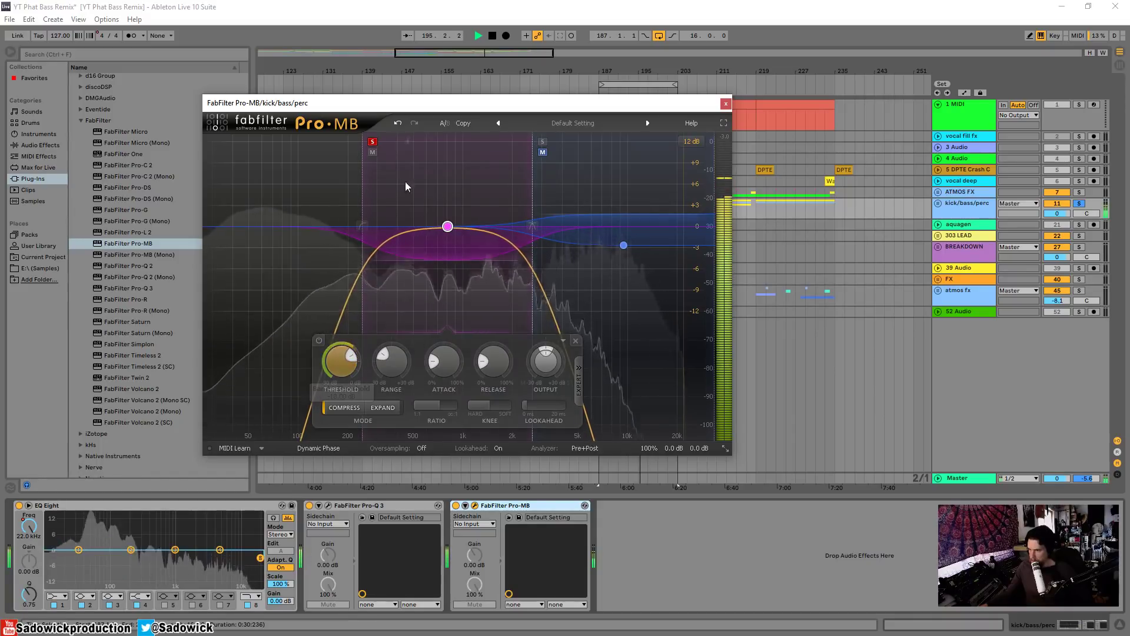
{"action": "left_click", "coordinate": [372, 142]}
{"action": "left_click_drag", "start_coordinate": [434, 363], "coordinate": [440, 439]}
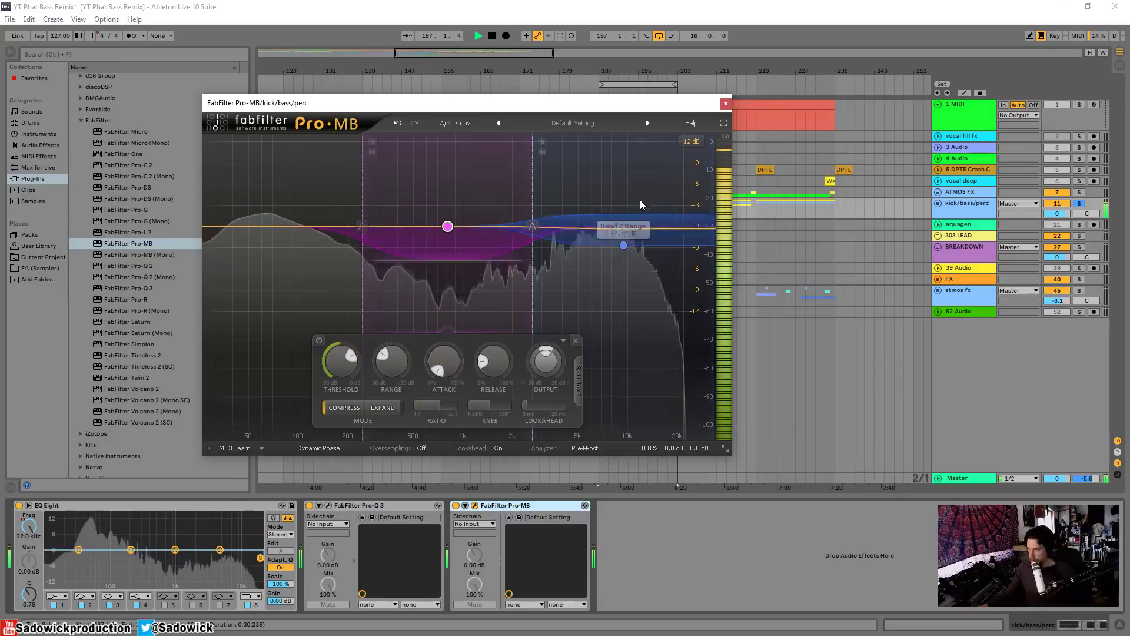
{"action": "left_click", "coordinate": [725, 105]}
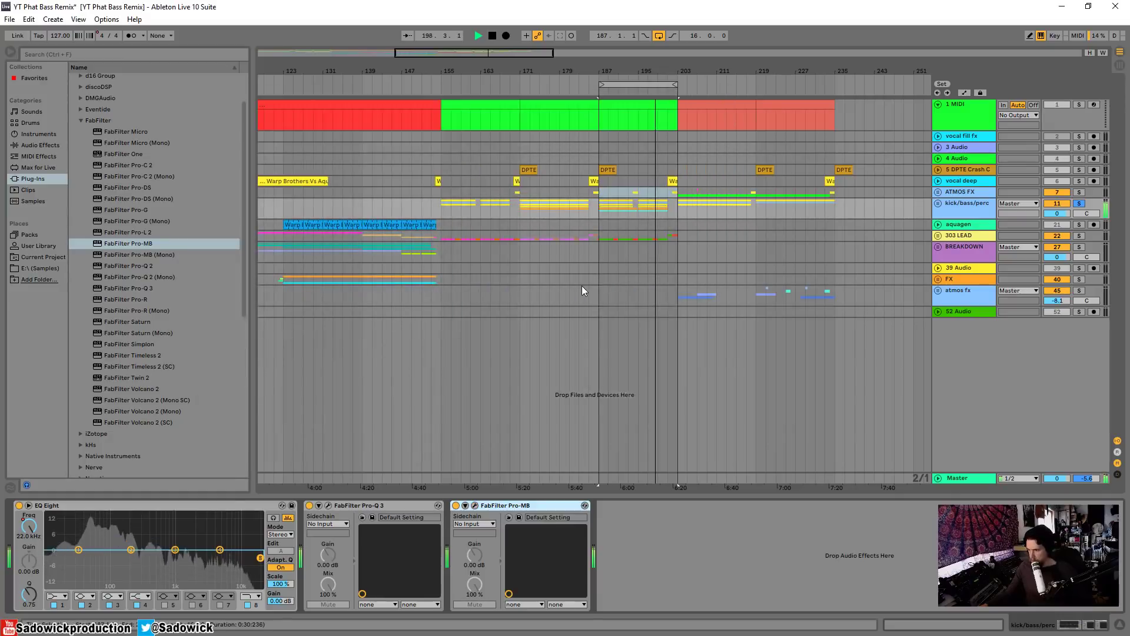
Step: Add a second Pro-Q 3 after Pro-MB on the kick/bass/perc group and collapse the first Pro-Q 3 and Pro-MB
{"action": "left_click_drag", "start_coordinate": [132, 291], "coordinate": [637, 518]}
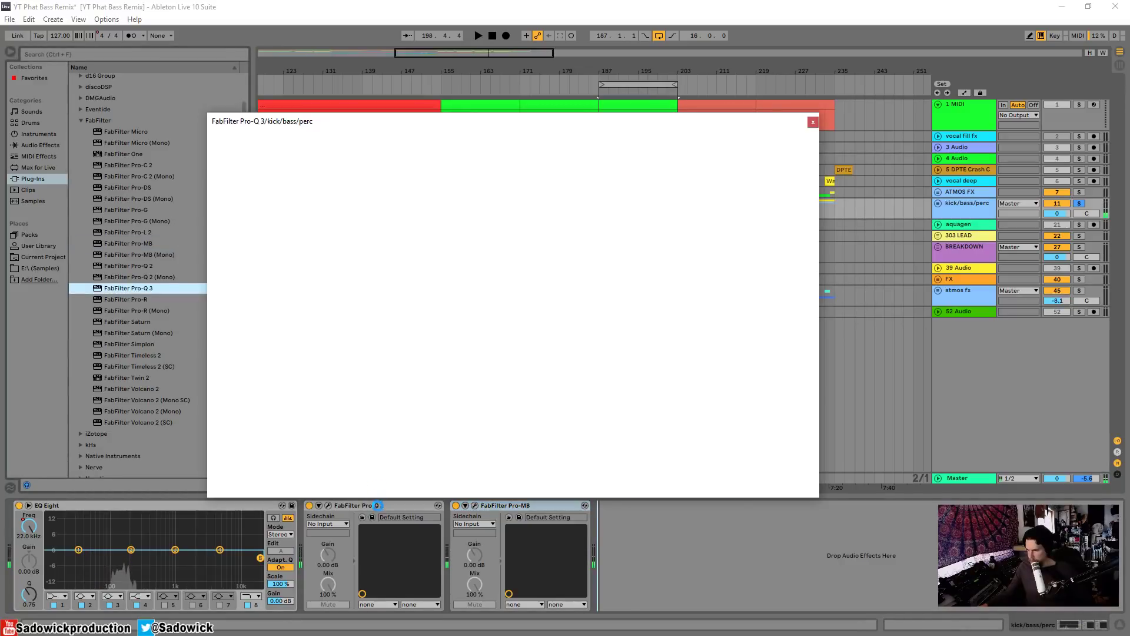
{"action": "double_click", "coordinate": [380, 505]}
{"action": "double_click", "coordinate": [385, 507]}
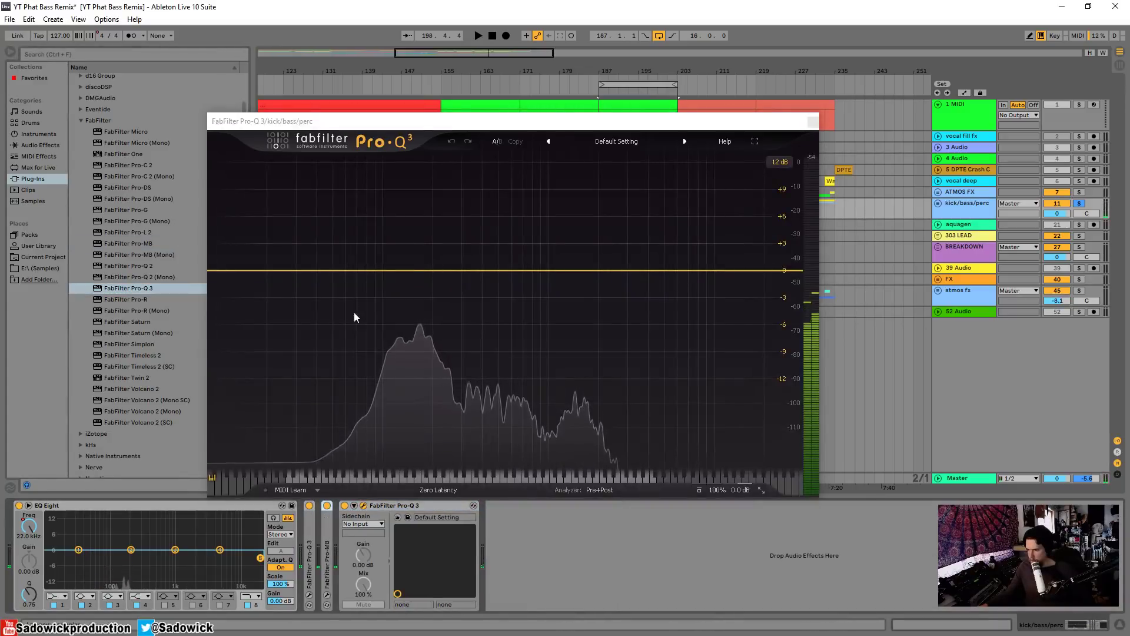
Step: Add a Side bell band in the new Pro-Q 3 and sweep it in solo down to about 128 Hz
{"action": "key", "text": "space"}
{"action": "key", "text": "space"}
{"action": "left_click", "coordinate": [530, 270]}
{"action": "left_click", "coordinate": [643, 436]}
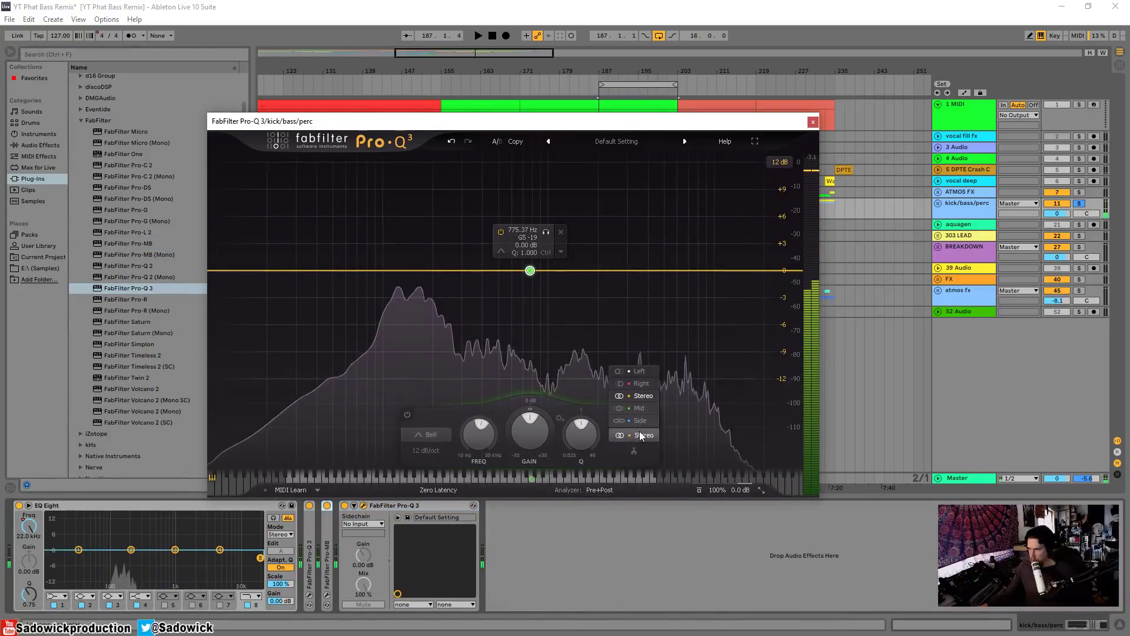
{"action": "left_click", "coordinate": [642, 419]}
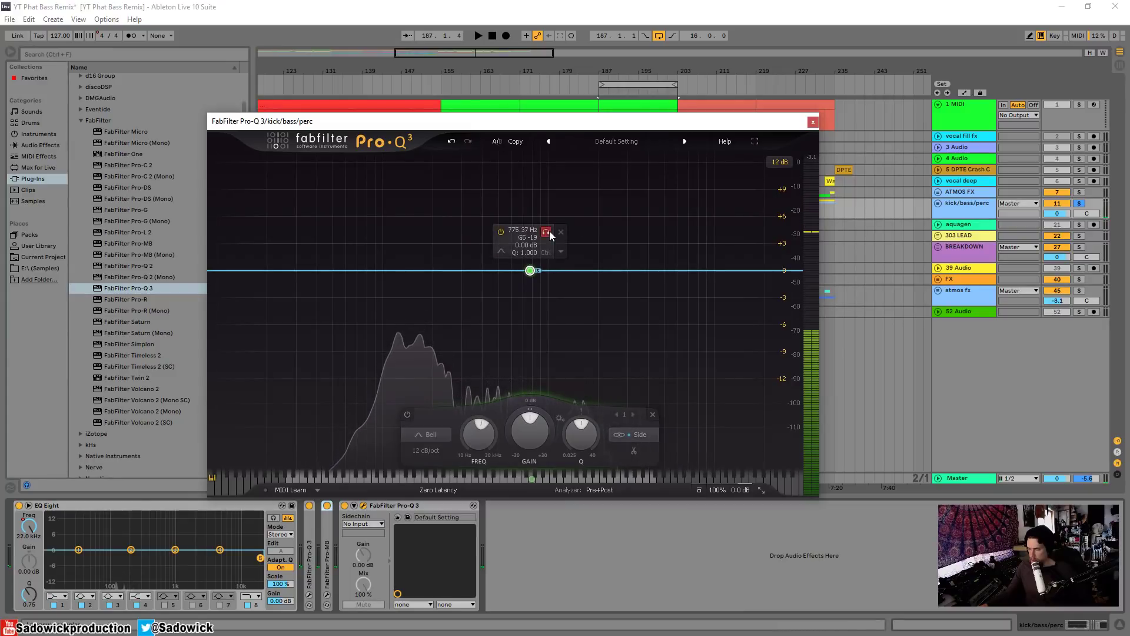
{"action": "key", "text": "space"}
{"action": "left_click_drag", "start_coordinate": [550, 236], "coordinate": [426, 239]}
{"action": "key", "text": "space"}
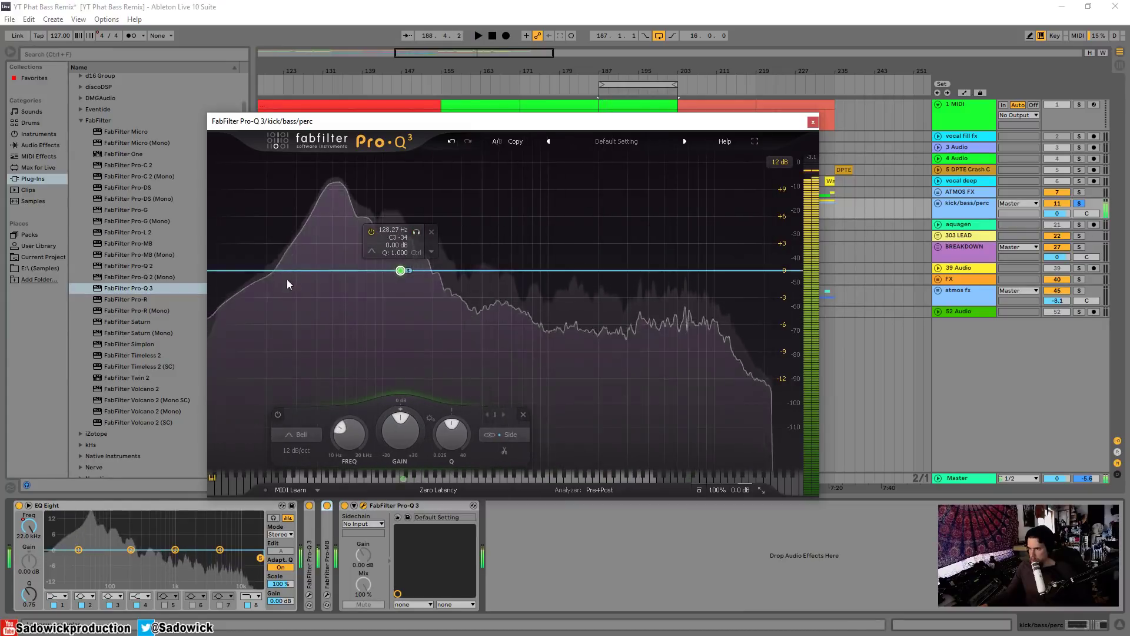
Step: Add a 12 dB/oct Side low cut, sweep it upward from about 263 Hz, and add a gentle Side dip near 775 Hz
{"action": "left_click_drag", "start_coordinate": [261, 270], "coordinate": [440, 268]}
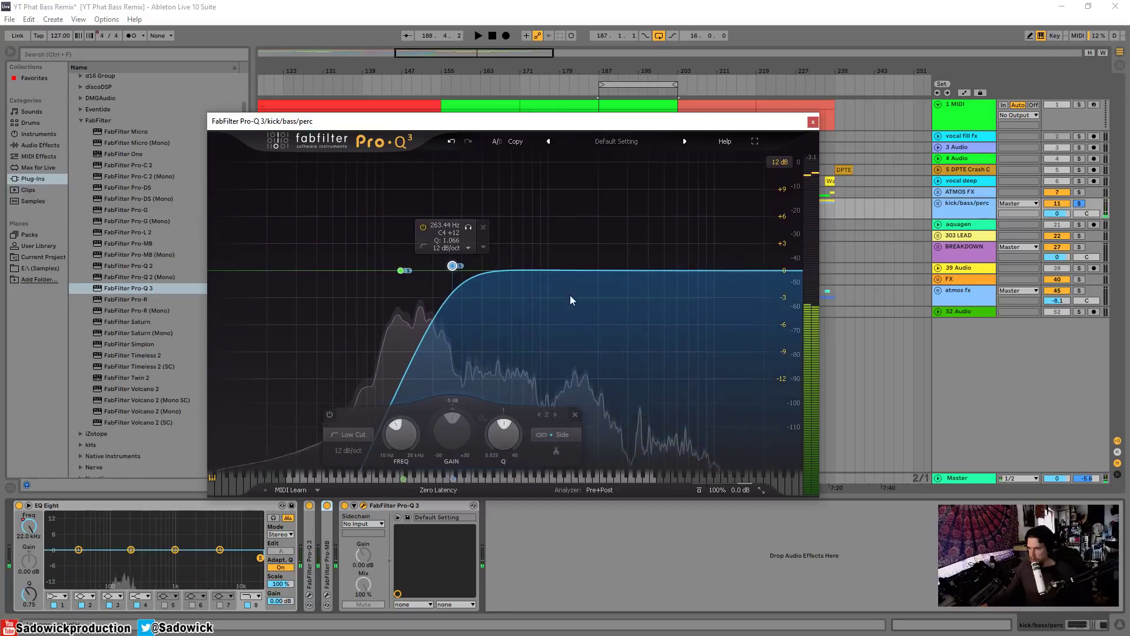
{"action": "key", "text": "space"}
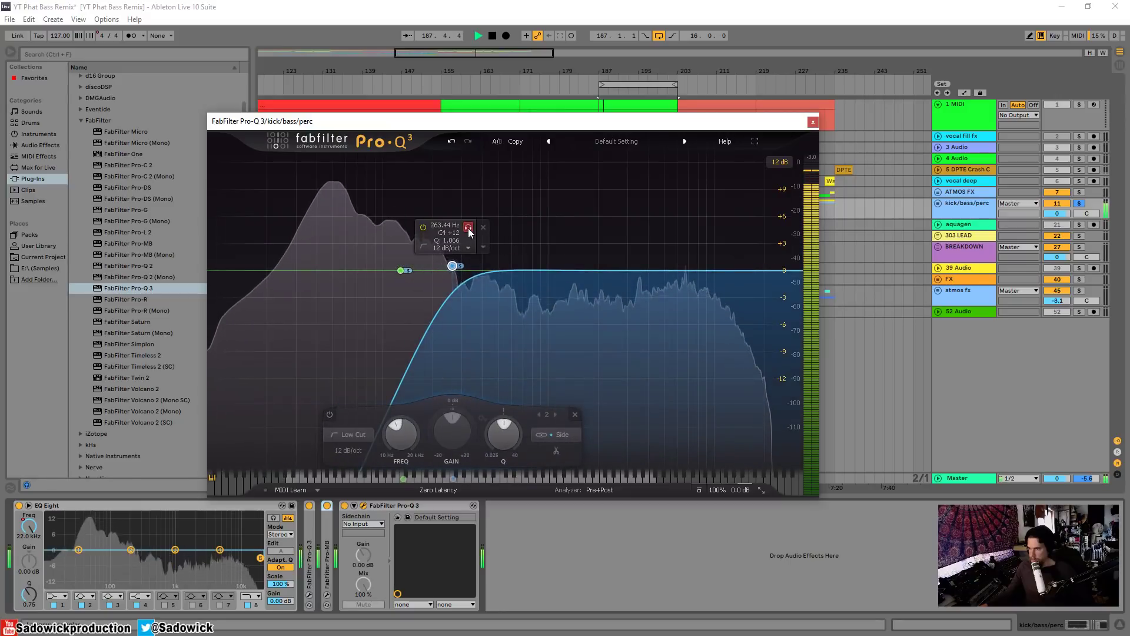
{"action": "left_click_drag", "start_coordinate": [470, 231], "coordinate": [497, 230]}
{"action": "key", "text": "space"}
{"action": "left_click_drag", "start_coordinate": [537, 271], "coordinate": [530, 288]}
{"action": "key", "text": "space"}
Step: Move the bell band to about 193 Hz at -0.78 dB, trying it on Mid before setting it to Stereo
{"action": "left_click", "coordinate": [401, 271]}
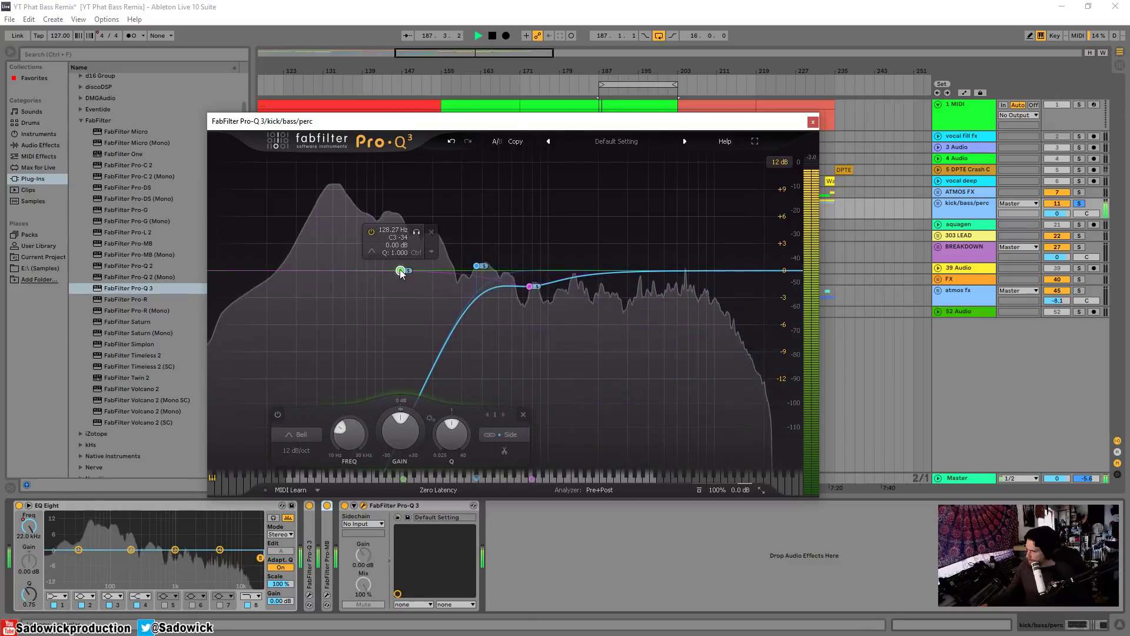
{"action": "left_click", "coordinate": [510, 408]}
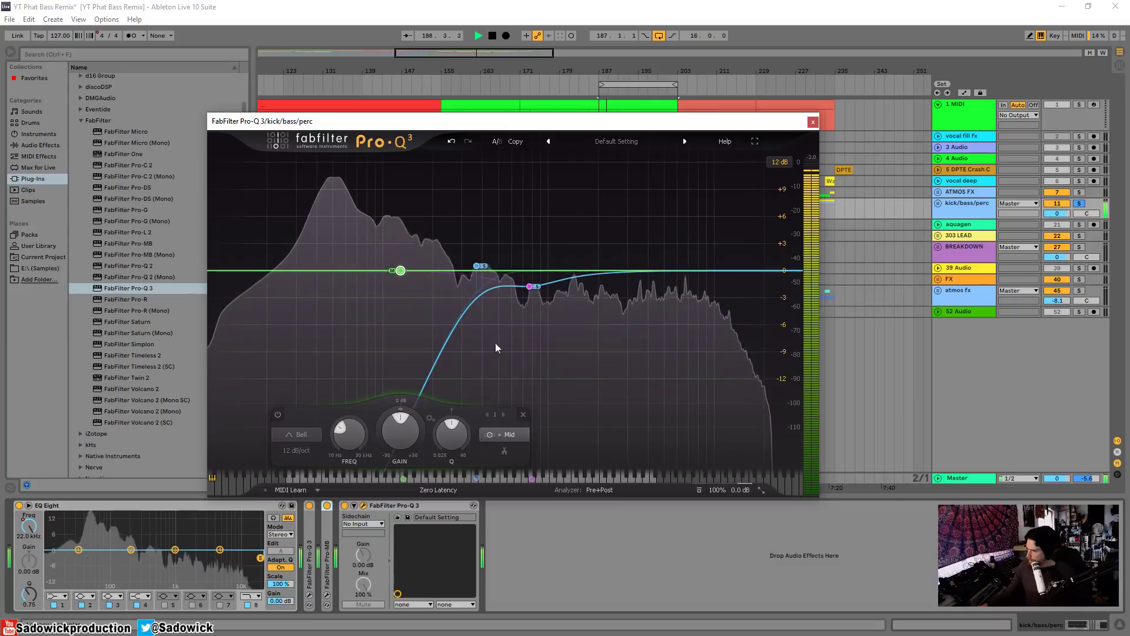
{"action": "left_click_drag", "start_coordinate": [400, 271], "coordinate": [429, 279]}
{"action": "left_click", "coordinate": [543, 437]}
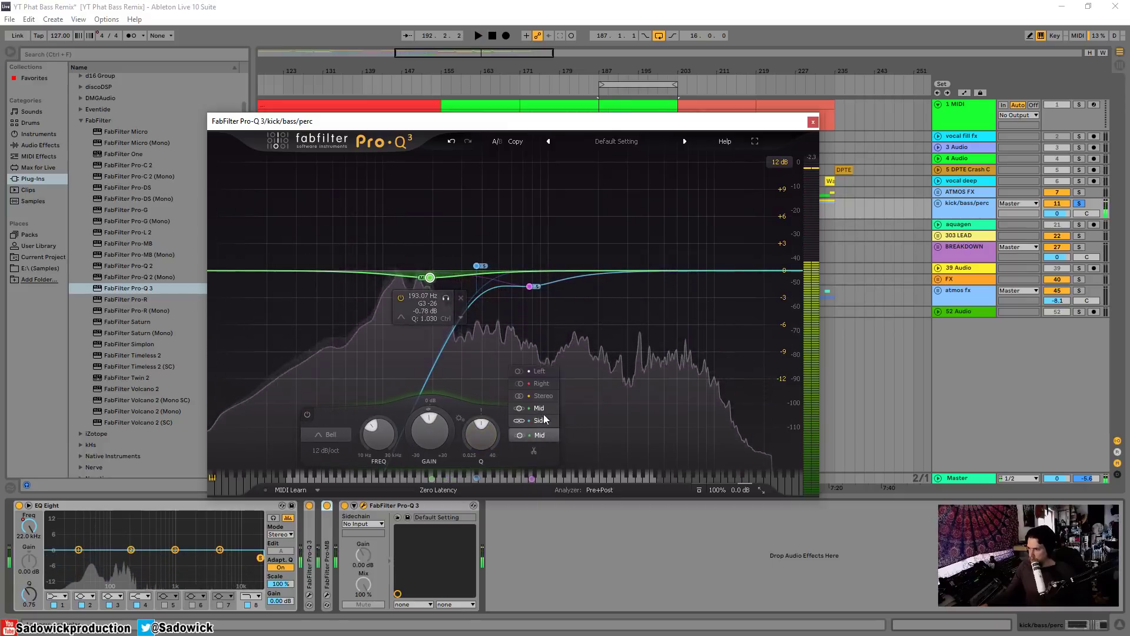
{"action": "left_click", "coordinate": [550, 394]}
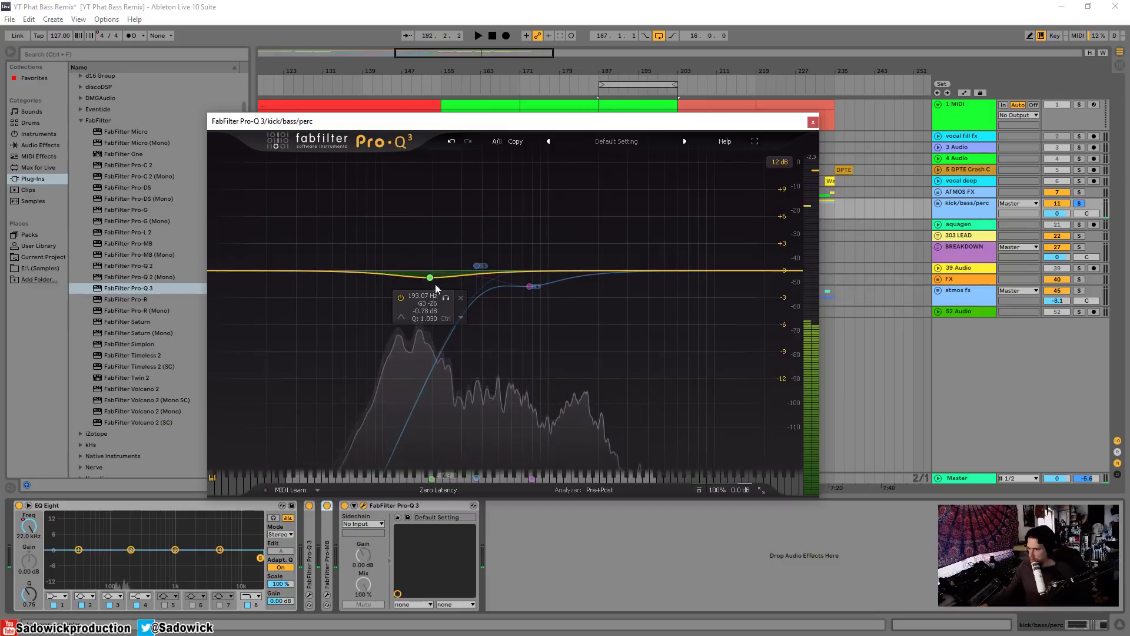
Step: Deepen the stereo bell cut to about -3.98 dB at 196 Hz, narrow its Q to about 4.27, and audition the band
{"action": "left_click_drag", "start_coordinate": [430, 279], "coordinate": [432, 308]}
{"action": "key", "text": "space"}
{"action": "left_click_drag", "start_coordinate": [480, 430], "coordinate": [481, 402]}
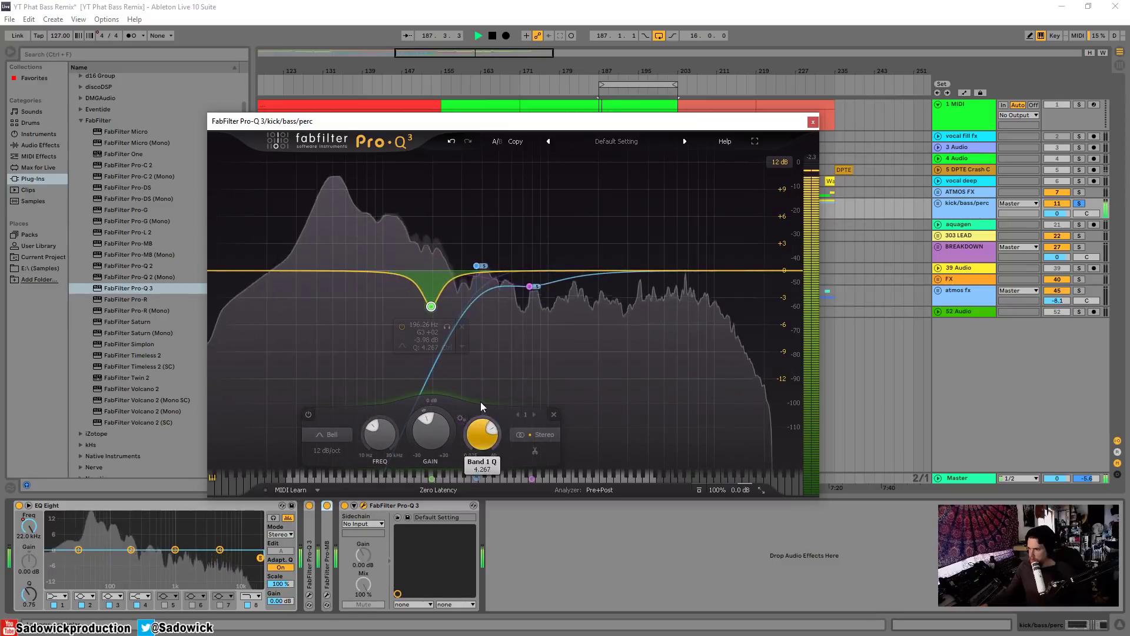
{"action": "left_click", "coordinate": [447, 327]}
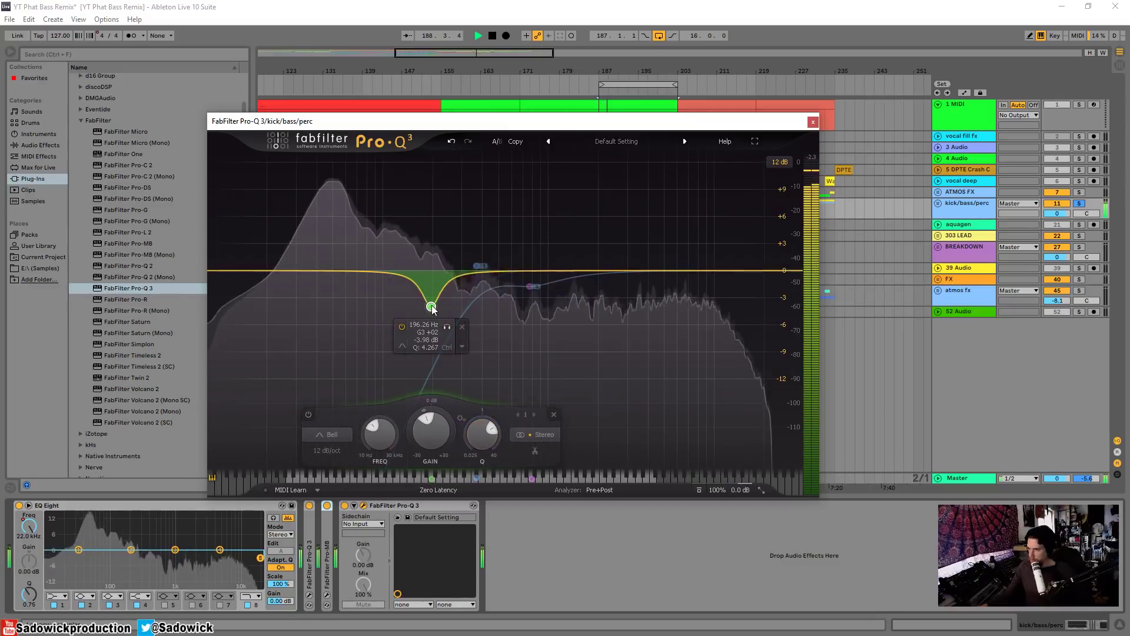
Step: Nudge the low-mid cut lower in frequency and add bells near 3379 Hz and at about 6940 Hz, the latter cutting 4.57 dB
{"action": "mouse_move", "coordinate": [431, 308]}
{"action": "left_mouse_down"}
{"action": "mouse_move", "coordinate": [418, 322]}
{"action": "mouse_move", "coordinate": [424, 294]}
{"action": "mouse_move", "coordinate": [410, 325]}
{"action": "mouse_move", "coordinate": [426, 291]}
{"action": "left_mouse_up"}
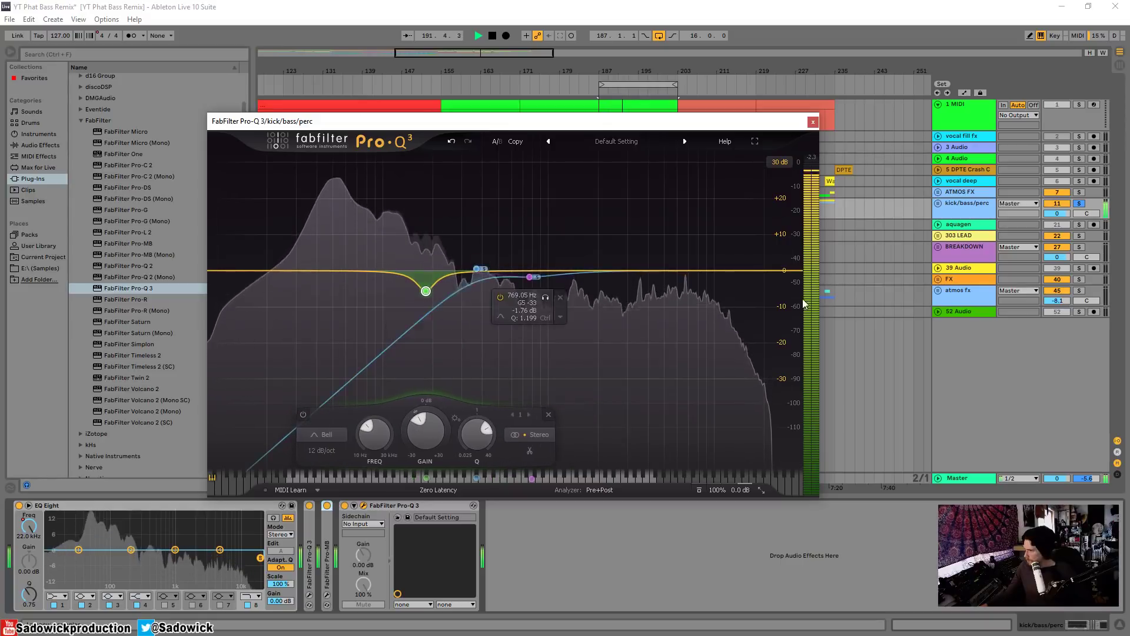
{"action": "mouse_move", "coordinate": [640, 271]}
{"action": "left_mouse_down"}
{"action": "mouse_move", "coordinate": [633, 303]}
{"action": "mouse_move", "coordinate": [636, 276]}
{"action": "left_mouse_up"}
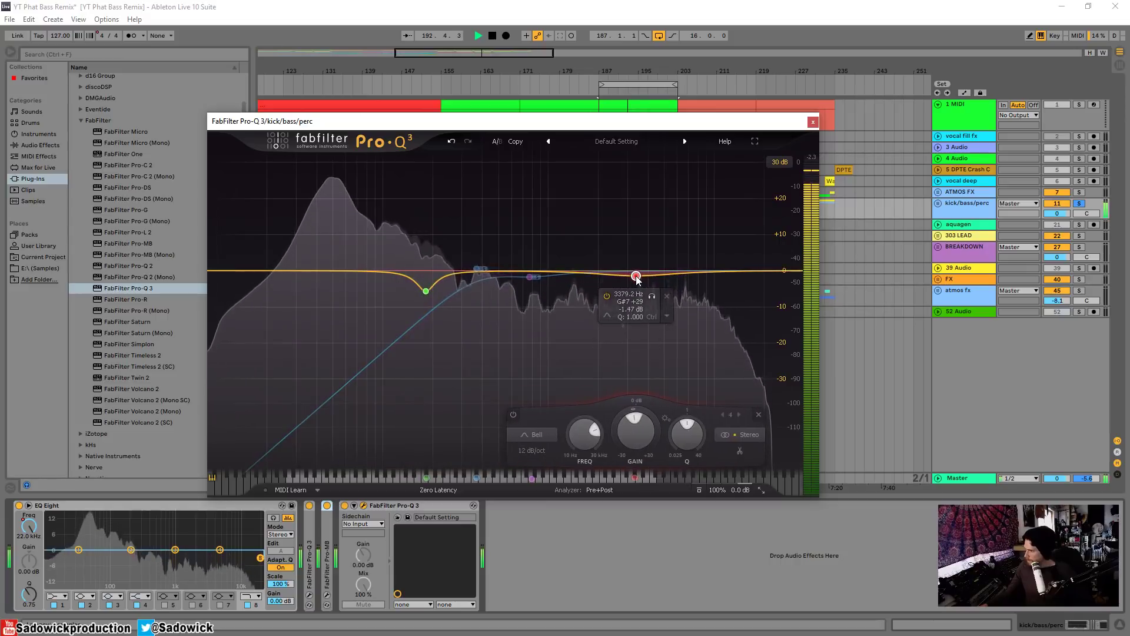
{"action": "mouse_move", "coordinate": [647, 363]}
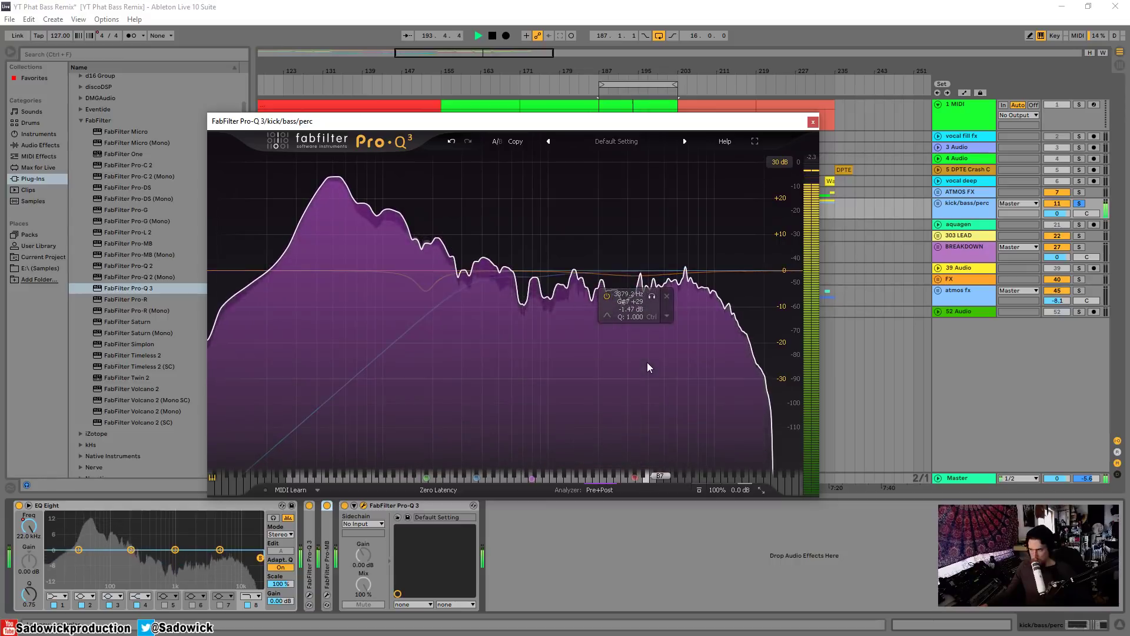
{"action": "mouse_move", "coordinate": [695, 274]}
{"action": "left_mouse_down"}
{"action": "mouse_move", "coordinate": [693, 291]}
{"action": "mouse_move", "coordinate": [694, 277]}
{"action": "mouse_move", "coordinate": [634, 273]}
{"action": "mouse_move", "coordinate": [689, 289]}
{"action": "left_mouse_up"}
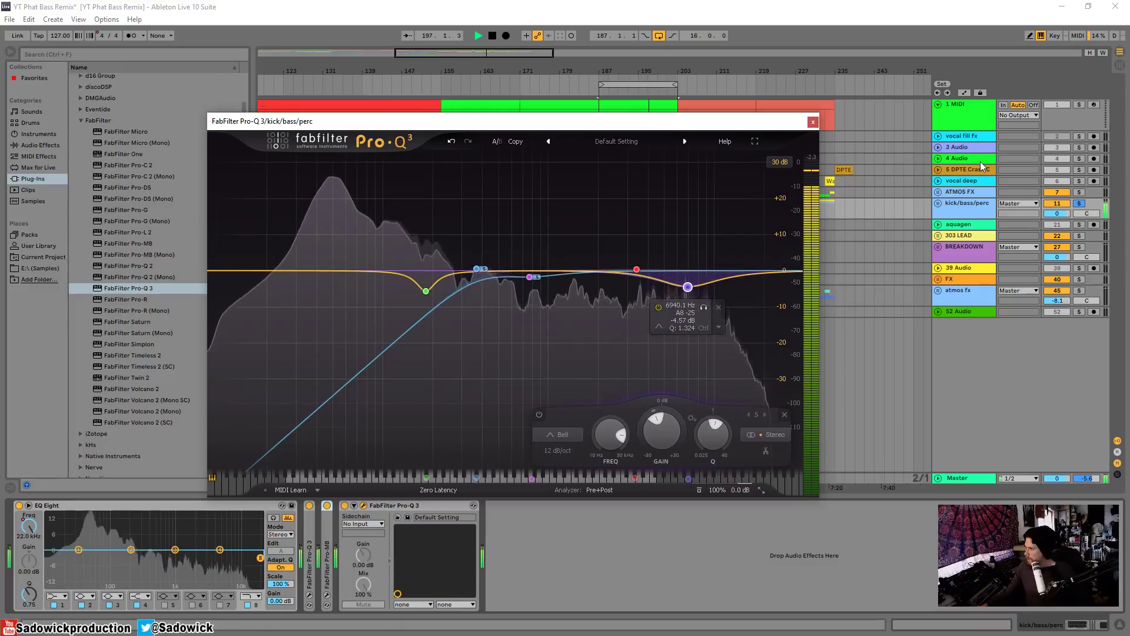
Step: Switch the solo from the kick/bass/perc group to 303 LEAD, closing the EQ window, and unfold the 303 LEAD group
{"action": "left_click", "coordinate": [1079, 205]}
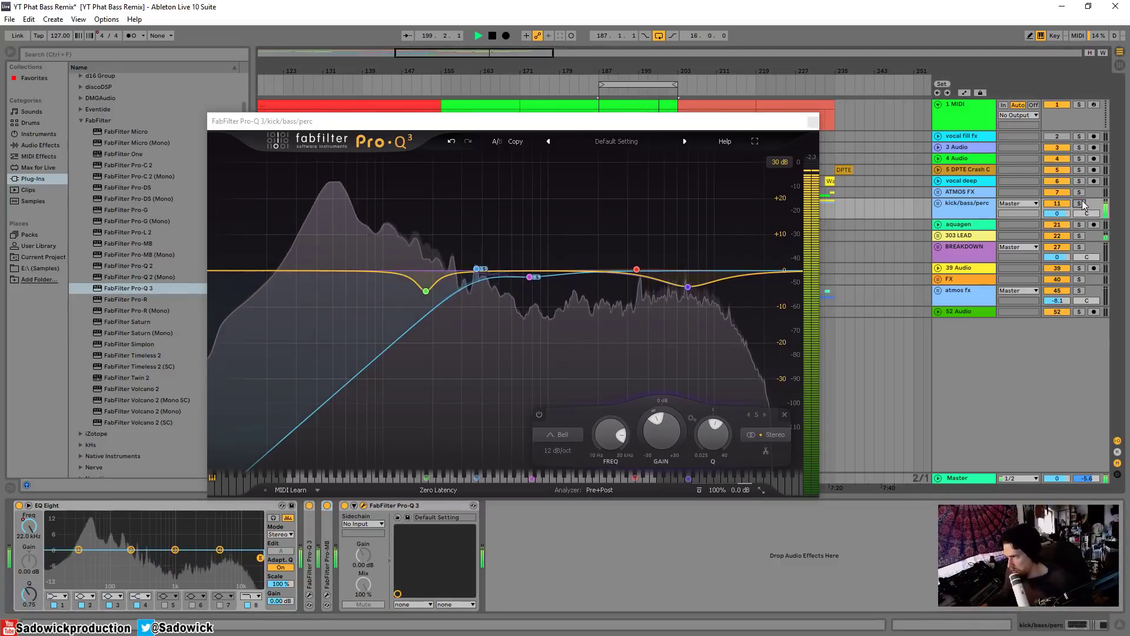
{"action": "left_click", "coordinate": [1081, 203]}
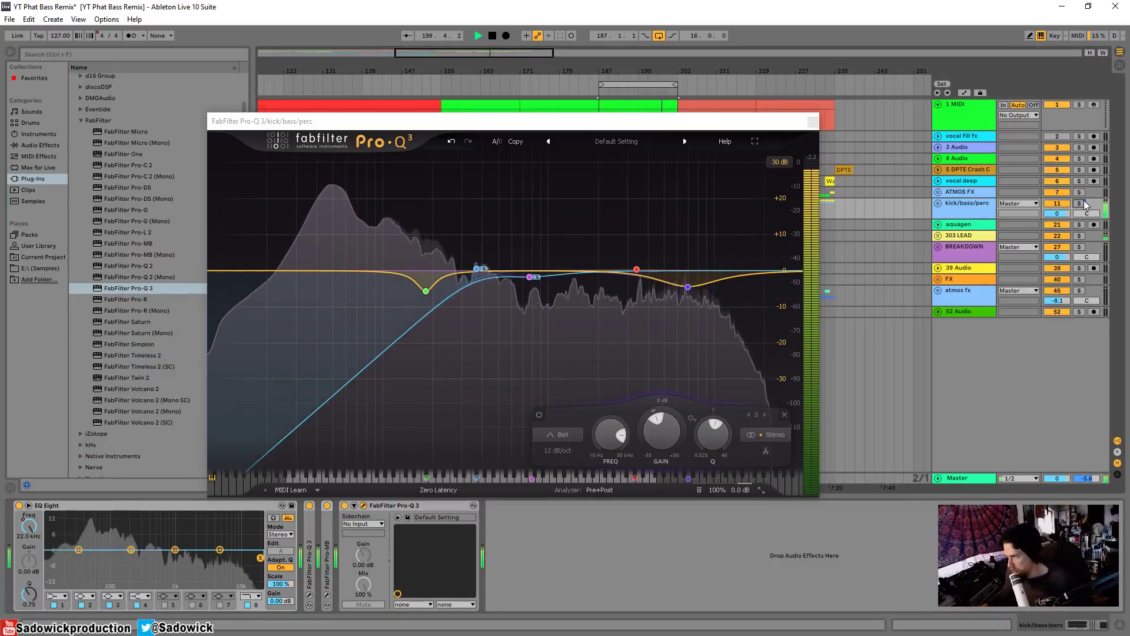
{"action": "left_click", "coordinate": [1079, 236]}
{"action": "left_click", "coordinate": [805, 123]}
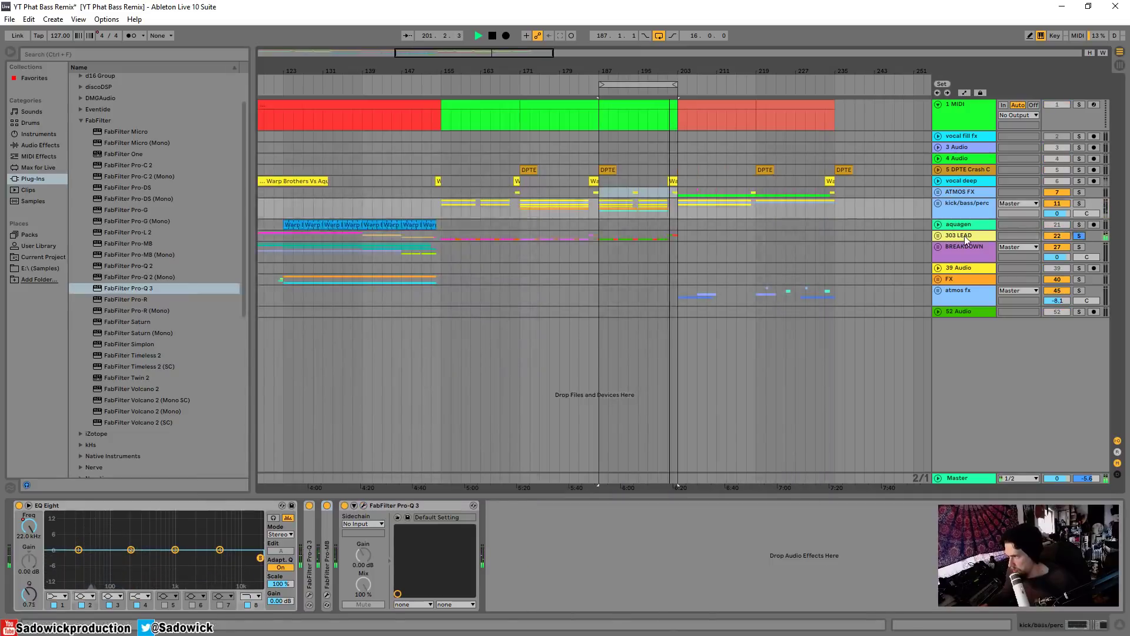
{"action": "left_click", "coordinate": [966, 238]}
{"action": "key", "text": "Right"}
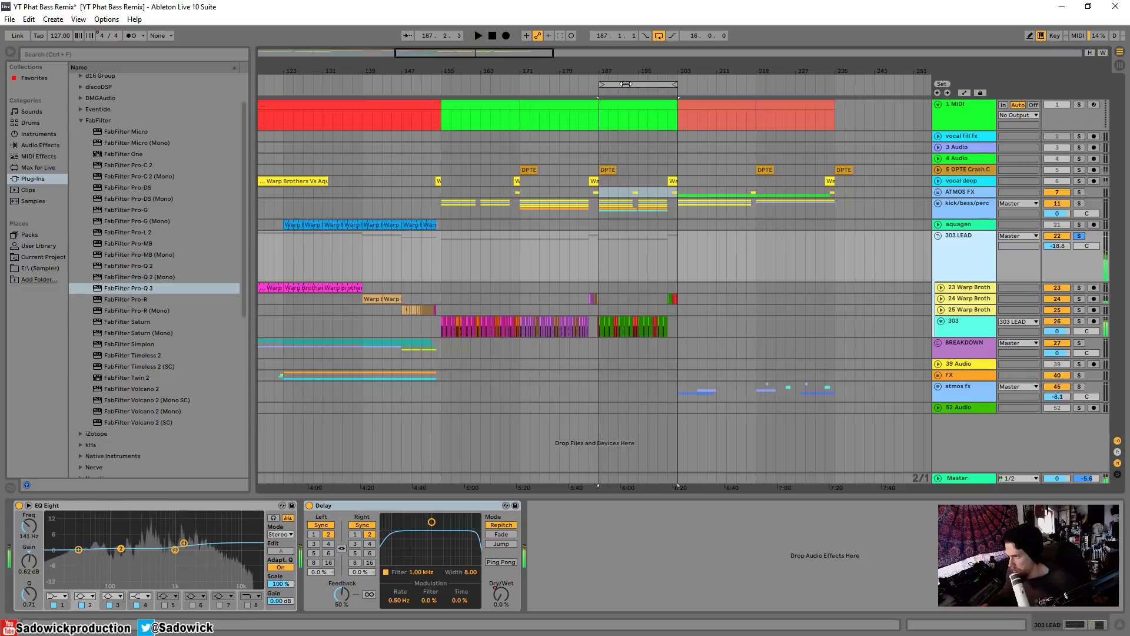
Step: Move the 16-bar loop to bar 155, then add a FabFilter Pro-Q 3 to the 303 LEAD group and solo it
{"action": "left_click_drag", "start_coordinate": [626, 84], "coordinate": [458, 94]}
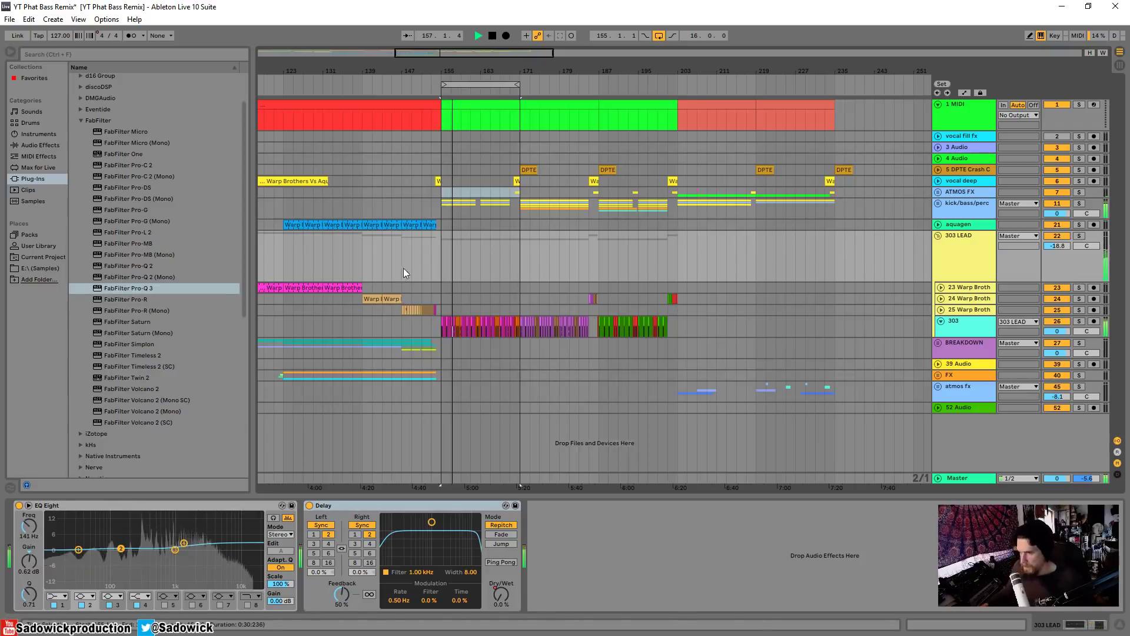
{"action": "left_click", "coordinate": [131, 286]}
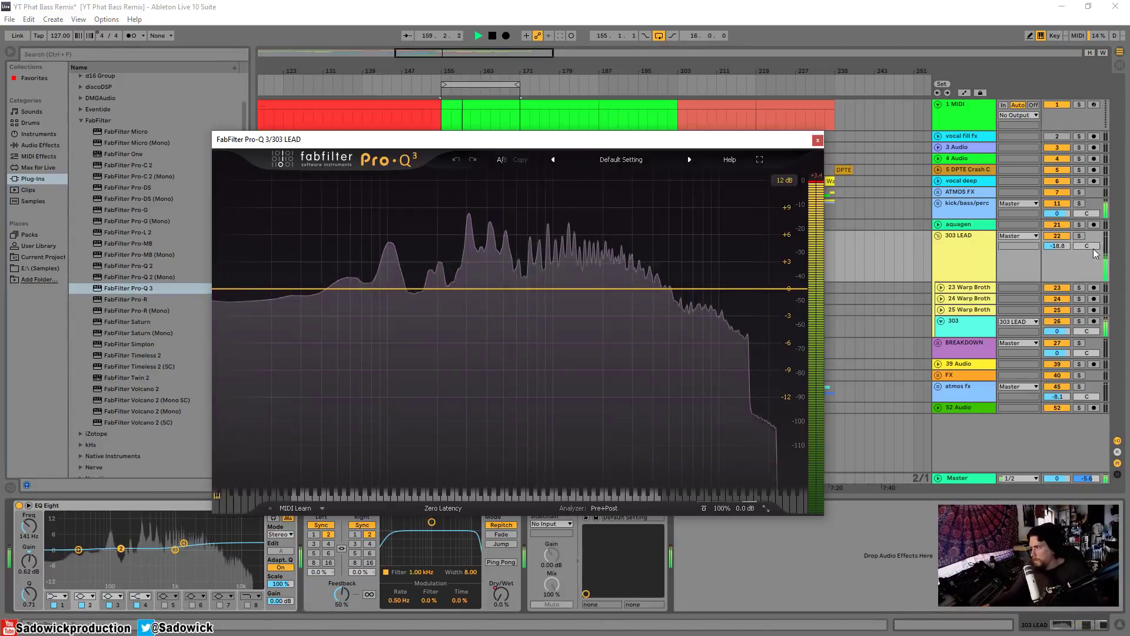
{"action": "left_click", "coordinate": [1079, 236]}
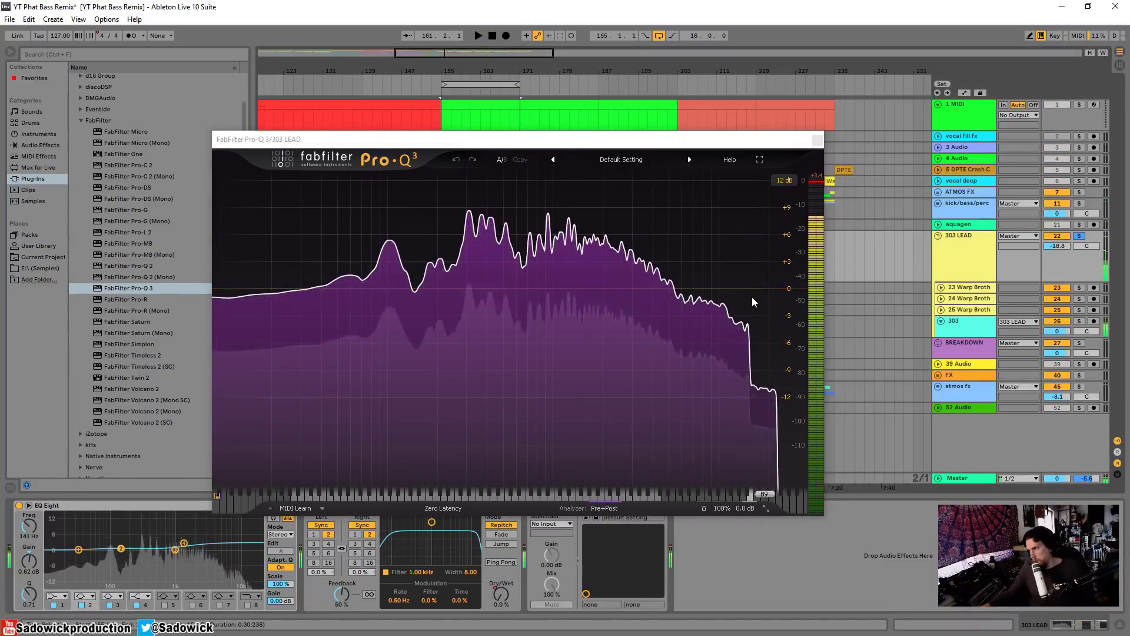
Step: Add a 48 dB/oct high cut to 303 LEAD and lower it to about 7289 Hz during playback
{"action": "left_click", "coordinate": [752, 292]}
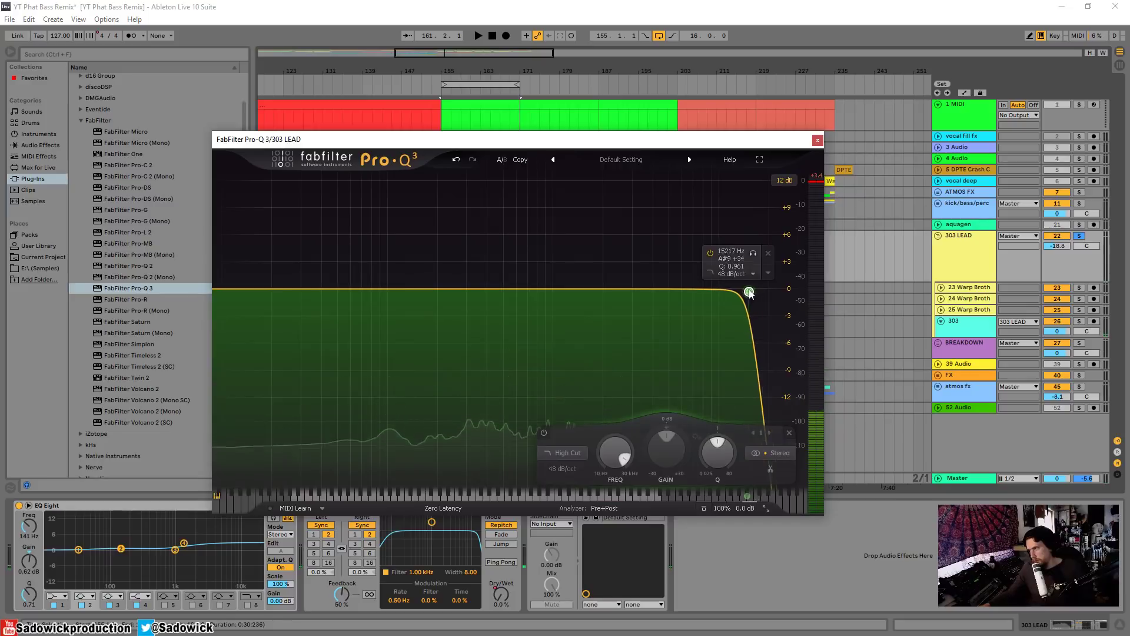
{"action": "key", "text": "space"}
{"action": "left_click_drag", "start_coordinate": [750, 292], "coordinate": [697, 295]}
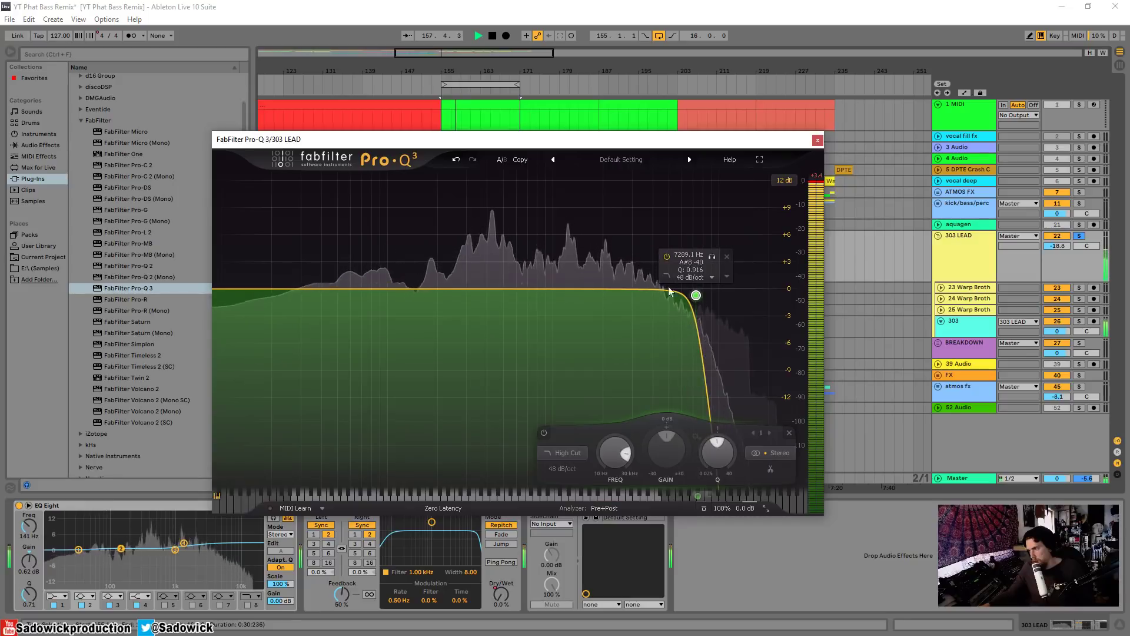
{"action": "left_click", "coordinate": [510, 345]}
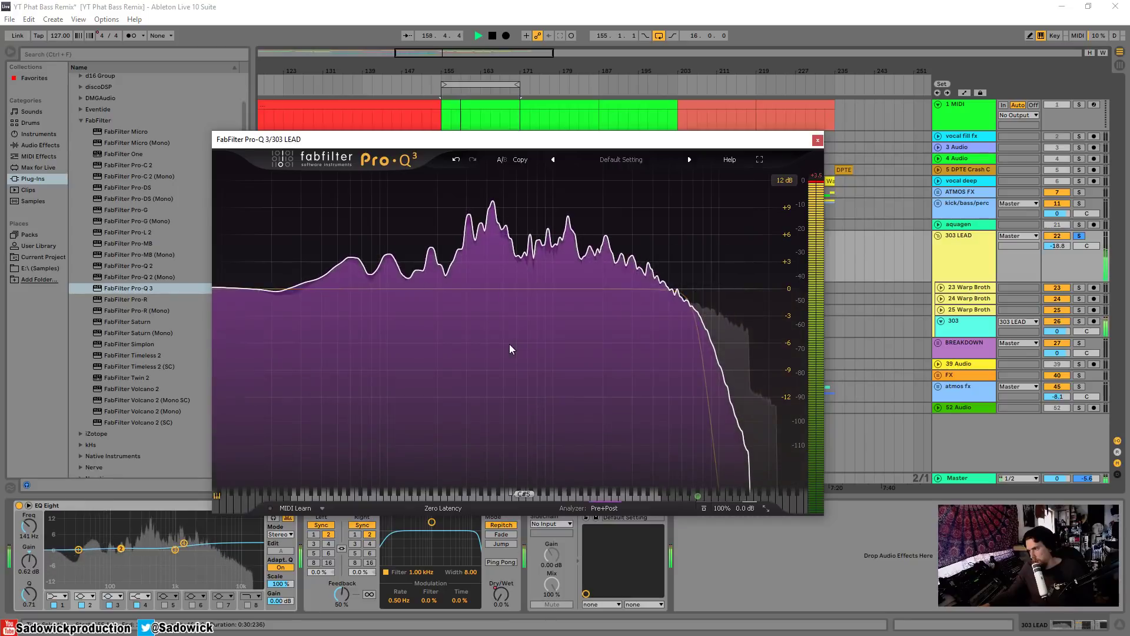
Step: Add a low cut and gentle low bells, one at about 196 Hz and -0.85 dB, and unsolo 303 LEAD
{"action": "double_click", "coordinate": [480, 289]}
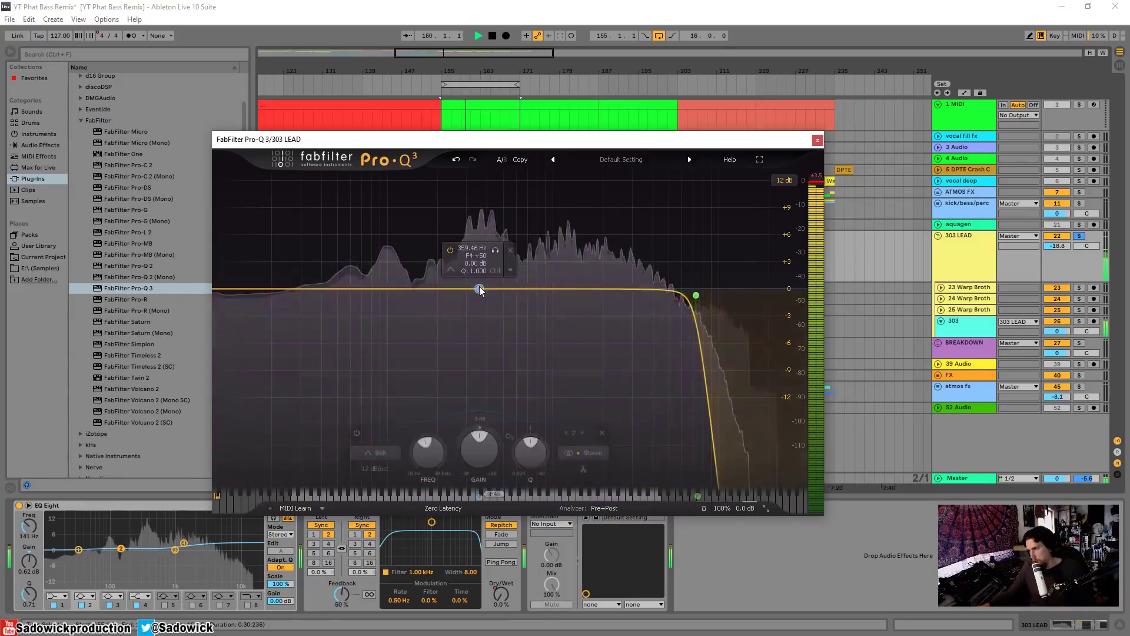
{"action": "left_click_drag", "start_coordinate": [479, 289], "coordinate": [391, 292]}
{"action": "left_click_drag", "start_coordinate": [223, 289], "coordinate": [435, 296]}
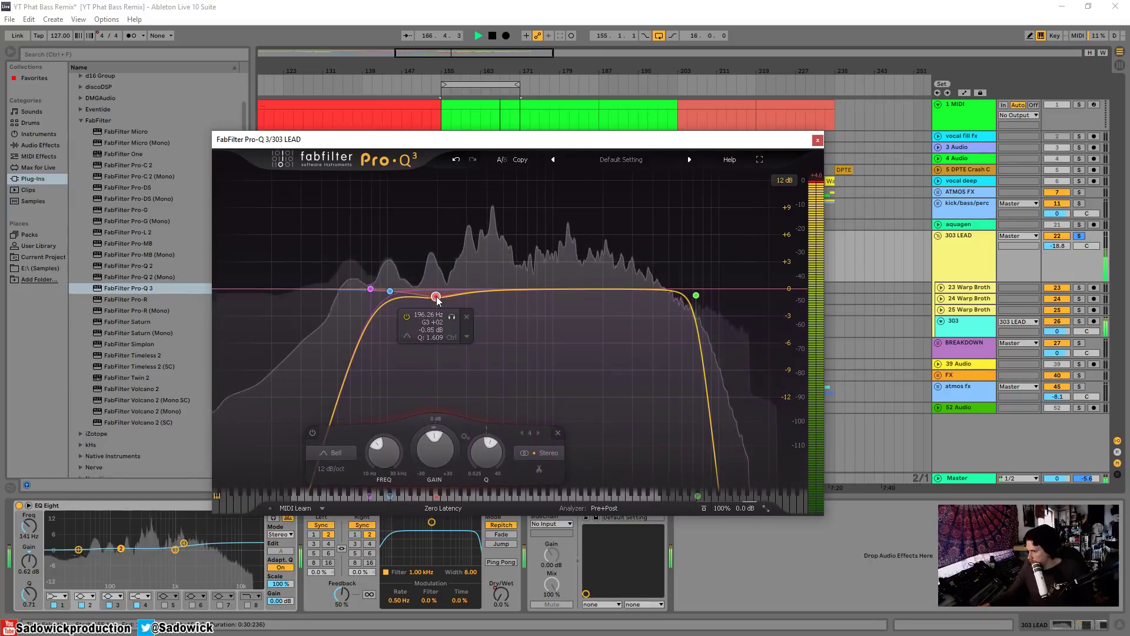
{"action": "left_click", "coordinate": [1080, 237]}
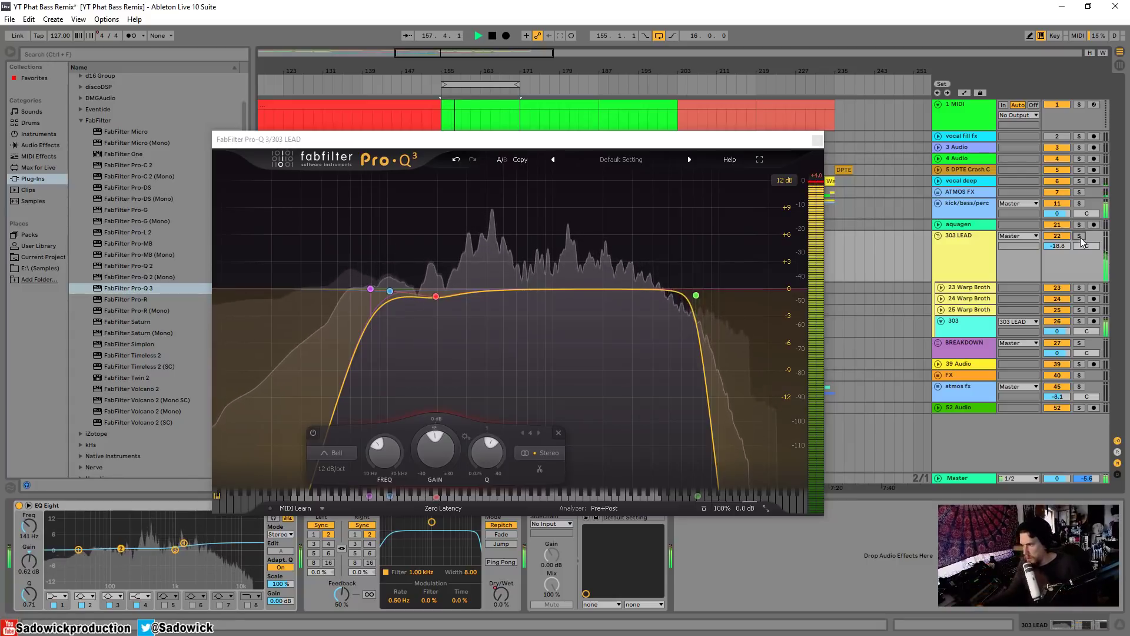
{"action": "left_click", "coordinate": [817, 141]}
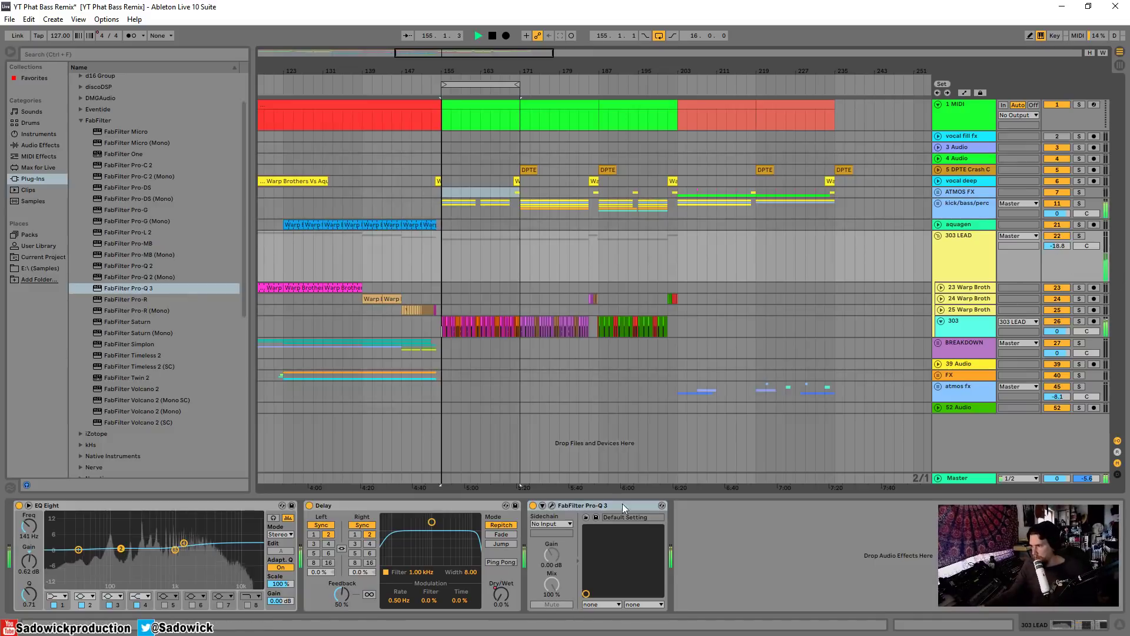
Step: Reopen the 303 LEAD Pro-Q 3, try a new bell at about 703 Hz and +2.22 dB, and flatten it at a higher frequency
{"action": "left_click", "coordinate": [553, 504]}
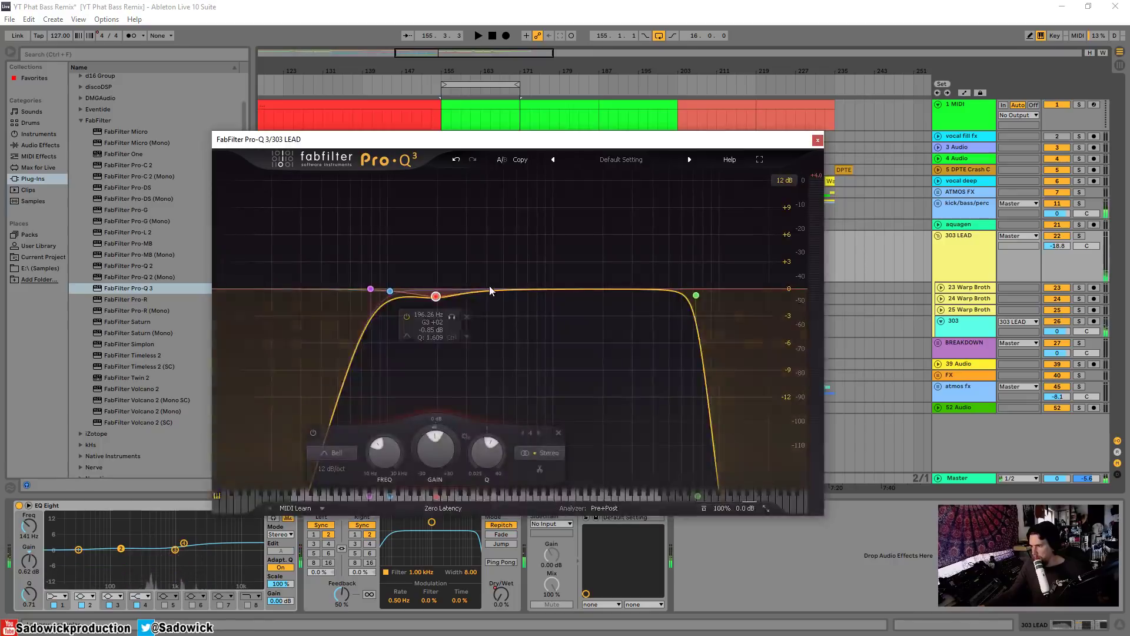
{"action": "left_click_drag", "start_coordinate": [531, 290], "coordinate": [528, 270]}
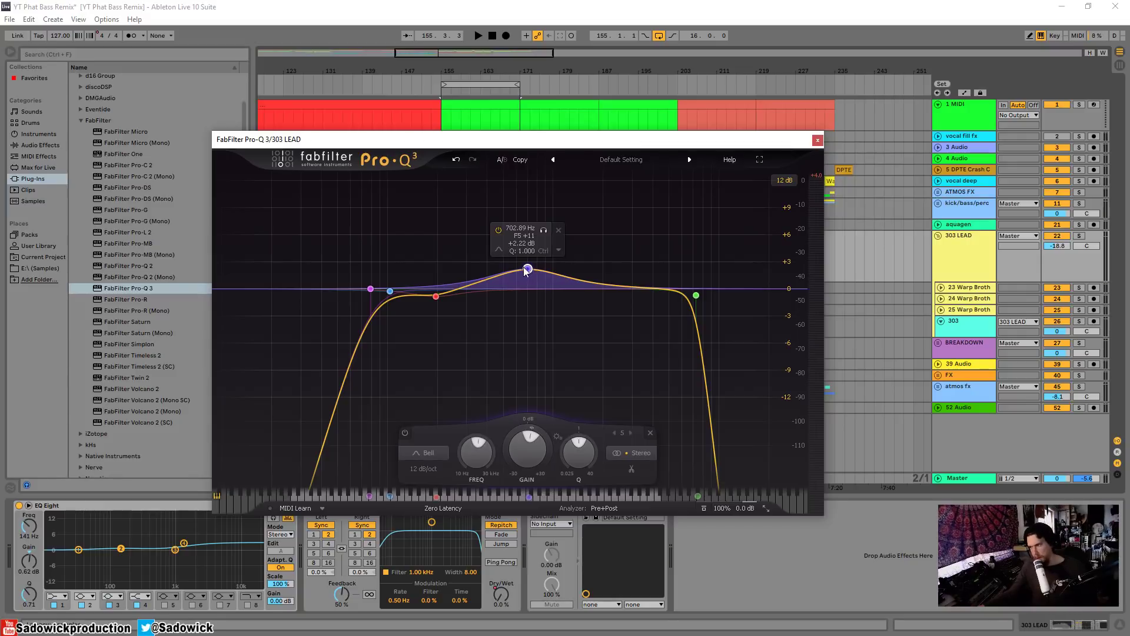
{"action": "left_click_drag", "start_coordinate": [528, 270], "coordinate": [601, 290]}
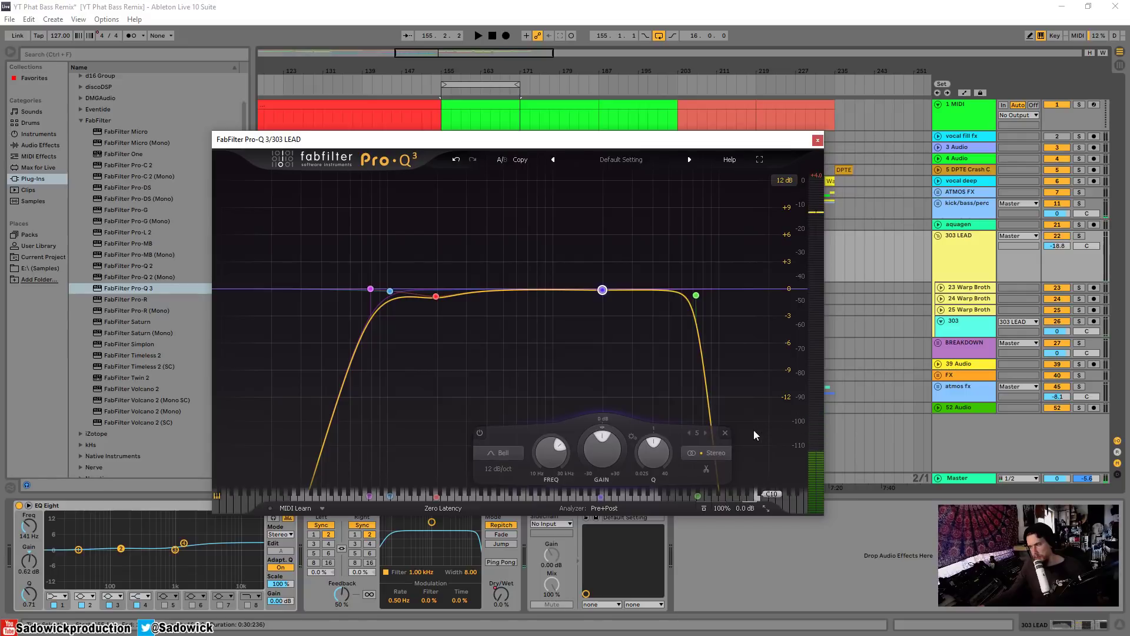
{"action": "key", "text": "space"}
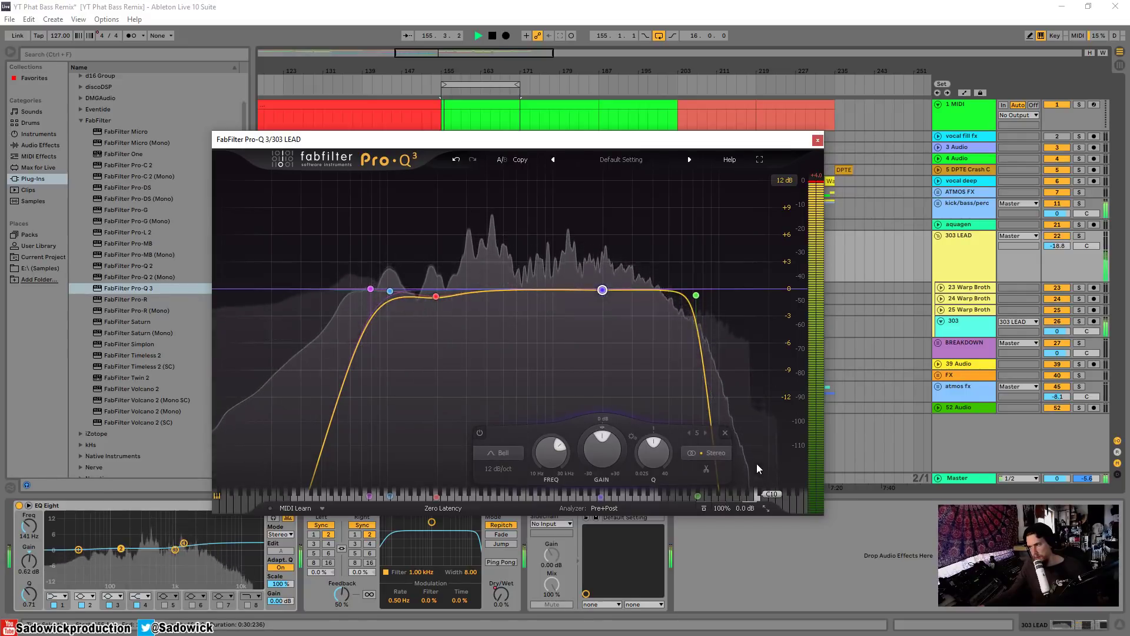
Step: Set the high cut to Brickwall at about 15852 Hz and move the flat bell to about 1130 Hz at -0.20 dB
{"action": "mouse_move", "coordinate": [714, 315]}
{"action": "key", "text": "space"}
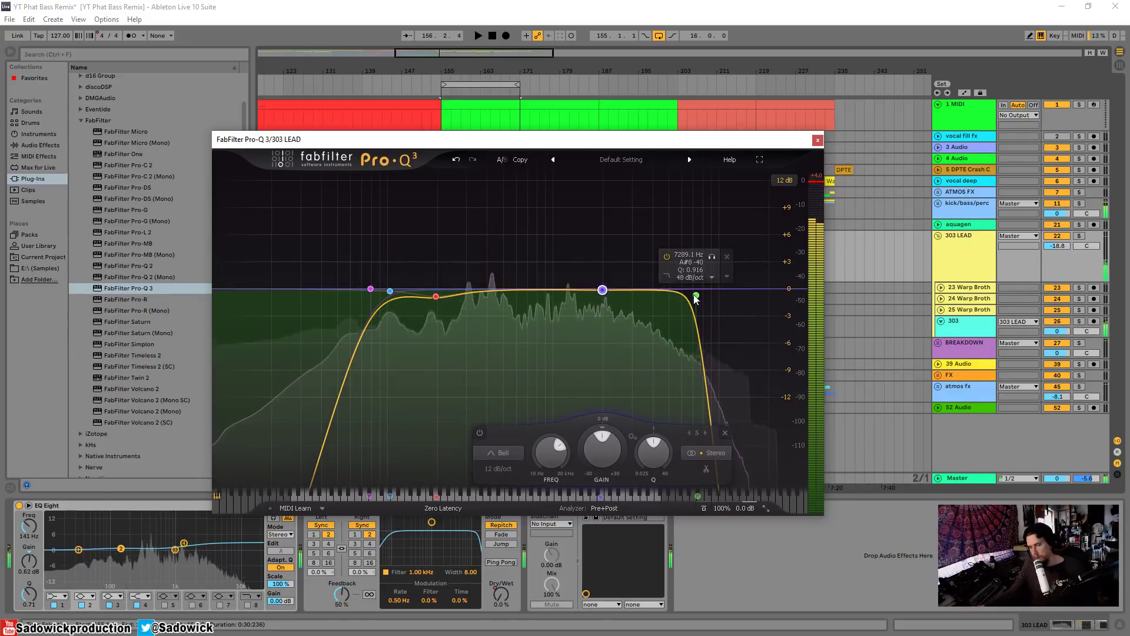
{"action": "key", "text": "space"}
{"action": "left_click_drag", "start_coordinate": [697, 295], "coordinate": [748, 288]}
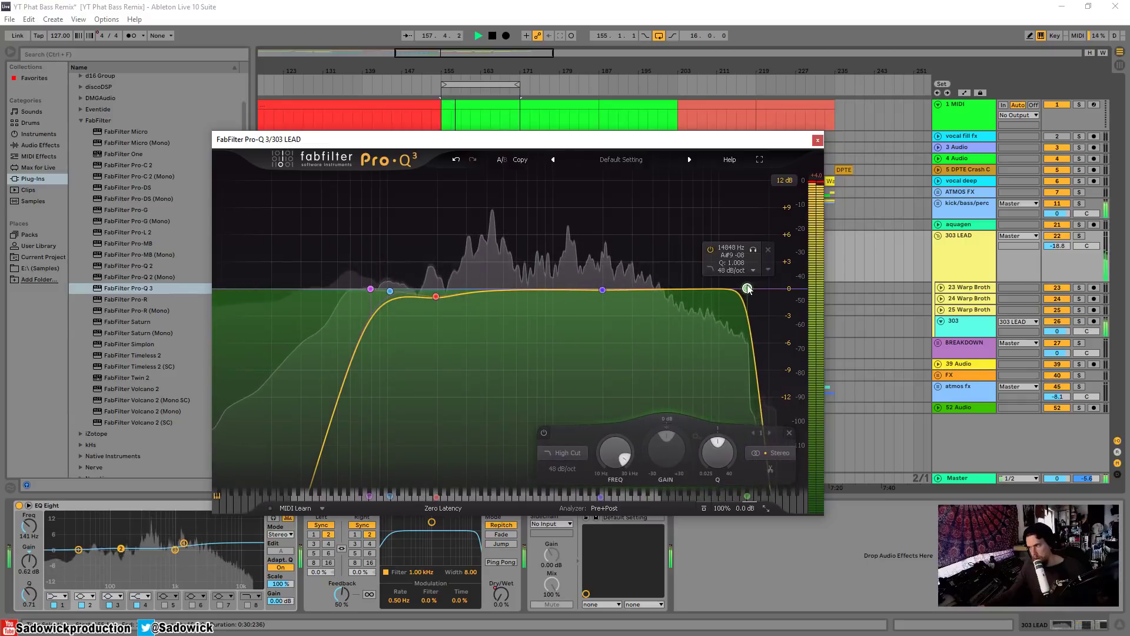
{"action": "left_click", "coordinate": [747, 289], "text": "alt+shift"}
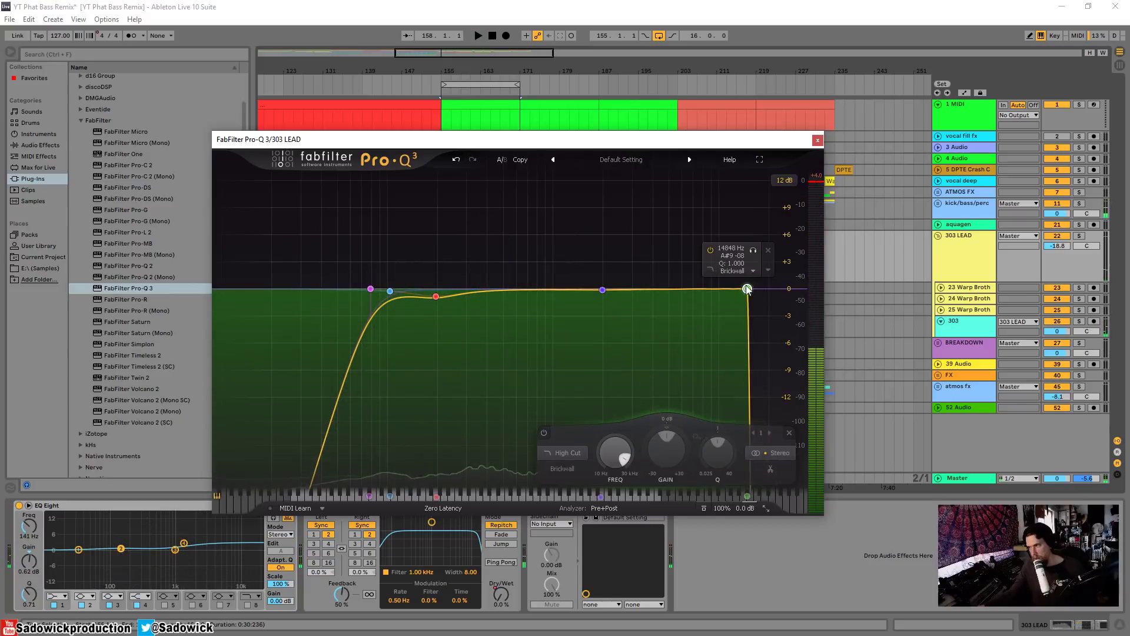
{"action": "key", "text": "space"}
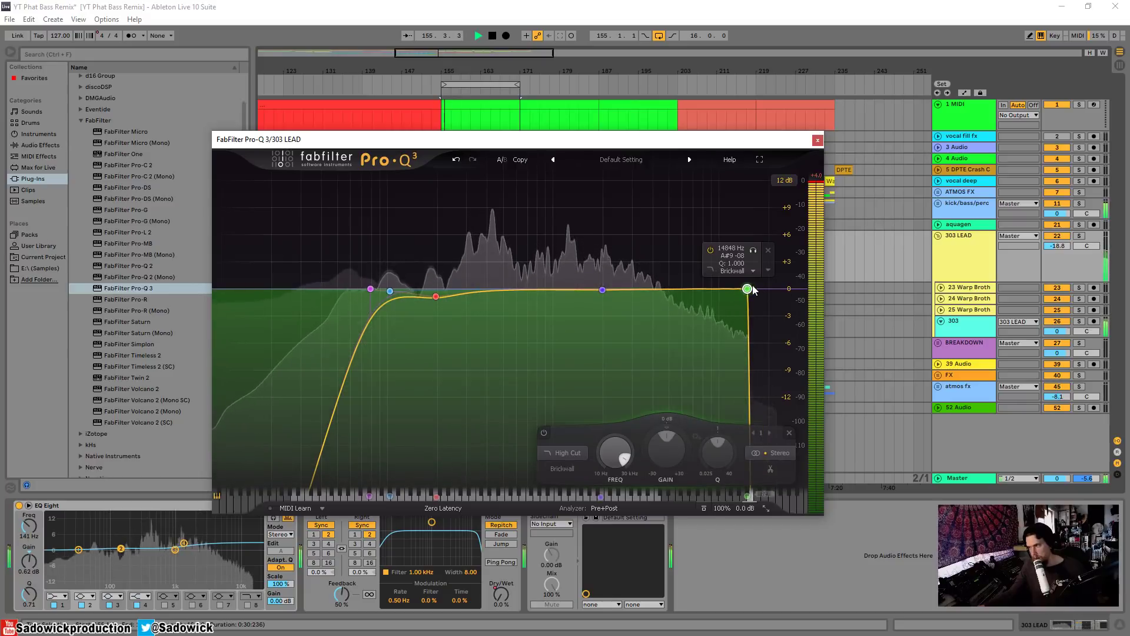
{"action": "left_click_drag", "start_coordinate": [749, 294], "coordinate": [758, 295]}
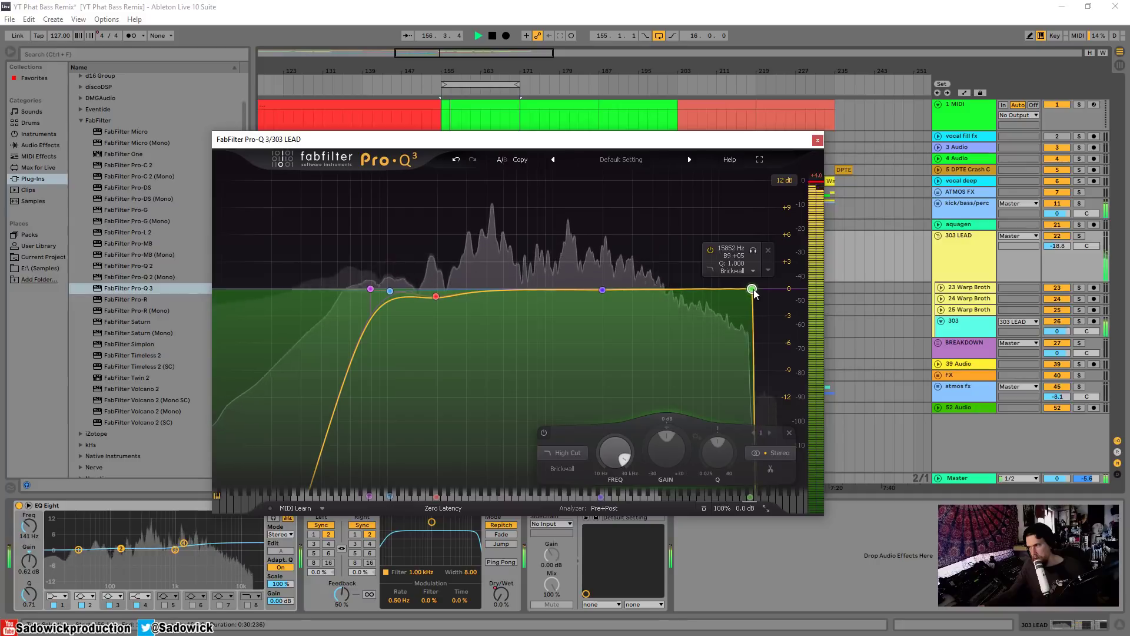
{"action": "left_click_drag", "start_coordinate": [618, 307], "coordinate": [562, 294]}
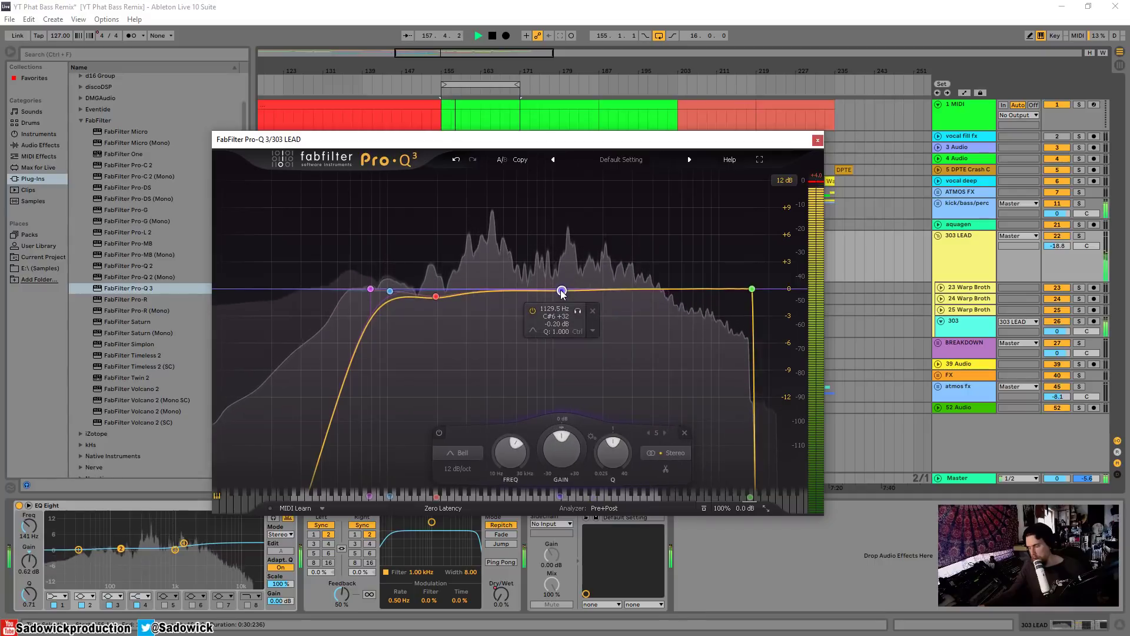
{"action": "left_click", "coordinate": [818, 141]}
Step: Examine the device chains of tracks 23, 25 and 303 inside the 303 LEAD group
{"action": "left_click", "coordinate": [974, 288]}
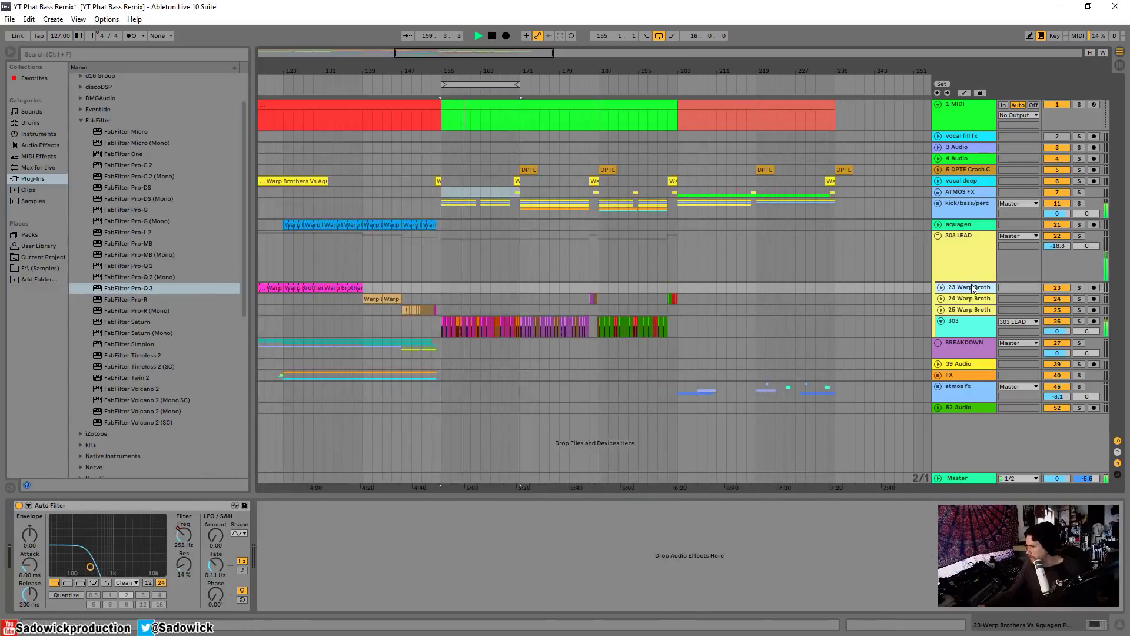
{"action": "left_click", "coordinate": [986, 313]}
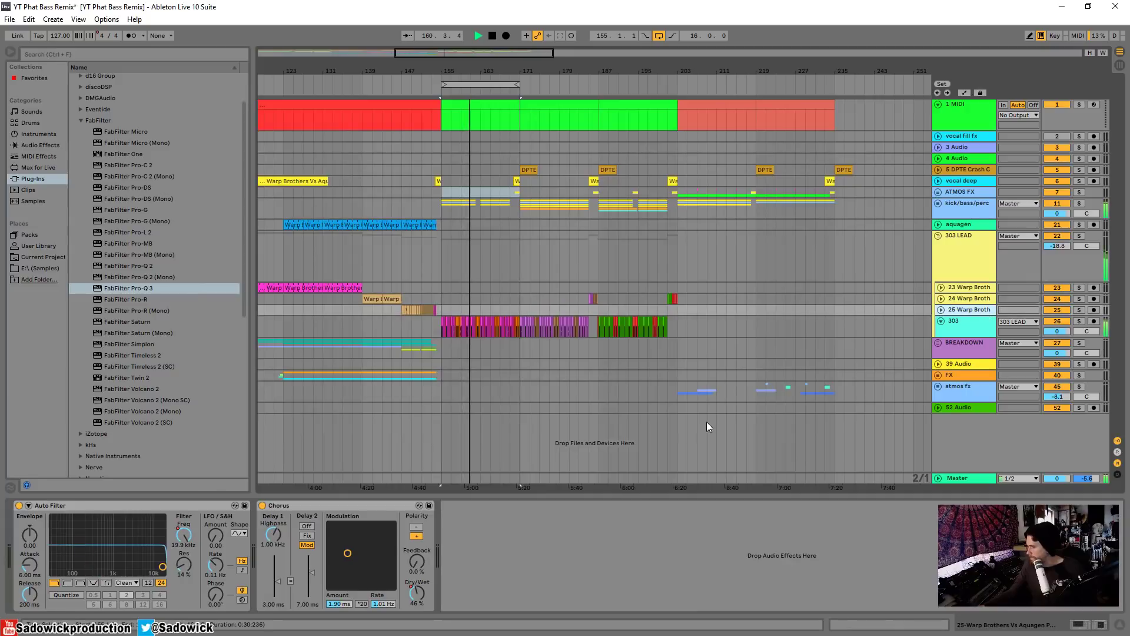
{"action": "left_click", "coordinate": [954, 324]}
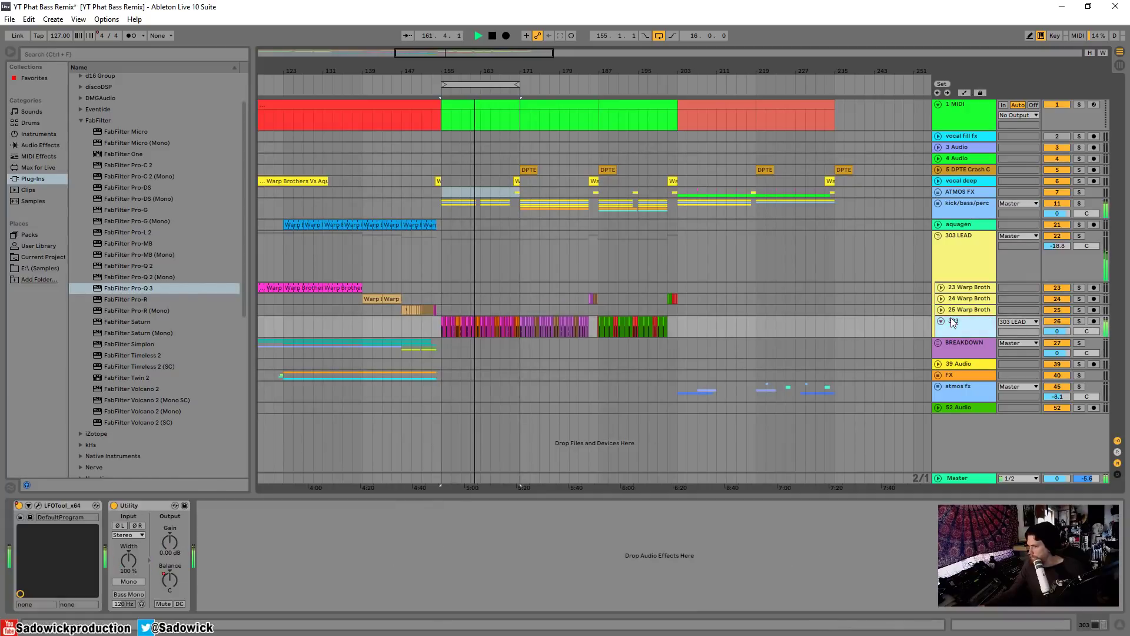
{"action": "left_click", "coordinate": [1081, 322]}
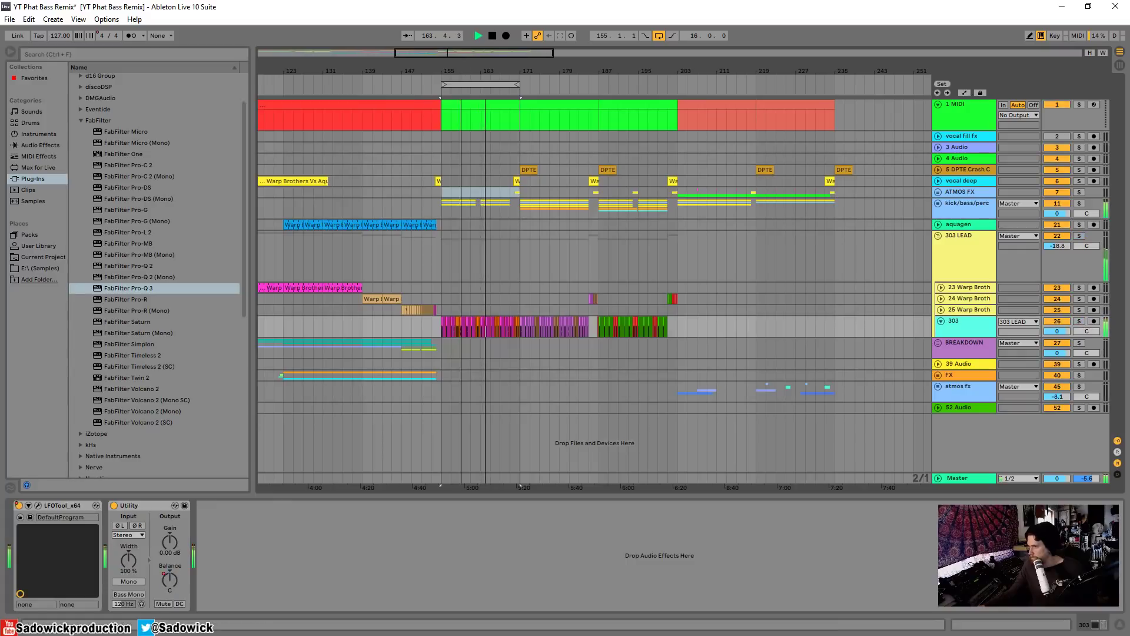
Step: Play the build-up leading into bar 155 and toggle the solo of the 303 LEAD group
{"action": "left_click_drag", "start_coordinate": [436, 72], "coordinate": [554, 72]}
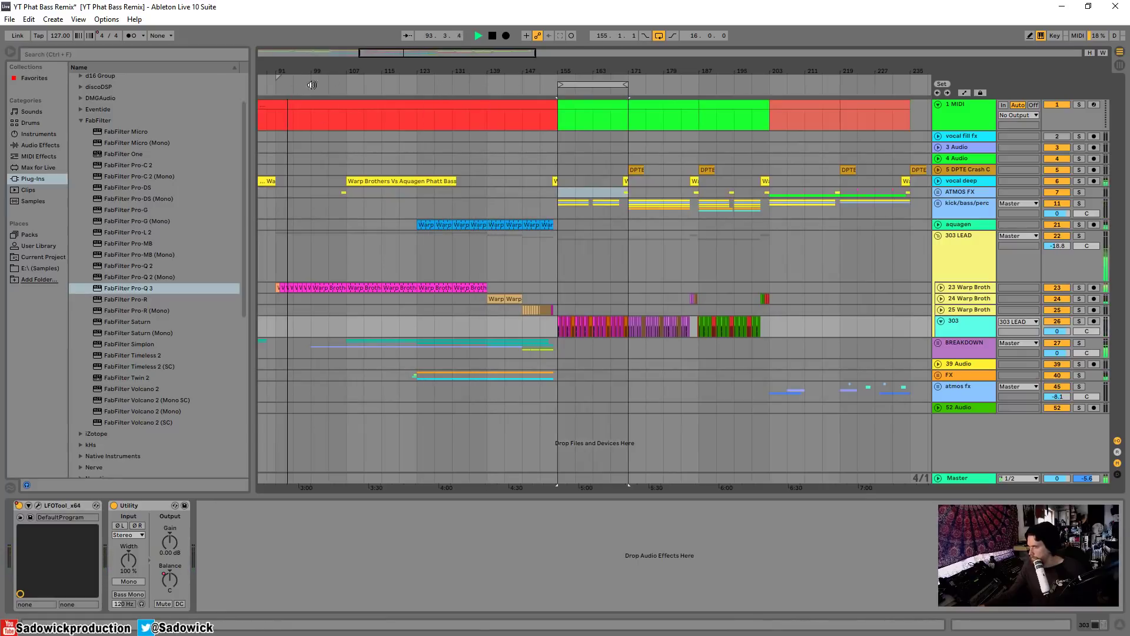
{"action": "left_click", "coordinate": [412, 86]}
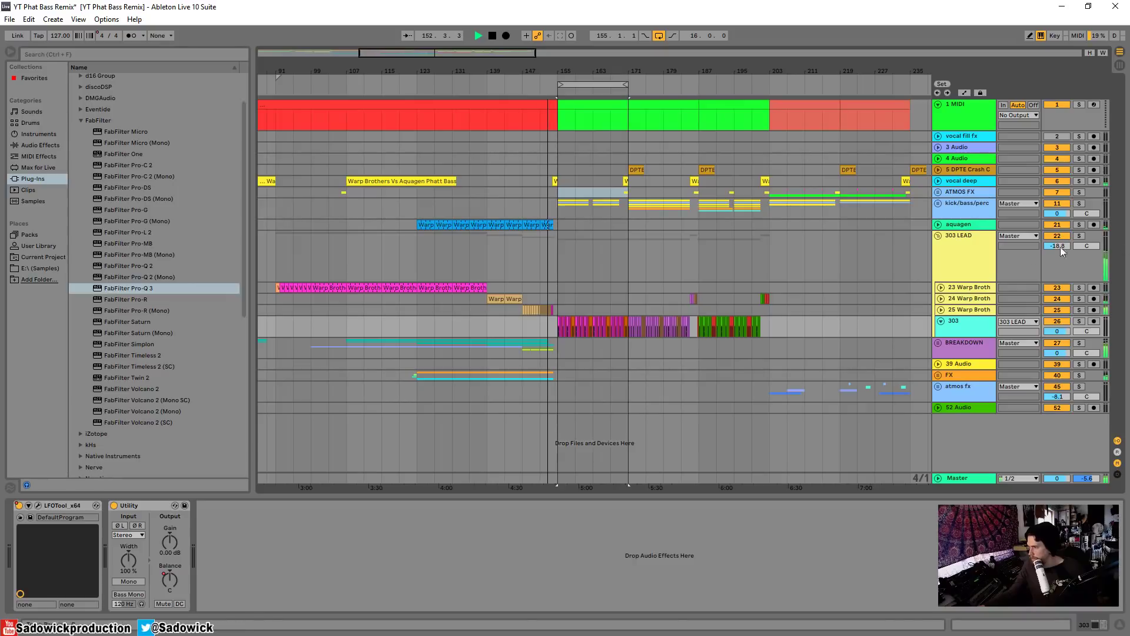
{"action": "left_click", "coordinate": [1079, 235]}
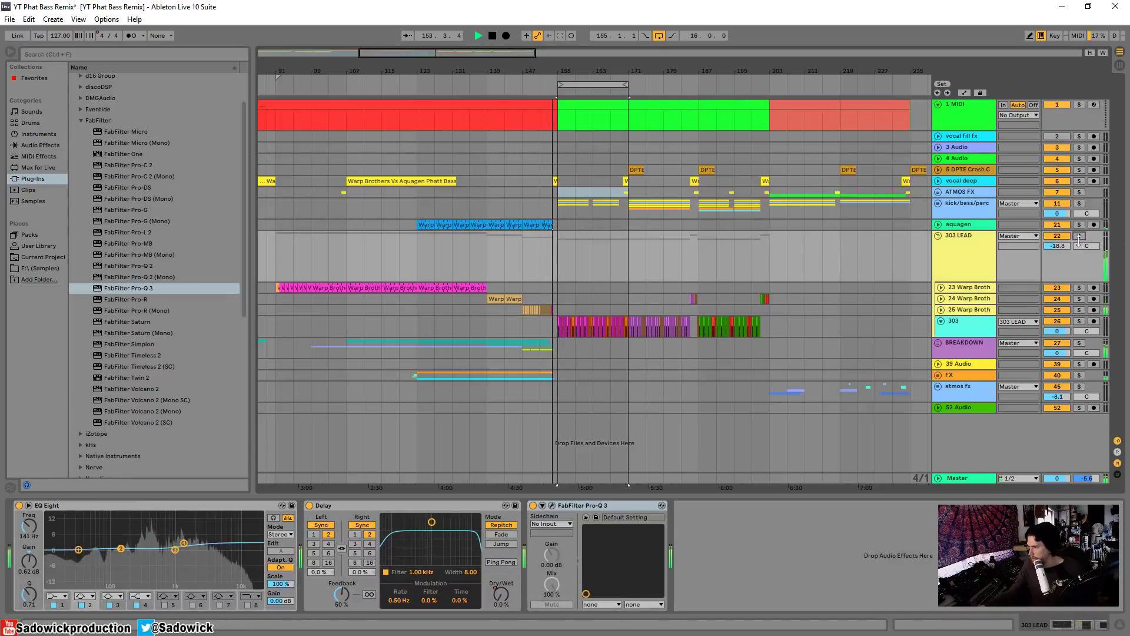
Step: Audition deeper start levels on the 303 track's LFOTool volume curve and leave the start point slightly lower
{"action": "left_click", "coordinate": [961, 322]}
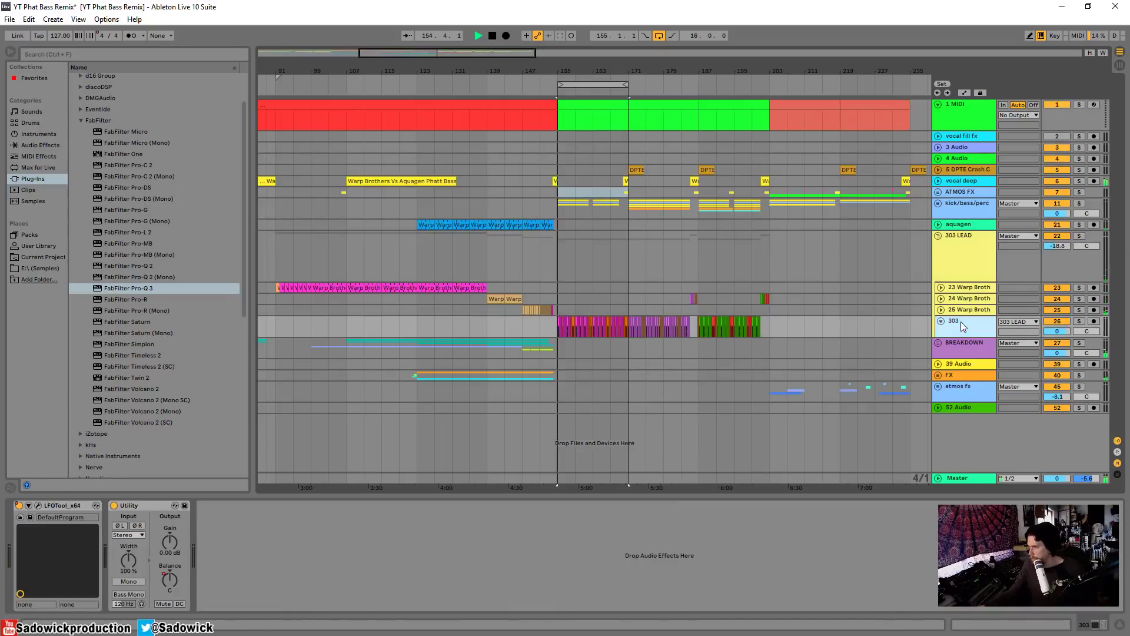
{"action": "left_click", "coordinate": [38, 506]}
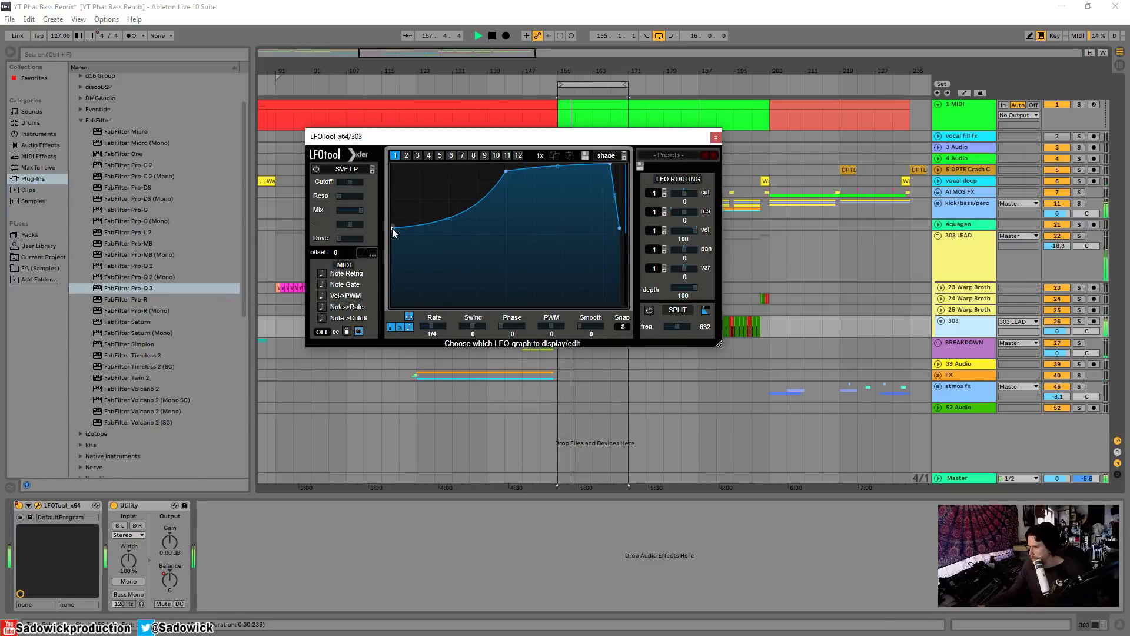
{"action": "left_click_drag", "start_coordinate": [392, 228], "coordinate": [365, 240]}
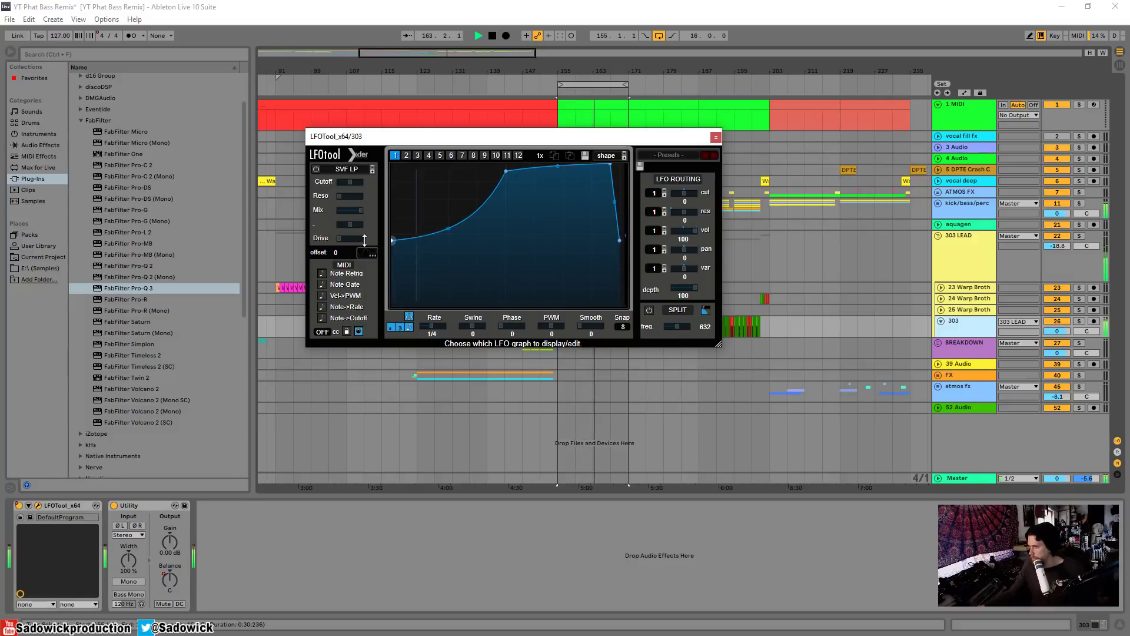
{"action": "left_click_drag", "start_coordinate": [365, 245], "coordinate": [364, 289]}
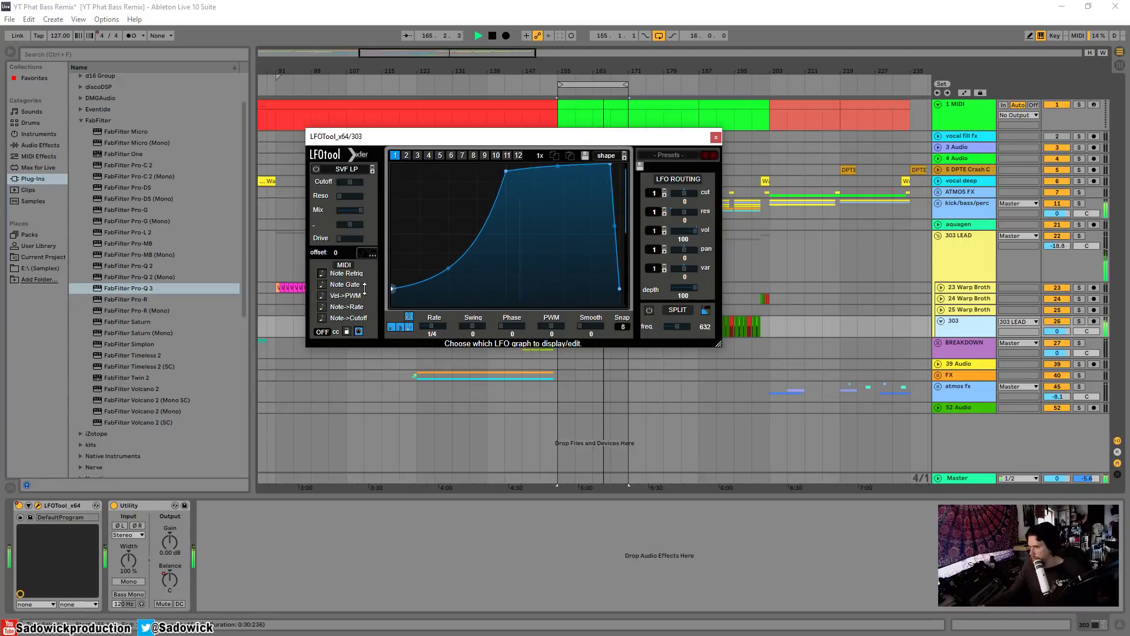
{"action": "left_click_drag", "start_coordinate": [364, 289], "coordinate": [336, 233]}
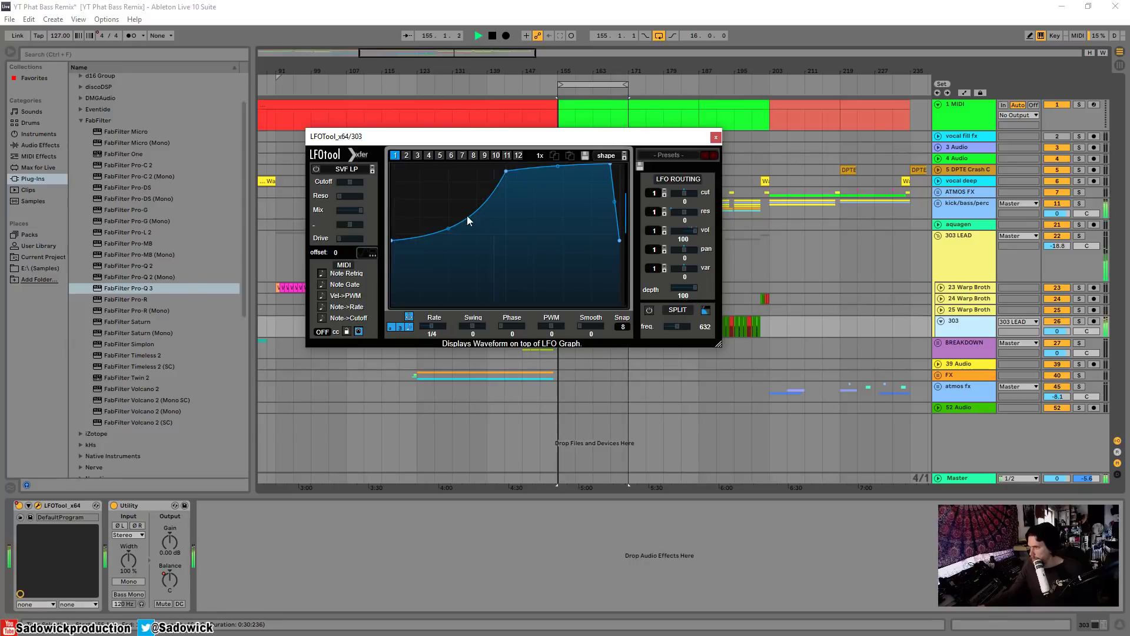
{"action": "left_click_drag", "start_coordinate": [396, 242], "coordinate": [396, 257]}
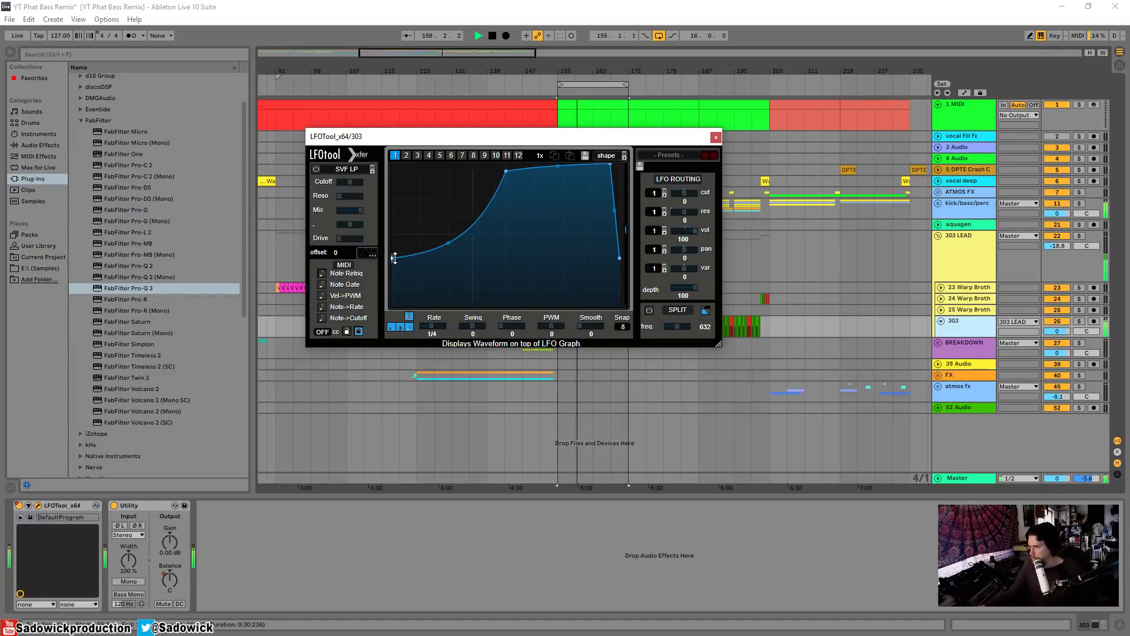
{"action": "left_click_drag", "start_coordinate": [395, 258], "coordinate": [399, 234]}
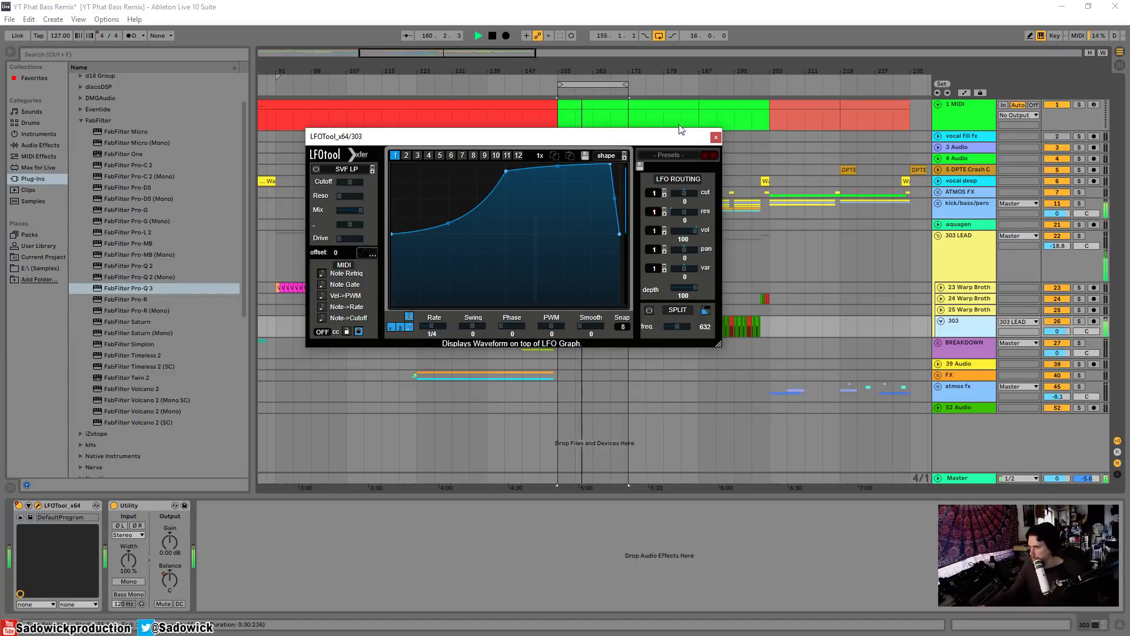
{"action": "left_click", "coordinate": [715, 137]}
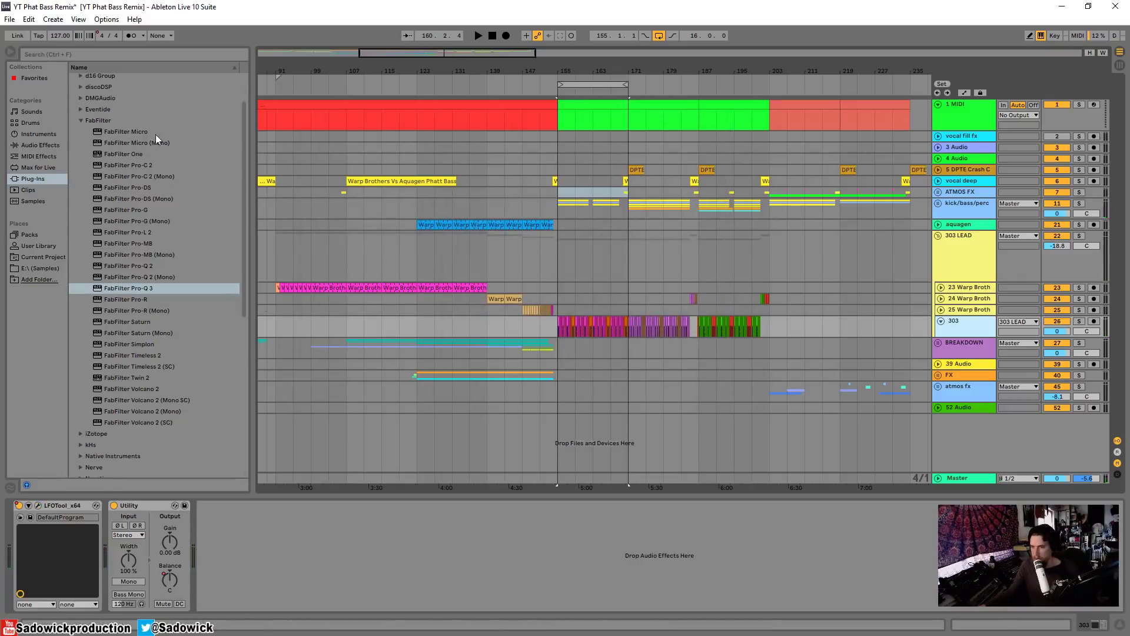
Step: Save the project and move the 16-bar loop to start at bar 171
{"action": "left_click", "coordinate": [9, 19]}
{"action": "left_click", "coordinate": [35, 120]}
{"action": "left_click", "coordinate": [583, 104]}
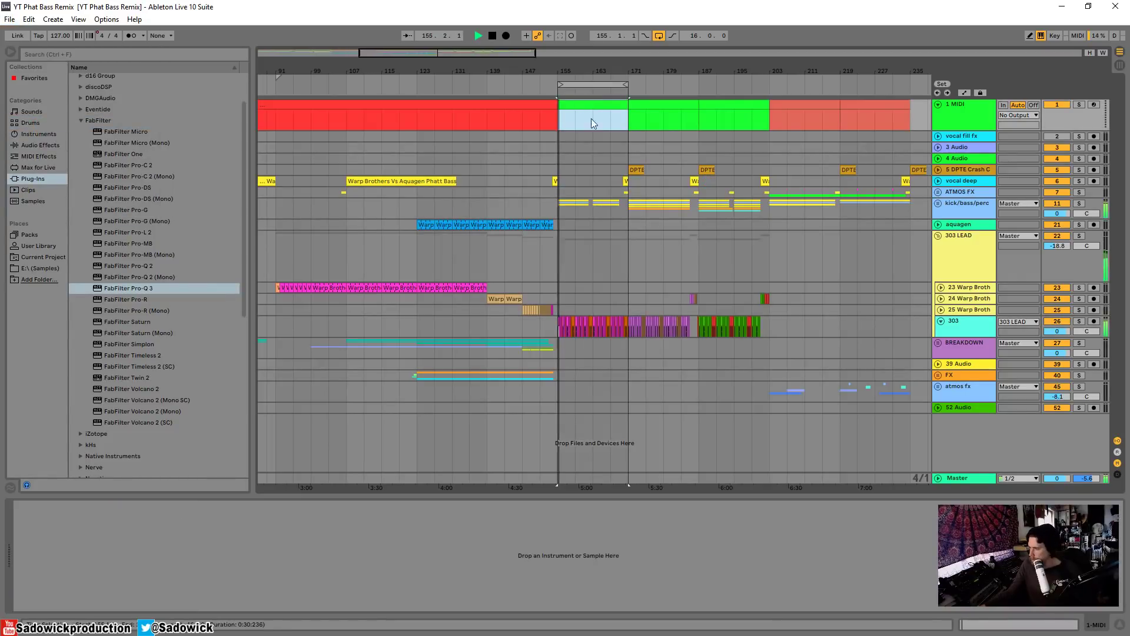
{"action": "left_click_drag", "start_coordinate": [609, 84], "coordinate": [679, 81]}
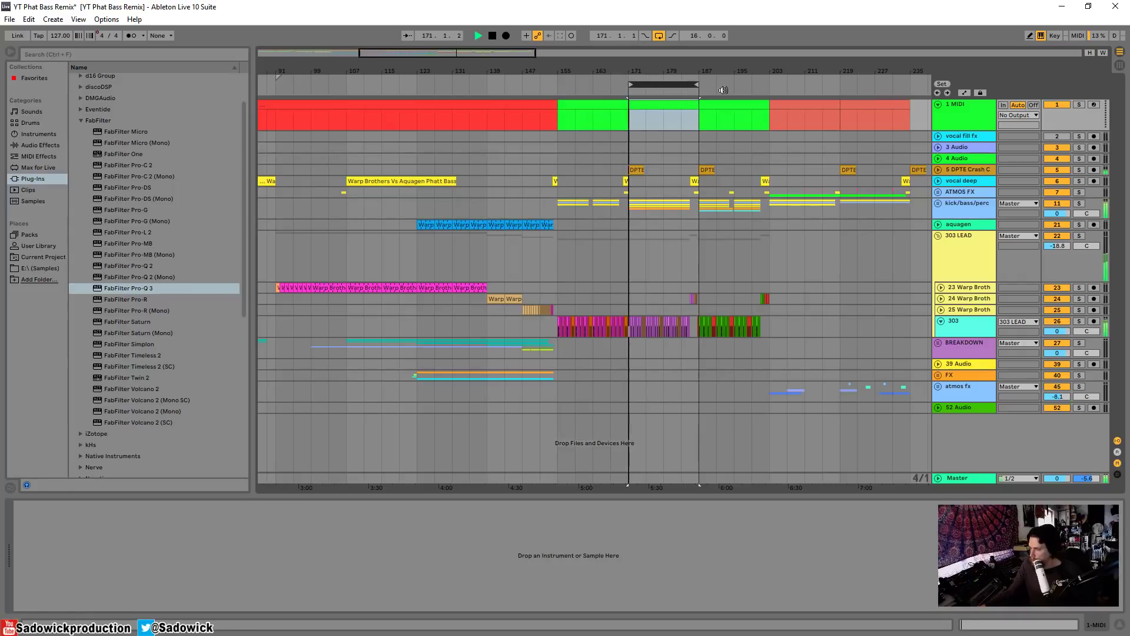
Step: Audition the DPTE Crash track solo and in the mix, setting its volume to -24.2 dB and its pan to 6L
{"action": "left_click", "coordinate": [941, 171]}
{"action": "left_click", "coordinate": [1080, 170]}
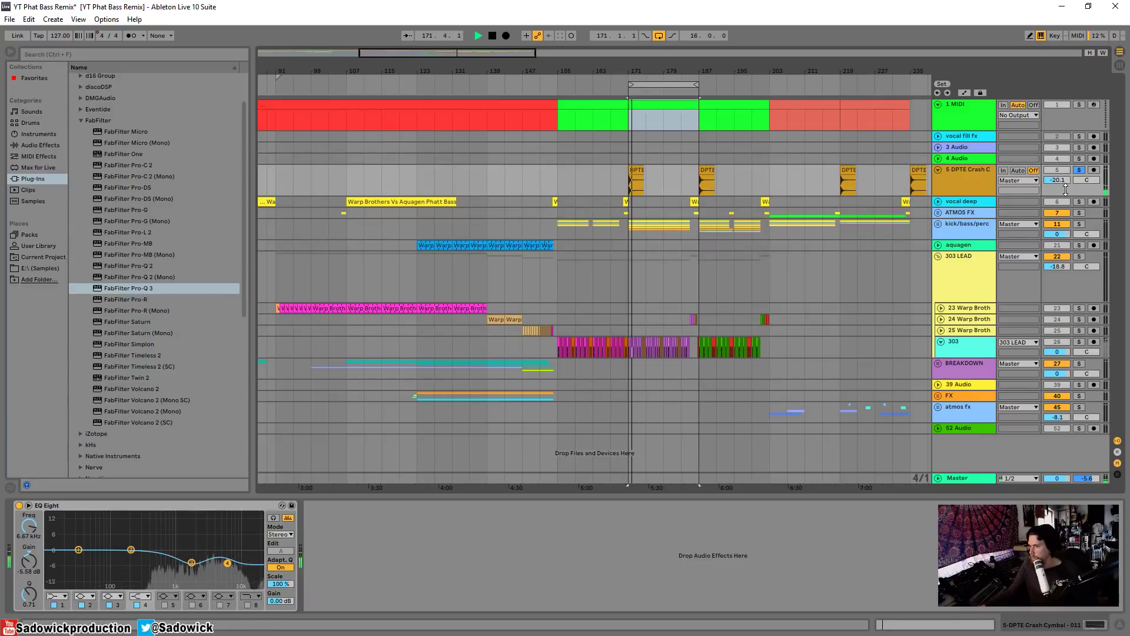
{"action": "left_click", "coordinate": [1079, 170]}
{"action": "key", "text": "space"}
{"action": "key", "text": "space"}
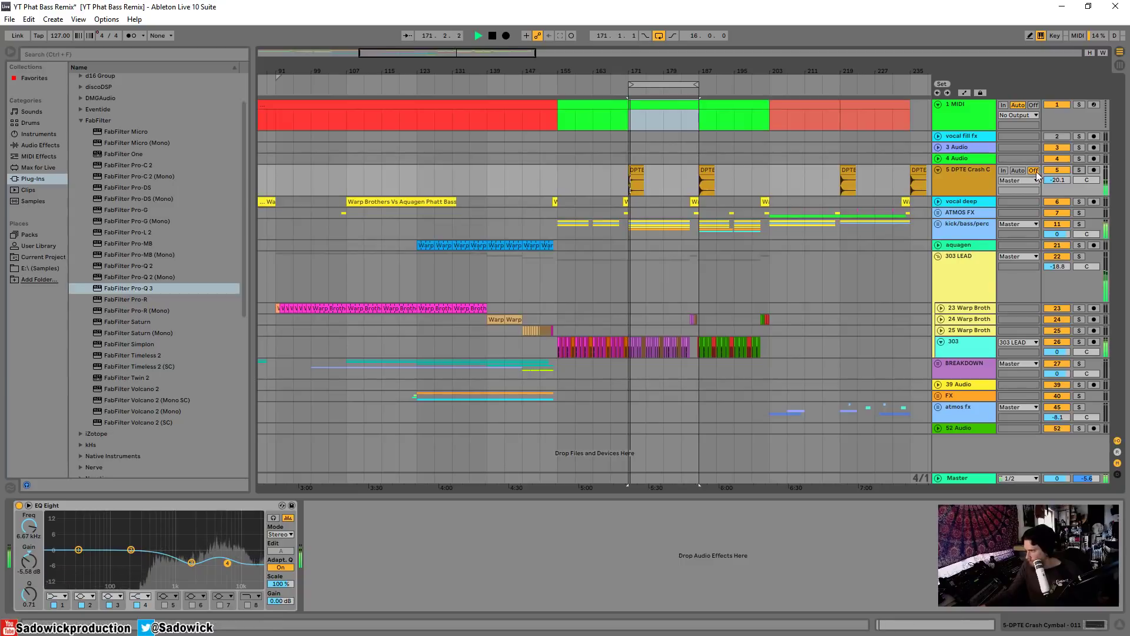
{"action": "key", "text": "space"}
{"action": "mouse_move", "coordinate": [1058, 180]}
{"action": "left_mouse_down"}
{"action": "mouse_move", "coordinate": [1082, 181]}
{"action": "mouse_move", "coordinate": [1058, 181]}
{"action": "left_mouse_up"}
{"action": "key", "text": "space"}
{"action": "key", "text": "space"}
{"action": "key", "text": "space"}
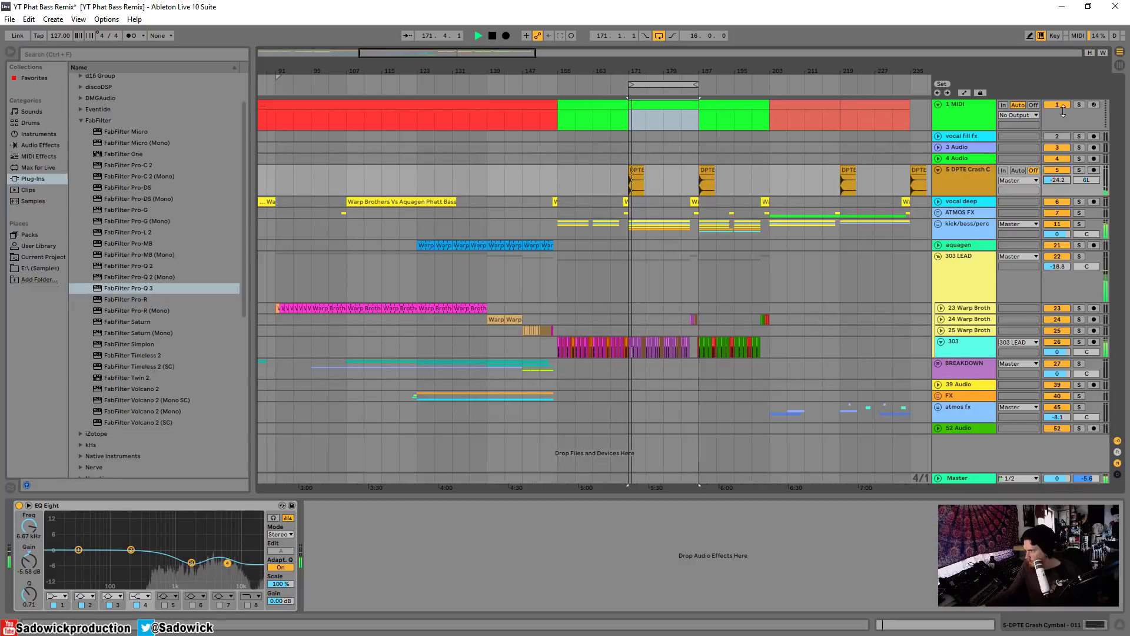
Step: Turn off looping, then examine the red breakdown section and the aquagen track's device chain
{"action": "right_click", "coordinate": [655, 85]}
{"action": "left_click", "coordinate": [668, 92]}
{"action": "left_click_drag", "start_coordinate": [657, 71], "coordinate": [597, 109]}
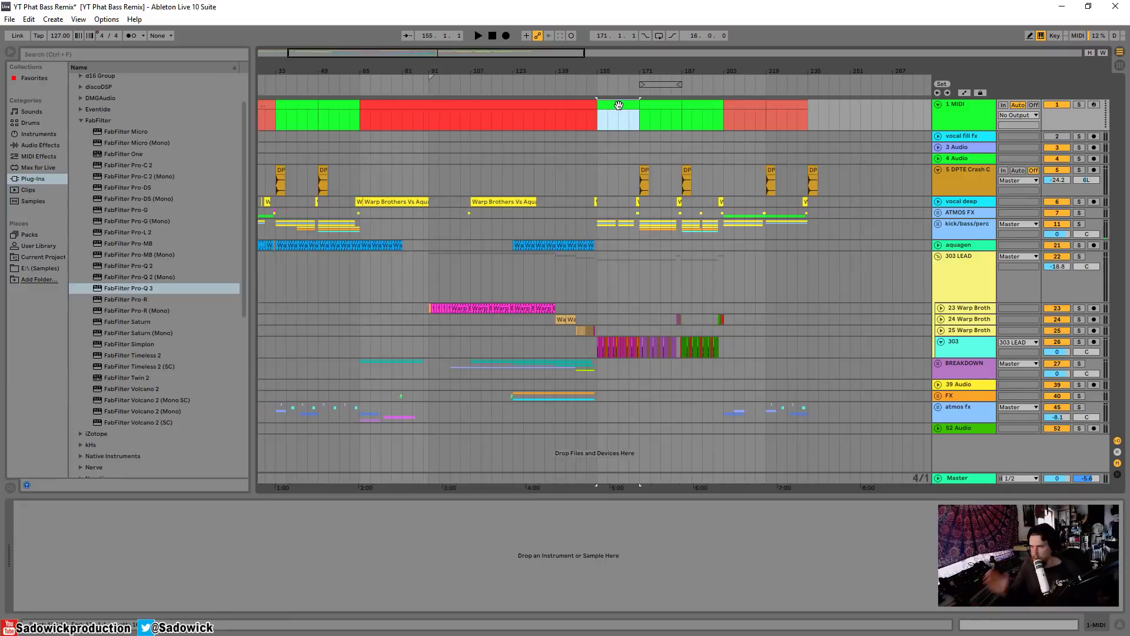
{"action": "left_click", "coordinate": [440, 106]}
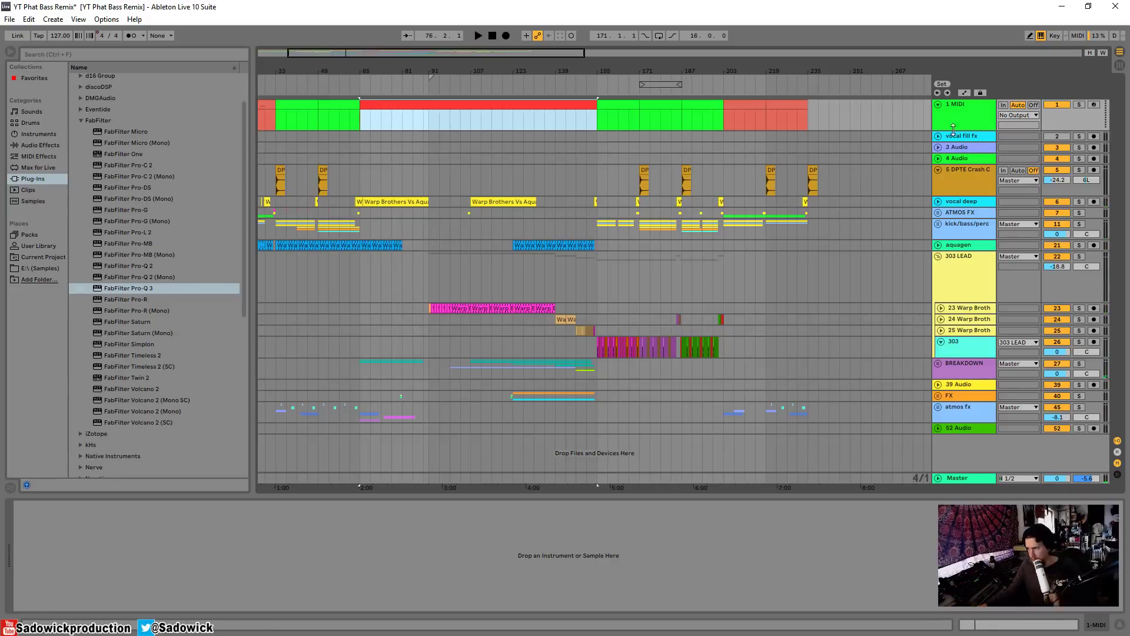
{"action": "left_click", "coordinate": [967, 245]}
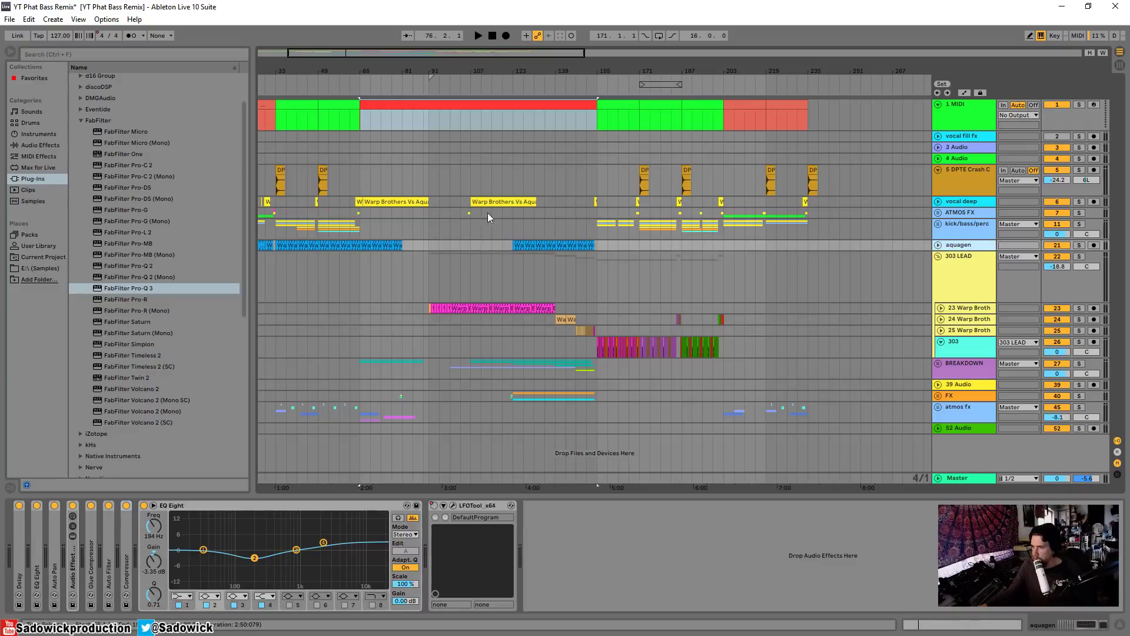
Step: Loop the 16 bars from bar 33, shift the loop to start at bar 49 and play it
{"action": "mouse_move", "coordinate": [288, 69]}
{"action": "left_mouse_down"}
{"action": "mouse_move", "coordinate": [288, 214]}
{"action": "mouse_move", "coordinate": [495, 218]}
{"action": "mouse_move", "coordinate": [576, 203]}
{"action": "left_mouse_up"}
{"action": "left_click", "coordinate": [473, 199]}
{"action": "key", "text": "space"}
{"action": "right_click", "coordinate": [545, 202]}
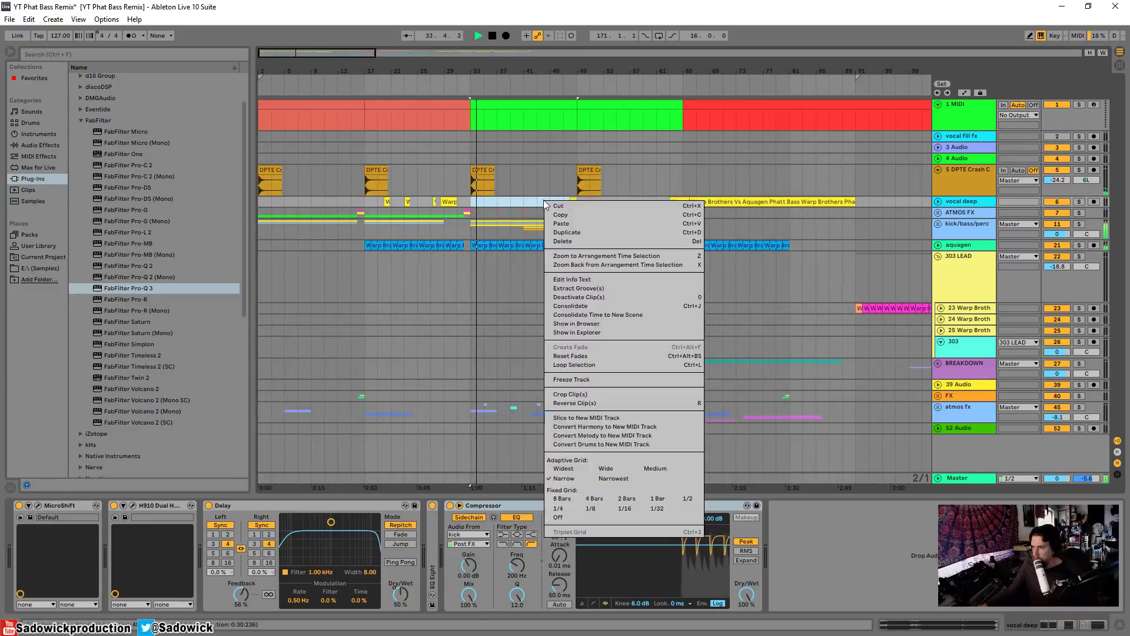
{"action": "left_click", "coordinate": [574, 364]}
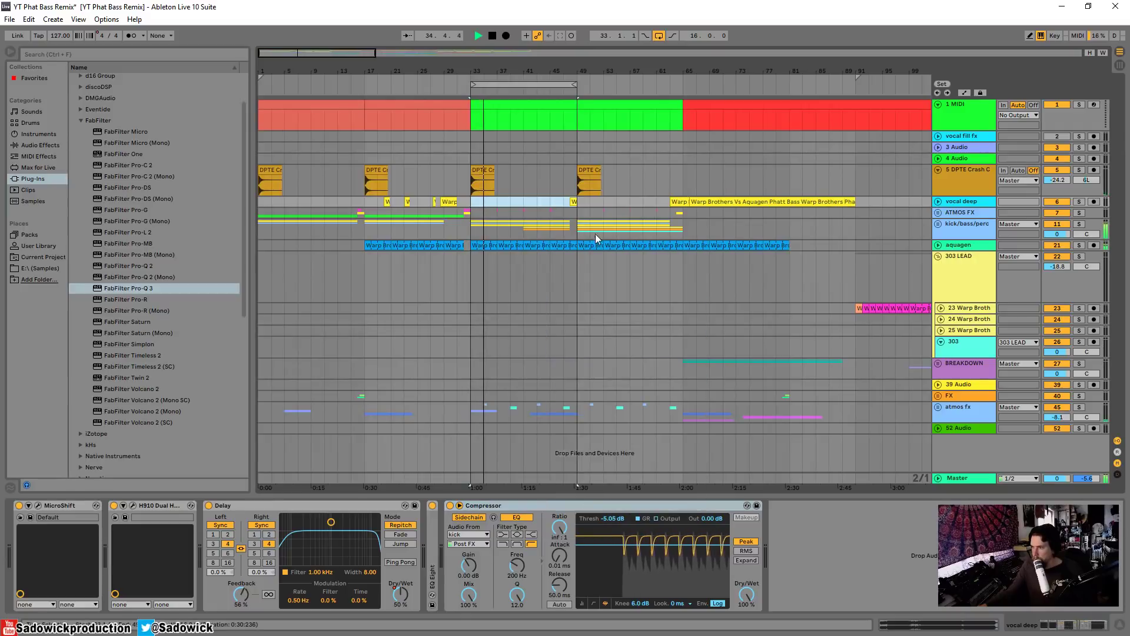
{"action": "left_click_drag", "start_coordinate": [533, 88], "coordinate": [642, 86]}
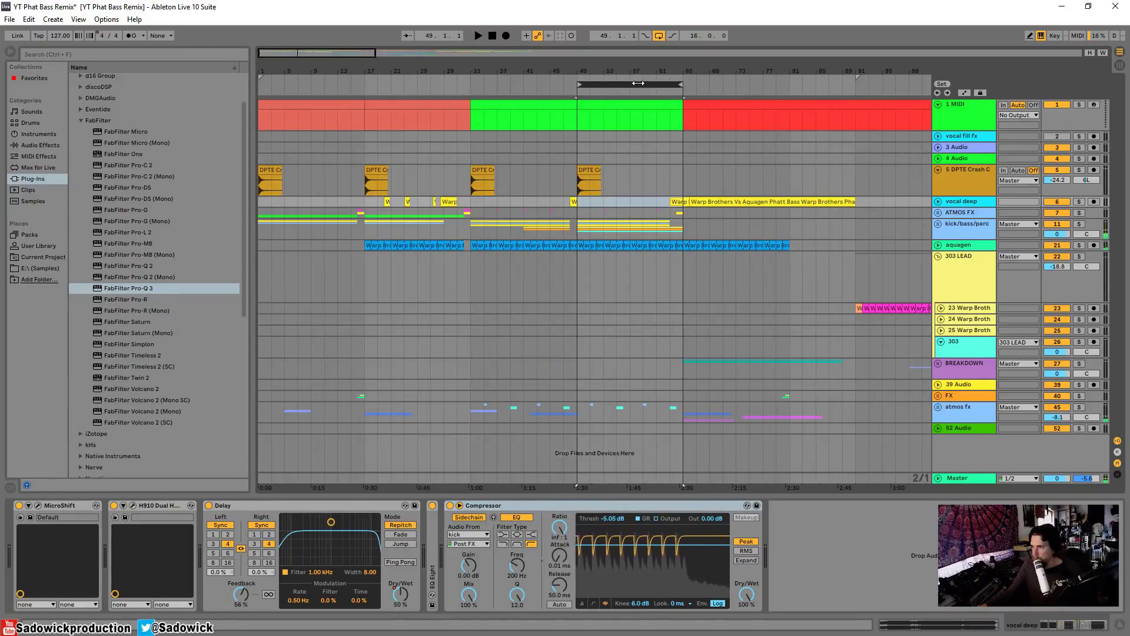
{"action": "key", "text": "space"}
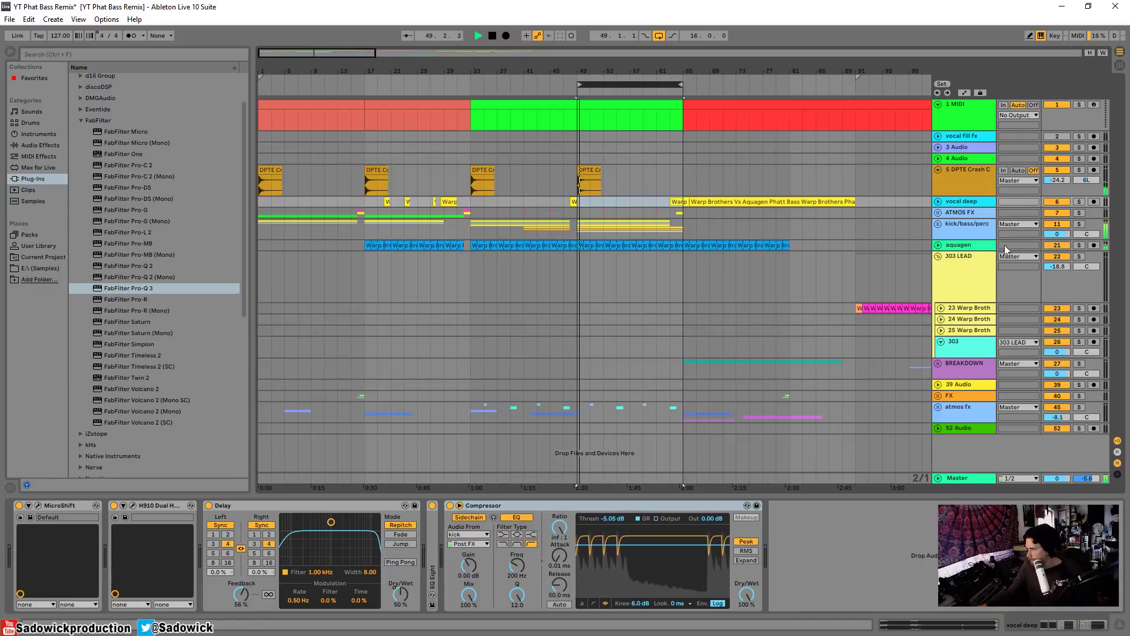
Step: Unfold and solo the aquagen track and add FabFilter Pro-Q 3 at the end of its device chain
{"action": "left_click", "coordinate": [938, 245]}
{"action": "left_click", "coordinate": [968, 246]}
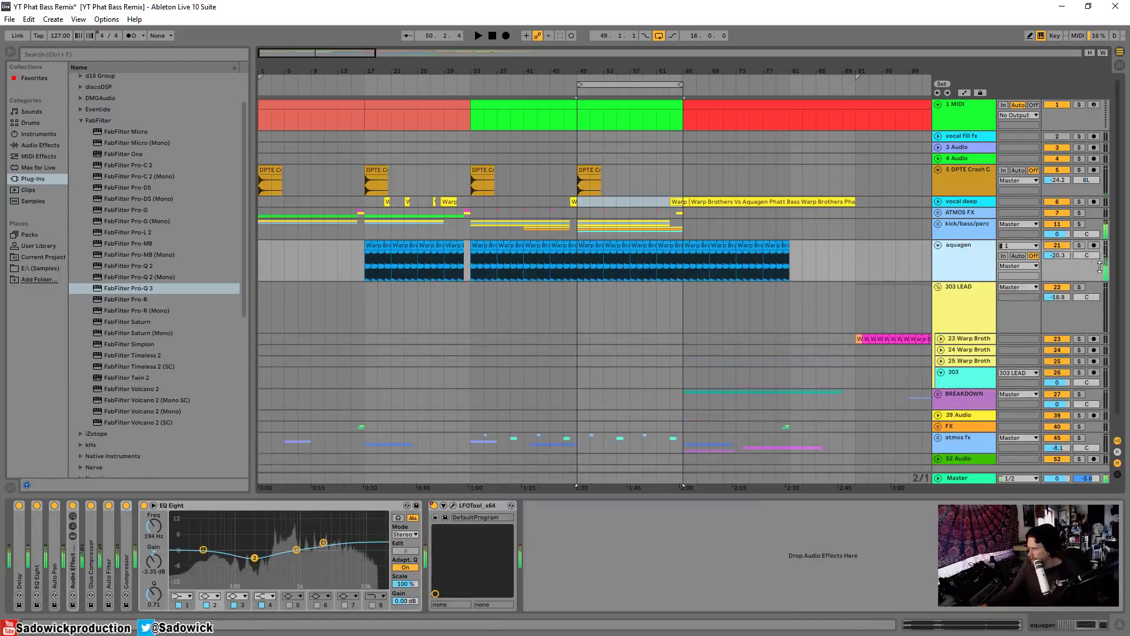
{"action": "key", "text": "space"}
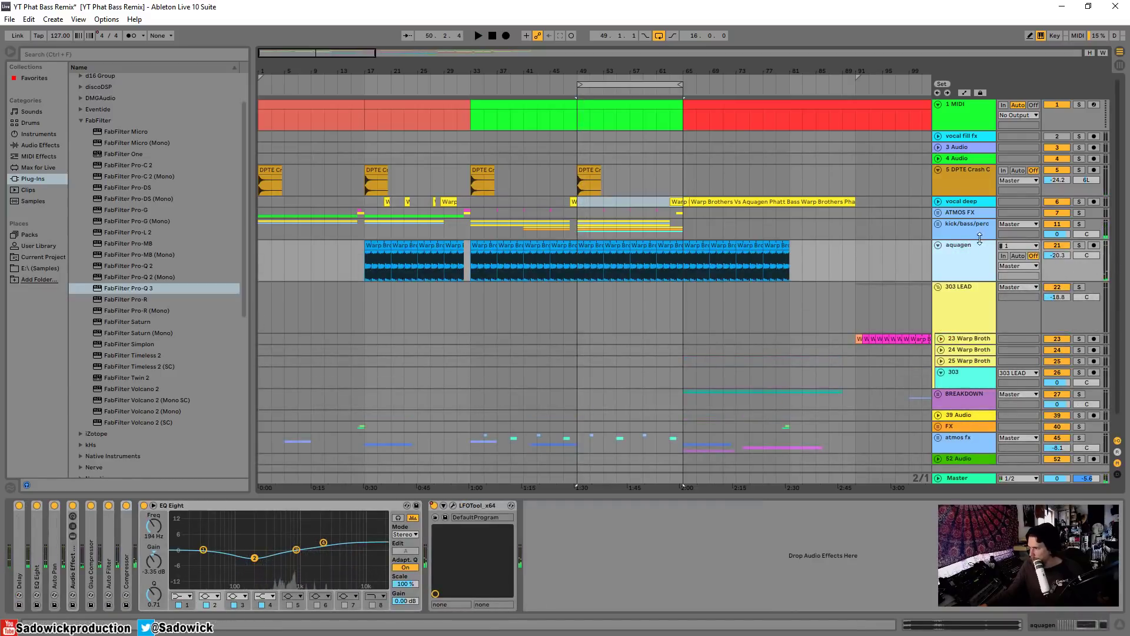
{"action": "key", "text": "space"}
{"action": "left_click_drag", "start_coordinate": [144, 290], "coordinate": [618, 521]}
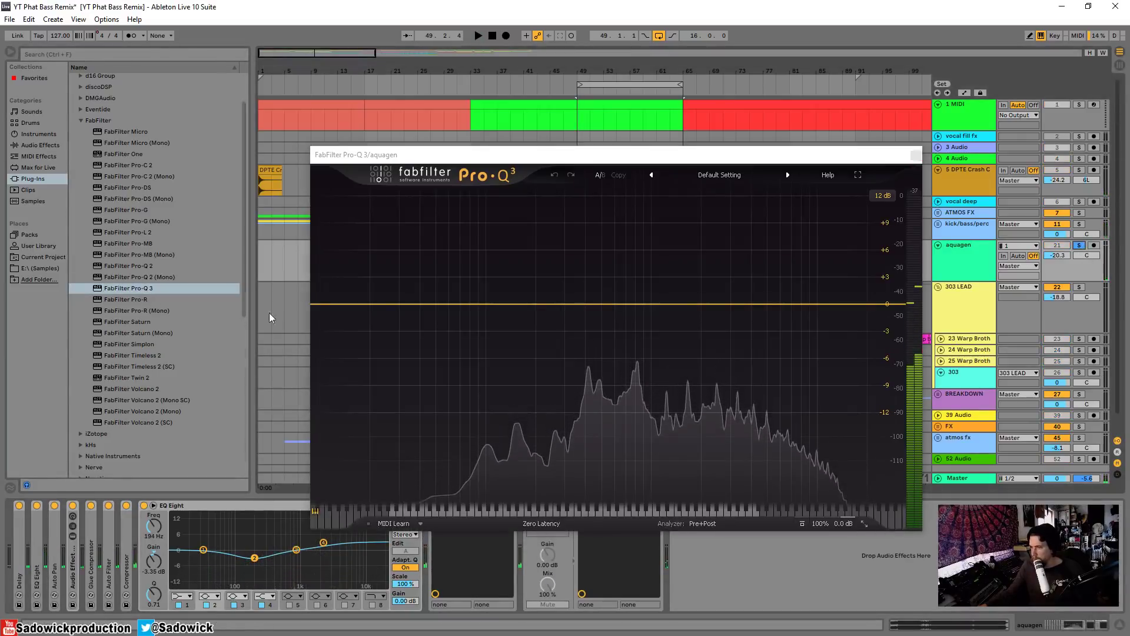
Step: Add a Side low cut at 12 dB/oct in the aquagen Pro-Q 3 and a Side bell dip at about 218 Hz
{"action": "double_click", "coordinate": [328, 304]}
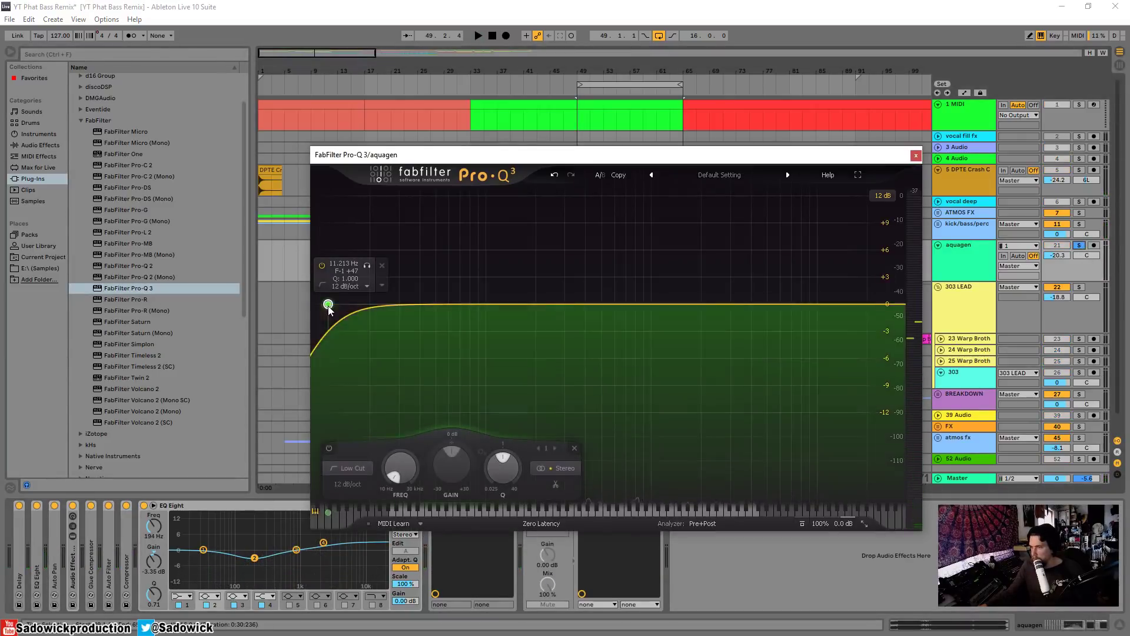
{"action": "left_click", "coordinate": [562, 454]}
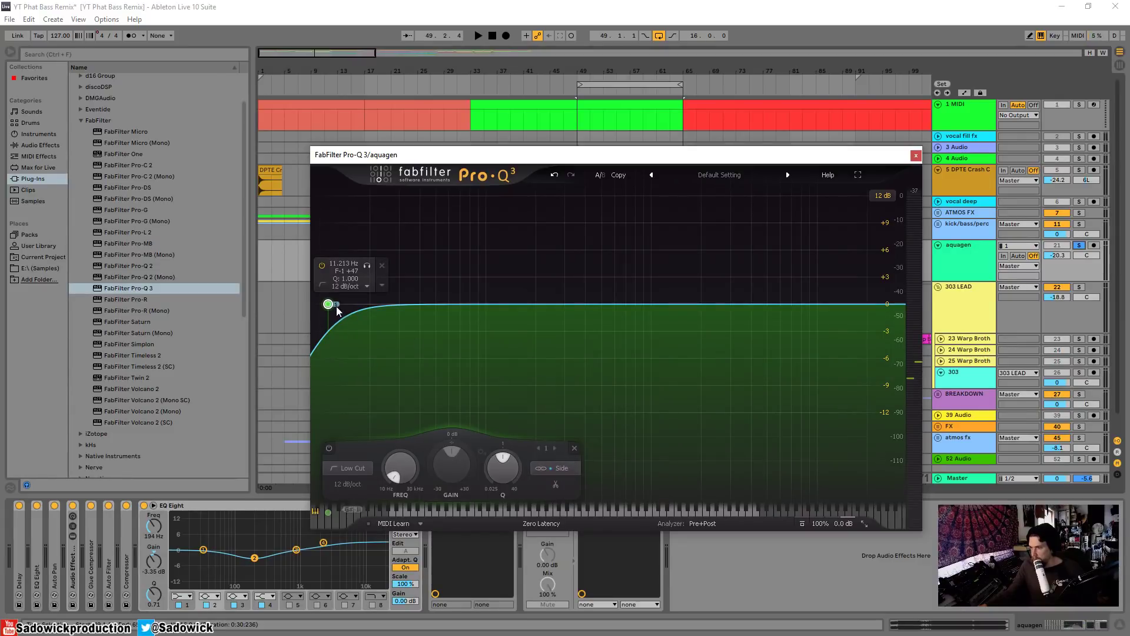
{"action": "key", "text": "space"}
{"action": "left_click_drag", "start_coordinate": [328, 304], "coordinate": [646, 305]}
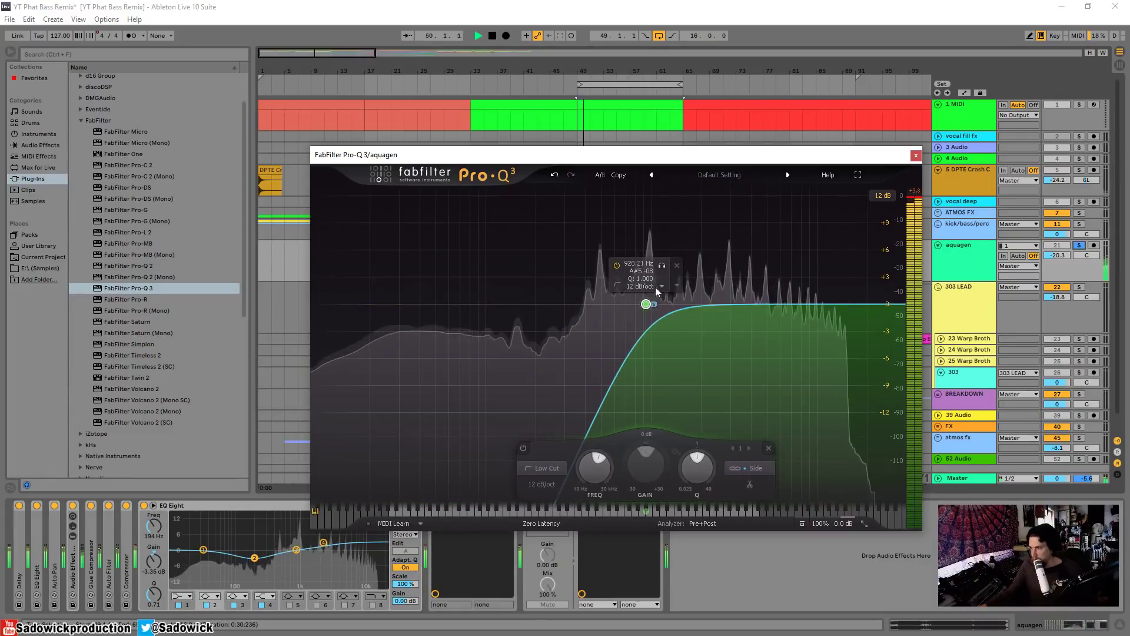
{"action": "left_click_drag", "start_coordinate": [664, 267], "coordinate": [560, 256]}
{"action": "left_click_drag", "start_coordinate": [541, 304], "coordinate": [477, 298]}
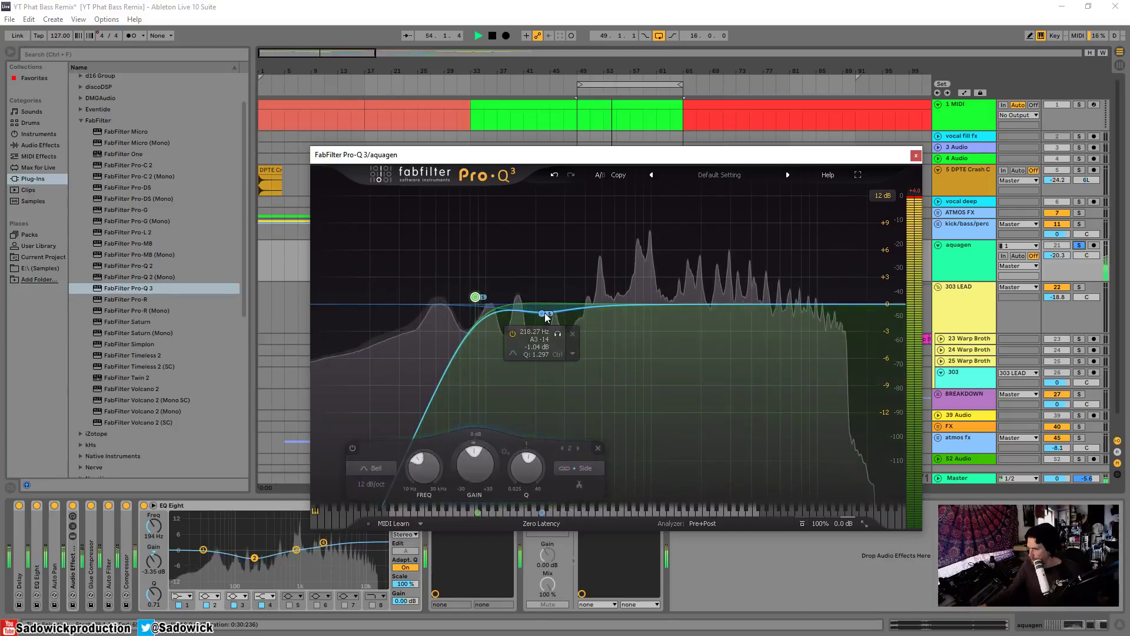
{"action": "mouse_move", "coordinate": [545, 312]}
{"action": "left_mouse_down"}
{"action": "mouse_move", "coordinate": [544, 385]}
{"action": "mouse_move", "coordinate": [542, 326]}
{"action": "left_mouse_up"}
Step: Add a Stereo bell at about 578 Hz and -0.39 dB, plus a high cut near the top of the spectrum
{"action": "left_click_drag", "start_coordinate": [760, 304], "coordinate": [612, 307]}
{"action": "left_click", "coordinate": [848, 469]}
{"action": "left_click", "coordinate": [848, 430]}
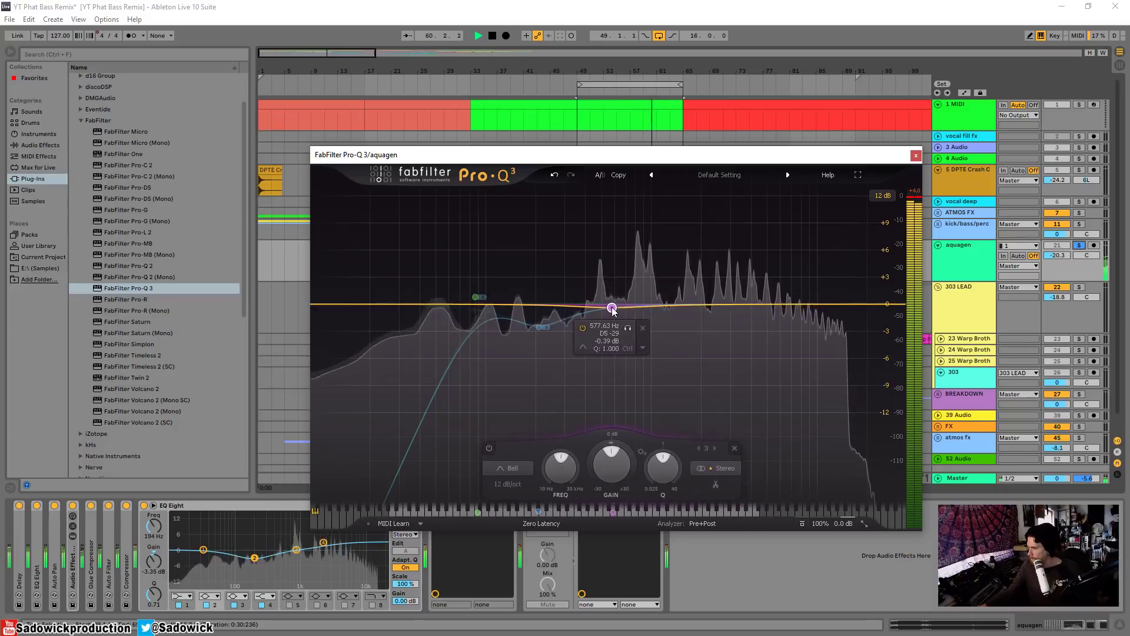
{"action": "double_click", "coordinate": [889, 304]}
{"action": "left_click_drag", "start_coordinate": [889, 305], "coordinate": [845, 310]}
{"action": "key", "text": "space"}
Step: Add a Stereo low cut with a 6 dB/oct slope at about 175 Hz and play the loop
{"action": "double_click", "coordinate": [321, 304]}
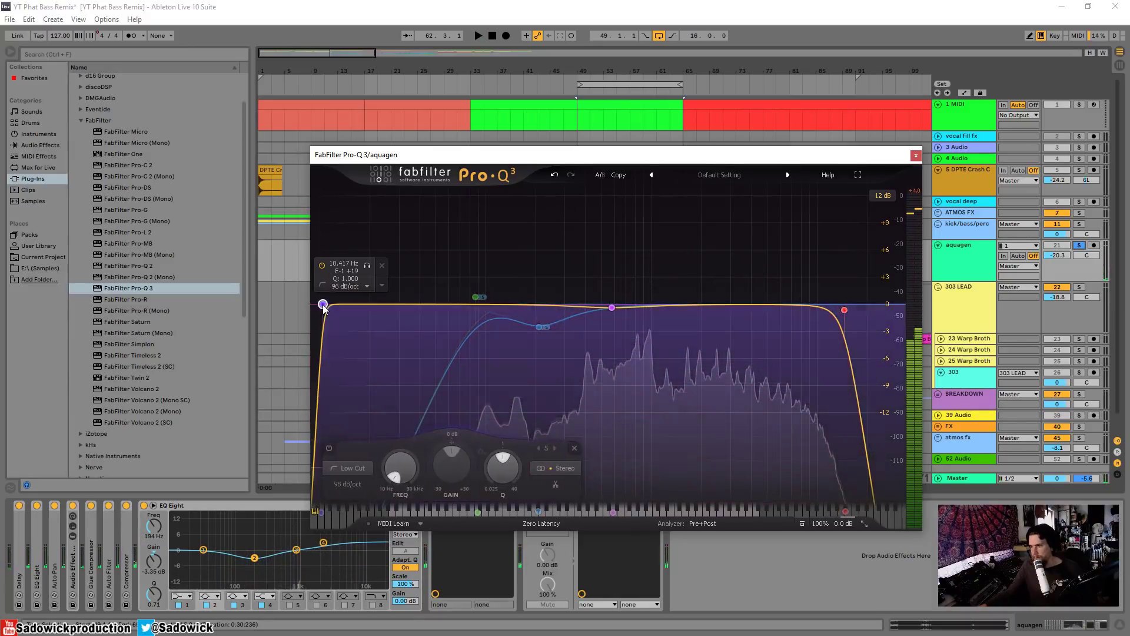
{"action": "left_click_drag", "start_coordinate": [321, 304], "coordinate": [561, 308]}
{"action": "key", "text": "space"}
{"action": "scroll", "coordinate": [465, 309], "scroll_direction": "down", "scroll_amount": 4}
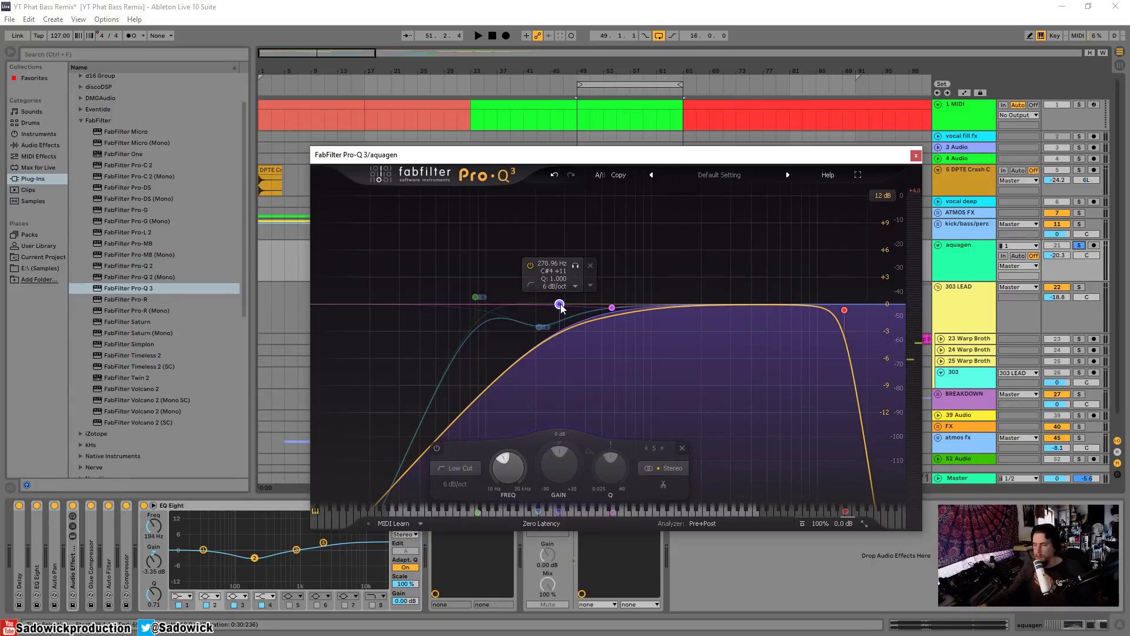
{"action": "left_click_drag", "start_coordinate": [561, 307], "coordinate": [528, 306]}
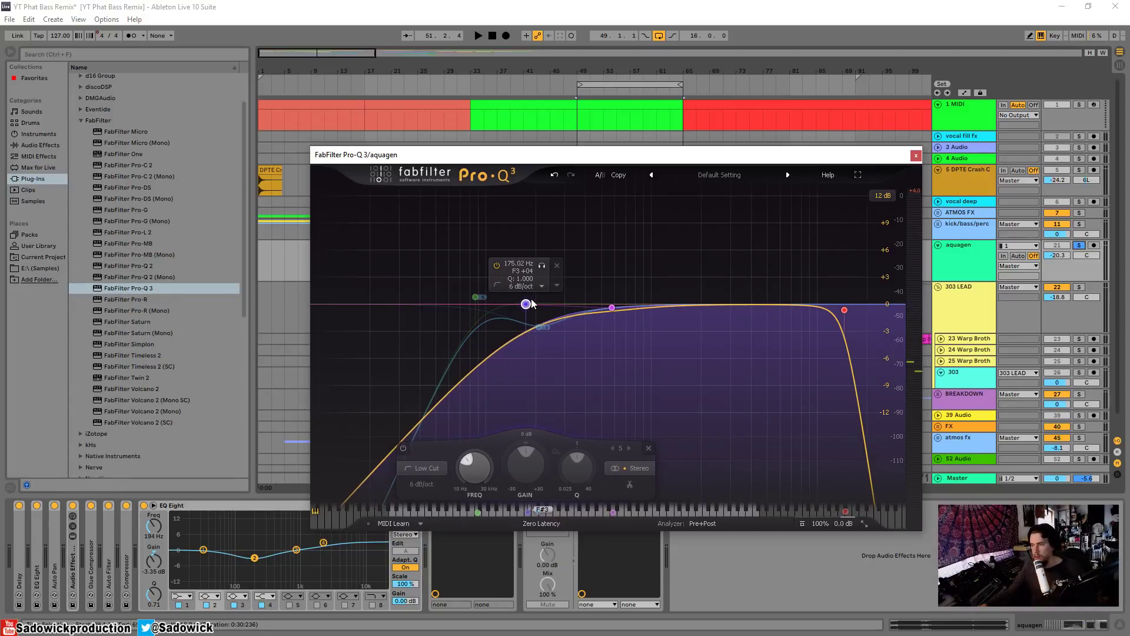
{"action": "key", "text": "space"}
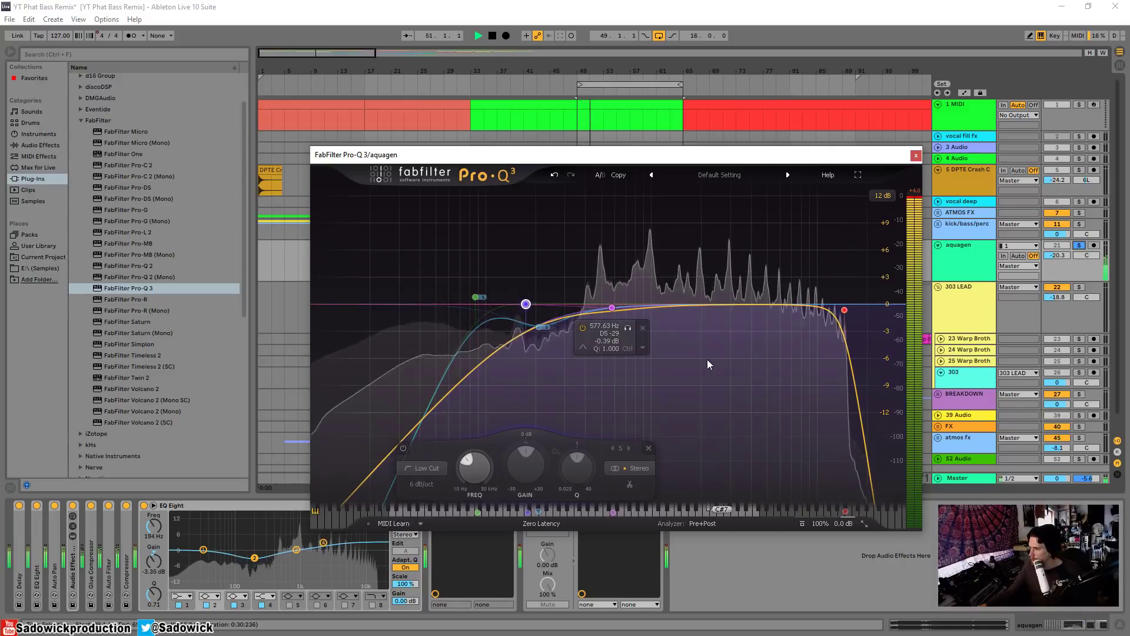
Step: Add a bell at about 2300 Hz with -1.43 dB and Q 3.105, then close and reopen the aquagen Pro-Q 3
{"action": "mouse_move", "coordinate": [728, 304]}
{"action": "left_mouse_down"}
{"action": "mouse_move", "coordinate": [732, 391]}
{"action": "mouse_move", "coordinate": [618, 413]}
{"action": "mouse_move", "coordinate": [684, 412]}
{"action": "mouse_move", "coordinate": [704, 379]}
{"action": "mouse_move", "coordinate": [803, 380]}
{"action": "mouse_move", "coordinate": [644, 382]}
{"action": "mouse_move", "coordinate": [686, 319]}
{"action": "mouse_move", "coordinate": [713, 331]}
{"action": "mouse_move", "coordinate": [712, 319]}
{"action": "left_mouse_up"}
{"action": "scroll", "coordinate": [726, 339], "scroll_direction": "up", "scroll_amount": 10}
{"action": "scroll", "coordinate": [713, 331], "scroll_direction": "down", "scroll_amount": 10}
{"action": "scroll", "coordinate": [713, 332], "scroll_direction": "up", "scroll_amount": 3}
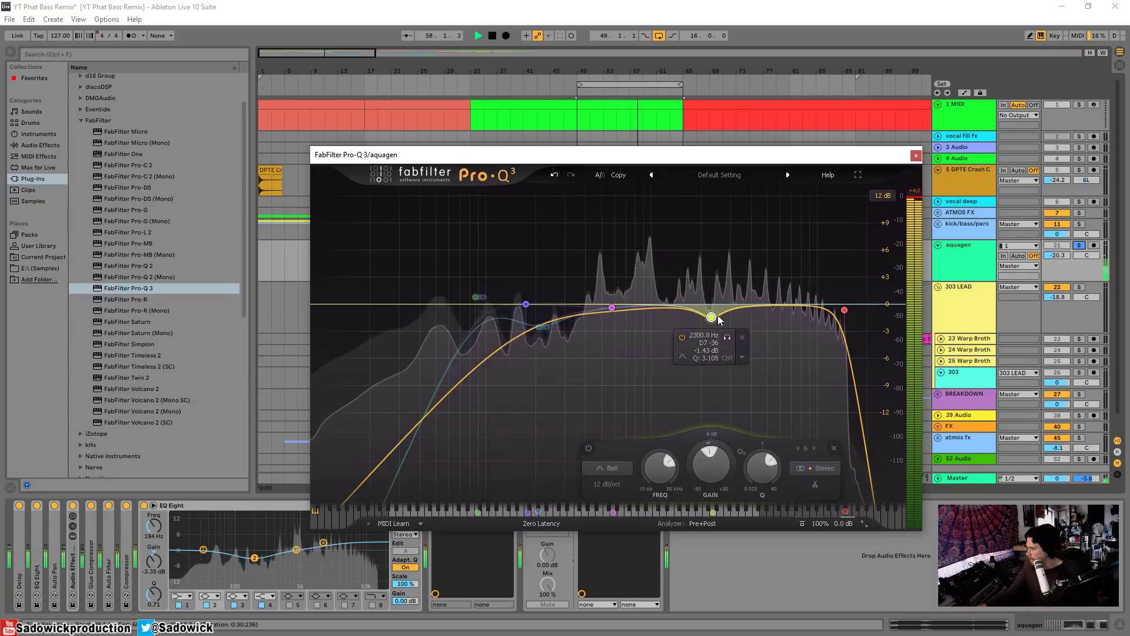
{"action": "left_click", "coordinate": [916, 156]}
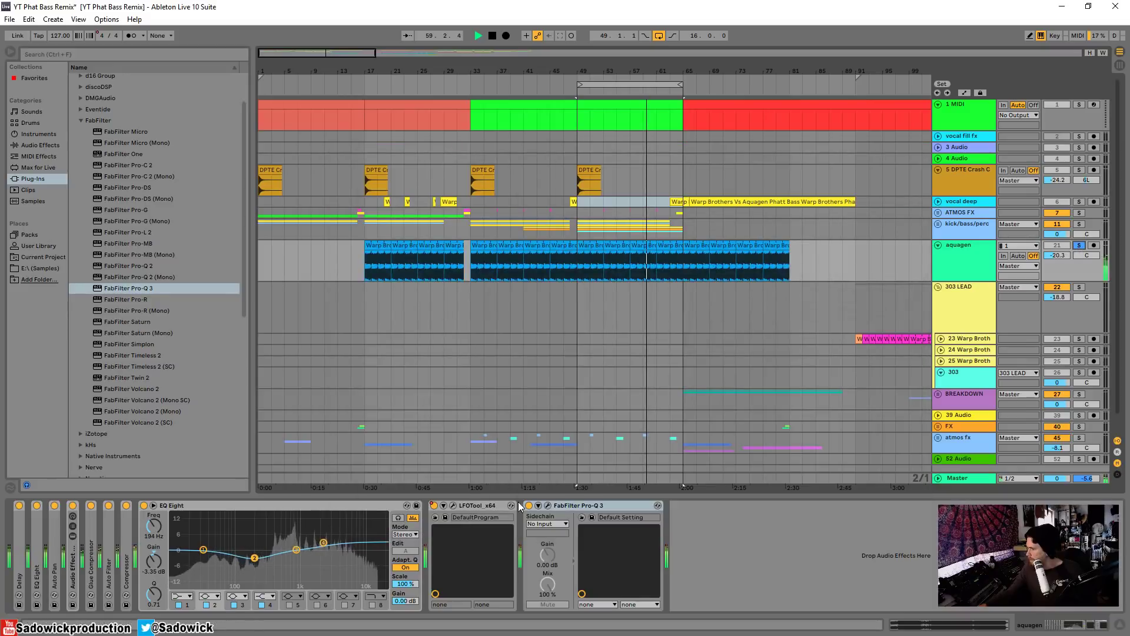
{"action": "left_click", "coordinate": [549, 506]}
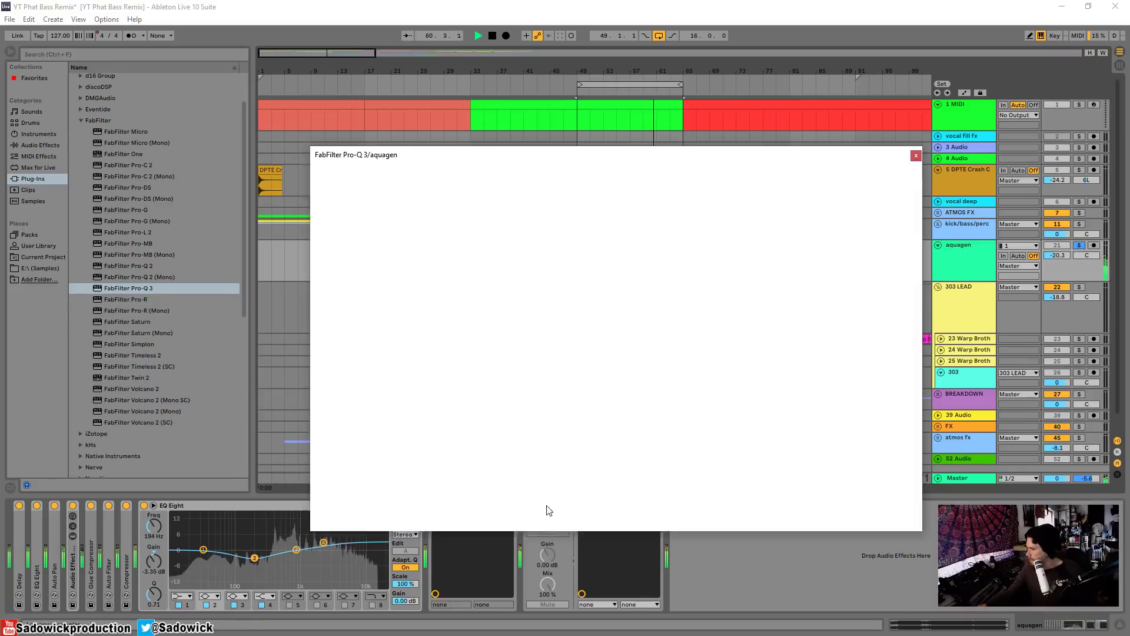
Step: Add a Stereo bell dip of about 3.5 dB above the 2300 Hz bell in aquagen's Pro-Q 3, unsolo the track and play the loop
{"action": "left_click_drag", "start_coordinate": [773, 314], "coordinate": [778, 344]}
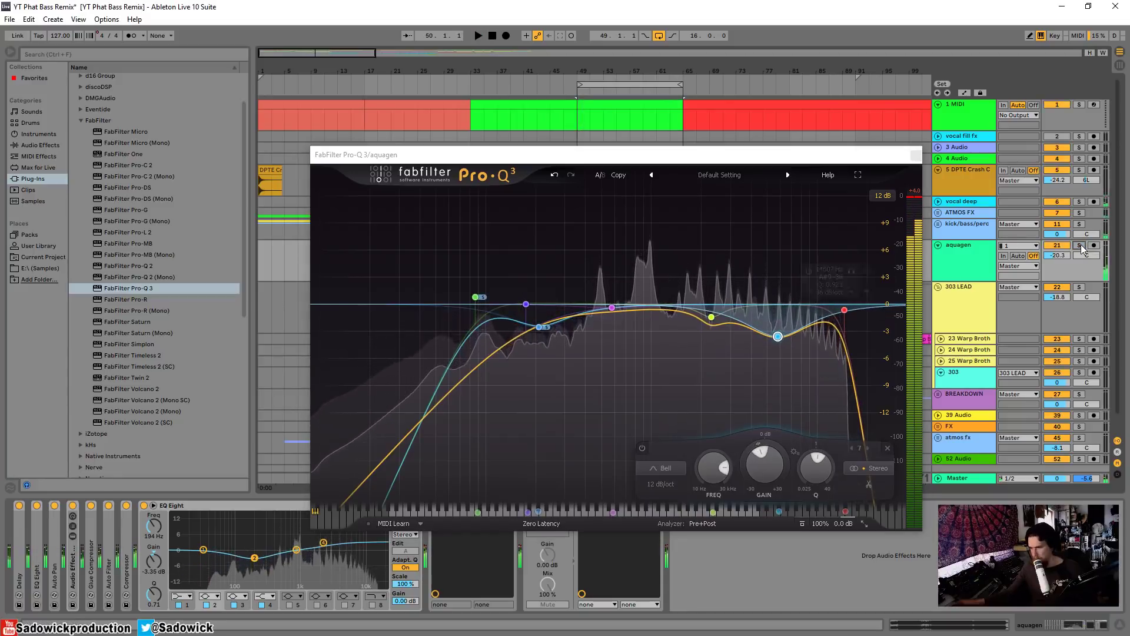
{"action": "left_click", "coordinate": [1080, 245]}
{"action": "key", "text": "space"}
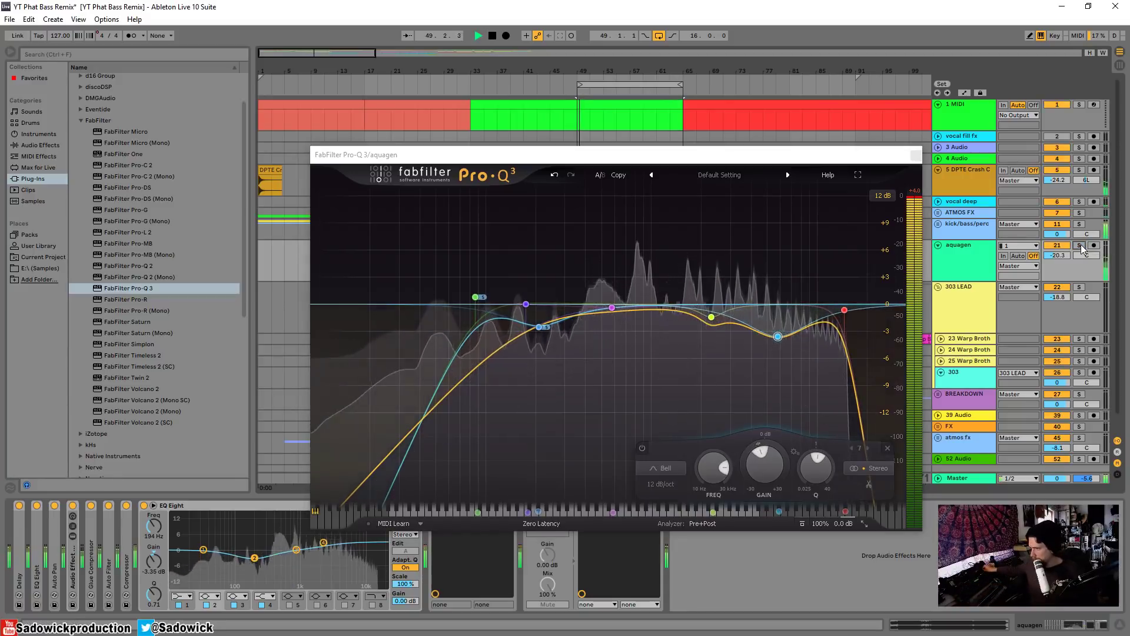
{"action": "key", "text": "space"}
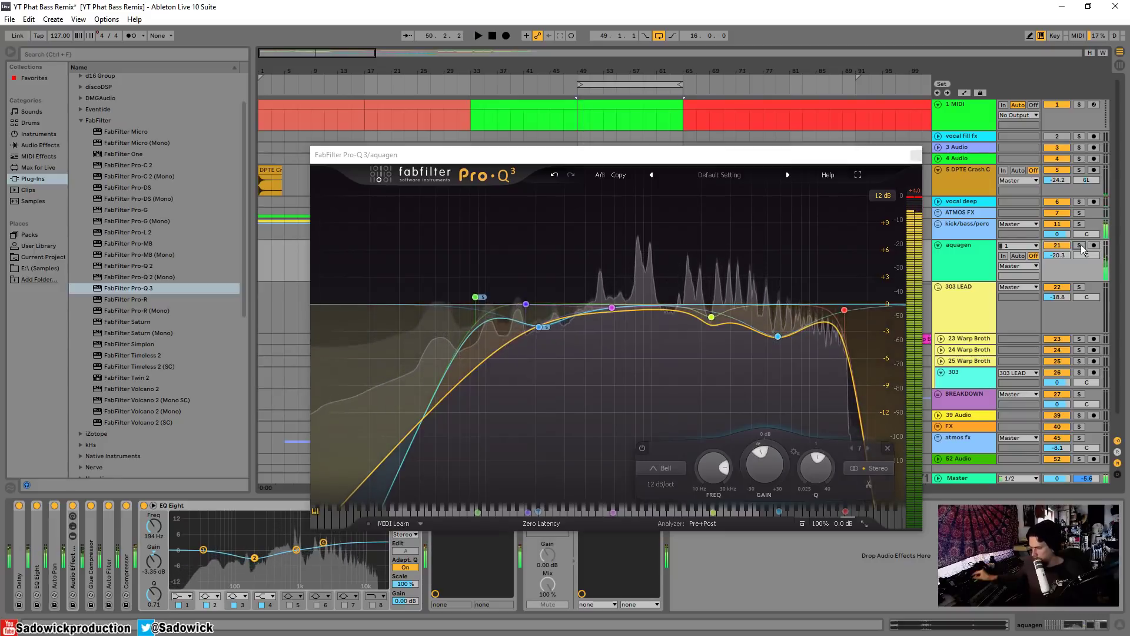
{"action": "key", "text": "space"}
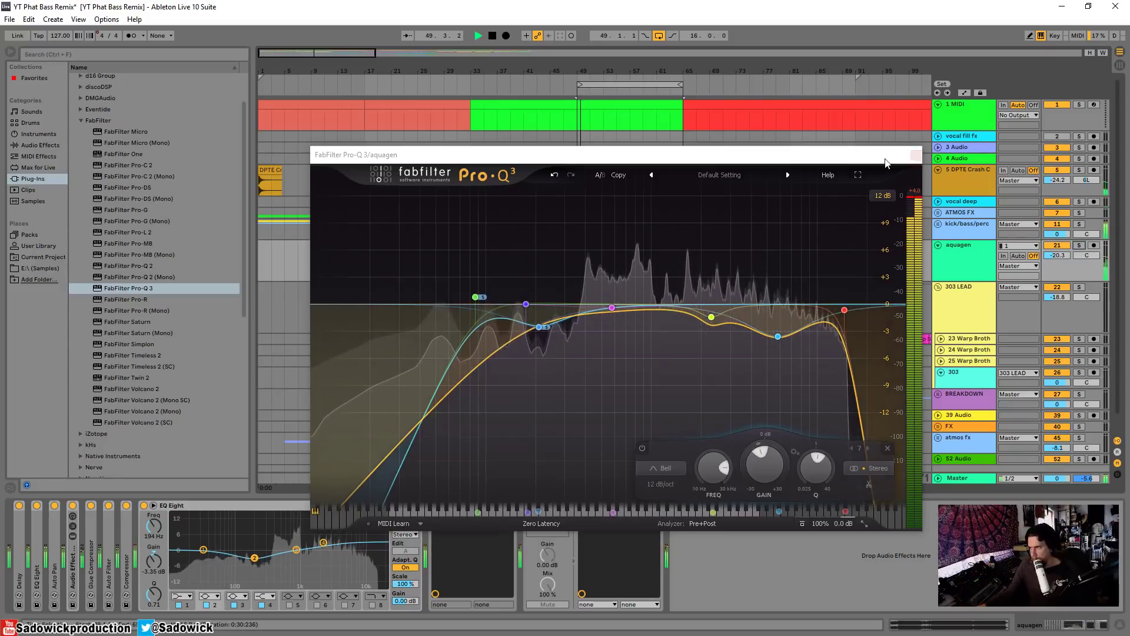
Step: Compare aquagen with its Pro-Q 3 bypassed and re-enabled during playback
{"action": "left_click_drag", "start_coordinate": [885, 157], "coordinate": [686, 102]}
{"action": "left_click", "coordinate": [529, 507]}
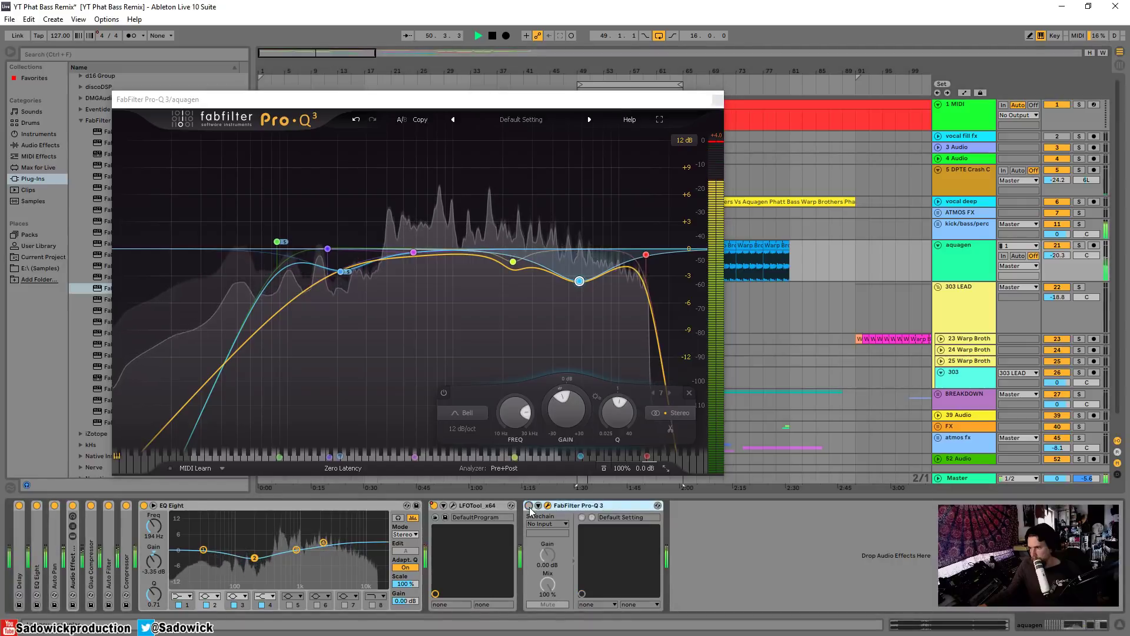
{"action": "left_click", "coordinate": [530, 507]}
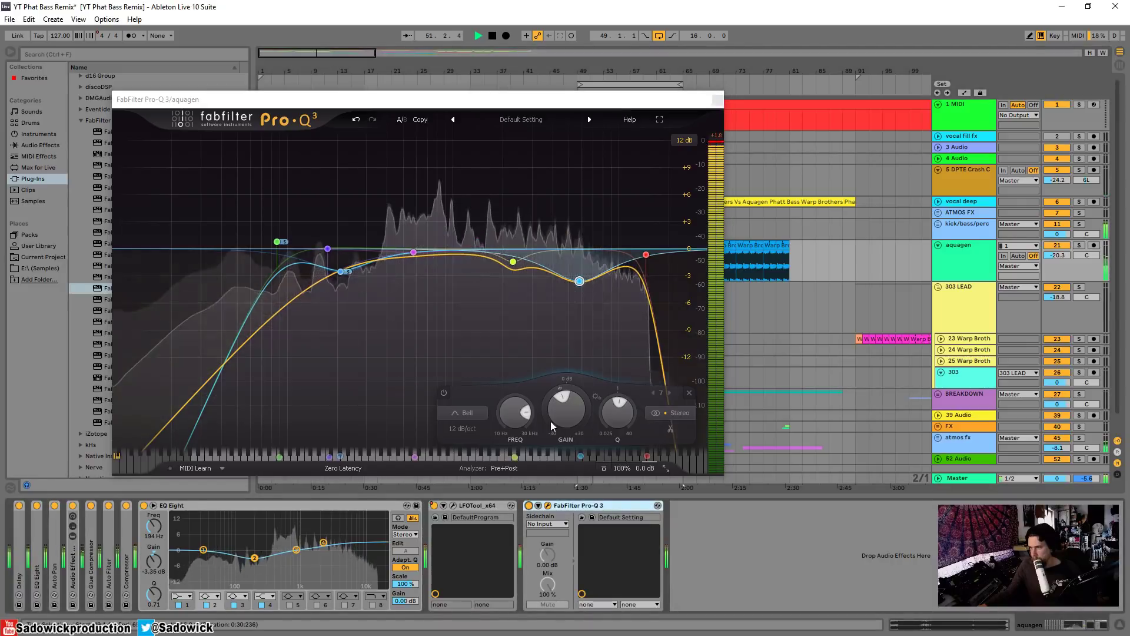
Step: Add a Side bell dip of about 3 dB between the 578 Hz and 2300 Hz bells, close Pro-Q 3 and play from bar 49
{"action": "left_click", "coordinate": [580, 282]}
{"action": "left_click_drag", "start_coordinate": [543, 249], "coordinate": [453, 275]}
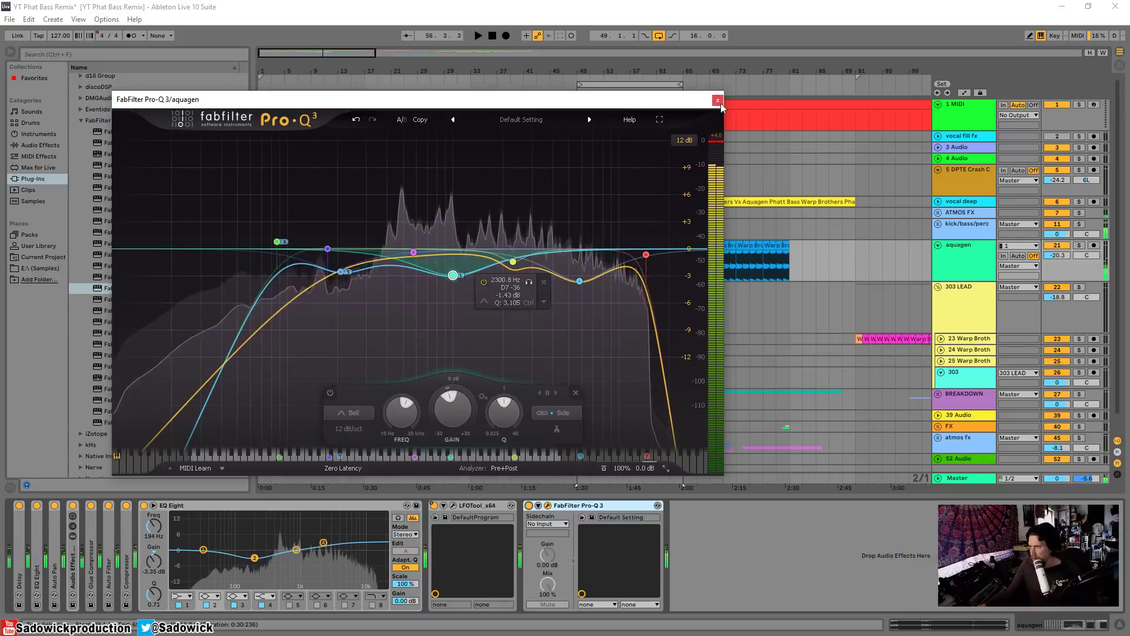
{"action": "key", "text": "ctrl+alt+p"}
{"action": "left_click", "coordinate": [577, 297]}
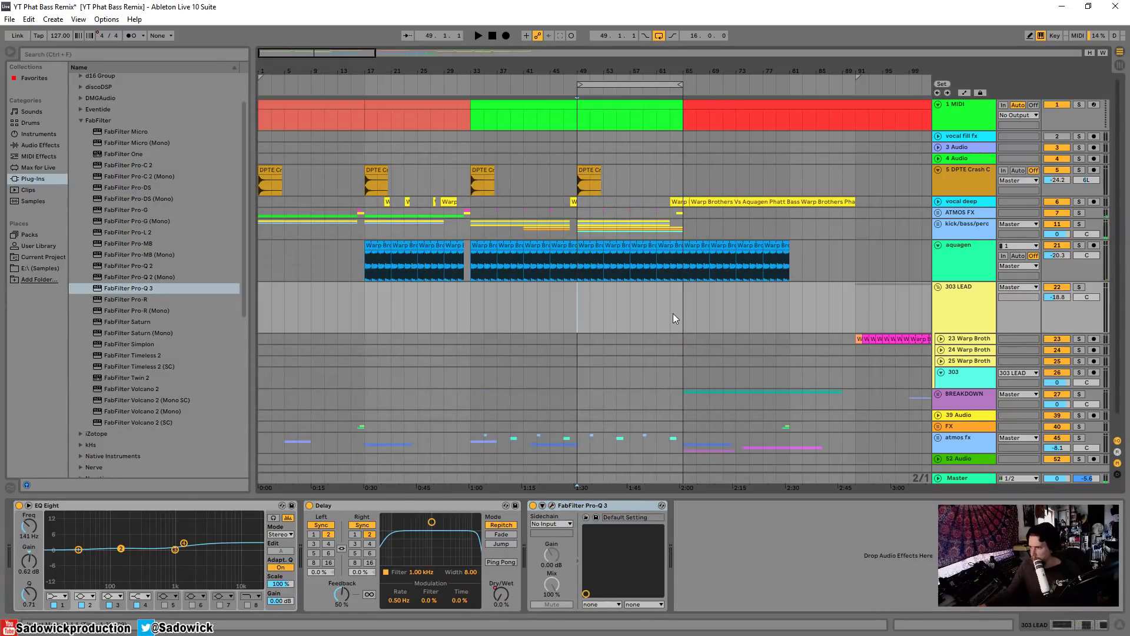
{"action": "key", "text": "space"}
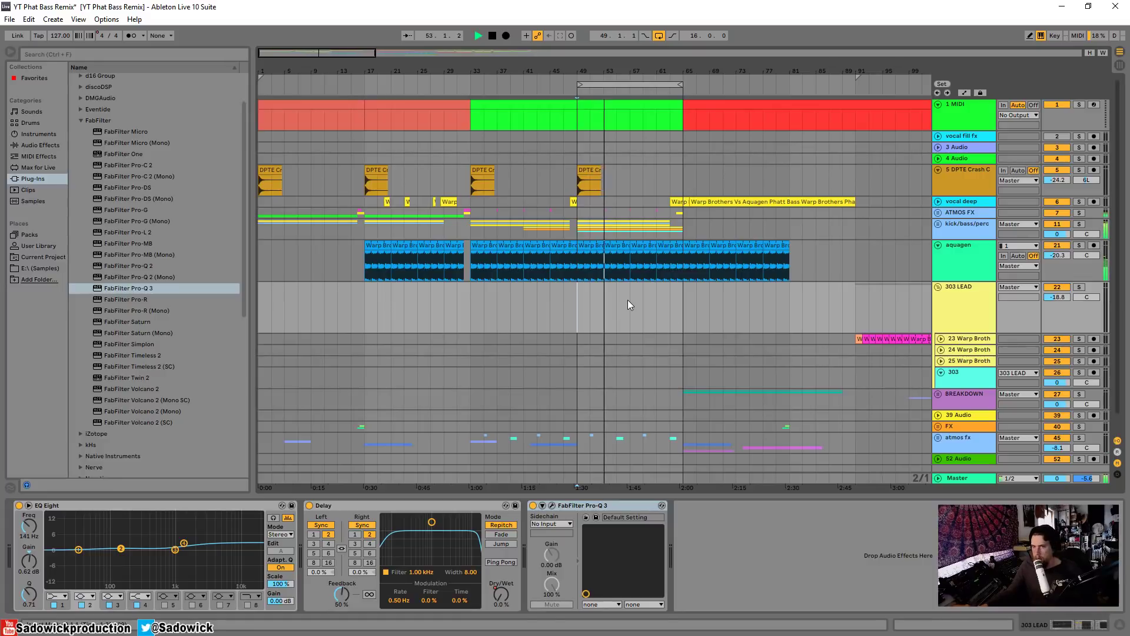
{"action": "key", "text": "space"}
Step: Unfold the ATMOS FX group and add FabFilter Pro-Q 3 after its EQ Eight
{"action": "left_click", "coordinate": [939, 217]}
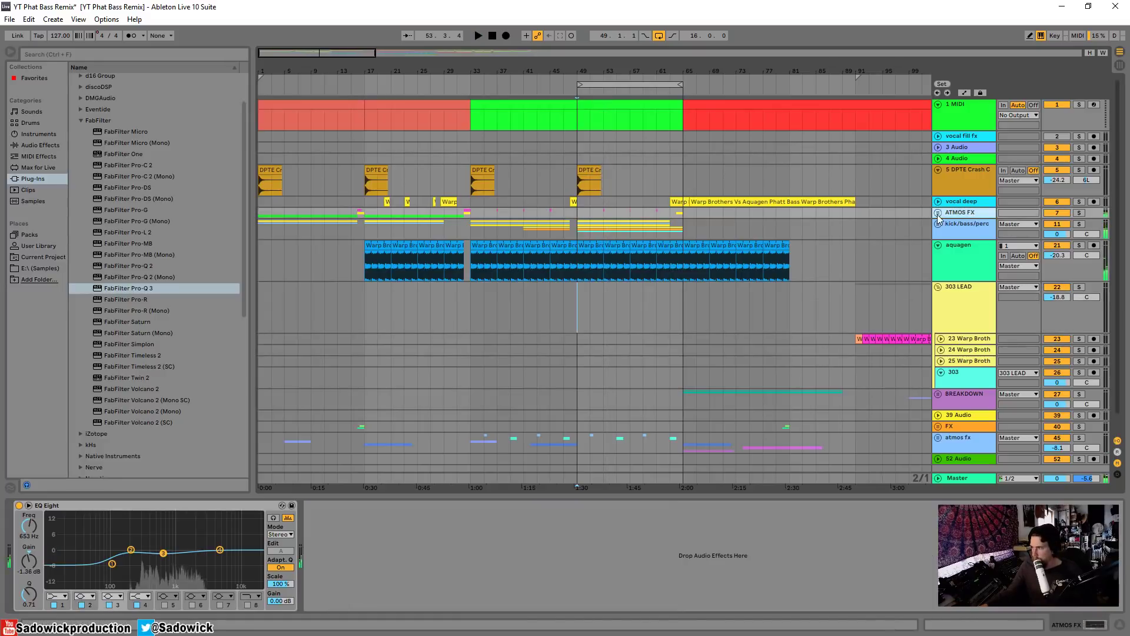
{"action": "left_click", "coordinate": [940, 214]}
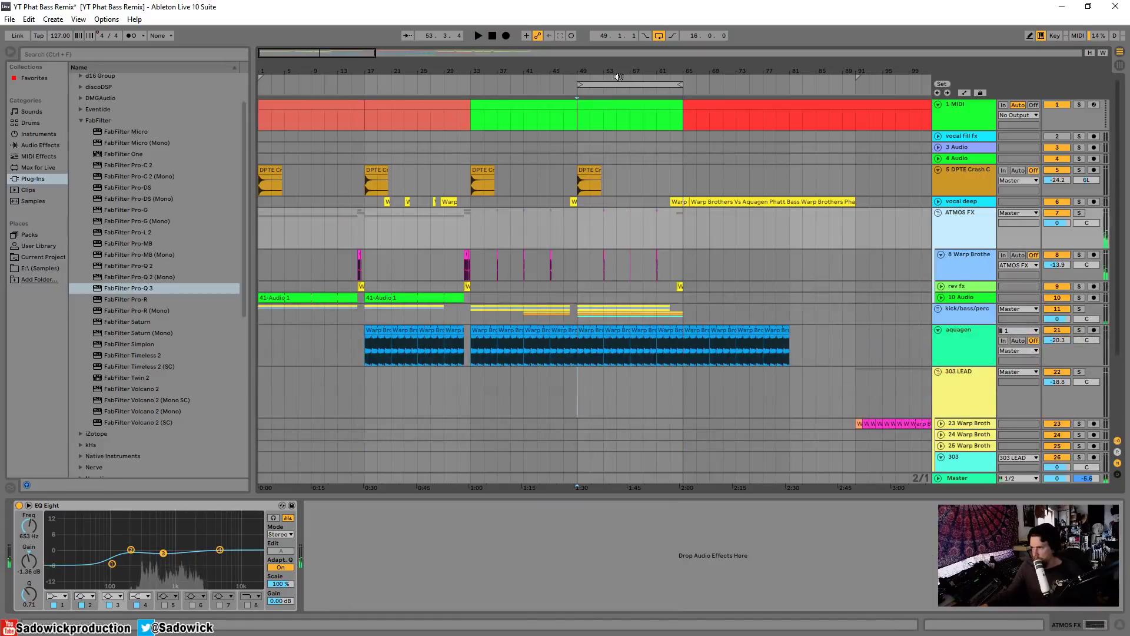
{"action": "left_click_drag", "start_coordinate": [618, 77], "coordinate": [603, 214]}
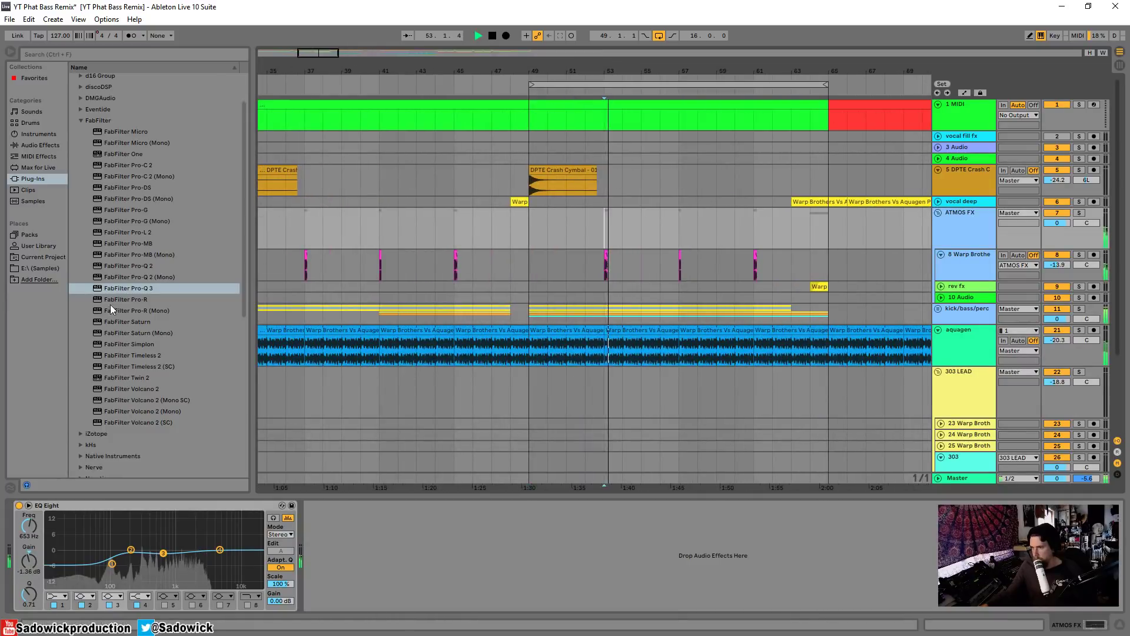
{"action": "key", "text": "space"}
{"action": "left_click_drag", "start_coordinate": [120, 289], "coordinate": [143, 302]}
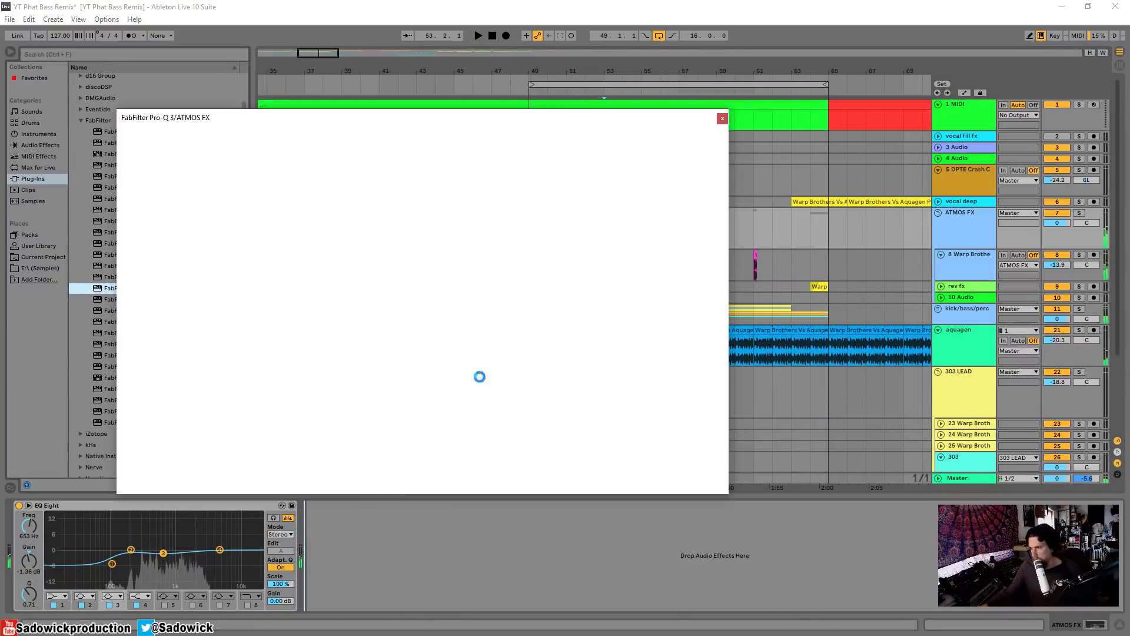
{"action": "key", "text": "space"}
{"action": "key", "text": "space"}
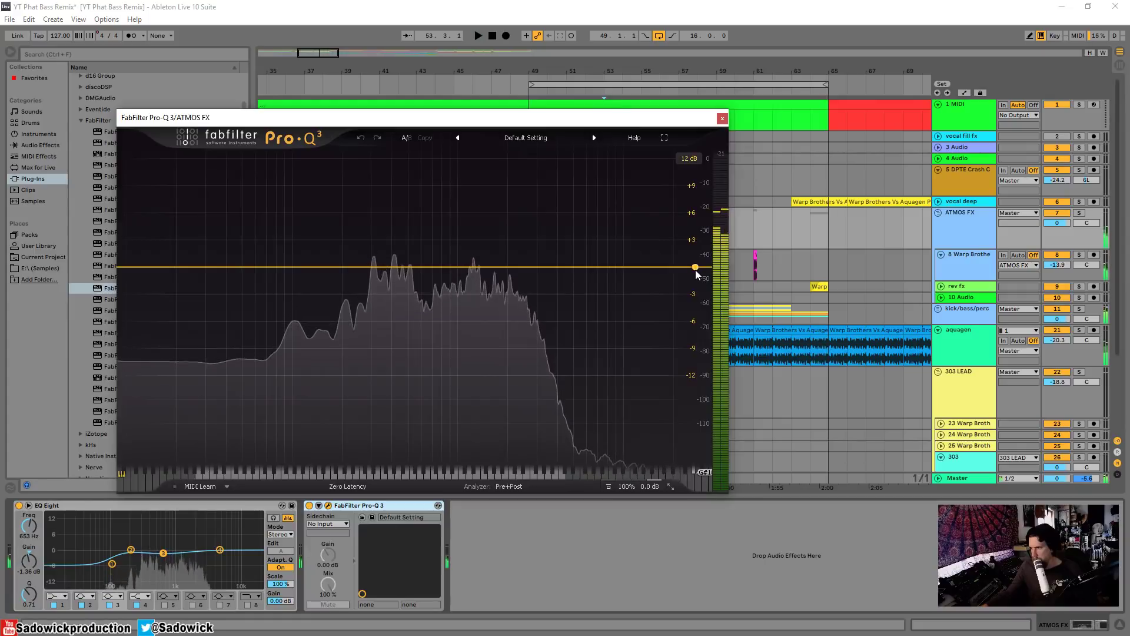
Step: Add a Stereo high cut at about 3088 Hz with a 6 dB/oct slope in the ATMOS FX Pro-Q 3
{"action": "left_click", "coordinate": [695, 270]}
{"action": "key", "text": "space"}
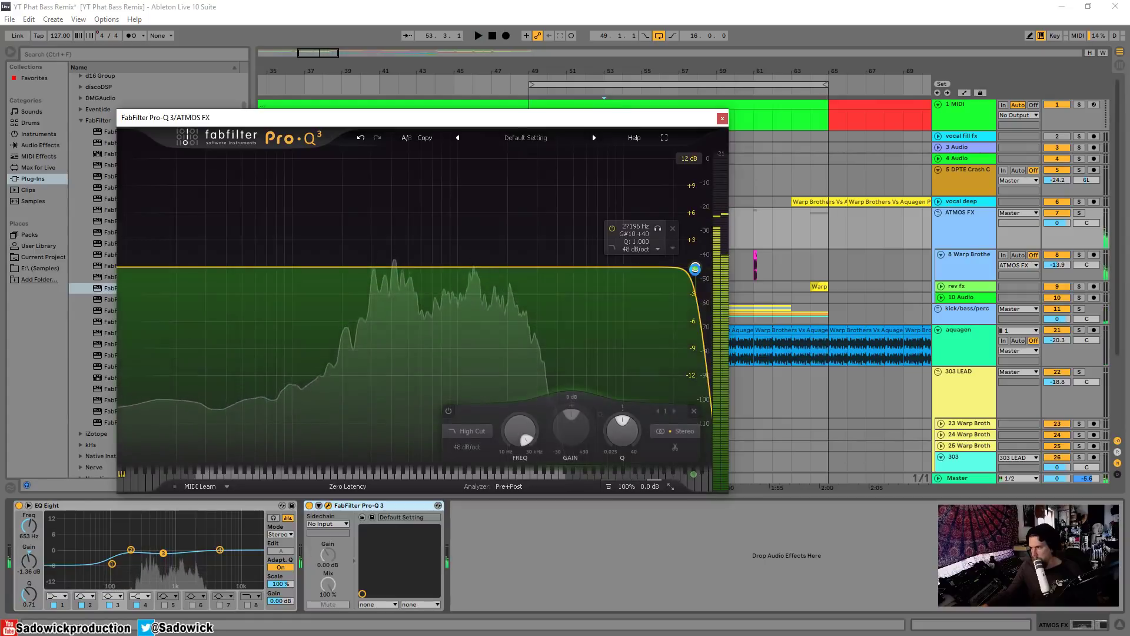
{"action": "left_click_drag", "start_coordinate": [695, 270], "coordinate": [530, 266]}
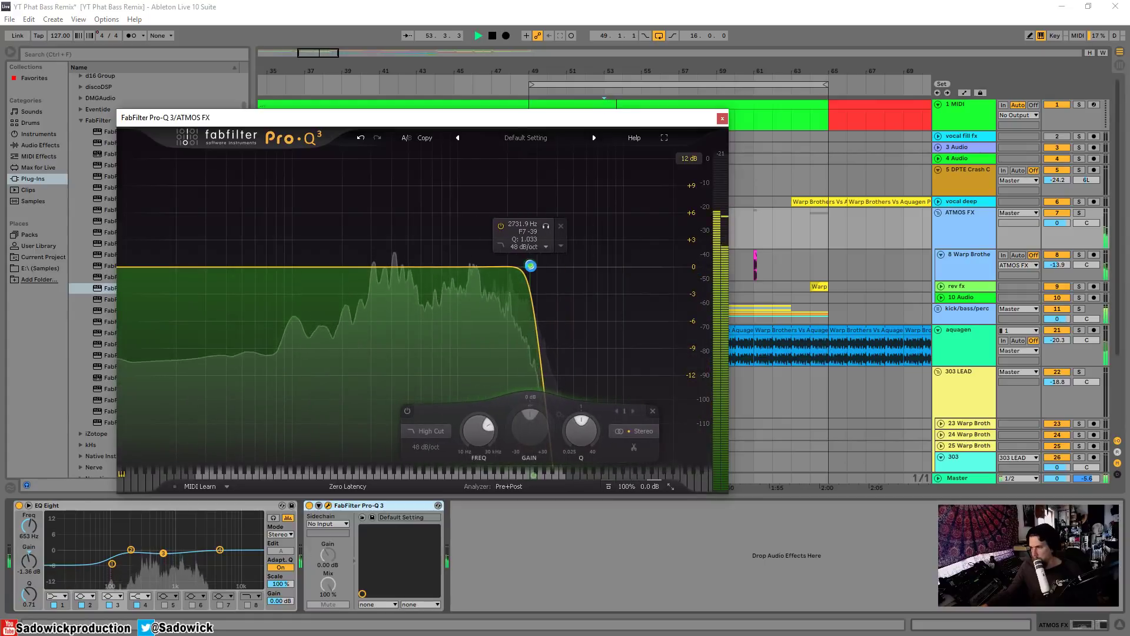
{"action": "scroll", "coordinate": [531, 266], "scroll_direction": "down", "scroll_amount": 3}
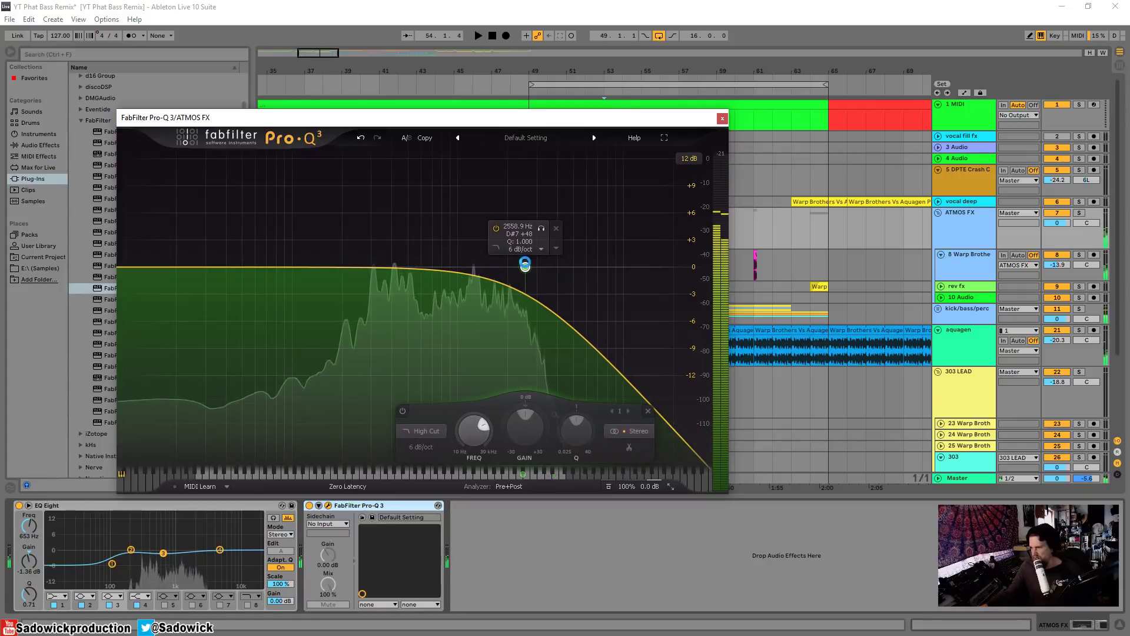
{"action": "left_click_drag", "start_coordinate": [525, 267], "coordinate": [538, 266]}
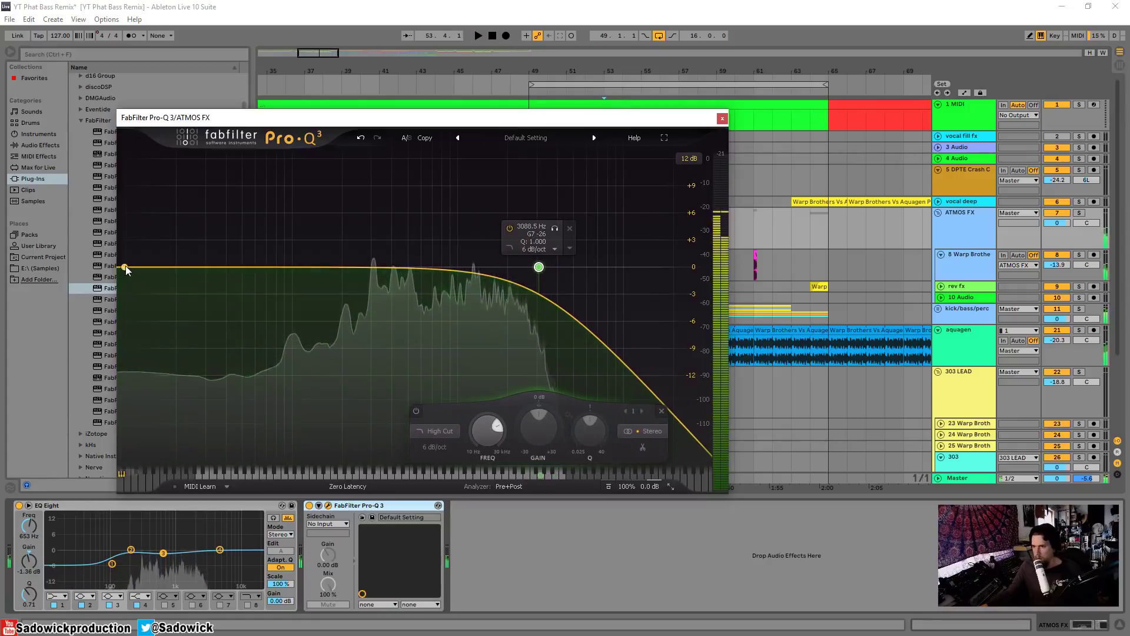
Step: Add a Stereo low cut at about 220 Hz with a 24 dB/oct slope to the ATMOS FX group
{"action": "left_click_drag", "start_coordinate": [124, 267], "coordinate": [347, 262]}
{"action": "scroll", "coordinate": [127, 267], "scroll_direction": "up", "scroll_amount": 2}
{"action": "key", "text": "space"}
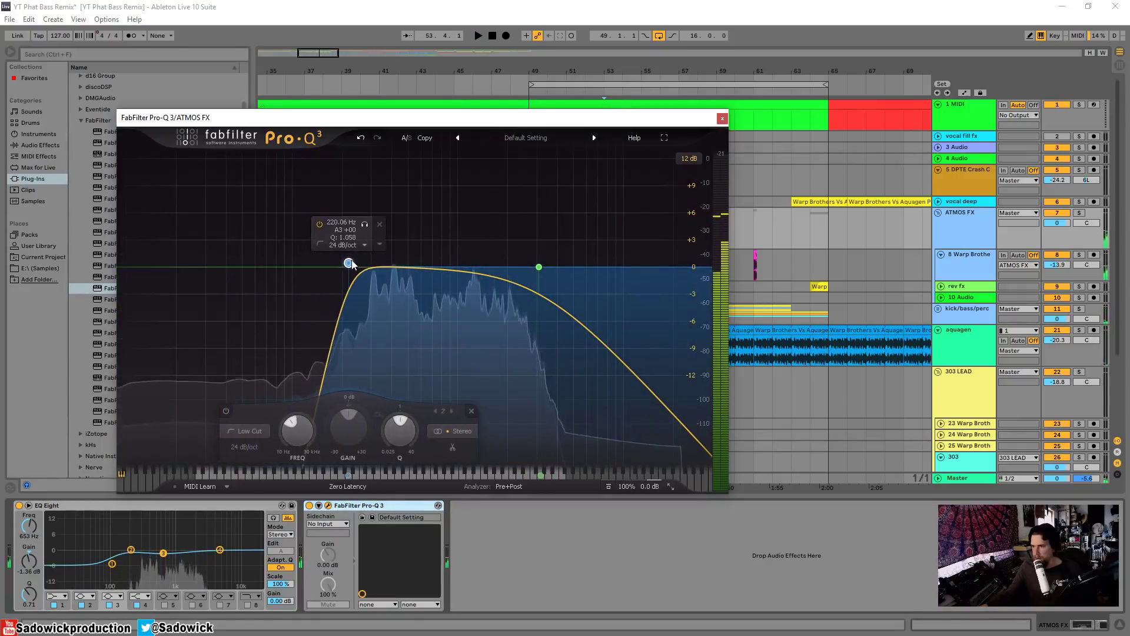
Step: Set the high cut to 30 dB/oct at about 23092 Hz, add a bell at about 597 Hz and -0.91 dB, and close Pro-Q 3
{"action": "left_click_drag", "start_coordinate": [539, 267], "coordinate": [570, 261]}
{"action": "scroll", "coordinate": [558, 267], "scroll_direction": "up", "scroll_amount": 4}
{"action": "left_click_drag", "start_coordinate": [479, 268], "coordinate": [420, 274]}
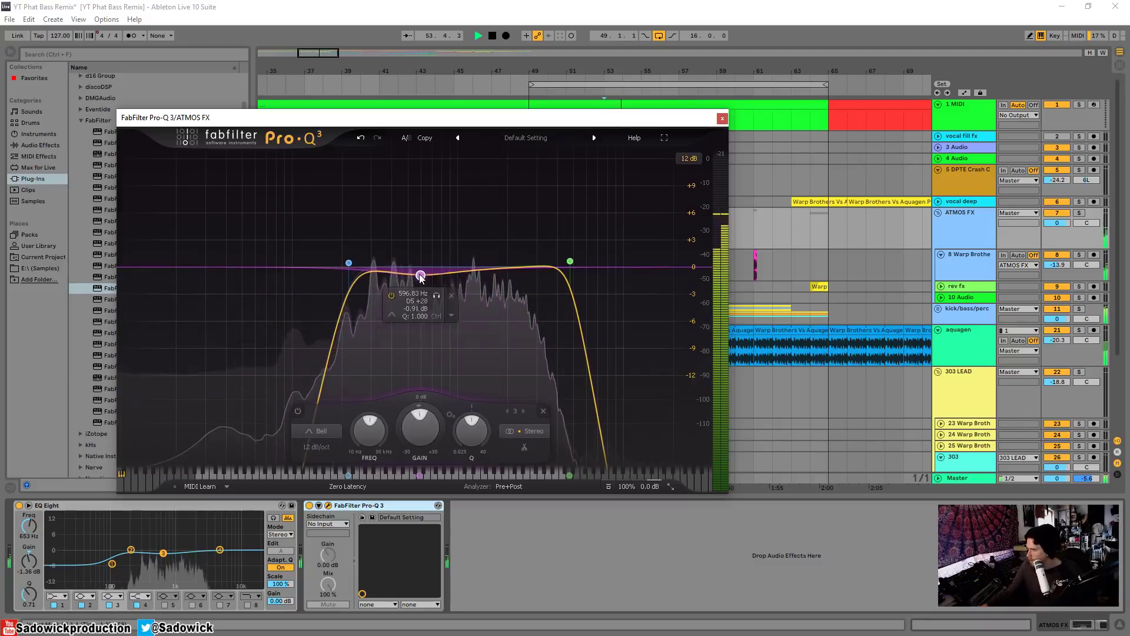
{"action": "left_click_drag", "start_coordinate": [570, 260], "coordinate": [684, 264]}
{"action": "left_click", "coordinate": [815, 266]}
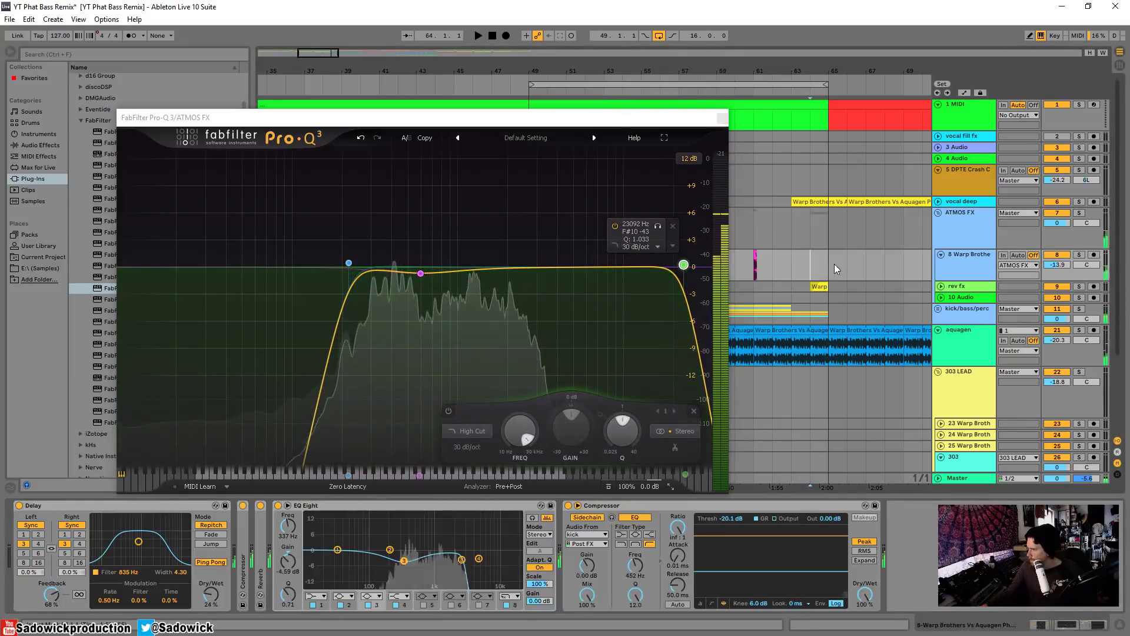
{"action": "left_click", "coordinate": [722, 120]}
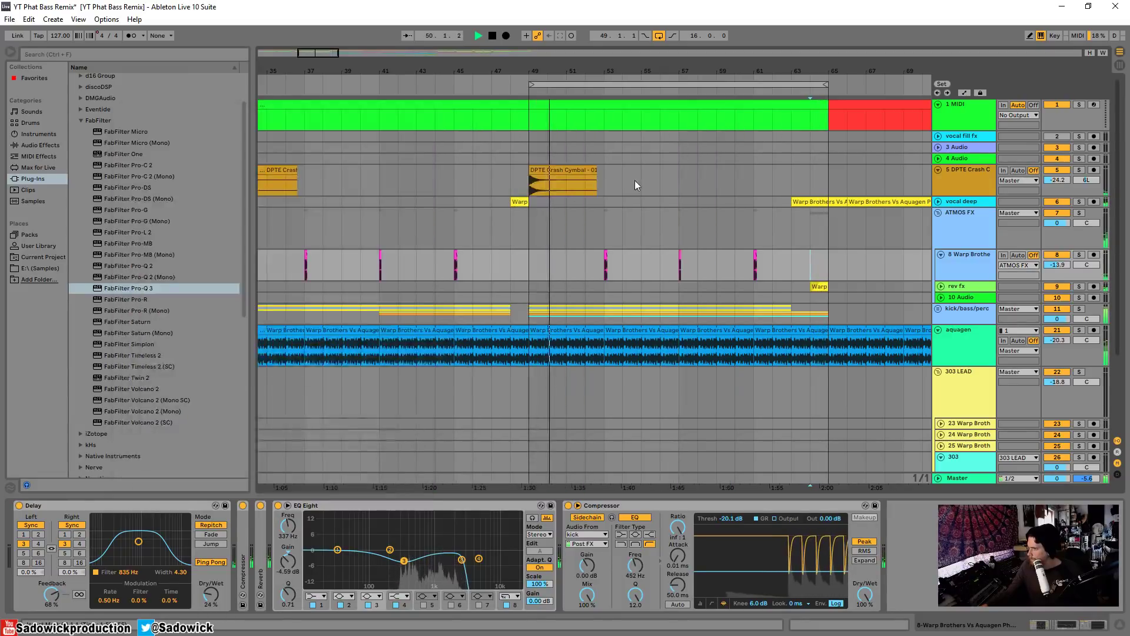
Step: Solo the vocal deep track and play from its first vocal clip near bar 20
{"action": "left_click", "coordinate": [1060, 198]}
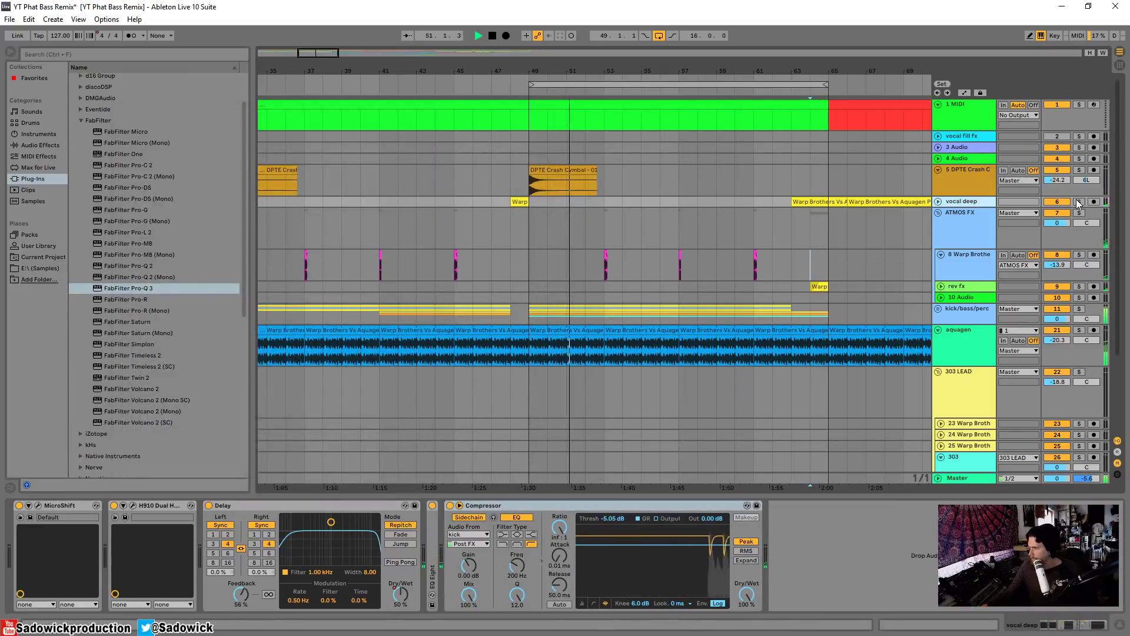
{"action": "left_click_drag", "start_coordinate": [412, 72], "coordinate": [413, 27]}
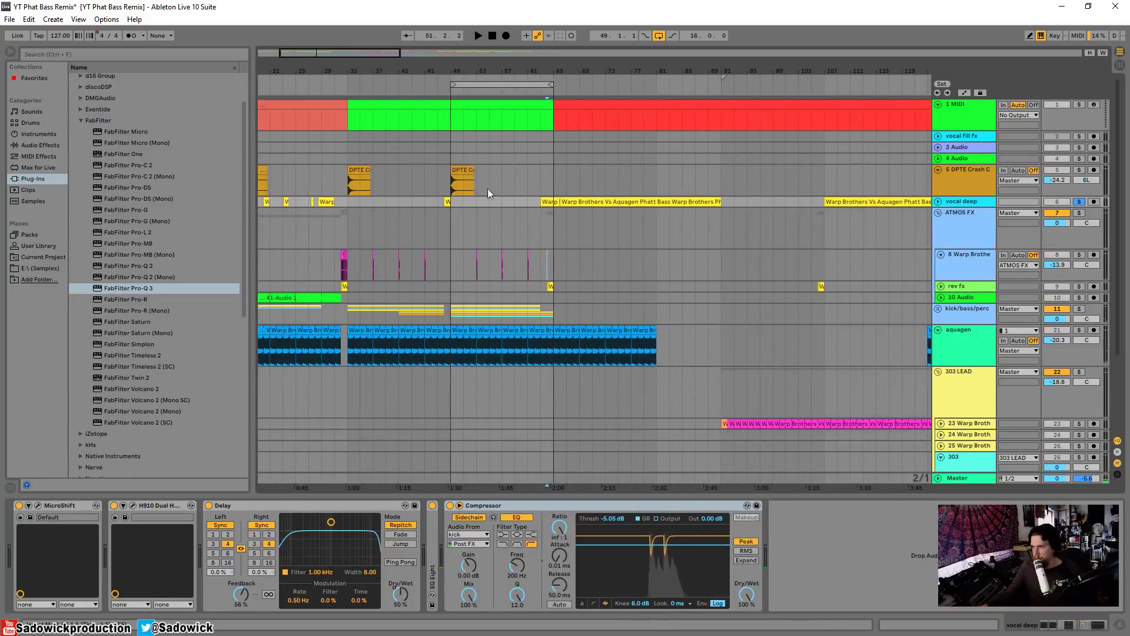
{"action": "left_click_drag", "start_coordinate": [310, 67], "coordinate": [430, 69]}
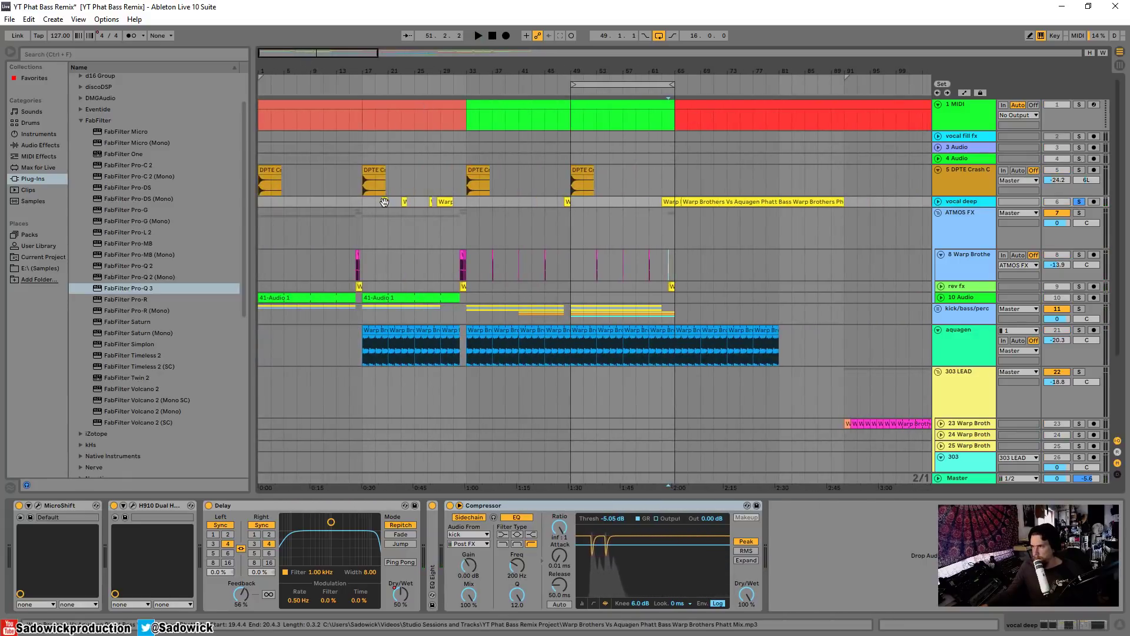
{"action": "left_click", "coordinate": [384, 202]}
{"action": "key", "text": "space"}
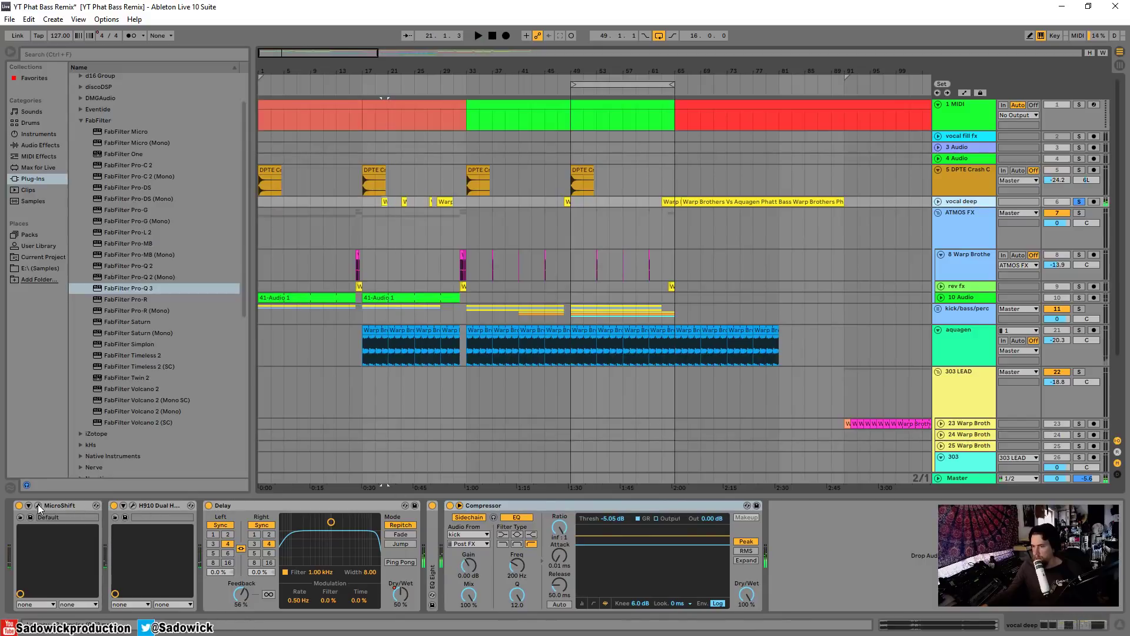
Step: Audition the vocal deep track with MicroShift and the H910 Dual Harmonizer bypassed and re-enabled one after the other
{"action": "left_click", "coordinate": [19, 506]}
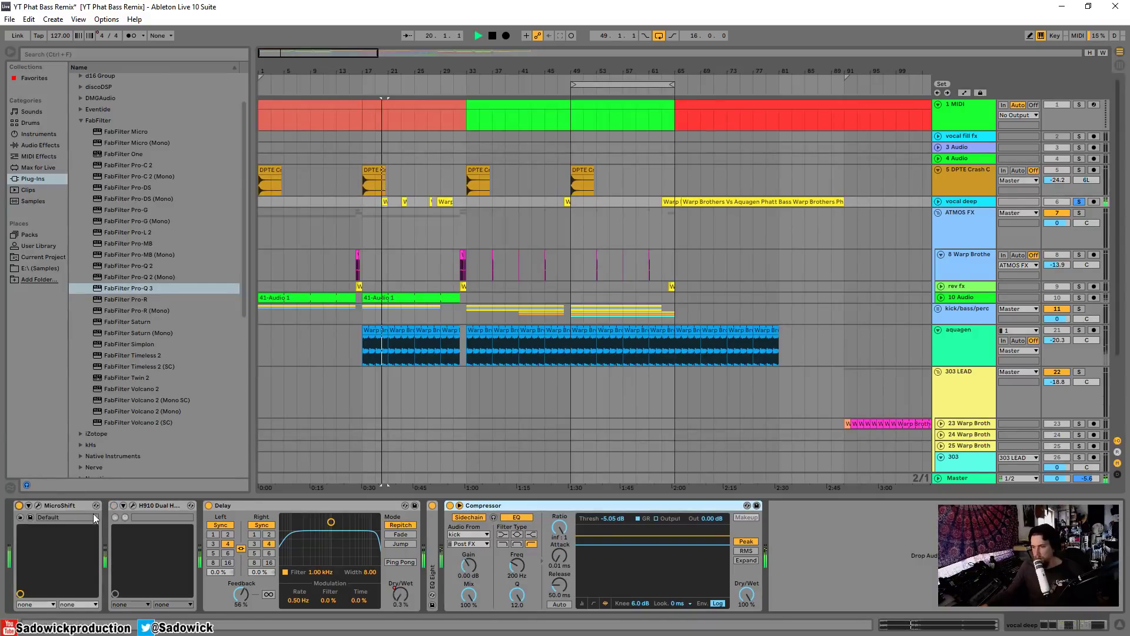
{"action": "key", "text": "space"}
{"action": "left_click", "coordinate": [114, 506]}
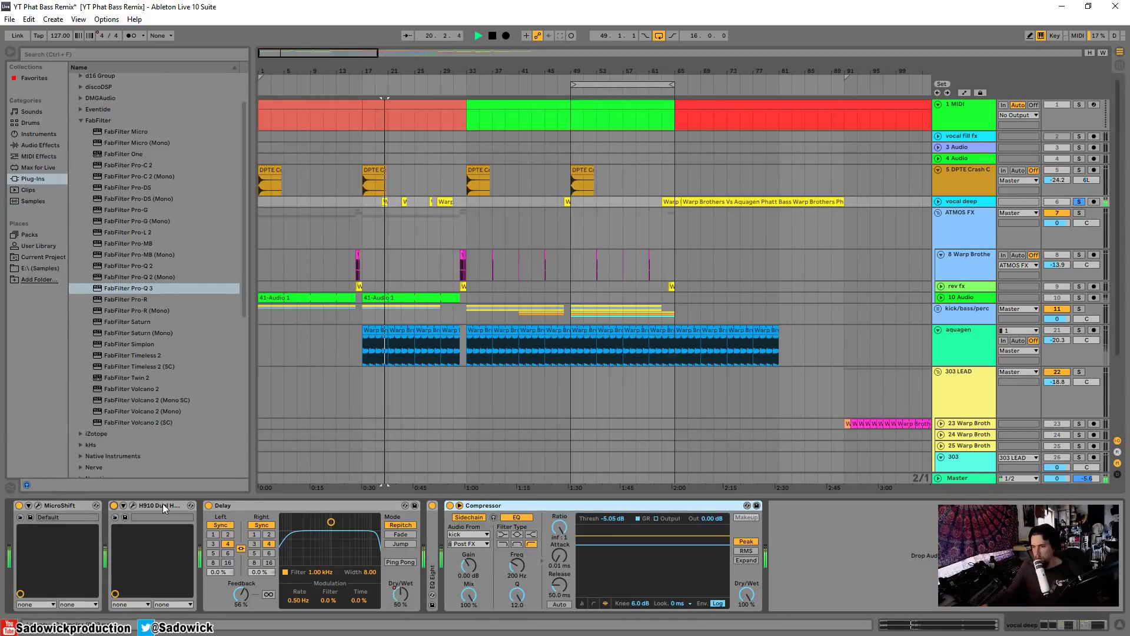
{"action": "key", "text": "space"}
Step: Collapse the MicroShift, H910 and Delay devices and insert FabFilter Pro-Q 3 before the Compressor on vocal deep
{"action": "double_click", "coordinate": [82, 504]}
{"action": "double_click", "coordinate": [82, 504]}
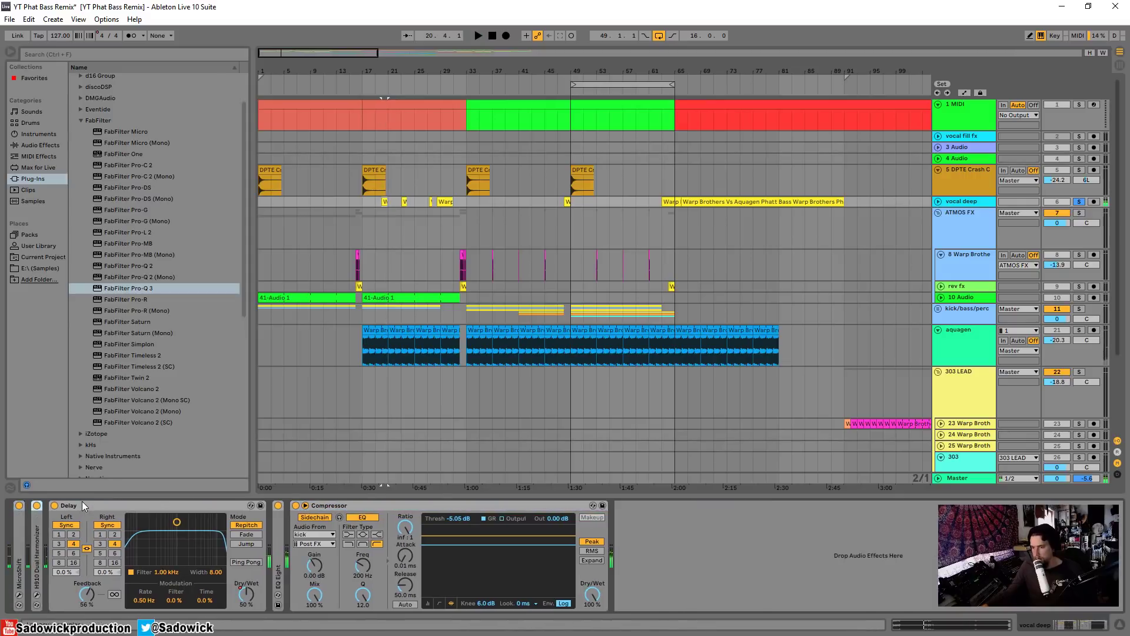
{"action": "double_click", "coordinate": [82, 502]}
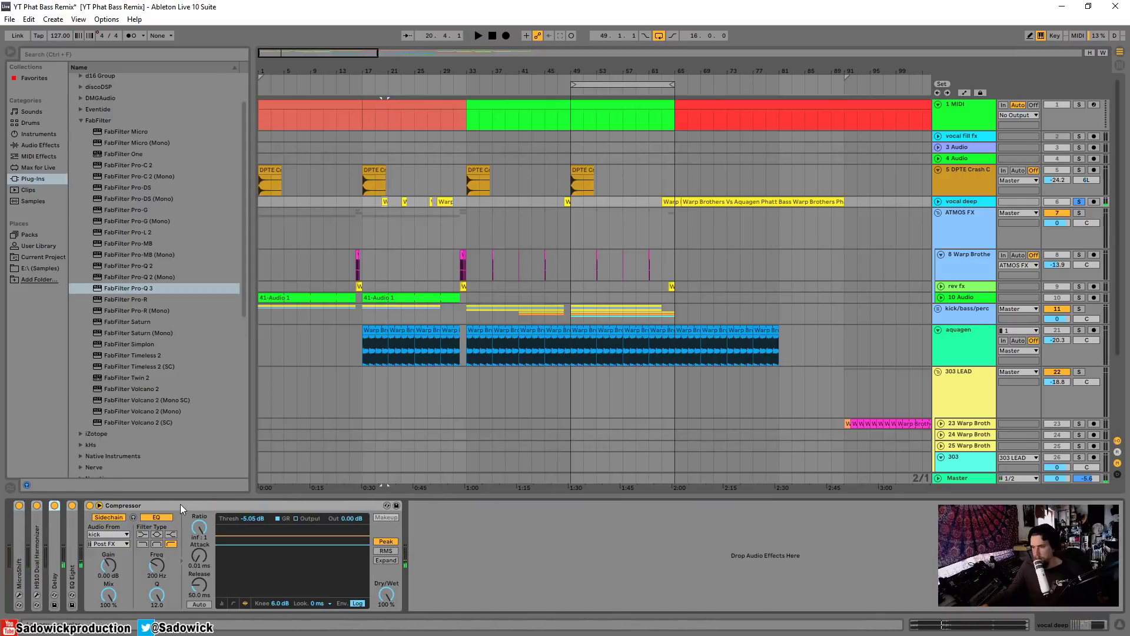
{"action": "left_click_drag", "start_coordinate": [142, 289], "coordinate": [109, 537]}
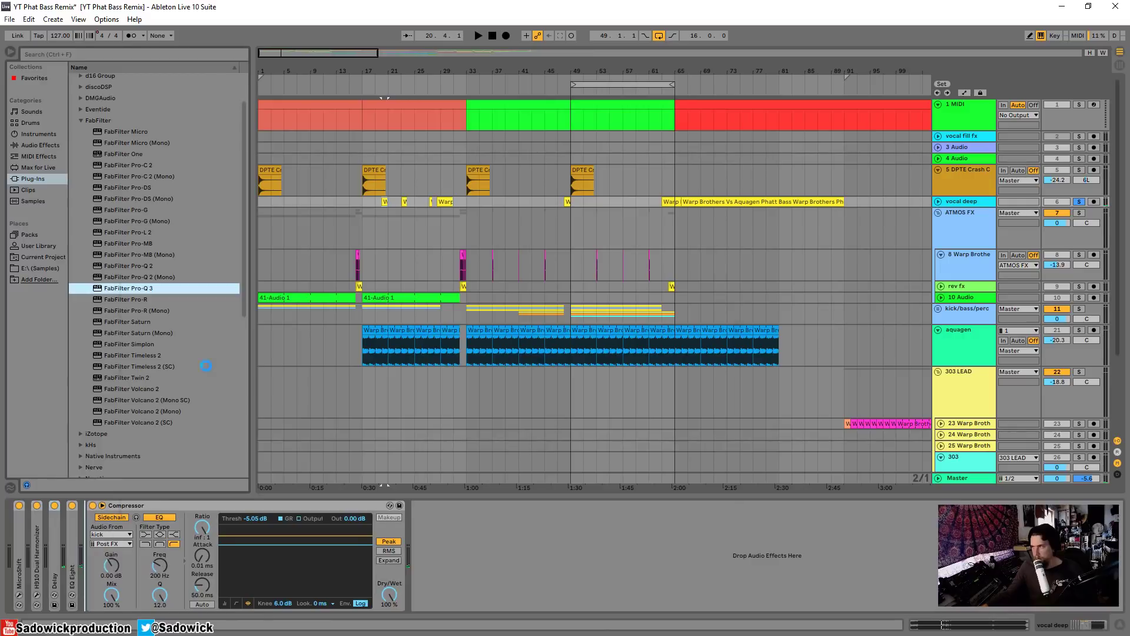
{"action": "key", "text": "space"}
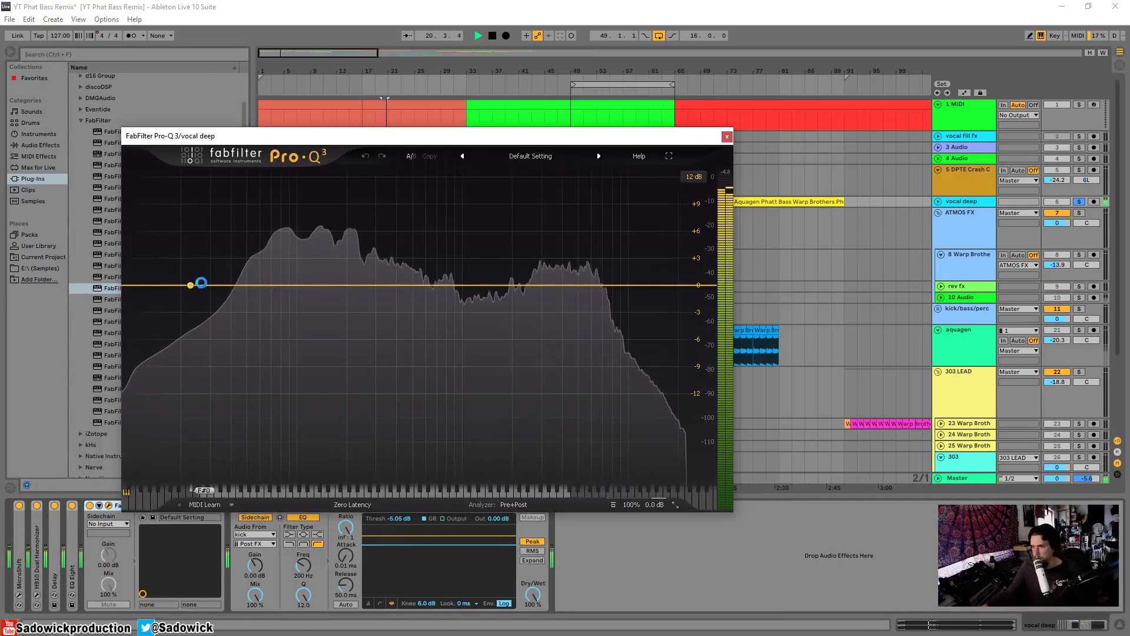
Step: Add a Low Shelf at about 77 Hz with -26.54 dB and Q 1.310 in the vocal deep Pro-Q 3 and play it back
{"action": "left_click_drag", "start_coordinate": [202, 282], "coordinate": [277, 333]}
{"action": "scroll", "coordinate": [321, 341], "scroll_direction": "up", "scroll_amount": 8}
{"action": "key", "text": "space"}
{"action": "key", "text": "space"}
{"action": "key", "text": "space"}
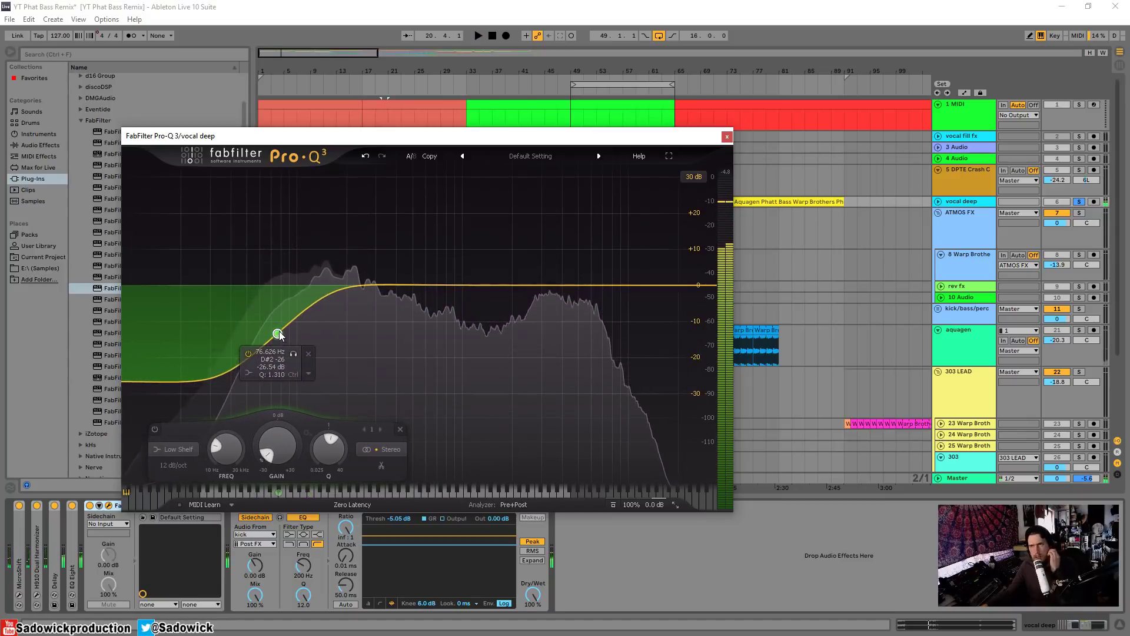
Step: Add a high shelf cut in the top end and a Stereo bell at about 4843 Hz with -9.78 dB and Q 2.380
{"action": "left_click_drag", "start_coordinate": [656, 285], "coordinate": [585, 318]}
{"action": "key", "text": "space"}
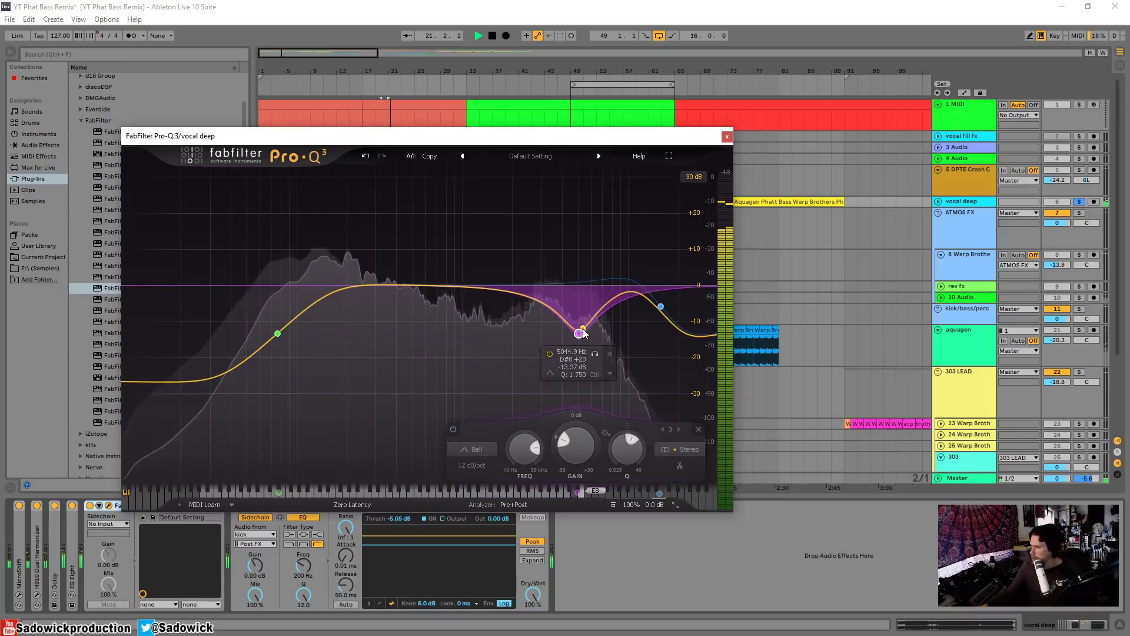
{"action": "key", "text": "space"}
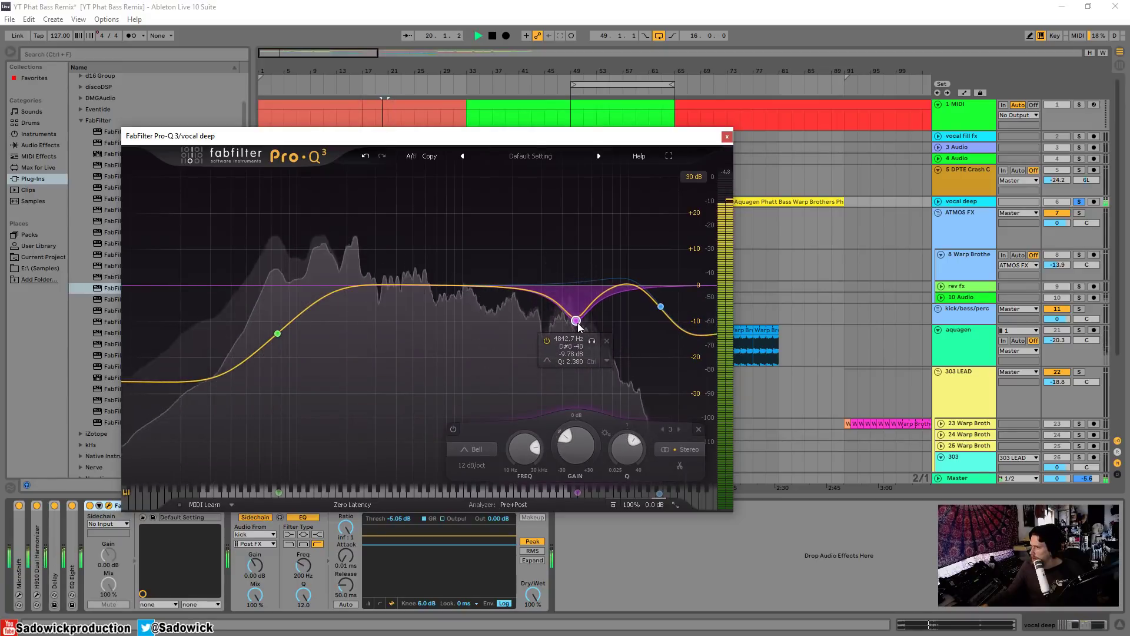
Step: Ease the Stereo bell to about 4499 Hz and -7.01 dB, and turn the top shelf into a 12 dB/oct High Cut near 15.6 kHz
{"action": "left_click_drag", "start_coordinate": [576, 318], "coordinate": [571, 311]}
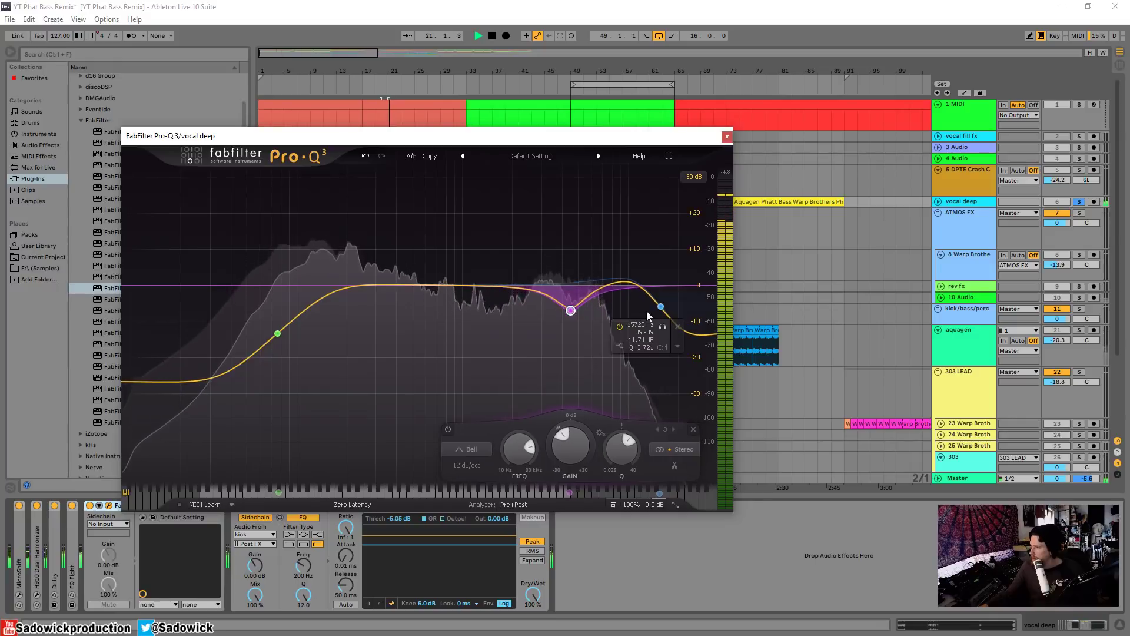
{"action": "left_click", "coordinate": [661, 307]}
{"action": "left_click", "coordinate": [490, 448]}
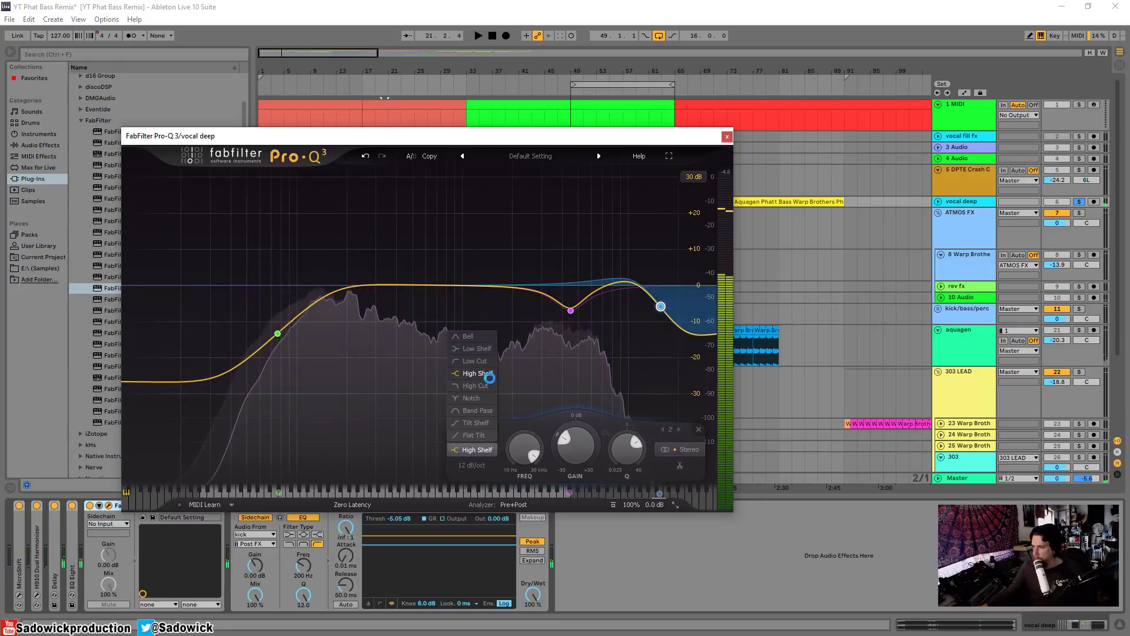
{"action": "left_click", "coordinate": [480, 385]}
{"action": "left_click_drag", "start_coordinate": [661, 247], "coordinate": [660, 285]}
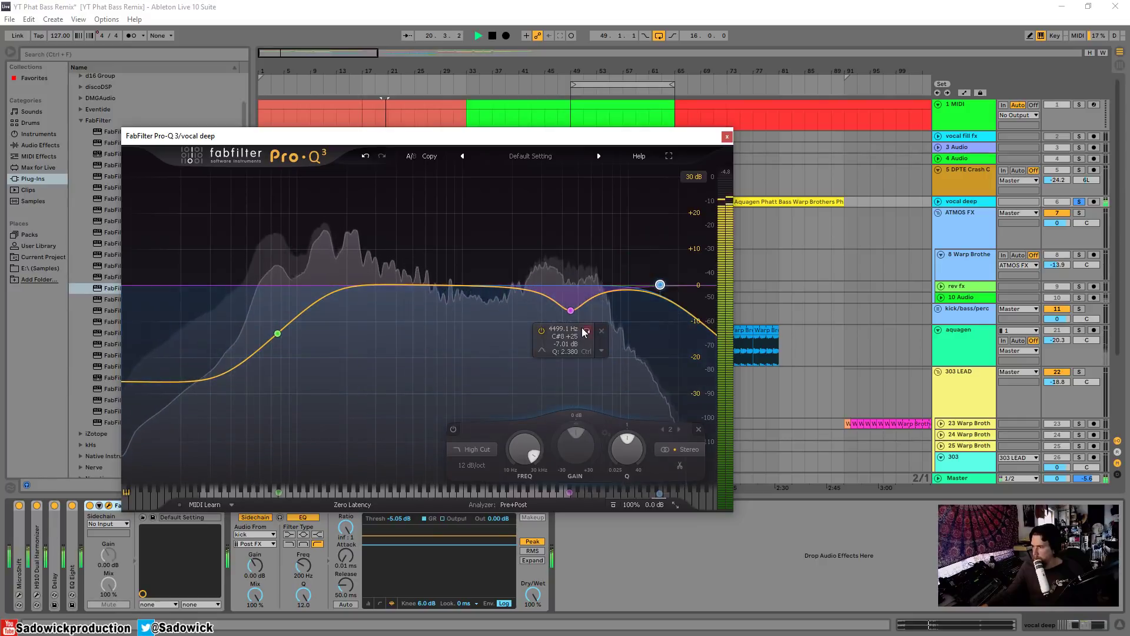
Step: Fine-tune the upper bell slightly lower in frequency while listening to its band alone, close Pro-Q 3 and unsolo vocal deep
{"action": "key", "text": "space"}
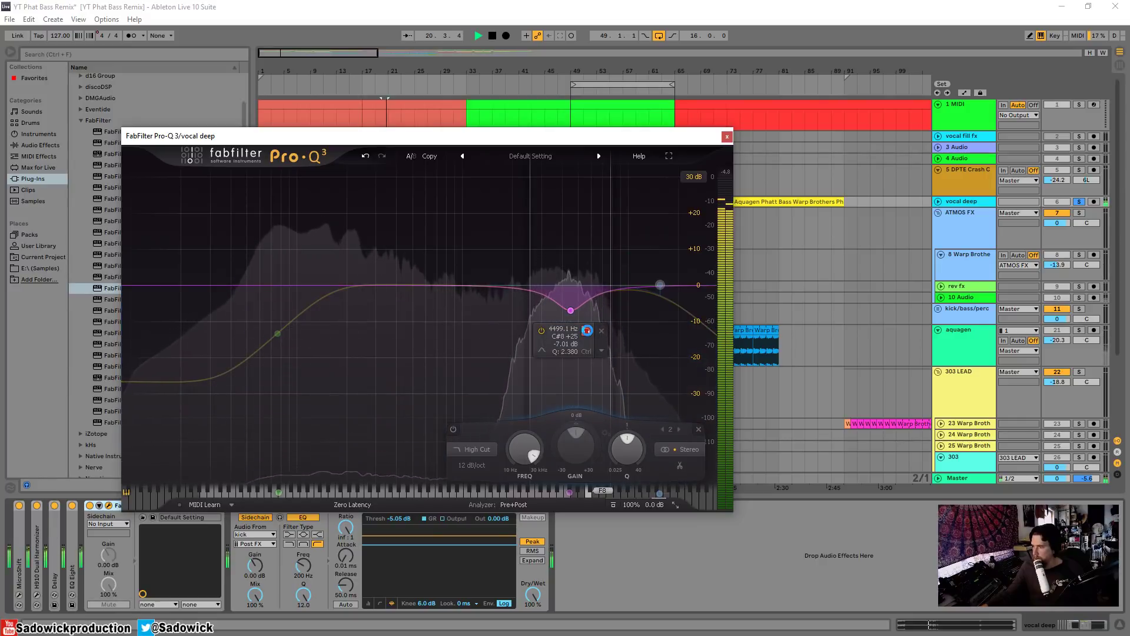
{"action": "left_click", "coordinate": [570, 312]}
{"action": "key", "text": "space"}
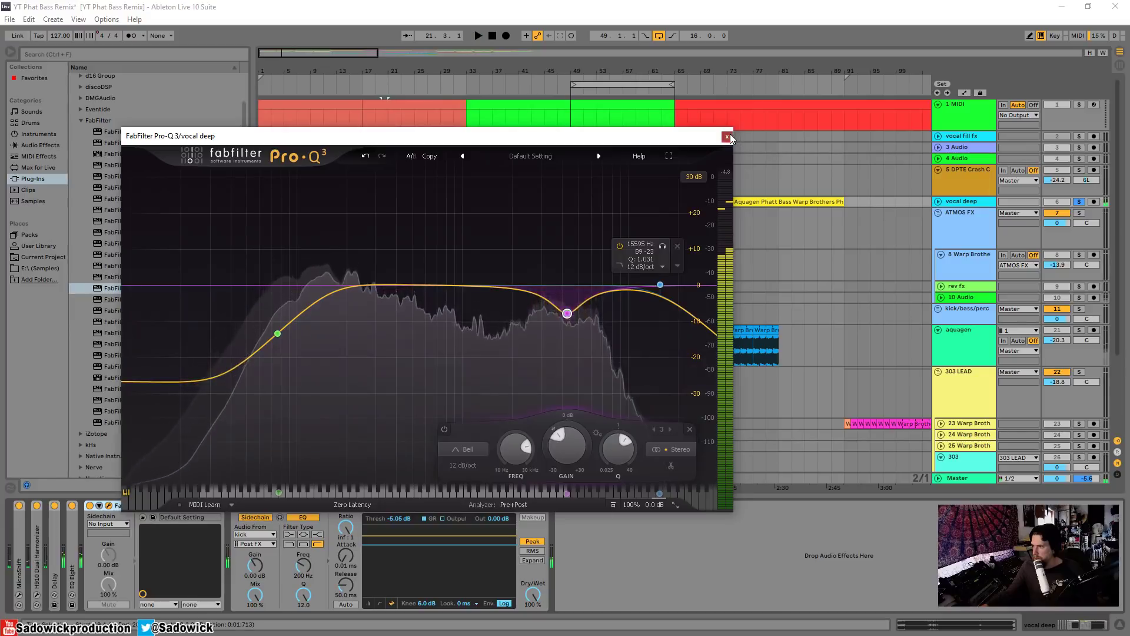
{"action": "left_click", "coordinate": [727, 137]}
{"action": "left_click", "coordinate": [1080, 202]}
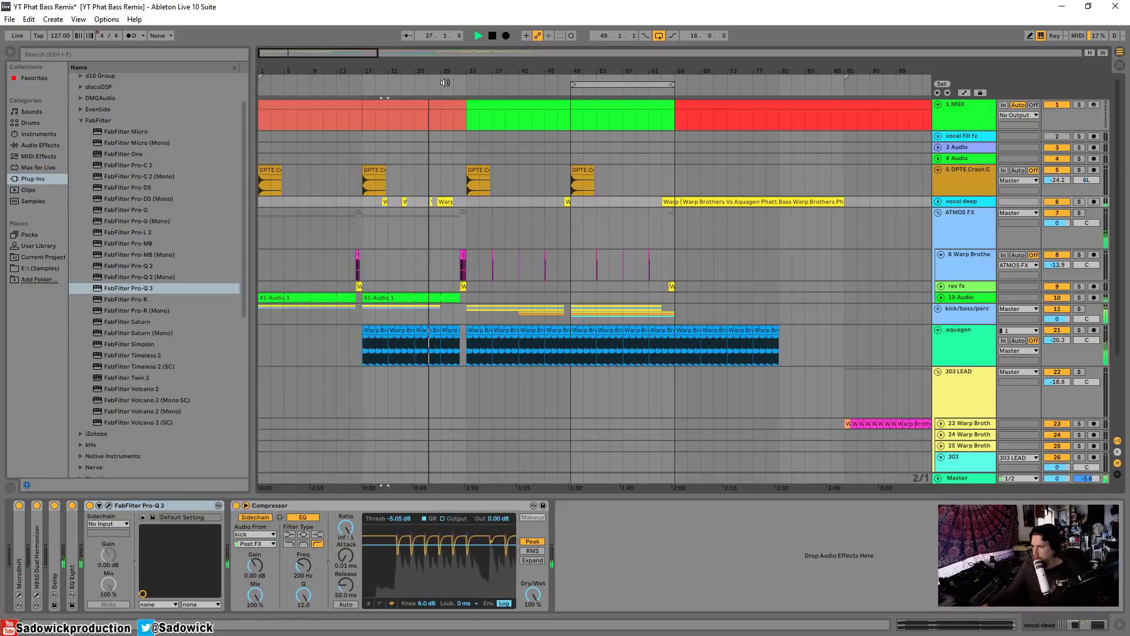
Step: Add a bell boost at about 1363 Hz with +9.29 dB in the vocal deep Pro-Q 3 and play it from different song positions
{"action": "left_click", "coordinate": [109, 505]}
{"action": "left_click_drag", "start_coordinate": [492, 311], "coordinate": [486, 251]}
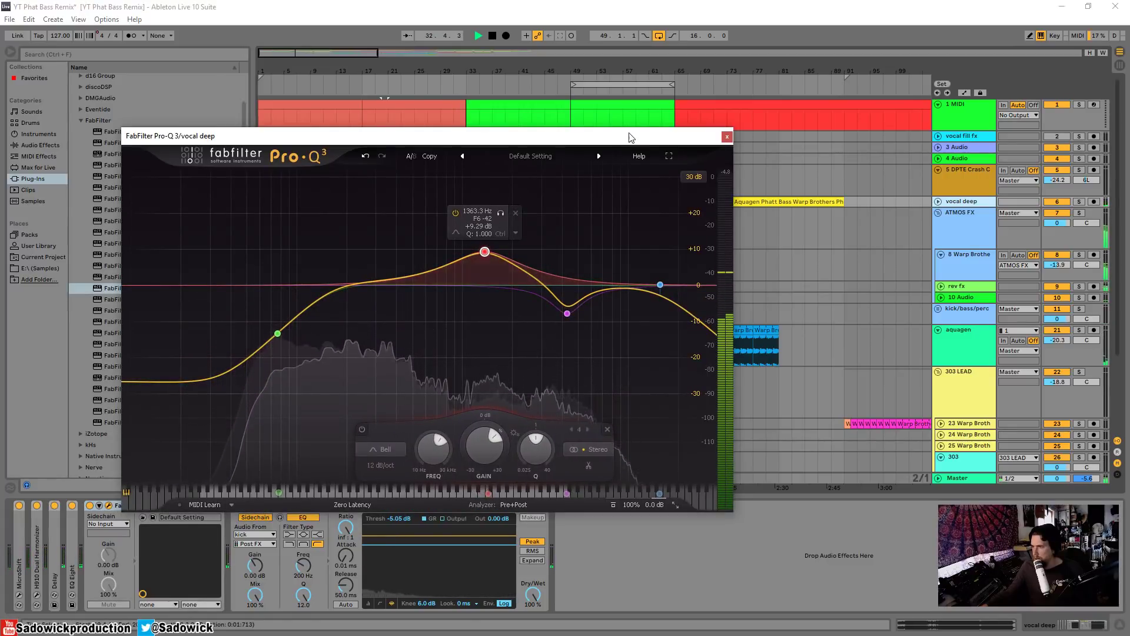
{"action": "left_click_drag", "start_coordinate": [631, 139], "coordinate": [384, 113]}
{"action": "left_click", "coordinate": [688, 85]}
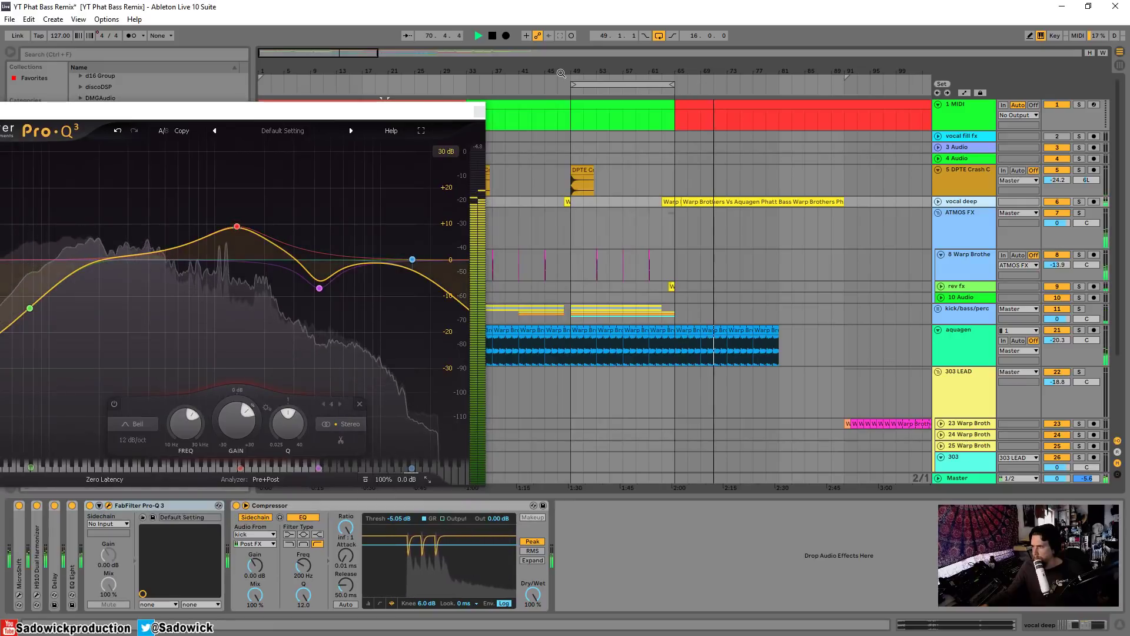
{"action": "left_click_drag", "start_coordinate": [351, 113], "coordinate": [603, 274]}
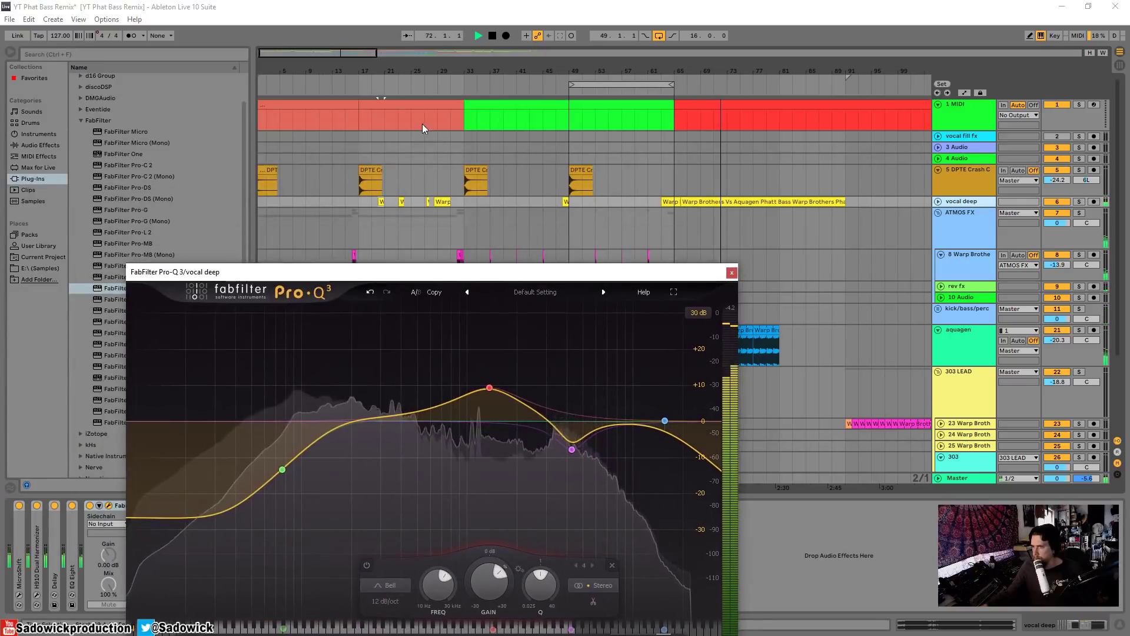
{"action": "left_click", "coordinate": [397, 84]}
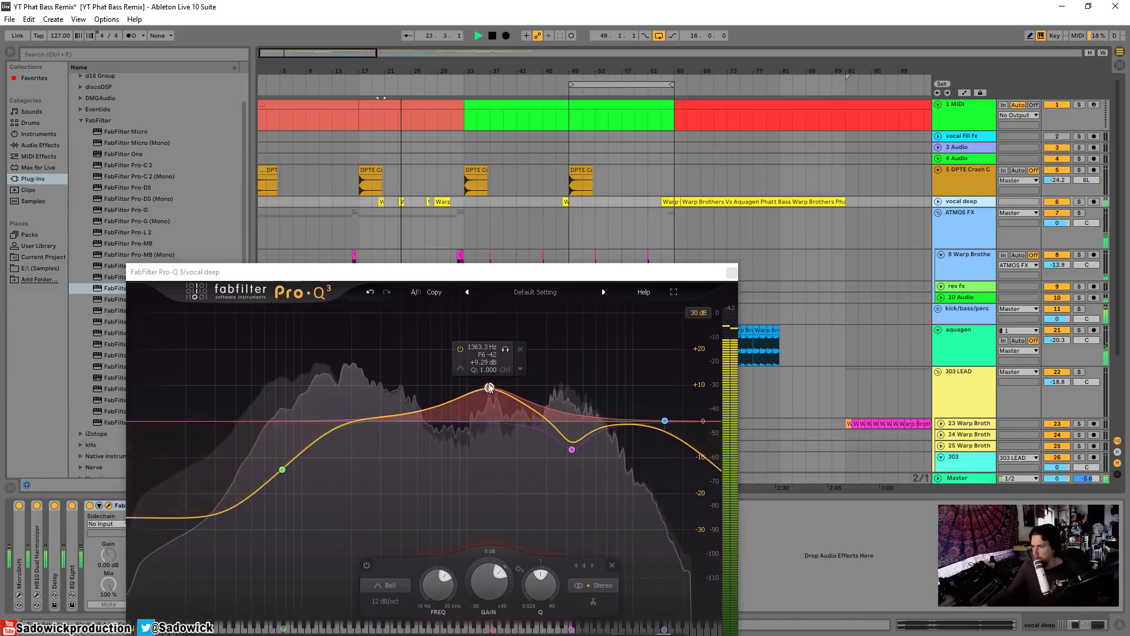
Step: Lower the mid bell to about 1479 Hz with +1.14 dB, add a slight low-mid cut and replay from the bar 23 vocal clip
{"action": "left_click_drag", "start_coordinate": [490, 387], "coordinate": [495, 418]}
{"action": "mouse_move", "coordinate": [403, 421]}
{"action": "left_mouse_down"}
{"action": "mouse_move", "coordinate": [399, 444]}
{"action": "mouse_move", "coordinate": [393, 429]}
{"action": "left_mouse_up"}
{"action": "key", "text": "space"}
{"action": "left_click", "coordinate": [402, 202]}
{"action": "key", "text": "space"}
{"action": "key", "text": "space"}
Step: Add a narrow bell at about 1386 Hz with +3.91 dB and Q 5.000, deepen the low shelf slightly and close Pro-Q 3
{"action": "left_click_drag", "start_coordinate": [497, 423], "coordinate": [493, 410]}
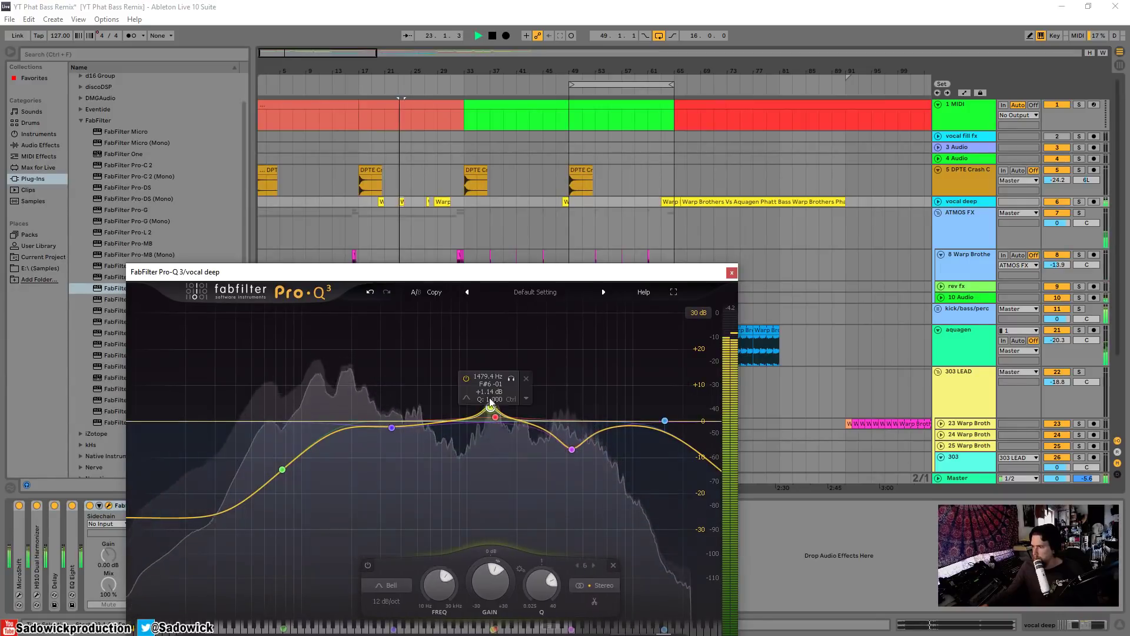
{"action": "left_click", "coordinate": [512, 379]}
{"action": "left_click", "coordinate": [512, 381]}
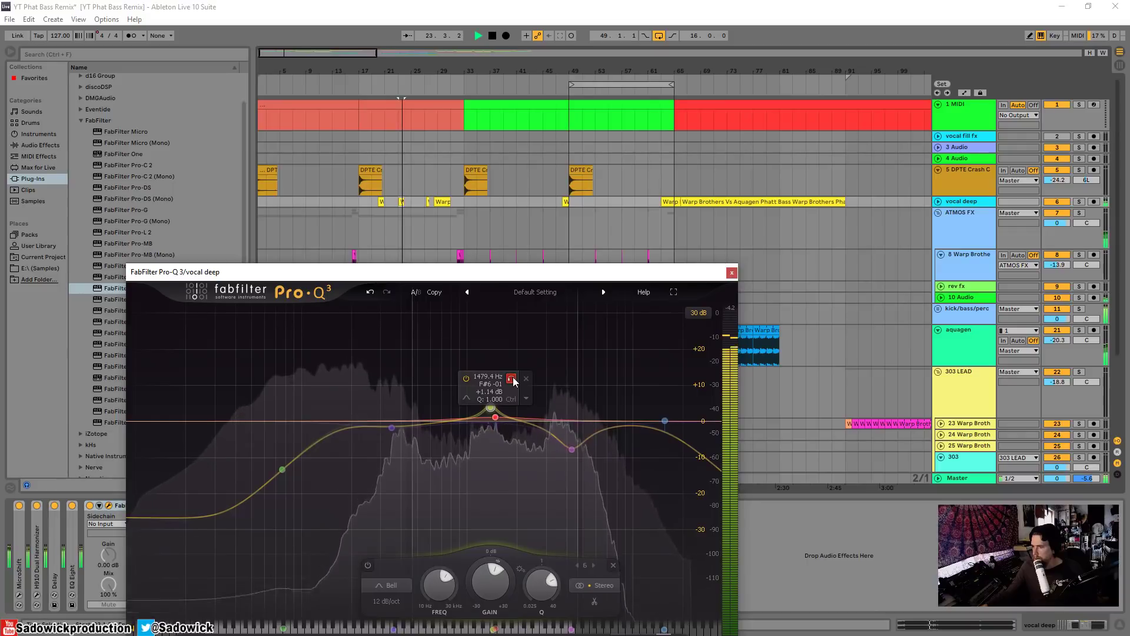
{"action": "mouse_move", "coordinate": [283, 470]}
{"action": "left_mouse_down"}
{"action": "mouse_move", "coordinate": [449, 477]}
{"action": "mouse_move", "coordinate": [347, 498]}
{"action": "mouse_move", "coordinate": [312, 470]}
{"action": "mouse_move", "coordinate": [291, 473]}
{"action": "left_mouse_up"}
{"action": "key", "text": "space"}
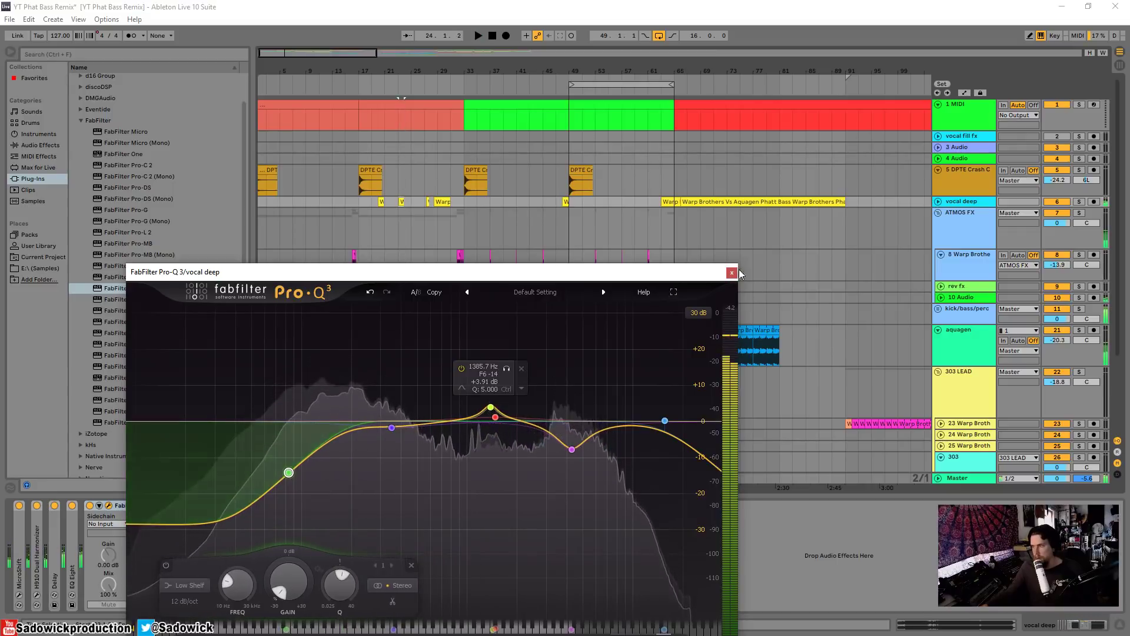
{"action": "left_click", "coordinate": [732, 273]}
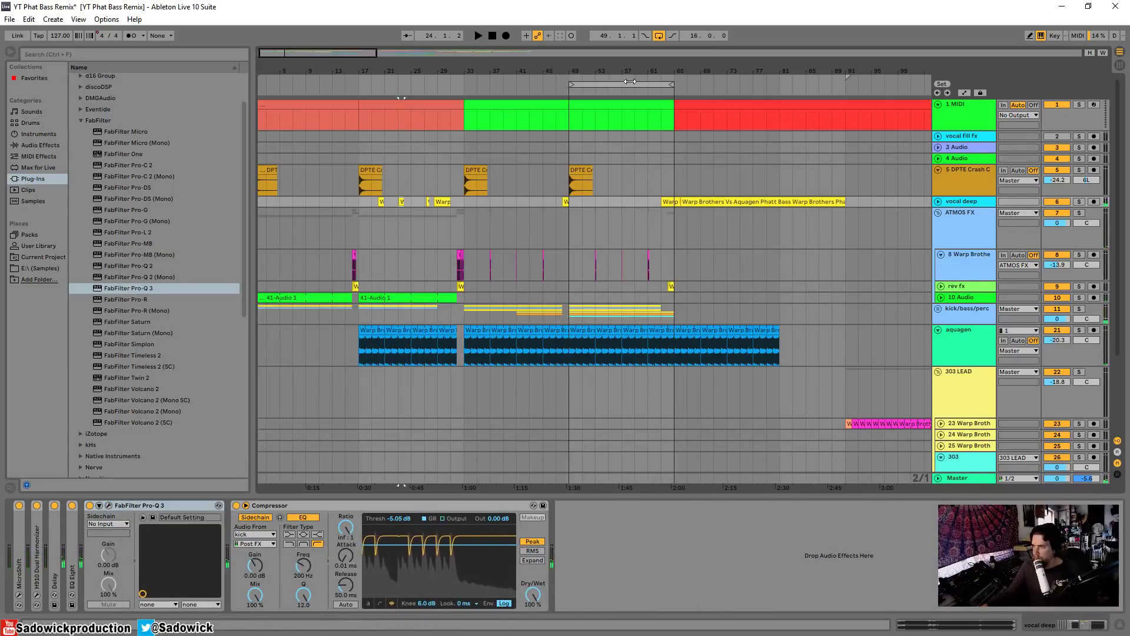
Step: Turn off the arrangement loop and play from bar 33 with ATMOS FX soloed briefly
{"action": "right_click", "coordinate": [631, 82]}
{"action": "left_click", "coordinate": [640, 92]}
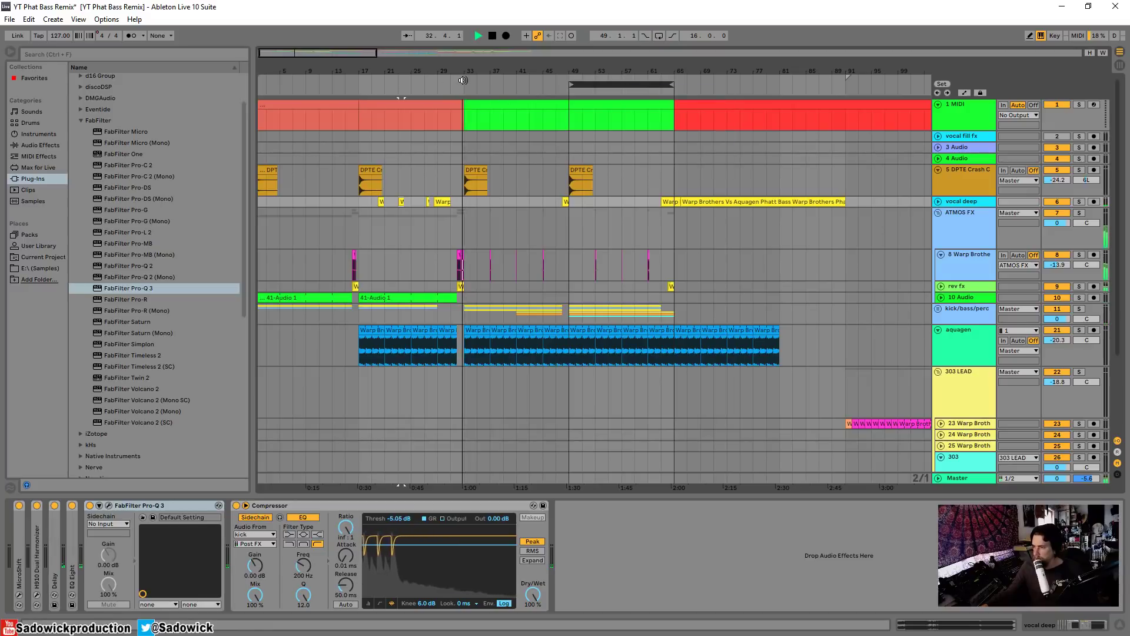
{"action": "left_click_drag", "start_coordinate": [467, 73], "coordinate": [490, 86]}
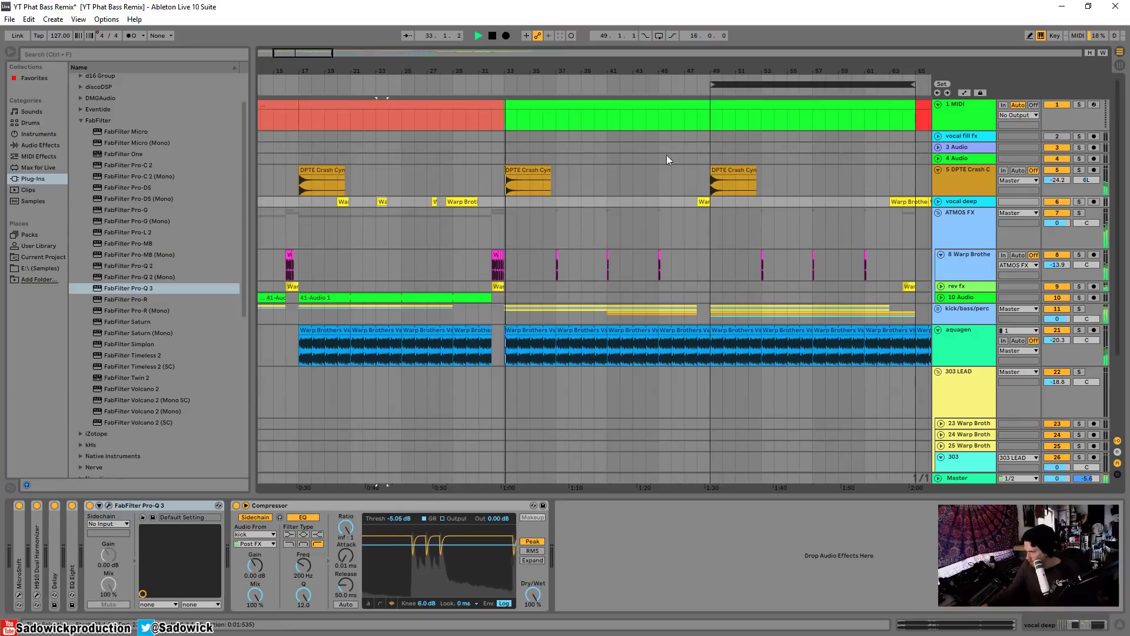
{"action": "left_click", "coordinate": [1079, 213]}
{"action": "left_click", "coordinate": [1080, 214]}
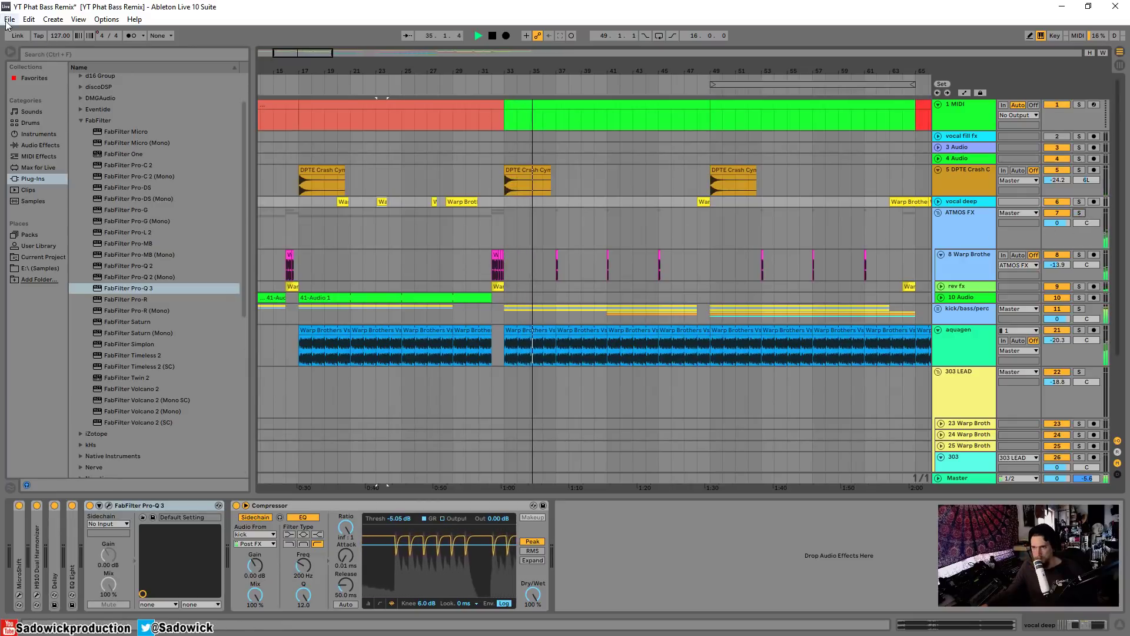
Step: Save the Live set and collapse the 303 LEAD group
{"action": "left_click", "coordinate": [10, 19]}
{"action": "left_click", "coordinate": [40, 122]}
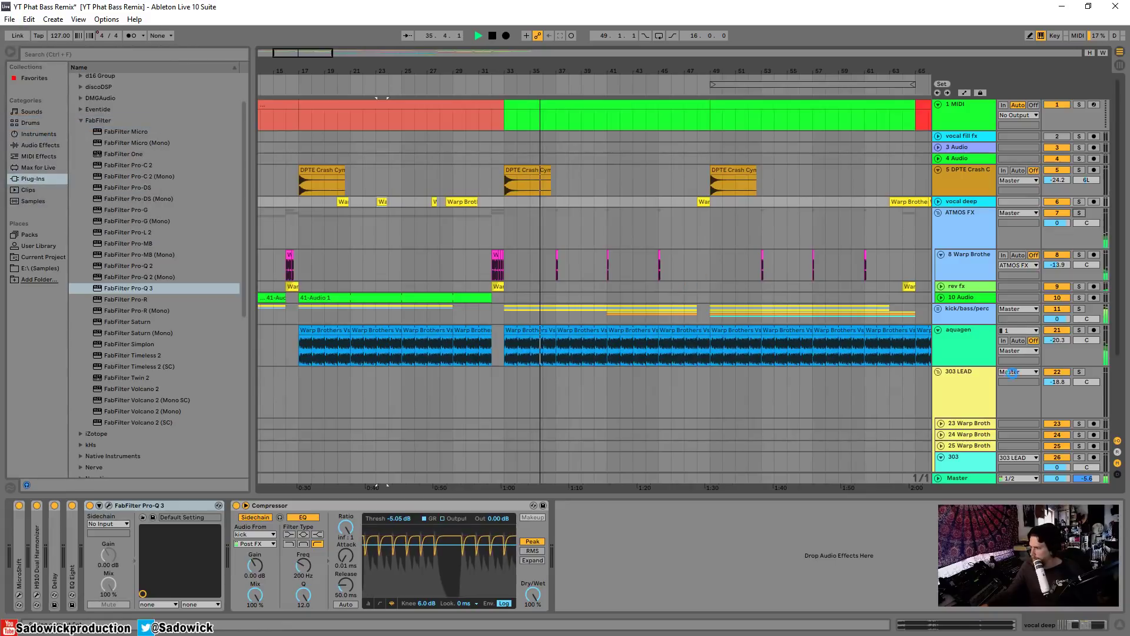
{"action": "left_click", "coordinate": [938, 372]}
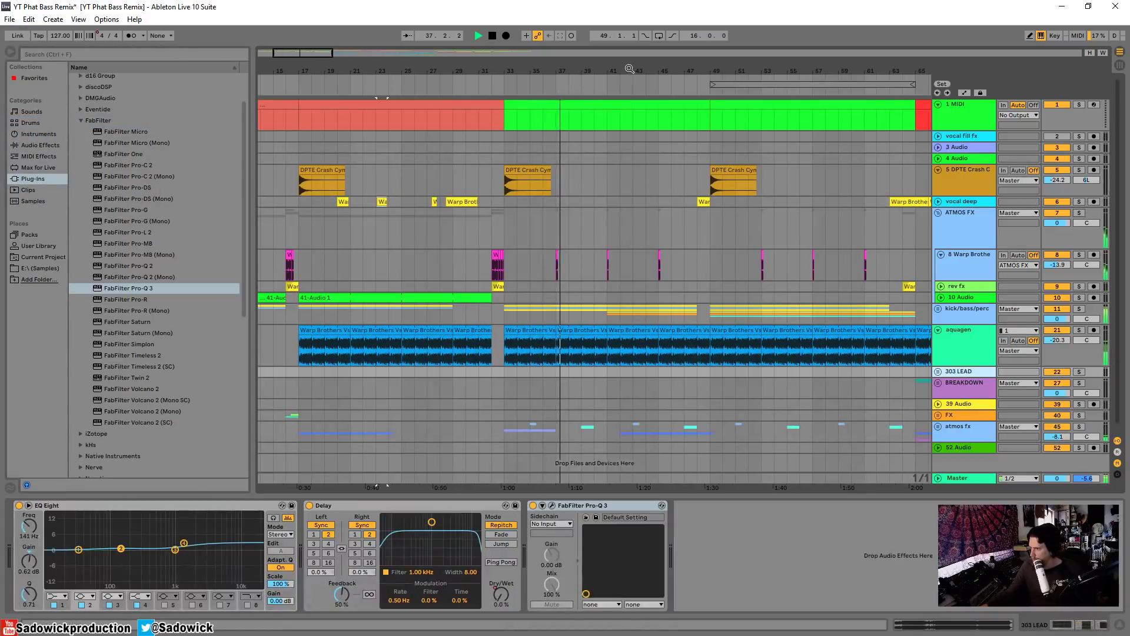
Step: Play the soloed BREAKDOWN group from its start at bar 65
{"action": "scroll", "coordinate": [779, 279], "scroll_direction": "down", "scroll_amount": 4}
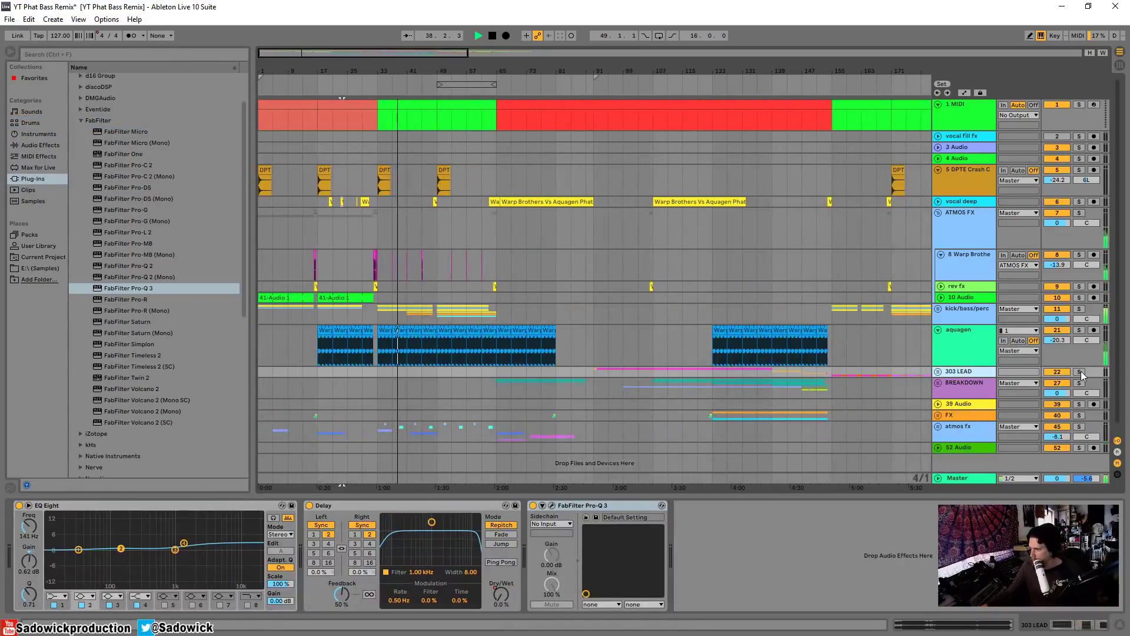
{"action": "left_click", "coordinate": [496, 390]}
{"action": "key", "text": "space"}
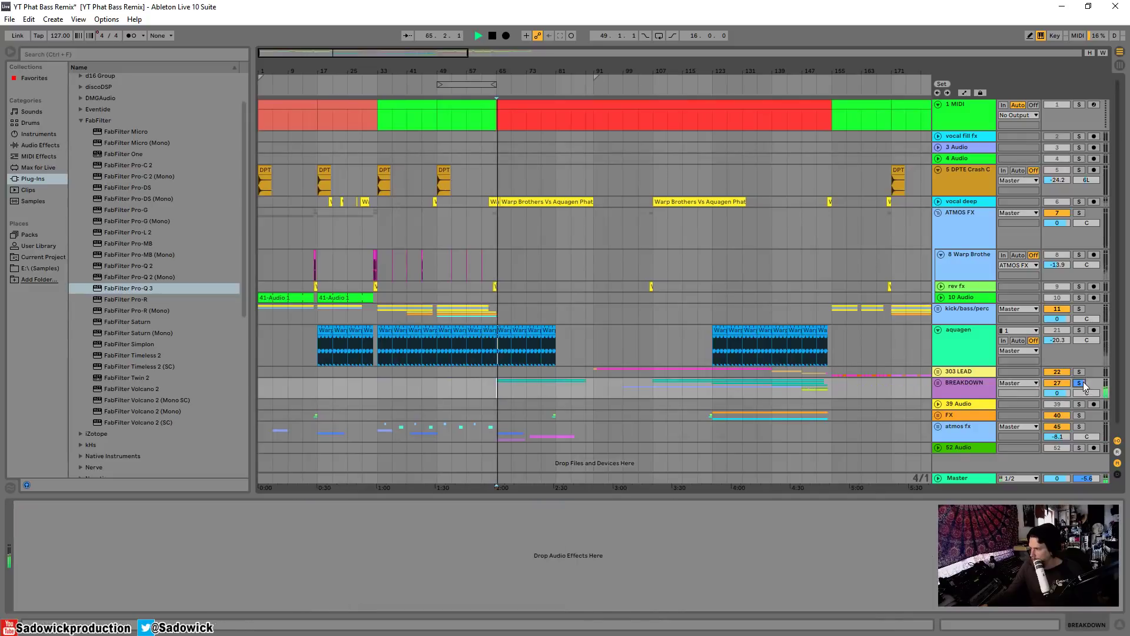
{"action": "left_click", "coordinate": [1079, 383]}
{"action": "key", "text": "space"}
Step: Insert FabFilter Pro-Q 3 on BREAKDOWN, add a bell at about 107 Hz with -1.63 dB and play the second breakdown section
{"action": "left_click_drag", "start_coordinate": [124, 291], "coordinate": [222, 628]}
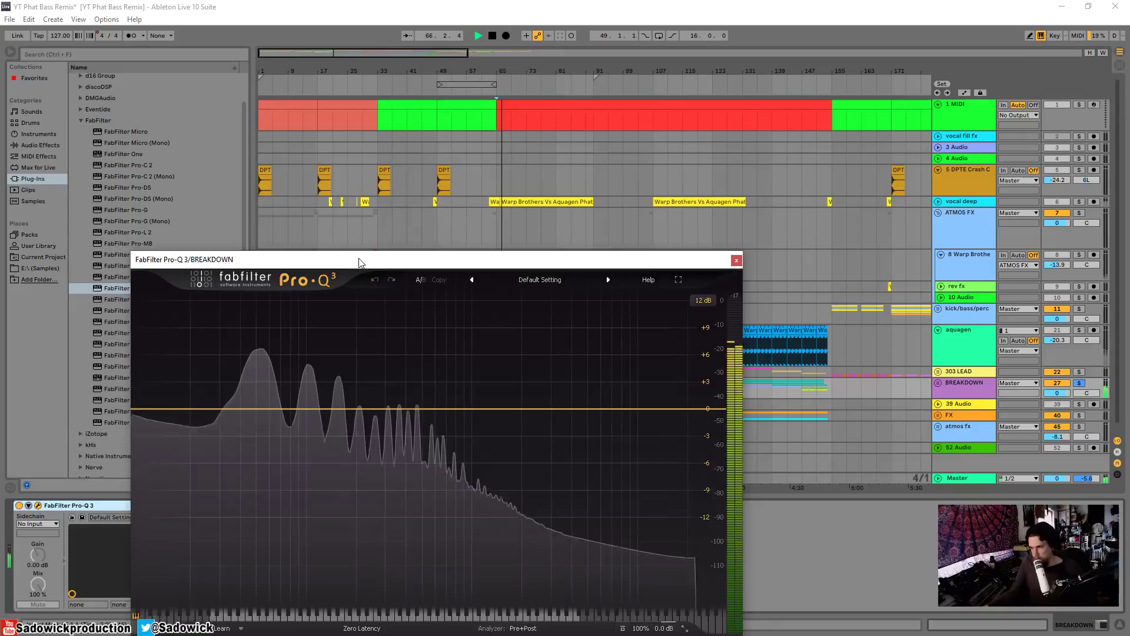
{"action": "left_click_drag", "start_coordinate": [358, 260], "coordinate": [316, 118]}
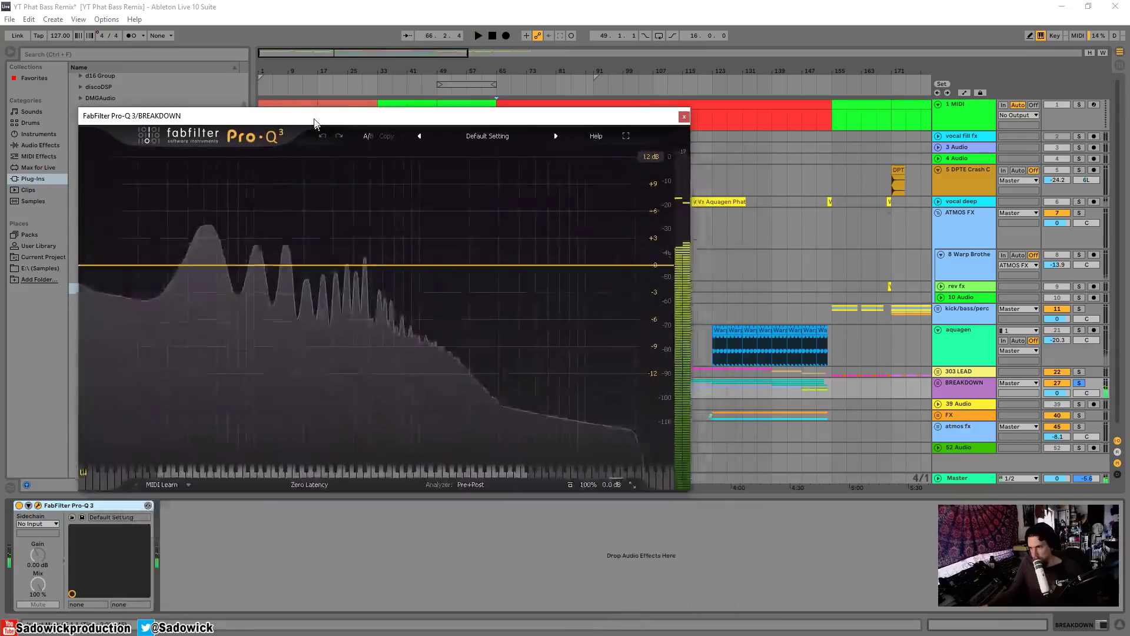
{"action": "left_click_drag", "start_coordinate": [295, 264], "coordinate": [258, 278]}
{"action": "left_click", "coordinate": [745, 118]}
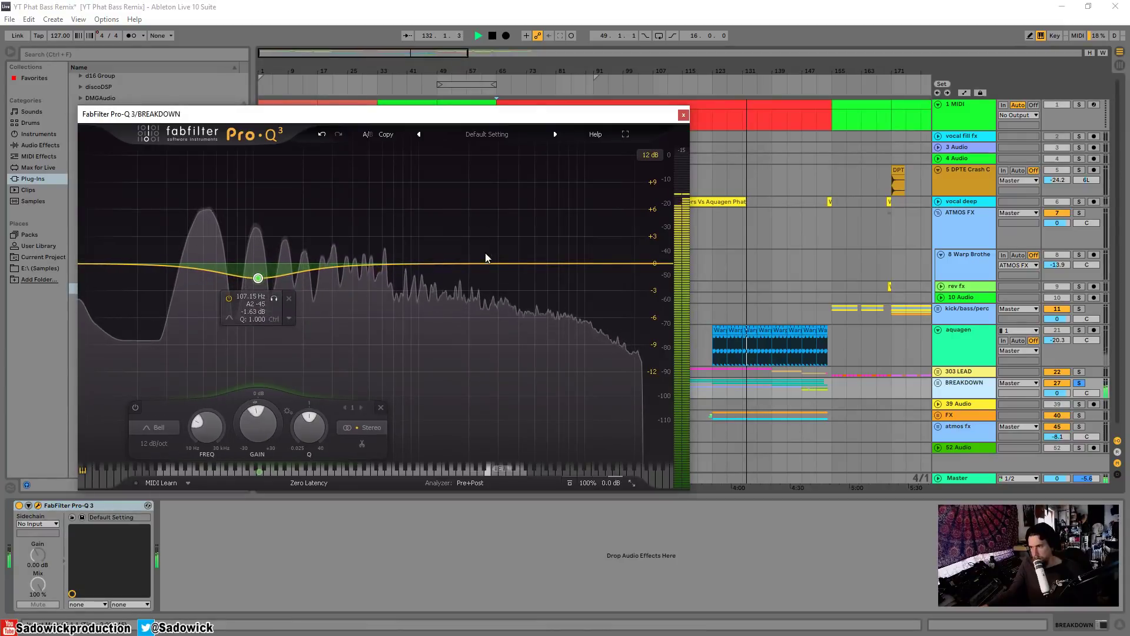
Step: Close the BREAKDOWN Pro-Q 3, unfold the group and briefly solo the fx sub group inside it
{"action": "left_click", "coordinate": [942, 385]}
{"action": "left_click", "coordinate": [683, 114]}
{"action": "scroll", "coordinate": [729, 294], "scroll_direction": "down", "scroll_amount": 2}
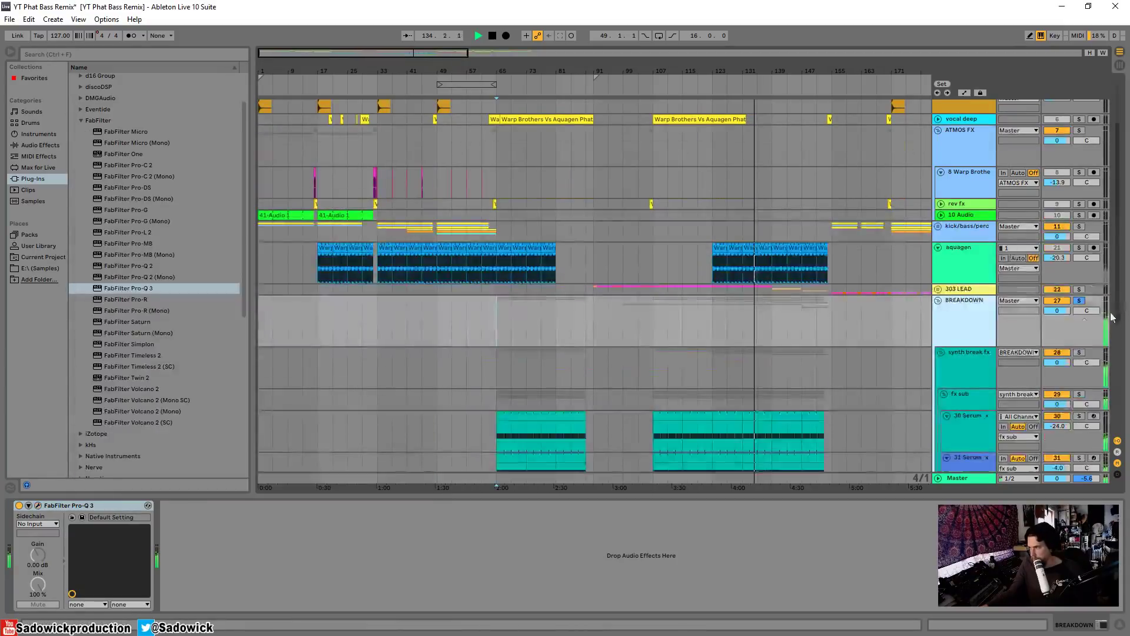
{"action": "left_click", "coordinate": [1078, 301]}
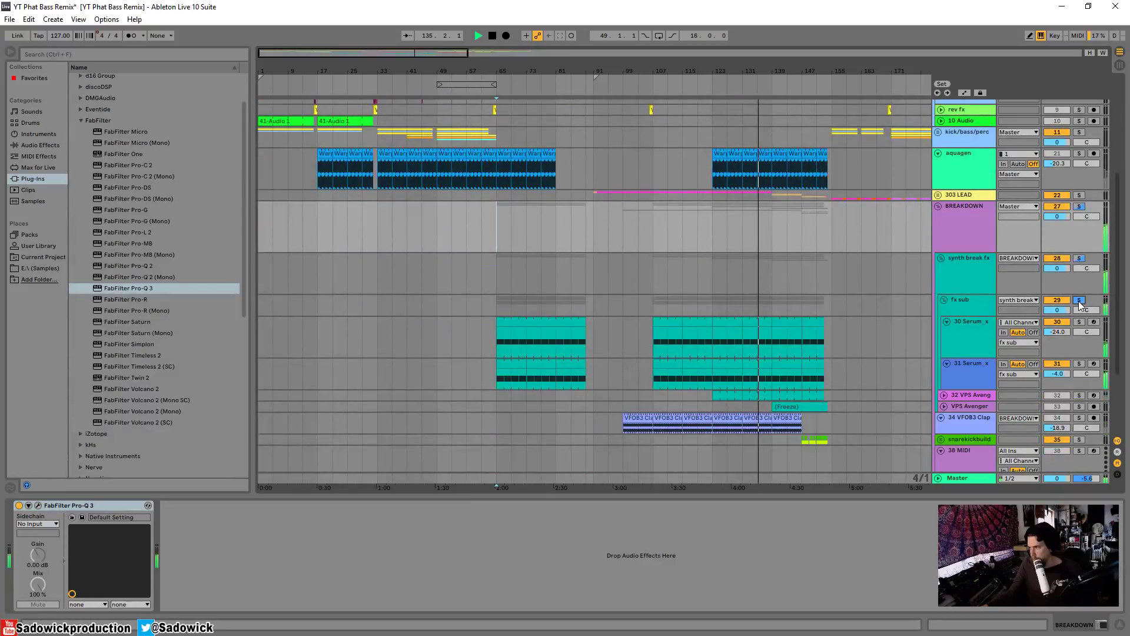
{"action": "left_click", "coordinate": [955, 304]}
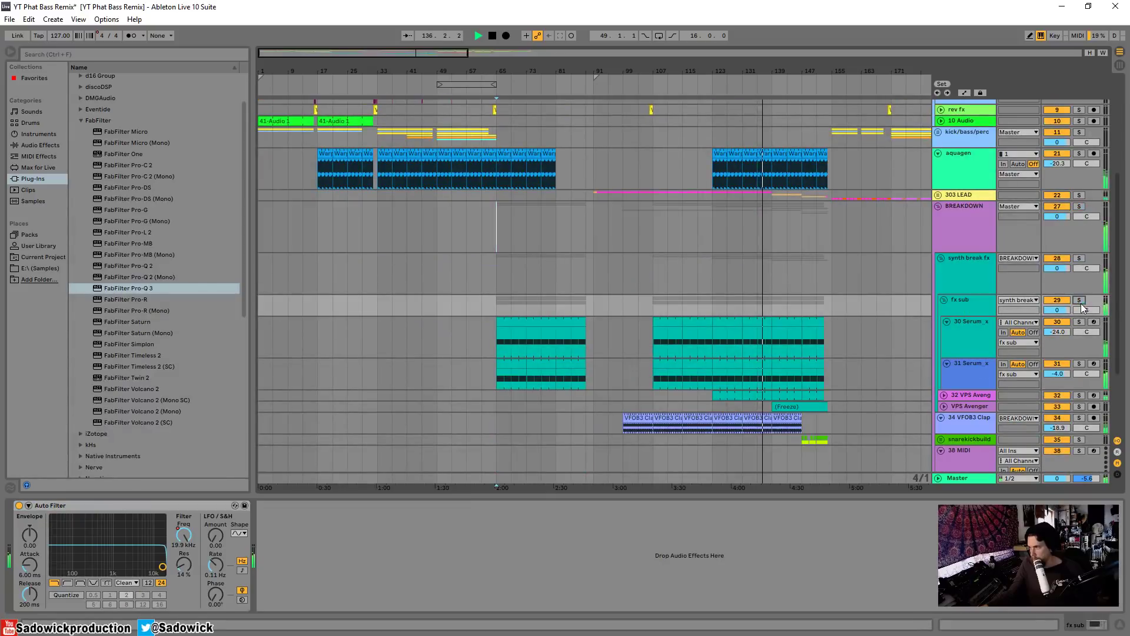
Step: Audition the breakdown from successive clips on the 34 VFOB3 Clap track up to bar 123
{"action": "scroll", "coordinate": [727, 342], "scroll_direction": "down", "scroll_amount": 1}
{"action": "left_click", "coordinate": [648, 347]}
{"action": "key", "text": "space"}
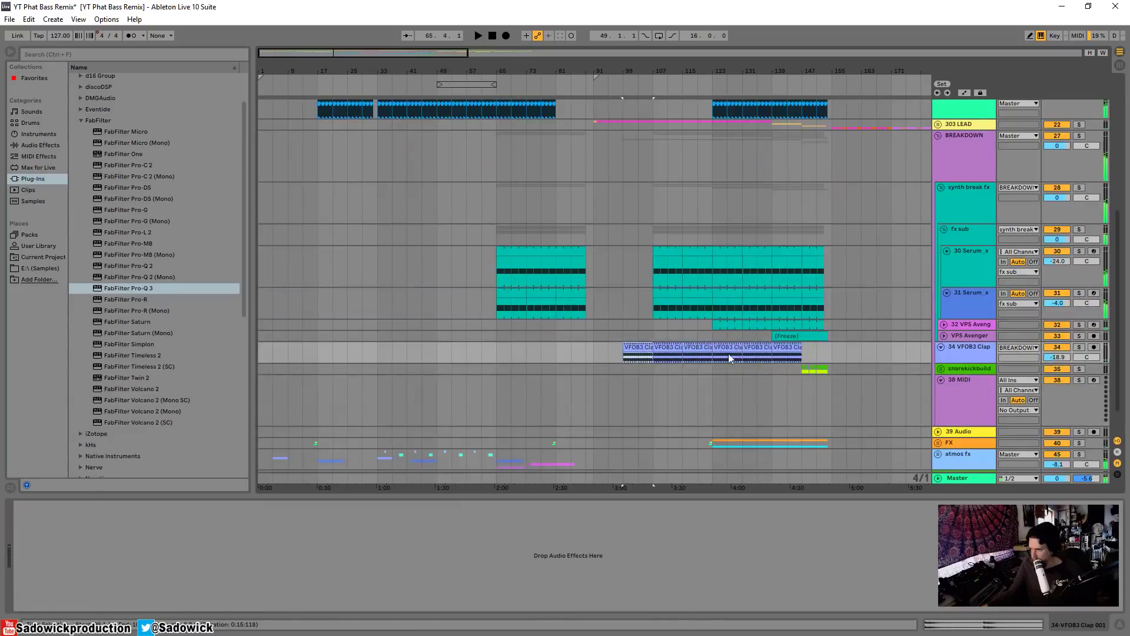
{"action": "key", "text": "ctrl+t"}
{"action": "left_click", "coordinate": [669, 312]}
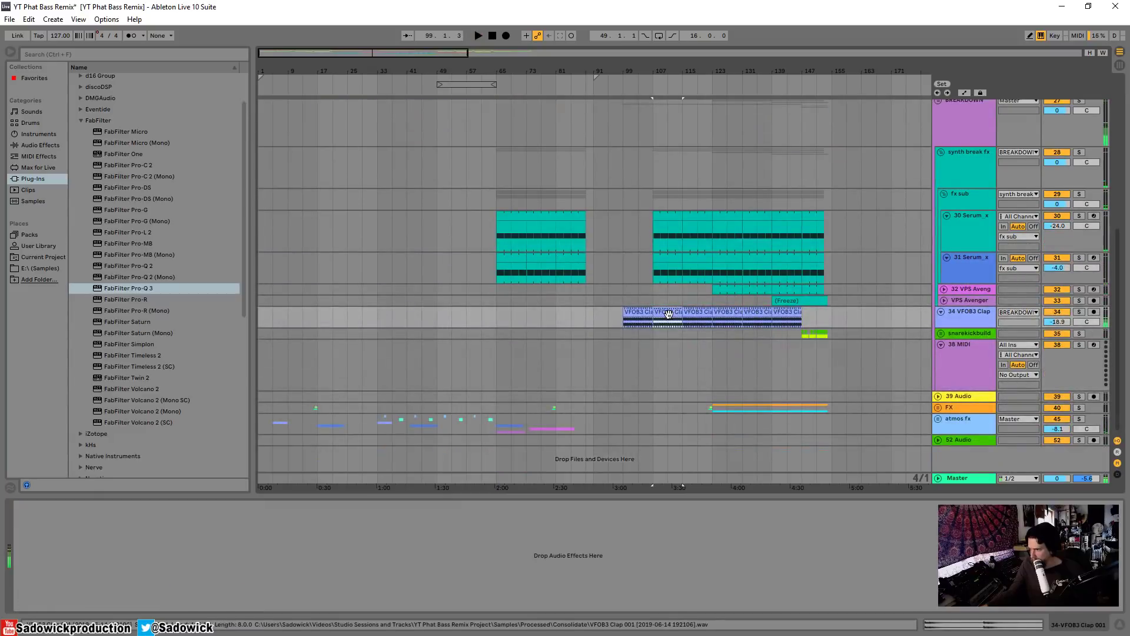
{"action": "left_click", "coordinate": [696, 312]}
{"action": "key", "text": "space"}
{"action": "key", "text": "space"}
{"action": "left_click", "coordinate": [730, 312]}
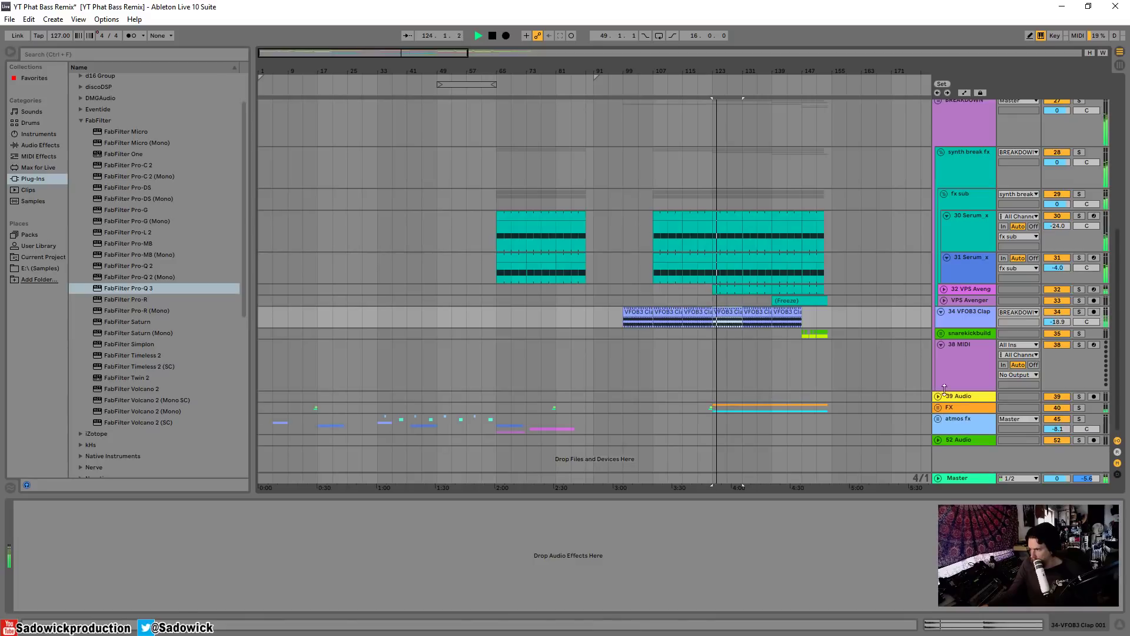
Step: Unfold and solo the 32 VPS Avenger track and insert an EQ Eight after its VPS Avenger instrument
{"action": "left_click", "coordinate": [981, 314]}
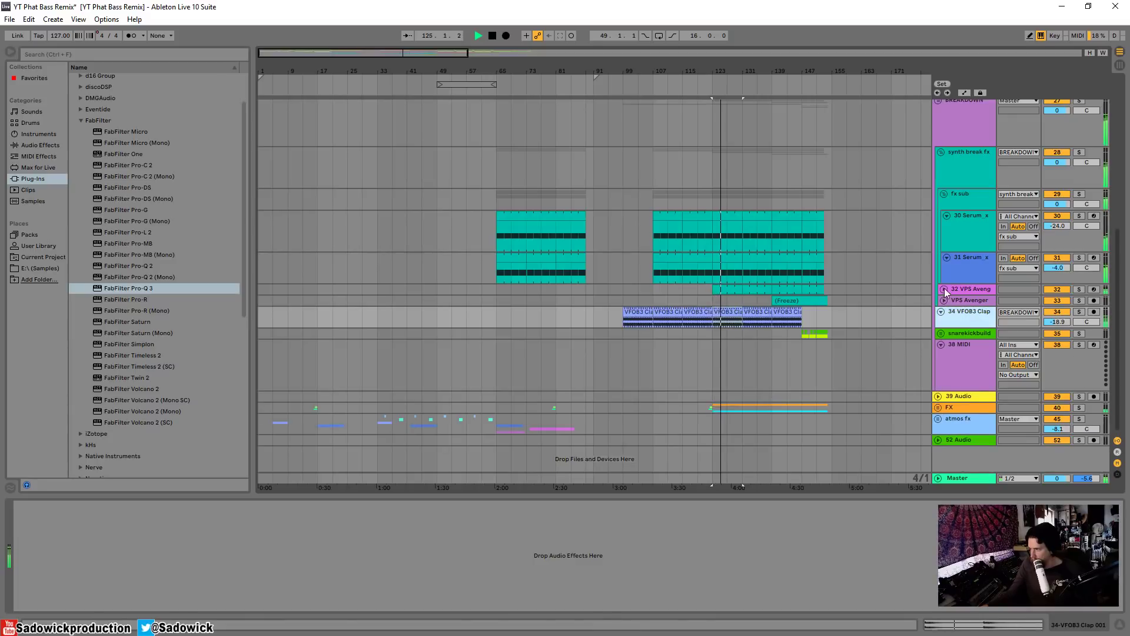
{"action": "left_click", "coordinate": [944, 290]}
{"action": "left_click", "coordinate": [1080, 289]}
{"action": "left_click", "coordinate": [983, 296]}
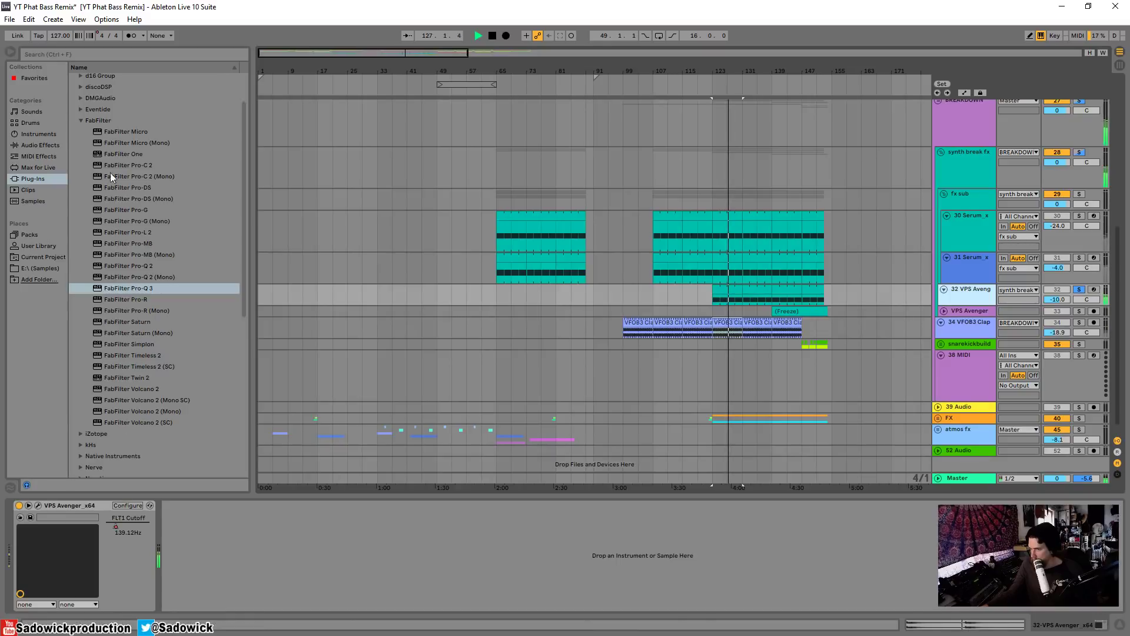
{"action": "left_click", "coordinate": [37, 144]}
{"action": "left_click_drag", "start_coordinate": [111, 233], "coordinate": [339, 628]}
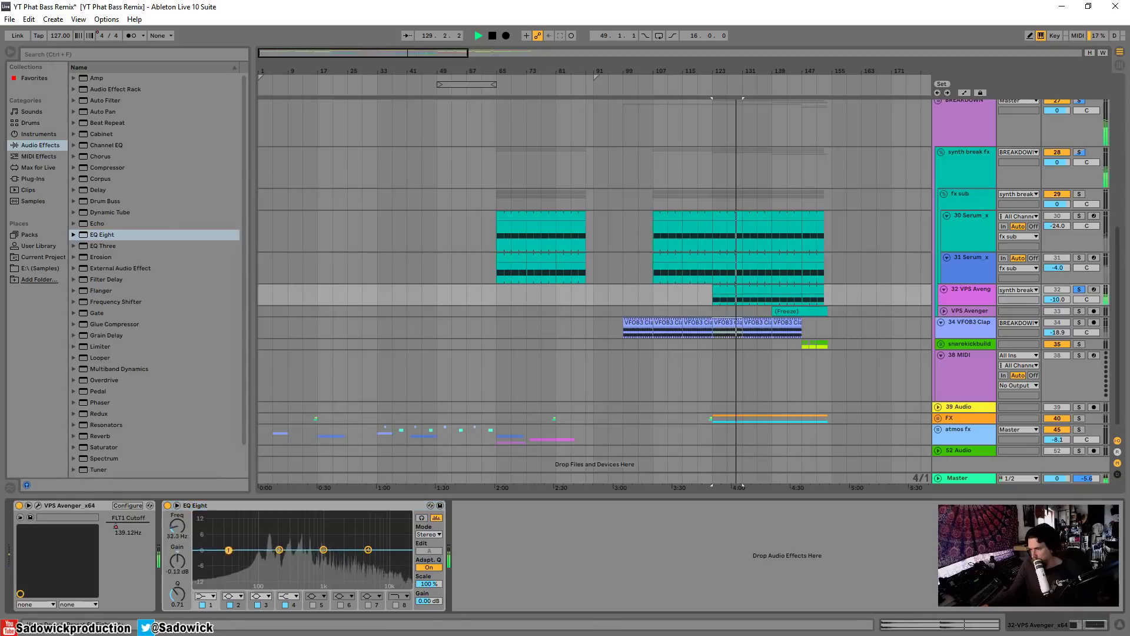
Step: Shape the VPS Avenger track's EQ Eight with reduced lows, a high cut on band 8 and a 1.38 dB boost at 2.40 kHz
{"action": "left_click_drag", "start_coordinate": [269, 576], "coordinate": [392, 556]}
{"action": "left_click", "coordinate": [396, 606]}
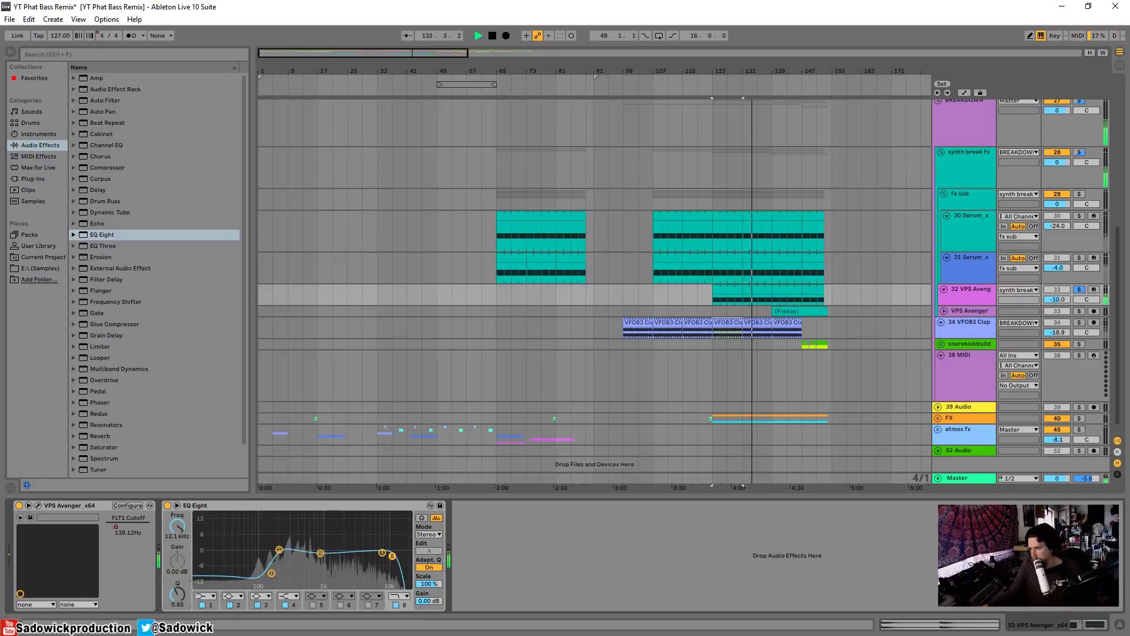
{"action": "left_click", "coordinate": [393, 597]}
{"action": "left_click", "coordinate": [397, 588]}
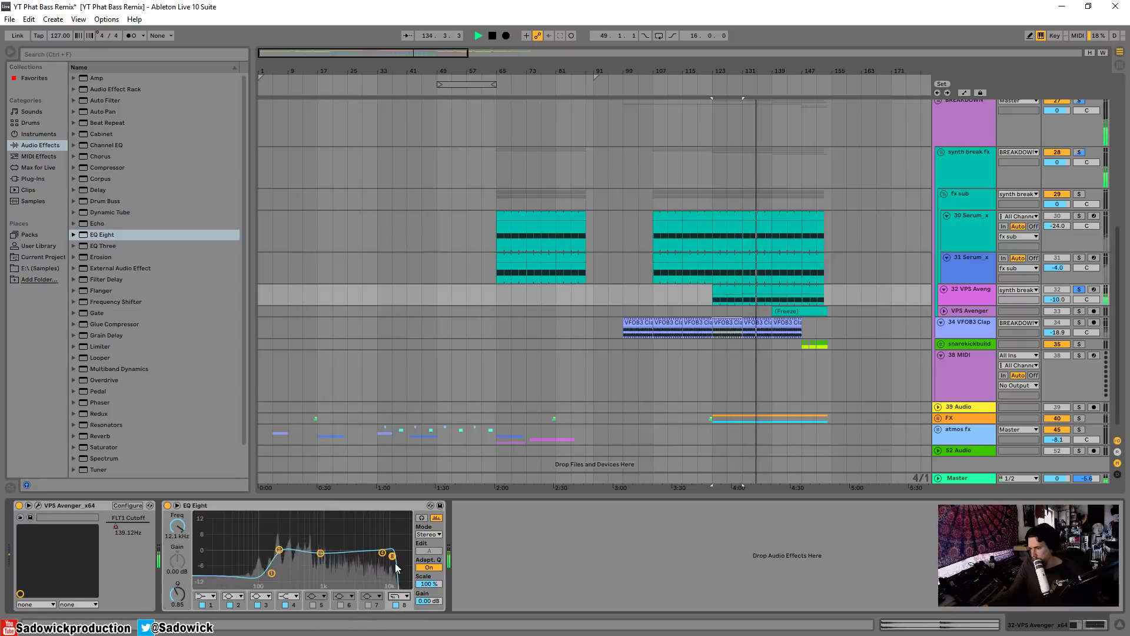
{"action": "left_click_drag", "start_coordinate": [393, 557], "coordinate": [347, 547]}
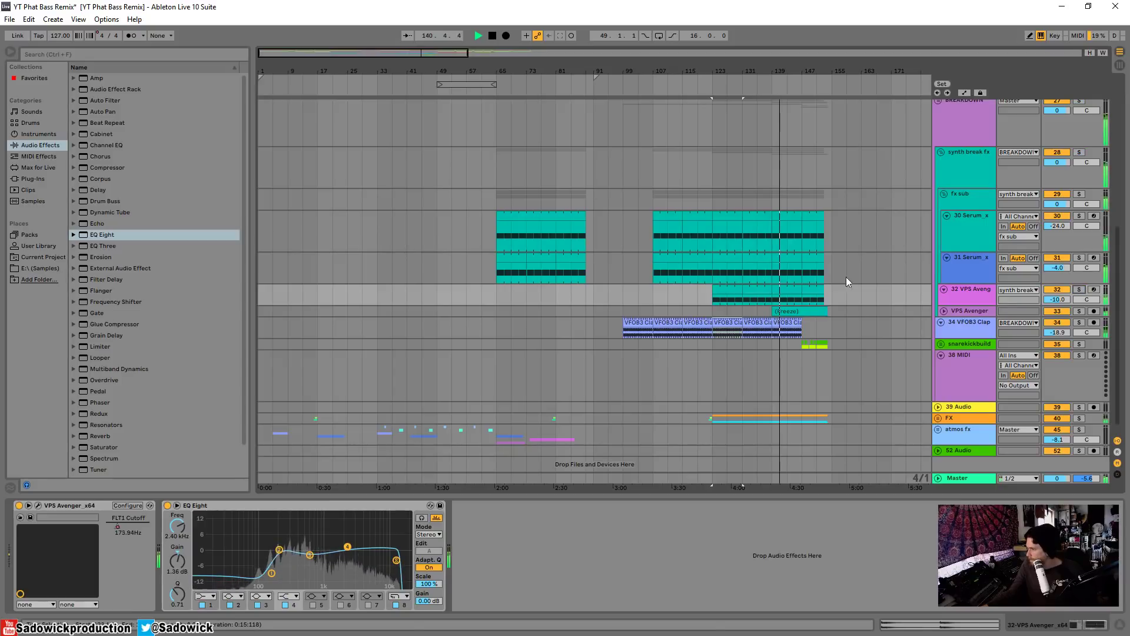
Step: Fold the synth break fx group and select the BREAKDOWN group to show its devices
{"action": "scroll", "coordinate": [946, 236], "scroll_direction": "up", "scroll_amount": 3}
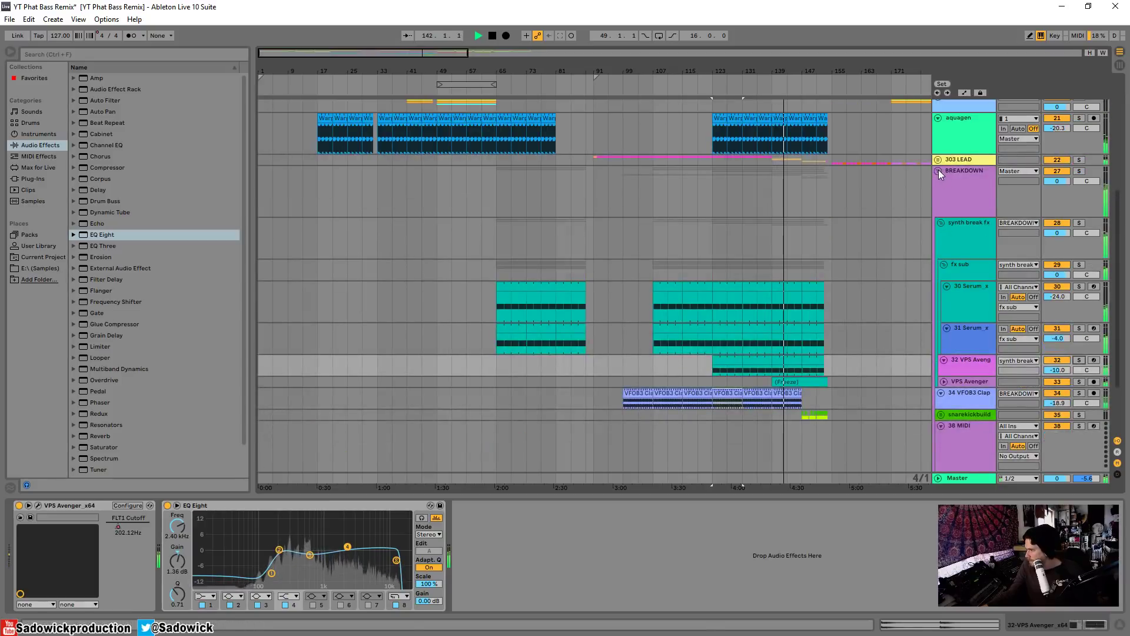
{"action": "left_click", "coordinate": [976, 171]}
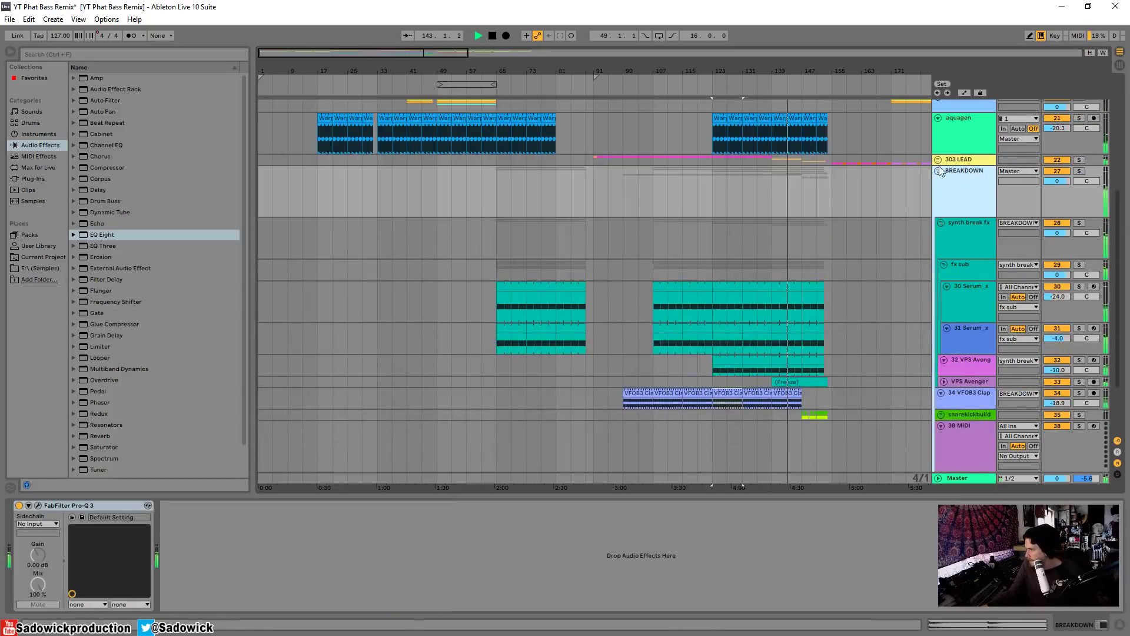
{"action": "left_click", "coordinate": [939, 223]}
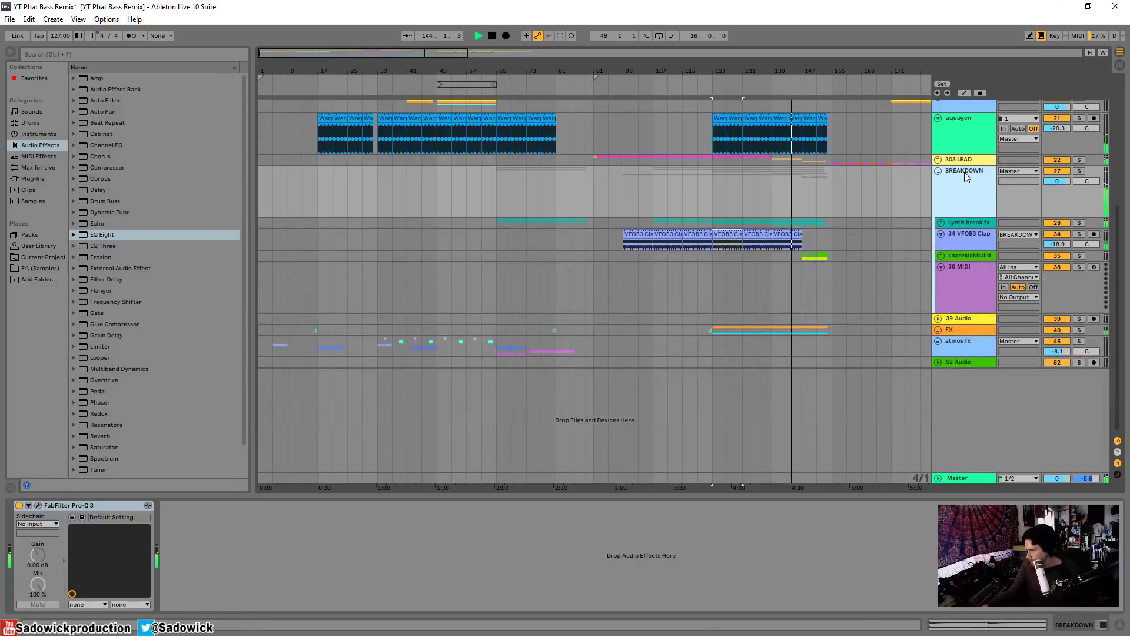
Step: Open FabFilter Pro-Q 3 on the BREAKDOWN group, add a bell band at about 2155 Hz with -0.13 dB gain, and close the plug-in
{"action": "left_click", "coordinate": [38, 506]}
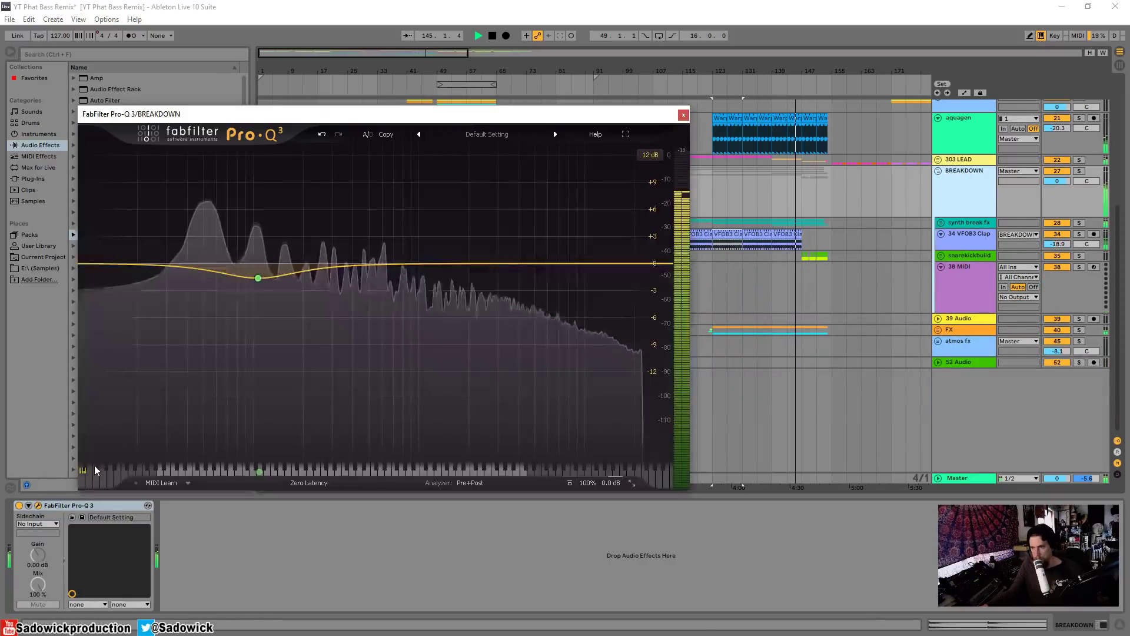
{"action": "left_click", "coordinate": [528, 265]}
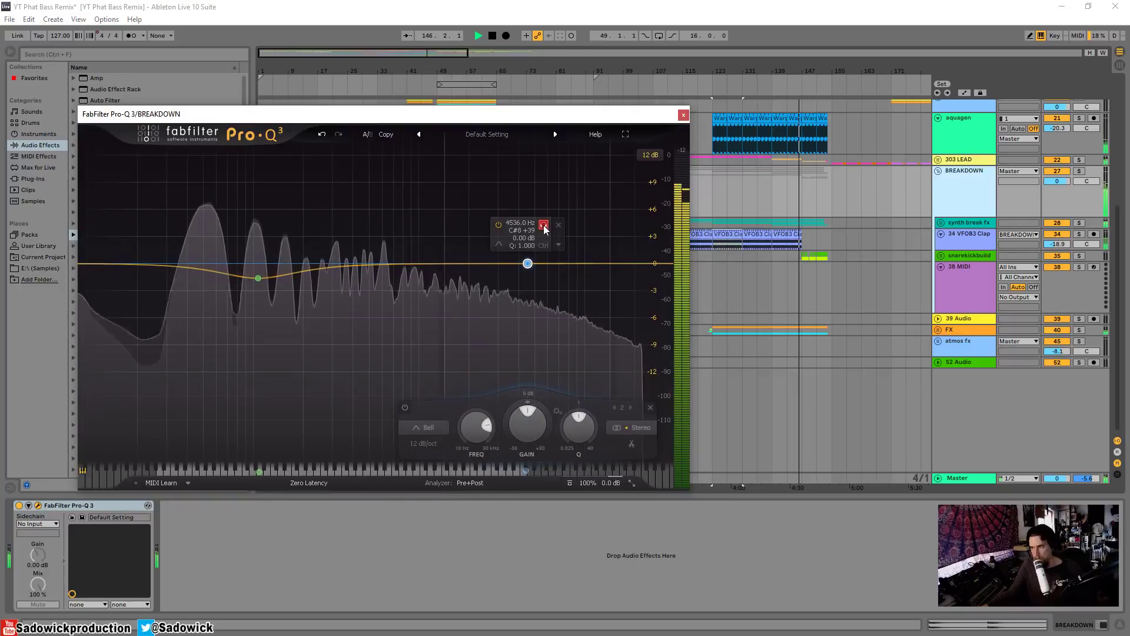
{"action": "left_click_drag", "start_coordinate": [527, 262], "coordinate": [473, 265]}
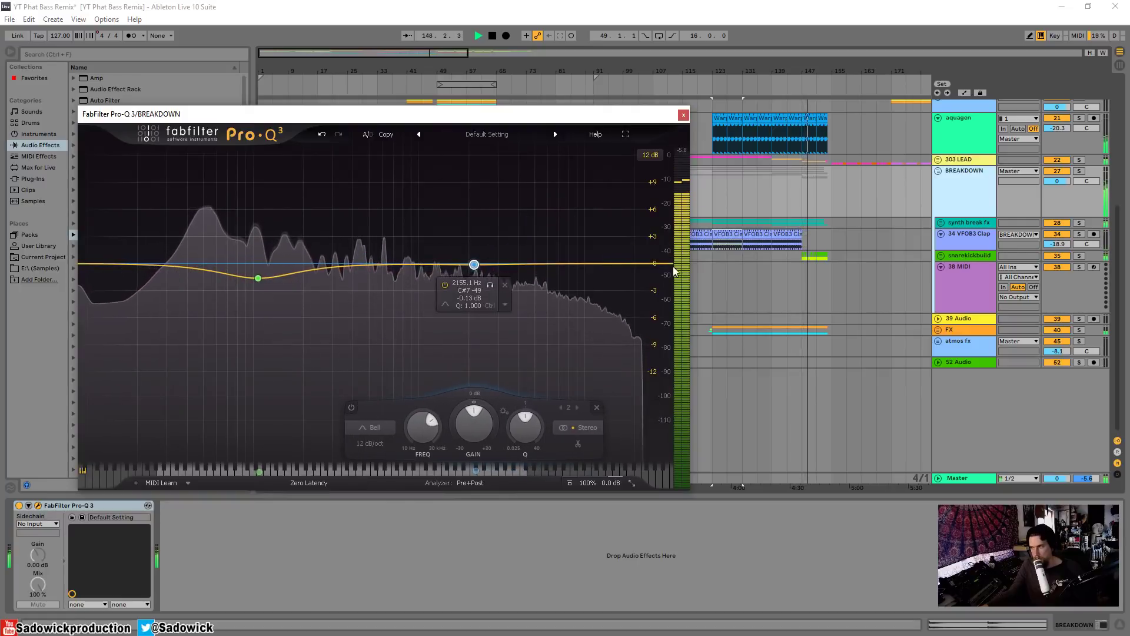
{"action": "left_click_drag", "start_coordinate": [664, 264], "coordinate": [638, 265]}
{"action": "left_click", "coordinate": [683, 114]}
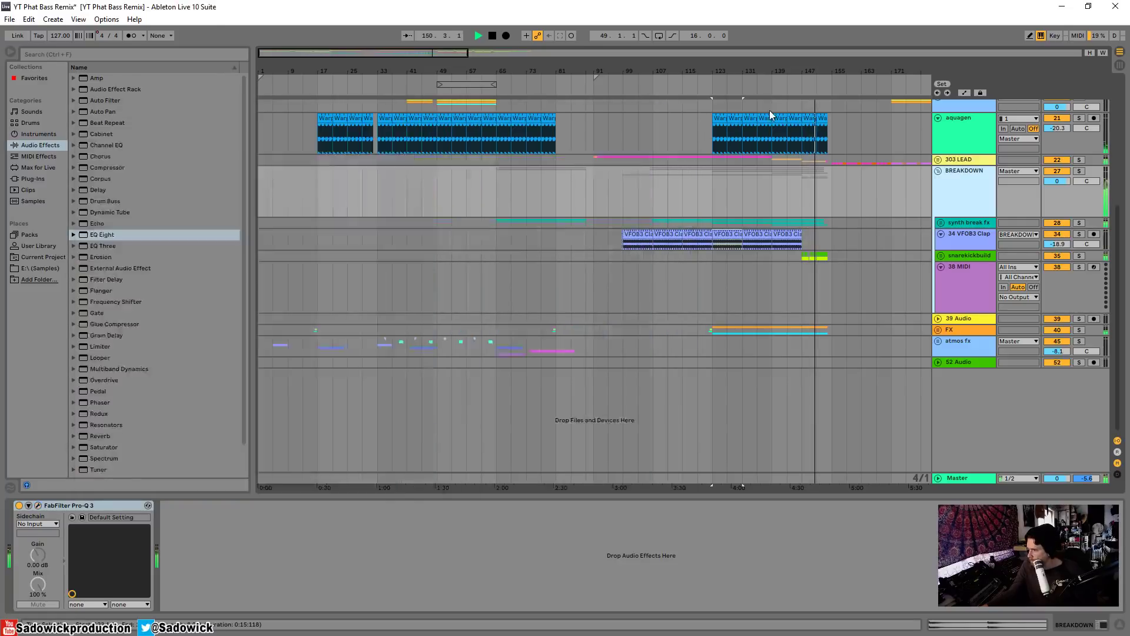
Step: Unfold the 303 LEAD group and frame bars 162 to 165 of the arrangement while auditioning the section
{"action": "left_click_drag", "start_coordinate": [603, 67], "coordinate": [397, 59]}
{"action": "scroll", "coordinate": [520, 231], "scroll_direction": "up", "scroll_amount": 4}
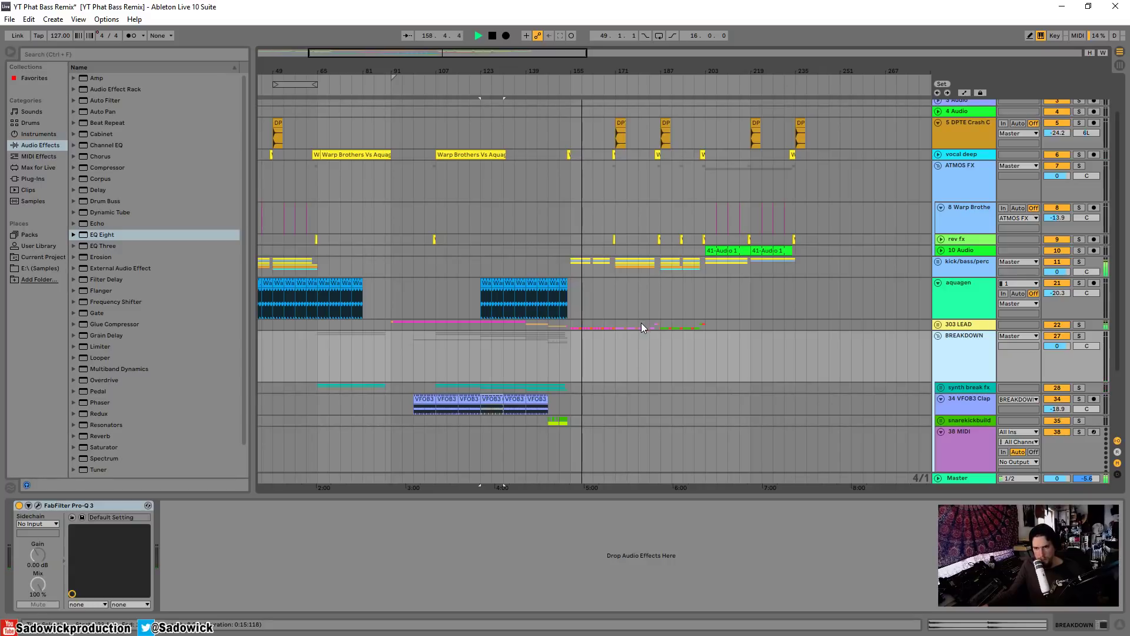
{"action": "left_click_drag", "start_coordinate": [597, 70], "coordinate": [604, 136]}
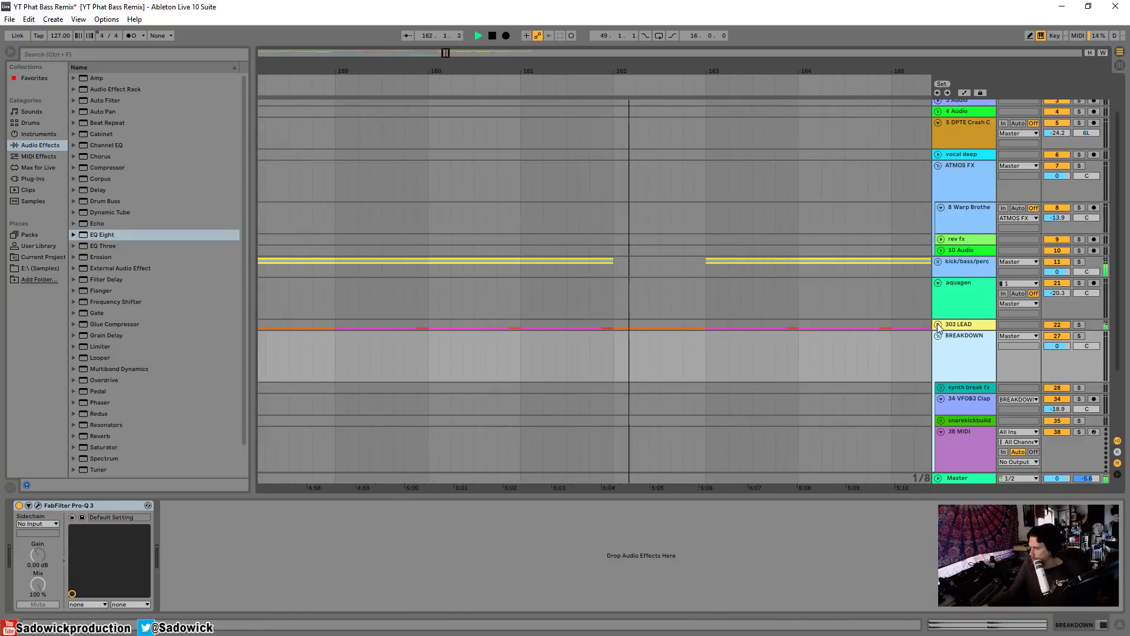
{"action": "left_click", "coordinate": [938, 323]}
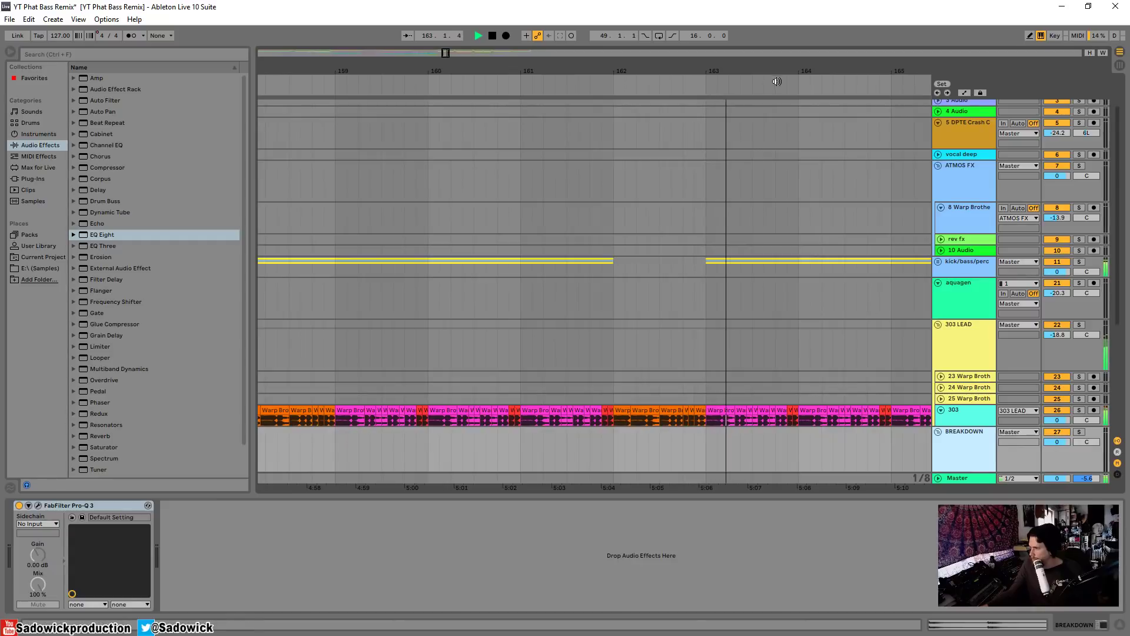
{"action": "left_click_drag", "start_coordinate": [772, 71], "coordinate": [601, 93]}
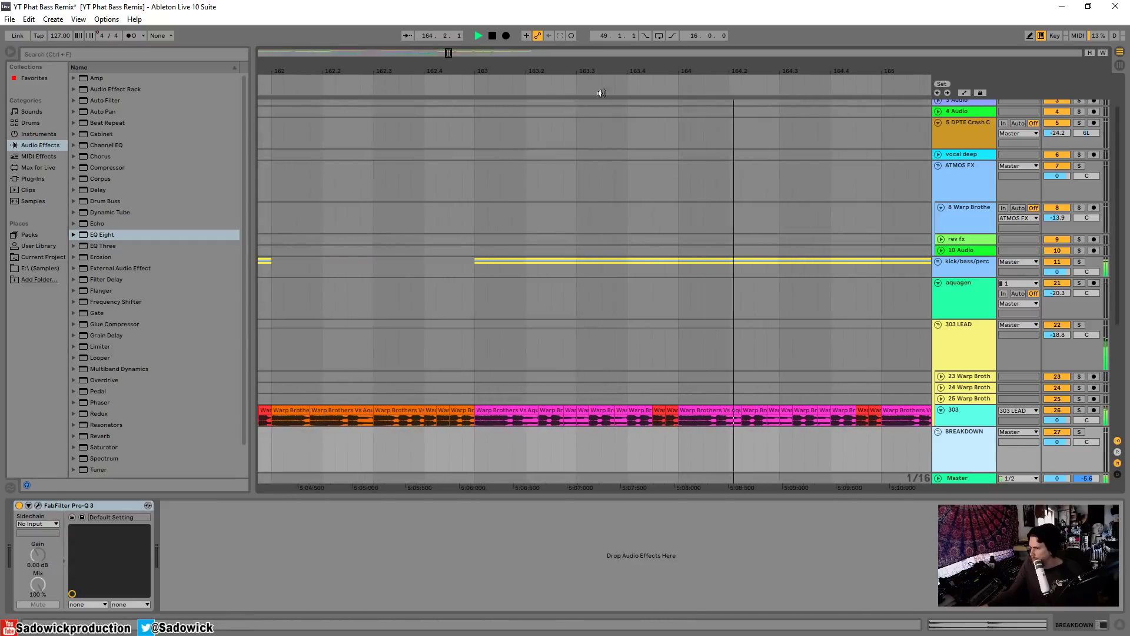
{"action": "key", "text": "space"}
Step: Delete the kick/bass/perc group's material from 163 to 163.3, one beat at a time, auditioning each cut
{"action": "left_click_drag", "start_coordinate": [471, 272], "coordinate": [521, 266]}
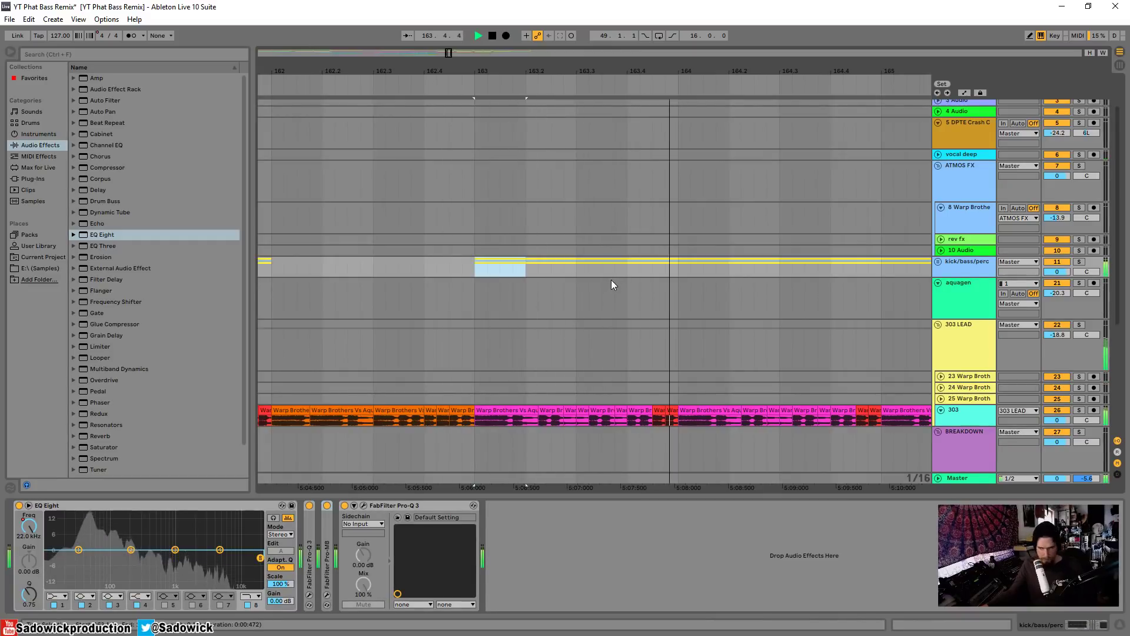
{"action": "key", "text": "space"}
{"action": "key", "text": "space"}
{"action": "key", "text": "space"}
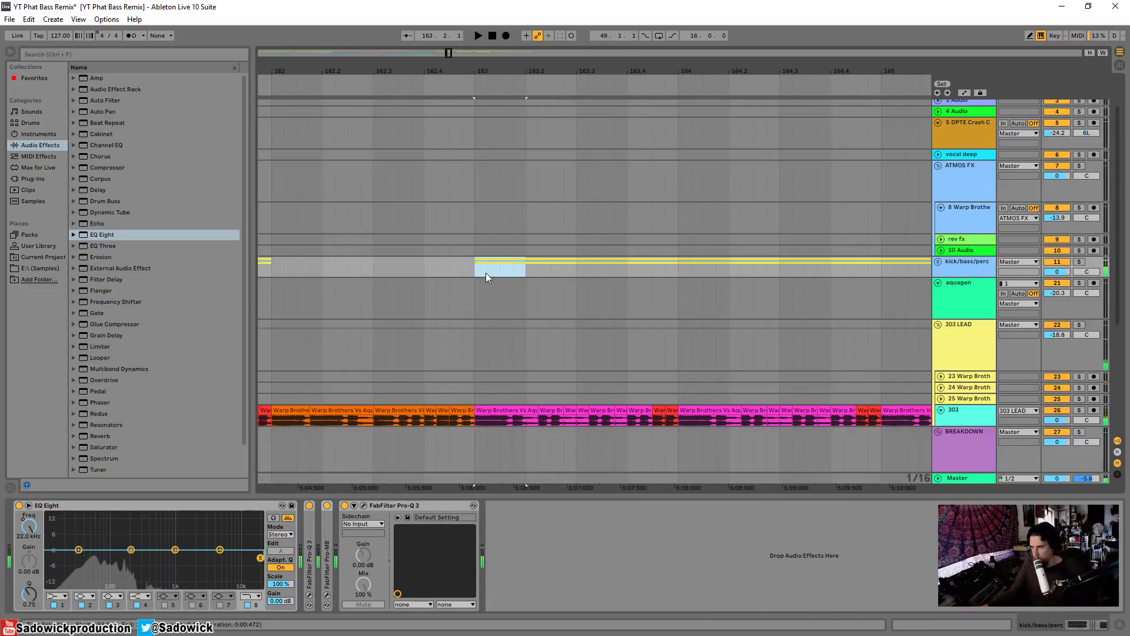
{"action": "left_click_drag", "start_coordinate": [525, 270], "coordinate": [526, 270]}
{"action": "left_click", "coordinate": [392, 82]}
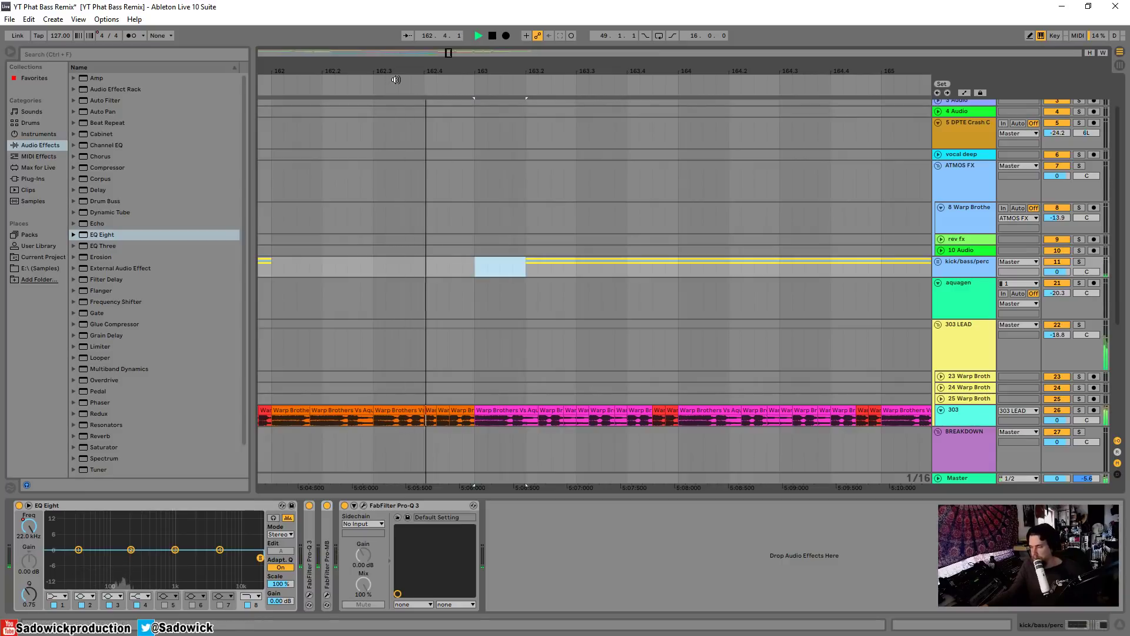
{"action": "key", "text": "space"}
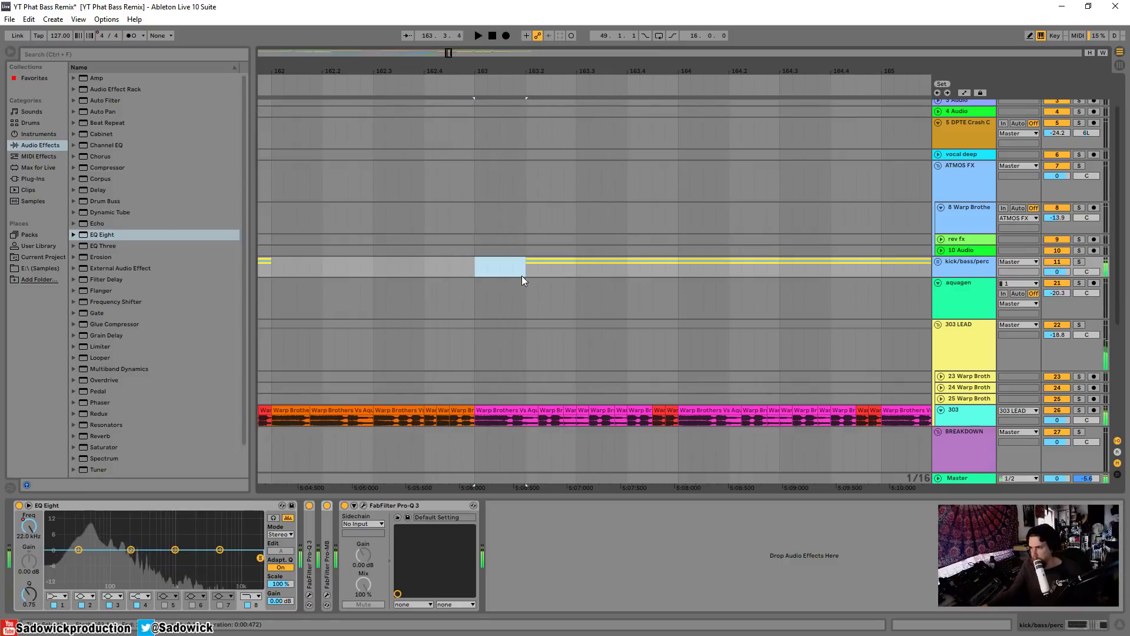
{"action": "left_click_drag", "start_coordinate": [521, 275], "coordinate": [582, 271]}
{"action": "key", "text": "space"}
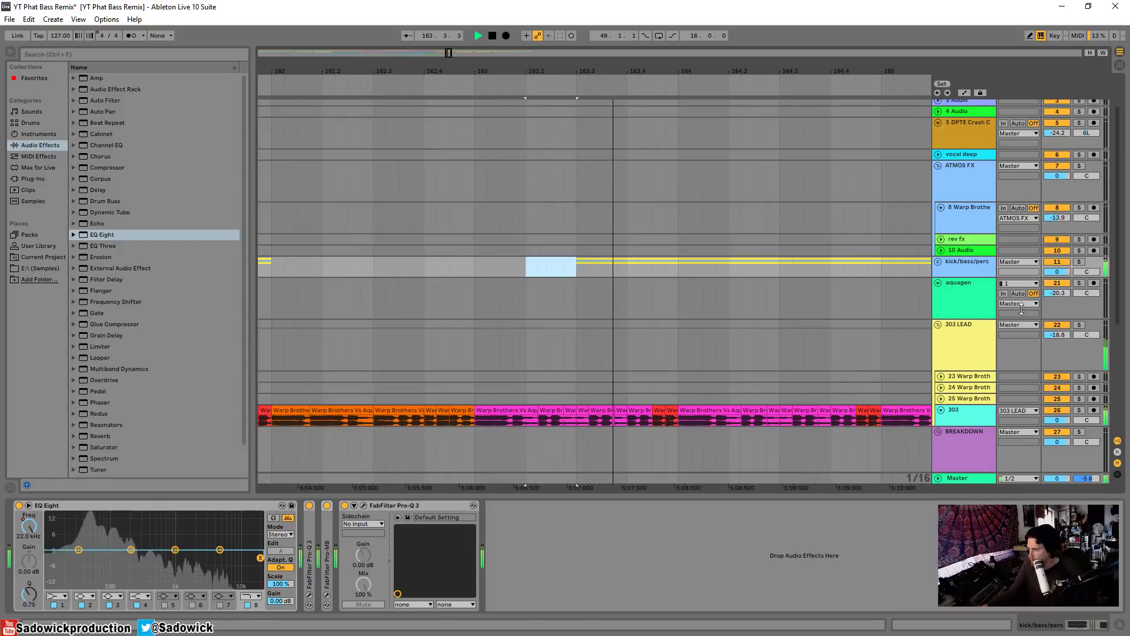
Step: Draw the 303 track's LFOTool Point Y0 automation at the lower level from 163 to 163.3 and audition the transition
{"action": "left_click", "coordinate": [968, 425]}
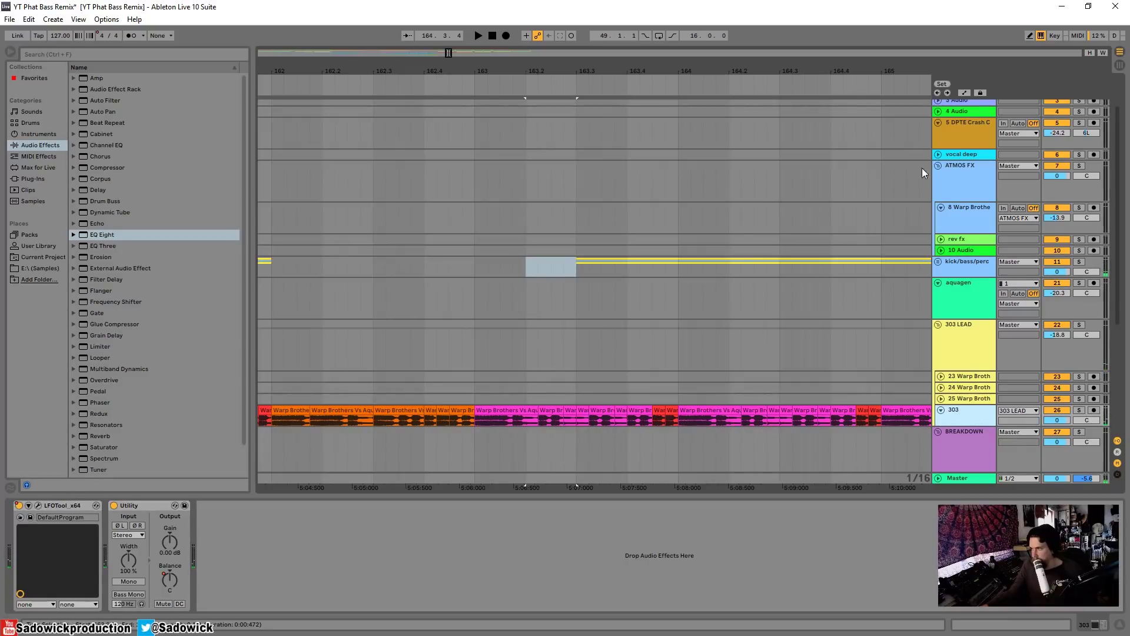
{"action": "left_click", "coordinate": [965, 93]}
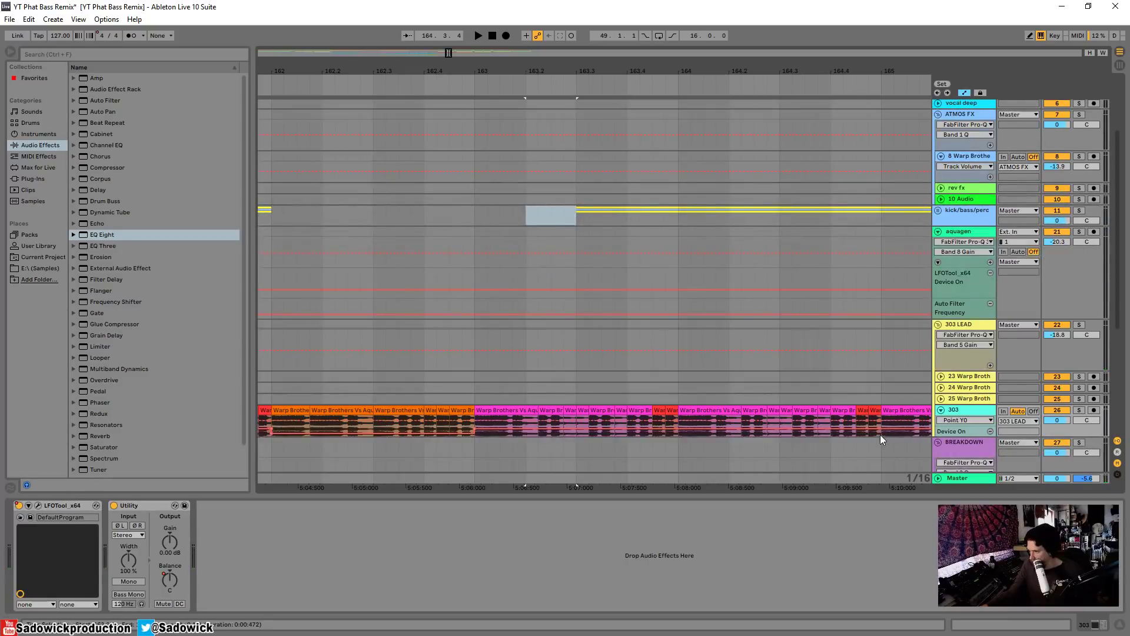
{"action": "mouse_move", "coordinate": [968, 436]}
{"action": "left_mouse_down"}
{"action": "mouse_move", "coordinate": [968, 478]}
{"action": "mouse_move", "coordinate": [969, 457]}
{"action": "left_mouse_up"}
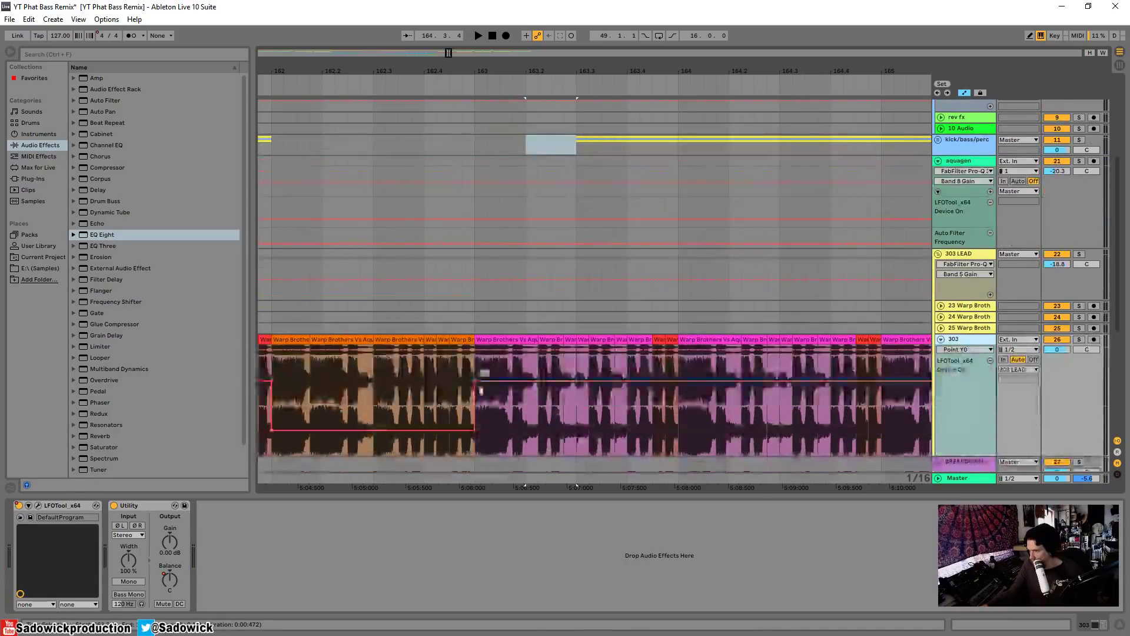
{"action": "key", "text": "b"}
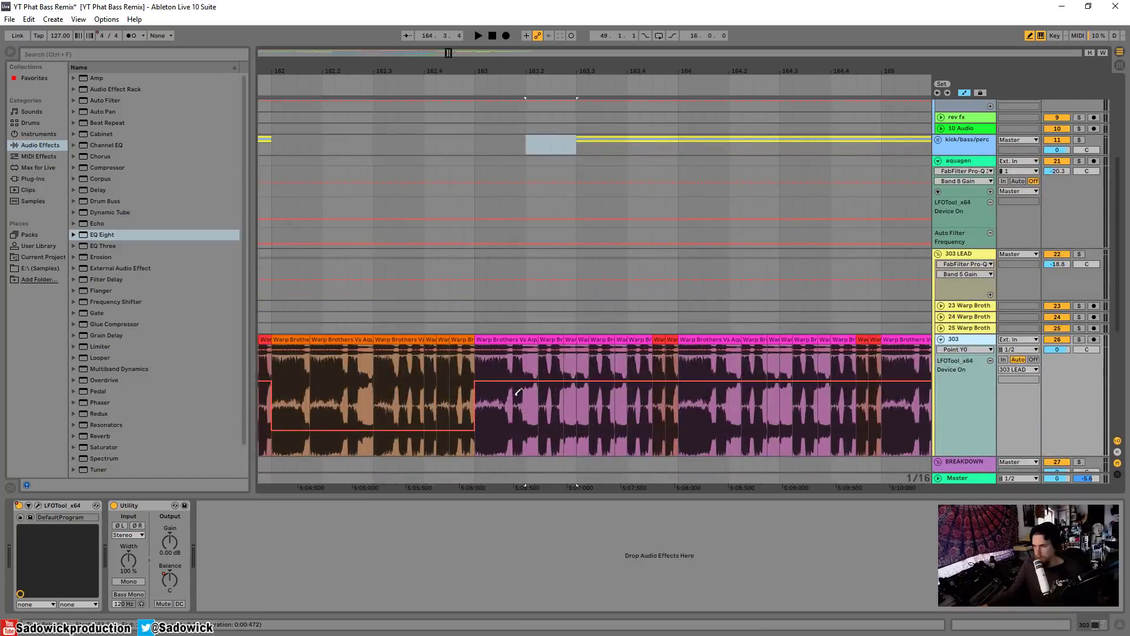
{"action": "left_click_drag", "start_coordinate": [478, 422], "coordinate": [569, 440]}
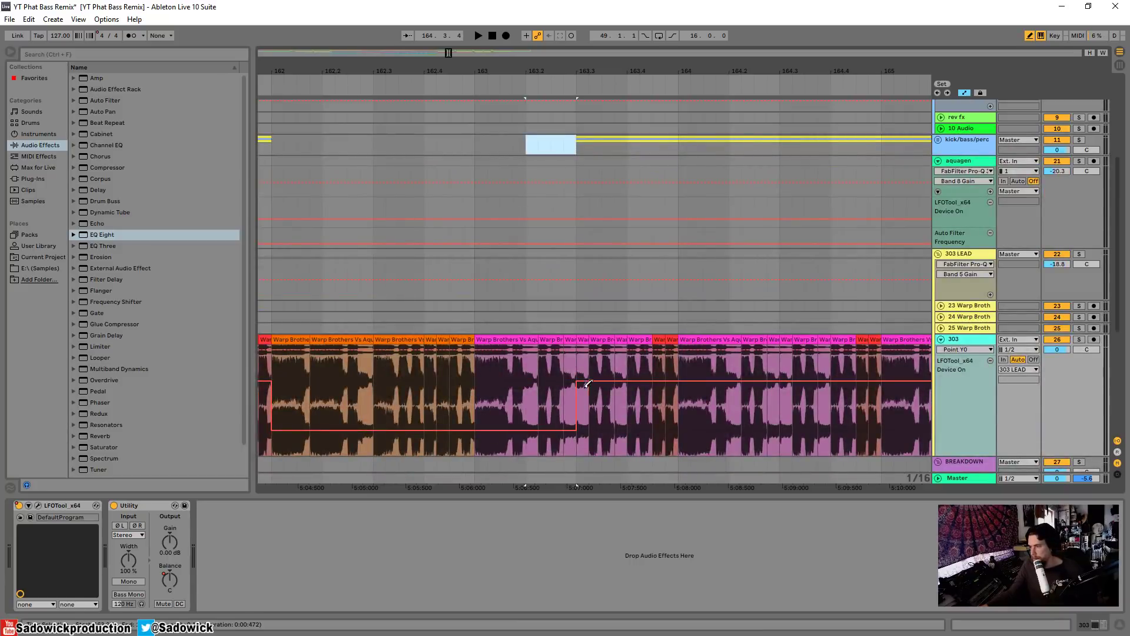
{"action": "left_click", "coordinate": [469, 81]}
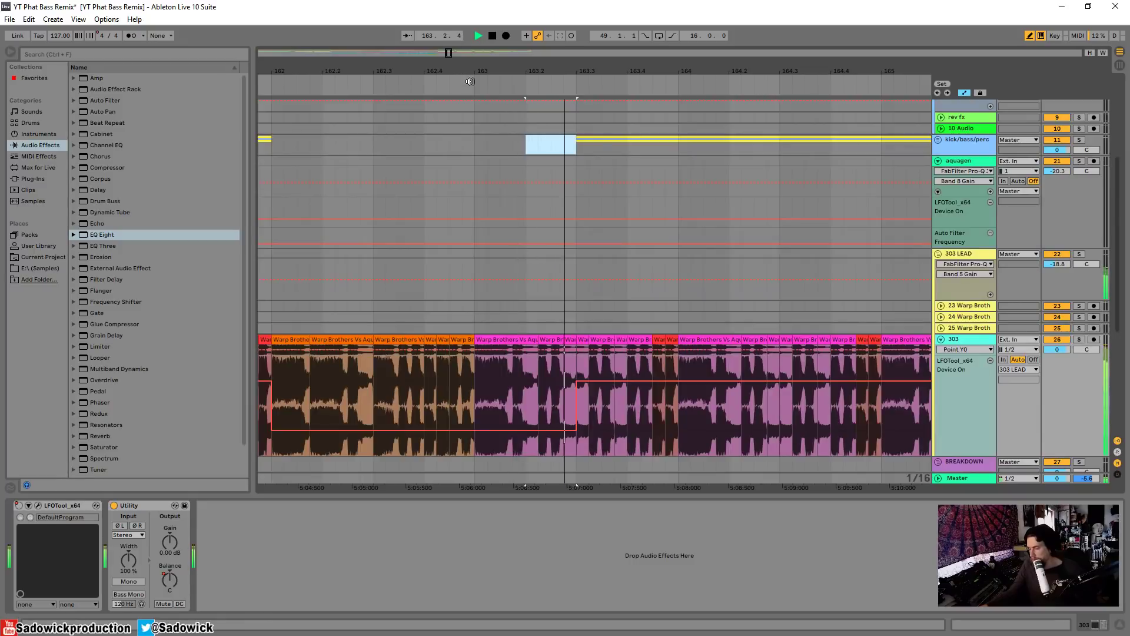
{"action": "left_click", "coordinate": [325, 81]}
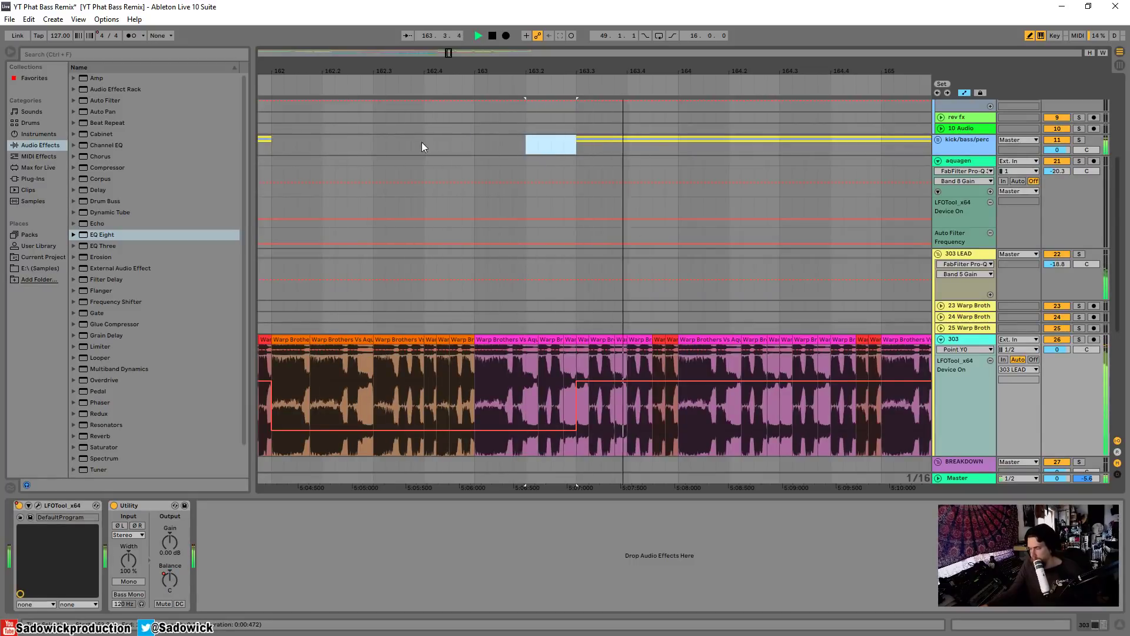
{"action": "left_click", "coordinate": [530, 75]}
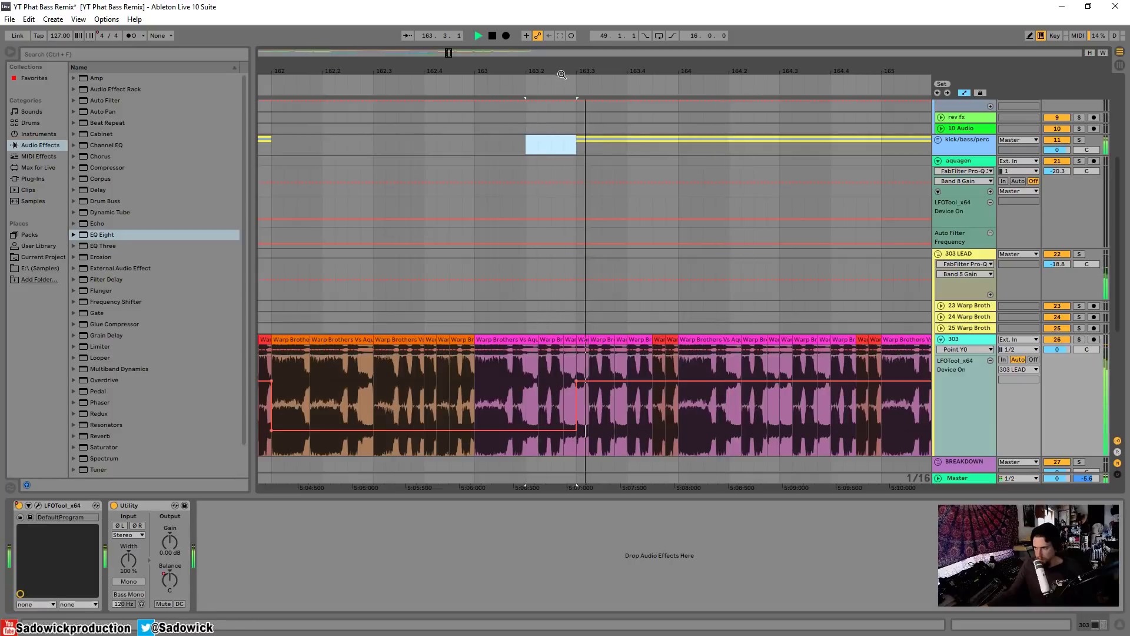
{"action": "left_click", "coordinate": [460, 82]}
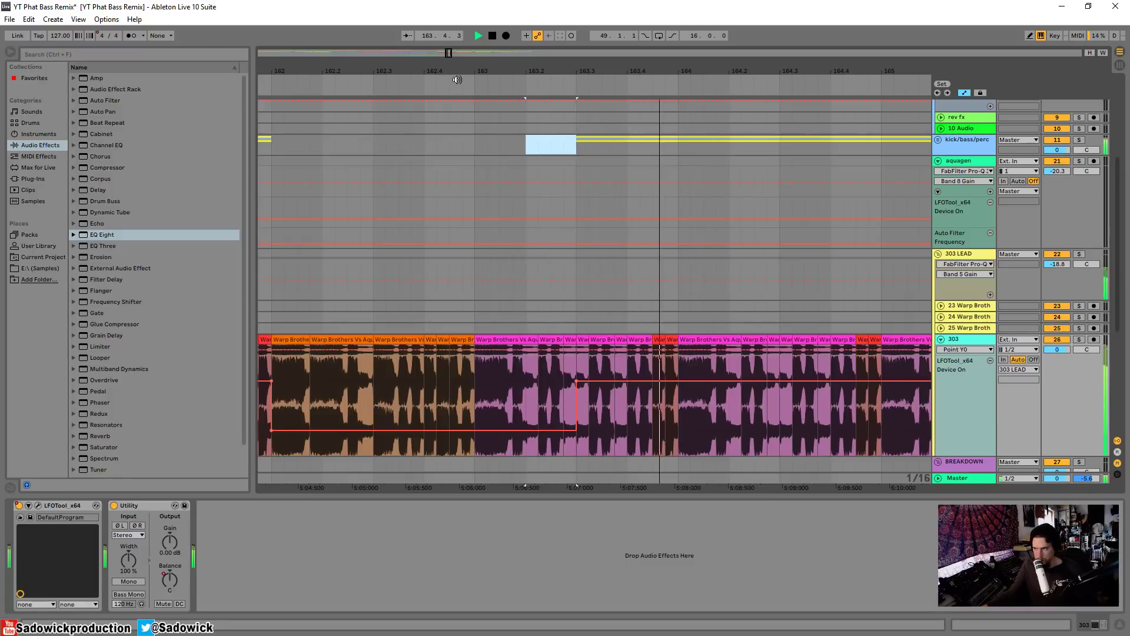
{"action": "left_click", "coordinate": [287, 83]}
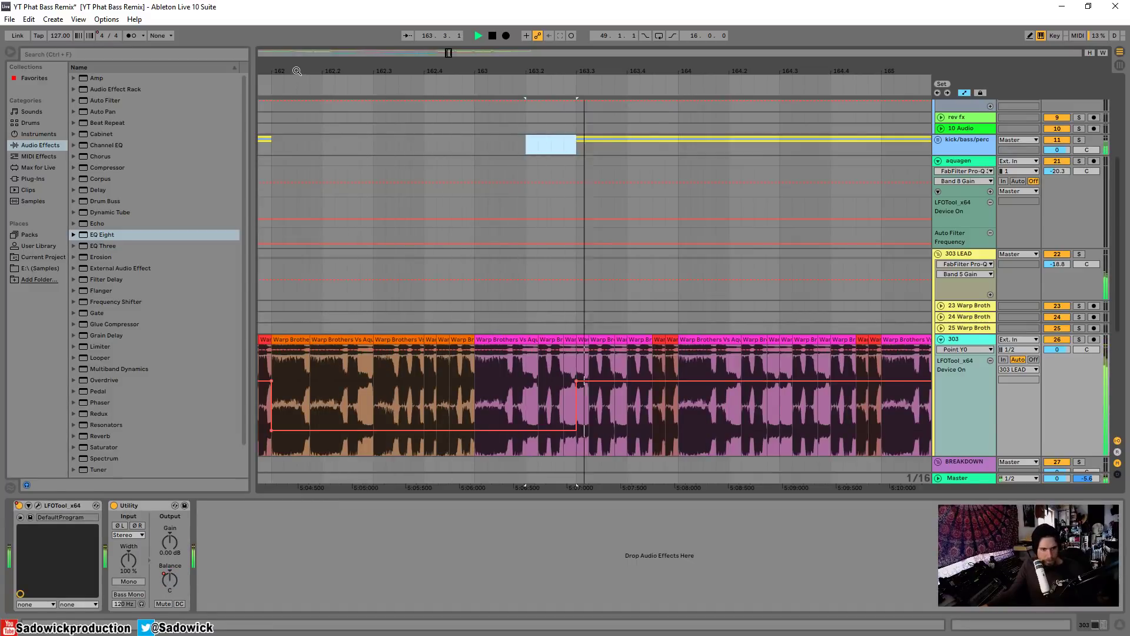
Step: Unfold the kick/bass/perc group, its kick and bass subgroup, and track 14 VFOB1 Kick
{"action": "left_click", "coordinate": [938, 141]}
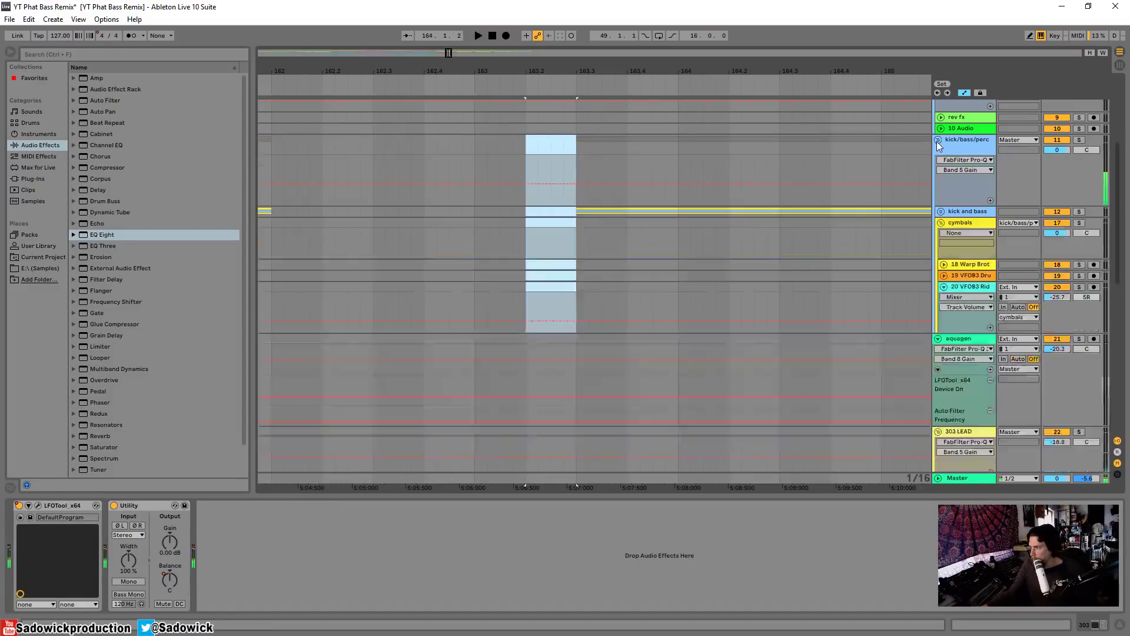
{"action": "left_click", "coordinate": [942, 212]}
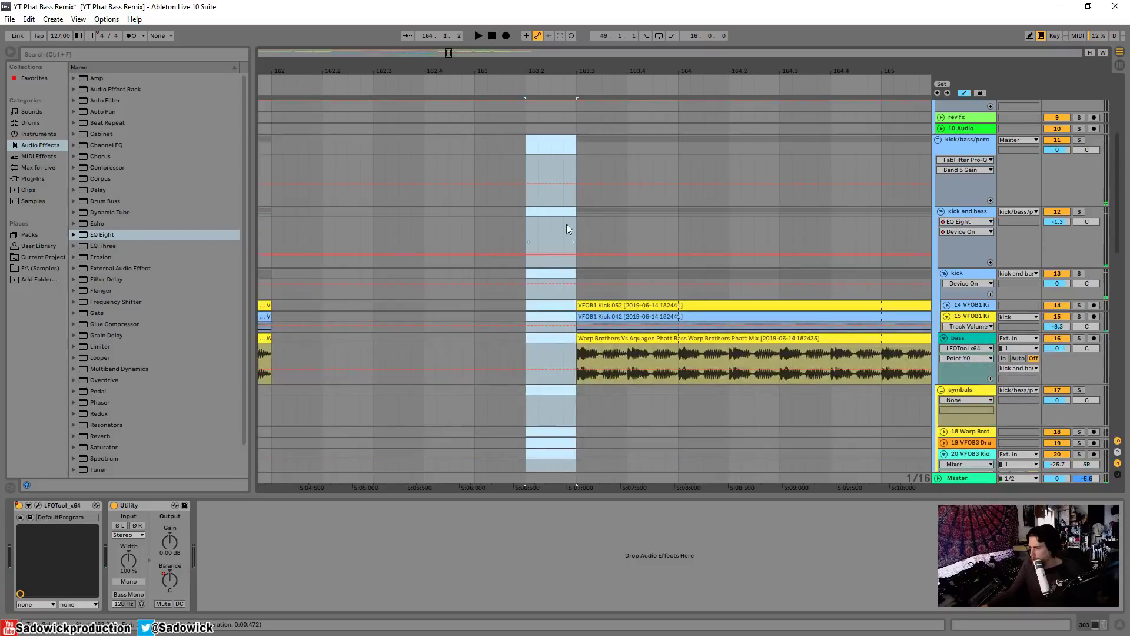
{"action": "left_click", "coordinate": [947, 305]}
Step: Hide the automation lanes, examine the start of the VFOB1 Kick clip at 163.3, and play the passage
{"action": "scroll", "coordinate": [589, 277], "scroll_direction": "down", "scroll_amount": 1}
{"action": "left_click", "coordinate": [580, 271]}
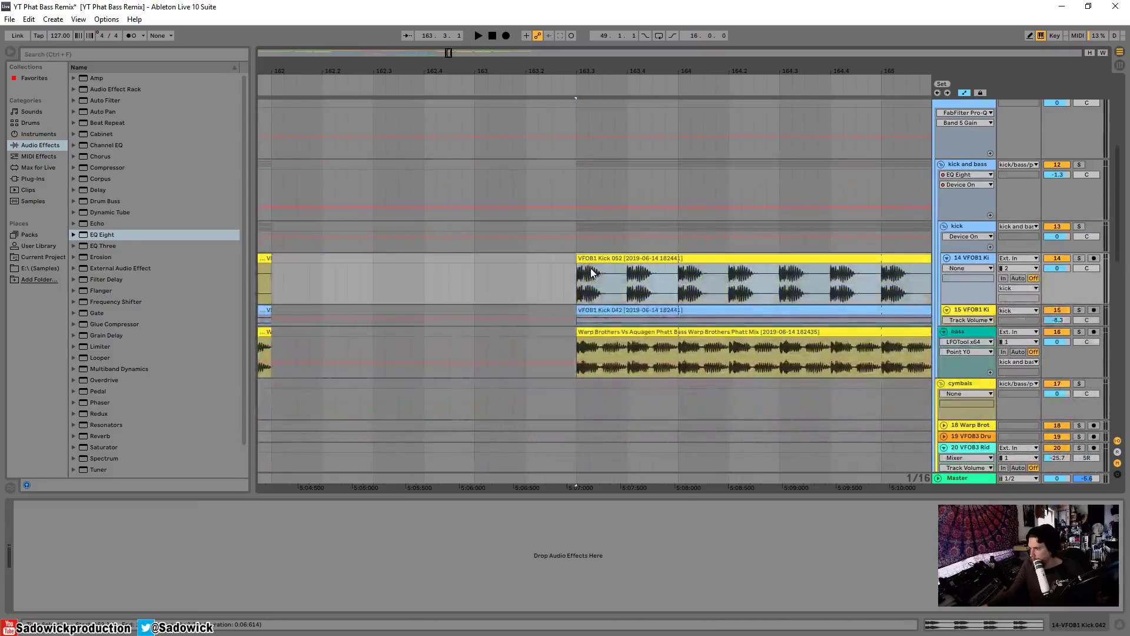
{"action": "left_click_drag", "start_coordinate": [568, 72], "coordinate": [571, 135]}
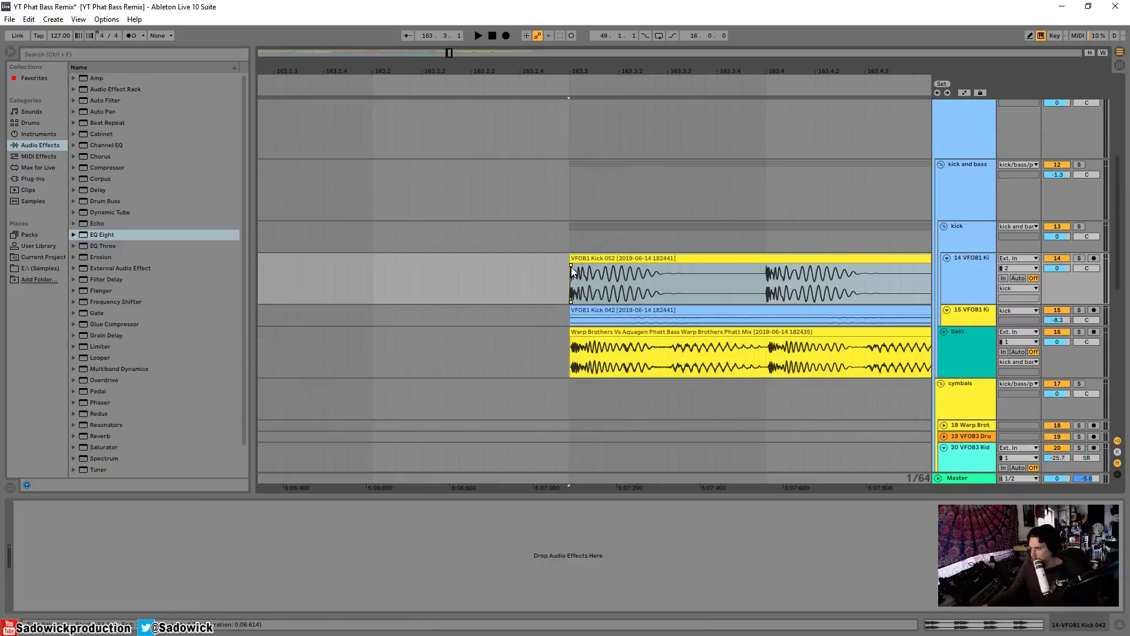
{"action": "left_click", "coordinate": [542, 270]}
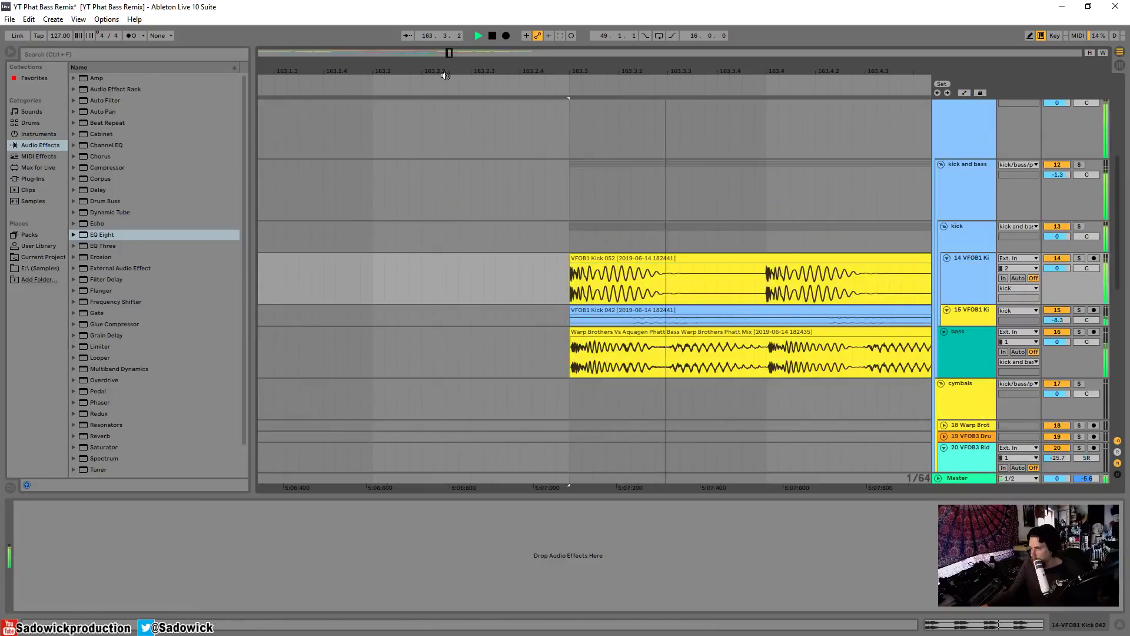
{"action": "left_click_drag", "start_coordinate": [447, 73], "coordinate": [638, 72]}
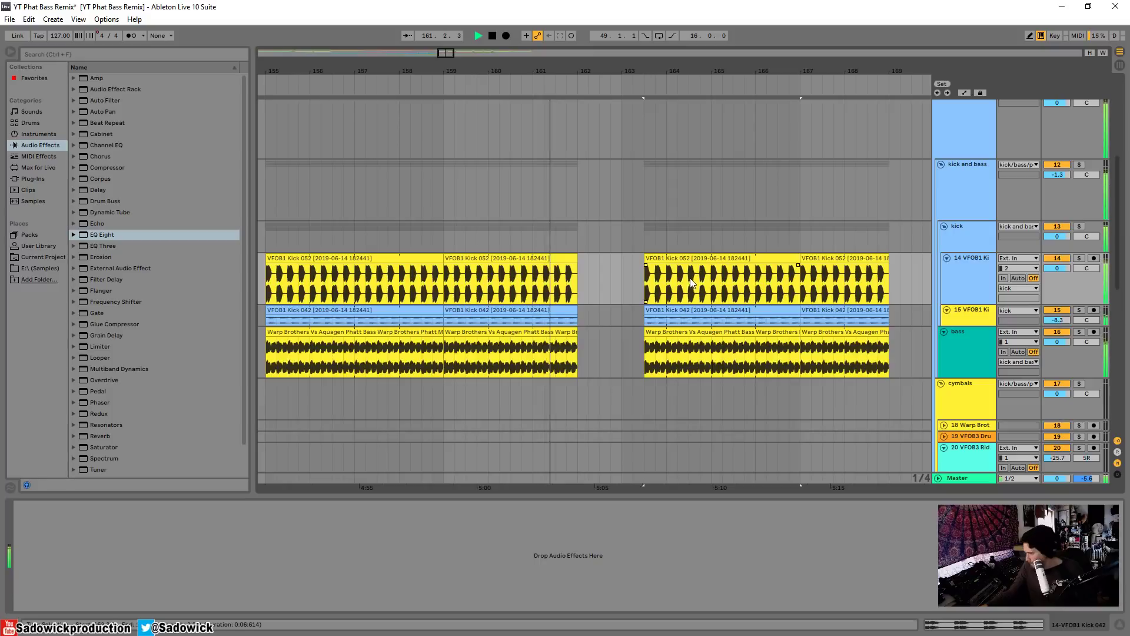
Step: Play through the kick re-entry at 163.3 once more and check the rev fx and vocal deep clips leading into bar 171
{"action": "scroll", "coordinate": [550, 352], "scroll_direction": "down", "scroll_amount": 3}
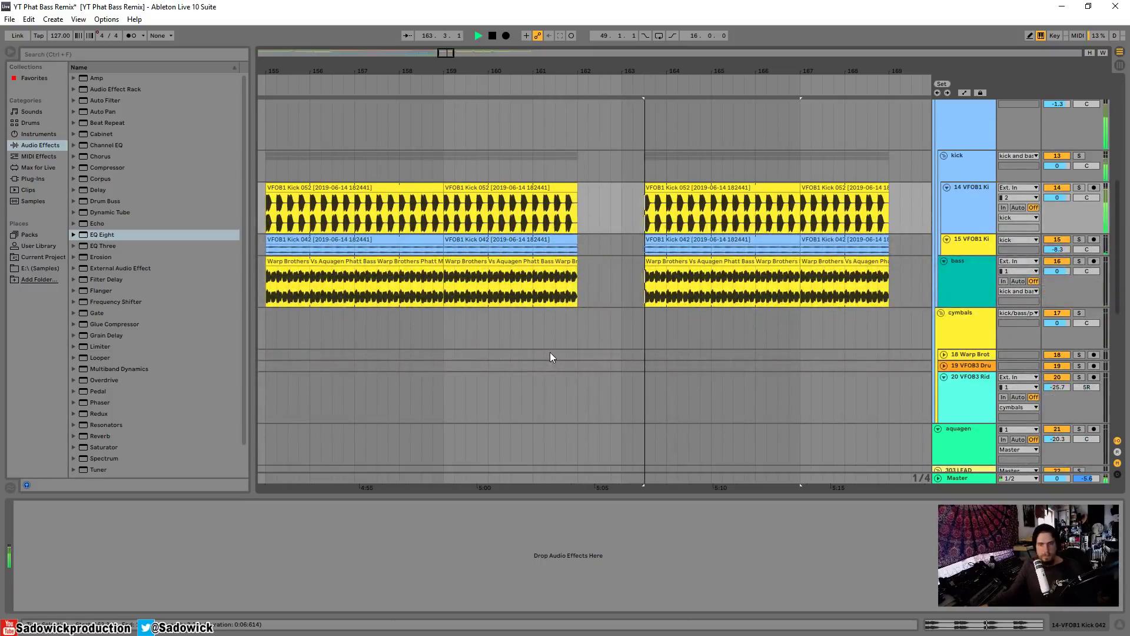
{"action": "key", "text": "space"}
{"action": "left_click_drag", "start_coordinate": [601, 67], "coordinate": [450, 38]}
{"action": "scroll", "coordinate": [477, 198], "scroll_direction": "up", "scroll_amount": 8}
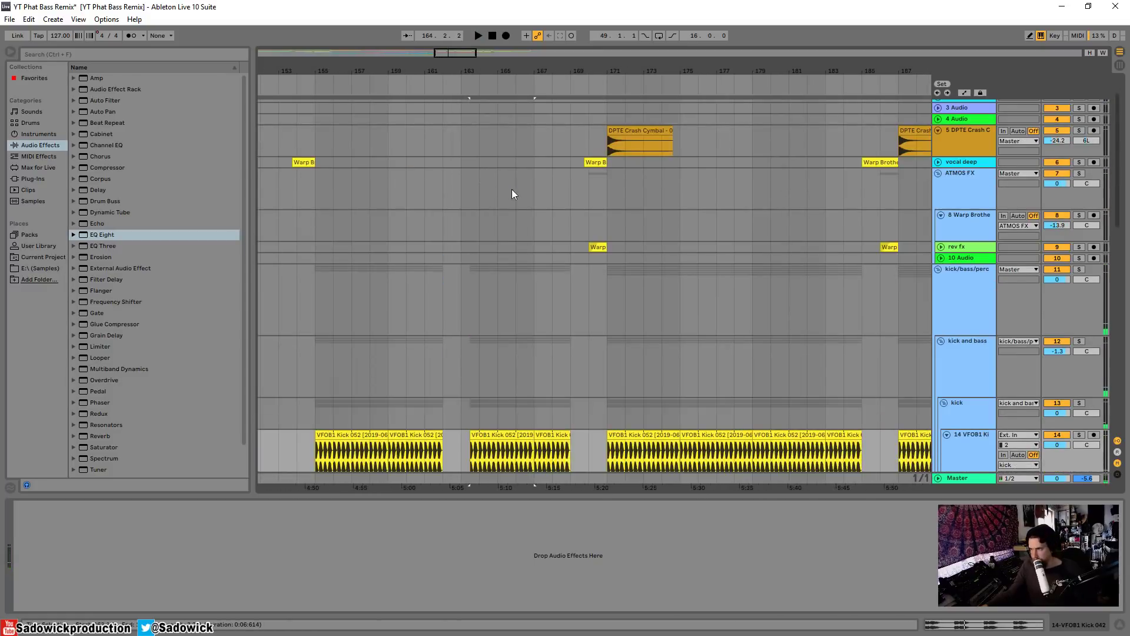
{"action": "left_click", "coordinate": [594, 243]}
{"action": "key", "text": "space"}
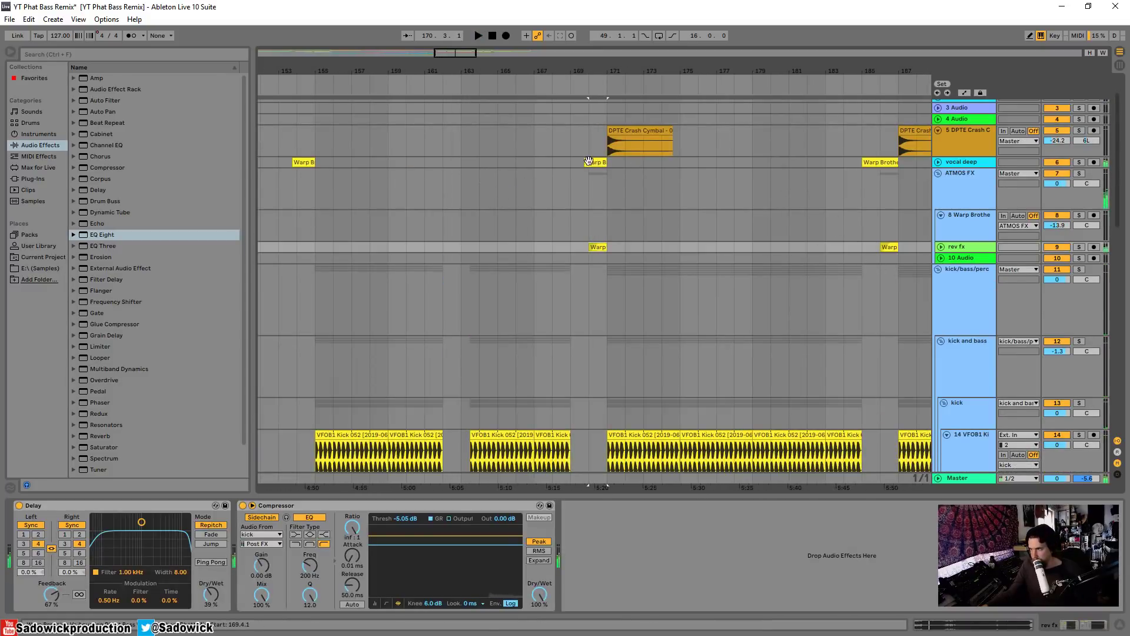
{"action": "left_click", "coordinate": [588, 162]}
Step: Copy the DPTE Crash Cymbal clip at bar 171 to bar 163 on the same track and audition it
{"action": "left_click", "coordinate": [627, 129]}
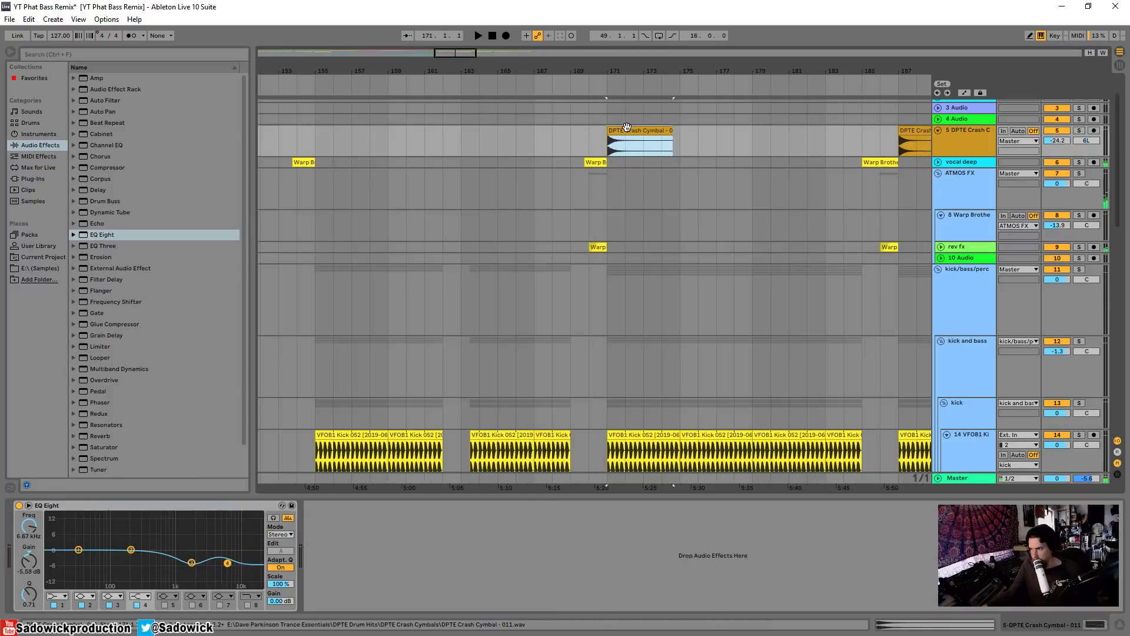
{"action": "key", "text": "ctrl+c"}
{"action": "left_click", "coordinate": [457, 137]}
{"action": "key", "text": "ctrl+v"}
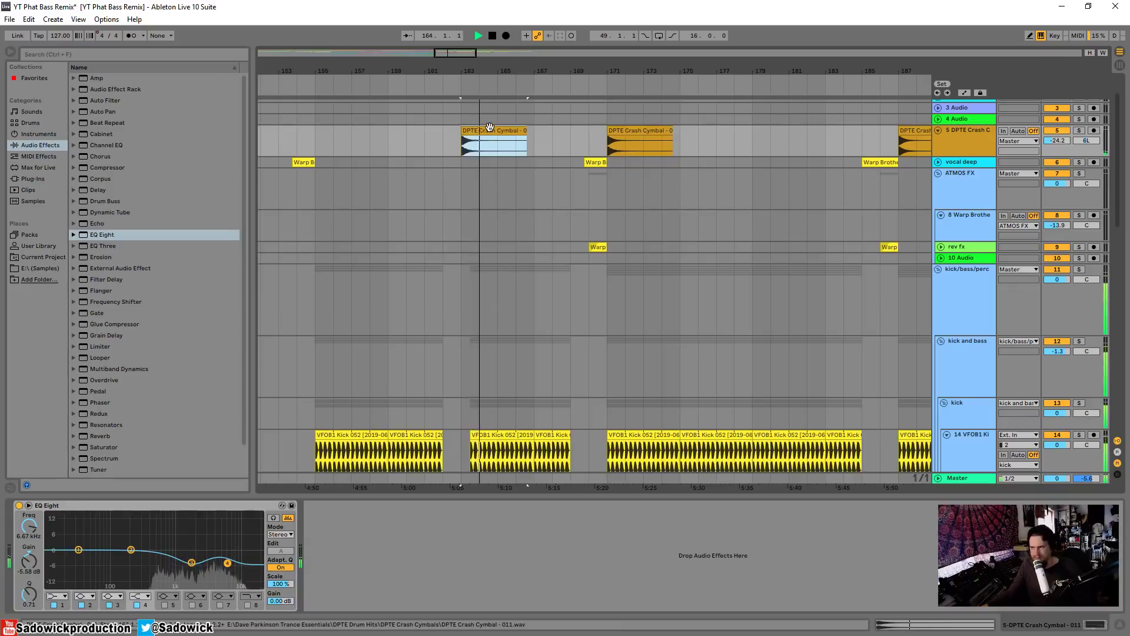
Step: Delete the crash cymbal clip at bar 163 and replay the transition without it
{"action": "key", "text": "Delete"}
{"action": "left_click", "coordinate": [419, 89]}
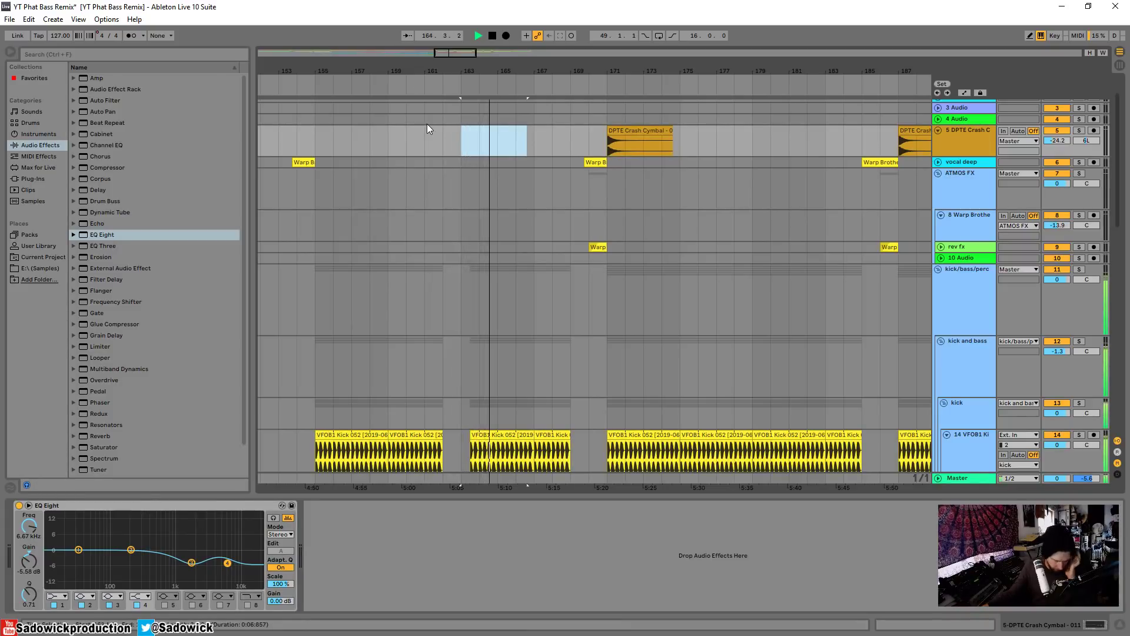
{"action": "key", "text": "space"}
Step: Fold the kick/bass/perc group, the aquagen track and the 303 LEAD group
{"action": "left_click_drag", "start_coordinate": [509, 72], "coordinate": [510, 29]}
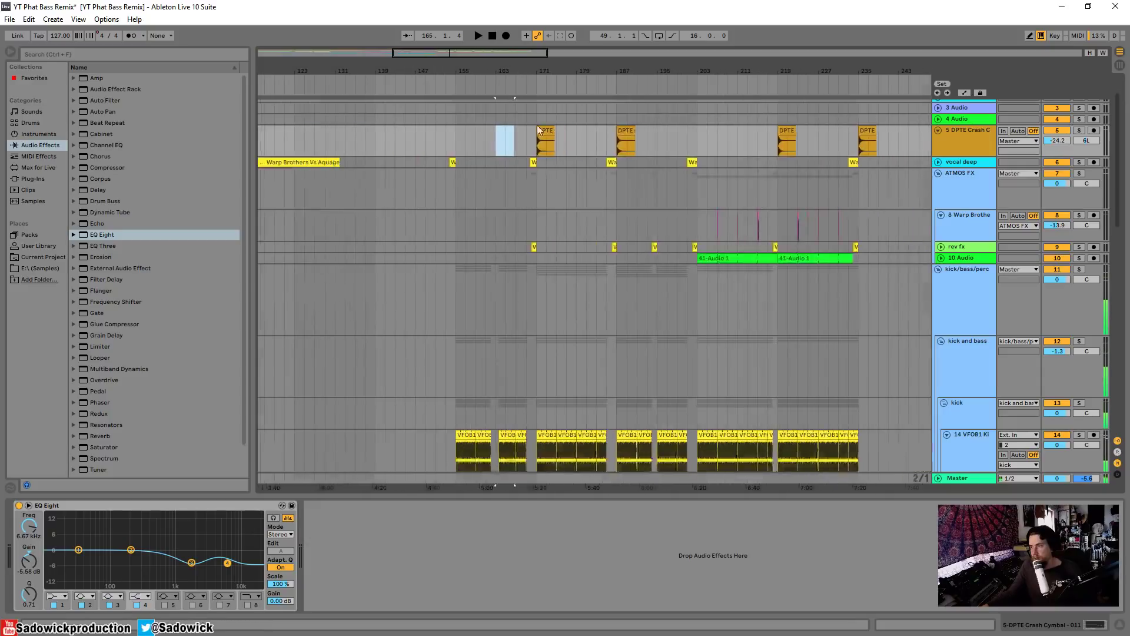
{"action": "scroll", "coordinate": [1087, 274], "scroll_direction": "down", "scroll_amount": 2}
{"action": "left_click", "coordinate": [939, 200]}
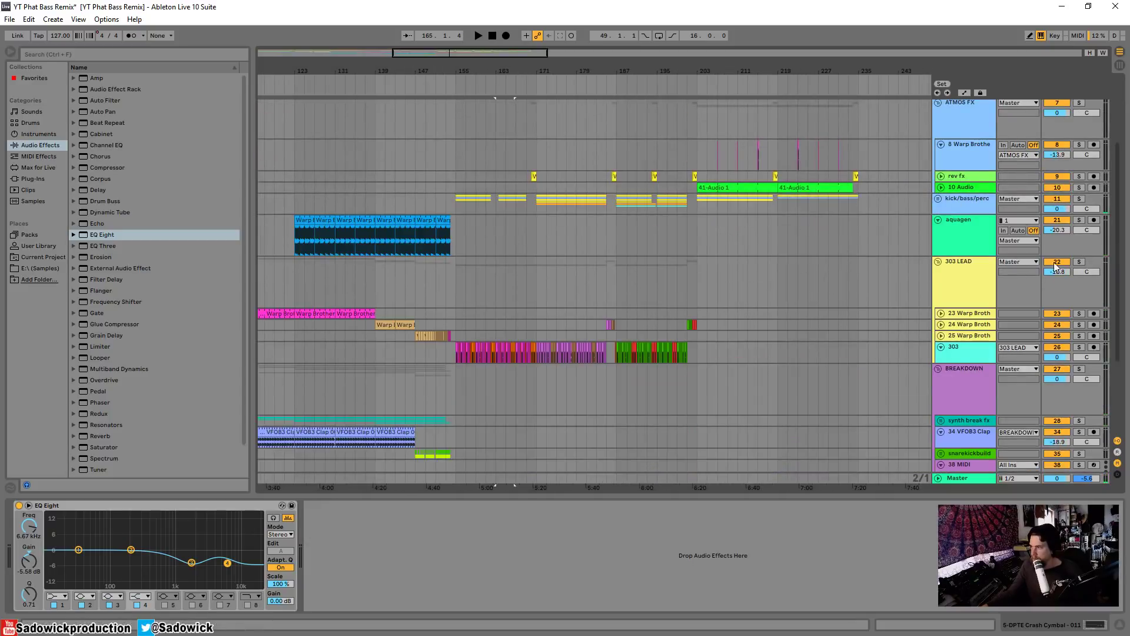
{"action": "left_click_drag", "start_coordinate": [1061, 253], "coordinate": [1048, 219]}
{"action": "left_click_drag", "start_coordinate": [1073, 274], "coordinate": [1028, 171]}
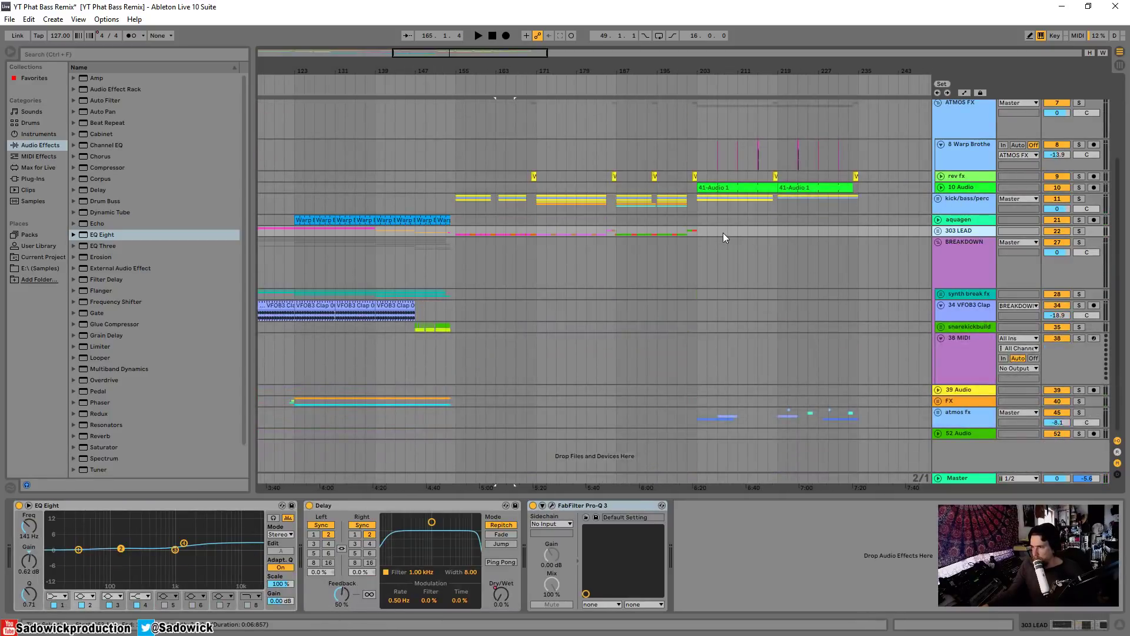
Step: Solo the atmos fx group, play the breakdown from bar 139, and clear the solo
{"action": "left_click", "coordinate": [961, 413]}
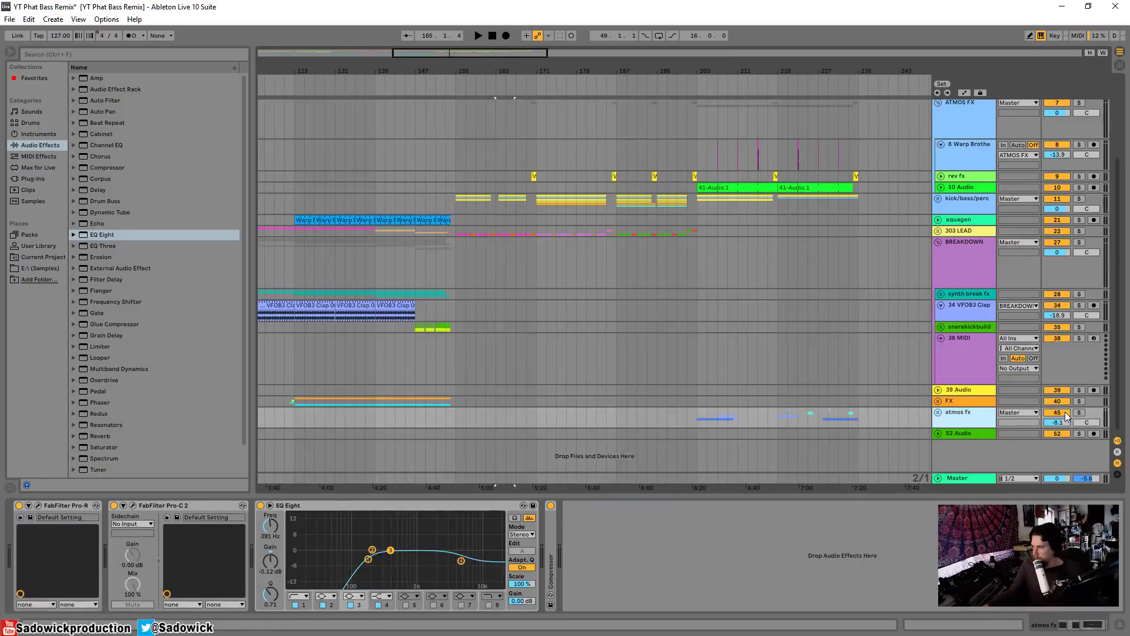
{"action": "left_click", "coordinate": [1079, 413]}
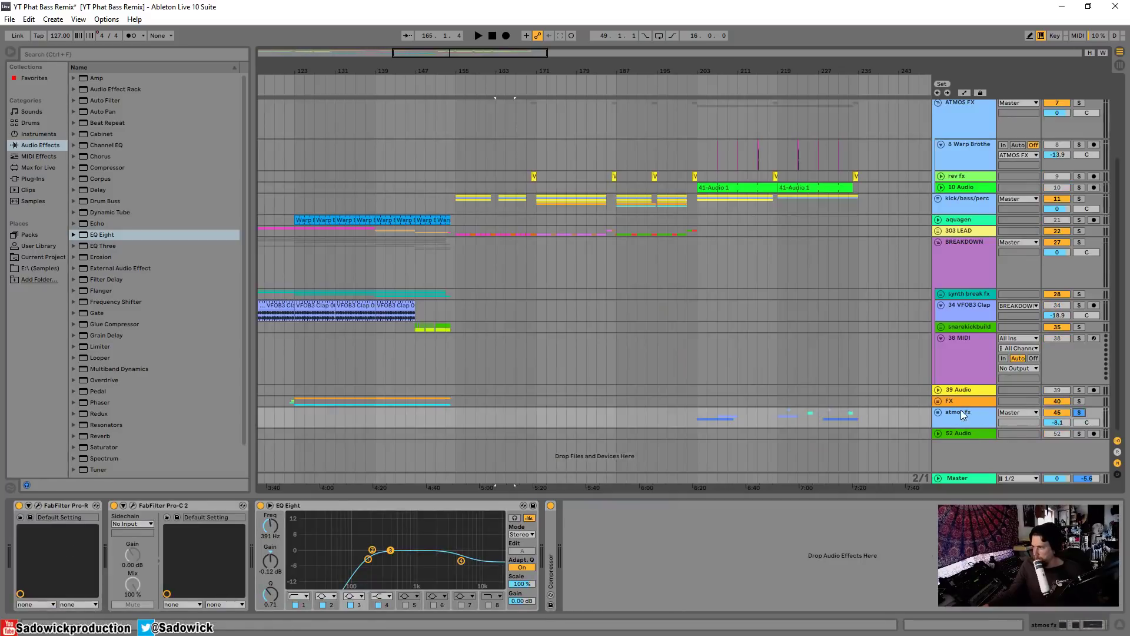
{"action": "left_click", "coordinate": [402, 90]}
{"action": "left_click", "coordinate": [366, 81]}
{"action": "left_click", "coordinate": [375, 86]}
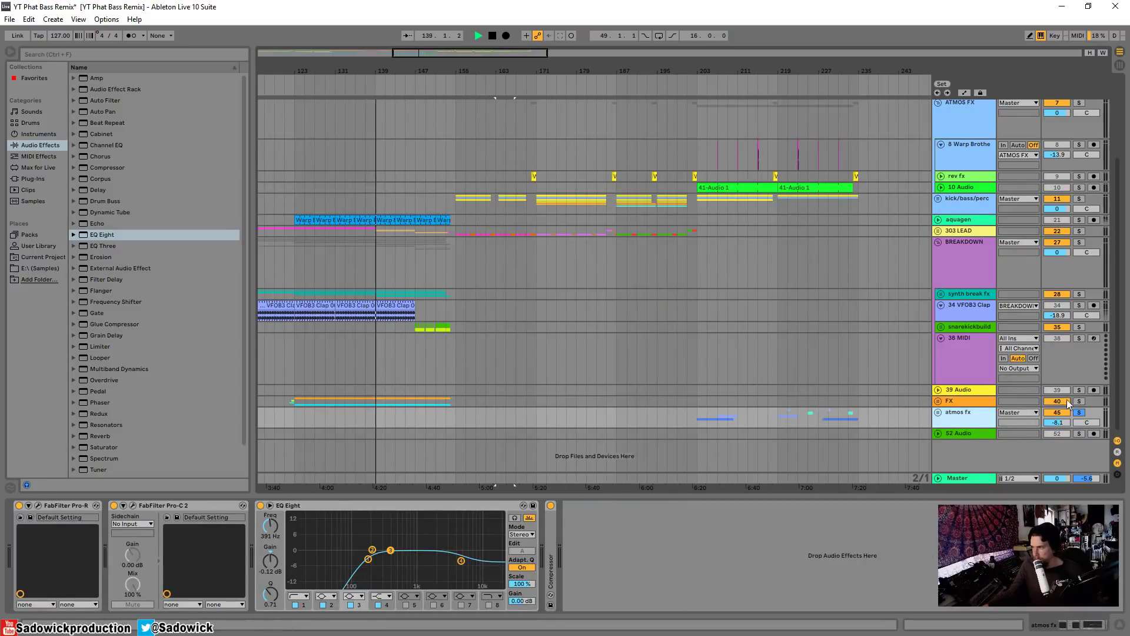
{"action": "left_click", "coordinate": [1080, 412]}
{"action": "left_click", "coordinate": [982, 414]}
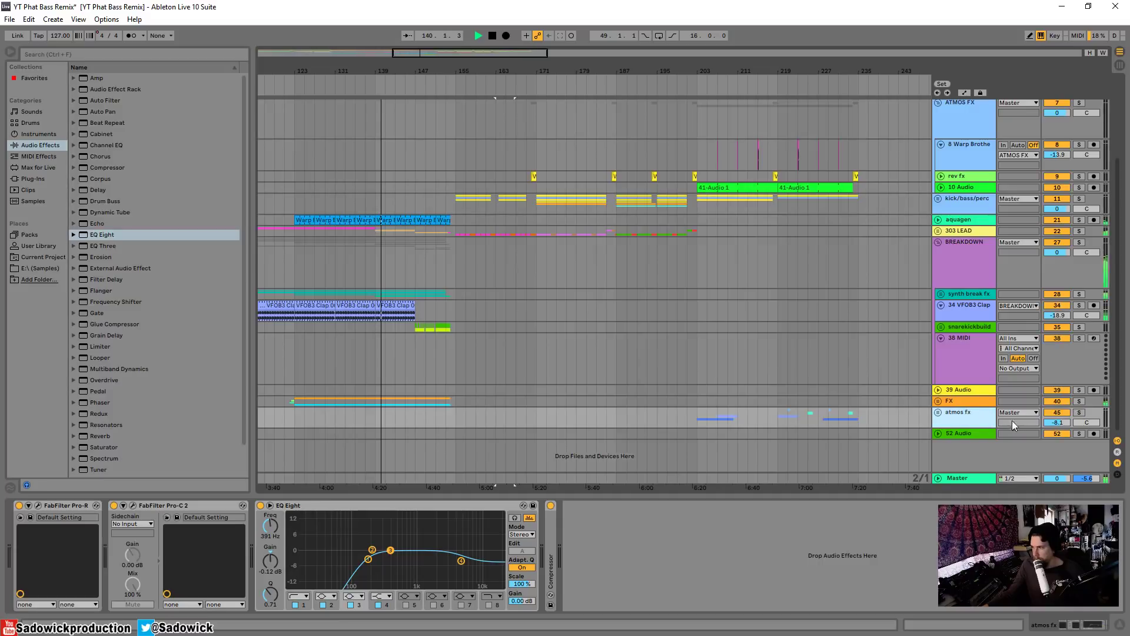
Step: Select and solo the FX group, and unfold it to show its tracks
{"action": "left_click", "coordinate": [968, 401]}
{"action": "left_click", "coordinate": [1079, 401]}
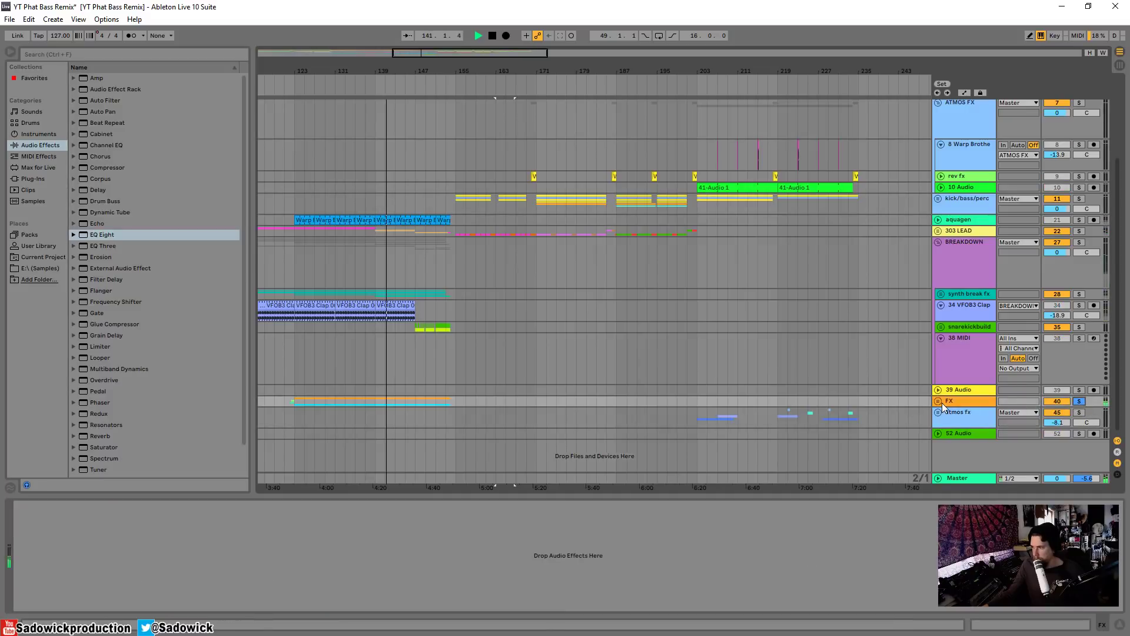
{"action": "left_click", "coordinate": [939, 401]}
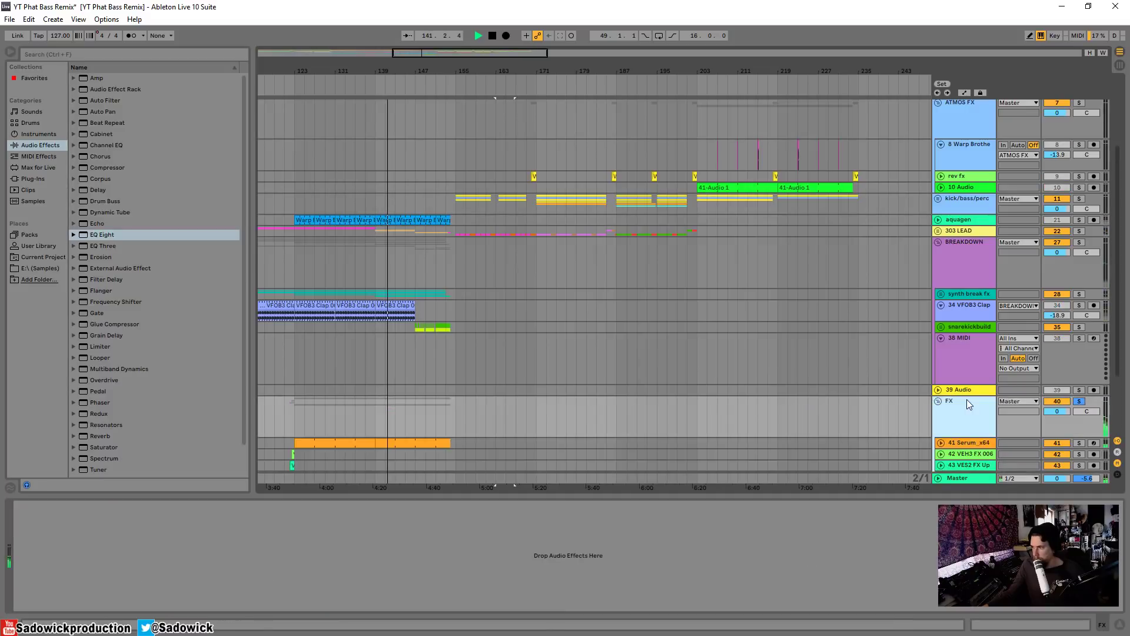
Step: Load FabFilter Pro-Q 3 on the FX group and add a low cut at about 57 Hz with a 48 dB/oct slope
{"action": "left_click", "coordinate": [38, 177]}
{"action": "double_click", "coordinate": [129, 288]}
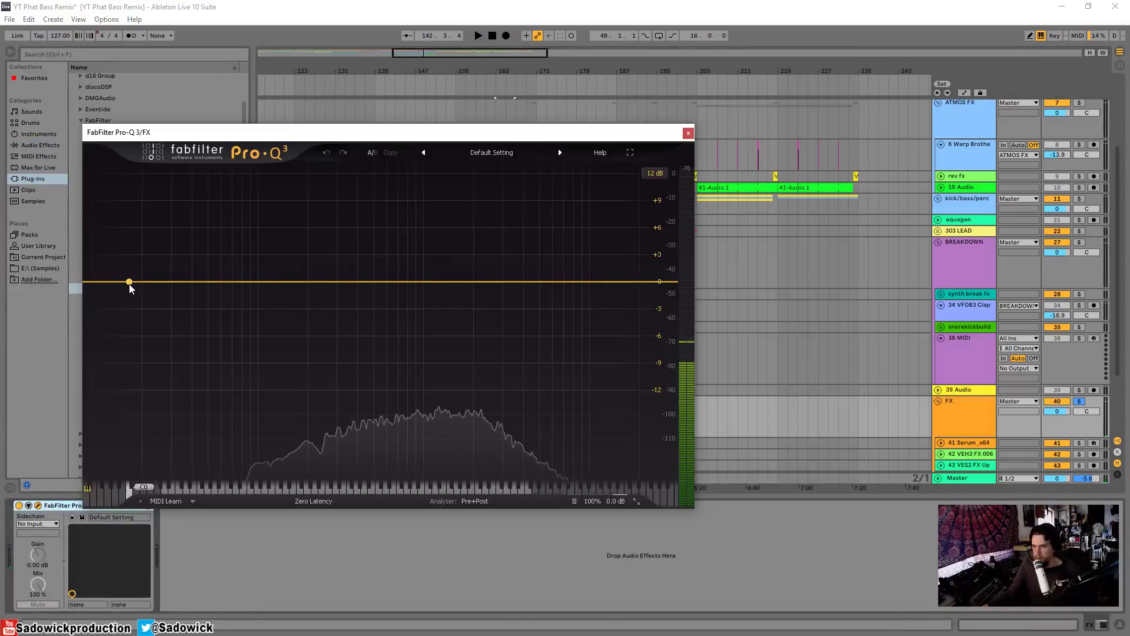
{"action": "left_click_drag", "start_coordinate": [130, 282], "coordinate": [217, 287]}
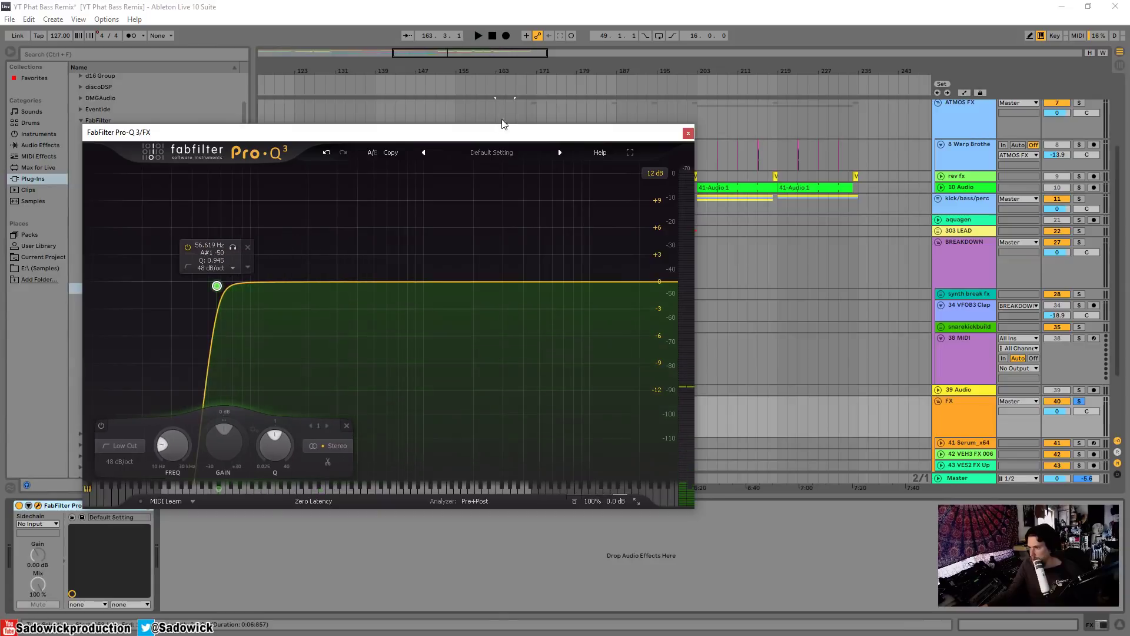
{"action": "left_click_drag", "start_coordinate": [500, 131], "coordinate": [129, 356]}
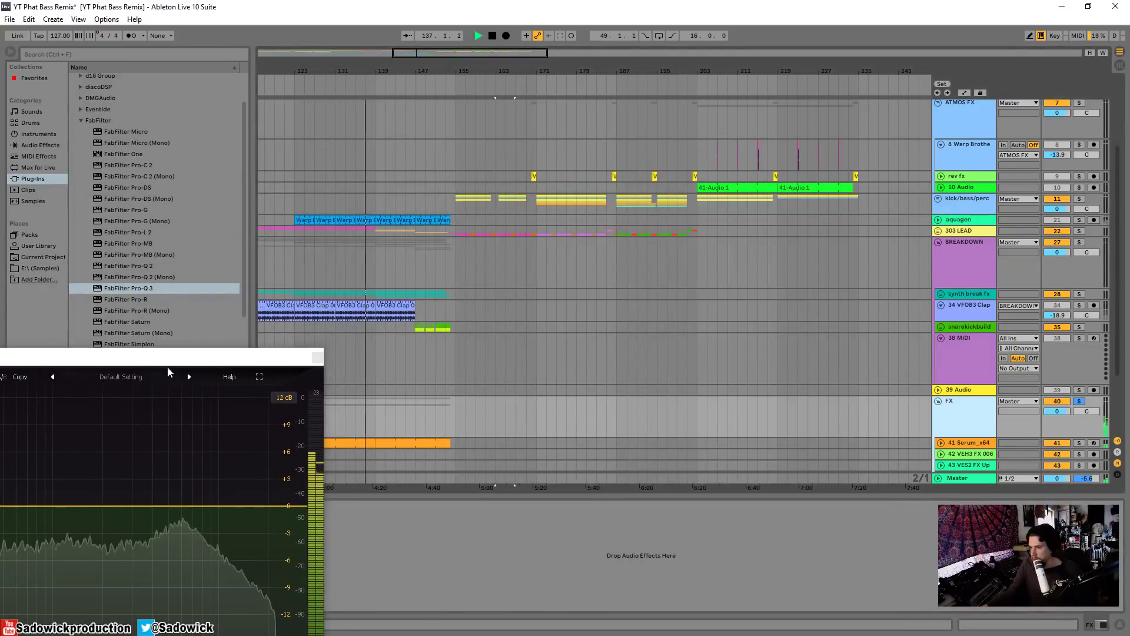
{"action": "left_click_drag", "start_coordinate": [167, 363], "coordinate": [745, 149]}
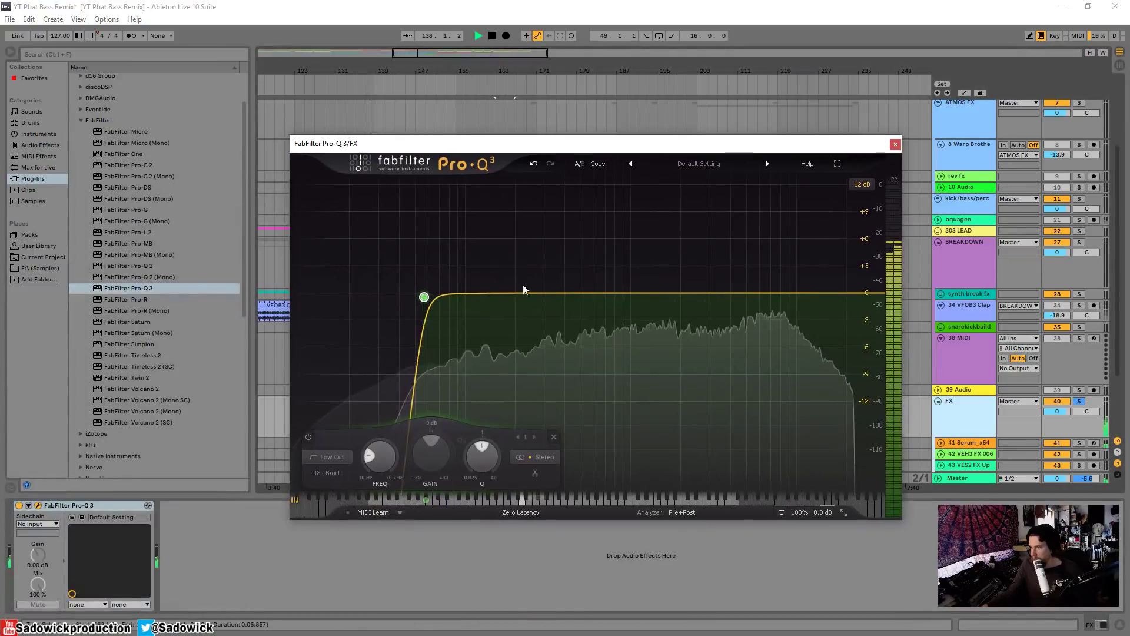
Step: Add a bell dip of about 3.3 dB near 237 Hz and a 6 dB/oct high cut at about 3.9 kHz to the FX EQ
{"action": "left_click_drag", "start_coordinate": [530, 293], "coordinate": [527, 322]}
{"action": "left_click_drag", "start_coordinate": [878, 296], "coordinate": [730, 301]}
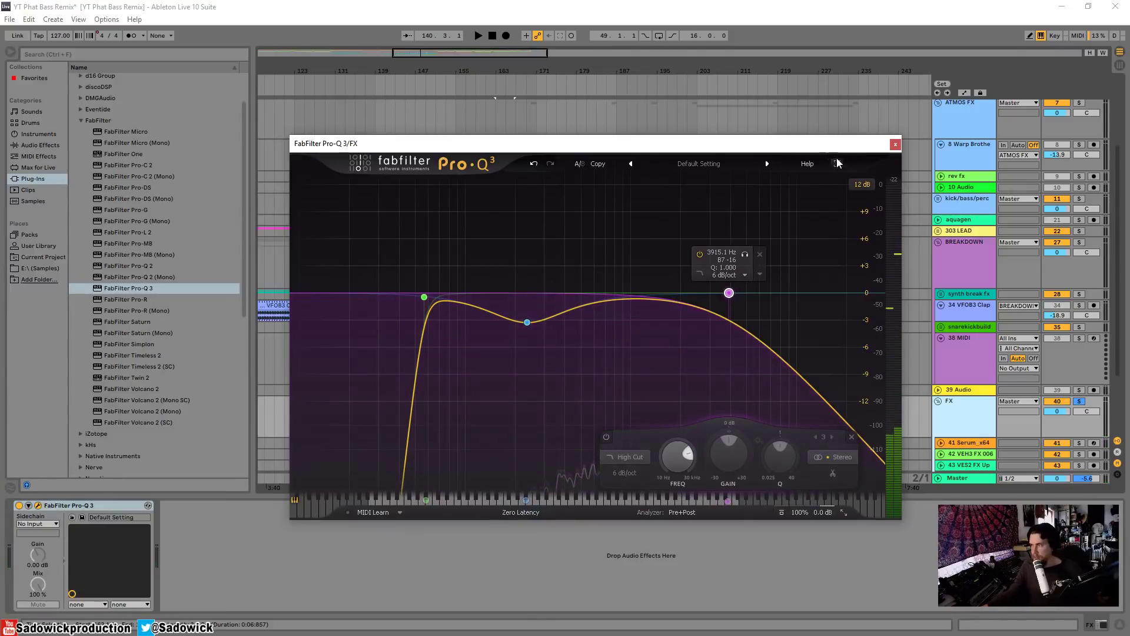
{"action": "left_click_drag", "start_coordinate": [620, 143], "coordinate": [510, 97]}
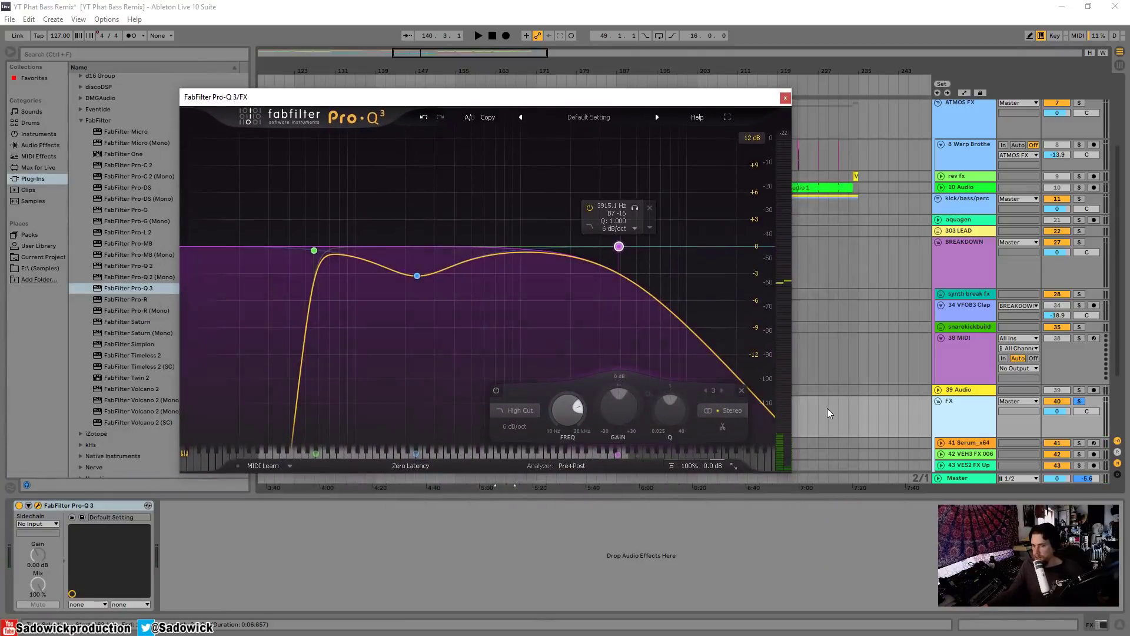
{"action": "left_click_drag", "start_coordinate": [673, 102], "coordinate": [768, 116]}
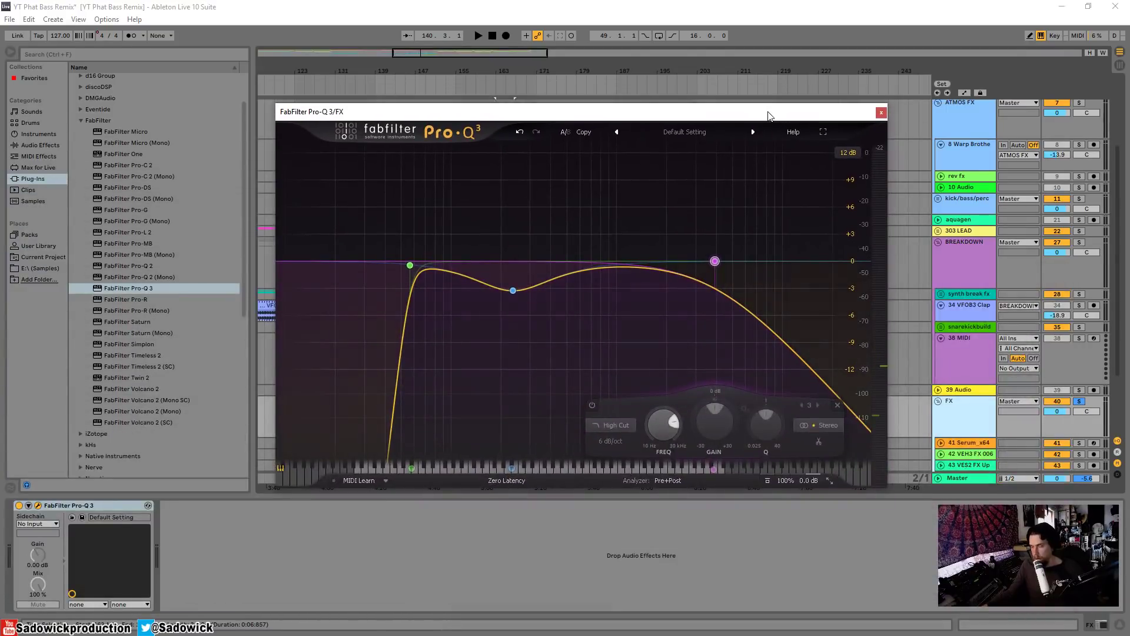
Step: Lower the FX EQ's high cut to about 2.8 kHz, audition briefly, and close the EQ window
{"action": "mouse_move", "coordinate": [715, 268]}
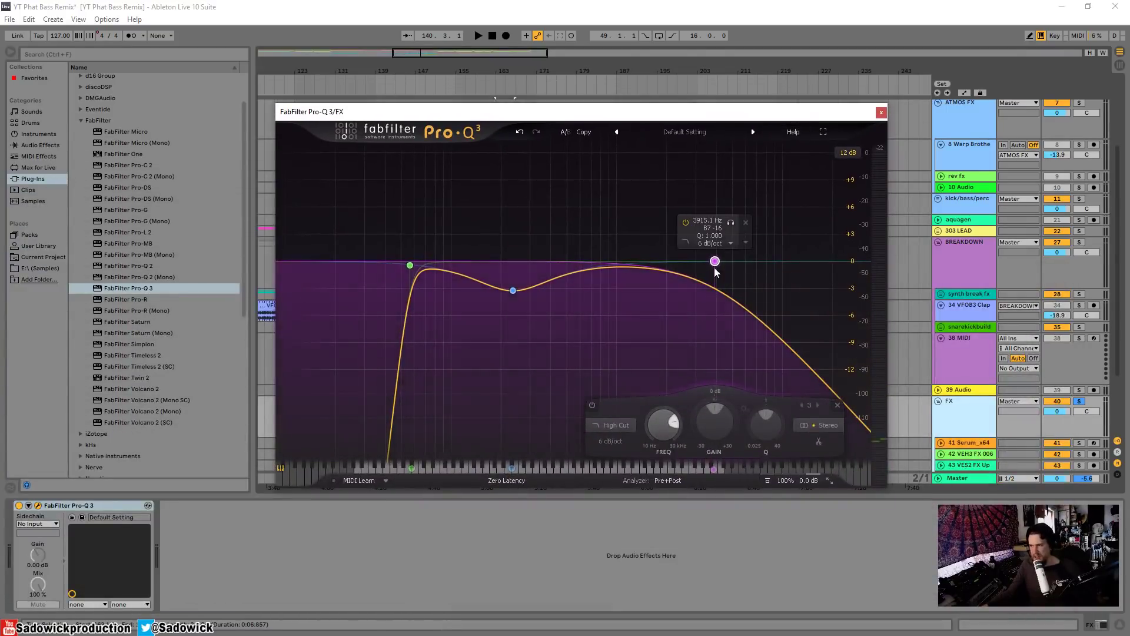
{"action": "left_click_drag", "start_coordinate": [716, 265], "coordinate": [707, 275]}
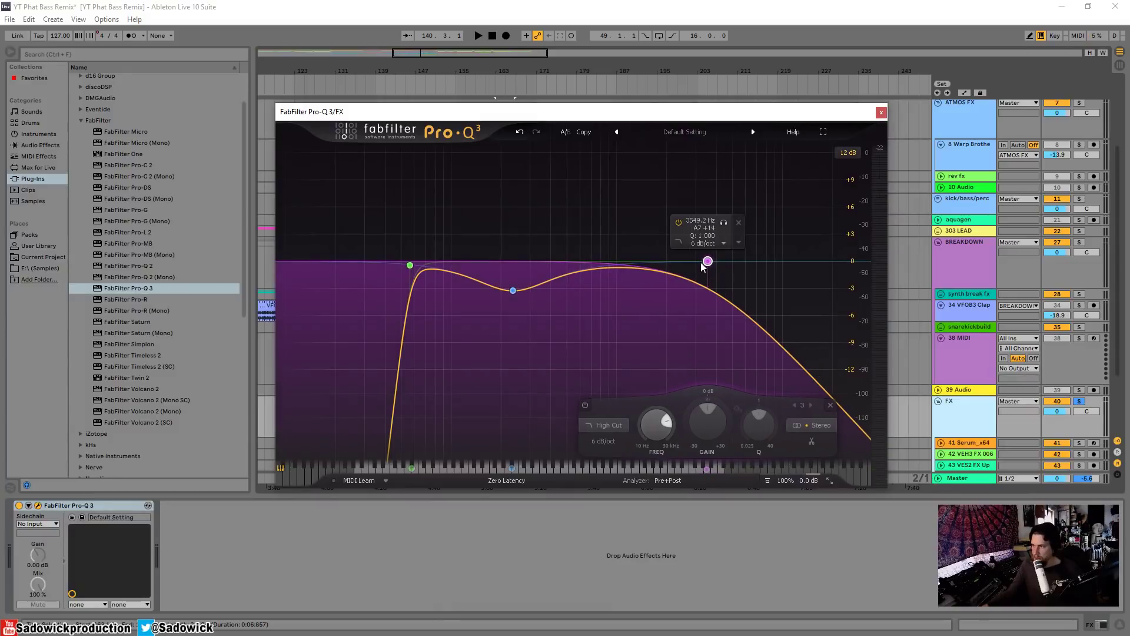
{"action": "mouse_move", "coordinate": [709, 263]}
{"action": "left_mouse_down"}
{"action": "mouse_move", "coordinate": [734, 261]}
{"action": "mouse_move", "coordinate": [692, 262]}
{"action": "left_mouse_up"}
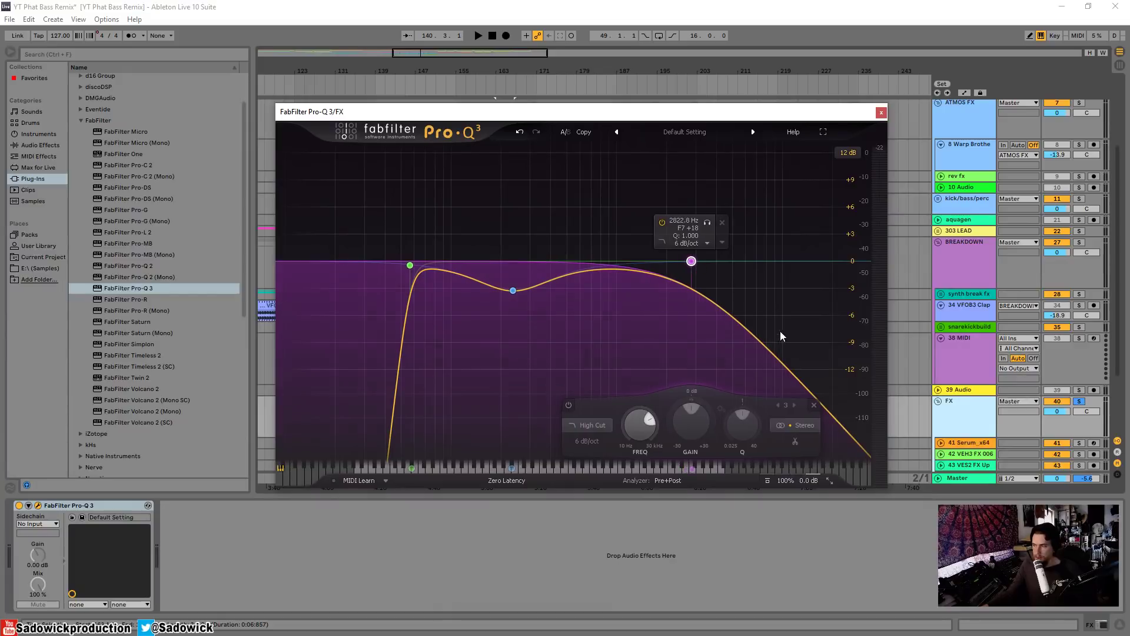
{"action": "key", "text": "space"}
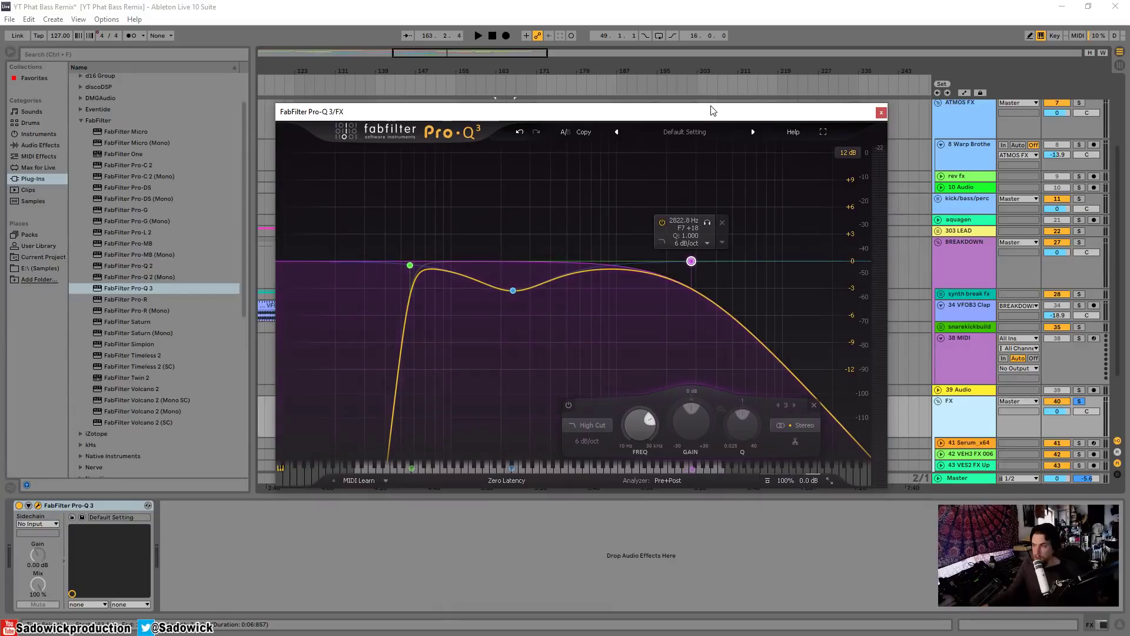
{"action": "left_click_drag", "start_coordinate": [711, 108], "coordinate": [573, 152]}
{"action": "key", "text": "space"}
{"action": "left_click", "coordinate": [743, 157]}
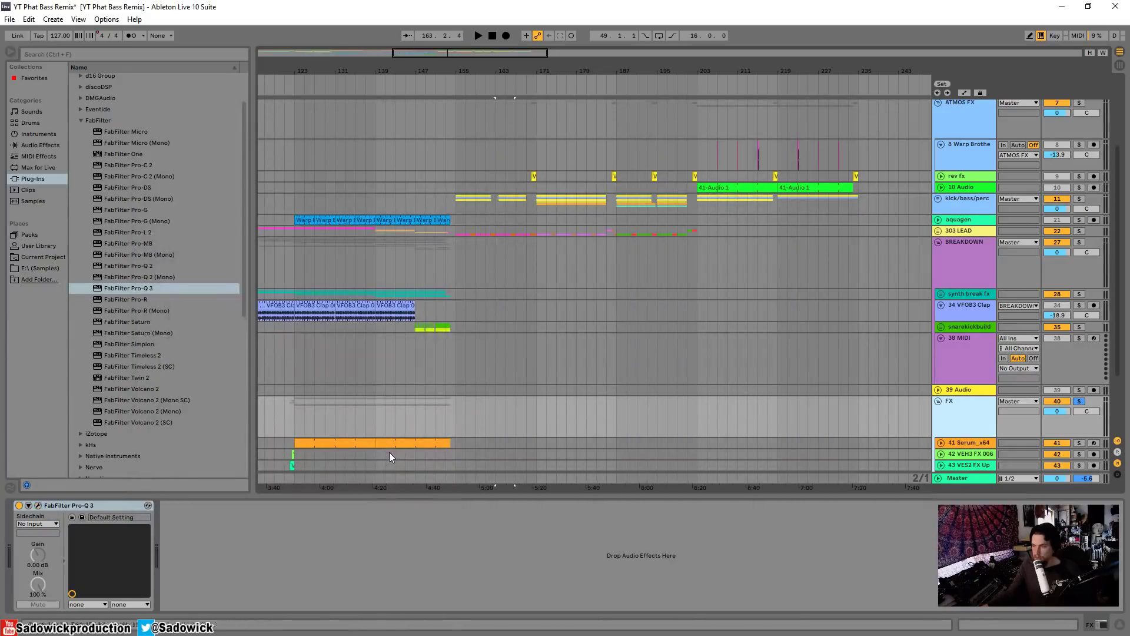
Step: Play the soloed FX group from around bar 135 and from just before bar 123, and unsolo it to hear the full mix
{"action": "left_click", "coordinate": [353, 421]}
{"action": "key", "text": "space"}
{"action": "scroll", "coordinate": [471, 353], "scroll_direction": "down", "scroll_amount": 3}
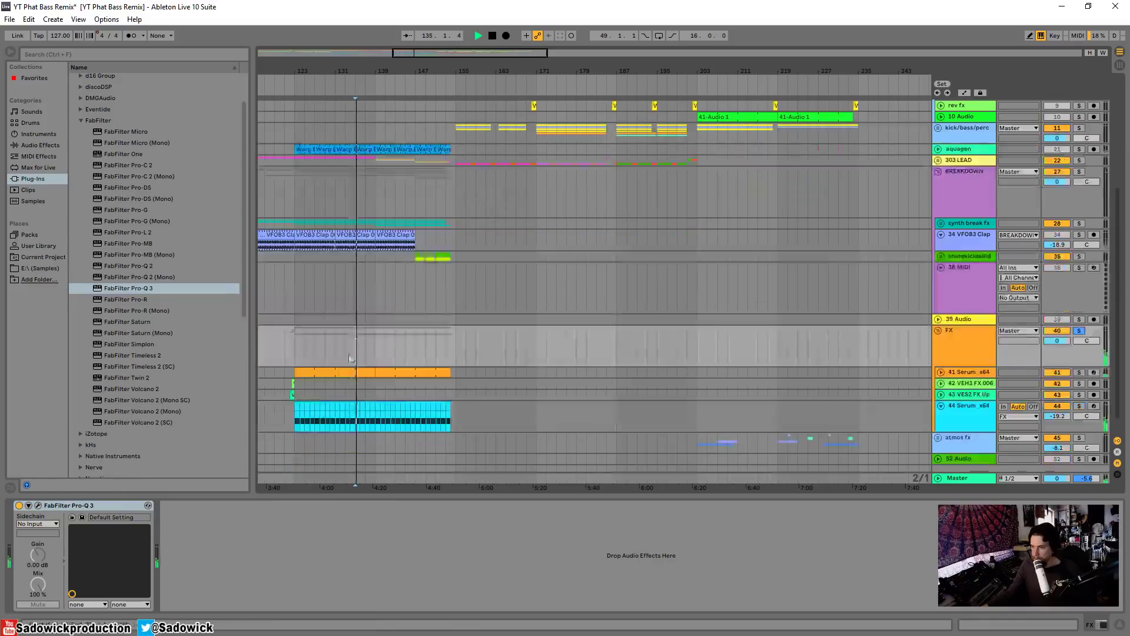
{"action": "left_click", "coordinate": [290, 84]}
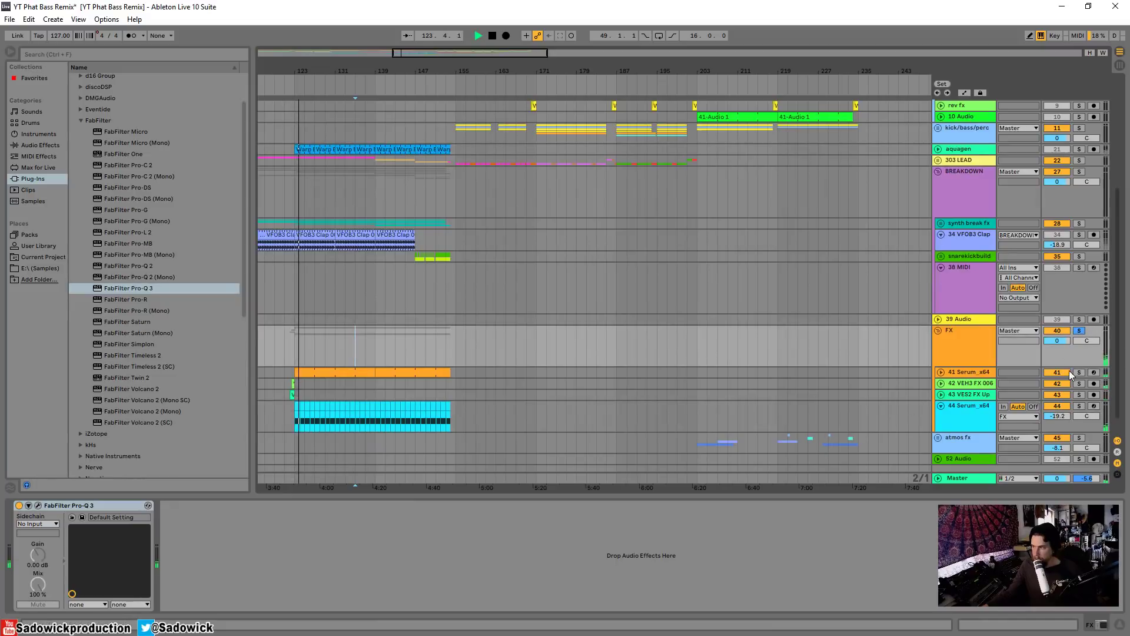
{"action": "left_click", "coordinate": [1079, 332]}
{"action": "left_click_drag", "start_coordinate": [295, 68], "coordinate": [525, 46]}
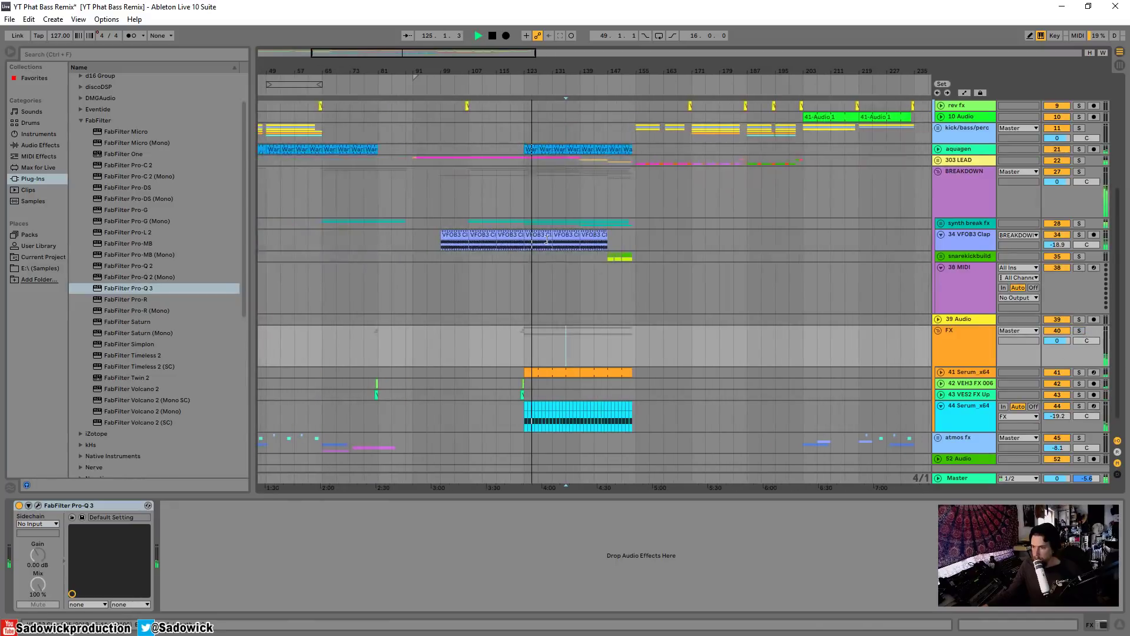
Step: Reopen the FX group's Pro-Q 3, set the high cut to about 8.1 kHz at 12 dB/oct, and add a small upper-mid bell boost
{"action": "left_click", "coordinate": [38, 505]}
{"action": "left_click_drag", "start_coordinate": [434, 306], "coordinate": [375, 334]}
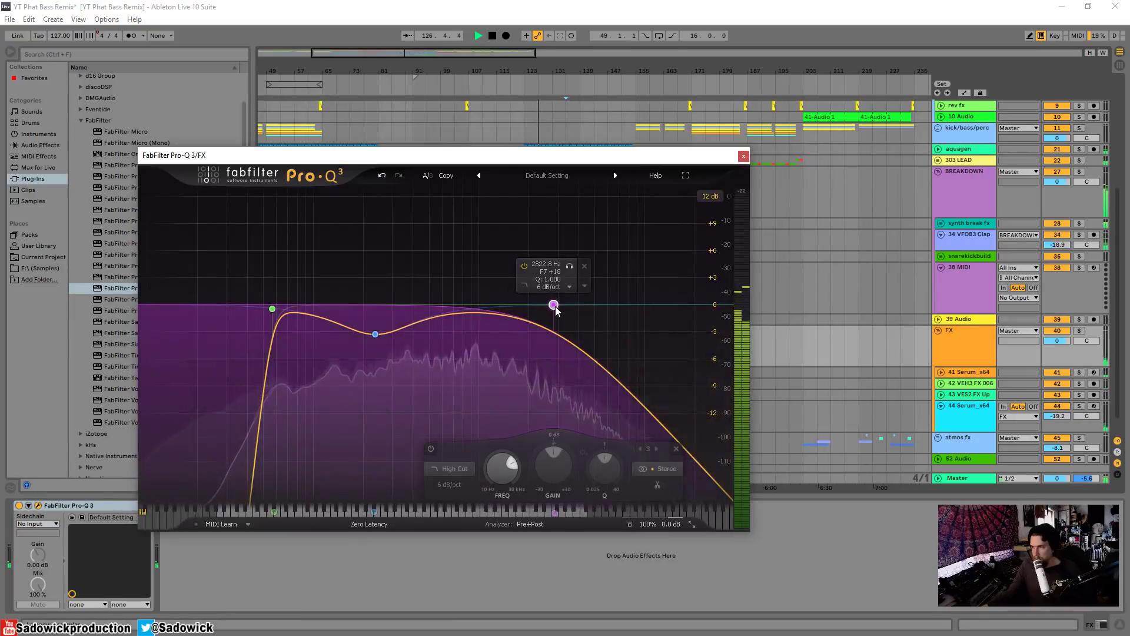
{"action": "scroll", "coordinate": [554, 306], "scroll_direction": "up", "scroll_amount": 1}
{"action": "left_click_drag", "start_coordinate": [554, 306], "coordinate": [630, 310]}
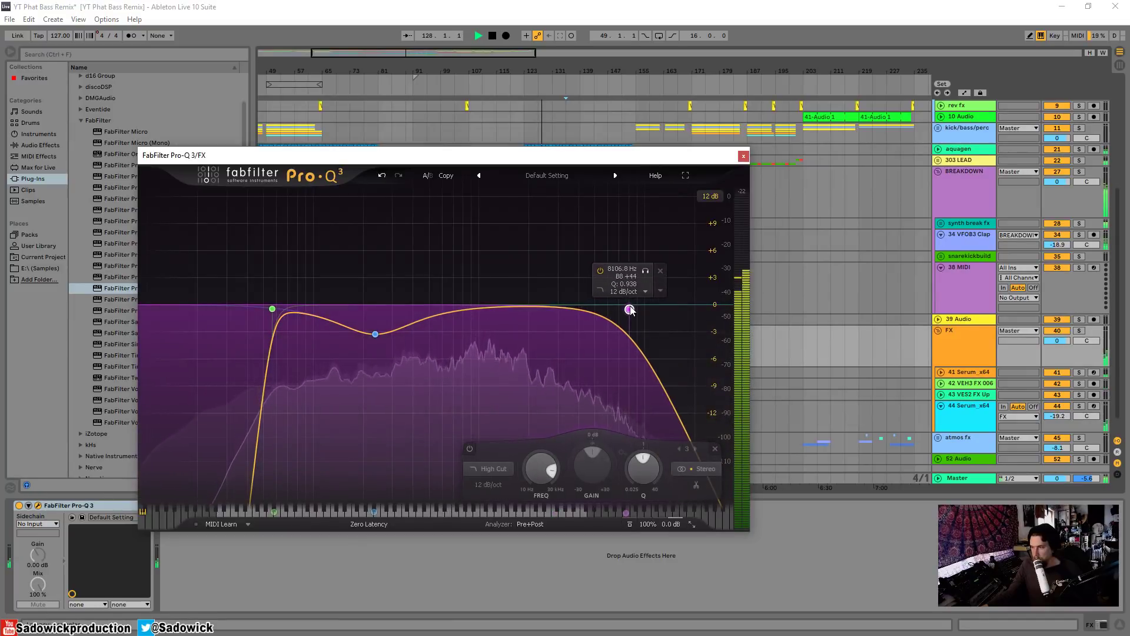
{"action": "left_click_drag", "start_coordinate": [554, 305], "coordinate": [516, 292]}
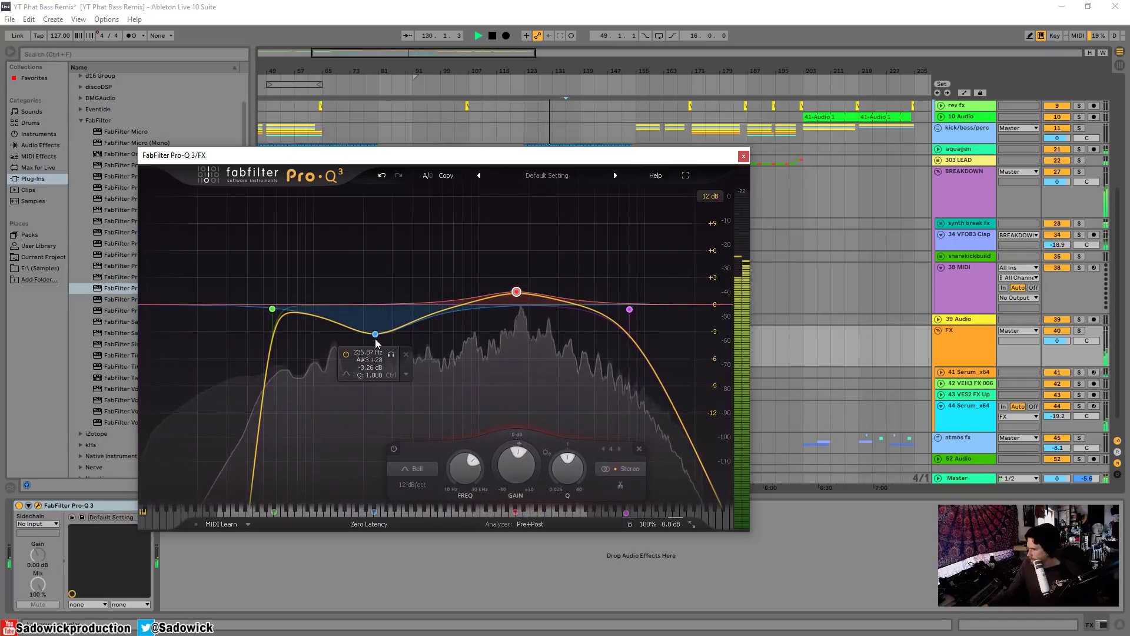
Step: Make the FX EQ's low-mid dip shallower and set the low cut to about 137 Hz at 18 dB/oct
{"action": "left_click_drag", "start_coordinate": [376, 335], "coordinate": [362, 316]}
{"action": "left_click_drag", "start_coordinate": [272, 309], "coordinate": [338, 309]}
{"action": "scroll", "coordinate": [287, 306], "scroll_direction": "down", "scroll_amount": 4}
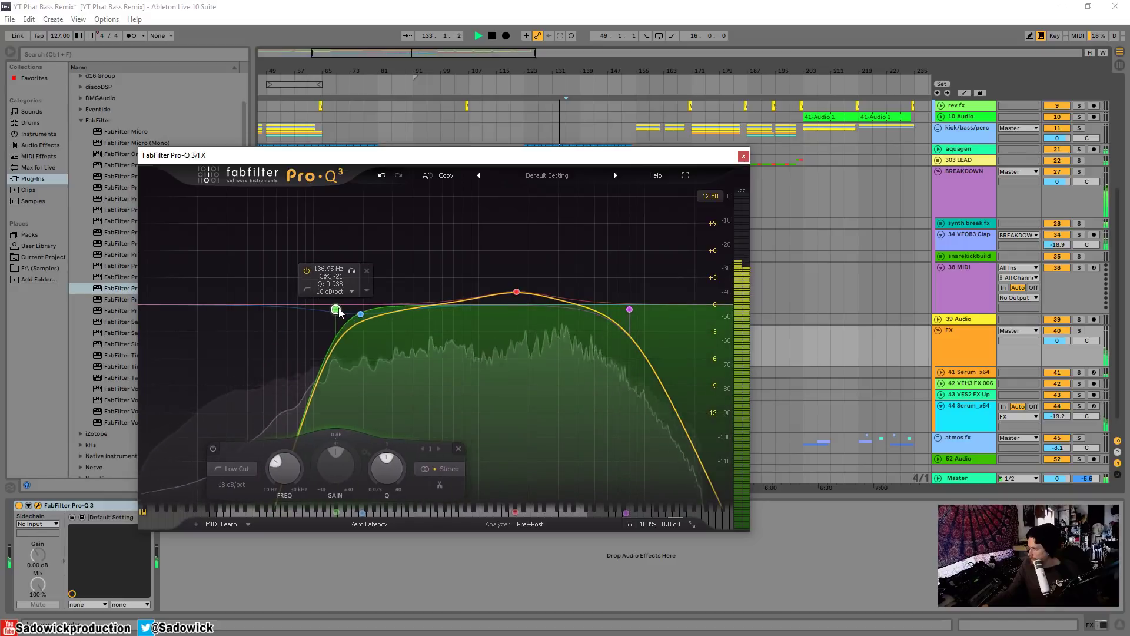
Step: Close the Pro-Q 3 window and fold the 38 MIDI track and the FX group
{"action": "left_click", "coordinate": [743, 156]}
{"action": "double_click", "coordinate": [1077, 293]}
{"action": "double_click", "coordinate": [1078, 308]}
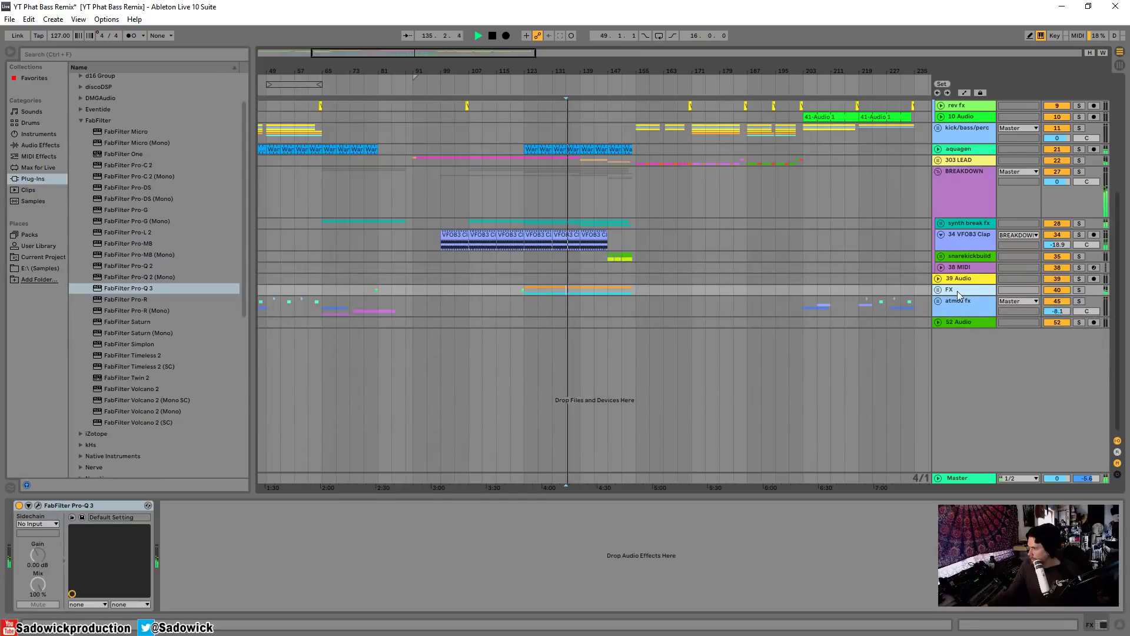
Step: Unfold the FX group and reduce the height of its group track
{"action": "left_click", "coordinate": [939, 290]}
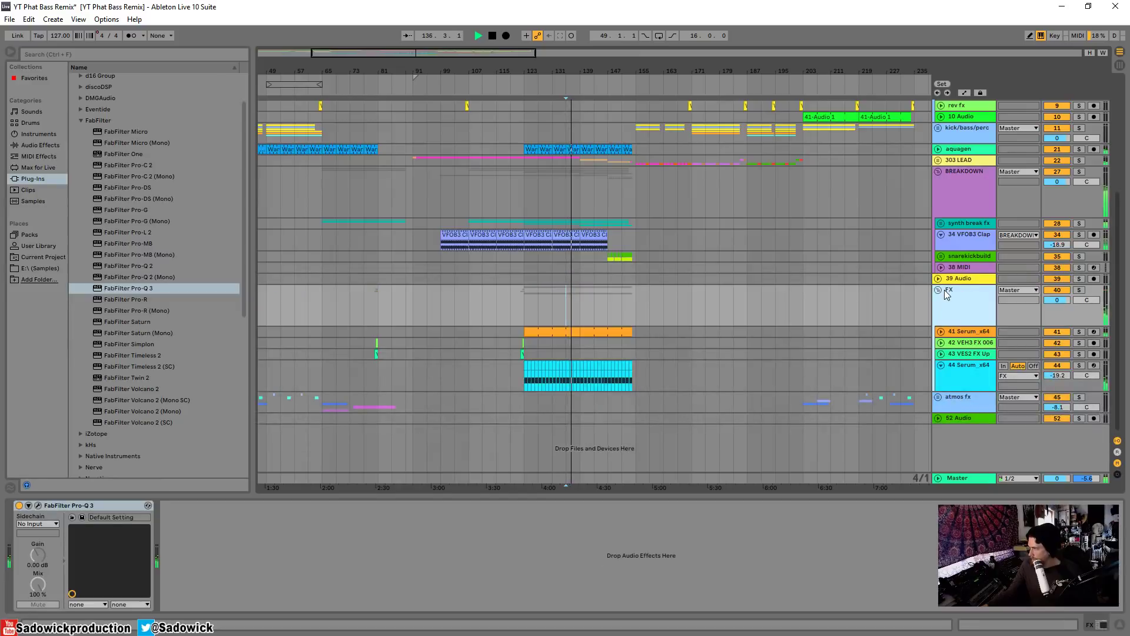
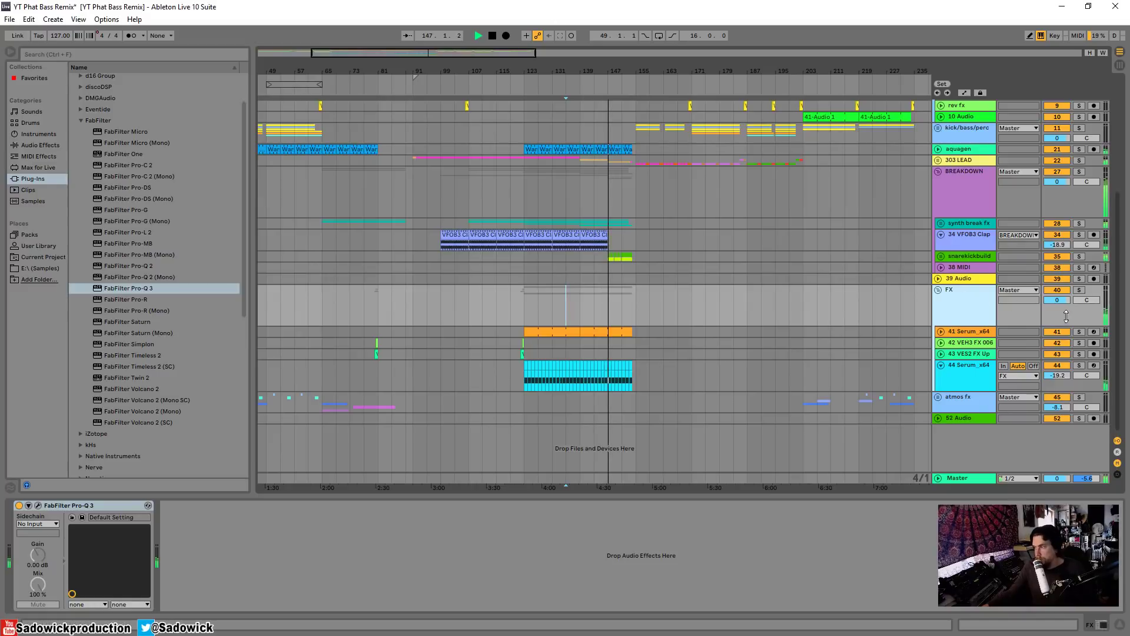
{"action": "left_click_drag", "start_coordinate": [1064, 325], "coordinate": [1068, 299]}
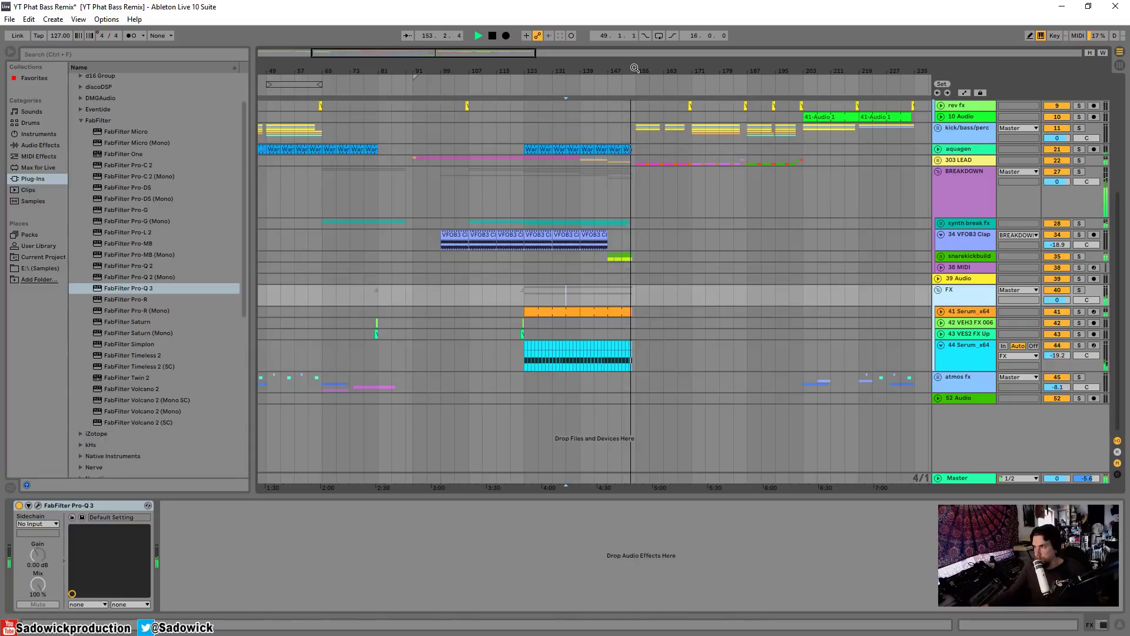
Step: Unfold the kick/bass/perc group and examine the start of the VFOB1 Kick clip at bar 155 up close
{"action": "left_click_drag", "start_coordinate": [635, 71], "coordinate": [545, 183]}
{"action": "scroll", "coordinate": [586, 134], "scroll_direction": "up", "scroll_amount": 3}
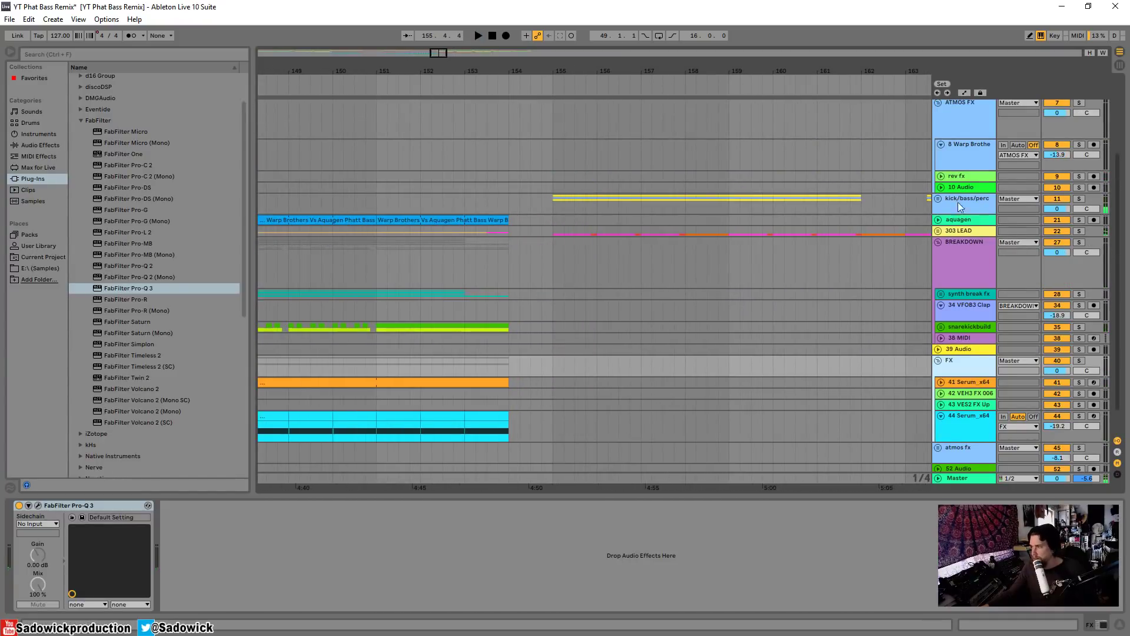
{"action": "left_click", "coordinate": [939, 199]}
{"action": "scroll", "coordinate": [697, 280], "scroll_direction": "down", "scroll_amount": 3}
{"action": "left_click", "coordinate": [560, 300]}
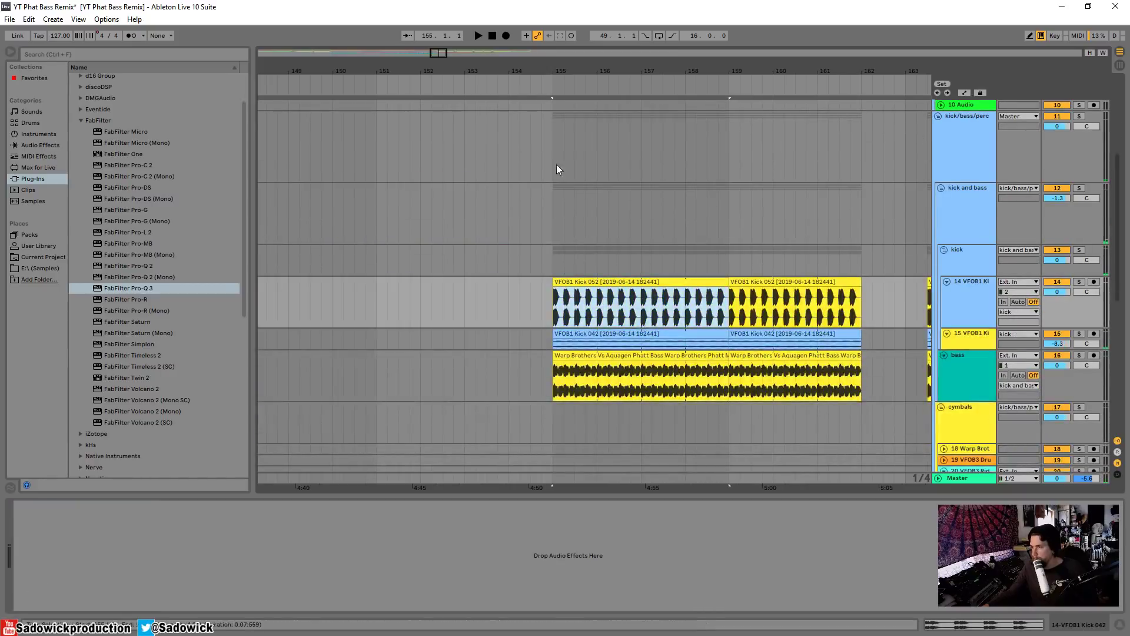
{"action": "key", "text": "z"}
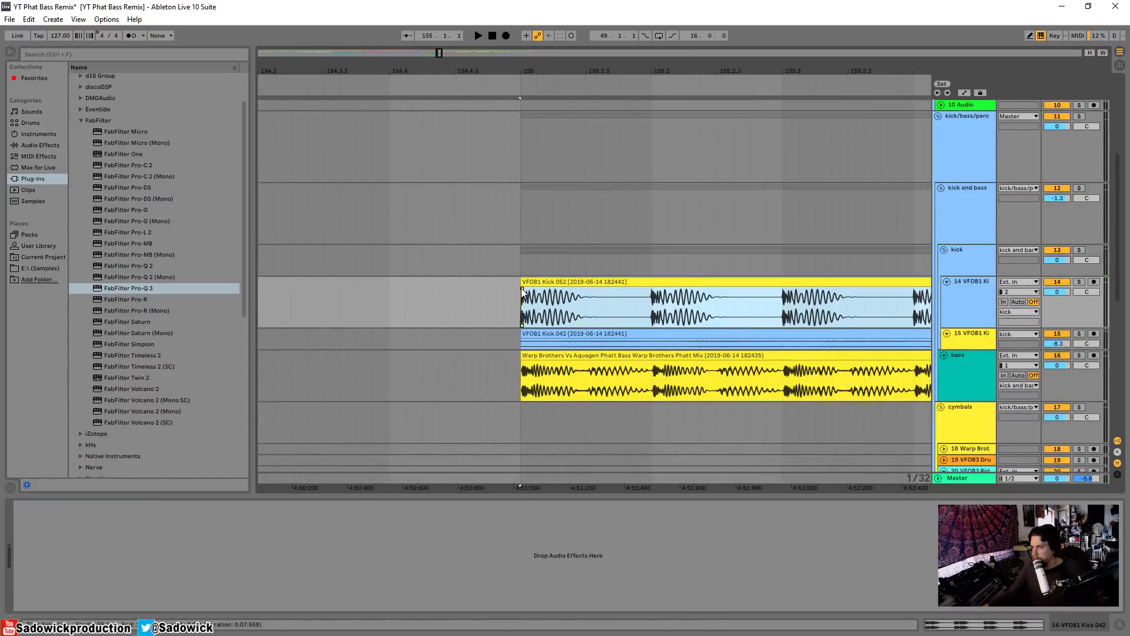
Step: Play the transition into the kick and bass entry around bar 155
{"action": "left_click", "coordinate": [498, 295]}
{"action": "key", "text": "space"}
{"action": "left_click_drag", "start_coordinate": [517, 66], "coordinate": [517, 12]}
{"action": "left_click_drag", "start_coordinate": [451, 70], "coordinate": [494, 145]}
{"action": "key", "text": "space"}
{"action": "key", "text": "space"}
{"action": "key", "text": "space"}
{"action": "key", "text": "space"}
{"action": "scroll", "coordinate": [670, 256], "scroll_direction": "down", "scroll_amount": 6}
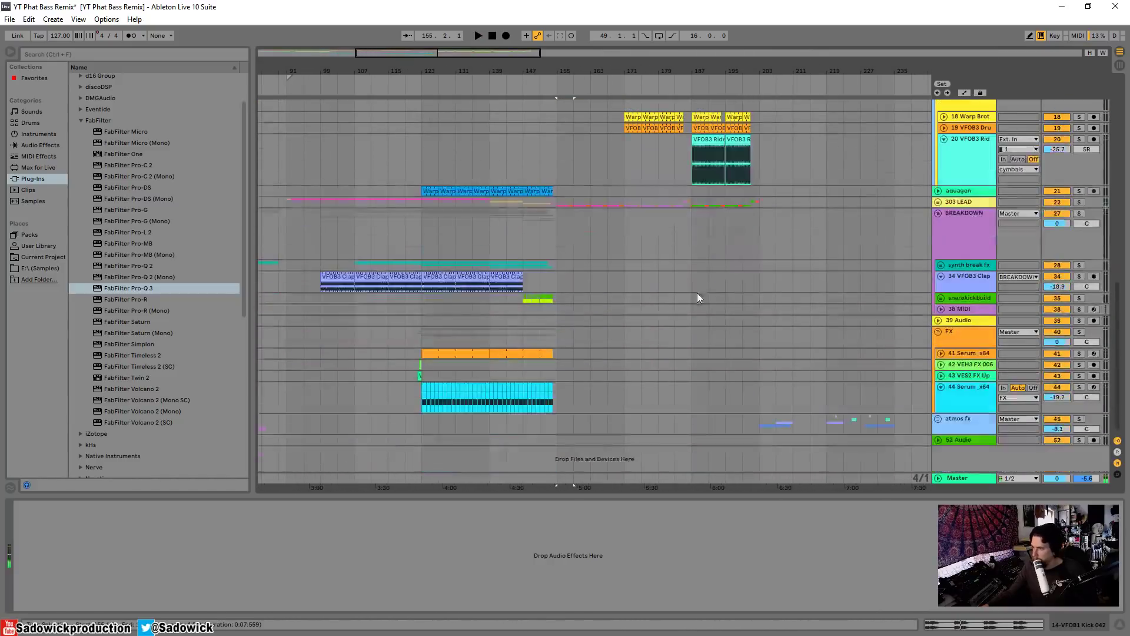
Step: Fold the BREAKDOWN group, then solo the atmos fx group and play it from bar 203
{"action": "left_click_drag", "start_coordinate": [1083, 260], "coordinate": [1081, 207]}
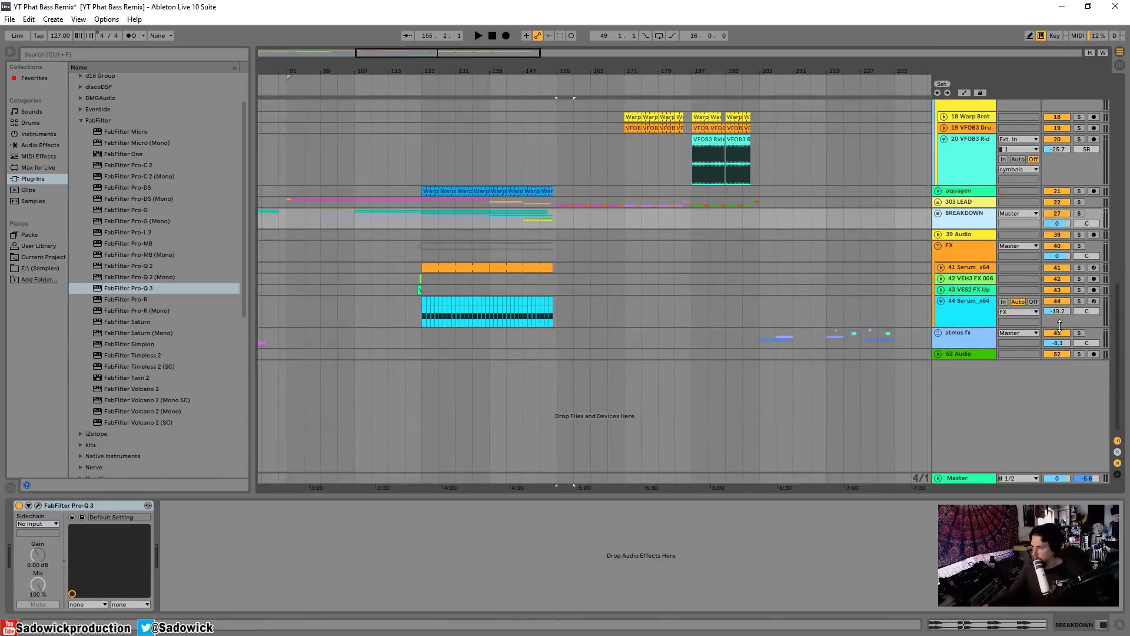
{"action": "left_click", "coordinate": [961, 336]}
{"action": "left_click", "coordinate": [759, 338]}
{"action": "key", "text": "space"}
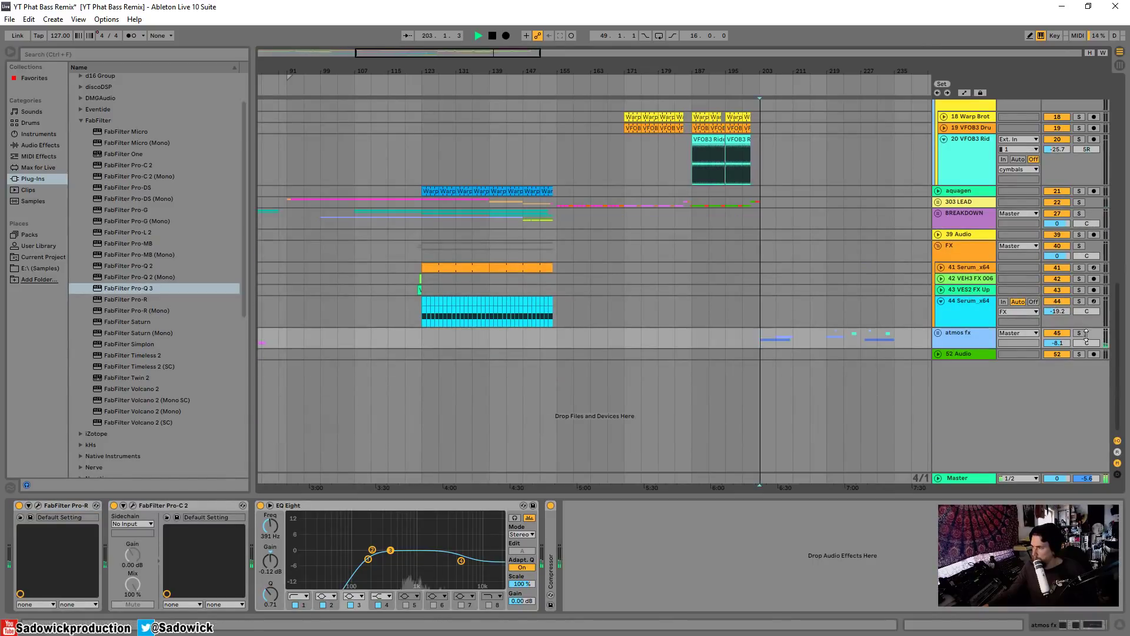
{"action": "left_click", "coordinate": [1079, 334]}
{"action": "left_click", "coordinate": [960, 338]}
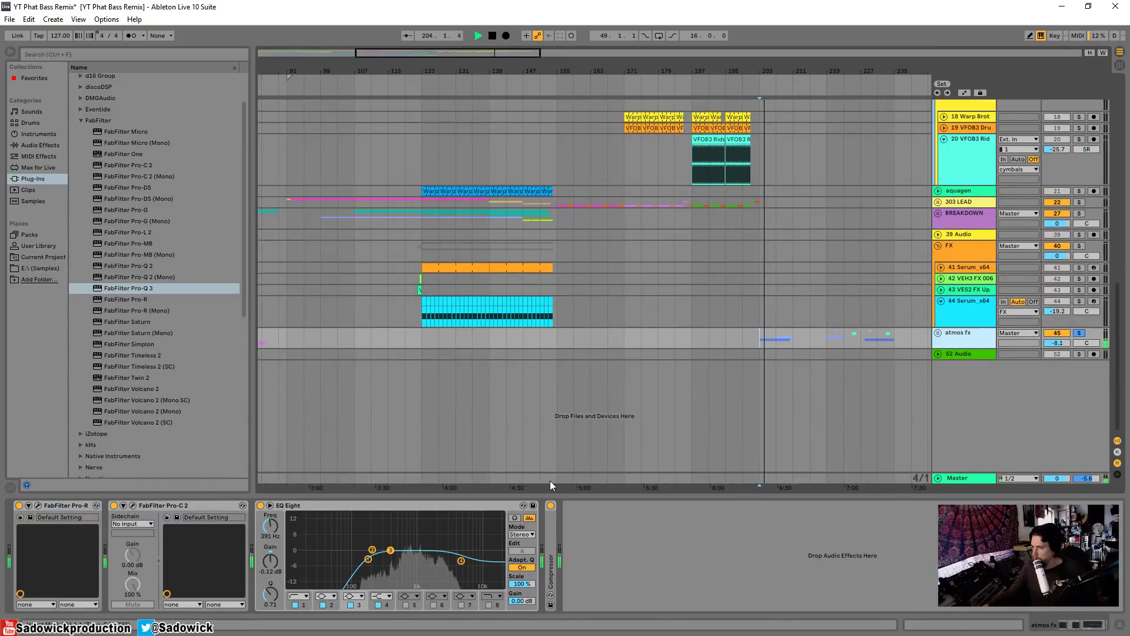
Step: Collapse the existing devices on the atmos fx group and add FabFilter Pro-Q 3 at the end of the chain
{"action": "key", "text": "space"}
{"action": "double_click", "coordinate": [425, 505]}
{"action": "double_click", "coordinate": [143, 505]}
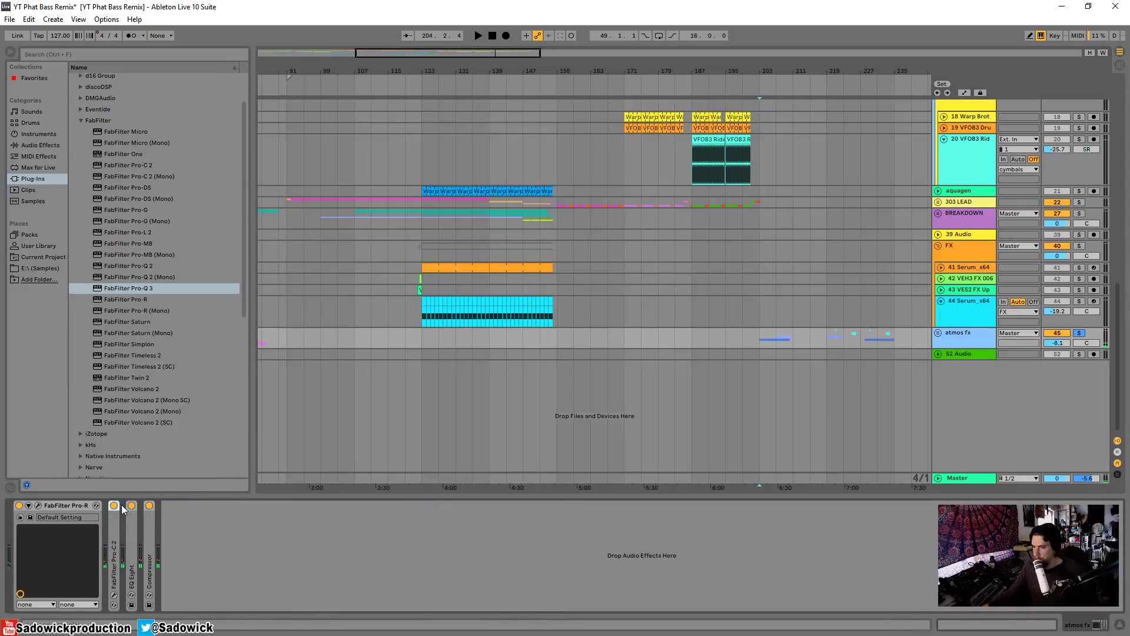
{"action": "double_click", "coordinate": [63, 505]}
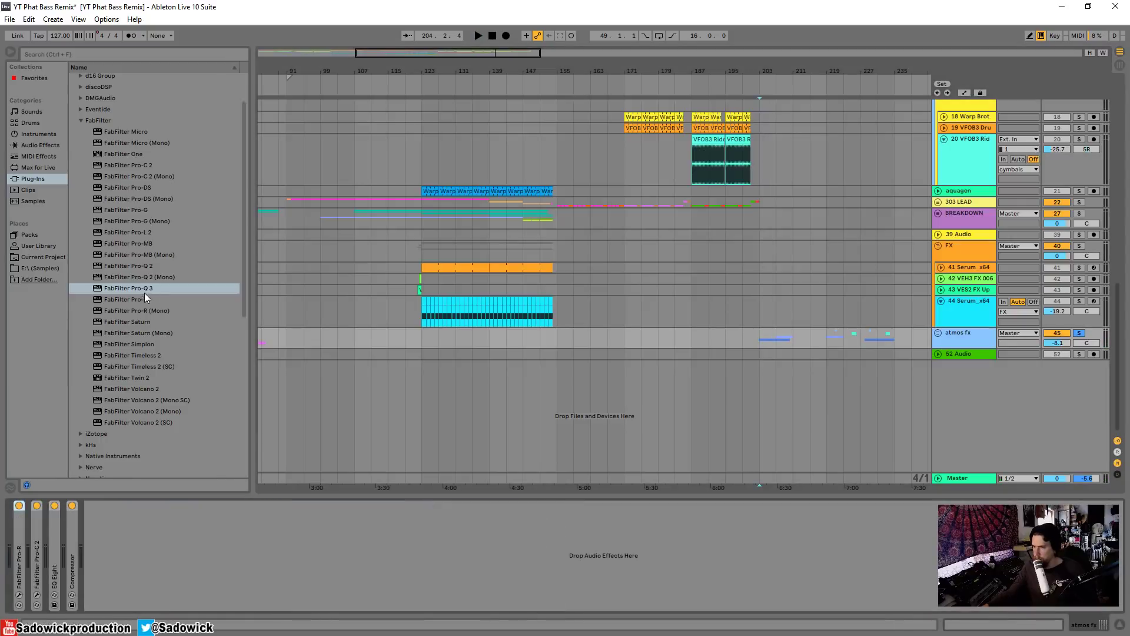
{"action": "left_click_drag", "start_coordinate": [144, 292], "coordinate": [179, 533]}
Step: In the atmos fx Pro-Q 3, set a high shelf to about -2.67 dB at 3.5 kHz and add a shallow midrange bell cut
{"action": "key", "text": "space"}
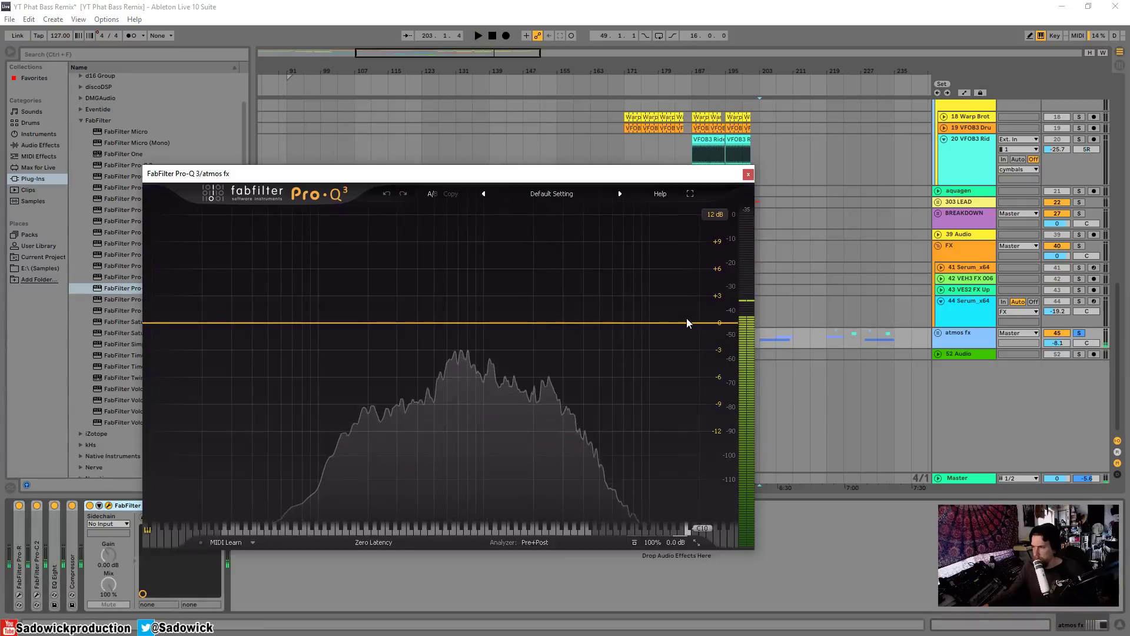
{"action": "left_click_drag", "start_coordinate": [694, 327], "coordinate": [565, 337]}
{"action": "scroll", "coordinate": [685, 353], "scroll_direction": "up", "scroll_amount": 5}
{"action": "mouse_move", "coordinate": [499, 323]}
{"action": "left_mouse_down"}
{"action": "mouse_move", "coordinate": [493, 308]}
{"action": "mouse_move", "coordinate": [488, 338]}
{"action": "left_mouse_up"}
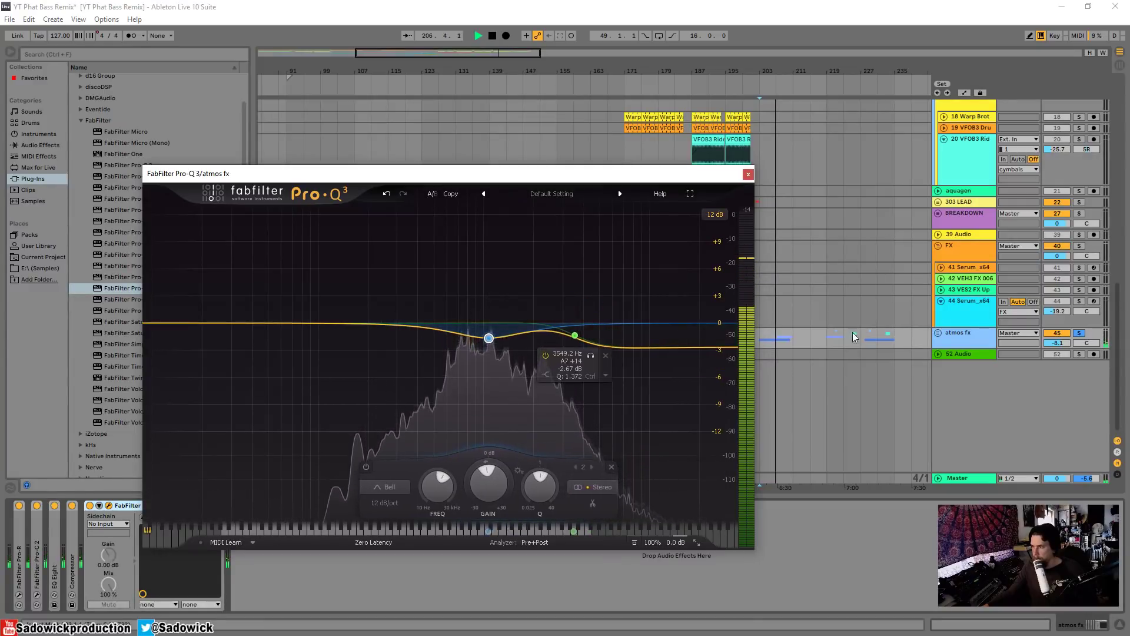
Step: Play the atmos fx from around bar 225 and add a 36 dB/oct low cut below the lowest strong peak in its EQ
{"action": "left_click", "coordinate": [852, 179]}
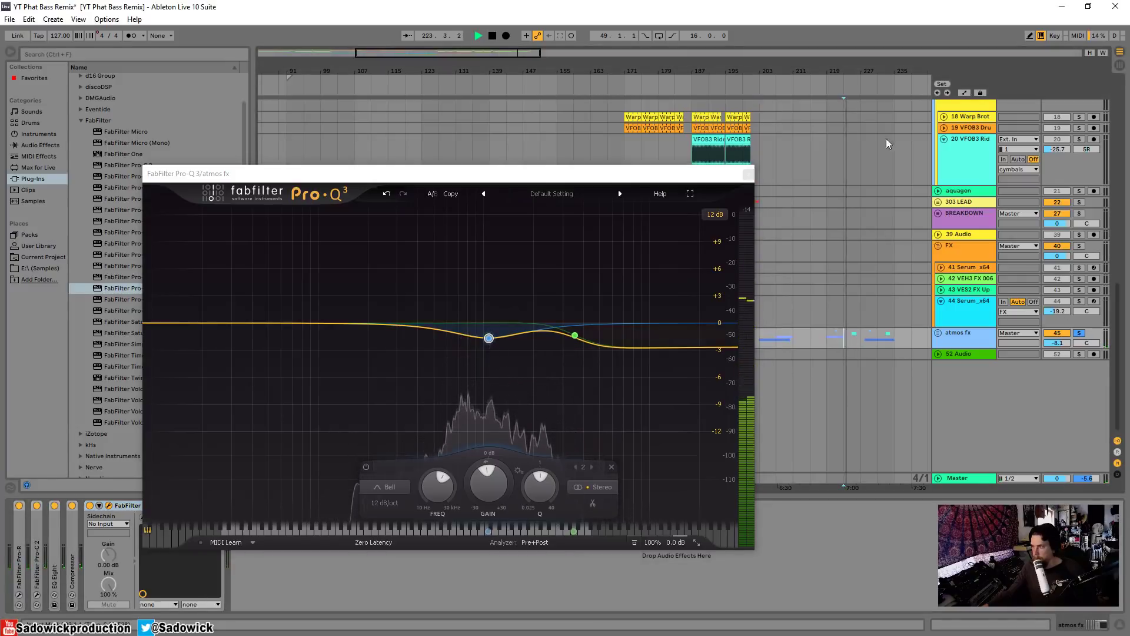
{"action": "scroll", "coordinate": [844, 170], "scroll_direction": "up", "scroll_amount": 6}
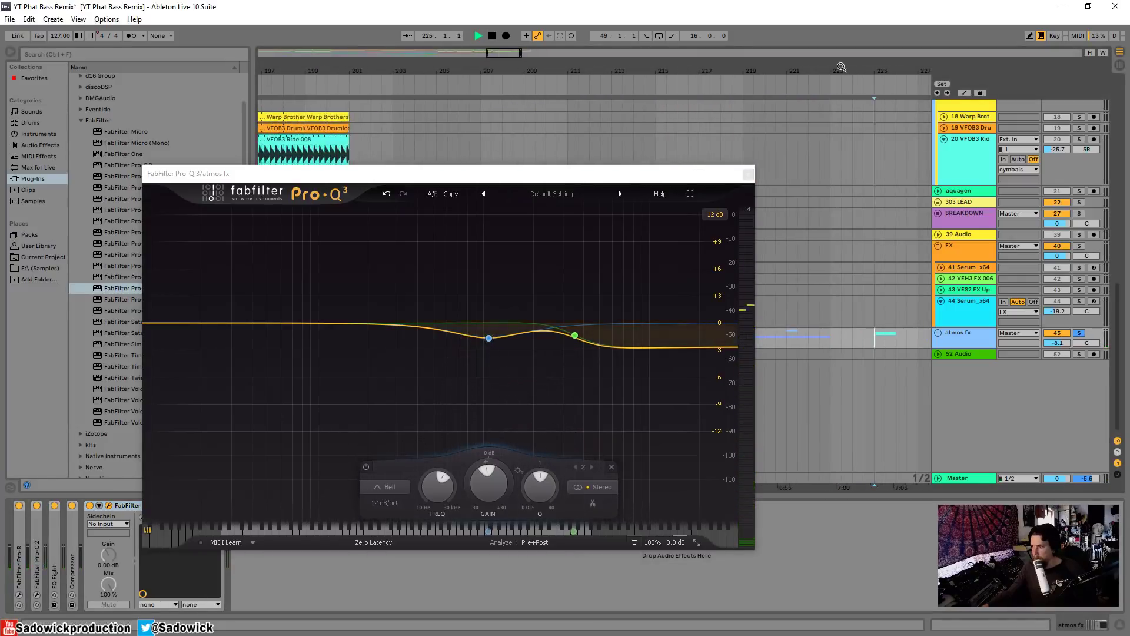
{"action": "double_click", "coordinate": [193, 322]}
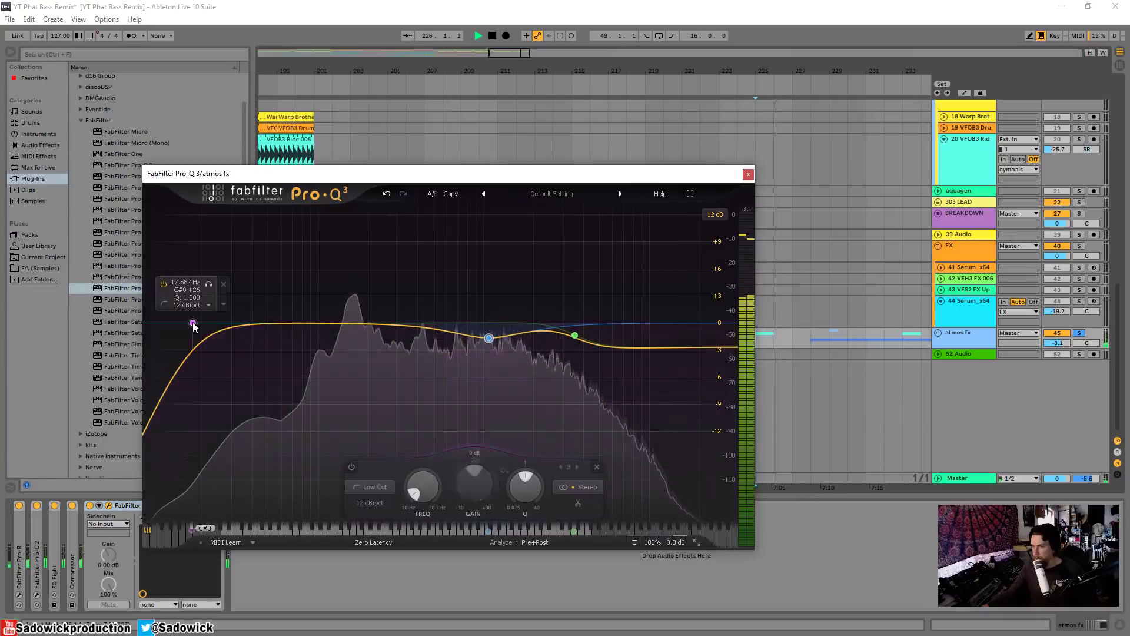
{"action": "scroll", "coordinate": [192, 323], "scroll_direction": "up", "scroll_amount": 4}
{"action": "left_click_drag", "start_coordinate": [193, 322], "coordinate": [323, 326]}
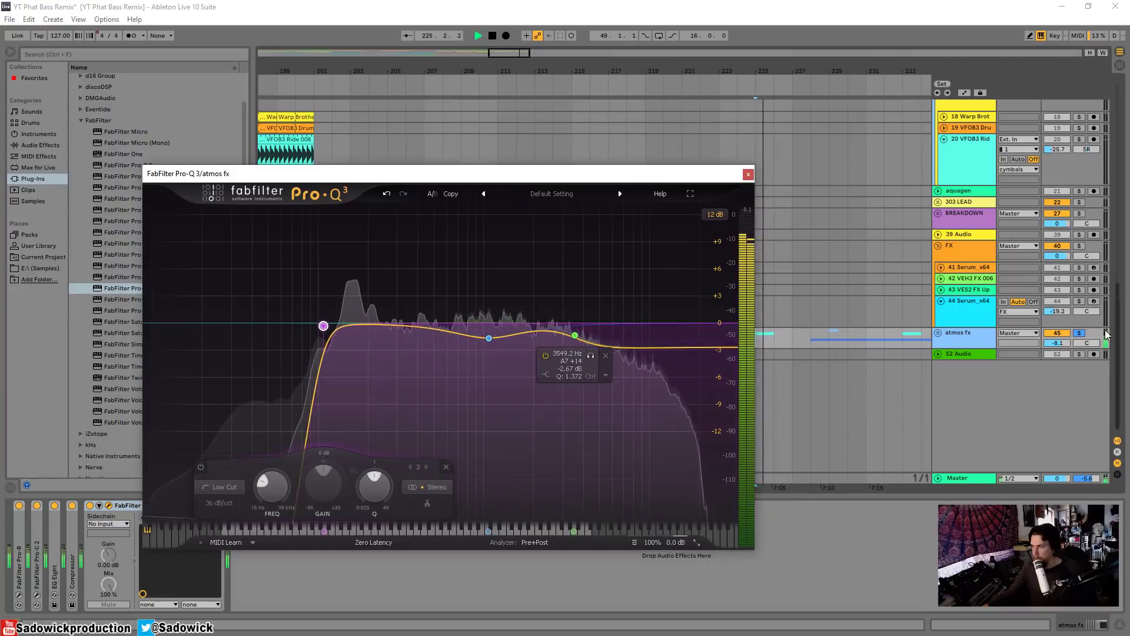
Step: Unsolo the atmos fx group and close its Pro-Q 3 window
{"action": "left_click", "coordinate": [1079, 333]}
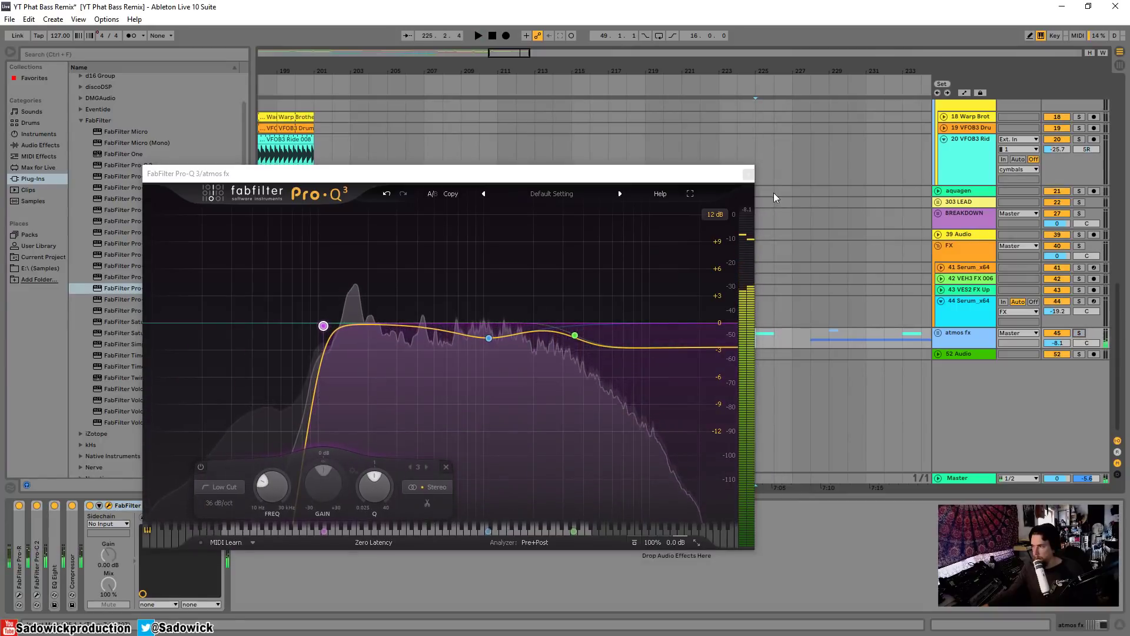
{"action": "left_click", "coordinate": [749, 174]}
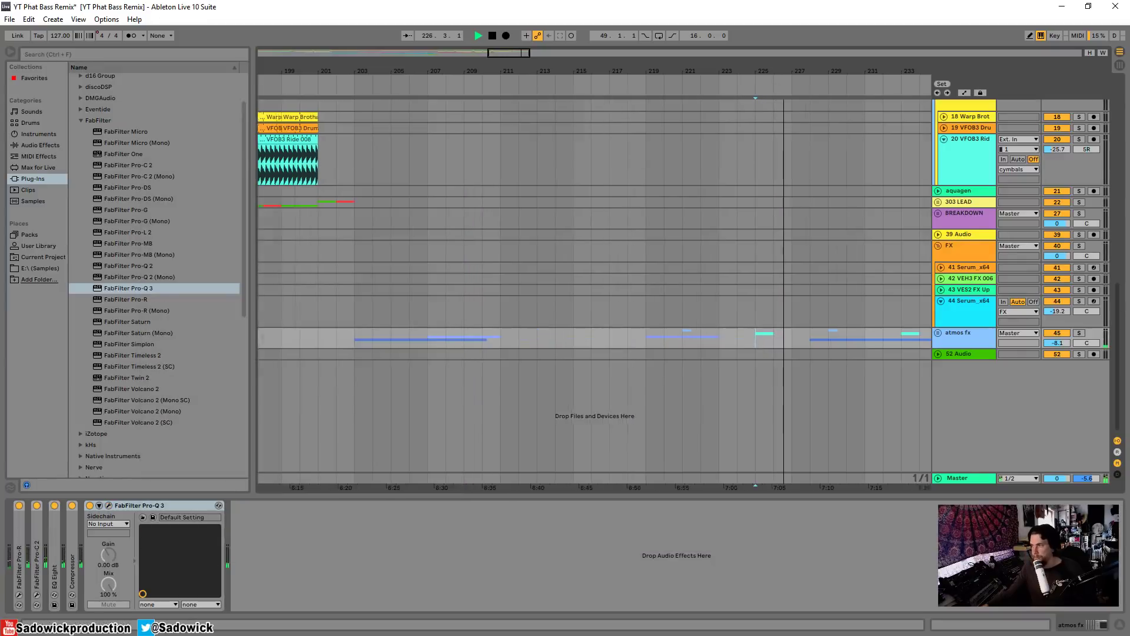
Step: Fold the ride and bass tracks, the kick/bass/perc group and the ATMOS FX group, and stop playback
{"action": "left_click_drag", "start_coordinate": [780, 71], "coordinate": [659, 71]}
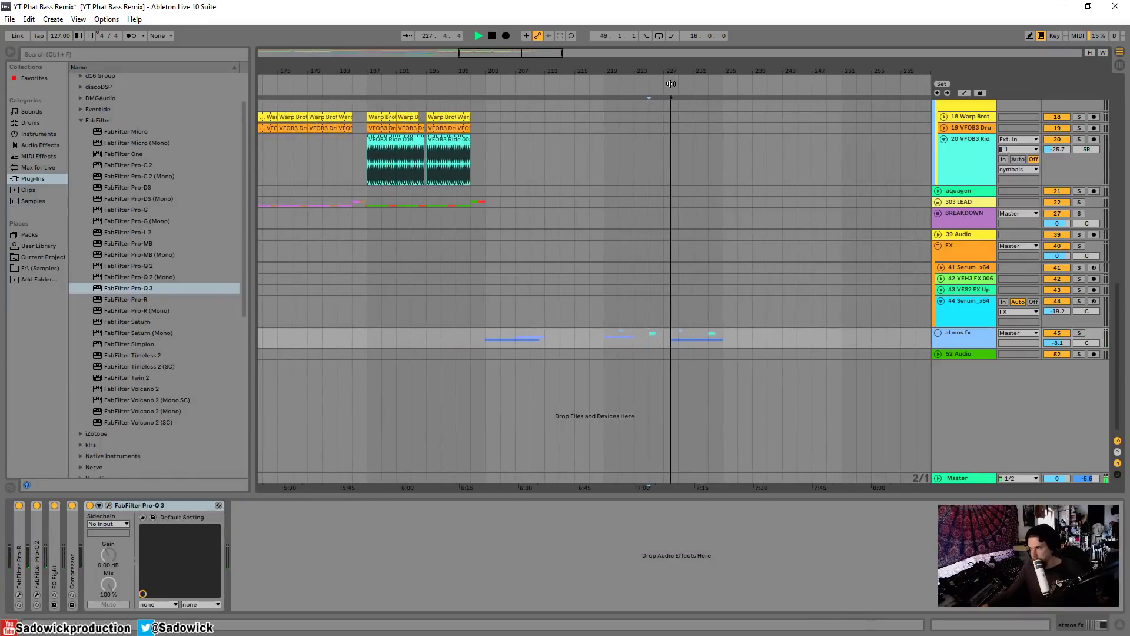
{"action": "left_click_drag", "start_coordinate": [667, 57], "coordinate": [667, 23]}
{"action": "scroll", "coordinate": [963, 212], "scroll_direction": "up", "scroll_amount": 1}
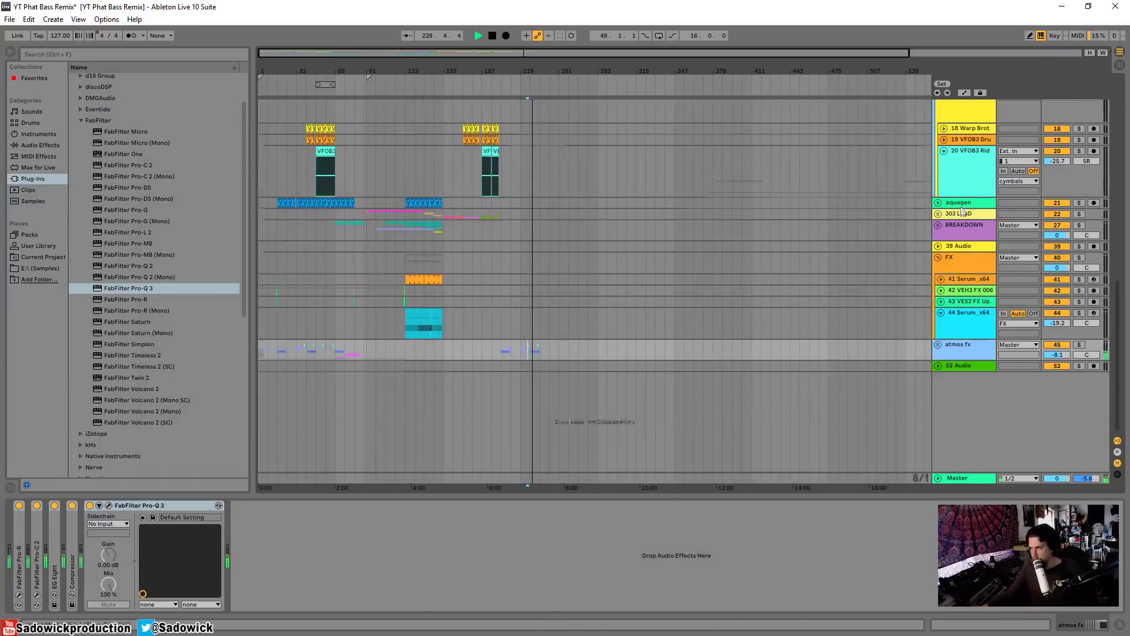
{"action": "scroll", "coordinate": [964, 212], "scroll_direction": "up", "scroll_amount": 1}
{"action": "left_click_drag", "start_coordinate": [971, 257], "coordinate": [981, 205]}
{"action": "scroll", "coordinate": [975, 227], "scroll_direction": "up", "scroll_amount": 1}
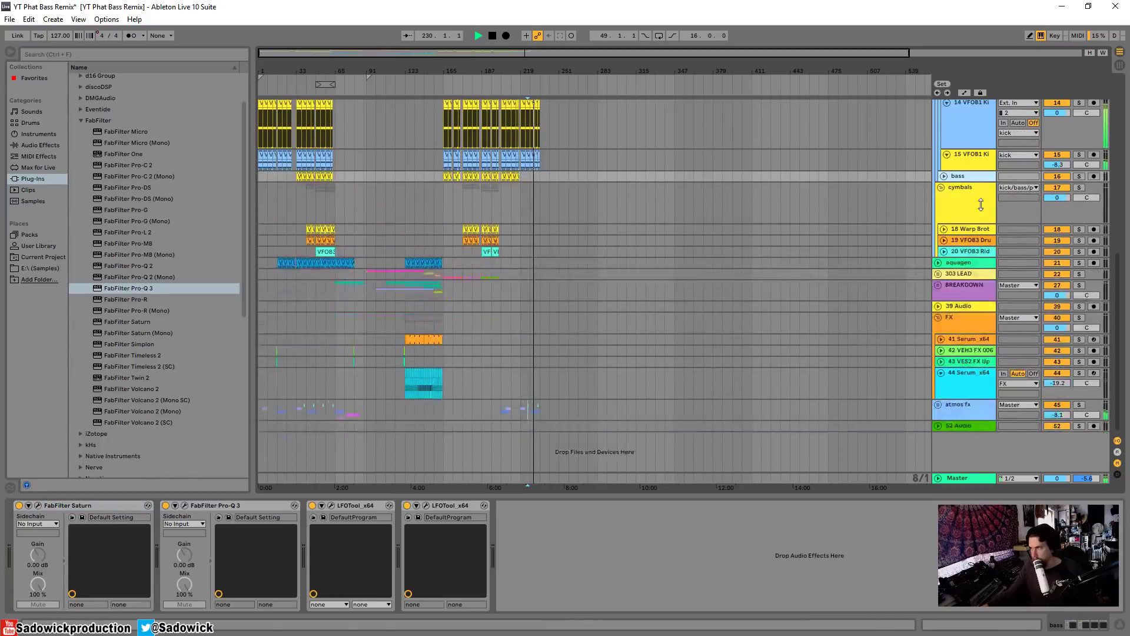
{"action": "scroll", "coordinate": [949, 165], "scroll_direction": "up", "scroll_amount": 5}
{"action": "left_click", "coordinate": [939, 173]}
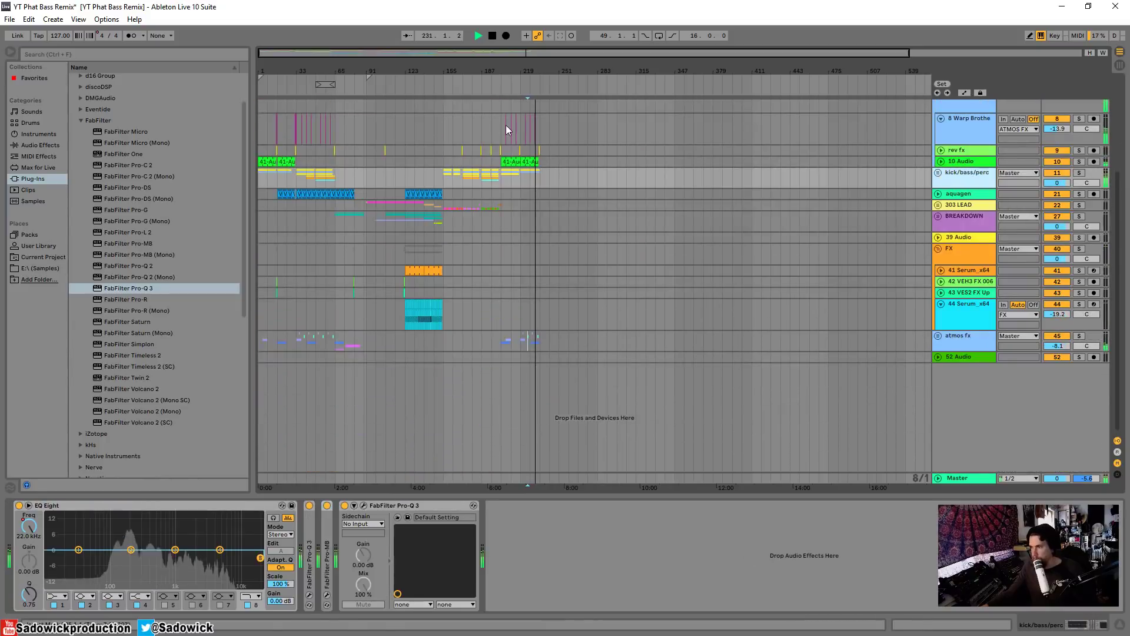
{"action": "key", "text": "space"}
{"action": "left_click_drag", "start_coordinate": [279, 69], "coordinate": [279, 118]}
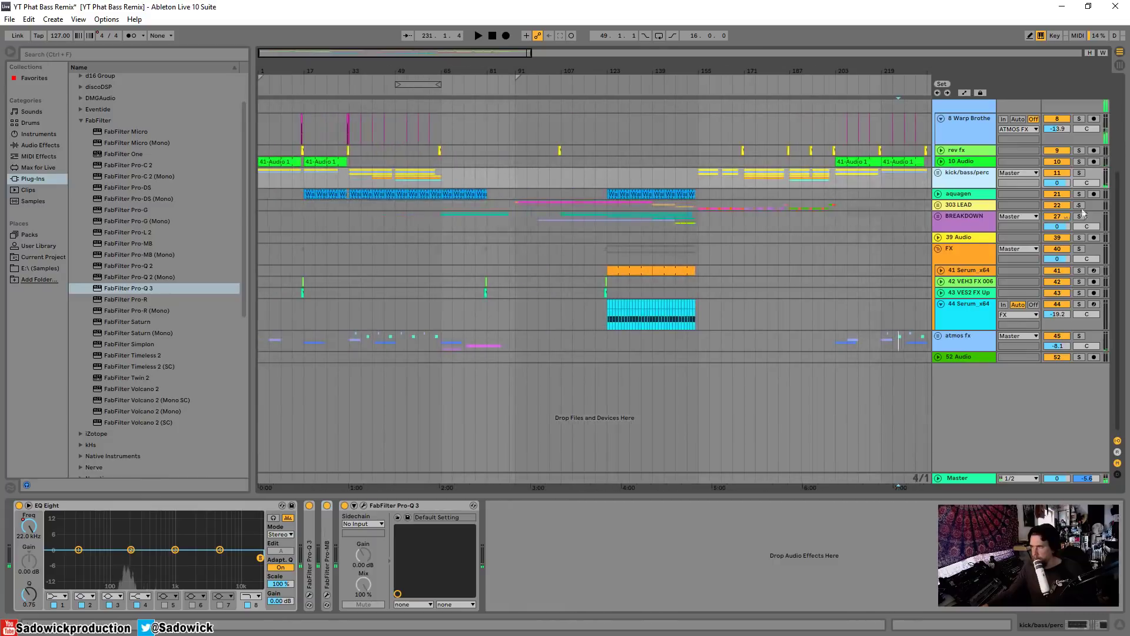
{"action": "scroll", "coordinate": [945, 124], "scroll_direction": "up", "scroll_amount": 4}
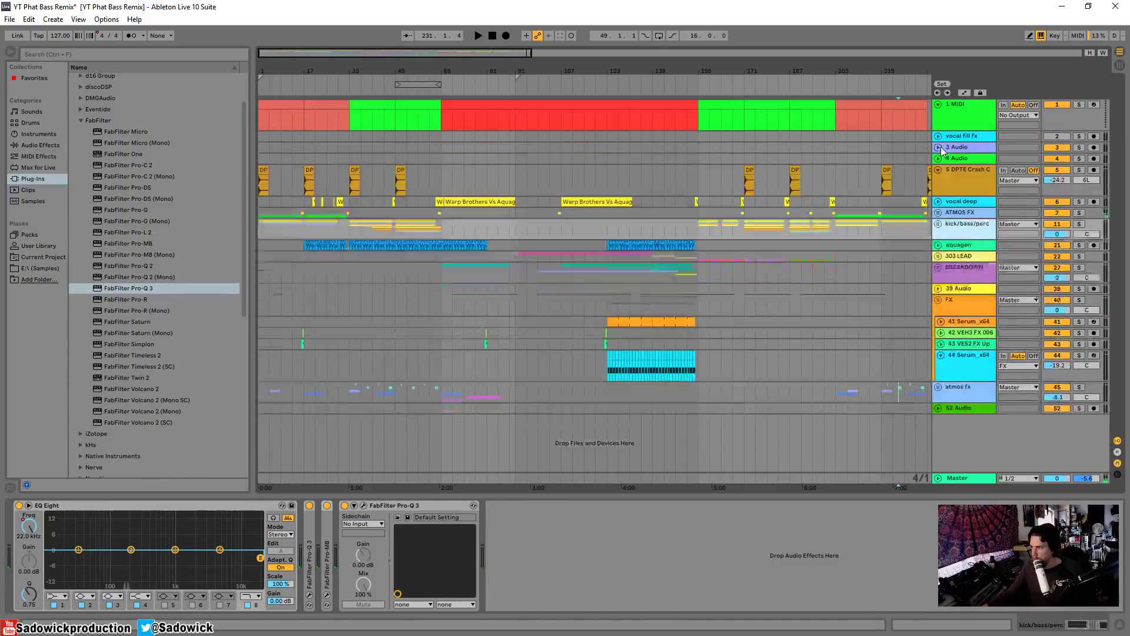
Step: Play the full mix briefly from bar 33, where the first green section begins
{"action": "left_click", "coordinate": [385, 106]}
{"action": "key", "text": "space"}
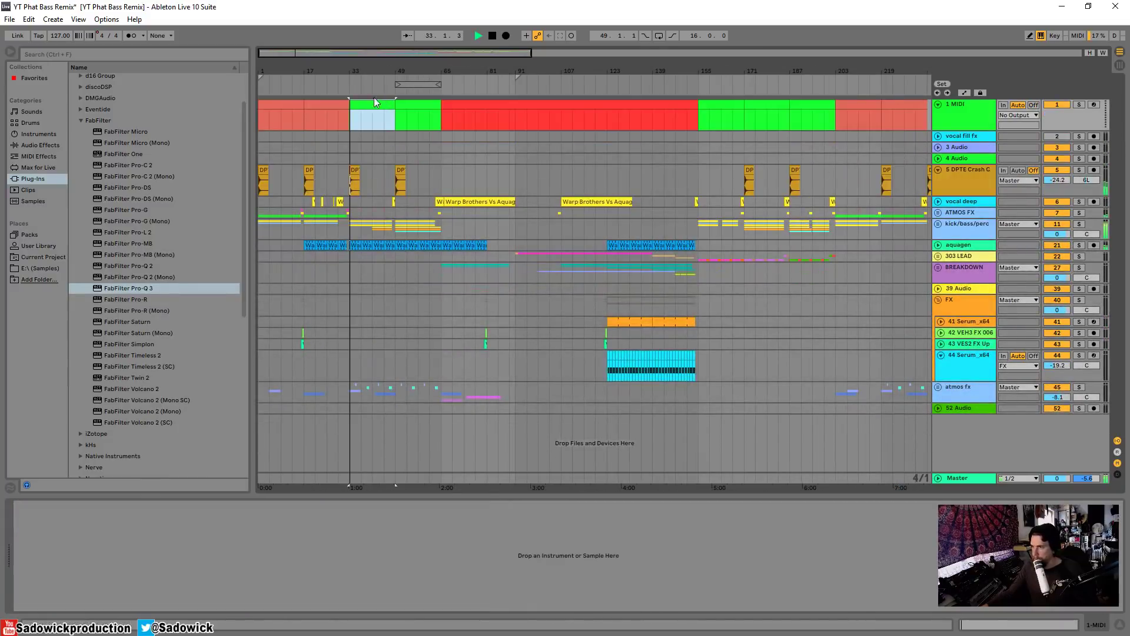
{"action": "key", "text": "space"}
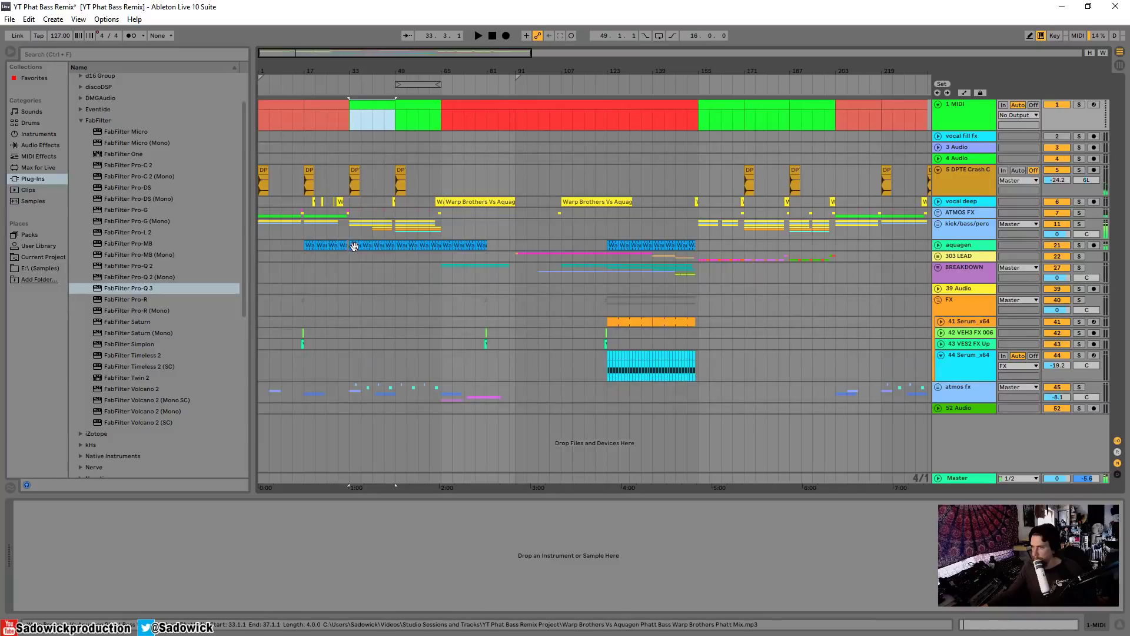
{"action": "left_click", "coordinate": [352, 213]}
{"action": "key", "text": "space"}
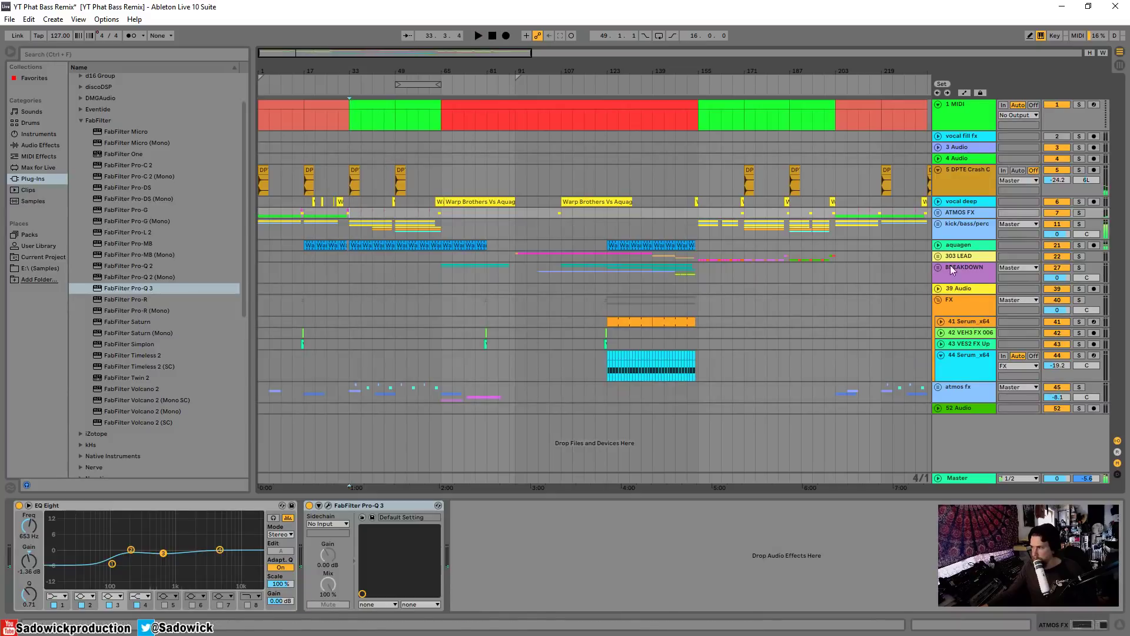
Step: Fold the FX group and delete the empty 52 Audio track
{"action": "left_click", "coordinate": [938, 300]}
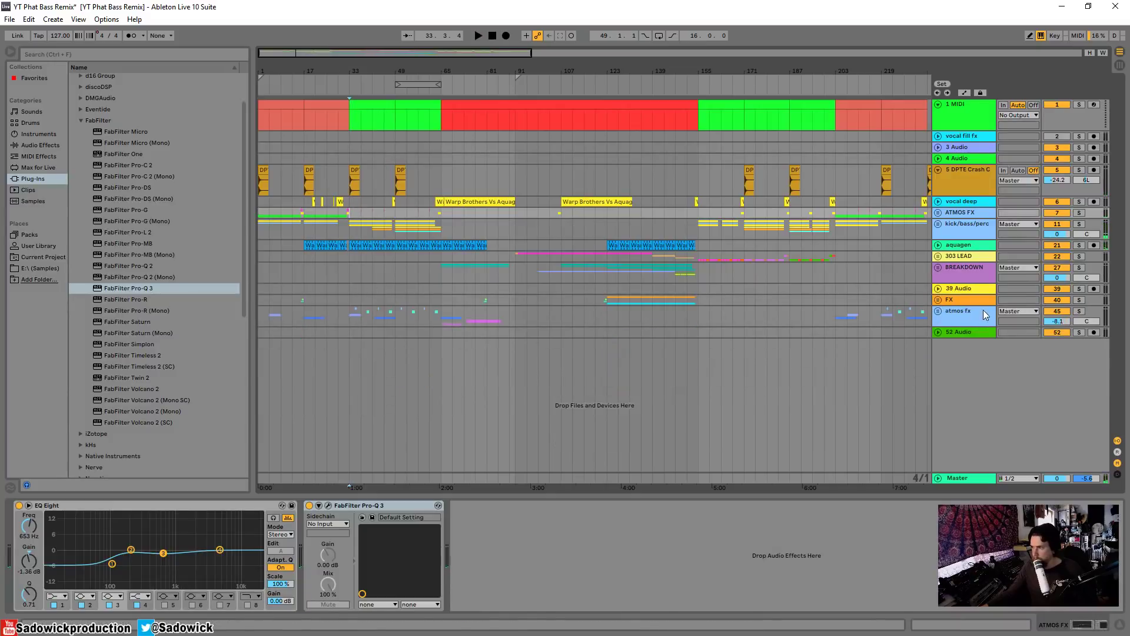
{"action": "left_click", "coordinate": [966, 332]}
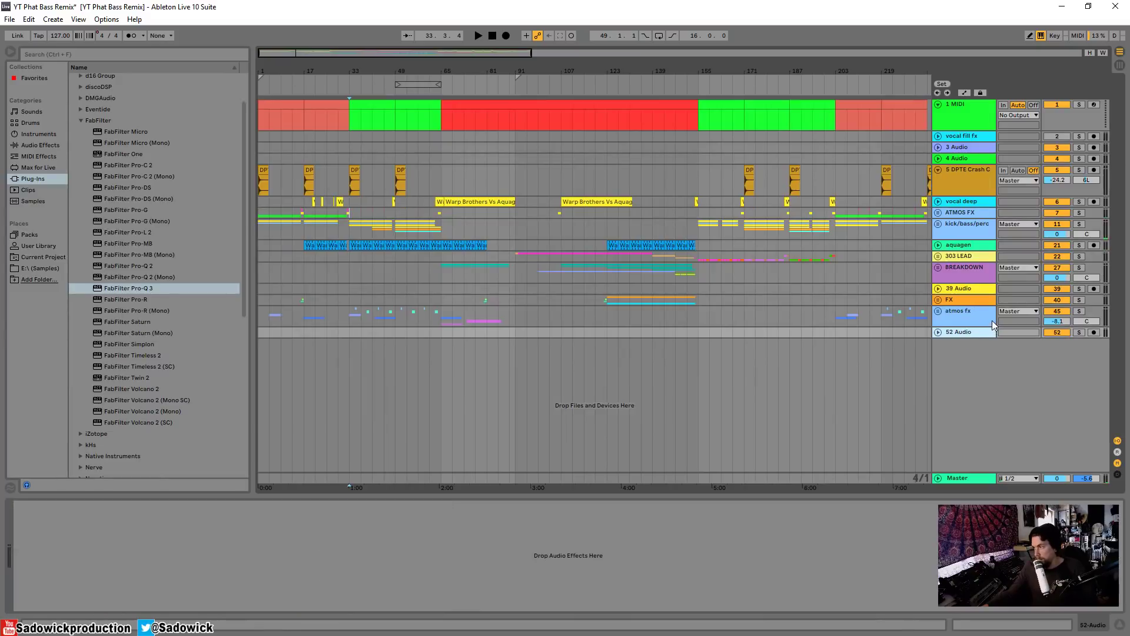
{"action": "key", "text": "Delete"}
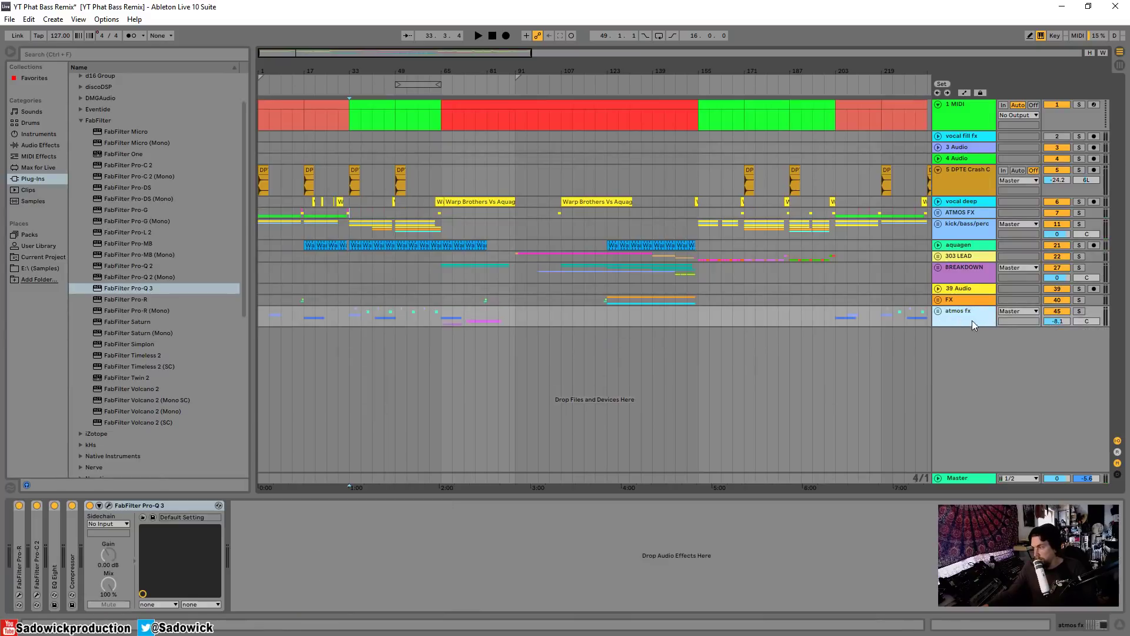
Step: Group the selected tracks from the crash cymbal track down to atmos fx and name the group "master track"
{"action": "right_click", "coordinate": [961, 168]}
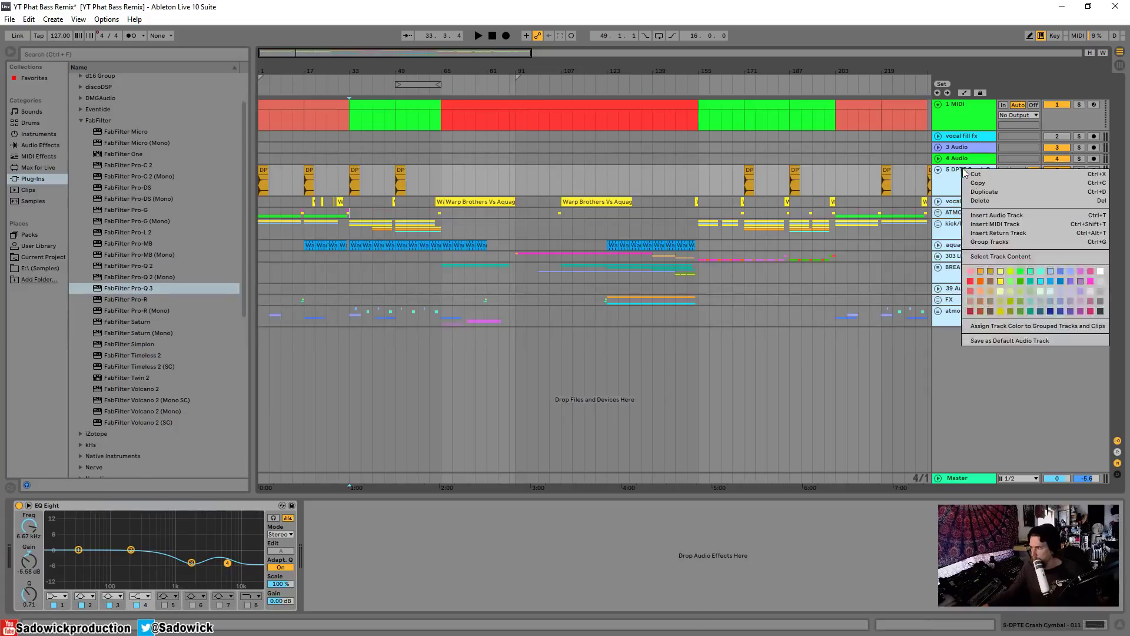
{"action": "left_click", "coordinate": [1009, 240]}
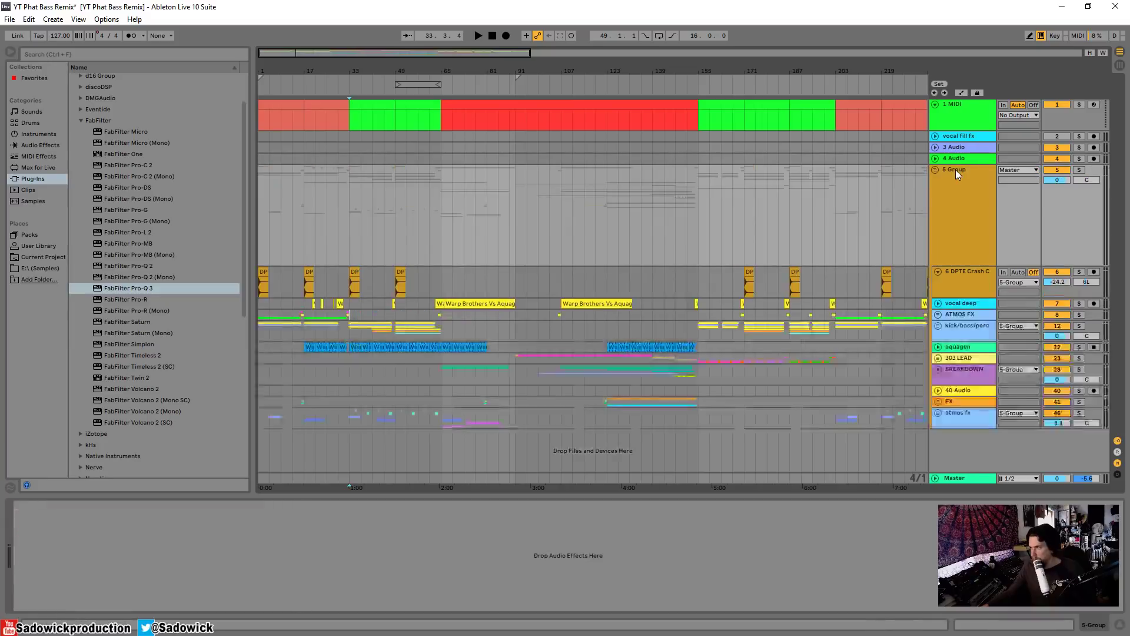
{"action": "right_click", "coordinate": [955, 170]}
{"action": "left_click", "coordinate": [977, 216]}
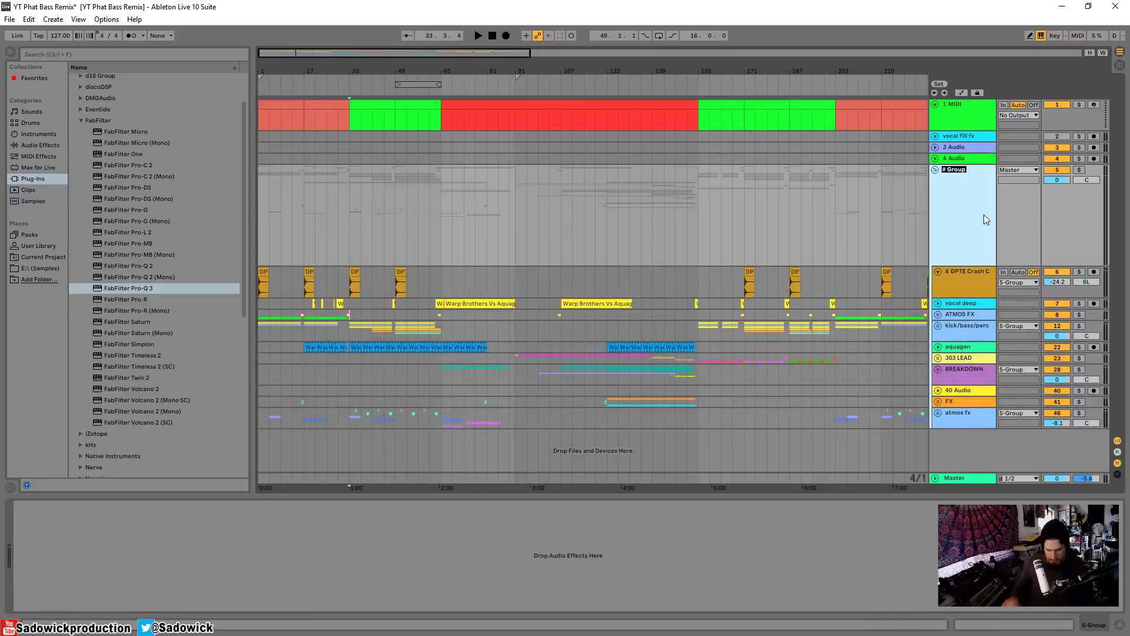
{"action": "type", "text": "master tr"}
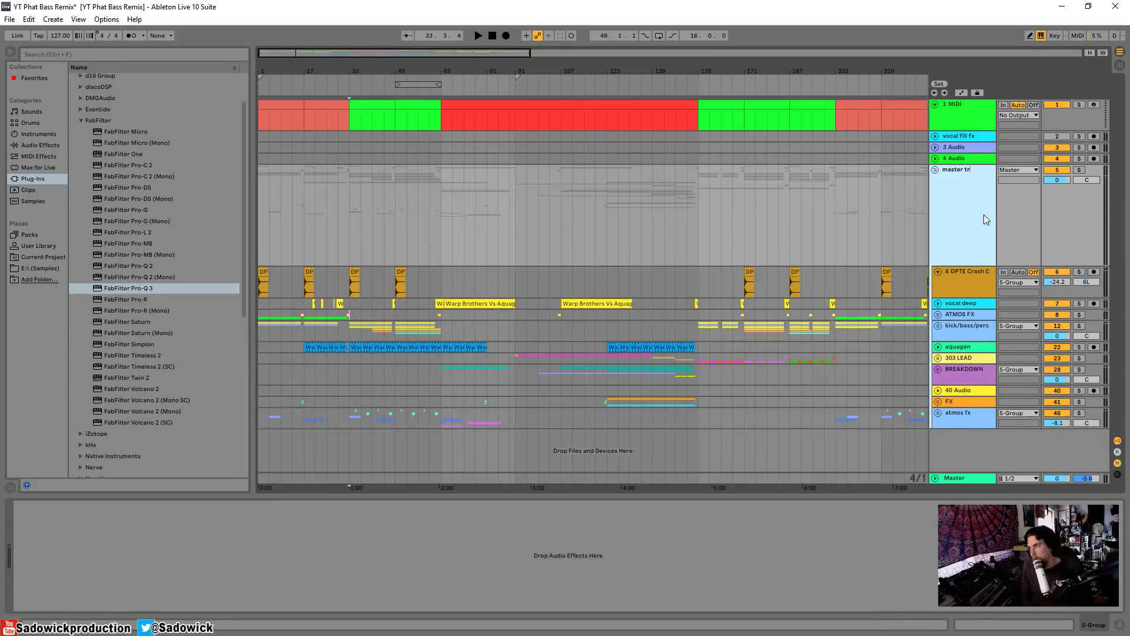
{"action": "type", "text": "ack"}
{"action": "key", "text": "Return"}
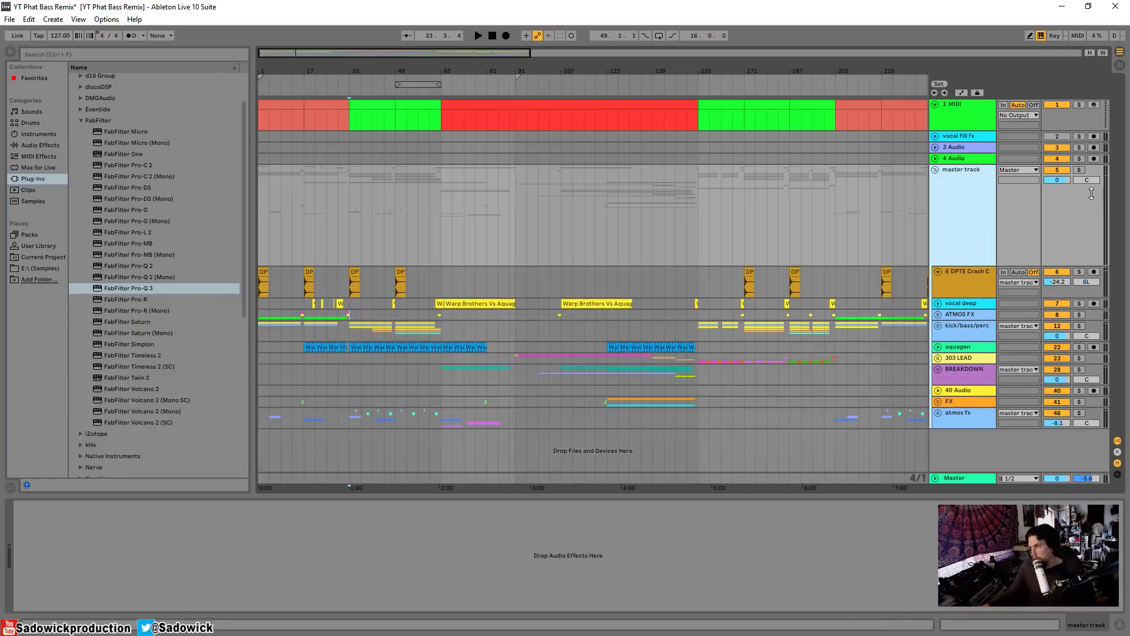
Step: Add FabFilter Pro-R to the master track group and show the automation lanes
{"action": "left_click", "coordinate": [935, 170]}
{"action": "left_click", "coordinate": [937, 171]}
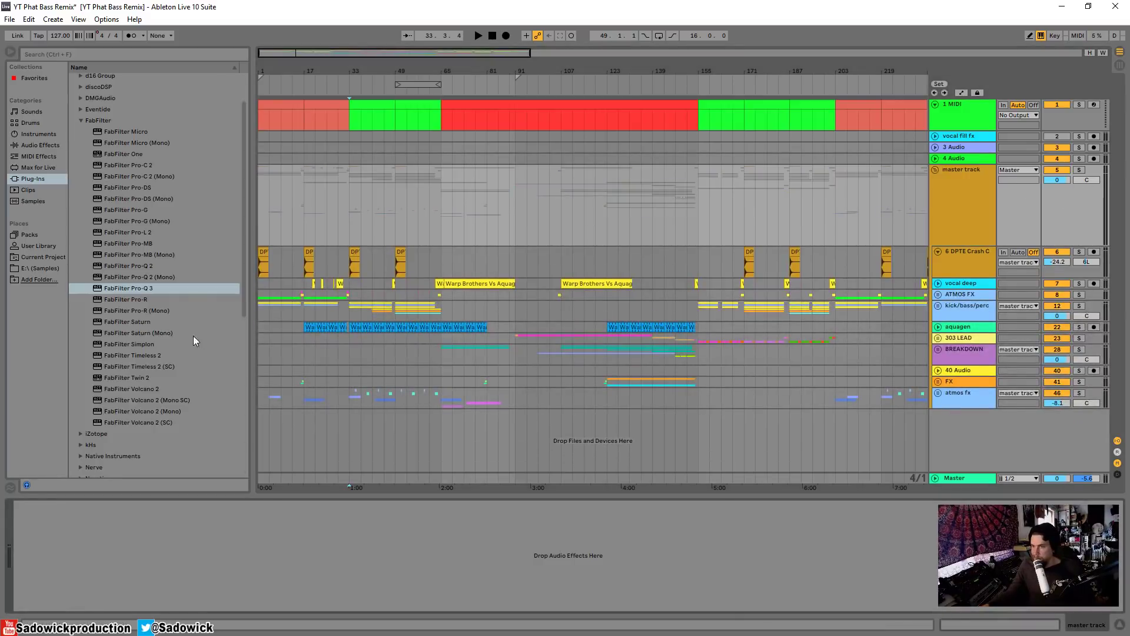
{"action": "left_click_drag", "start_coordinate": [141, 305], "coordinate": [507, 226]}
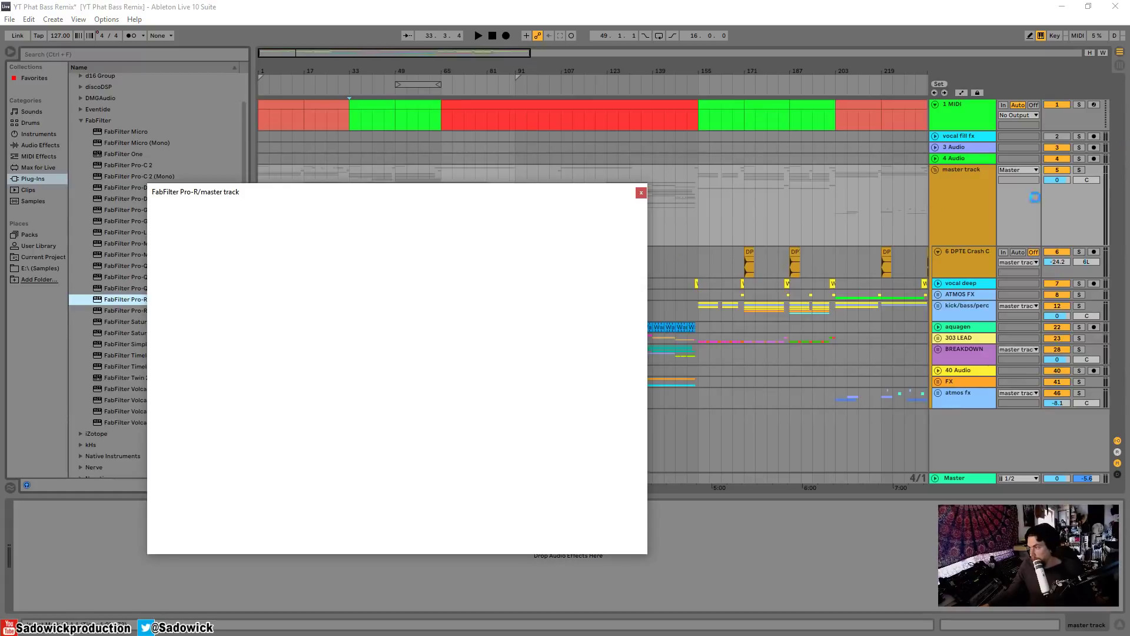
{"action": "key", "text": "a"}
Step: Set Pro-R's Space to about 3.06 s and play the reverb on the full mix briefly
{"action": "left_click_drag", "start_coordinate": [408, 275], "coordinate": [408, 265]}
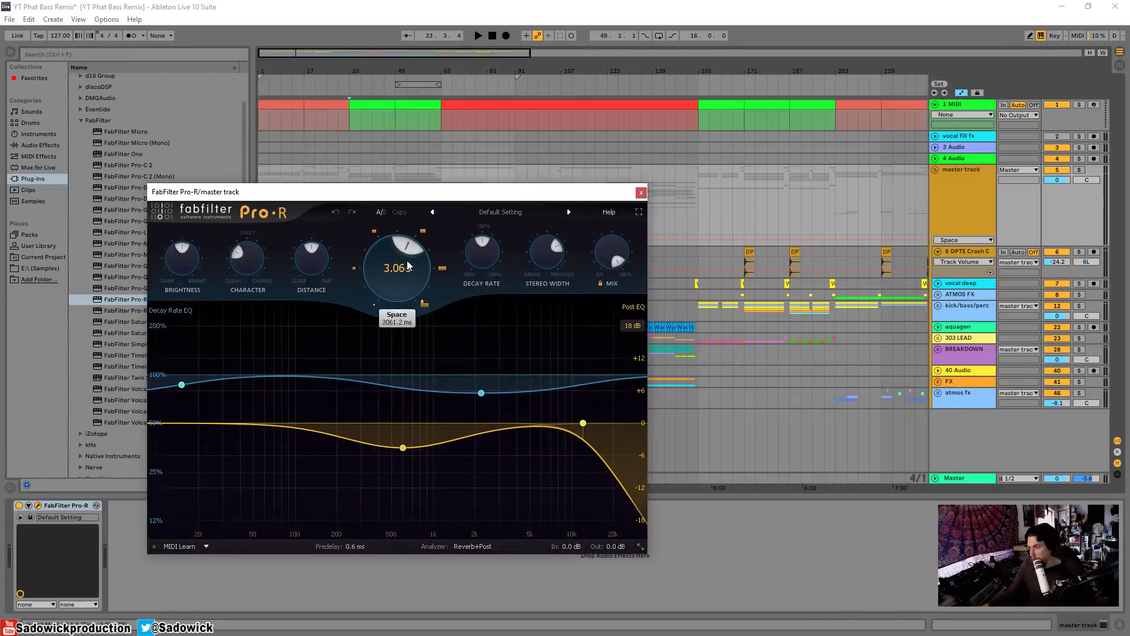
{"action": "left_click", "coordinate": [616, 259]}
{"action": "key", "text": "space"}
{"action": "left_click_drag", "start_coordinate": [599, 192], "coordinate": [566, 222]}
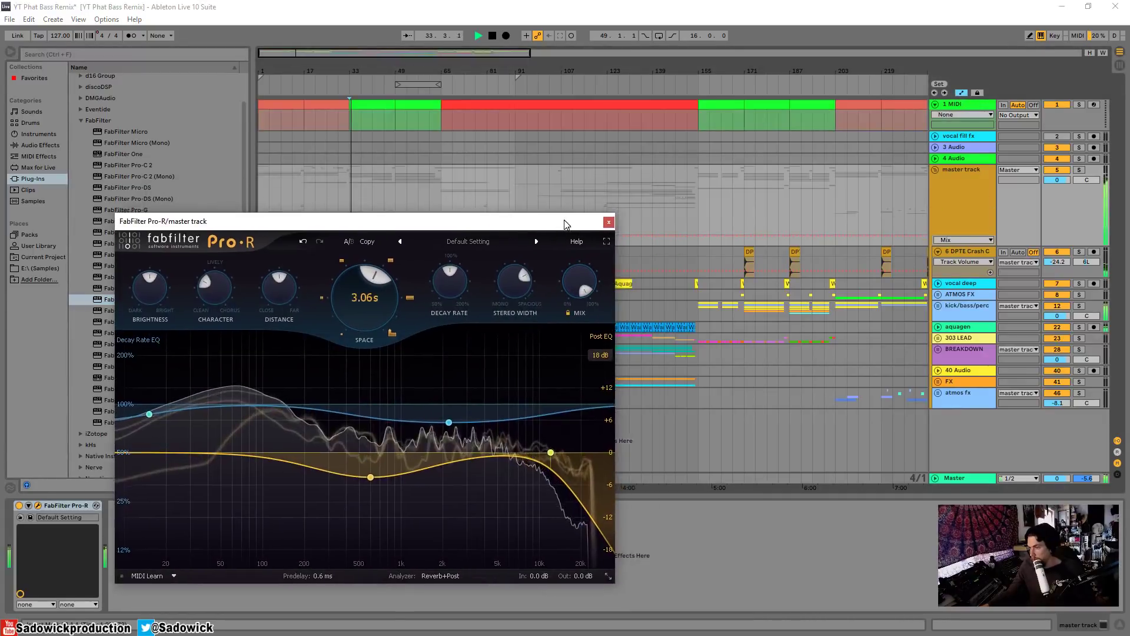
{"action": "key", "text": "space"}
Step: Lower Pro-R's Character, Distance and Brightness to their minimum
{"action": "left_click_drag", "start_coordinate": [216, 296], "coordinate": [229, 458]}
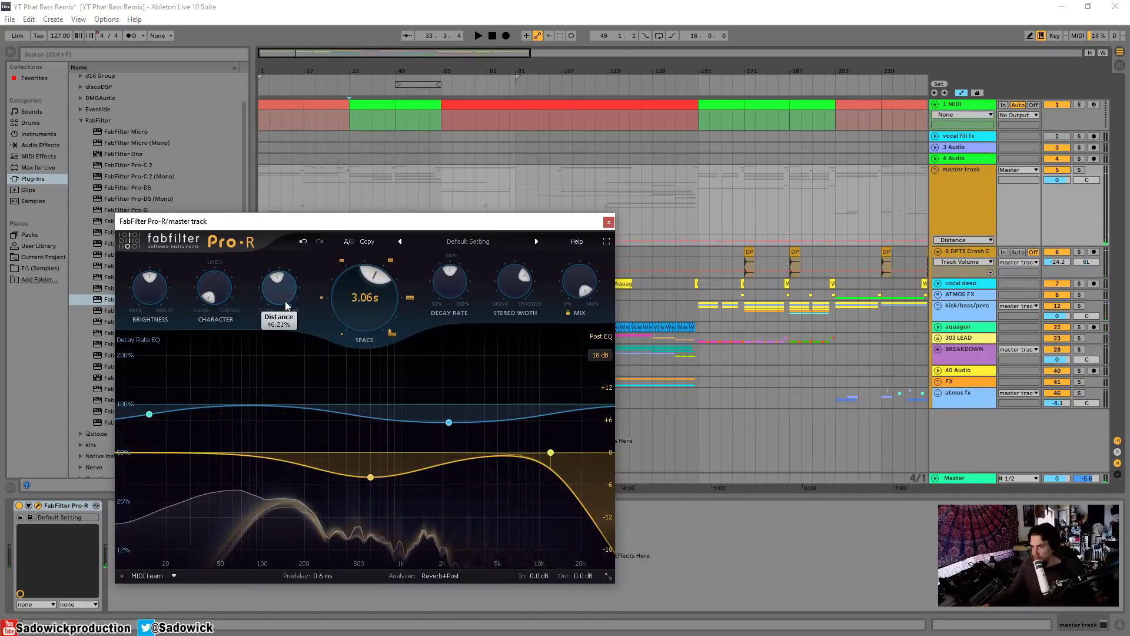
{"action": "left_click_drag", "start_coordinate": [282, 302], "coordinate": [275, 400]}
{"action": "scroll", "coordinate": [356, 297], "scroll_direction": "down", "scroll_amount": 10}
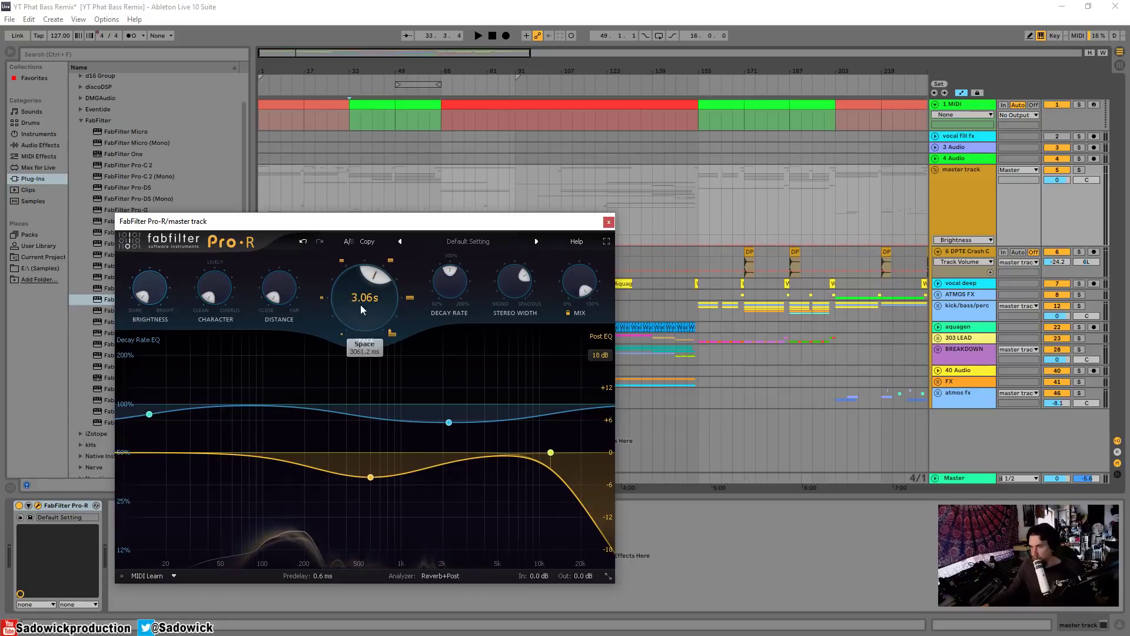
Step: Set Pro-R's Space to 3.61 s and Stereo Width to 0% during playback, then stop
{"action": "key", "text": "space"}
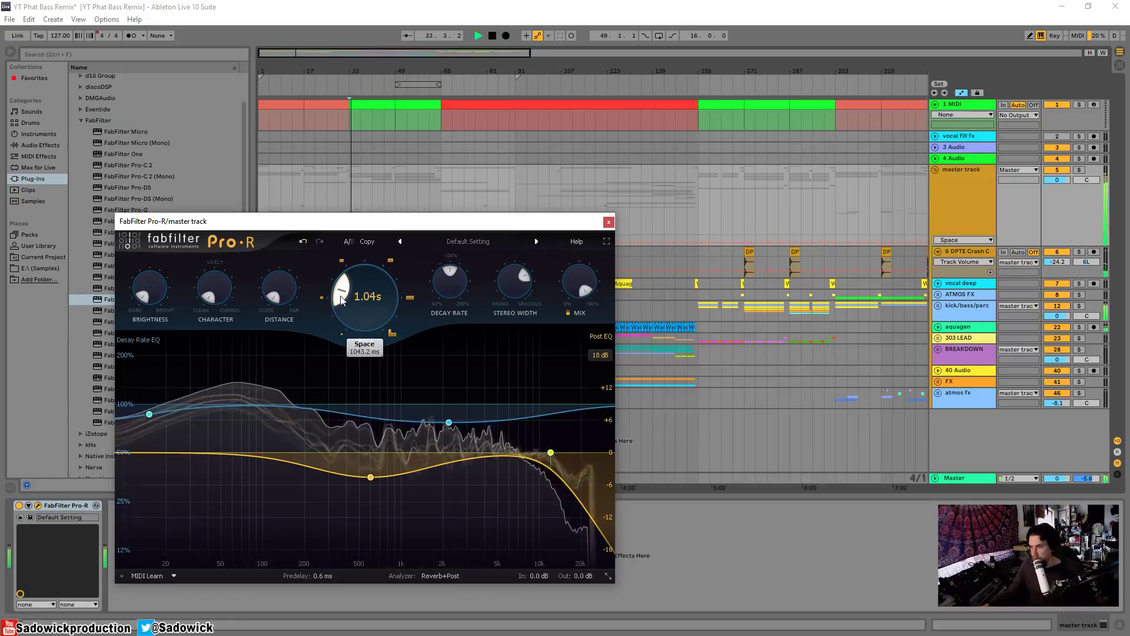
{"action": "left_click_drag", "start_coordinate": [341, 299], "coordinate": [343, 266]}
{"action": "left_click_drag", "start_coordinate": [345, 221], "coordinate": [505, 323]}
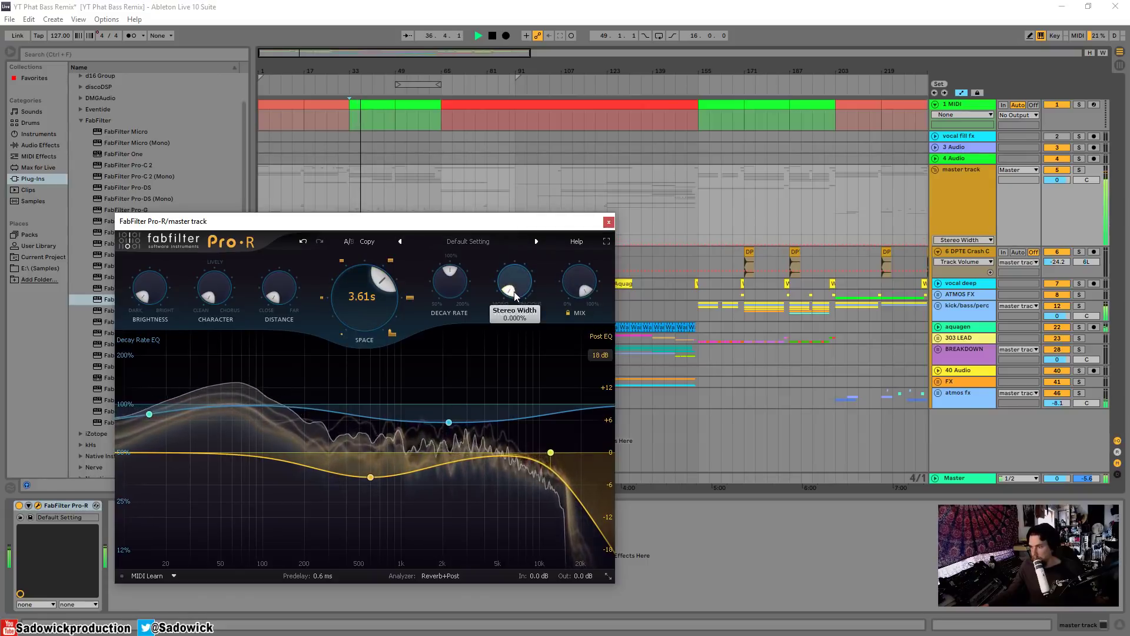
{"action": "key", "text": "space"}
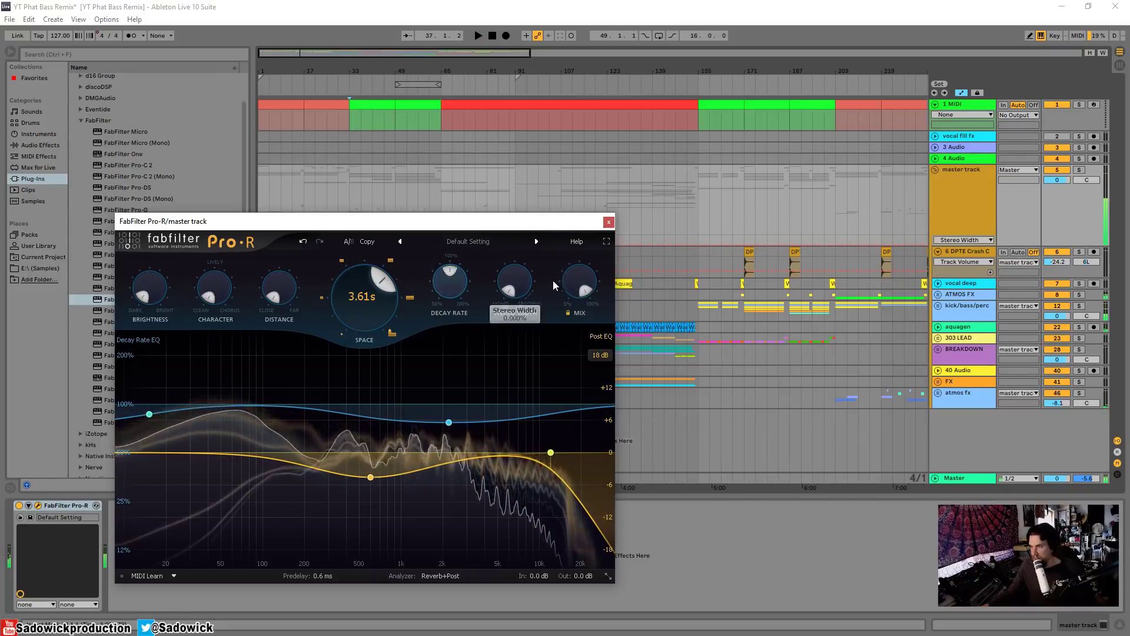
Step: Audition Pro-R's Stereo Width at 120% and return it to 0%
{"action": "left_click_drag", "start_coordinate": [514, 284], "coordinate": [532, 174]}
{"action": "key", "text": "space"}
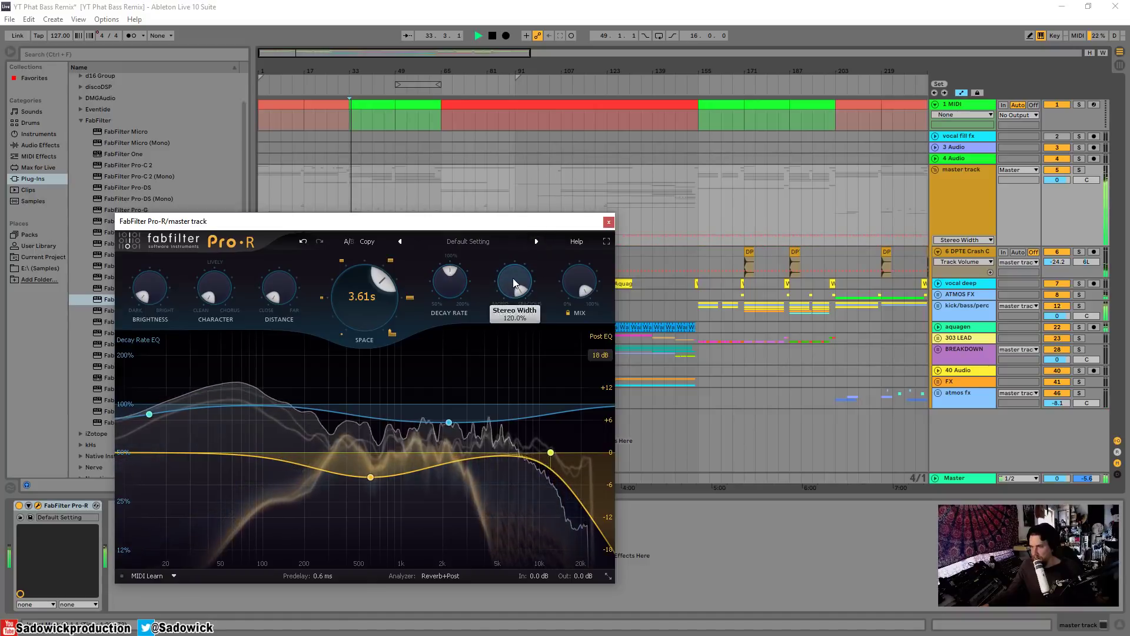
{"action": "left_click_drag", "start_coordinate": [514, 279], "coordinate": [489, 406]}
{"action": "key", "text": "space"}
Step: Raise Pro-R's Character to 100% and audition the reverb from bar 33, bar 146 and the second green section
{"action": "left_click_drag", "start_coordinate": [216, 285], "coordinate": [215, 160]}
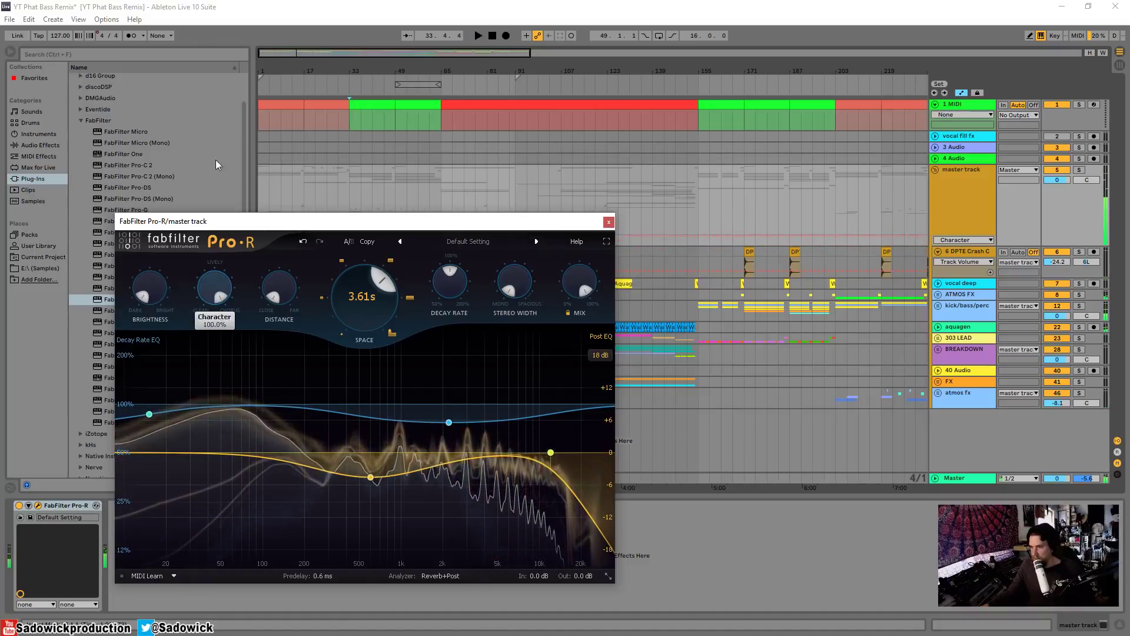
{"action": "key", "text": "space"}
{"action": "left_click_drag", "start_coordinate": [324, 220], "coordinate": [280, 107]}
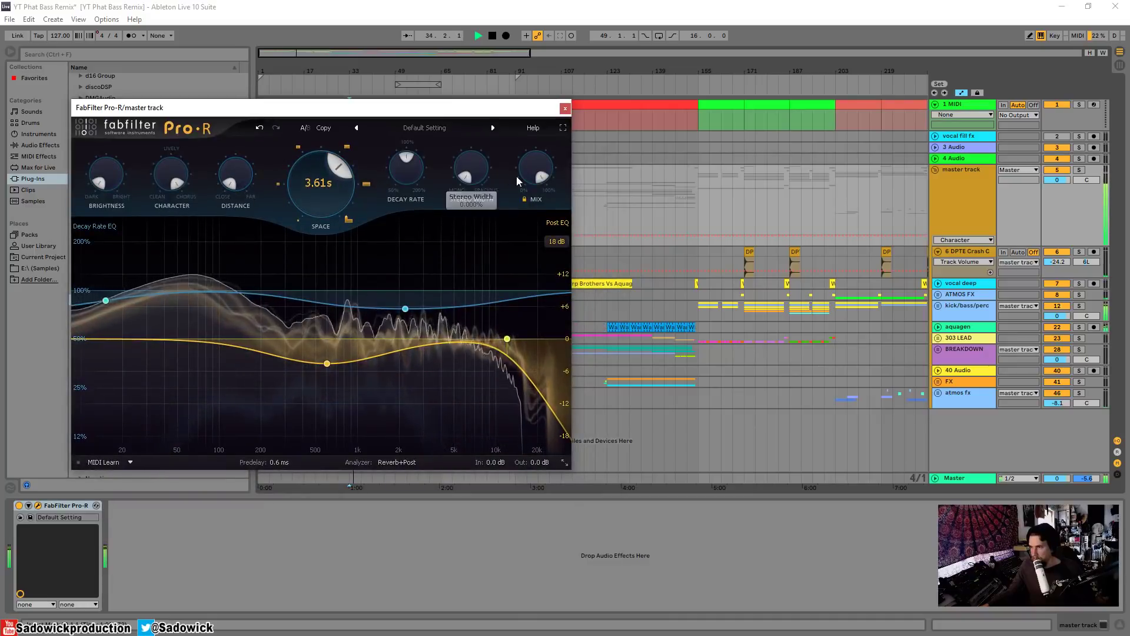
{"action": "left_click", "coordinate": [671, 89]}
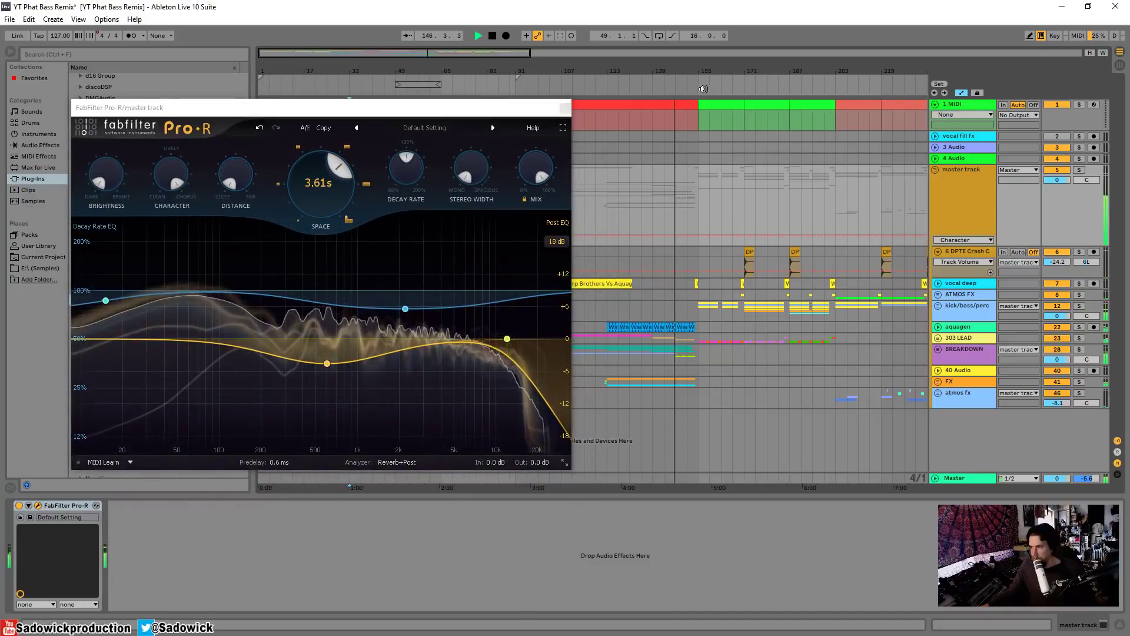
{"action": "left_click", "coordinate": [695, 89]}
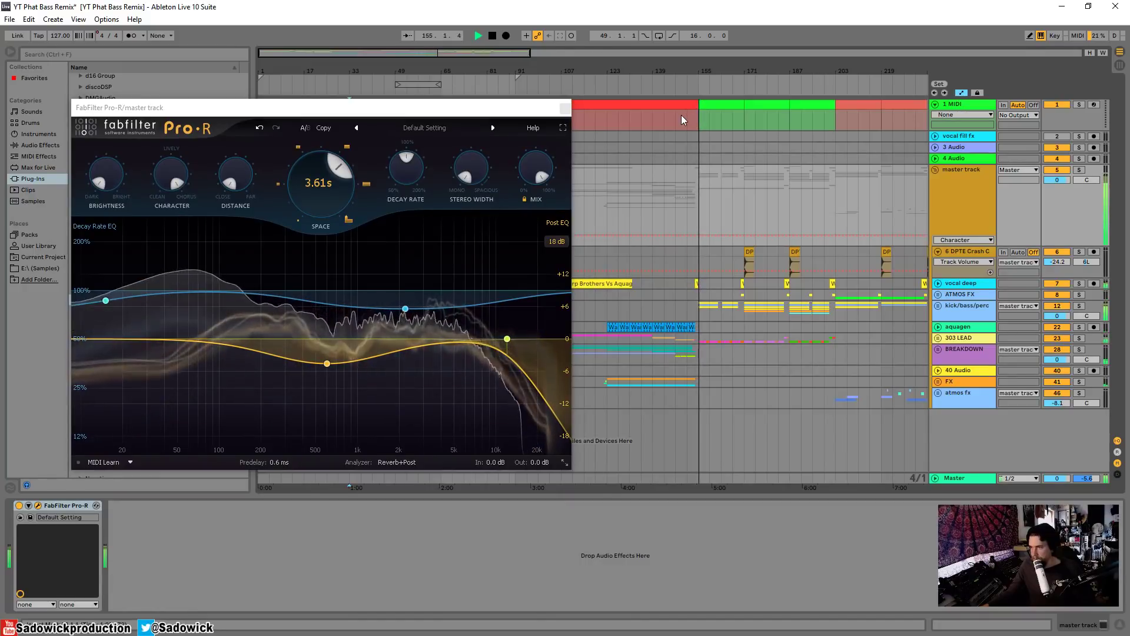
Step: Raise Pro-R's Distance slightly, set Character to 30%, and try Brightness at 50% before lowering it to minimum
{"action": "left_click_drag", "start_coordinate": [234, 175], "coordinate": [165, 189]}
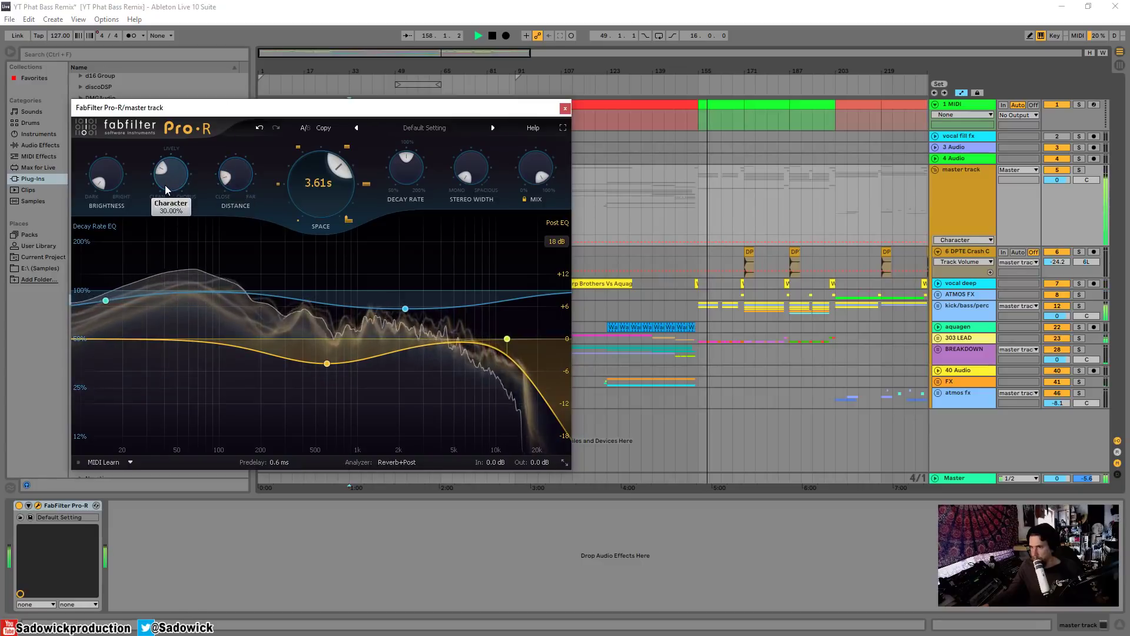
{"action": "left_click", "coordinate": [114, 185], "text": "ctrl"}
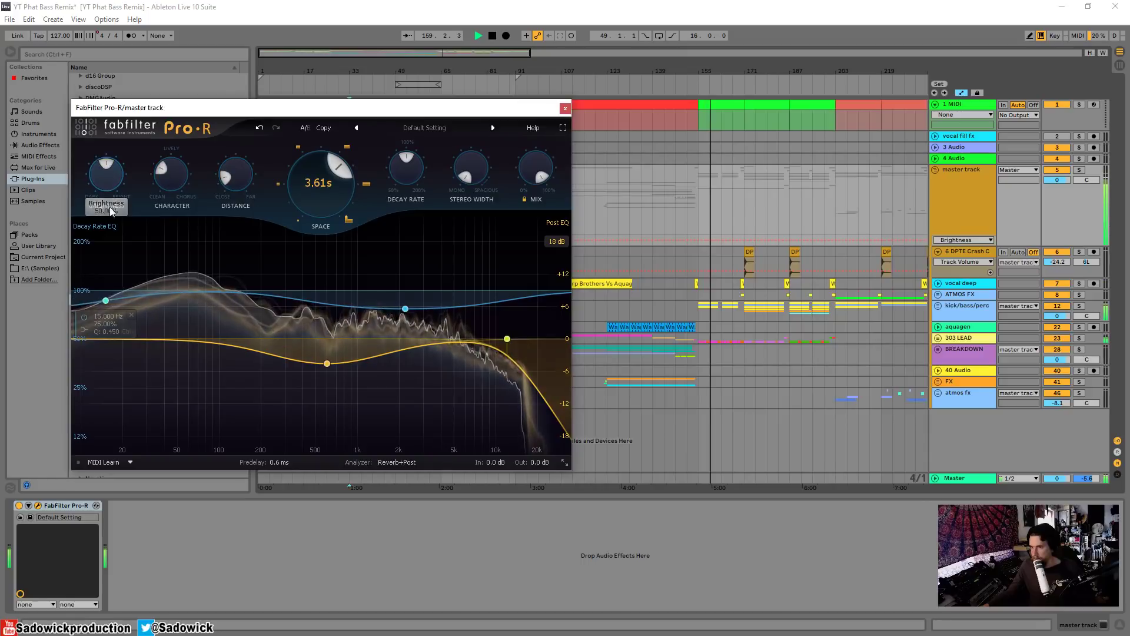
{"action": "left_click_drag", "start_coordinate": [111, 211], "coordinate": [105, 267]}
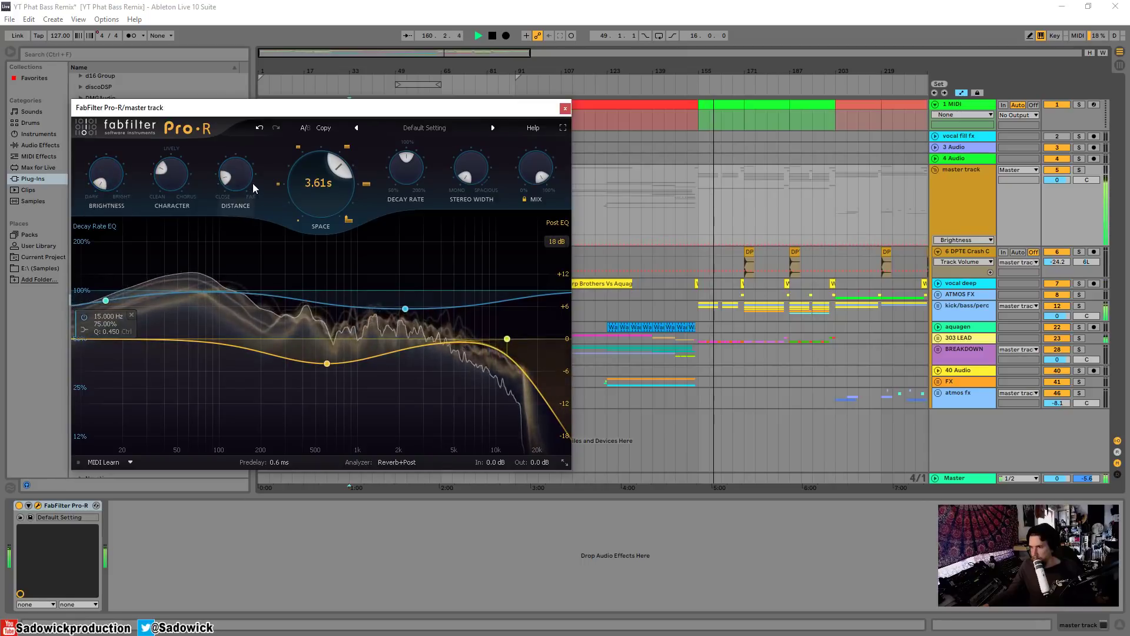
Step: Set Pro-R's Stereo Width to about 40% by ear and stop playback
{"action": "scroll", "coordinate": [474, 177], "scroll_direction": "up", "scroll_amount": 5}
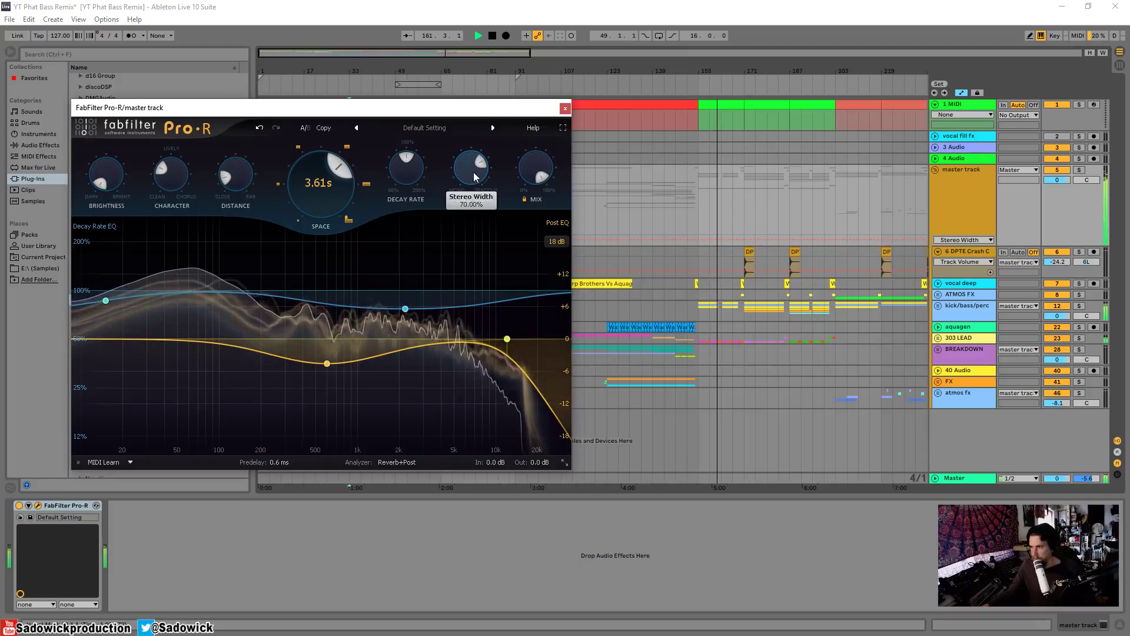
{"action": "left_click_drag", "start_coordinate": [474, 177], "coordinate": [467, 205]}
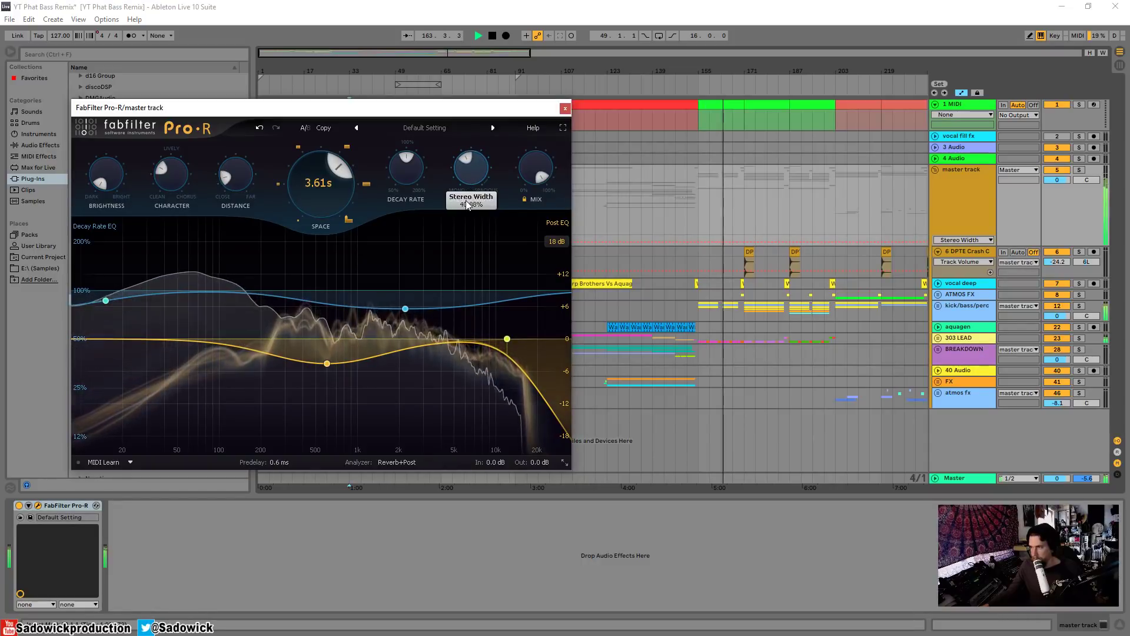
{"action": "key", "text": "space"}
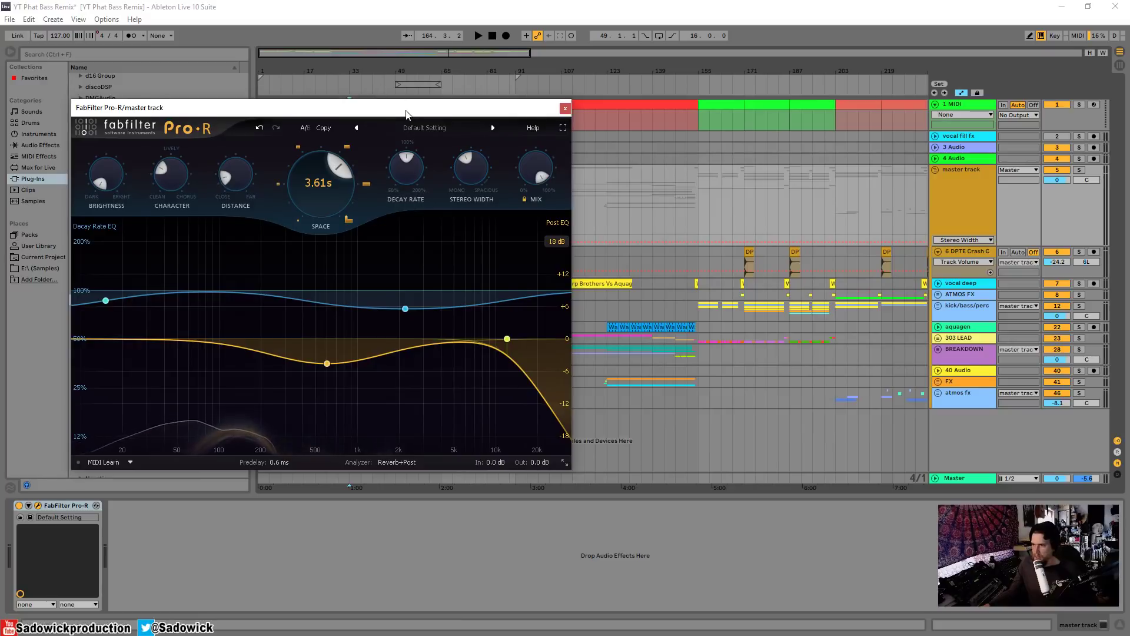
Step: Audition the reverb from bar 33 while trying different Mix amounts on Pro-R, including about 61%
{"action": "left_click_drag", "start_coordinate": [406, 114], "coordinate": [409, 112]}
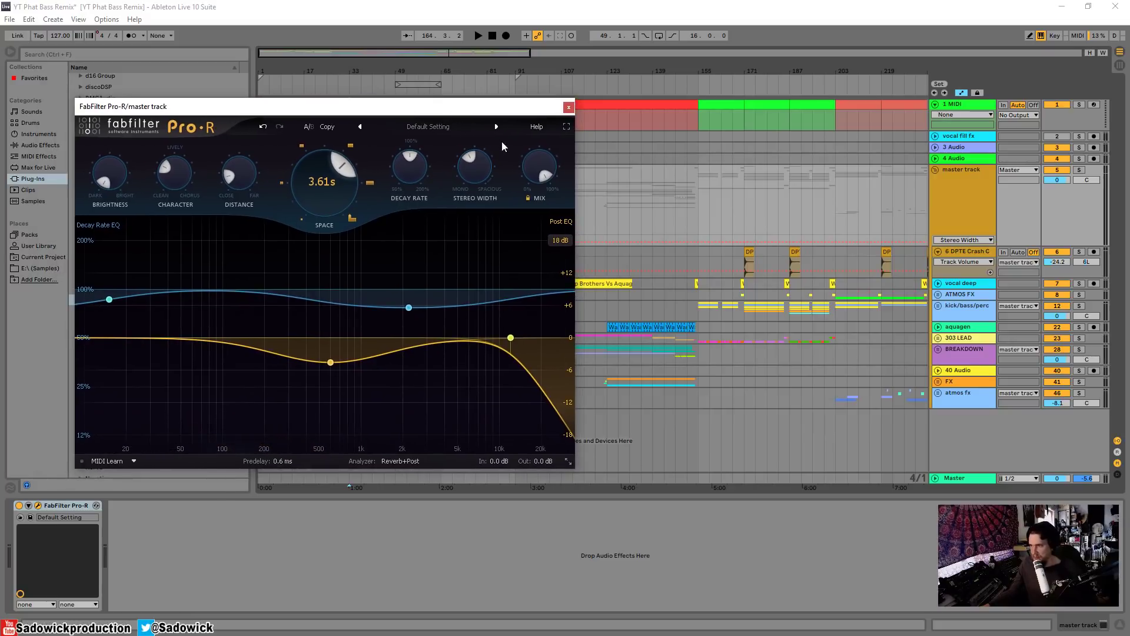
{"action": "key", "text": "space"}
{"action": "left_click_drag", "start_coordinate": [539, 171], "coordinate": [544, 94]}
{"action": "key", "text": "space"}
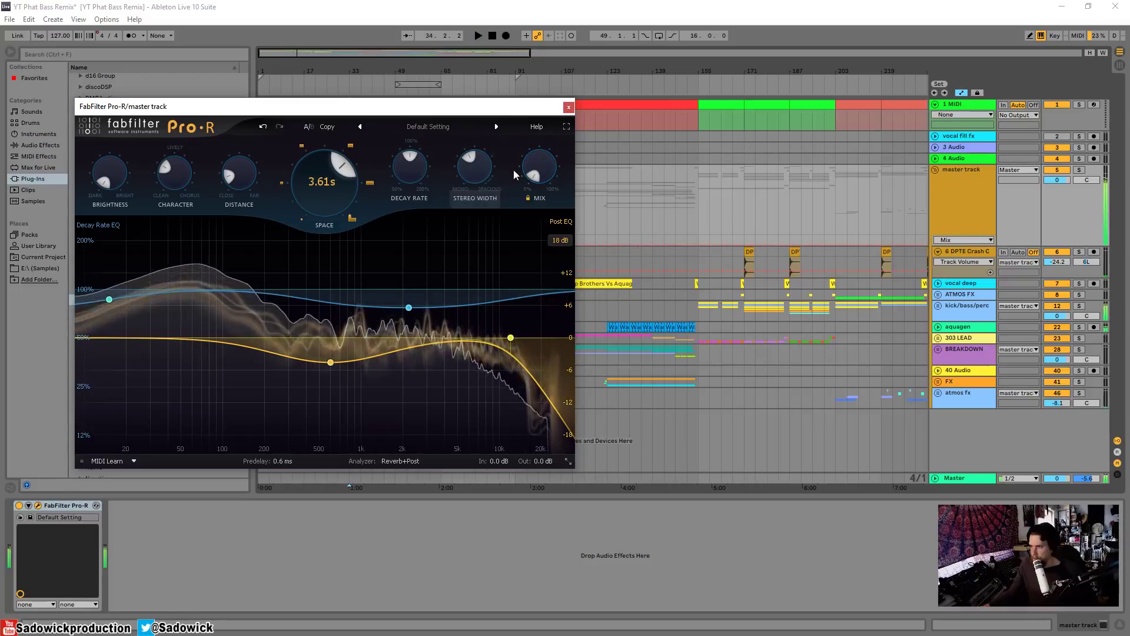
{"action": "left_click_drag", "start_coordinate": [533, 172], "coordinate": [537, 84]}
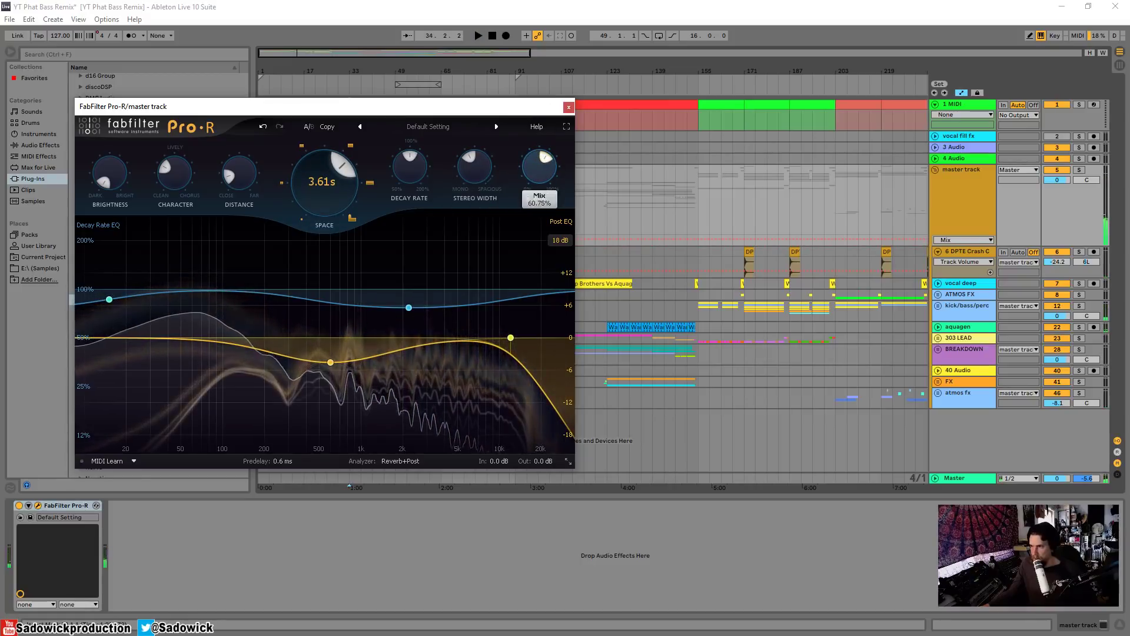
{"action": "left_click_drag", "start_coordinate": [539, 171], "coordinate": [532, 47]}
{"action": "key", "text": "space"}
Step: Raise Pro-R's Distance and Brightness to about halfway and set Space to 2.02 s
{"action": "left_click_drag", "start_coordinate": [243, 176], "coordinate": [244, 142]}
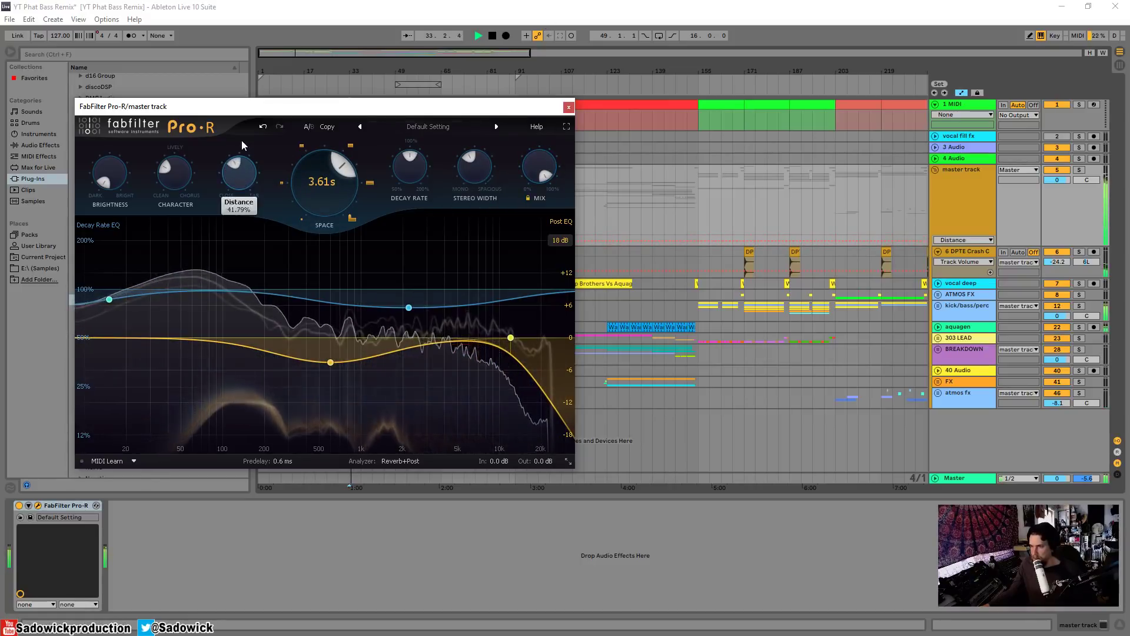
{"action": "left_click_drag", "start_coordinate": [111, 172], "coordinate": [111, 125]}
{"action": "left_click_drag", "start_coordinate": [328, 169], "coordinate": [327, 197]}
Step: Lower Pro-R's Mix to 0%, check the sound in the red section around bar 126, and close the plug-in window
{"action": "left_click_drag", "start_coordinate": [540, 169], "coordinate": [547, 470]}
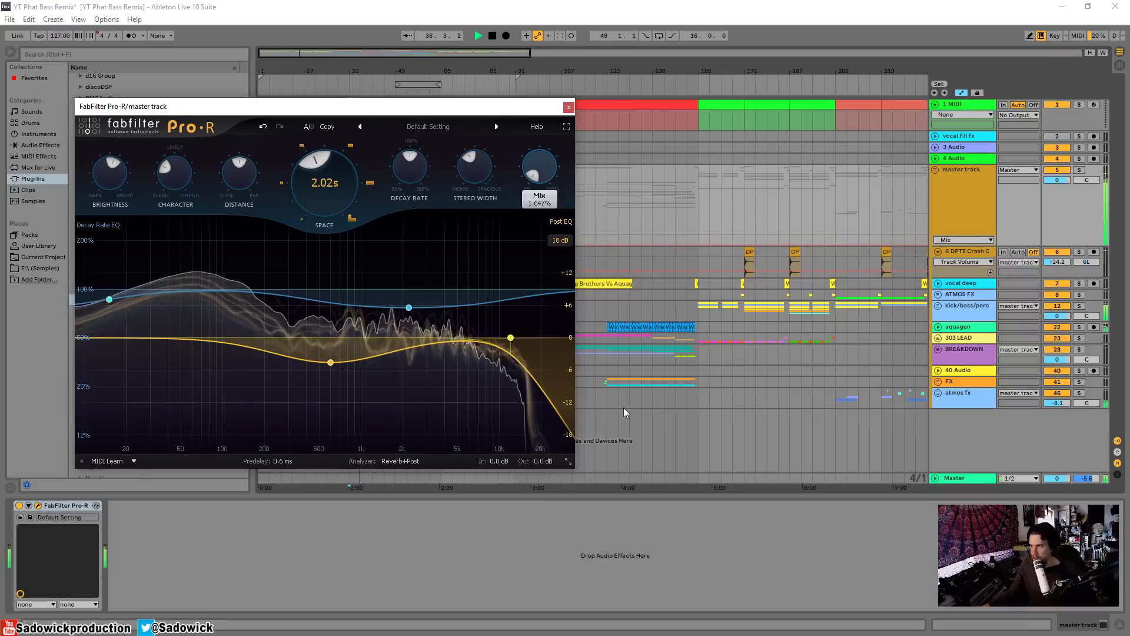
{"action": "left_click_drag", "start_coordinate": [538, 168], "coordinate": [547, 206]}
{"action": "left_click", "coordinate": [617, 96]}
{"action": "key", "text": "space"}
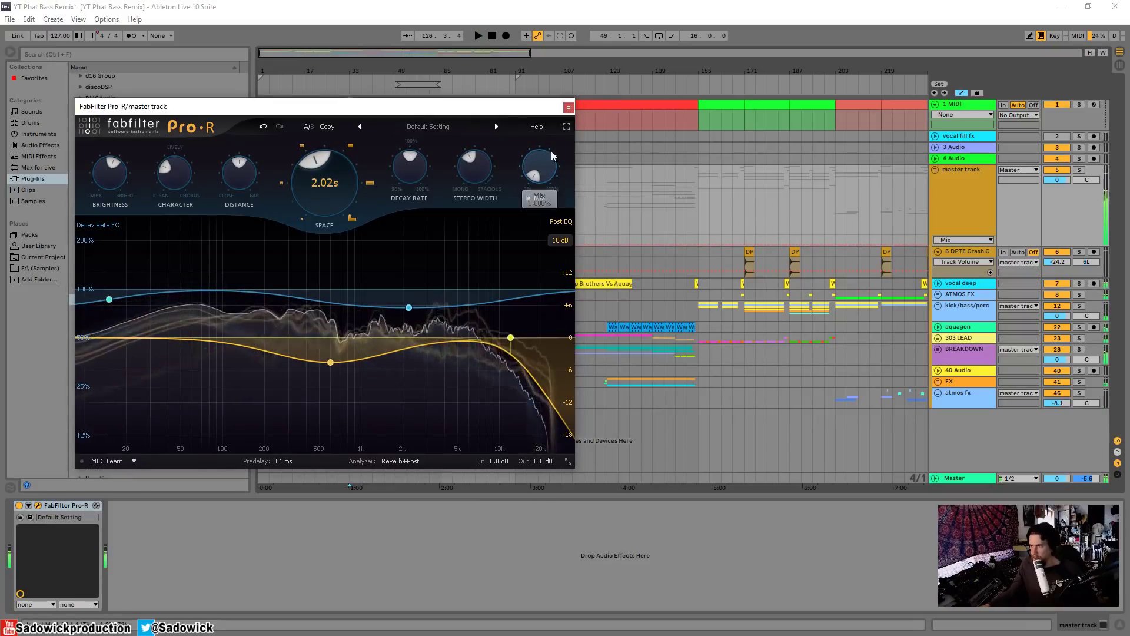
{"action": "left_click", "coordinate": [569, 107]}
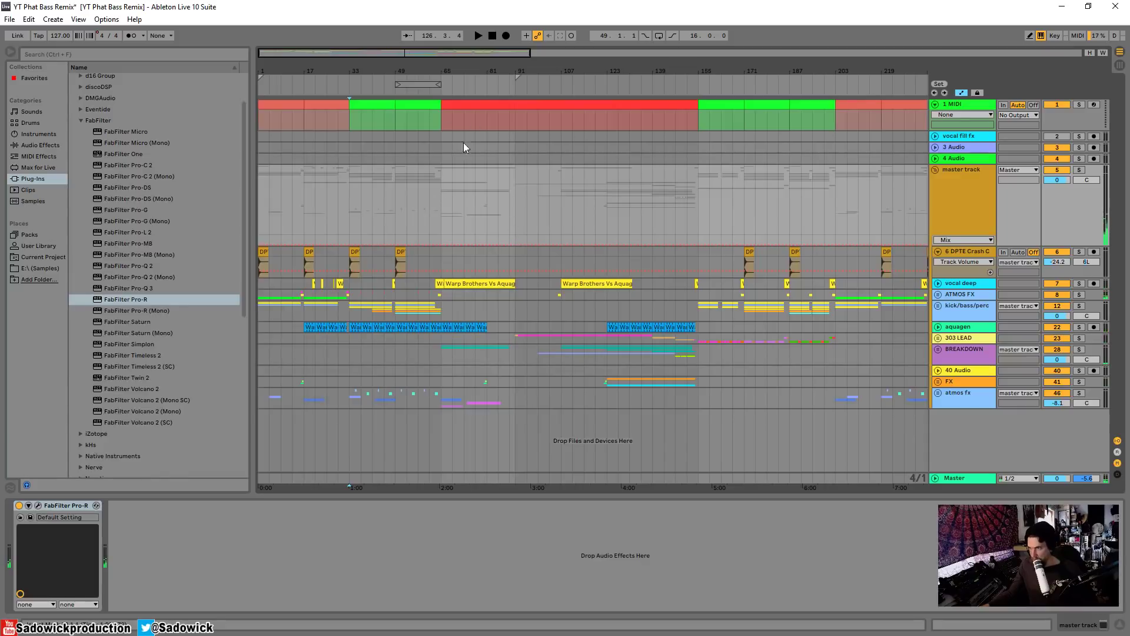
Step: Enlarge the master track's Pro-R Mix automation lane and raise the Mix to about 35% across the red section from bar 65
{"action": "left_click", "coordinate": [477, 104]}
{"action": "left_click_drag", "start_coordinate": [438, 183], "coordinate": [699, 215]}
{"action": "left_click_drag", "start_coordinate": [1088, 217], "coordinate": [1087, 277]}
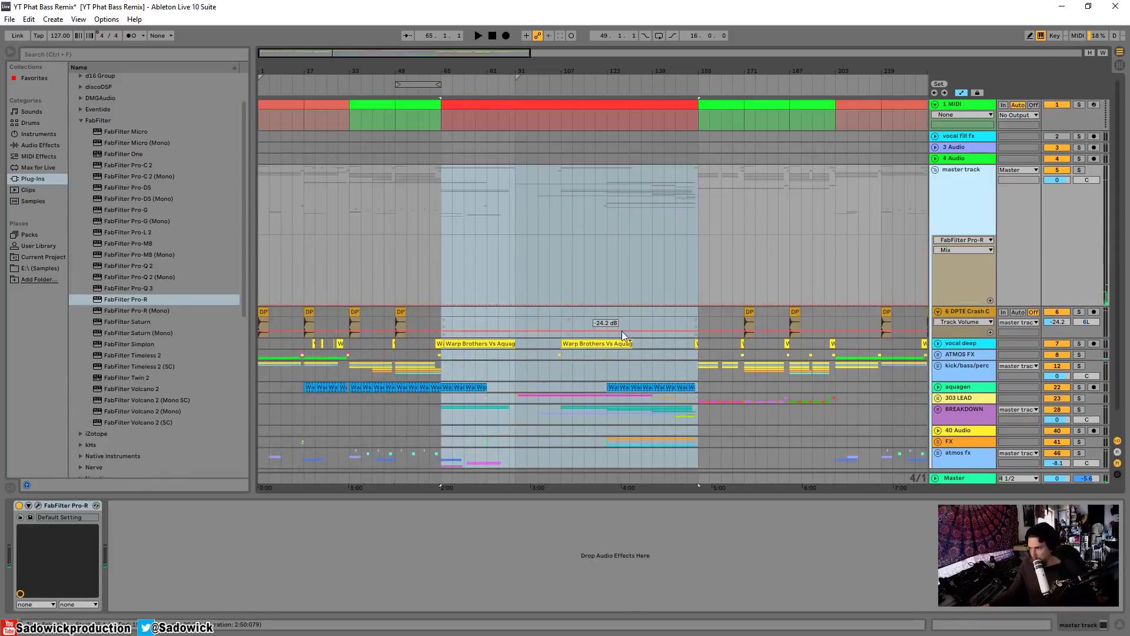
{"action": "left_click_drag", "start_coordinate": [606, 303], "coordinate": [606, 278]}
Step: Play the red section from bar 65 and skip ahead to around bar 79 to audition the Mix automation
{"action": "key", "text": "space"}
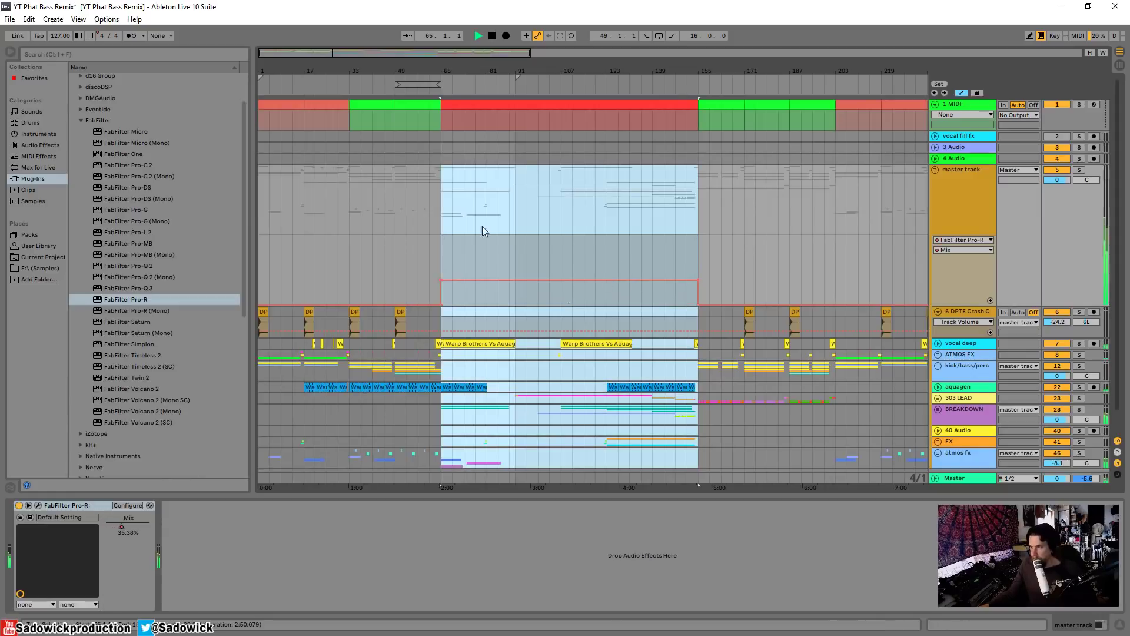
{"action": "left_click", "coordinate": [460, 86]}
{"action": "left_click", "coordinate": [482, 83]}
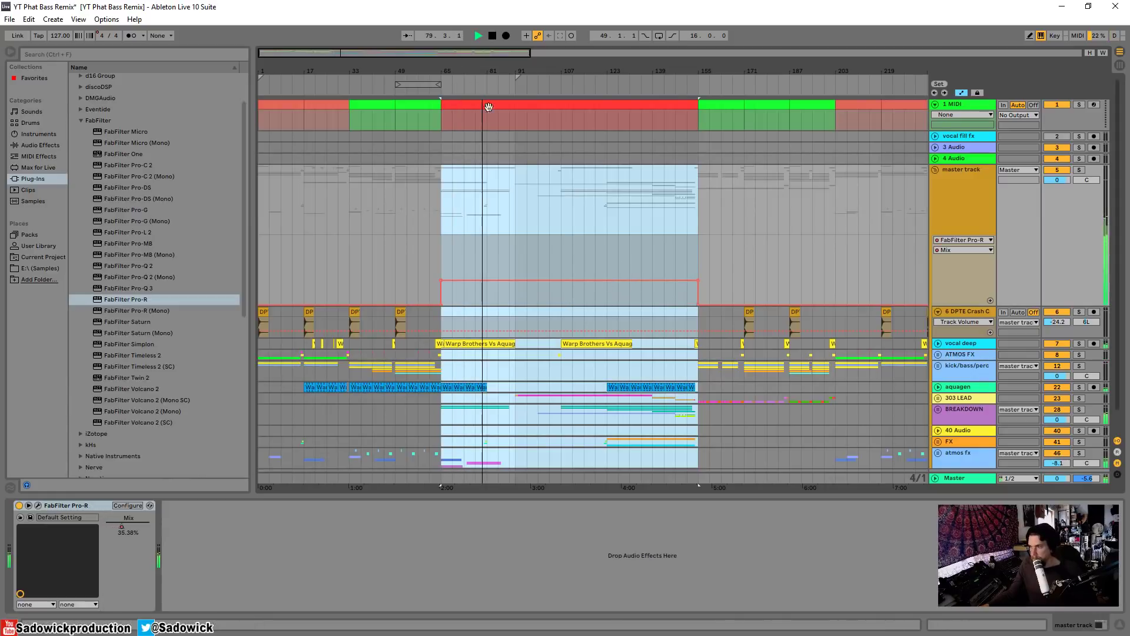
Step: Ramp the master track's Pro-R Mix automation up from bar 64 to the red section's start at bar 65 and play the transition
{"action": "left_click", "coordinate": [427, 258]}
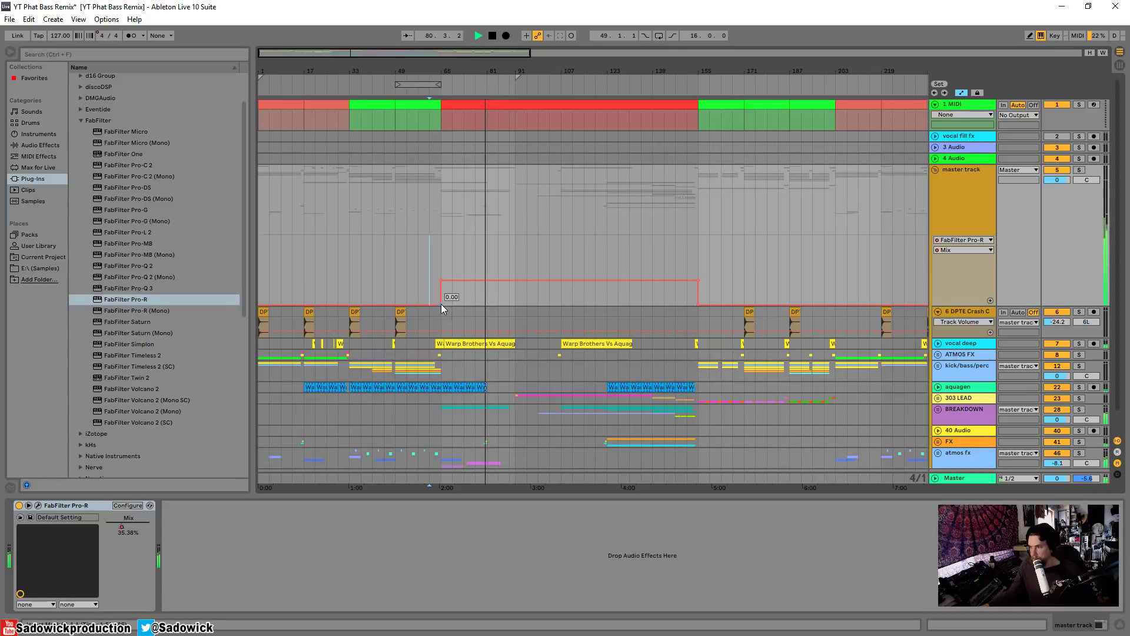
{"action": "left_click_drag", "start_coordinate": [441, 304], "coordinate": [430, 304]}
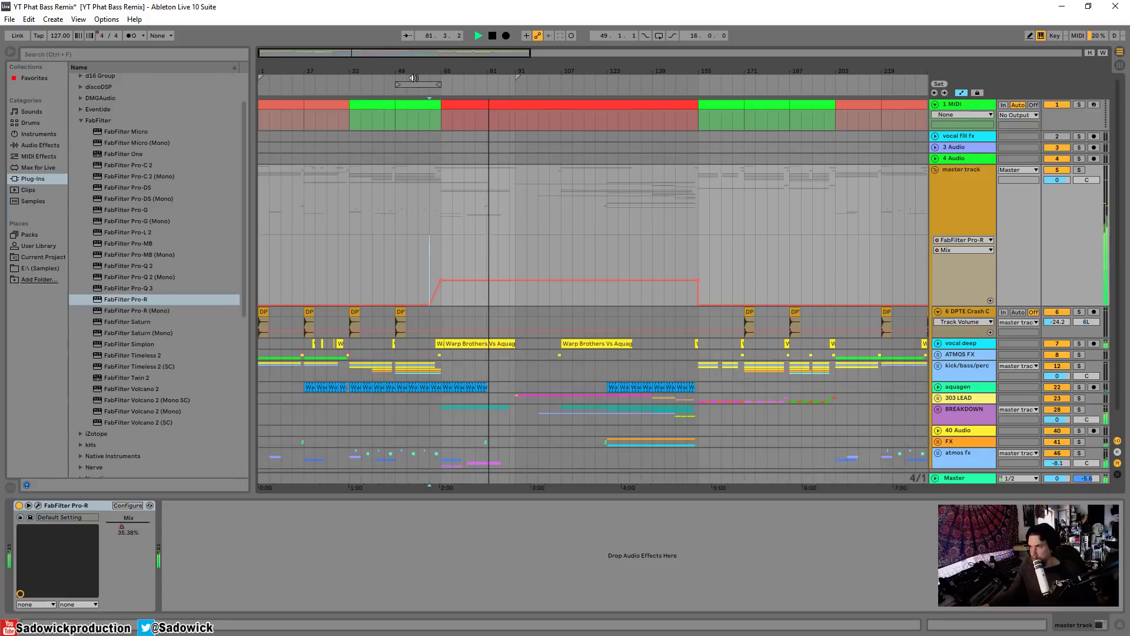
{"action": "key", "text": "space"}
{"action": "left_click_drag", "start_coordinate": [434, 72], "coordinate": [434, 133]}
{"action": "left_click_drag", "start_coordinate": [409, 305], "coordinate": [457, 304]}
{"action": "key", "text": "space"}
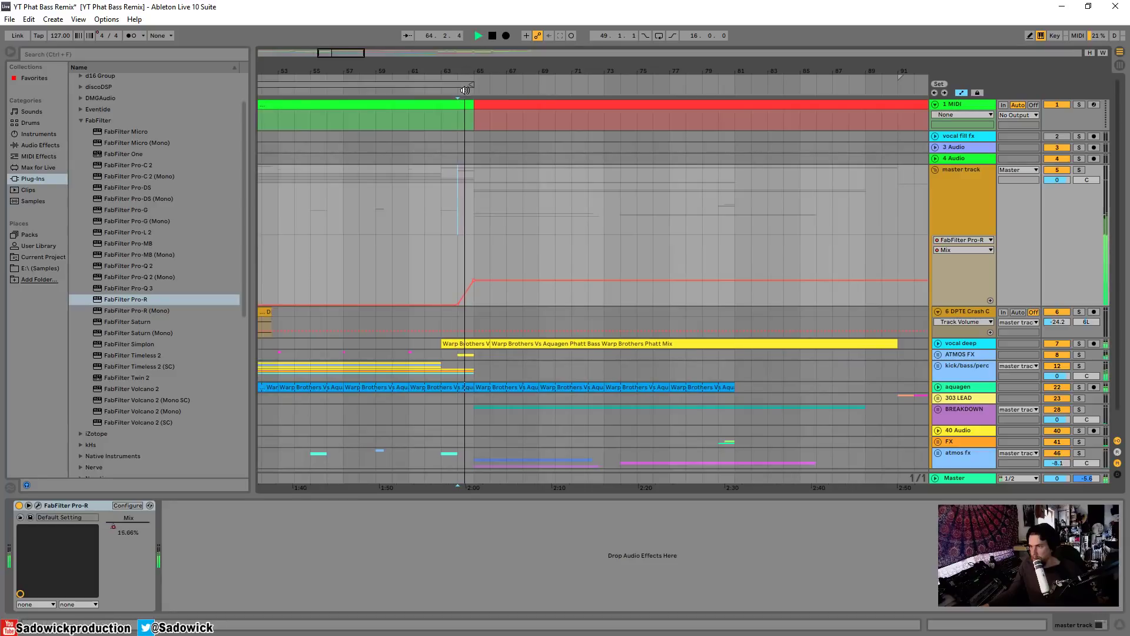
{"action": "left_click_drag", "start_coordinate": [452, 67], "coordinate": [452, 35]}
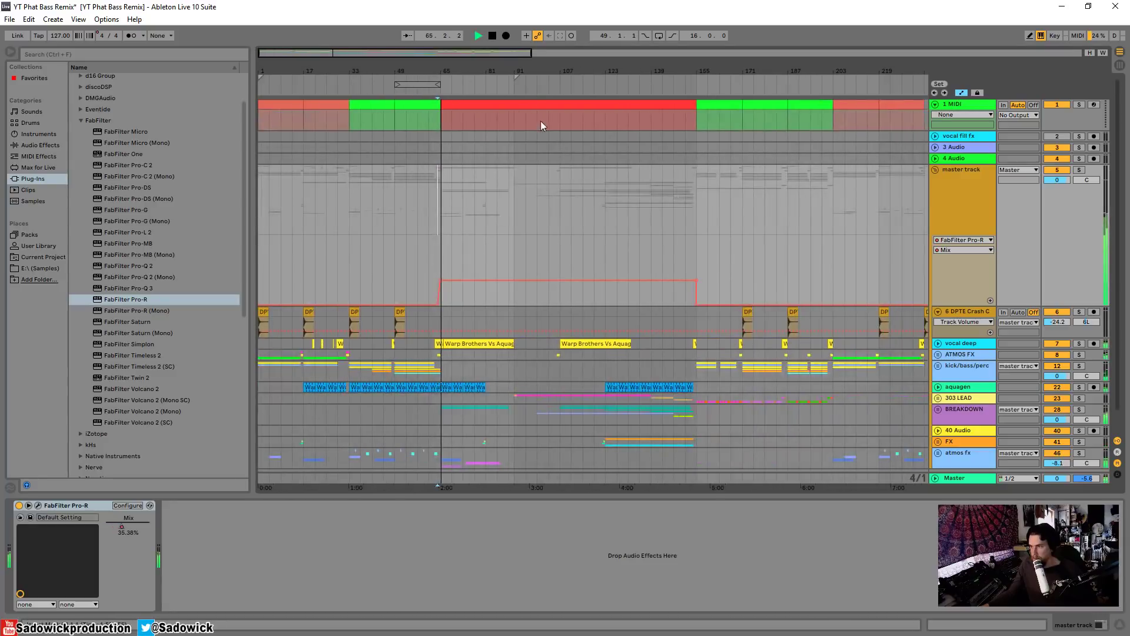
Step: Skip playback to about bar 89 and ramp the Mix automation down to 0% over the last few bars of the red section
{"action": "left_click", "coordinate": [508, 88]}
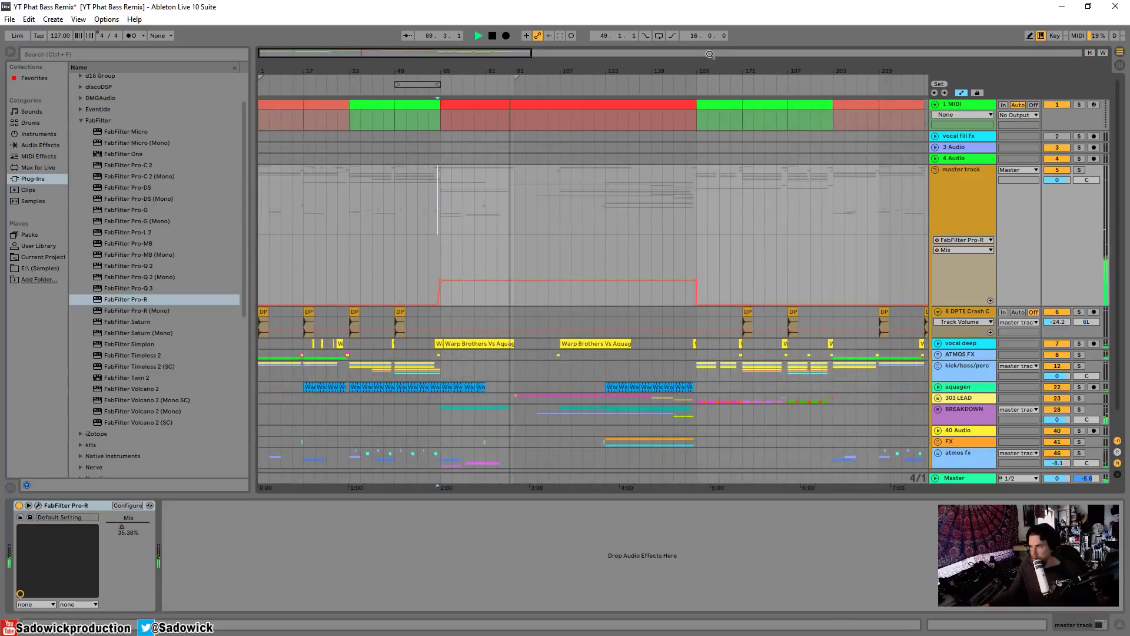
{"action": "left_click_drag", "start_coordinate": [710, 54], "coordinate": [654, 280]}
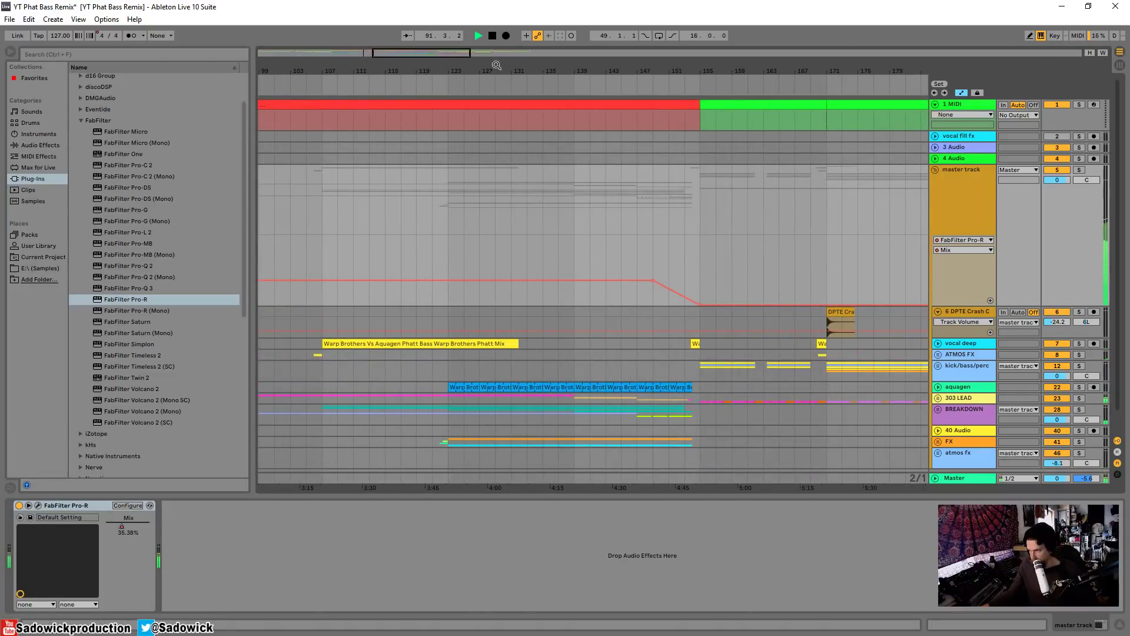
{"action": "left_click_drag", "start_coordinate": [496, 66], "coordinate": [598, 35]}
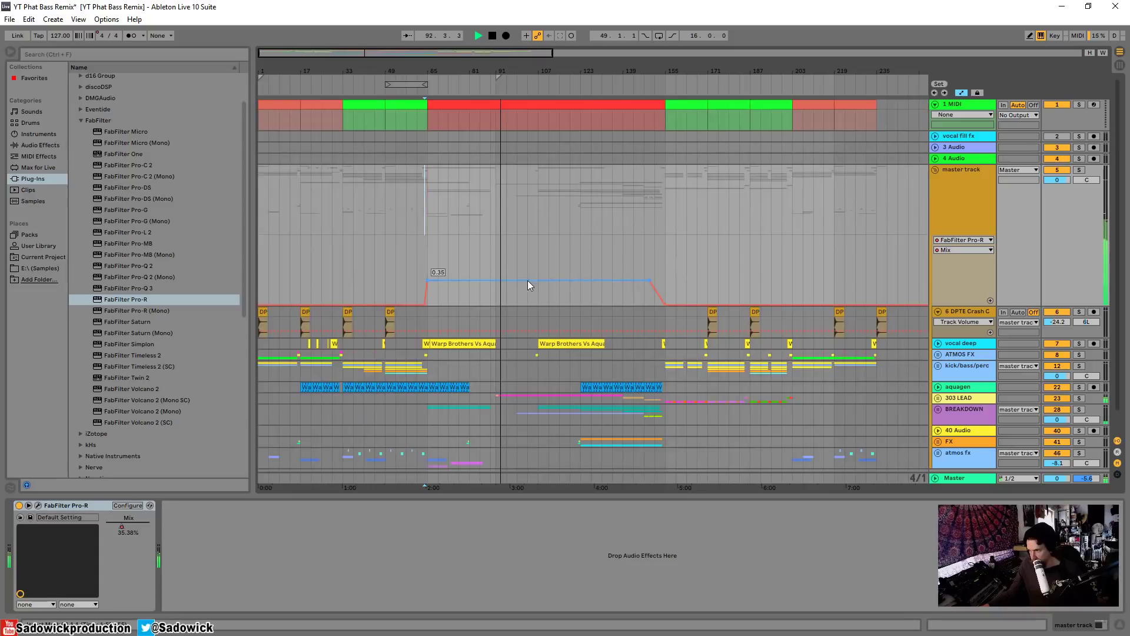
Step: Lower the Mix automation across the red section to about 29%, reduce the lane height, and audition from bars 64 and 91
{"action": "left_click_drag", "start_coordinate": [527, 280], "coordinate": [528, 285]}
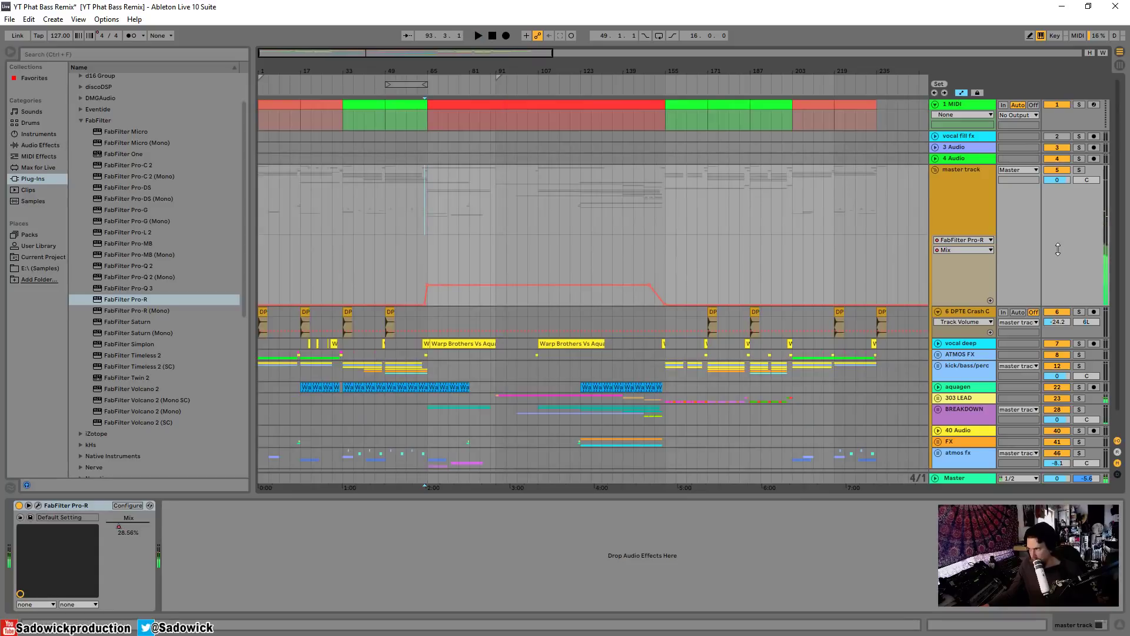
{"action": "left_click_drag", "start_coordinate": [1058, 249], "coordinate": [1062, 217]}
{"action": "key", "text": "space"}
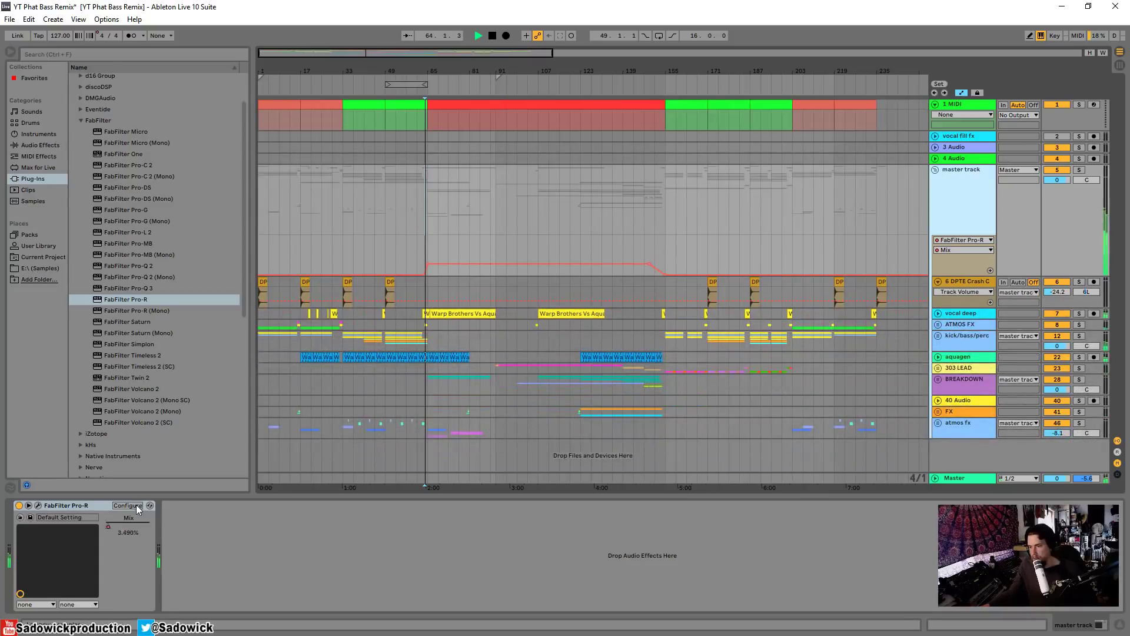
{"action": "left_click", "coordinate": [496, 235]}
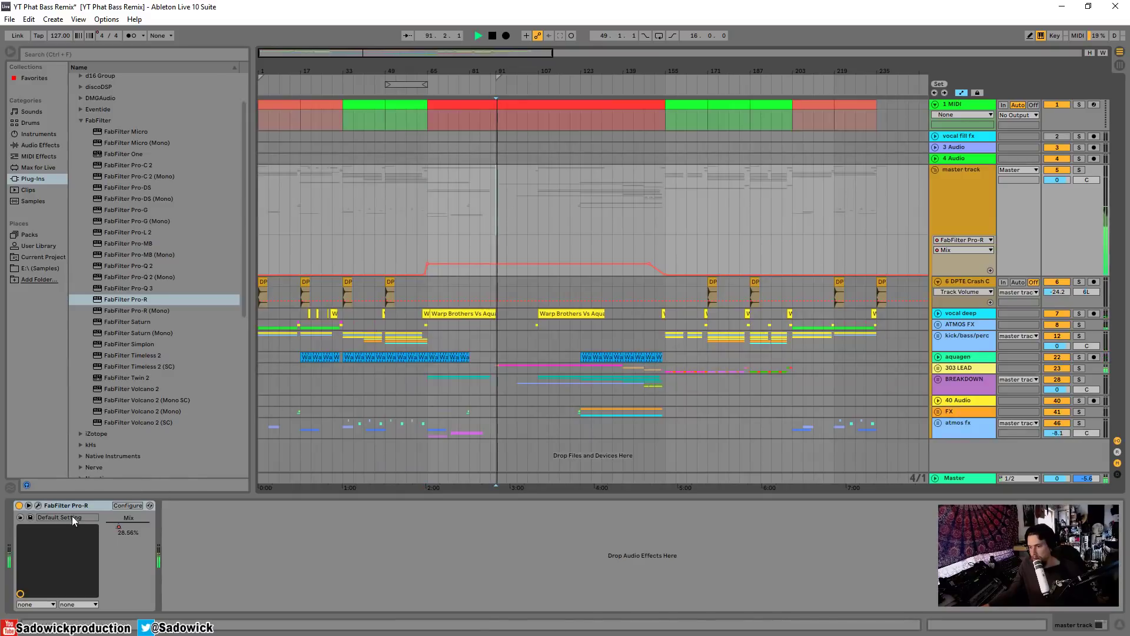
Step: Bypass and re-enable Pro-R around bar 92 to compare the sound, stop playback, and bring the master track's Mix automation back into view
{"action": "left_click", "coordinate": [19, 506]}
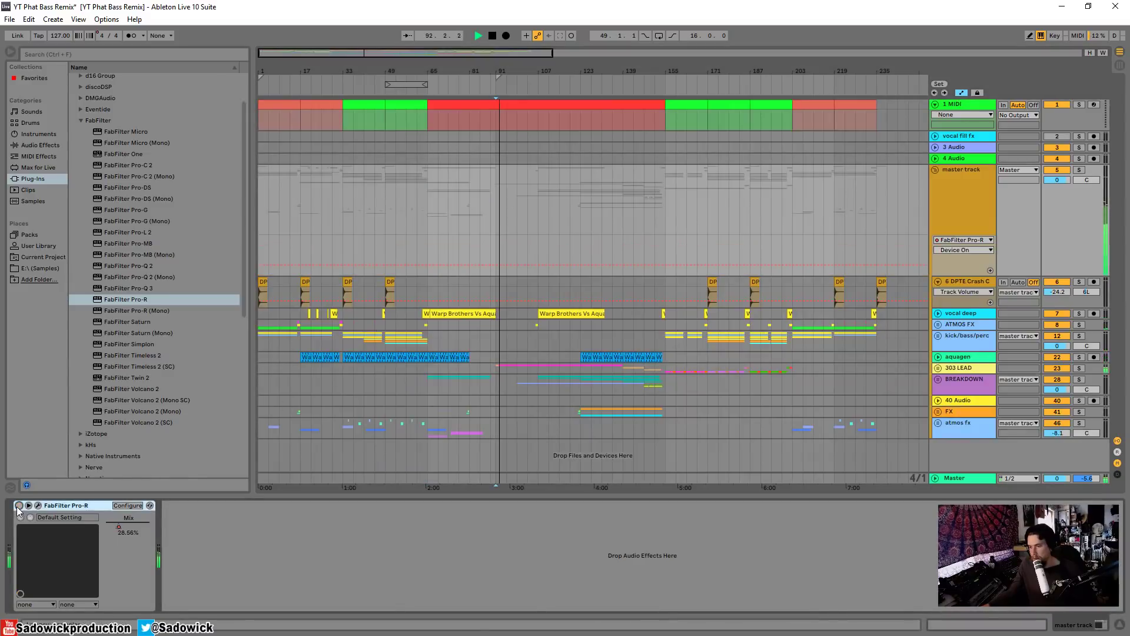
{"action": "left_click", "coordinate": [19, 506]}
{"action": "double_click", "coordinate": [1078, 198]}
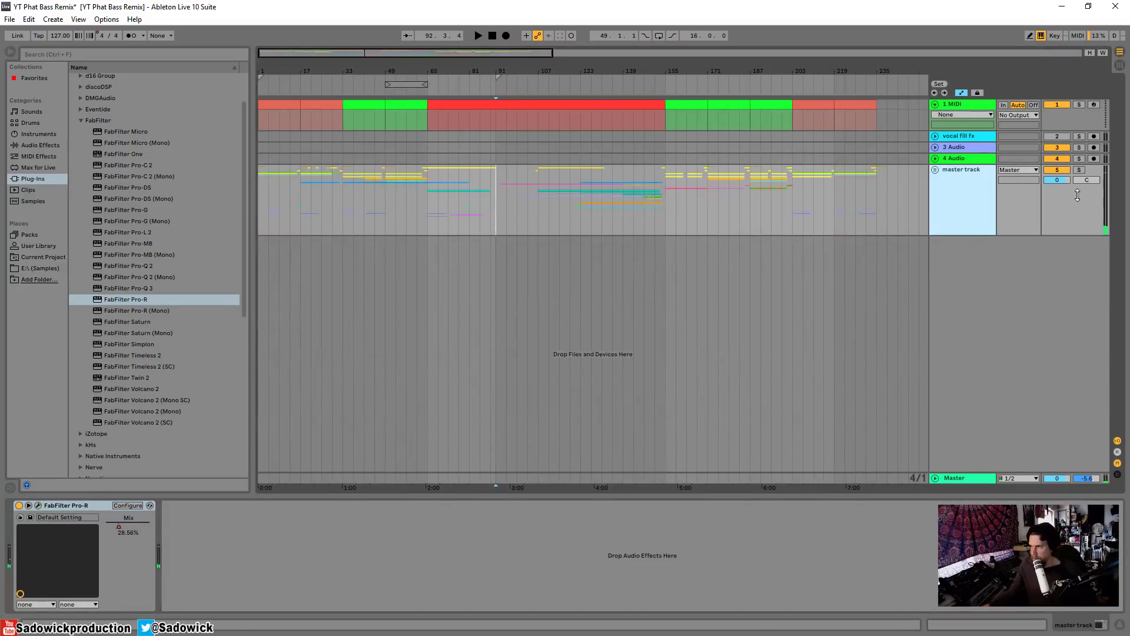
{"action": "double_click", "coordinate": [1077, 197]}
{"action": "left_click", "coordinate": [117, 529]}
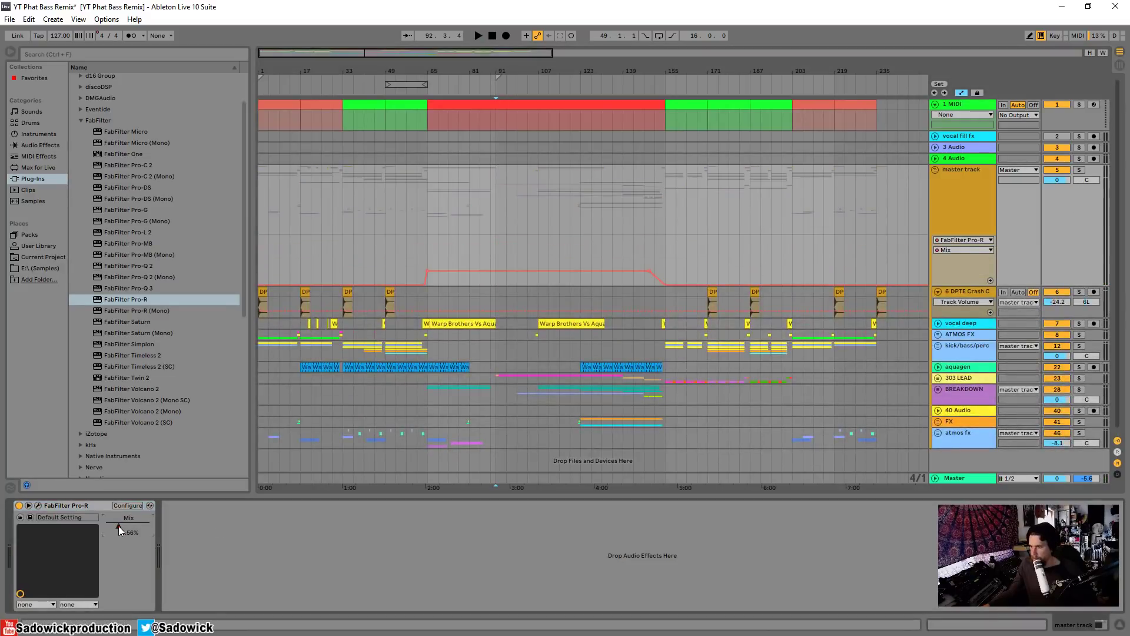
Step: Raise the Mix automation over bars 1 to 17 to about 12%, auditioning it from bar 5
{"action": "left_click_drag", "start_coordinate": [271, 57], "coordinate": [271, 66]}
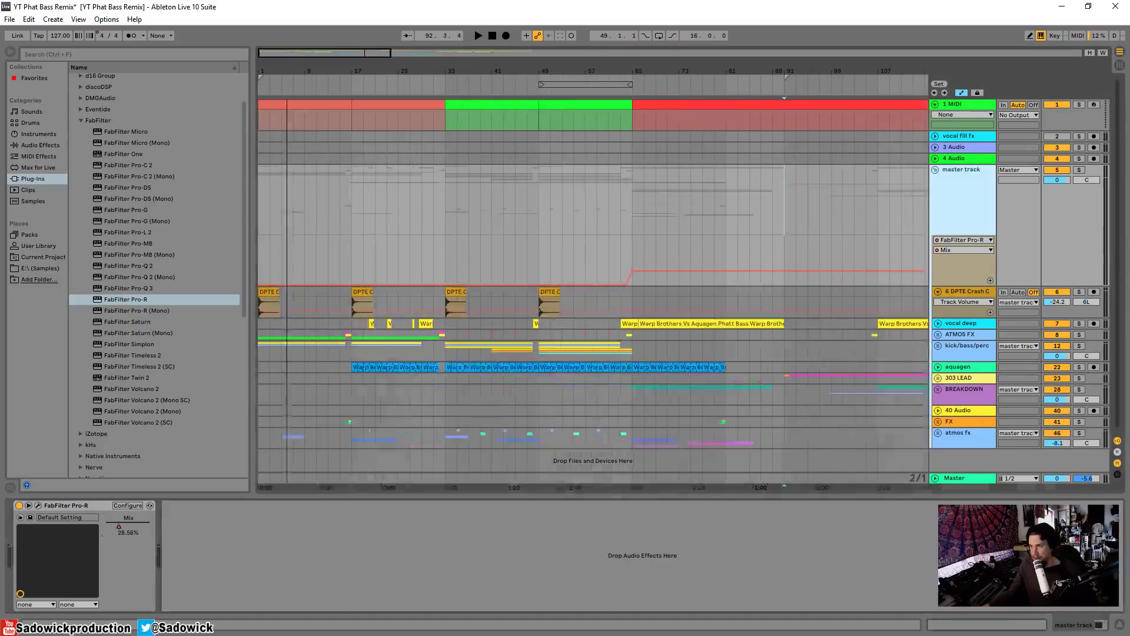
{"action": "left_click_drag", "start_coordinate": [352, 259], "coordinate": [269, 277]}
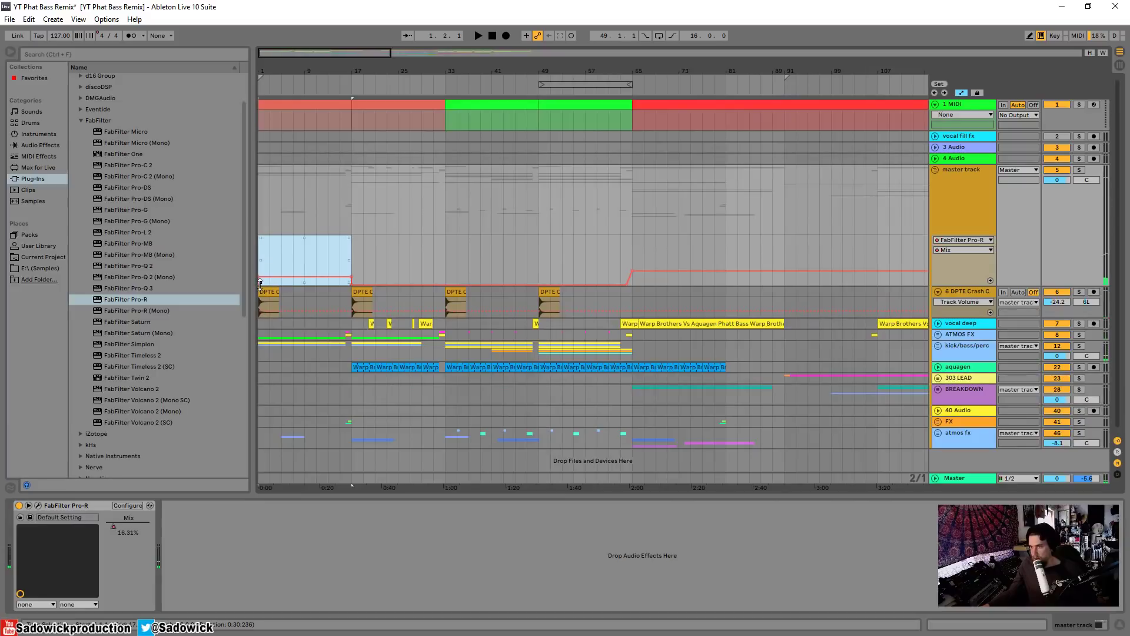
{"action": "left_click", "coordinate": [279, 256]}
{"action": "key", "text": "space"}
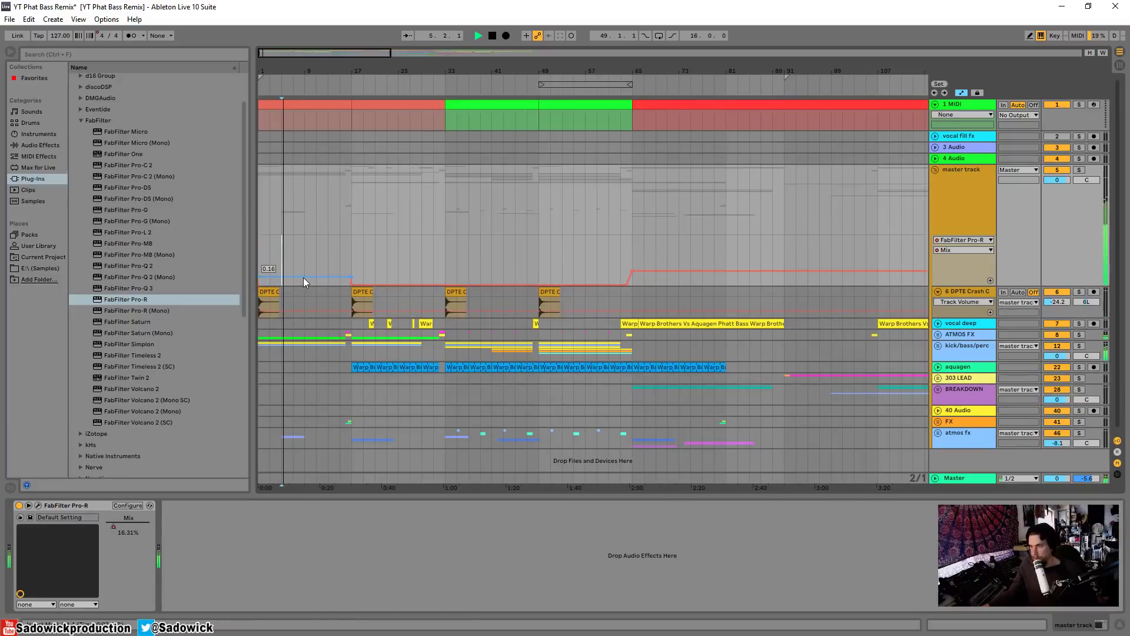
{"action": "left_click_drag", "start_coordinate": [317, 279], "coordinate": [317, 280]}
{"action": "key", "text": "space"}
Step: Enlarge the Mix automation lane and raise the Mix to about 11% from bar 219 to bar 235 while listening
{"action": "left_click_drag", "start_coordinate": [1062, 286], "coordinate": [1062, 386]}
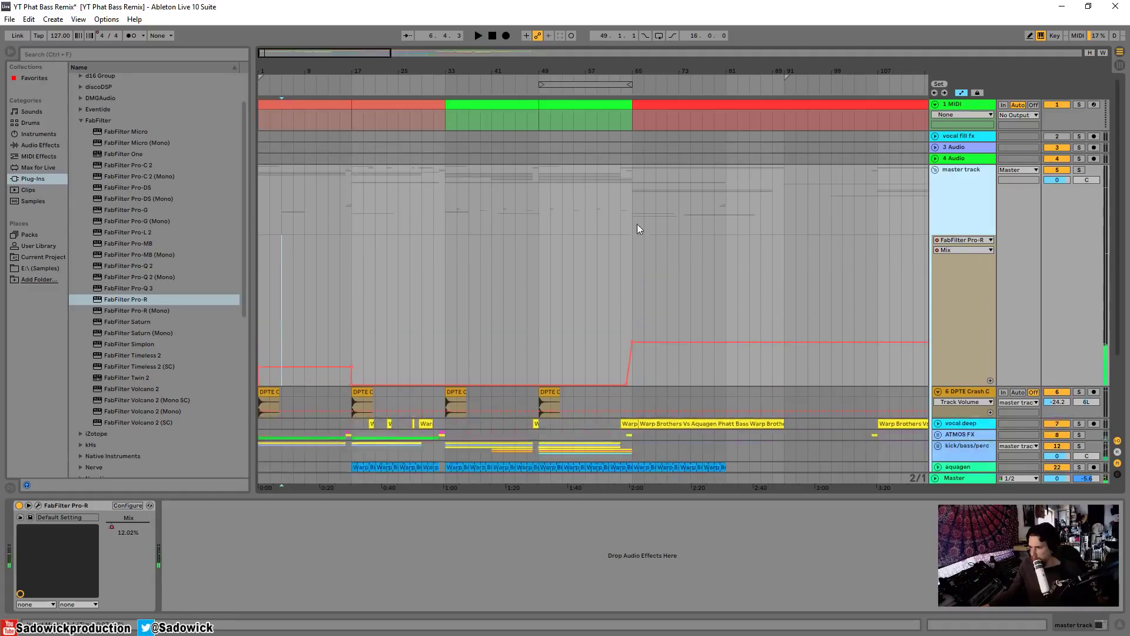
{"action": "left_click_drag", "start_coordinate": [489, 56], "coordinate": [488, 12]}
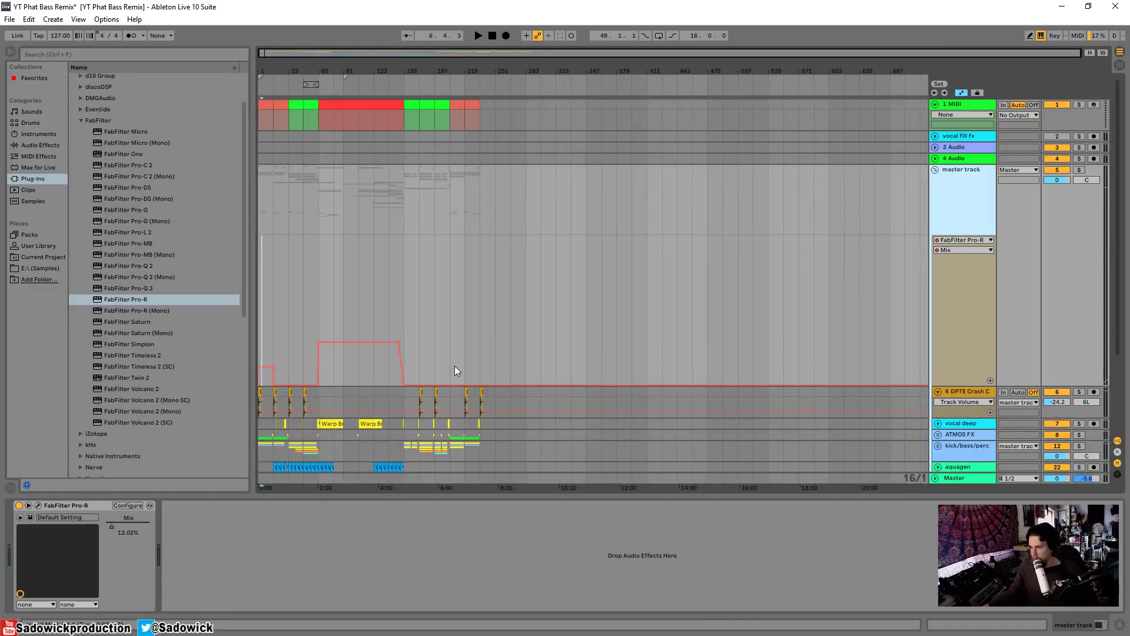
{"action": "left_click_drag", "start_coordinate": [468, 366], "coordinate": [483, 368]}
{"action": "key", "text": "space"}
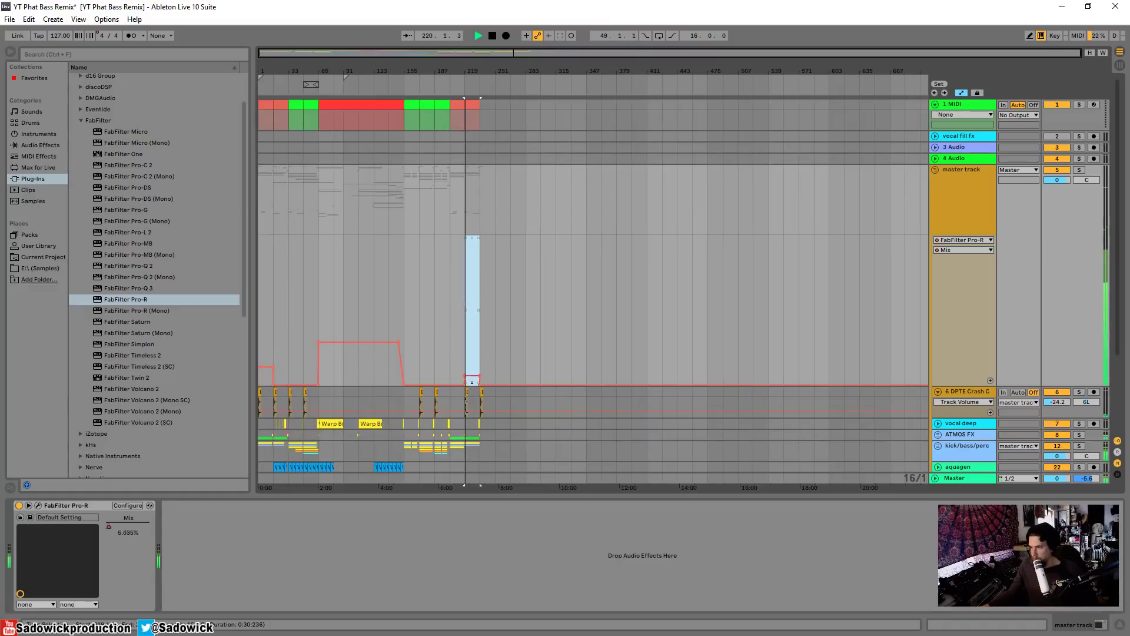
{"action": "left_click_drag", "start_coordinate": [472, 376], "coordinate": [472, 370]}
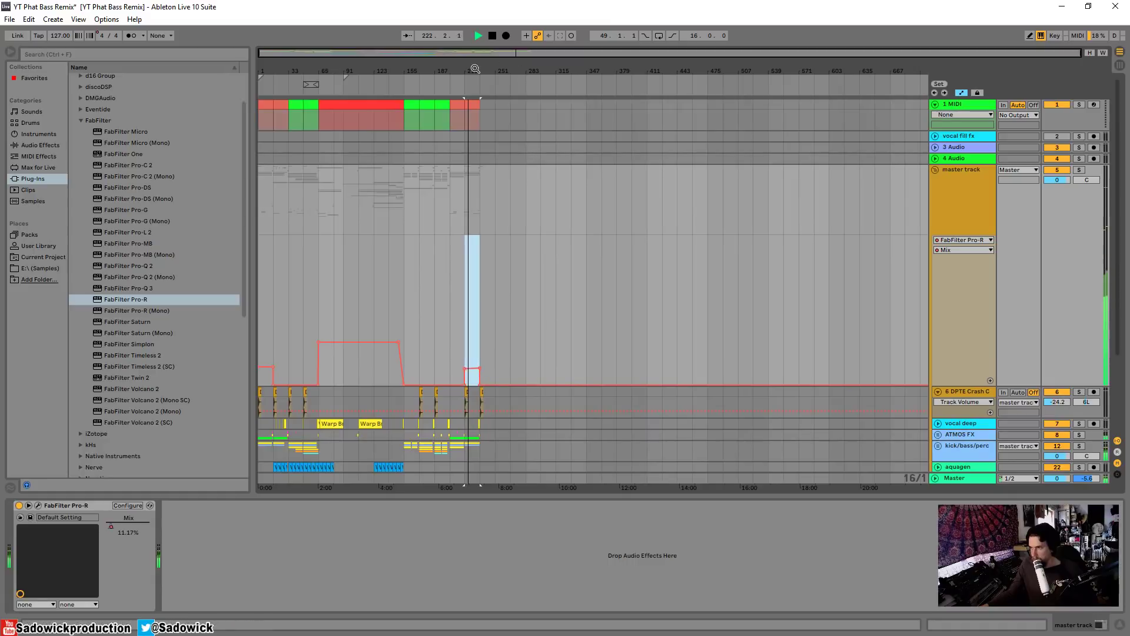
{"action": "left_click_drag", "start_coordinate": [510, 55], "coordinate": [518, 118]}
{"action": "key", "text": "space"}
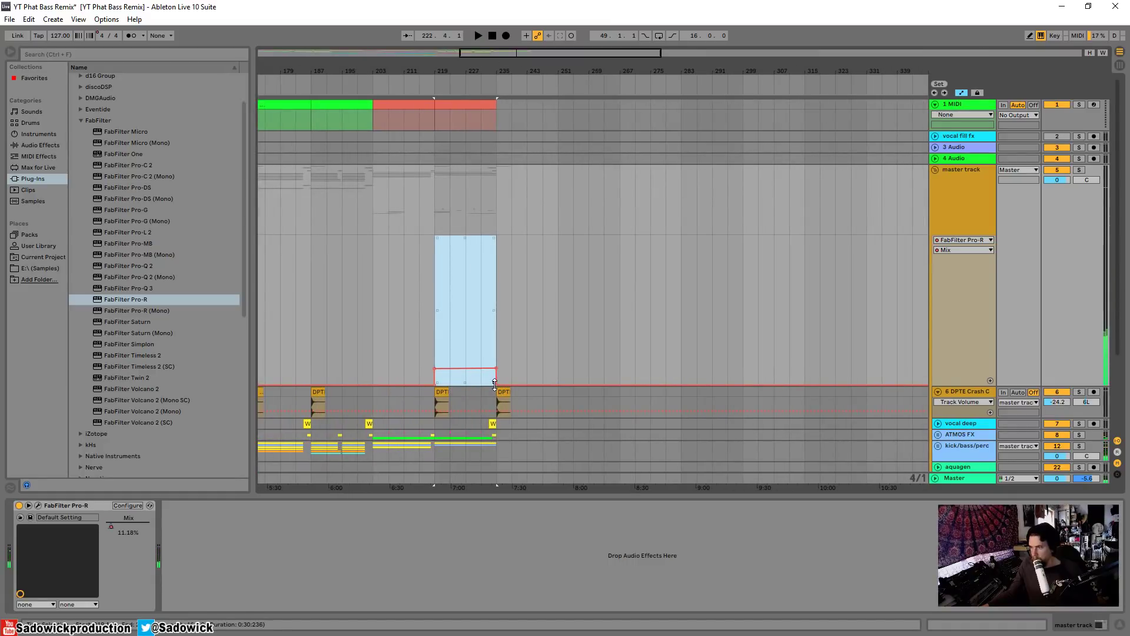
Step: Delete the Mix automation's drop to 0% at bar 235 and play briefly from bar 219
{"action": "left_click", "coordinate": [497, 385]}
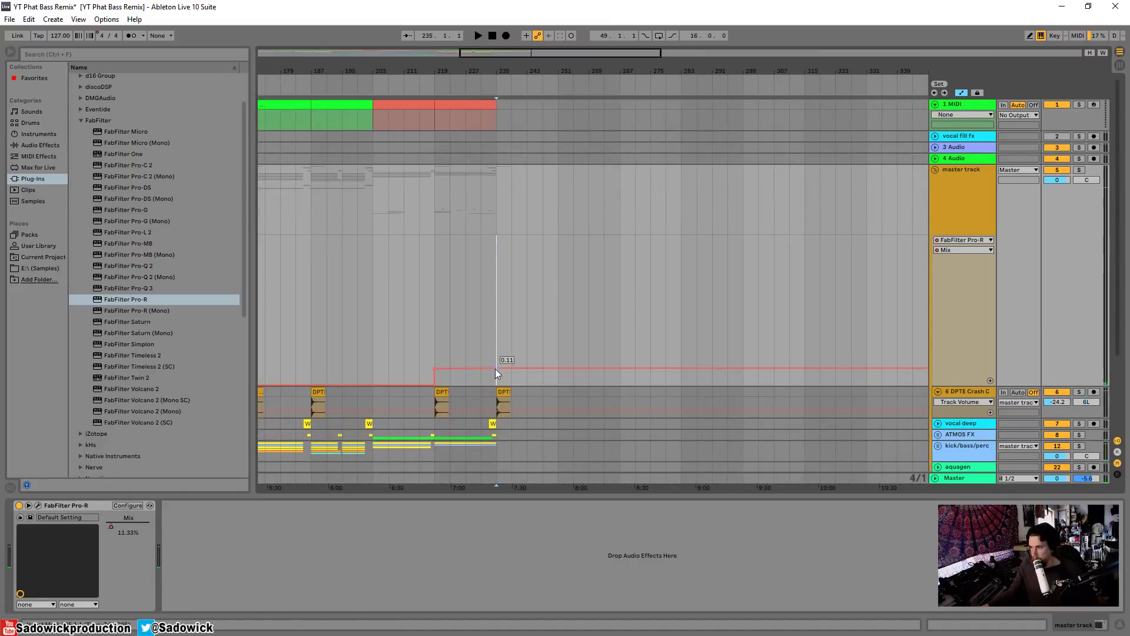
{"action": "left_click", "coordinate": [434, 347]}
{"action": "key", "text": "space"}
{"action": "key", "text": "space"}
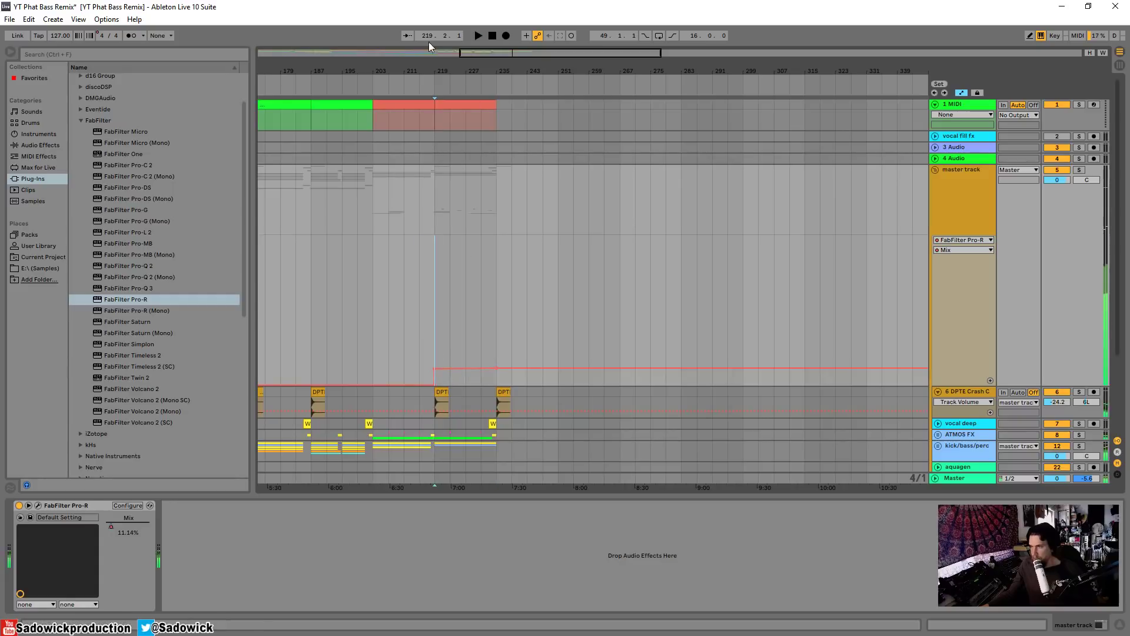
Step: Ramp the Mix down to 0% from bar 16 to bar 17, play from about bar 15 to check it, and shrink the lane
{"action": "left_click_drag", "start_coordinate": [429, 53], "coordinate": [424, 13]}
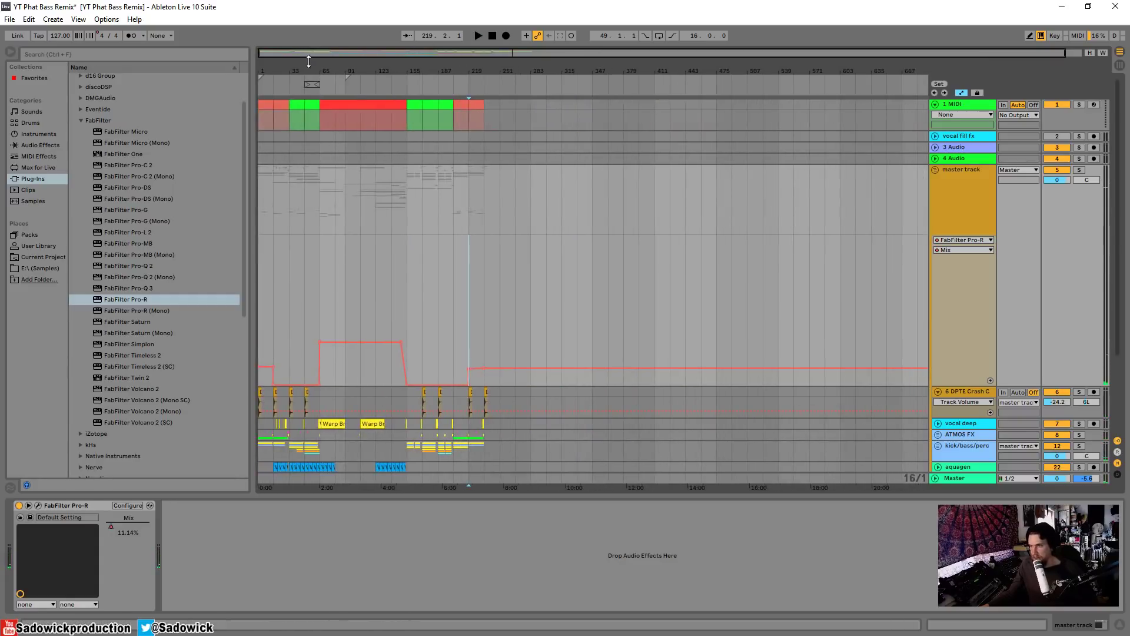
{"action": "left_click_drag", "start_coordinate": [308, 54], "coordinate": [306, 125]}
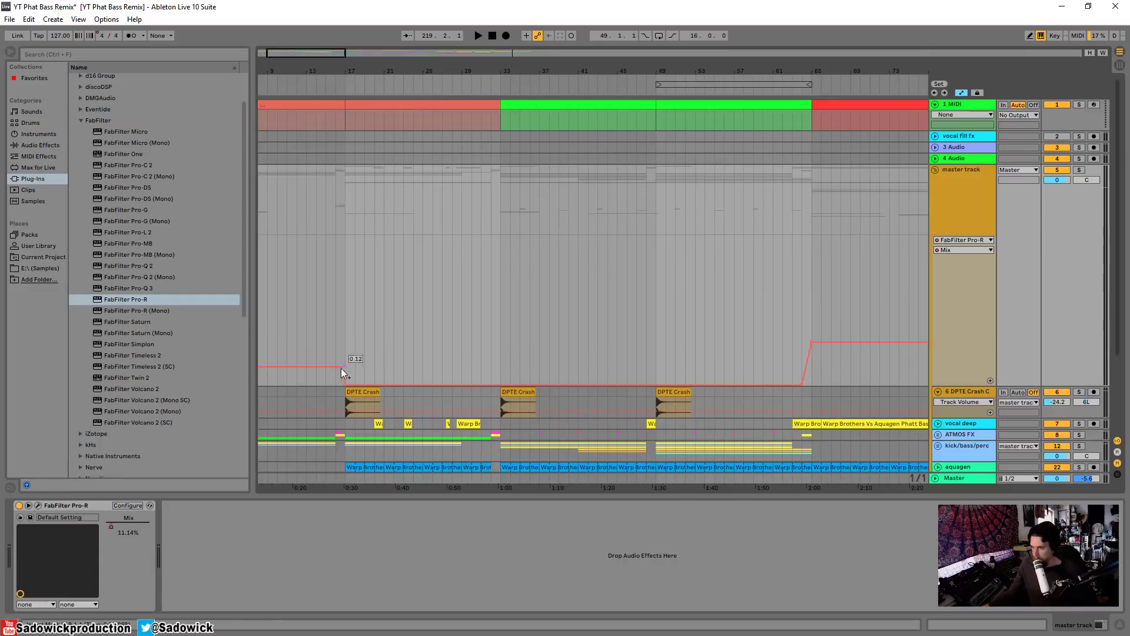
{"action": "left_click_drag", "start_coordinate": [344, 369], "coordinate": [336, 368]}
{"action": "key", "text": "space"}
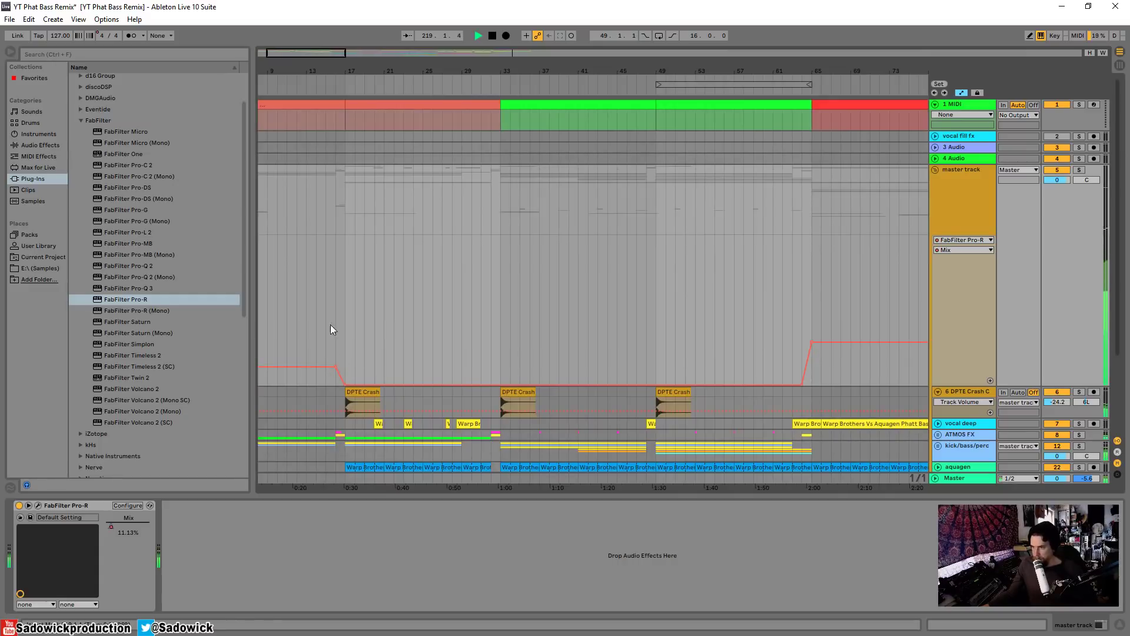
{"action": "key", "text": "space"}
{"action": "left_click_drag", "start_coordinate": [1073, 307], "coordinate": [1085, 219]}
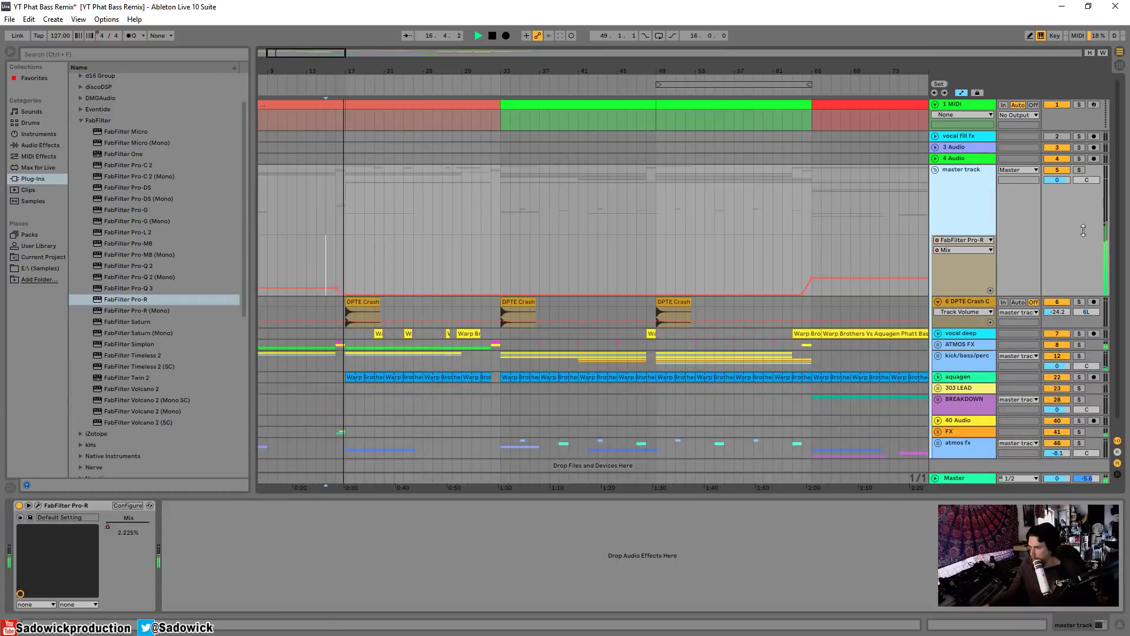
{"action": "left_click", "coordinate": [324, 88]}
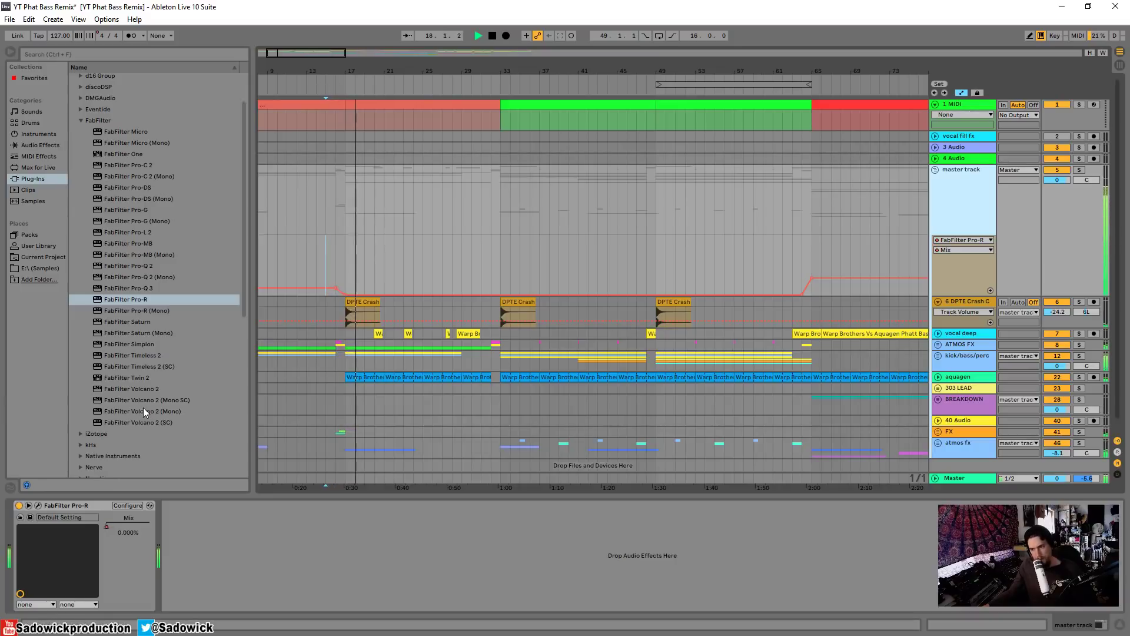
{"action": "left_click_drag", "start_coordinate": [947, 296], "coordinate": [946, 163]}
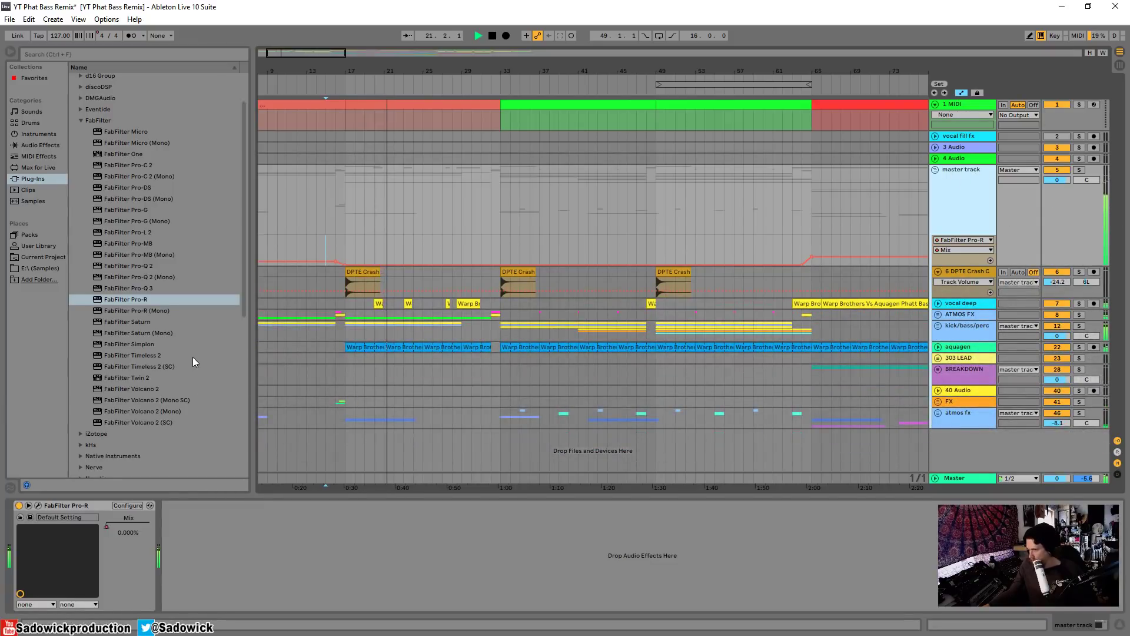
{"action": "key", "text": "space"}
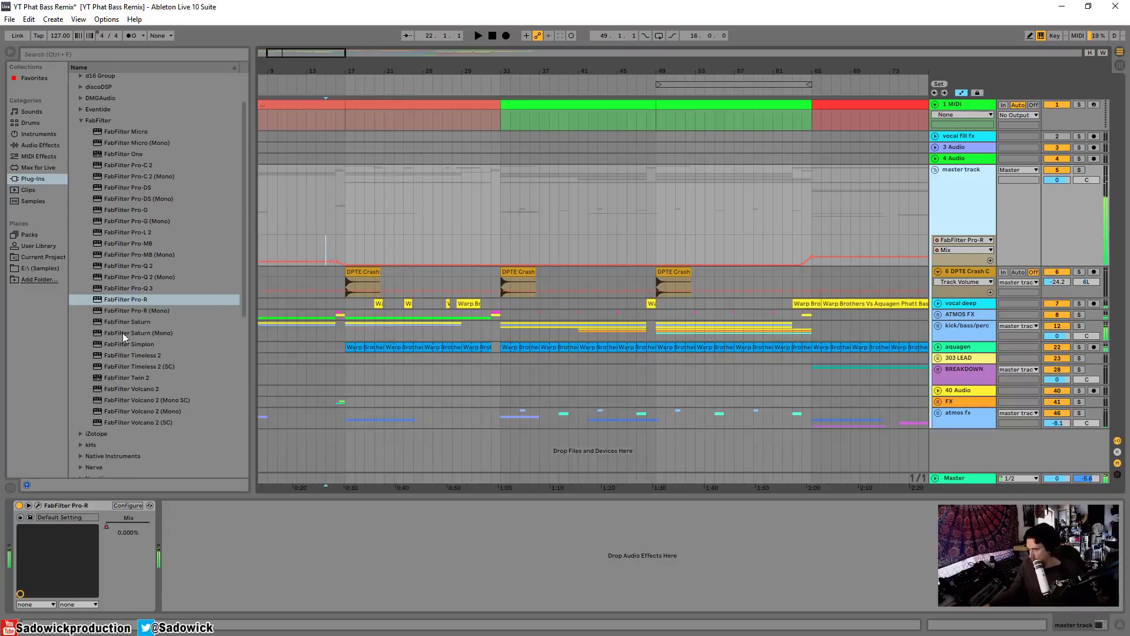
Step: Collapse the Pro-R device and insert SoundToys EchoBoy before it on the master track
{"action": "left_click", "coordinate": [81, 121]}
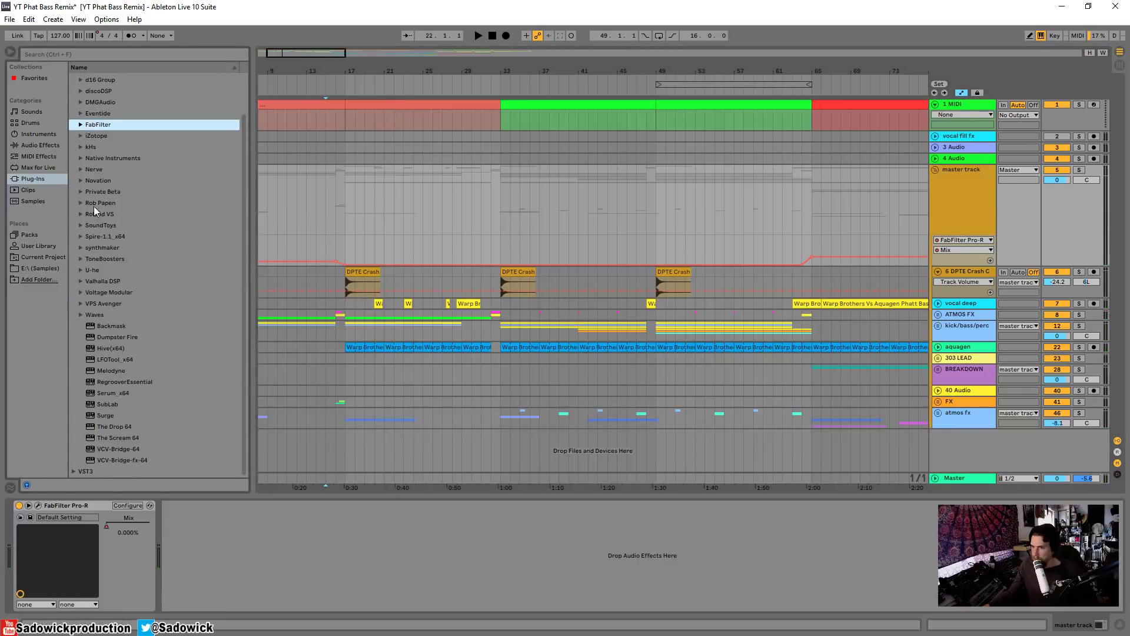
{"action": "scroll", "coordinate": [100, 196], "scroll_direction": "up", "scroll_amount": 2}
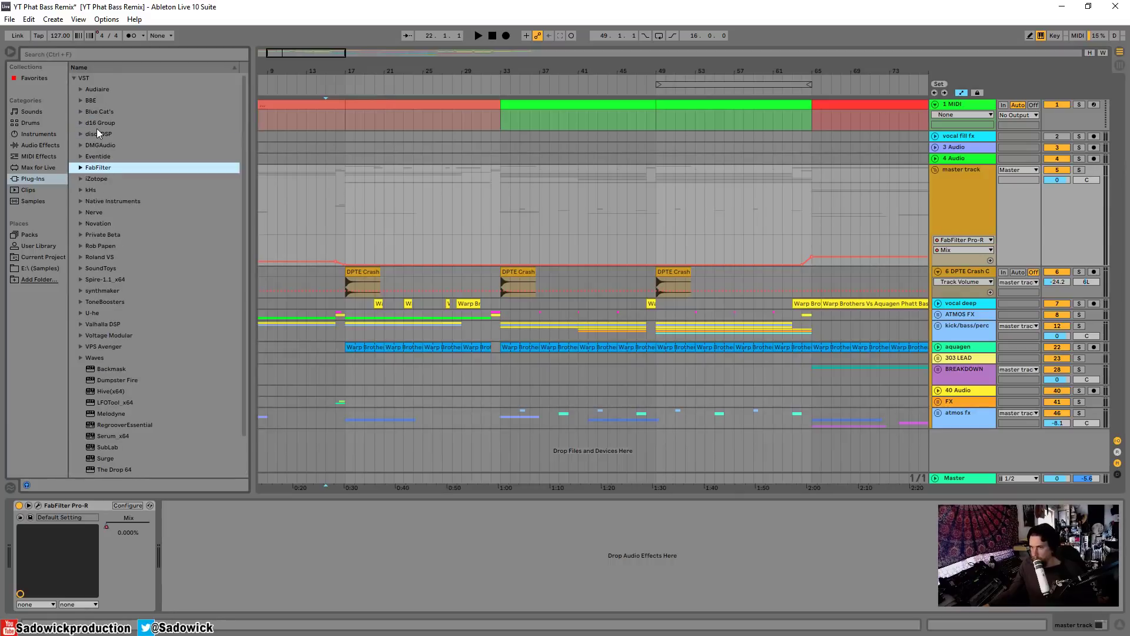
{"action": "double_click", "coordinate": [79, 507]}
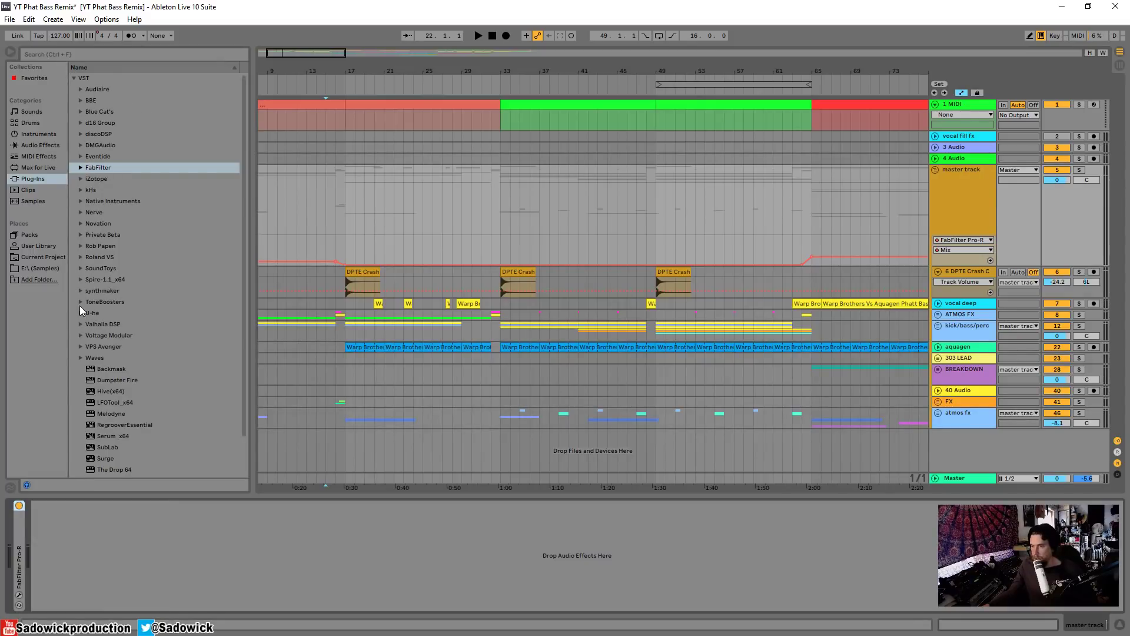
{"action": "left_click", "coordinate": [86, 268]}
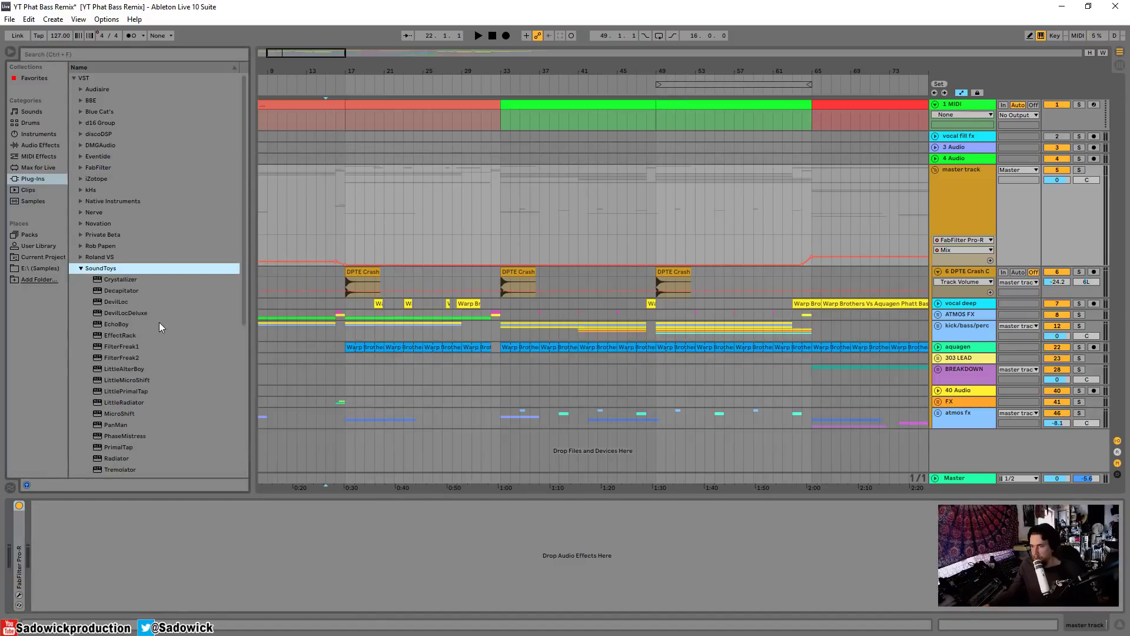
{"action": "scroll", "coordinate": [159, 313], "scroll_direction": "down", "scroll_amount": 1}
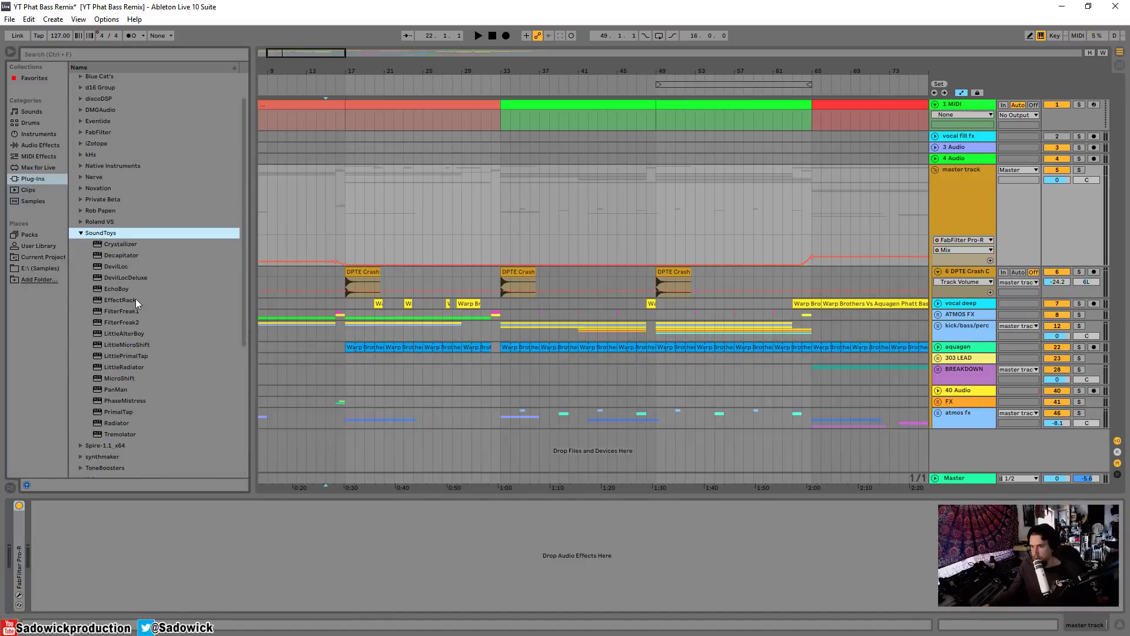
{"action": "left_click_drag", "start_coordinate": [117, 288], "coordinate": [23, 524]}
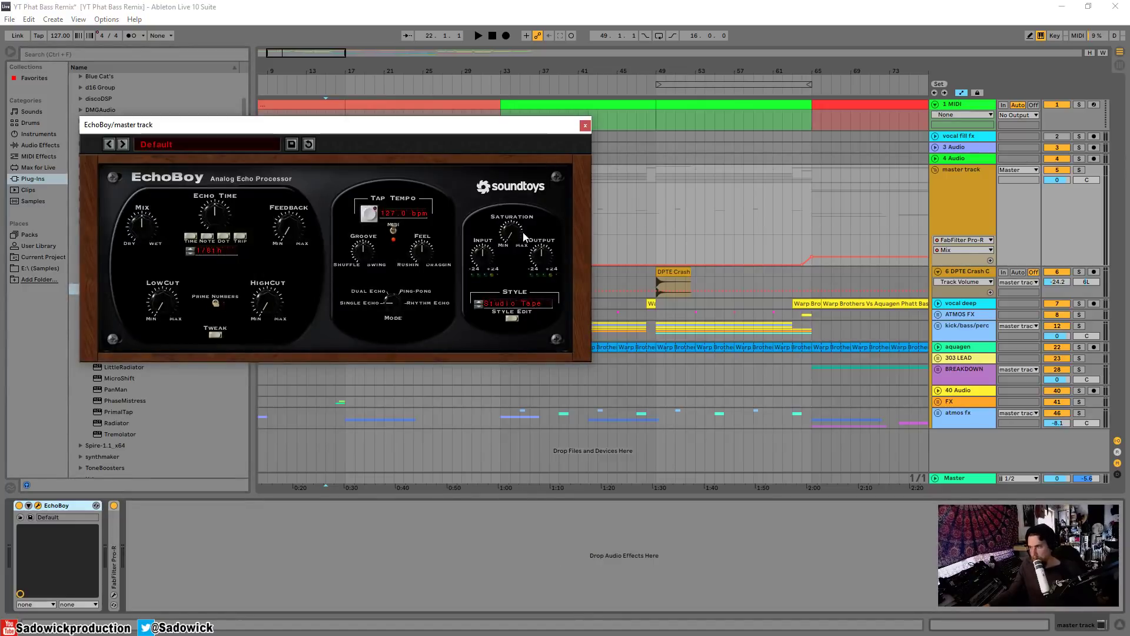
Step: Enlarge the master track's automation lane and set EchoBoy's echo time to 1/16th while playing from about bar 15 with Mix near dry
{"action": "left_click_drag", "start_coordinate": [1042, 260], "coordinate": [1041, 291]}
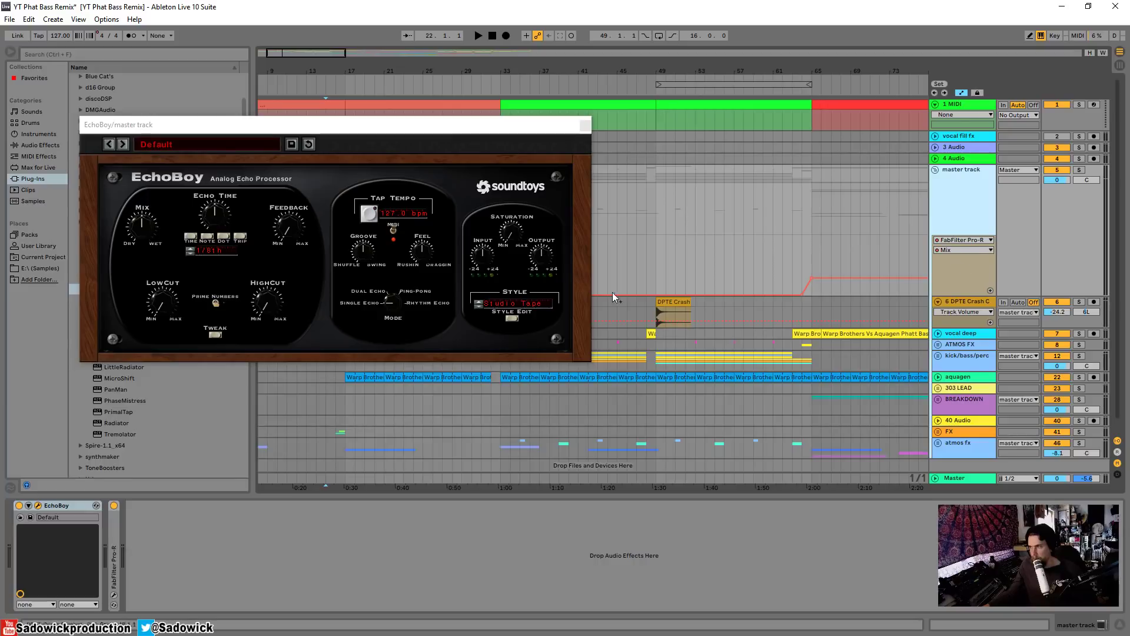
{"action": "left_click_drag", "start_coordinate": [142, 228], "coordinate": [116, 345]}
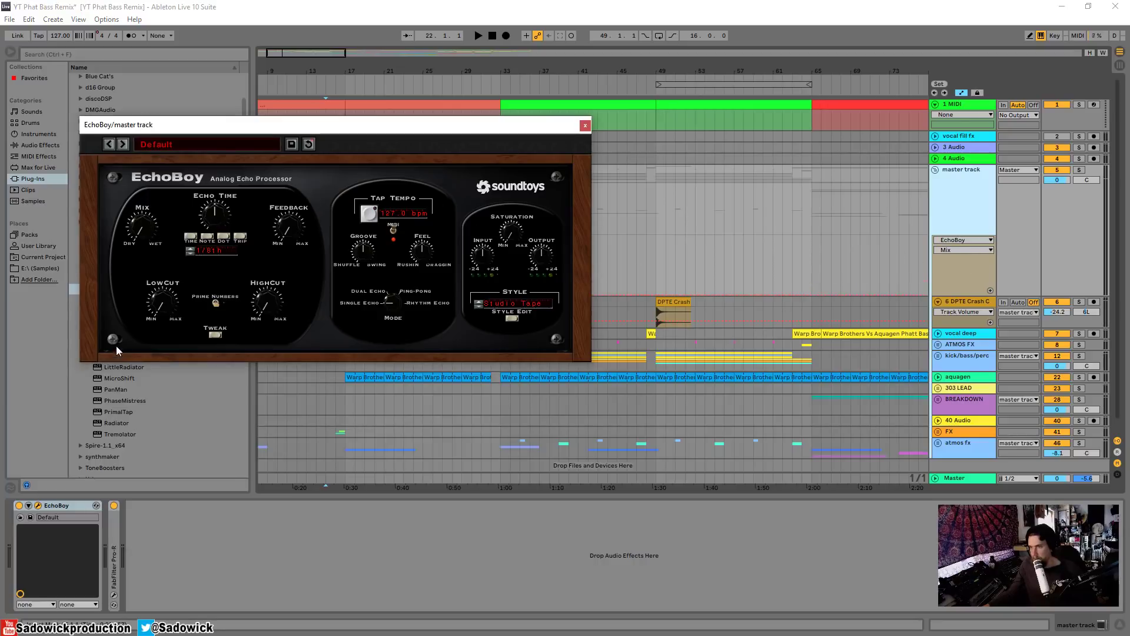
{"action": "key", "text": "space"}
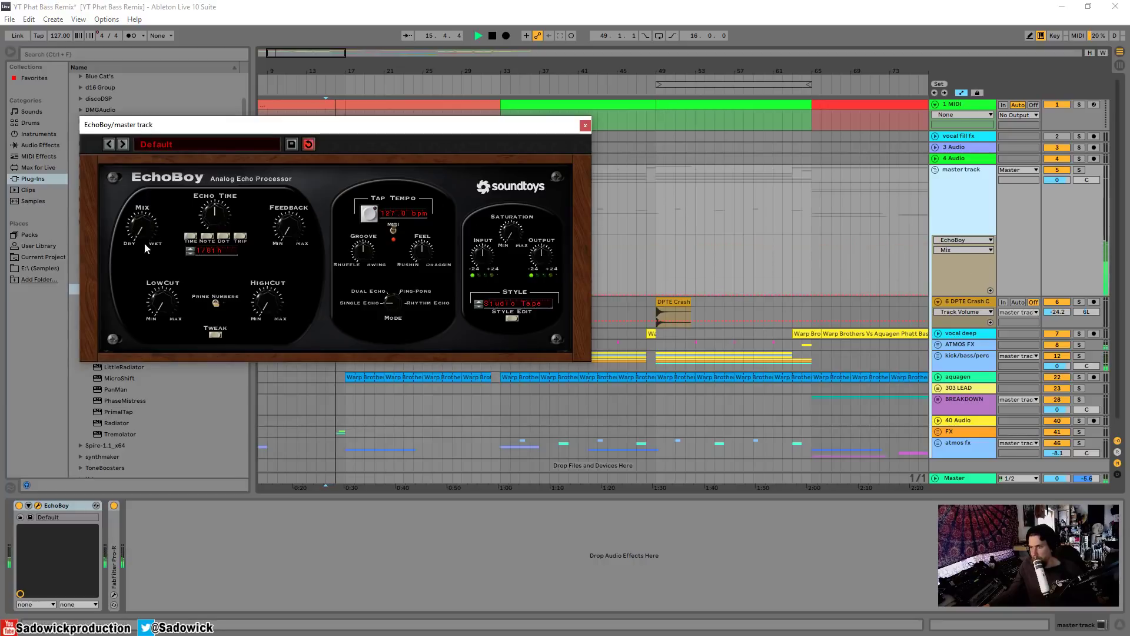
{"action": "key", "text": "space"}
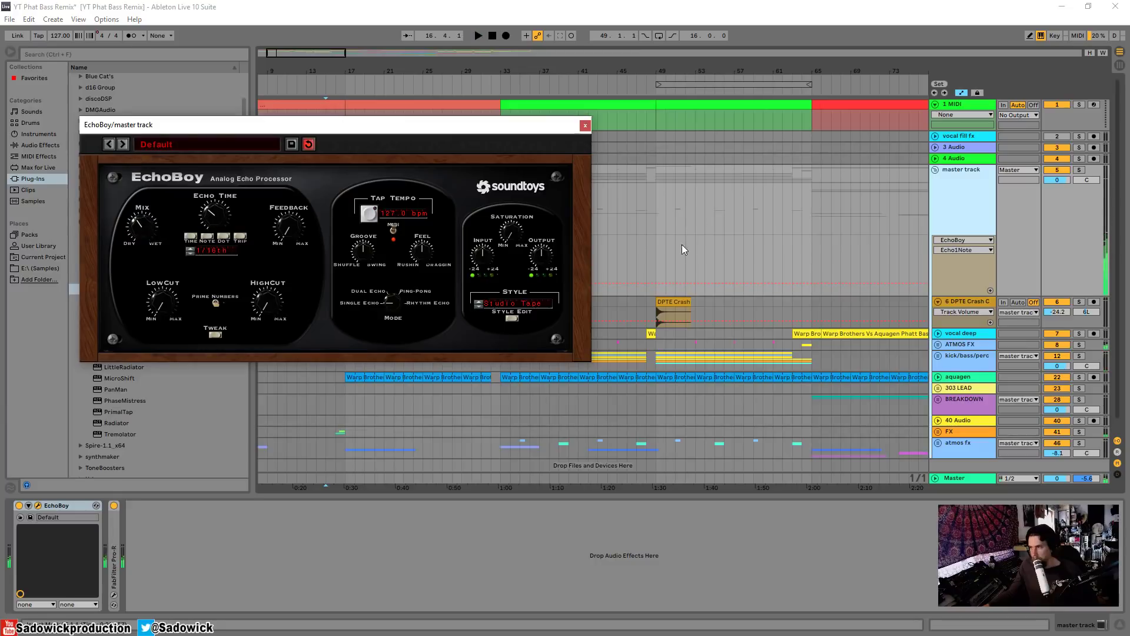
Step: Raise EchoBoy's Mix, LowCut and HighCut by ear while looping back to play from bar 49
{"action": "left_click", "coordinate": [654, 208]}
{"action": "key", "text": "space"}
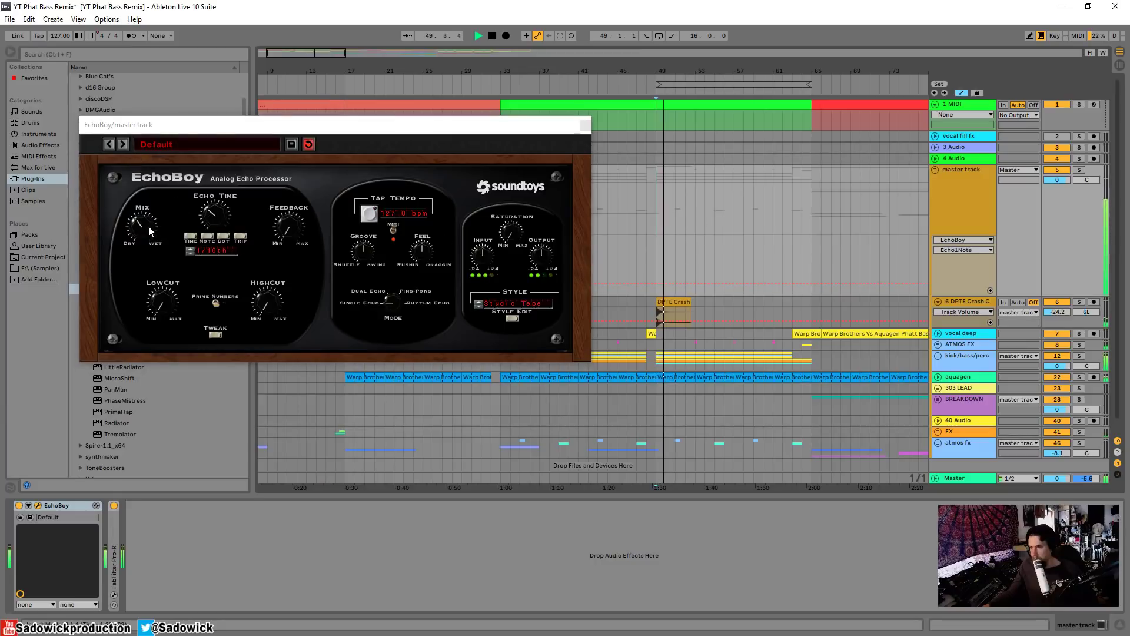
{"action": "left_click_drag", "start_coordinate": [149, 227], "coordinate": [150, 206]}
{"action": "left_click_drag", "start_coordinate": [166, 302], "coordinate": [163, 257]}
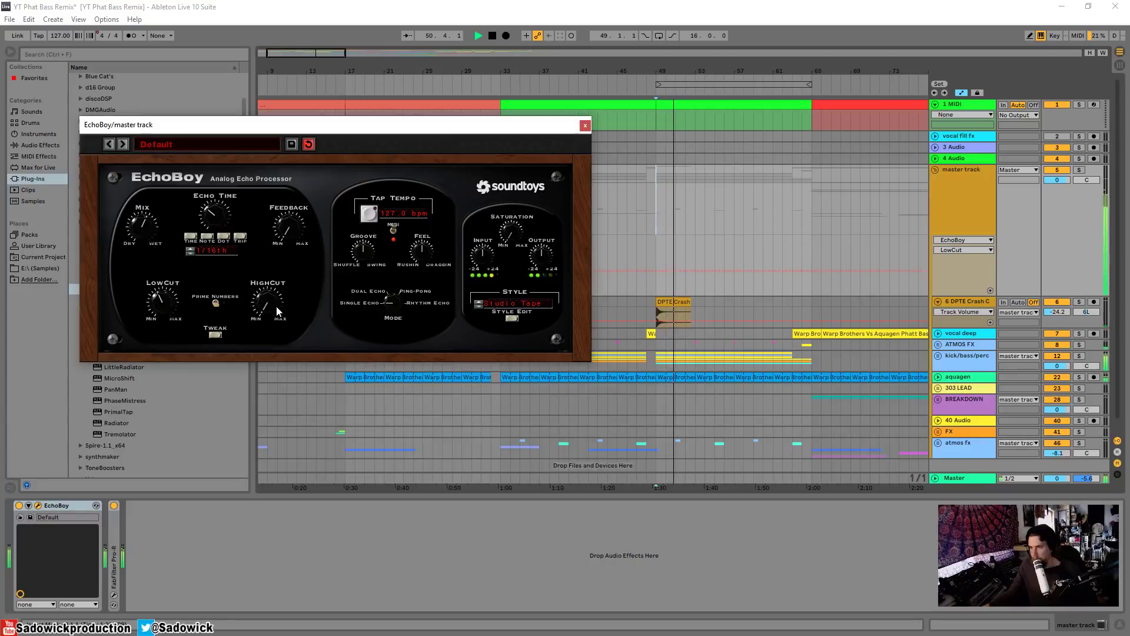
{"action": "left_click_drag", "start_coordinate": [277, 311], "coordinate": [252, 196]}
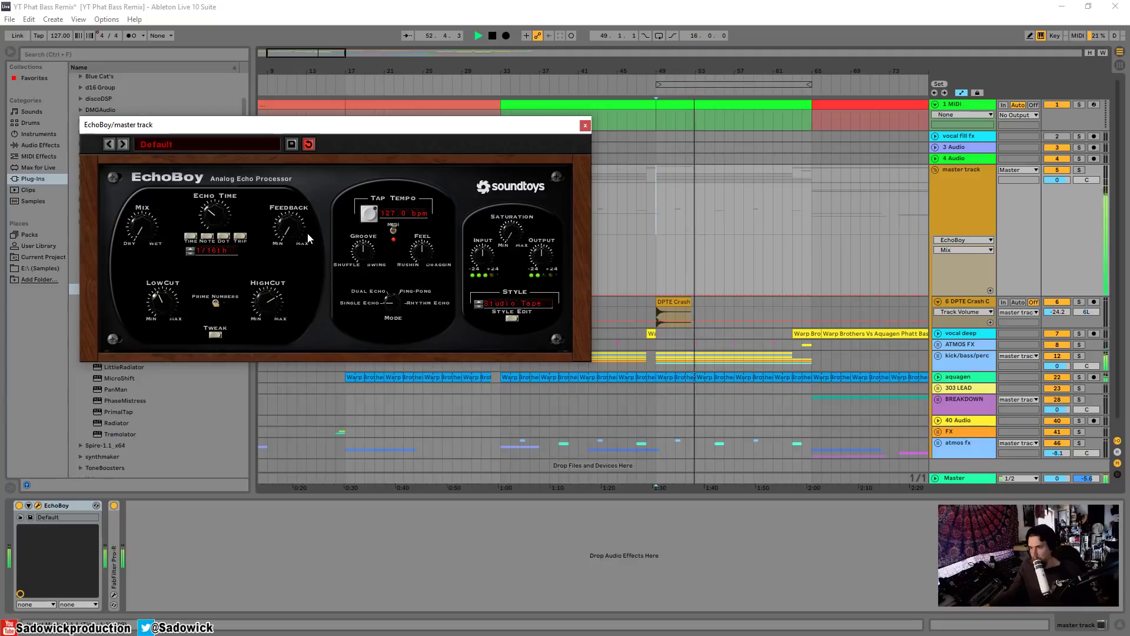
{"action": "left_click", "coordinate": [140, 231]}
{"action": "key", "text": "space"}
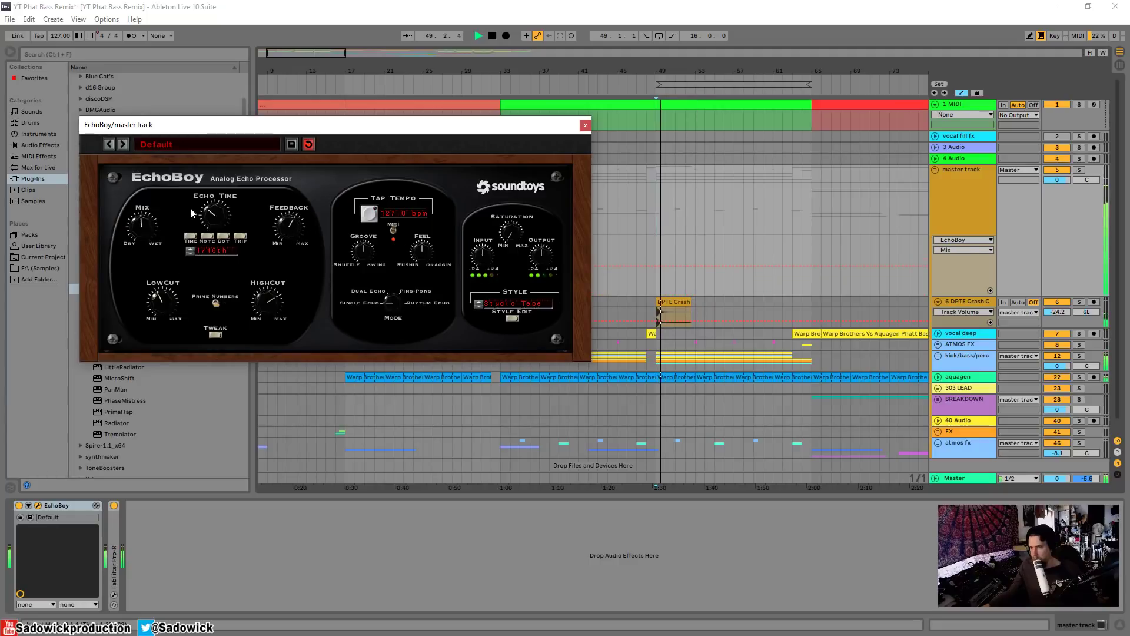
Step: Glance at EchoBoy's Tweak controls, then switch to Dual Echo mode with Echo 1 at 1/8th and Echo 2 at 1/4 note
{"action": "left_click", "coordinate": [215, 335]}
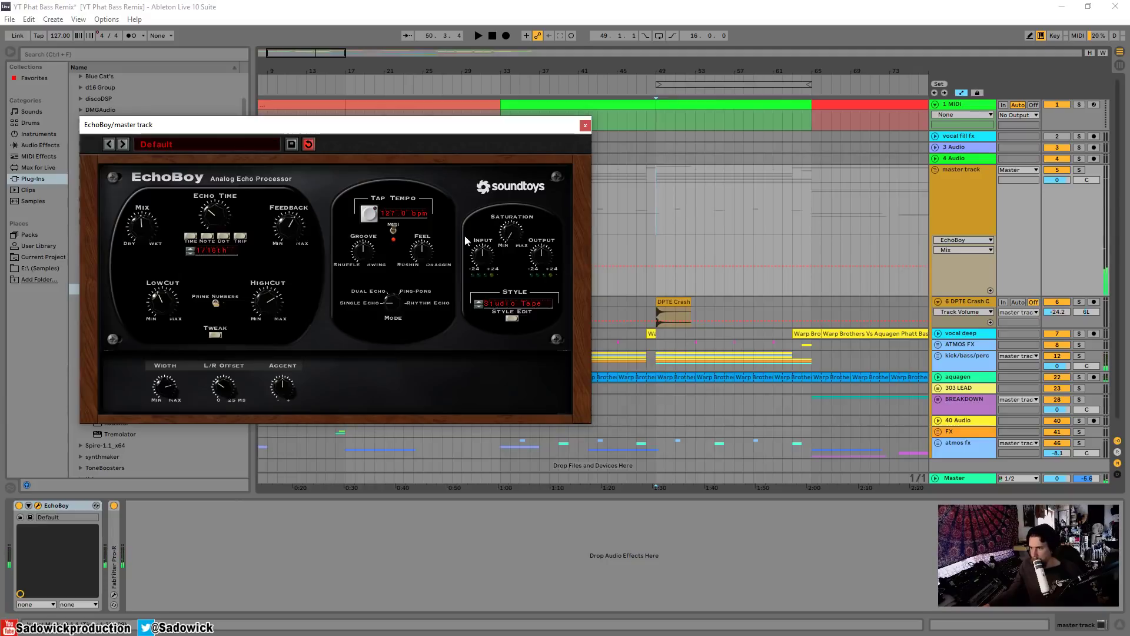
{"action": "left_click", "coordinate": [216, 334]}
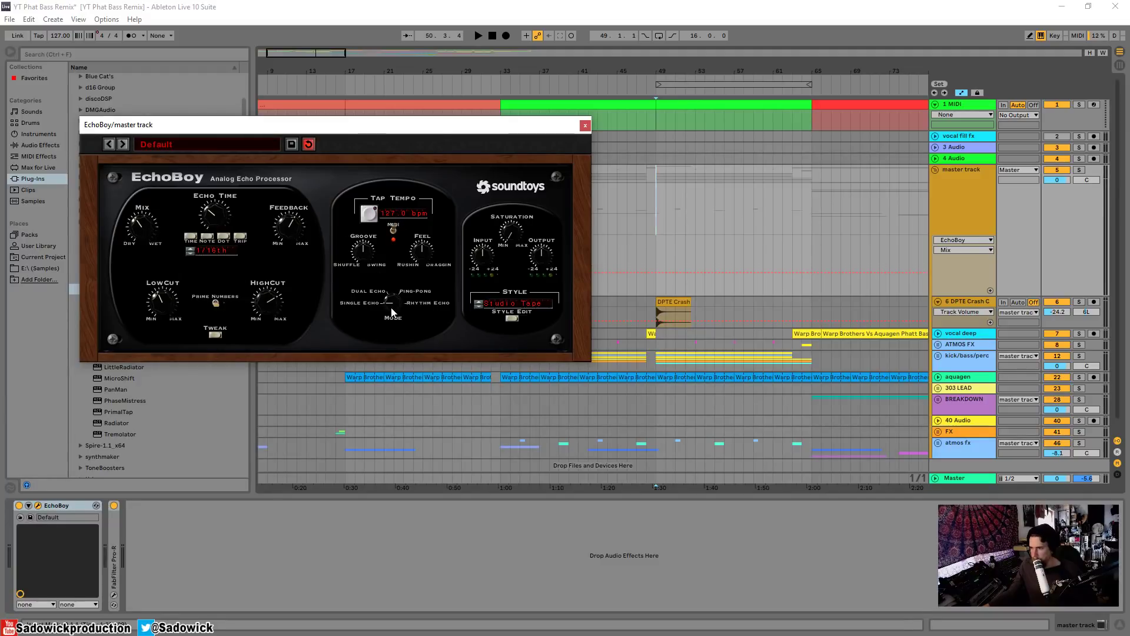
{"action": "mouse_move", "coordinate": [396, 263]}
{"action": "left_mouse_down"}
{"action": "mouse_move", "coordinate": [395, 238]}
{"action": "mouse_move", "coordinate": [394, 279]}
{"action": "left_mouse_up"}
{"action": "key", "text": "space"}
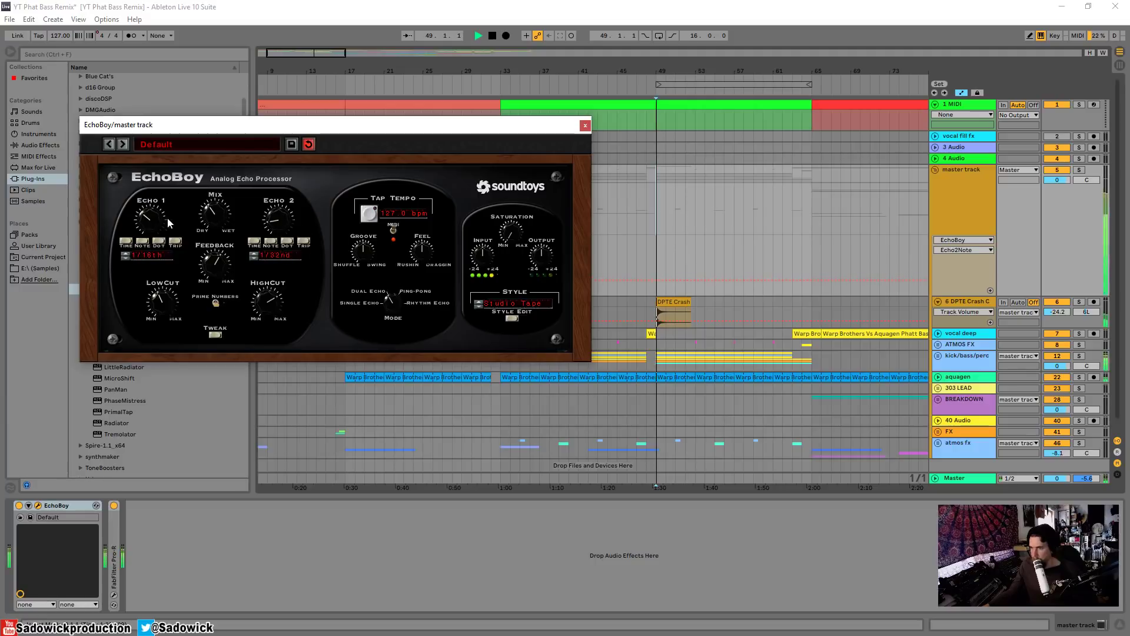
{"action": "left_click_drag", "start_coordinate": [274, 223], "coordinate": [280, 203]}
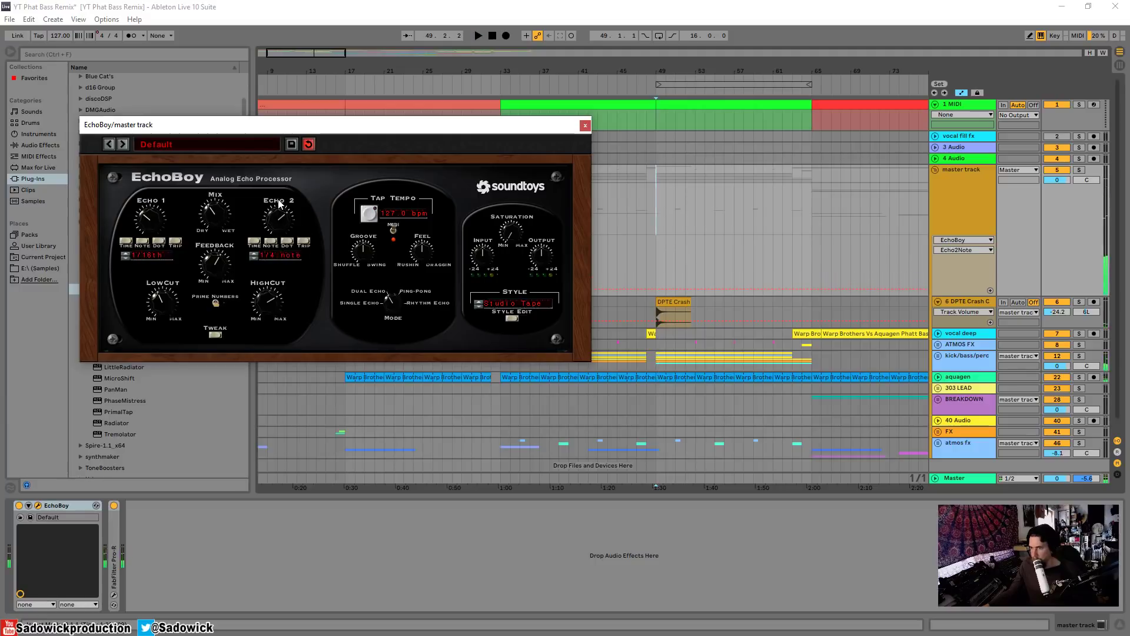
{"action": "key", "text": "space"}
{"action": "left_click_drag", "start_coordinate": [205, 217], "coordinate": [154, 206]}
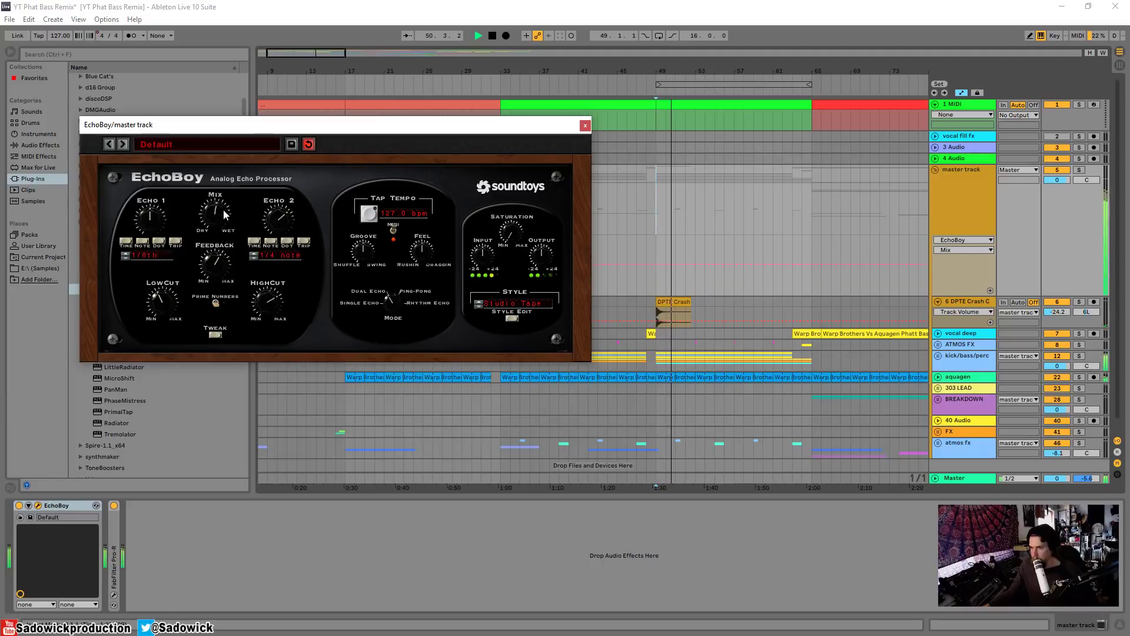
Step: Lower EchoBoy's Feedback slightly and switch its mode to Ping-Pong, varying the Mix to hear the effect
{"action": "left_click_drag", "start_coordinate": [223, 212], "coordinate": [223, 200]}
{"action": "left_click_drag", "start_coordinate": [214, 267], "coordinate": [212, 289]}
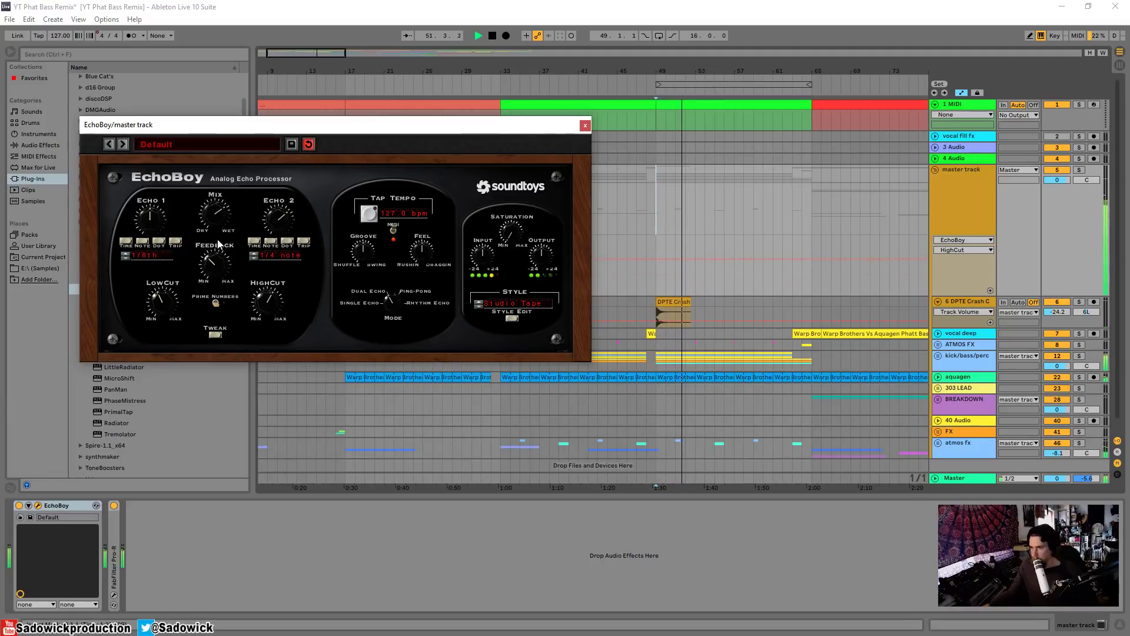
{"action": "left_click", "coordinate": [213, 218]}
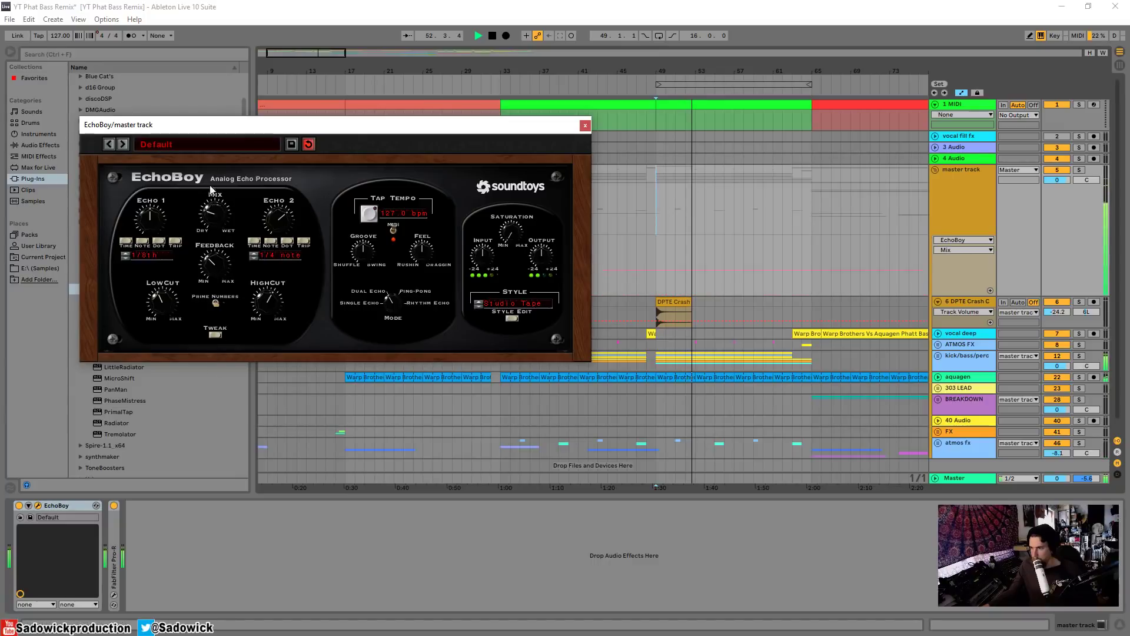
{"action": "left_click_drag", "start_coordinate": [394, 301], "coordinate": [392, 268]}
{"action": "left_click", "coordinate": [213, 216]}
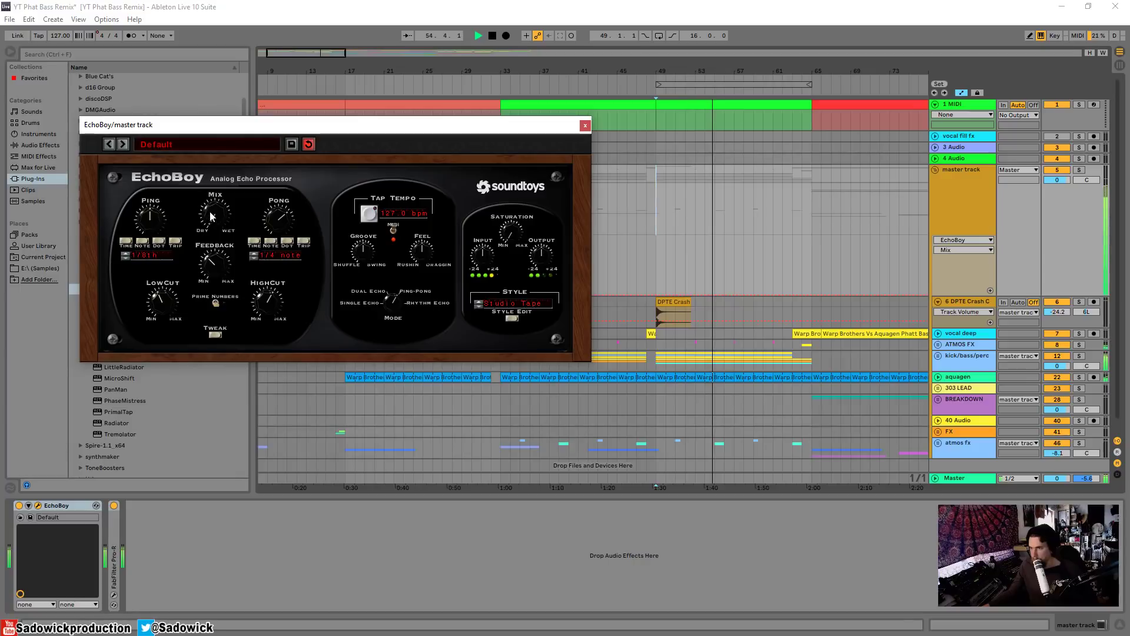
{"action": "key", "text": "space"}
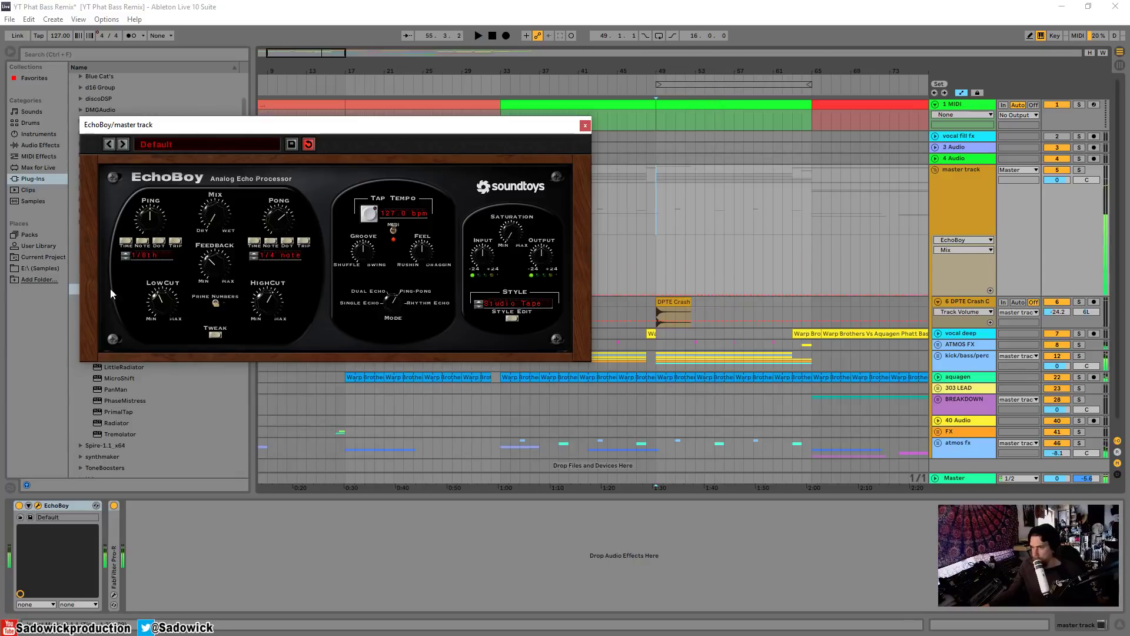
Step: Sweep EchoBoy's LowCut and HighCut while playing from bar 49, leave both partly raised, and return the Mix to dry
{"action": "left_click_drag", "start_coordinate": [220, 217], "coordinate": [226, 235]}
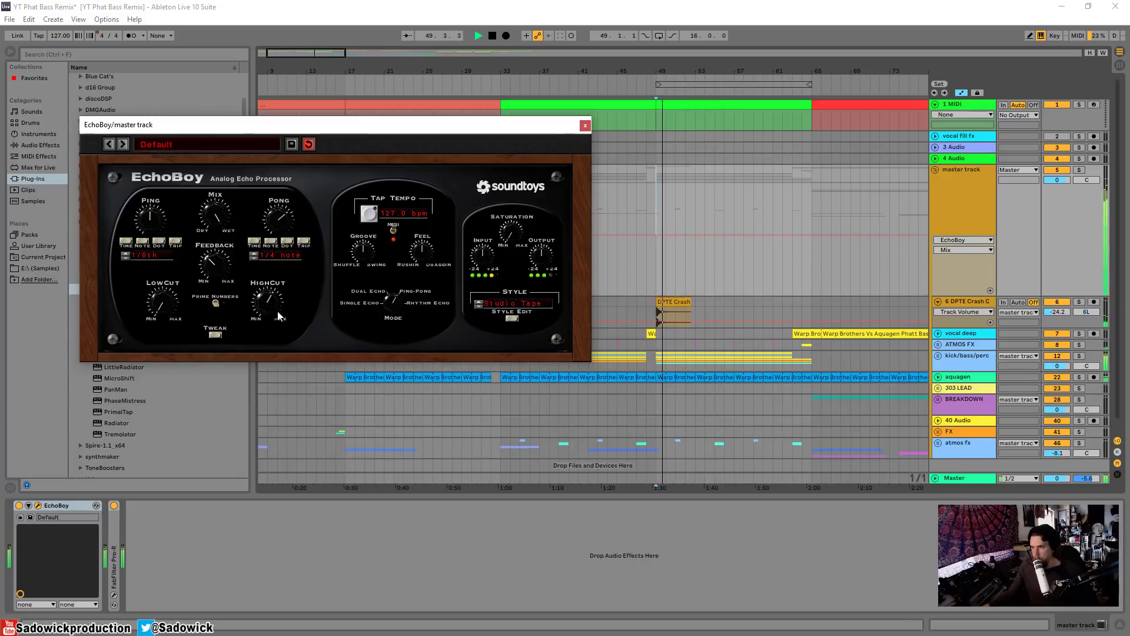
{"action": "left_click_drag", "start_coordinate": [276, 312], "coordinate": [265, 344]}
{"action": "left_click_drag", "start_coordinate": [174, 301], "coordinate": [162, 217]}
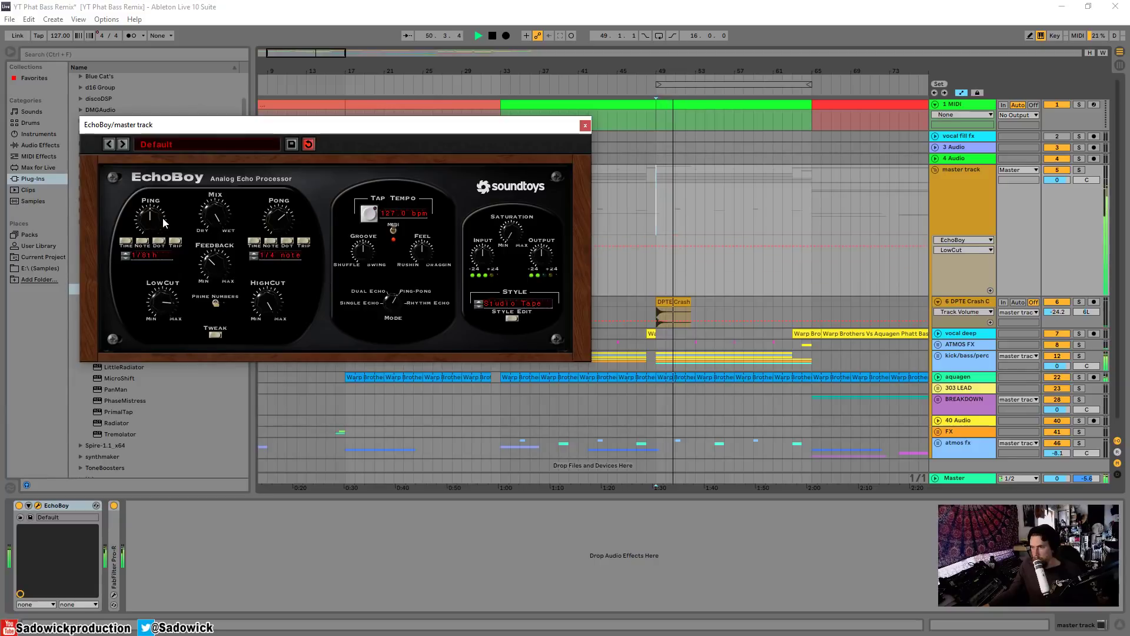
{"action": "left_click_drag", "start_coordinate": [155, 265], "coordinate": [159, 360]}
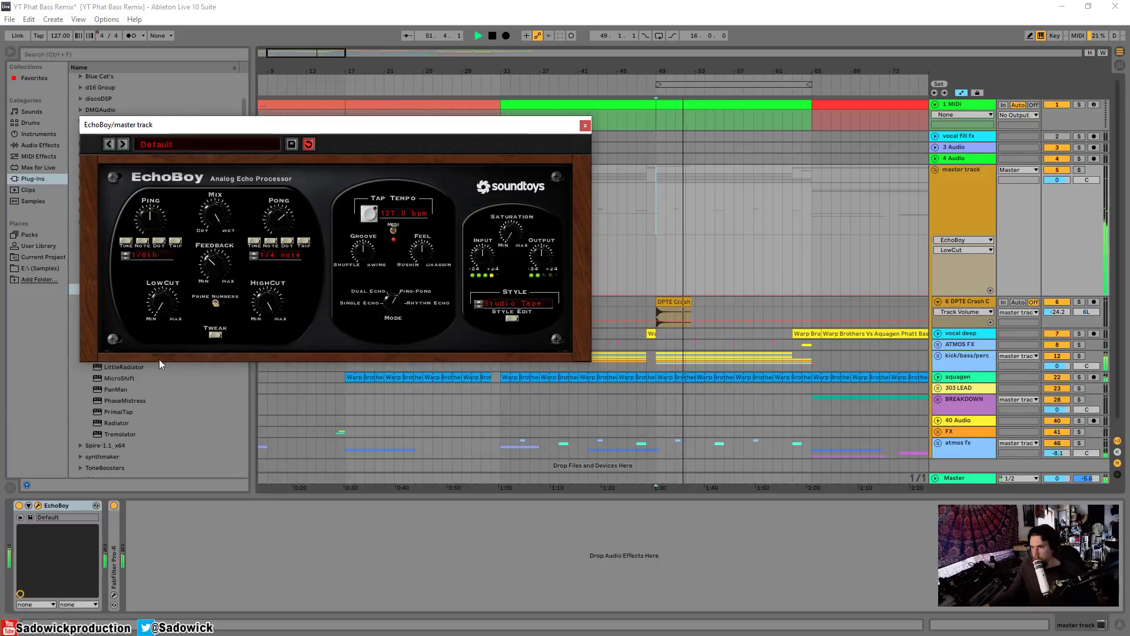
{"action": "left_click_drag", "start_coordinate": [257, 315], "coordinate": [250, 430]}
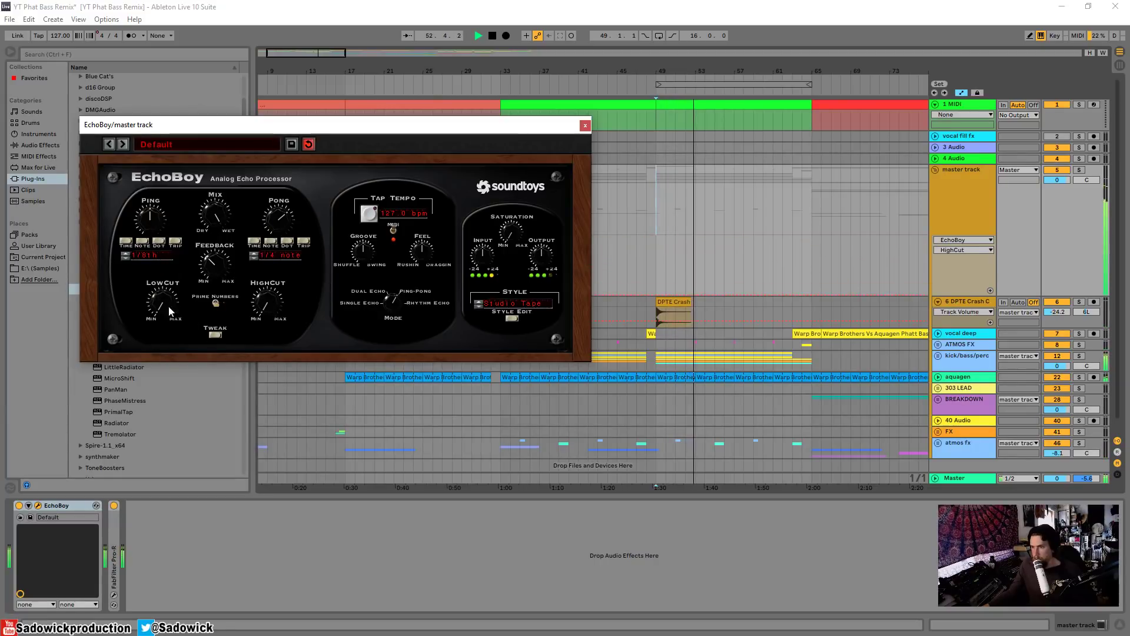
{"action": "left_click_drag", "start_coordinate": [168, 306], "coordinate": [157, 243]}
{"action": "left_click_drag", "start_coordinate": [266, 302], "coordinate": [263, 260]}
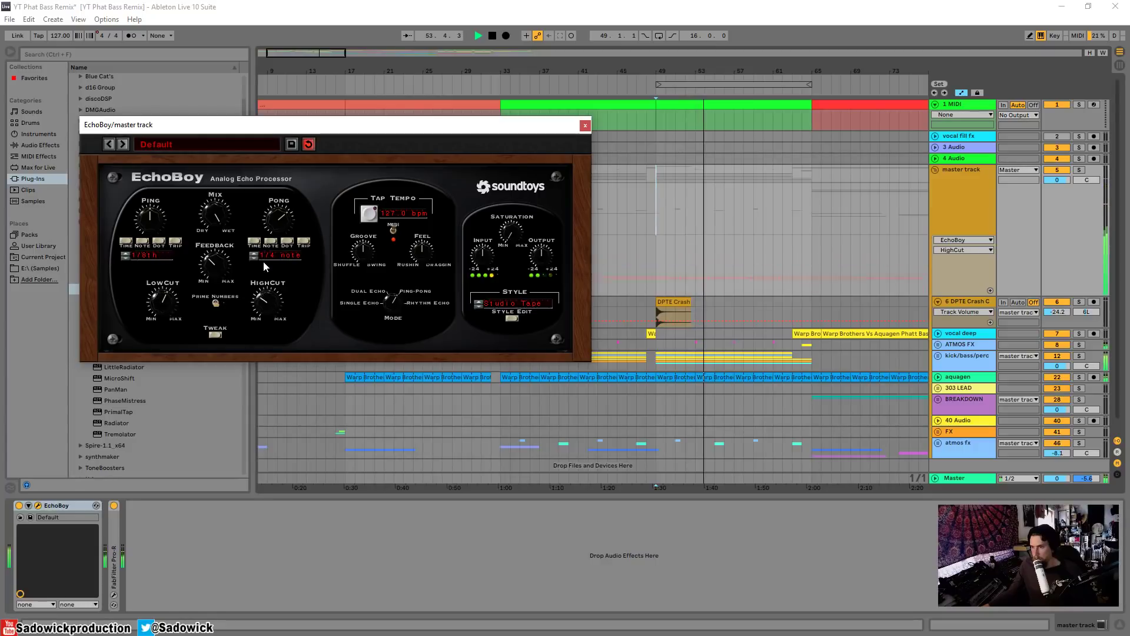
{"action": "key", "text": "space"}
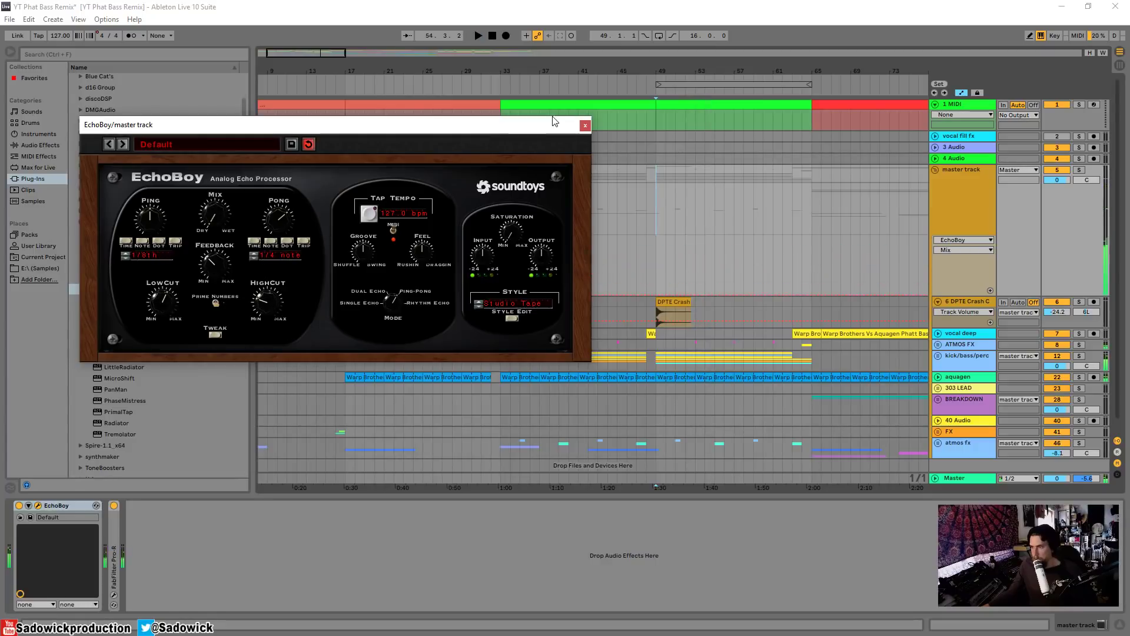
Step: Close the EchoBoy window, play briefly from bar 49, and give EchoBoy's Mix automation its own lane
{"action": "left_click", "coordinate": [585, 126]}
{"action": "key", "text": "space"}
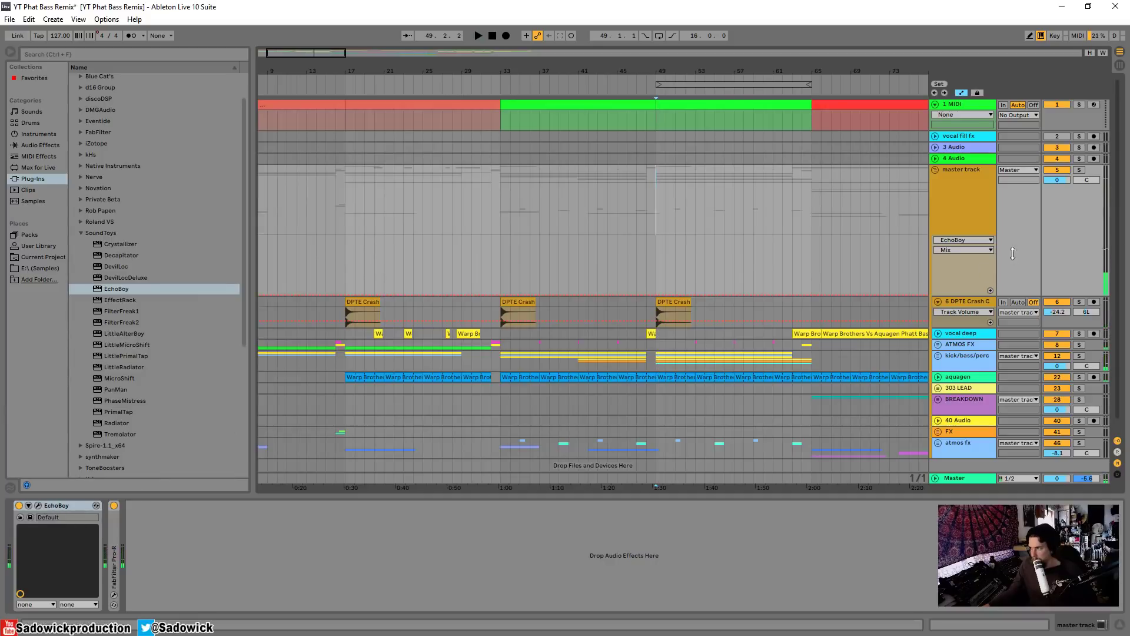
{"action": "left_click", "coordinate": [990, 291]}
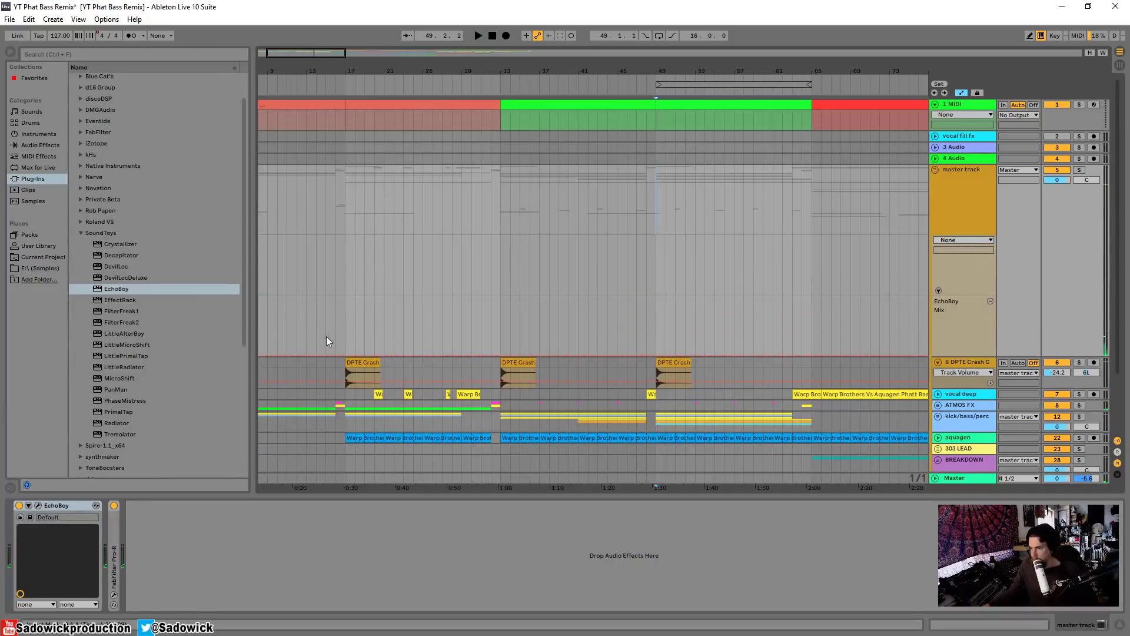
Step: Raise the EchoBoy Mix automation between bars 16 and 17, ramping up from bar 15 to about 0.28, and audition it
{"action": "left_click_drag", "start_coordinate": [336, 334], "coordinate": [346, 338]}
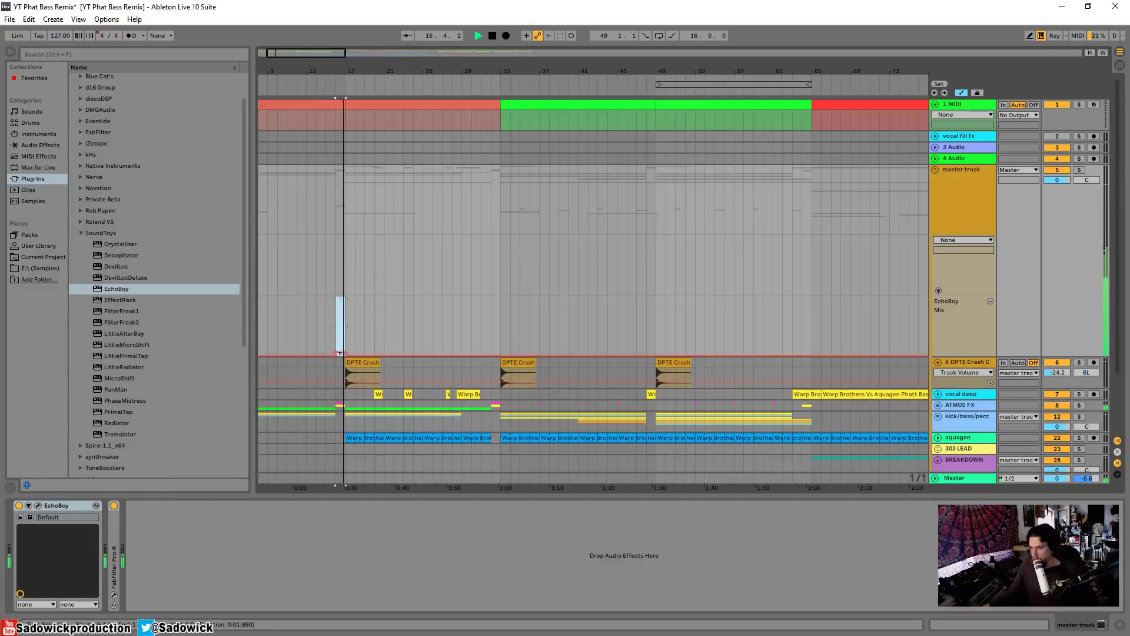
{"action": "left_click", "coordinate": [327, 321]}
{"action": "key", "text": "space"}
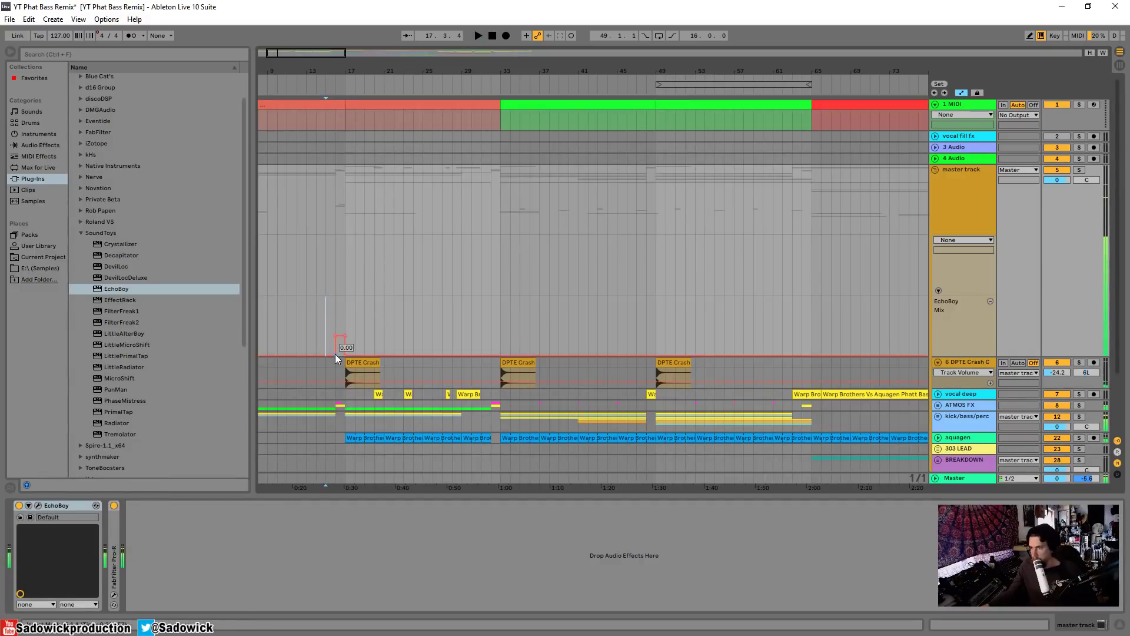
{"action": "left_click_drag", "start_coordinate": [335, 356], "coordinate": [327, 355]}
{"action": "key", "text": "space"}
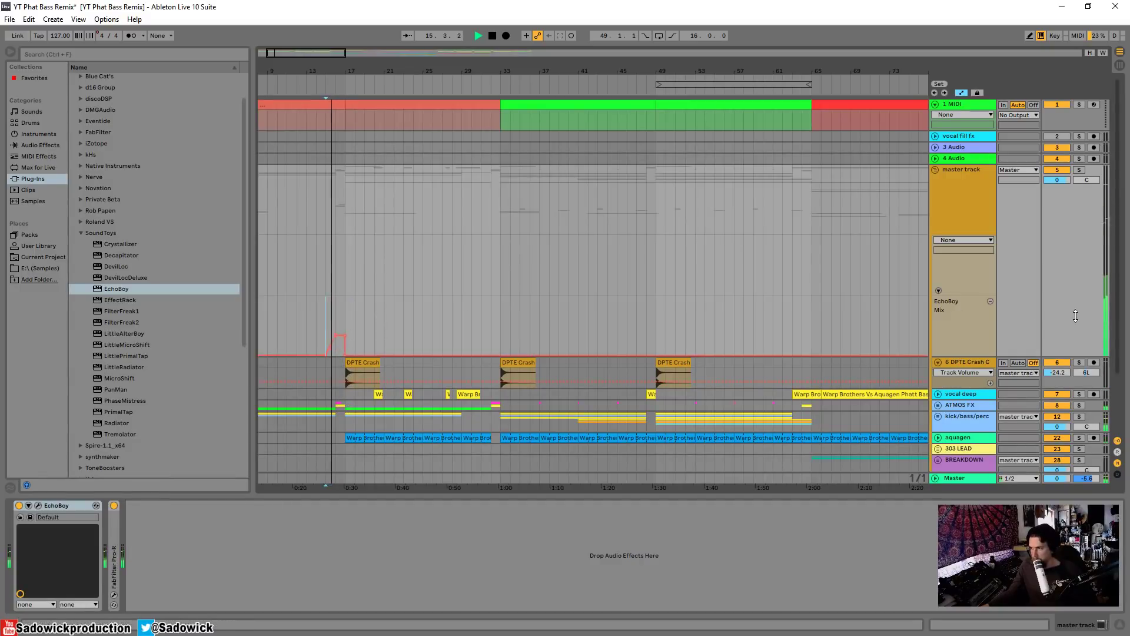
{"action": "left_click_drag", "start_coordinate": [314, 56], "coordinate": [369, 356]}
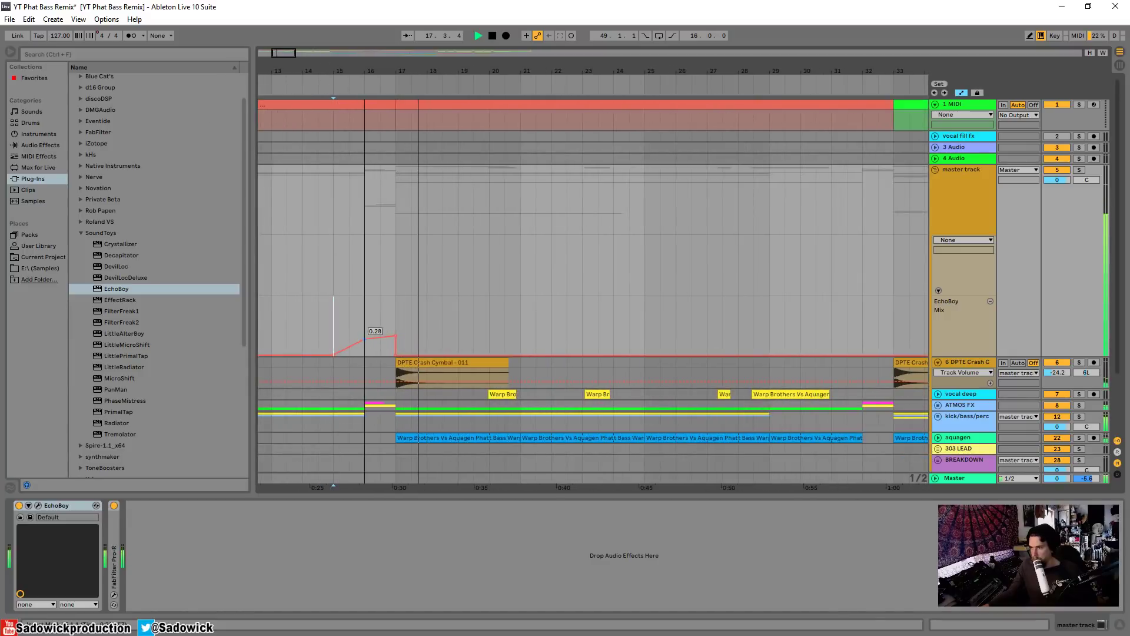
Step: Give FabFilter Pro-R's Mix automation its own lane on the master track and re-enable the overridden automation
{"action": "key", "text": "space"}
{"action": "left_click_drag", "start_coordinate": [402, 69], "coordinate": [402, 47]}
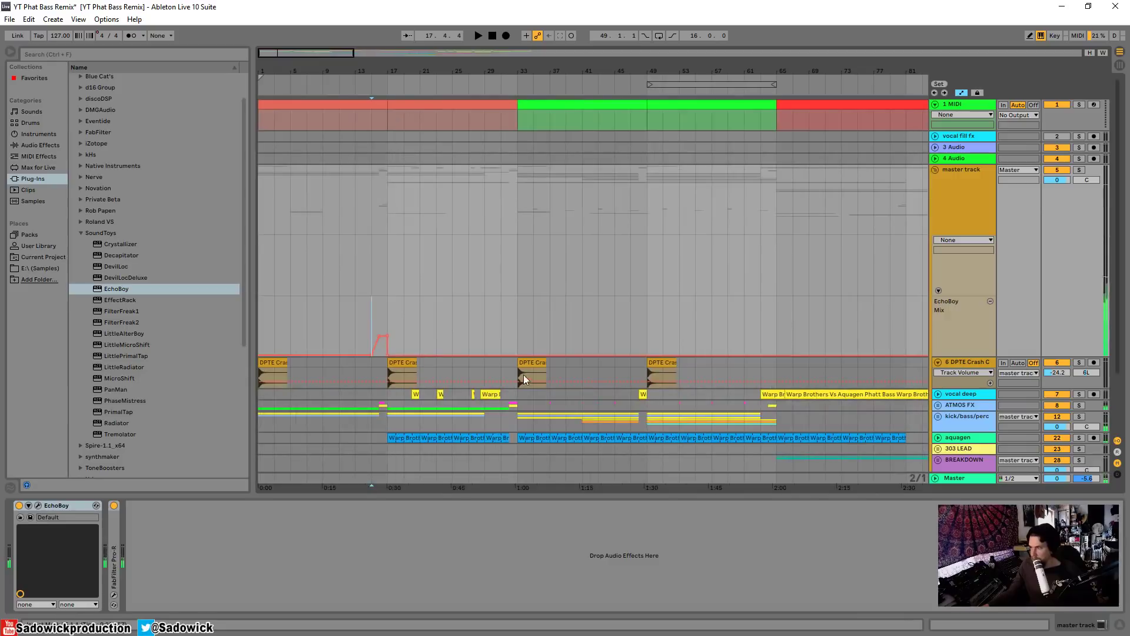
{"action": "left_click_drag", "start_coordinate": [1058, 357], "coordinate": [1051, 284]}
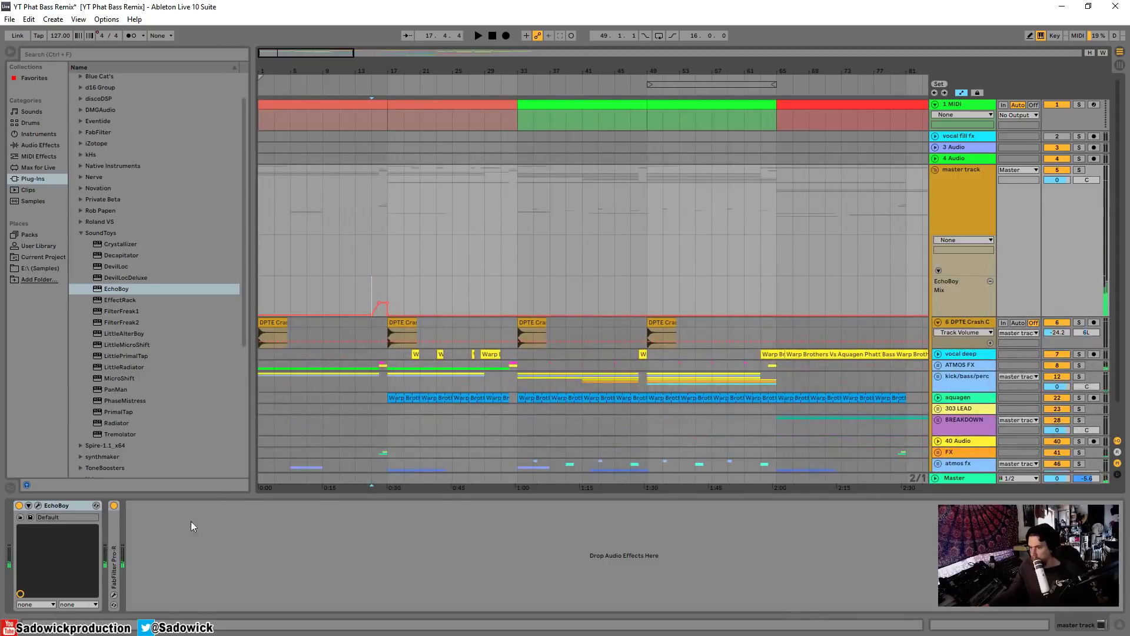
{"action": "double_click", "coordinate": [121, 541]}
{"action": "left_click_drag", "start_coordinate": [204, 526], "coordinate": [218, 528]}
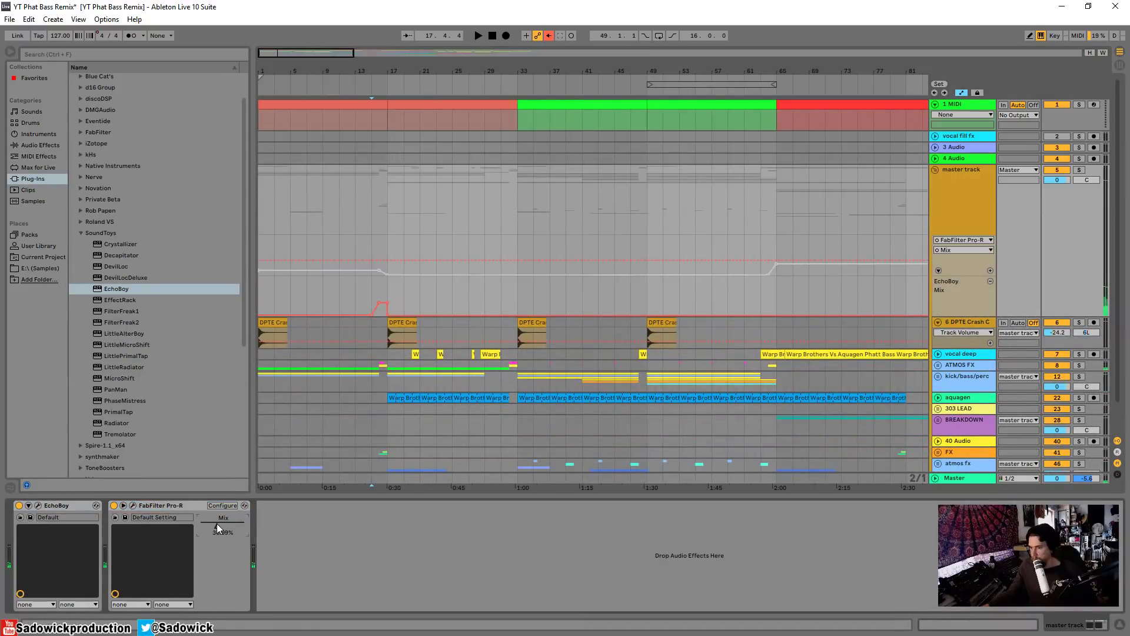
{"action": "left_click", "coordinate": [991, 271]}
{"action": "left_click", "coordinate": [549, 36]}
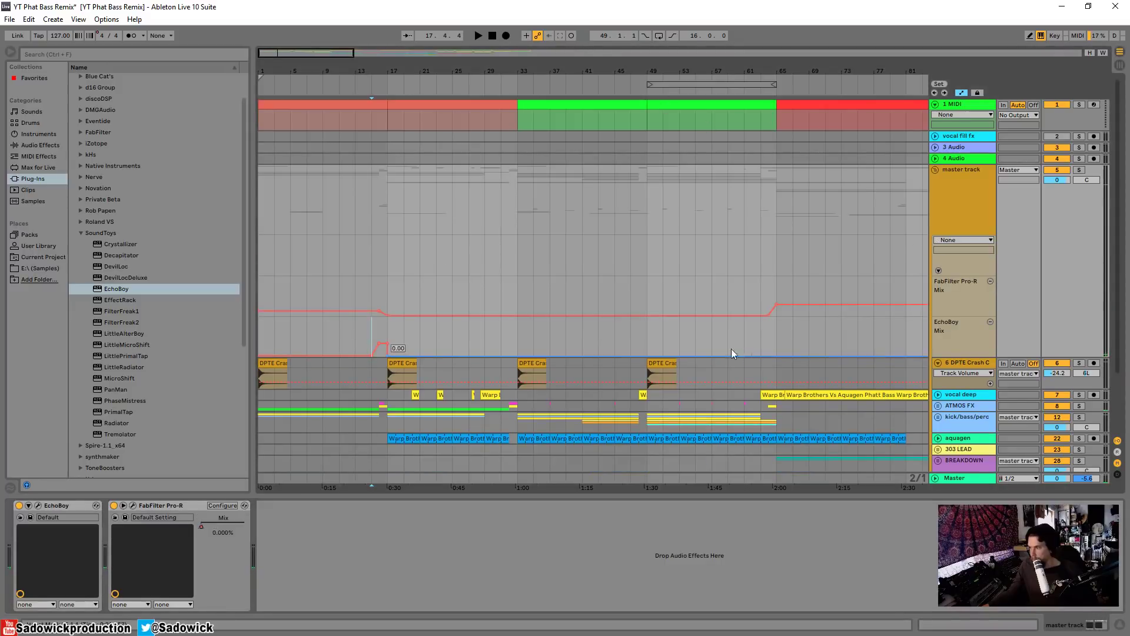
Step: Ramp the EchoBoy Mix automation up from bar 61 to bar 65, fade it back to 0.00 by about bar 107, and audition it
{"action": "key", "text": "space"}
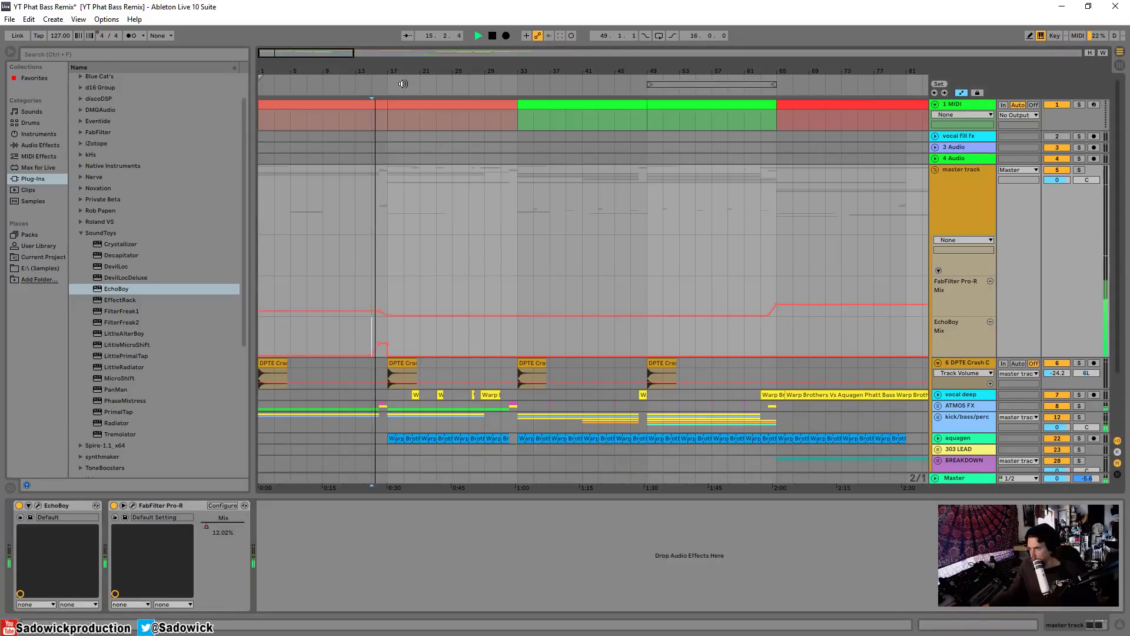
{"action": "left_click", "coordinate": [398, 82]}
{"action": "left_click_drag", "start_coordinate": [788, 64], "coordinate": [783, 41]}
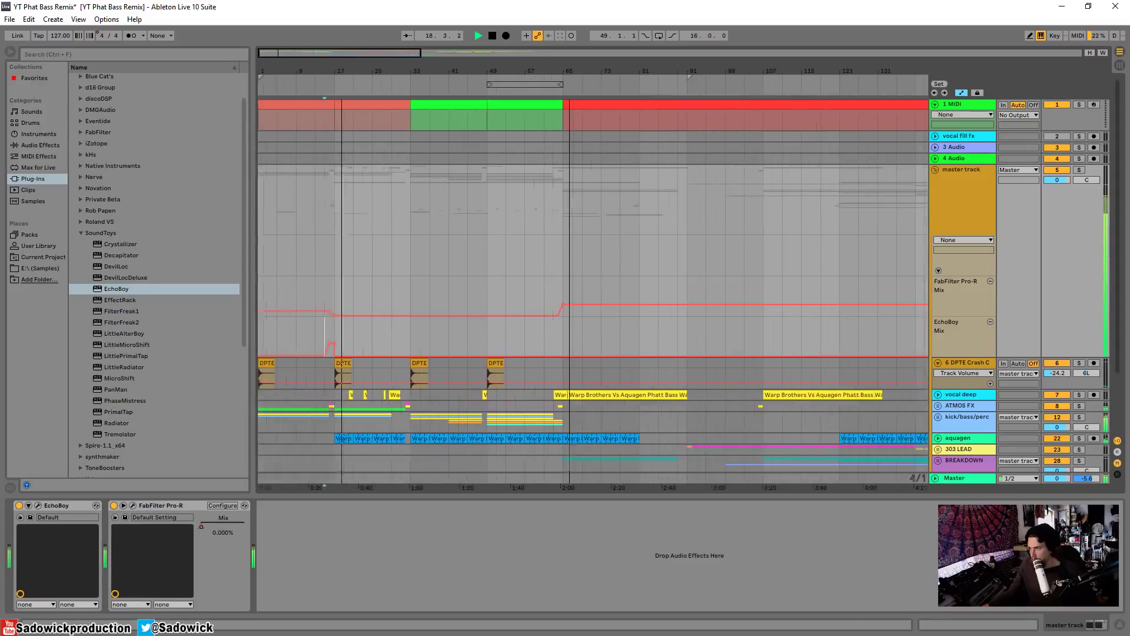
{"action": "left_click", "coordinate": [551, 356]}
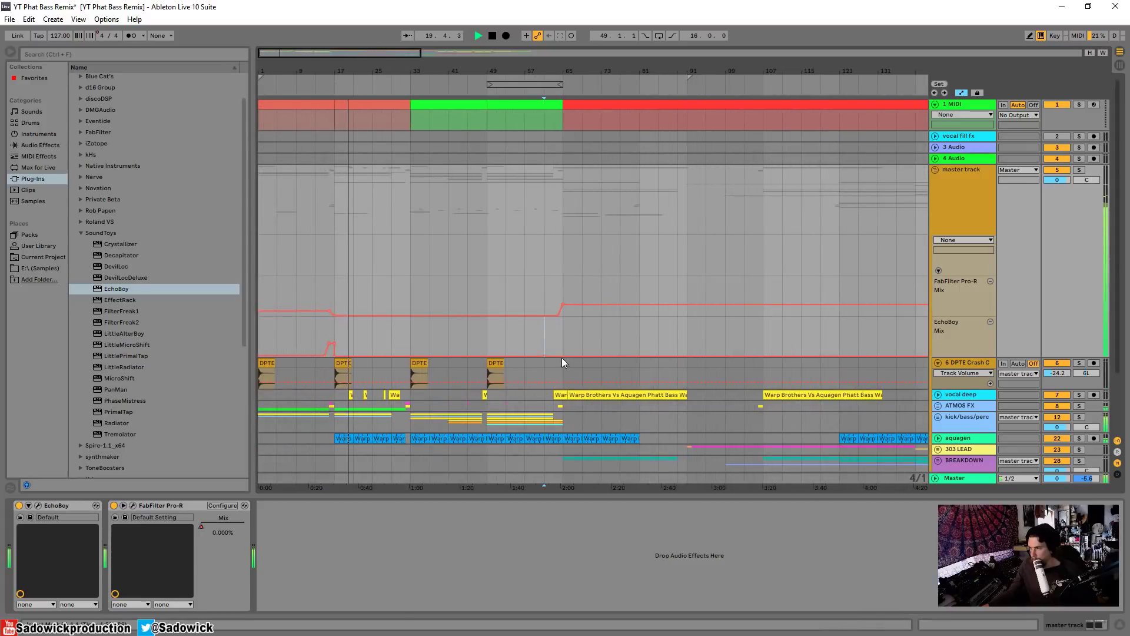
{"action": "key", "text": "space"}
{"action": "left_click_drag", "start_coordinate": [562, 356], "coordinate": [687, 356]}
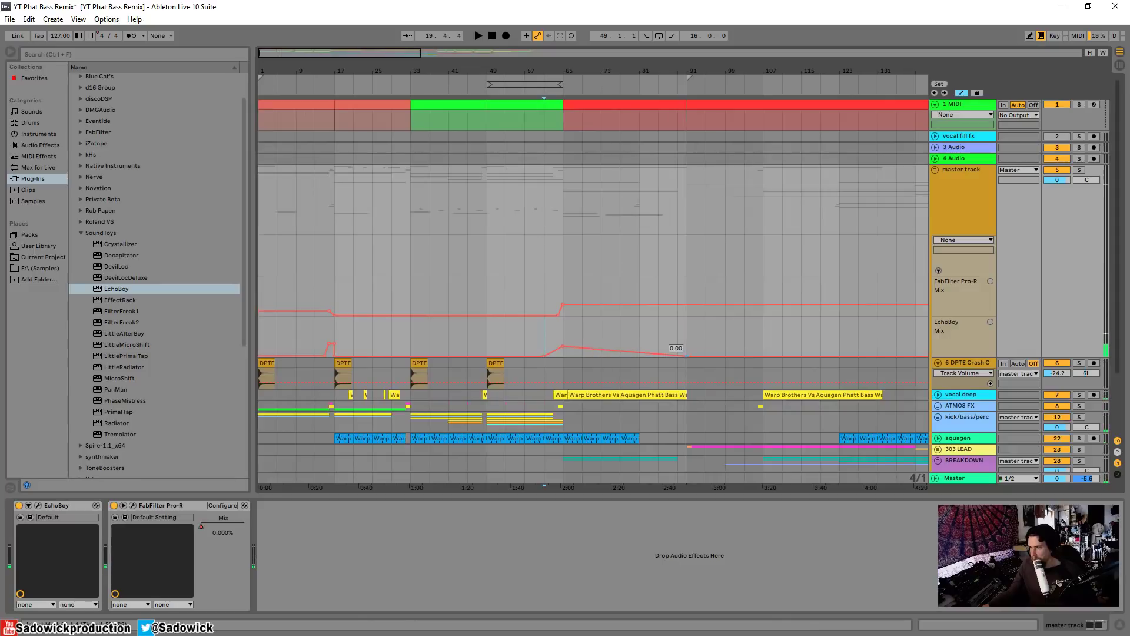
{"action": "left_click", "coordinate": [558, 93]}
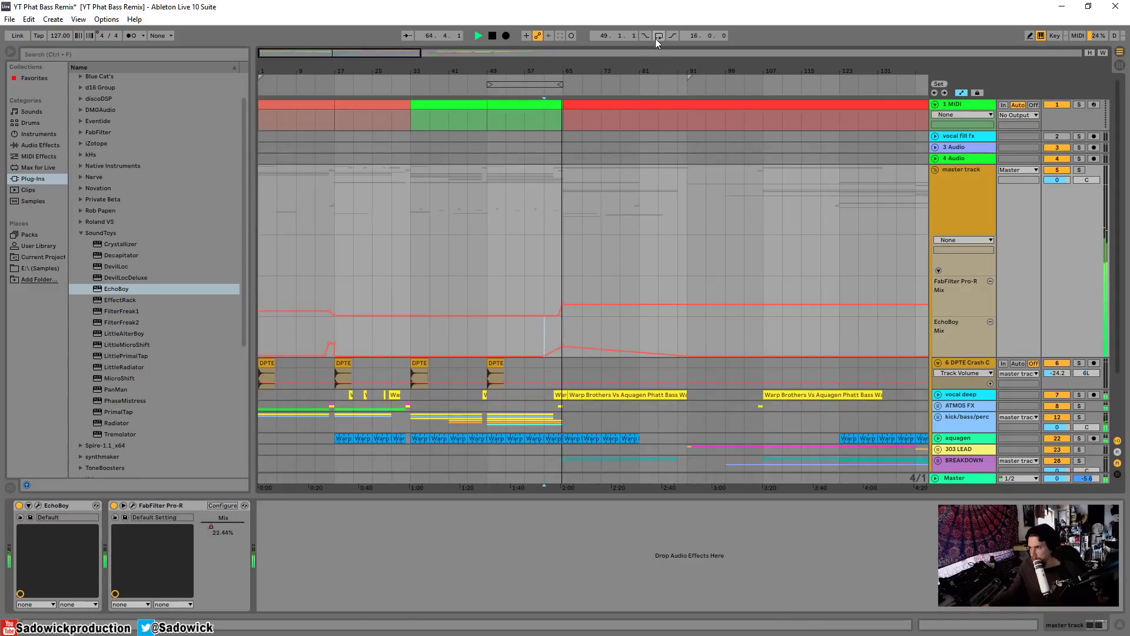
{"action": "left_click_drag", "start_coordinate": [652, 70], "coordinate": [647, 35]}
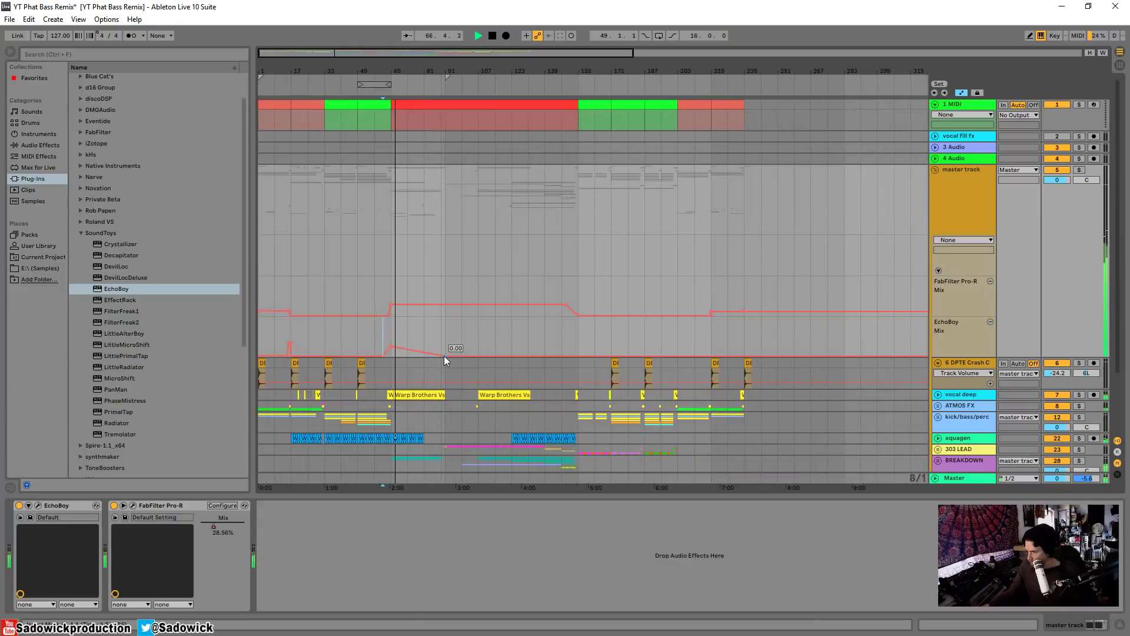
{"action": "left_click_drag", "start_coordinate": [445, 356], "coordinate": [478, 356]}
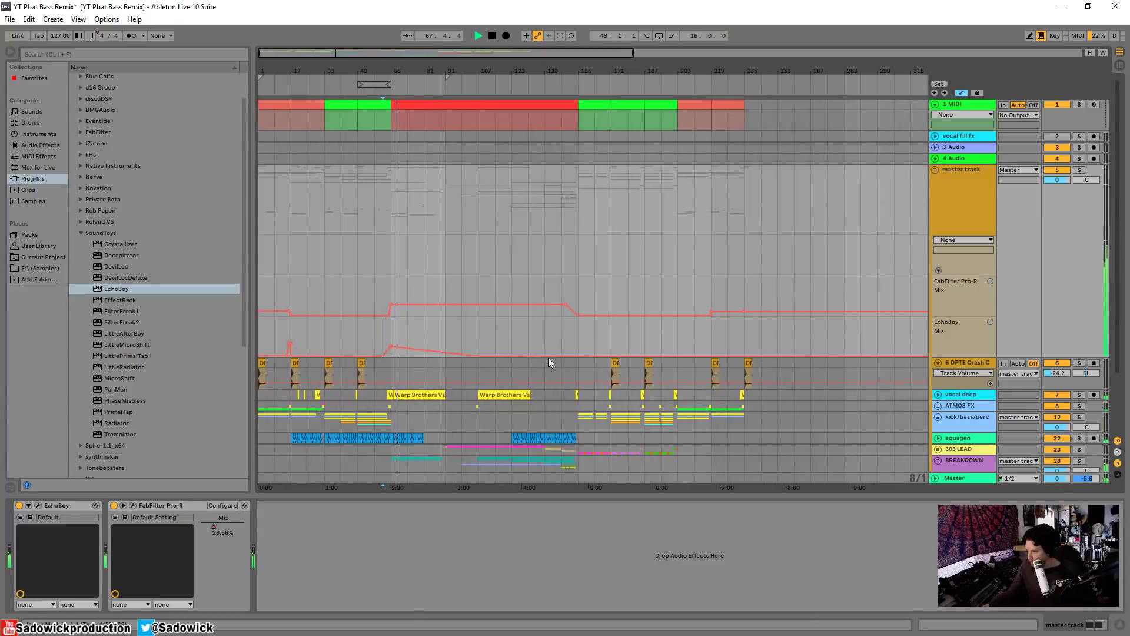
Step: Raise the EchoBoy Mix automation between bars 169 and 171 with a short ramp leading in, and audition it
{"action": "left_click_drag", "start_coordinate": [680, 69], "coordinate": [549, 345]}
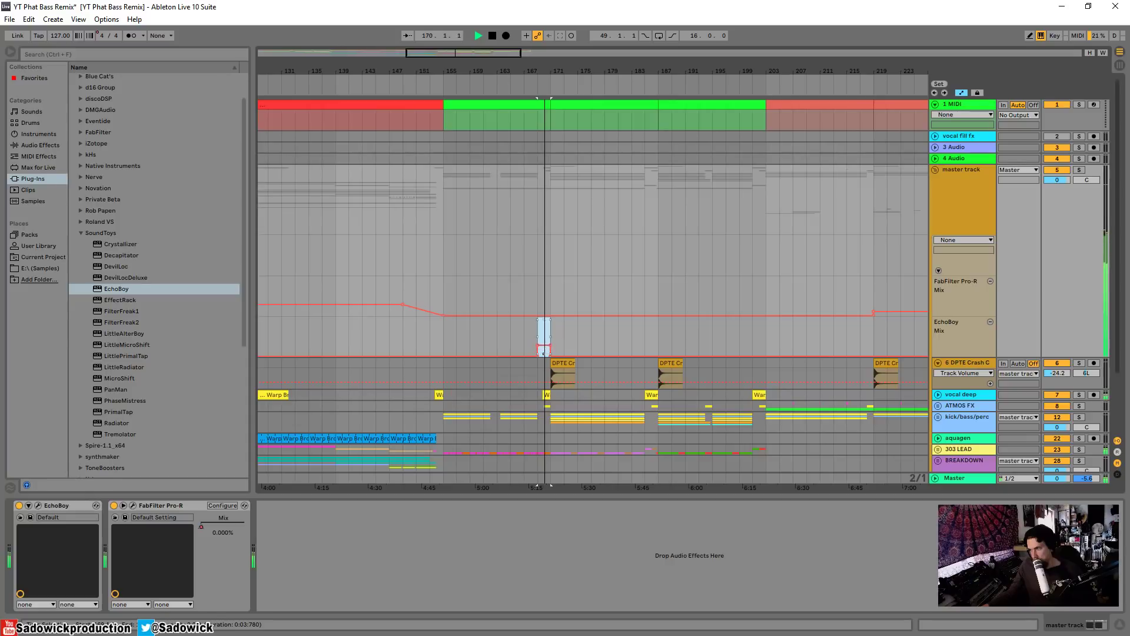
{"action": "key", "text": "space"}
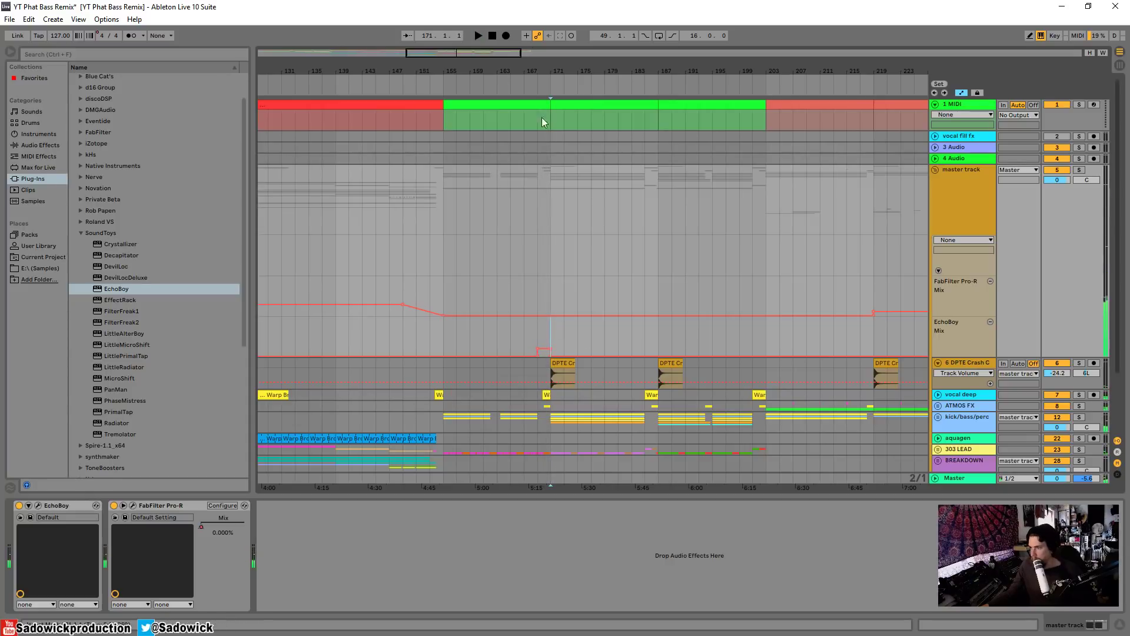
{"action": "left_click_drag", "start_coordinate": [549, 69], "coordinate": [505, 356]}
{"action": "key", "text": "space"}
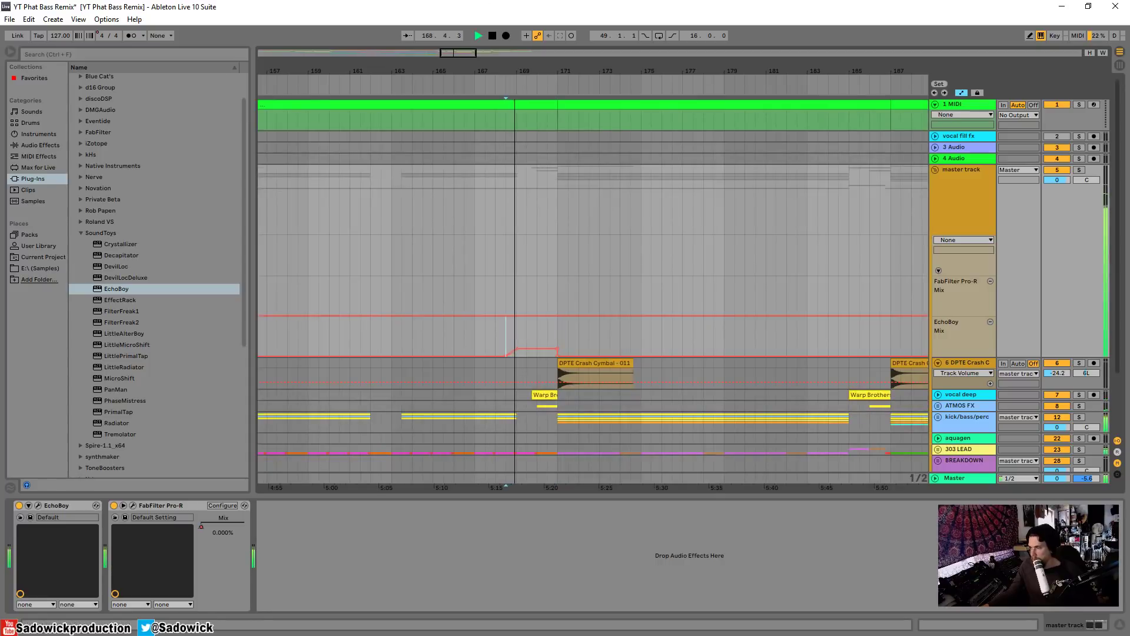
Step: Duplicate the 16-bar section of EchoBoy Mix automation ending at bar 171 four times, up to bar 235
{"action": "left_click_drag", "start_coordinate": [531, 68], "coordinate": [530, 17]}
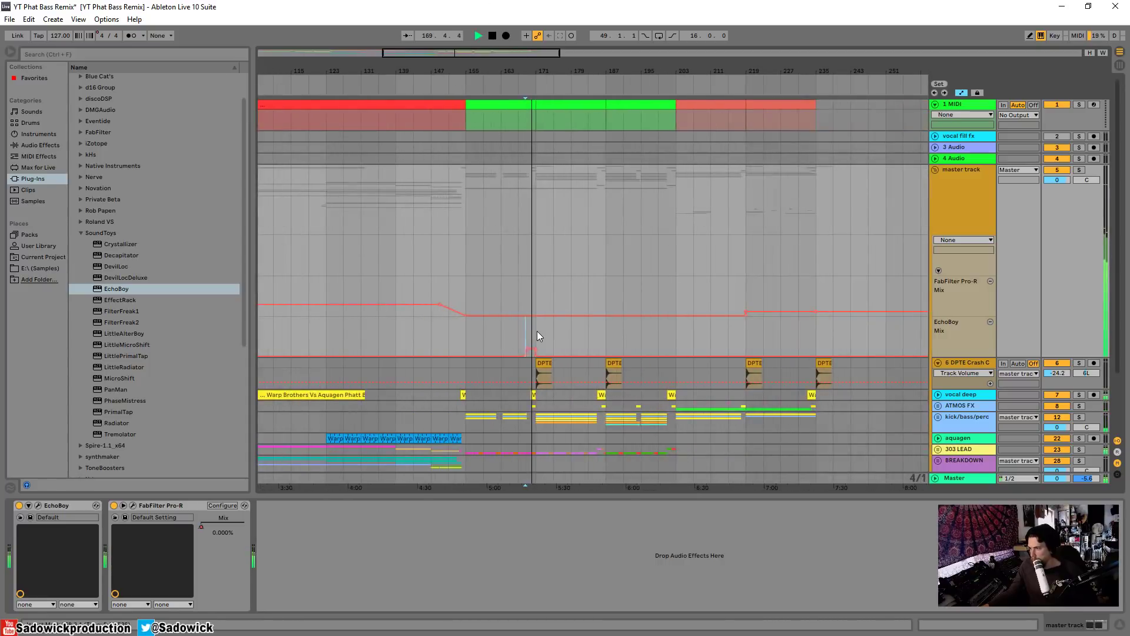
{"action": "key", "text": "ctrl+d"}
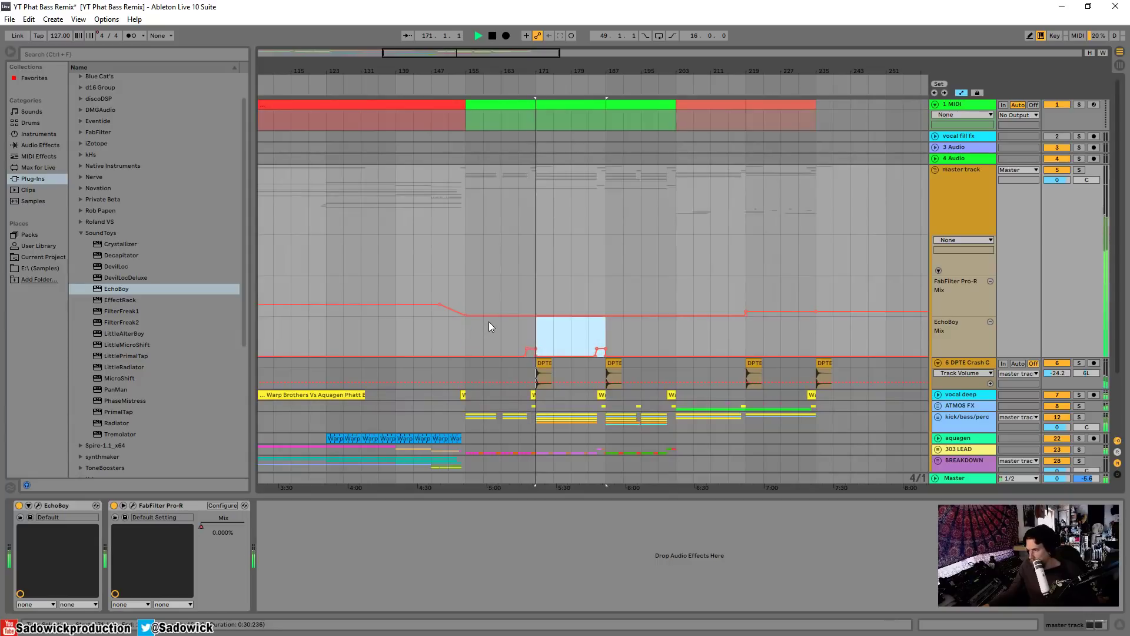
{"action": "key", "text": "ctrl+d"}
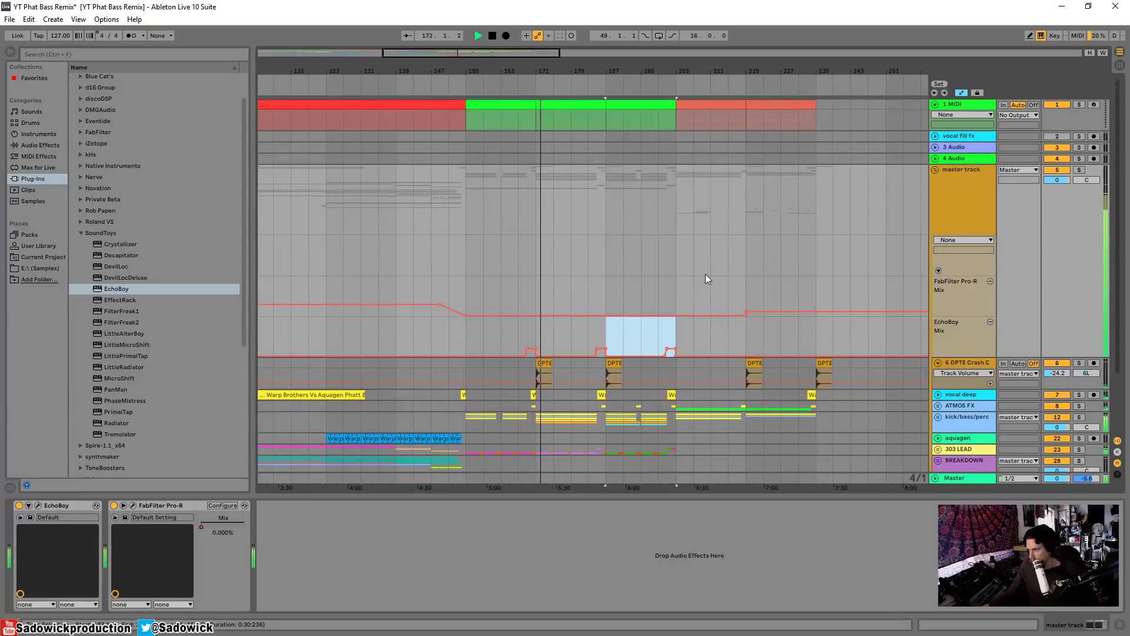
{"action": "key", "text": "ctrl+d"}
{"action": "key", "text": "ctrl+d"}
{"action": "key", "text": "space"}
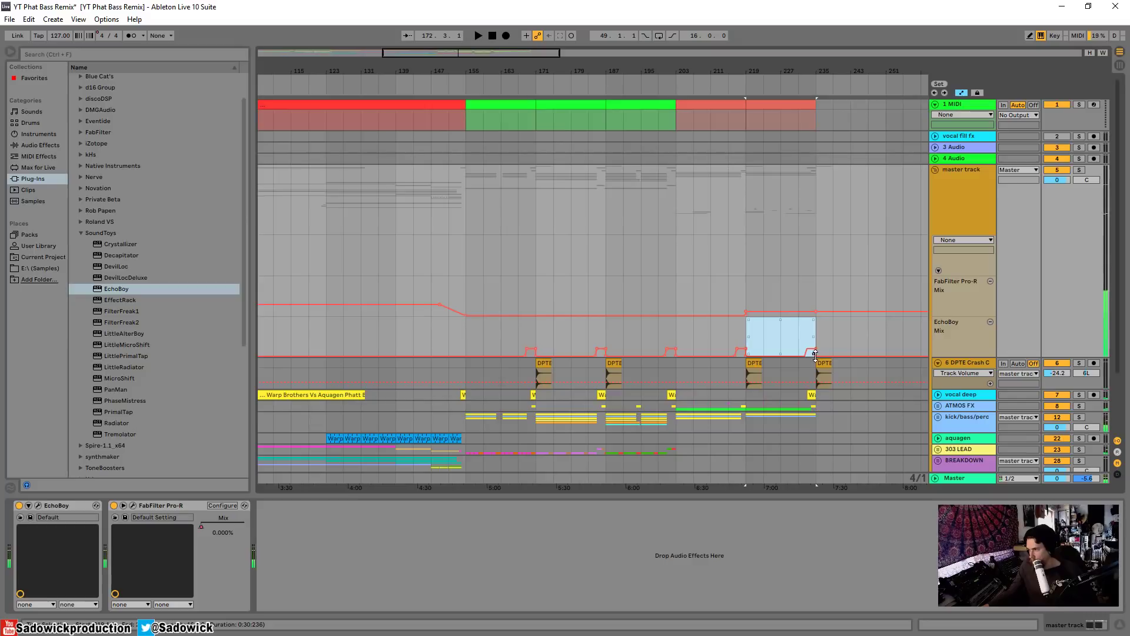
Step: Raise the final EchoBoy Mix automation point at bar 235 so the delay keeps climbing from bar 233, and audition the ending
{"action": "left_click_drag", "start_coordinate": [841, 72], "coordinate": [682, 294]}
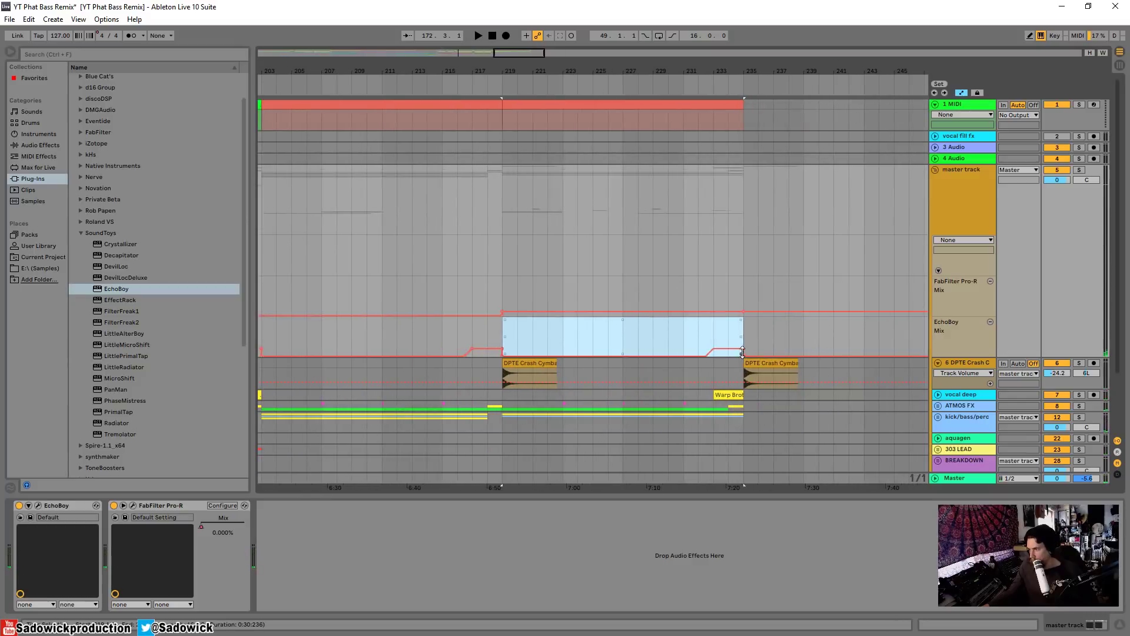
{"action": "left_click_drag", "start_coordinate": [982, 359], "coordinate": [982, 400]}
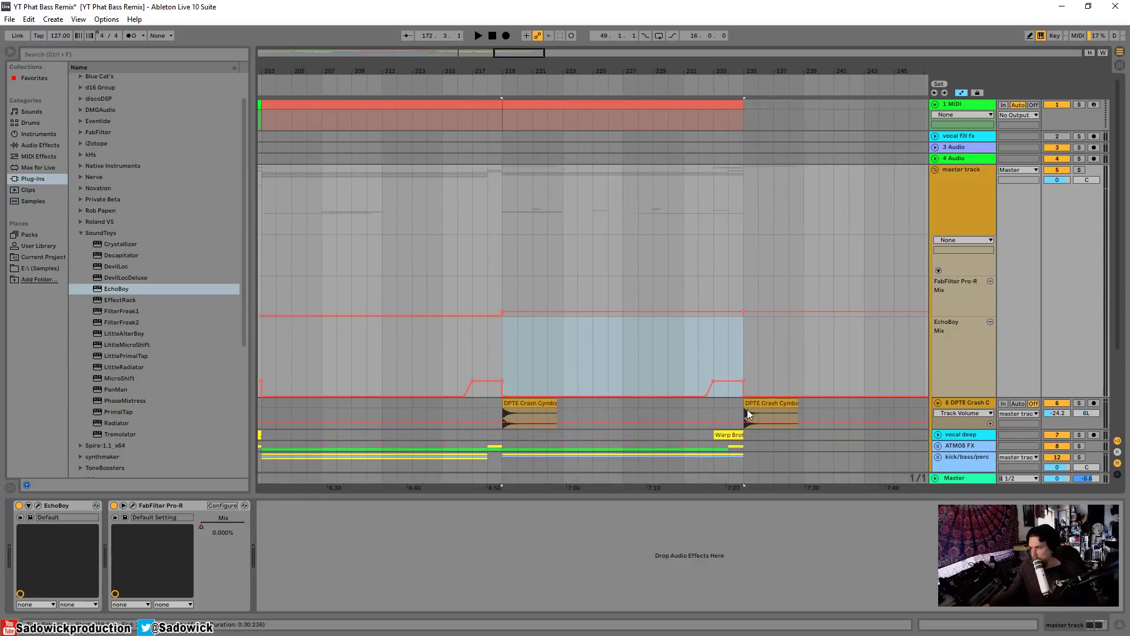
{"action": "left_click", "coordinate": [749, 395]}
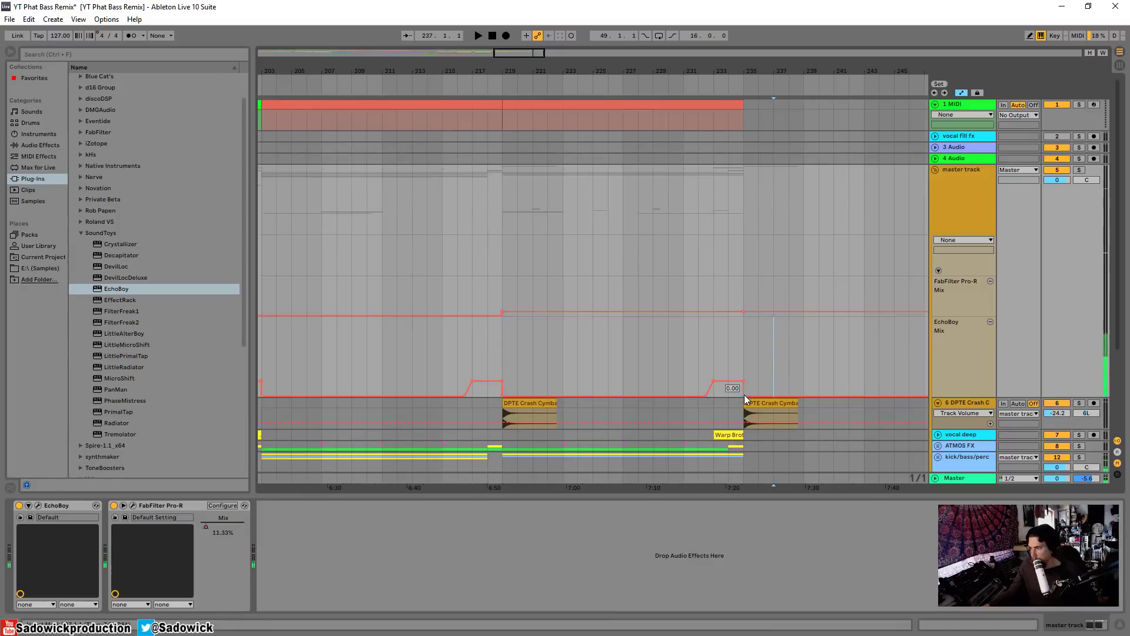
{"action": "left_click_drag", "start_coordinate": [746, 398], "coordinate": [717, 357]}
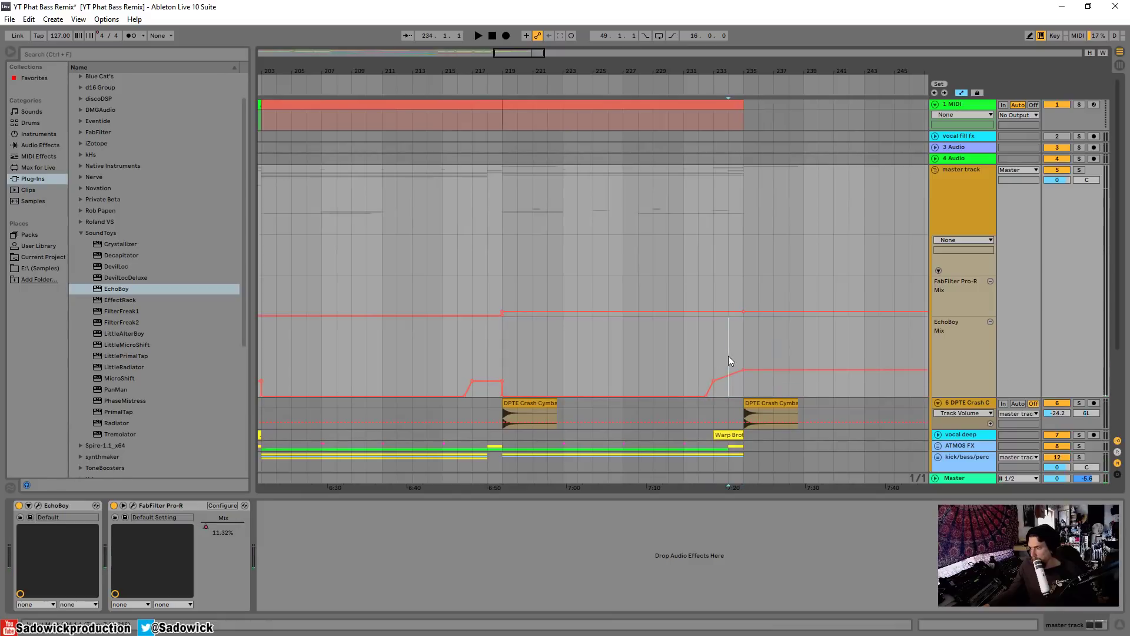
{"action": "left_click", "coordinate": [729, 355]}
{"action": "key", "text": "space"}
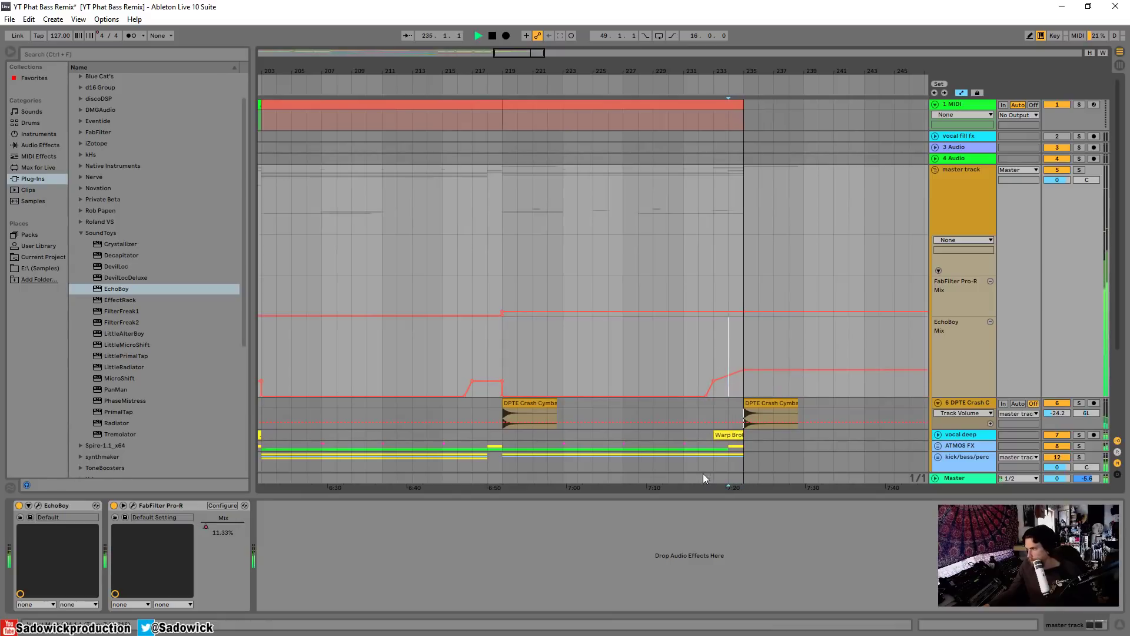
{"action": "left_click_drag", "start_coordinate": [740, 69], "coordinate": [740, 44]}
{"action": "key", "text": "space"}
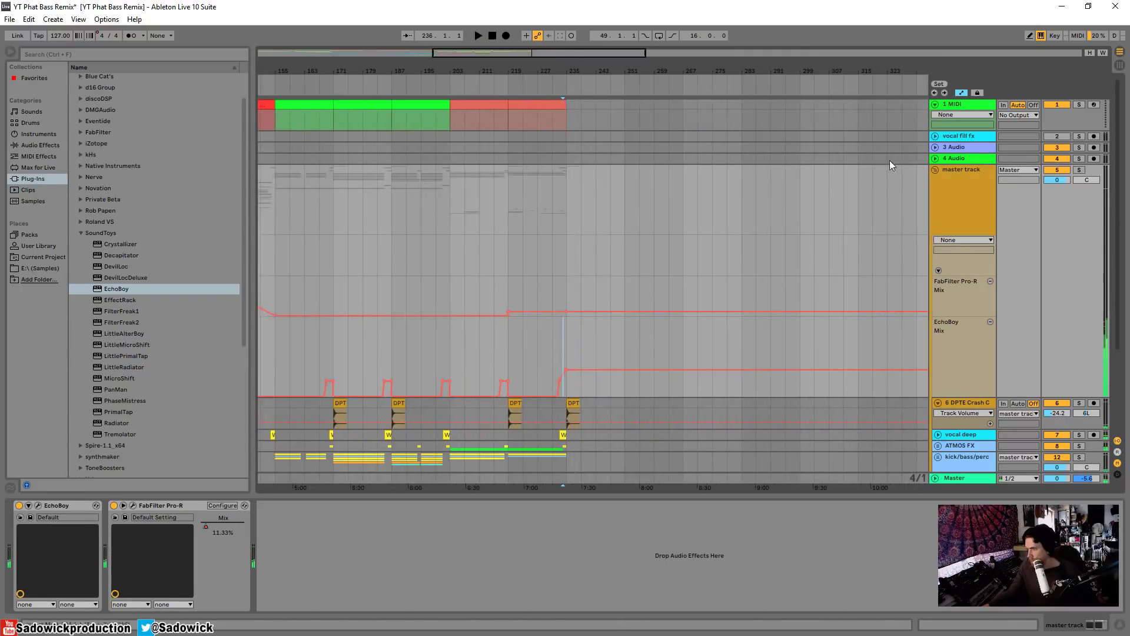
Step: Replay the ending while reducing the master track's lane heights, and fold the Pro-R and EchoBoy devices
{"action": "key", "text": "space"}
{"action": "scroll", "coordinate": [1083, 293], "scroll_direction": "down", "scroll_amount": 5}
{"action": "scroll", "coordinate": [1090, 257], "scroll_direction": "up", "scroll_amount": 3}
{"action": "scroll", "coordinate": [1090, 258], "scroll_direction": "down", "scroll_amount": 2}
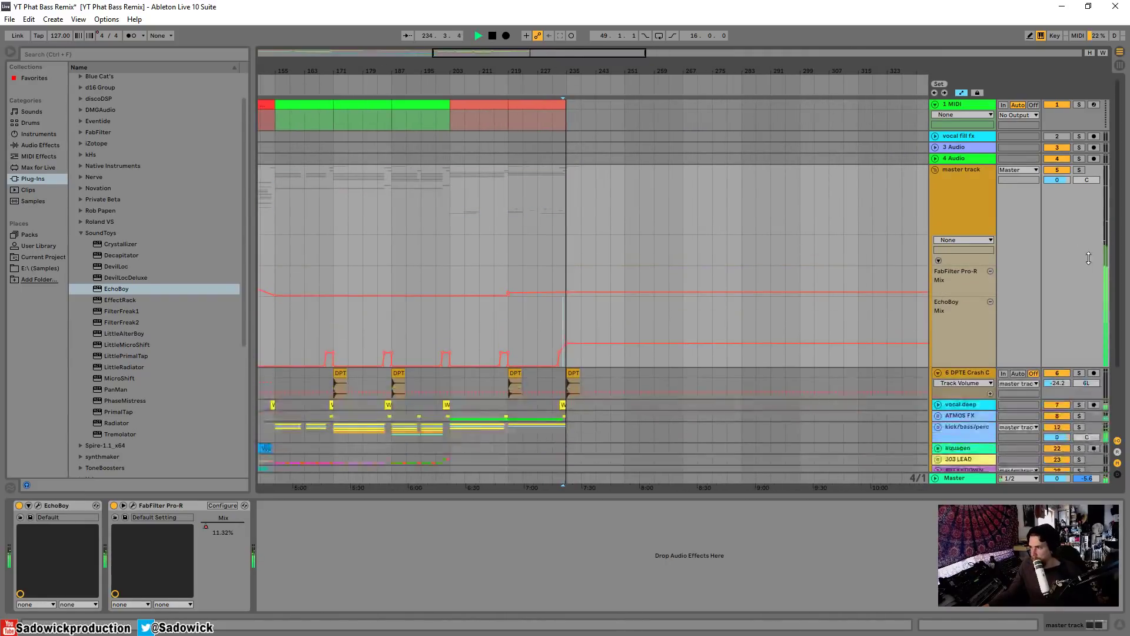
{"action": "double_click", "coordinate": [166, 505]}
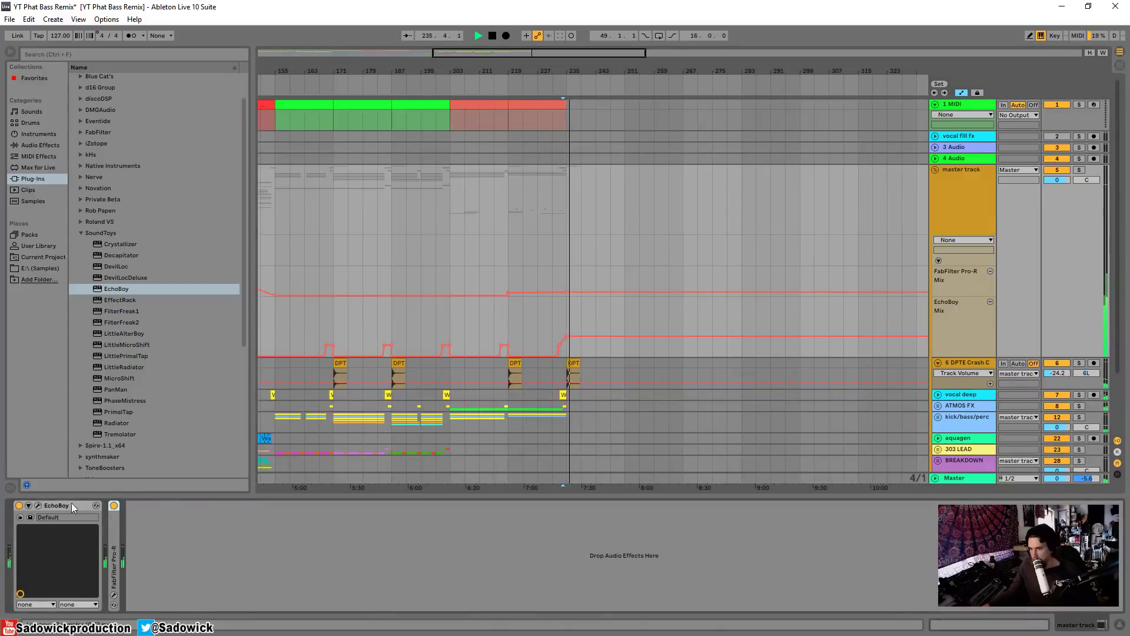
{"action": "double_click", "coordinate": [72, 505]}
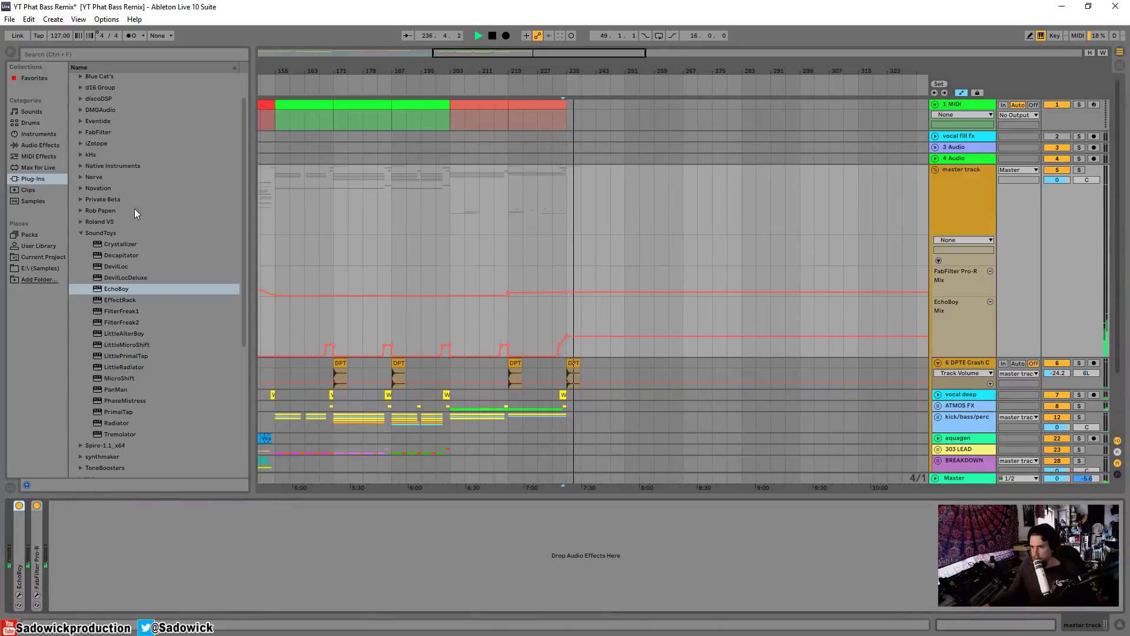
Step: Collapse the SoundToys plug-in folder, stop playback, and expand the iZotope folder
{"action": "left_click", "coordinate": [81, 232]}
{"action": "scroll", "coordinate": [94, 176], "scroll_direction": "up", "scroll_amount": 2}
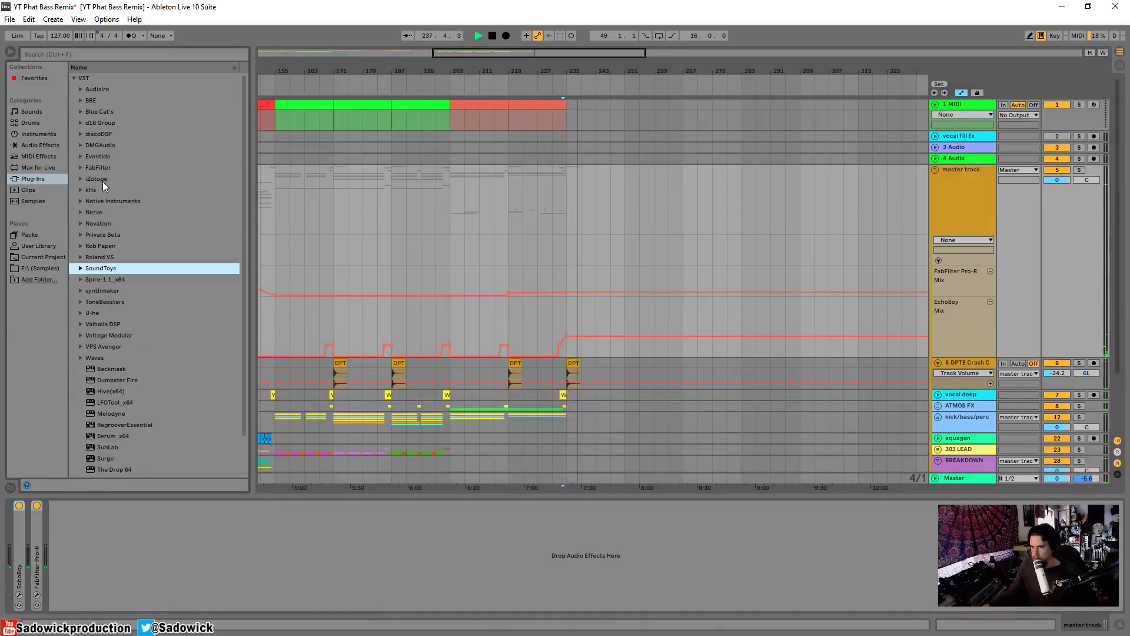
{"action": "key", "text": "space"}
{"action": "left_click", "coordinate": [80, 177]}
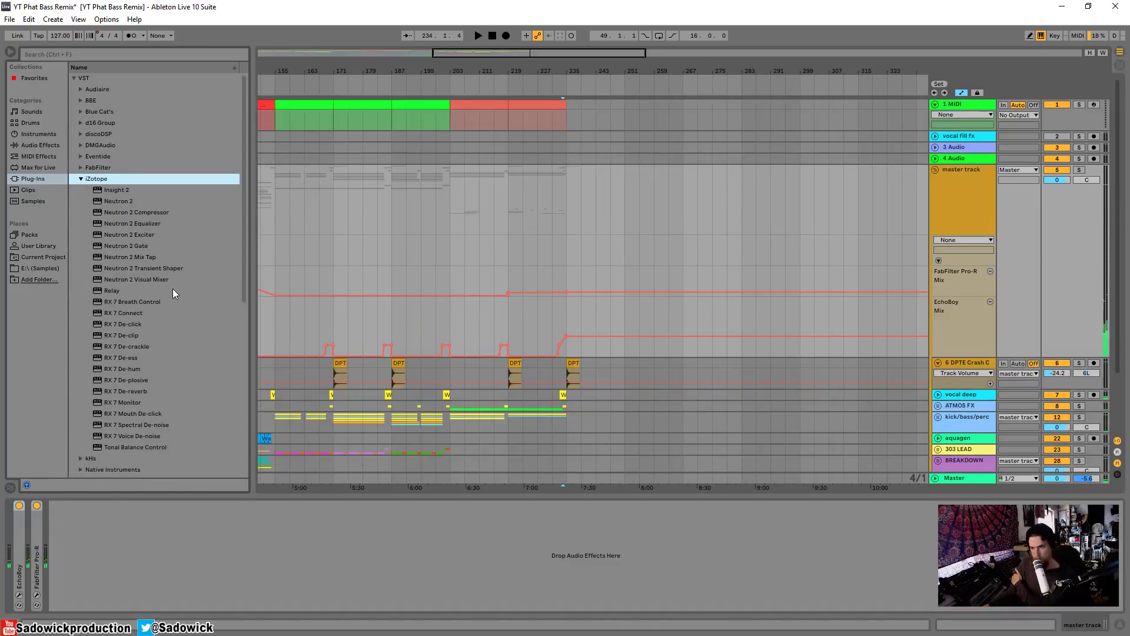
{"action": "left_click_drag", "start_coordinate": [149, 278], "coordinate": [803, 182]}
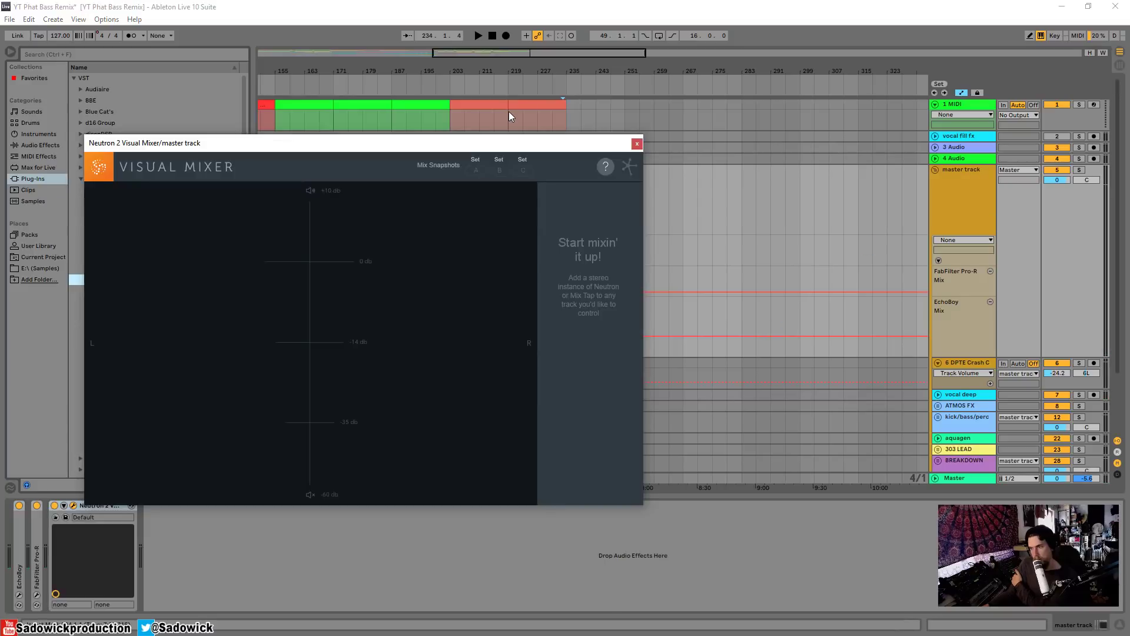
{"action": "left_click", "coordinate": [636, 143]}
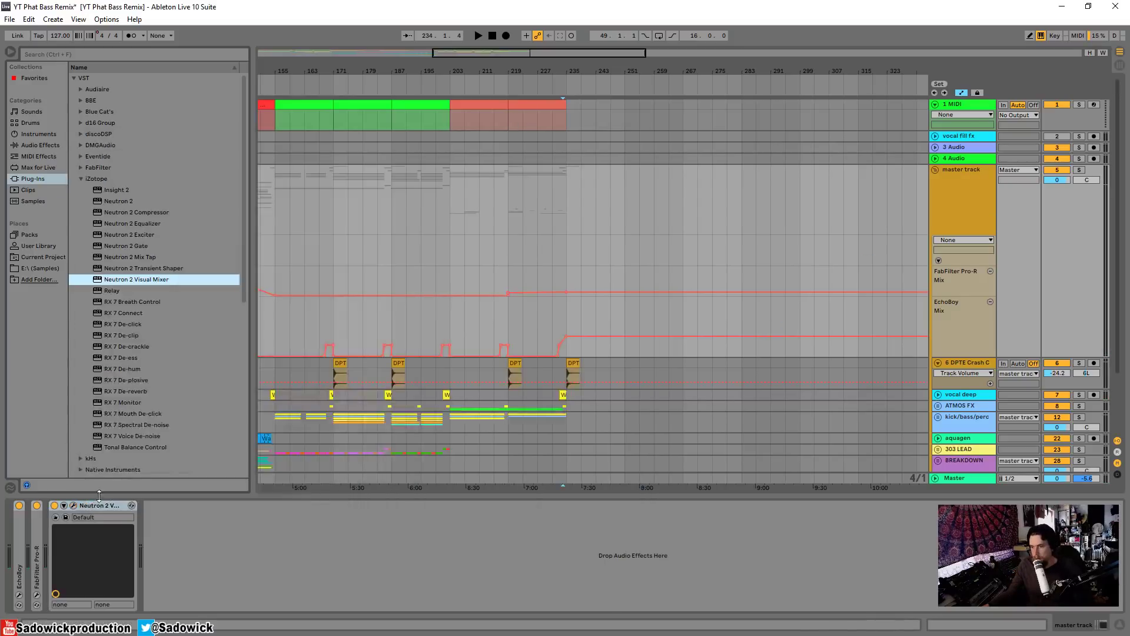
{"action": "key", "text": "Delete"}
Step: Save the Live Set and load iZotope's Insight 2 onto the master track to meter playback from bar 234
{"action": "left_click", "coordinate": [8, 19]}
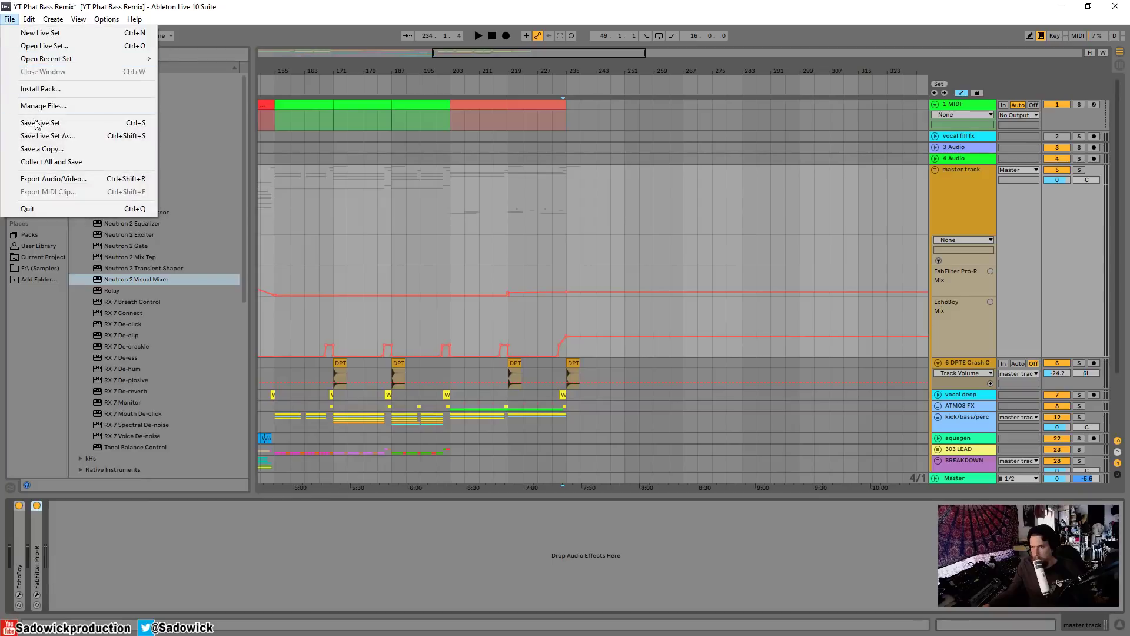
{"action": "left_click", "coordinate": [36, 122]}
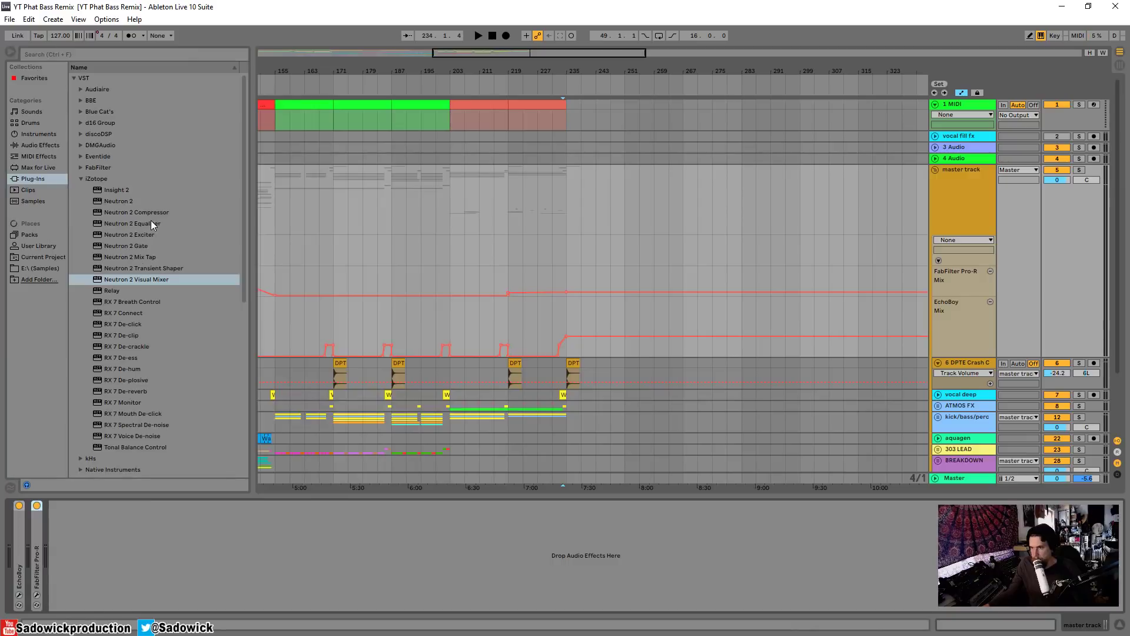
{"action": "left_click", "coordinate": [113, 189]}
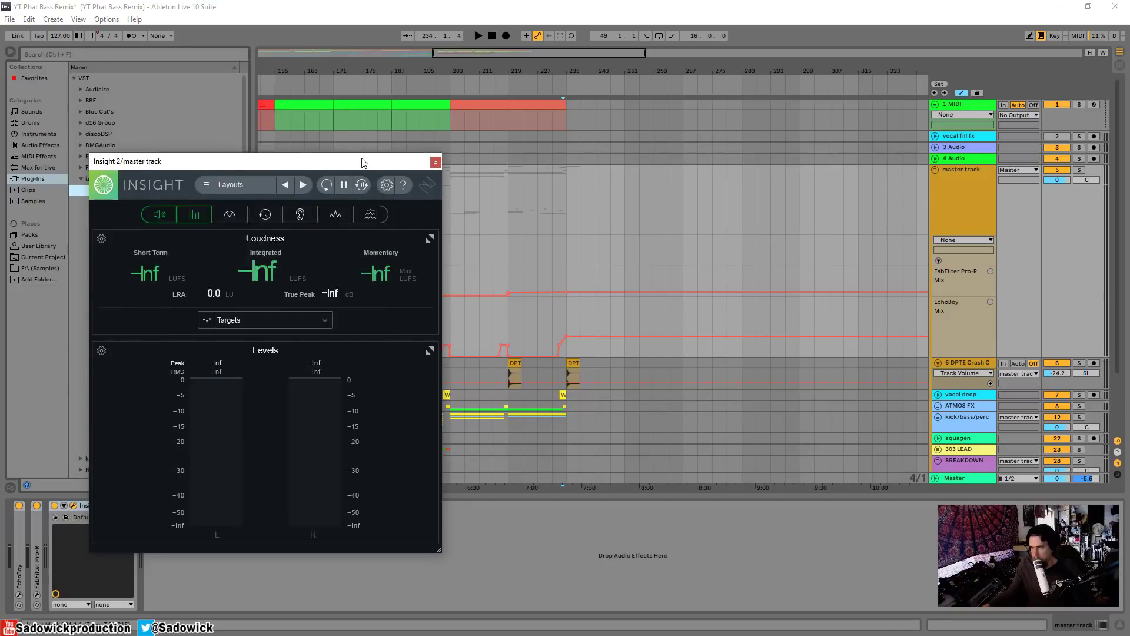
{"action": "left_click_drag", "start_coordinate": [362, 162], "coordinate": [373, 131]}
{"action": "key", "text": "space"}
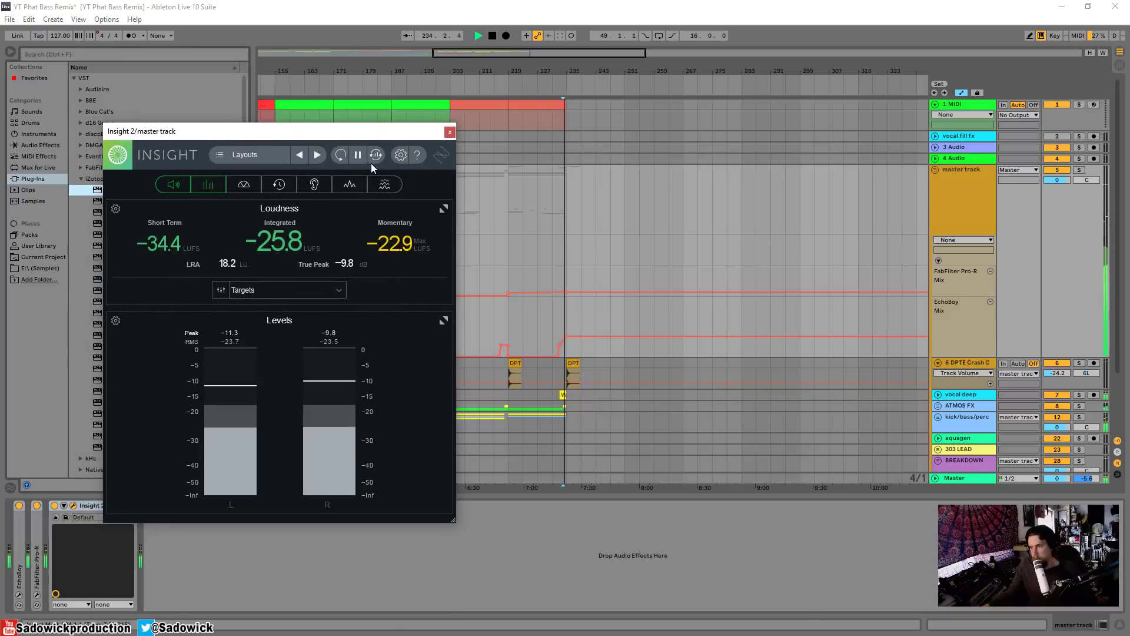
Step: Replace Insight 2's Levels meter with the Sound Field display and move its window clear of the song sections
{"action": "left_click", "coordinate": [184, 185]}
{"action": "left_click", "coordinate": [243, 184]}
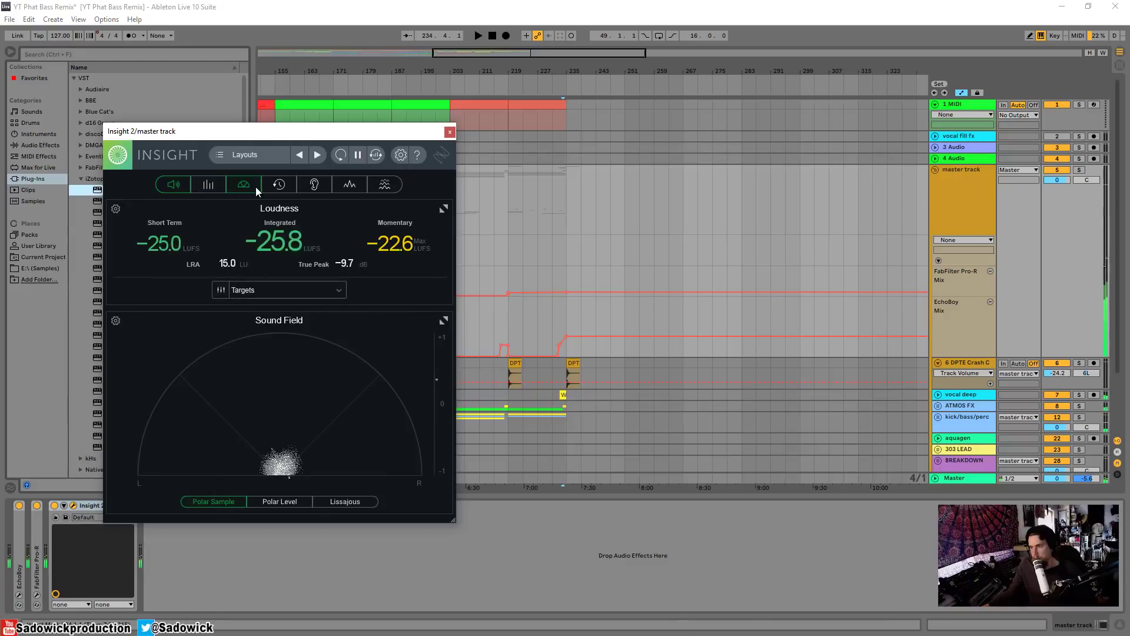
{"action": "left_click_drag", "start_coordinate": [356, 134], "coordinate": [960, 101]}
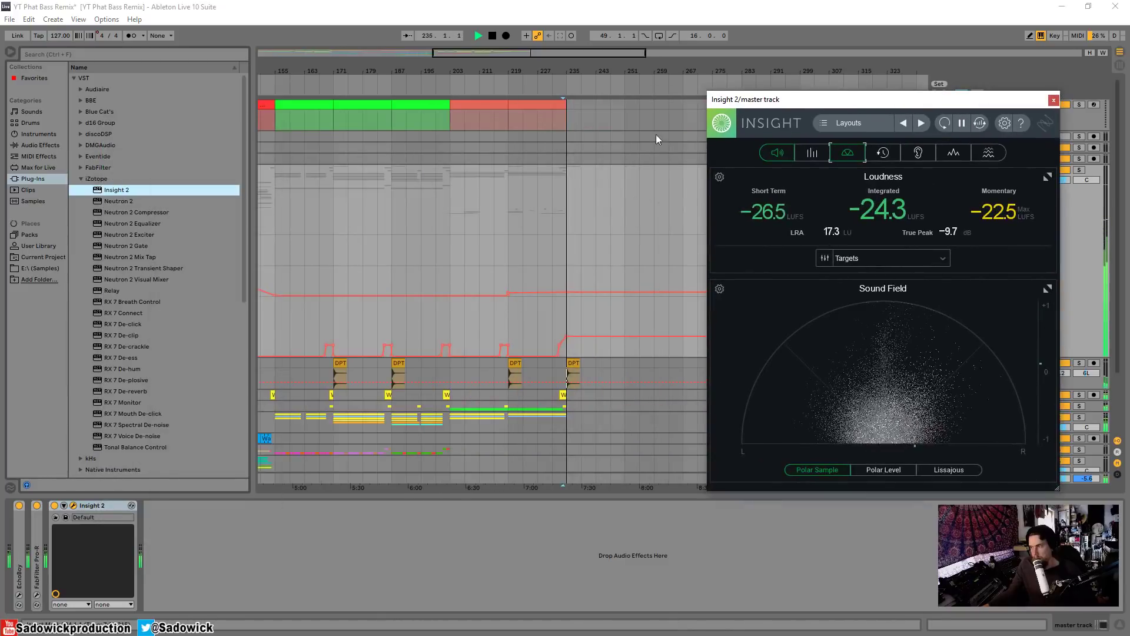
{"action": "left_click_drag", "start_coordinate": [530, 71], "coordinate": [530, 35]}
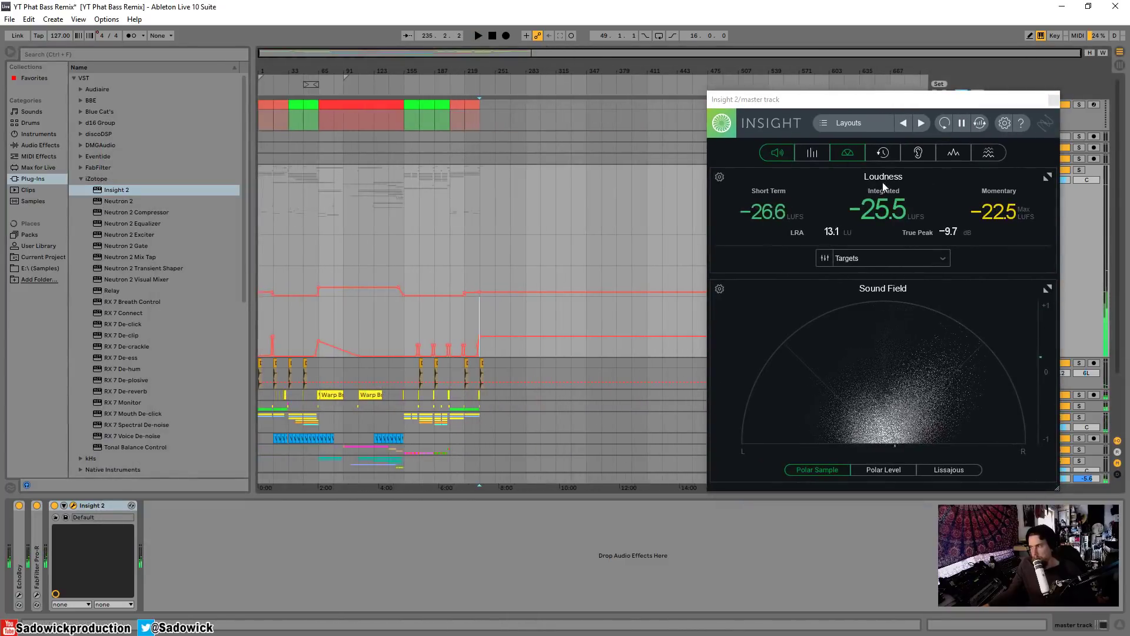
{"action": "left_click_drag", "start_coordinate": [870, 100], "coordinate": [846, 65]}
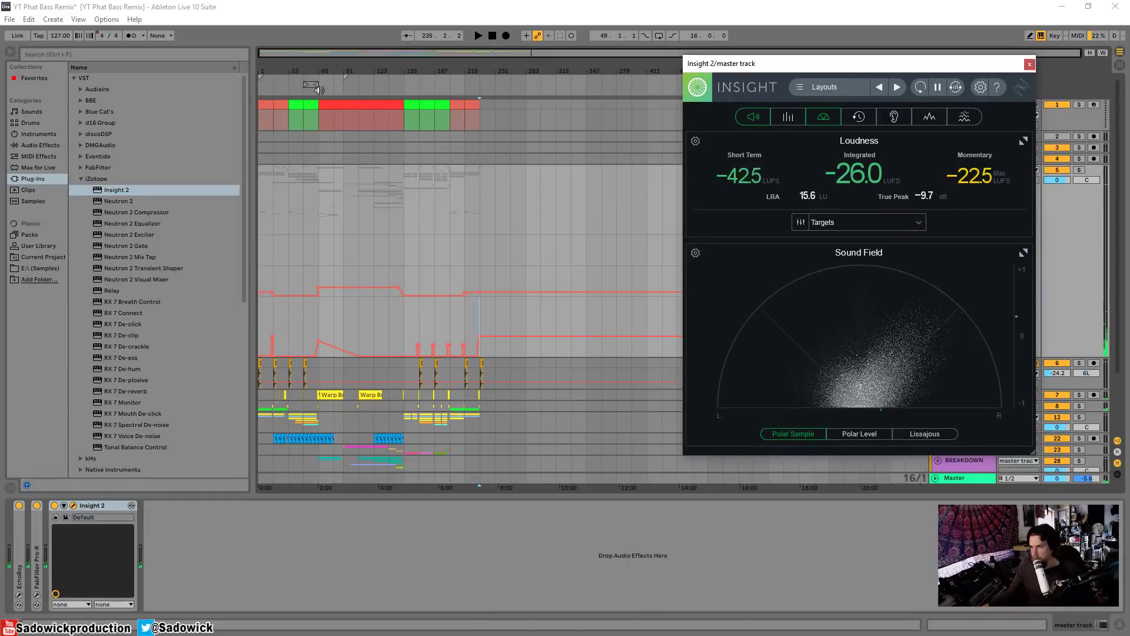
Step: Meter short passages of playback from bar 33 and from bar 155 in Insight 2
{"action": "left_click", "coordinate": [295, 115]}
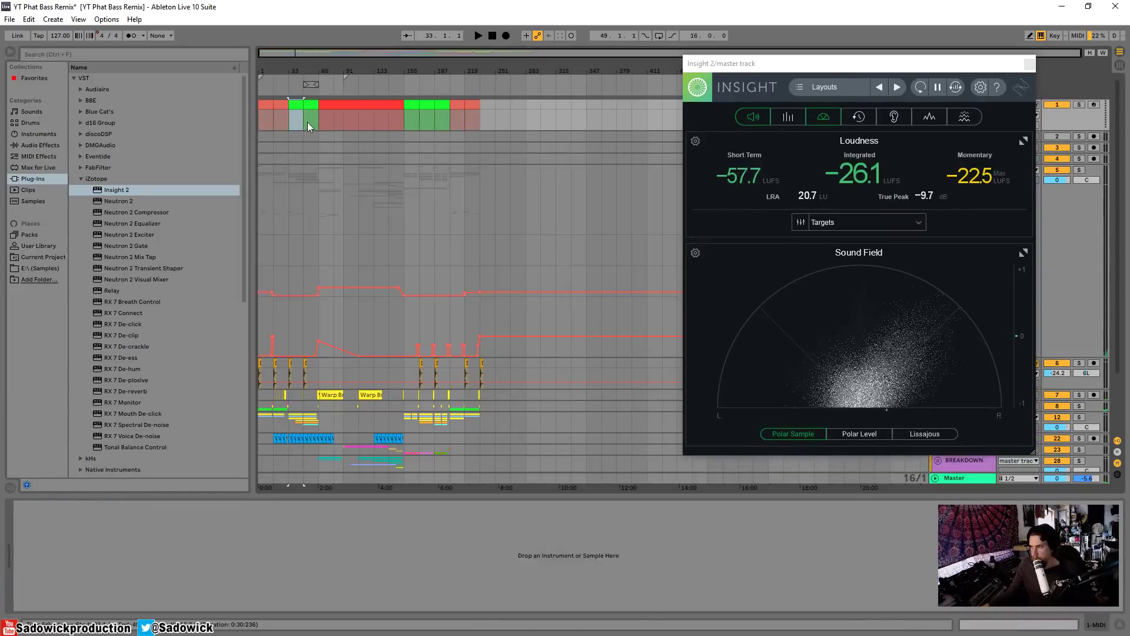
{"action": "key", "text": "space"}
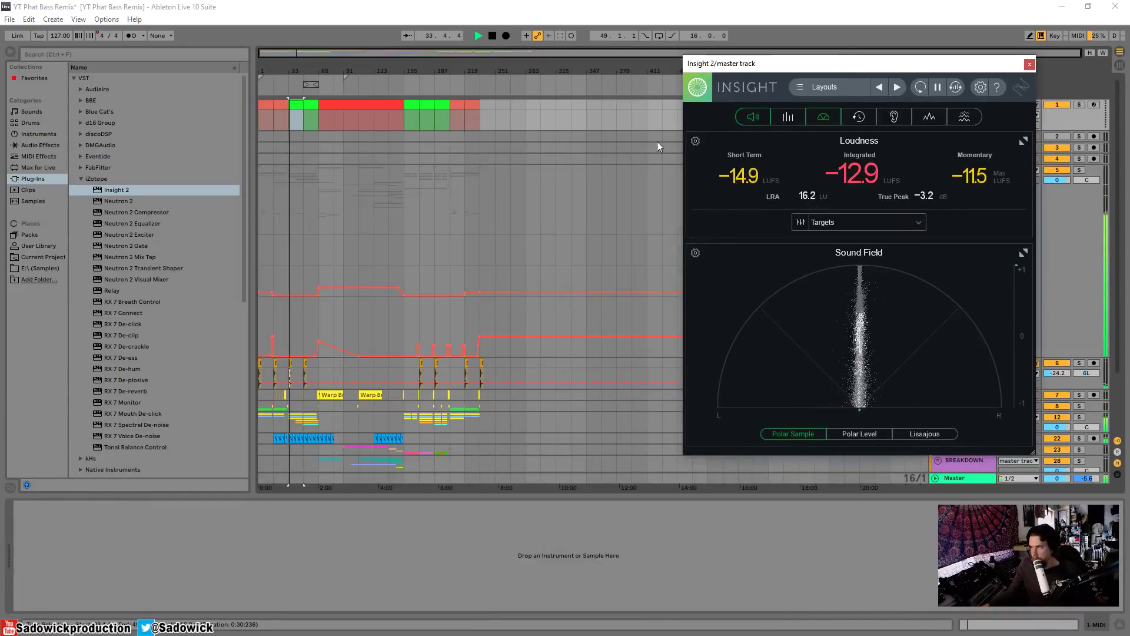
{"action": "key", "text": "space"}
{"action": "left_click", "coordinate": [412, 115]}
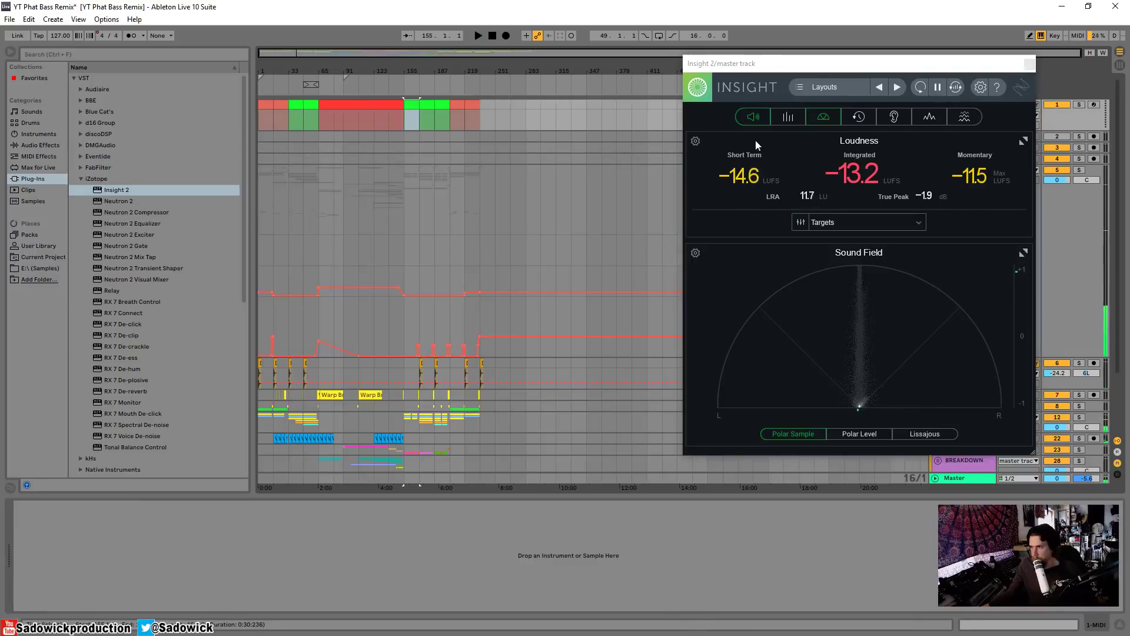
{"action": "key", "text": "space"}
{"action": "key", "text": "space"}
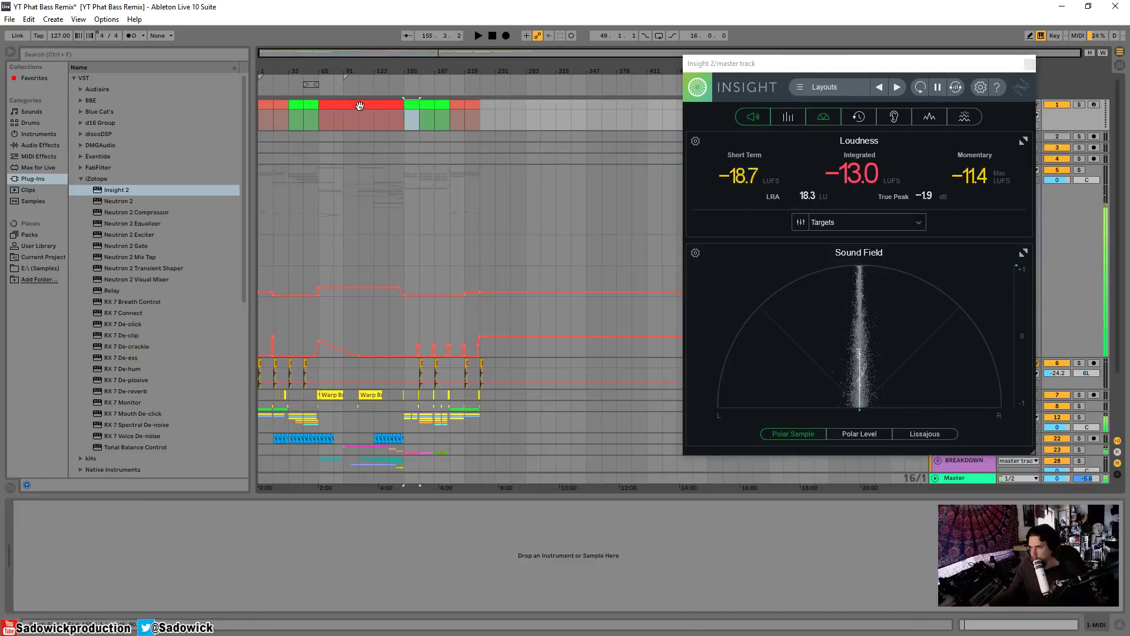
Step: Meter the breakdown from its start, viewing the Sound Field in Polar Sample mode, and stop playback
{"action": "left_click", "coordinate": [358, 106]}
{"action": "key", "text": "space"}
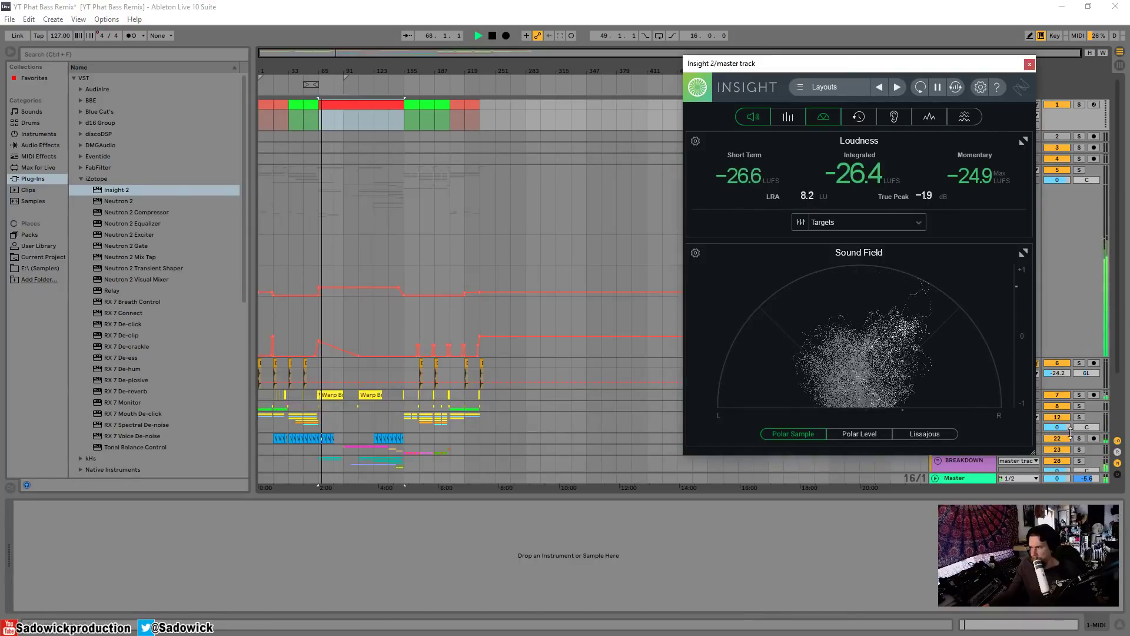
{"action": "left_click", "coordinate": [888, 434]}
{"action": "left_click", "coordinate": [793, 434]}
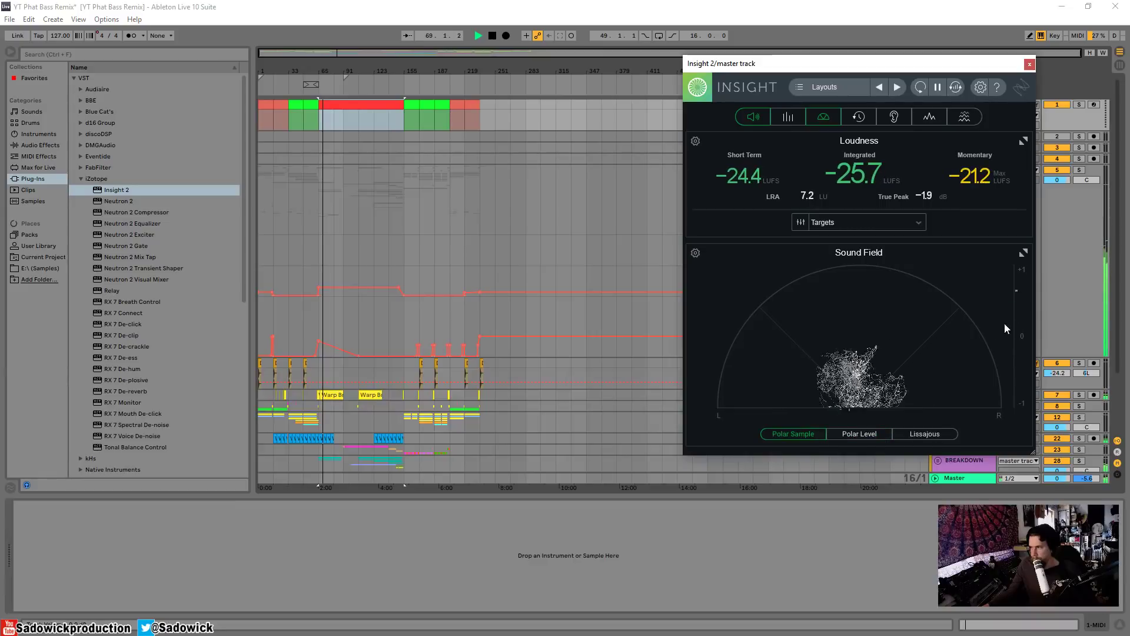
{"action": "key", "text": "space"}
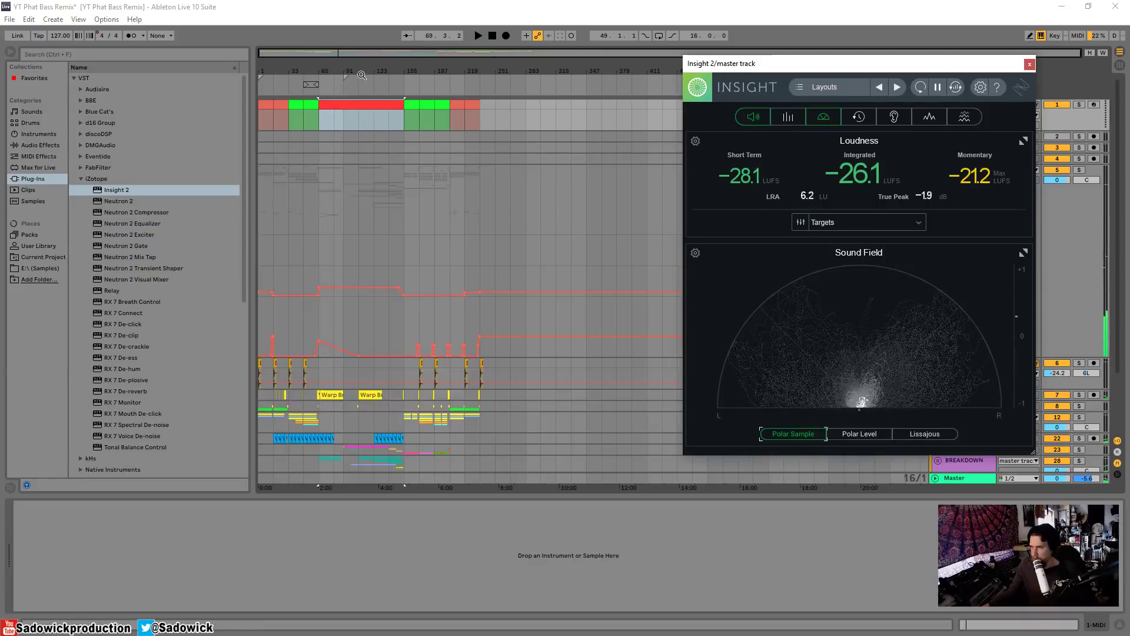
Step: Meter playback from further into the breakdown, around bars 115 and 139, and on into the drop at bar 155
{"action": "left_click_drag", "start_coordinate": [369, 70], "coordinate": [371, 85]}
{"action": "left_click", "coordinate": [369, 83]}
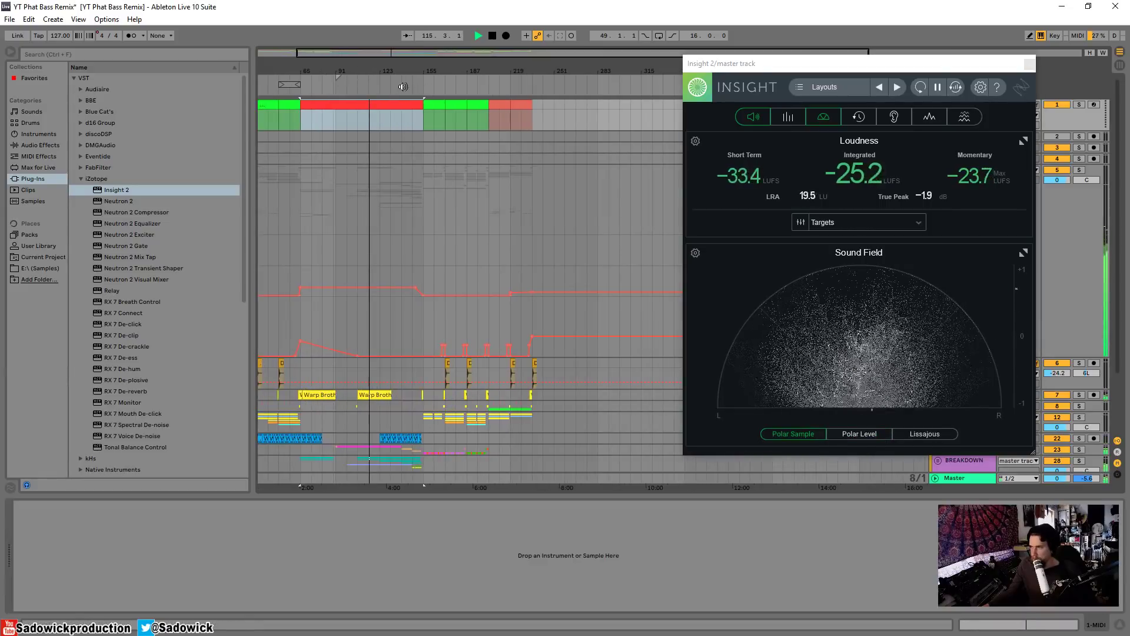
{"action": "left_click", "coordinate": [401, 84]}
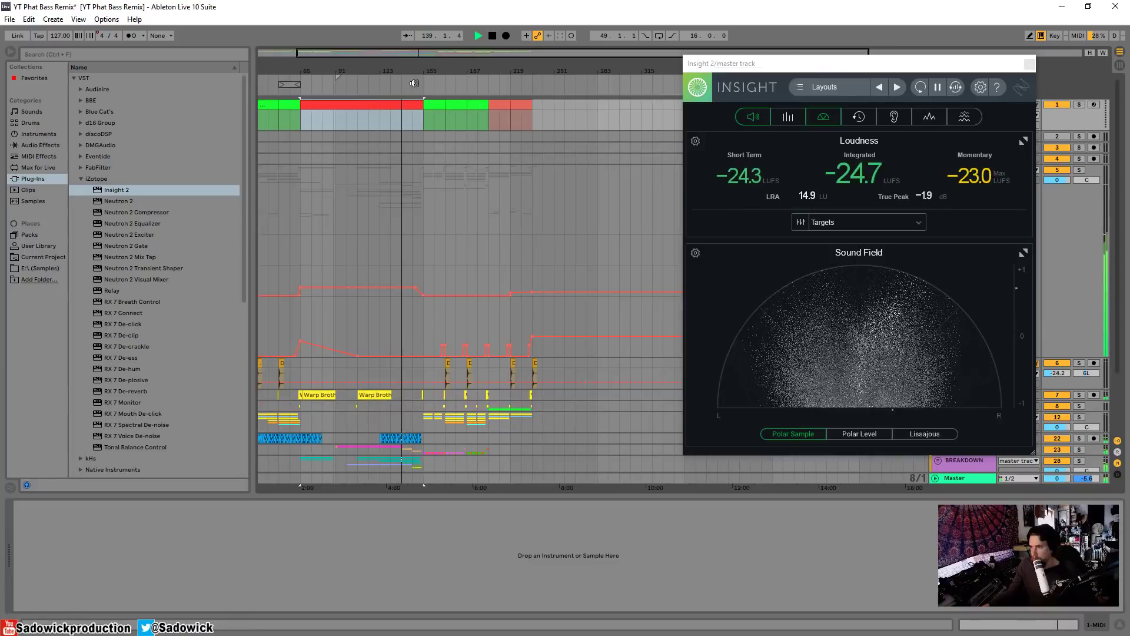
{"action": "left_click", "coordinate": [415, 84]}
{"action": "left_click", "coordinate": [420, 83]}
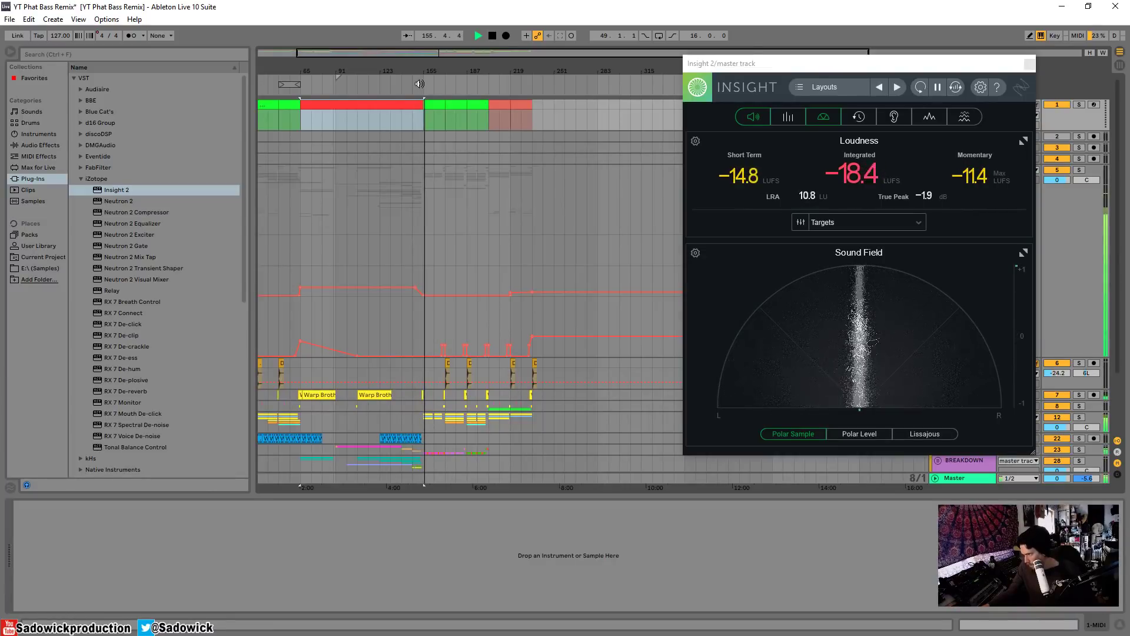
{"action": "left_click", "coordinate": [895, 318]}
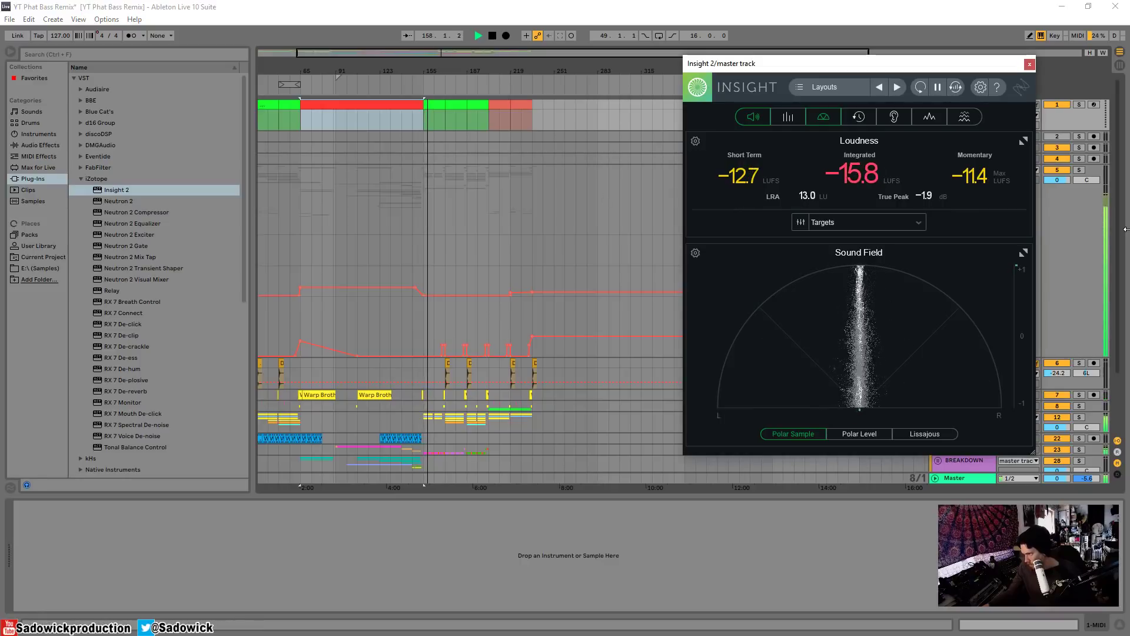
Step: Reposition the Insight 2 window and meter the section starting at bar 187
{"action": "left_click_drag", "start_coordinate": [996, 63], "coordinate": [931, 60]}
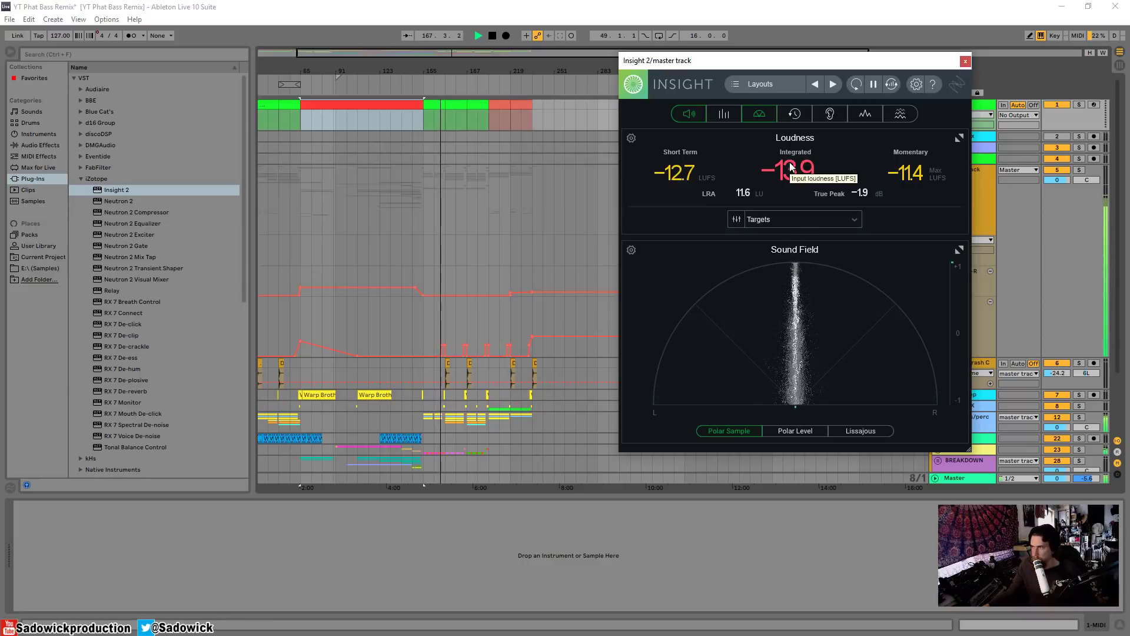
{"action": "key", "text": "space"}
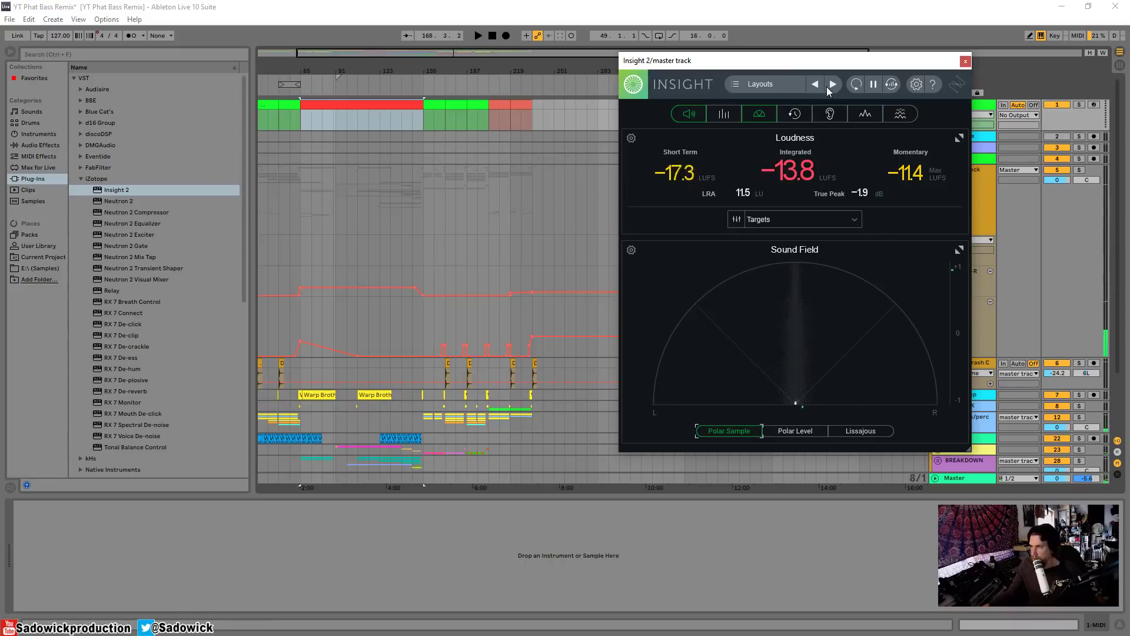
{"action": "left_click_drag", "start_coordinate": [839, 65], "coordinate": [872, 79]}
{"action": "left_click", "coordinate": [437, 105]}
{"action": "left_click", "coordinate": [478, 106]}
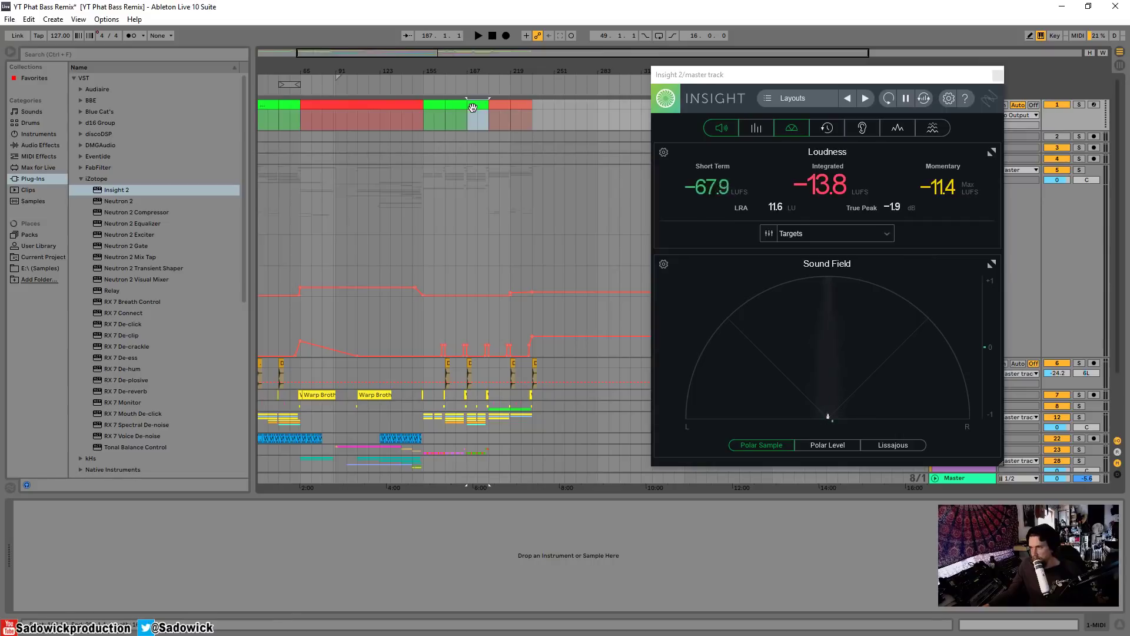
{"action": "key", "text": "space"}
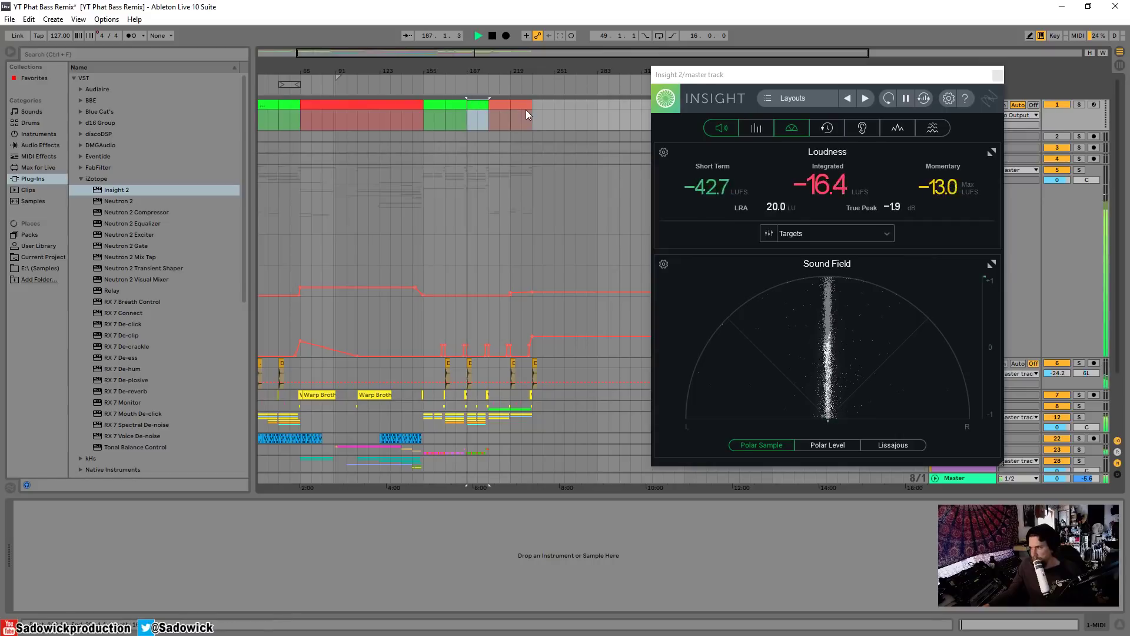
Step: Close Insight 2, stop playback, and unfold the Utility device on the Master track
{"action": "left_click", "coordinate": [998, 77]}
{"action": "key", "text": "space"}
{"action": "left_click", "coordinate": [966, 479]}
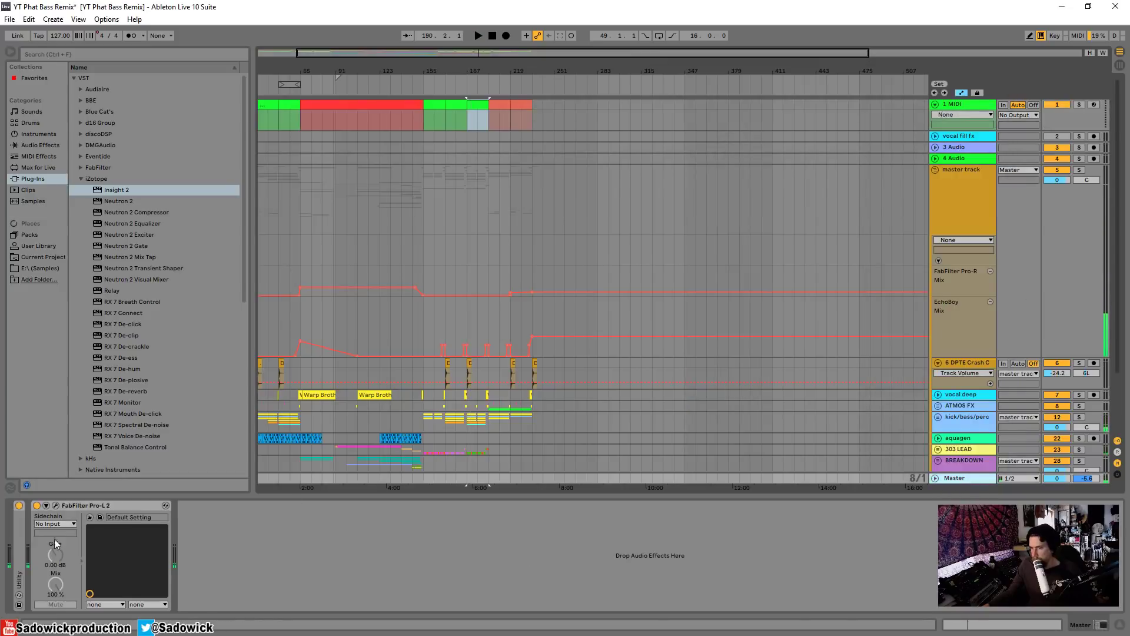
{"action": "double_click", "coordinate": [17, 535]}
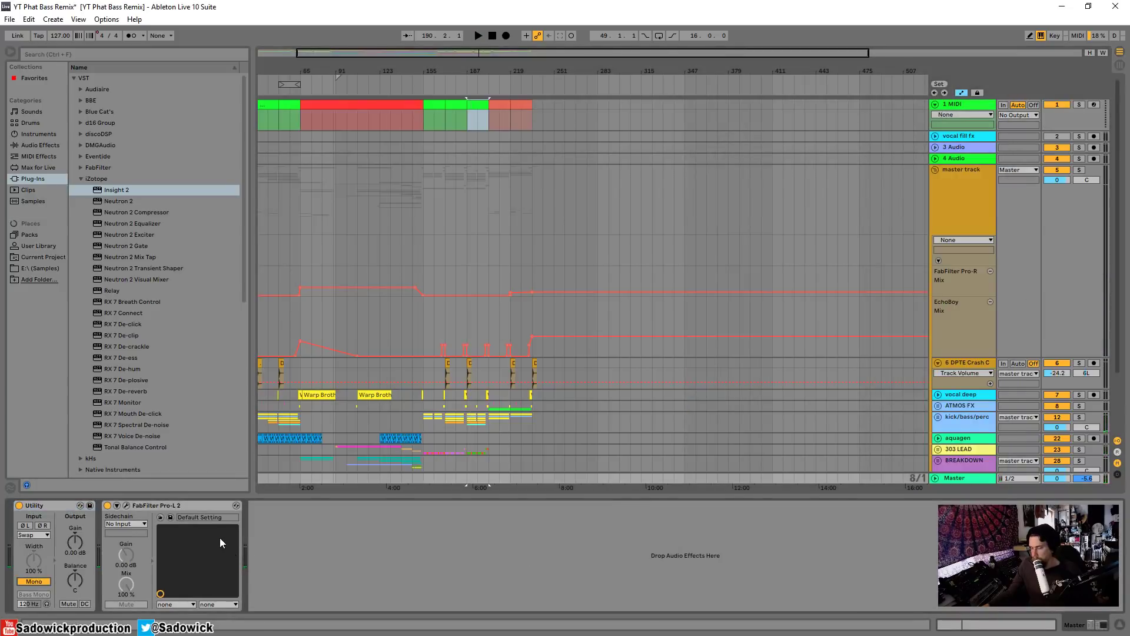
Step: Turn off Mono on the Master track's Utility while playing the breakdown from about bar 117, and fold the device
{"action": "key", "text": "space"}
{"action": "left_click", "coordinate": [388, 103]}
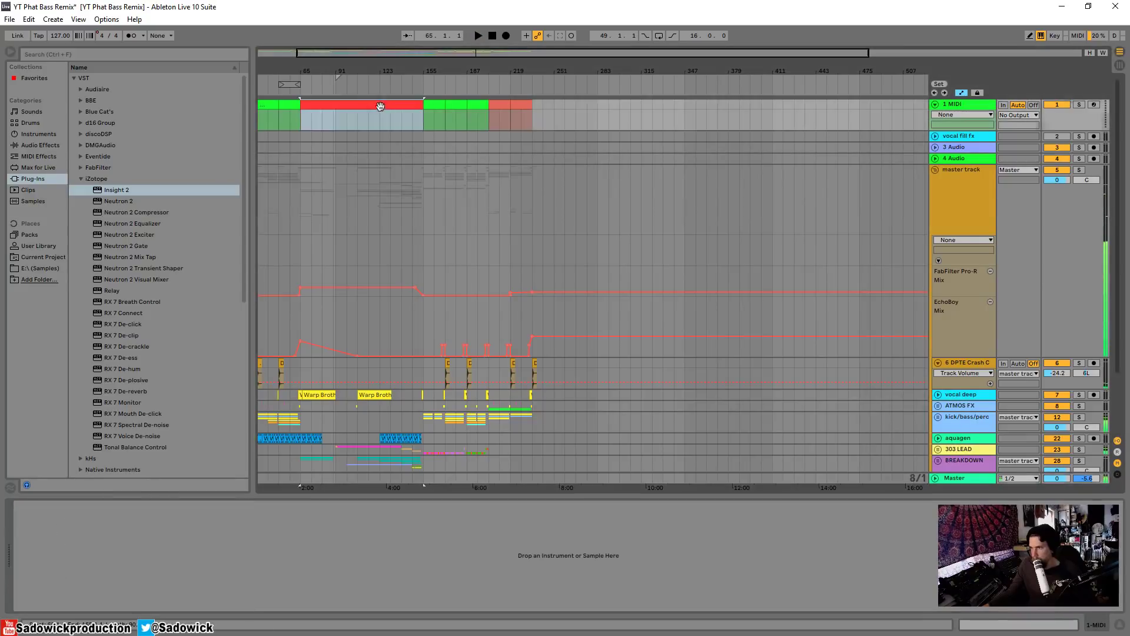
{"action": "left_click", "coordinate": [374, 85]}
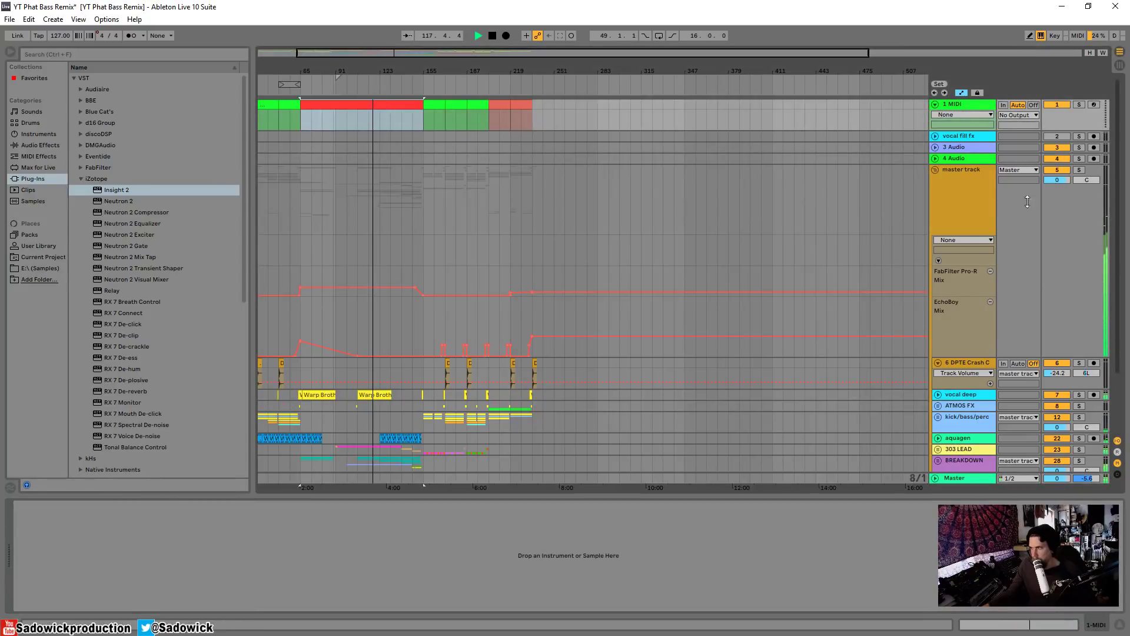
{"action": "left_click", "coordinate": [960, 479]}
{"action": "left_click", "coordinate": [40, 582]}
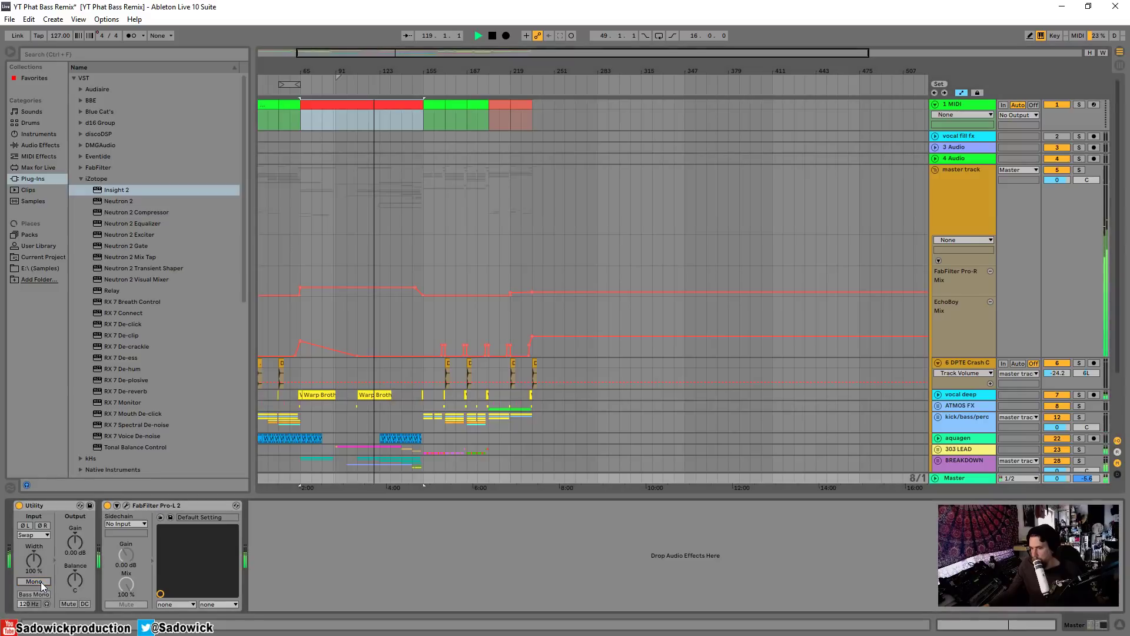
{"action": "left_click", "coordinate": [36, 506]}
{"action": "key", "text": "Delete"}
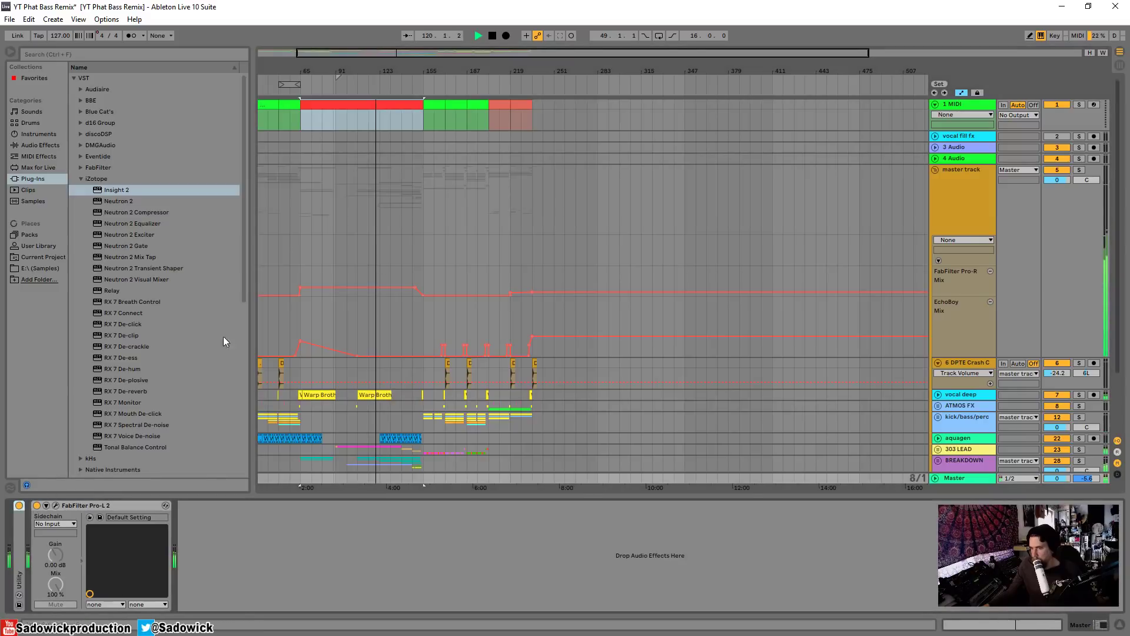
Step: Replay the drop from bar 155, select the master track, and reduce the height of its automation lanes
{"action": "left_click", "coordinate": [431, 104]}
{"action": "key", "text": "space"}
{"action": "key", "text": "space"}
{"action": "left_click", "coordinate": [964, 191]}
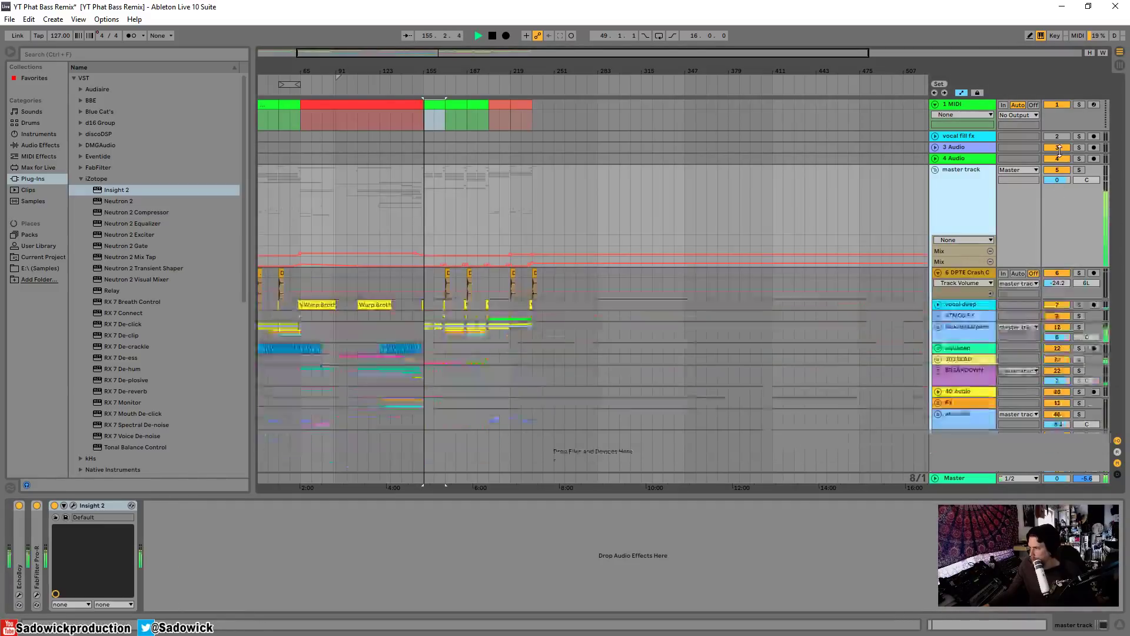
{"action": "key", "text": "space"}
{"action": "left_click_drag", "start_coordinate": [434, 70], "coordinate": [500, 71]}
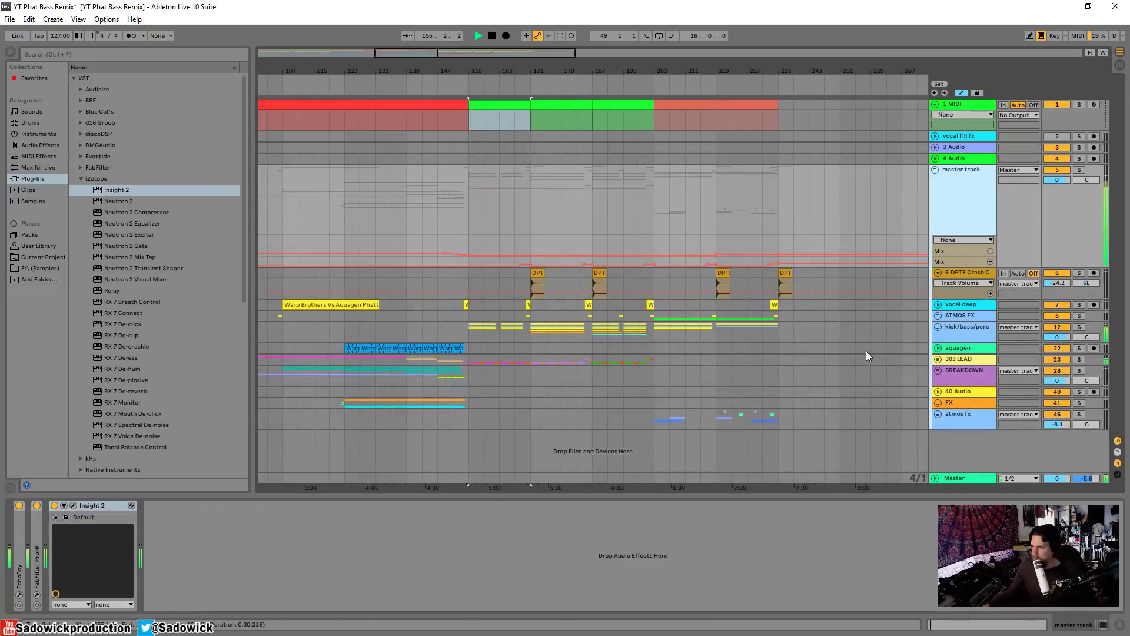
Step: Solo the kick/bass/perc group during playback from bar 171, unfold it, and release the solo
{"action": "key", "text": "space"}
{"action": "left_click", "coordinate": [538, 340]}
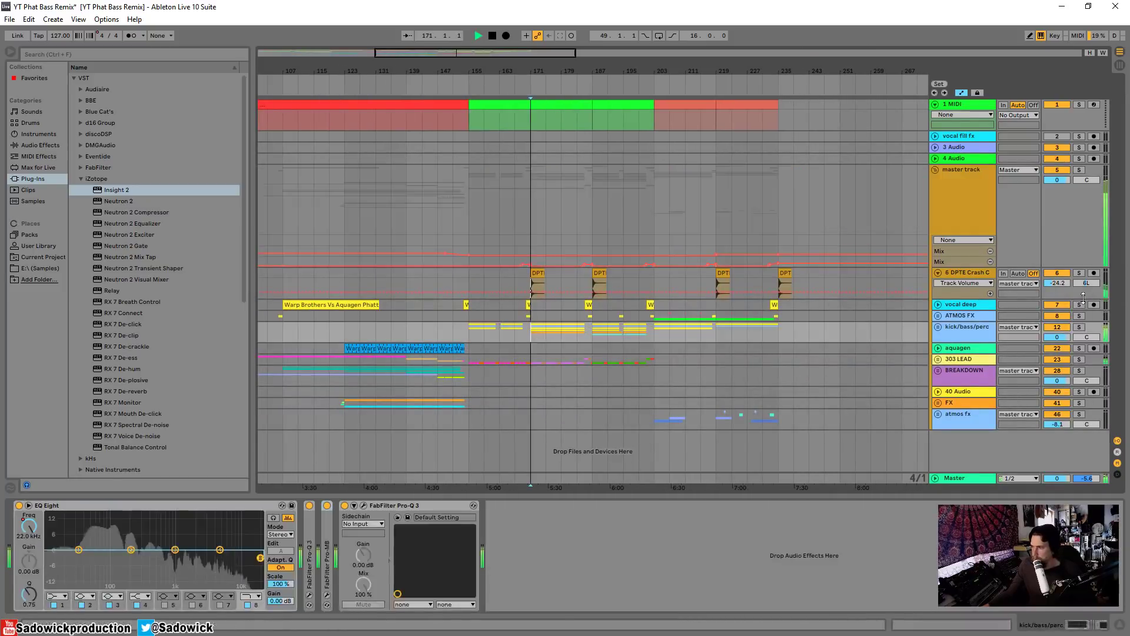
{"action": "left_click", "coordinate": [1079, 326]}
{"action": "left_click", "coordinate": [938, 327]}
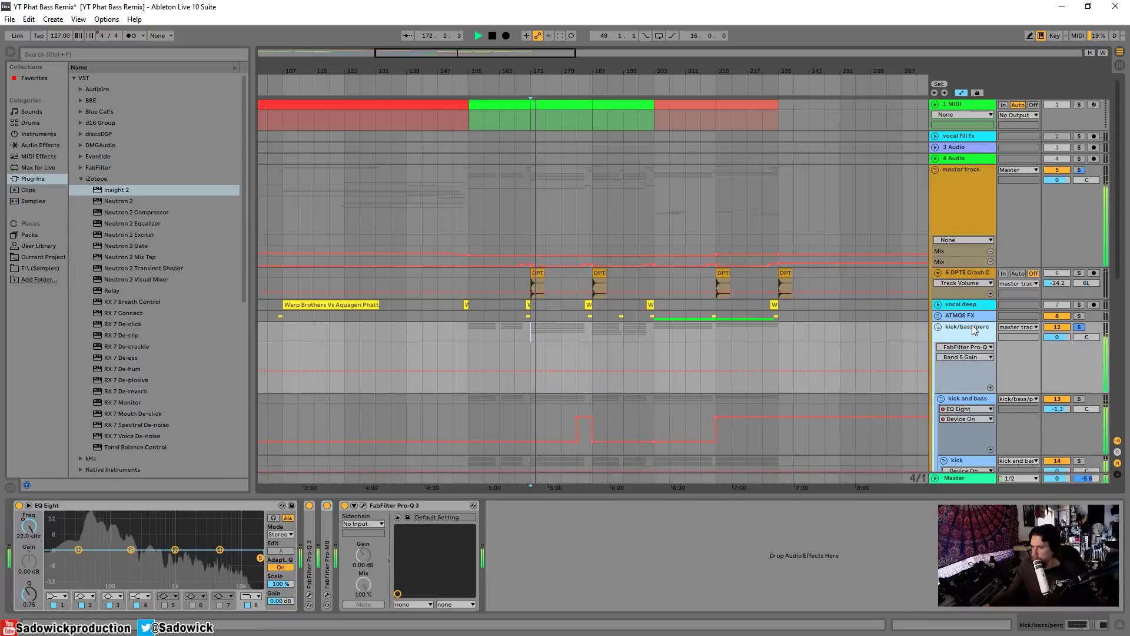
{"action": "left_click", "coordinate": [1082, 327]}
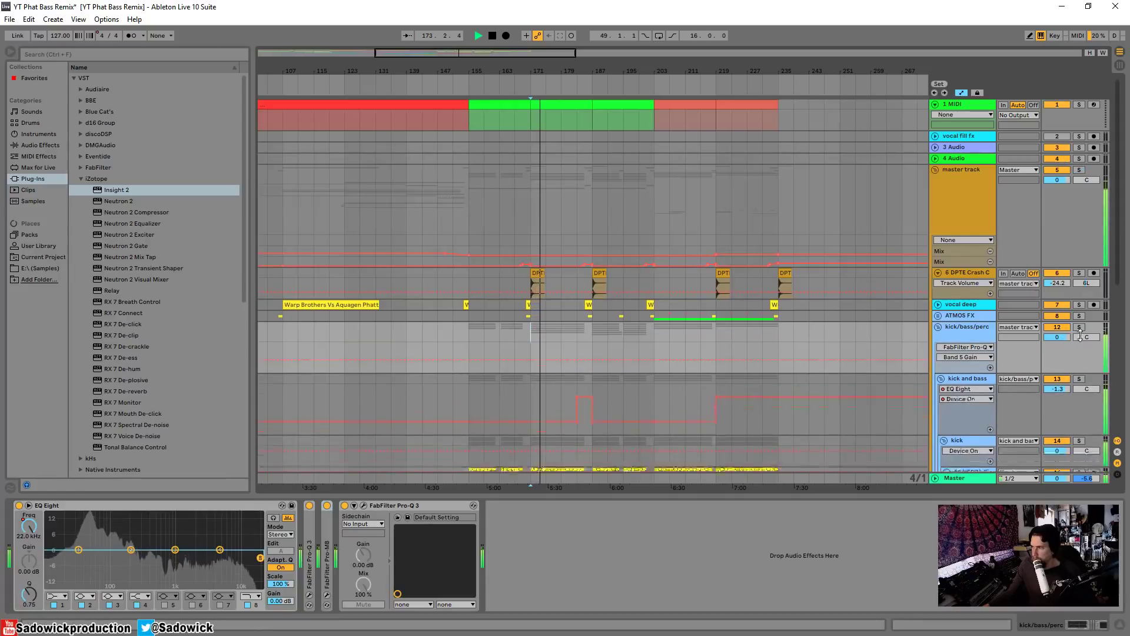
Step: Fold the master track group, stop playback, and reopen Insight 2 without its presets window
{"action": "left_click", "coordinate": [935, 169]}
{"action": "key", "text": "space"}
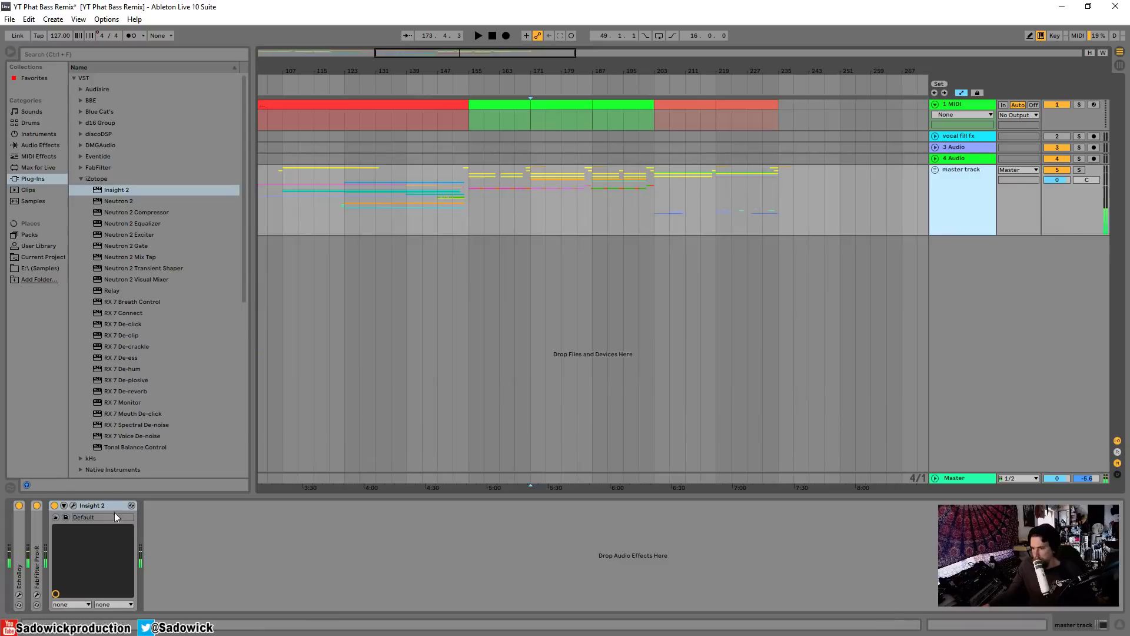
{"action": "left_click", "coordinate": [73, 505]}
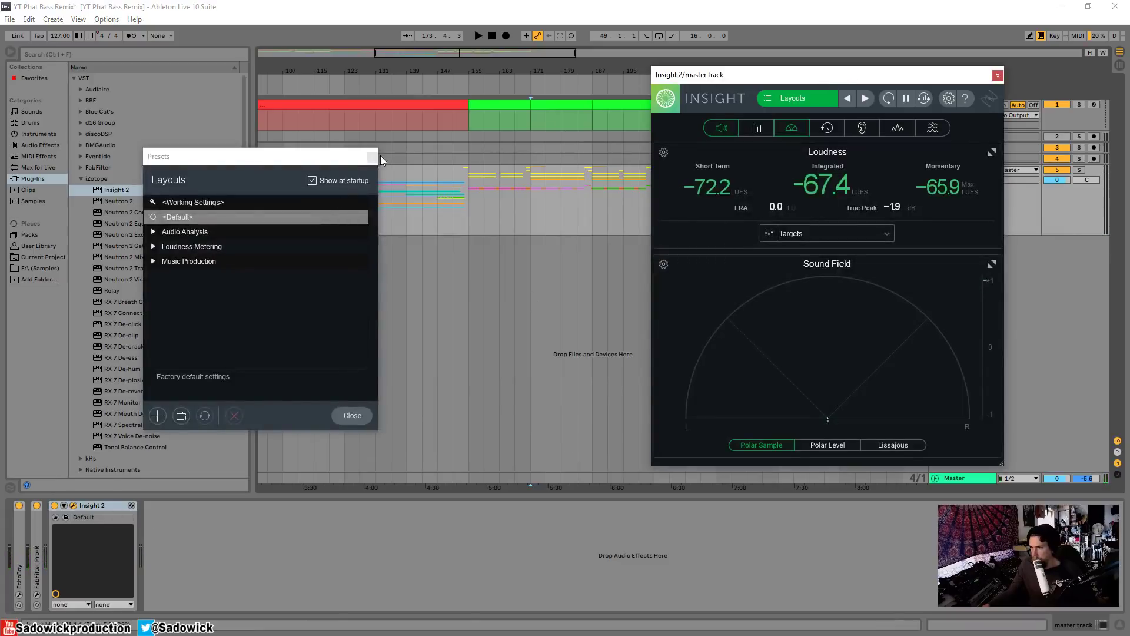
{"action": "left_click", "coordinate": [351, 416]}
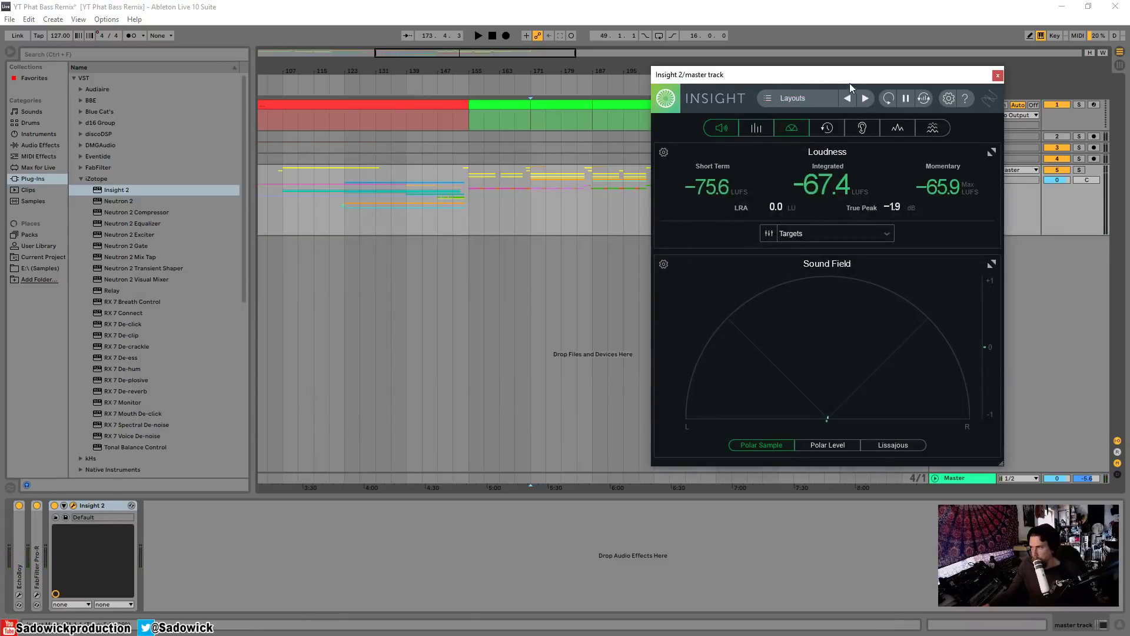
Step: Set Insight 2 to show only the Loudness, Spectrum and Spectrogram meters, and start playback
{"action": "left_click_drag", "start_coordinate": [849, 83], "coordinate": [574, 99]}
{"action": "left_click", "coordinate": [520, 143]}
{"action": "left_click", "coordinate": [558, 146]}
{"action": "left_click", "coordinate": [557, 147]}
{"action": "left_click", "coordinate": [593, 144]}
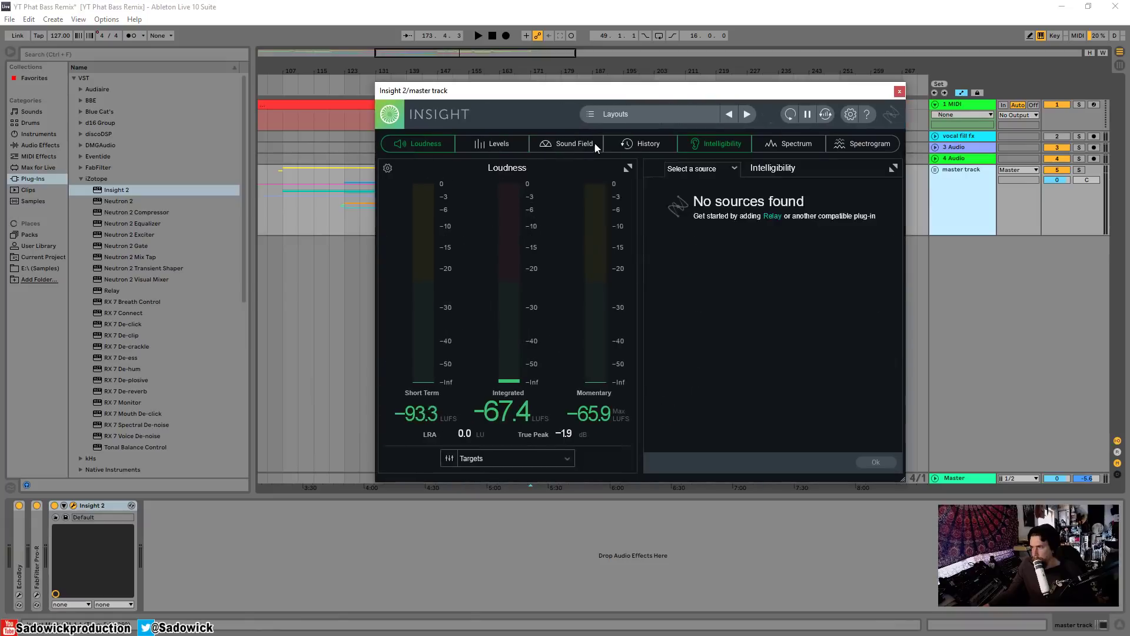
{"action": "left_click", "coordinate": [812, 146]}
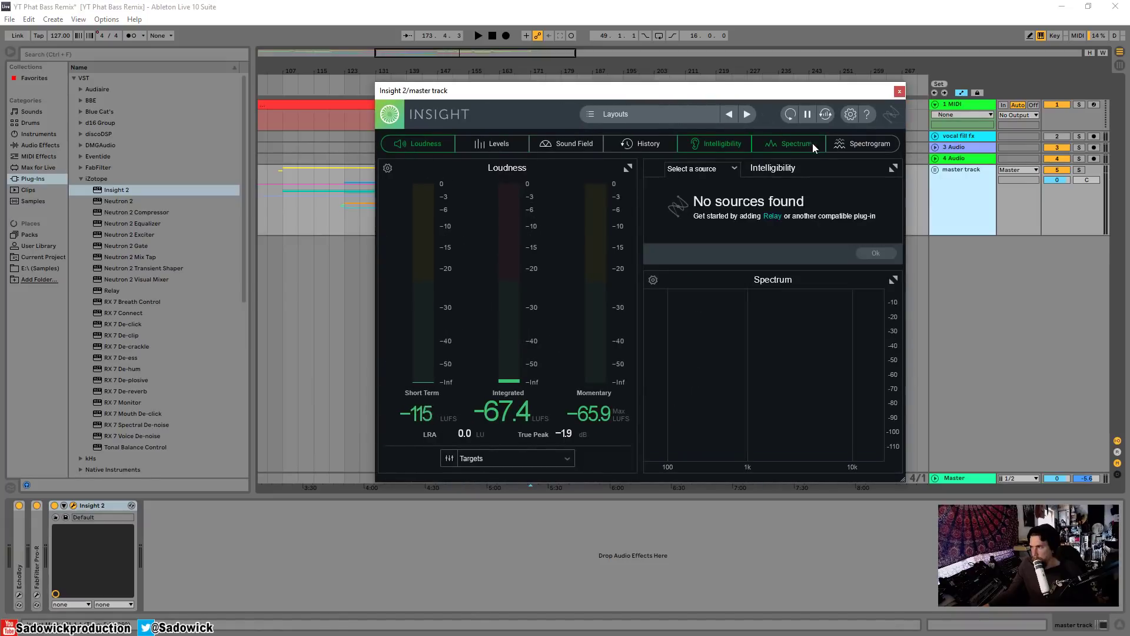
{"action": "left_click", "coordinate": [862, 143]}
{"action": "key", "text": "space"}
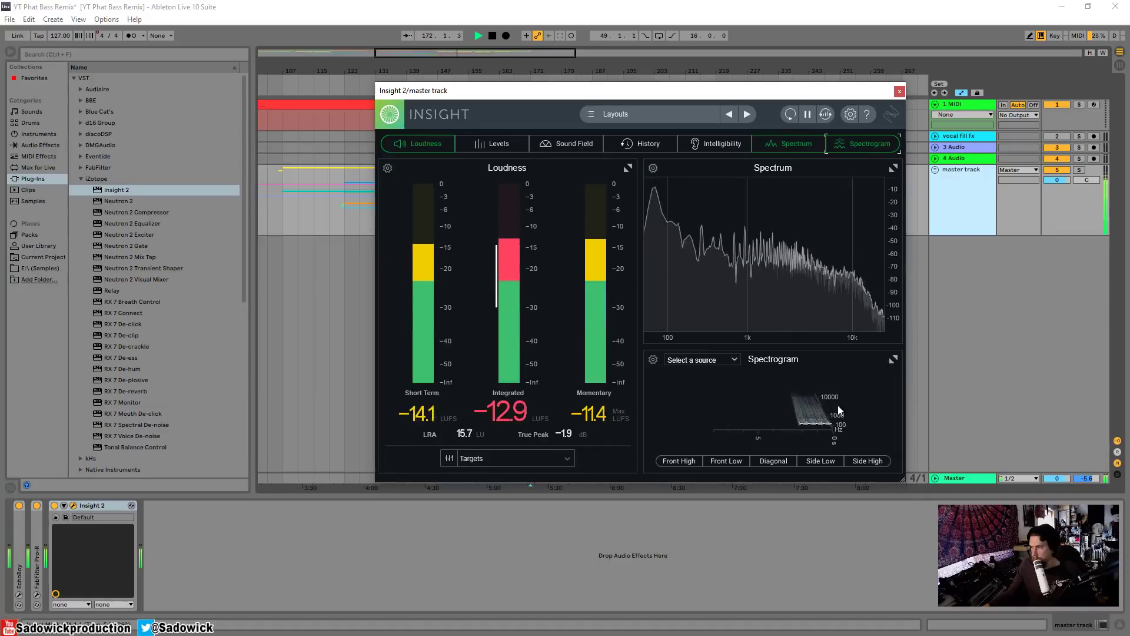
Step: Swap Insight 2's Loudness meter for Levels and then Sound Field during playback, and close the plug-in after stopping
{"action": "left_click", "coordinate": [420, 143]}
{"action": "left_click", "coordinate": [491, 144]}
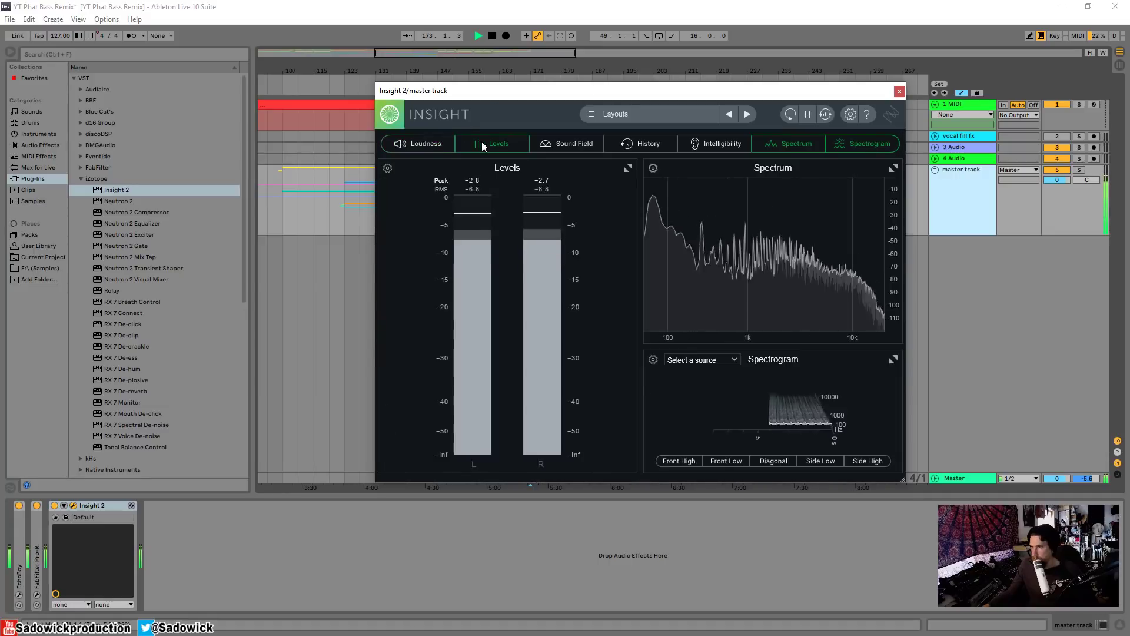
{"action": "left_click", "coordinate": [495, 143]}
{"action": "left_click", "coordinate": [543, 144]}
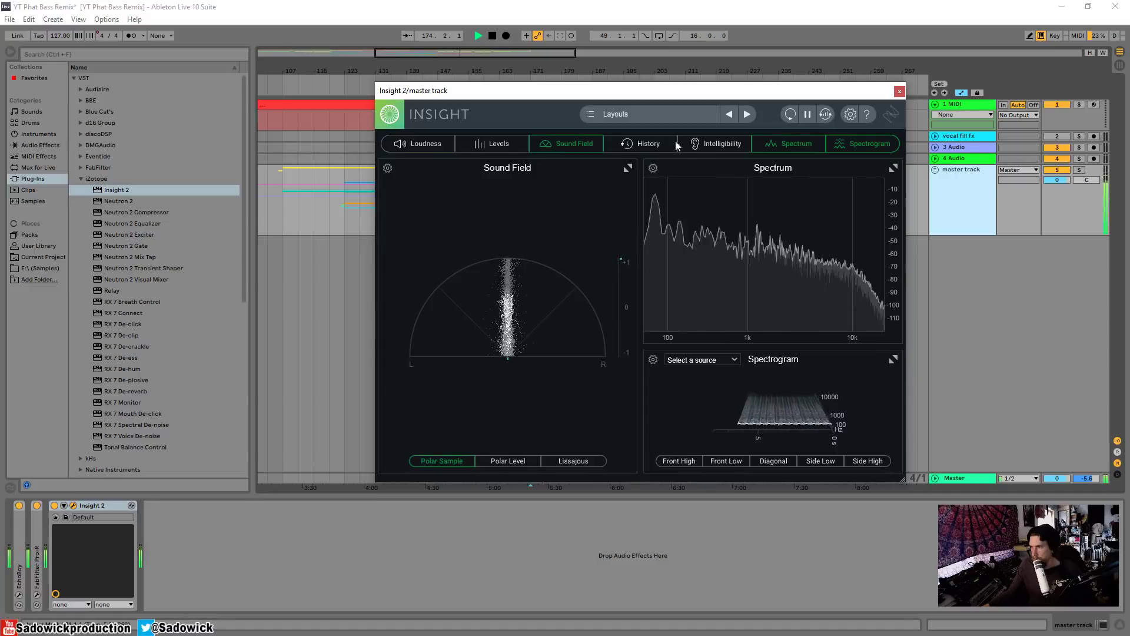
{"action": "left_click_drag", "start_coordinate": [760, 90], "coordinate": [575, 94]}
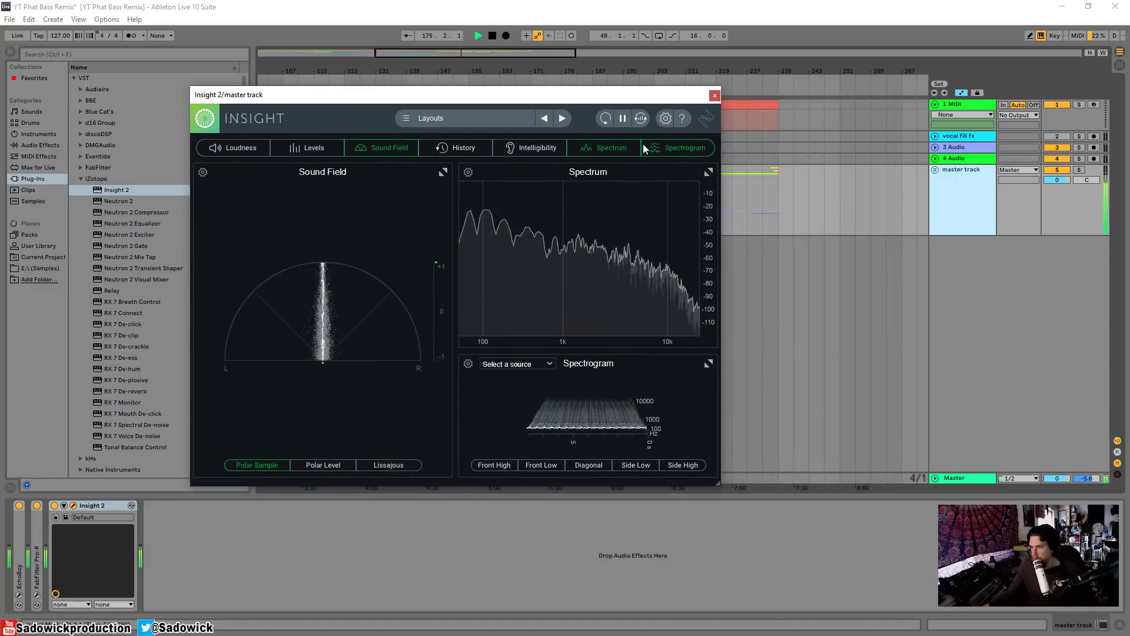
{"action": "key", "text": "space"}
{"action": "left_click", "coordinate": [715, 95]}
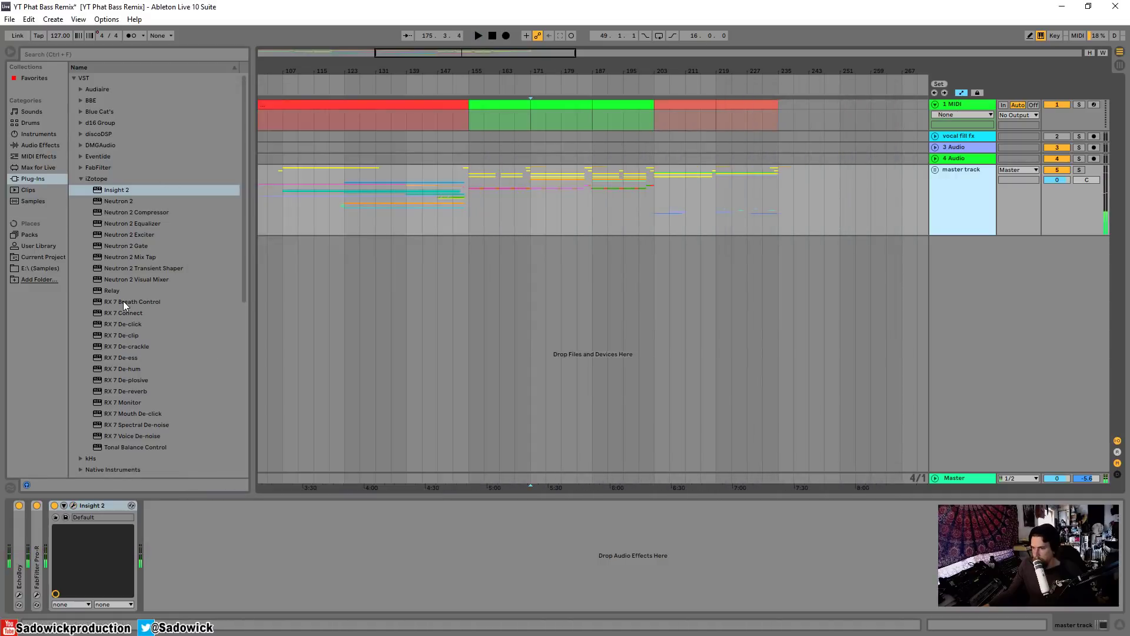
Step: Delete Insight 2 from the master track's device chain and collapse the iZotope plug-in folder
{"action": "left_click", "coordinate": [111, 504]}
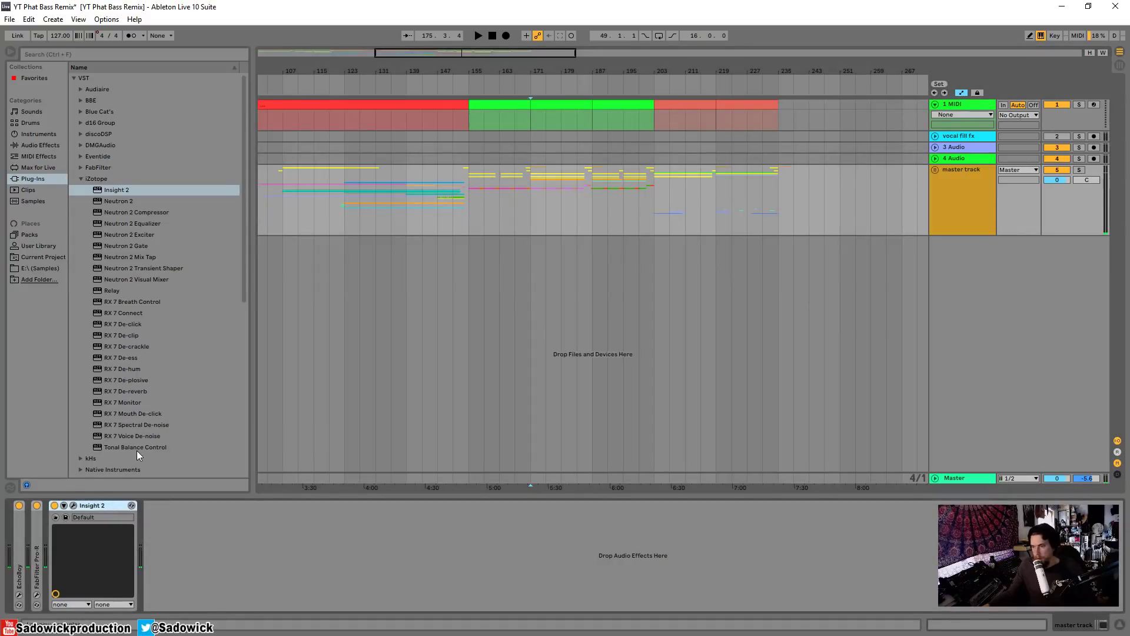
{"action": "key", "text": "Delete"}
{"action": "left_click", "coordinate": [79, 179]}
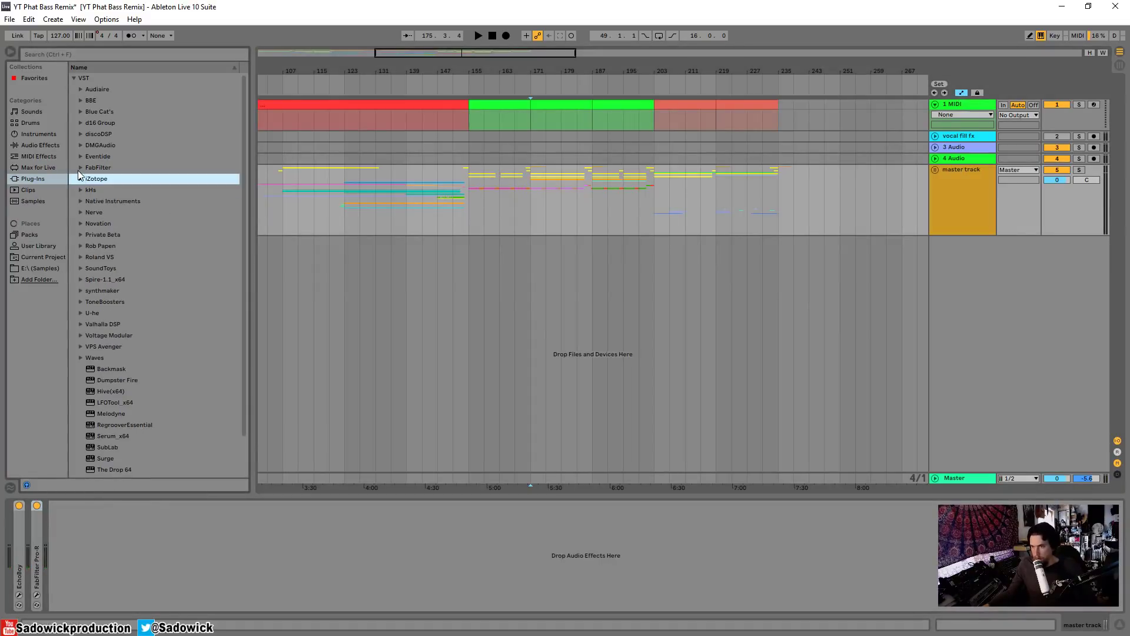
{"action": "left_click", "coordinate": [81, 169]}
{"action": "left_click", "coordinate": [81, 168]}
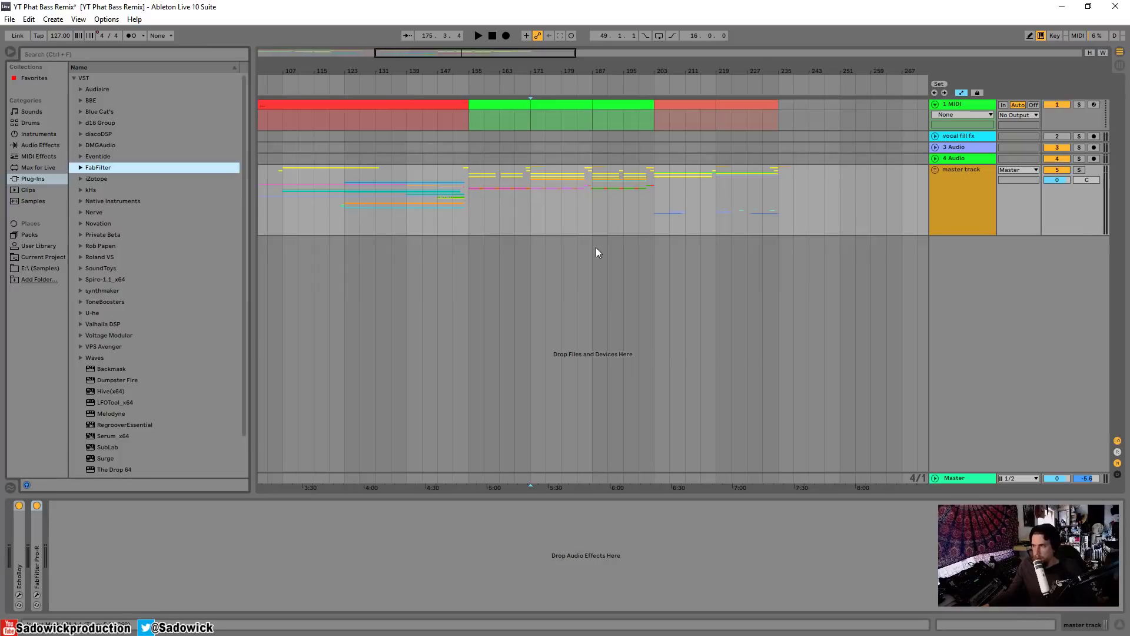
Step: Fit the whole arrangement in view and expand the FabFilter plug-in folder
{"action": "left_click", "coordinate": [1088, 187]}
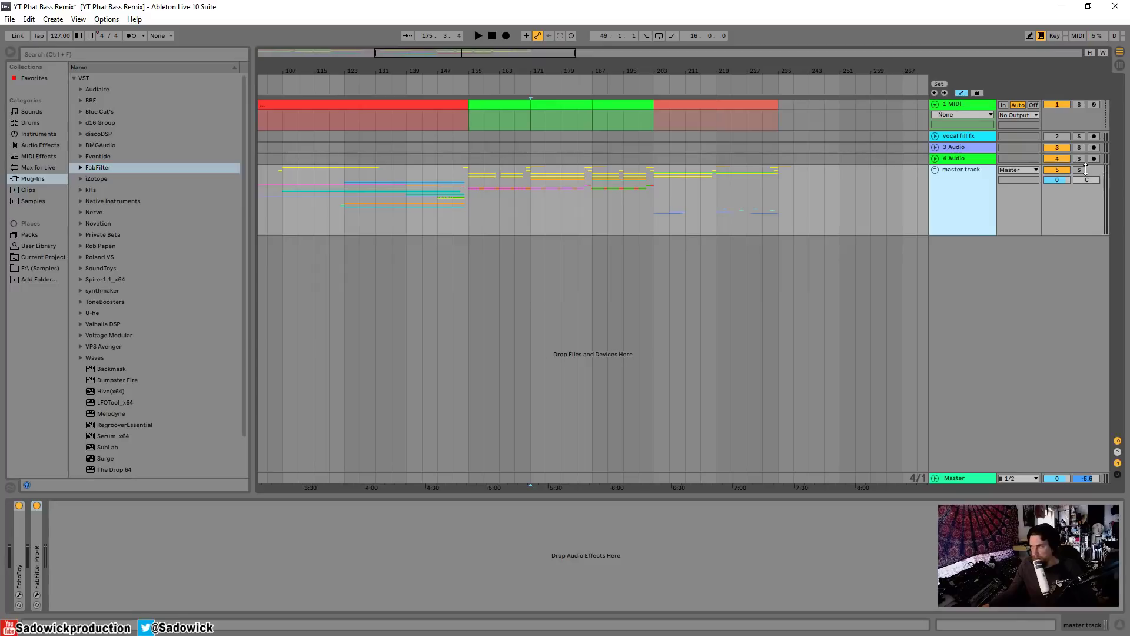
{"action": "left_click_drag", "start_coordinate": [415, 72], "coordinate": [457, 37]}
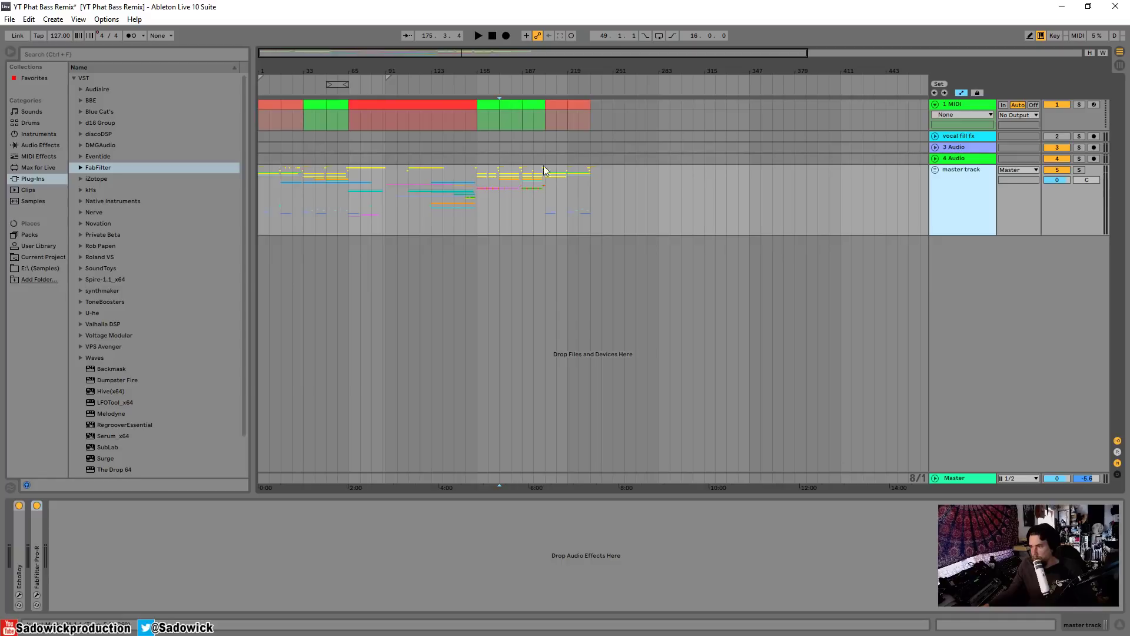
{"action": "mouse_move", "coordinate": [296, 71]}
{"action": "left_mouse_down"}
{"action": "mouse_move", "coordinate": [302, 88]}
{"action": "mouse_move", "coordinate": [307, 70]}
{"action": "left_mouse_up"}
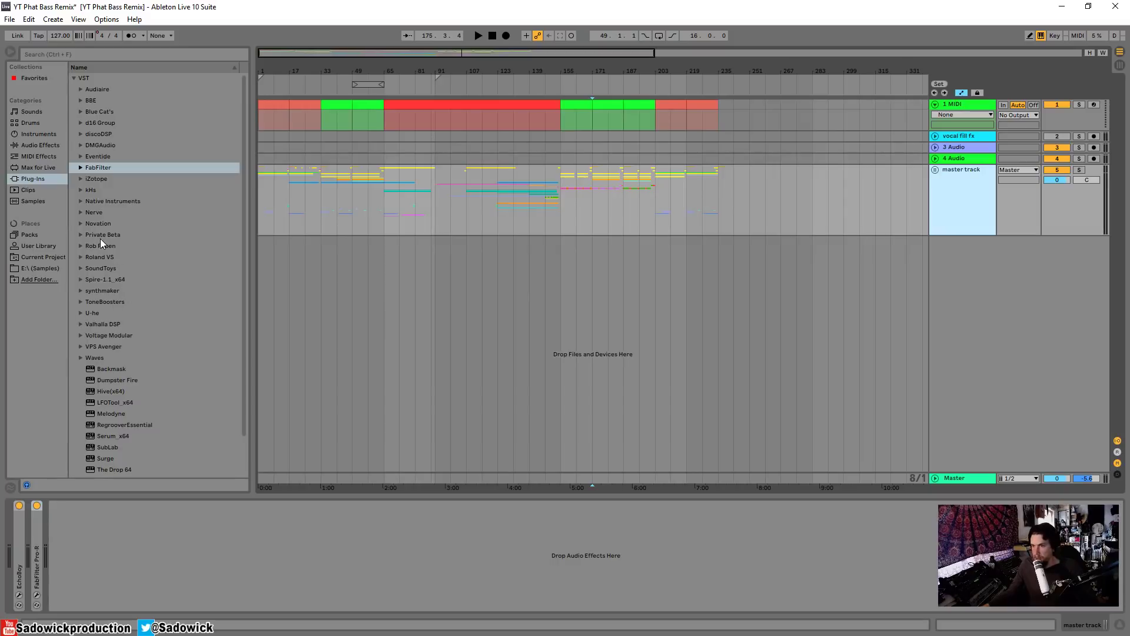
{"action": "left_click", "coordinate": [79, 167]}
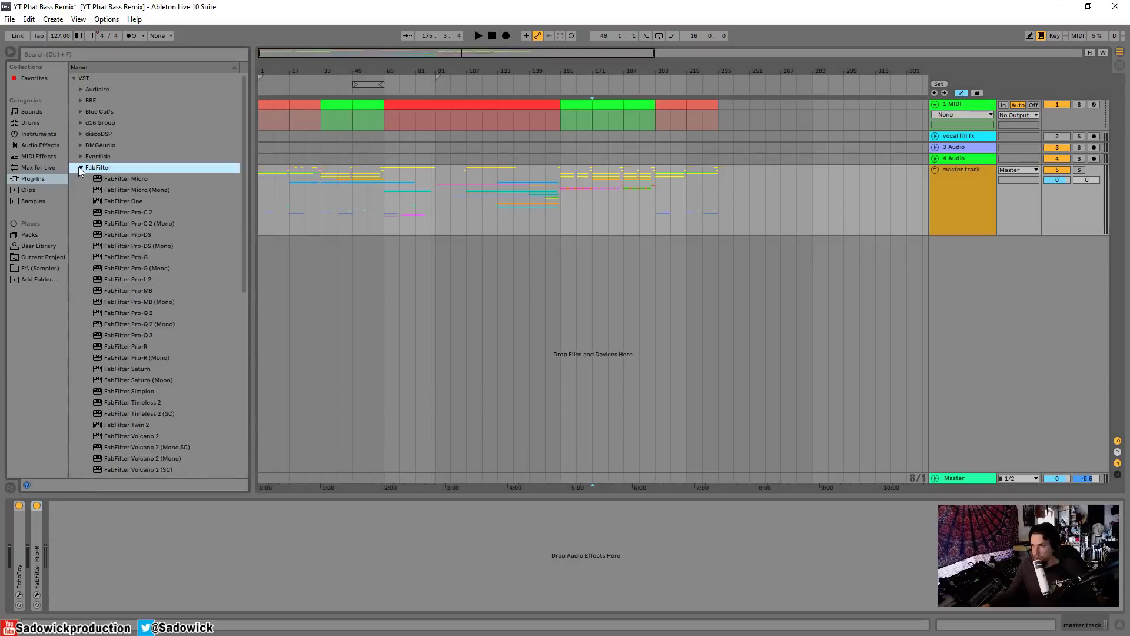
Step: Play the arrangement from bar 65, and restart playback from the green section at bar 33
{"action": "left_click", "coordinate": [328, 198]}
{"action": "left_click", "coordinate": [1078, 213]}
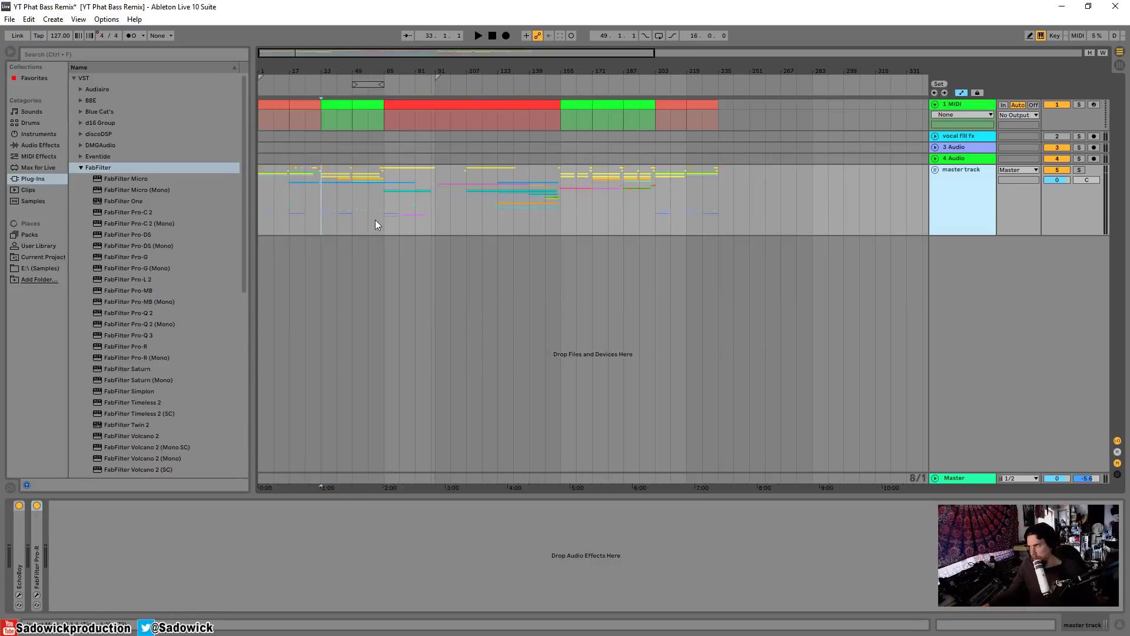
{"action": "left_click", "coordinate": [385, 199]}
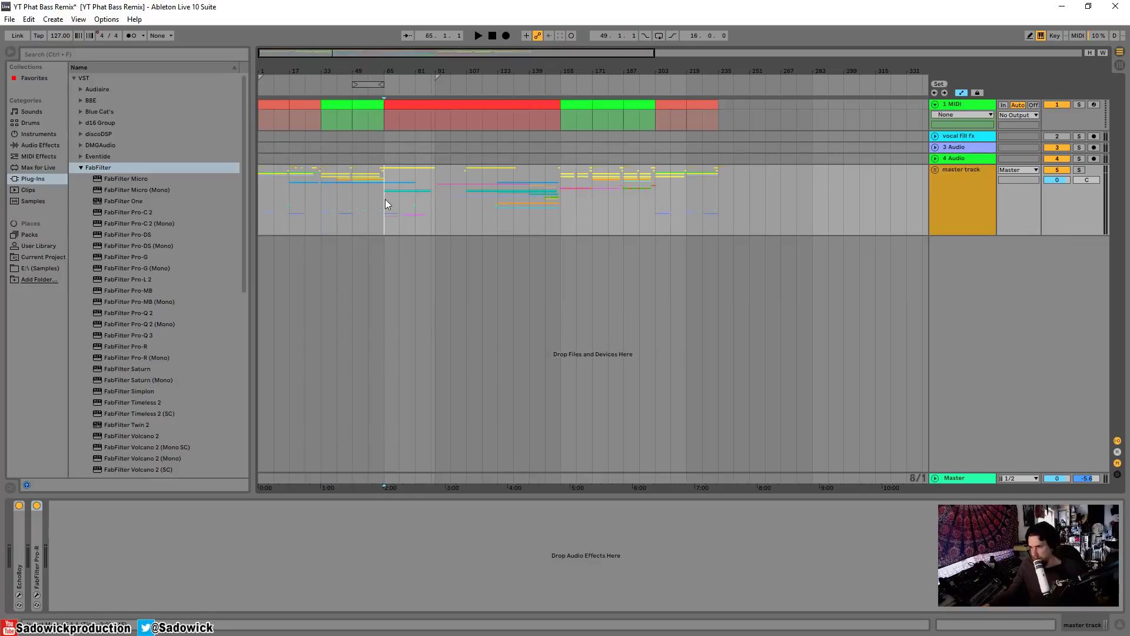
{"action": "key", "text": "space"}
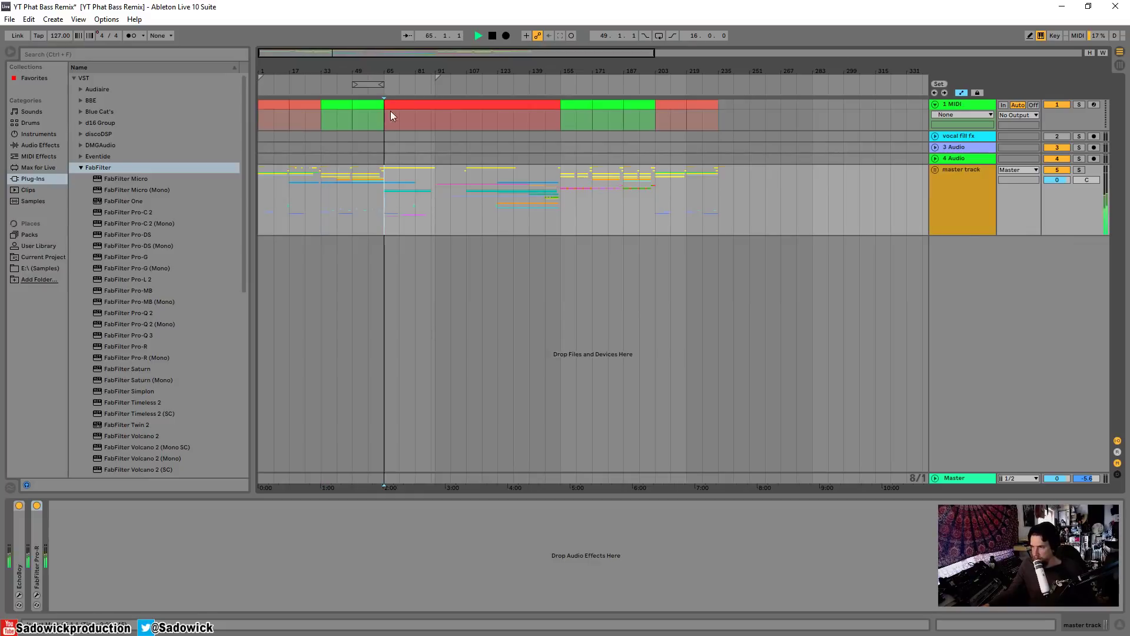
{"action": "left_click", "coordinate": [322, 106]}
{"action": "key", "text": "plus"}
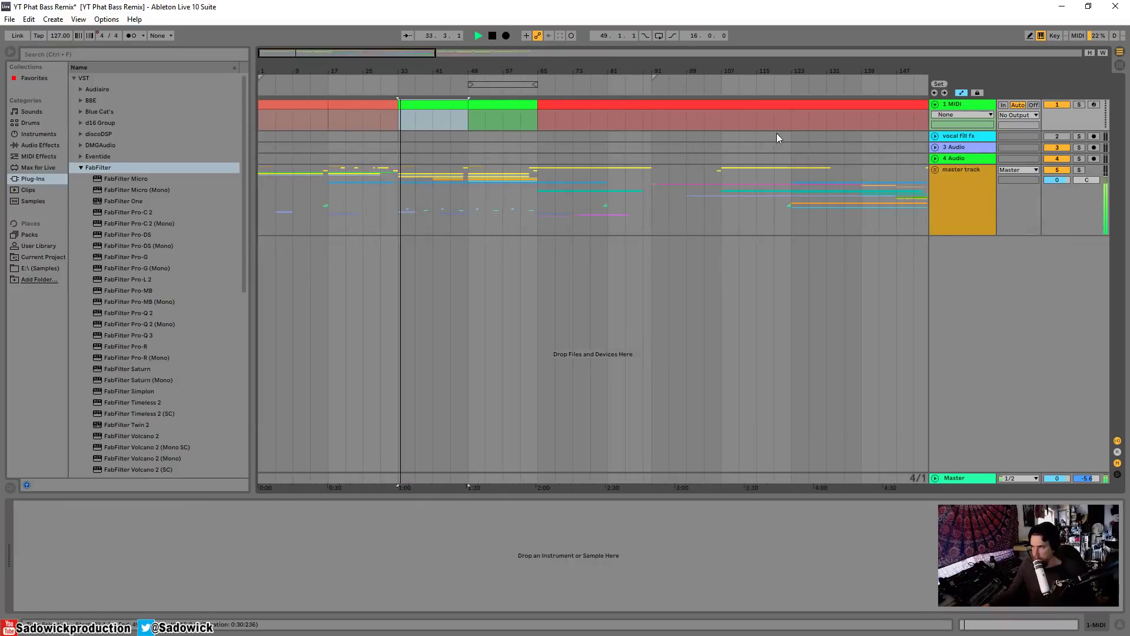
Step: Unfold the master track group and enlarge its FabFilter Pro-R Mix and EchoBoy Mix automation lanes
{"action": "left_click", "coordinate": [957, 169]}
{"action": "key", "text": "plus"}
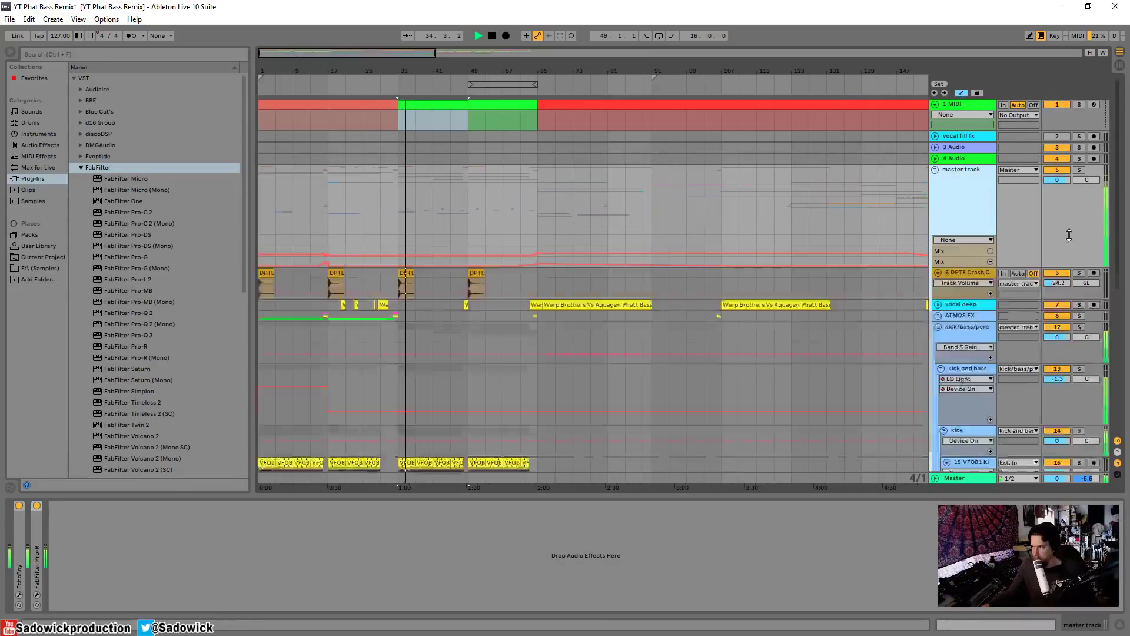
{"action": "left_click_drag", "start_coordinate": [964, 298], "coordinate": [967, 344]}
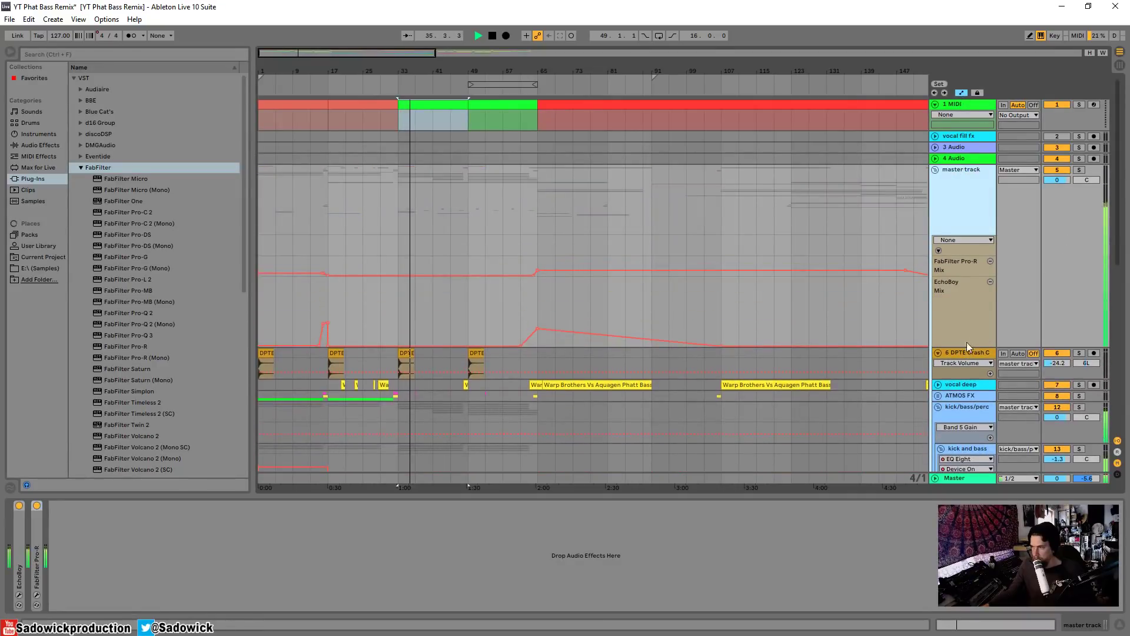
{"action": "left_click_drag", "start_coordinate": [970, 278], "coordinate": [970, 318]}
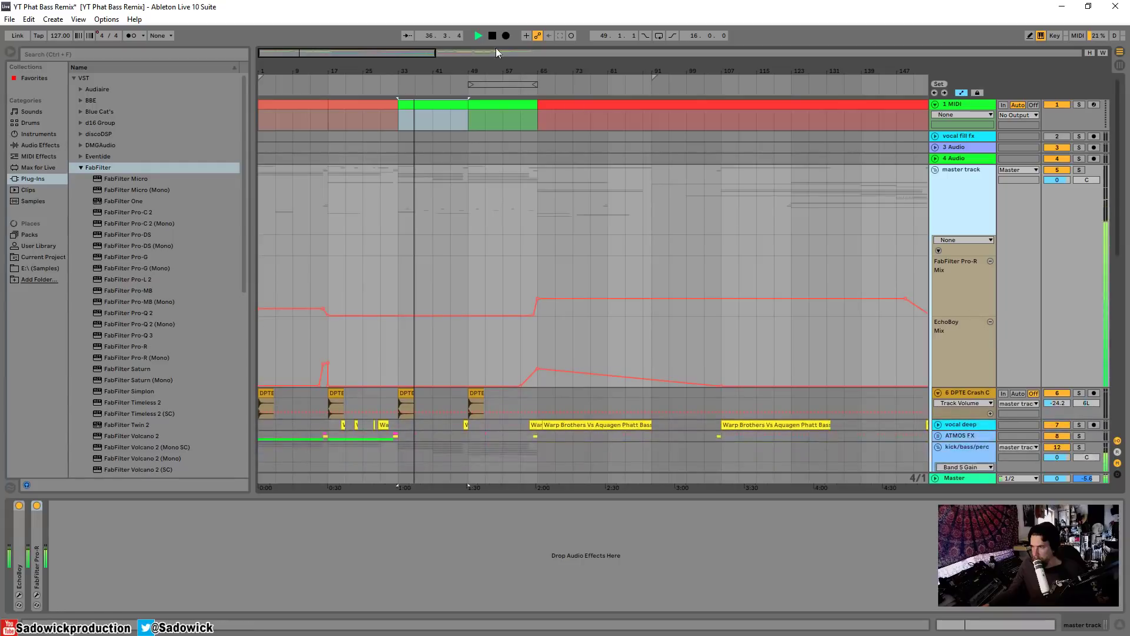
Step: Audition the transition from bar 49 and from about bar 63, look over the group's tracks, and stop playback
{"action": "left_click", "coordinate": [465, 79]}
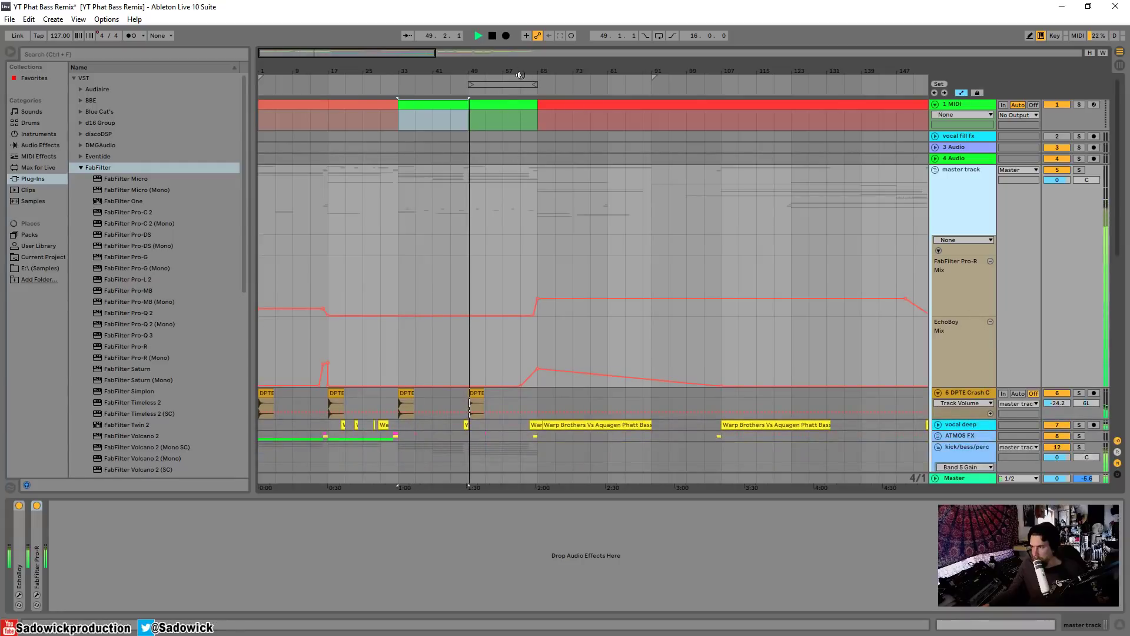
{"action": "left_click_drag", "start_coordinate": [520, 72], "coordinate": [520, 50]}
{"action": "left_click_drag", "start_coordinate": [404, 53], "coordinate": [498, 73]}
{"action": "left_click", "coordinate": [506, 93]}
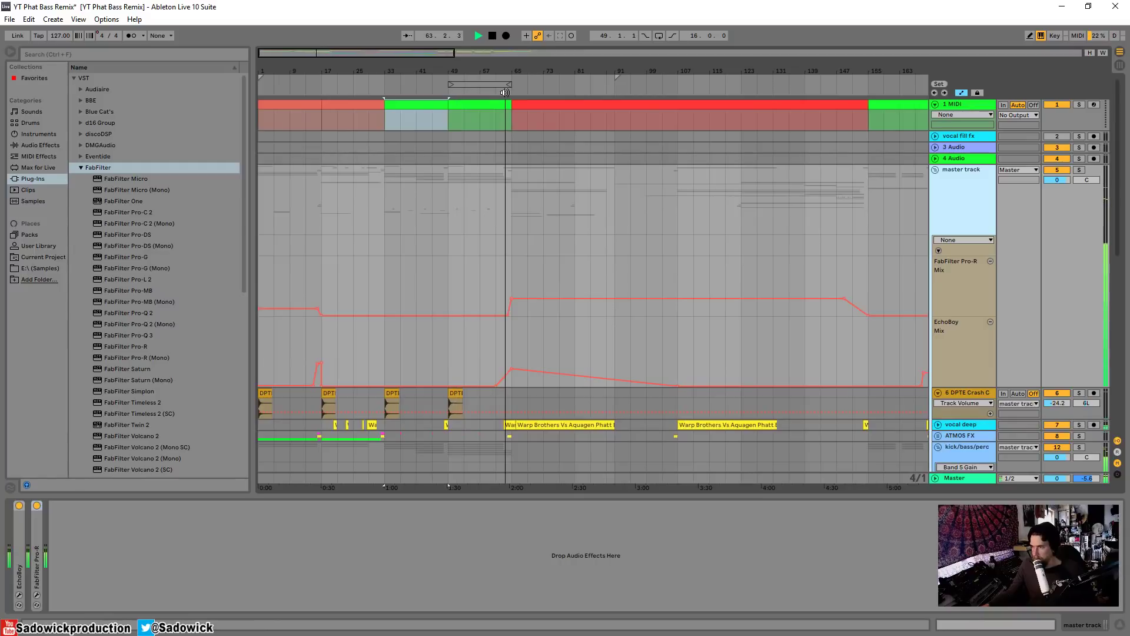
{"action": "scroll", "coordinate": [1049, 224], "scroll_direction": "down", "scroll_amount": 2}
{"action": "scroll", "coordinate": [1061, 241], "scroll_direction": "down", "scroll_amount": 1}
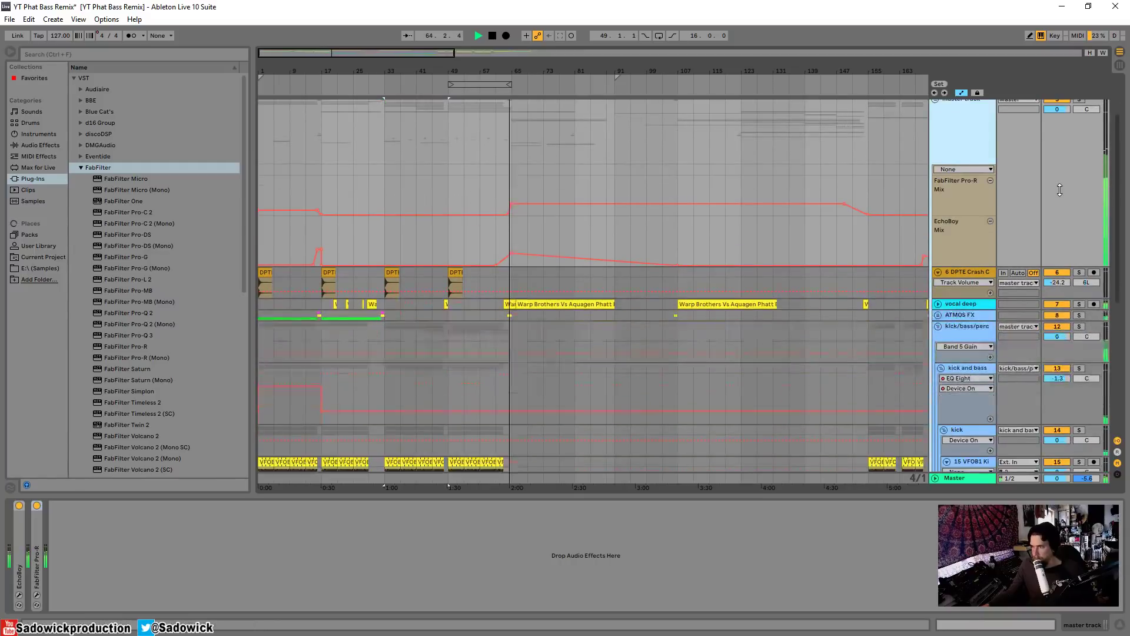
{"action": "scroll", "coordinate": [653, 319], "scroll_direction": "down", "scroll_amount": 5}
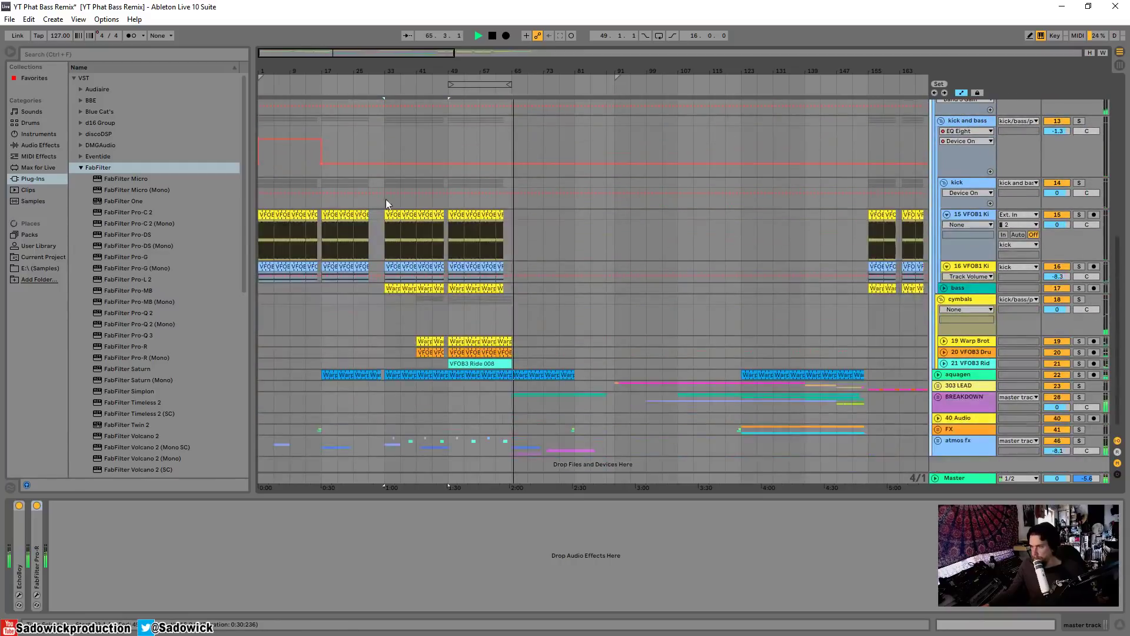
{"action": "scroll", "coordinate": [386, 199], "scroll_direction": "up", "scroll_amount": 1}
{"action": "key", "text": "space"}
Step: Play from bar 33, unfold and briefly solo the aquagen track, and set its volume to -23.0 dB
{"action": "left_click", "coordinate": [385, 187]}
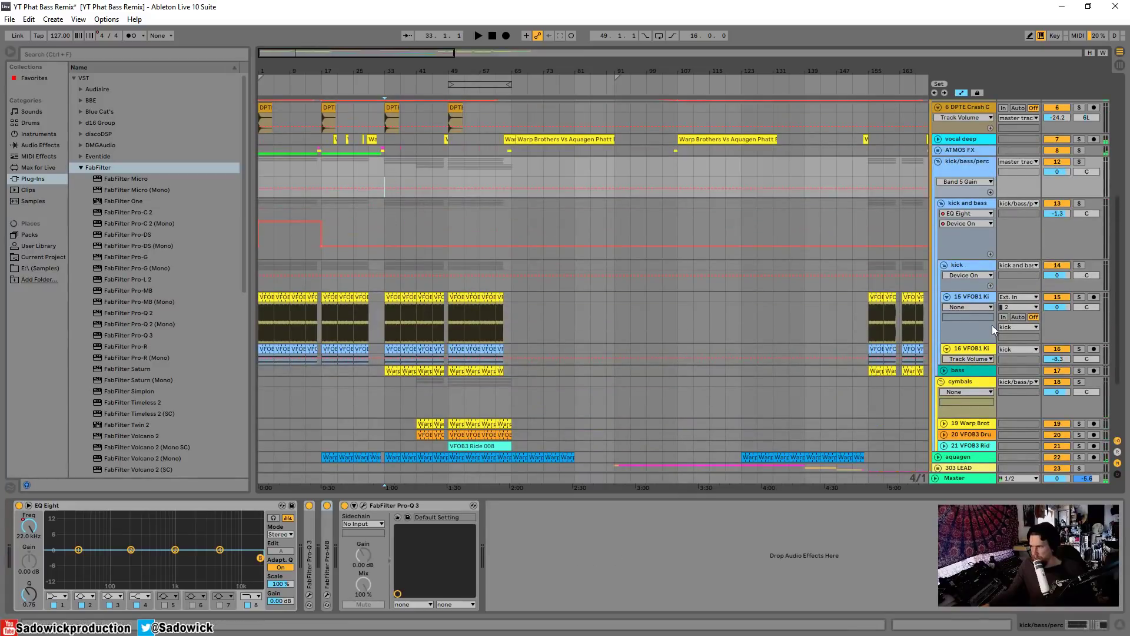
{"action": "scroll", "coordinate": [994, 329], "scroll_direction": "down", "scroll_amount": 3}
{"action": "key", "text": "space"}
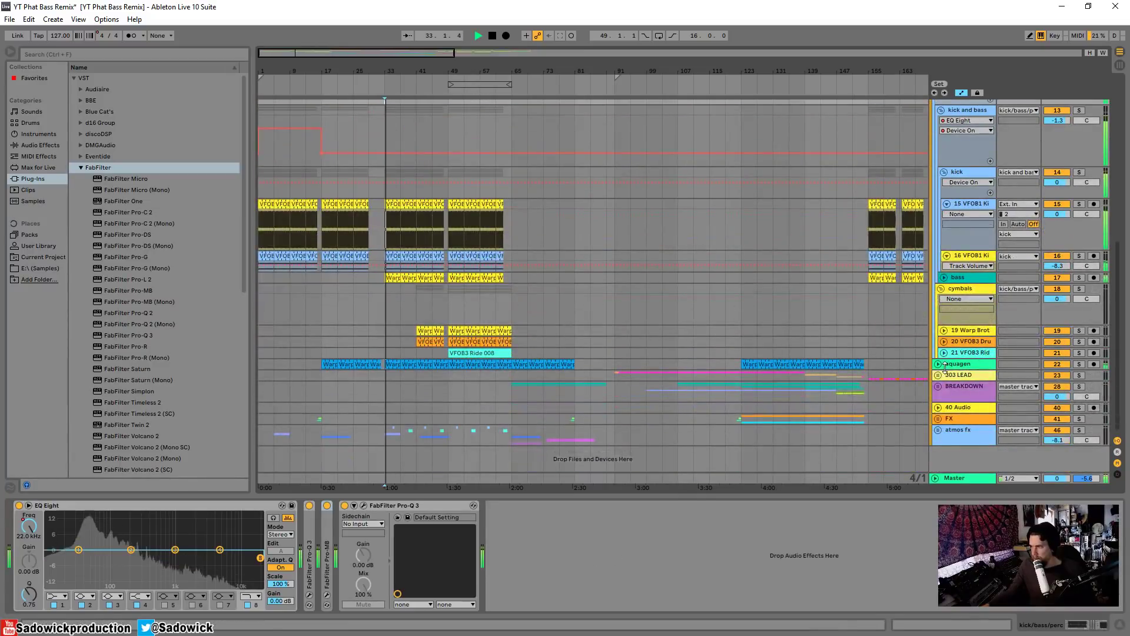
{"action": "left_click", "coordinate": [939, 363]}
{"action": "left_click", "coordinate": [1079, 364]}
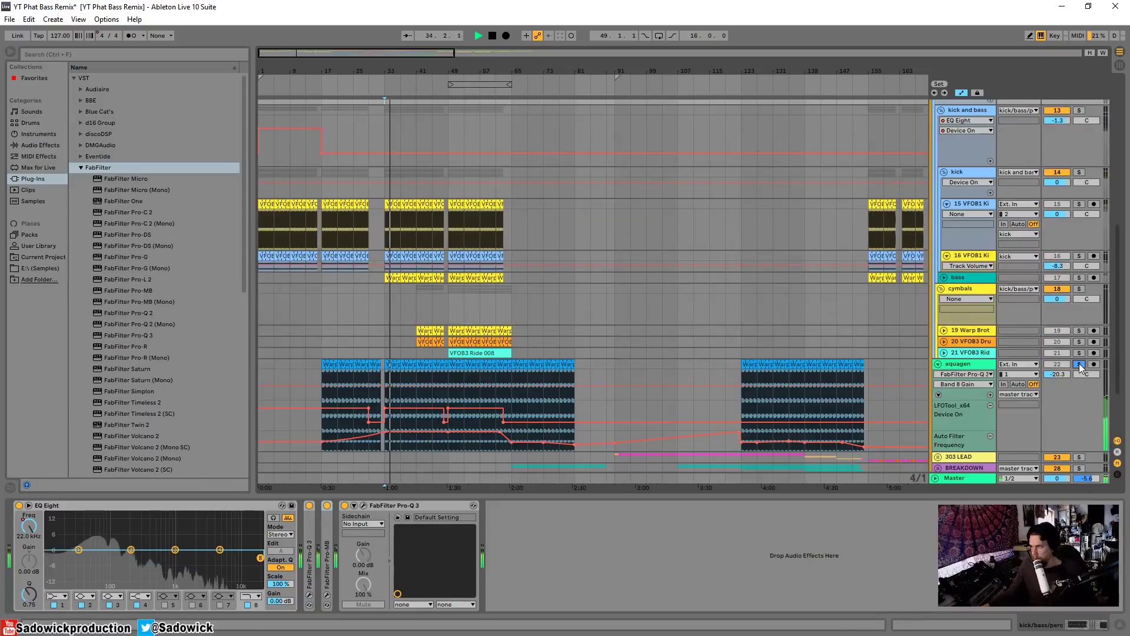
{"action": "left_click", "coordinate": [1079, 364]}
{"action": "left_click_drag", "start_coordinate": [1060, 375], "coordinate": [1060, 381]}
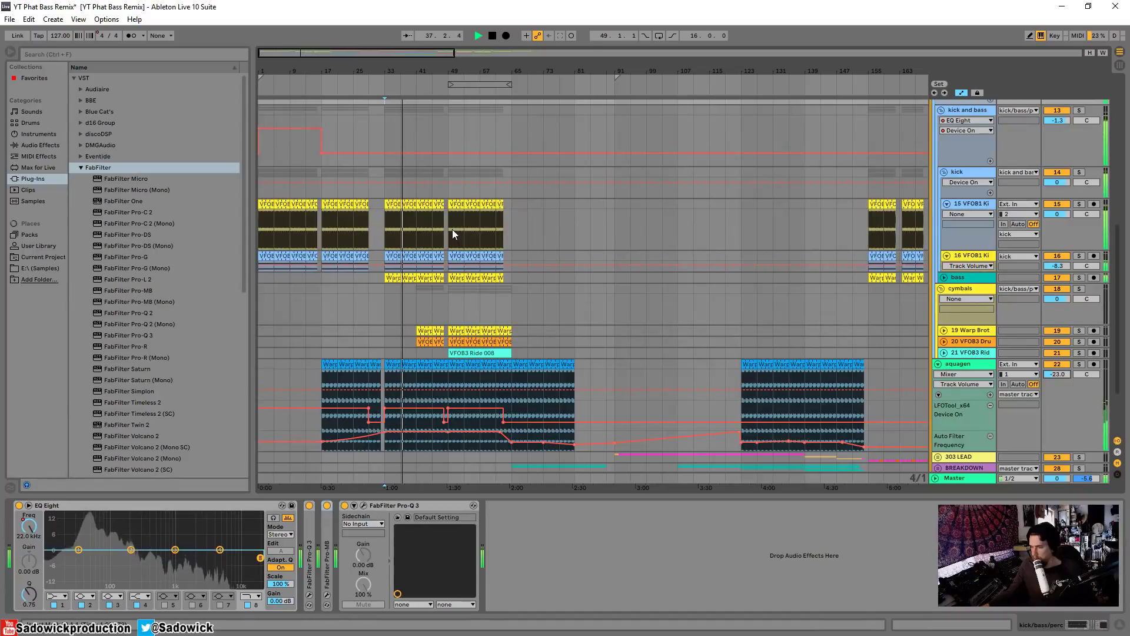
Step: Jump playback to about bar 41, solo and select the cymbals group, and stop playback
{"action": "left_click", "coordinate": [418, 86]}
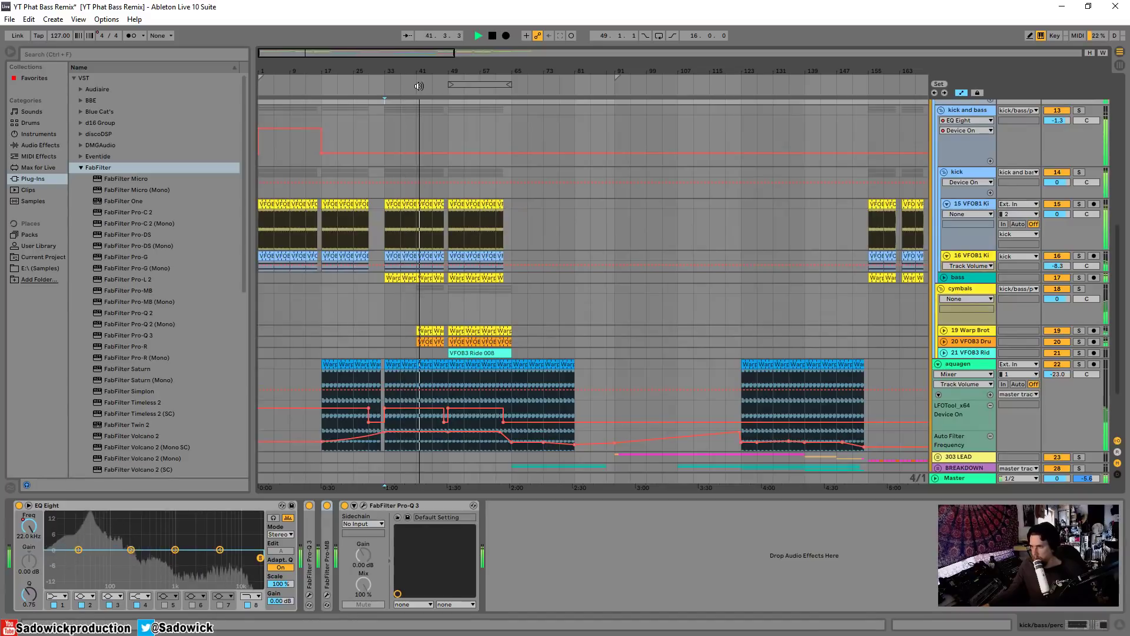
{"action": "left_click", "coordinate": [1079, 288]}
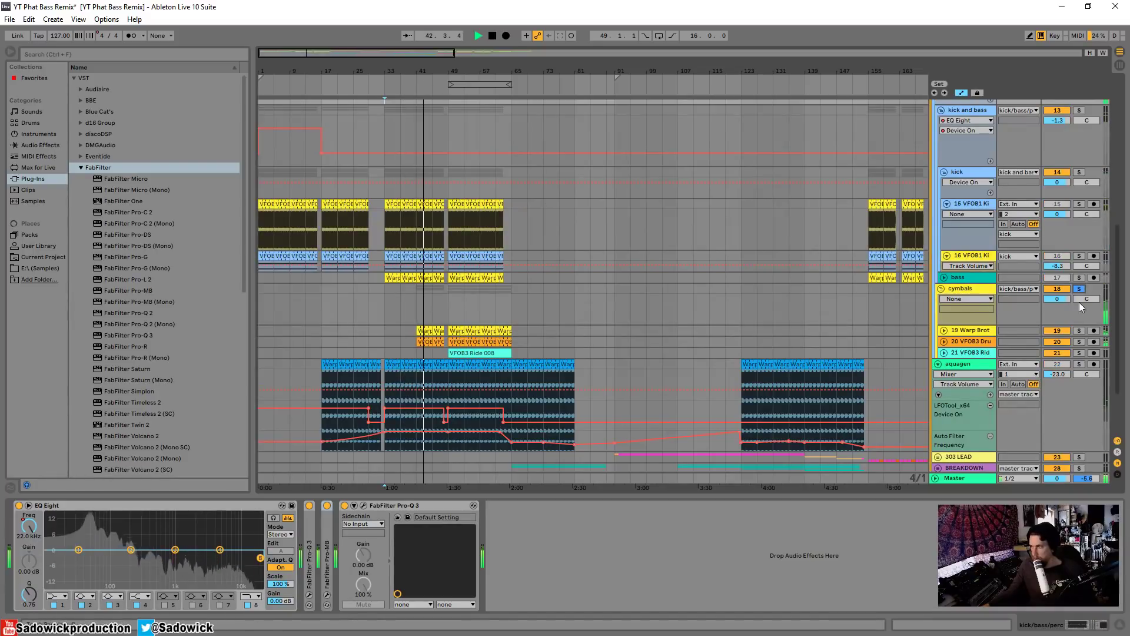
{"action": "left_click", "coordinate": [969, 288]}
{"action": "key", "text": "space"}
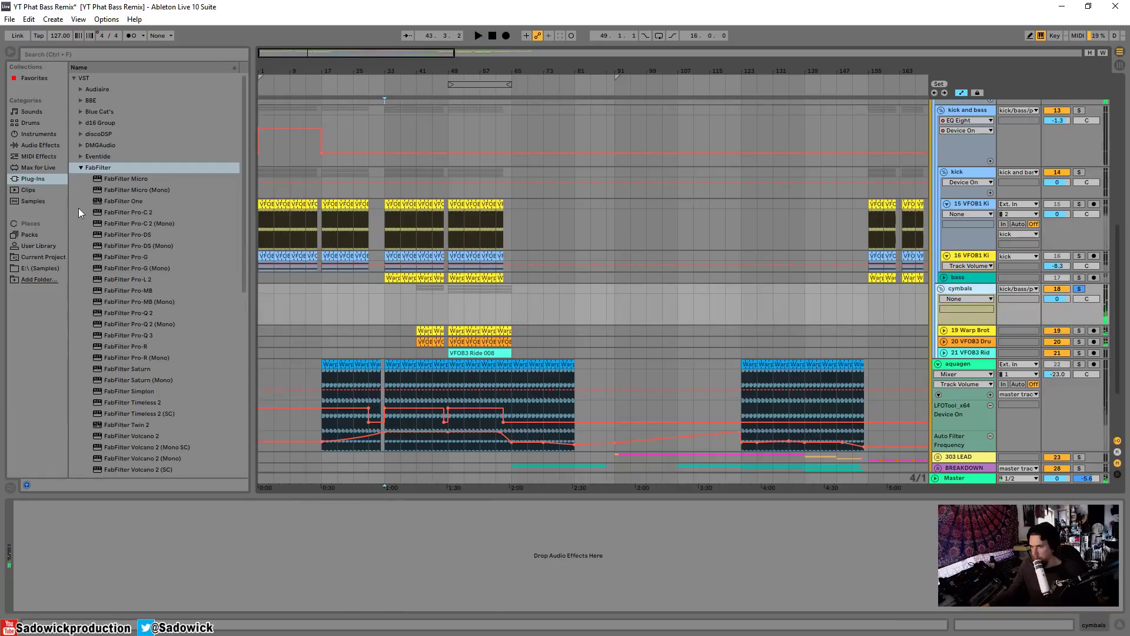
Step: Search the plug-ins for "imager" and load S1 Imager Stereo from the Waves folder onto the cymbals group
{"action": "left_click", "coordinate": [80, 54]}
{"action": "type", "text": "imager"}
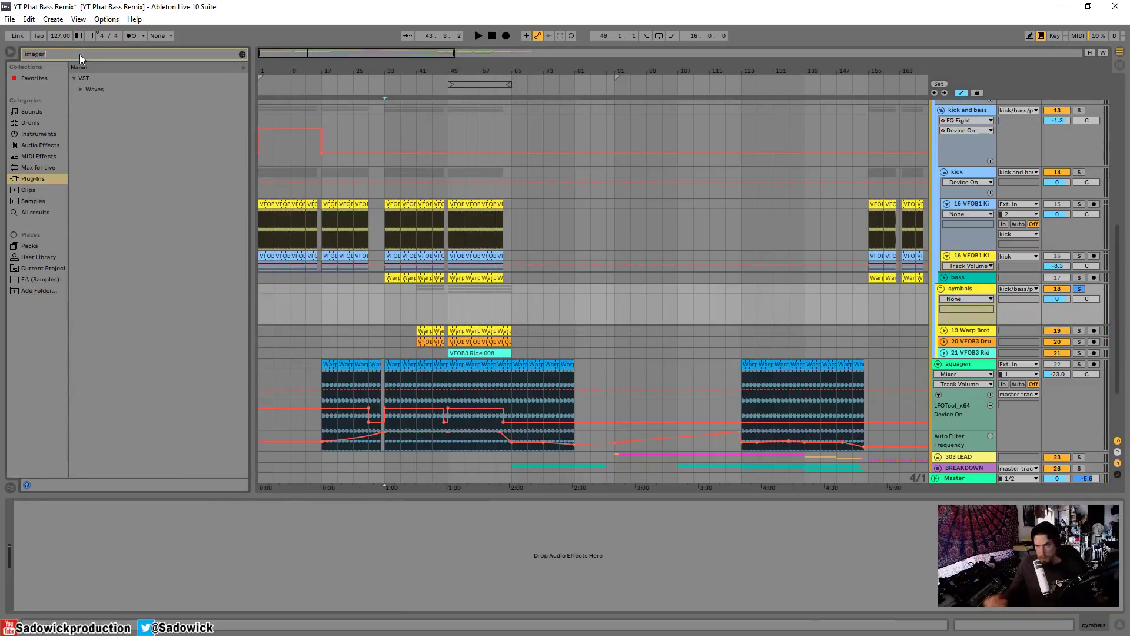
{"action": "left_click", "coordinate": [81, 89]}
{"action": "left_click", "coordinate": [87, 100]}
{"action": "left_click", "coordinate": [119, 112]}
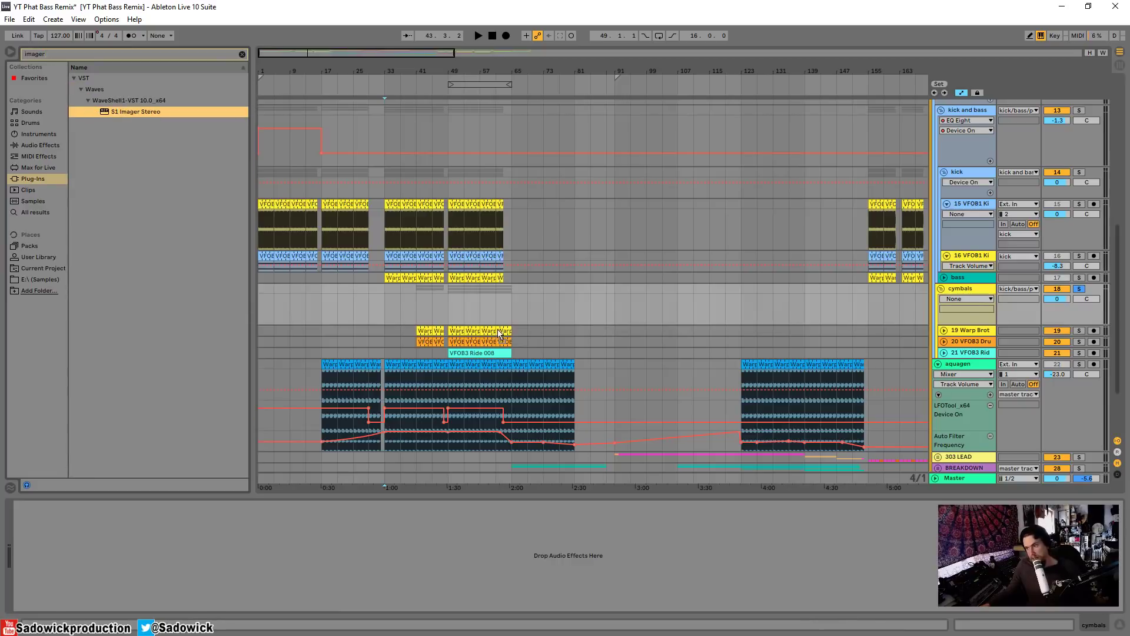
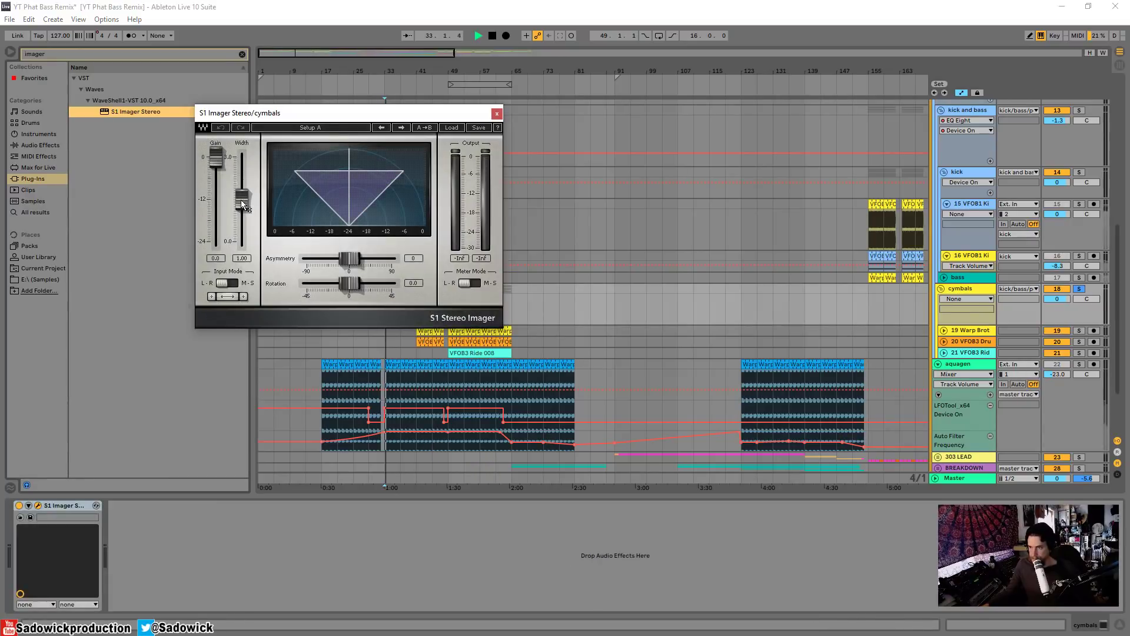
Step: Play from bar 49, widen the cymbals group to 2.74 in the S1 Imager, unsolo the group, and close the plug-in window
{"action": "left_click_drag", "start_coordinate": [341, 114], "coordinate": [212, 209]}
{"action": "left_click", "coordinate": [448, 309]}
{"action": "key", "text": "space"}
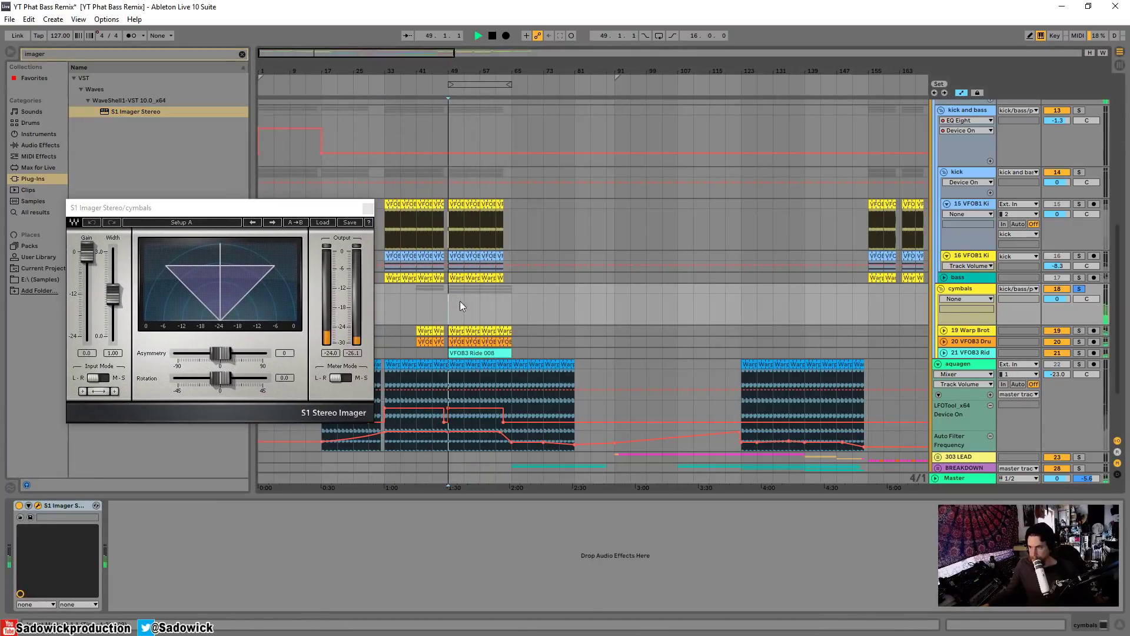
{"action": "left_click_drag", "start_coordinate": [111, 294], "coordinate": [113, 252]}
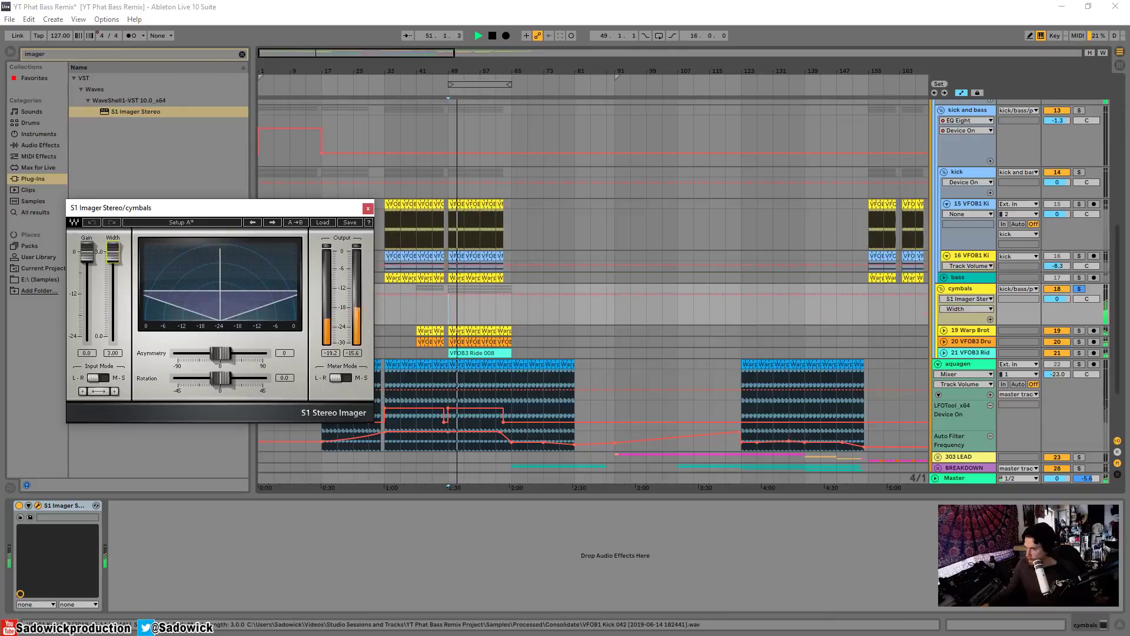
{"action": "left_click", "coordinate": [1079, 289]}
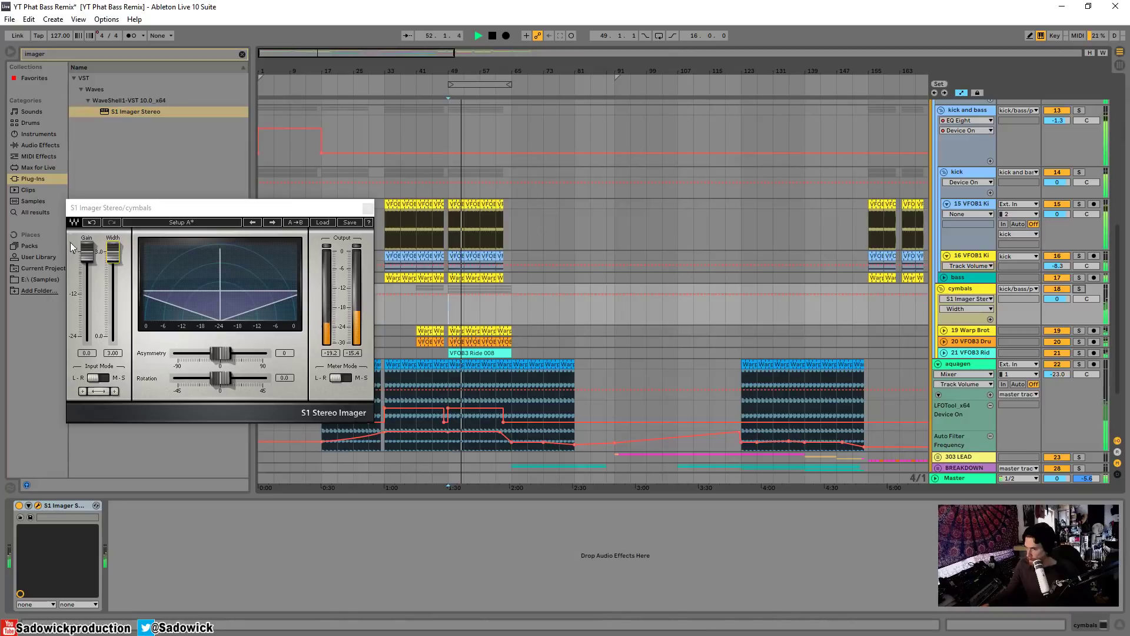
{"action": "left_click_drag", "start_coordinate": [120, 257], "coordinate": [120, 264]}
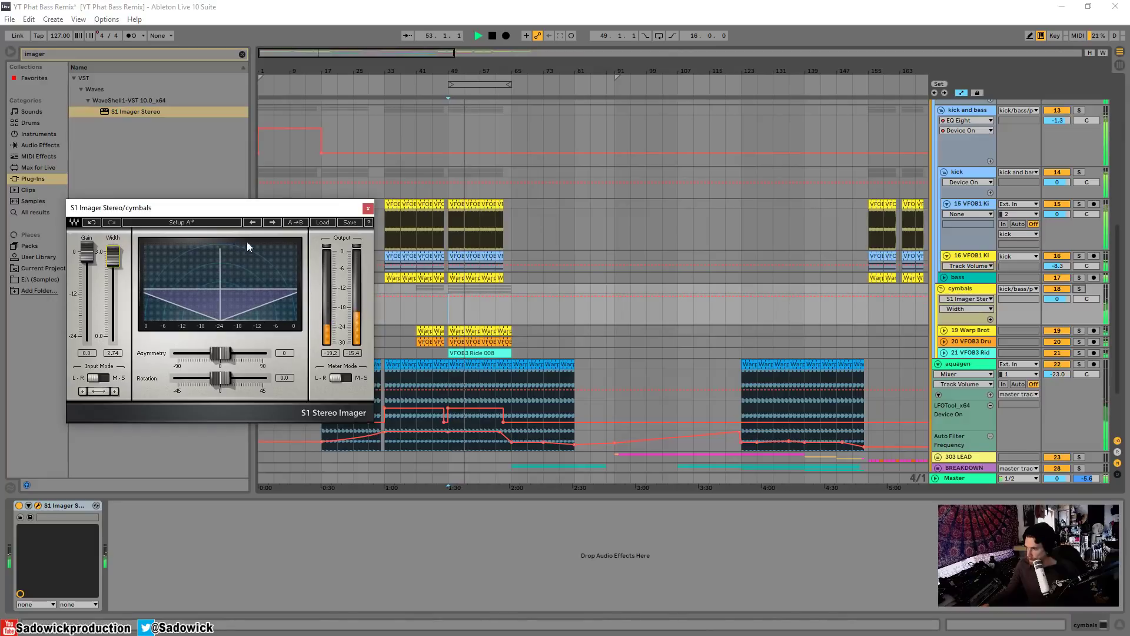
{"action": "left_click", "coordinate": [368, 209]}
Step: Compare the cymbals group with the S1 Imager bypassed and active, and set the group's volume to -1.8 dB
{"action": "left_click", "coordinate": [958, 292]}
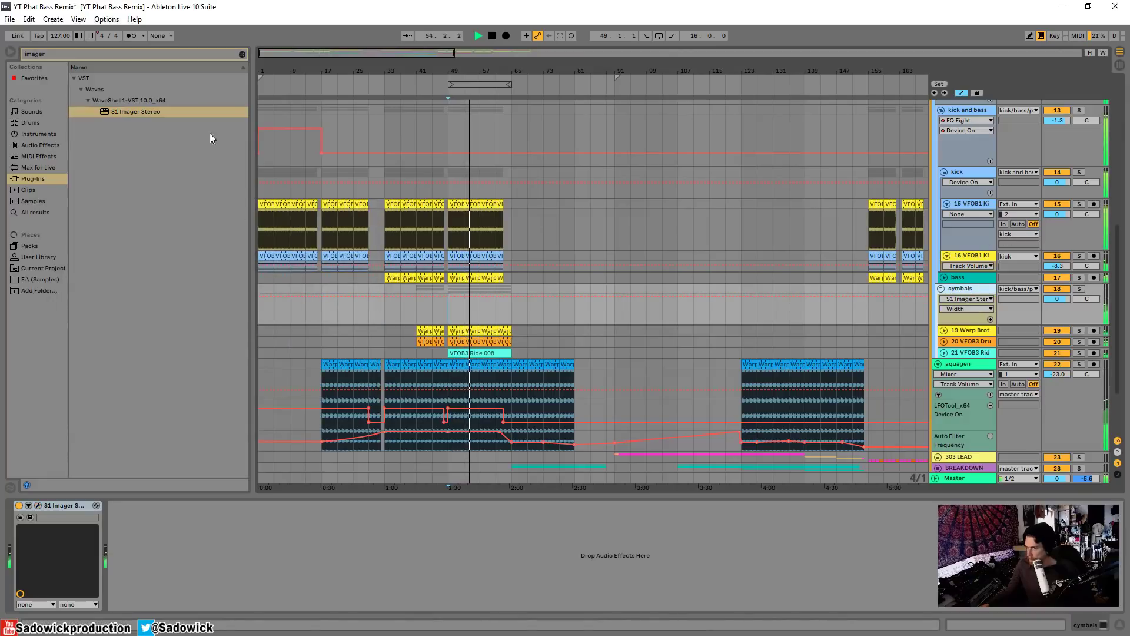
{"action": "left_click", "coordinate": [19, 505]}
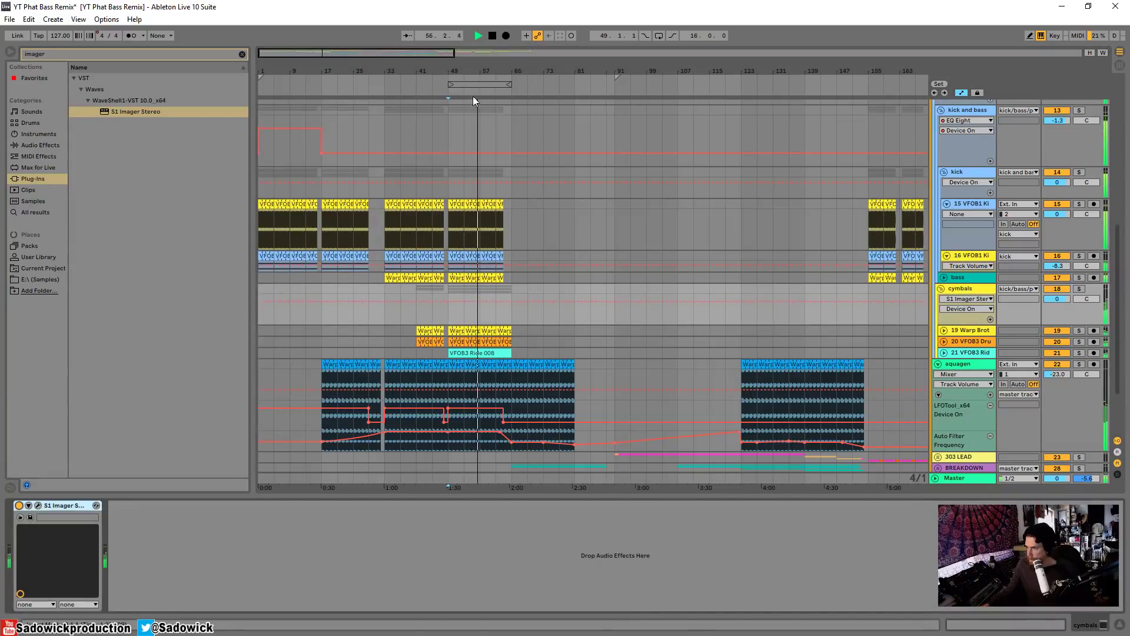
{"action": "left_click_drag", "start_coordinate": [447, 90], "coordinate": [362, 72]}
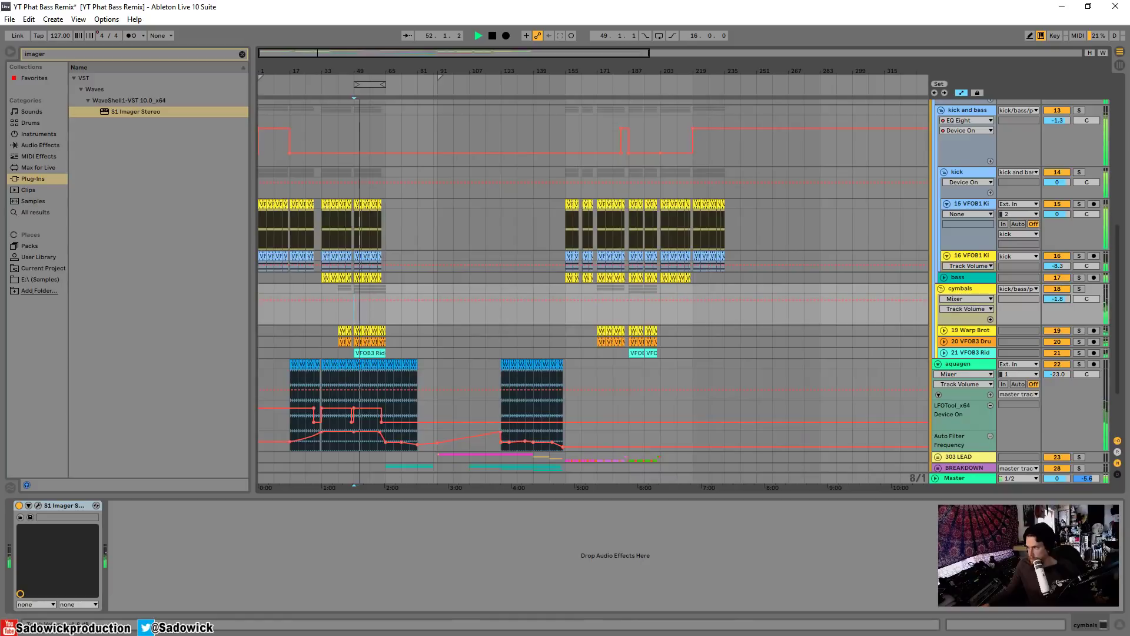
Step: Briefly solo the cymbals and play from bar 41, unfold the VFOB3 drumloop track, and clear the plug-in search
{"action": "left_click", "coordinate": [1081, 289]}
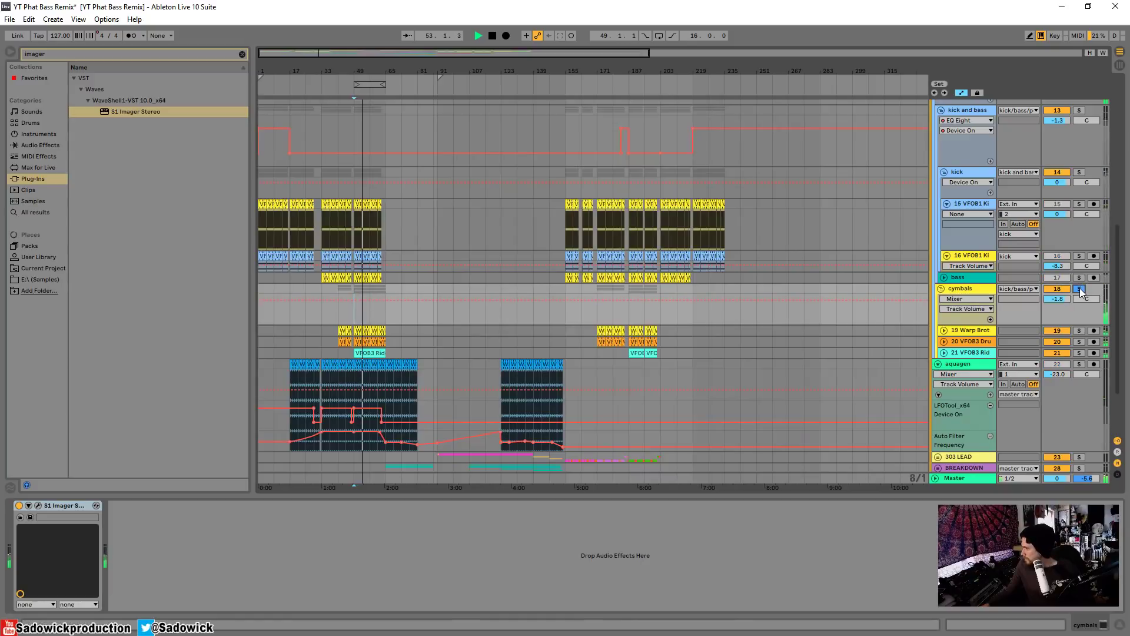
{"action": "left_click", "coordinate": [338, 309]}
{"action": "key", "text": "space"}
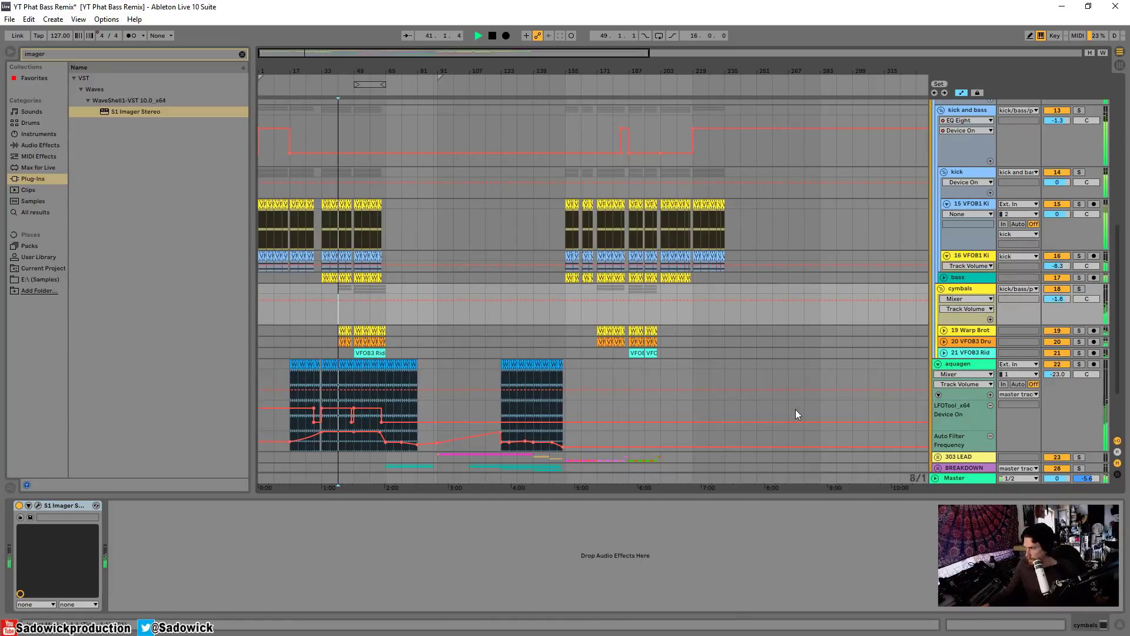
{"action": "left_click", "coordinate": [944, 342]}
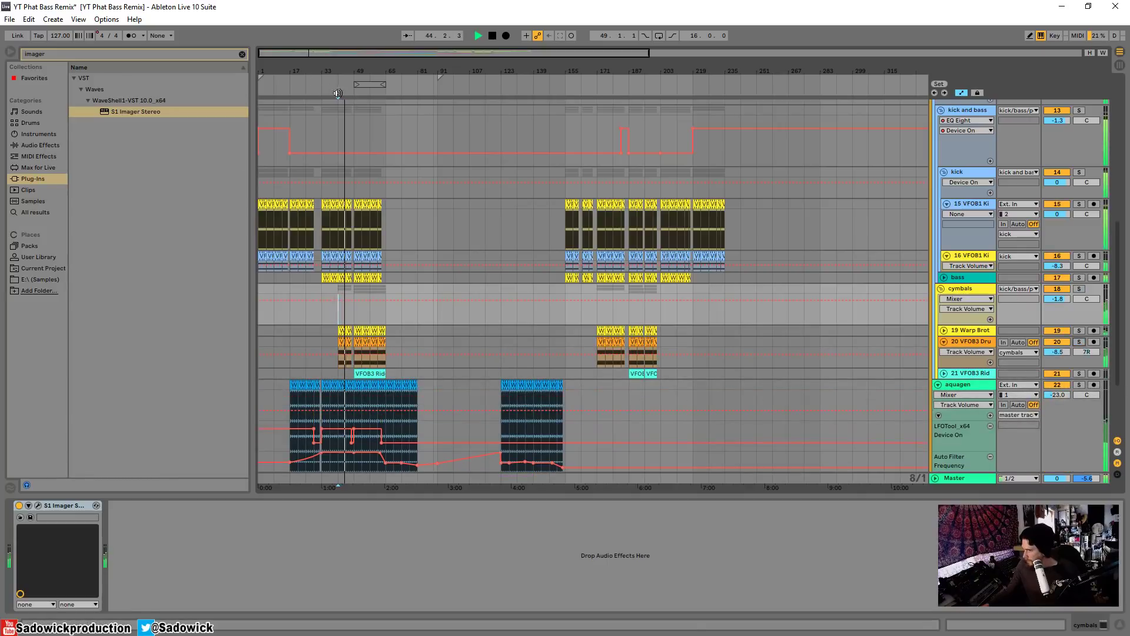
{"action": "left_click", "coordinate": [242, 55]}
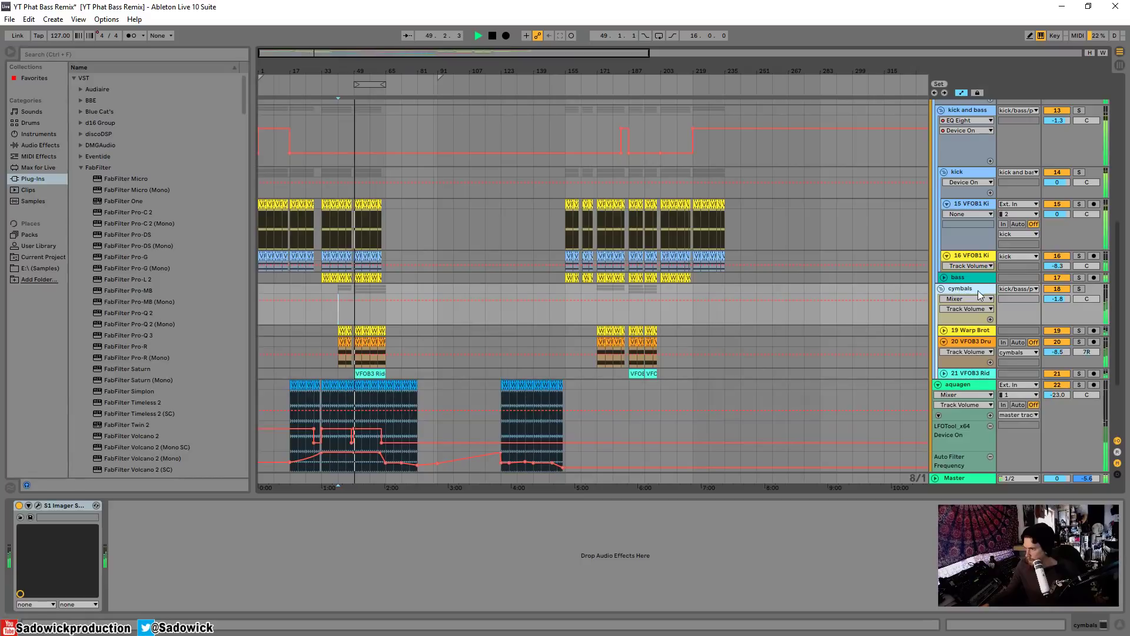
Step: Stop playback, select the VFOB1 Kick 052 clip at bar 49, and hide the automation lanes
{"action": "left_click_drag", "start_coordinate": [356, 71], "coordinate": [486, 104]}
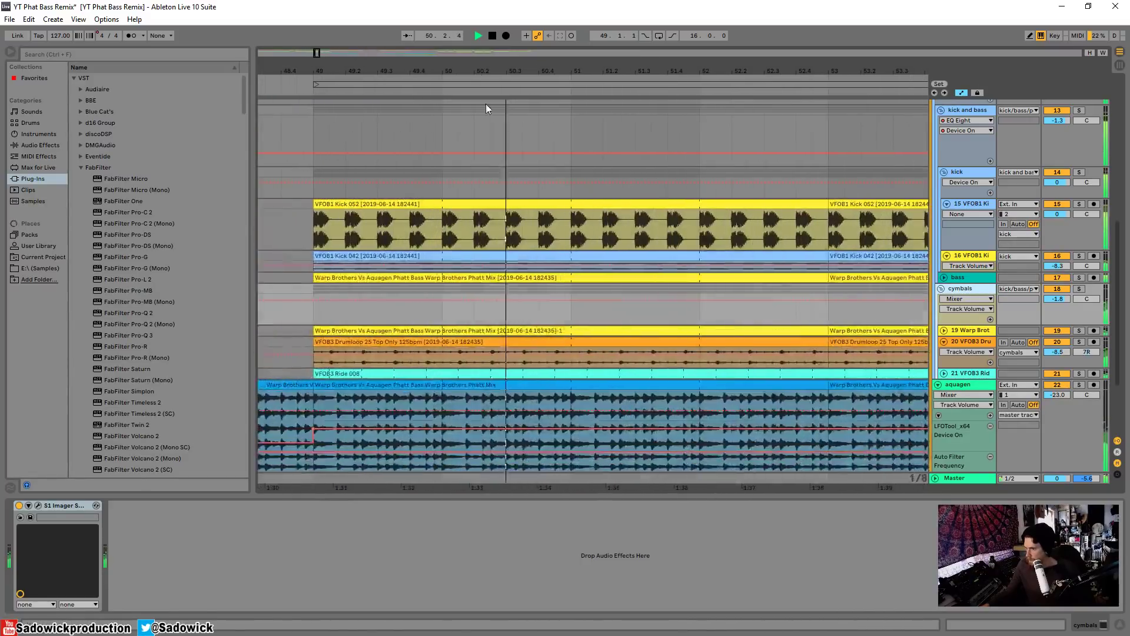
{"action": "key", "text": "space"}
{"action": "left_click", "coordinate": [381, 204]}
{"action": "left_click_drag", "start_coordinate": [317, 74], "coordinate": [317, 153]}
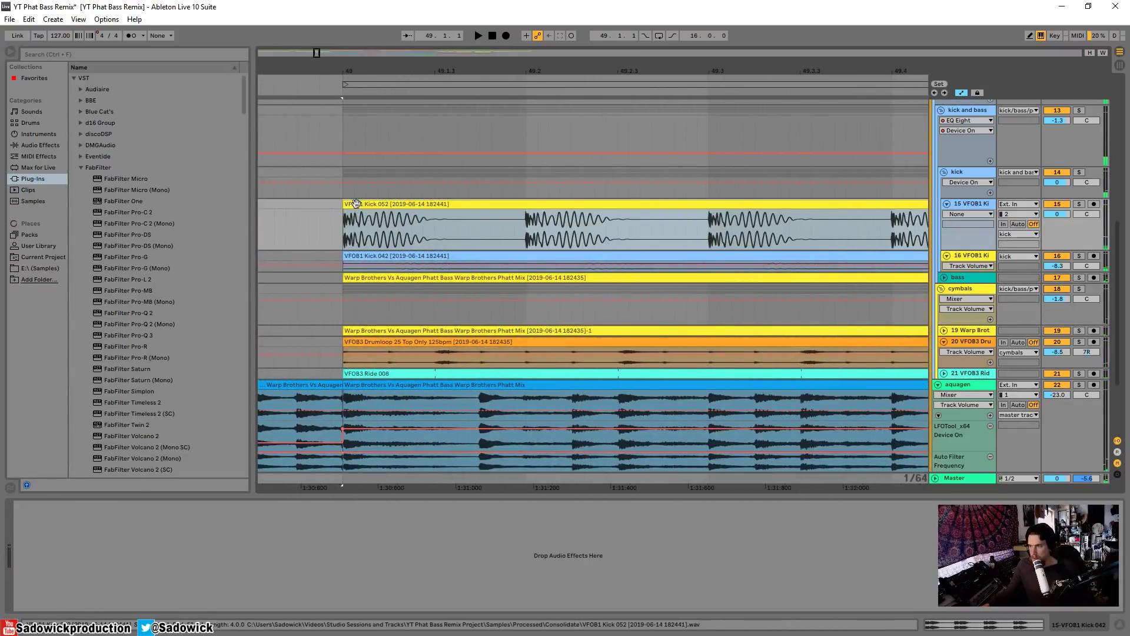
{"action": "key", "text": "a"}
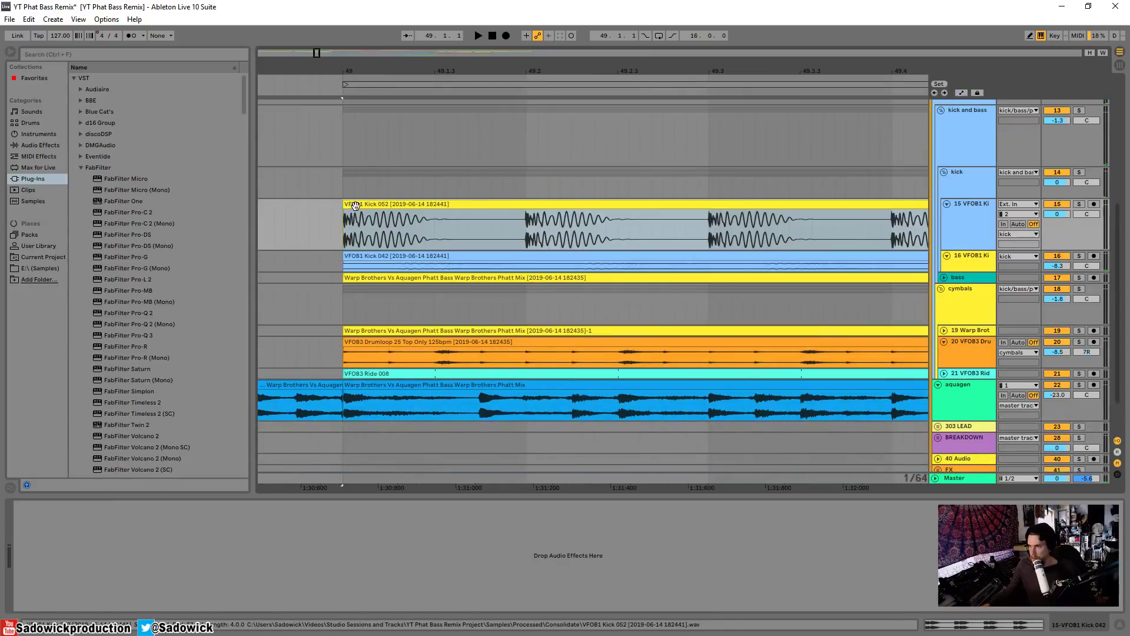
Step: Delete the fade-in at the start of the VFOB1 Kick 052 clip at bar 49
{"action": "left_click", "coordinate": [354, 204]}
{"action": "left_click_drag", "start_coordinate": [342, 71], "coordinate": [341, 248]}
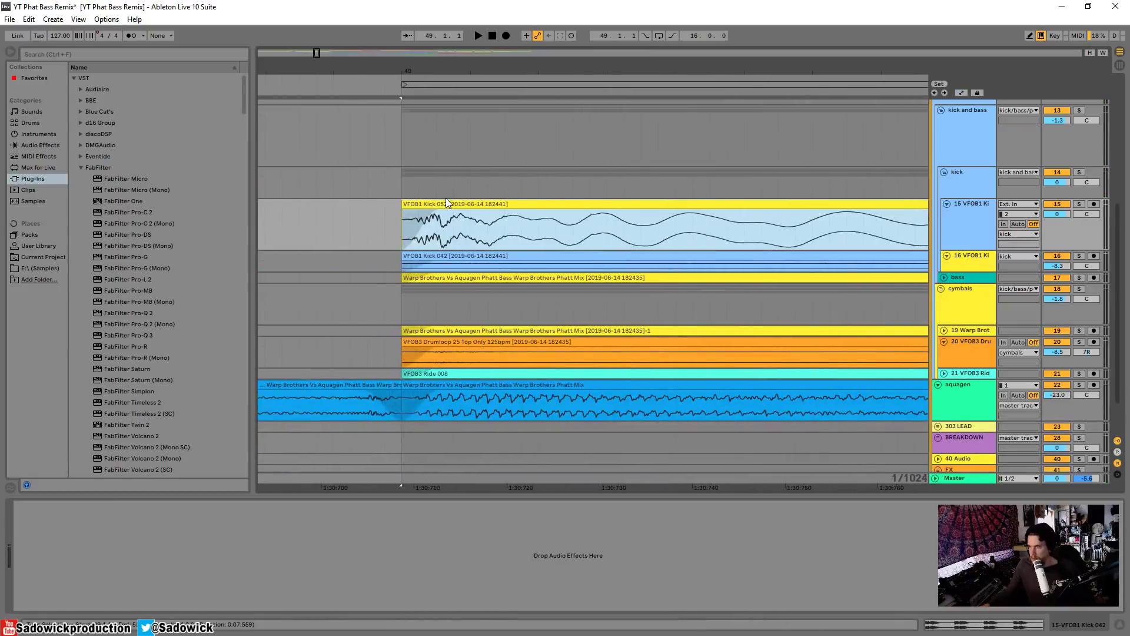
{"action": "left_click", "coordinate": [439, 212]}
{"action": "key", "text": "Delete"}
{"action": "left_click", "coordinate": [436, 205]}
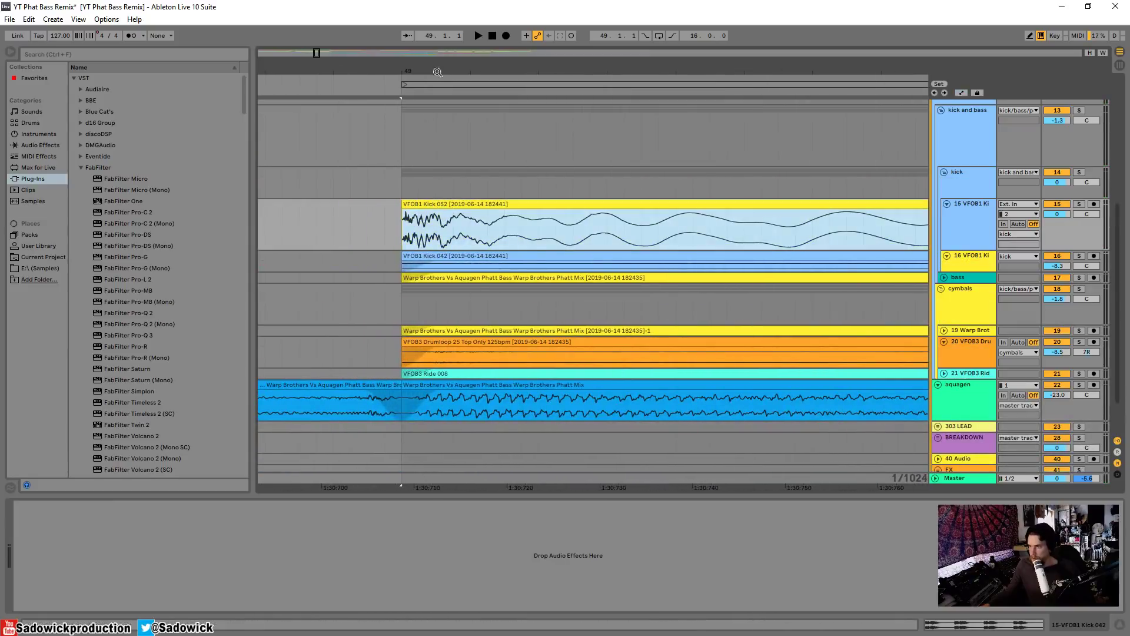
Step: Clear the fade-ins at the starts of the VFOB1 Kick 052 clips at bars 1 and 17
{"action": "left_click_drag", "start_coordinate": [437, 71], "coordinate": [564, 151]}
{"action": "left_click", "coordinate": [276, 204]}
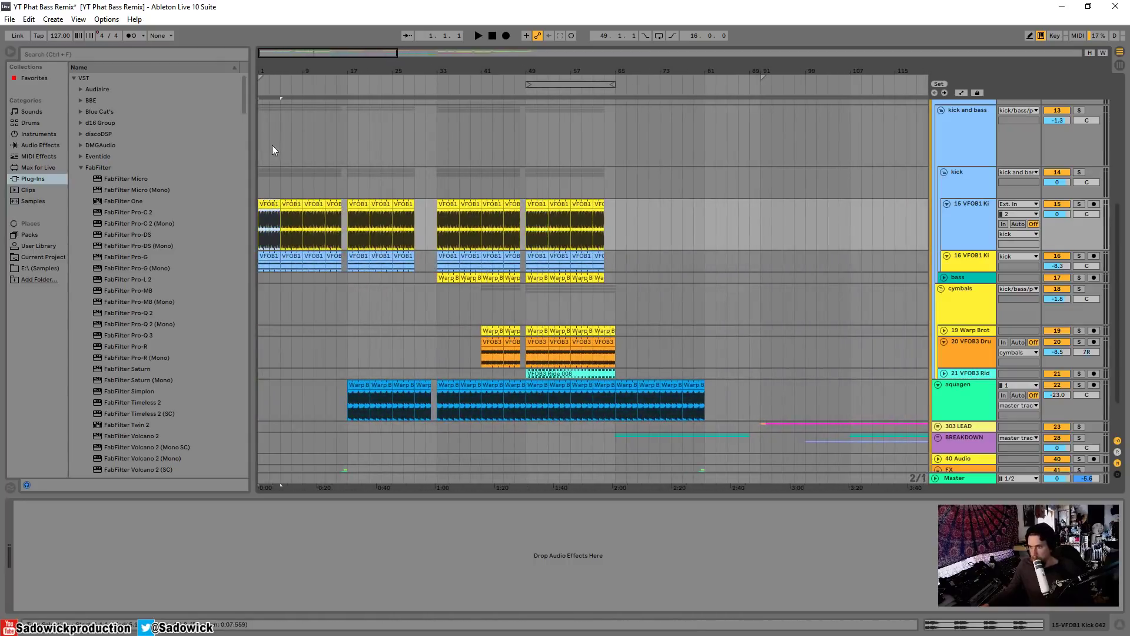
{"action": "left_click_drag", "start_coordinate": [264, 67], "coordinate": [235, 212]}
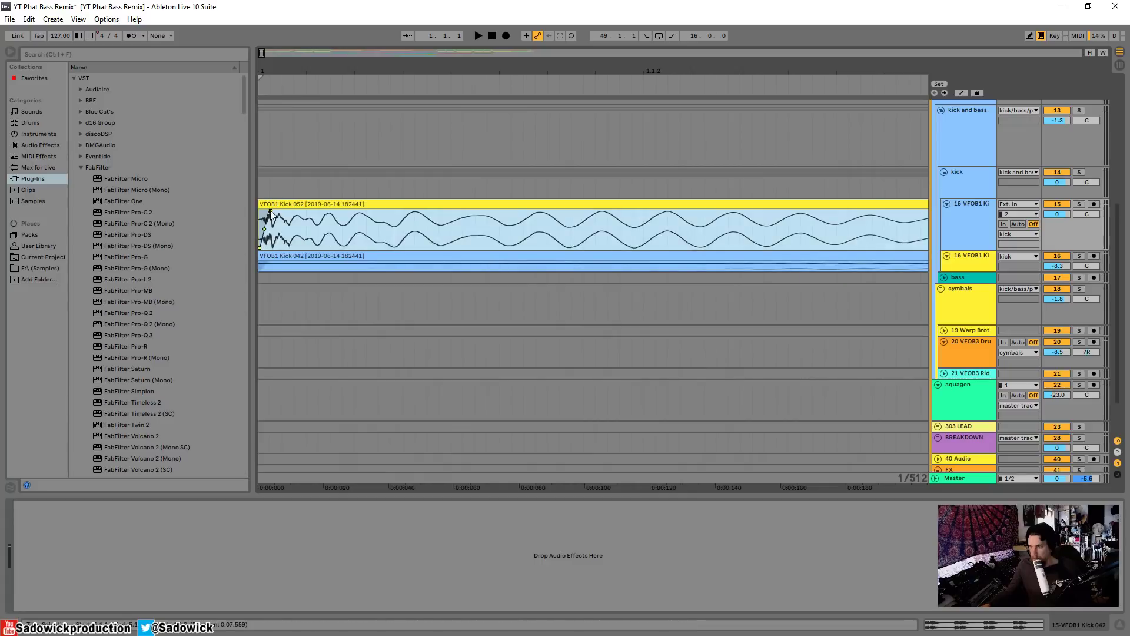
{"action": "left_click_drag", "start_coordinate": [289, 75], "coordinate": [258, 69]}
{"action": "left_click_drag", "start_coordinate": [412, 71], "coordinate": [648, 200]}
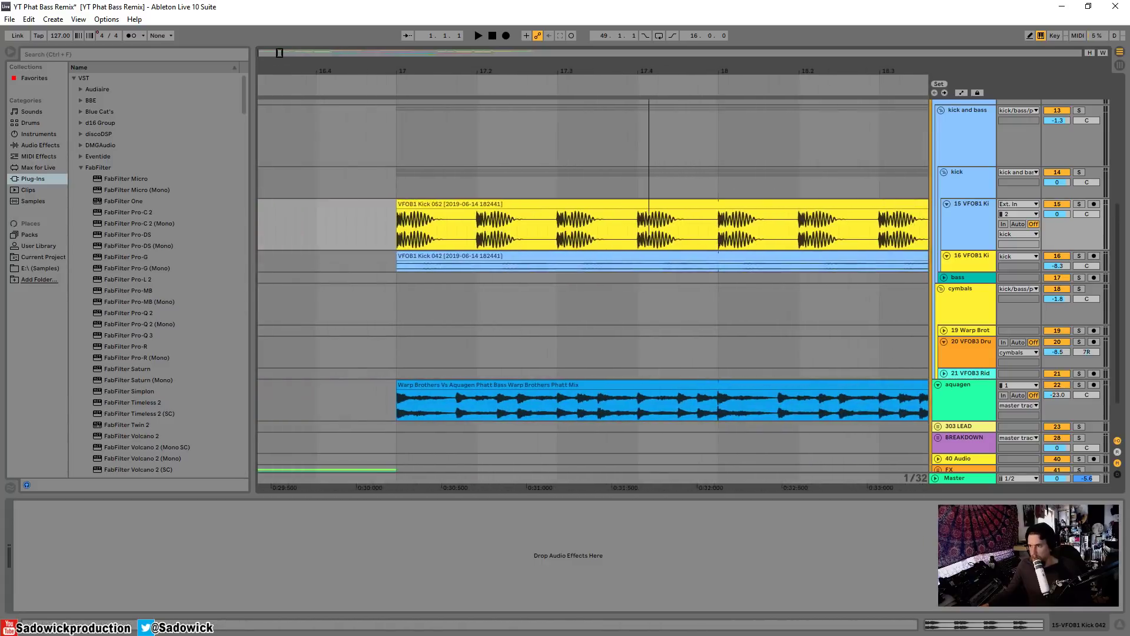
{"action": "left_click", "coordinate": [432, 204]}
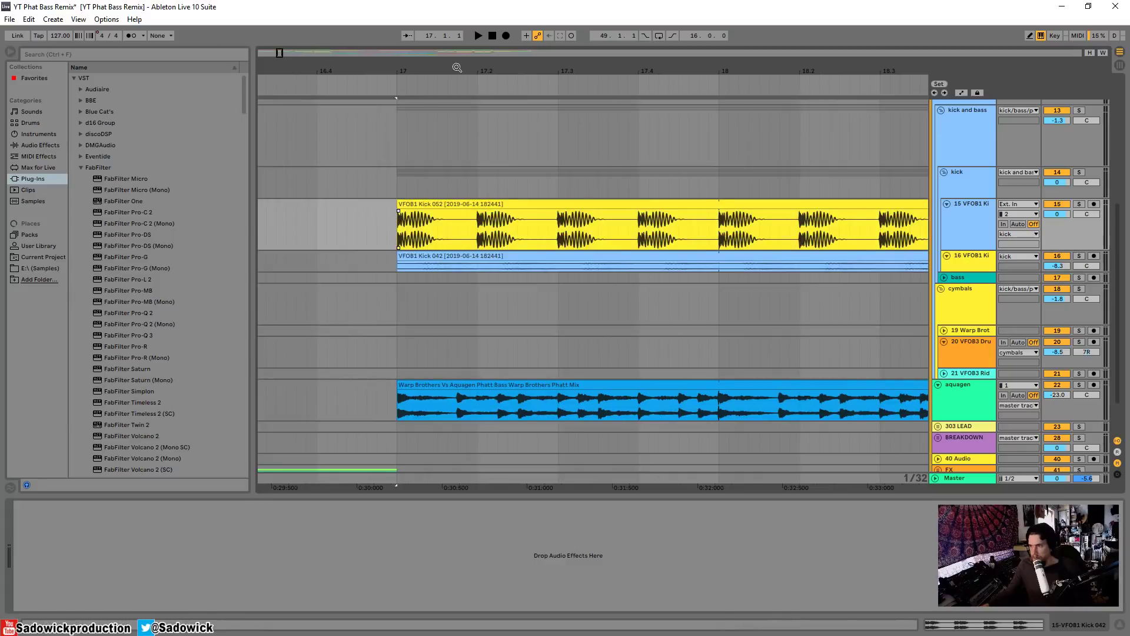
{"action": "left_click_drag", "start_coordinate": [456, 68], "coordinate": [307, 60]}
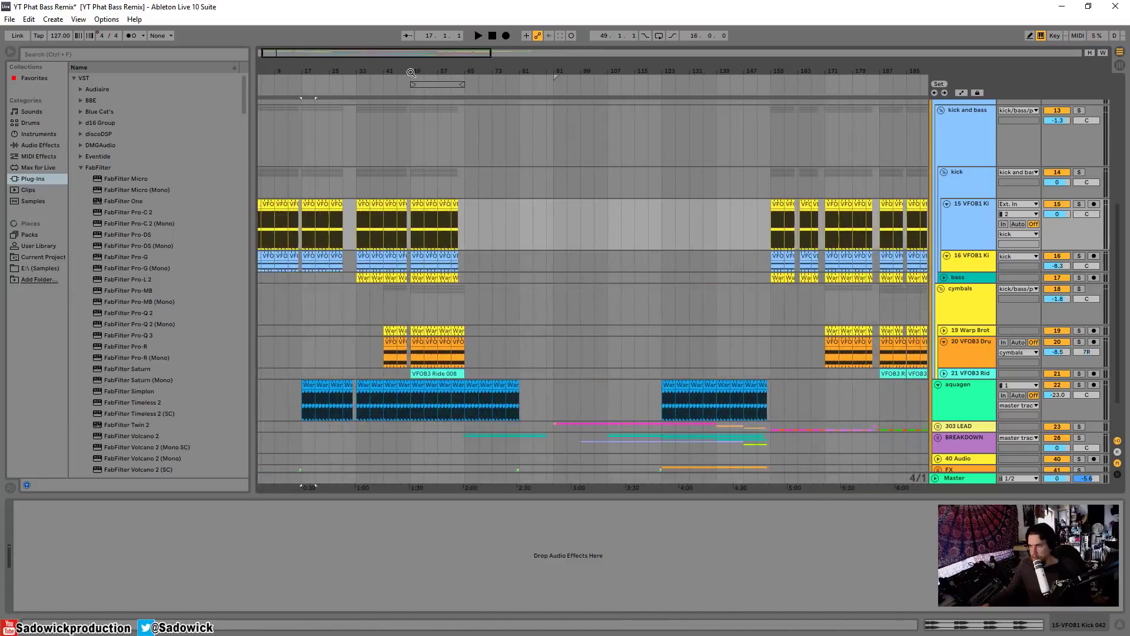
Step: Clear the fade-in at the start of the VFOB1 Kick 052 clip in bar 163
{"action": "left_click_drag", "start_coordinate": [411, 71], "coordinate": [432, 186]}
{"action": "left_click_drag", "start_coordinate": [488, 72], "coordinate": [329, 15]}
{"action": "left_click_drag", "start_coordinate": [484, 71], "coordinate": [663, 192]}
{"action": "left_click", "coordinate": [526, 204]}
{"action": "left_click_drag", "start_coordinate": [526, 60], "coordinate": [676, 121]}
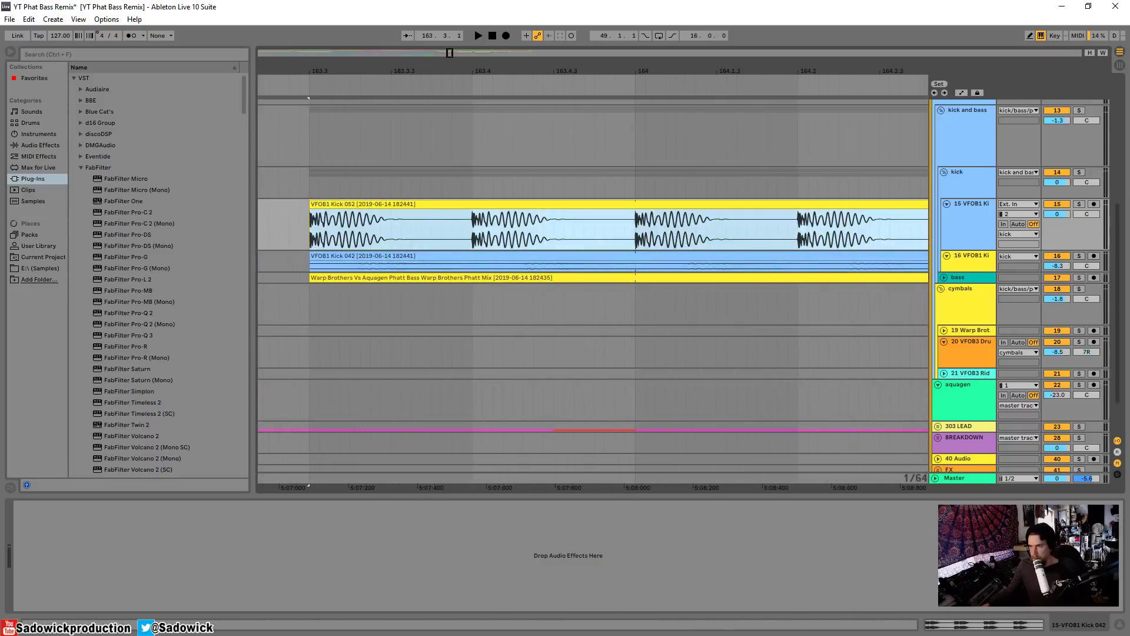
{"action": "mouse_move", "coordinate": [309, 71]}
{"action": "left_mouse_down"}
{"action": "mouse_move", "coordinate": [291, 112]}
{"action": "mouse_move", "coordinate": [318, 71]}
{"action": "left_mouse_up"}
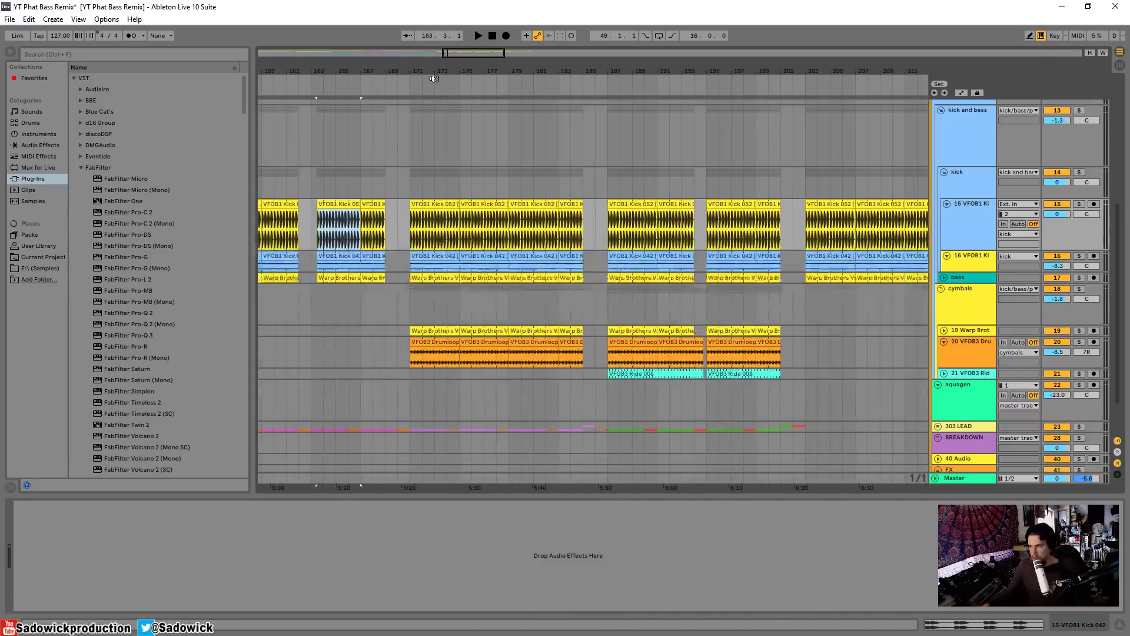
Step: Clear the fade-in of the VFOB1 Kick 052 clip at bar 171 and briefly play its start
{"action": "left_click_drag", "start_coordinate": [434, 78], "coordinate": [555, 190]}
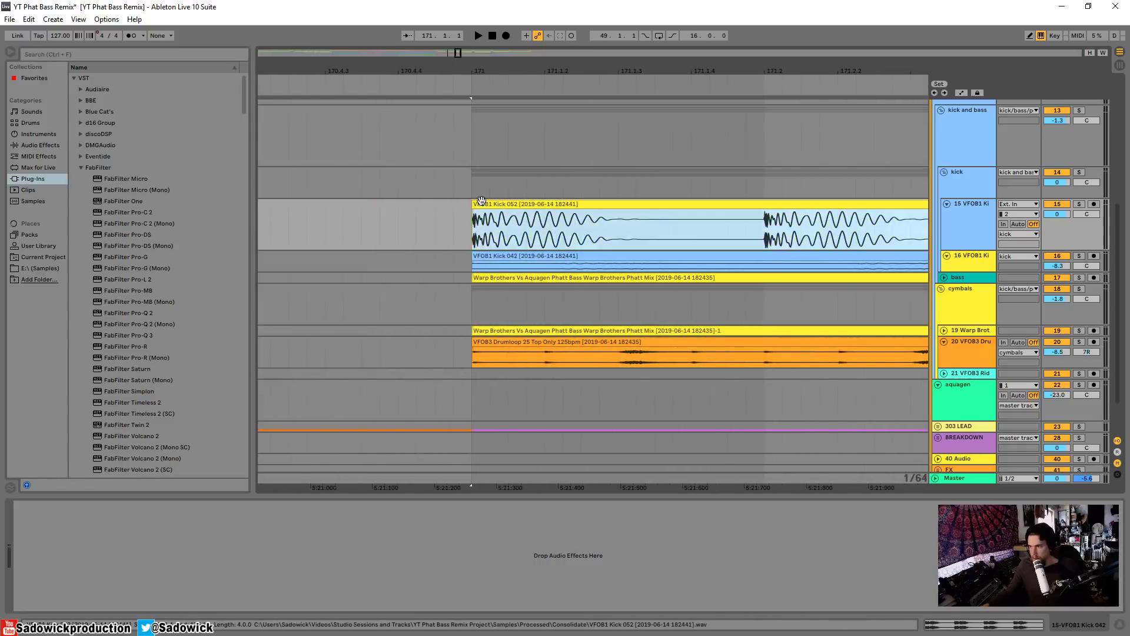
{"action": "left_click_drag", "start_coordinate": [474, 71], "coordinate": [470, 147]}
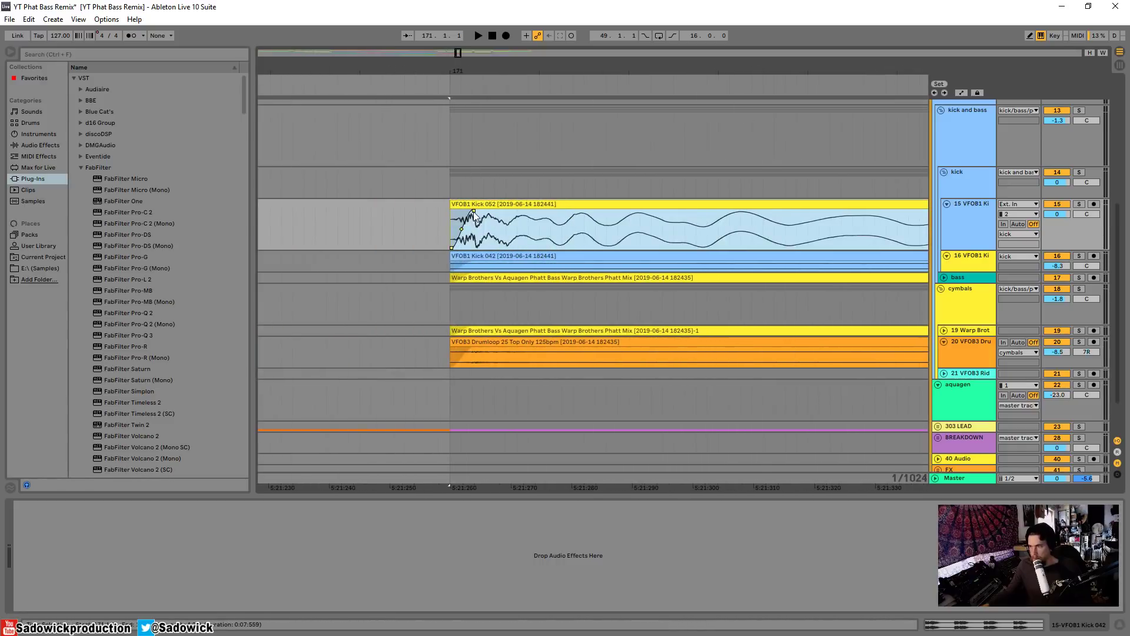
{"action": "left_click", "coordinate": [399, 219]}
{"action": "key", "text": "space"}
{"action": "key", "text": "space"}
Step: Clear the fade-ins at the starts of the VFOB1 Kick 052 clips at bars 187 and 195
{"action": "left_click_drag", "start_coordinate": [505, 70], "coordinate": [638, 112]}
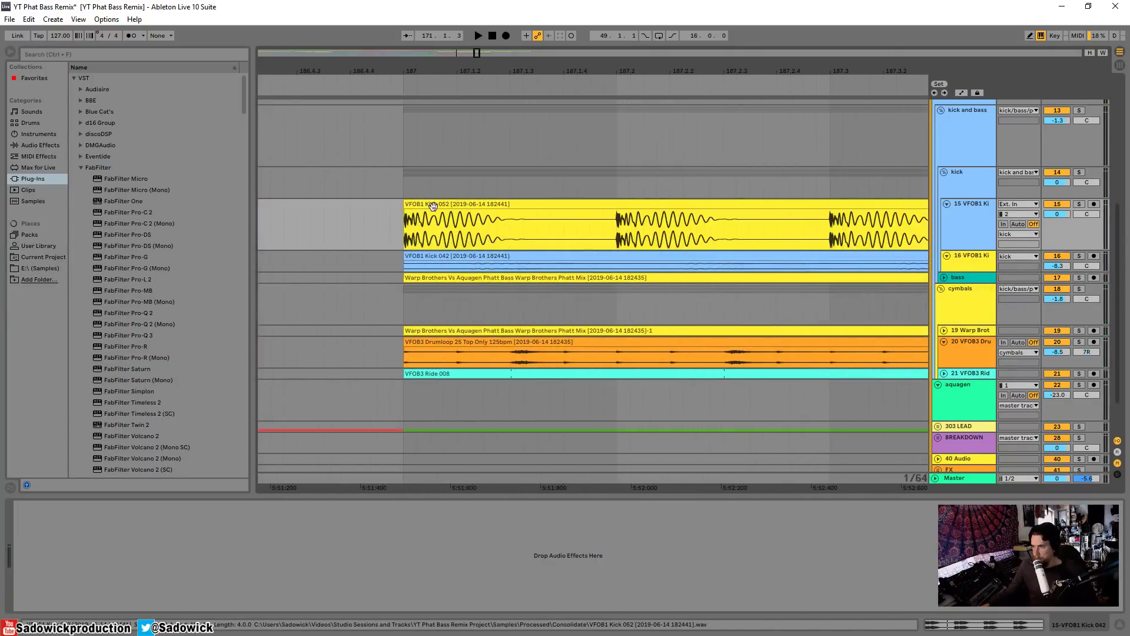
{"action": "left_click", "coordinate": [433, 204]}
{"action": "left_click_drag", "start_coordinate": [403, 66], "coordinate": [404, 118]}
{"action": "left_click", "coordinate": [365, 202]}
{"action": "left_click", "coordinate": [449, 204]}
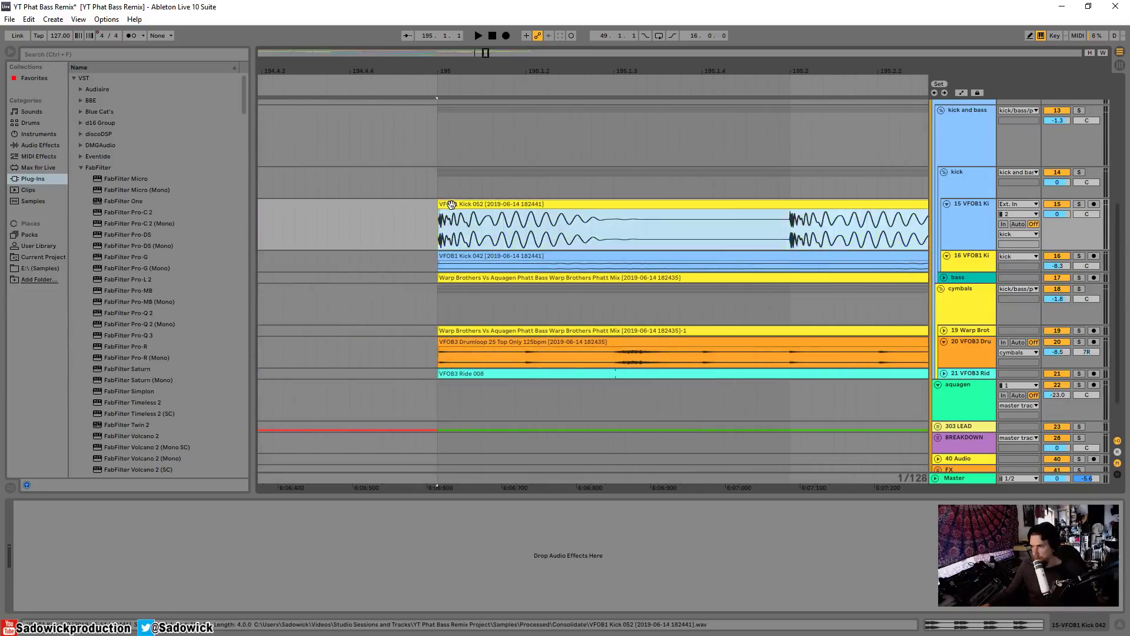
{"action": "left_click_drag", "start_coordinate": [440, 211], "coordinate": [417, 219]}
{"action": "left_click_drag", "start_coordinate": [522, 70], "coordinate": [379, 70]}
Step: Clear the fade-ins at the starts of the VFOB1 Kick 052 clips at bars 203 and 219
{"action": "left_click_drag", "start_coordinate": [552, 70], "coordinate": [483, 196]}
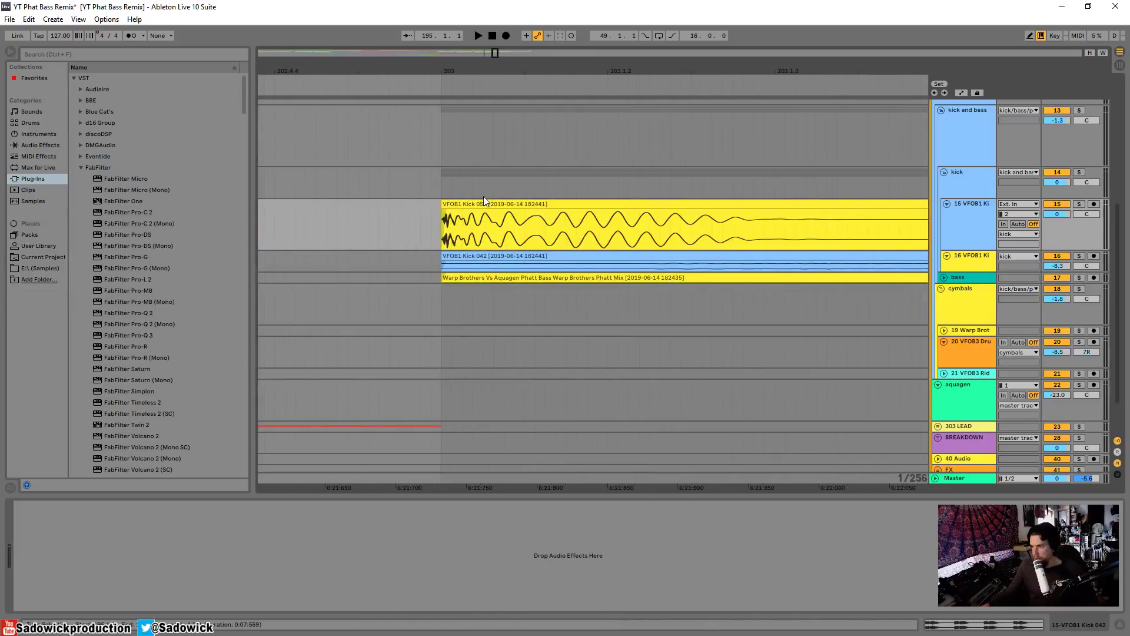
{"action": "left_click_drag", "start_coordinate": [493, 71], "coordinate": [381, 25]}
{"action": "left_click_drag", "start_coordinate": [555, 70], "coordinate": [714, 200]}
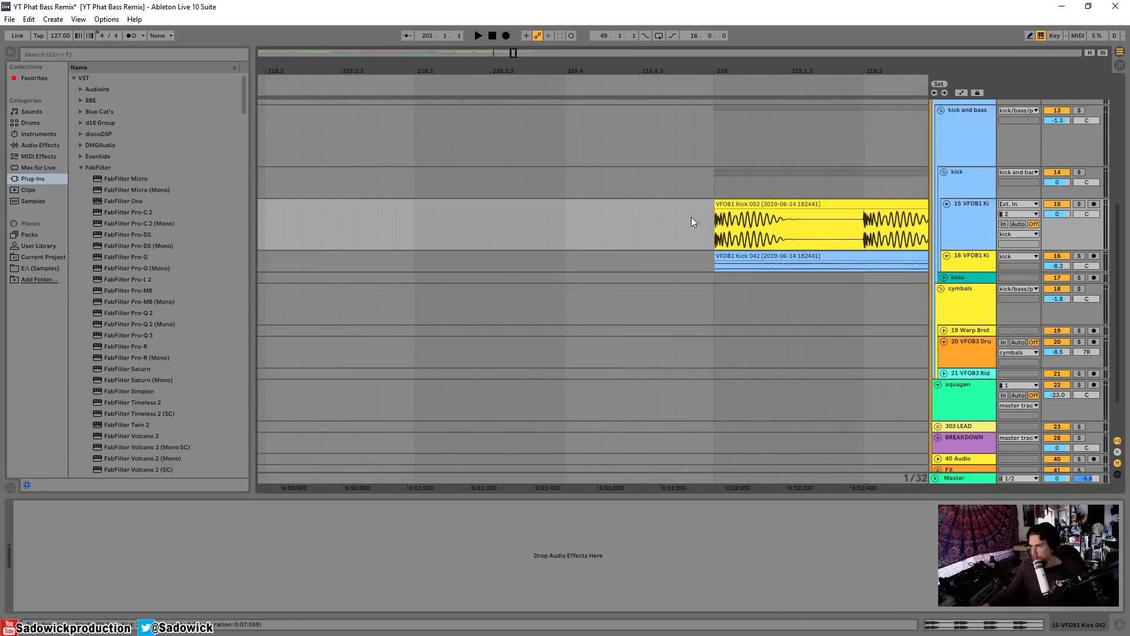
{"action": "left_click", "coordinate": [723, 204]}
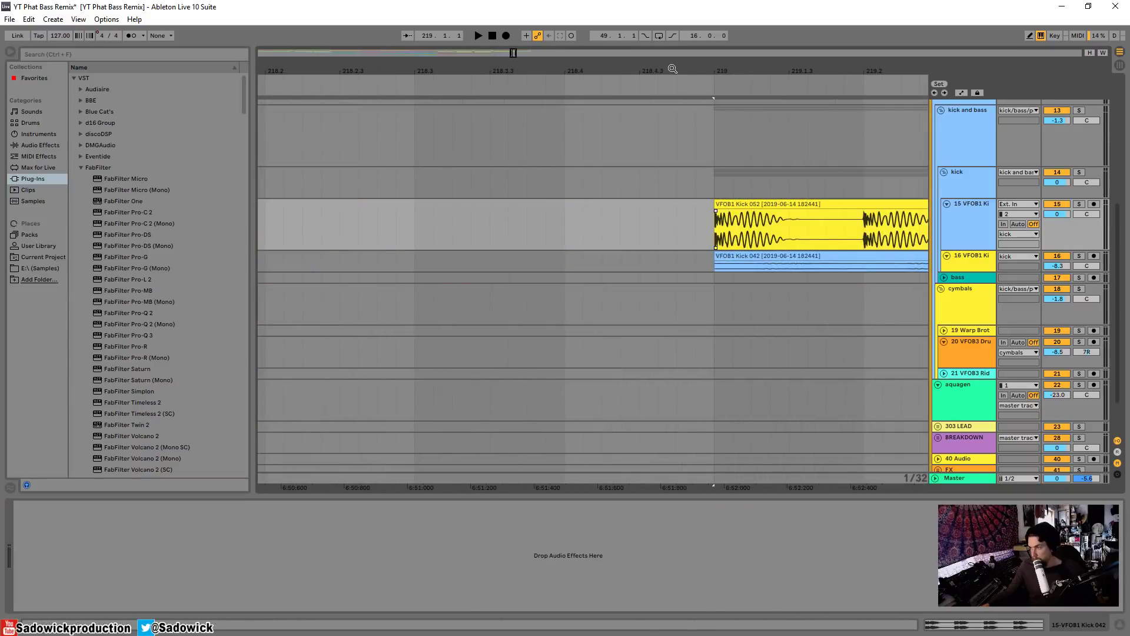
{"action": "left_click_drag", "start_coordinate": [673, 69], "coordinate": [362, 65]}
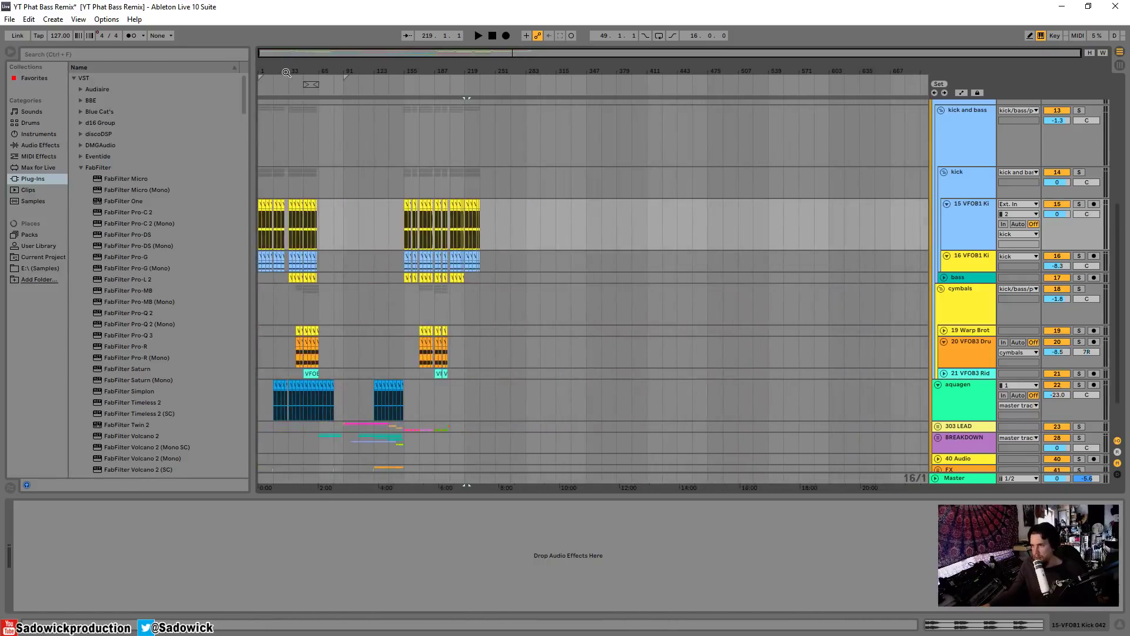
Step: Play from bar 5 and from bar 37 while reducing the heights of the kick and bass, VFOB1 kick and cymbals tracks
{"action": "left_click_drag", "start_coordinate": [287, 73], "coordinate": [303, 71]}
{"action": "left_click", "coordinate": [268, 205]}
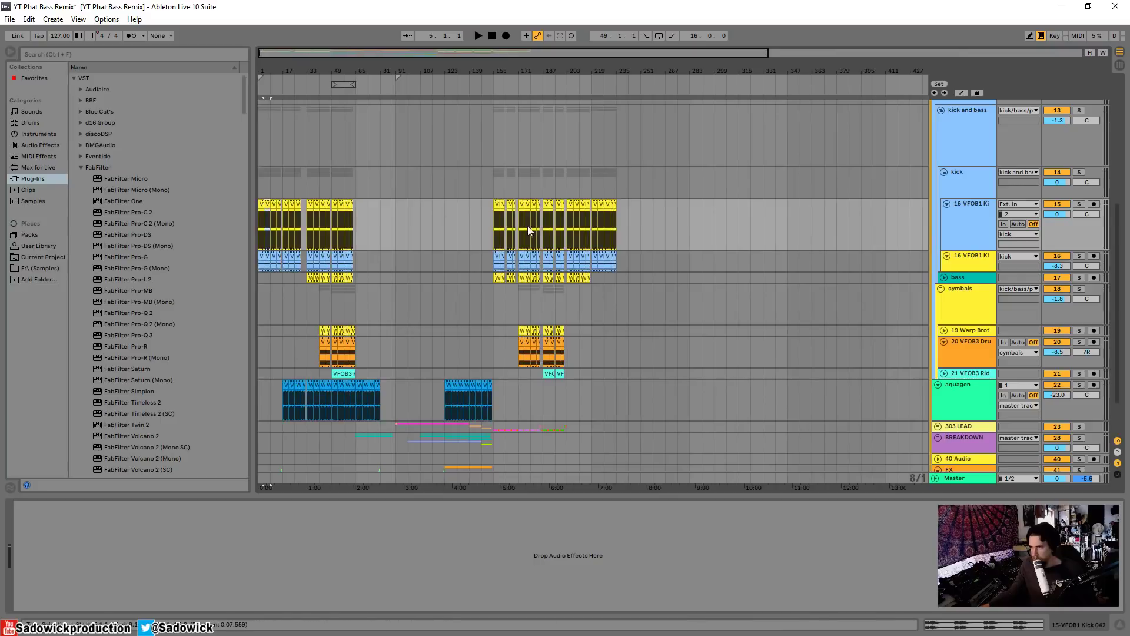
{"action": "key", "text": "space"}
{"action": "left_click_drag", "start_coordinate": [1064, 149], "coordinate": [1065, 129]}
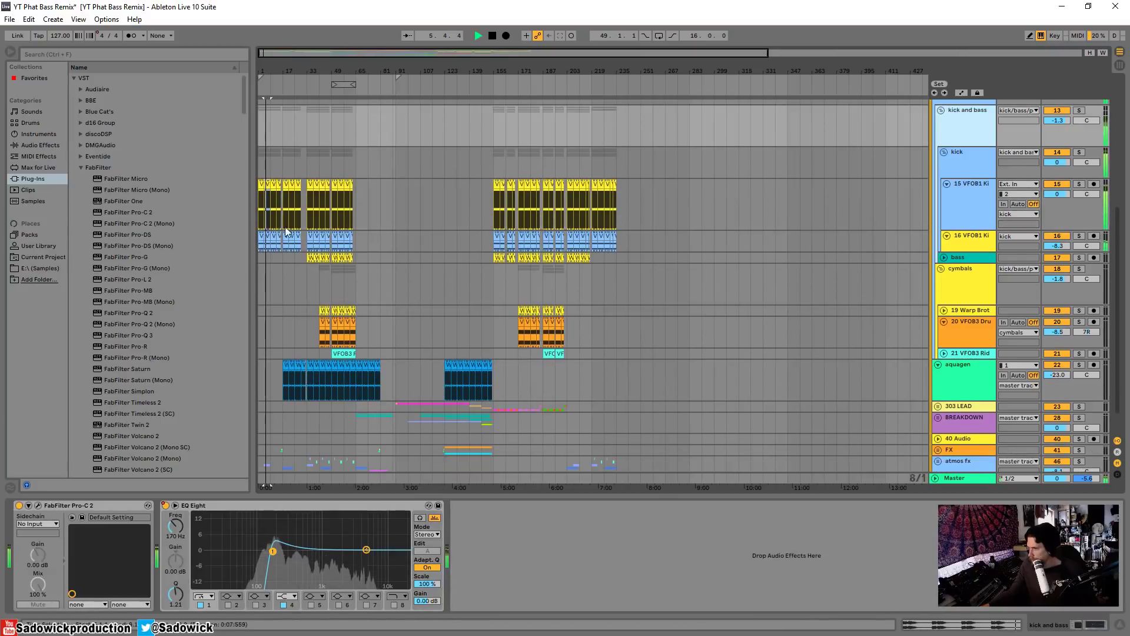
{"action": "left_click", "coordinate": [318, 209]}
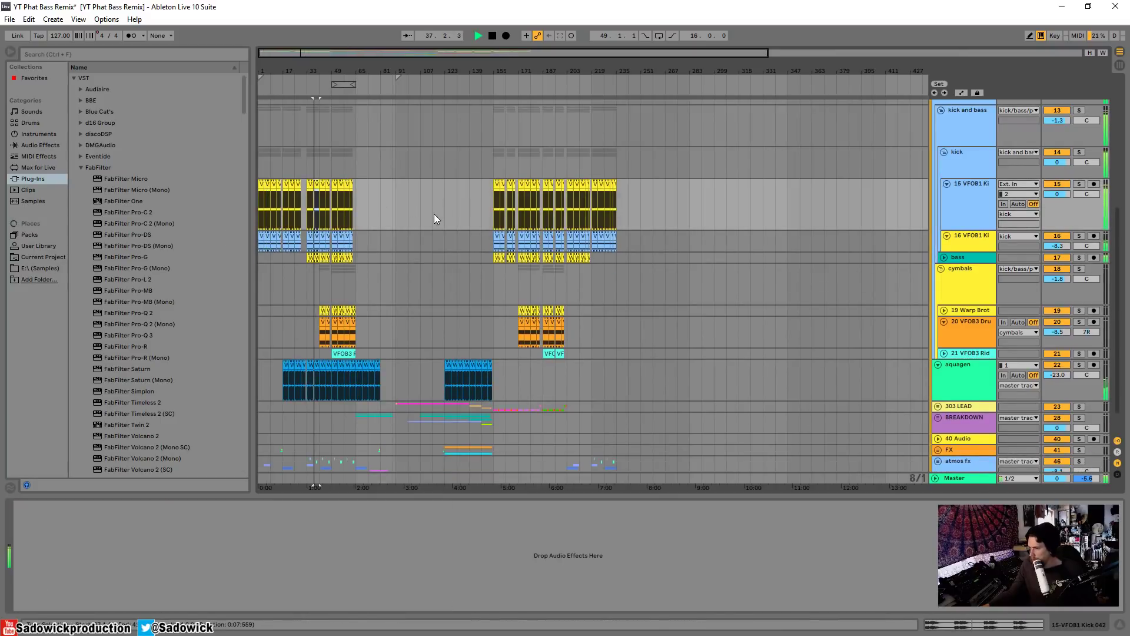
{"action": "left_click_drag", "start_coordinate": [1075, 229], "coordinate": [1077, 218]}
{"action": "left_click_drag", "start_coordinate": [1085, 284], "coordinate": [1080, 253]}
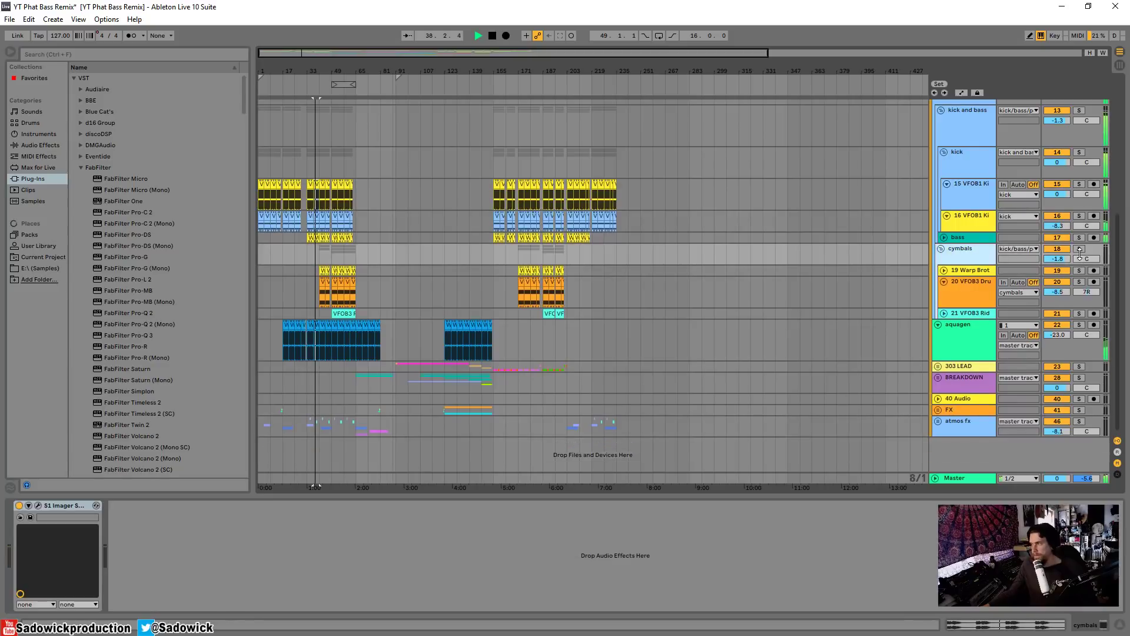
Step: Briefly solo the aquagen track, look over the Master track's devices, and stop playback
{"action": "left_click", "coordinate": [1080, 324]}
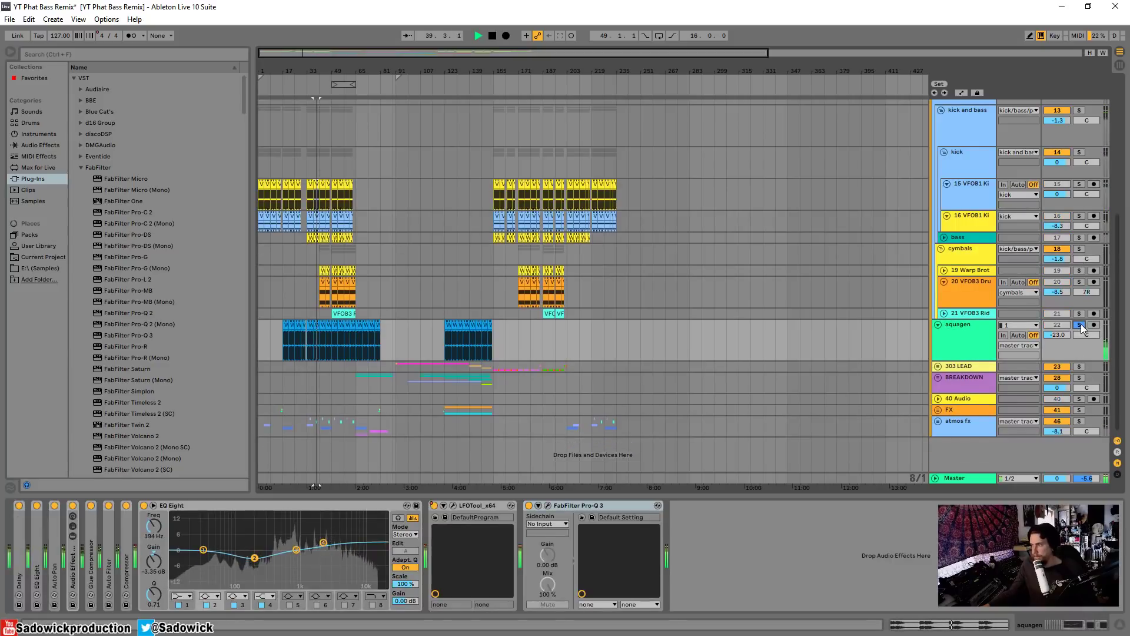
{"action": "left_click", "coordinate": [1080, 325]}
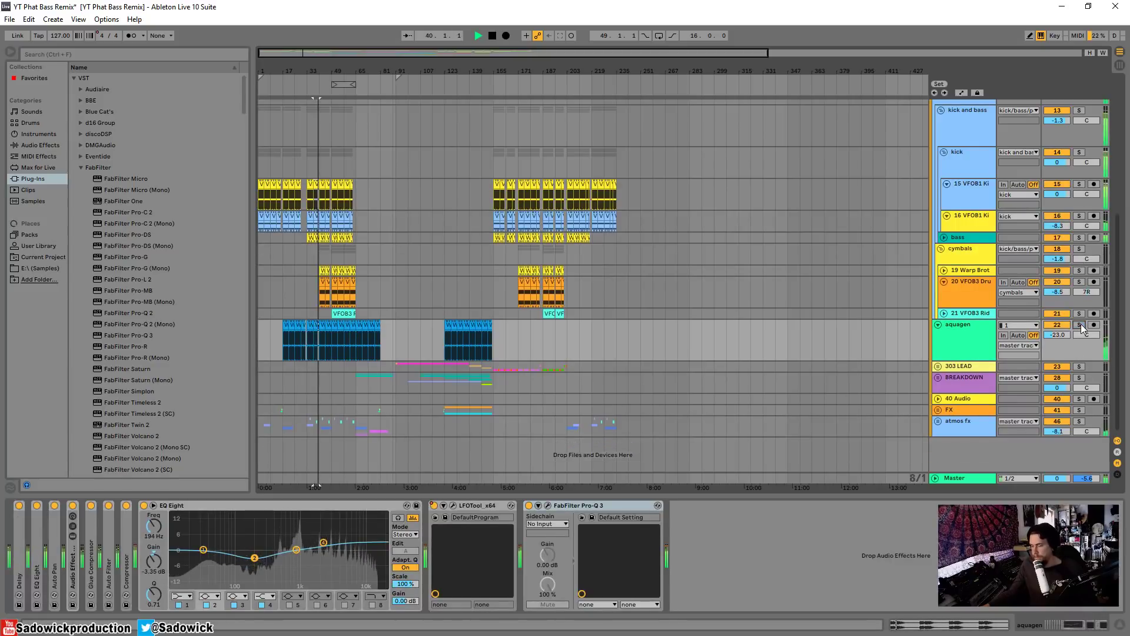
{"action": "left_click", "coordinate": [955, 478]}
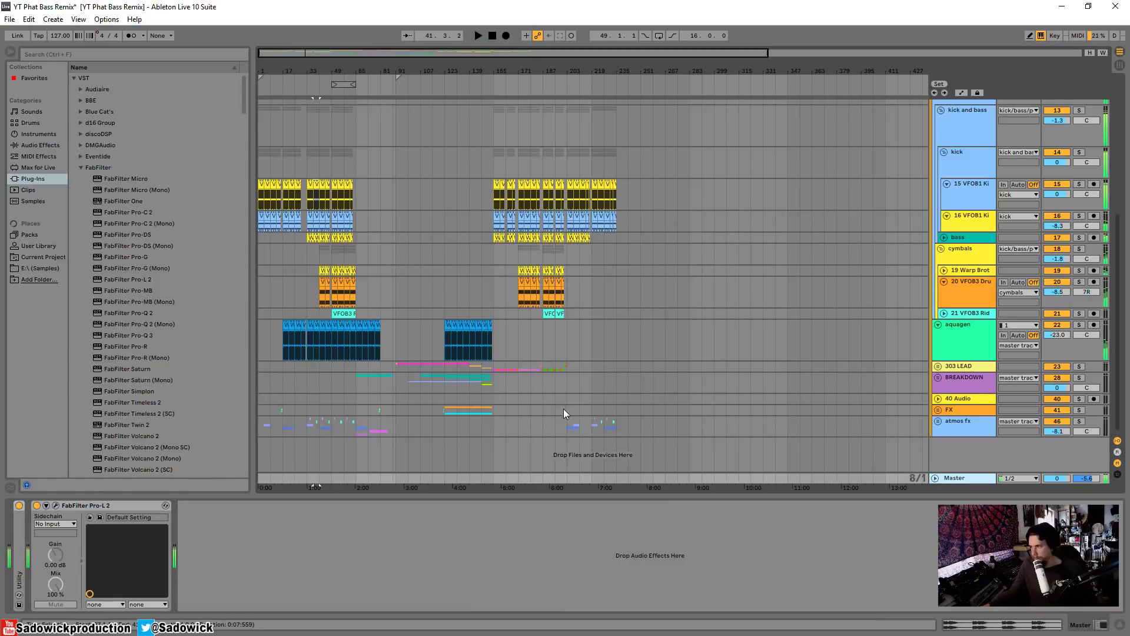
{"action": "scroll", "coordinate": [895, 253], "scroll_direction": "up", "scroll_amount": 5}
{"action": "key", "text": "space"}
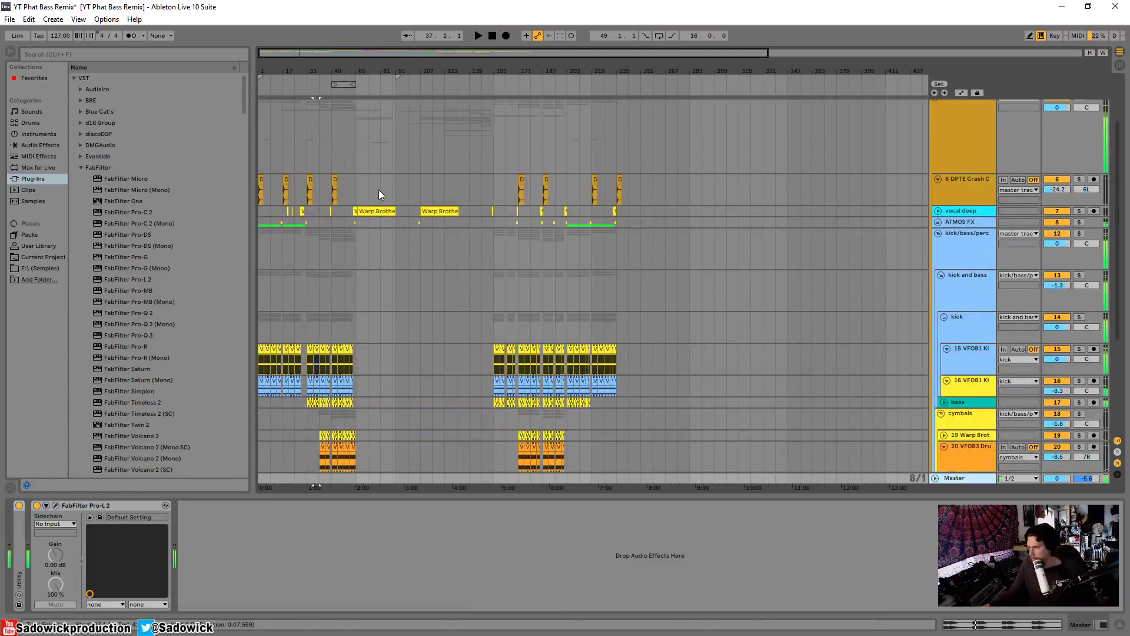
Step: Play the arrangement from several points and examine the transition out of the breakdown into bar 155
{"action": "left_click", "coordinate": [380, 189]}
{"action": "key", "text": "space"}
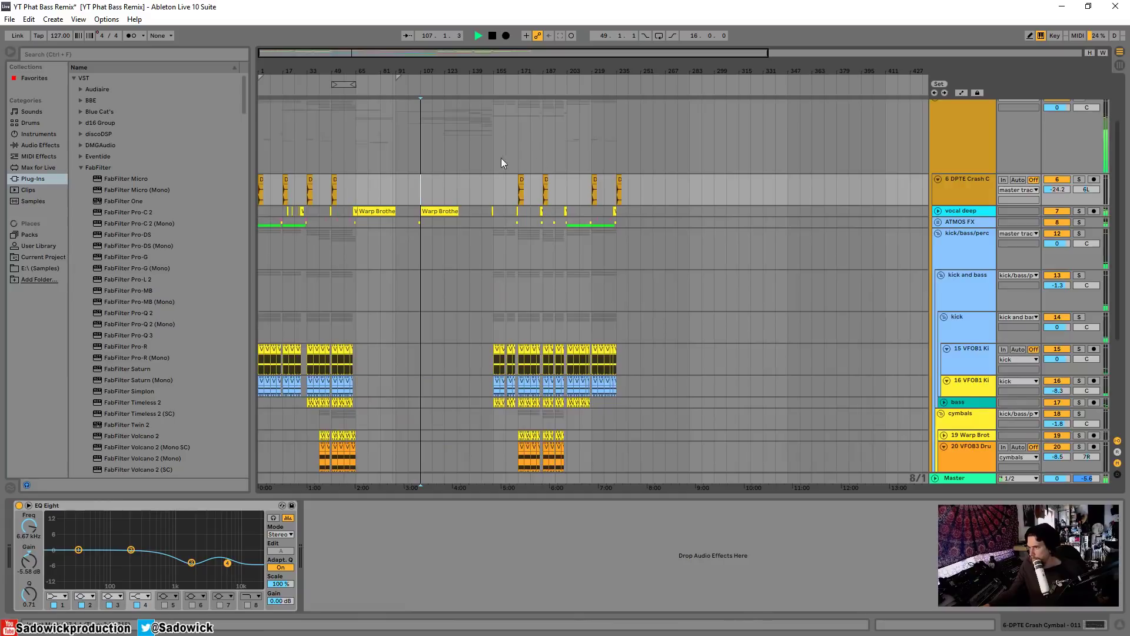
{"action": "left_click", "coordinate": [465, 190]}
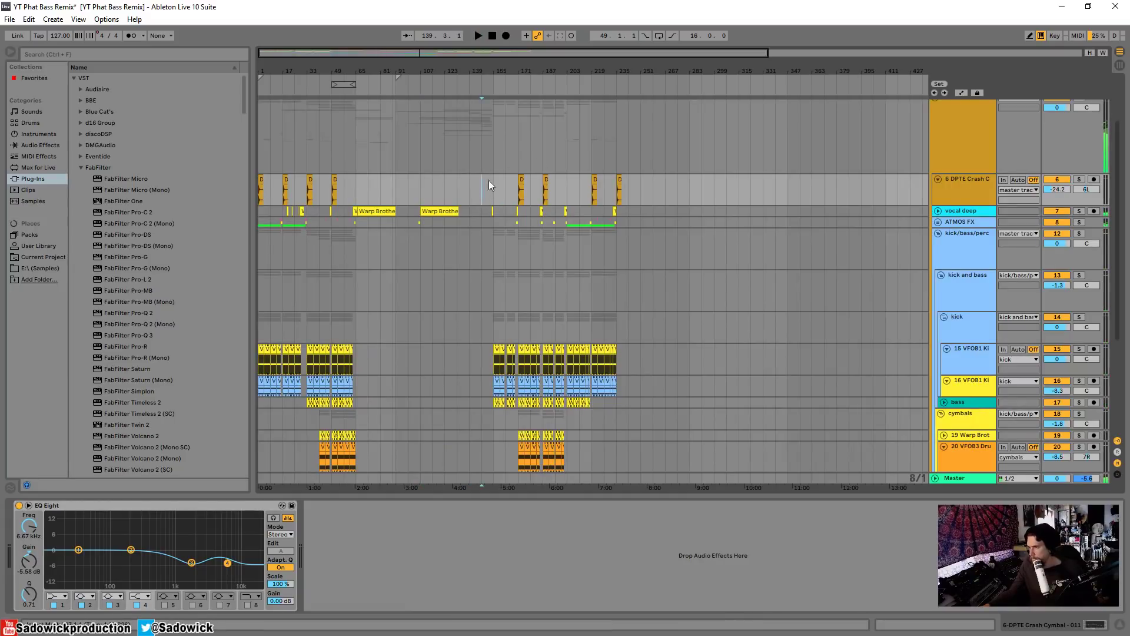
{"action": "left_click_drag", "start_coordinate": [486, 64], "coordinate": [543, 251]}
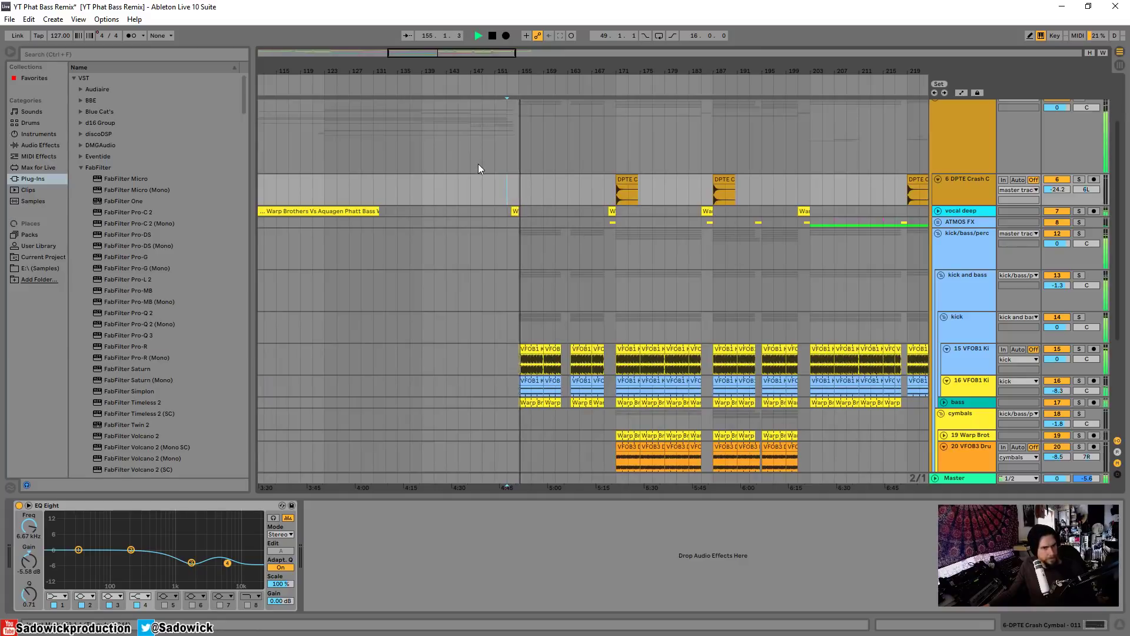
{"action": "key", "text": "space"}
{"action": "key", "text": "space"}
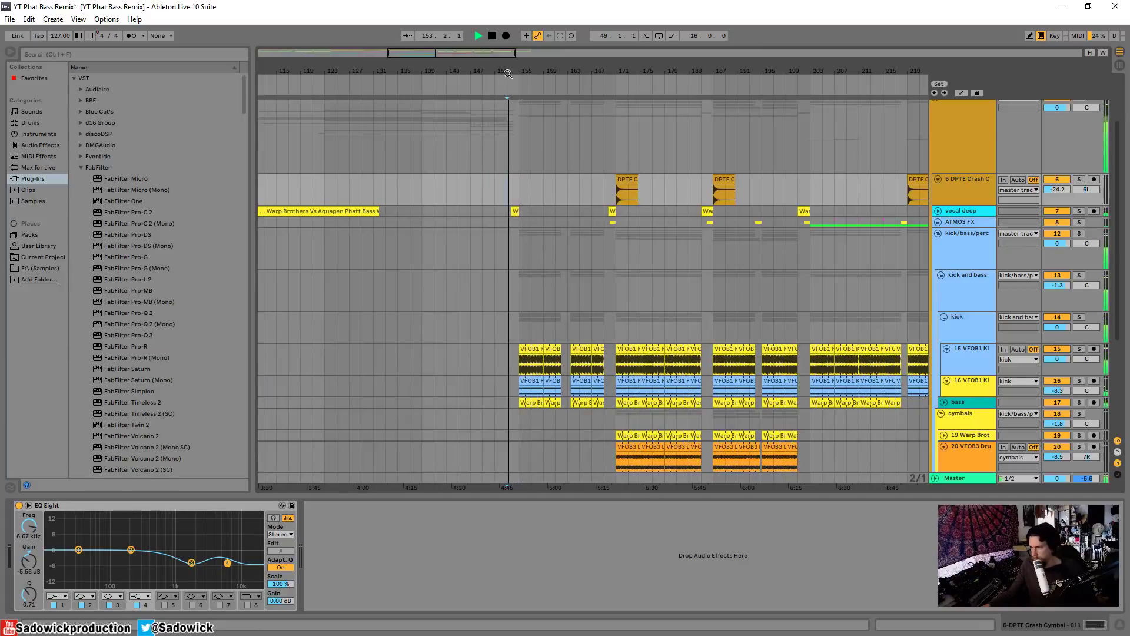
{"action": "left_click_drag", "start_coordinate": [508, 74], "coordinate": [546, 232]}
{"action": "scroll", "coordinate": [530, 212], "scroll_direction": "down", "scroll_amount": 3}
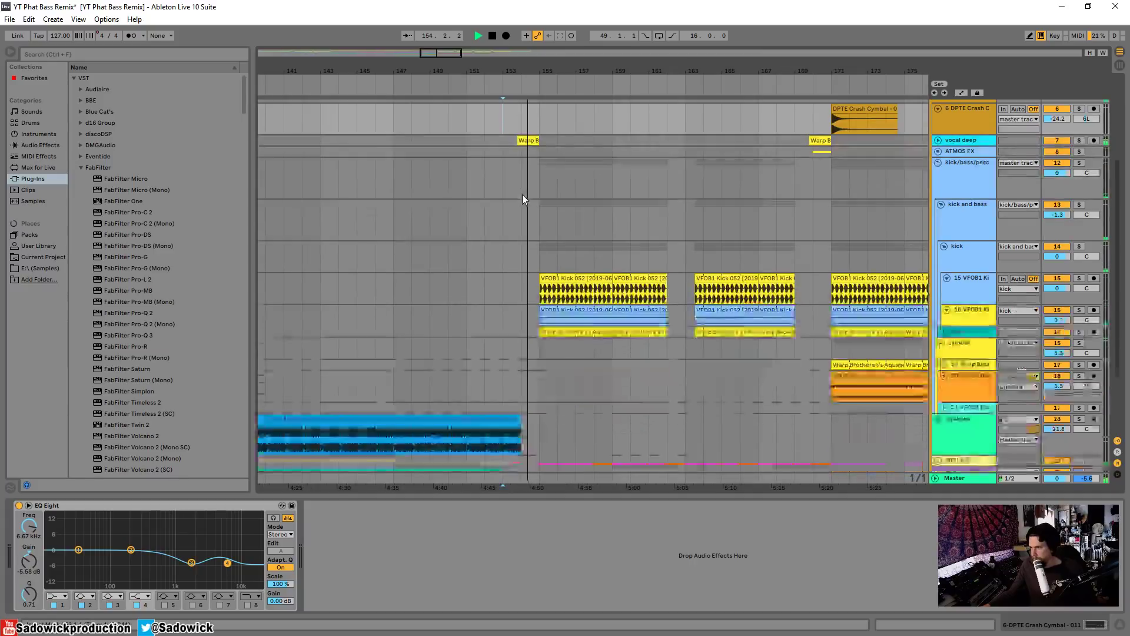
{"action": "scroll", "coordinate": [526, 196], "scroll_direction": "down", "scroll_amount": 2}
{"action": "key", "text": "space"}
Step: Unfold the 303 LEAD group and copy the first slice of the 303 clip at bar 155 to bar 154
{"action": "left_click", "coordinate": [935, 374]}
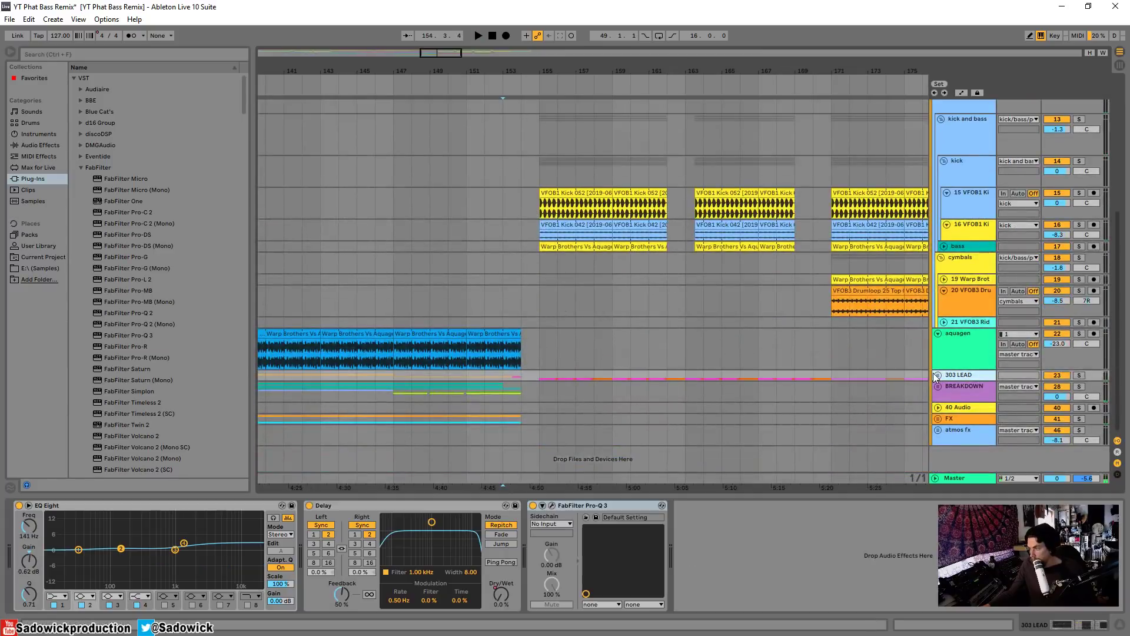
{"action": "left_click", "coordinate": [938, 375]}
{"action": "scroll", "coordinate": [931, 374], "scroll_direction": "down", "scroll_amount": 2}
{"action": "left_click_drag", "start_coordinate": [530, 67], "coordinate": [535, 256]}
{"action": "left_click", "coordinate": [581, 379]}
{"action": "left_click", "coordinate": [459, 394]}
{"action": "key", "text": "ctrl+v"}
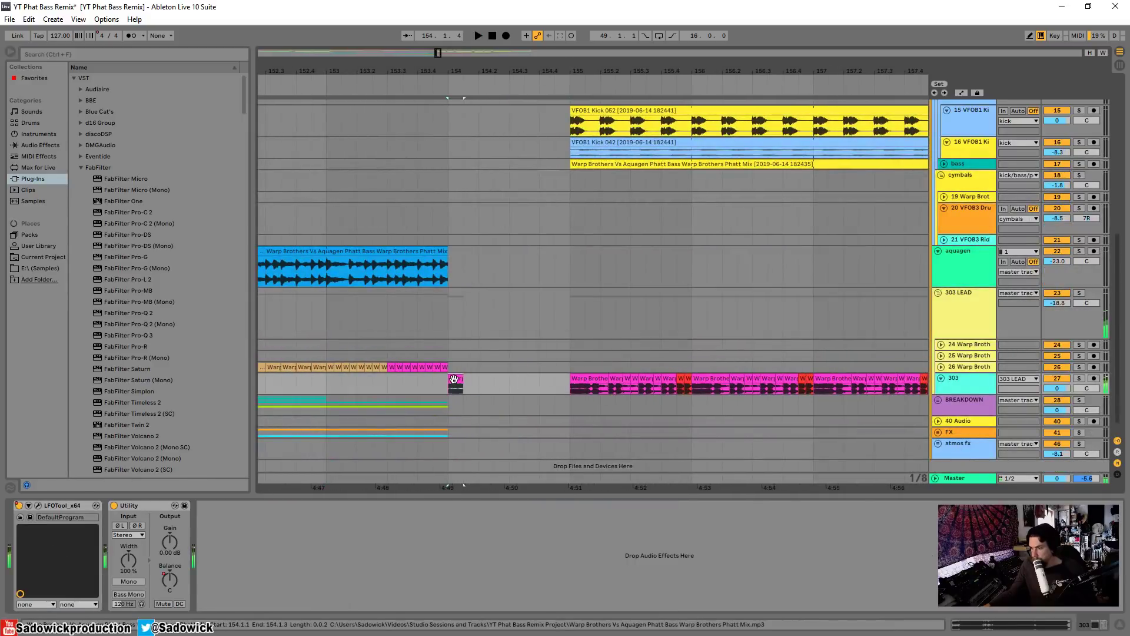
Step: Open the pasted 303 clip and stretch it by doubling its segment BPM up to 552
{"action": "double_click", "coordinate": [456, 383]}
{"action": "left_click", "coordinate": [124, 488]}
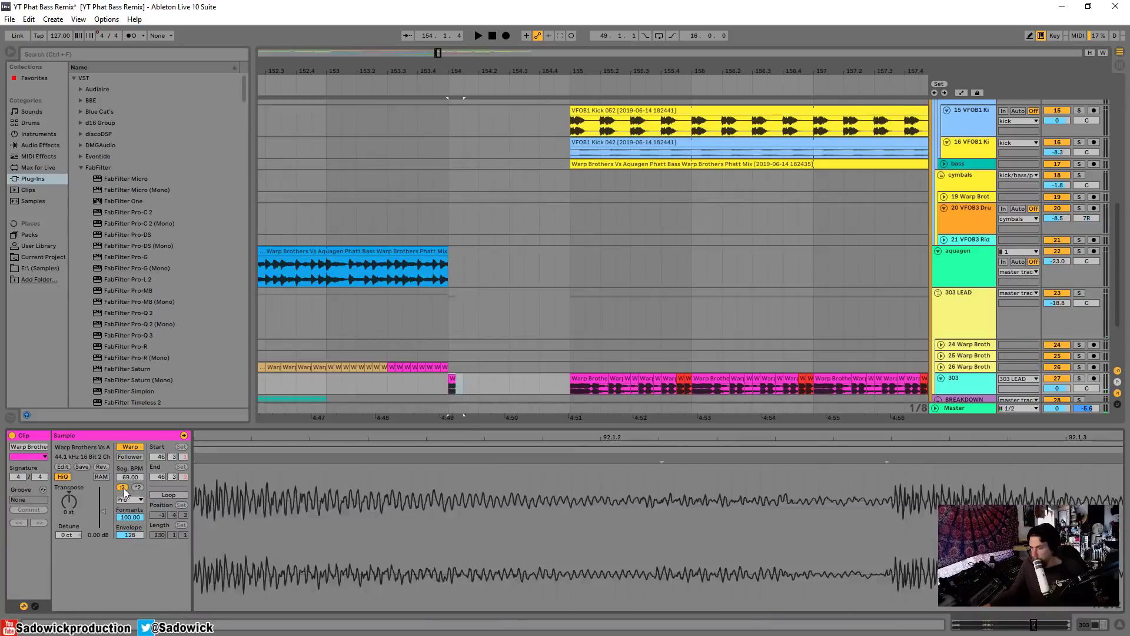
{"action": "left_click", "coordinate": [124, 487]}
{"action": "left_click", "coordinate": [137, 487]}
{"action": "left_click", "coordinate": [138, 488]}
{"action": "left_click", "coordinate": [137, 487]}
{"action": "left_click", "coordinate": [138, 487]}
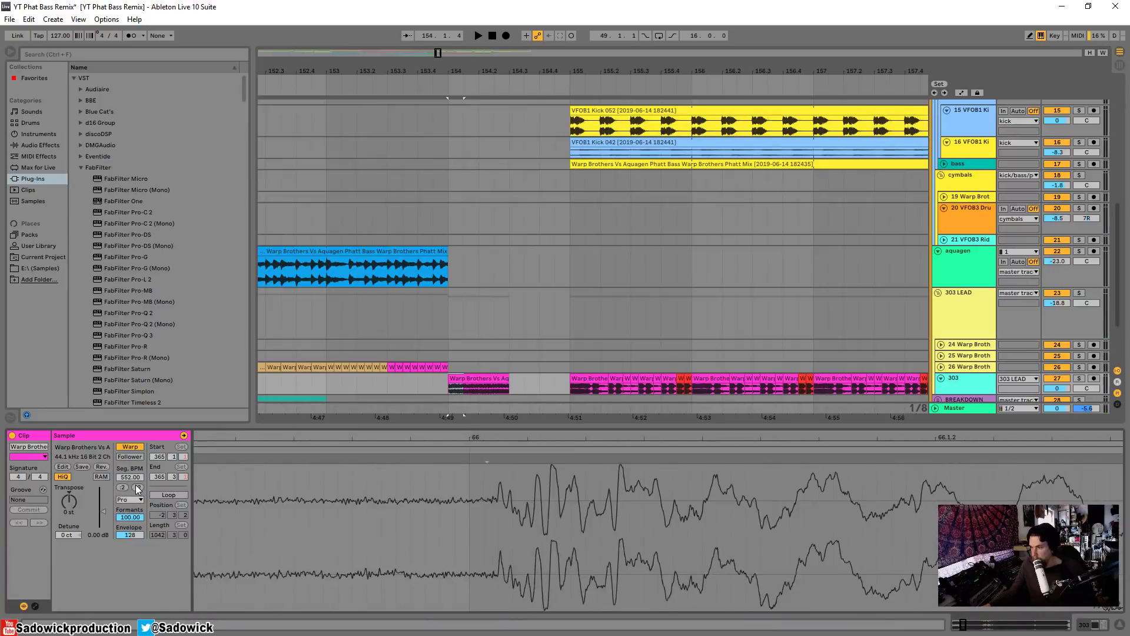
Step: Audition the stretched 303 clip, lengthen it slightly and move it so that it ends at bar 155
{"action": "key", "text": "space"}
{"action": "left_click", "coordinate": [497, 380]}
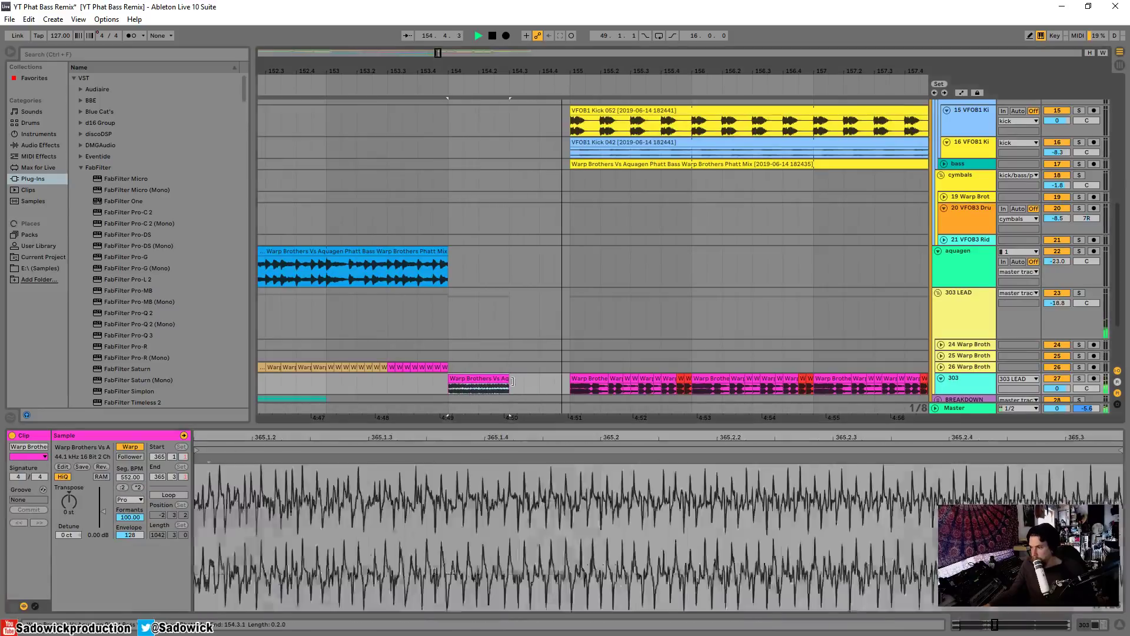
{"action": "key", "text": "space"}
{"action": "left_click_drag", "start_coordinate": [496, 380], "coordinate": [542, 379]}
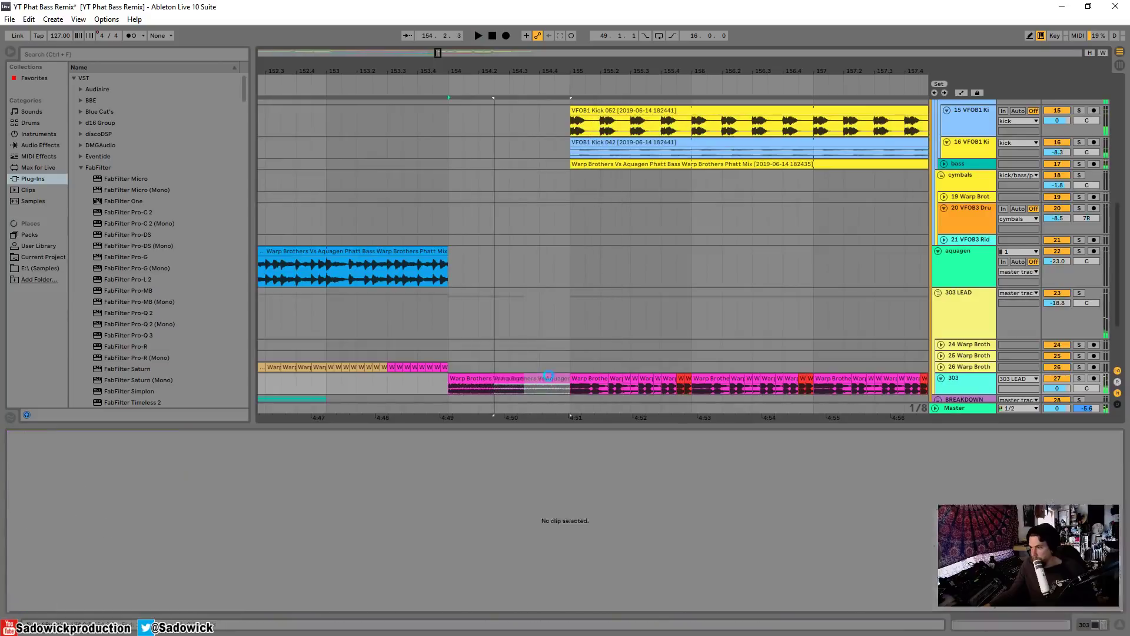
{"action": "key", "text": "space"}
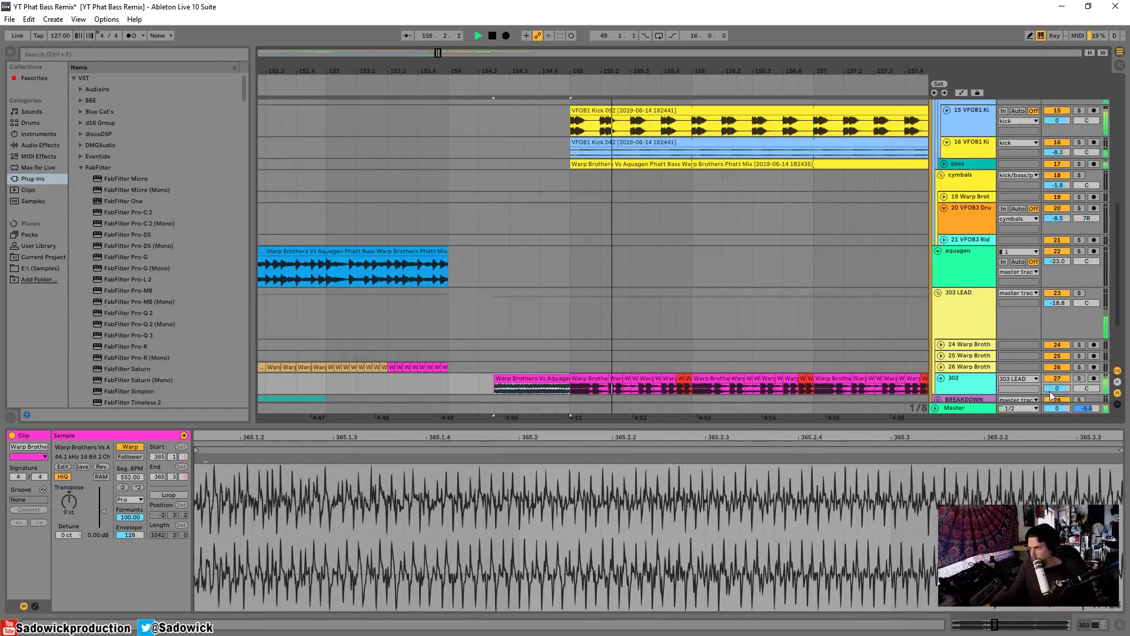
{"action": "key", "text": "space"}
Step: Enlarge the 303 track, shorten the stretched clip to two beats and place it from 154.3.1 to 155.1.1
{"action": "scroll", "coordinate": [894, 337], "scroll_direction": "down", "scroll_amount": 2}
{"action": "left_click_drag", "start_coordinate": [960, 347], "coordinate": [961, 398]}
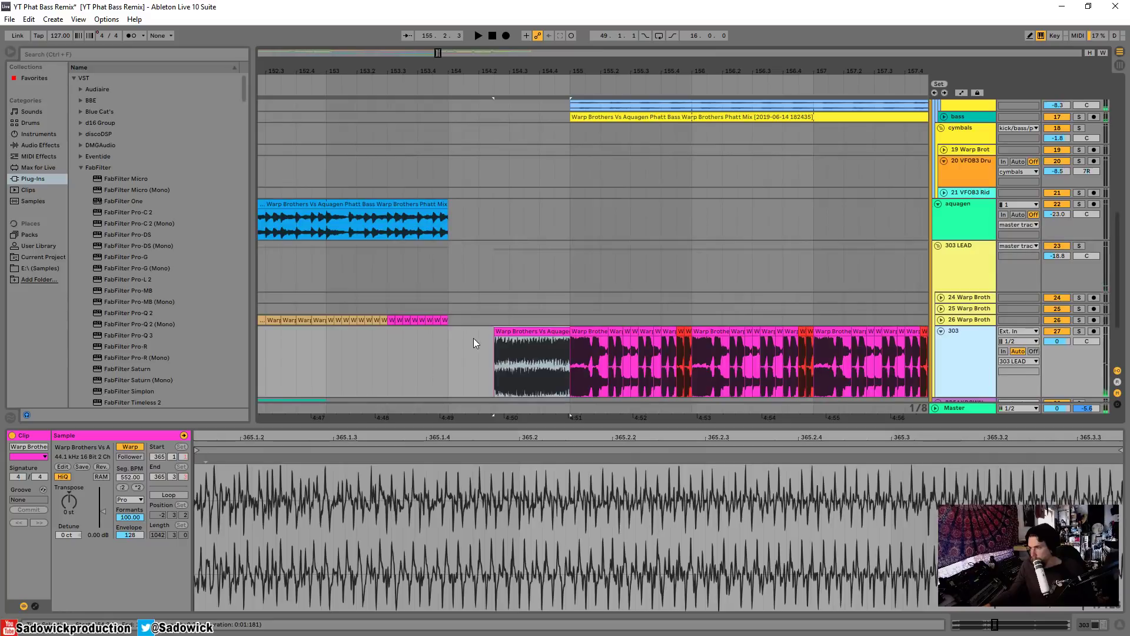
{"action": "key", "text": "space"}
{"action": "key", "text": "space"}
{"action": "left_click_drag", "start_coordinate": [565, 334], "coordinate": [533, 334]}
{"action": "left_click_drag", "start_coordinate": [519, 333], "coordinate": [570, 332]}
{"action": "key", "text": "space"}
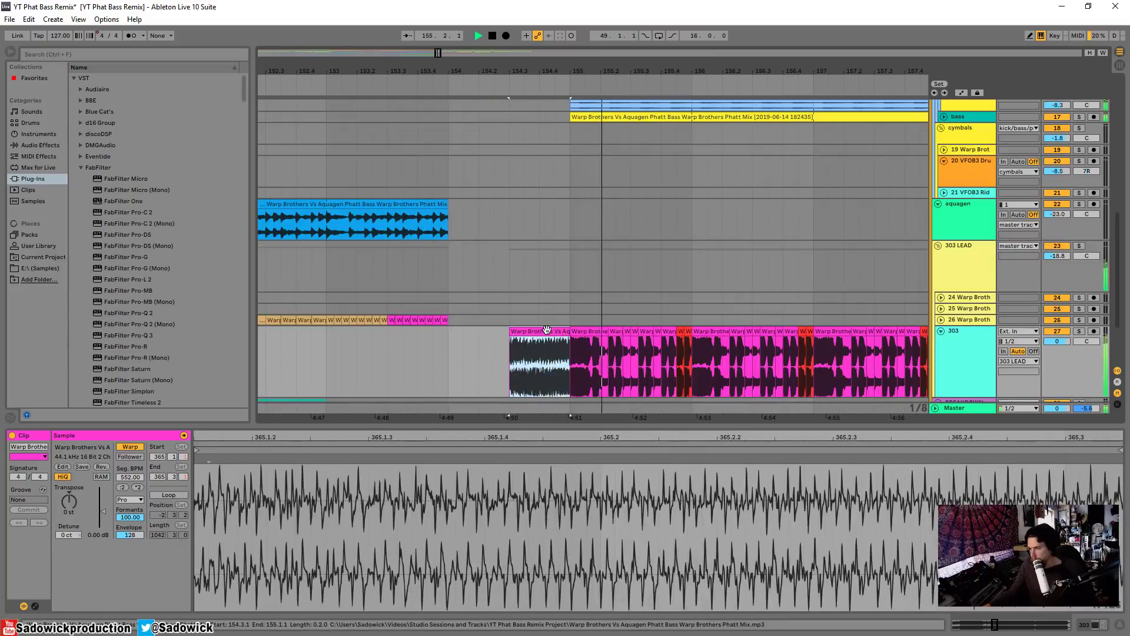
Step: Try the Texture warp mode on the stretched clip with a grain size of 142.70 and audition it
{"action": "left_click", "coordinate": [129, 499]}
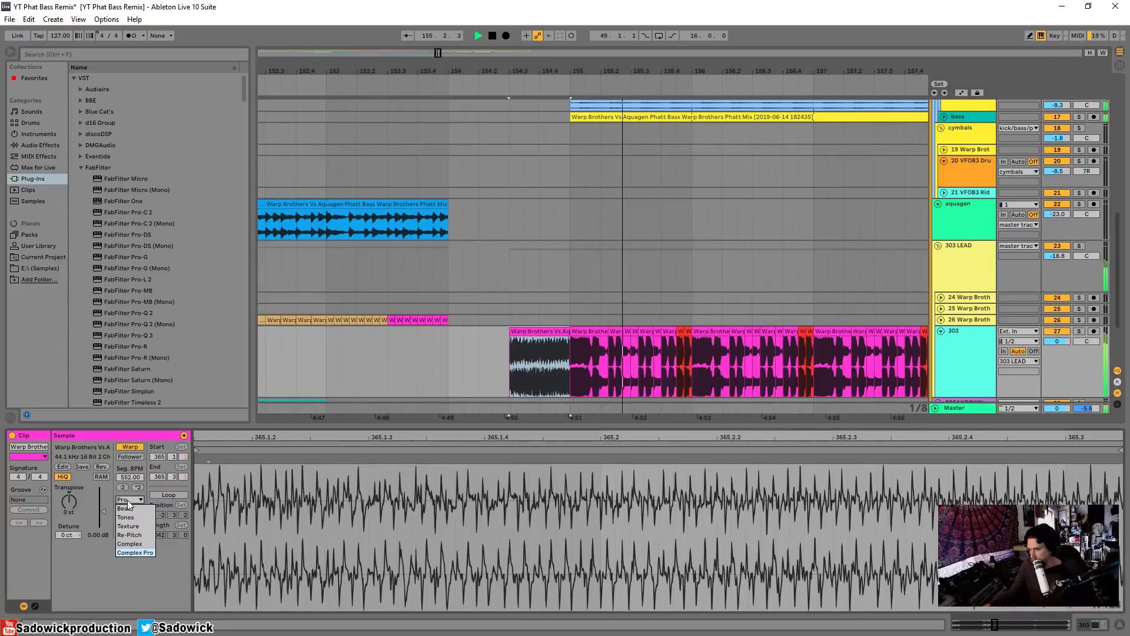
{"action": "left_click", "coordinate": [131, 522]}
{"action": "left_click_drag", "start_coordinate": [130, 518], "coordinate": [131, 489]}
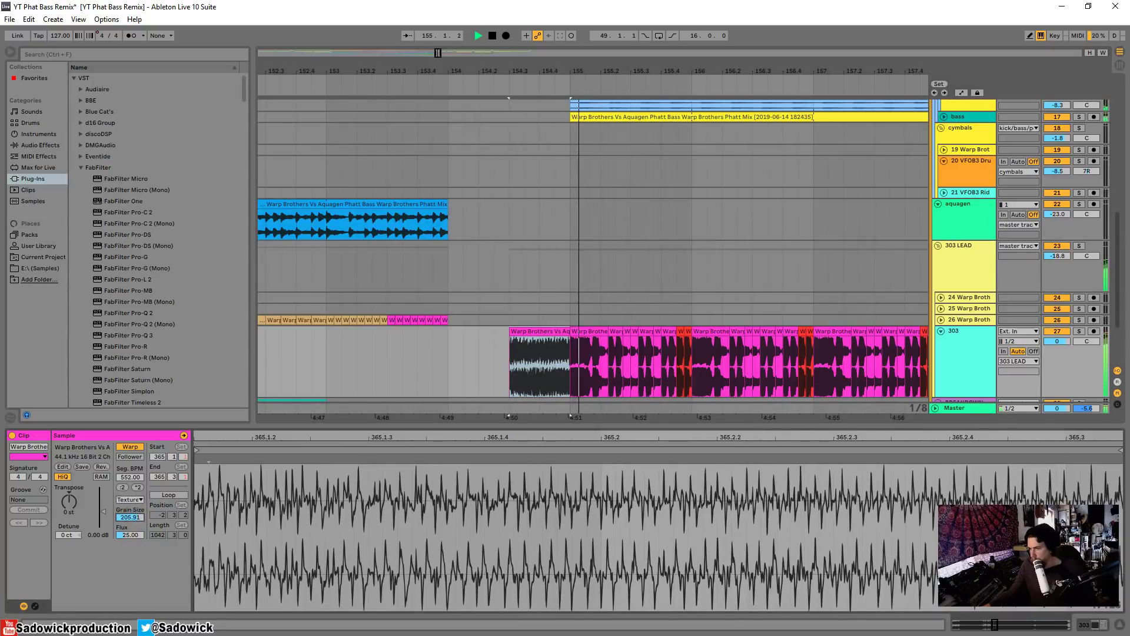
{"action": "key", "text": "space"}
{"action": "mouse_move", "coordinate": [130, 518]}
{"action": "left_mouse_down"}
{"action": "mouse_move", "coordinate": [131, 532]}
{"action": "mouse_move", "coordinate": [131, 515]}
{"action": "left_mouse_up"}
{"action": "key", "text": "space"}
{"action": "key", "text": "space"}
Step: Solo the 303 track and try the Beats and Complex warp modes on the stretched clip
{"action": "left_click", "coordinate": [1079, 331]}
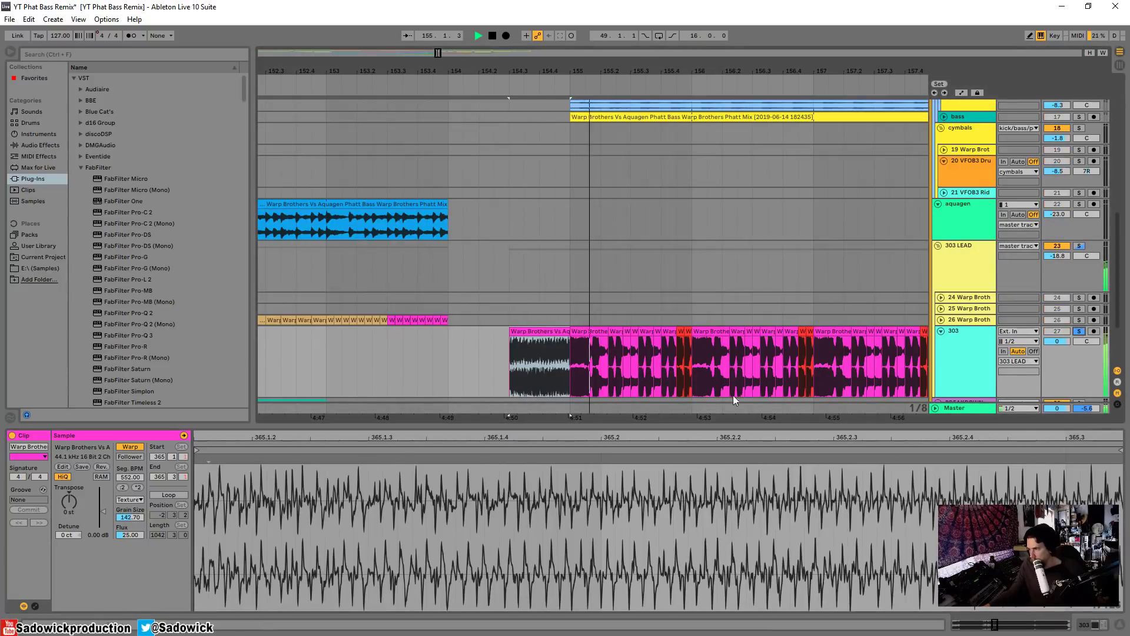
{"action": "left_click", "coordinate": [130, 500]}
{"action": "left_click", "coordinate": [139, 511]}
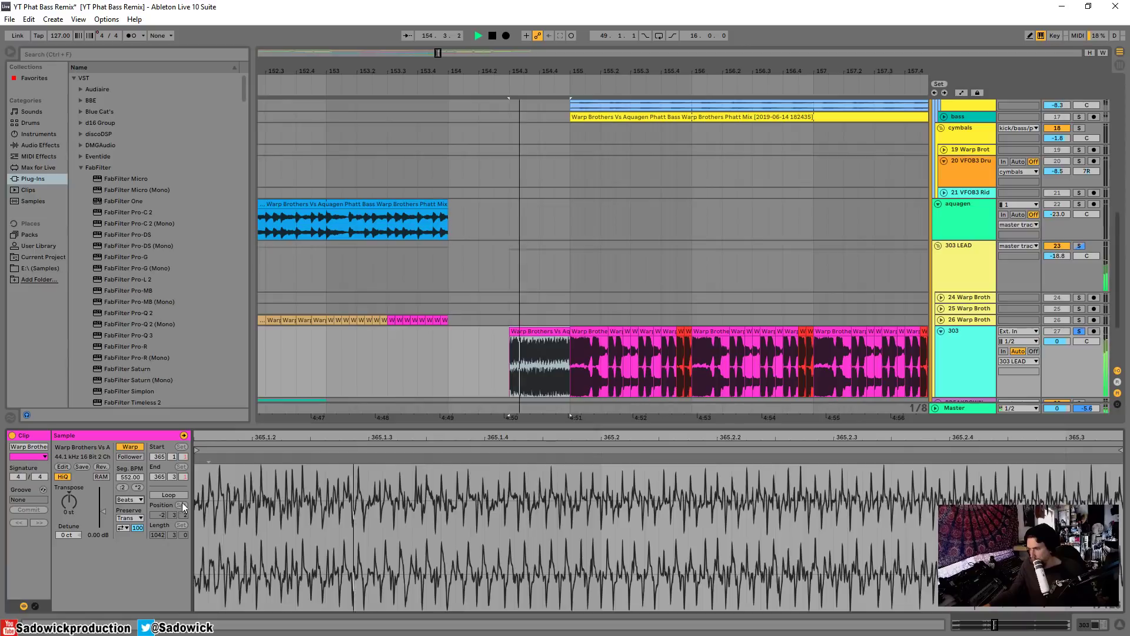
{"action": "left_click", "coordinate": [130, 500]}
{"action": "left_click", "coordinate": [135, 545]}
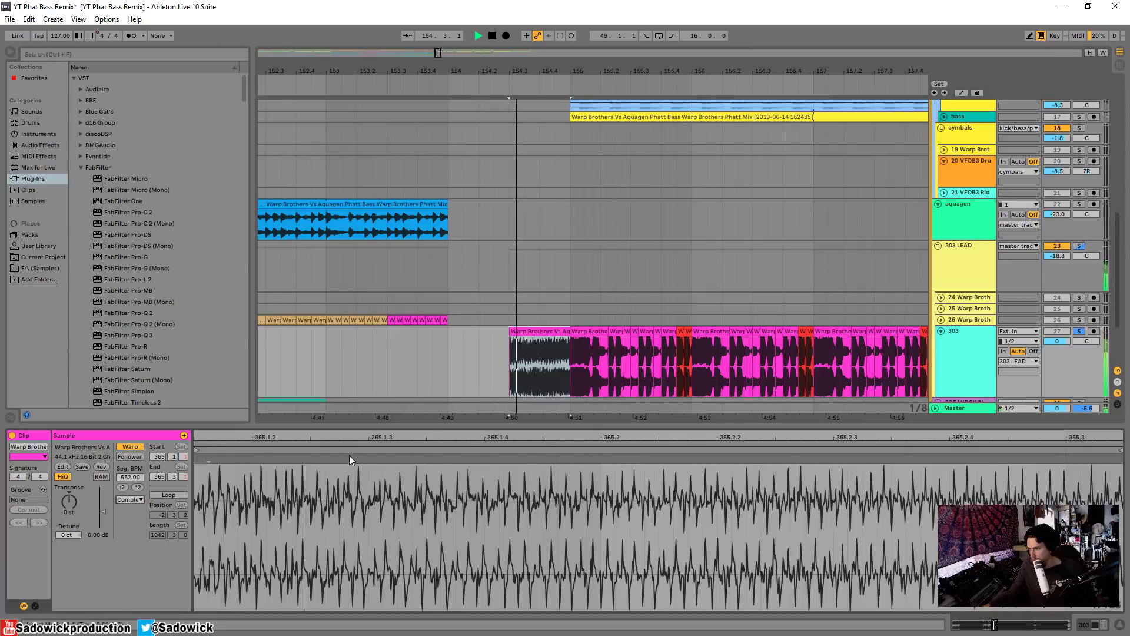
Step: Try a segment BPM of 276 on the clip, extend its end to 154.4.3, and audition it with the 303 track unsoloed
{"action": "left_click", "coordinate": [122, 488]}
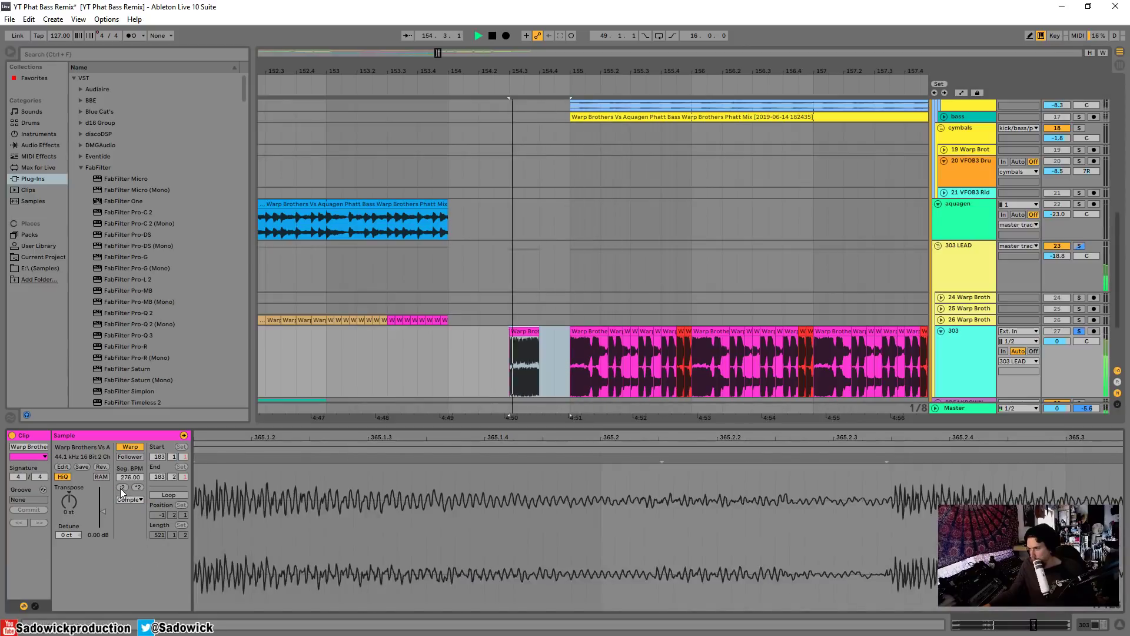
{"action": "left_click_drag", "start_coordinate": [535, 332], "coordinate": [557, 335]}
{"action": "key", "text": "space"}
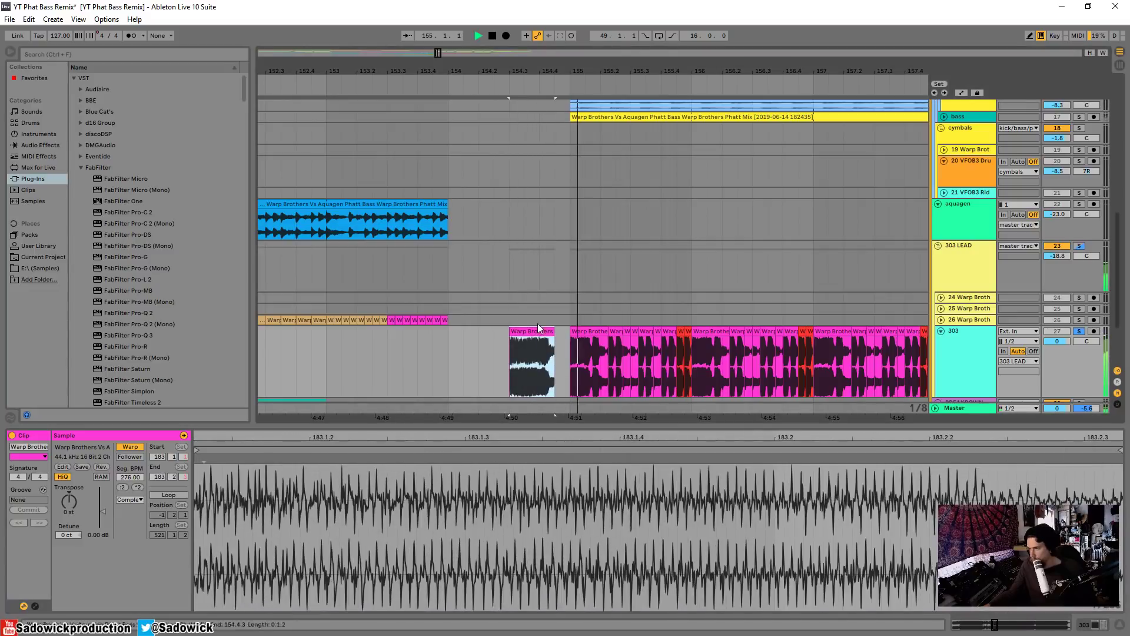
{"action": "key", "text": "space"}
{"action": "key", "text": "space"}
{"action": "left_click", "coordinate": [1080, 332]}
{"action": "key", "text": "space"}
{"action": "key", "text": "space"}
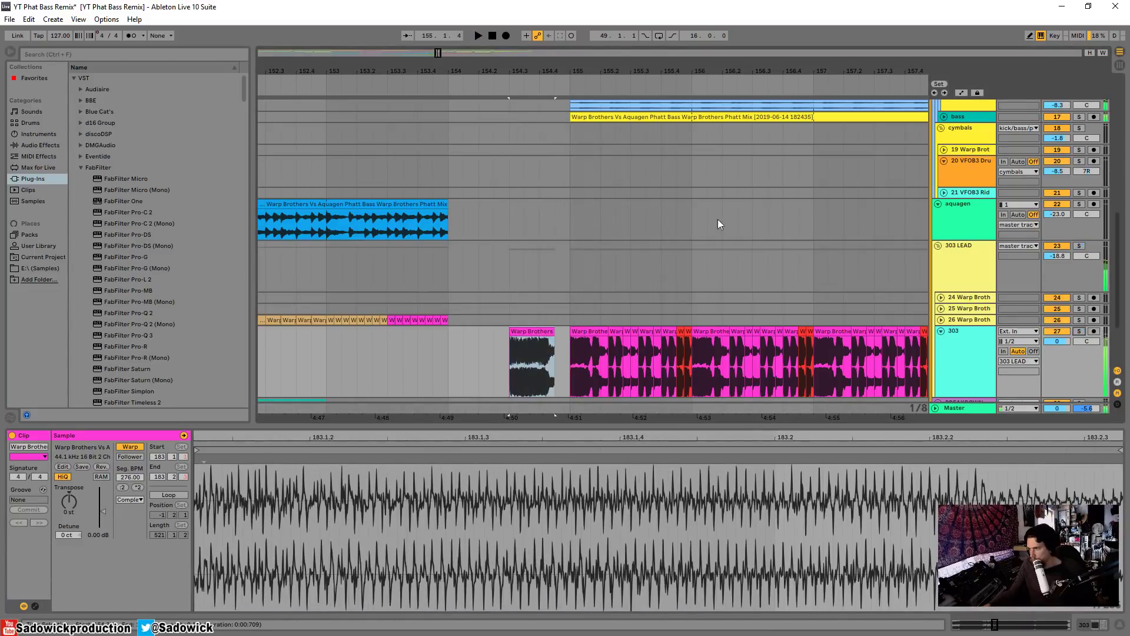
Step: Extend the end of the 276 BPM clip to 155.1.1 and play the transition into the drop
{"action": "left_click", "coordinate": [381, 82]}
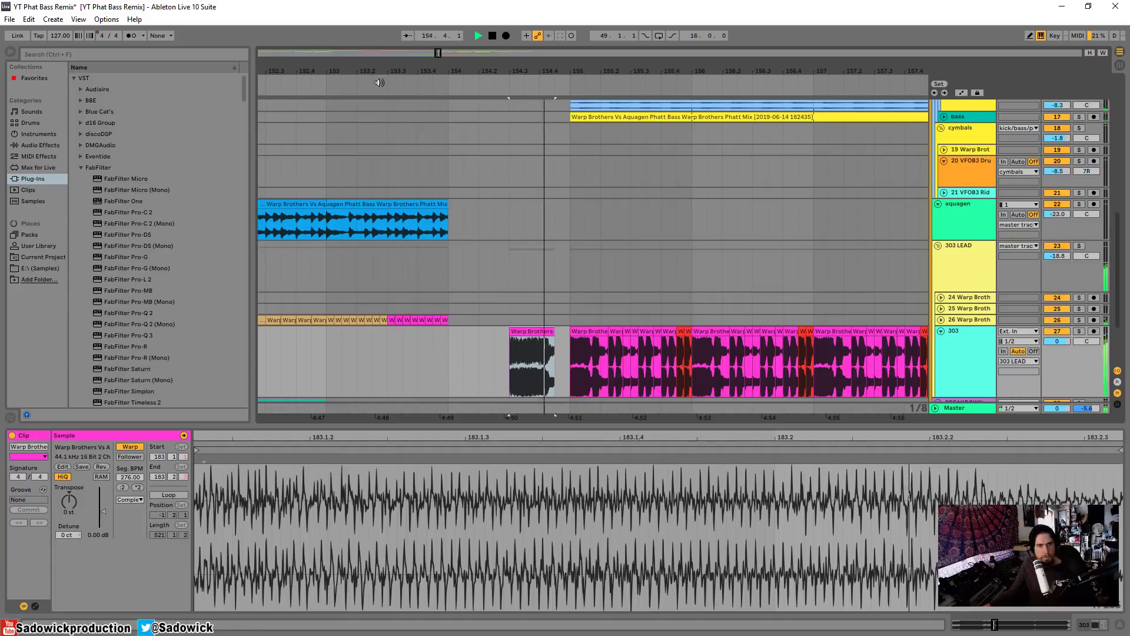
{"action": "key", "text": "space"}
{"action": "mouse_move", "coordinate": [554, 332]}
{"action": "left_mouse_down"}
{"action": "mouse_move", "coordinate": [528, 343]}
{"action": "mouse_move", "coordinate": [567, 333]}
{"action": "left_mouse_up"}
{"action": "key", "text": "space"}
{"action": "key", "text": "space"}
{"action": "key", "text": "space"}
{"action": "key", "text": "space"}
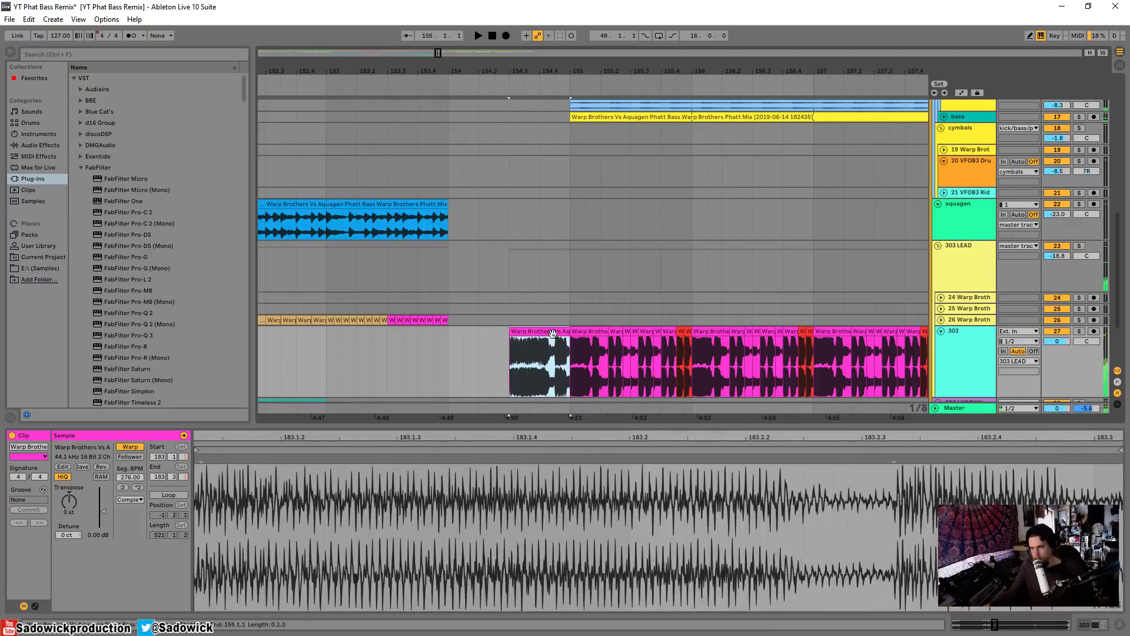
Step: Try the clip at 138 segment BPM, restore it to 552 and extend it back to 155.1.1
{"action": "left_click", "coordinate": [123, 488]}
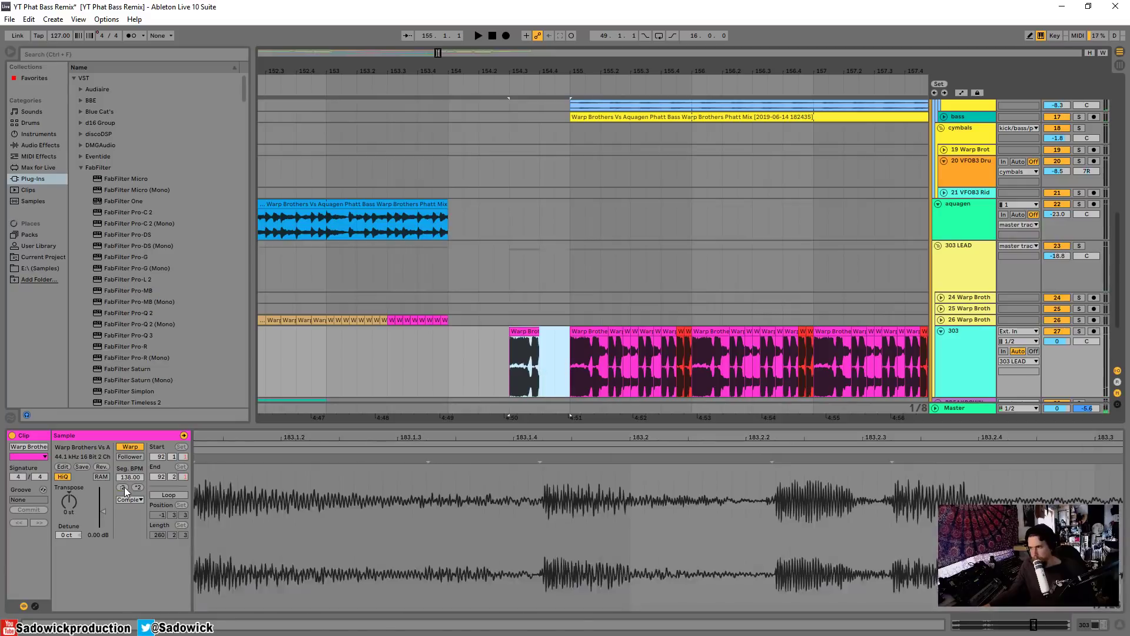
{"action": "left_click_drag", "start_coordinate": [538, 333], "coordinate": [523, 332]}
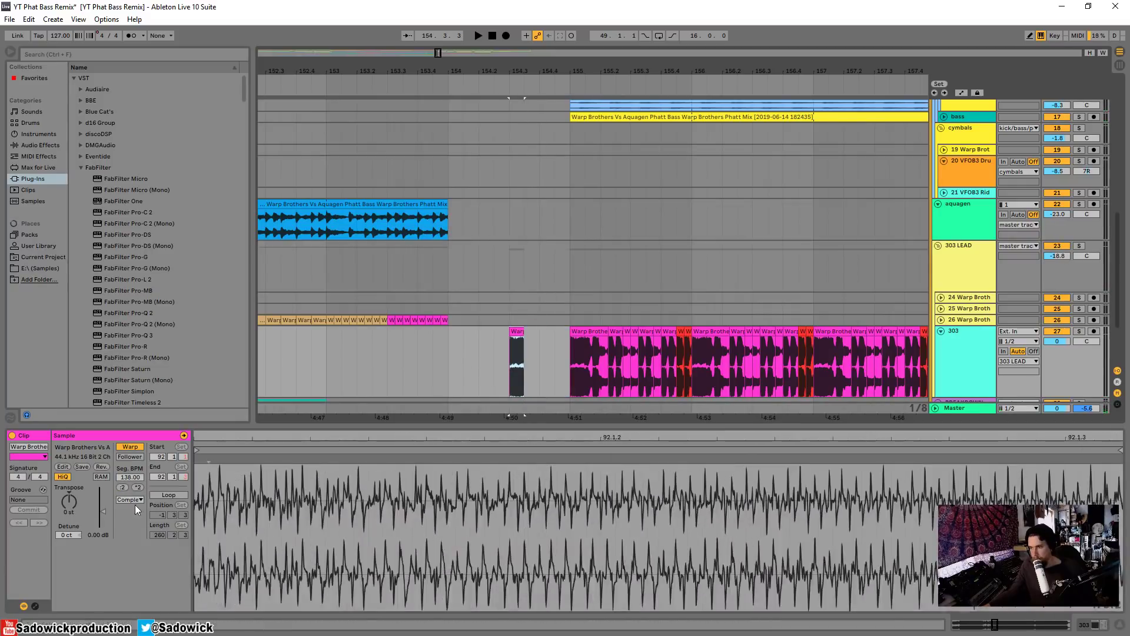
{"action": "left_click", "coordinate": [139, 489]}
{"action": "left_click", "coordinate": [139, 489]}
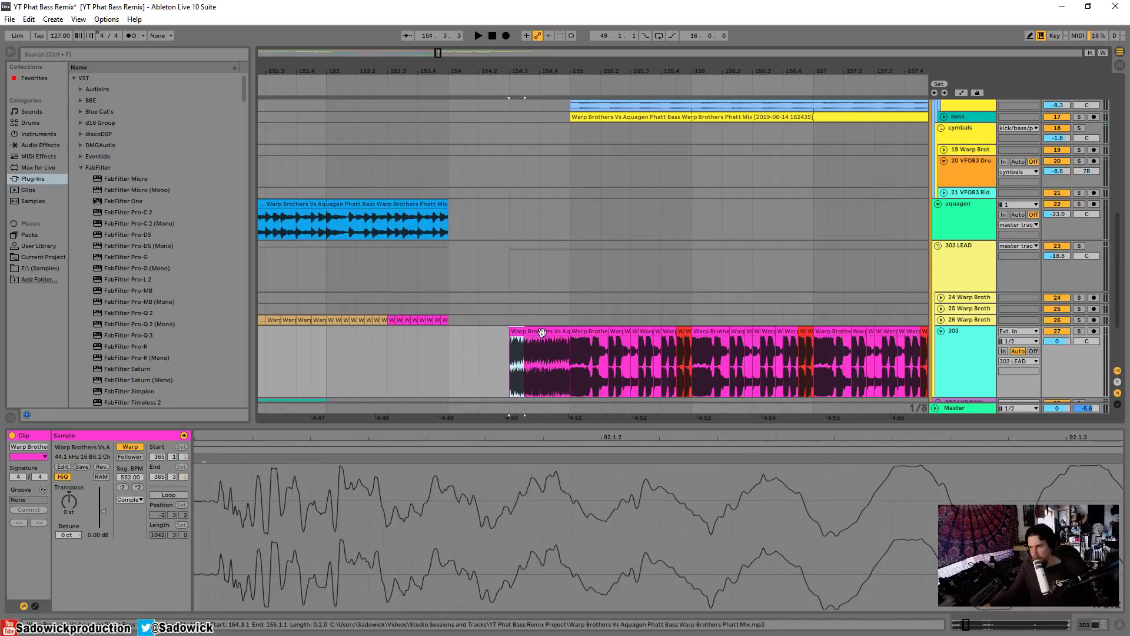
{"action": "key", "text": "space"}
{"action": "key", "text": "space"}
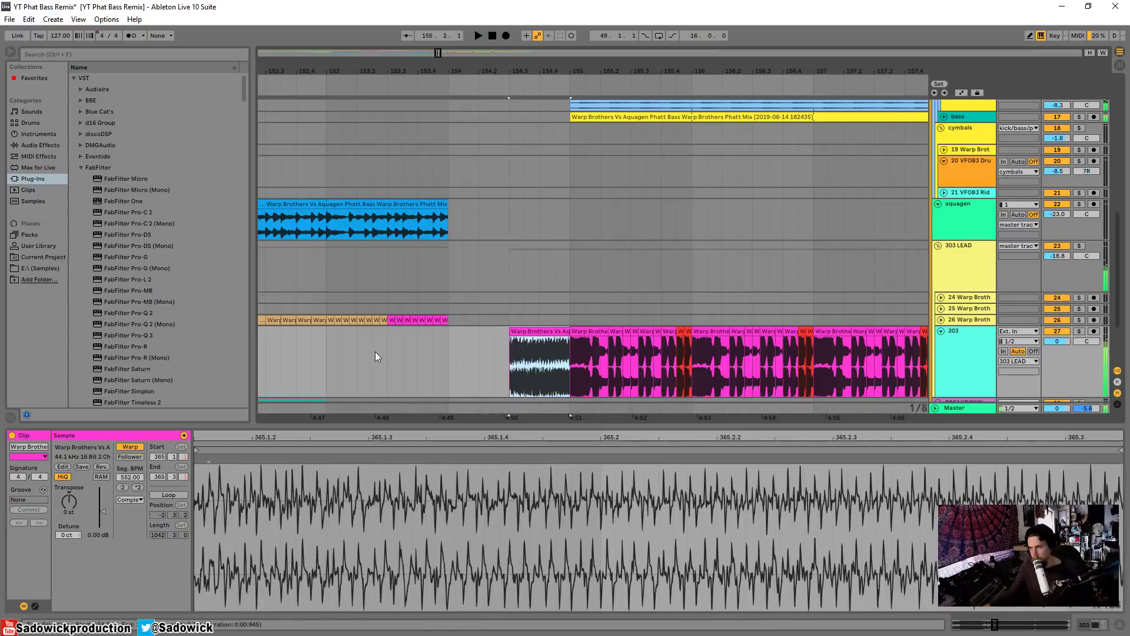
{"action": "key", "text": "space"}
{"action": "key", "text": "space"}
Step: Add a fade-in over about the first half of the stretched 303 clip and audition it
{"action": "left_click", "coordinate": [513, 338]}
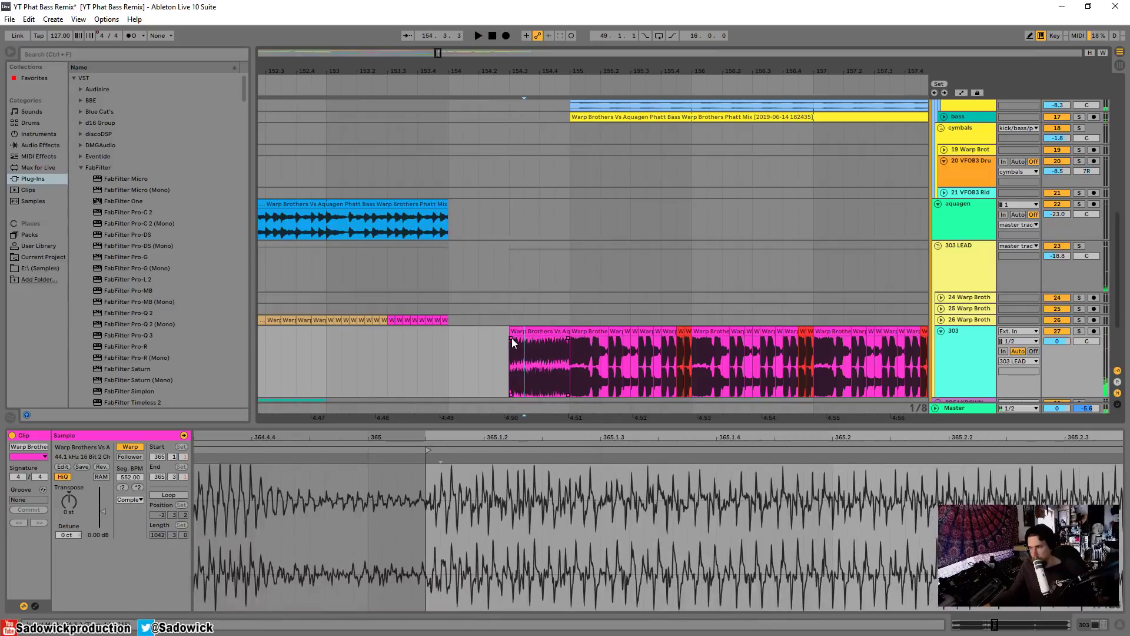
{"action": "left_click_drag", "start_coordinate": [511, 338], "coordinate": [538, 343]}
{"action": "key", "text": "space"}
{"action": "key", "text": "space"}
{"action": "left_click", "coordinate": [522, 331]}
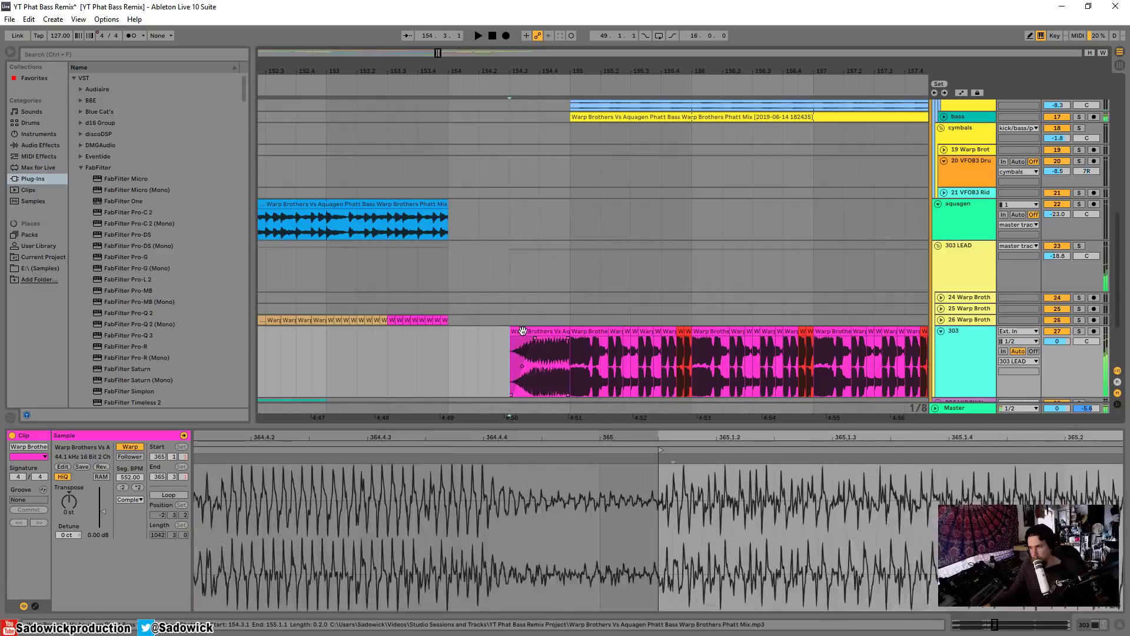
{"action": "key", "text": "space"}
{"action": "key", "text": "space"}
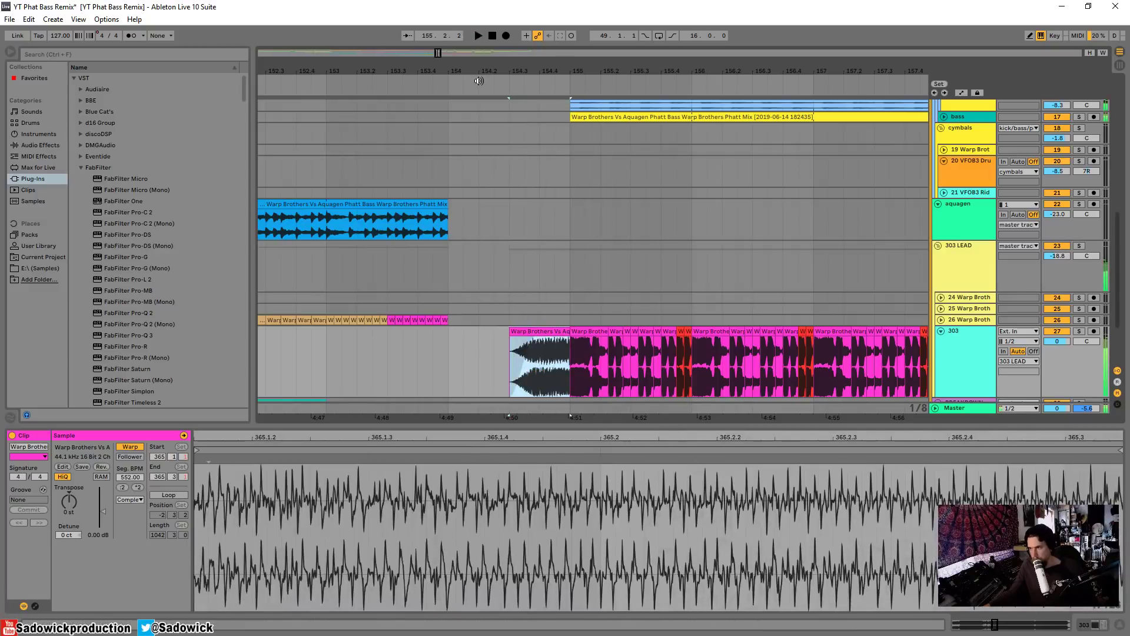
Step: Set the faded clip's warp mode to Tones with a grain size of 57.40 and audition it with the 303 track soloed
{"action": "key", "text": "space"}
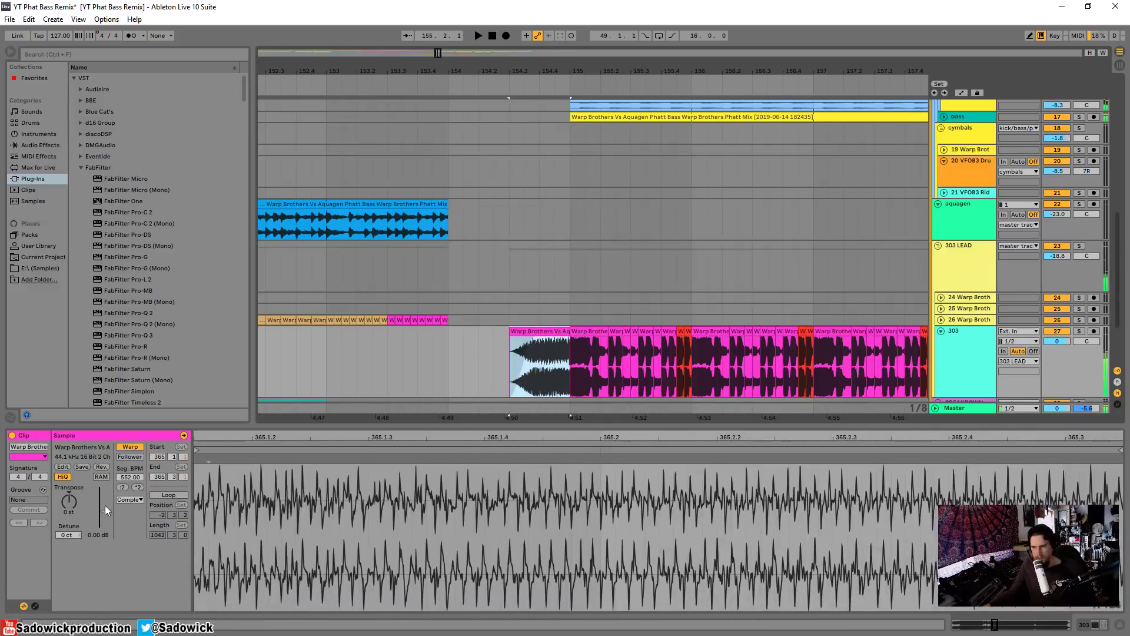
{"action": "left_click", "coordinate": [139, 517]}
{"action": "key", "text": "space"}
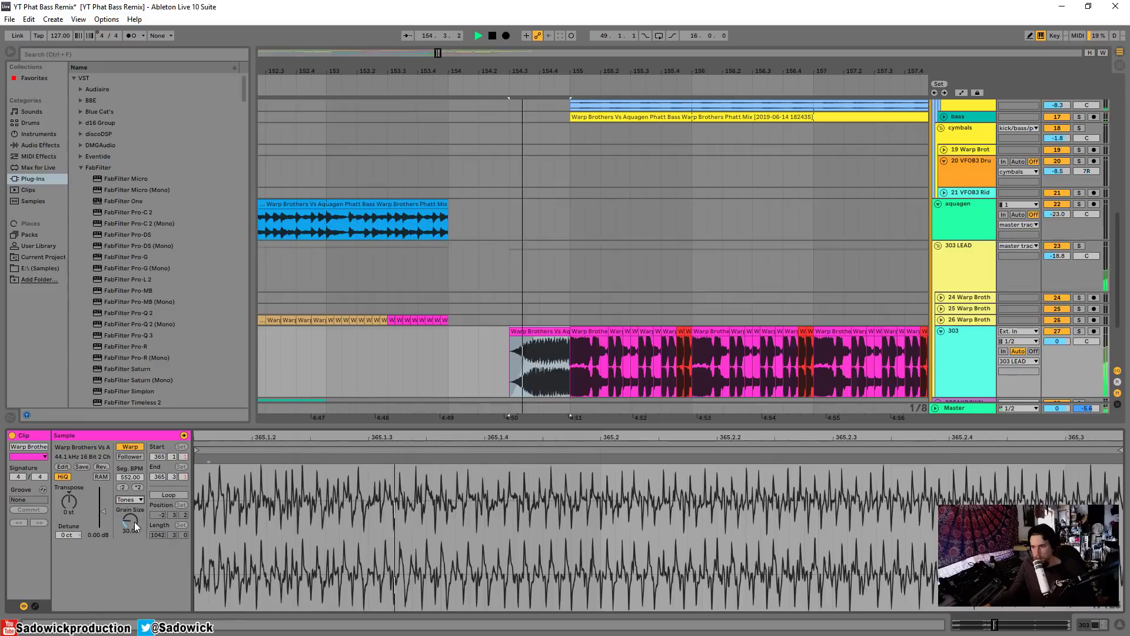
{"action": "left_click_drag", "start_coordinate": [130, 521], "coordinate": [130, 485]}
{"action": "key", "text": "space"}
{"action": "key", "text": "space"}
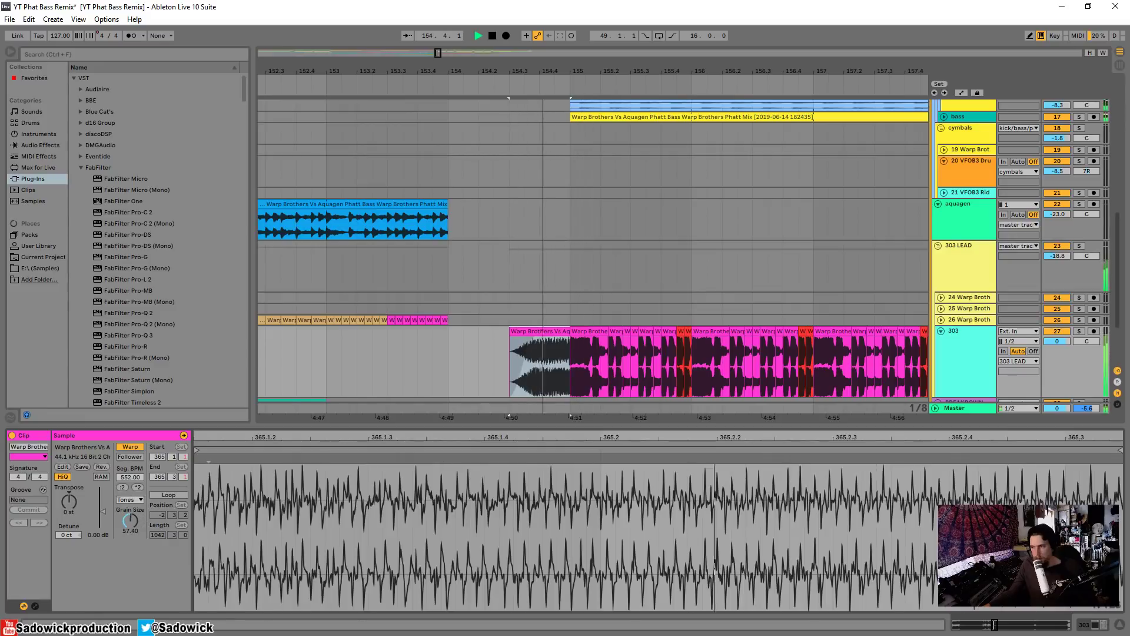
{"action": "key", "text": "space"}
{"action": "left_click", "coordinate": [1079, 331]}
{"action": "key", "text": "space"}
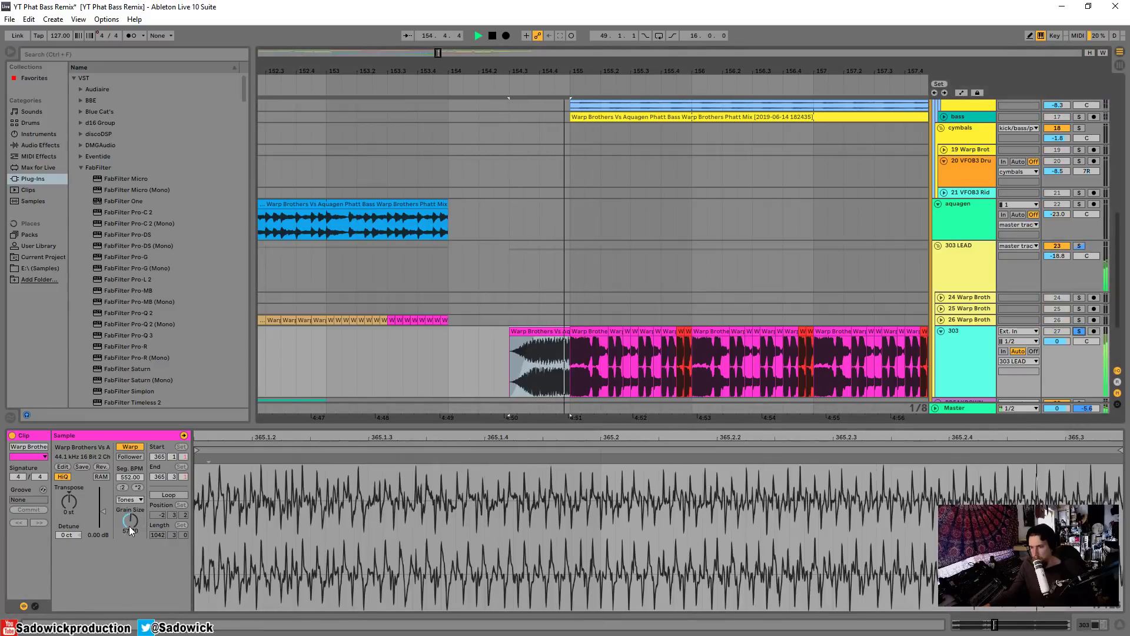
Step: Set the faded 303 clip's grain size to 88.13 and audition it with the track soloed
{"action": "left_click_drag", "start_coordinate": [130, 522], "coordinate": [130, 503]}
{"action": "key", "text": "space"}
{"action": "key", "text": "space"}
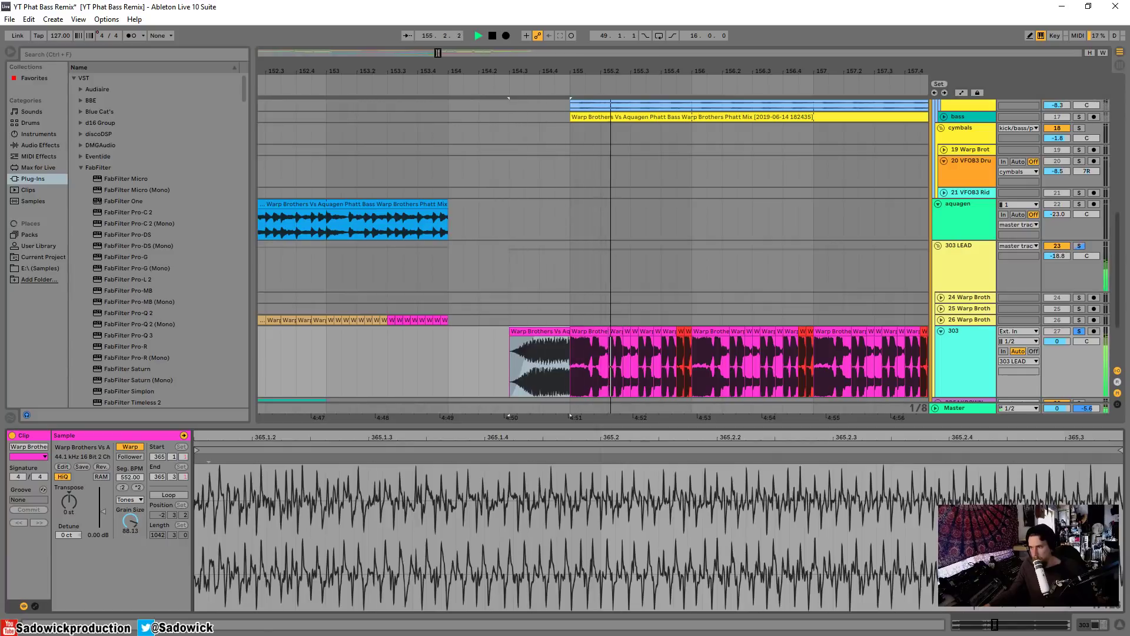
{"action": "key", "text": "space"}
{"action": "key", "text": "space"}
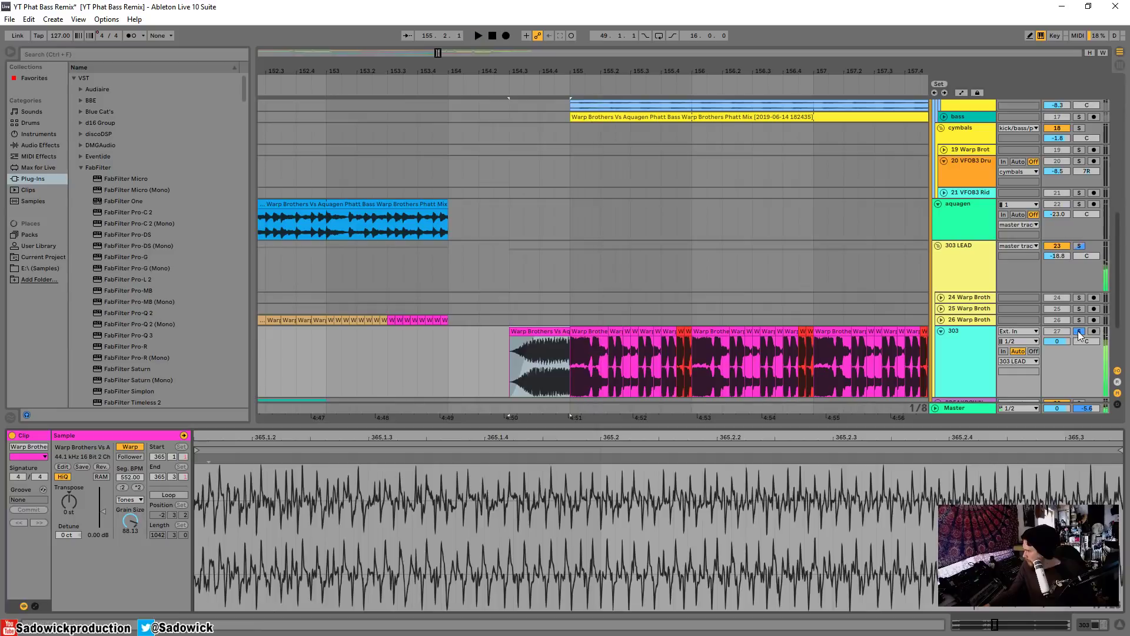
Step: Unsolo the 303 track, lower the faded clip's gain to -1.59 dB and play the transition in the full mix
{"action": "left_click", "coordinate": [1079, 332]}
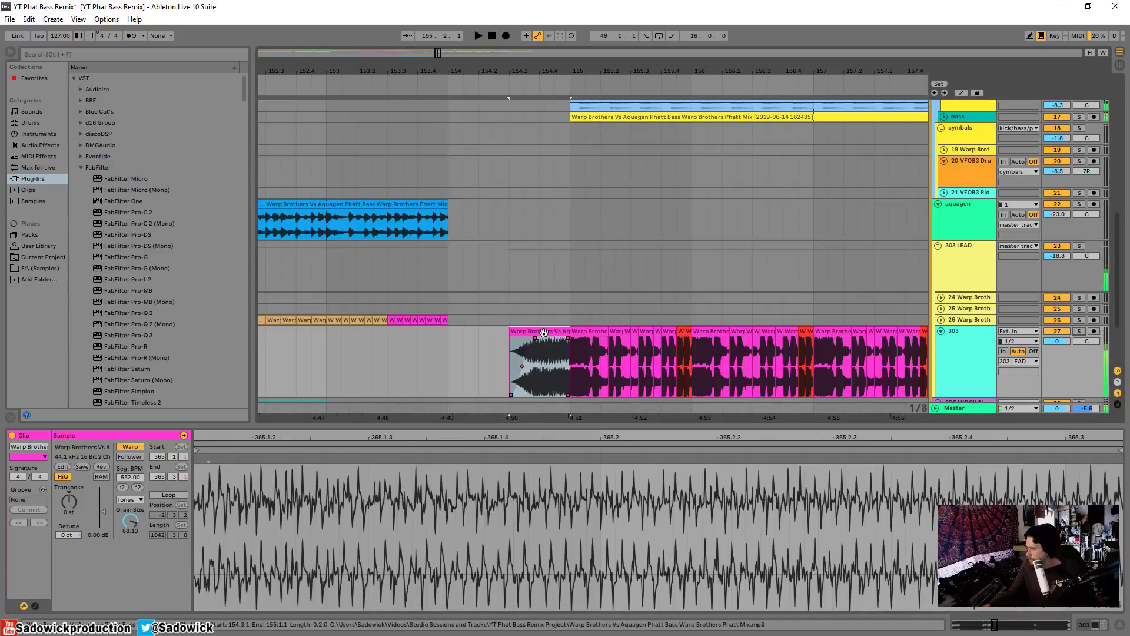
{"action": "left_click_drag", "start_coordinate": [104, 511], "coordinate": [101, 513]}
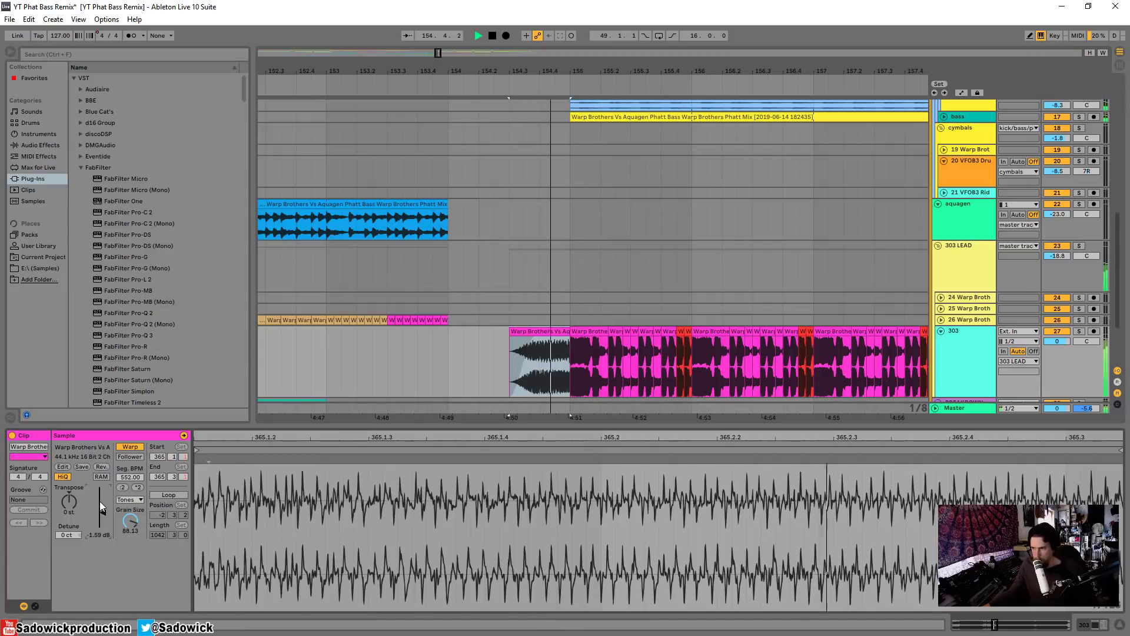
{"action": "left_click", "coordinate": [291, 94]}
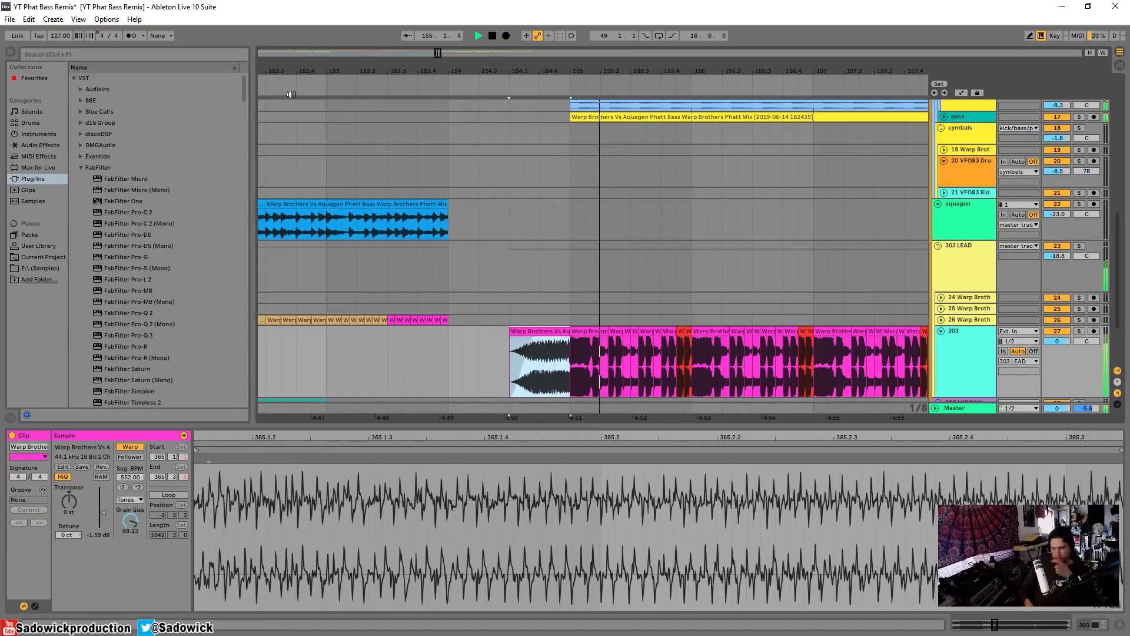
{"action": "key", "text": "space"}
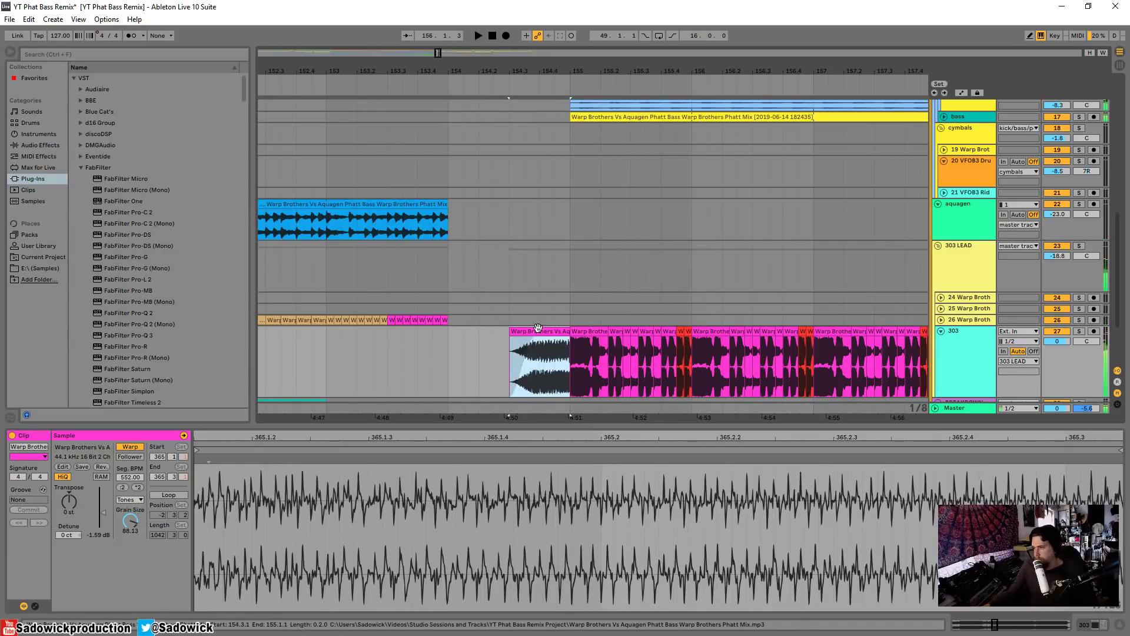
Step: Move the faded lead-in clip from the 303 track up to track 26 and audition it
{"action": "left_click_drag", "start_coordinate": [538, 327], "coordinate": [536, 320]}
{"action": "key", "text": "space"}
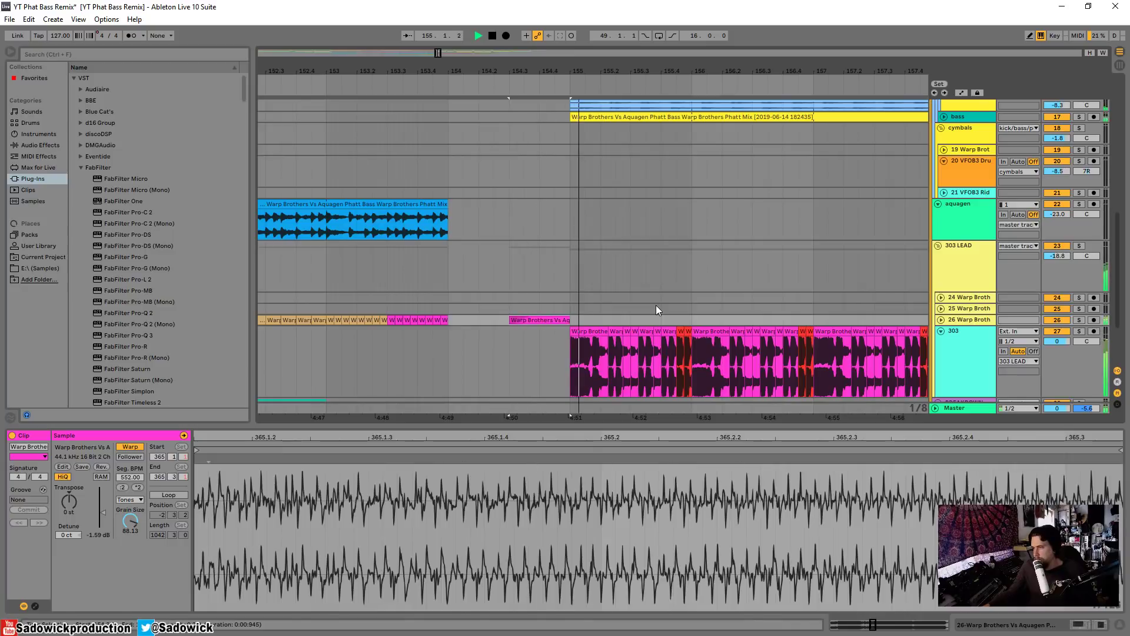
{"action": "left_click", "coordinate": [416, 84]}
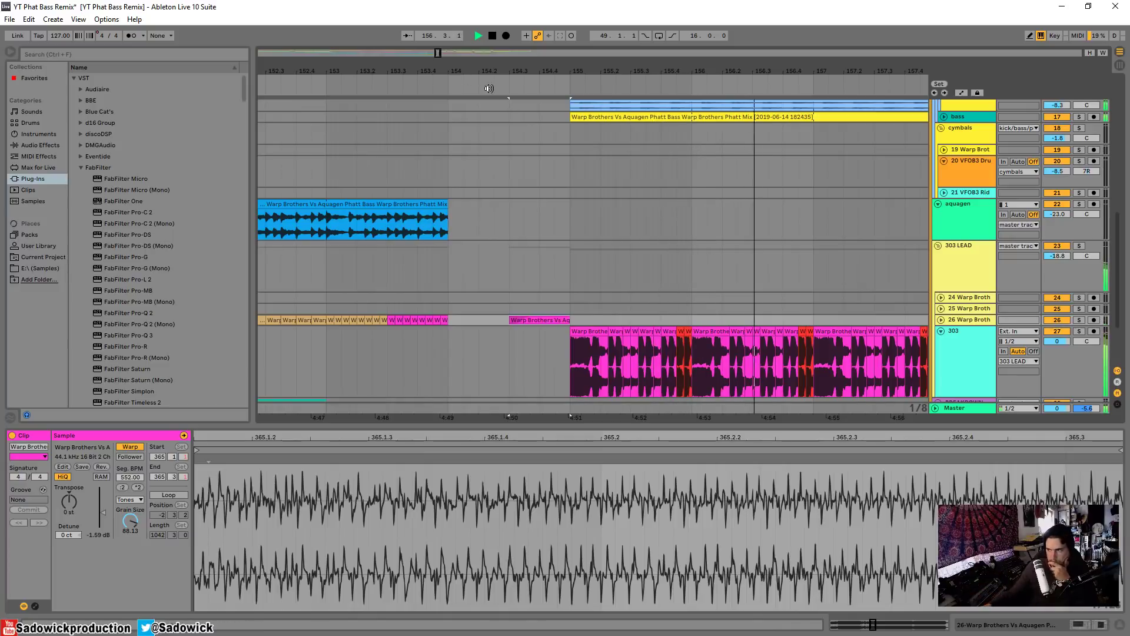
Step: Try the faded clip on tracks 25 and 24, and return it to track 26
{"action": "left_click_drag", "start_coordinate": [502, 74], "coordinate": [502, 27]}
{"action": "left_click_drag", "start_coordinate": [505, 317], "coordinate": [507, 311]}
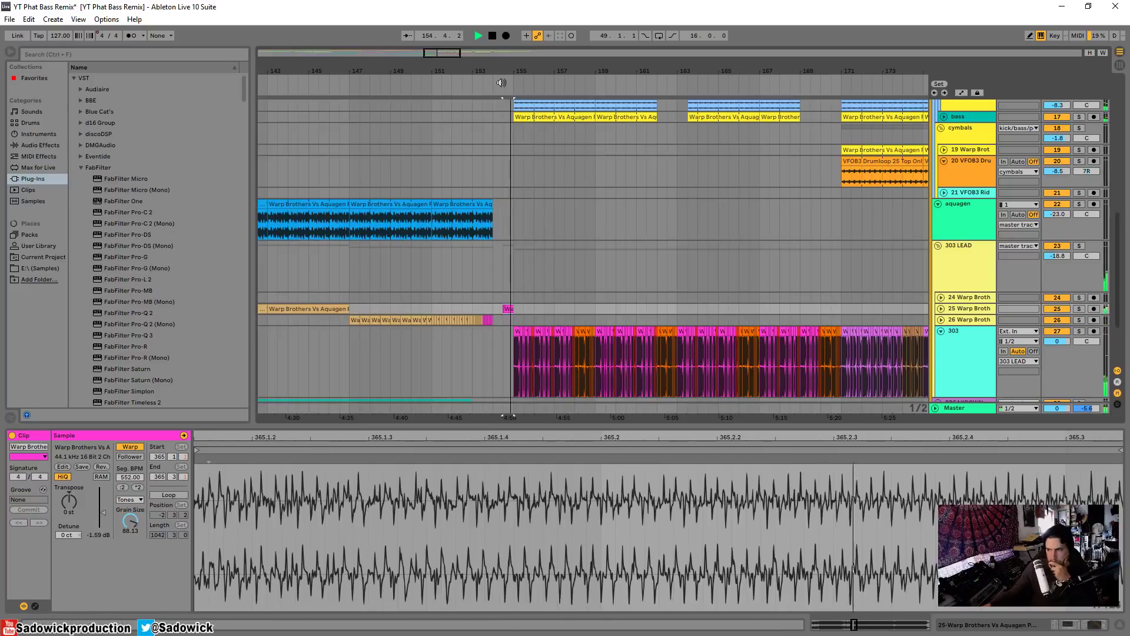
{"action": "left_click_drag", "start_coordinate": [506, 305], "coordinate": [506, 295]}
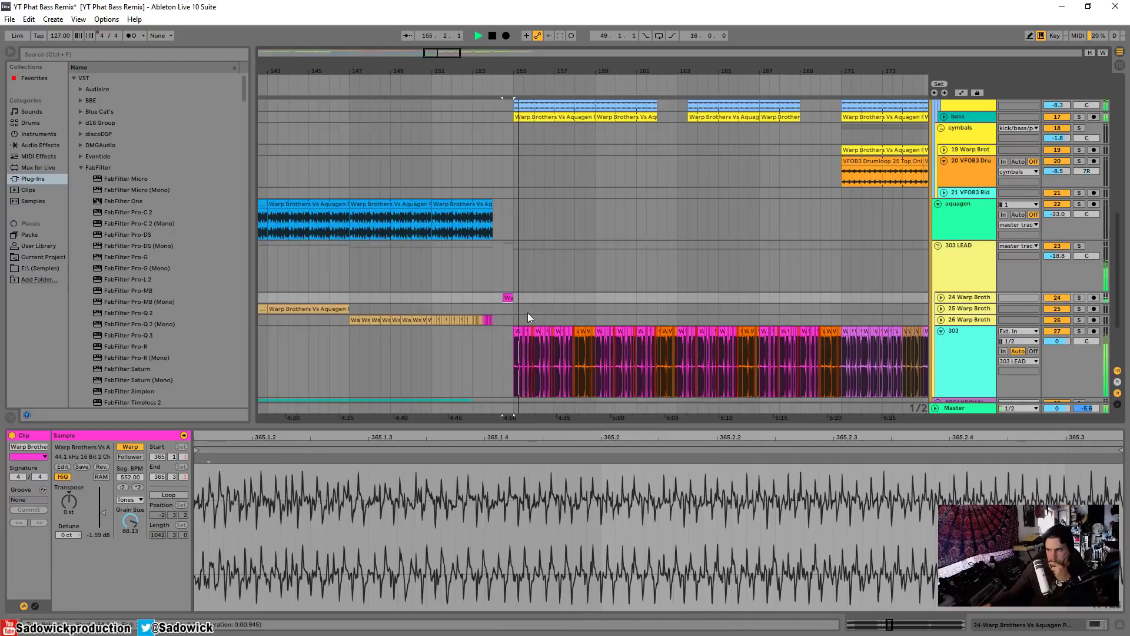
{"action": "left_click_drag", "start_coordinate": [516, 299], "coordinate": [514, 316]}
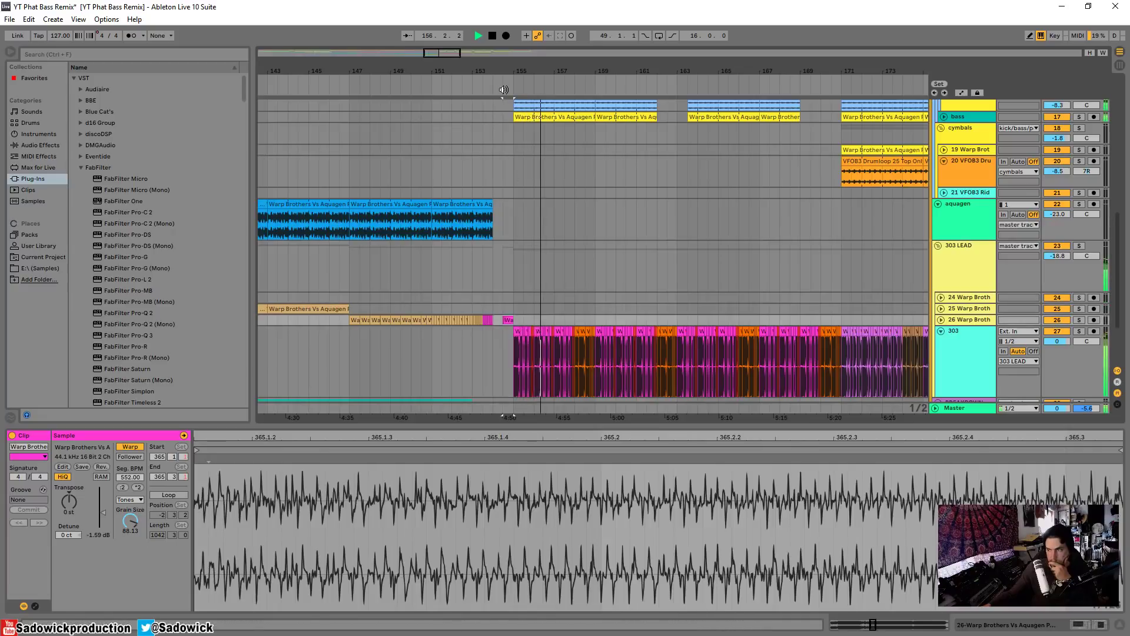
Step: Audition the transition into bar 155 with the lead-in clip playing on track 26
{"action": "left_click", "coordinate": [504, 88]}
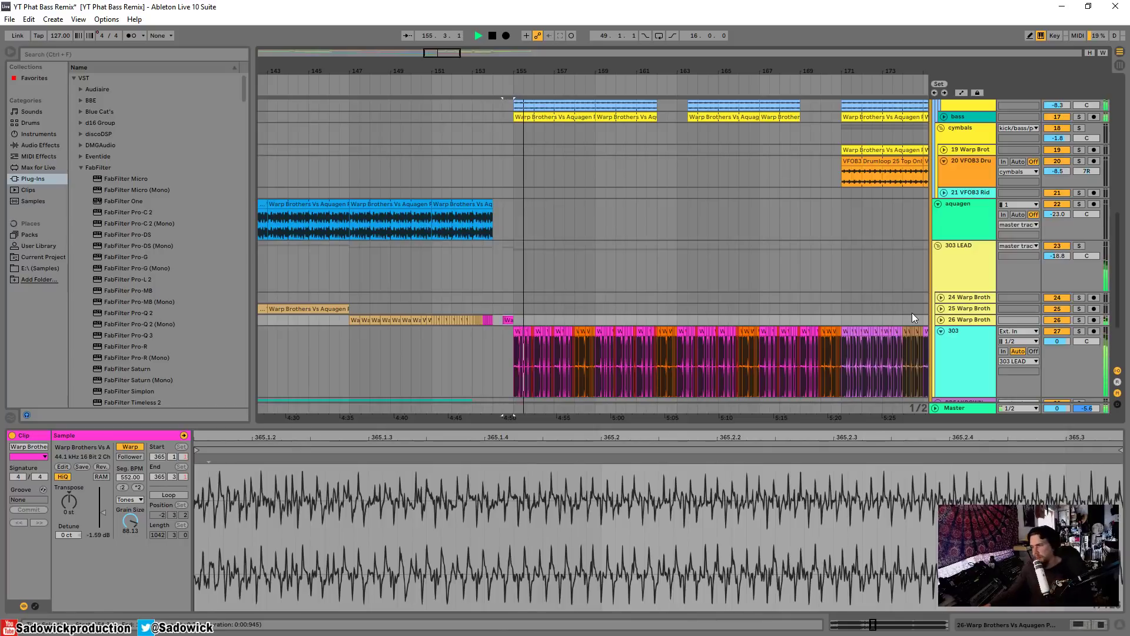
{"action": "key", "text": "space"}
{"action": "key", "text": "space"}
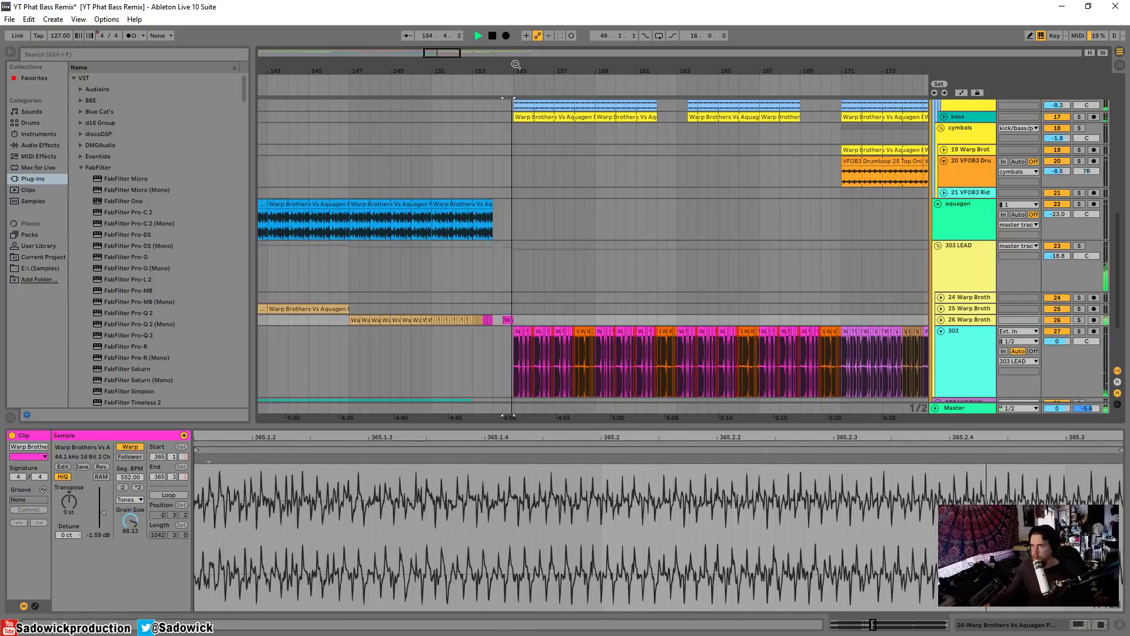
{"action": "left_click_drag", "start_coordinate": [577, 70], "coordinate": [679, 24]}
{"action": "left_click_drag", "start_coordinate": [662, 69], "coordinate": [709, 155]}
{"action": "key", "text": "space"}
{"action": "key", "text": "space"}
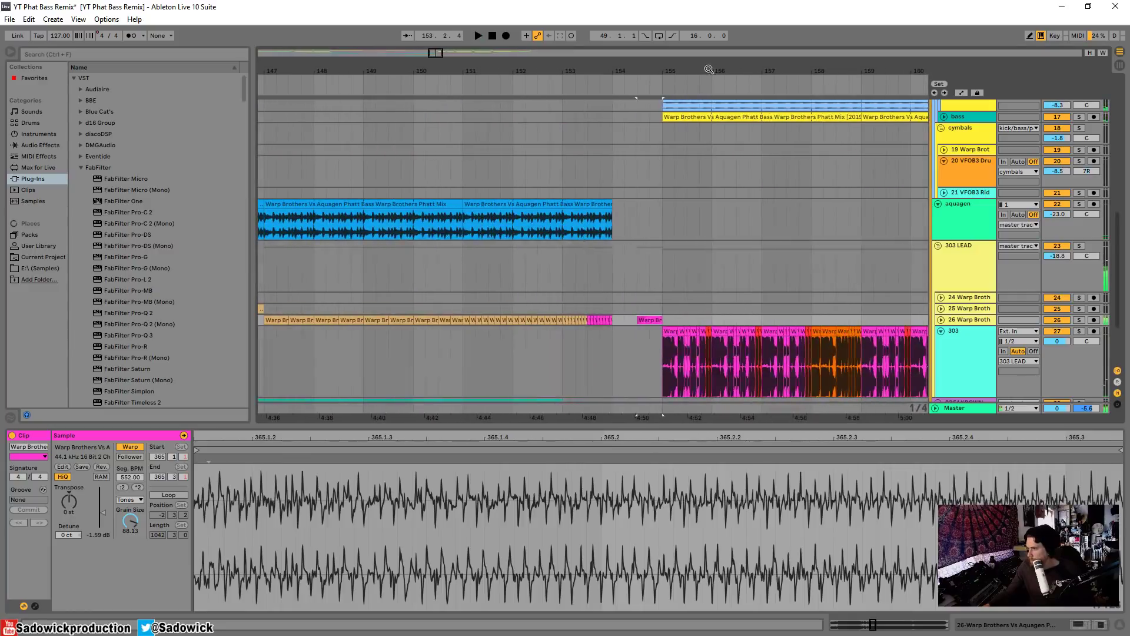
Step: Play the arrangement from the aquagen clip that starts at bar 147
{"action": "left_click", "coordinate": [434, 201]}
{"action": "key", "text": "space"}
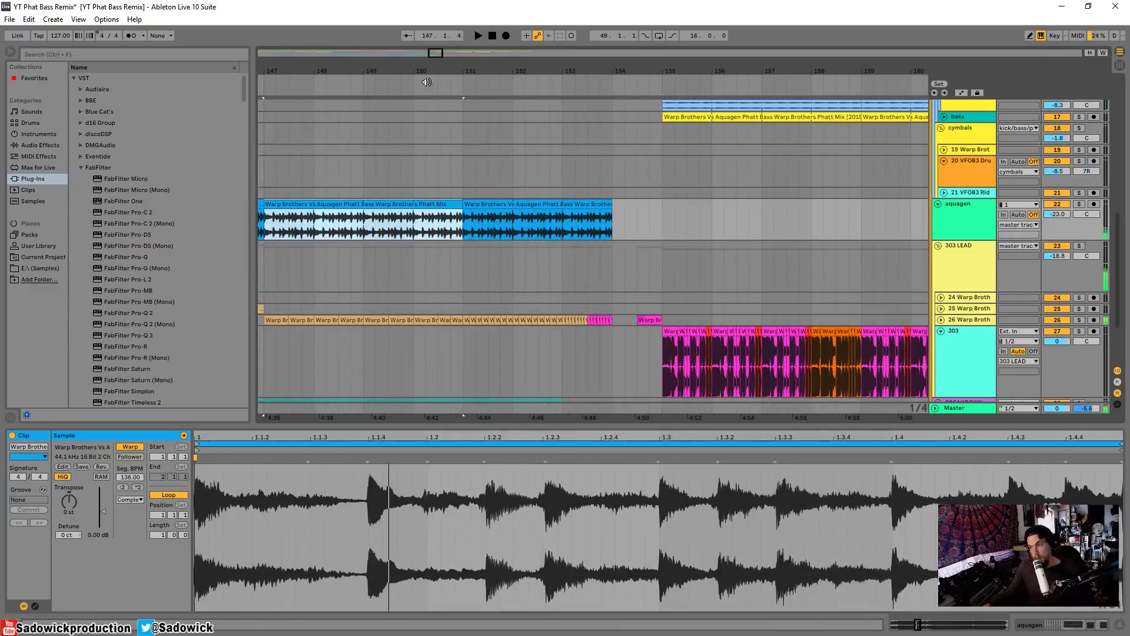
{"action": "left_click_drag", "start_coordinate": [436, 70], "coordinate": [436, 35]}
{"action": "key", "text": "space"}
Step: Collapse the kick/bass/perc group, leaving the master track group expanded
{"action": "scroll", "coordinate": [527, 114], "scroll_direction": "up", "scroll_amount": 5}
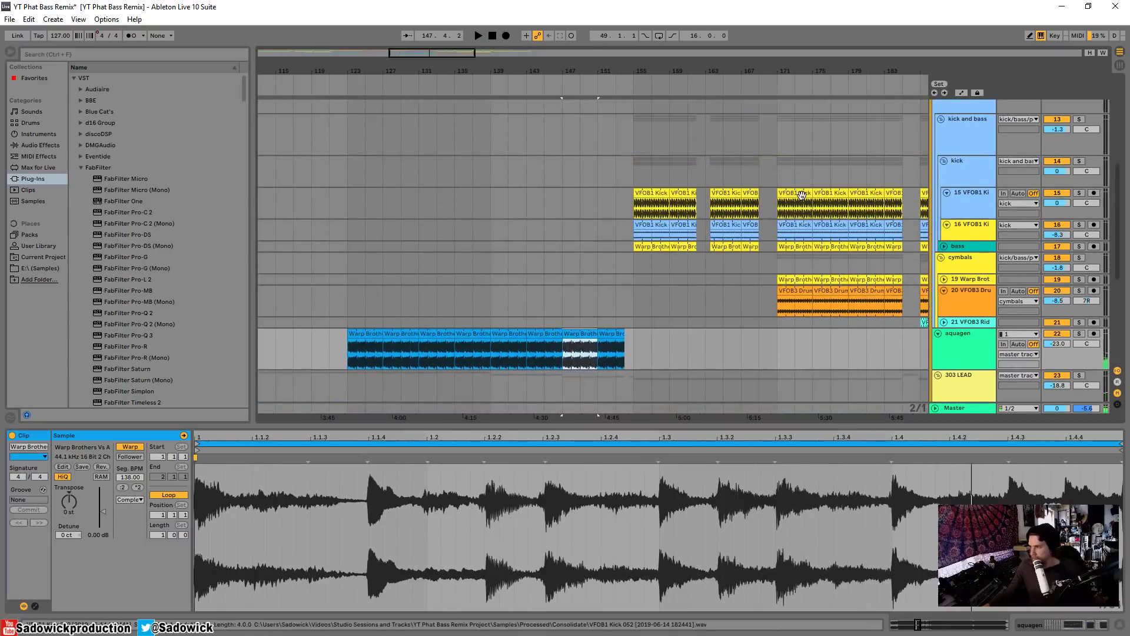
{"action": "left_click_drag", "start_coordinate": [1063, 186], "coordinate": [1031, 171]}
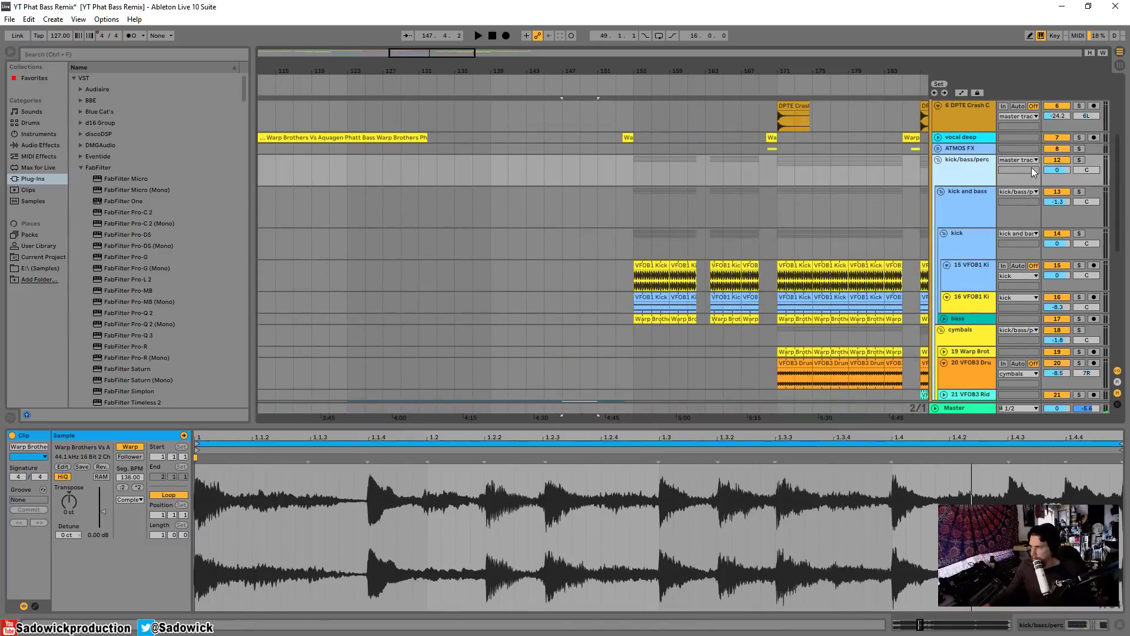
{"action": "left_click", "coordinate": [938, 160]}
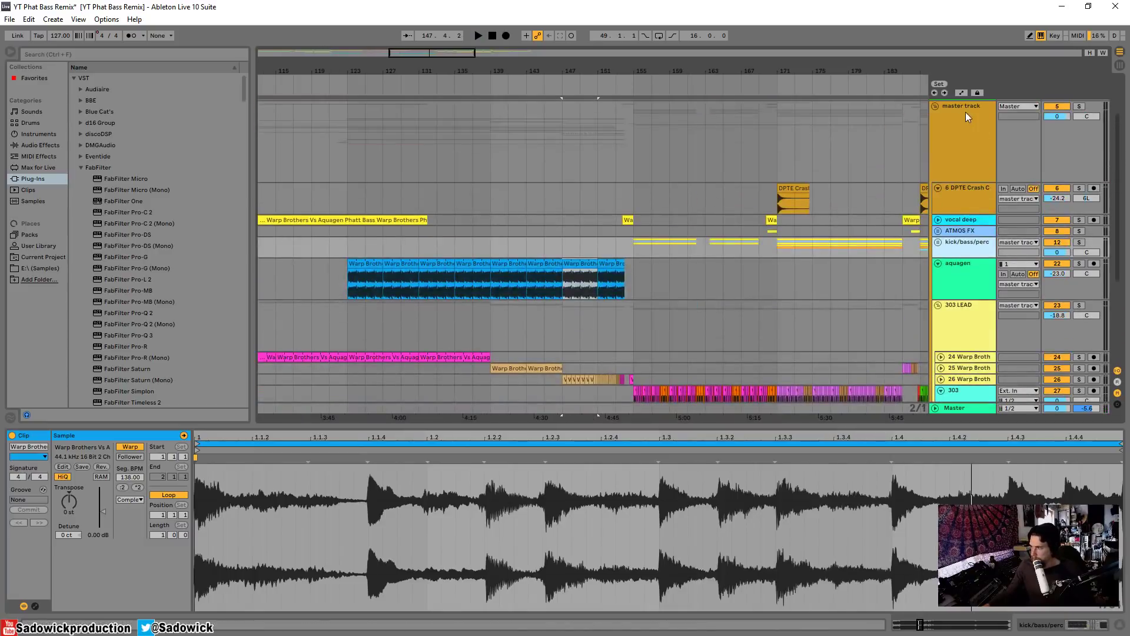
{"action": "left_click", "coordinate": [935, 107]}
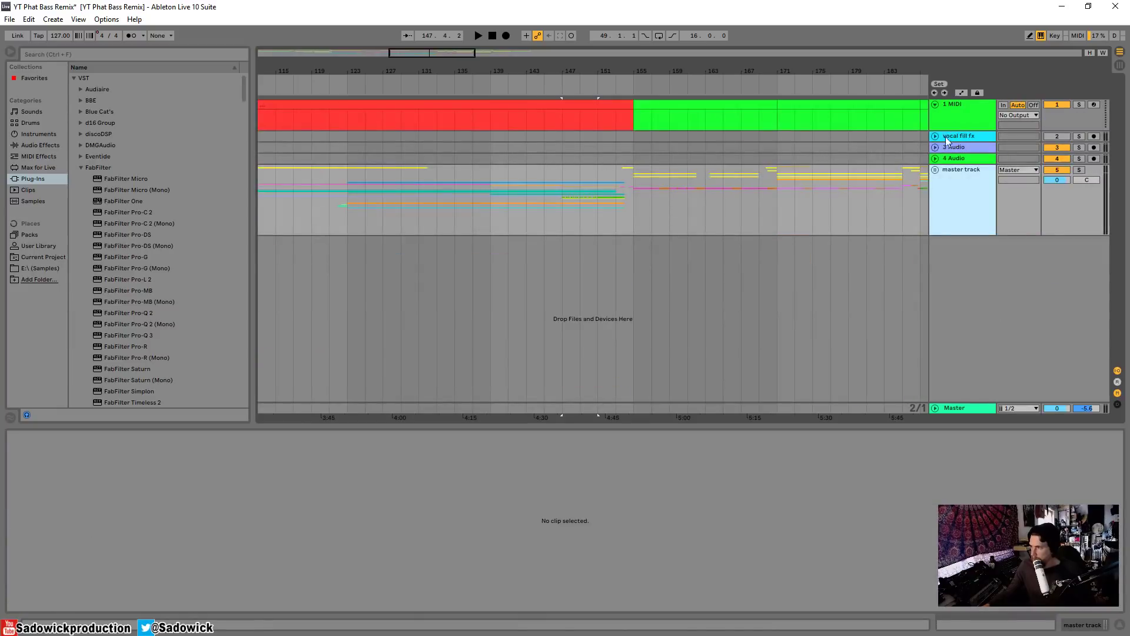
{"action": "left_click", "coordinate": [935, 170]}
Step: Play the drop from bar 155 and skip ahead to listen to the change around bar 203
{"action": "left_click", "coordinate": [634, 202]}
{"action": "key", "text": "space"}
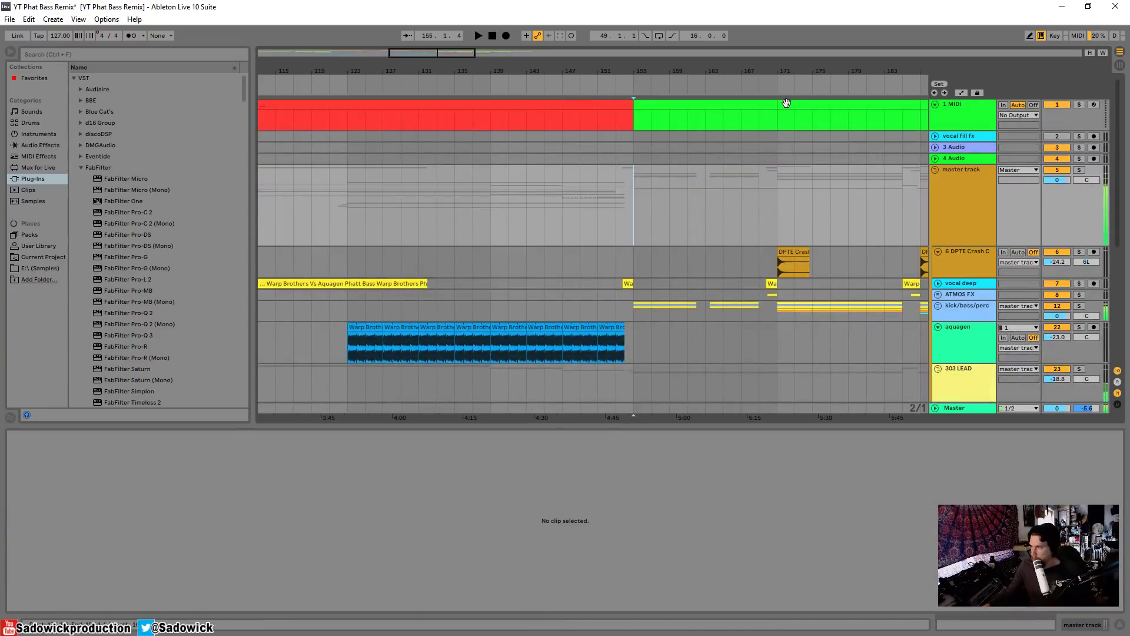
{"action": "left_click_drag", "start_coordinate": [782, 72], "coordinate": [551, 33]}
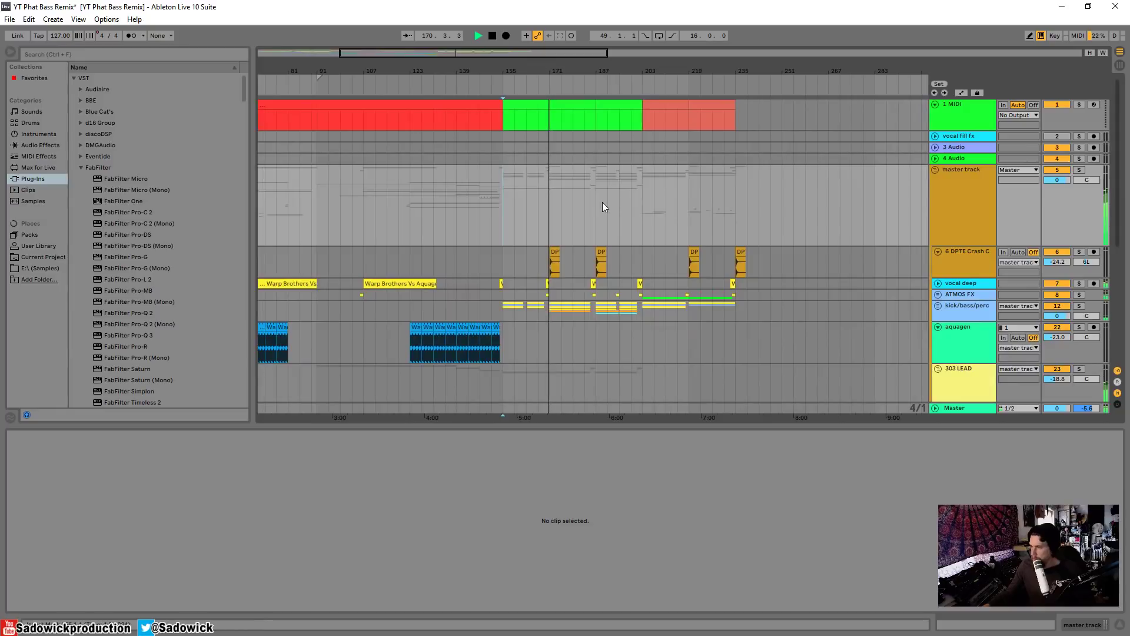
{"action": "scroll", "coordinate": [644, 205], "scroll_direction": "down", "scroll_amount": 4}
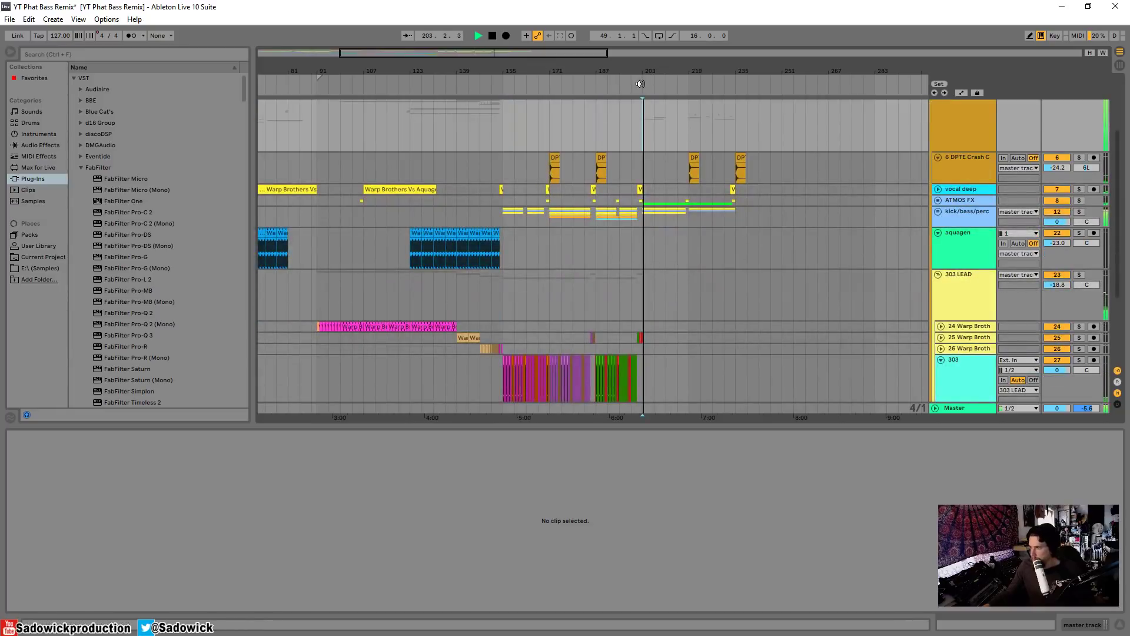
{"action": "scroll", "coordinate": [634, 121], "scroll_direction": "down", "scroll_amount": 4}
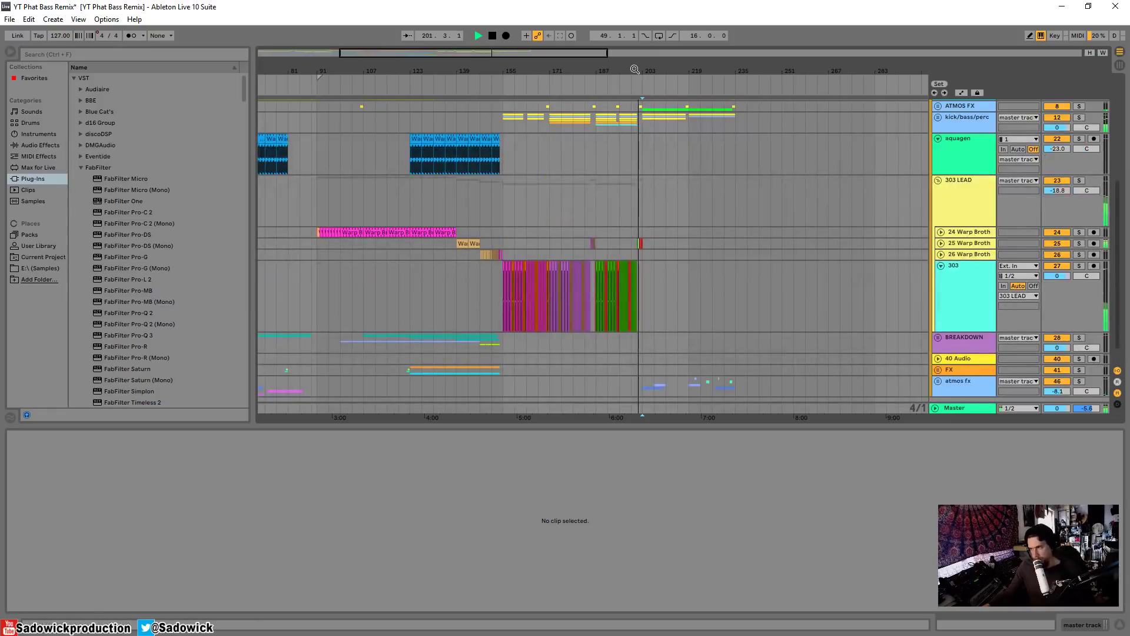
Step: Show the 303 LEAD group's device chain and audition the end of the 303 section across bar 203
{"action": "left_click", "coordinate": [969, 181]}
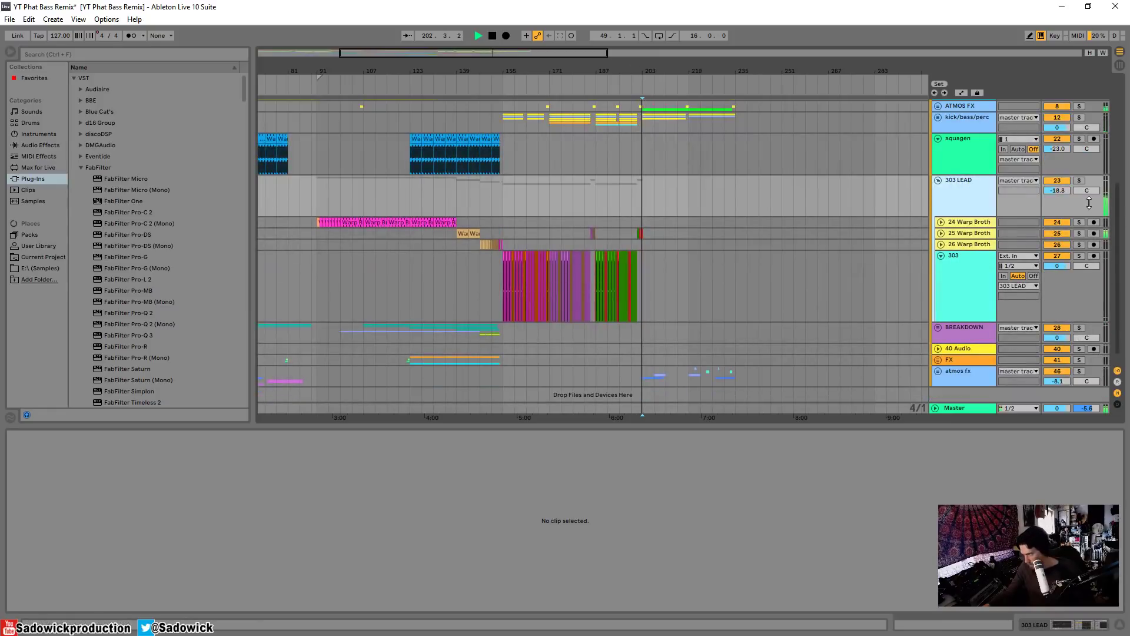
{"action": "left_click", "coordinate": [1075, 627]}
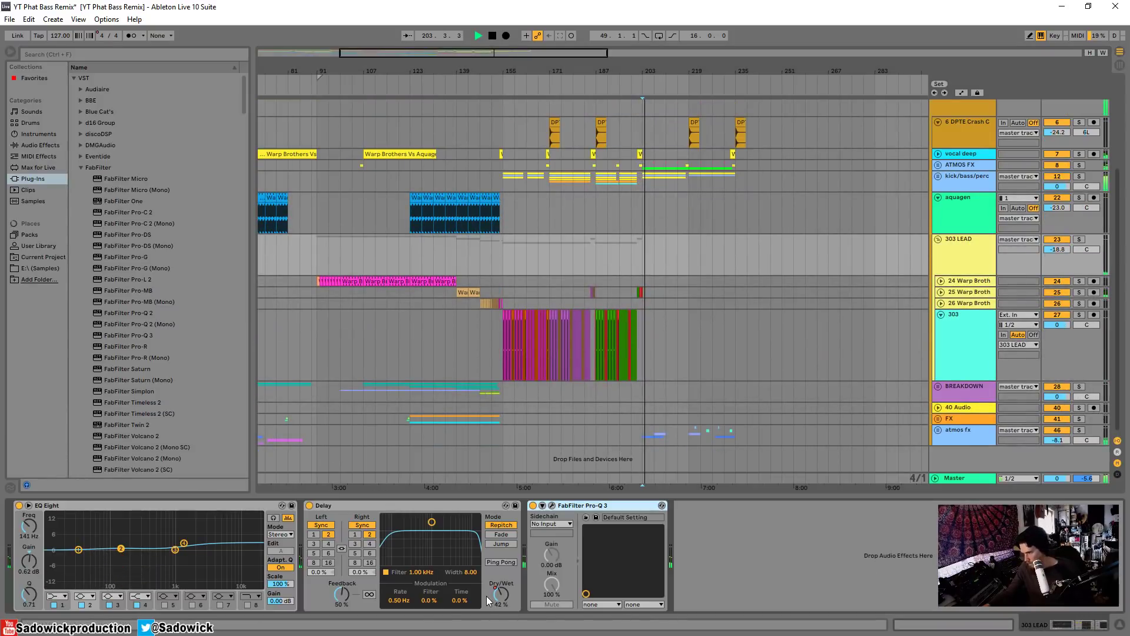
{"action": "left_click", "coordinate": [965, 241]}
{"action": "key", "text": "space"}
{"action": "key", "text": "space"}
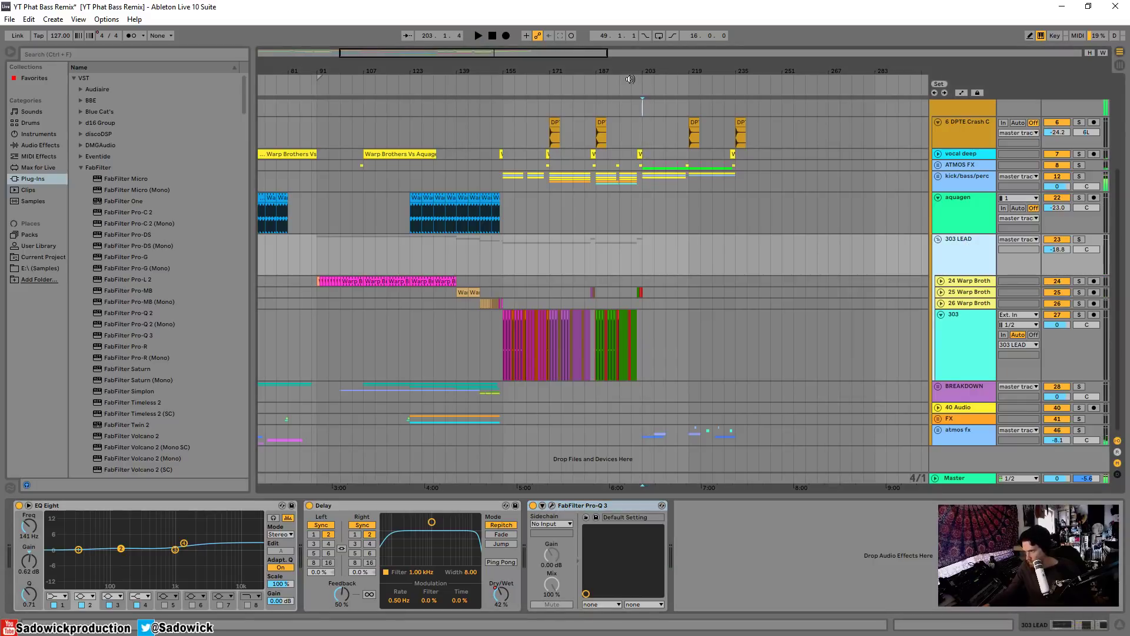
{"action": "left_click", "coordinate": [635, 82]}
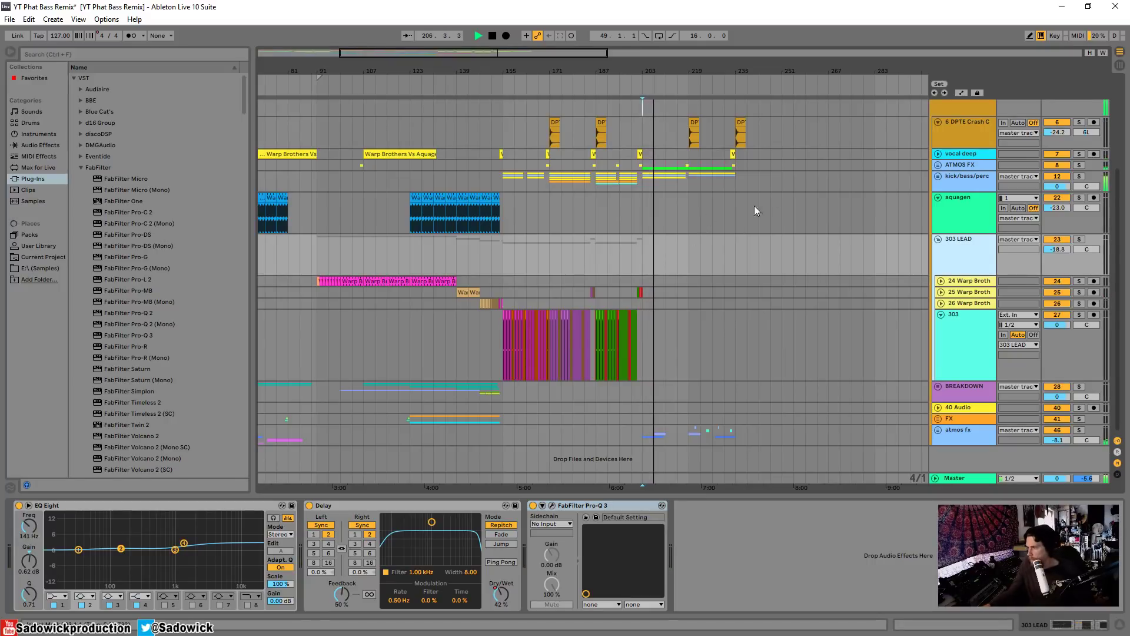
Step: Collapse the 303 LEAD and master track groups, and place the start position at bar 155 of the full arrangement
{"action": "key", "text": "space"}
{"action": "key", "text": "minus"}
{"action": "key", "text": "minus"}
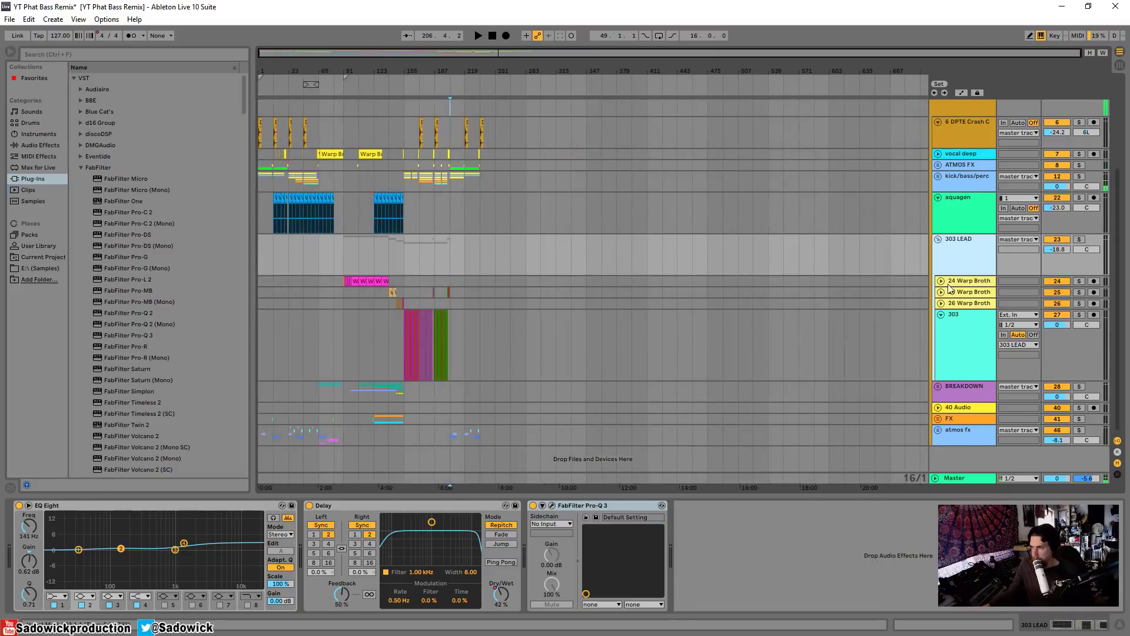
{"action": "left_click_drag", "start_coordinate": [1085, 265], "coordinate": [1080, 234]}
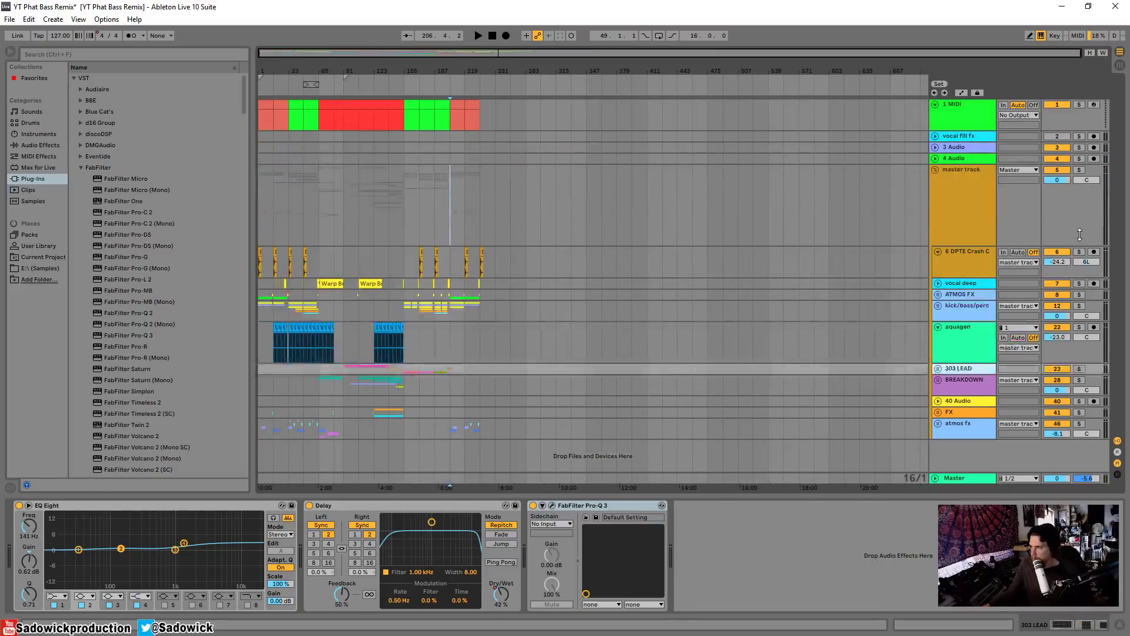
{"action": "left_click", "coordinate": [936, 171]}
{"action": "left_click", "coordinate": [405, 206]}
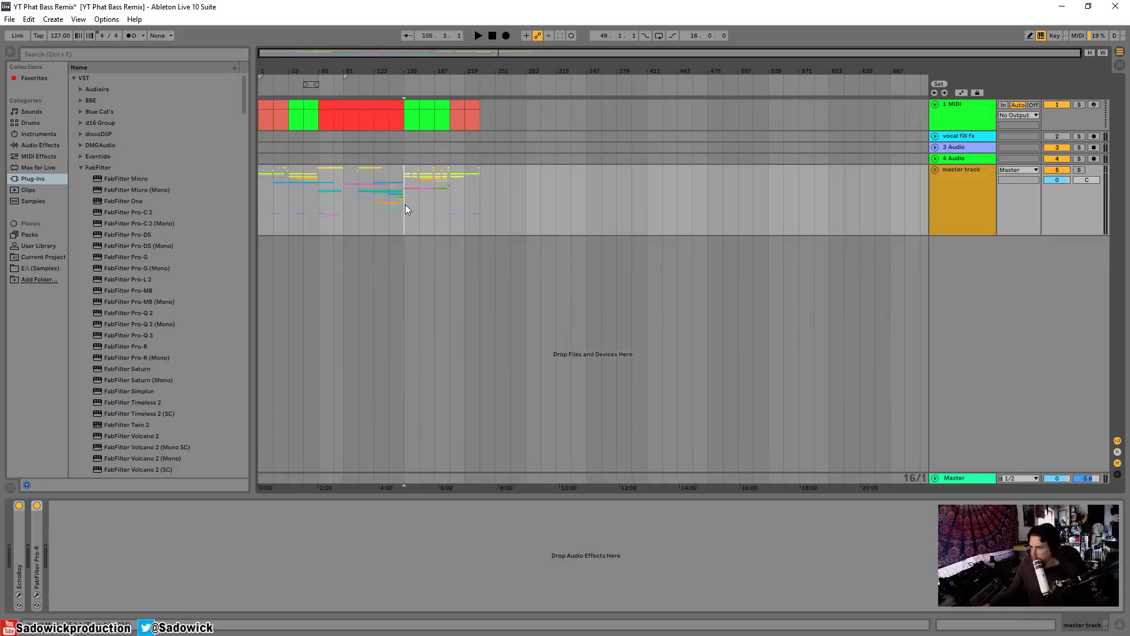
Step: Use the section clips on the MIDI track to audition the section at bar 33 and the intro at bar 1
{"action": "left_click_drag", "start_coordinate": [296, 75], "coordinate": [420, 101]}
{"action": "left_click", "coordinate": [435, 108]}
{"action": "left_click", "coordinate": [410, 105]}
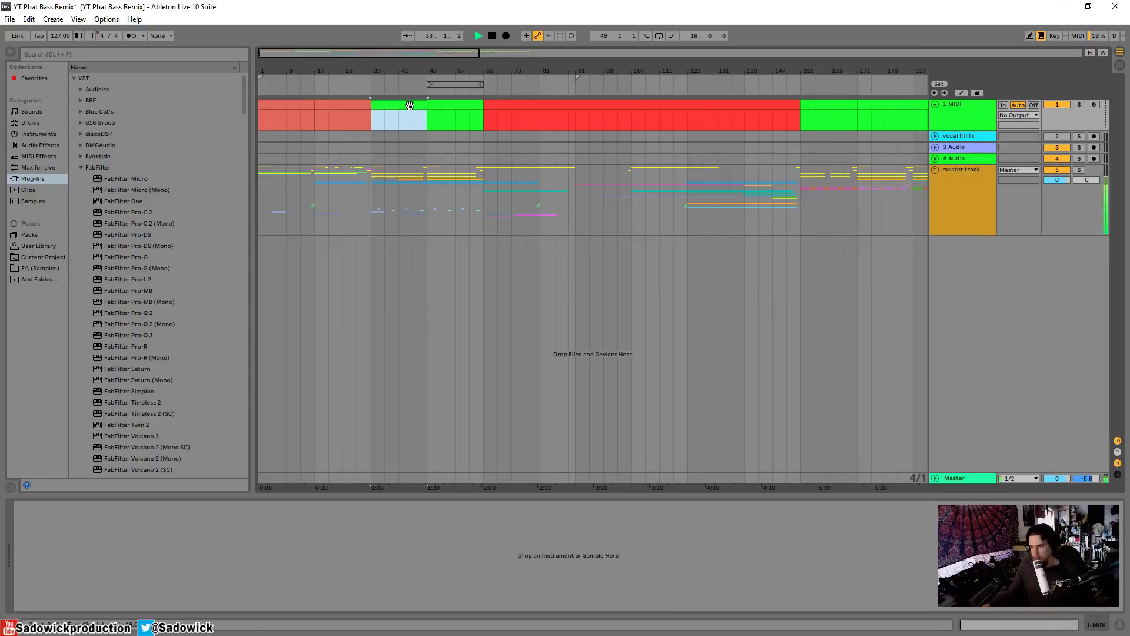
{"action": "left_click", "coordinate": [340, 104]}
{"action": "left_click", "coordinate": [299, 104]}
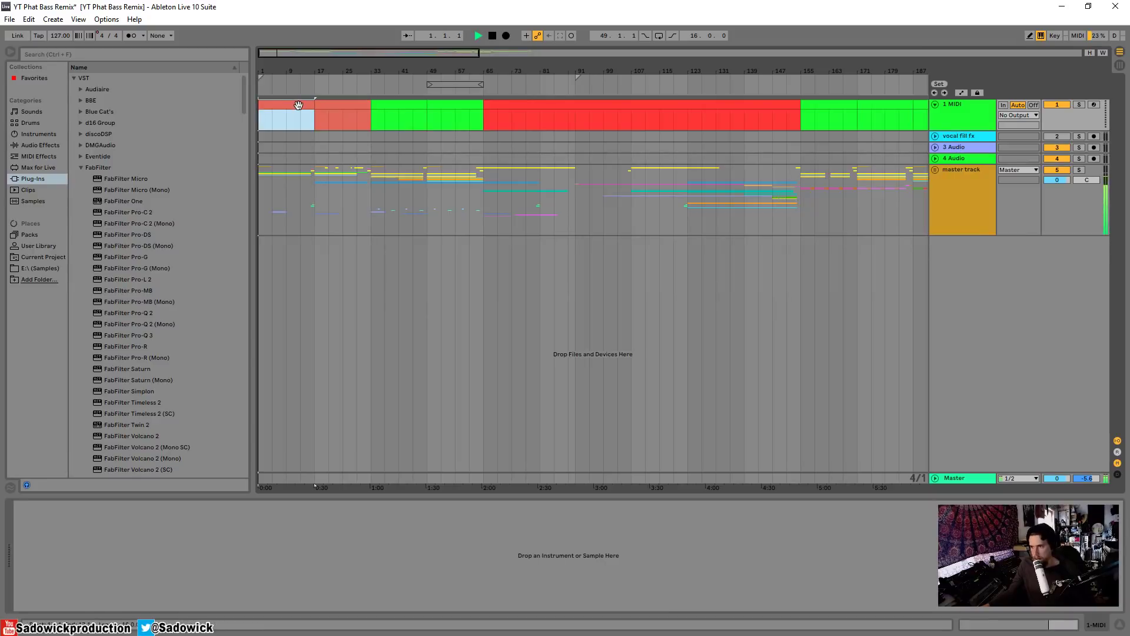
{"action": "left_click", "coordinate": [325, 104]}
{"action": "key", "text": "space"}
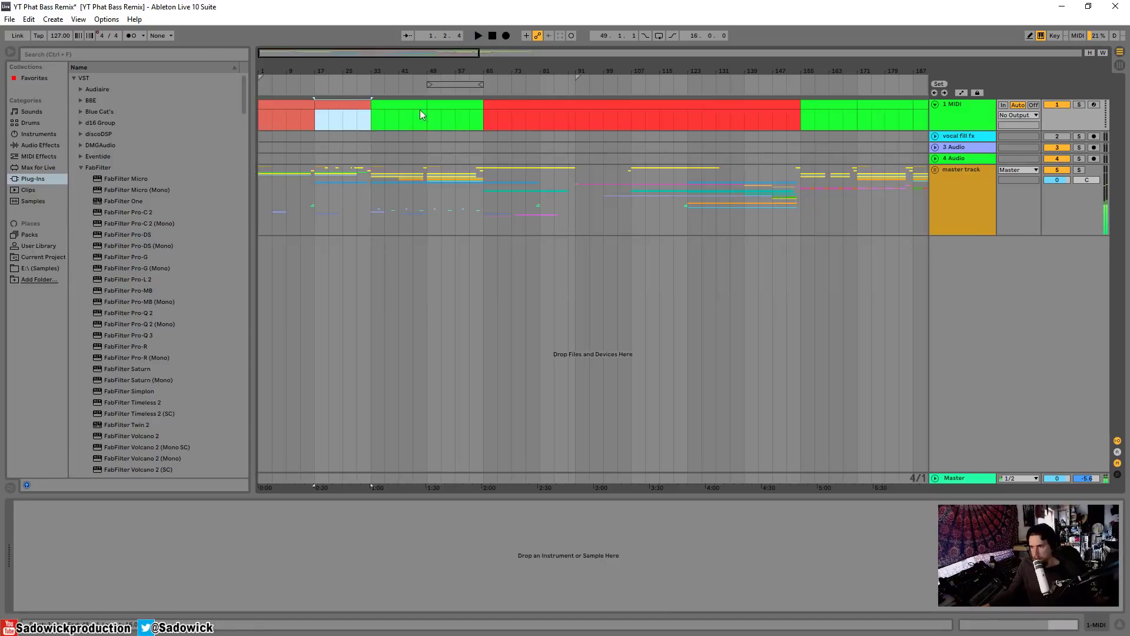
Step: Expand the master track group and insert FabFilter Micro ahead of EchoBoy in its chain while playing the intro
{"action": "left_click", "coordinate": [308, 103]}
{"action": "left_click", "coordinate": [937, 171]}
{"action": "key", "text": "space"}
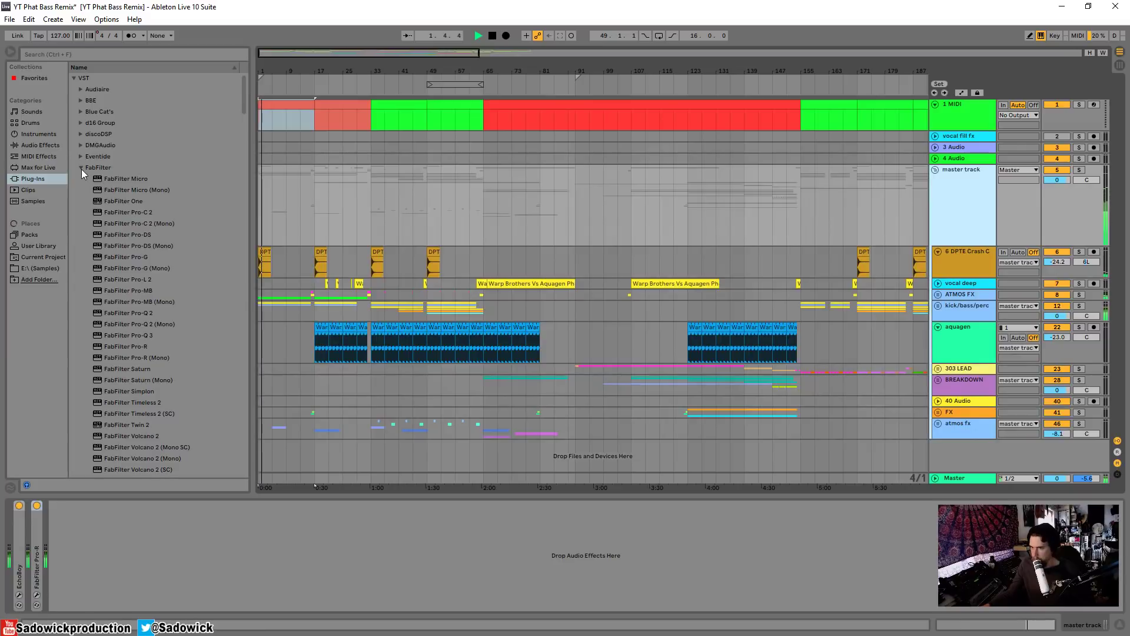
{"action": "left_click_drag", "start_coordinate": [131, 182], "coordinate": [15, 565]}
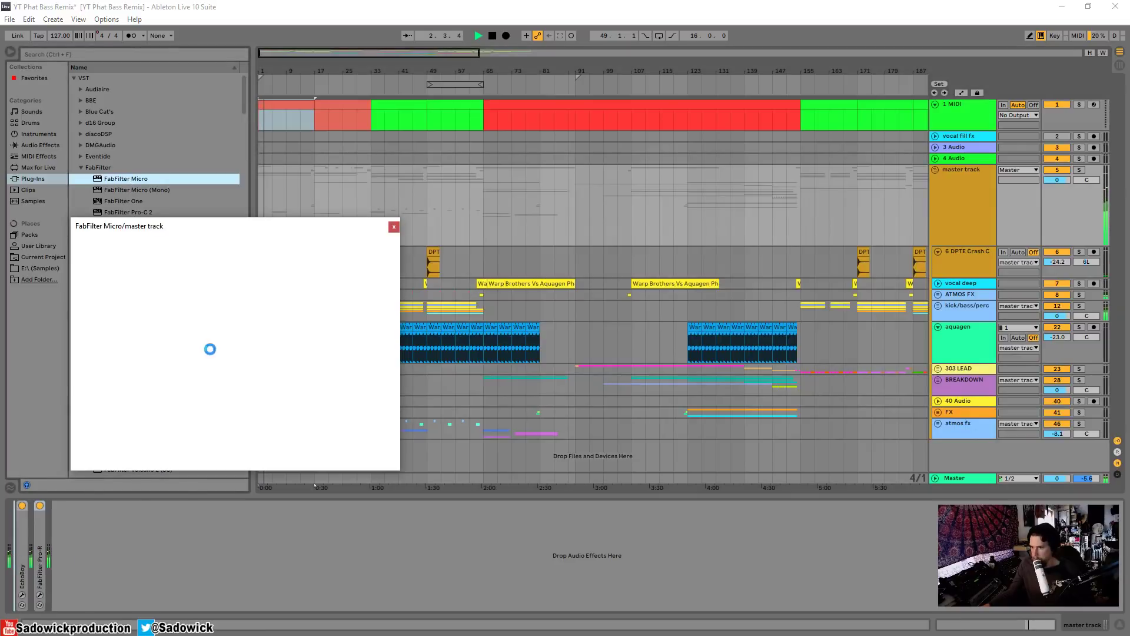
Step: Try FabFilter Micro's low-pass and high-pass responses on the master track group, sweeping the frequency and peak while the intro plays
{"action": "left_click_drag", "start_coordinate": [298, 328], "coordinate": [238, 347]}
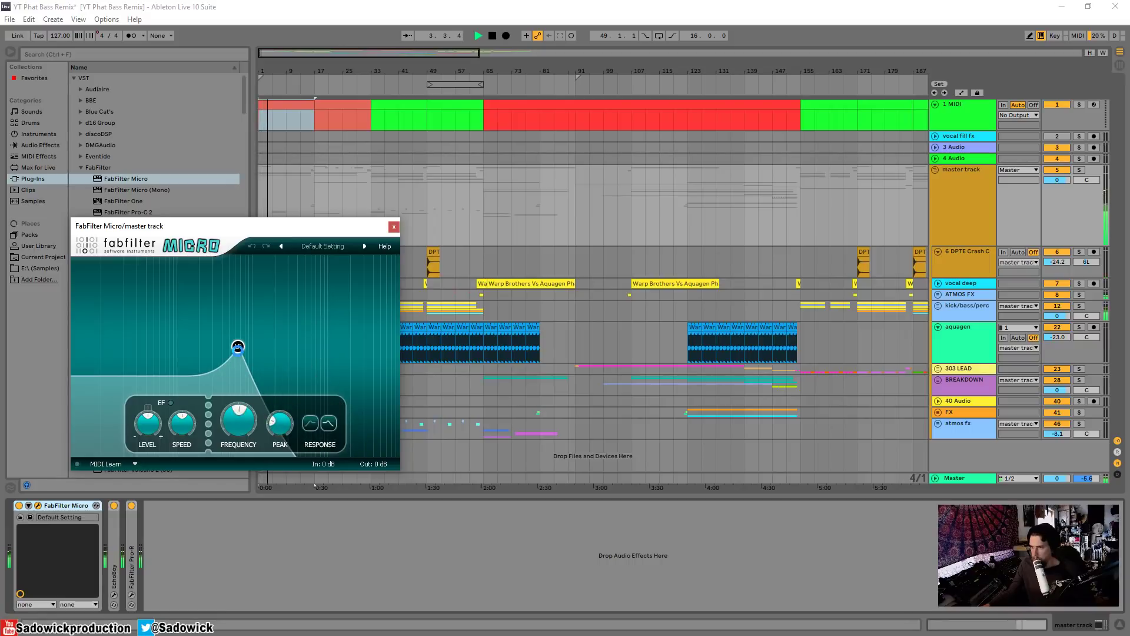
{"action": "left_click_drag", "start_coordinate": [238, 347], "coordinate": [263, 353]}
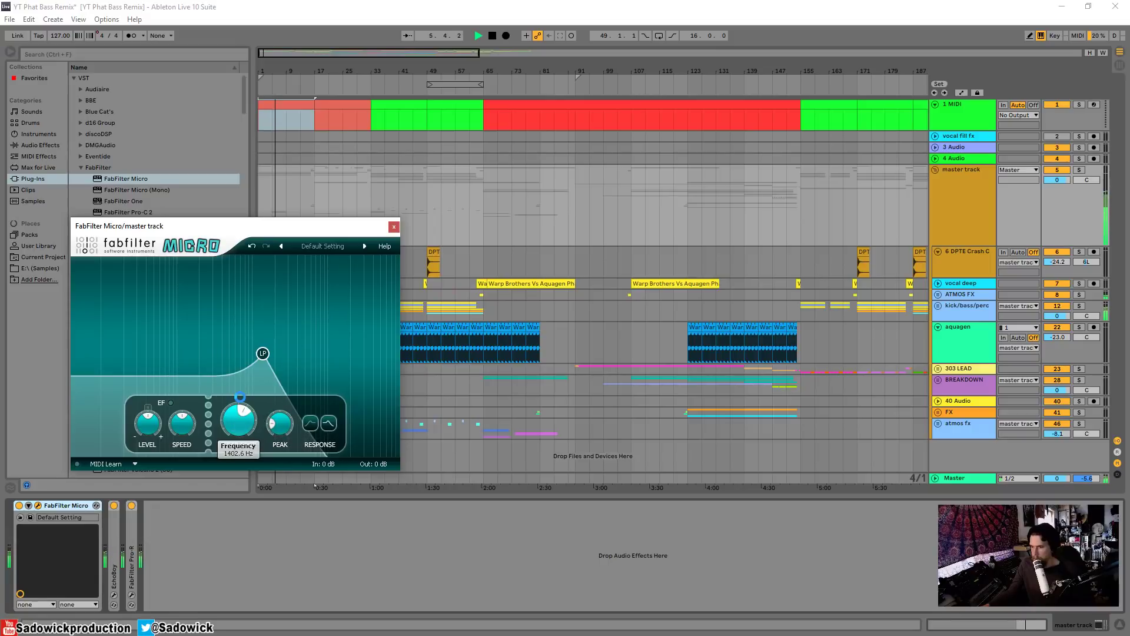
{"action": "left_click_drag", "start_coordinate": [240, 396], "coordinate": [292, 377]}
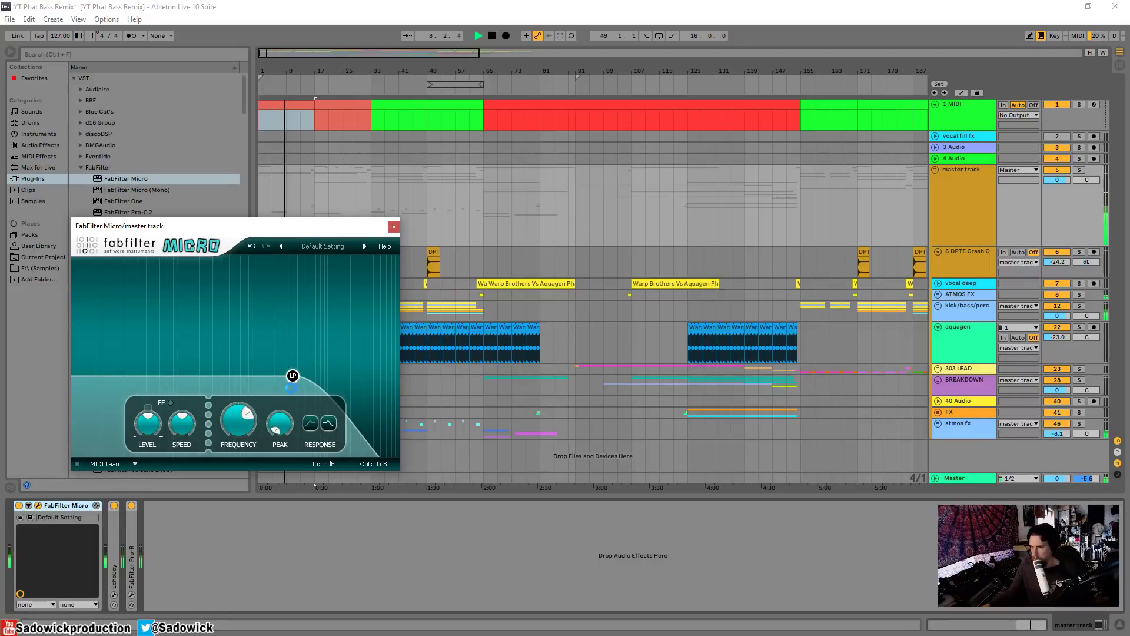
{"action": "left_click", "coordinate": [393, 229]}
{"action": "left_click", "coordinate": [307, 256]}
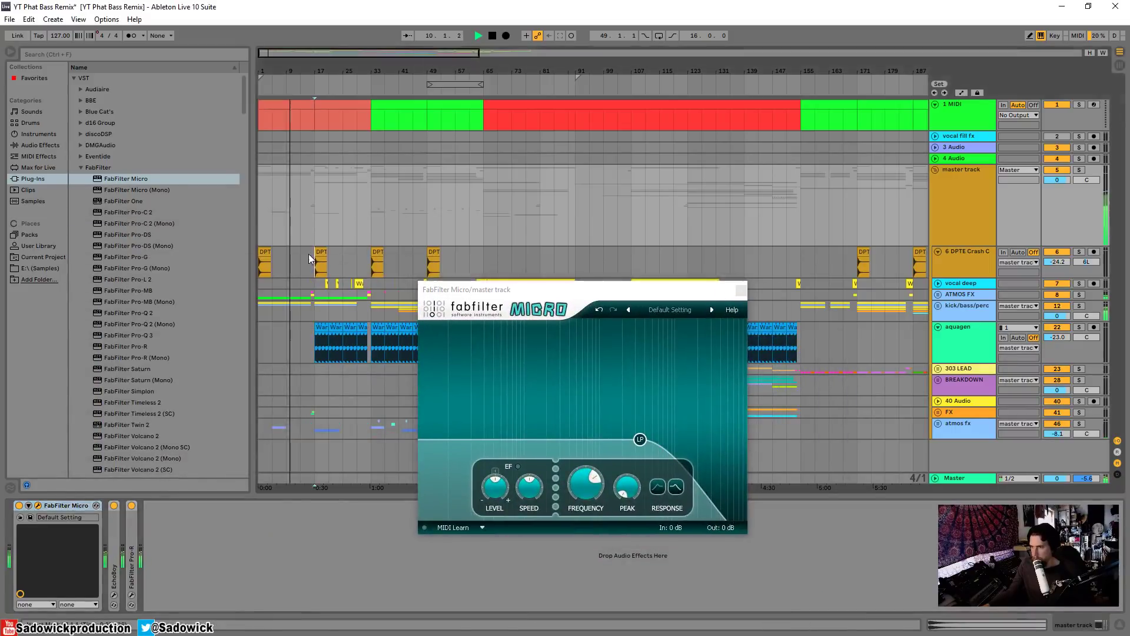
{"action": "left_click_drag", "start_coordinate": [641, 440], "coordinate": [496, 417]}
{"action": "left_click", "coordinate": [651, 485]}
Step: Stop playback and delete FabFilter Micro from the master track group's device chain
{"action": "key", "text": "space"}
{"action": "right_click", "coordinate": [129, 508]}
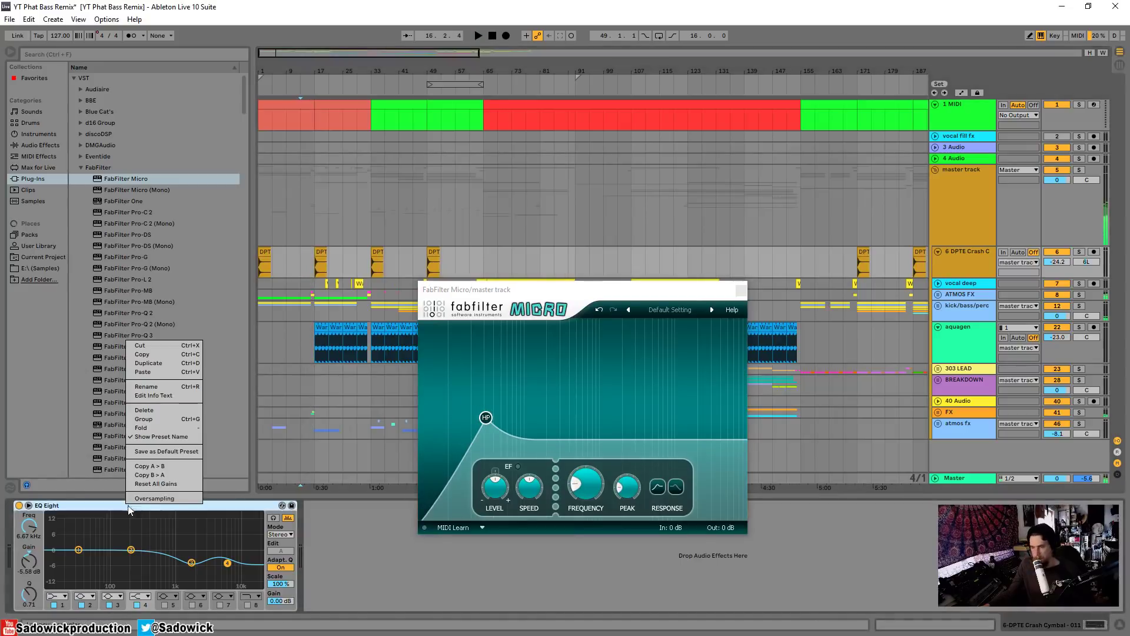
{"action": "left_click", "coordinate": [154, 348]}
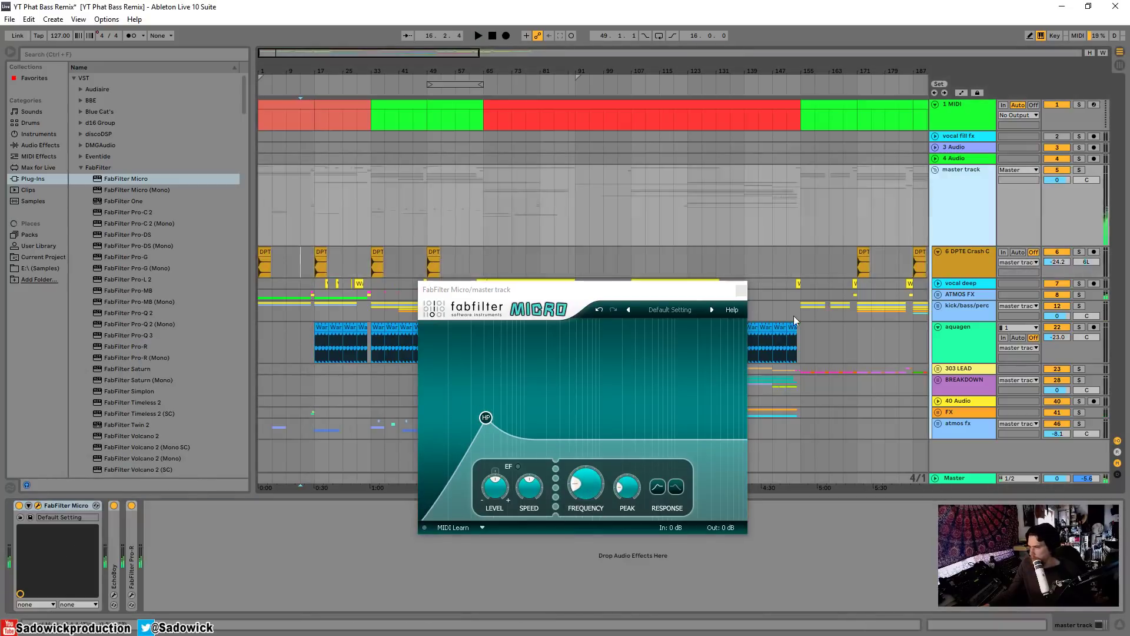
{"action": "right_click", "coordinate": [75, 504]}
{"action": "left_click", "coordinate": [83, 509]}
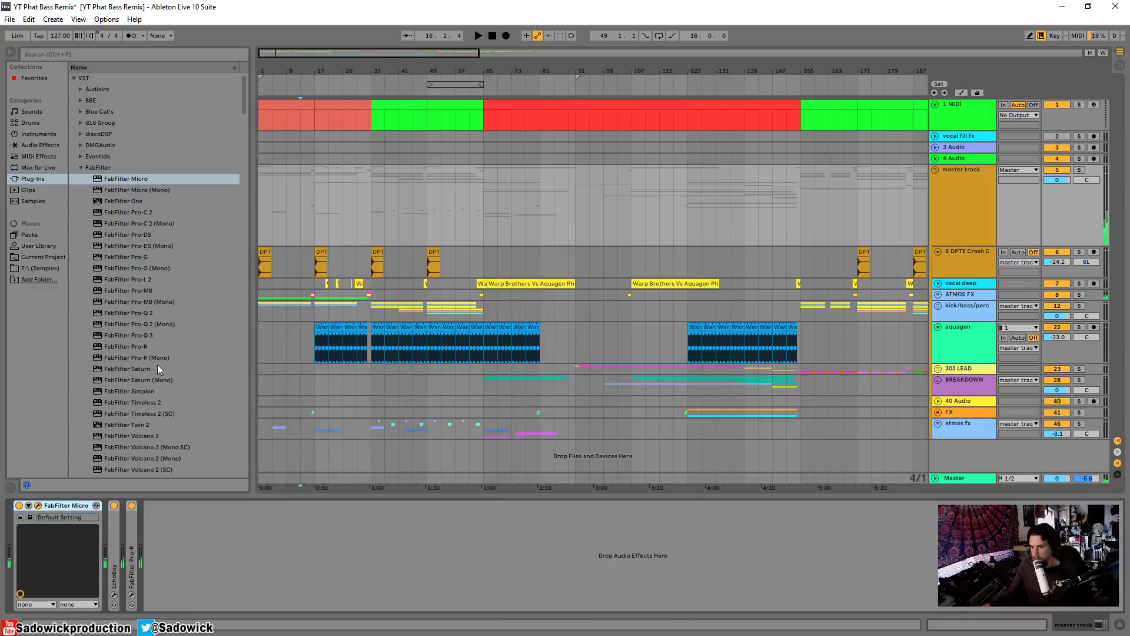
Step: Audition the arrangement from bars 25 and 29 into the bar 33 section, and unfold the vocal deep track to show its devices
{"action": "left_click", "coordinate": [344, 218]}
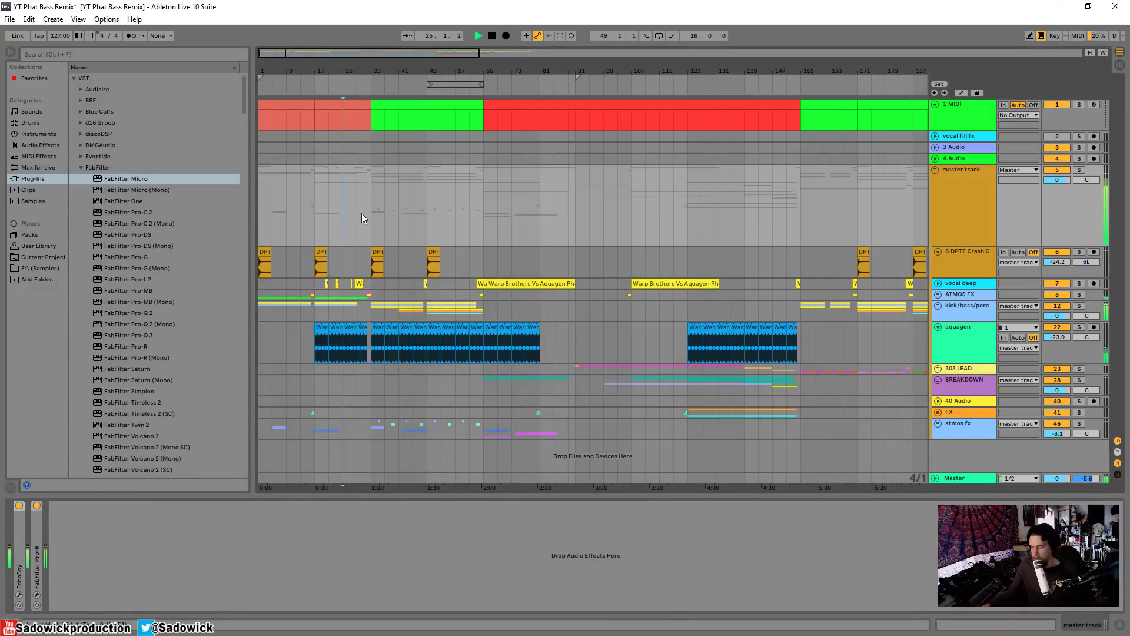
{"action": "left_click", "coordinate": [358, 213]}
{"action": "key", "text": "space"}
{"action": "mouse_move", "coordinate": [355, 52]}
{"action": "left_mouse_down"}
{"action": "mouse_move", "coordinate": [355, 106]}
{"action": "mouse_move", "coordinate": [355, 40]}
{"action": "mouse_move", "coordinate": [348, 55]}
{"action": "left_mouse_up"}
{"action": "left_click", "coordinate": [939, 284]}
{"action": "left_click", "coordinate": [969, 284]}
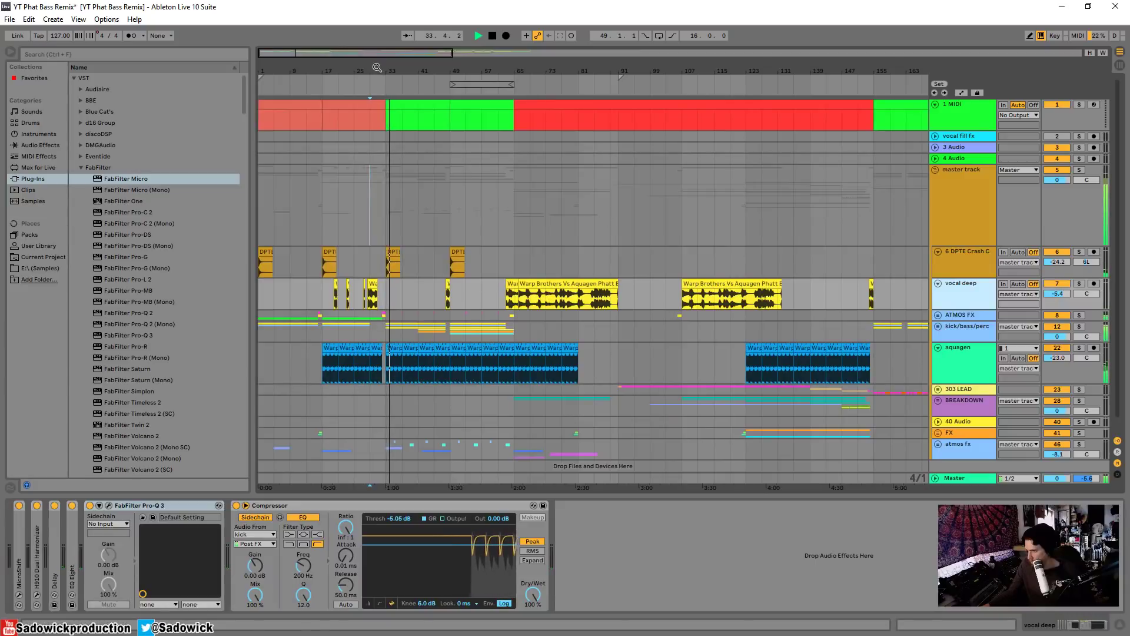
{"action": "left_click_drag", "start_coordinate": [383, 68], "coordinate": [511, 97]}
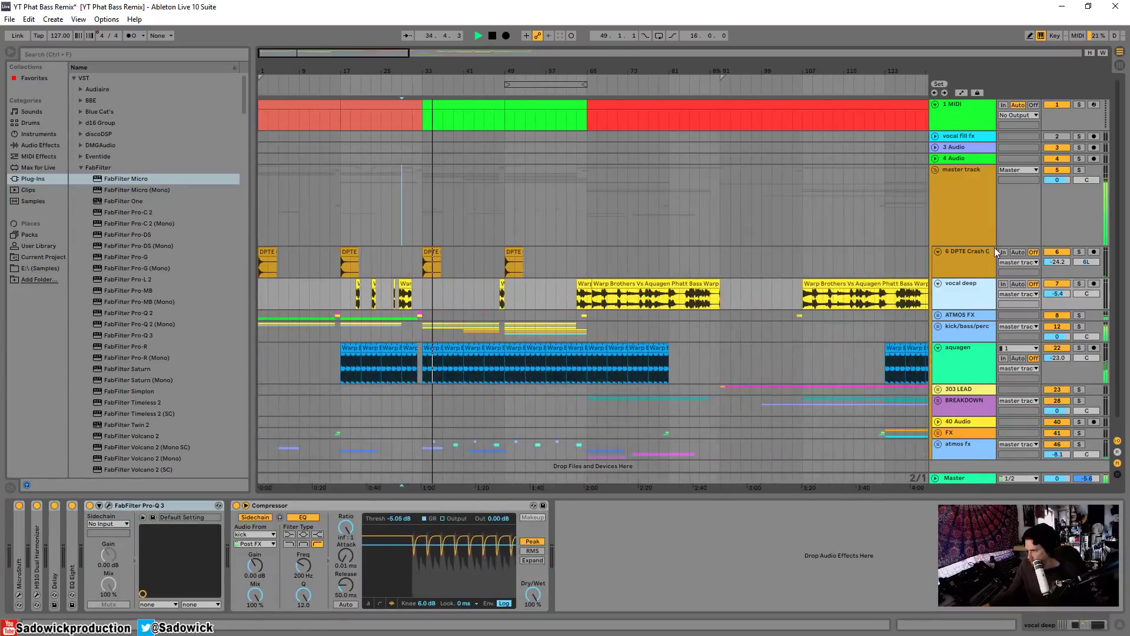
Step: Collapse the master track group and insert FabFilter Pro-Q 3 ahead of FabFilter Pro-L 2 on the Master channel
{"action": "left_click", "coordinate": [935, 169]}
{"action": "left_click", "coordinate": [943, 477]}
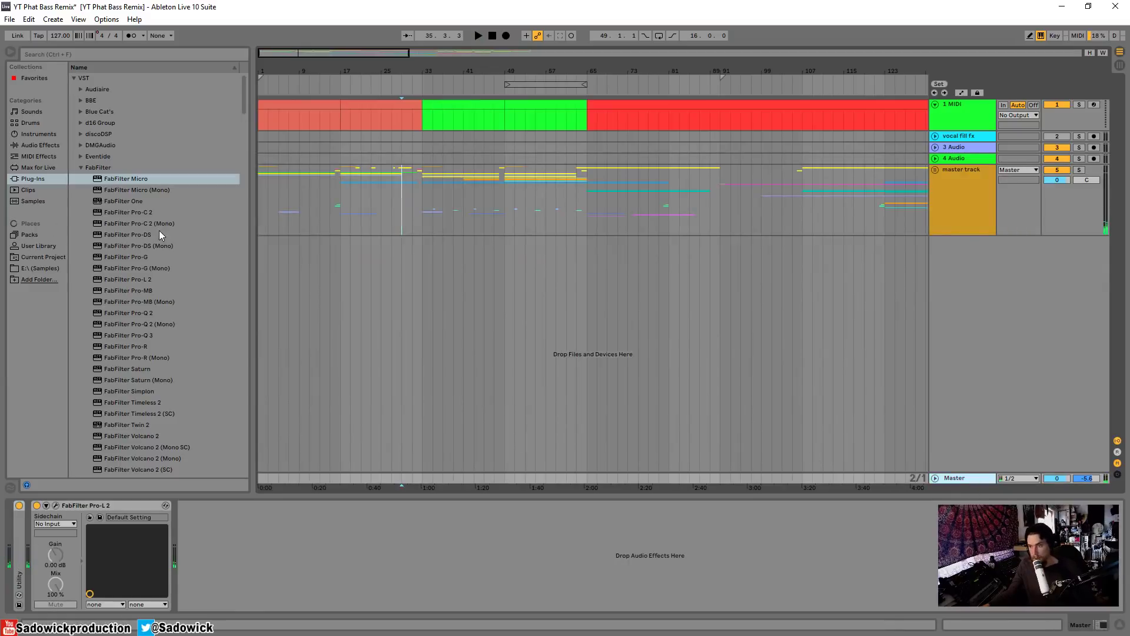
{"action": "left_click_drag", "start_coordinate": [137, 335], "coordinate": [59, 536]}
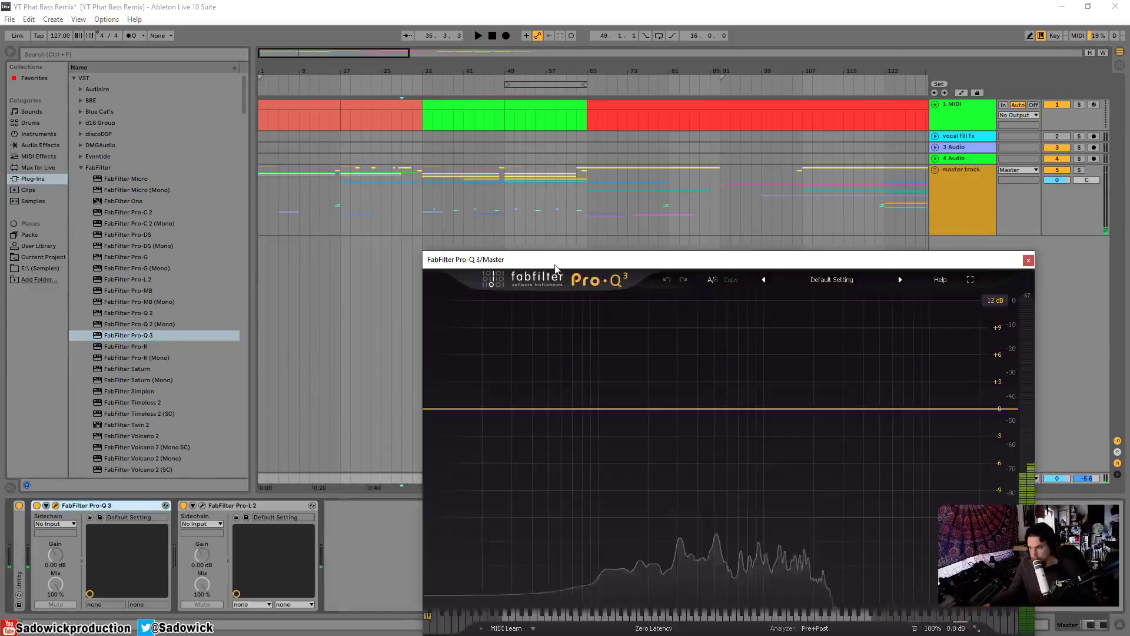
{"action": "left_click_drag", "start_coordinate": [591, 259], "coordinate": [320, 129]}
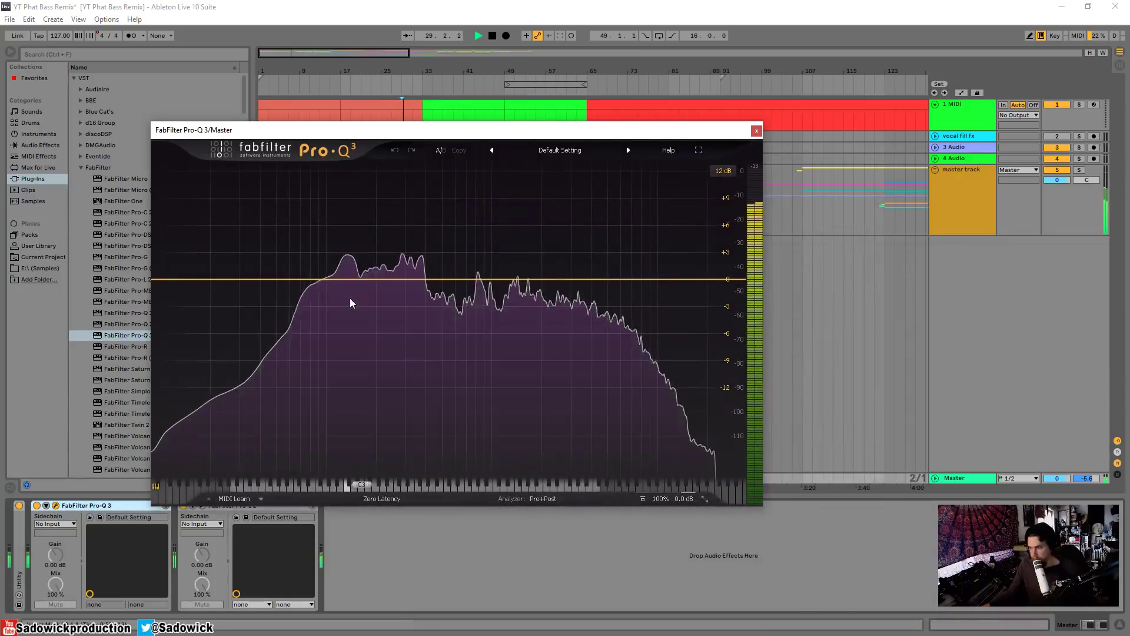
Step: Add a low cut at about 30 Hz with a 48 dB/oct slope in the Master's Pro-Q 3
{"action": "left_click", "coordinate": [183, 279]}
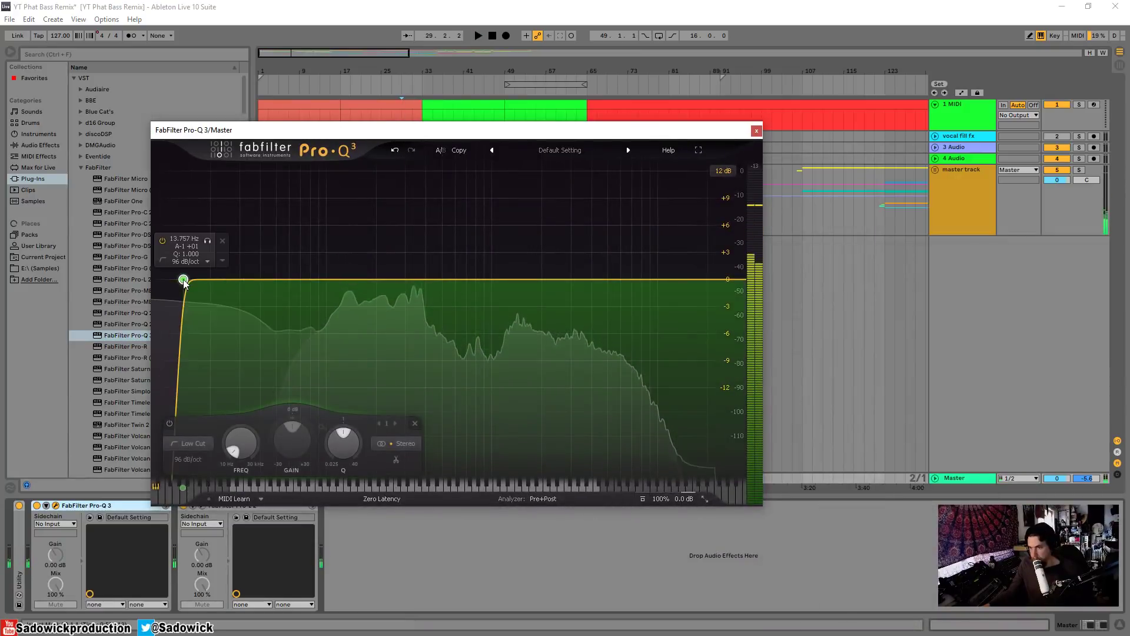
{"action": "left_click_drag", "start_coordinate": [184, 280], "coordinate": [240, 280]}
{"action": "key", "text": "space"}
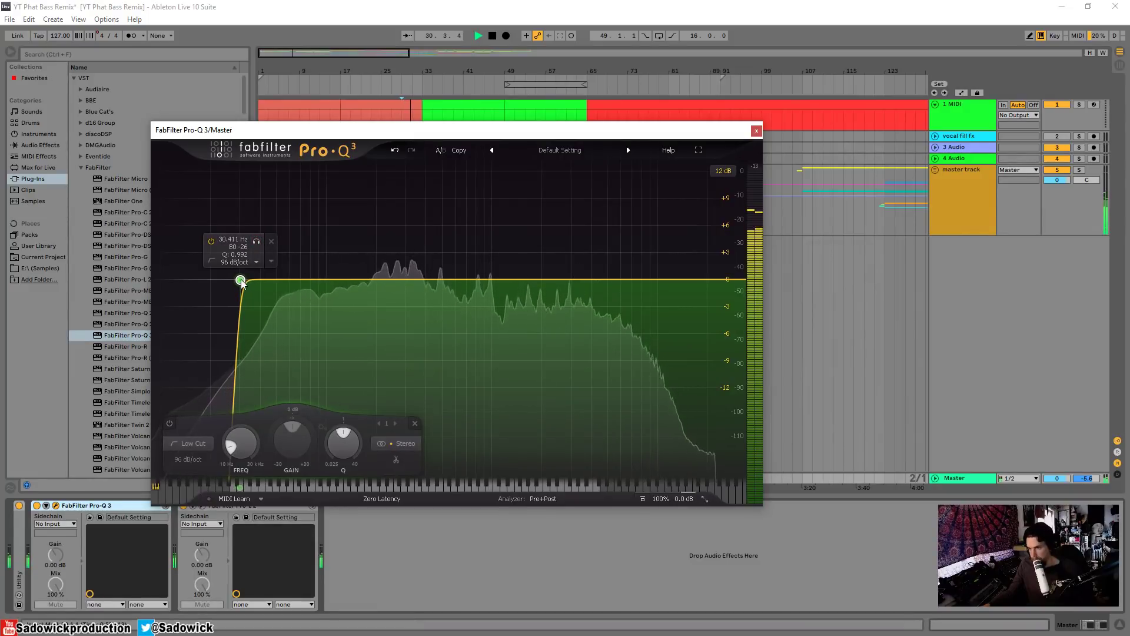
{"action": "scroll", "coordinate": [241, 280], "scroll_direction": "down", "scroll_amount": 2}
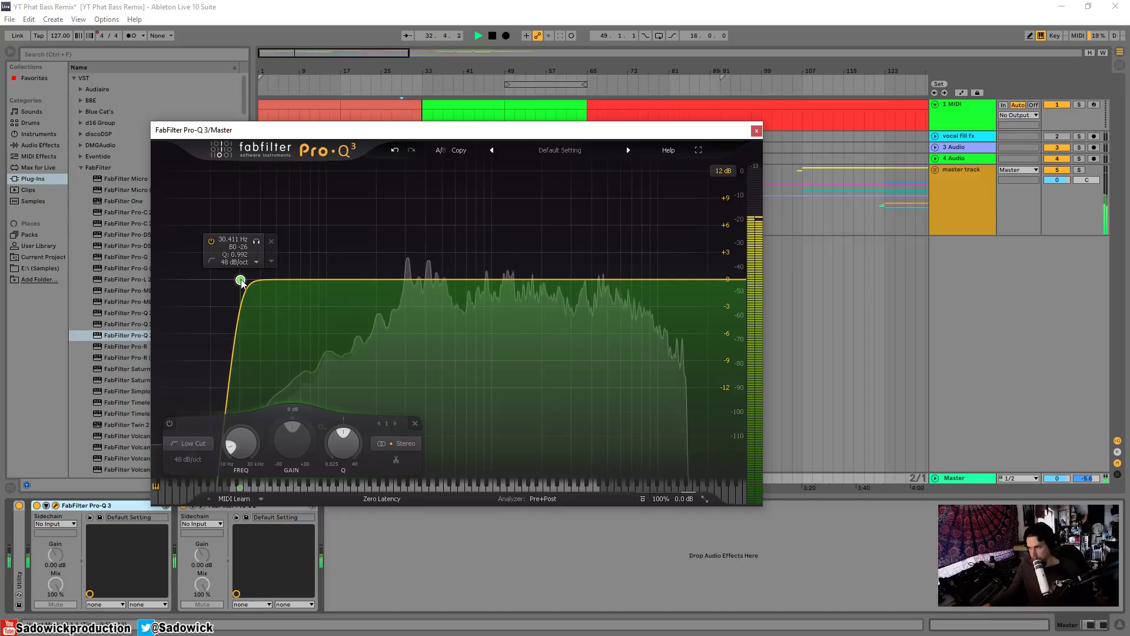
Step: Add a bell cut of about 2.2 dB at 51 Hz with a Q of about 2 to the Master's Pro-Q 3
{"action": "left_click", "coordinate": [257, 242]}
{"action": "left_click_drag", "start_coordinate": [256, 242], "coordinate": [279, 304]}
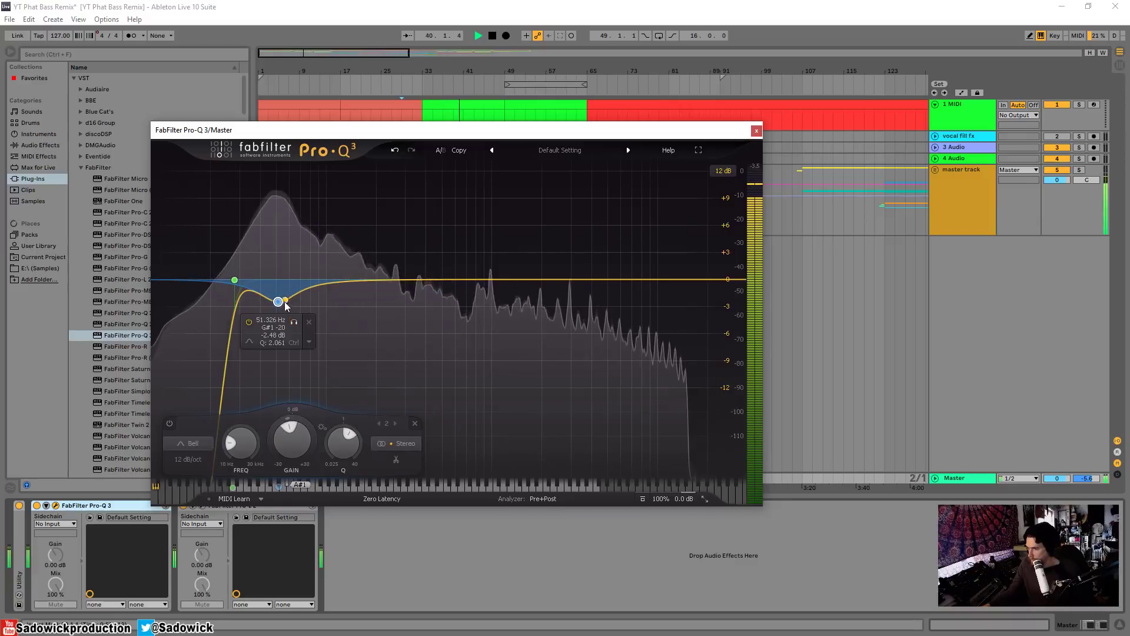
{"action": "key", "text": "space"}
{"action": "left_click_drag", "start_coordinate": [281, 299], "coordinate": [282, 297]}
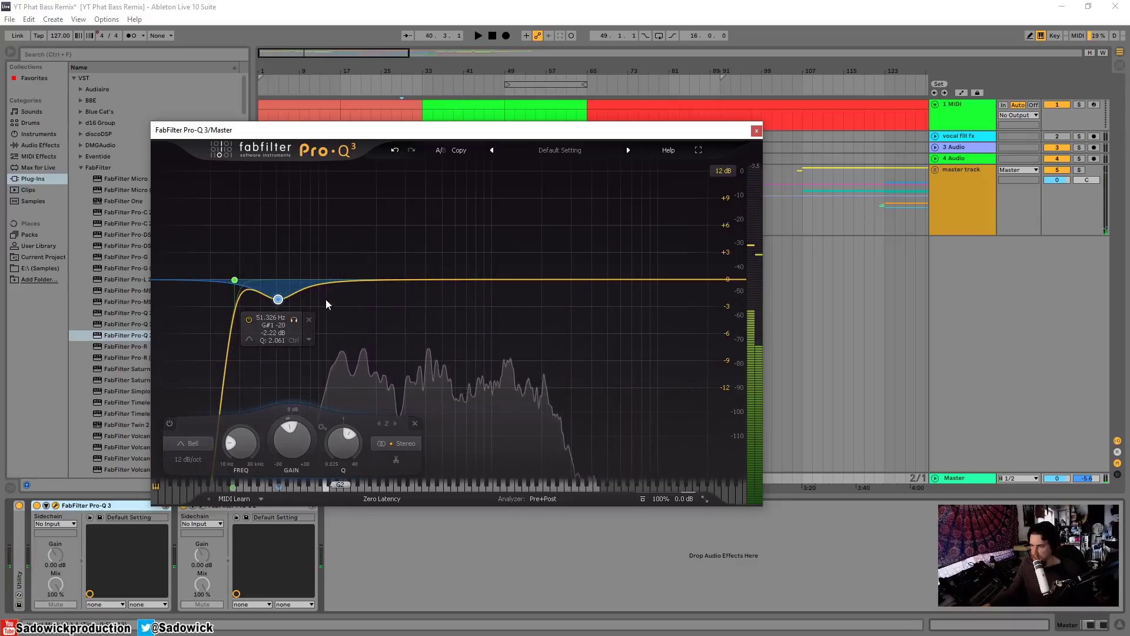
Step: Sweep a new bell band during playback and settle it at about 331 Hz with a cut of about 0.7 dB
{"action": "key", "text": "space"}
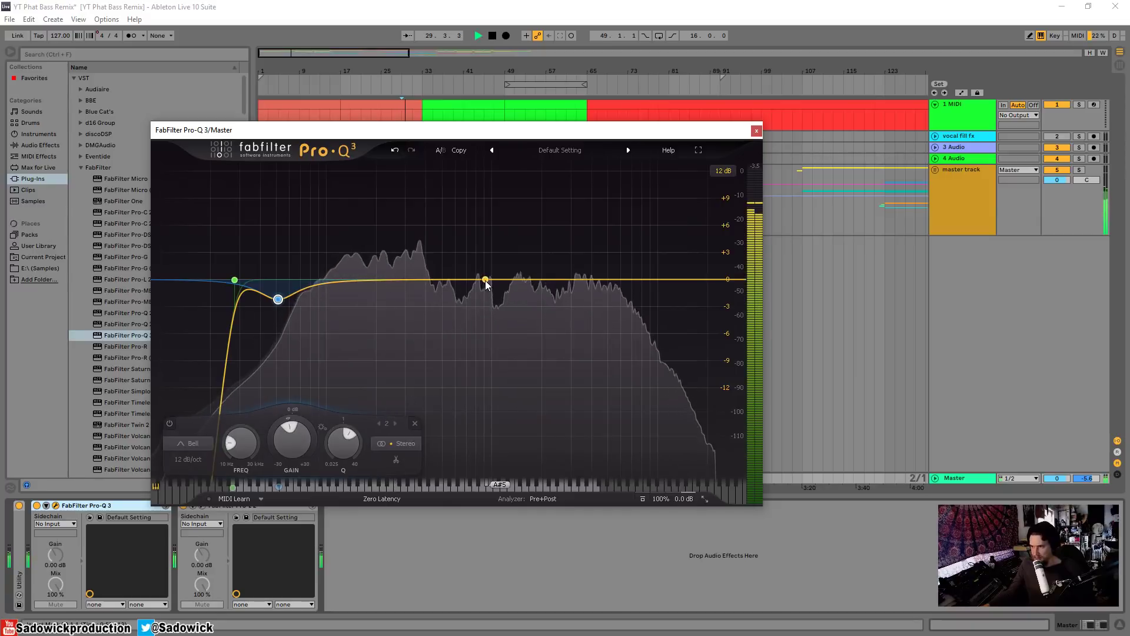
{"action": "left_click", "coordinate": [512, 101]}
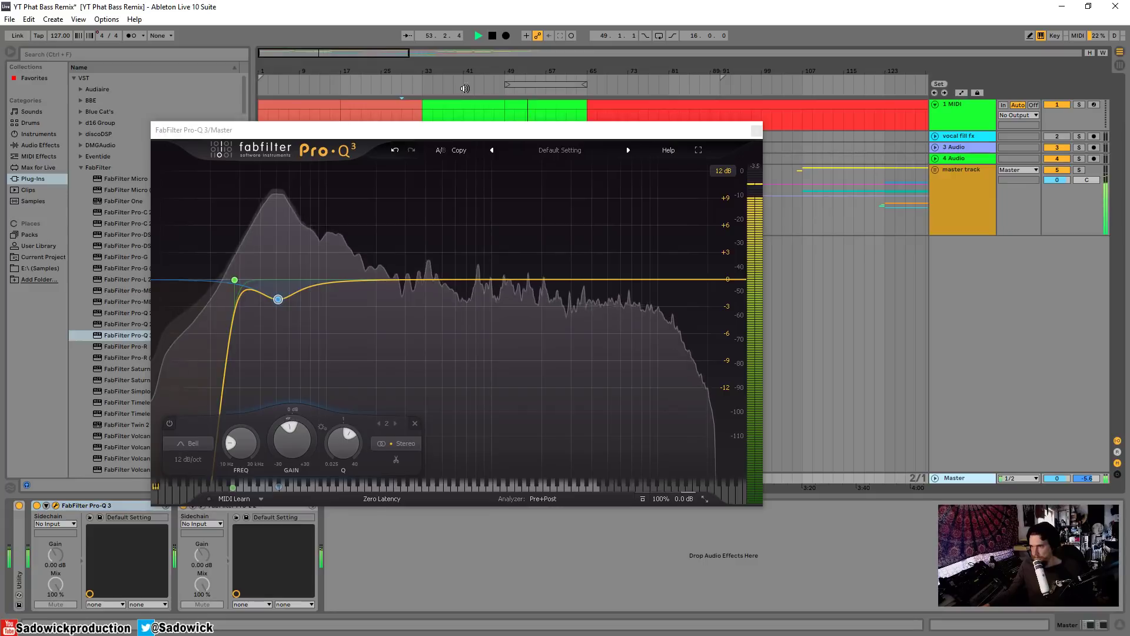
{"action": "left_click", "coordinate": [487, 280]}
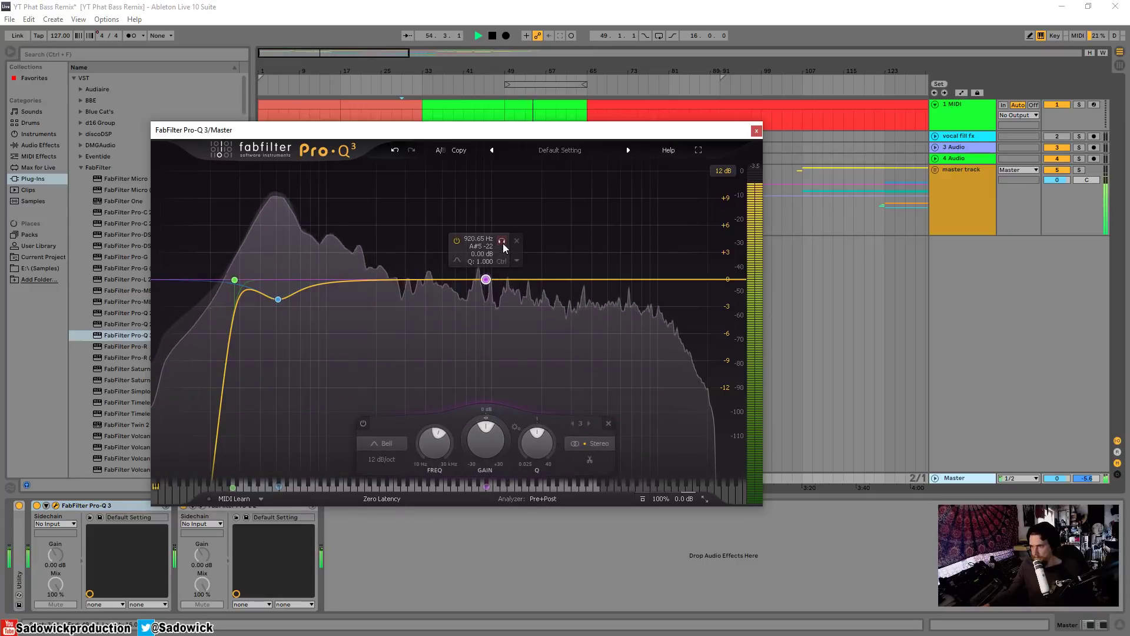
{"action": "left_click_drag", "start_coordinate": [502, 243], "coordinate": [536, 242]}
{"action": "left_click_drag", "start_coordinate": [525, 281], "coordinate": [629, 309]}
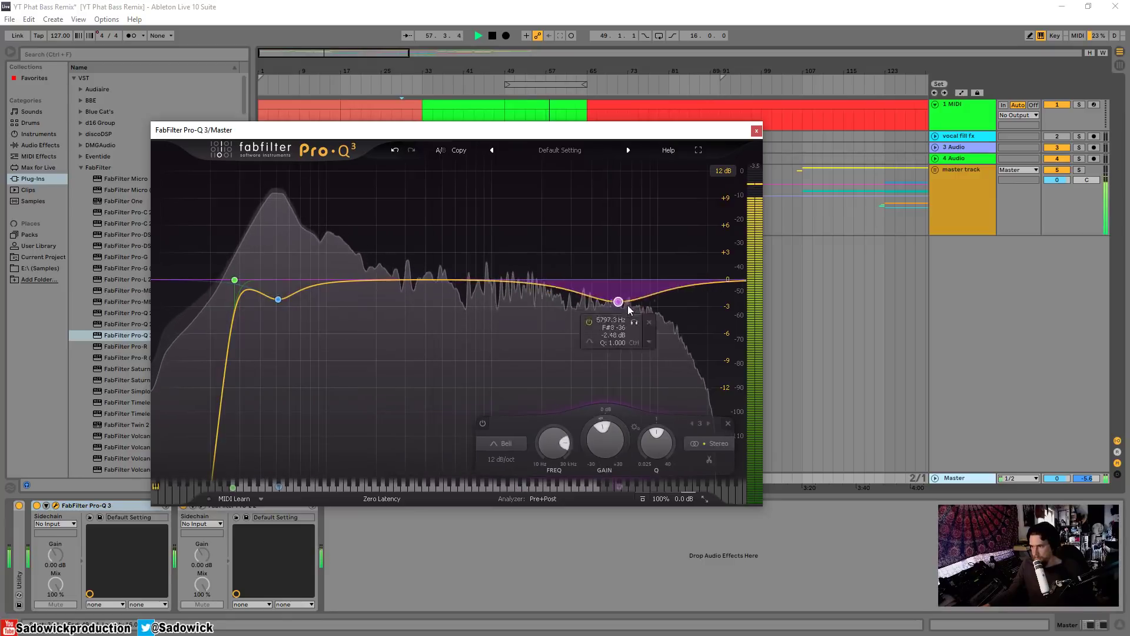
{"action": "left_click_drag", "start_coordinate": [685, 357], "coordinate": [414, 288]}
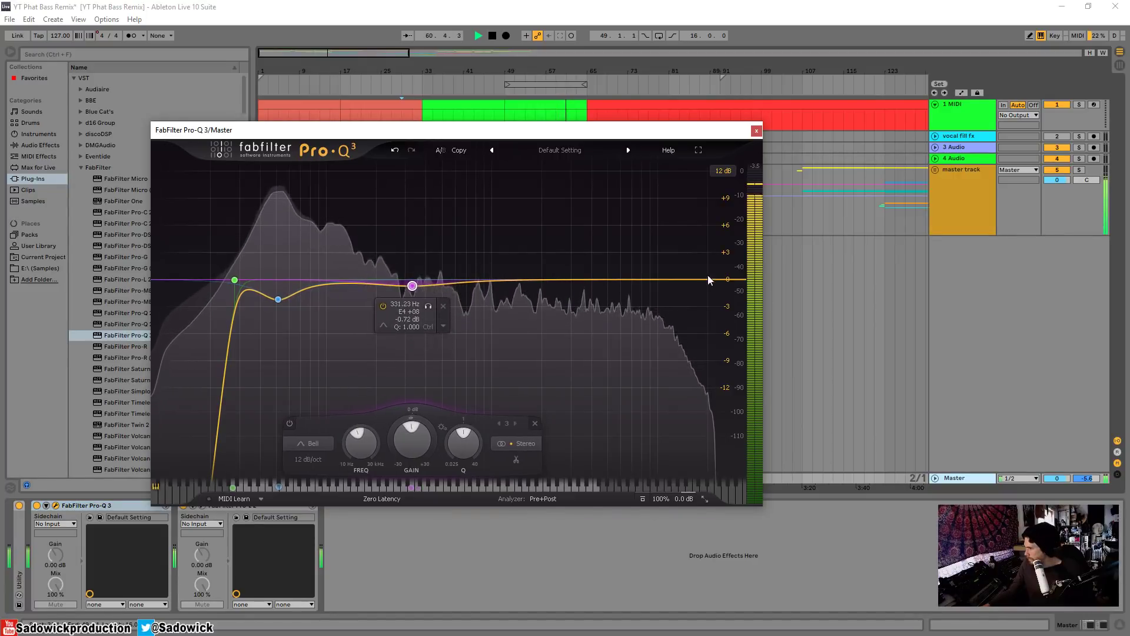
Step: Add a 36 dB/oct high cut at about 15 kHz, audition it around bar 48, and close the Pro-Q 3 window
{"action": "left_click", "coordinate": [733, 283]}
{"action": "left_click_drag", "start_coordinate": [716, 286], "coordinate": [688, 290]}
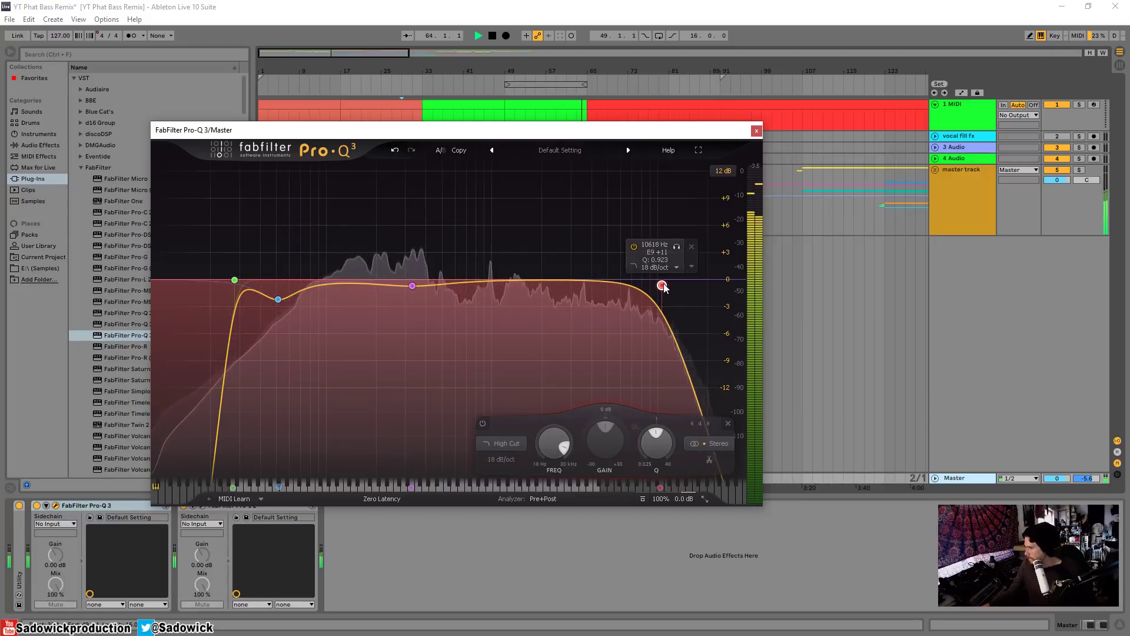
{"action": "left_click_drag", "start_coordinate": [666, 284], "coordinate": [675, 284]}
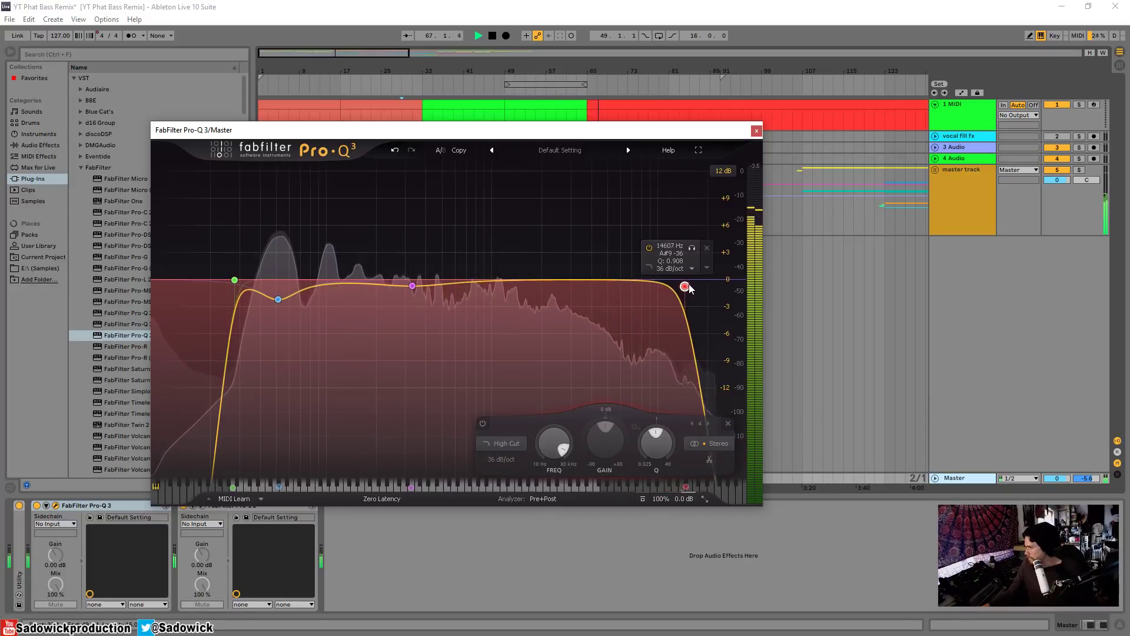
{"action": "left_click", "coordinate": [534, 95]}
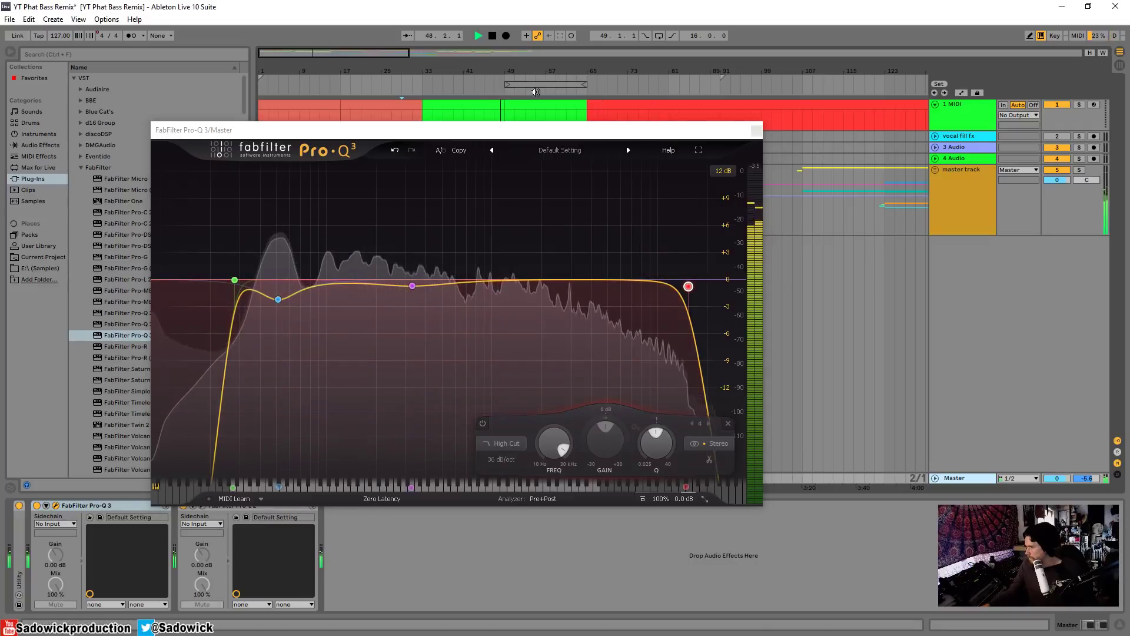
{"action": "left_click", "coordinate": [756, 130]}
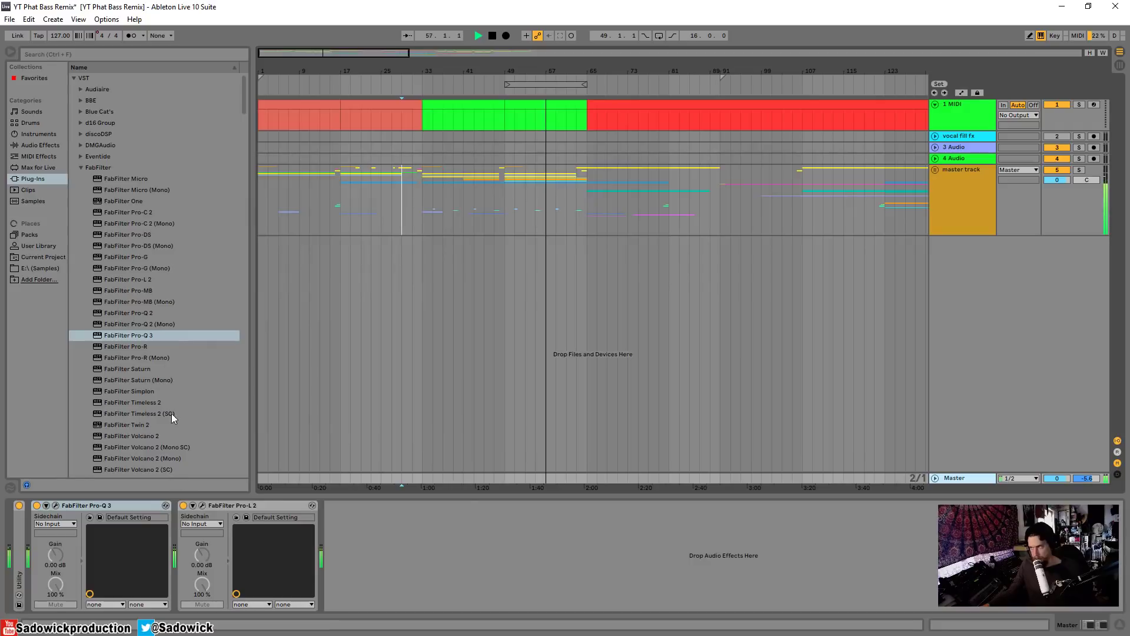
Step: Insert FabFilter Pro-MB between Pro-Q 3 and Pro-L 2 on the Master and create a low compression band with a reduced range
{"action": "double_click", "coordinate": [138, 291]}
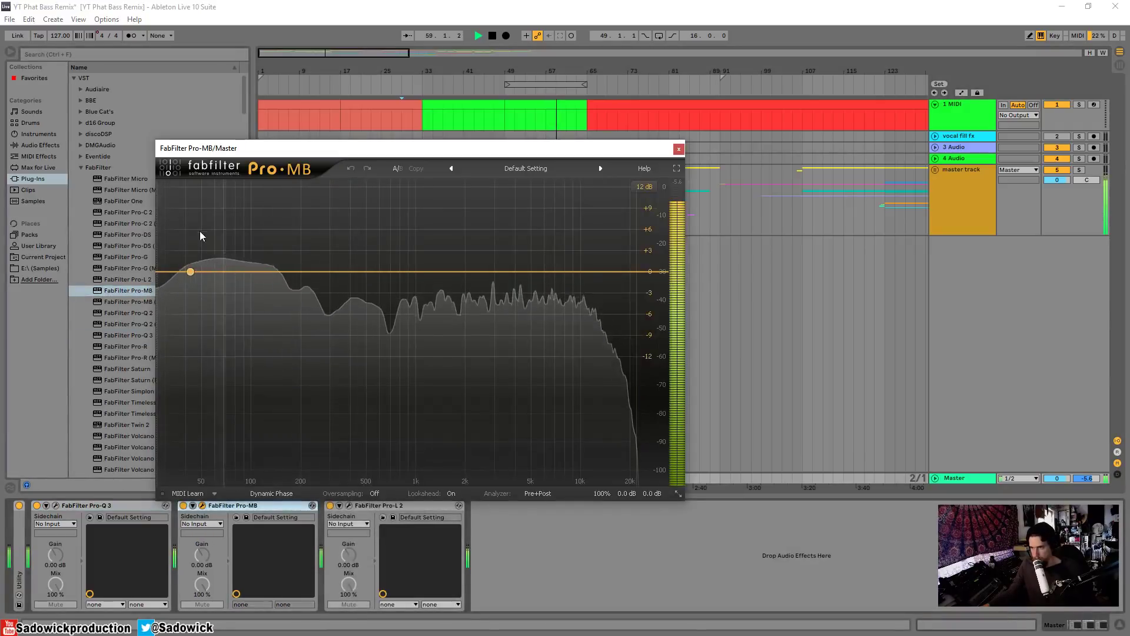
{"action": "left_click", "coordinate": [222, 231]}
{"action": "left_click_drag", "start_coordinate": [264, 236], "coordinate": [330, 244]}
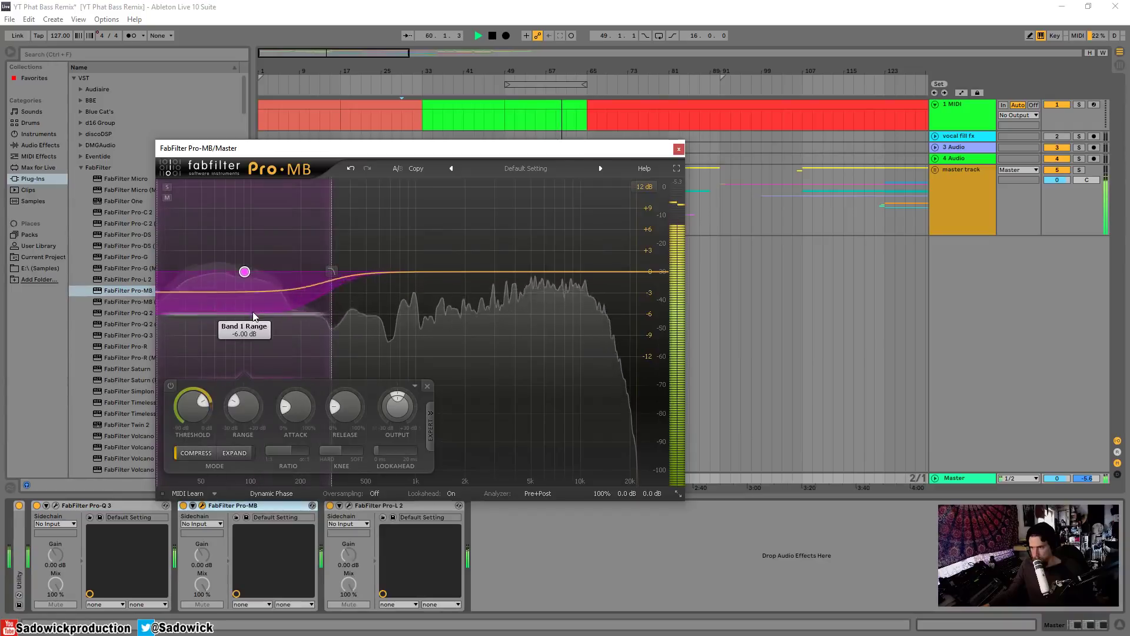
{"action": "left_click_drag", "start_coordinate": [254, 314], "coordinate": [250, 283]}
Step: Solo the low band in Pro-MB, lower its upper crossover to about 200 Hz, and fine-tune its range
{"action": "left_click", "coordinate": [168, 187]}
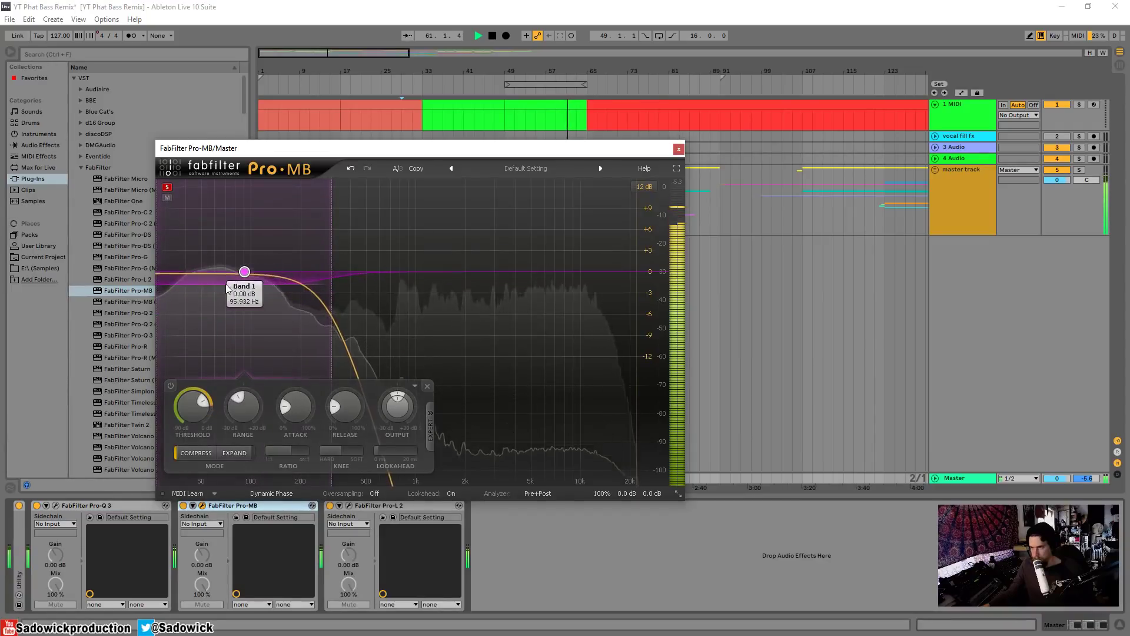
{"action": "left_click_drag", "start_coordinate": [332, 240], "coordinate": [304, 245]}
{"action": "left_click_drag", "start_coordinate": [230, 282], "coordinate": [230, 281]}
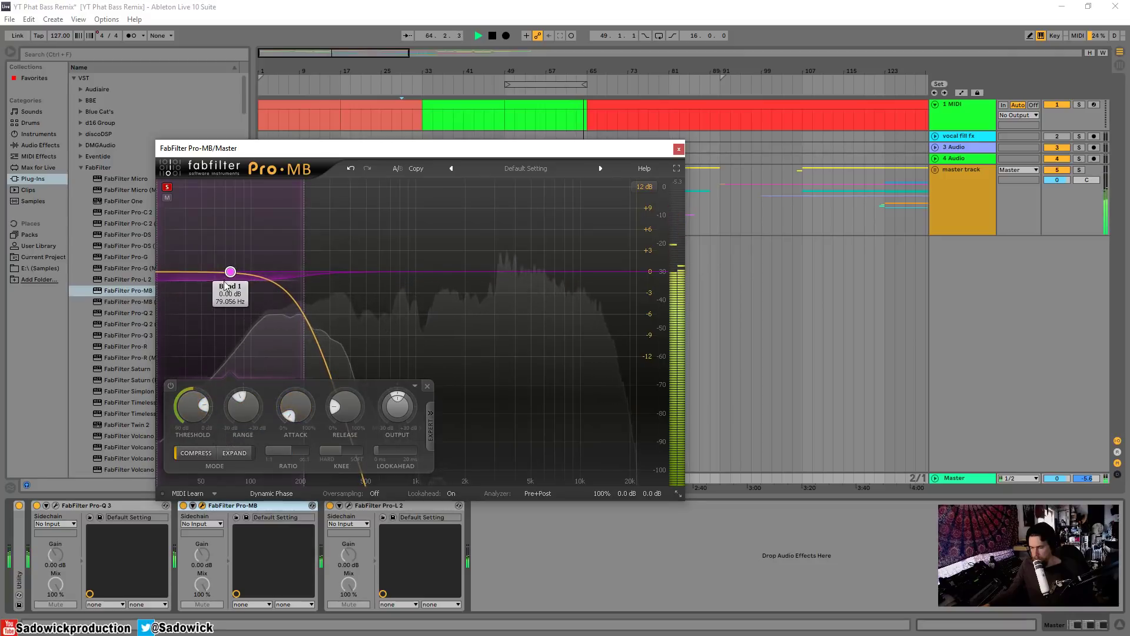
Step: Readjust the low band's compression range in Pro-MB while replaying the section at bar 33
{"action": "left_click", "coordinate": [419, 83]}
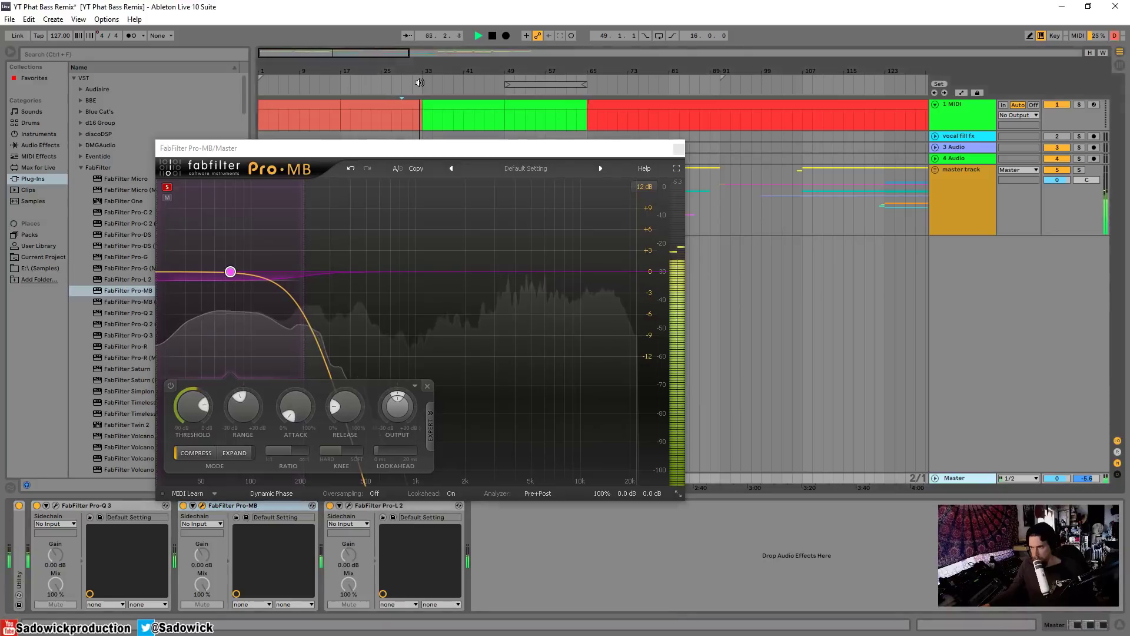
{"action": "left_click_drag", "start_coordinate": [228, 287], "coordinate": [229, 310]}
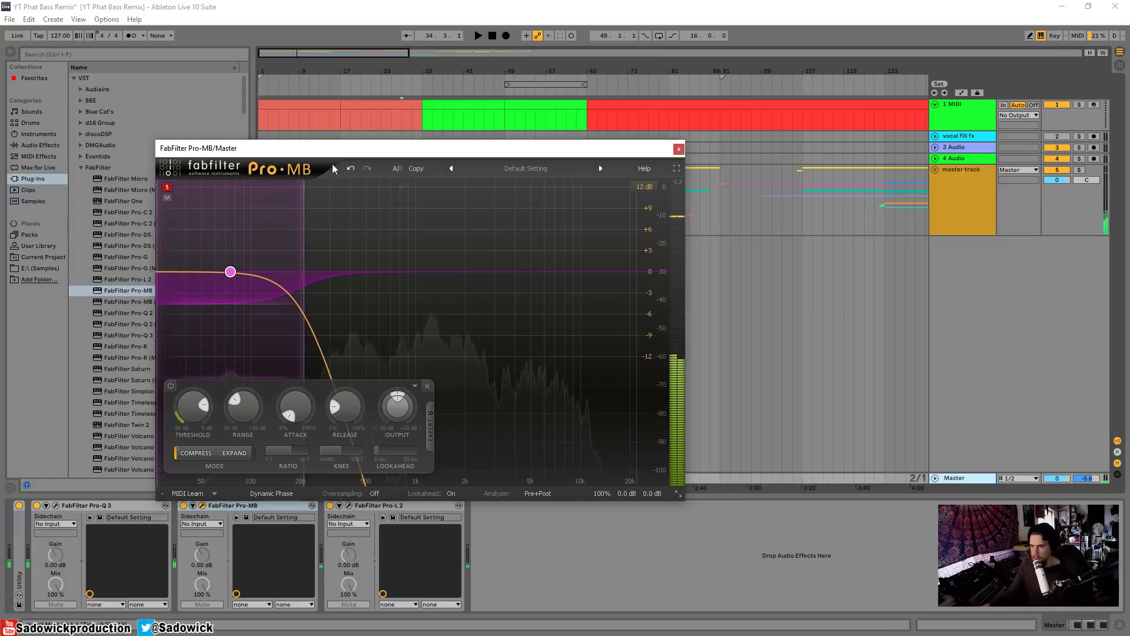
{"action": "left_click", "coordinate": [436, 108]}
{"action": "key", "text": "space"}
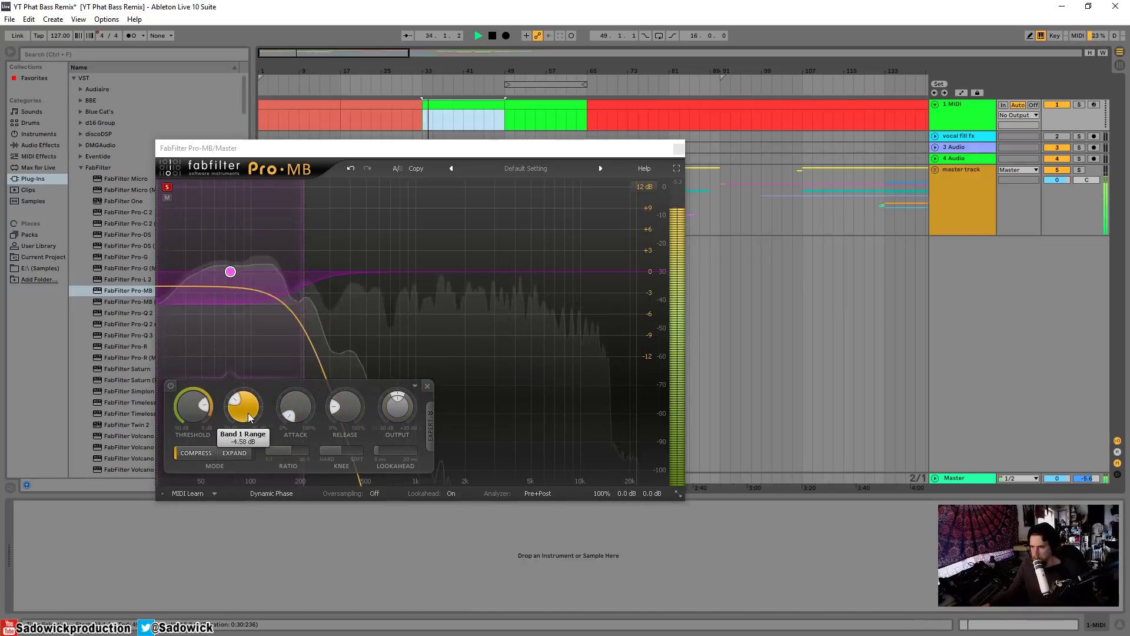
{"action": "left_click_drag", "start_coordinate": [235, 307], "coordinate": [234, 298]}
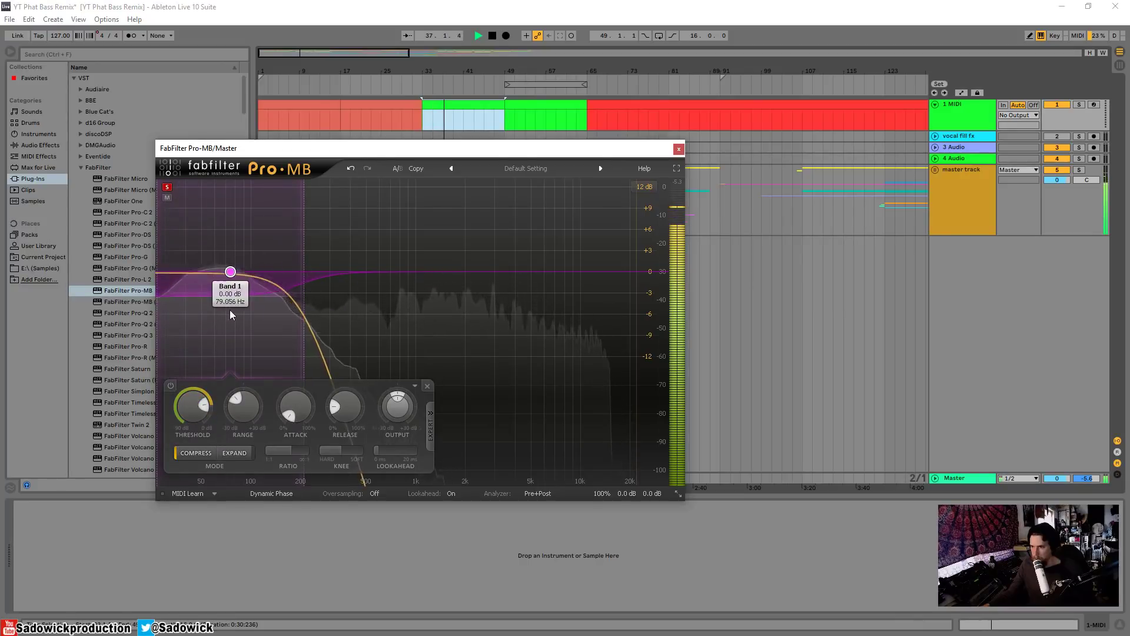
Step: Fine-tune the low band's compression range in Pro-MB and take the band out of solo
{"action": "left_click_drag", "start_coordinate": [231, 315], "coordinate": [273, 319]}
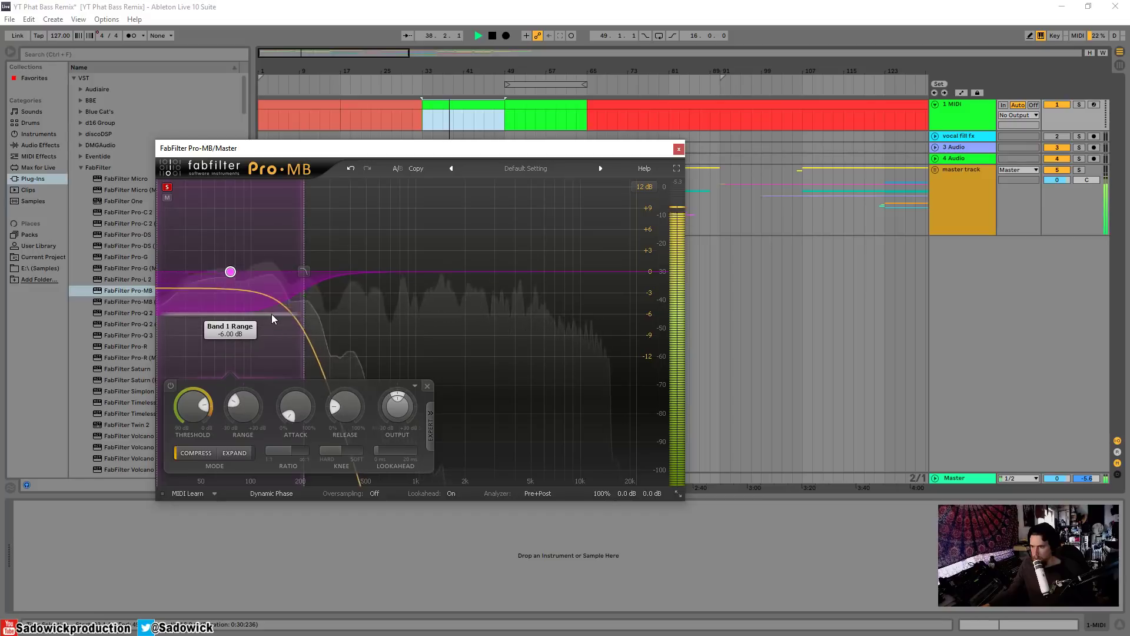
{"action": "left_click", "coordinate": [168, 187]}
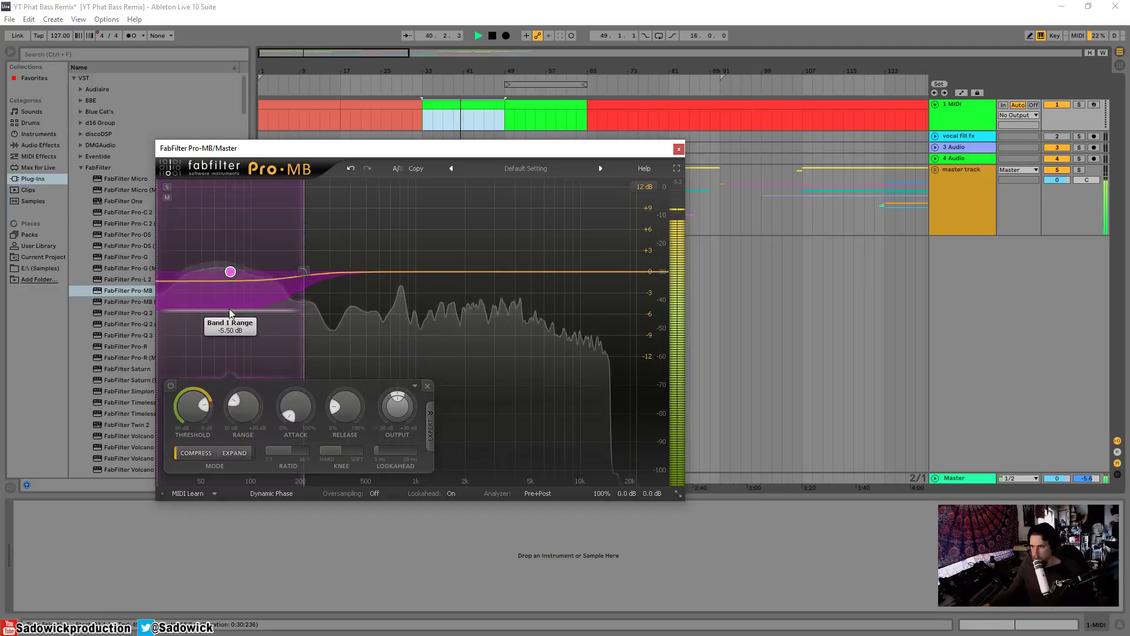
{"action": "left_click_drag", "start_coordinate": [230, 310], "coordinate": [228, 304]}
Step: Add a second compression band above the low band, shift their shared crossover slightly lower, solo it, and extend it upward past 1 kHz
{"action": "left_click", "coordinate": [328, 182]}
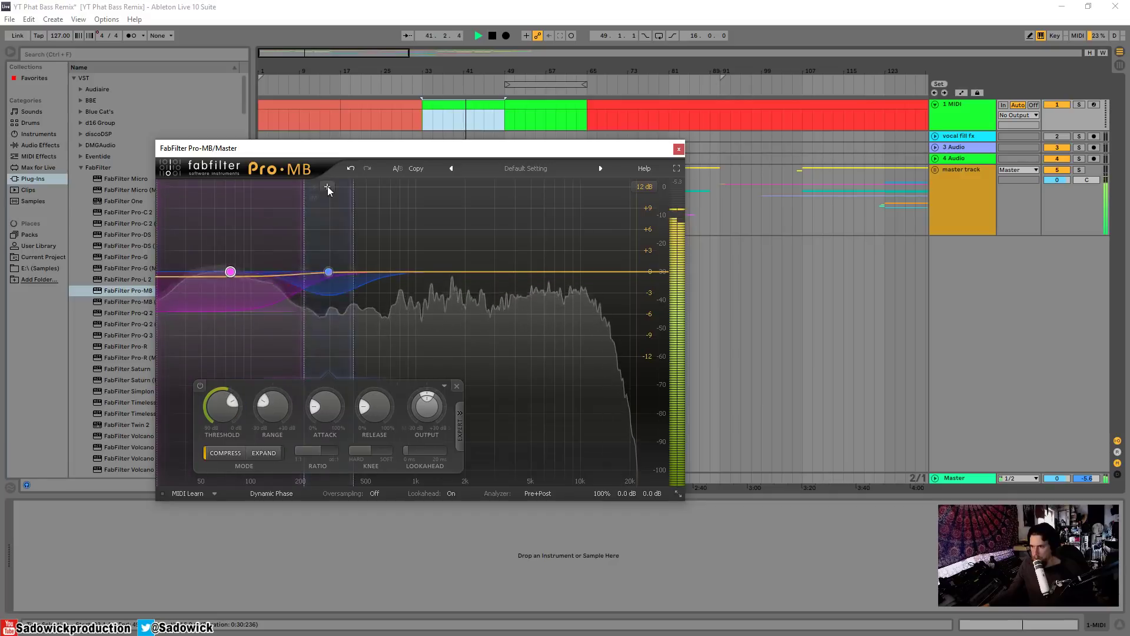
{"action": "left_click_drag", "start_coordinate": [298, 199], "coordinate": [292, 239]}
{"action": "left_click", "coordinate": [302, 187]}
{"action": "left_click_drag", "start_coordinate": [349, 206], "coordinate": [435, 214]}
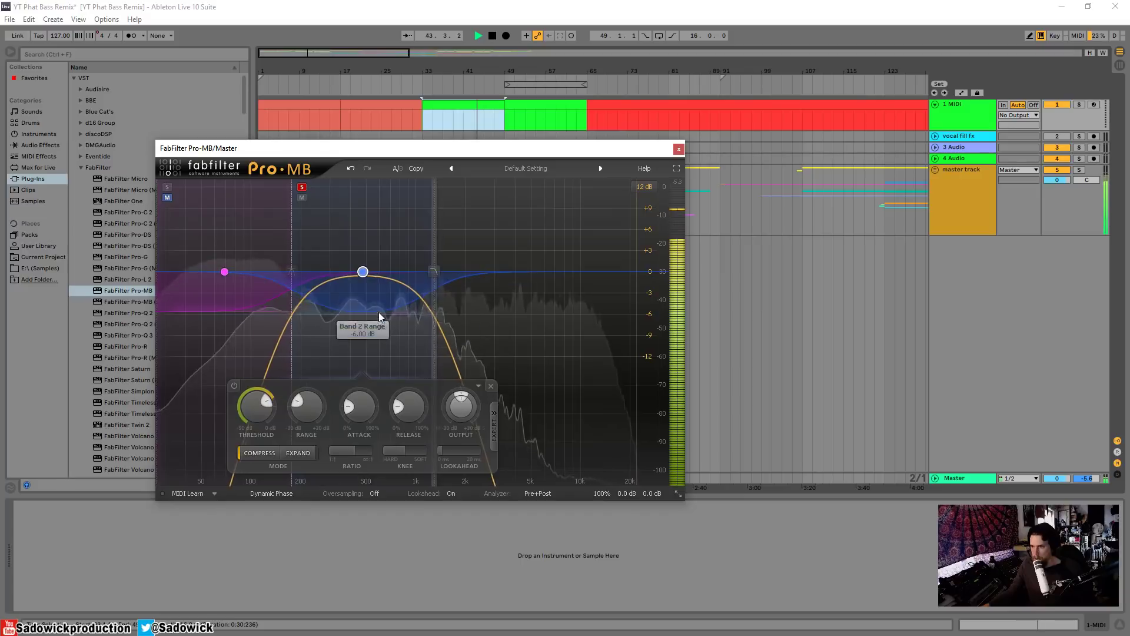
Step: Adjust the second band's threshold and attack, lower its upper crossover to about 766 Hz, and unsolo it
{"action": "left_click_drag", "start_coordinate": [262, 396], "coordinate": [276, 404]}
{"action": "left_click_drag", "start_coordinate": [352, 412], "coordinate": [353, 487]}
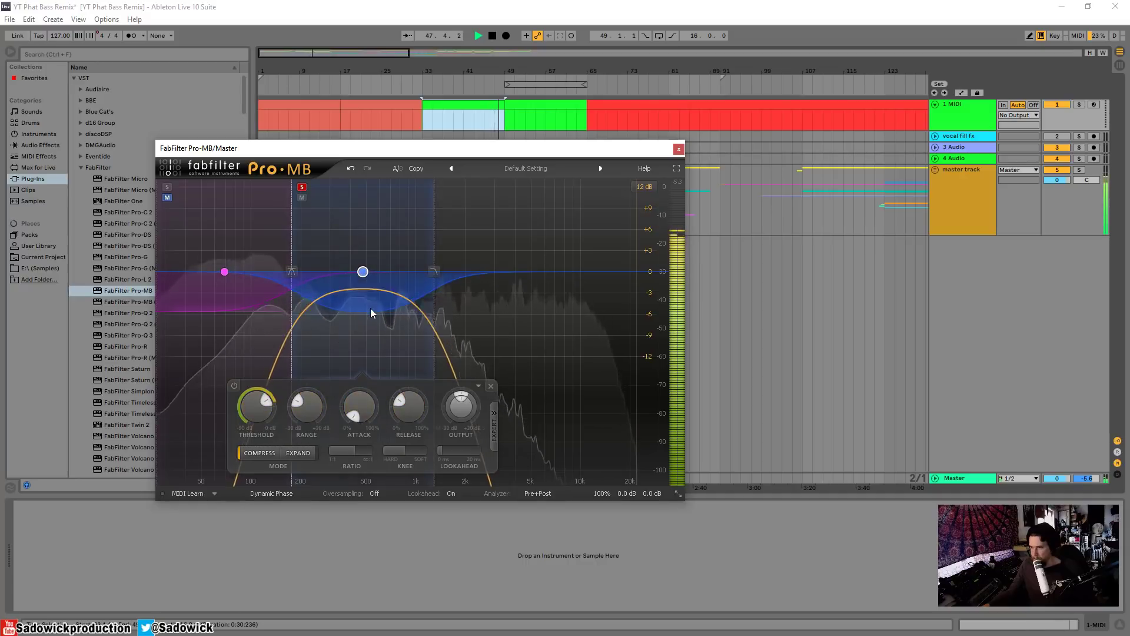
{"action": "left_click_drag", "start_coordinate": [434, 250], "coordinate": [398, 244]}
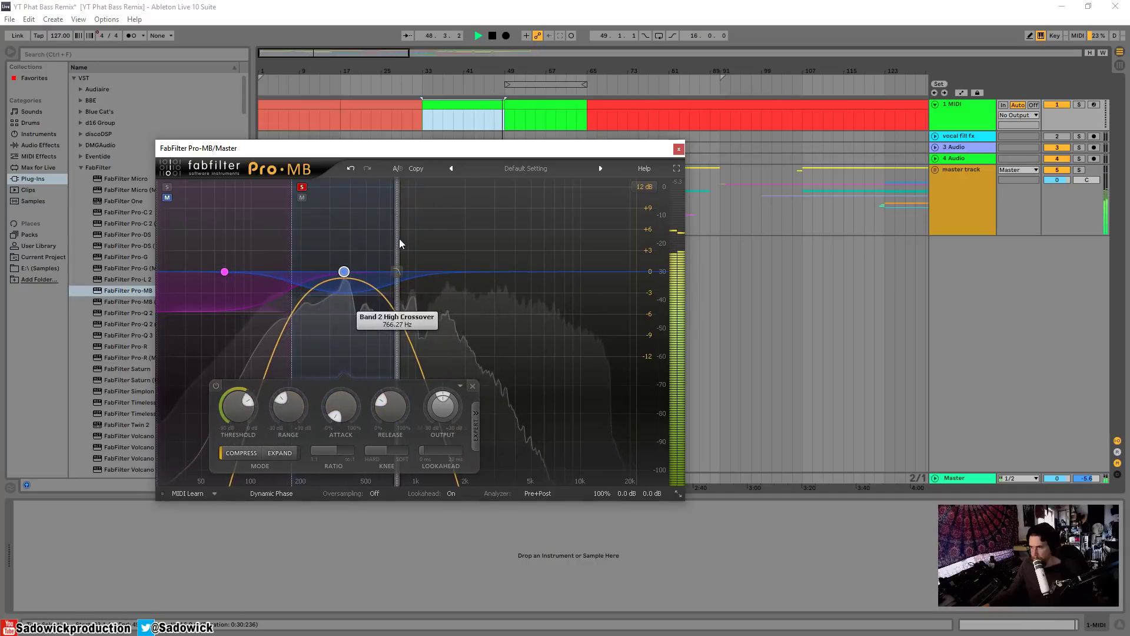
{"action": "left_click", "coordinate": [301, 189]}
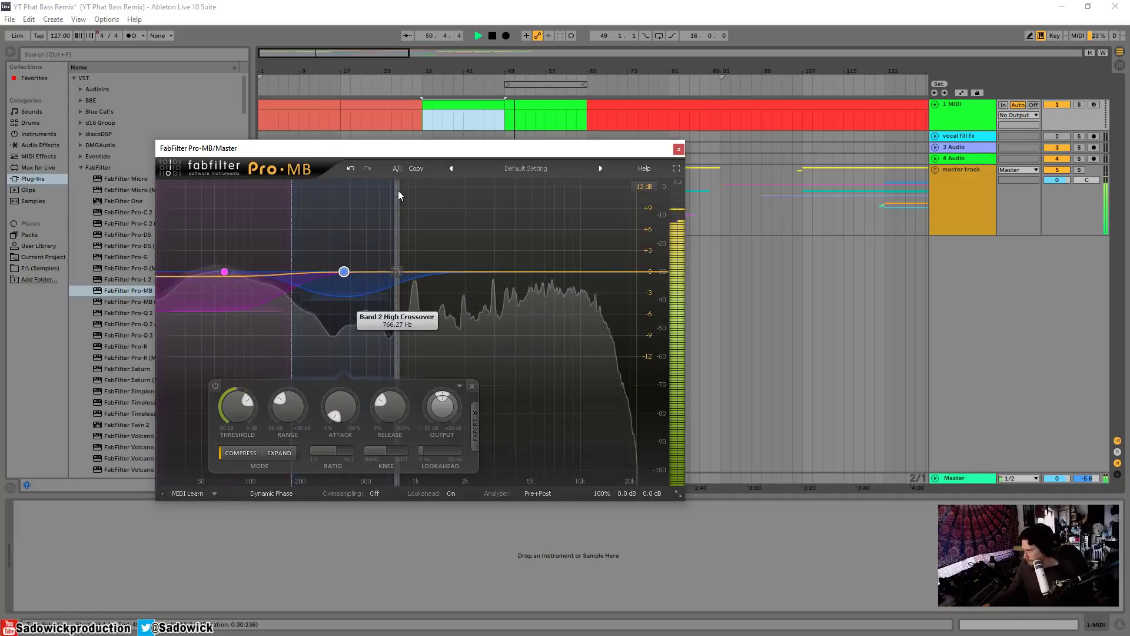
Step: Stop playback and add a third band from about 766 Hz to 4.2 kHz with a range of about -7.9 dB
{"action": "key", "text": "space"}
{"action": "left_click_drag", "start_coordinate": [438, 186], "coordinate": [517, 223]}
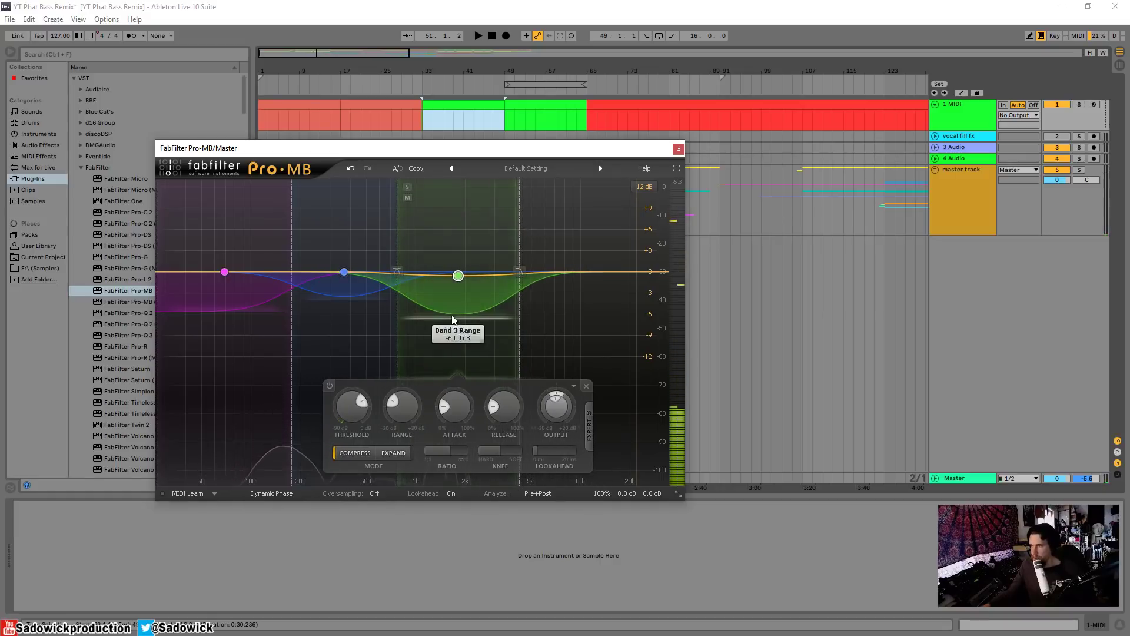
{"action": "mouse_move", "coordinate": [461, 318]}
{"action": "left_mouse_down"}
{"action": "mouse_move", "coordinate": [461, 299]}
{"action": "mouse_move", "coordinate": [462, 330]}
{"action": "left_mouse_up"}
Step: Solo the third band while replaying from bar 33, adjust its threshold, reduce its compression range, and unsolo it
{"action": "key", "text": "space"}
{"action": "left_click", "coordinate": [407, 187]}
{"action": "key", "text": "space"}
{"action": "key", "text": "space"}
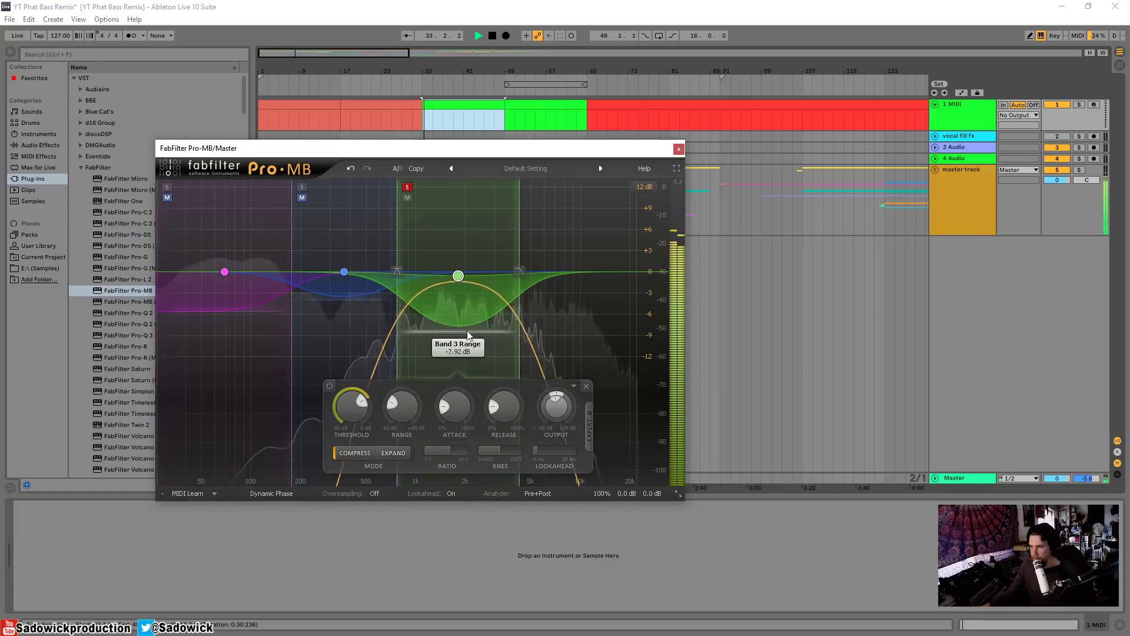
{"action": "left_click_drag", "start_coordinate": [354, 408], "coordinate": [381, 409]}
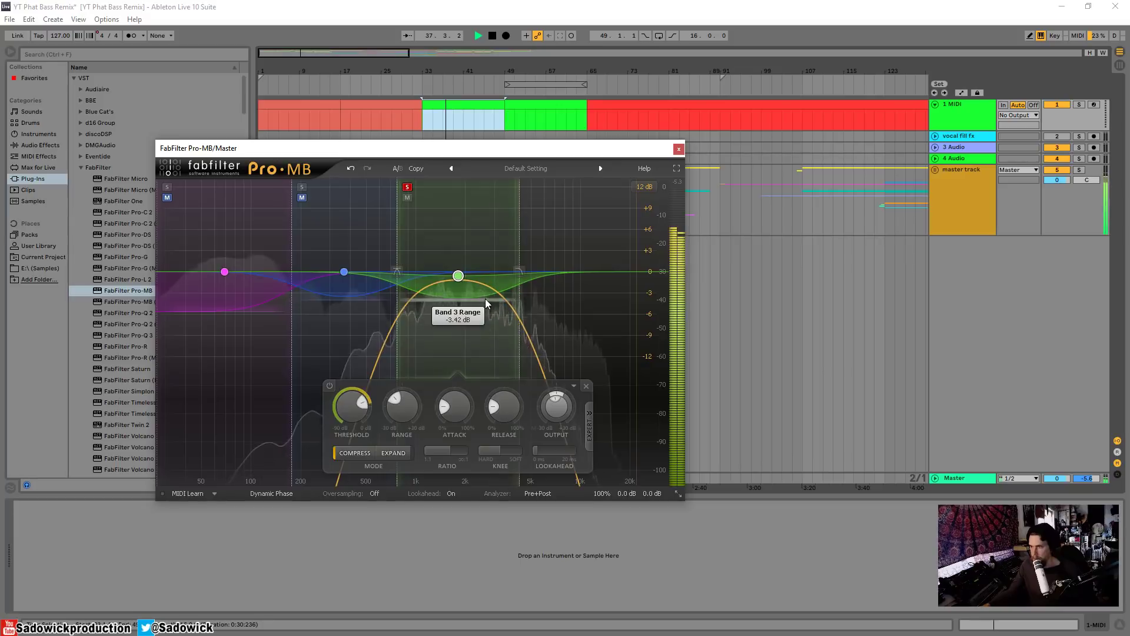
{"action": "left_click", "coordinate": [407, 186]}
Step: Add a fourth band above the third, solo it, lower its threshold, set its attack to about 36%, and unsolo it
{"action": "left_click", "coordinate": [551, 186]}
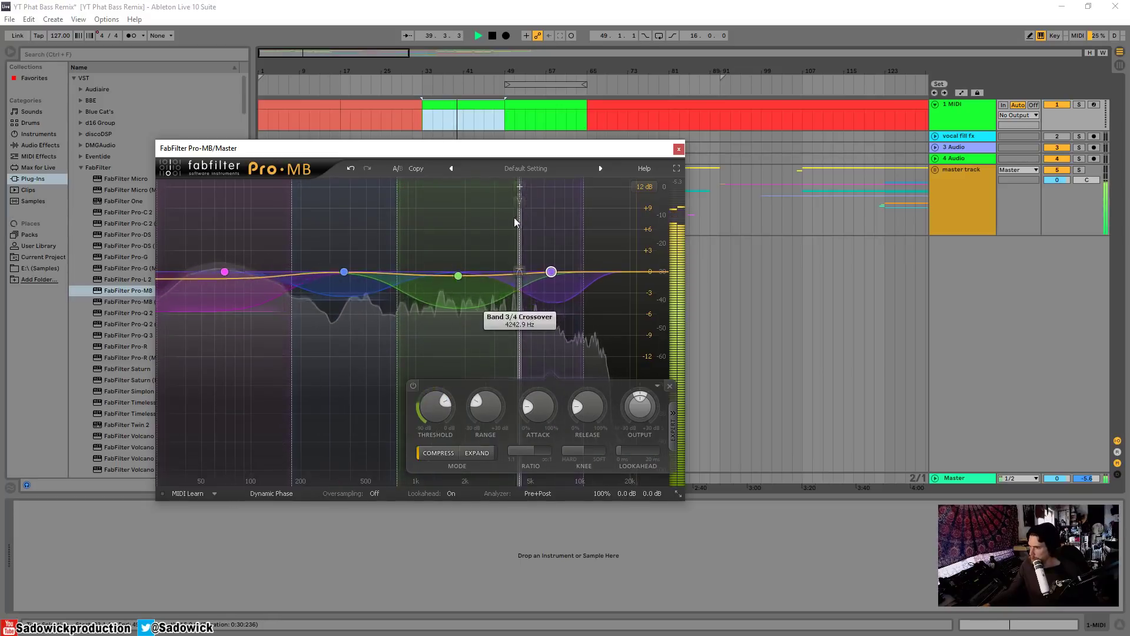
{"action": "left_click", "coordinate": [514, 186]}
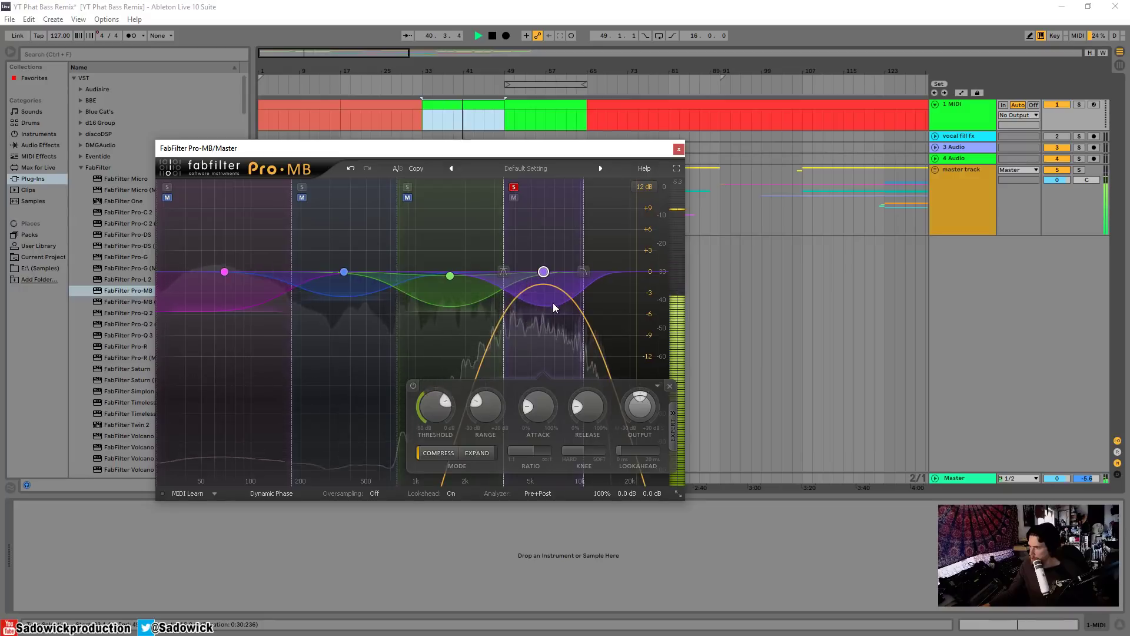
{"action": "left_click_drag", "start_coordinate": [448, 399], "coordinate": [439, 385]}
{"action": "left_click_drag", "start_coordinate": [537, 408], "coordinate": [539, 395]}
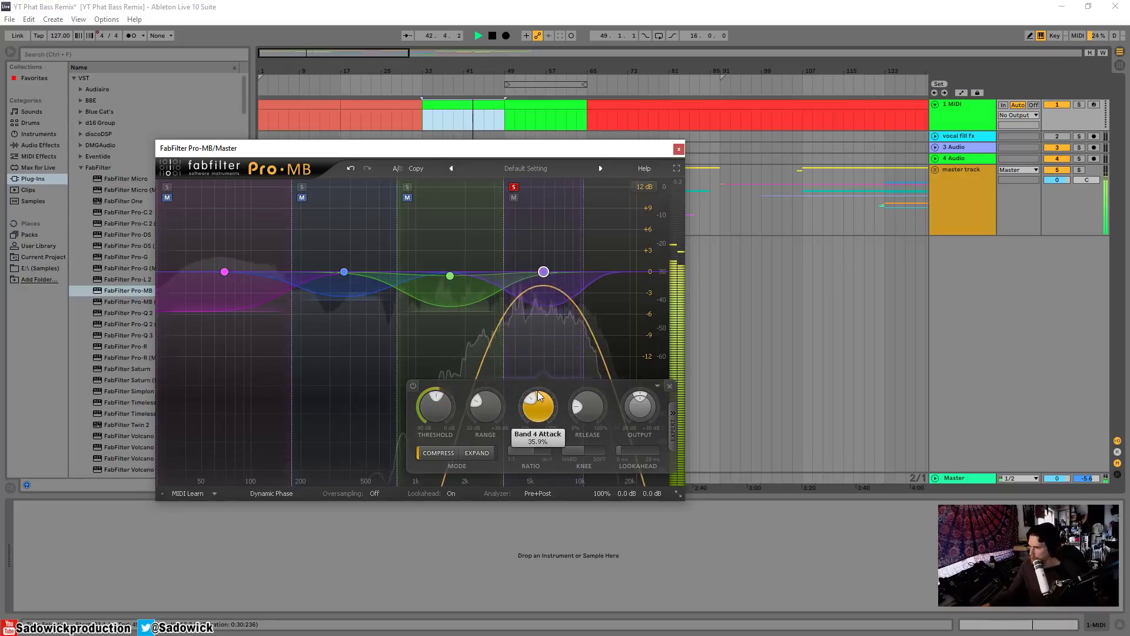
{"action": "left_click", "coordinate": [514, 187]}
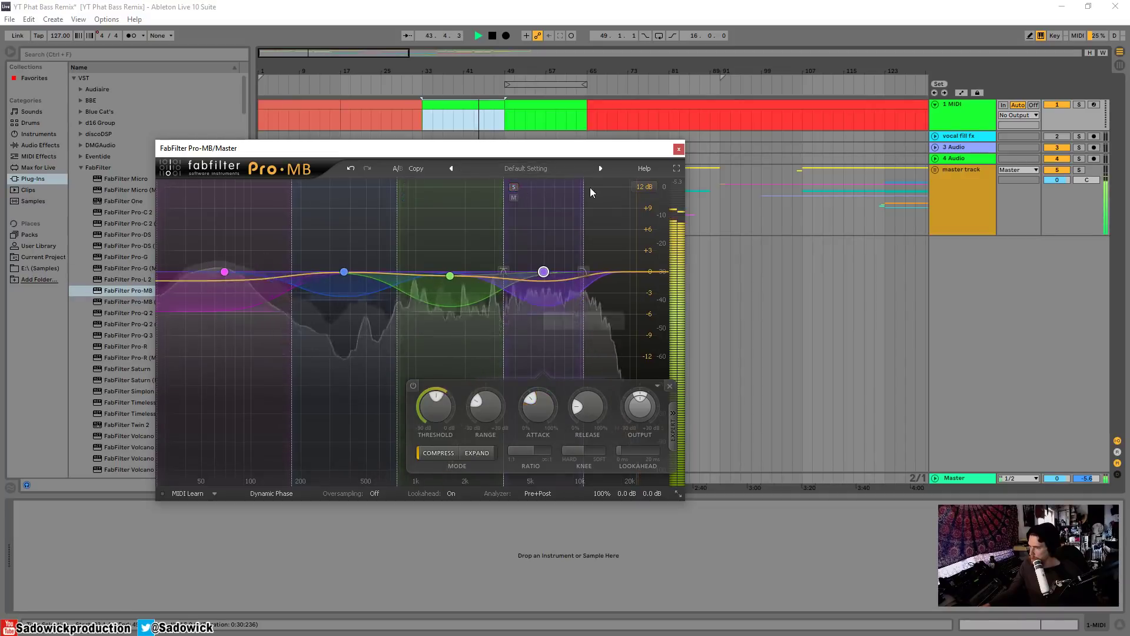
Step: Add a fifth band extending to the highest frequencies with a reduced compression range, and close the Pro-MB window
{"action": "left_click", "coordinate": [611, 182]}
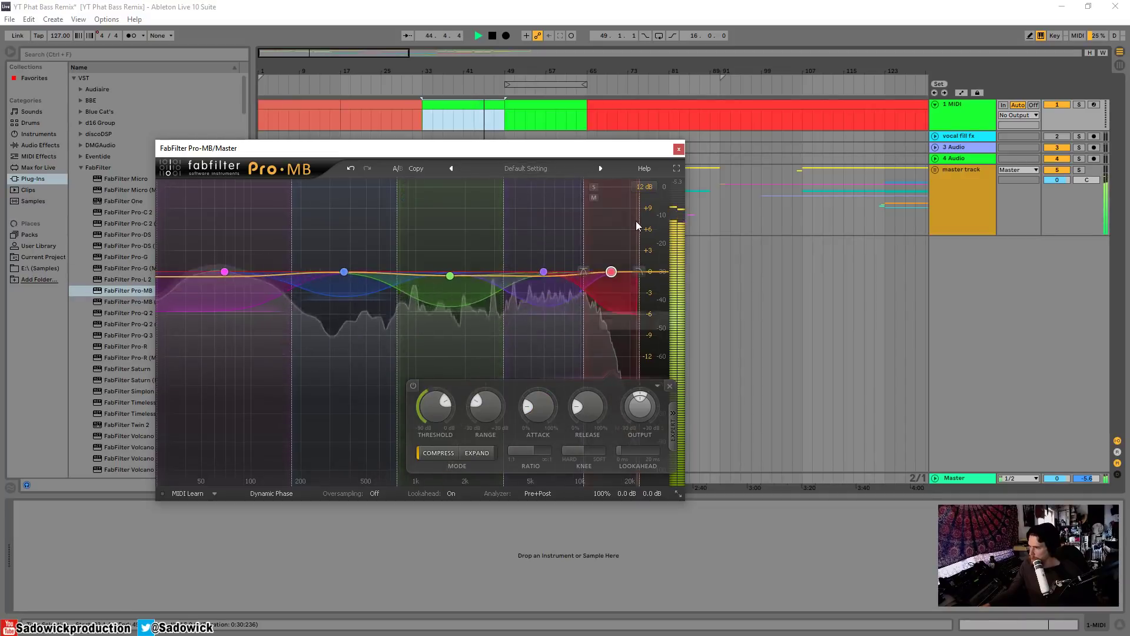
{"action": "left_click_drag", "start_coordinate": [638, 221], "coordinate": [798, 224]}
{"action": "mouse_move", "coordinate": [652, 314]}
{"action": "left_mouse_down"}
{"action": "mouse_move", "coordinate": [652, 383]}
{"action": "mouse_move", "coordinate": [652, 301]}
{"action": "left_mouse_up"}
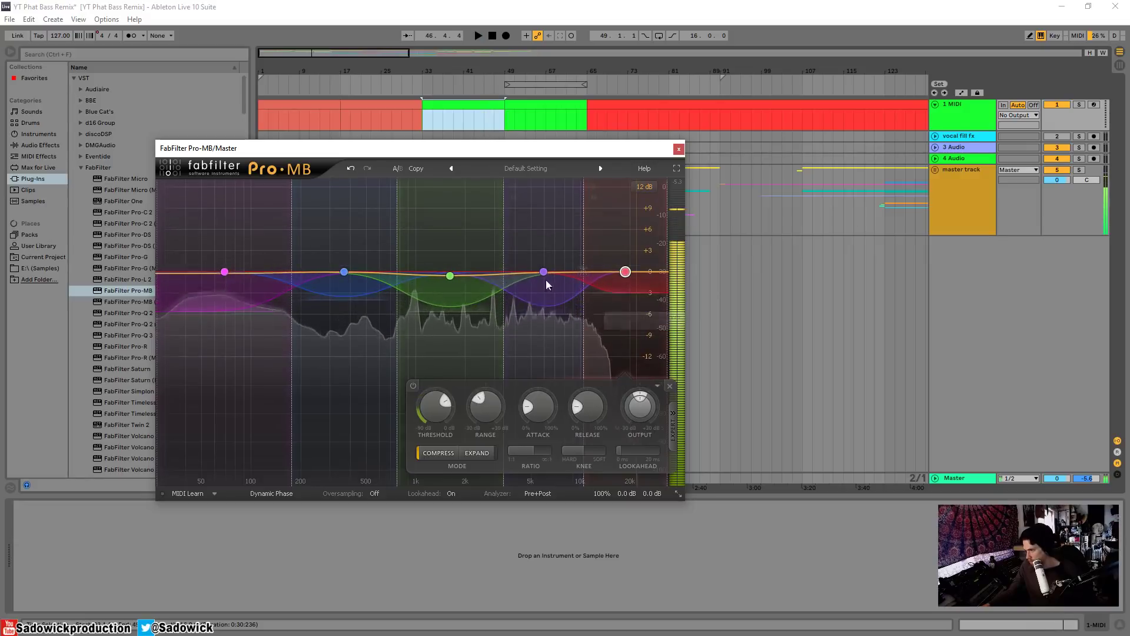
{"action": "key", "text": "space"}
{"action": "left_click", "coordinate": [679, 149]}
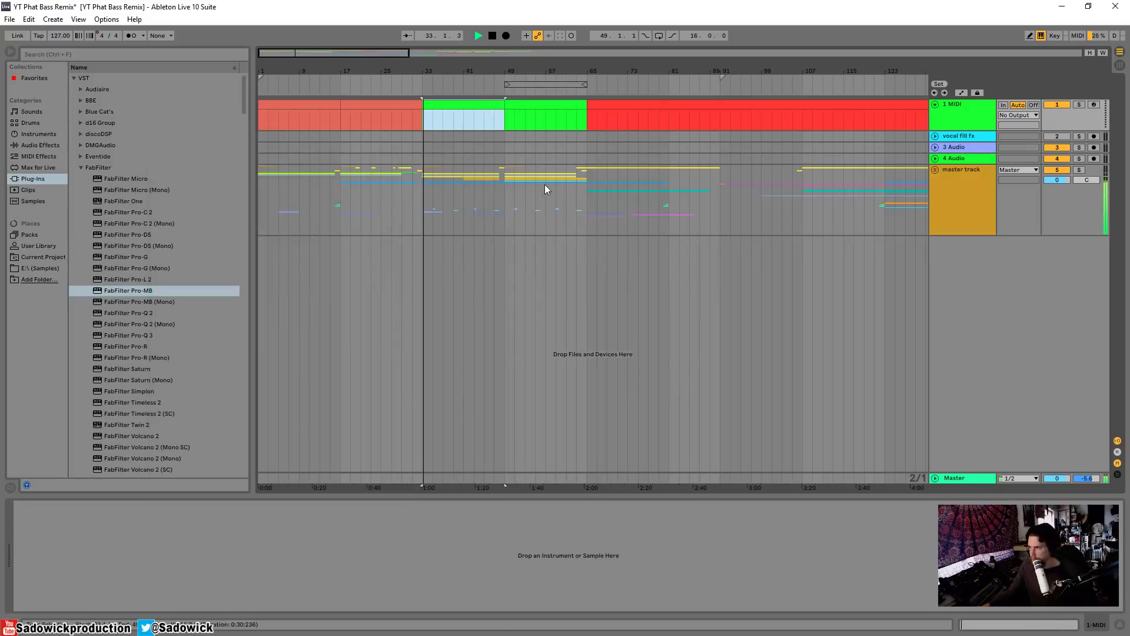
Step: Fold the Pro-Q 3 and Pro-MB devices on the Master and insert FabFilter Pro-C 2 before Pro-L 2
{"action": "left_click", "coordinate": [960, 479]}
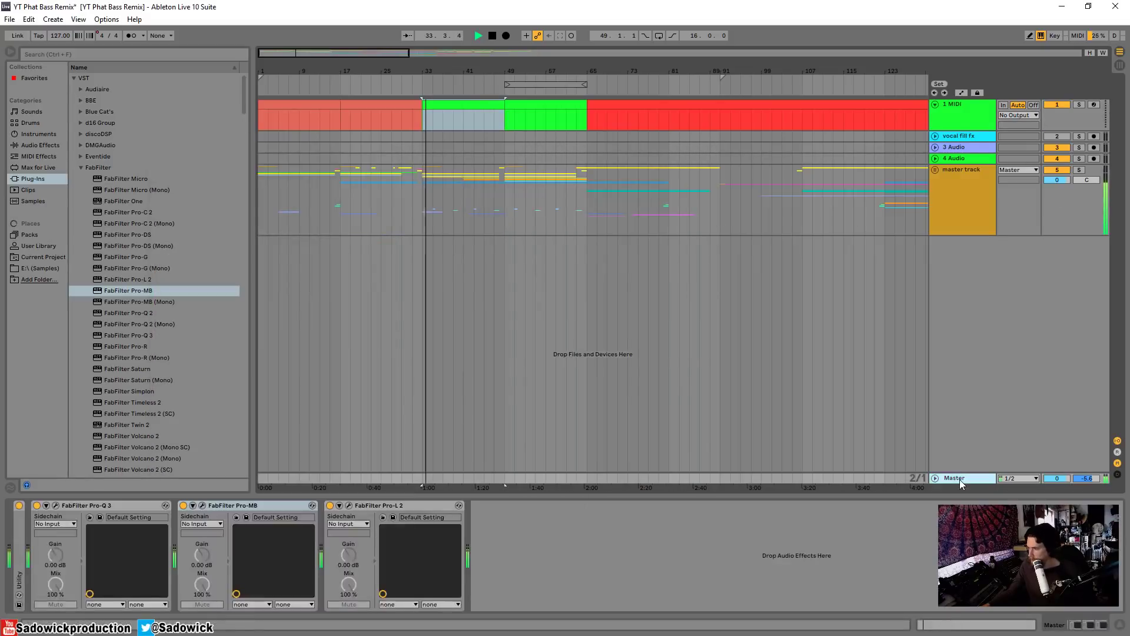
{"action": "double_click", "coordinate": [107, 504]}
{"action": "double_click", "coordinate": [100, 506]}
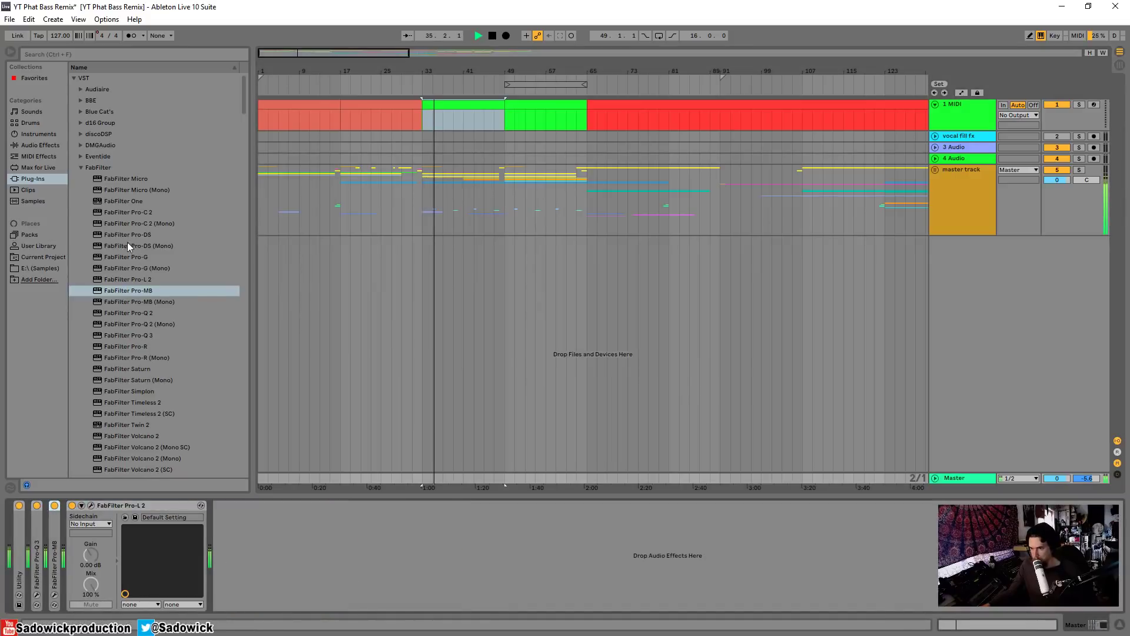
{"action": "left_click_drag", "start_coordinate": [129, 217], "coordinate": [87, 524]}
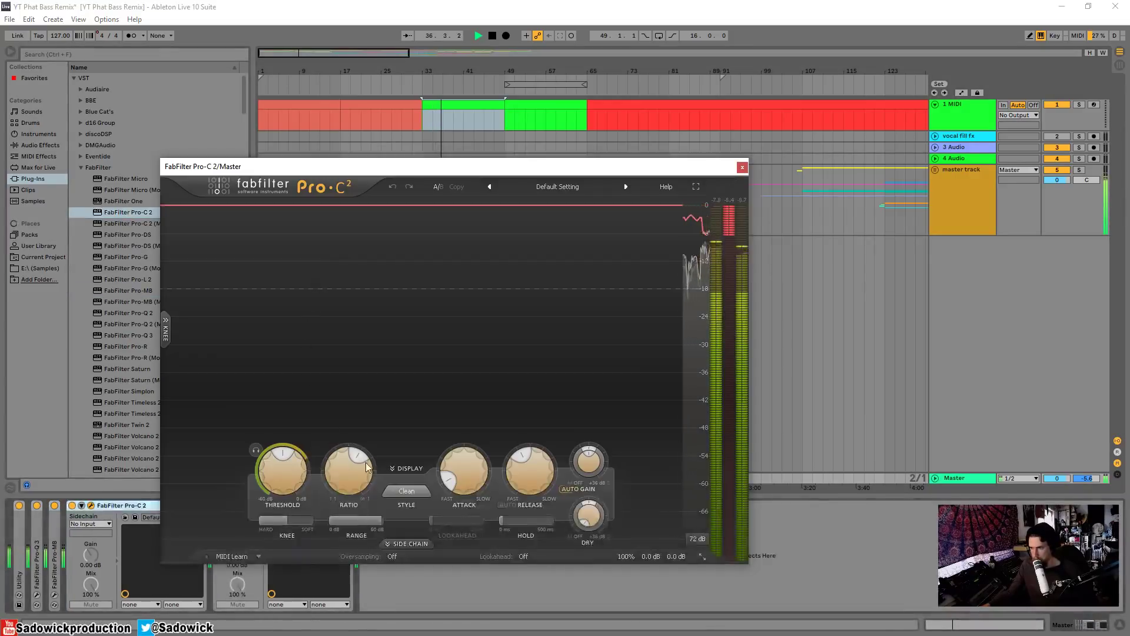
Step: Set Pro-C 2 to the Mastering style, raise its threshold fully, and set the ratio to about 2:1
{"action": "left_click", "coordinate": [407, 491]}
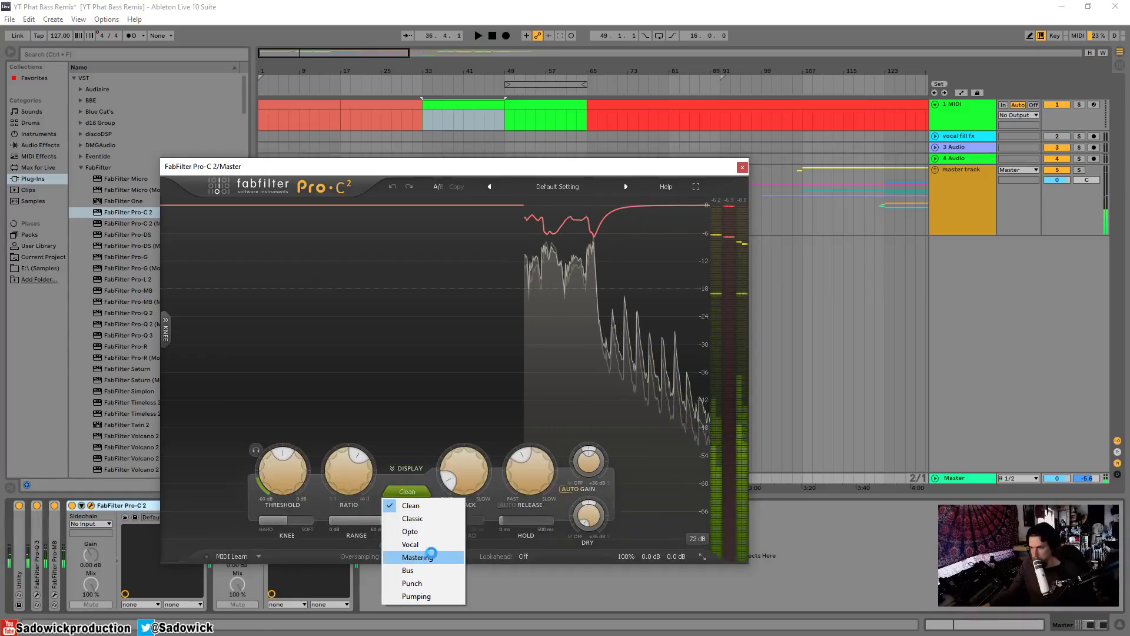
{"action": "left_click", "coordinate": [431, 556]}
{"action": "left_click_drag", "start_coordinate": [289, 449], "coordinate": [193, 548]}
{"action": "key", "text": "space"}
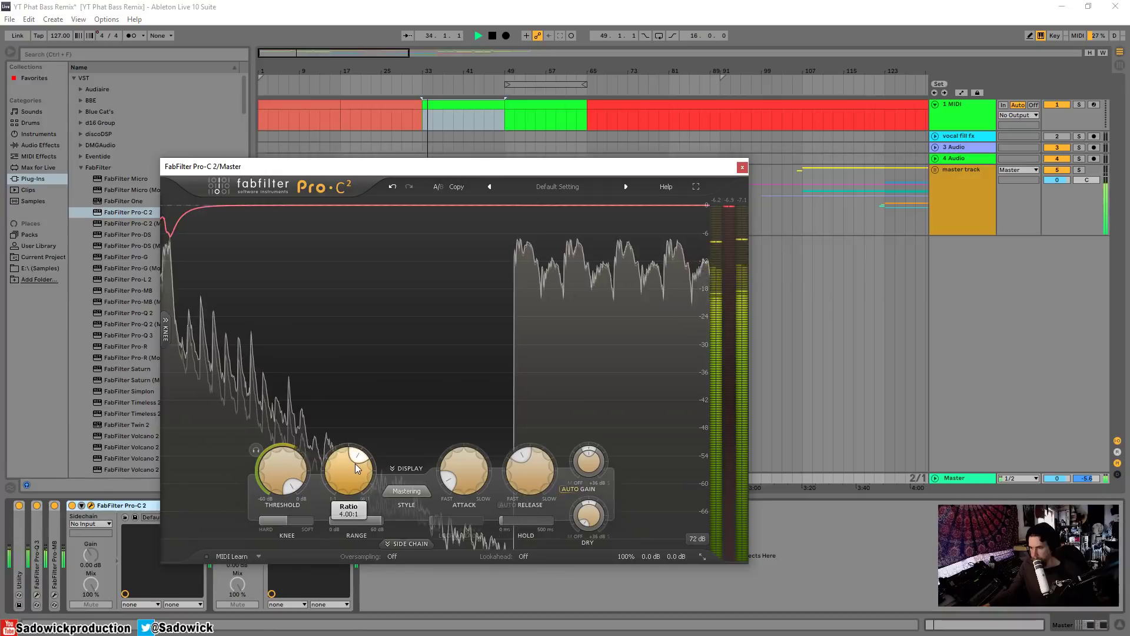
{"action": "key", "text": "space"}
{"action": "left_click_drag", "start_coordinate": [361, 463], "coordinate": [340, 451]}
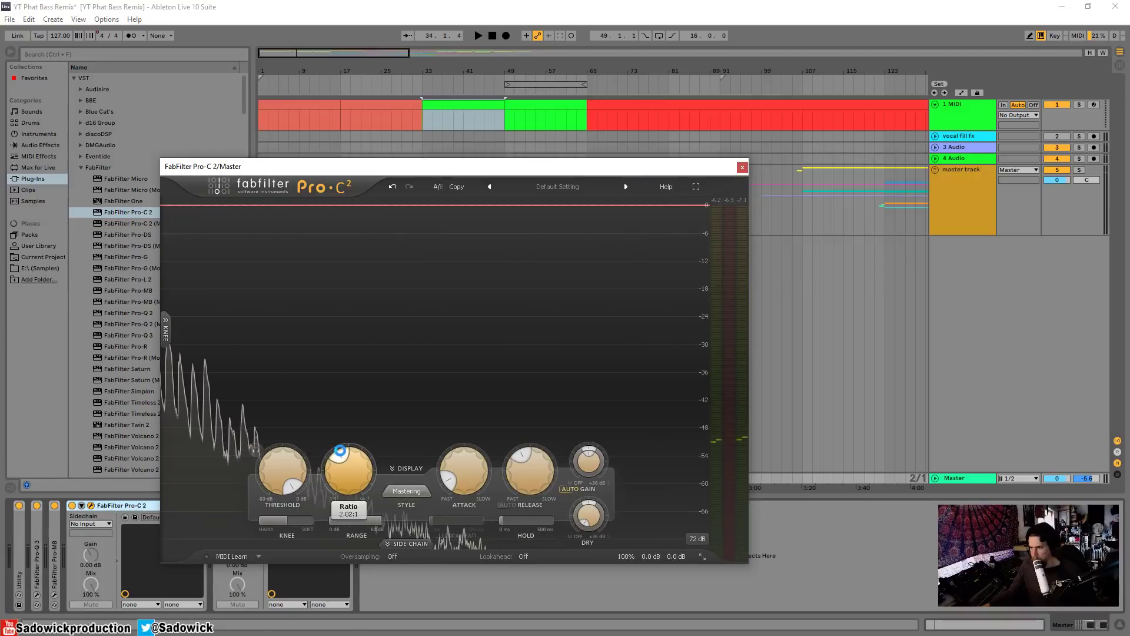
Step: Replay from bar 33 and tune the compressor's threshold, slow its attack to about 8.8 ms, and shorten its release
{"action": "left_click_drag", "start_coordinate": [280, 474], "coordinate": [281, 505]}
{"action": "key", "text": "space"}
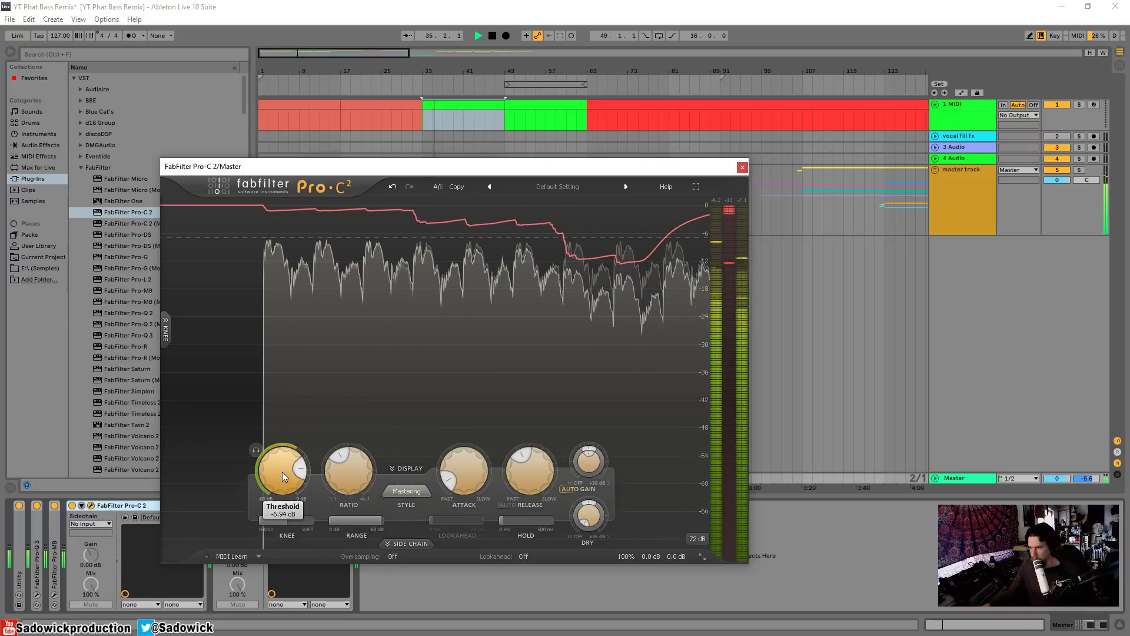
{"action": "left_click_drag", "start_coordinate": [281, 471], "coordinate": [282, 478]}
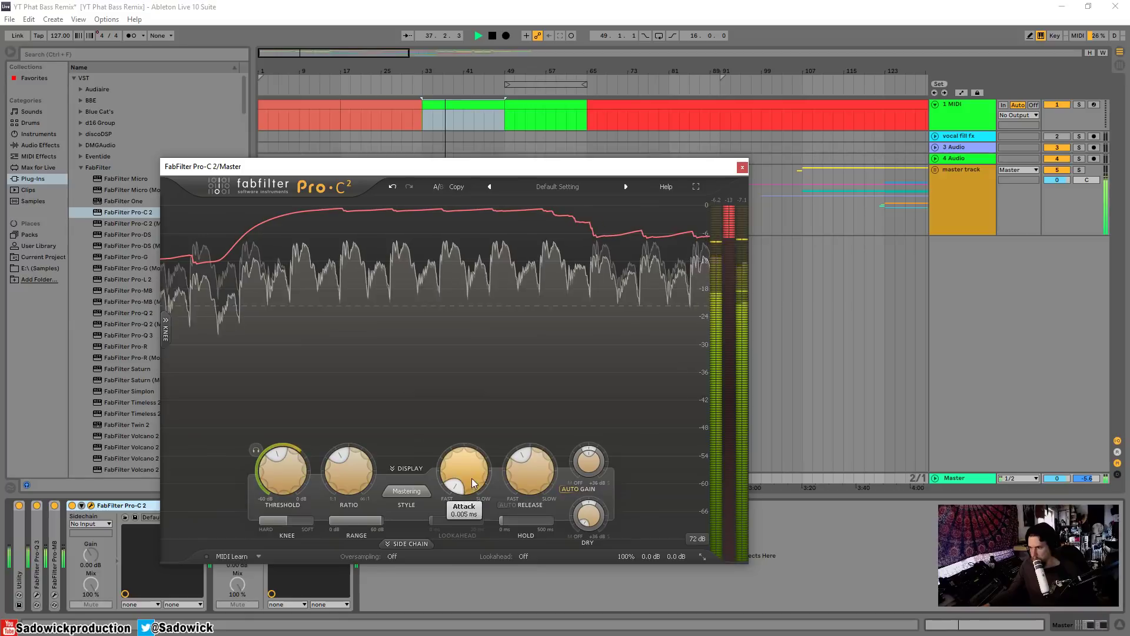
{"action": "left_click_drag", "start_coordinate": [452, 400], "coordinate": [451, 465]}
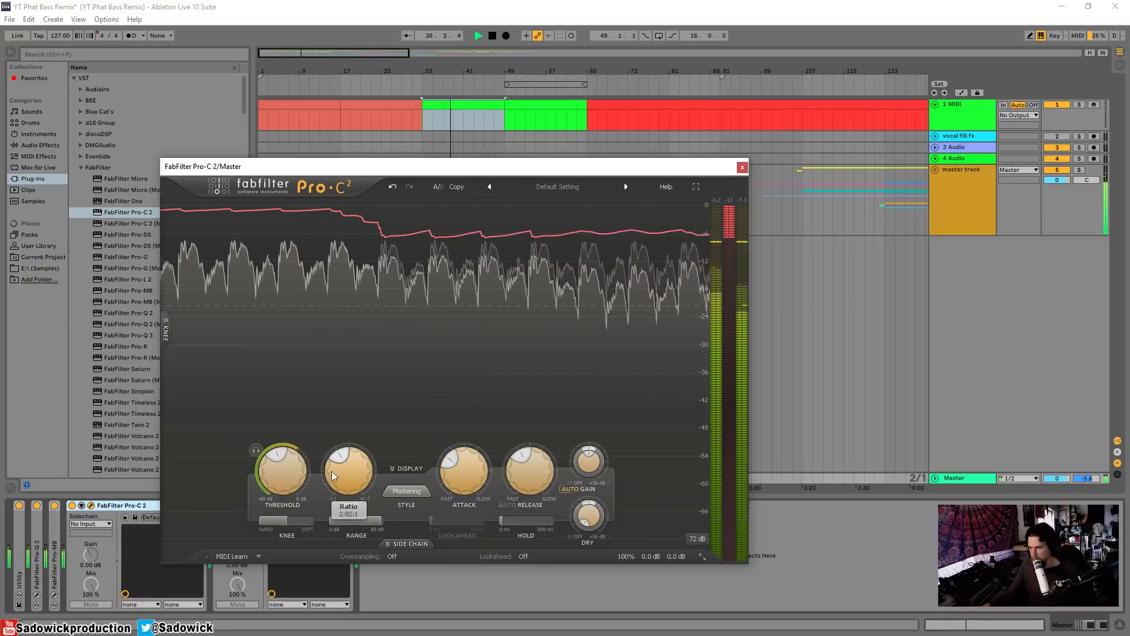
{"action": "left_click_drag", "start_coordinate": [283, 464], "coordinate": [283, 453]}
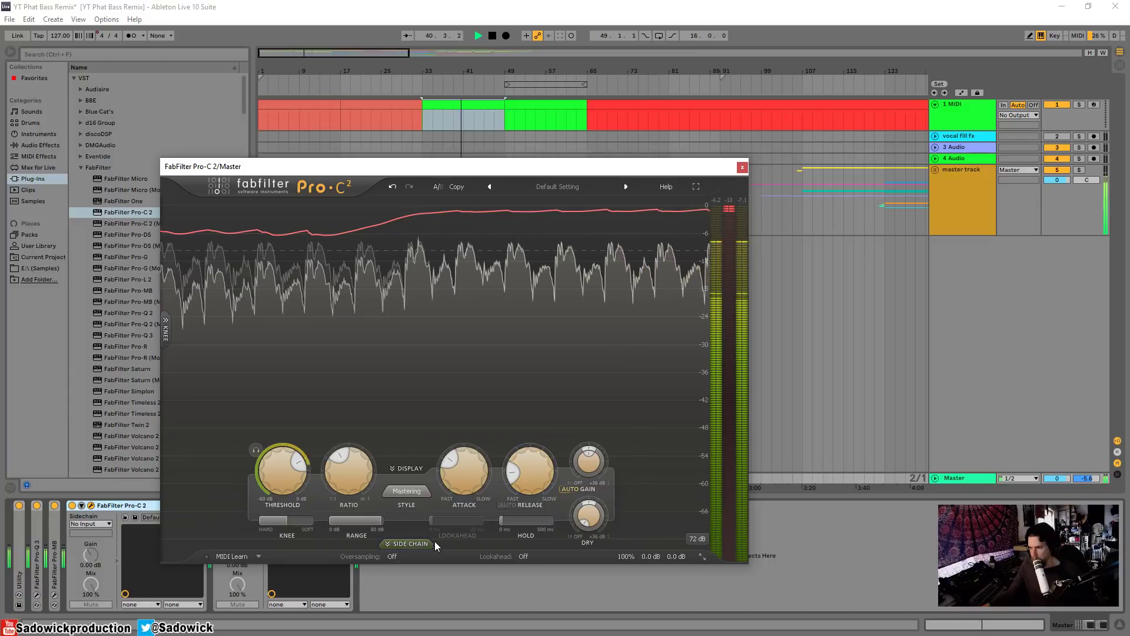
Step: Set Pro-C 2 oversampling to 2x, leave lookahead off, and set the level display range to 36 dB
{"action": "left_click", "coordinate": [404, 558]}
{"action": "left_click", "coordinate": [410, 580]}
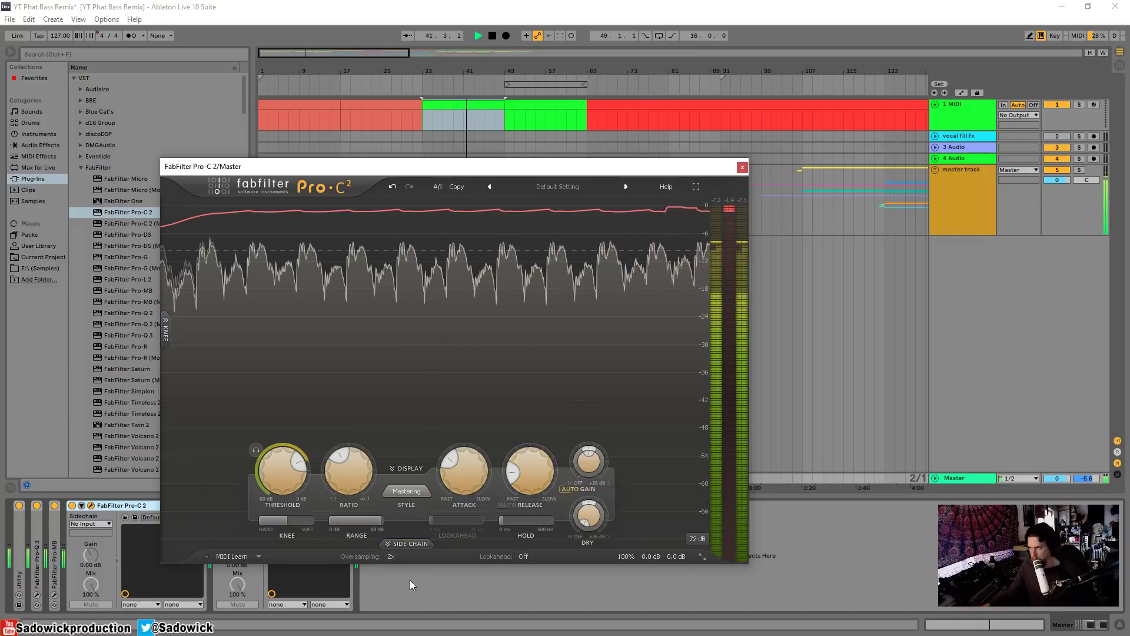
{"action": "left_click", "coordinate": [524, 557]}
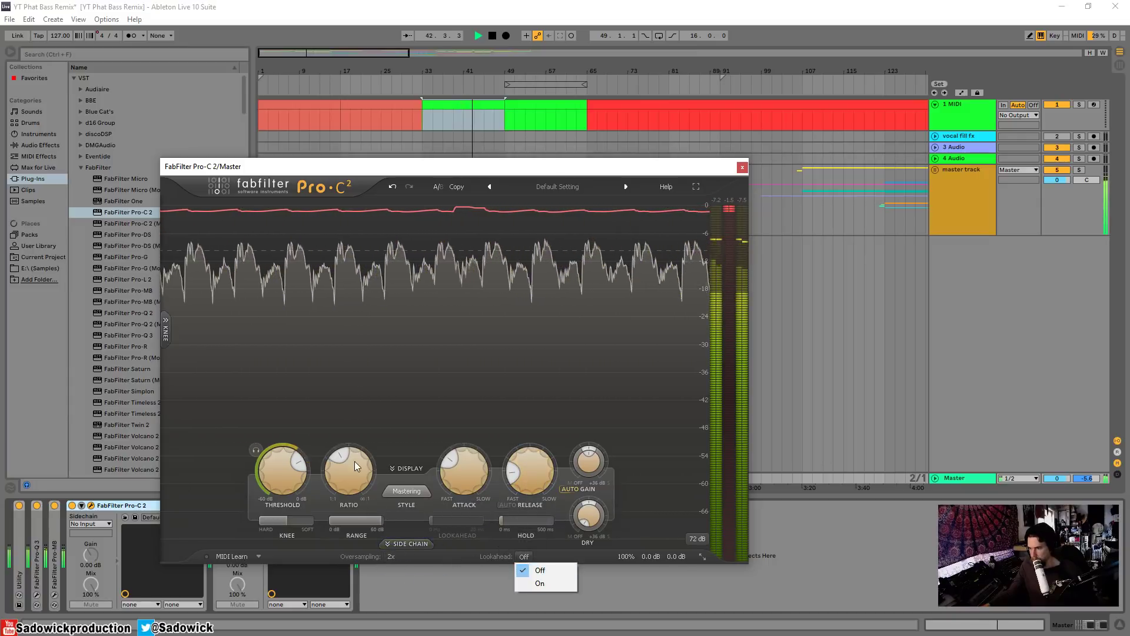
{"action": "left_click", "coordinate": [307, 466]}
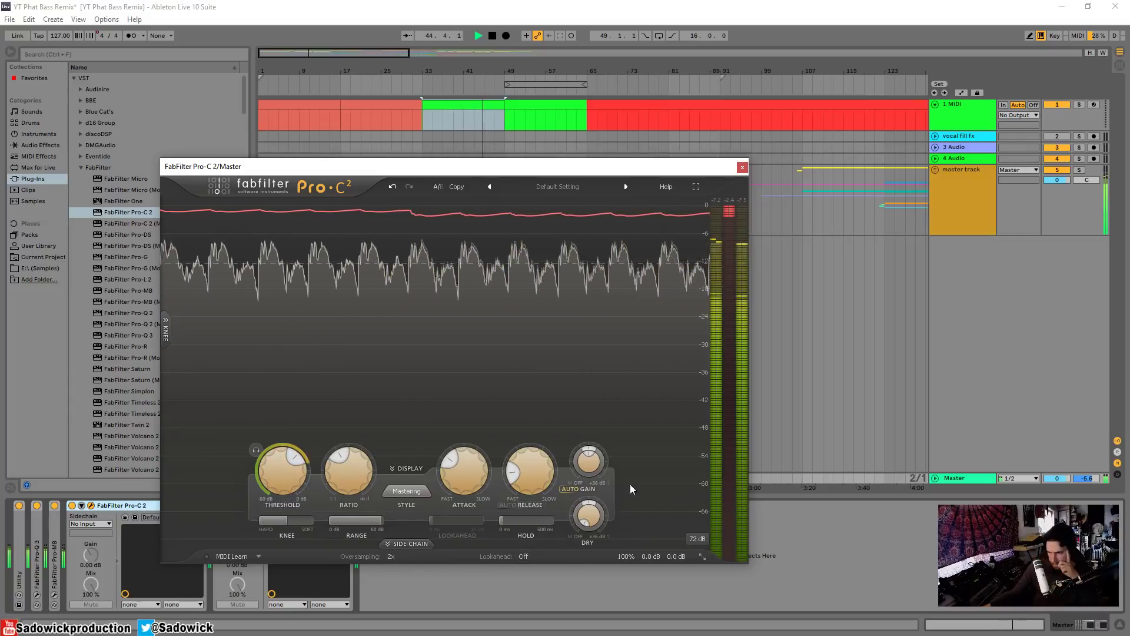
{"action": "left_click", "coordinate": [698, 540]}
{"action": "left_click", "coordinate": [712, 585]}
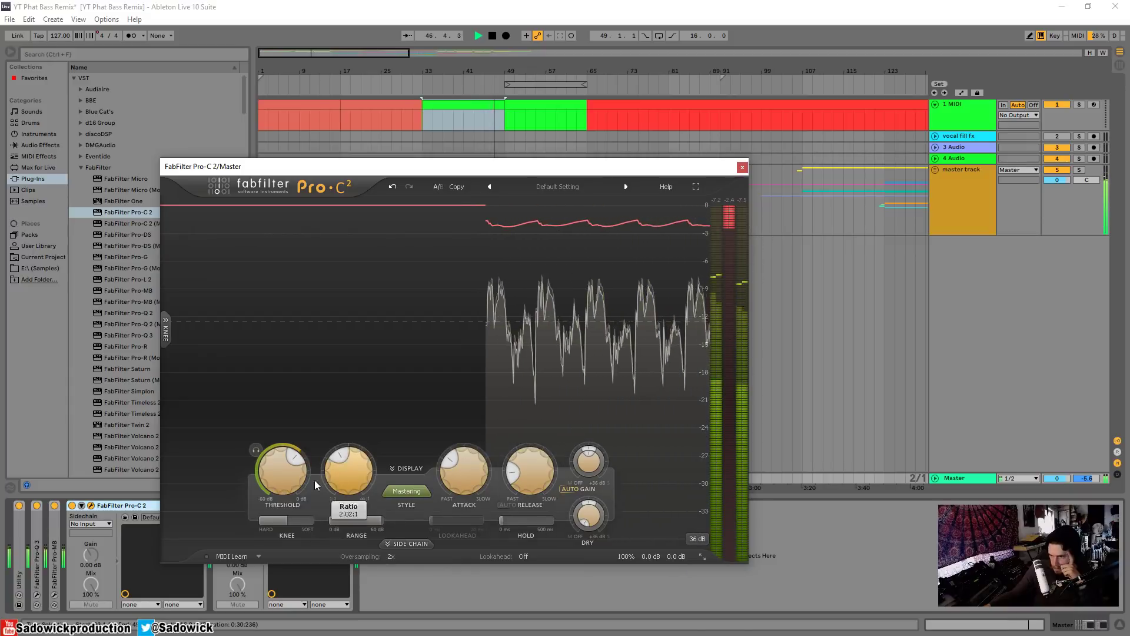
Step: Fine-tune Pro-C 2's threshold during playback, shorten the attack, and set the release to 10 ms
{"action": "left_click_drag", "start_coordinate": [301, 464], "coordinate": [304, 462]}
{"action": "left_click_drag", "start_coordinate": [521, 480], "coordinate": [524, 465]}
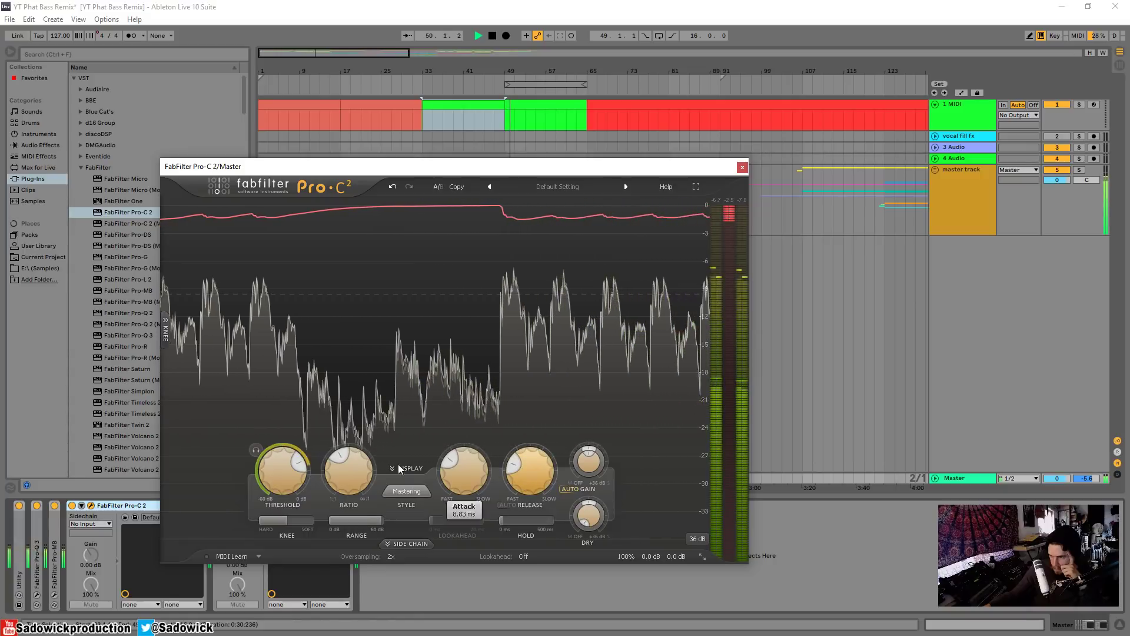
{"action": "left_click_drag", "start_coordinate": [301, 462], "coordinate": [303, 466]}
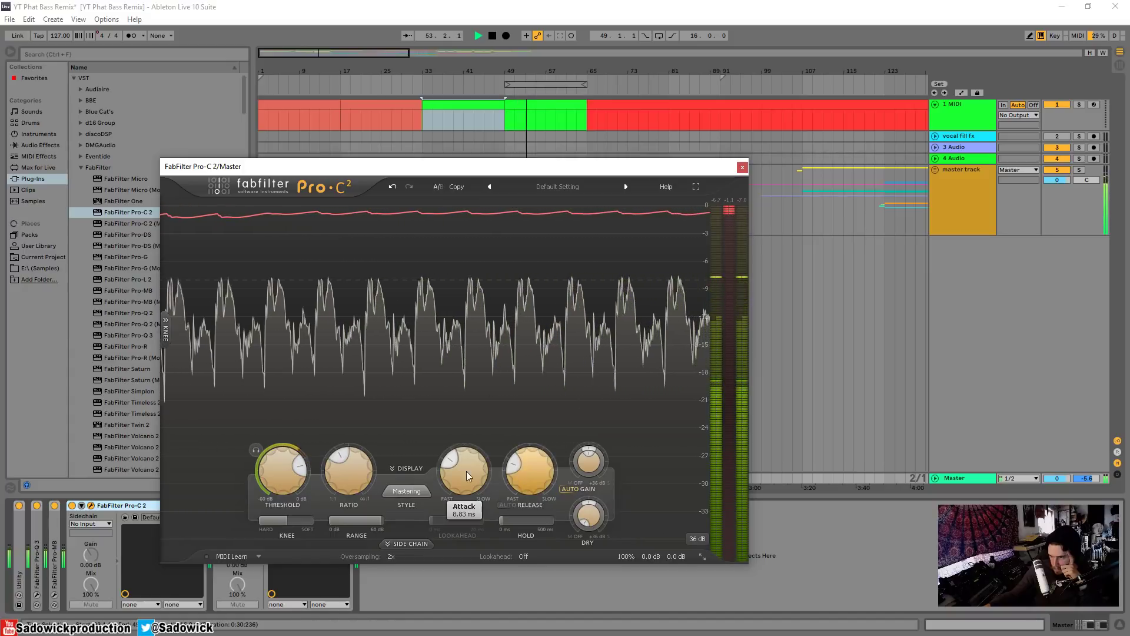
{"action": "left_click_drag", "start_coordinate": [466, 471], "coordinate": [513, 592]}
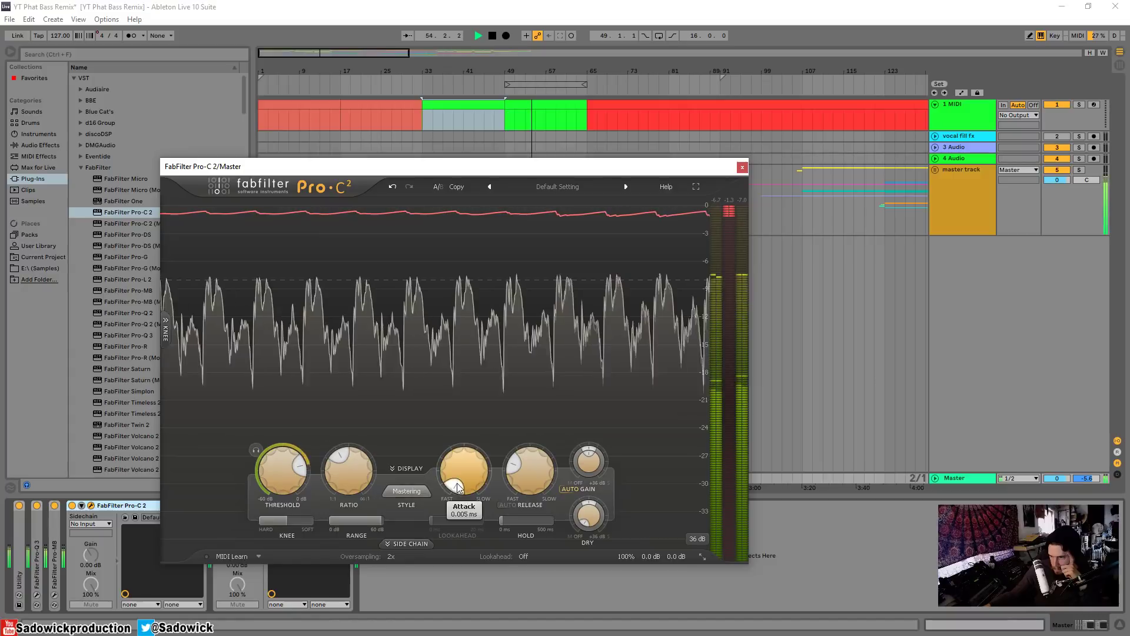
{"action": "left_click_drag", "start_coordinate": [454, 485], "coordinate": [451, 473]}
{"action": "left_click_drag", "start_coordinate": [519, 475], "coordinate": [518, 517]}
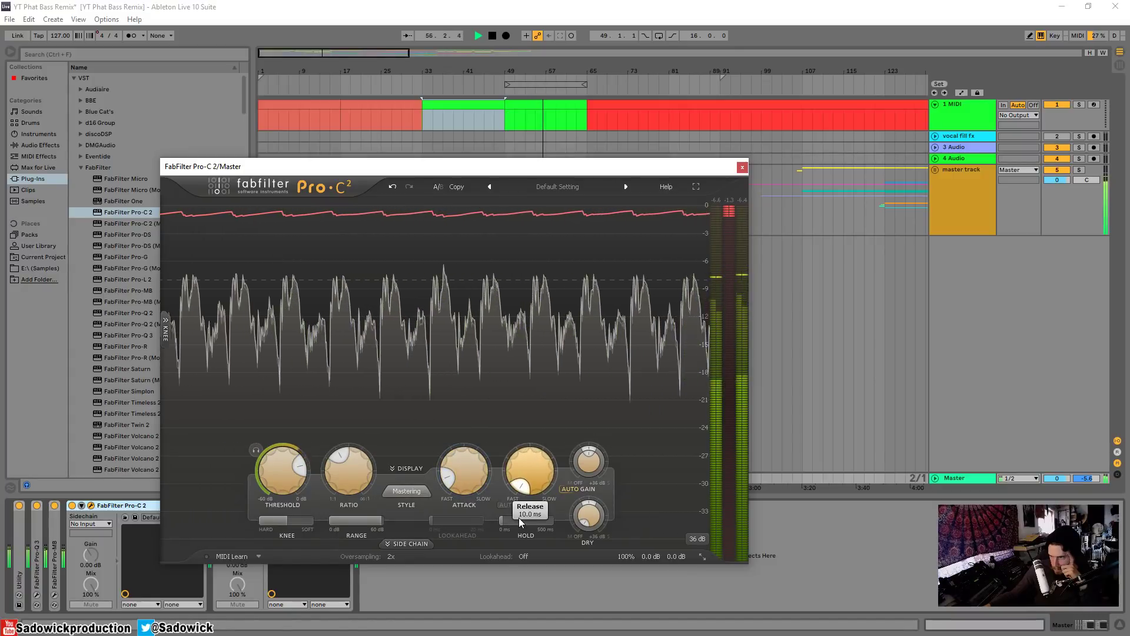
Step: Sweep Pro-C 2's threshold, settle it with the help of the trigger audition, and close the compressor's window
{"action": "left_click_drag", "start_coordinate": [289, 439], "coordinate": [217, 425]}
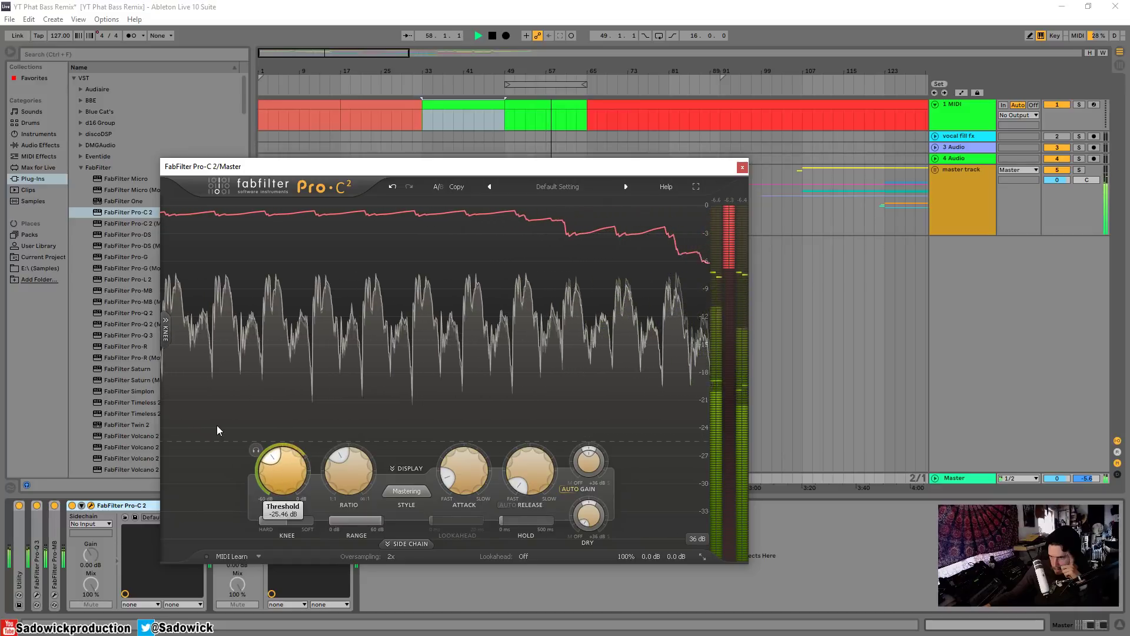
{"action": "left_click", "coordinate": [256, 450]}
{"action": "left_click_drag", "start_coordinate": [274, 459], "coordinate": [320, 462]}
{"action": "left_click", "coordinate": [256, 449]}
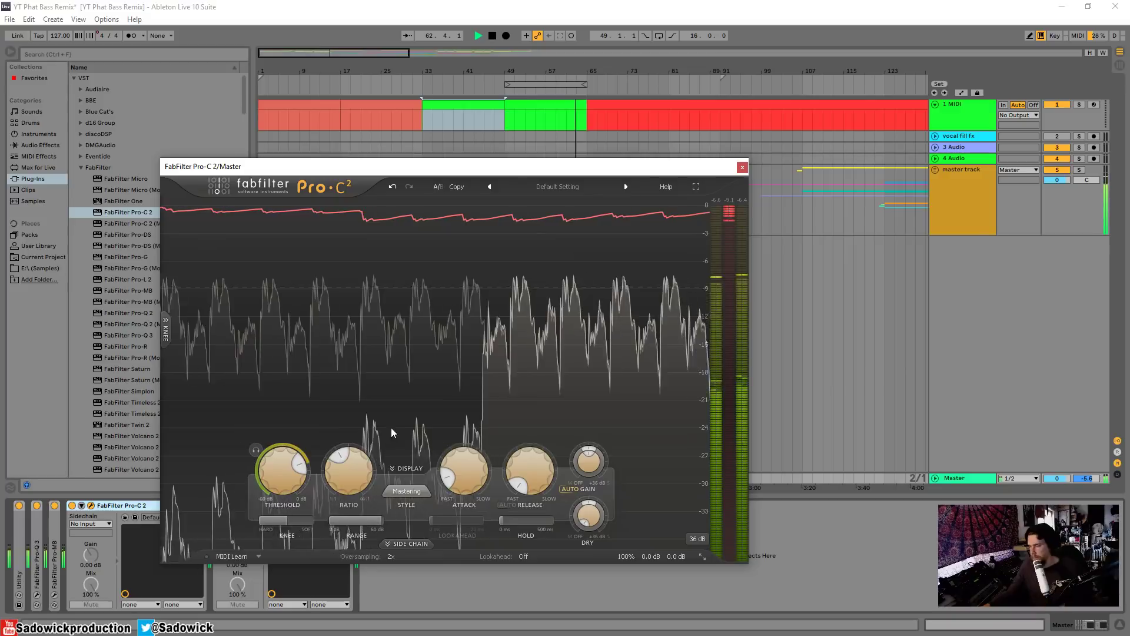
{"action": "left_click", "coordinate": [742, 167]}
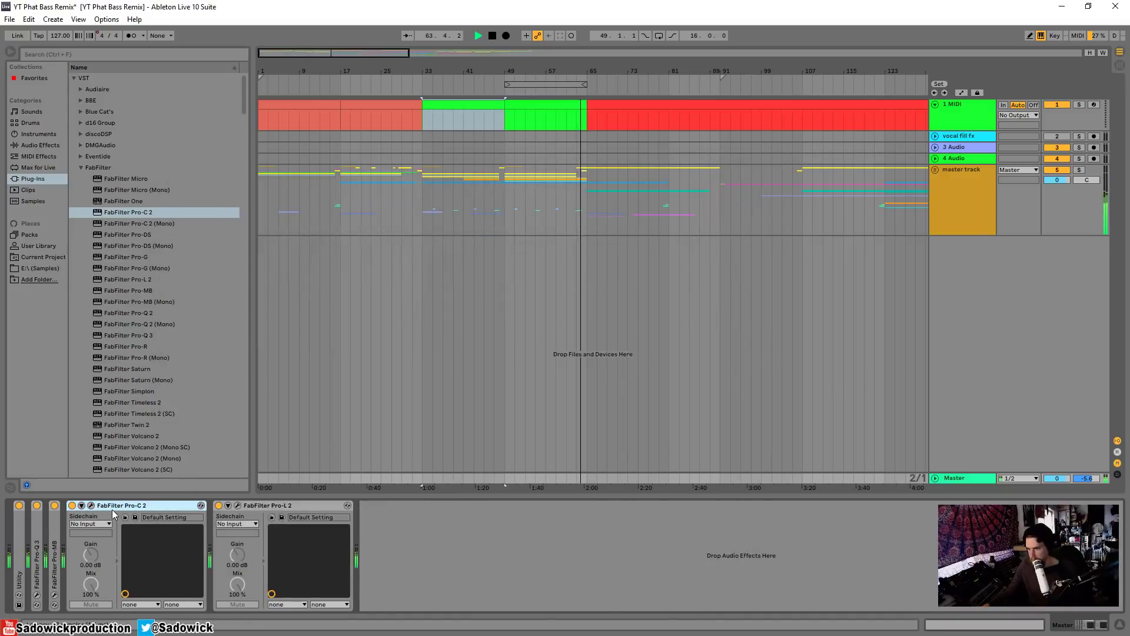
Step: Collapse Pro-C 2, group Pro-Q 3, Pro-MB and Pro-C 2 into an audio effect rack, and save the Live set
{"action": "double_click", "coordinate": [112, 507]}
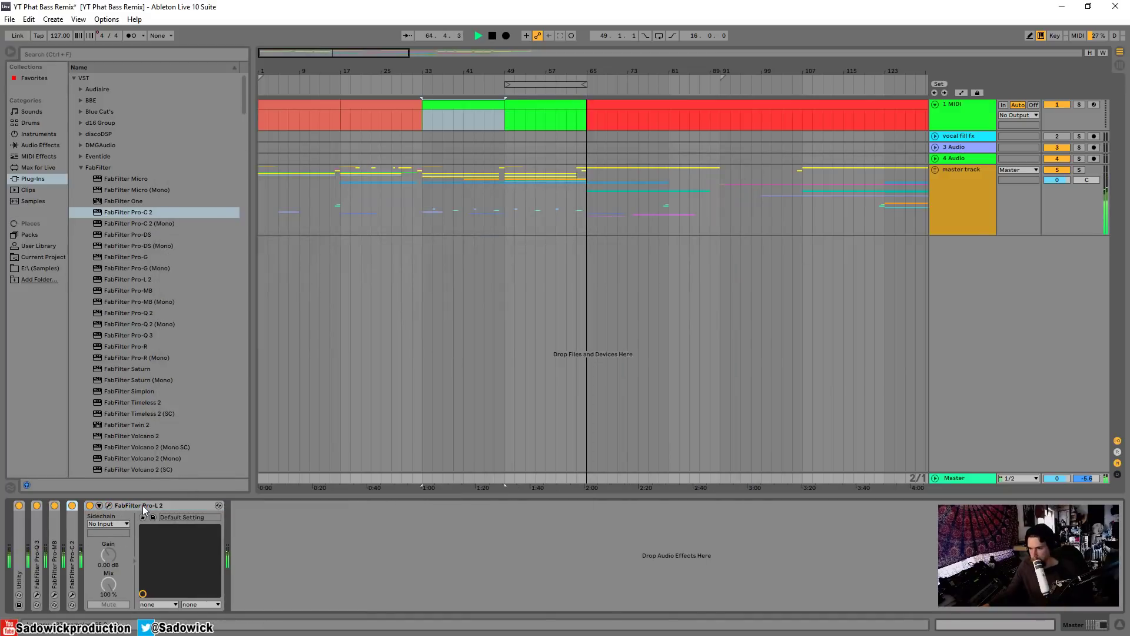
{"action": "right_click", "coordinate": [36, 523]}
{"action": "left_click", "coordinate": [76, 579]}
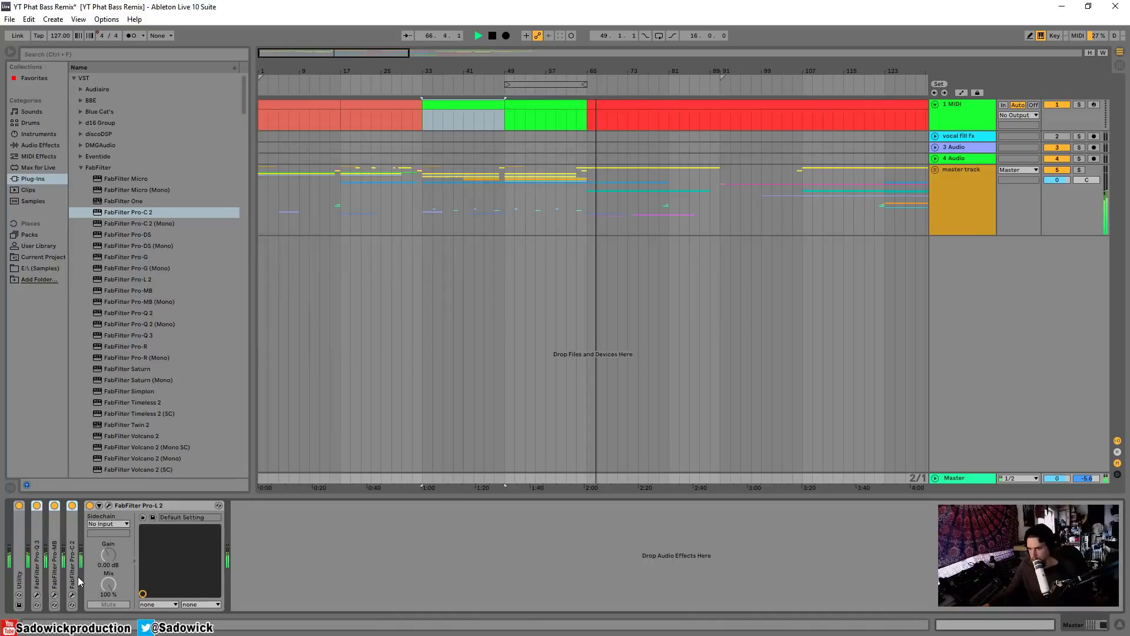
{"action": "left_click", "coordinate": [467, 90]}
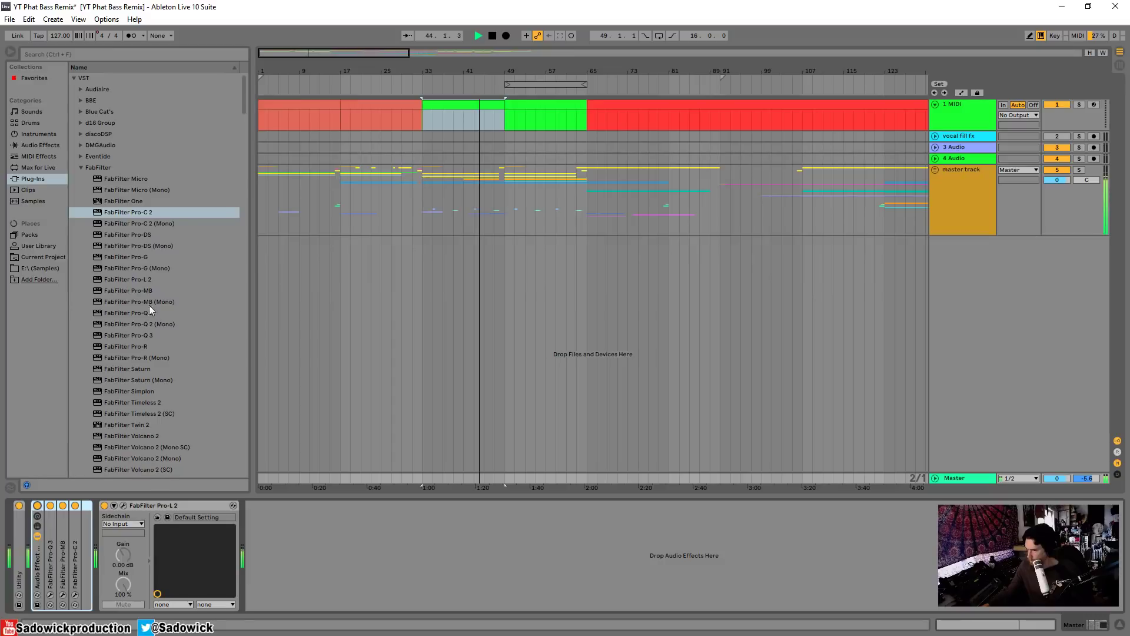
{"action": "left_click", "coordinate": [9, 19]}
{"action": "left_click", "coordinate": [55, 122]}
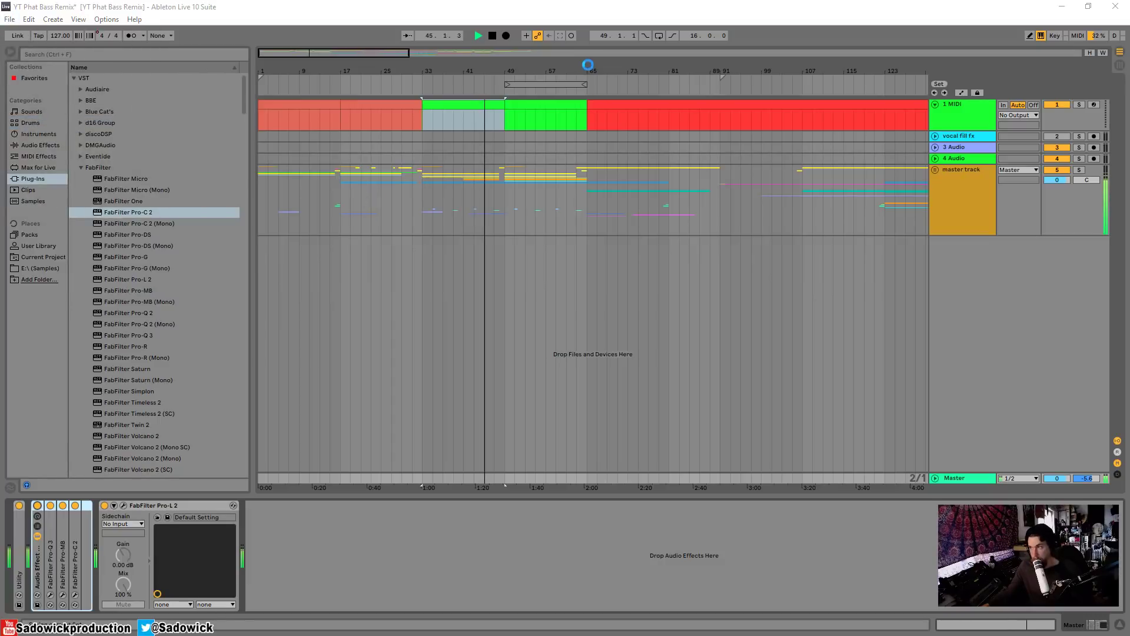
Step: Add iZotope Insight 2 to the Master channel after Pro-L 2 and move its window clear of the arrangement
{"action": "left_click_drag", "start_coordinate": [589, 67], "coordinate": [589, 17]}
{"action": "left_click_drag", "start_coordinate": [318, 71], "coordinate": [421, 78]}
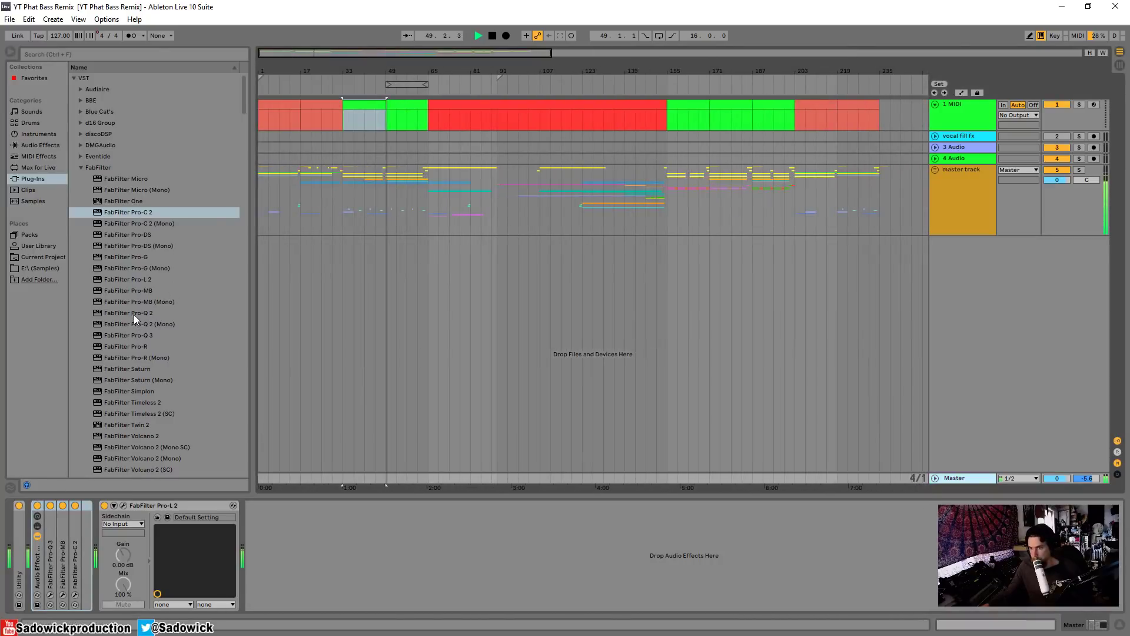
{"action": "left_click", "coordinate": [80, 167]}
{"action": "left_click", "coordinate": [80, 179]}
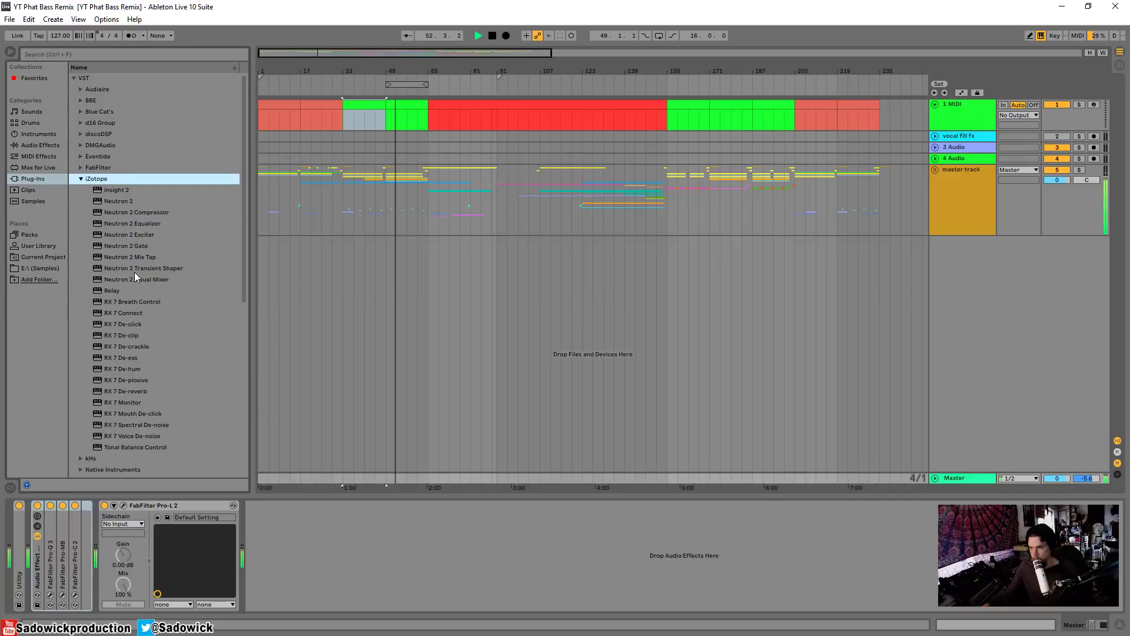
{"action": "left_click_drag", "start_coordinate": [116, 190], "coordinate": [340, 548]}
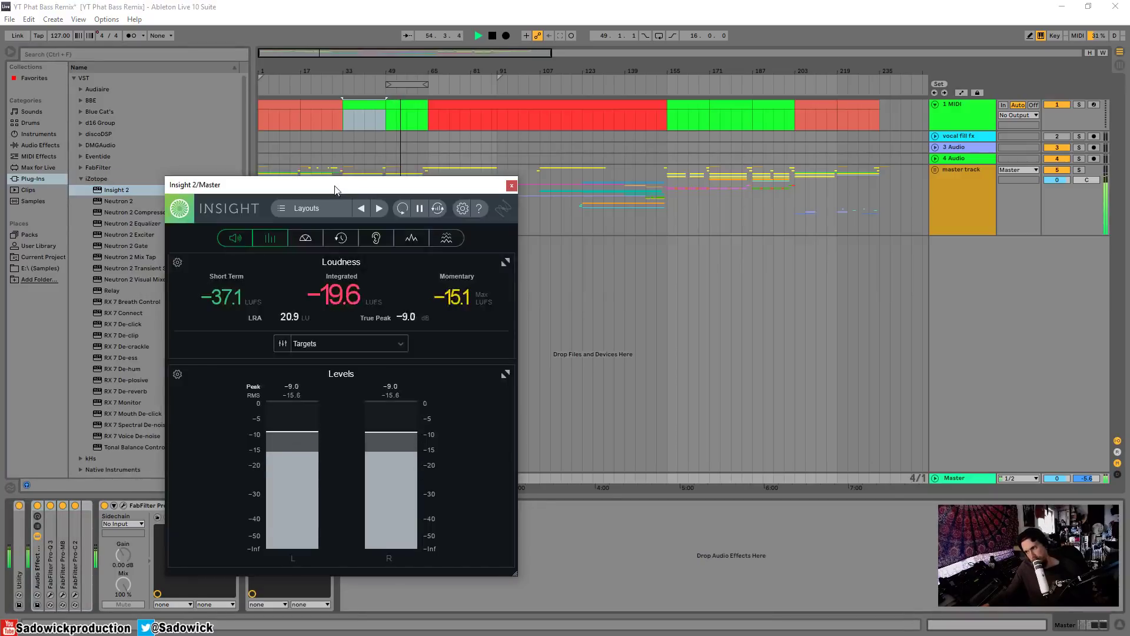
{"action": "left_click_drag", "start_coordinate": [336, 190], "coordinate": [815, 187]}
Step: Examine Insight 2's levels, sound field, history and intelligibility meters during playback, and remove the plug-in from the Master channel
{"action": "left_click", "coordinate": [719, 235]}
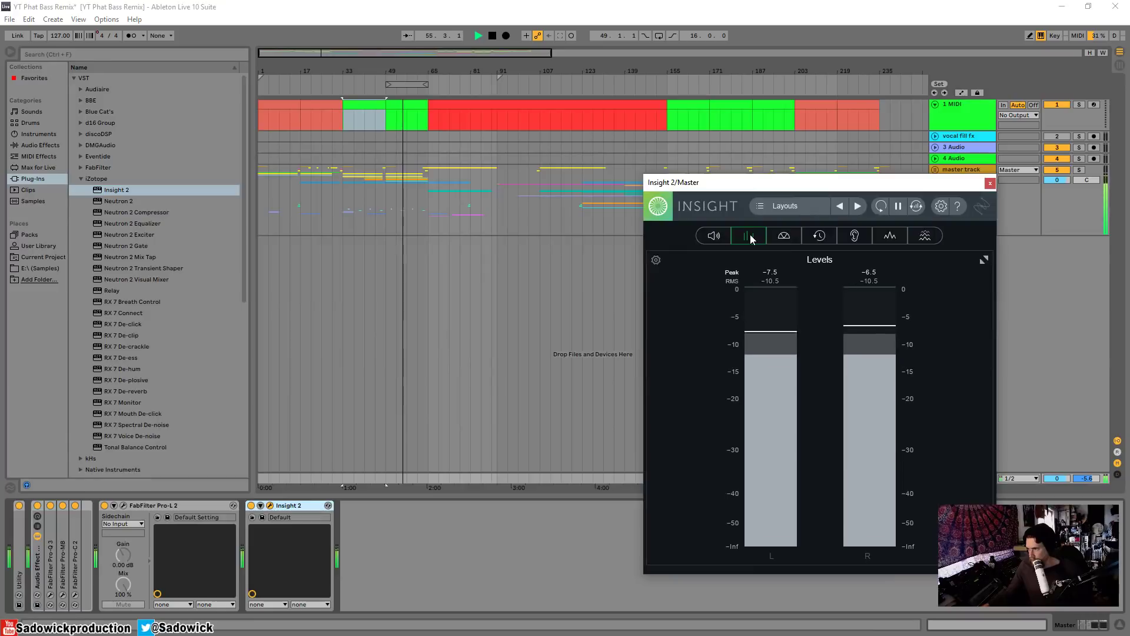
{"action": "left_click", "coordinate": [783, 236]}
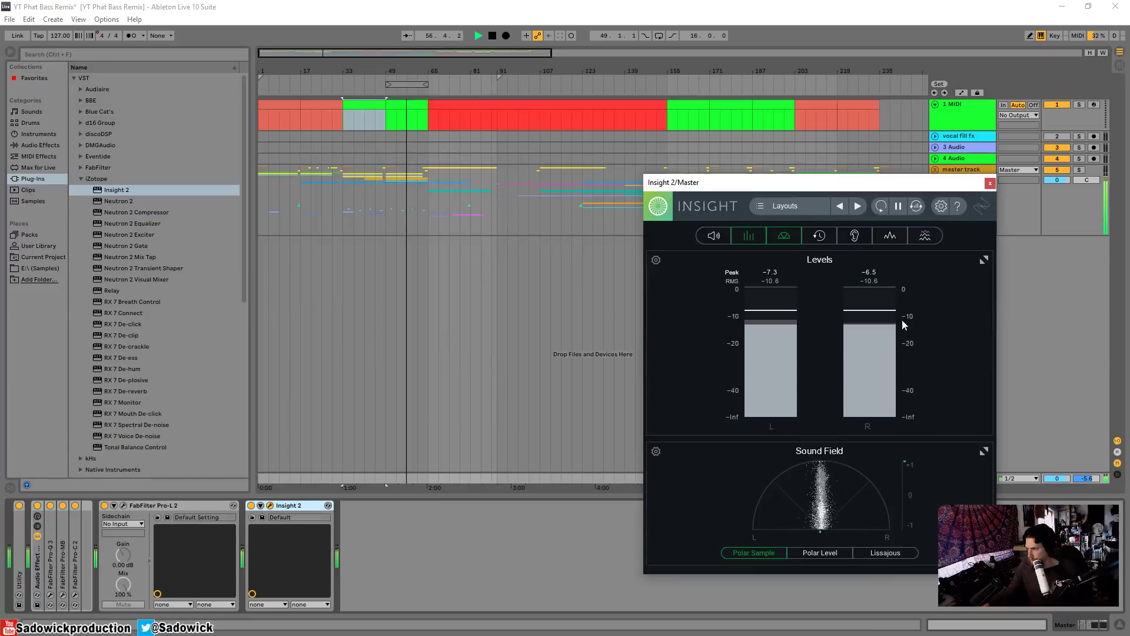
{"action": "left_click", "coordinate": [820, 235]}
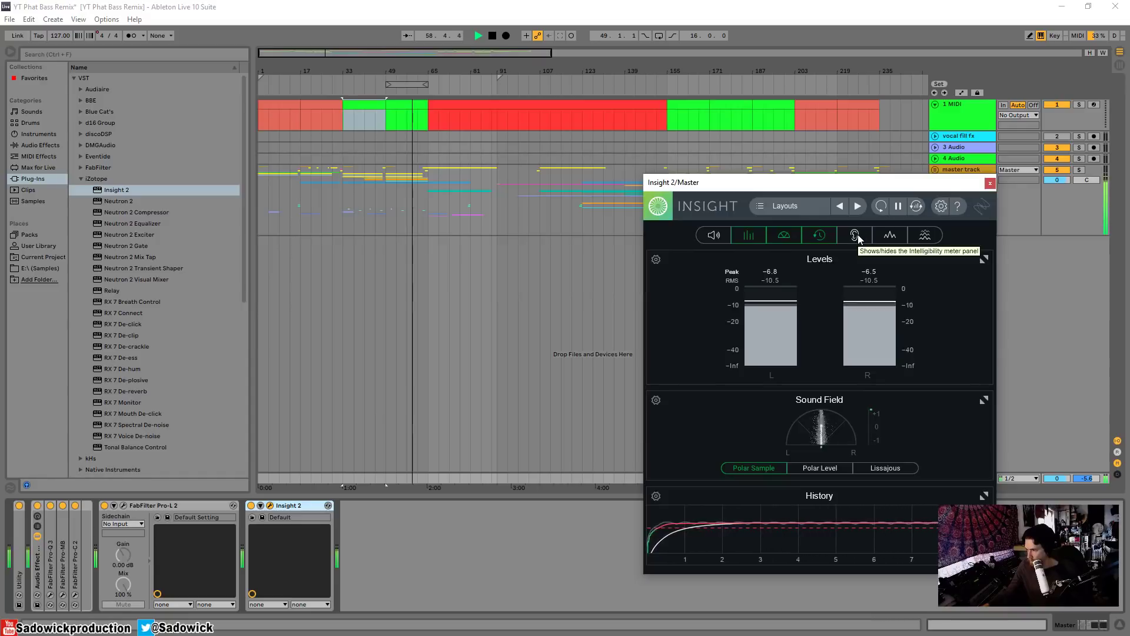
{"action": "left_click", "coordinate": [857, 236]}
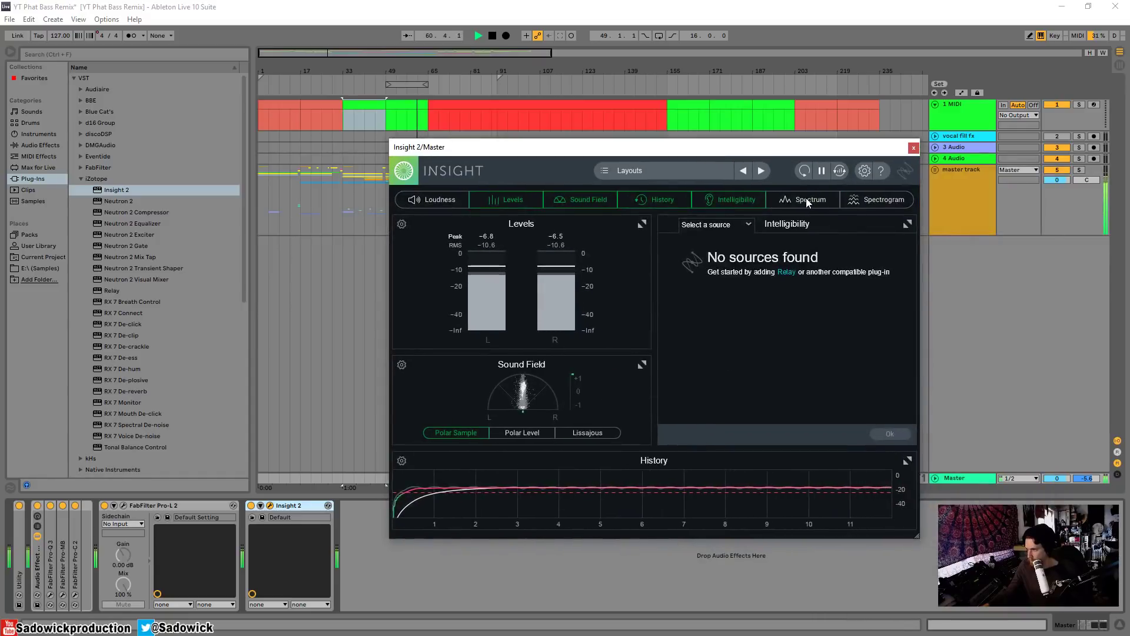
{"action": "left_click", "coordinate": [720, 202]}
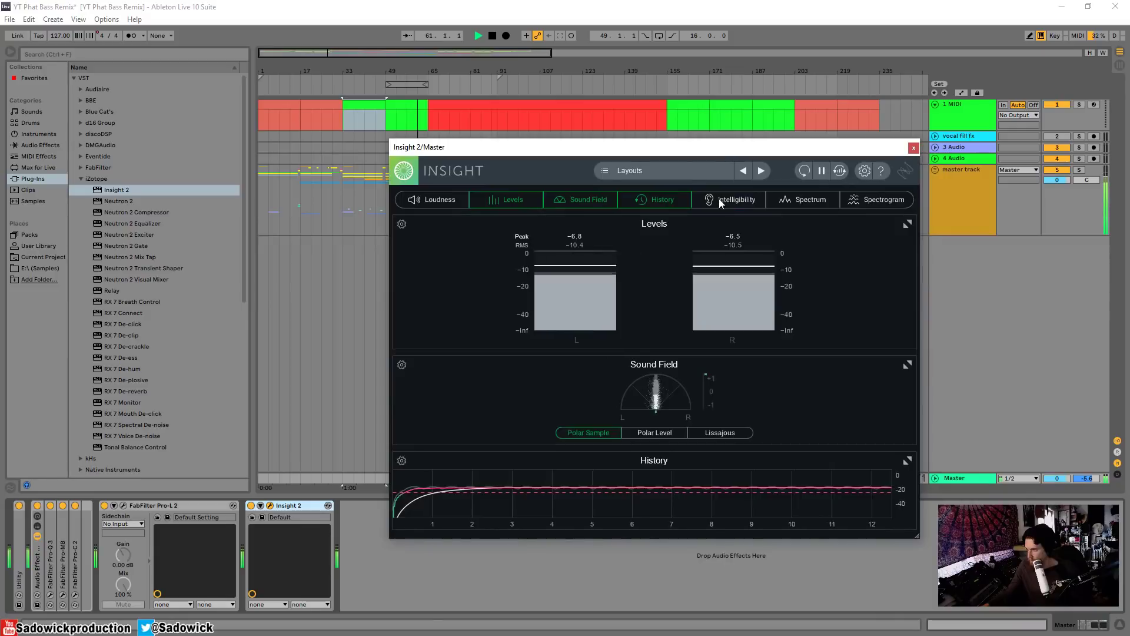
{"action": "left_click", "coordinate": [654, 200]}
{"action": "left_click", "coordinate": [586, 199]}
{"action": "left_click", "coordinate": [914, 147]}
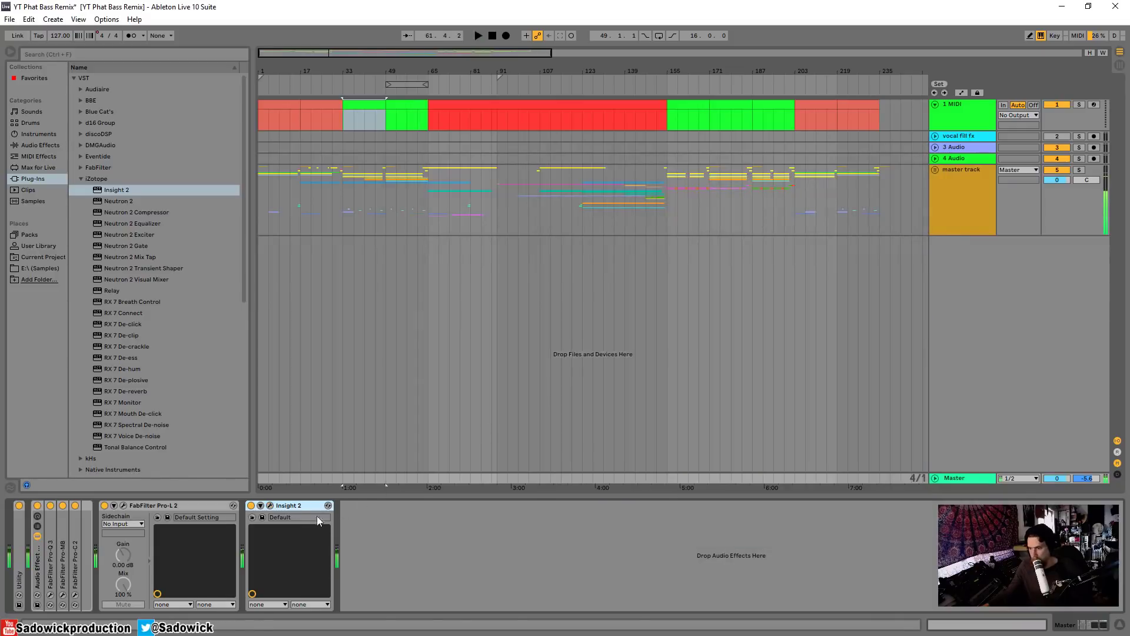
{"action": "key", "text": "Delete"}
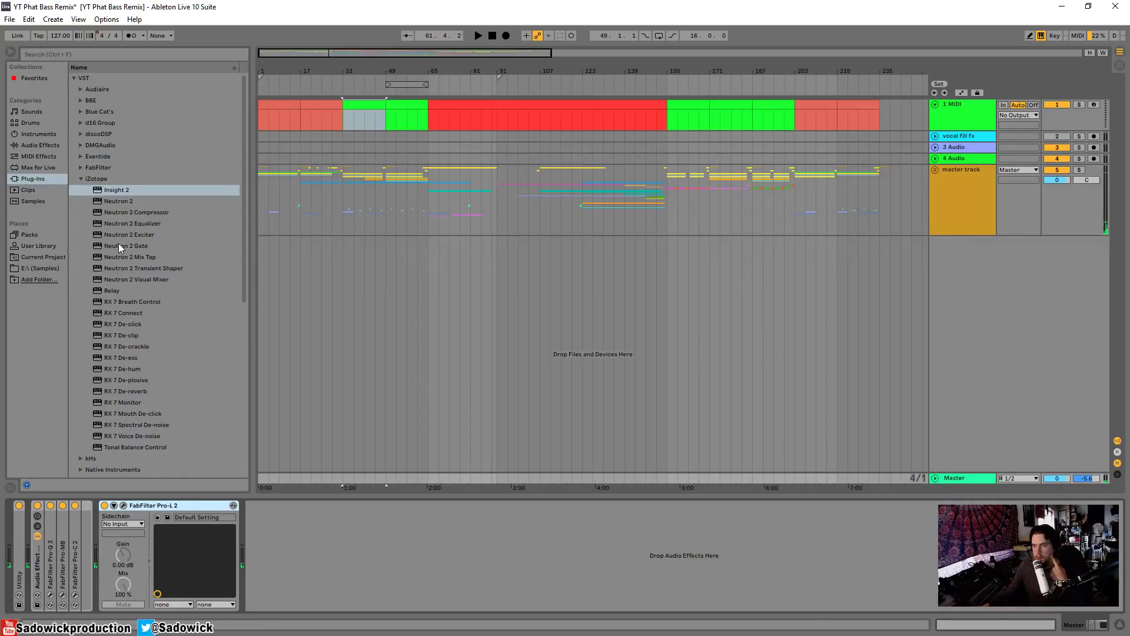
Step: Try Neutron 2 Exciter after Pro-L 2 during brief playback, and remove it from the Master channel
{"action": "left_click_drag", "start_coordinate": [121, 234], "coordinate": [306, 524]}
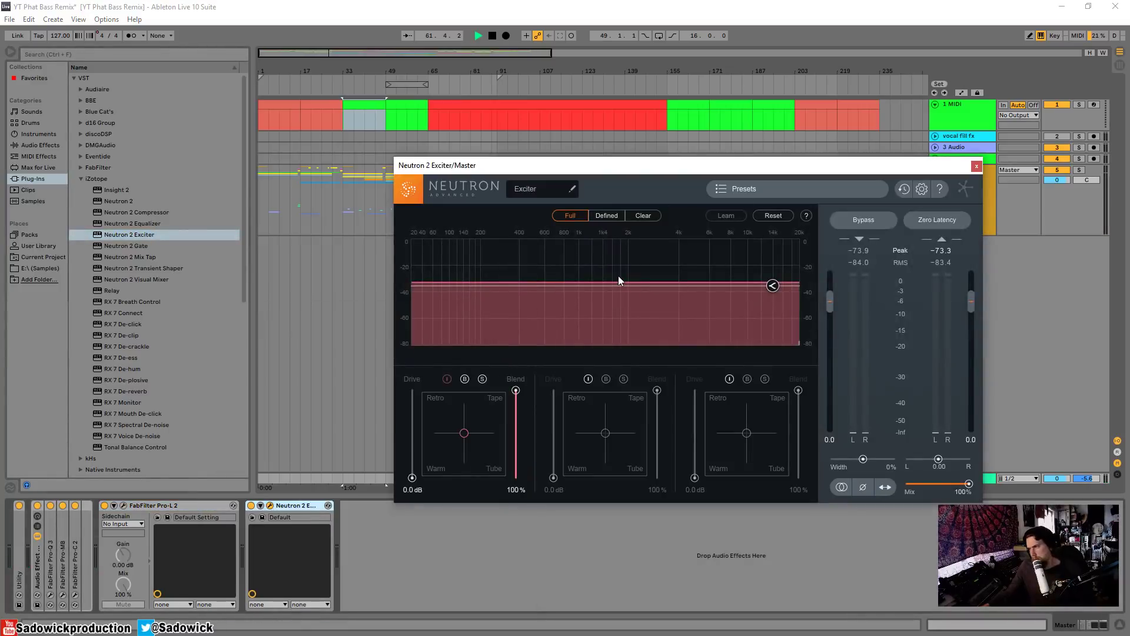
{"action": "key", "text": "space"}
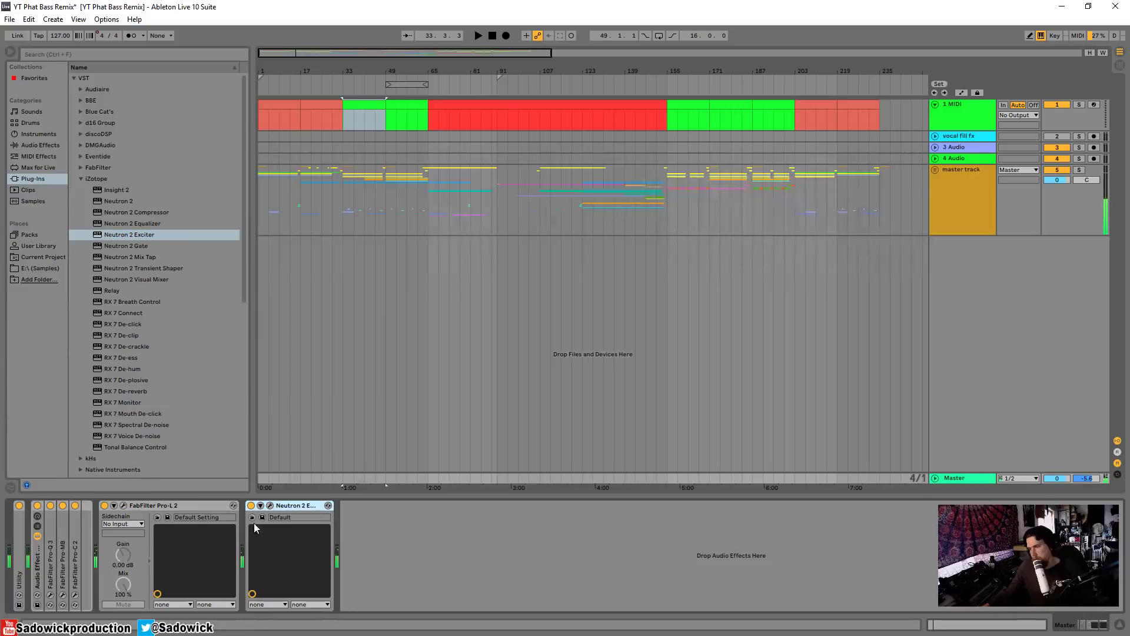
{"action": "left_click", "coordinate": [977, 166]}
{"action": "key", "text": "space"}
{"action": "key", "text": "Delete"}
Step: Play from bar 33 and compare the master with the audio effect rack bypassed and enabled
{"action": "double_click", "coordinate": [168, 506]}
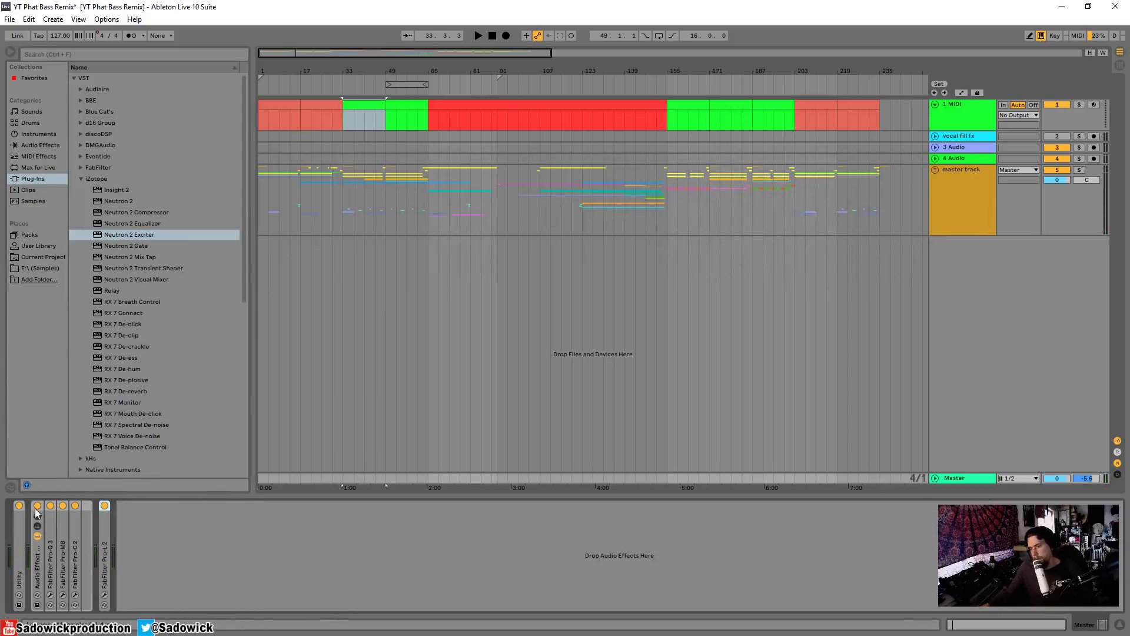
{"action": "key", "text": "space"}
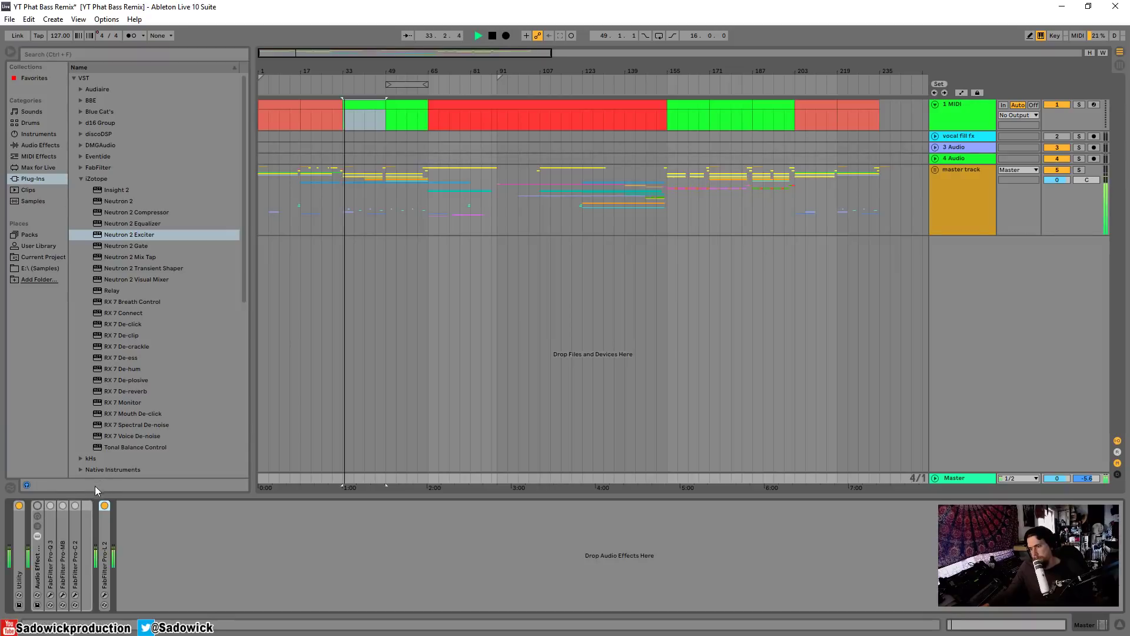
{"action": "left_click", "coordinate": [36, 507]}
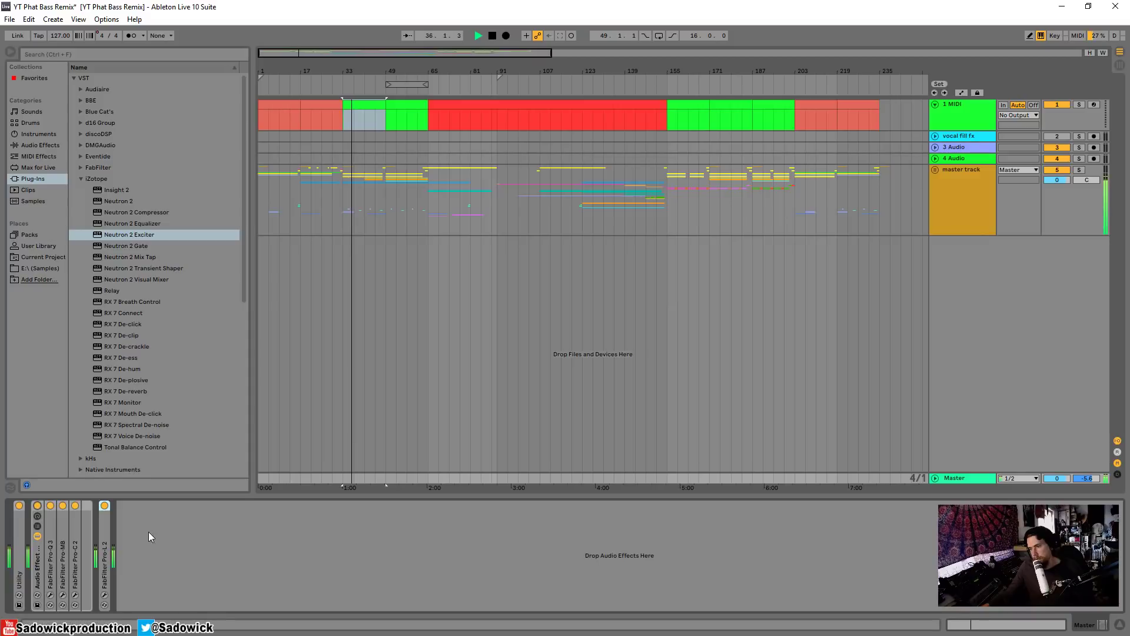
{"action": "double_click", "coordinate": [107, 529]}
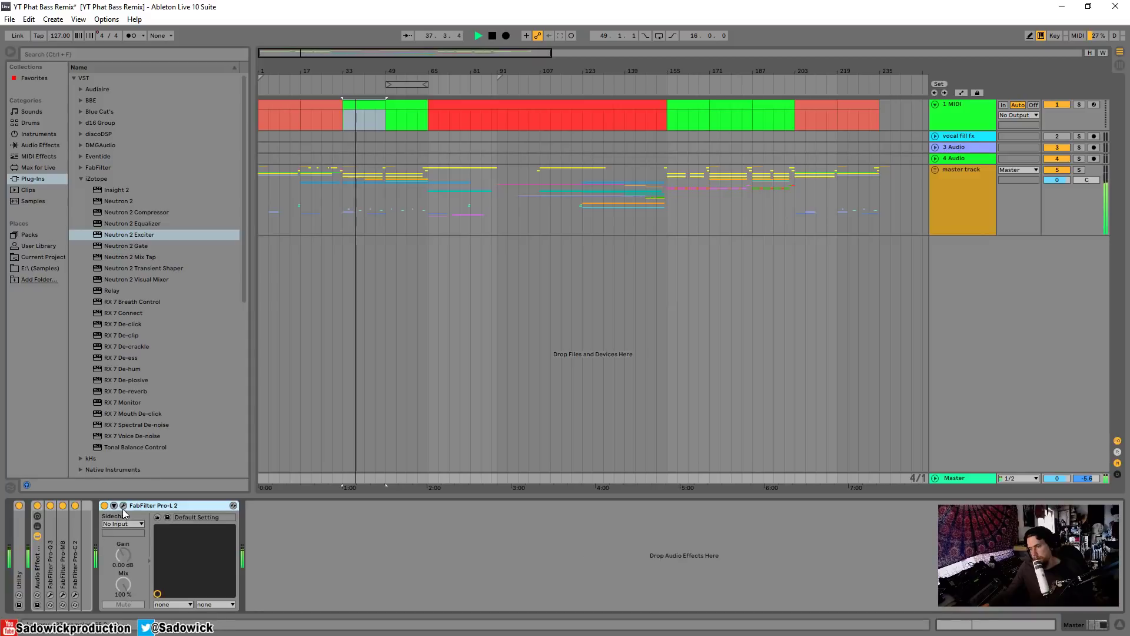
{"action": "key", "text": "space"}
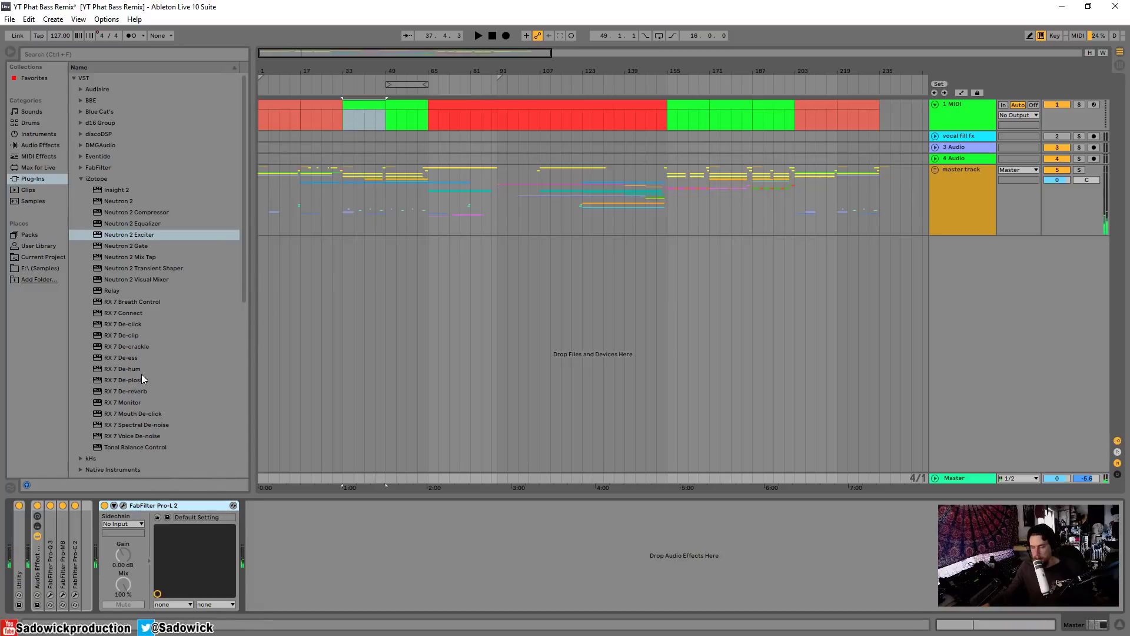
Step: Find Slate Digital Virtual Tape Machines among the VST3 plug-ins and insert it between the effect rack and Pro-L 2
{"action": "left_click", "coordinate": [78, 177]}
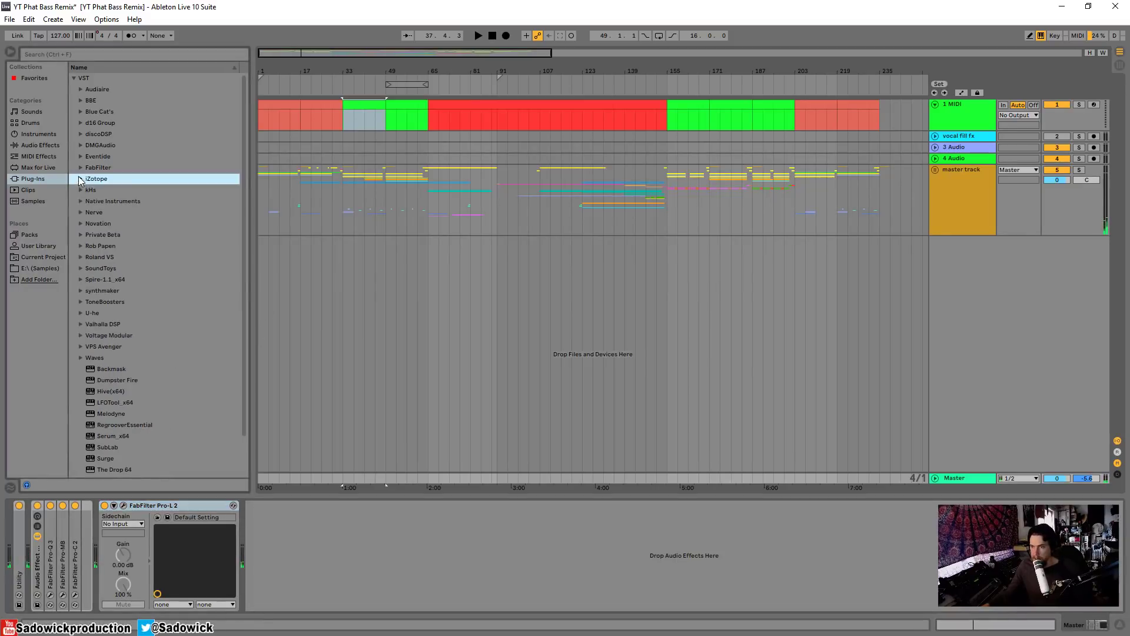
{"action": "left_click", "coordinate": [80, 168]}
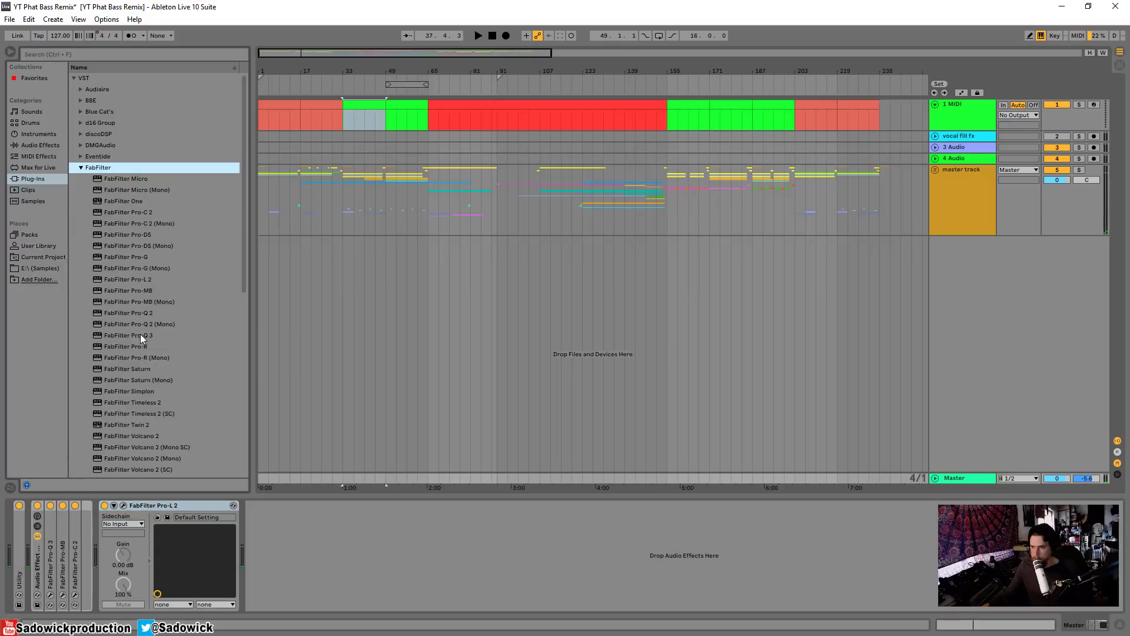
{"action": "left_click", "coordinate": [140, 334]}
{"action": "left_click", "coordinate": [80, 167]}
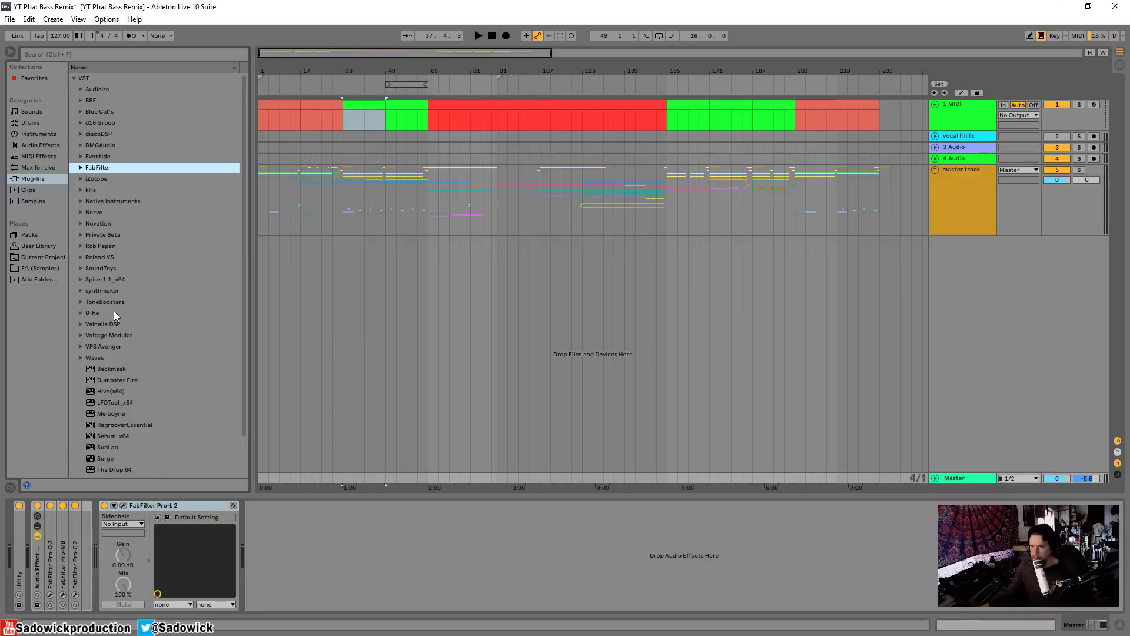
{"action": "left_click", "coordinate": [73, 78]}
{"action": "left_click", "coordinate": [74, 89]}
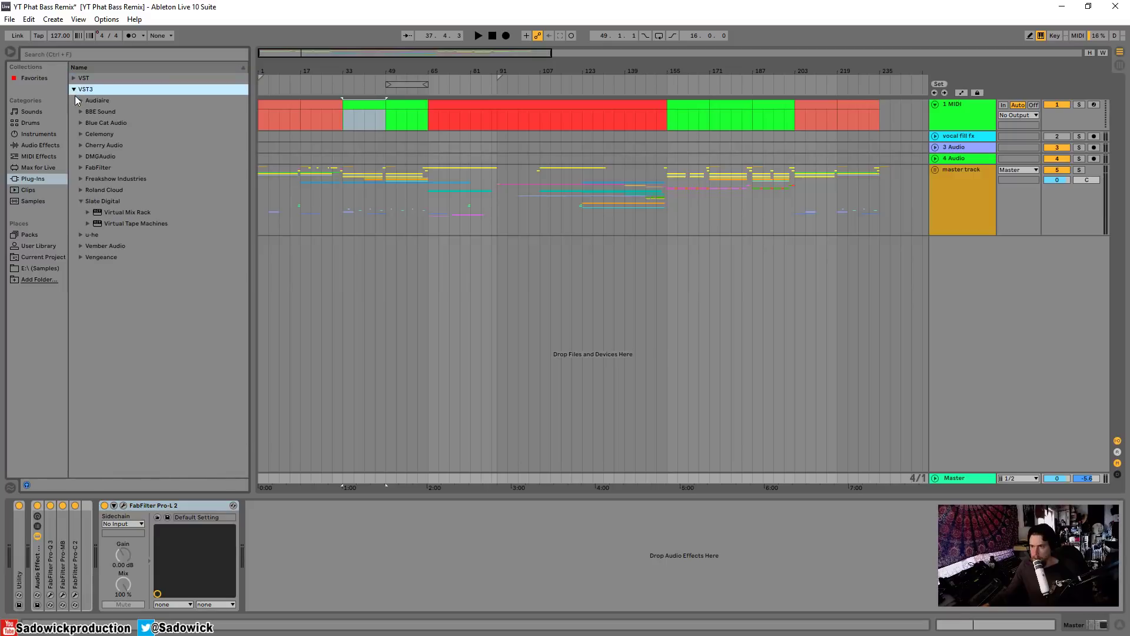
{"action": "left_click", "coordinate": [117, 225]}
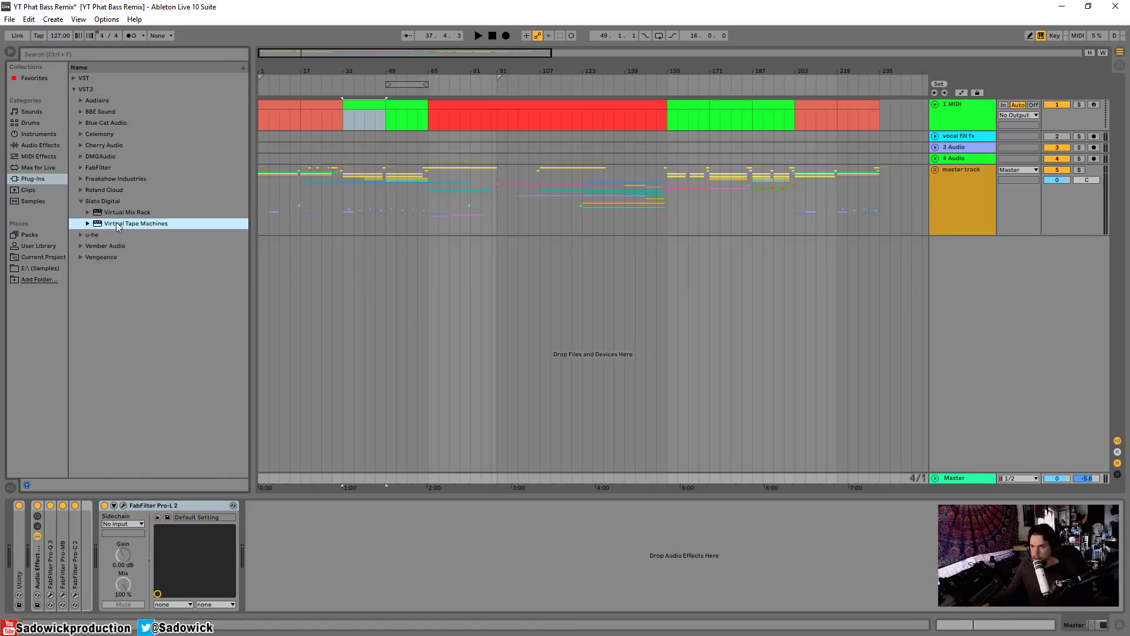
{"action": "left_click_drag", "start_coordinate": [99, 524], "coordinate": [97, 518]}
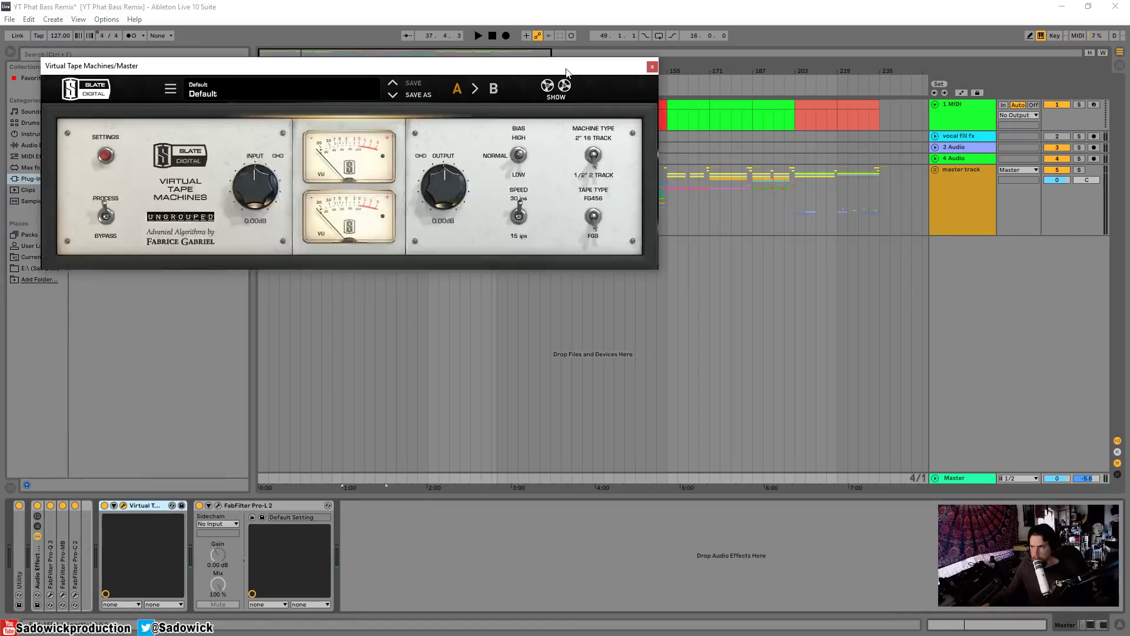
{"action": "left_click_drag", "start_coordinate": [555, 63], "coordinate": [831, 291]}
Step: Play from bar 33, compare the tape machine on and off, set its input to -0.54 dB, and toggle the machine type
{"action": "key", "text": "space"}
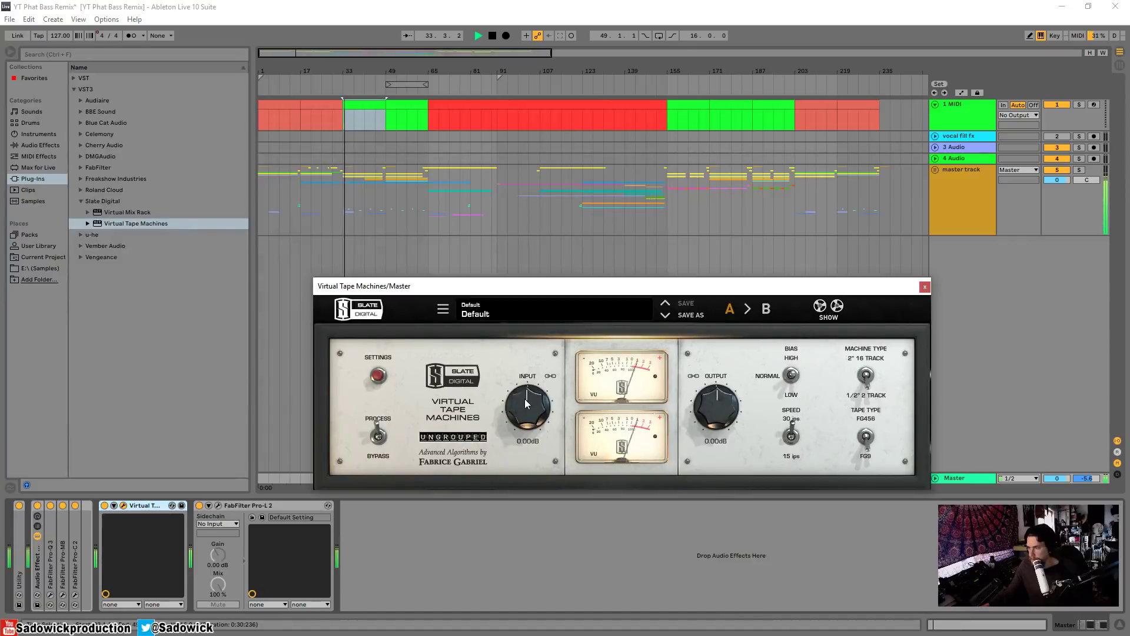
{"action": "mouse_move", "coordinate": [525, 398]}
{"action": "left_mouse_down"}
{"action": "mouse_move", "coordinate": [519, 452]}
{"action": "mouse_move", "coordinate": [517, 319]}
{"action": "mouse_move", "coordinate": [515, 389]}
{"action": "mouse_move", "coordinate": [513, 379]}
{"action": "left_mouse_up"}
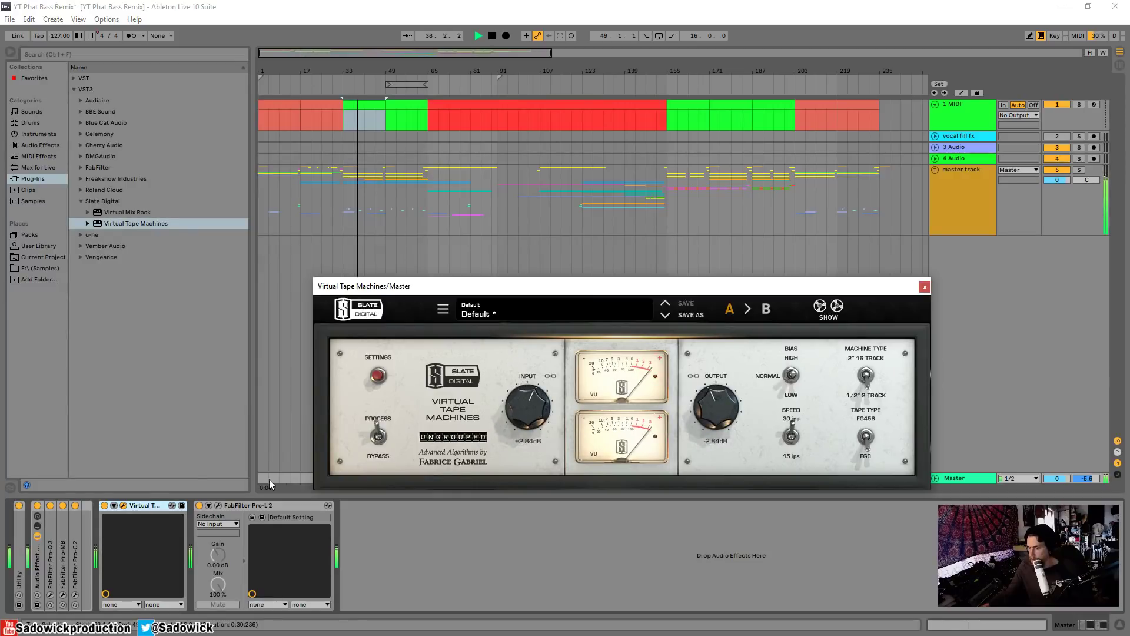
{"action": "left_click", "coordinate": [105, 506]}
{"action": "left_click", "coordinate": [105, 507]}
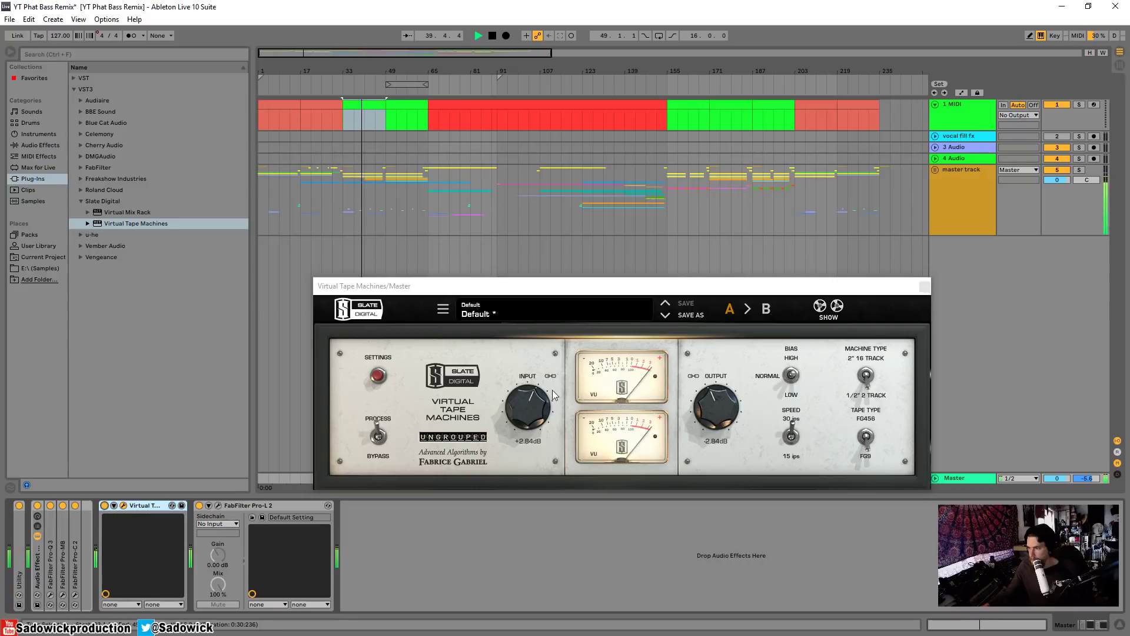
{"action": "left_click_drag", "start_coordinate": [522, 409], "coordinate": [523, 421]}
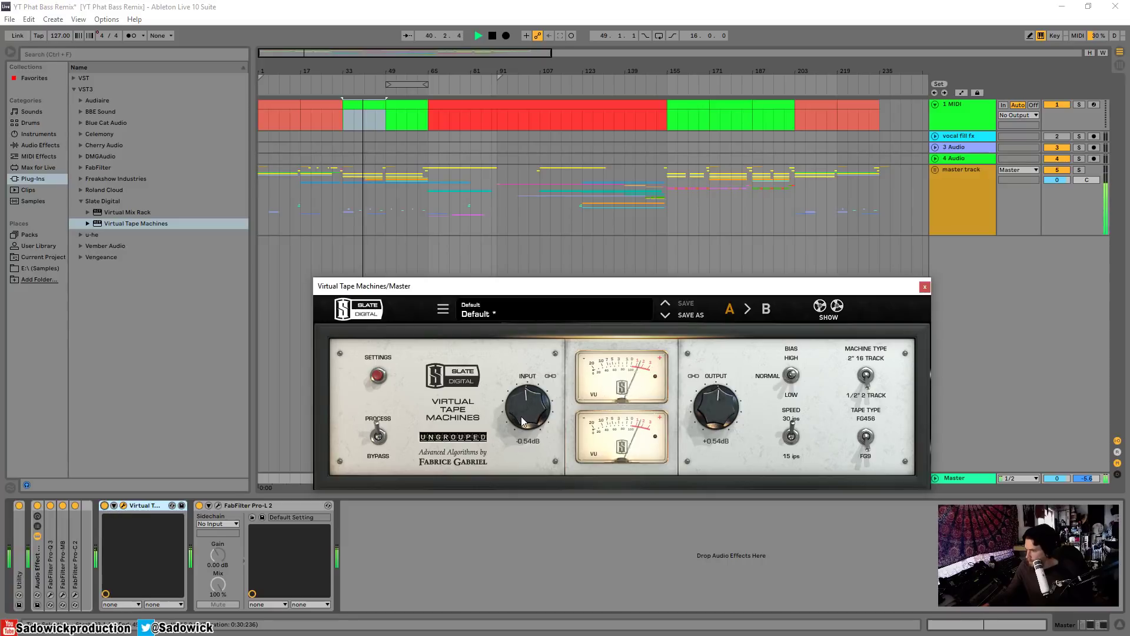
{"action": "left_click", "coordinate": [867, 376]}
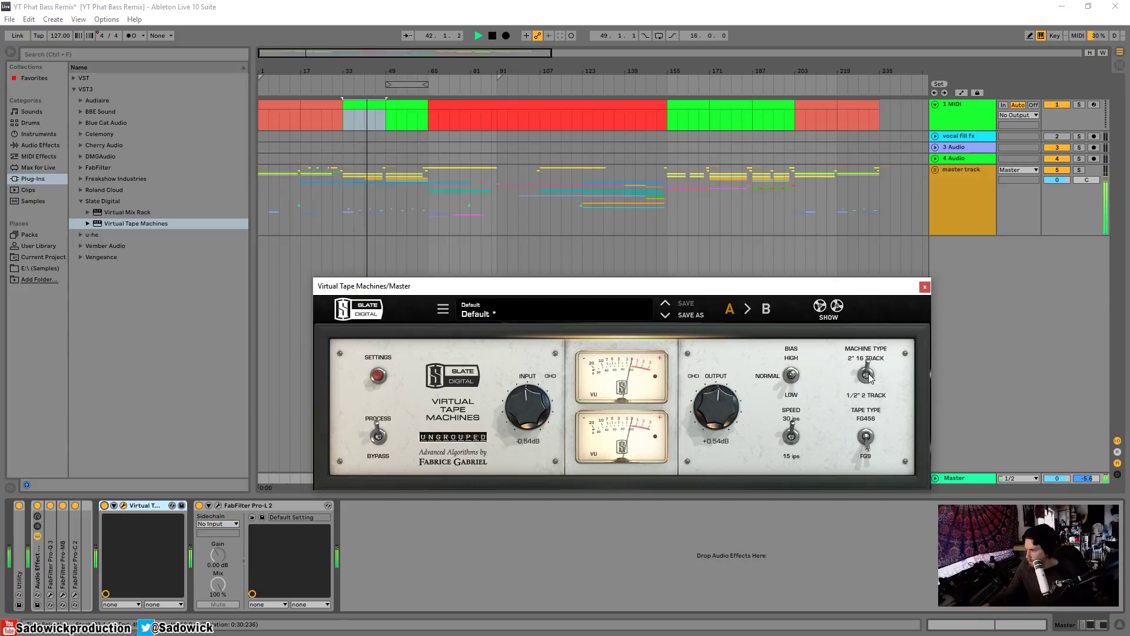
Step: Set the tape type to FG456, audition the speed switch from bar 33, and compare Virtual Tape Machines on and off
{"action": "left_click", "coordinate": [868, 437]}
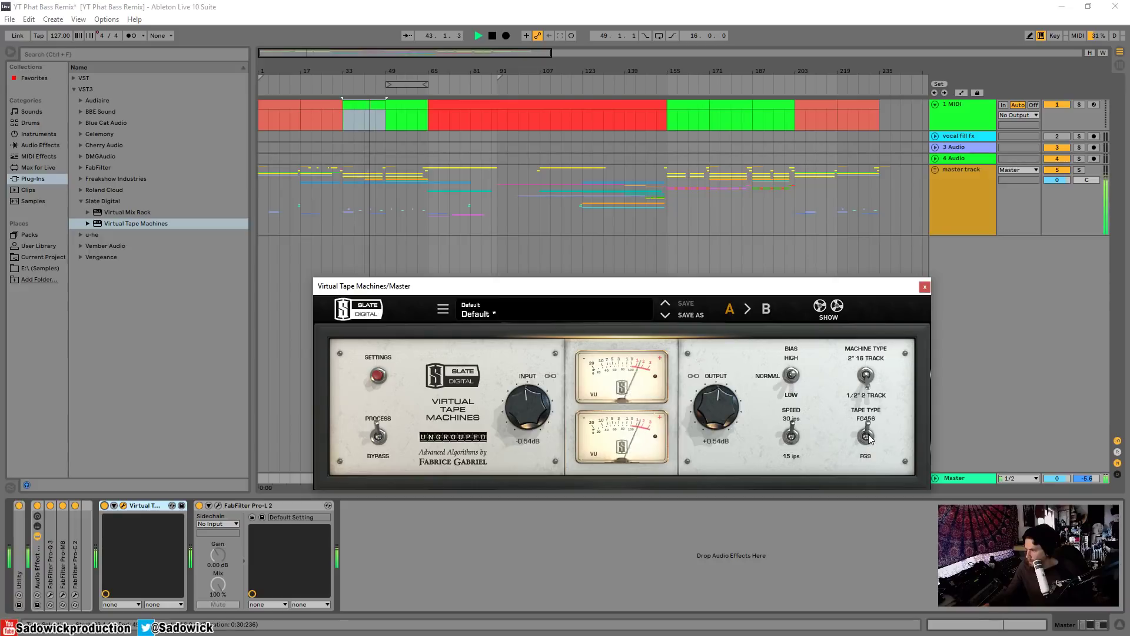
{"action": "key", "text": "space"}
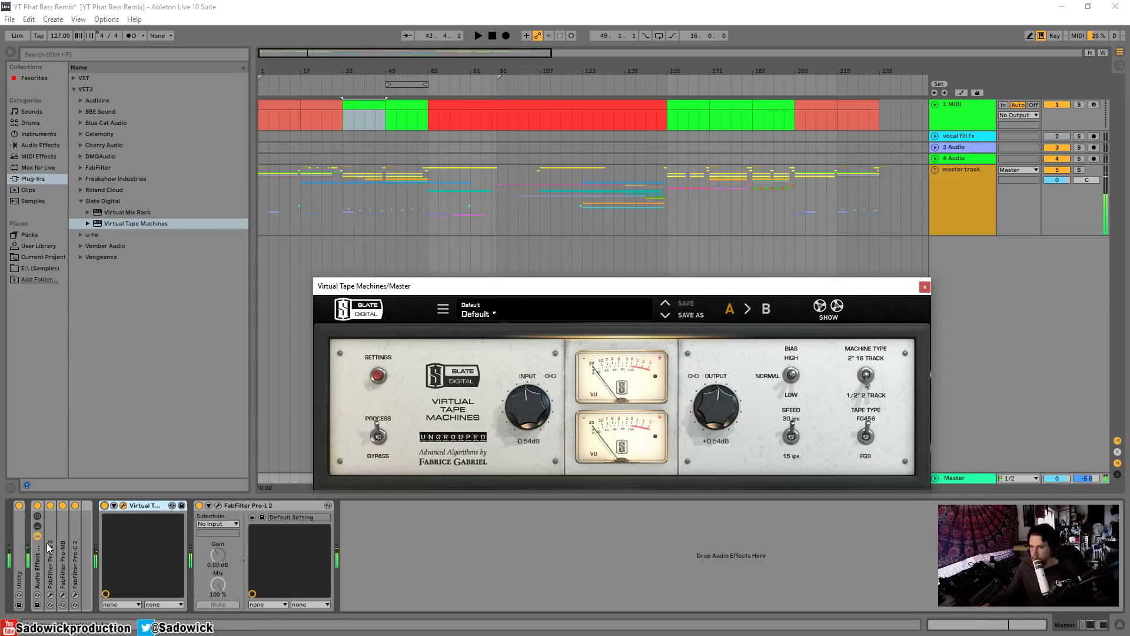
{"action": "left_click_drag", "start_coordinate": [597, 286], "coordinate": [472, 258]}
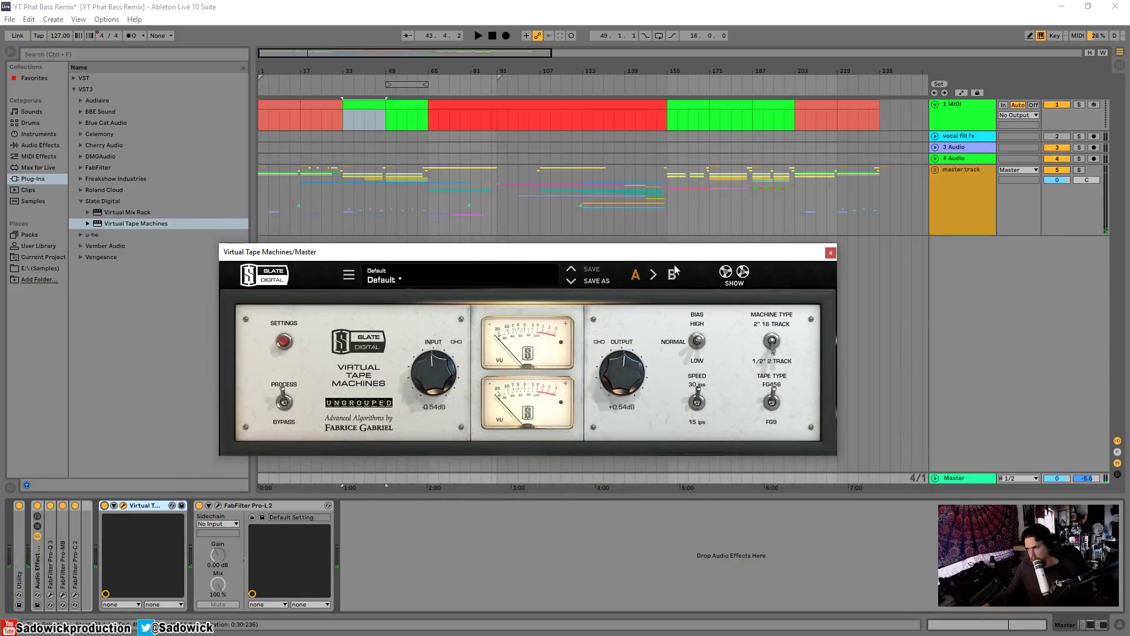
{"action": "key", "text": "space"}
{"action": "left_click", "coordinate": [700, 404]}
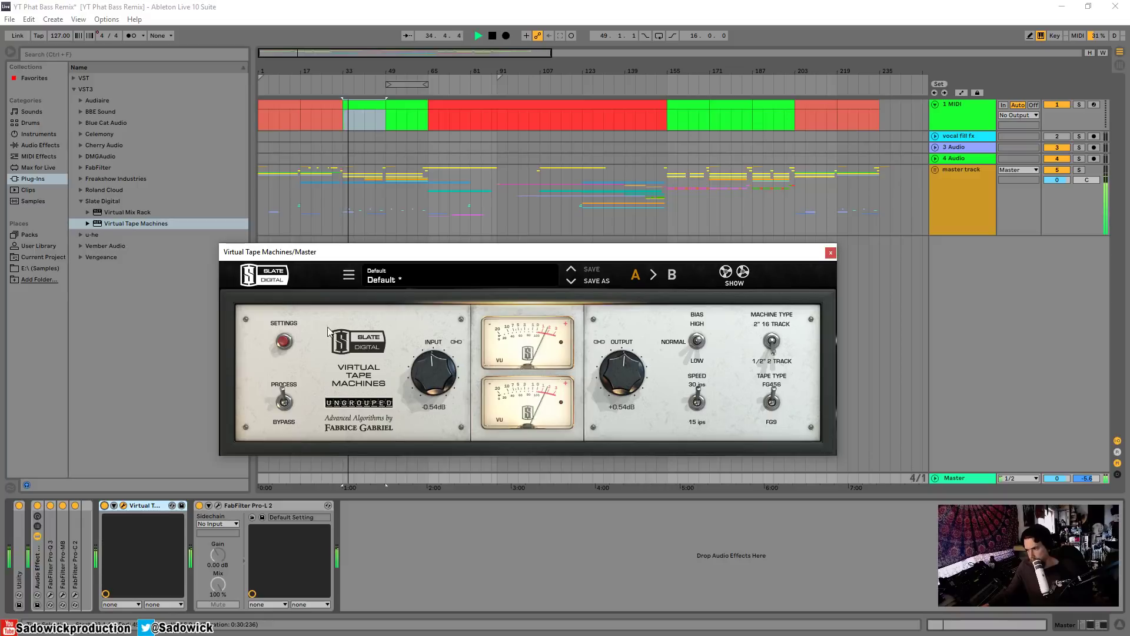
{"action": "left_click", "coordinate": [104, 505]}
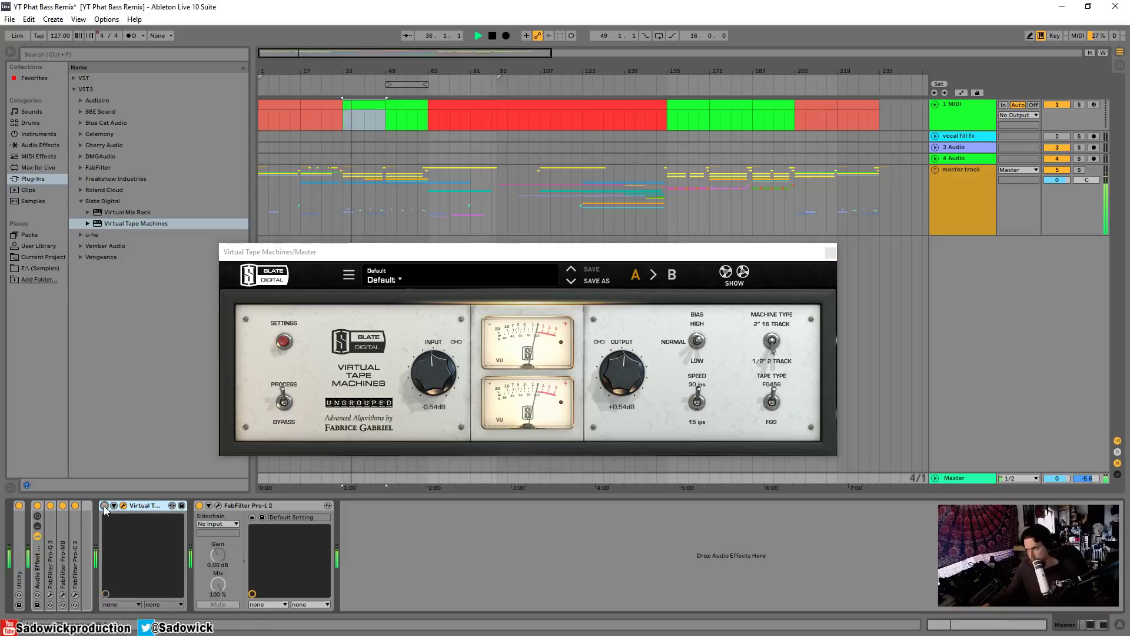
{"action": "left_click", "coordinate": [105, 506]}
Step: Audition the bias and tape type options, set the machine type to 2" 16 Track and the output to +3.38 dB, and close the plug-in
{"action": "left_click", "coordinate": [709, 338]}
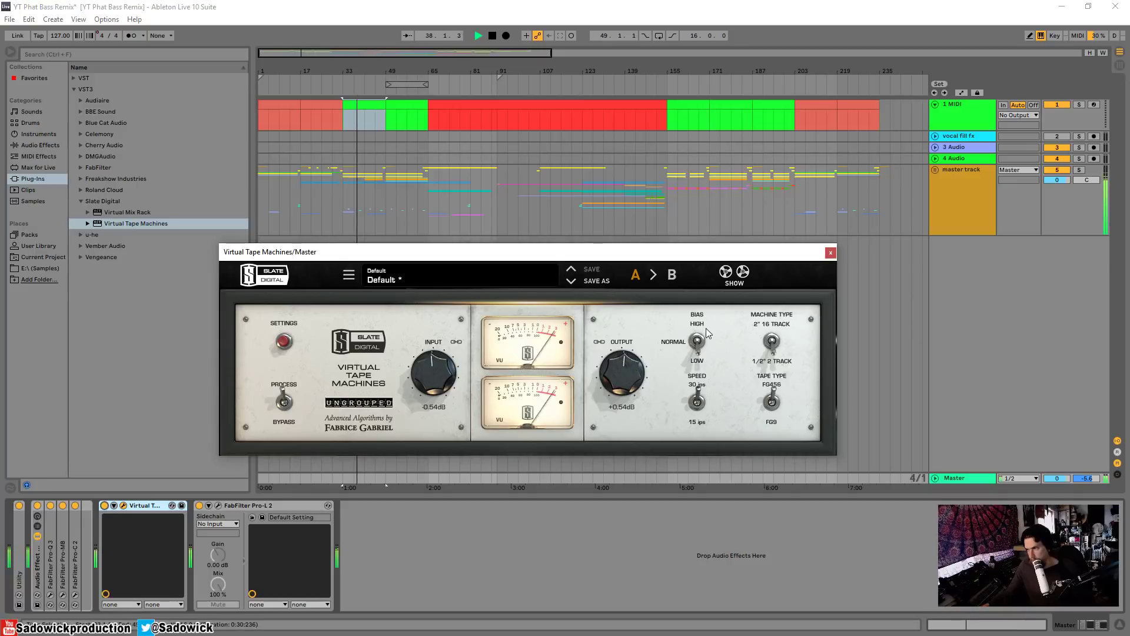
{"action": "left_click", "coordinate": [699, 345]}
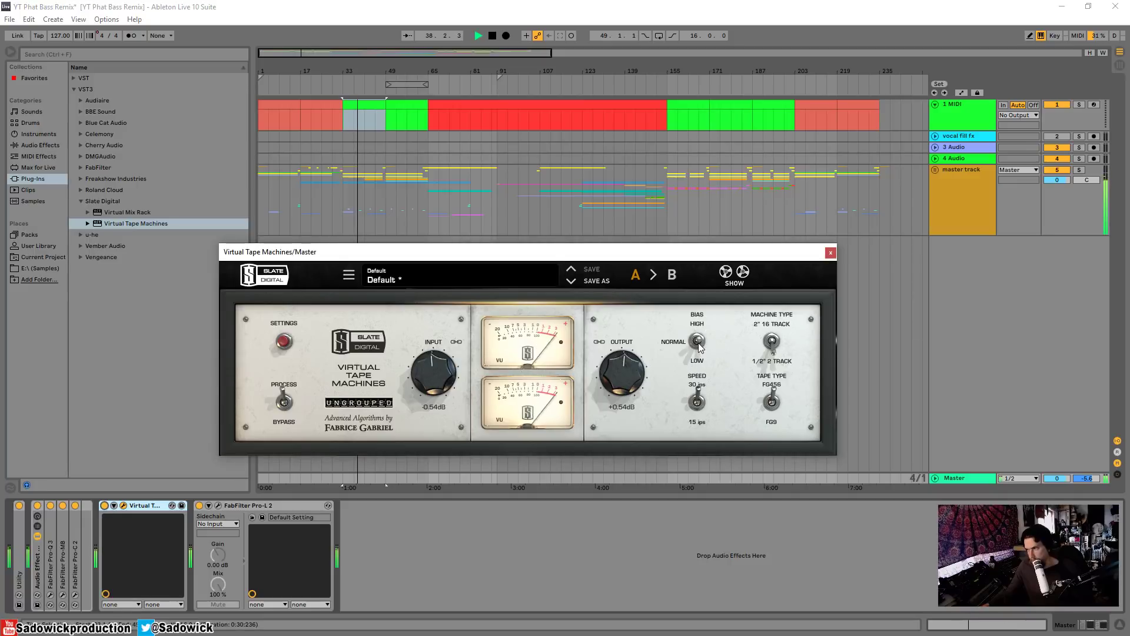
{"action": "left_click", "coordinate": [773, 422]}
{"action": "left_click", "coordinate": [775, 403]}
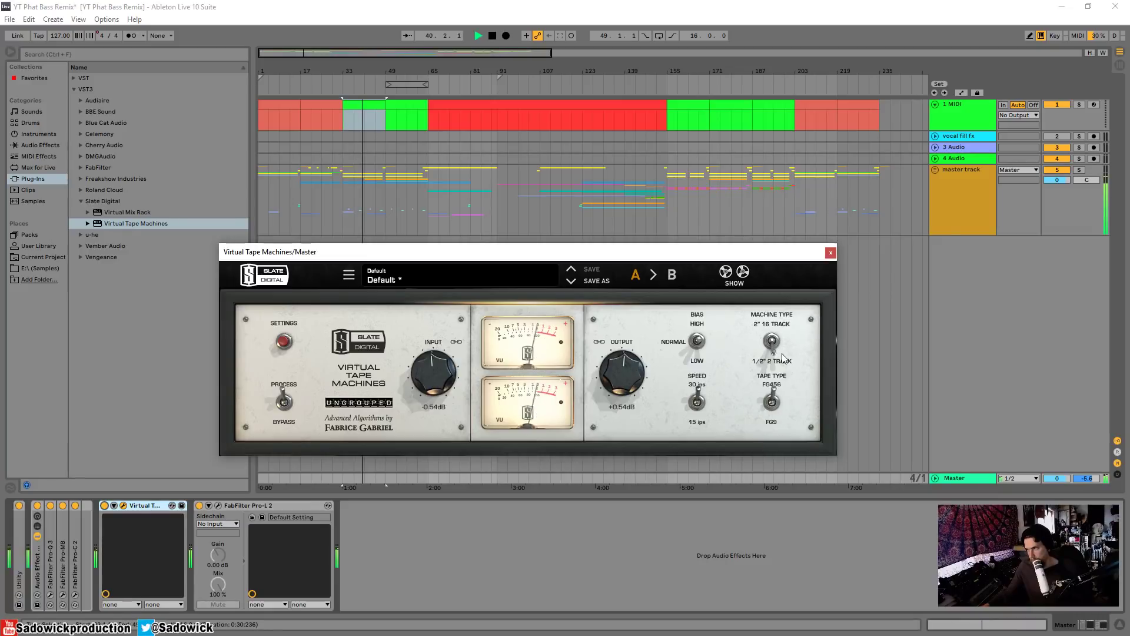
{"action": "left_click", "coordinate": [772, 343]}
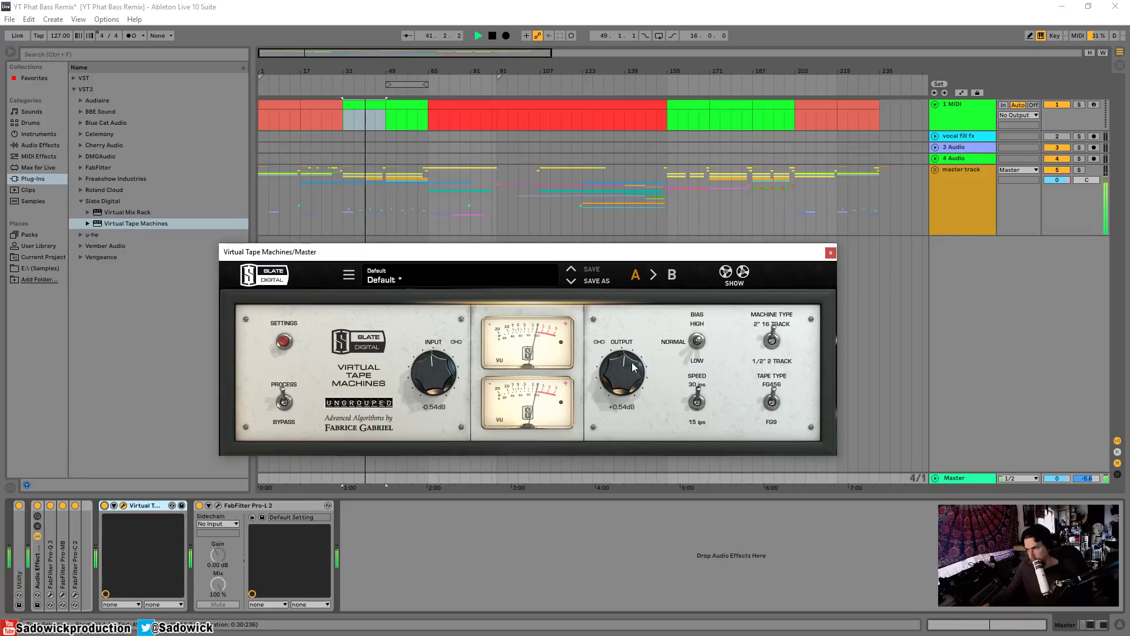
{"action": "mouse_move", "coordinate": [632, 366]}
{"action": "left_mouse_down"}
{"action": "mouse_move", "coordinate": [604, 440]}
{"action": "mouse_move", "coordinate": [621, 290]}
{"action": "mouse_move", "coordinate": [627, 418]}
{"action": "mouse_move", "coordinate": [633, 362]}
{"action": "left_mouse_up"}
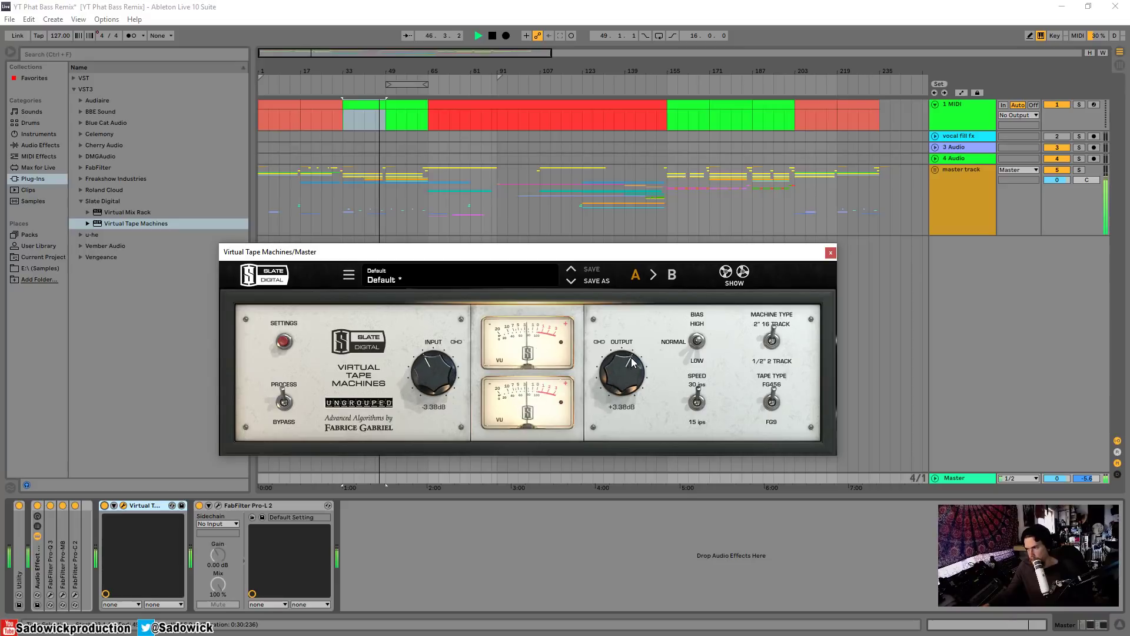
{"action": "left_click", "coordinate": [830, 252]}
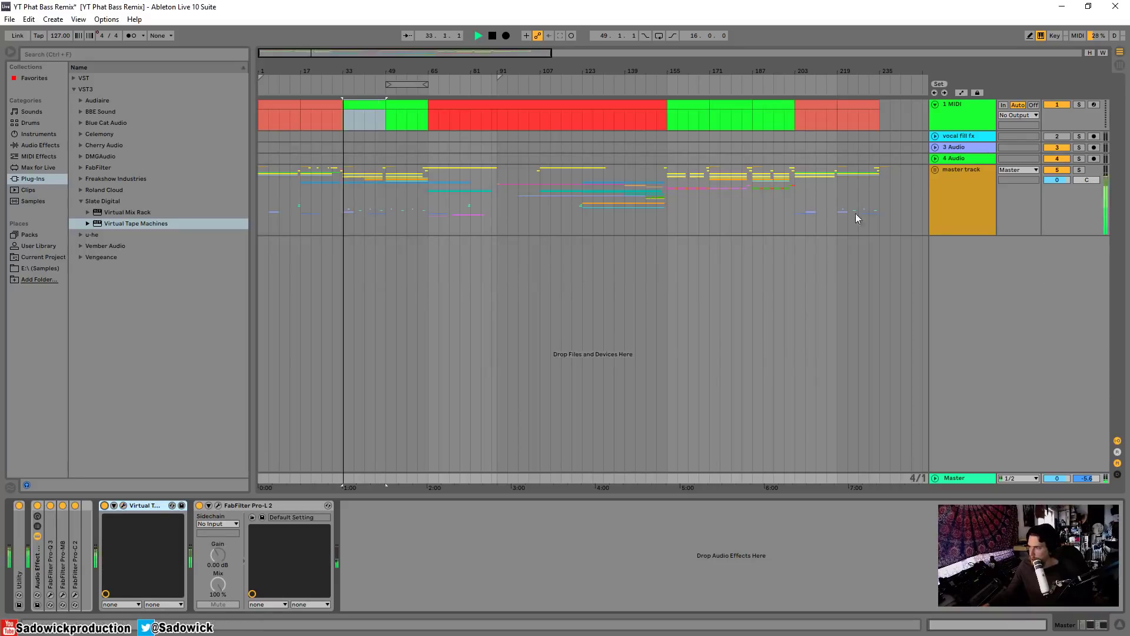
Step: Play from bar 33 and compare the master with Virtual Tape Machines bypassed and enabled
{"action": "left_click_drag", "start_coordinate": [428, 69], "coordinate": [518, 95]}
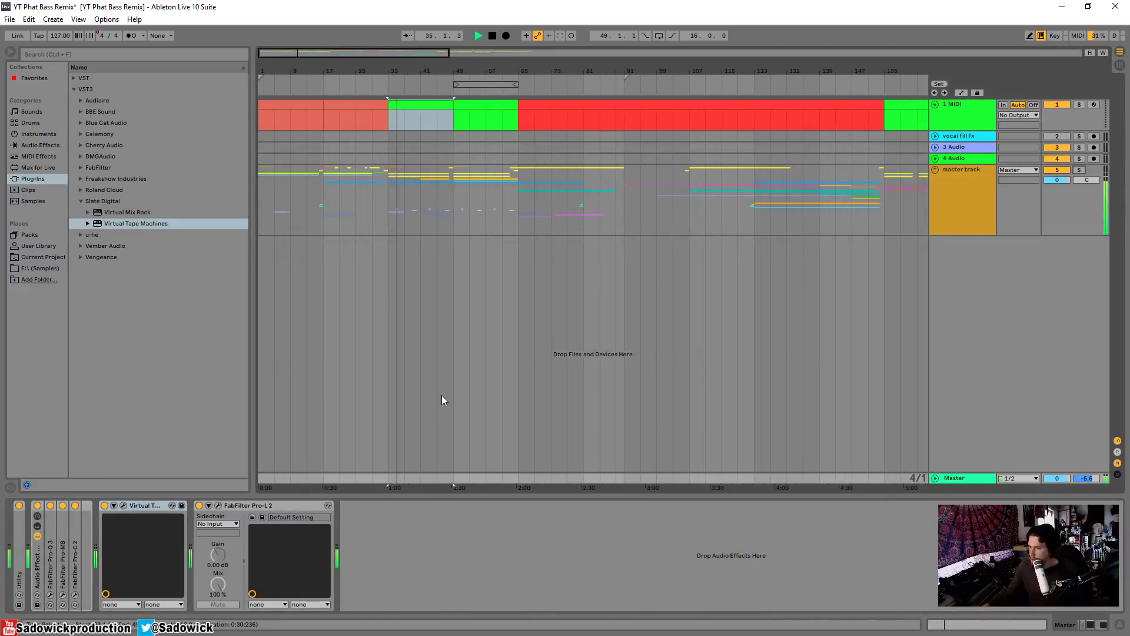
{"action": "key", "text": "space"}
{"action": "left_click", "coordinate": [104, 505]}
{"action": "key", "text": "space"}
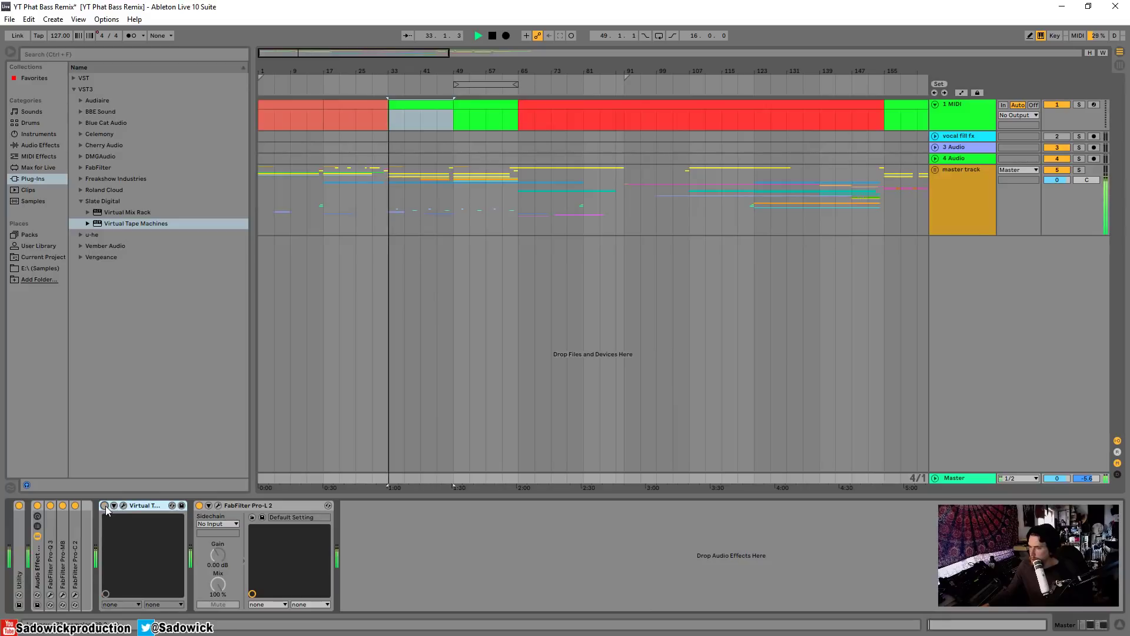
{"action": "left_click", "coordinate": [104, 506]}
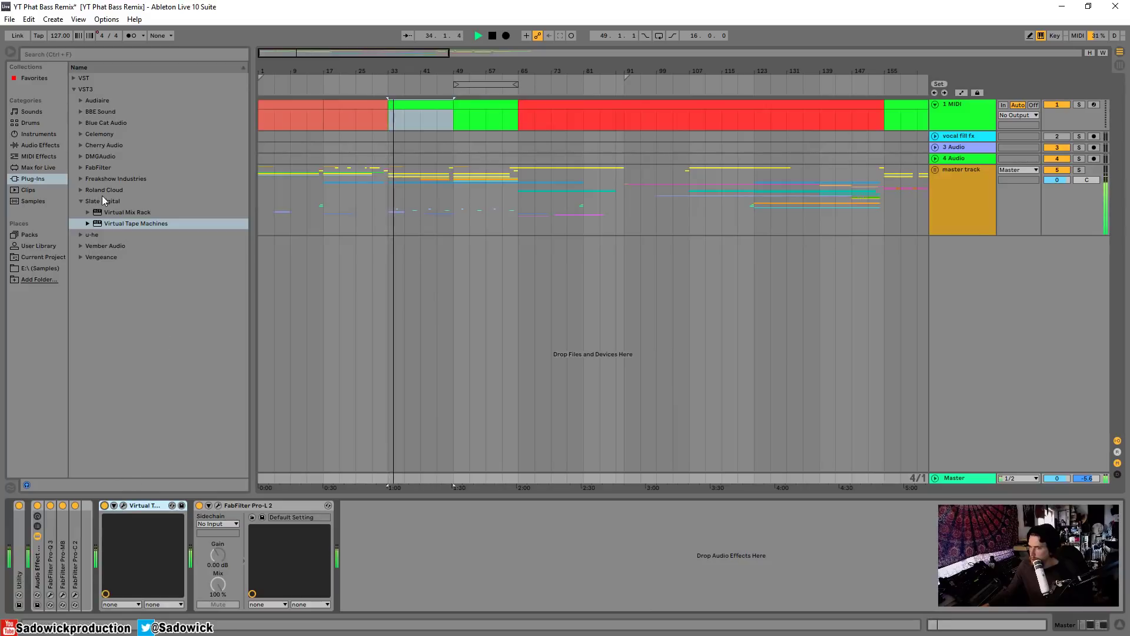
{"action": "key", "text": "space"}
Step: Insert Slate Digital Virtual Mix Rack between Virtual Tape Machines and Pro-L 2, and clear all its default modules
{"action": "left_click_drag", "start_coordinate": [113, 213], "coordinate": [186, 518]}
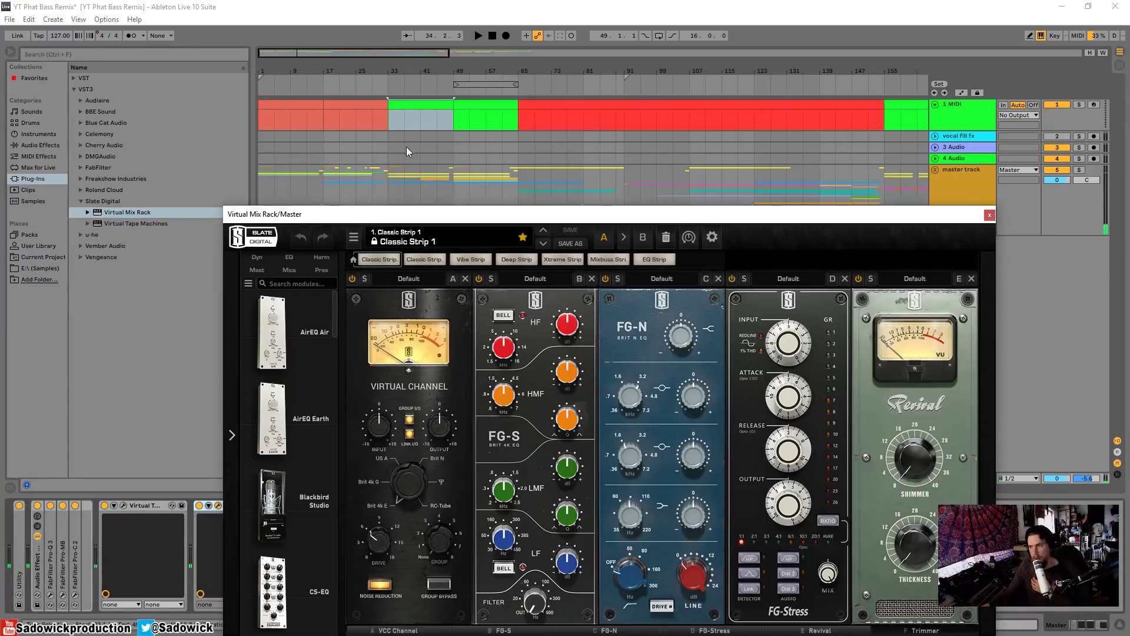
{"action": "left_click_drag", "start_coordinate": [456, 212], "coordinate": [332, 87]}
{"action": "left_click", "coordinate": [848, 154]}
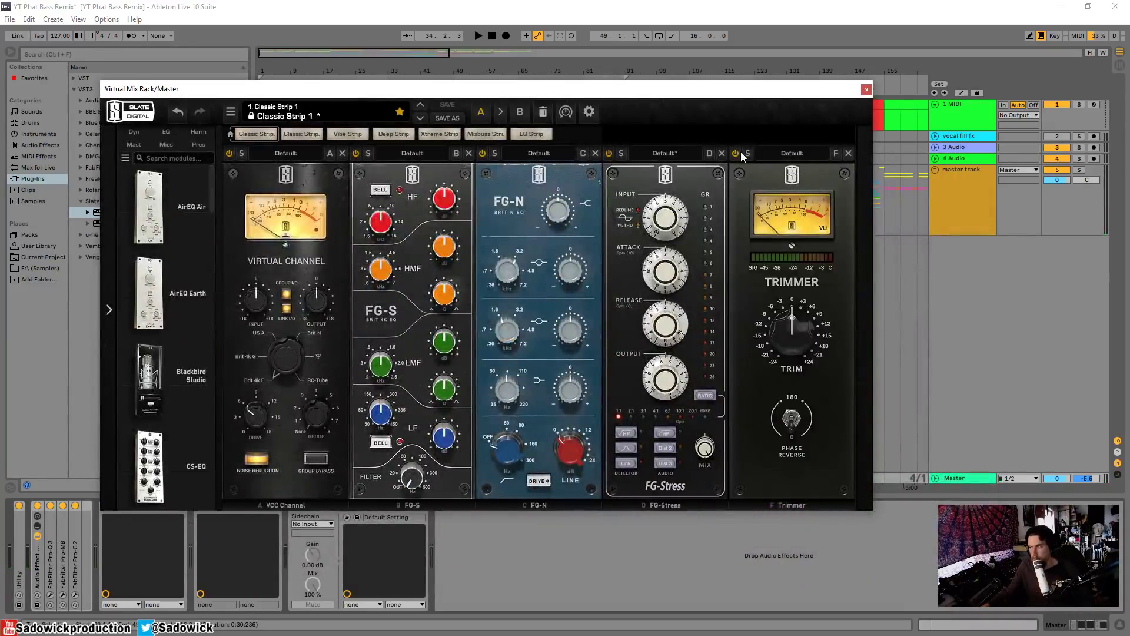
{"action": "left_click", "coordinate": [341, 154]}
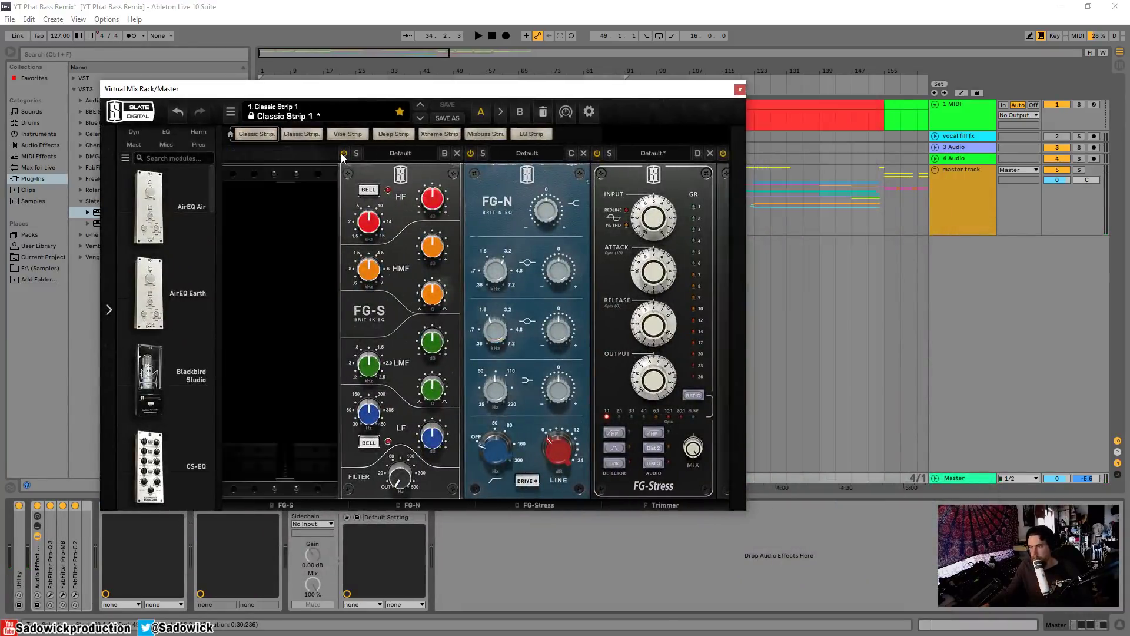
{"action": "left_click", "coordinate": [341, 153]}
{"action": "left_click", "coordinate": [341, 153]}
{"action": "left_click", "coordinate": [341, 153]}
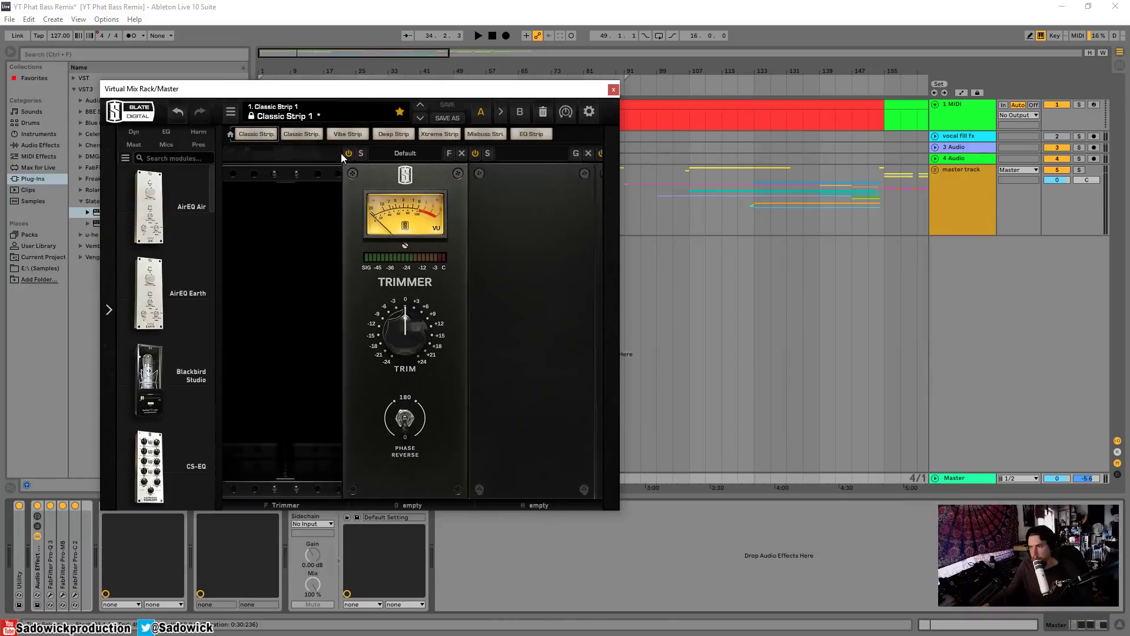
{"action": "left_click", "coordinate": [341, 153]}
Step: Filter the Virtual Mix Rack modules to dynamics and load FG-Stress into the first slot
{"action": "scroll", "coordinate": [175, 259], "scroll_direction": "down", "scroll_amount": 2}
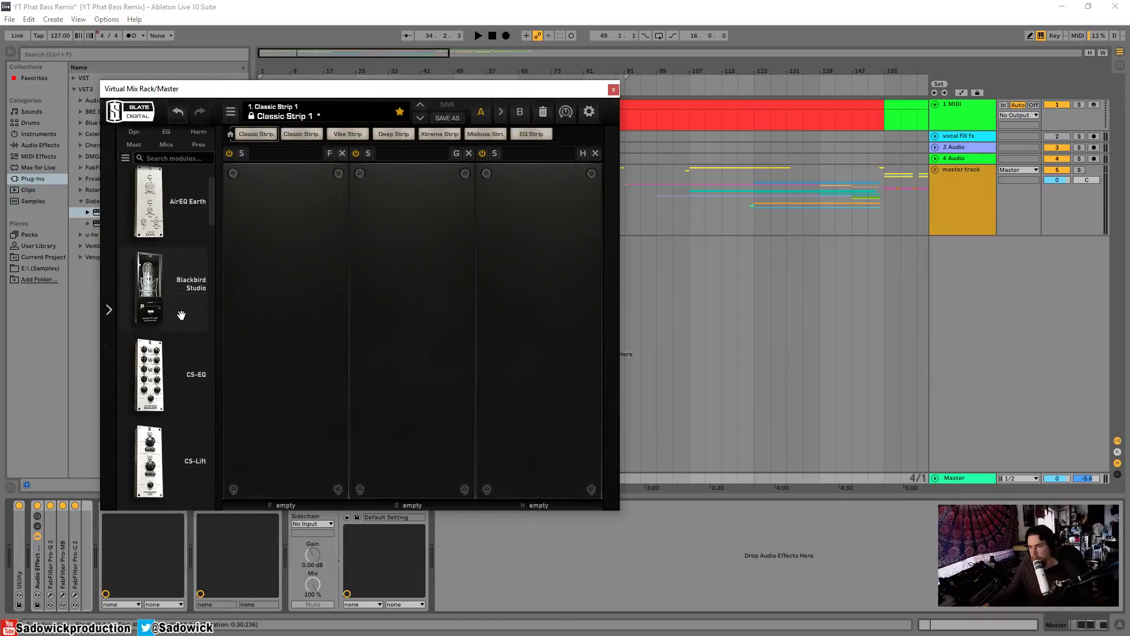
{"action": "scroll", "coordinate": [181, 315], "scroll_direction": "up", "scroll_amount": 2}
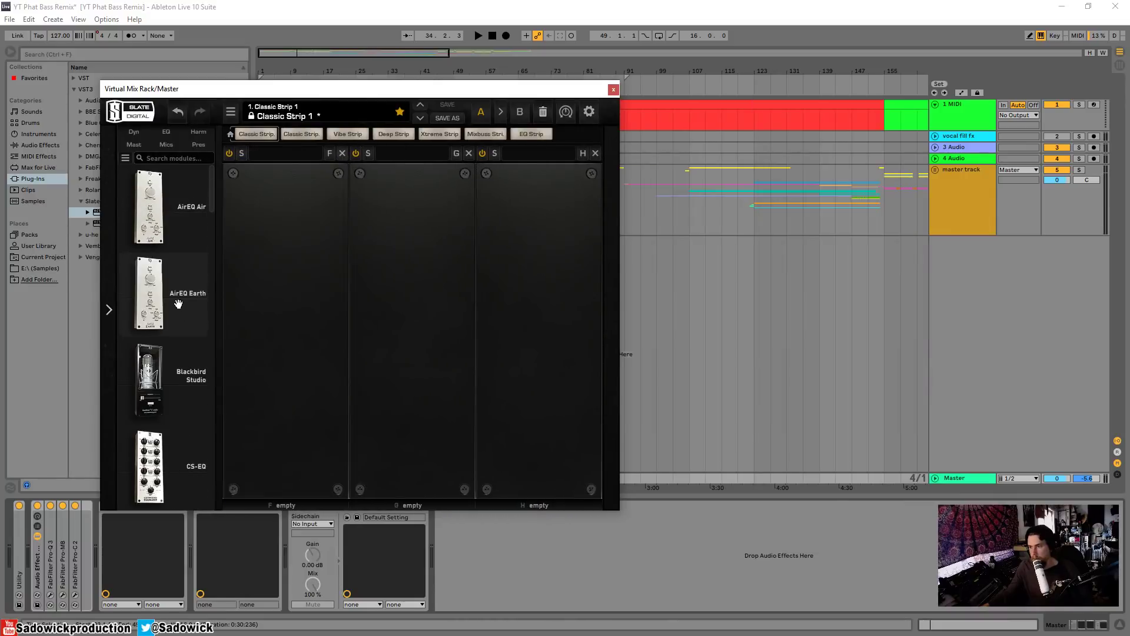
{"action": "left_click", "coordinate": [144, 133]}
{"action": "scroll", "coordinate": [165, 298], "scroll_direction": "down", "scroll_amount": 3}
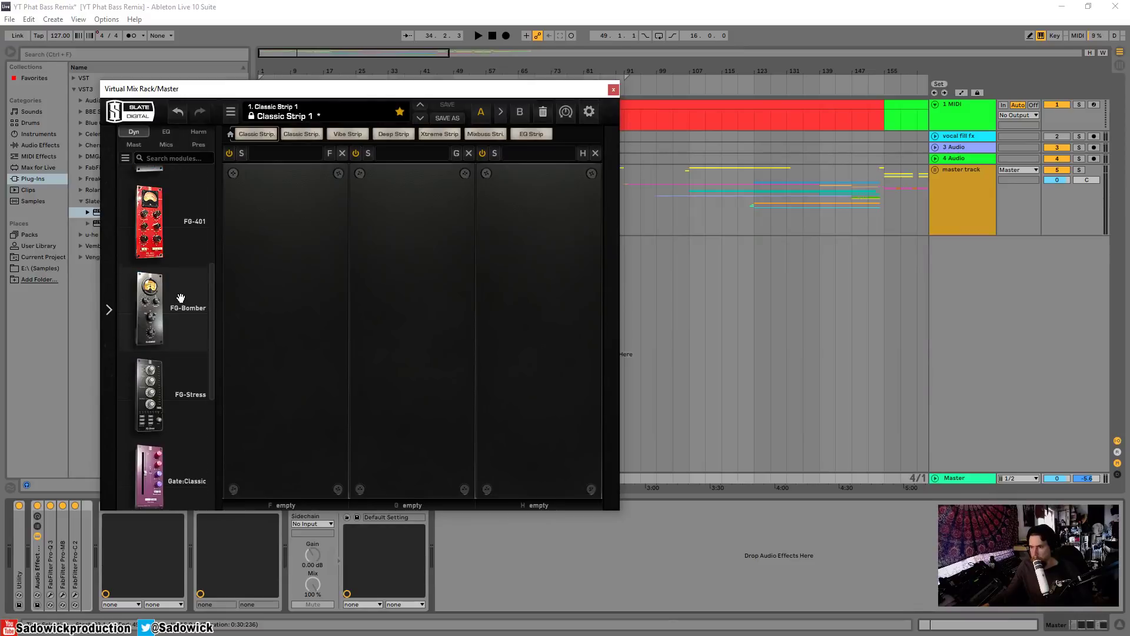
{"action": "scroll", "coordinate": [180, 298], "scroll_direction": "down", "scroll_amount": 3}
{"action": "left_click_drag", "start_coordinate": [179, 300], "coordinate": [301, 280]}
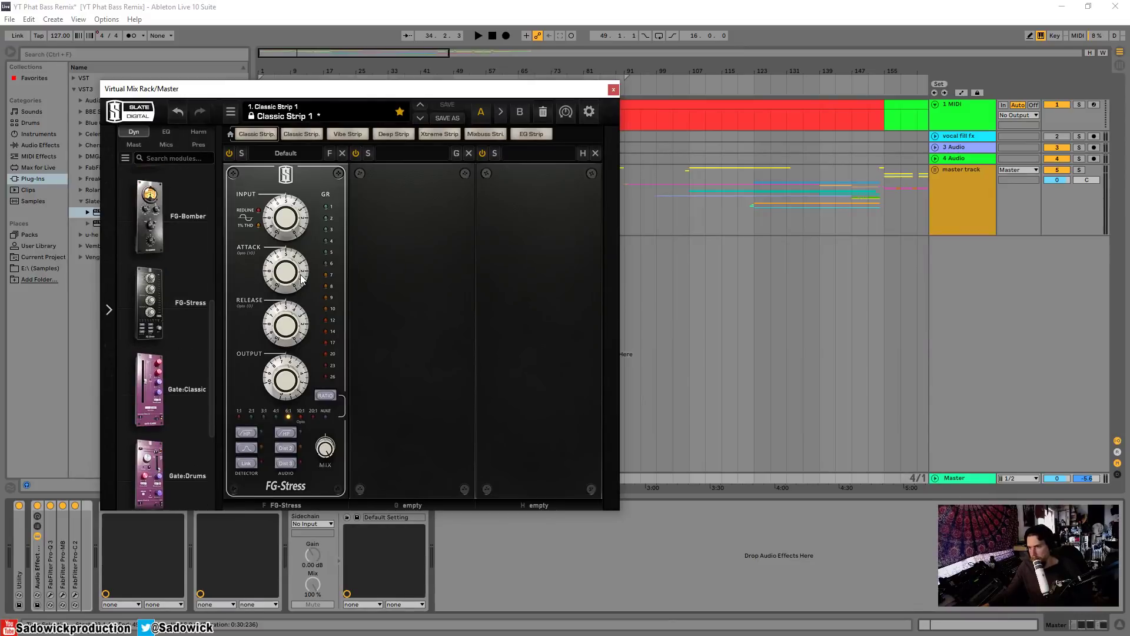
Step: Play the song through FG-Stress, adjust its input, and set attack to 1.60, output to 7.40 and release to 0.10
{"action": "left_click_drag", "start_coordinate": [289, 221], "coordinate": [279, 163]}
{"action": "key", "text": "space"}
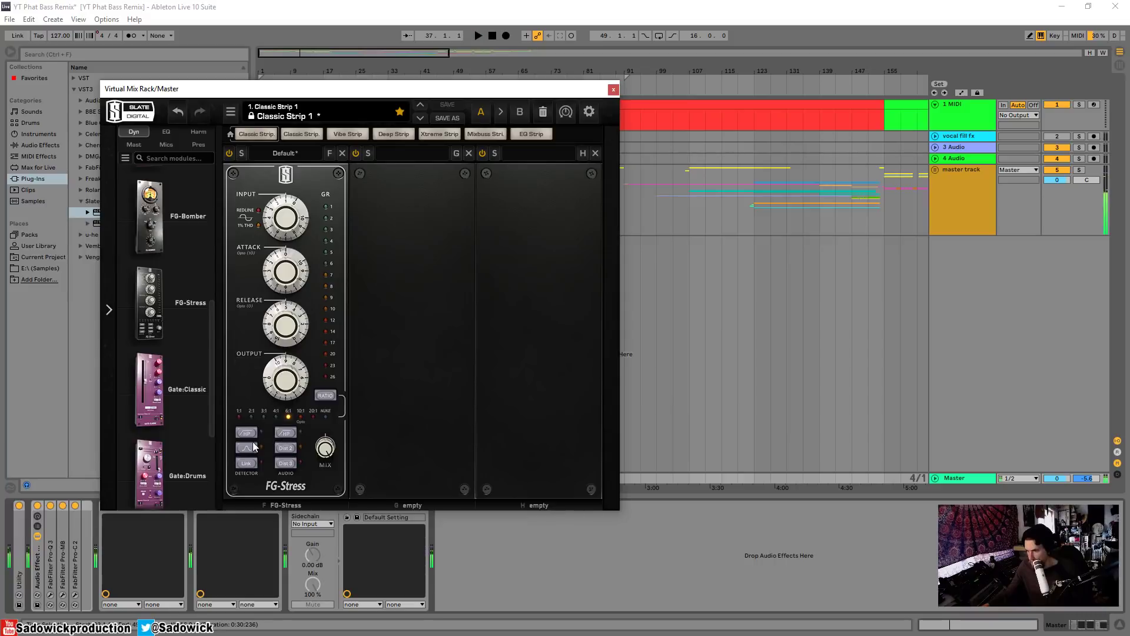
{"action": "key", "text": "space"}
{"action": "left_click_drag", "start_coordinate": [361, 90], "coordinate": [530, 81]}
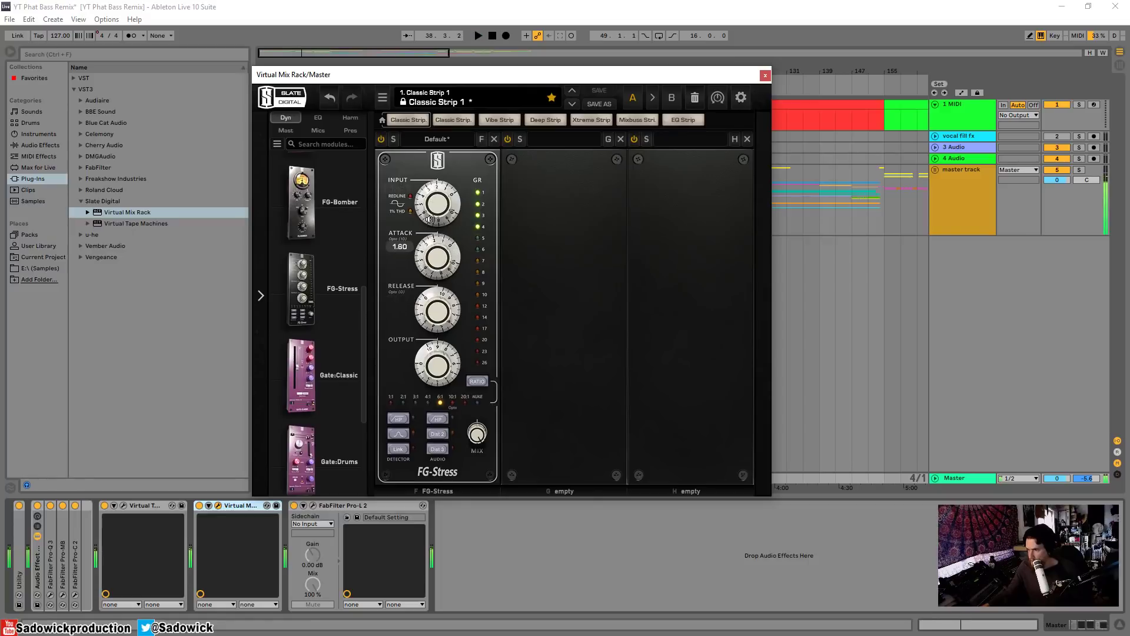
{"action": "left_click_drag", "start_coordinate": [421, 358], "coordinate": [433, 386]}
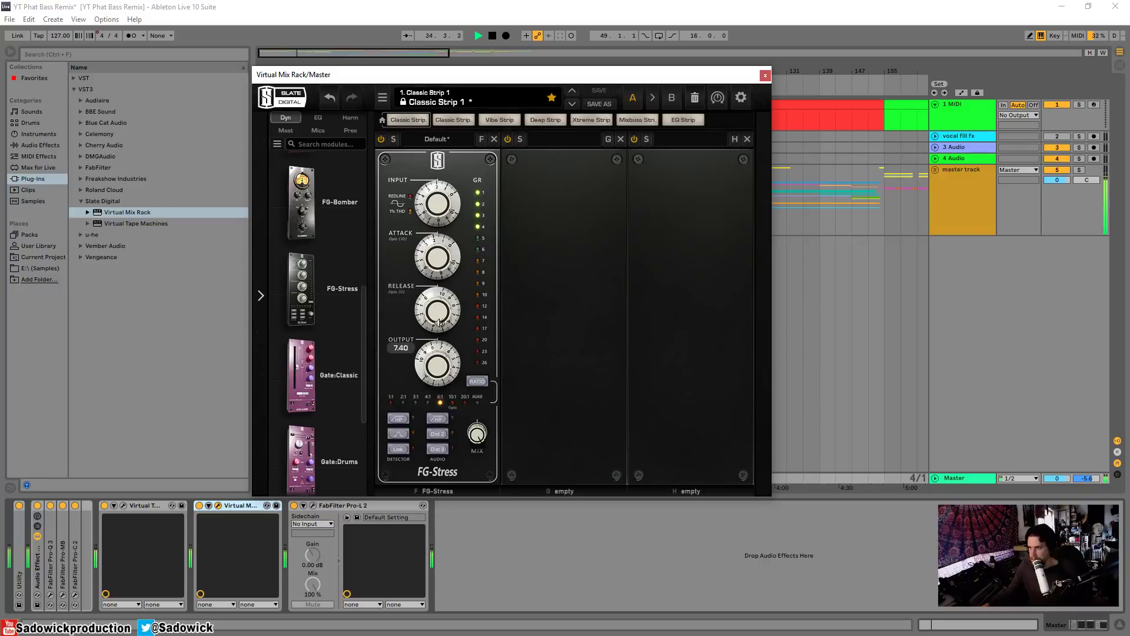
{"action": "left_click_drag", "start_coordinate": [432, 330], "coordinate": [428, 384]}
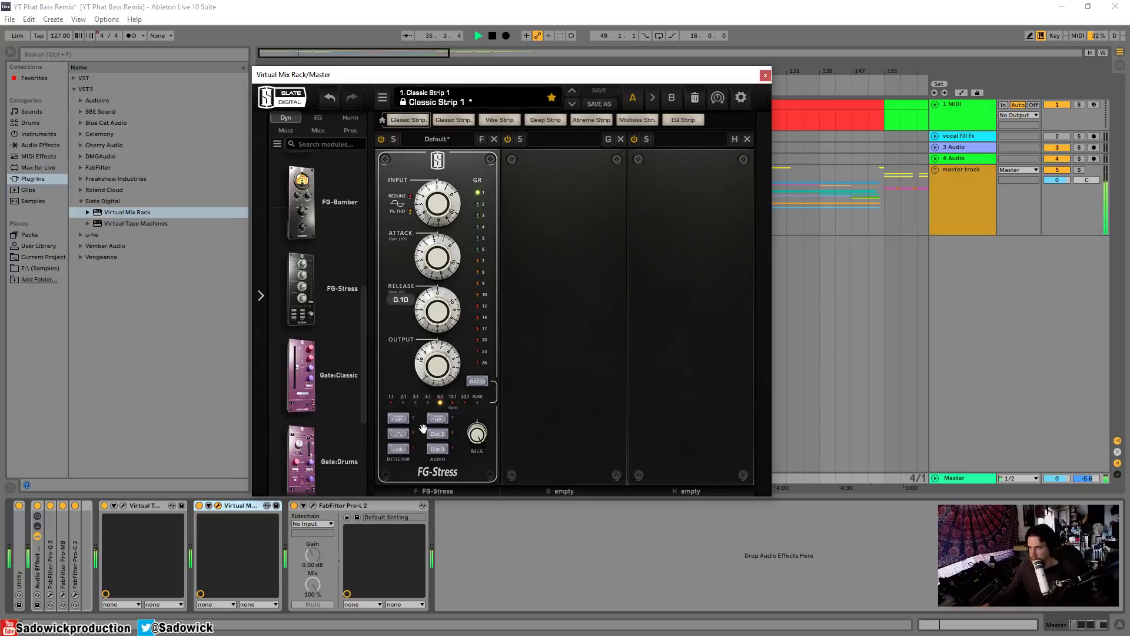
Step: Set the FG-Stress ratio to 2:1, compare the module off and on, and adjust its attack
{"action": "left_click", "coordinate": [478, 380]}
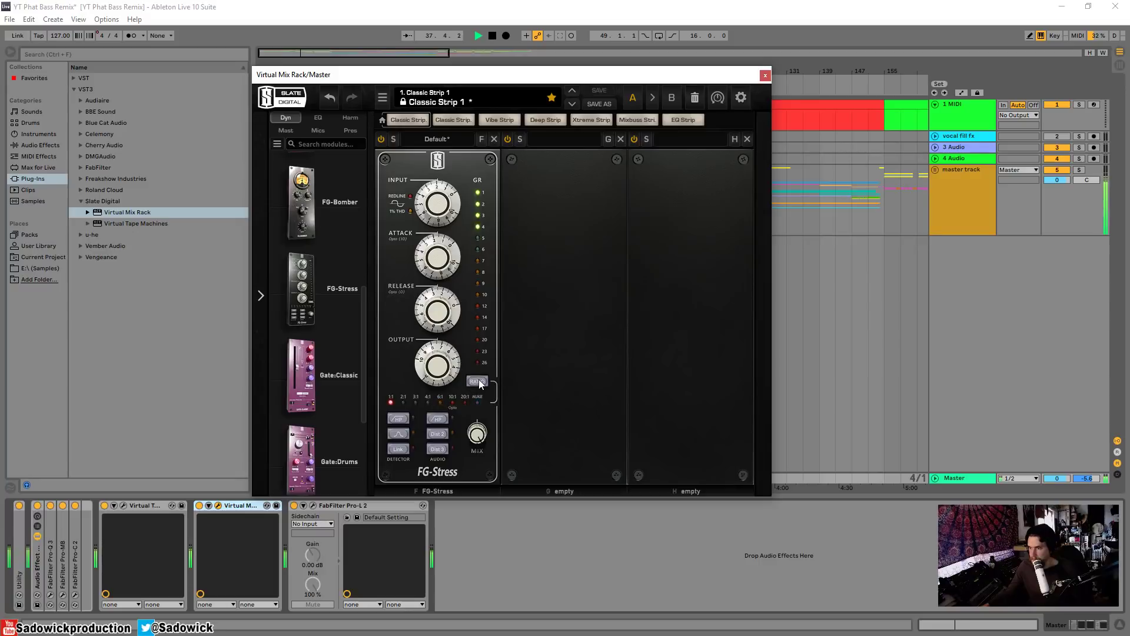
{"action": "left_click", "coordinate": [478, 382]}
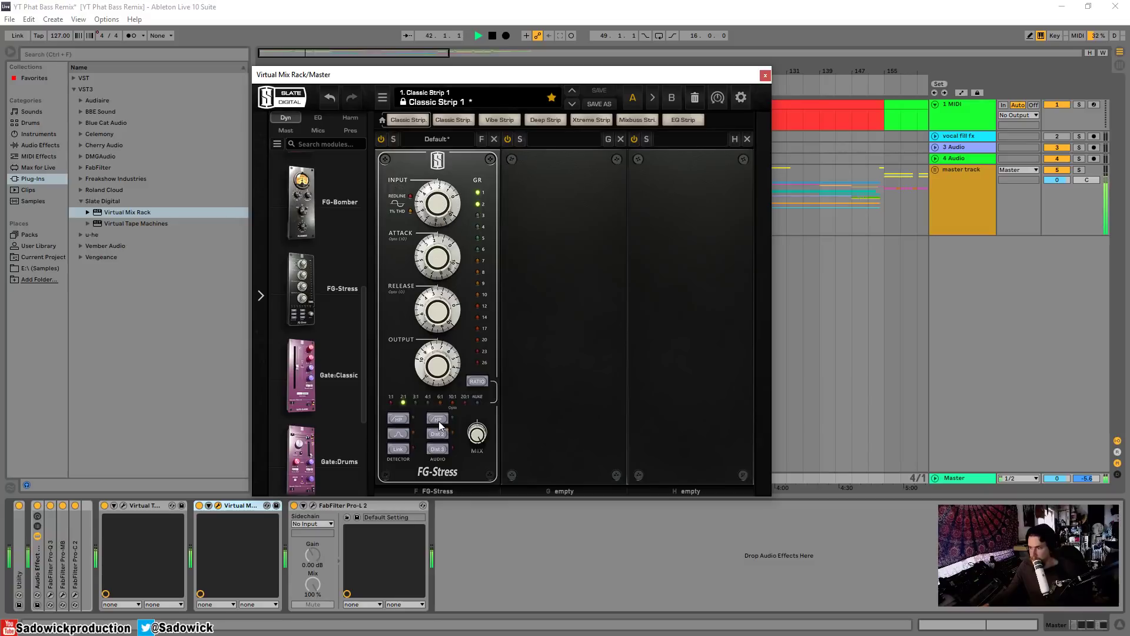
{"action": "left_click", "coordinate": [382, 140]}
{"action": "left_click", "coordinate": [383, 139]}
{"action": "left_click_drag", "start_coordinate": [437, 258], "coordinate": [443, 312]}
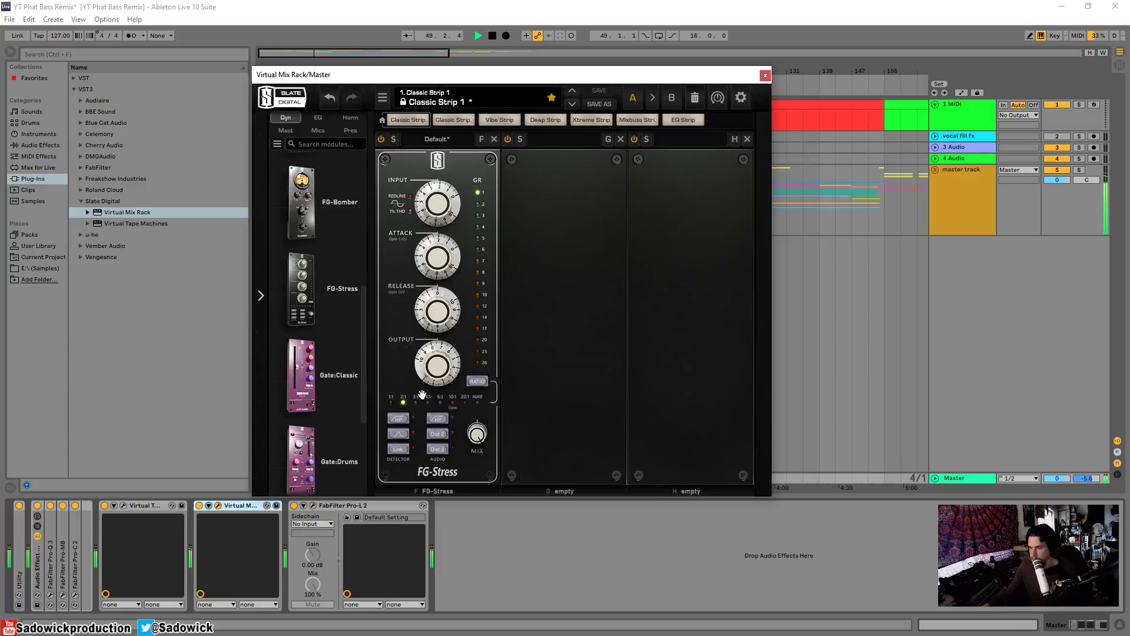
Step: Remove Virtual Mix Rack from the Master channel and collapse the Slate Digital folder
{"action": "left_click", "coordinate": [765, 75]}
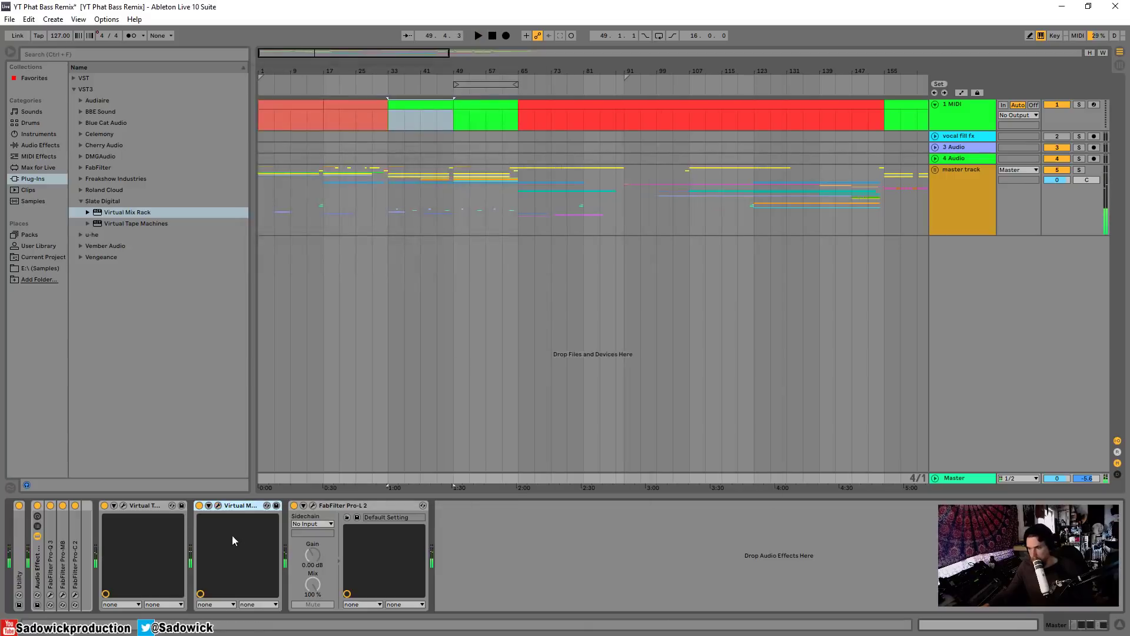
{"action": "key", "text": "Delete"}
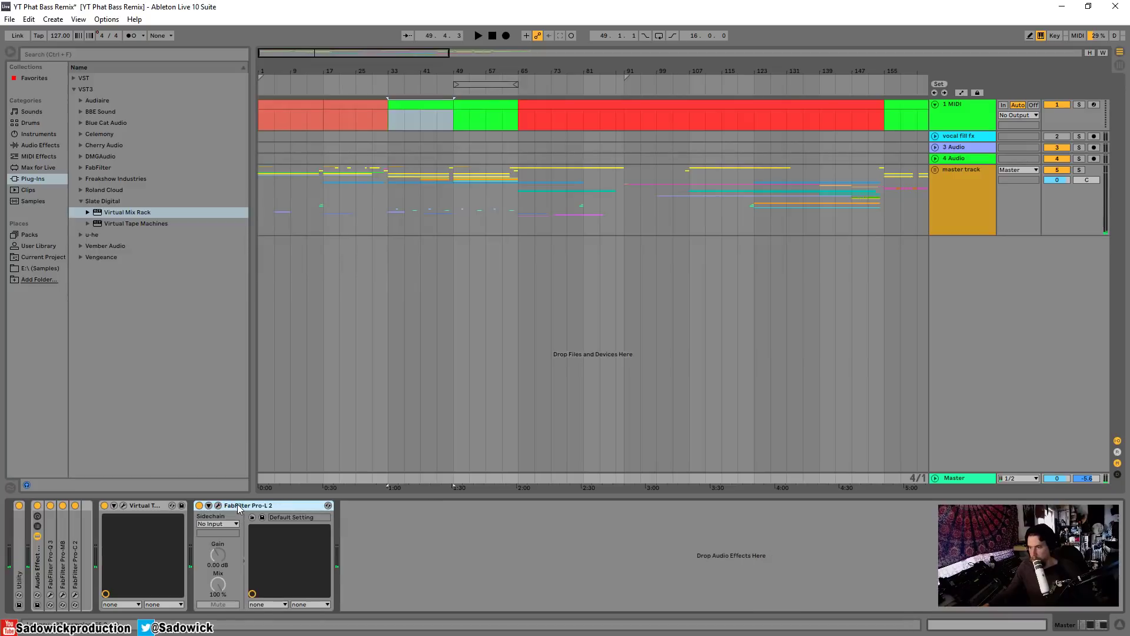
{"action": "left_click", "coordinate": [81, 201]}
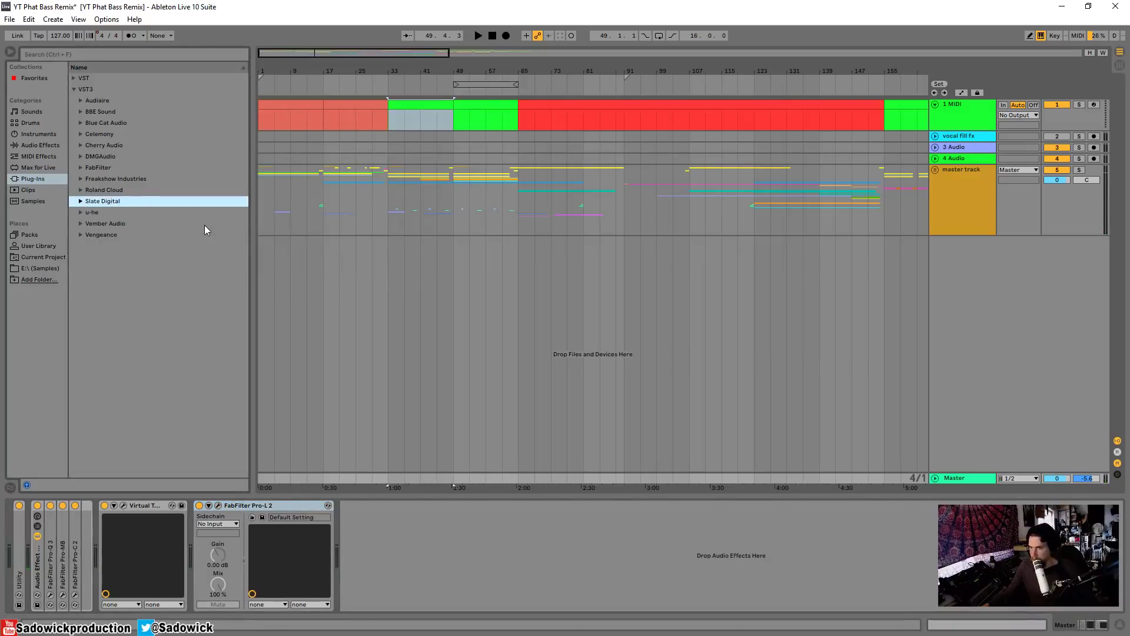
Step: Play from bar 49 and solo the master track briefly to check it, then unsolo it
{"action": "left_click", "coordinate": [456, 136]}
{"action": "key", "text": "space"}
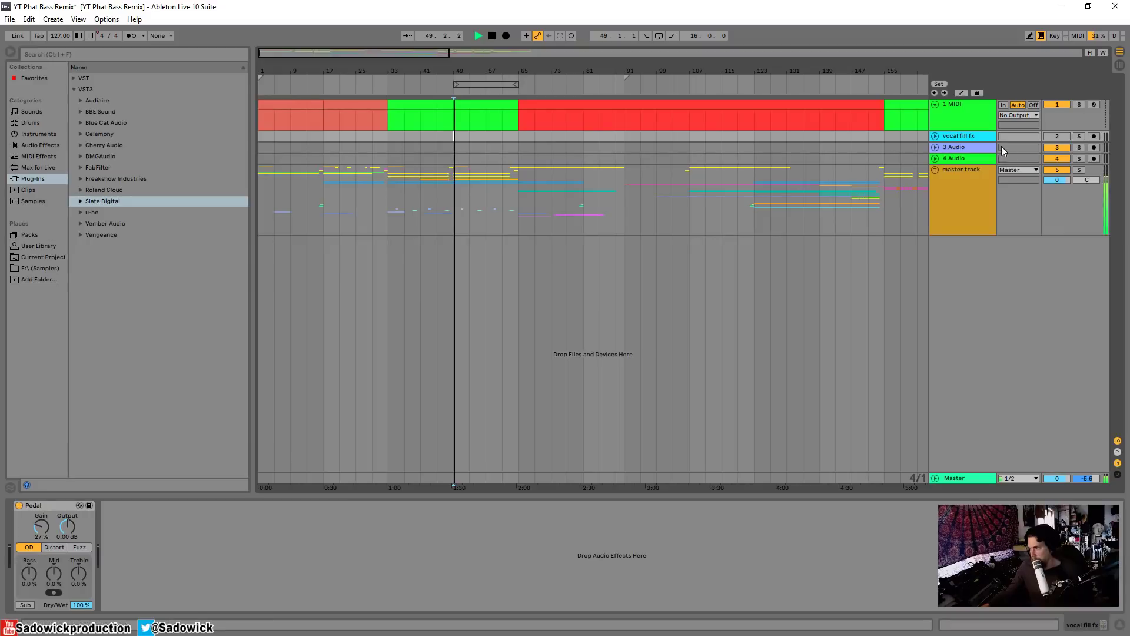
{"action": "left_click", "coordinate": [1079, 171]}
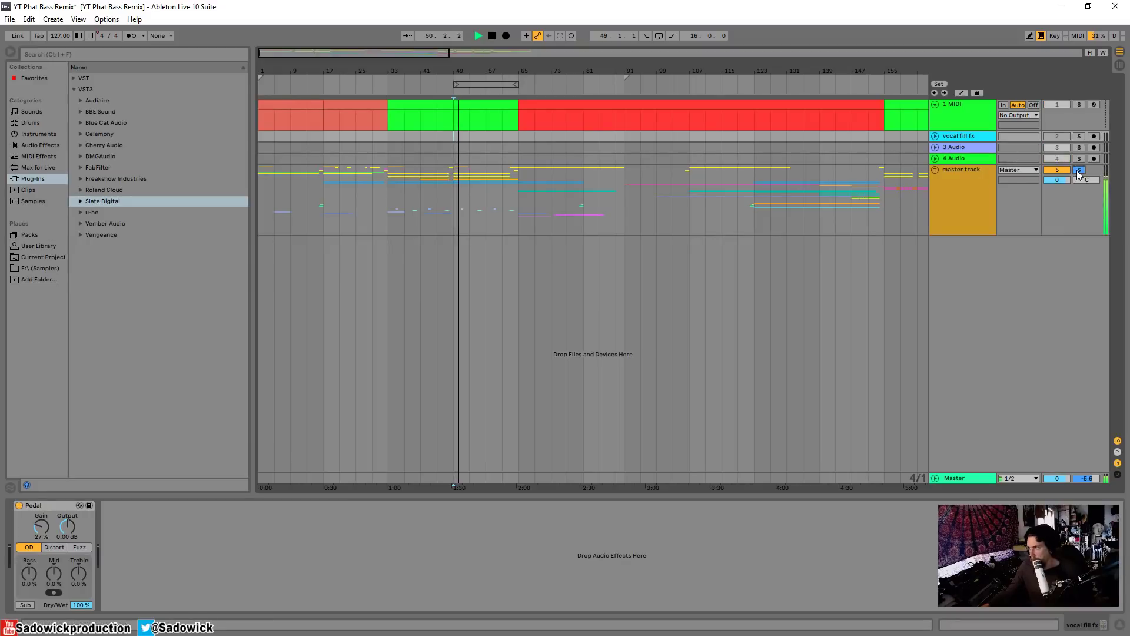
{"action": "left_click", "coordinate": [1079, 171]}
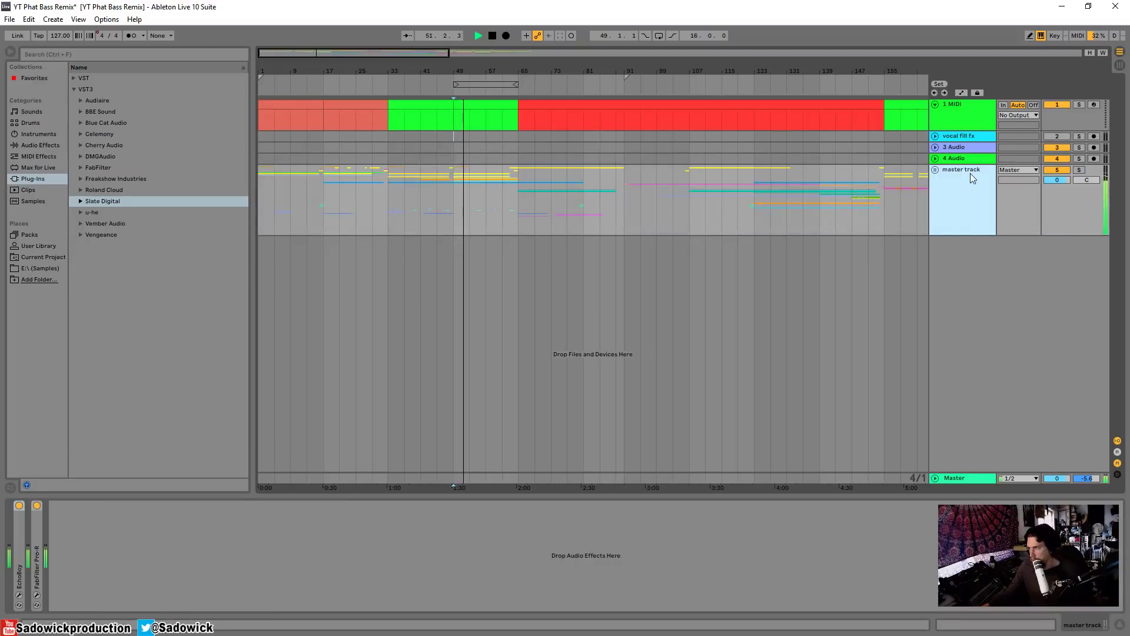
Step: Insert a FabFilter Pro-Q 3 between Virtual Tape Machines and Pro-L 2 on the Master channel
{"action": "left_click", "coordinate": [965, 478]}
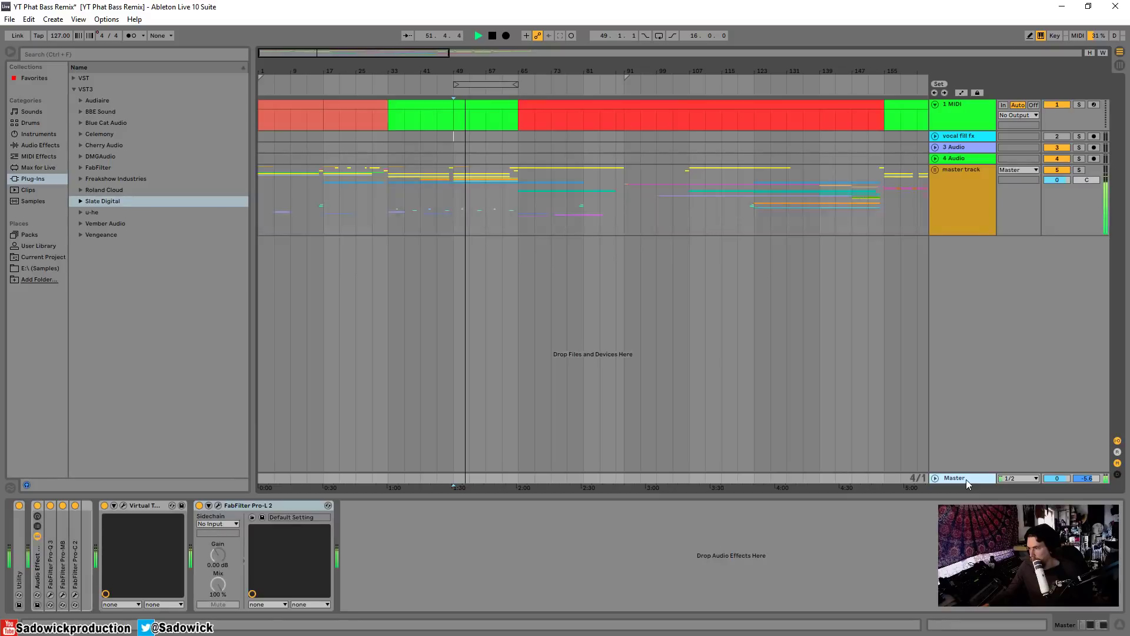
{"action": "double_click", "coordinate": [139, 506]}
{"action": "left_click", "coordinate": [71, 79]}
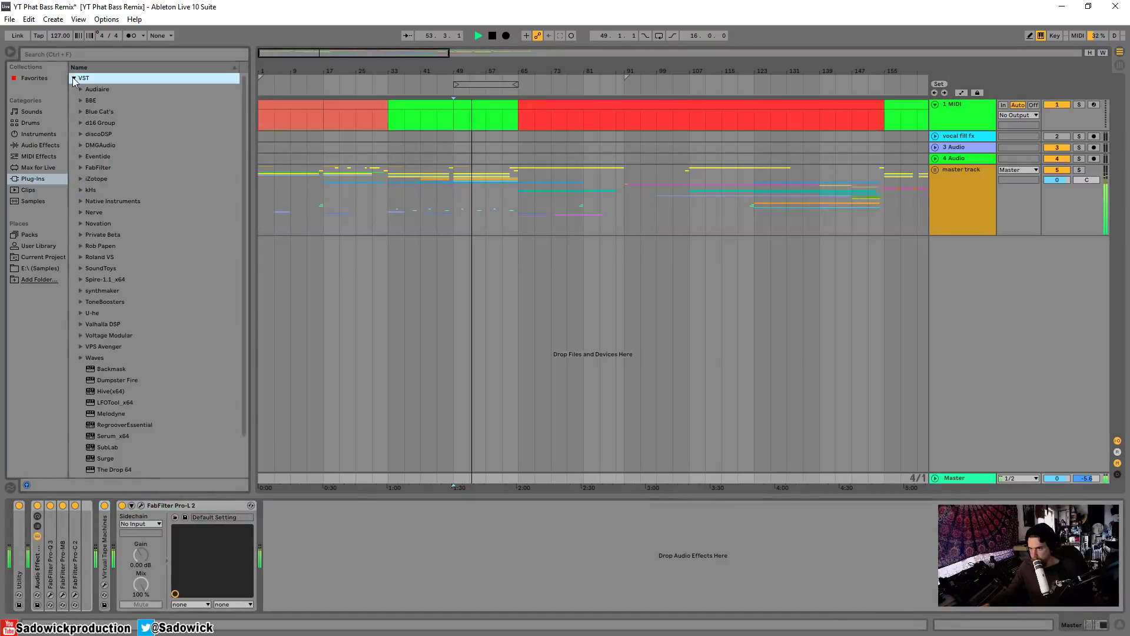
{"action": "left_click", "coordinate": [81, 168]}
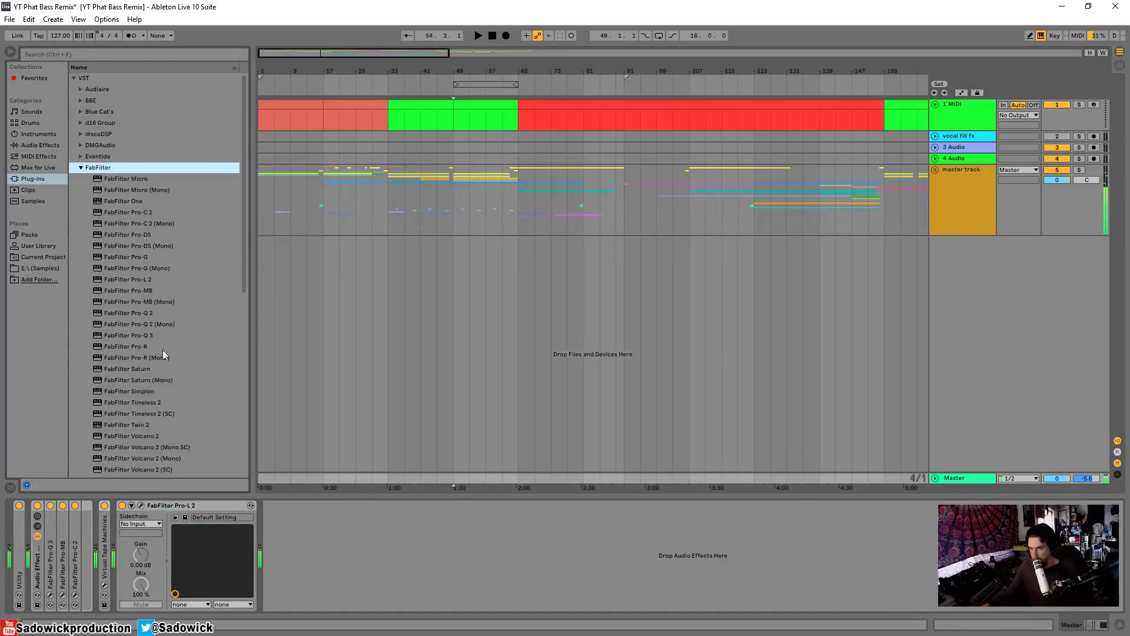
{"action": "left_click_drag", "start_coordinate": [136, 334], "coordinate": [165, 539]}
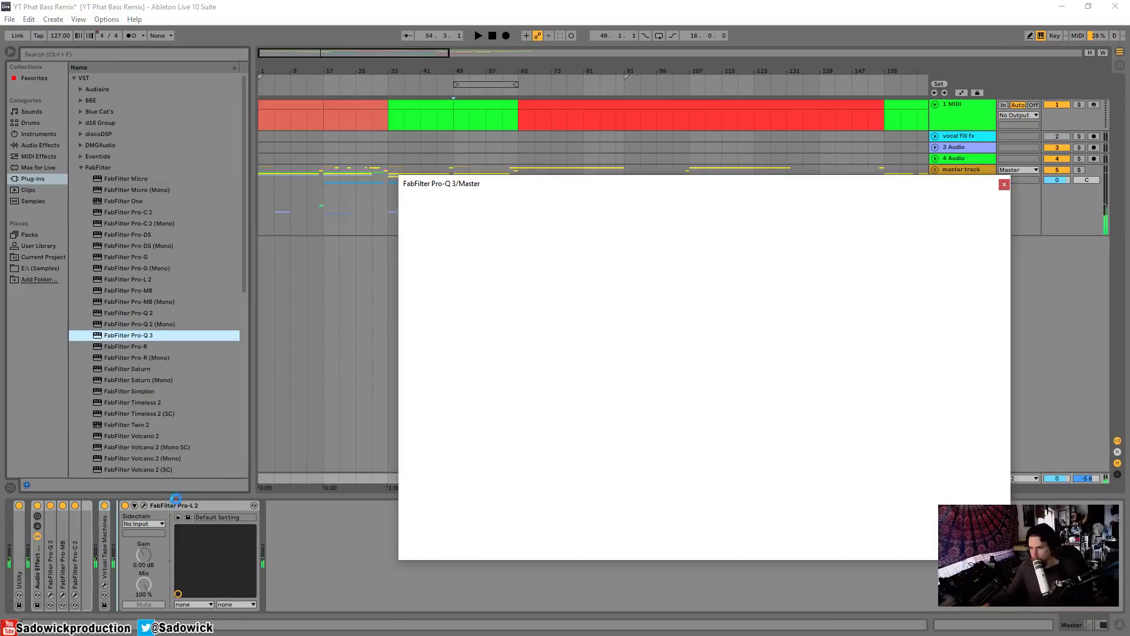
Step: Play the song and shape the new Pro-Q 3 with a -1.63 dB bell at 738.24 Hz and a 12 dB/oct high cut at 16514 Hz
{"action": "key", "text": "space"}
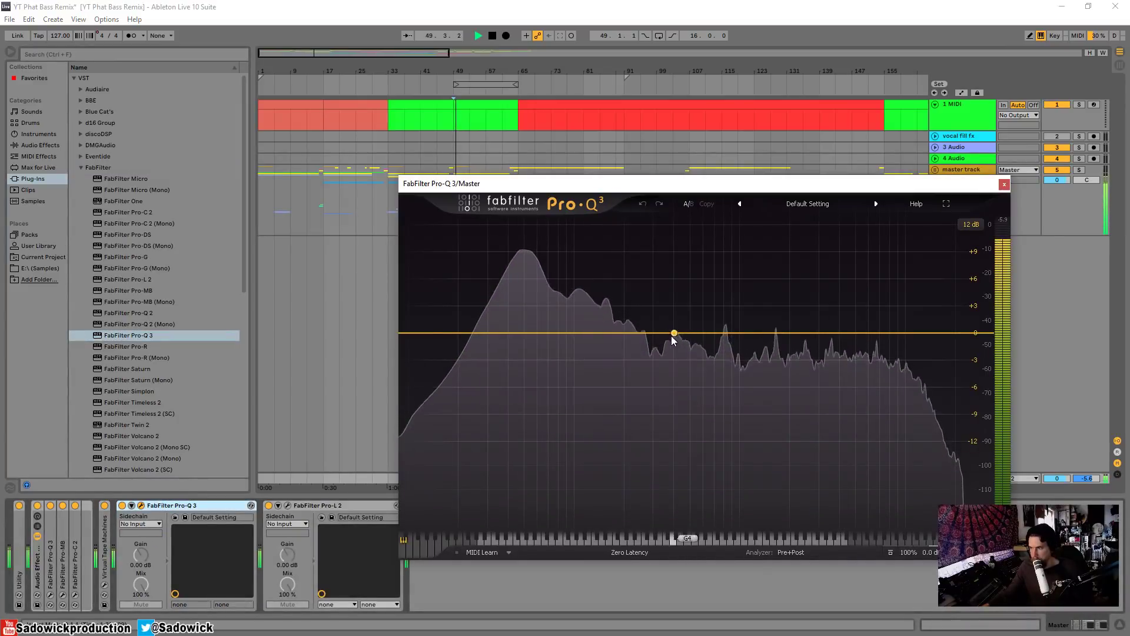
{"action": "left_click_drag", "start_coordinate": [673, 333], "coordinate": [750, 392]}
{"action": "left_click_drag", "start_coordinate": [719, 365], "coordinate": [720, 354]}
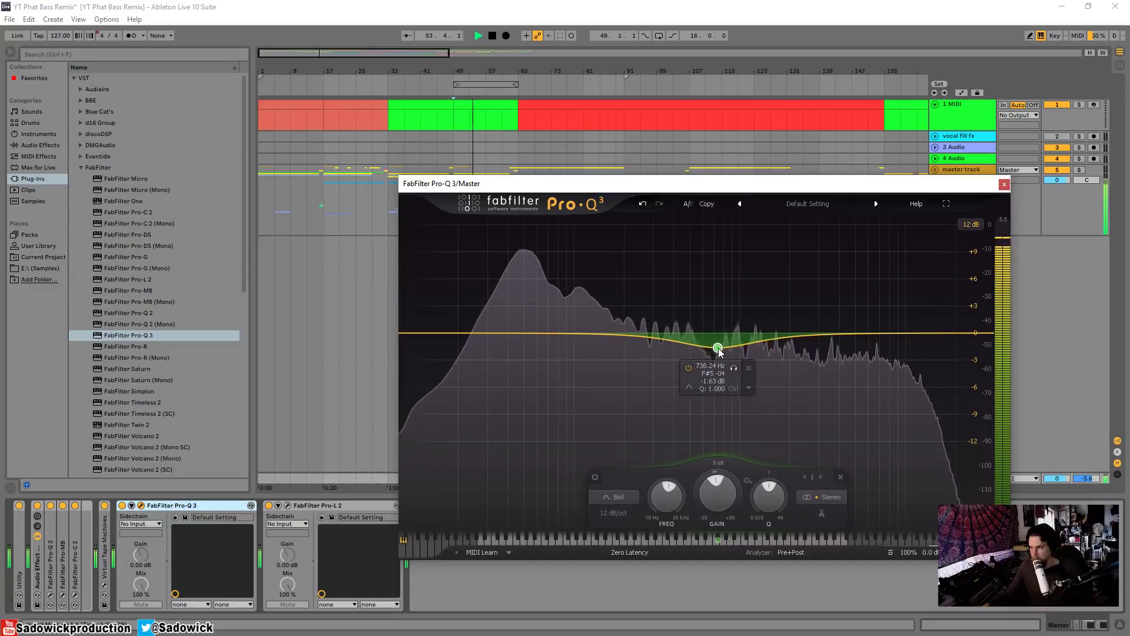
{"action": "left_click", "coordinate": [881, 339]}
{"action": "left_click_drag", "start_coordinate": [880, 338], "coordinate": [942, 328]}
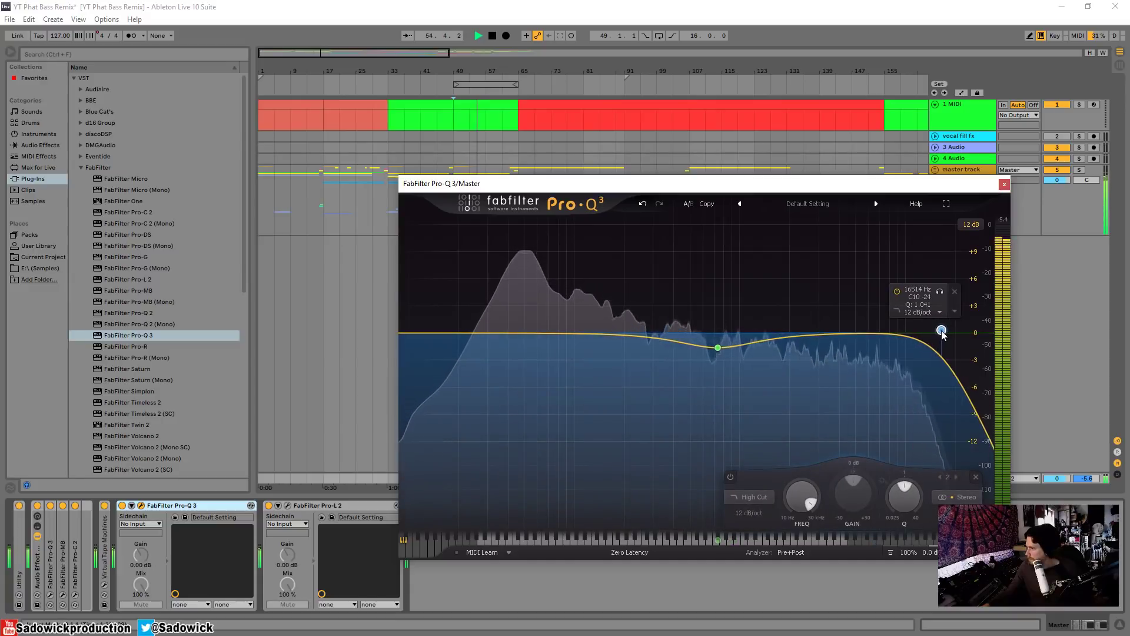
{"action": "left_click", "coordinate": [1005, 184]}
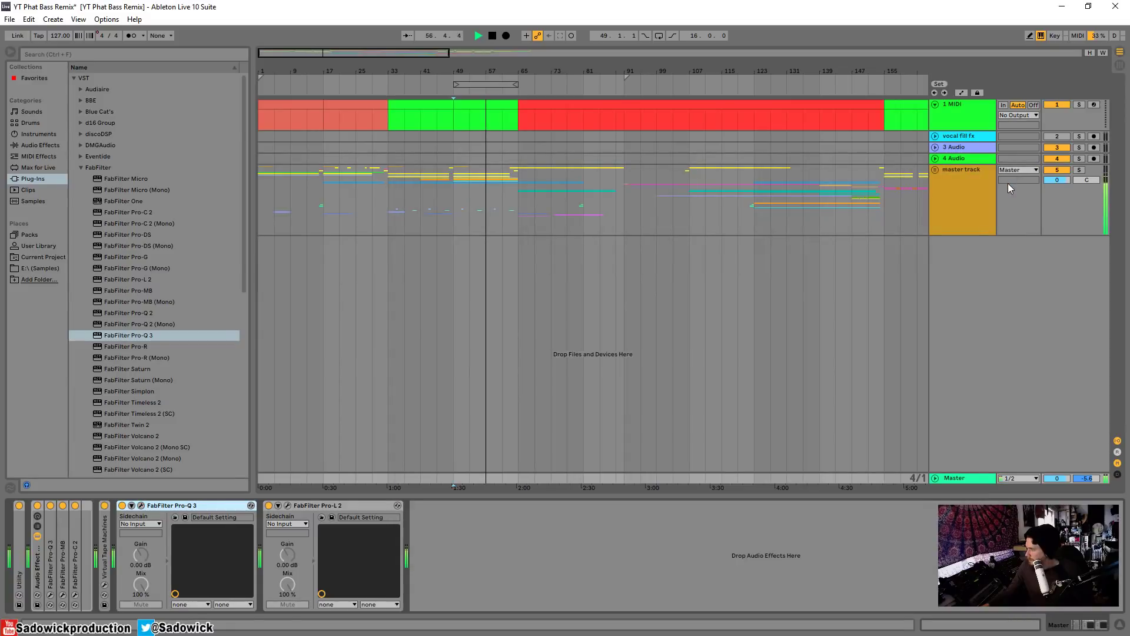
Step: Play from bar 77 and then near bar 153, and examine the master's level in Pro-L 2 on the Loudness meter scale
{"action": "left_click", "coordinate": [515, 90]}
{"action": "left_click", "coordinate": [569, 86]}
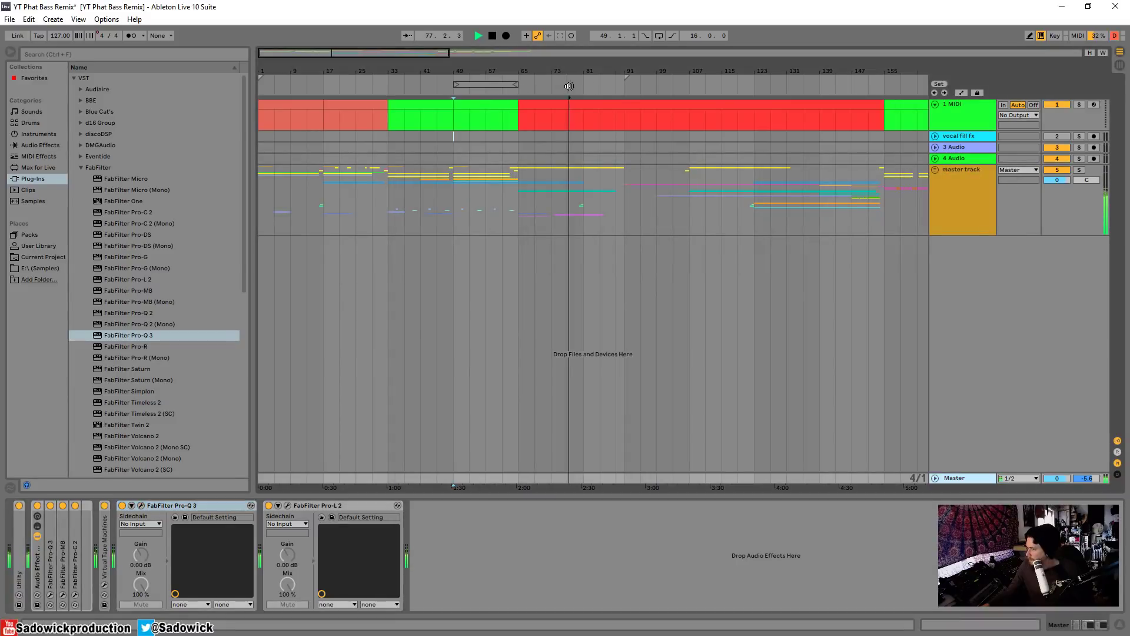
{"action": "left_click_drag", "start_coordinate": [651, 67], "coordinate": [606, 81]}
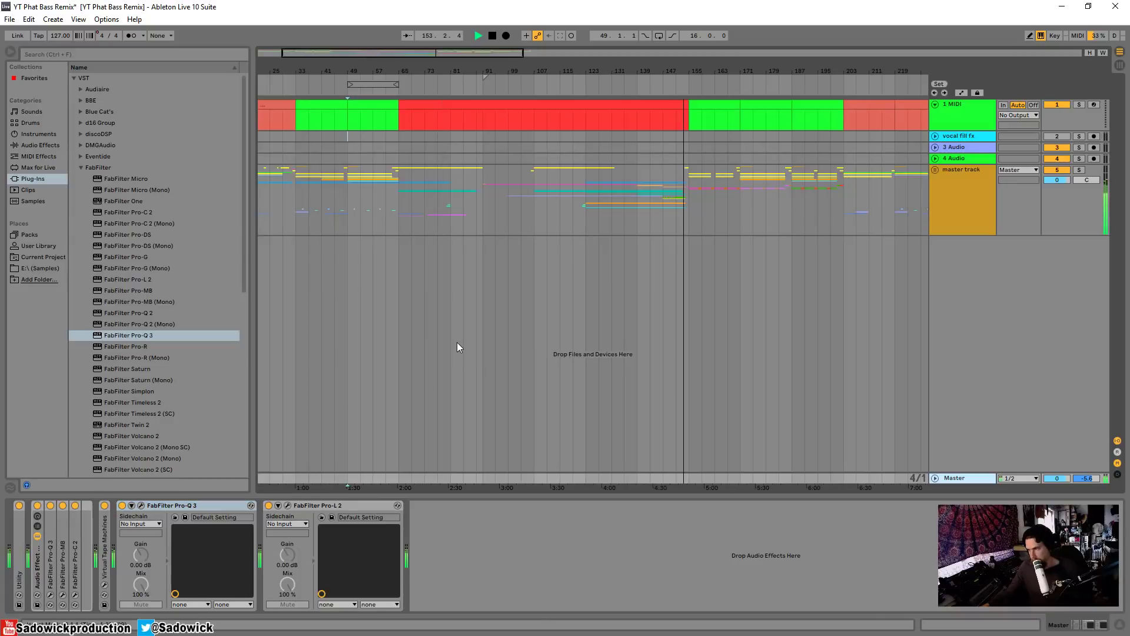
{"action": "left_click", "coordinate": [288, 505]}
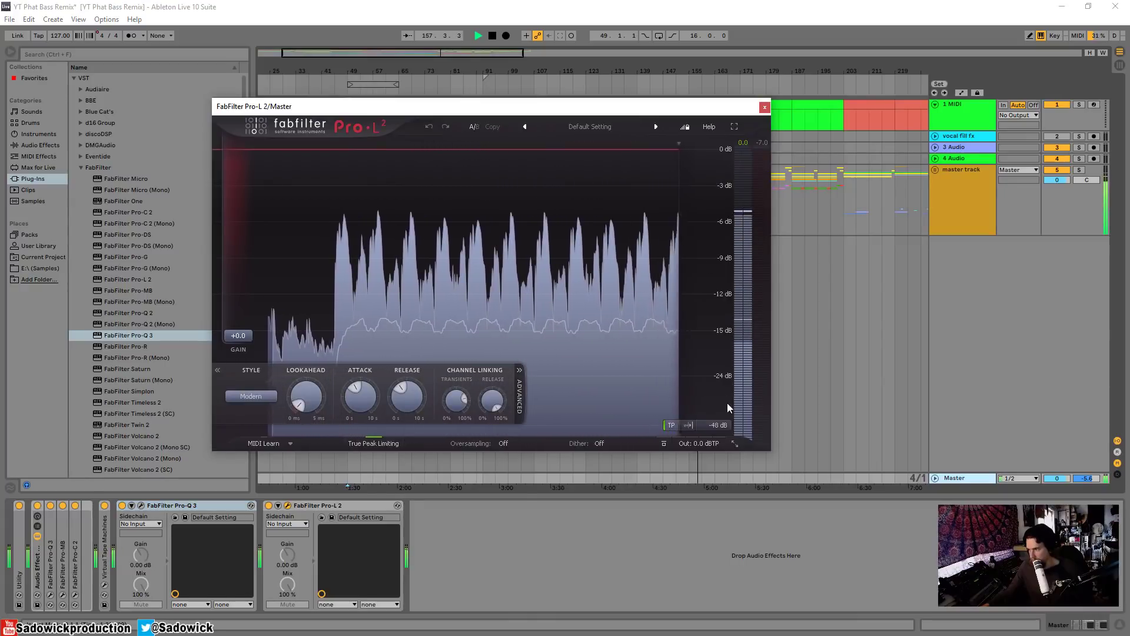
{"action": "left_click", "coordinate": [726, 425]}
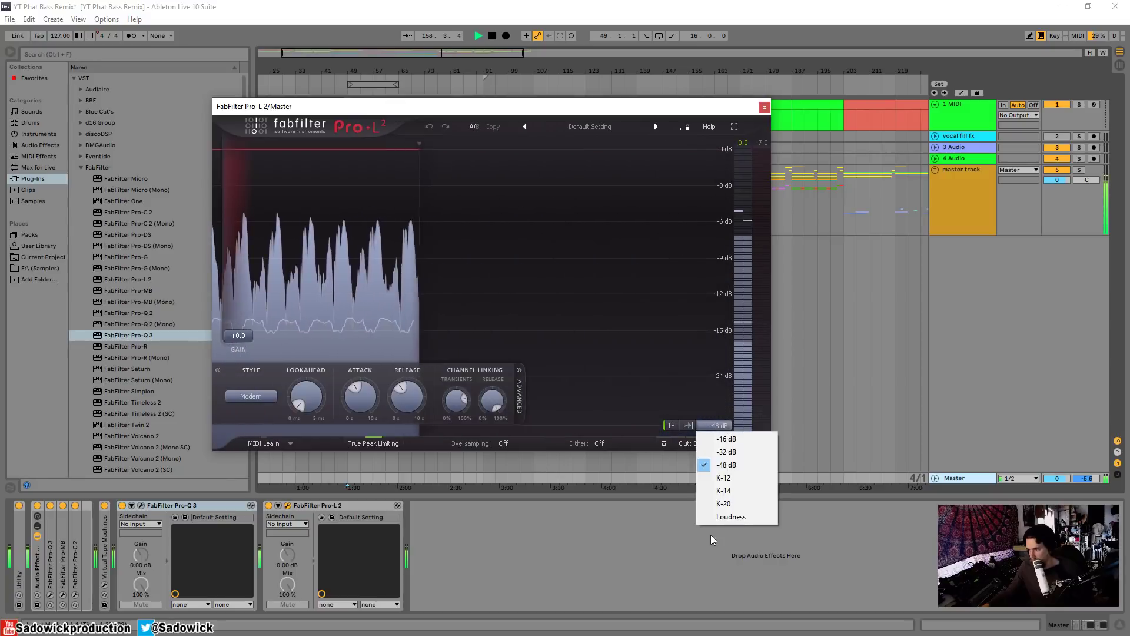
{"action": "left_click", "coordinate": [730, 517]}
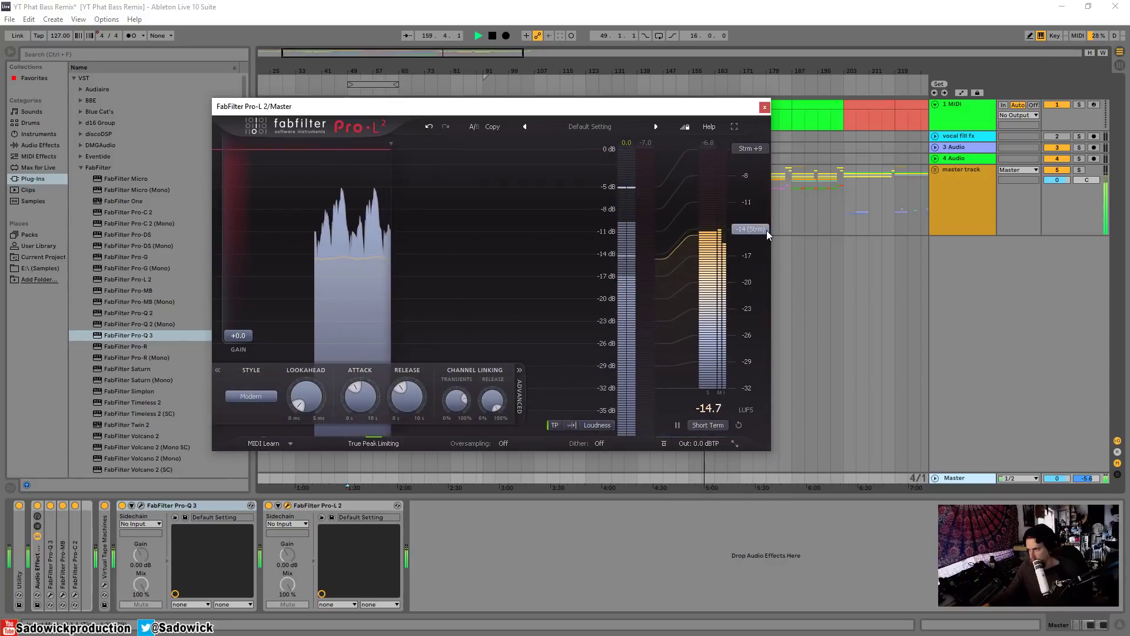
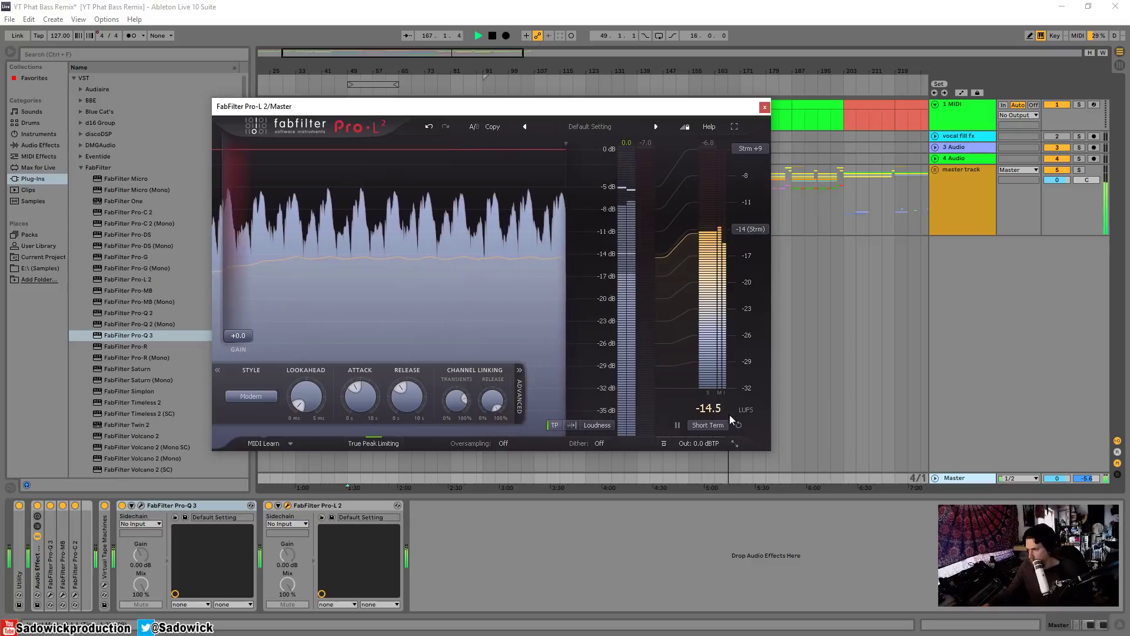
Step: Switch the Pro-L 2 meter scale to -32 dB, examine the peaks while playing from around bar 186, and close the plugin window
{"action": "left_click", "coordinate": [606, 425]}
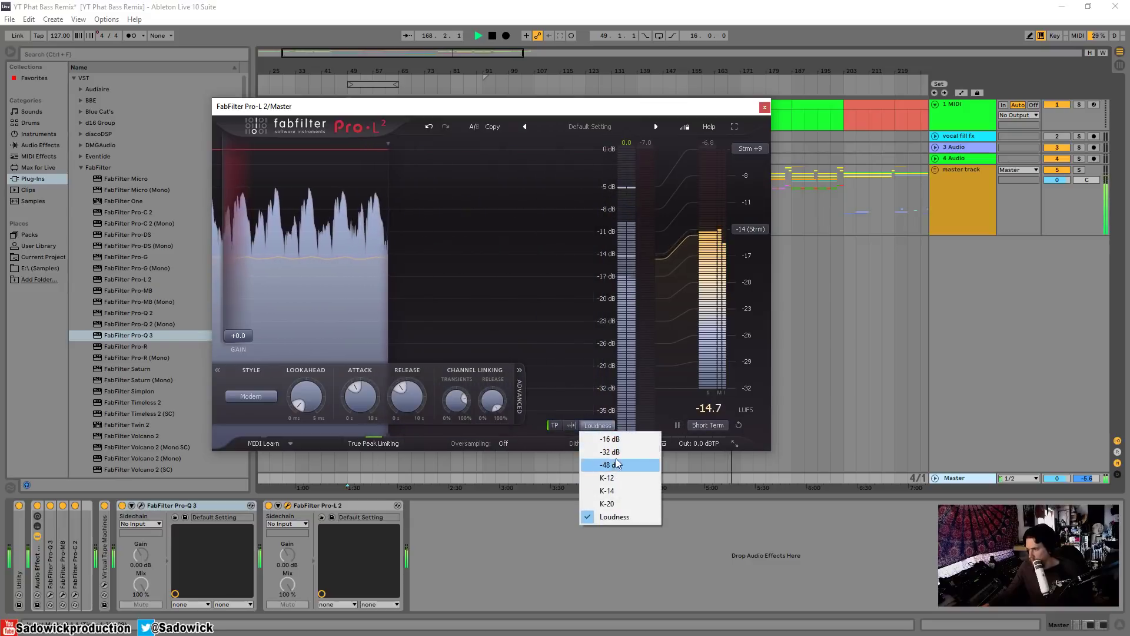
{"action": "left_click", "coordinate": [610, 451]}
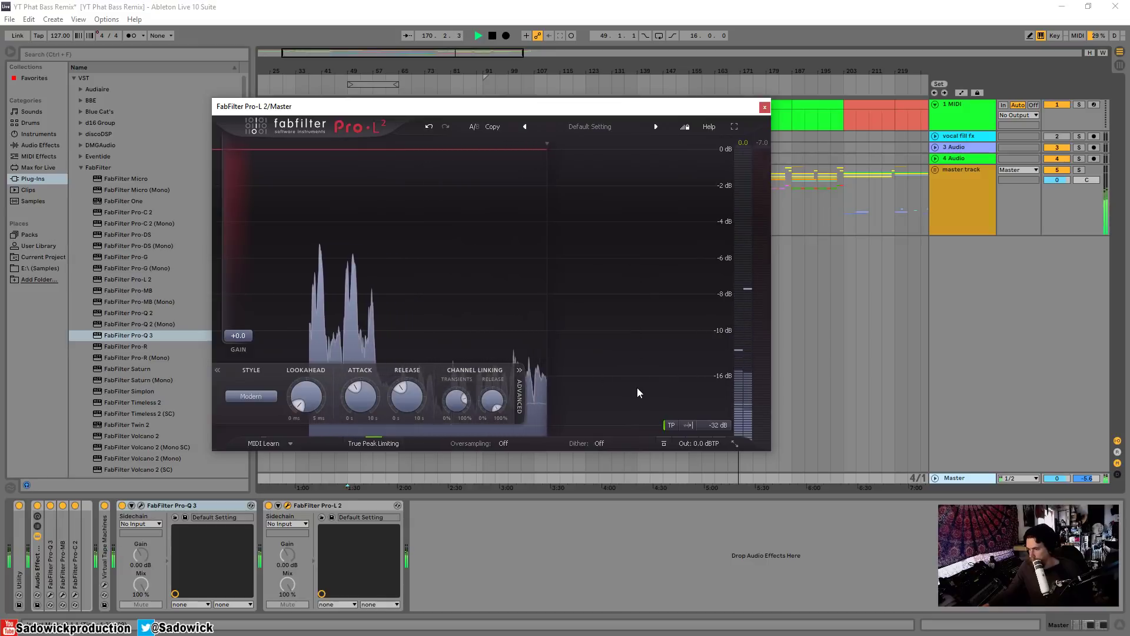
{"action": "left_click_drag", "start_coordinate": [625, 111], "coordinate": [542, 99]}
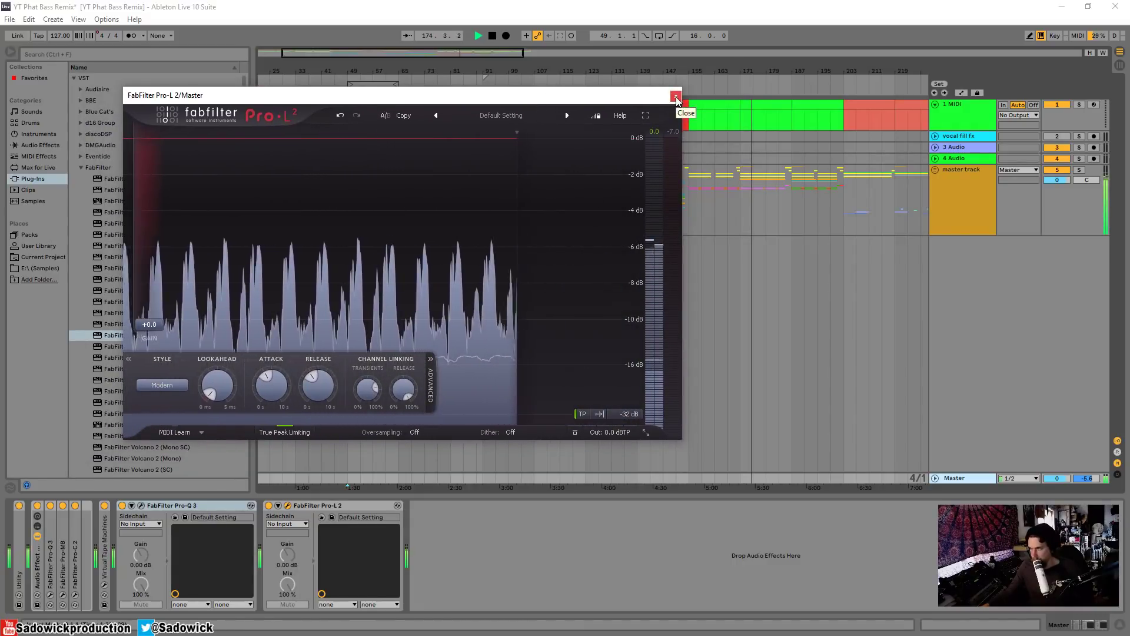
{"action": "left_click", "coordinate": [783, 85]}
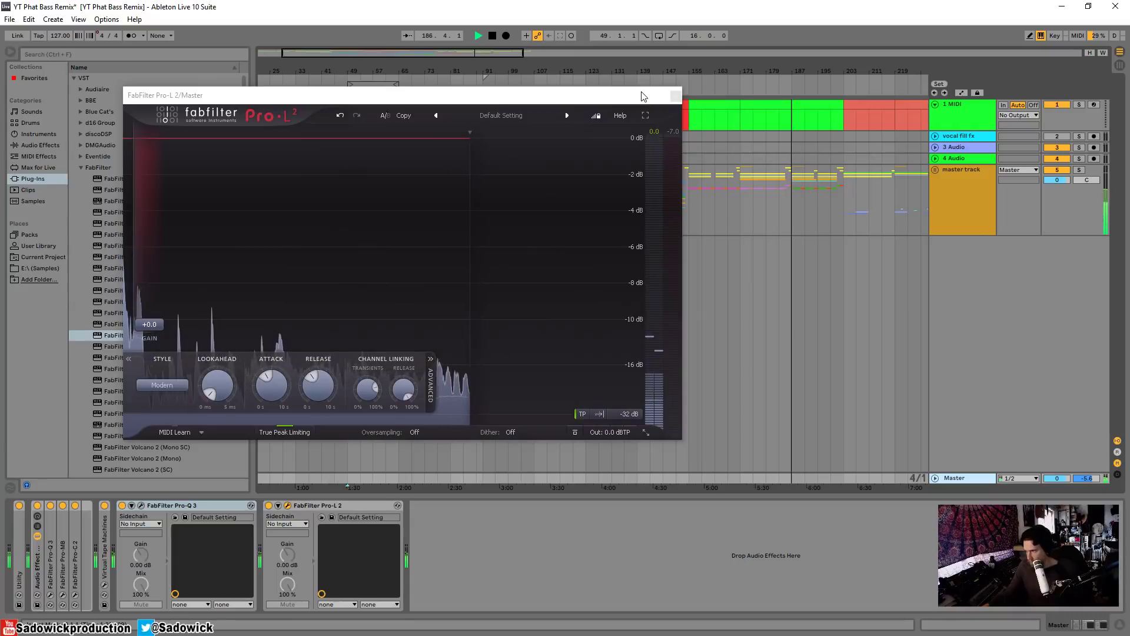
{"action": "left_click_drag", "start_coordinate": [590, 97], "coordinate": [573, 84]}
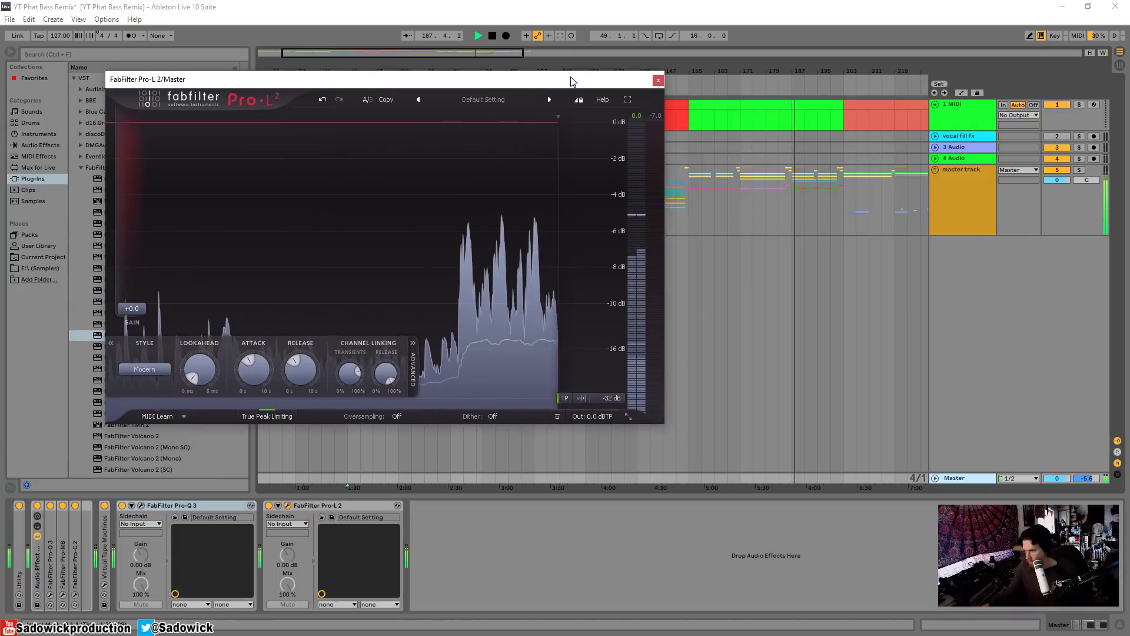
{"action": "key", "text": "space"}
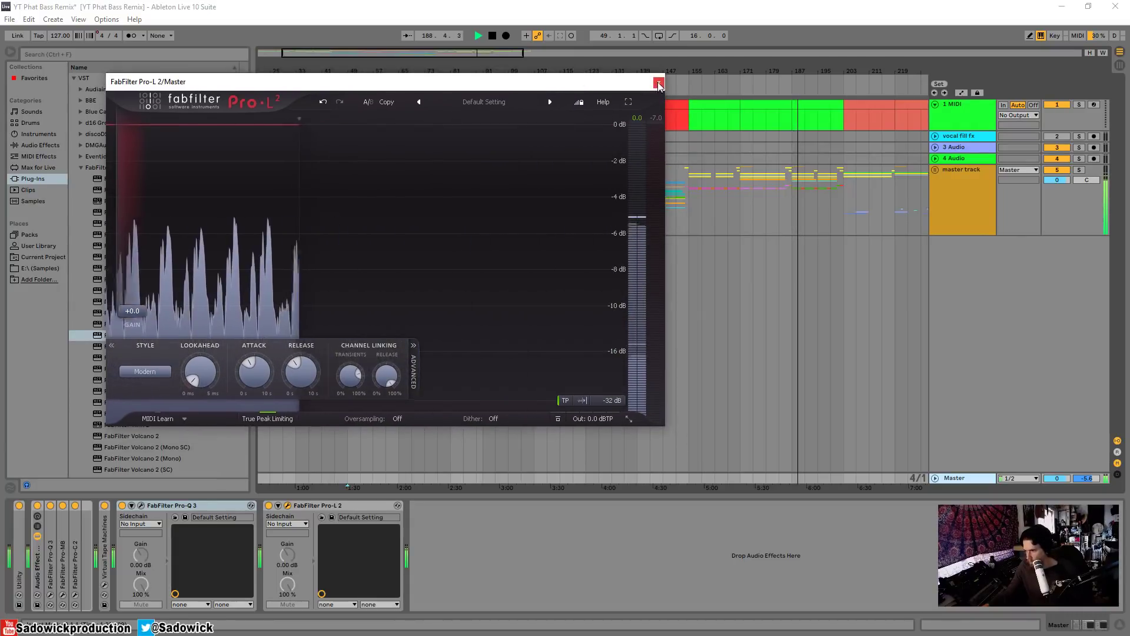
{"action": "left_click", "coordinate": [659, 84]}
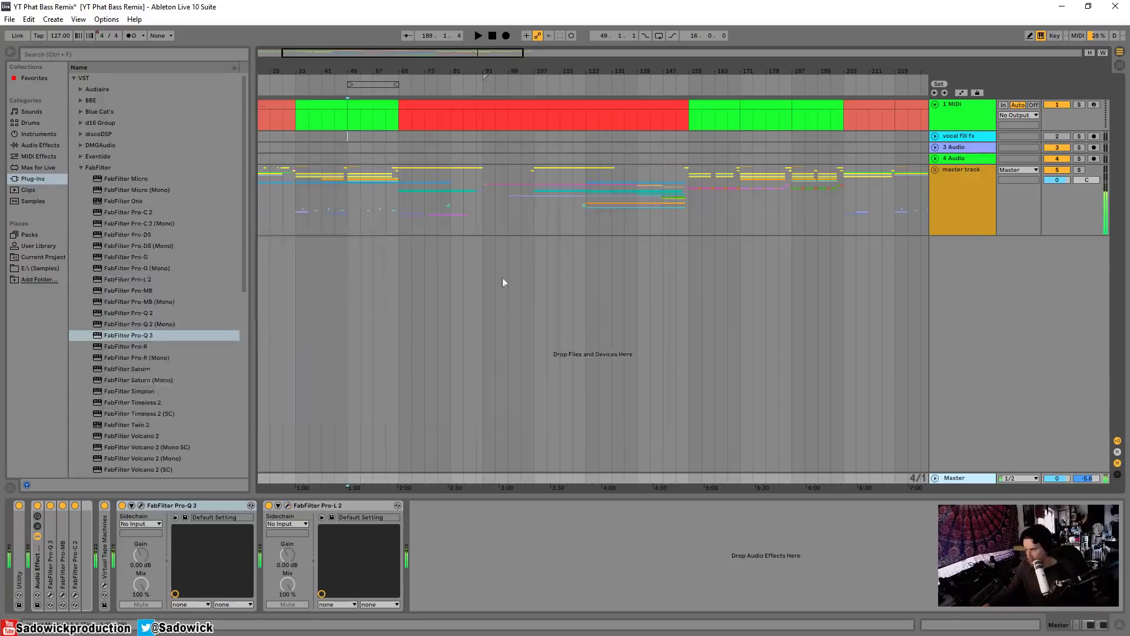
Step: Collapse the Pro-Q 3 device, play from bar 49 and compare Virtual Tape Machines off and on
{"action": "double_click", "coordinate": [164, 506]}
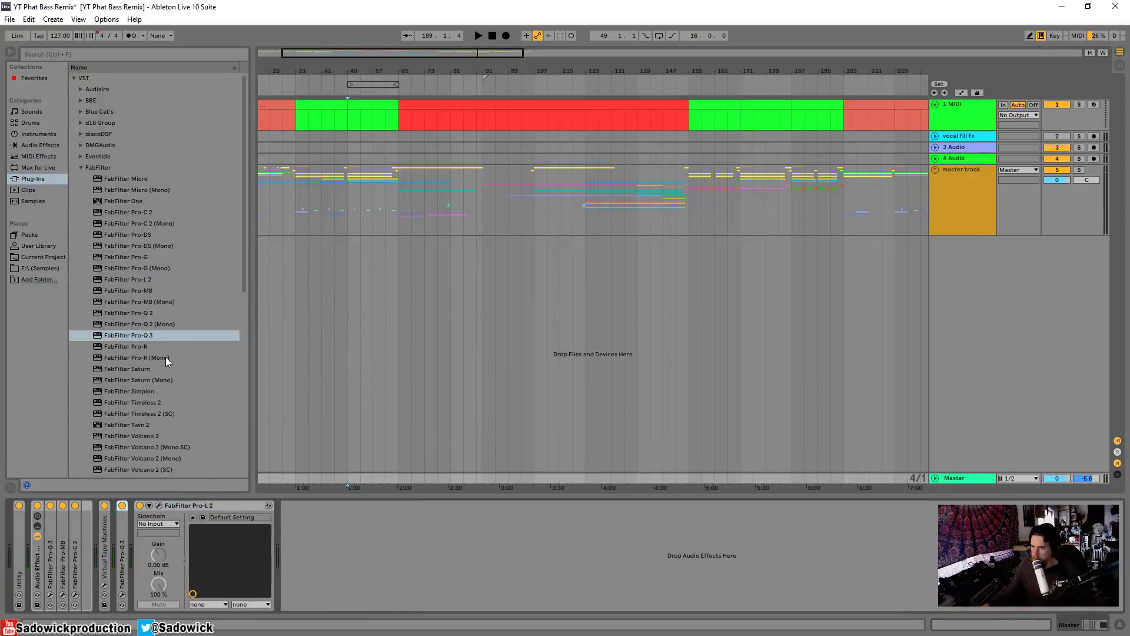
{"action": "scroll", "coordinate": [165, 357], "scroll_direction": "down", "scroll_amount": 4}
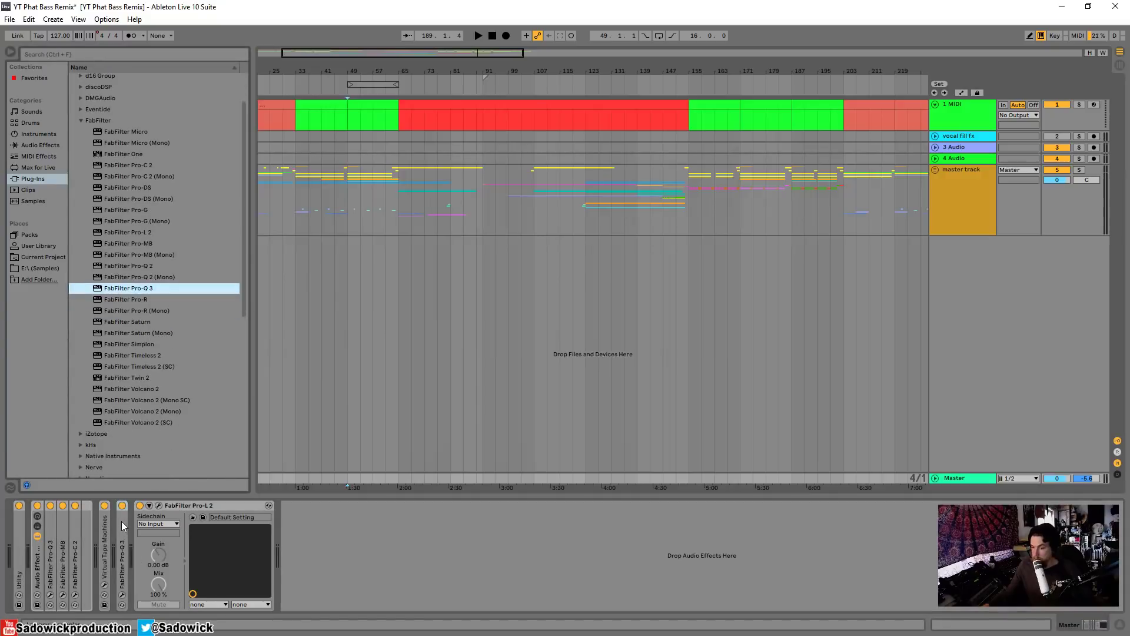
{"action": "left_click", "coordinate": [105, 505]}
{"action": "key", "text": "space"}
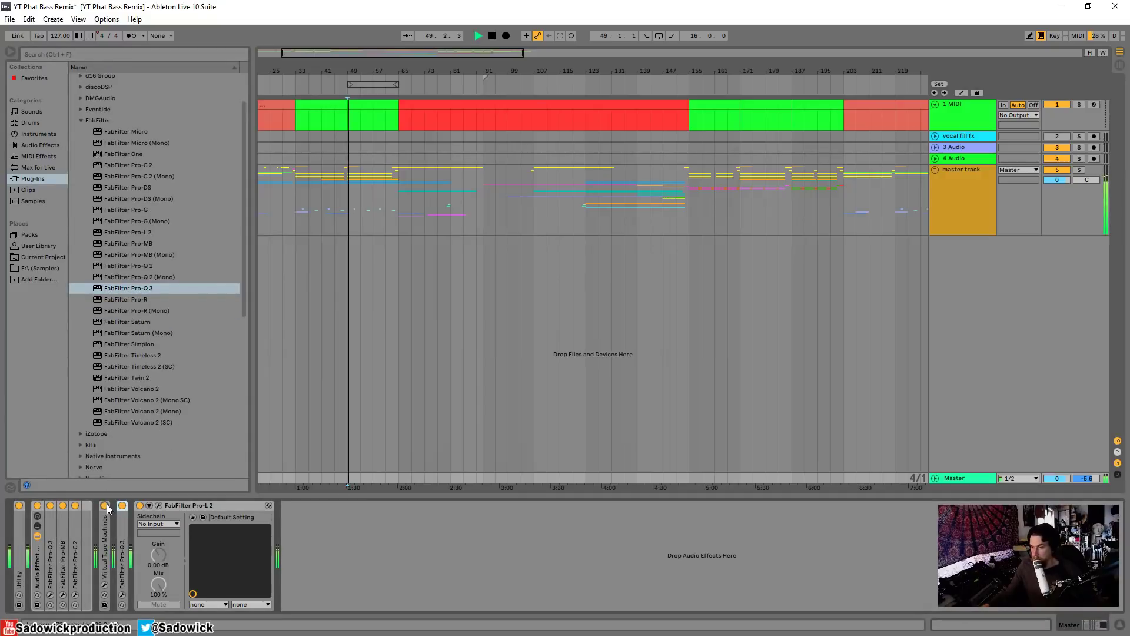
{"action": "left_click", "coordinate": [105, 505]}
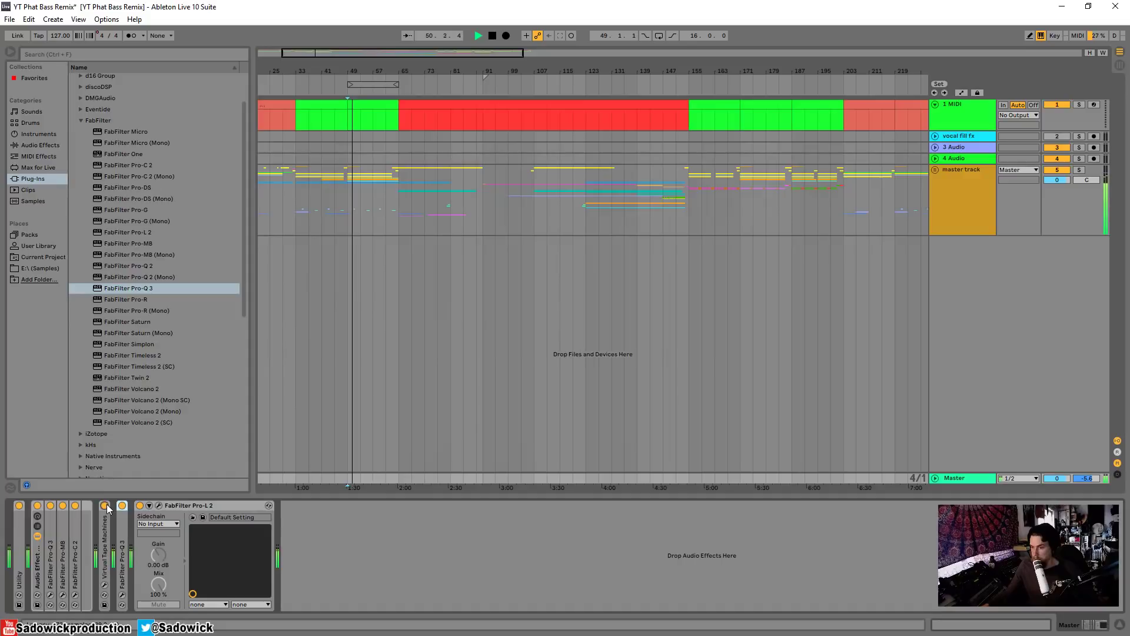
Step: Compare the new Pro-Q 3 off and on, solo its 738 Hz bell briefly to hear that range, and close its window
{"action": "left_click", "coordinate": [123, 506]}
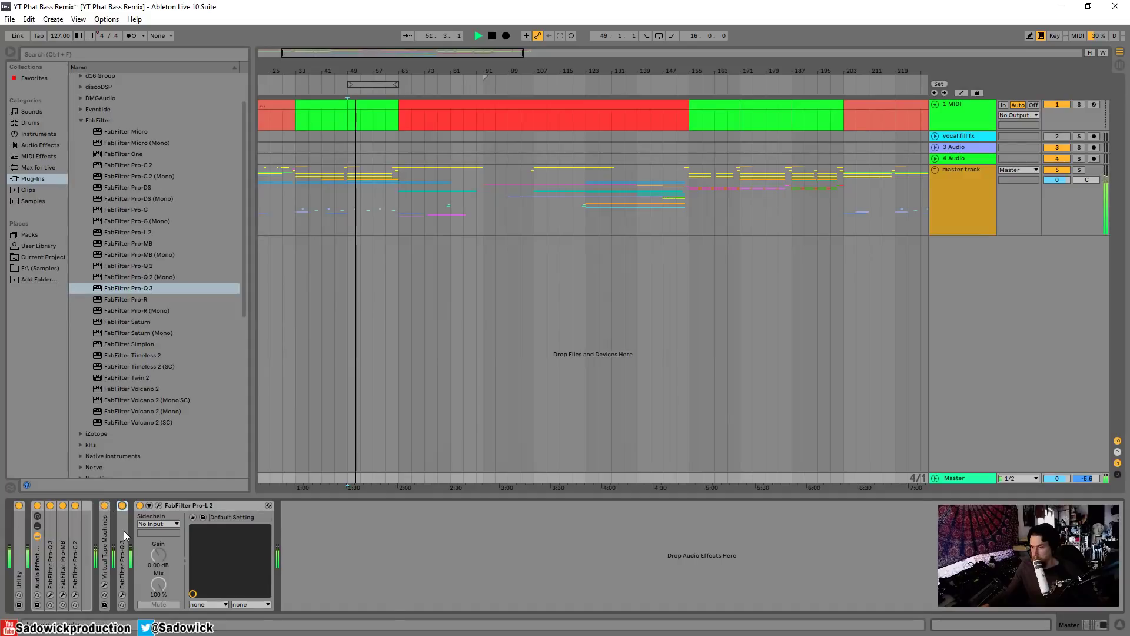
{"action": "double_click", "coordinate": [124, 531]}
{"action": "left_click", "coordinate": [122, 506]}
{"action": "left_click", "coordinate": [140, 505]}
{"action": "mouse_move", "coordinate": [803, 329]}
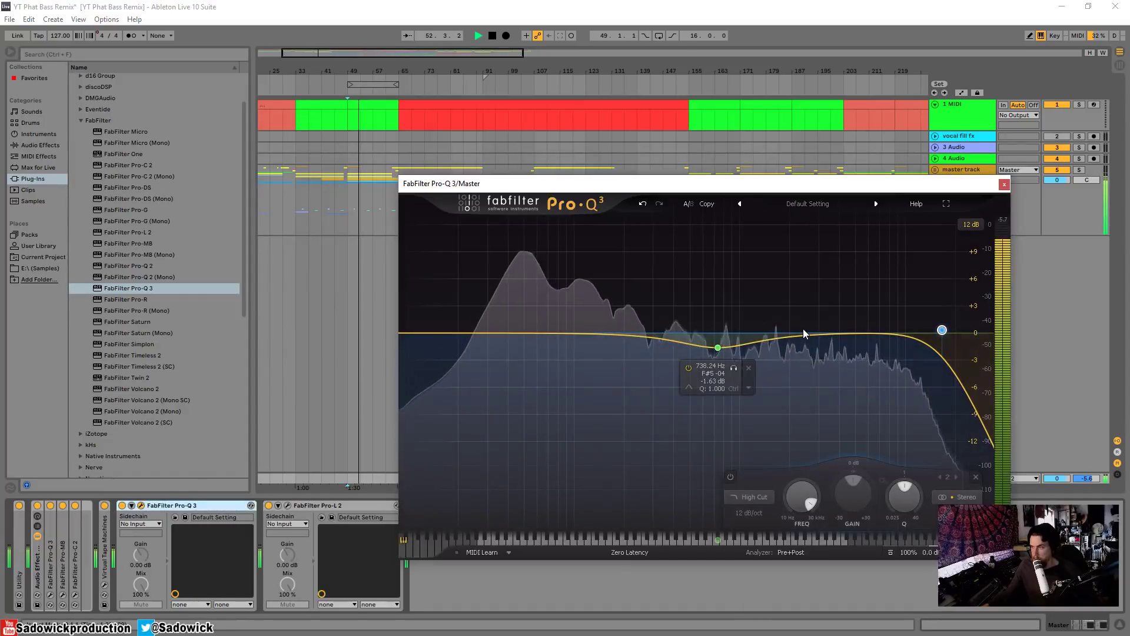
{"action": "left_click", "coordinate": [734, 367]}
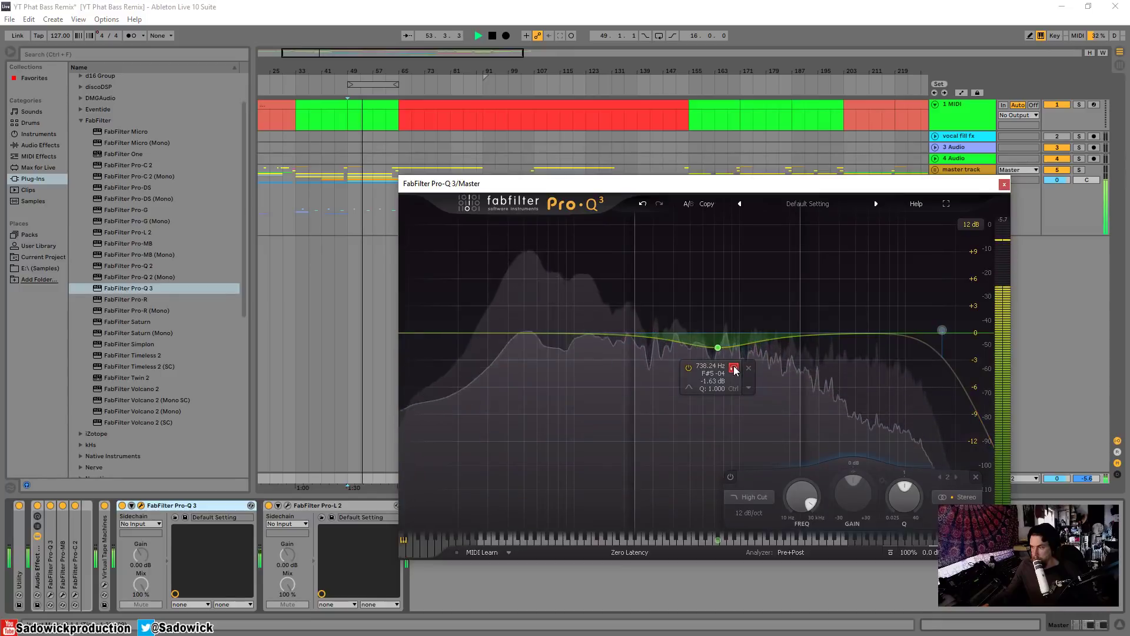
{"action": "left_click", "coordinate": [1005, 184]}
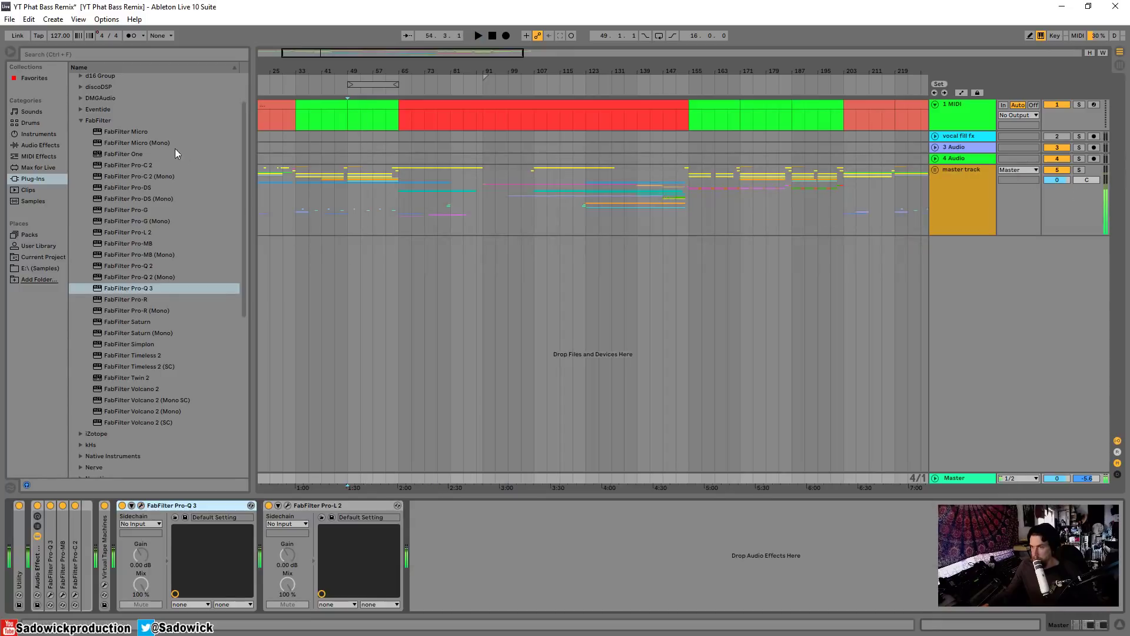
Step: Add FabFilter Pro-C 2 after Pro-Q 3 on the Master channel and adjust its threshold while playing from bar 49
{"action": "double_click", "coordinate": [129, 161]}
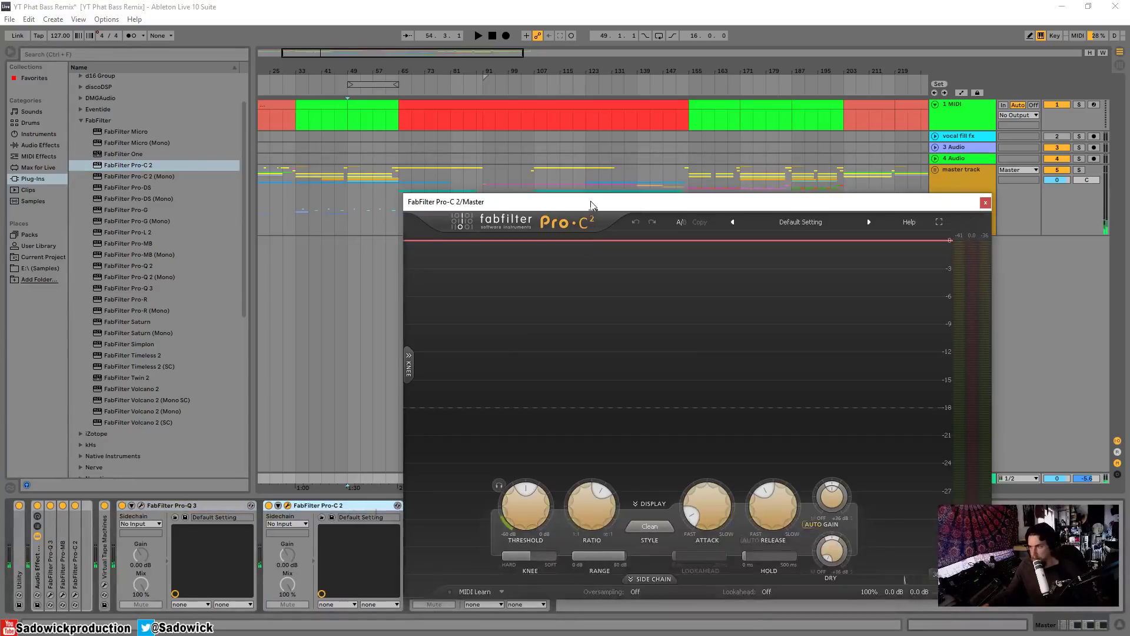
{"action": "left_click_drag", "start_coordinate": [593, 203], "coordinate": [480, 166]}
{"action": "key", "text": "space"}
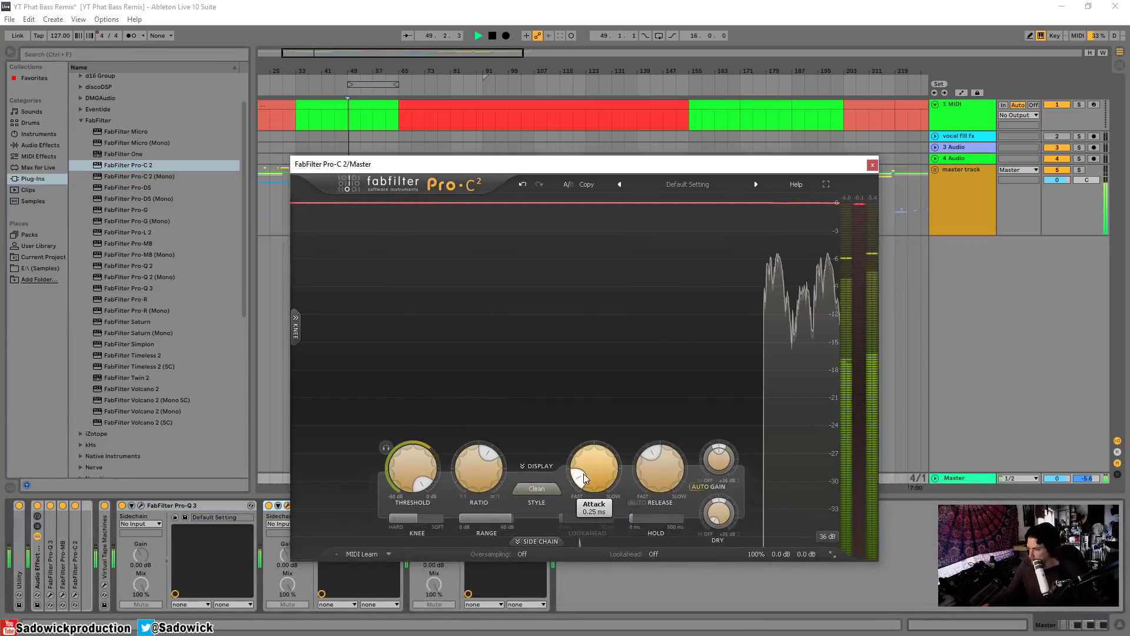
{"action": "left_click_drag", "start_coordinate": [430, 461], "coordinate": [450, 499]}
{"action": "key", "text": "space"}
Step: Set the Pro-C 2 compression style to Mastering and play briefly to hear it
{"action": "left_click", "coordinate": [536, 488]}
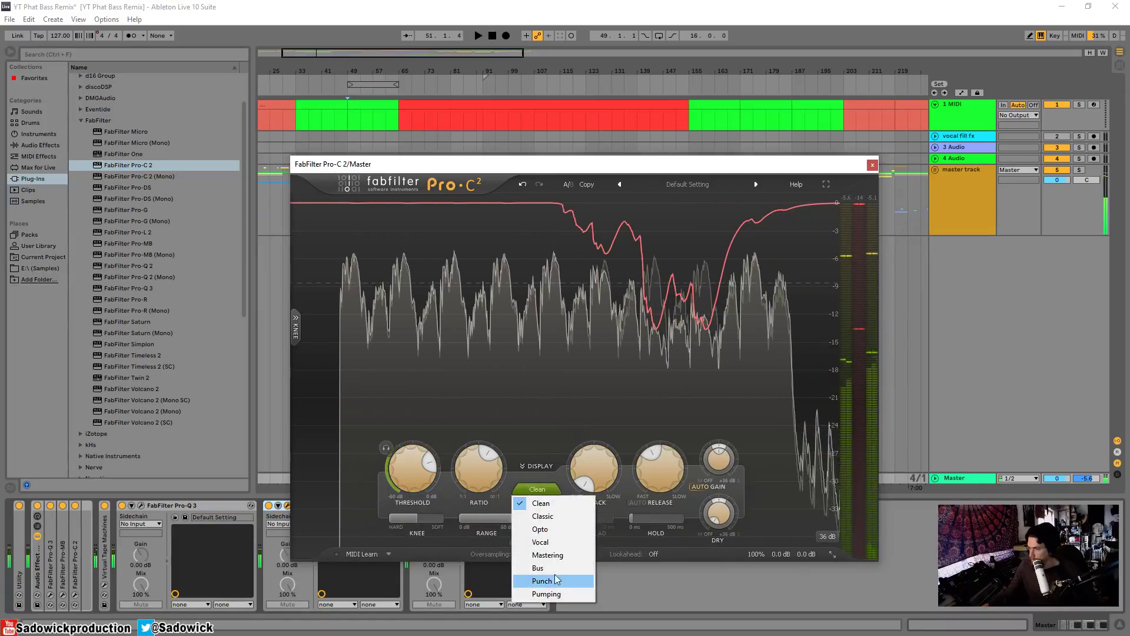
{"action": "key", "text": "space"}
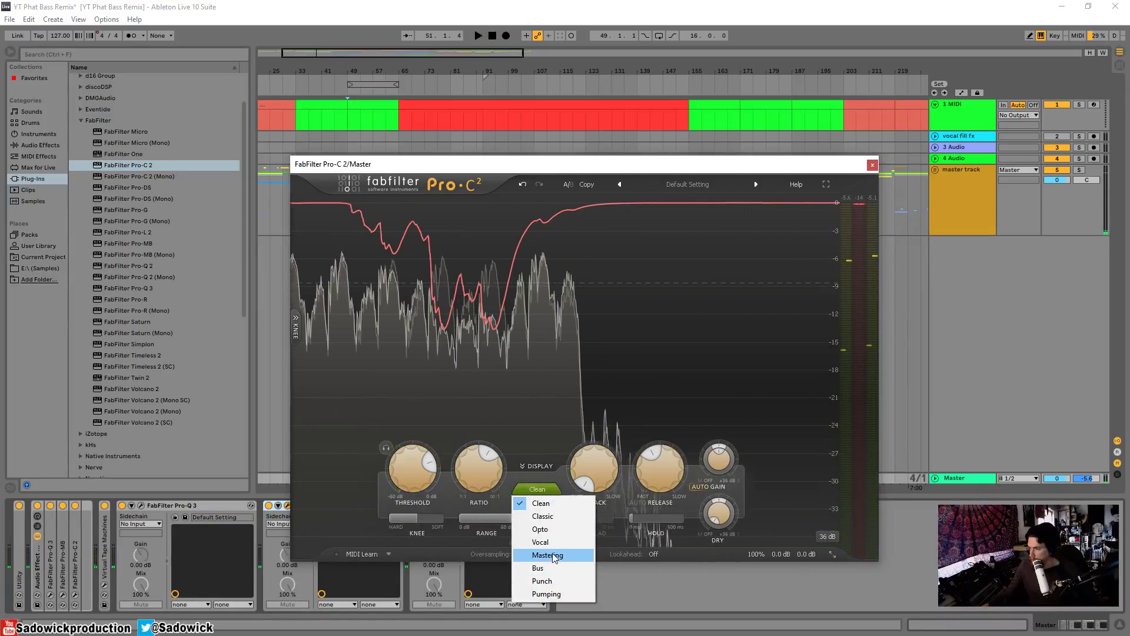
{"action": "left_click", "coordinate": [548, 554]}
{"action": "key", "text": "space"}
Step: Load the Mastering preset EDM Mega Mid Control bM in Pro-C 2 and adjust its threshold while playing from bar 49
{"action": "left_click", "coordinate": [685, 185]}
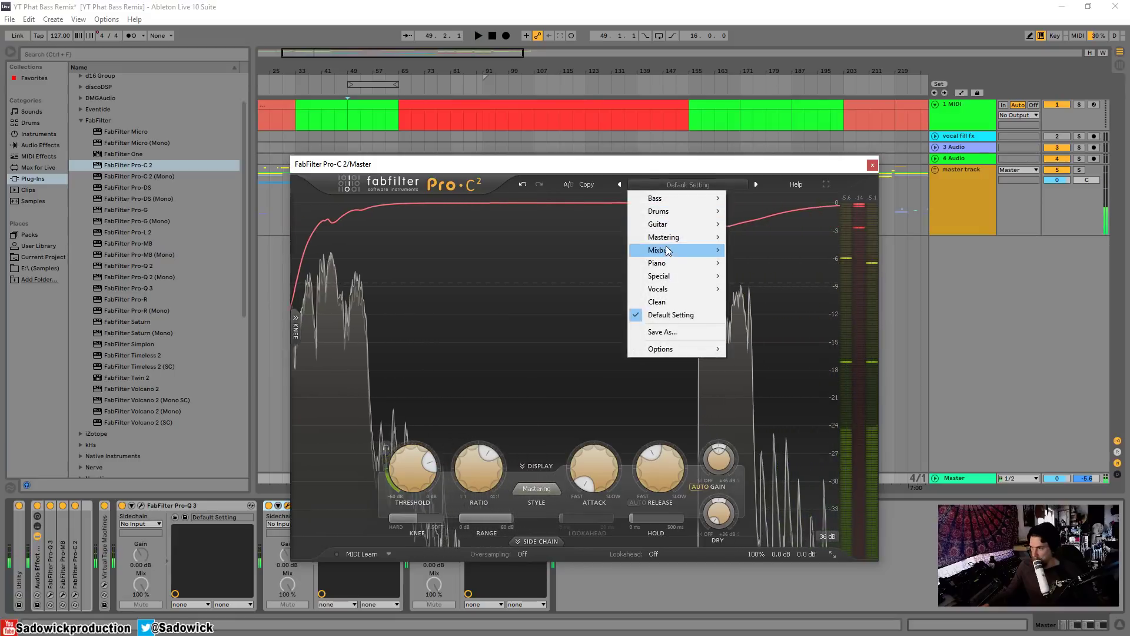
{"action": "mouse_move", "coordinate": [706, 236]}
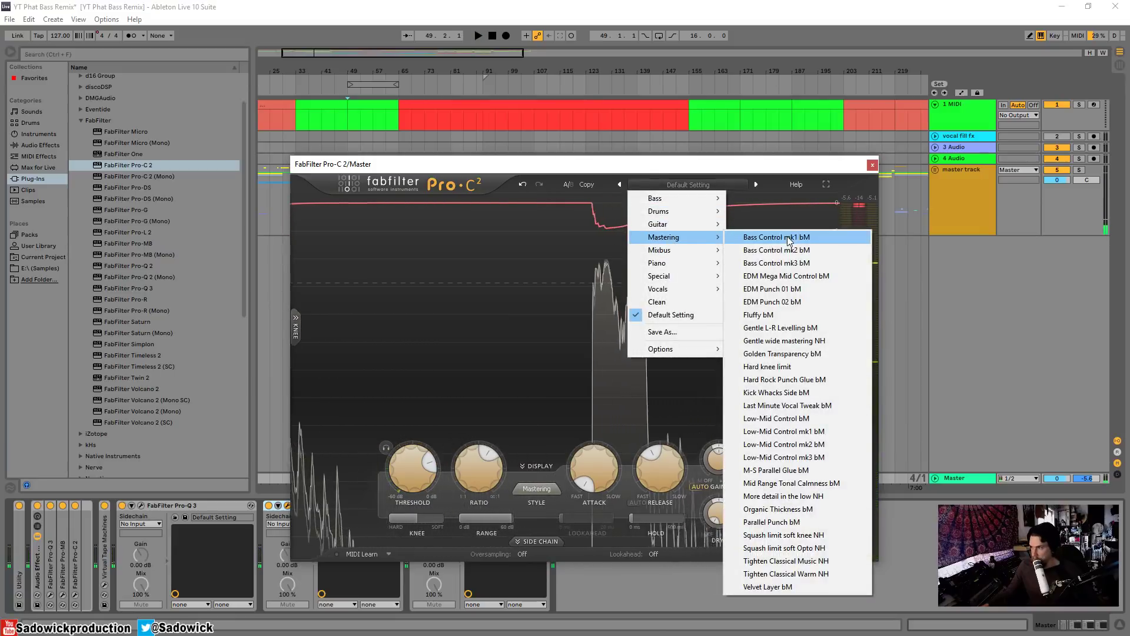
{"action": "left_click", "coordinate": [789, 276]}
{"action": "left_click_drag", "start_coordinate": [677, 164], "coordinate": [635, 90]}
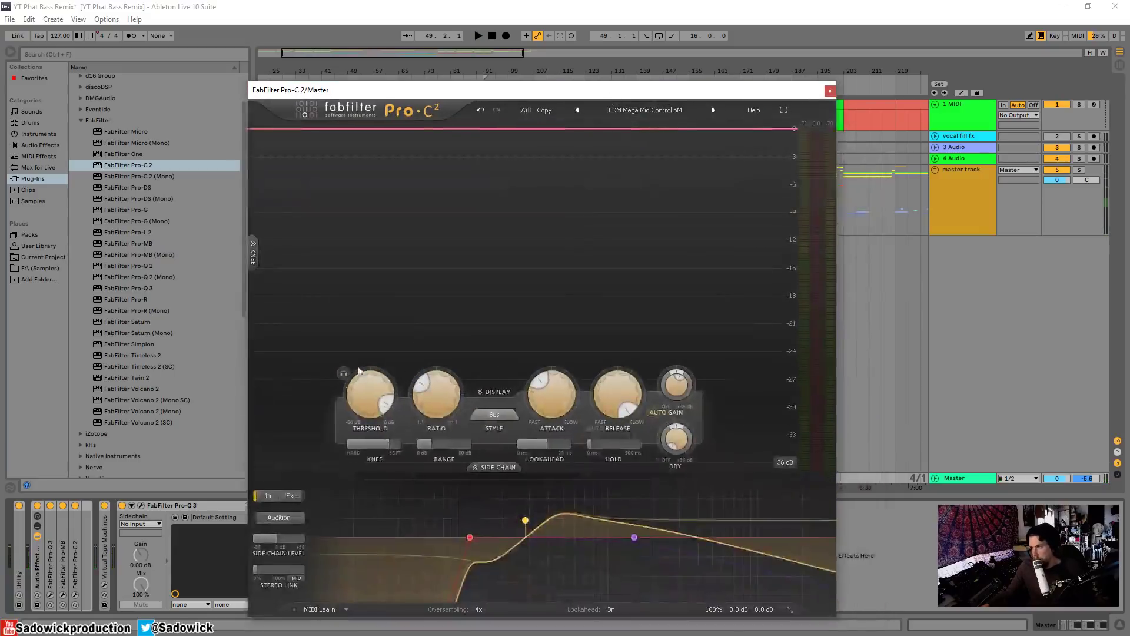
{"action": "key", "text": "space"}
{"action": "mouse_move", "coordinate": [365, 391]}
{"action": "left_mouse_down"}
{"action": "mouse_move", "coordinate": [360, 476]}
{"action": "mouse_move", "coordinate": [371, 382]}
{"action": "left_mouse_up"}
Step: Advance to the Gentle wide mastering NH preset and adjust its threshold and attack while playing from bar 49
{"action": "left_click", "coordinate": [713, 110]}
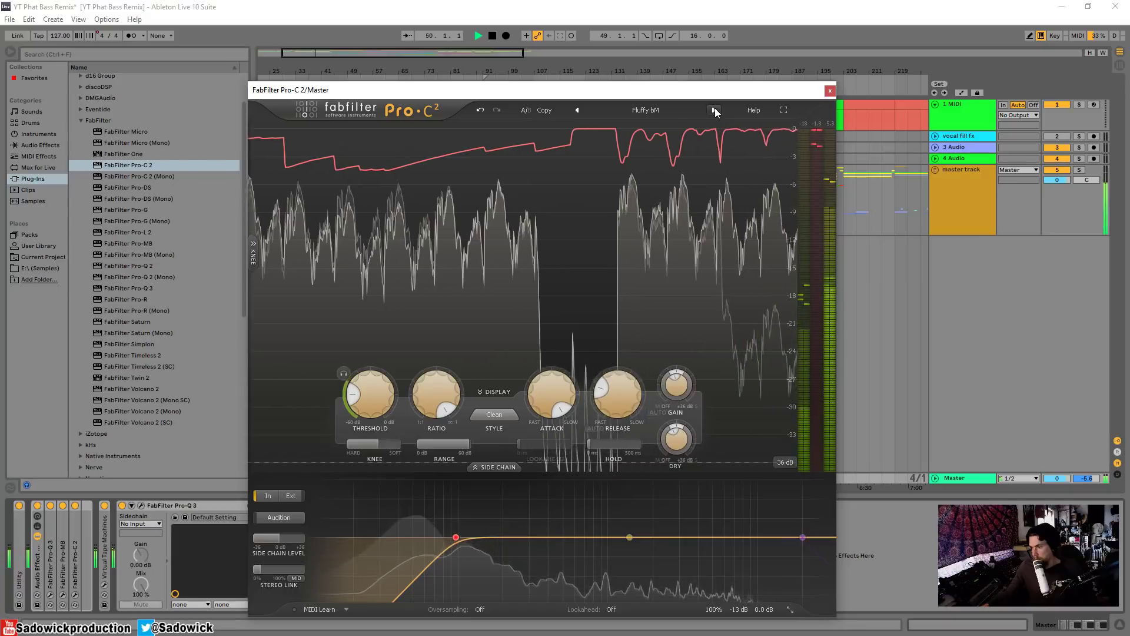
{"action": "left_click", "coordinate": [715, 110]}
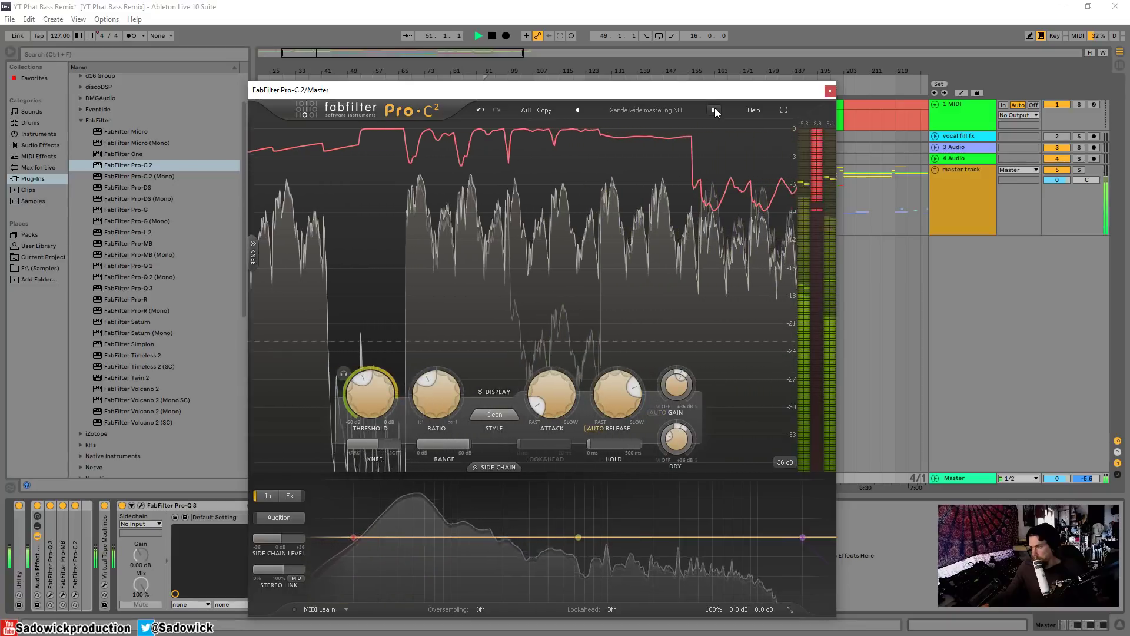
{"action": "mouse_move", "coordinate": [379, 379]}
{"action": "left_mouse_down"}
{"action": "mouse_move", "coordinate": [380, 334]}
{"action": "mouse_move", "coordinate": [380, 366]}
{"action": "left_mouse_up"}
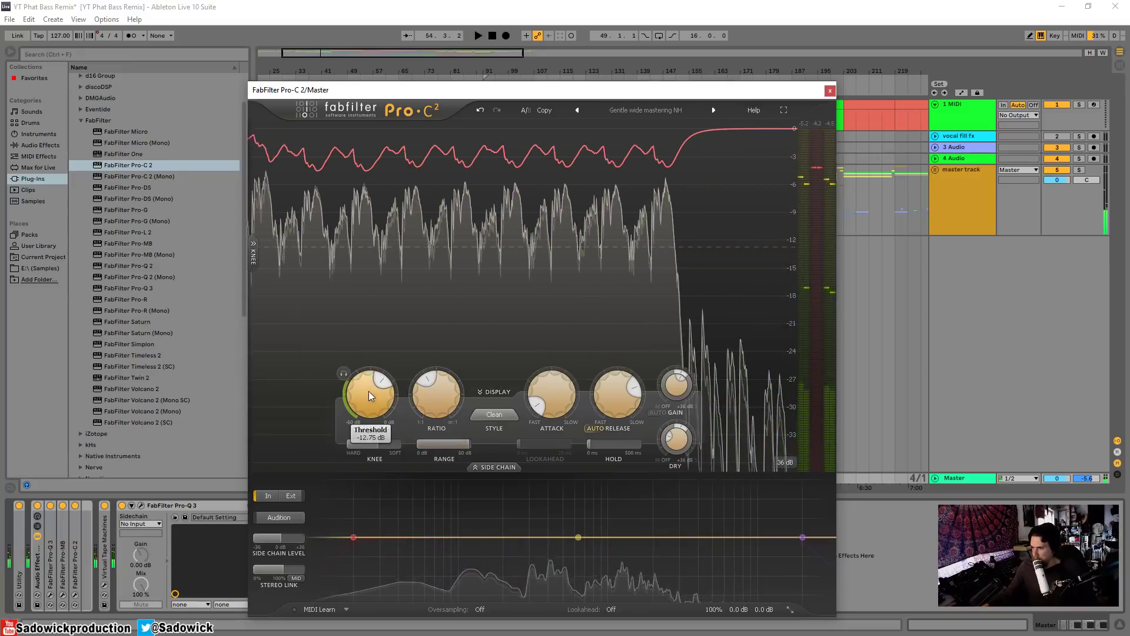
{"action": "key", "text": "space"}
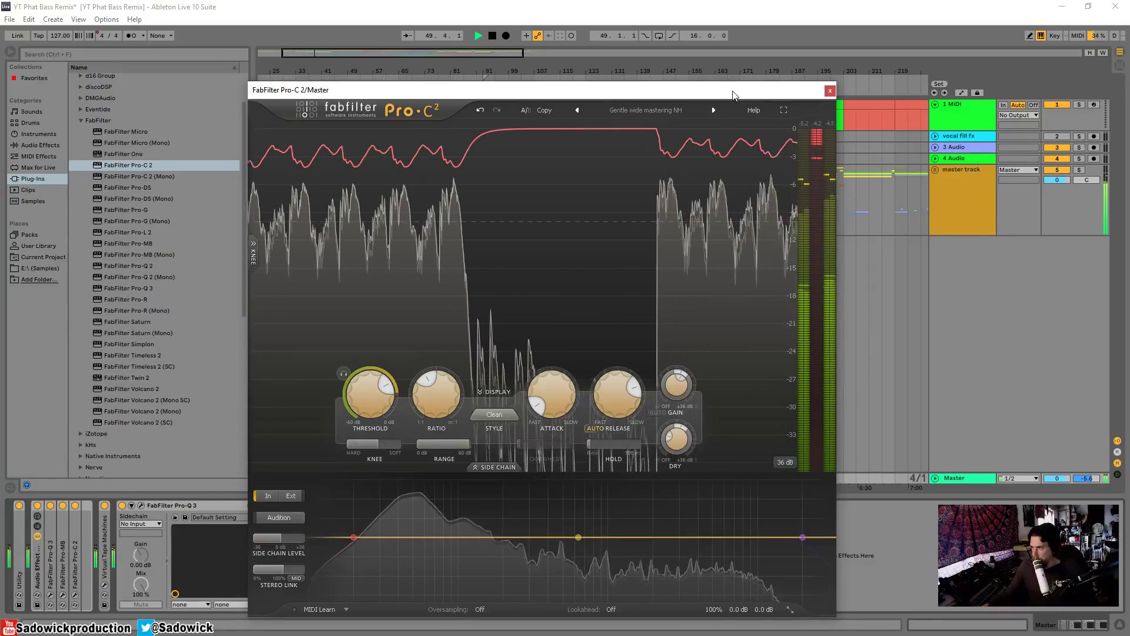
{"action": "left_click_drag", "start_coordinate": [690, 96], "coordinate": [592, 83]}
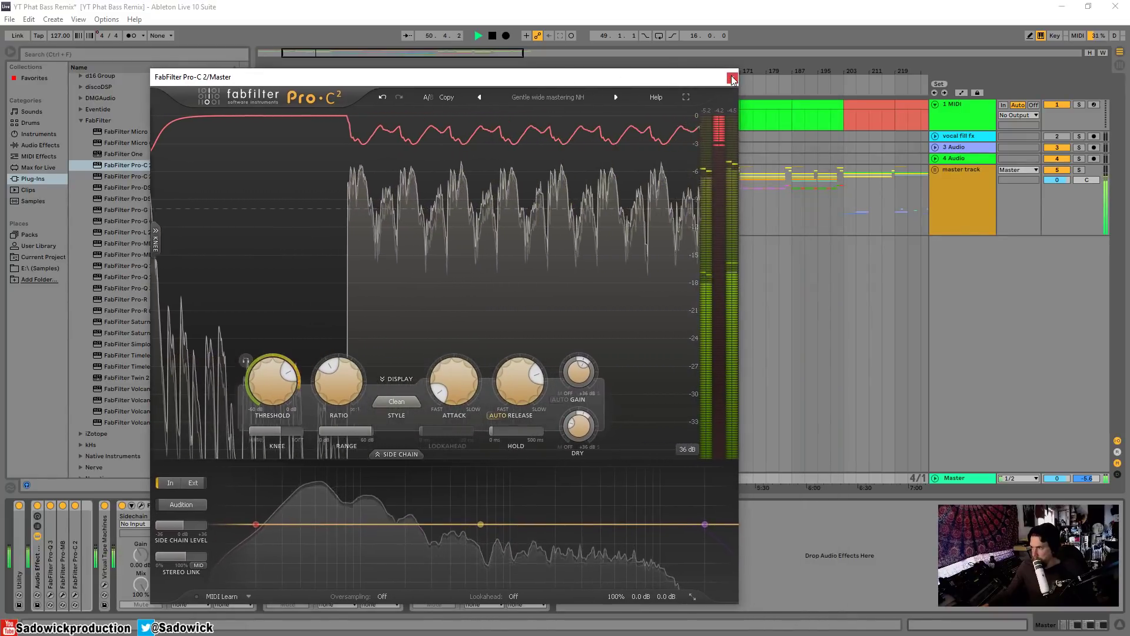
{"action": "left_click_drag", "start_coordinate": [440, 391], "coordinate": [458, 469]}
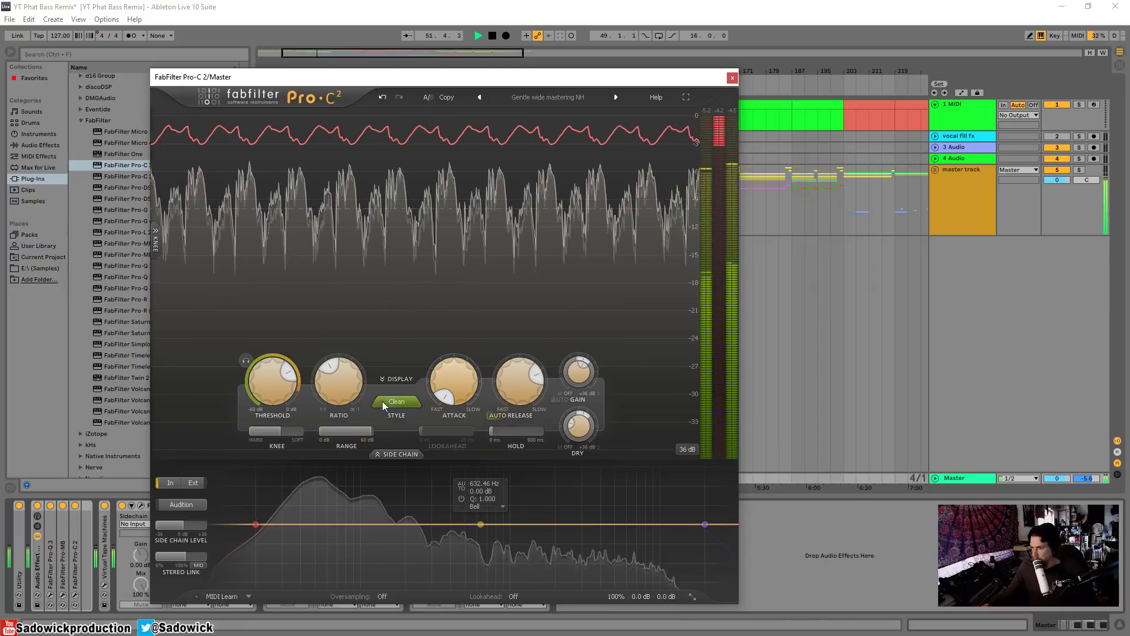
{"action": "mouse_move", "coordinate": [287, 372]}
{"action": "left_mouse_down"}
{"action": "mouse_move", "coordinate": [267, 369]}
{"action": "mouse_move", "coordinate": [416, 328]}
{"action": "left_mouse_up"}
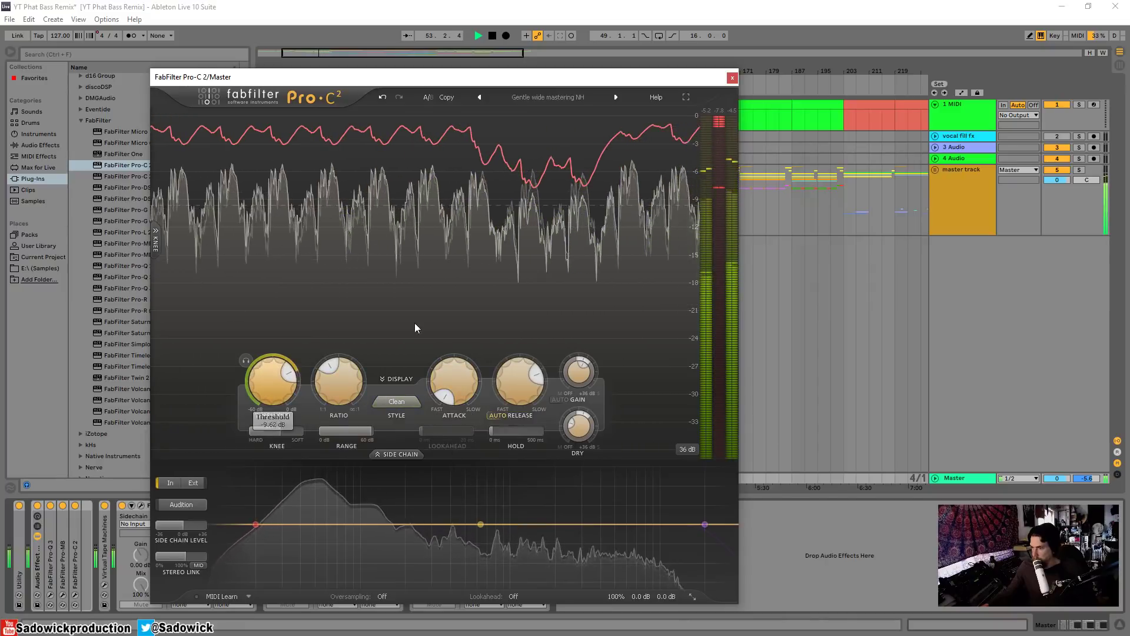
Step: Try the Golden Transparency bM preset, adjusting its threshold and raising its ratio while playing from bar 49
{"action": "left_click", "coordinate": [615, 98]}
{"action": "key", "text": "space"}
{"action": "key", "text": "space"}
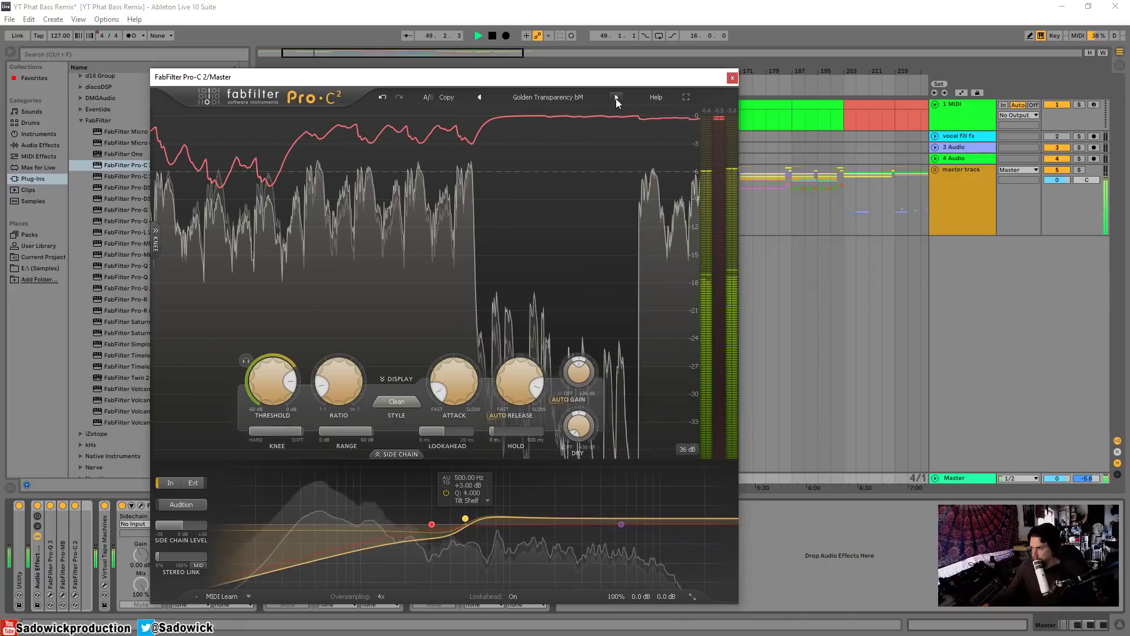
{"action": "left_click", "coordinate": [616, 98]}
{"action": "left_click", "coordinate": [479, 98]}
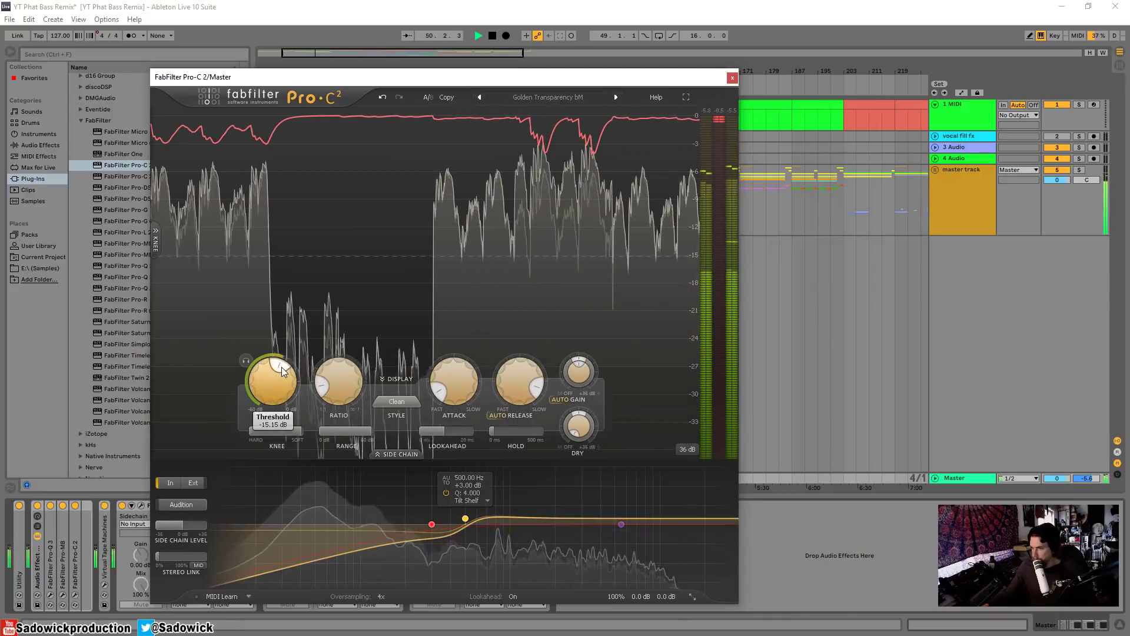
{"action": "left_click_drag", "start_coordinate": [279, 365], "coordinate": [337, 267]}
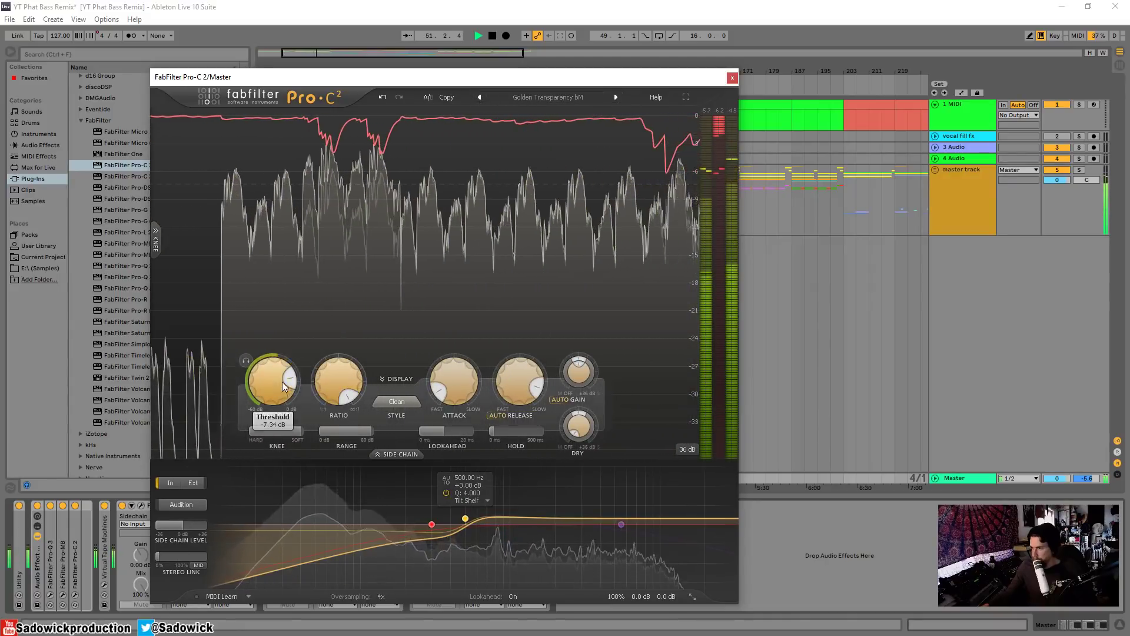
{"action": "mouse_move", "coordinate": [290, 378]}
{"action": "left_mouse_down"}
{"action": "mouse_move", "coordinate": [275, 362]}
{"action": "mouse_move", "coordinate": [288, 369]}
{"action": "left_mouse_up"}
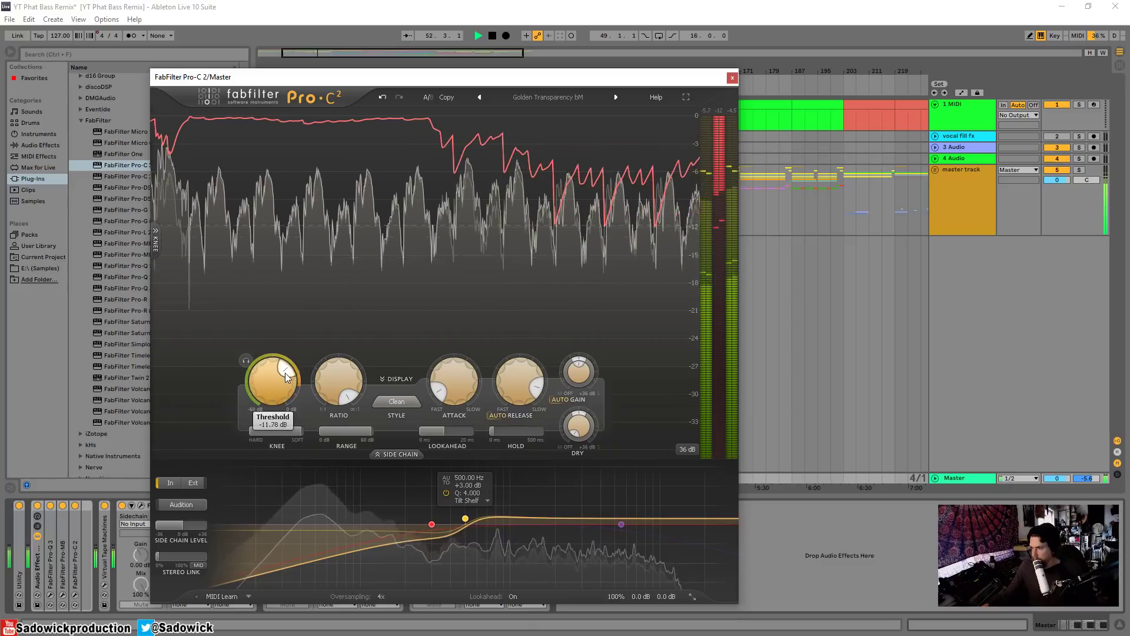
{"action": "key", "text": "space"}
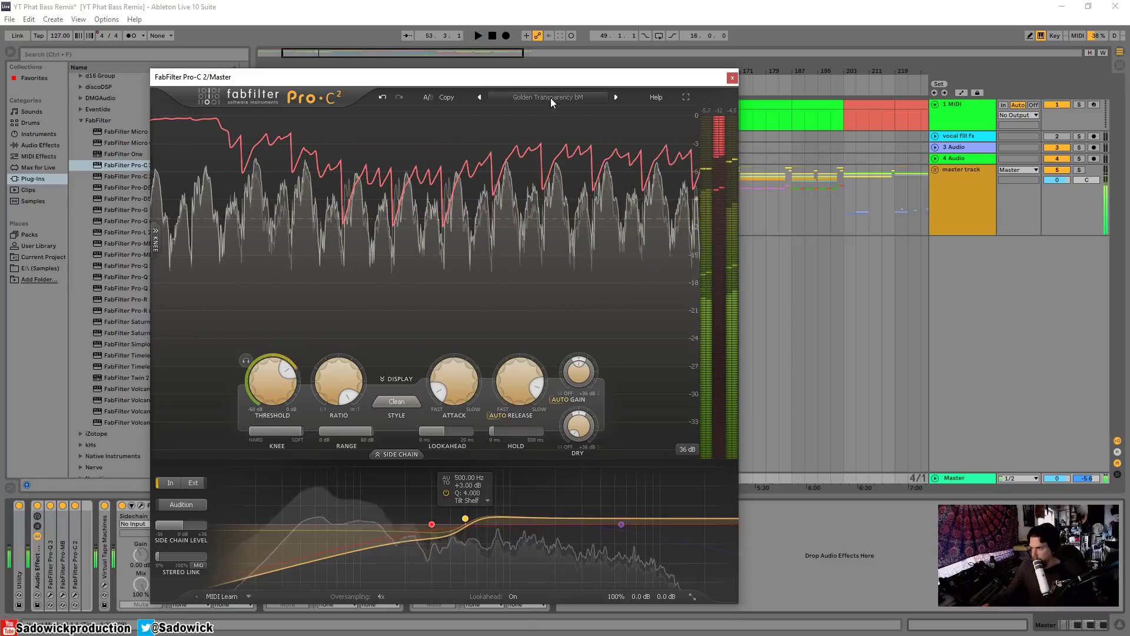
Step: Load the Clean preset, set the style to Classic, and adjust release, threshold, ratio and a slow attack during playback
{"action": "left_click", "coordinate": [548, 98]}
{"action": "left_click", "coordinate": [517, 214]}
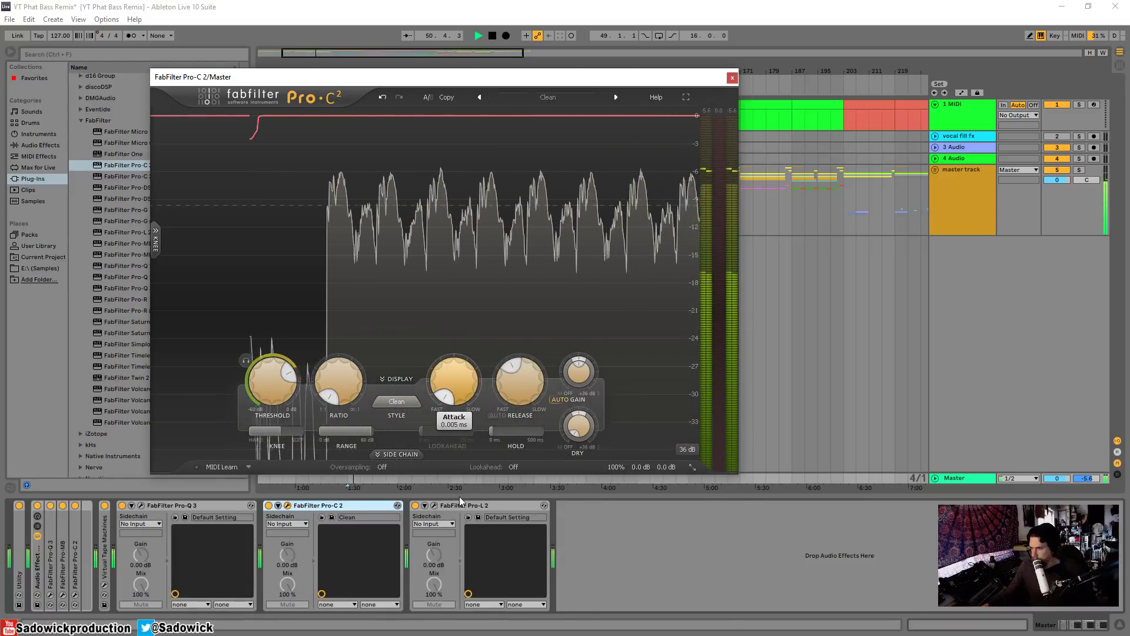
{"action": "left_click", "coordinate": [397, 404]}
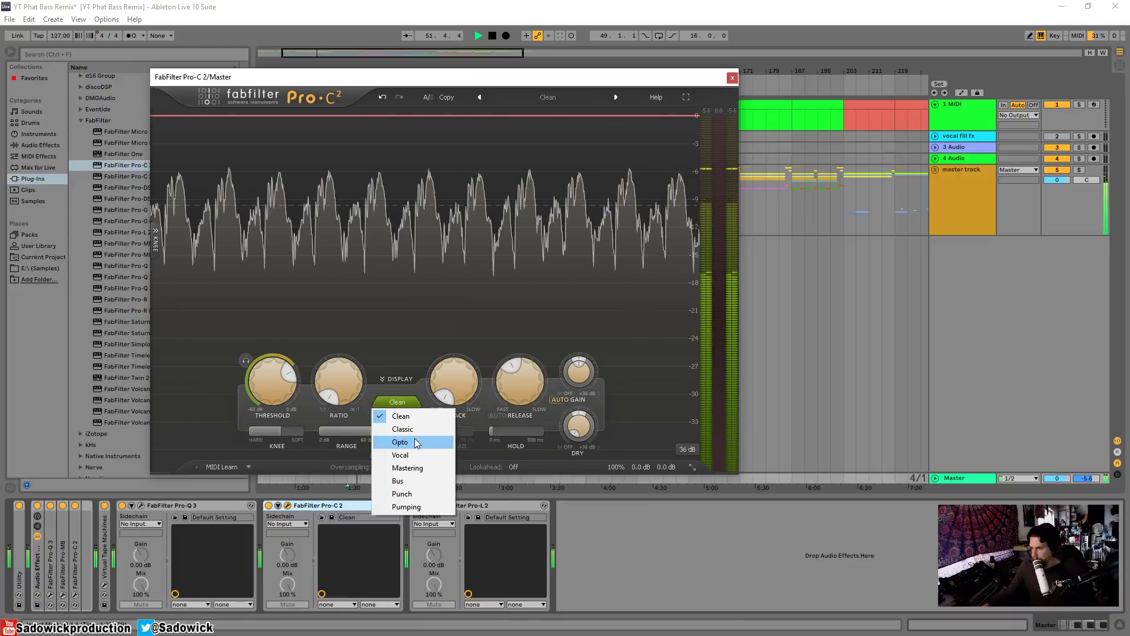
{"action": "left_click", "coordinate": [416, 430]}
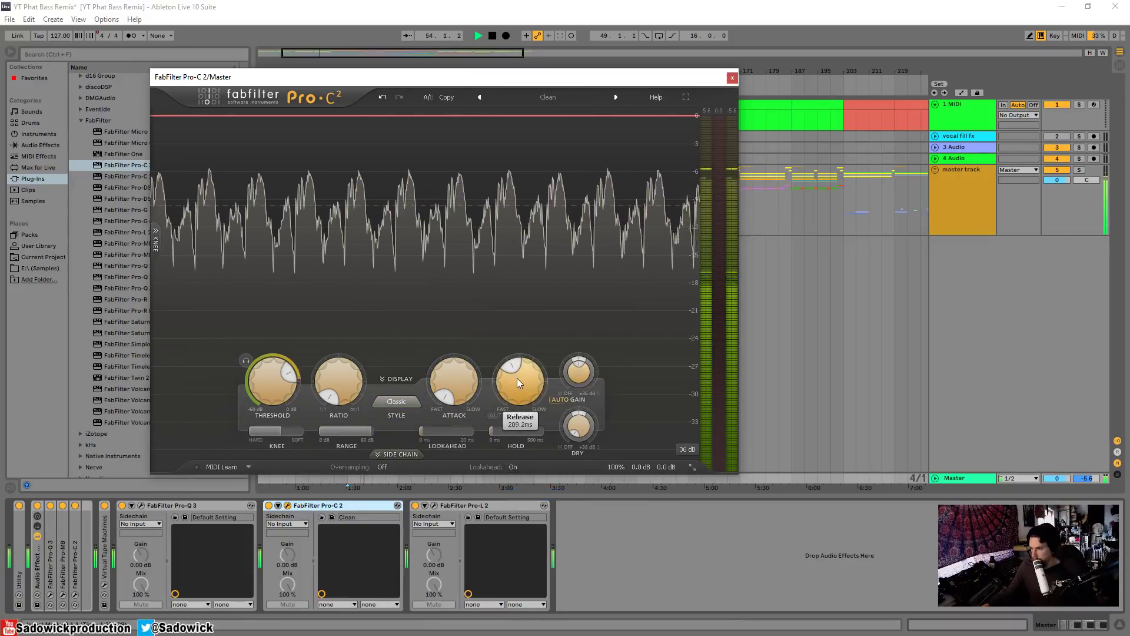
{"action": "left_click_drag", "start_coordinate": [517, 378], "coordinate": [510, 386]}
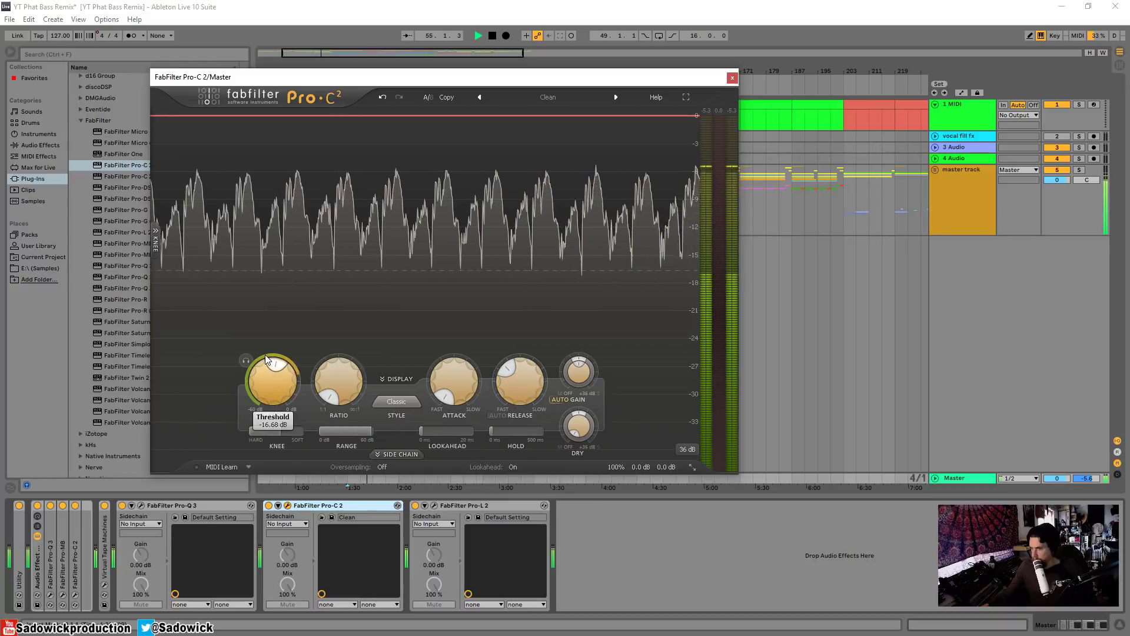
{"action": "left_click_drag", "start_coordinate": [334, 379], "coordinate": [287, 368]}
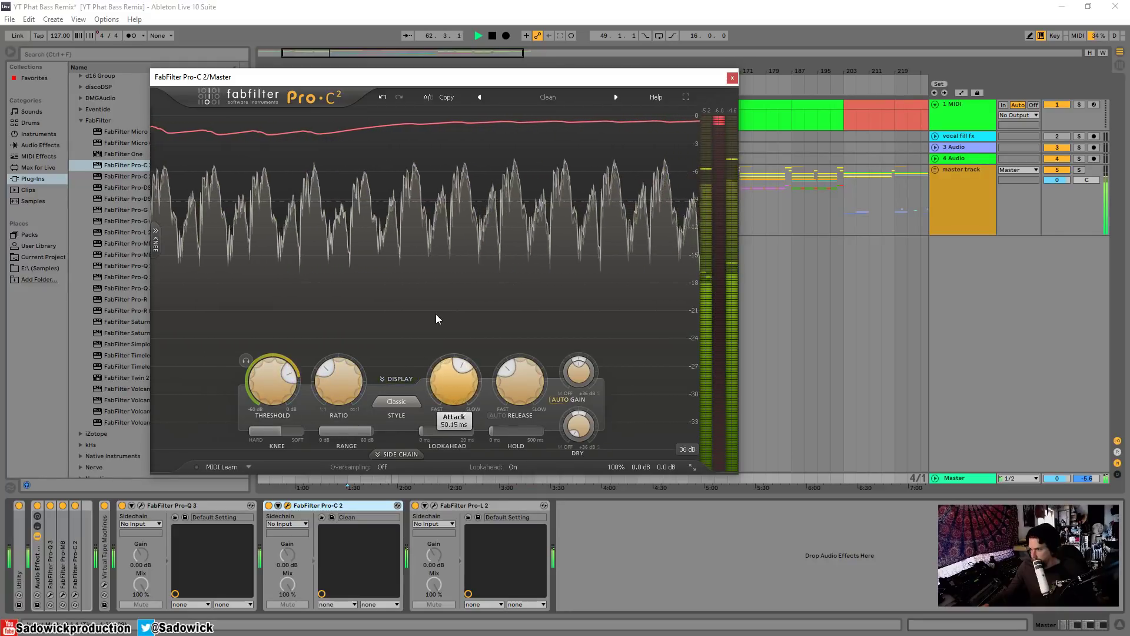
{"action": "left_click_drag", "start_coordinate": [436, 314], "coordinate": [424, 225]}
{"action": "key", "text": "space"}
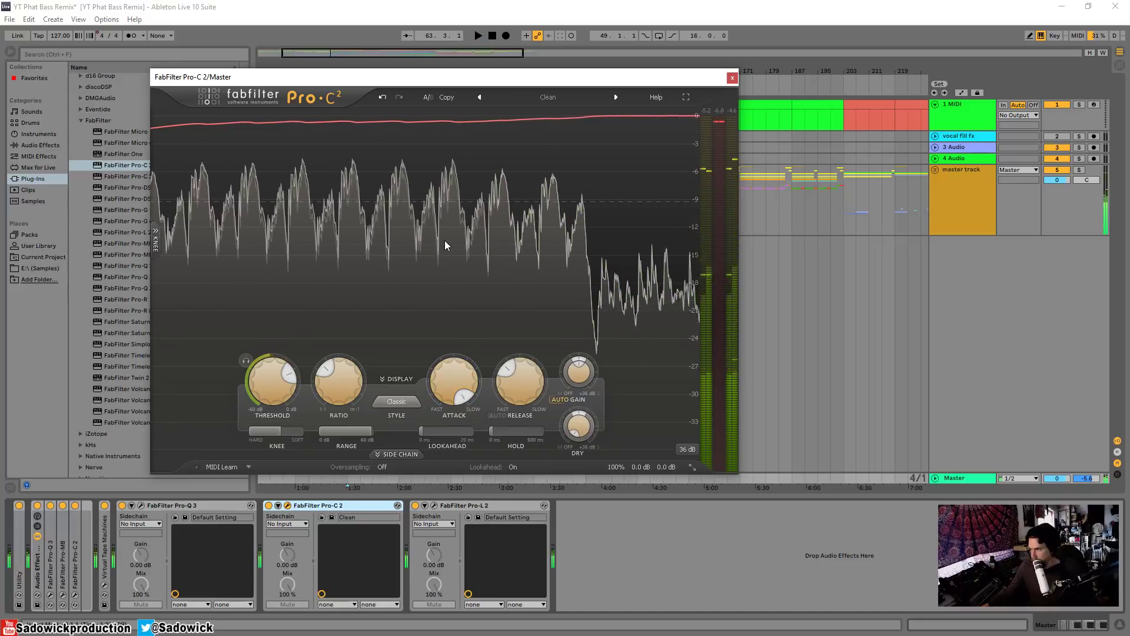
Step: Replay from bar 49 with lower threshold and faster attack and release, and switch the compression style to Opto
{"action": "key", "text": "space"}
{"action": "left_click_drag", "start_coordinate": [281, 357], "coordinate": [262, 344]}
{"action": "left_click_drag", "start_coordinate": [518, 369], "coordinate": [443, 473]}
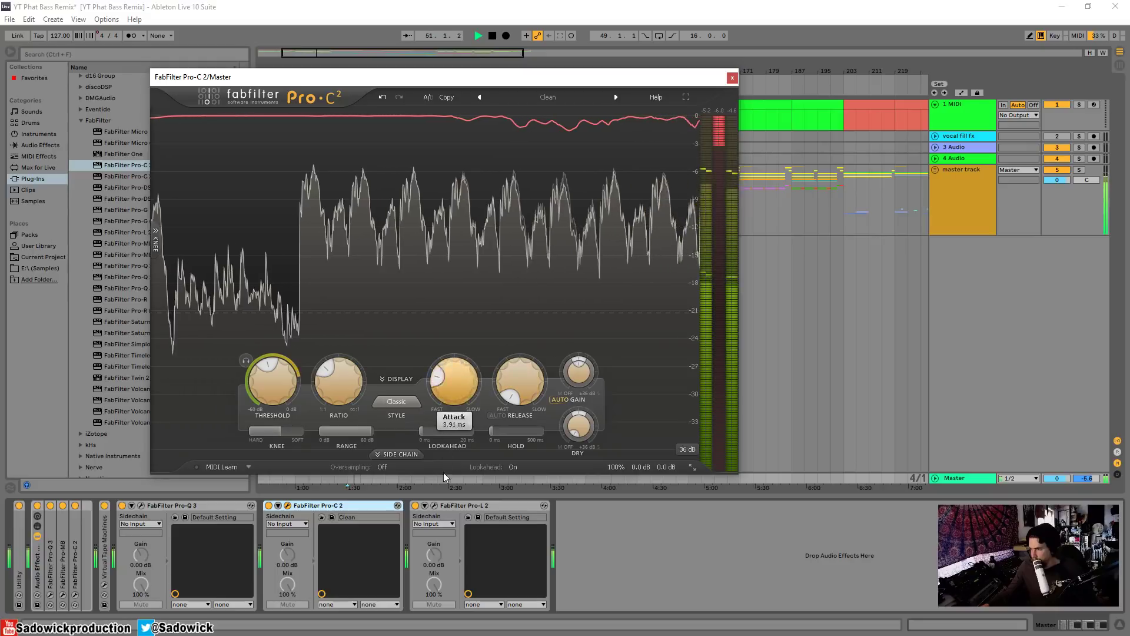
{"action": "left_click", "coordinate": [396, 402]}
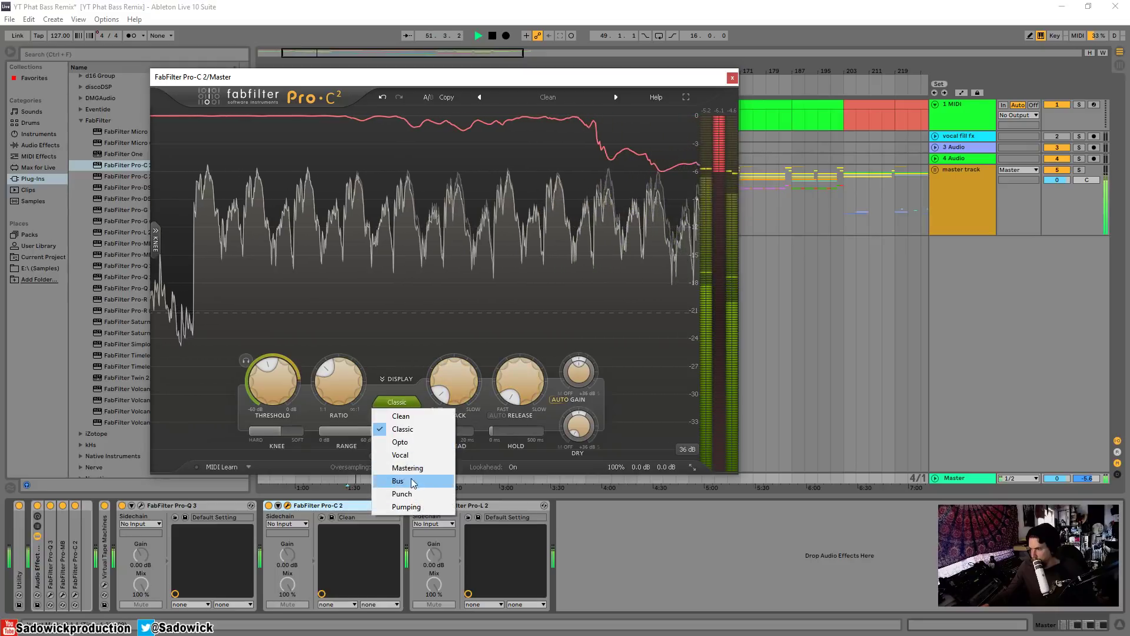
{"action": "left_click", "coordinate": [412, 443]}
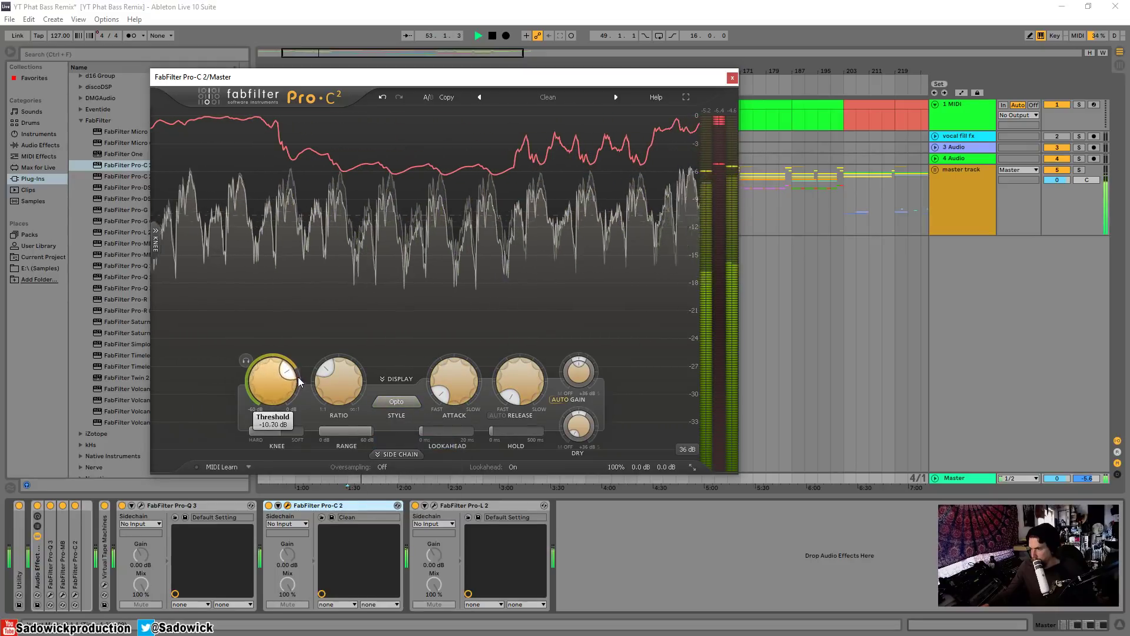
Step: Set the compression style to Pumping and adjust threshold, ratio and release while playing from bar 49
{"action": "left_click", "coordinate": [397, 402]}
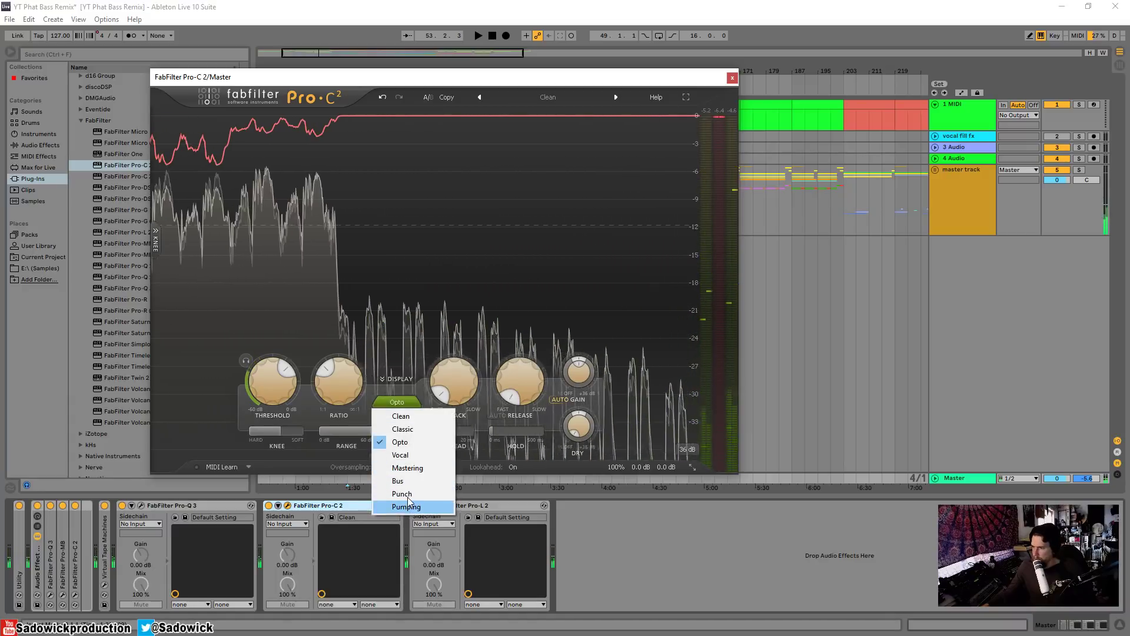
{"action": "left_click", "coordinate": [408, 507]}
{"action": "key", "text": "space"}
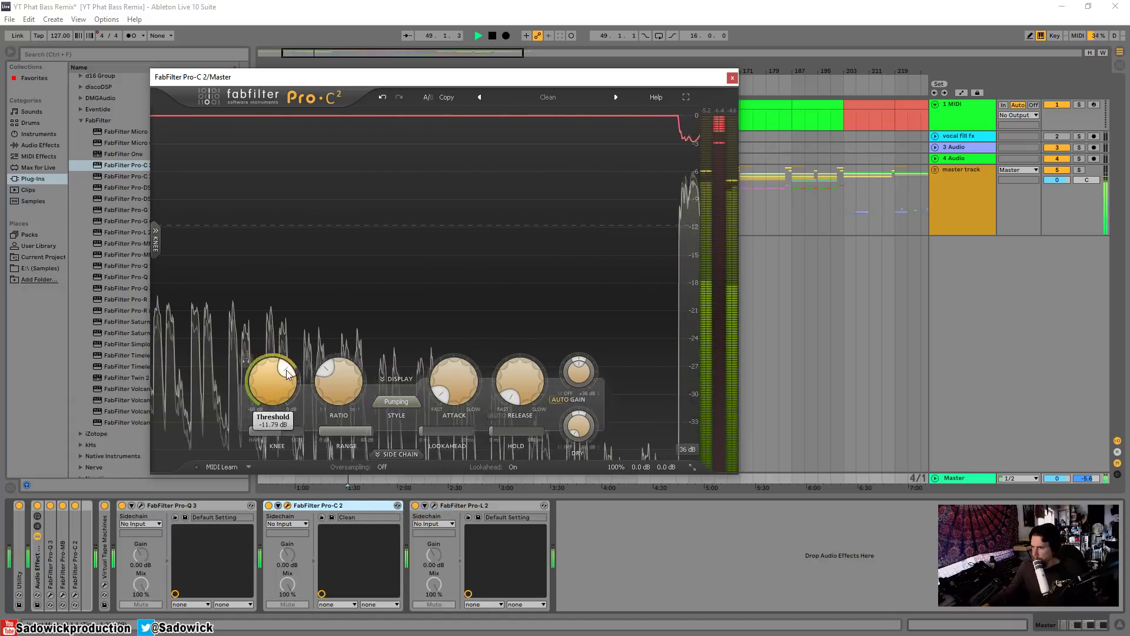
{"action": "left_click_drag", "start_coordinate": [289, 369], "coordinate": [338, 329]}
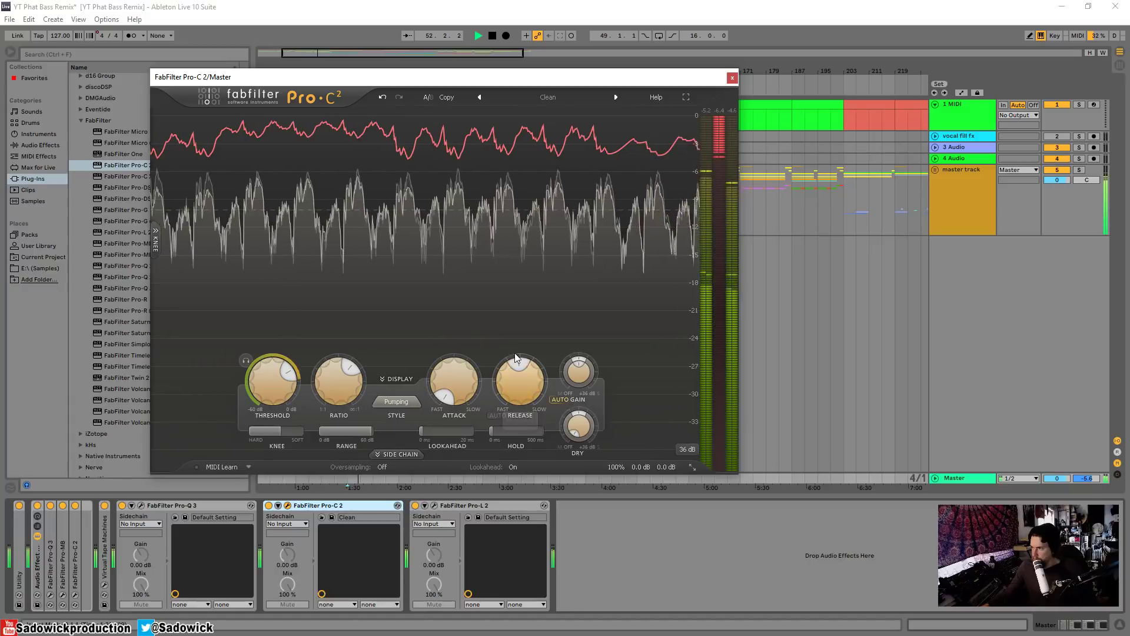
{"action": "key", "text": "space"}
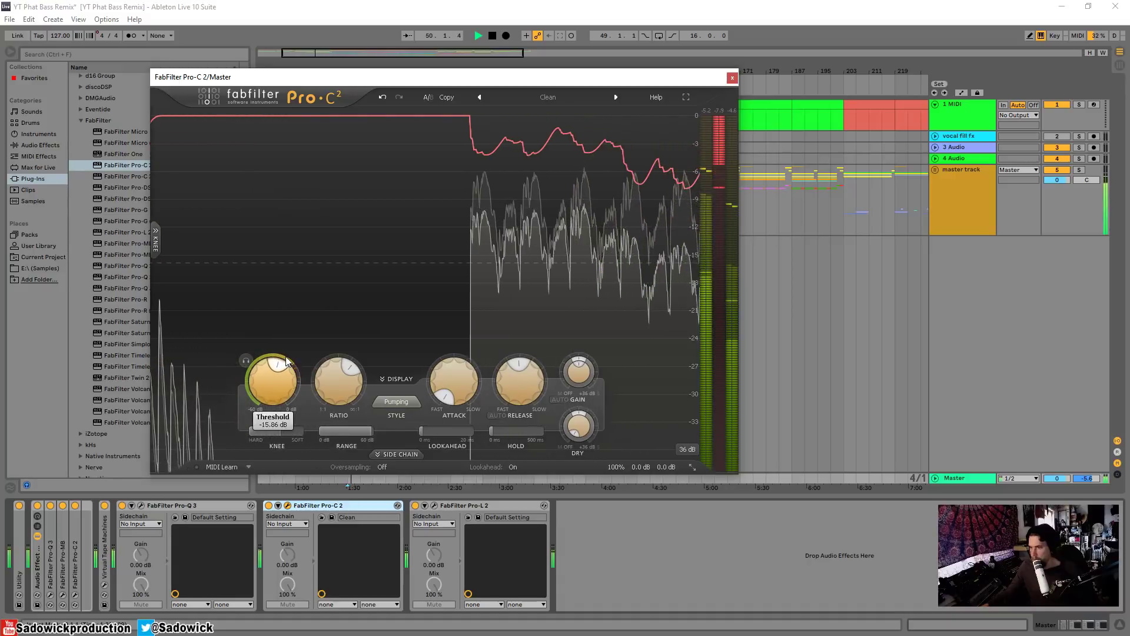
Step: Set the compression style to Clean, shorten the release, and readjust the ratio and threshold for lighter compression
{"action": "left_click", "coordinate": [396, 401]}
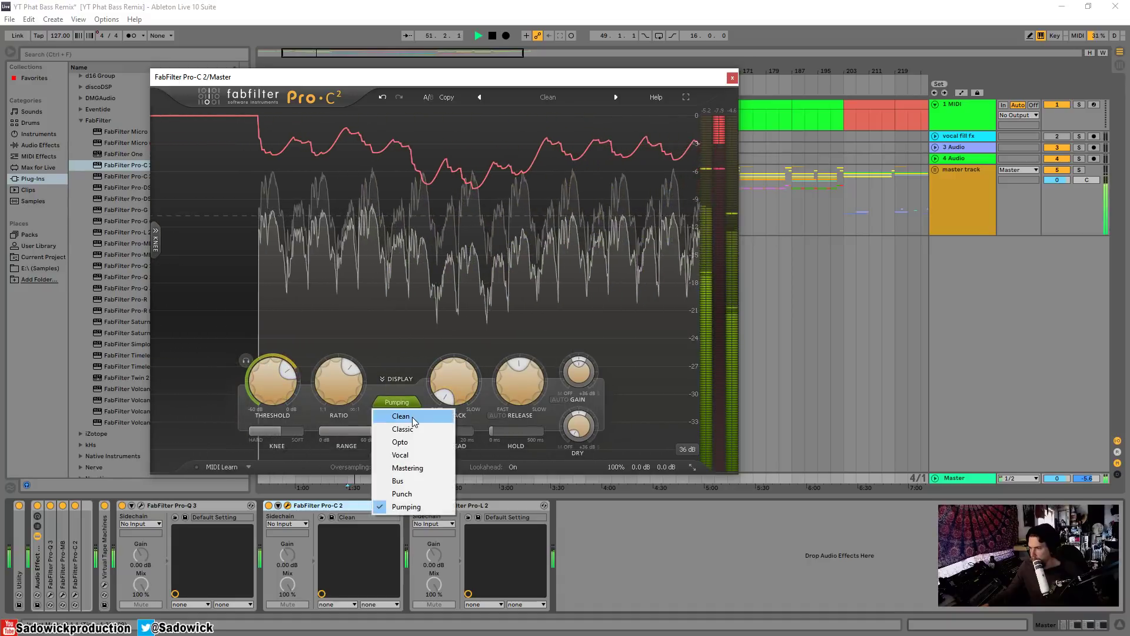
{"action": "left_click", "coordinate": [395, 416]}
{"action": "mouse_move", "coordinate": [346, 372]}
{"action": "left_mouse_down"}
{"action": "mouse_move", "coordinate": [331, 359]}
{"action": "mouse_move", "coordinate": [334, 377]}
{"action": "left_mouse_up"}
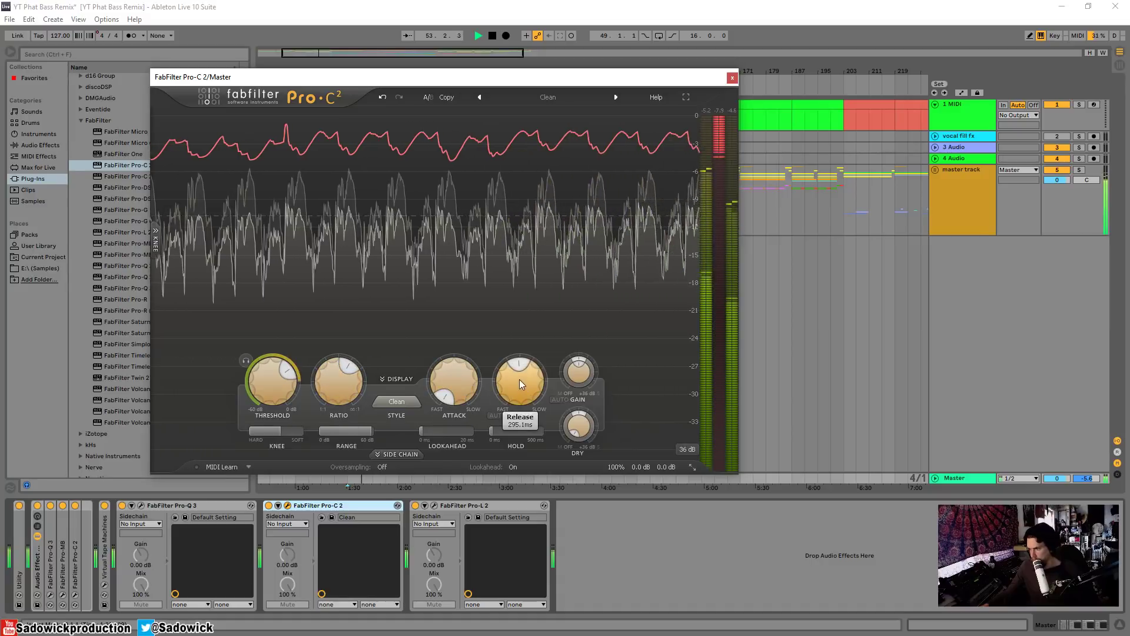
{"action": "left_click_drag", "start_coordinate": [519, 379], "coordinate": [496, 407]}
{"action": "left_click_drag", "start_coordinate": [286, 377], "coordinate": [299, 393]}
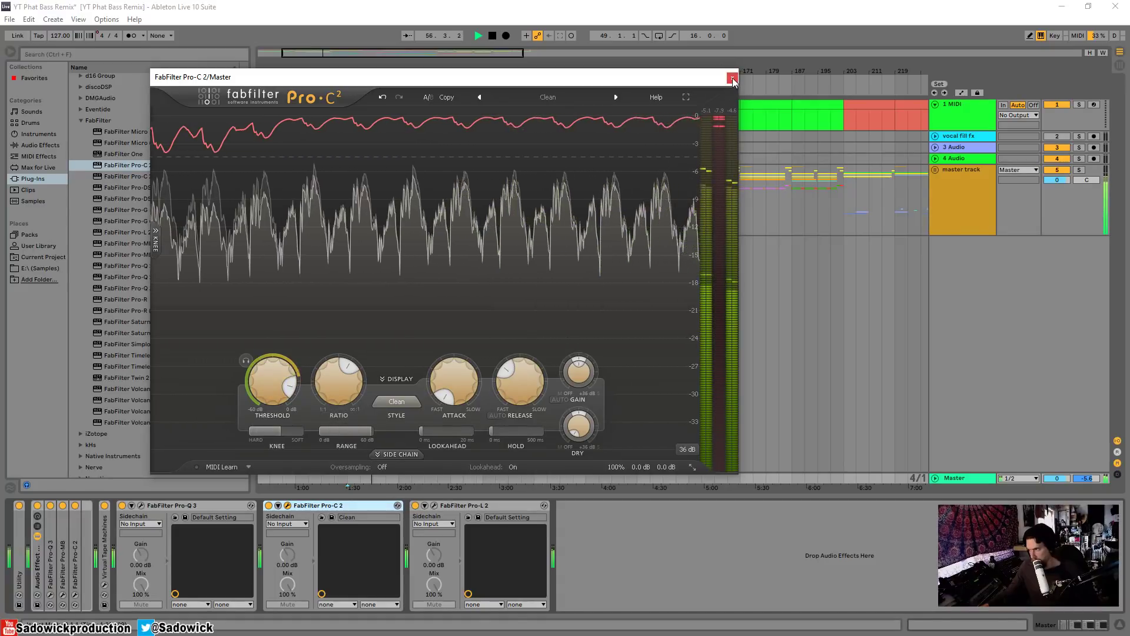
Step: Play the arrangement from about bar 187 to hear the compression there and close the Pro-C 2 window
{"action": "left_click", "coordinate": [792, 84]}
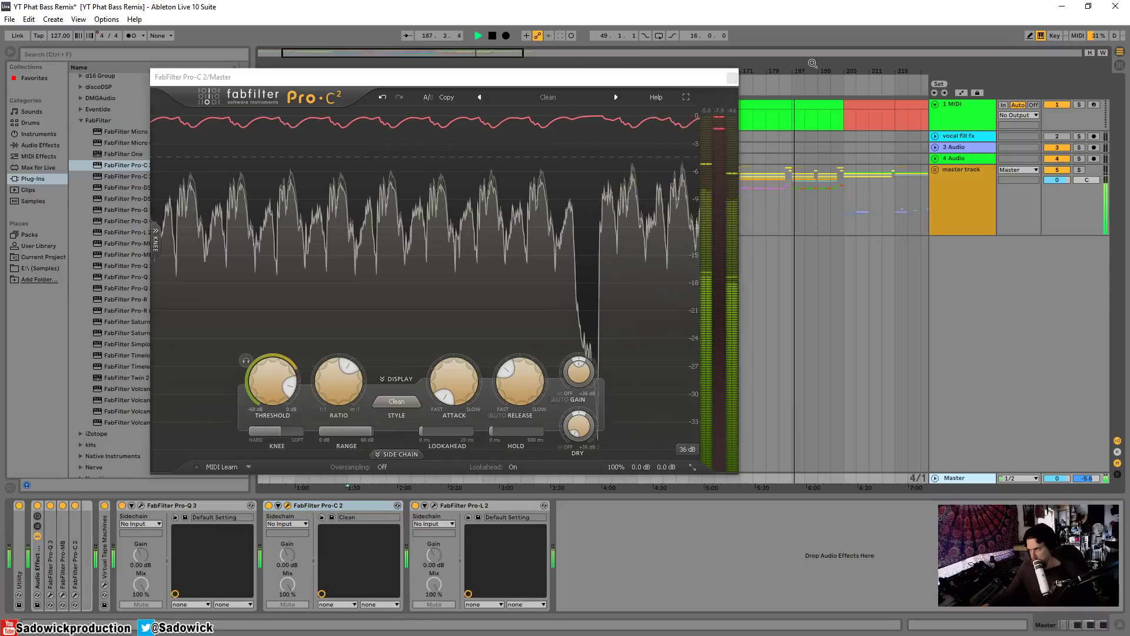
{"action": "left_click_drag", "start_coordinate": [795, 71], "coordinate": [812, 41]}
{"action": "left_click_drag", "start_coordinate": [545, 78], "coordinate": [415, 121]}
{"action": "left_click", "coordinate": [602, 120]}
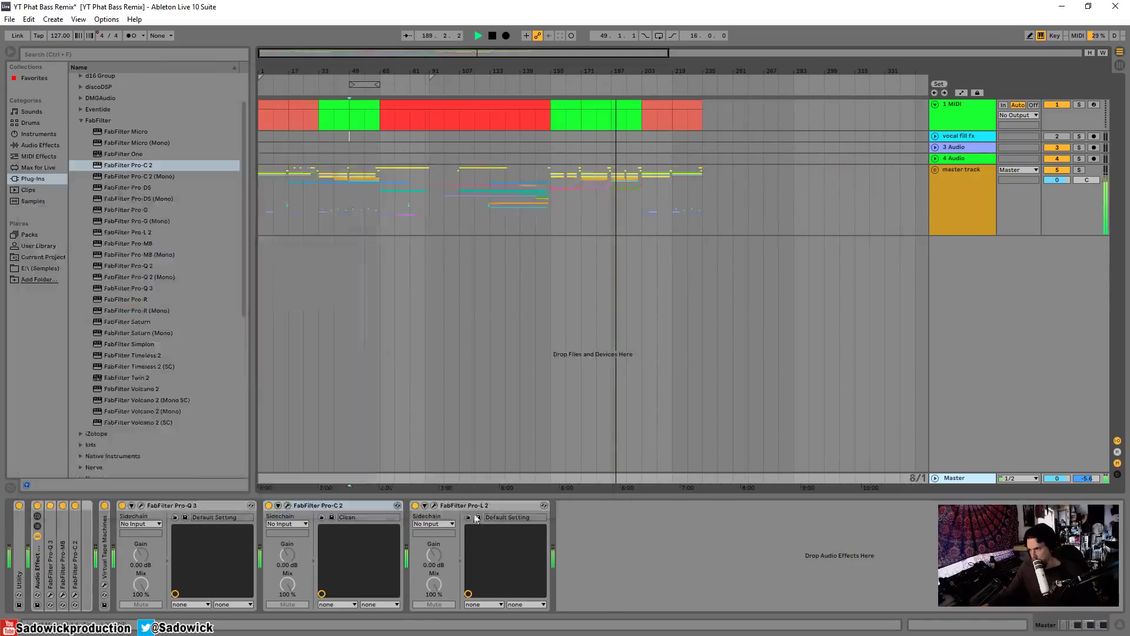
Step: Bypass Pro-C 2, stop playback, delete it from the Master channel and open the Pro-L 2 window
{"action": "left_click", "coordinate": [268, 507]}
{"action": "key", "text": "space"}
{"action": "right_click", "coordinate": [312, 506]}
{"action": "left_click", "coordinate": [336, 502]}
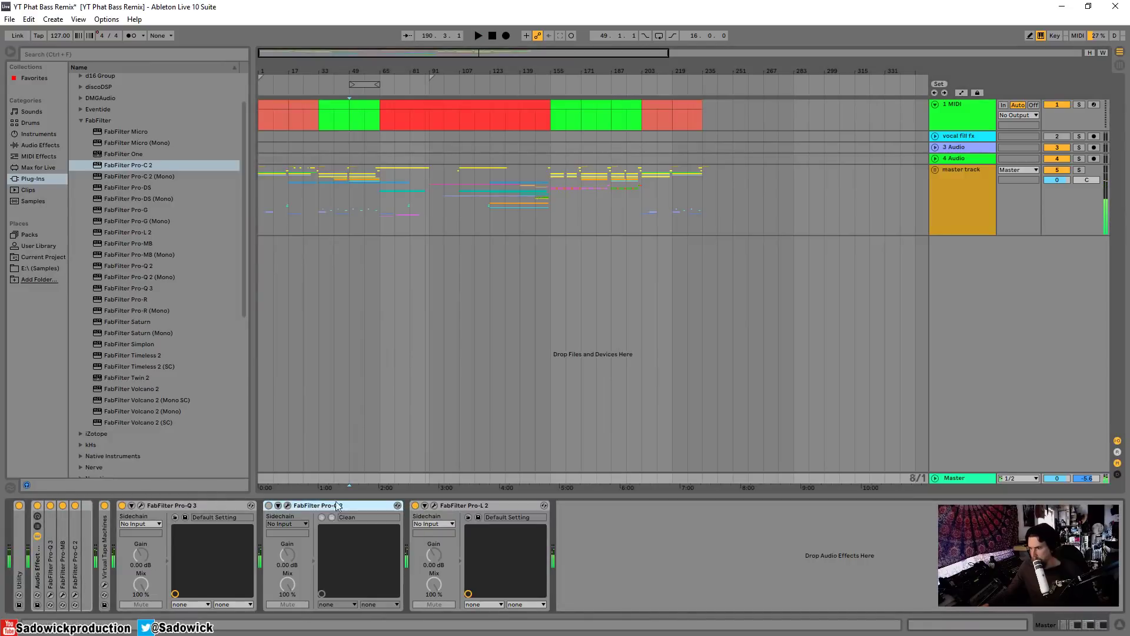
{"action": "left_click", "coordinate": [287, 506]}
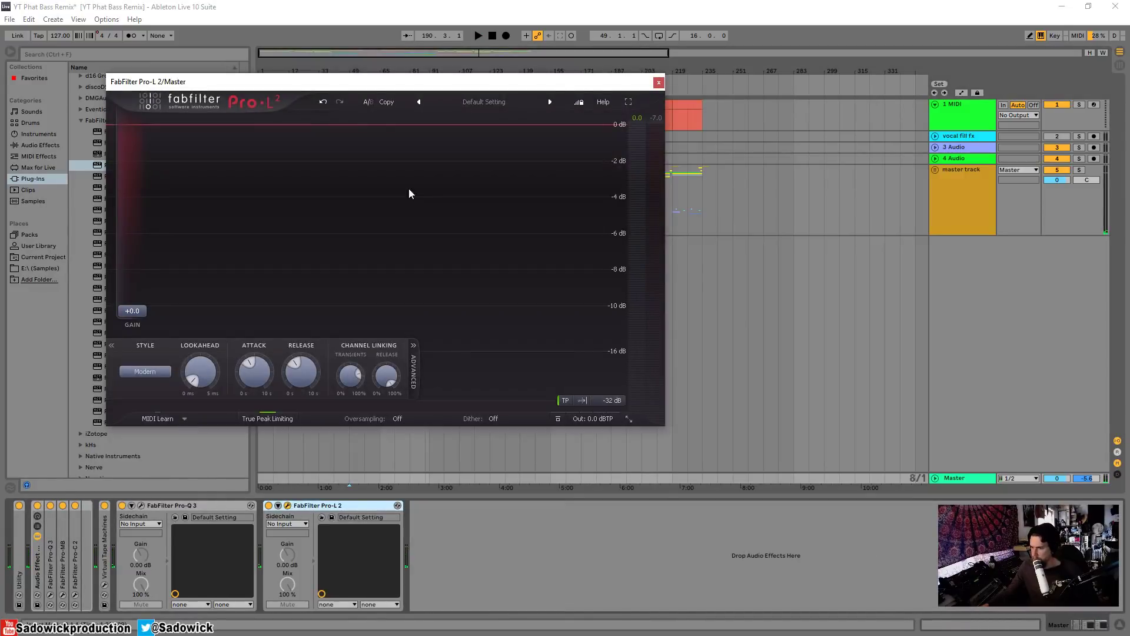
Step: Raise the Pro-L 2 gain to about +6.25 dB while playing the section from bar 49
{"action": "left_click_drag", "start_coordinate": [383, 81], "coordinate": [480, 106]}
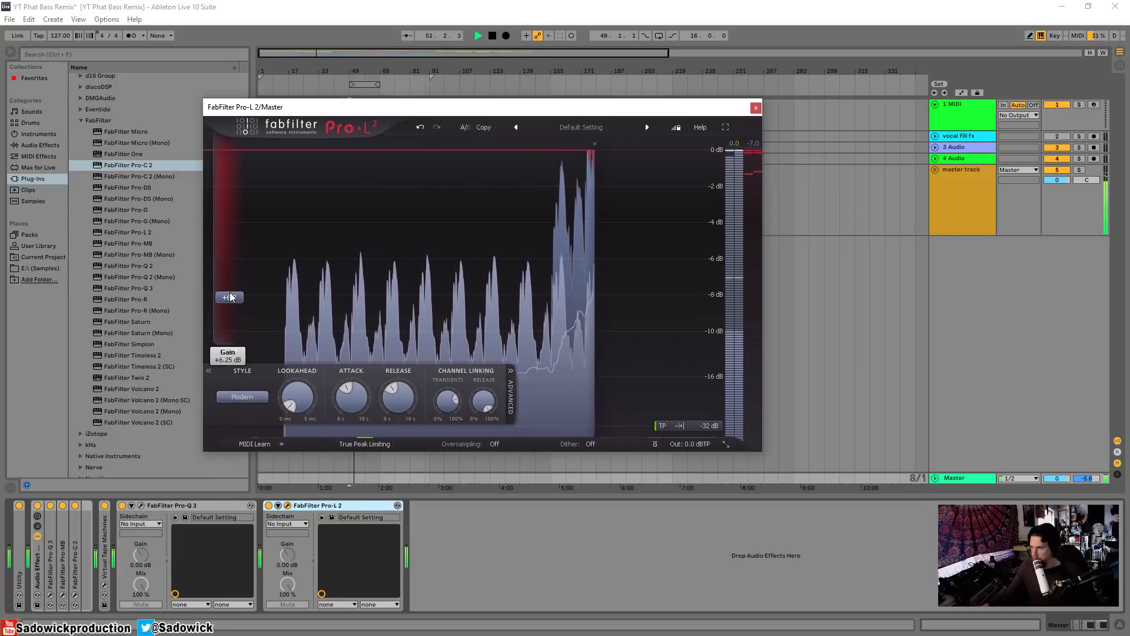
{"action": "key", "text": "space"}
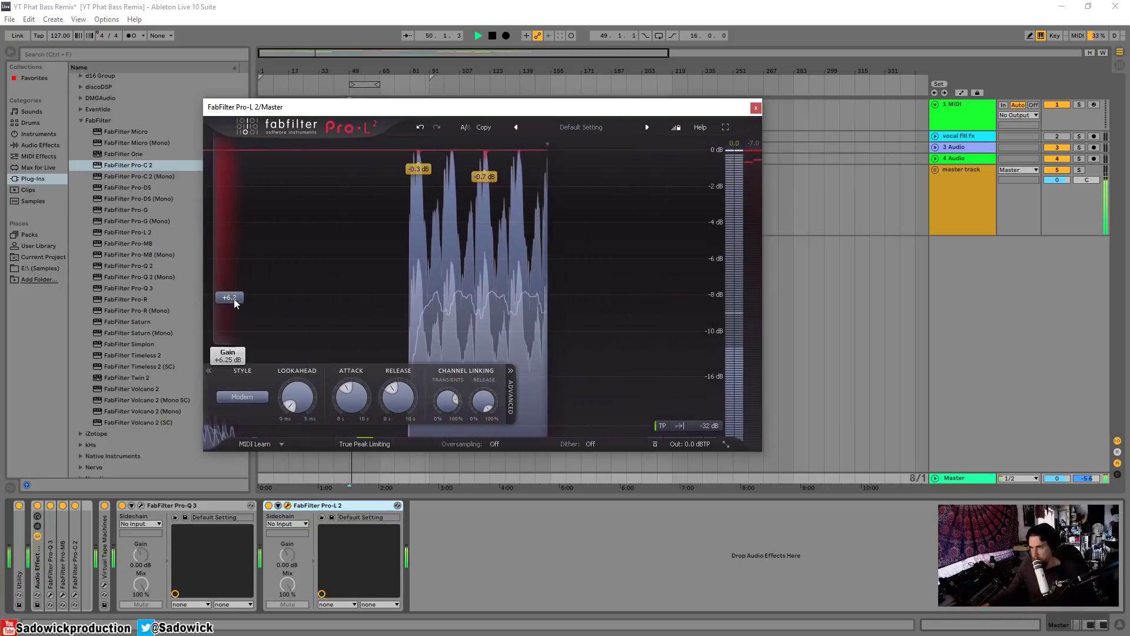
{"action": "key", "text": "space"}
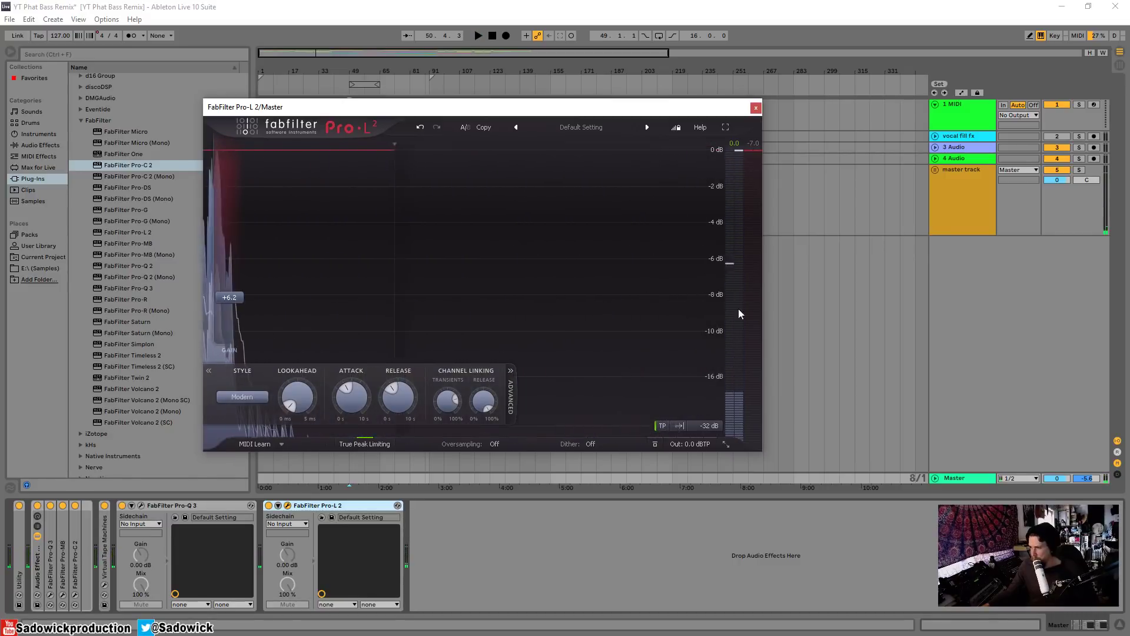
{"action": "key", "text": "space"}
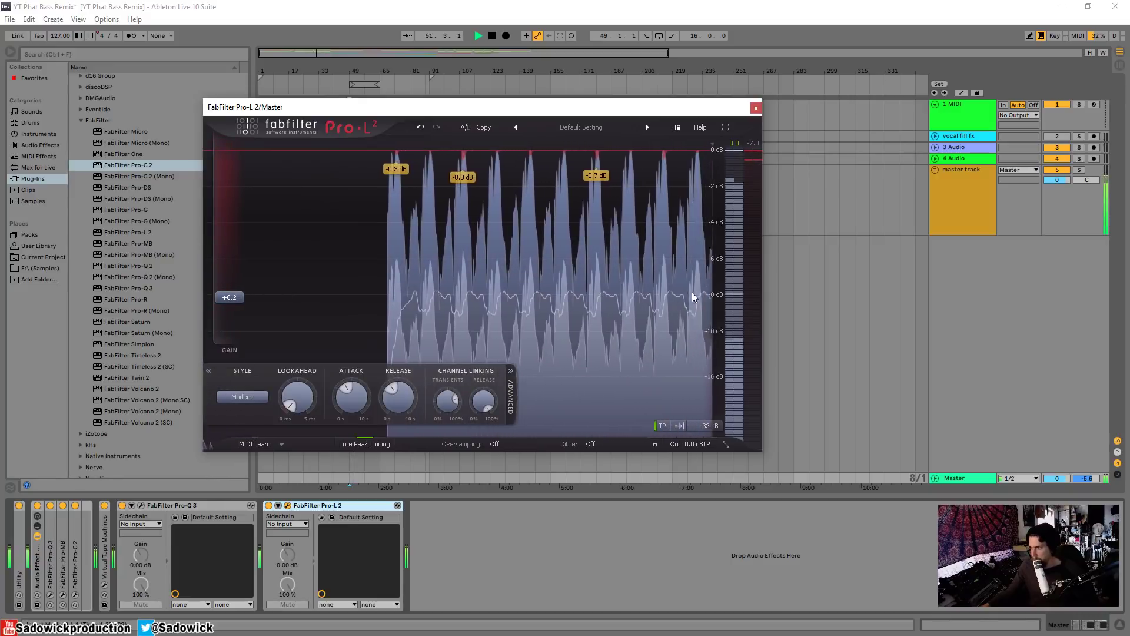
{"action": "key", "text": "space"}
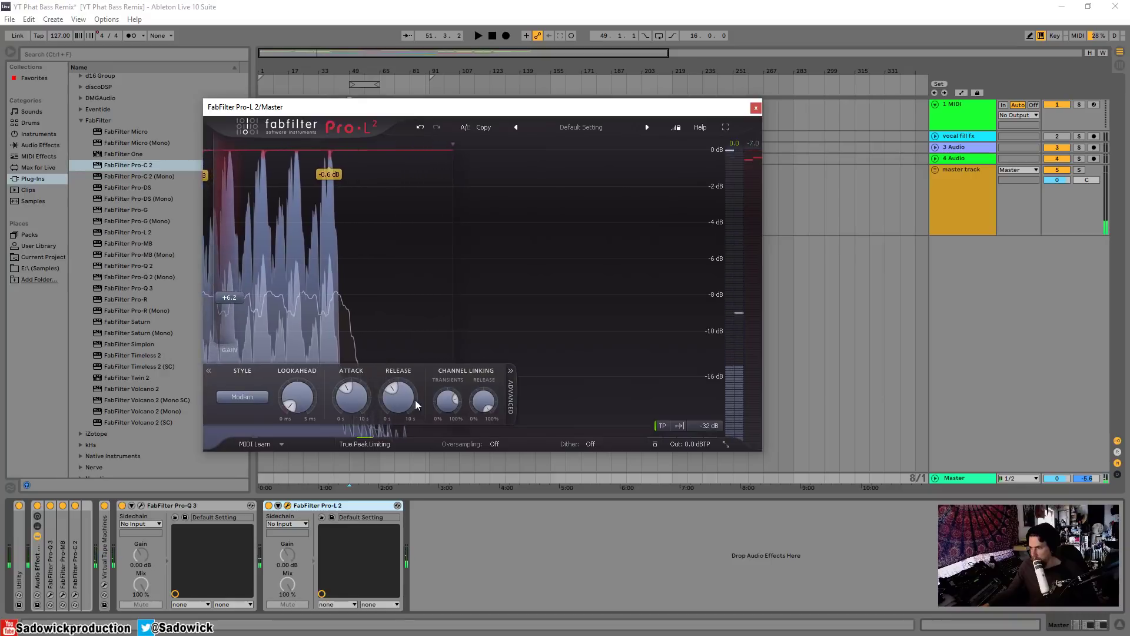
Step: Try heavier limiting during playback with the gain at about +10.9 dB and the lookahead at about 2.31 ms
{"action": "key", "text": "space"}
{"action": "mouse_move", "coordinate": [291, 405]}
{"action": "left_mouse_down"}
{"action": "mouse_move", "coordinate": [294, 387]}
{"action": "mouse_move", "coordinate": [286, 400]}
{"action": "left_mouse_up"}
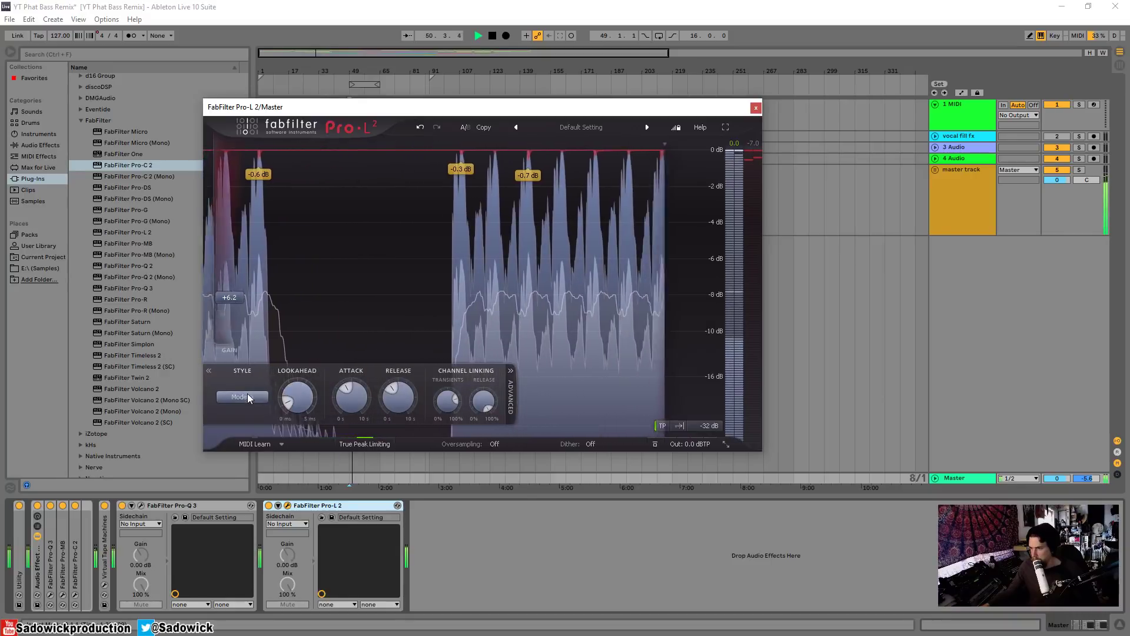
{"action": "left_click_drag", "start_coordinate": [234, 297], "coordinate": [230, 267]}
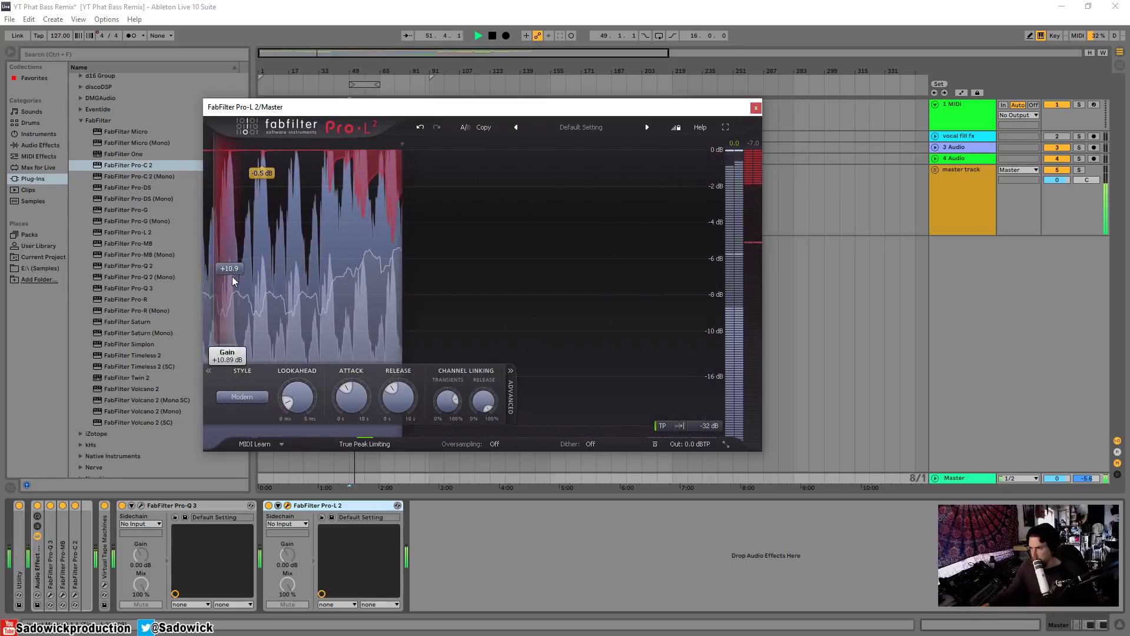
{"action": "left_click_drag", "start_coordinate": [288, 402], "coordinate": [308, 300]}
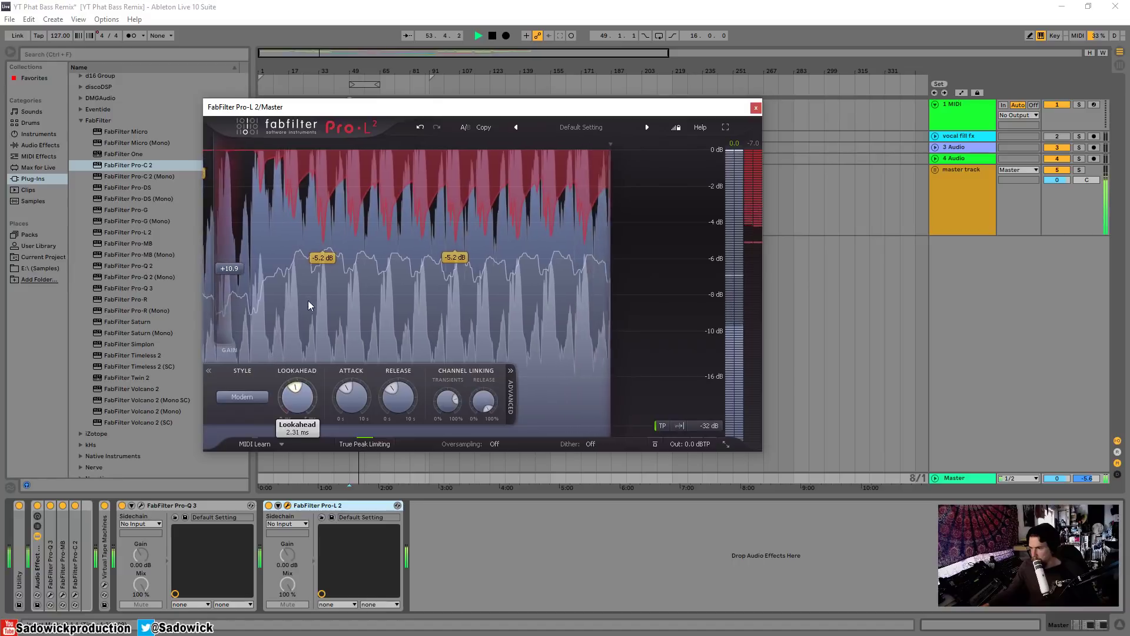
Step: Lower the lookahead to about 0.20 ms, shorten the attack, and set the gain to about +7.5 dB
{"action": "left_click_drag", "start_coordinate": [235, 267], "coordinate": [232, 292]}
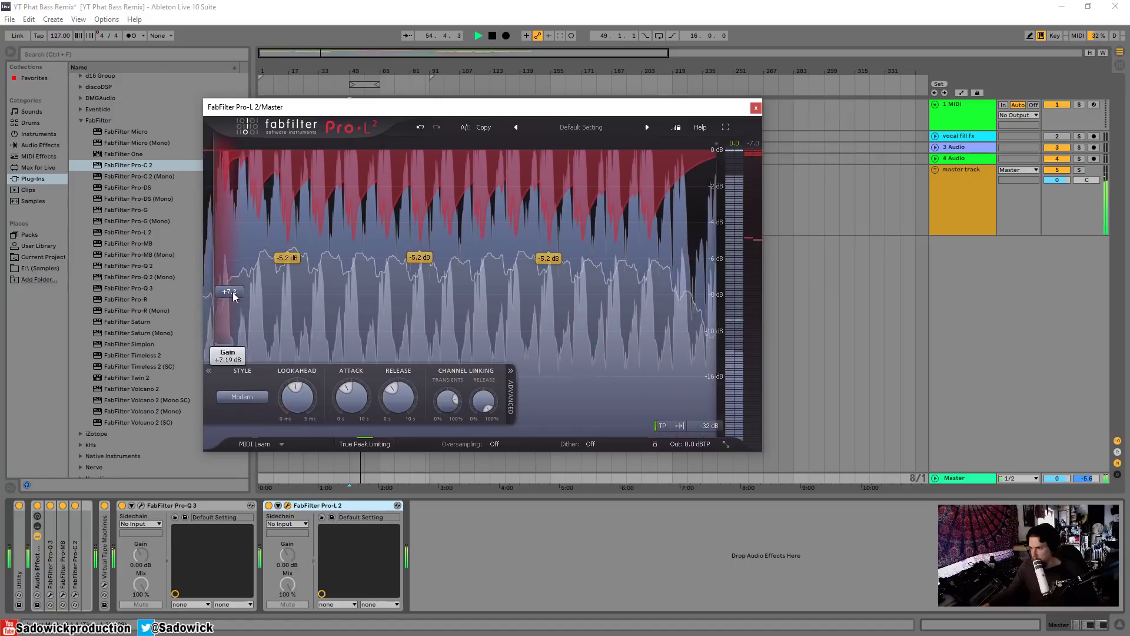
{"action": "scroll", "coordinate": [299, 406], "scroll_direction": "down", "scroll_amount": 10}
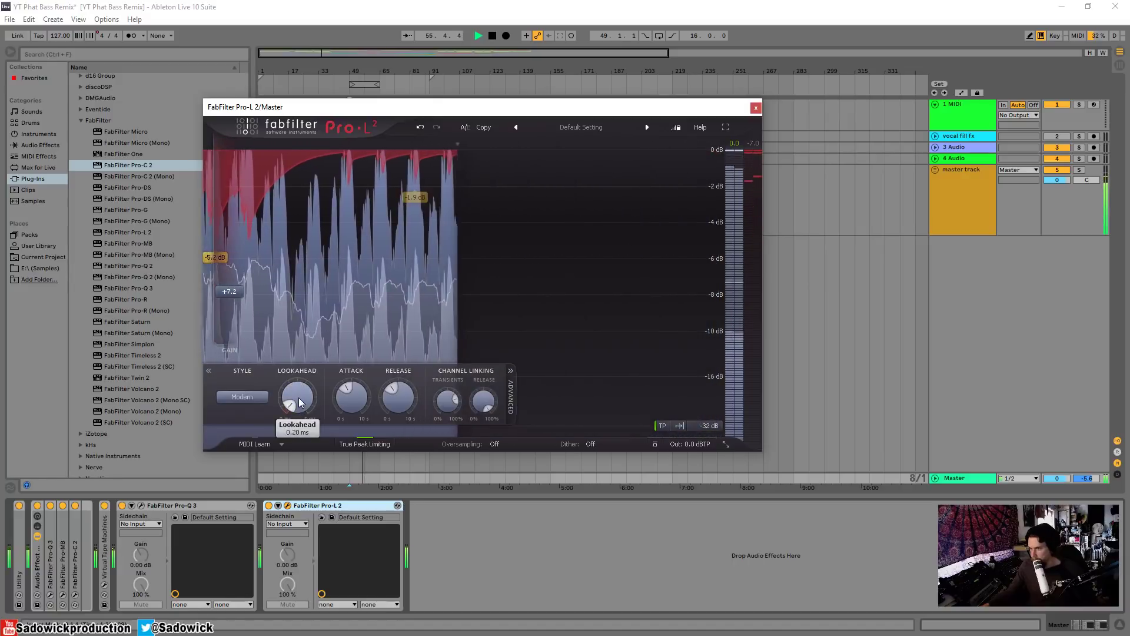
{"action": "scroll", "coordinate": [344, 402], "scroll_direction": "down", "scroll_amount": 8}
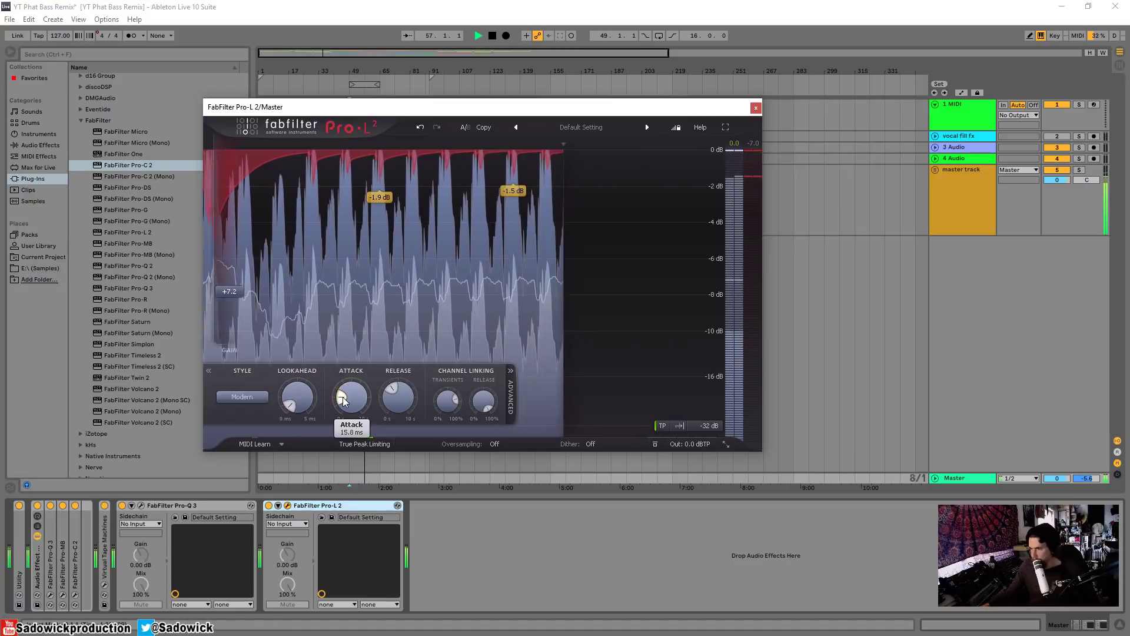
{"action": "mouse_move", "coordinate": [229, 291]}
{"action": "left_mouse_down"}
{"action": "mouse_move", "coordinate": [229, 280]}
{"action": "mouse_move", "coordinate": [235, 295]}
{"action": "left_mouse_up"}
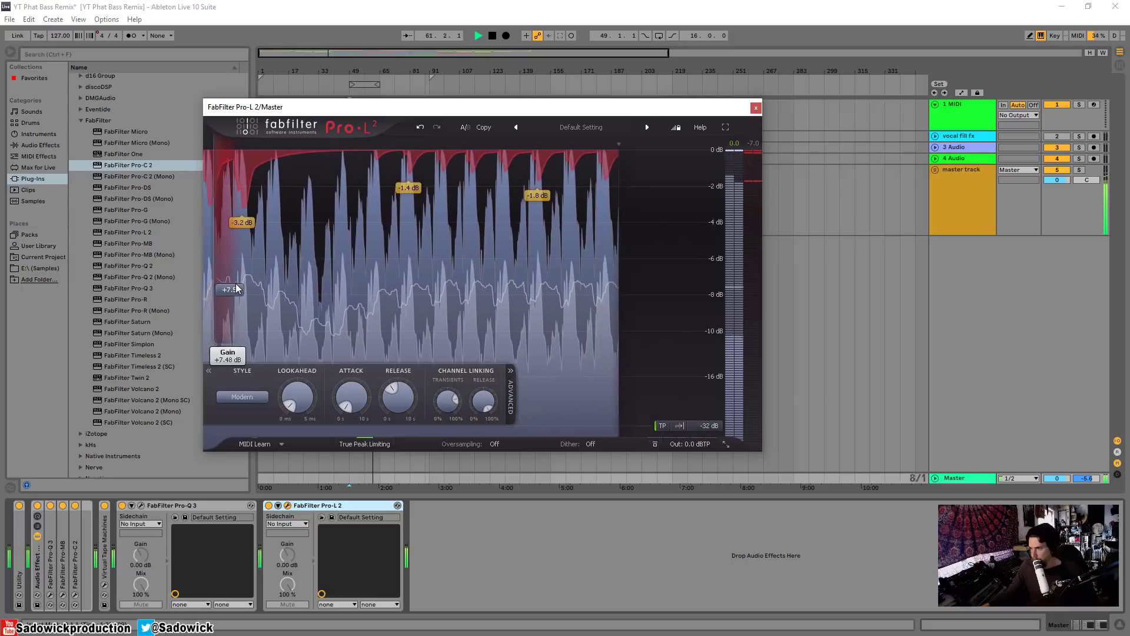
{"action": "left_click_drag", "start_coordinate": [236, 290], "coordinate": [236, 288]}
Step: Switch the Pro-L 2 metering to the Loudness scale and play the arrangement from about bar 147
{"action": "left_click", "coordinate": [716, 427]}
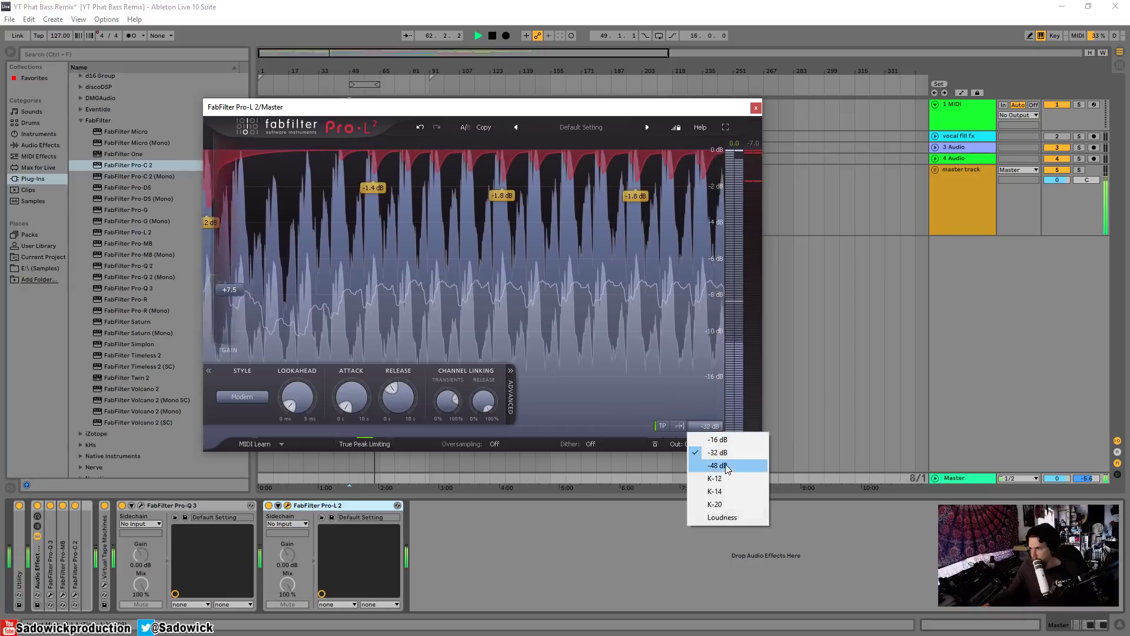
{"action": "left_click", "coordinate": [724, 516]}
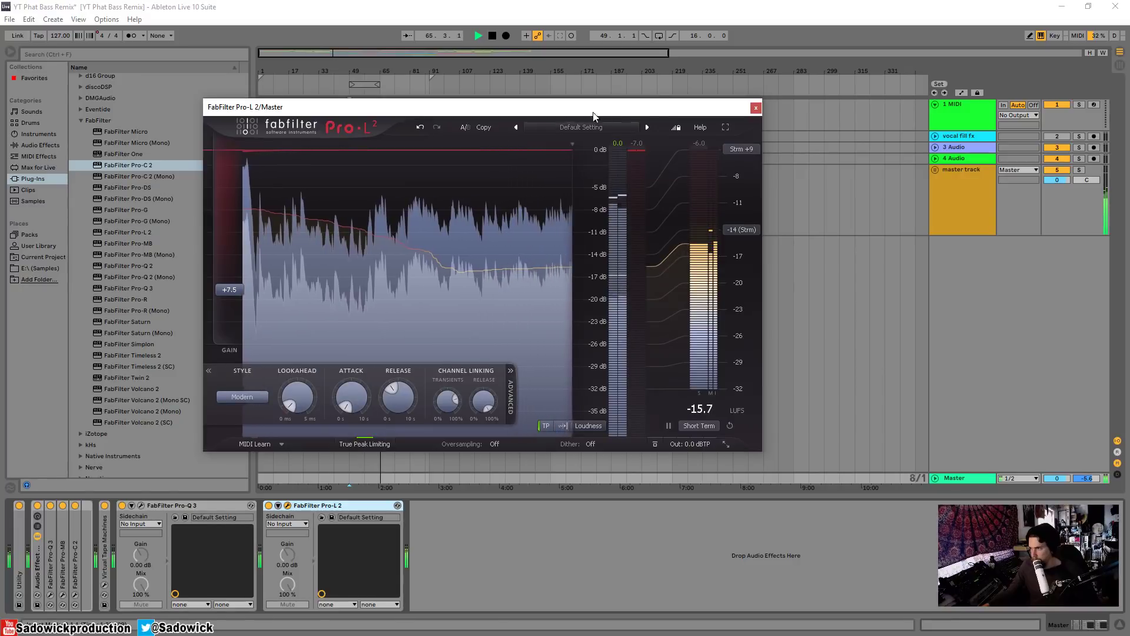
{"action": "left_click_drag", "start_coordinate": [593, 115], "coordinate": [649, 280]}
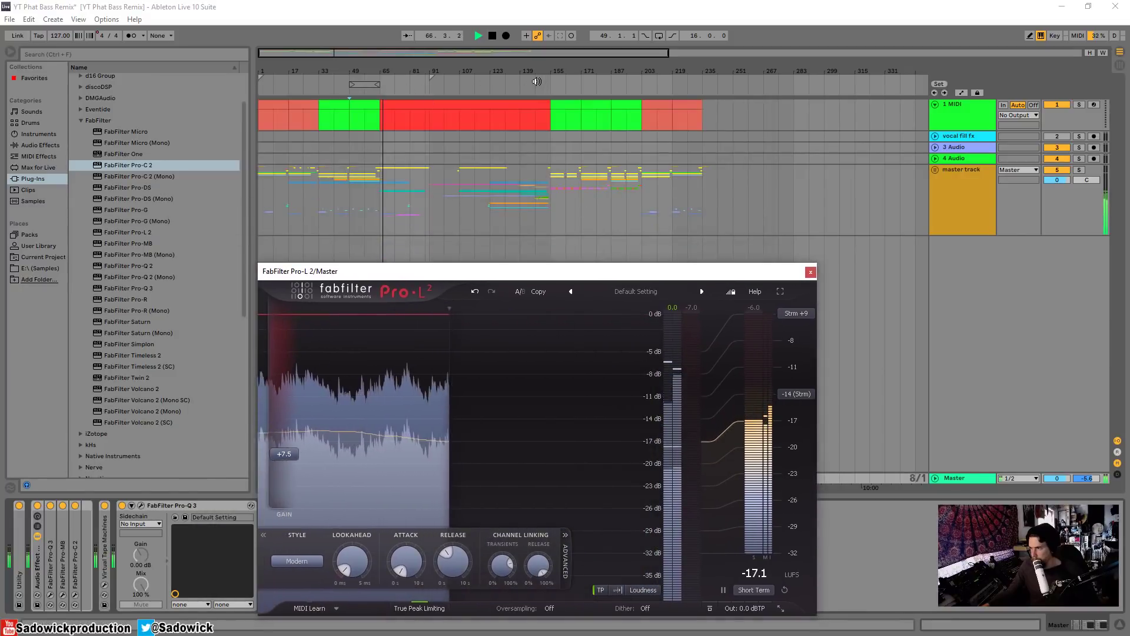
{"action": "left_click", "coordinate": [350, 136]}
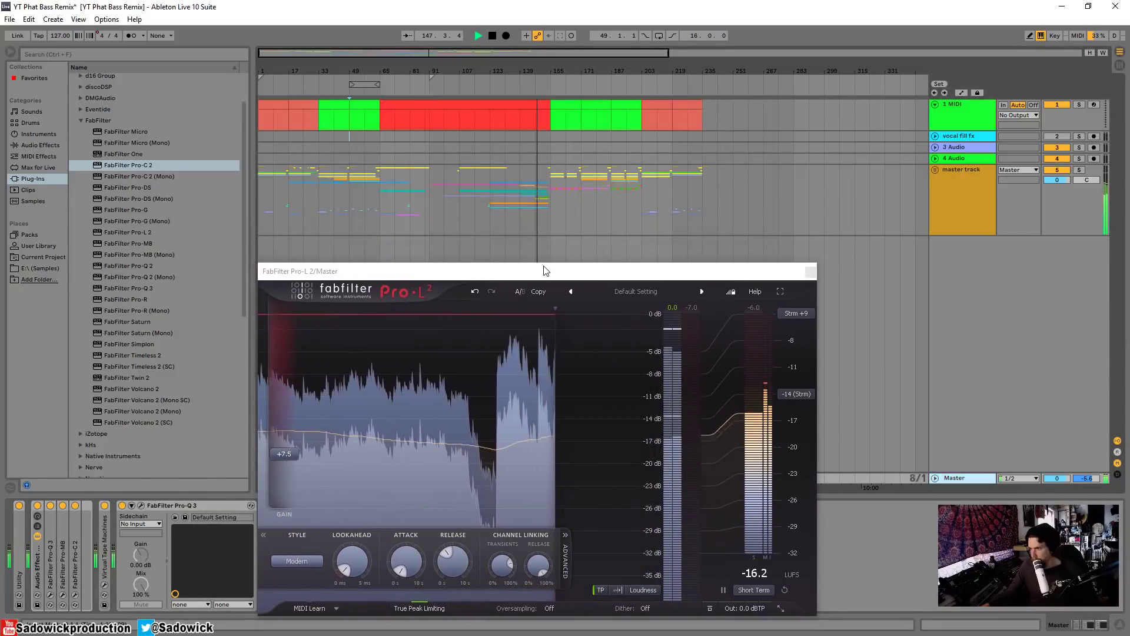
{"action": "left_click_drag", "start_coordinate": [544, 270], "coordinate": [493, 207]}
Step: Lower the limiter gain to +6.9 dB, lengthen the attack, and set both channel linking controls to 100%
{"action": "mouse_move", "coordinate": [233, 389]}
{"action": "left_mouse_down"}
{"action": "mouse_move", "coordinate": [227, 404]}
{"action": "mouse_move", "coordinate": [231, 393]}
{"action": "left_mouse_up"}
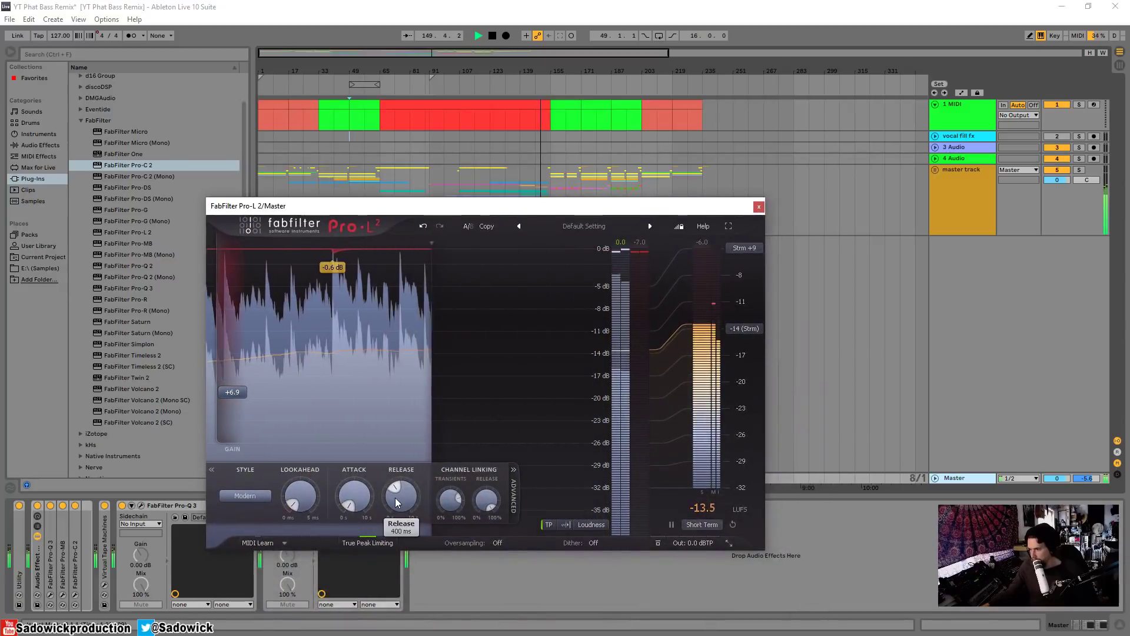
{"action": "left_click_drag", "start_coordinate": [353, 508], "coordinate": [358, 491]}
{"action": "mouse_move", "coordinate": [451, 499]}
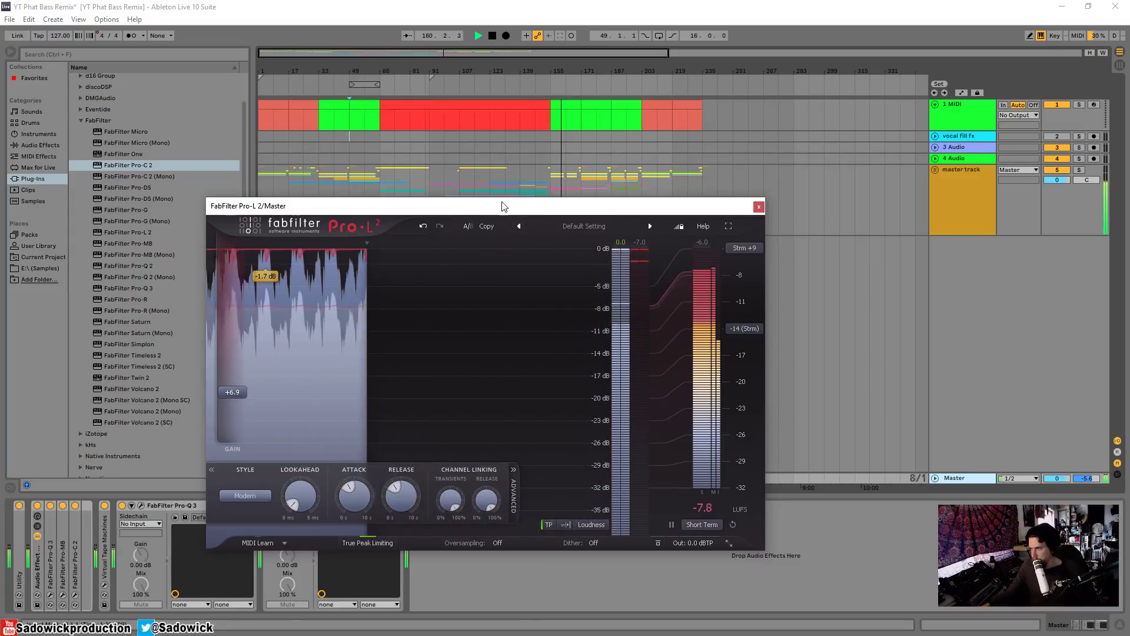
Step: Open the Pro-Q 3 placed before Pro-L 2 and flatten its midrange bell to 0 dB, auditioning the band in solo
{"action": "left_click_drag", "start_coordinate": [502, 206], "coordinate": [527, 130]}
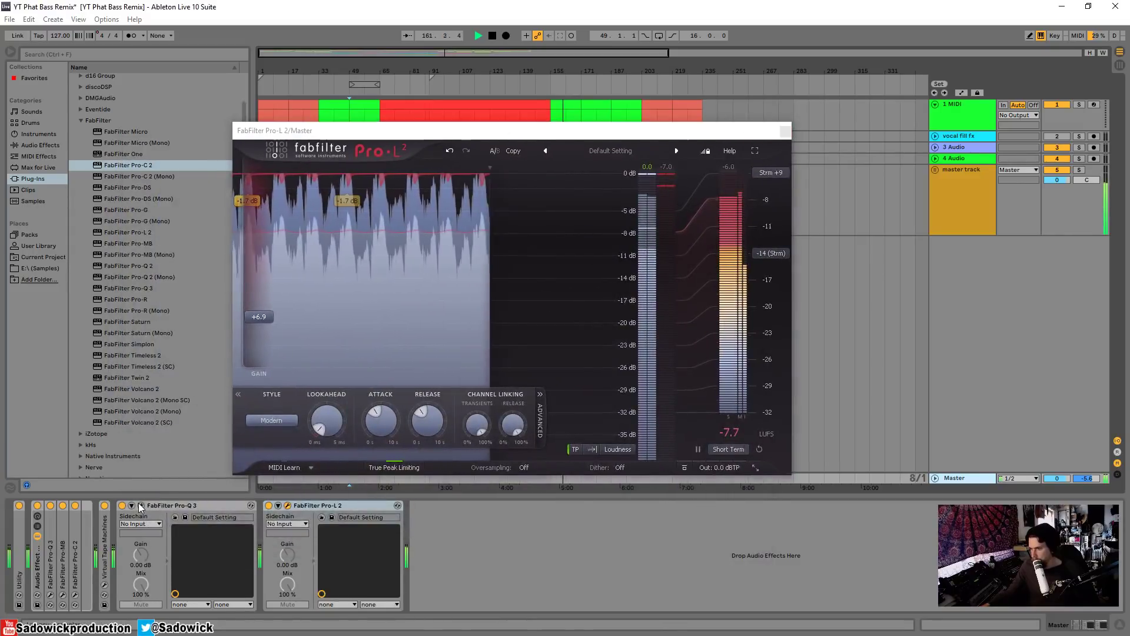
{"action": "left_click", "coordinate": [141, 506]}
{"action": "left_click", "coordinate": [737, 371]}
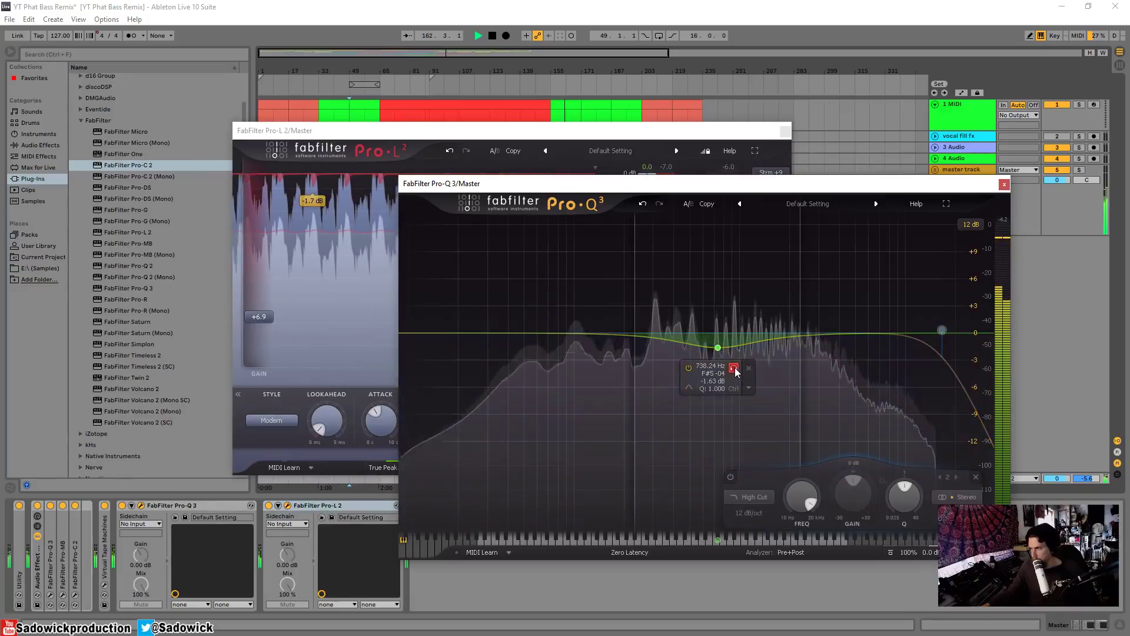
{"action": "mouse_move", "coordinate": [717, 349]}
{"action": "left_mouse_down"}
{"action": "mouse_move", "coordinate": [719, 289]}
{"action": "mouse_move", "coordinate": [718, 335]}
{"action": "left_mouse_up"}
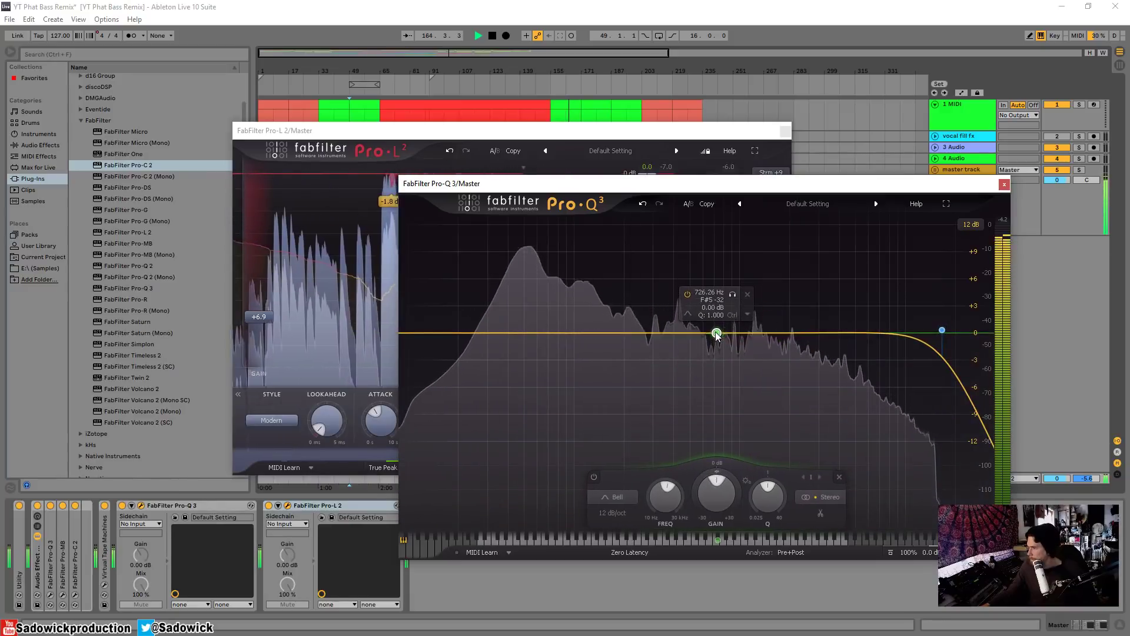
{"action": "left_click", "coordinate": [732, 295]}
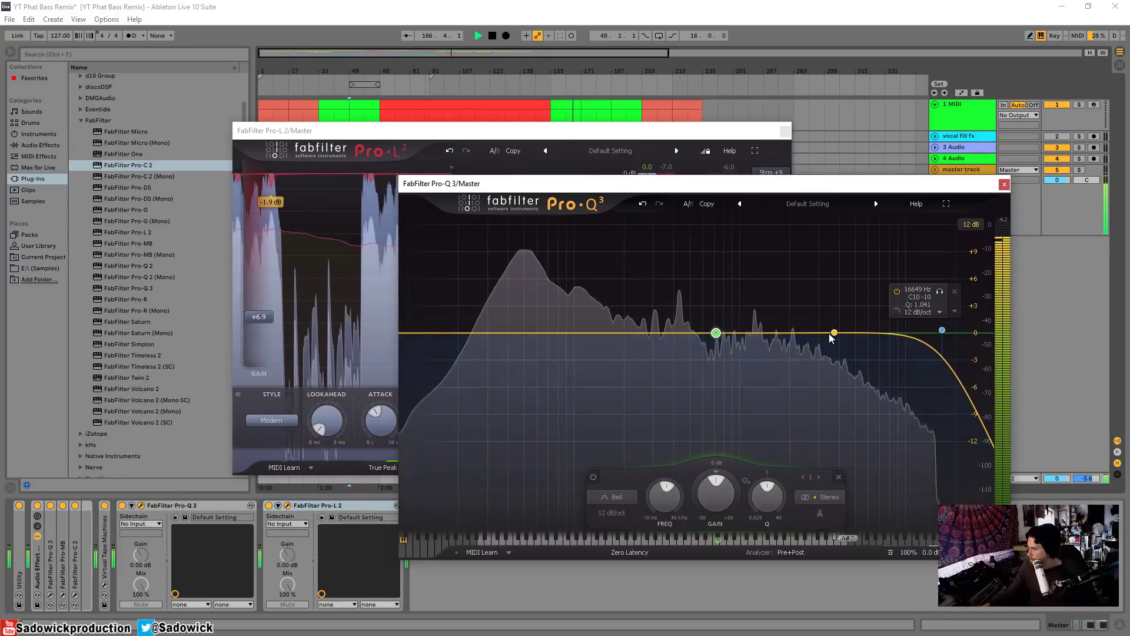
Step: Add a bell boost of about +1.17 dB near 5941 Hz with Q about 1.675 and close the Pro-Q 3 window
{"action": "left_click_drag", "start_coordinate": [833, 333], "coordinate": [837, 307]}
{"action": "left_click_drag", "start_coordinate": [887, 279], "coordinate": [870, 323]}
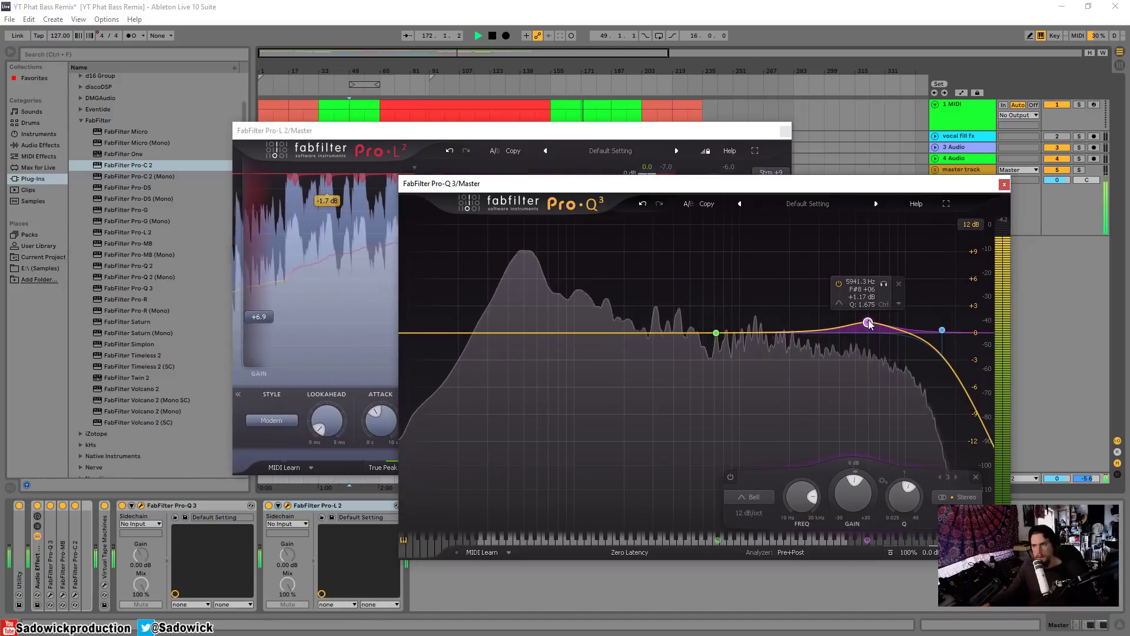
{"action": "left_click", "coordinate": [1004, 184]}
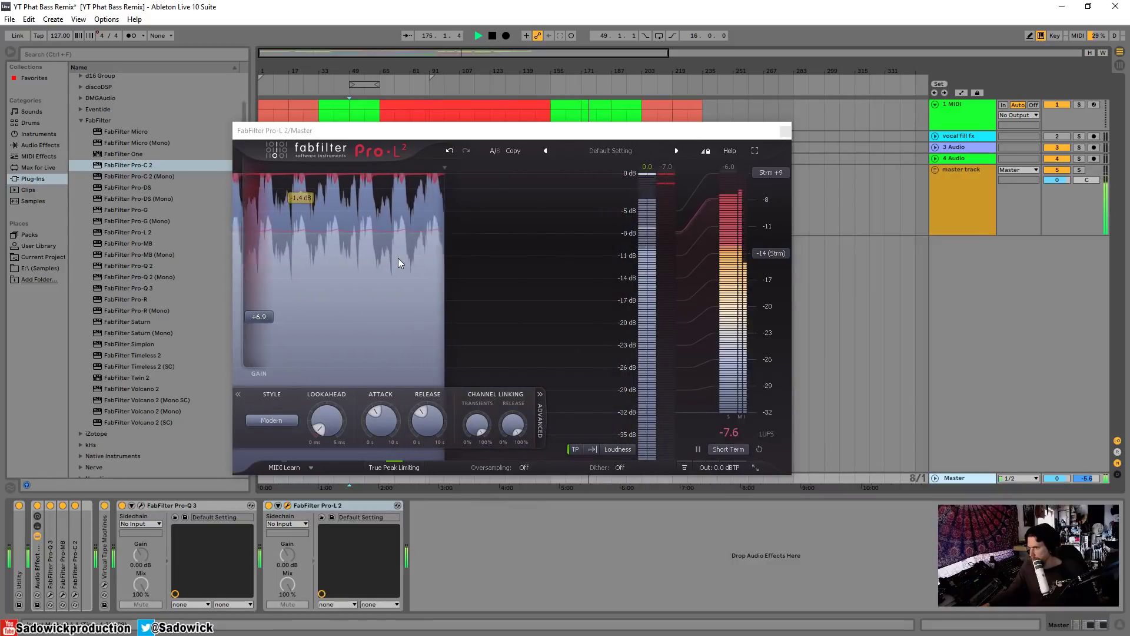
Step: Readjust the Pro-L 2 lookahead, set oversampling to 2x, and play briefly from bar 49
{"action": "mouse_move", "coordinate": [326, 427]}
{"action": "left_mouse_down"}
{"action": "mouse_move", "coordinate": [327, 358]}
{"action": "mouse_move", "coordinate": [331, 443]}
{"action": "left_mouse_up"}
{"action": "key", "text": "space"}
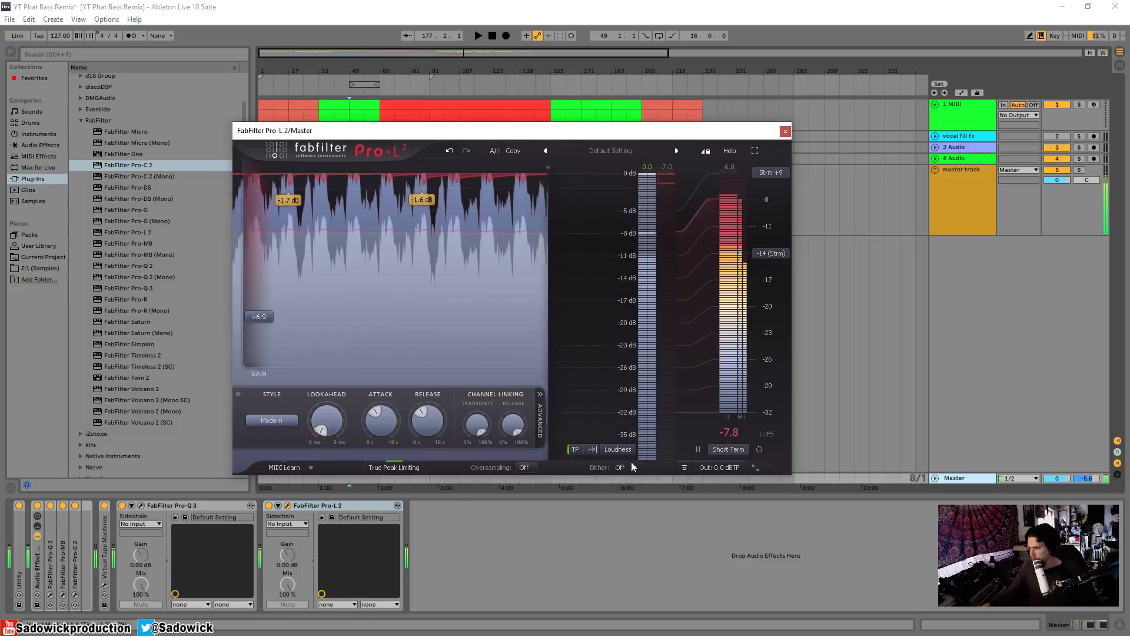
{"action": "left_click", "coordinate": [522, 467]}
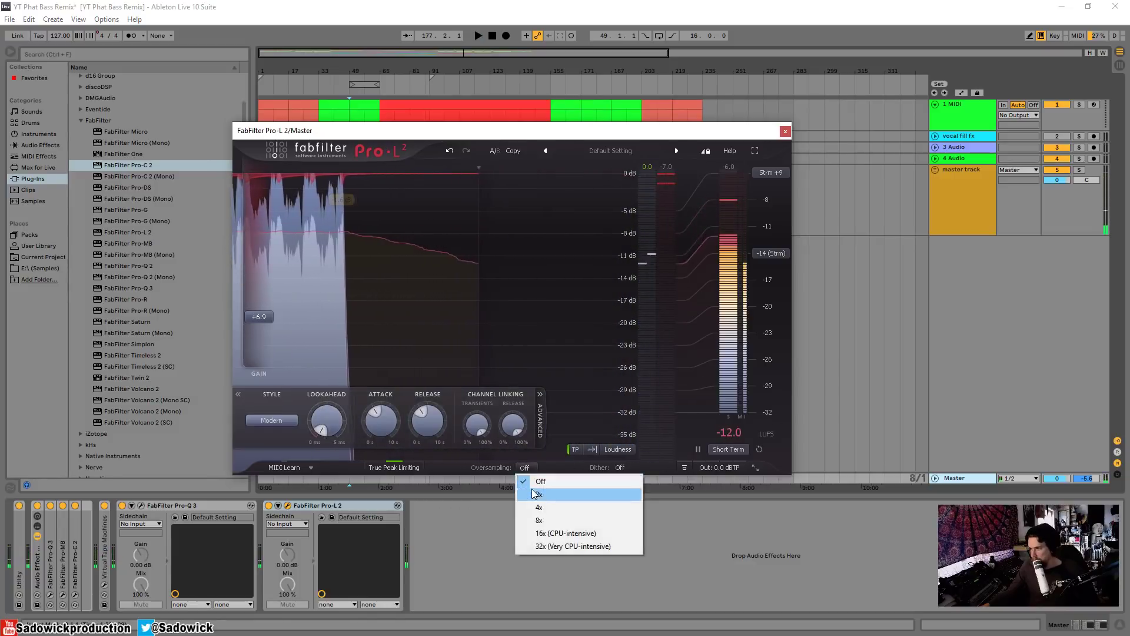
{"action": "left_click", "coordinate": [525, 493]}
{"action": "key", "text": "space"}
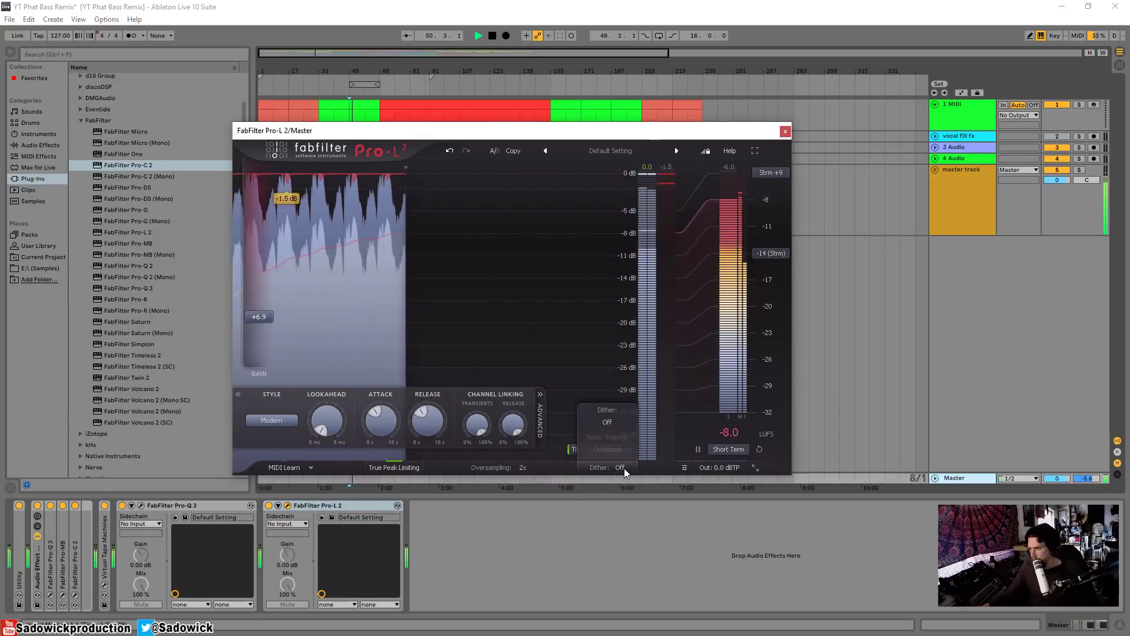
{"action": "key", "text": "space"}
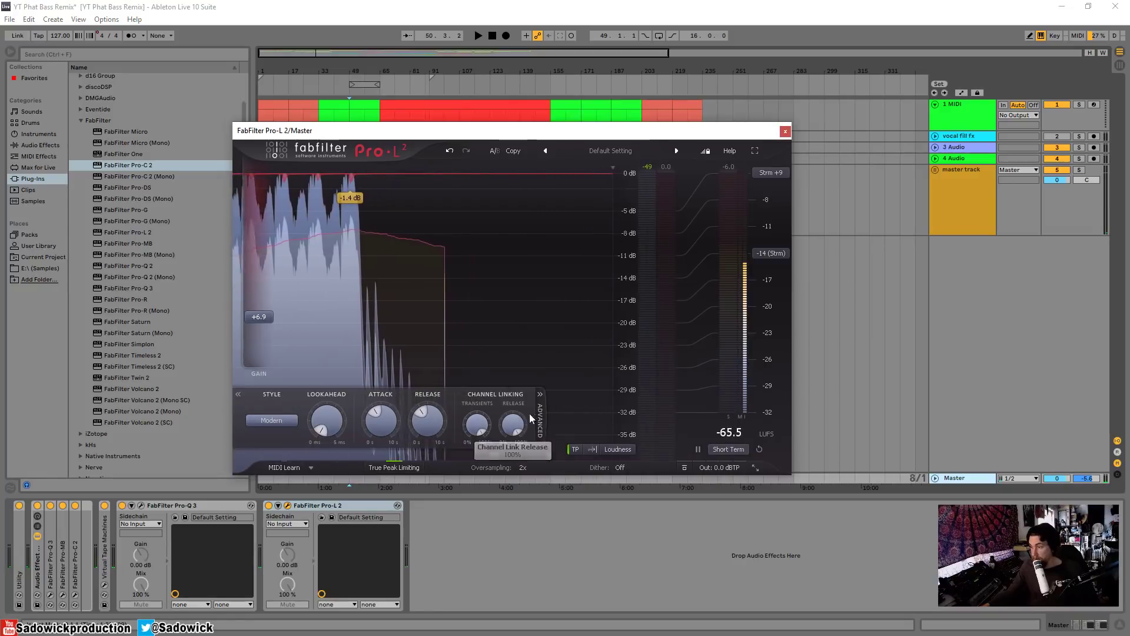
Step: Try reducing the channel link transients to about 11% while playing from bar 49
{"action": "left_click_drag", "start_coordinate": [537, 412], "coordinate": [224, 416]}
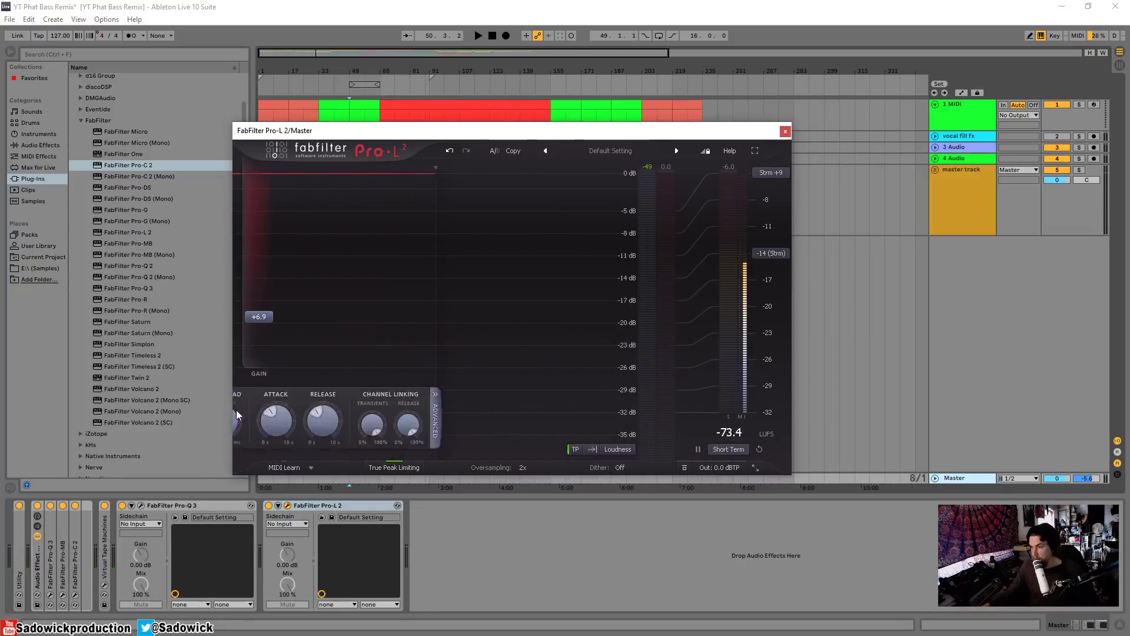
{"action": "key", "text": "space"}
{"action": "key", "text": "space"}
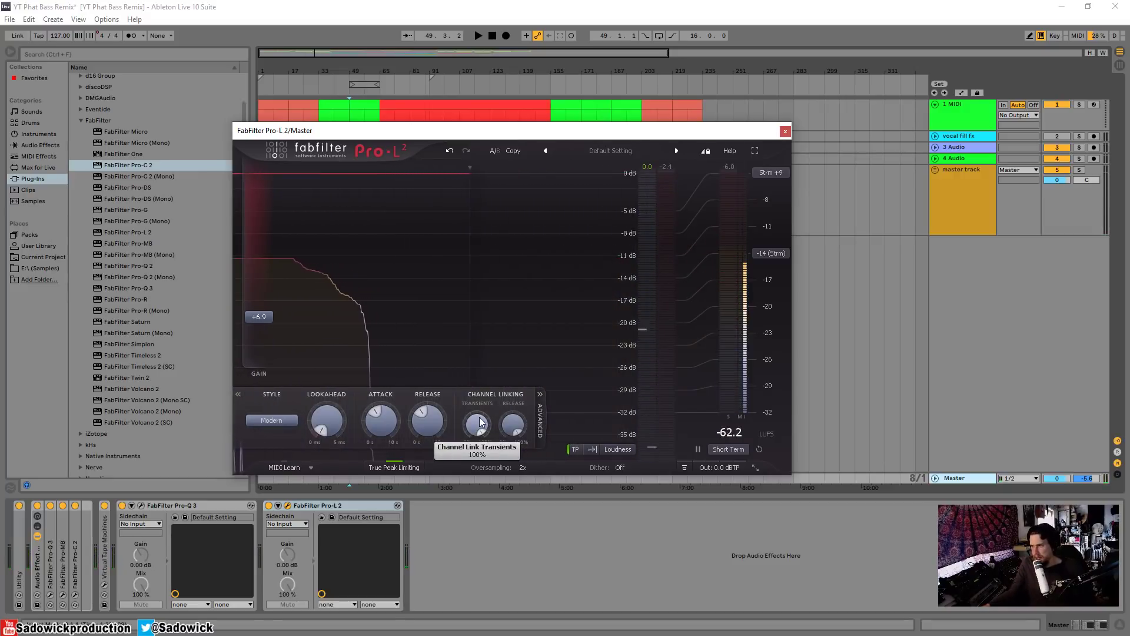
{"action": "left_click_drag", "start_coordinate": [478, 426], "coordinate": [457, 461]}
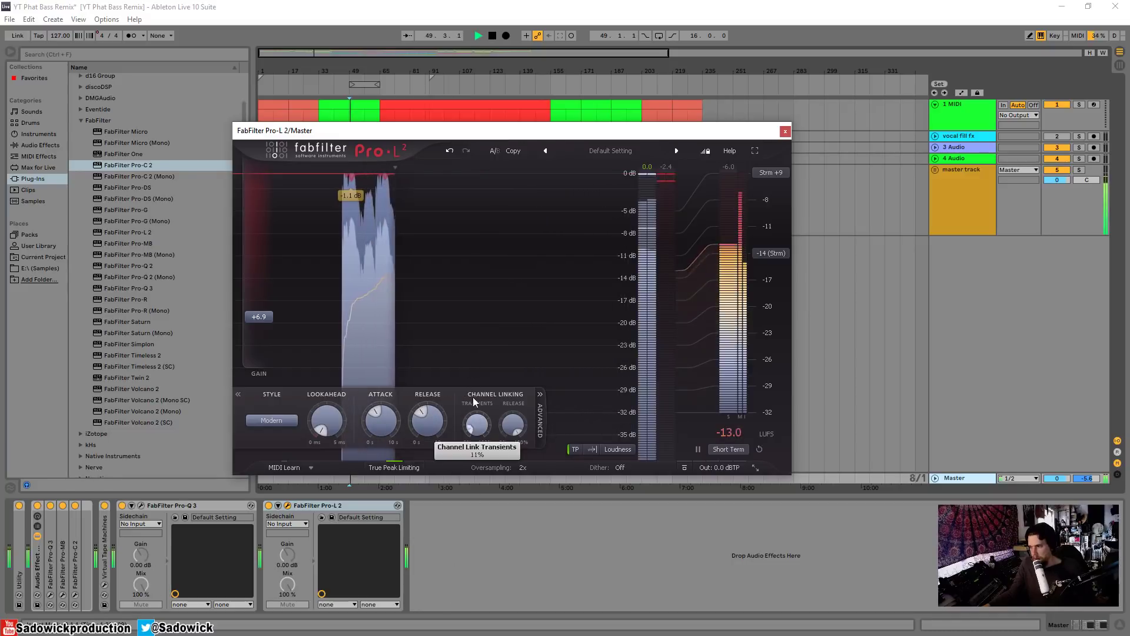
{"action": "key", "text": "space"}
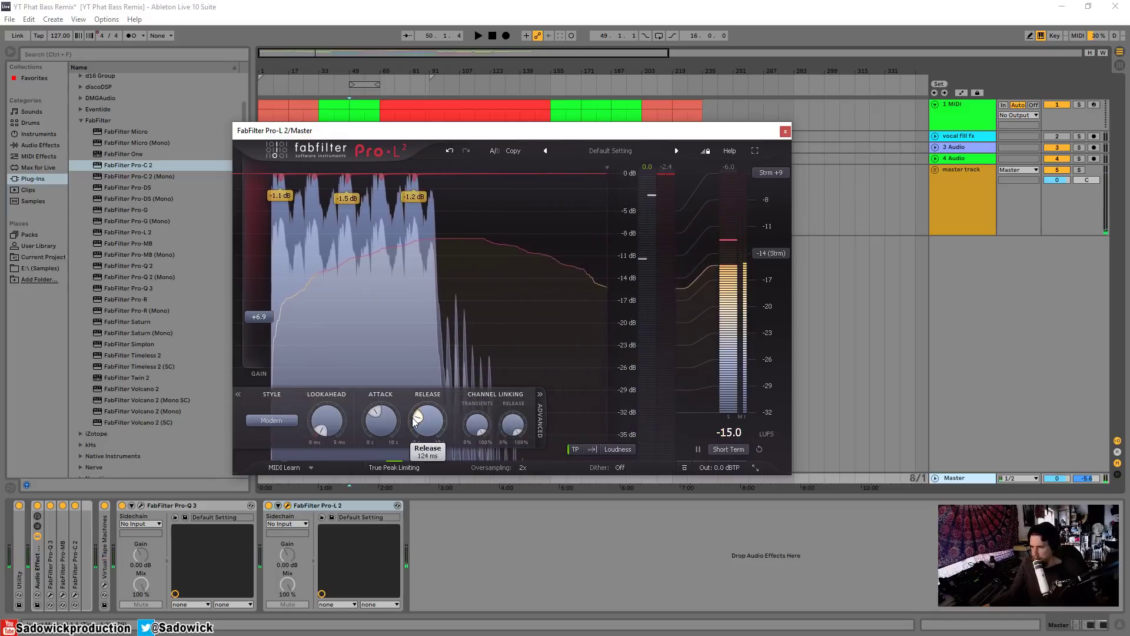
Step: Readjust the limiter release, set the style to Transparent, and play from bar 49
{"action": "key", "text": "space"}
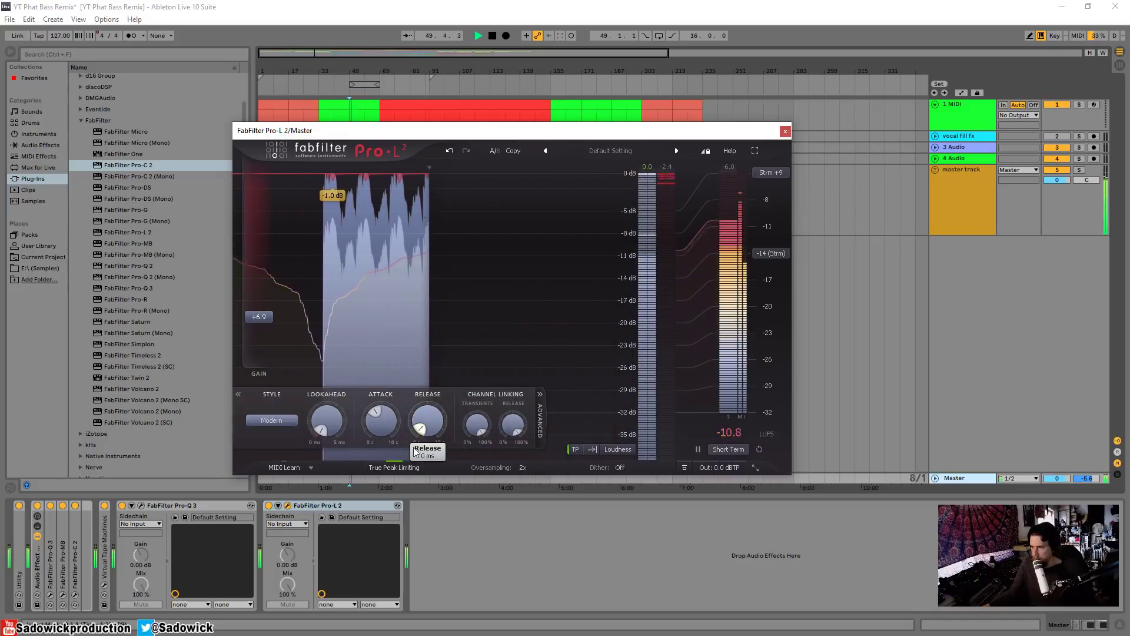
{"action": "left_click_drag", "start_coordinate": [414, 447], "coordinate": [376, 406]}
{"action": "left_click", "coordinate": [272, 420]}
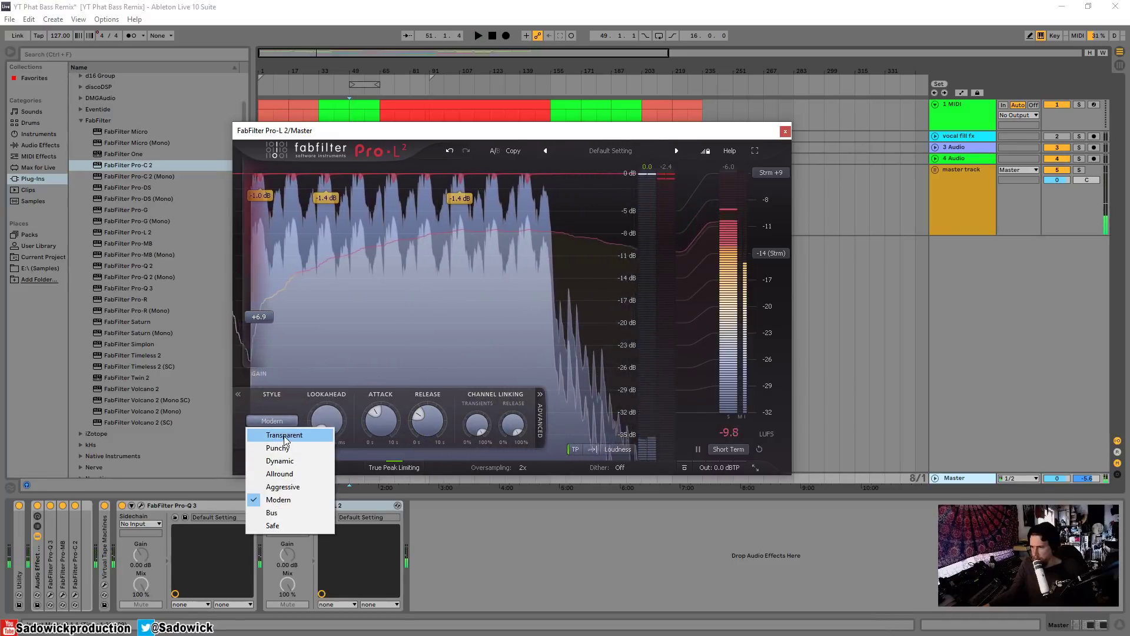
{"action": "left_click", "coordinate": [285, 437]}
{"action": "key", "text": "space"}
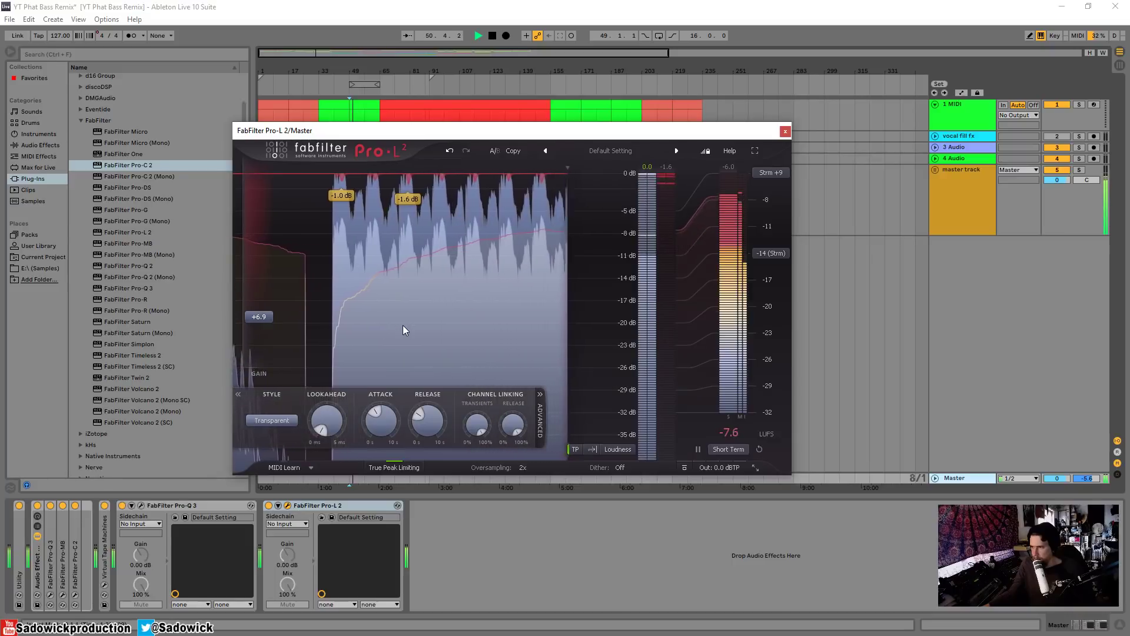
Step: Set the Pro-L 2 lookahead to 0.20 ms and the limiting style to Allround during playback
{"action": "mouse_move", "coordinate": [435, 424]}
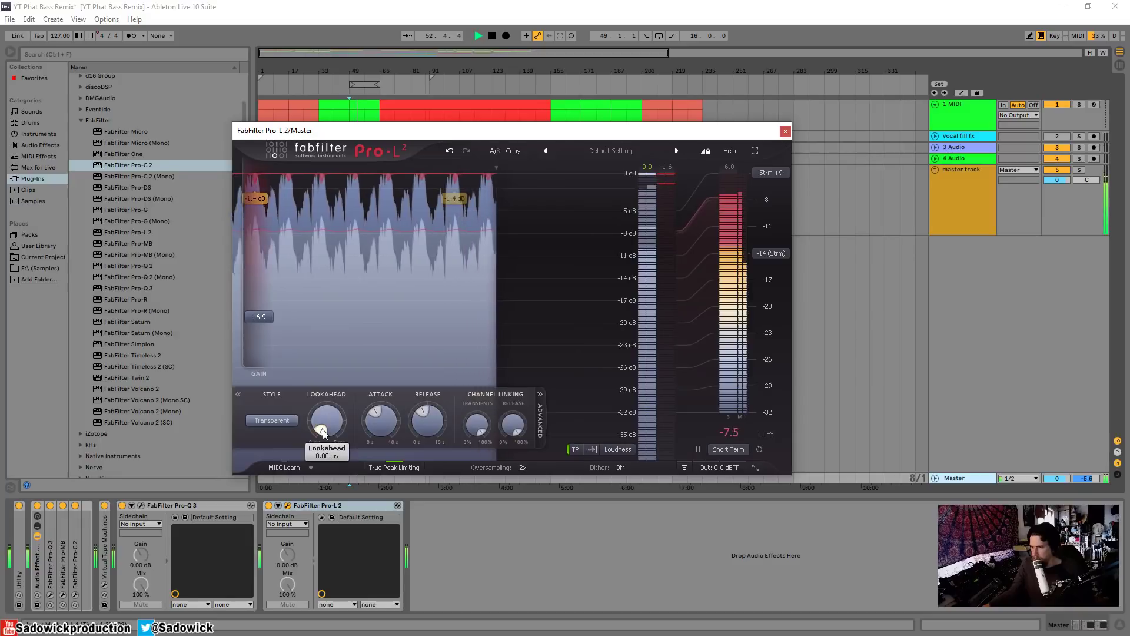
{"action": "scroll", "coordinate": [319, 427], "scroll_direction": "down", "scroll_amount": 3}
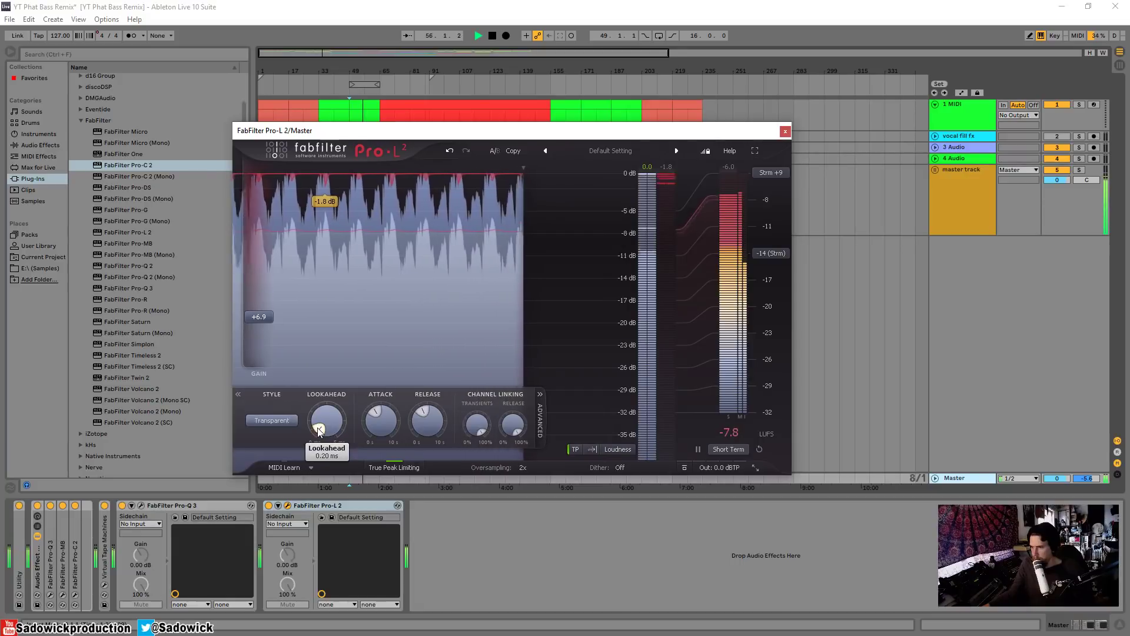
{"action": "mouse_move", "coordinate": [318, 429]}
{"action": "left_mouse_down"}
{"action": "mouse_move", "coordinate": [314, 398]}
{"action": "mouse_move", "coordinate": [311, 431]}
{"action": "left_mouse_up"}
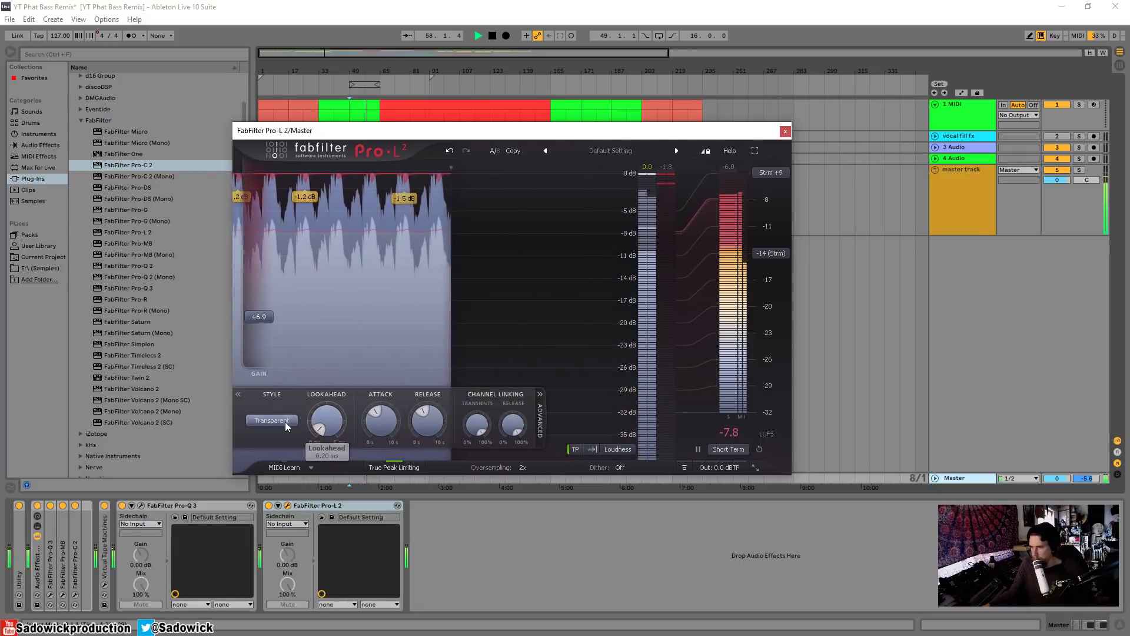
{"action": "left_click", "coordinate": [285, 421]}
{"action": "left_click", "coordinate": [299, 475]}
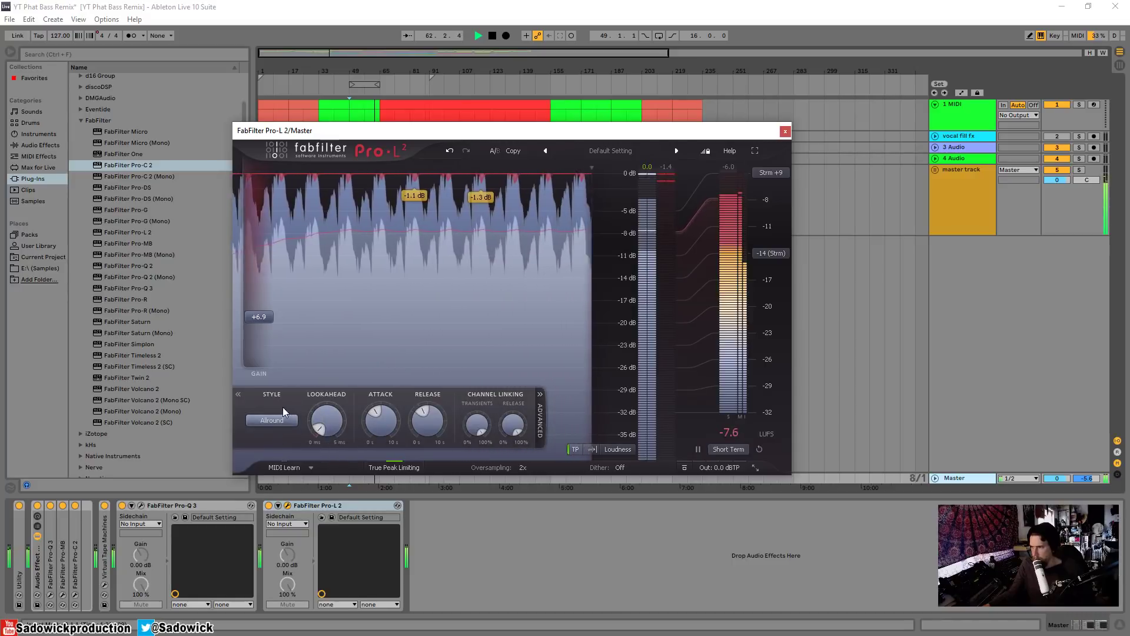
Step: Lower the limiter gain to +6.25 dB and play from just before the second green section of the arrangement
{"action": "left_click_drag", "start_coordinate": [263, 317], "coordinate": [257, 323]}
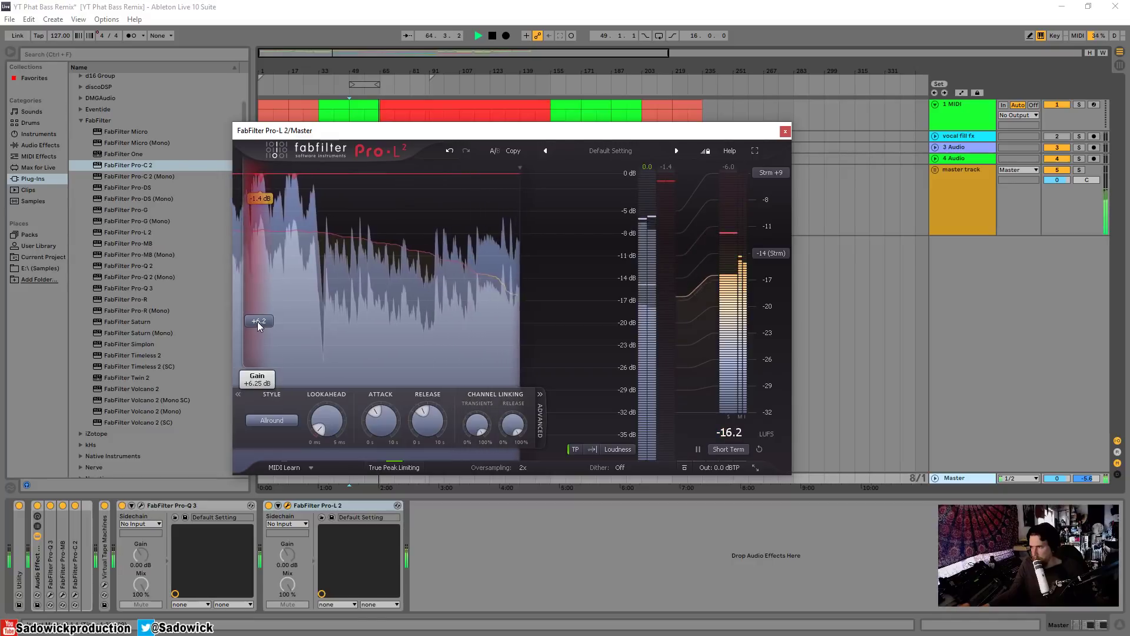
{"action": "left_click", "coordinate": [545, 86]}
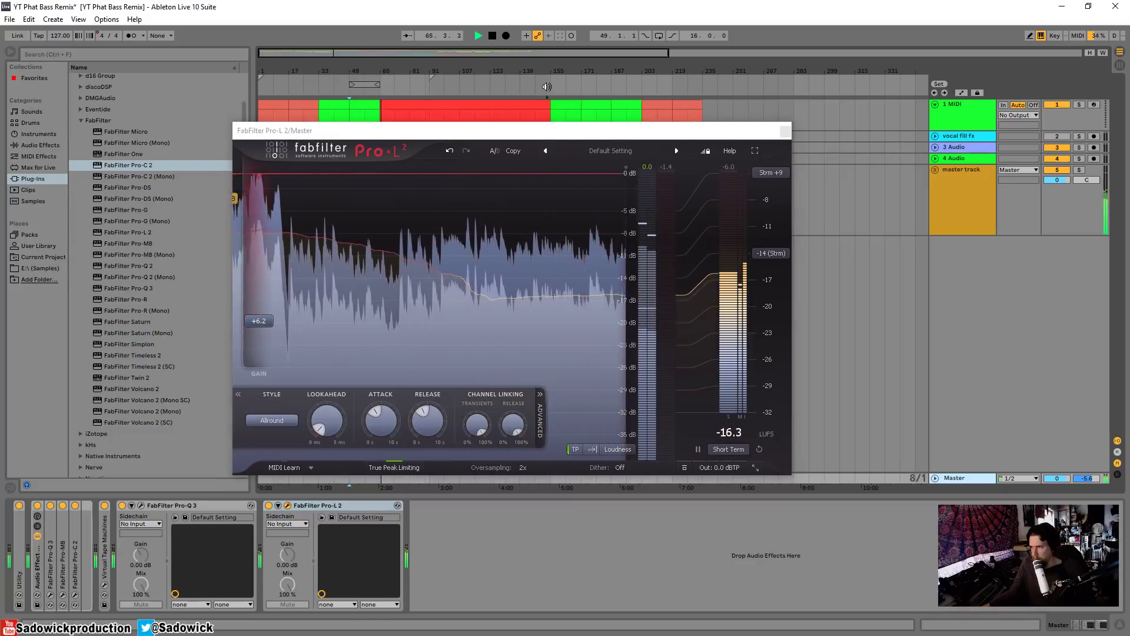
{"action": "left_click", "coordinate": [545, 86]}
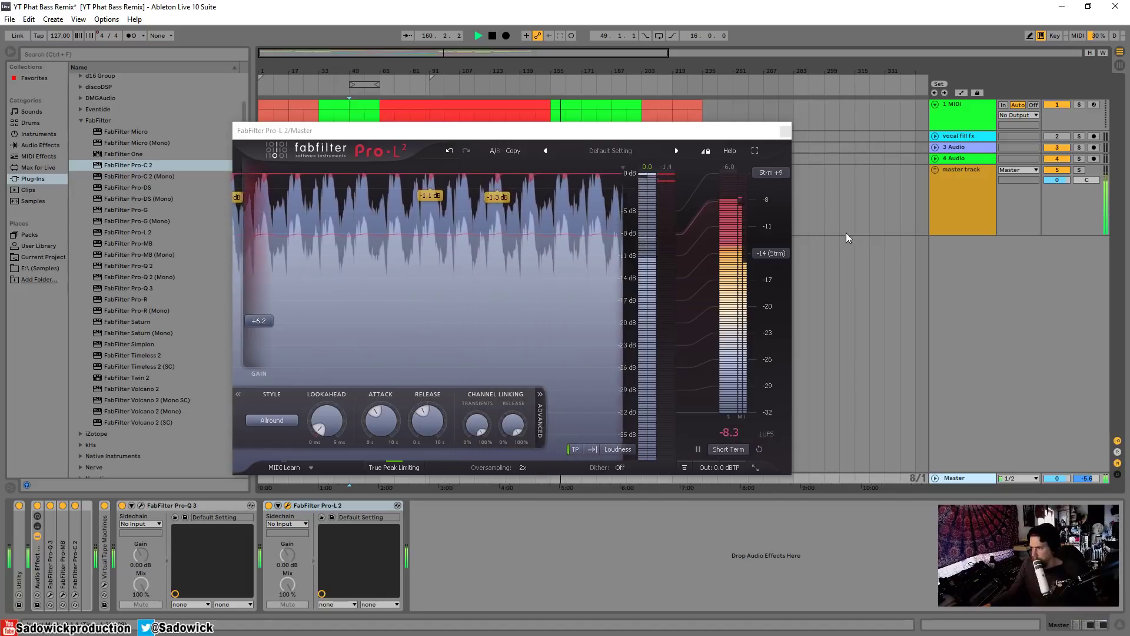
Step: Check the loudness meter in Integrated and Momentary modes and return it to Short Term
{"action": "left_click", "coordinate": [736, 448]}
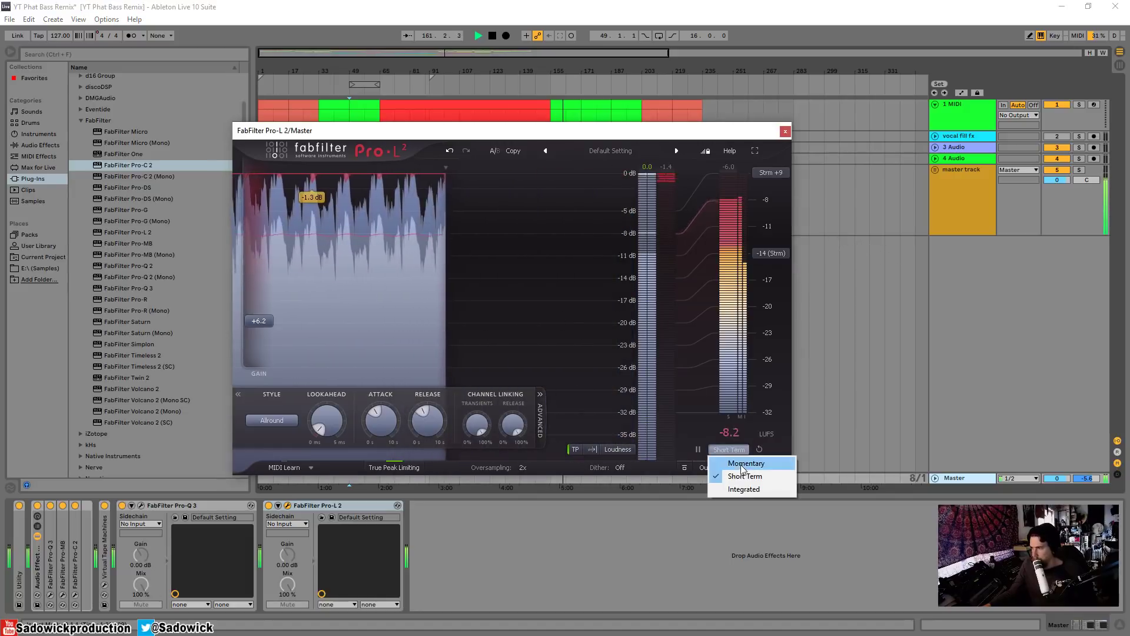
{"action": "left_click", "coordinate": [747, 490]}
{"action": "left_click", "coordinate": [727, 448]}
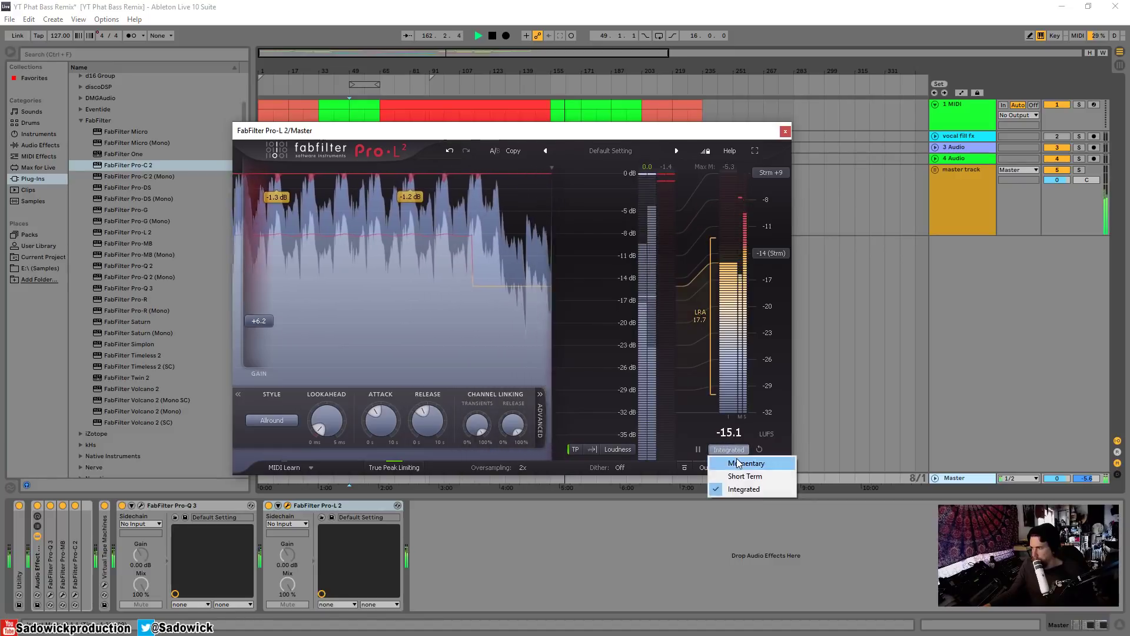
{"action": "left_click", "coordinate": [743, 463]}
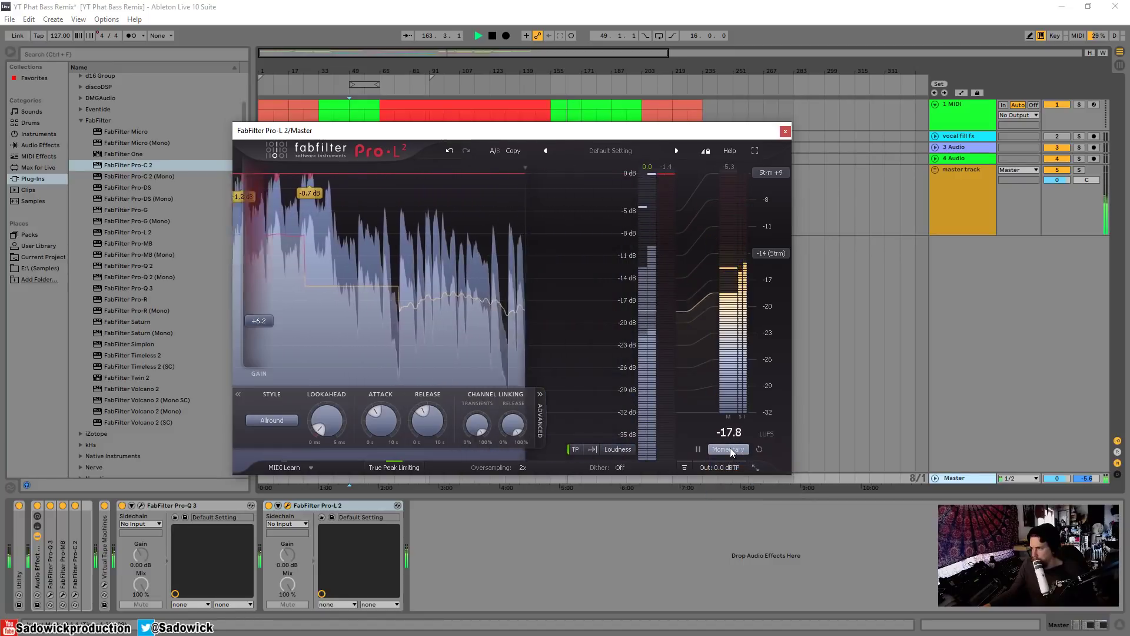
{"action": "left_click", "coordinate": [730, 449]}
{"action": "left_click", "coordinate": [745, 476]}
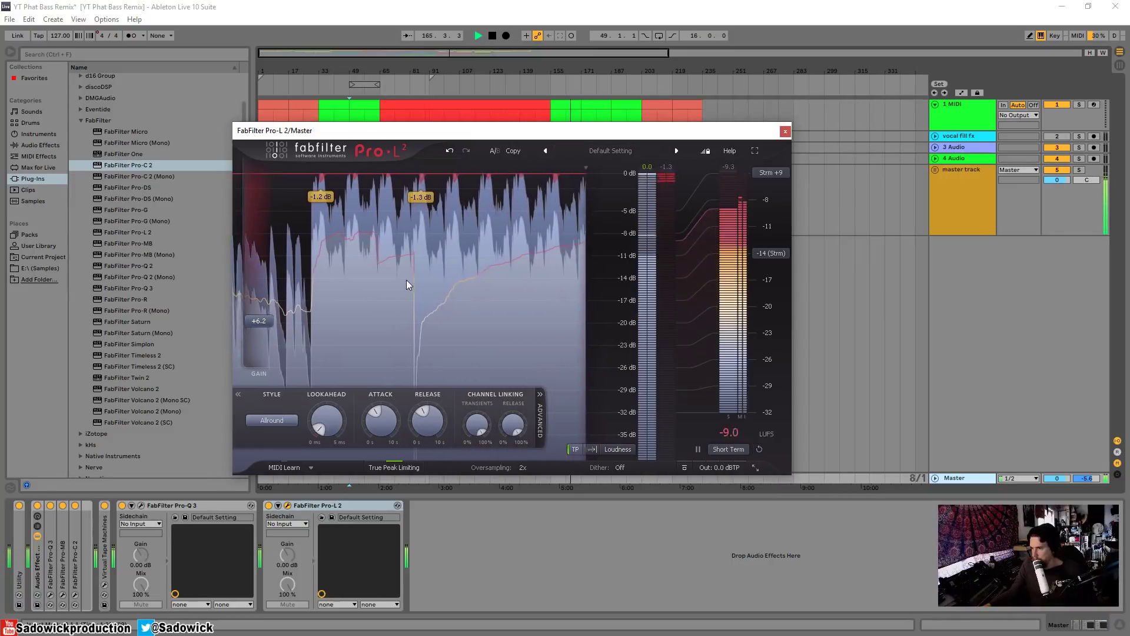
Step: Move the Pro-L 2 window aside and compare its level display modes during playback
{"action": "left_click_drag", "start_coordinate": [647, 130], "coordinate": [534, 95]}
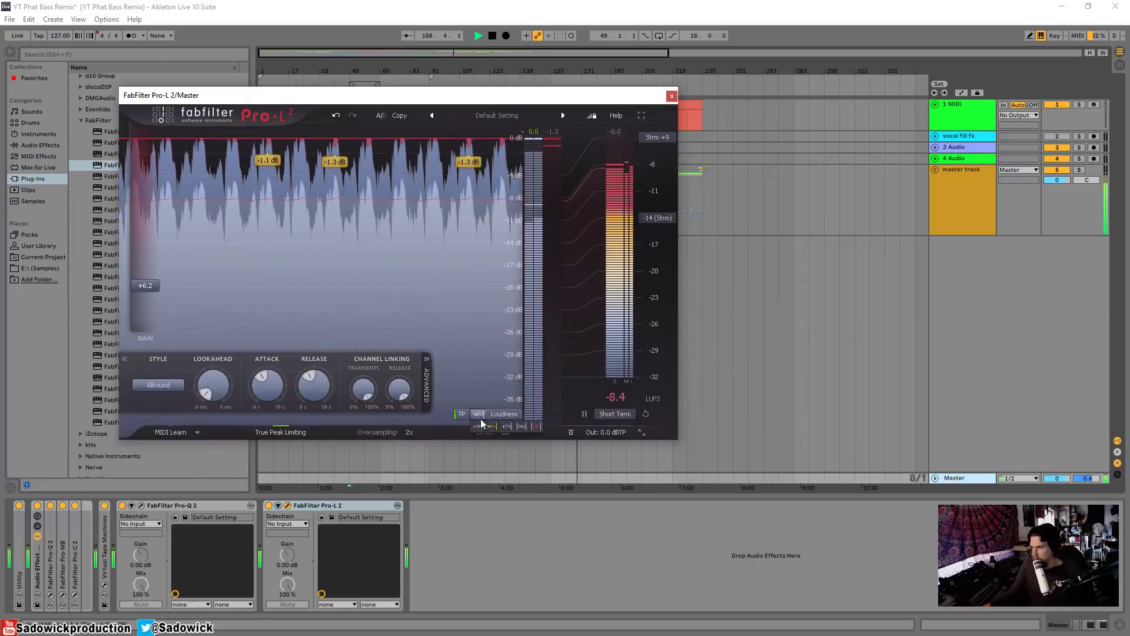
{"action": "left_click", "coordinate": [479, 425]}
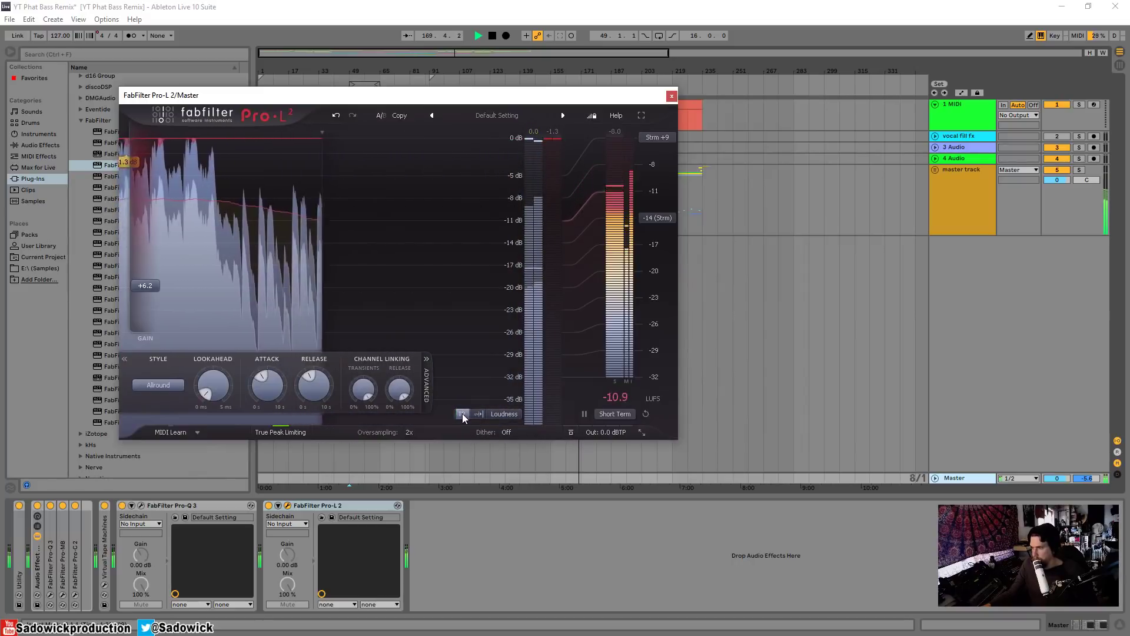
{"action": "left_click", "coordinate": [463, 415]}
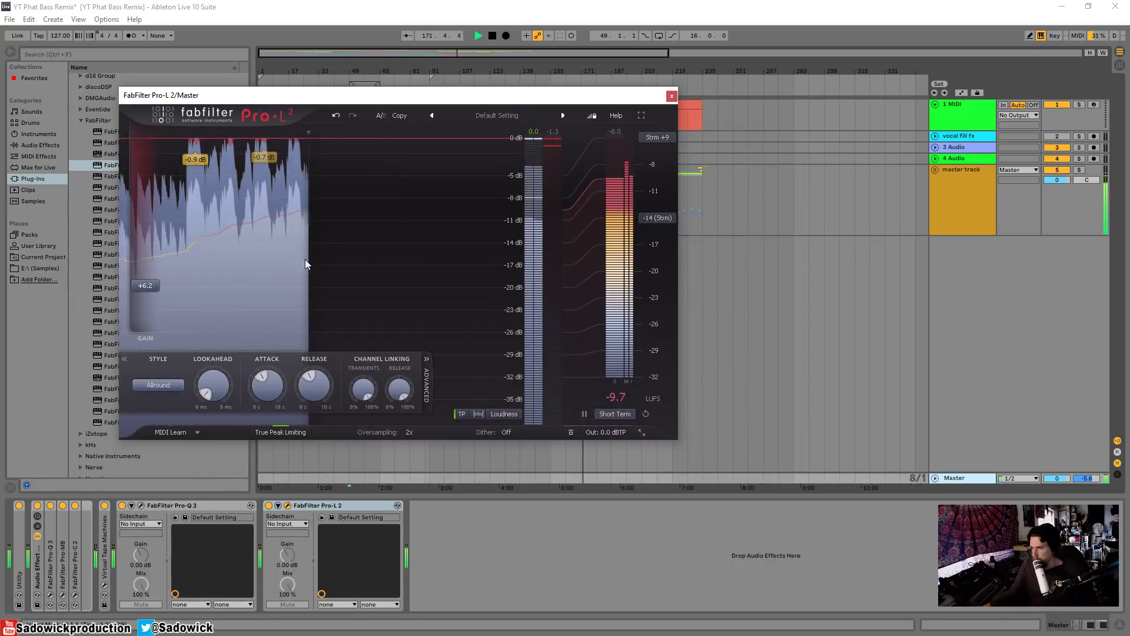
{"action": "left_click", "coordinate": [478, 414]}
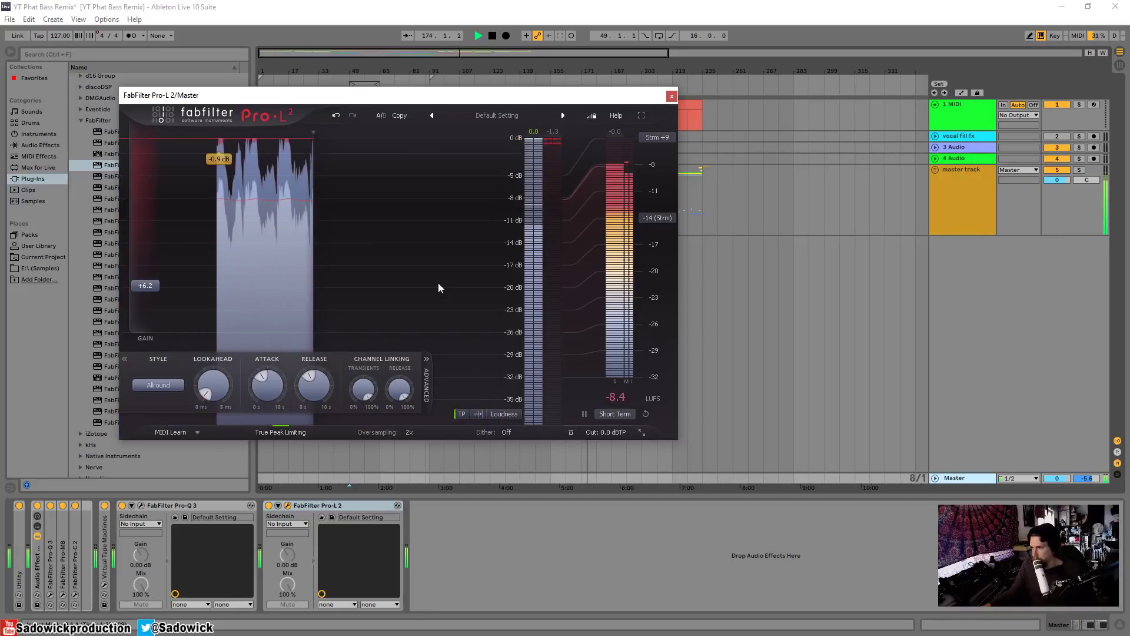
Step: Try the Aggressive limiting style, switch to Safe, and play from bar 49
{"action": "left_click", "coordinate": [158, 385]}
{"action": "left_click", "coordinate": [179, 452]}
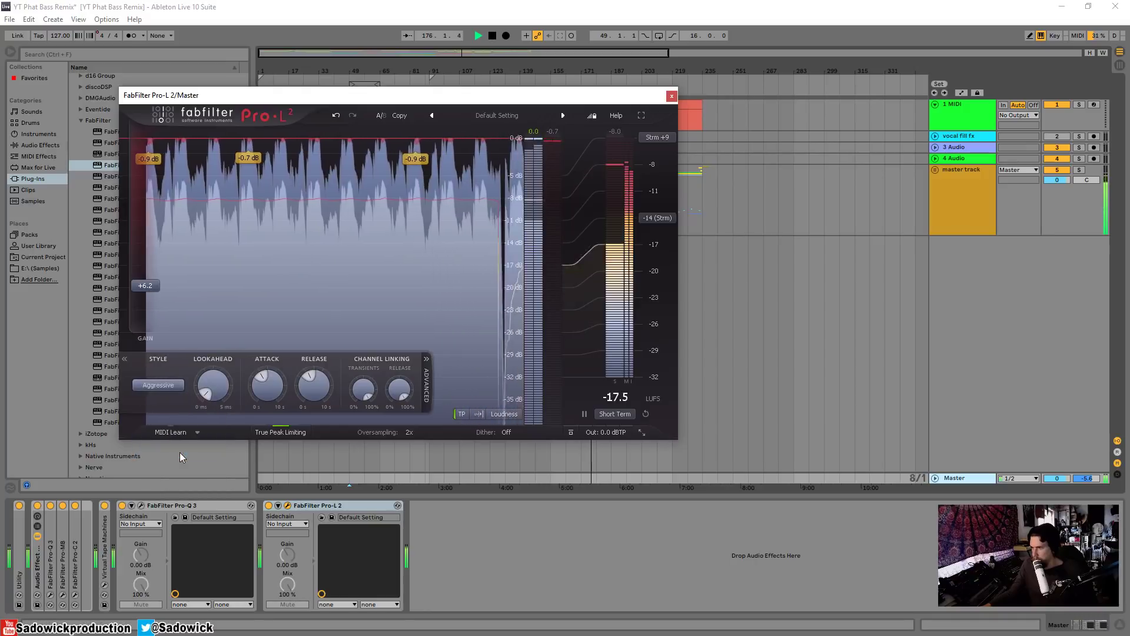
{"action": "key", "text": "space"}
{"action": "left_click", "coordinate": [149, 383]}
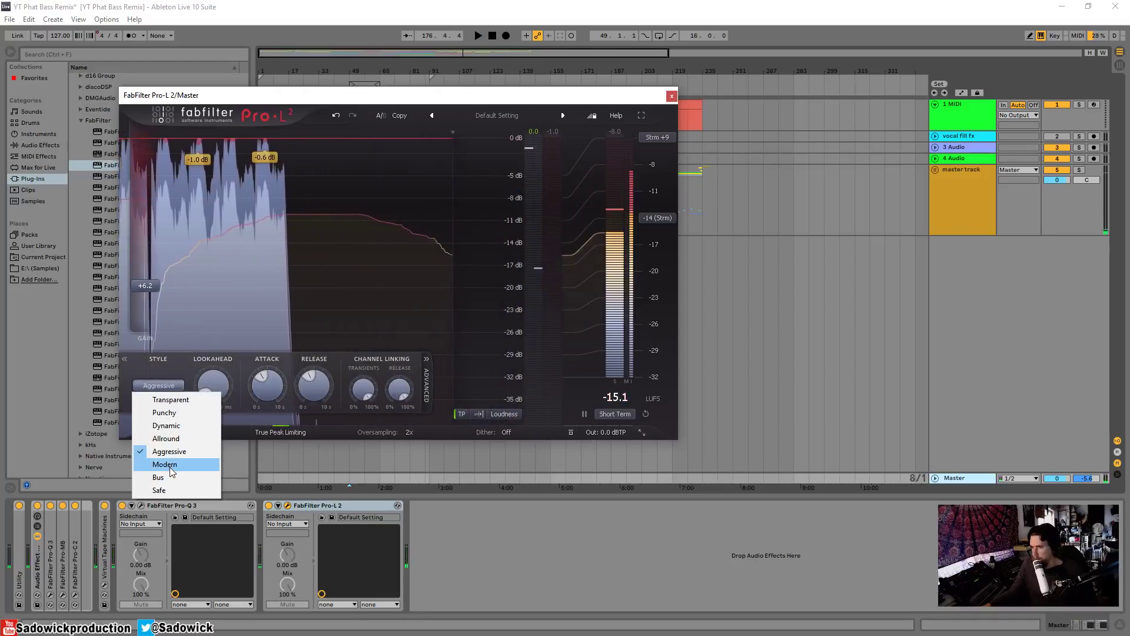
{"action": "left_click", "coordinate": [168, 491]}
{"action": "key", "text": "space"}
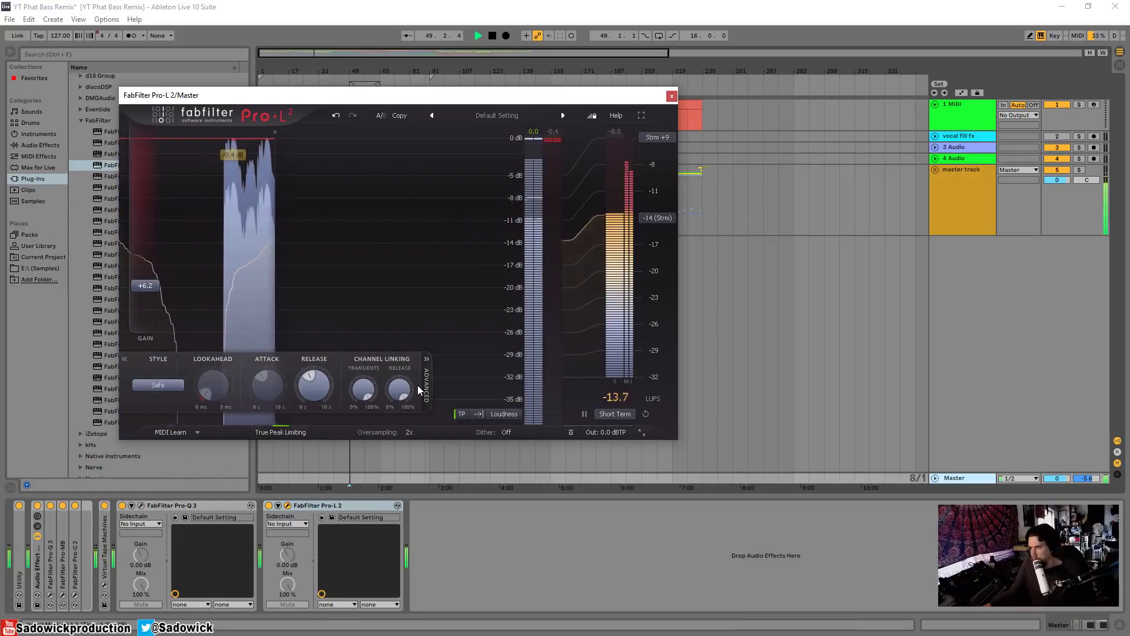
Step: Compare limiter release times during playback, set the release to about 67 ms, and play briefly from bar 49
{"action": "left_click_drag", "start_coordinate": [539, 100], "coordinate": [531, 165]}
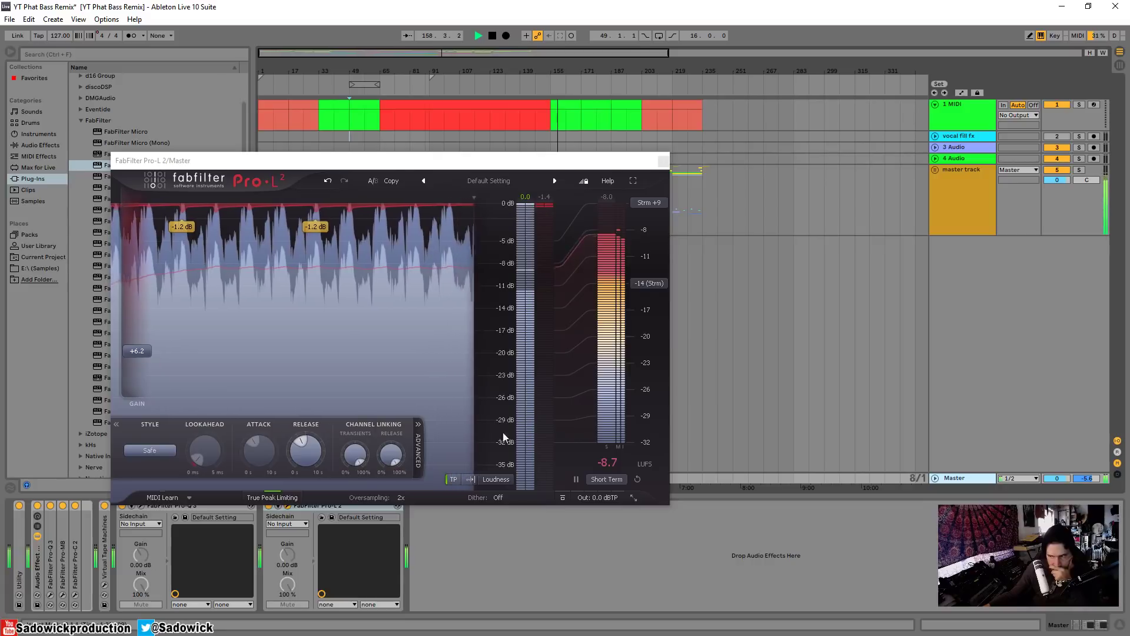
{"action": "left_click_drag", "start_coordinate": [391, 457], "coordinate": [383, 539]}
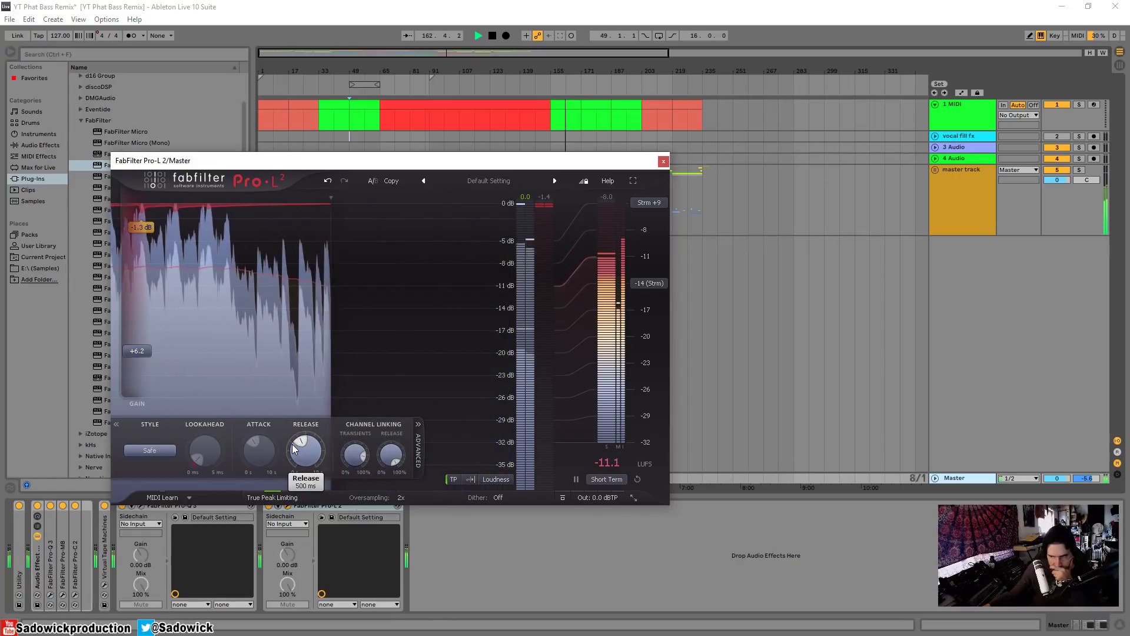
{"action": "left_click_drag", "start_coordinate": [294, 448], "coordinate": [323, 323]}
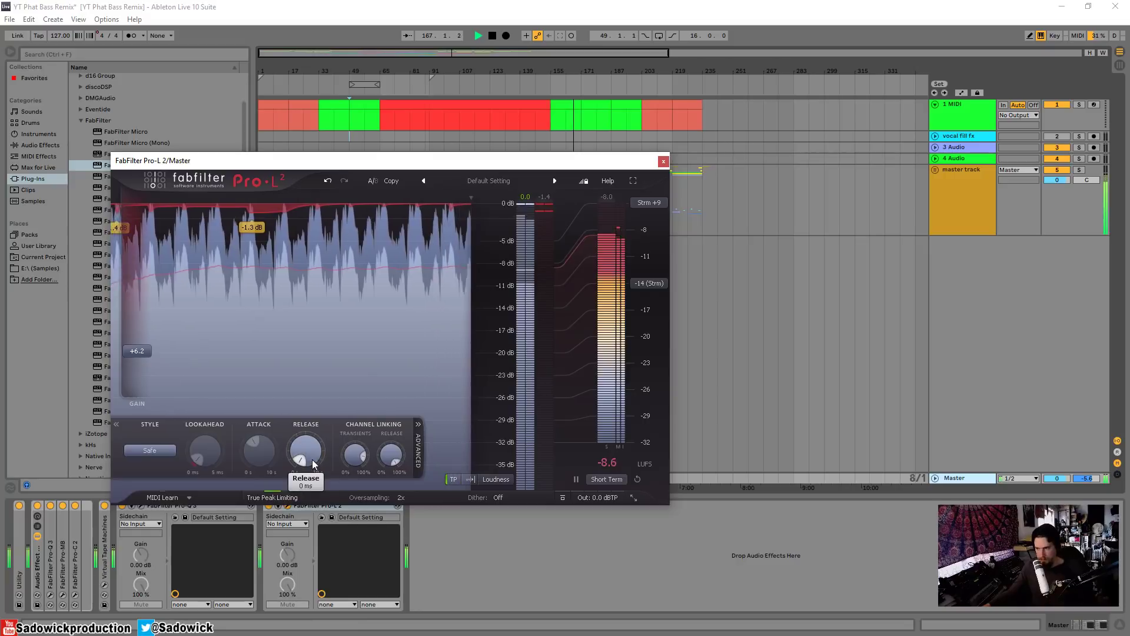
{"action": "left_click_drag", "start_coordinate": [313, 464], "coordinate": [306, 448]}
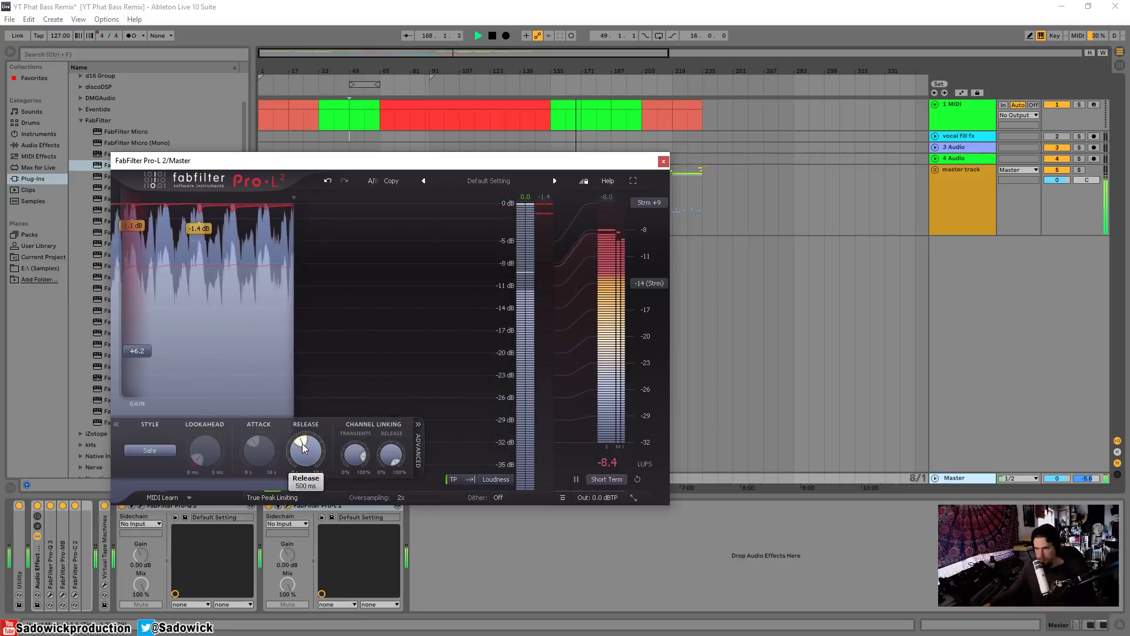
{"action": "key", "text": "space"}
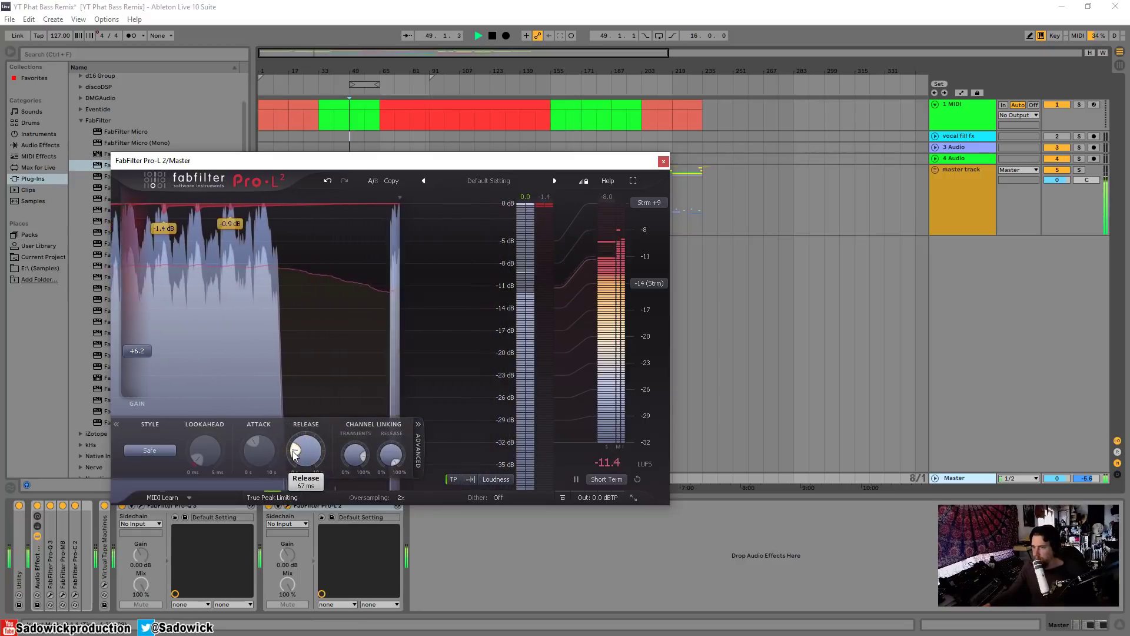
{"action": "key", "text": "space"}
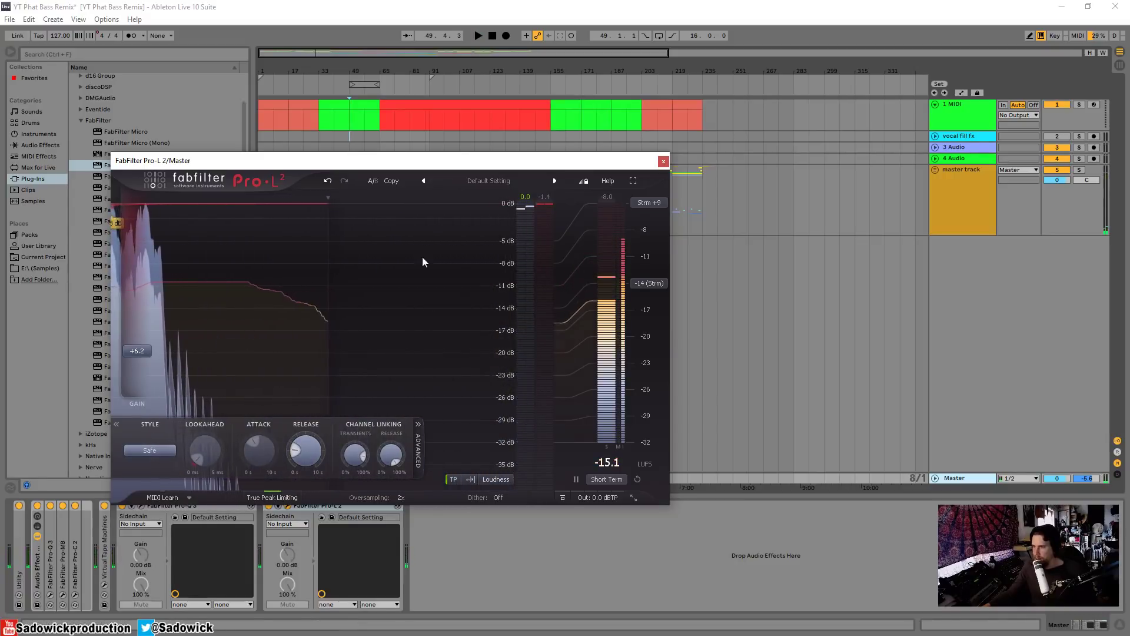
Step: Play the MIDI clip starting near bar 171, raise the limiter gain to +6.5 dB, and close the Pro-L 2 window
{"action": "left_click", "coordinate": [598, 106]}
{"action": "key", "text": "space"}
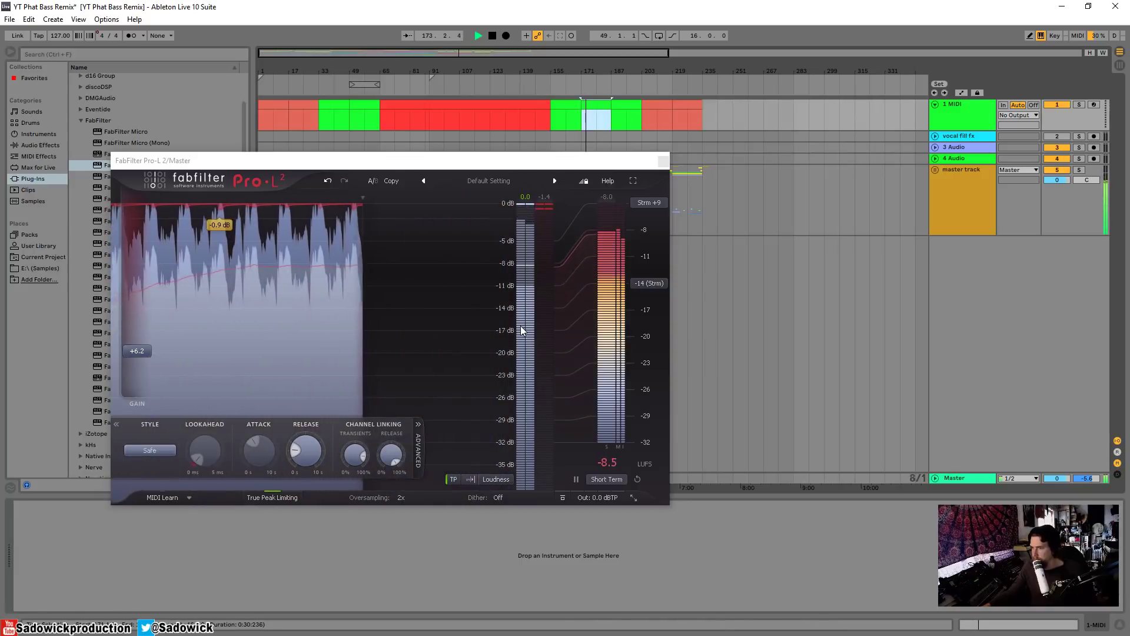
{"action": "mouse_move", "coordinate": [142, 354]}
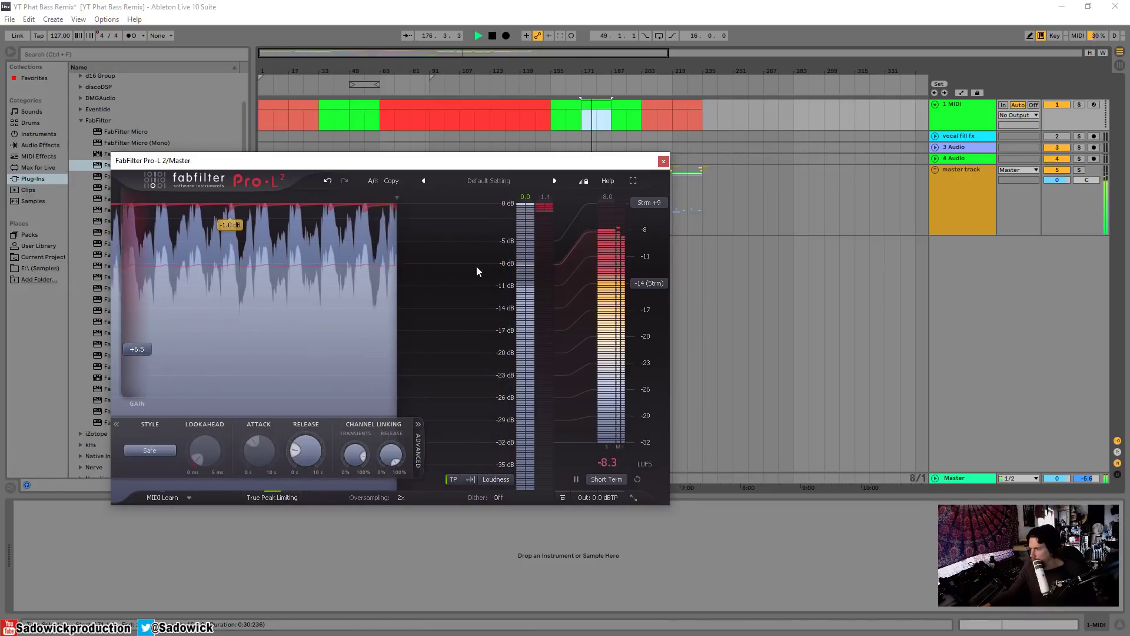
{"action": "key", "text": "space"}
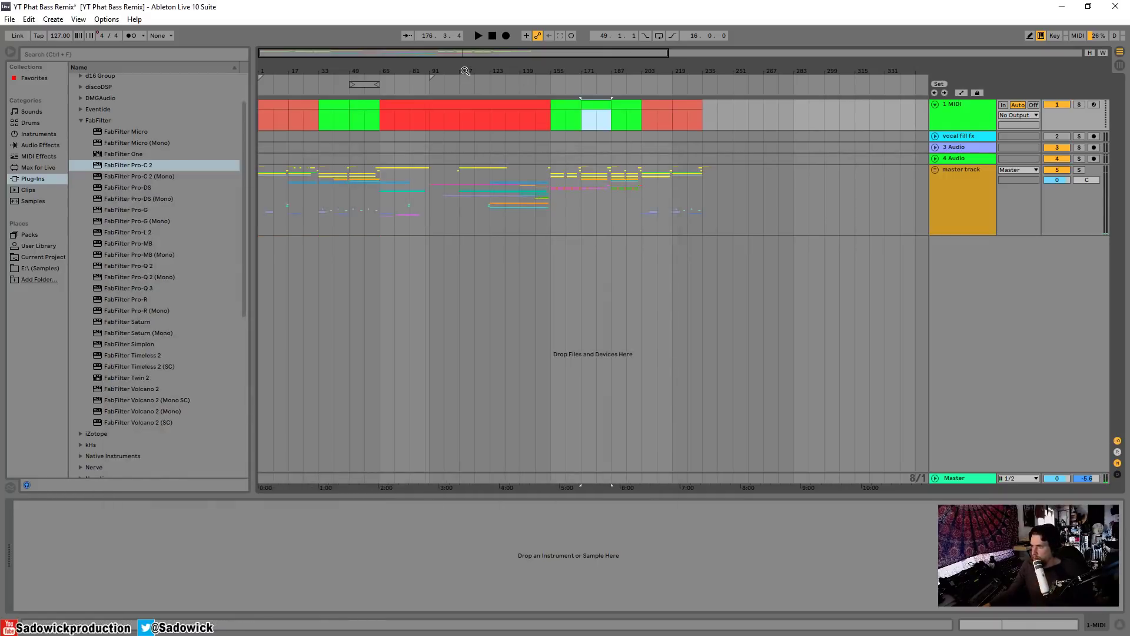
Step: Save the Live Set and display the Master channel's device chain
{"action": "left_click_drag", "start_coordinate": [465, 71], "coordinate": [465, 53]}
{"action": "left_click", "coordinate": [10, 19]}
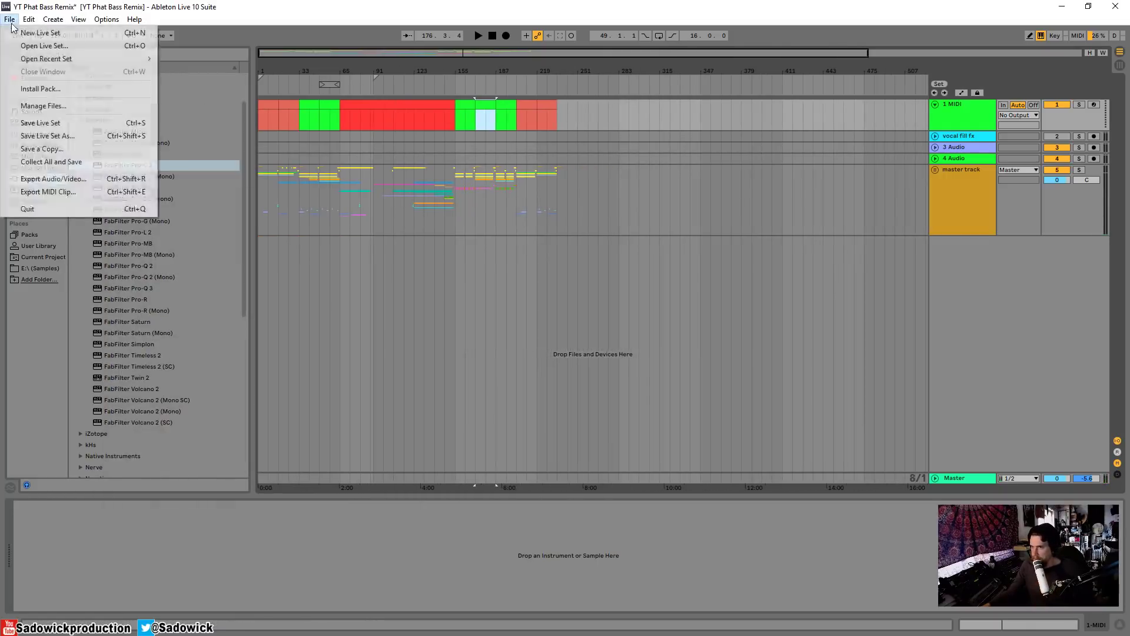
{"action": "left_click", "coordinate": [36, 119]}
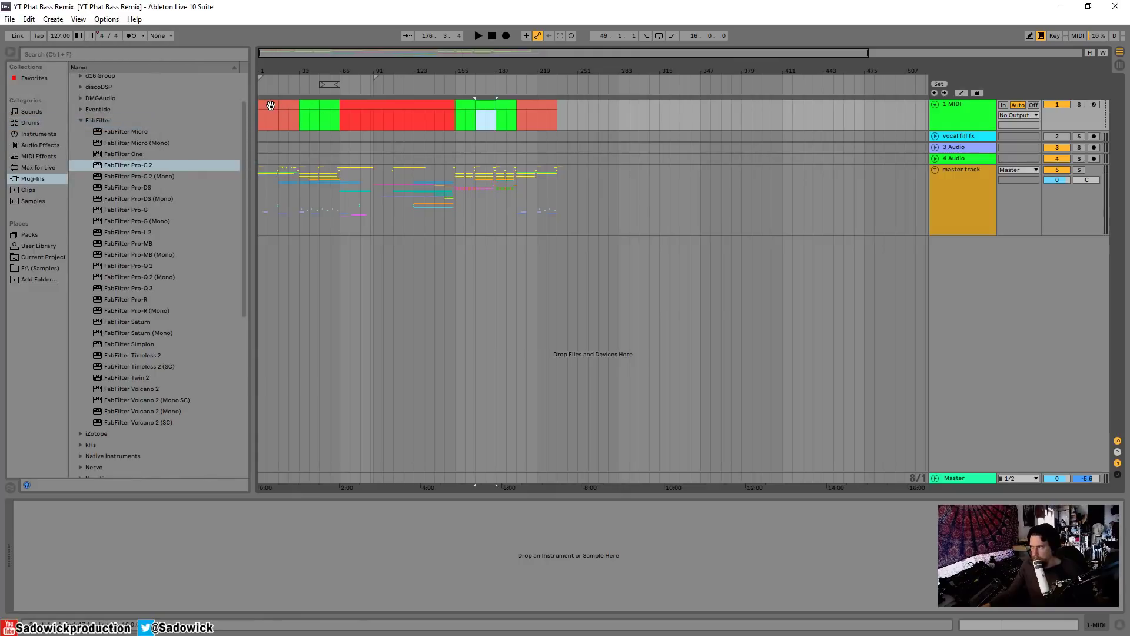
{"action": "left_click", "coordinate": [1071, 193]}
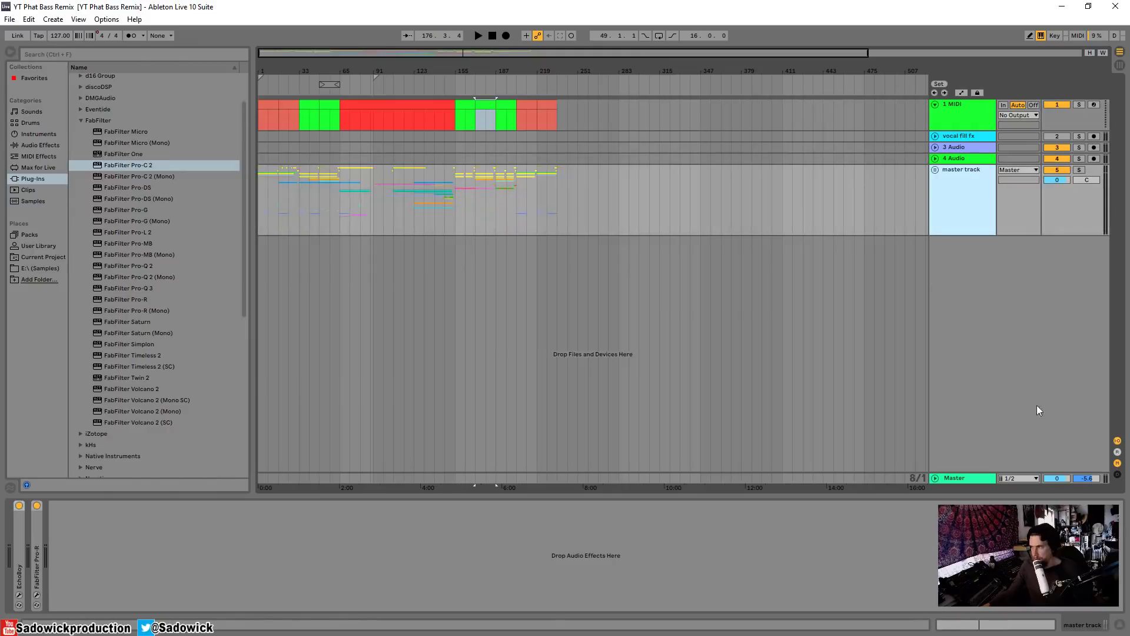
{"action": "left_click", "coordinate": [954, 478]}
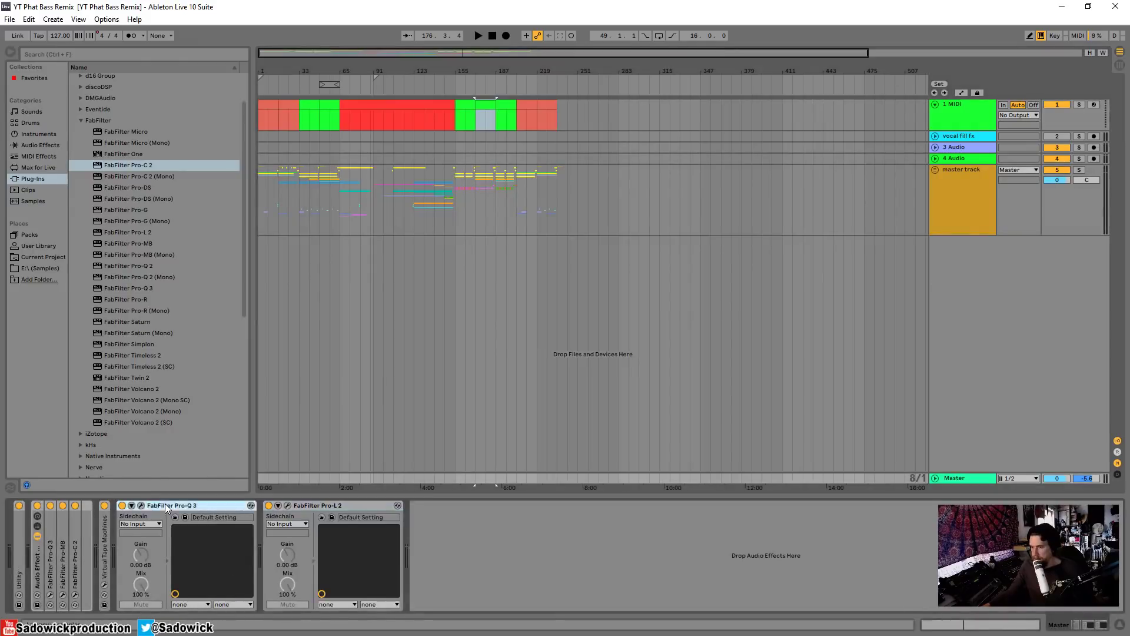